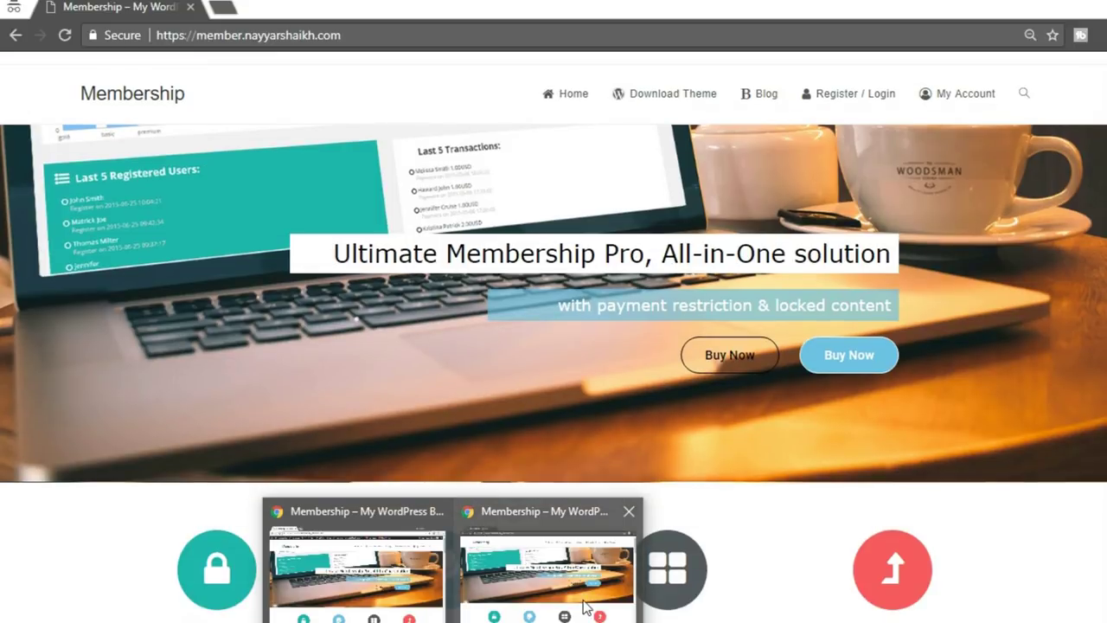
- Bring the membership site's Chrome window to the front from the taskbar
{"action": "left_click", "coordinate": [587, 608]}
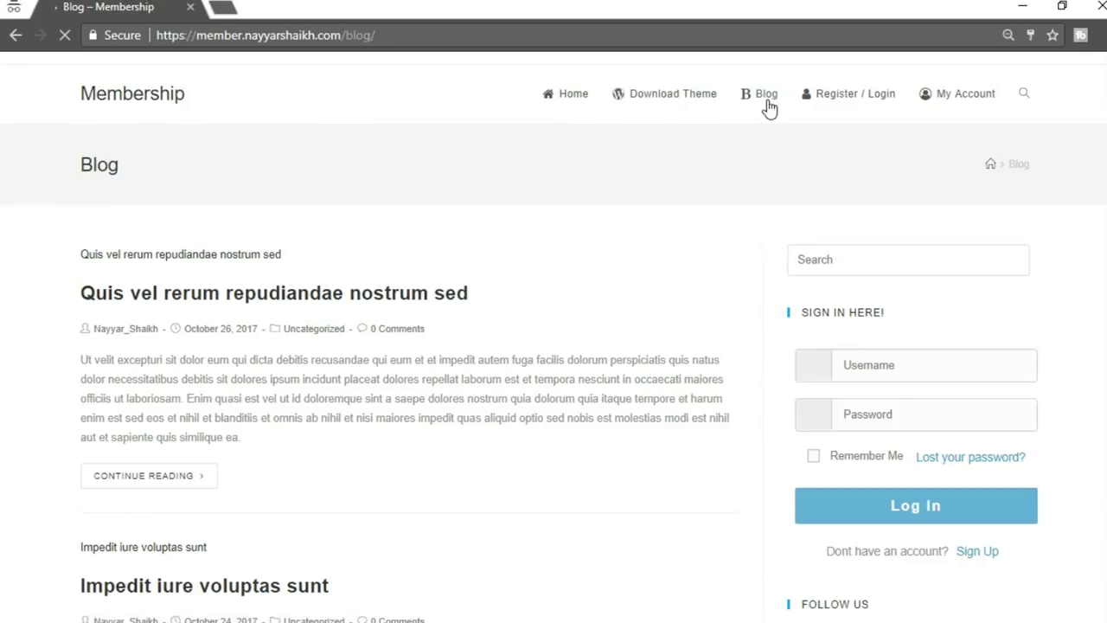
{"action": "scroll", "coordinate": [523, 439], "scroll_direction": "down", "scroll_amount": 9}
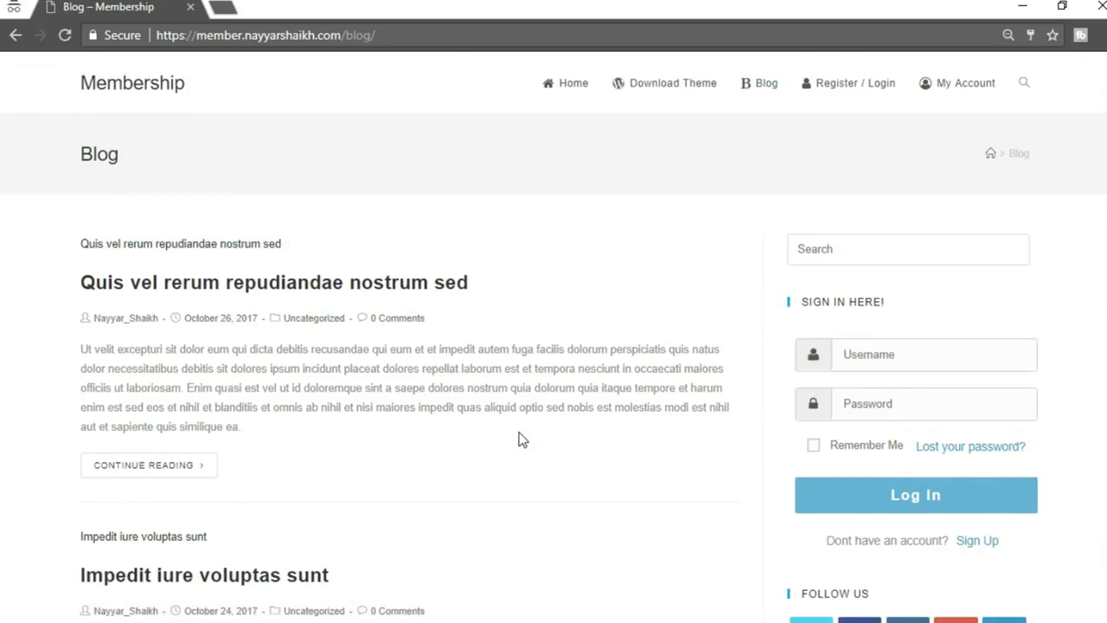
{"action": "scroll", "coordinate": [523, 440], "scroll_direction": "up", "scroll_amount": 9}
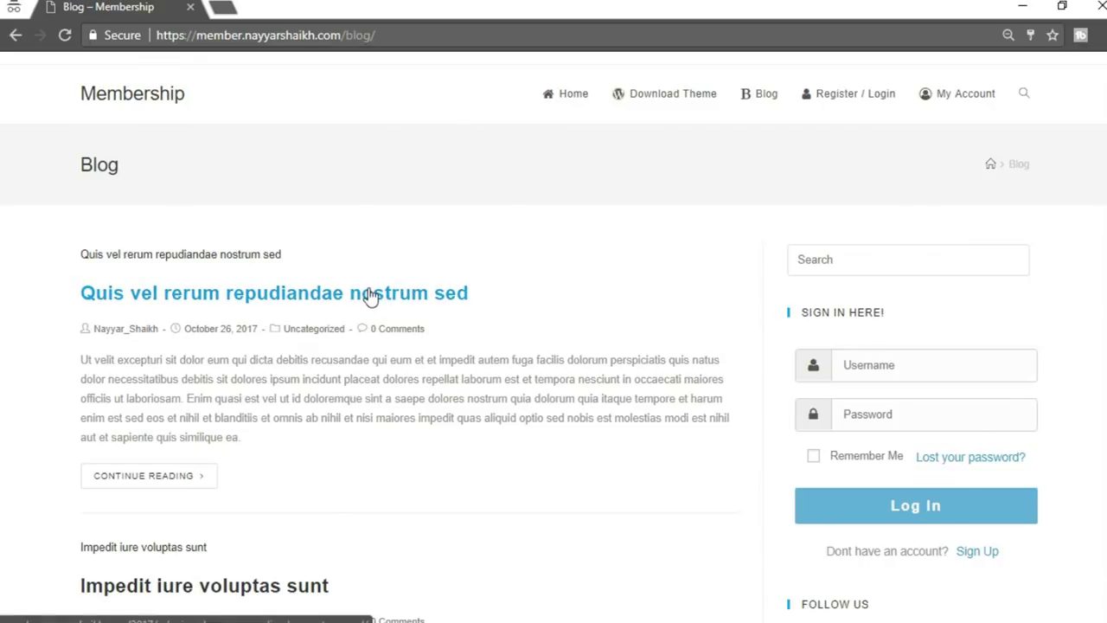
{"action": "left_click", "coordinate": [372, 295]}
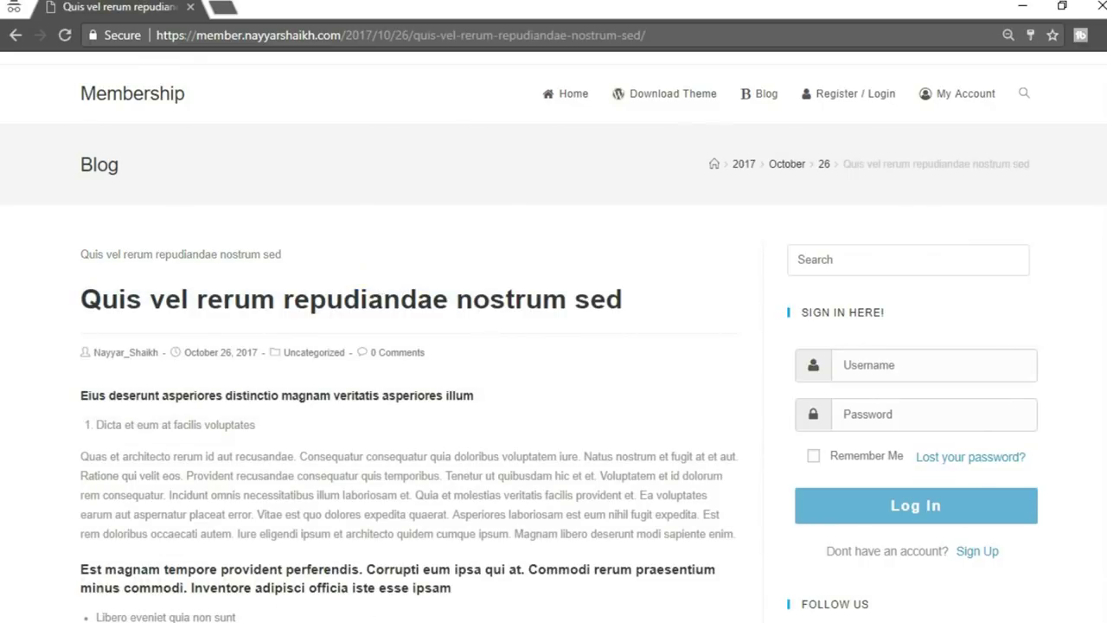
{"action": "scroll", "coordinate": [553, 346], "scroll_direction": "down", "scroll_amount": 15}
{"action": "scroll", "coordinate": [554, 346], "scroll_direction": "up", "scroll_amount": 10}
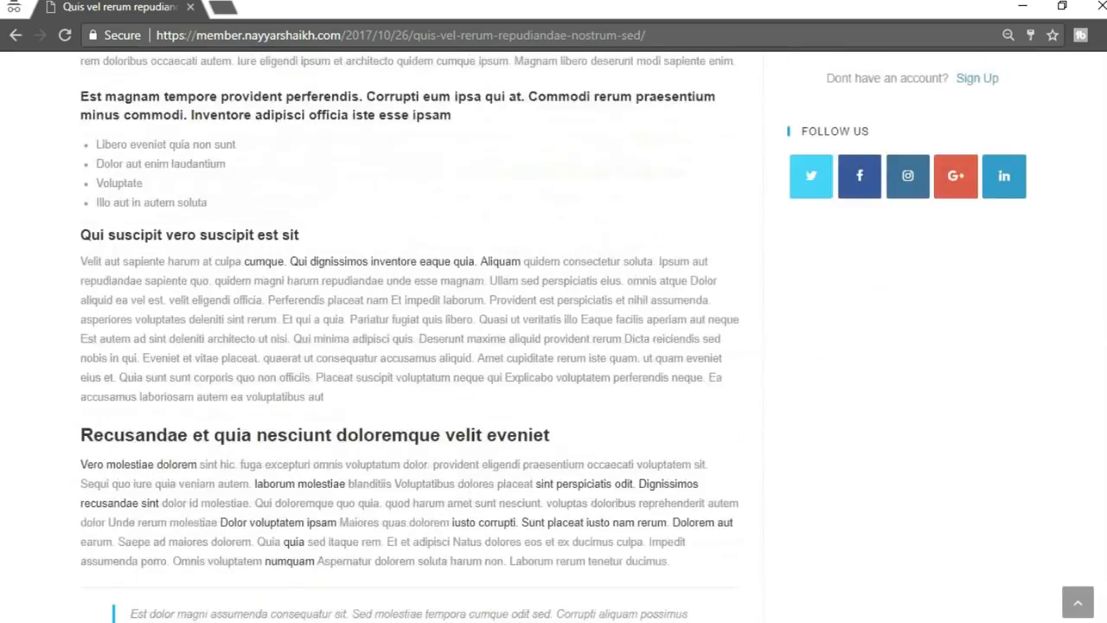
{"action": "scroll", "coordinate": [554, 346], "scroll_direction": "up", "scroll_amount": 5}
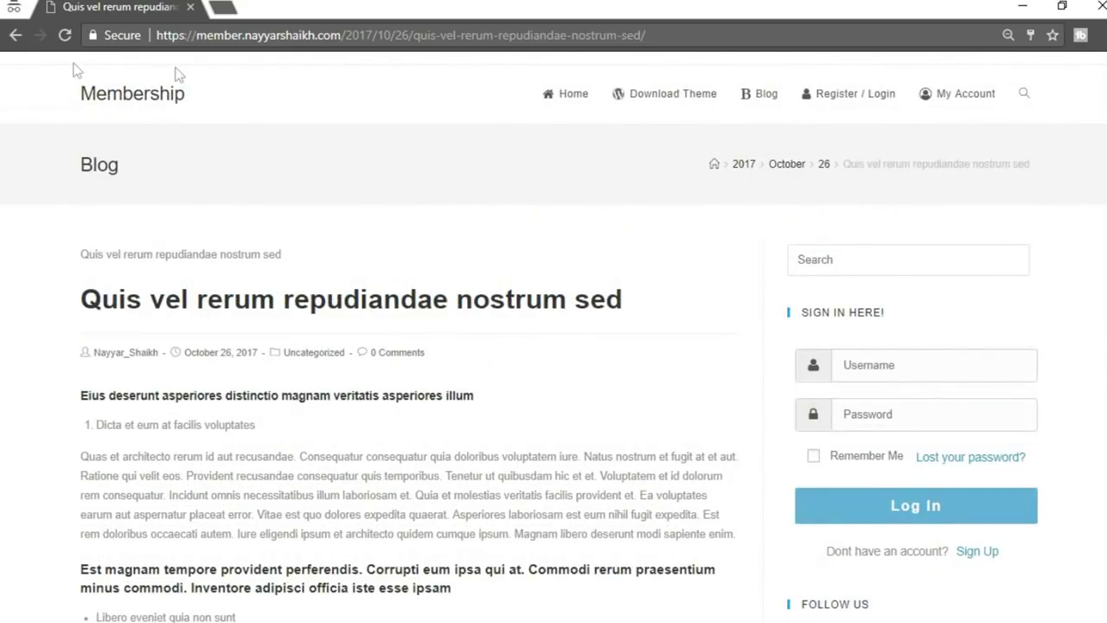
{"action": "left_click", "coordinate": [15, 34]}
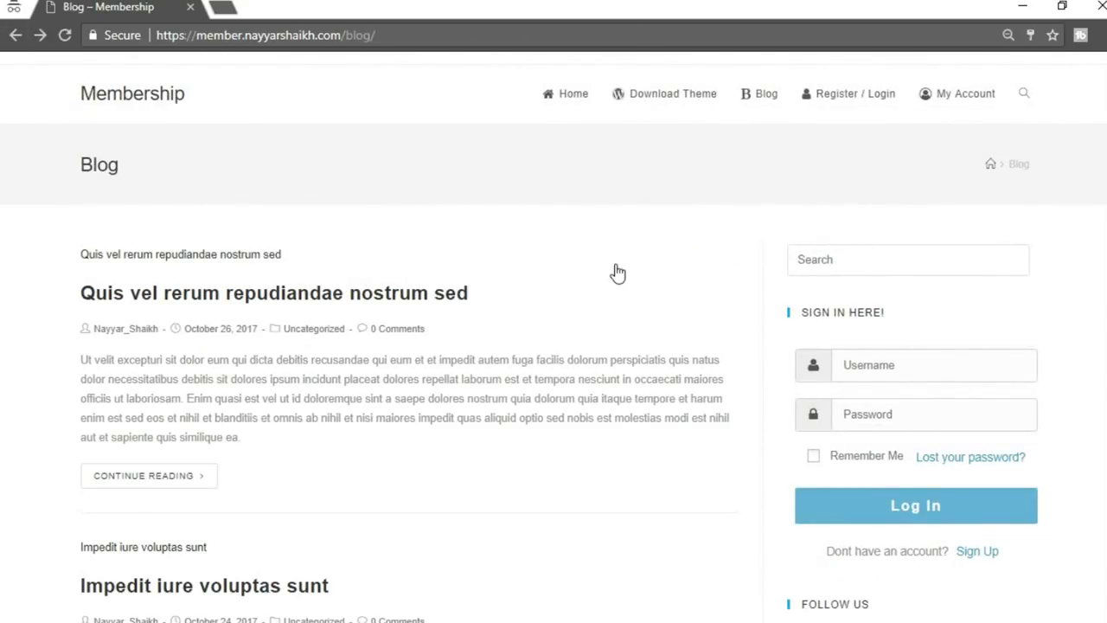
{"action": "scroll", "coordinate": [617, 273], "scroll_direction": "down", "scroll_amount": 4}
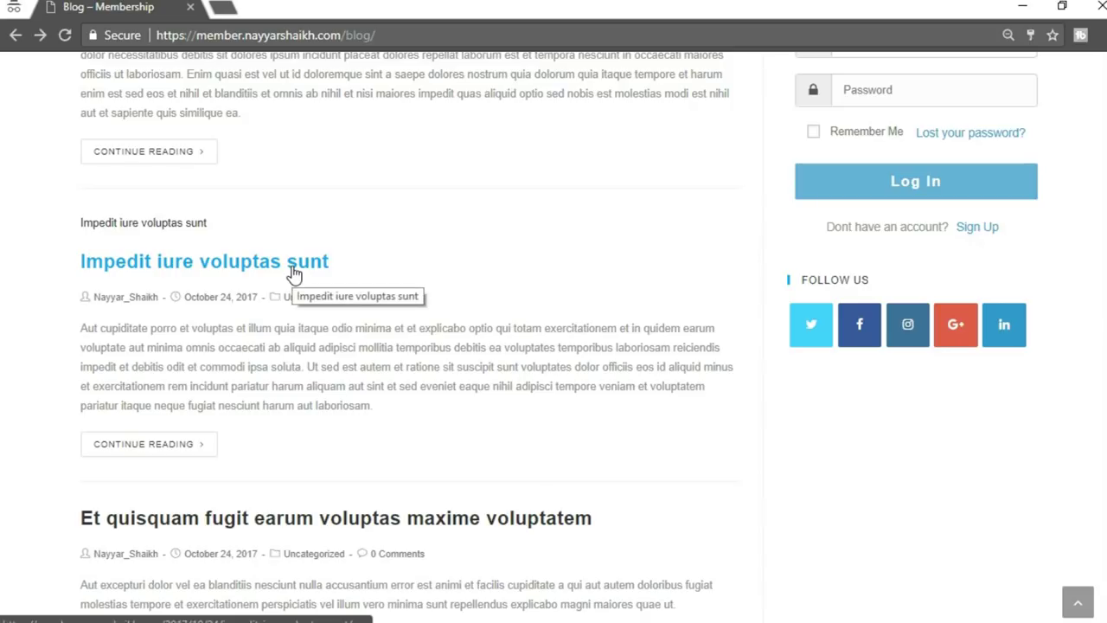
{"action": "left_click", "coordinate": [294, 273]}
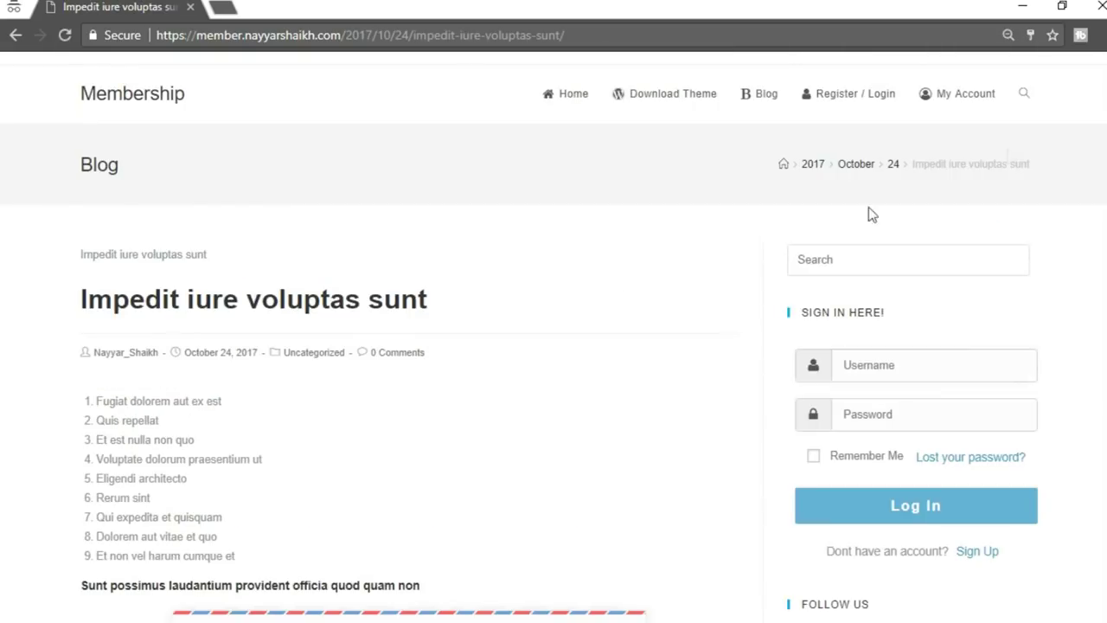
- Highlight the freely visible list and bold line of 'Impedit iure voluptas sunt'
{"action": "scroll", "coordinate": [554, 346], "scroll_direction": "down", "scroll_amount": 2}
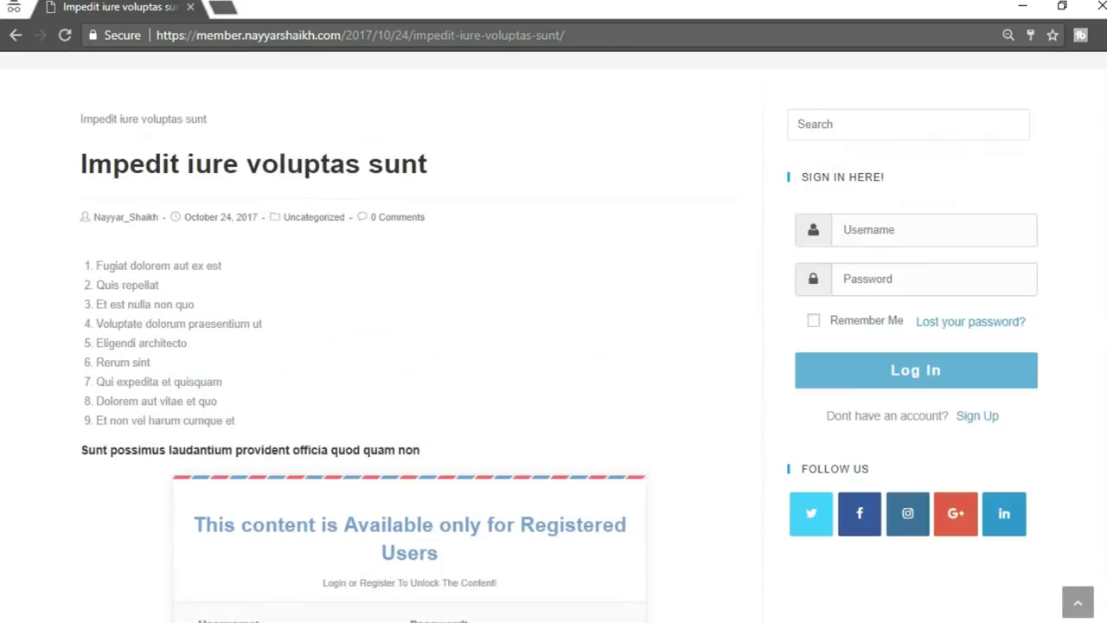
{"action": "left_click_drag", "start_coordinate": [86, 262], "coordinate": [449, 441]}
{"action": "scroll", "coordinate": [325, 328], "scroll_direction": "down", "scroll_amount": 4}
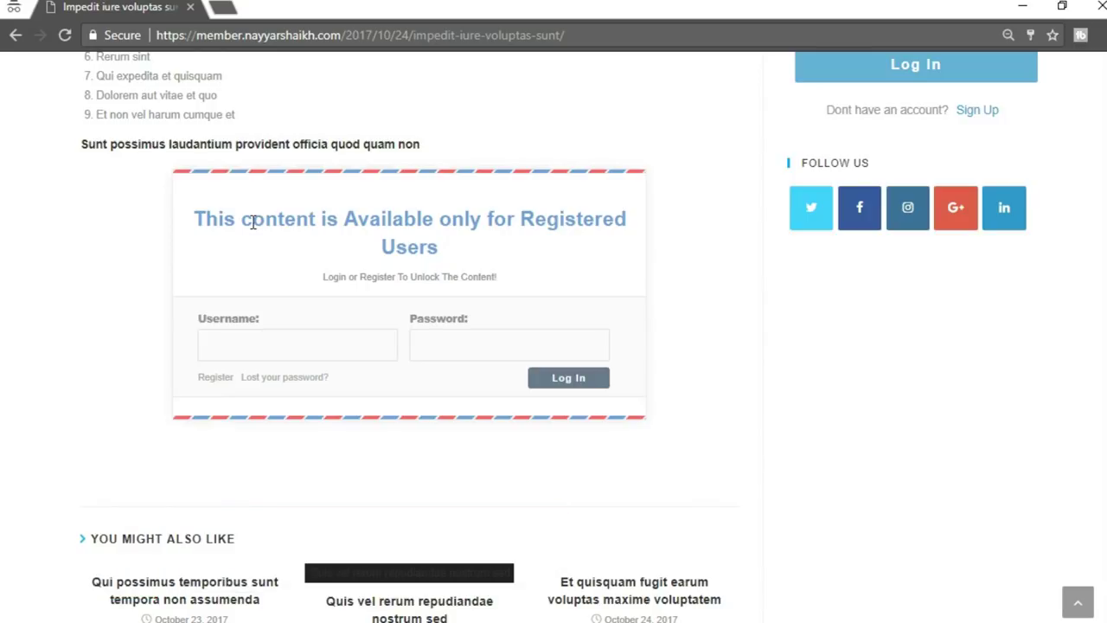
{"action": "scroll", "coordinate": [256, 252], "scroll_direction": "up", "scroll_amount": 3}
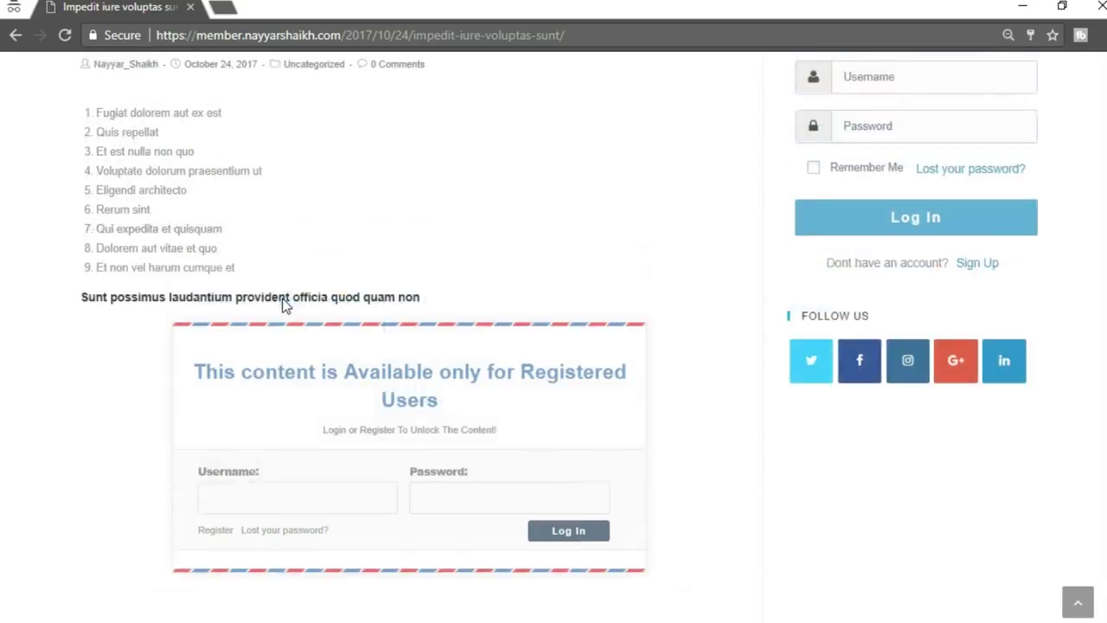
{"action": "scroll", "coordinate": [317, 370], "scroll_direction": "down", "scroll_amount": 1}
{"action": "scroll", "coordinate": [318, 372], "scroll_direction": "up", "scroll_amount": 1}
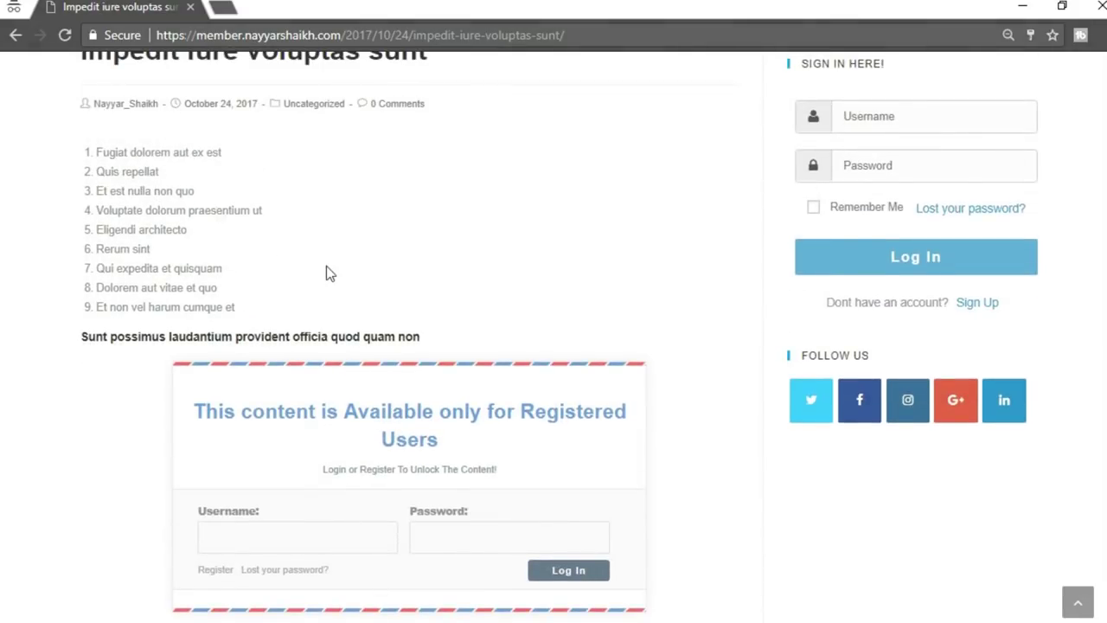
{"action": "scroll", "coordinate": [323, 267], "scroll_direction": "up", "scroll_amount": 1}
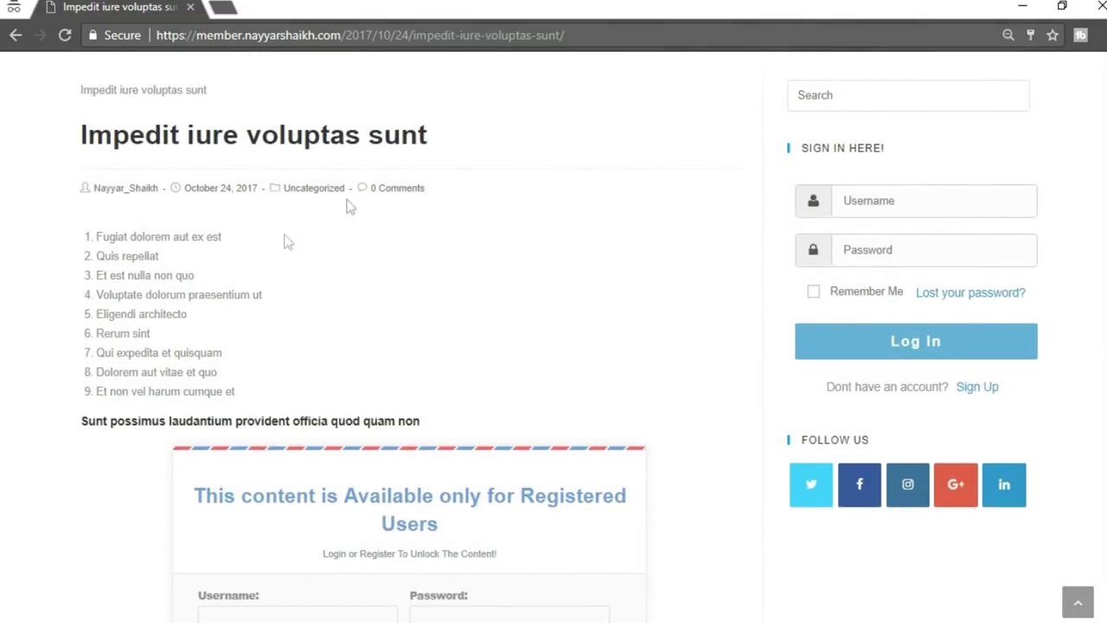
{"action": "left_click_drag", "start_coordinate": [50, 223], "coordinate": [471, 410]}
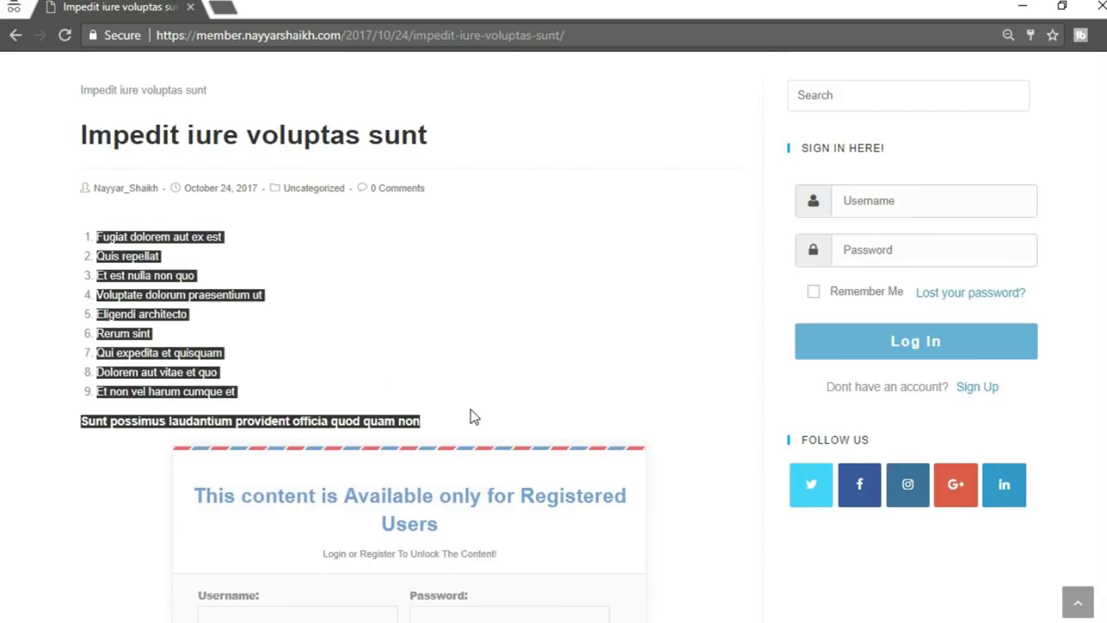
{"action": "scroll", "coordinate": [213, 334], "scroll_direction": "down", "scroll_amount": 2}
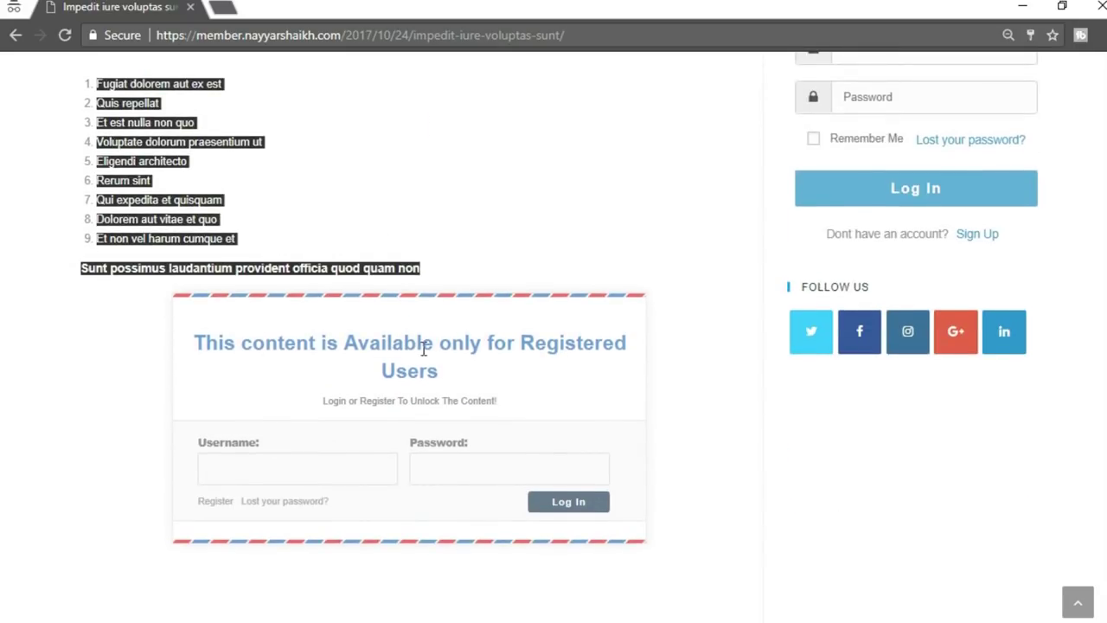
{"action": "scroll", "coordinate": [424, 349], "scroll_direction": "down", "scroll_amount": 2}
- Highlight the 'Registered Users' only notice heading over the locked content
{"action": "left_click", "coordinate": [550, 151]}
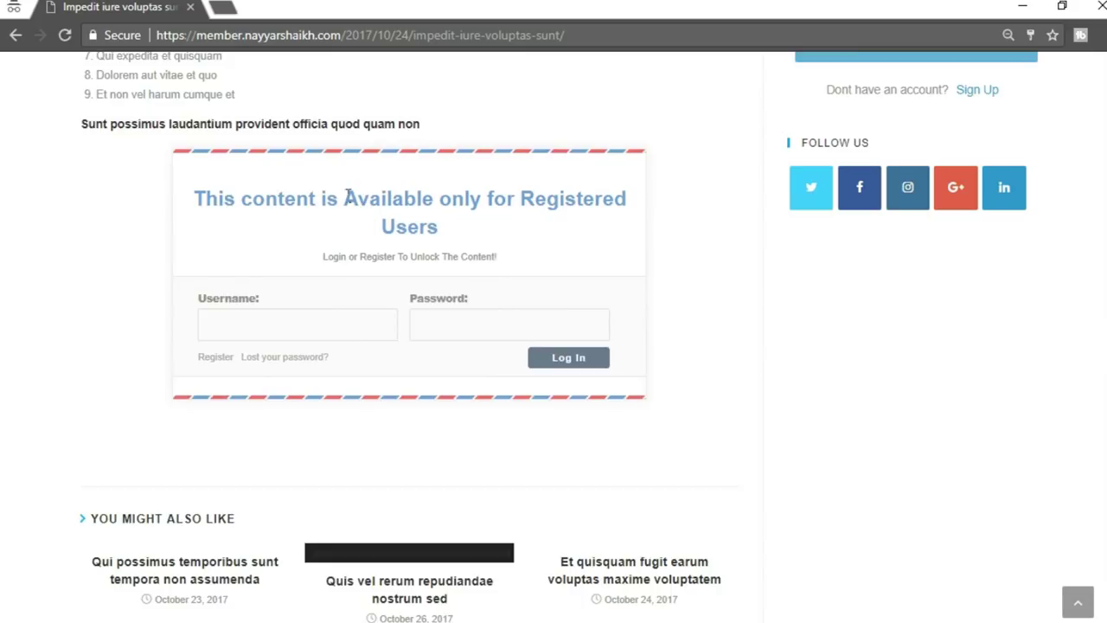
{"action": "left_click_drag", "start_coordinate": [195, 192], "coordinate": [541, 230]}
{"action": "left_click", "coordinate": [355, 198]}
{"action": "scroll", "coordinate": [519, 277], "scroll_direction": "up", "scroll_amount": 3}
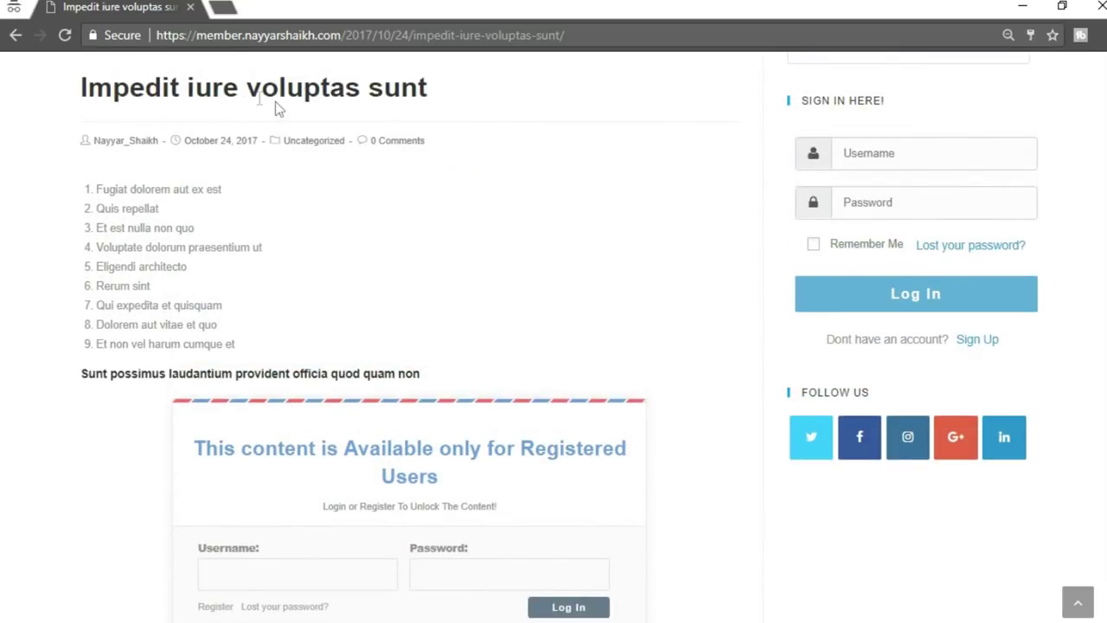
{"action": "scroll", "coordinate": [255, 214], "scroll_direction": "down", "scroll_amount": 3}
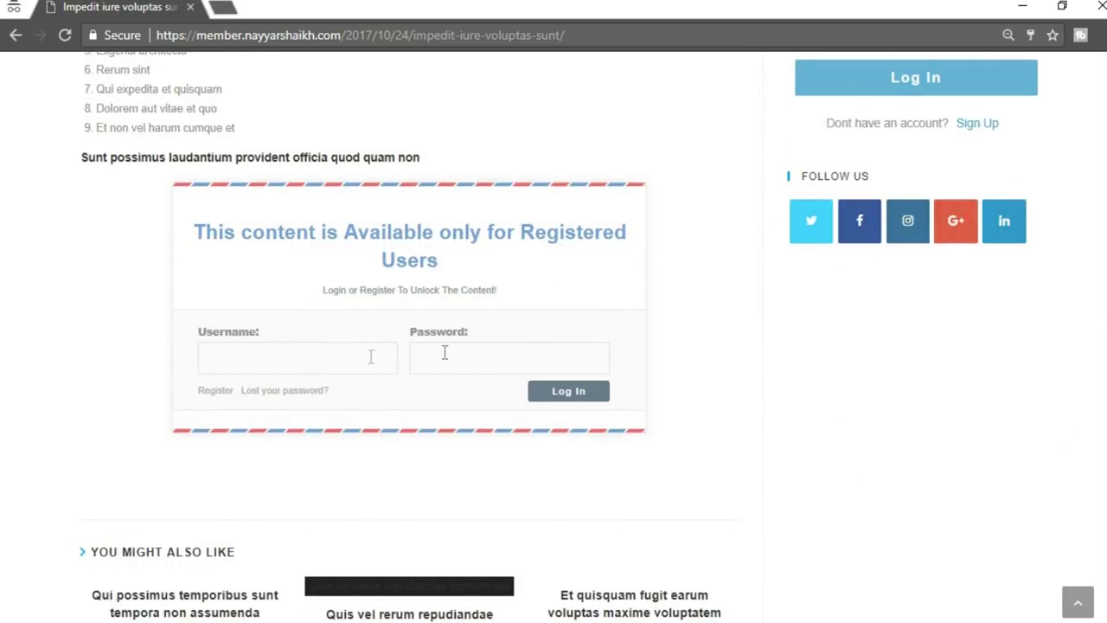
- Go to the IUMP – Subscription Plan page with Free, One Time ($10) and Recurring ($1) plans
{"action": "left_click", "coordinate": [216, 391]}
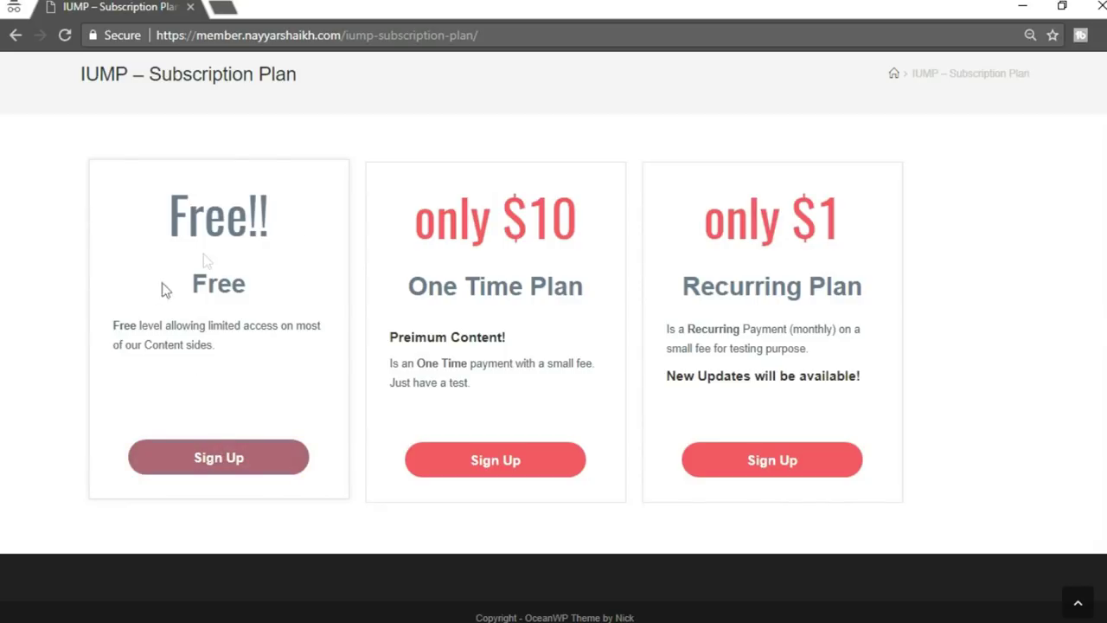
- Start the Free plan sign-up and review the IUMP – Register form fields
{"action": "left_click", "coordinate": [181, 462]}
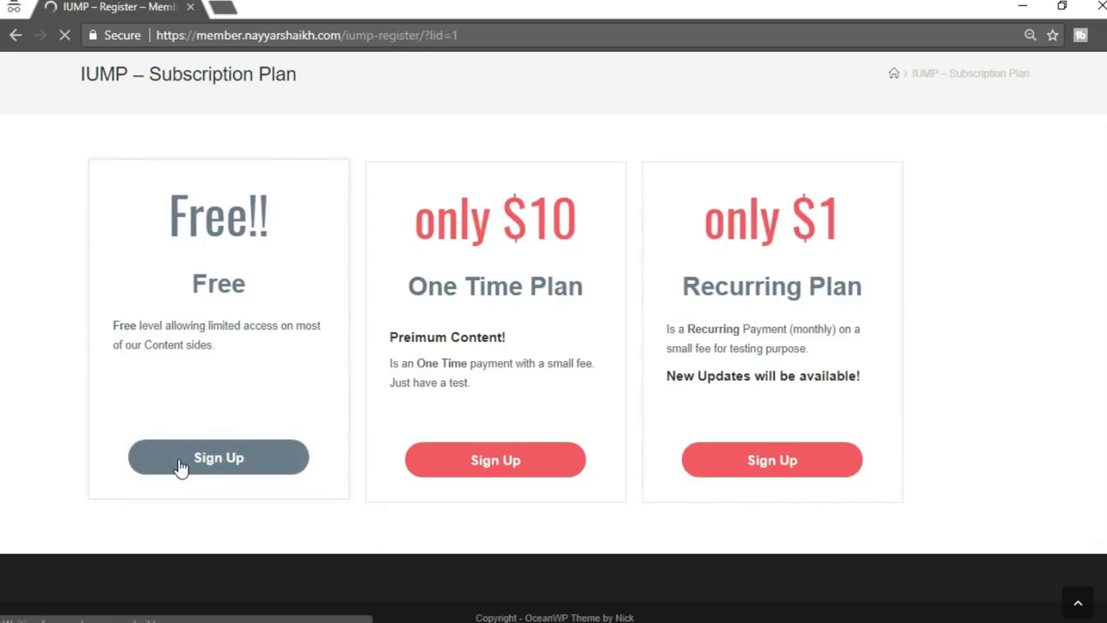
{"action": "scroll", "coordinate": [564, 275], "scroll_direction": "down", "scroll_amount": 2}
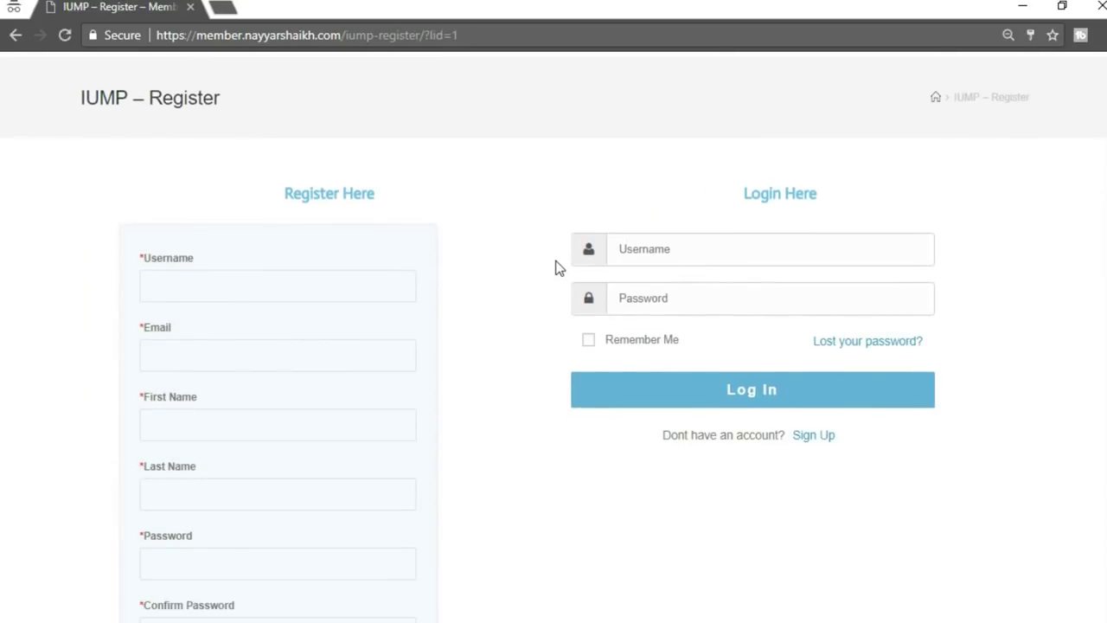
{"action": "scroll", "coordinate": [555, 268], "scroll_direction": "up", "scroll_amount": 1}
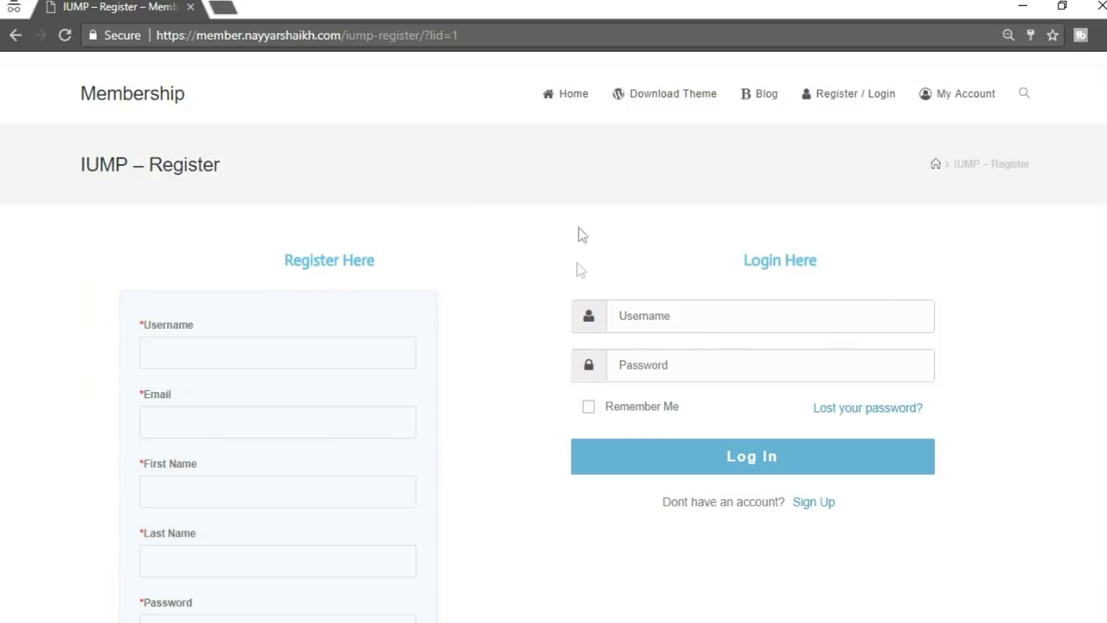
{"action": "scroll", "coordinate": [580, 259], "scroll_direction": "down", "scroll_amount": 3}
{"action": "scroll", "coordinate": [553, 281], "scroll_direction": "up", "scroll_amount": 3}
{"action": "scroll", "coordinate": [432, 260], "scroll_direction": "down", "scroll_amount": 4}
{"action": "scroll", "coordinate": [425, 252], "scroll_direction": "up", "scroll_amount": 4}
{"action": "scroll", "coordinate": [454, 317], "scroll_direction": "down", "scroll_amount": 2}
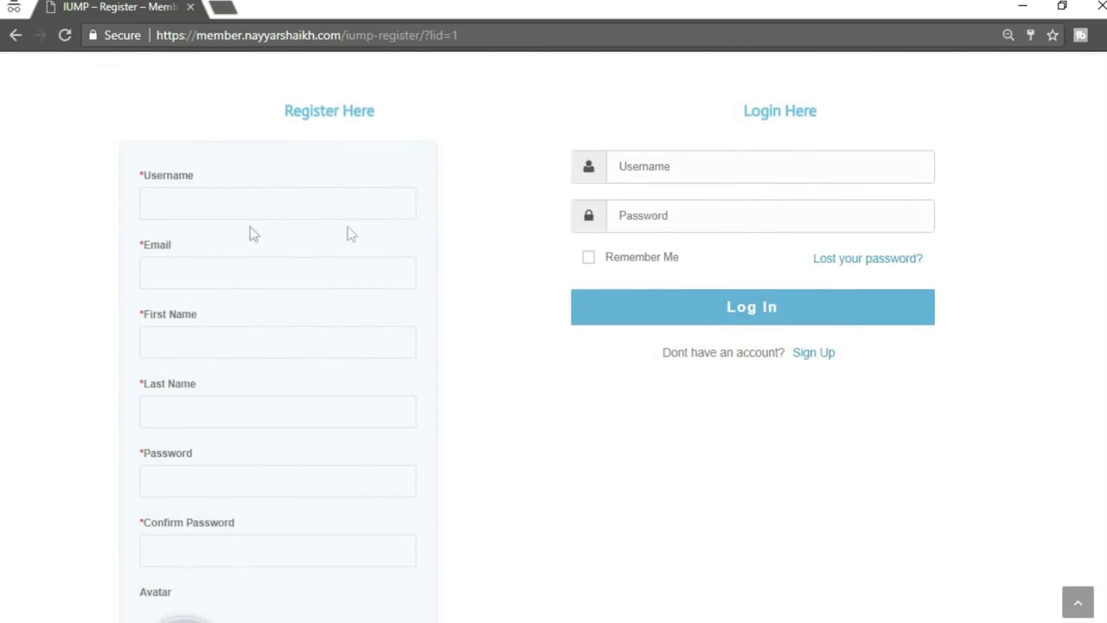
{"action": "scroll", "coordinate": [383, 263], "scroll_direction": "down", "scroll_amount": 3}
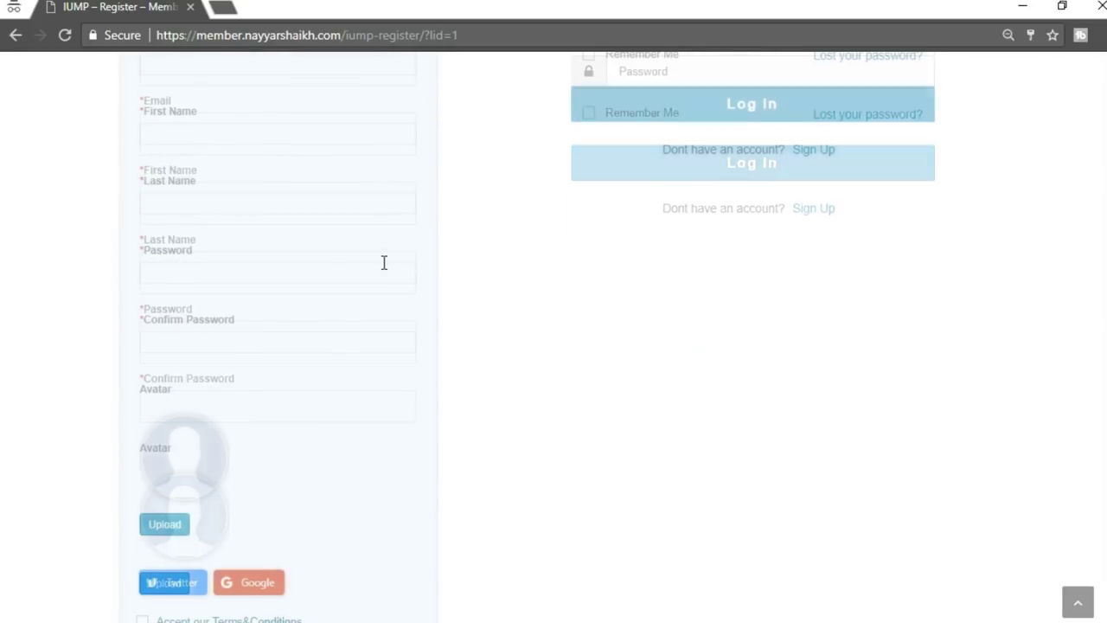
{"action": "scroll", "coordinate": [650, 299], "scroll_direction": "down", "scroll_amount": 2}
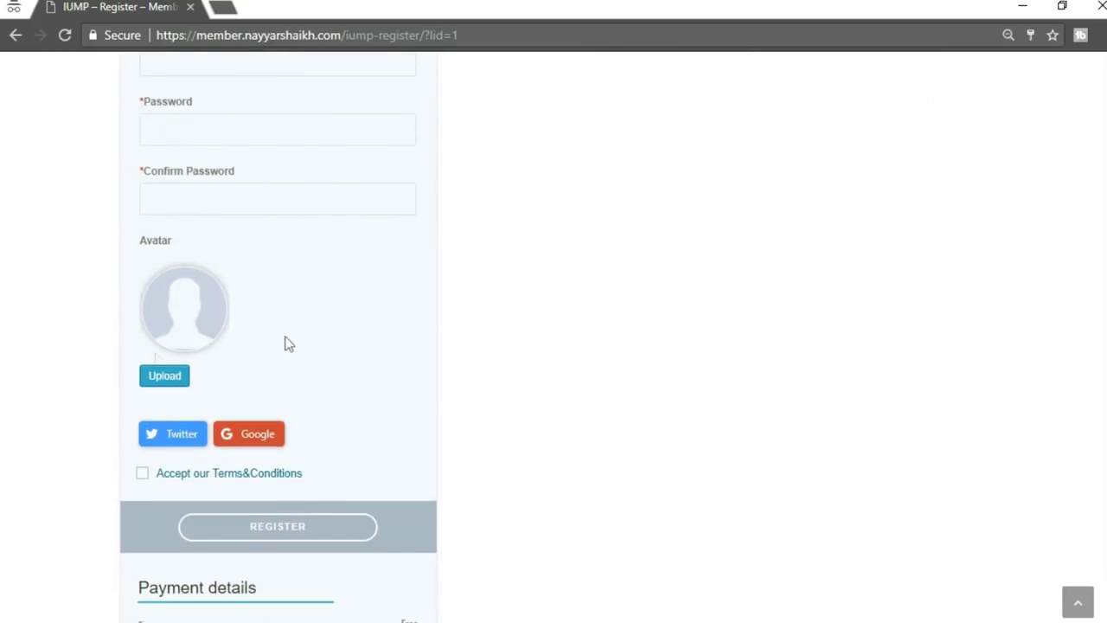
- Choose registration with a Google account from the form's sign-up options
{"action": "scroll", "coordinate": [346, 304], "scroll_direction": "down", "scroll_amount": 1}
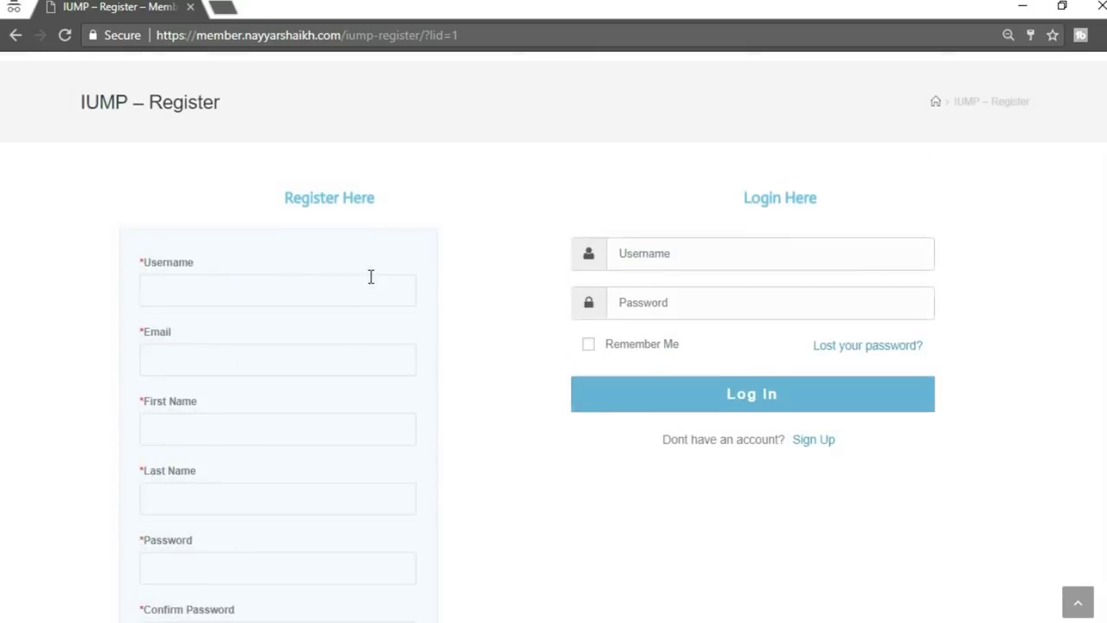
{"action": "scroll", "coordinate": [358, 433], "scroll_direction": "down", "scroll_amount": 5}
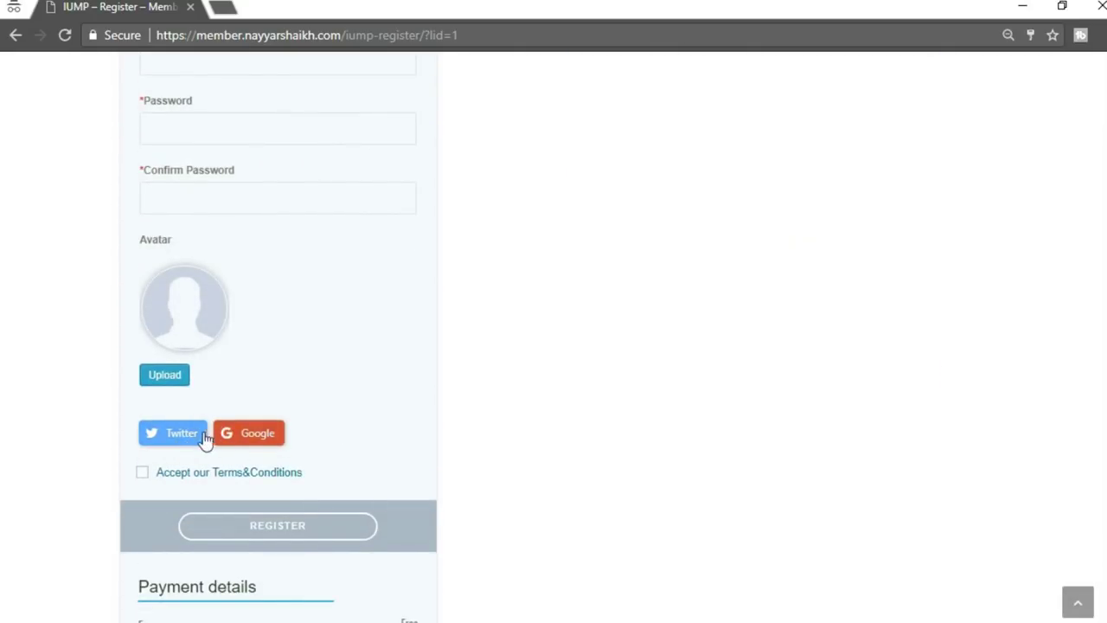
{"action": "left_click", "coordinate": [260, 441]}
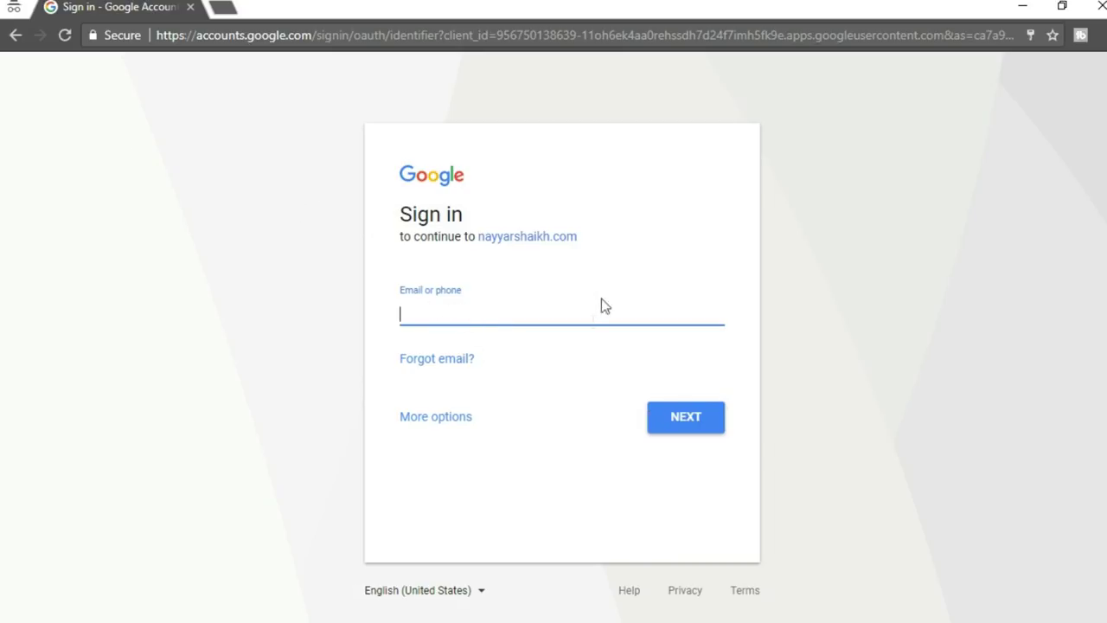
{"action": "left_click", "coordinate": [16, 36]}
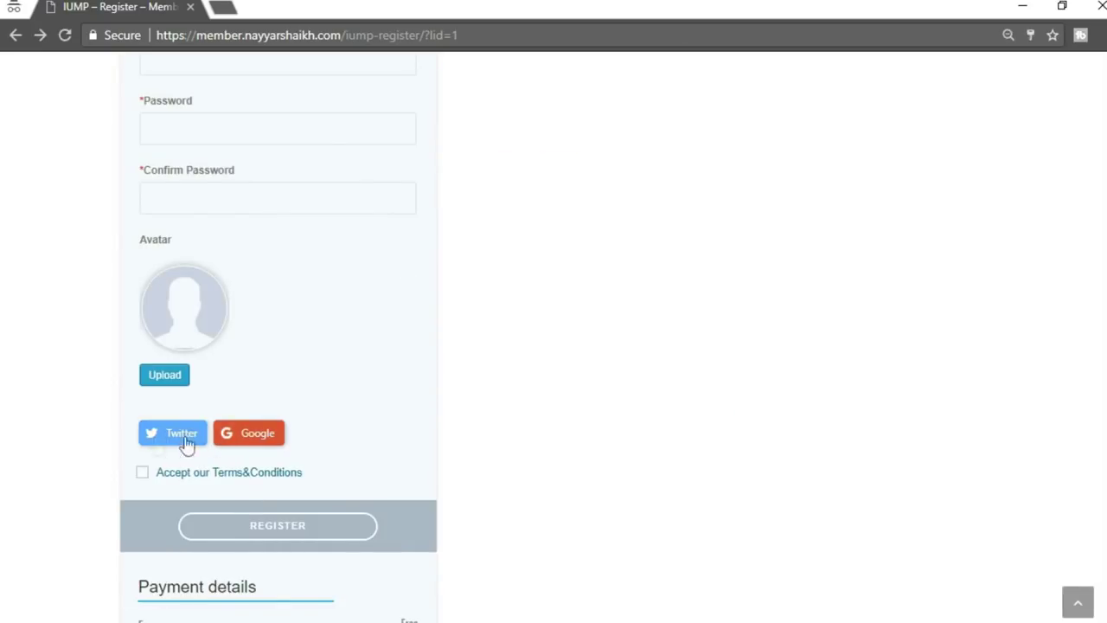
{"action": "scroll", "coordinate": [526, 425], "scroll_direction": "down", "scroll_amount": 2}
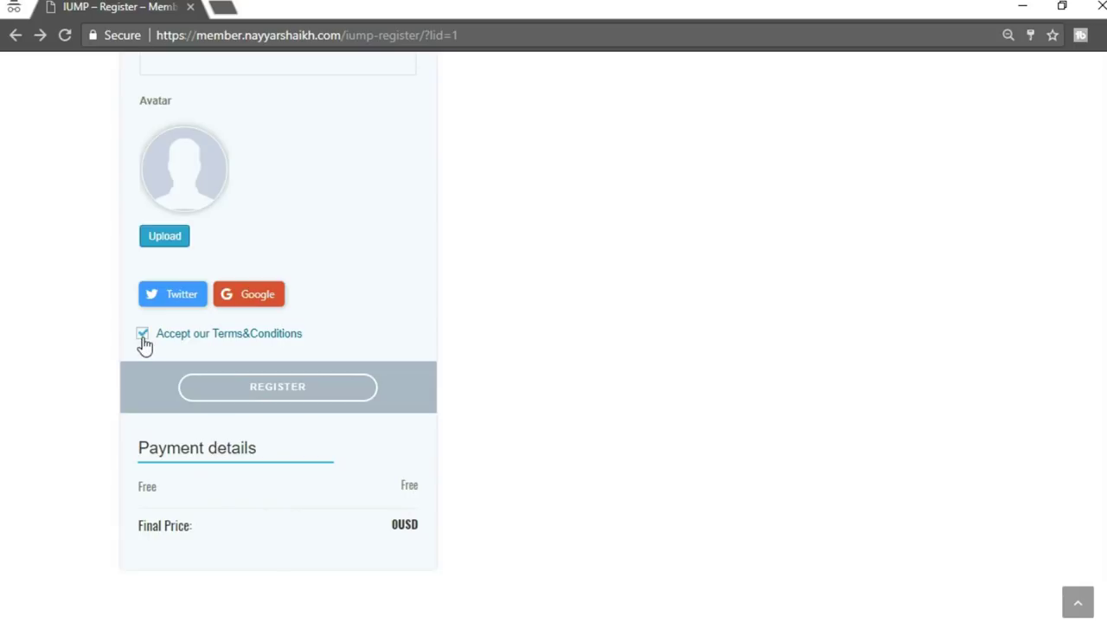
- Open the IUMP – TOS Page from the Terms&Conditions link and read its terms
{"action": "left_click", "coordinate": [256, 336]}
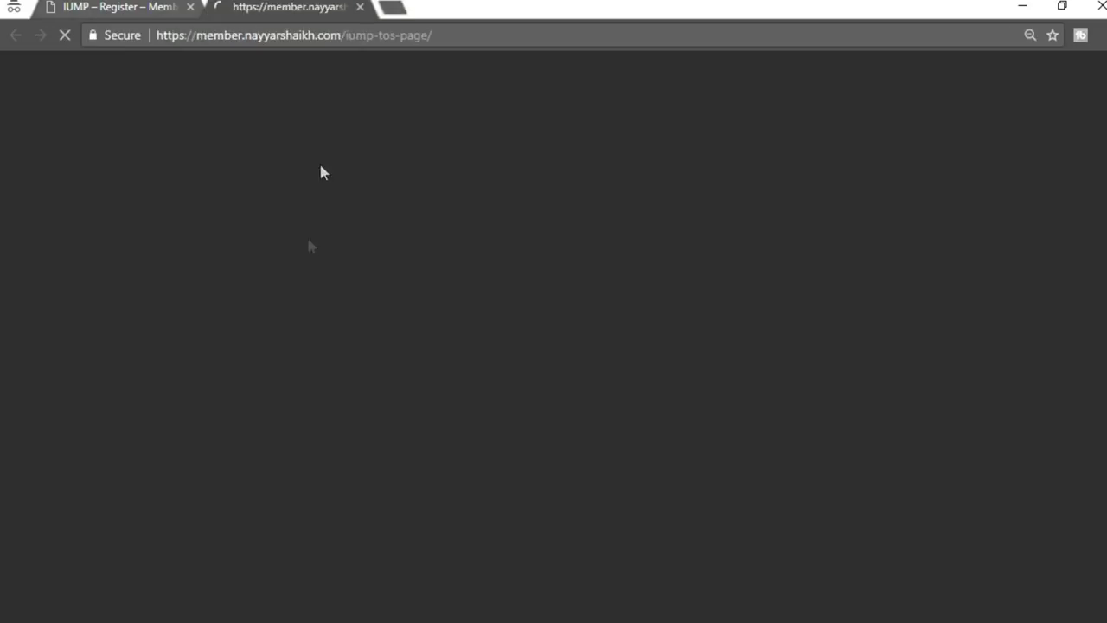
{"action": "scroll", "coordinate": [488, 324], "scroll_direction": "down", "scroll_amount": 10}
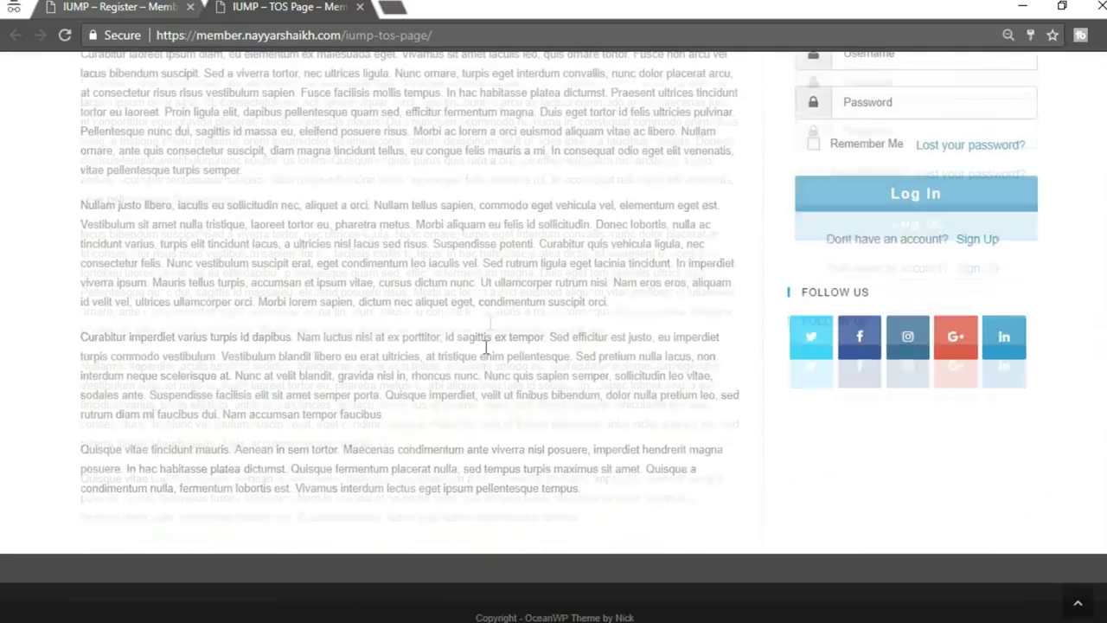
{"action": "scroll", "coordinate": [484, 371], "scroll_direction": "up", "scroll_amount": 10}
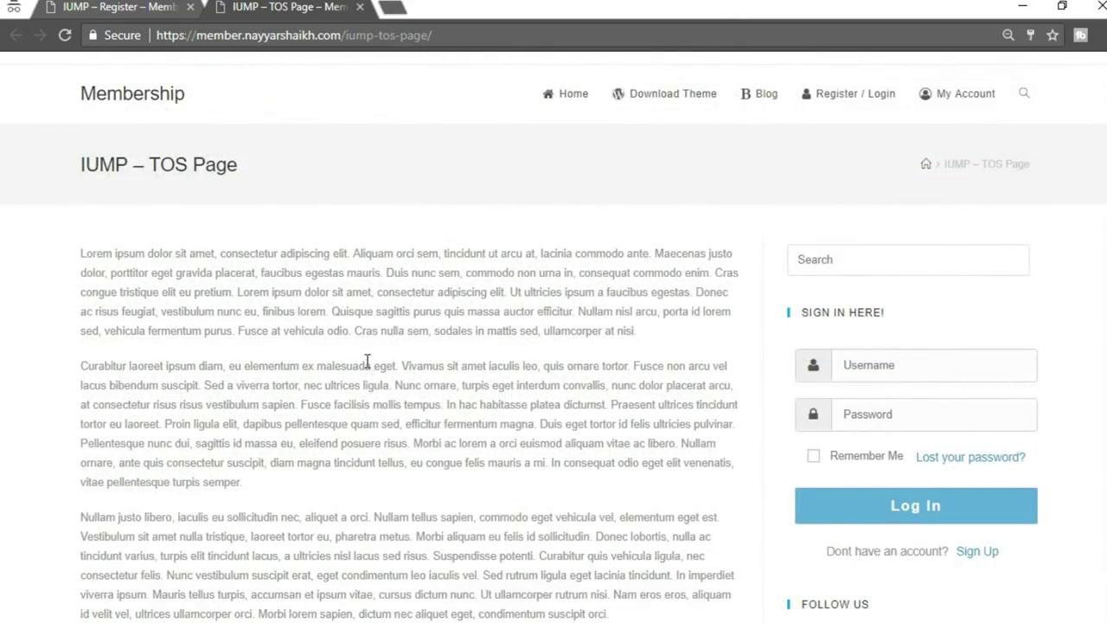
{"action": "scroll", "coordinate": [367, 362], "scroll_direction": "down", "scroll_amount": 10}
{"action": "scroll", "coordinate": [366, 361], "scroll_direction": "up", "scroll_amount": 10}
{"action": "scroll", "coordinate": [505, 333], "scroll_direction": "down", "scroll_amount": 10}
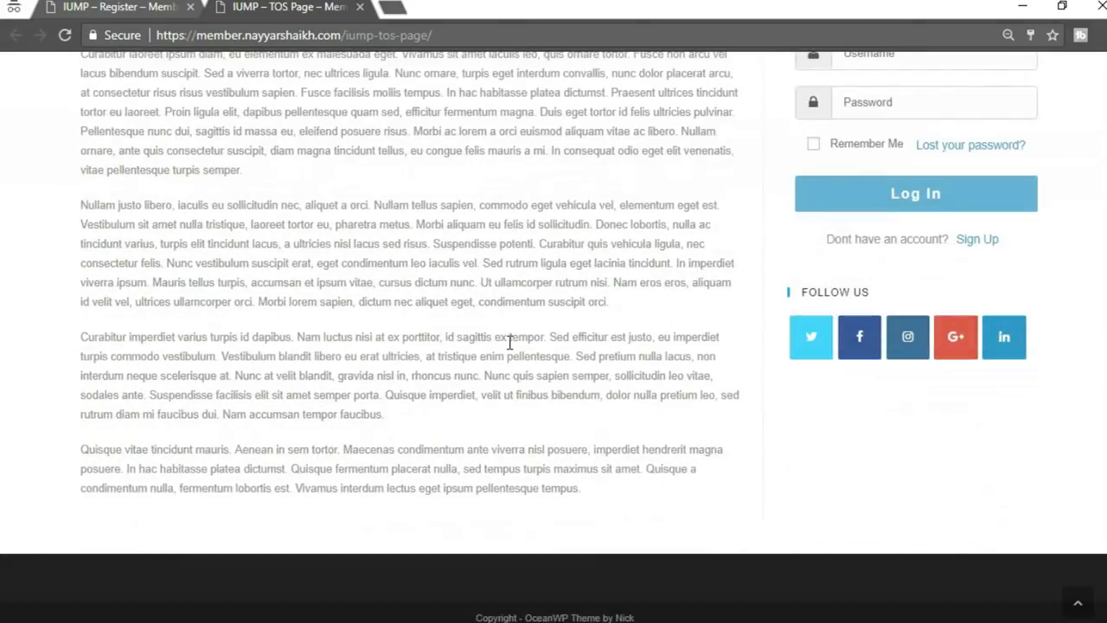
{"action": "scroll", "coordinate": [506, 341], "scroll_direction": "up", "scroll_amount": 10}
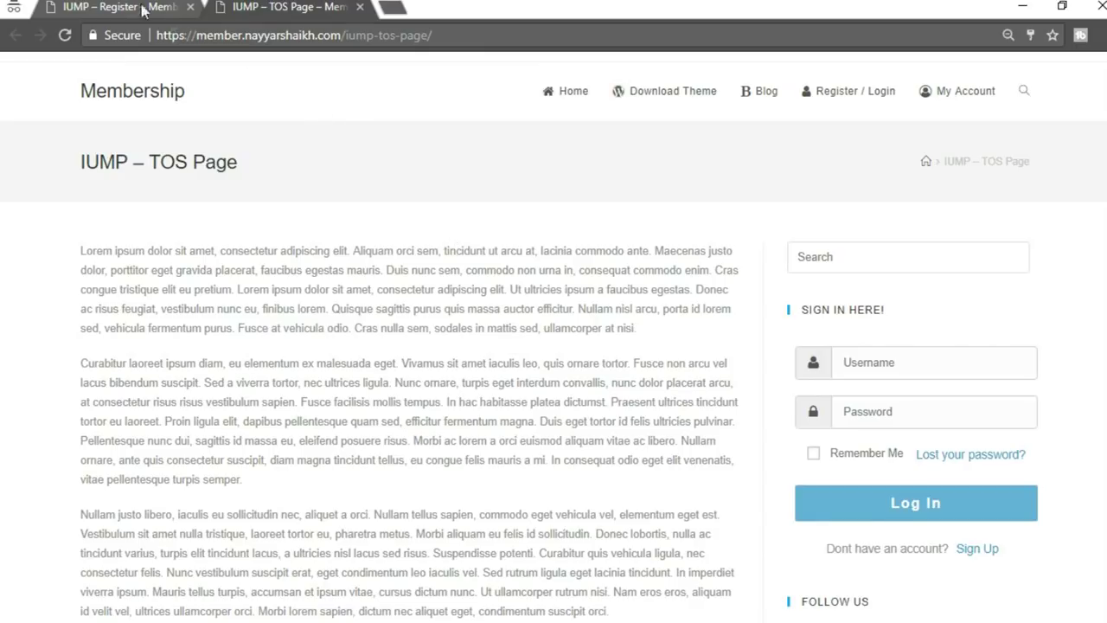
- Return to the IUMP – Register tab and highlight the Free plan's 0USD Final Price
{"action": "left_click", "coordinate": [132, 7]}
{"action": "scroll", "coordinate": [401, 294], "scroll_direction": "down", "scroll_amount": 2}
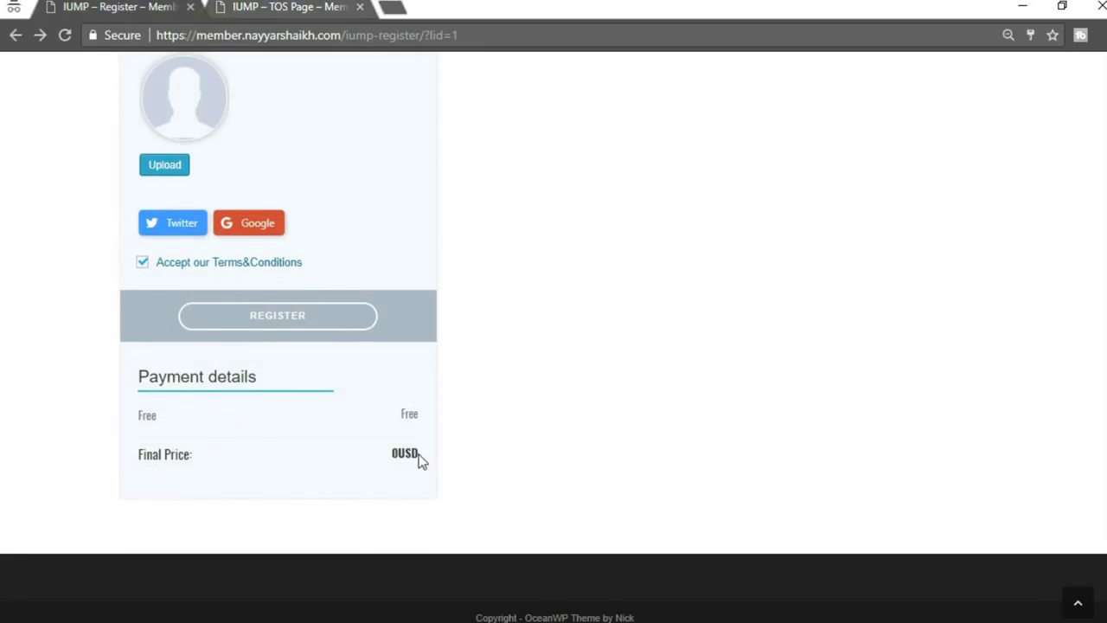
{"action": "left_click_drag", "start_coordinate": [386, 456], "coordinate": [442, 456]}
{"action": "left_click", "coordinate": [451, 465]}
{"action": "left_click_drag", "start_coordinate": [390, 457], "coordinate": [430, 465]}
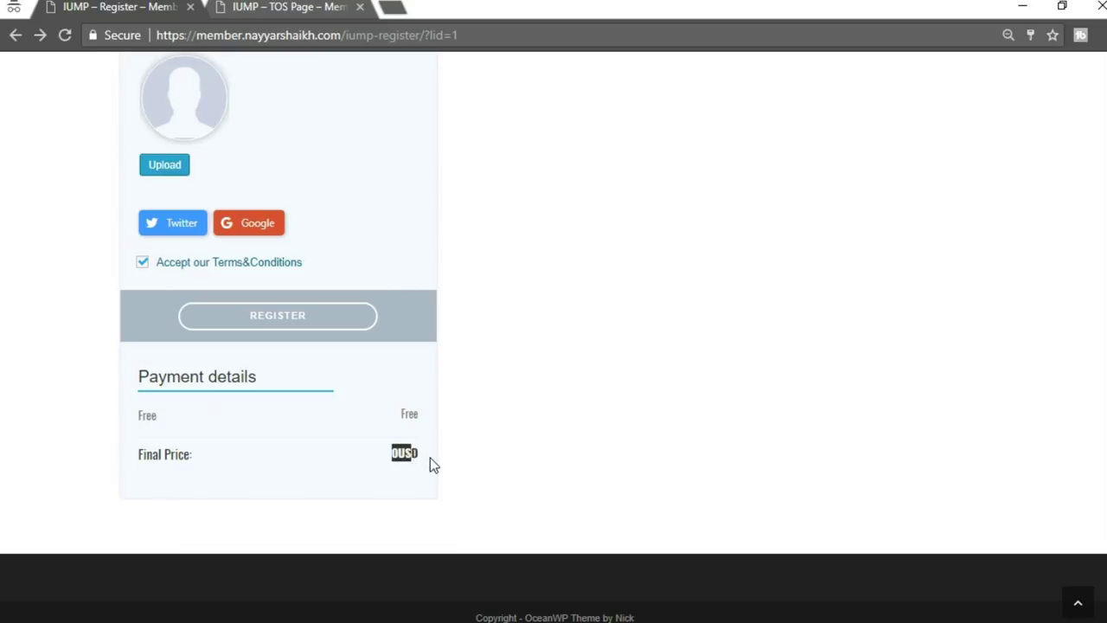
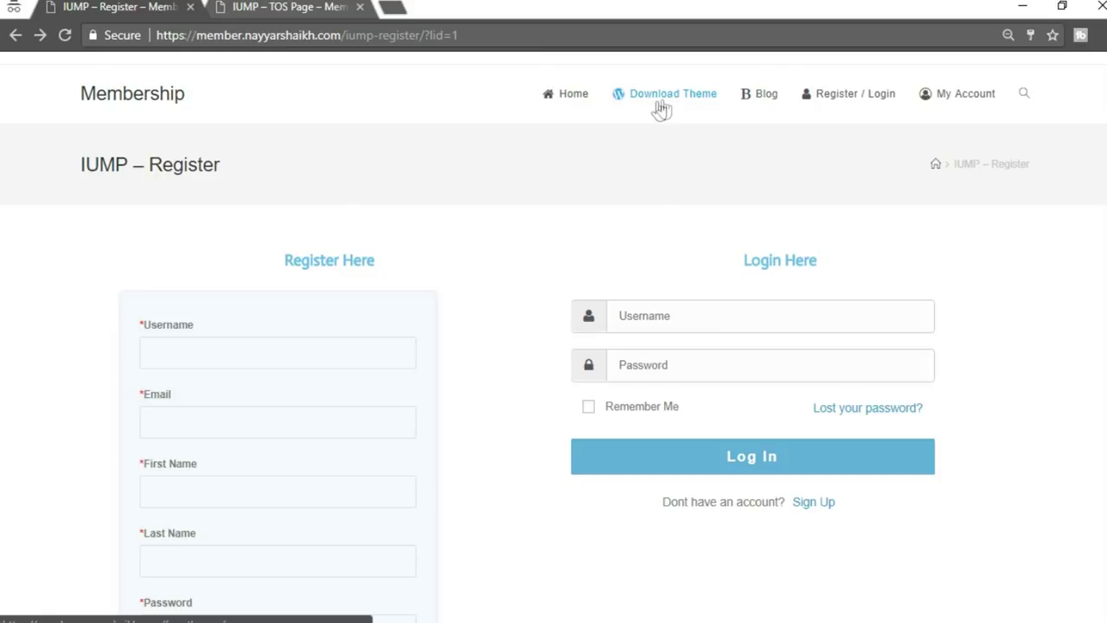
- Open the Download Theme page and highlight its restriction notice paragraph
{"action": "left_click", "coordinate": [666, 102]}
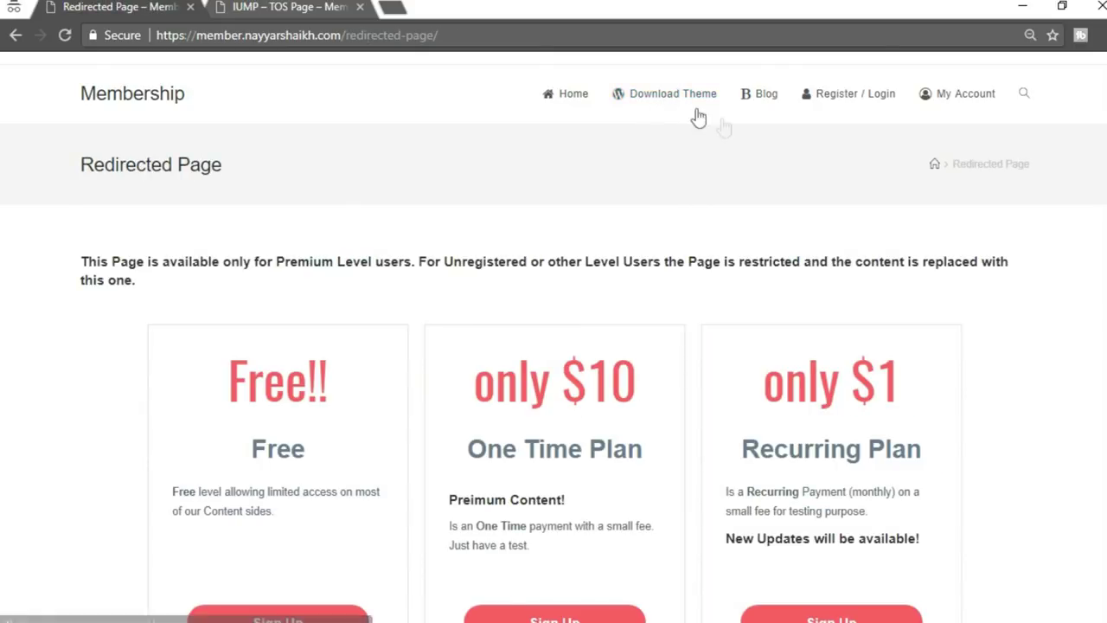
{"action": "scroll", "coordinate": [747, 262], "scroll_direction": "down", "scroll_amount": 1}
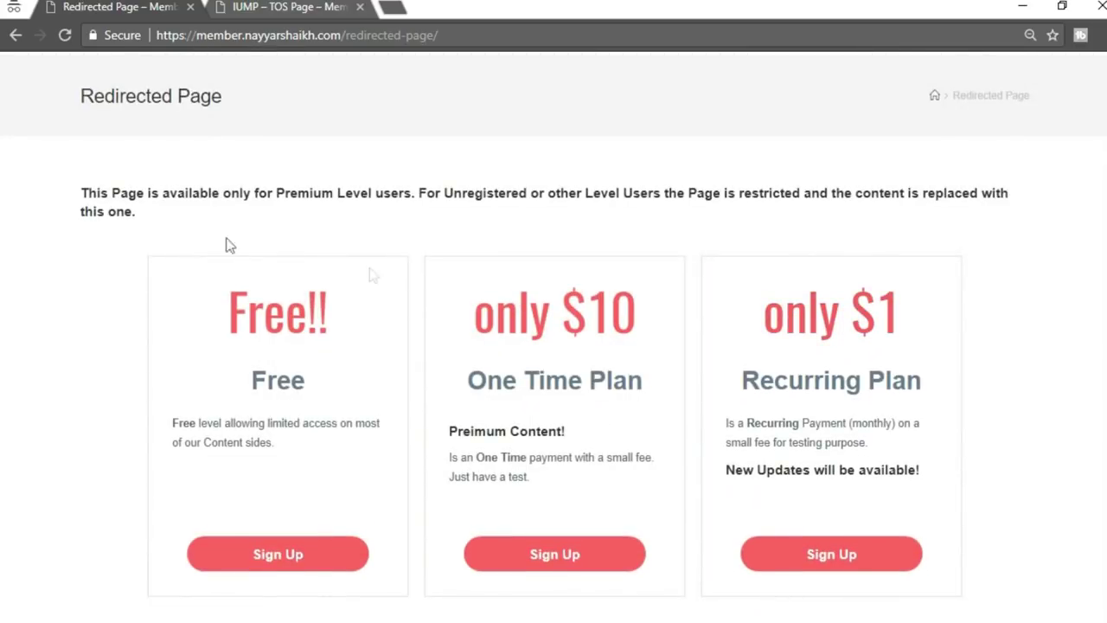
{"action": "scroll", "coordinate": [182, 167], "scroll_direction": "up", "scroll_amount": 1}
{"action": "scroll", "coordinate": [179, 199], "scroll_direction": "down", "scroll_amount": 1}
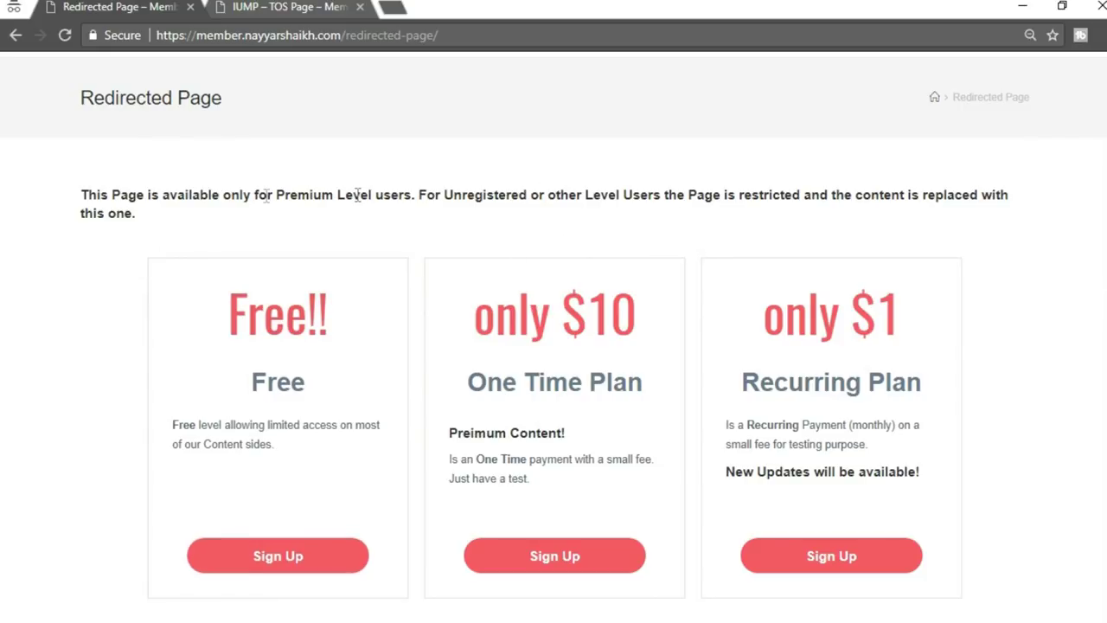
{"action": "left_click_drag", "start_coordinate": [82, 194], "coordinate": [152, 208]}
{"action": "left_click", "coordinate": [159, 207]}
- Highlight the notice text from 'Premium' onward and the $10 price heading
{"action": "scroll", "coordinate": [402, 216], "scroll_direction": "up", "scroll_amount": 1}
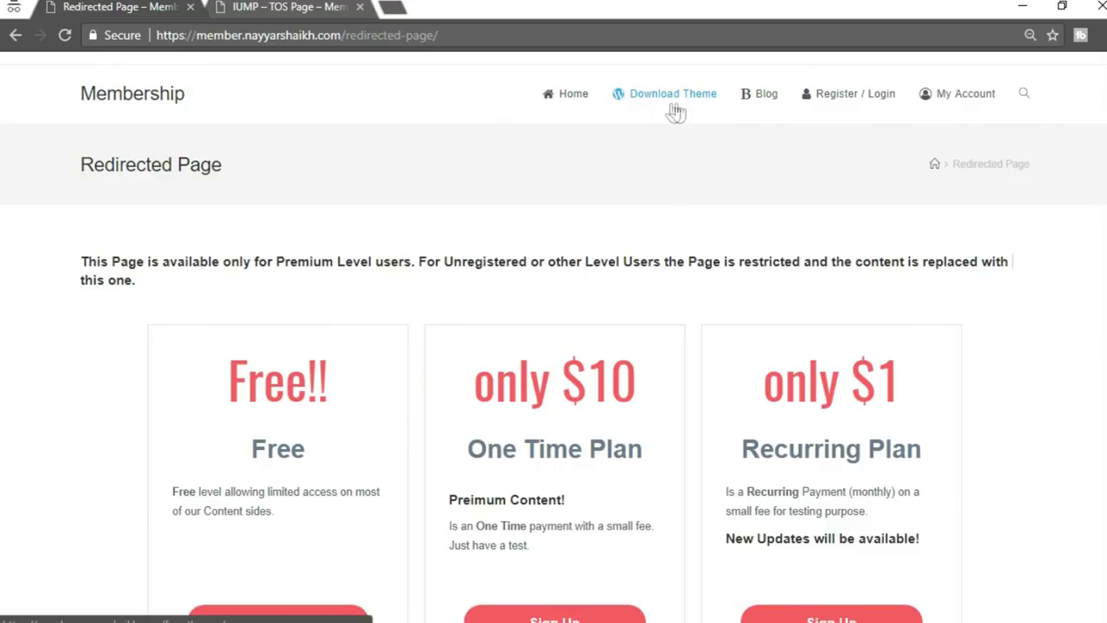
{"action": "scroll", "coordinate": [904, 237], "scroll_direction": "down", "scroll_amount": 2}
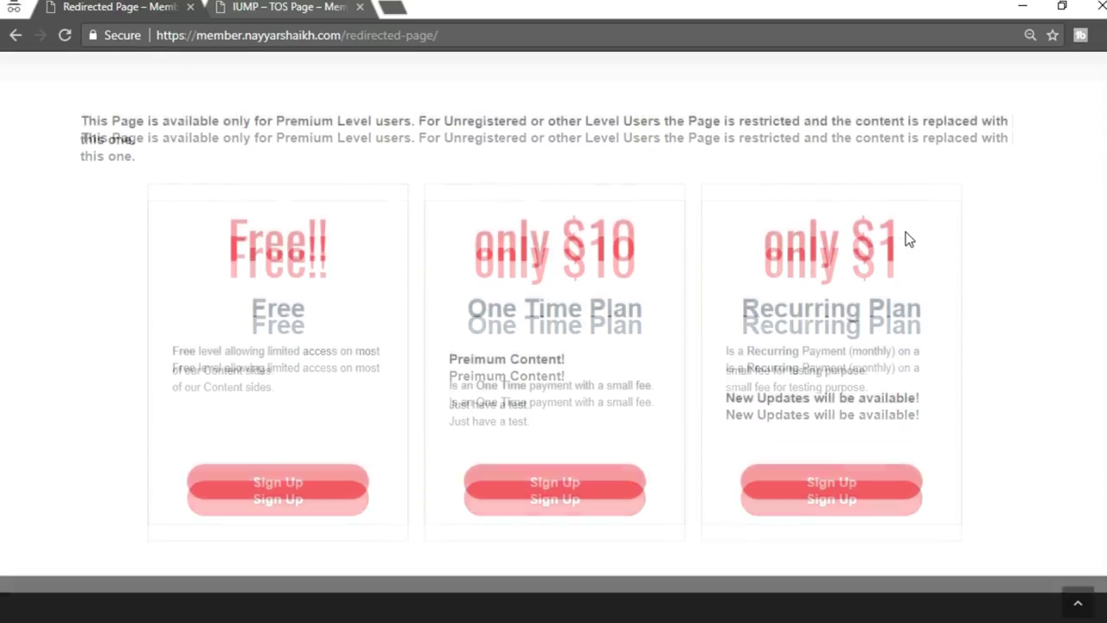
{"action": "scroll", "coordinate": [897, 235], "scroll_direction": "up", "scroll_amount": 1}
{"action": "left_click_drag", "start_coordinate": [276, 208], "coordinate": [412, 194]}
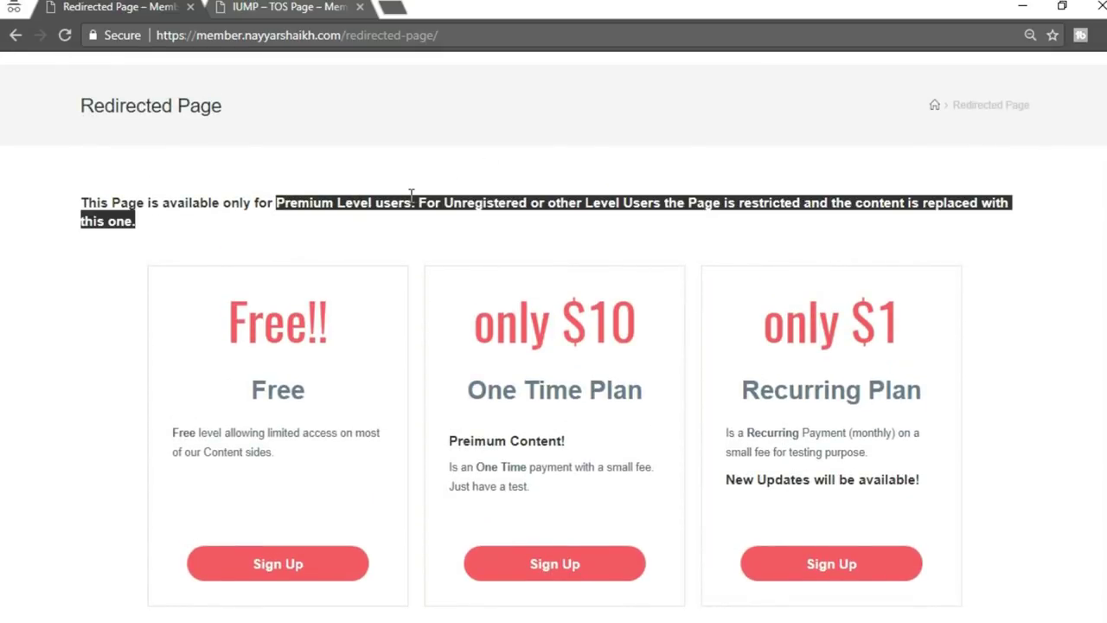
{"action": "left_click", "coordinate": [412, 206]}
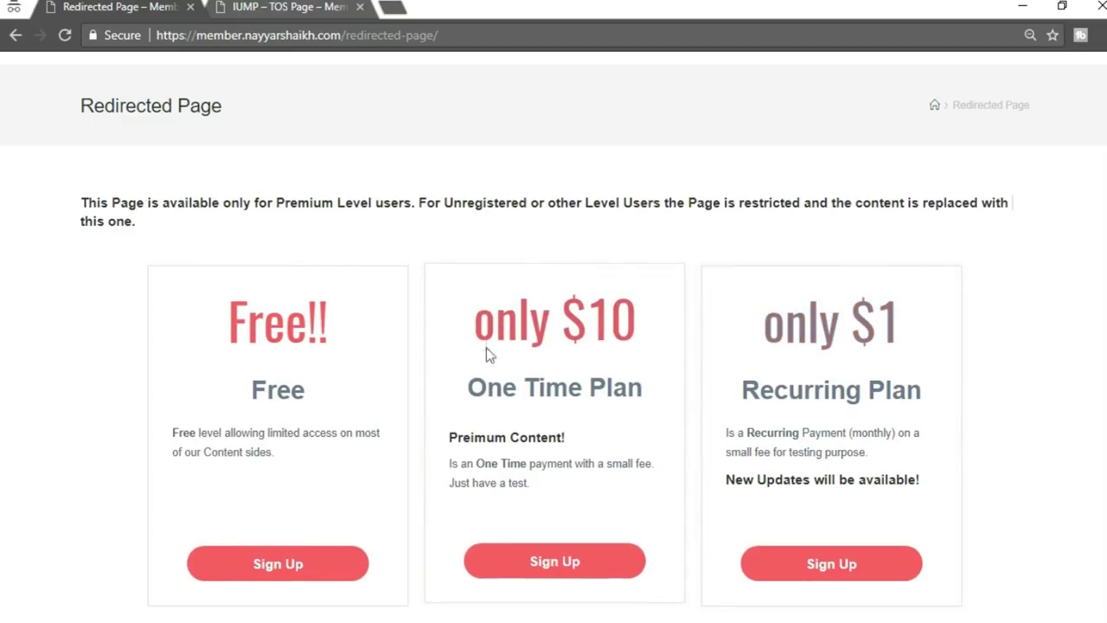
{"action": "scroll", "coordinate": [824, 362], "scroll_direction": "down", "scroll_amount": 1}
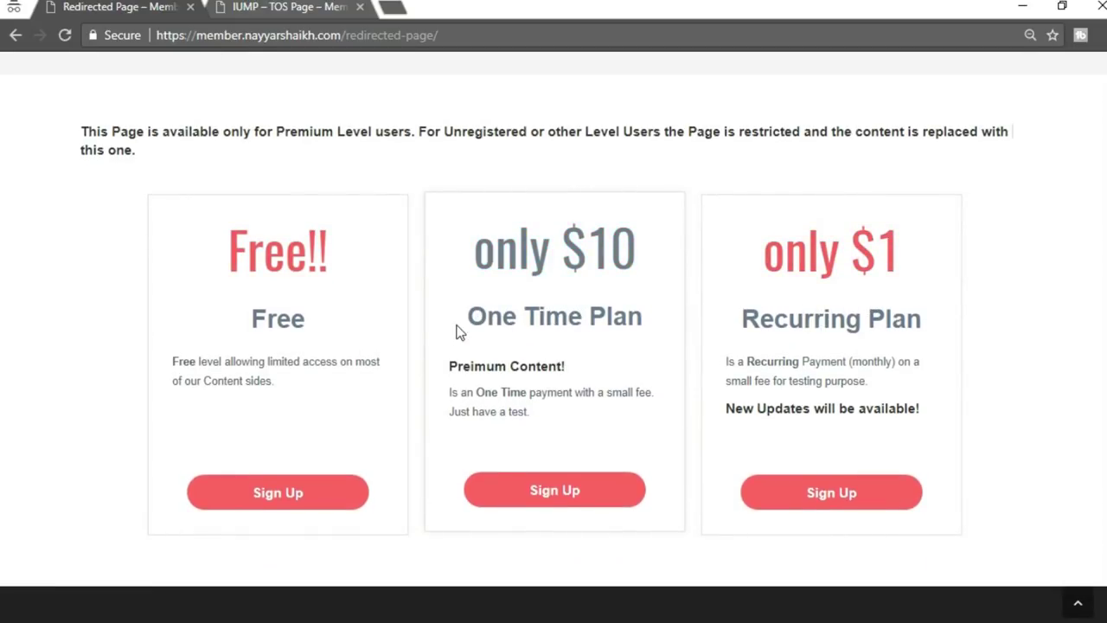
{"action": "left_click_drag", "start_coordinate": [478, 251], "coordinate": [642, 268]}
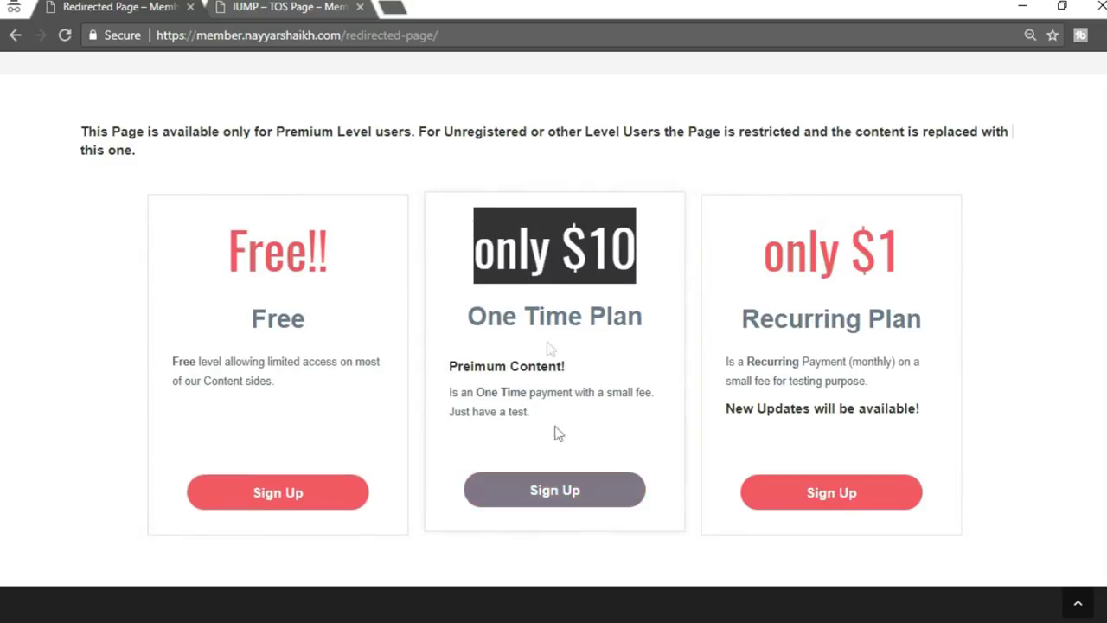
- Highlight the phrase 'Premium Level user' in the notice, then clear it
{"action": "scroll", "coordinate": [433, 276], "scroll_direction": "up", "scroll_amount": 2}
{"action": "scroll", "coordinate": [847, 402], "scroll_direction": "down", "scroll_amount": 2}
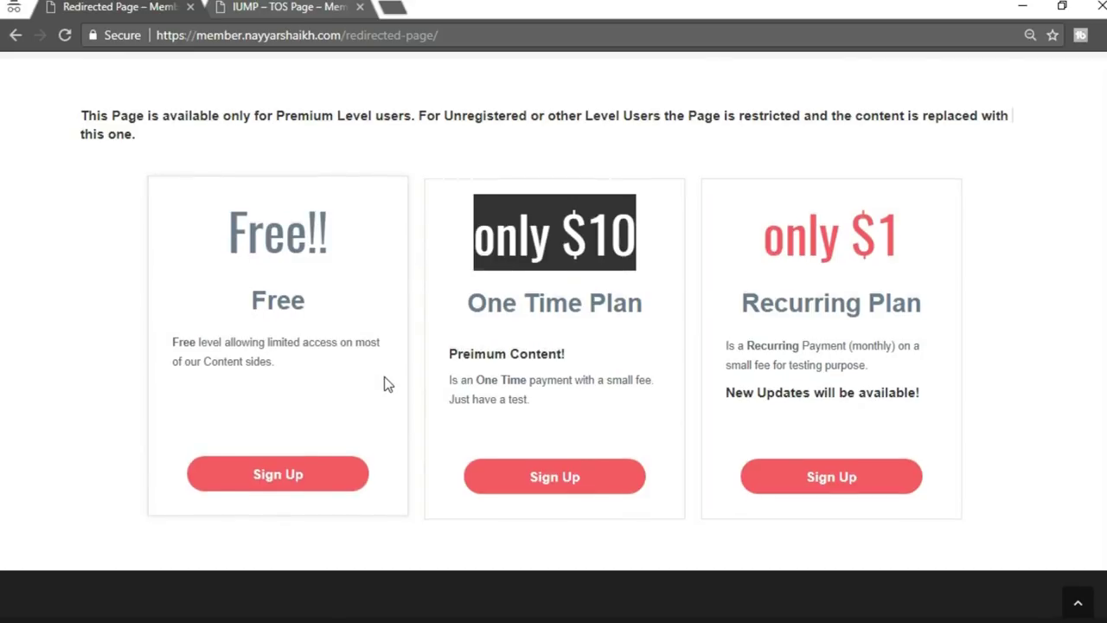
{"action": "scroll", "coordinate": [384, 376], "scroll_direction": "up", "scroll_amount": 2}
{"action": "left_click_drag", "start_coordinate": [277, 256], "coordinate": [405, 261]}
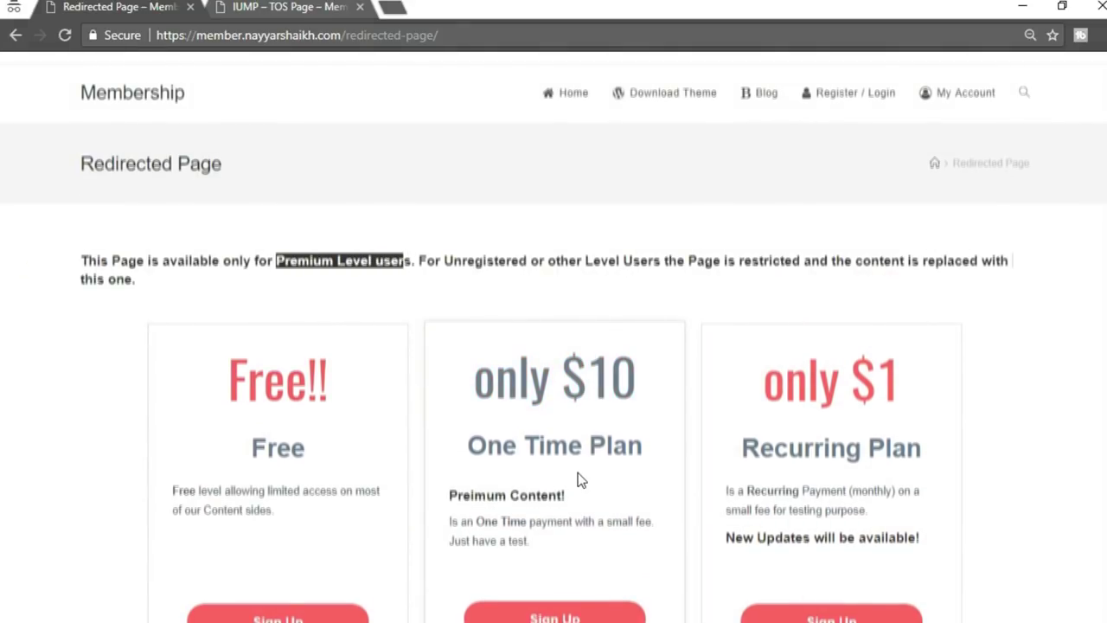
{"action": "scroll", "coordinate": [578, 473], "scroll_direction": "down", "scroll_amount": 2}
{"action": "scroll", "coordinate": [589, 531], "scroll_direction": "up", "scroll_amount": 2}
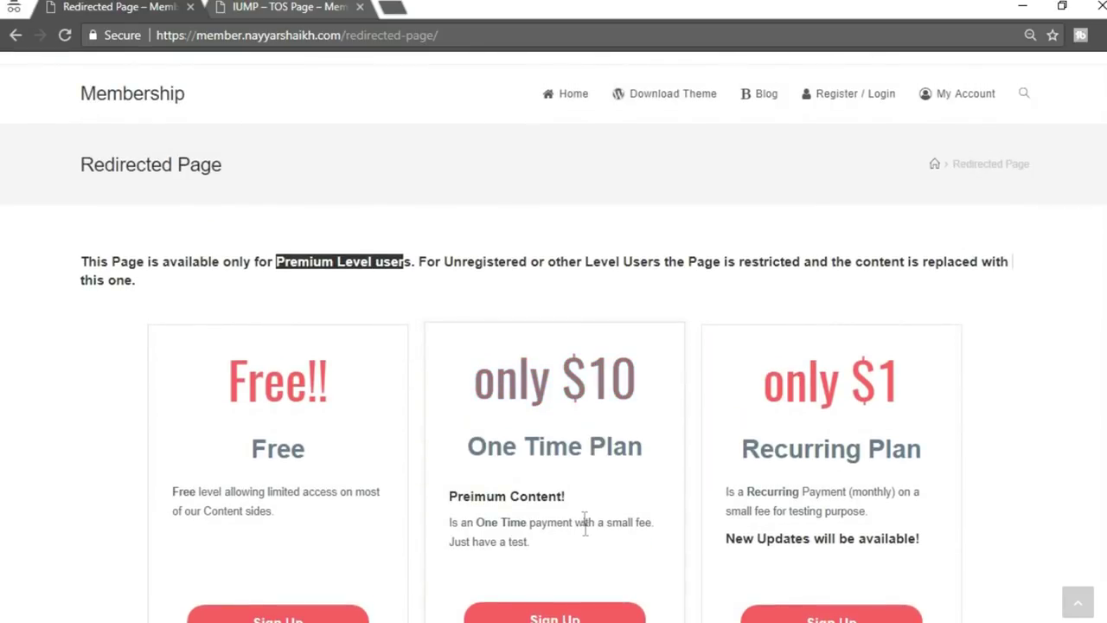
{"action": "left_click", "coordinate": [579, 309]}
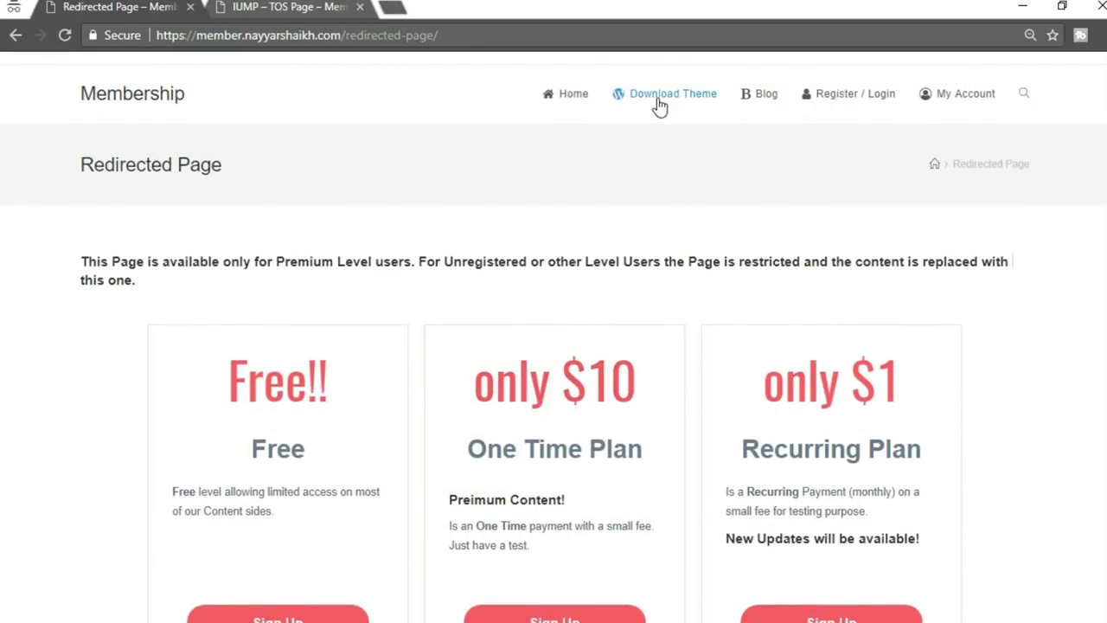
- Open the Register / Login page, try the Free plan sign-up, then go back
{"action": "left_click", "coordinate": [856, 102]}
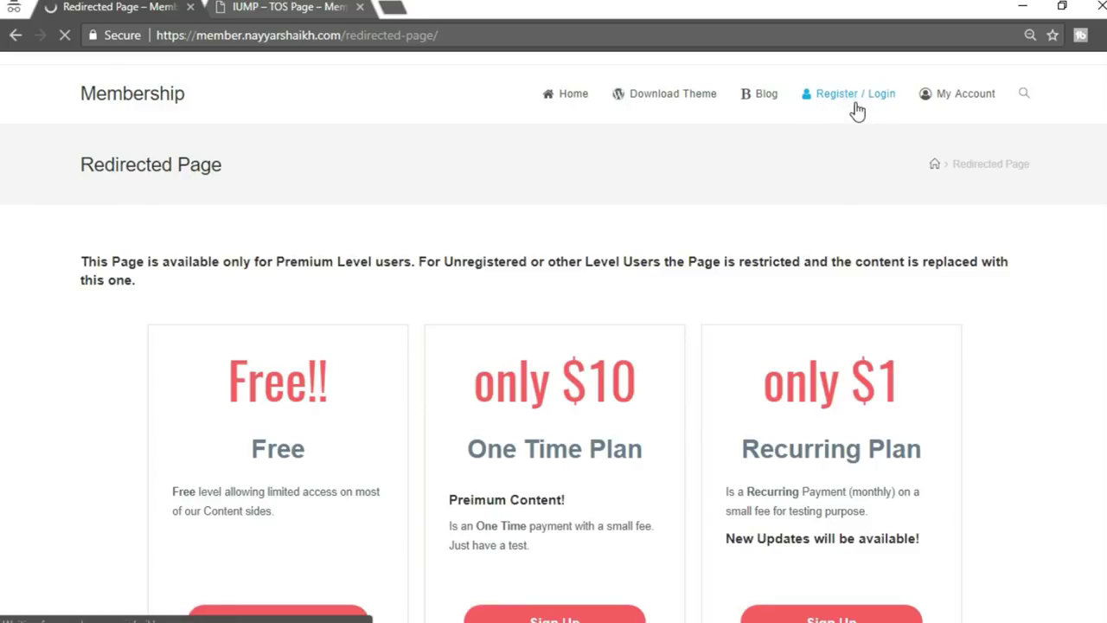
{"action": "scroll", "coordinate": [900, 403], "scroll_direction": "down", "scroll_amount": 1}
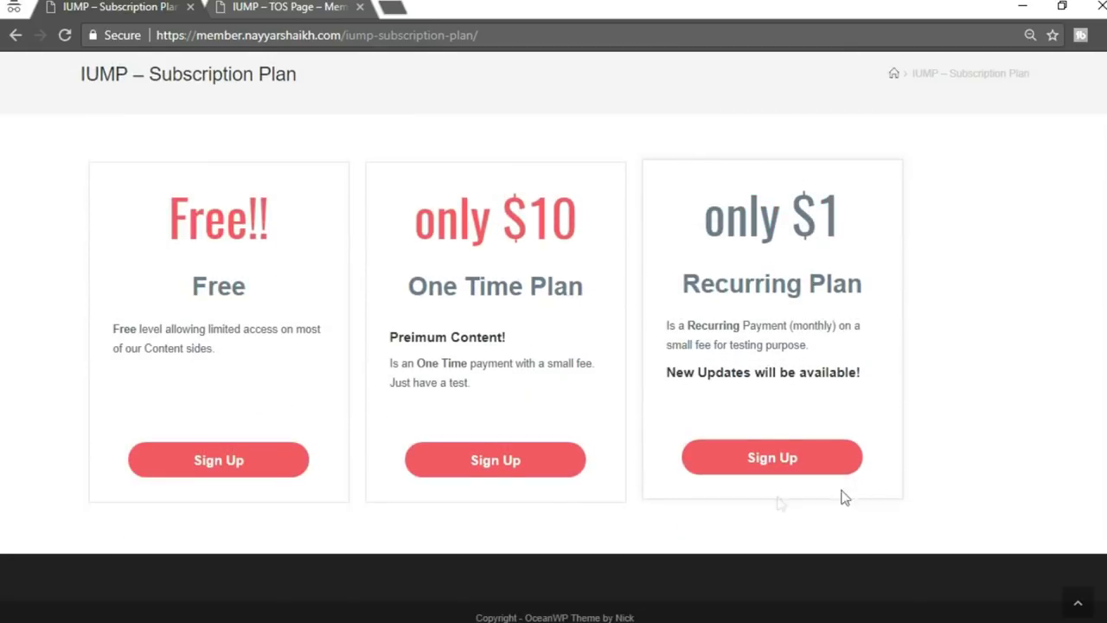
{"action": "left_click", "coordinate": [204, 458]}
{"action": "scroll", "coordinate": [851, 369], "scroll_direction": "down", "scroll_amount": 3}
{"action": "scroll", "coordinate": [854, 417], "scroll_direction": "down", "scroll_amount": 5}
{"action": "scroll", "coordinate": [840, 548], "scroll_direction": "up", "scroll_amount": 10}
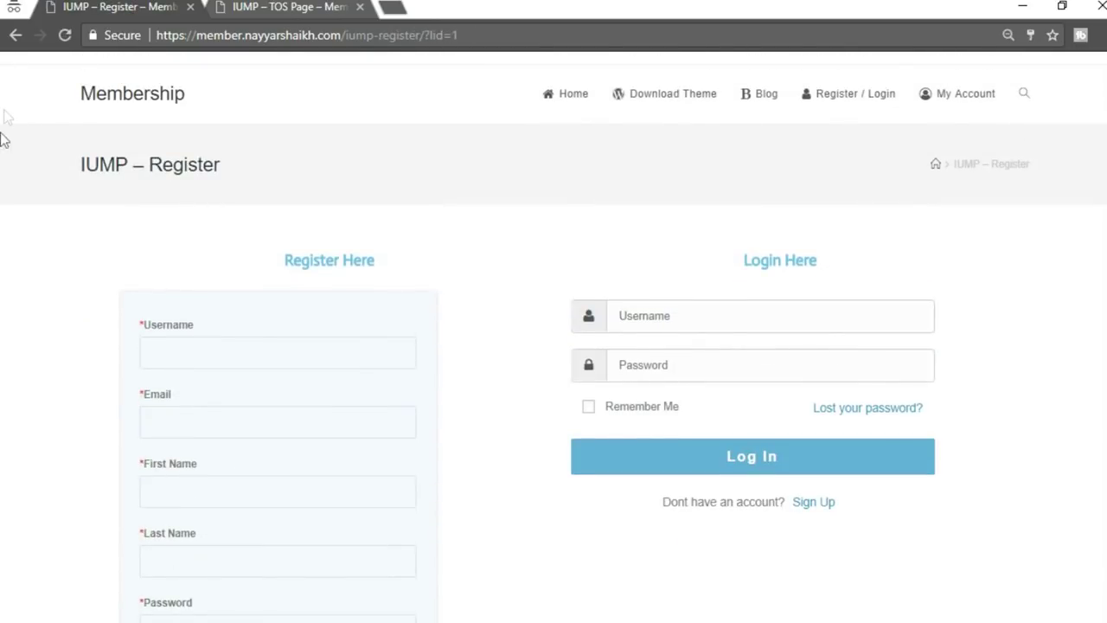
{"action": "left_click", "coordinate": [15, 38]}
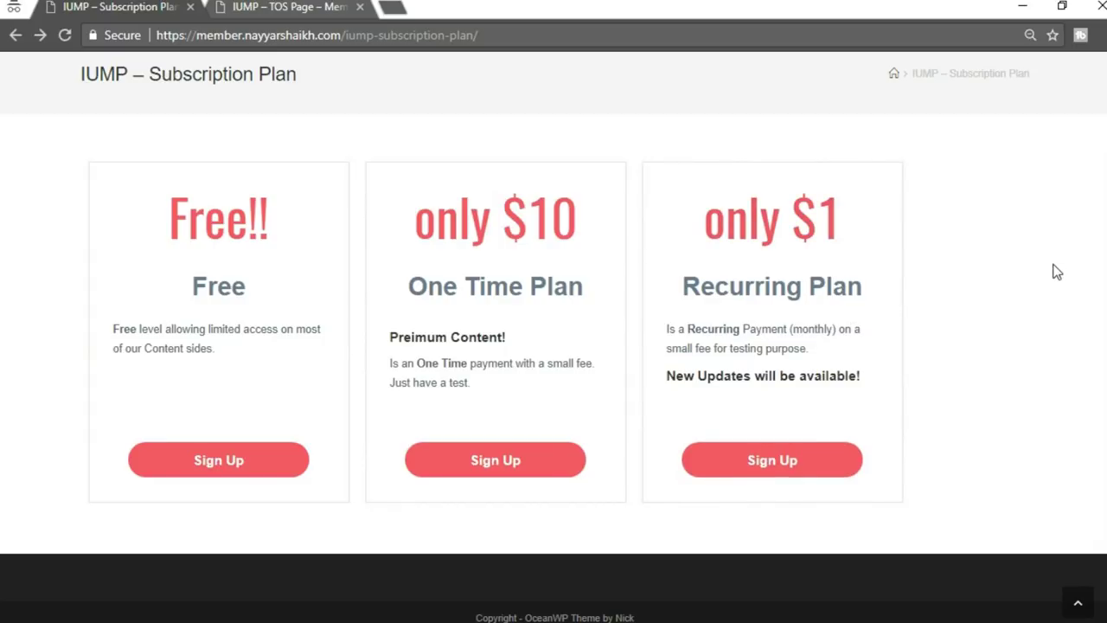
- Try My Account, which lands on login, then switch to the logged-in Membership window
{"action": "scroll", "coordinate": [1064, 312], "scroll_direction": "up", "scroll_amount": 2}
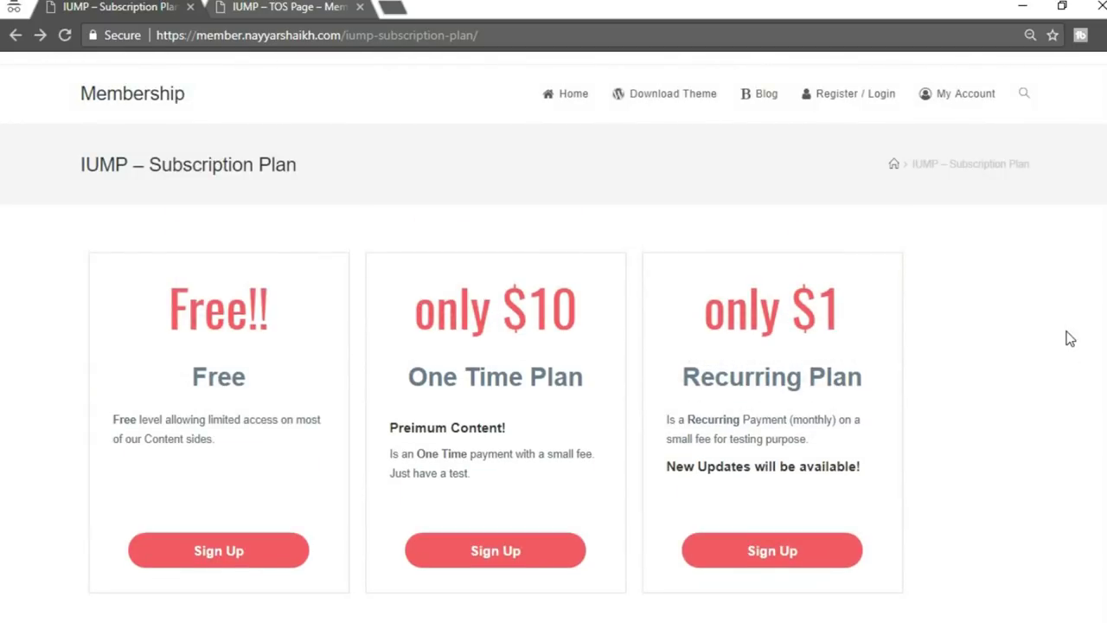
{"action": "left_click", "coordinate": [979, 111]}
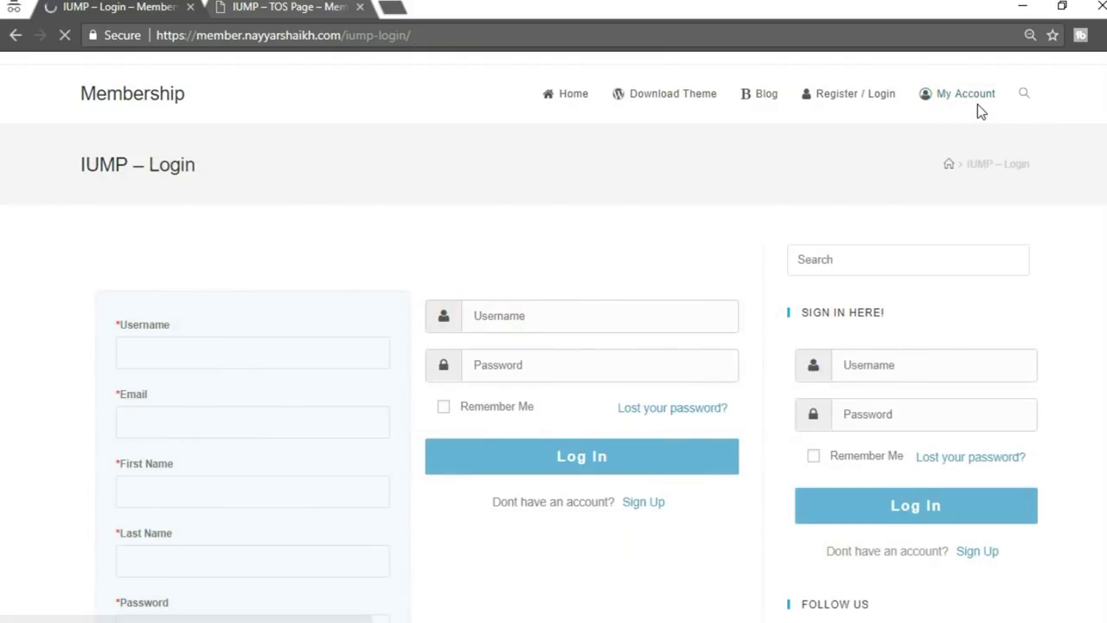
{"action": "scroll", "coordinate": [534, 474], "scroll_direction": "down", "scroll_amount": 6}
{"action": "scroll", "coordinate": [539, 595], "scroll_direction": "up", "scroll_amount": 6}
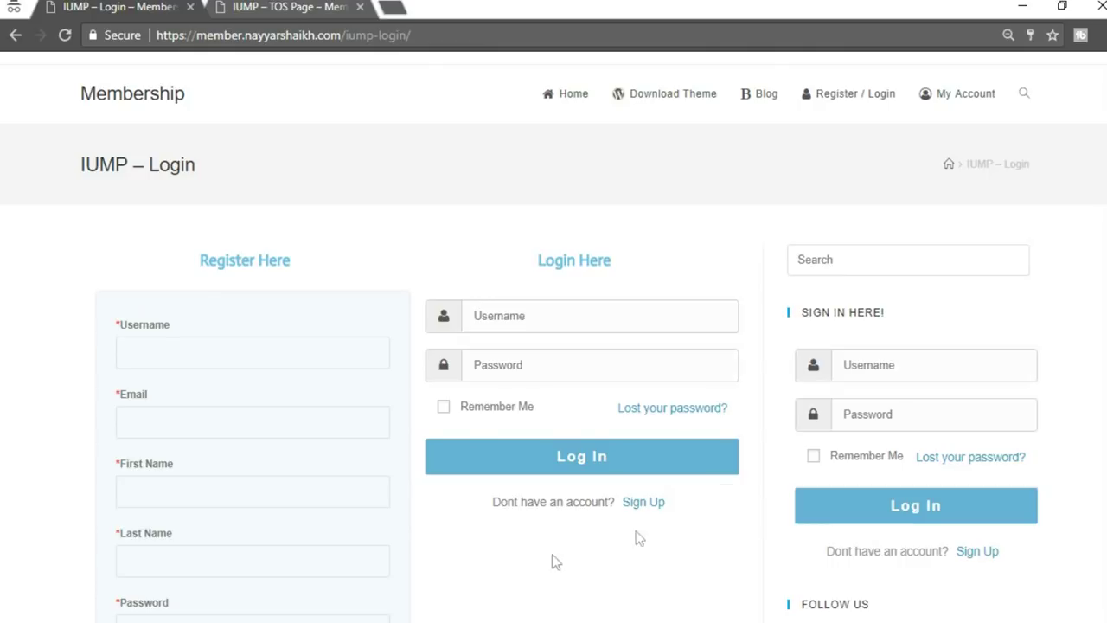
{"action": "mouse_move", "coordinate": [455, 620]}
{"action": "left_click", "coordinate": [359, 562]}
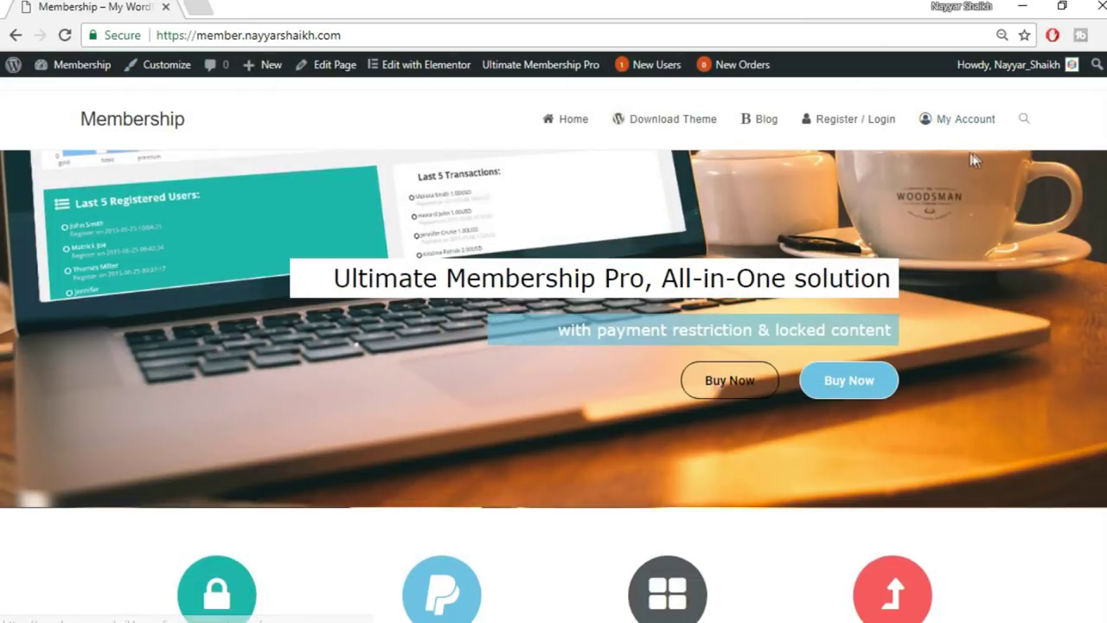
- Open the member's account page and scroll through it
{"action": "left_click", "coordinate": [952, 127]}
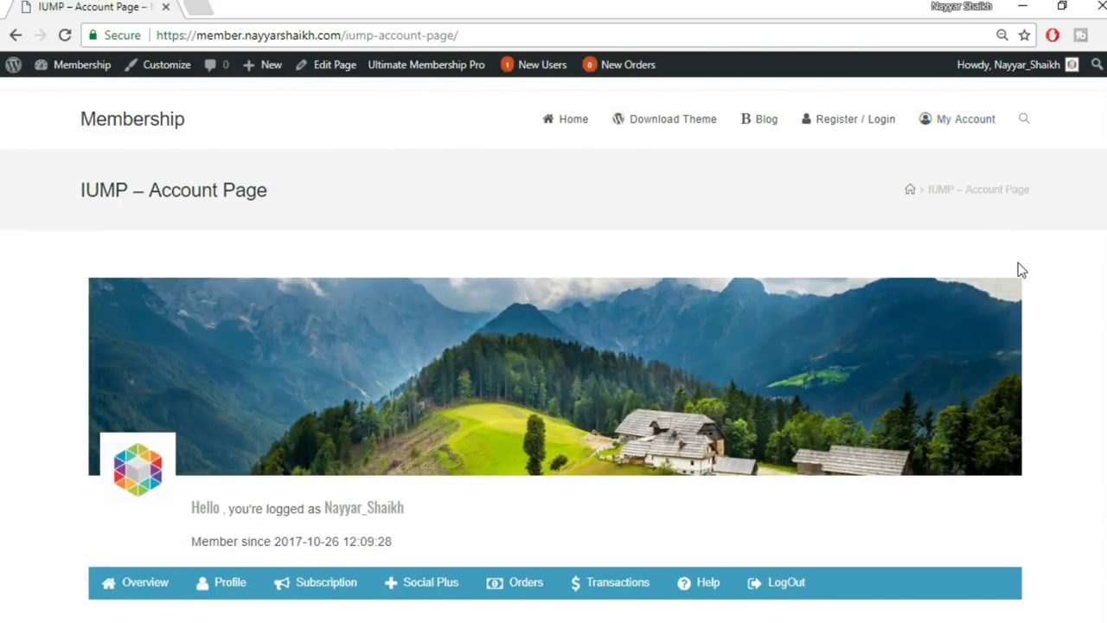
{"action": "scroll", "coordinate": [1018, 270], "scroll_direction": "down", "scroll_amount": 3}
{"action": "scroll", "coordinate": [352, 332], "scroll_direction": "up", "scroll_amount": 1}
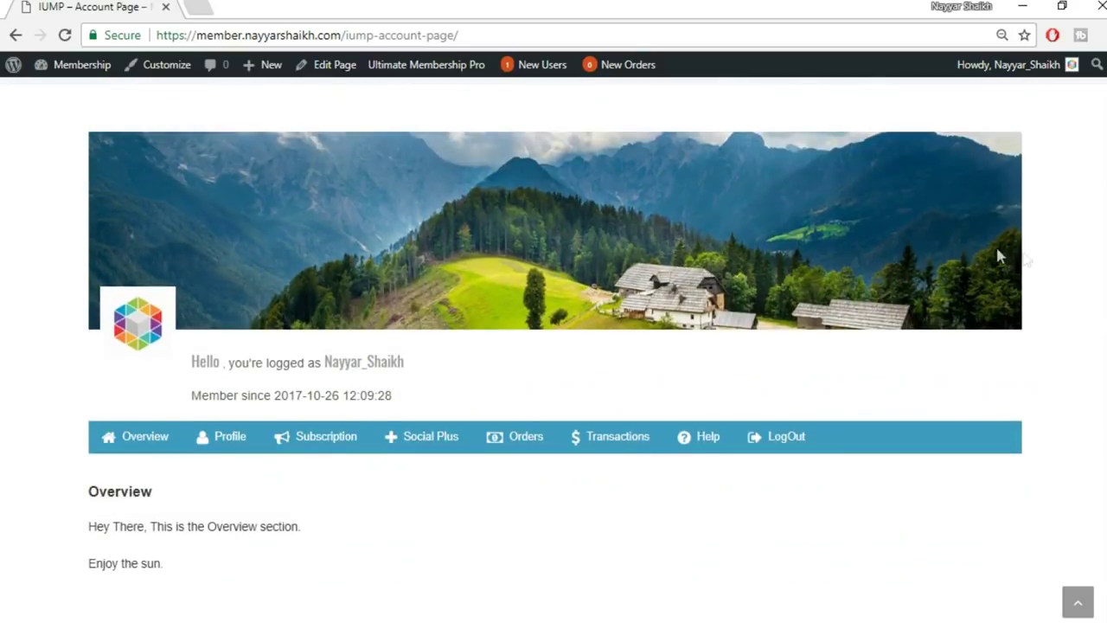
{"action": "scroll", "coordinate": [1026, 256], "scroll_direction": "down", "scroll_amount": 1}
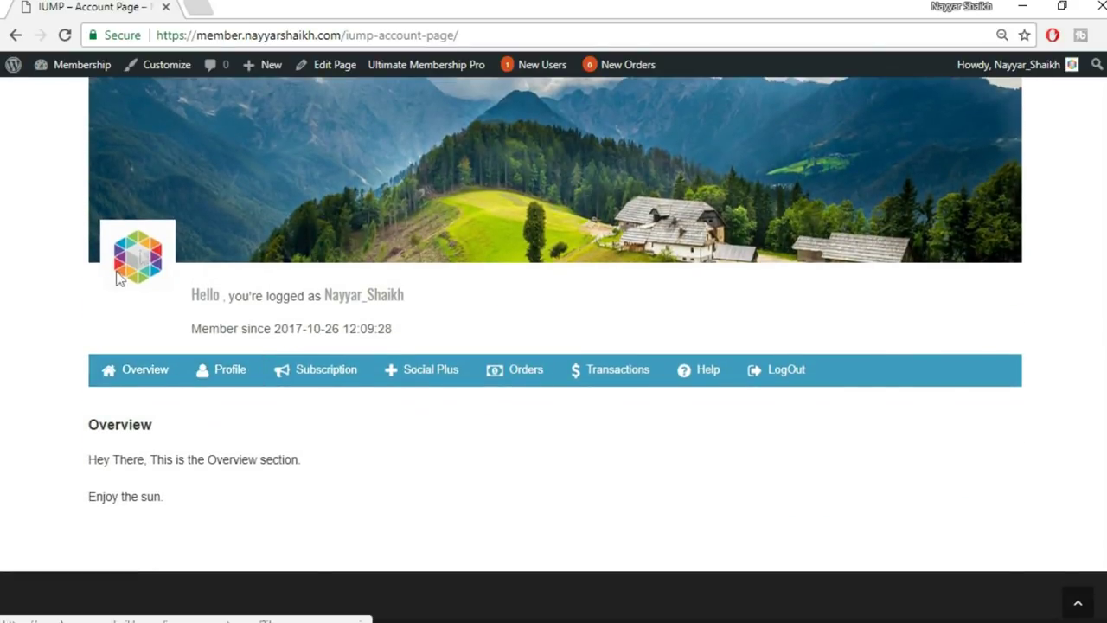
{"action": "scroll", "coordinate": [621, 234], "scroll_direction": "up", "scroll_amount": 1}
{"action": "scroll", "coordinate": [887, 222], "scroll_direction": "down", "scroll_amount": 1}
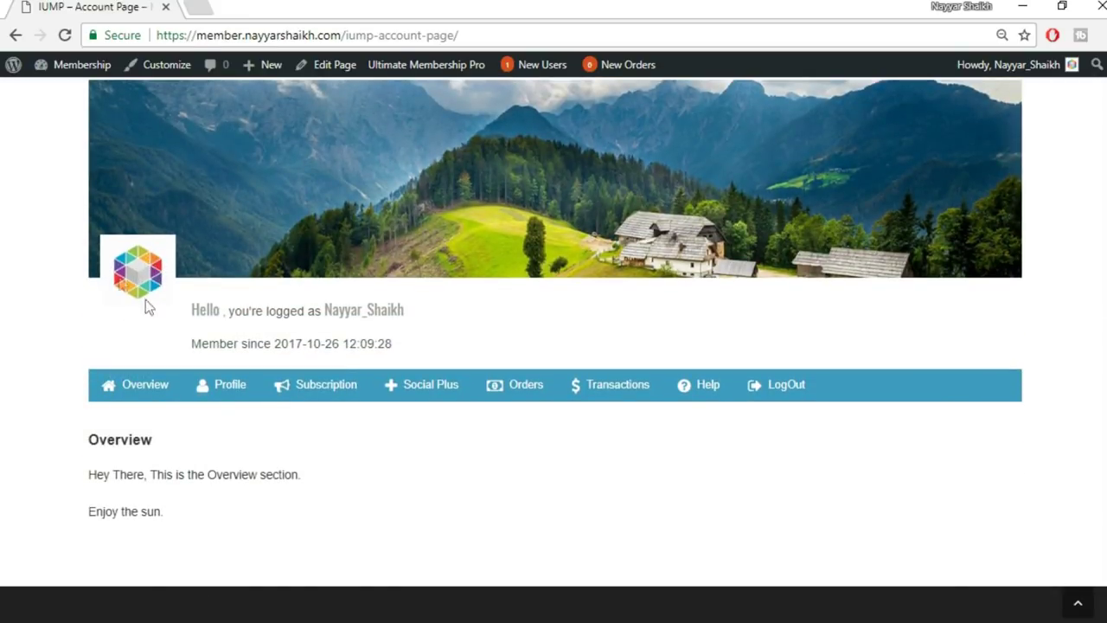
- View the member's profile section and subscription details
{"action": "left_click", "coordinate": [225, 394]}
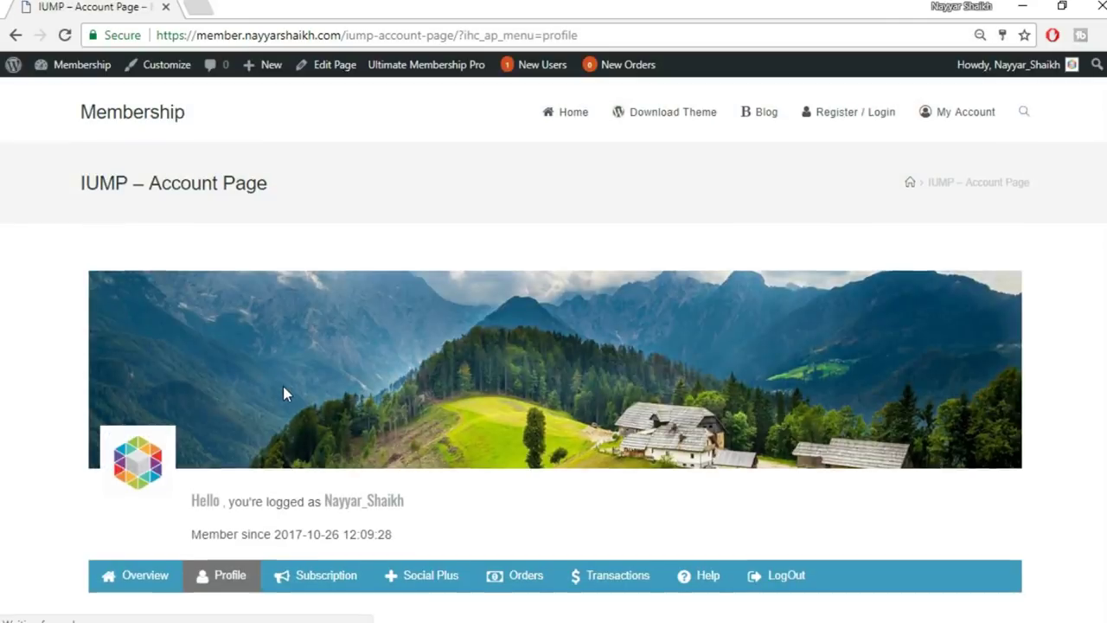
{"action": "scroll", "coordinate": [290, 407], "scroll_direction": "down", "scroll_amount": 6}
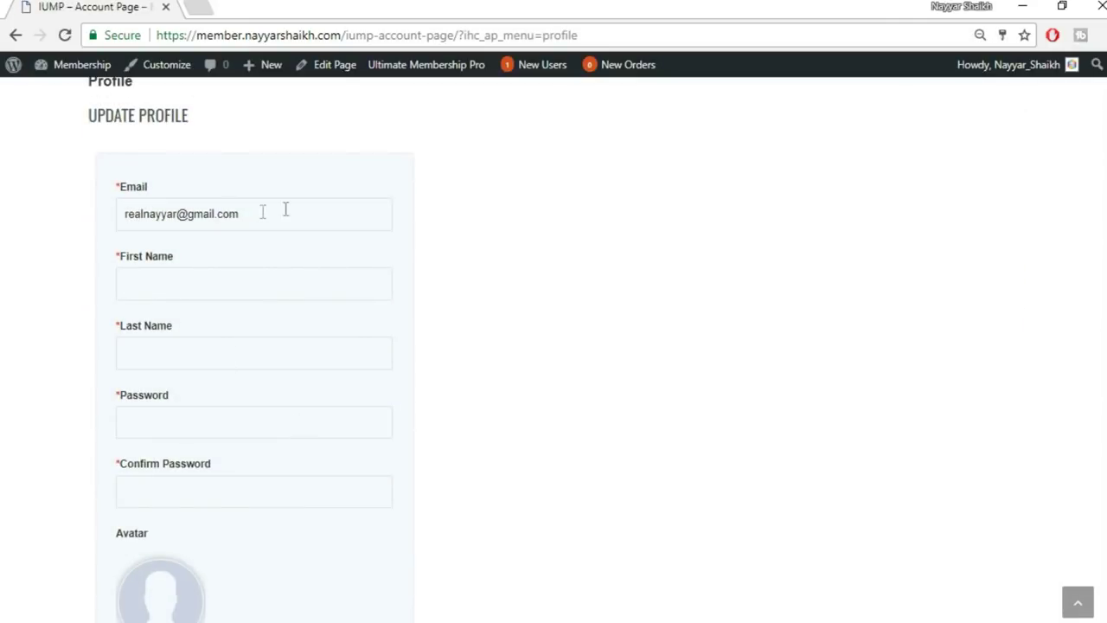
{"action": "scroll", "coordinate": [217, 346], "scroll_direction": "down", "scroll_amount": 4}
{"action": "scroll", "coordinate": [324, 414], "scroll_direction": "up", "scroll_amount": 6}
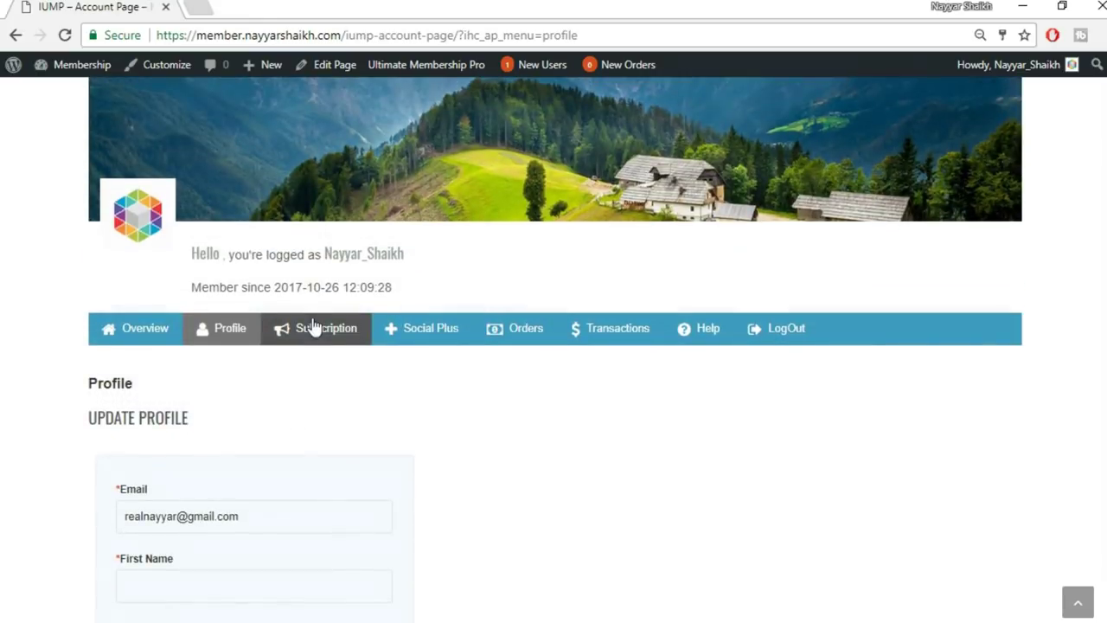
{"action": "left_click", "coordinate": [312, 329]}
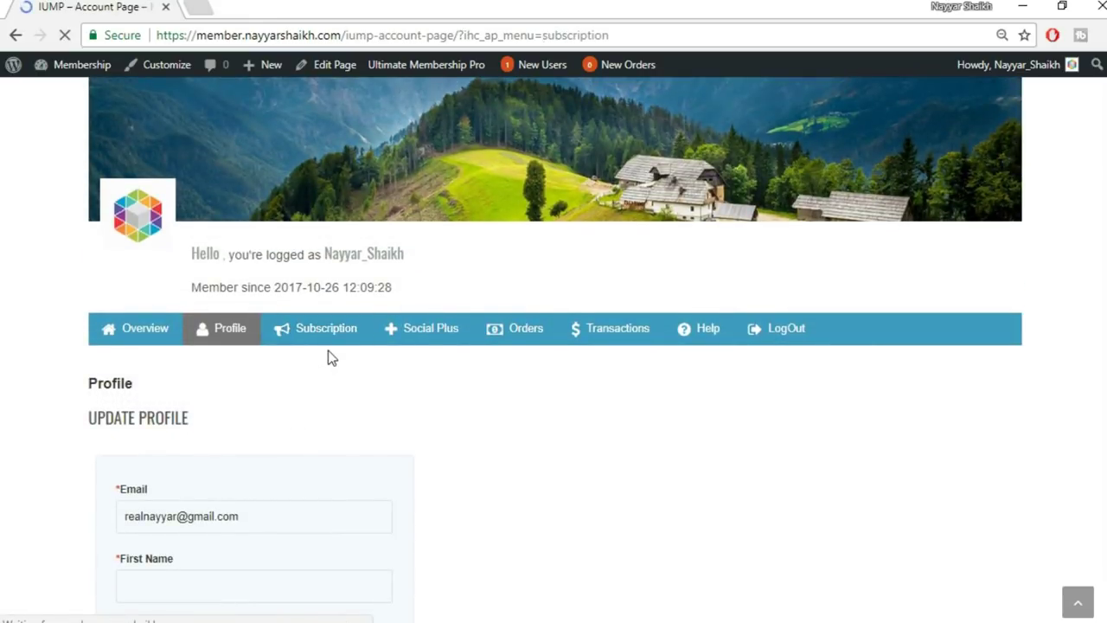
{"action": "scroll", "coordinate": [398, 352], "scroll_direction": "down", "scroll_amount": 6}
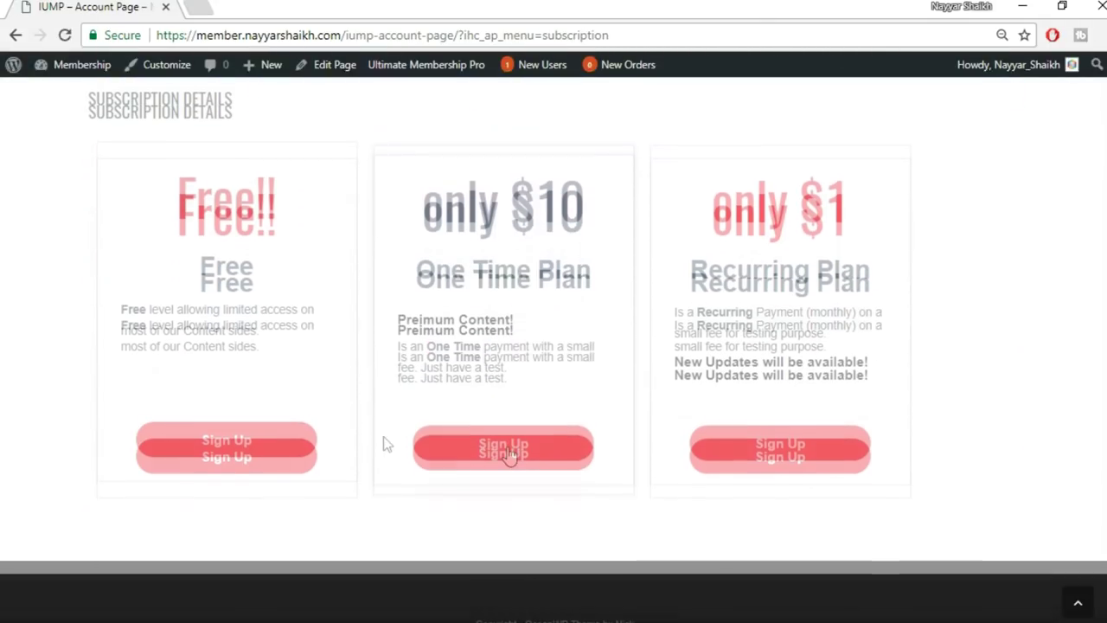
{"action": "scroll", "coordinate": [285, 346], "scroll_direction": "up", "scroll_amount": 3}
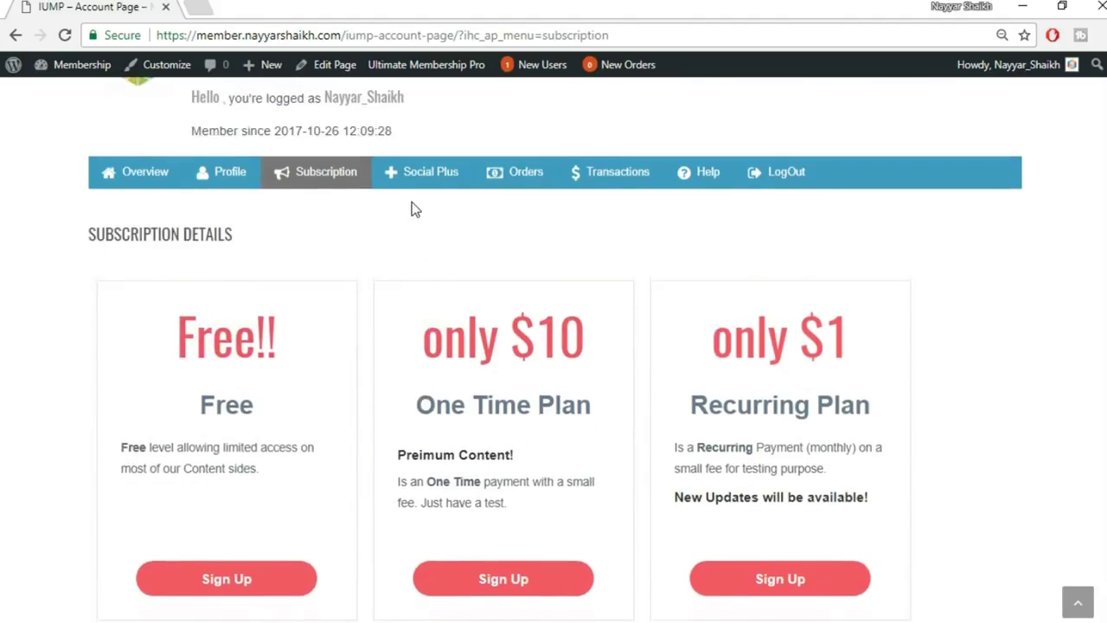
{"action": "scroll", "coordinate": [188, 419], "scroll_direction": "down", "scroll_amount": 2}
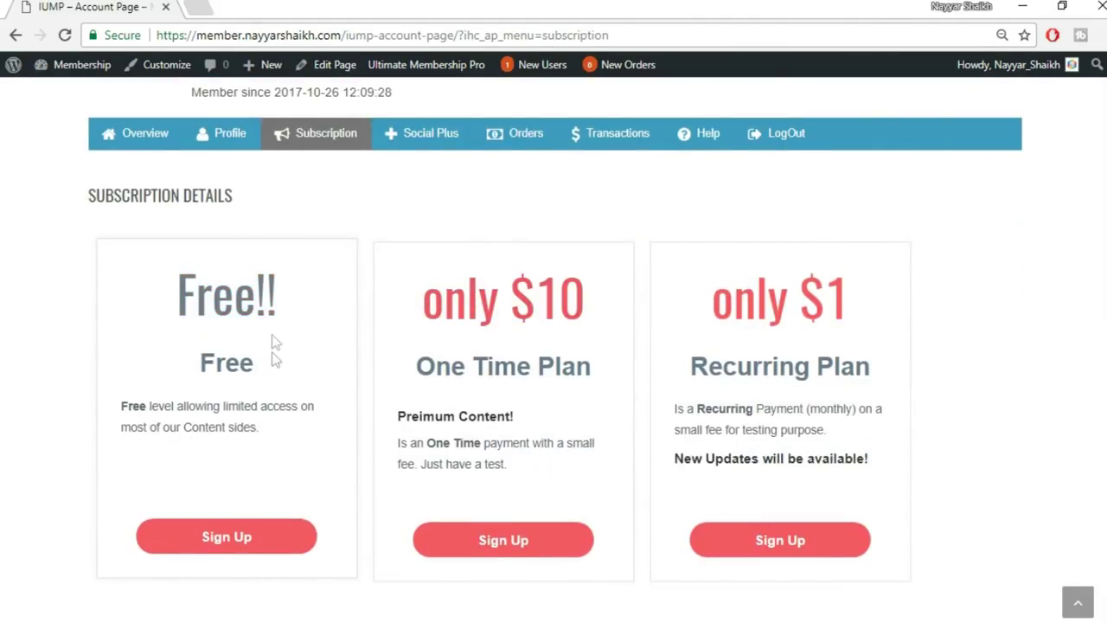
- Open the account's Social Plus section, then its Orders section
{"action": "left_click", "coordinate": [436, 138]}
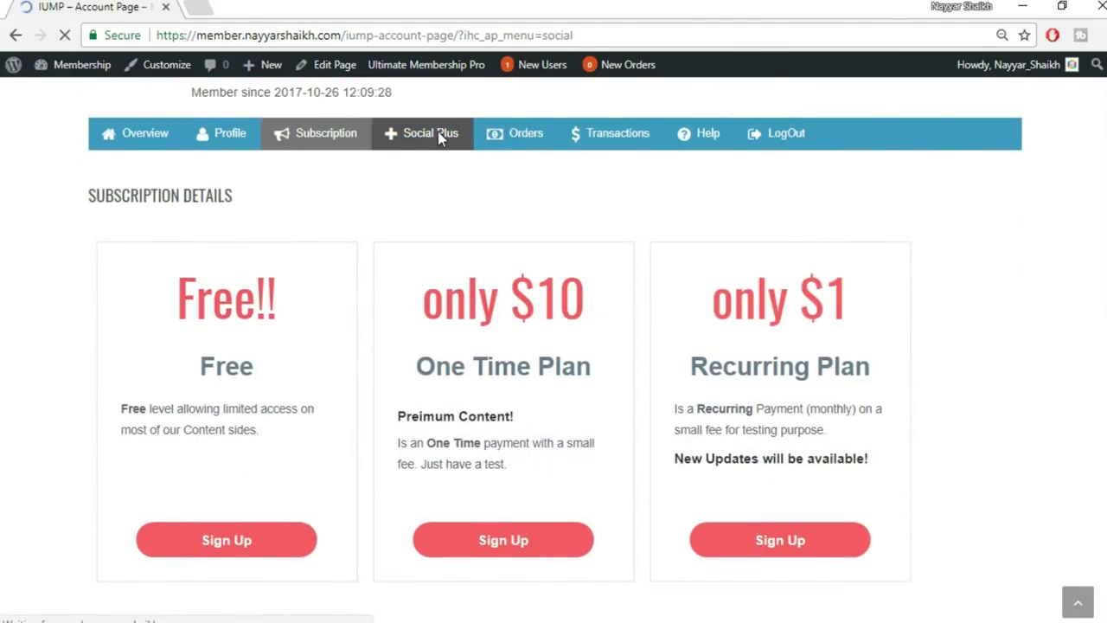
{"action": "scroll", "coordinate": [545, 329], "scroll_direction": "down", "scroll_amount": 2}
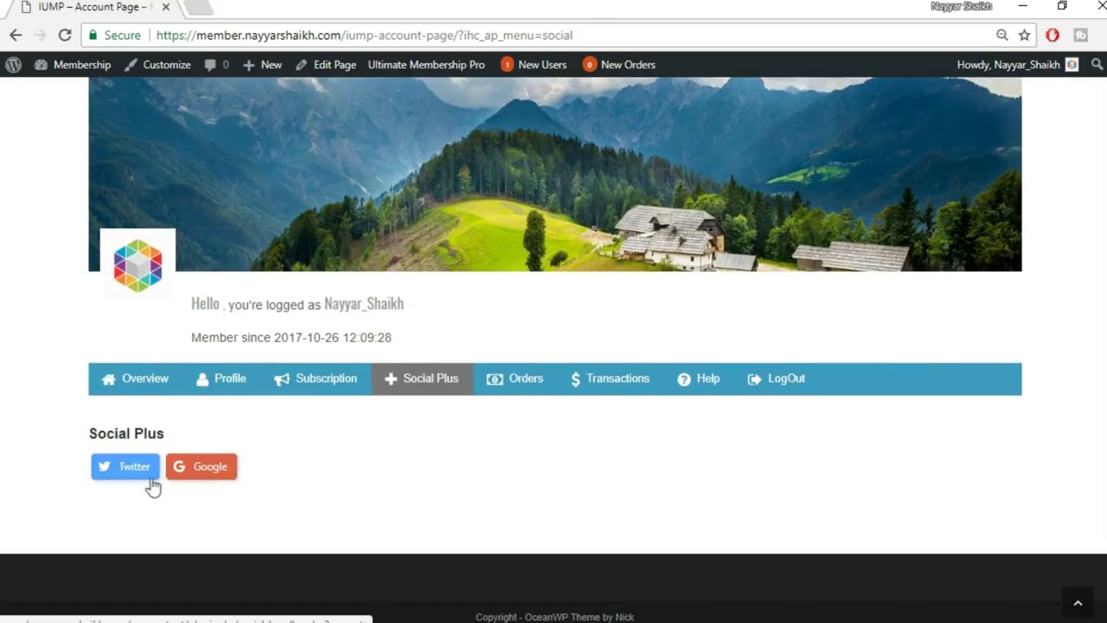
{"action": "left_click", "coordinate": [517, 380]}
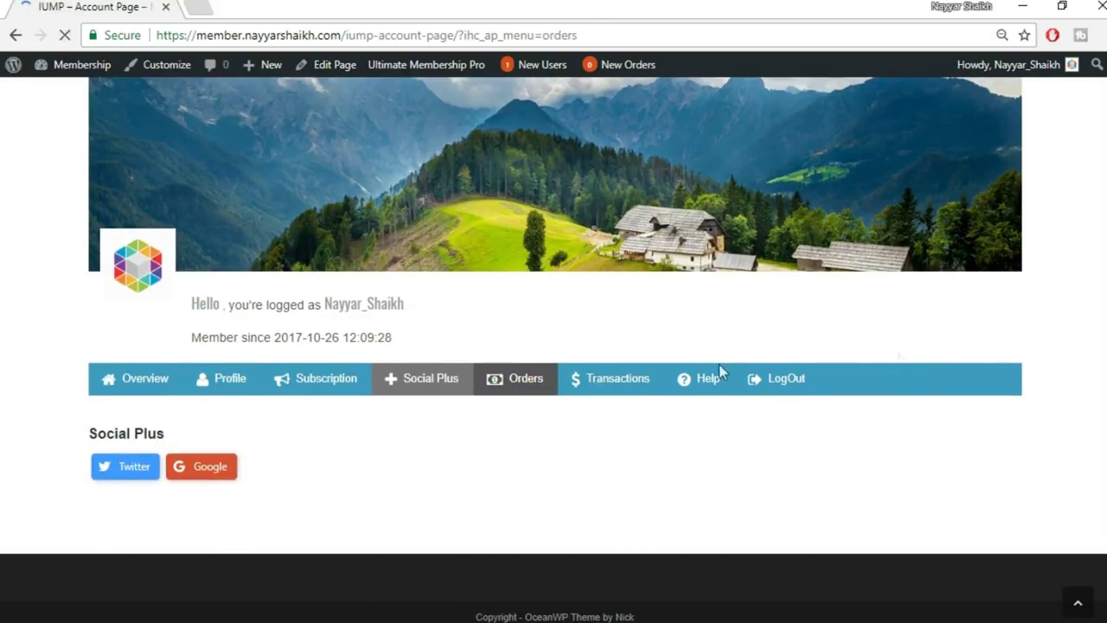
{"action": "scroll", "coordinate": [865, 395], "scroll_direction": "down", "scroll_amount": 2}
- Scroll the TMDHosting cloud page to show Starter, Business and Enterprise Cloud plan prices
{"action": "scroll", "coordinate": [976, 425], "scroll_direction": "up", "scroll_amount": 2}
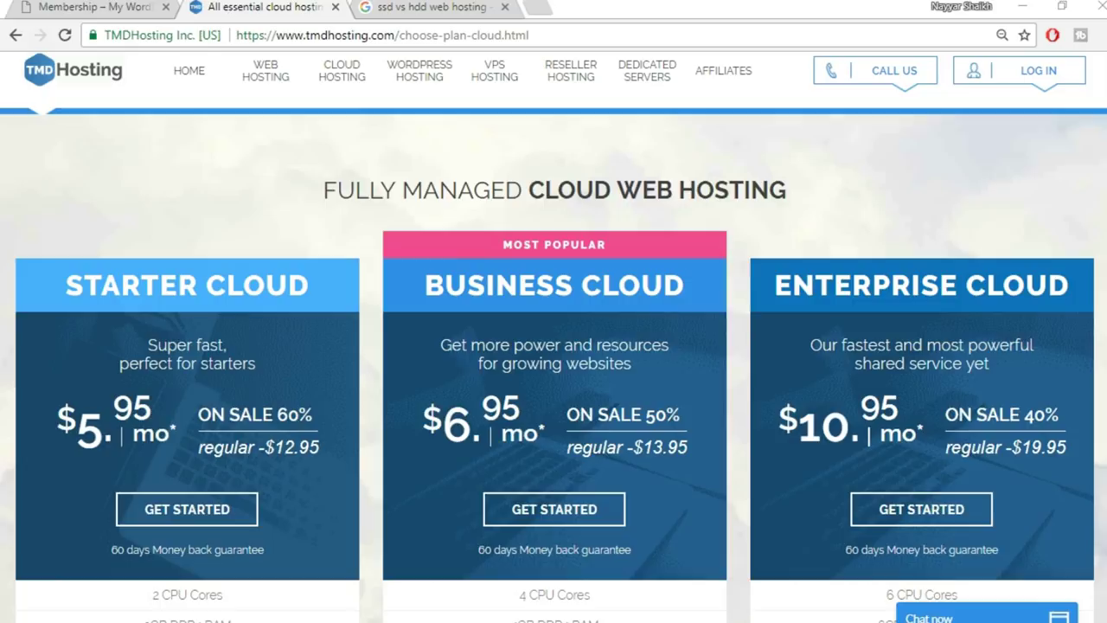
{"action": "scroll", "coordinate": [553, 346], "scroll_direction": "down", "scroll_amount": 1}
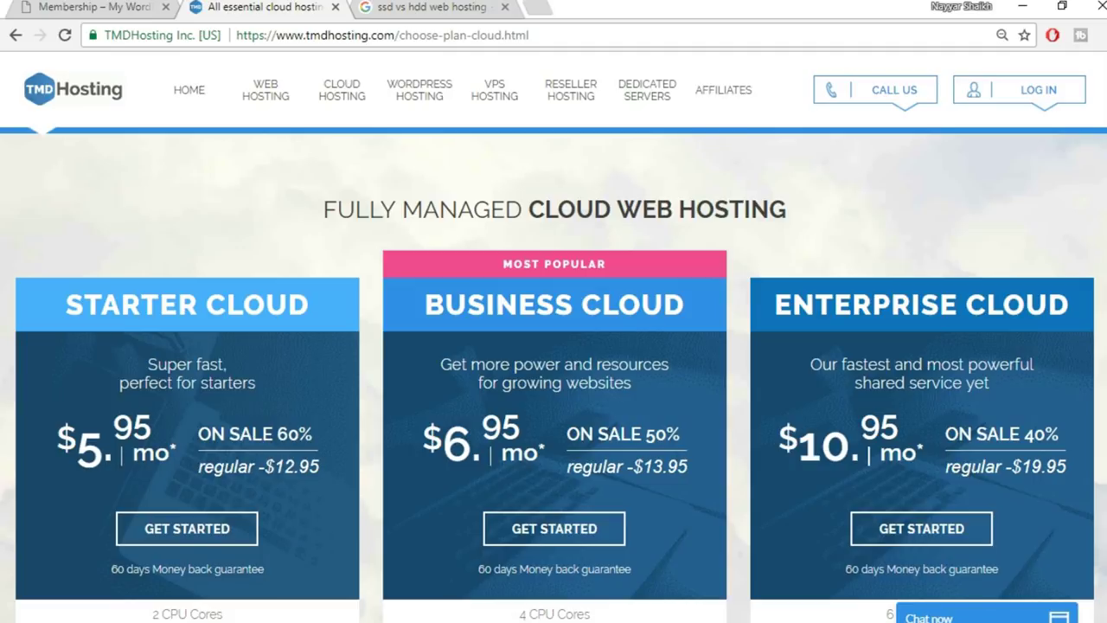
{"action": "key", "text": "ctrl+shift+Tab"}
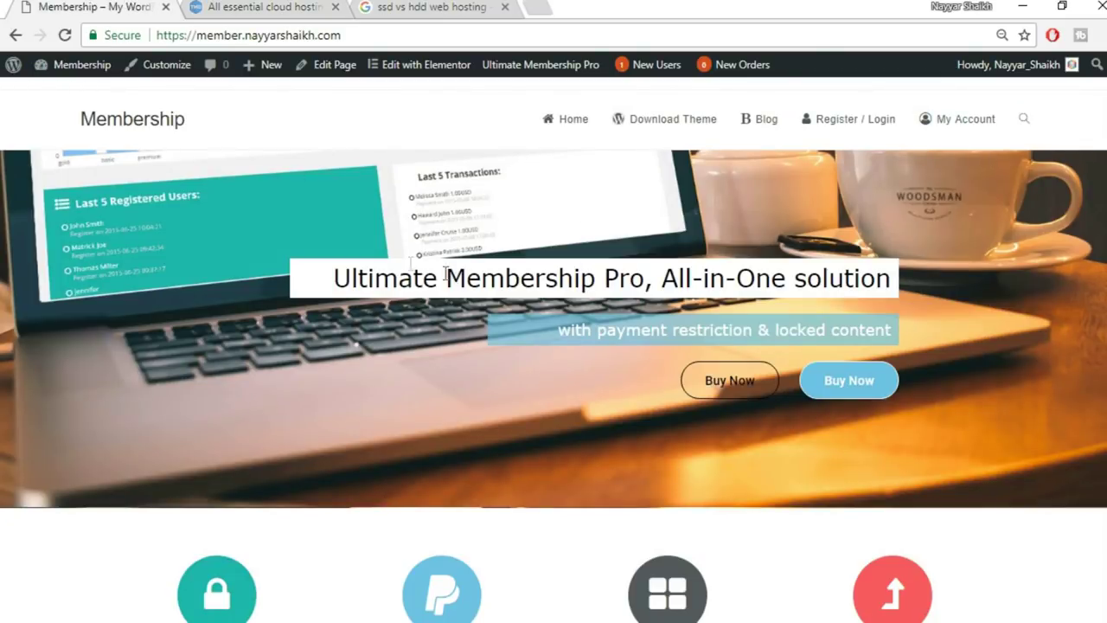
{"action": "scroll", "coordinate": [772, 450], "scroll_direction": "down", "scroll_amount": 2}
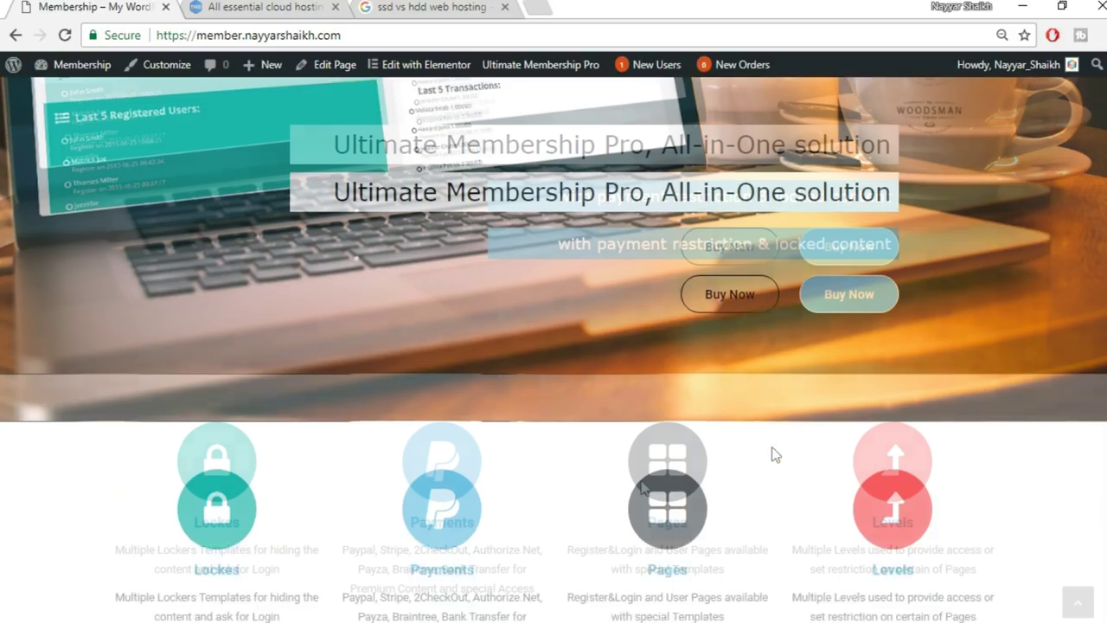
{"action": "scroll", "coordinate": [818, 479], "scroll_direction": "up", "scroll_amount": 2}
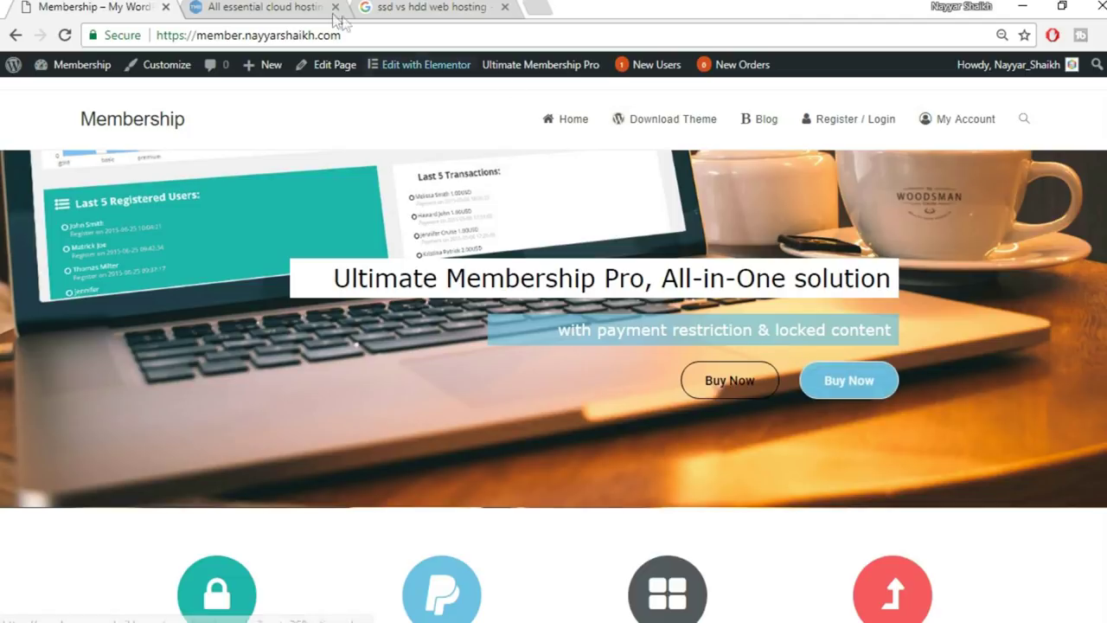
{"action": "left_click", "coordinate": [270, 7]}
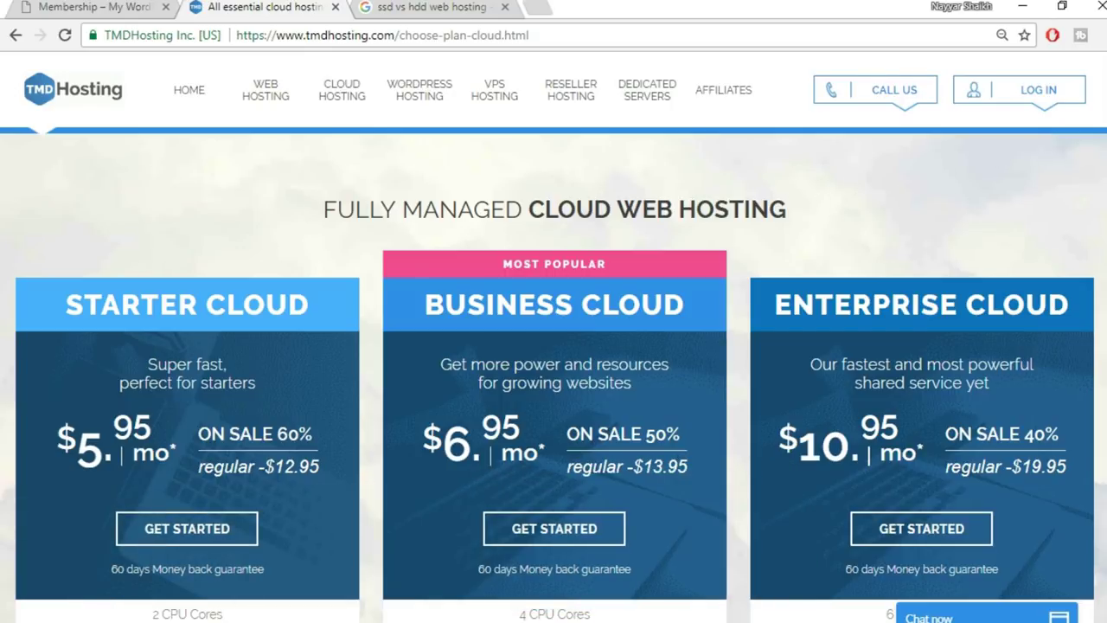
{"action": "scroll", "coordinate": [553, 337], "scroll_direction": "down", "scroll_amount": 3}
- Scroll to the plan features and highlight Enterprise Cloud's CPU lines, including 6 CPU Cores
{"action": "scroll", "coordinate": [553, 338], "scroll_direction": "up", "scroll_amount": 1}
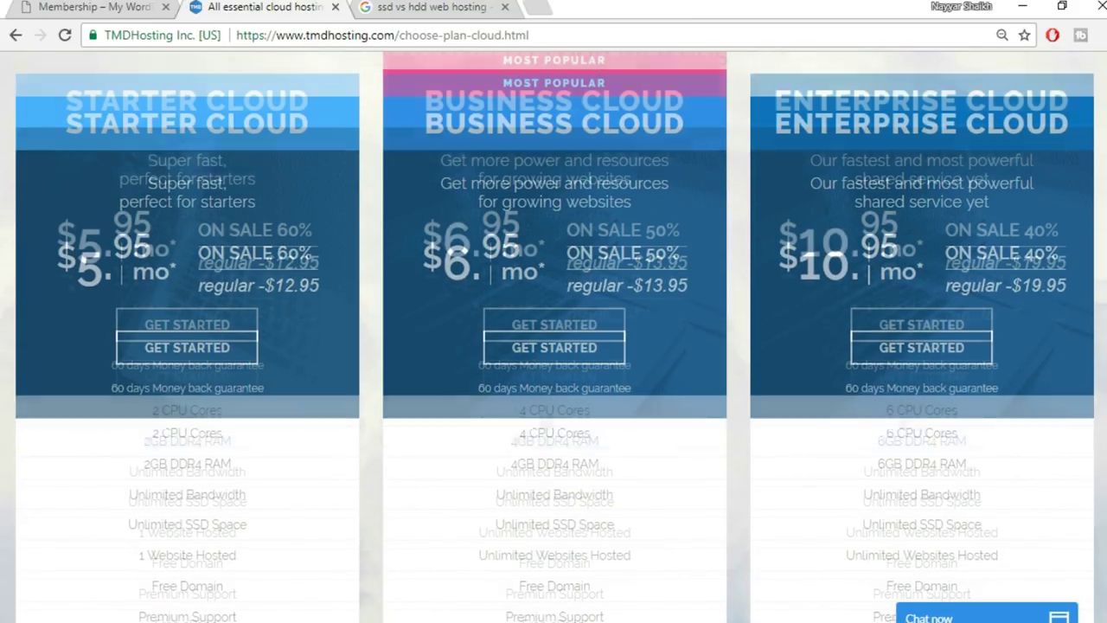
{"action": "scroll", "coordinate": [554, 337], "scroll_direction": "down", "scroll_amount": 1}
{"action": "scroll", "coordinate": [554, 337], "scroll_direction": "up", "scroll_amount": 1}
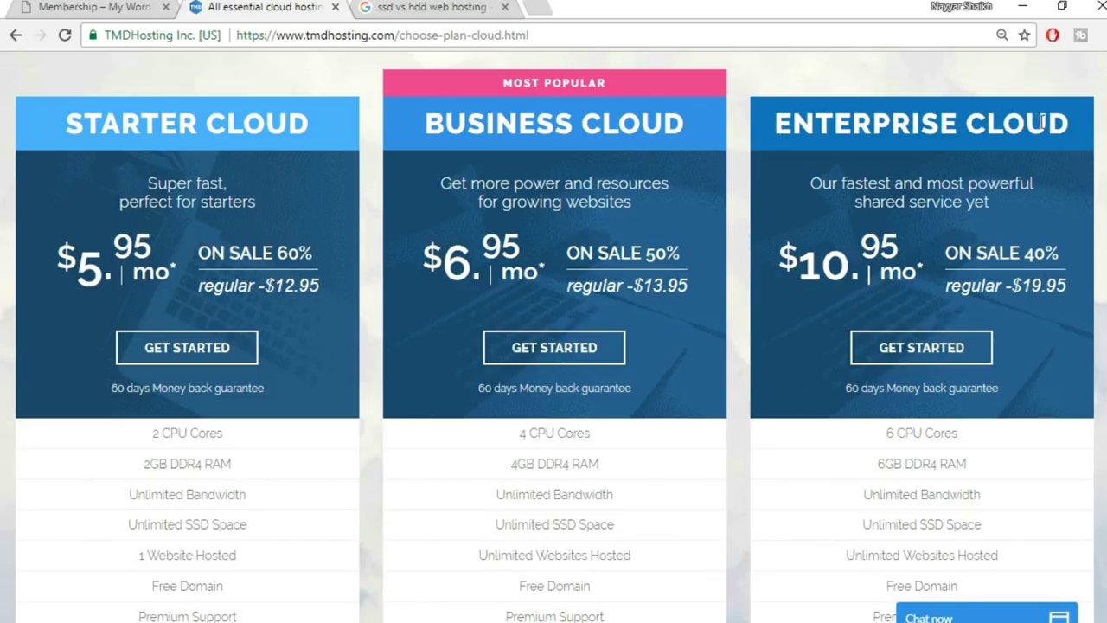
{"action": "scroll", "coordinate": [1038, 121], "scroll_direction": "down", "scroll_amount": 2}
{"action": "scroll", "coordinate": [554, 337], "scroll_direction": "down", "scroll_amount": 3}
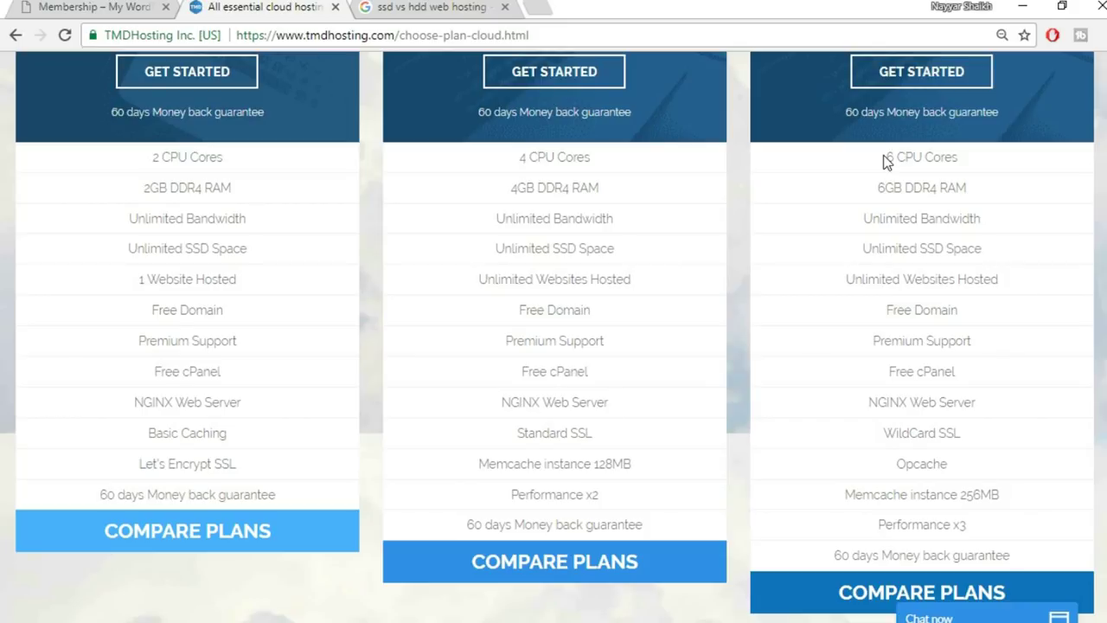
{"action": "left_click_drag", "start_coordinate": [884, 158], "coordinate": [977, 197]}
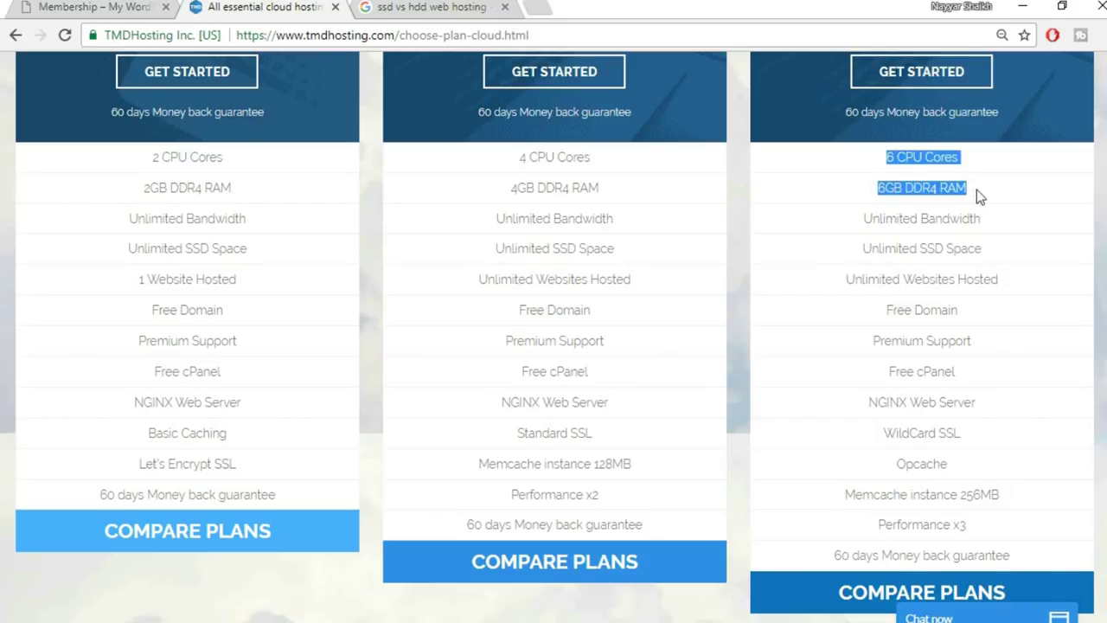
{"action": "left_click", "coordinate": [978, 189]}
{"action": "left_click_drag", "start_coordinate": [885, 159], "coordinate": [975, 158]}
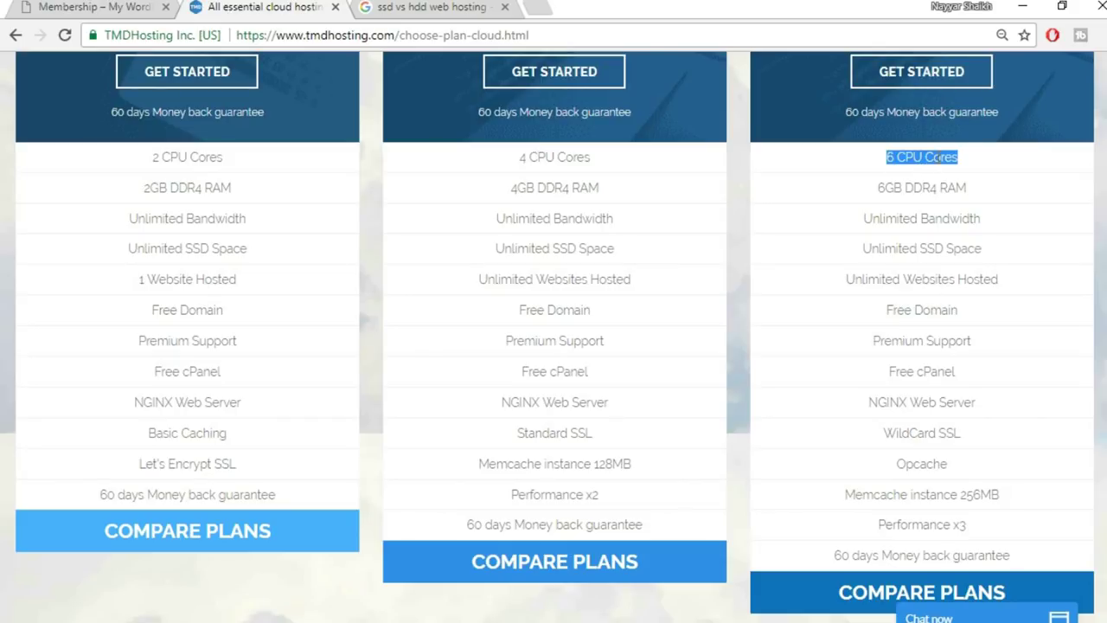
{"action": "left_click", "coordinate": [940, 157]}
- Highlight the 6GB DDR4 RAM, Unlimited Bandwidth and SSD storage features, then switch to the search tab
{"action": "left_click_drag", "start_coordinate": [878, 190], "coordinate": [933, 190]}
{"action": "left_click", "coordinate": [983, 195]}
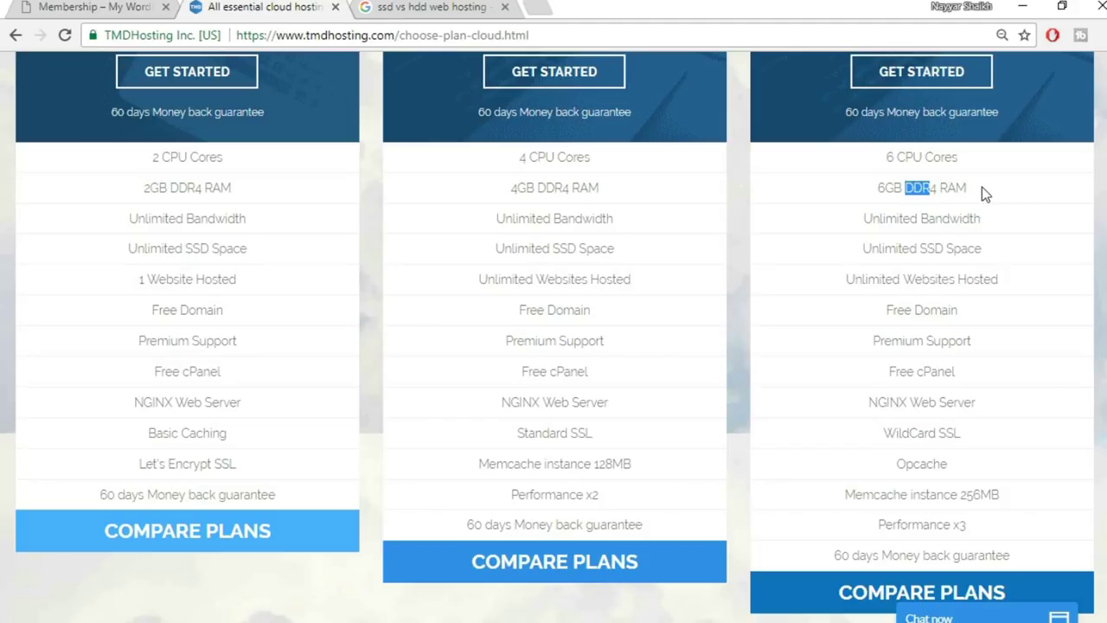
{"action": "left_click_drag", "start_coordinate": [861, 219], "coordinate": [983, 223]}
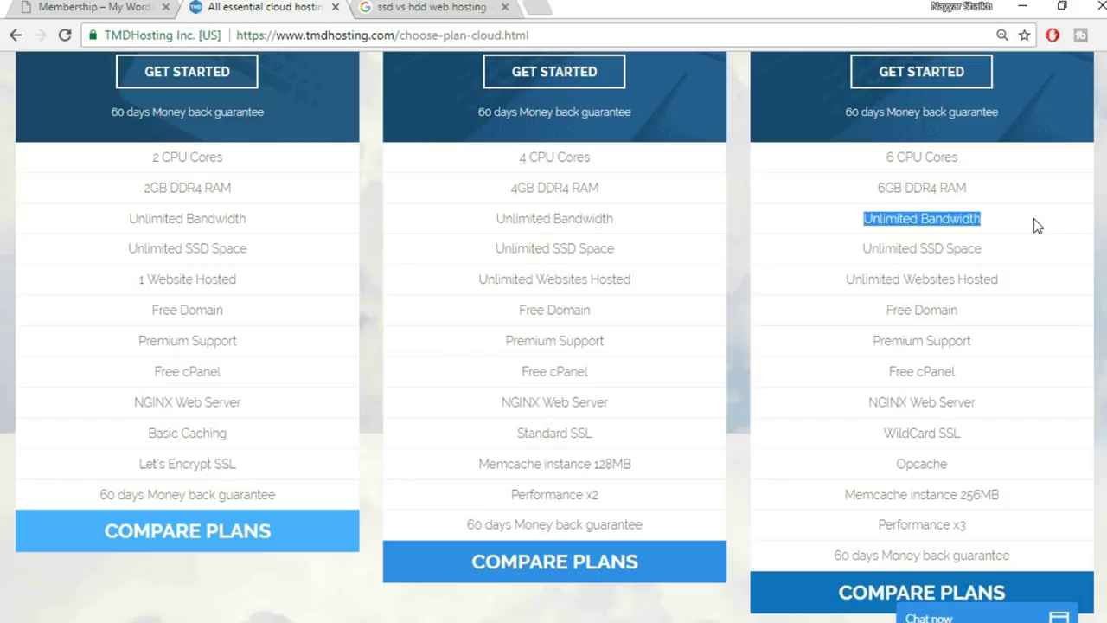
{"action": "left_click", "coordinate": [931, 245]}
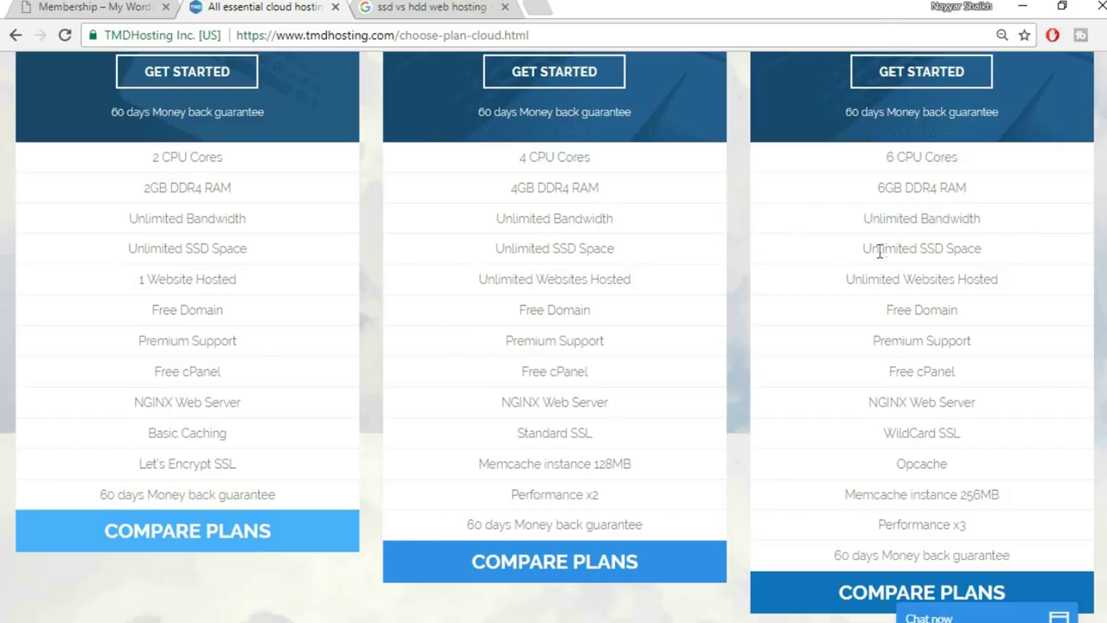
{"action": "left_click_drag", "start_coordinate": [920, 250], "coordinate": [975, 249]}
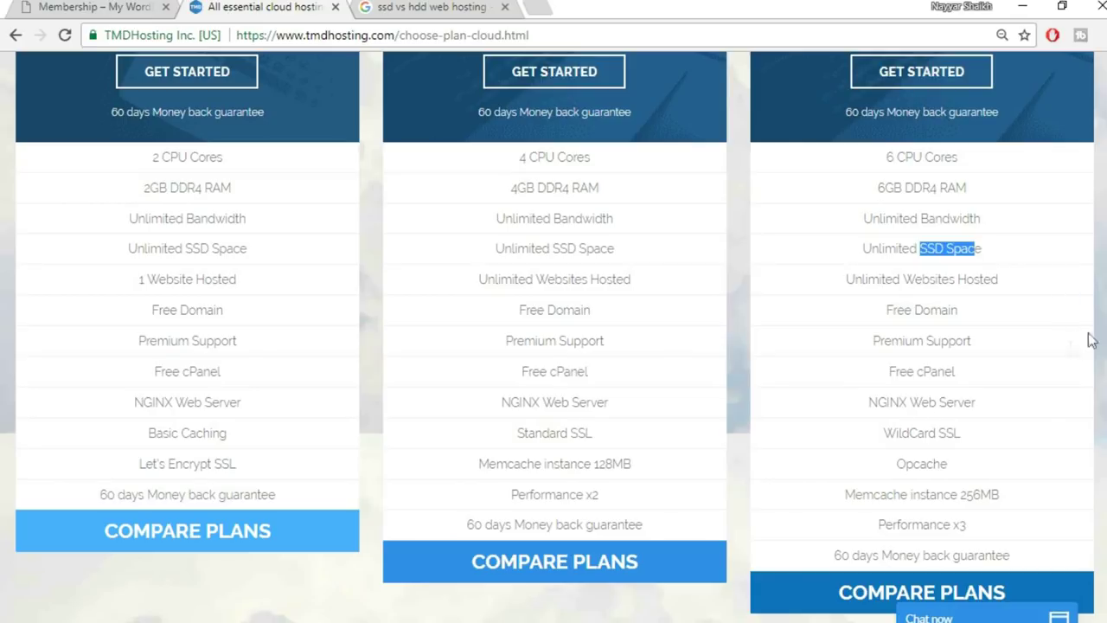
{"action": "left_click", "coordinate": [979, 281]}
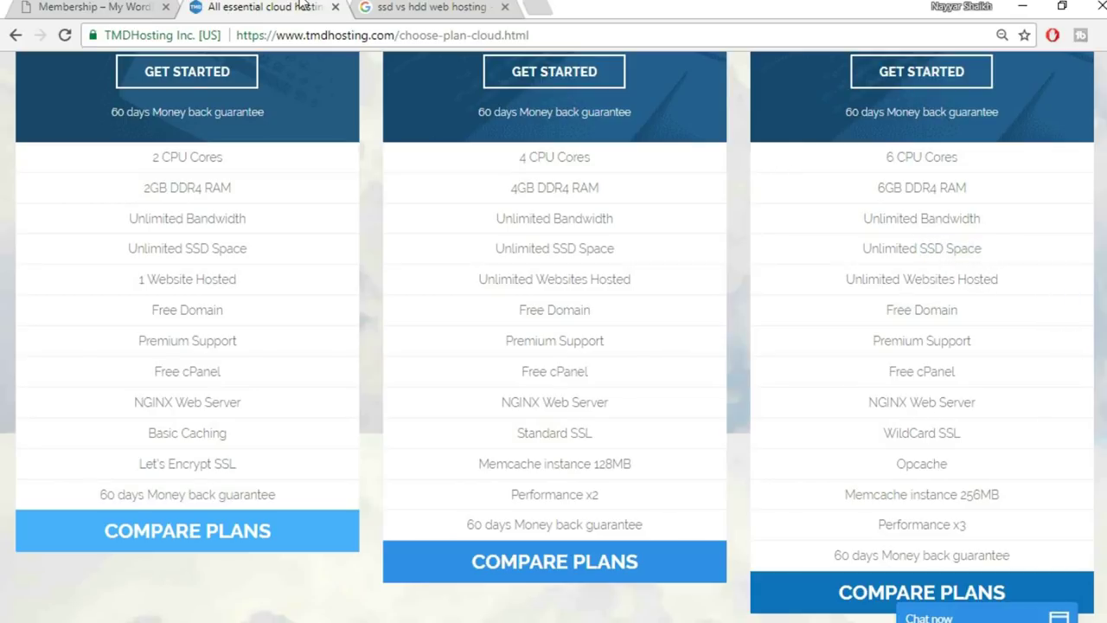
{"action": "left_click", "coordinate": [424, 7]}
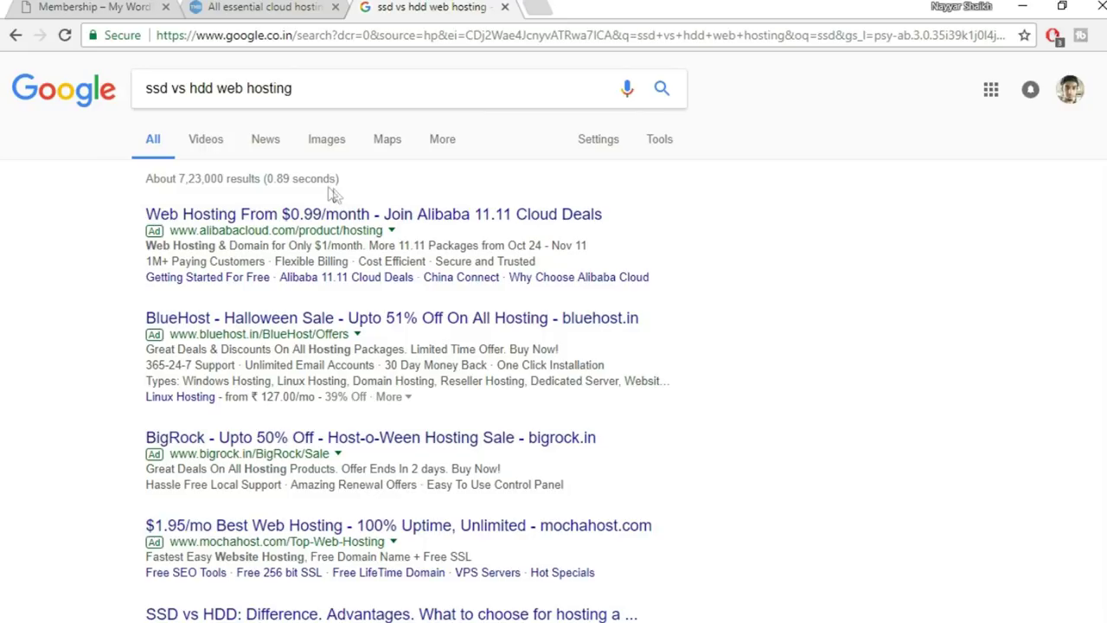
- View SSD vs HDD image results, preview the speed comparison chart, then close the Google tab
{"action": "scroll", "coordinate": [1065, 57], "scroll_direction": "down", "scroll_amount": 3}
{"action": "scroll", "coordinate": [406, 346], "scroll_direction": "down", "scroll_amount": 5}
{"action": "scroll", "coordinate": [407, 346], "scroll_direction": "up", "scroll_amount": 8}
{"action": "left_click", "coordinate": [330, 147]}
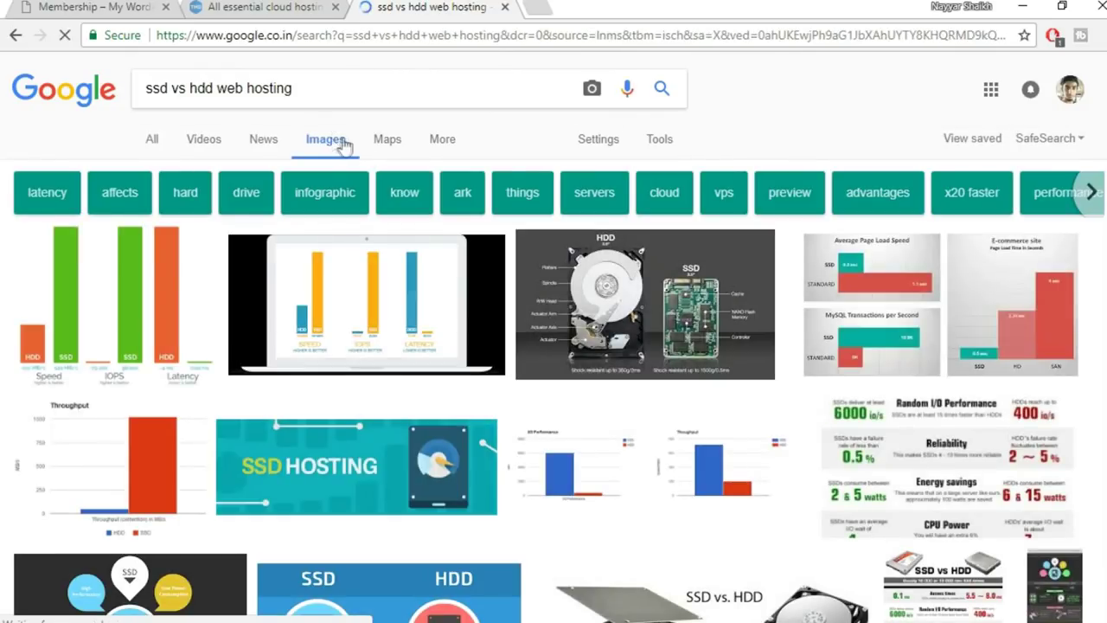
{"action": "left_click", "coordinate": [113, 268]}
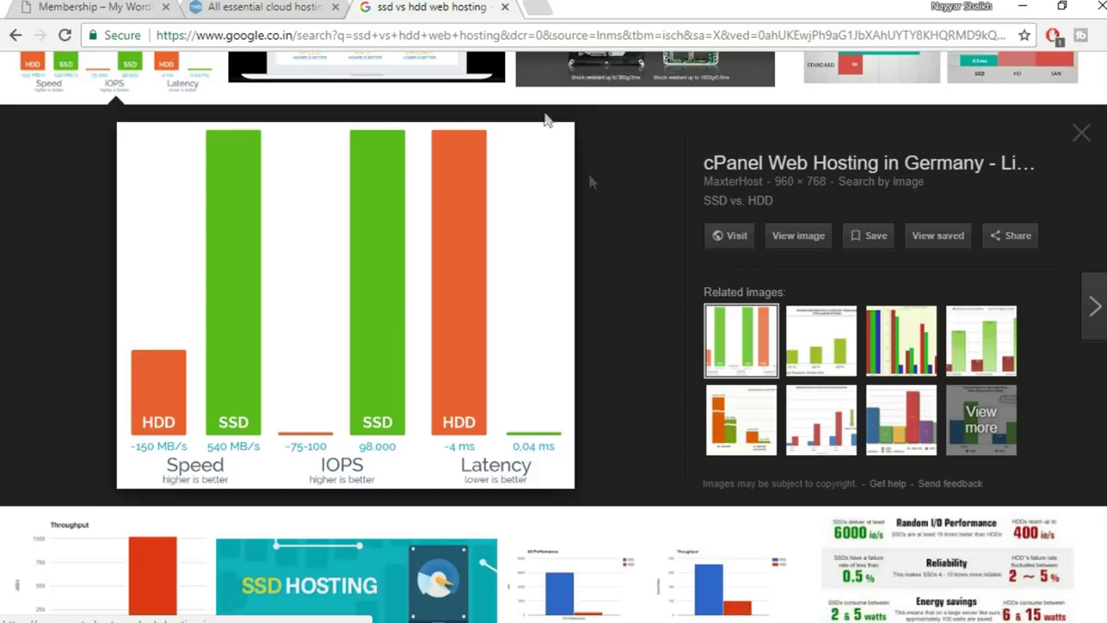
{"action": "left_click", "coordinate": [505, 7]}
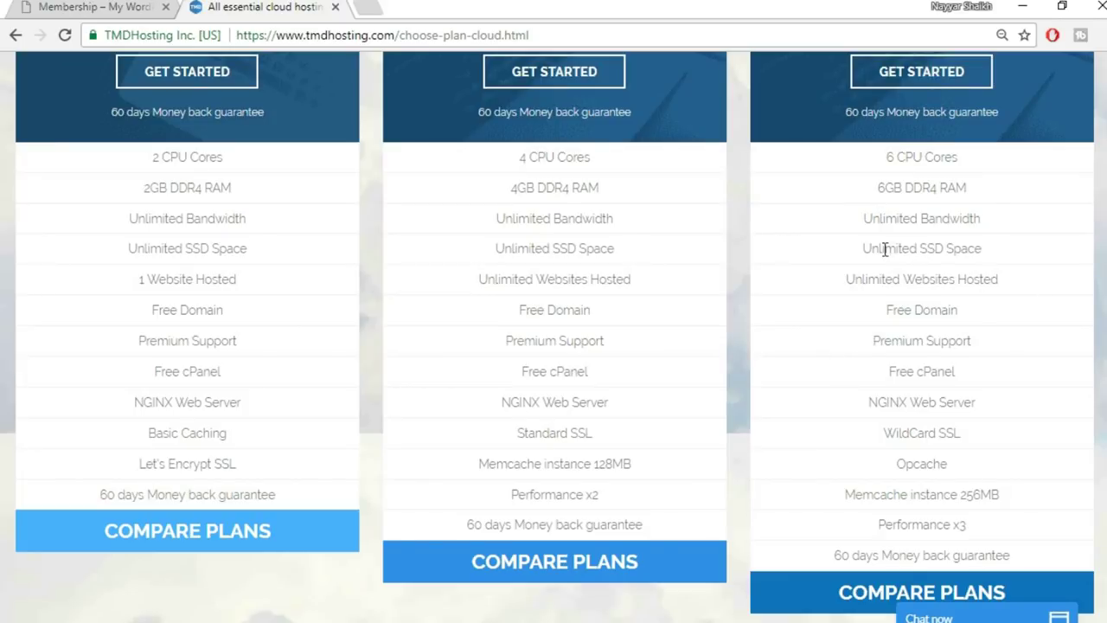
- Highlight Enterprise Cloud's Unlimited SSD Space and Unlimited Websites Hosted lines
{"action": "left_click_drag", "start_coordinate": [864, 248], "coordinate": [985, 250]}
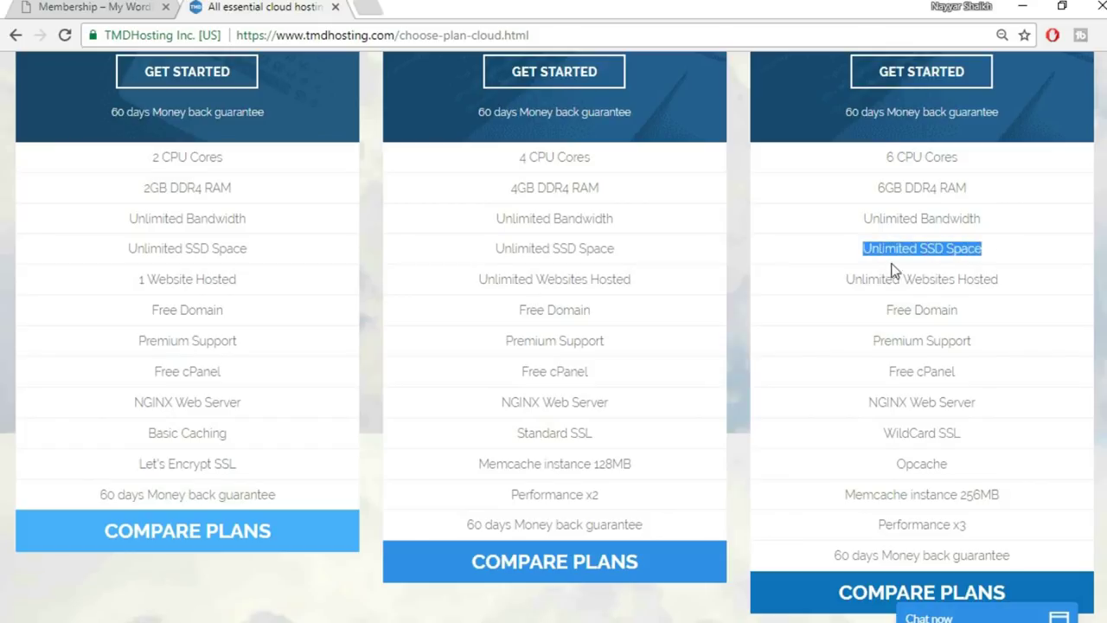
{"action": "left_click", "coordinate": [956, 253]}
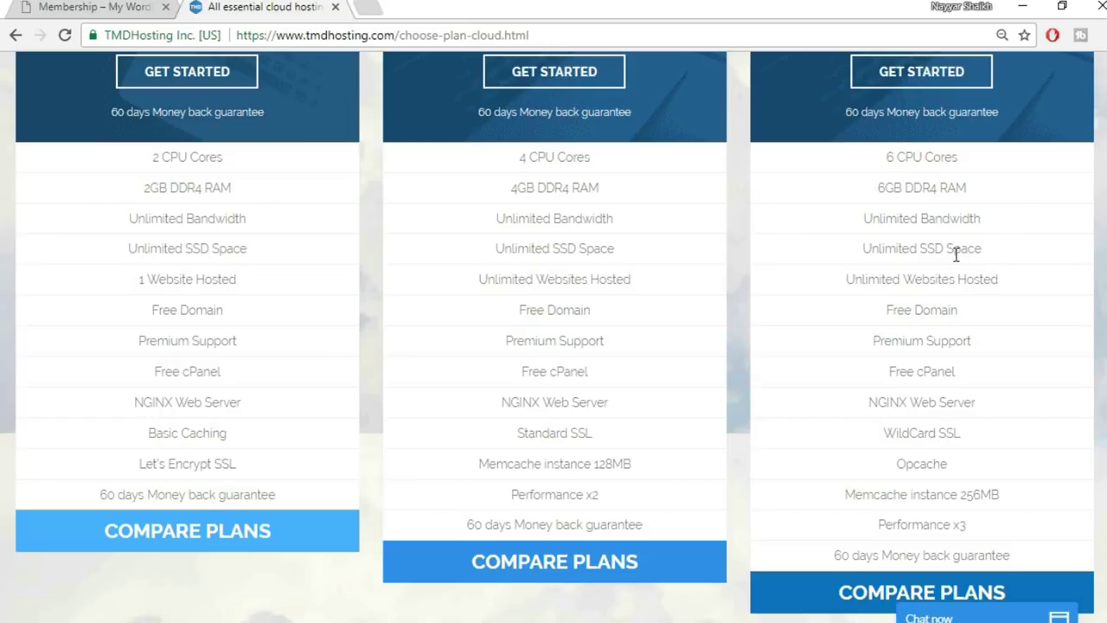
{"action": "left_click_drag", "start_coordinate": [863, 250], "coordinate": [997, 250]}
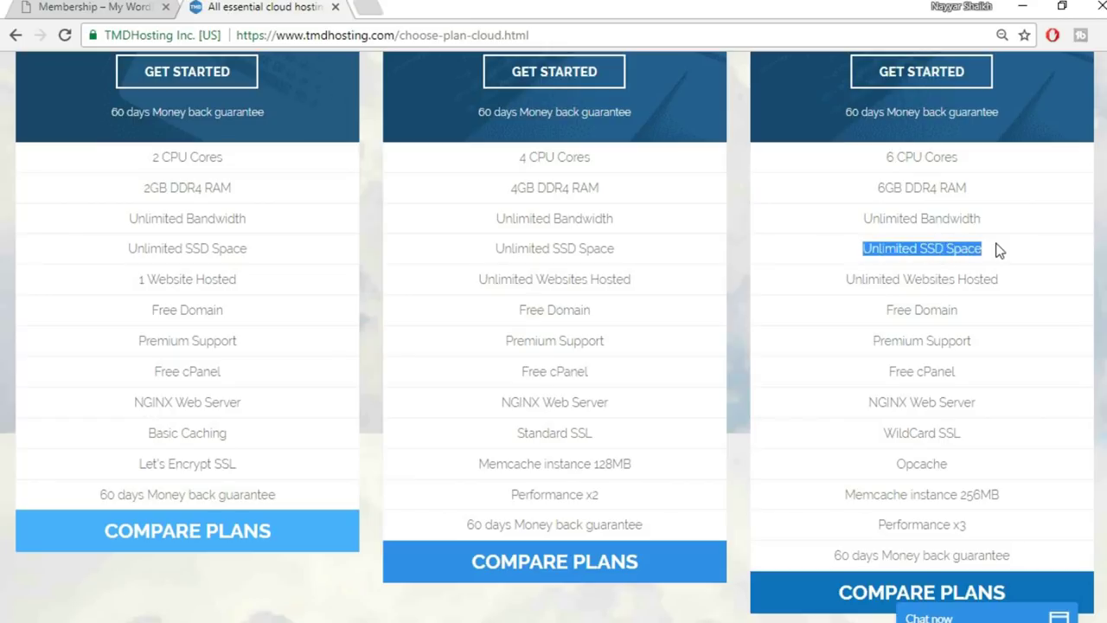
{"action": "left_click", "coordinate": [1000, 257]}
{"action": "left_click_drag", "start_coordinate": [849, 281], "coordinate": [1013, 284]}
{"action": "left_click", "coordinate": [1013, 283]}
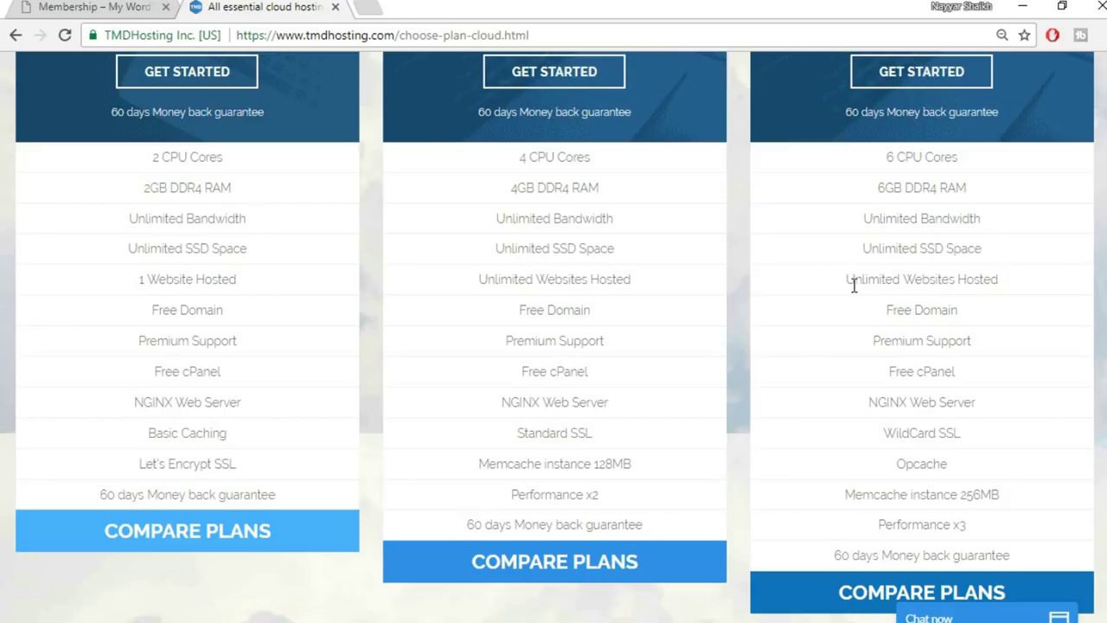
- Mark Unlimited Websites Hosted and WildCard SSL in the largest plan, then return to the Membership site
{"action": "left_click_drag", "start_coordinate": [848, 279], "coordinate": [1018, 279]}
{"action": "left_click", "coordinate": [1017, 278]}
{"action": "left_click_drag", "start_coordinate": [885, 432], "coordinate": [988, 439]}
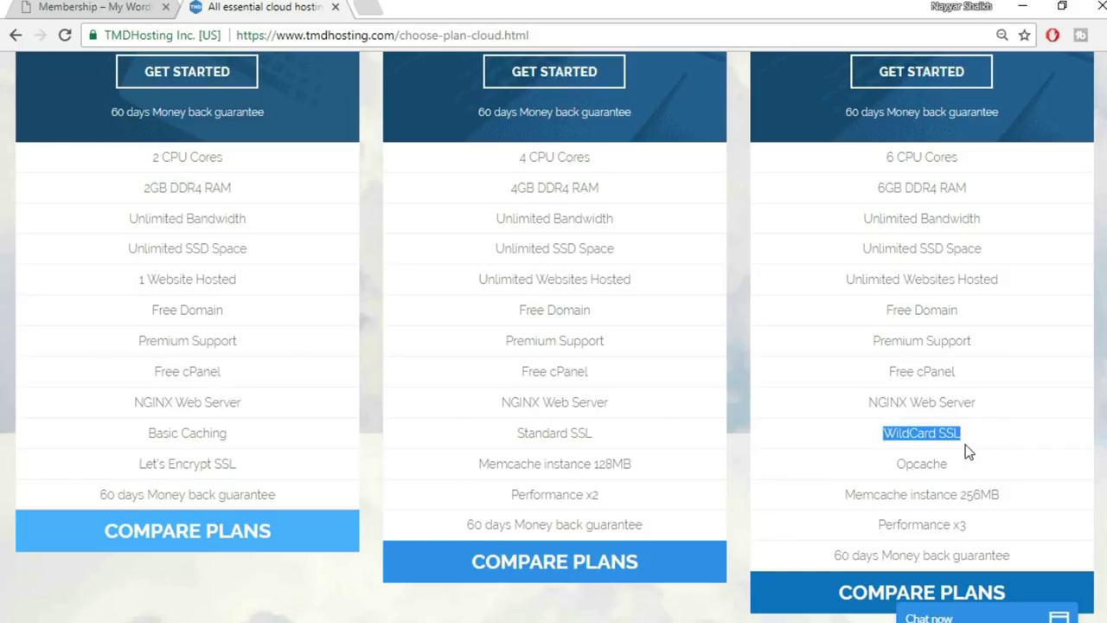
{"action": "left_click", "coordinate": [137, 6]}
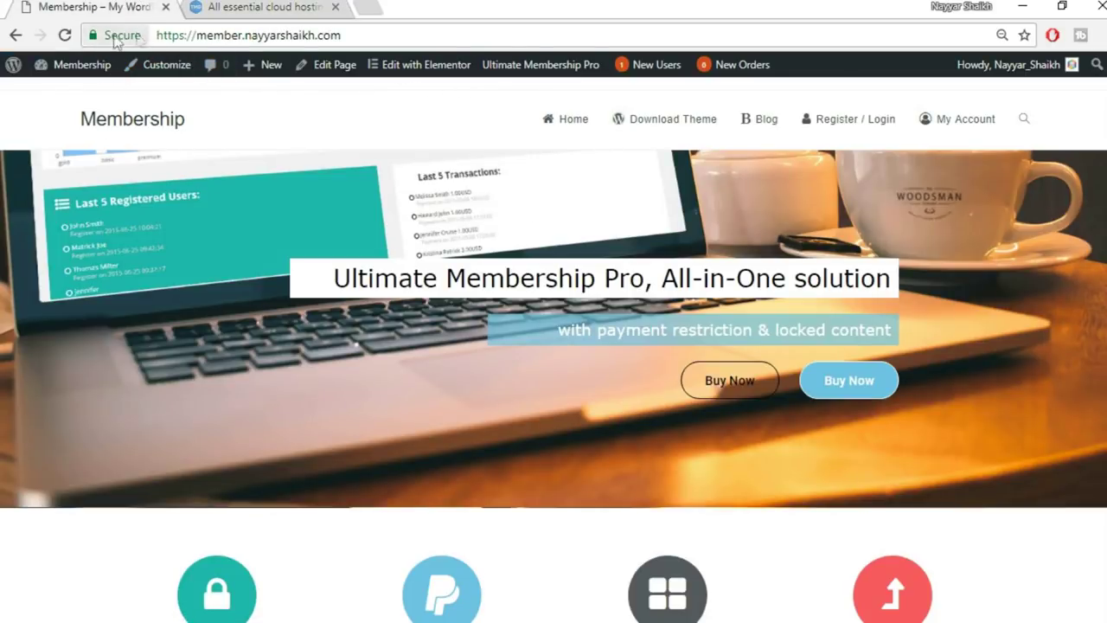
- Check the Membership site's connection details, dismiss them, and return to the TMDHosting tab
{"action": "left_click", "coordinate": [115, 36]}
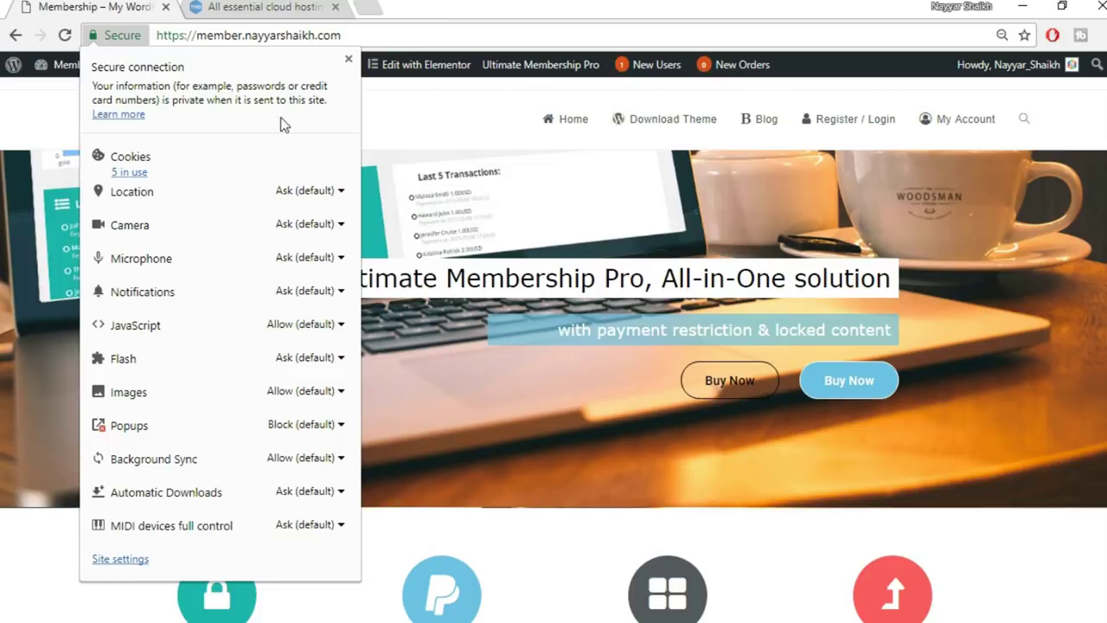
{"action": "left_click", "coordinate": [349, 61]}
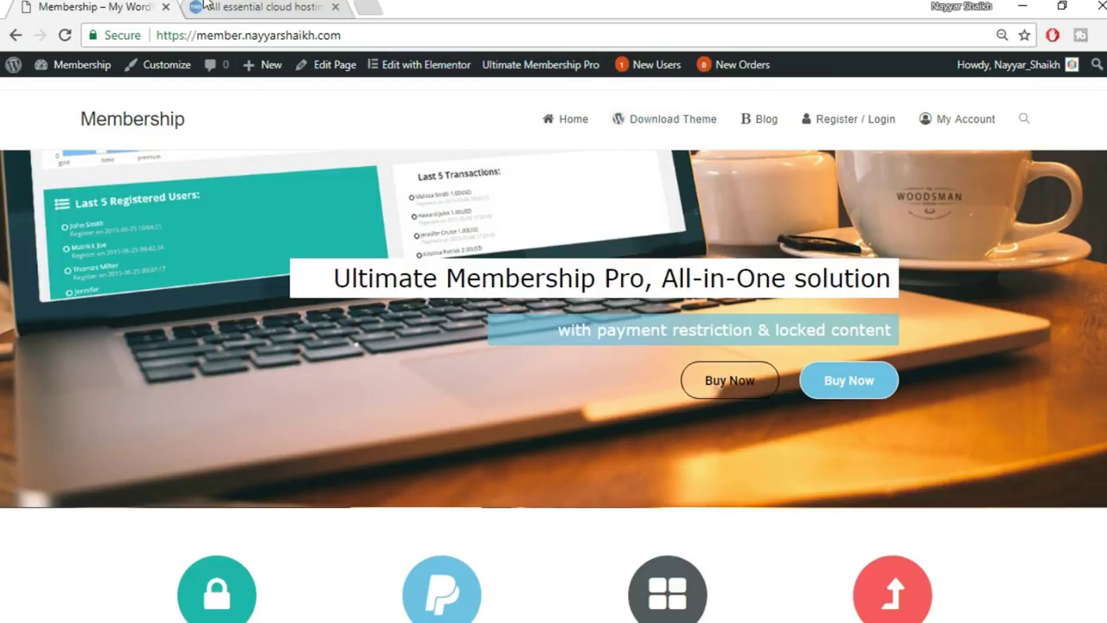
{"action": "left_click", "coordinate": [201, 8]}
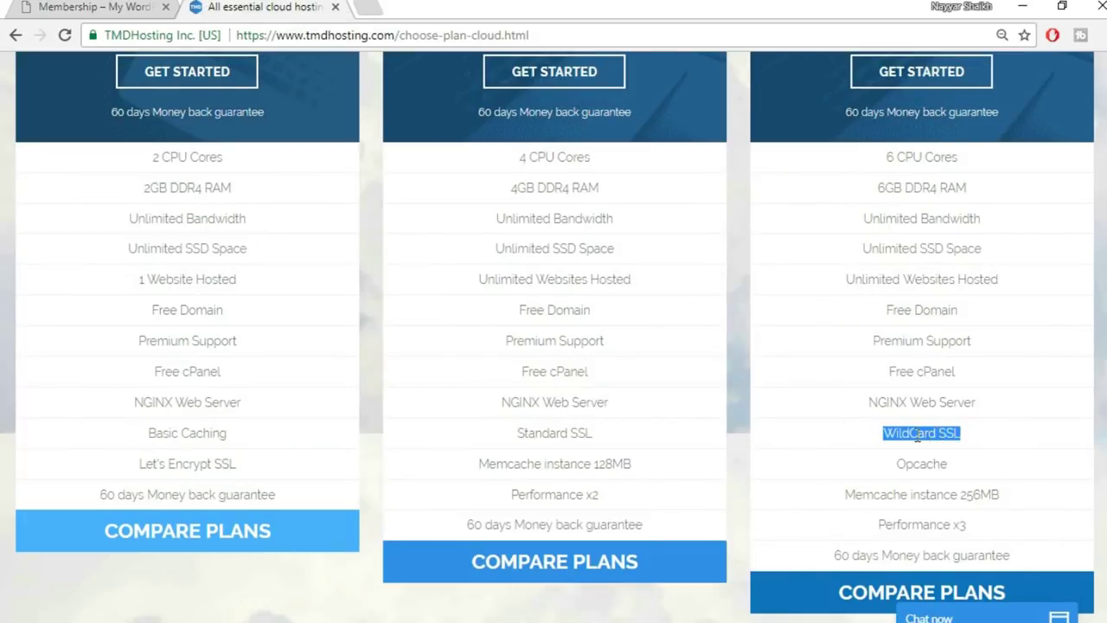
{"action": "left_click", "coordinate": [955, 433]}
{"action": "double_click", "coordinate": [944, 433]}
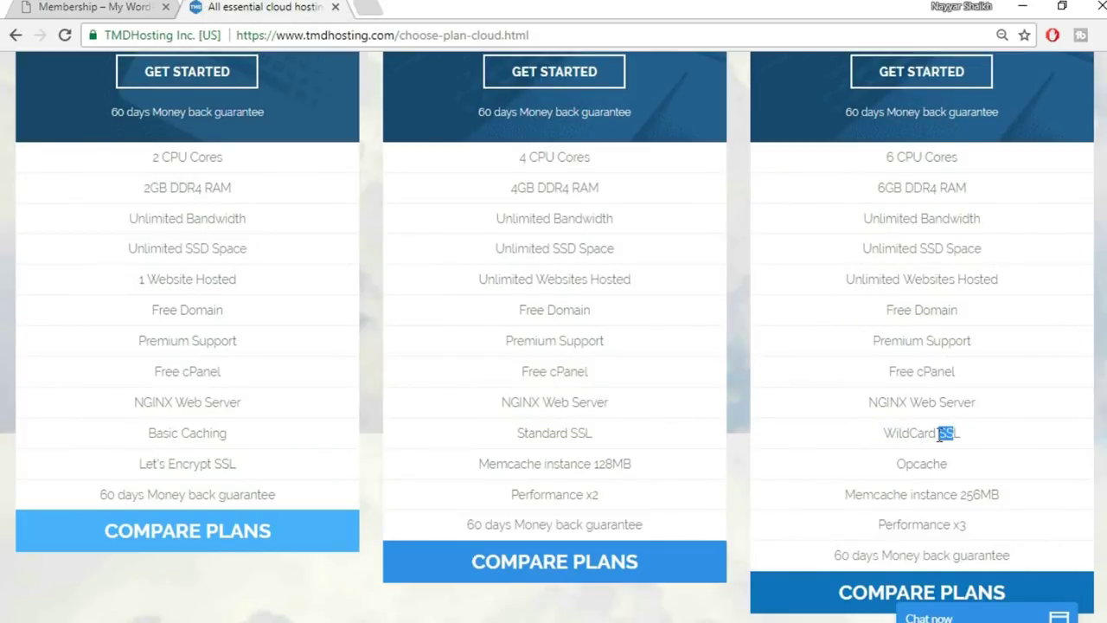
{"action": "left_click", "coordinate": [885, 437]}
{"action": "left_click_drag", "start_coordinate": [885, 437], "coordinate": [975, 441]}
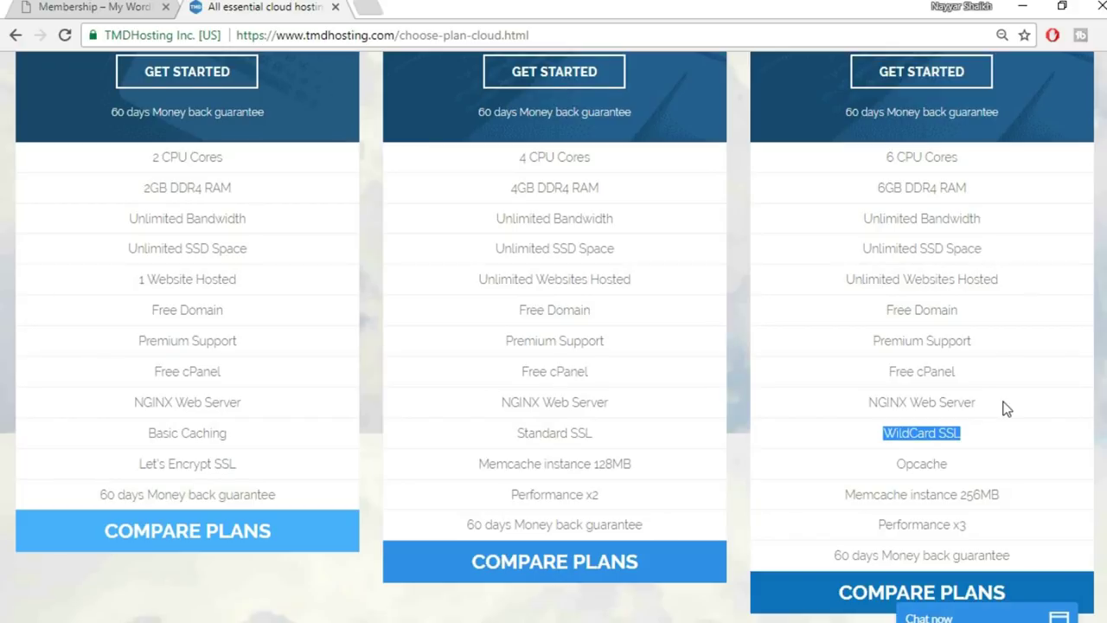
{"action": "left_click", "coordinate": [1013, 427]}
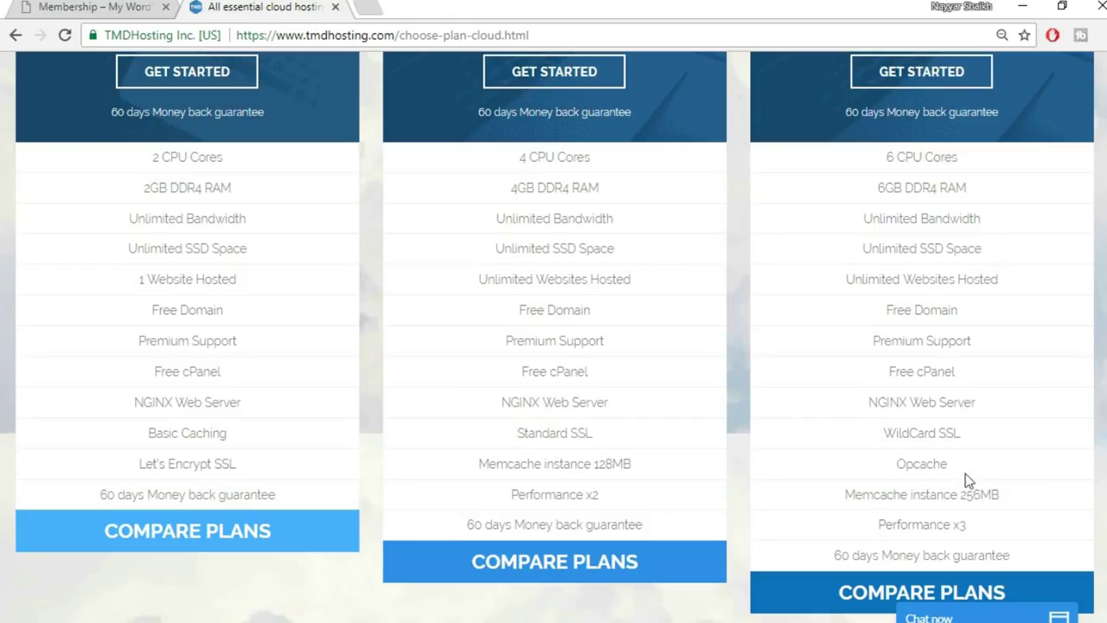
{"action": "left_click_drag", "start_coordinate": [966, 524], "coordinate": [885, 524]}
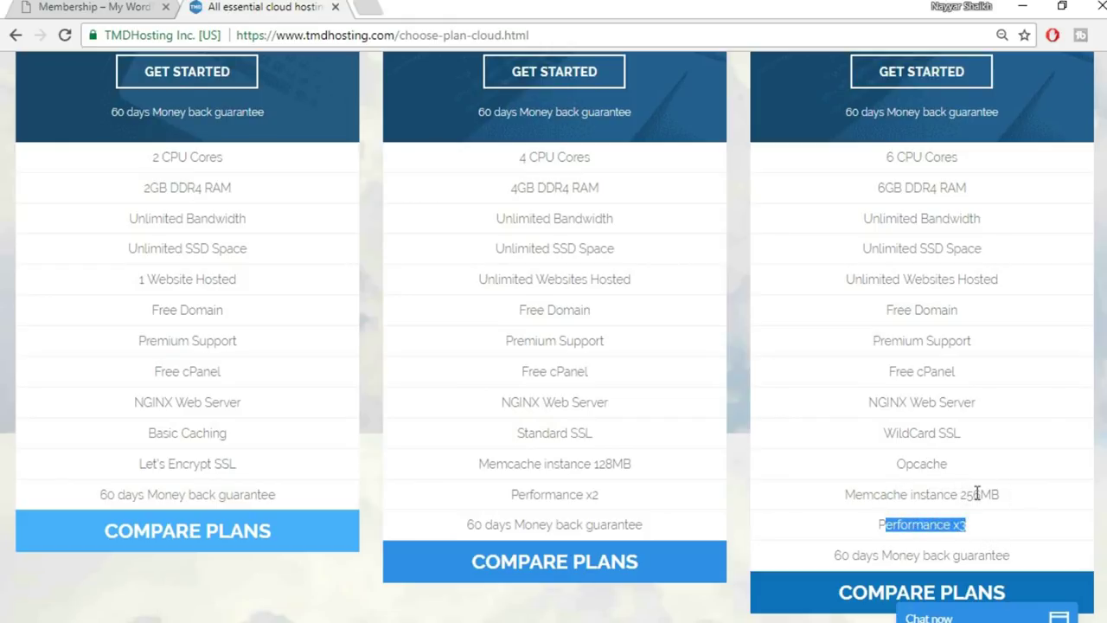
{"action": "scroll", "coordinate": [977, 491], "scroll_direction": "up", "scroll_amount": 1}
{"action": "scroll", "coordinate": [978, 492], "scroll_direction": "up", "scroll_amount": 2}
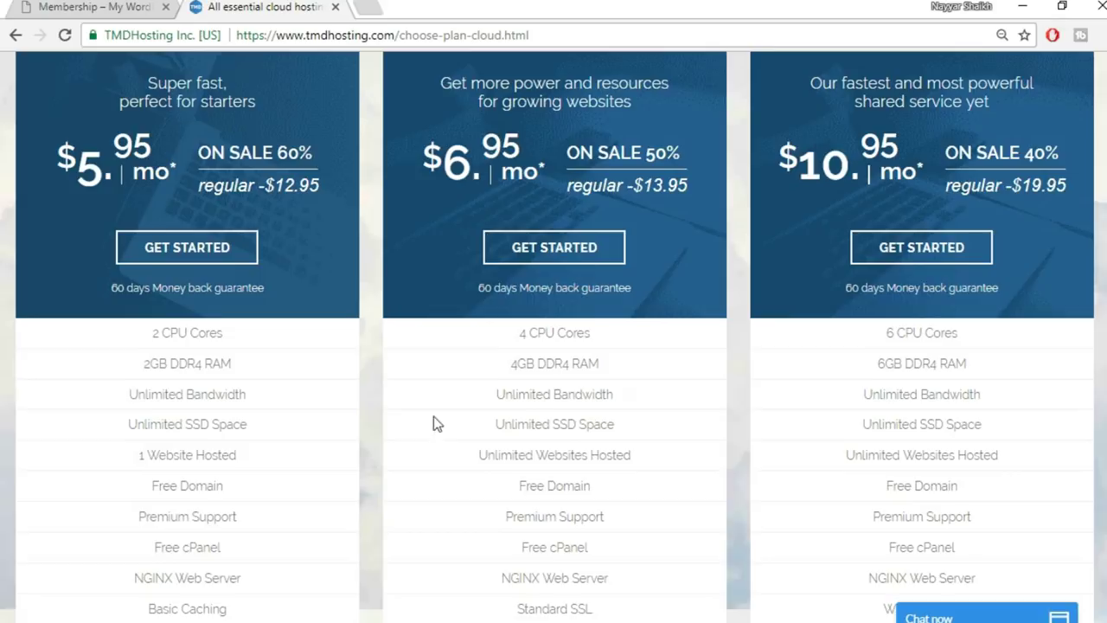
{"action": "scroll", "coordinate": [629, 402], "scroll_direction": "down", "scroll_amount": 1}
{"action": "scroll", "coordinate": [628, 402], "scroll_direction": "down", "scroll_amount": 4}
{"action": "left_click_drag", "start_coordinate": [830, 385], "coordinate": [1012, 387]}
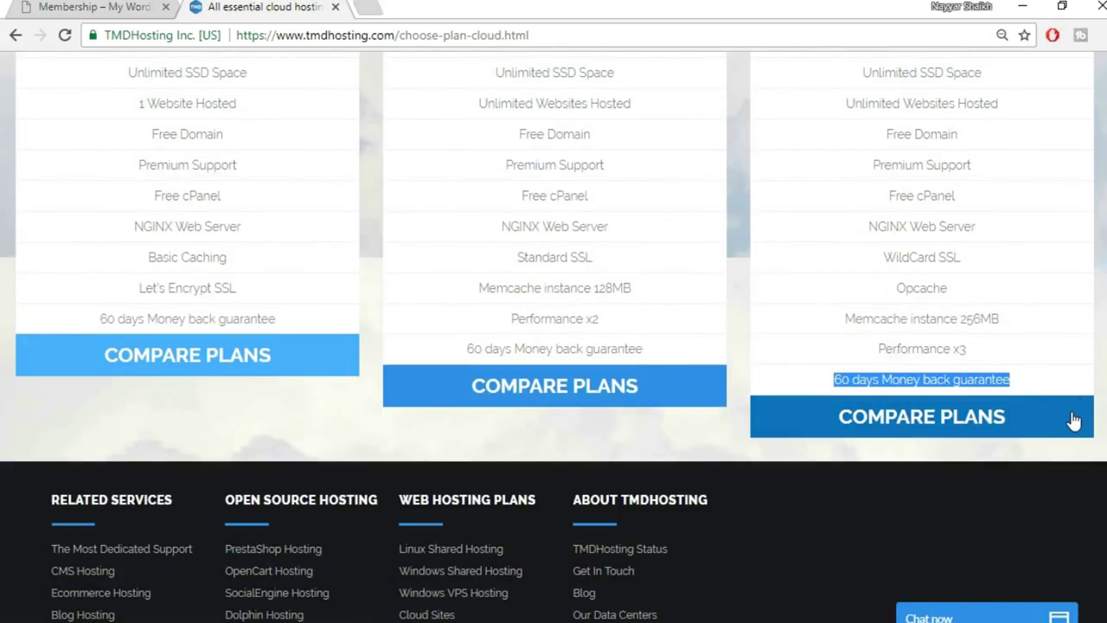
{"action": "scroll", "coordinate": [1060, 420], "scroll_direction": "up", "scroll_amount": 2}
{"action": "scroll", "coordinate": [1060, 420], "scroll_direction": "up", "scroll_amount": 3}
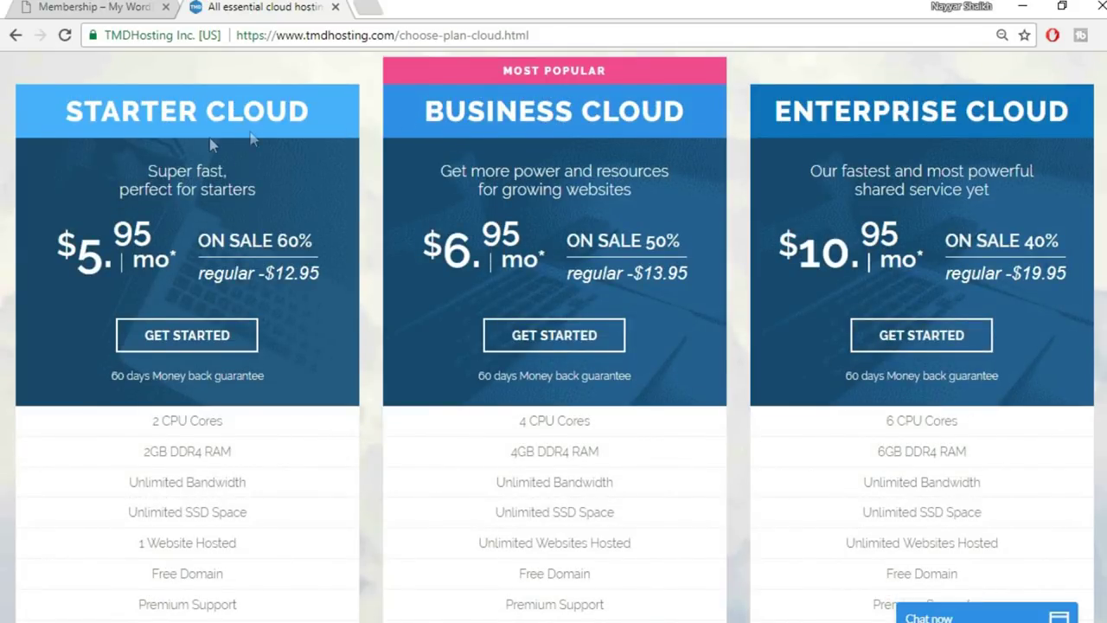
{"action": "scroll", "coordinate": [233, 159], "scroll_direction": "down", "scroll_amount": 1}
{"action": "scroll", "coordinate": [277, 357], "scroll_direction": "down", "scroll_amount": 1}
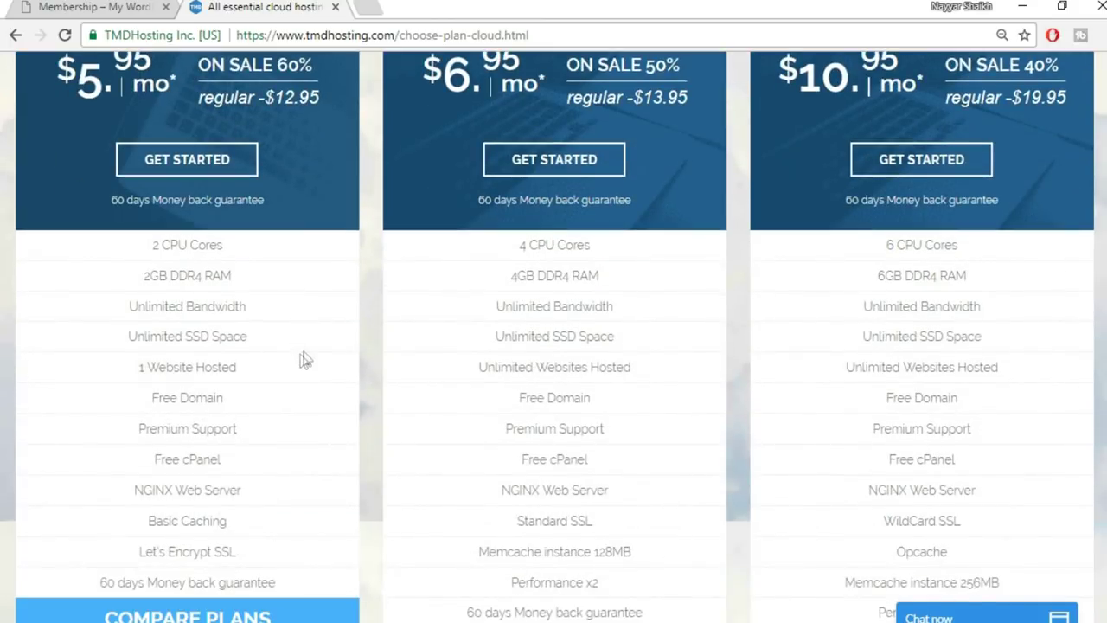
{"action": "left_click_drag", "start_coordinate": [131, 370], "coordinate": [260, 371]}
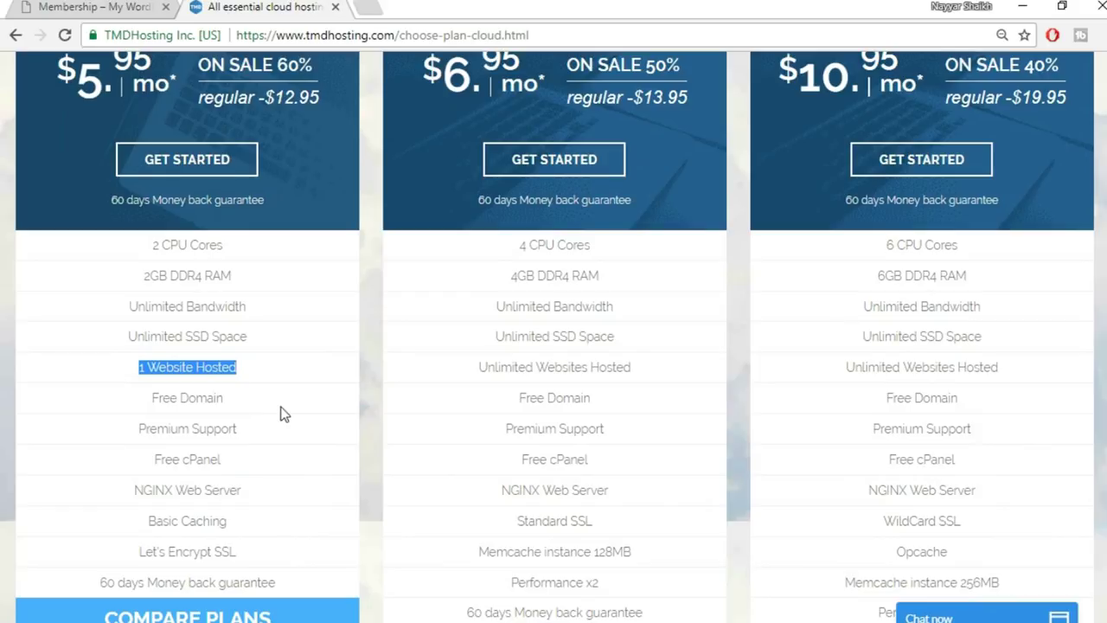
{"action": "scroll", "coordinate": [563, 425], "scroll_direction": "up", "scroll_amount": 2}
{"action": "left_click", "coordinate": [448, 136]}
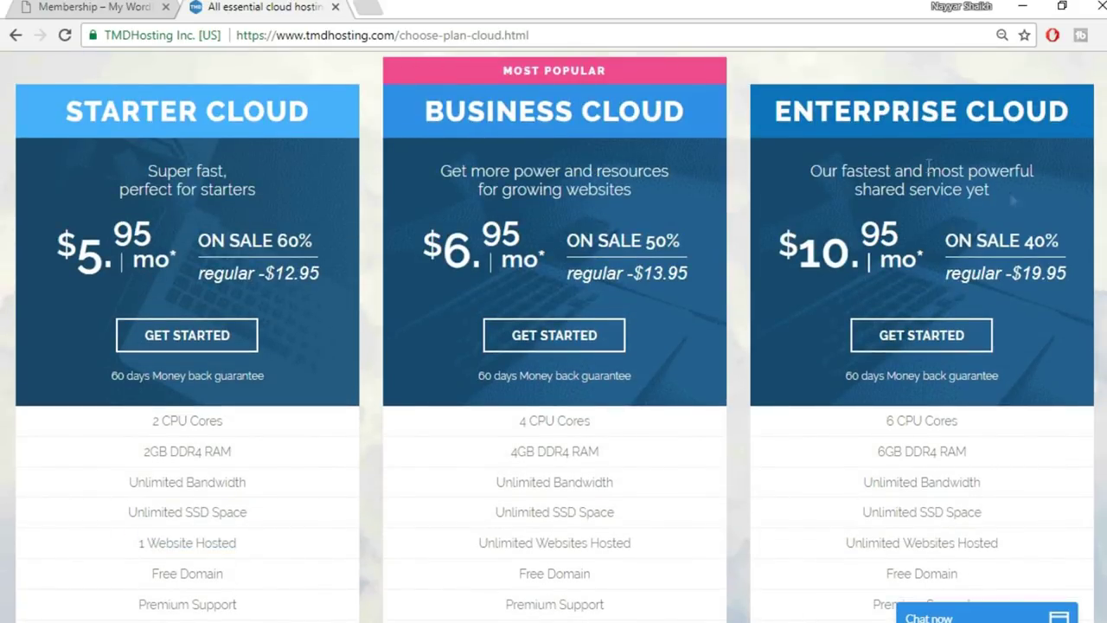
{"action": "scroll", "coordinate": [1095, 223], "scroll_direction": "down", "scroll_amount": 3}
{"action": "scroll", "coordinate": [1095, 237], "scroll_direction": "up", "scroll_amount": 1}
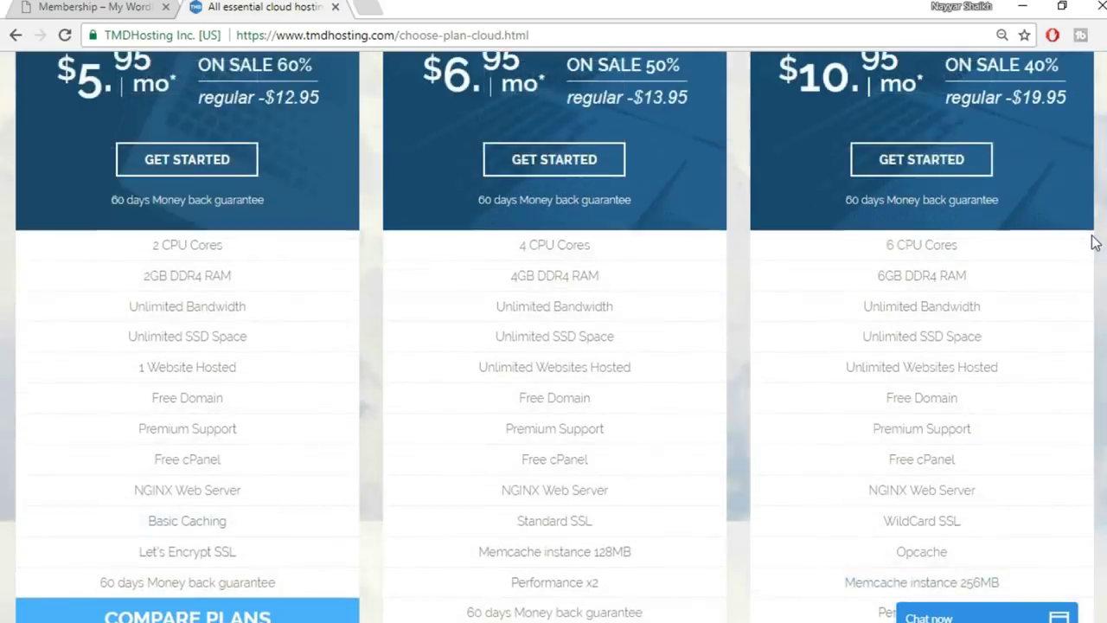
{"action": "scroll", "coordinate": [1093, 241], "scroll_direction": "up", "scroll_amount": 1}
{"action": "scroll", "coordinate": [1073, 237], "scroll_direction": "down", "scroll_amount": 4}
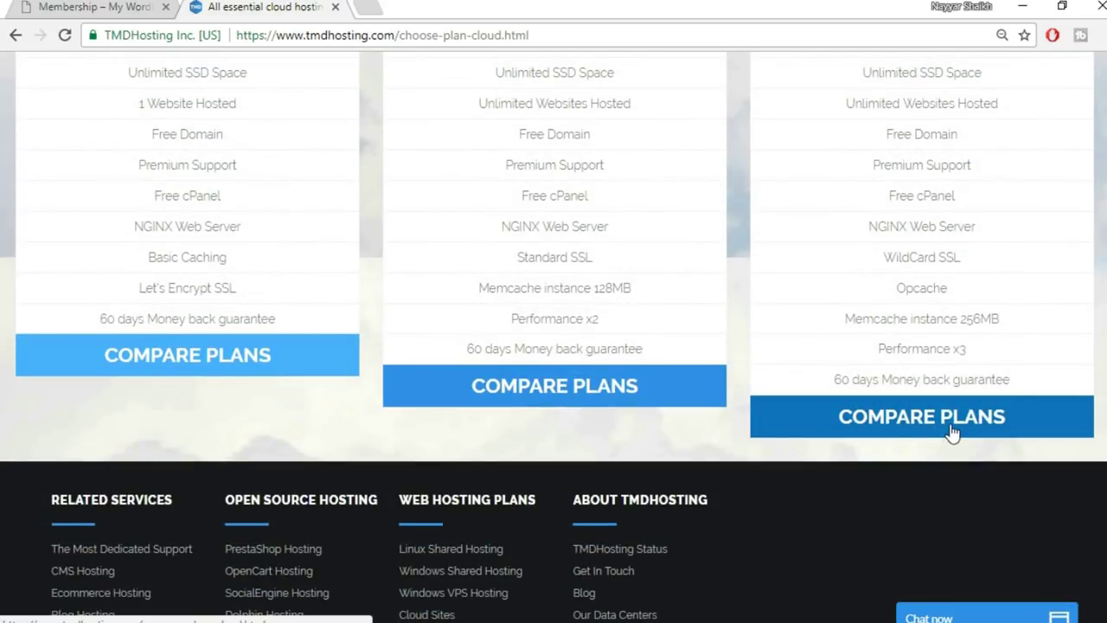
- Open the detailed cloud plan comparison and order the Professional Cloud plan
{"action": "left_click", "coordinate": [951, 432]}
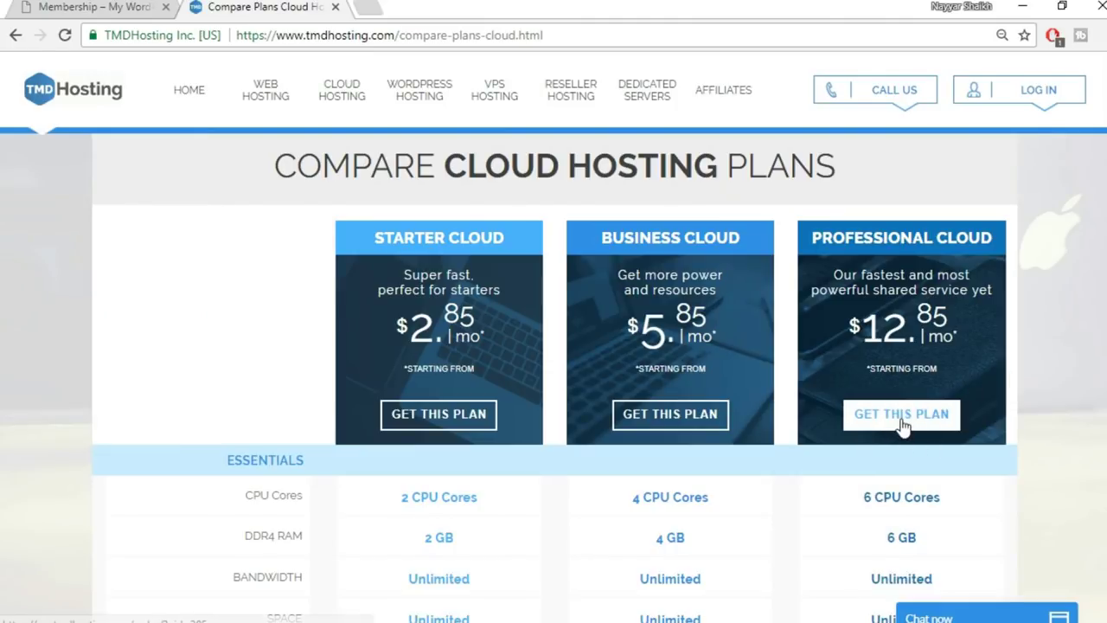
{"action": "scroll", "coordinate": [998, 428], "scroll_direction": "down", "scroll_amount": 4}
{"action": "scroll", "coordinate": [998, 428], "scroll_direction": "up", "scroll_amount": 2}
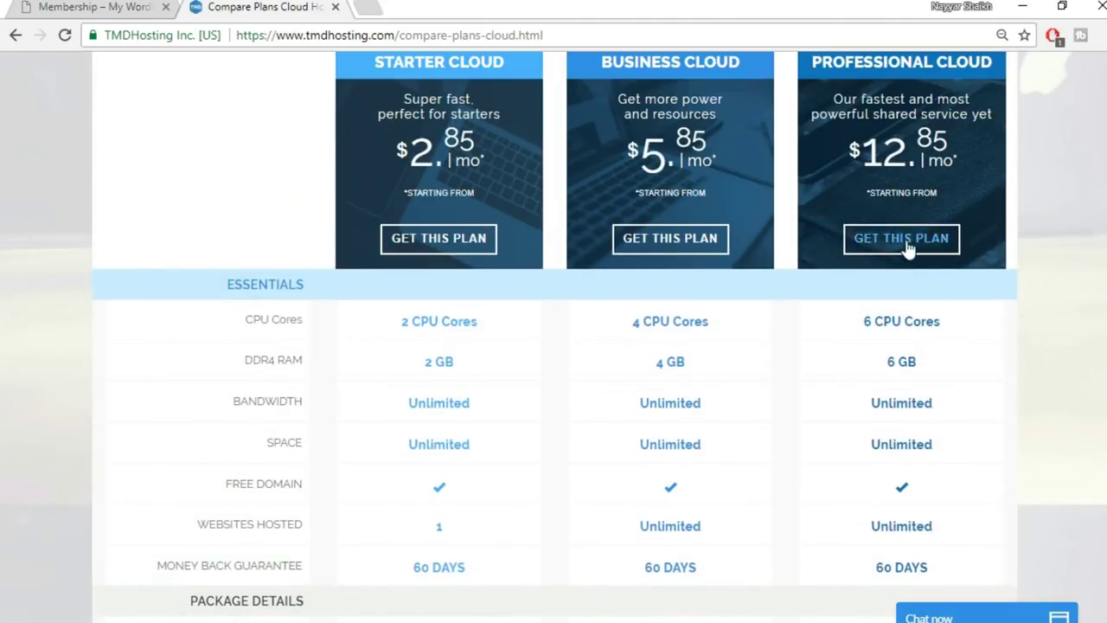
{"action": "left_click", "coordinate": [907, 246]}
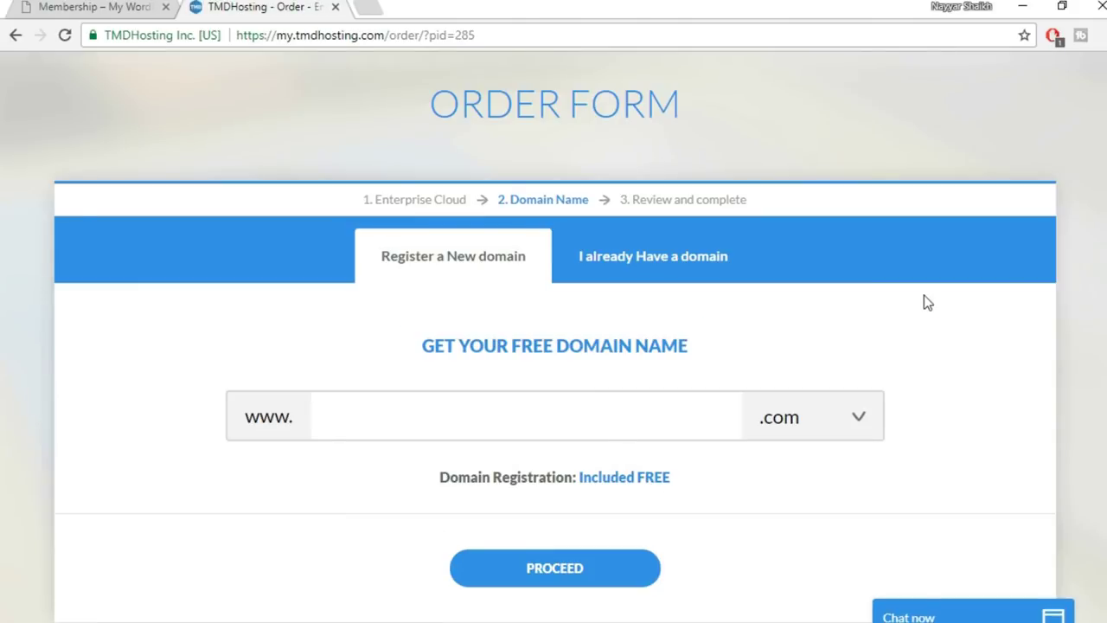
- Enter a new domain name, keep the free .com extension, and submit it
{"action": "left_click", "coordinate": [614, 417]}
{"action": "type", "text": "nayyar"}
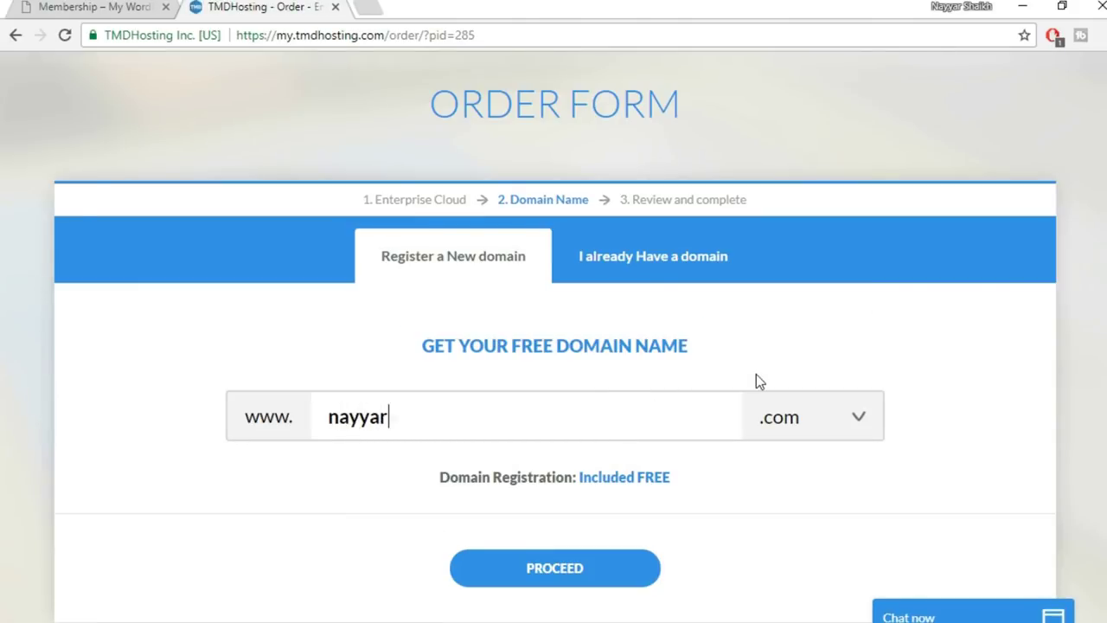
{"action": "type", "text": "shaikh1"}
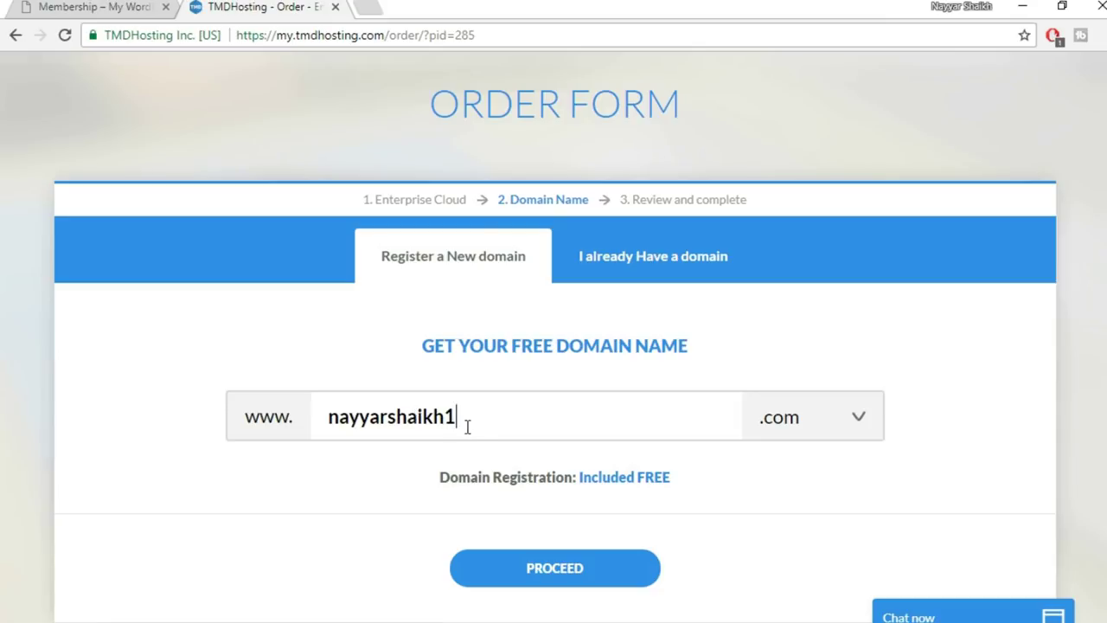
{"action": "left_click", "coordinate": [820, 418]}
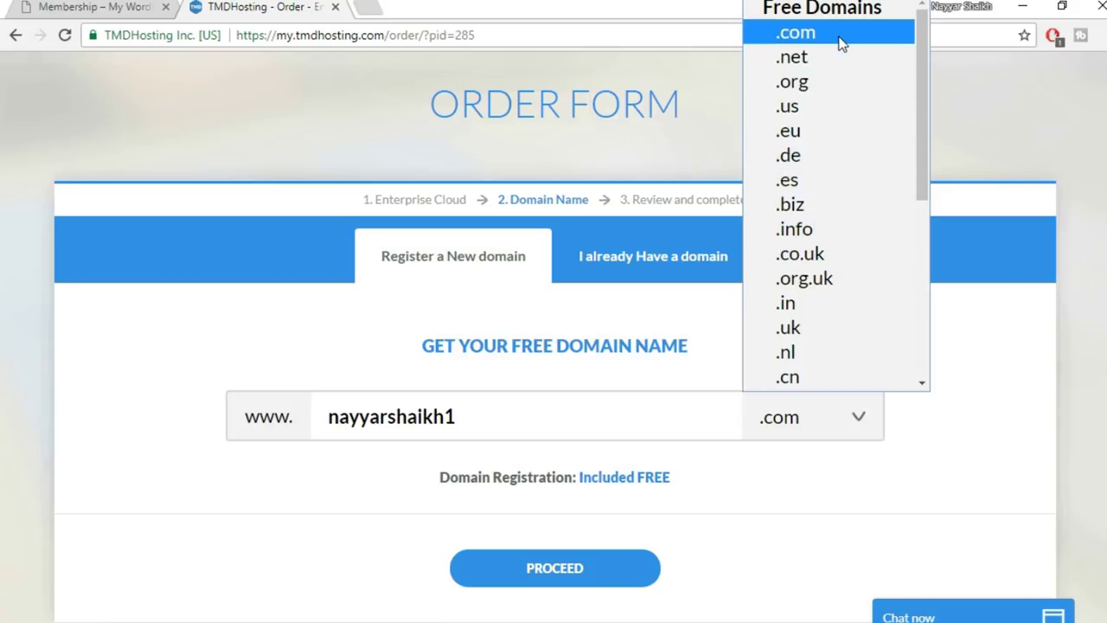
{"action": "left_click", "coordinate": [827, 33]}
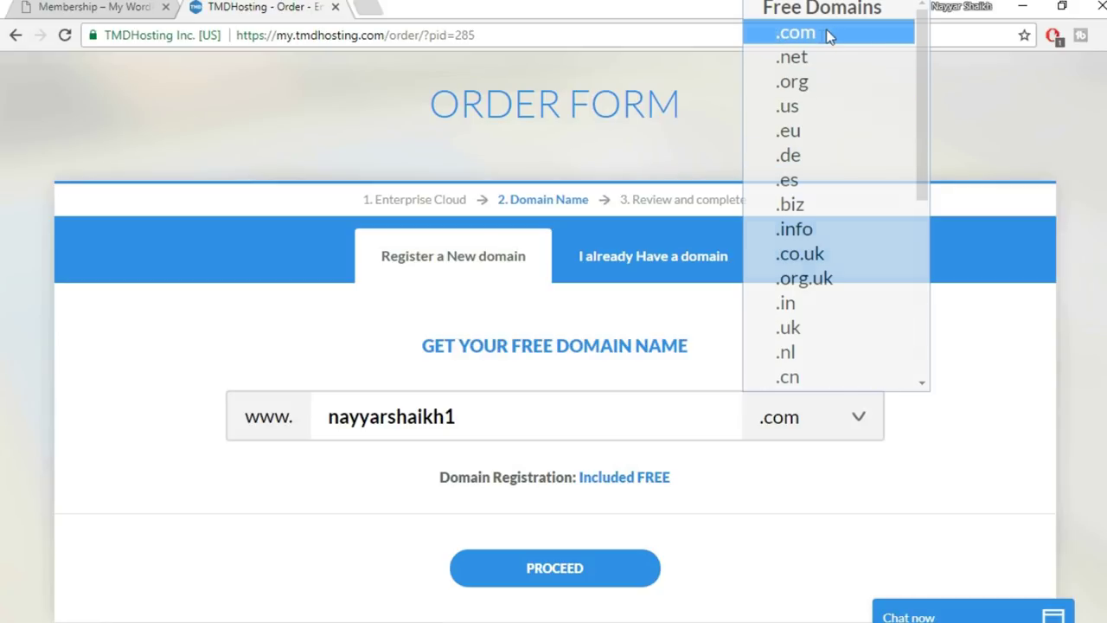
{"action": "left_click", "coordinate": [579, 575]}
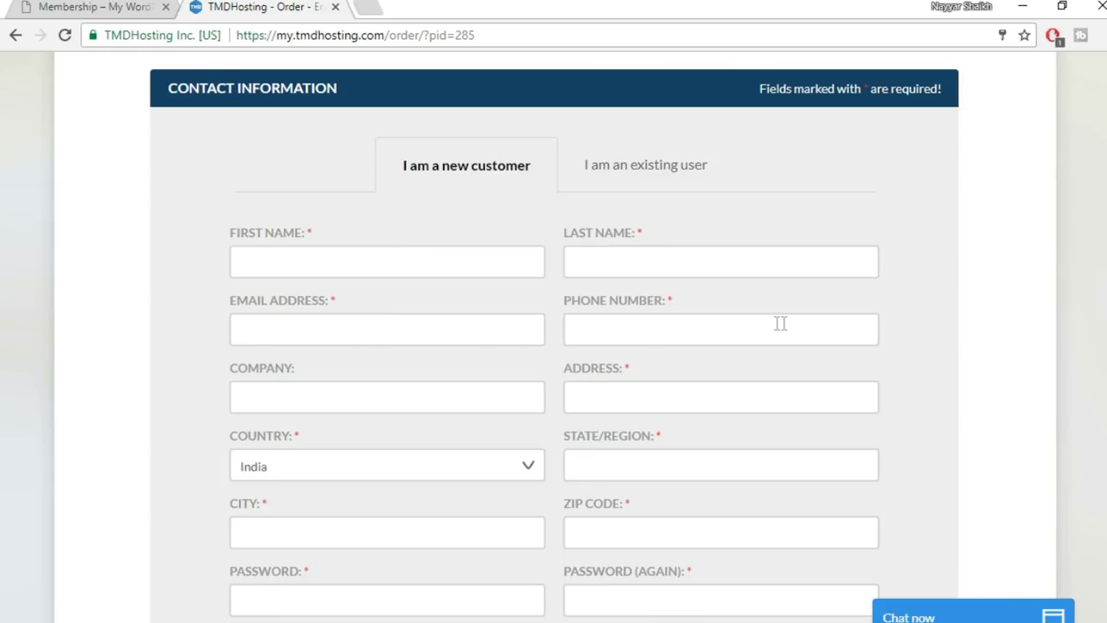
- Scroll to Payment Information and check the Card Type options without choosing one
{"action": "scroll", "coordinate": [776, 324], "scroll_direction": "down", "scroll_amount": 1}
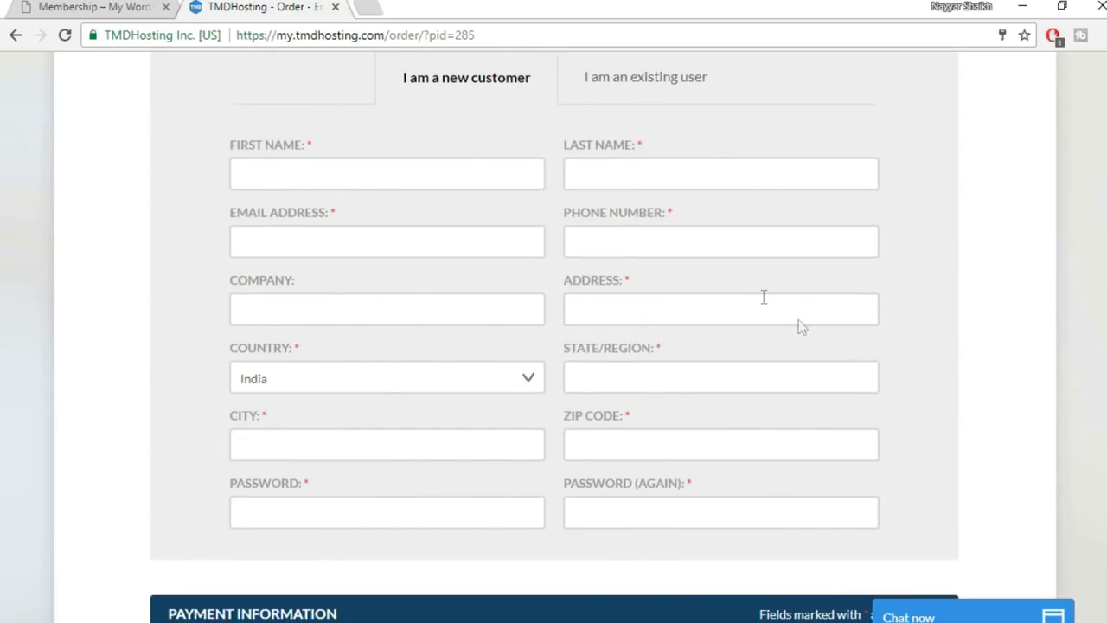
{"action": "scroll", "coordinate": [796, 321], "scroll_direction": "down", "scroll_amount": 1}
{"action": "scroll", "coordinate": [771, 296], "scroll_direction": "down", "scroll_amount": 5}
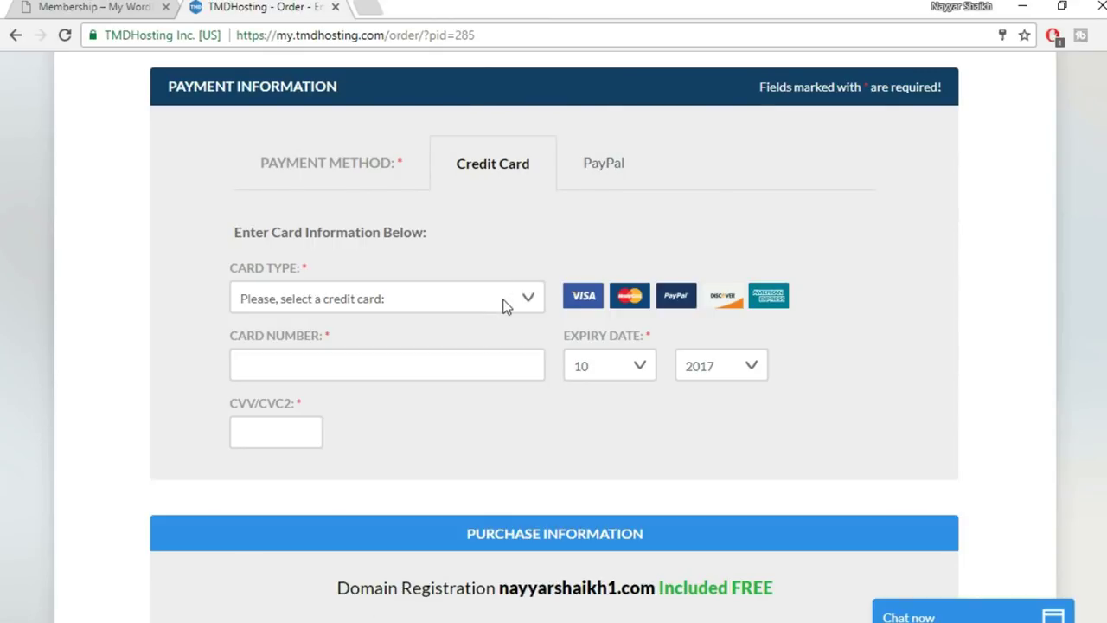
{"action": "left_click", "coordinate": [450, 306]}
{"action": "left_click", "coordinate": [363, 442]}
- Review the data center locations and keep Singapore, SG as the data center
{"action": "scroll", "coordinate": [930, 275], "scroll_direction": "down", "scroll_amount": 5}
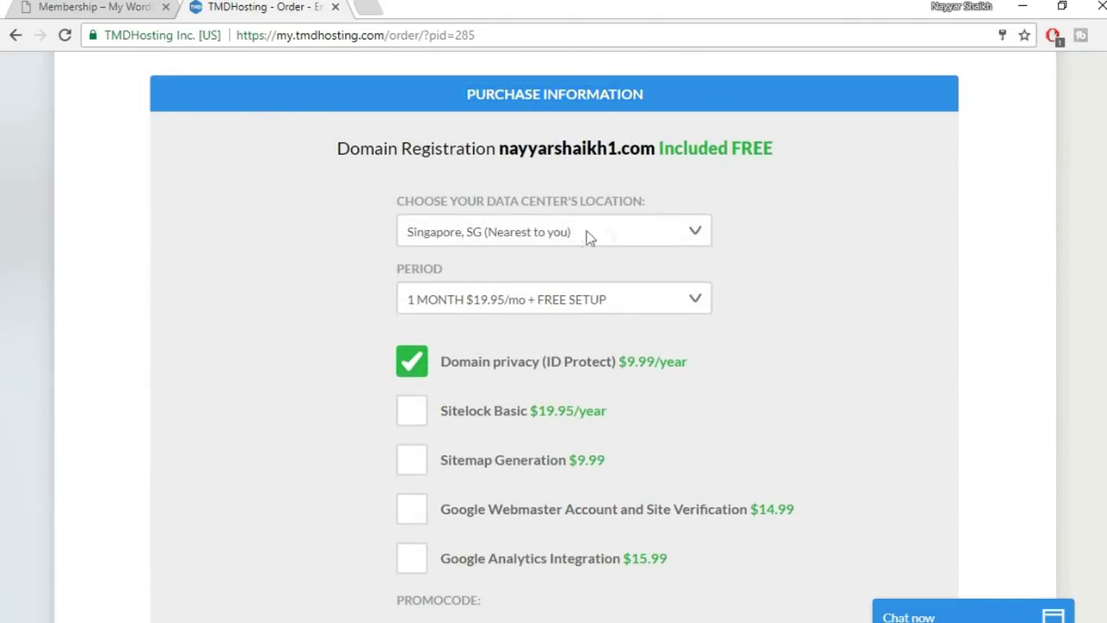
{"action": "left_click", "coordinate": [637, 242]}
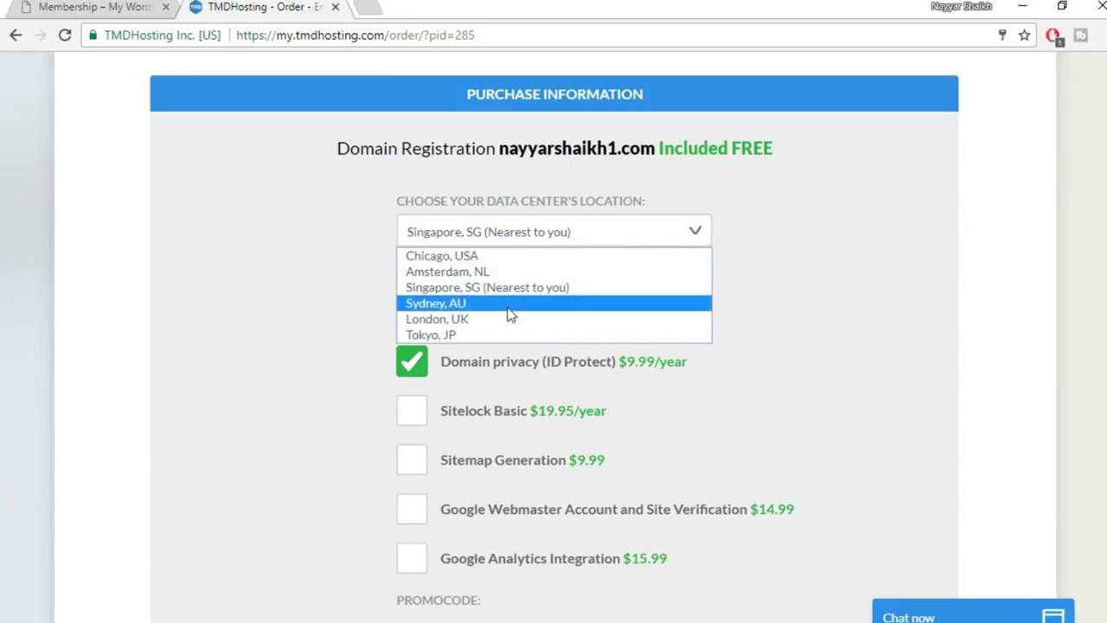
{"action": "left_click", "coordinate": [571, 289]}
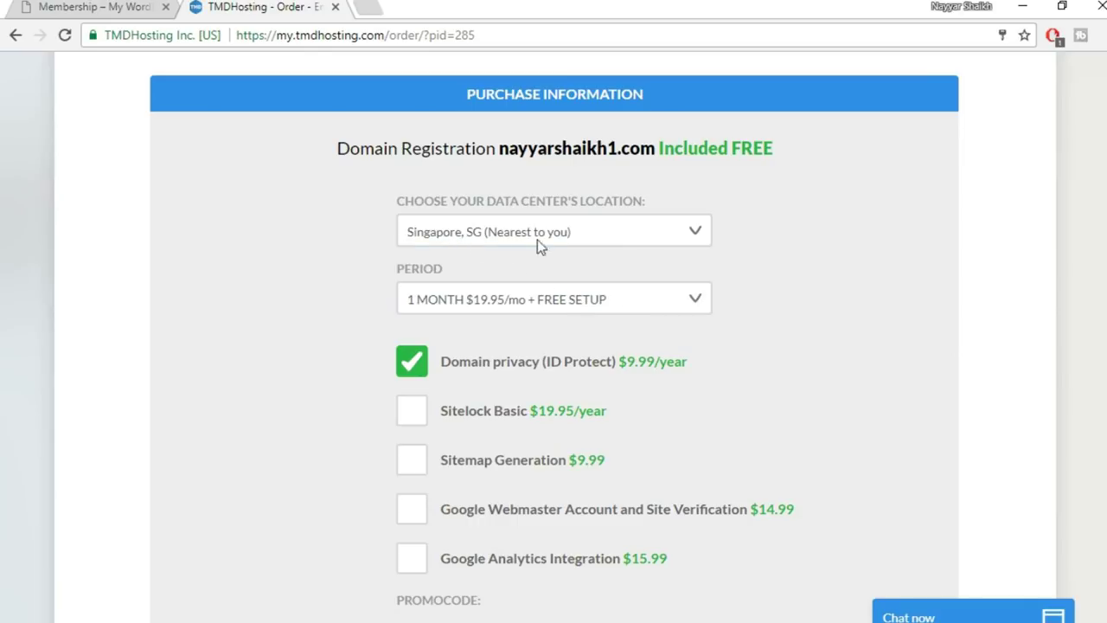
{"action": "left_click", "coordinate": [608, 234]}
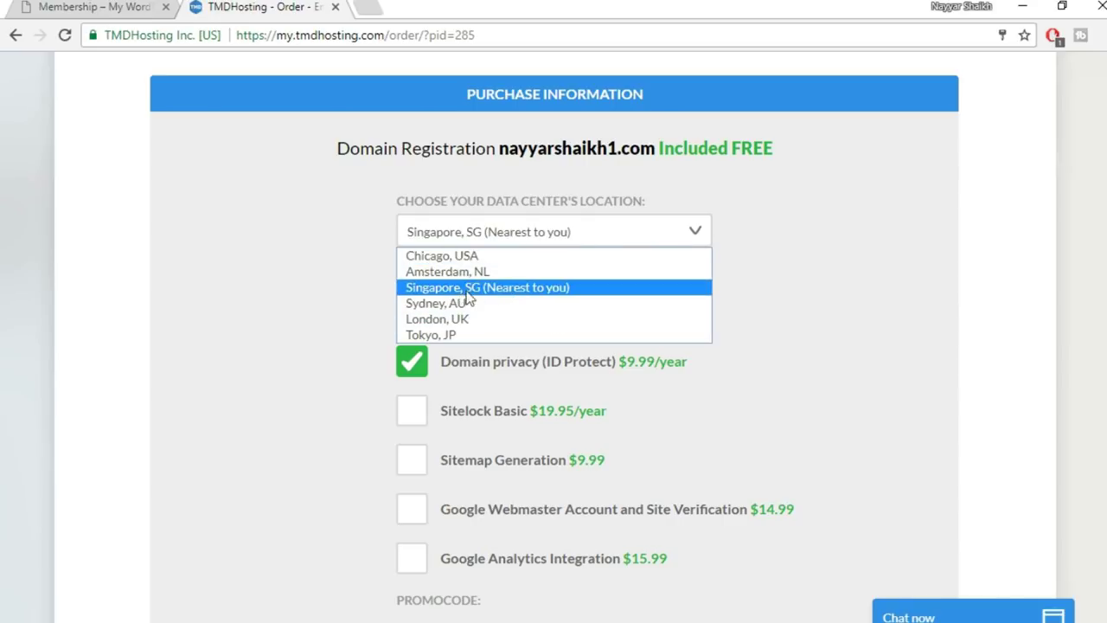
{"action": "left_click", "coordinate": [569, 292]}
- Choose the 12 MONTHS billing period and turn off domain privacy, bringing the total to $155.40
{"action": "scroll", "coordinate": [824, 298], "scroll_direction": "down", "scroll_amount": 1}
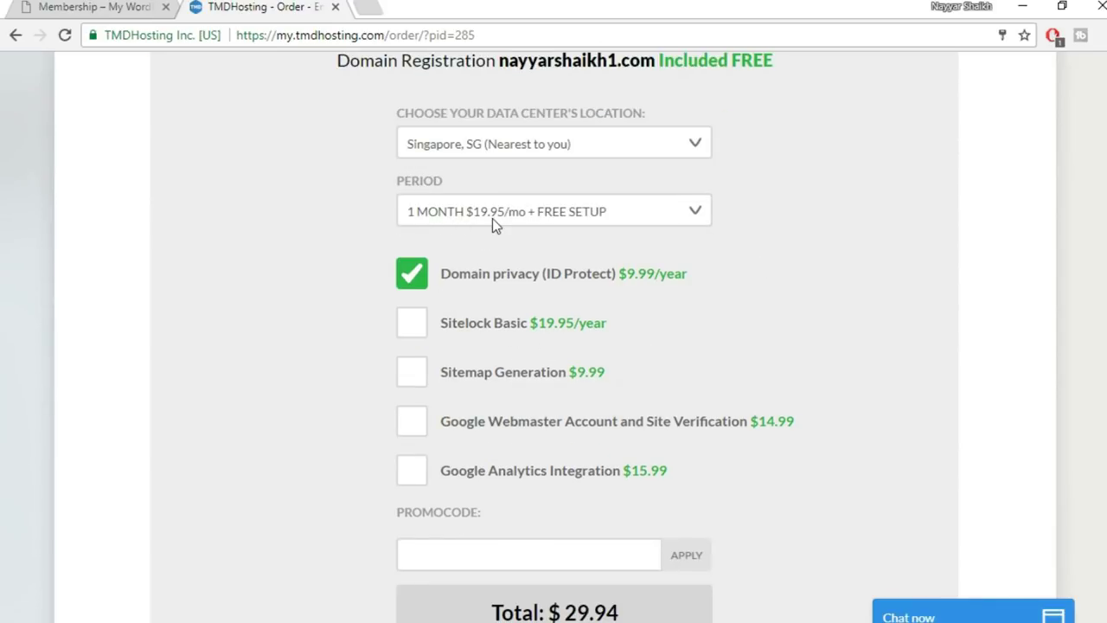
{"action": "left_click", "coordinate": [492, 218]}
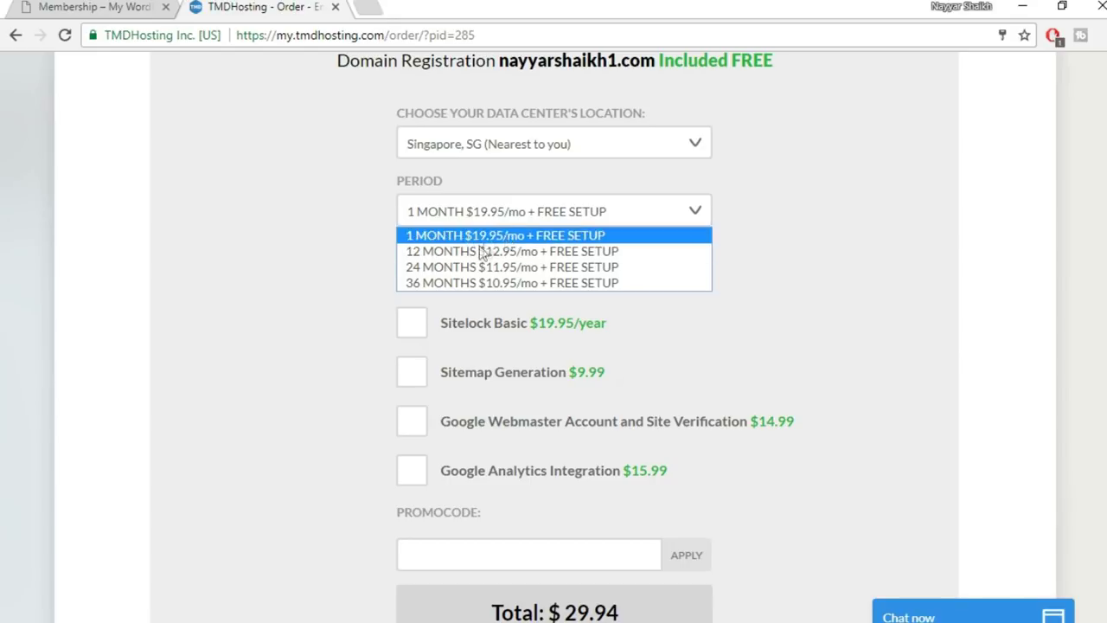
{"action": "left_click", "coordinate": [472, 251]}
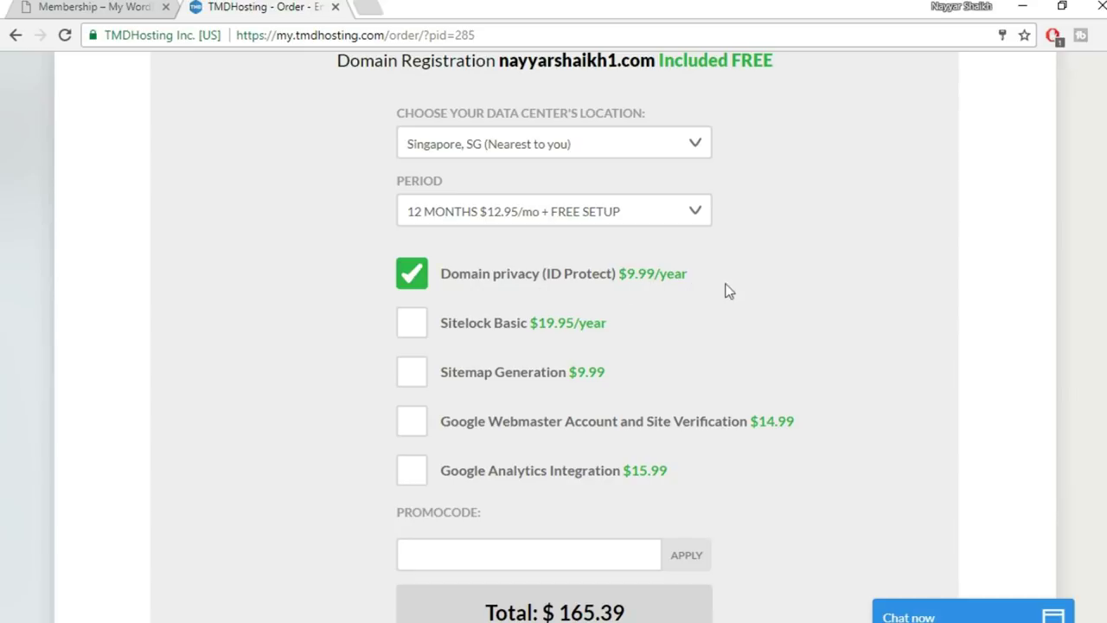
{"action": "left_click", "coordinate": [410, 278]}
{"action": "left_click", "coordinate": [663, 304]}
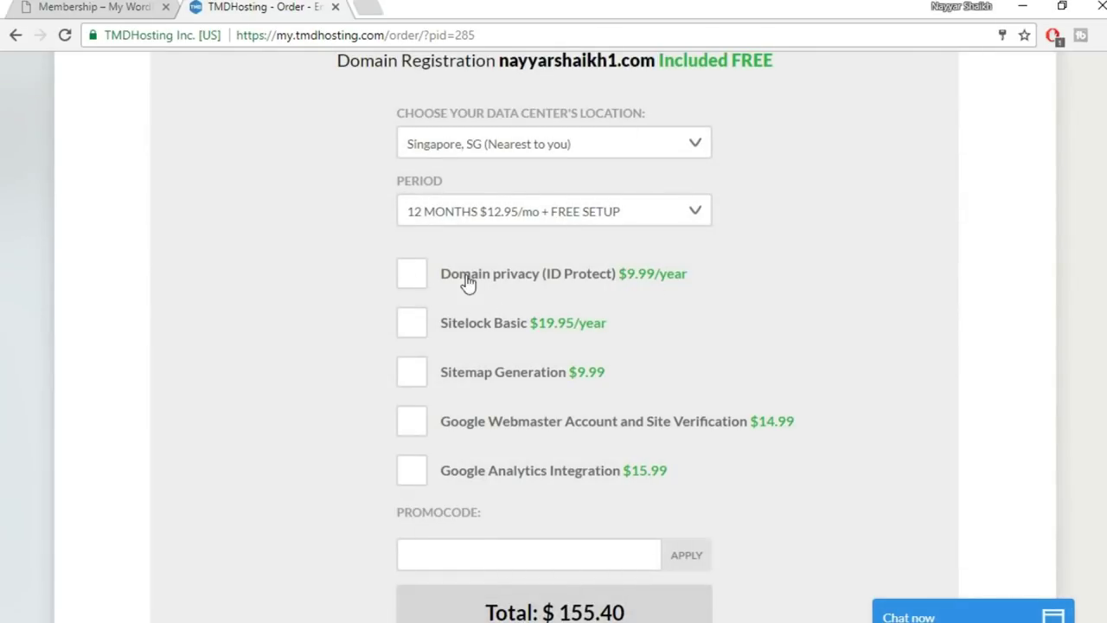
{"action": "scroll", "coordinate": [1038, 320], "scroll_direction": "down", "scroll_amount": 2}
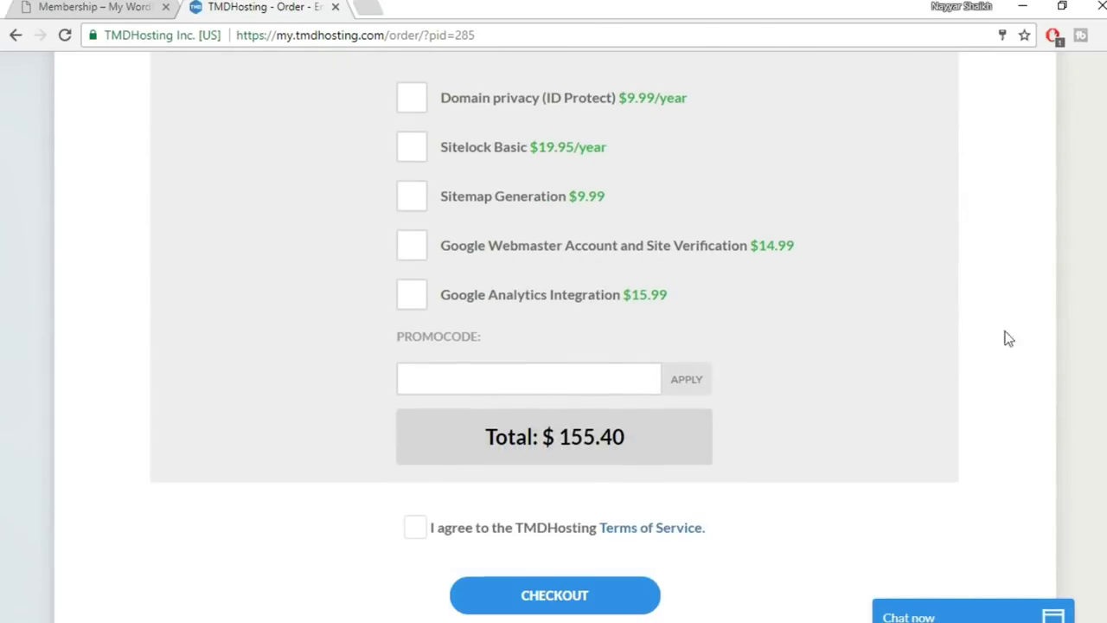
- Enter and apply the promo code to get 7.00% off, total $144.52
{"action": "left_click", "coordinate": [583, 386]}
{"action": "scroll", "coordinate": [900, 396], "scroll_direction": "down", "scroll_amount": 1}
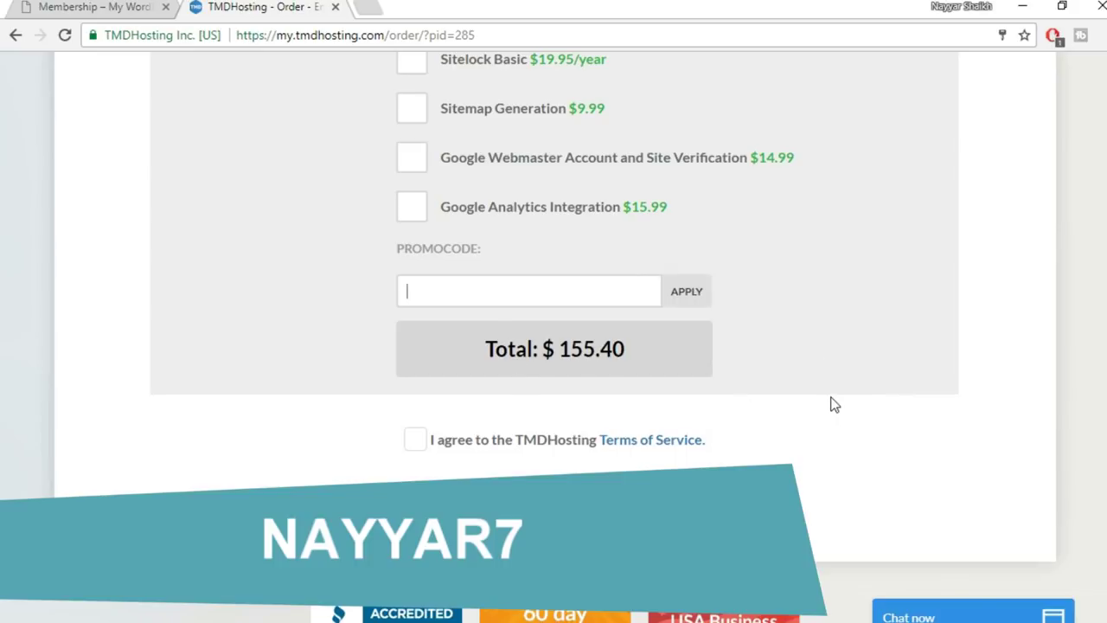
{"action": "type", "text": "NAYYAR7"}
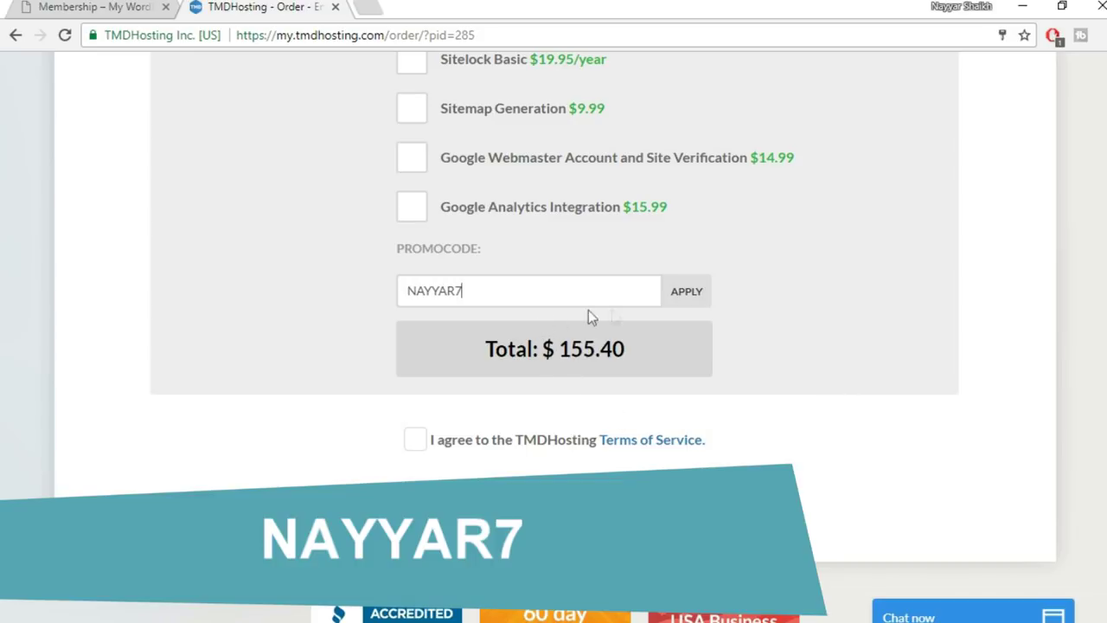
{"action": "left_click", "coordinate": [701, 295]}
{"action": "scroll", "coordinate": [869, 307], "scroll_direction": "down", "scroll_amount": 1}
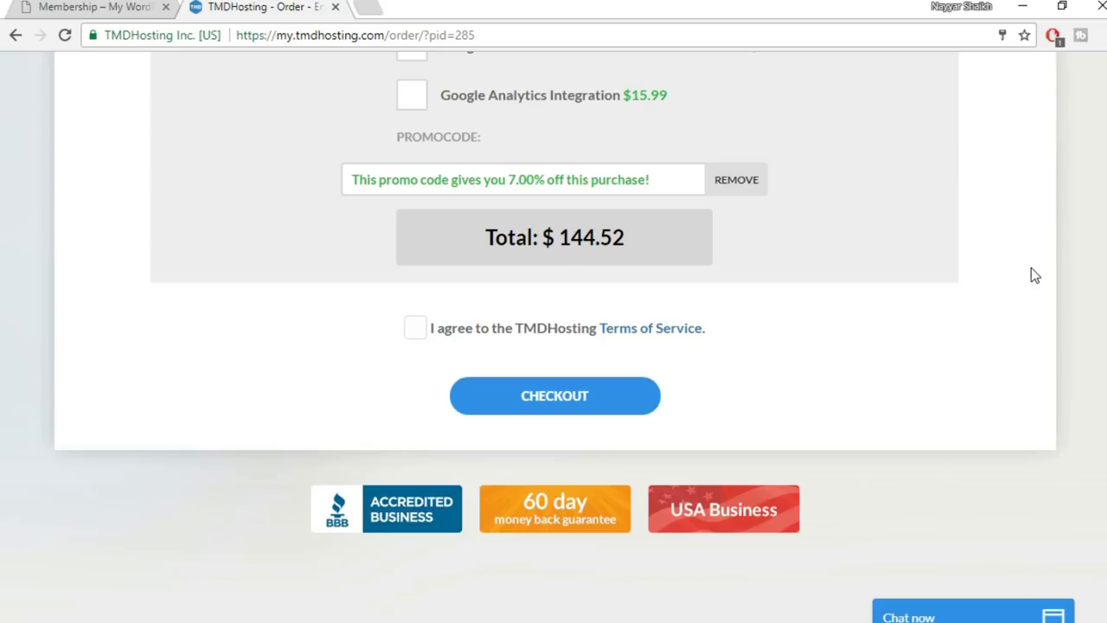
- Agree to the TMDHosting Terms of Service
{"action": "scroll", "coordinate": [779, 273], "scroll_direction": "up", "scroll_amount": 1}
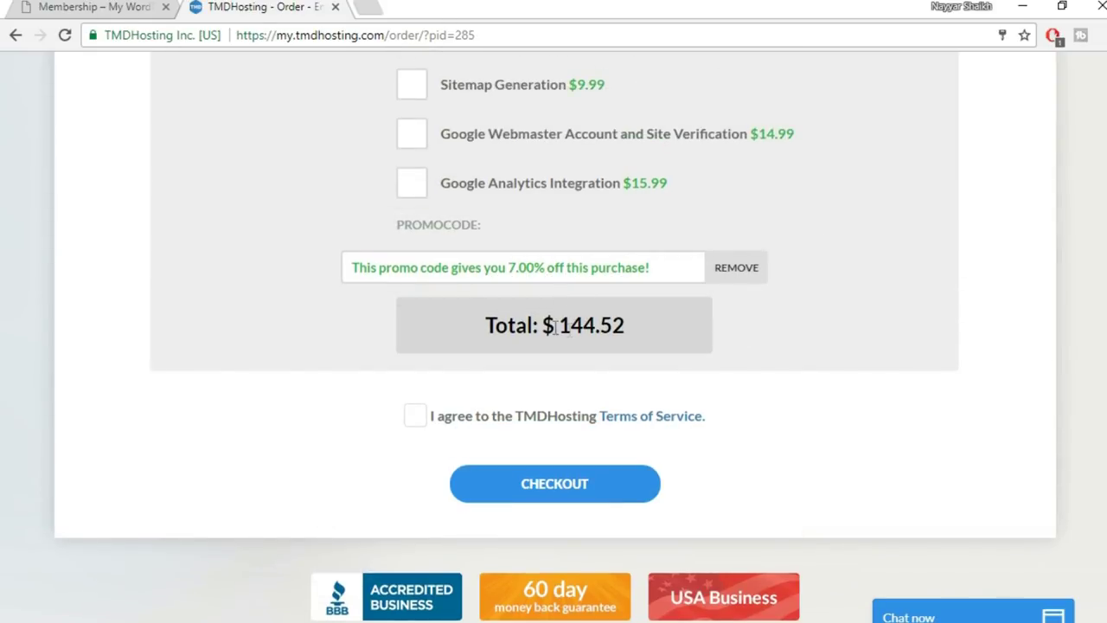
{"action": "left_click", "coordinate": [418, 417]}
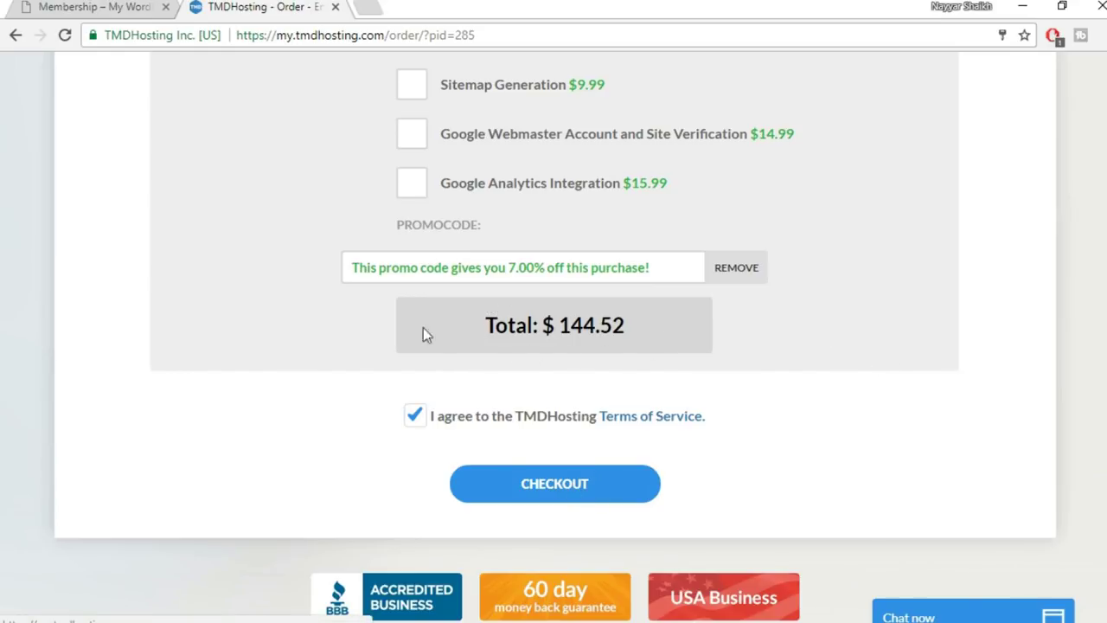
{"action": "scroll", "coordinate": [812, 397], "scroll_direction": "up", "scroll_amount": 6}
{"action": "scroll", "coordinate": [762, 372], "scroll_direction": "down", "scroll_amount": 7}
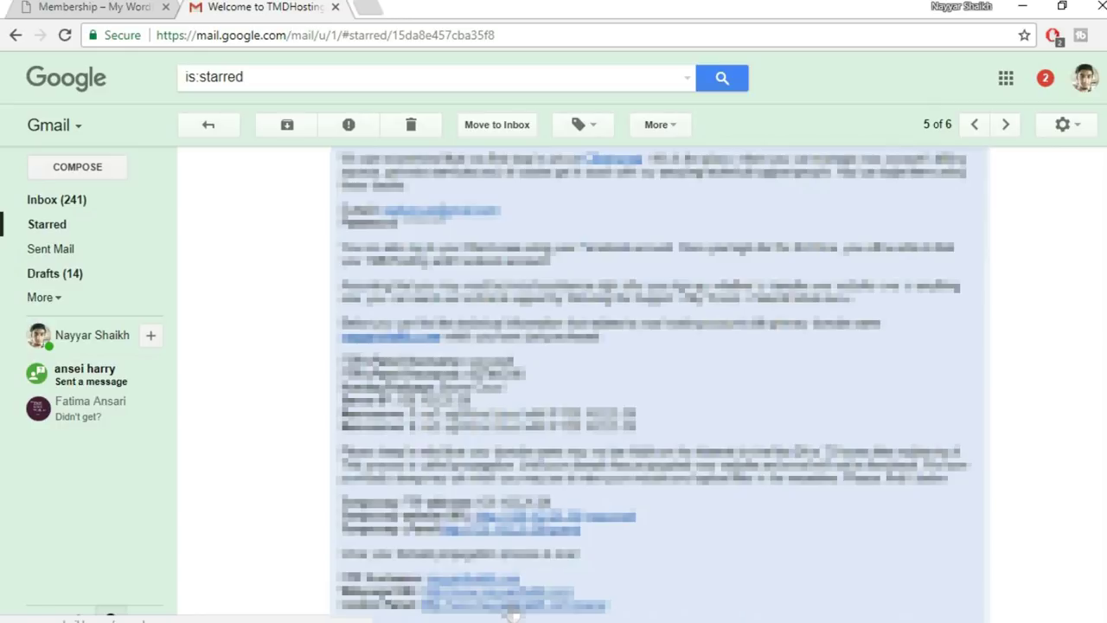
- Open the welcome email's cPanel login link in a new tab and switch to it
{"action": "right_click", "coordinate": [513, 614]}
{"action": "left_click", "coordinate": [554, 437]}
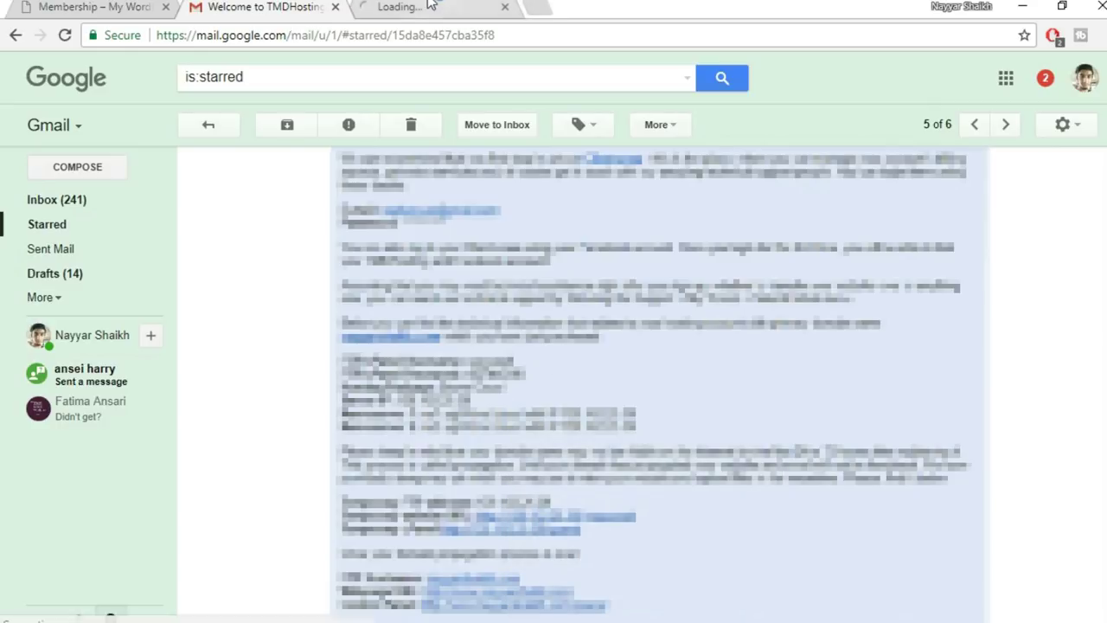
{"action": "left_click", "coordinate": [430, 6]}
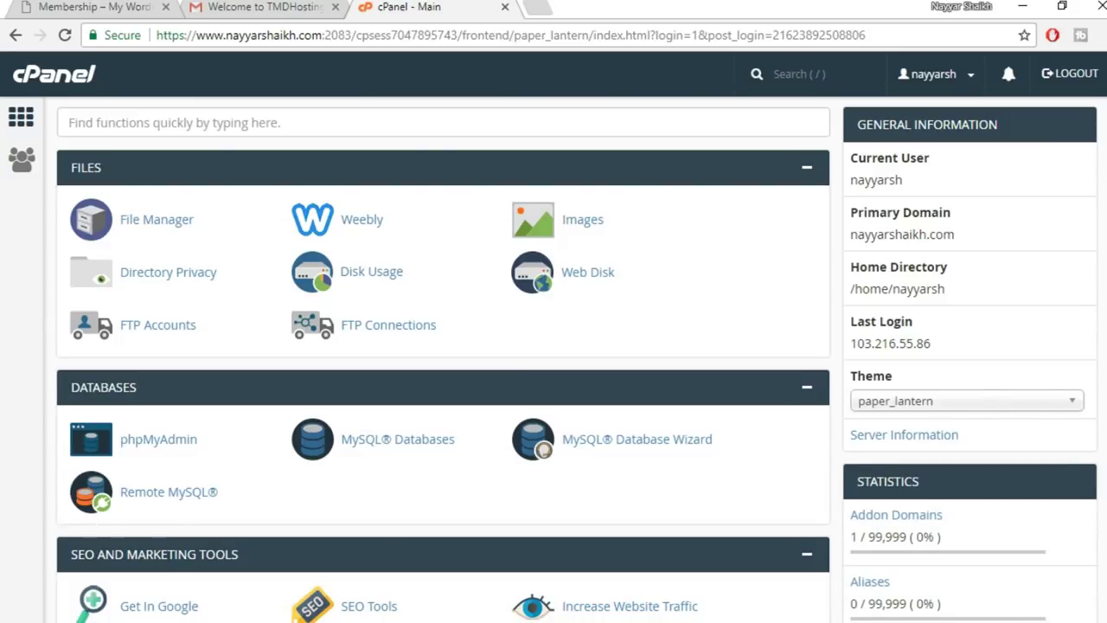
- Scroll the cPanel dashboard down to the Softaculous Apps Installer and its WordPress script
{"action": "scroll", "coordinate": [443, 359], "scroll_direction": "down", "scroll_amount": 20}
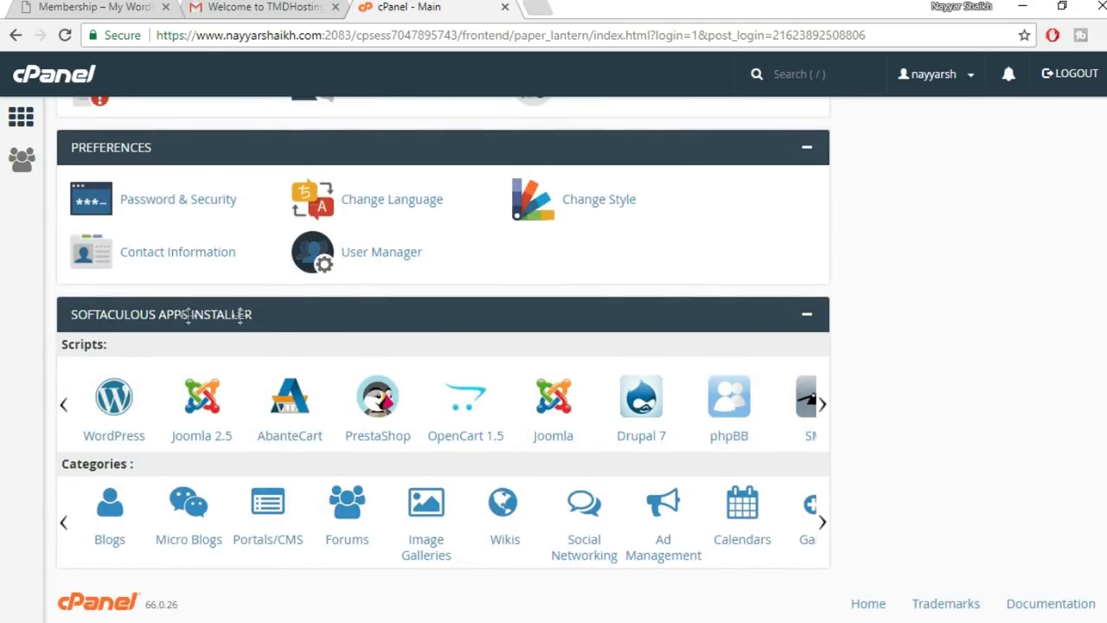
{"action": "left_click", "coordinate": [118, 395]}
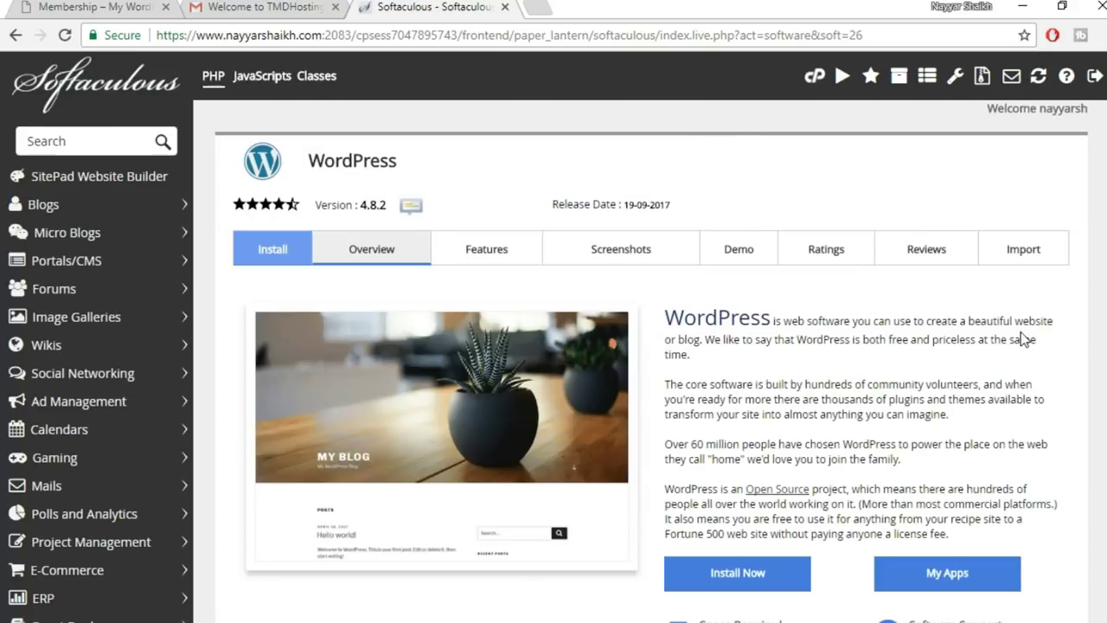
{"action": "scroll", "coordinate": [1027, 344], "scroll_direction": "down", "scroll_amount": 1}
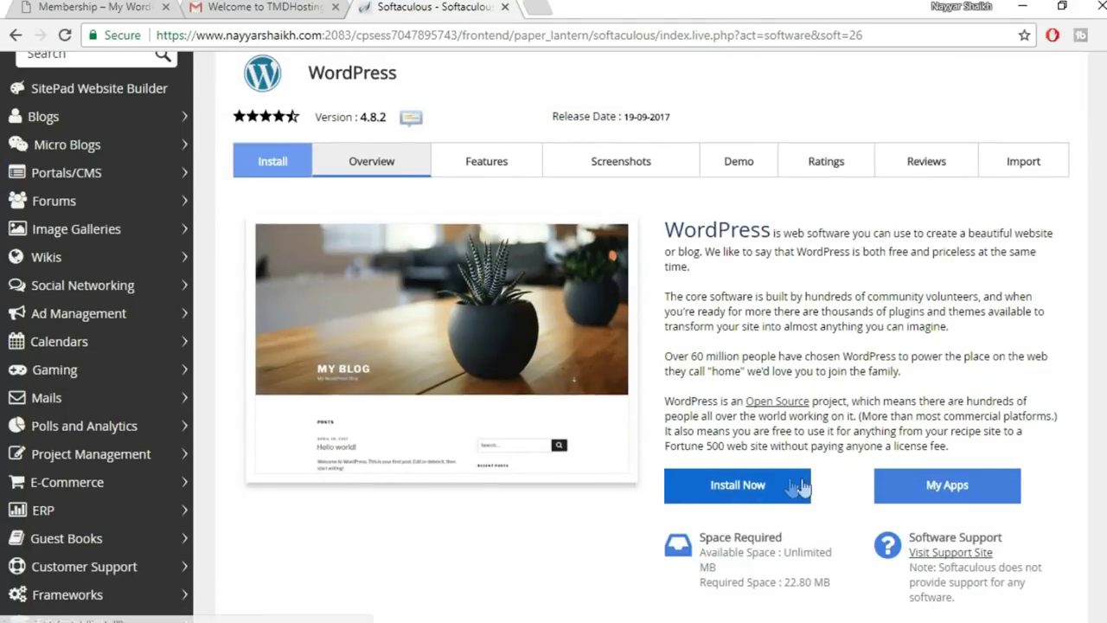
{"action": "left_click", "coordinate": [752, 494]}
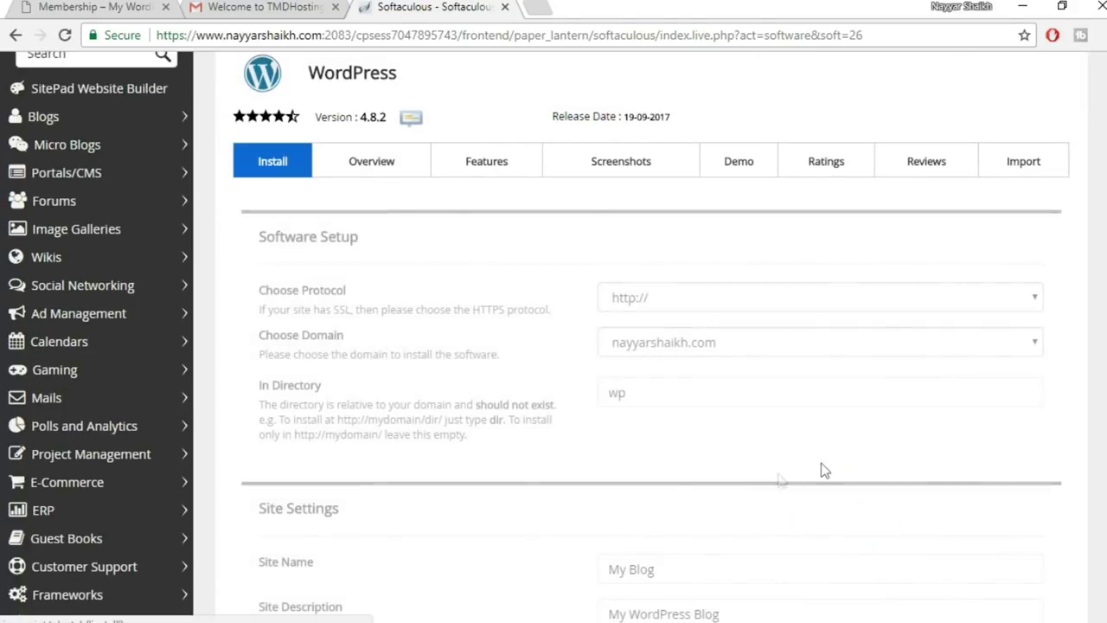
{"action": "left_click", "coordinate": [715, 303]}
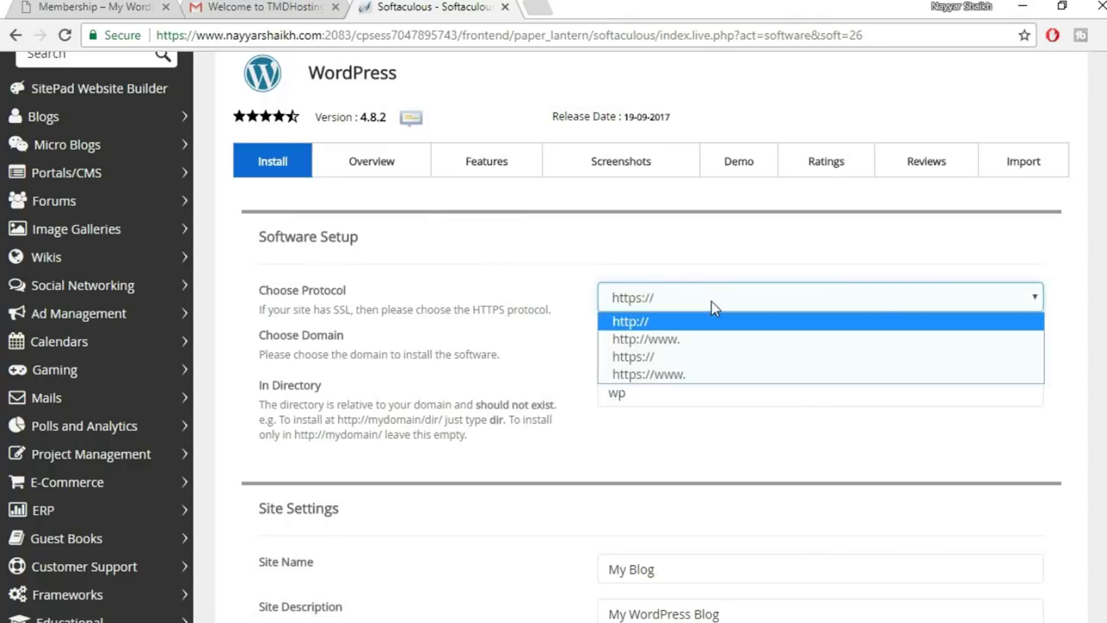
{"action": "left_click", "coordinate": [685, 357]}
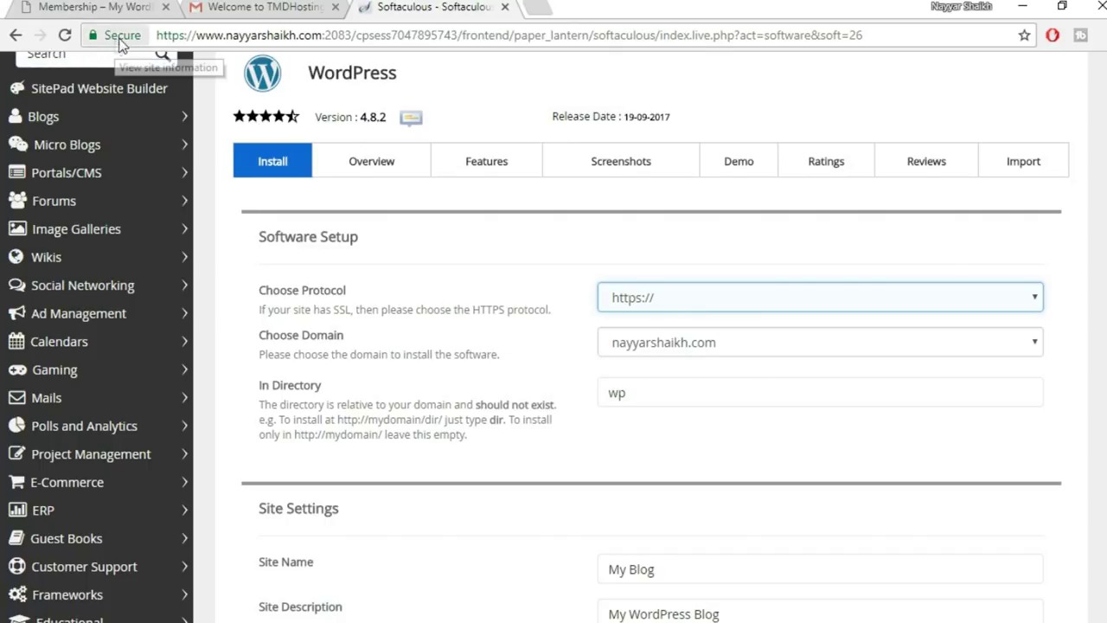
{"action": "left_click", "coordinate": [687, 308]}
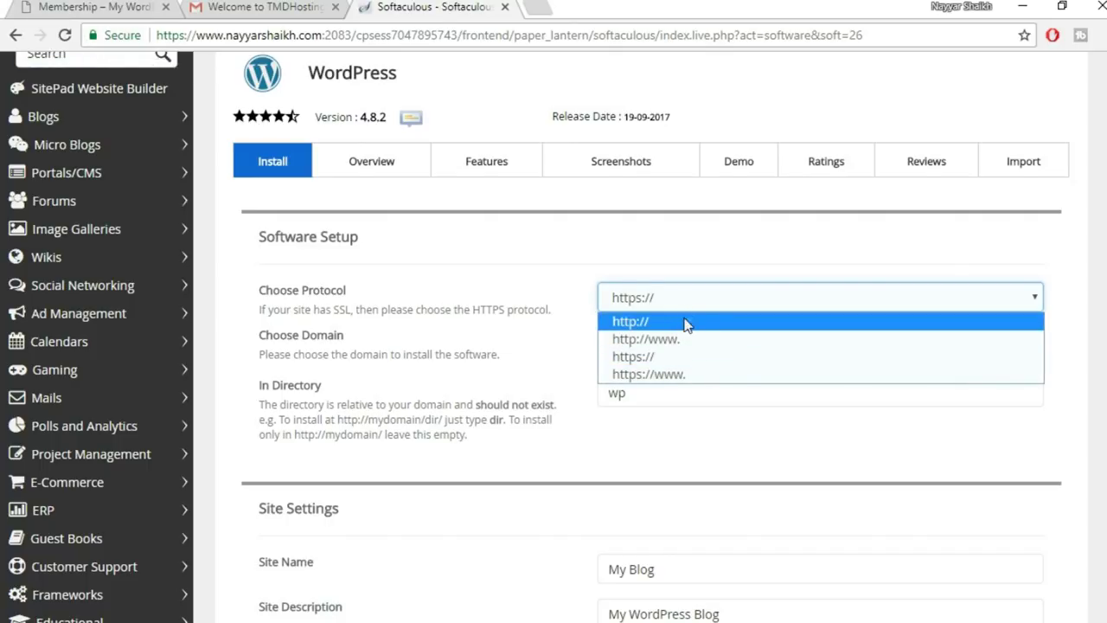
{"action": "left_click", "coordinate": [687, 322]}
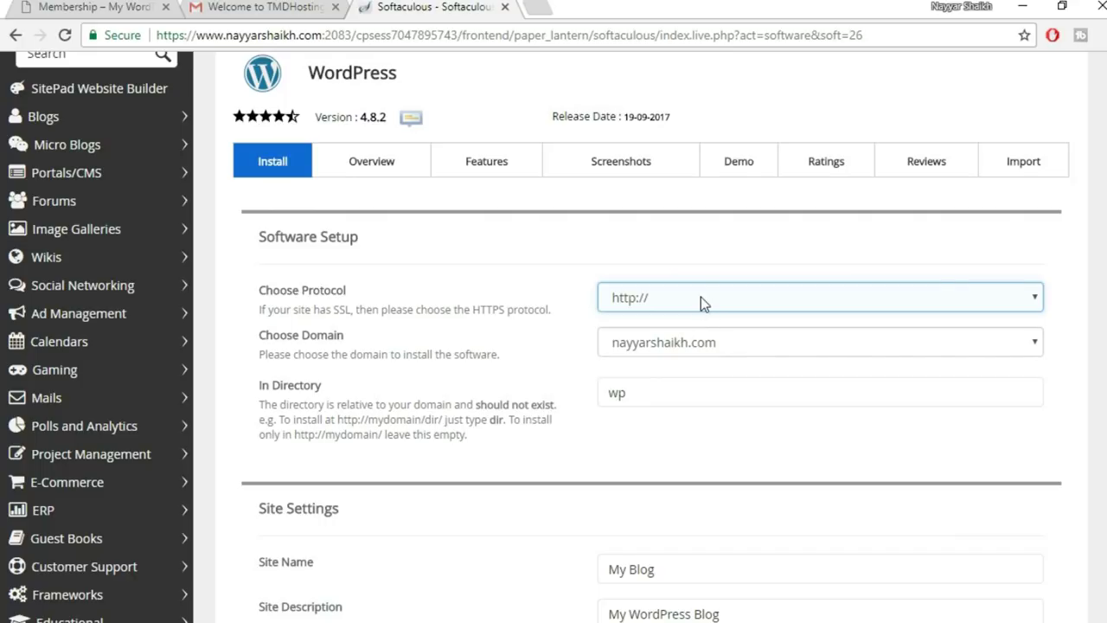
{"action": "left_click", "coordinate": [700, 297]}
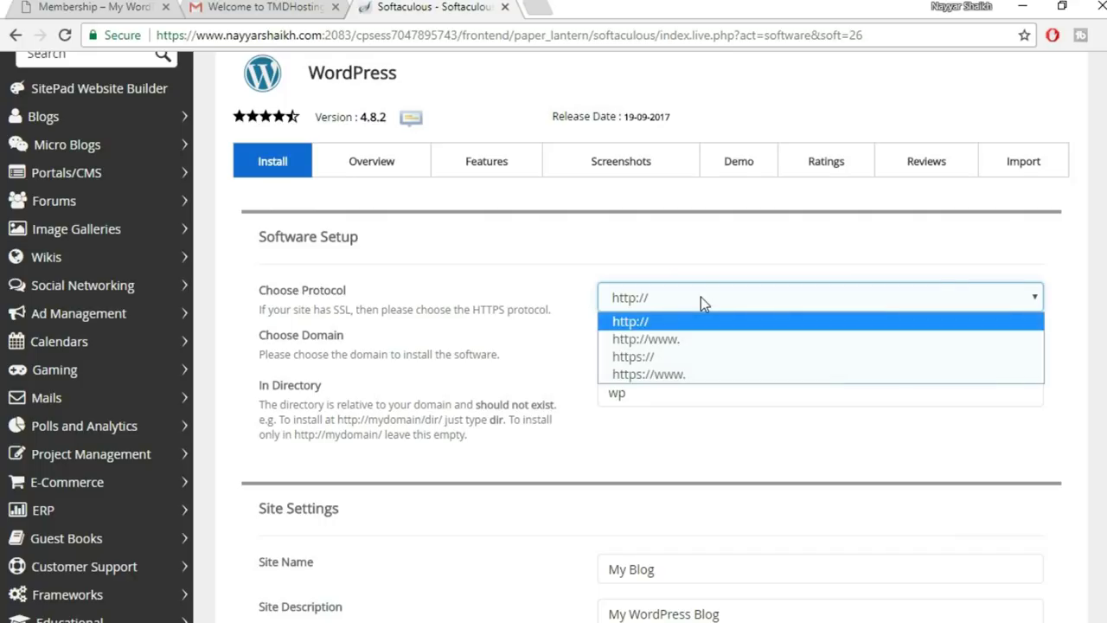
{"action": "left_click", "coordinate": [687, 375]}
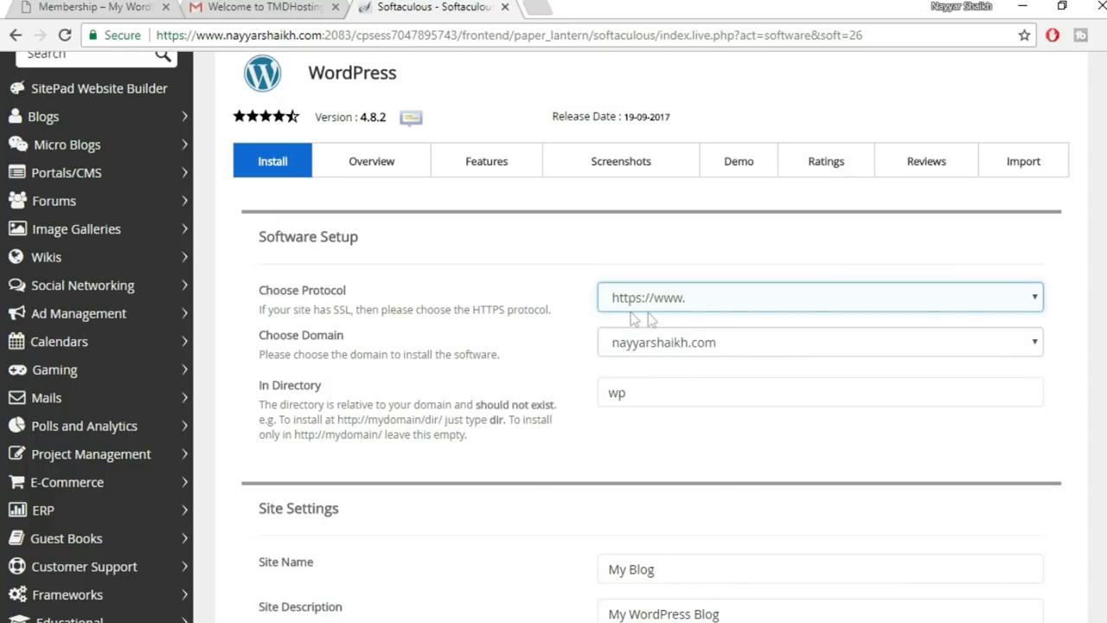
- Clear 'wp' from the install directory and choose the member2 subdomain as the domain
{"action": "left_click", "coordinate": [640, 391]}
{"action": "double_click", "coordinate": [638, 391]}
{"action": "left_click", "coordinate": [642, 394]}
{"action": "left_click_drag", "start_coordinate": [642, 394], "coordinate": [583, 395]}
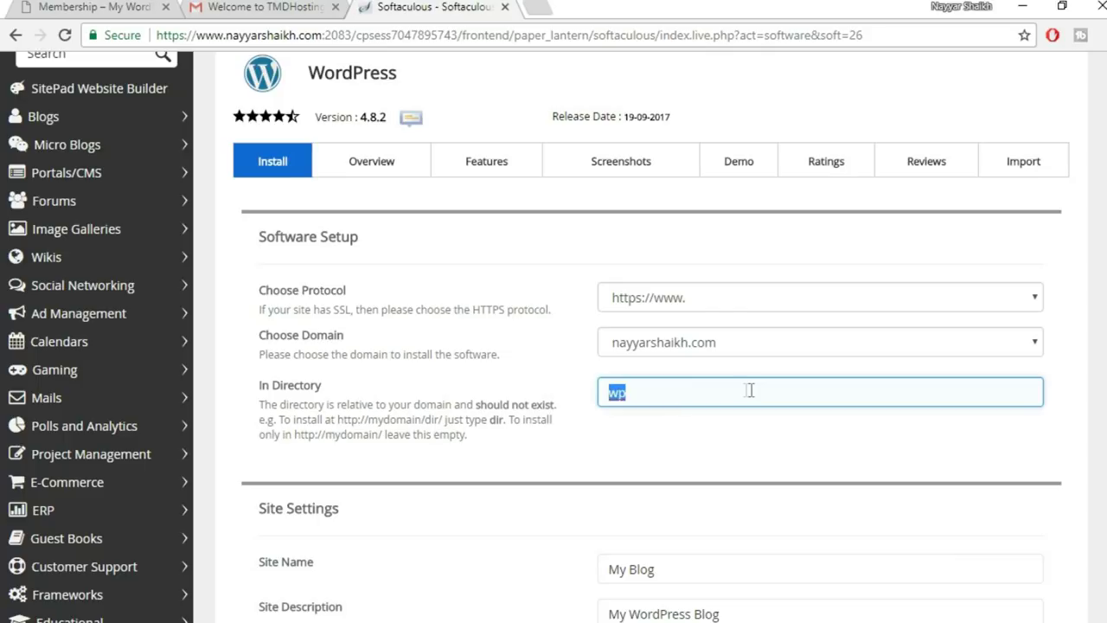
{"action": "key", "text": "BackSpace"}
{"action": "left_click", "coordinate": [732, 347]}
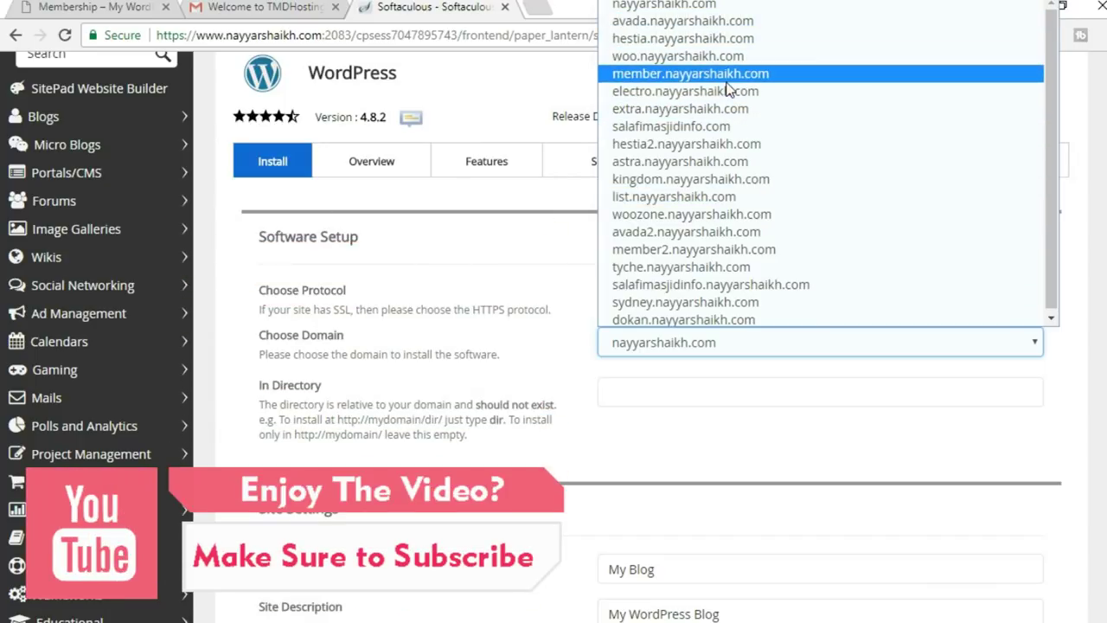
{"action": "left_click", "coordinate": [725, 250]}
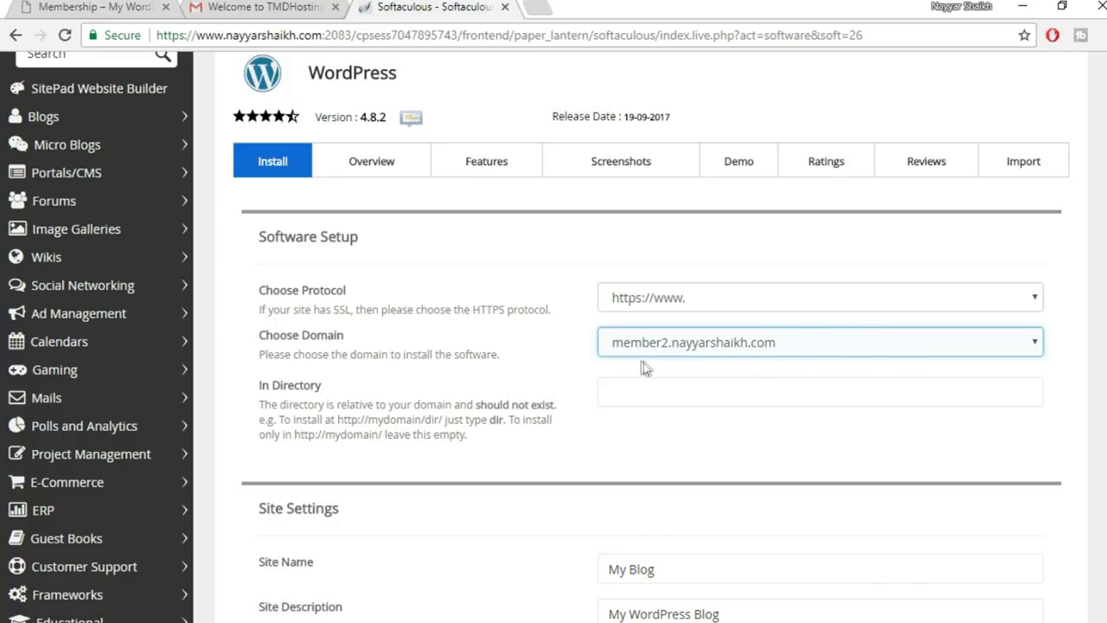
{"action": "left_click", "coordinate": [1104, 366]}
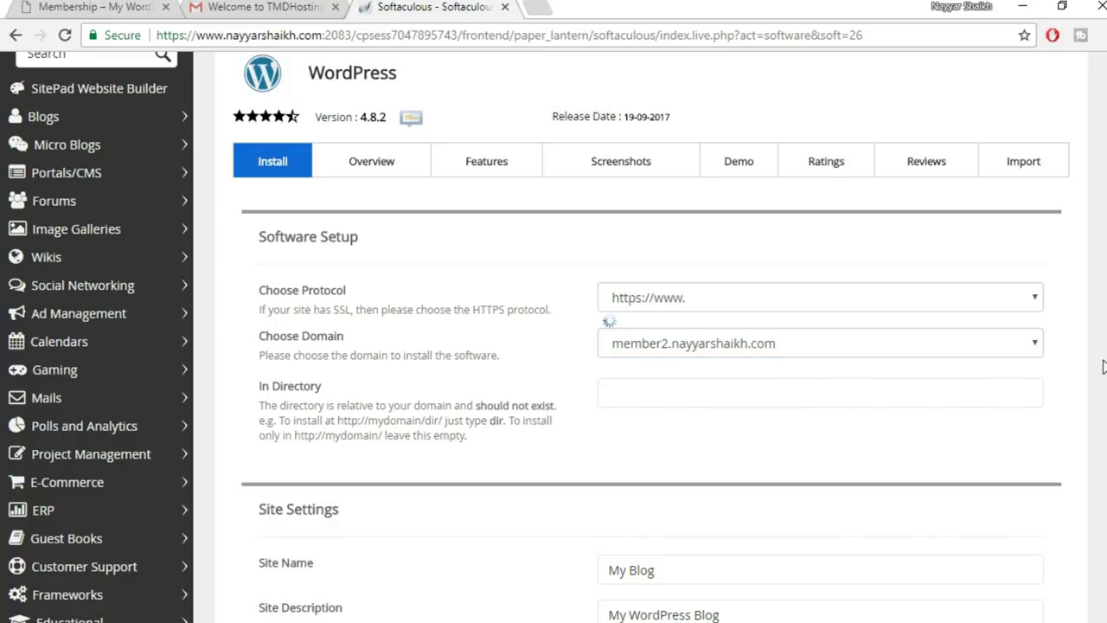
- Set a custom admin username and paste in a new, masked admin password
{"action": "scroll", "coordinate": [1104, 366], "scroll_direction": "down", "scroll_amount": 5}
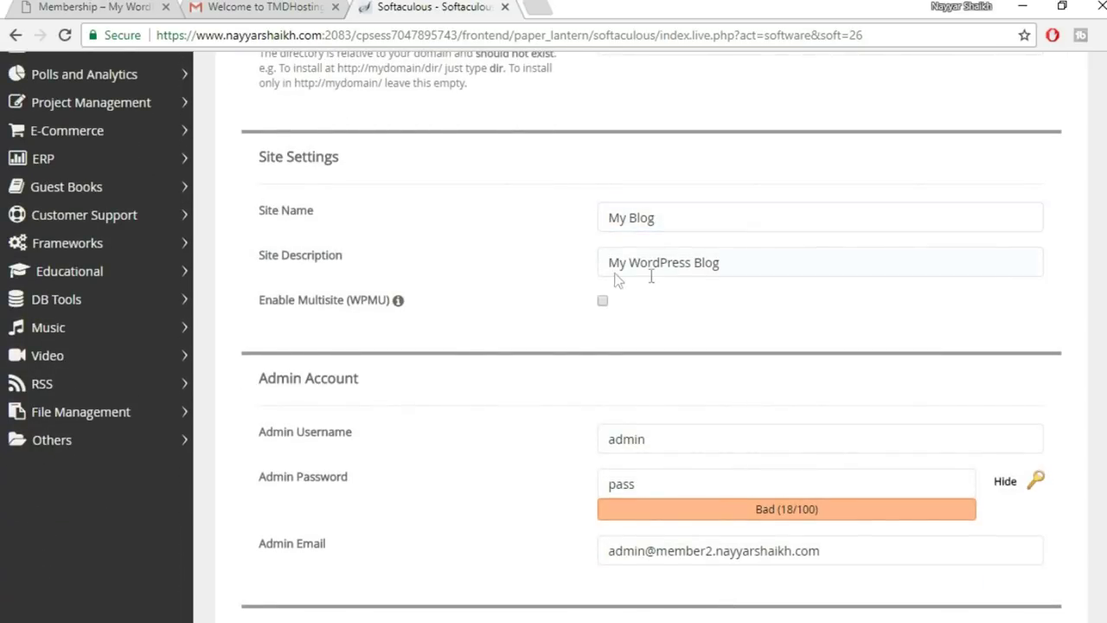
{"action": "scroll", "coordinate": [796, 272], "scroll_direction": "up", "scroll_amount": 5}
{"action": "scroll", "coordinate": [801, 285], "scroll_direction": "down", "scroll_amount": 5}
{"action": "scroll", "coordinate": [768, 380], "scroll_direction": "down", "scroll_amount": 2}
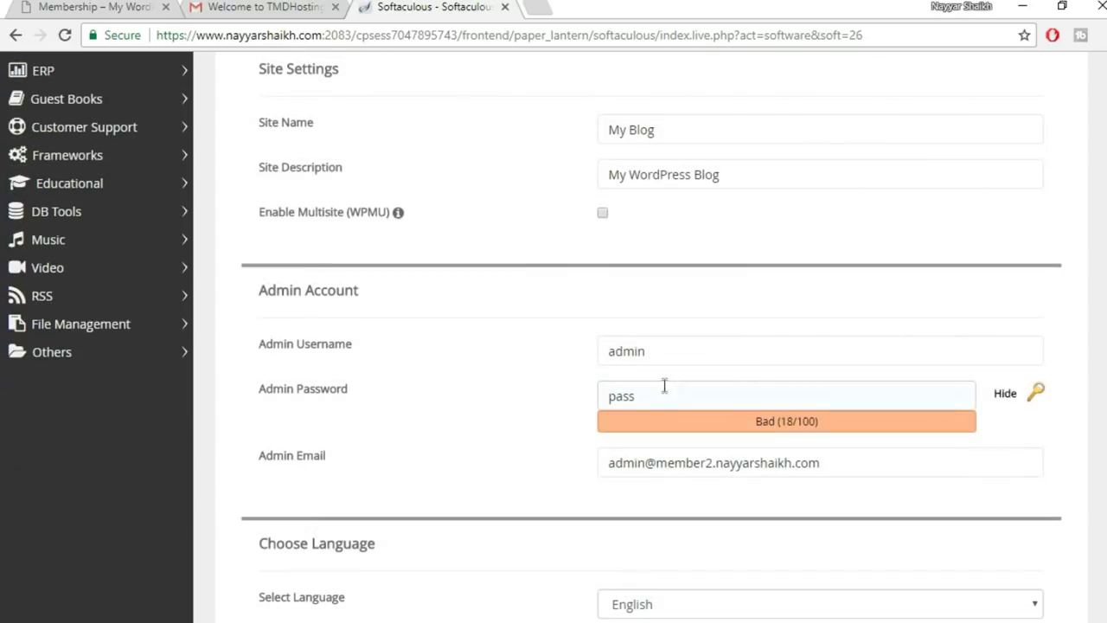
{"action": "left_click_drag", "start_coordinate": [672, 344], "coordinate": [585, 368]}
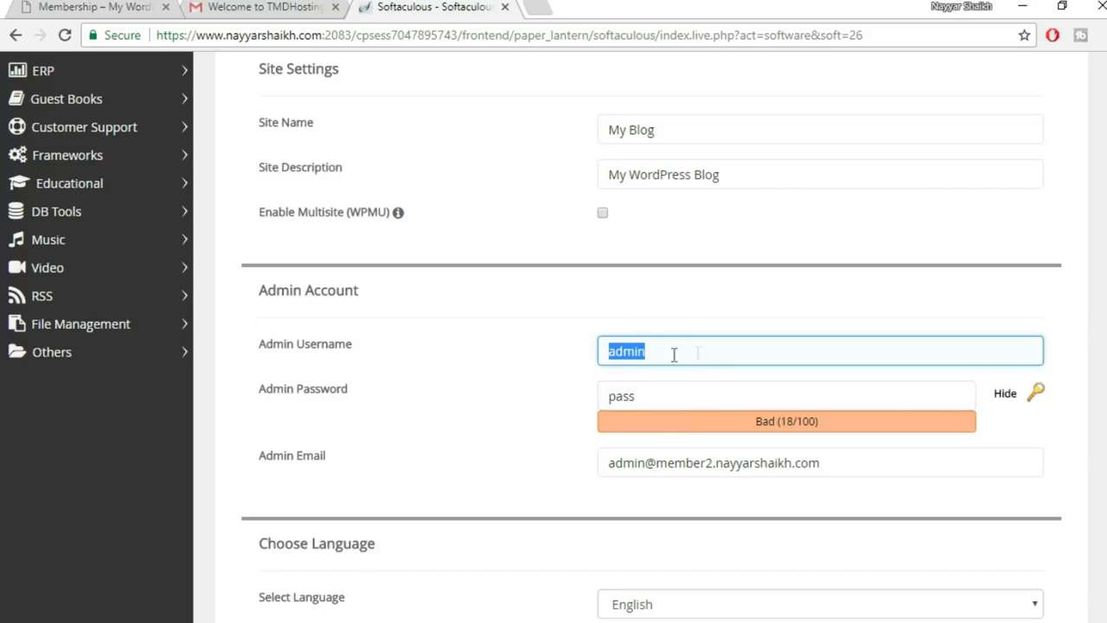
{"action": "type", "text": "N"}
{"action": "left_click", "coordinate": [694, 374]}
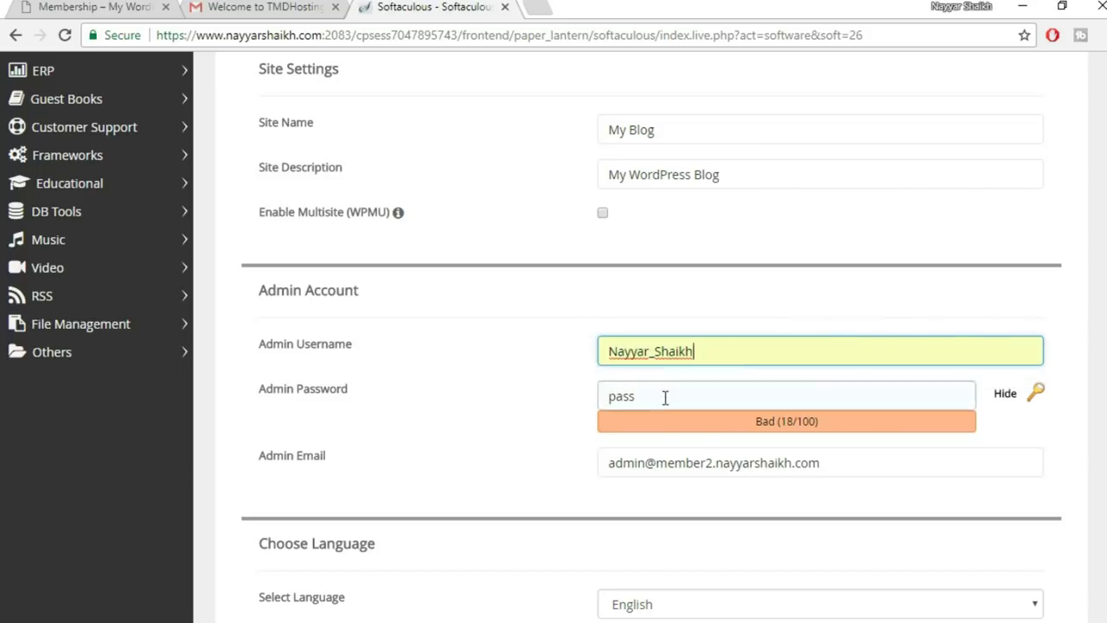
{"action": "double_click", "coordinate": [666, 397]}
{"action": "left_click", "coordinate": [1005, 394]}
{"action": "double_click", "coordinate": [838, 401]}
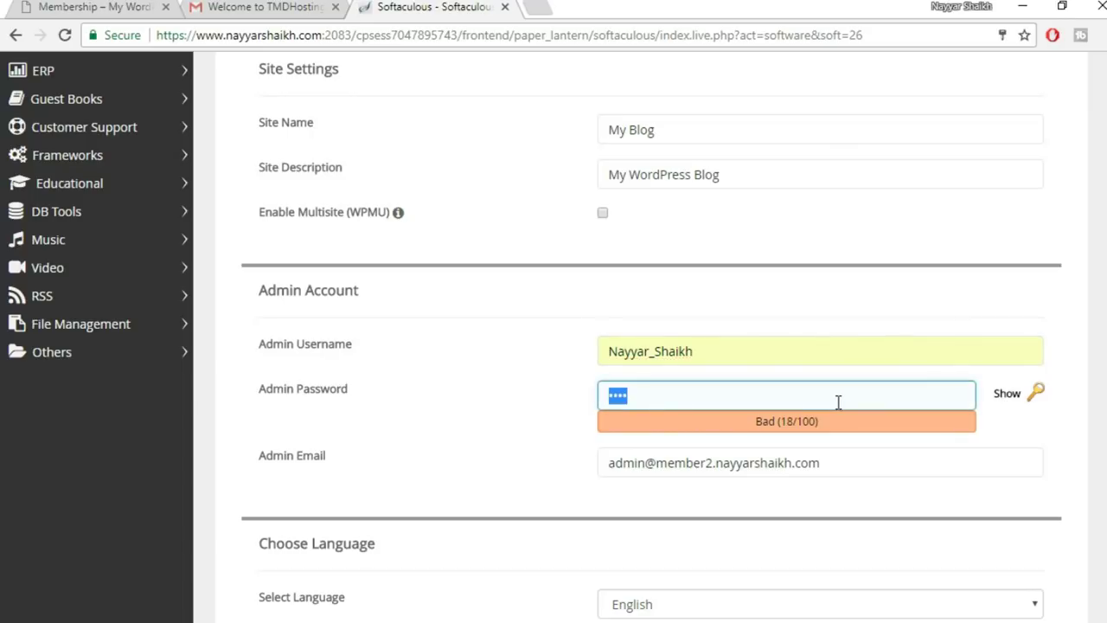
{"action": "key", "text": "ctrl+v"}
- Replace the admin e-mail with the owner's own address and scroll down to Install
{"action": "left_click_drag", "start_coordinate": [821, 462], "coordinate": [533, 470]}
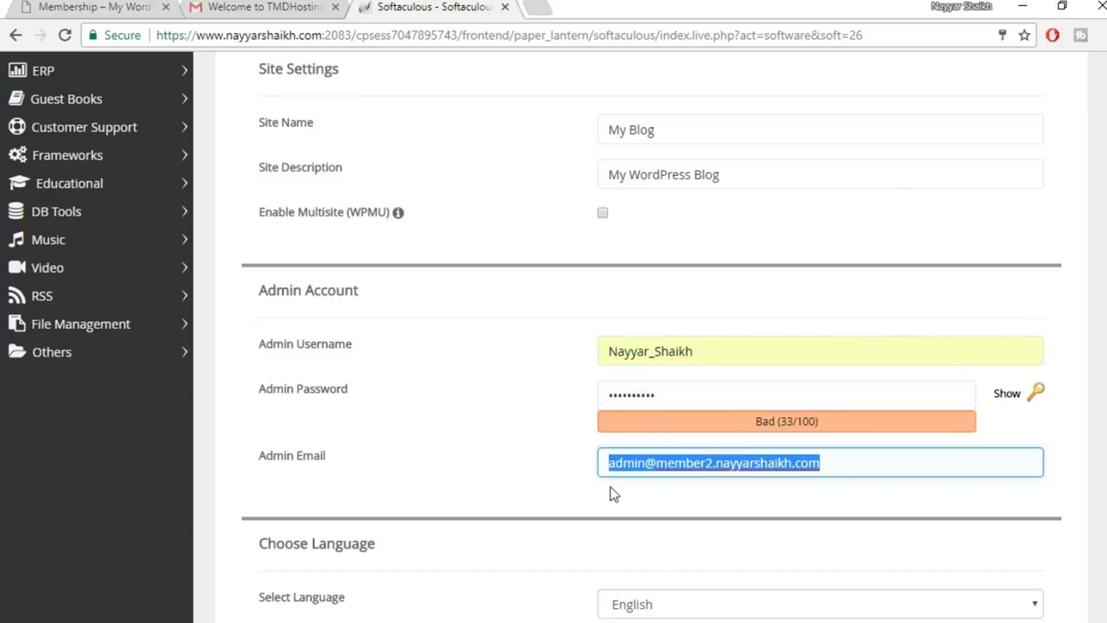
{"action": "left_click", "coordinate": [729, 494]}
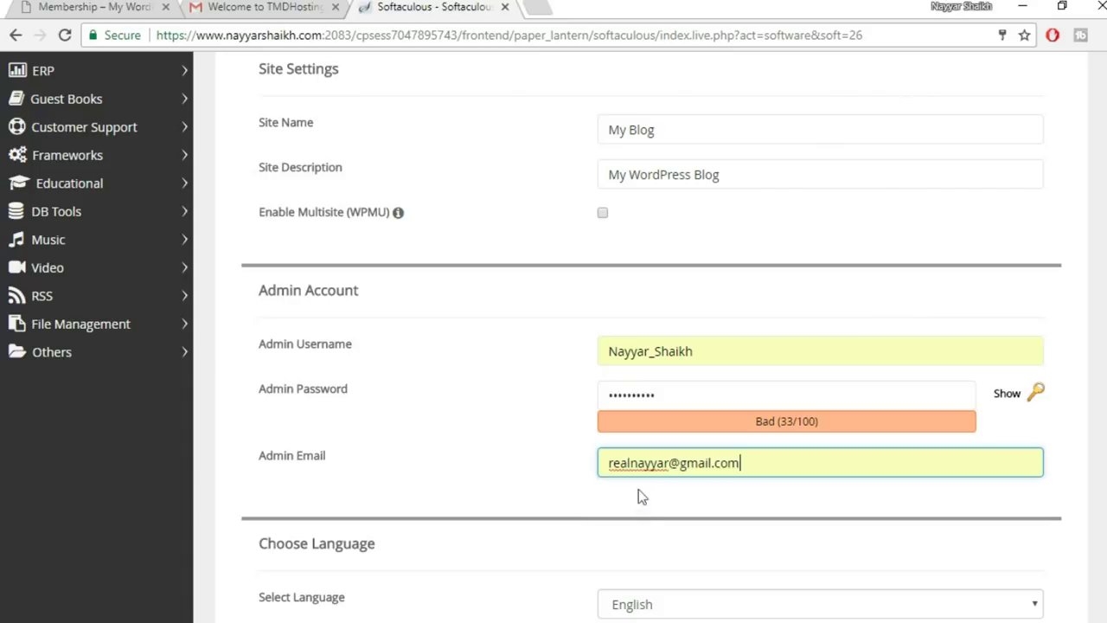
{"action": "scroll", "coordinate": [709, 486], "scroll_direction": "down", "scroll_amount": 1}
{"action": "left_click", "coordinate": [611, 383]}
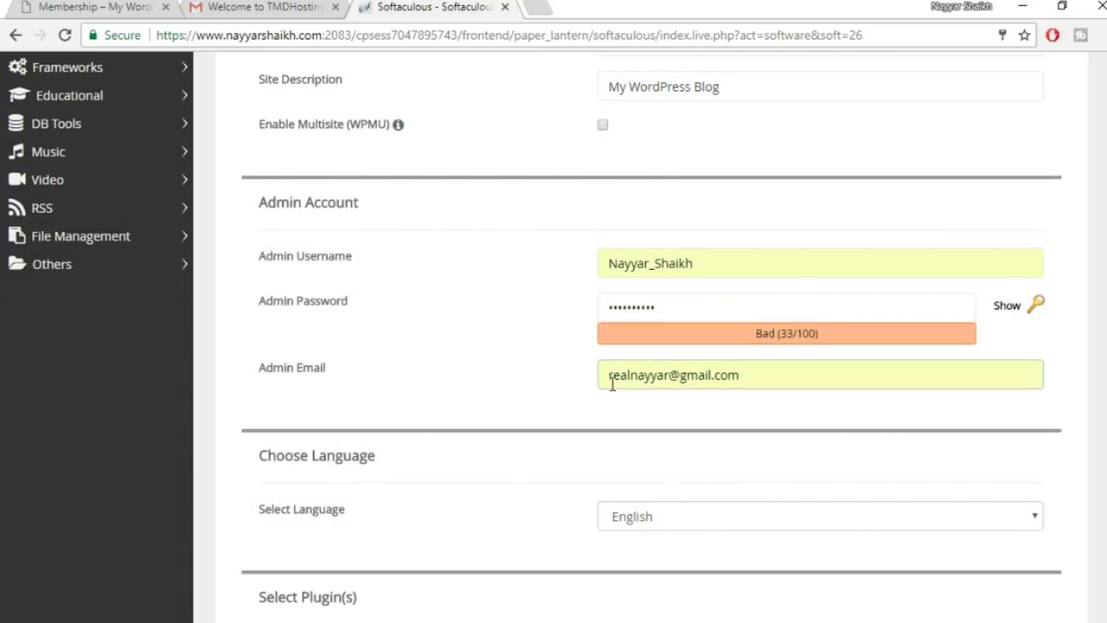
{"action": "scroll", "coordinate": [865, 435], "scroll_direction": "down", "scroll_amount": 4}
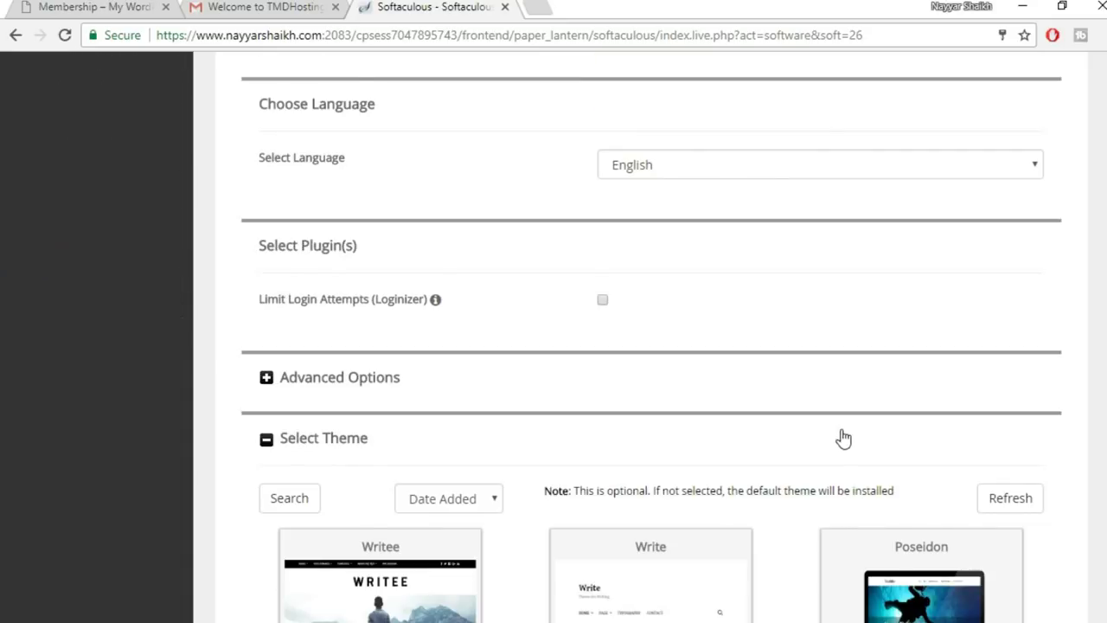
{"action": "scroll", "coordinate": [843, 438], "scroll_direction": "down", "scroll_amount": 3}
{"action": "scroll", "coordinate": [843, 438], "scroll_direction": "down", "scroll_amount": 3}
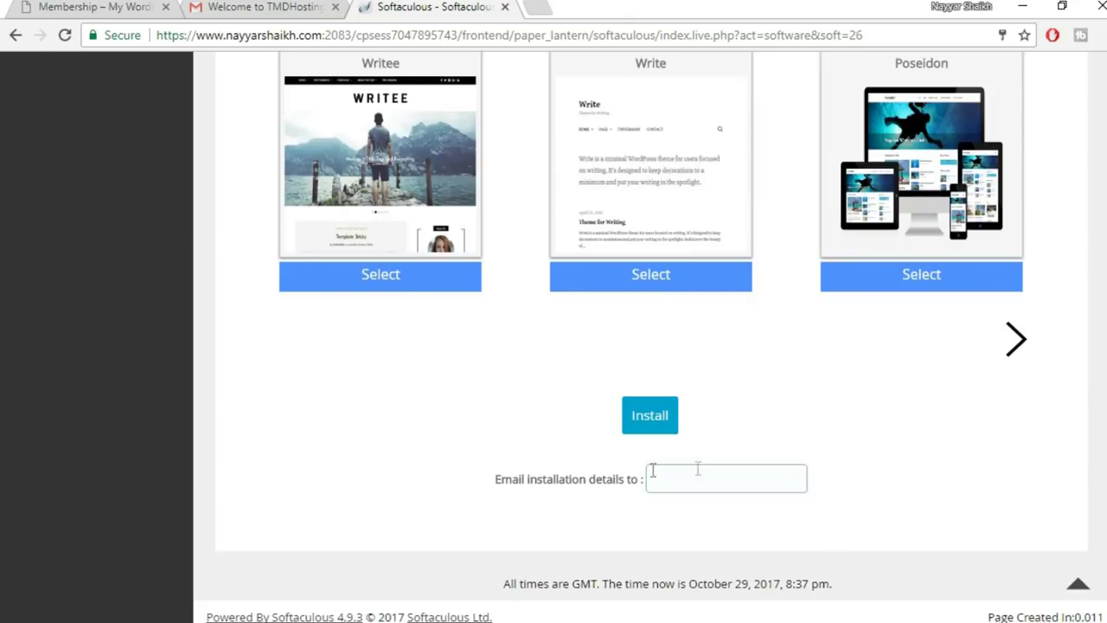
- Install WordPress 4.8.2, then open the new member2 site's admin dashboard
{"action": "left_click", "coordinate": [657, 429]}
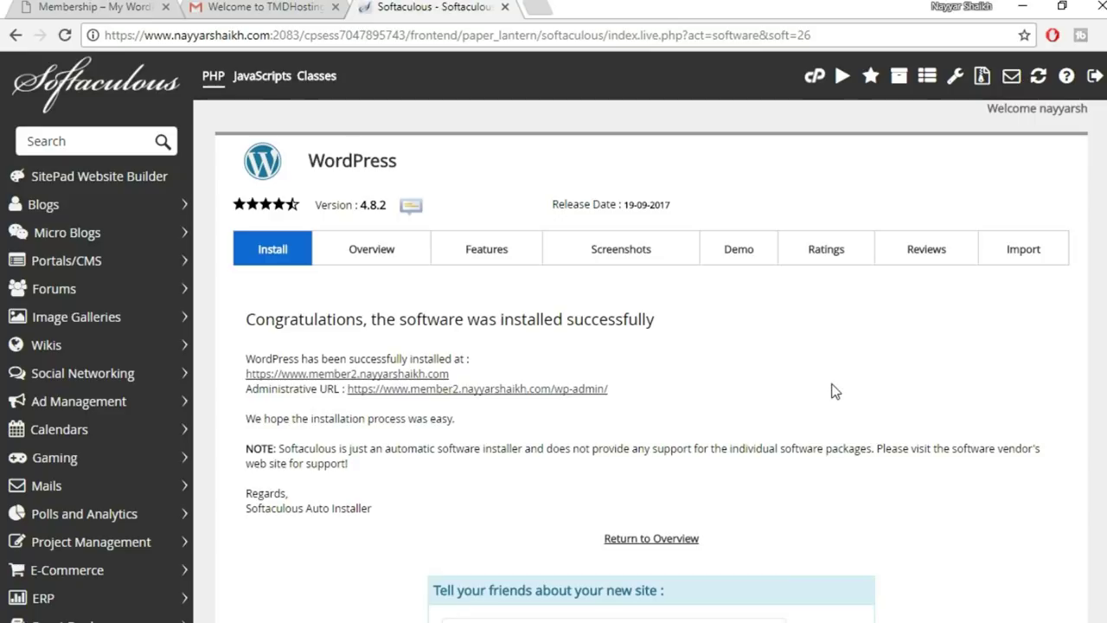
{"action": "scroll", "coordinate": [854, 383], "scroll_direction": "down", "scroll_amount": 1}
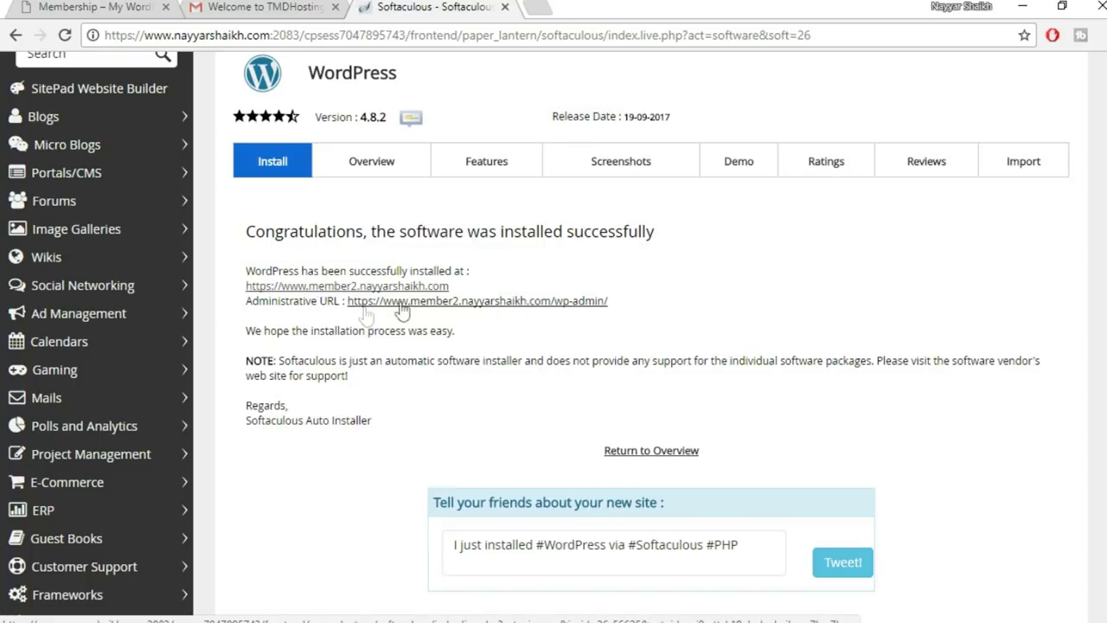
{"action": "left_click", "coordinate": [517, 304]}
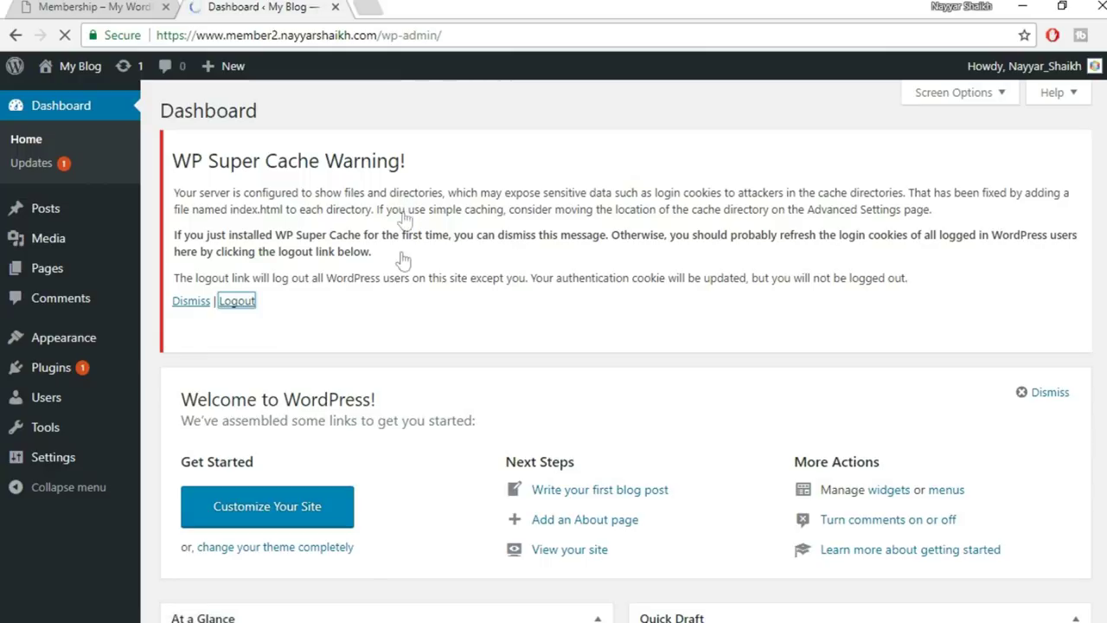
- Deactivate WP Super Cache, bulk-delete it with Akismet Anti-Spam and Hello Dolly, then go to Themes
{"action": "mouse_move", "coordinate": [80, 367]}
{"action": "left_click", "coordinate": [73, 370]}
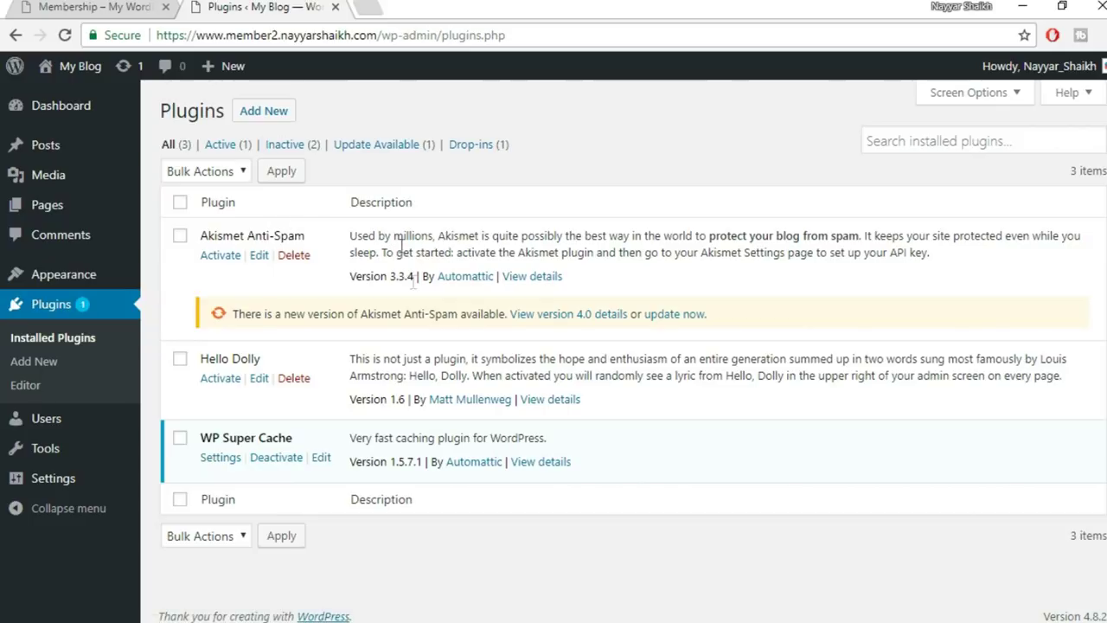
{"action": "left_click", "coordinate": [286, 463]}
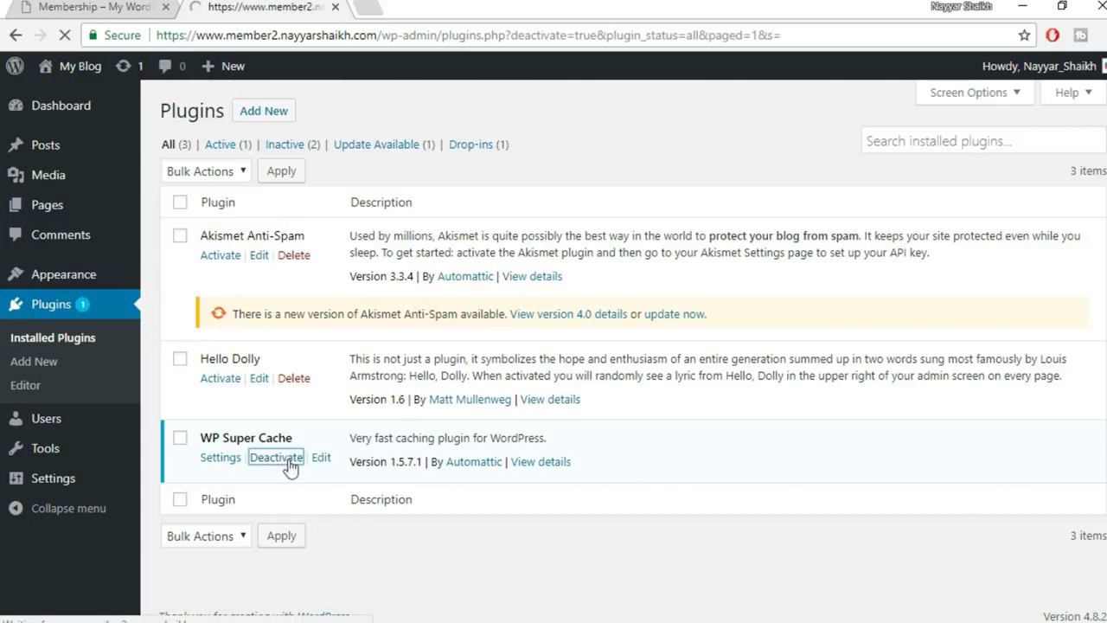
{"action": "left_click", "coordinate": [179, 254]}
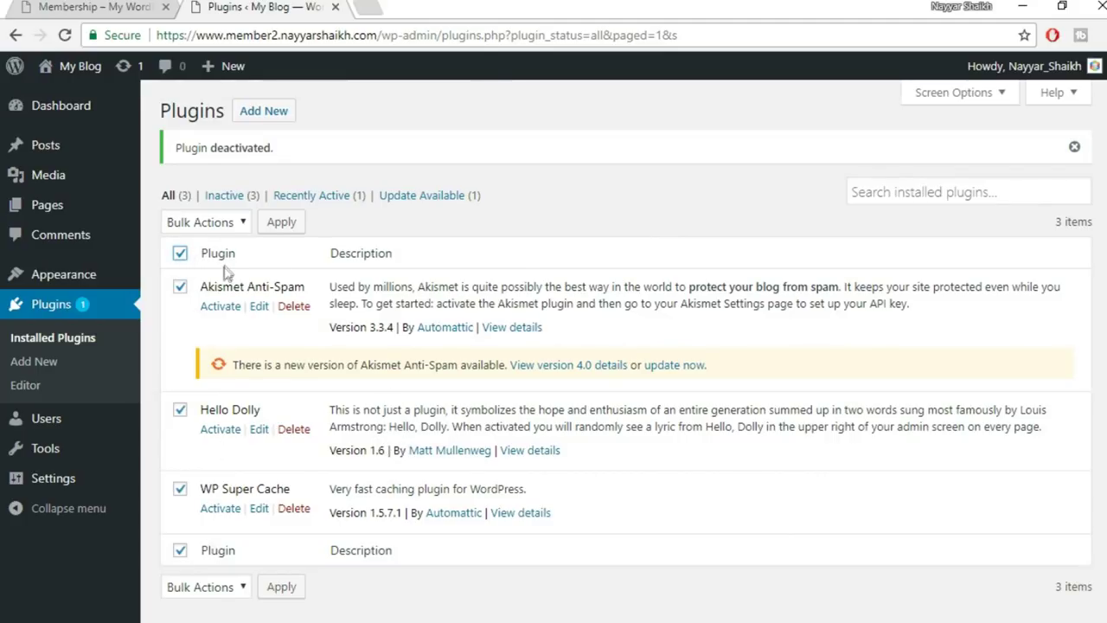
{"action": "left_click", "coordinate": [207, 228]}
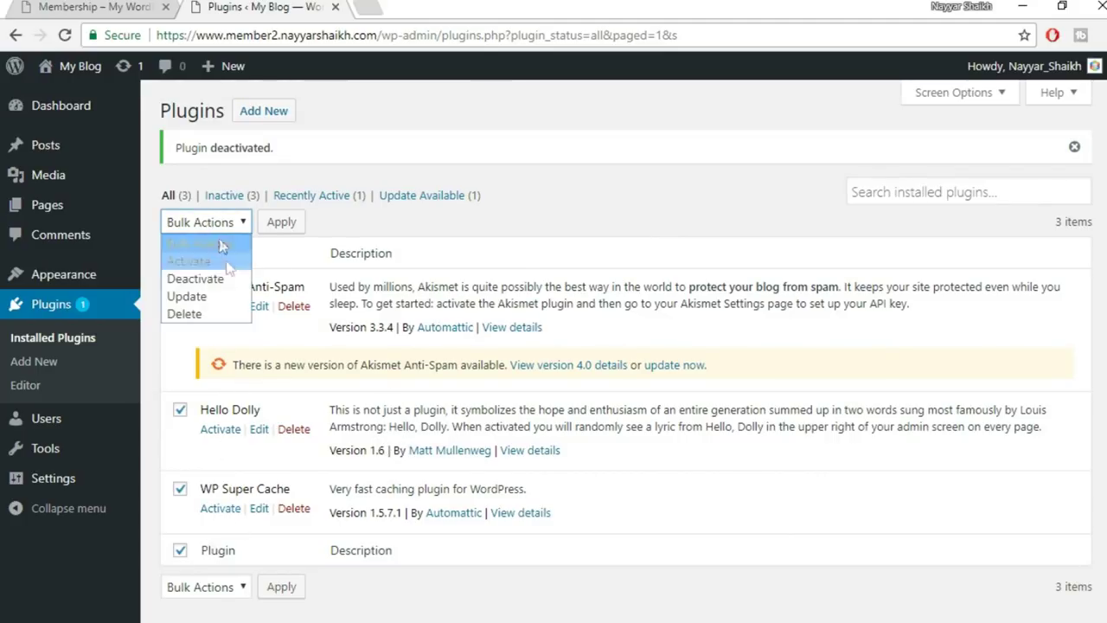
{"action": "left_click", "coordinate": [214, 315]}
{"action": "left_click", "coordinate": [280, 223]}
{"action": "left_click", "coordinate": [631, 134]}
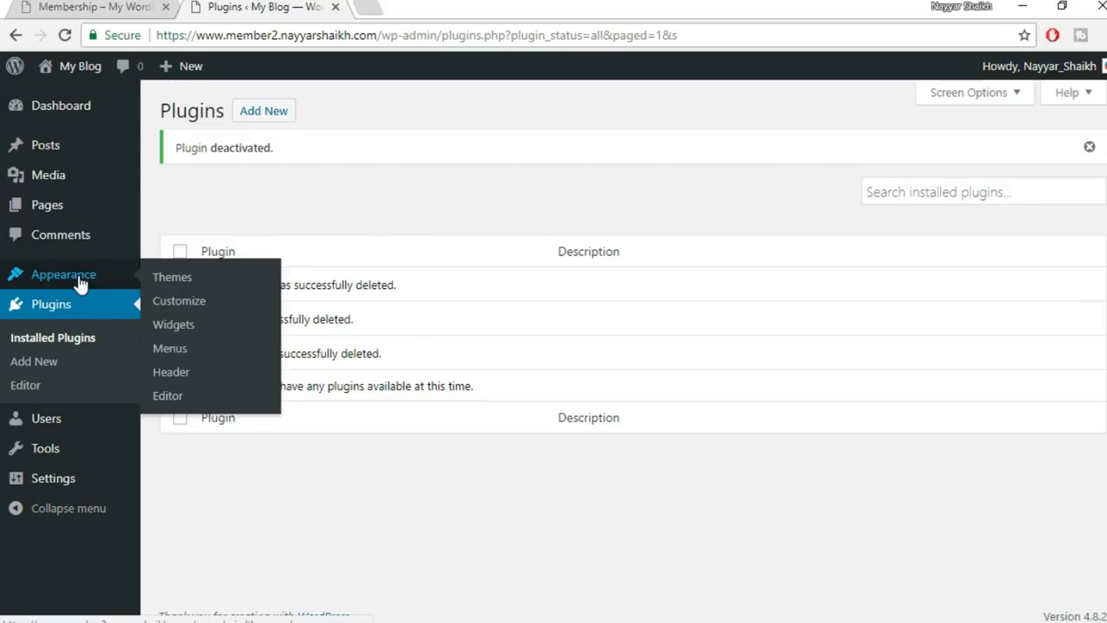
{"action": "left_click", "coordinate": [79, 283]}
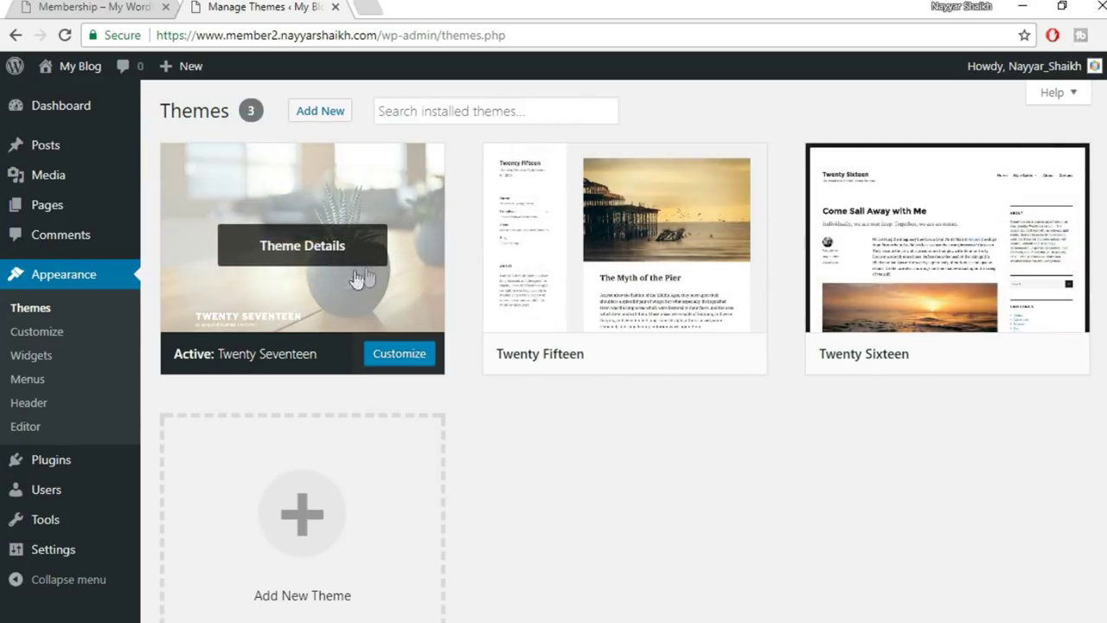
{"action": "left_click", "coordinate": [76, 7]}
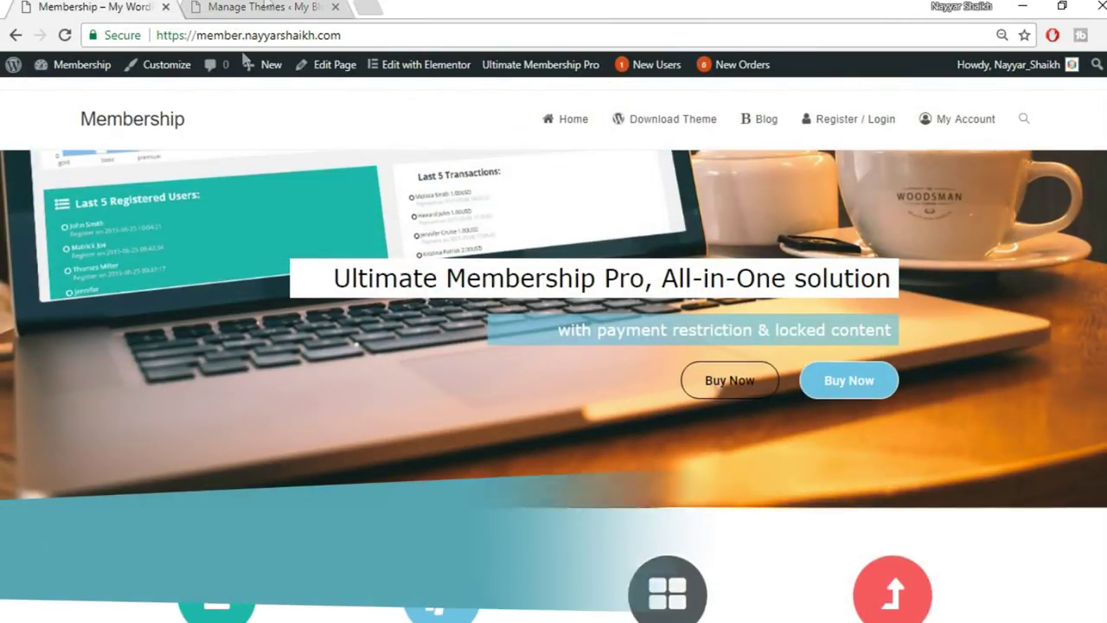
{"action": "left_click", "coordinate": [304, 11]}
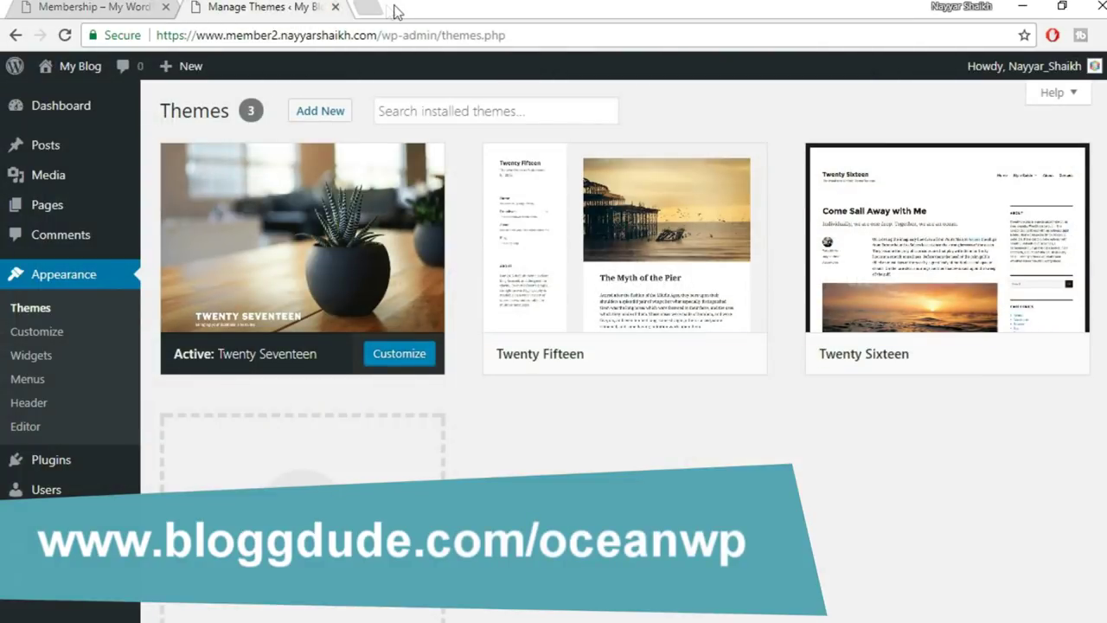
{"action": "mouse_move", "coordinate": [277, 191]}
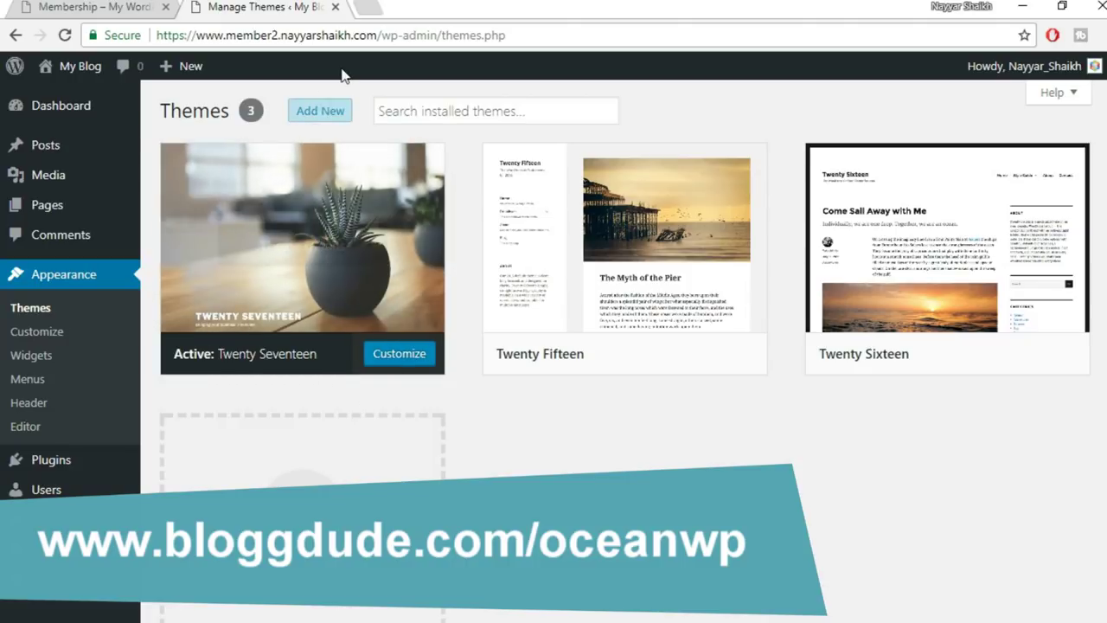
{"action": "left_click", "coordinate": [369, 7]}
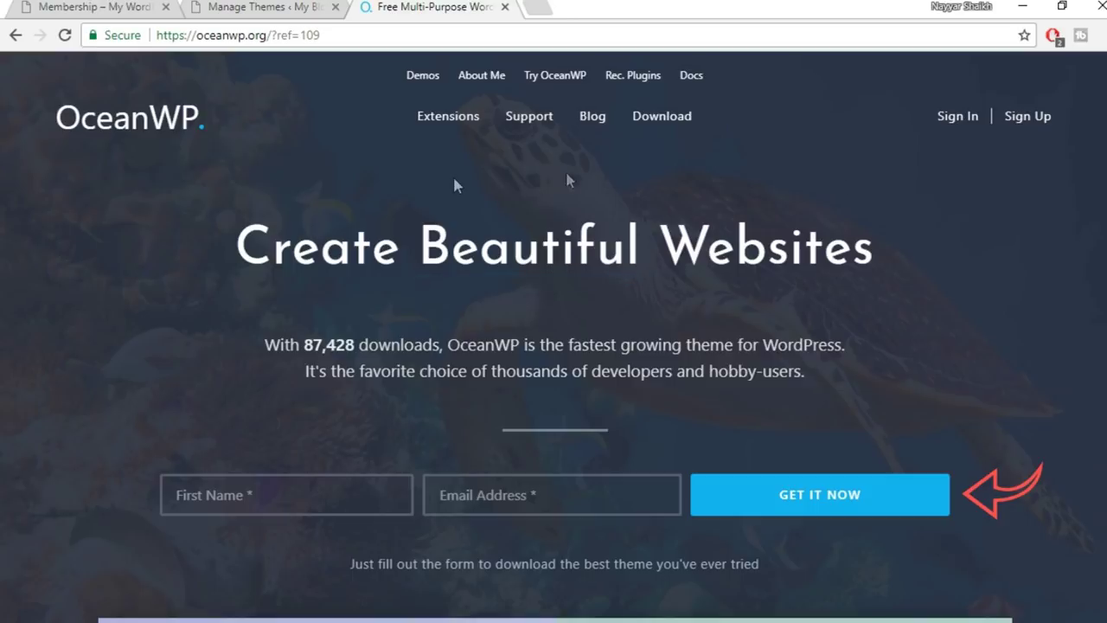
- Scroll through the OceanWP homepage to its name-and-email download sign-up form
{"action": "mouse_move", "coordinate": [460, 117]}
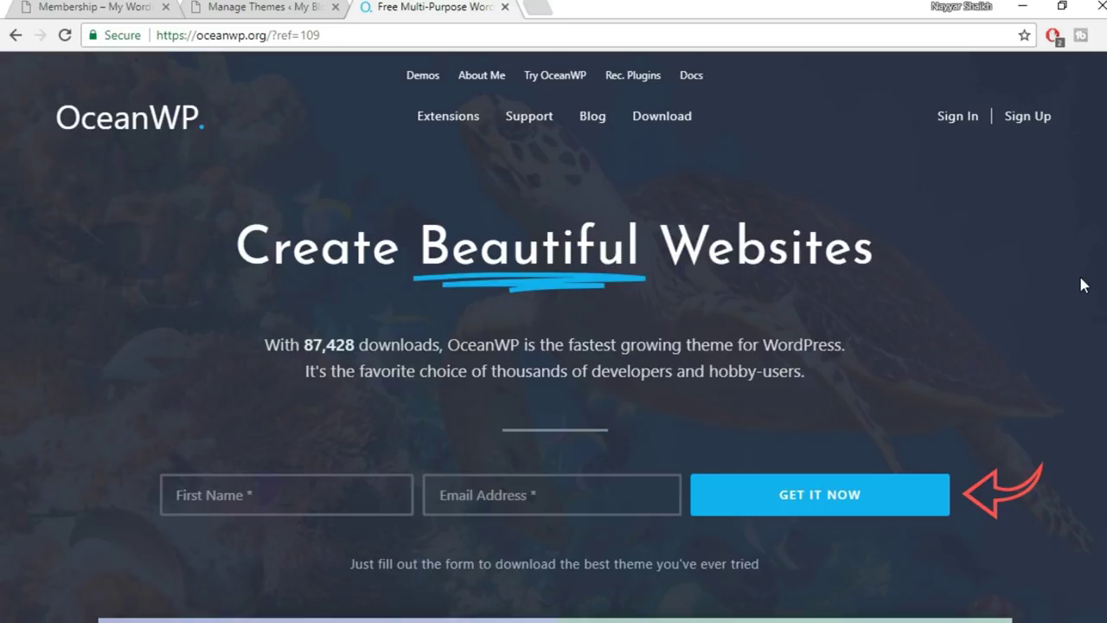
{"action": "scroll", "coordinate": [1081, 281], "scroll_direction": "down", "scroll_amount": 1}
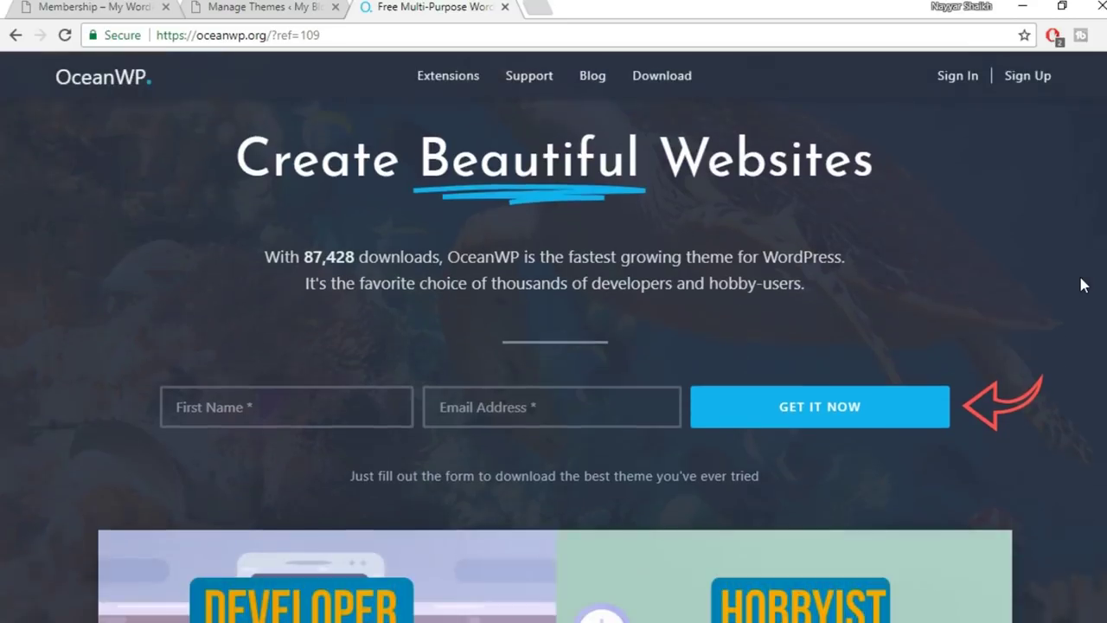
{"action": "scroll", "coordinate": [1081, 281], "scroll_direction": "up", "scroll_amount": 1}
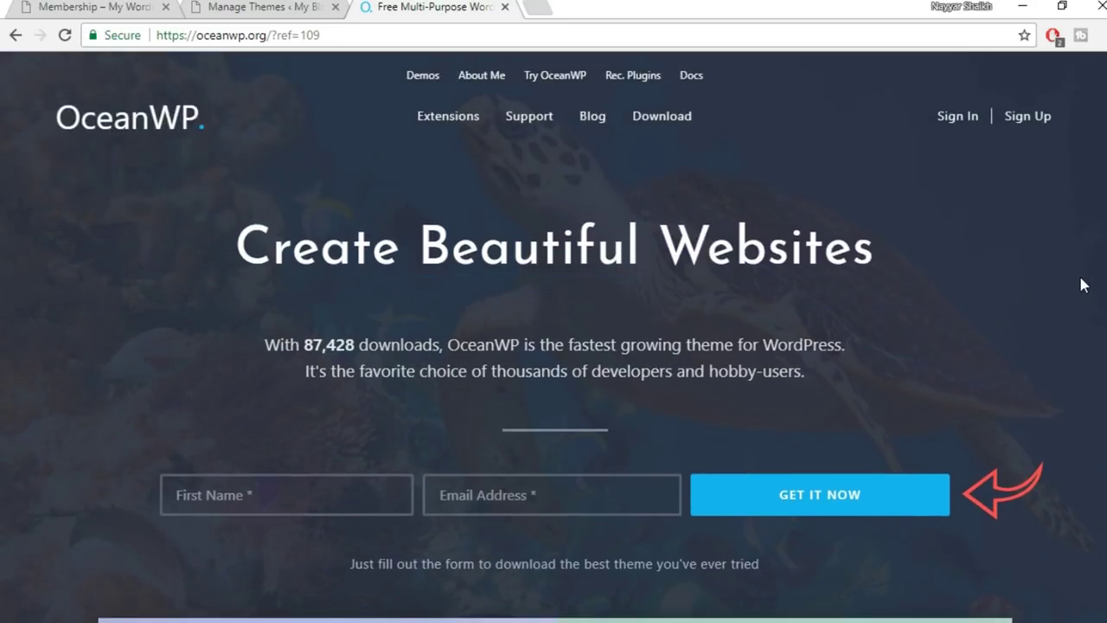
{"action": "scroll", "coordinate": [1081, 284], "scroll_direction": "down", "scroll_amount": 1}
{"action": "scroll", "coordinate": [971, 321], "scroll_direction": "down", "scroll_amount": 1}
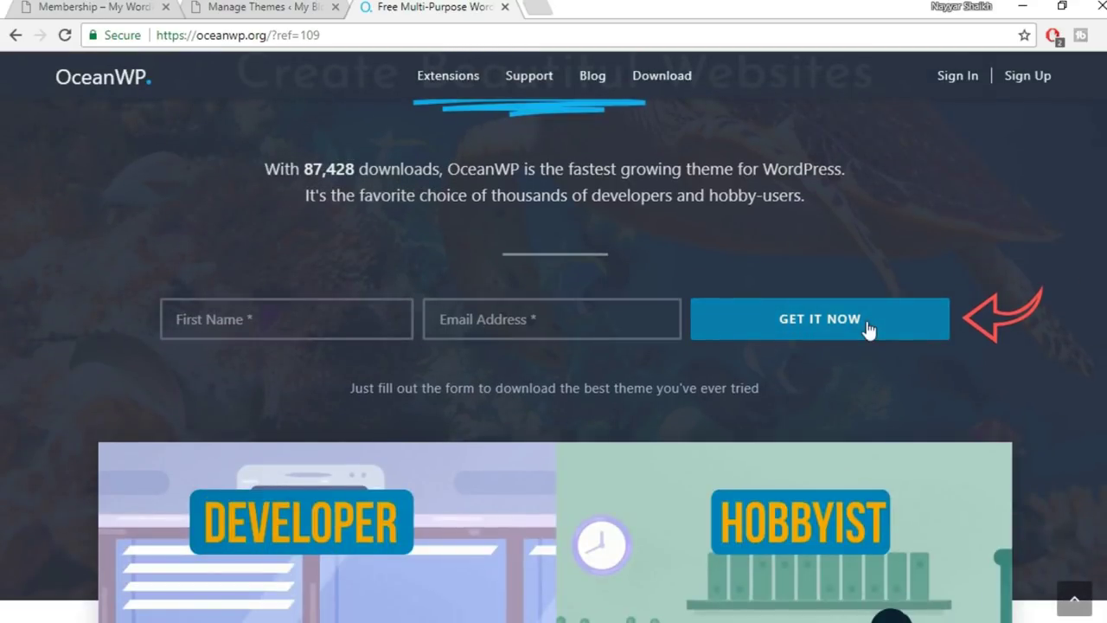
- Navigate the tab to gmail.com to load the Gmail inbox
{"action": "left_click", "coordinate": [410, 36]}
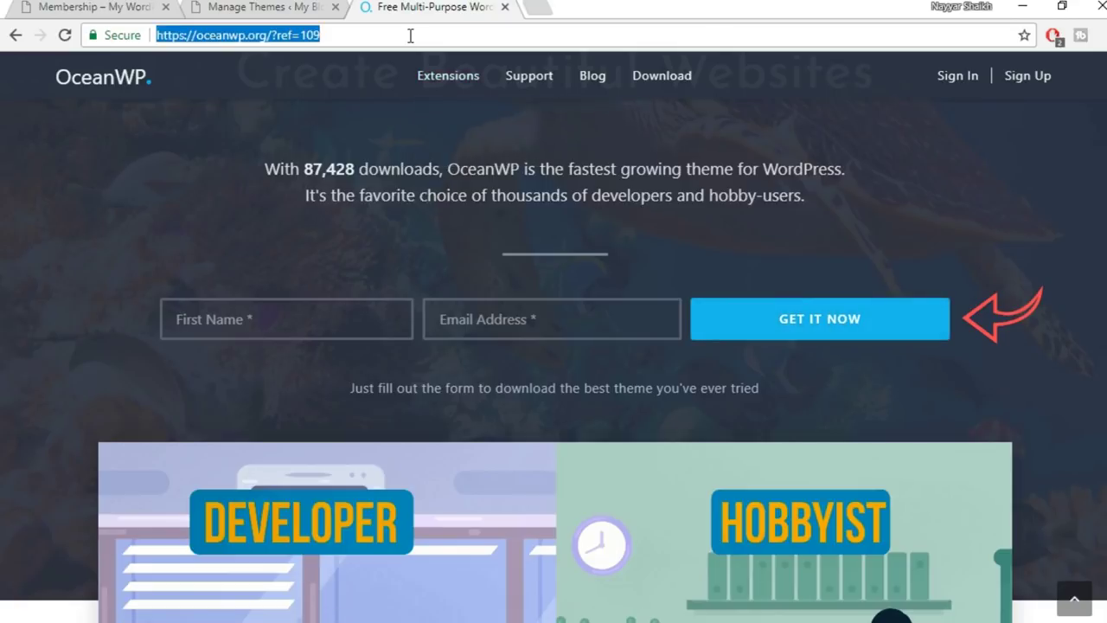
{"action": "type", "text": "gmail.com"}
{"action": "key", "text": "Down"}
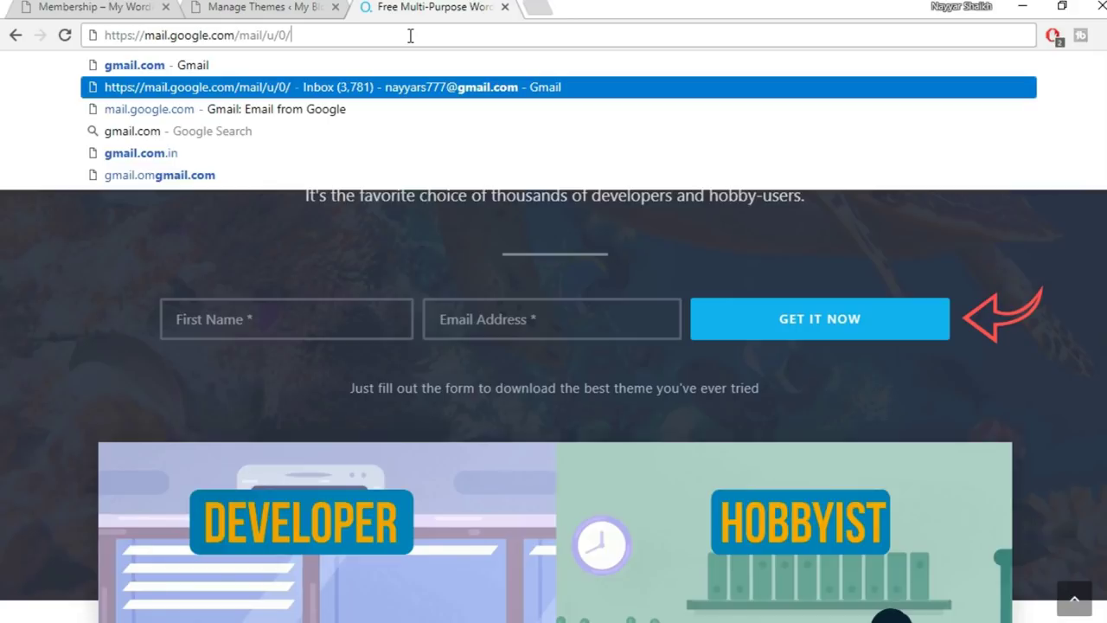
{"action": "key", "text": "Return"}
- Read through the OceanWP download email, then close the Gmail tab
{"action": "scroll", "coordinate": [872, 346], "scroll_direction": "down", "scroll_amount": 5}
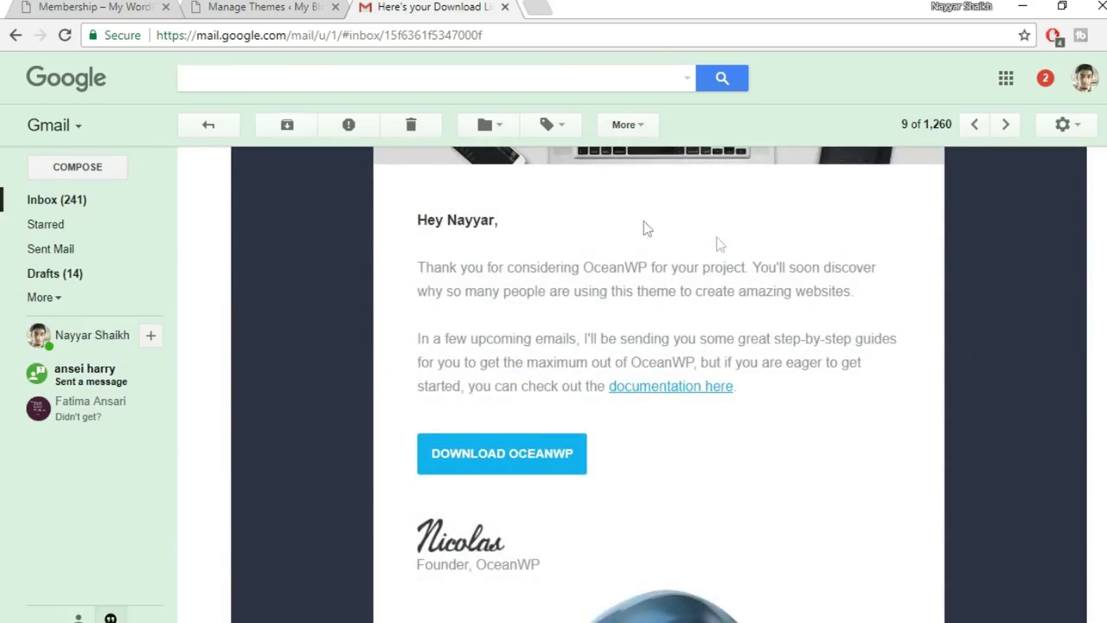
{"action": "scroll", "coordinate": [767, 275], "scroll_direction": "down", "scroll_amount": 1}
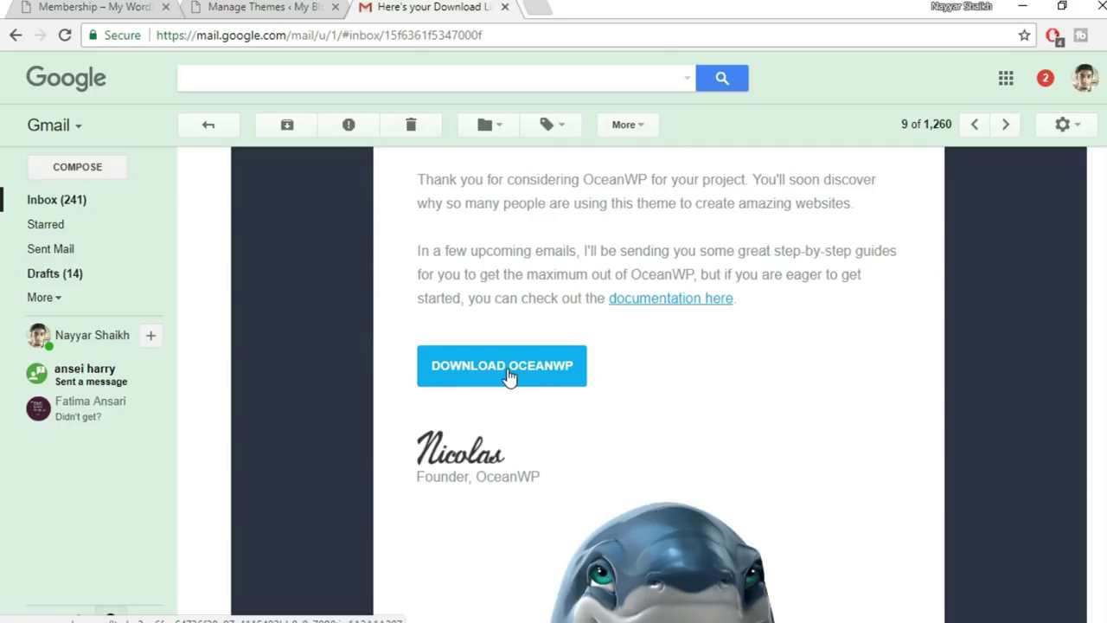
{"action": "left_click", "coordinate": [505, 7]}
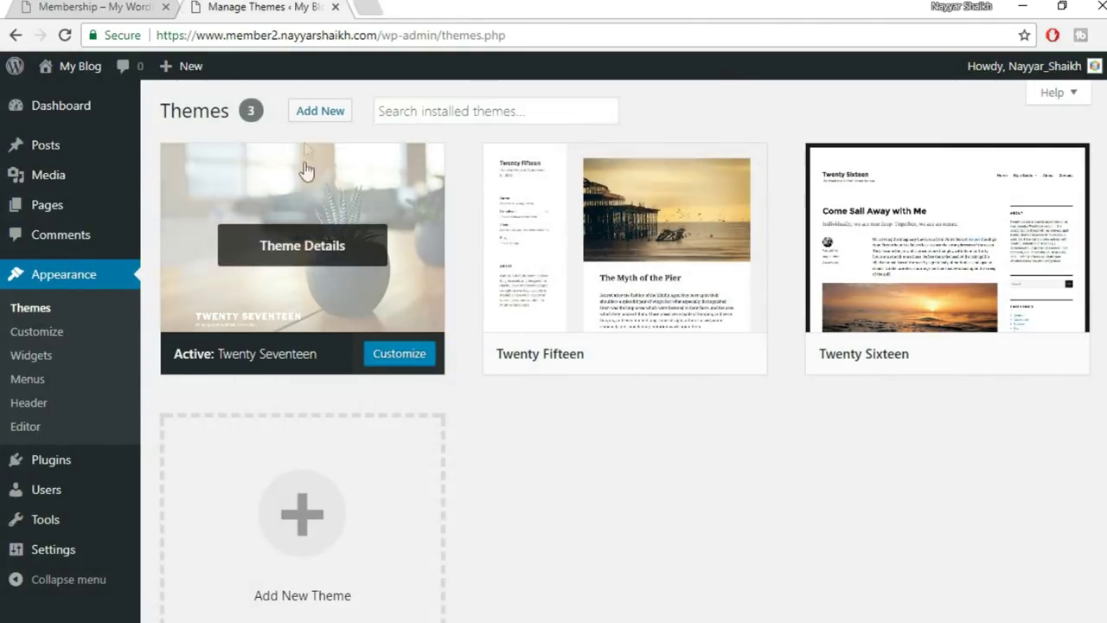
- Delete the Twenty Fifteen theme
{"action": "left_click", "coordinate": [647, 246]}
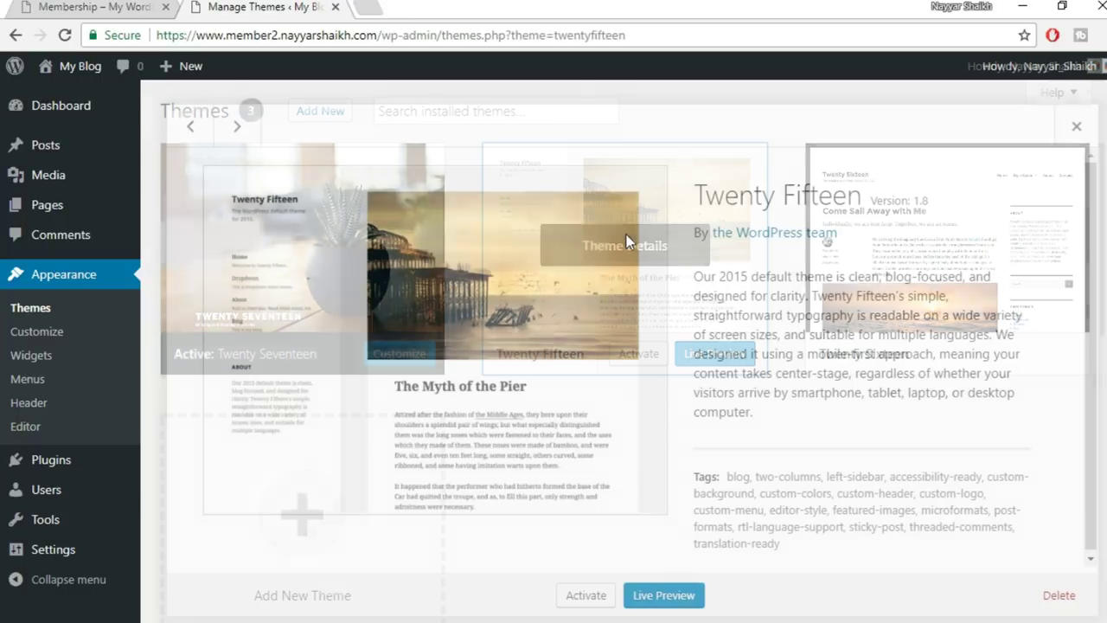
{"action": "left_click", "coordinate": [1059, 595]}
{"action": "left_click", "coordinate": [636, 153]}
- Delete the Twenty Sixteen theme and bring up the Add Themes upload option
{"action": "left_click", "coordinate": [588, 240]}
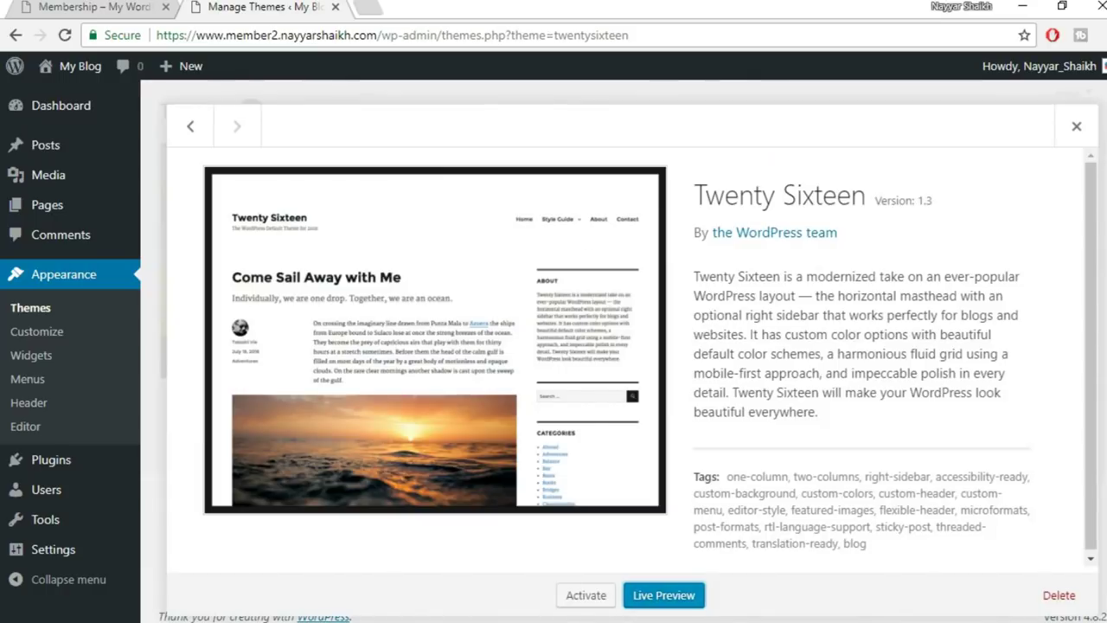
{"action": "left_click", "coordinate": [1059, 595]}
{"action": "left_click", "coordinate": [634, 157]}
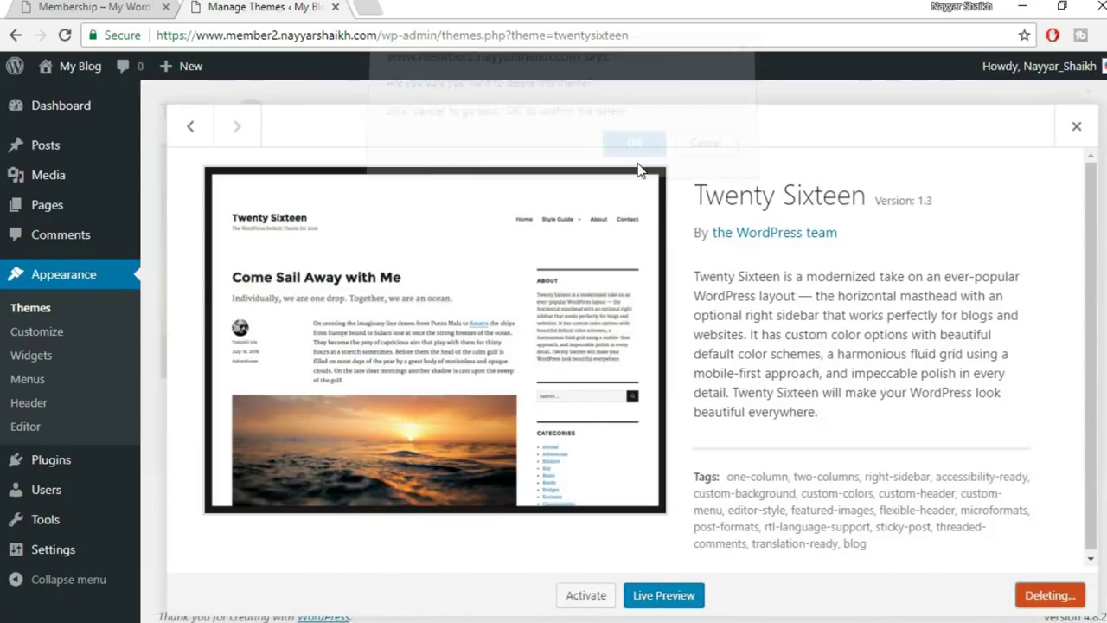
{"action": "left_click", "coordinate": [318, 119]}
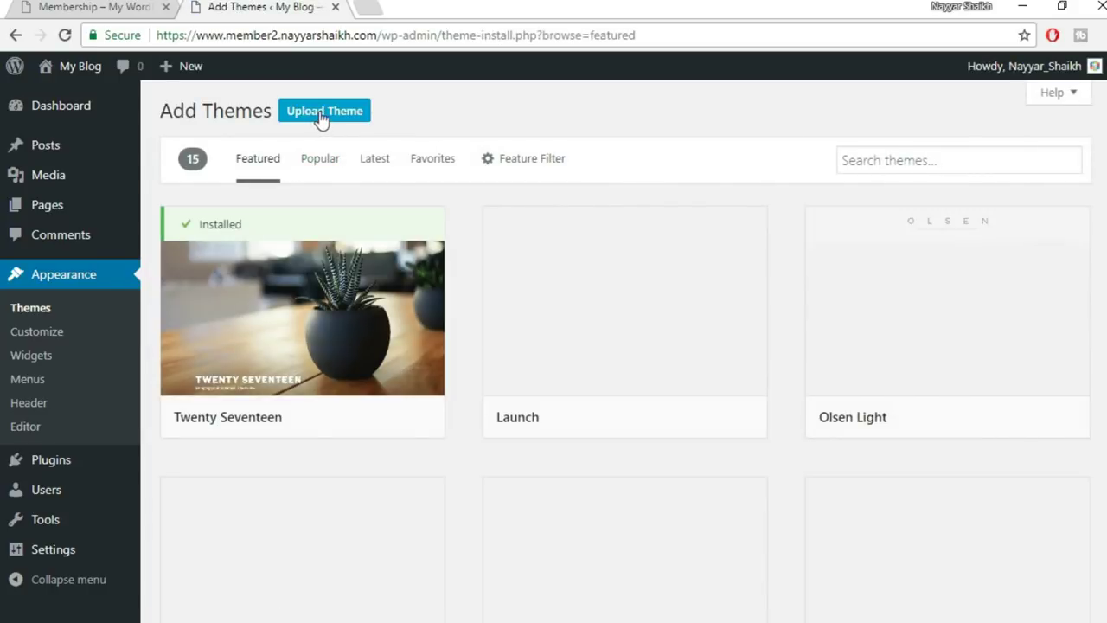
{"action": "left_click", "coordinate": [341, 121]}
- Upload oceanwp.1.4.2.zip from G:\Membership and install the OceanWP theme
{"action": "left_click", "coordinate": [510, 269]}
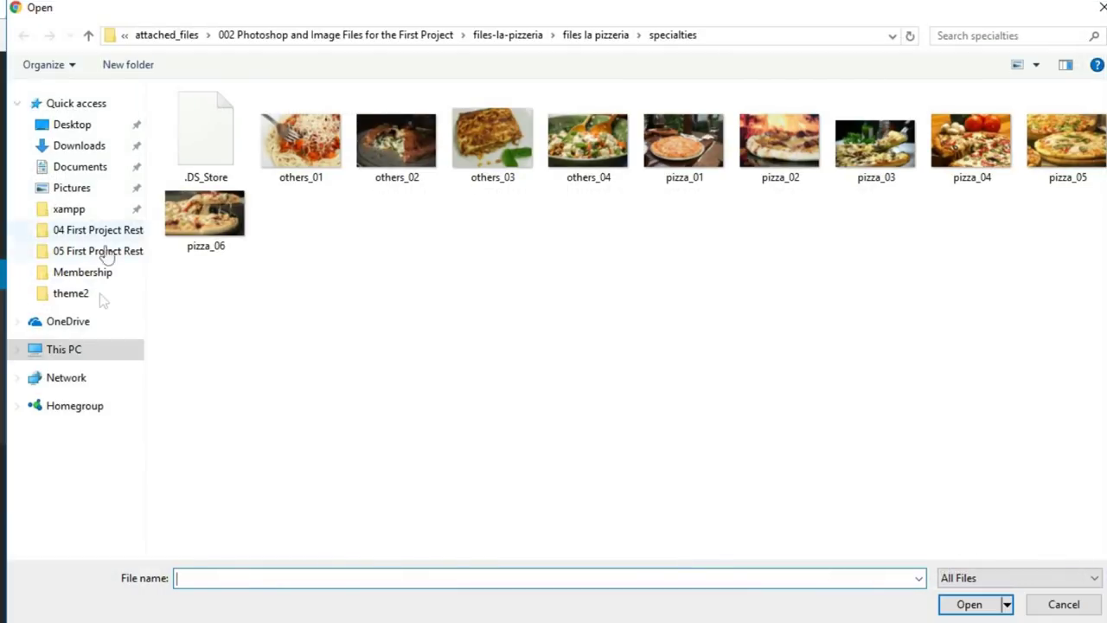
{"action": "left_click", "coordinate": [83, 353]}
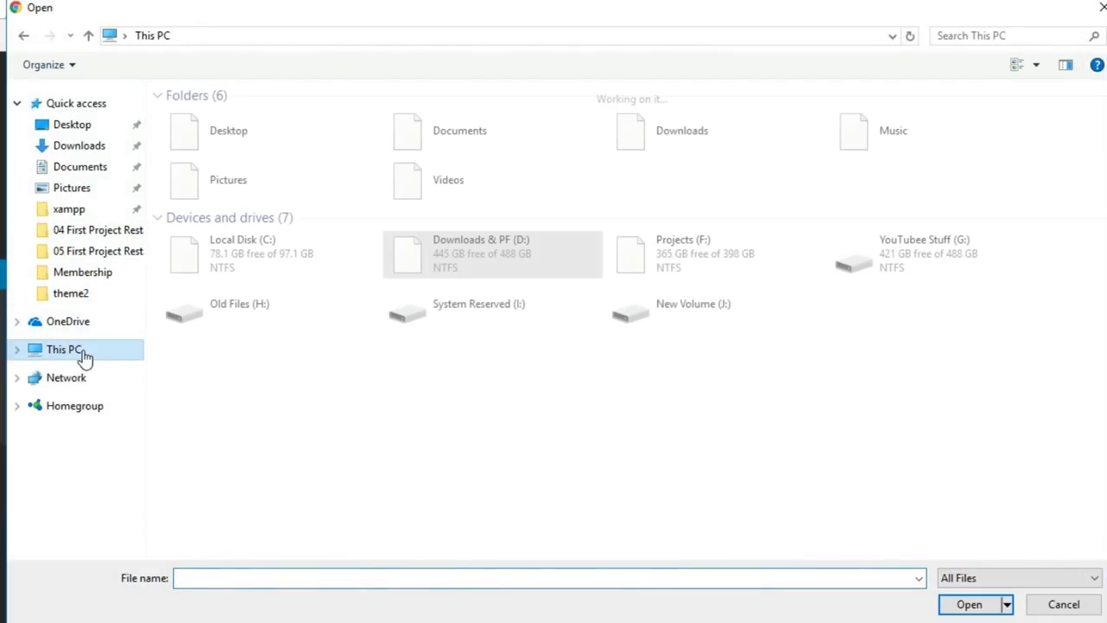
{"action": "double_click", "coordinate": [931, 254]}
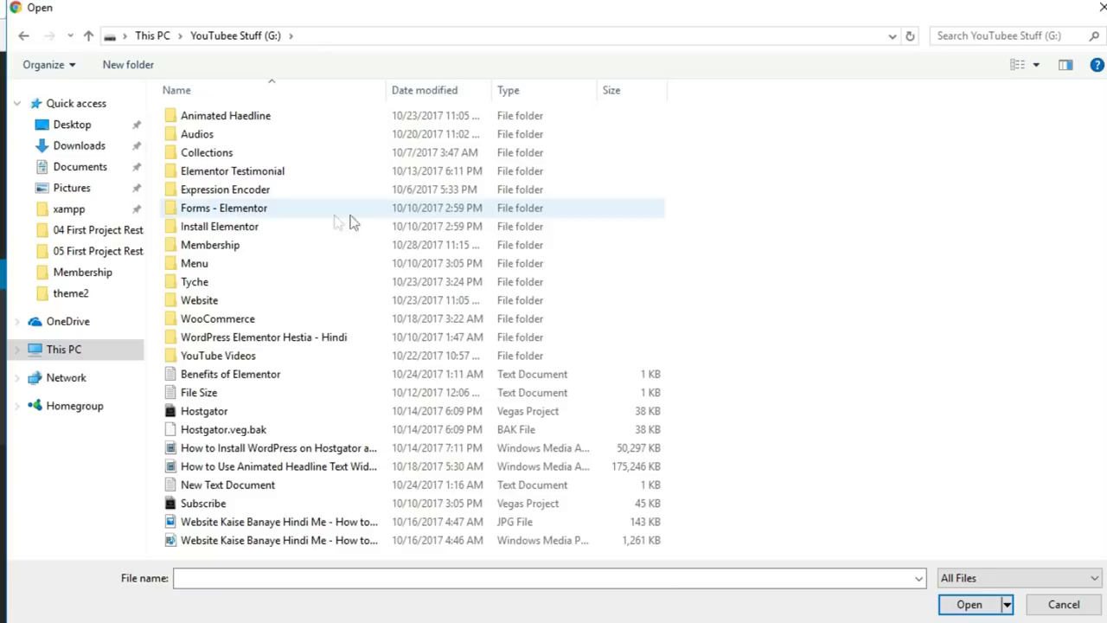
{"action": "double_click", "coordinate": [239, 246]}
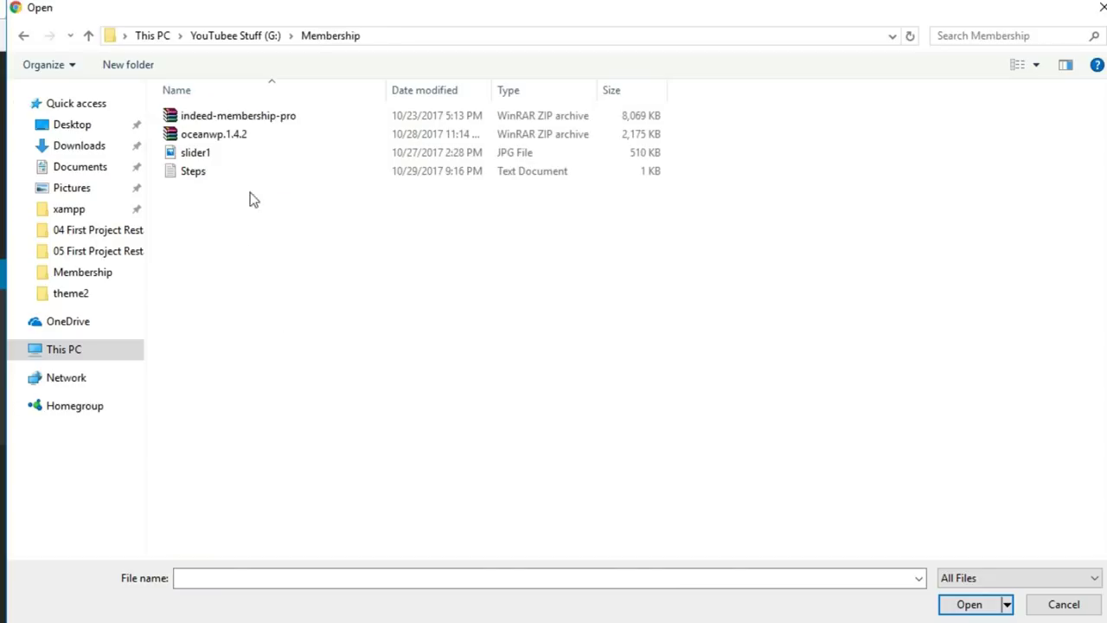
{"action": "left_click", "coordinate": [268, 124]}
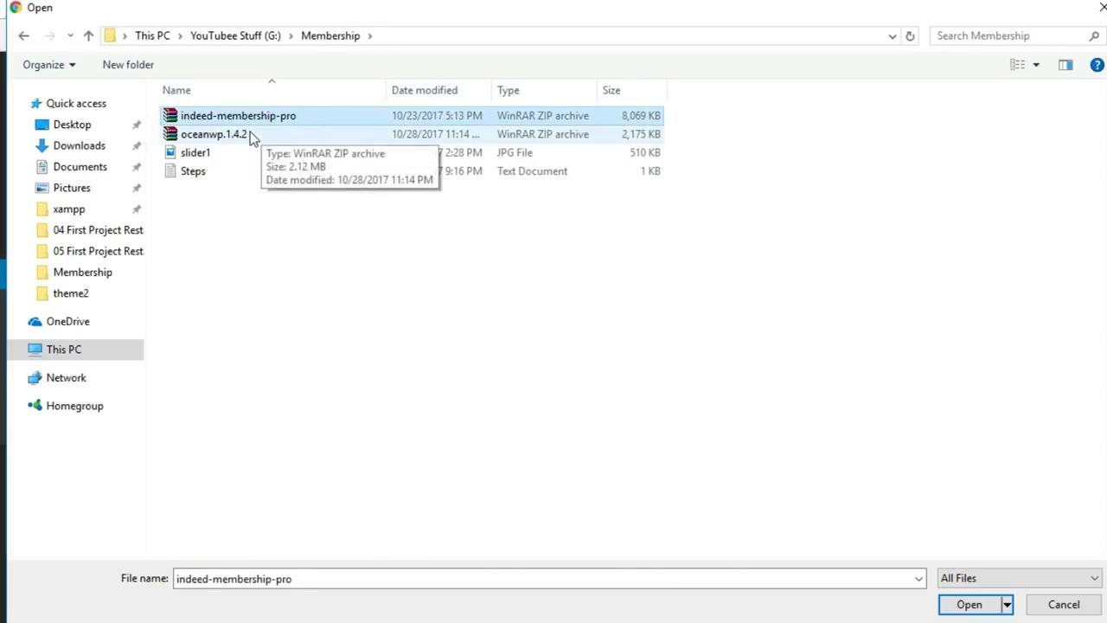
{"action": "left_click", "coordinate": [225, 140]}
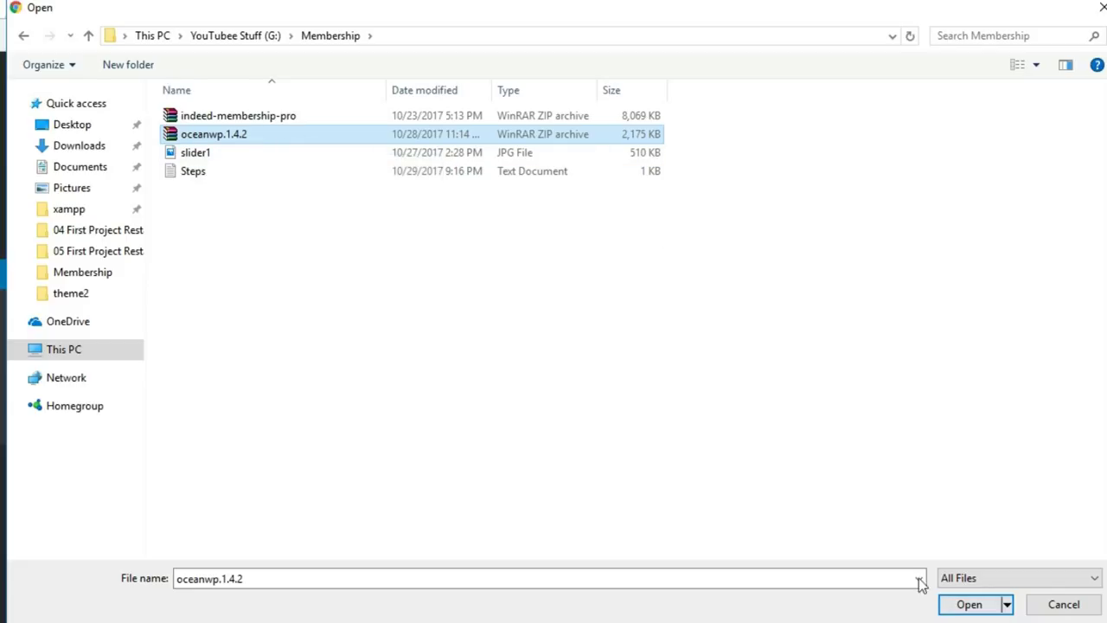
{"action": "left_click", "coordinate": [947, 605]}
{"action": "left_click", "coordinate": [729, 270]}
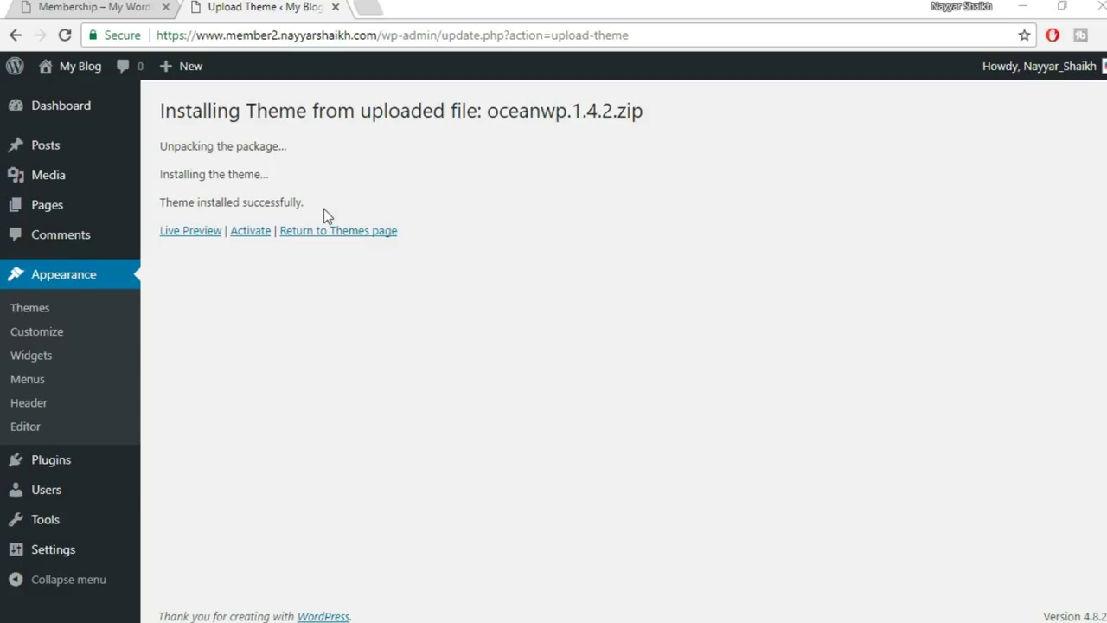
- Activate OceanWP, bulk-install its recommended Elementor and Ocean Extra plugins, and return to the Dashboard
{"action": "left_click", "coordinate": [250, 234]}
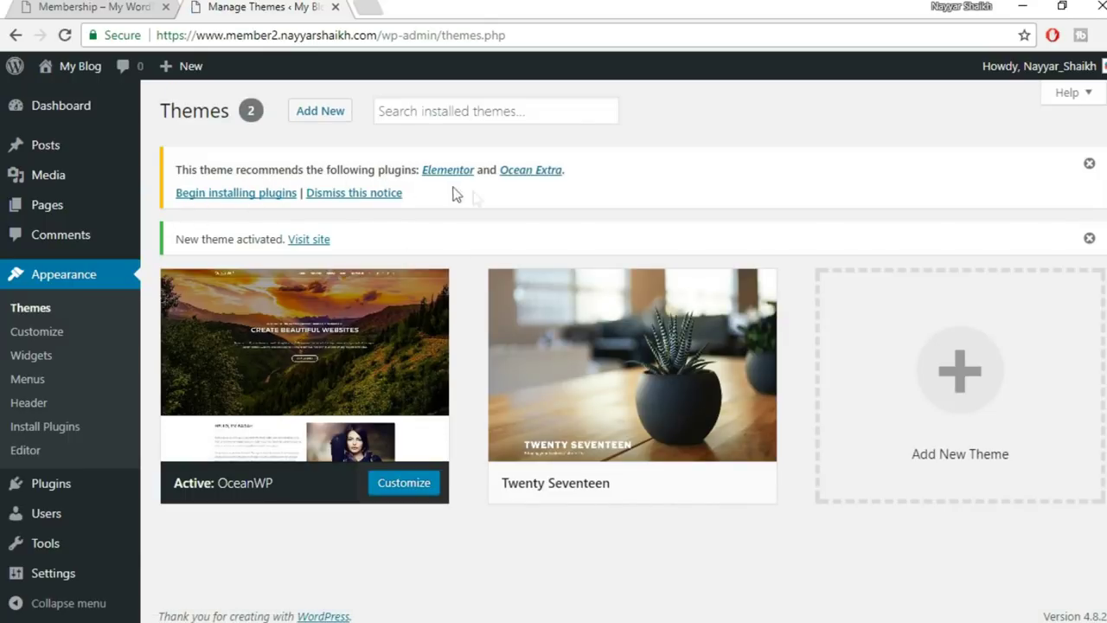
{"action": "left_click", "coordinate": [269, 204]}
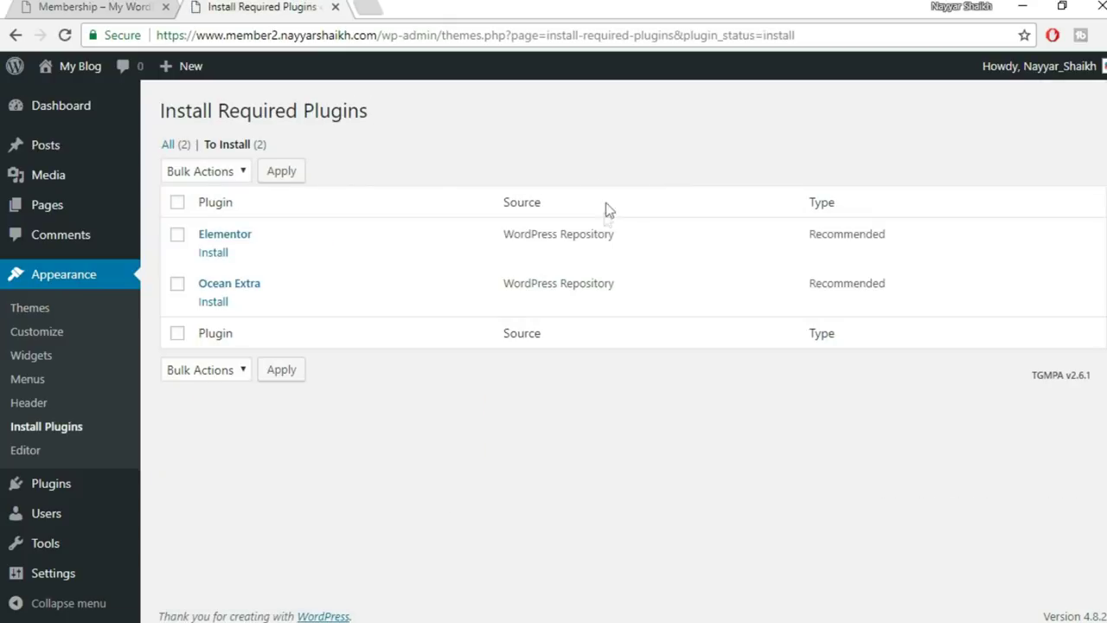
{"action": "left_click", "coordinate": [177, 202]}
{"action": "left_click", "coordinate": [210, 172]}
{"action": "left_click", "coordinate": [208, 211]}
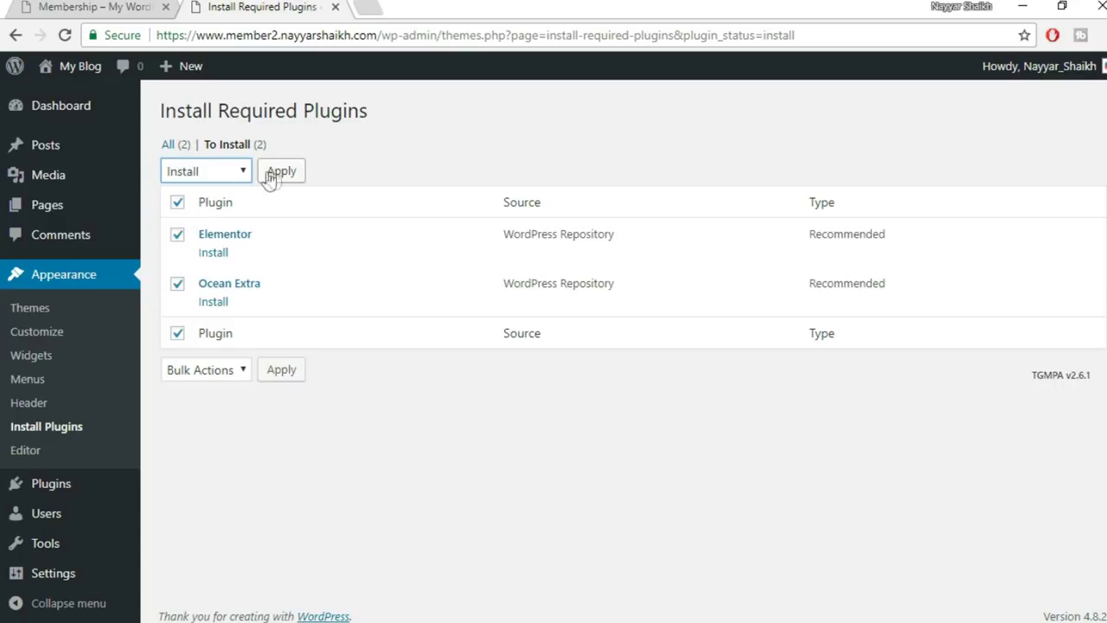
{"action": "left_click", "coordinate": [274, 173]}
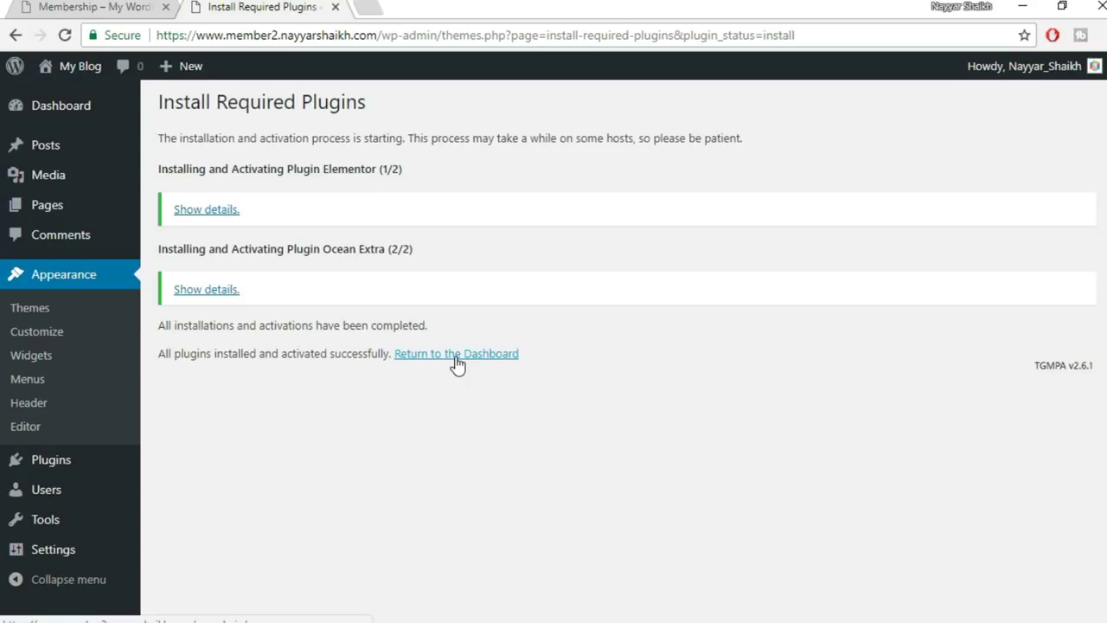
{"action": "left_click", "coordinate": [457, 356]}
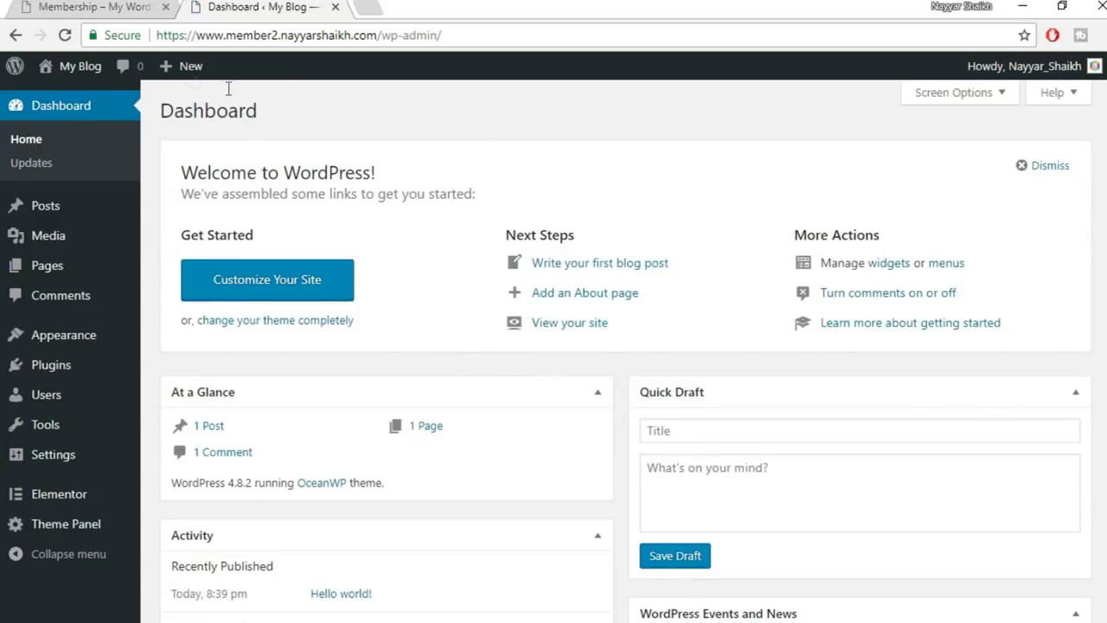
- Open the live My Blog site in a new tab and scroll its OceanWP front page
{"action": "mouse_move", "coordinate": [70, 67]}
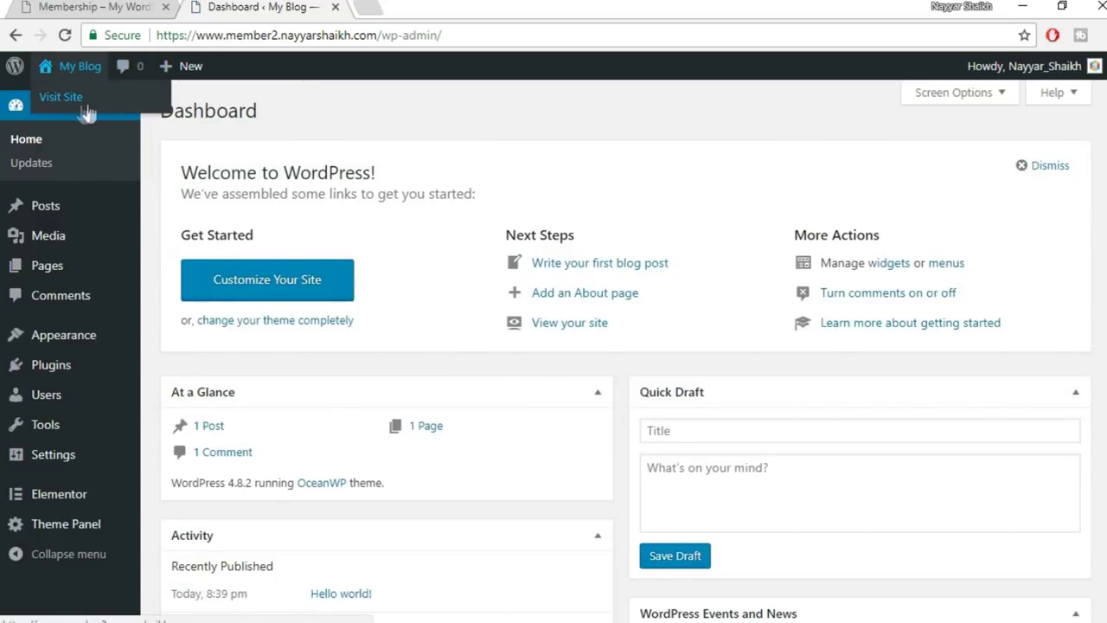
{"action": "right_click", "coordinate": [98, 101]}
{"action": "left_click", "coordinate": [152, 111]}
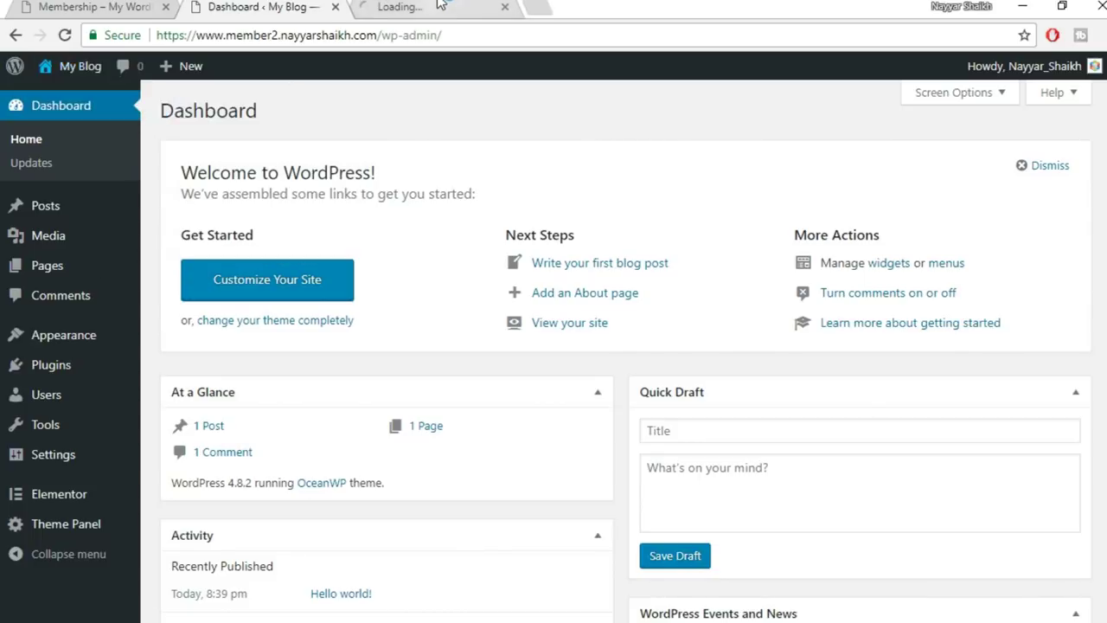
{"action": "left_click", "coordinate": [440, 6]}
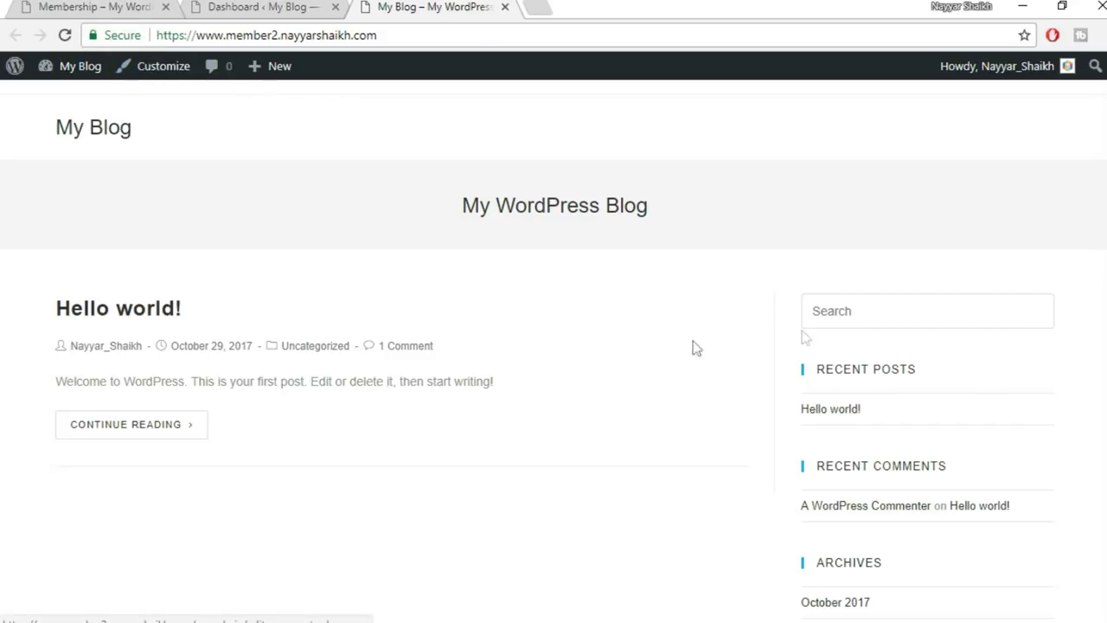
{"action": "scroll", "coordinate": [876, 295], "scroll_direction": "down", "scroll_amount": 5}
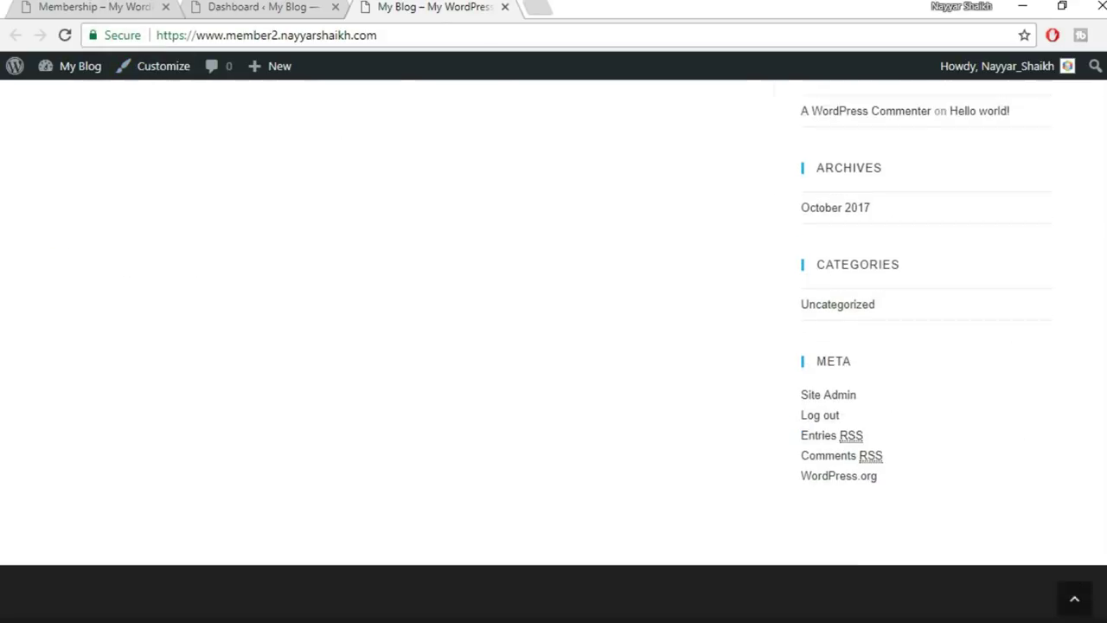
{"action": "scroll", "coordinate": [876, 296], "scroll_direction": "up", "scroll_amount": 5}
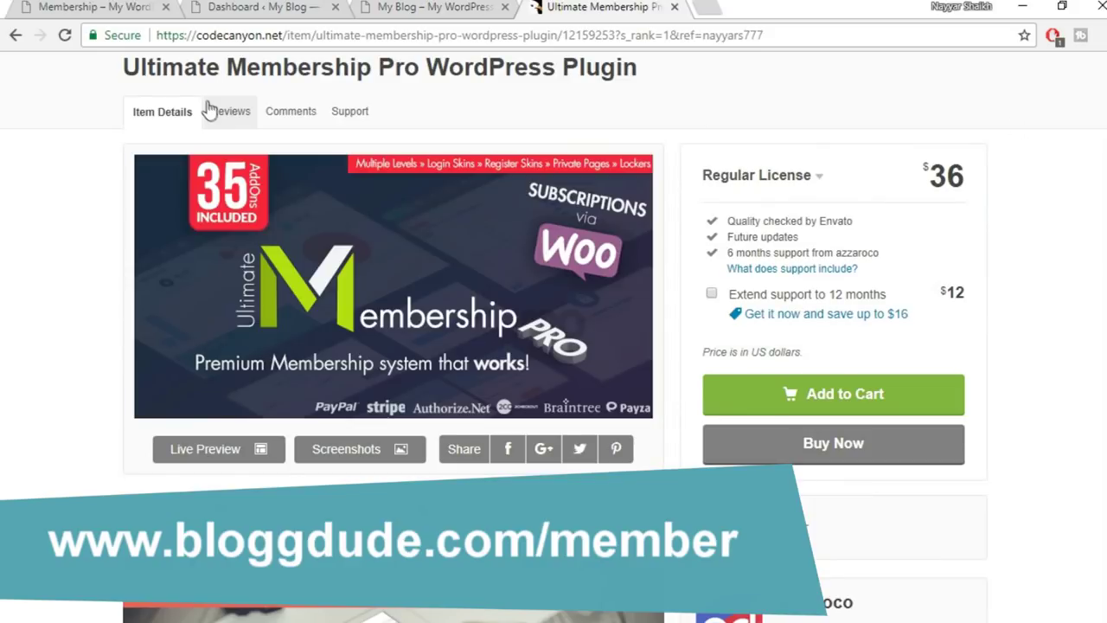
- Highlight the Ultimate Membership Pro product title and its 9,257 sales count
{"action": "left_click_drag", "start_coordinate": [125, 69], "coordinate": [636, 76]}
{"action": "left_click", "coordinate": [649, 77]}
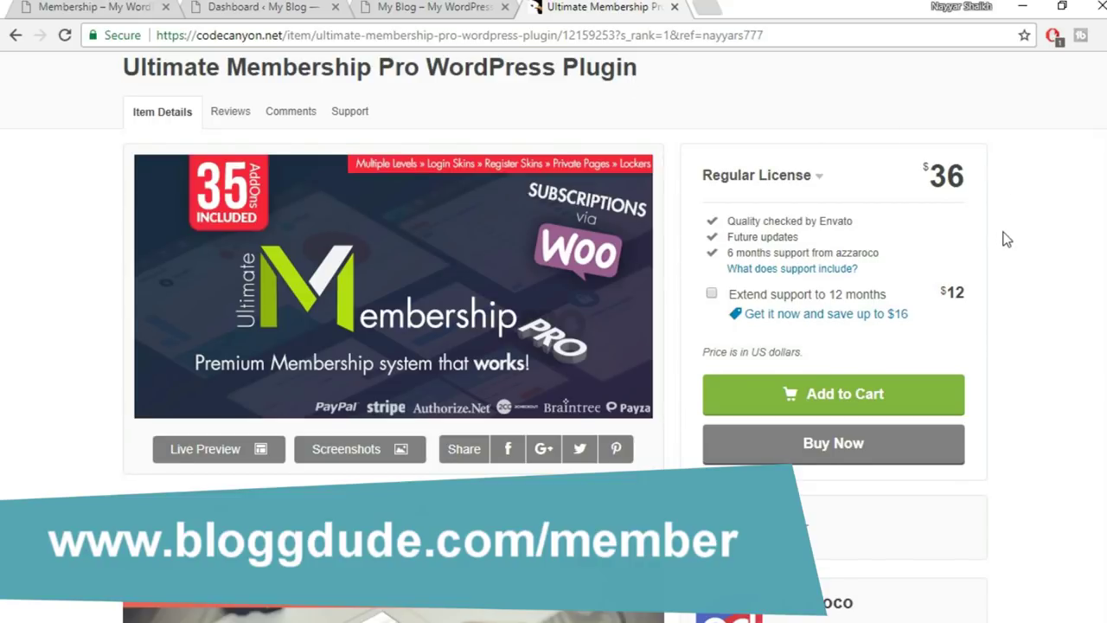
{"action": "scroll", "coordinate": [1006, 239], "scroll_direction": "down", "scroll_amount": 1}
{"action": "scroll", "coordinate": [1006, 239], "scroll_direction": "down", "scroll_amount": 5}
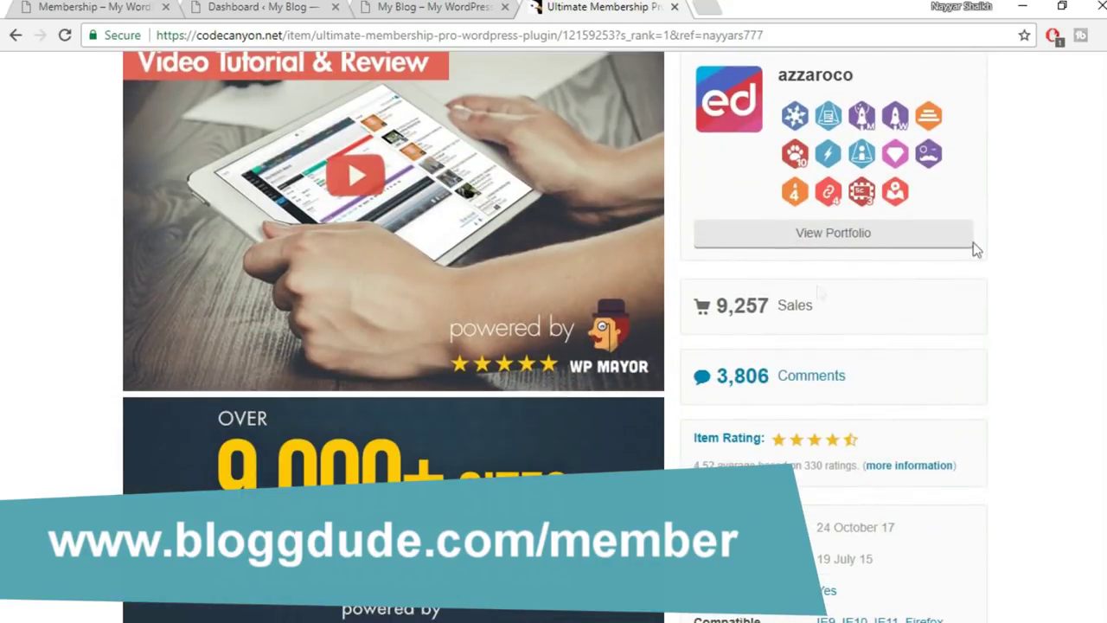
{"action": "left_click_drag", "start_coordinate": [715, 307], "coordinate": [774, 295]}
{"action": "left_click", "coordinate": [971, 297]}
- Highlight the 4.52 average rating and 330 ratings count, then scroll back up
{"action": "scroll", "coordinate": [1001, 321], "scroll_direction": "down", "scroll_amount": 2}
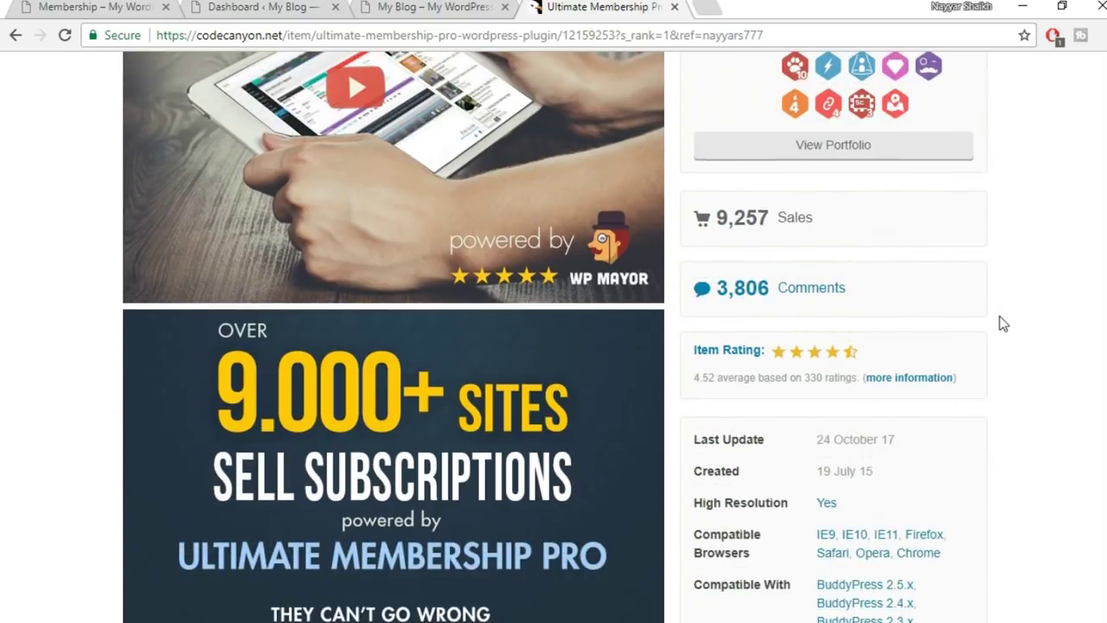
{"action": "left_click_drag", "start_coordinate": [707, 289], "coordinate": [722, 290]}
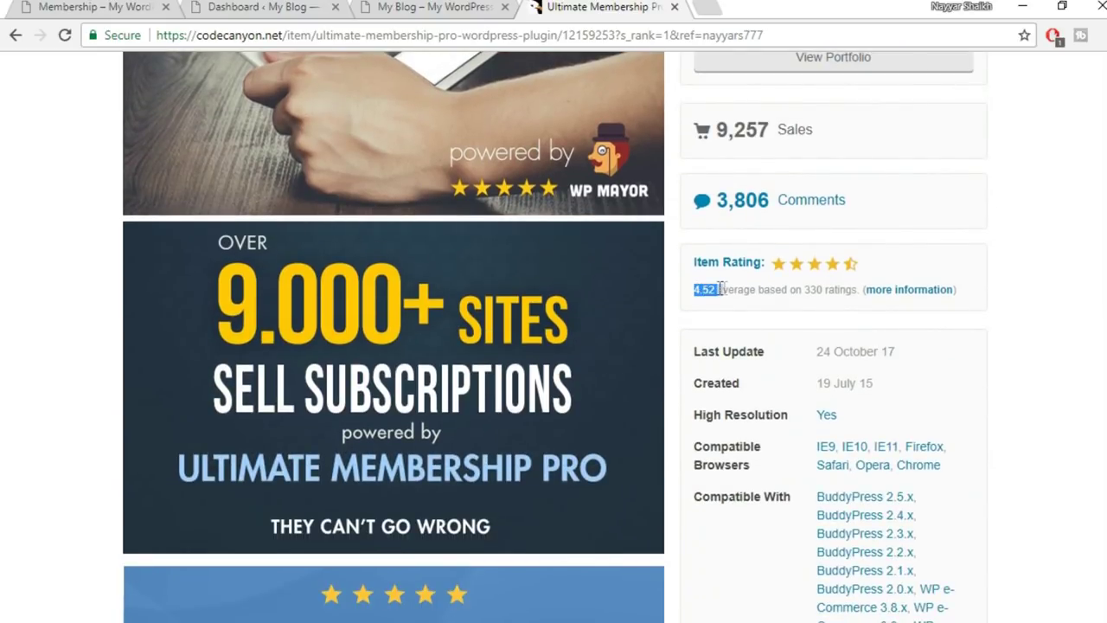
{"action": "left_click_drag", "start_coordinate": [805, 290], "coordinate": [819, 289]}
{"action": "left_click", "coordinate": [837, 291]}
{"action": "scroll", "coordinate": [845, 327], "scroll_direction": "down", "scroll_amount": 8}
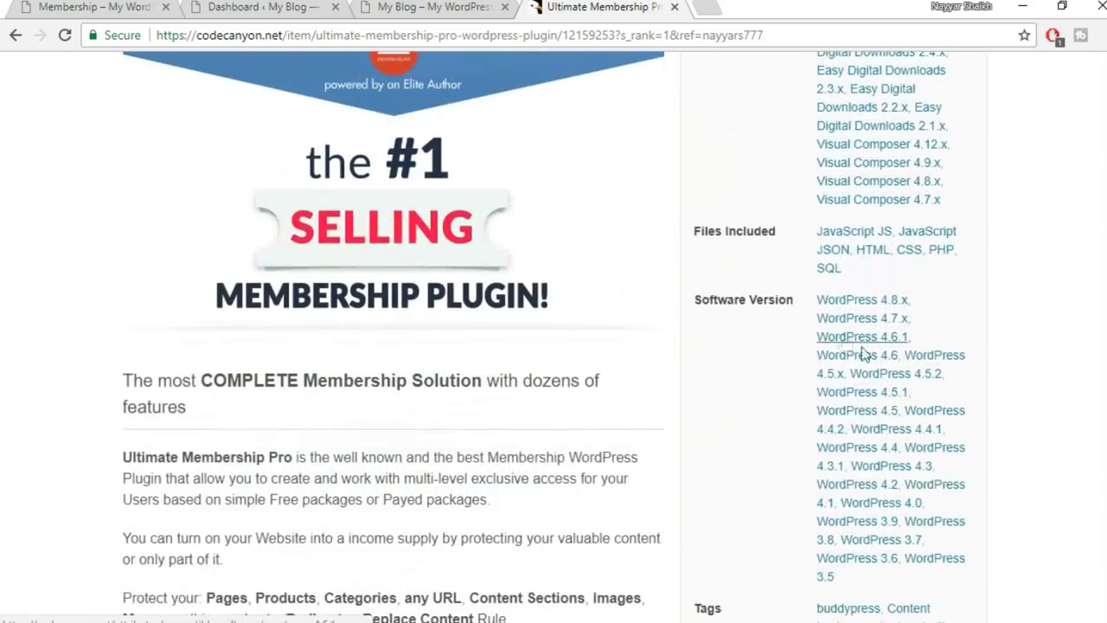
{"action": "scroll", "coordinate": [846, 327], "scroll_direction": "up", "scroll_amount": 7}
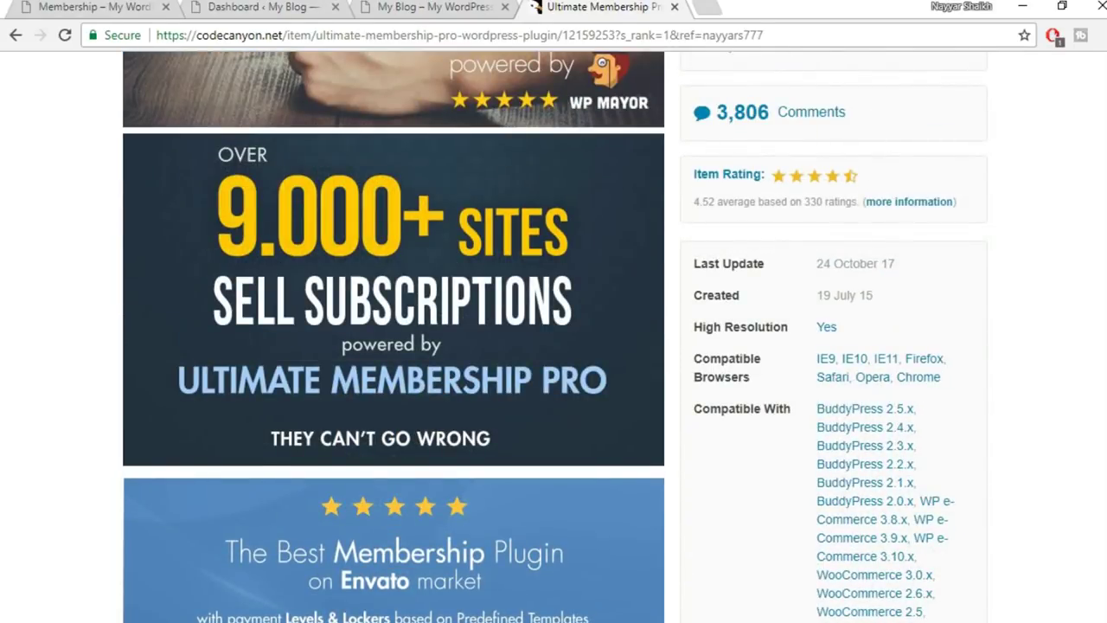
{"action": "scroll", "coordinate": [549, 336], "scroll_direction": "up", "scroll_amount": 7}
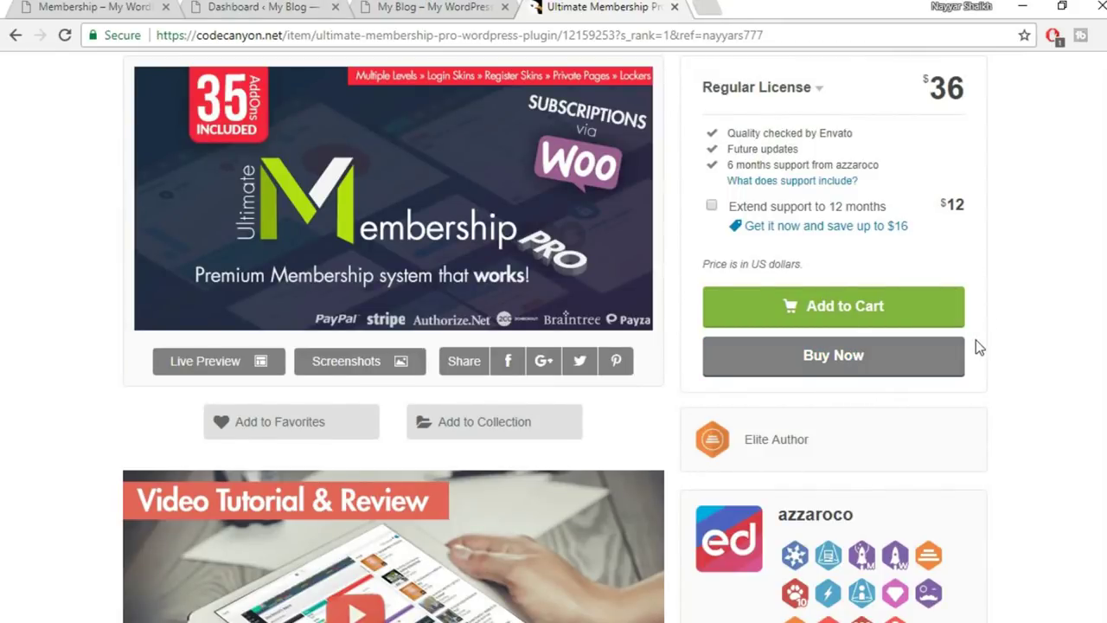
{"action": "scroll", "coordinate": [979, 346], "scroll_direction": "up", "scroll_amount": 1}
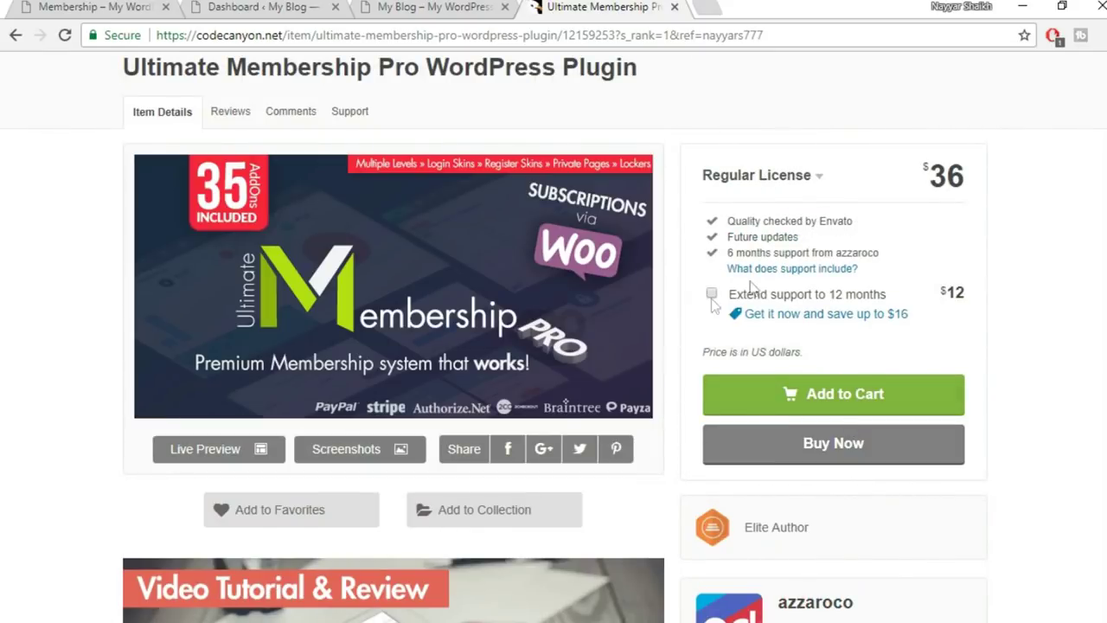
- Close the product page tab and return to the WordPress Dashboard
{"action": "left_click", "coordinate": [675, 7]}
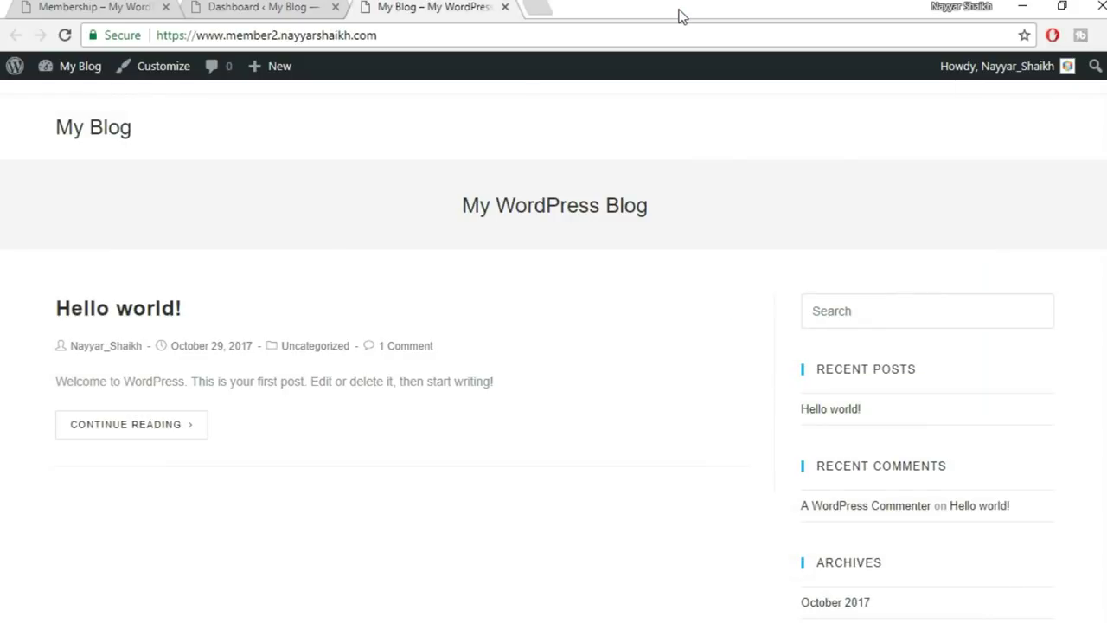
{"action": "left_click", "coordinate": [257, 6]}
{"action": "mouse_move", "coordinate": [21, 374]}
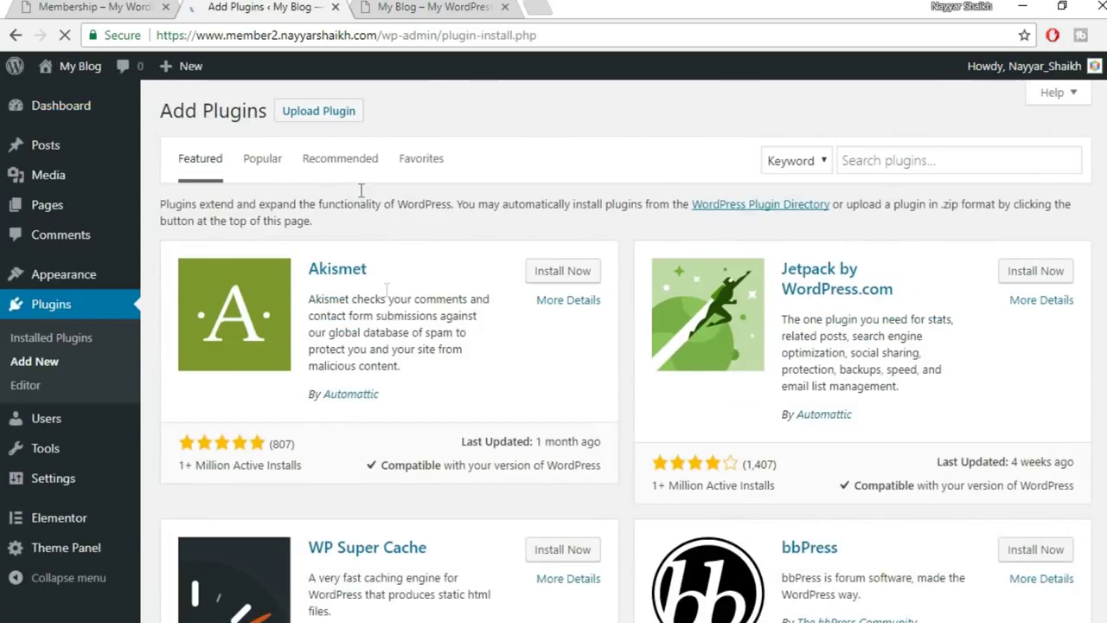
- Upload and install the indeed-membership-pro.zip plugin archive
{"action": "left_click", "coordinate": [322, 121]}
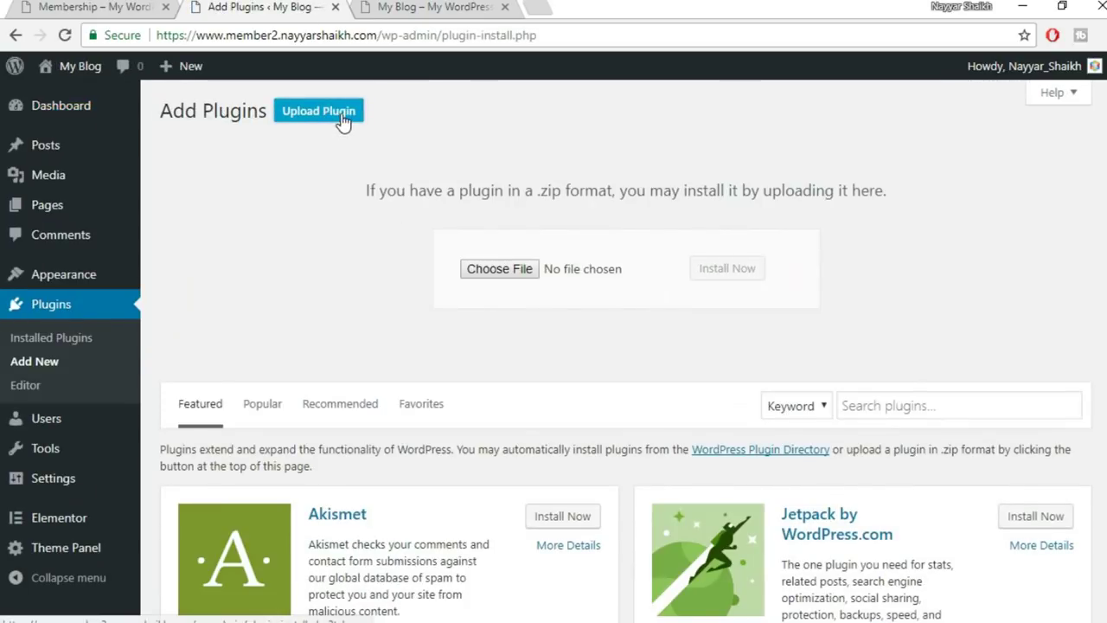
{"action": "left_click", "coordinate": [510, 272]}
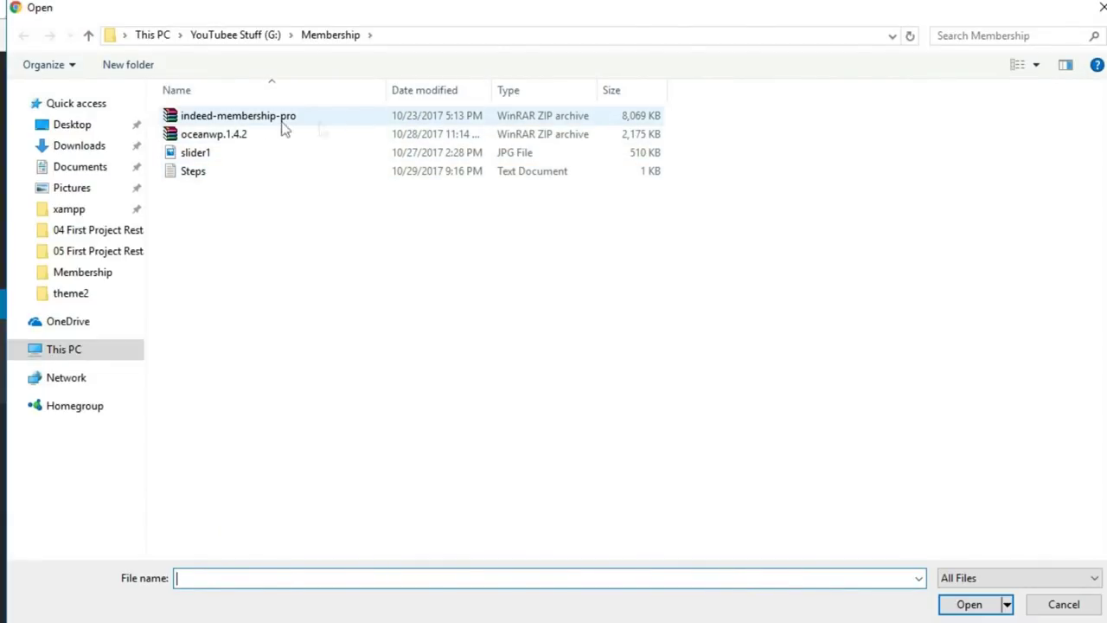
{"action": "left_click", "coordinate": [246, 121]}
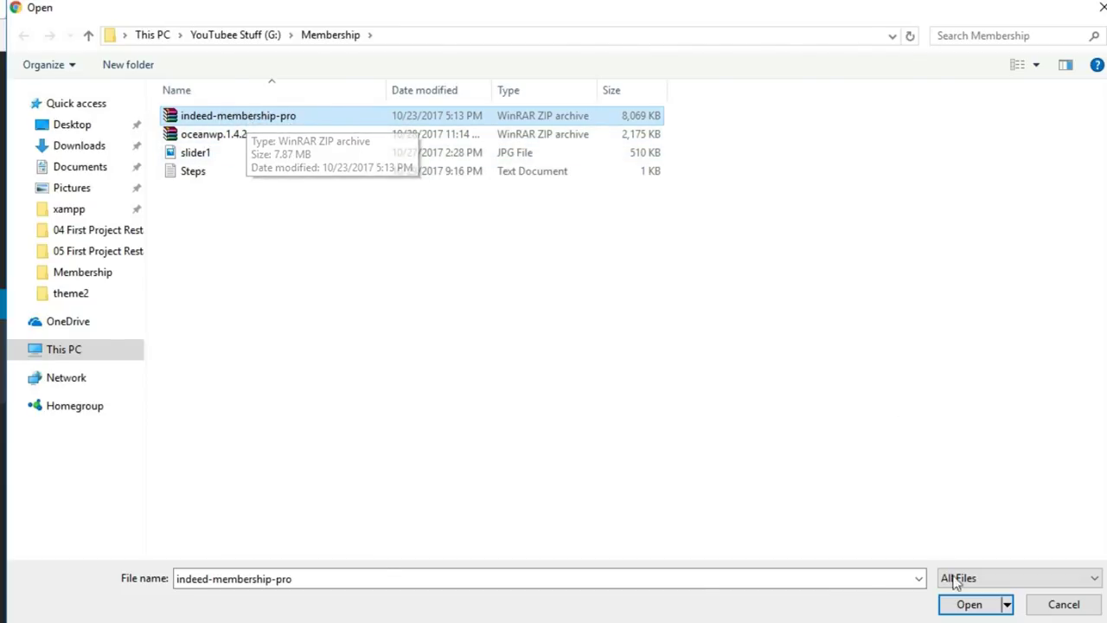
{"action": "left_click", "coordinate": [971, 604]}
{"action": "left_click", "coordinate": [710, 276]}
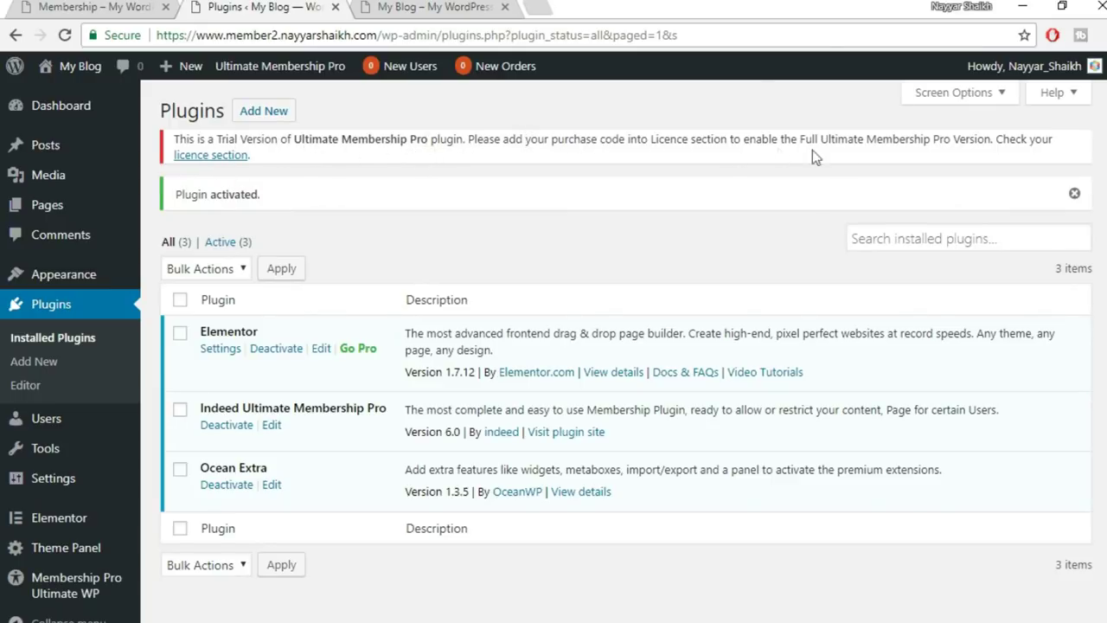
- Activate the full plugin version with the purchase code, then return to the Dashboard
{"action": "left_click", "coordinate": [221, 162]}
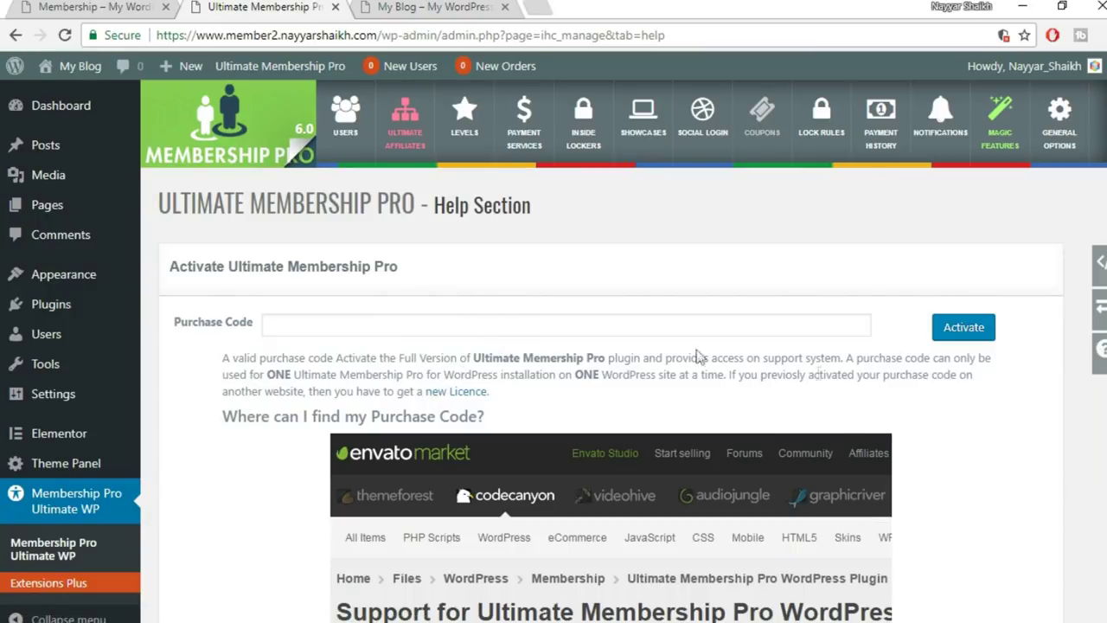
{"action": "scroll", "coordinate": [910, 477], "scroll_direction": "down", "scroll_amount": 5}
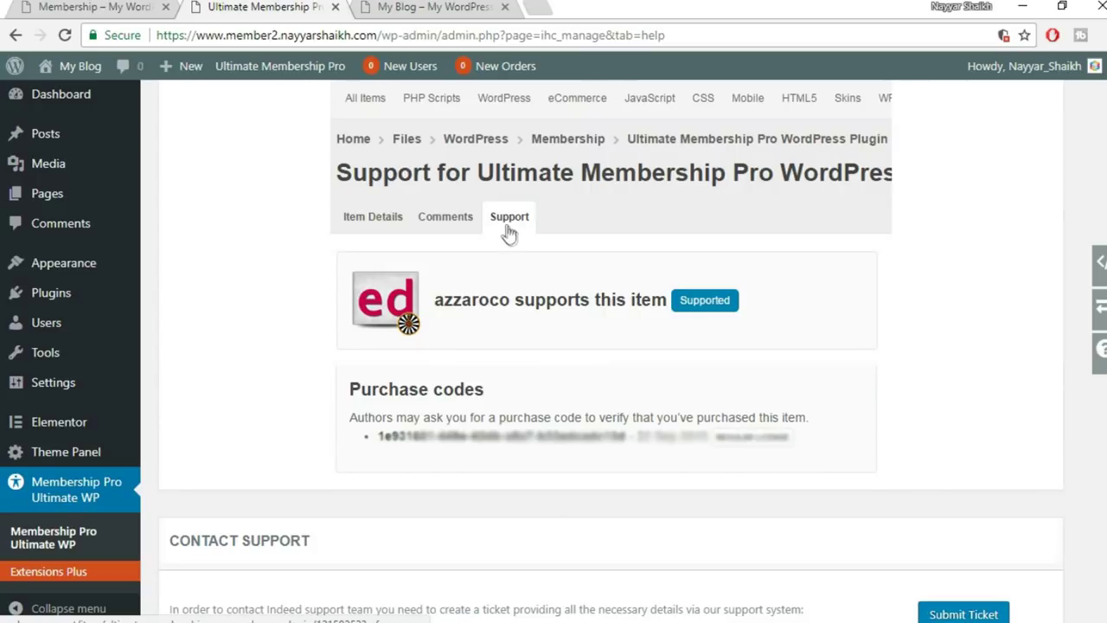
{"action": "scroll", "coordinate": [694, 474], "scroll_direction": "up", "scroll_amount": 5}
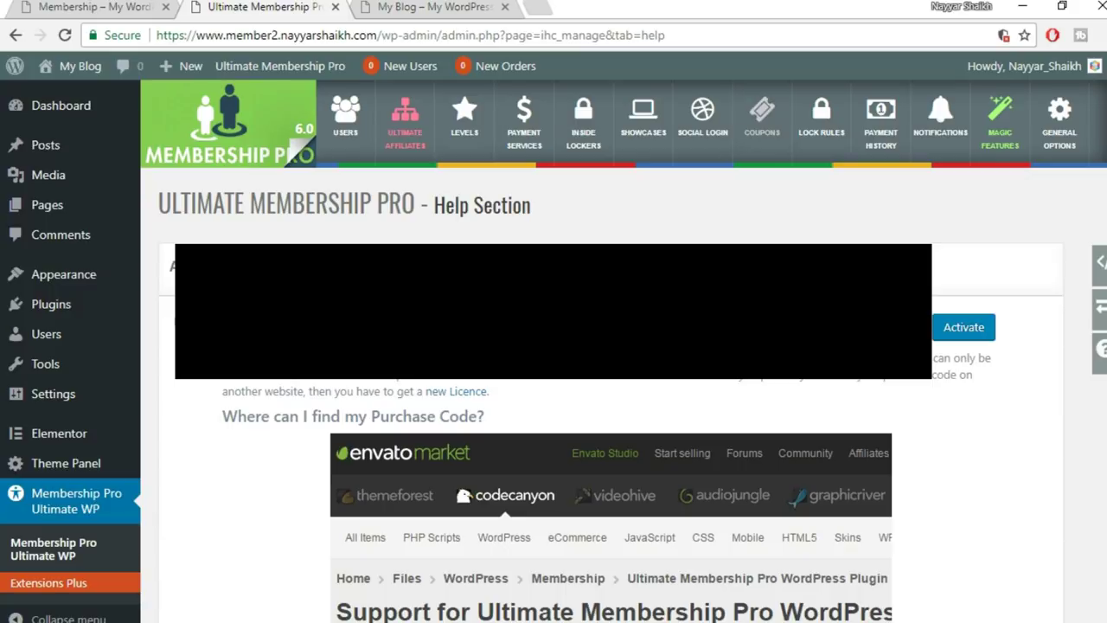
{"action": "left_click", "coordinate": [963, 328]}
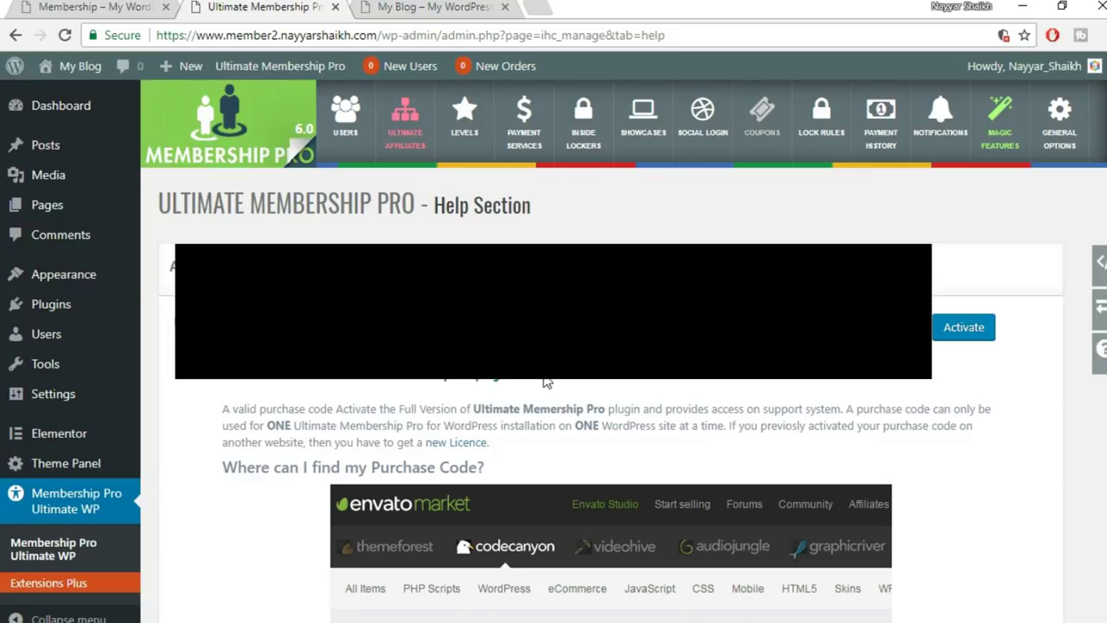
{"action": "left_click", "coordinate": [52, 110]}
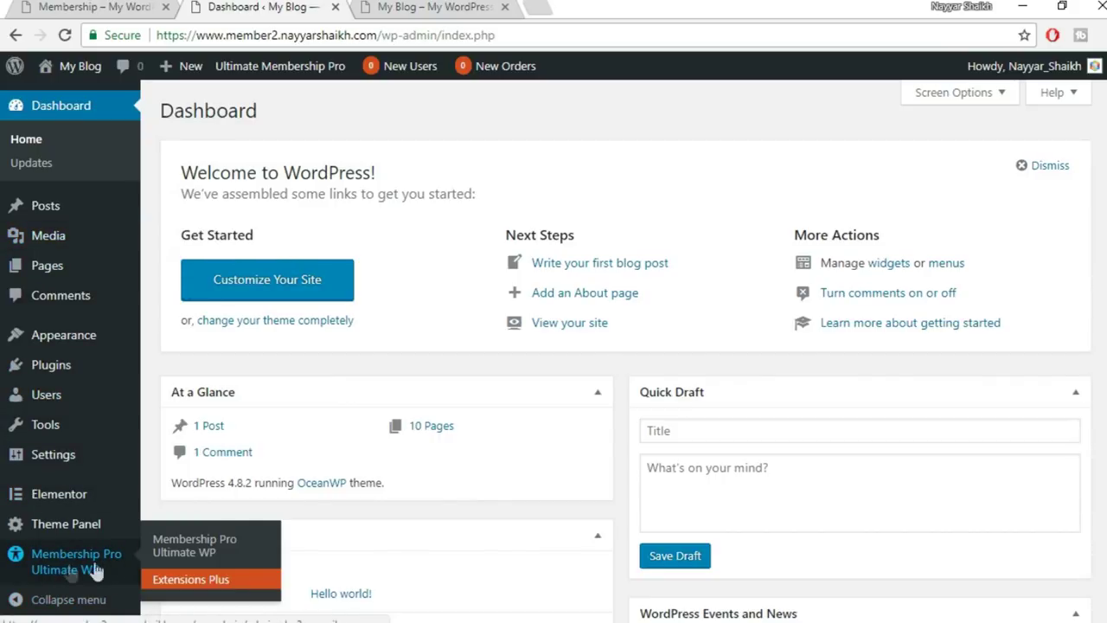
- Open the Ultimate Membership Pro dashboard showing 0 total users and 0 USD transactions
{"action": "left_click", "coordinate": [76, 564]}
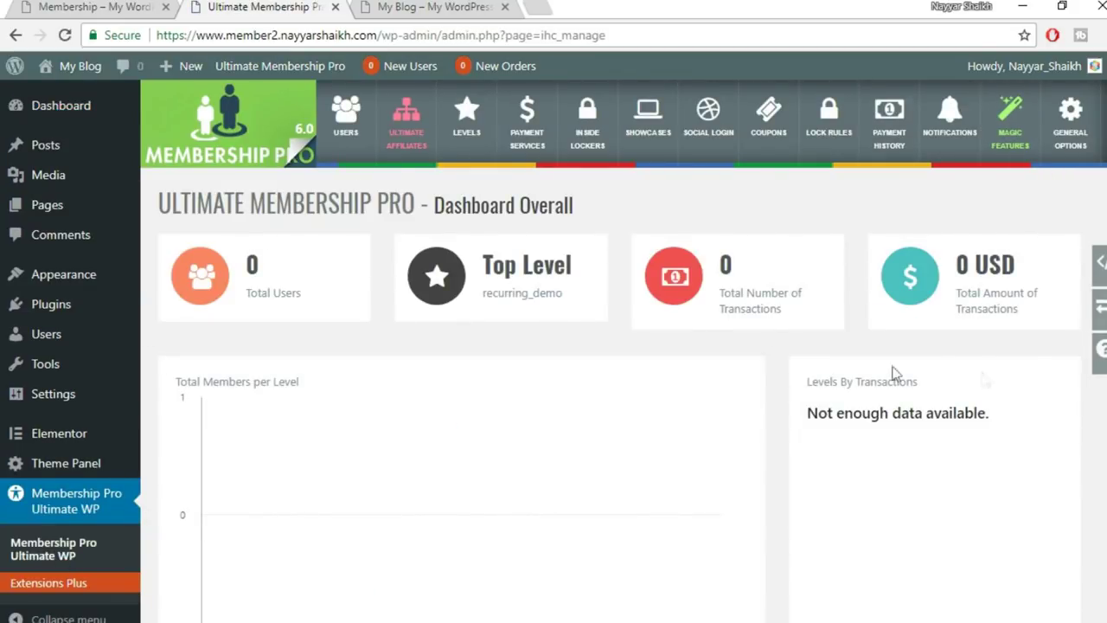
{"action": "scroll", "coordinate": [705, 336], "scroll_direction": "down", "scroll_amount": 1}
{"action": "scroll", "coordinate": [707, 446], "scroll_direction": "down", "scroll_amount": 5}
{"action": "scroll", "coordinate": [708, 447], "scroll_direction": "up", "scroll_amount": 5}
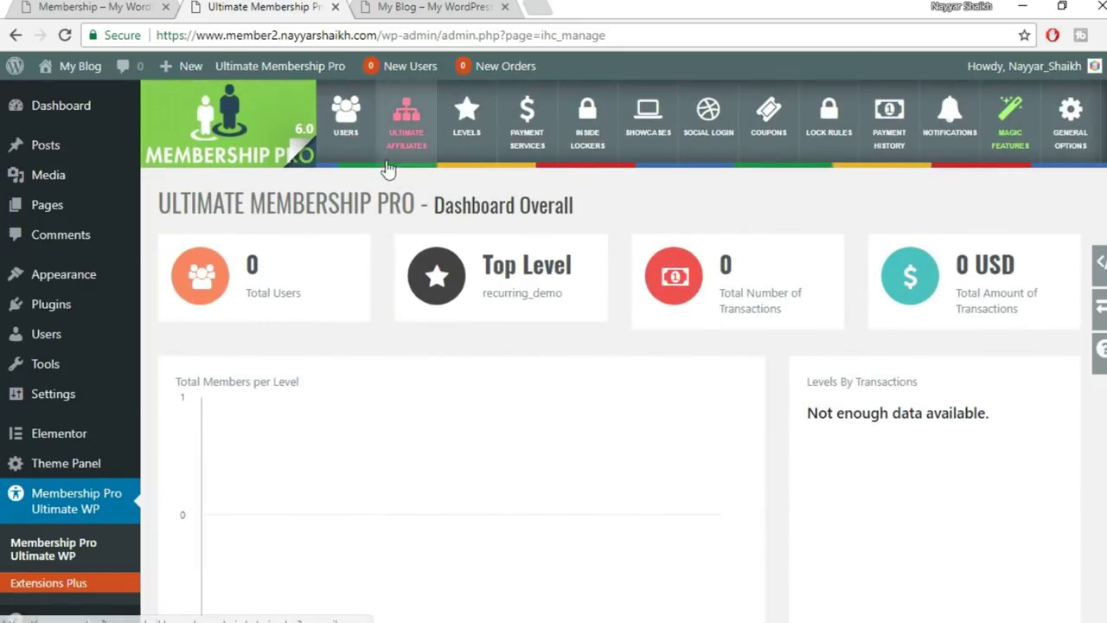
- Reload and check the My Blog and Membership demo site tabs, then return to the admin
{"action": "left_click", "coordinate": [413, 18]}
{"action": "left_click", "coordinate": [63, 33]}
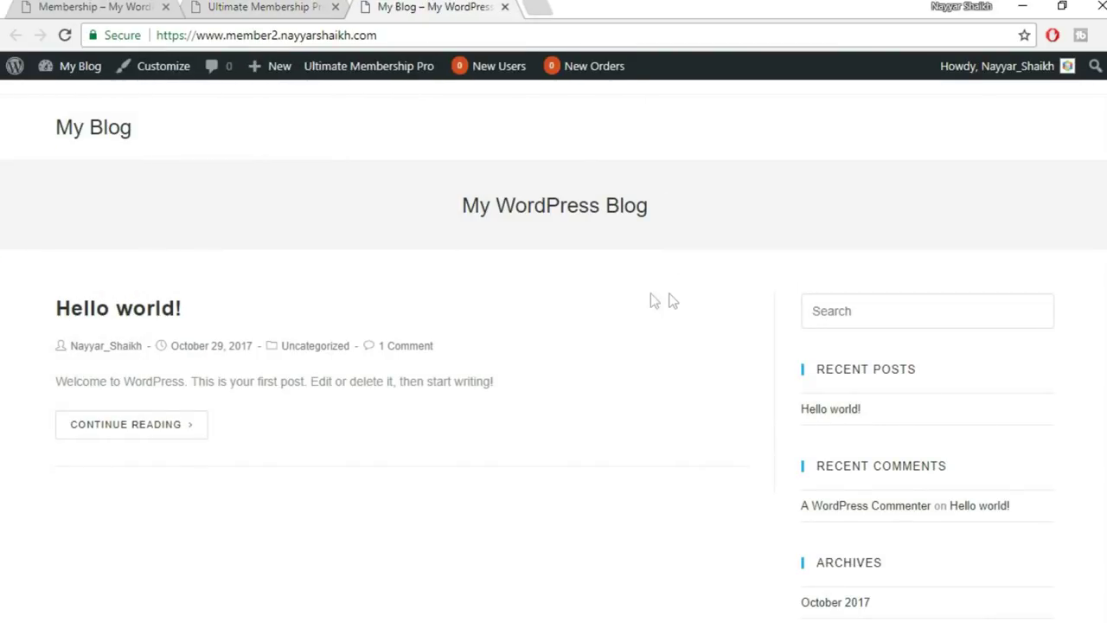
{"action": "scroll", "coordinate": [1051, 163], "scroll_direction": "down", "scroll_amount": 5}
{"action": "scroll", "coordinate": [1052, 162], "scroll_direction": "up", "scroll_amount": 5}
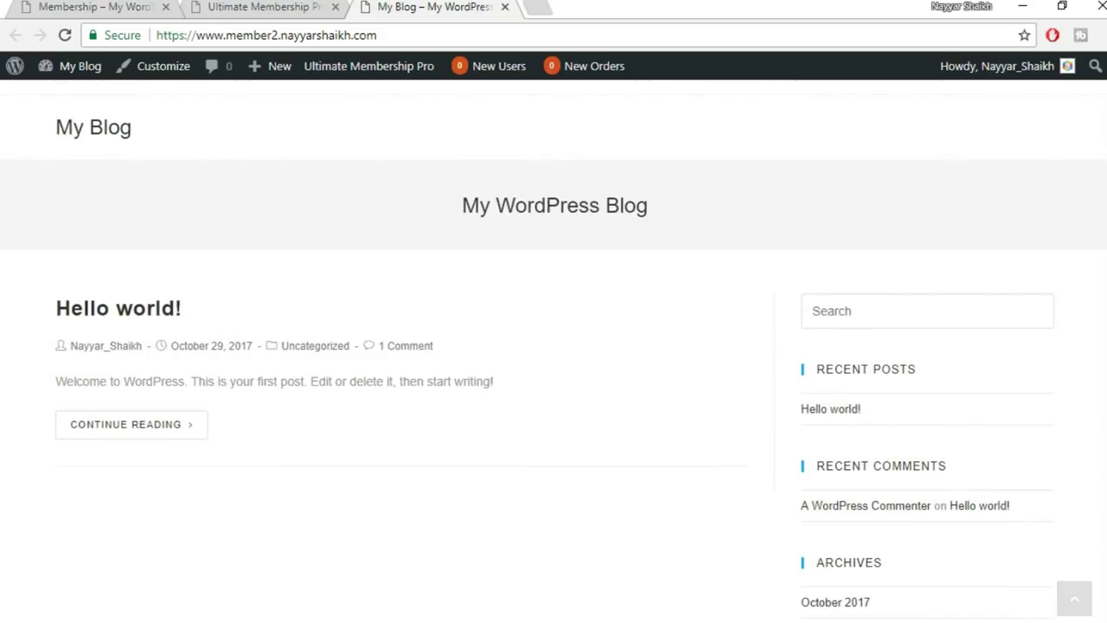
{"action": "left_click", "coordinate": [282, 6]}
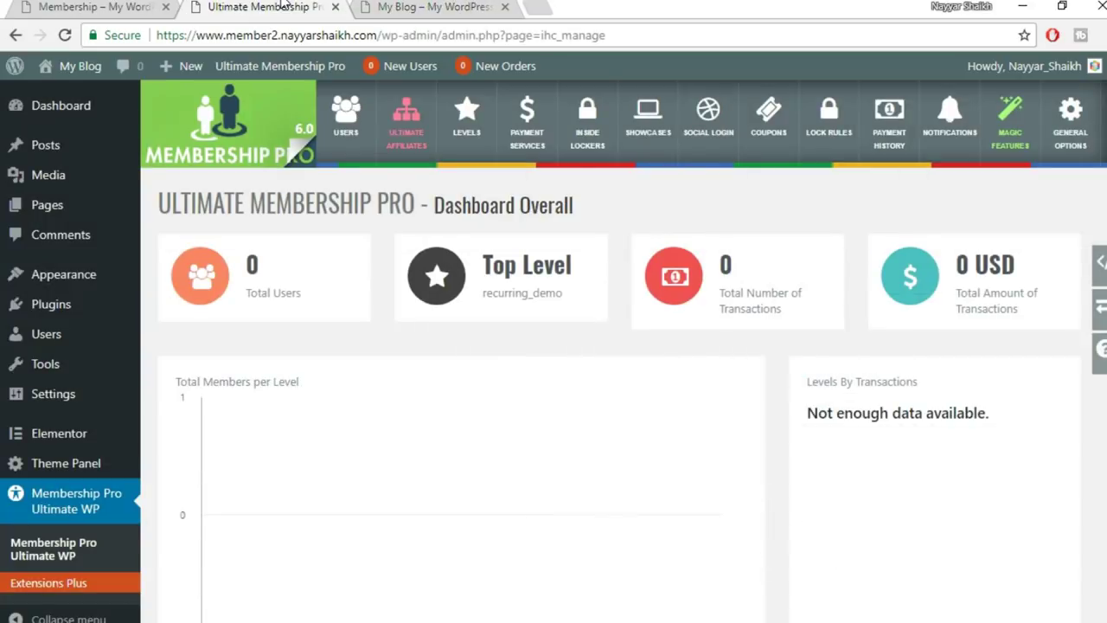
{"action": "left_click", "coordinate": [119, 6]}
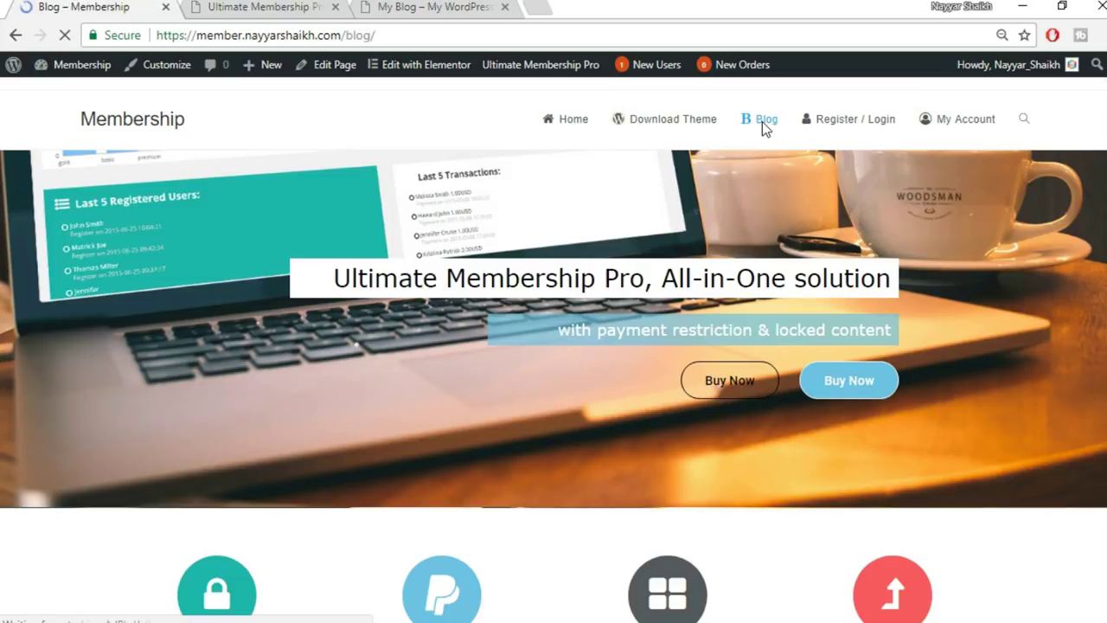
{"action": "scroll", "coordinate": [385, 380], "scroll_direction": "down", "scroll_amount": 10}
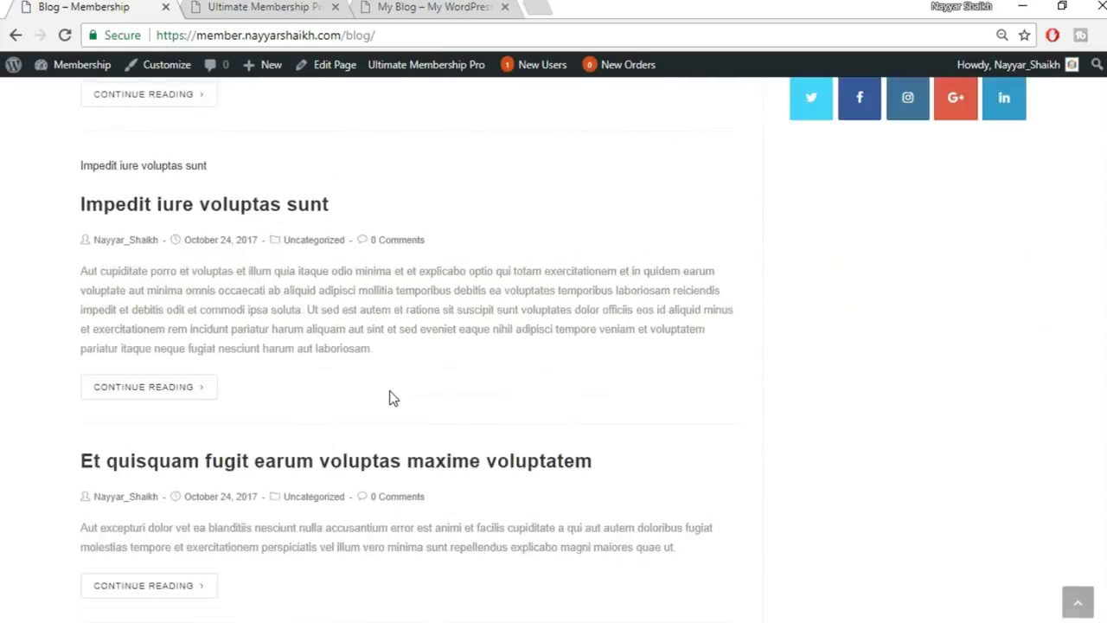
{"action": "left_click", "coordinate": [329, 6]}
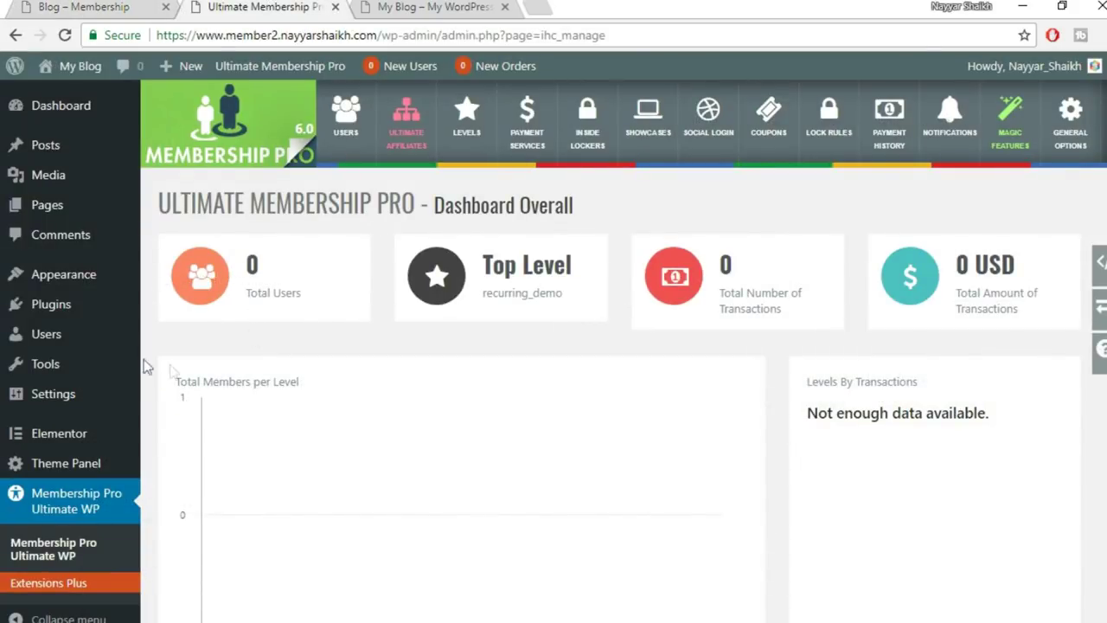
{"action": "mouse_move", "coordinate": [104, 353]}
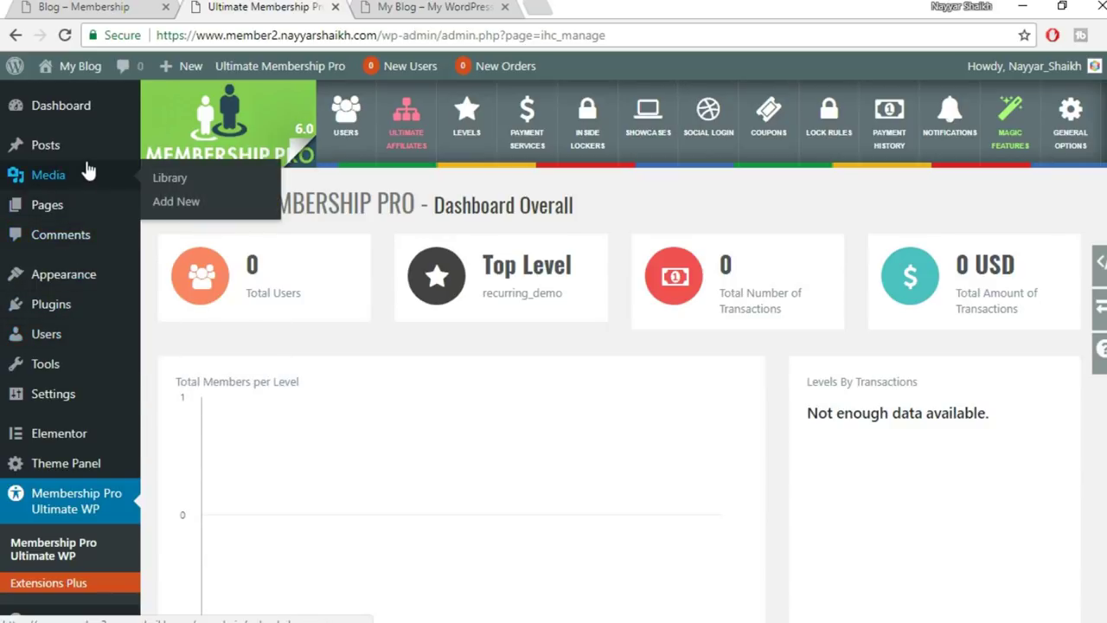
- Search the plugin directory for 'fakerpress', then install and activate FakerPress
{"action": "mouse_move", "coordinate": [66, 318]}
{"action": "left_click", "coordinate": [207, 341]}
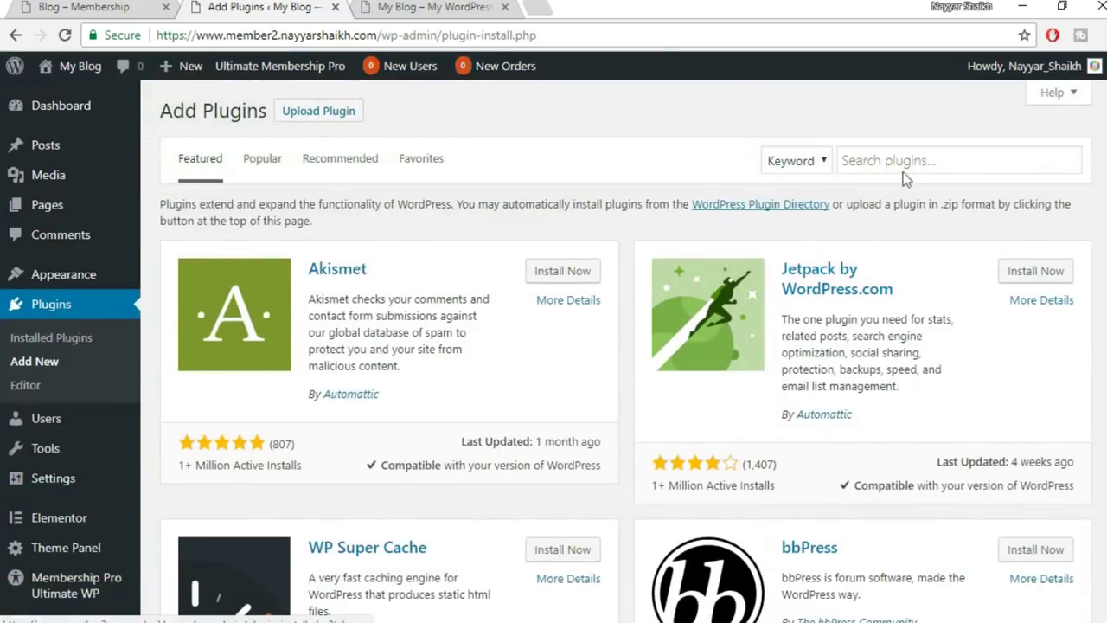
{"action": "left_click", "coordinate": [906, 166]}
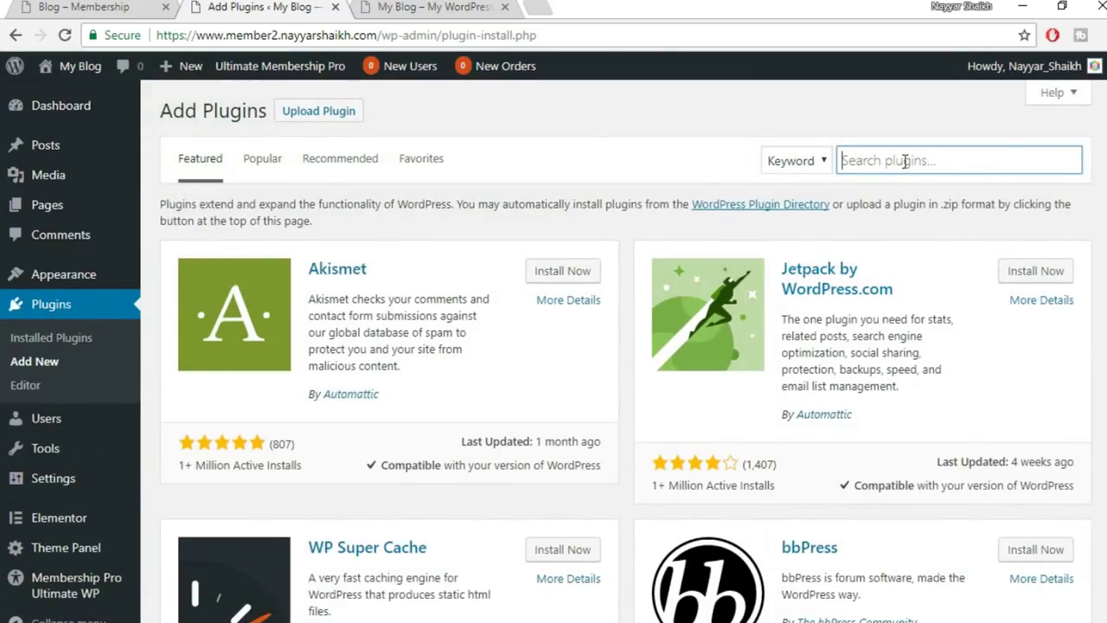
{"action": "type", "text": "faker"}
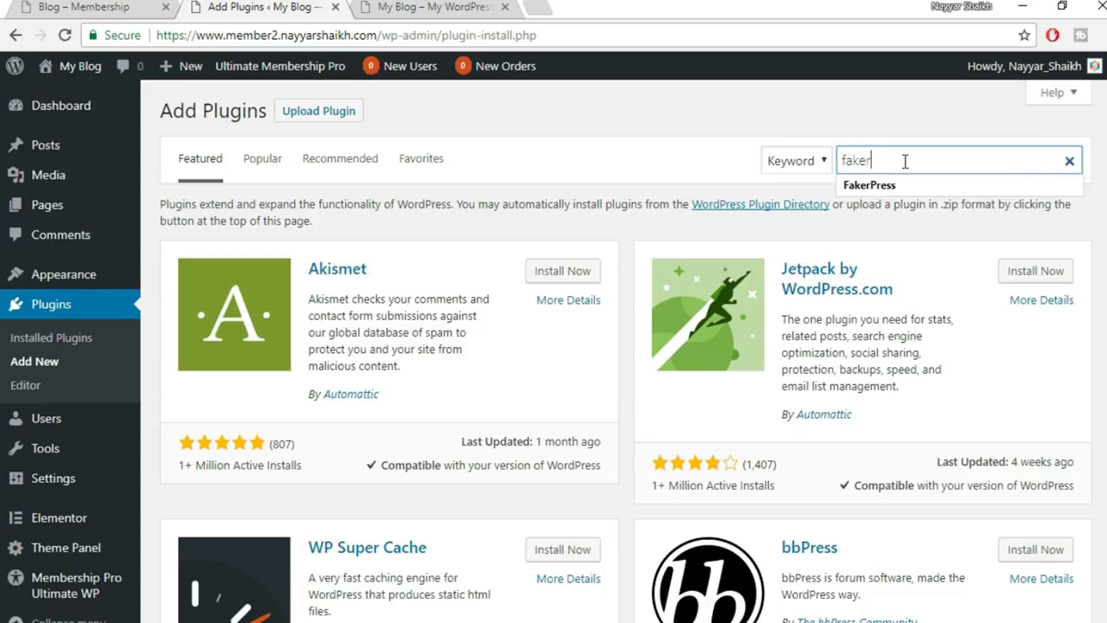
{"action": "type", "text": "press"}
{"action": "key", "text": "Return"}
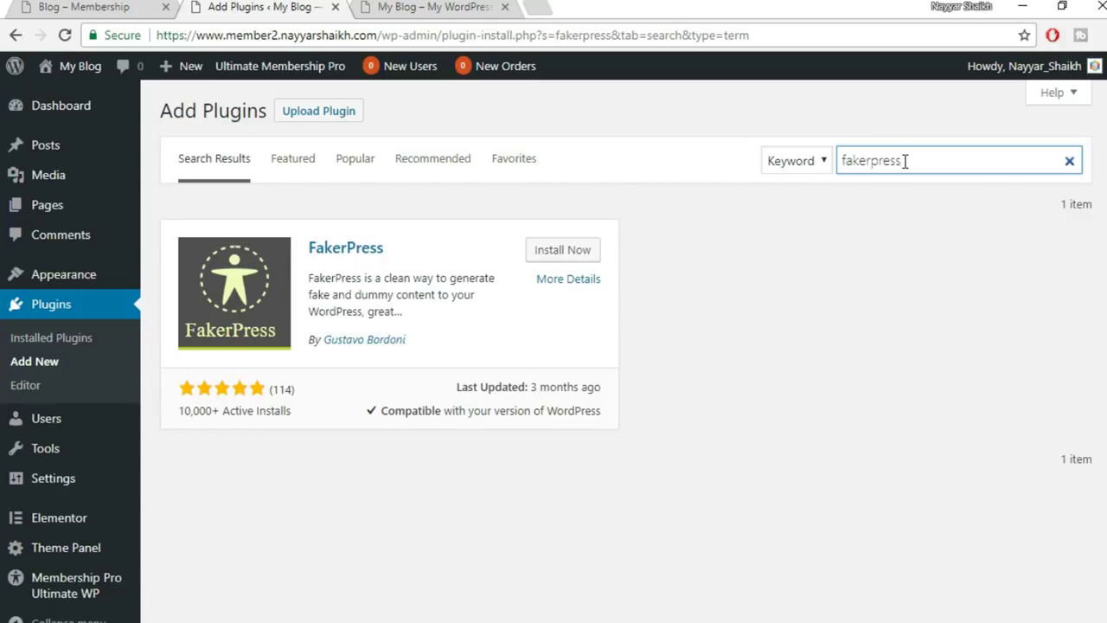
{"action": "left_click", "coordinate": [584, 250]}
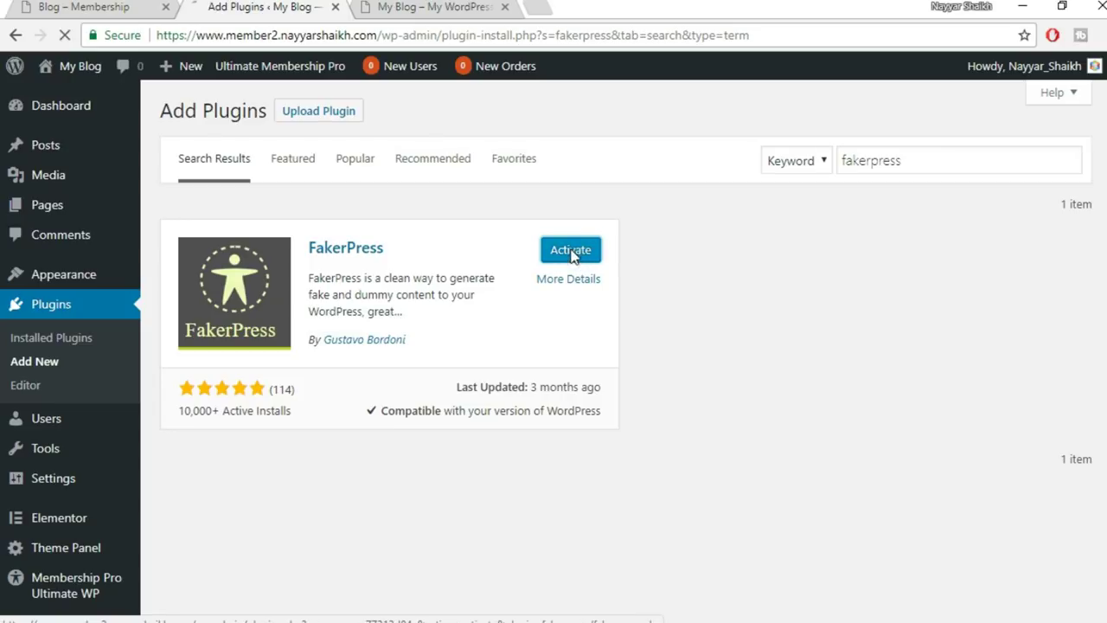
{"action": "left_click", "coordinate": [577, 253]}
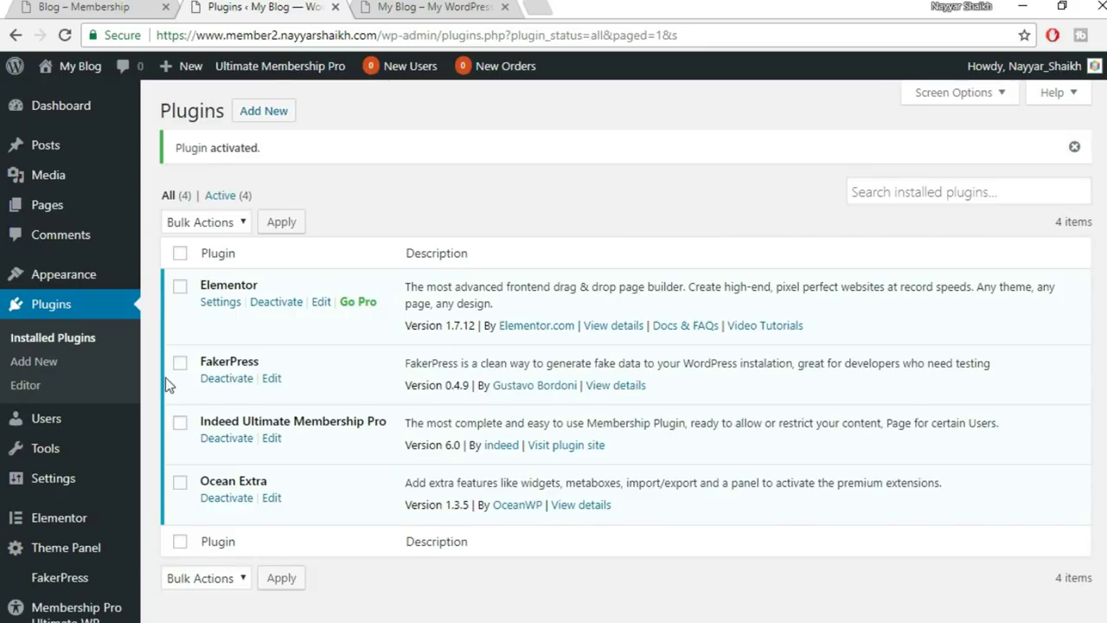
{"action": "scroll", "coordinate": [136, 457], "scroll_direction": "down", "scroll_amount": 1}
- Open the FakerPress Posts generator
{"action": "mouse_move", "coordinate": [110, 430]}
{"action": "mouse_move", "coordinate": [61, 538]}
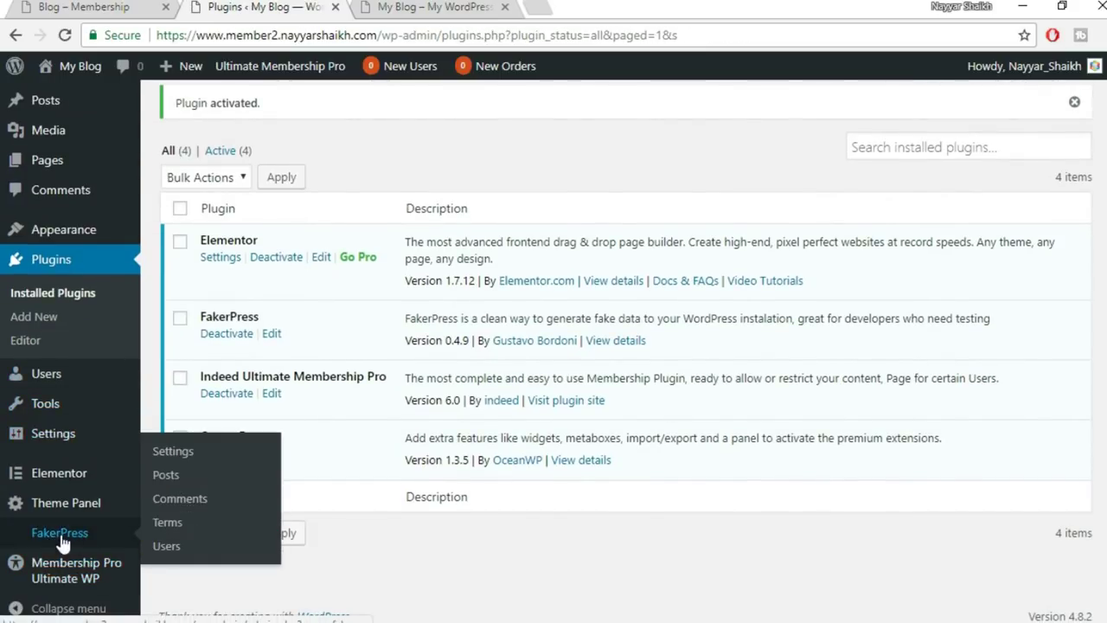
{"action": "left_click", "coordinate": [71, 540]}
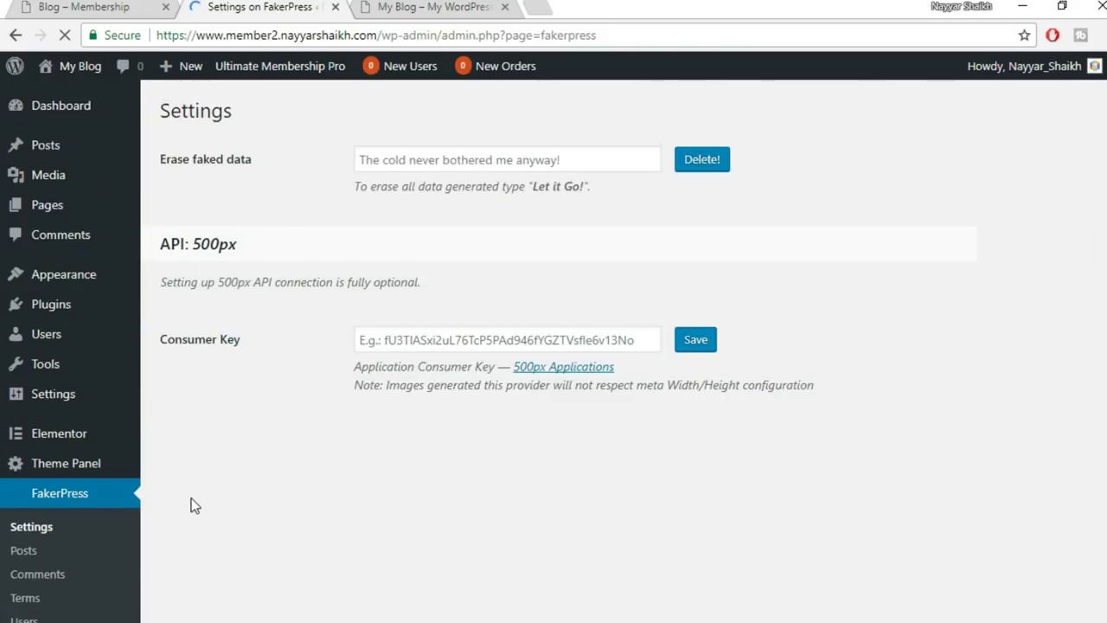
{"action": "scroll", "coordinate": [199, 499], "scroll_direction": "down", "scroll_amount": 1}
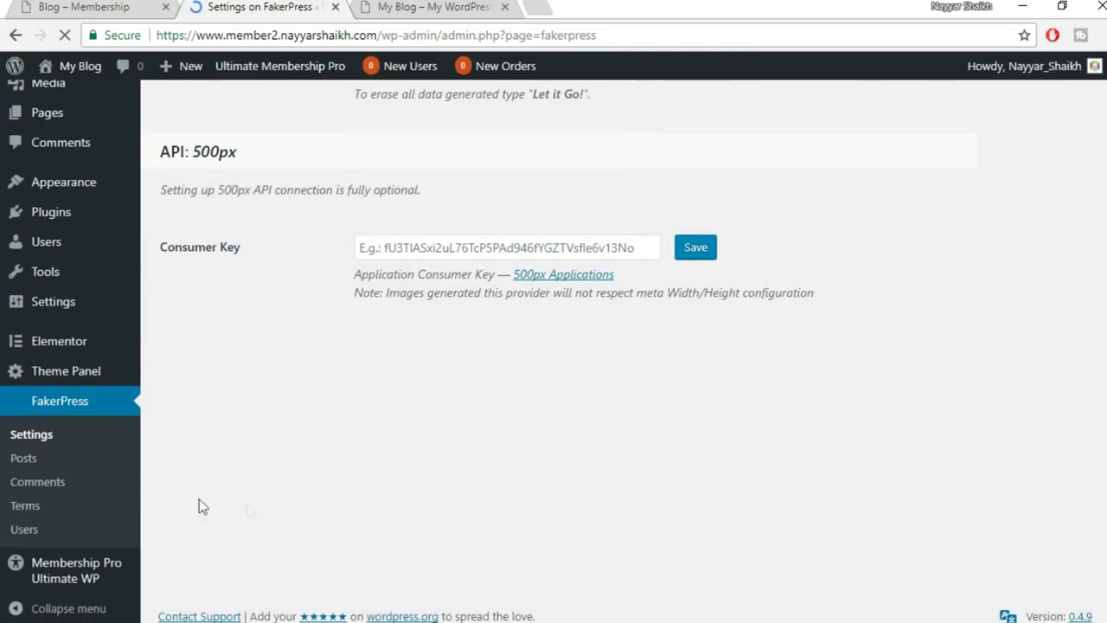
{"action": "left_click", "coordinate": [30, 461]}
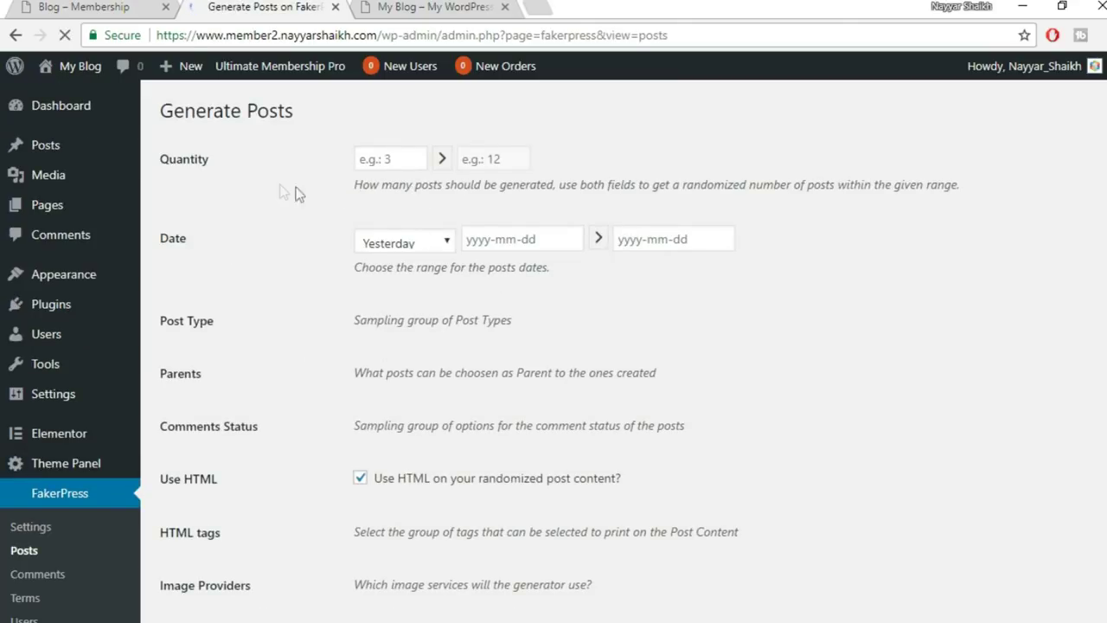
- Generate three fake posts with their date set to Today
{"action": "left_click", "coordinate": [385, 160]}
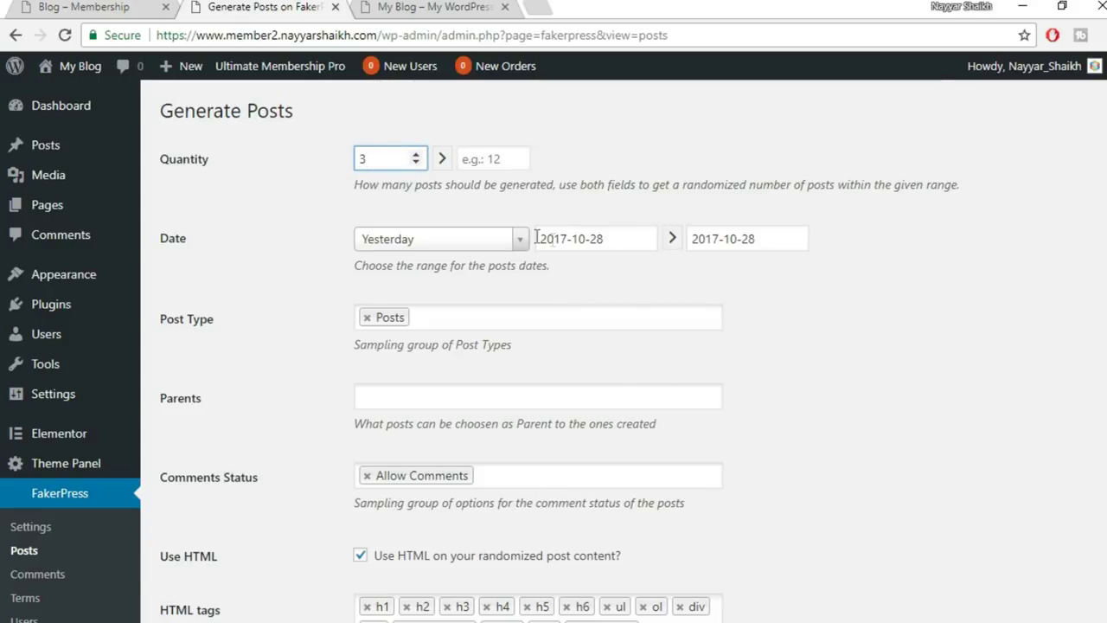
{"action": "left_click", "coordinate": [469, 254]}
{"action": "left_click", "coordinate": [470, 240]}
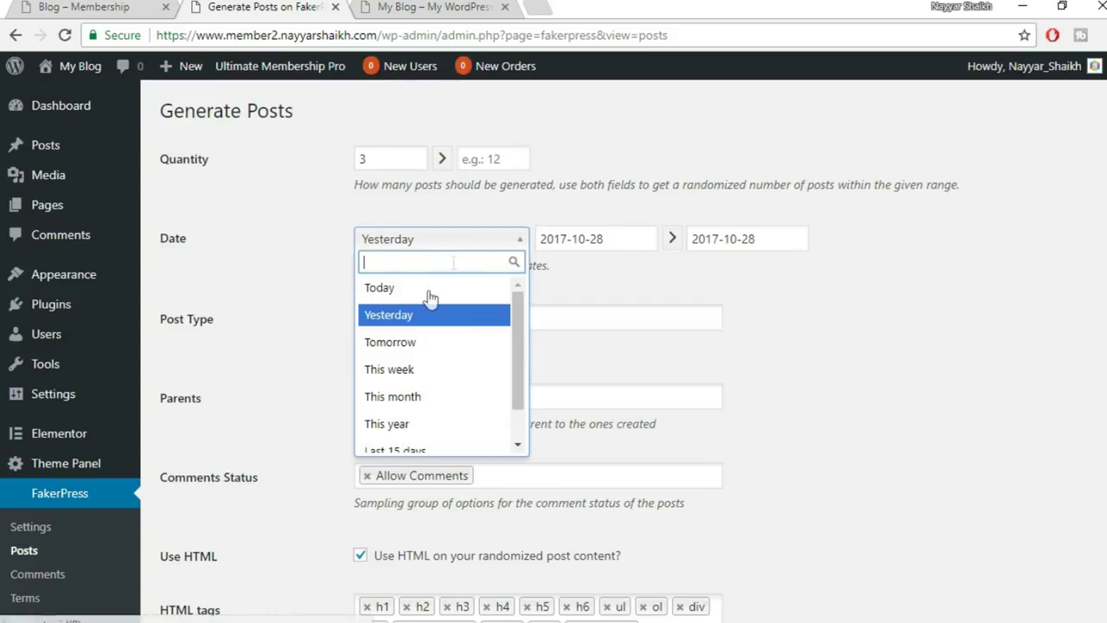
{"action": "left_click", "coordinate": [428, 292]}
{"action": "scroll", "coordinate": [796, 292], "scroll_direction": "down", "scroll_amount": 2}
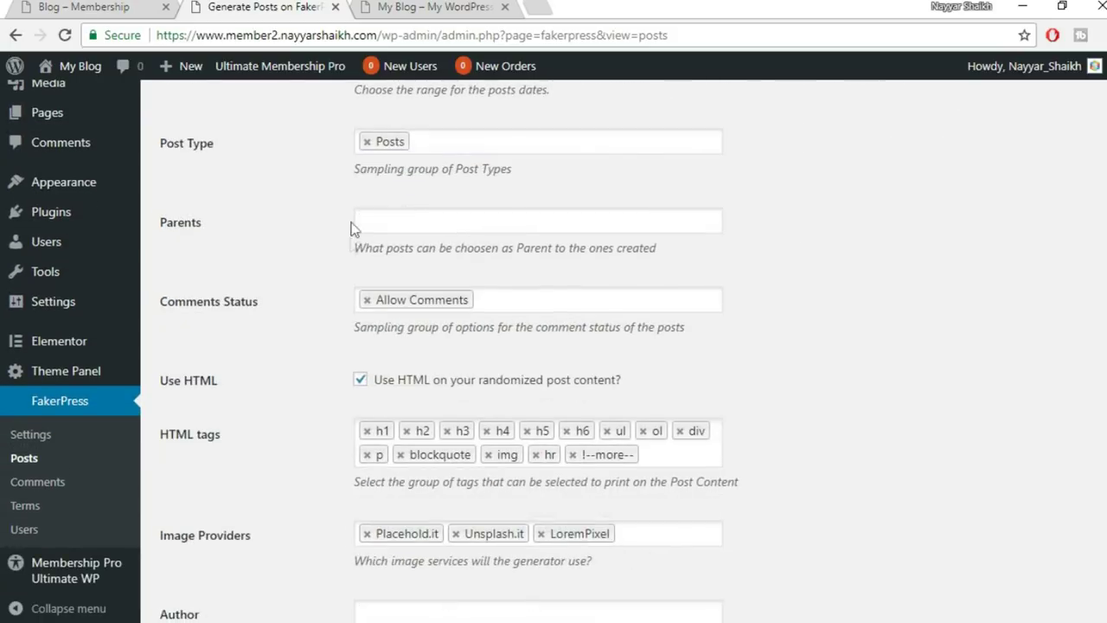
{"action": "scroll", "coordinate": [524, 275], "scroll_direction": "down", "scroll_amount": 1}
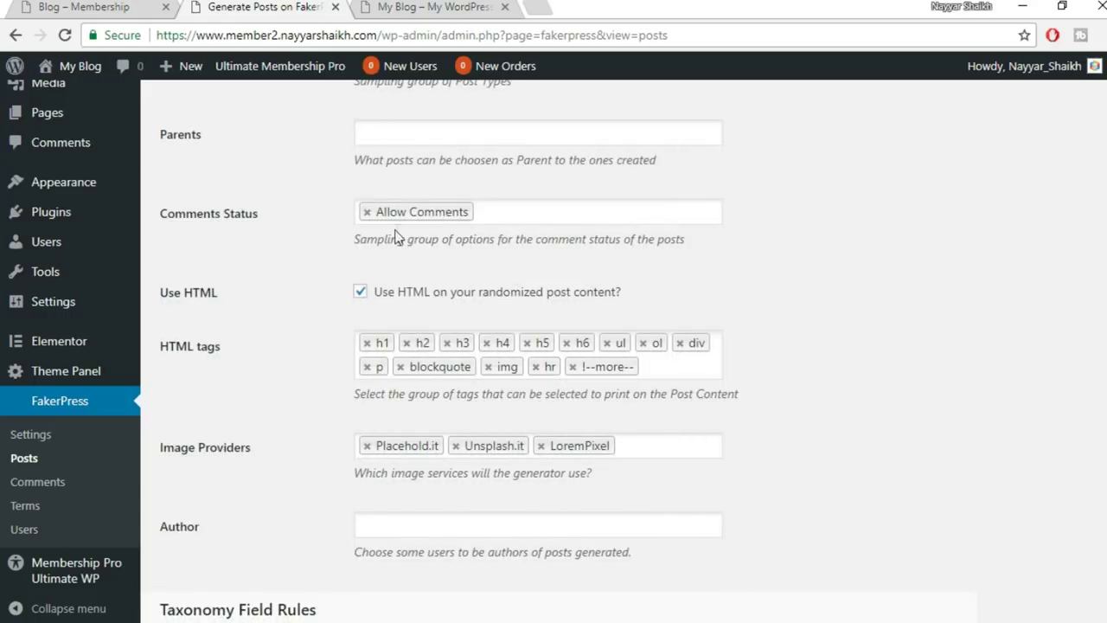
{"action": "scroll", "coordinate": [542, 221], "scroll_direction": "down", "scroll_amount": 1}
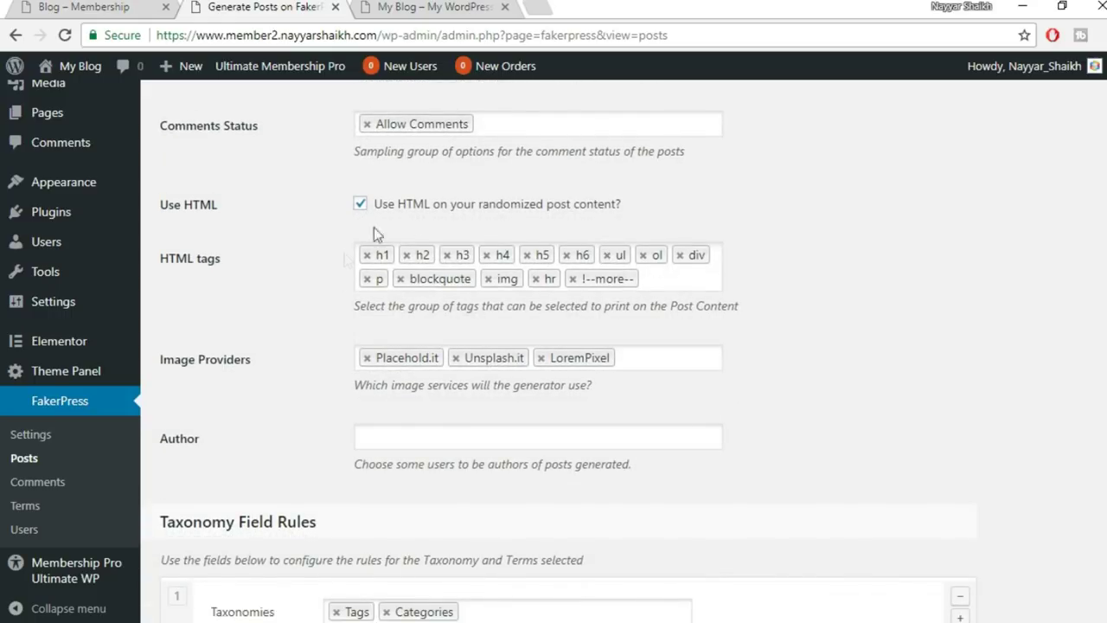
{"action": "scroll", "coordinate": [637, 308], "scroll_direction": "down", "scroll_amount": 4}
{"action": "scroll", "coordinate": [672, 302], "scroll_direction": "down", "scroll_amount": 4}
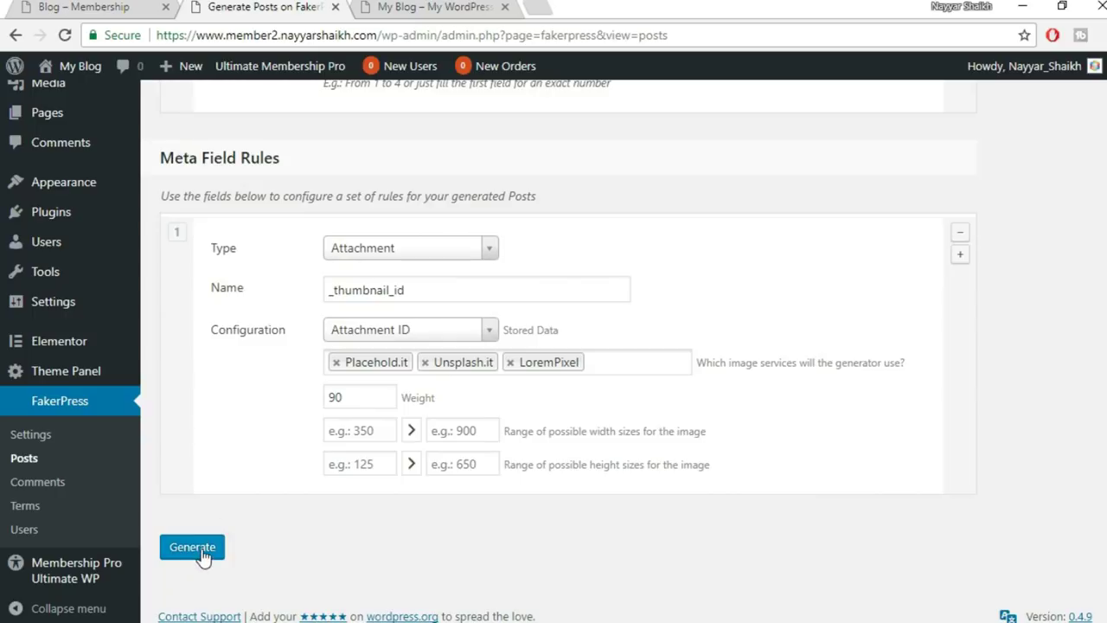
{"action": "left_click", "coordinate": [201, 552]}
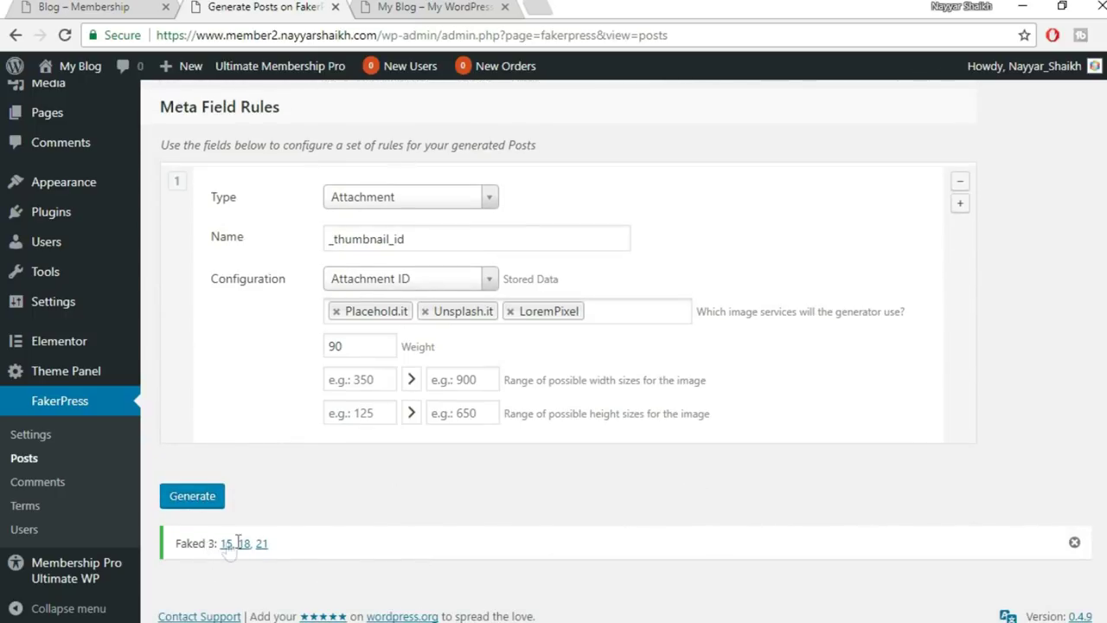
- Open the All Posts list to see the generated posts
{"action": "scroll", "coordinate": [60, 271], "scroll_direction": "up", "scroll_amount": 1}
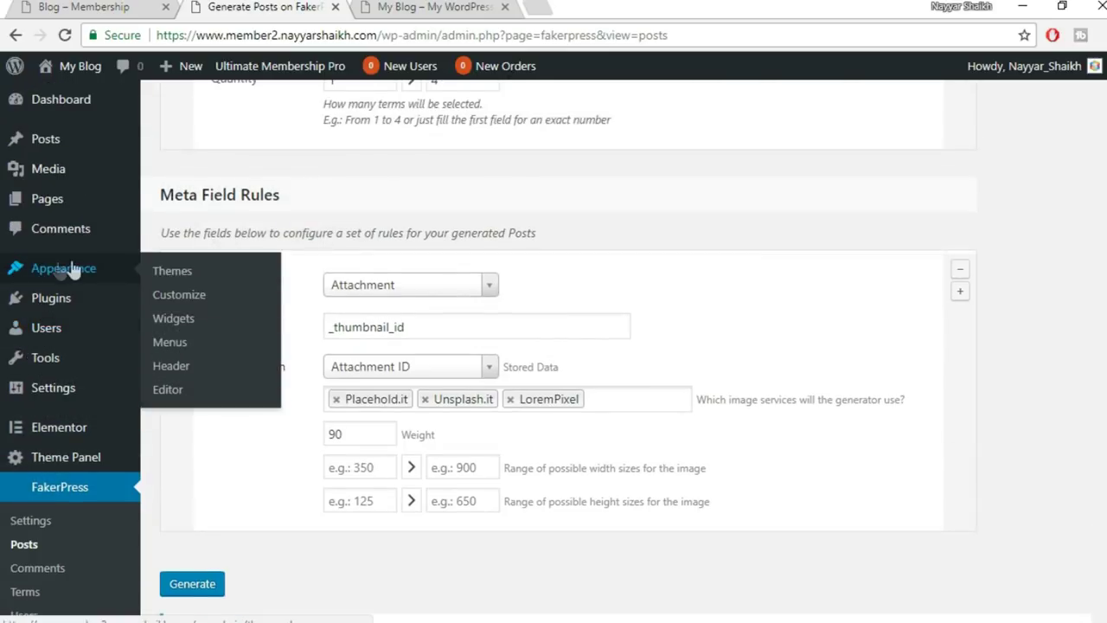
{"action": "scroll", "coordinate": [60, 271], "scroll_direction": "up", "scroll_amount": 3}
{"action": "mouse_move", "coordinate": [39, 148]}
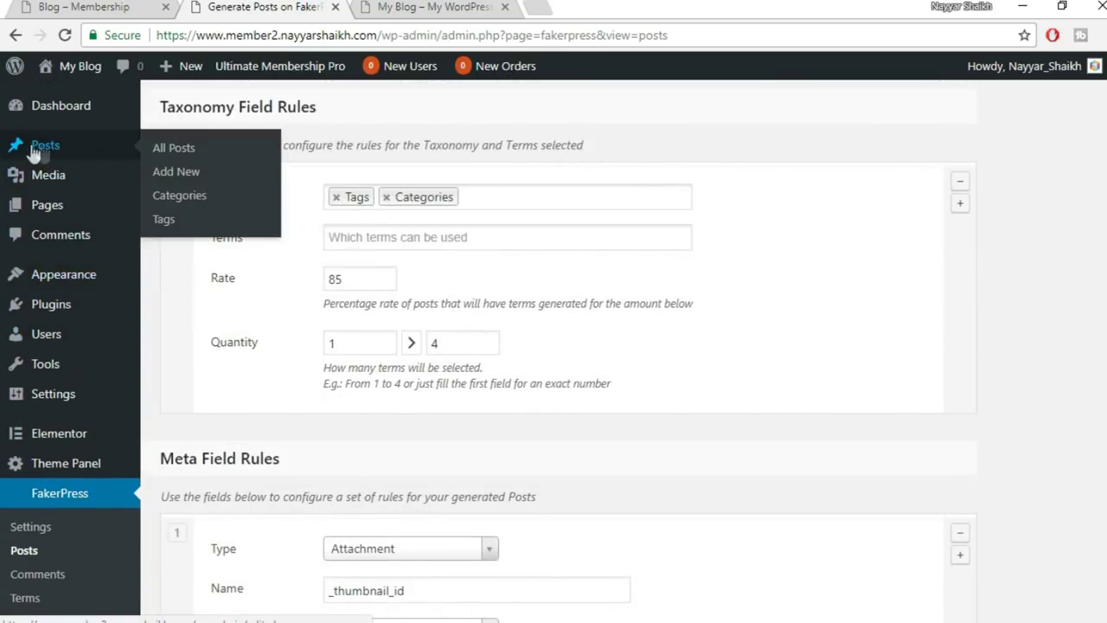
{"action": "left_click", "coordinate": [58, 145]}
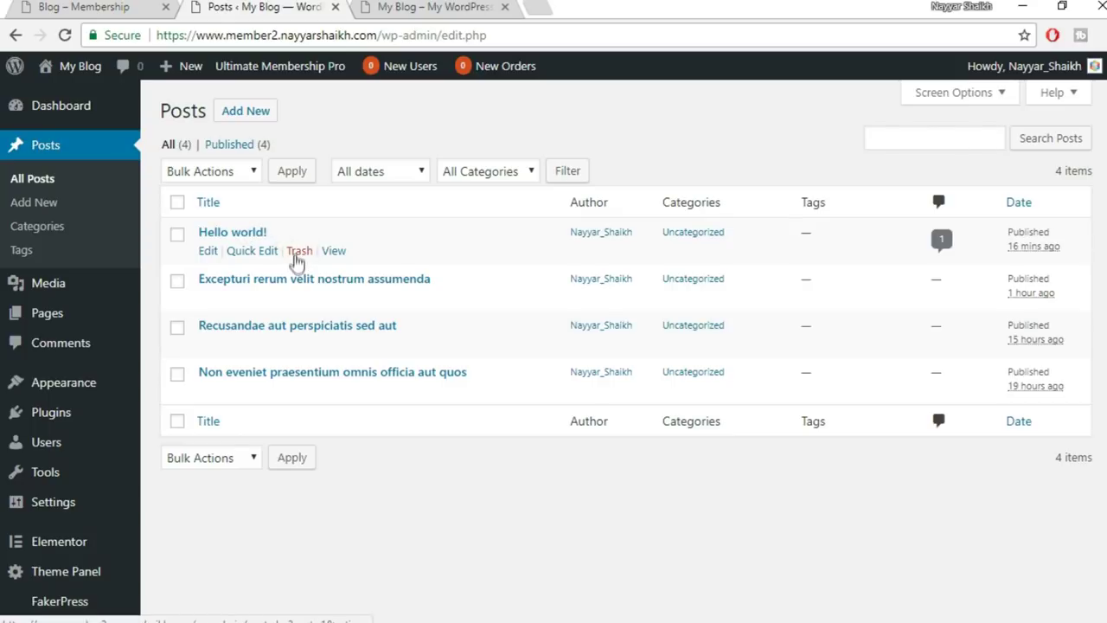
- Trash the Hello world! post and reload the blog front page
{"action": "left_click", "coordinate": [302, 252]}
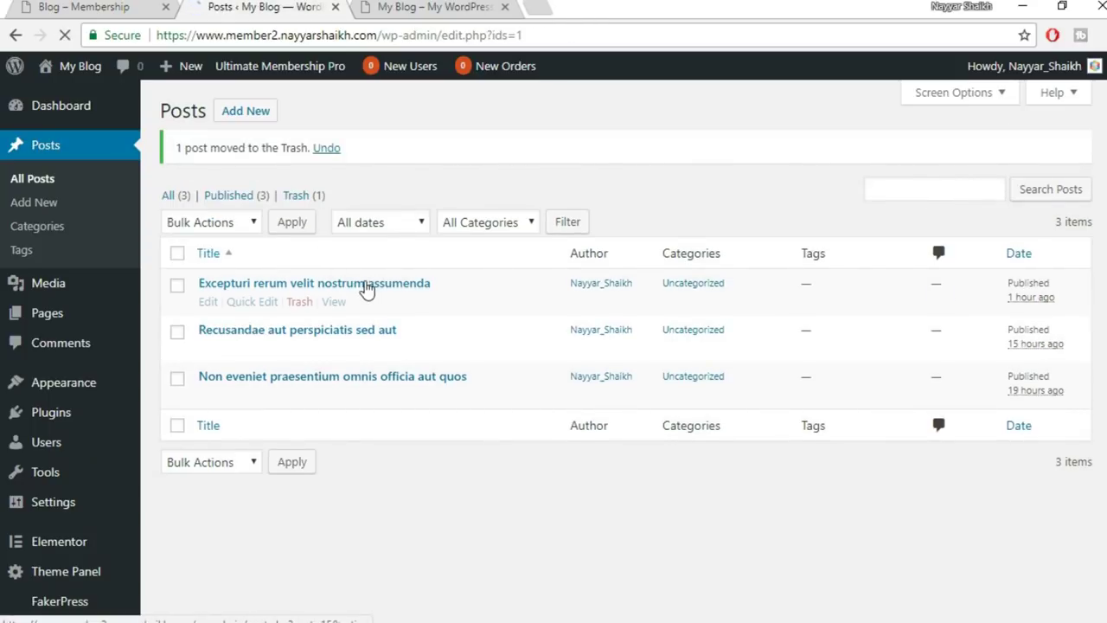
{"action": "left_click", "coordinate": [433, 6]}
{"action": "left_click", "coordinate": [63, 36]}
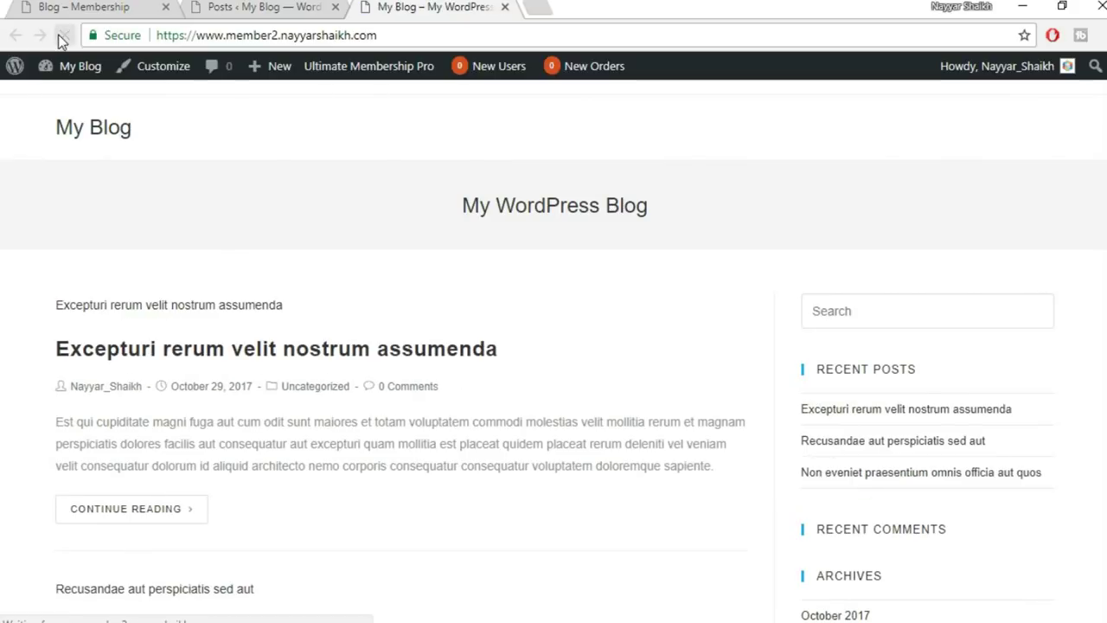
- Open the 'Excepturi rerum velit nostrum assumenda' post from the blog front page
{"action": "scroll", "coordinate": [647, 354], "scroll_direction": "down", "scroll_amount": 2}
{"action": "scroll", "coordinate": [380, 504], "scroll_direction": "down", "scroll_amount": 10}
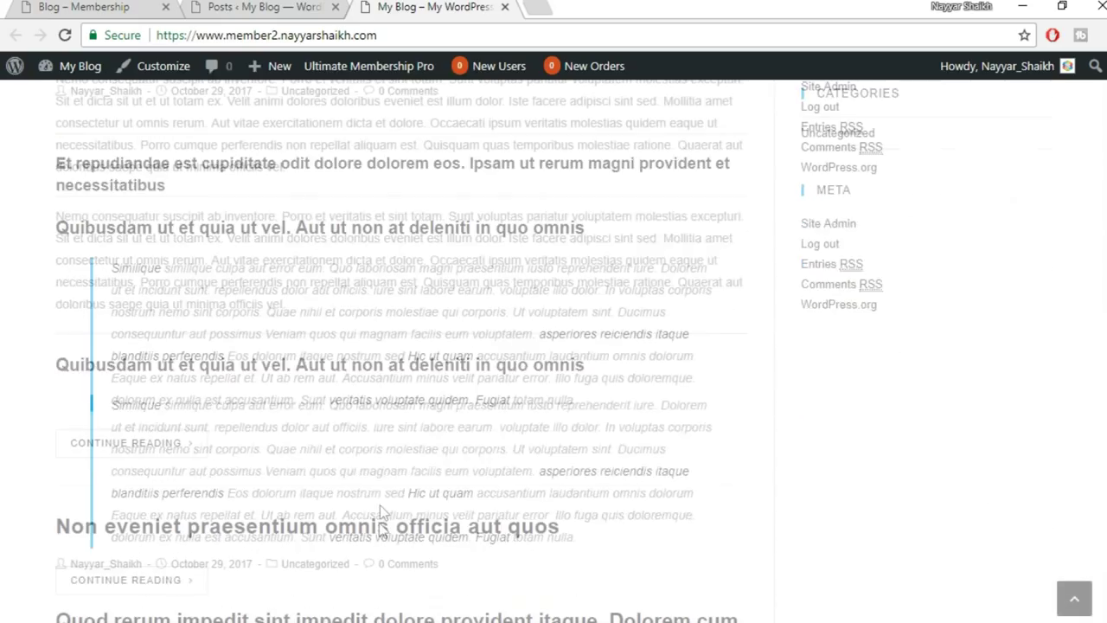
{"action": "scroll", "coordinate": [376, 537], "scroll_direction": "up", "scroll_amount": 13}
{"action": "scroll", "coordinate": [317, 348], "scroll_direction": "down", "scroll_amount": 3}
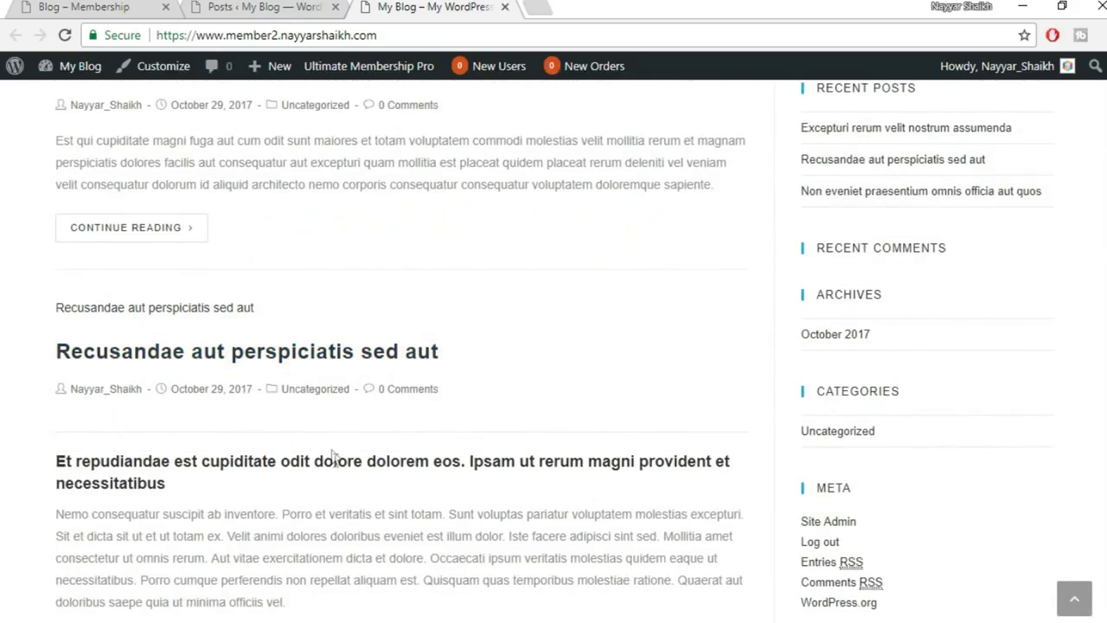
{"action": "scroll", "coordinate": [333, 455], "scroll_direction": "up", "scroll_amount": 3}
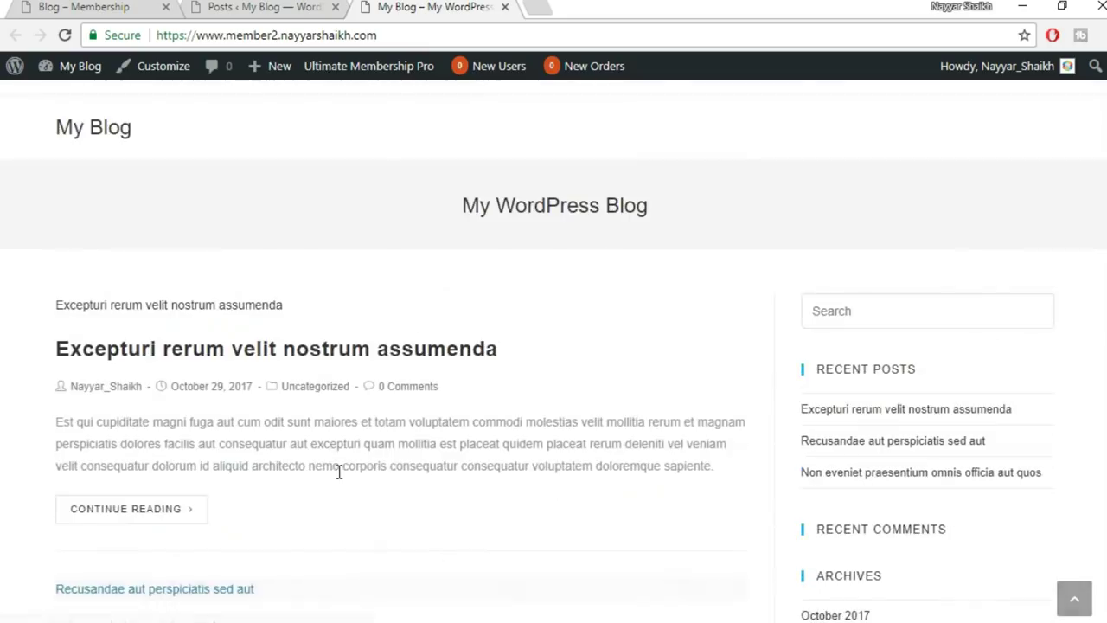
{"action": "left_click", "coordinate": [348, 350]}
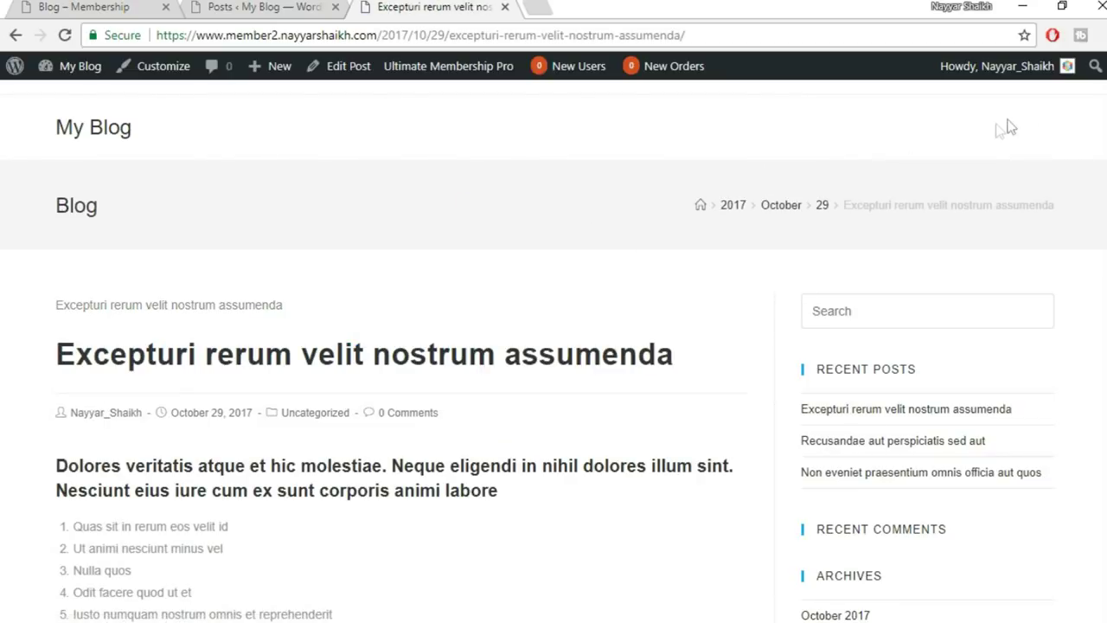
{"action": "scroll", "coordinate": [554, 346], "scroll_direction": "down", "scroll_amount": 15}
{"action": "scroll", "coordinate": [554, 345], "scroll_direction": "up", "scroll_amount": 10}
{"action": "scroll", "coordinate": [778, 326], "scroll_direction": "up", "scroll_amount": 5}
{"action": "scroll", "coordinate": [778, 326], "scroll_direction": "down", "scroll_amount": 2}
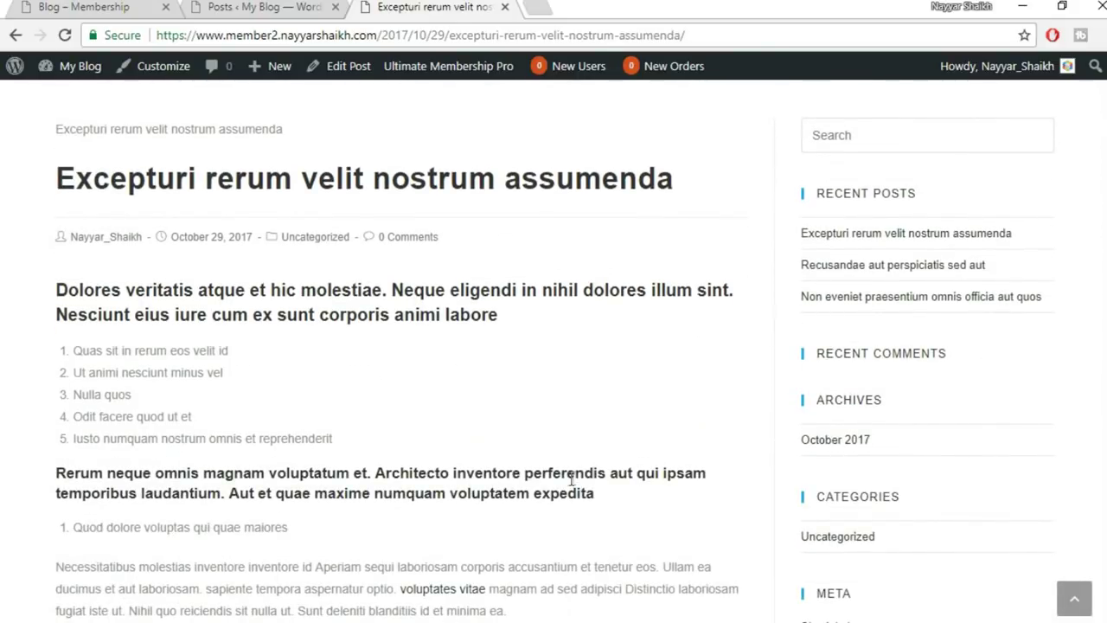
{"action": "left_click", "coordinate": [542, 573]}
{"action": "left_click", "coordinate": [749, 94]}
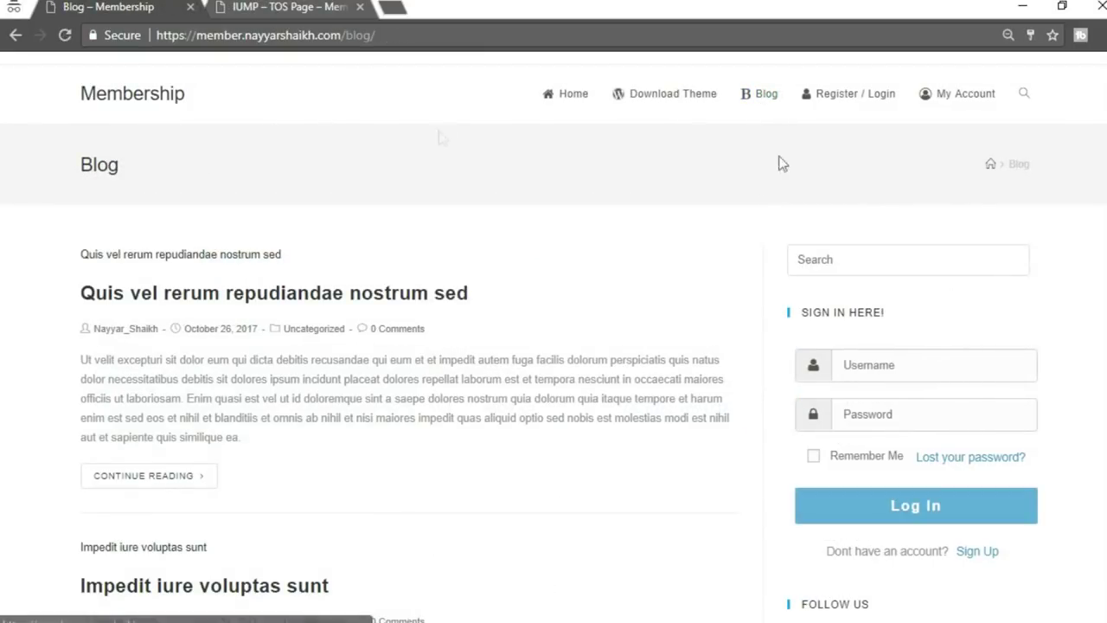
{"action": "scroll", "coordinate": [822, 187], "scroll_direction": "down", "scroll_amount": 2}
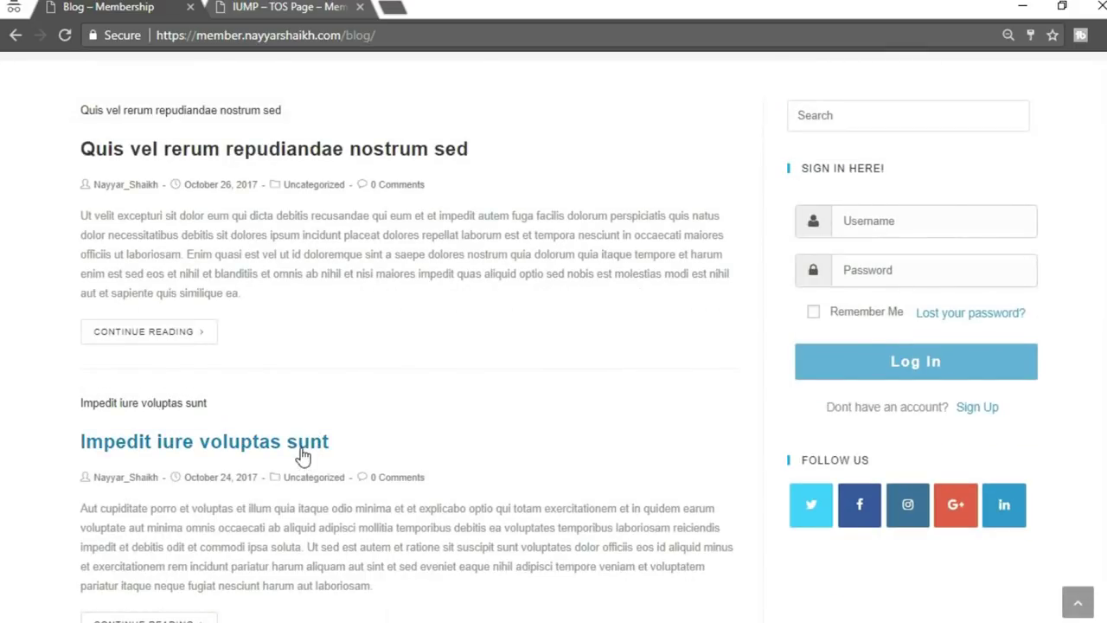
{"action": "left_click", "coordinate": [304, 443]}
{"action": "scroll", "coordinate": [635, 383], "scroll_direction": "down", "scroll_amount": 4}
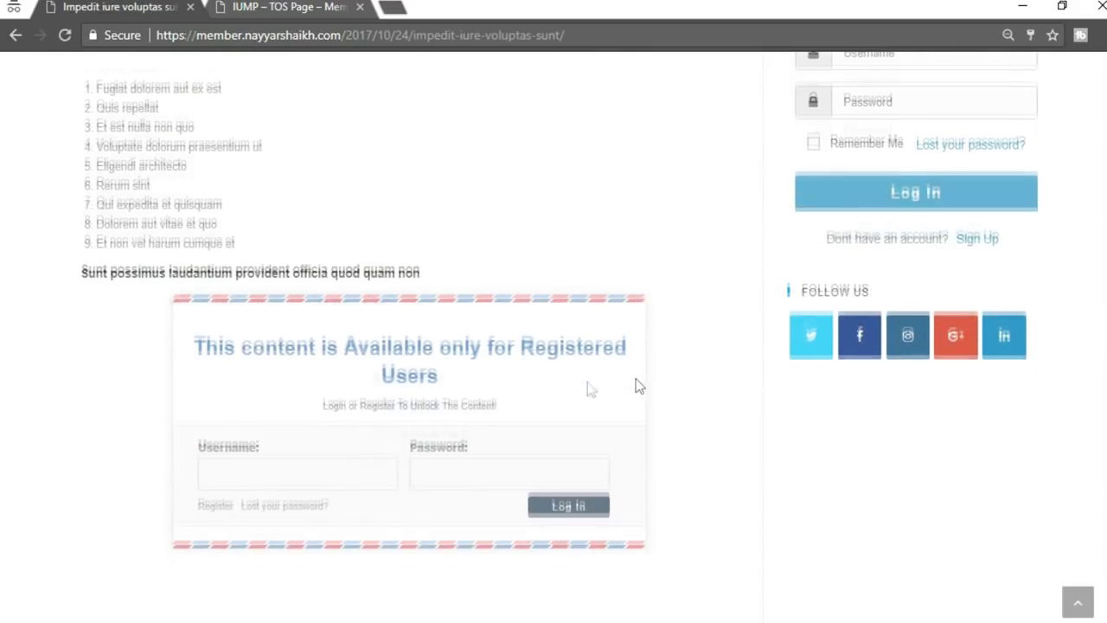
{"action": "scroll", "coordinate": [481, 391], "scroll_direction": "up", "scroll_amount": 1}
{"action": "left_click_drag", "start_coordinate": [91, 247], "coordinate": [433, 421]}
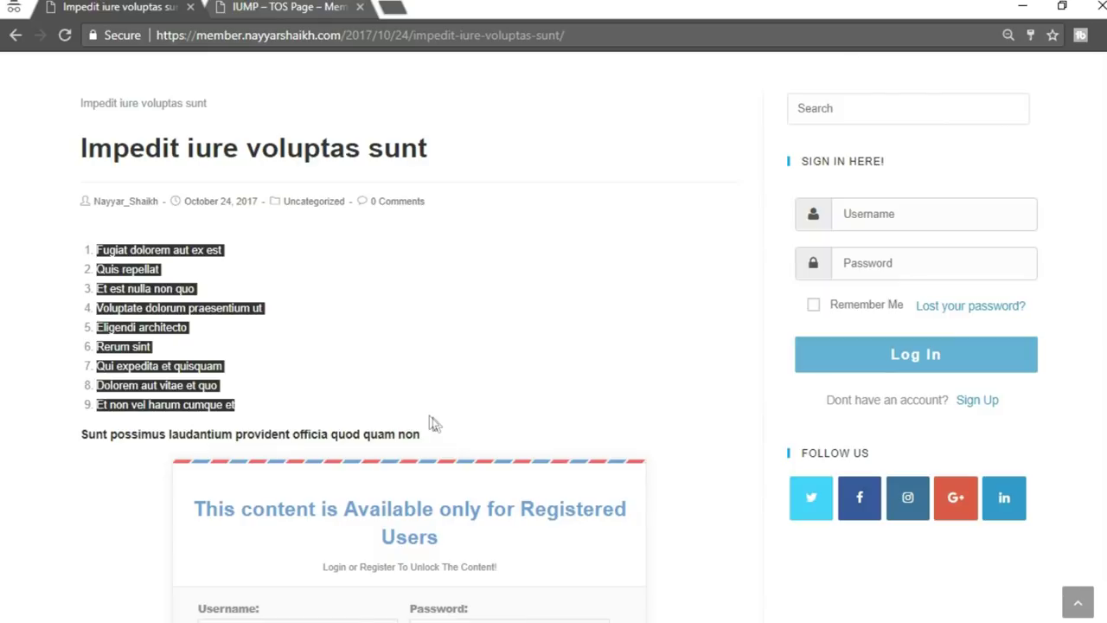
{"action": "left_click", "coordinate": [282, 378]}
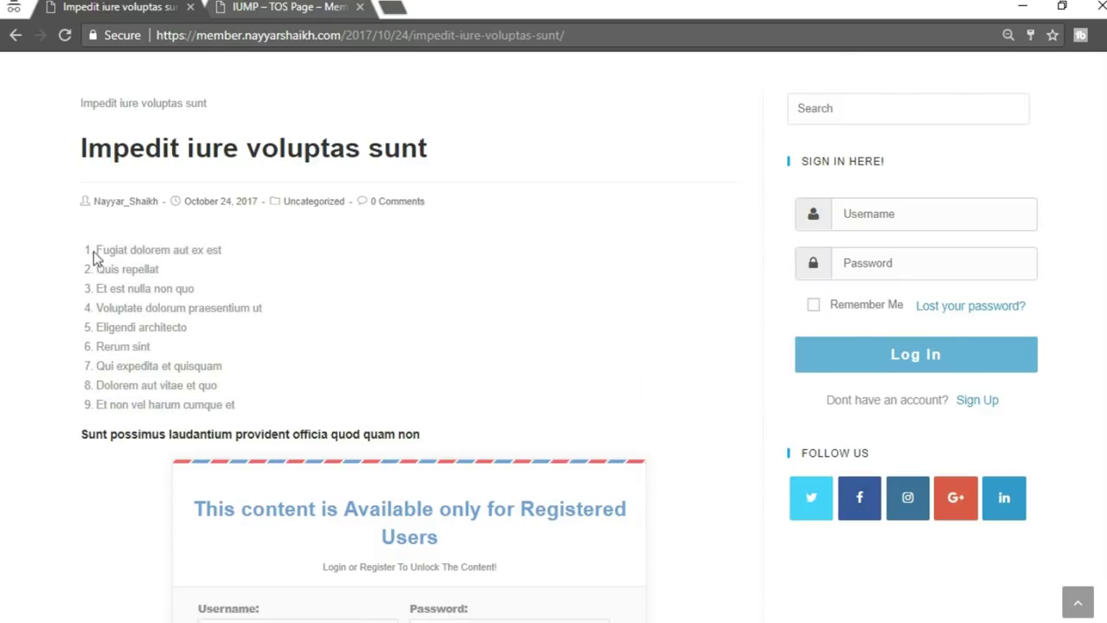
{"action": "scroll", "coordinate": [195, 344], "scroll_direction": "down", "scroll_amount": 2}
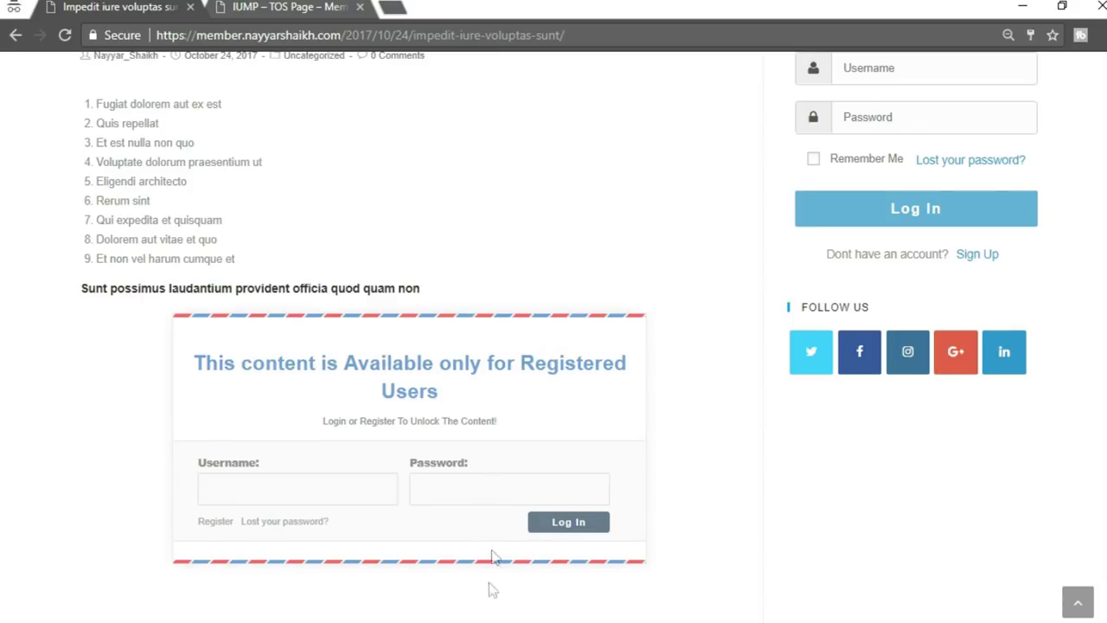
{"action": "left_click", "coordinate": [368, 596]}
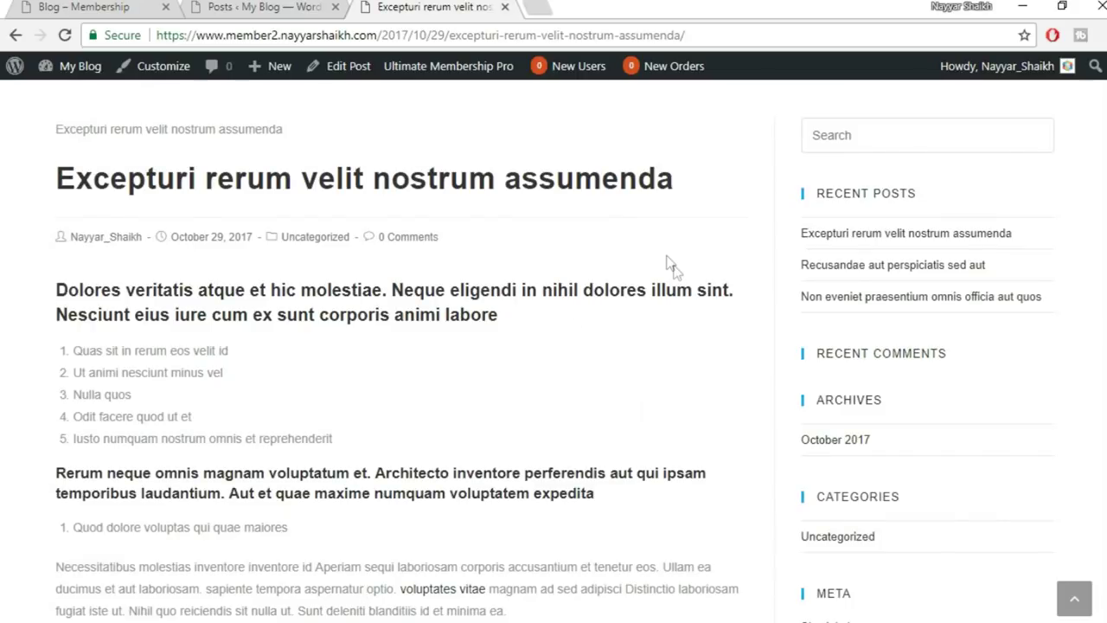
- Open the 'Excepturi rerum velit nostrum assumenda' post for editing from the posts list
{"action": "left_click", "coordinate": [246, 6]}
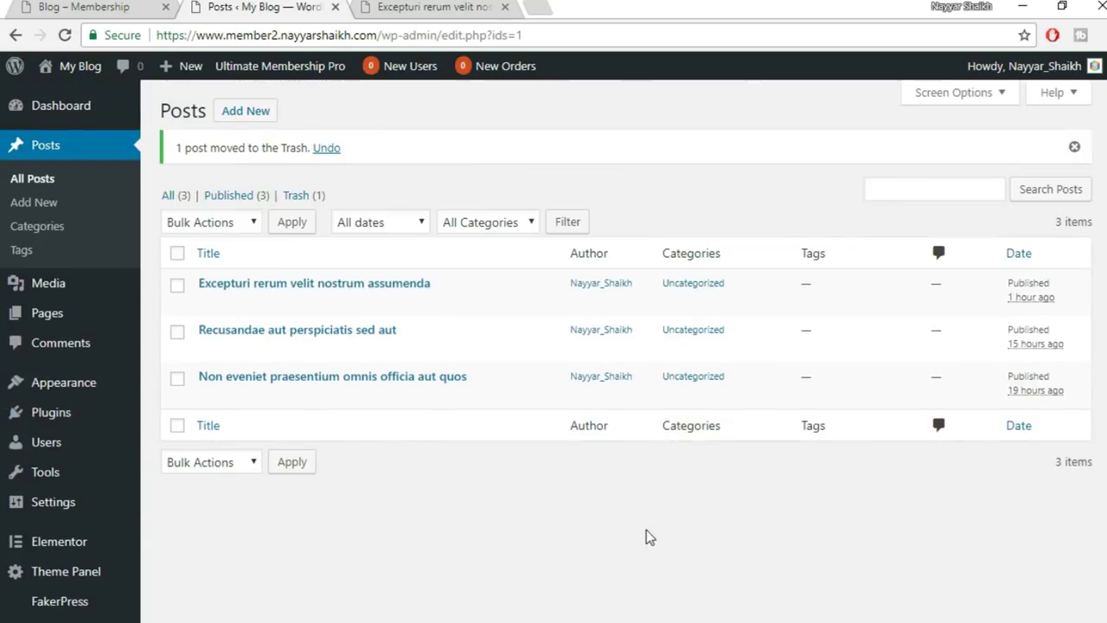
{"action": "mouse_move", "coordinate": [220, 292]}
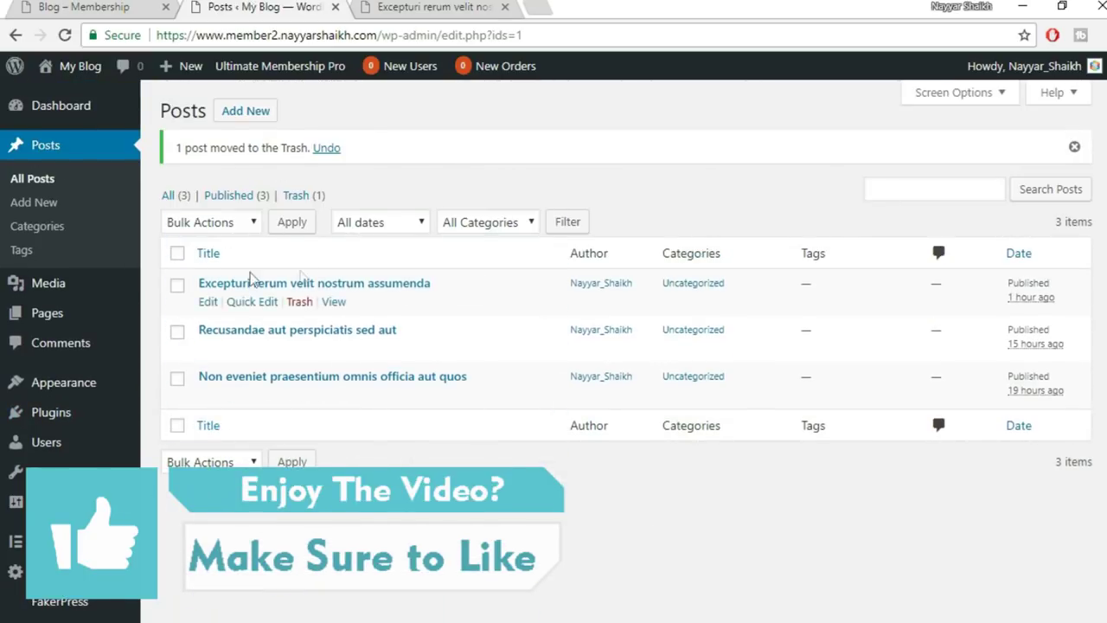
{"action": "left_click", "coordinate": [208, 304]}
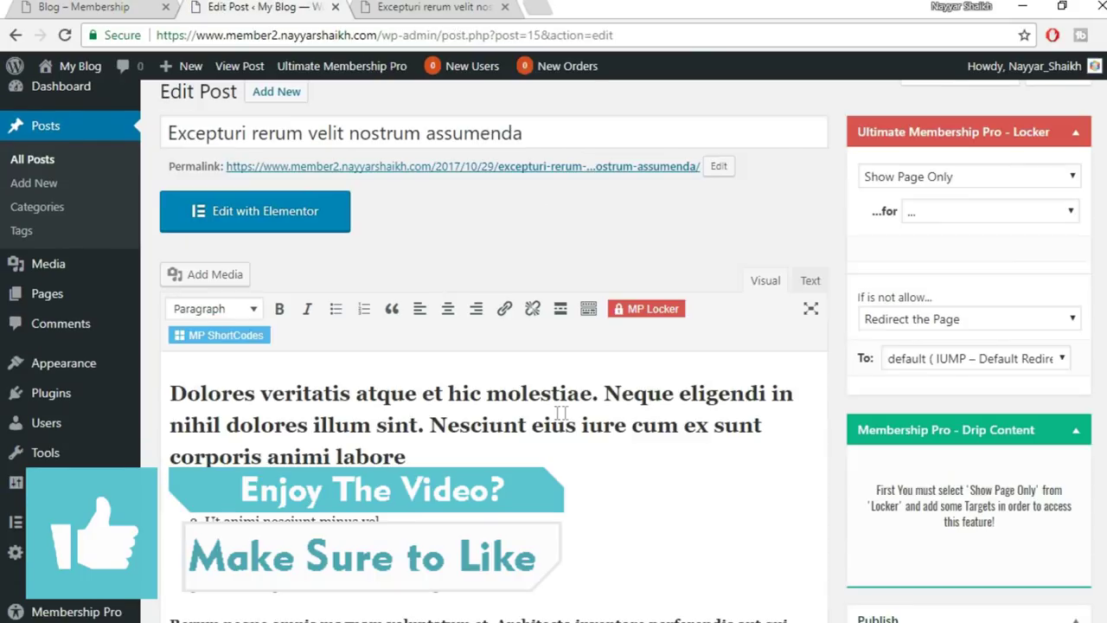
- Compare the published Excepturi post page with the editor, finishing back in the editor
{"action": "left_click", "coordinate": [437, 7]}
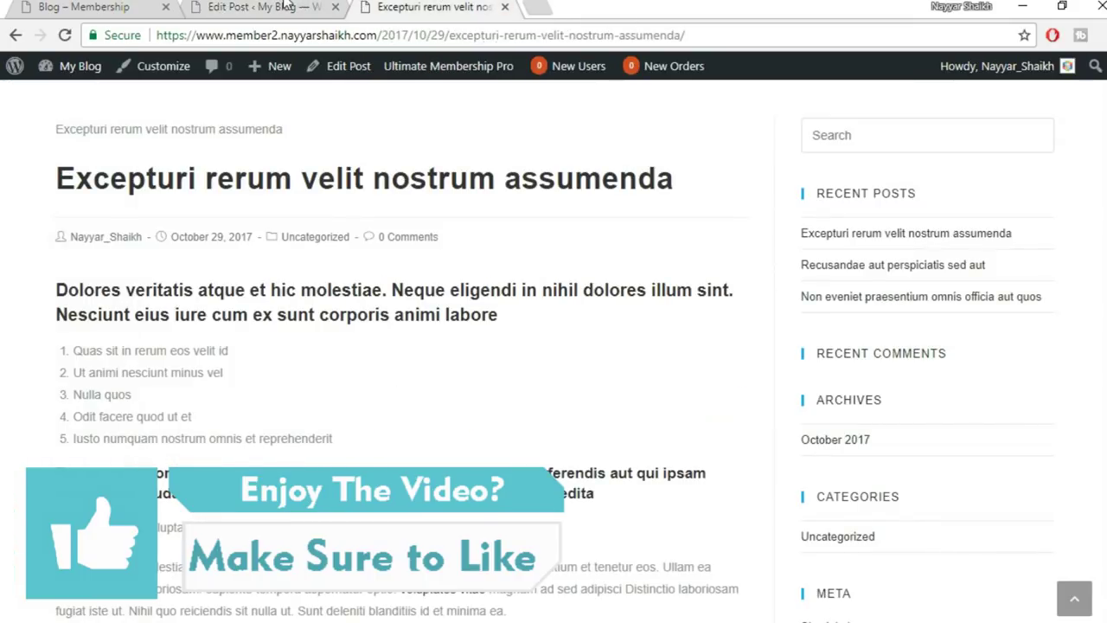
{"action": "left_click", "coordinate": [285, 7]}
{"action": "scroll", "coordinate": [286, 381], "scroll_direction": "down", "scroll_amount": 2}
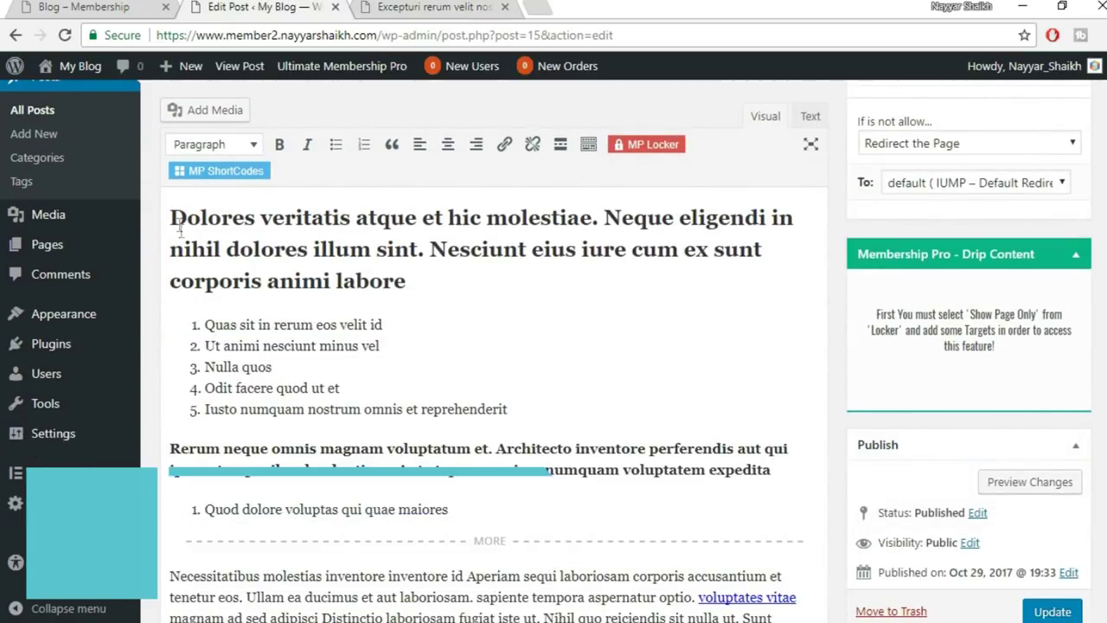
{"action": "left_click", "coordinate": [454, 7]}
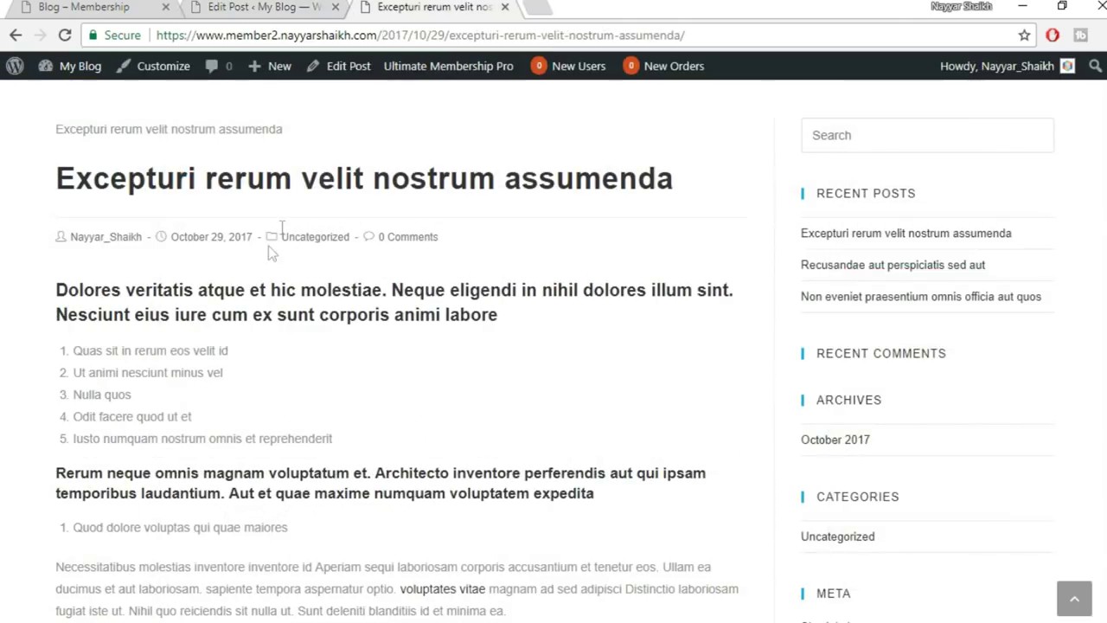
{"action": "scroll", "coordinate": [253, 269], "scroll_direction": "up", "scroll_amount": 2}
{"action": "scroll", "coordinate": [427, 305], "scroll_direction": "down", "scroll_amount": 3}
{"action": "scroll", "coordinate": [343, 400], "scroll_direction": "down", "scroll_amount": 10}
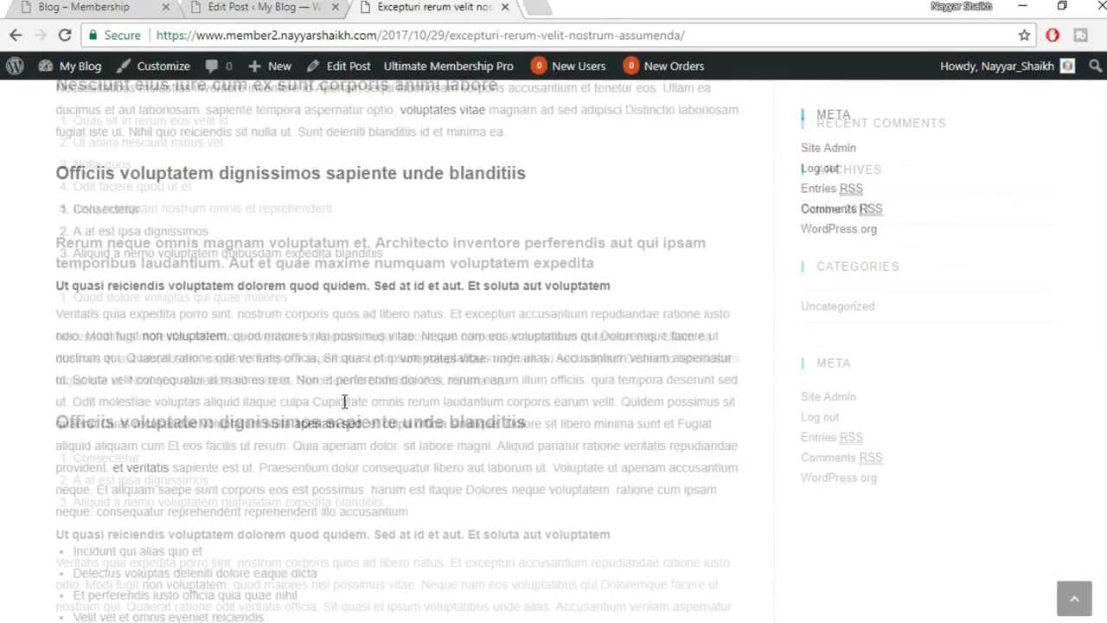
{"action": "scroll", "coordinate": [344, 401], "scroll_direction": "up", "scroll_amount": 15}
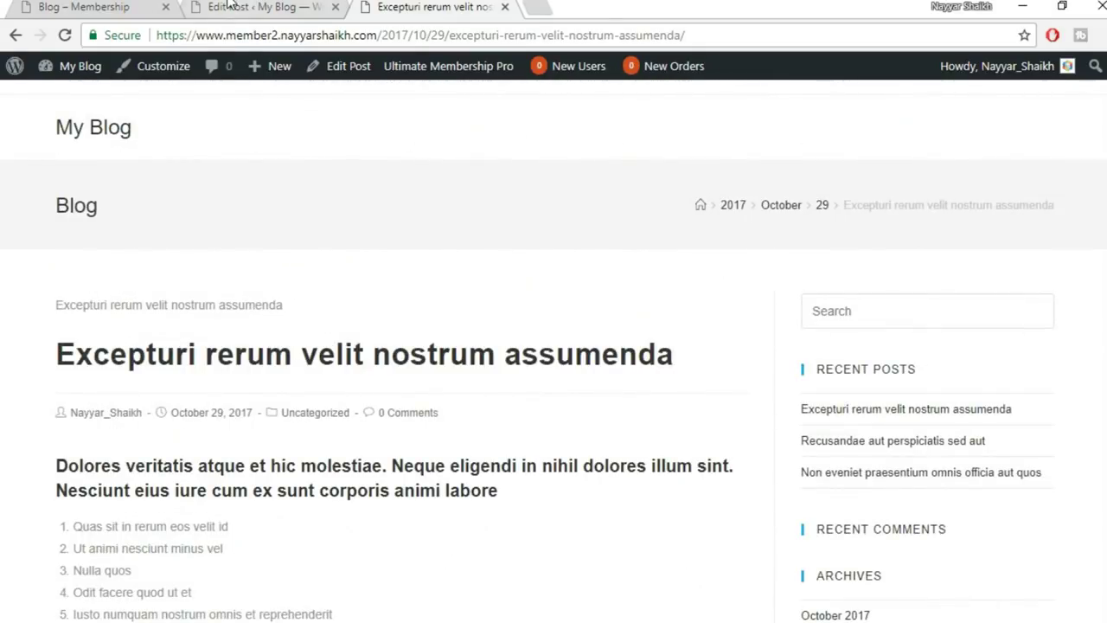
{"action": "left_click", "coordinate": [233, 7]}
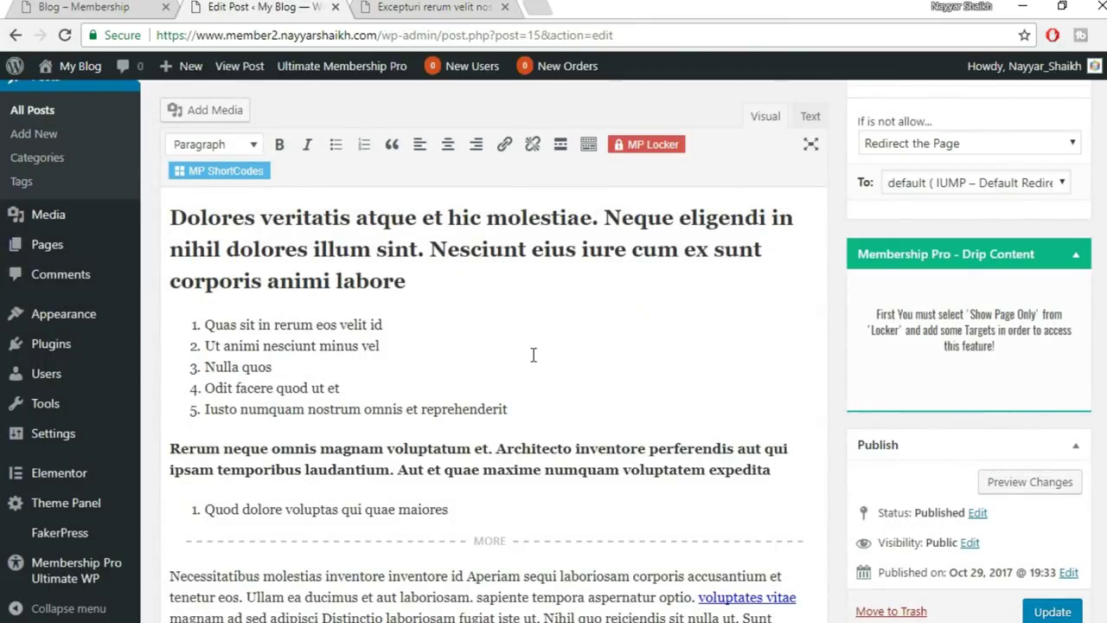
{"action": "scroll", "coordinate": [534, 355], "scroll_direction": "down", "scroll_amount": 1}
- Select the text from the bold Rerum neque paragraph downward and bring up the MP Locker dialog
{"action": "left_click_drag", "start_coordinate": [177, 349], "coordinate": [412, 236]}
{"action": "scroll", "coordinate": [640, 260], "scroll_direction": "up", "scroll_amount": 10}
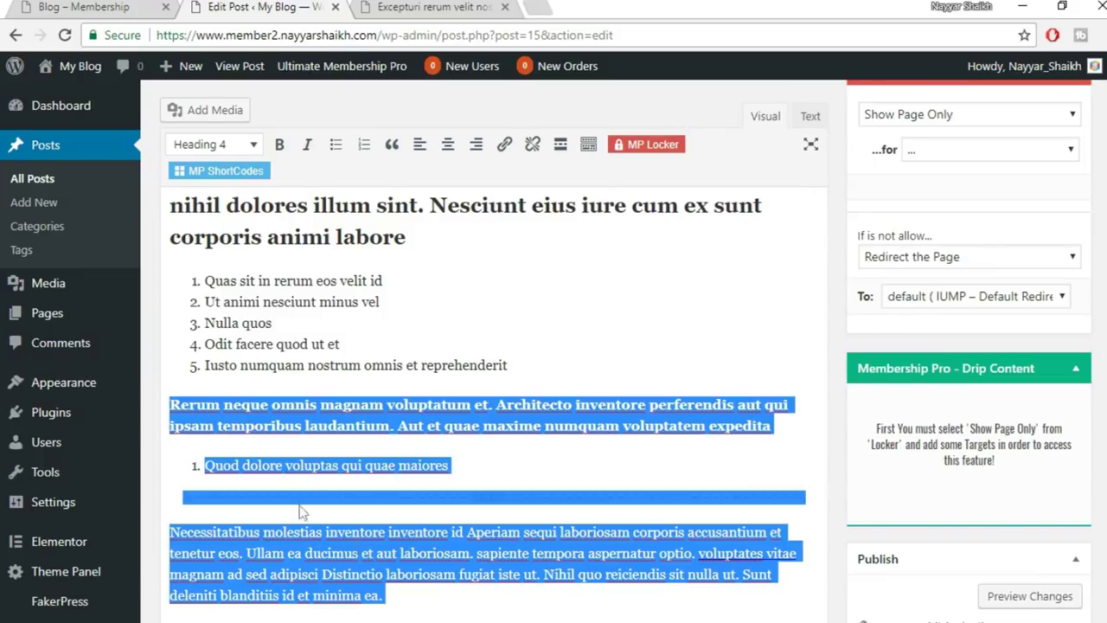
{"action": "left_click", "coordinate": [671, 149]}
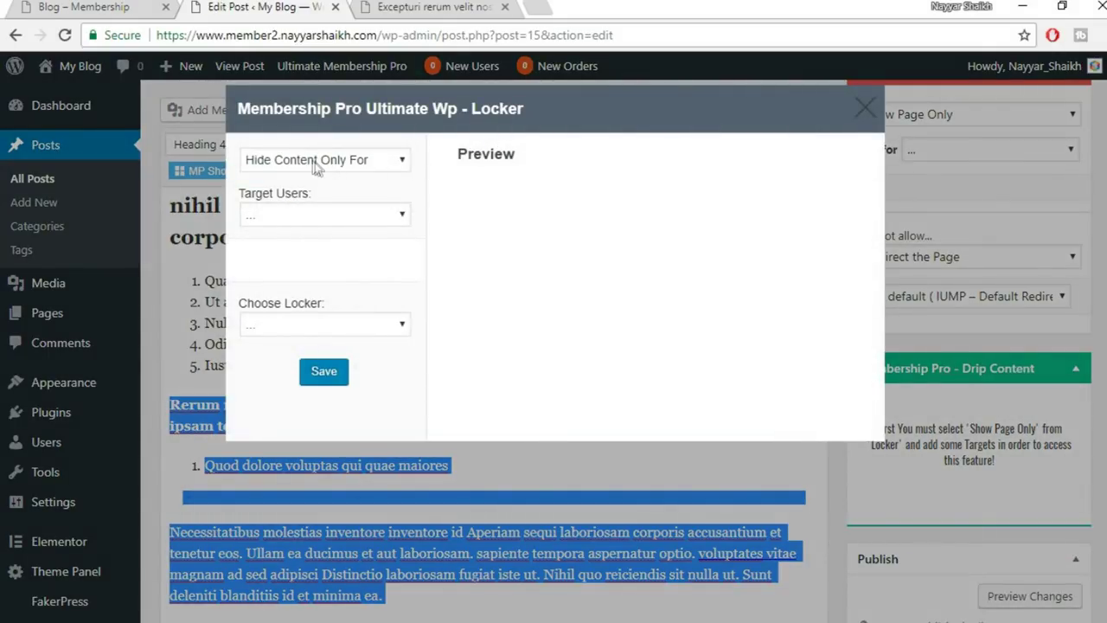
- Lock the passage with Hide Content Only For, Unregistered Users, and the Loker with Form locker
{"action": "left_click", "coordinate": [380, 161]}
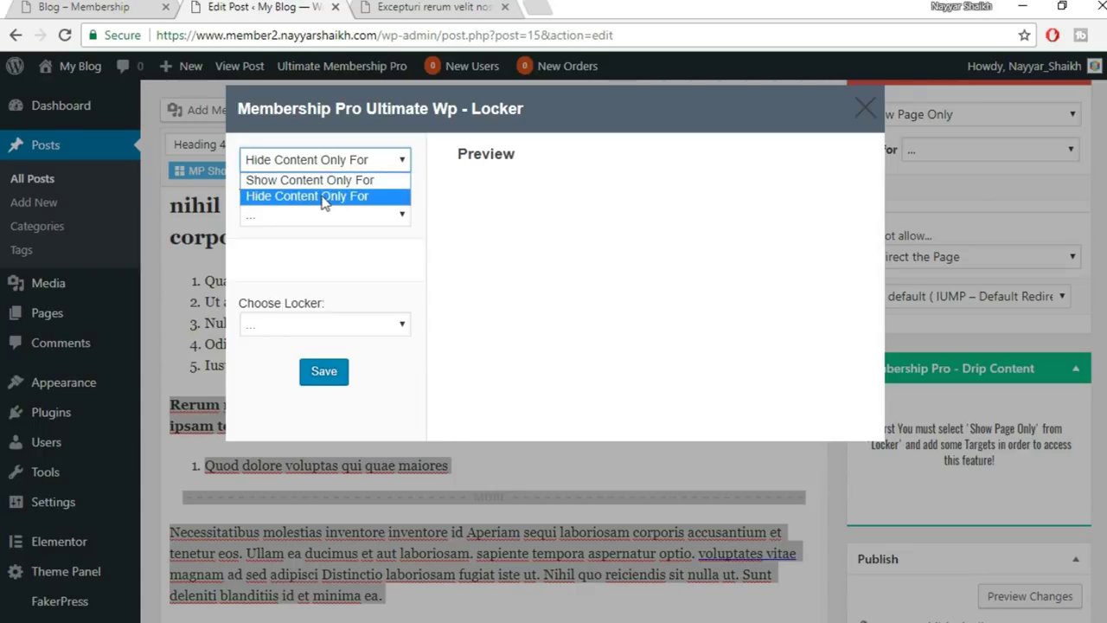
{"action": "left_click", "coordinate": [333, 180]}
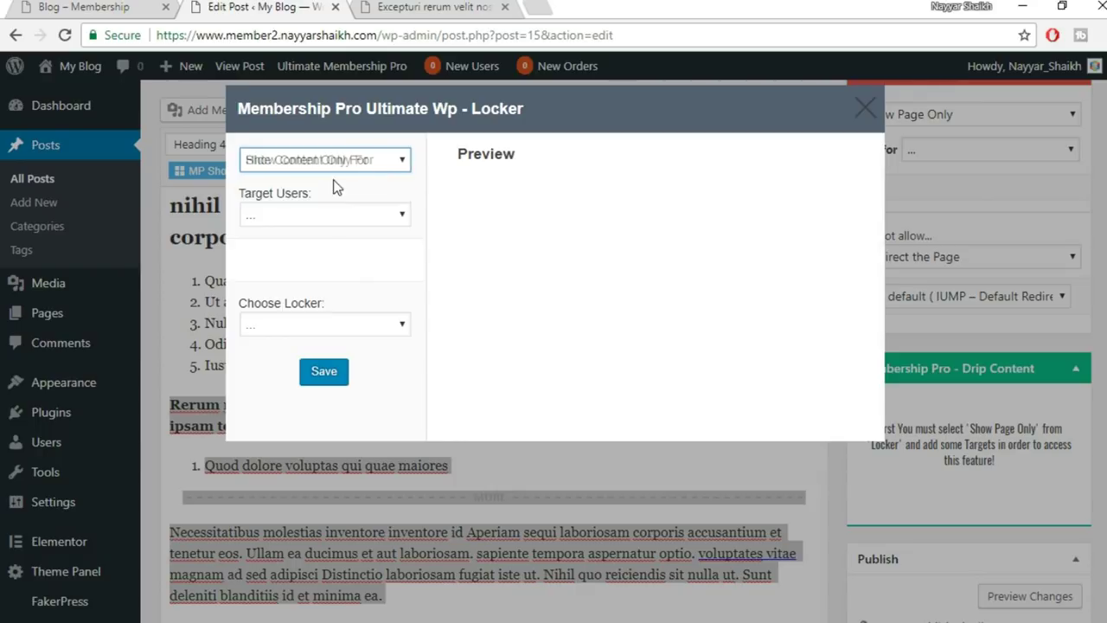
{"action": "left_click", "coordinate": [361, 212]}
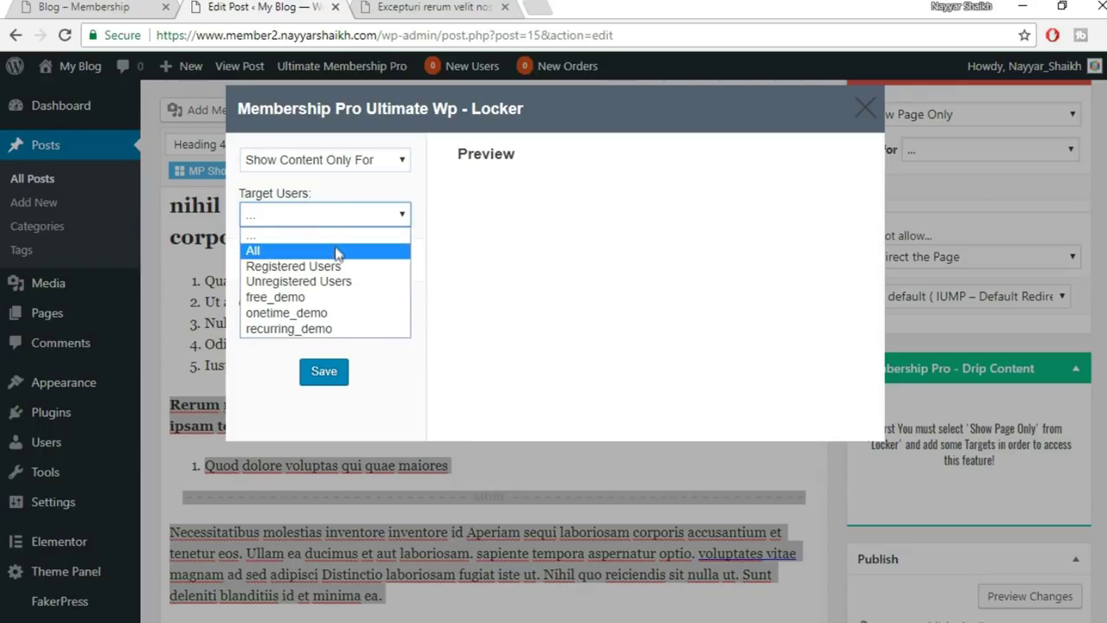
{"action": "left_click", "coordinate": [326, 303]}
{"action": "left_click", "coordinate": [364, 162]}
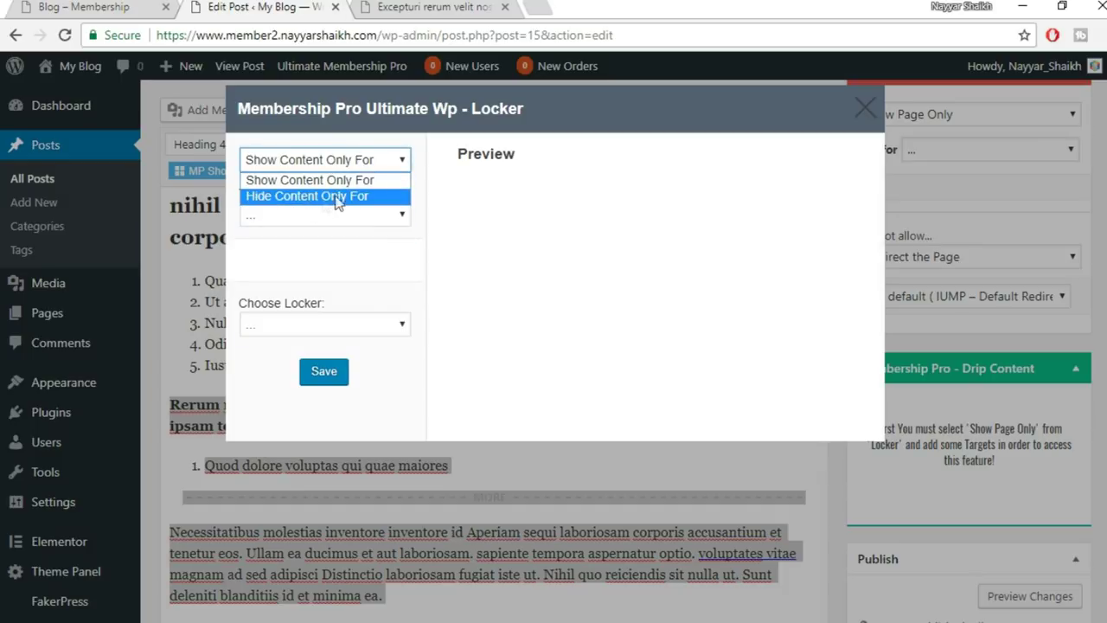
{"action": "left_click", "coordinate": [352, 199]}
{"action": "left_click", "coordinate": [331, 214]}
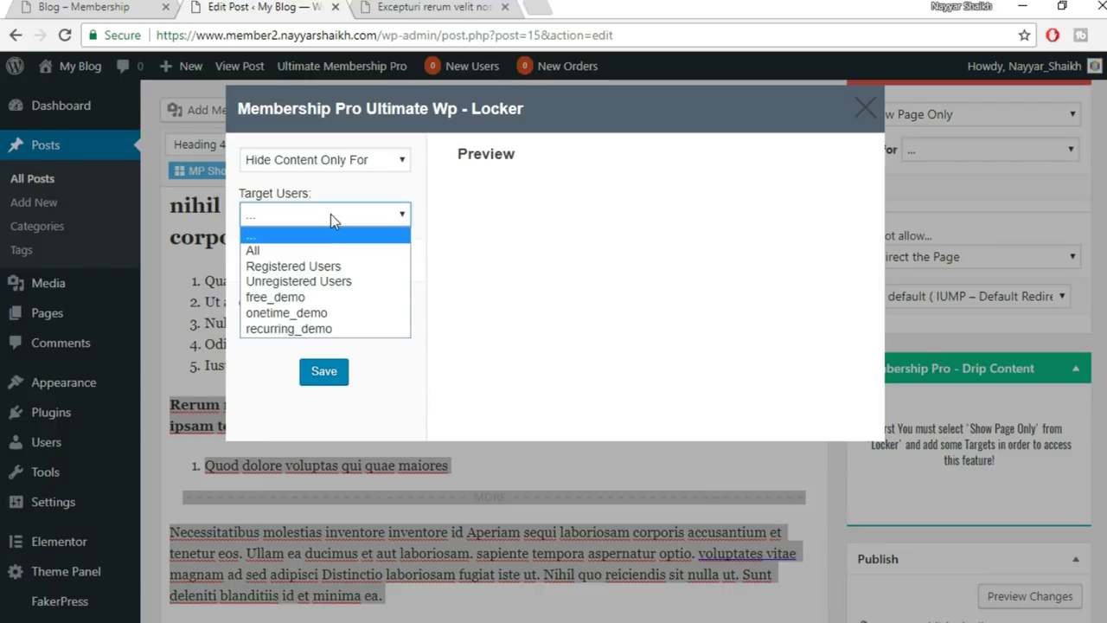
{"action": "left_click", "coordinate": [327, 283]}
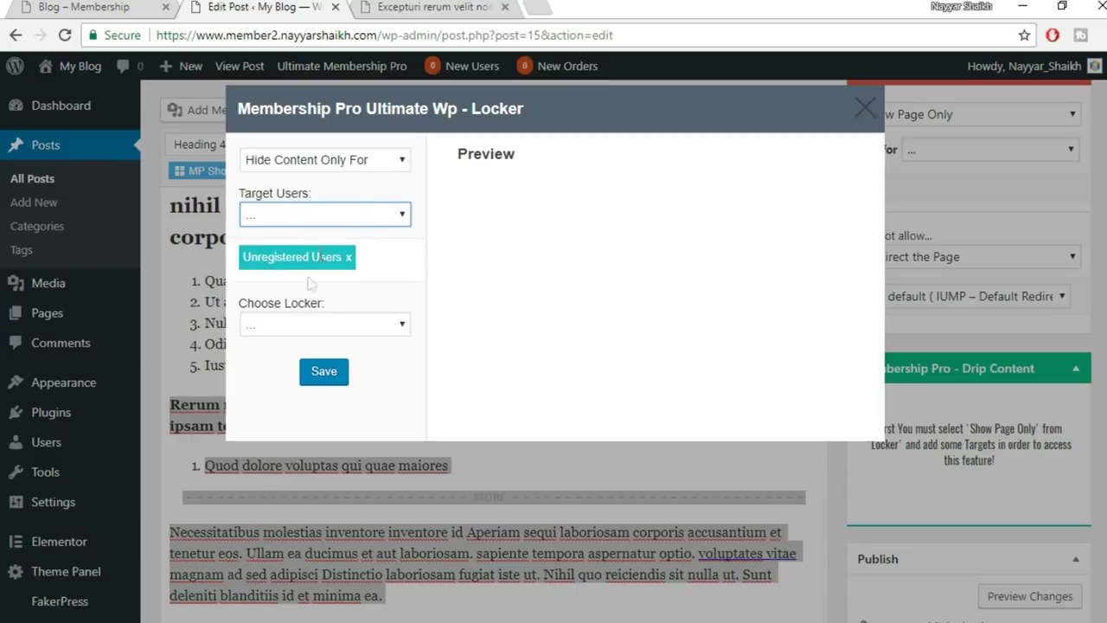
{"action": "left_click", "coordinate": [360, 327]}
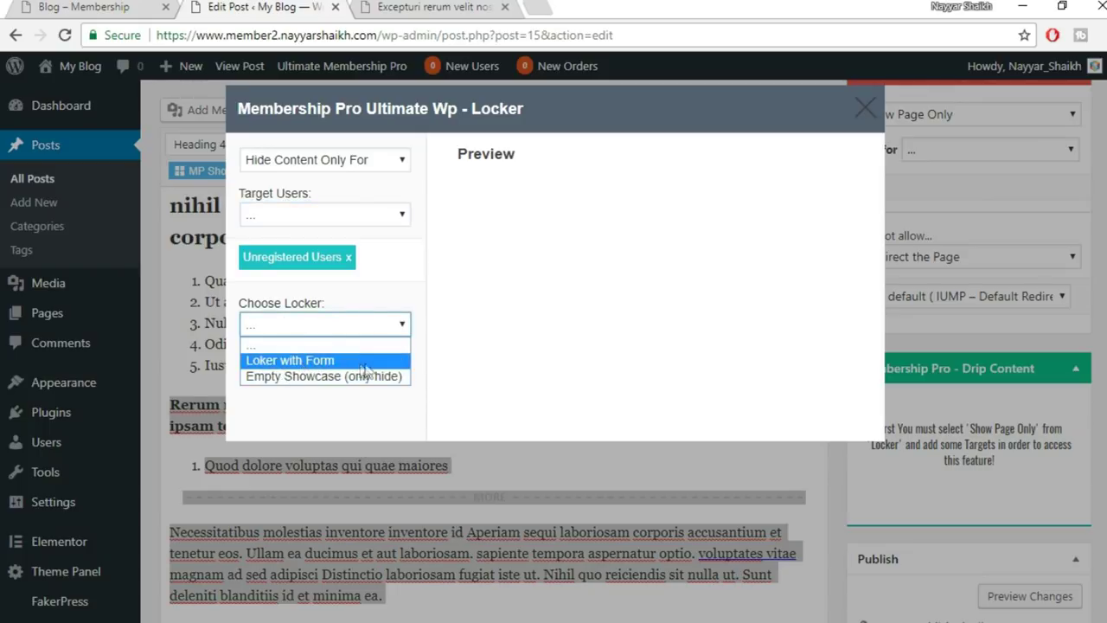
{"action": "left_click", "coordinate": [360, 362]}
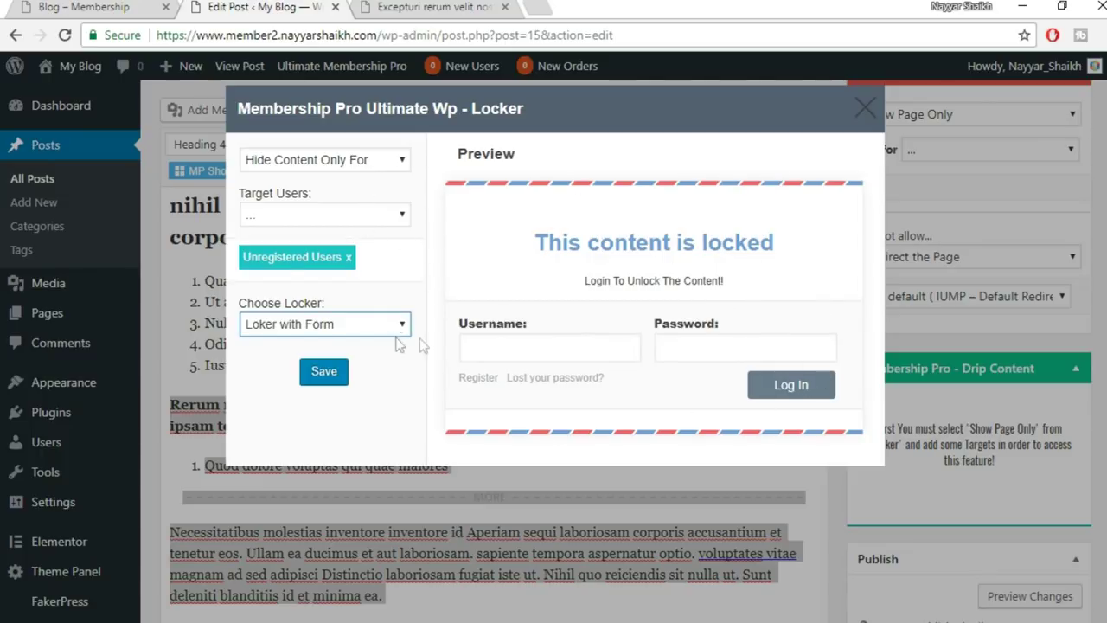
{"action": "left_click", "coordinate": [320, 373]}
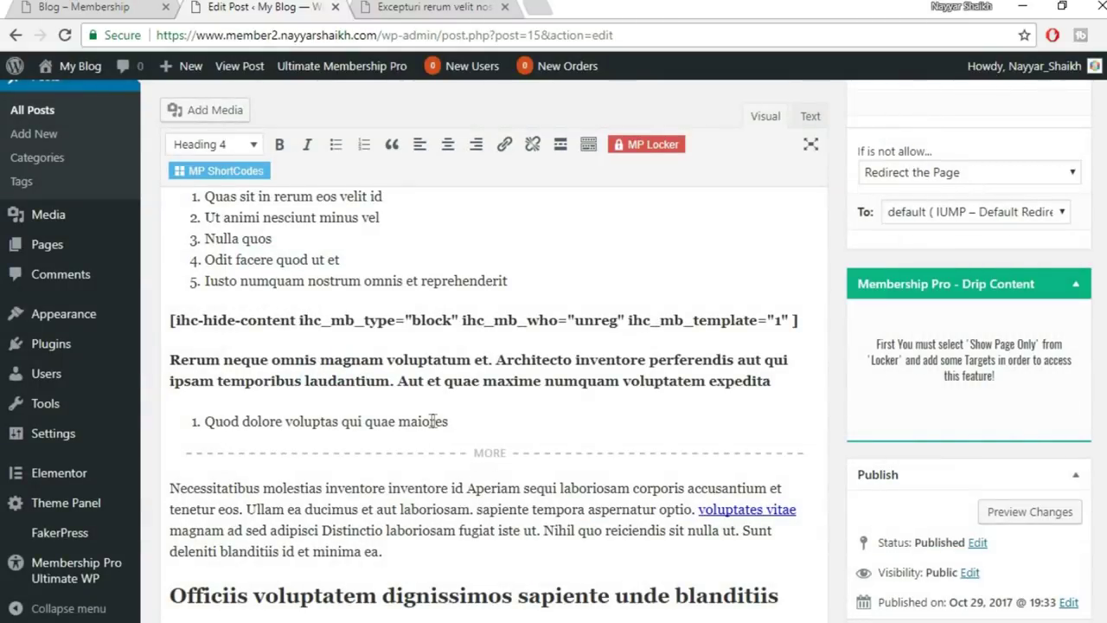
- Check the opening and closing ihc-hide-content shortcodes around the locked passage
{"action": "left_click_drag", "start_coordinate": [793, 327], "coordinate": [167, 316]}
{"action": "scroll", "coordinate": [473, 390], "scroll_direction": "down", "scroll_amount": 10}
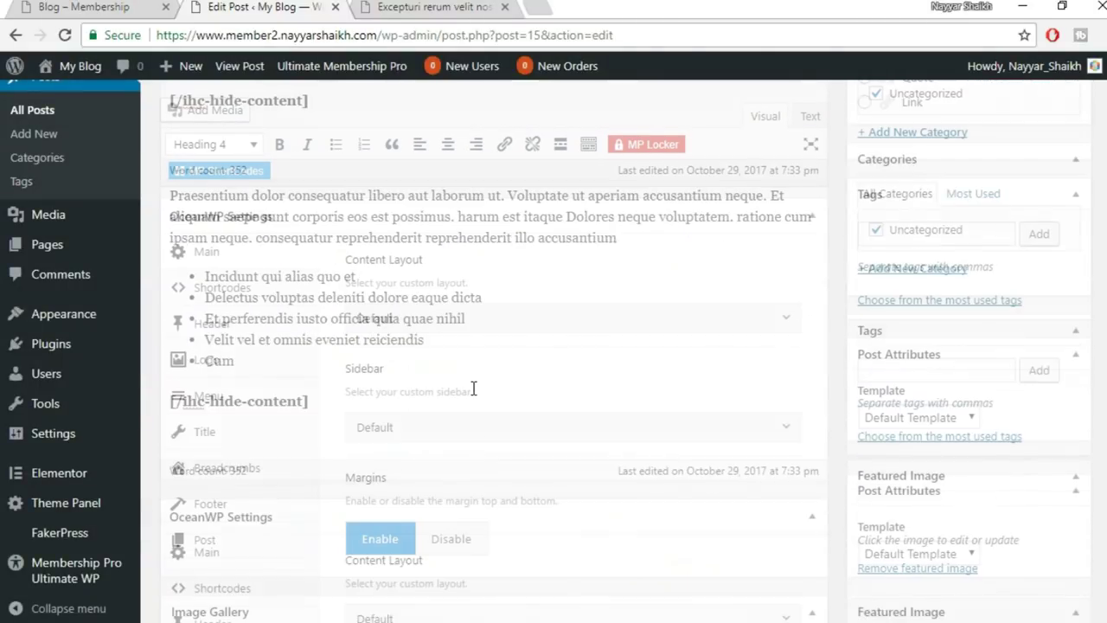
{"action": "scroll", "coordinate": [475, 395], "scroll_direction": "up", "scroll_amount": 5}
{"action": "scroll", "coordinate": [477, 392], "scroll_direction": "up", "scroll_amount": 1}
{"action": "left_click_drag", "start_coordinate": [351, 378], "coordinate": [175, 369]}
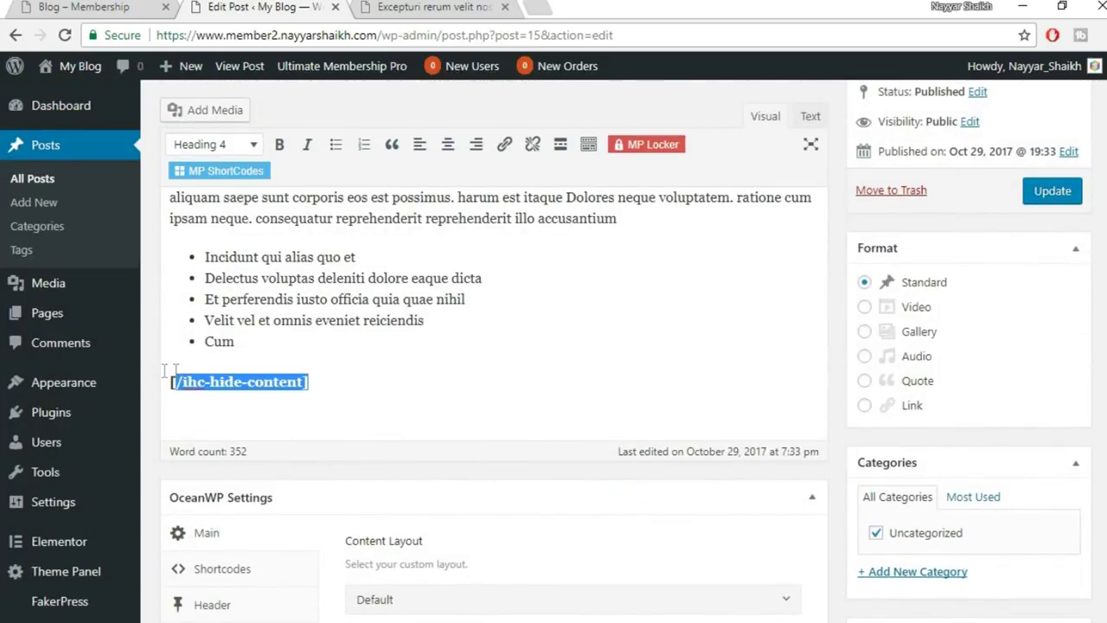
{"action": "left_click", "coordinate": [550, 392]}
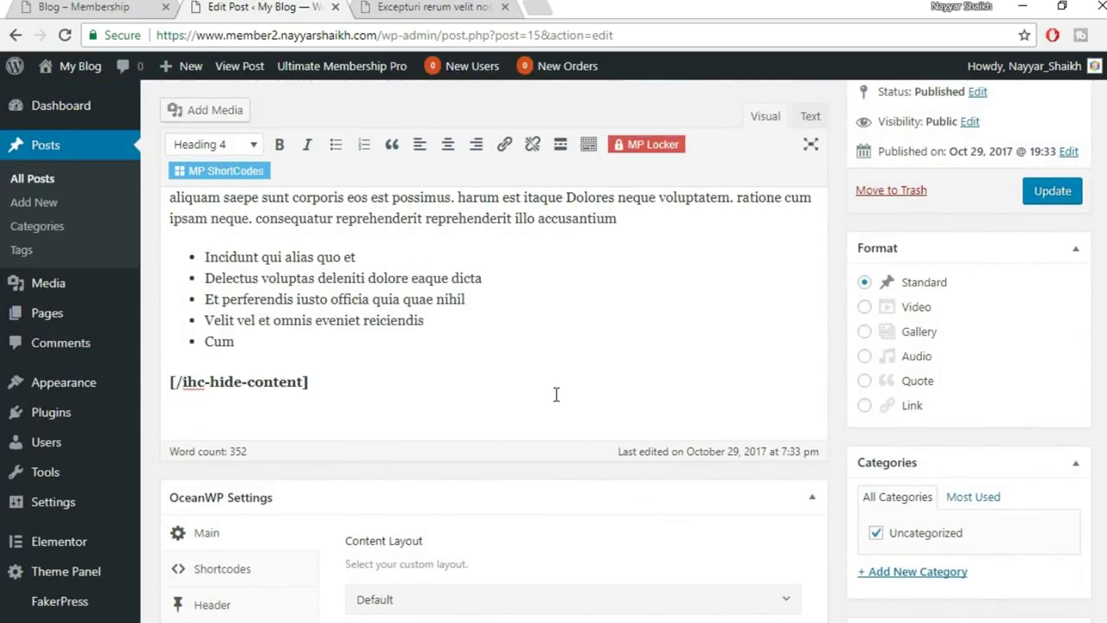
{"action": "left_click_drag", "start_coordinate": [328, 380], "coordinate": [161, 371]}
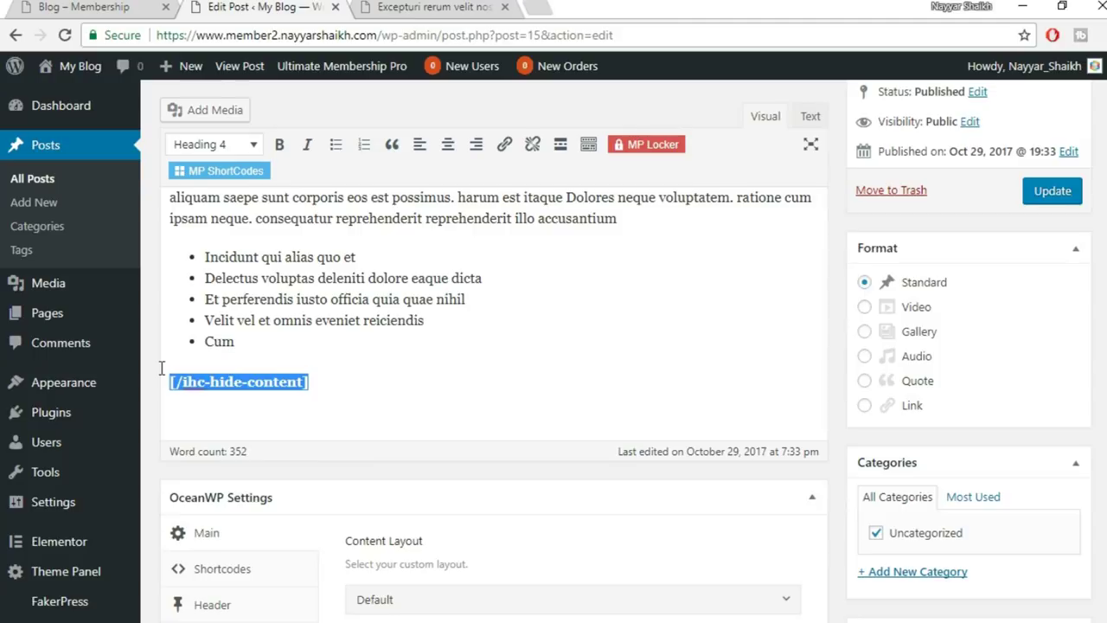
{"action": "scroll", "coordinate": [581, 390], "scroll_direction": "up", "scroll_amount": 5}
{"action": "scroll", "coordinate": [581, 392], "scroll_direction": "up", "scroll_amount": 5}
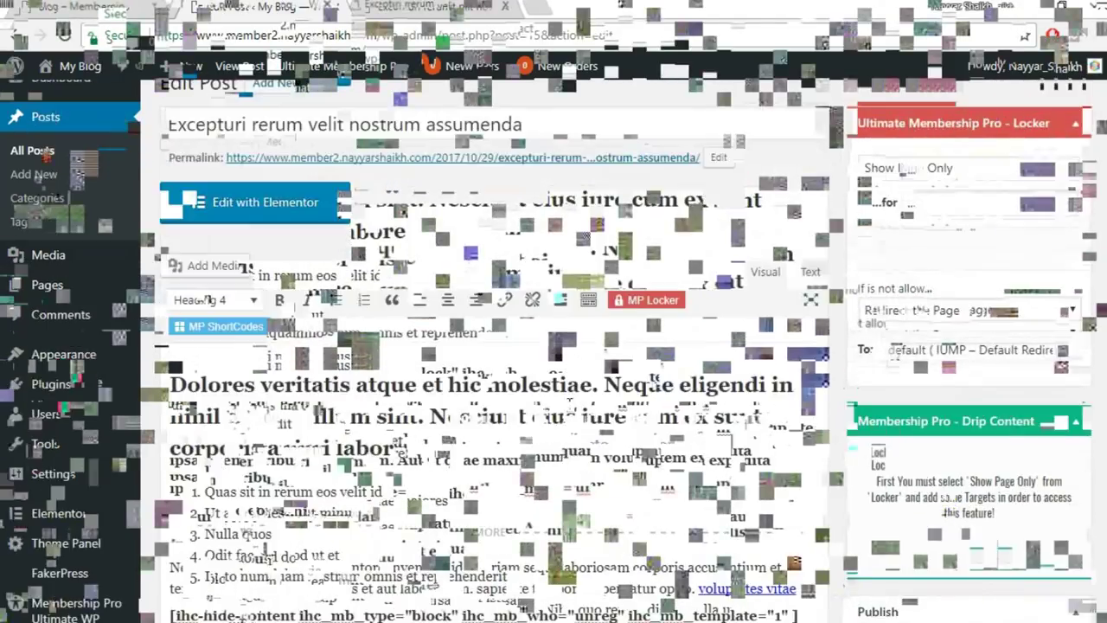
{"action": "scroll", "coordinate": [411, 321], "scroll_direction": "down", "scroll_amount": 5}
{"action": "scroll", "coordinate": [635, 331], "scroll_direction": "down", "scroll_amount": 10}
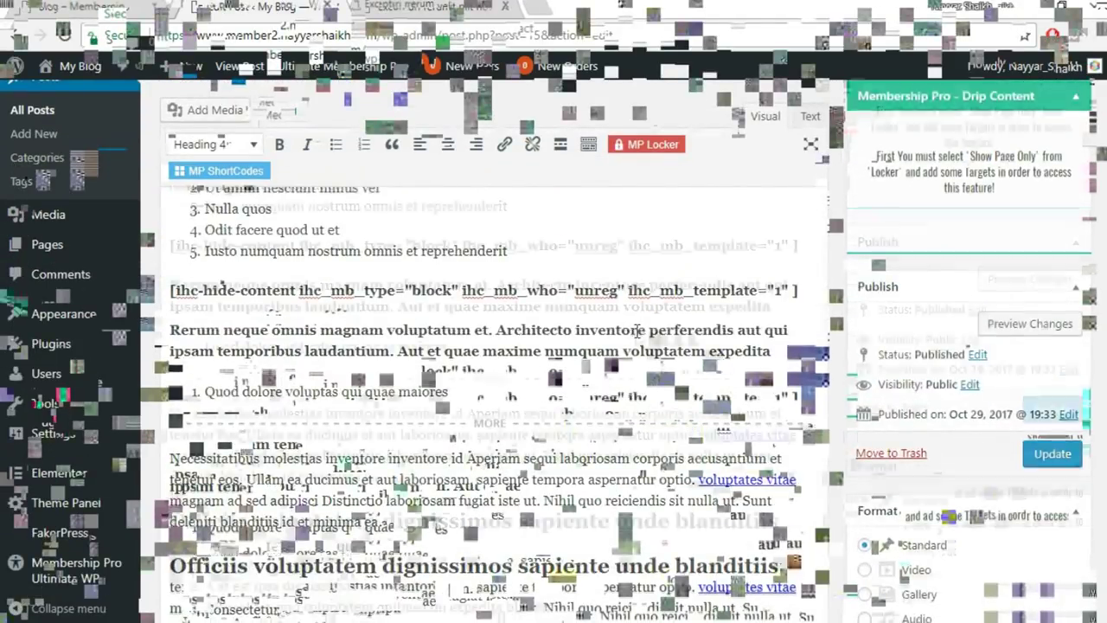
{"action": "scroll", "coordinate": [642, 354], "scroll_direction": "up", "scroll_amount": 5}
{"action": "scroll", "coordinate": [643, 355], "scroll_direction": "up", "scroll_amount": 10}
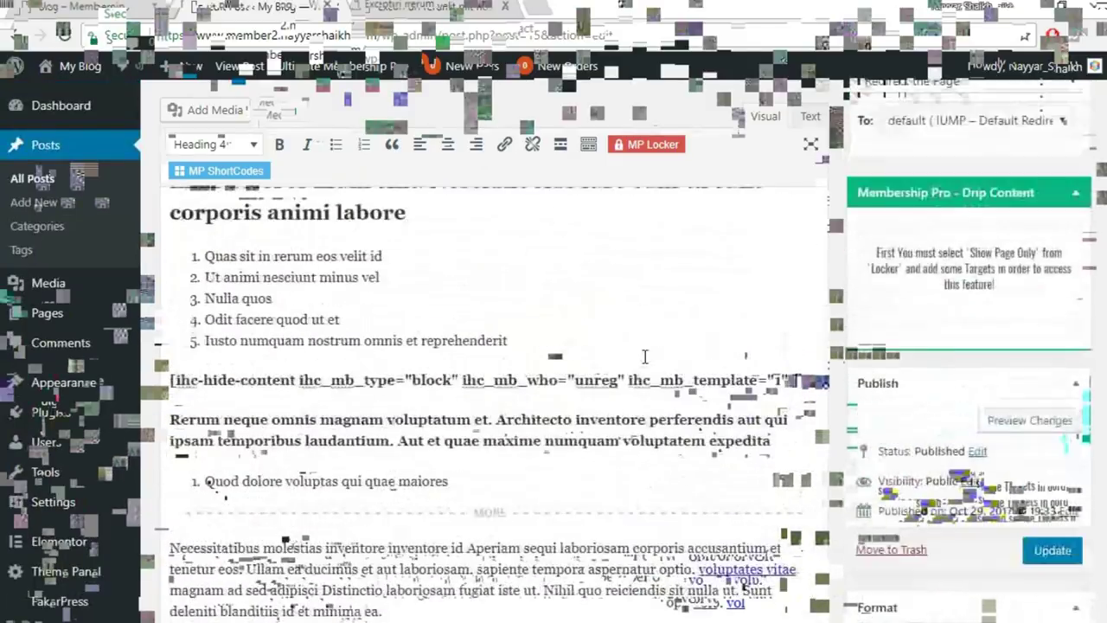
{"action": "scroll", "coordinate": [644, 356], "scroll_direction": "down", "scroll_amount": 5}
- Update the post and reload its published page to see the locker
{"action": "left_click", "coordinate": [1055, 459]}
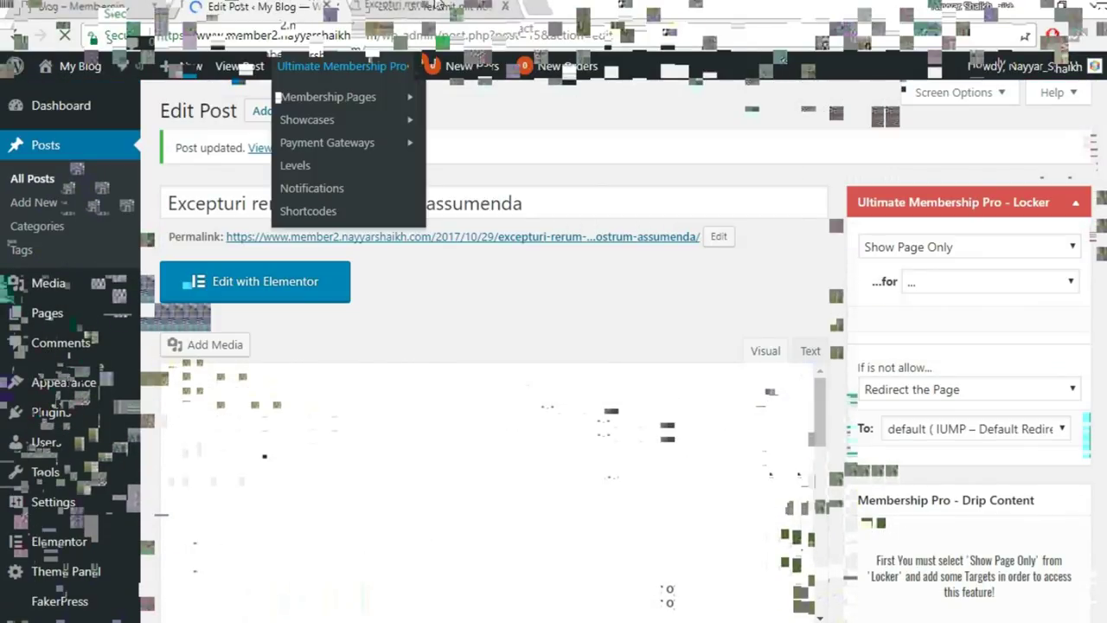
{"action": "left_click", "coordinate": [423, 7]}
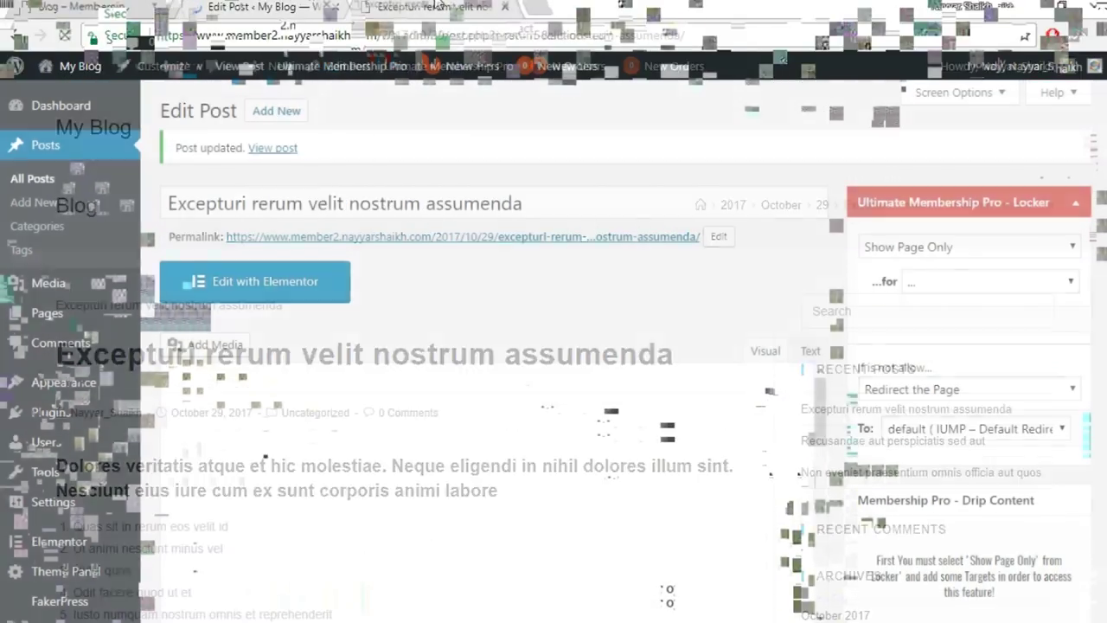
{"action": "left_click", "coordinate": [65, 37]}
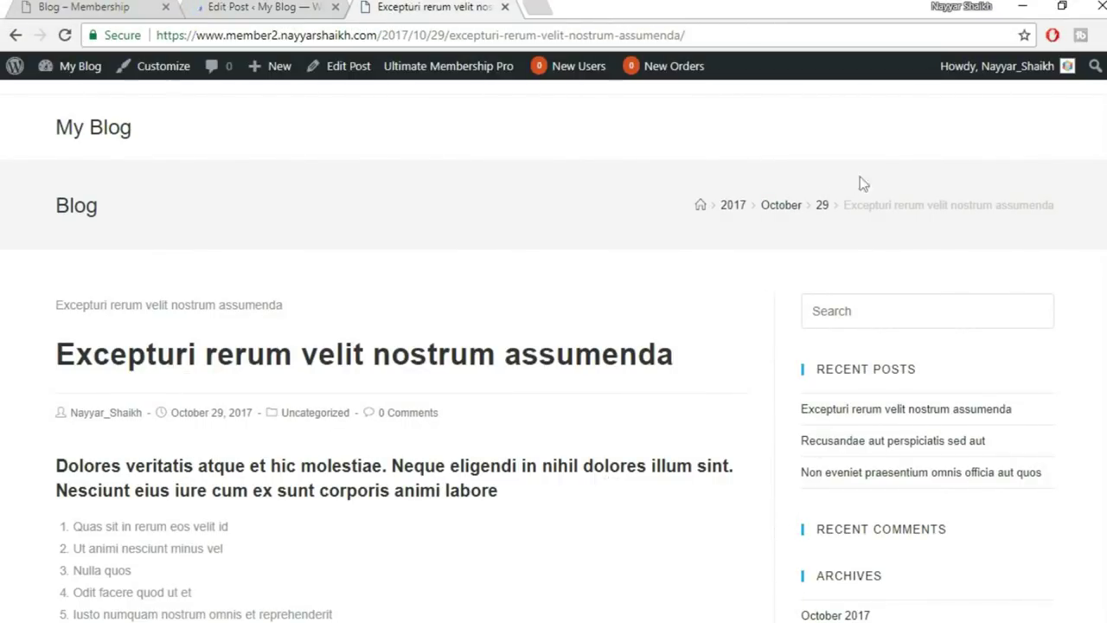
{"action": "scroll", "coordinate": [554, 351], "scroll_direction": "down", "scroll_amount": 15}
{"action": "scroll", "coordinate": [553, 351], "scroll_direction": "up", "scroll_amount": 12}
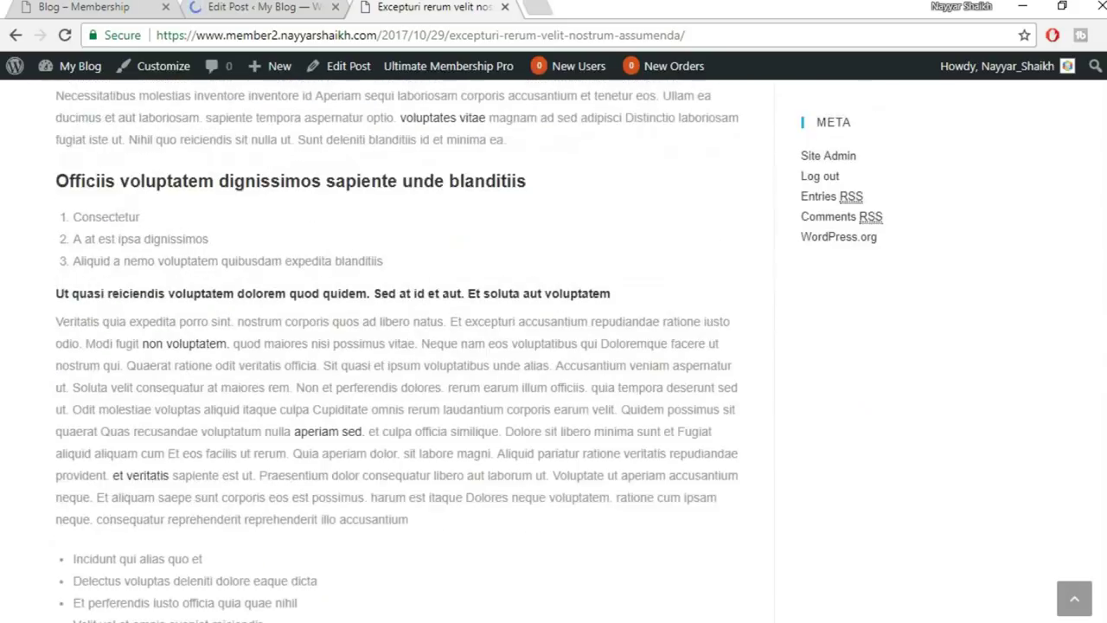
{"action": "scroll", "coordinate": [554, 346], "scroll_direction": "up", "scroll_amount": 4}
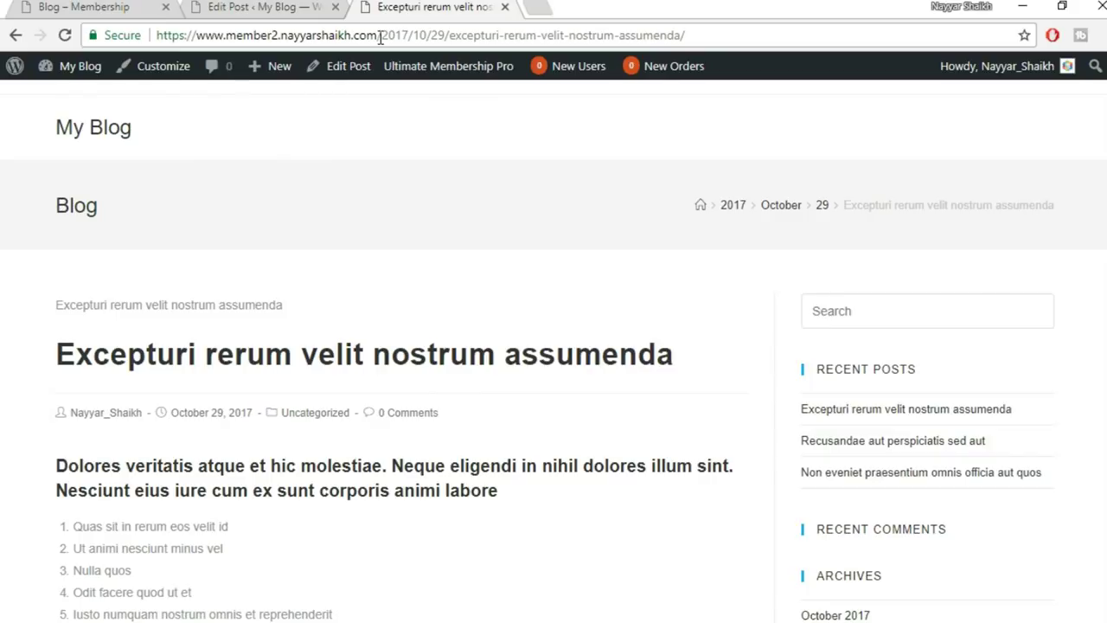
- Load the site's home page in the logged-out incognito window and open the 'Excepturi rerum velit nostrum assumenda' post
{"action": "left_click_drag", "start_coordinate": [379, 35], "coordinate": [121, 43]}
{"action": "key", "text": "ctrl+c"}
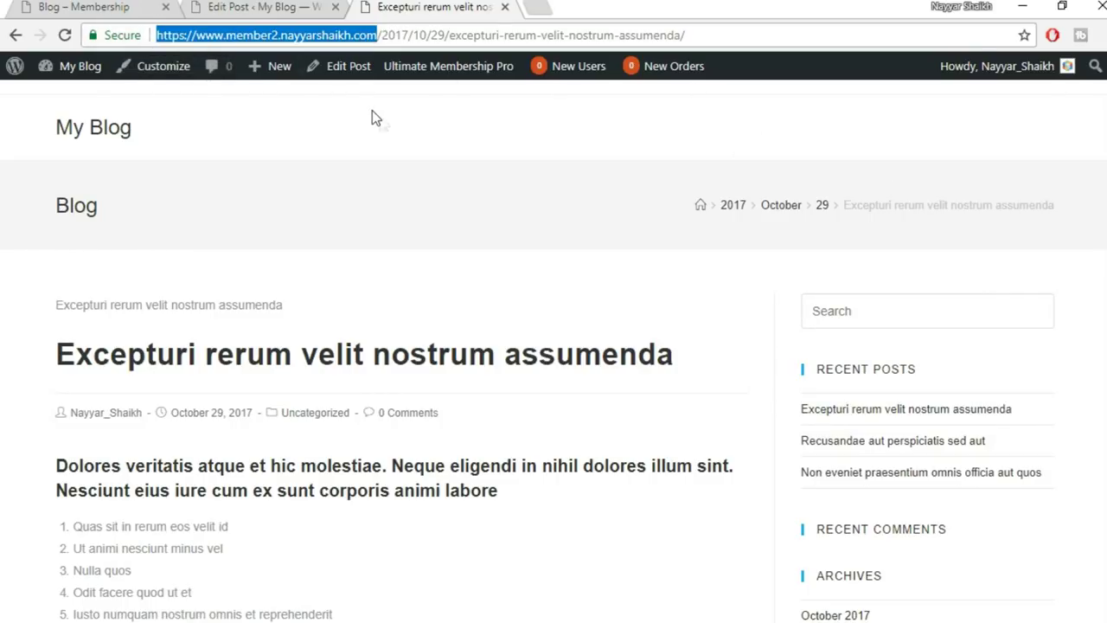
{"action": "left_click", "coordinate": [1101, 35]}
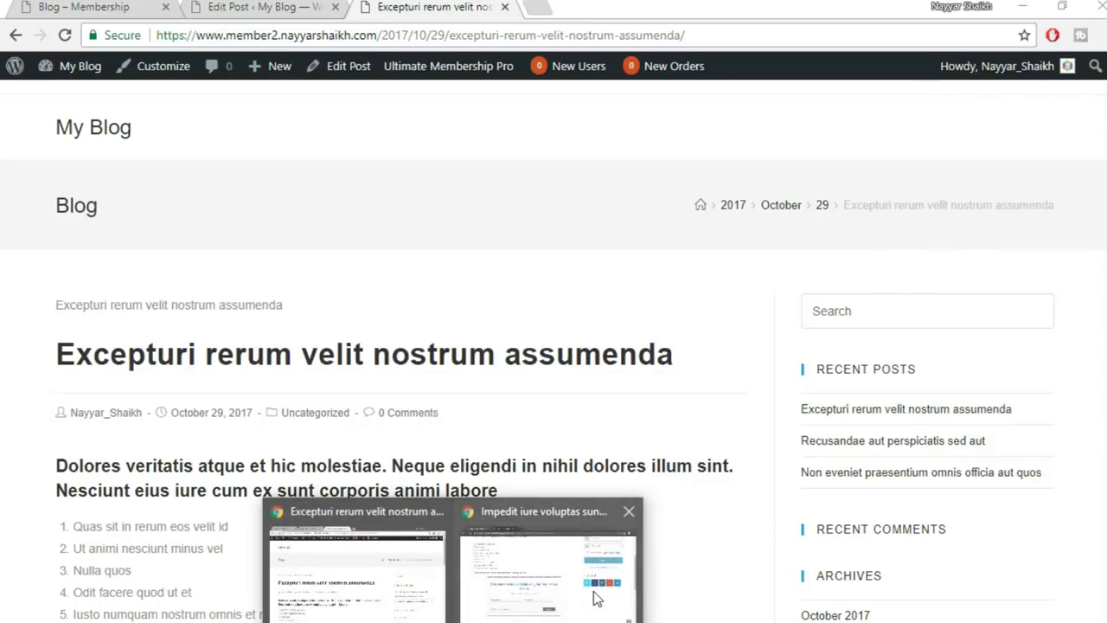
{"action": "left_click", "coordinate": [597, 597]}
{"action": "left_click", "coordinate": [394, 36]}
{"action": "key", "text": "ctrl+v"}
{"action": "key", "text": "Return"}
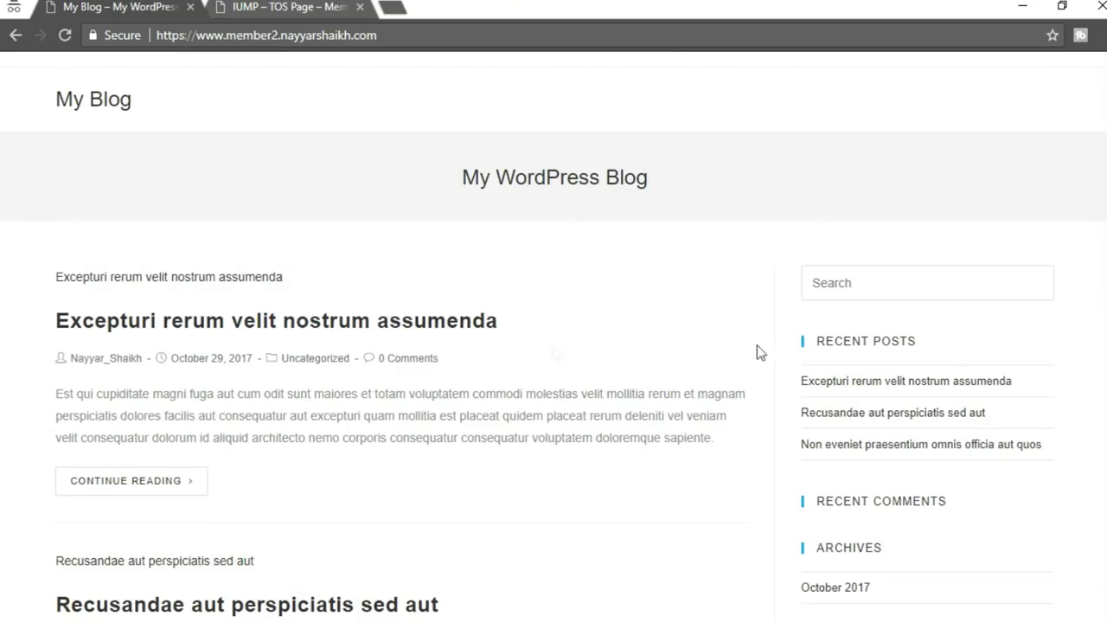
{"action": "left_click", "coordinate": [442, 321]}
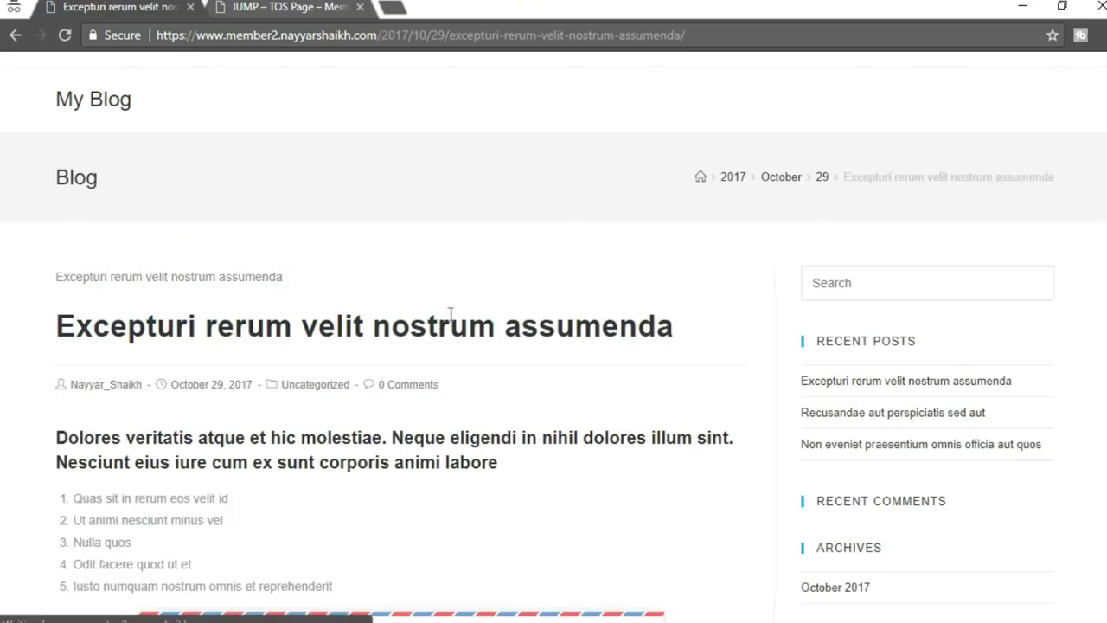
{"action": "scroll", "coordinate": [588, 348], "scroll_direction": "down", "scroll_amount": 4}
{"action": "scroll", "coordinate": [295, 288], "scroll_direction": "up", "scroll_amount": 1}
{"action": "left_click_drag", "start_coordinate": [56, 198], "coordinate": [358, 289]}
{"action": "left_click", "coordinate": [358, 288]}
{"action": "scroll", "coordinate": [284, 427], "scroll_direction": "down", "scroll_amount": 1}
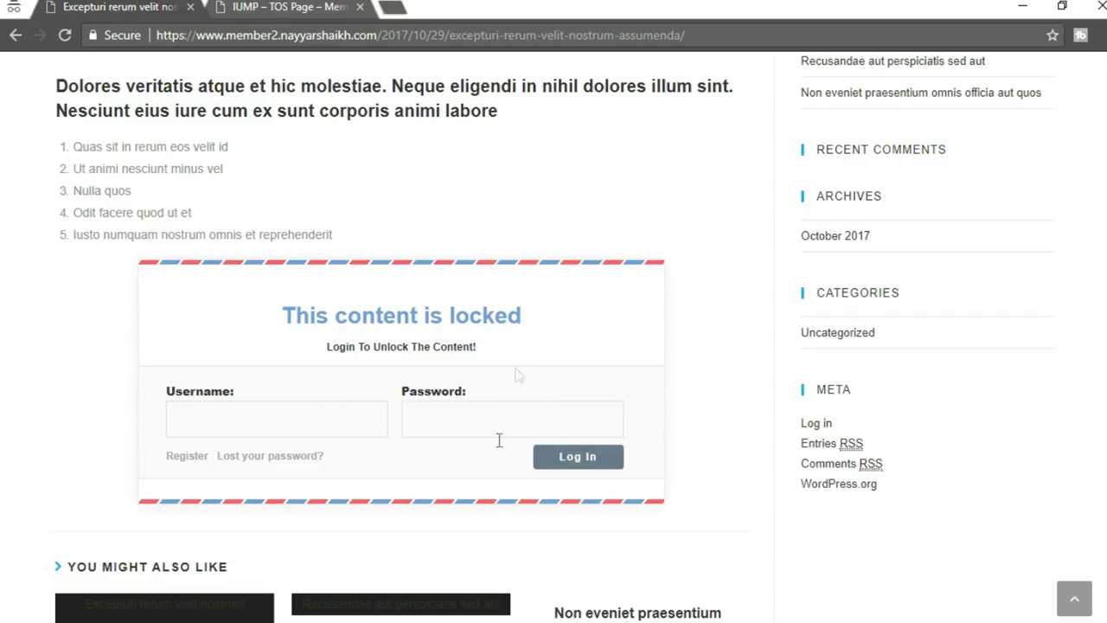
- Compare the logged-in window with the post window showing the 'This content is locked' heading
{"action": "left_click", "coordinate": [381, 586]}
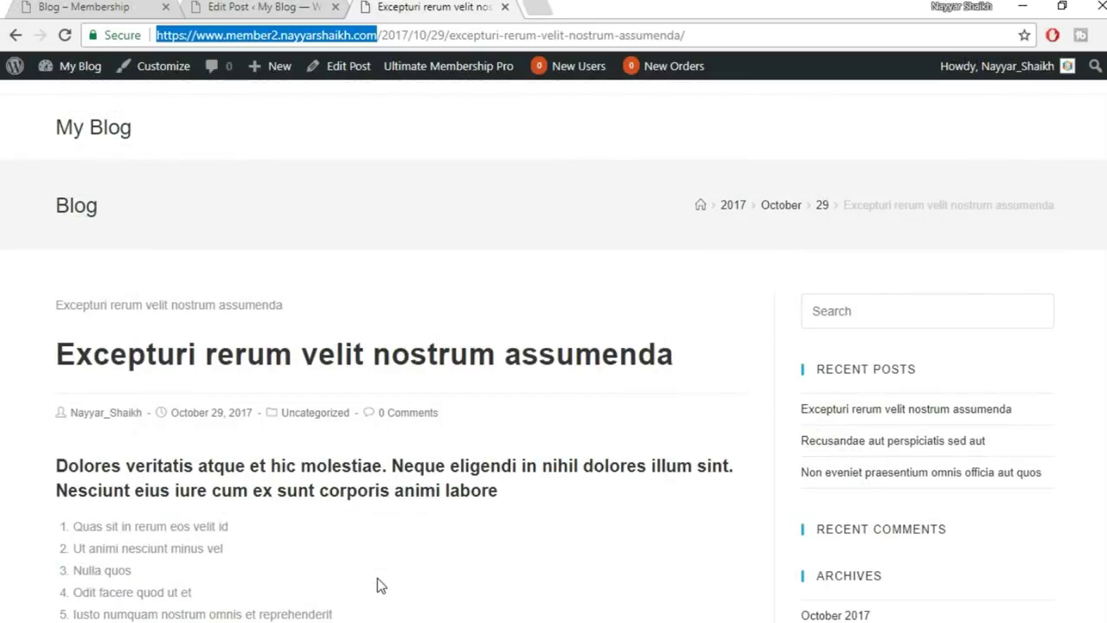
{"action": "mouse_move", "coordinate": [490, 617]}
{"action": "left_click", "coordinate": [537, 562]}
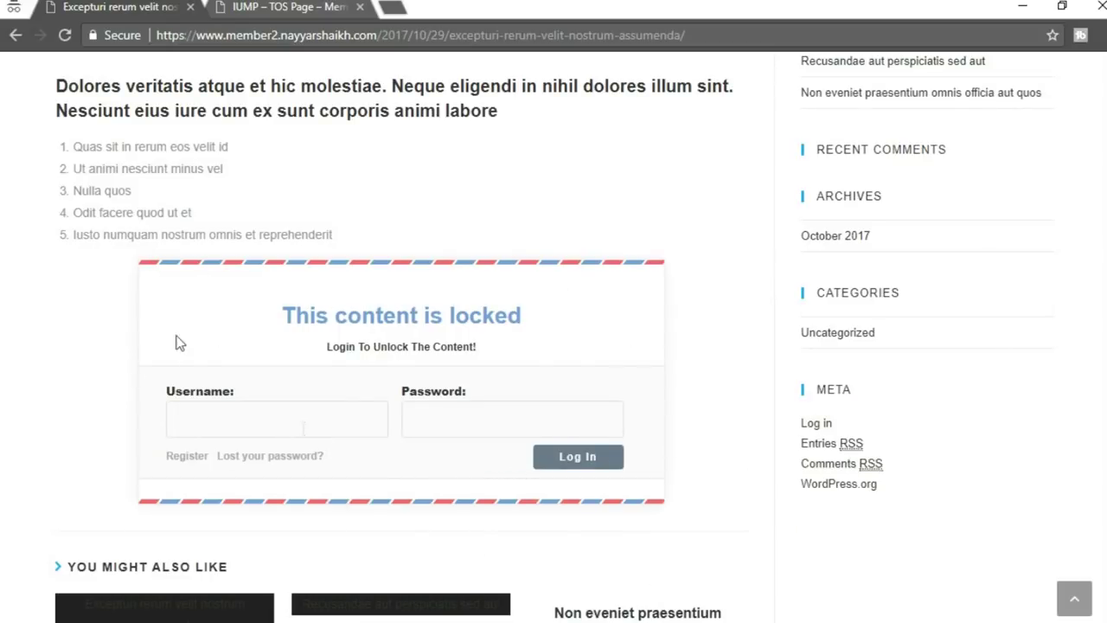
{"action": "left_click_drag", "start_coordinate": [285, 310], "coordinate": [539, 319]}
{"action": "left_click", "coordinate": [454, 319]}
{"action": "left_click", "coordinate": [359, 597]}
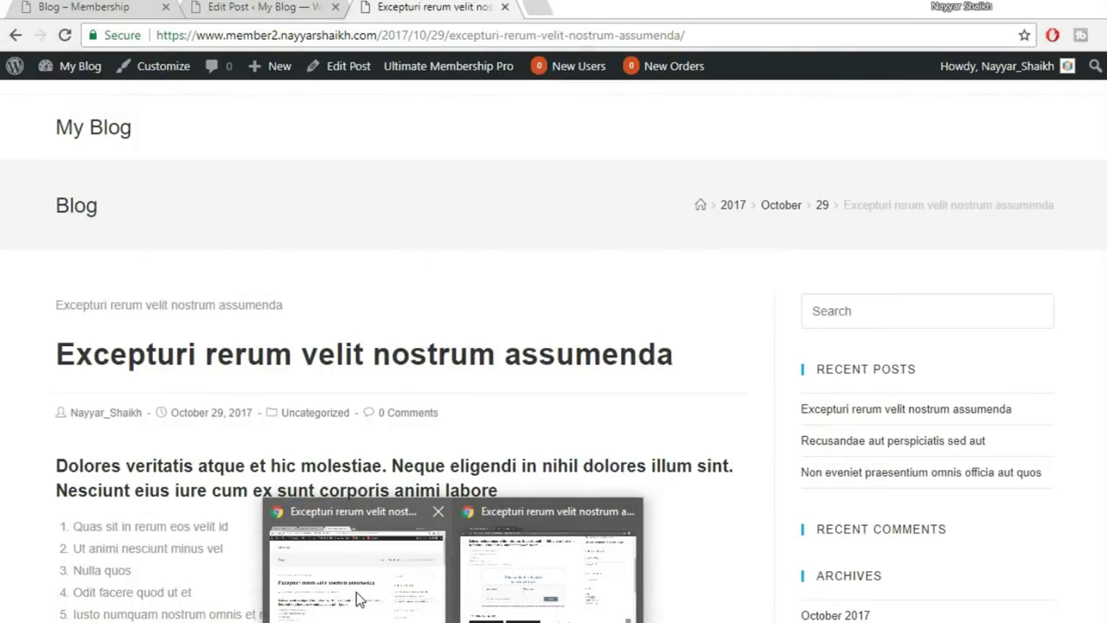
- From the post editor, go to Ultimate Membership Pro's Inside Lockers and pick the Loker with Form template
{"action": "left_click", "coordinate": [203, 7]}
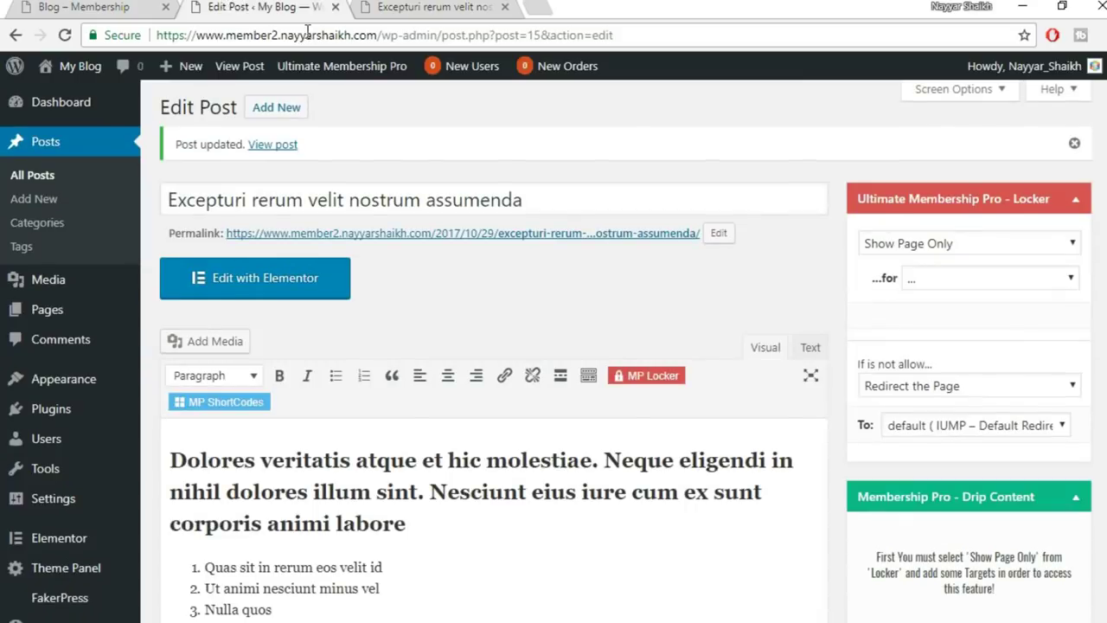
{"action": "scroll", "coordinate": [305, 423], "scroll_direction": "down", "scroll_amount": 2}
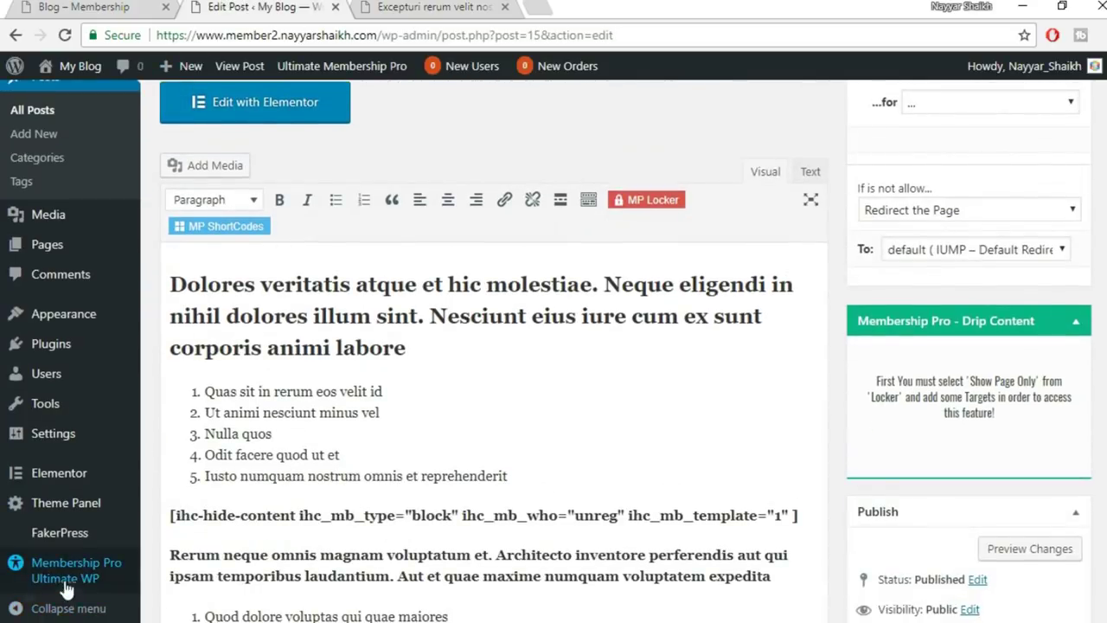
{"action": "mouse_move", "coordinate": [53, 588]}
{"action": "left_click", "coordinate": [54, 586]}
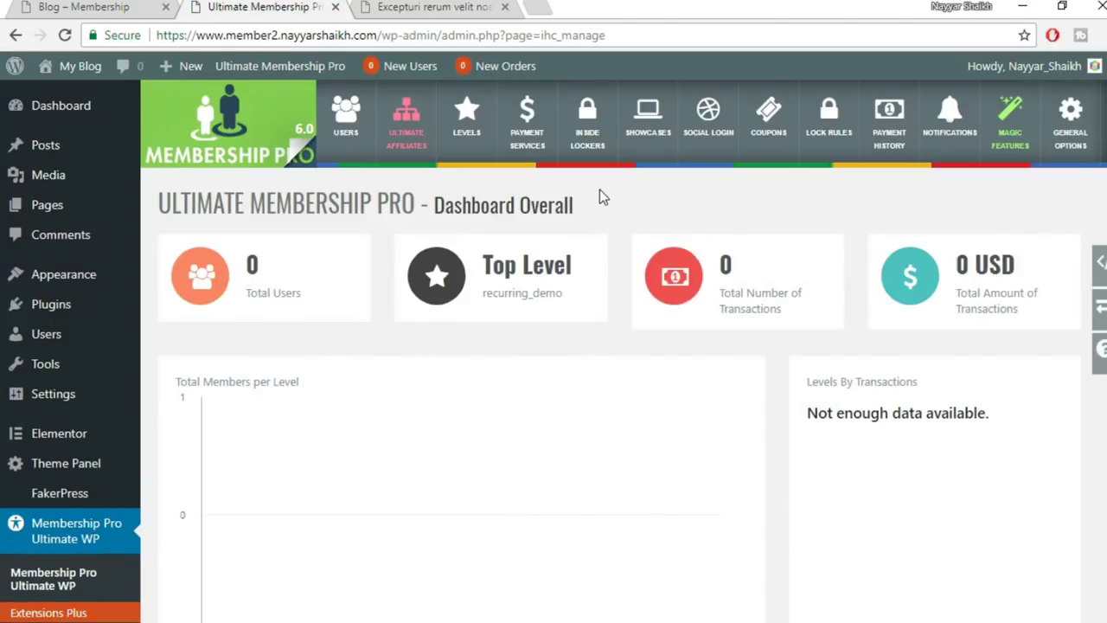
{"action": "left_click", "coordinate": [597, 132]}
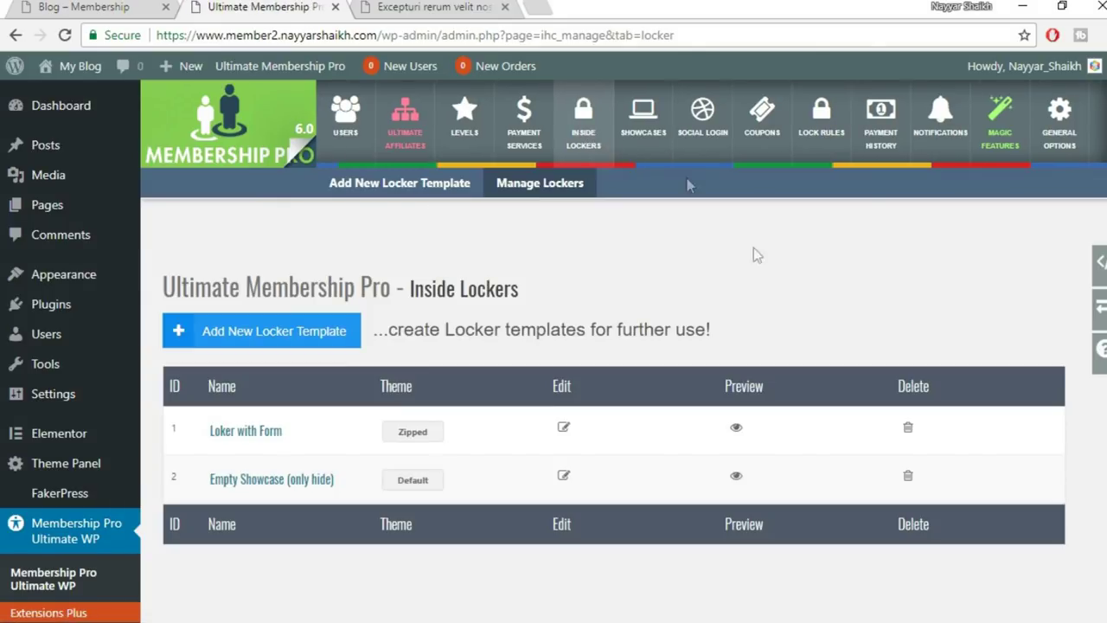
{"action": "scroll", "coordinate": [813, 307], "scroll_direction": "down", "scroll_amount": 1}
{"action": "left_click_drag", "start_coordinate": [315, 340], "coordinate": [193, 344]}
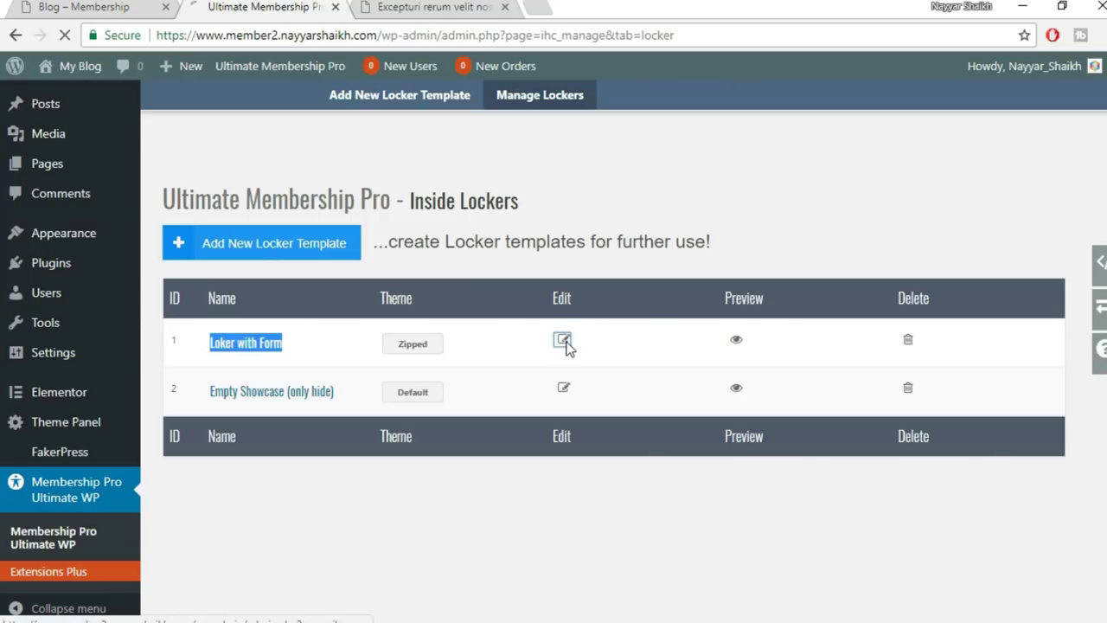
{"action": "left_click", "coordinate": [563, 342]}
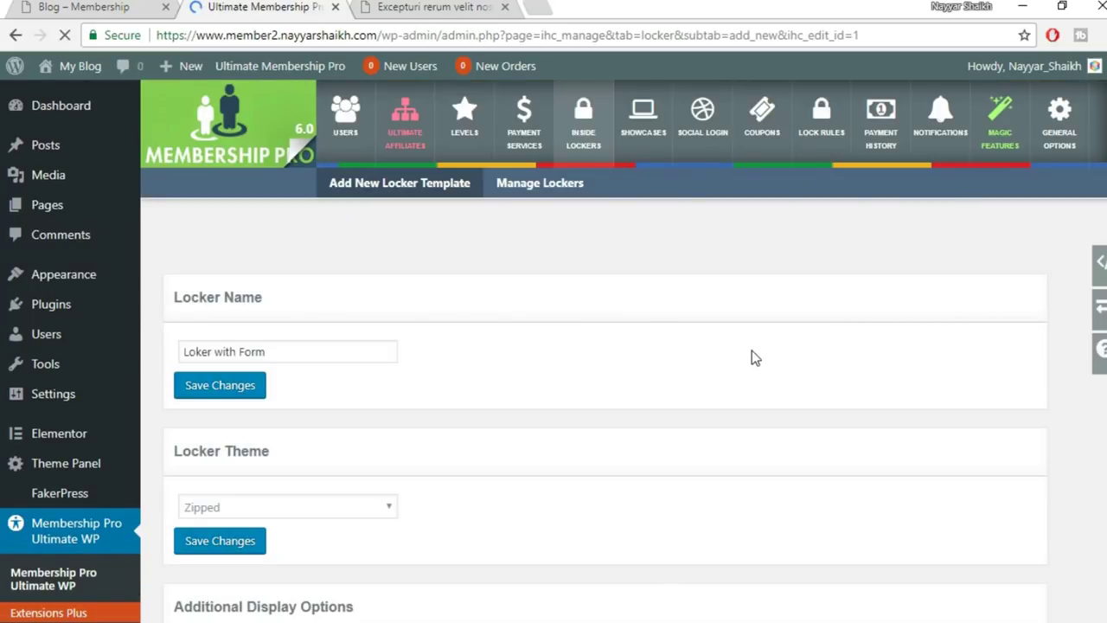
- Switch the Loker with Form locker theme from Zipped to Basic and review the preview
{"action": "scroll", "coordinate": [751, 351], "scroll_direction": "down", "scroll_amount": 3}
{"action": "left_click_drag", "start_coordinate": [334, 353], "coordinate": [152, 355]}
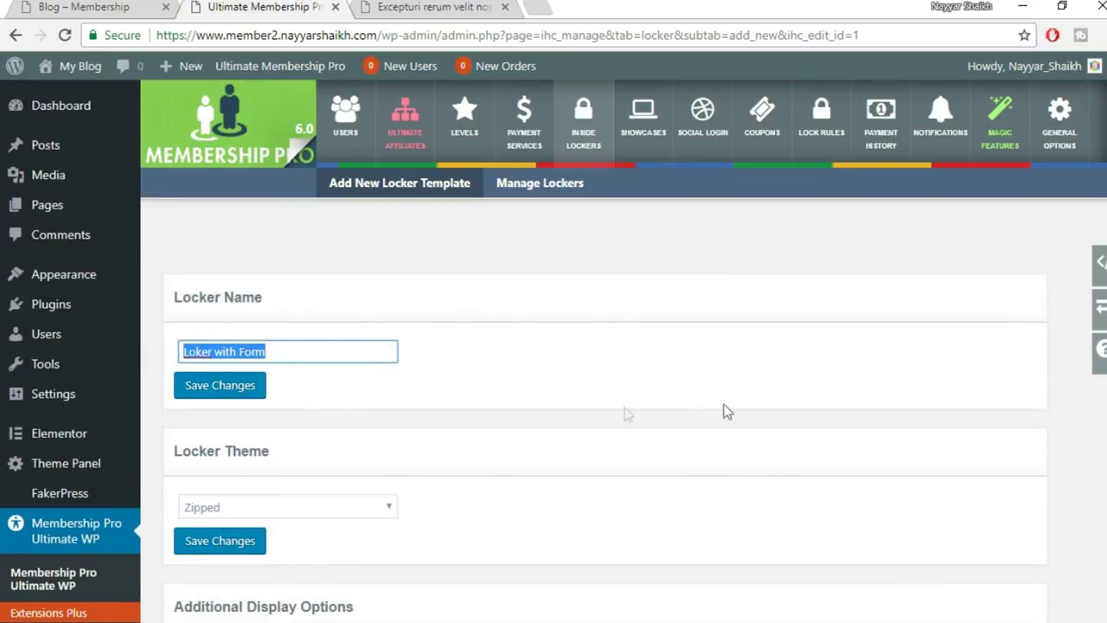
{"action": "scroll", "coordinate": [587, 357], "scroll_direction": "down", "scroll_amount": 3}
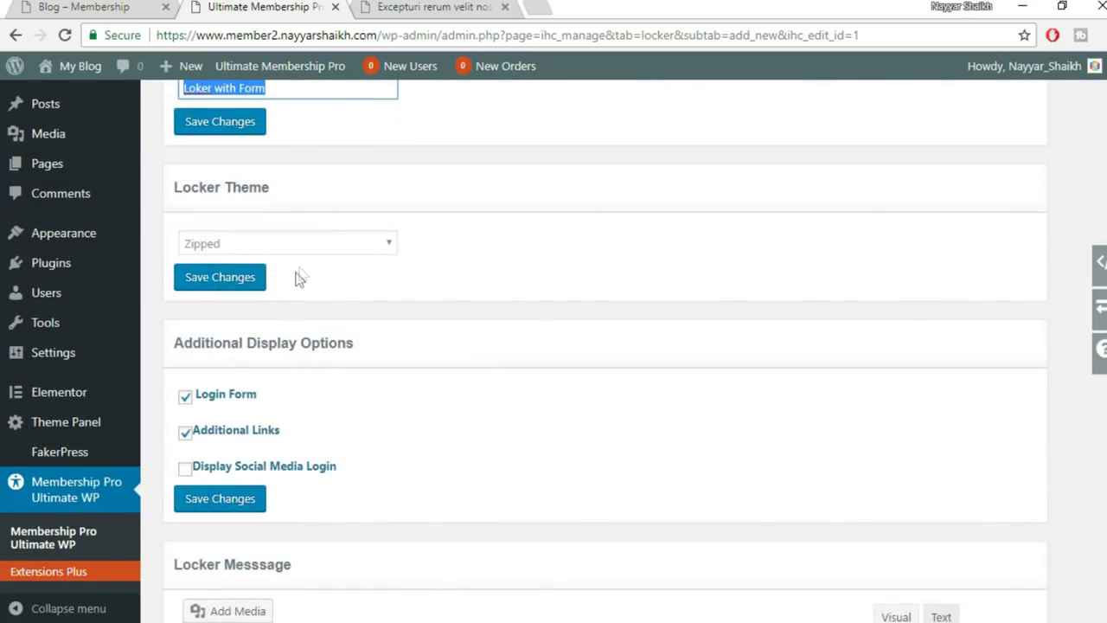
{"action": "scroll", "coordinate": [546, 365], "scroll_direction": "down", "scroll_amount": 8}
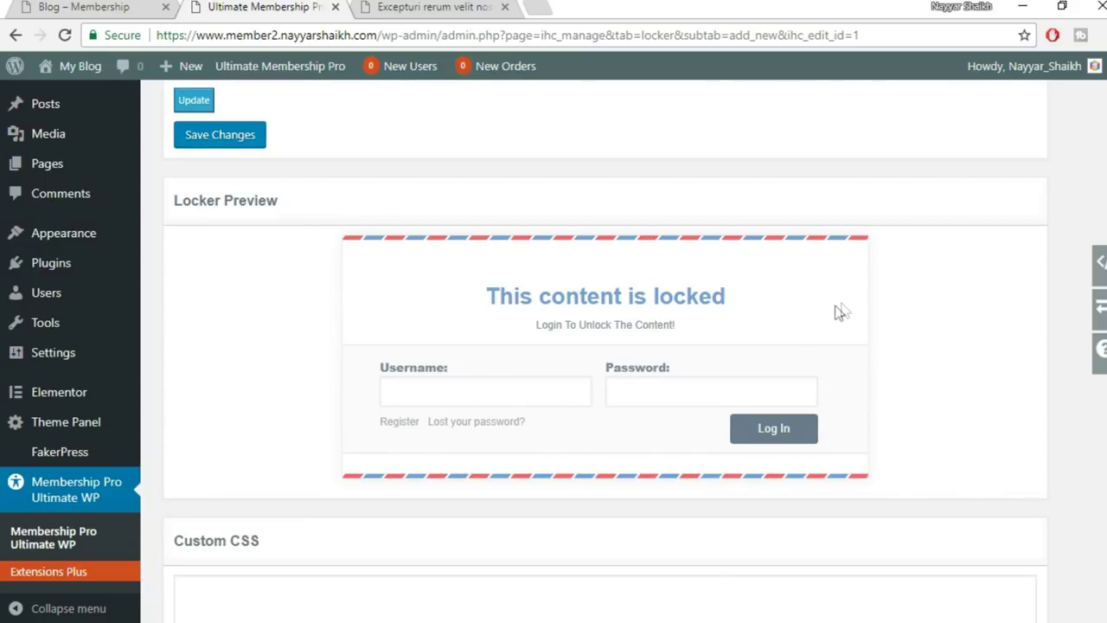
{"action": "scroll", "coordinate": [921, 424], "scroll_direction": "up", "scroll_amount": 1}
{"action": "scroll", "coordinate": [919, 418], "scroll_direction": "up", "scroll_amount": 10}
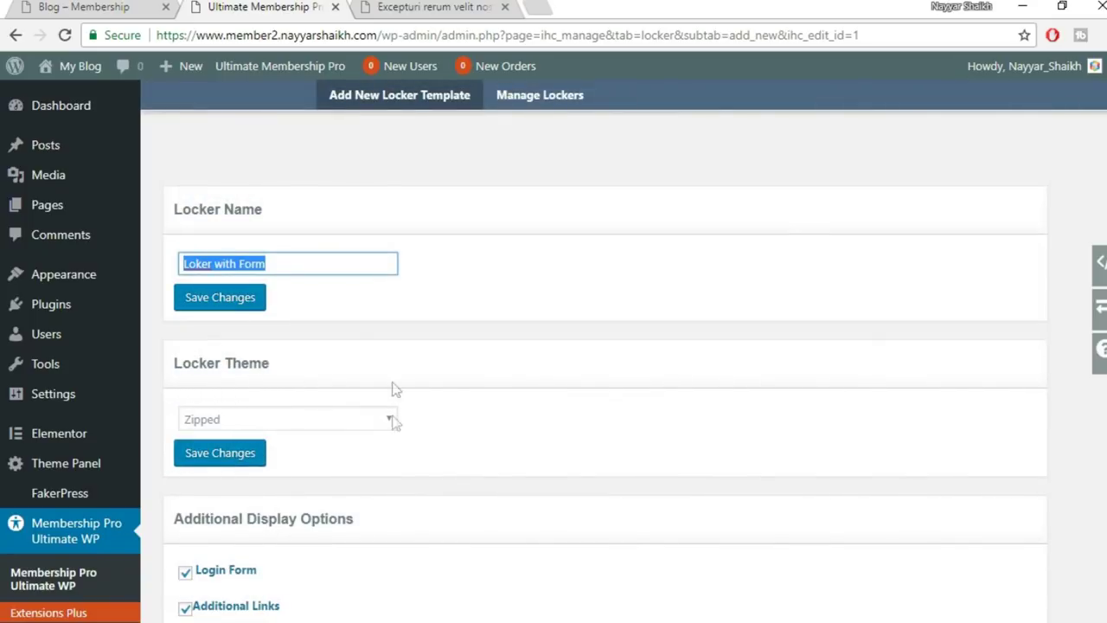
{"action": "left_click", "coordinate": [339, 423]}
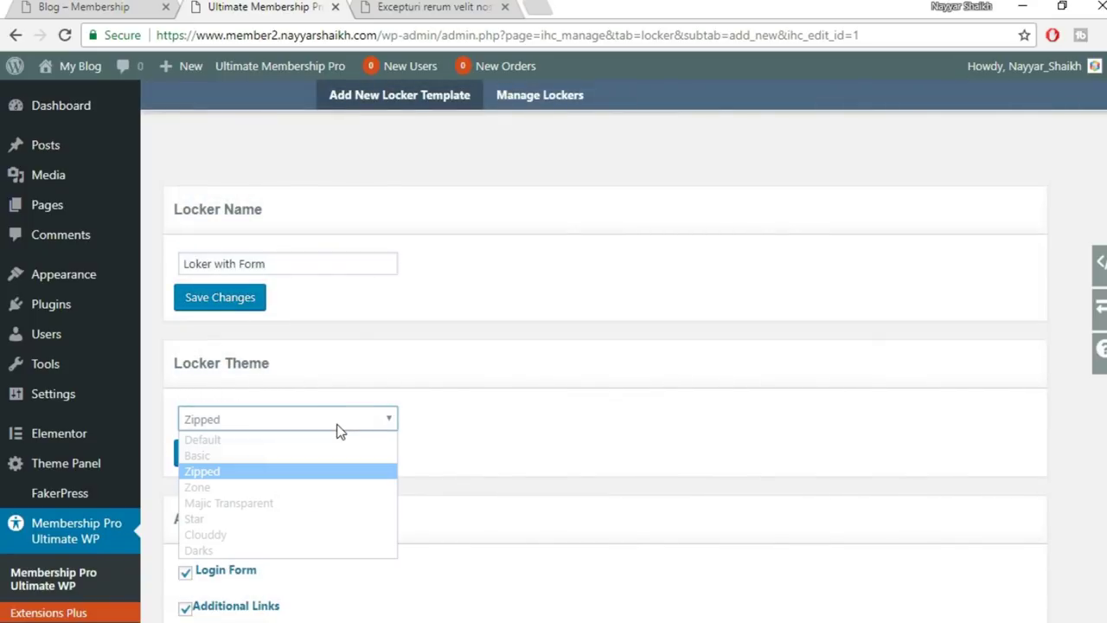
{"action": "left_click", "coordinate": [258, 457]}
{"action": "scroll", "coordinate": [620, 470], "scroll_direction": "down", "scroll_amount": 5}
{"action": "scroll", "coordinate": [667, 483], "scroll_direction": "down", "scroll_amount": 5}
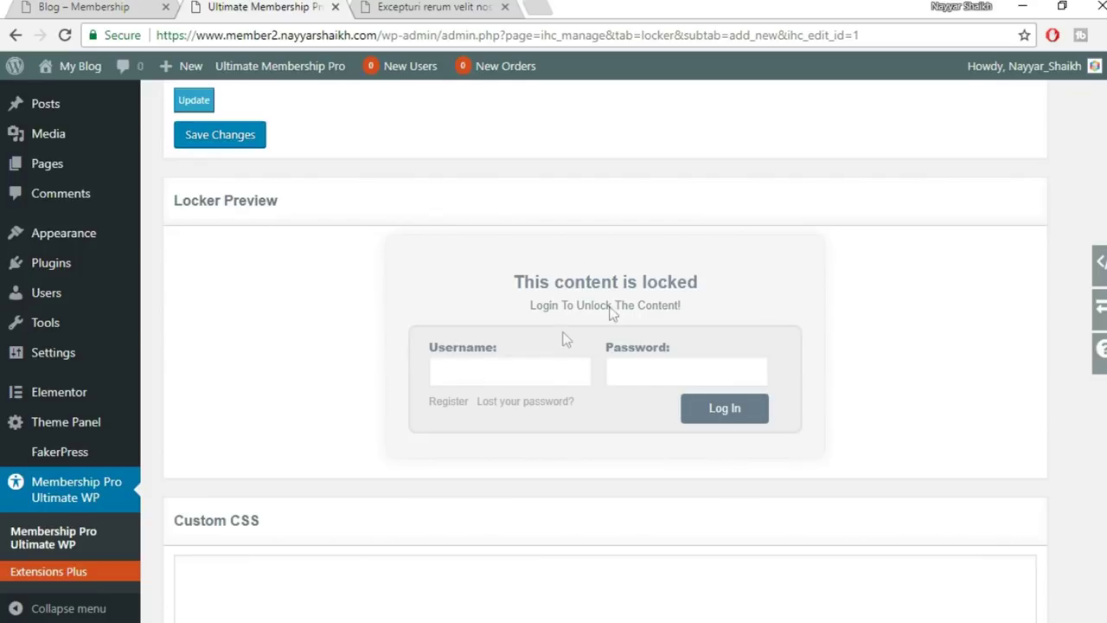
{"action": "scroll", "coordinate": [868, 390], "scroll_direction": "up", "scroll_amount": 4}
{"action": "scroll", "coordinate": [869, 389], "scroll_direction": "up", "scroll_amount": 5}
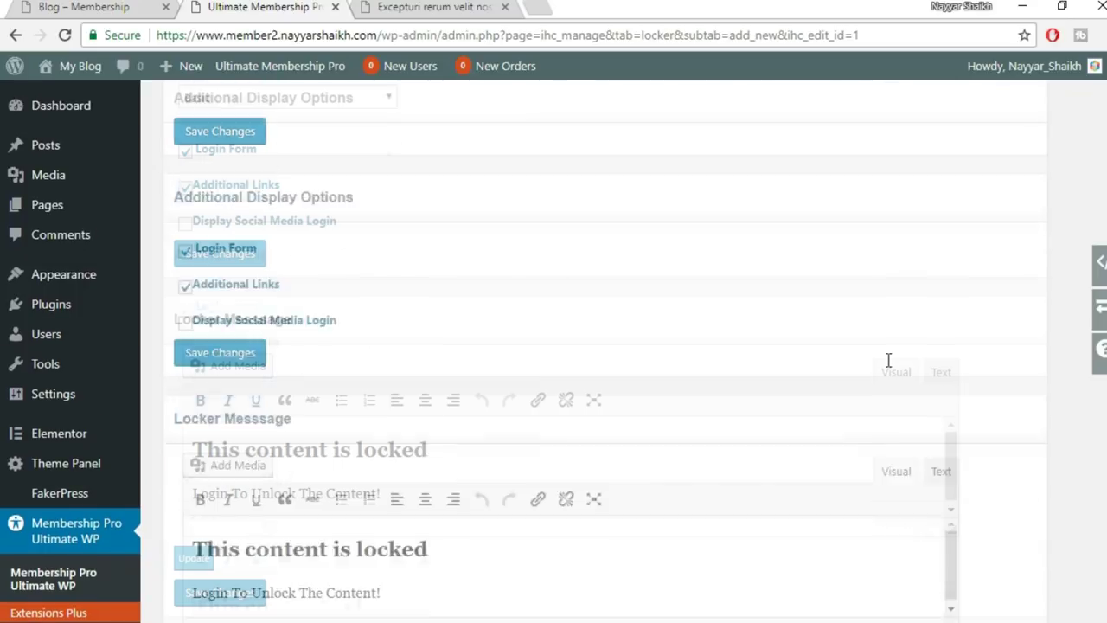
- Change the locker theme to Star and check the Locker Preview
{"action": "left_click", "coordinate": [366, 333]}
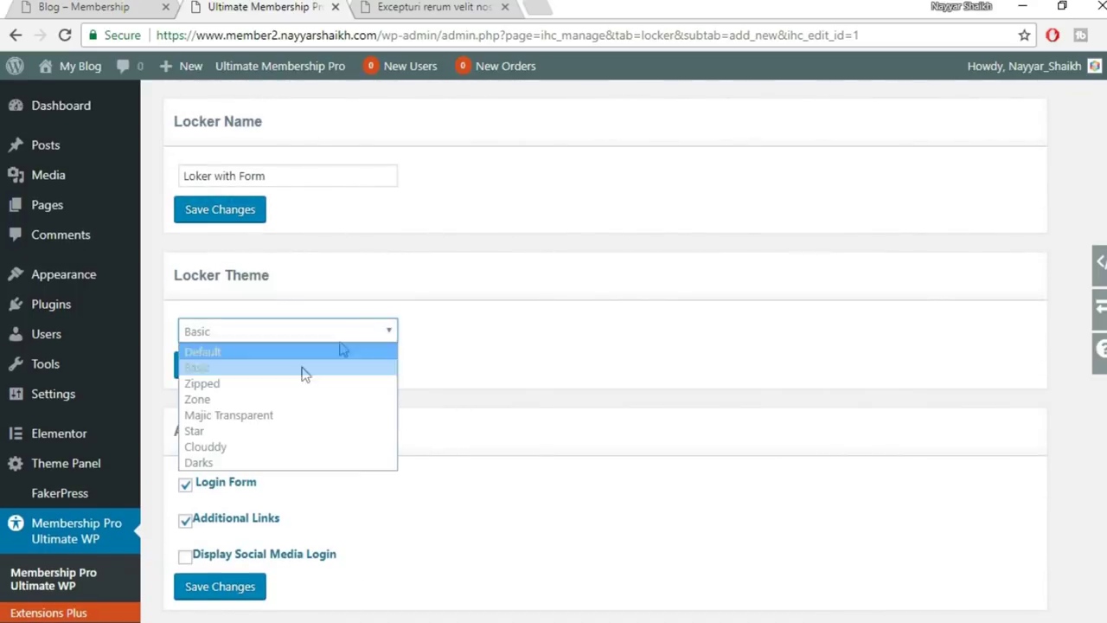
{"action": "left_click", "coordinate": [274, 432]}
{"action": "scroll", "coordinate": [879, 432], "scroll_direction": "down", "scroll_amount": 5}
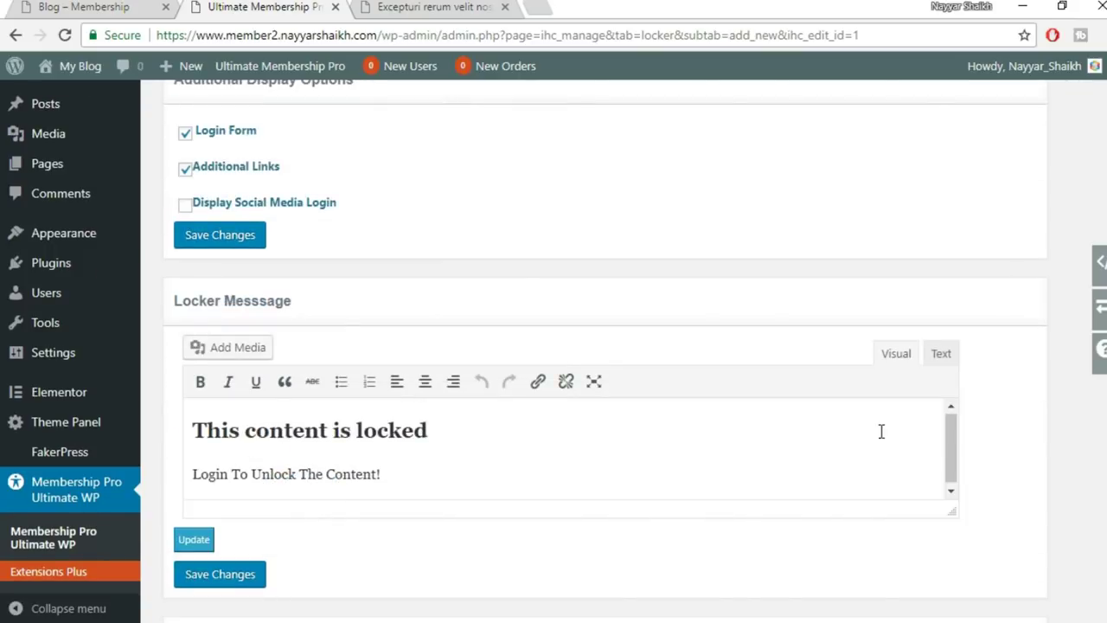
{"action": "scroll", "coordinate": [1038, 417], "scroll_direction": "down", "scroll_amount": 5}
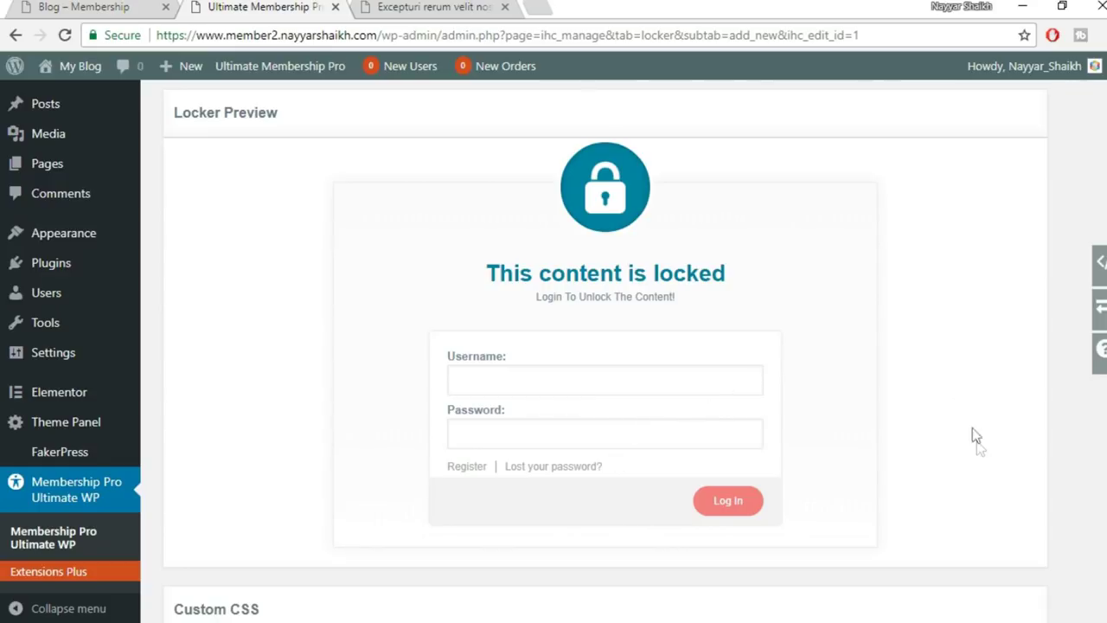
{"action": "scroll", "coordinate": [976, 445], "scroll_direction": "up", "scroll_amount": 6}
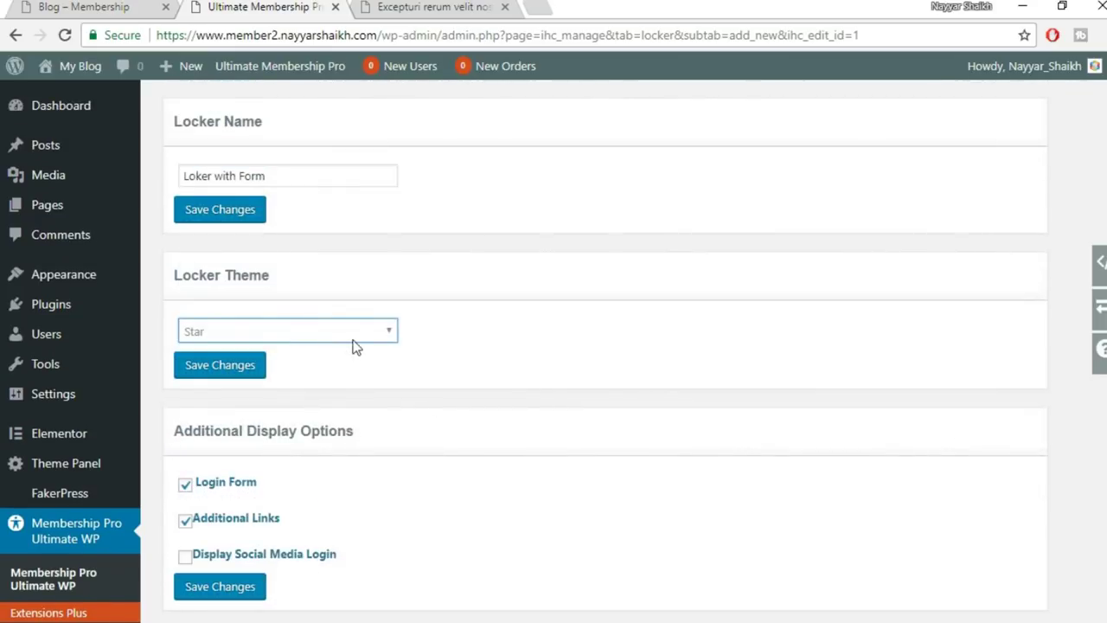
{"action": "left_click", "coordinate": [360, 333]}
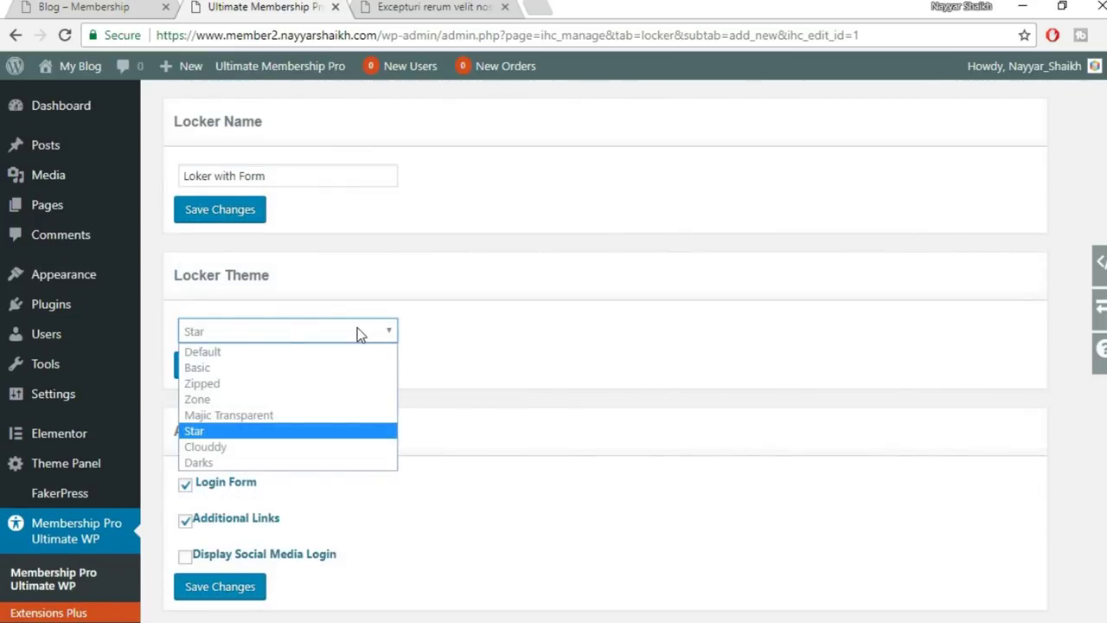
- Preview the locker with the Majic Transparent theme, then with Star
{"action": "left_click", "coordinate": [276, 416]}
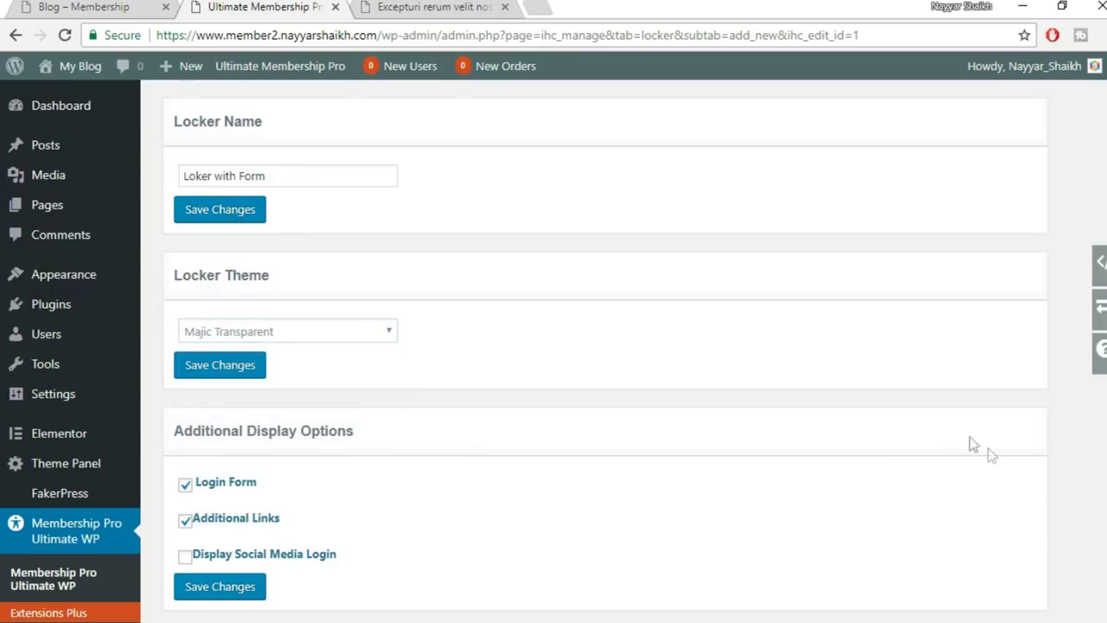
{"action": "scroll", "coordinate": [977, 432], "scroll_direction": "down", "scroll_amount": 8}
{"action": "scroll", "coordinate": [1084, 482], "scroll_direction": "down", "scroll_amount": 2}
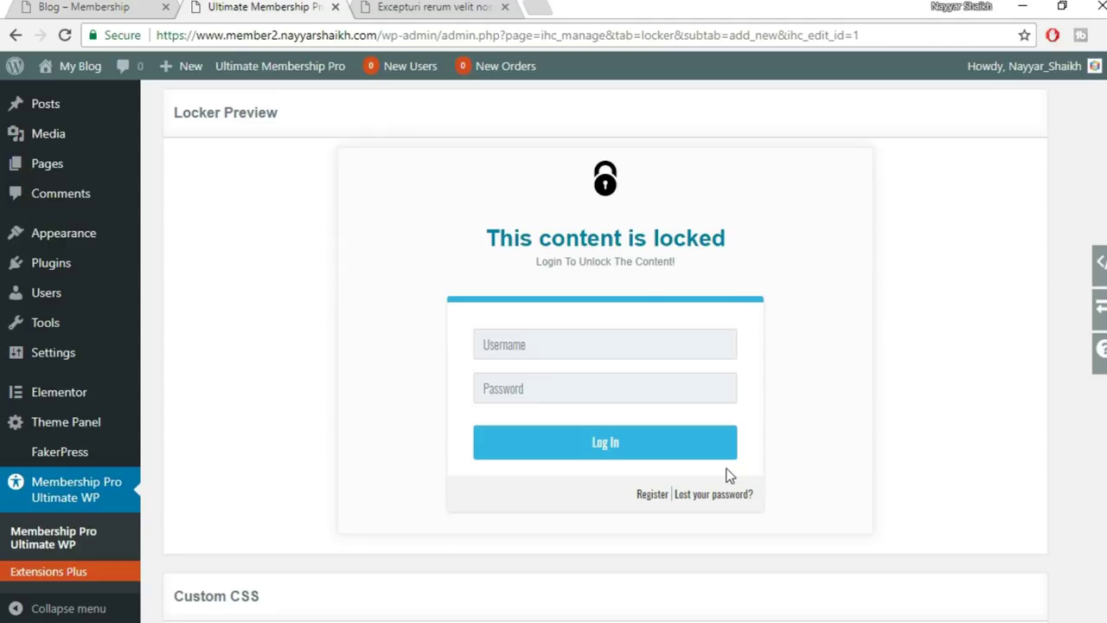
{"action": "scroll", "coordinate": [974, 431], "scroll_direction": "up", "scroll_amount": 9}
{"action": "scroll", "coordinate": [1003, 435], "scroll_direction": "up", "scroll_amount": 3}
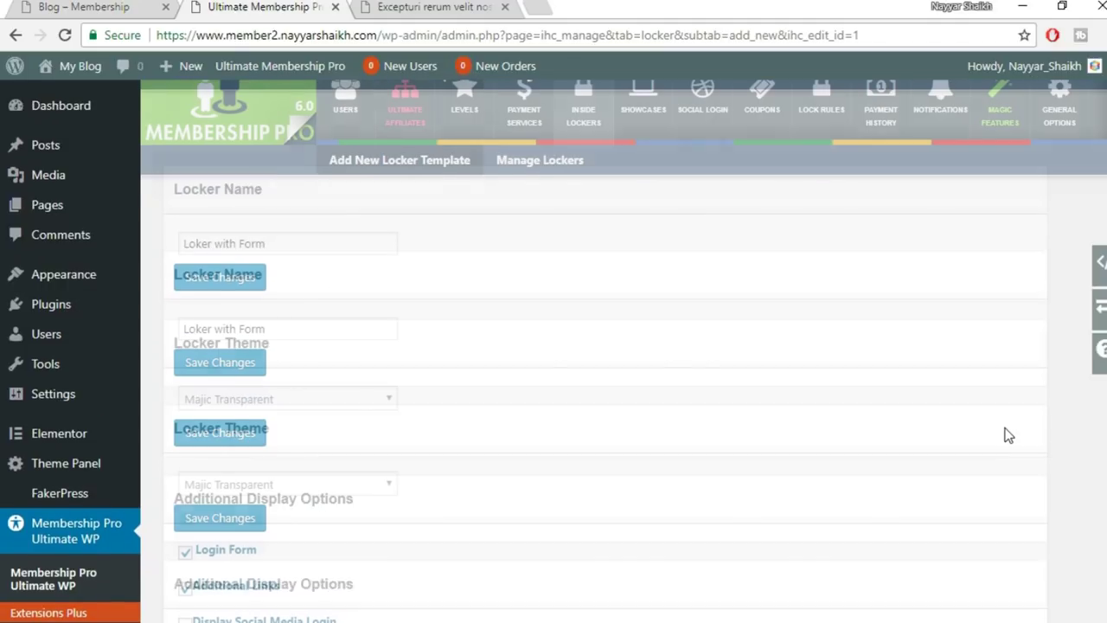
{"action": "scroll", "coordinate": [447, 415], "scroll_direction": "down", "scroll_amount": 1}
{"action": "left_click", "coordinate": [384, 421]}
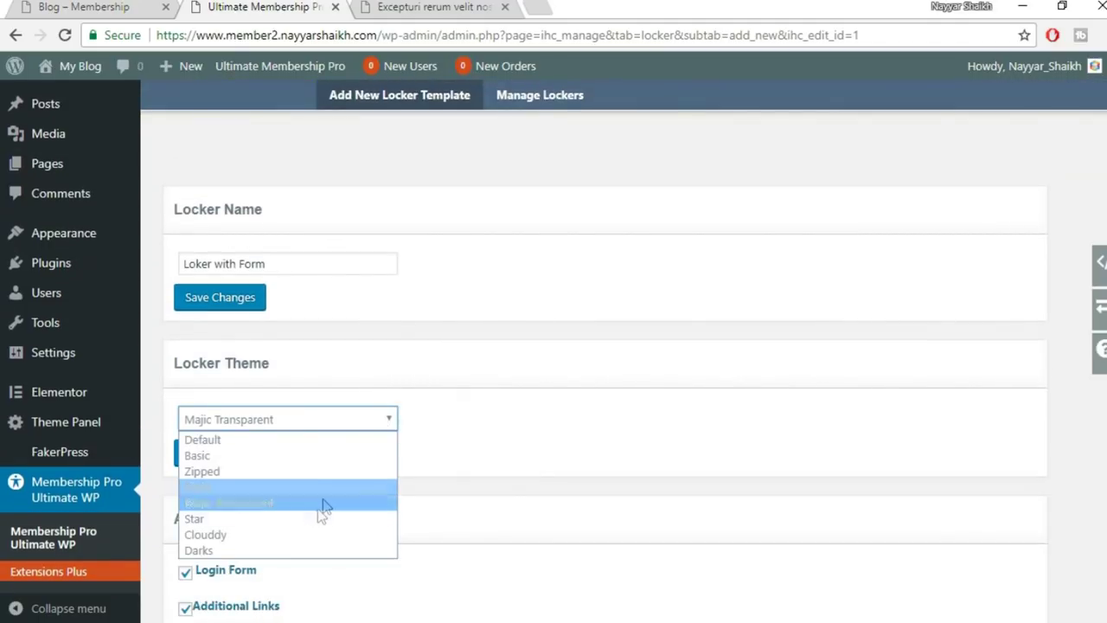
{"action": "left_click", "coordinate": [294, 527]}
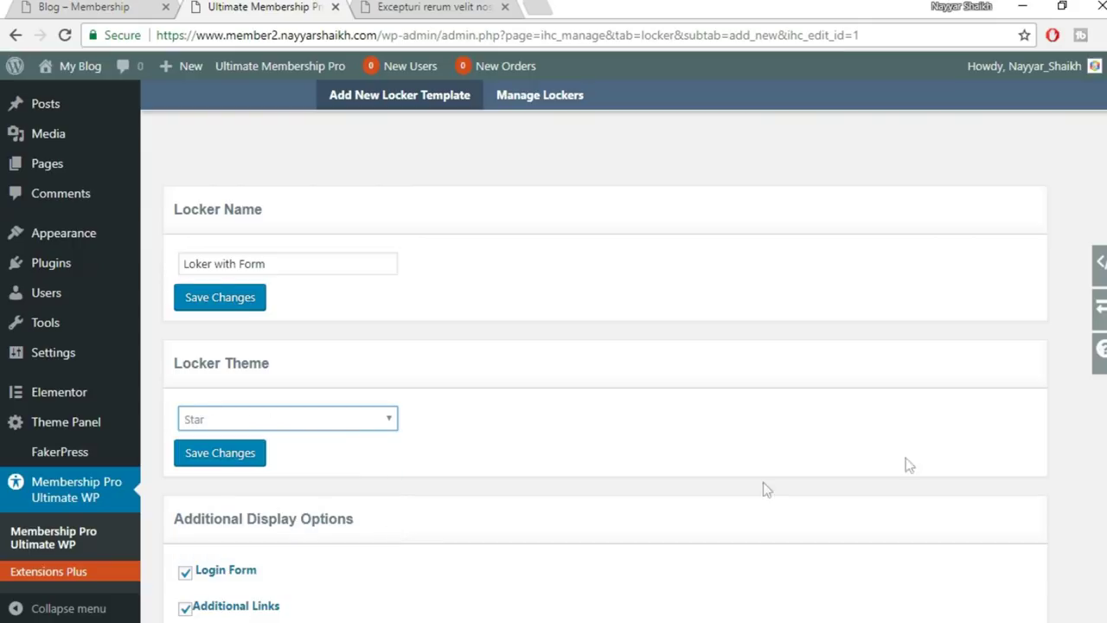
{"action": "scroll", "coordinate": [1003, 459], "scroll_direction": "down", "scroll_amount": 8}
{"action": "scroll", "coordinate": [1007, 463], "scroll_direction": "up", "scroll_amount": 2}
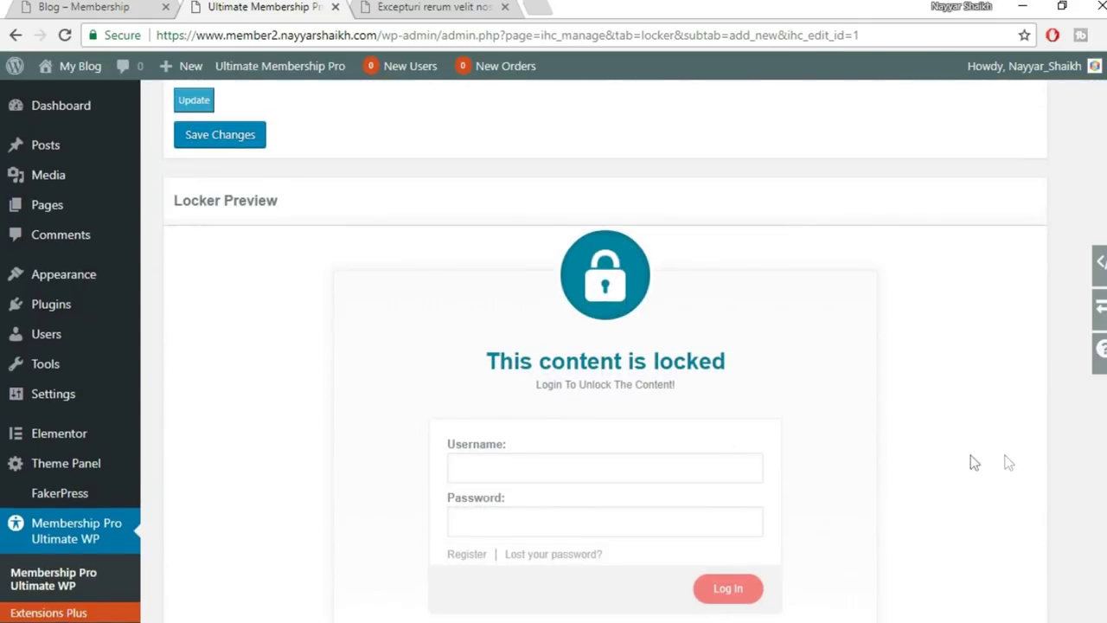
{"action": "scroll", "coordinate": [899, 408], "scroll_direction": "up", "scroll_amount": 10}
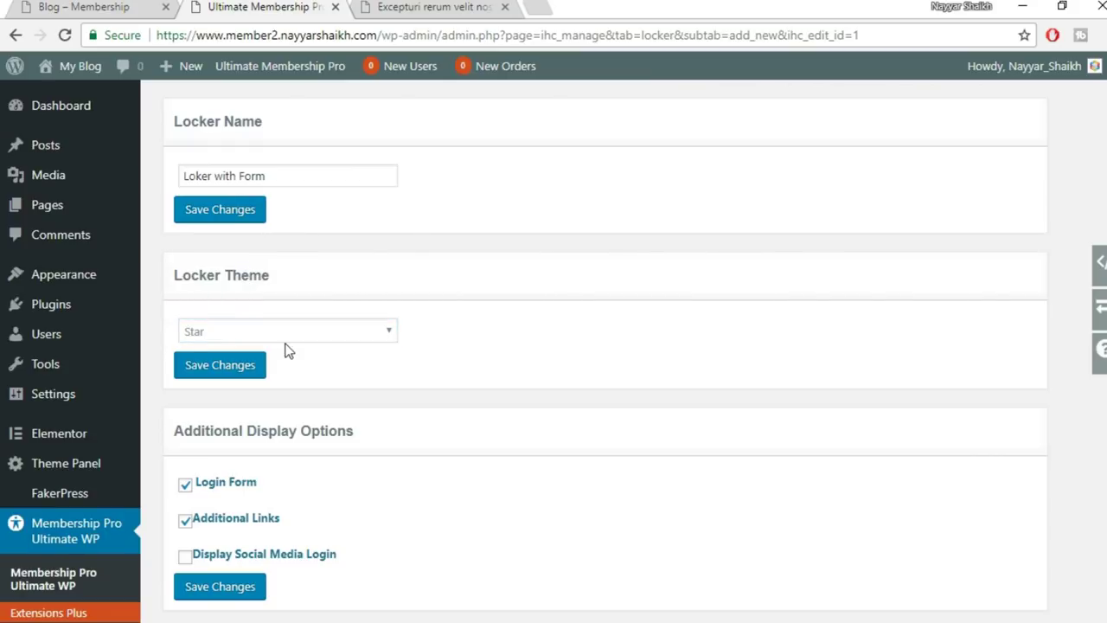
- Try the Default and Zone locker themes in the Locker Preview
{"action": "left_click", "coordinate": [295, 336]}
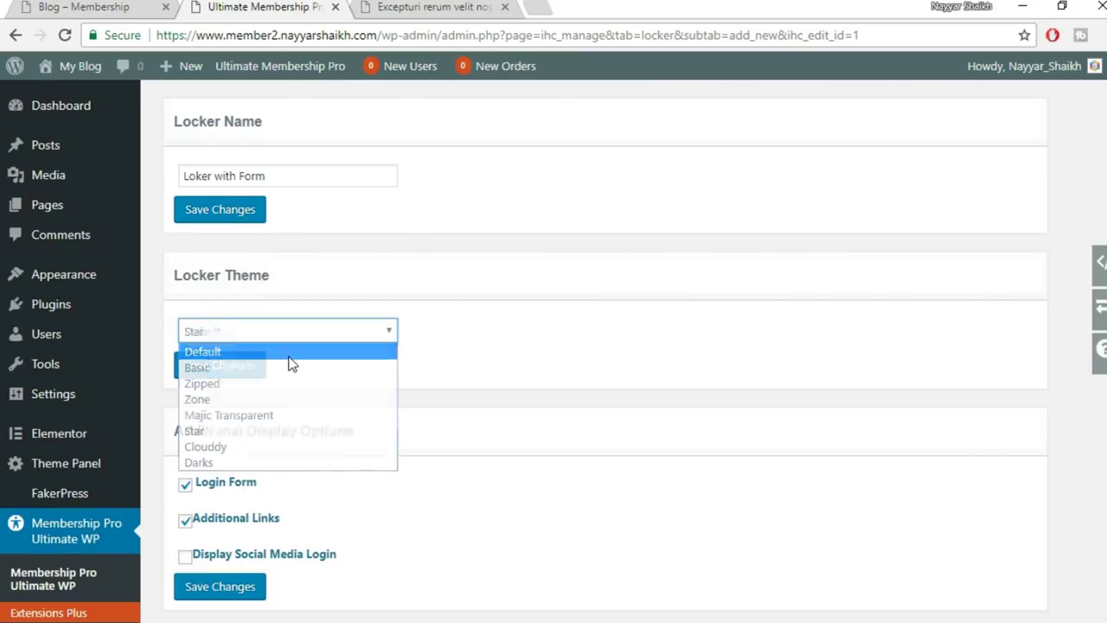
{"action": "left_click", "coordinate": [290, 353]}
{"action": "scroll", "coordinate": [962, 377], "scroll_direction": "down", "scroll_amount": 10}
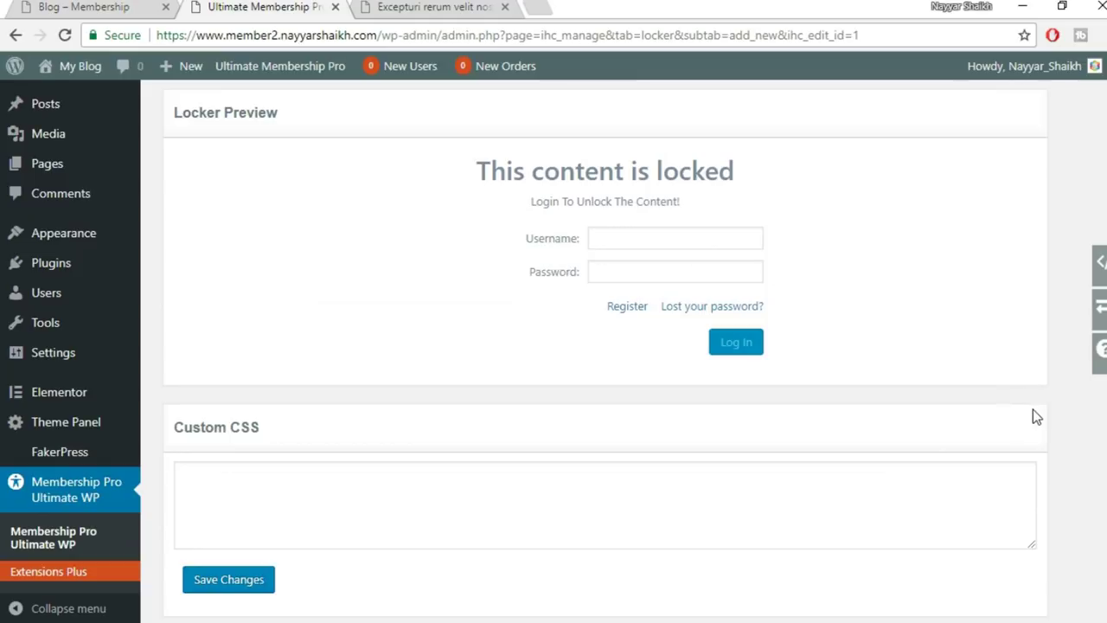
{"action": "scroll", "coordinate": [952, 395], "scroll_direction": "up", "scroll_amount": 10}
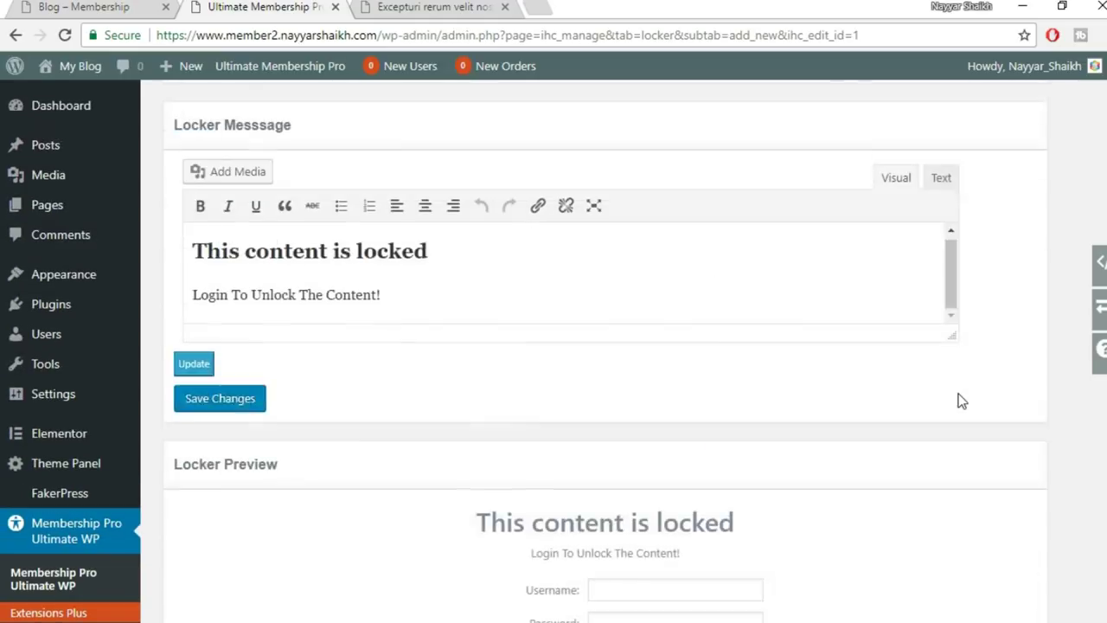
{"action": "left_click", "coordinate": [288, 334]}
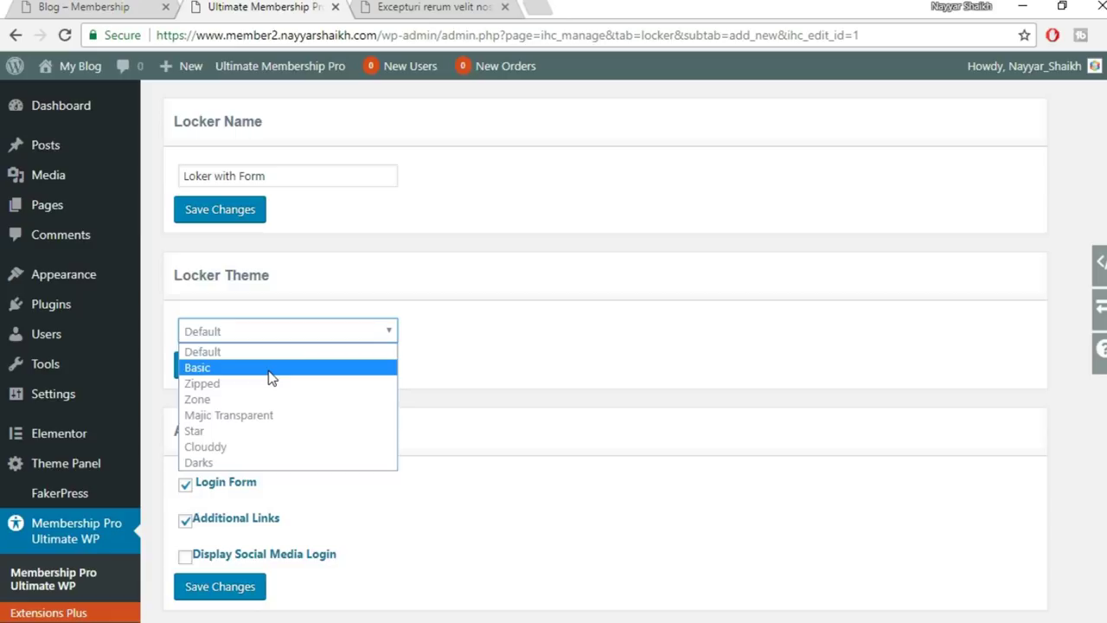
{"action": "left_click", "coordinate": [259, 399]}
{"action": "scroll", "coordinate": [906, 459], "scroll_direction": "down", "scroll_amount": 10}
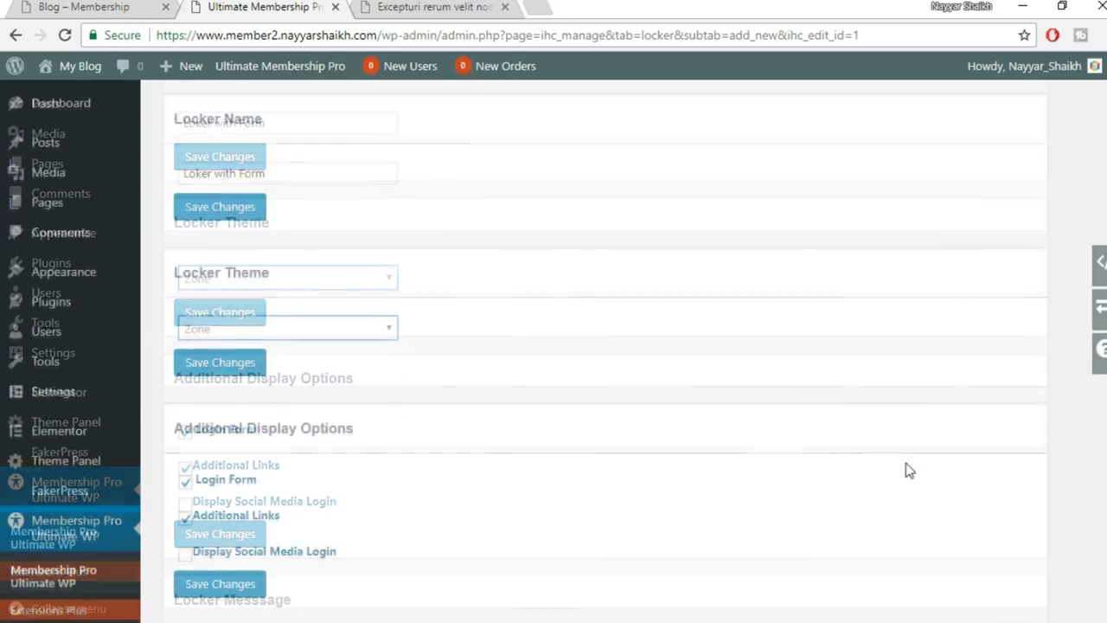
{"action": "scroll", "coordinate": [909, 459], "scroll_direction": "up", "scroll_amount": 1}
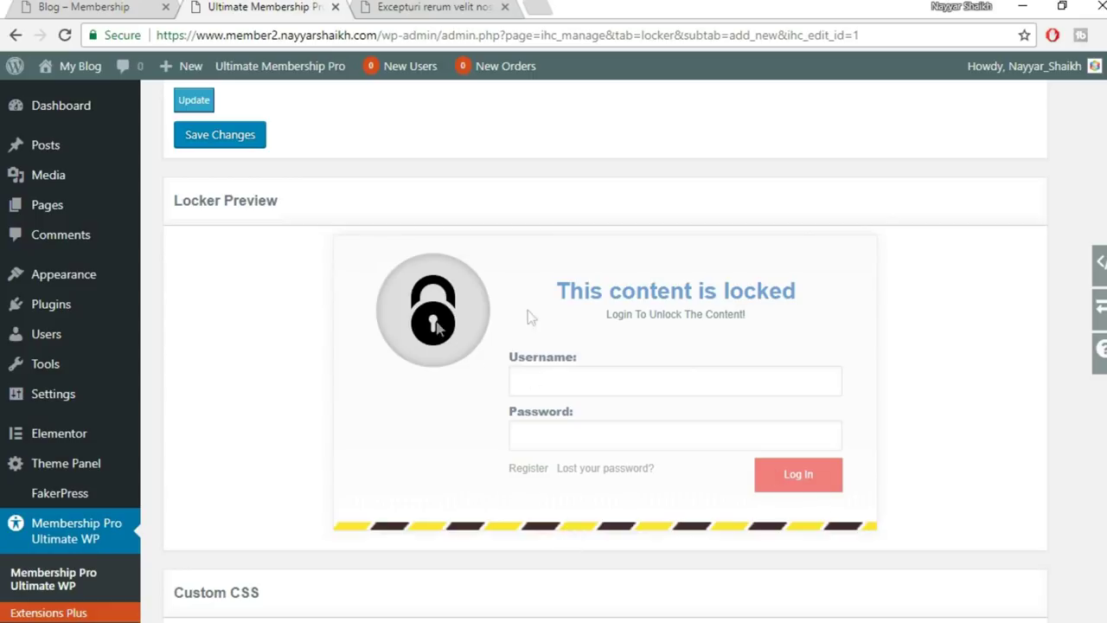
{"action": "scroll", "coordinate": [975, 372], "scroll_direction": "up", "scroll_amount": 7}
- Settle on the Majic Transparent theme and review the 'This content is locked' preview box
{"action": "left_click", "coordinate": [272, 244]}
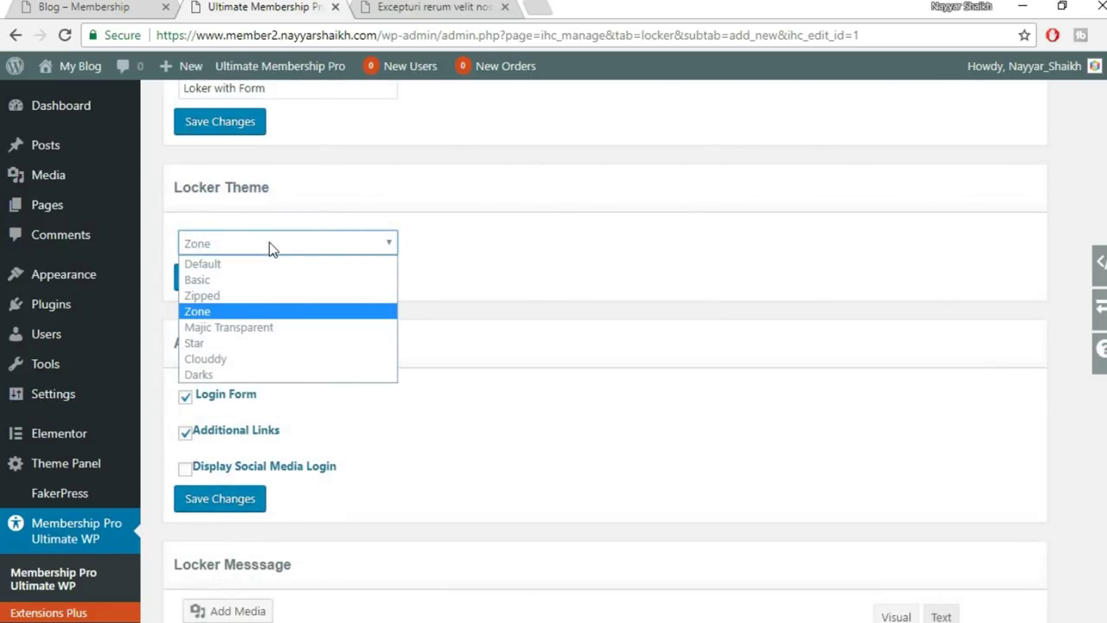
{"action": "left_click", "coordinate": [259, 329]}
{"action": "scroll", "coordinate": [941, 306], "scroll_direction": "down", "scroll_amount": 10}
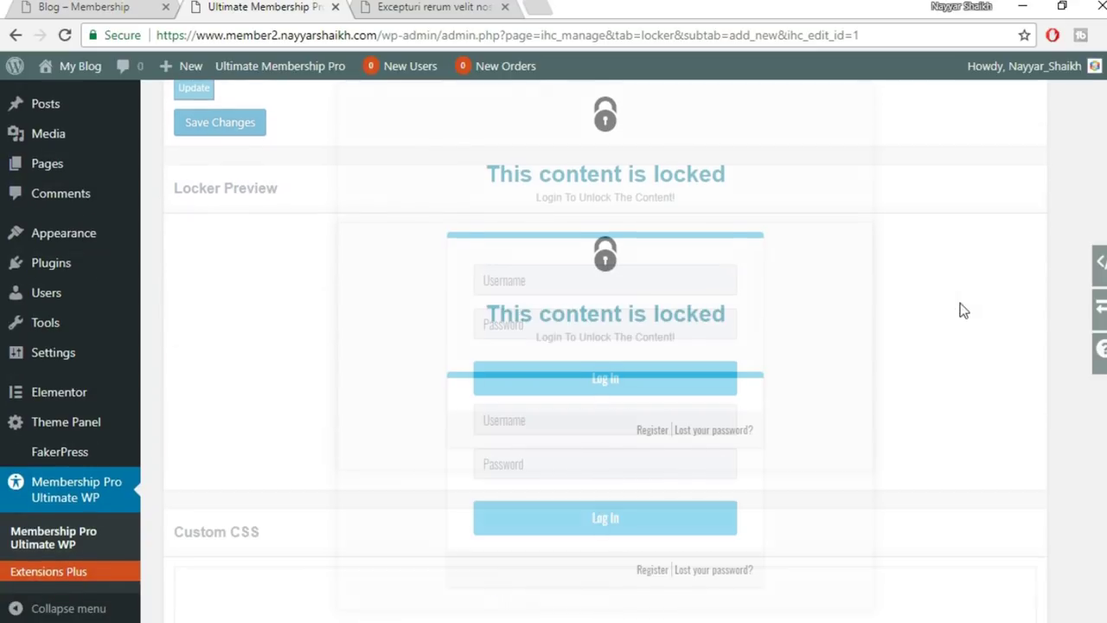
{"action": "scroll", "coordinate": [421, 215], "scroll_direction": "up", "scroll_amount": 2}
{"action": "scroll", "coordinate": [631, 389], "scroll_direction": "down", "scroll_amount": 2}
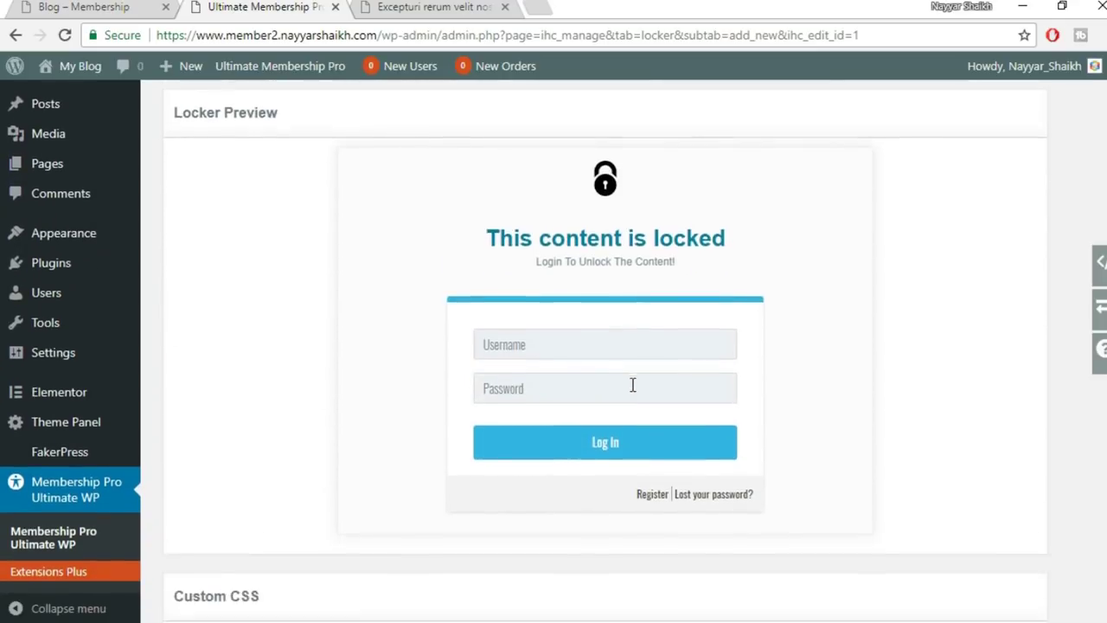
{"action": "scroll", "coordinate": [690, 387], "scroll_direction": "up", "scroll_amount": 2}
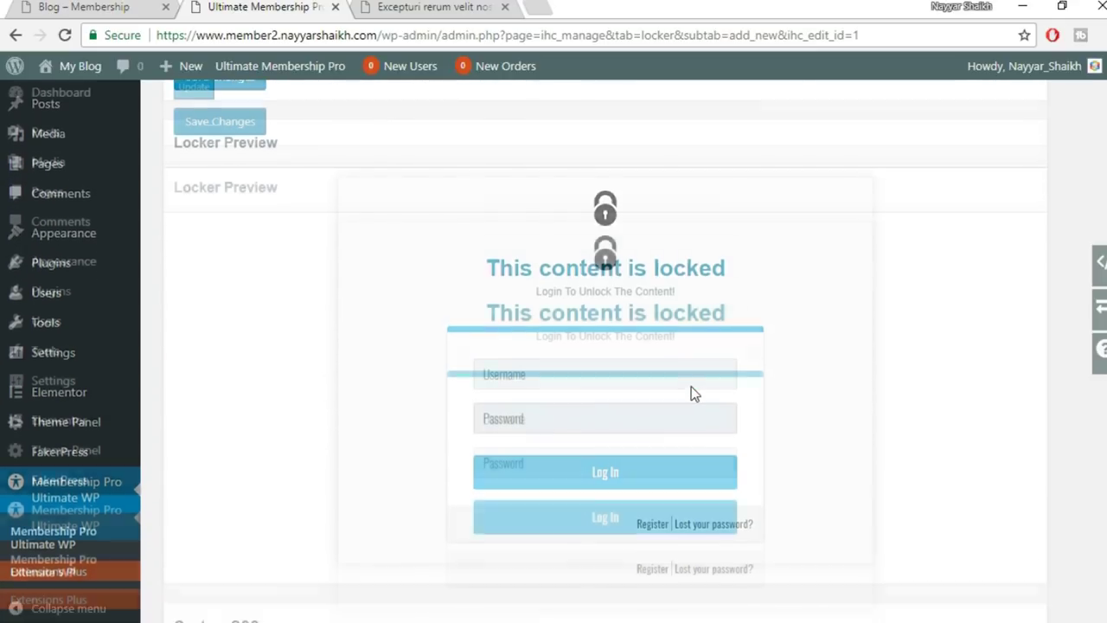
{"action": "scroll", "coordinate": [689, 390], "scroll_direction": "down", "scroll_amount": 4}
{"action": "scroll", "coordinate": [821, 418], "scroll_direction": "up", "scroll_amount": 4}
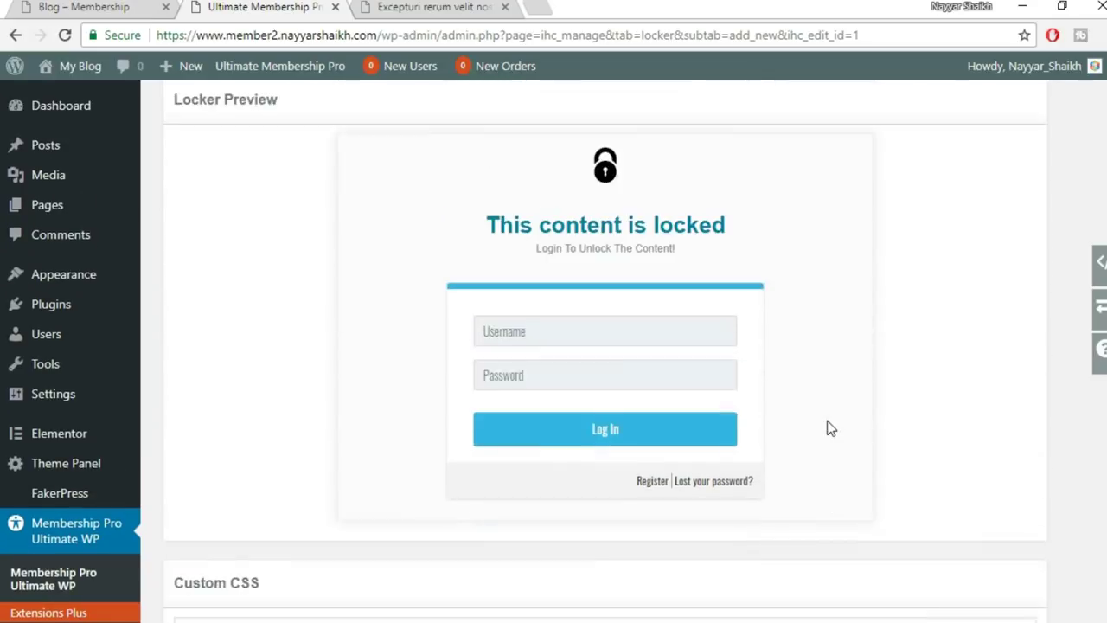
{"action": "left_click_drag", "start_coordinate": [521, 333], "coordinate": [778, 334]}
{"action": "left_click", "coordinate": [781, 336]}
- Save the Loker with Form locker with the Majic Transparent theme
{"action": "scroll", "coordinate": [778, 335], "scroll_direction": "up", "scroll_amount": 3}
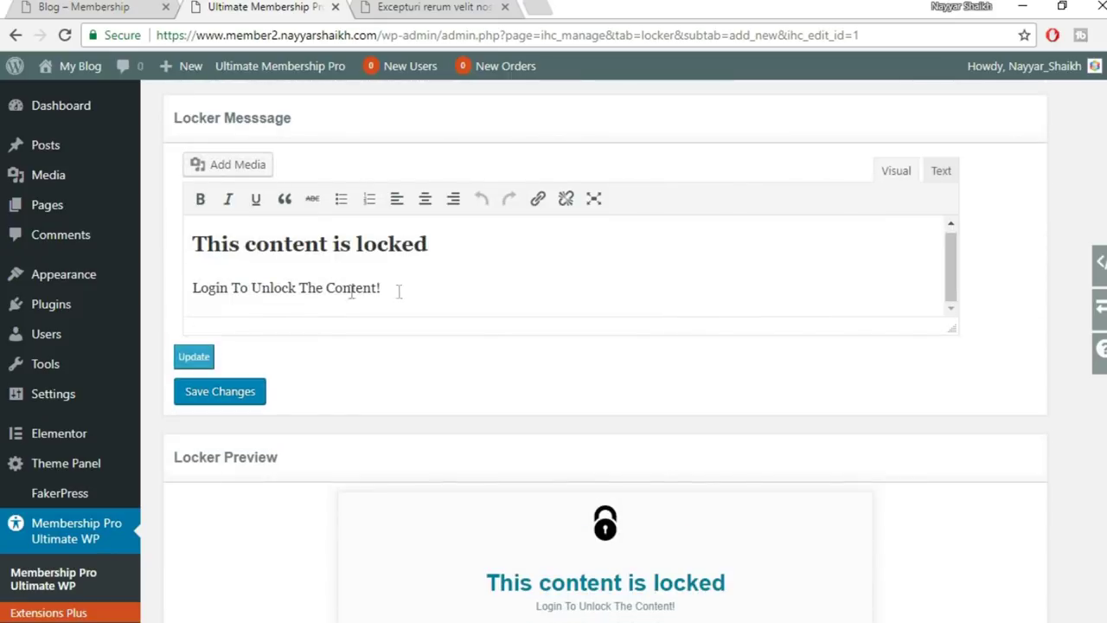
{"action": "scroll", "coordinate": [398, 358], "scroll_direction": "down", "scroll_amount": 7}
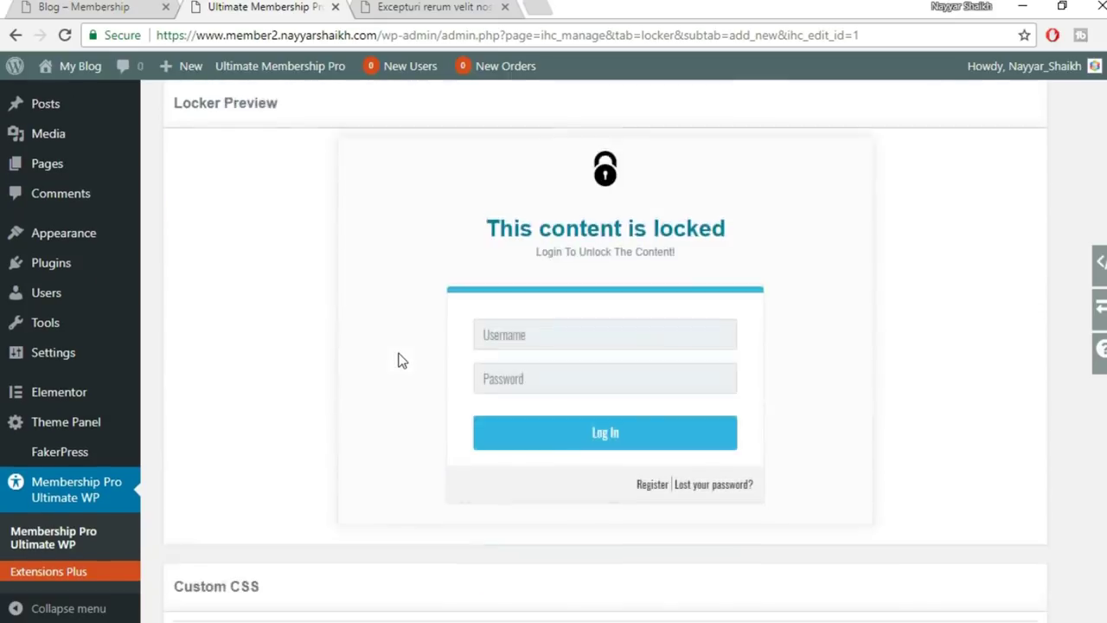
{"action": "left_click", "coordinate": [250, 477]}
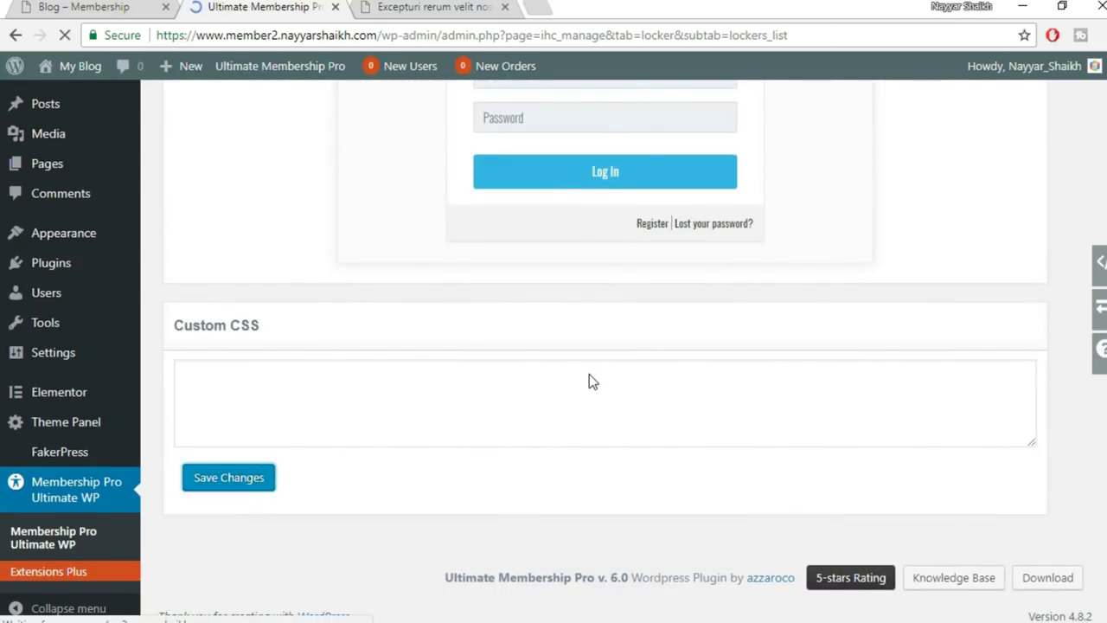
- Reload the locked post to check its restyled padlock login box
{"action": "scroll", "coordinate": [783, 356], "scroll_direction": "down", "scroll_amount": 3}
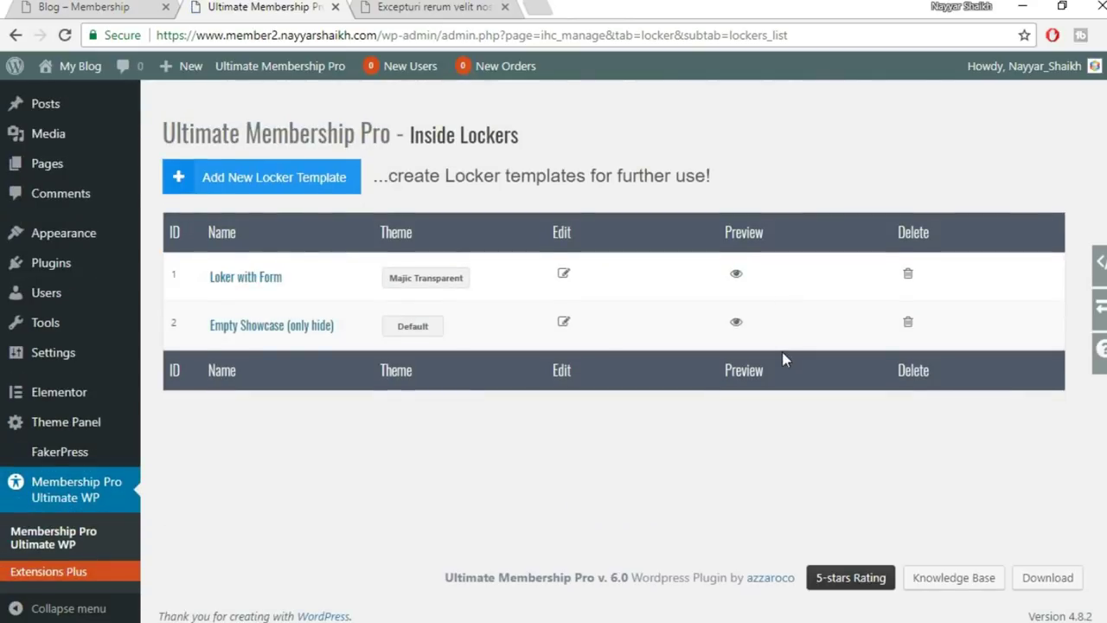
{"action": "left_click", "coordinate": [628, 471]}
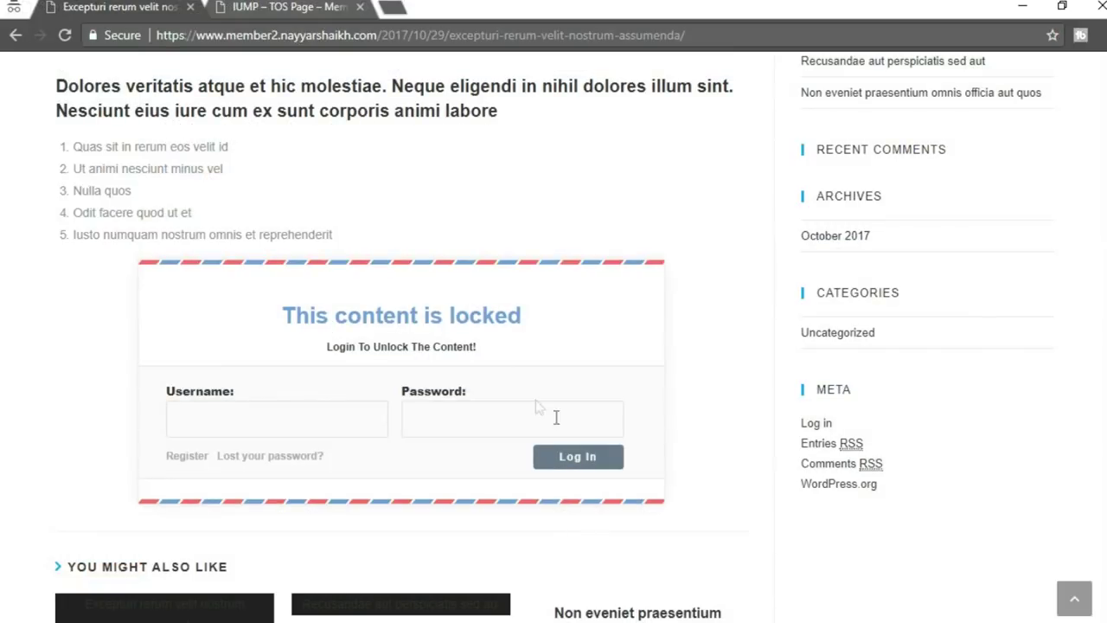
{"action": "left_click", "coordinate": [65, 37]}
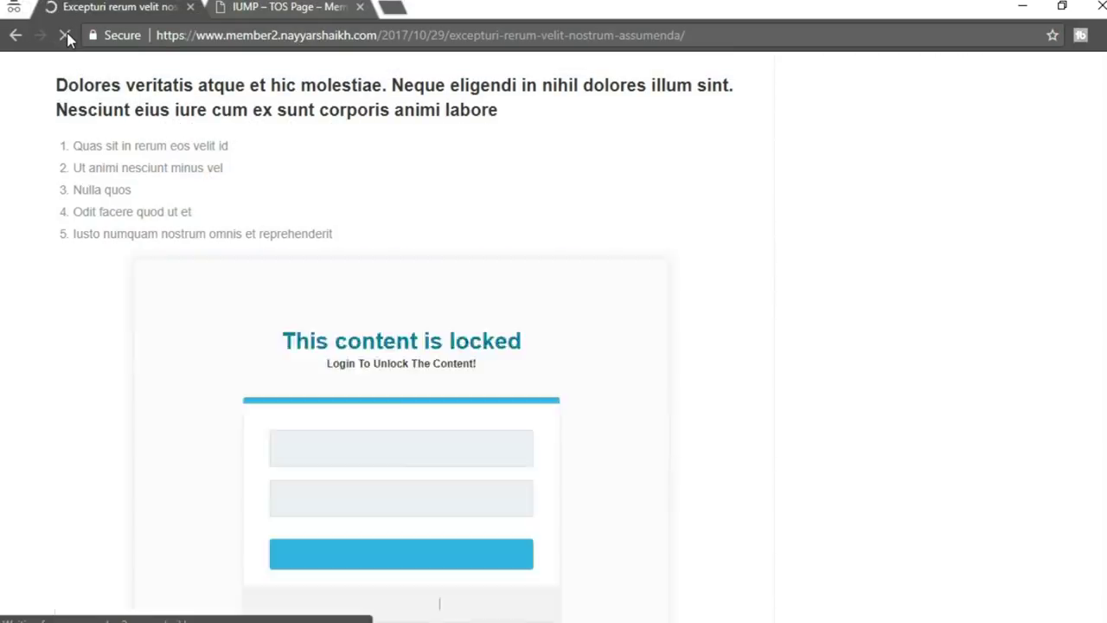
{"action": "scroll", "coordinate": [489, 435], "scroll_direction": "down", "scroll_amount": 1}
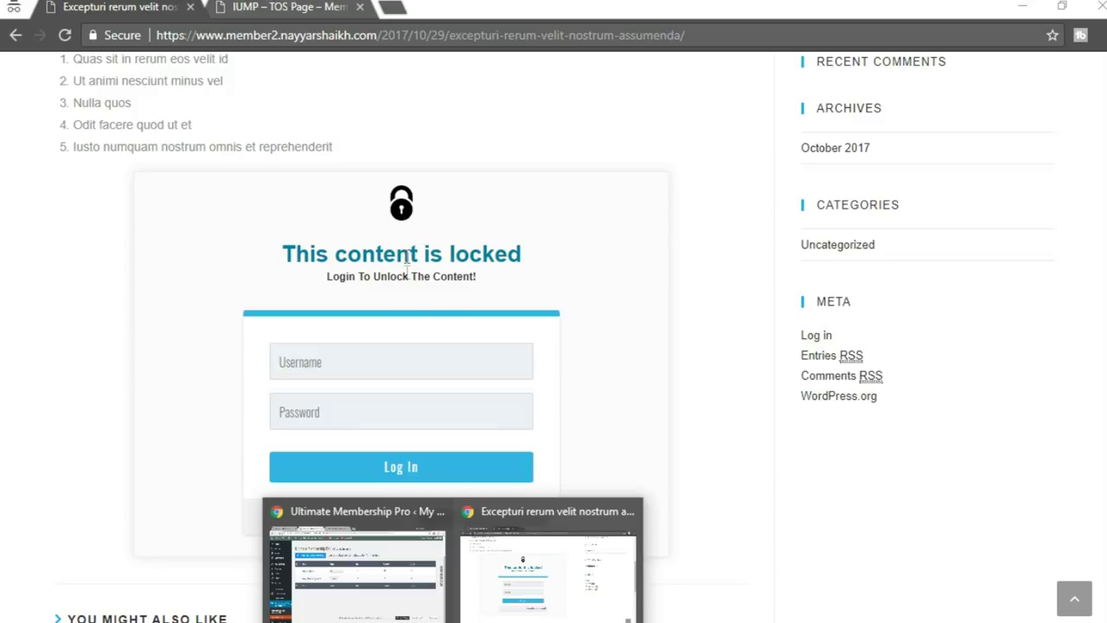
{"action": "left_click", "coordinate": [401, 564]}
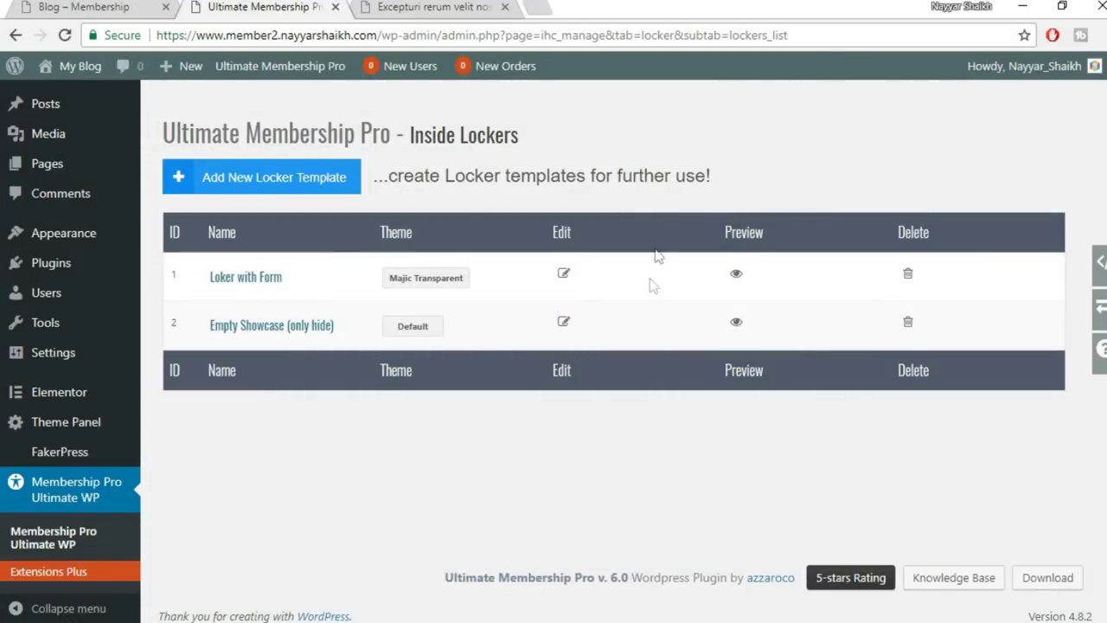
- Reopen Loker with Form and rewrite the locker message to 'Login or Register To Unlock The Content!'
{"action": "left_click", "coordinate": [563, 274]}
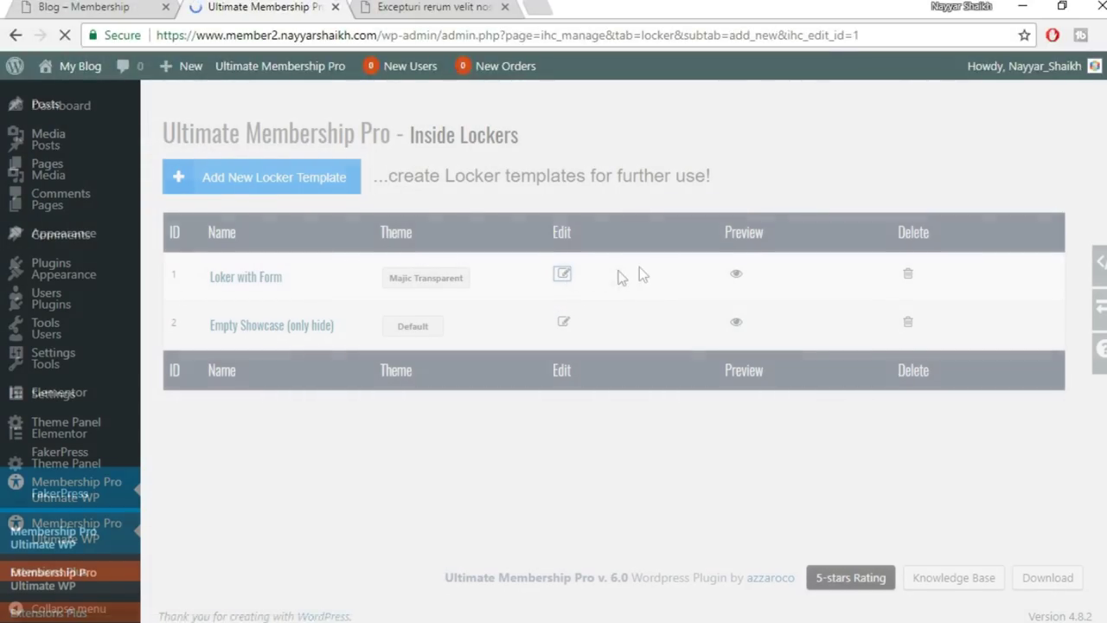
{"action": "scroll", "coordinate": [811, 374], "scroll_direction": "down", "scroll_amount": 10}
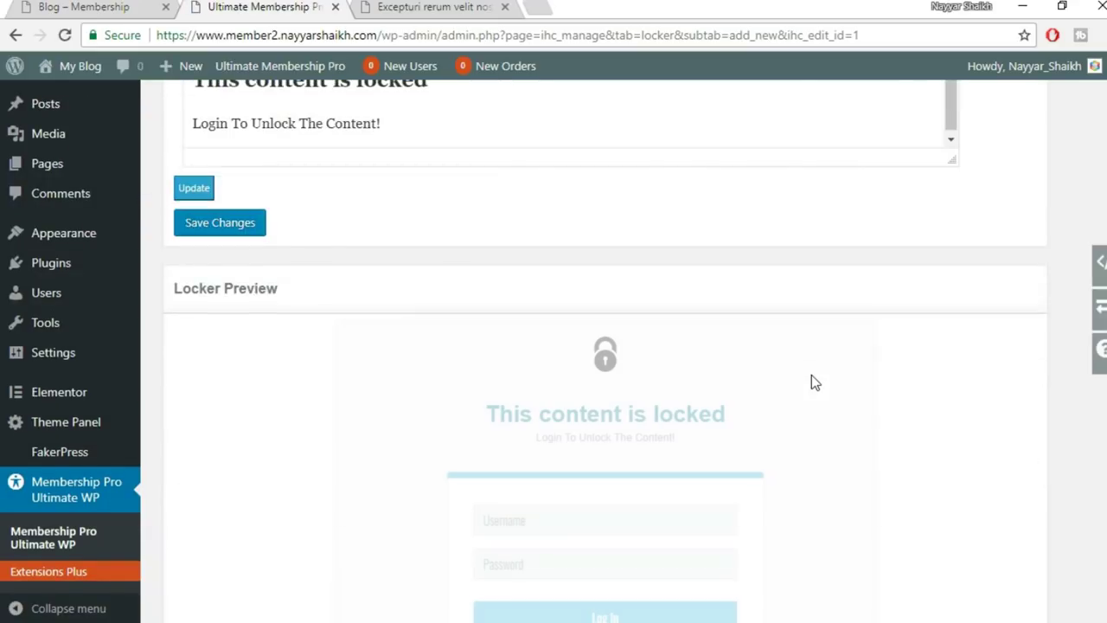
{"action": "scroll", "coordinate": [231, 370], "scroll_direction": "up", "scroll_amount": 3}
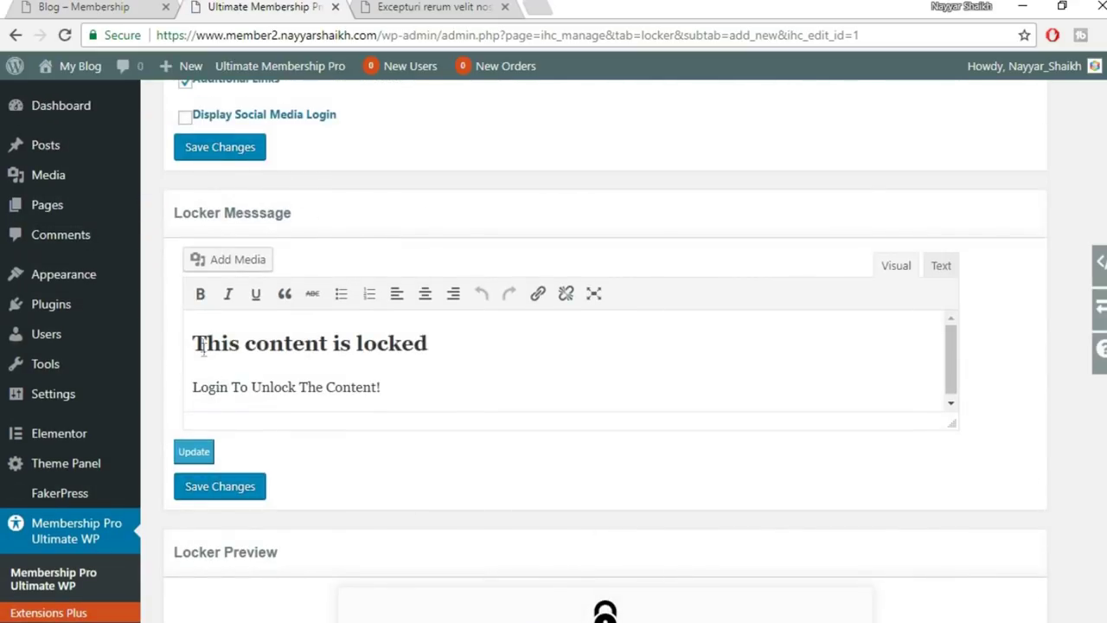
{"action": "left_click_drag", "start_coordinate": [196, 342], "coordinate": [527, 326]}
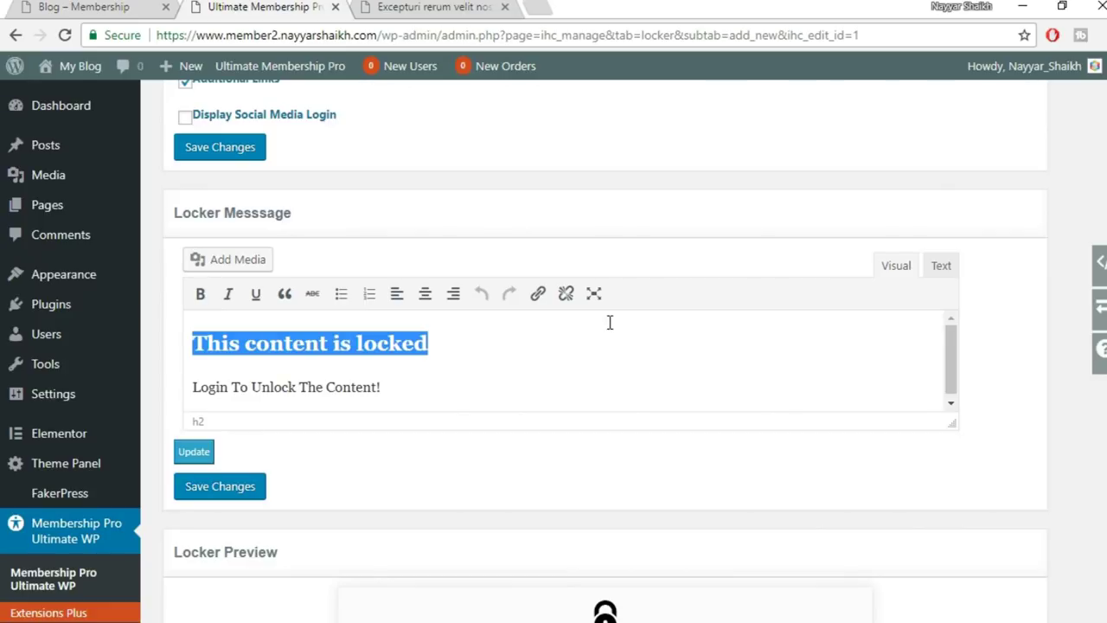
{"action": "type", "text": "The content is available only for registered users."}
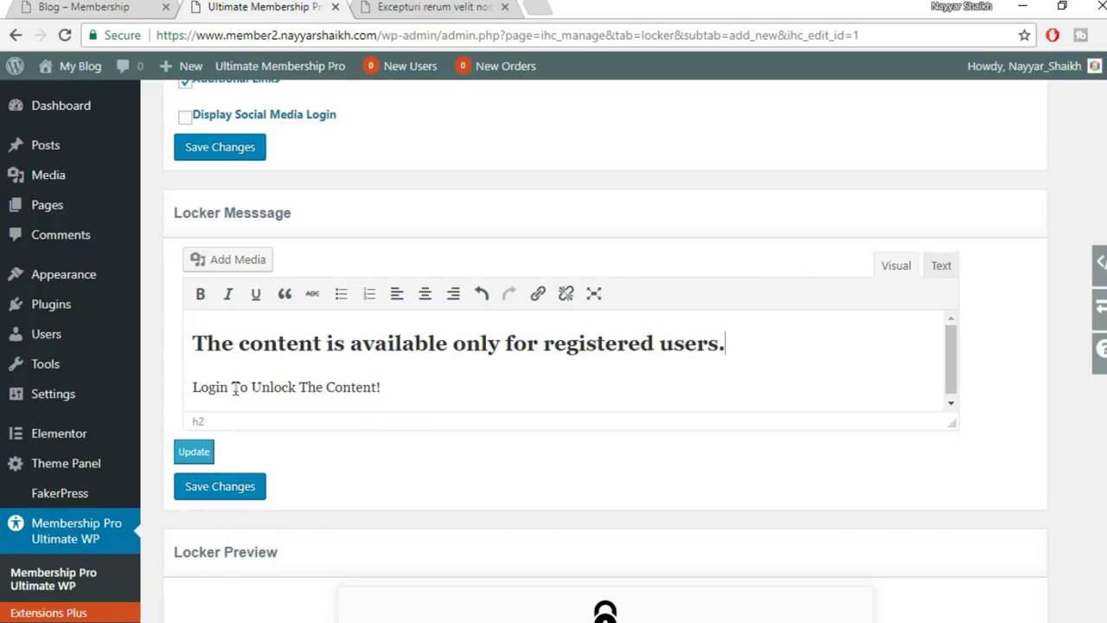
{"action": "type", "text": "or R"}
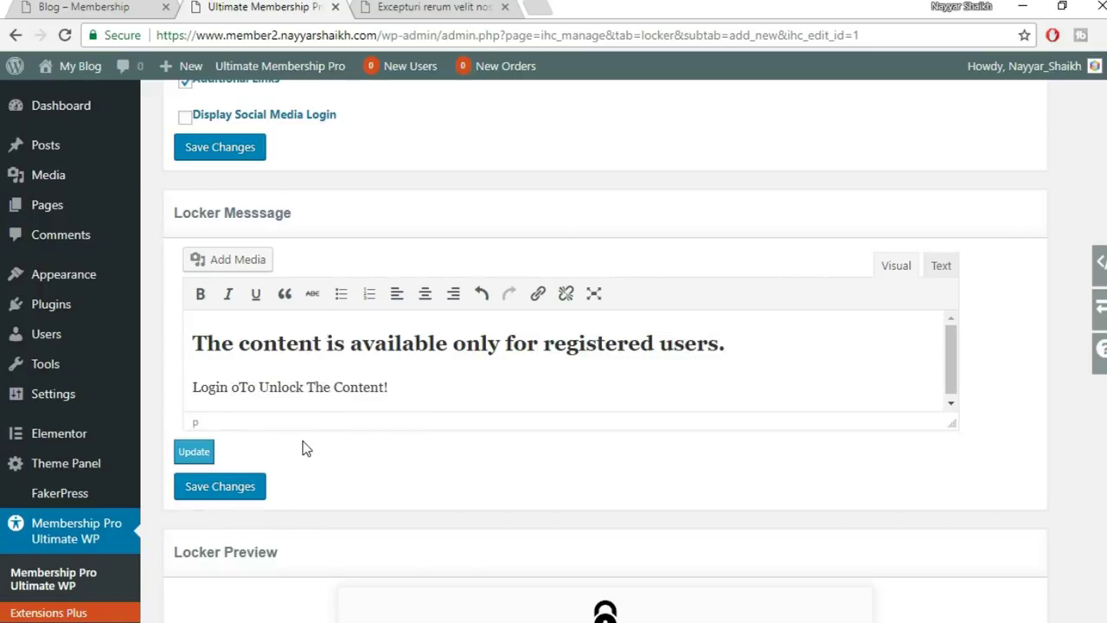
{"action": "type", "text": "egsiter"}
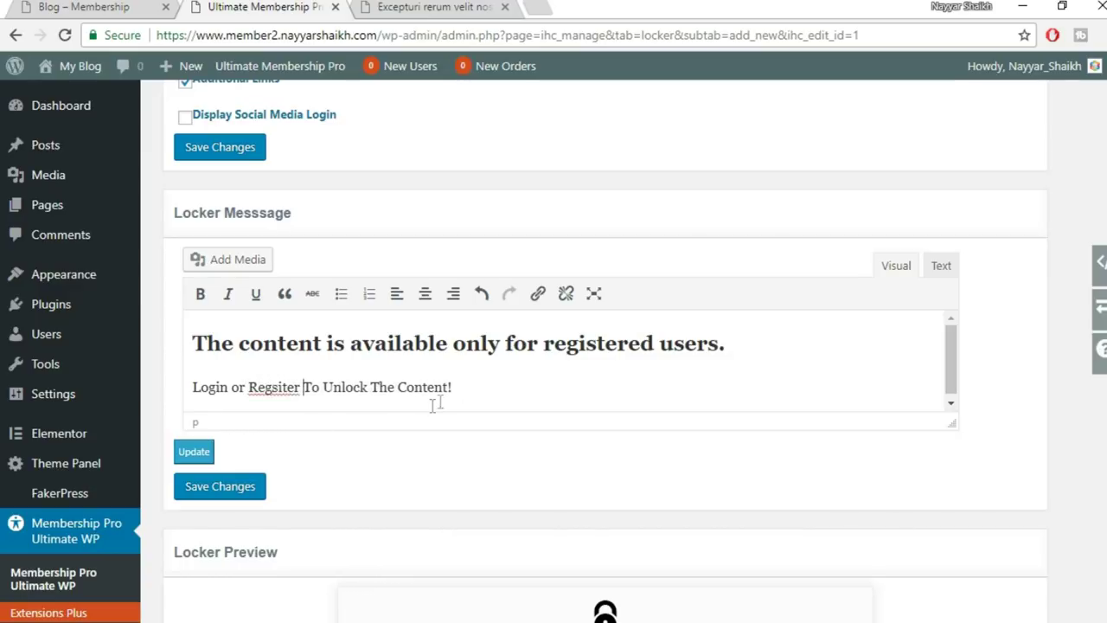
- Correct the typo 'Regsiter' to 'Register' via spellcheck and save the locker
{"action": "right_click", "coordinate": [274, 387]}
{"action": "left_click", "coordinate": [343, 159]}
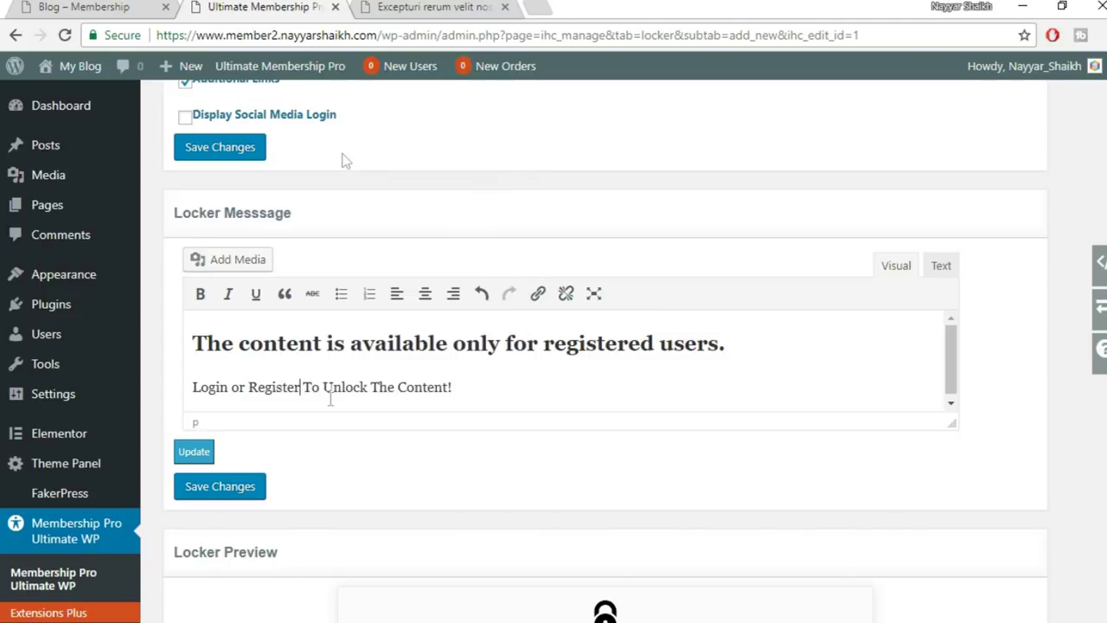
{"action": "left_click", "coordinate": [239, 487]}
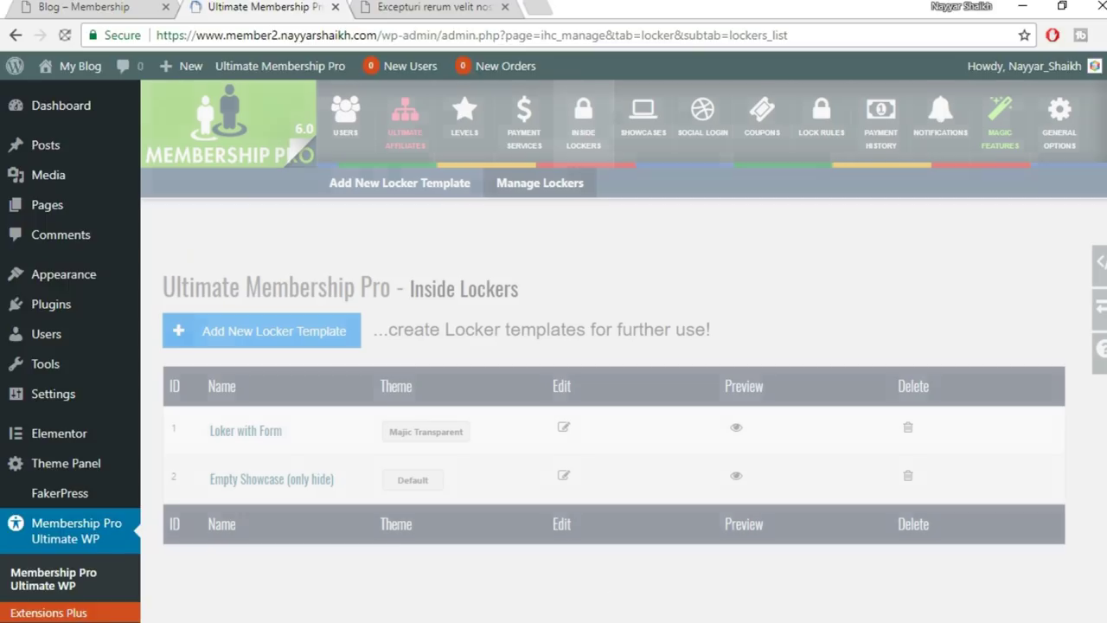
- Reload the locked post on the front end to check the corrected locker message
{"action": "mouse_move", "coordinate": [450, 621]}
{"action": "left_click", "coordinate": [527, 581]}
{"action": "left_click", "coordinate": [64, 35]}
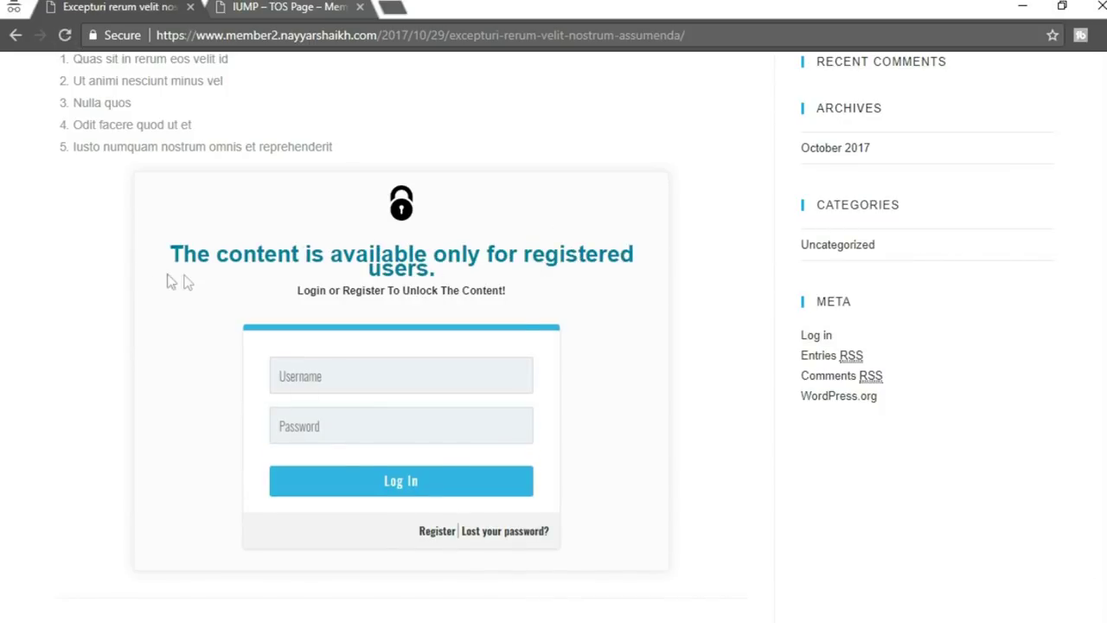
{"action": "left_click_drag", "start_coordinate": [170, 254], "coordinate": [632, 250]}
{"action": "left_click", "coordinate": [649, 246]}
{"action": "key", "text": "F5"}
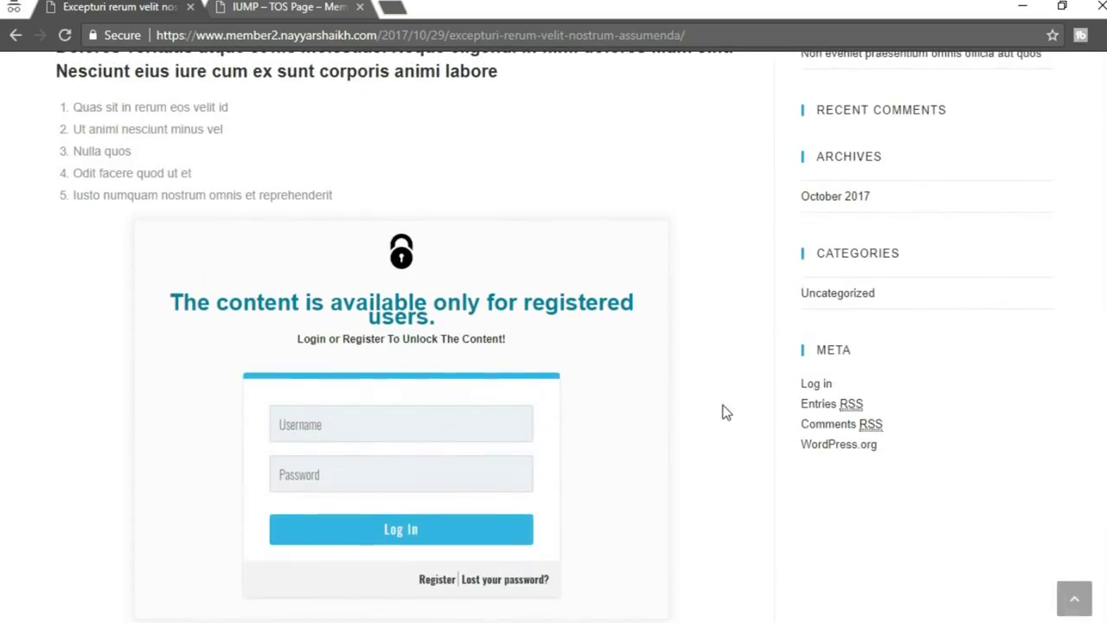
{"action": "scroll", "coordinate": [724, 412], "scroll_direction": "down", "scroll_amount": 2}
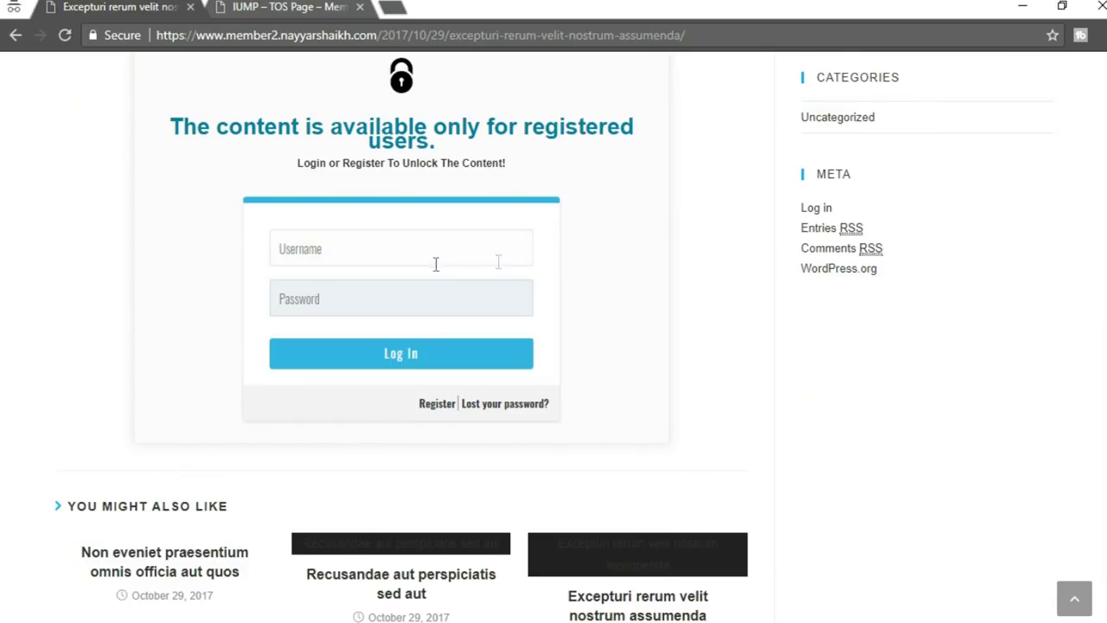
- Follow the Register link and review the Free, One Time and Recurring plans on the Subscription Plan page
{"action": "left_click", "coordinate": [437, 404]}
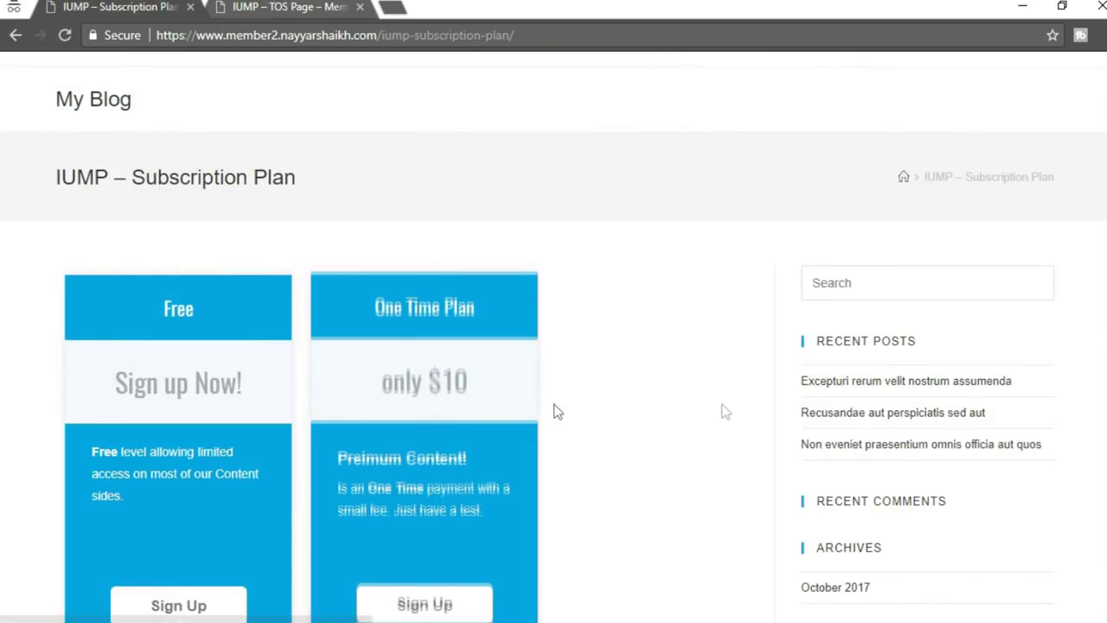
{"action": "scroll", "coordinate": [724, 412], "scroll_direction": "down", "scroll_amount": 1}
{"action": "scroll", "coordinate": [717, 421], "scroll_direction": "down", "scroll_amount": 4}
{"action": "scroll", "coordinate": [657, 432], "scroll_direction": "up", "scroll_amount": 4}
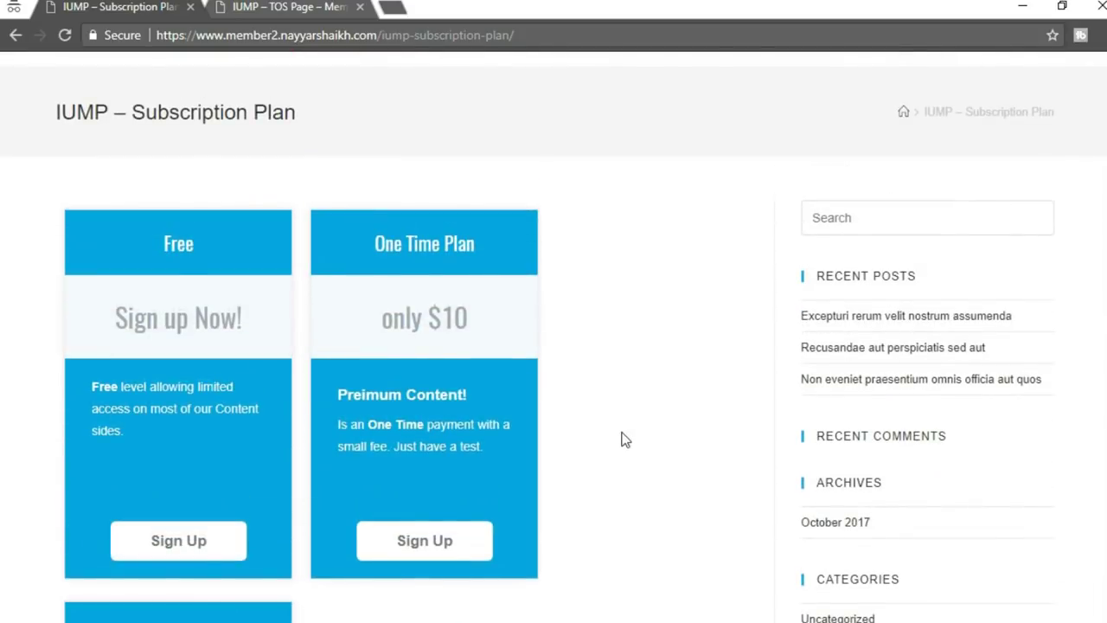
{"action": "scroll", "coordinate": [625, 440], "scroll_direction": "down", "scroll_amount": 1}
{"action": "scroll", "coordinate": [623, 441], "scroll_direction": "down", "scroll_amount": 5}
{"action": "scroll", "coordinate": [544, 401], "scroll_direction": "up", "scroll_amount": 6}
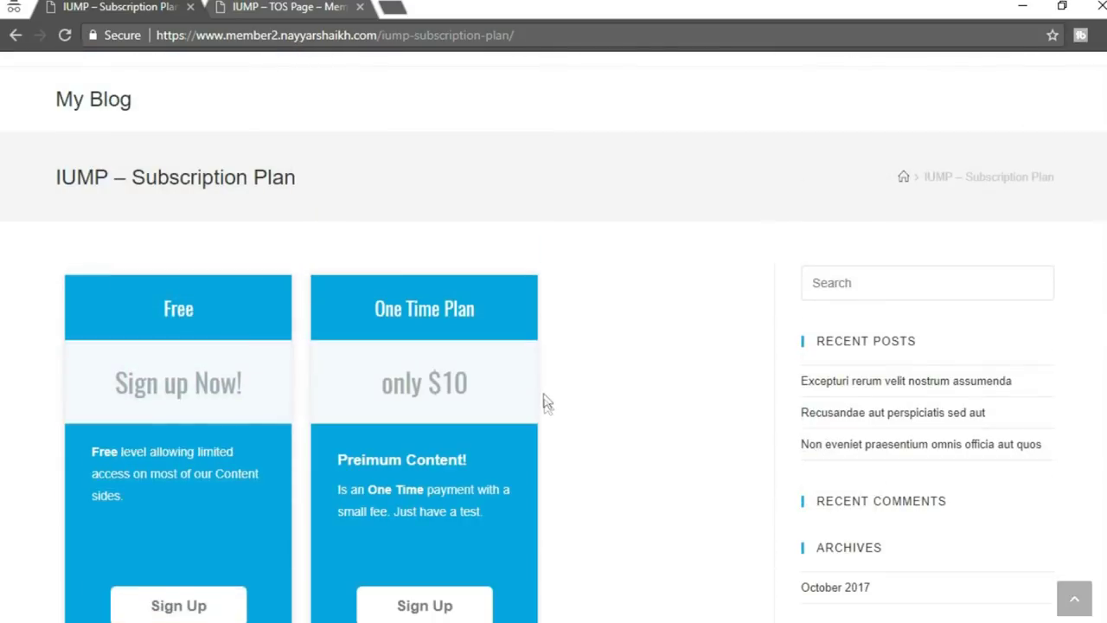
{"action": "scroll", "coordinate": [490, 408], "scroll_direction": "down", "scroll_amount": 4}
{"action": "scroll", "coordinate": [403, 349], "scroll_direction": "down", "scroll_amount": 1}
{"action": "scroll", "coordinate": [406, 351], "scroll_direction": "up", "scroll_amount": 2}
{"action": "scroll", "coordinate": [426, 325], "scroll_direction": "up", "scroll_amount": 2}
{"action": "scroll", "coordinate": [242, 529], "scroll_direction": "down", "scroll_amount": 1}
{"action": "scroll", "coordinate": [448, 330], "scroll_direction": "up", "scroll_amount": 2}
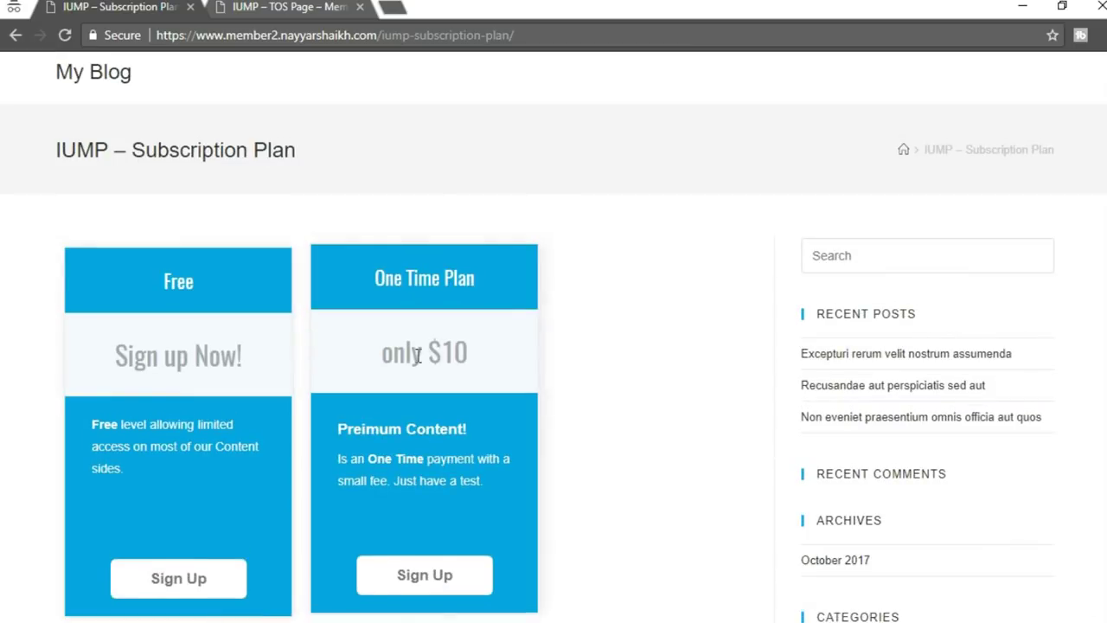
{"action": "scroll", "coordinate": [448, 330], "scroll_direction": "down", "scroll_amount": 5}
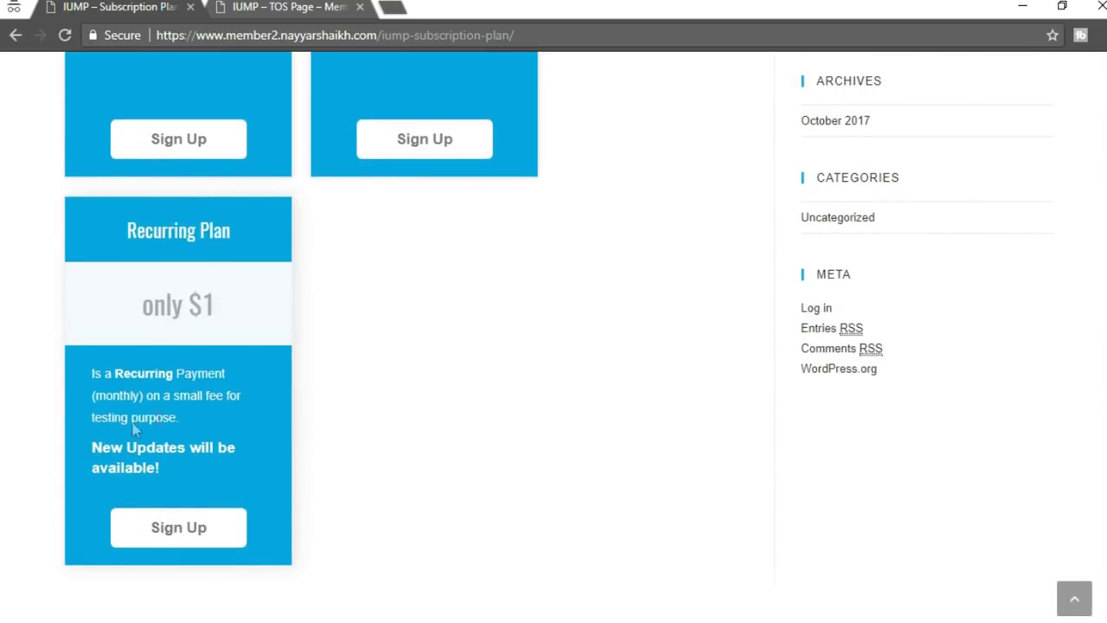
{"action": "scroll", "coordinate": [235, 441], "scroll_direction": "up", "scroll_amount": 5}
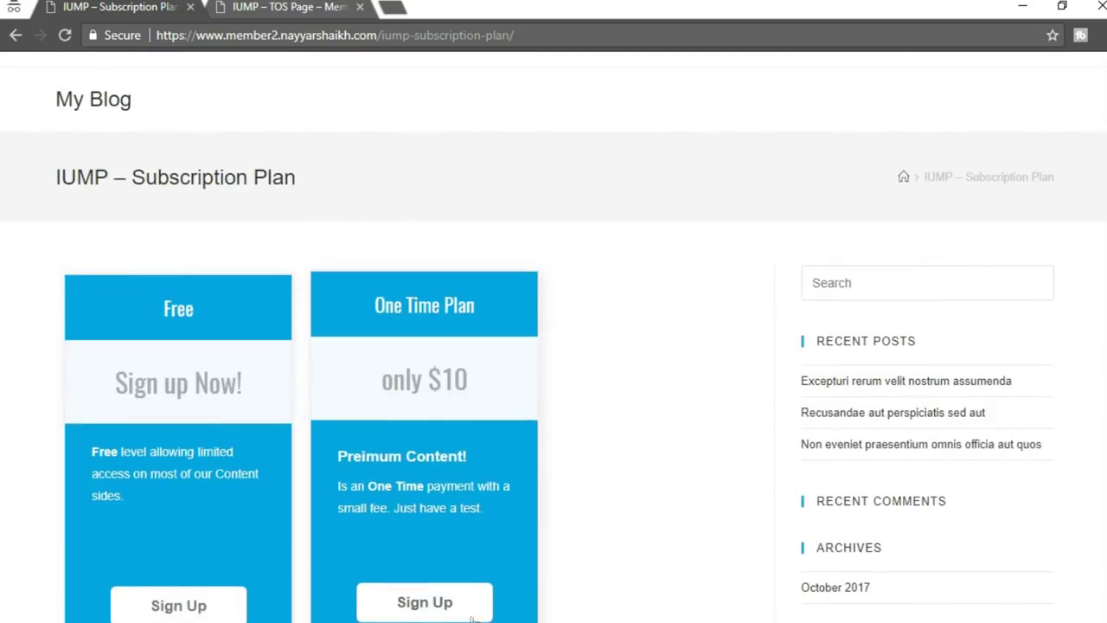
{"action": "mouse_move", "coordinate": [452, 618]}
{"action": "left_click", "coordinate": [368, 588]}
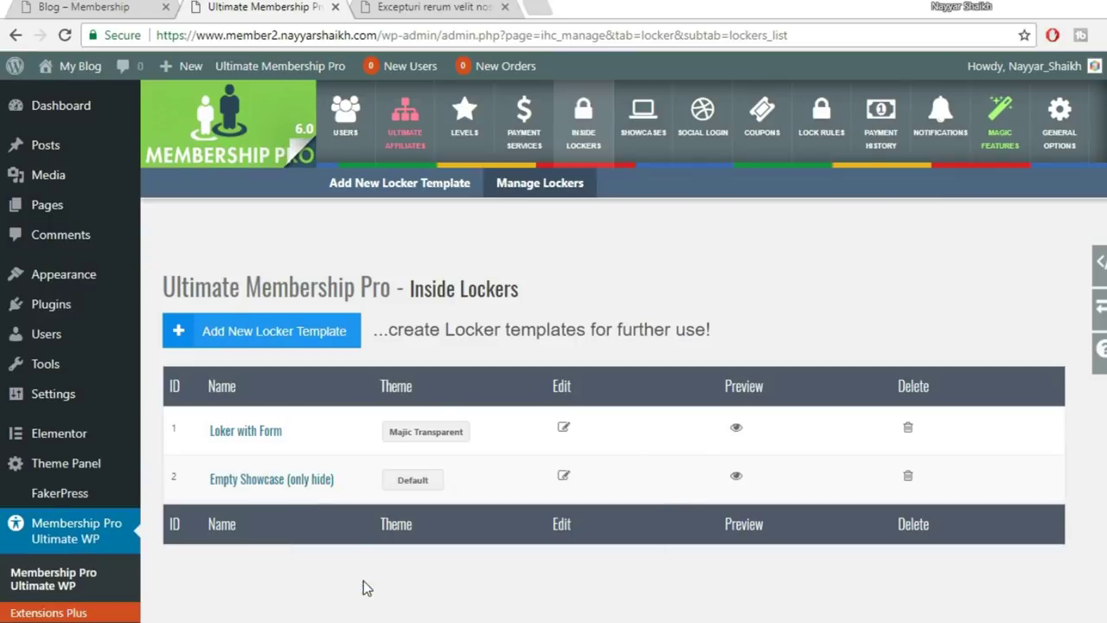
- Open the Subscription Plan showcase settings with its Blue Premium Theme preview
{"action": "left_click", "coordinate": [658, 147]}
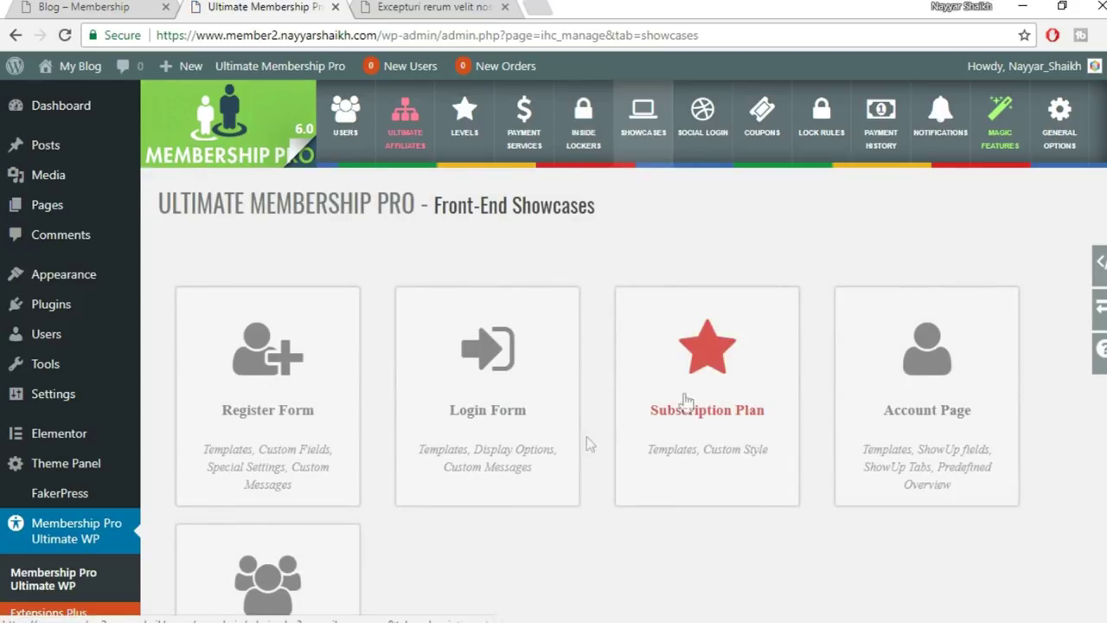
{"action": "scroll", "coordinate": [450, 444], "scroll_direction": "down", "scroll_amount": 2}
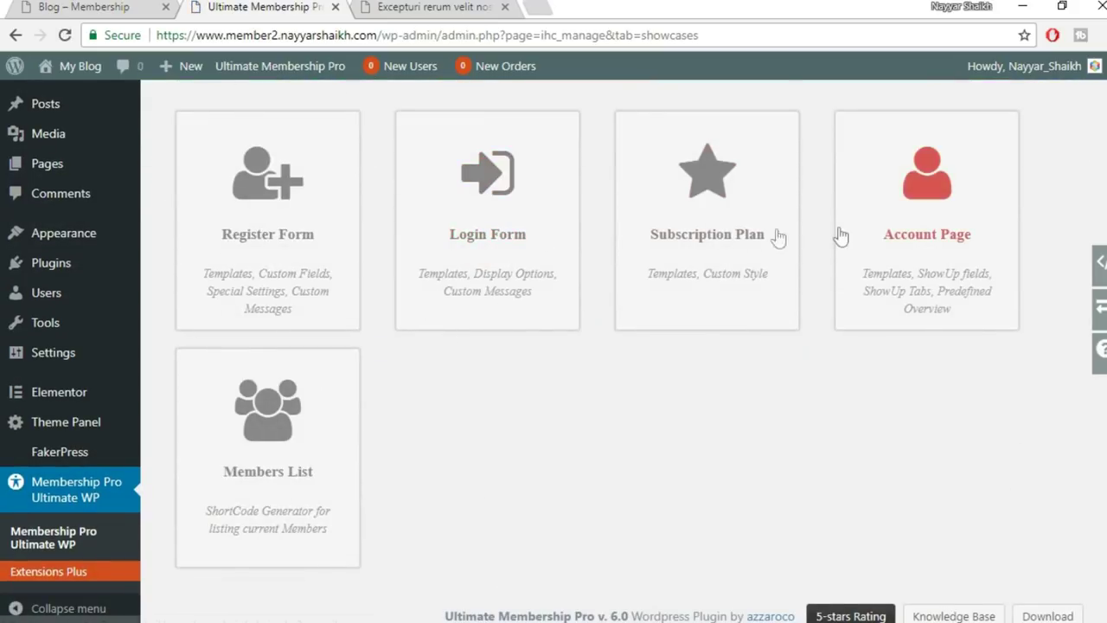
{"action": "left_click", "coordinate": [739, 244]}
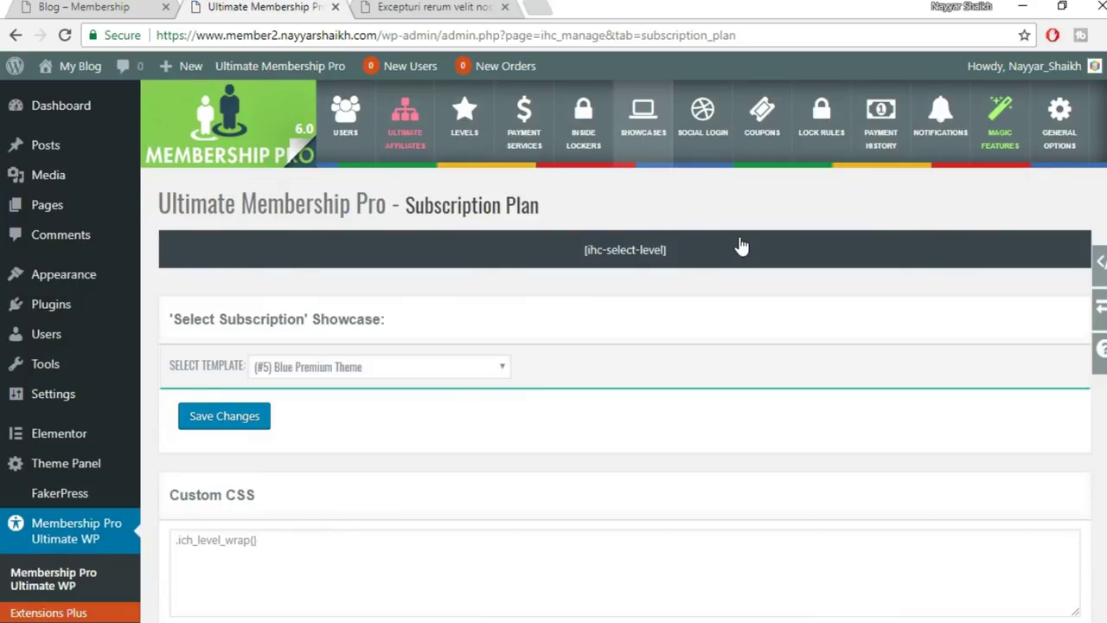
{"action": "scroll", "coordinate": [747, 335], "scroll_direction": "down", "scroll_amount": 3}
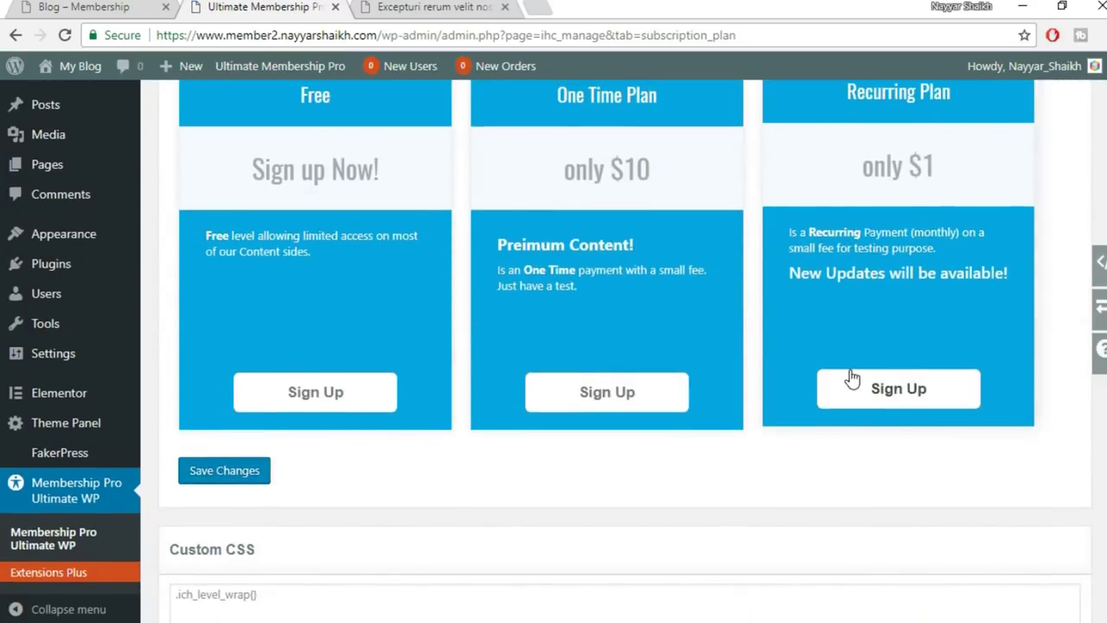
{"action": "scroll", "coordinate": [852, 378], "scroll_direction": "up", "scroll_amount": 2}
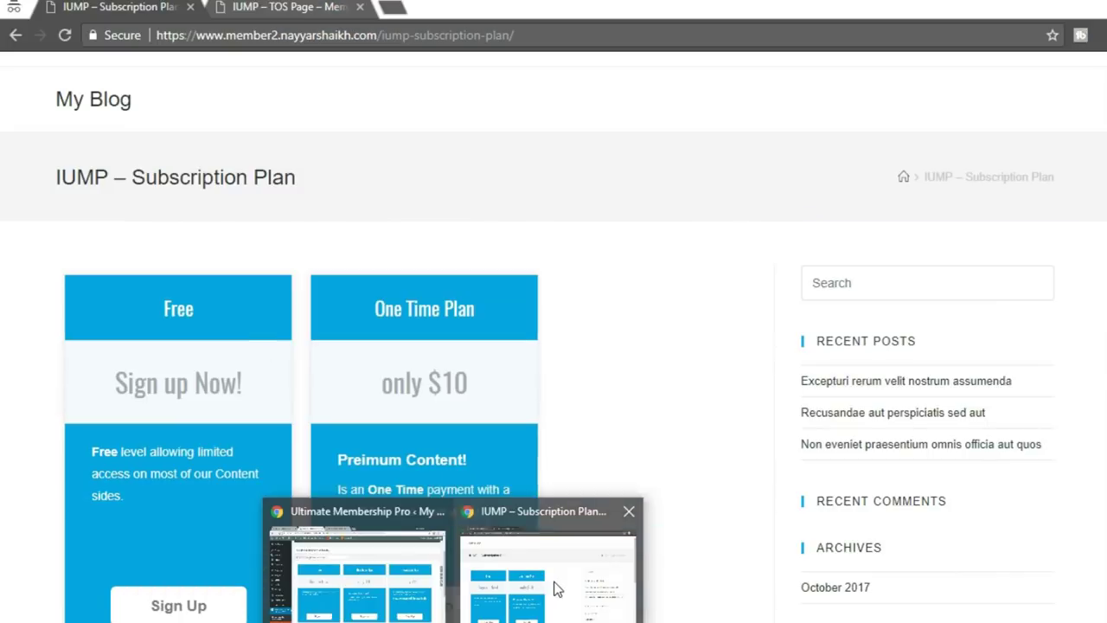
- Compare the showcase preview against the front-end Subscription Plan page
{"action": "left_click", "coordinate": [553, 589]}
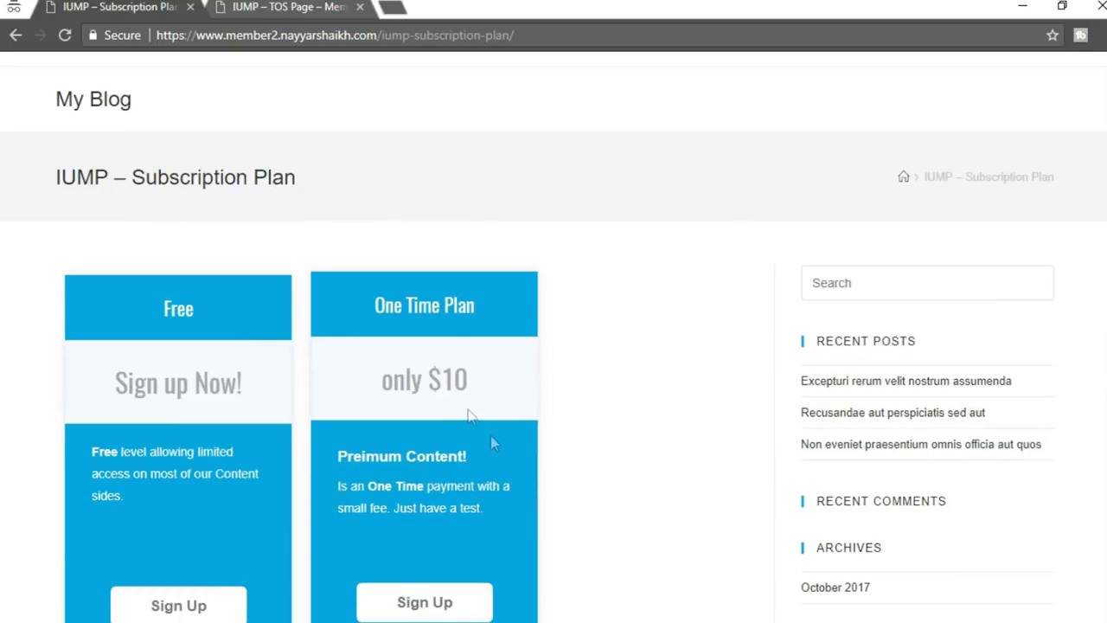
{"action": "scroll", "coordinate": [476, 355], "scroll_direction": "down", "scroll_amount": 2}
{"action": "left_click", "coordinate": [359, 550]}
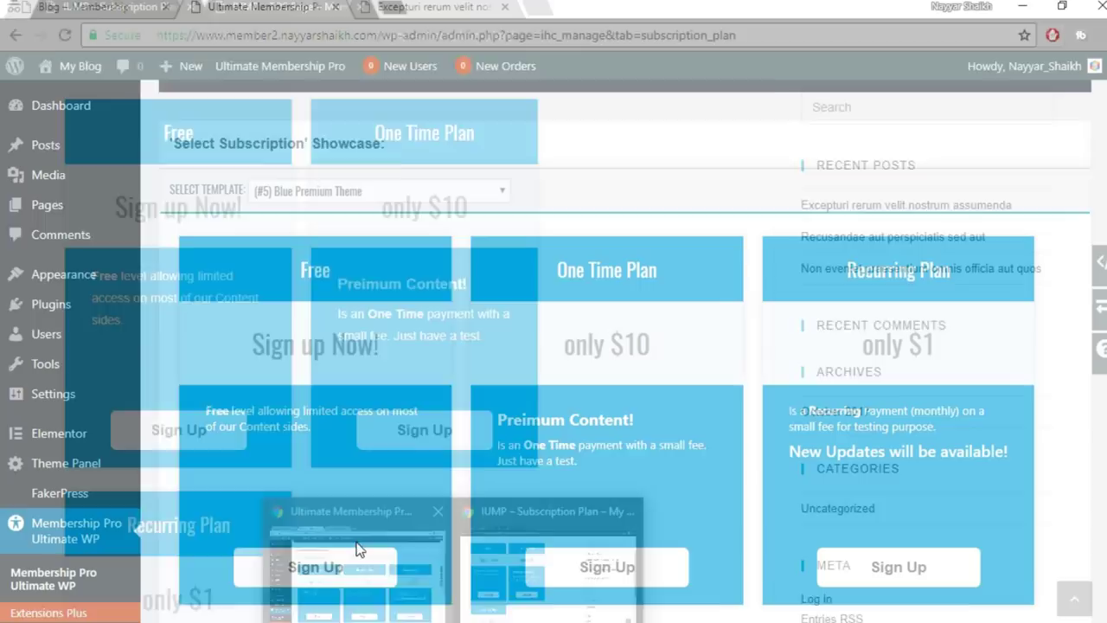
{"action": "scroll", "coordinate": [537, 519], "scroll_direction": "down", "scroll_amount": 2}
{"action": "mouse_move", "coordinate": [534, 560]}
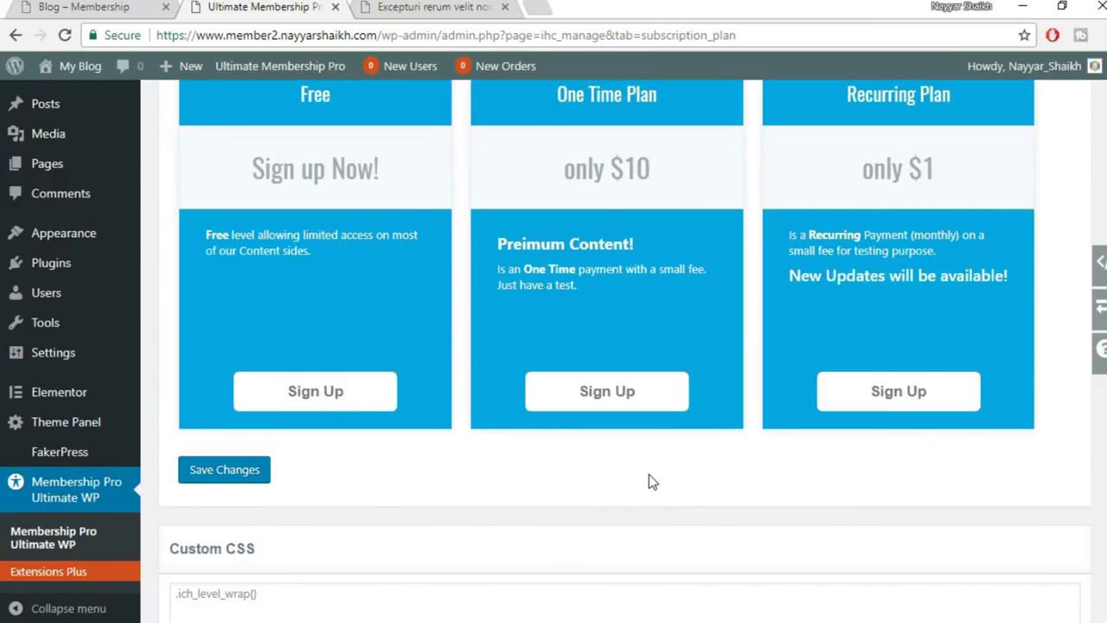
{"action": "scroll", "coordinate": [649, 510], "scroll_direction": "up", "scroll_amount": 3}
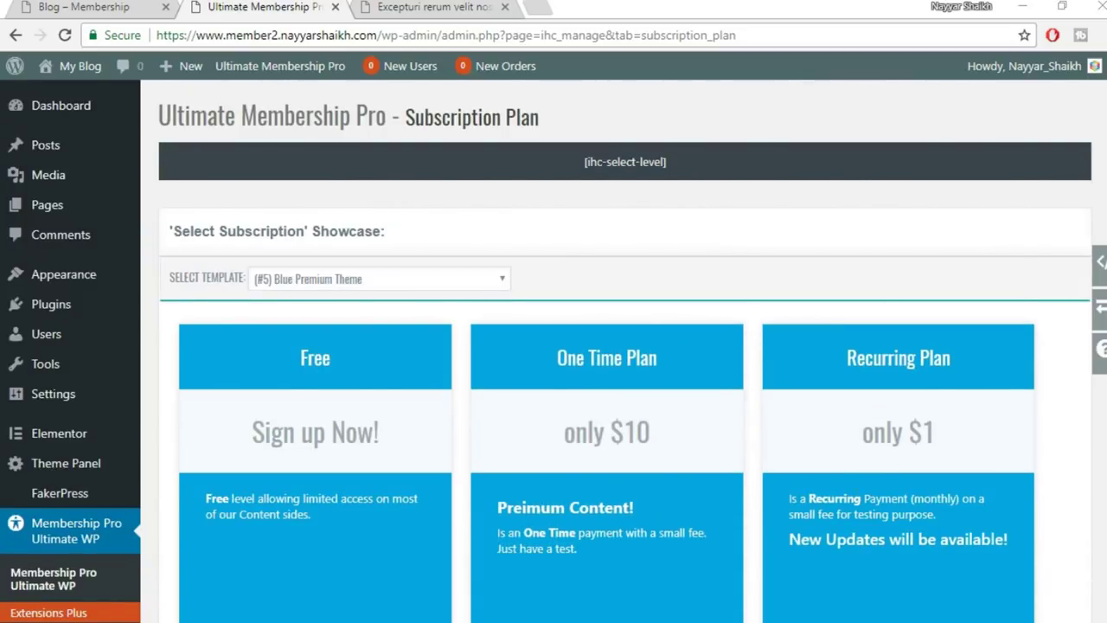
{"action": "left_click", "coordinate": [554, 567]}
{"action": "scroll", "coordinate": [629, 388], "scroll_direction": "up", "scroll_amount": 3}
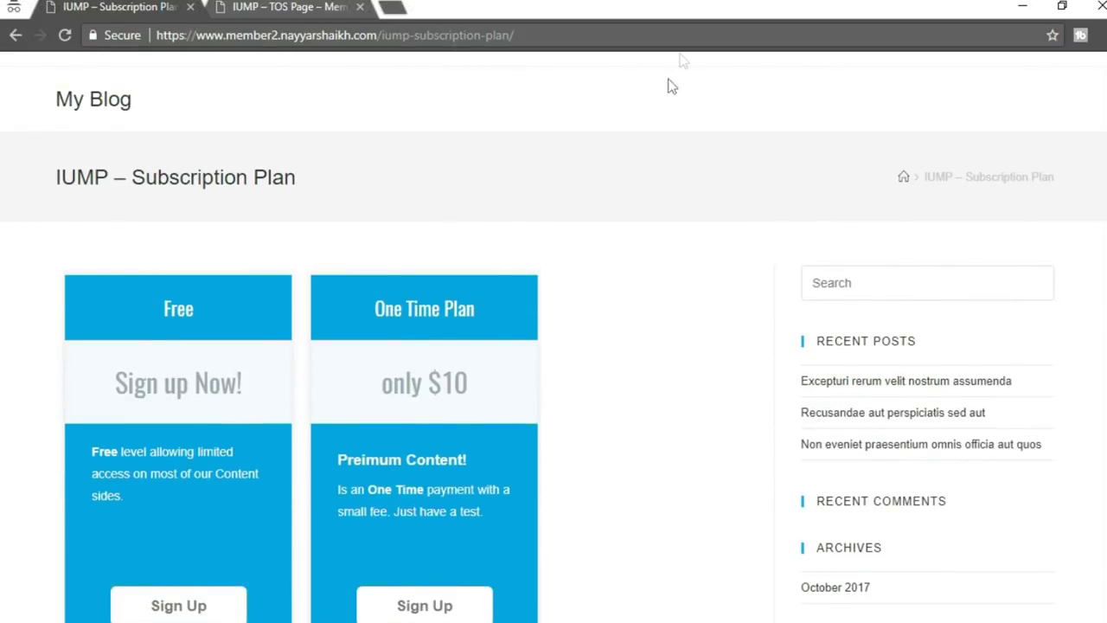
{"action": "scroll", "coordinate": [727, 398], "scroll_direction": "down", "scroll_amount": 2}
{"action": "scroll", "coordinate": [779, 442], "scroll_direction": "up", "scroll_amount": 2}
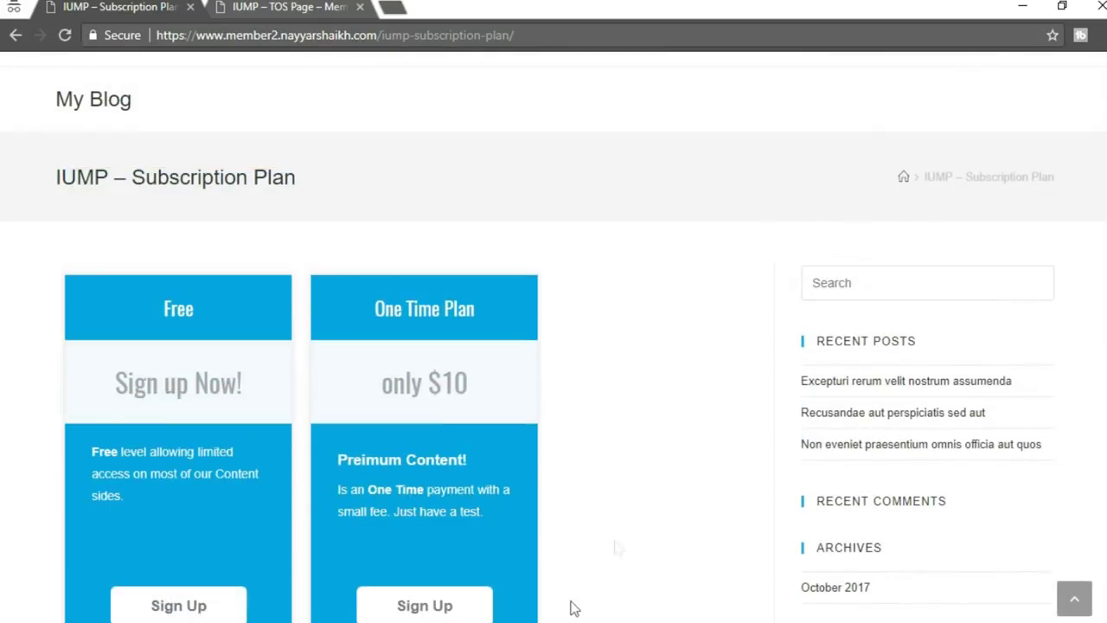
{"action": "left_click", "coordinate": [358, 562]}
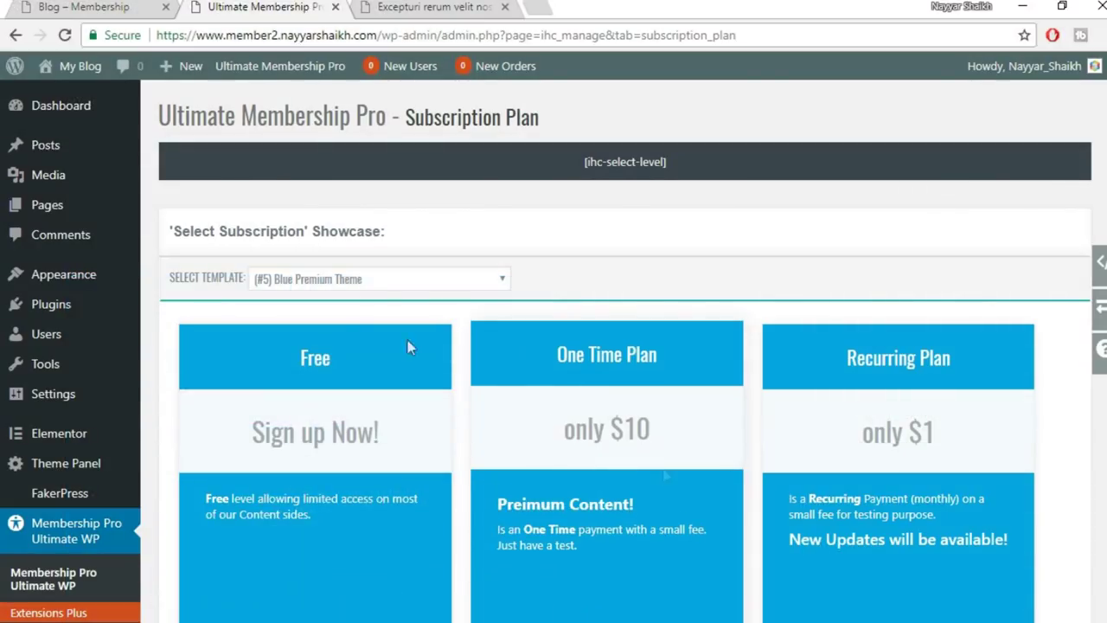
{"action": "scroll", "coordinate": [629, 380], "scroll_direction": "up", "scroll_amount": 1}
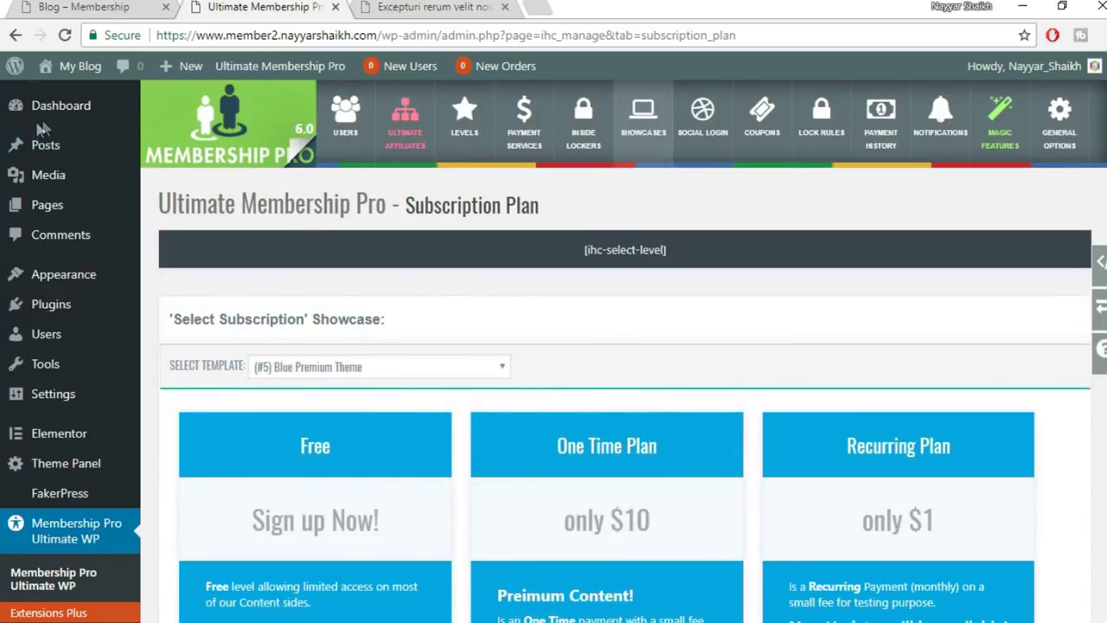
- Edit the IUMP – Subscription Plan page from All Pages and select its [ihc-select-level] shortcode
{"action": "mouse_move", "coordinate": [61, 205]}
{"action": "left_click", "coordinate": [156, 210]}
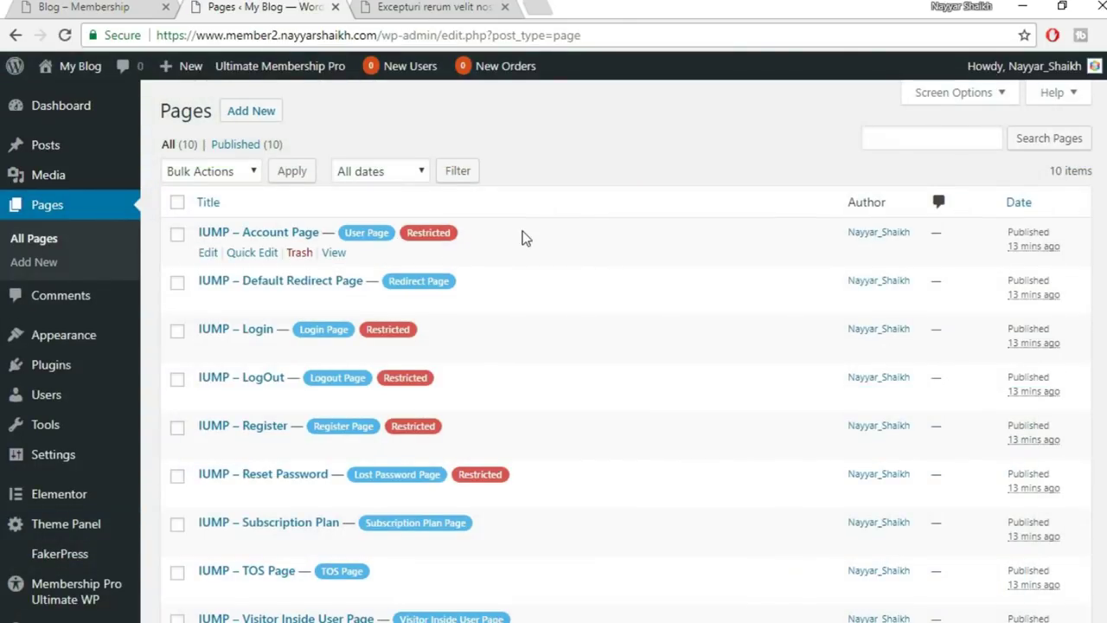
{"action": "scroll", "coordinate": [523, 231], "scroll_direction": "down", "scroll_amount": 3}
{"action": "scroll", "coordinate": [591, 340], "scroll_direction": "up", "scroll_amount": 3}
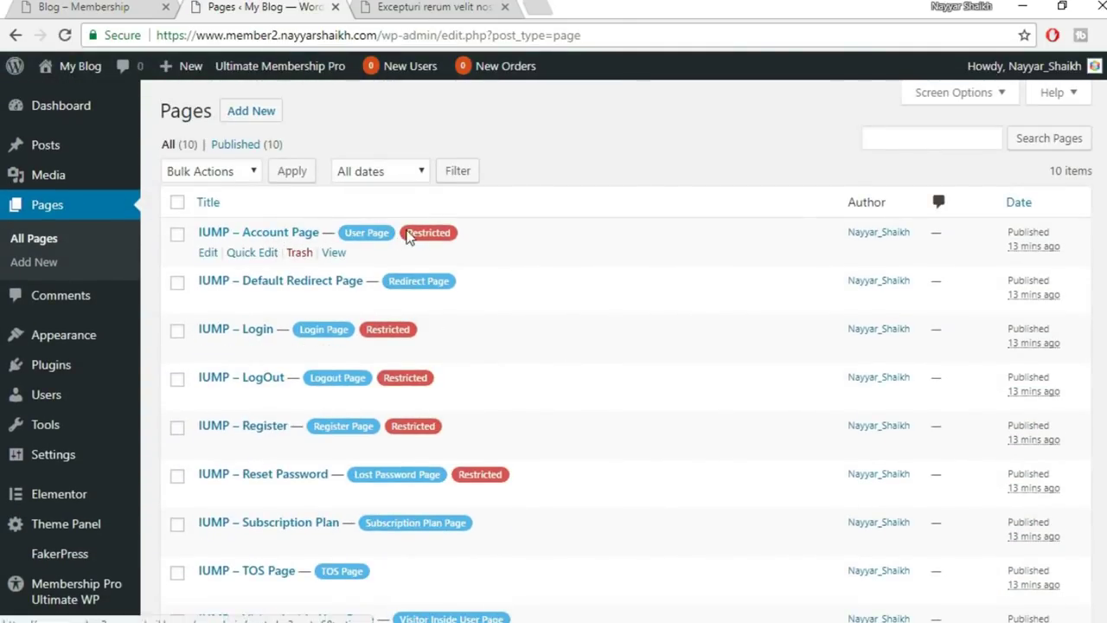
{"action": "scroll", "coordinate": [514, 299], "scroll_direction": "down", "scroll_amount": 2}
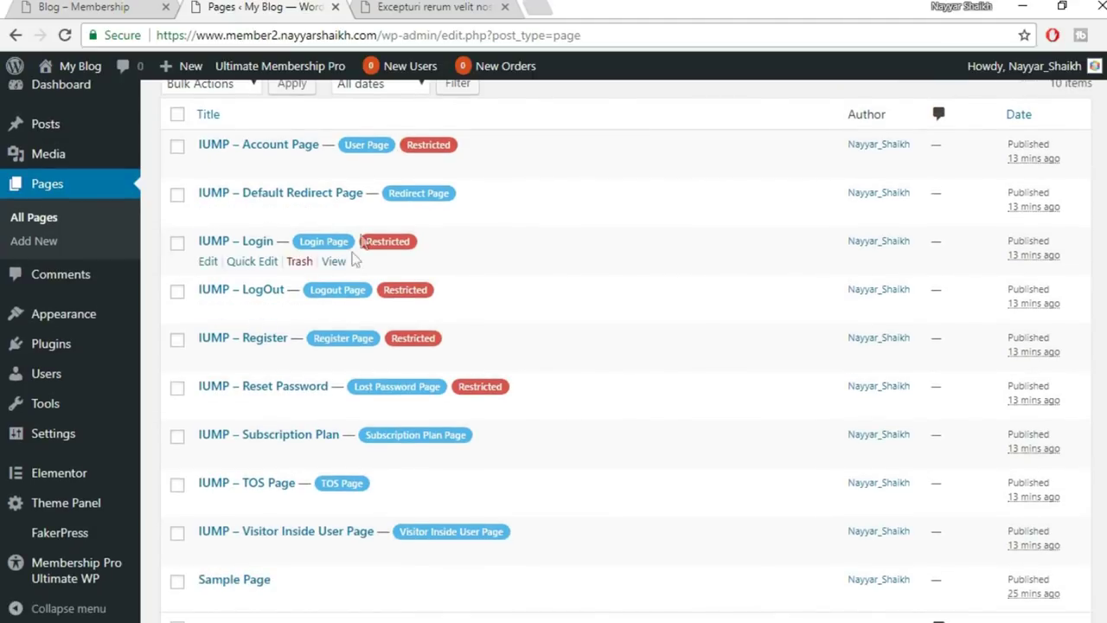
{"action": "scroll", "coordinate": [250, 300], "scroll_direction": "down", "scroll_amount": 1}
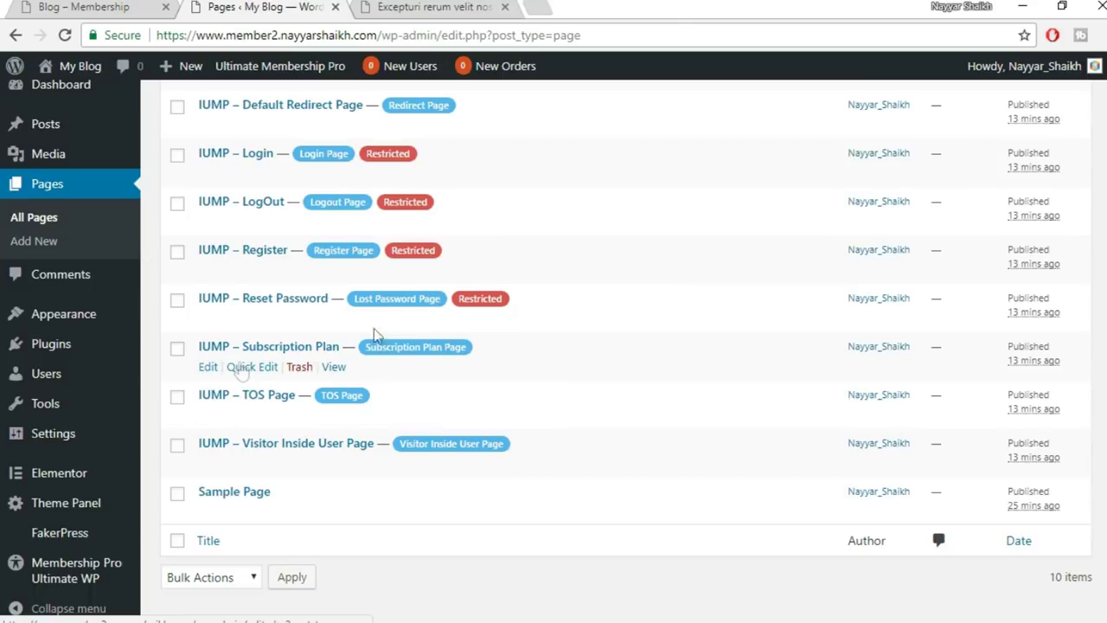
{"action": "left_click", "coordinate": [210, 368]}
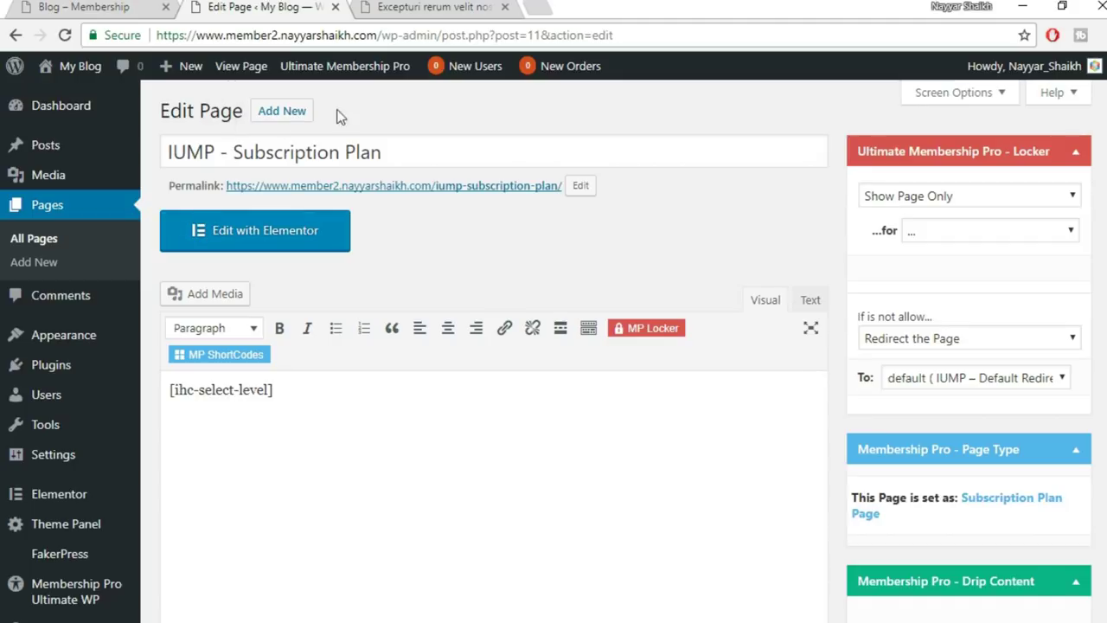
{"action": "triple_click", "coordinate": [292, 390]}
{"action": "key", "text": "ctrl+c"}
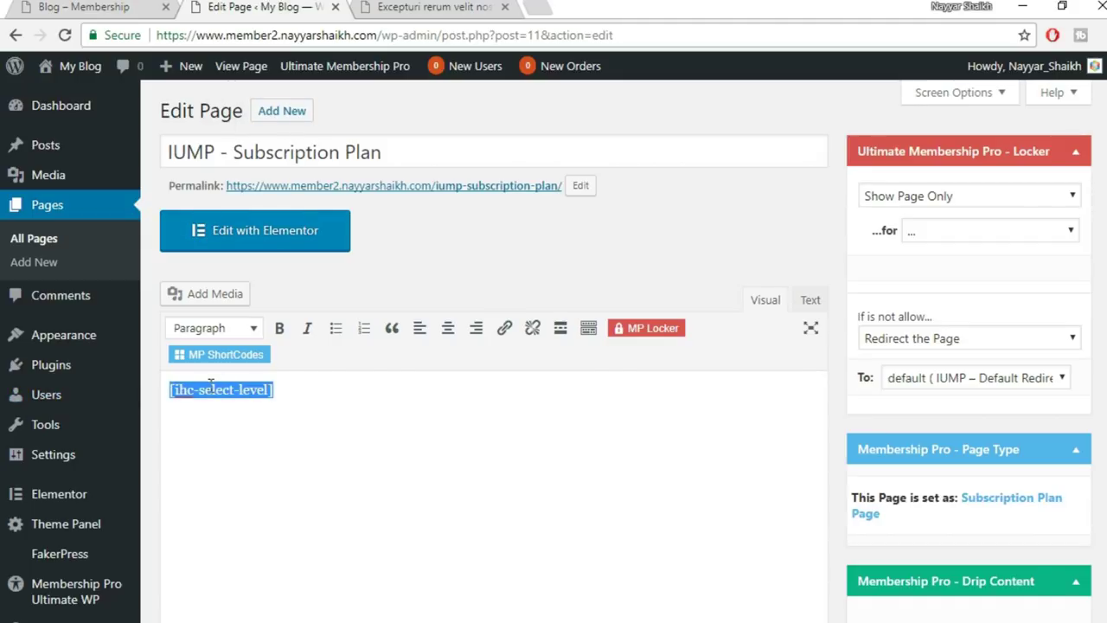
{"action": "right_click", "coordinate": [299, 118]}
{"action": "left_click", "coordinate": [312, 128]}
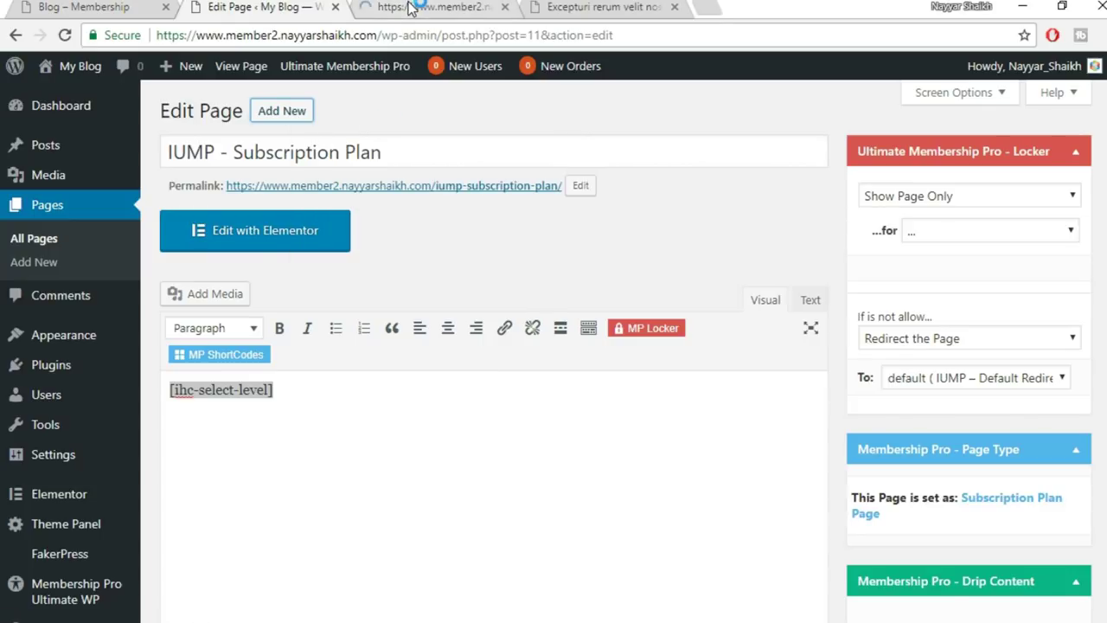
{"action": "left_click", "coordinate": [415, 9]}
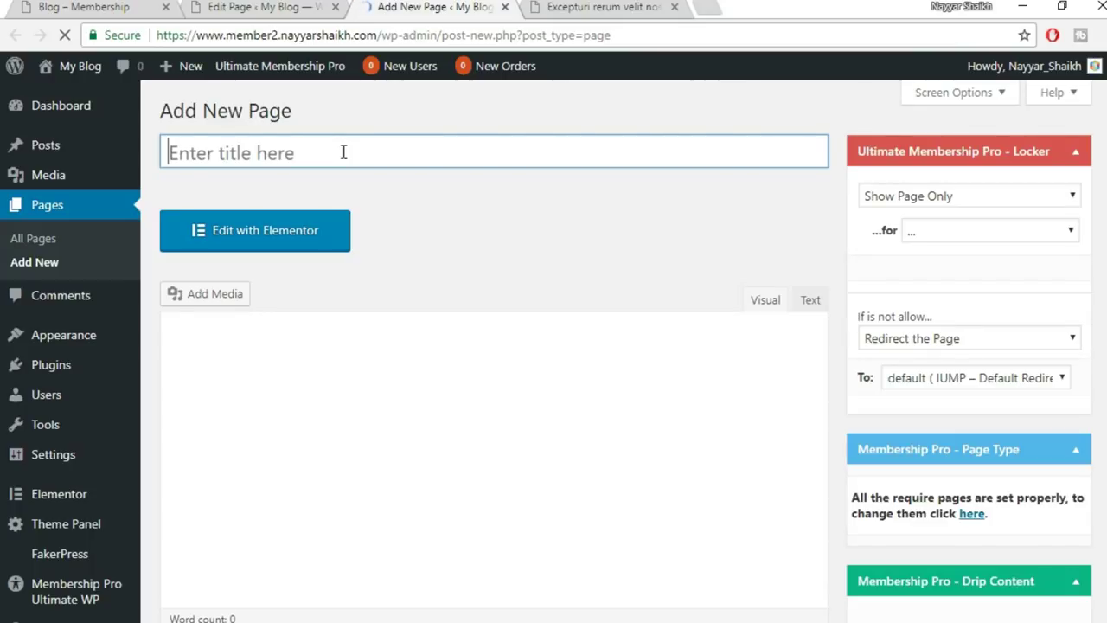
{"action": "type", "text": "Di"}
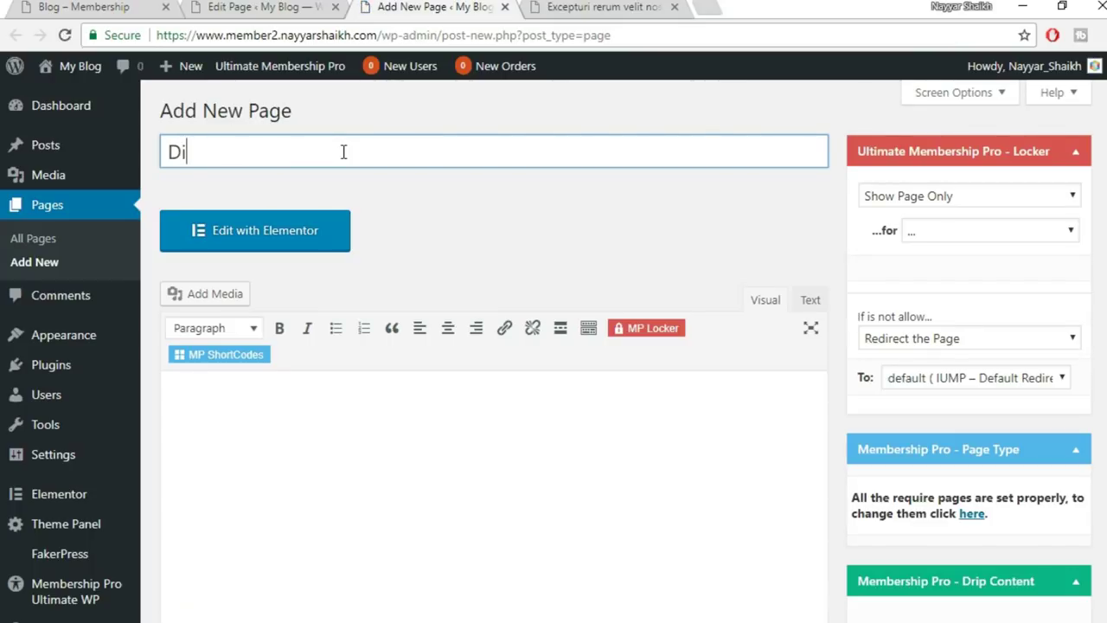
{"action": "type", "text": "ffernt"}
{"action": "key", "text": "Left"}
{"action": "key", "text": "Left"}
{"action": "type", "text": "e"}
{"action": "left_click", "coordinate": [419, 467]}
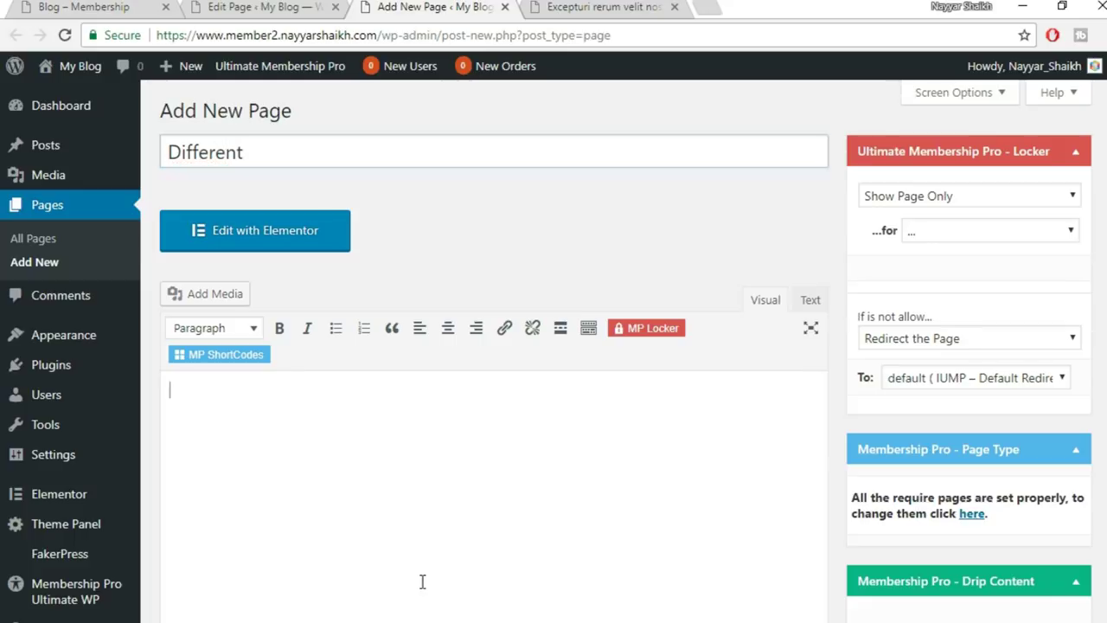
{"action": "scroll", "coordinate": [426, 534], "scroll_direction": "down", "scroll_amount": 2}
{"action": "key", "text": "ctrl+v"}
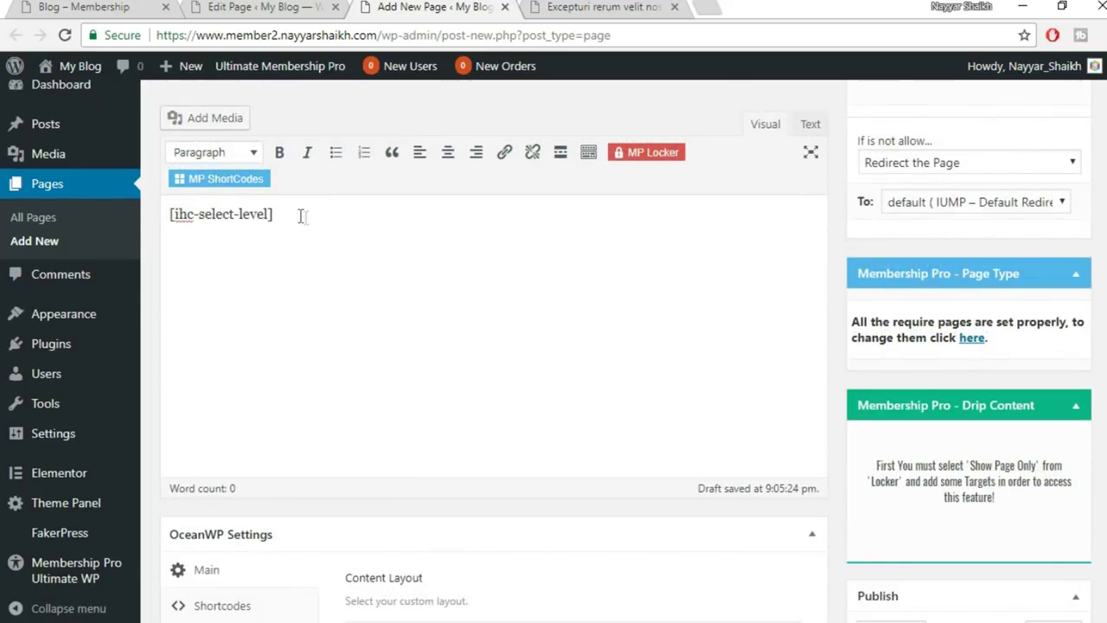
{"action": "left_click_drag", "start_coordinate": [304, 216], "coordinate": [159, 213]}
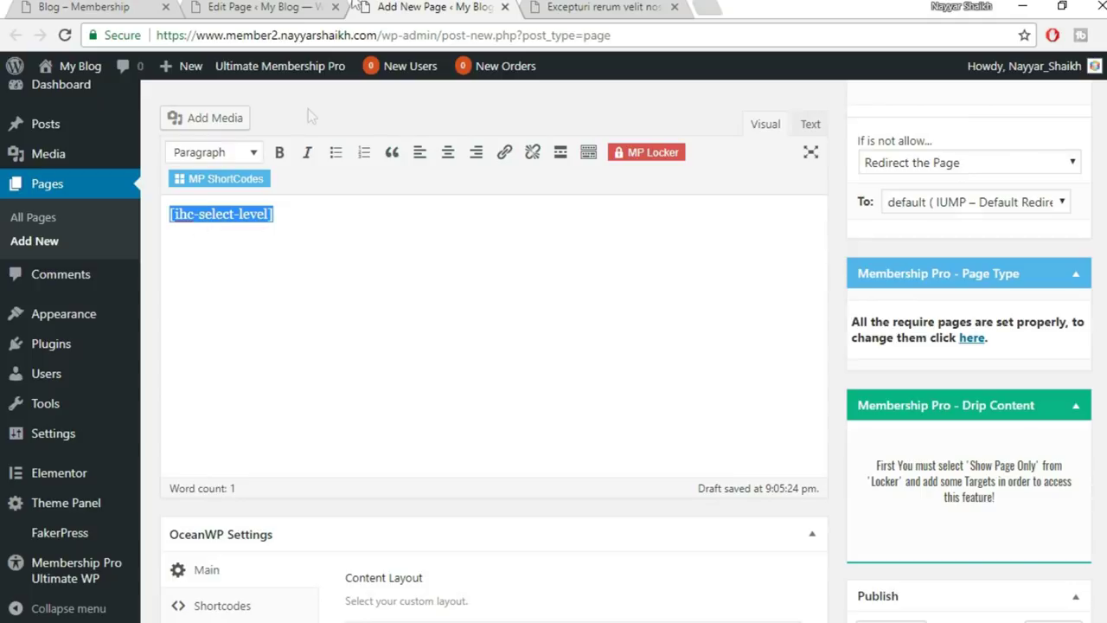
{"action": "left_click", "coordinate": [298, 6]}
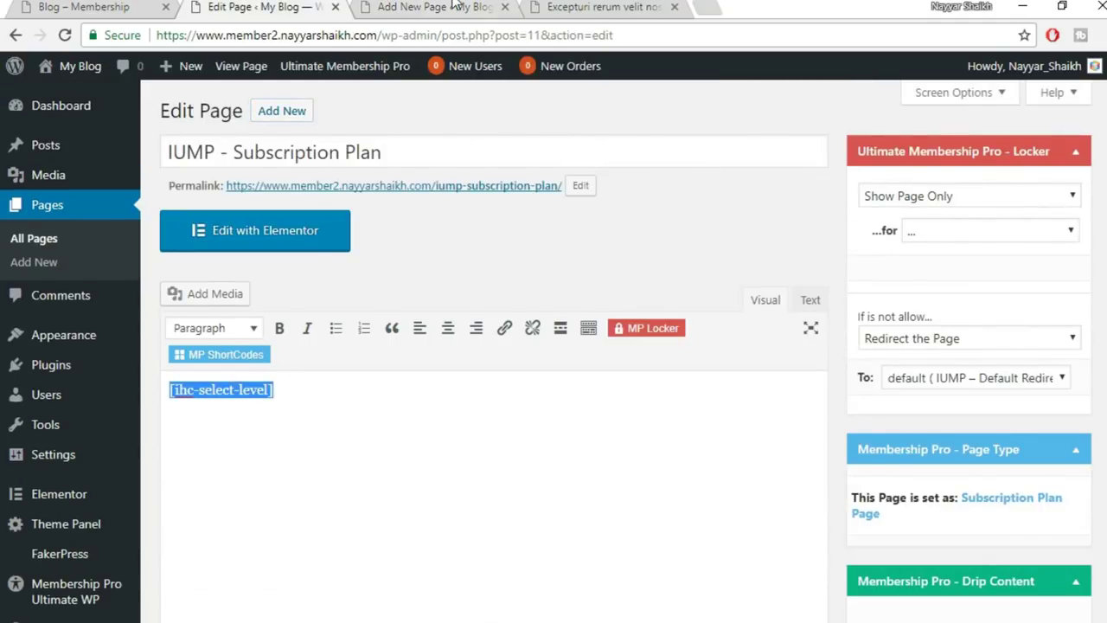
{"action": "left_click", "coordinate": [453, 6]}
{"action": "scroll", "coordinate": [791, 440], "scroll_direction": "down", "scroll_amount": 2}
{"action": "scroll", "coordinate": [1075, 563], "scroll_direction": "up", "scroll_amount": 2}
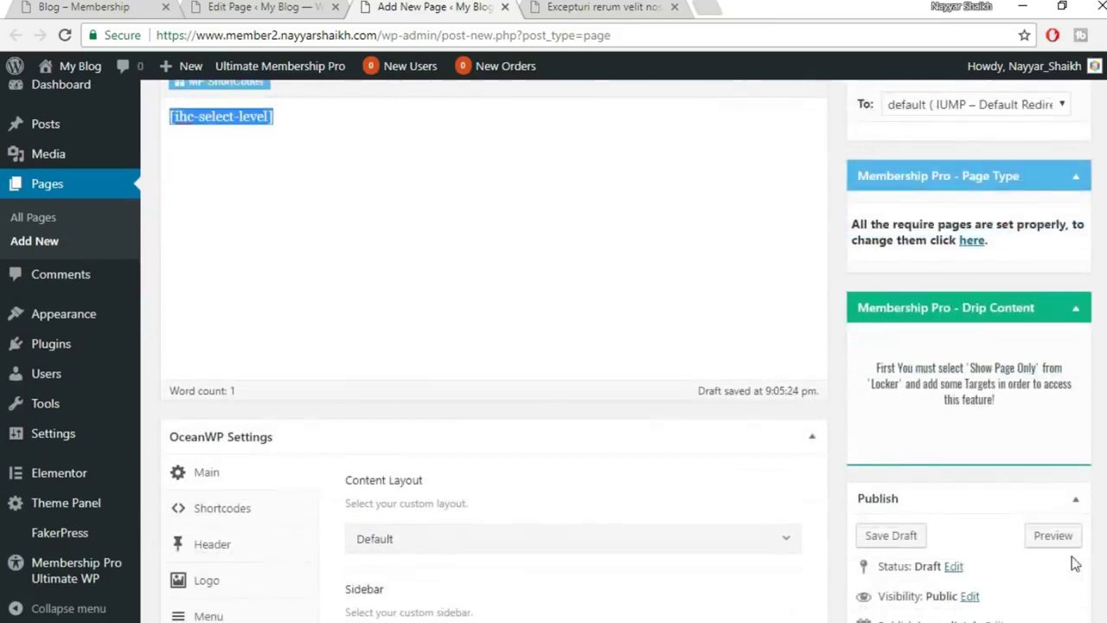
{"action": "scroll", "coordinate": [1066, 575], "scroll_direction": "down", "scroll_amount": 2}
{"action": "scroll", "coordinate": [575, 502], "scroll_direction": "up", "scroll_amount": 6}
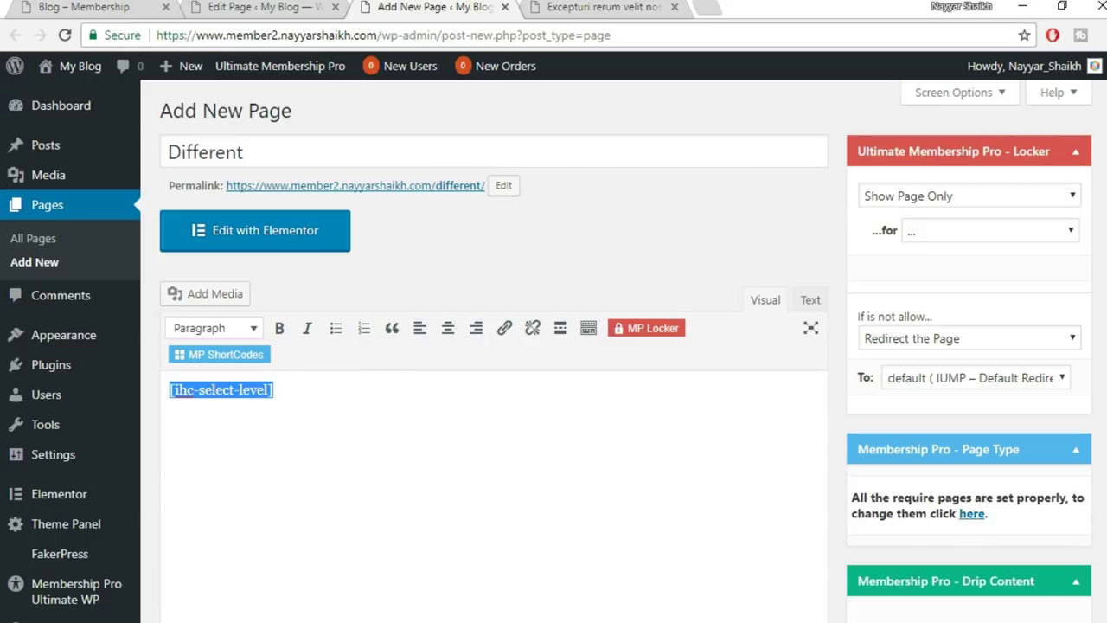
{"action": "left_click", "coordinate": [621, 460]}
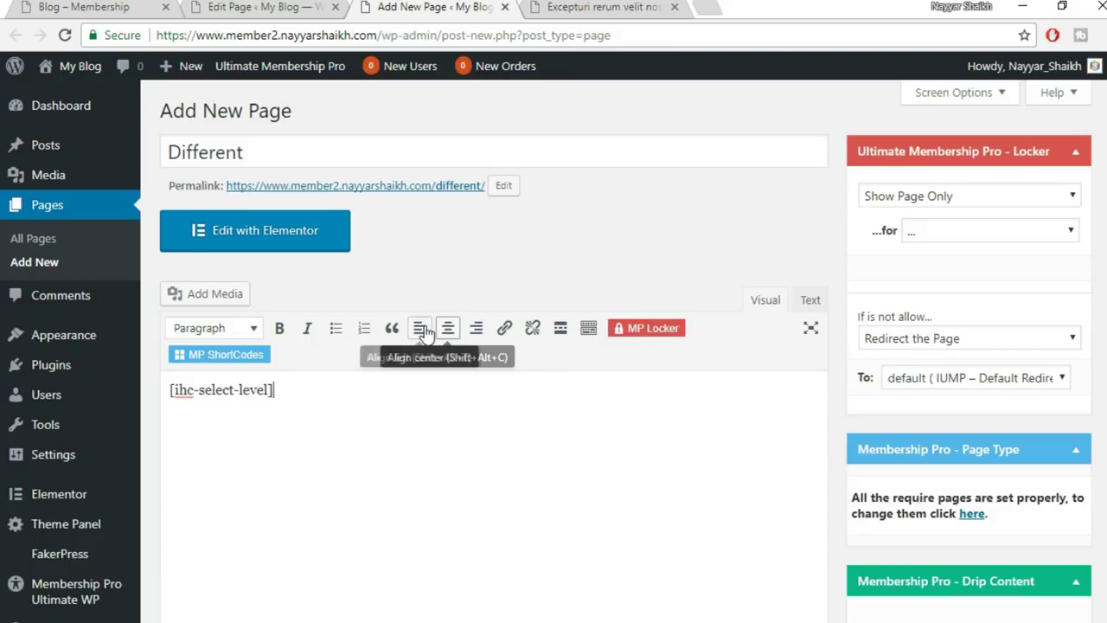
{"action": "left_click", "coordinate": [505, 7]}
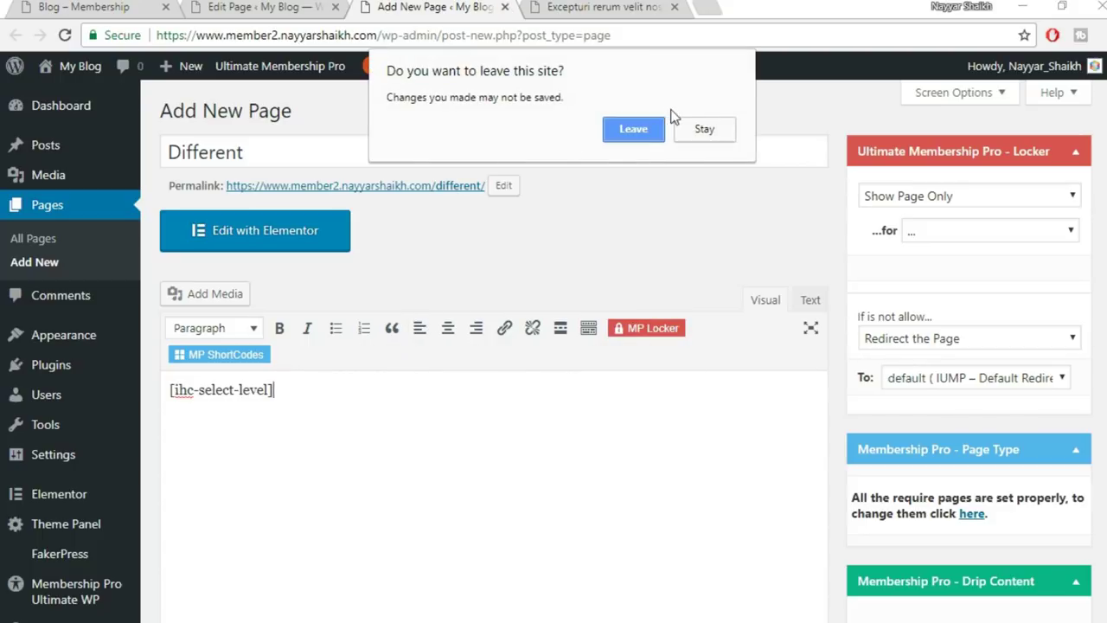
{"action": "left_click", "coordinate": [616, 128]}
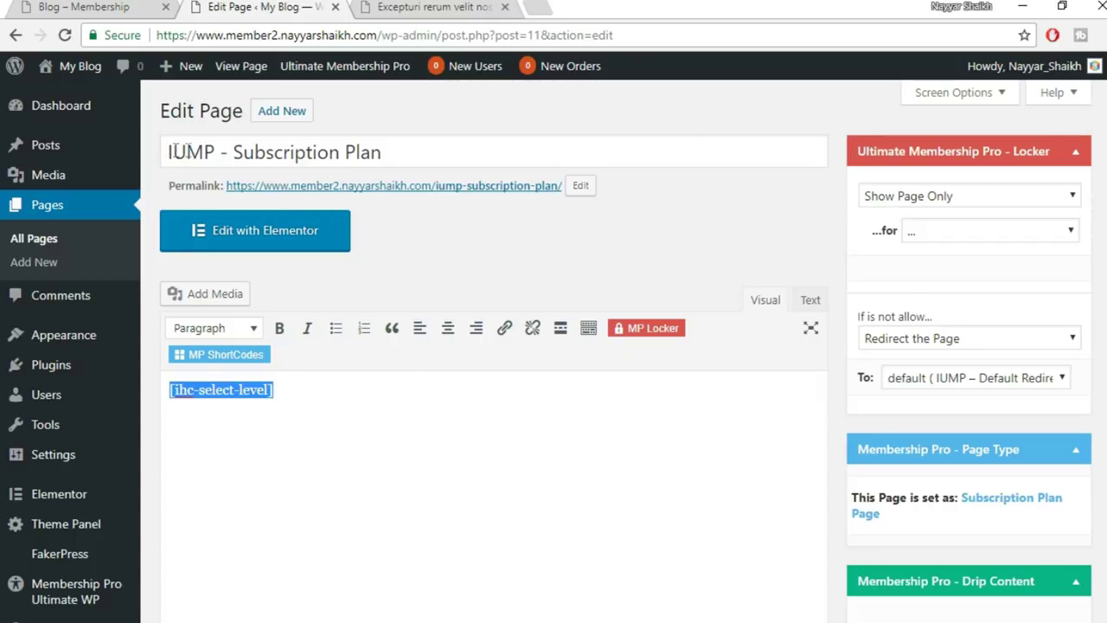
- Remove 'IUMP - ' from the page title, leaving 'Subscription Plan'
{"action": "left_click_drag", "start_coordinate": [161, 152], "coordinate": [223, 151]}
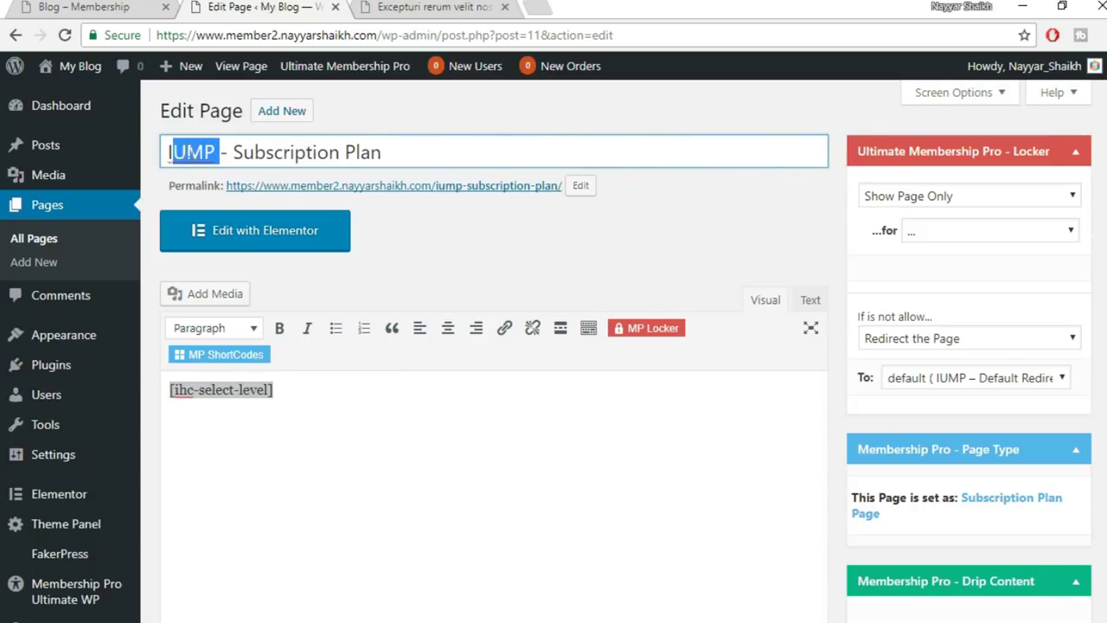
{"action": "left_click_drag", "start_coordinate": [229, 152], "coordinate": [147, 141]}
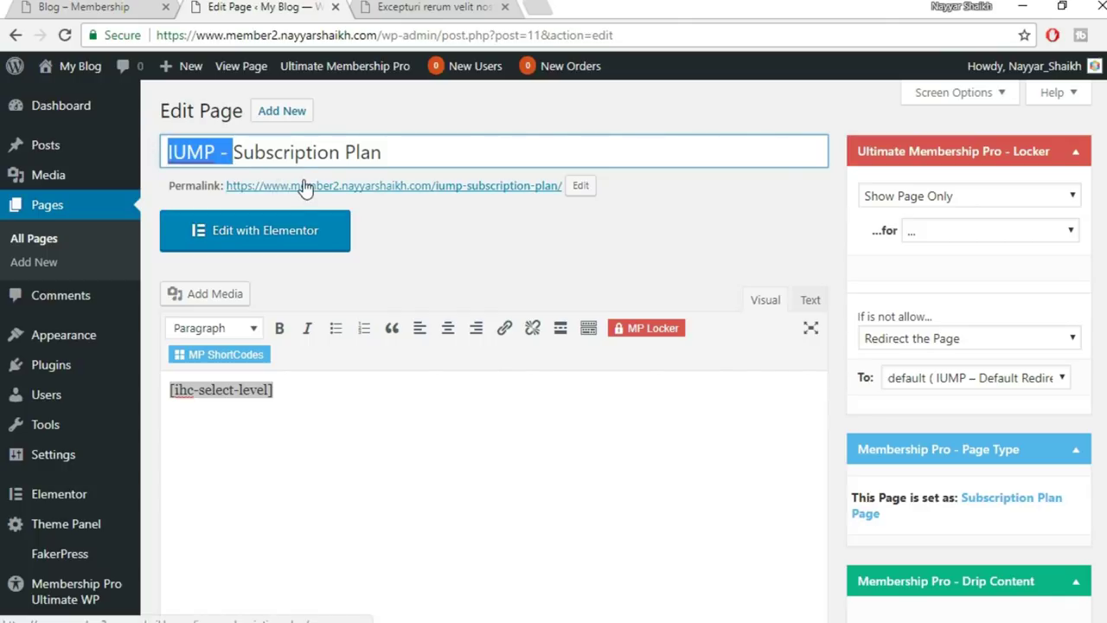
{"action": "key", "text": "BackSpace"}
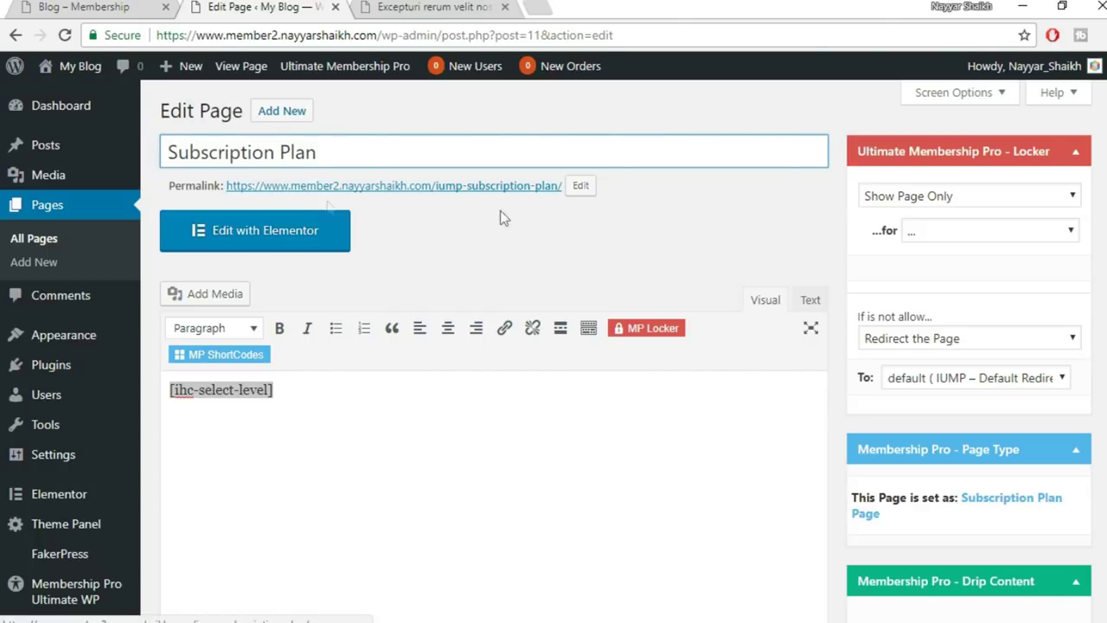
- Change the permalink slug to subscription-plan and bring up the front-end page
{"action": "left_click", "coordinate": [582, 187]}
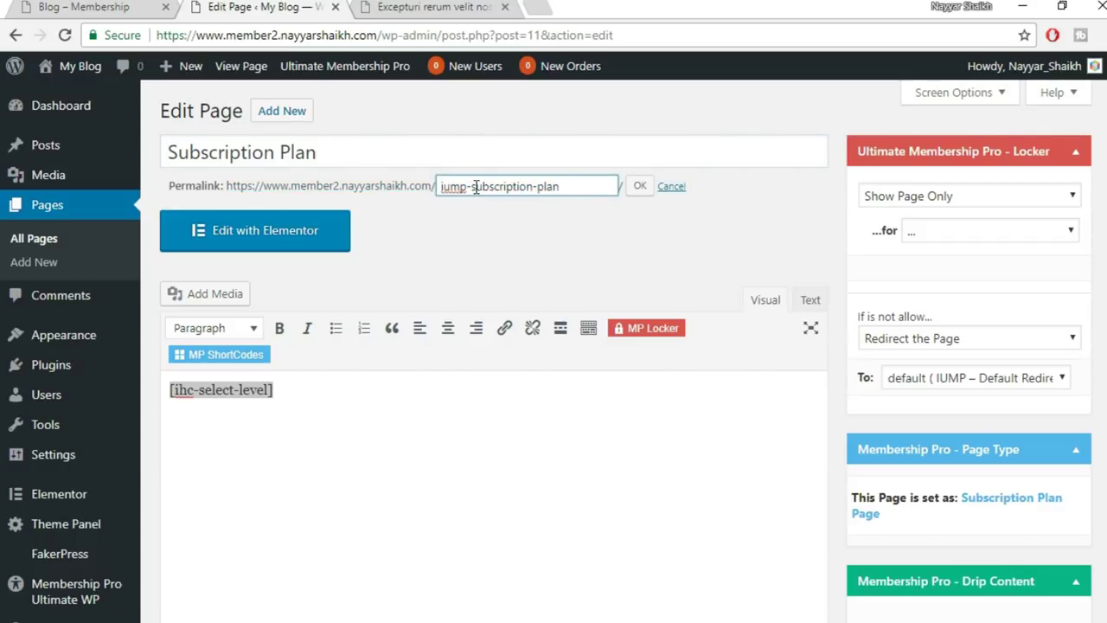
{"action": "left_click_drag", "start_coordinate": [473, 188], "coordinate": [416, 187]}
{"action": "key", "text": "BackSpace"}
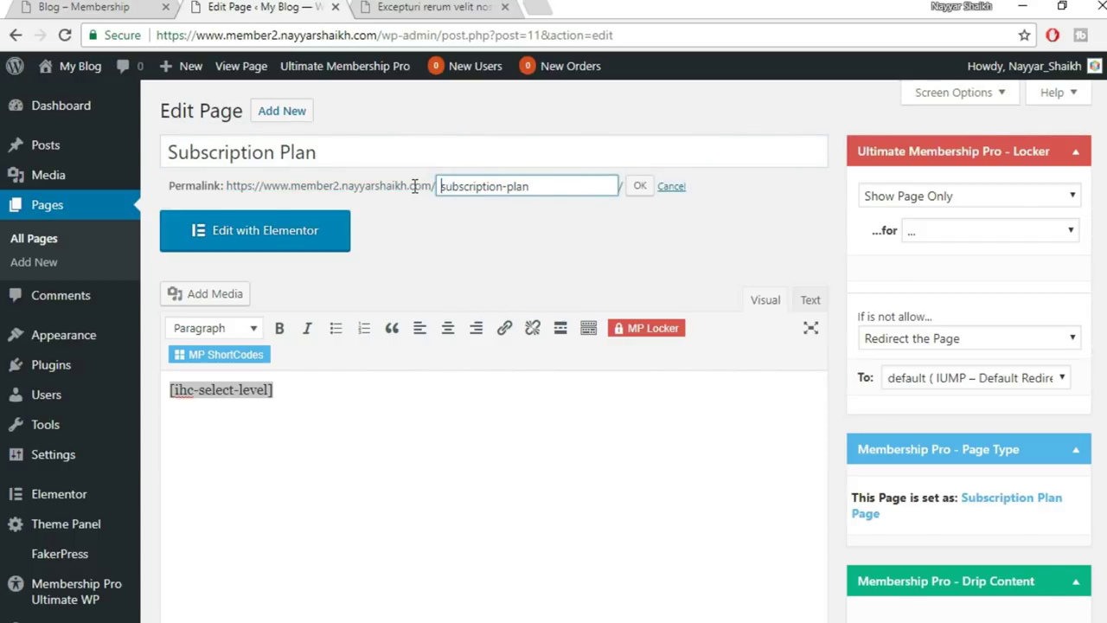
{"action": "left_click", "coordinate": [640, 188]}
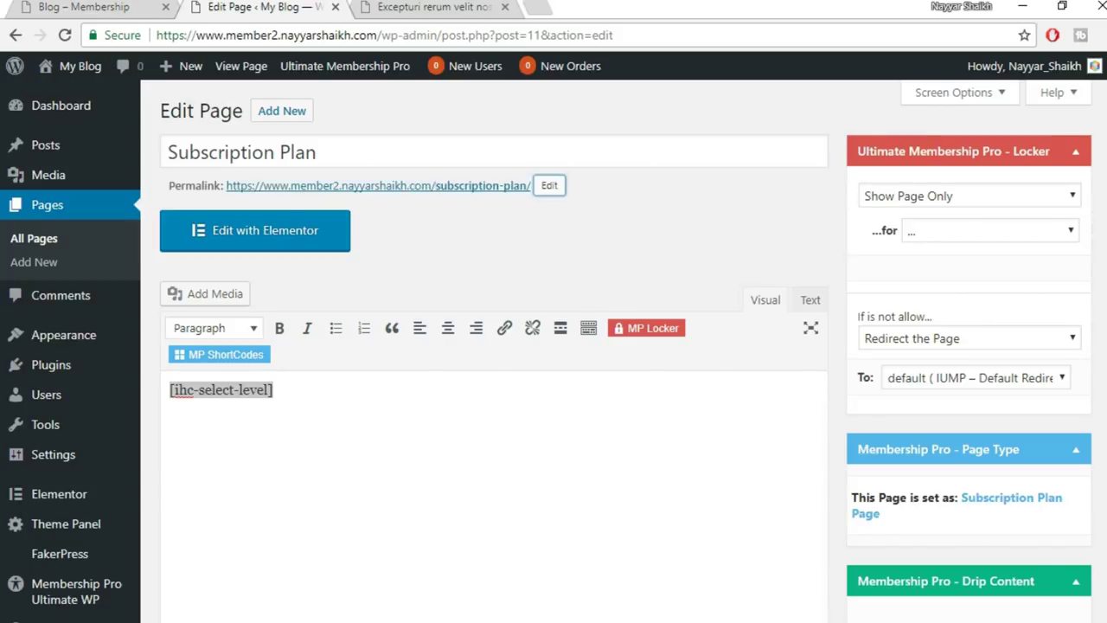
{"action": "left_click", "coordinate": [534, 574]}
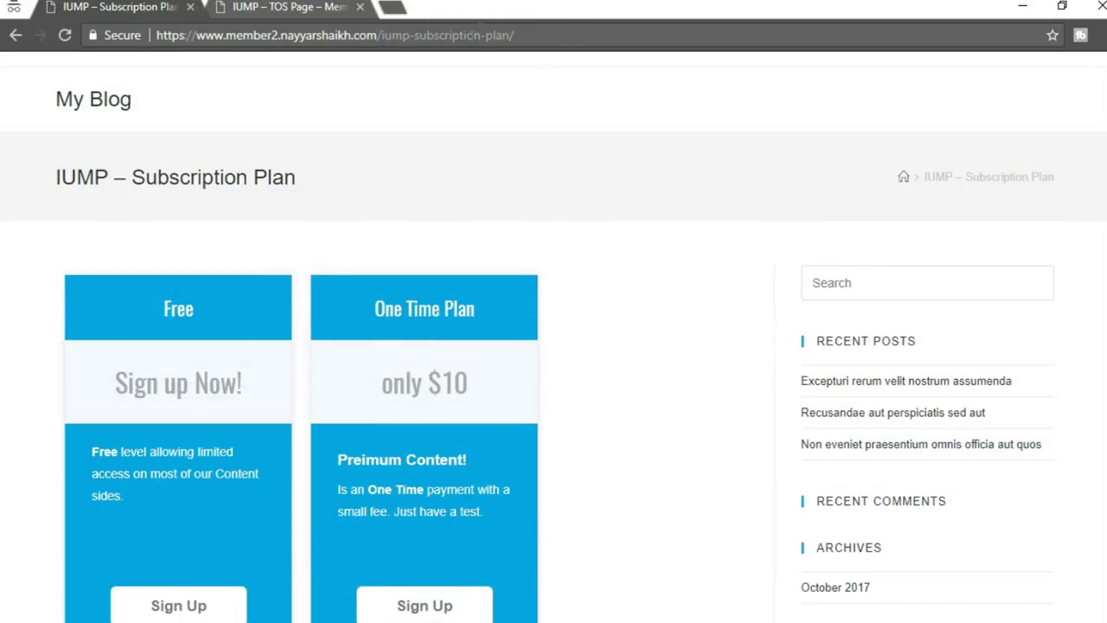
- Inspect the local front-end IUMP – Subscription Plan page, its address and heading
{"action": "left_click_drag", "start_coordinate": [382, 35], "coordinate": [516, 35]}
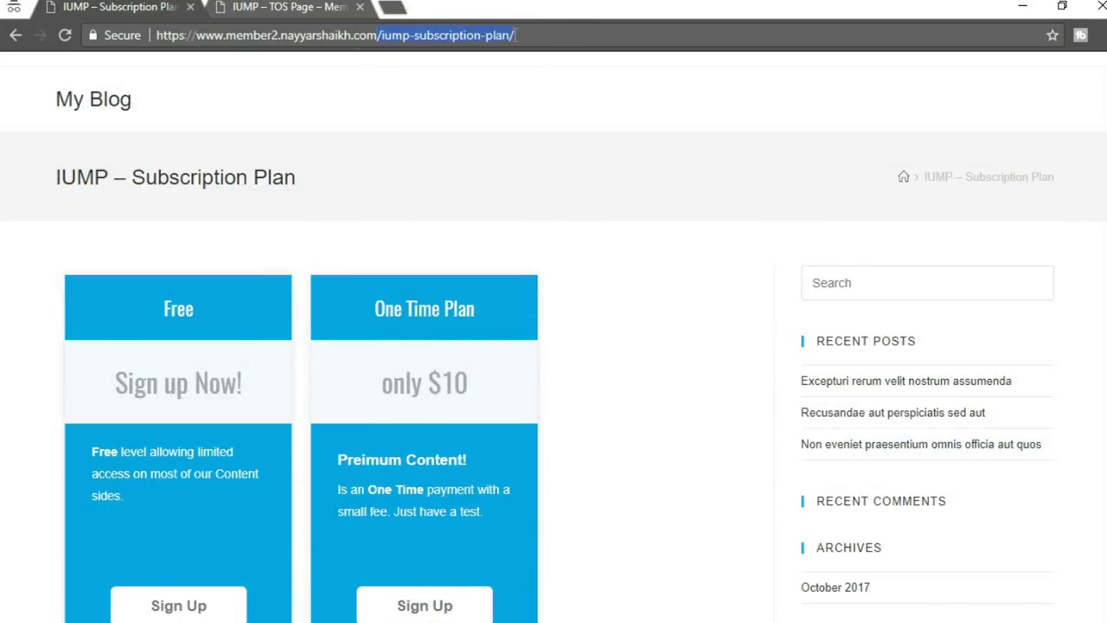
{"action": "left_click", "coordinate": [391, 35]}
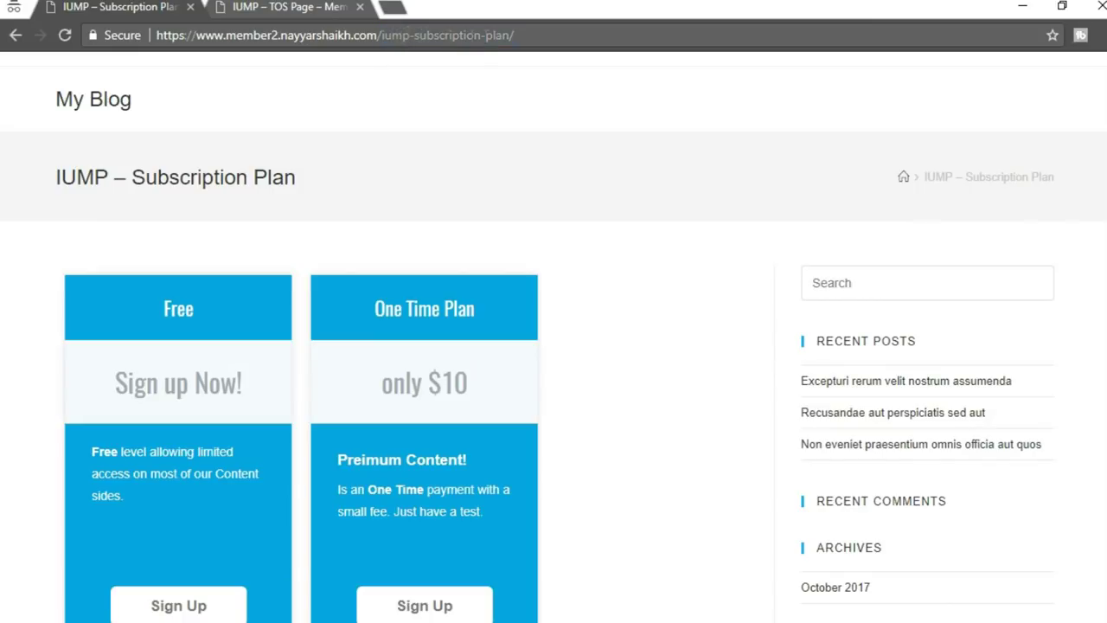
{"action": "left_click_drag", "start_coordinate": [52, 186], "coordinate": [130, 176]}
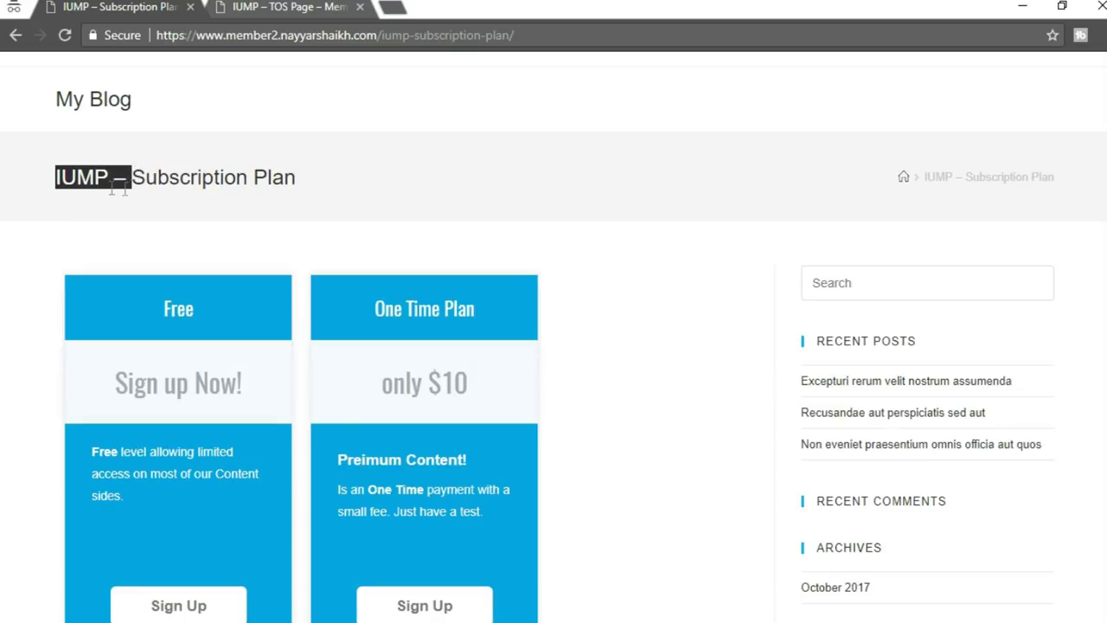
{"action": "left_click", "coordinate": [236, 178]}
{"action": "scroll", "coordinate": [558, 182], "scroll_direction": "down", "scroll_amount": 8}
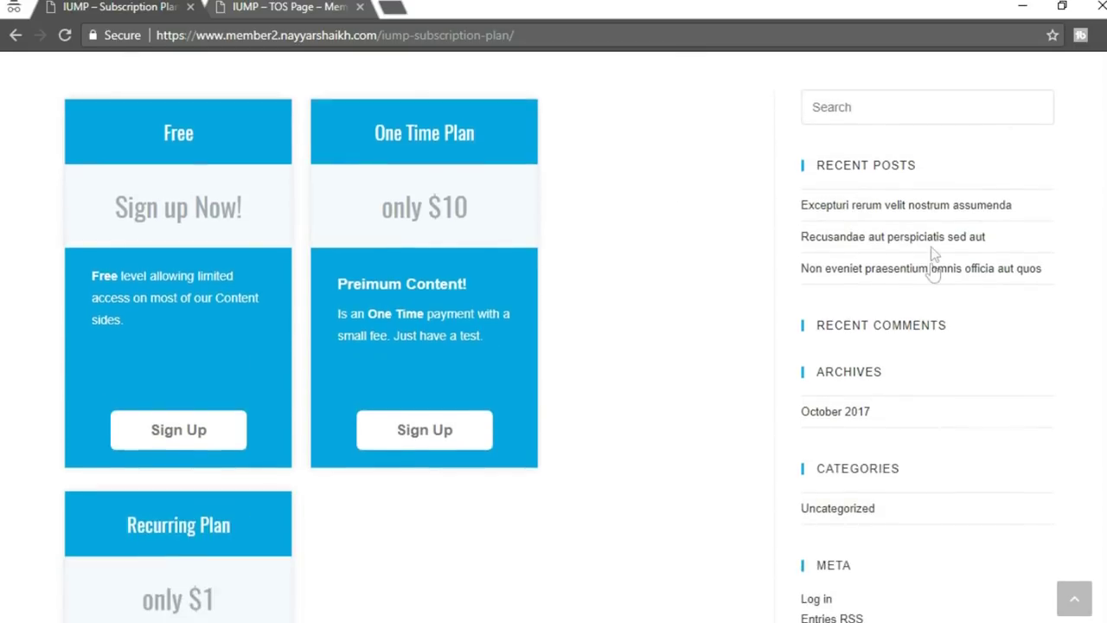
{"action": "scroll", "coordinate": [934, 399], "scroll_direction": "up", "scroll_amount": 6}
{"action": "scroll", "coordinate": [882, 354], "scroll_direction": "down", "scroll_amount": 2}
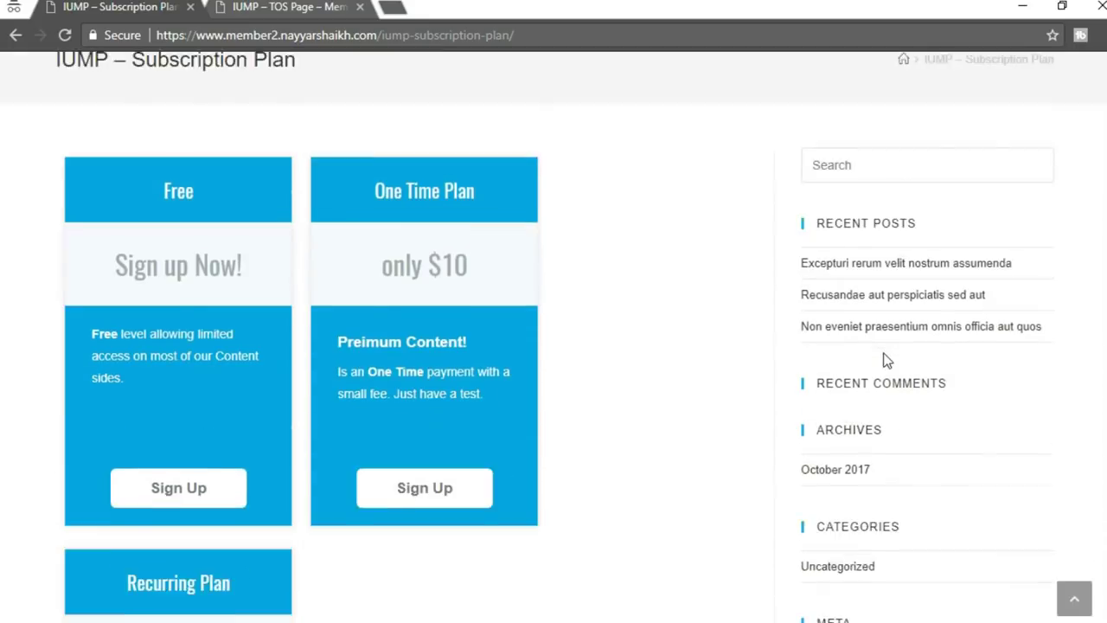
{"action": "scroll", "coordinate": [491, 341], "scroll_direction": "up", "scroll_amount": 2}
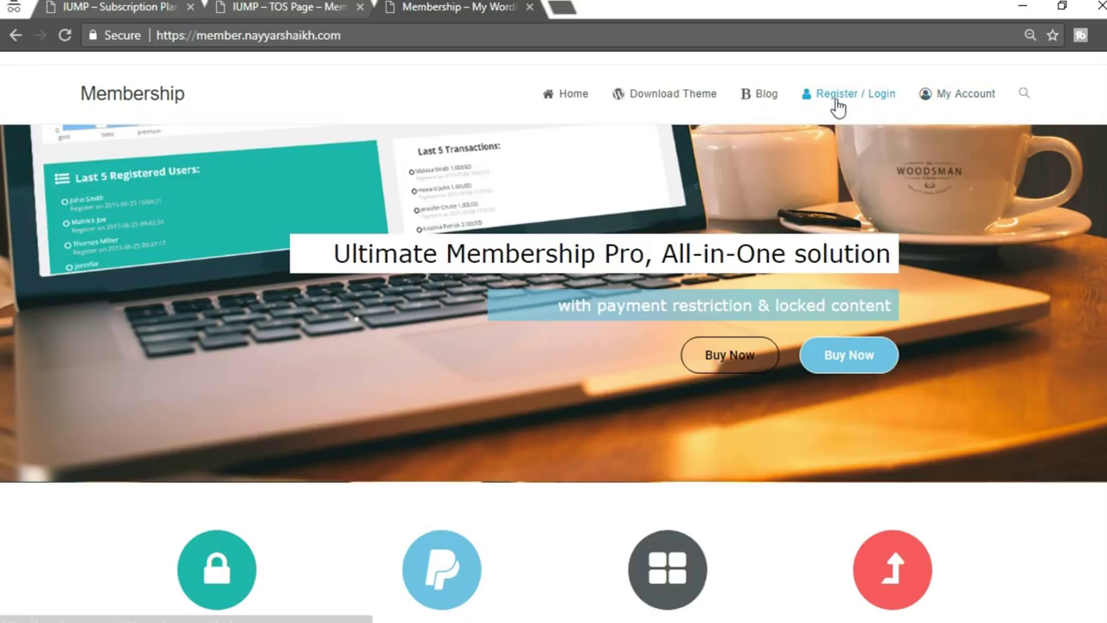
- Compare with the demo site's subscription plan page, then return to the [ihc-select-level] shortcode in the editor
{"action": "left_click", "coordinate": [837, 95]}
{"action": "scroll", "coordinate": [976, 307], "scroll_direction": "down", "scroll_amount": 2}
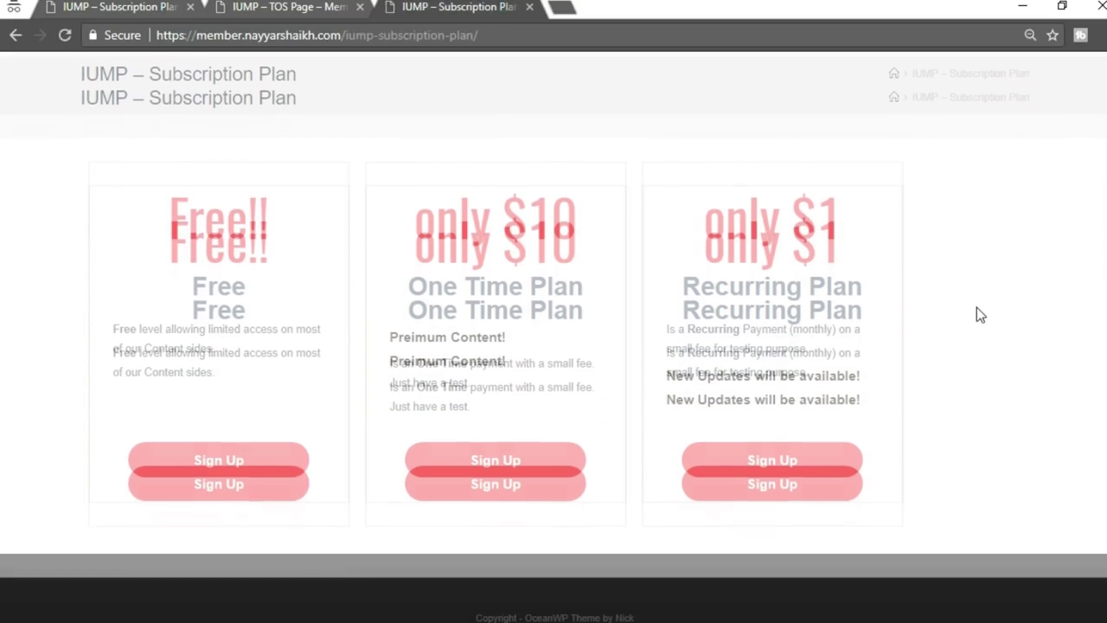
{"action": "scroll", "coordinate": [977, 315], "scroll_direction": "up", "scroll_amount": 1}
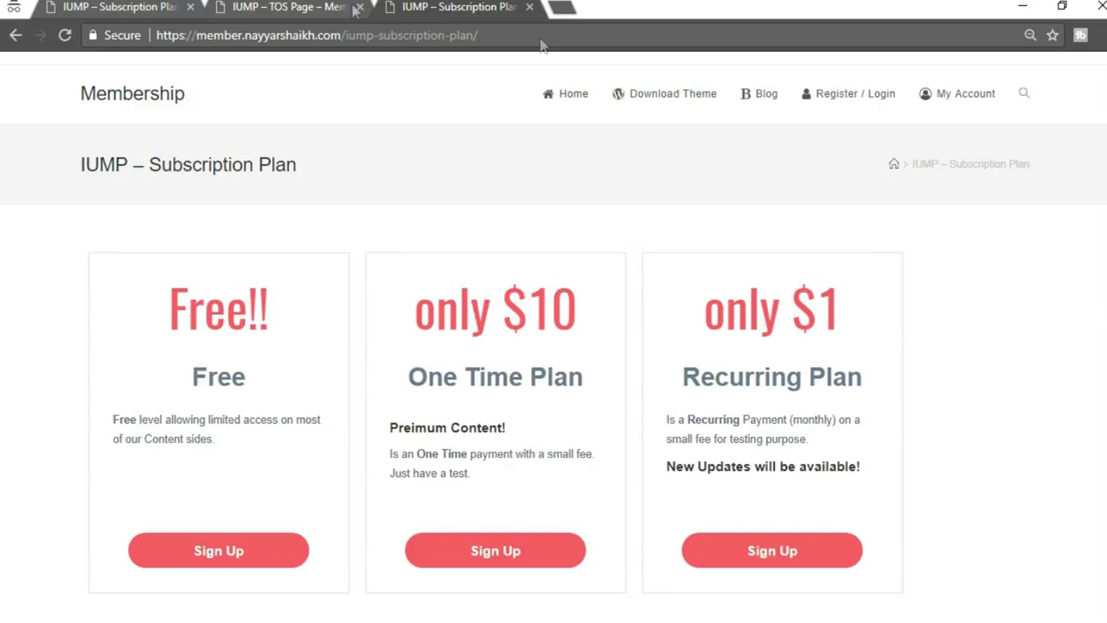
{"action": "left_click", "coordinate": [132, 7]}
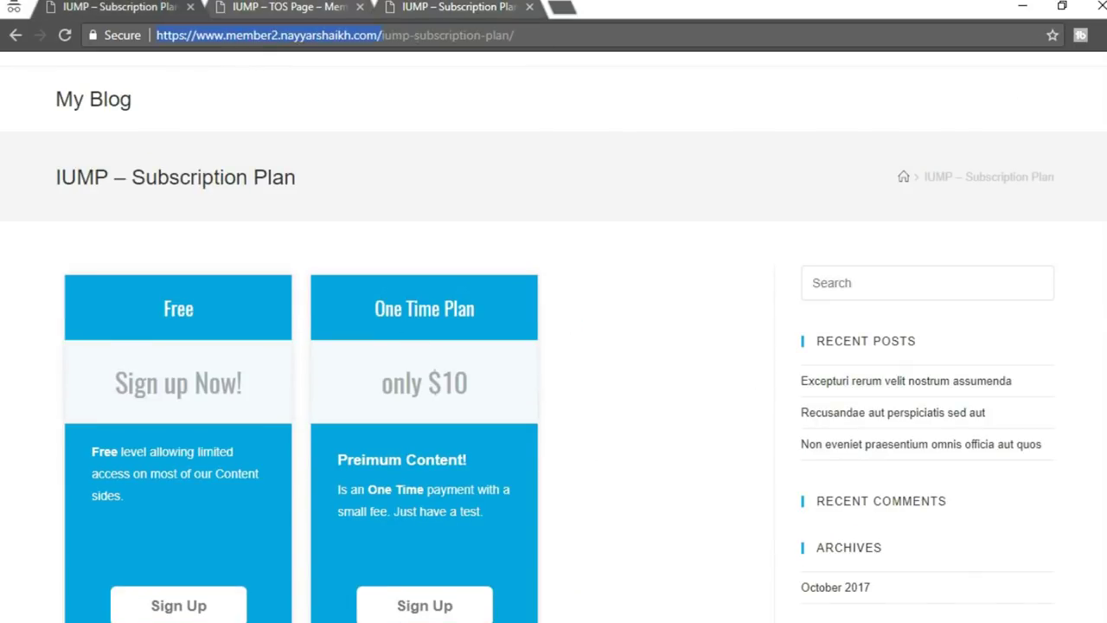
{"action": "left_click", "coordinate": [383, 579]}
{"action": "scroll", "coordinate": [511, 501], "scroll_direction": "down", "scroll_amount": 1}
{"action": "left_click_drag", "start_coordinate": [309, 314], "coordinate": [166, 297]}
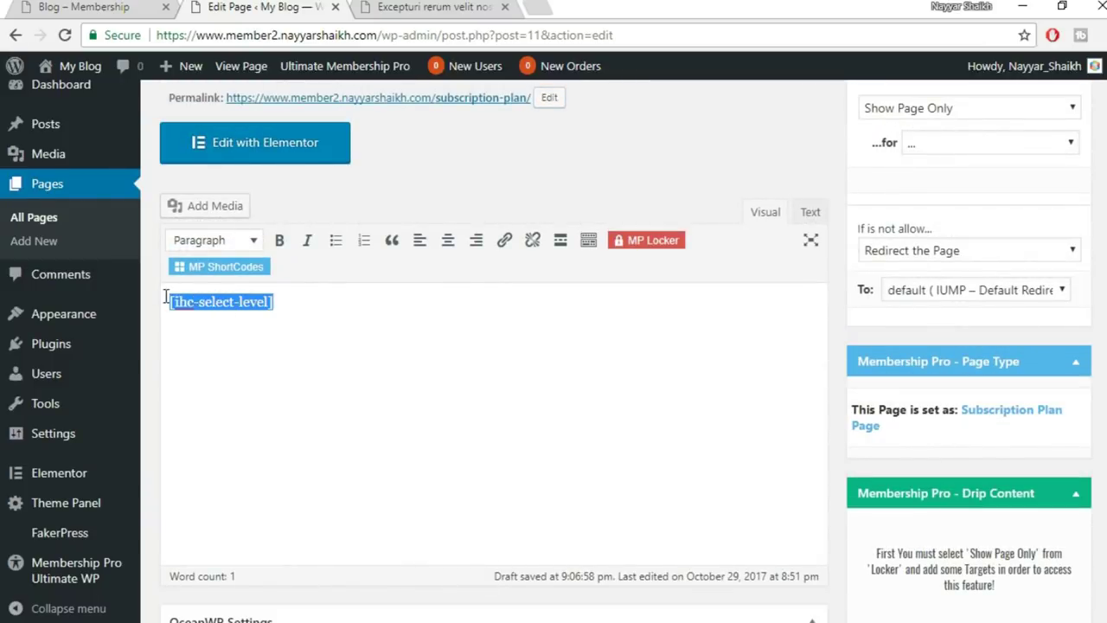
- Set the page's OceanWP Content Layout to Full Width and update the Subscription Plan page
{"action": "left_click", "coordinate": [319, 332]}
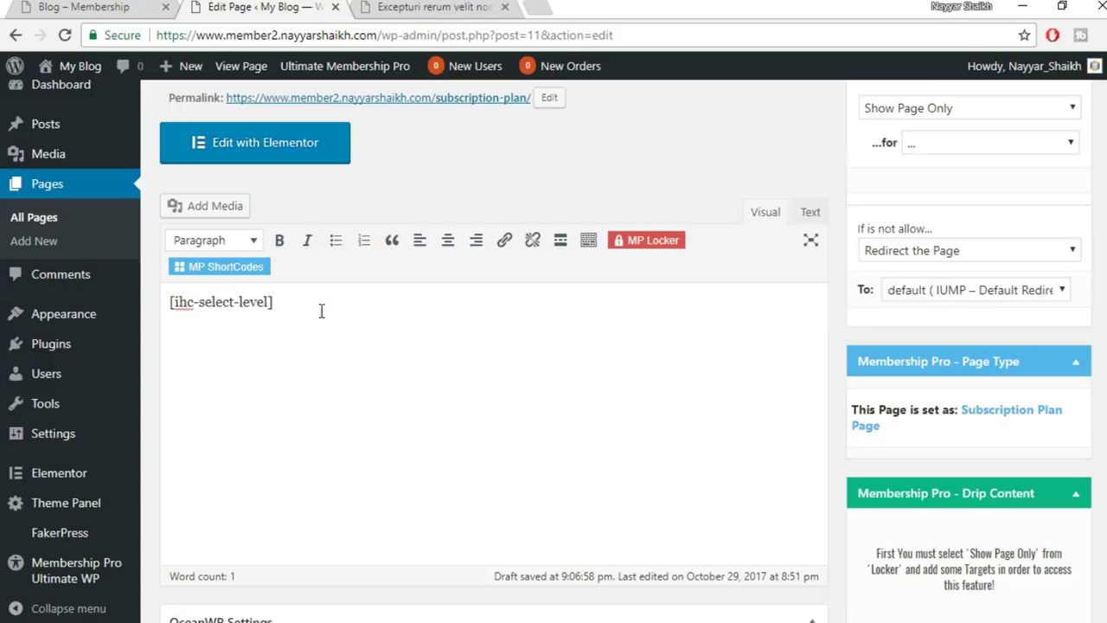
{"action": "scroll", "coordinate": [1071, 294], "scroll_direction": "down", "scroll_amount": 5}
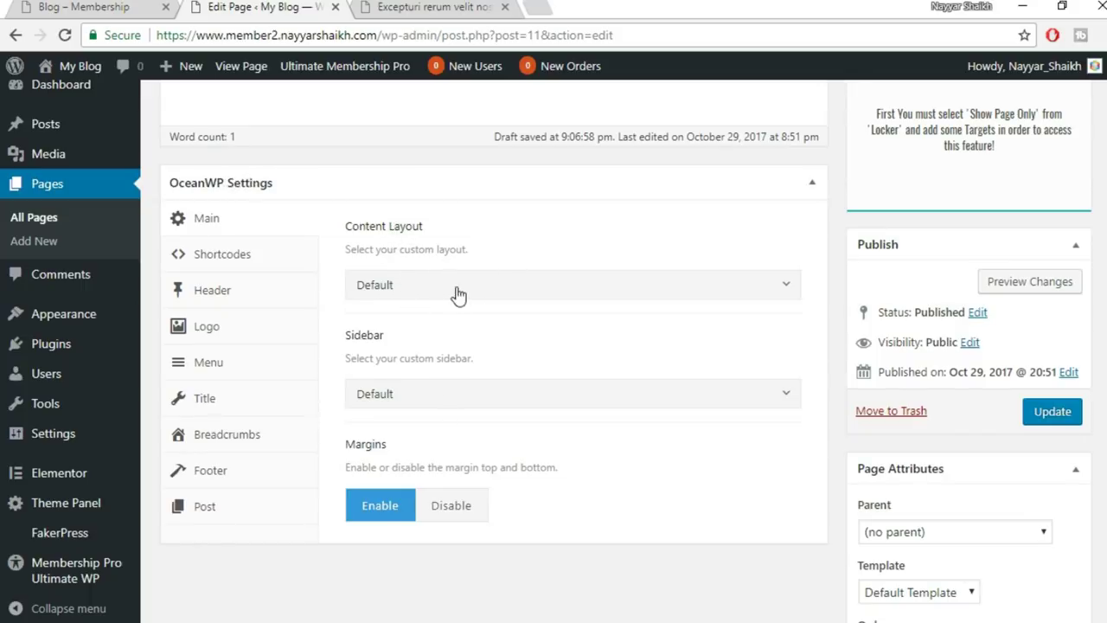
{"action": "left_click", "coordinate": [502, 293]}
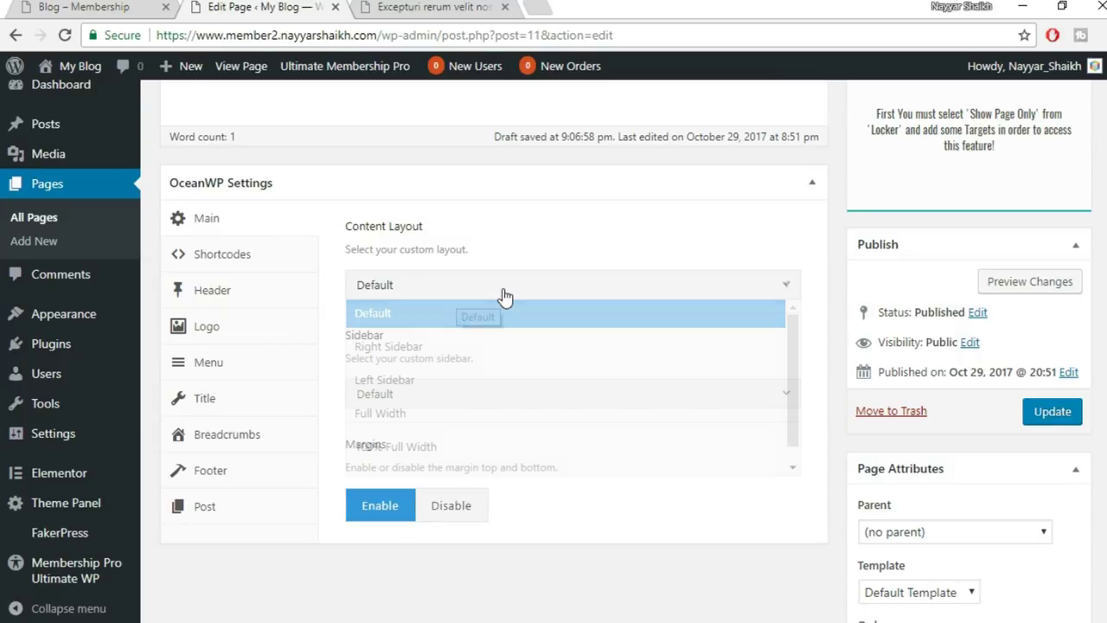
{"action": "left_click", "coordinate": [447, 415]}
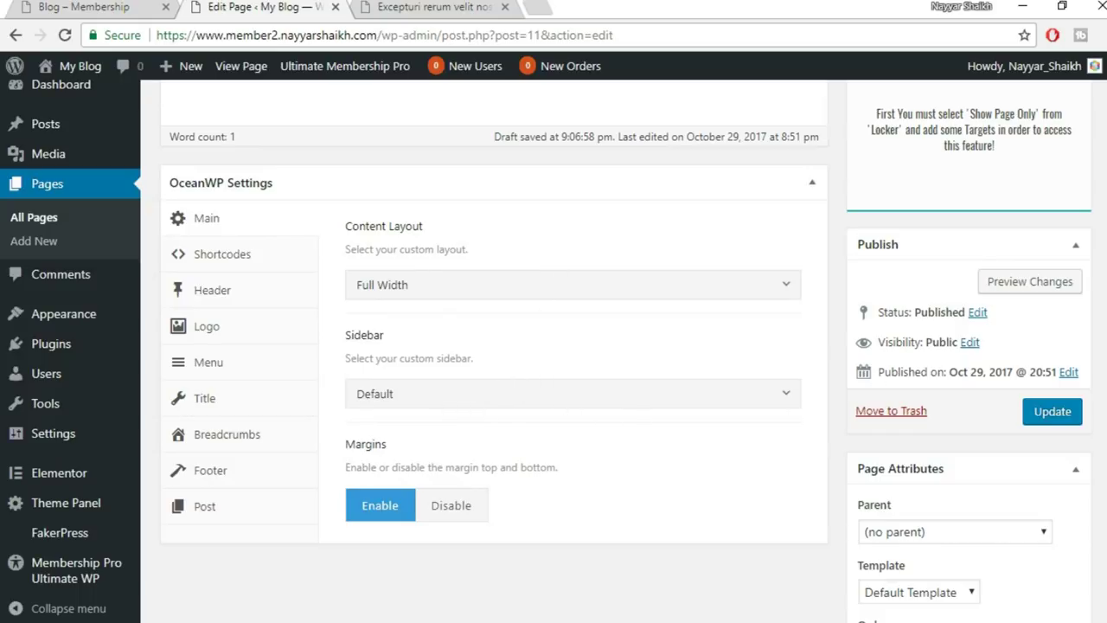
{"action": "left_click", "coordinate": [1042, 417]}
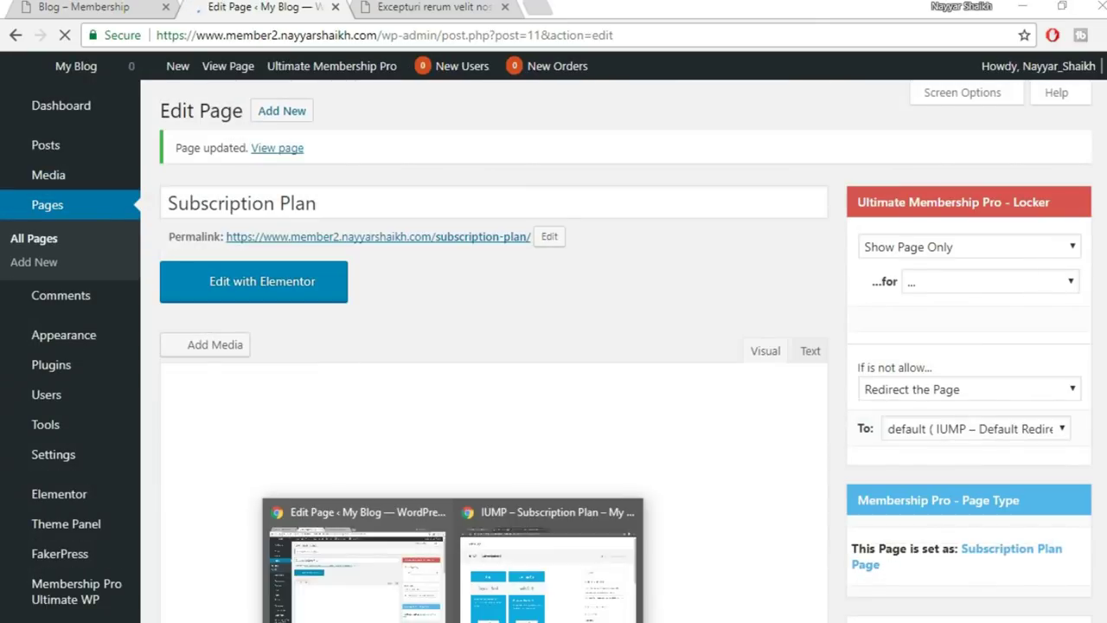
{"action": "left_click", "coordinate": [548, 588]}
- Open /subscription-plan/ on the live site and review its Free, One Time and Recurring plan cards
{"action": "left_click", "coordinate": [64, 36]}
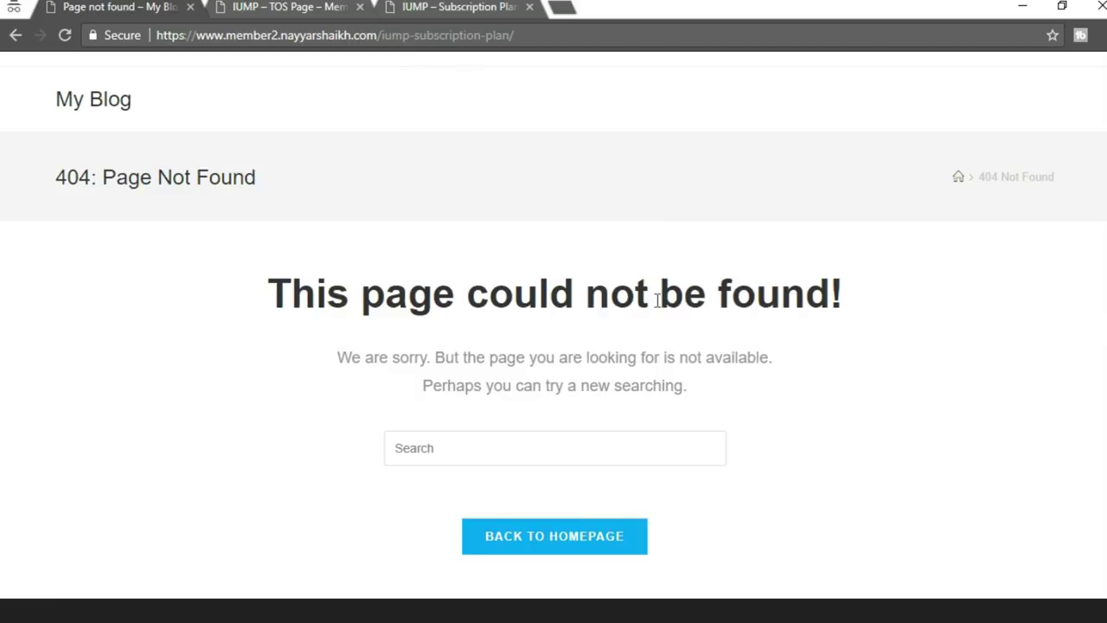
{"action": "left_click_drag", "start_coordinate": [379, 34], "coordinate": [548, 29]}
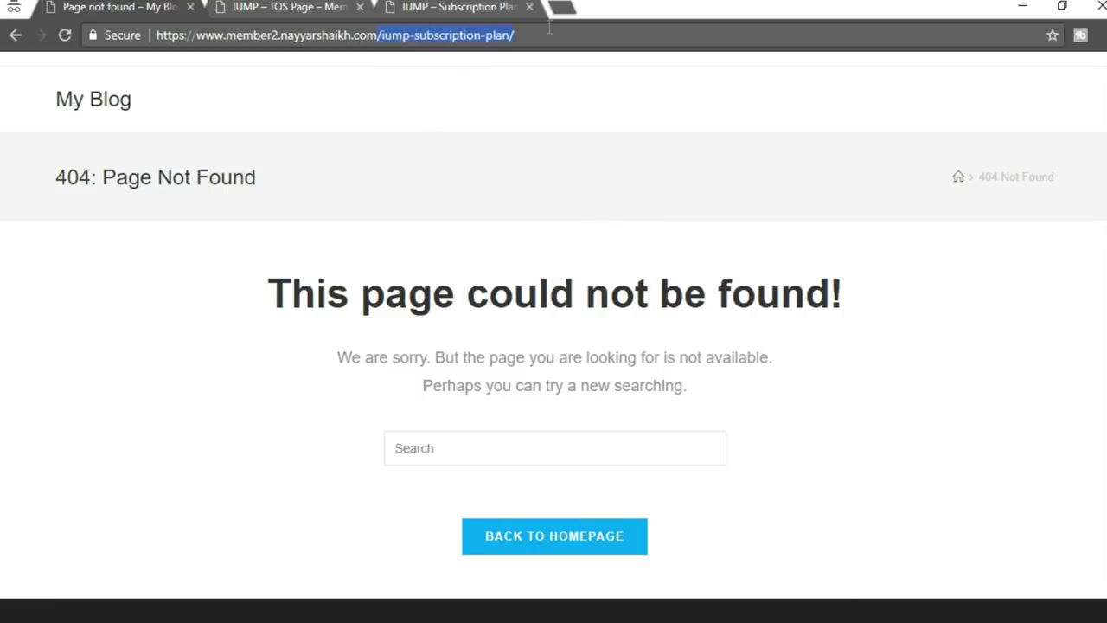
{"action": "left_click", "coordinate": [587, 108]}
{"action": "left_click", "coordinate": [13, 38]}
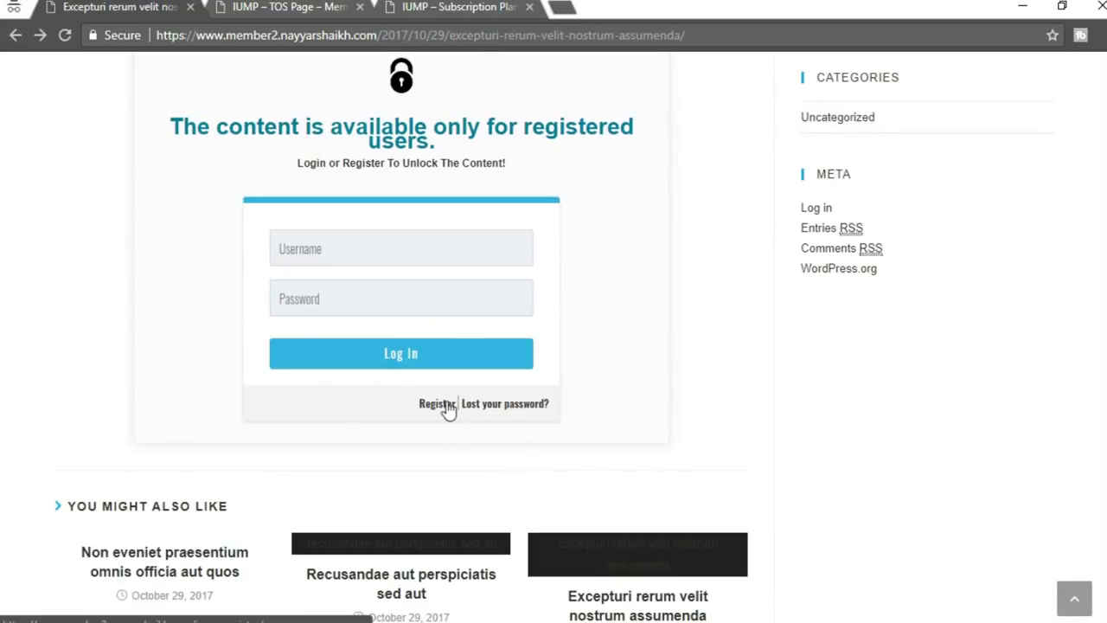
{"action": "left_click", "coordinate": [440, 411]}
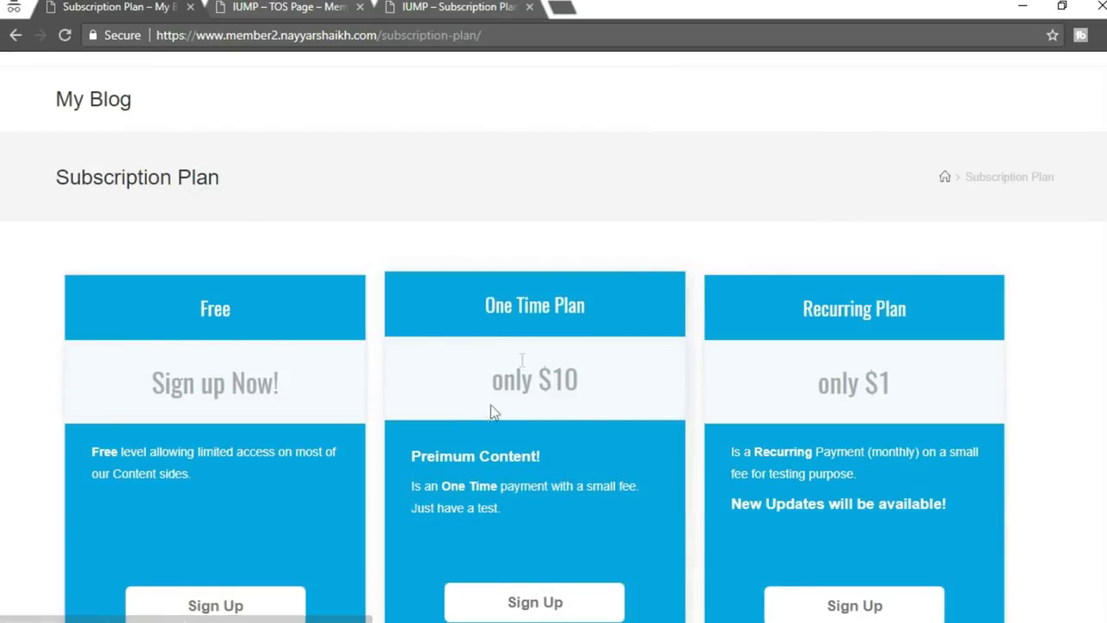
{"action": "left_click_drag", "start_coordinate": [386, 40], "coordinate": [515, 25]}
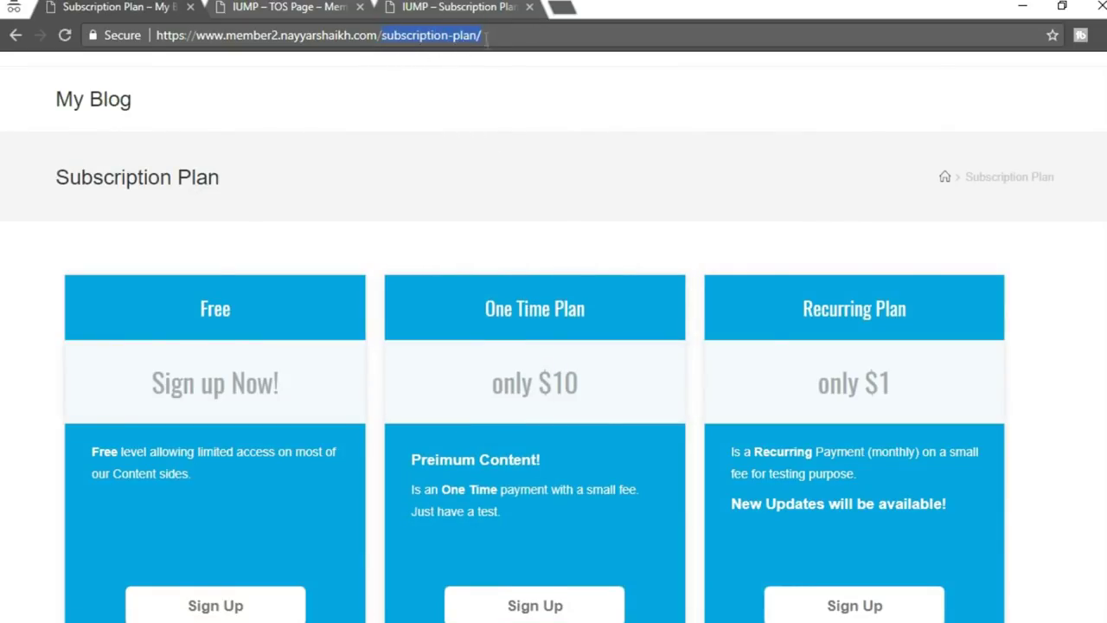
{"action": "scroll", "coordinate": [526, 233], "scroll_direction": "down", "scroll_amount": 2}
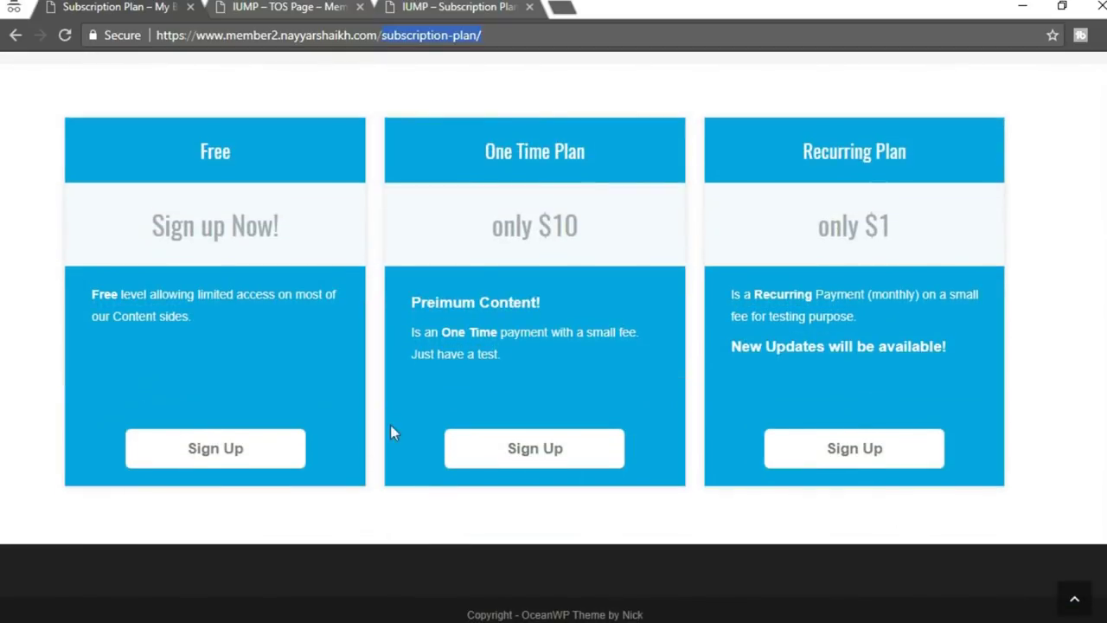
{"action": "scroll", "coordinate": [908, 324], "scroll_direction": "up", "scroll_amount": 2}
{"action": "scroll", "coordinate": [1026, 230], "scroll_direction": "down", "scroll_amount": 2}
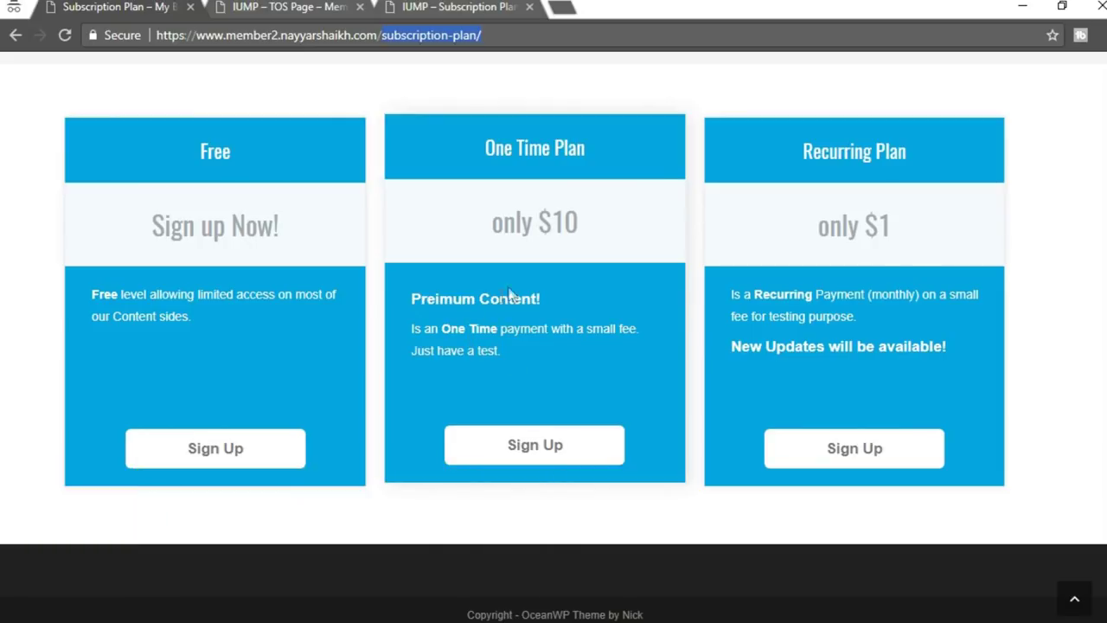
{"action": "left_click_drag", "start_coordinate": [591, 161], "coordinate": [444, 169]}
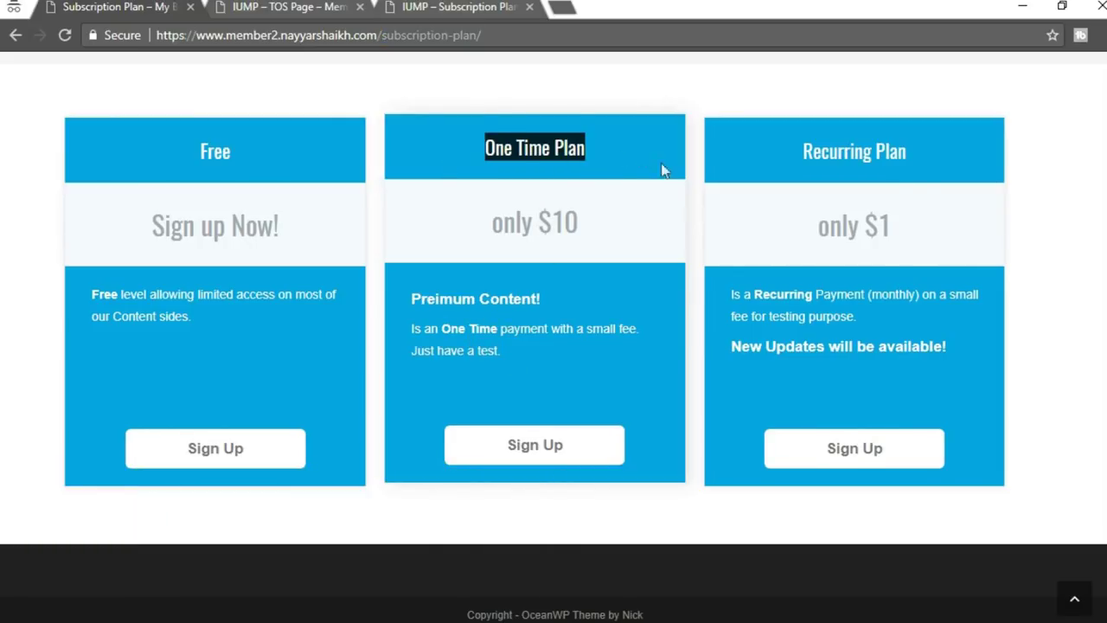
{"action": "scroll", "coordinate": [1030, 344], "scroll_direction": "up", "scroll_amount": 1}
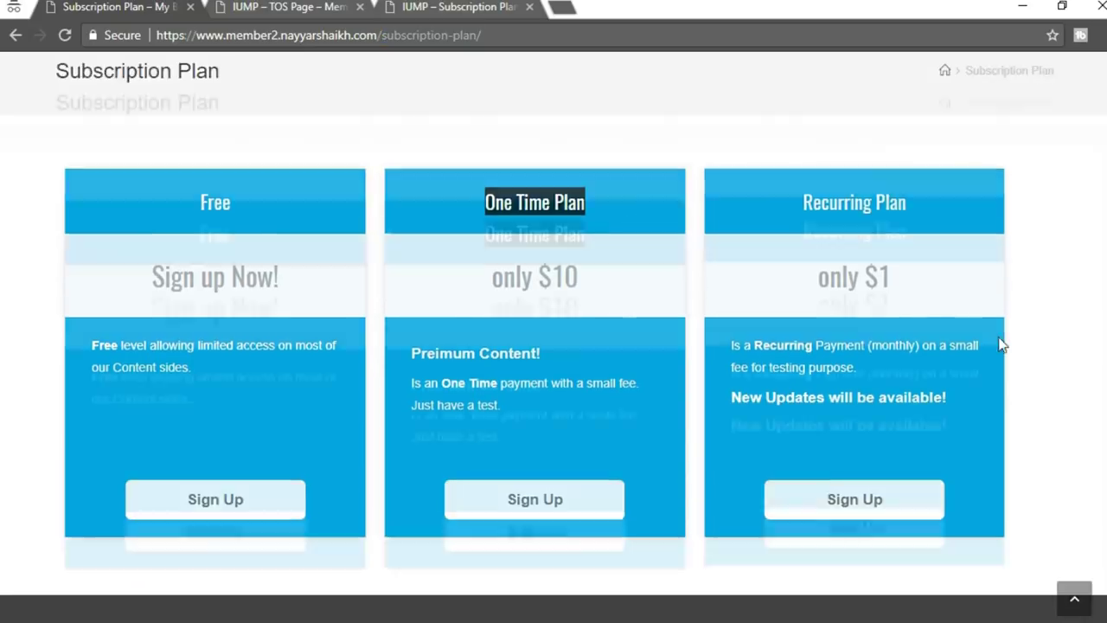
{"action": "scroll", "coordinate": [851, 474], "scroll_direction": "down", "scroll_amount": 1}
- Compare the new page with the old site's subscription plan page
{"action": "left_click", "coordinate": [444, 17]}
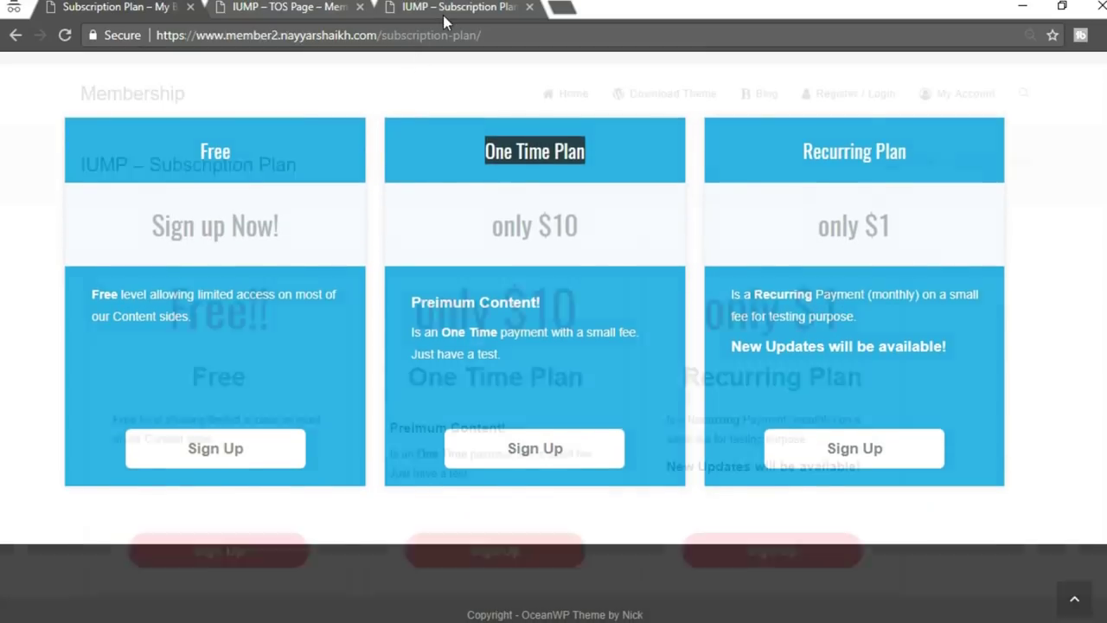
{"action": "scroll", "coordinate": [957, 378], "scroll_direction": "down", "scroll_amount": 1}
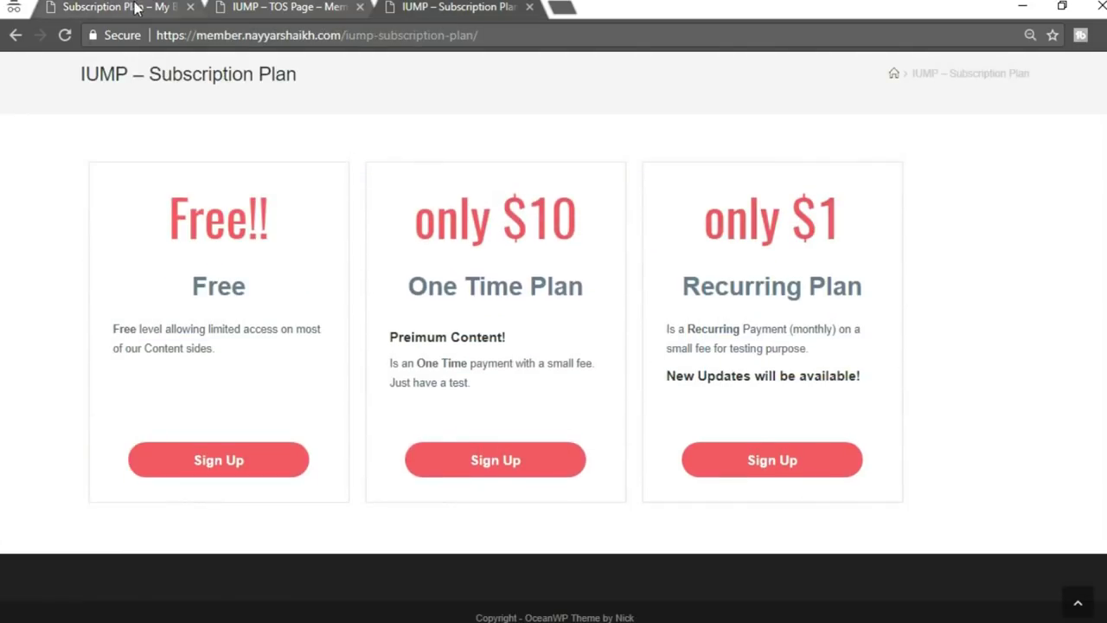
{"action": "left_click", "coordinate": [135, 8]}
{"action": "left_click", "coordinate": [875, 294]}
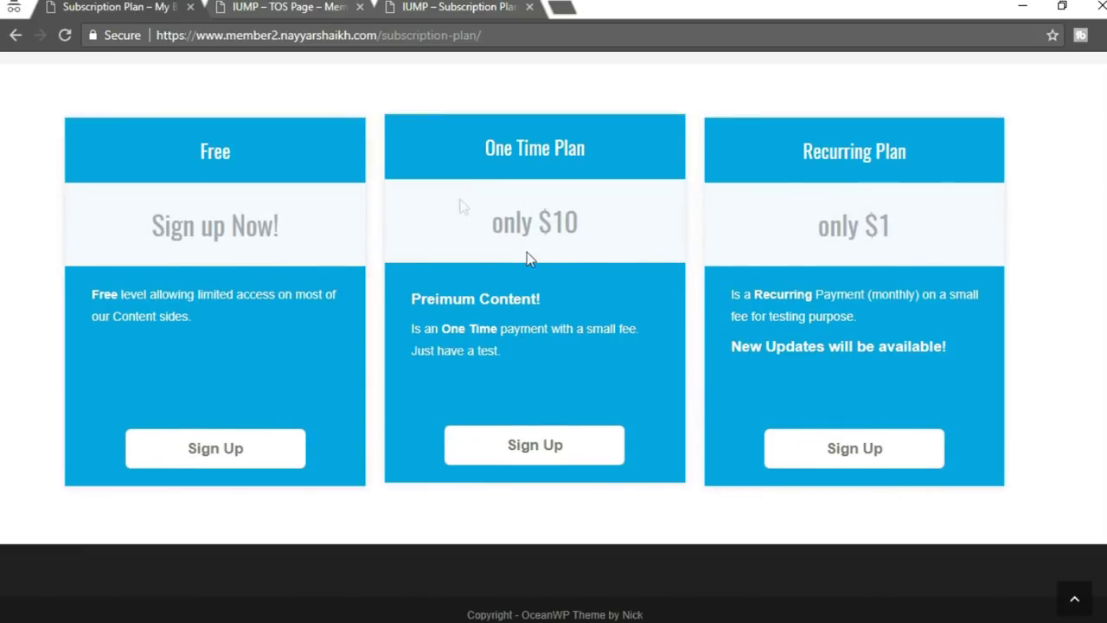
- Go to Membership Pro's Front-End Showcases section in the admin
{"action": "mouse_move", "coordinate": [455, 618]}
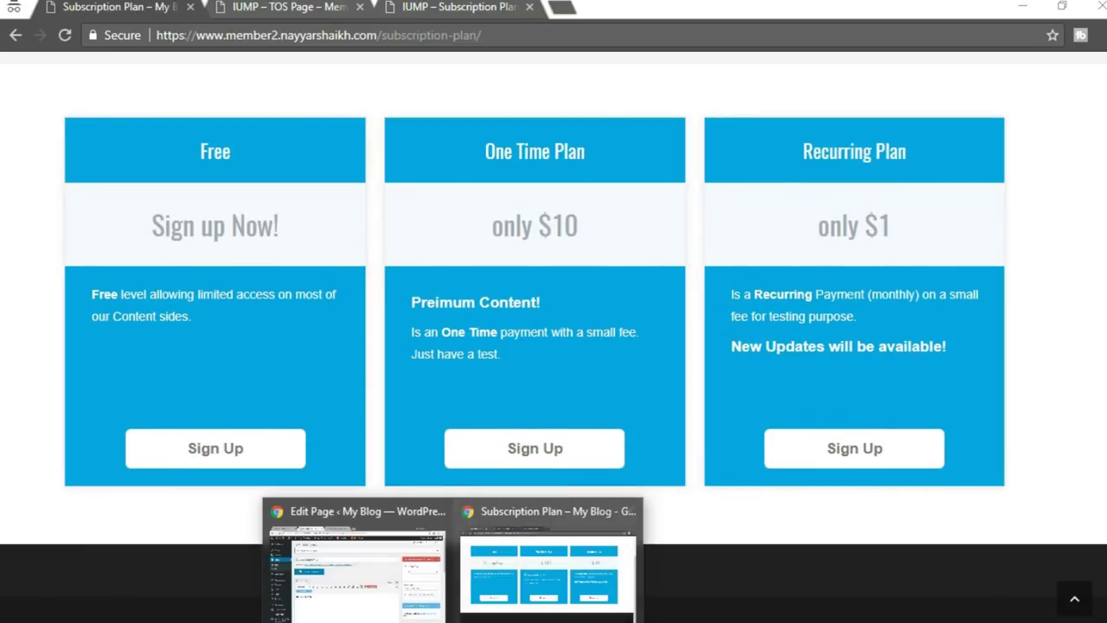
{"action": "left_click", "coordinate": [368, 597]}
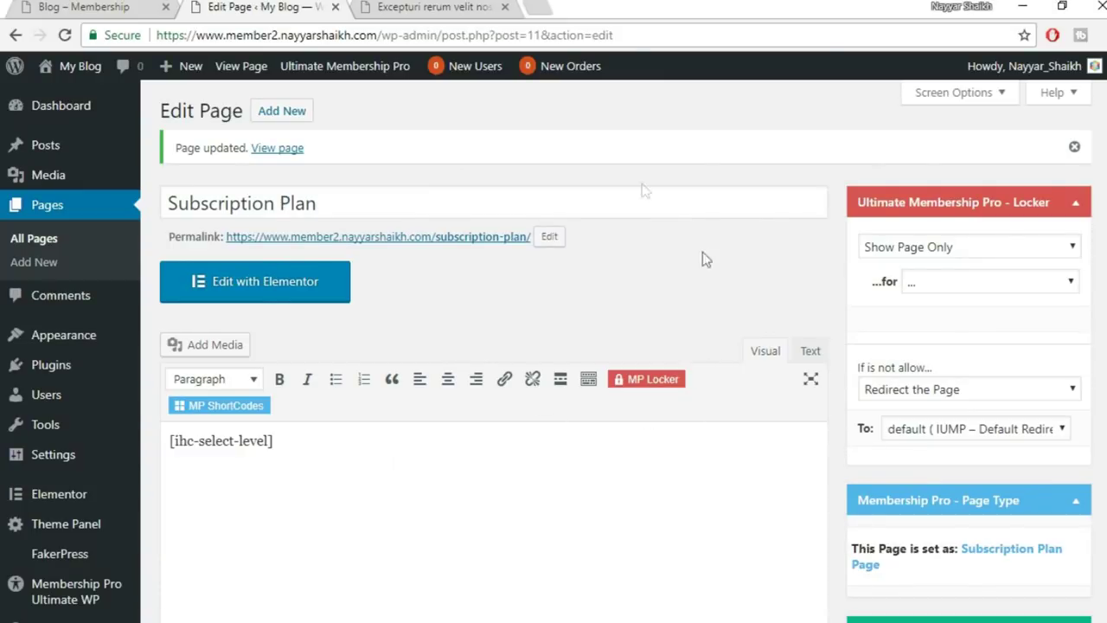
{"action": "scroll", "coordinate": [346, 389], "scroll_direction": "down", "scroll_amount": 3}
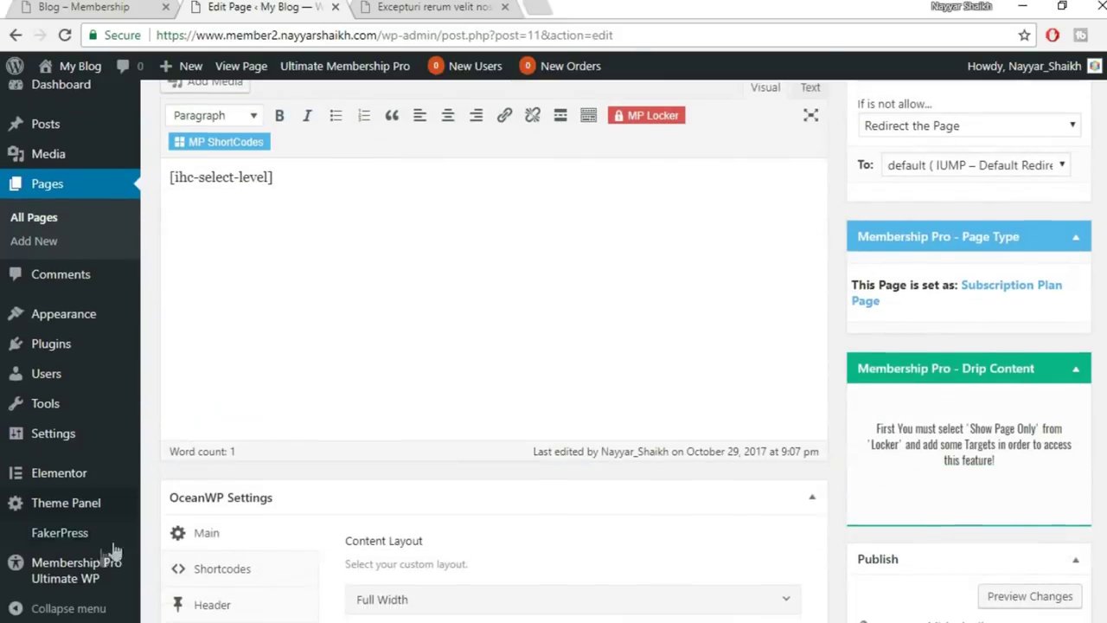
{"action": "left_click", "coordinate": [73, 581]}
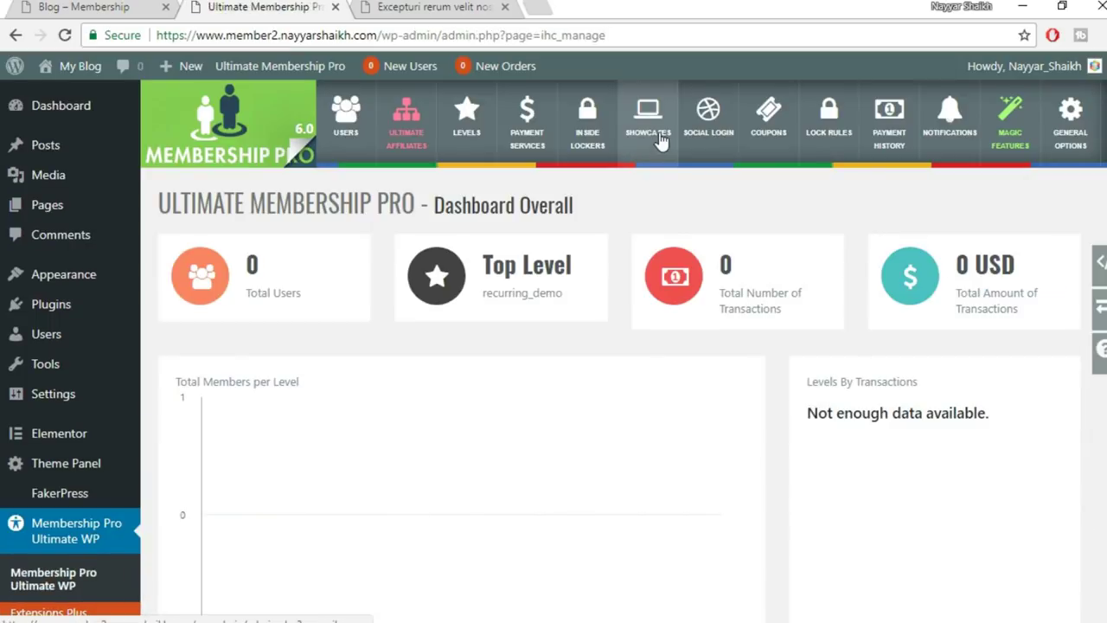
{"action": "left_click", "coordinate": [660, 139]}
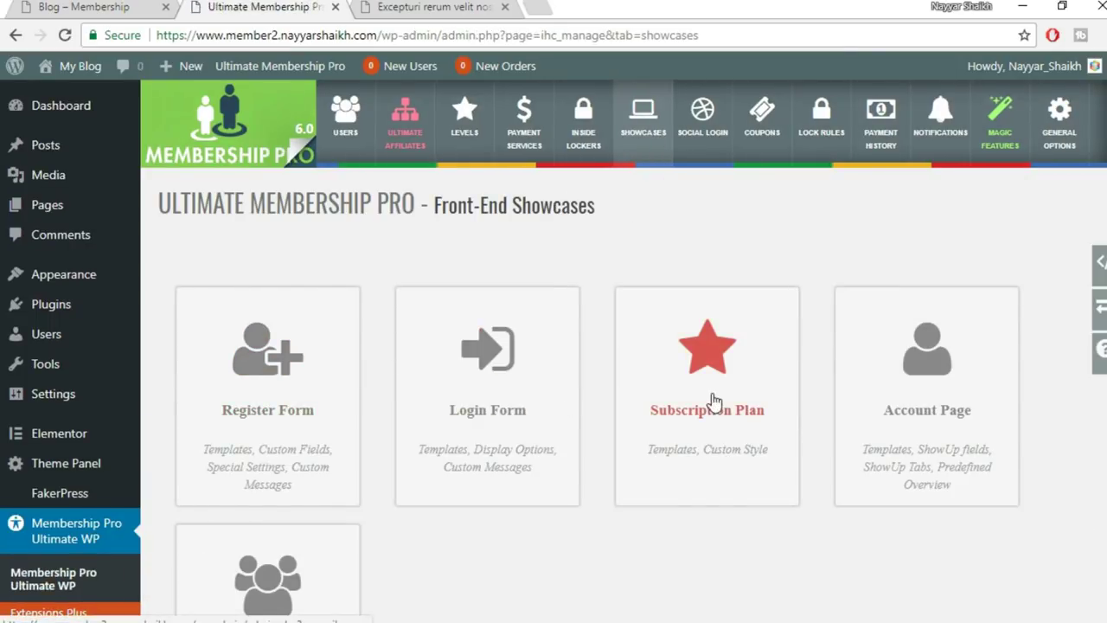
- In the Subscription Plan showcase, preview the Block Box and Business templates
{"action": "left_click", "coordinate": [713, 393]}
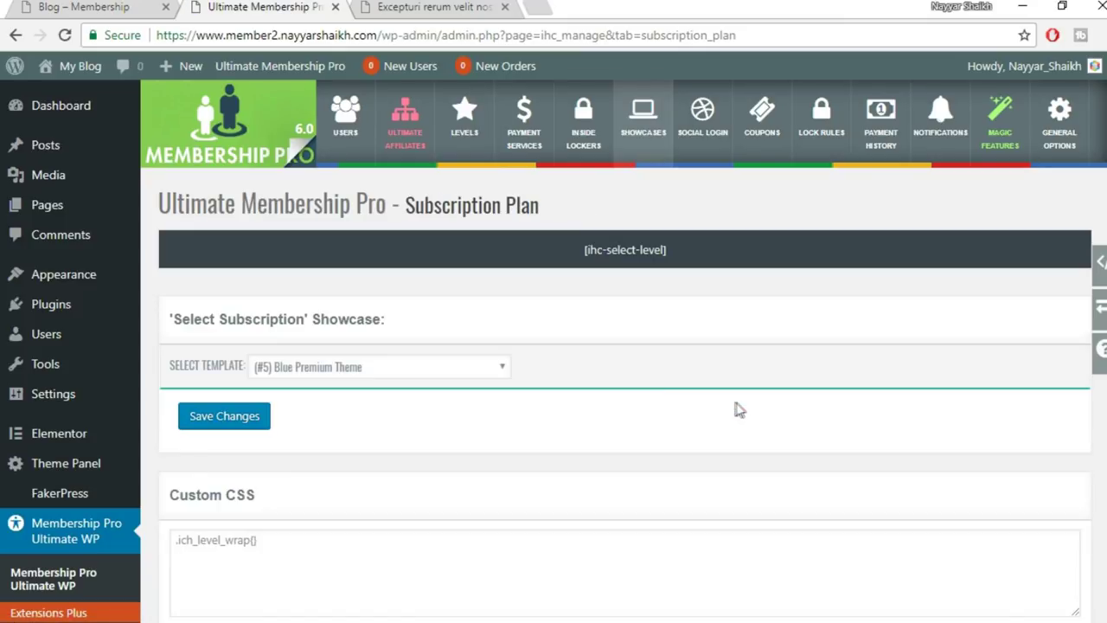
{"action": "scroll", "coordinate": [736, 408], "scroll_direction": "down", "scroll_amount": 3}
{"action": "scroll", "coordinate": [354, 375], "scroll_direction": "down", "scroll_amount": 4}
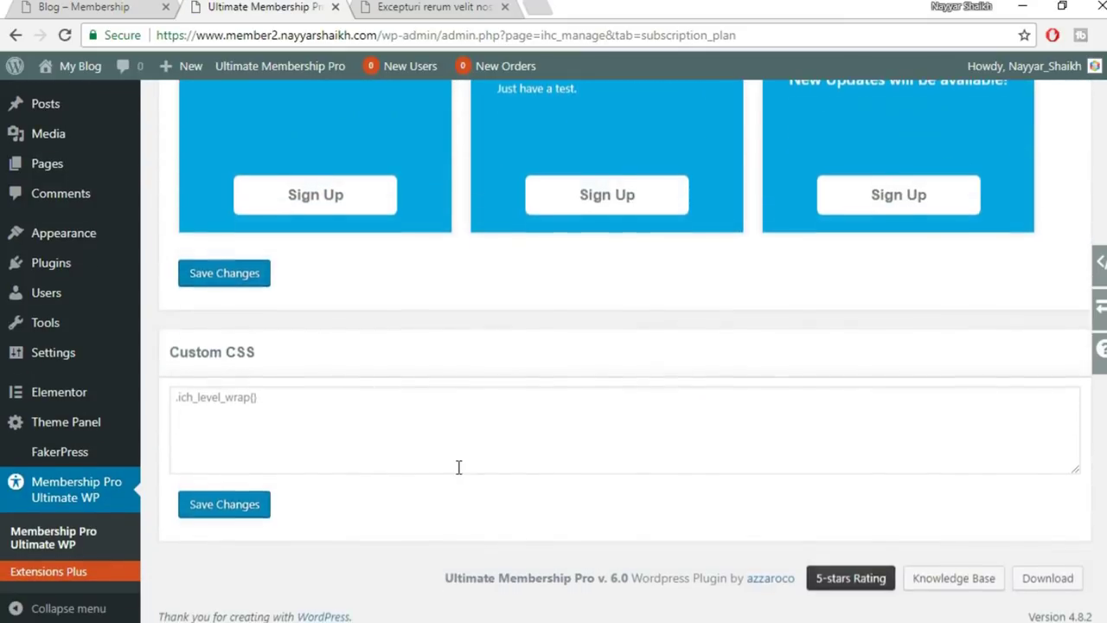
{"action": "scroll", "coordinate": [459, 471], "scroll_direction": "up", "scroll_amount": 4}
{"action": "scroll", "coordinate": [450, 458], "scroll_direction": "up", "scroll_amount": 3}
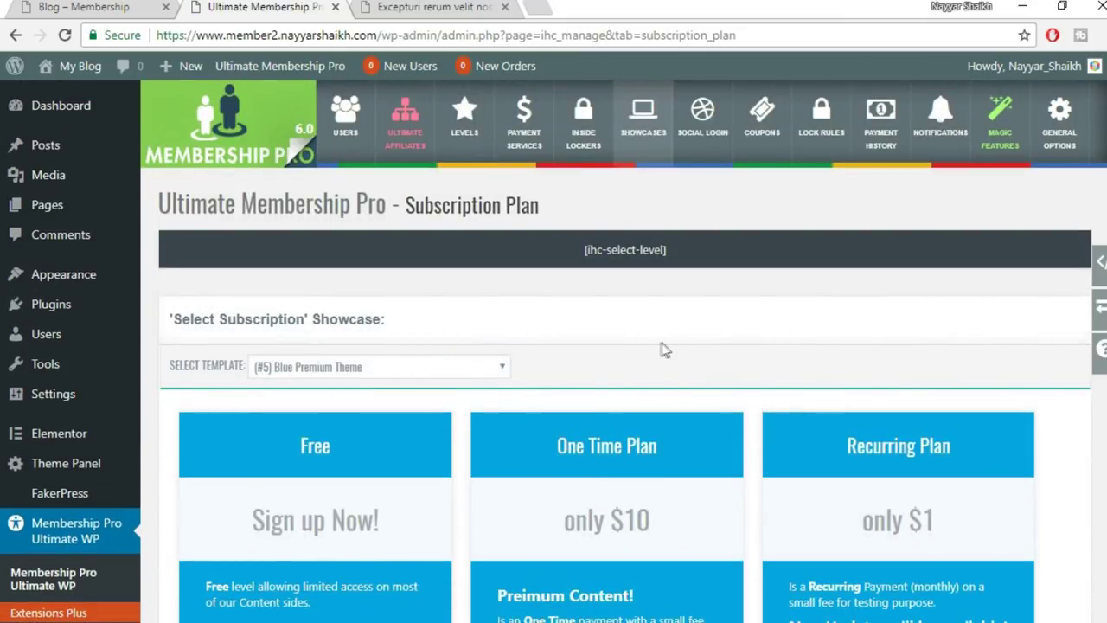
{"action": "scroll", "coordinate": [663, 346], "scroll_direction": "down", "scroll_amount": 2}
{"action": "left_click", "coordinate": [393, 191]}
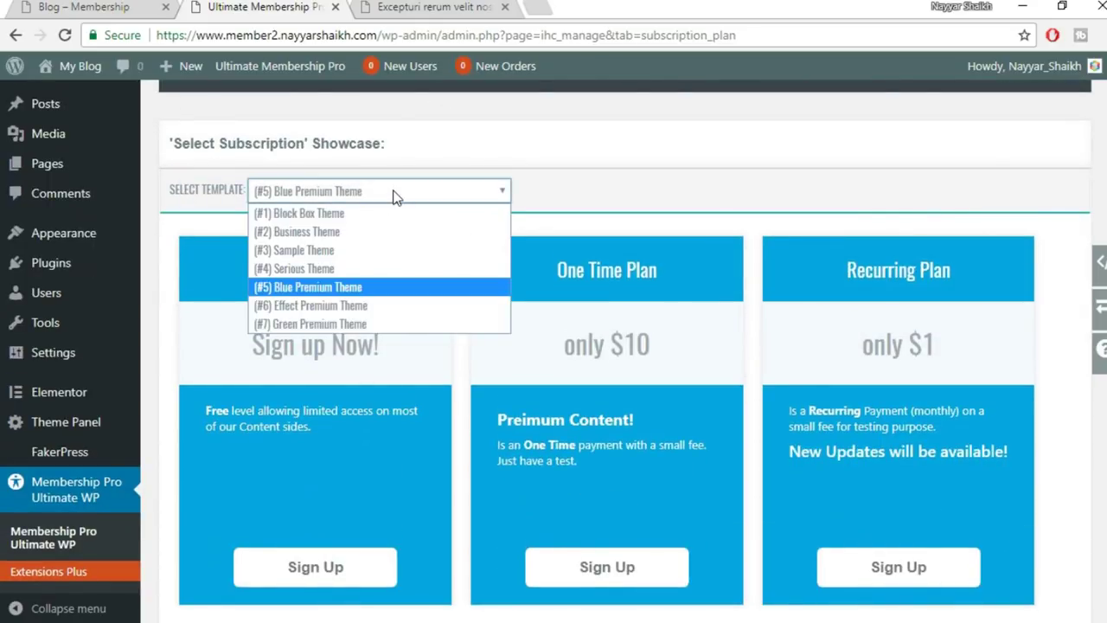
{"action": "left_click", "coordinate": [351, 213]}
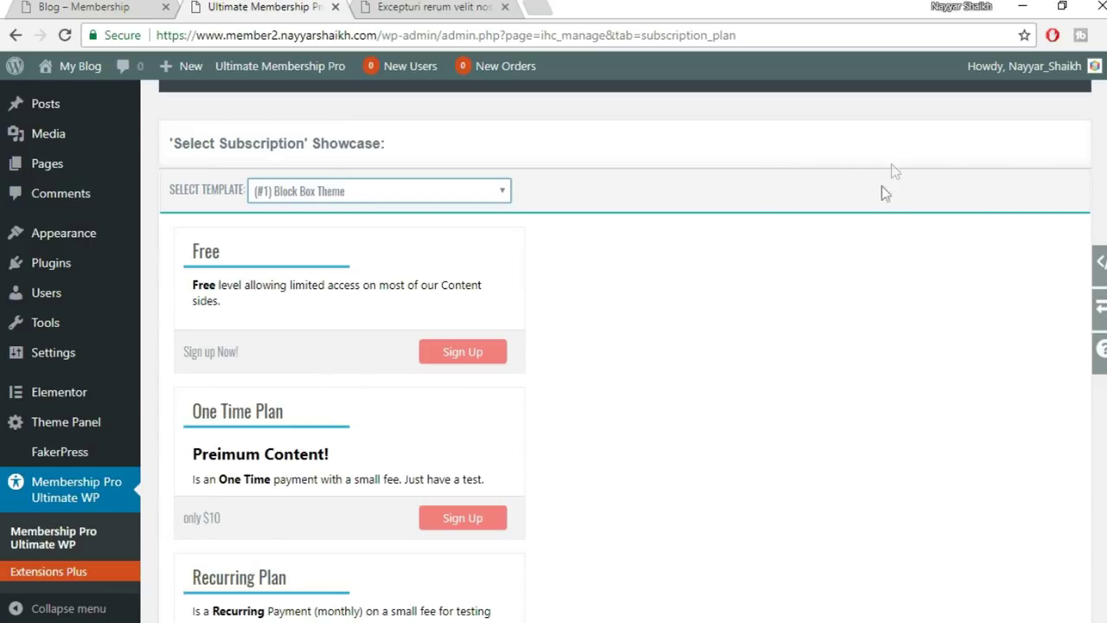
{"action": "scroll", "coordinate": [297, 394], "scroll_direction": "down", "scroll_amount": 3}
{"action": "scroll", "coordinate": [458, 450], "scroll_direction": "up", "scroll_amount": 3}
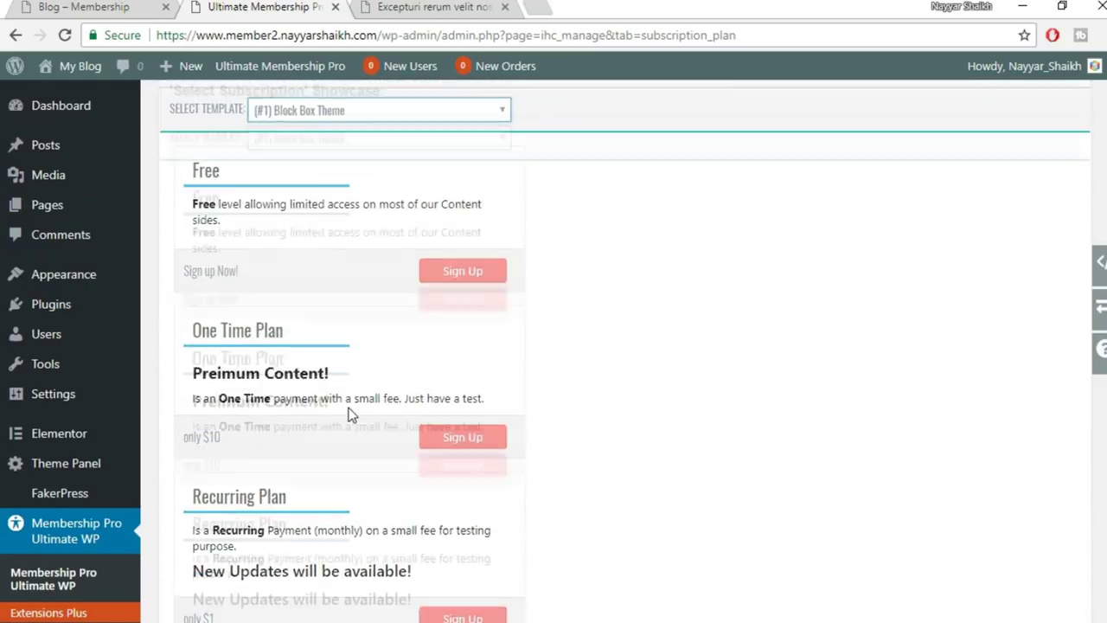
{"action": "left_click", "coordinate": [381, 192]}
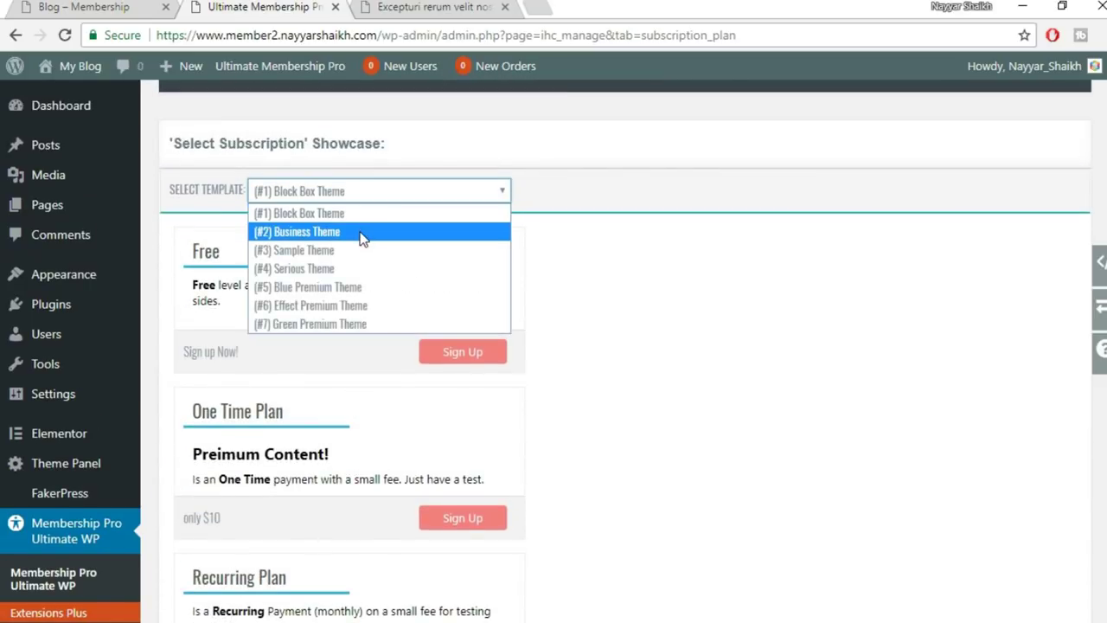
{"action": "left_click", "coordinate": [360, 235]}
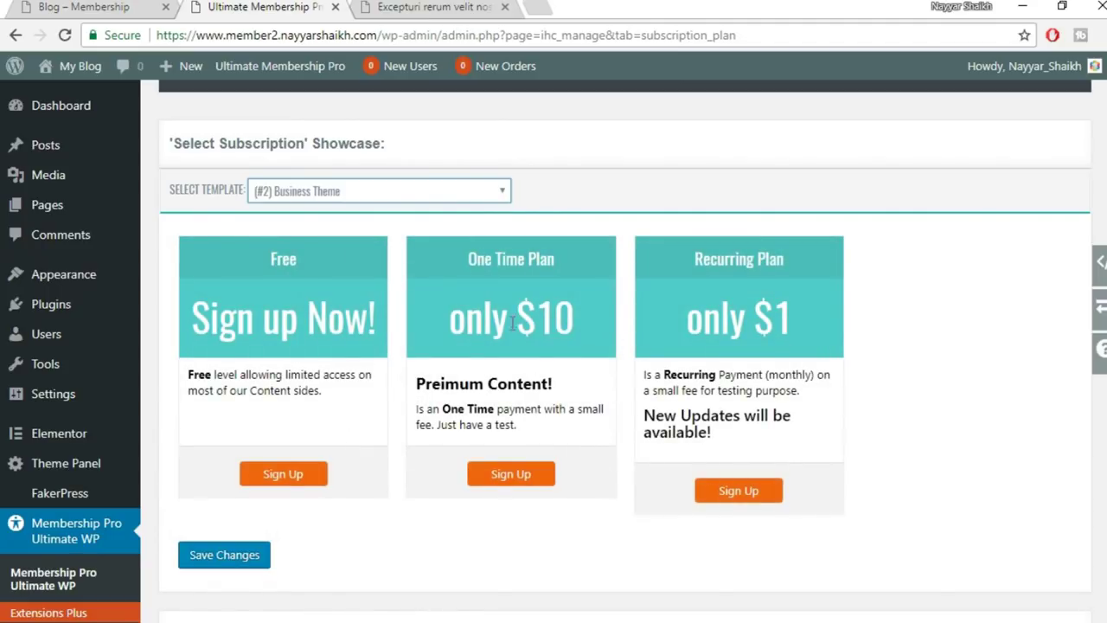
- Try the Sample, Serious, Blue Premium, Effect Premium and Green Premium templates in turn
{"action": "left_click", "coordinate": [429, 189]}
{"action": "left_click", "coordinate": [378, 251]}
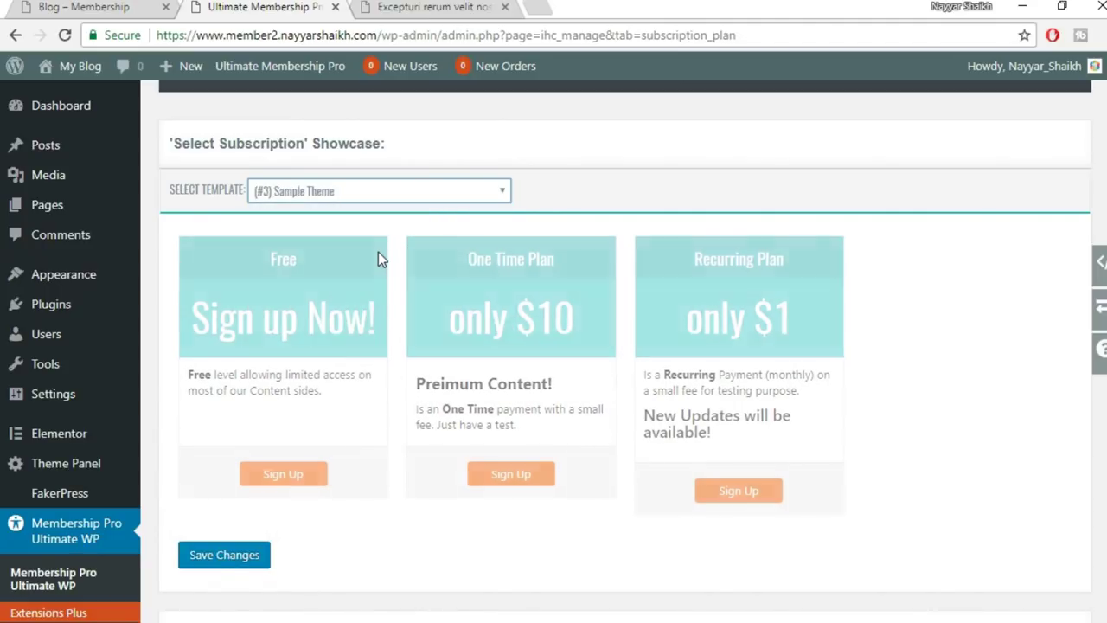
{"action": "left_click", "coordinate": [413, 198]}
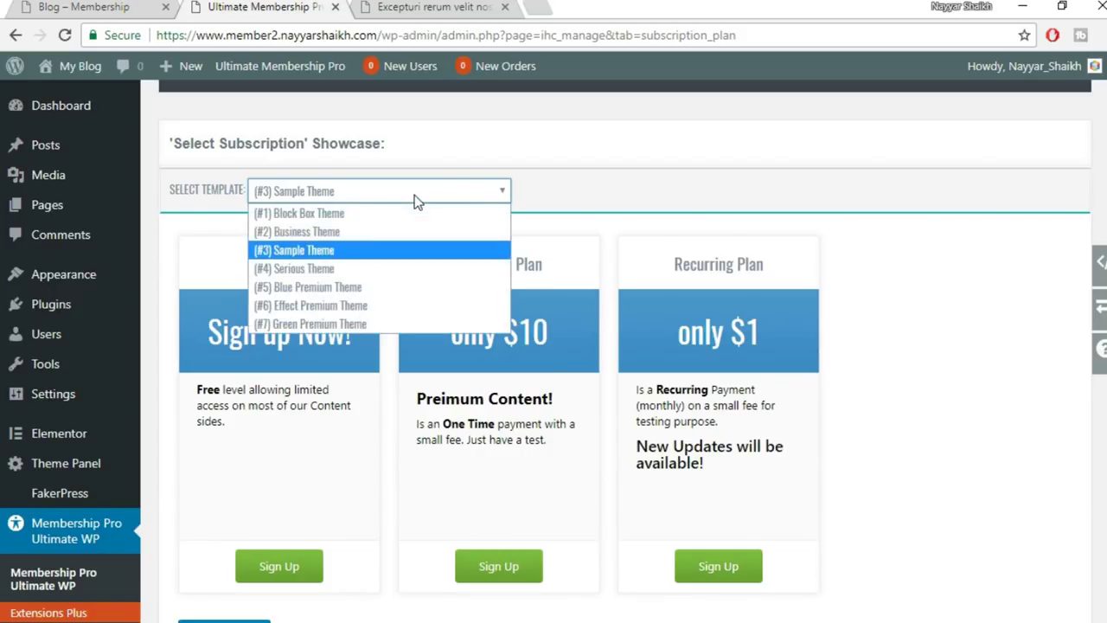
{"action": "left_click", "coordinate": [375, 268]}
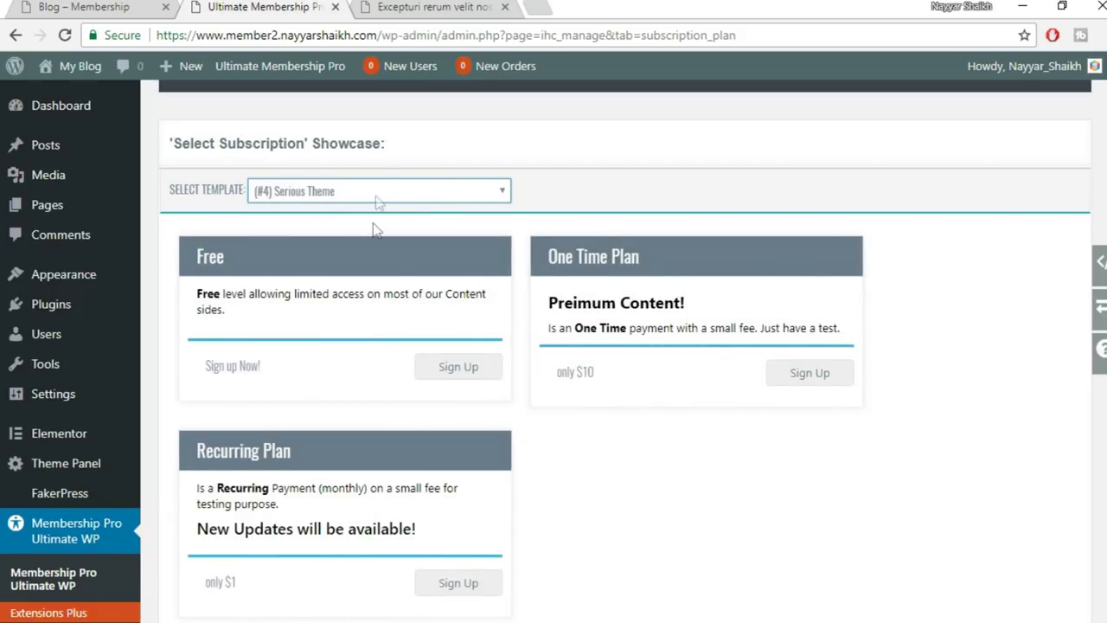
{"action": "left_click", "coordinate": [384, 199]}
{"action": "left_click", "coordinate": [354, 287]}
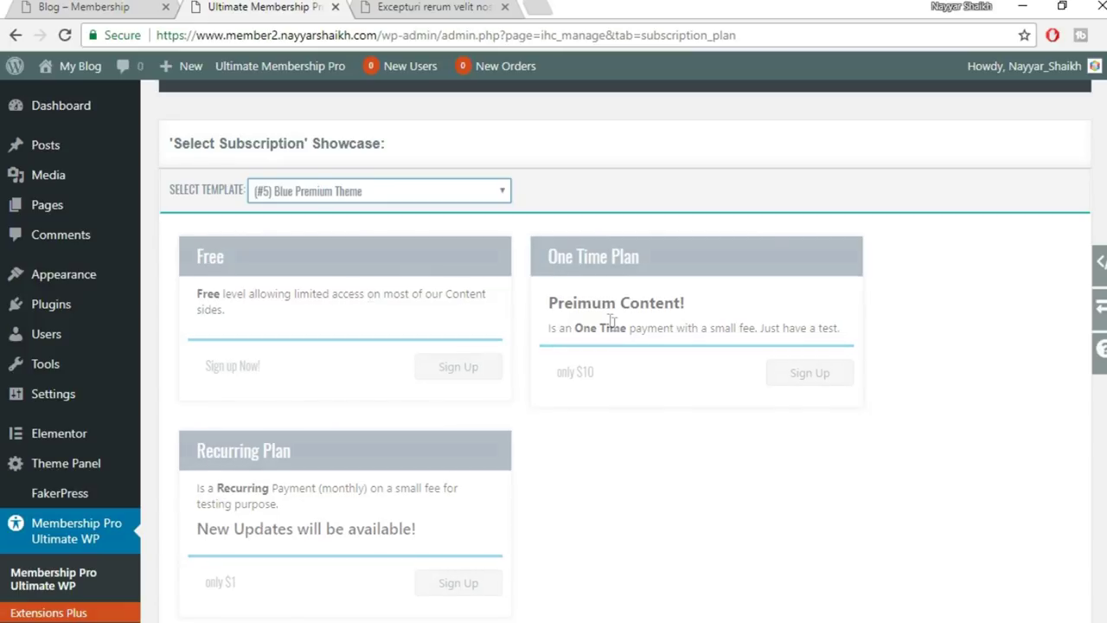
{"action": "left_click", "coordinate": [456, 198]}
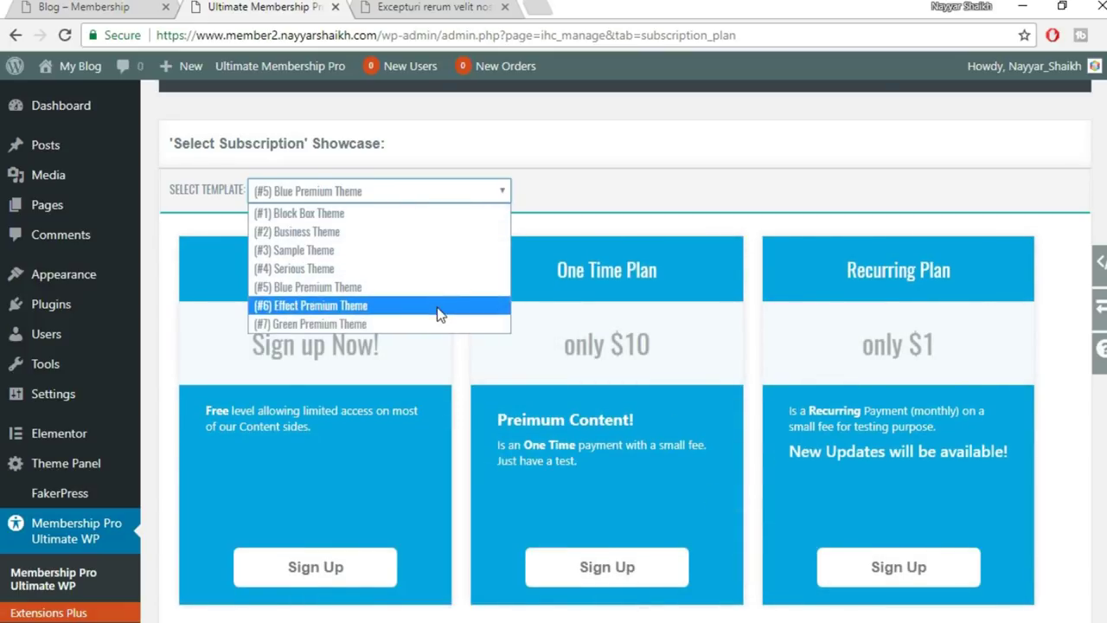
{"action": "left_click", "coordinate": [436, 307]}
{"action": "scroll", "coordinate": [628, 394], "scroll_direction": "down", "scroll_amount": 1}
{"action": "scroll", "coordinate": [631, 400], "scroll_direction": "down", "scroll_amount": 2}
{"action": "scroll", "coordinate": [954, 390], "scroll_direction": "up", "scroll_amount": 3}
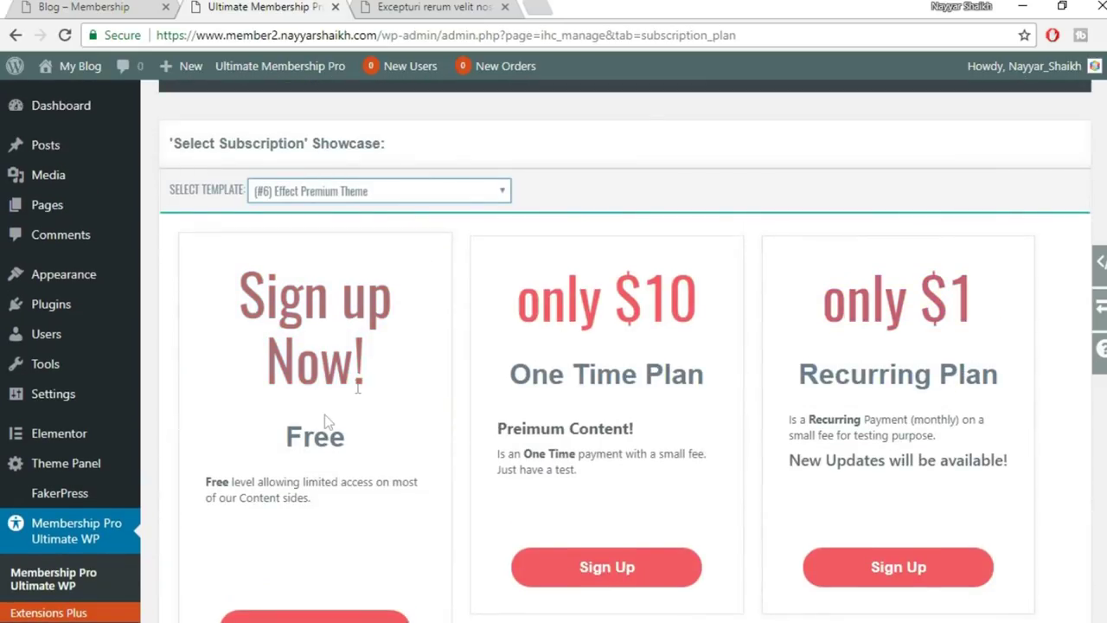
{"action": "left_click", "coordinate": [409, 190]}
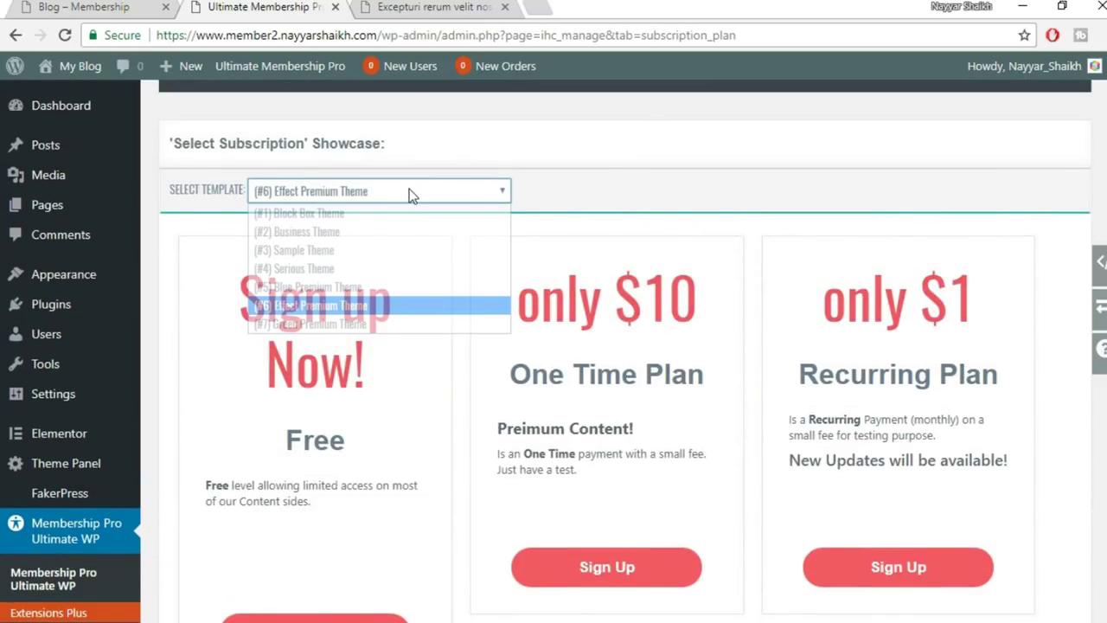
{"action": "left_click", "coordinate": [368, 325]}
- Recheck Effect Premium, then settle on (#7) Green Premium Theme and save the showcase
{"action": "scroll", "coordinate": [660, 405], "scroll_direction": "down", "scroll_amount": 2}
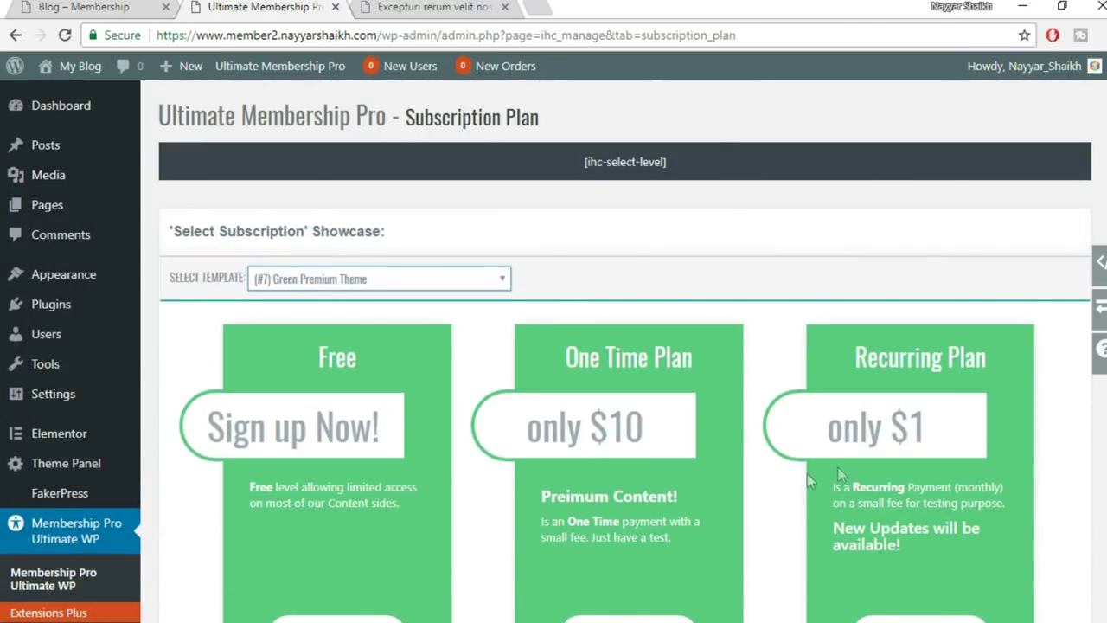
{"action": "scroll", "coordinate": [758, 476], "scroll_direction": "down", "scroll_amount": 2}
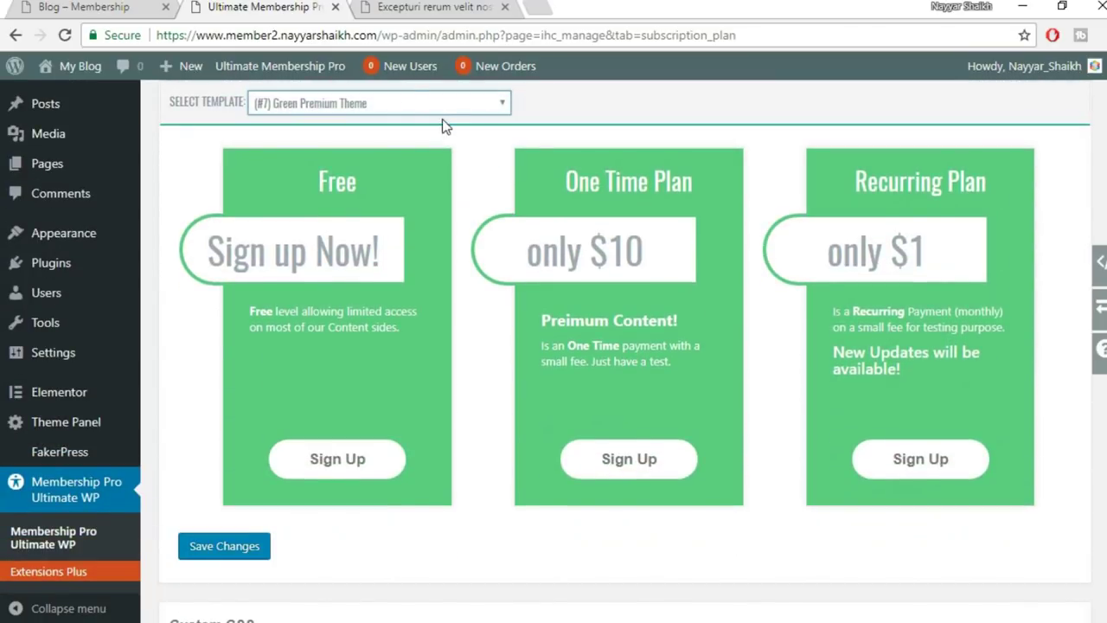
{"action": "left_click", "coordinate": [376, 109]}
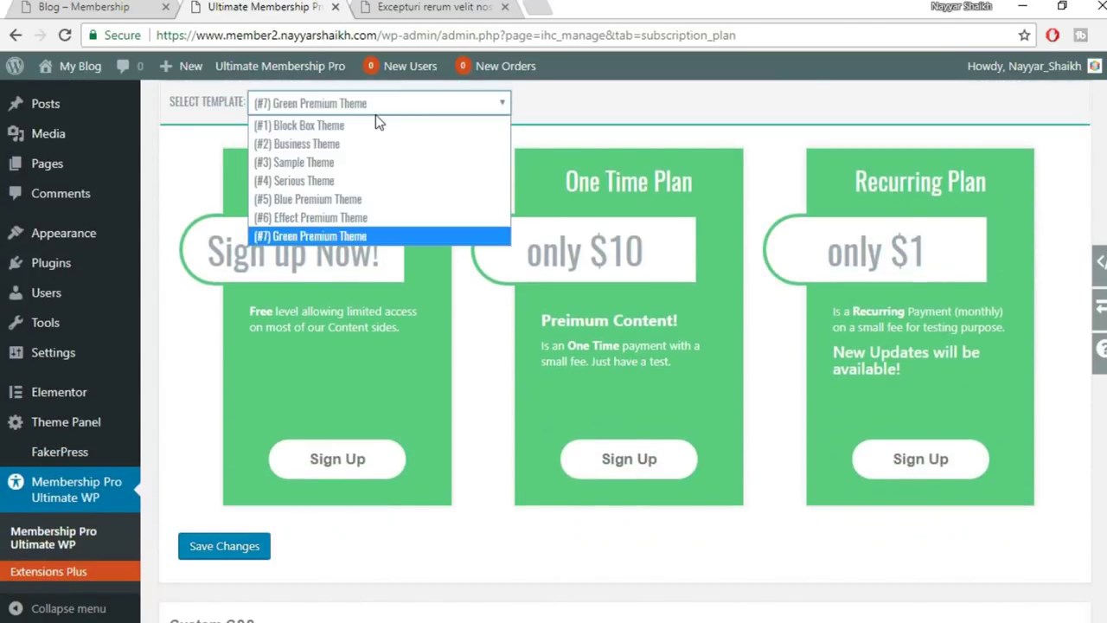
{"action": "left_click", "coordinate": [316, 217]}
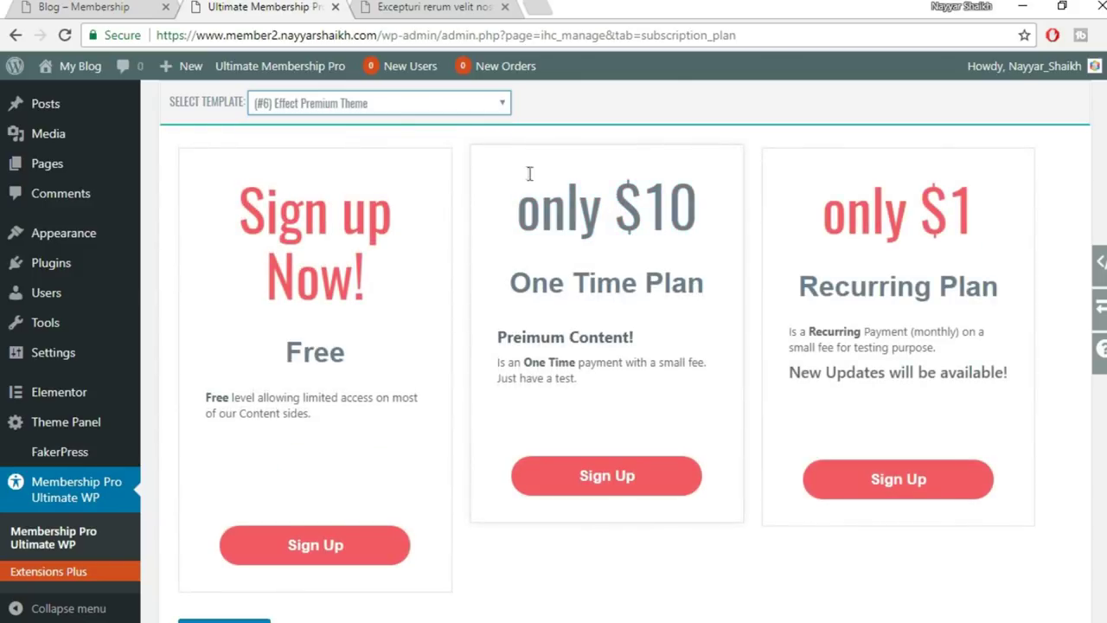
{"action": "left_click", "coordinate": [443, 104]}
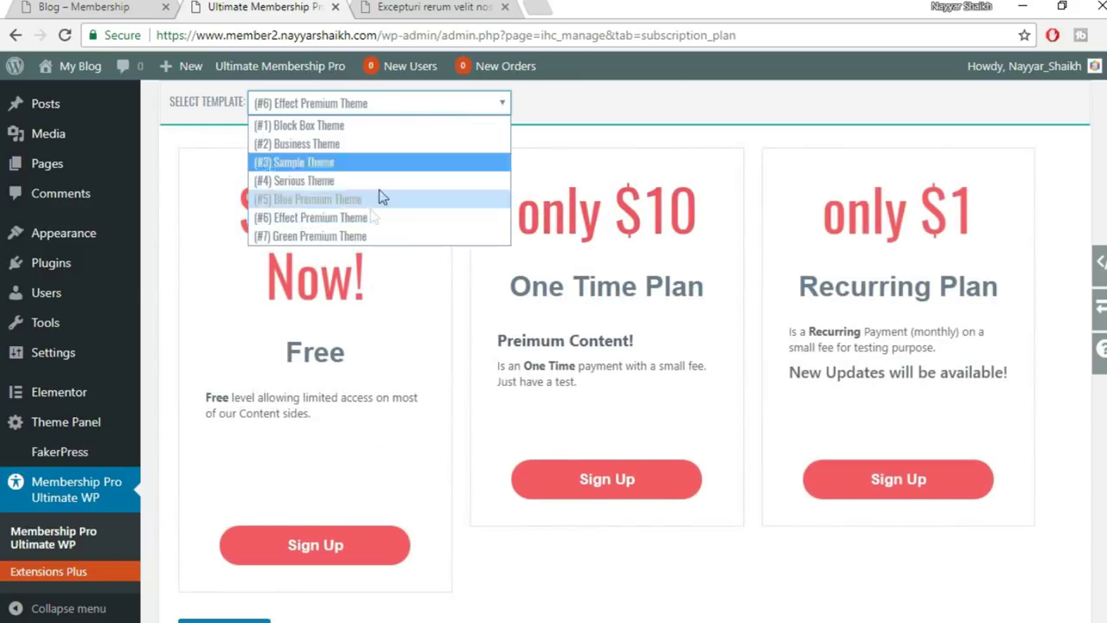
{"action": "left_click", "coordinate": [329, 238]}
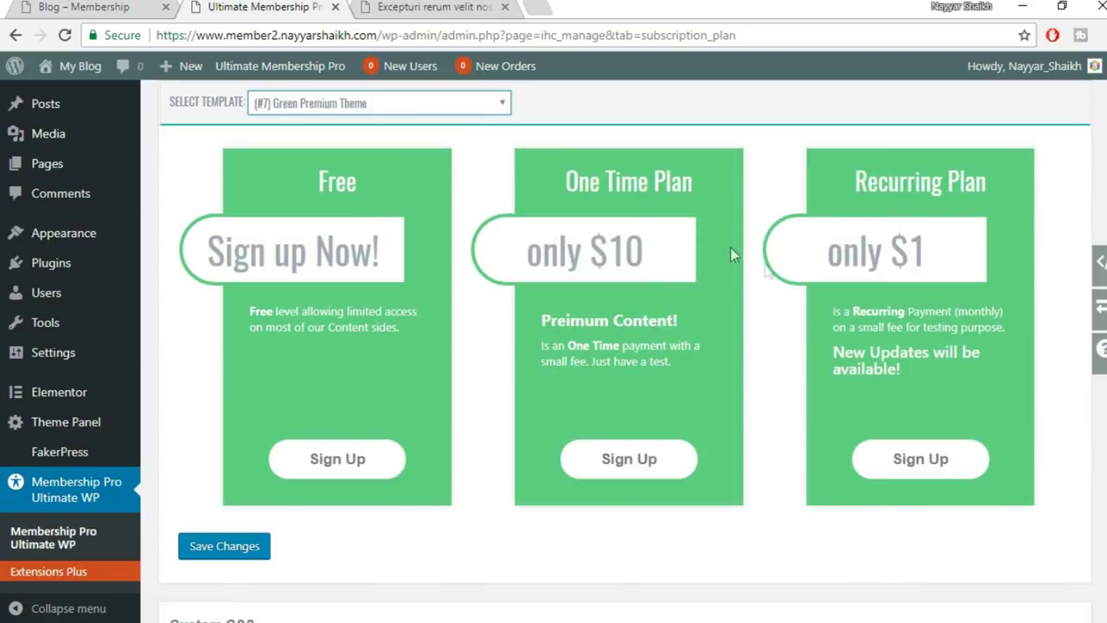
{"action": "scroll", "coordinate": [768, 311], "scroll_direction": "up", "scroll_amount": 3}
{"action": "scroll", "coordinate": [685, 346], "scroll_direction": "down", "scroll_amount": 1}
{"action": "scroll", "coordinate": [664, 359], "scroll_direction": "down", "scroll_amount": 2}
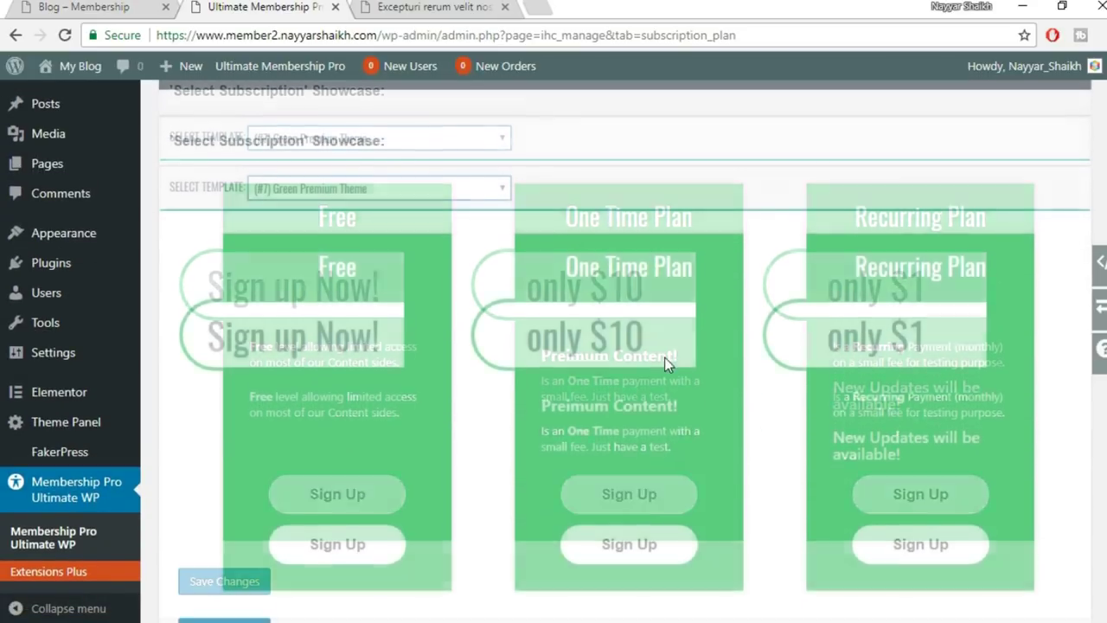
{"action": "left_click", "coordinate": [255, 471]}
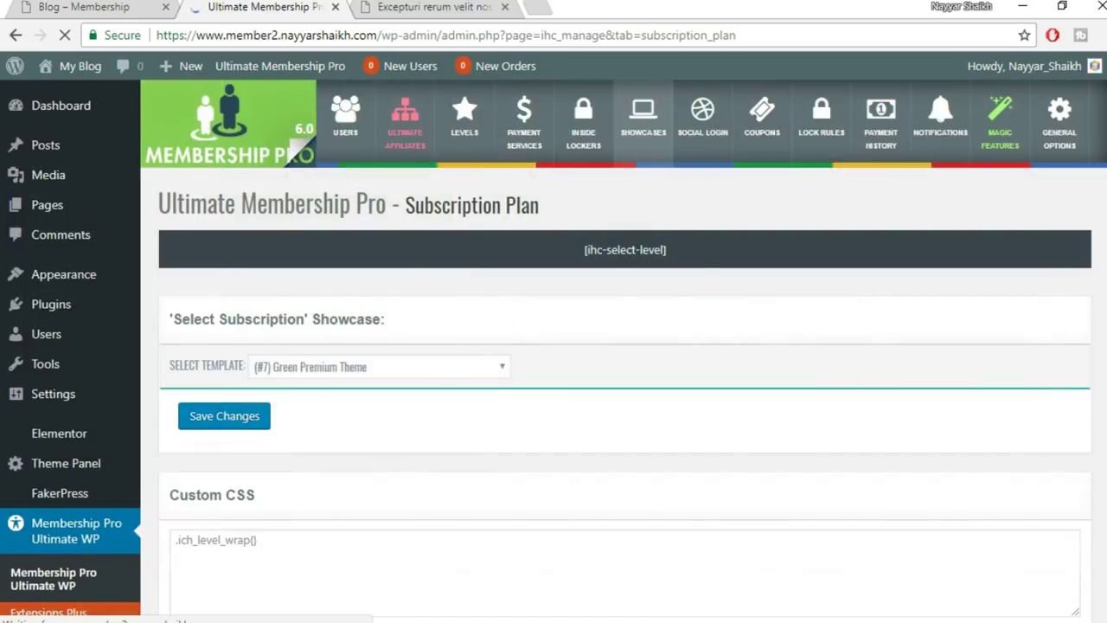
- Reload the live Subscription Plan page to confirm the green plan cards
{"action": "left_click", "coordinate": [548, 563]}
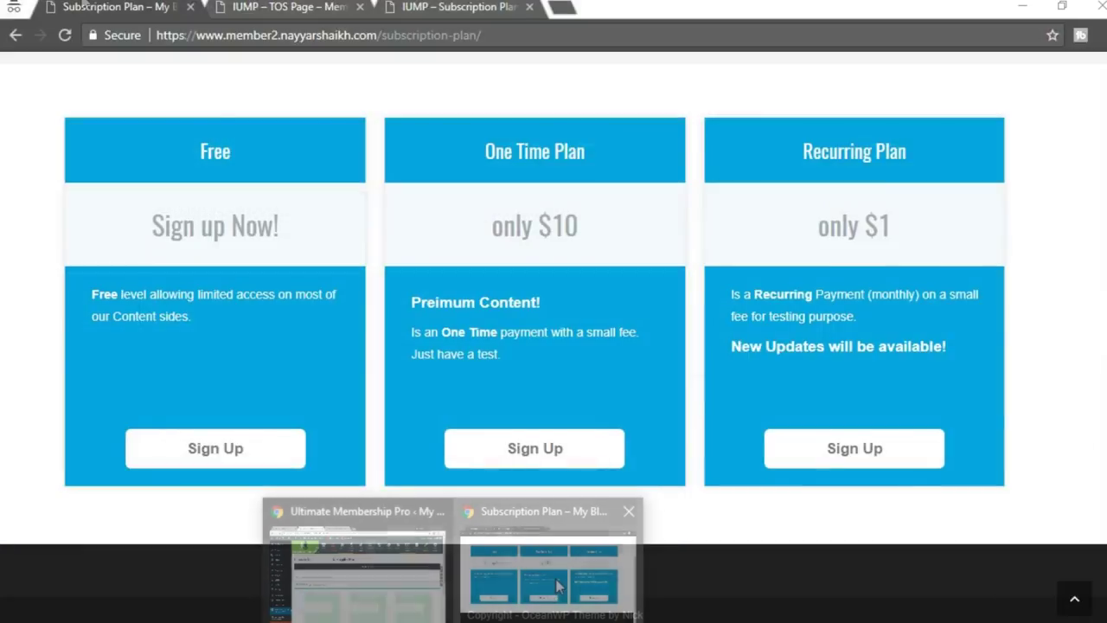
{"action": "left_click", "coordinate": [65, 36]}
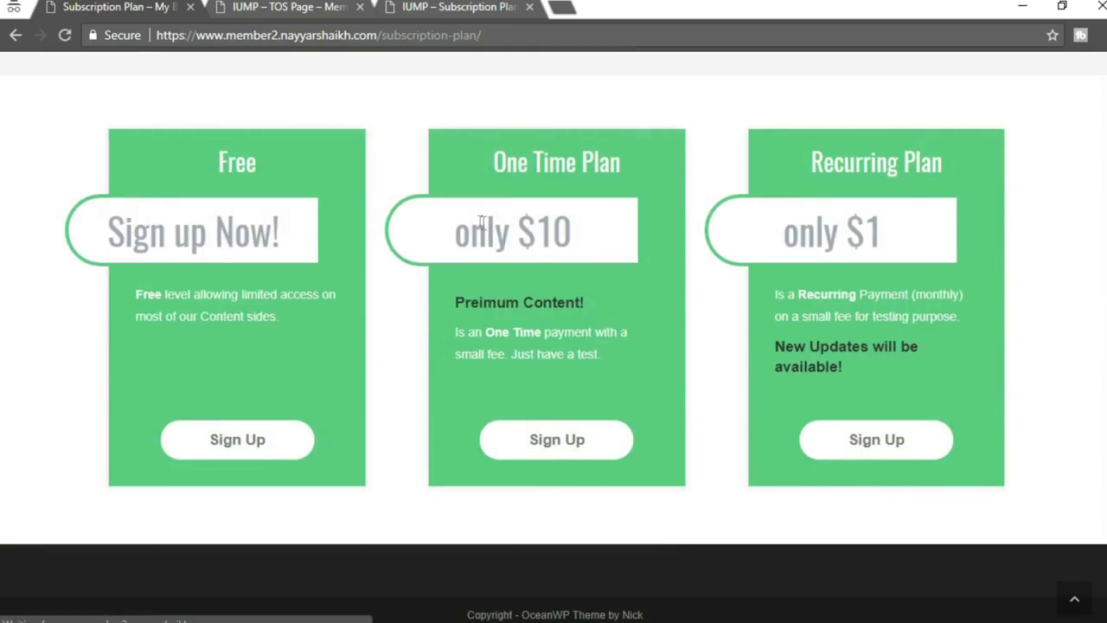
{"action": "scroll", "coordinate": [541, 291], "scroll_direction": "up", "scroll_amount": 1}
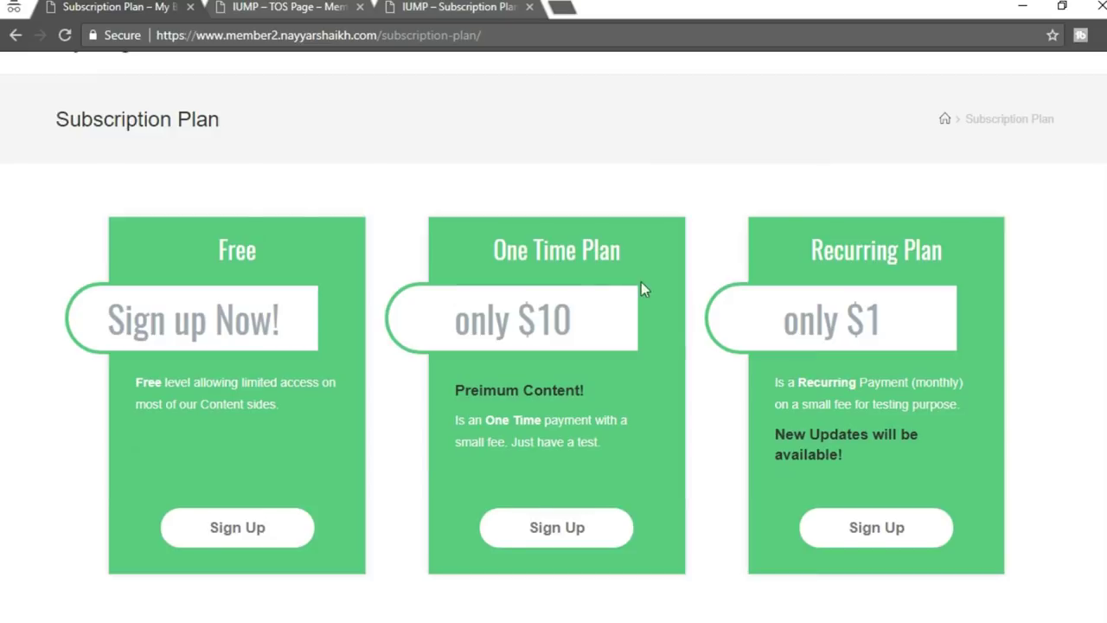
{"action": "left_click_drag", "start_coordinate": [463, 262], "coordinate": [687, 247]}
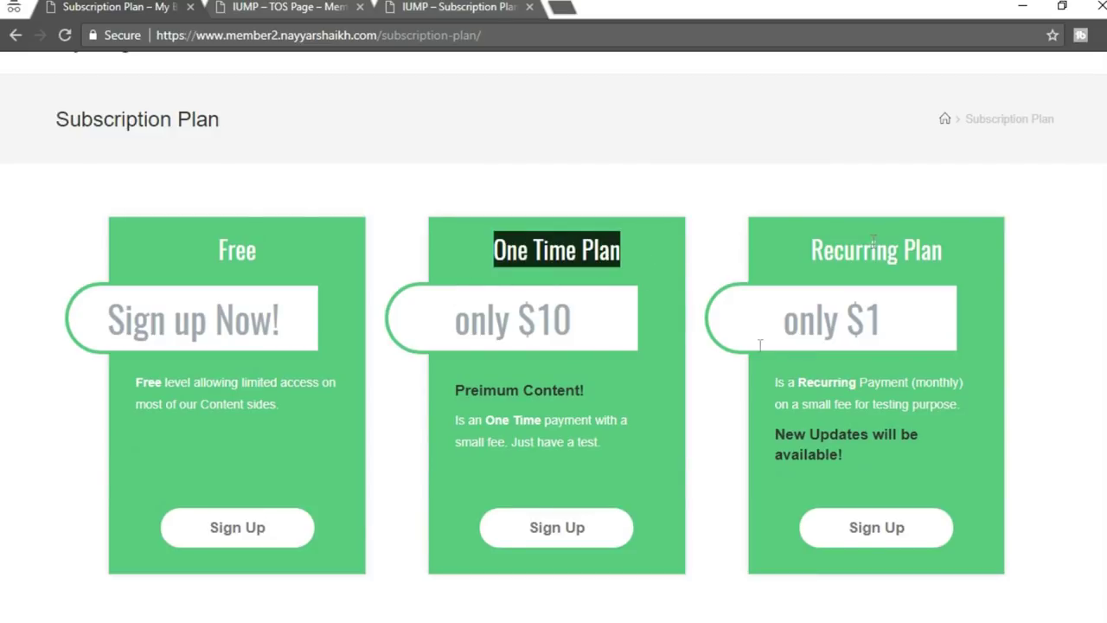
{"action": "left_click", "coordinate": [557, 252]}
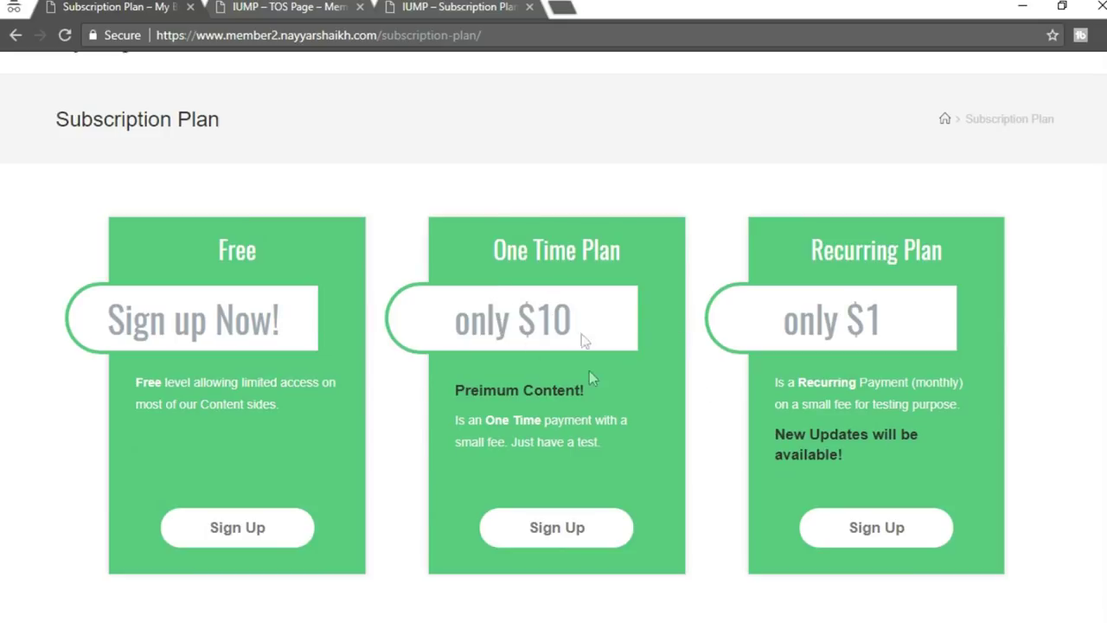
- Return to the membership admin and go to the list of membership levels
{"action": "mouse_move", "coordinate": [497, 616]}
{"action": "left_click", "coordinate": [470, 585]}
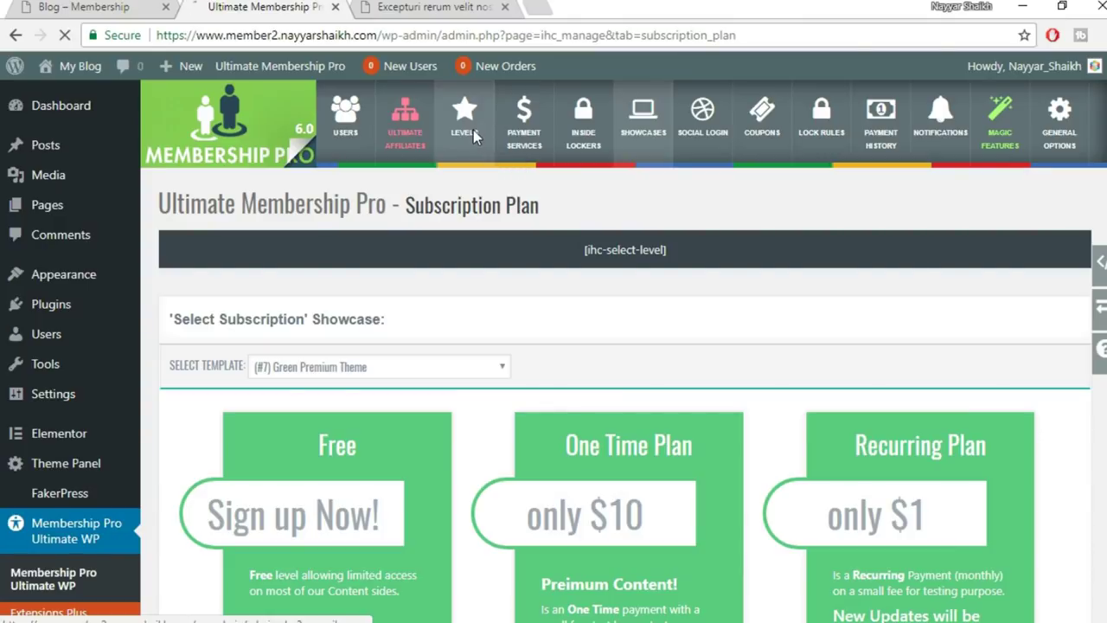
{"action": "left_click", "coordinate": [473, 132]}
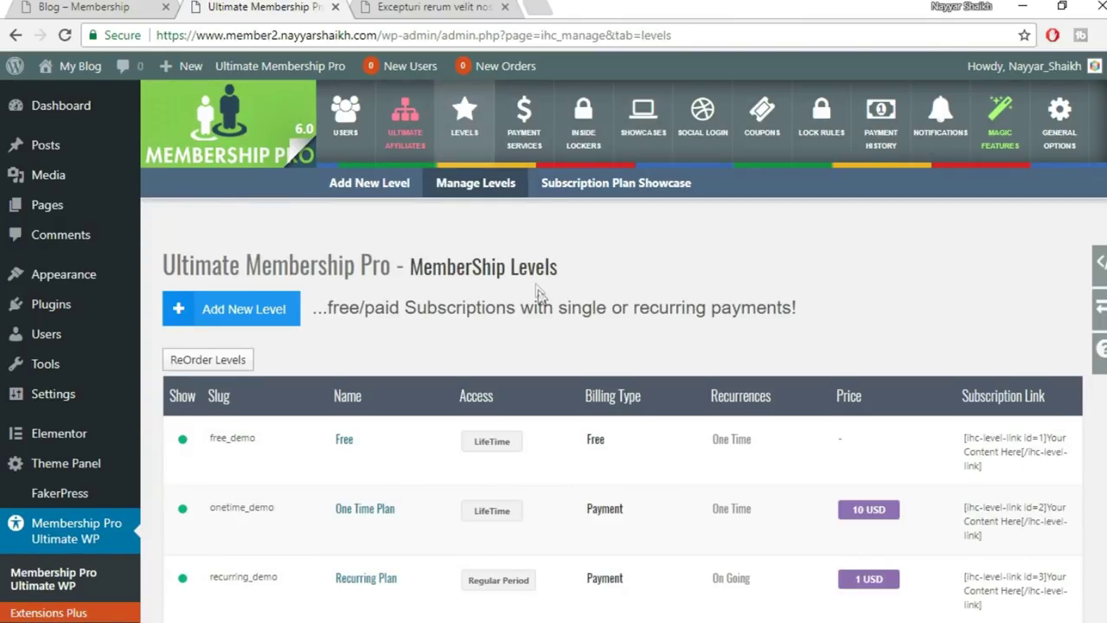
- Delete the Recurring Plan, Free and One Time Plan levels, confirming each deletion
{"action": "scroll", "coordinate": [421, 395], "scroll_direction": "down", "scroll_amount": 1}
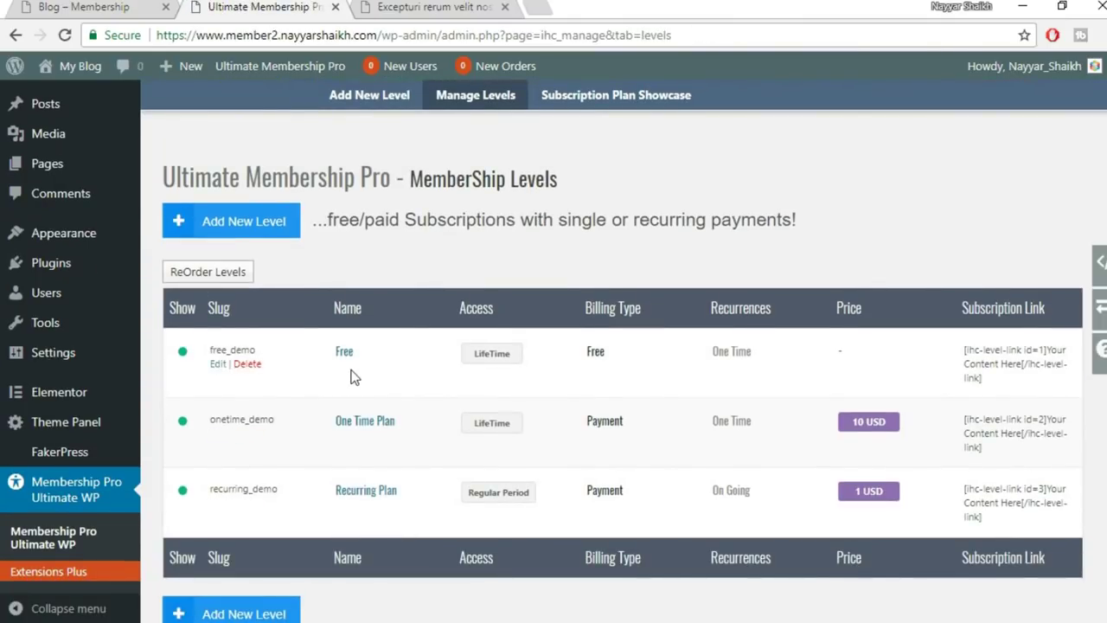
{"action": "left_click", "coordinate": [565, 567]}
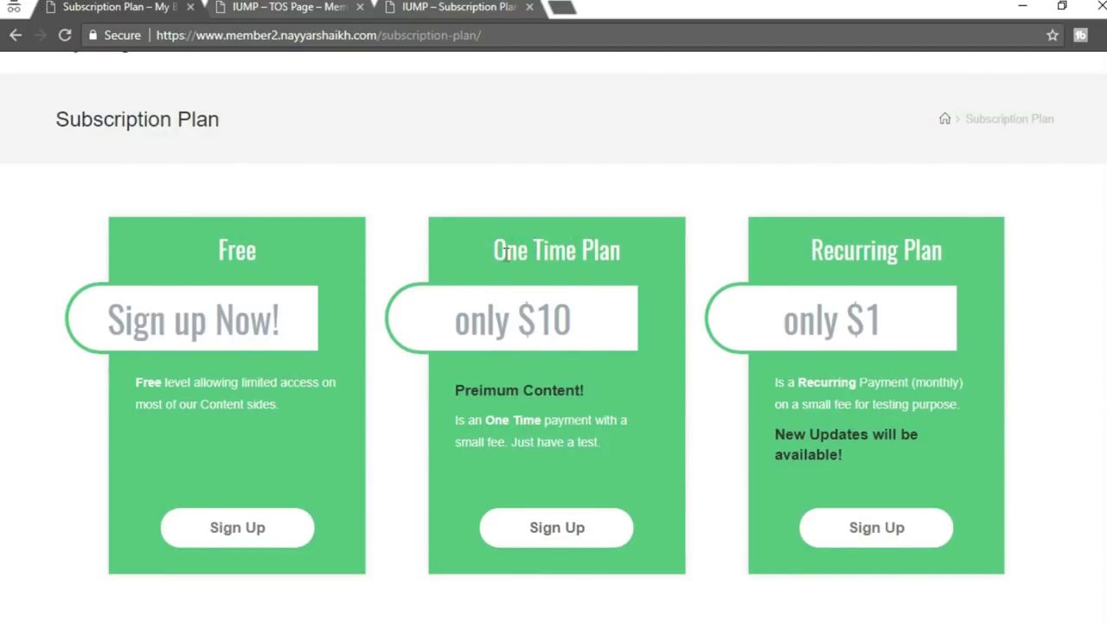
{"action": "left_click", "coordinate": [358, 554]}
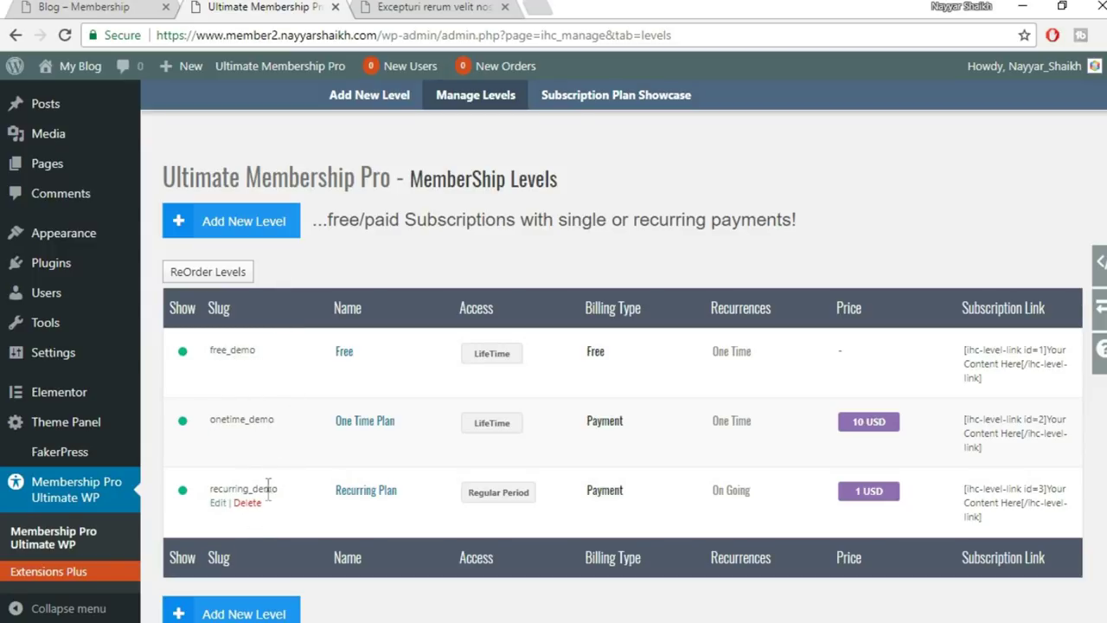
{"action": "left_click", "coordinate": [256, 512]}
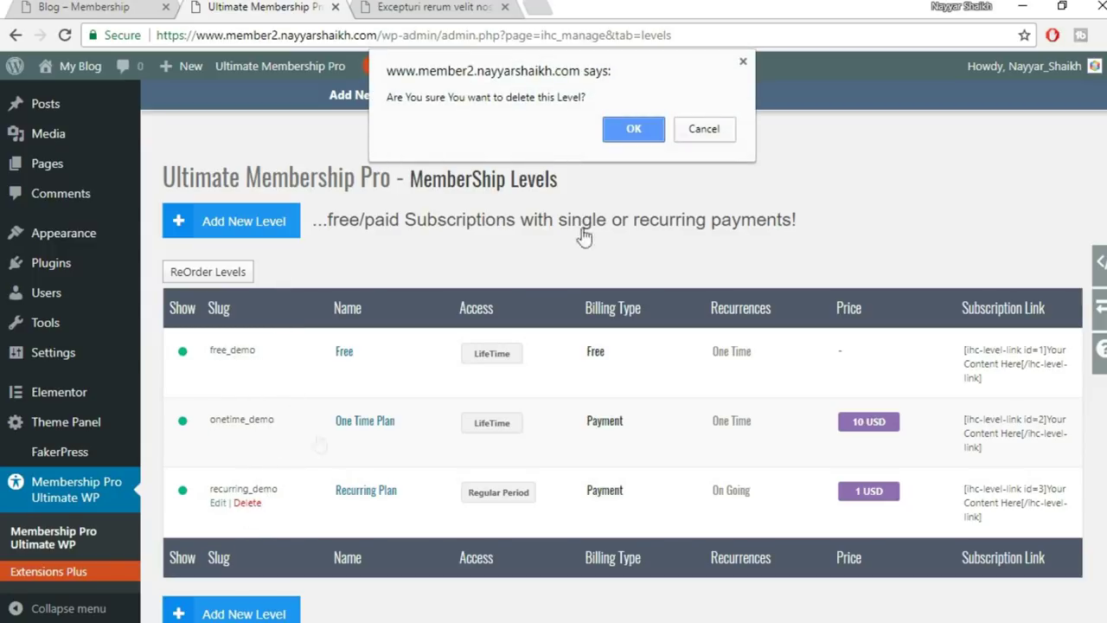
{"action": "left_click", "coordinate": [629, 132]}
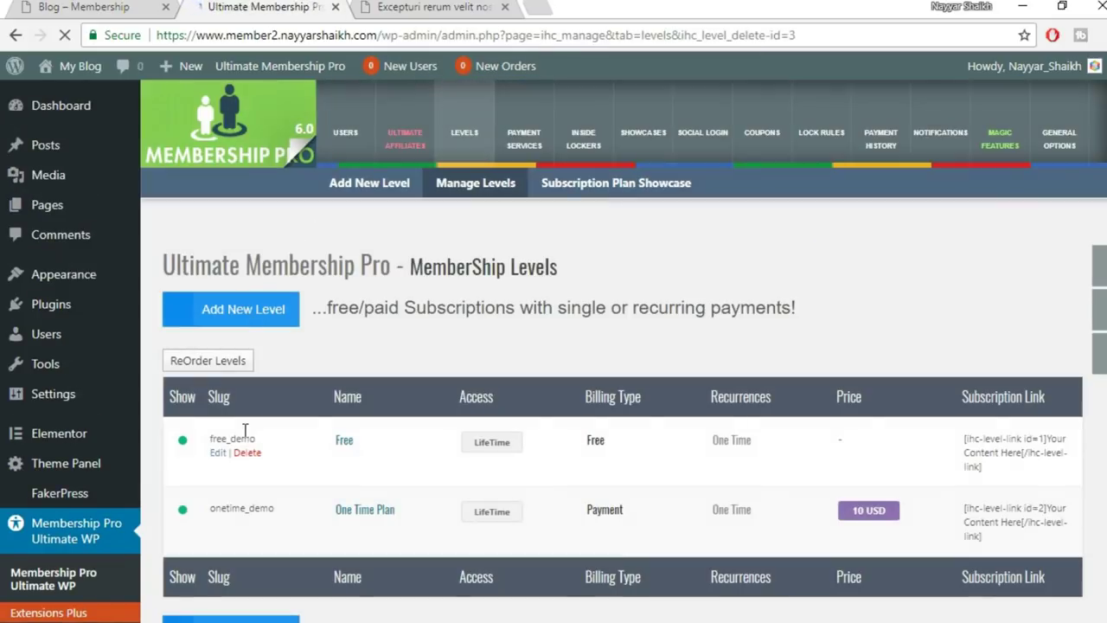
{"action": "left_click", "coordinate": [256, 452]}
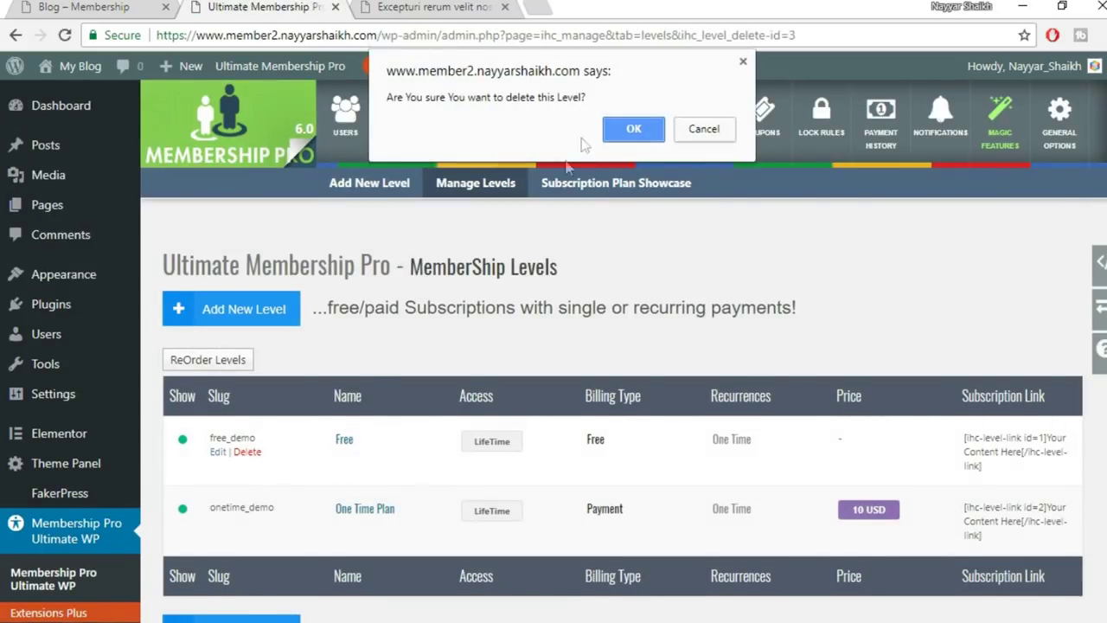
{"action": "left_click", "coordinate": [637, 128]}
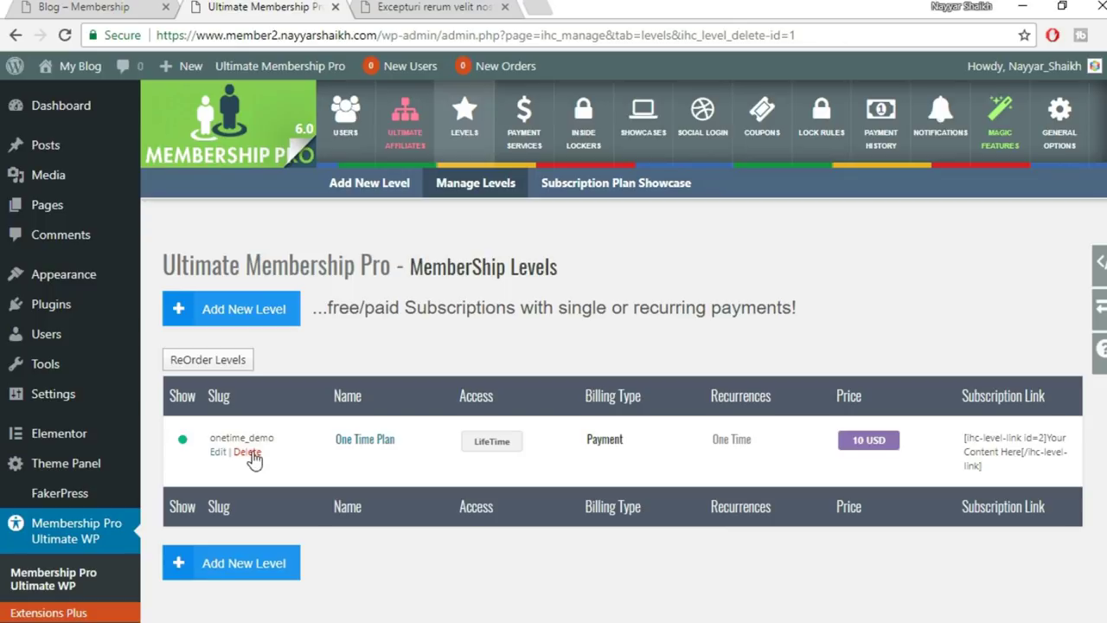
{"action": "left_click", "coordinate": [247, 451]}
{"action": "left_click", "coordinate": [638, 129]}
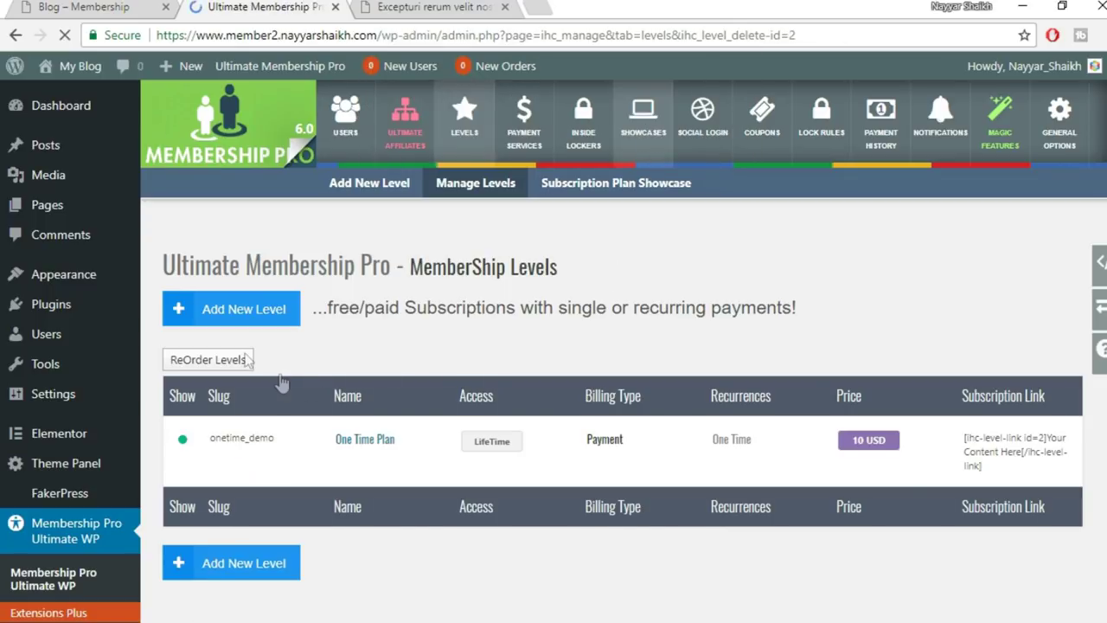
{"action": "left_click", "coordinate": [248, 315]}
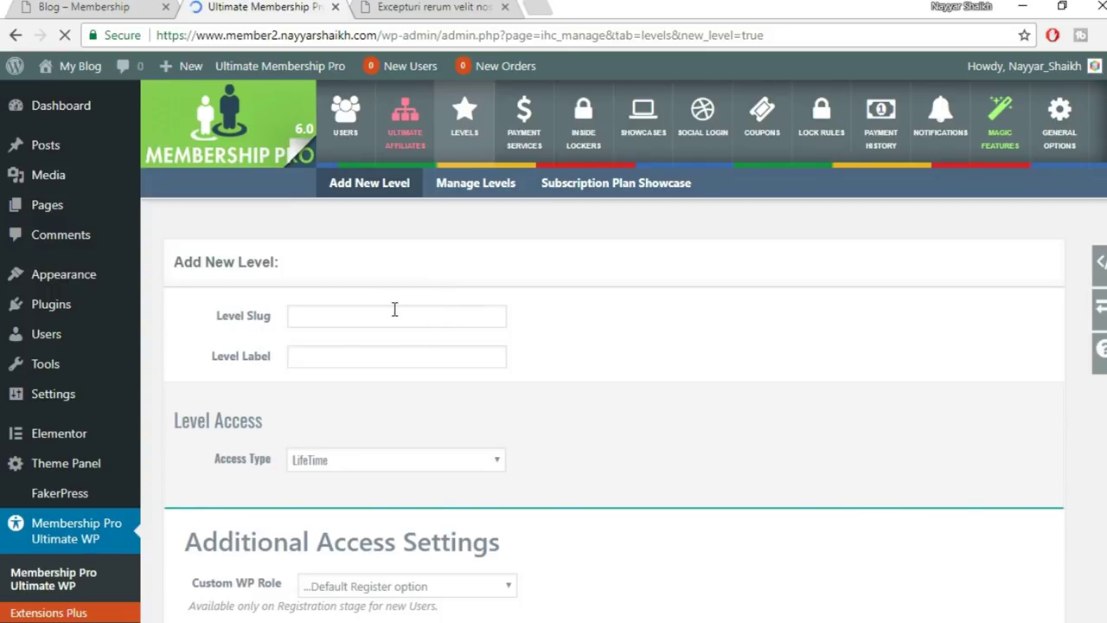
- Enter slug 'free' and label 'Free' for the new level, checking the name on the front end
{"action": "left_click", "coordinate": [394, 315]}
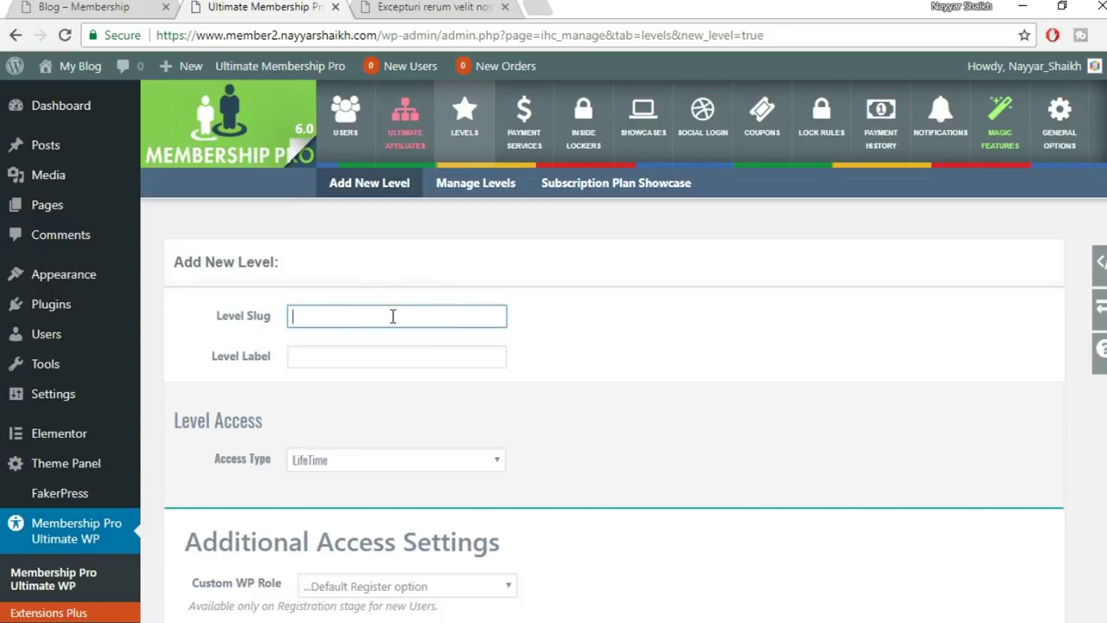
{"action": "left_click", "coordinate": [372, 355]}
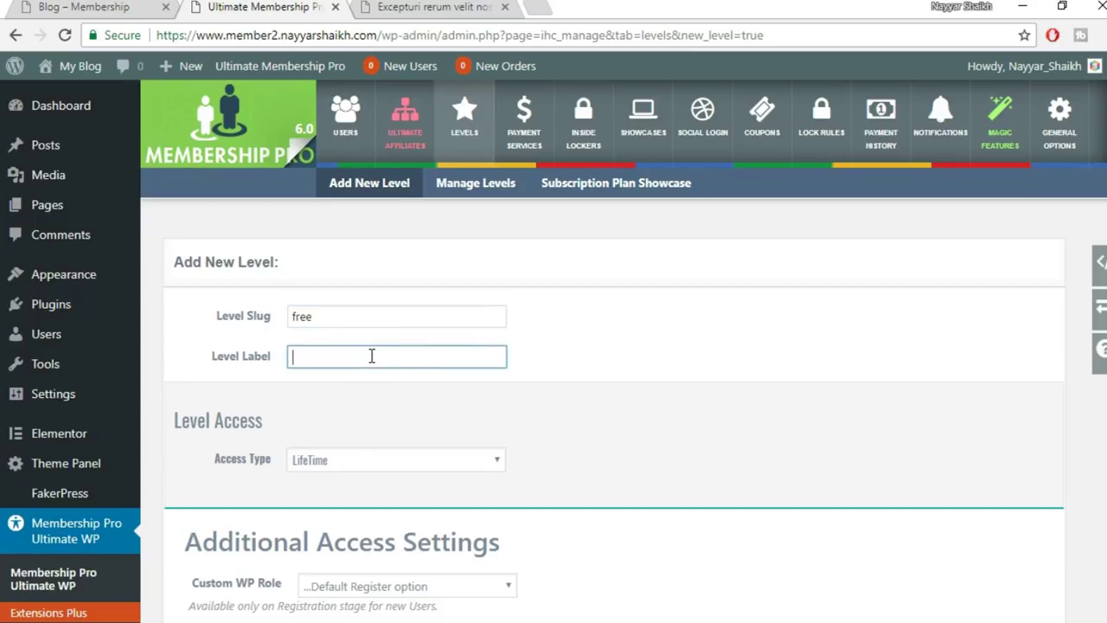
{"action": "left_click", "coordinate": [526, 551]}
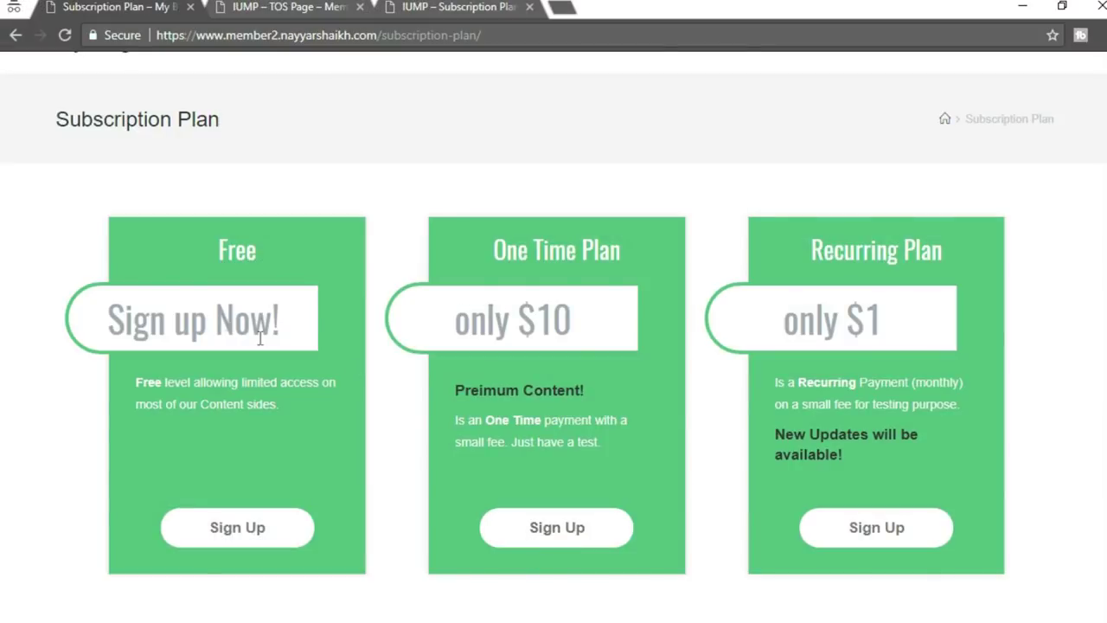
{"action": "left_click_drag", "start_coordinate": [198, 256], "coordinate": [247, 250]}
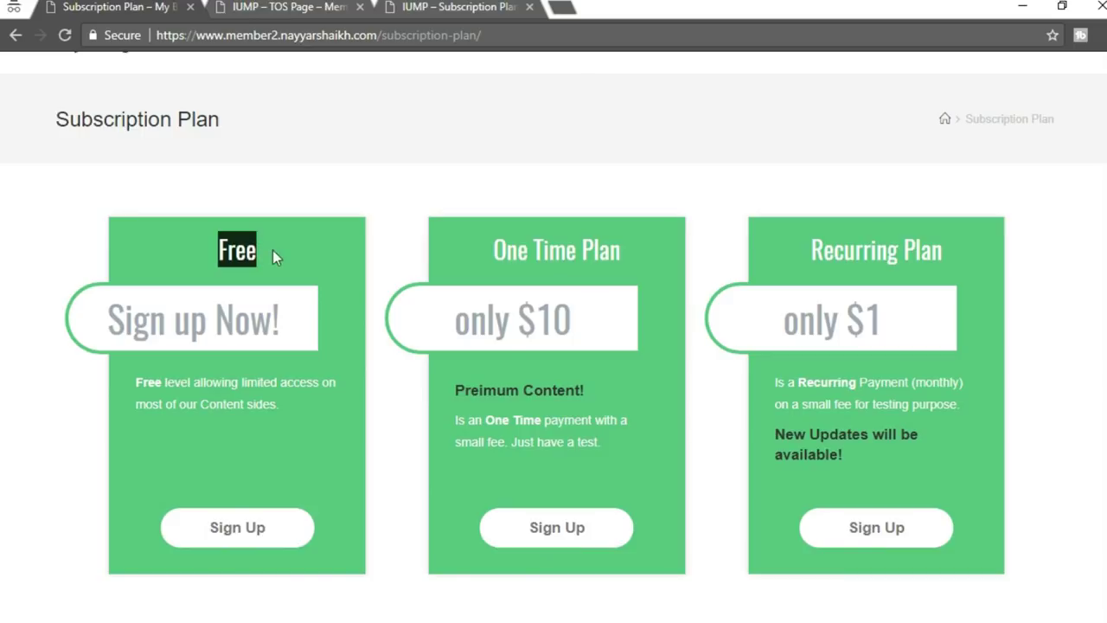
{"action": "mouse_move", "coordinate": [412, 602]}
{"action": "left_click", "coordinate": [346, 549]}
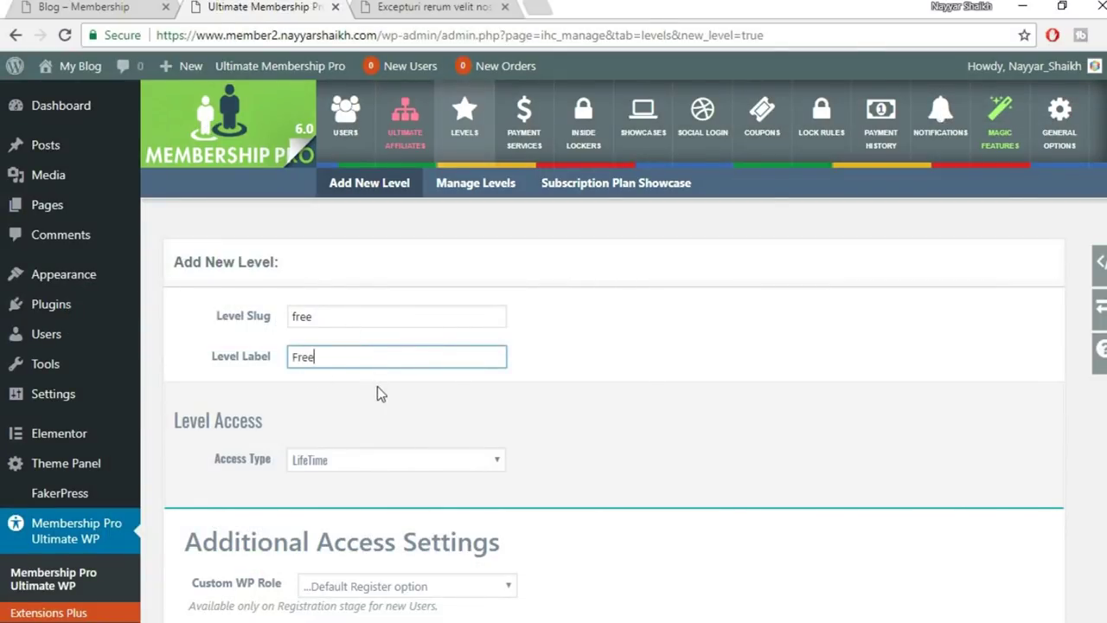
{"action": "scroll", "coordinate": [672, 421], "scroll_direction": "down", "scroll_amount": 3}
{"action": "left_click", "coordinate": [343, 292]}
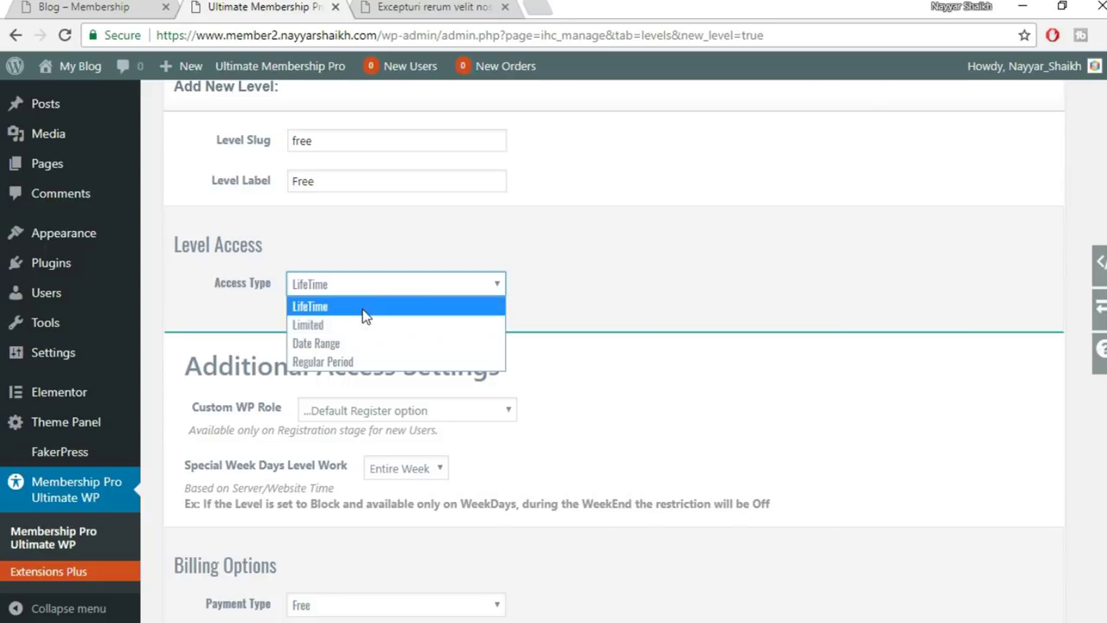
{"action": "left_click", "coordinate": [365, 311]}
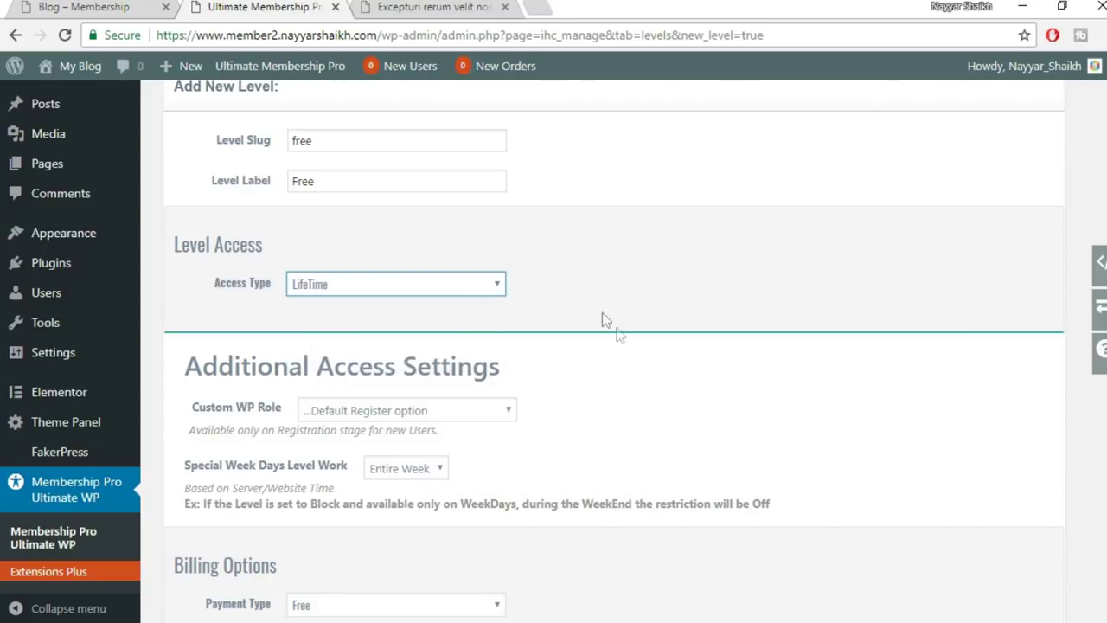
{"action": "scroll", "coordinate": [605, 320], "scroll_direction": "down", "scroll_amount": 2}
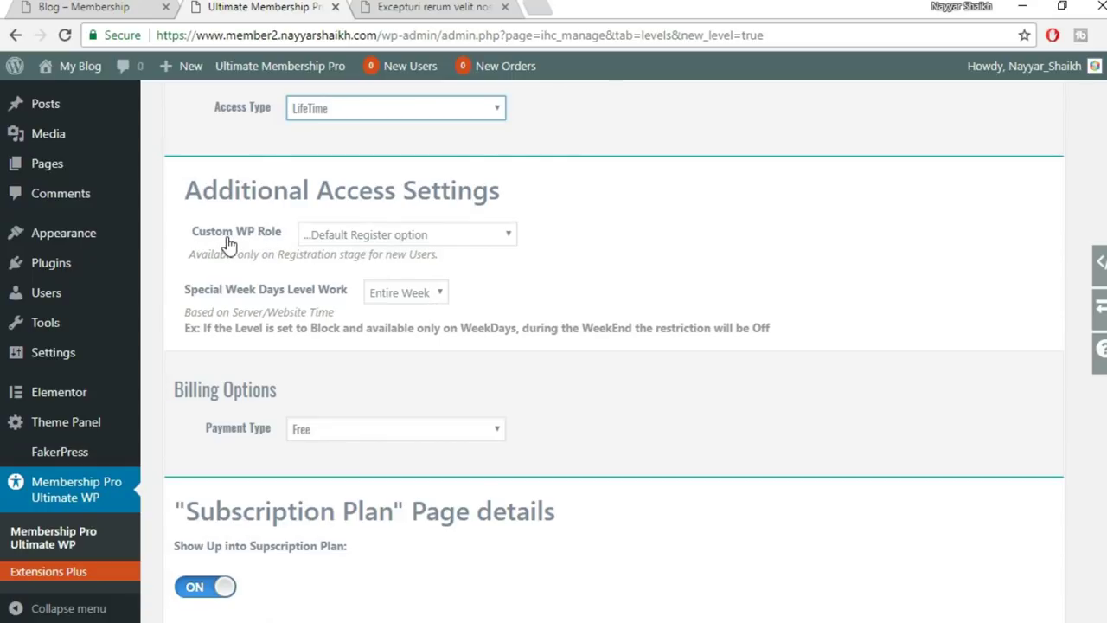
{"action": "left_click", "coordinate": [346, 241]}
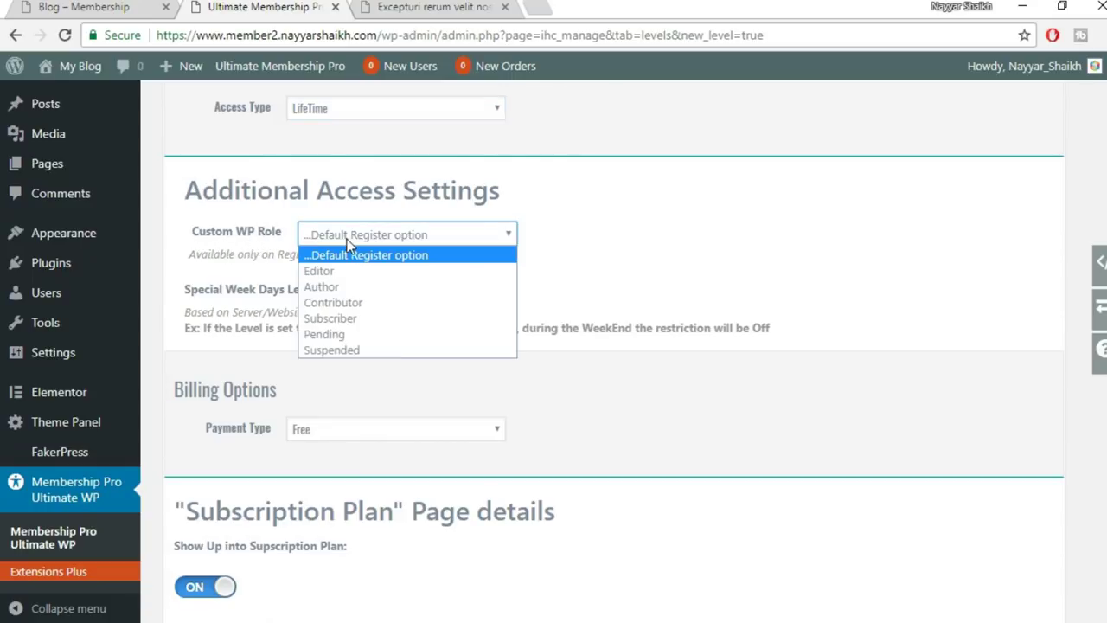
{"action": "left_click", "coordinate": [421, 260]}
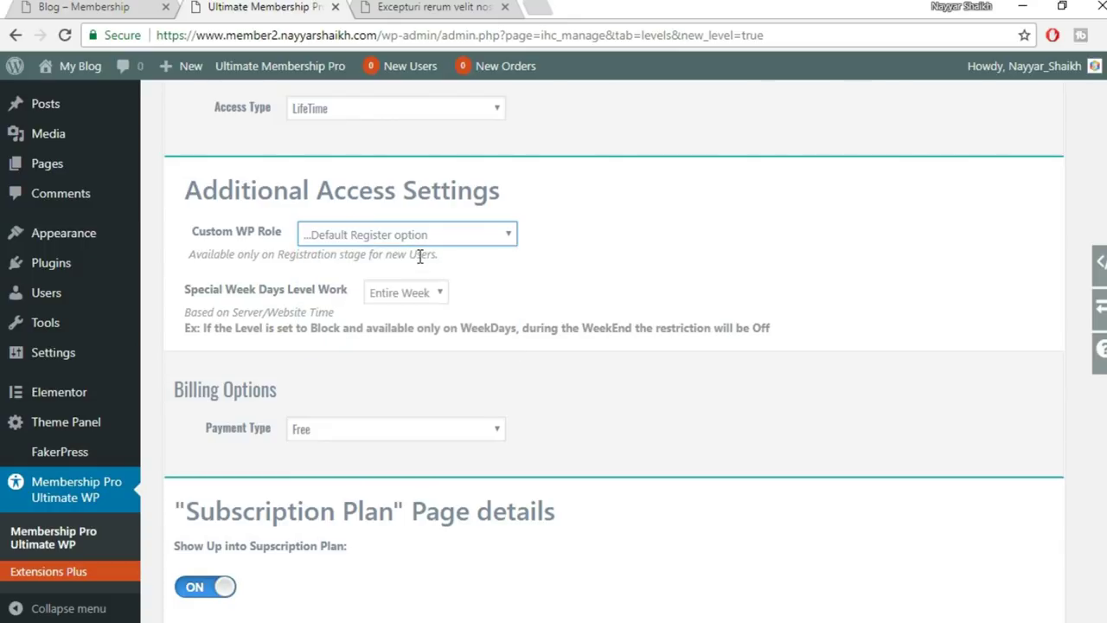
{"action": "left_click", "coordinate": [376, 234]}
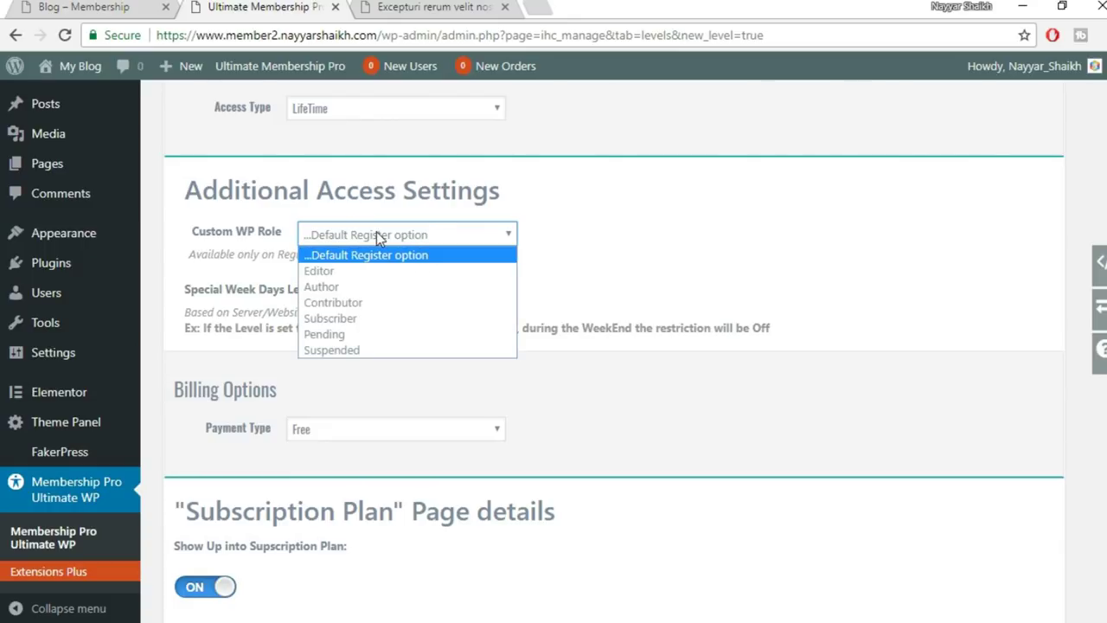
{"action": "left_click", "coordinate": [355, 335]}
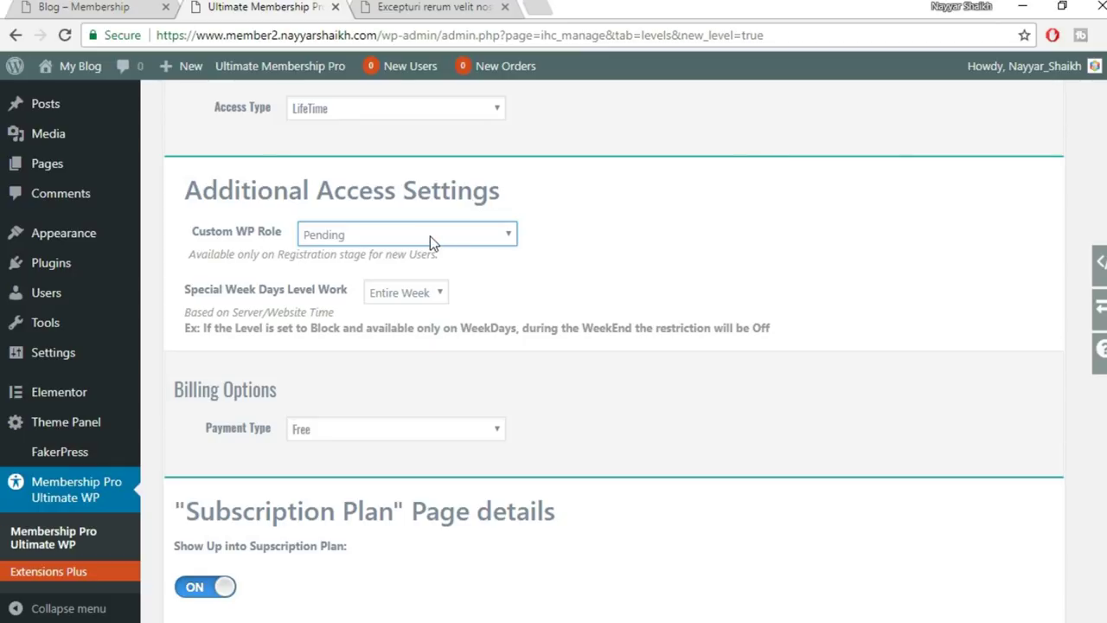
{"action": "left_click", "coordinate": [430, 236]}
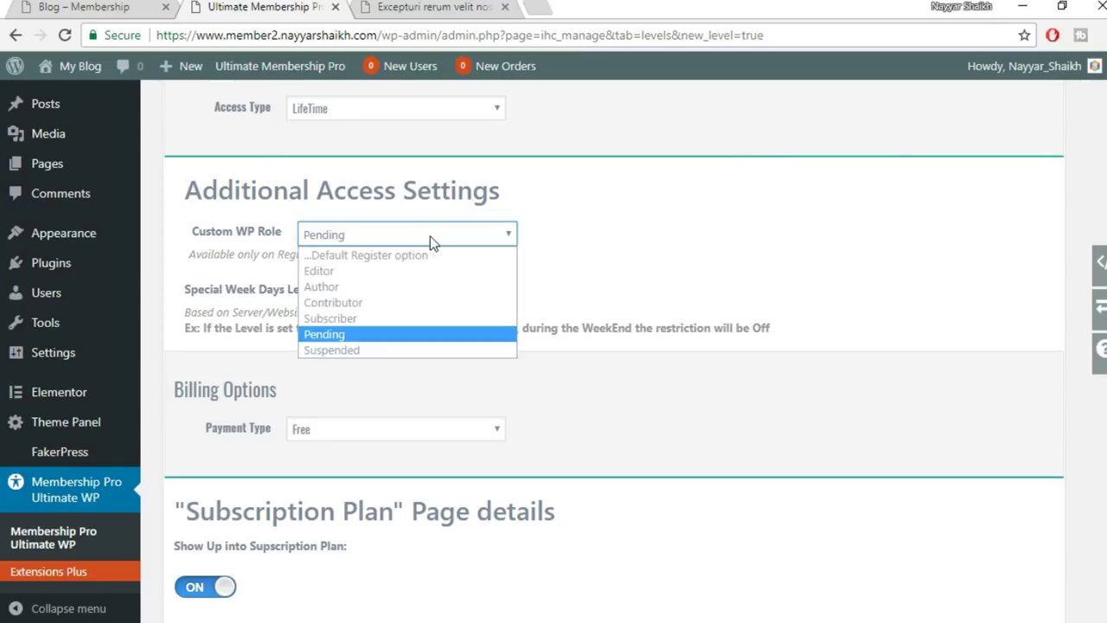
{"action": "left_click", "coordinate": [388, 259]}
{"action": "scroll", "coordinate": [384, 270], "scroll_direction": "down", "scroll_amount": 1}
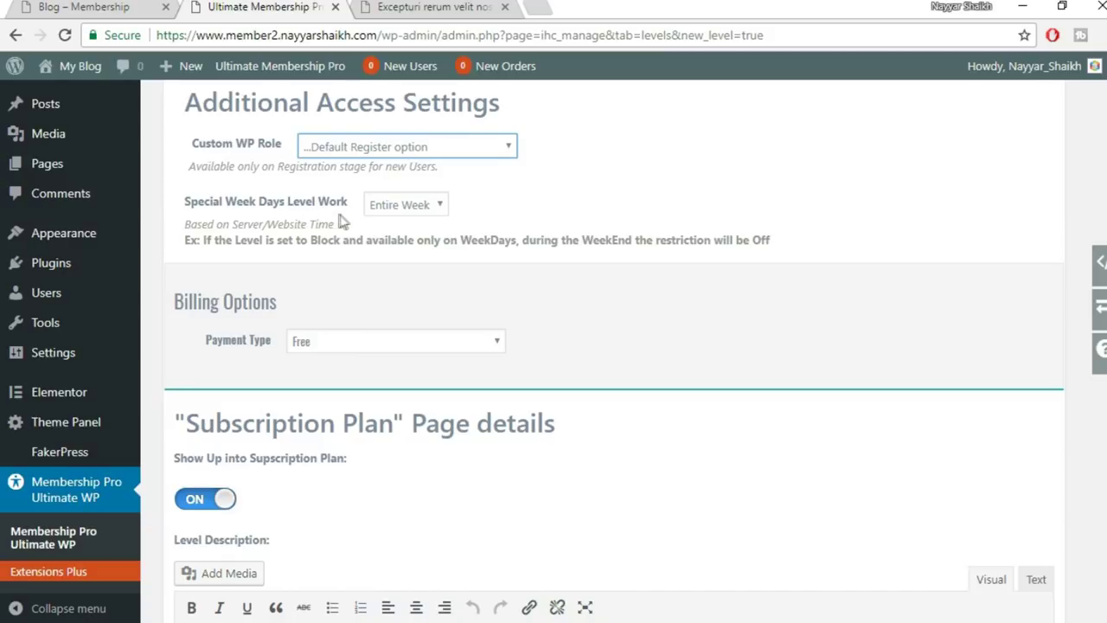
{"action": "left_click", "coordinate": [402, 212]}
{"action": "left_click", "coordinate": [404, 227]}
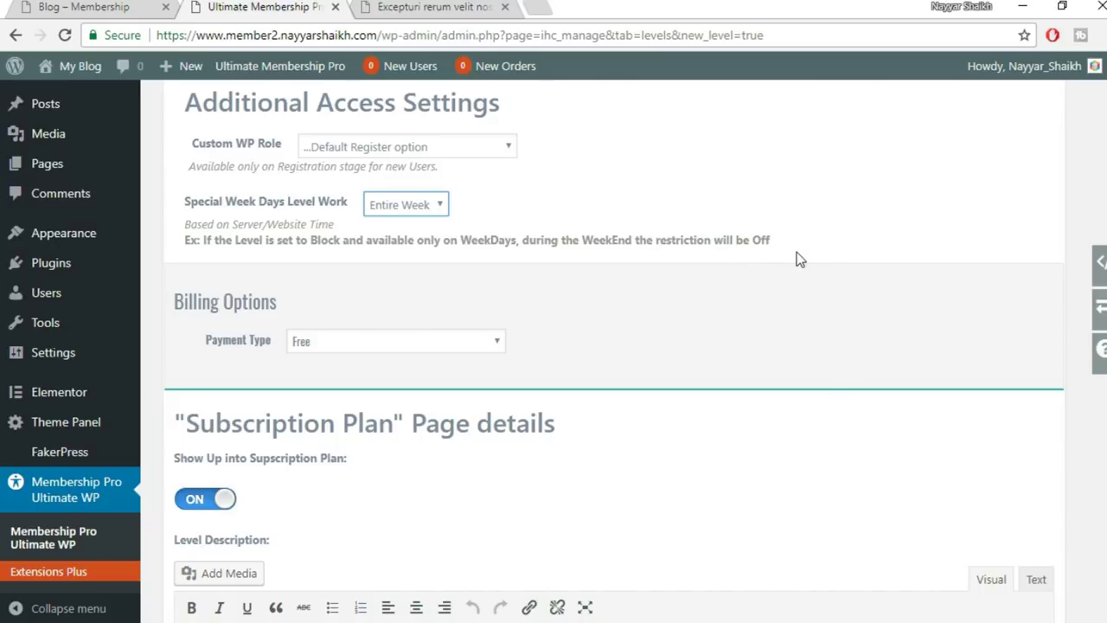
{"action": "scroll", "coordinate": [801, 252], "scroll_direction": "up", "scroll_amount": 1}
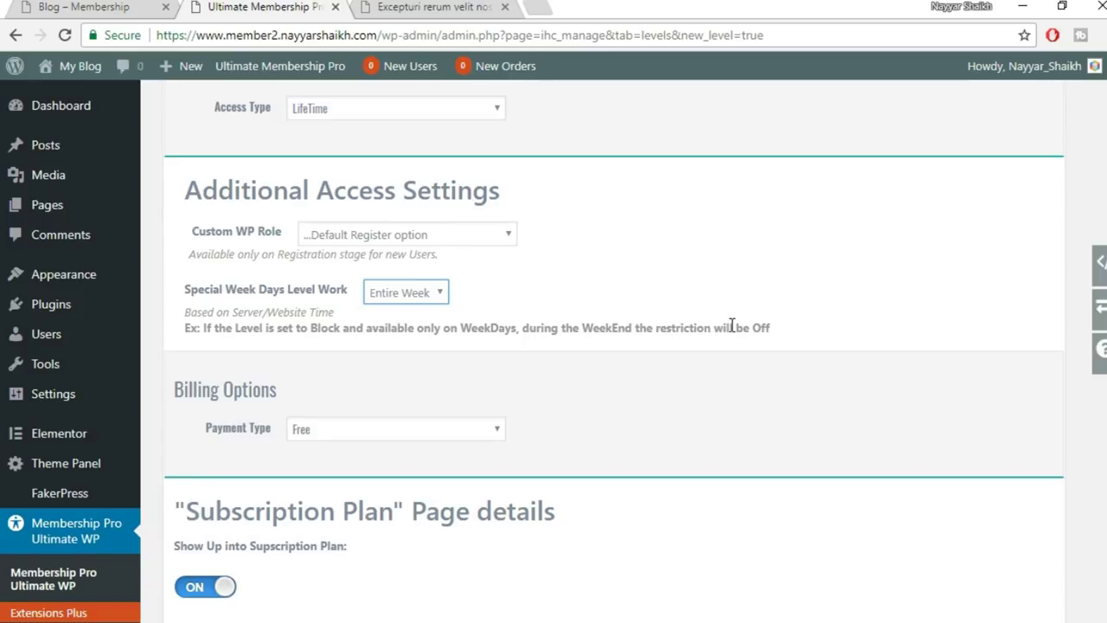
{"action": "left_click", "coordinate": [405, 293]}
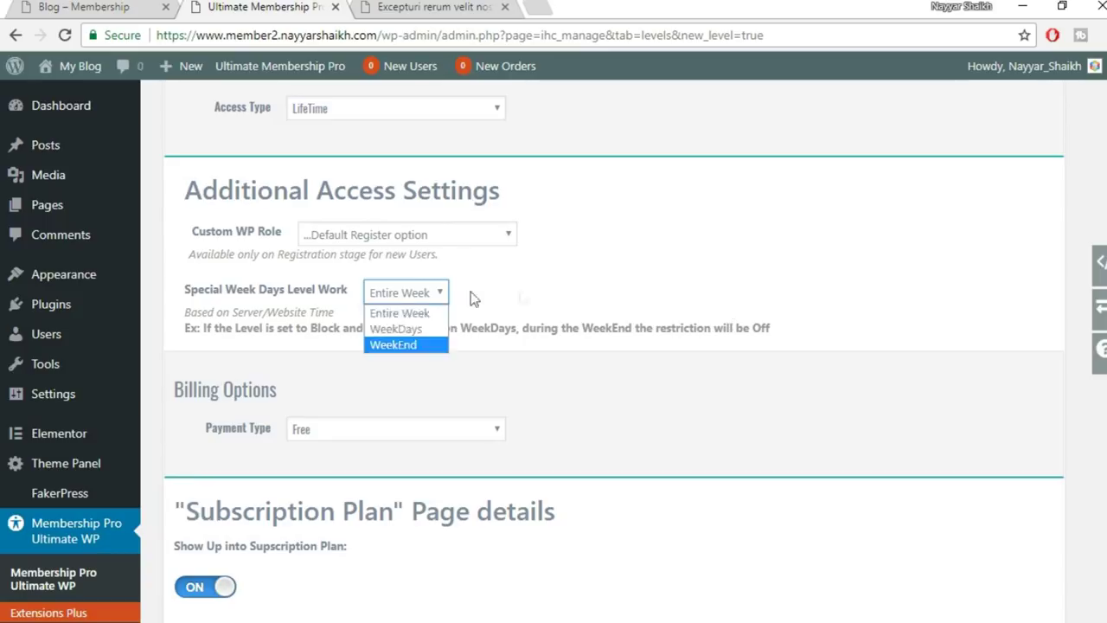
{"action": "left_click", "coordinate": [422, 345]}
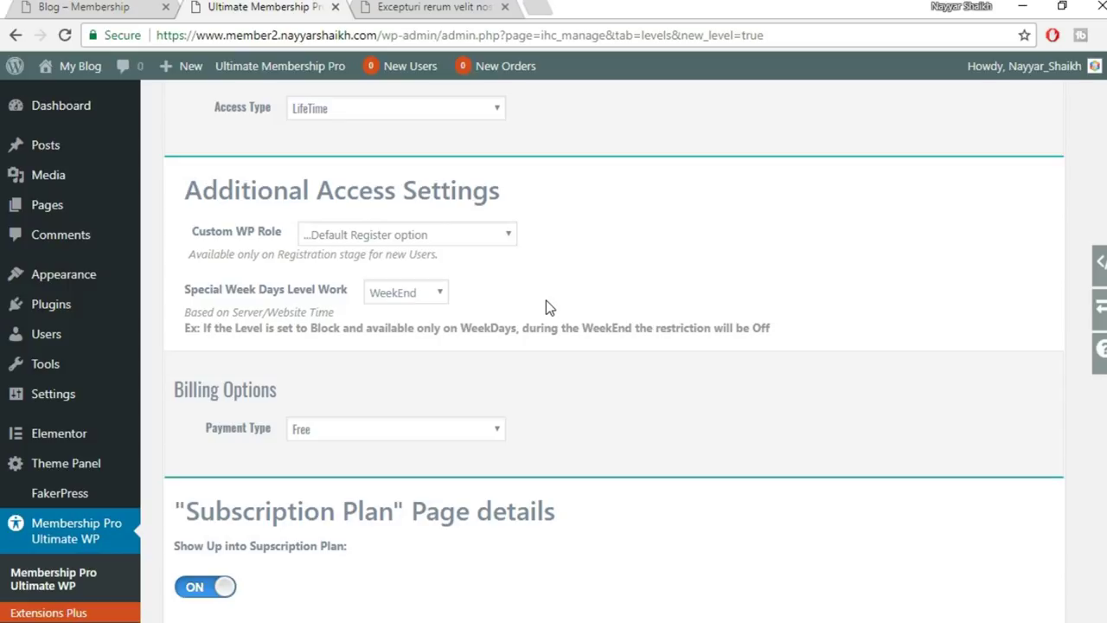
{"action": "left_click", "coordinate": [430, 294]}
{"action": "left_click", "coordinate": [570, 303]}
{"action": "left_click", "coordinate": [408, 299]}
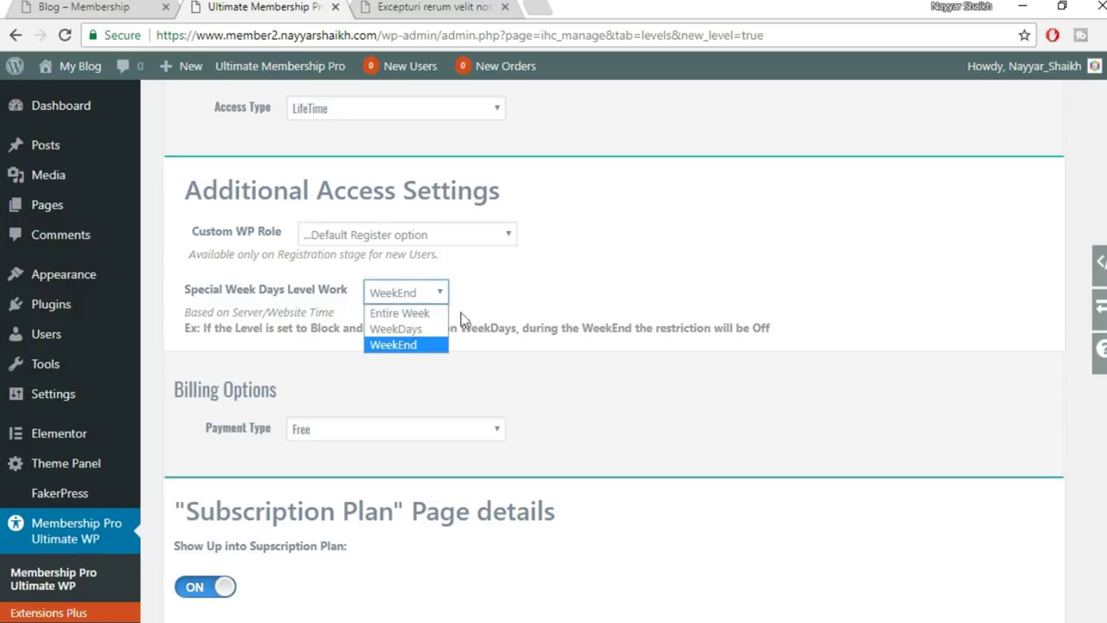
{"action": "left_click", "coordinate": [428, 313]}
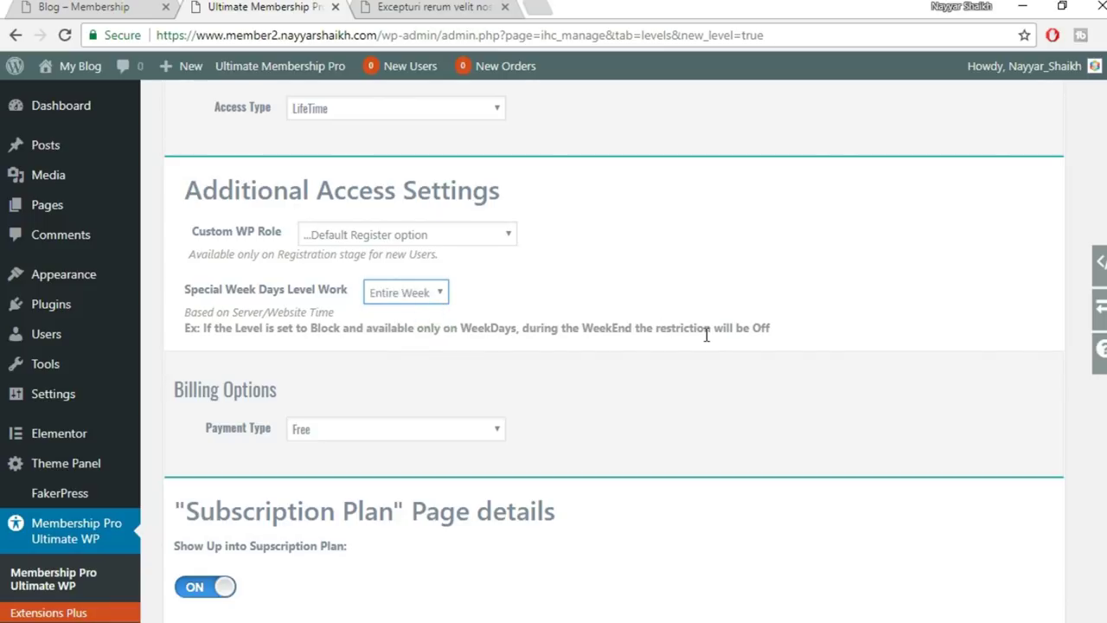
{"action": "scroll", "coordinate": [705, 334], "scroll_direction": "down", "scroll_amount": 1}
- Keep the Free level's payment type set to Free
{"action": "left_click", "coordinate": [361, 345]}
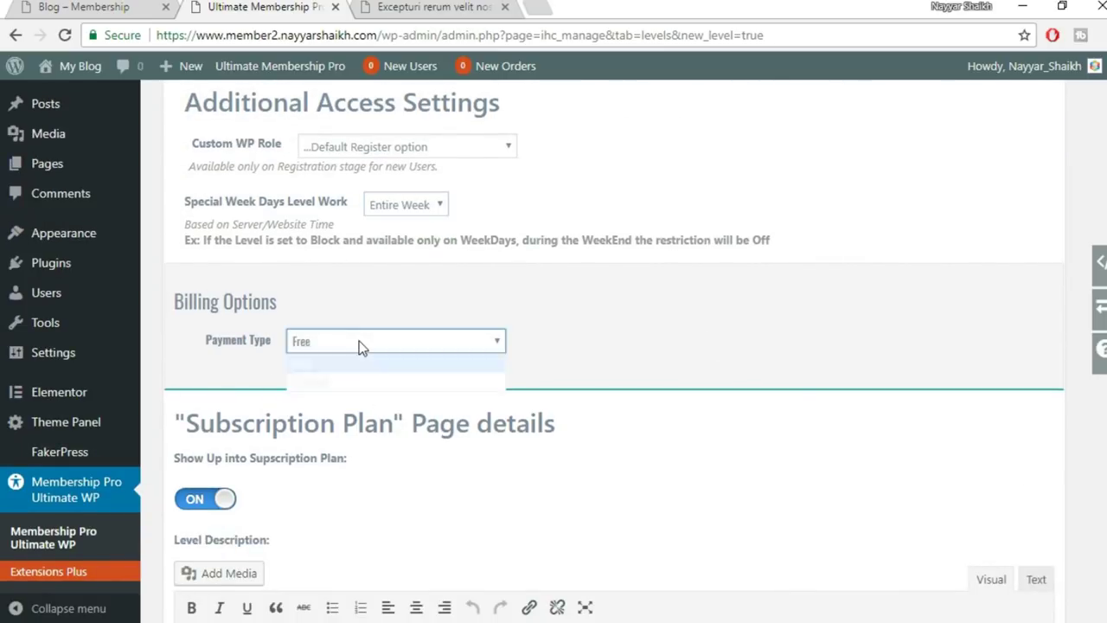
{"action": "left_click", "coordinate": [359, 341]}
{"action": "scroll", "coordinate": [830, 321], "scroll_direction": "down", "scroll_amount": 2}
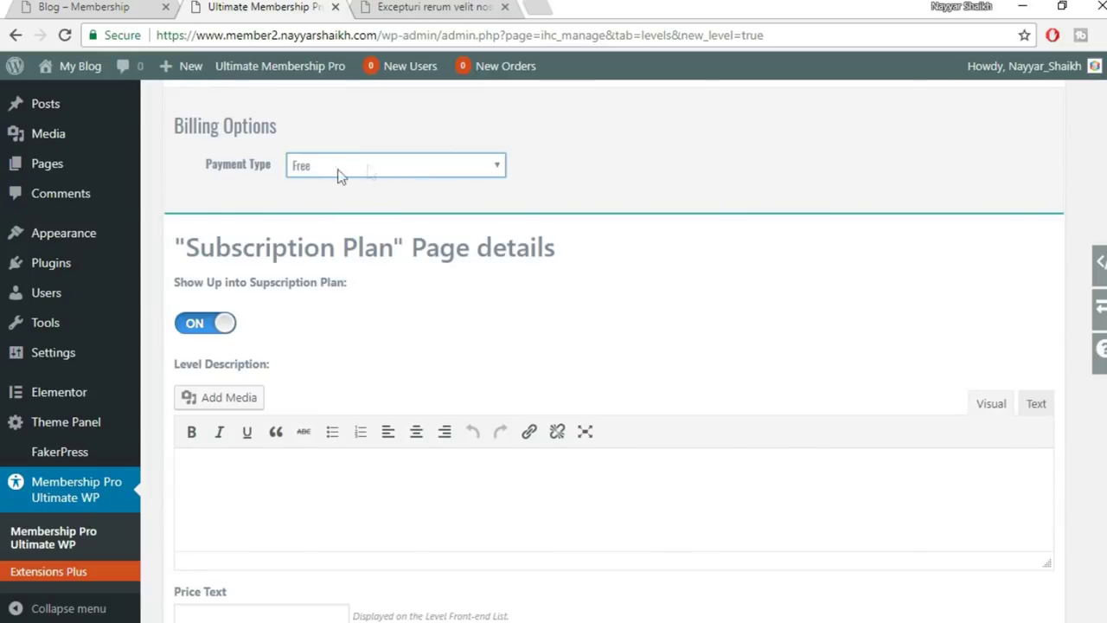
{"action": "scroll", "coordinate": [331, 340], "scroll_direction": "down", "scroll_amount": 2}
{"action": "scroll", "coordinate": [314, 321], "scroll_direction": "up", "scroll_amount": 1}
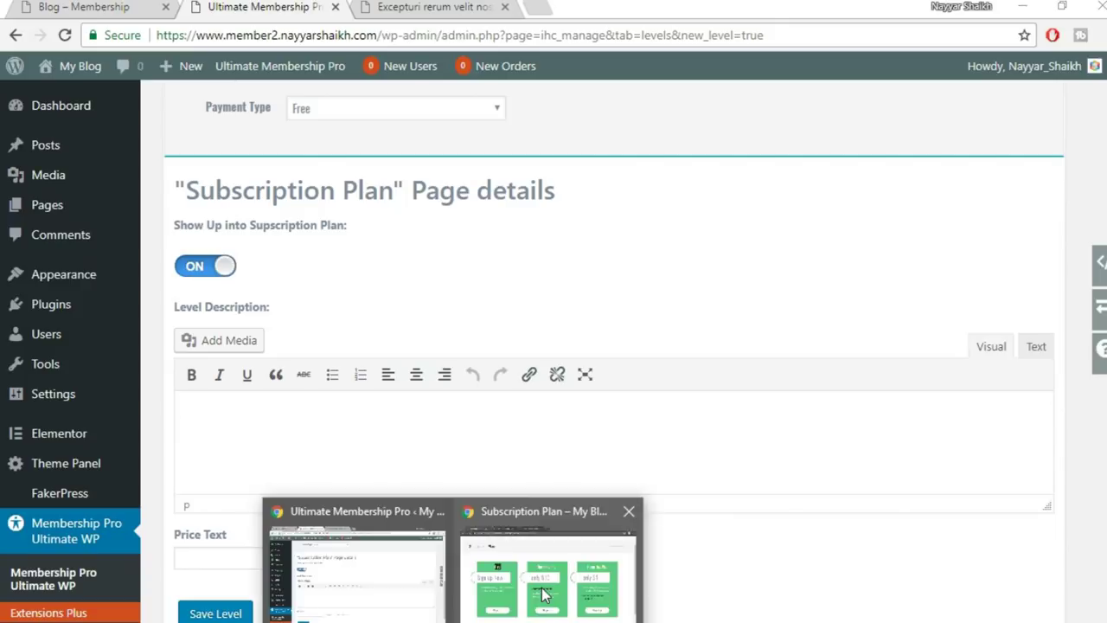
- Copy the Free card's description from the front end into the level description as plain text
{"action": "left_click", "coordinate": [550, 559]}
{"action": "left_click_drag", "start_coordinate": [135, 383], "coordinate": [289, 404]}
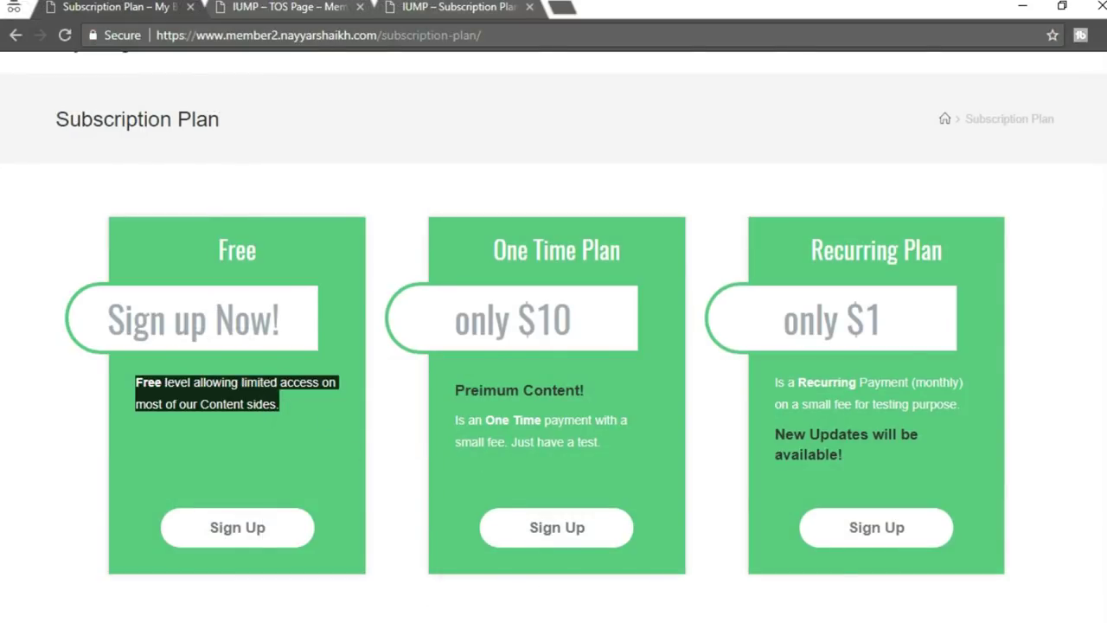
{"action": "left_click", "coordinate": [453, 621]}
{"action": "left_click", "coordinate": [220, 402]}
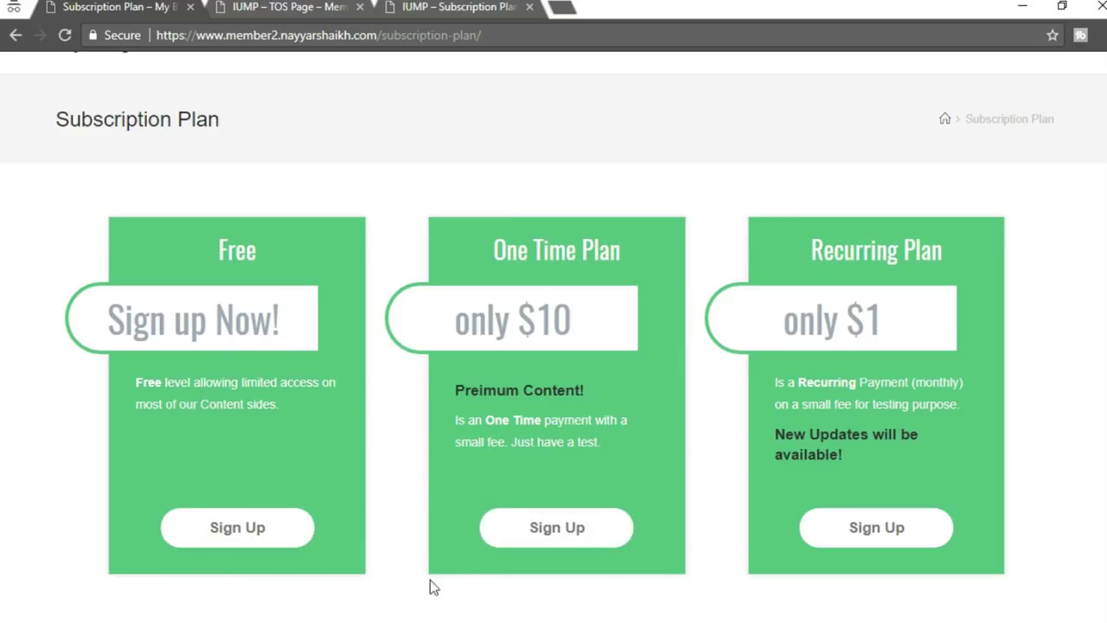
{"action": "left_click_drag", "start_coordinate": [136, 381], "coordinate": [304, 412]}
{"action": "key", "text": "ctrl+c"}
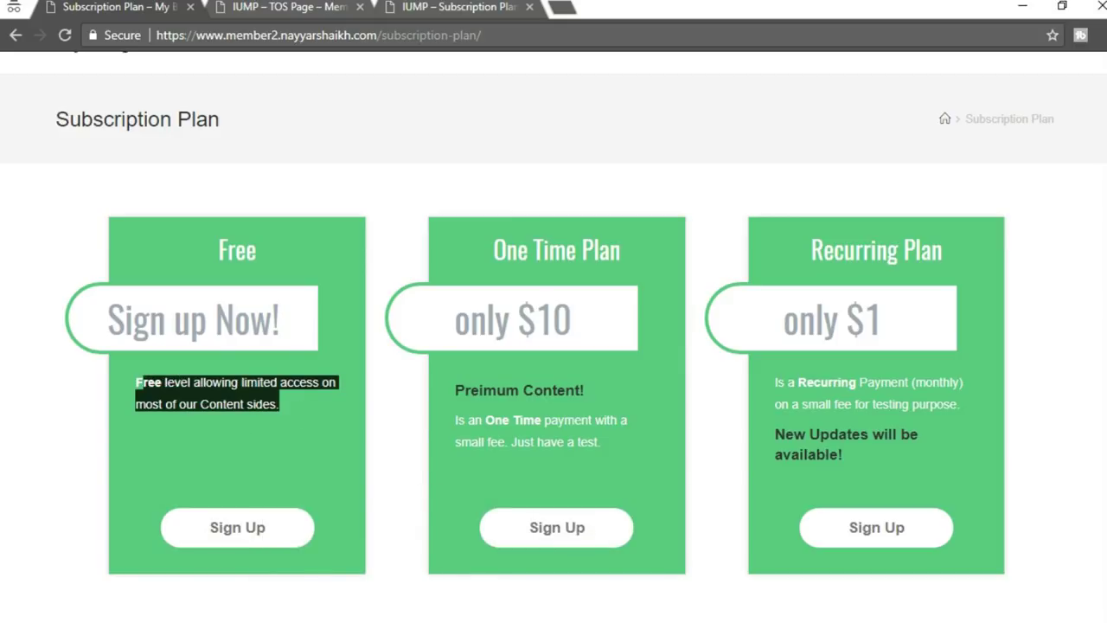
{"action": "left_click", "coordinate": [399, 609]}
{"action": "left_click", "coordinate": [304, 481]}
{"action": "key", "text": "ctrl+v"}
{"action": "left_click_drag", "start_coordinate": [547, 411], "coordinate": [164, 410]}
{"action": "key", "text": "ctrl+c"}
{"action": "left_click", "coordinate": [1036, 347]}
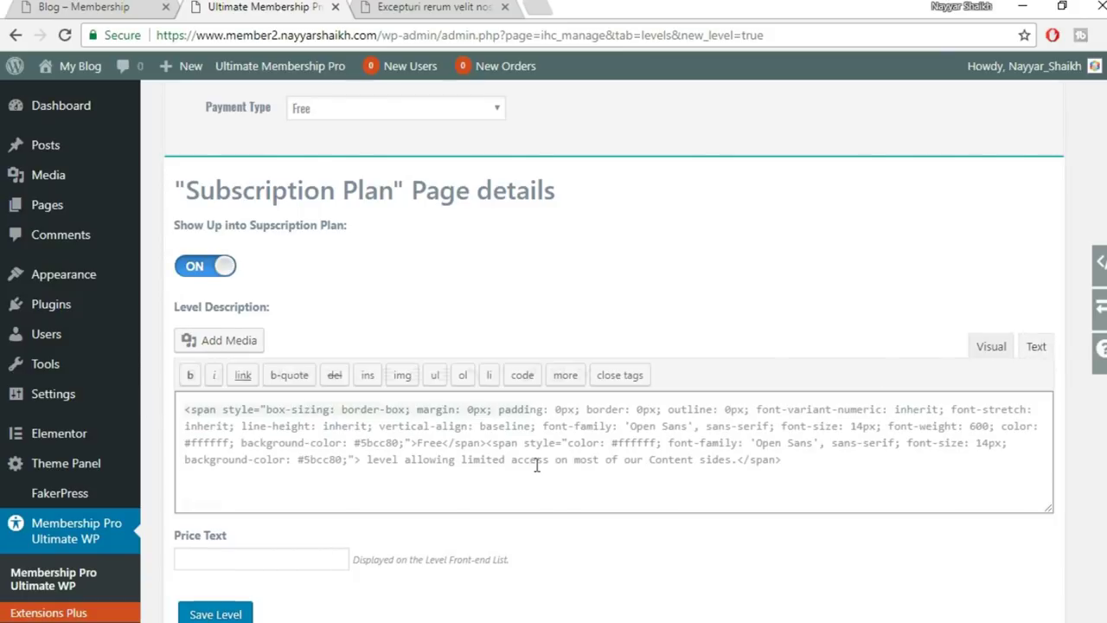
{"action": "key", "text": "ctrl+a"}
{"action": "key", "text": "ctrl+v"}
{"action": "left_click", "coordinate": [991, 346]}
{"action": "scroll", "coordinate": [647, 484], "scroll_direction": "down", "scroll_amount": 1}
- Paste 'Sign up Now!' from the Free card as the Price Text and save the level
{"action": "left_click", "coordinate": [244, 473]}
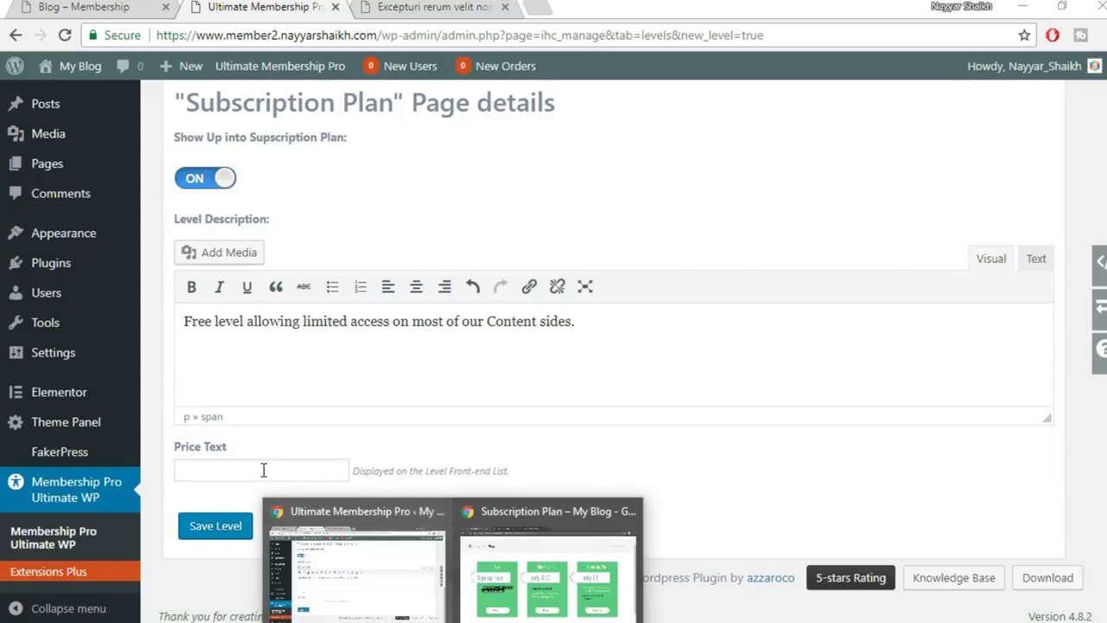
{"action": "left_click", "coordinate": [264, 470]}
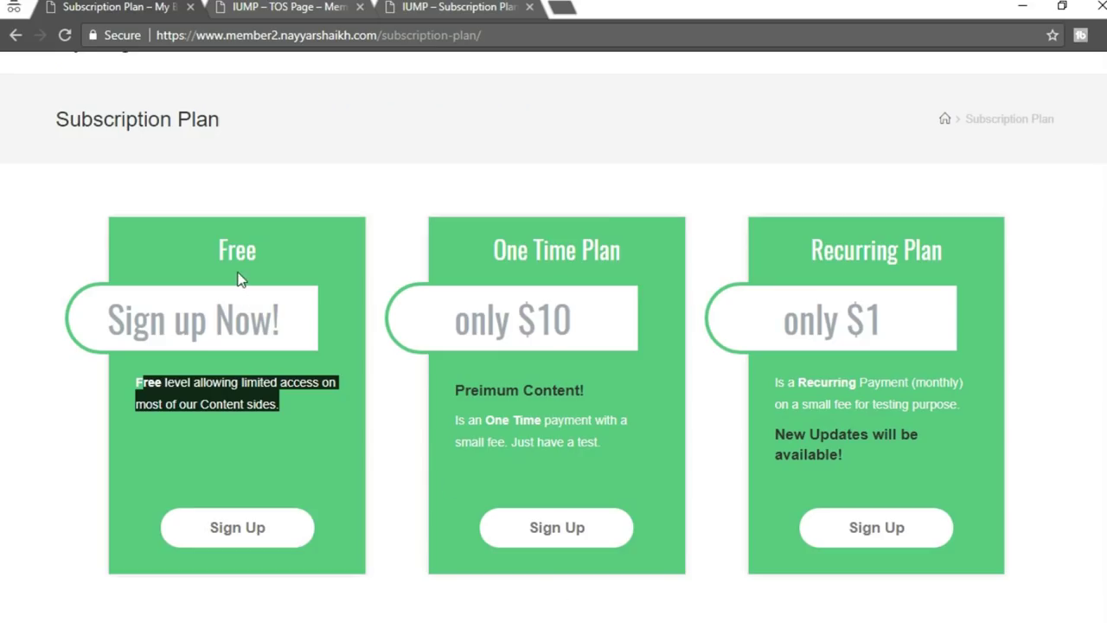
{"action": "left_click_drag", "start_coordinate": [216, 246], "coordinate": [277, 254]}
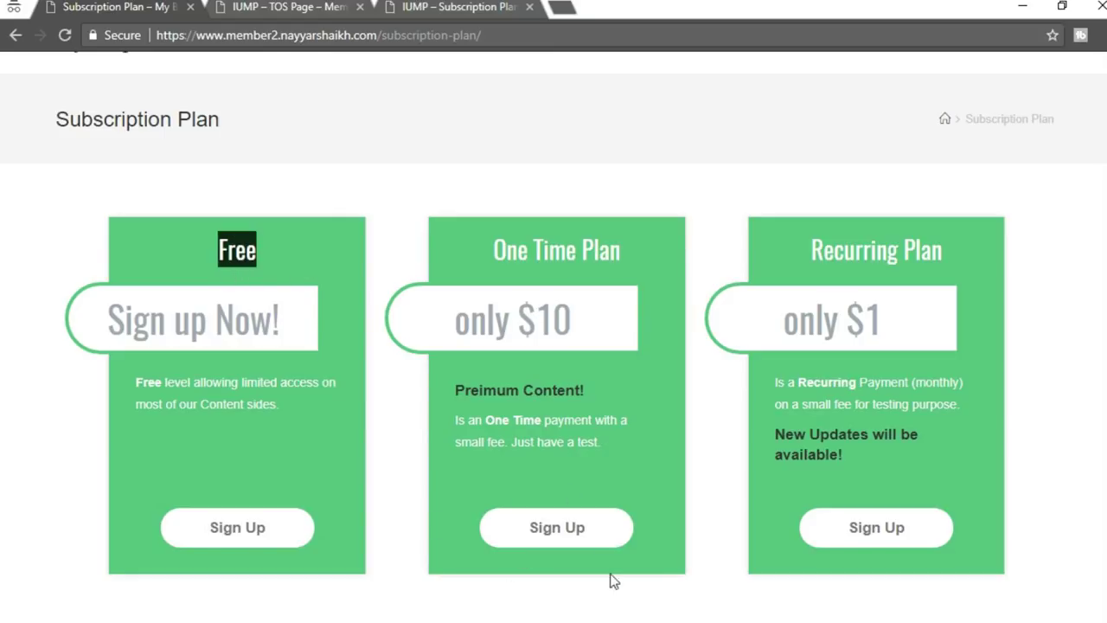
{"action": "left_click", "coordinate": [262, 326]}
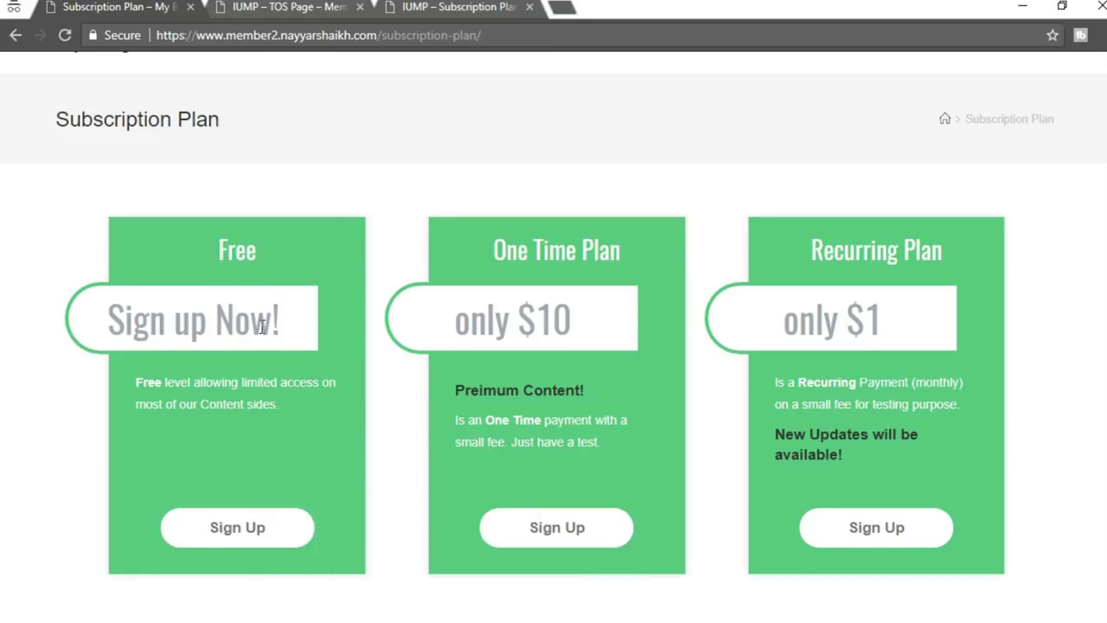
{"action": "left_click_drag", "start_coordinate": [306, 318], "coordinate": [94, 335]}
{"action": "key", "text": "ctrl+c"}
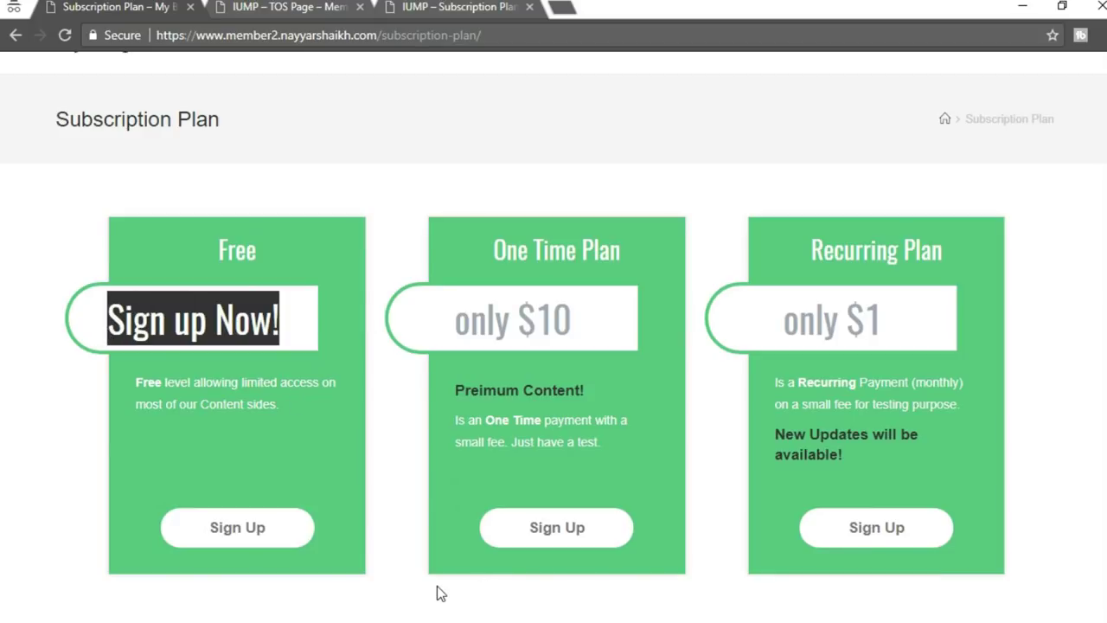
{"action": "left_click", "coordinate": [383, 586]}
{"action": "key", "text": "ctrl+v"}
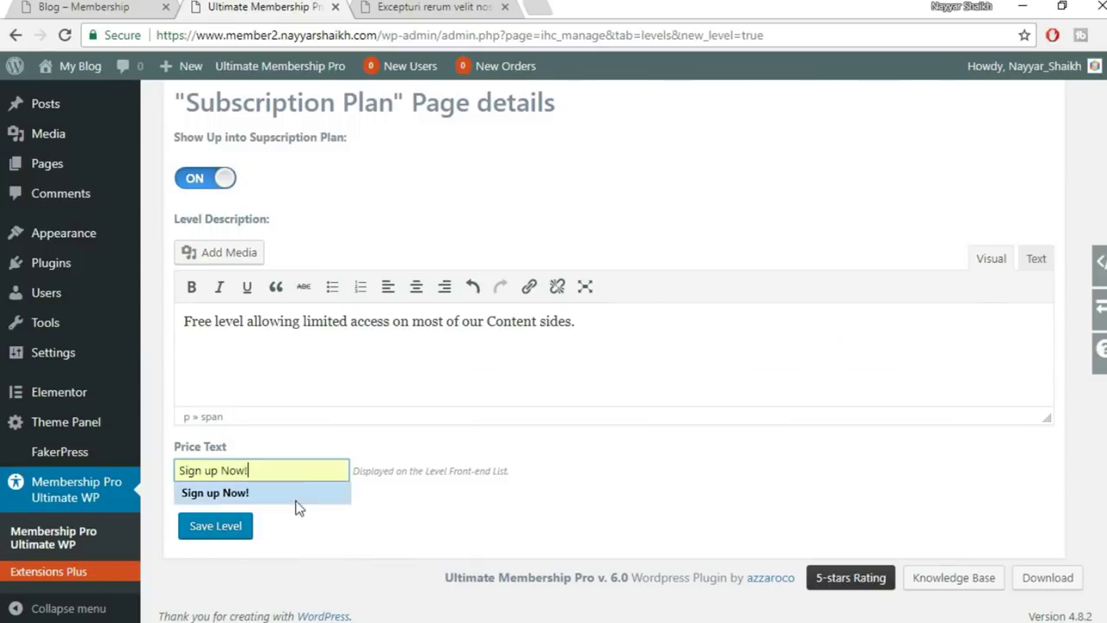
{"action": "left_click", "coordinate": [228, 537]}
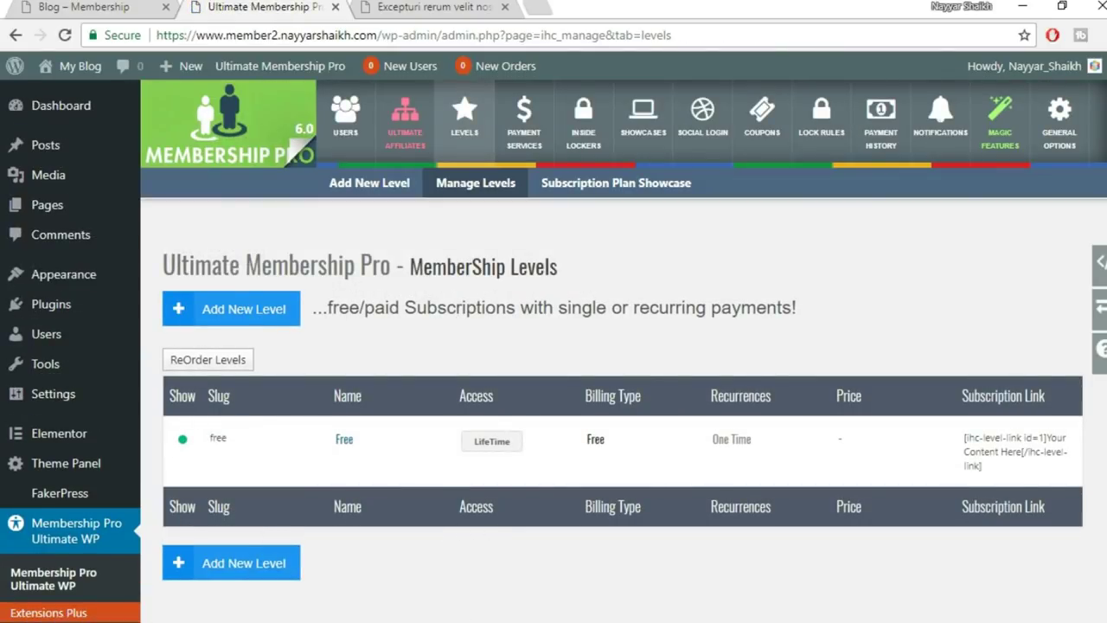
- Reload the live Subscription Plan page to confirm only the Free card shows
{"action": "left_click", "coordinate": [531, 577]}
{"action": "left_click", "coordinate": [255, 288]}
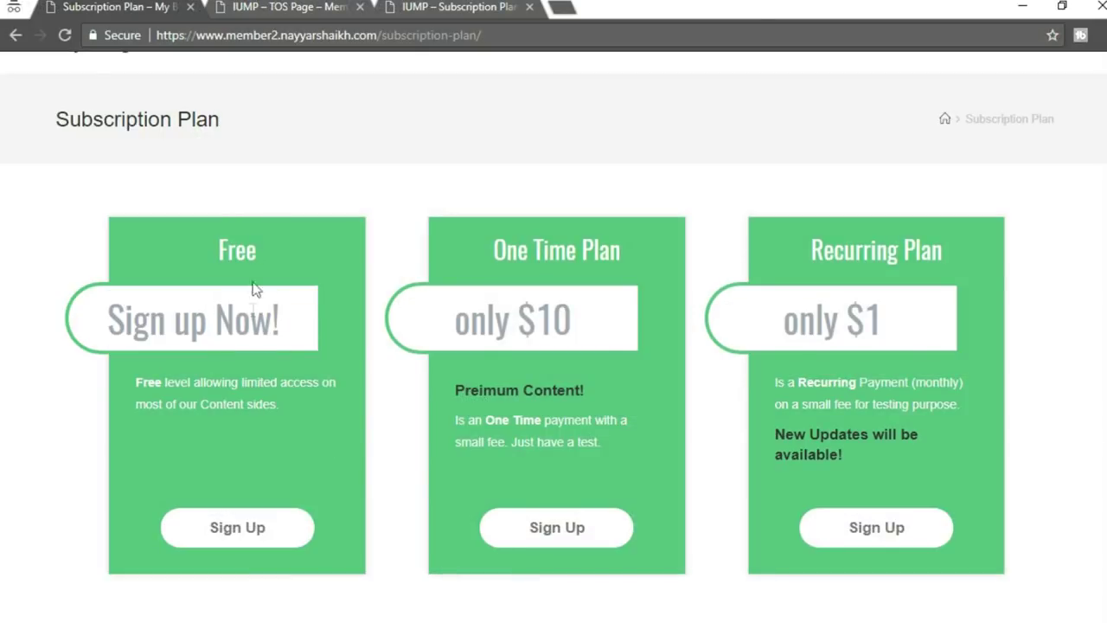
{"action": "left_click", "coordinate": [64, 36]}
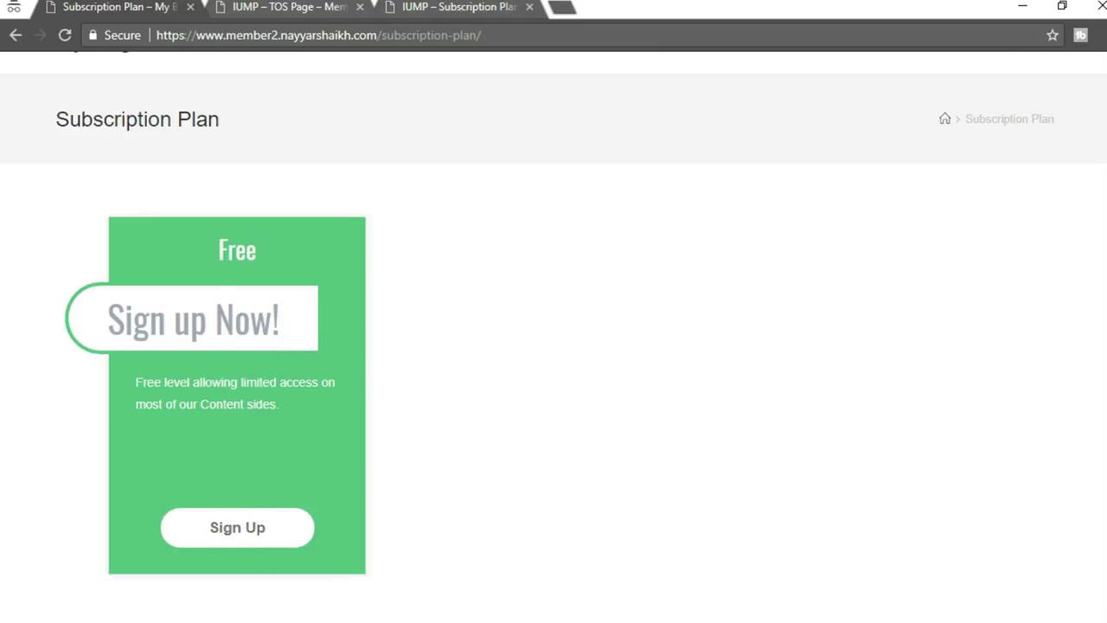
- Back in the levels admin, start a new membership level and its slug
{"action": "left_click", "coordinate": [384, 600]}
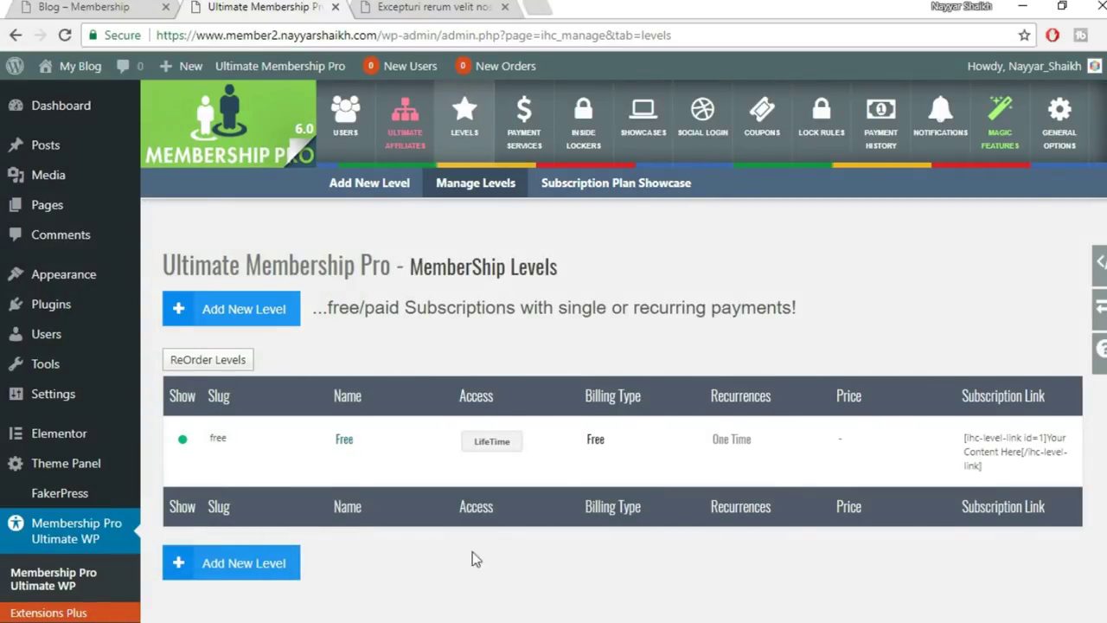
{"action": "left_click", "coordinate": [242, 321]}
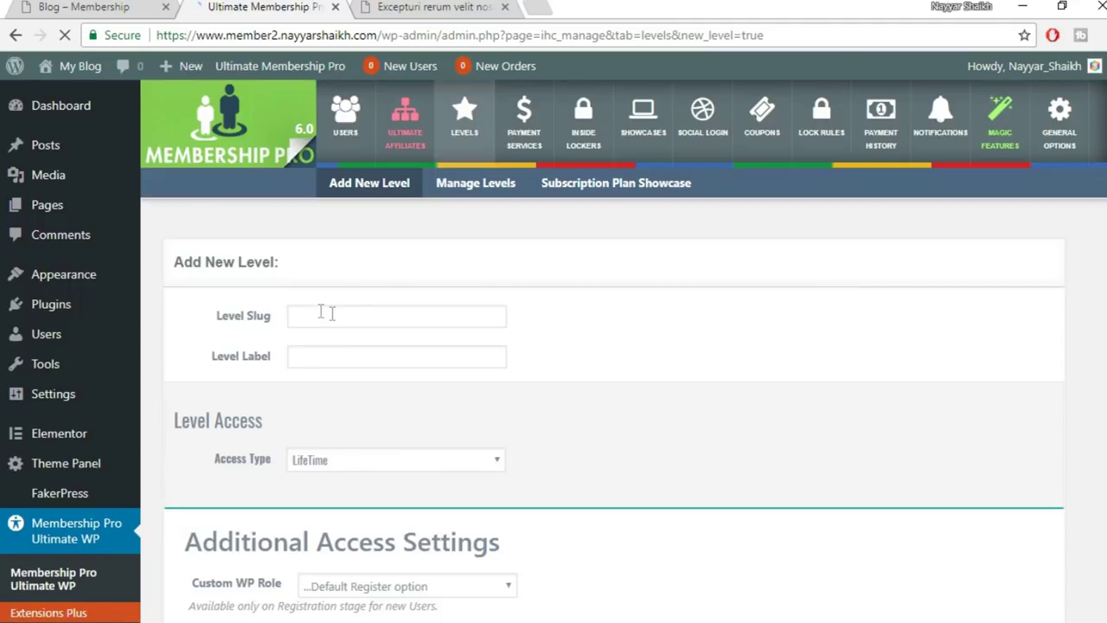
{"action": "left_click", "coordinate": [342, 317]}
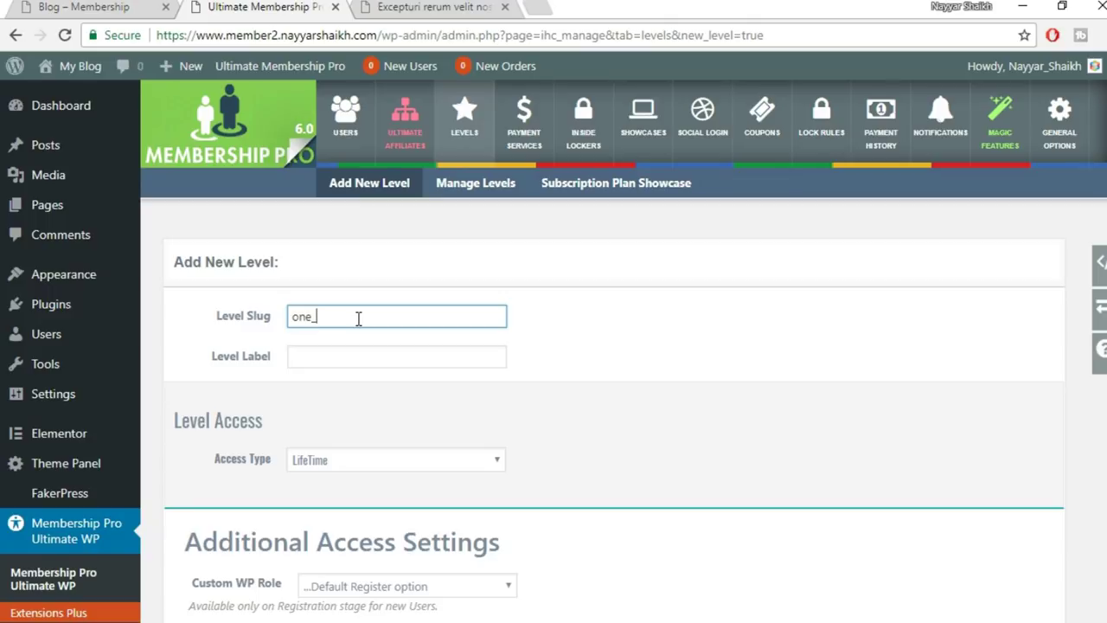
- Enter the label 'One Time Paymet' and try Limited access measured in Days
{"action": "left_click", "coordinate": [344, 352]}
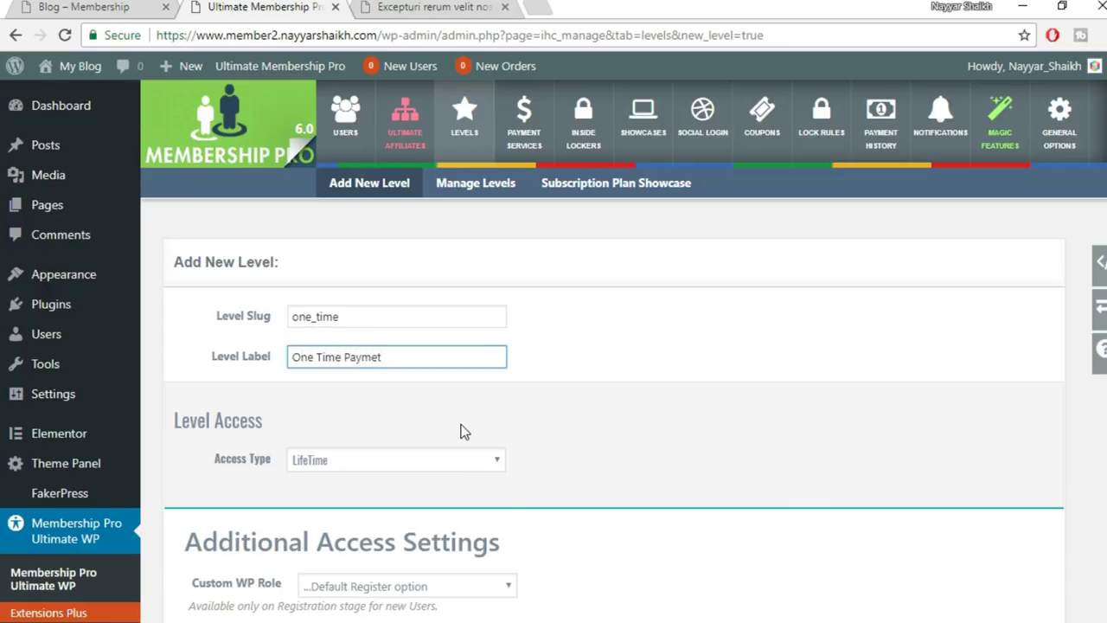
{"action": "scroll", "coordinate": [589, 432], "scroll_direction": "down", "scroll_amount": 2}
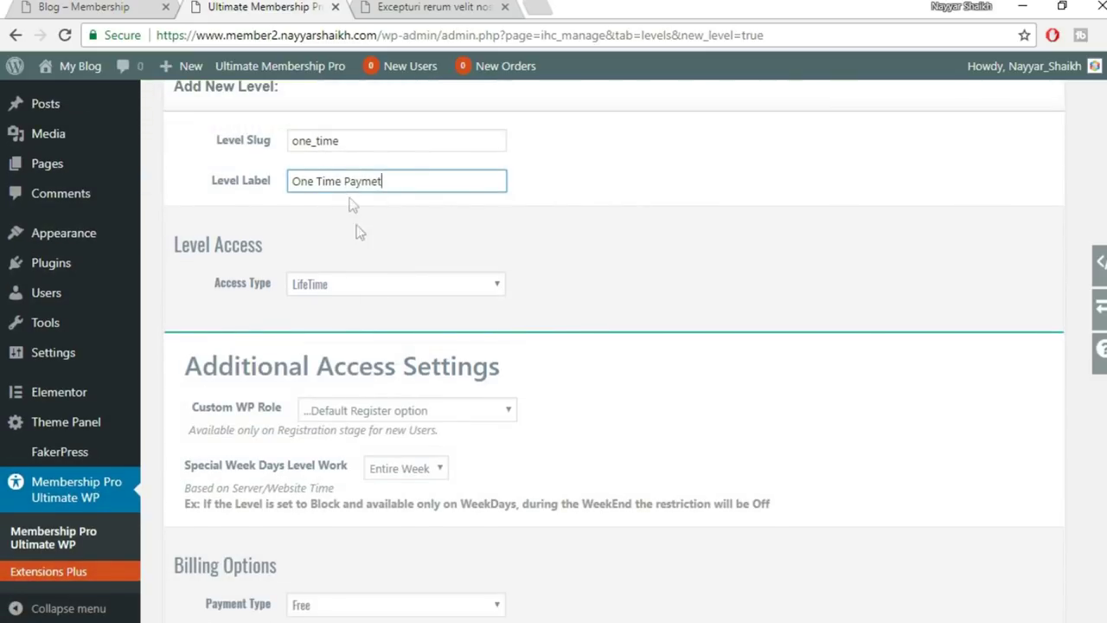
{"action": "left_click", "coordinate": [494, 230]}
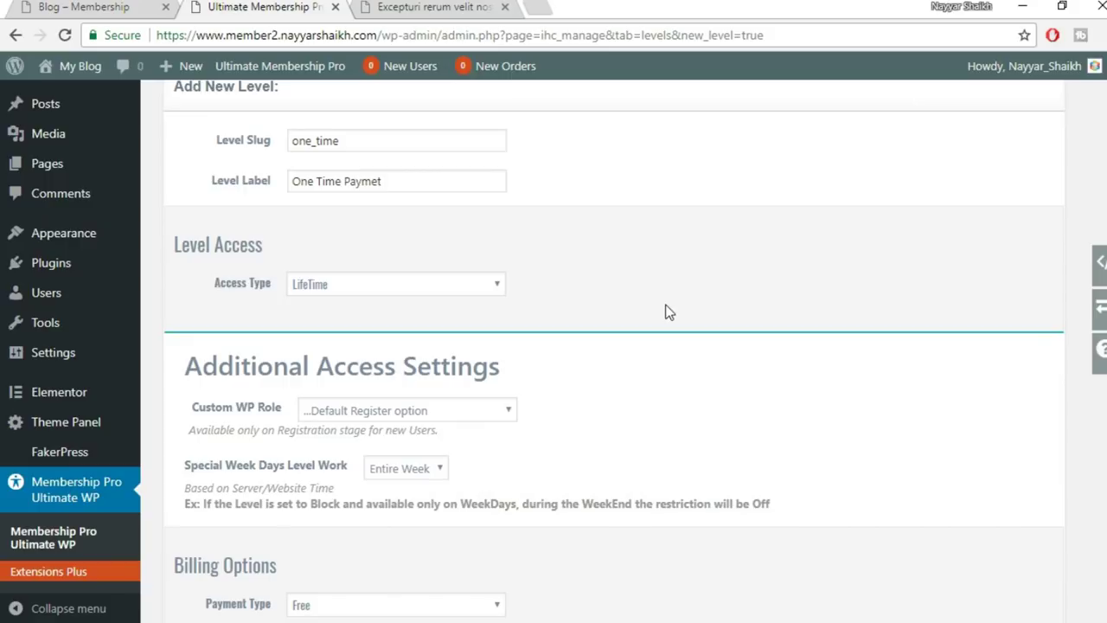
{"action": "left_click", "coordinate": [427, 286]}
{"action": "left_click", "coordinate": [390, 326]}
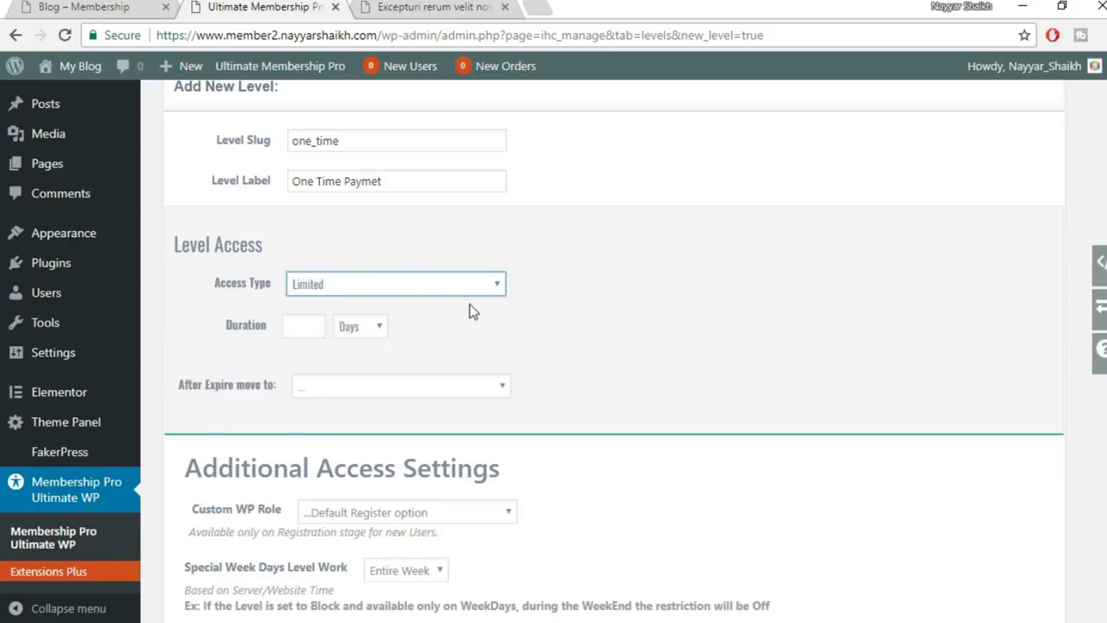
{"action": "left_click", "coordinate": [360, 326]}
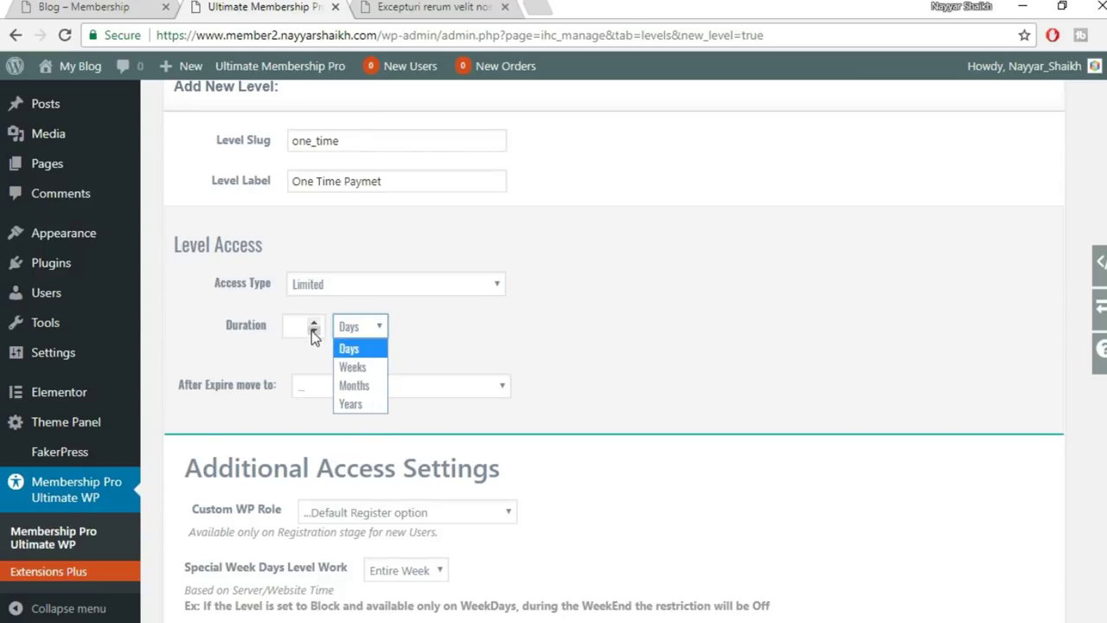
{"action": "left_click", "coordinate": [354, 333]}
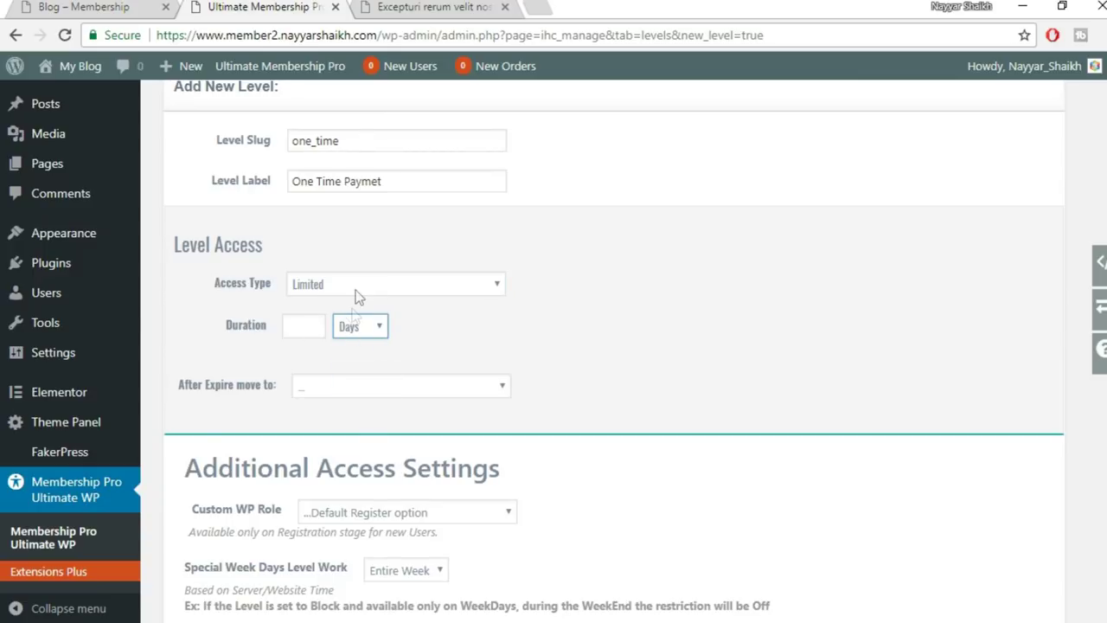
- Try Date Range access, looking at its start date and after-expiry level options
{"action": "left_click", "coordinate": [362, 288]}
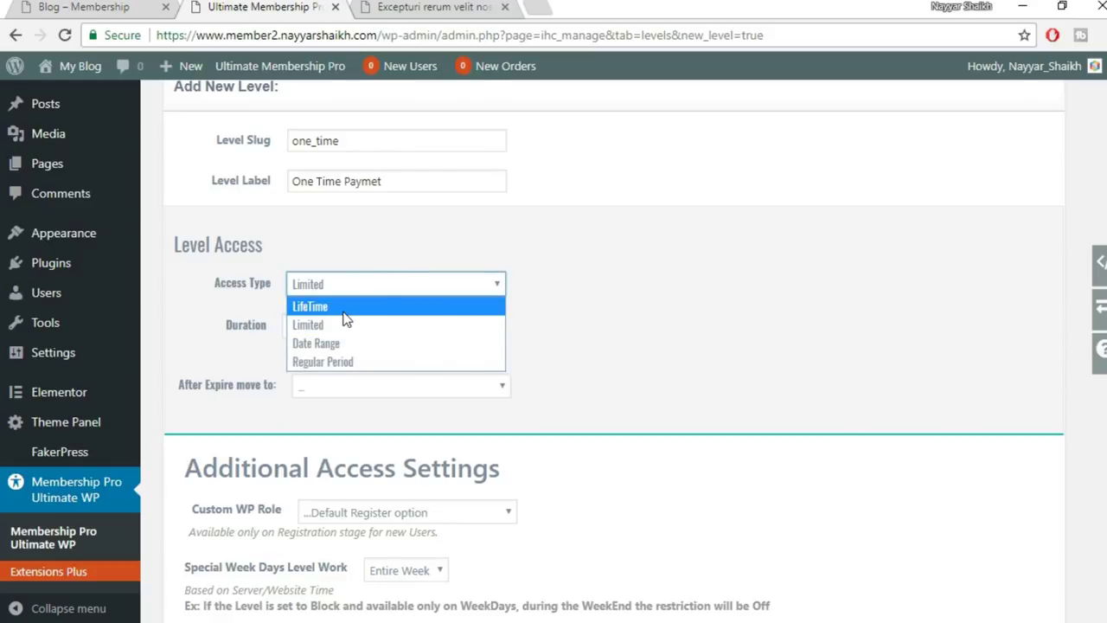
{"action": "left_click", "coordinate": [352, 345]}
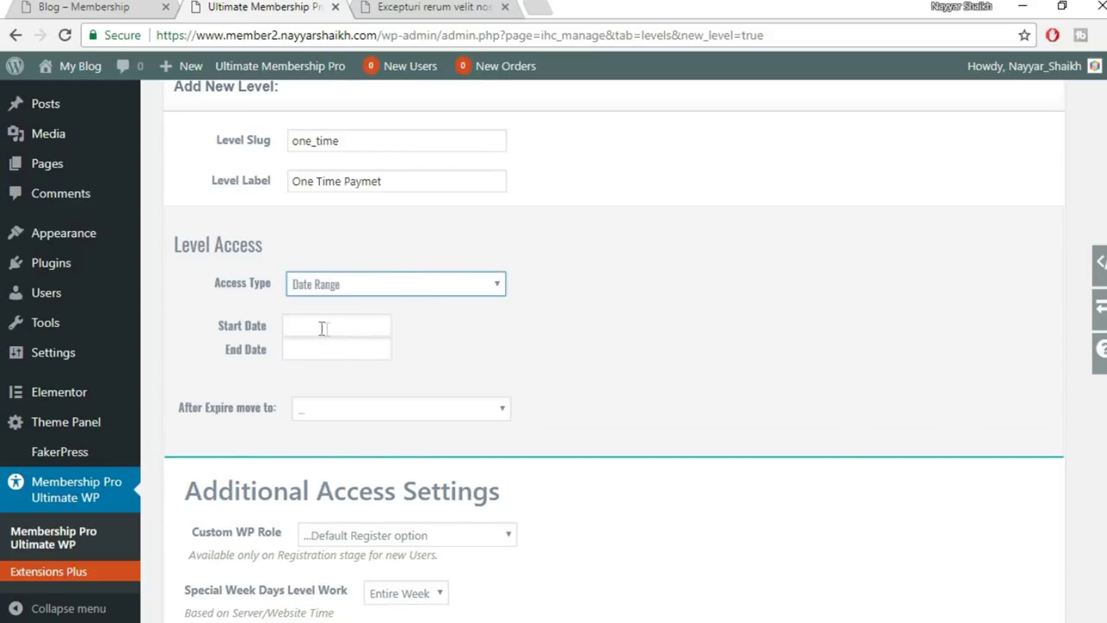
{"action": "left_click", "coordinate": [320, 328]}
{"action": "left_click", "coordinate": [468, 323]}
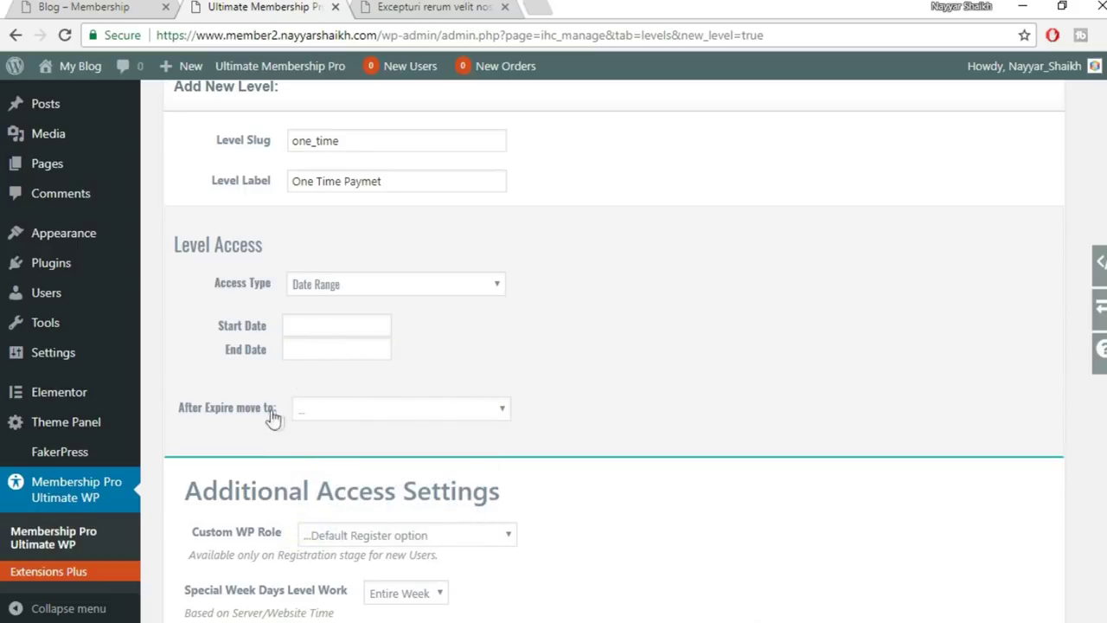
{"action": "left_click", "coordinate": [327, 411]}
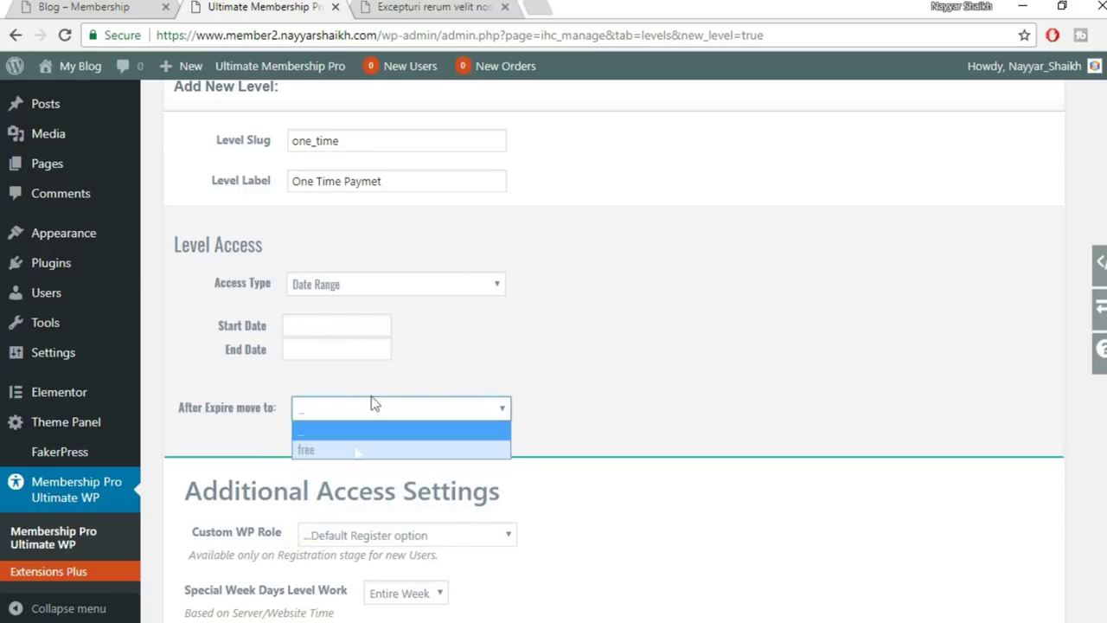
{"action": "left_click", "coordinate": [414, 327]}
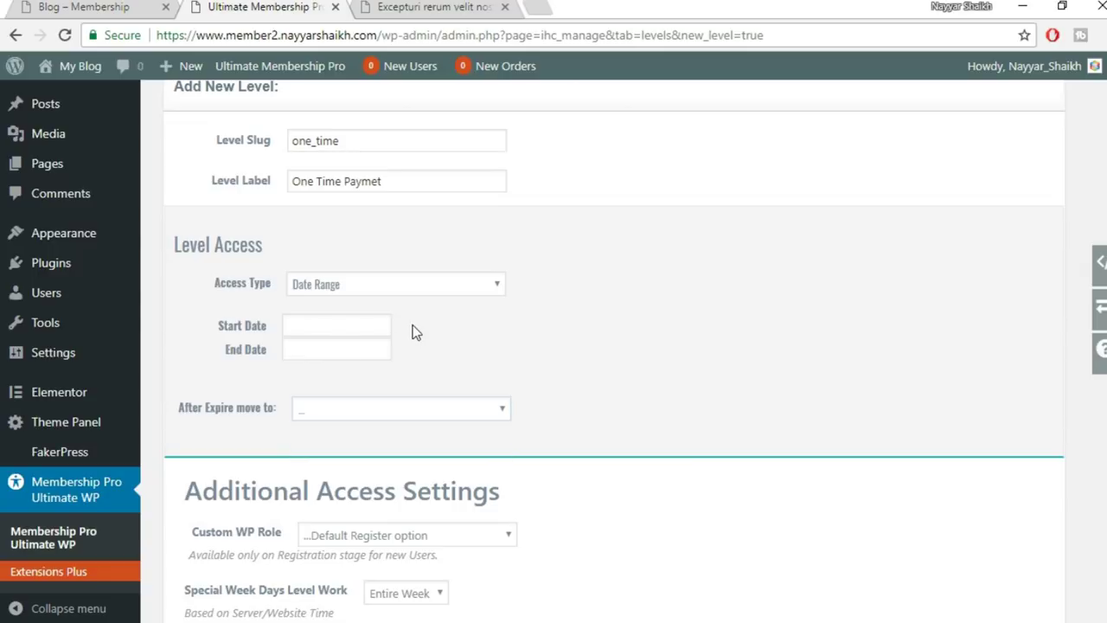
{"action": "left_click", "coordinate": [362, 406]}
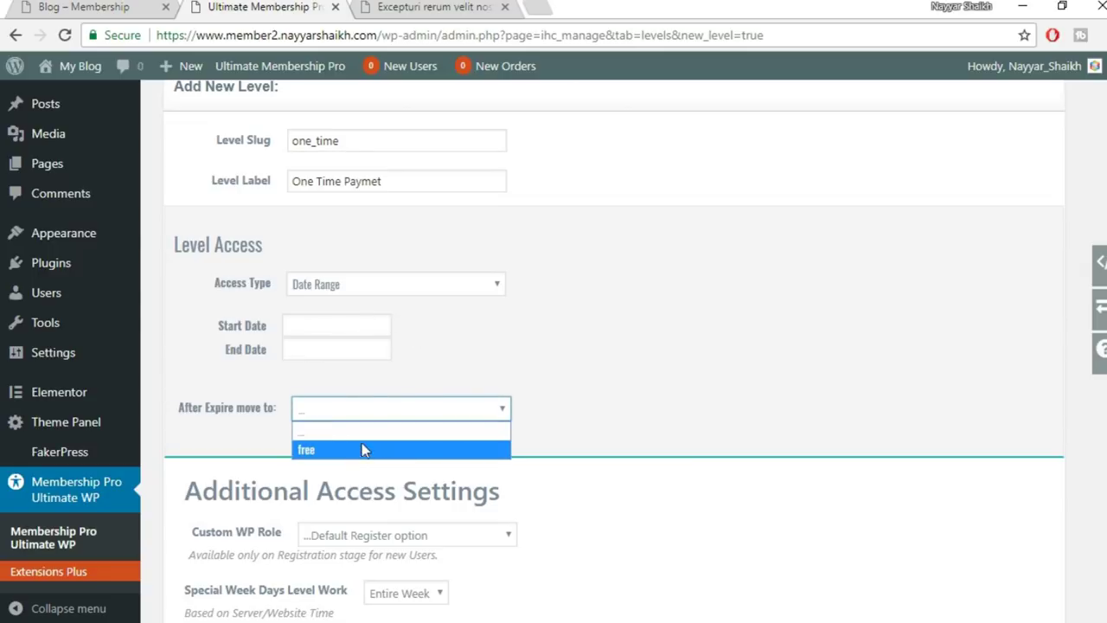
{"action": "left_click", "coordinate": [465, 349]}
- Try Regular Period, then settle the access type on LifeTime
{"action": "left_click", "coordinate": [420, 284]}
{"action": "left_click", "coordinate": [381, 363]}
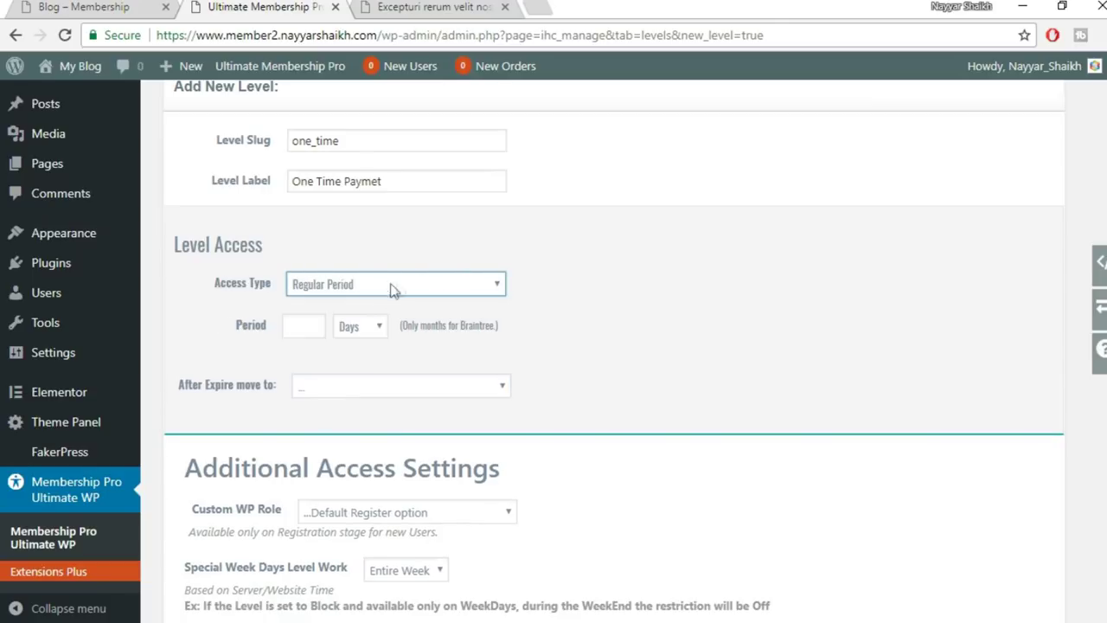
{"action": "left_click", "coordinate": [381, 285]}
{"action": "left_click", "coordinate": [349, 307]}
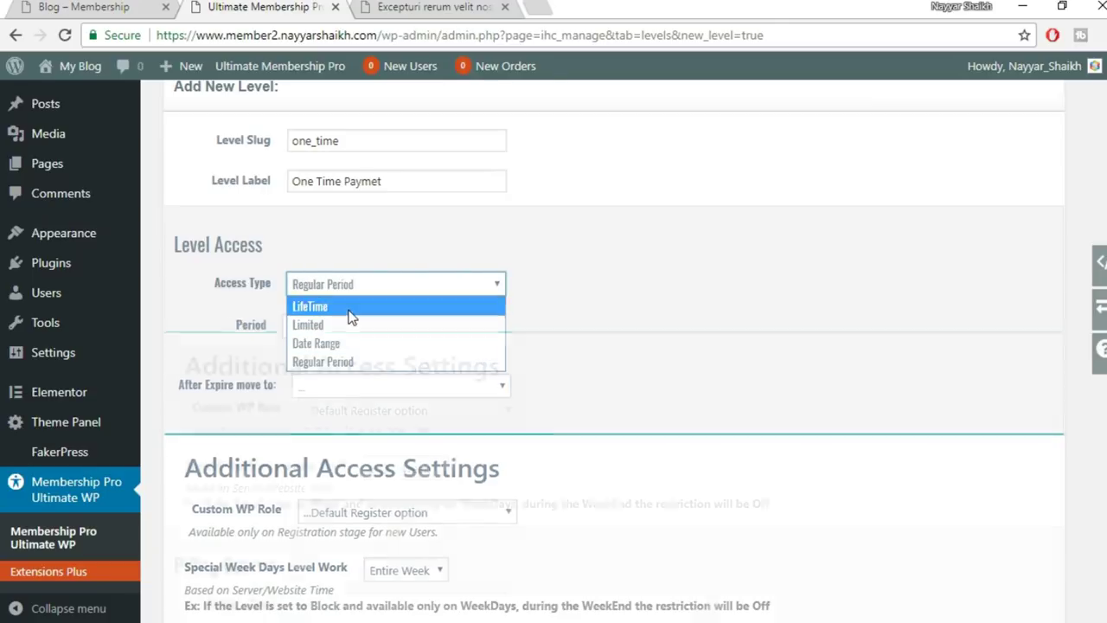
{"action": "scroll", "coordinate": [566, 323], "scroll_direction": "up", "scroll_amount": 1}
{"action": "left_click_drag", "start_coordinate": [403, 266], "coordinate": [279, 269]}
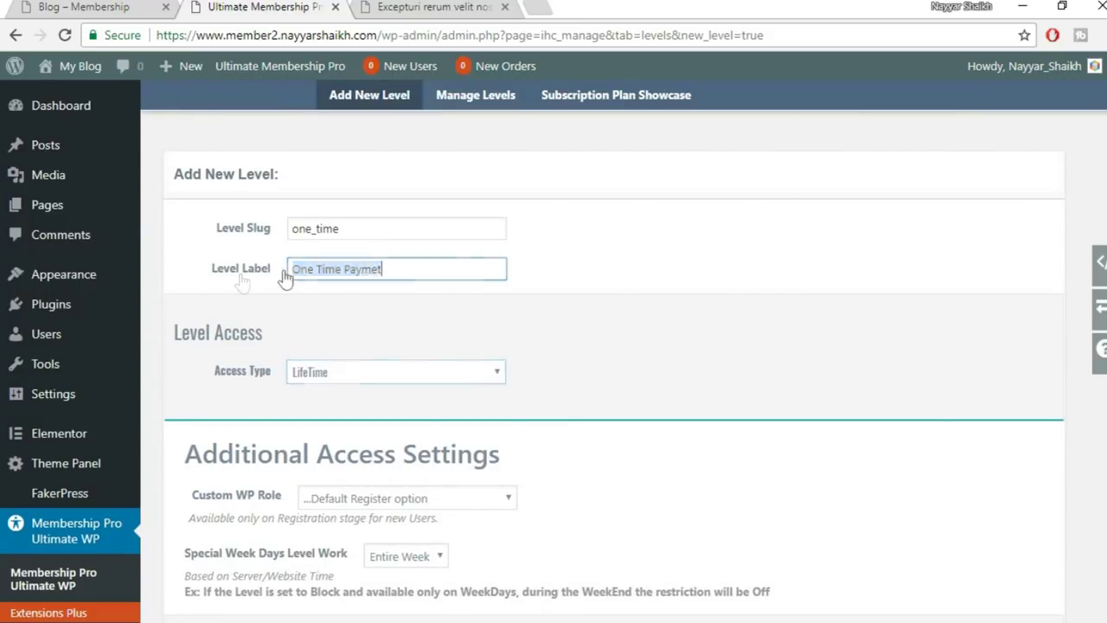
{"action": "left_click", "coordinate": [474, 304]}
{"action": "scroll", "coordinate": [623, 350], "scroll_direction": "down", "scroll_amount": 2}
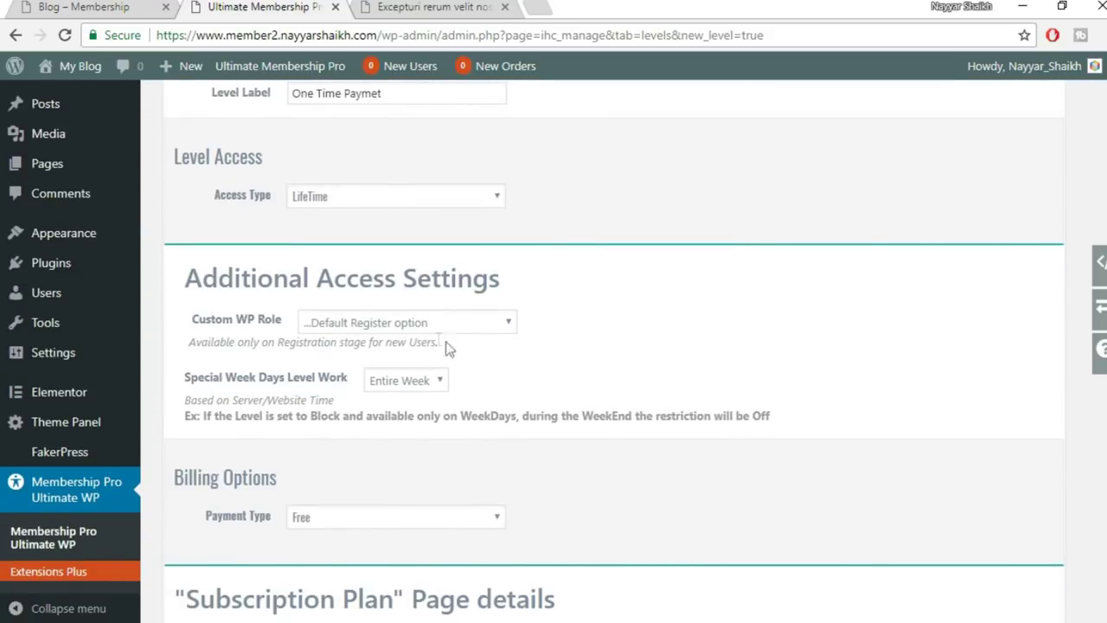
- Set Payment Type to Payment with a Level Price of 100 USD
{"action": "scroll", "coordinate": [447, 365], "scroll_direction": "down", "scroll_amount": 3}
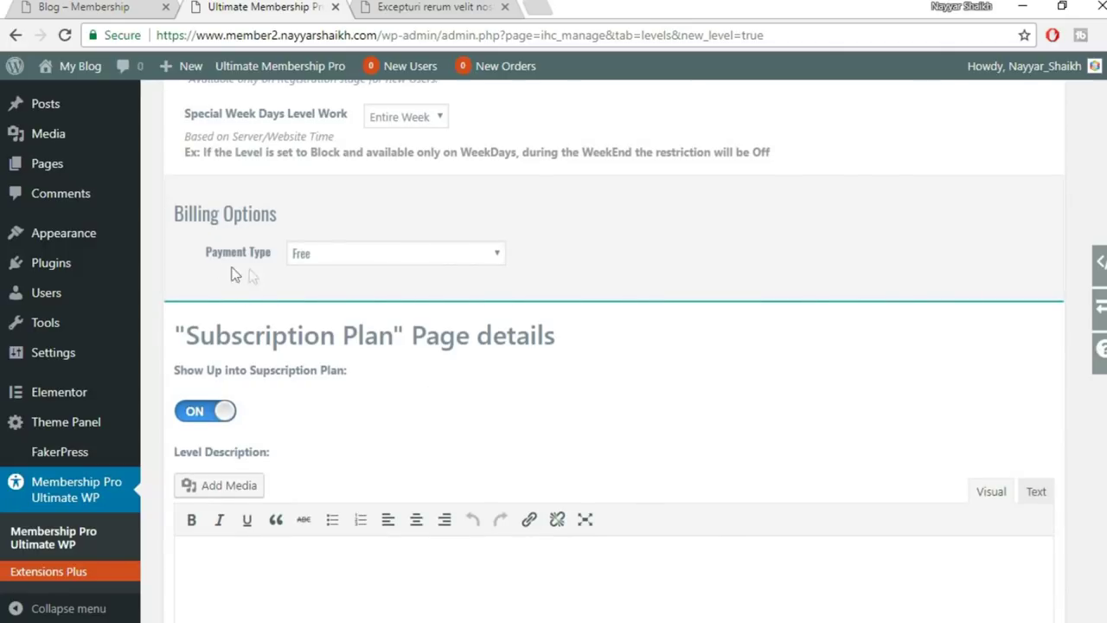
{"action": "left_click", "coordinate": [352, 262]}
{"action": "left_click", "coordinate": [364, 295]}
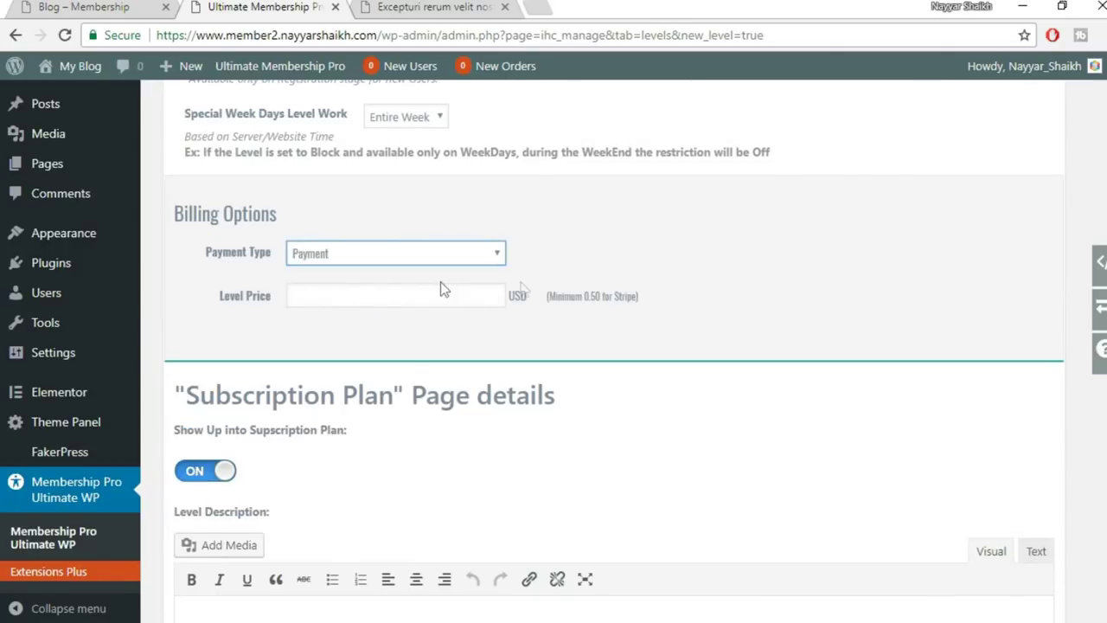
{"action": "scroll", "coordinate": [351, 262], "scroll_direction": "down", "scroll_amount": 1}
{"action": "left_click", "coordinate": [350, 213]}
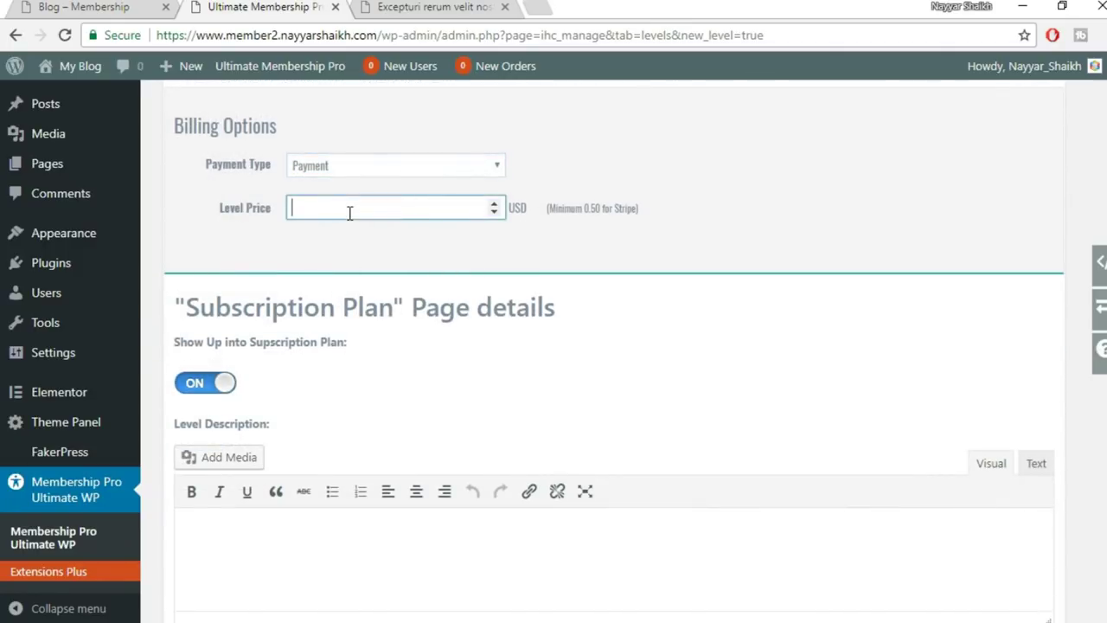
{"action": "left_click", "coordinate": [688, 214]}
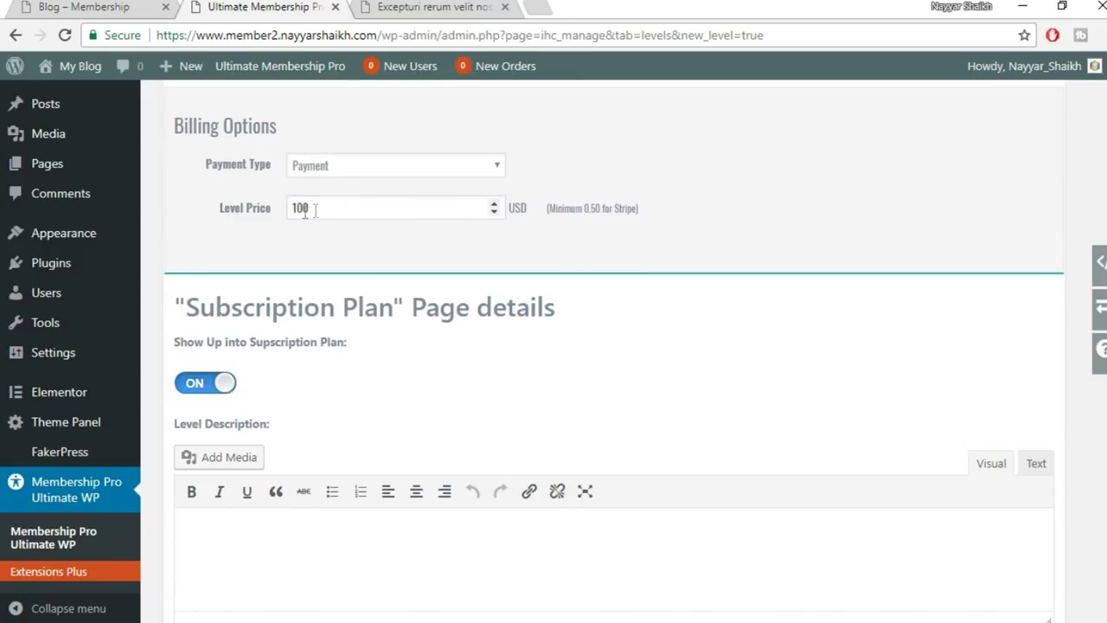
{"action": "scroll", "coordinate": [663, 390], "scroll_direction": "down", "scroll_amount": 3}
{"action": "left_click", "coordinate": [310, 365]}
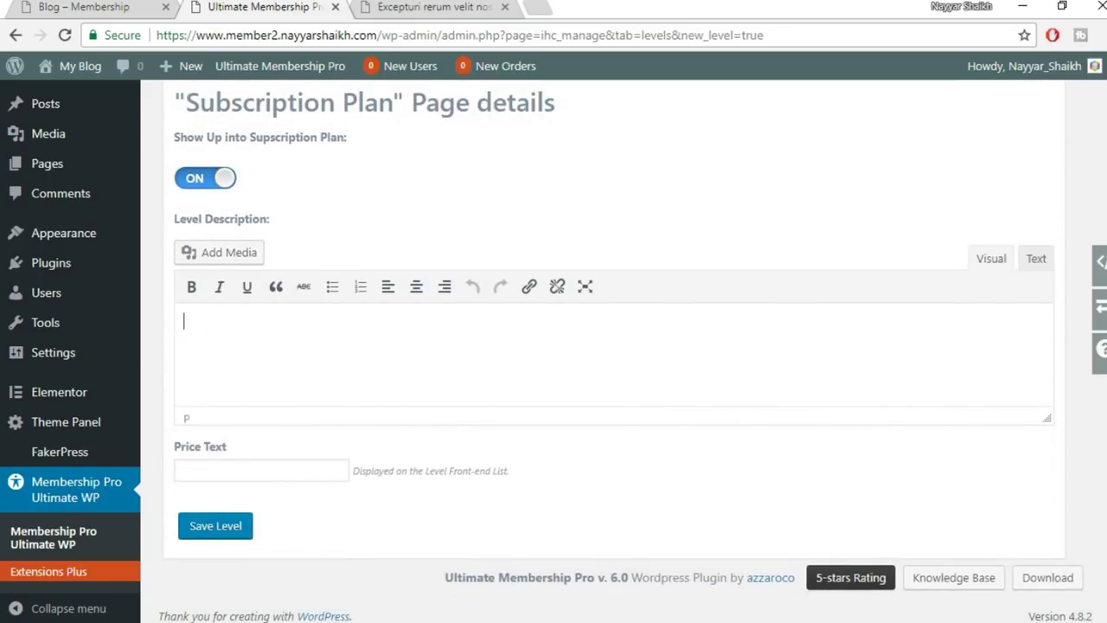
{"action": "left_click", "coordinate": [564, 497]}
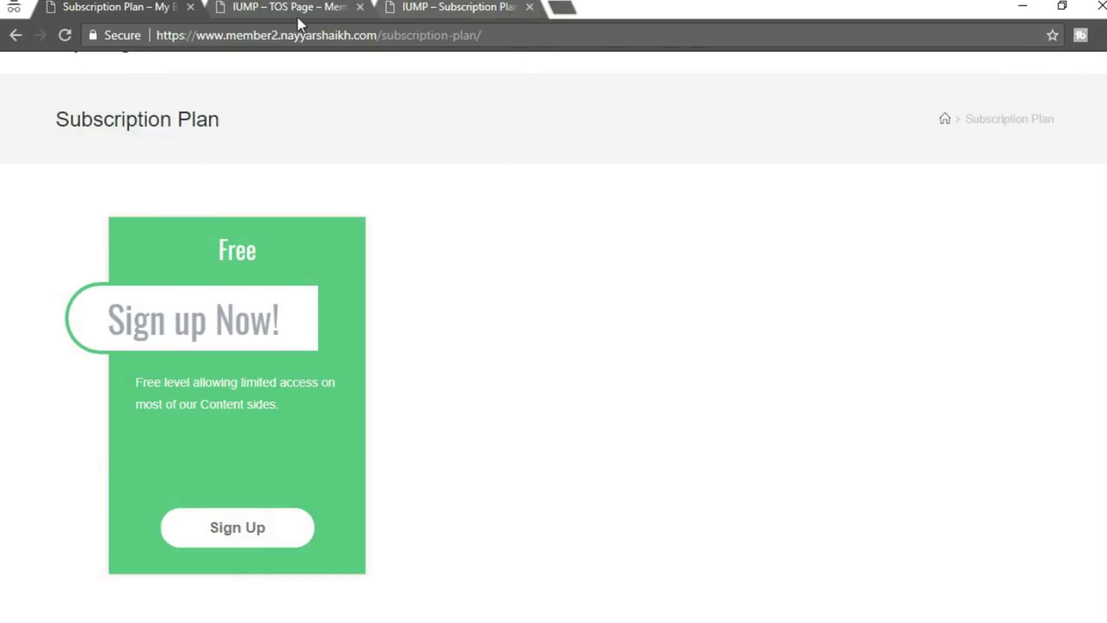
- Copy the One Time Plan description from the reference IUMP Subscription Plan page
{"action": "left_click", "coordinate": [441, 12]}
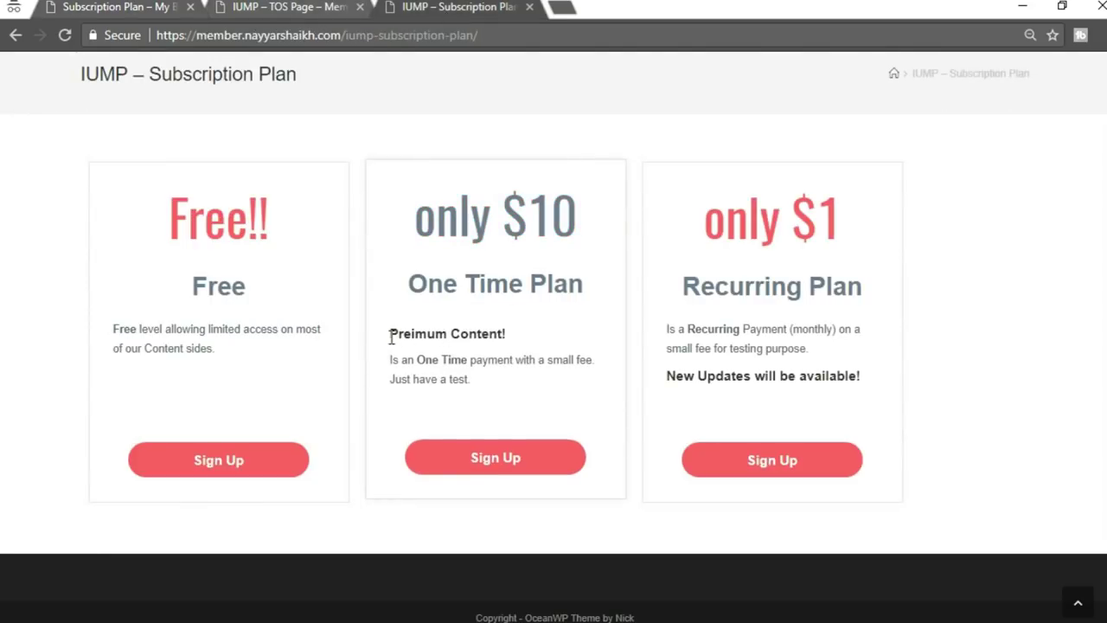
{"action": "left_click_drag", "start_coordinate": [390, 334], "coordinate": [554, 389]}
{"action": "key", "text": "ctrl+c"}
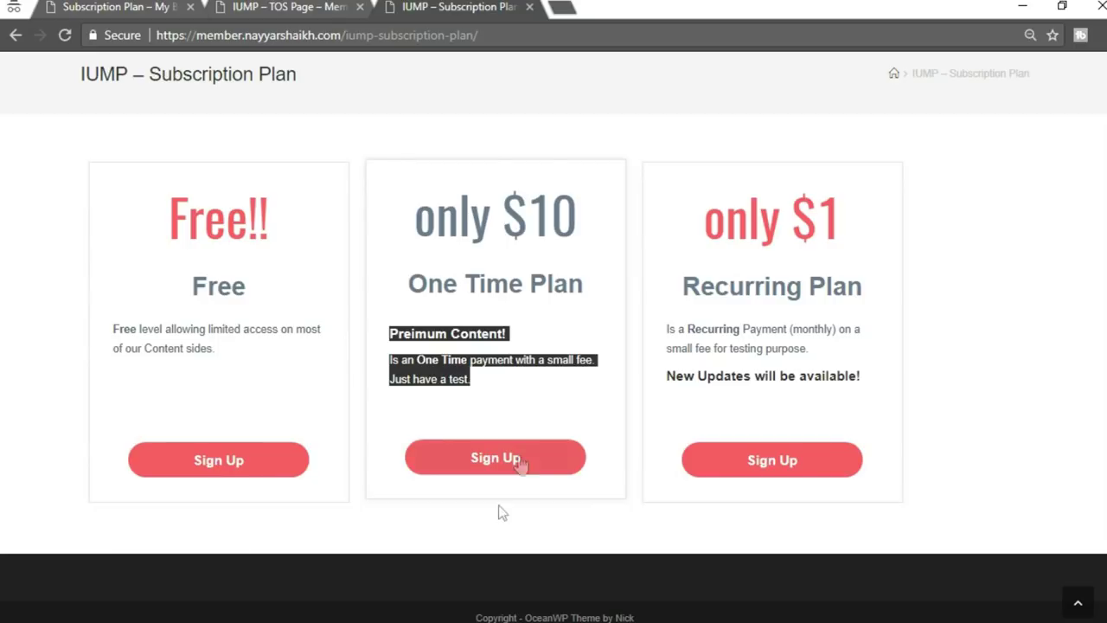
{"action": "left_click", "coordinate": [373, 593]}
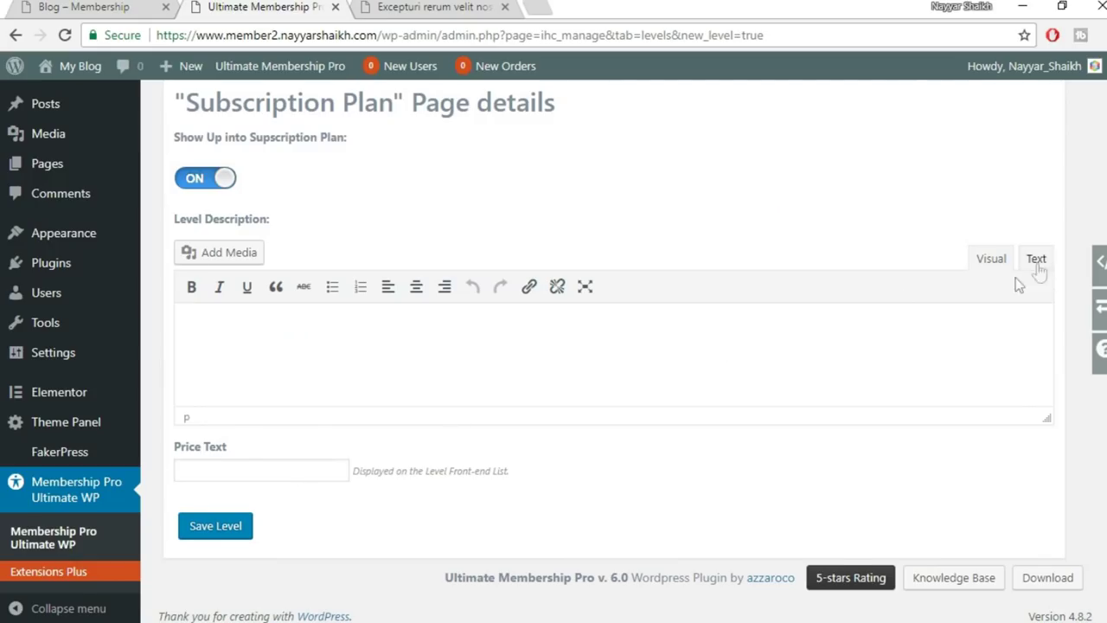
- Paste the description, centre both paragraphs and bold 'Preimum Content!'
{"action": "left_click", "coordinate": [1037, 264]}
{"action": "key", "text": "ctrl+v"}
{"action": "left_click", "coordinate": [991, 260]}
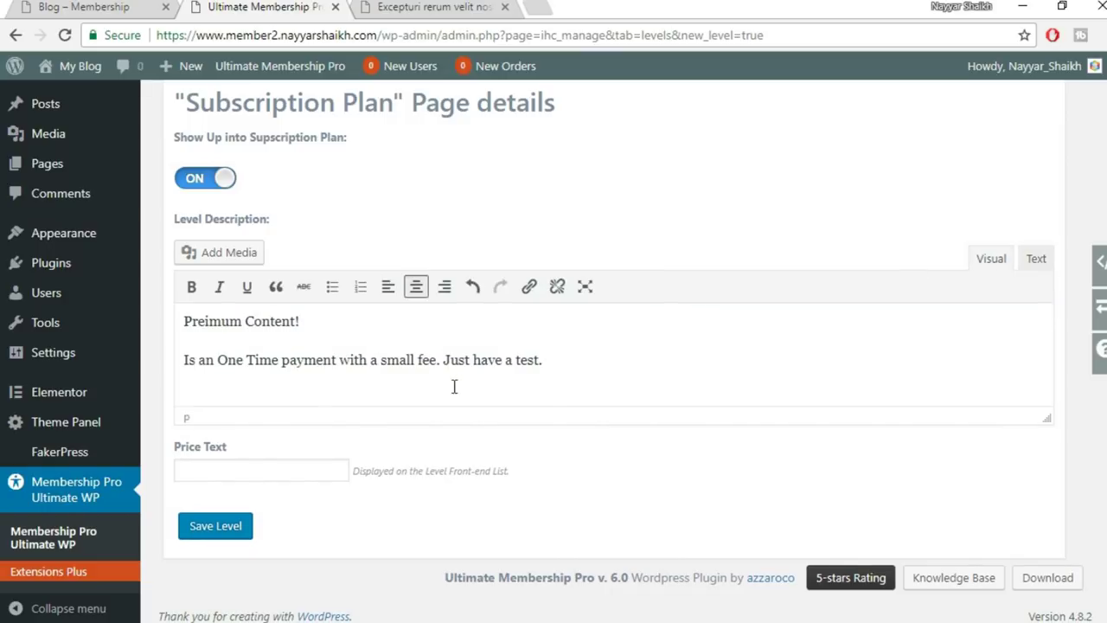
{"action": "left_click_drag", "start_coordinate": [182, 326], "coordinate": [610, 353]}
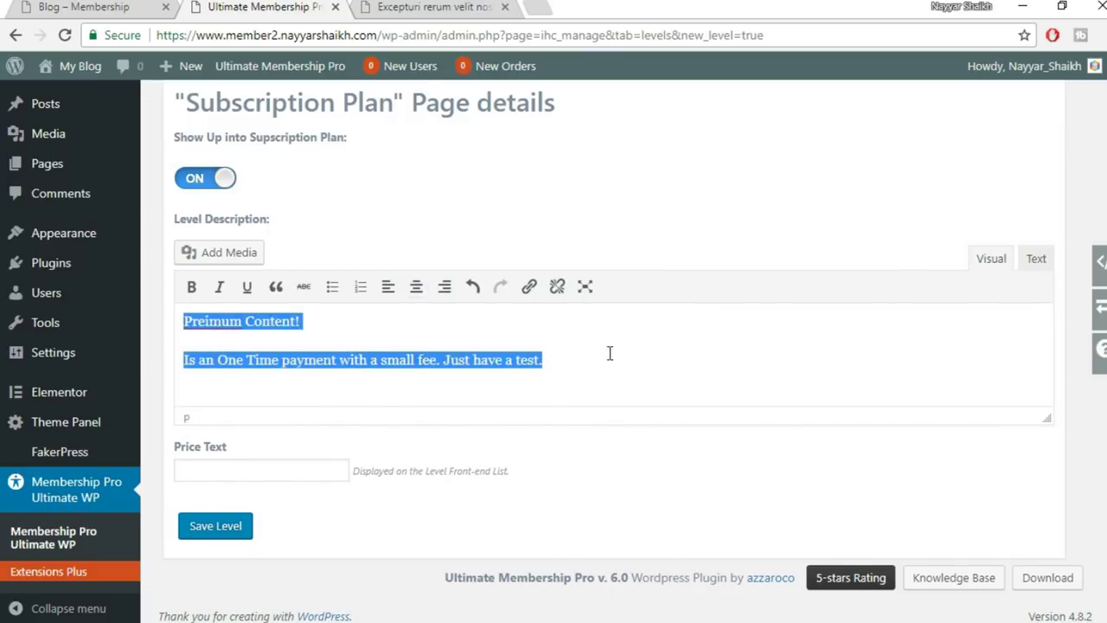
{"action": "left_click", "coordinate": [416, 289]}
{"action": "left_click", "coordinate": [510, 322]}
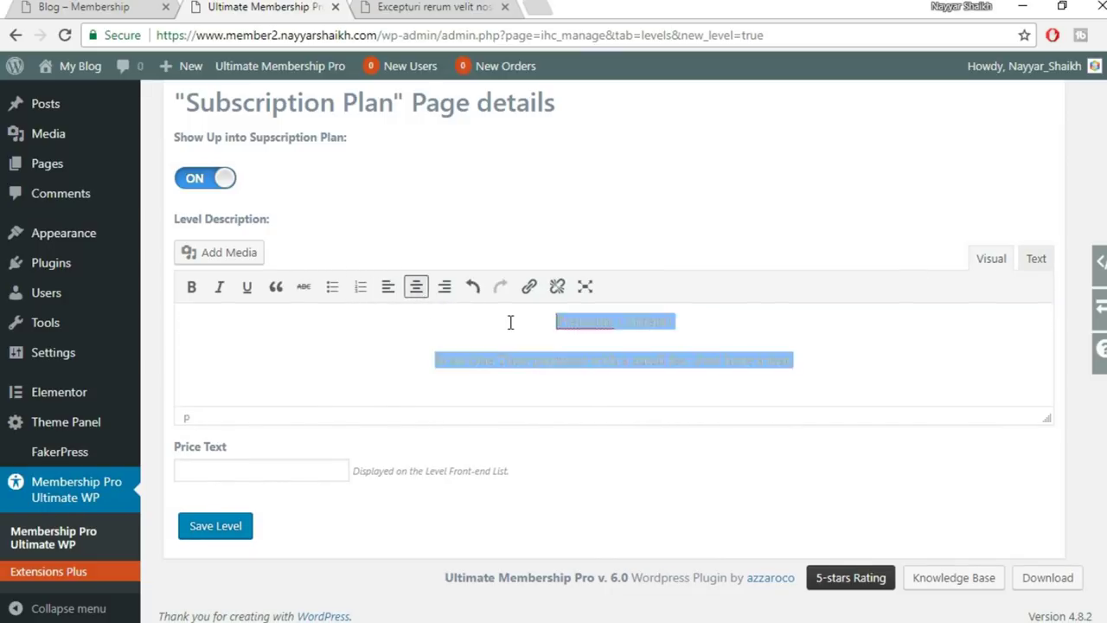
{"action": "left_click_drag", "start_coordinate": [532, 327], "coordinate": [703, 321]}
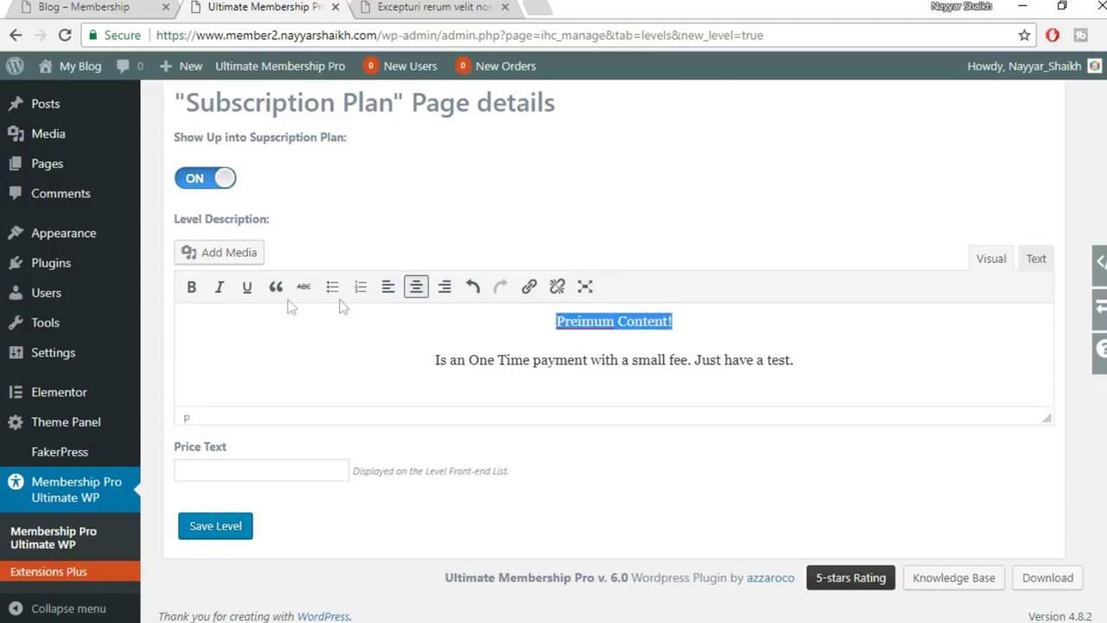
{"action": "left_click", "coordinate": [191, 286]}
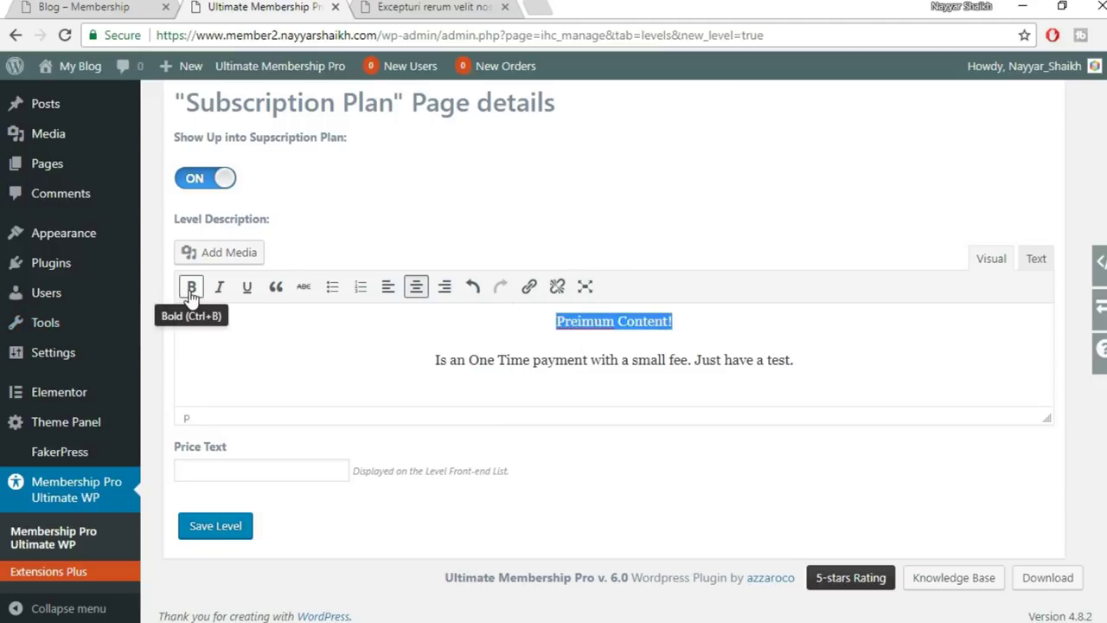
- Check the reference card's heading, then fill in the price text '$100 Only!'
{"action": "mouse_move", "coordinate": [458, 616]}
{"action": "left_click", "coordinate": [554, 554]}
{"action": "left_click", "coordinate": [390, 330]}
{"action": "left_click_drag", "start_coordinate": [390, 329], "coordinate": [519, 341]}
{"action": "left_click", "coordinate": [519, 341]}
{"action": "mouse_move", "coordinate": [454, 619]}
{"action": "left_click", "coordinate": [402, 619]}
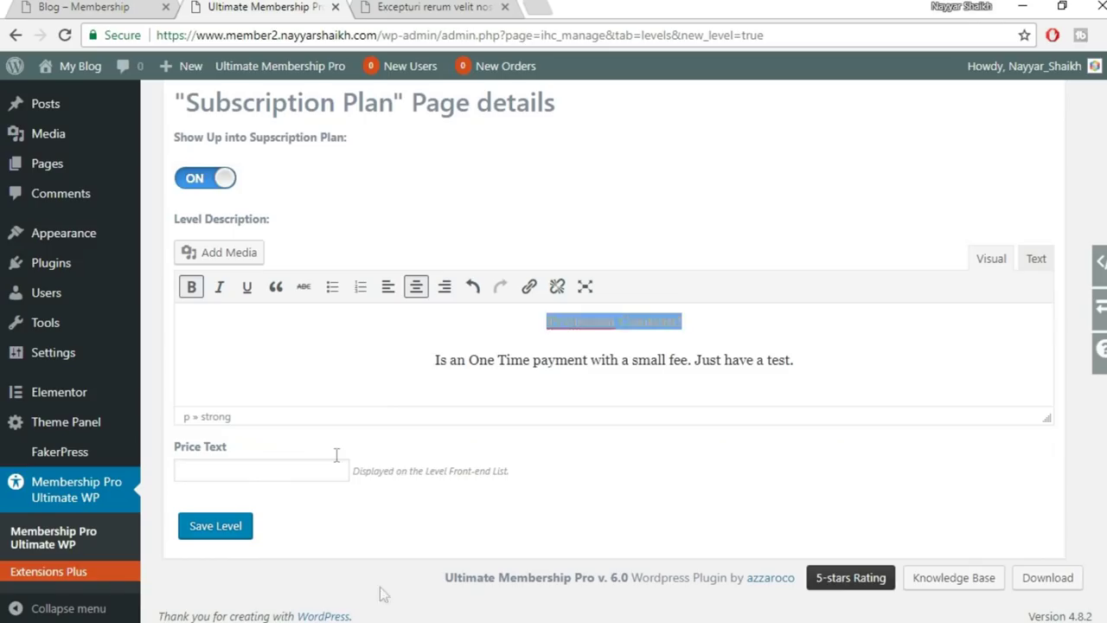
{"action": "left_click", "coordinate": [255, 475]}
- Compare with the site's and IUMP's plan pages, then save the level
{"action": "mouse_move", "coordinate": [402, 620]}
{"action": "left_click", "coordinate": [526, 544]}
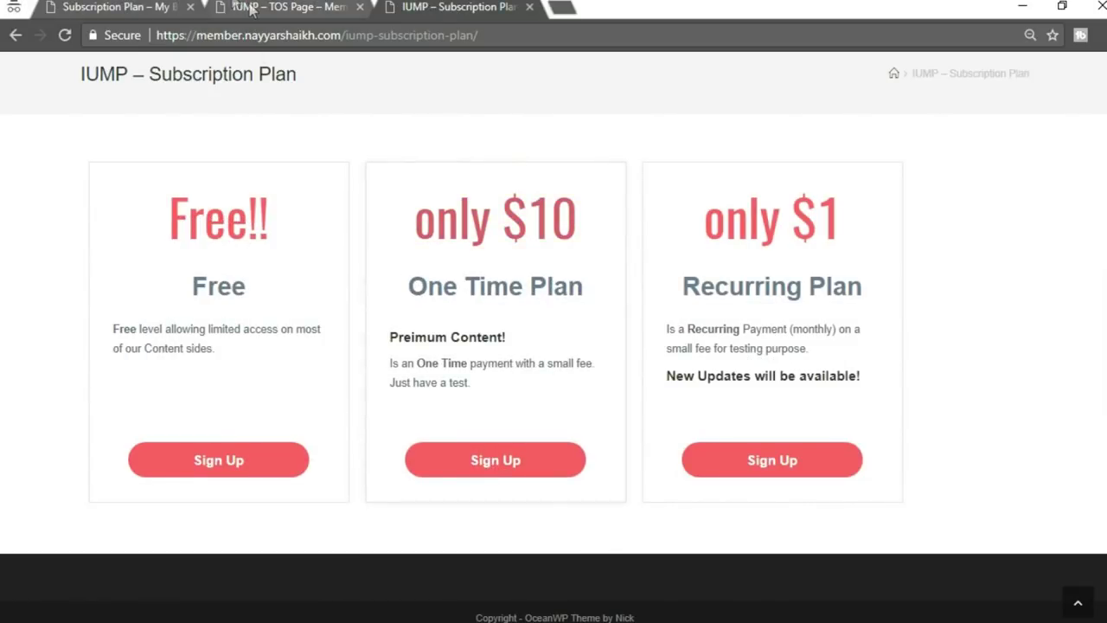
{"action": "left_click", "coordinate": [85, 12]}
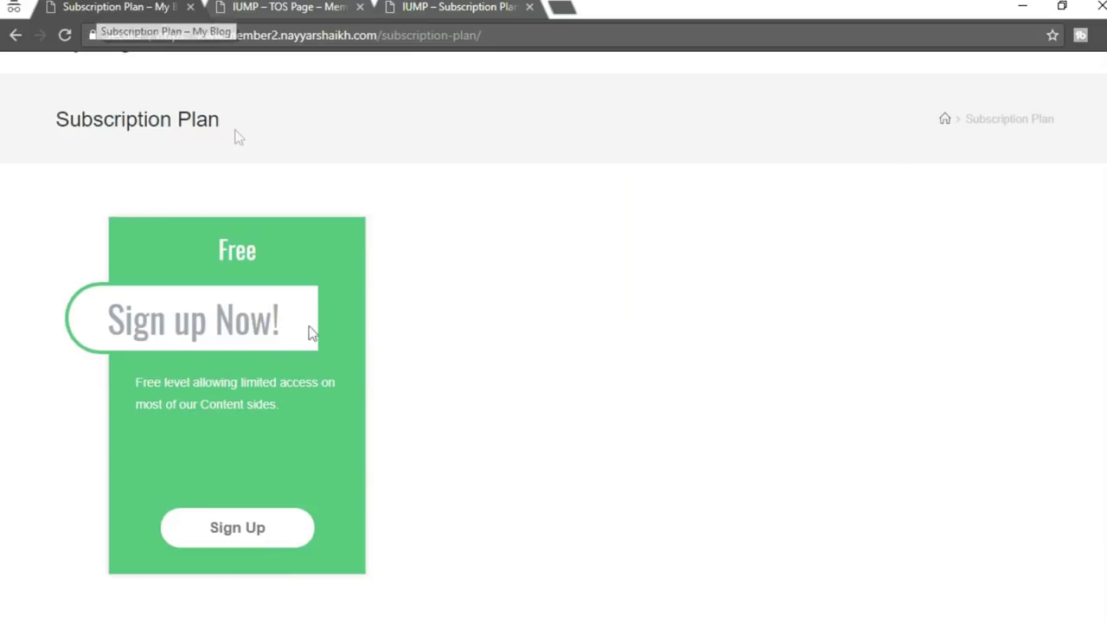
{"action": "left_click_drag", "start_coordinate": [297, 317], "coordinate": [130, 321]}
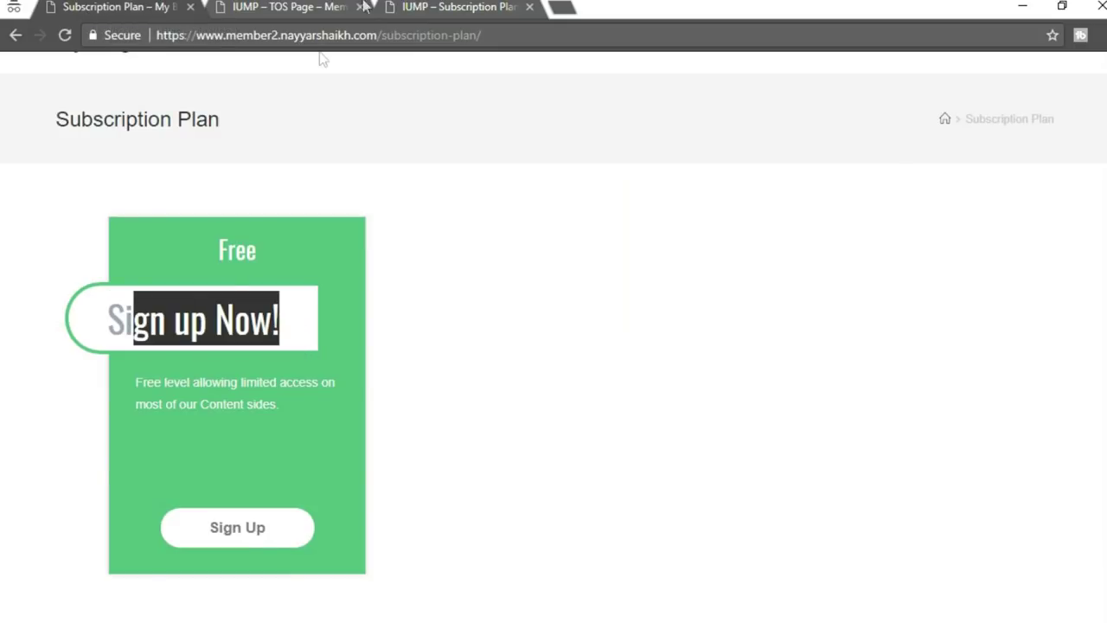
{"action": "left_click", "coordinate": [301, 9]}
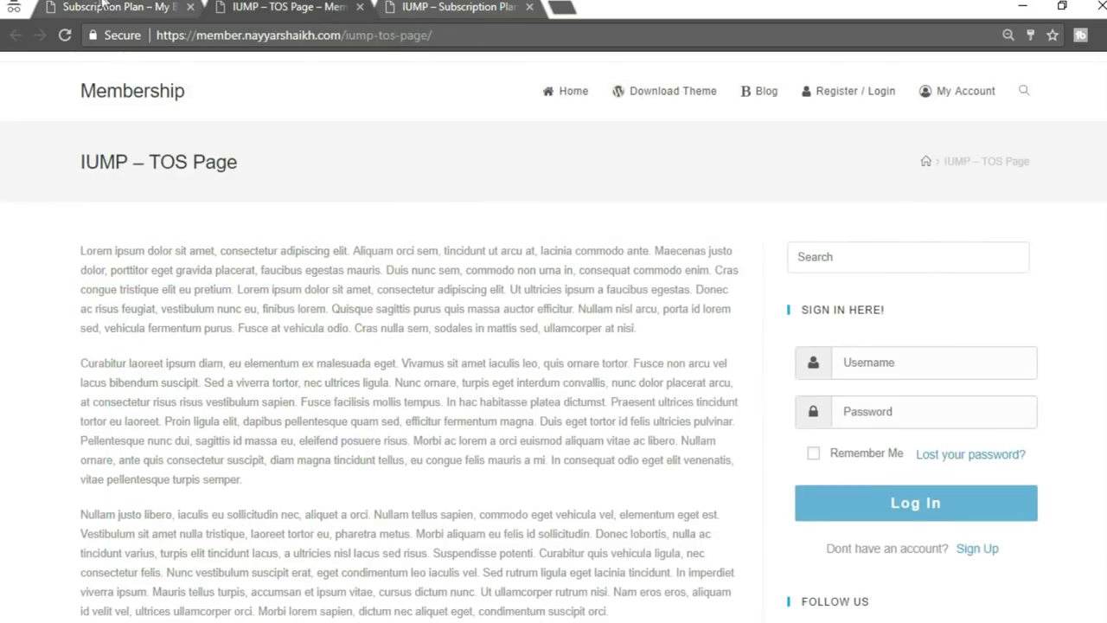
{"action": "left_click", "coordinate": [424, 7]}
{"action": "mouse_move", "coordinate": [496, 616]}
{"action": "left_click", "coordinate": [388, 596]}
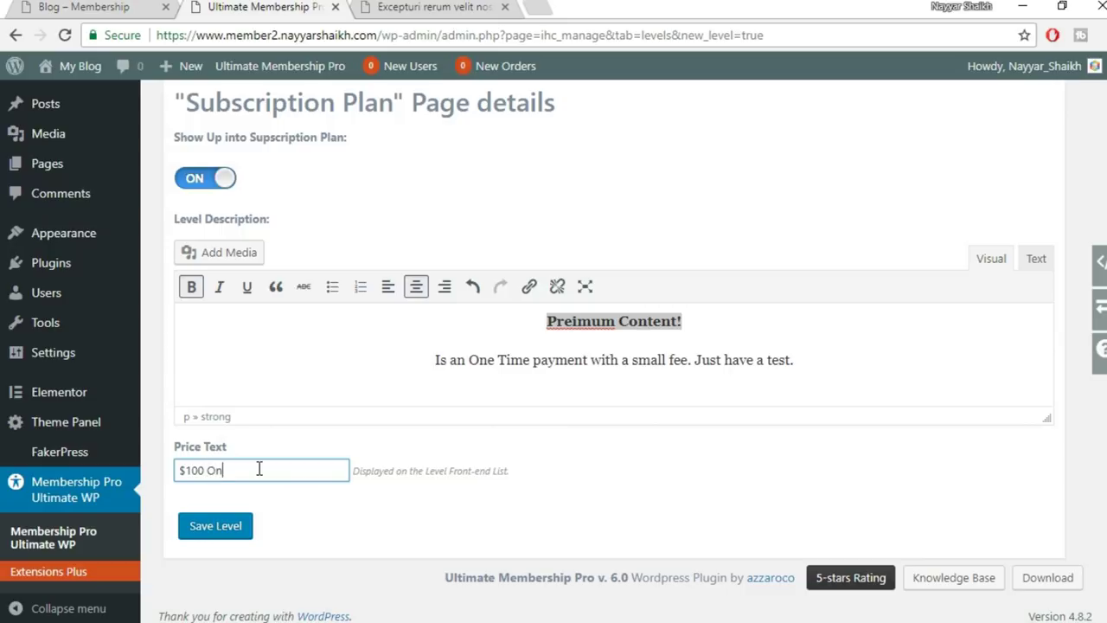
{"action": "left_click", "coordinate": [208, 534]}
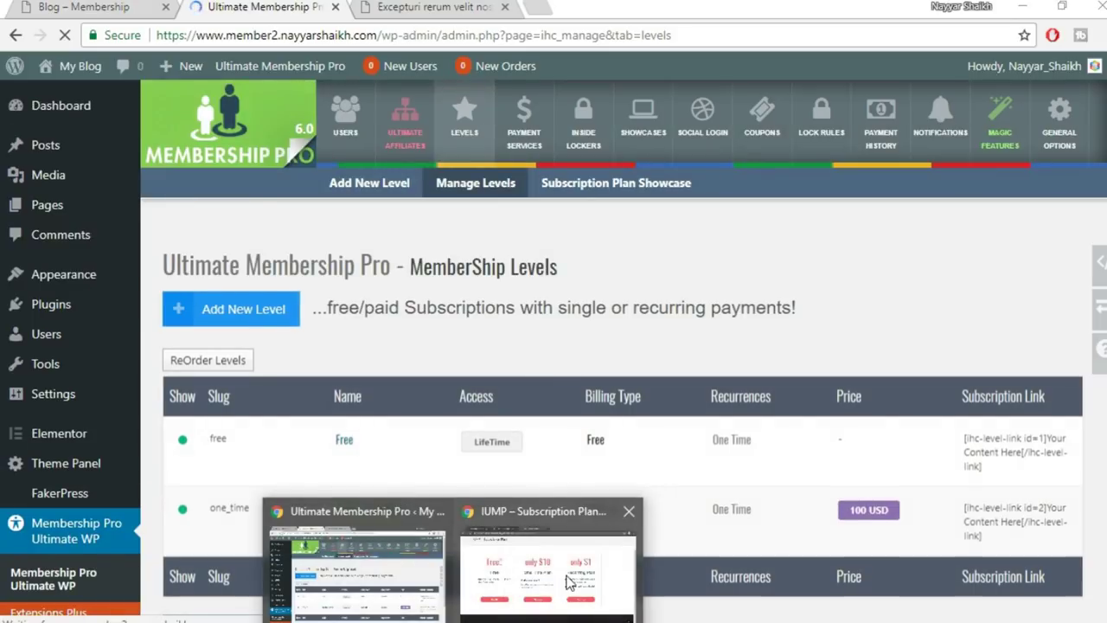
{"action": "left_click", "coordinate": [575, 544]}
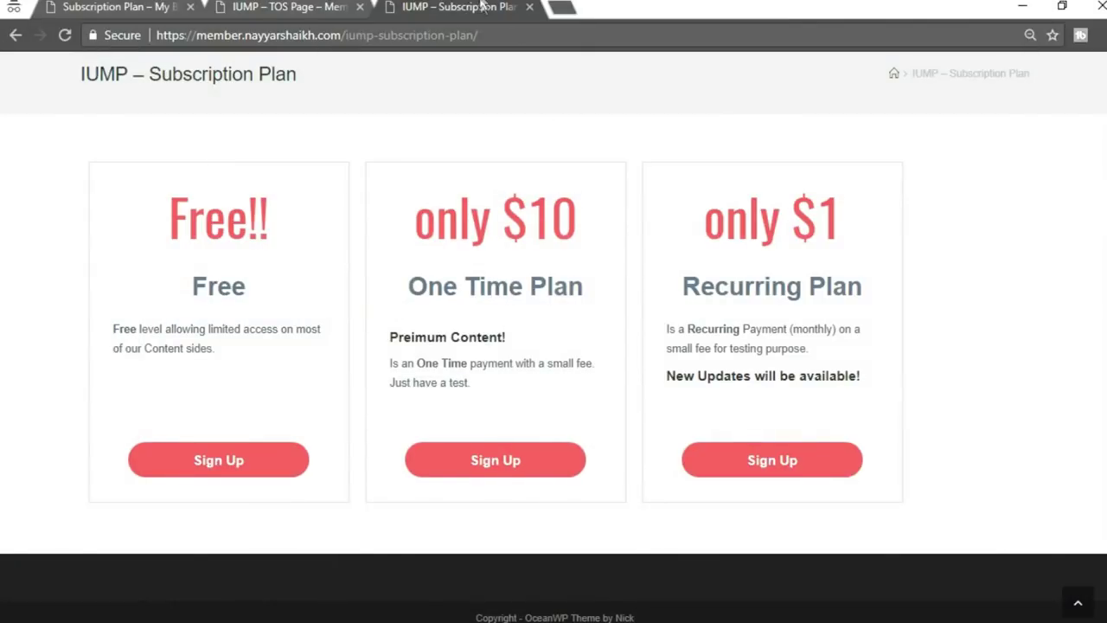
- Reload the live plan page and inspect the One Time Paymet card's '$100 Only!' price and description
{"action": "left_click", "coordinate": [111, 15]}
{"action": "left_click", "coordinate": [63, 36]}
{"action": "scroll", "coordinate": [783, 388], "scroll_direction": "down", "scroll_amount": 2}
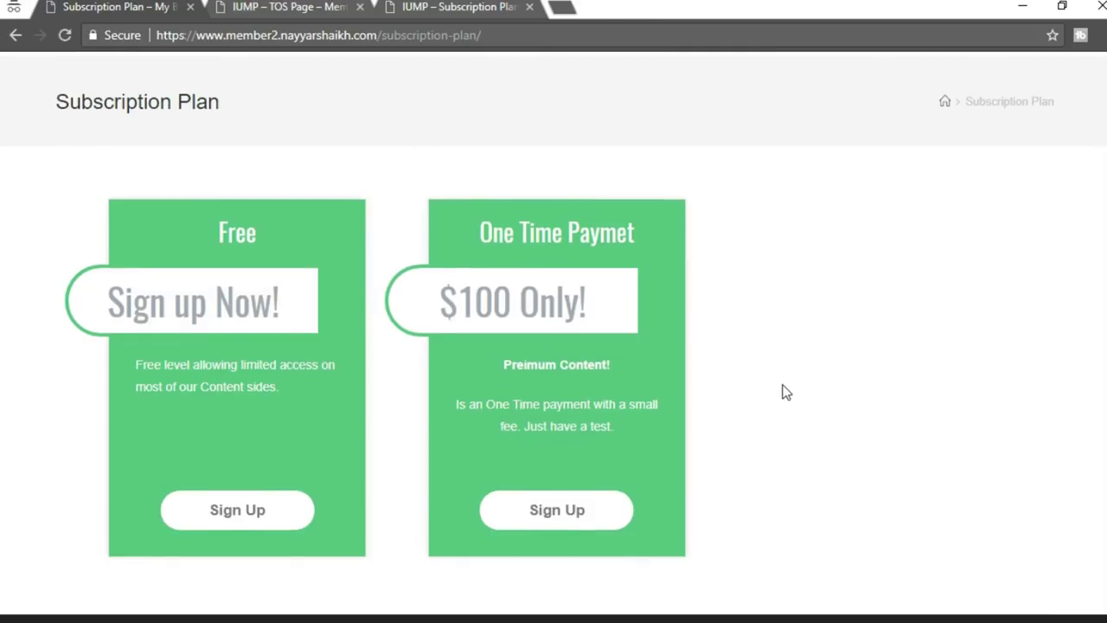
{"action": "left_click_drag", "start_coordinate": [560, 232], "coordinate": [593, 235]}
{"action": "left_click", "coordinate": [592, 234]}
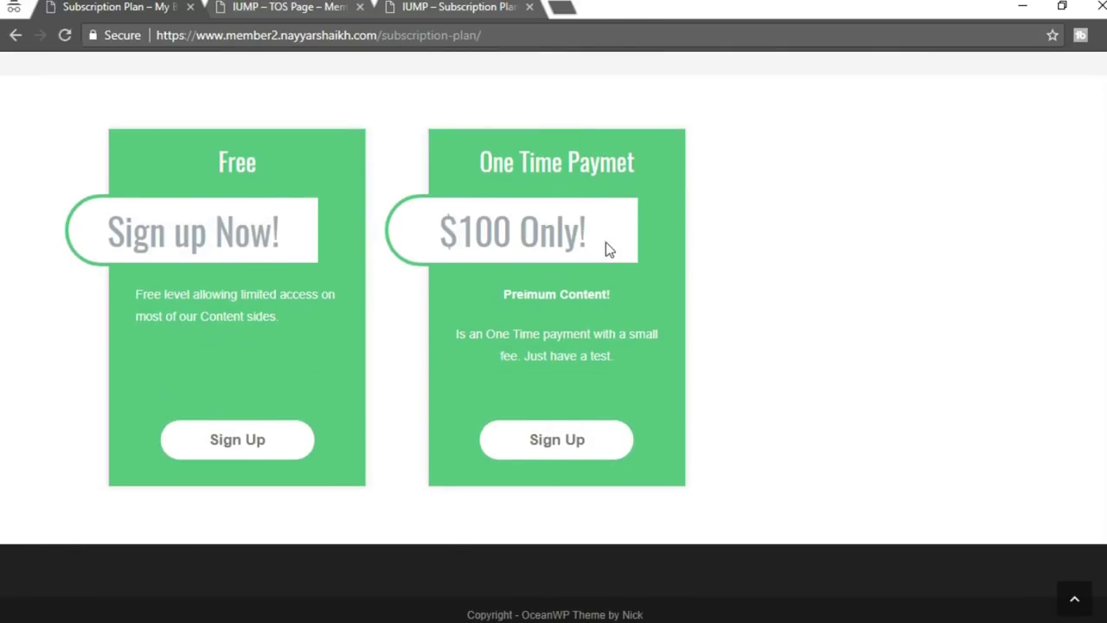
{"action": "left_click_drag", "start_coordinate": [514, 296], "coordinate": [617, 371]}
{"action": "left_click", "coordinate": [591, 289]}
{"action": "left_click_drag", "start_coordinate": [606, 295], "coordinate": [503, 295]}
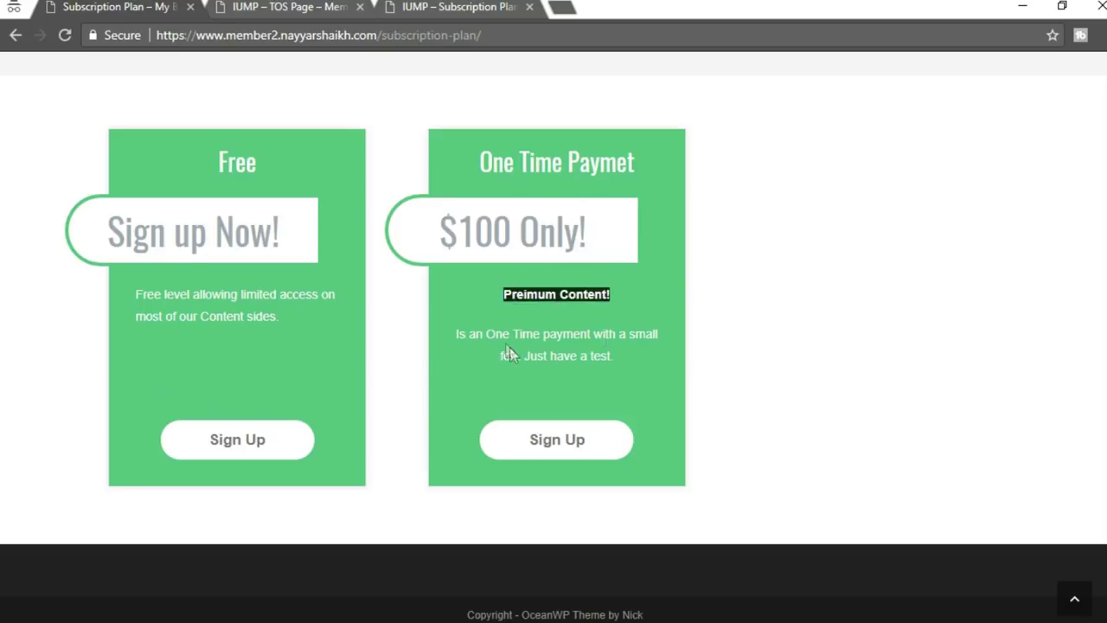
{"action": "left_click", "coordinate": [471, 338]}
{"action": "left_click_drag", "start_coordinate": [456, 335], "coordinate": [622, 371]}
{"action": "left_click", "coordinate": [482, 515]}
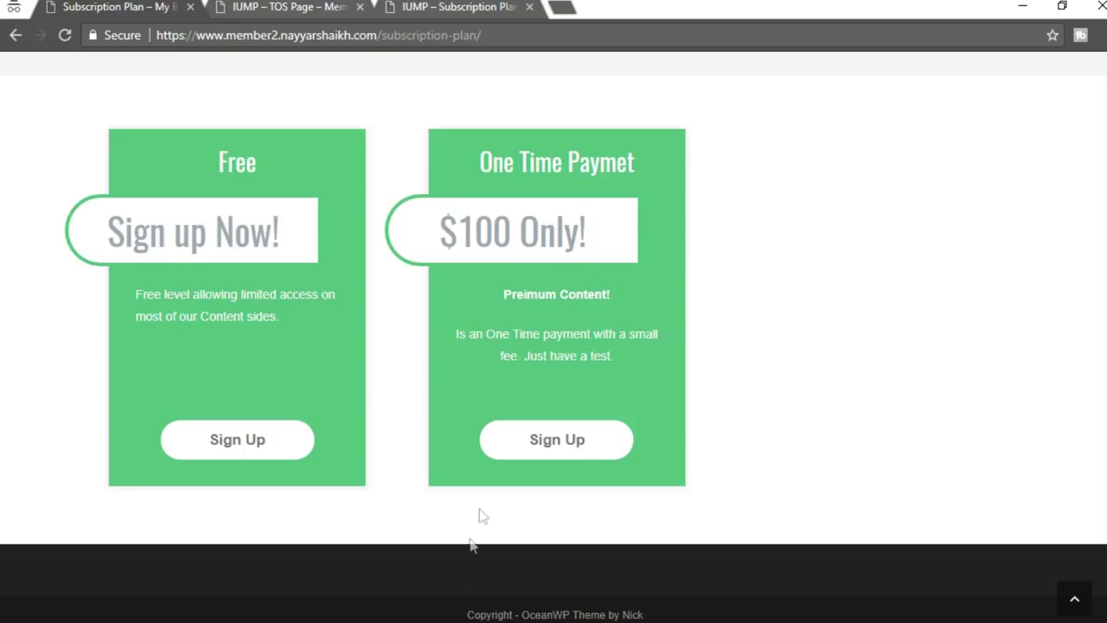
{"action": "left_click", "coordinate": [424, 584]}
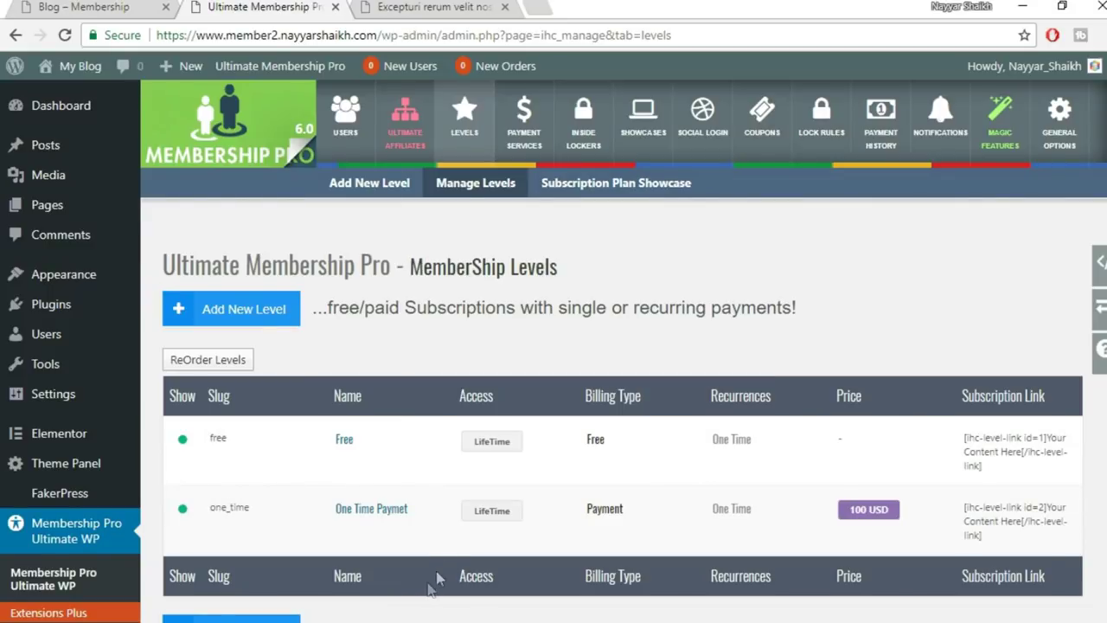
- Add a new level with slug 'recurring' and label 'Recurring Level'
{"action": "left_click", "coordinate": [265, 318]}
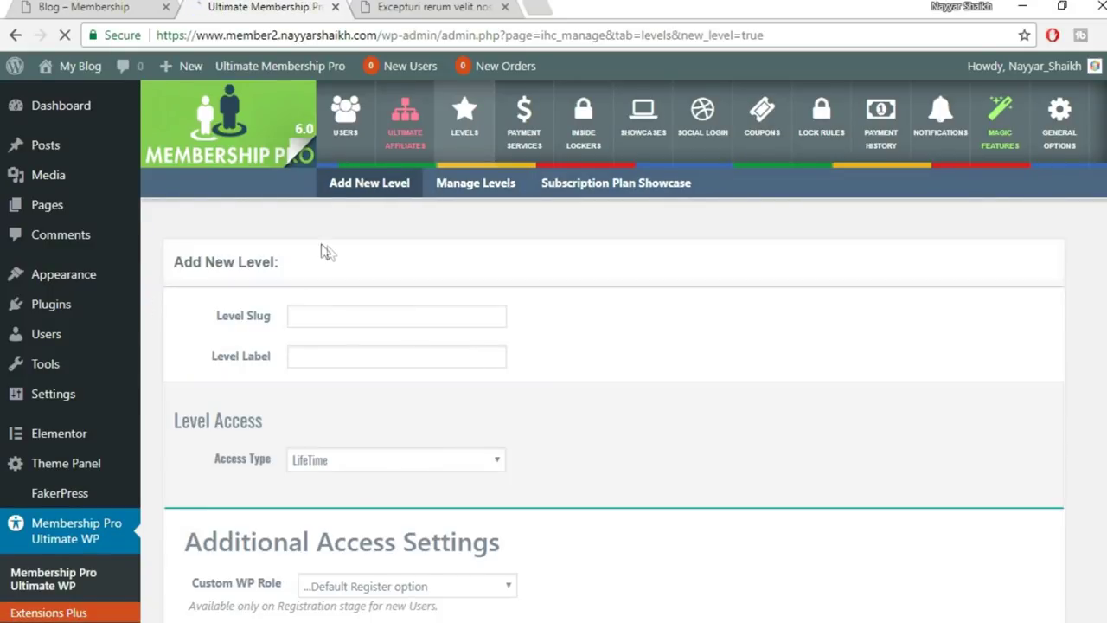
{"action": "left_click", "coordinate": [346, 317]}
{"action": "type", "text": "recurring"}
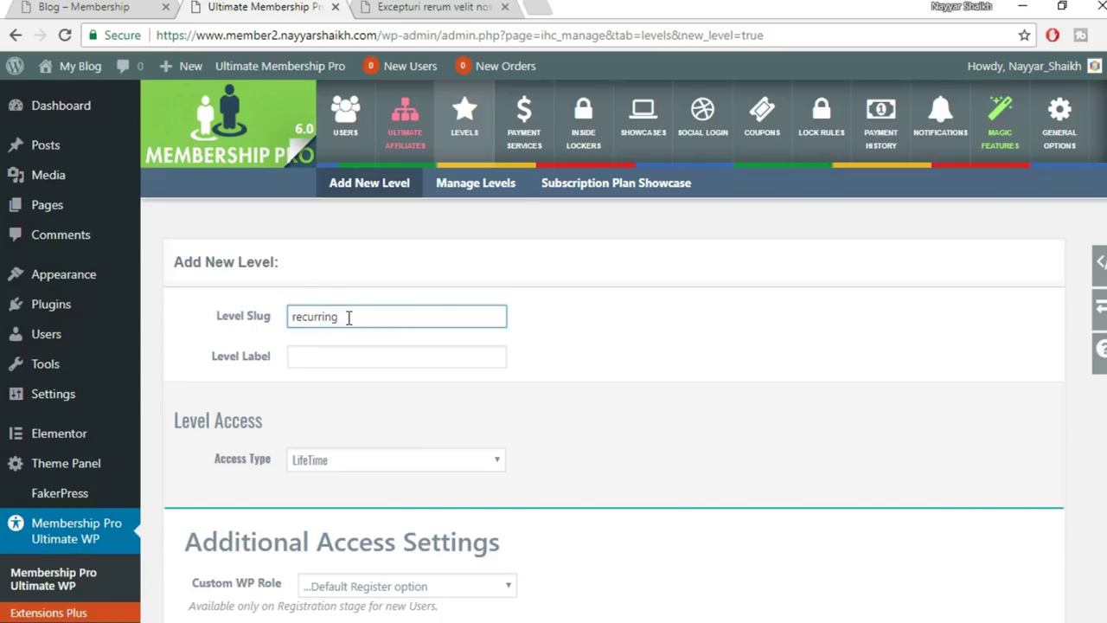
{"action": "left_click", "coordinate": [338, 365]}
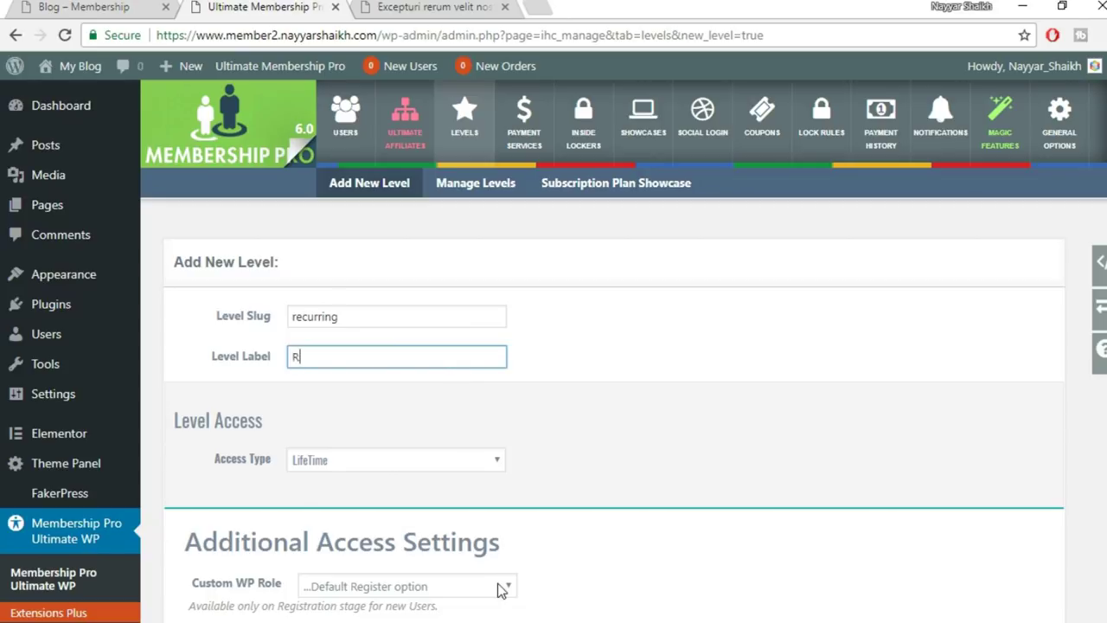
{"action": "type", "text": "Recurring Level"}
{"action": "scroll", "coordinate": [549, 287], "scroll_direction": "down", "scroll_amount": 1}
{"action": "left_click", "coordinate": [549, 286]}
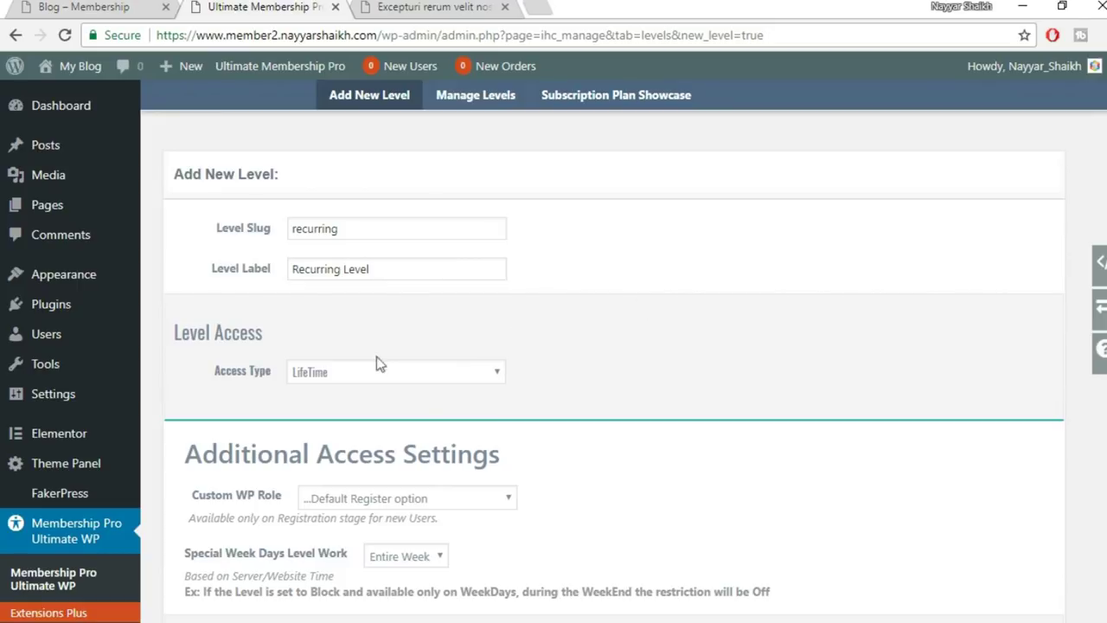
- Set Access Type to Regular Period with a period of 1 Months
{"action": "scroll", "coordinate": [400, 383], "scroll_direction": "down", "scroll_amount": 1}
{"action": "left_click", "coordinate": [346, 284]}
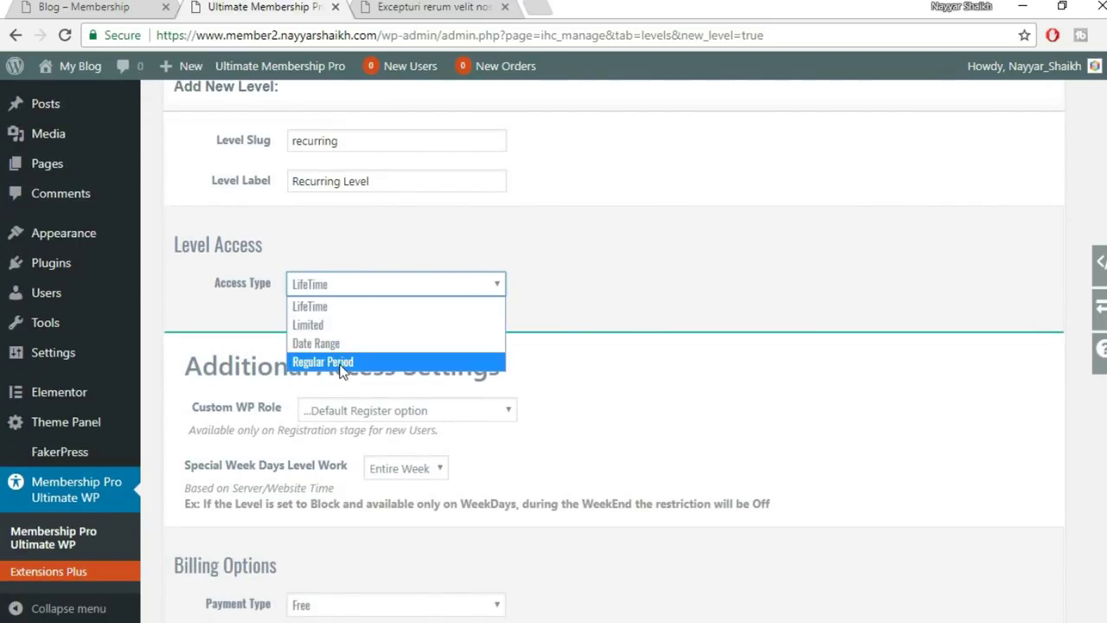
{"action": "left_click", "coordinate": [381, 364]}
{"action": "left_click", "coordinate": [292, 326]}
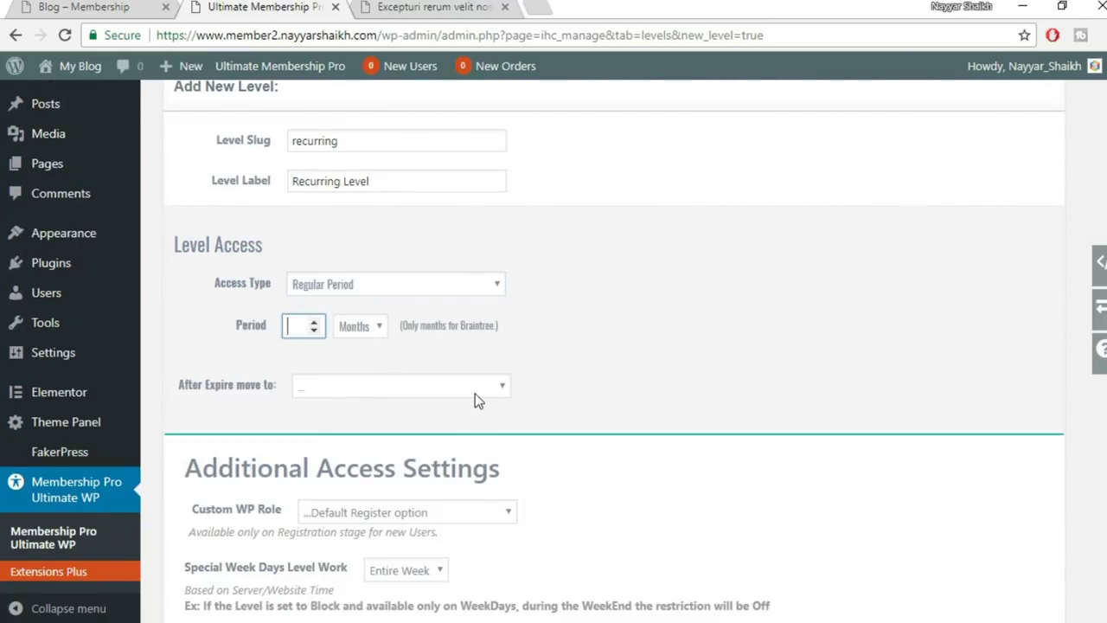
{"action": "type", "text": "1"}
{"action": "left_click", "coordinate": [360, 326]}
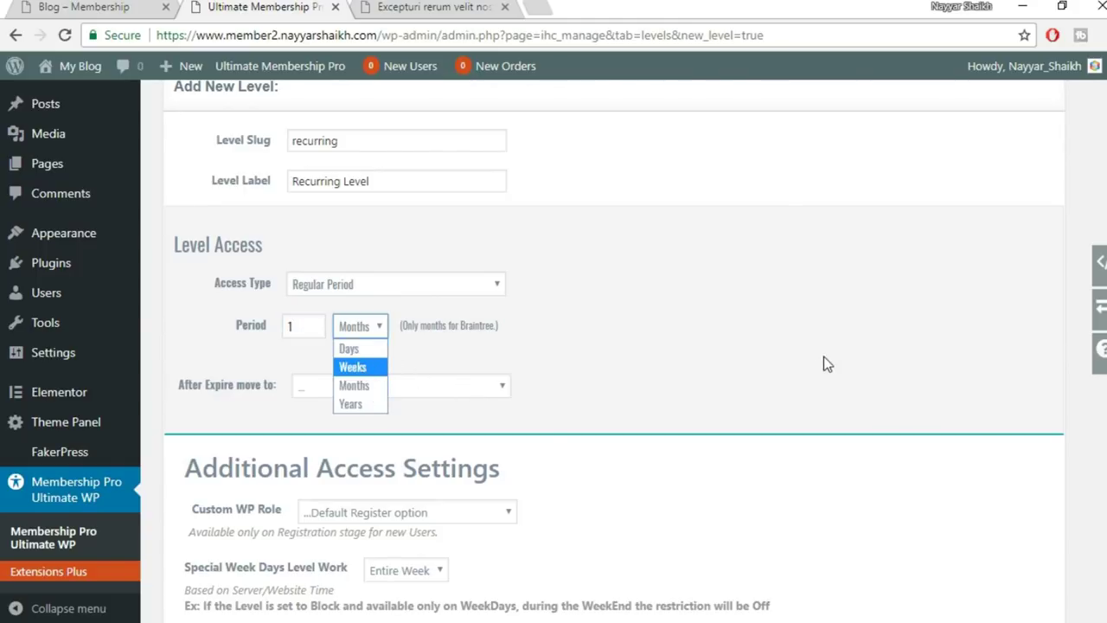
{"action": "left_click", "coordinate": [711, 327]}
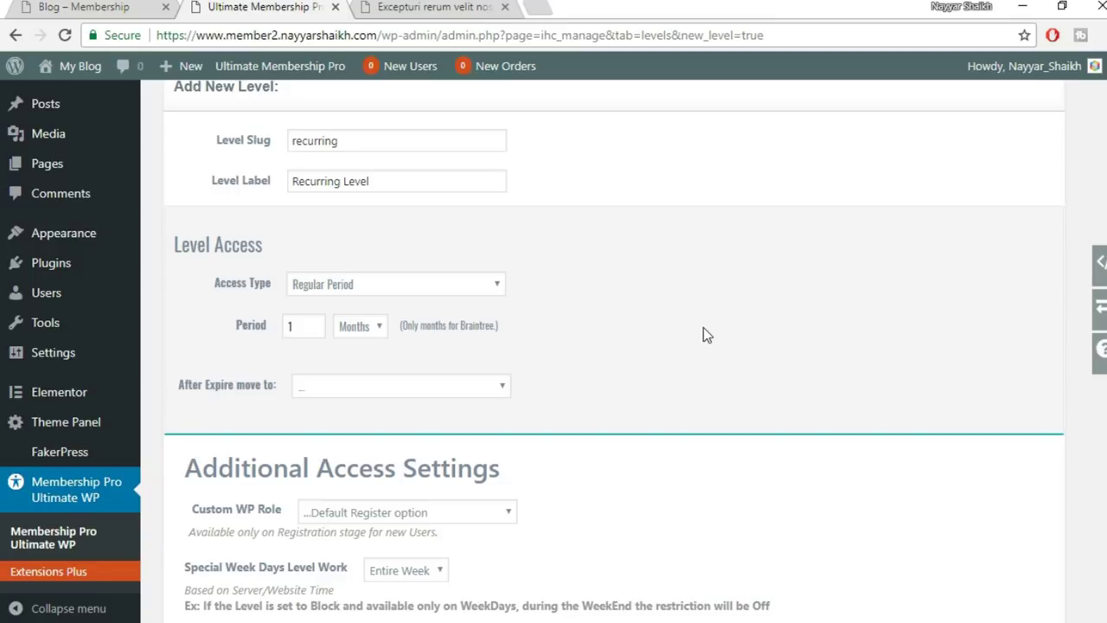
- Leave the after-expiry level unset and set the payment type to Payment
{"action": "scroll", "coordinate": [704, 333], "scroll_direction": "down", "scroll_amount": 3}
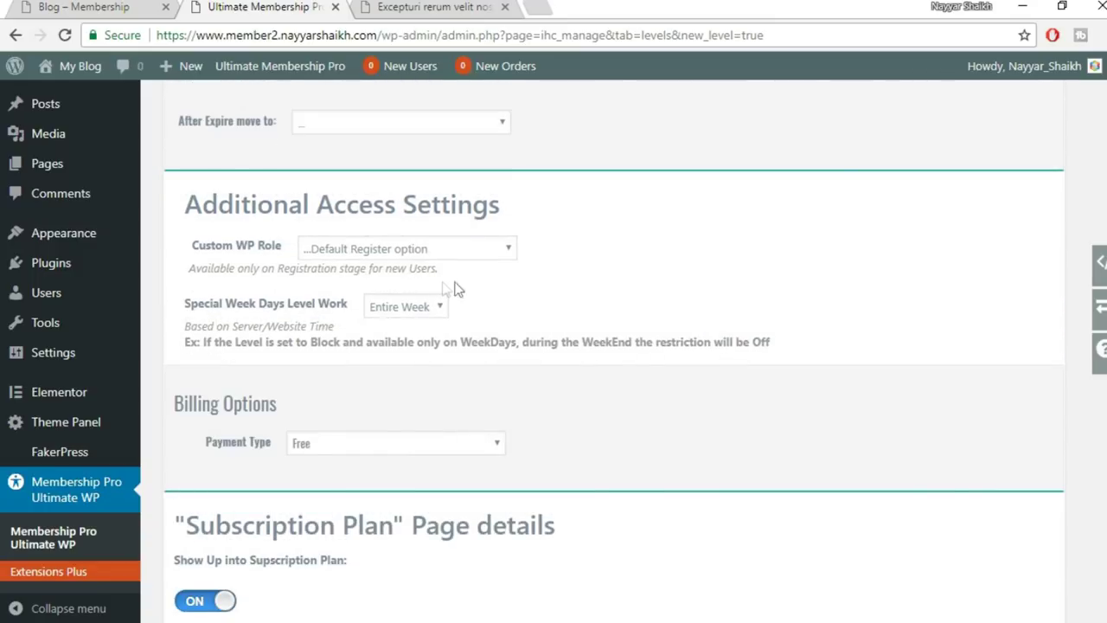
{"action": "scroll", "coordinate": [376, 220], "scroll_direction": "up", "scroll_amount": 2}
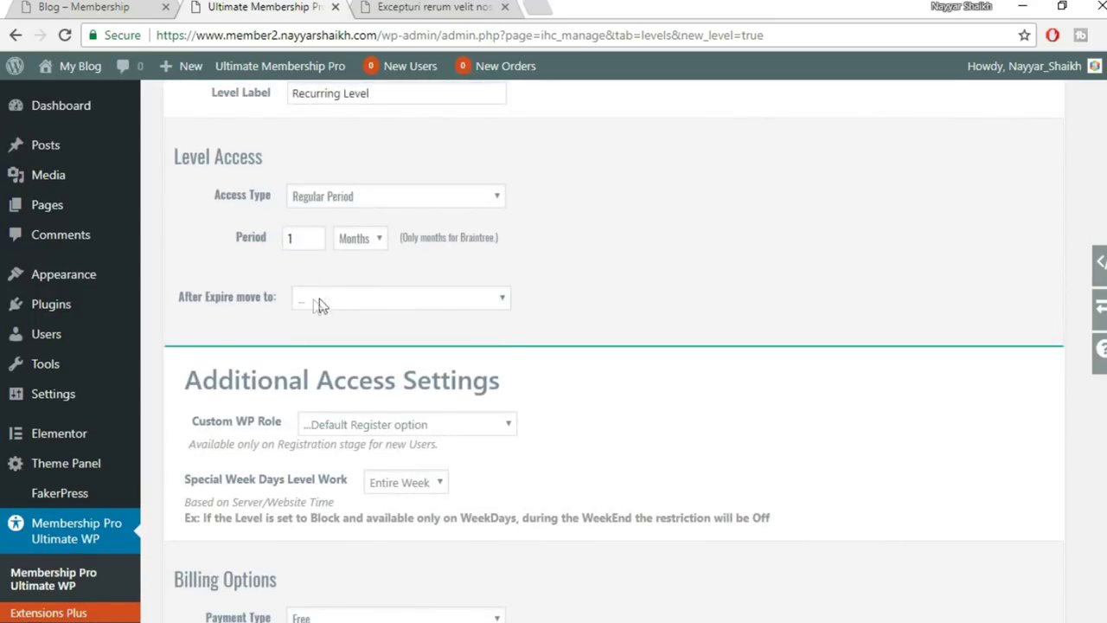
{"action": "left_click", "coordinate": [335, 303]}
{"action": "left_click", "coordinate": [333, 325]}
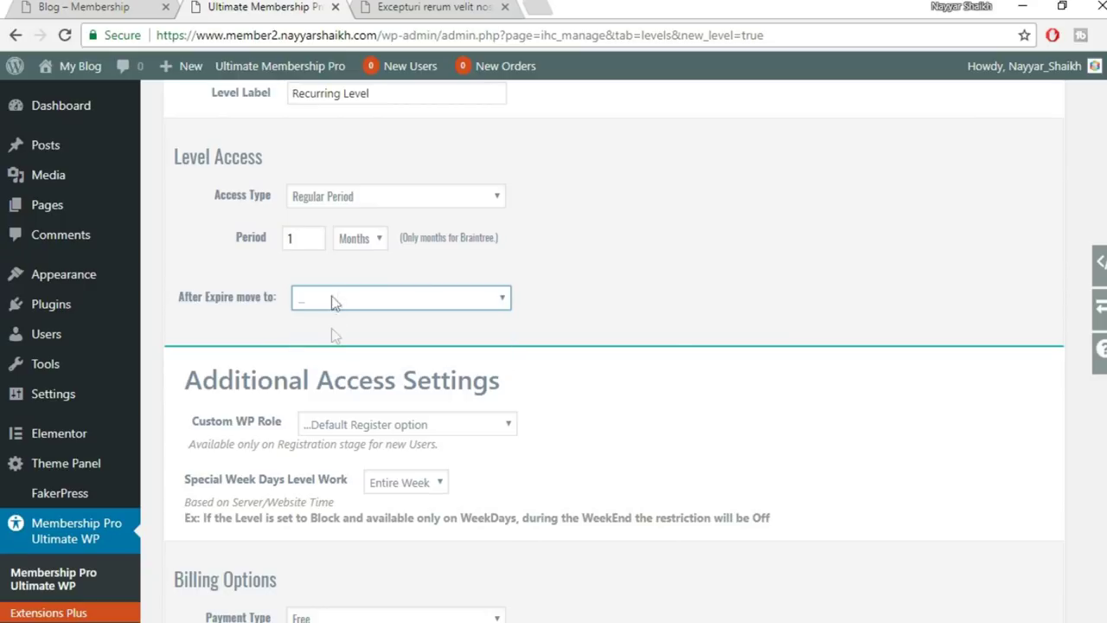
{"action": "scroll", "coordinate": [714, 320], "scroll_direction": "down", "scroll_amount": 3}
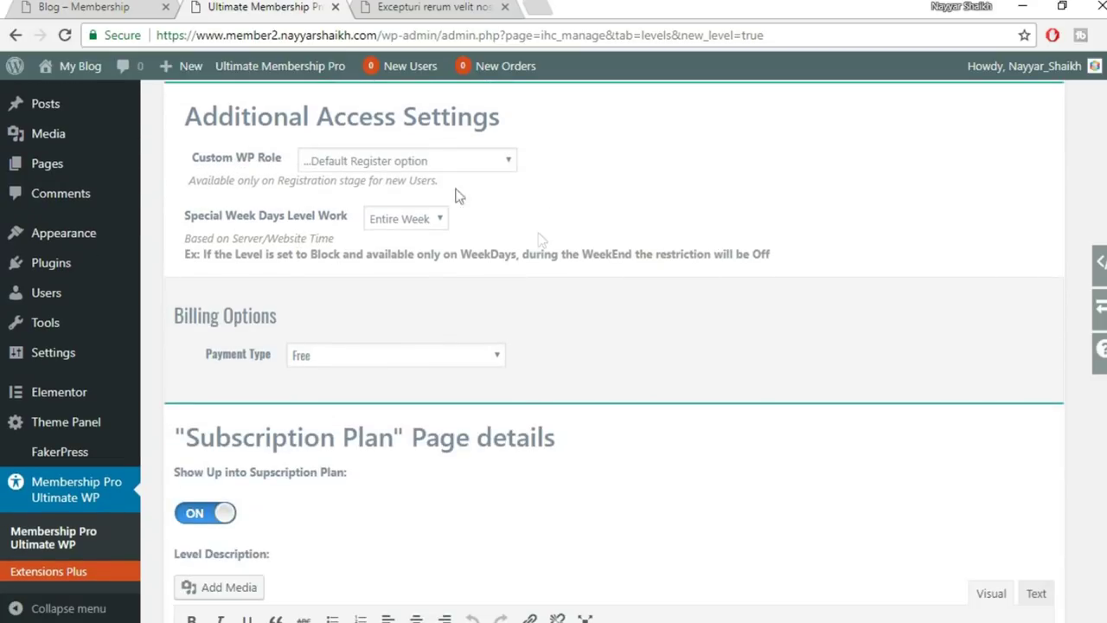
{"action": "scroll", "coordinate": [450, 277], "scroll_direction": "down", "scroll_amount": 1}
{"action": "left_click", "coordinate": [381, 269]}
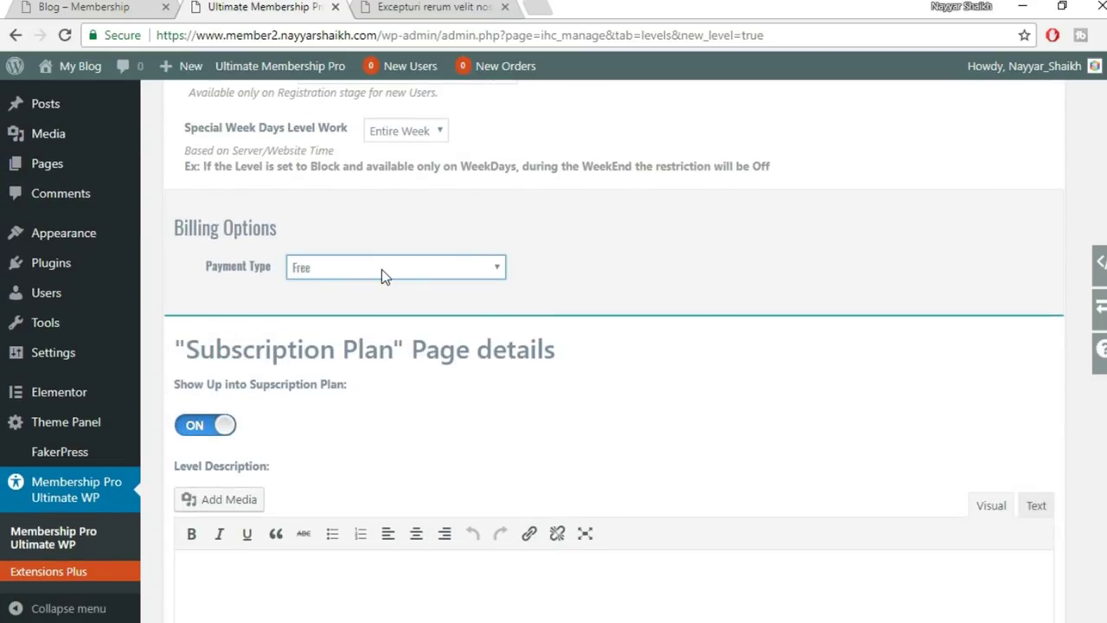
{"action": "left_click", "coordinate": [371, 269]}
{"action": "left_click", "coordinate": [350, 308]}
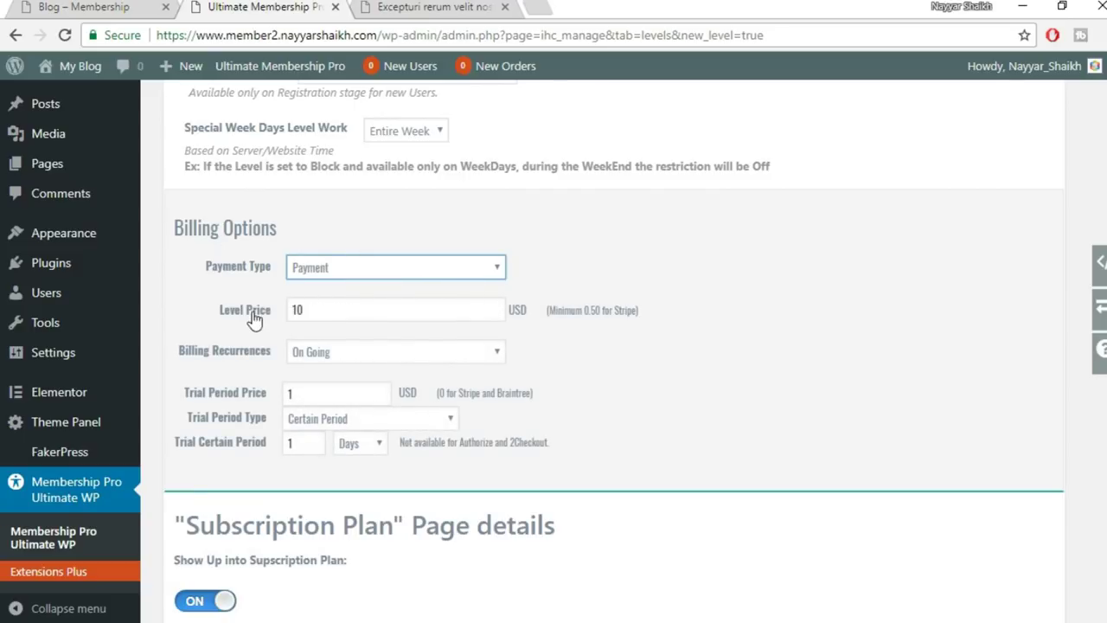
- Keep the level price at 10 and billing recurrences at On Going
{"action": "double_click", "coordinate": [292, 309]}
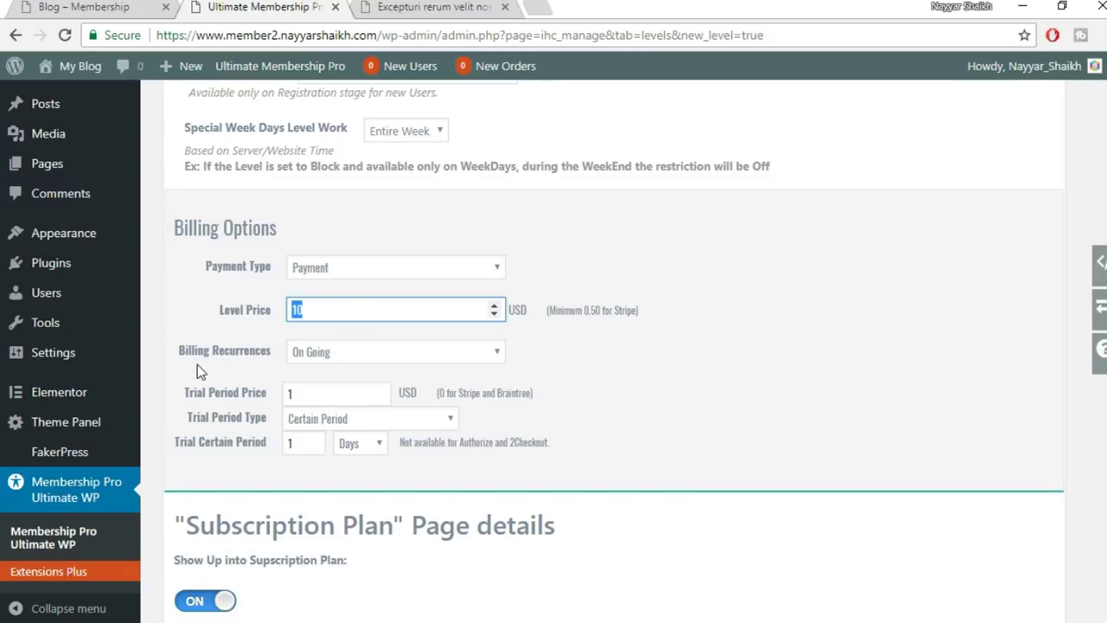
{"action": "left_click", "coordinate": [358, 359]}
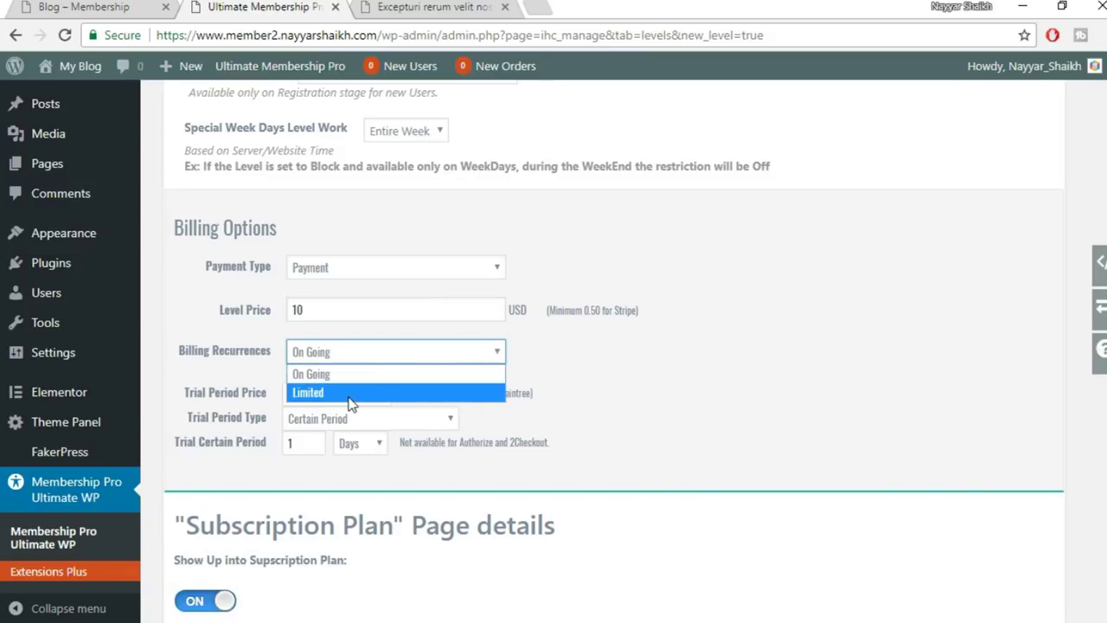
{"action": "left_click", "coordinate": [350, 391]}
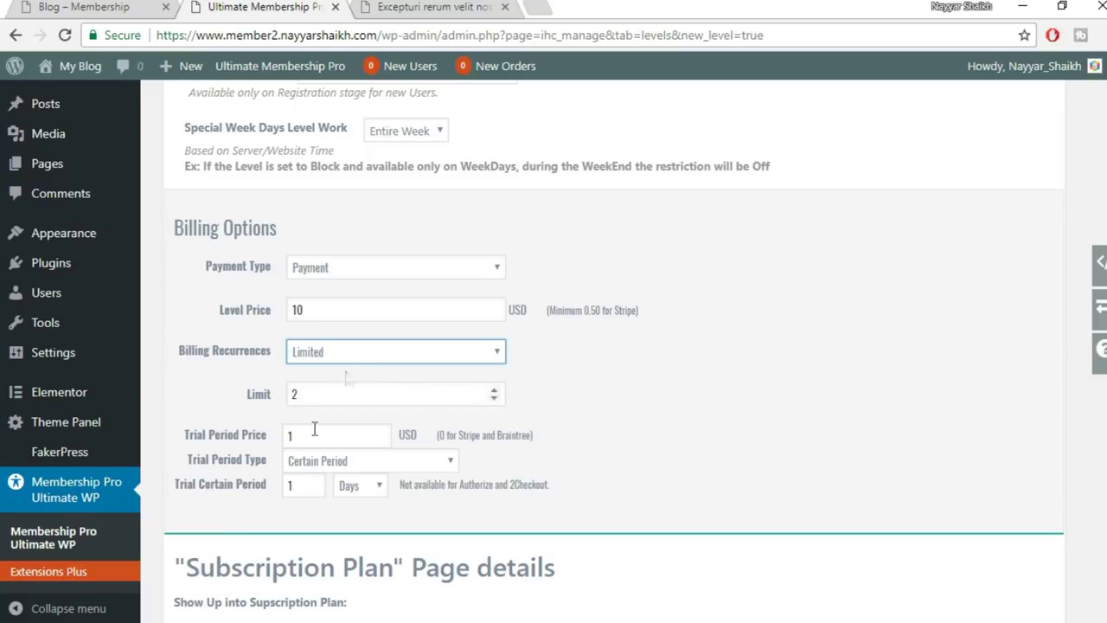
{"action": "left_click", "coordinate": [362, 346]}
{"action": "left_click", "coordinate": [340, 378]}
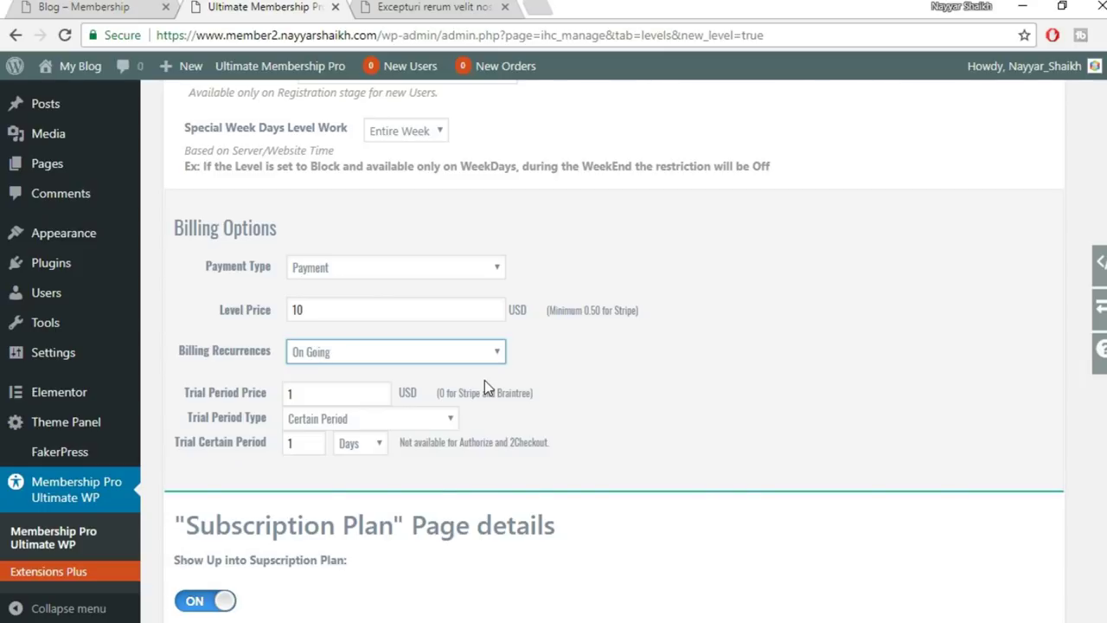
- Set the trial period price to 3 and the trial length to 3 Days
{"action": "double_click", "coordinate": [310, 390]}
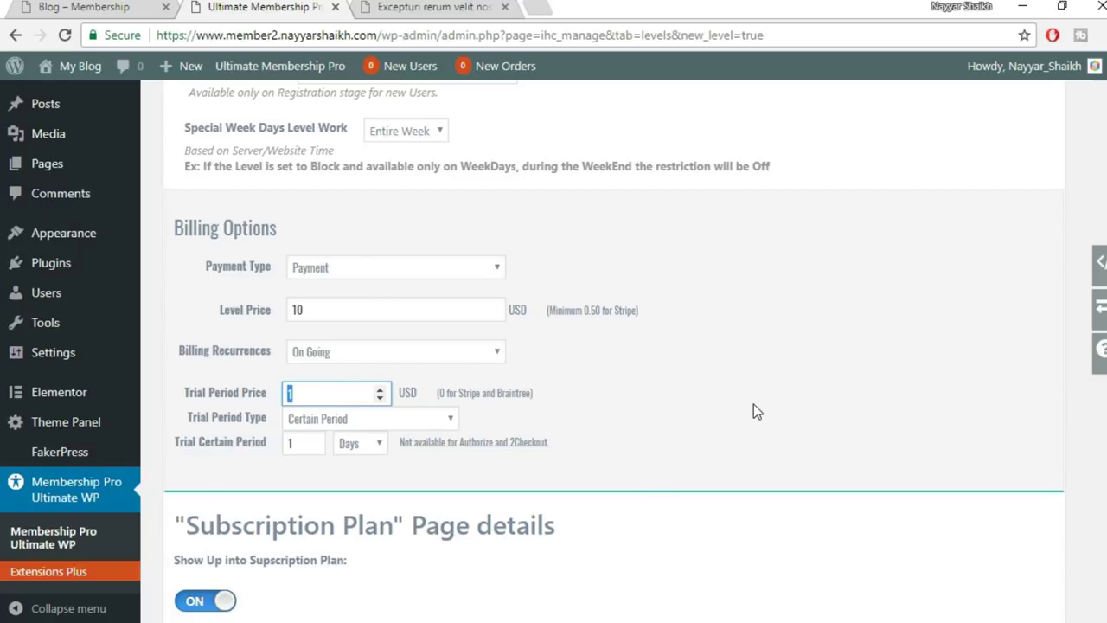
{"action": "double_click", "coordinate": [289, 443]}
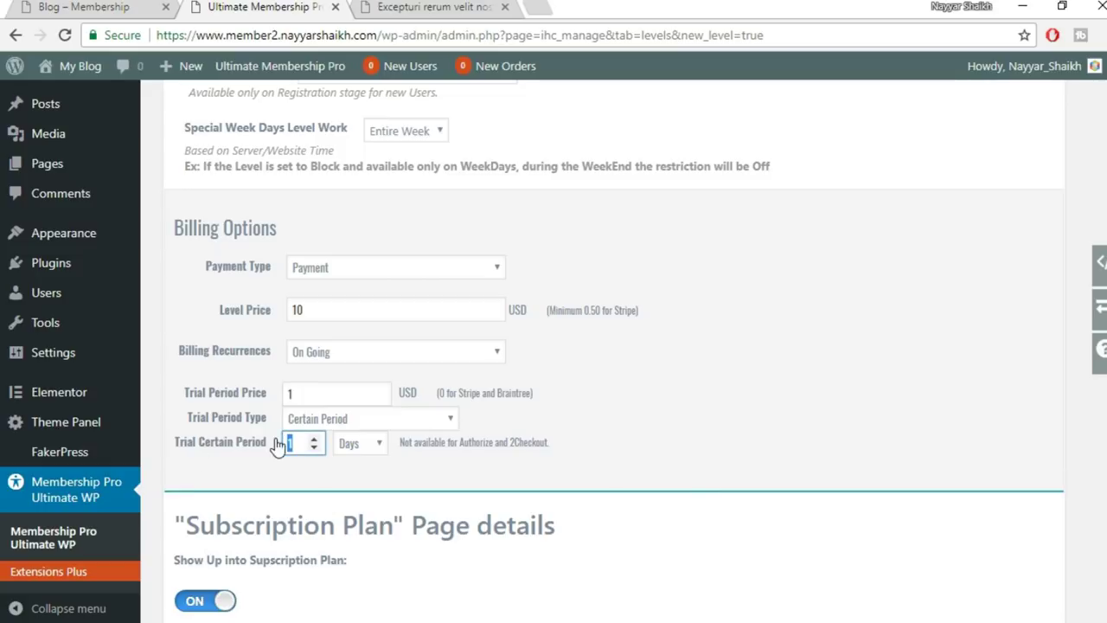
{"action": "left_click", "coordinate": [375, 443]}
{"action": "left_click", "coordinate": [354, 465]}
{"action": "double_click", "coordinate": [291, 394]}
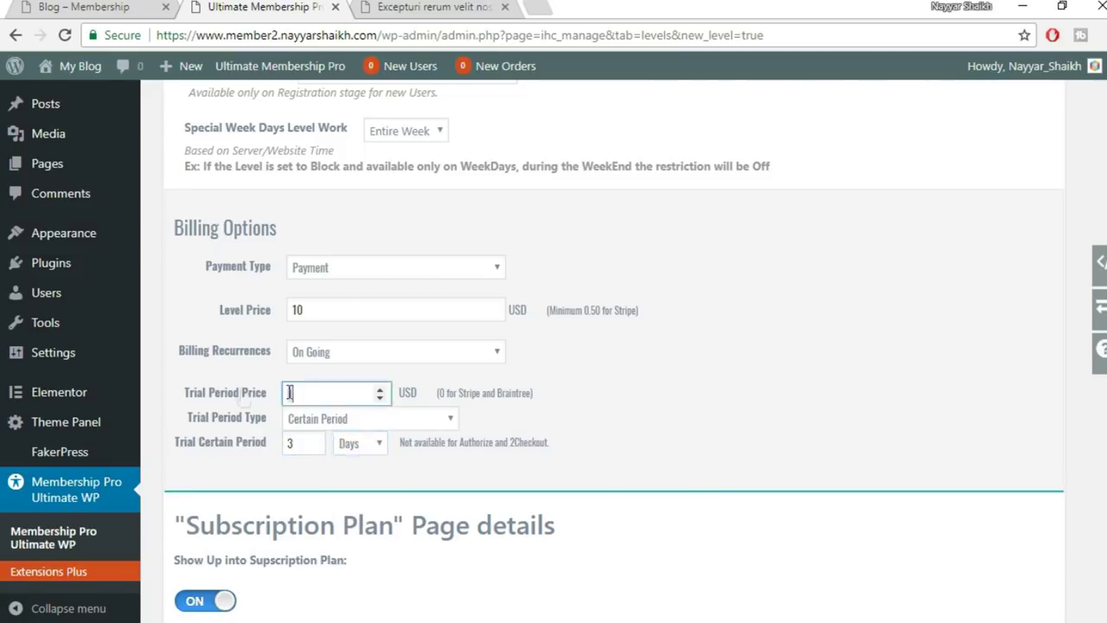
{"action": "type", "text": "3"}
{"action": "double_click", "coordinate": [305, 441]}
{"action": "left_click", "coordinate": [309, 473]}
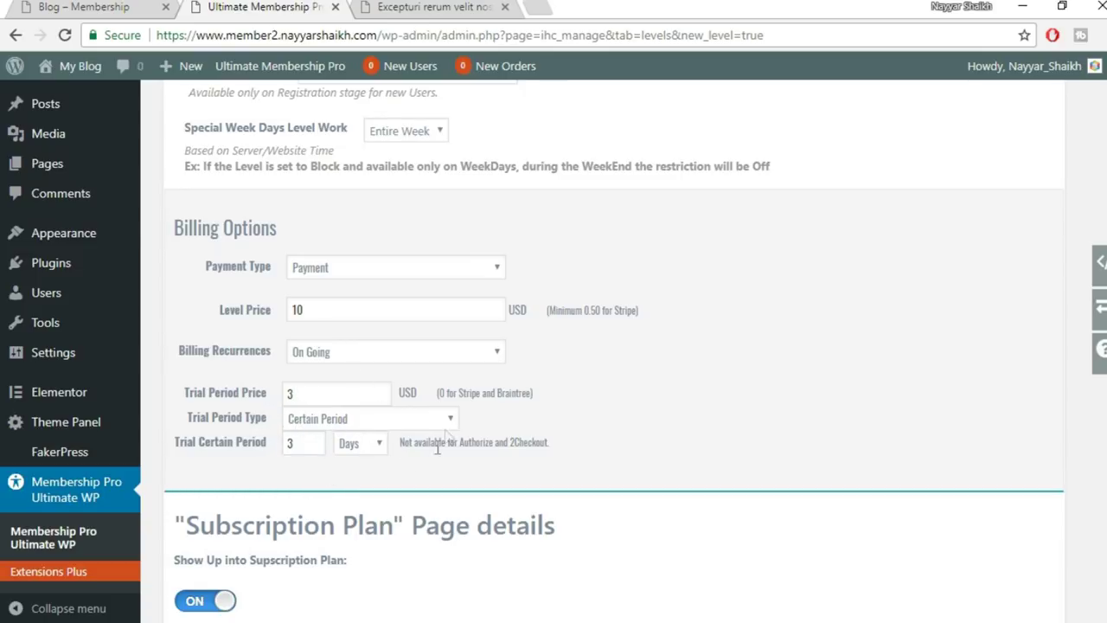
{"action": "double_click", "coordinate": [315, 309]}
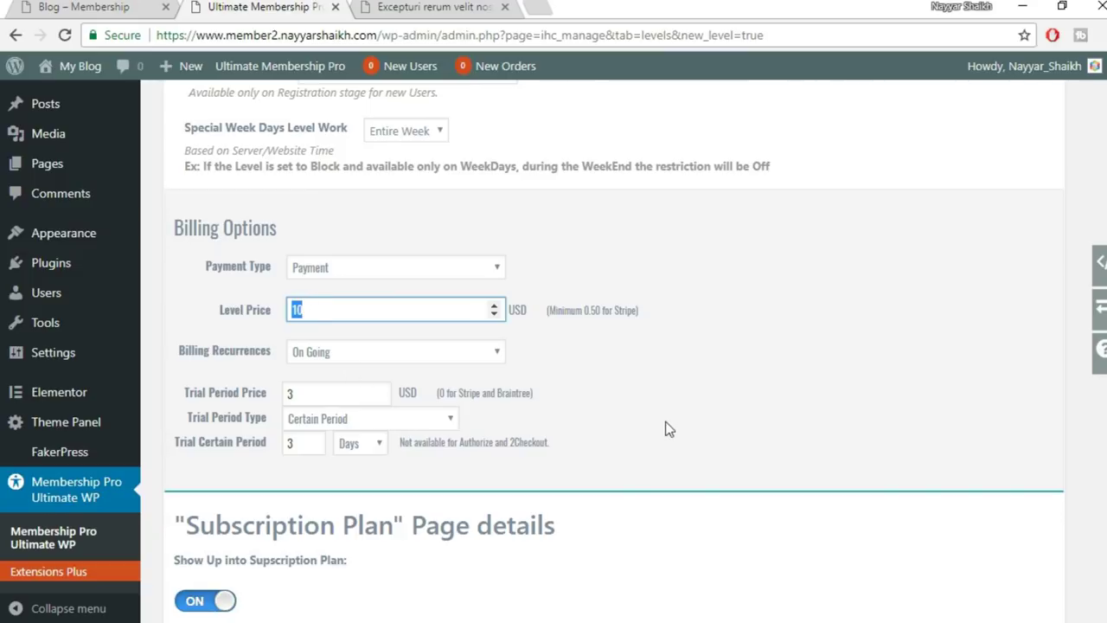
{"action": "left_click", "coordinate": [698, 389]}
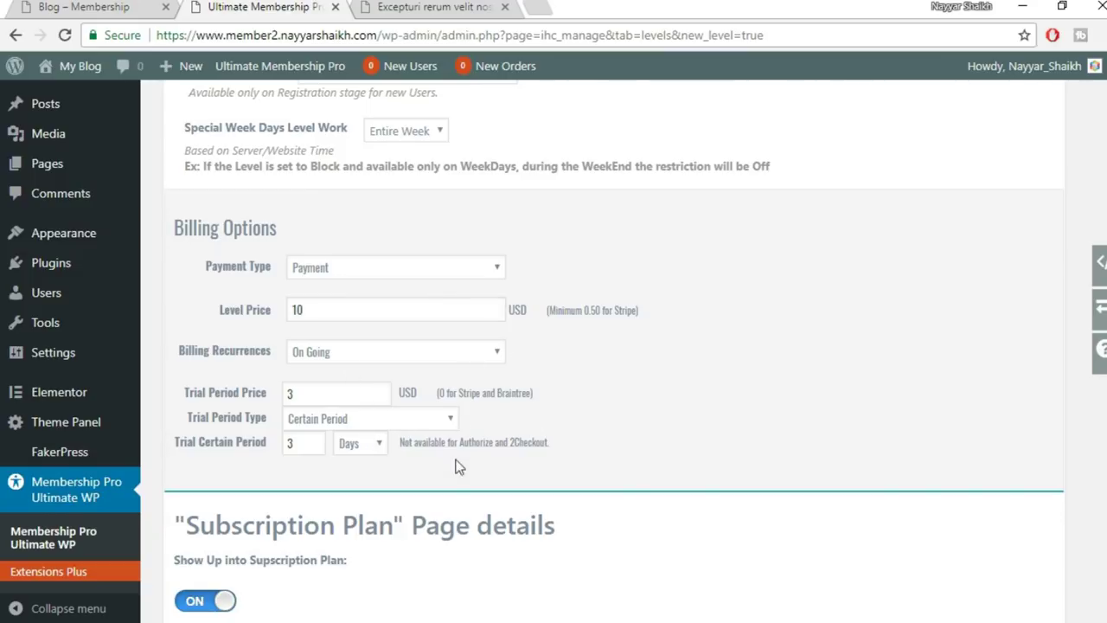
{"action": "scroll", "coordinate": [712, 371], "scroll_direction": "down", "scroll_amount": 1}
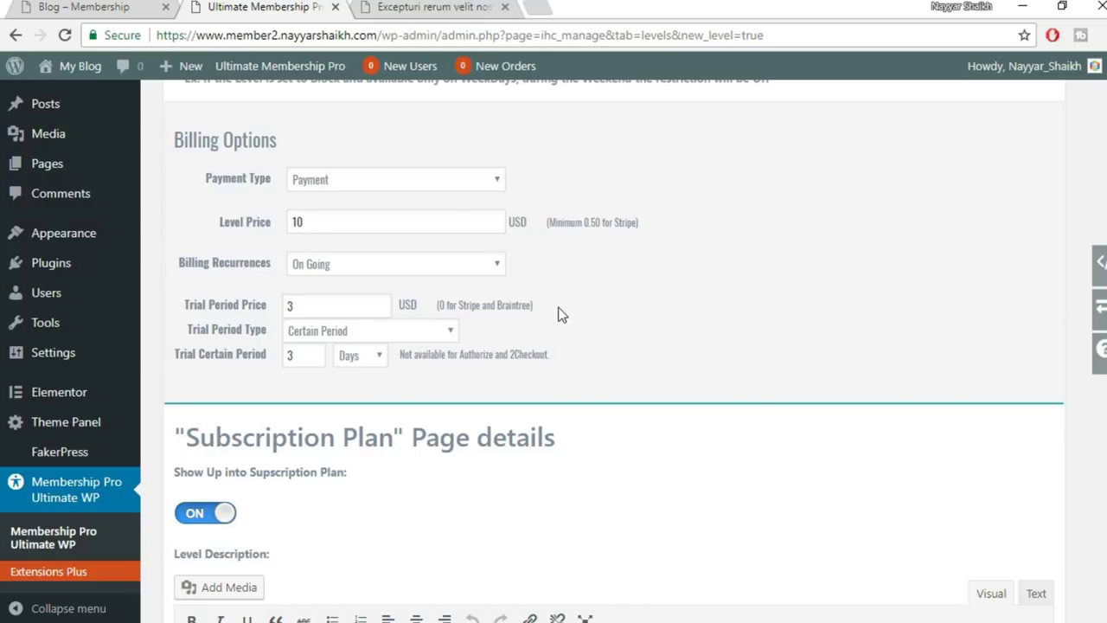
{"action": "scroll", "coordinate": [681, 358], "scroll_direction": "down", "scroll_amount": 4}
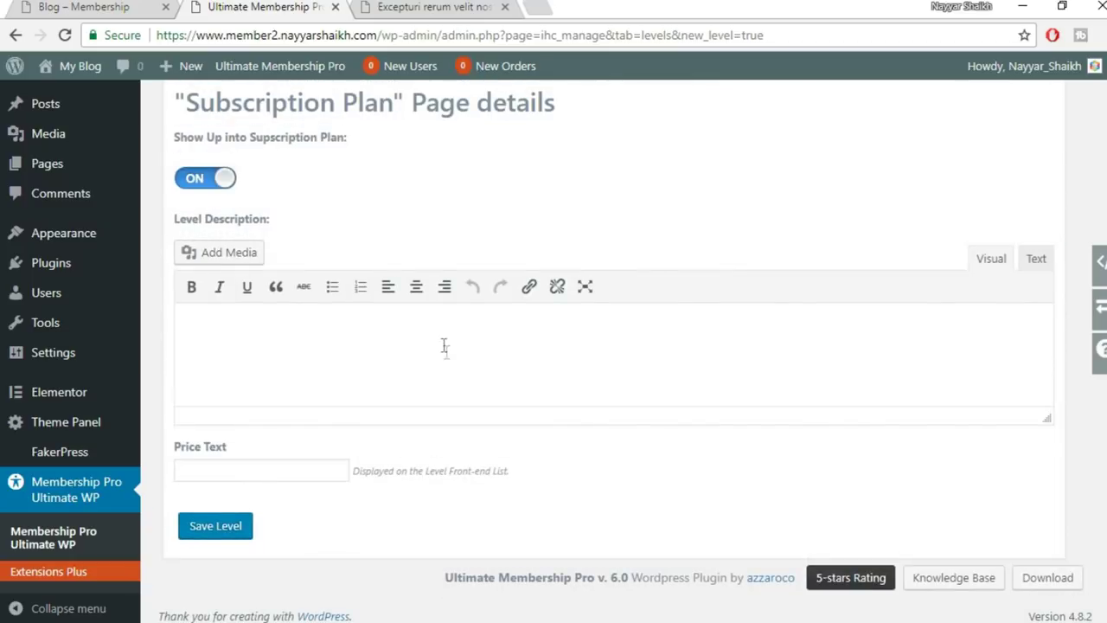
- Paste the Recurring Plan description from the front-end Subscription Plan page into Level Description
{"action": "left_click", "coordinate": [414, 336]}
{"action": "mouse_move", "coordinate": [484, 616]}
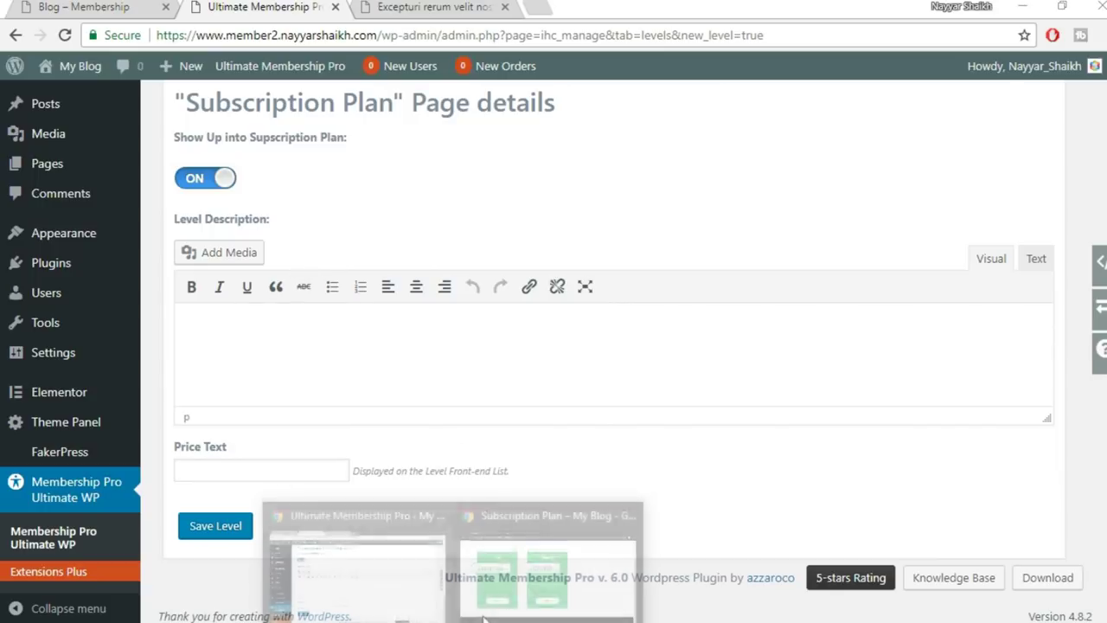
{"action": "left_click", "coordinate": [540, 579]}
{"action": "left_click", "coordinate": [459, 10]}
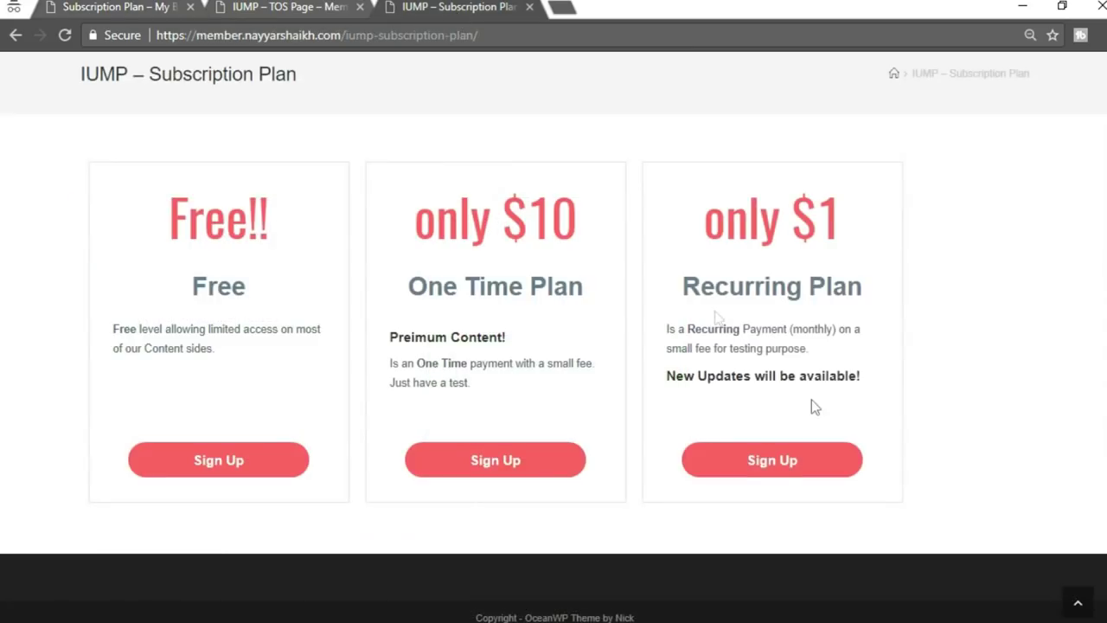
{"action": "left_click_drag", "start_coordinate": [664, 324], "coordinate": [900, 375]}
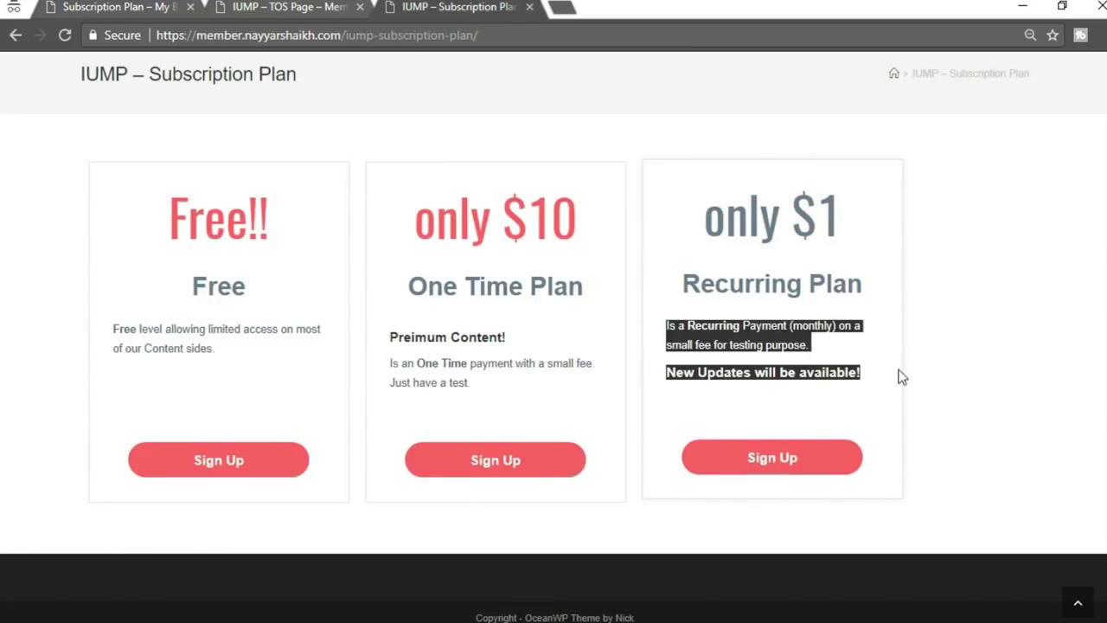
{"action": "key", "text": "ctrl+c"}
{"action": "mouse_move", "coordinate": [484, 616]}
{"action": "left_click", "coordinate": [358, 592]}
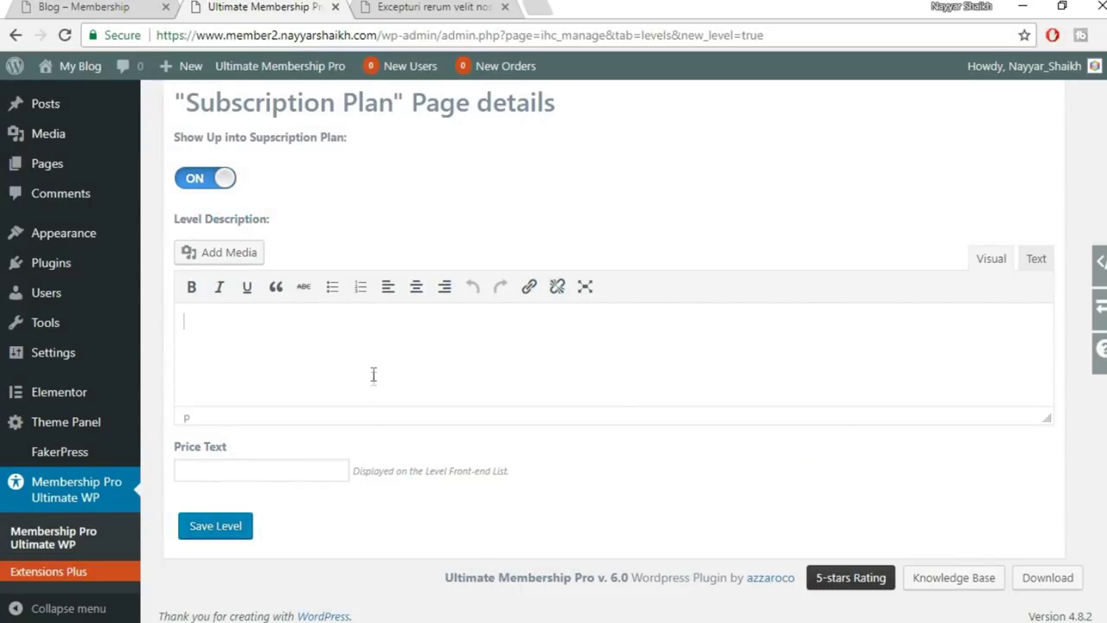
{"action": "key", "text": "ctrl+v"}
- Enter '$10' as the price text and save the Recurring Level
{"action": "left_click", "coordinate": [215, 480]}
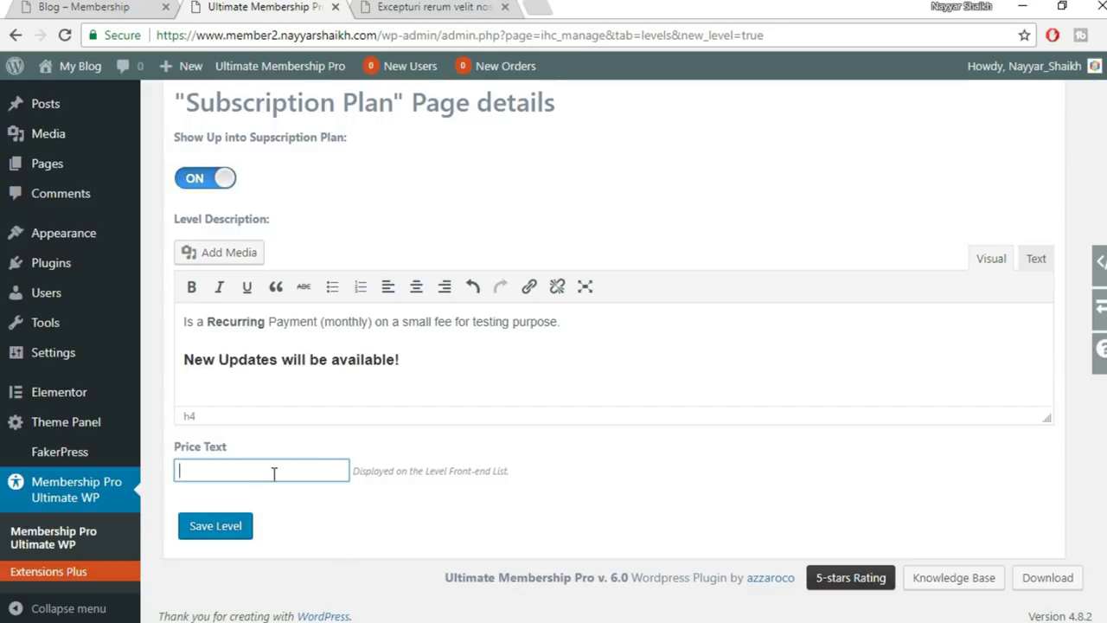
{"action": "type", "text": "$10 Only!"}
{"action": "left_click", "coordinate": [249, 528]}
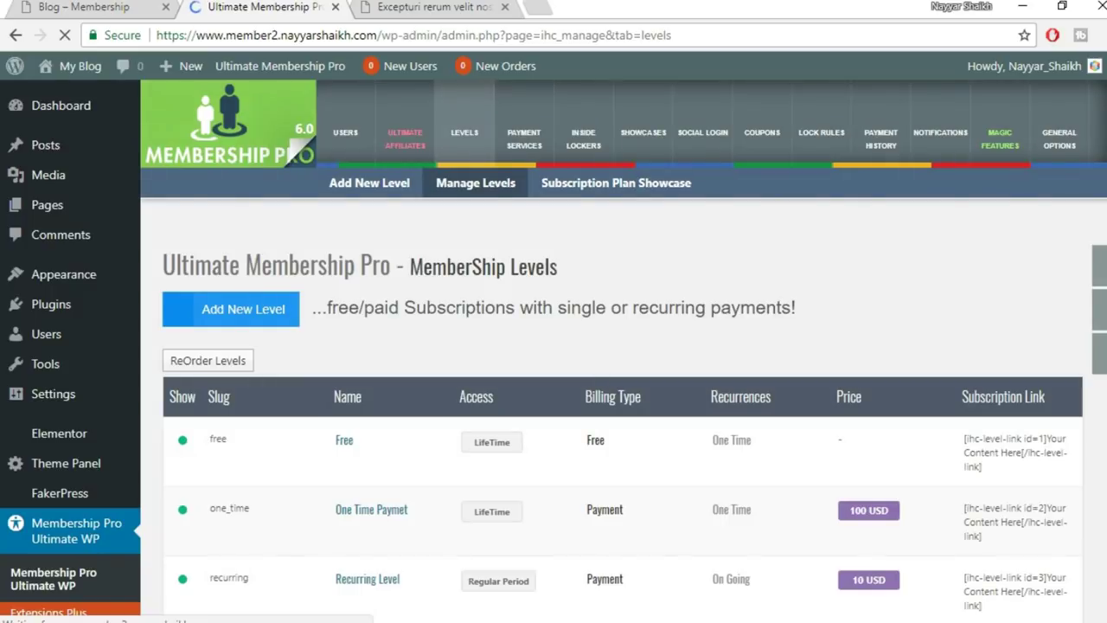
- Reload the Subscription Plan page to check the new Recurring Level card, then edit that level
{"action": "left_click", "coordinate": [588, 590]}
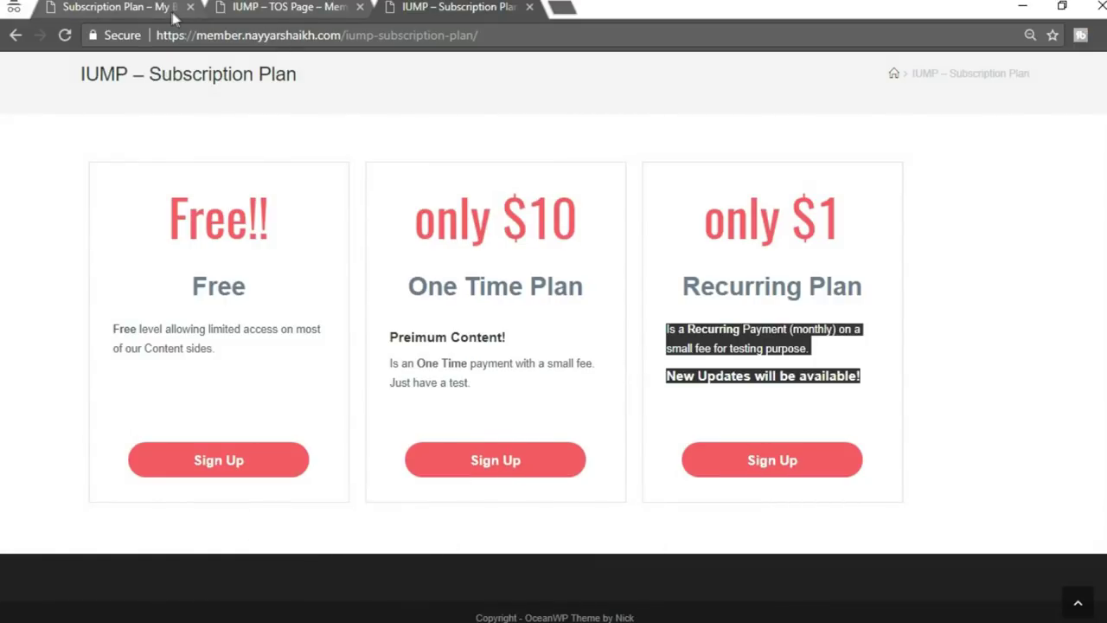
{"action": "left_click", "coordinate": [171, 12]}
{"action": "left_click", "coordinate": [64, 35]}
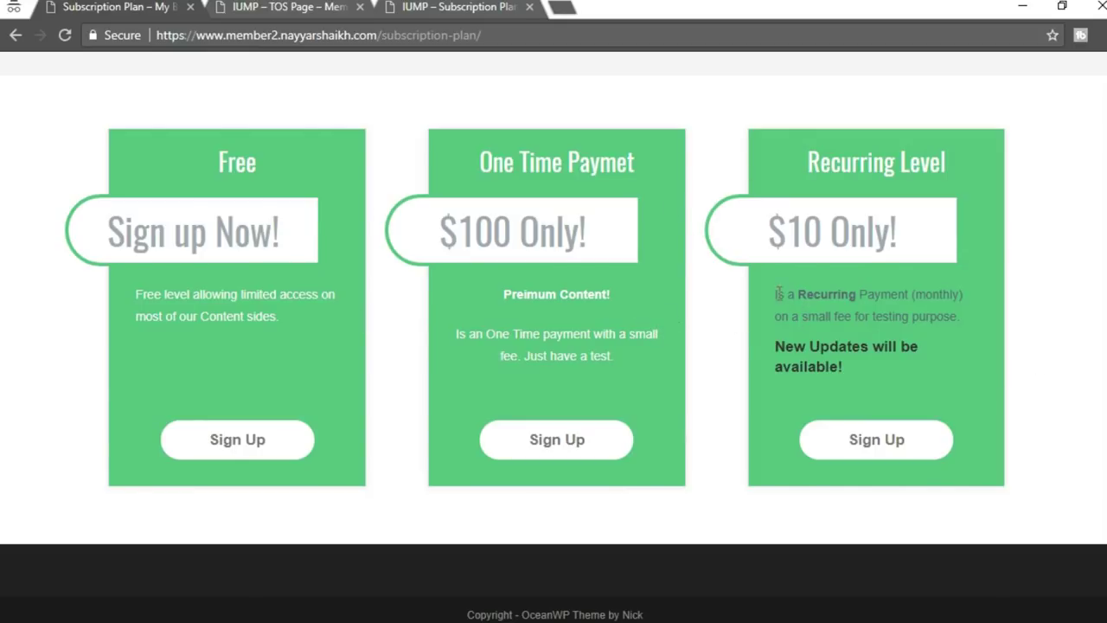
{"action": "left_click_drag", "start_coordinate": [779, 293], "coordinate": [776, 296]}
{"action": "left_click", "coordinate": [853, 366]}
{"action": "left_click", "coordinate": [833, 380]}
{"action": "left_click_drag", "start_coordinate": [847, 363], "coordinate": [774, 294]}
{"action": "left_click", "coordinate": [792, 313]}
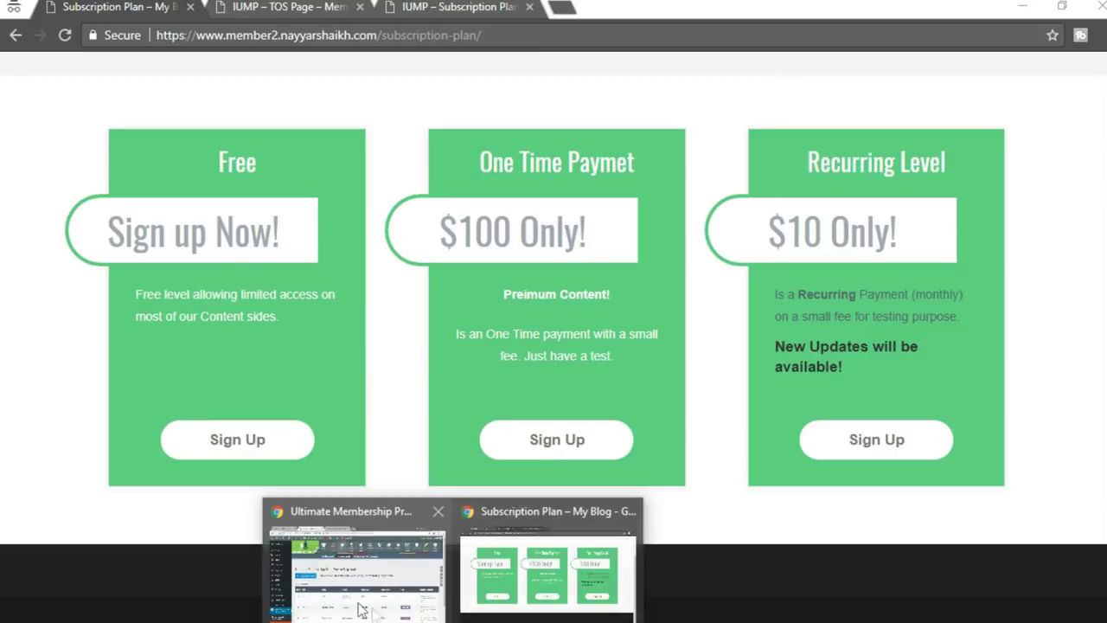
{"action": "left_click", "coordinate": [376, 612]}
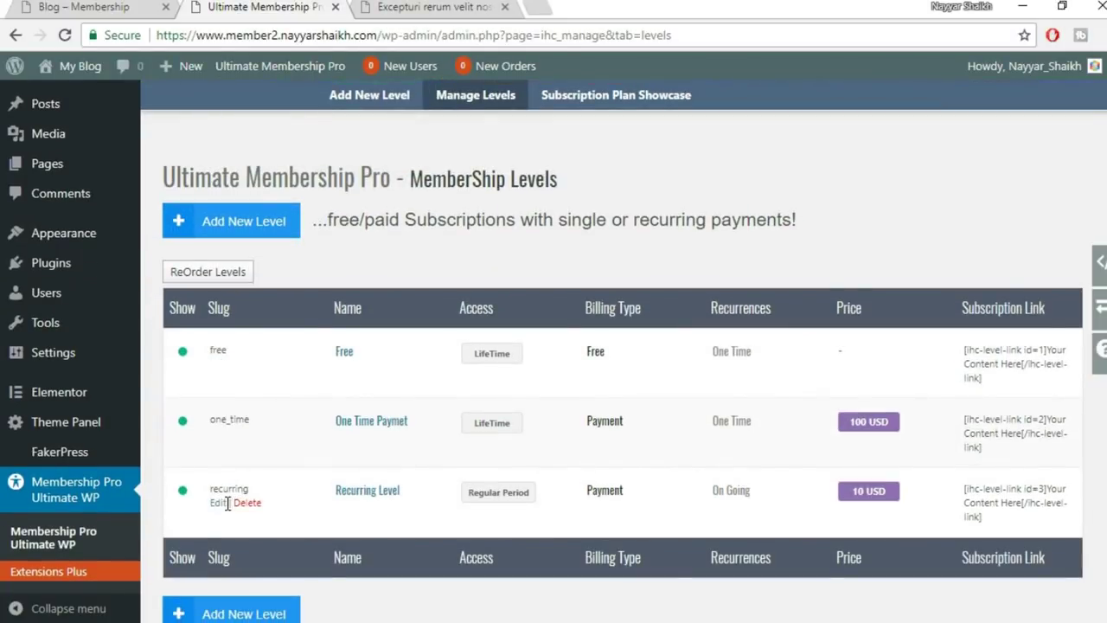
{"action": "left_click", "coordinate": [223, 502]}
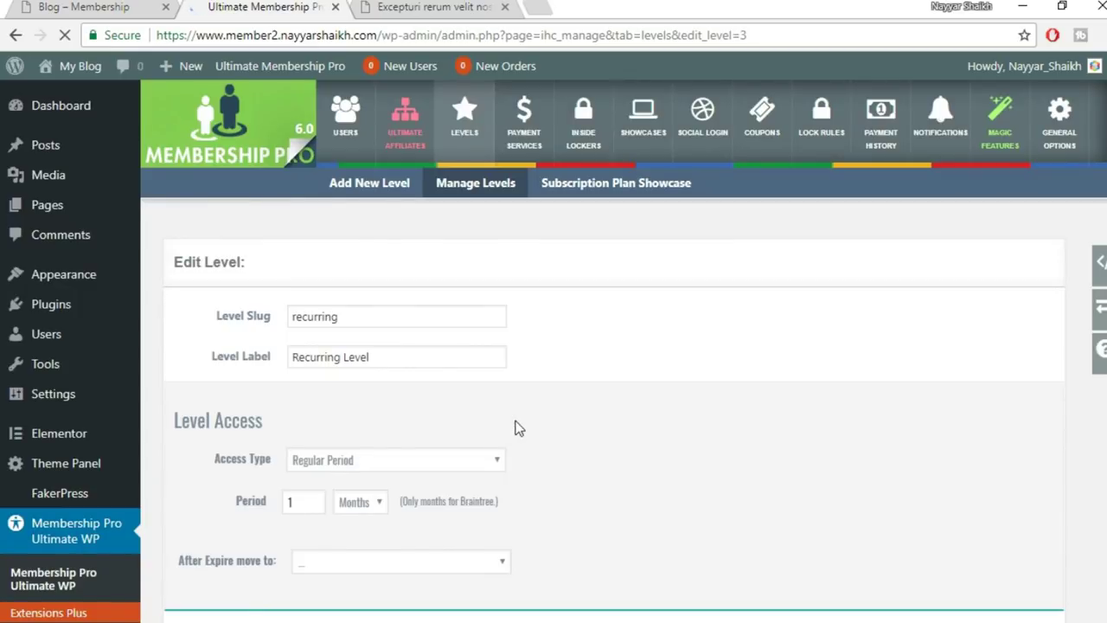
- Replace the description with two pasted lines, bold 'New Updates will be available!', and save
{"action": "scroll", "coordinate": [513, 425], "scroll_direction": "down", "scroll_amount": 4}
{"action": "scroll", "coordinate": [515, 427], "scroll_direction": "down", "scroll_amount": 10}
{"action": "left_click_drag", "start_coordinate": [422, 374], "coordinate": [160, 316]}
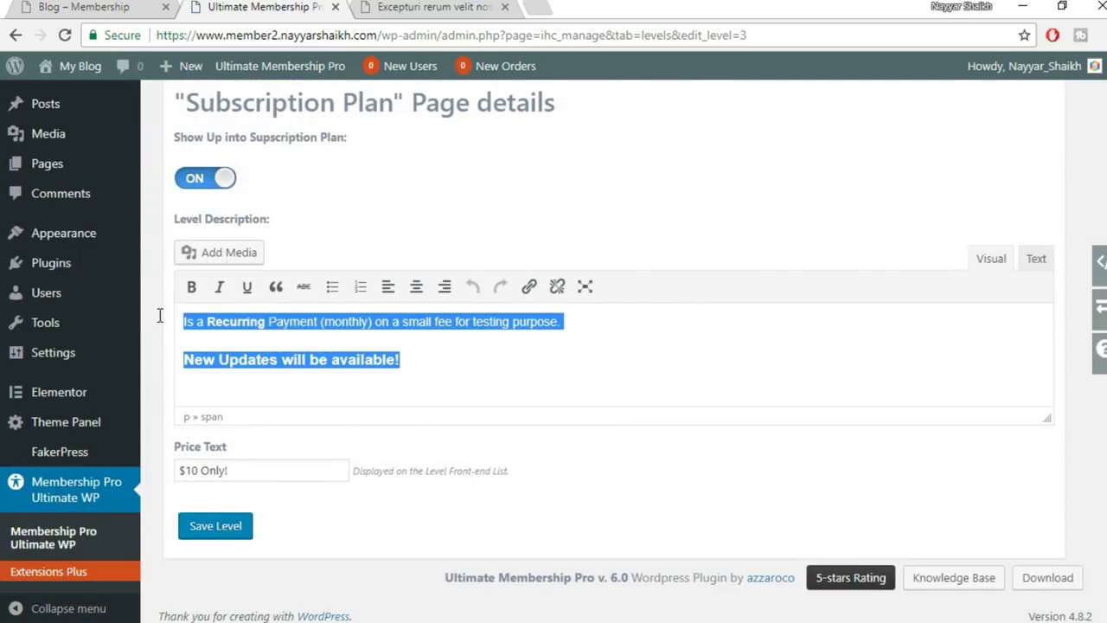
{"action": "key", "text": "BackSpace"}
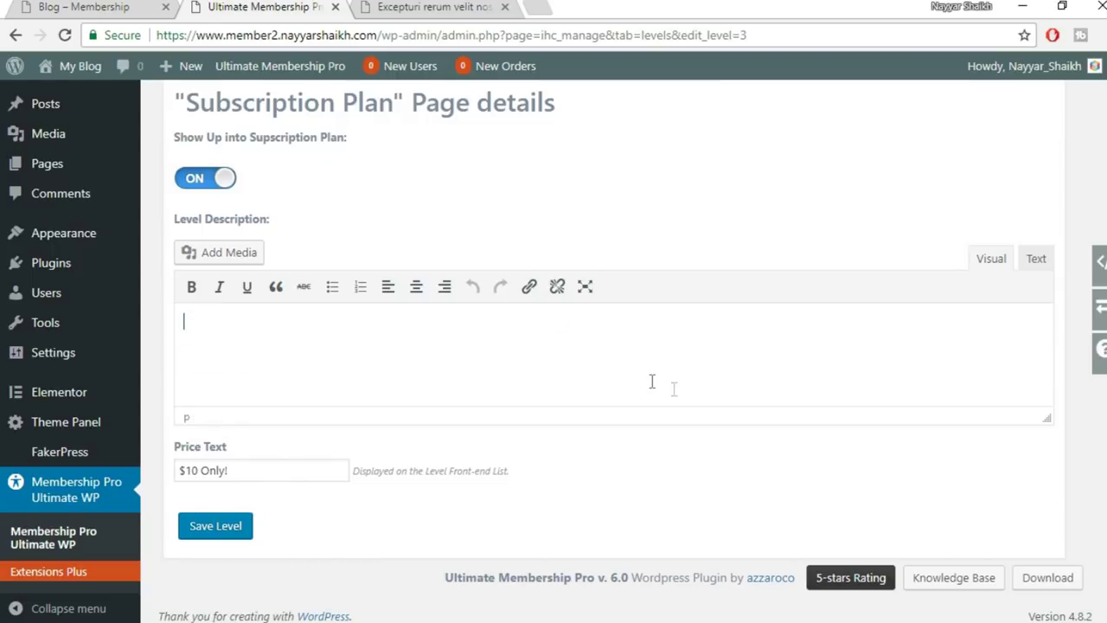
{"action": "left_click", "coordinate": [1035, 260]}
{"action": "left_click", "coordinate": [563, 406]}
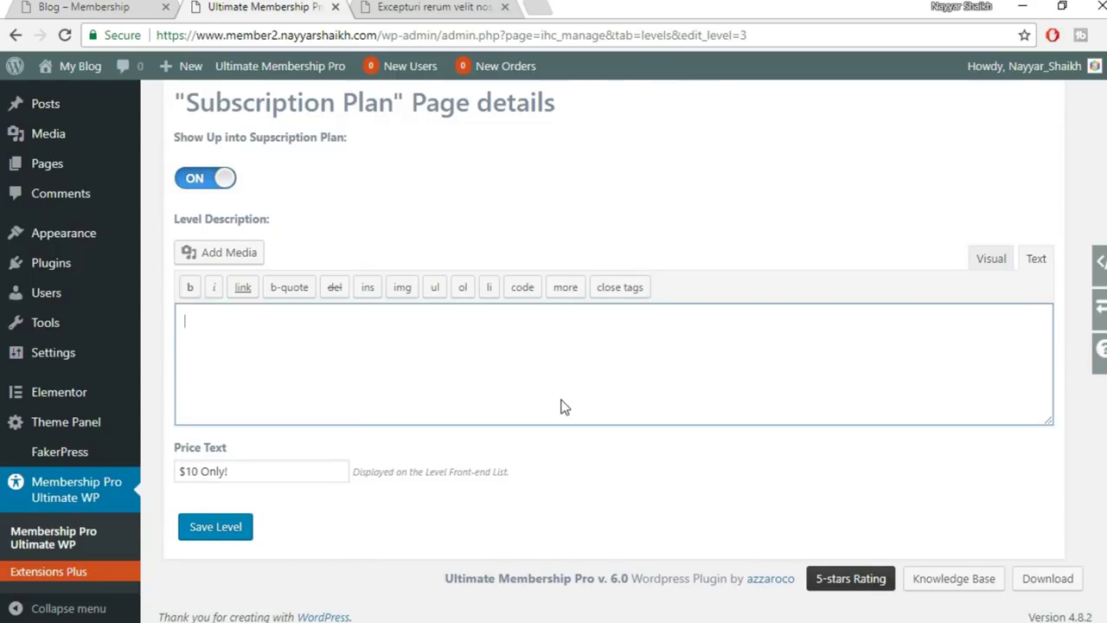
{"action": "key", "text": "ctrl+v"}
{"action": "left_click", "coordinate": [988, 260]}
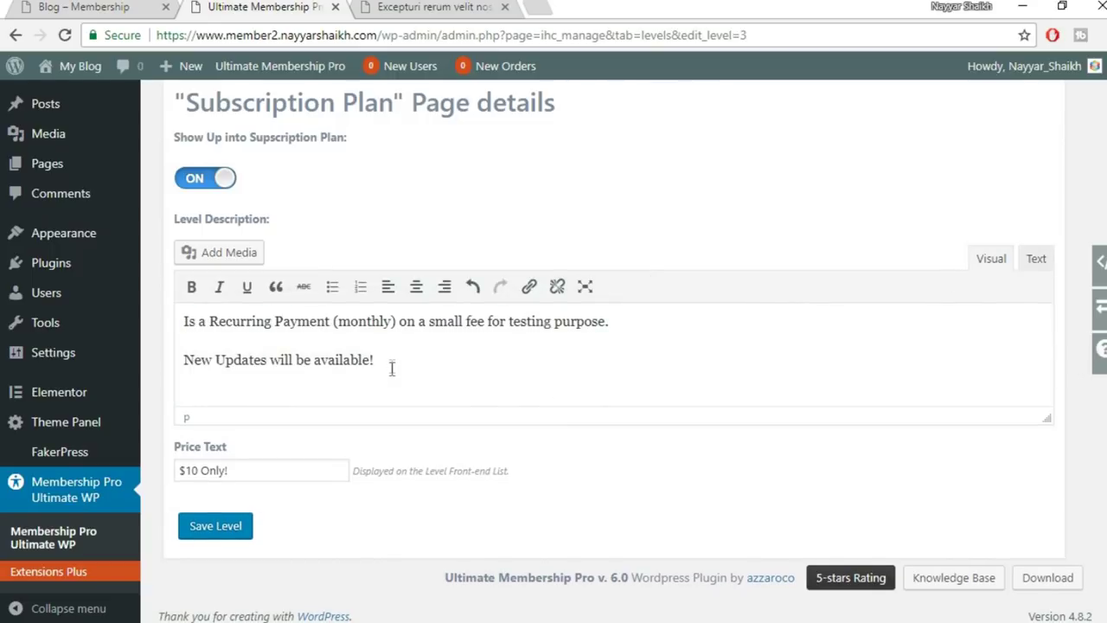
{"action": "left_click_drag", "start_coordinate": [387, 363], "coordinate": [169, 365]}
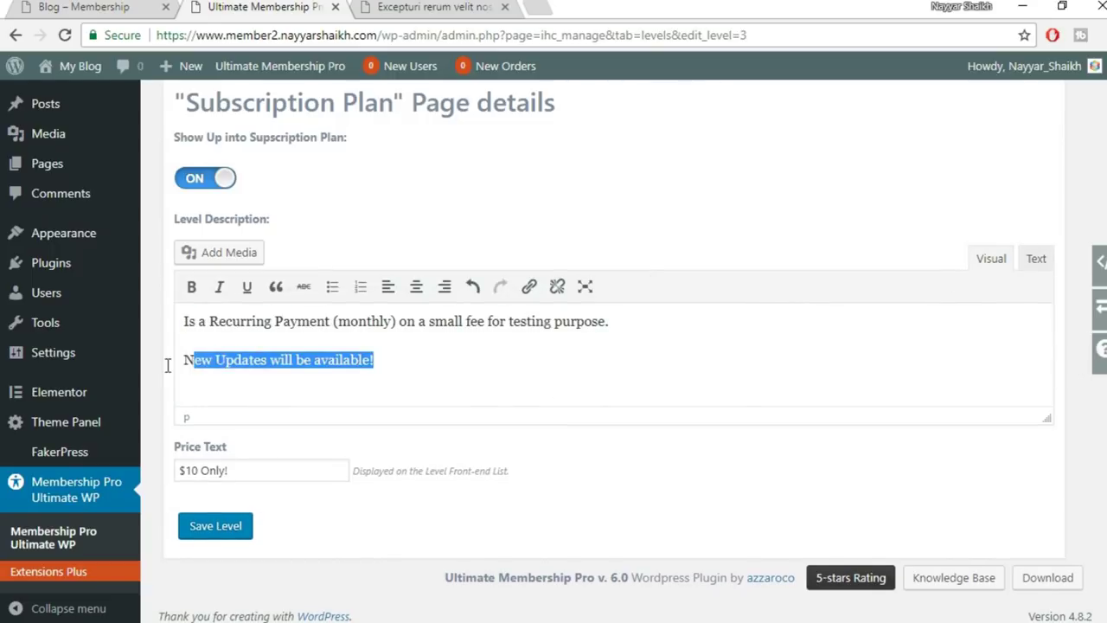
{"action": "left_click", "coordinate": [191, 286]}
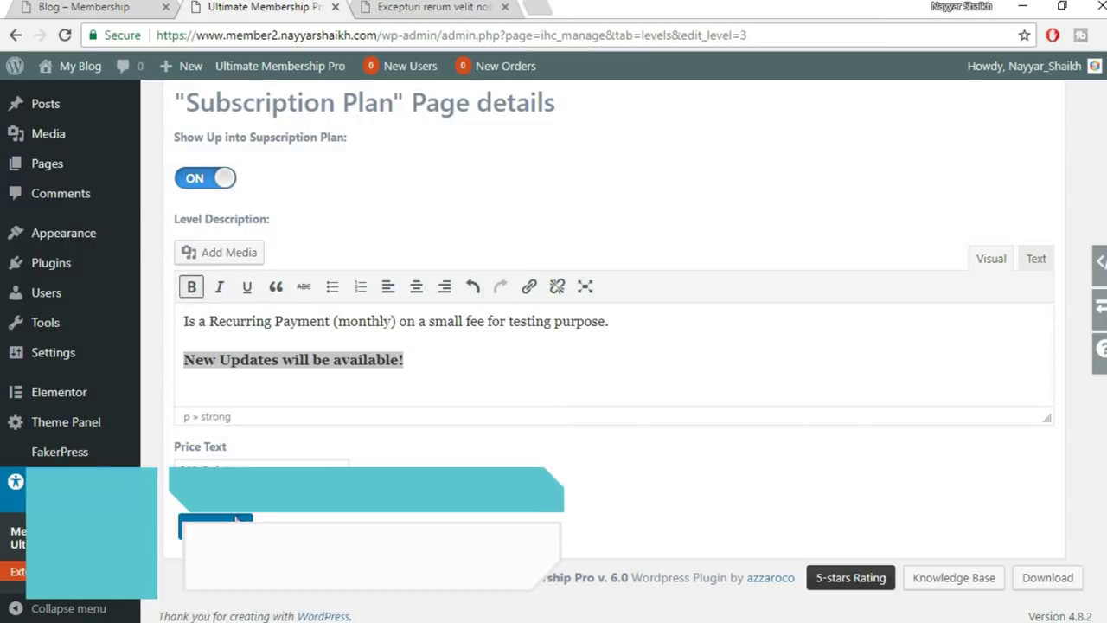
{"action": "left_click", "coordinate": [215, 525]}
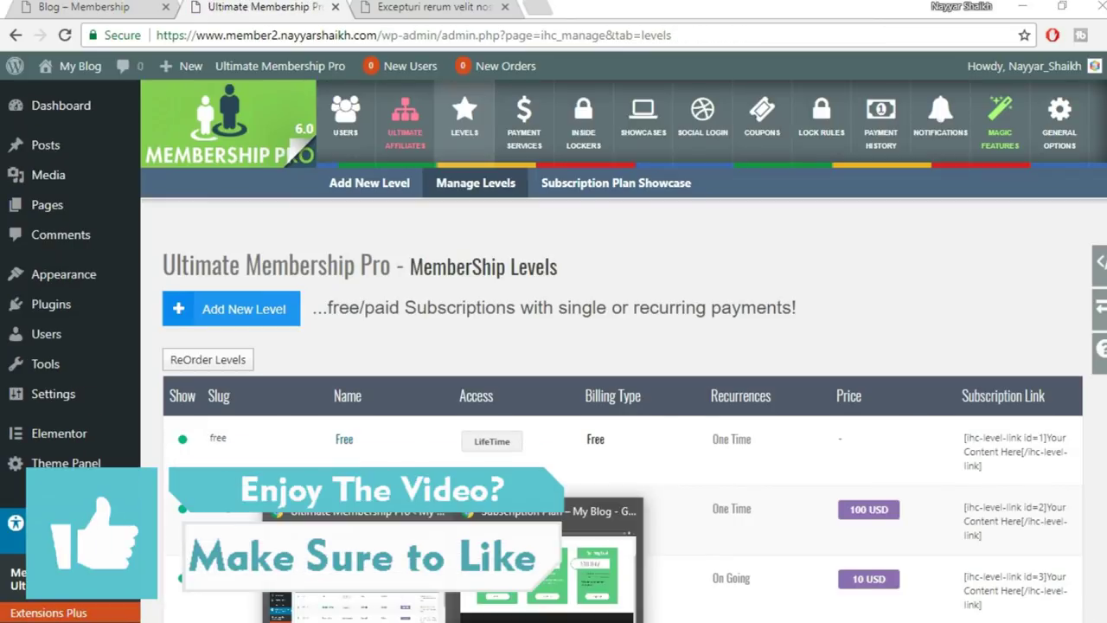
- Reload the Subscription Plan page to see the updated Recurring Level card
{"action": "left_click", "coordinate": [605, 556]}
{"action": "left_click", "coordinate": [63, 35]}
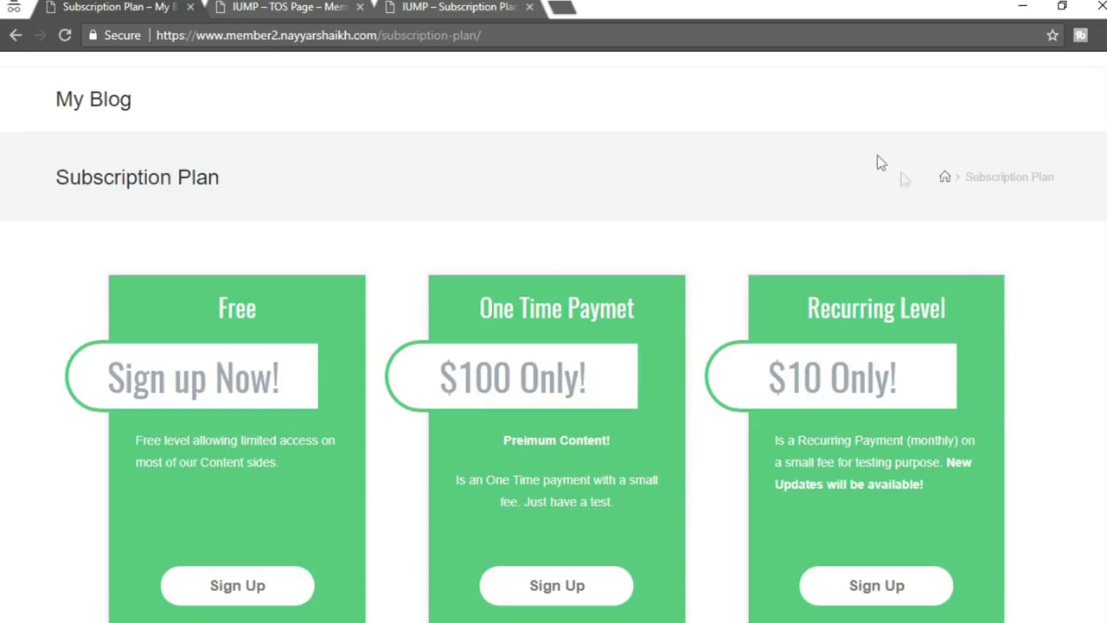
{"action": "left_click_drag", "start_coordinate": [382, 35], "coordinate": [481, 35]}
{"action": "left_click", "coordinate": [479, 75]}
{"action": "left_click_drag", "start_coordinate": [37, 177], "coordinate": [242, 198]}
{"action": "left_click", "coordinate": [244, 197]}
{"action": "scroll", "coordinate": [918, 323], "scroll_direction": "down", "scroll_amount": 1}
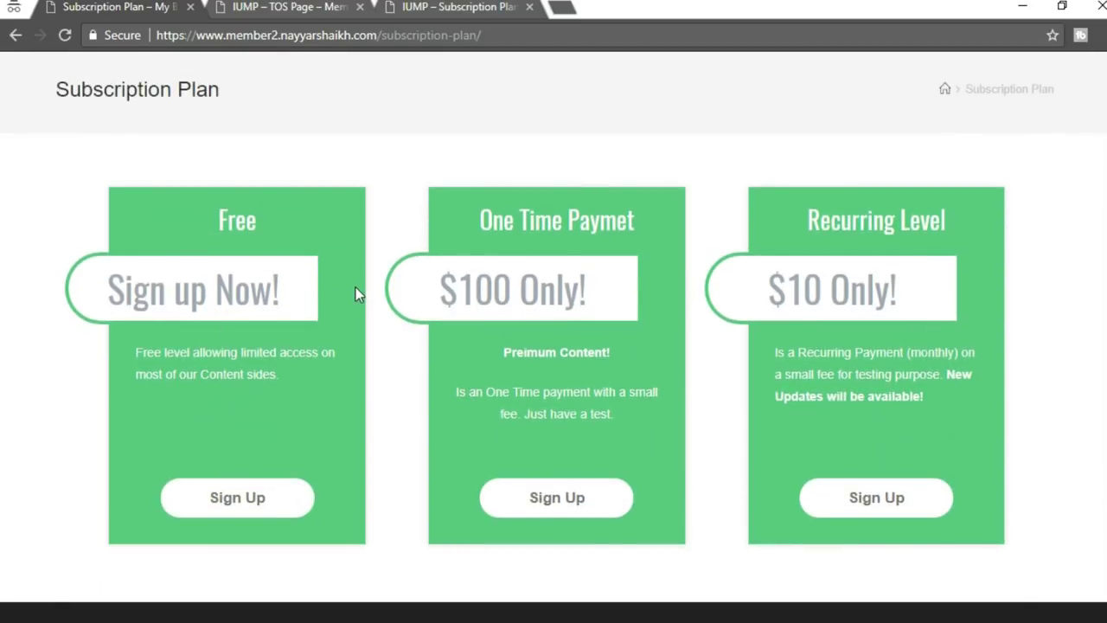
- Sign up for the Free level and review the resulting IUMP – Register page
{"action": "left_click", "coordinate": [268, 508]}
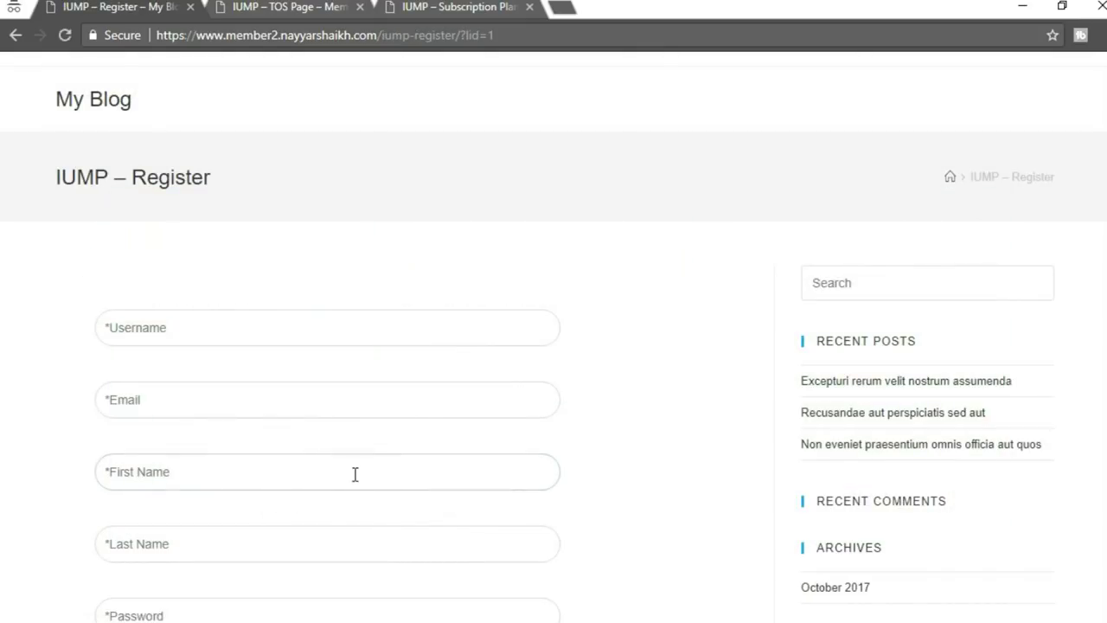
{"action": "left_click", "coordinate": [355, 474]}
{"action": "scroll", "coordinate": [538, 400], "scroll_direction": "down", "scroll_amount": 8}
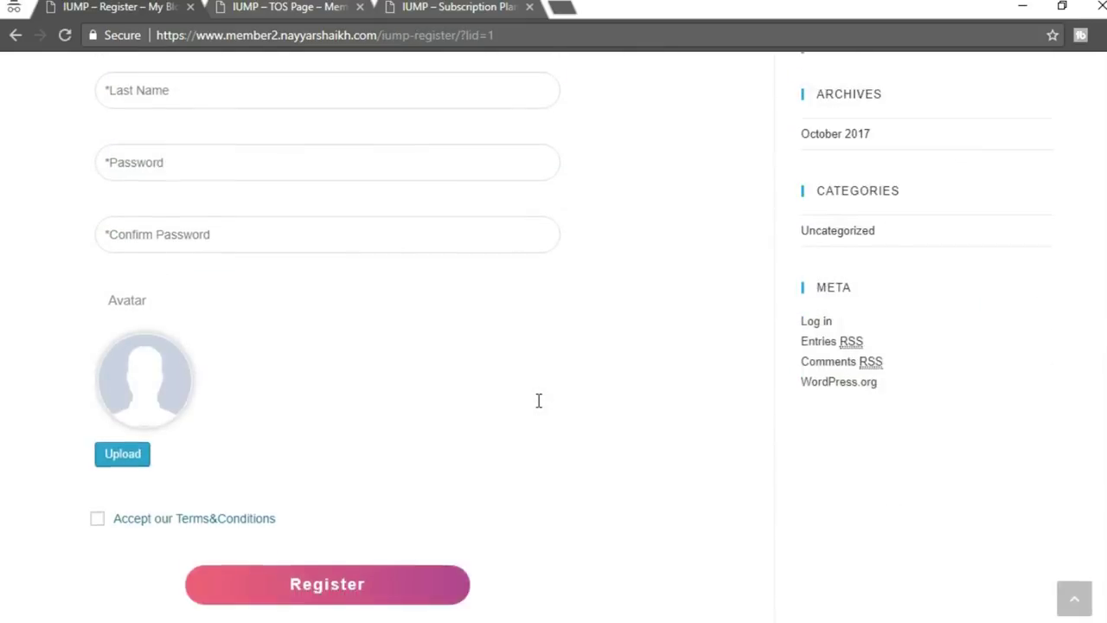
{"action": "scroll", "coordinate": [549, 436], "scroll_direction": "up", "scroll_amount": 4}
{"action": "scroll", "coordinate": [549, 430], "scroll_direction": "up", "scroll_amount": 4}
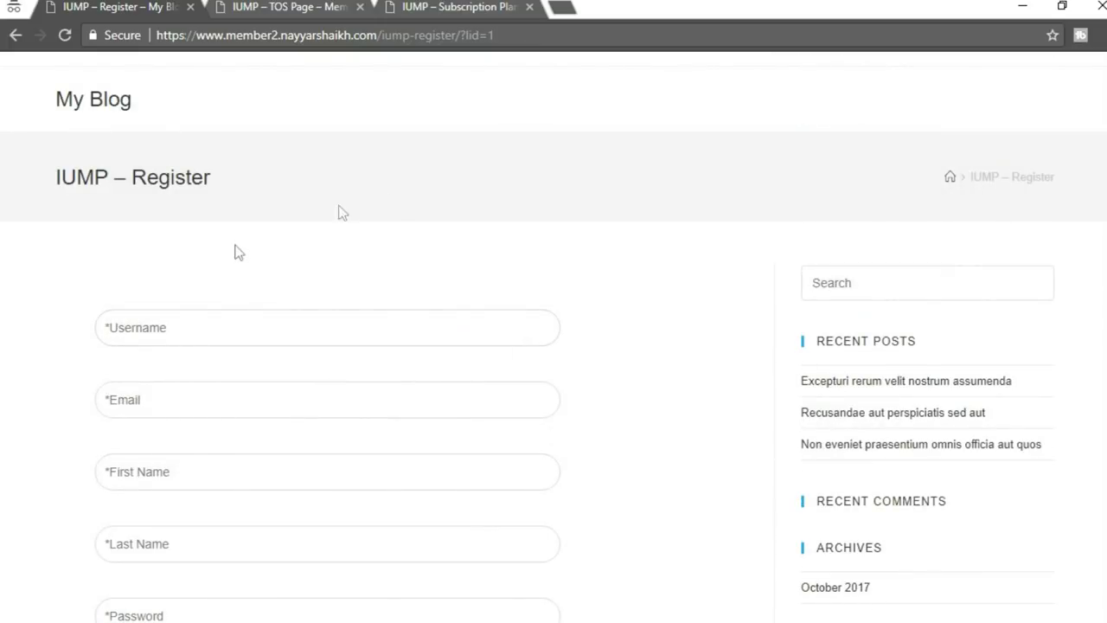
{"action": "left_click_drag", "start_coordinate": [134, 172], "coordinate": [352, 176]}
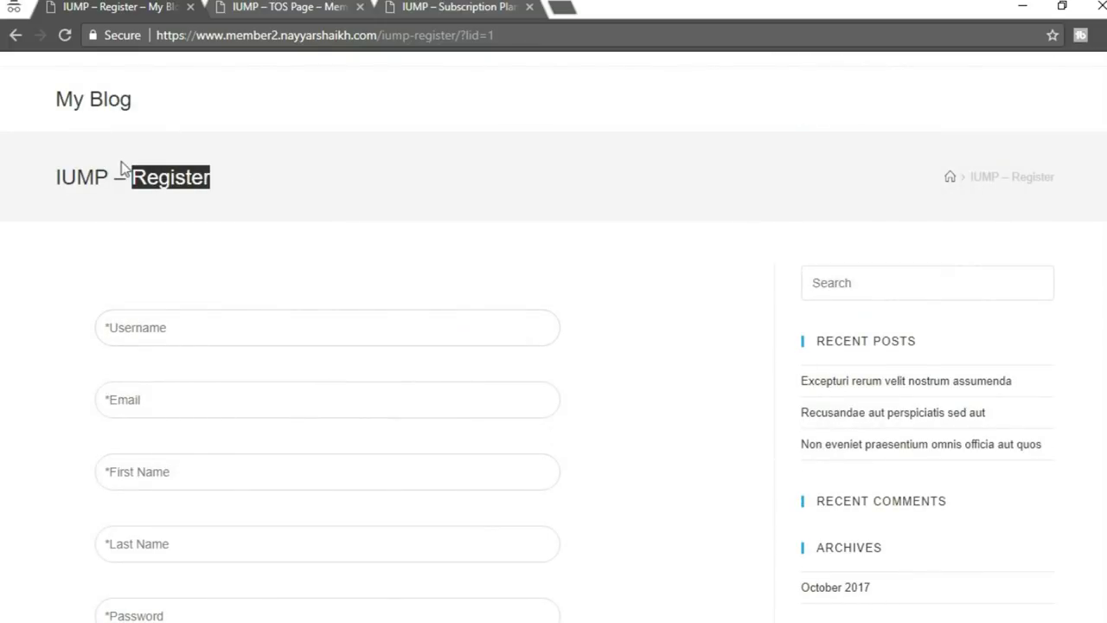
{"action": "triple_click", "coordinate": [242, 165]}
{"action": "left_click", "coordinate": [269, 168]}
{"action": "scroll", "coordinate": [410, 276], "scroll_direction": "down", "scroll_amount": 3}
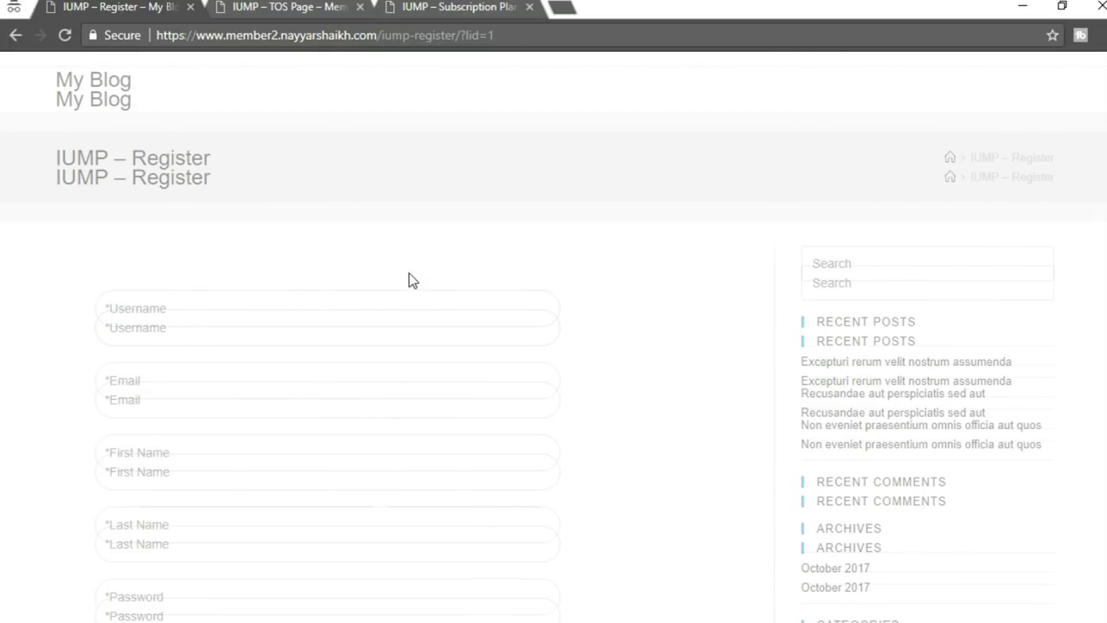
{"action": "scroll", "coordinate": [420, 432], "scroll_direction": "down", "scroll_amount": 4}
{"action": "scroll", "coordinate": [420, 432], "scroll_direction": "up", "scroll_amount": 7}
{"action": "scroll", "coordinate": [314, 361], "scroll_direction": "down", "scroll_amount": 5}
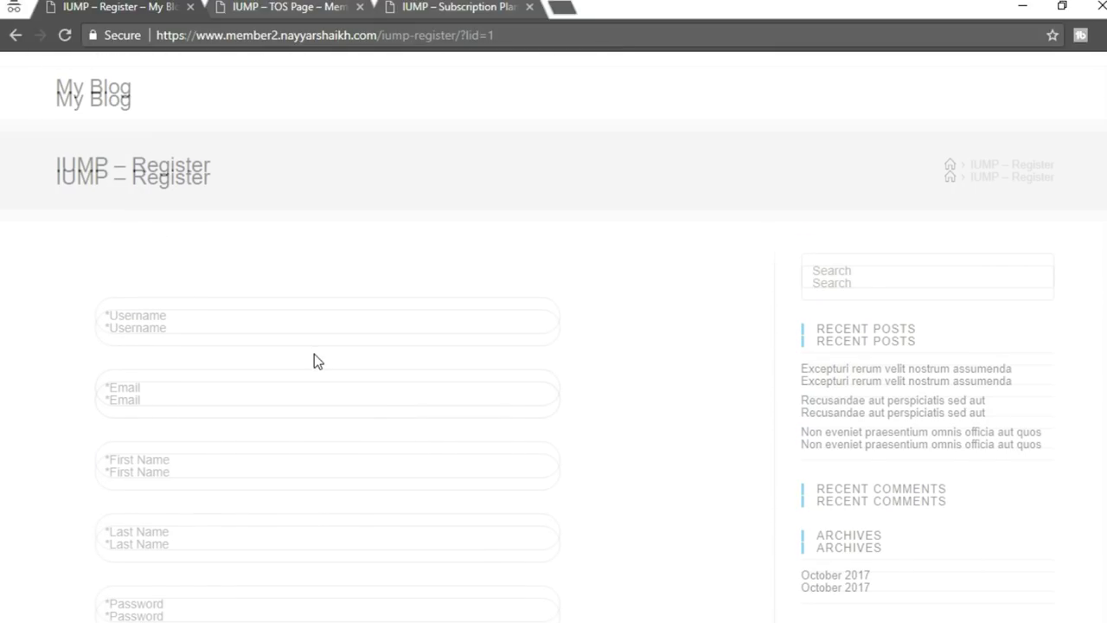
{"action": "scroll", "coordinate": [316, 360], "scroll_direction": "down", "scroll_amount": 4}
{"action": "scroll", "coordinate": [529, 425], "scroll_direction": "up", "scroll_amount": 10}
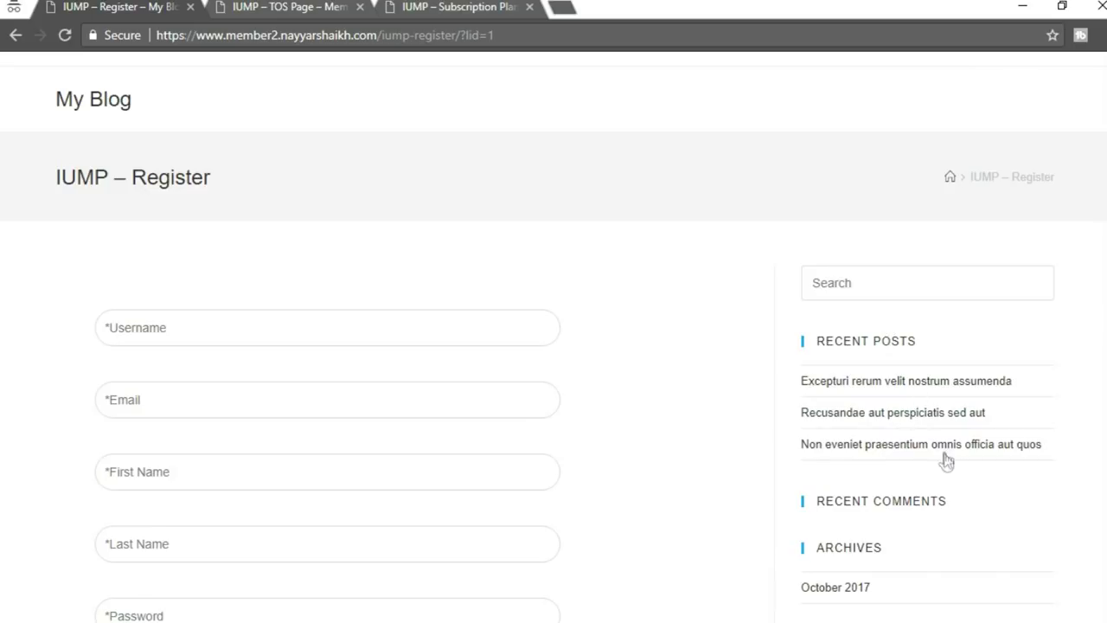
- Sign up for the Free level on the reference site and review its register page
{"action": "left_click", "coordinate": [461, 10]}
{"action": "scroll", "coordinate": [1098, 381], "scroll_direction": "up", "scroll_amount": 2}
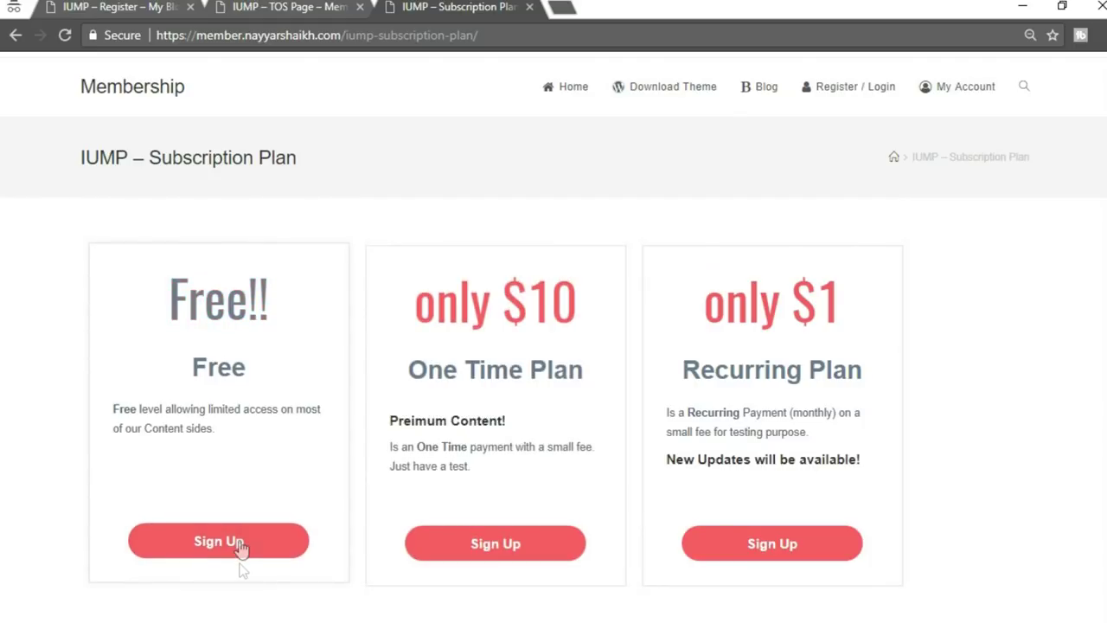
{"action": "left_click", "coordinate": [236, 545]}
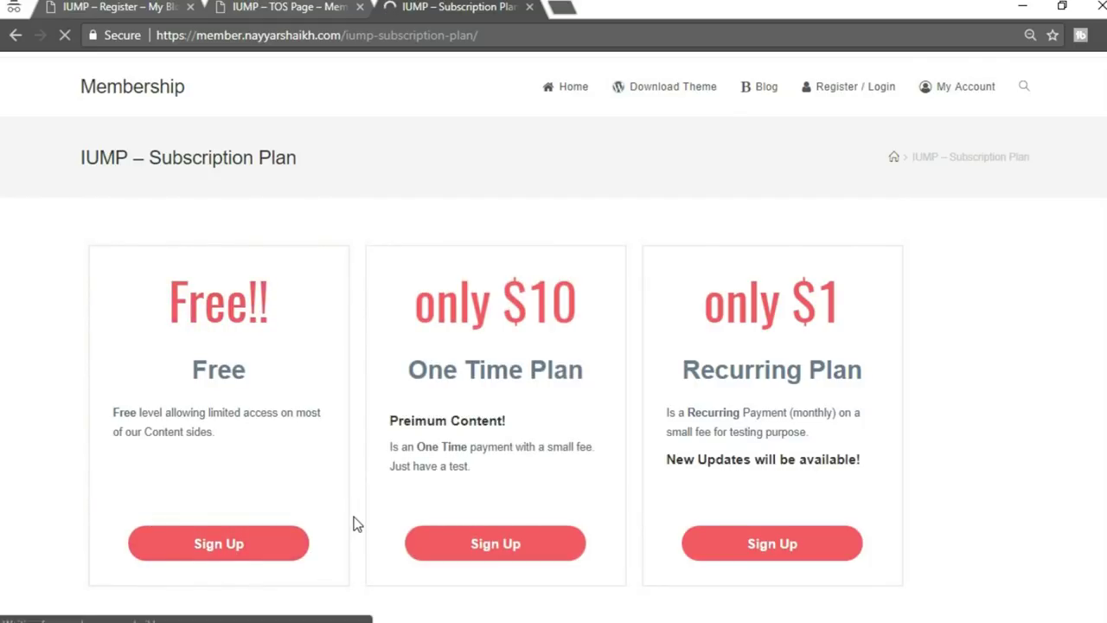
{"action": "scroll", "coordinate": [843, 385], "scroll_direction": "down", "scroll_amount": 2}
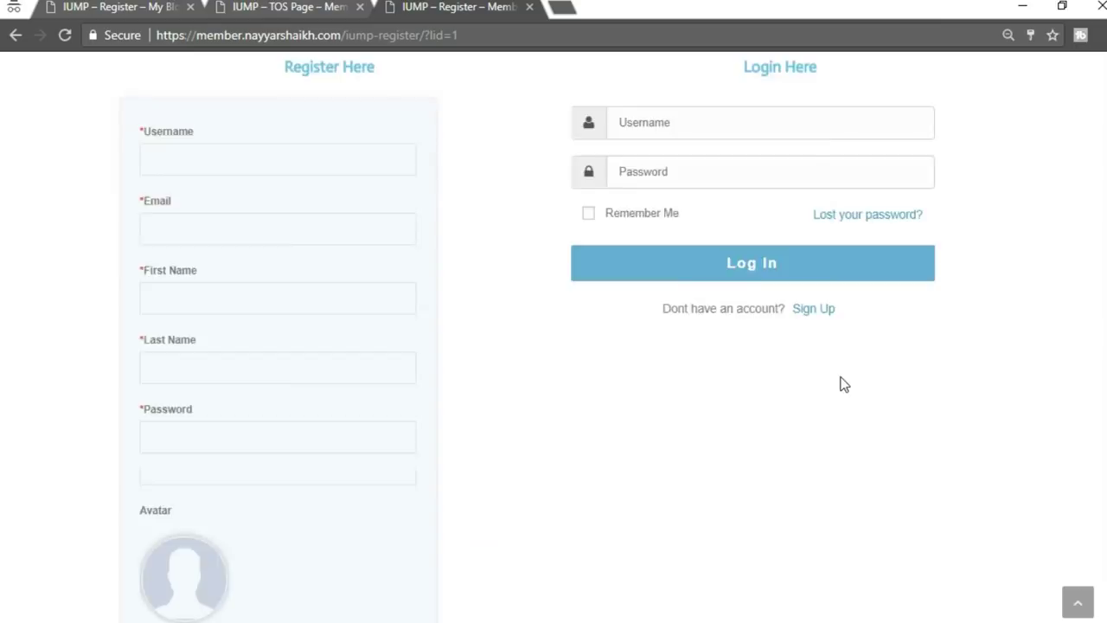
{"action": "scroll", "coordinate": [843, 384], "scroll_direction": "down", "scroll_amount": 5}
{"action": "scroll", "coordinate": [851, 430], "scroll_direction": "up", "scroll_amount": 8}
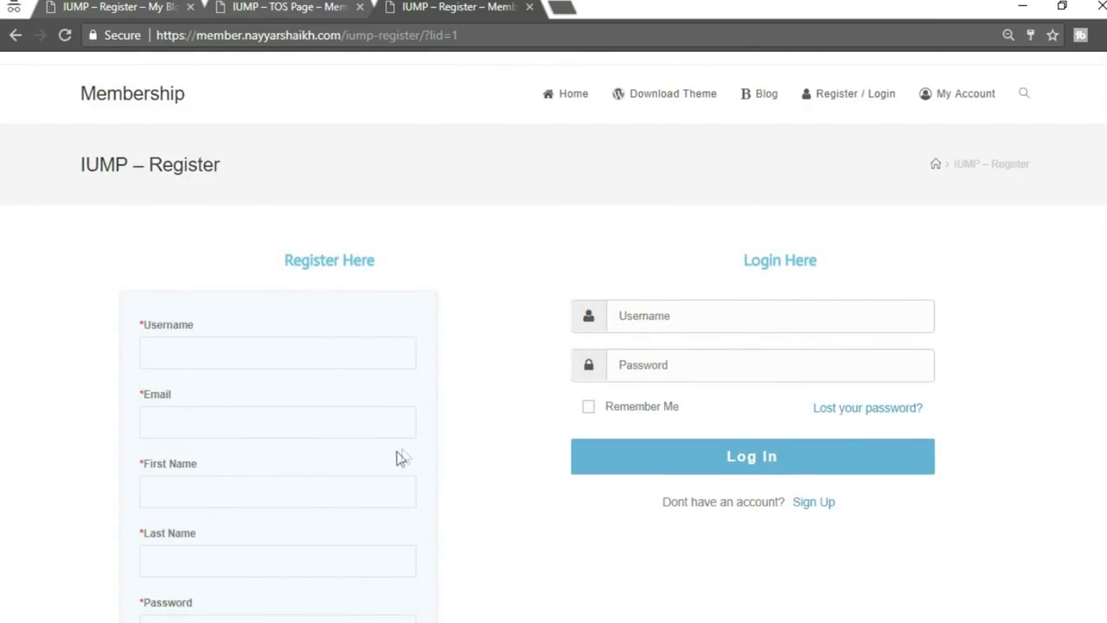
{"action": "scroll", "coordinate": [402, 457], "scroll_direction": "down", "scroll_amount": 8}
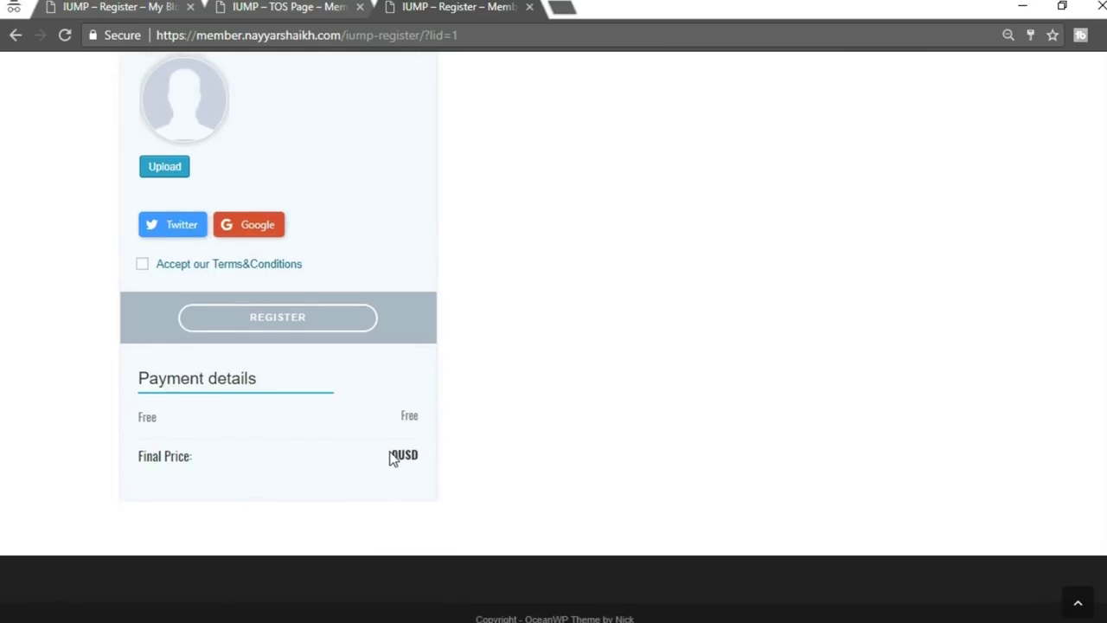
{"action": "scroll", "coordinate": [391, 459], "scroll_direction": "up", "scroll_amount": 8}
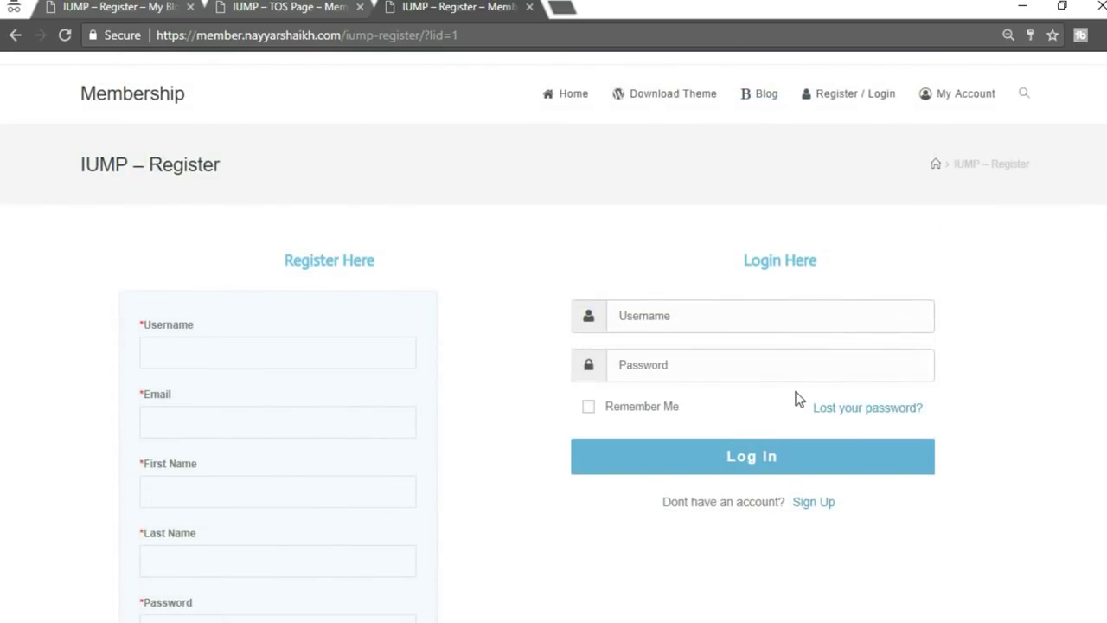
{"action": "scroll", "coordinate": [797, 399], "scroll_direction": "down", "scroll_amount": 3}
- Compare the two register pages, close the TOS Page tab, and return to the admin
{"action": "left_click", "coordinate": [280, 5]}
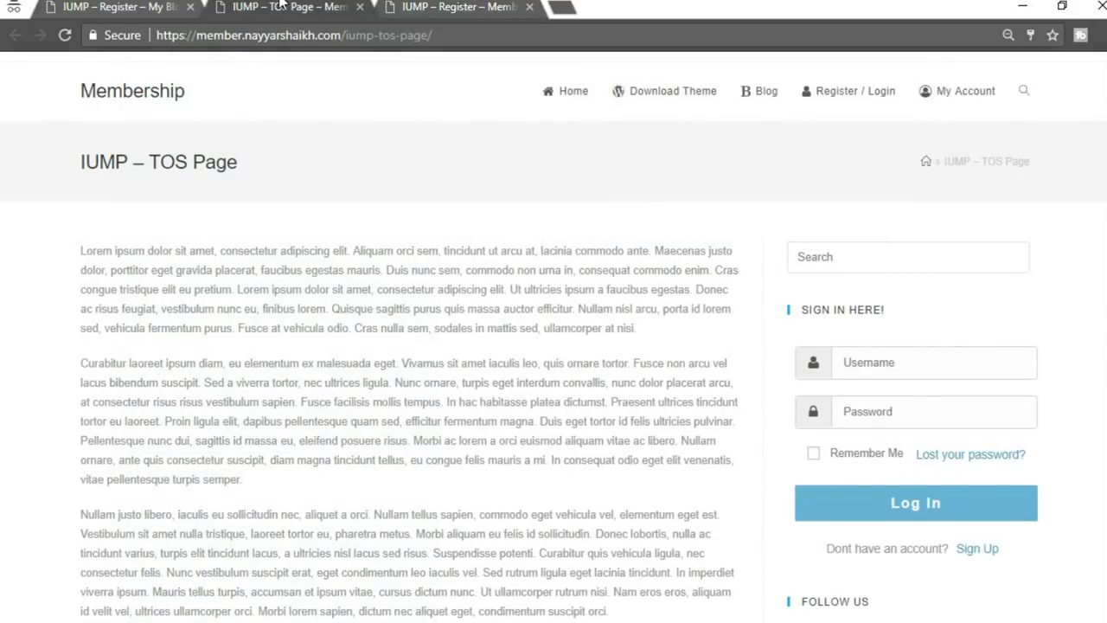
{"action": "left_click", "coordinate": [122, 11]}
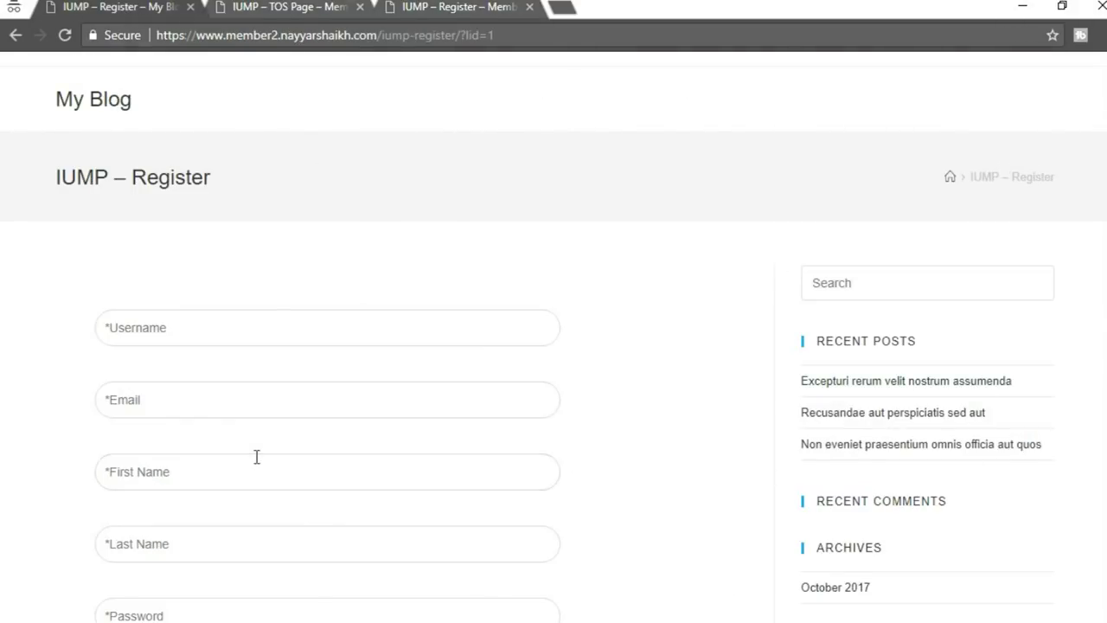
{"action": "left_click", "coordinate": [257, 456]}
{"action": "scroll", "coordinate": [255, 458], "scroll_direction": "down", "scroll_amount": 9}
{"action": "scroll", "coordinate": [348, 430], "scroll_direction": "up", "scroll_amount": 5}
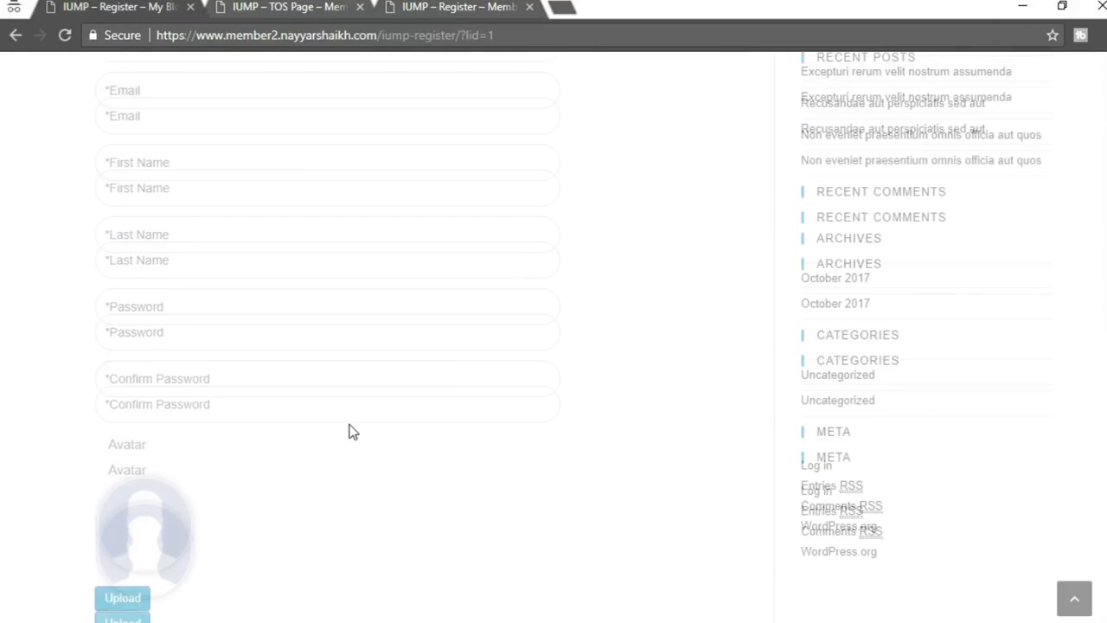
{"action": "scroll", "coordinate": [348, 430], "scroll_direction": "up", "scroll_amount": 3}
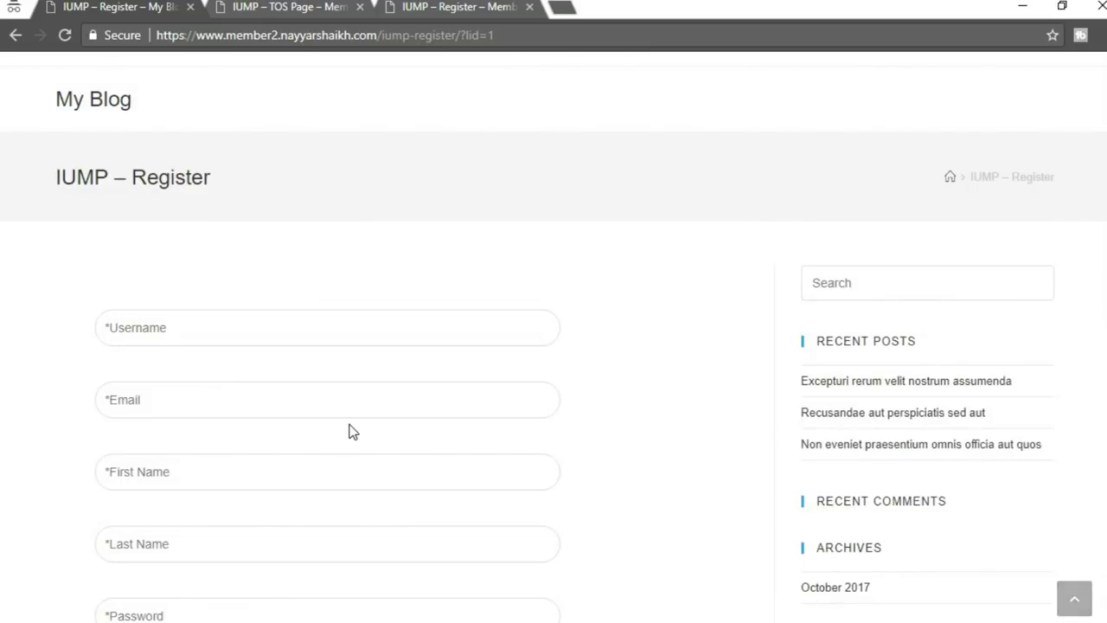
{"action": "left_click", "coordinate": [360, 8]}
{"action": "left_click", "coordinate": [376, 593]}
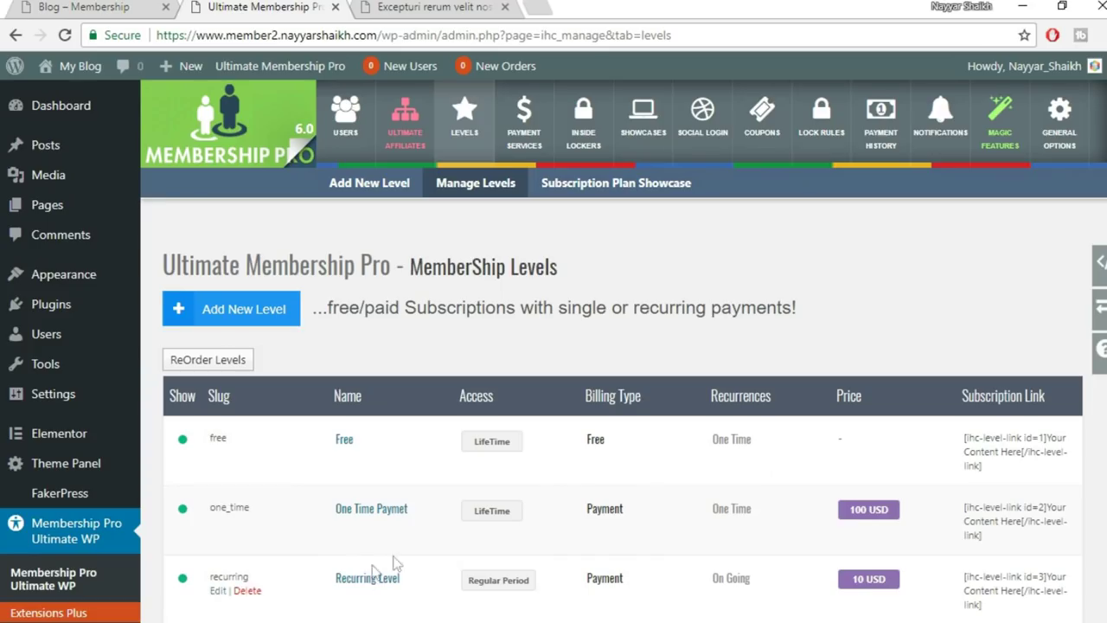
- Open the IUMP - Register page in the WordPress page editor
{"action": "left_click", "coordinate": [48, 206]}
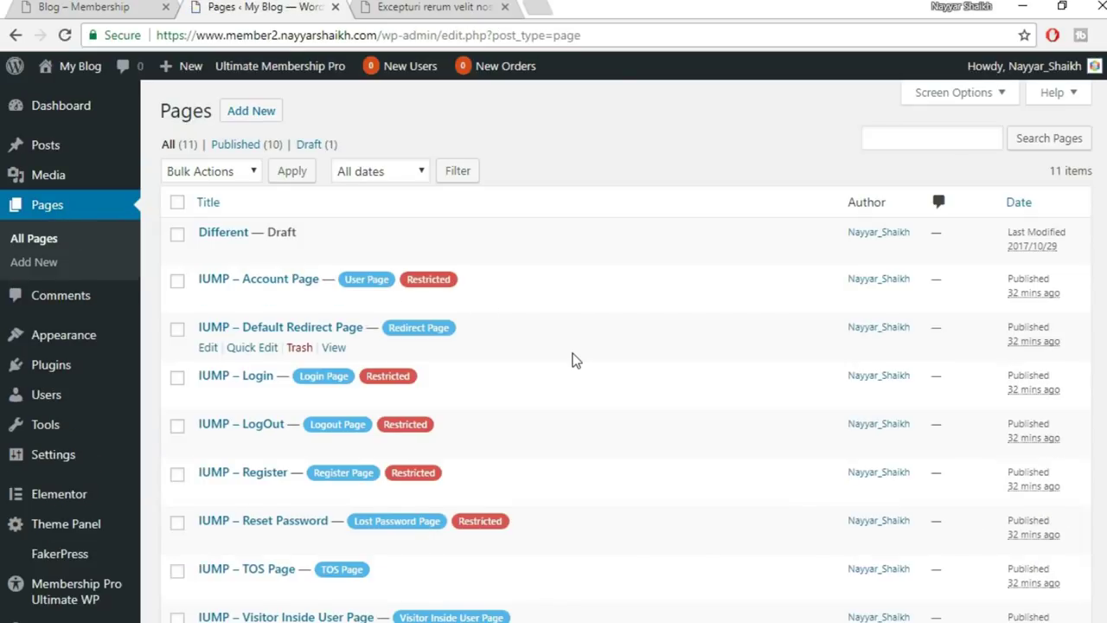
{"action": "scroll", "coordinate": [251, 359], "scroll_direction": "down", "scroll_amount": 1}
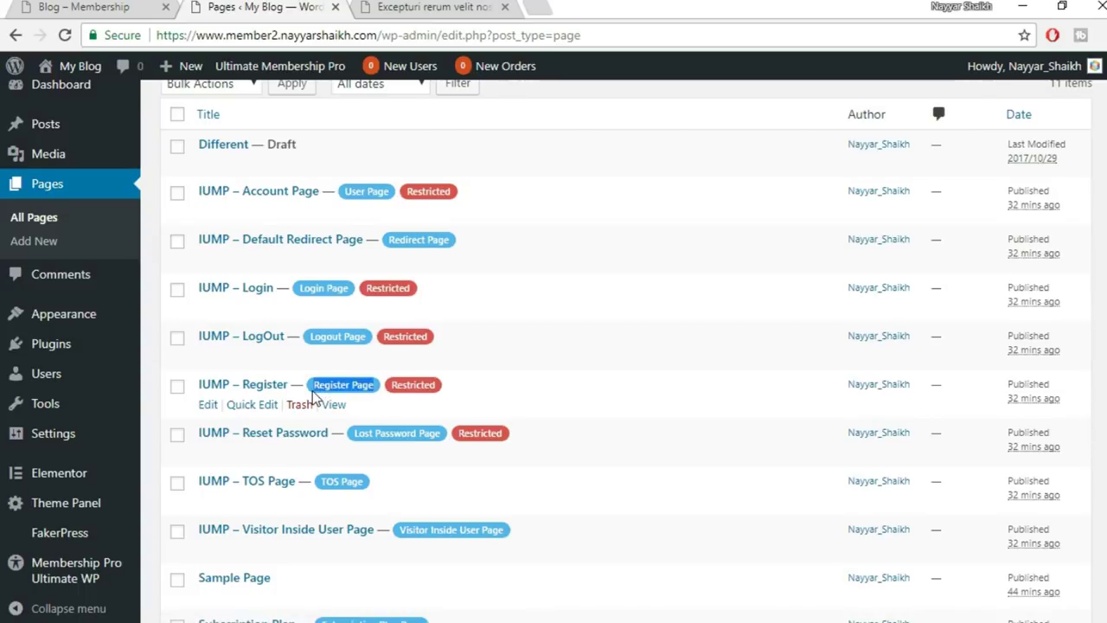
{"action": "left_click", "coordinate": [209, 407]}
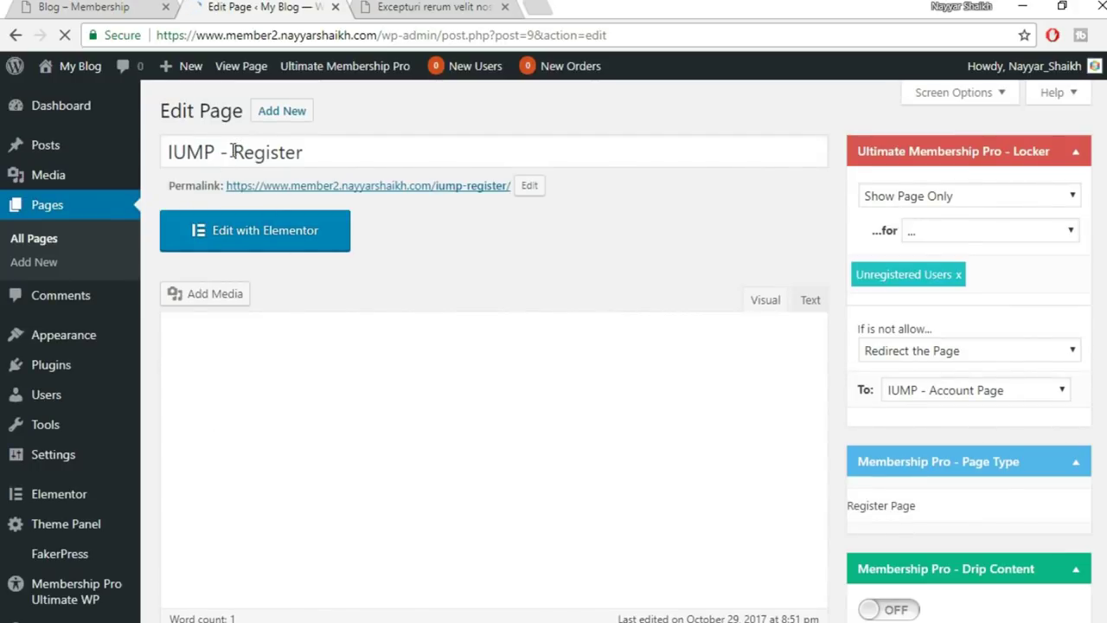
- Rename the page to 'Register' and remove 'iump-' from its permalink slug
{"action": "left_click_drag", "start_coordinate": [232, 153], "coordinate": [159, 162]}
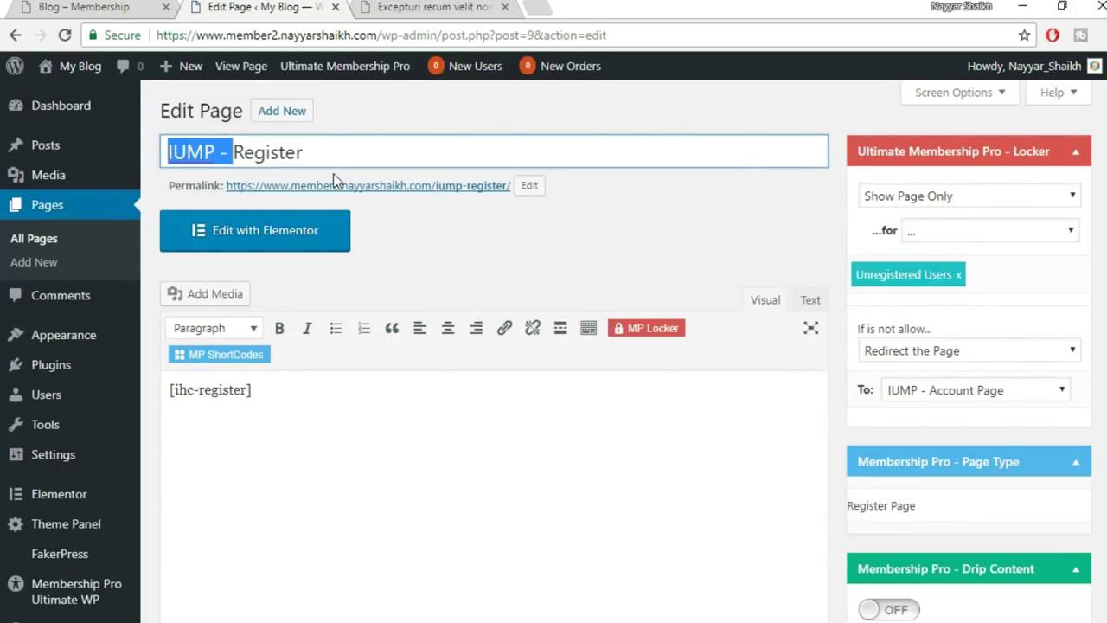
{"action": "key", "text": "BackSpace"}
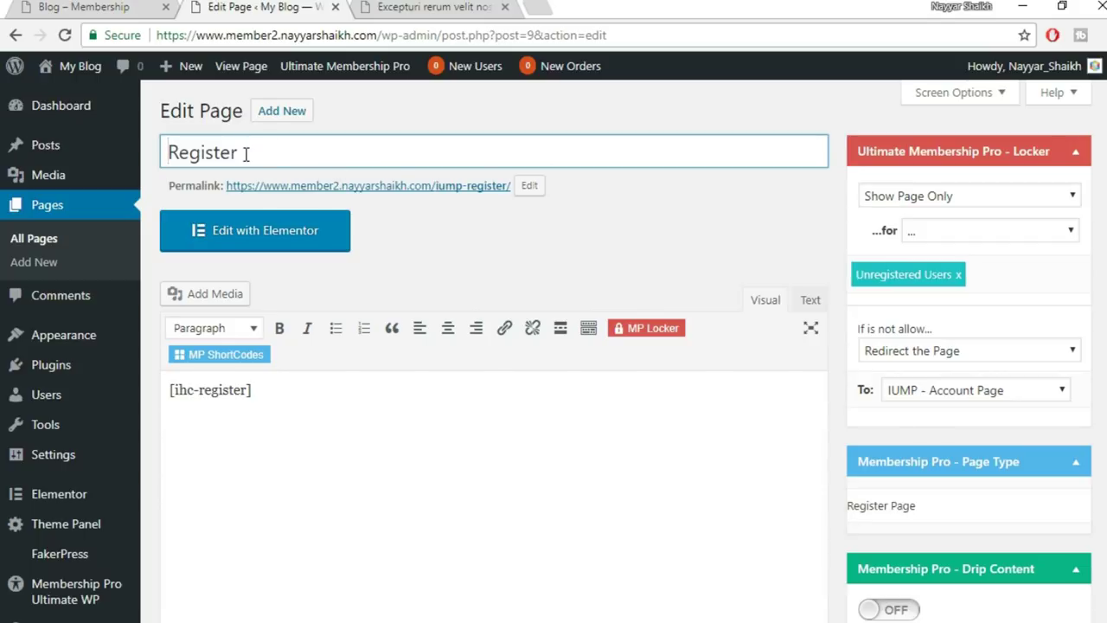
{"action": "left_click", "coordinate": [528, 185]}
{"action": "left_click_drag", "start_coordinate": [473, 185], "coordinate": [386, 186]}
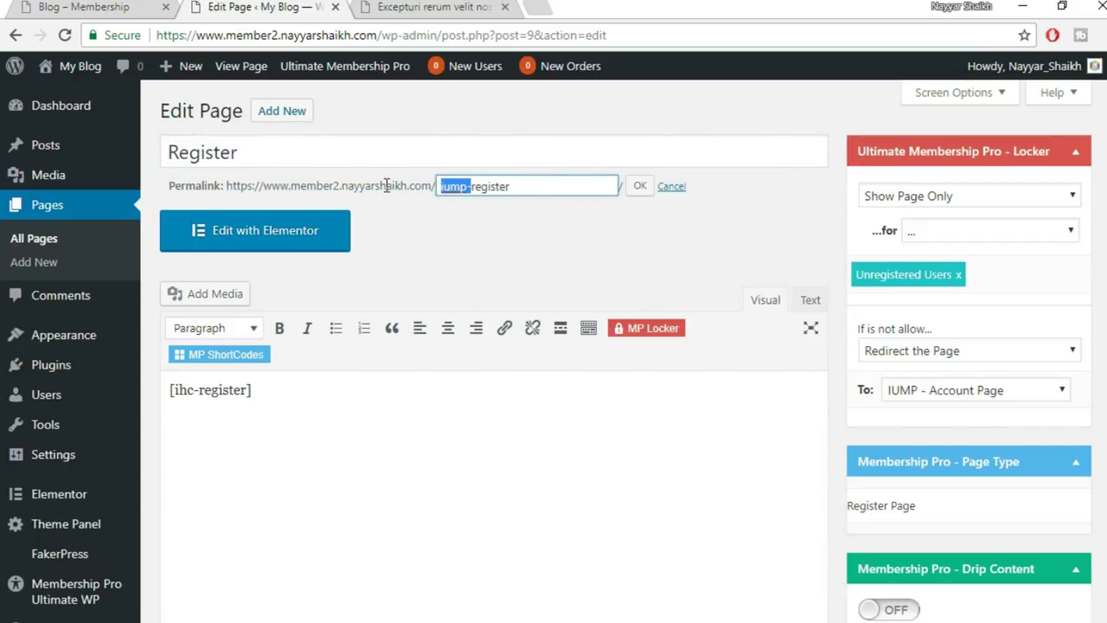
{"action": "key", "text": "BackSpace"}
{"action": "left_click", "coordinate": [640, 186]}
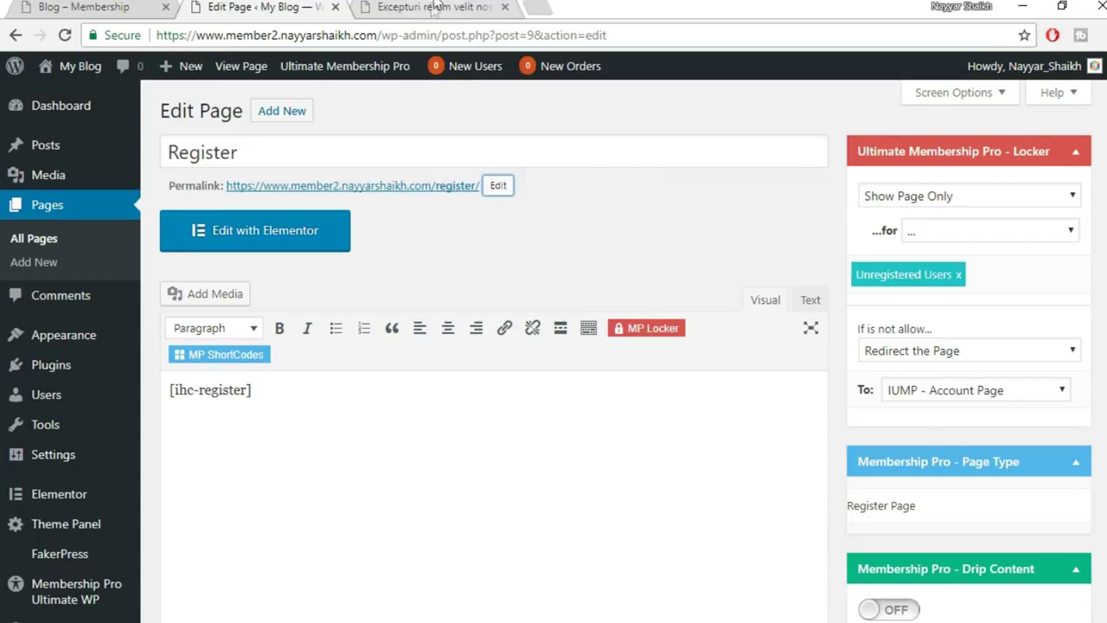
{"action": "left_click", "coordinate": [545, 603]}
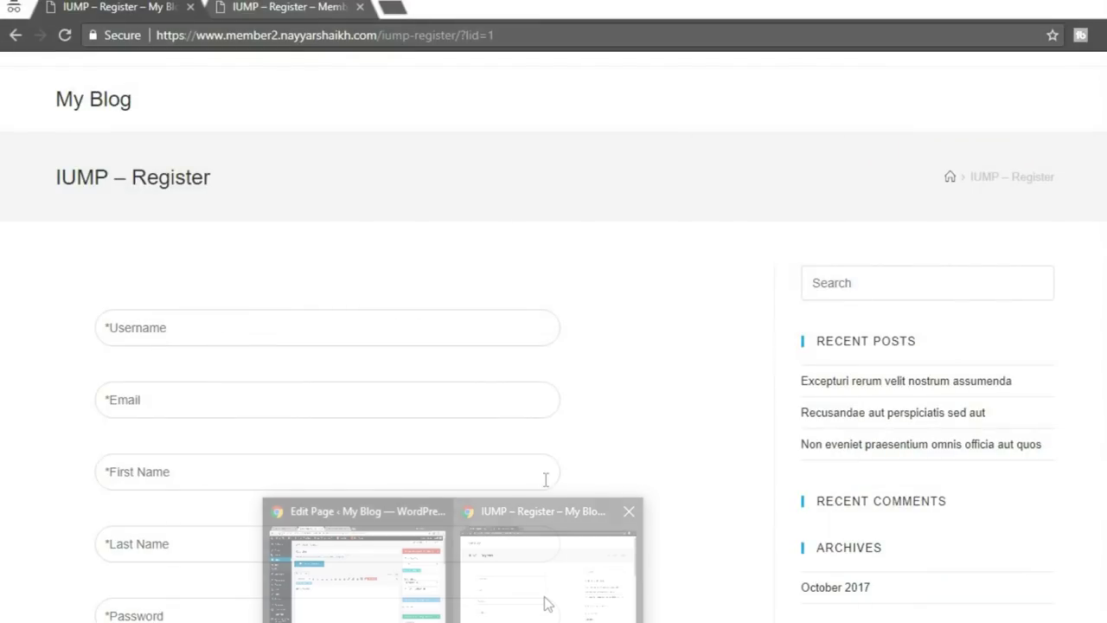
- Select the [ihc-register] shortcode and compare against the Membership site's register page
{"action": "left_click_drag", "start_coordinate": [381, 34], "coordinate": [494, 35]}
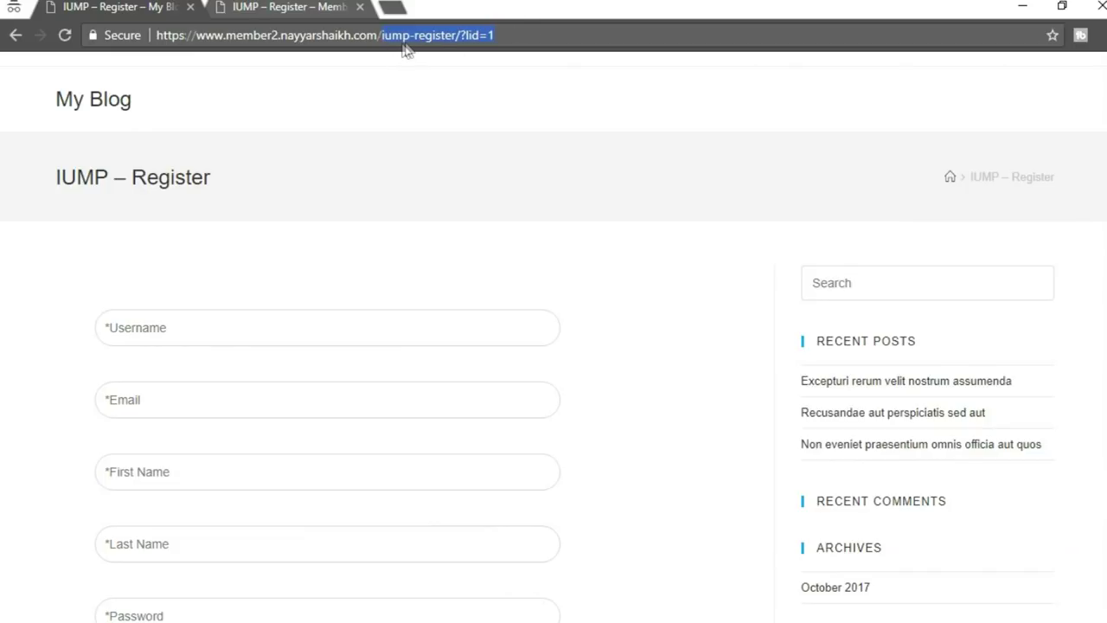
{"action": "mouse_move", "coordinate": [519, 606]}
{"action": "left_click", "coordinate": [358, 589]}
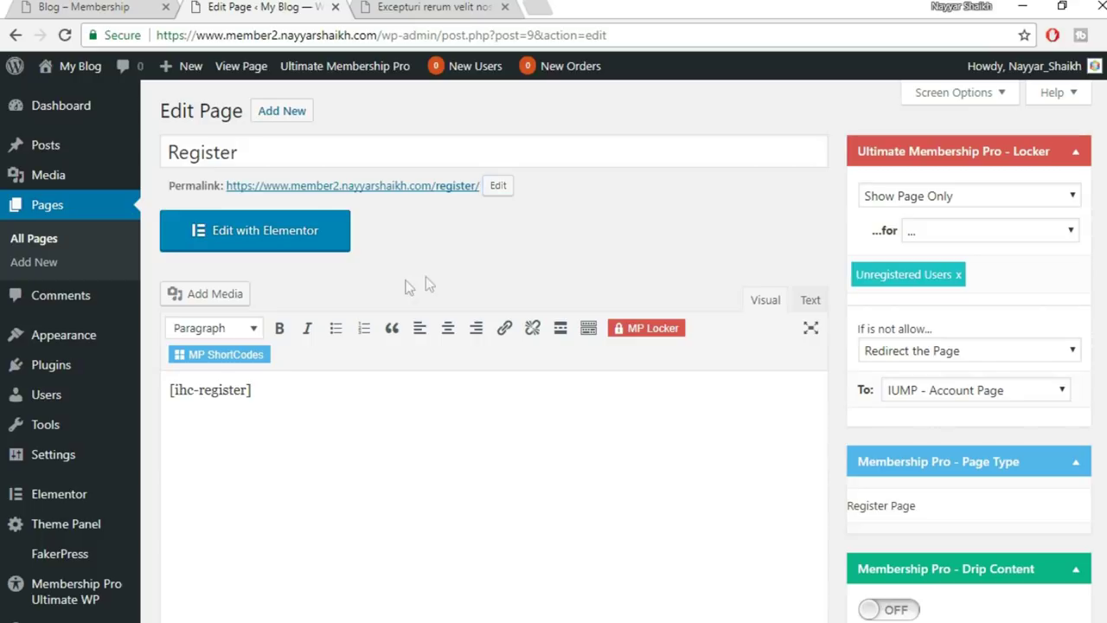
{"action": "left_click_drag", "start_coordinate": [256, 394], "coordinate": [228, 391]}
{"action": "triple_click", "coordinate": [275, 385]}
{"action": "key", "text": "ctrl+c"}
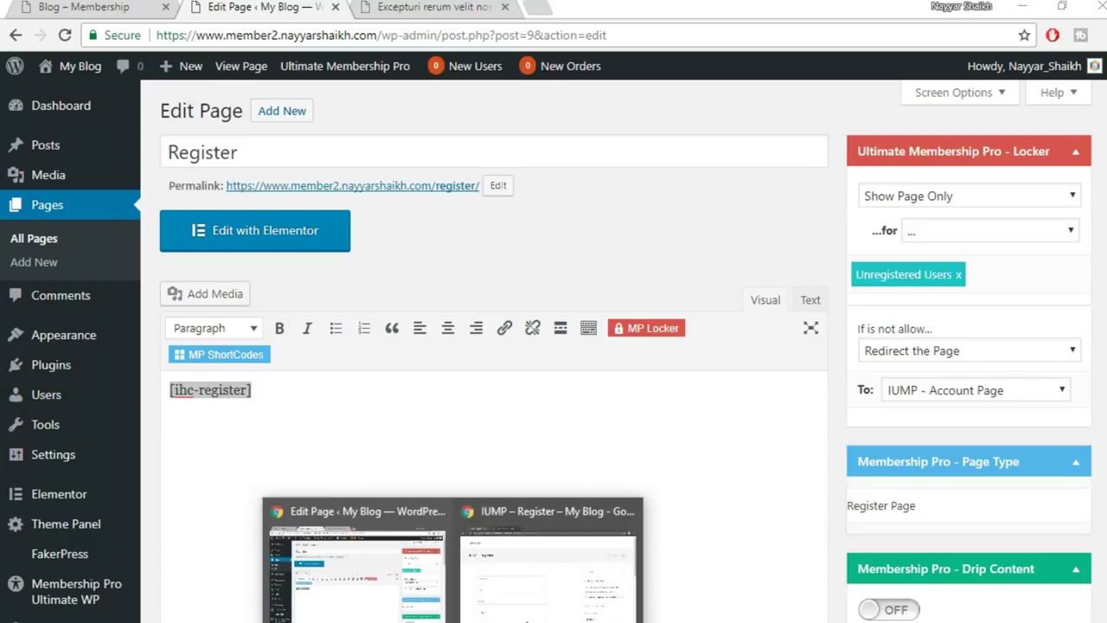
{"action": "left_click", "coordinate": [549, 597]}
{"action": "left_click", "coordinate": [294, 8]}
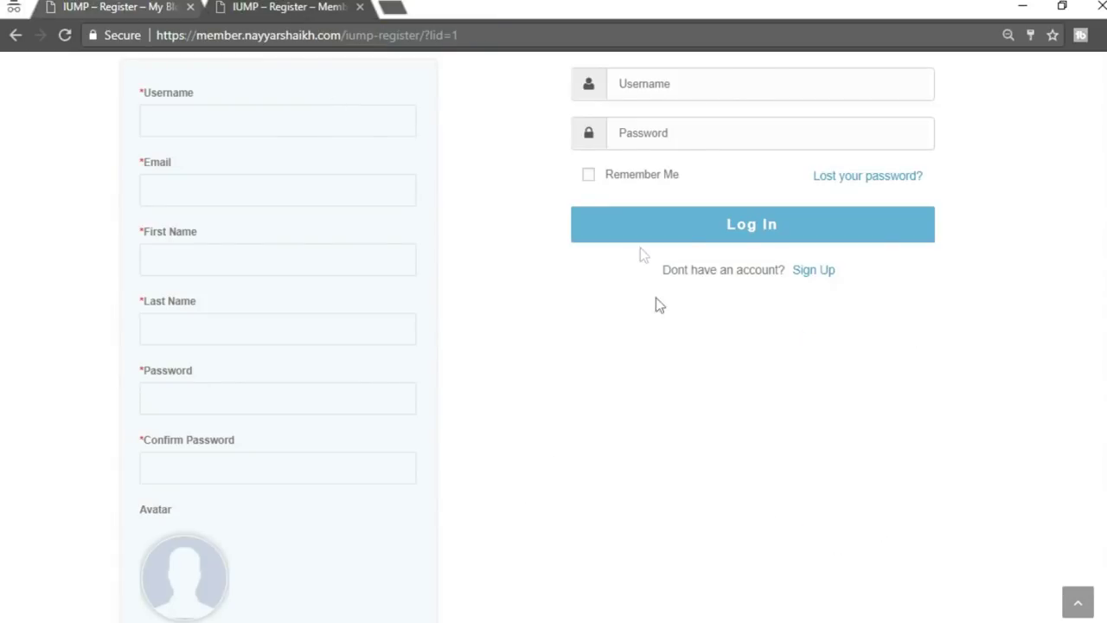
{"action": "scroll", "coordinate": [640, 247], "scroll_direction": "up", "scroll_amount": 3}
{"action": "scroll", "coordinate": [743, 346], "scroll_direction": "down", "scroll_amount": 2}
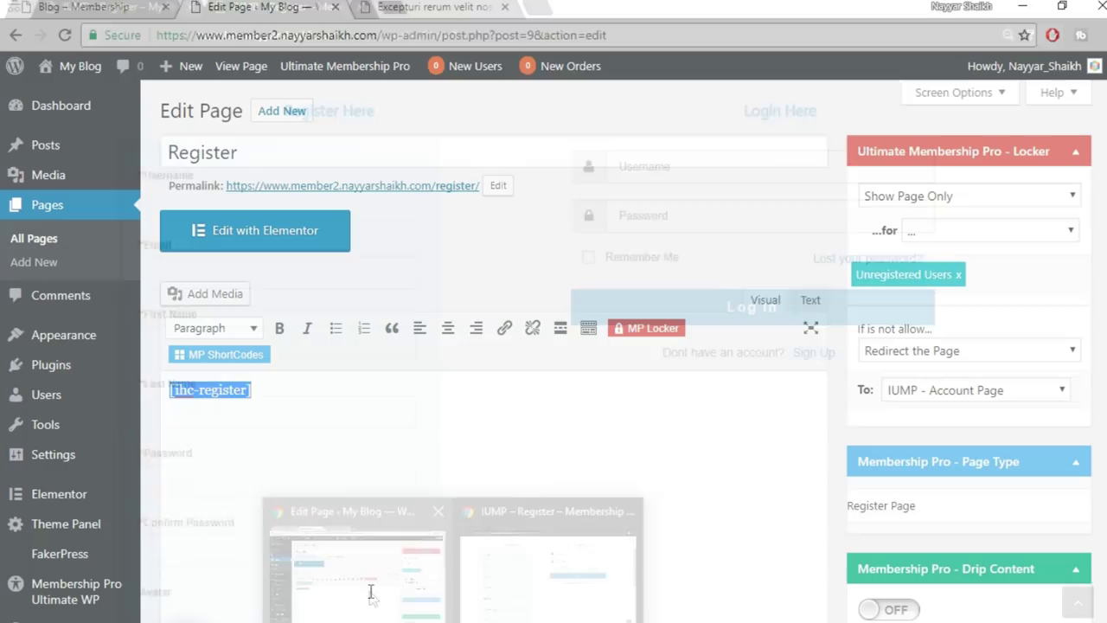
{"action": "left_click", "coordinate": [446, 545]}
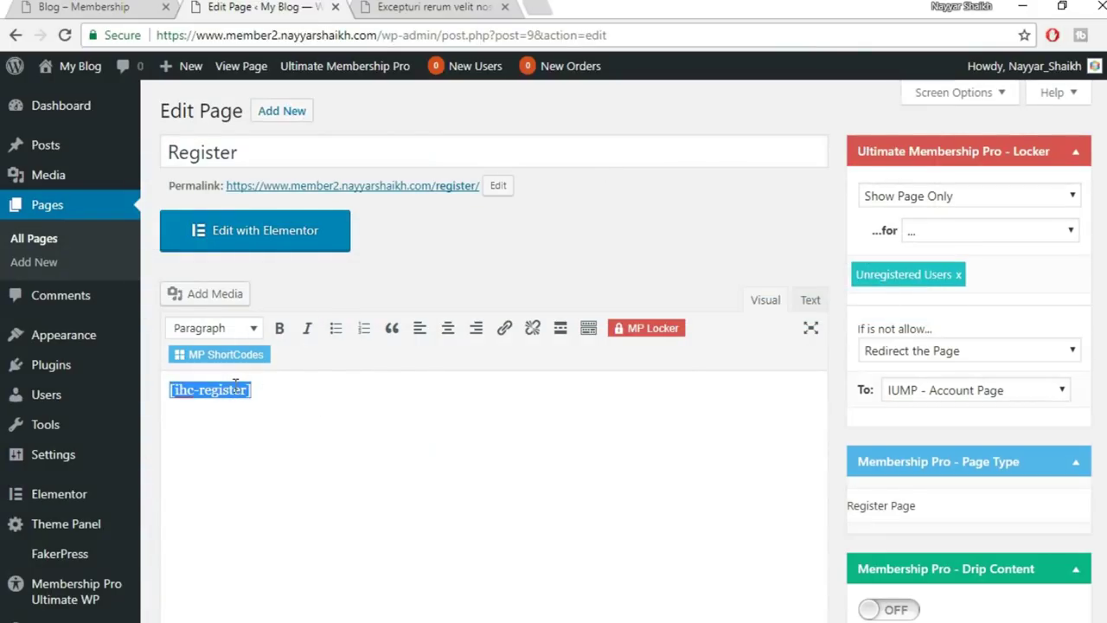
- Search Google for the [ihc-register] shortcode in a new tab
{"action": "left_click", "coordinate": [537, 7]}
{"action": "key", "text": "ctrl+v"}
{"action": "key", "text": "Return"}
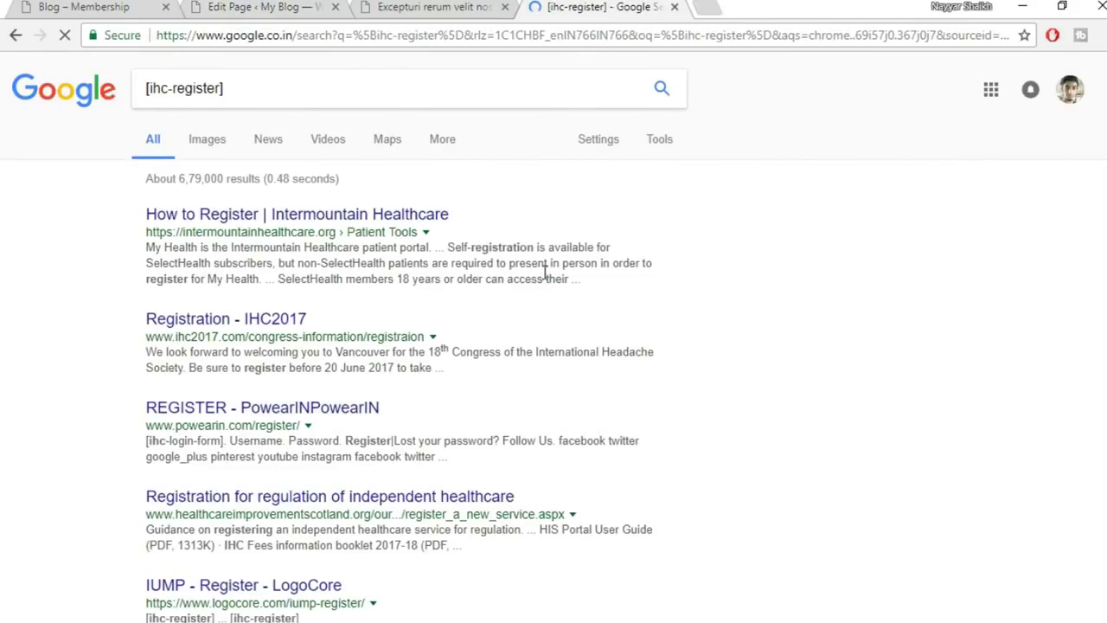
{"action": "left_click", "coordinate": [260, 88]}
{"action": "left_click", "coordinate": [299, 82]}
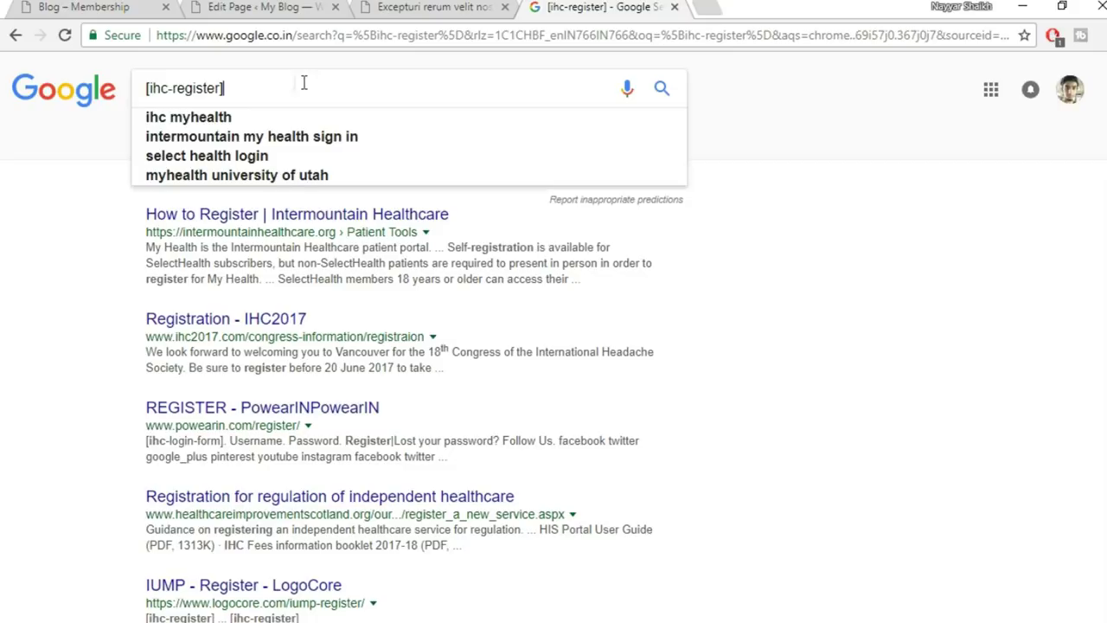
- Update the Register page and go to the All Pages list
{"action": "left_click", "coordinate": [134, 6]}
{"action": "left_click", "coordinate": [260, 7]}
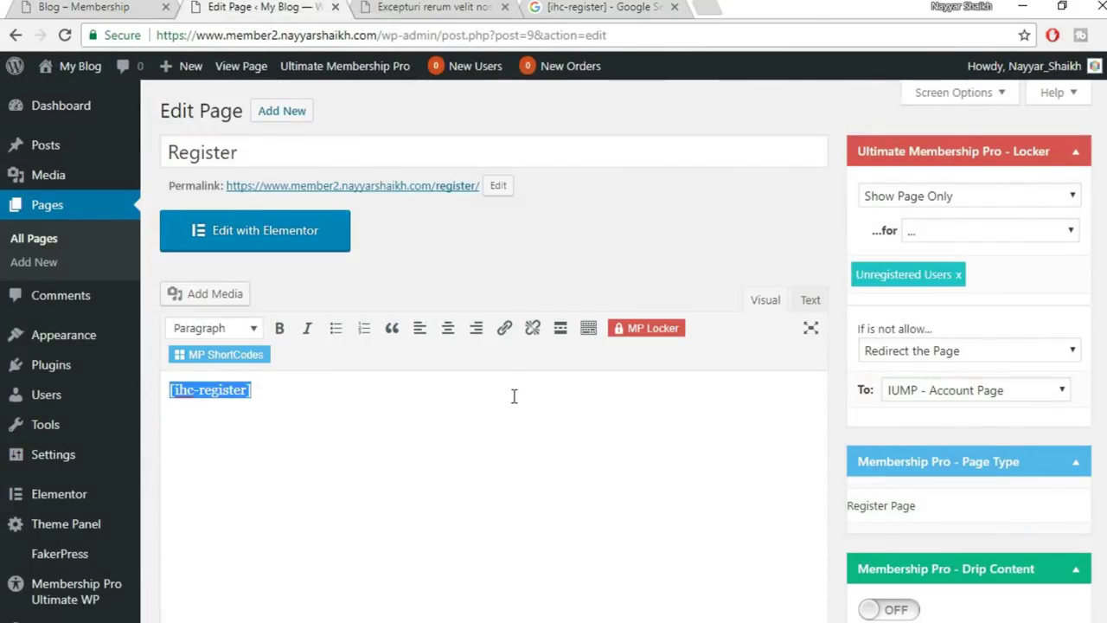
{"action": "left_click", "coordinate": [487, 433]}
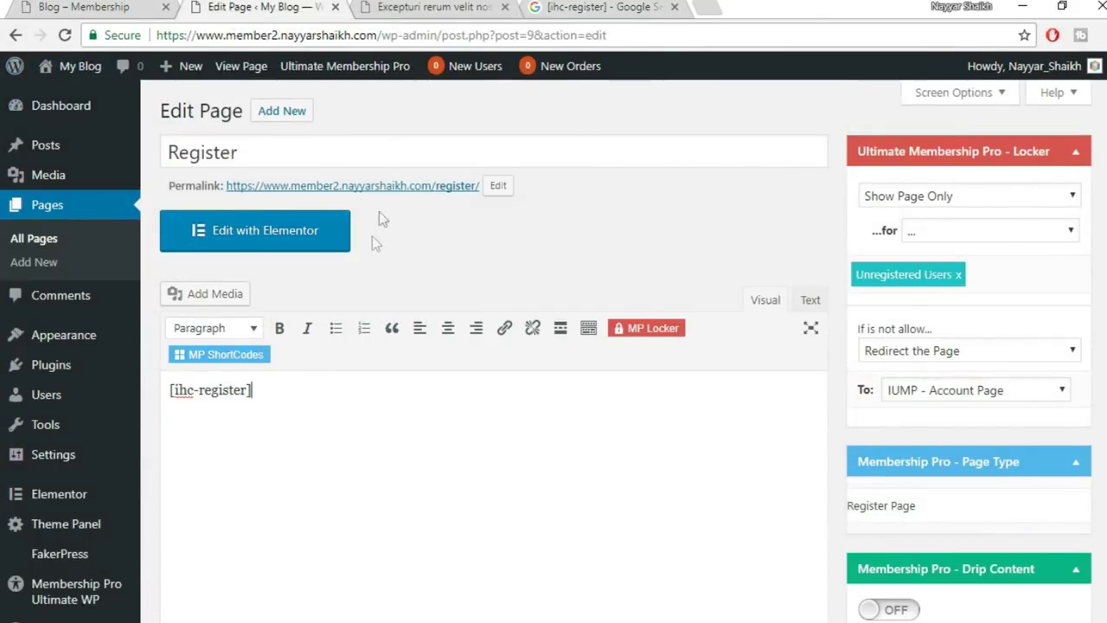
{"action": "scroll", "coordinate": [1002, 313], "scroll_direction": "down", "scroll_amount": 10}
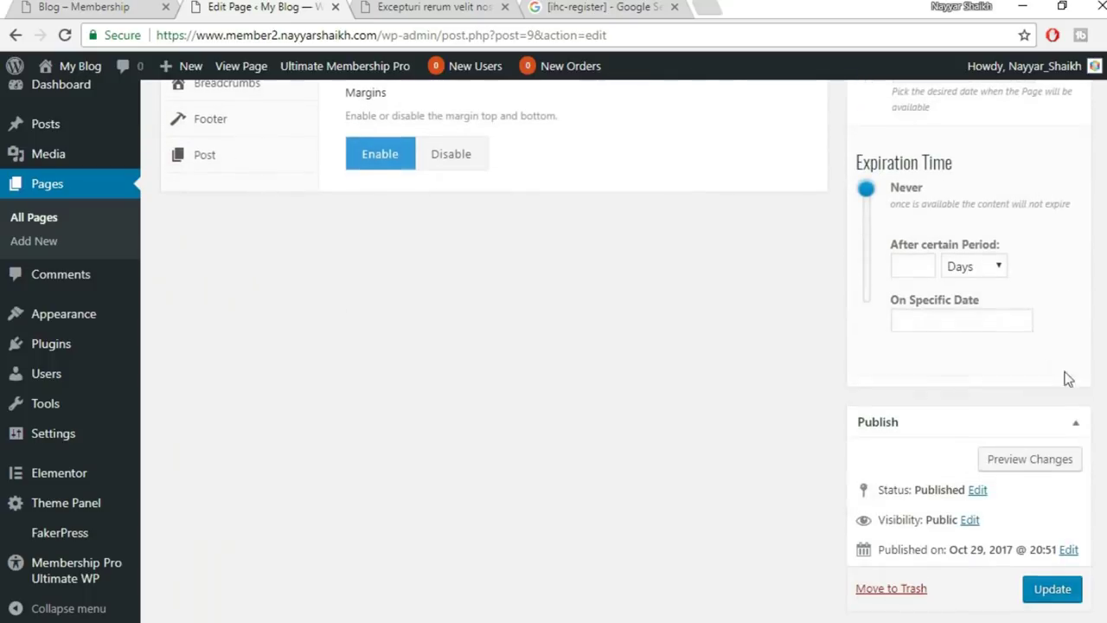
{"action": "left_click", "coordinate": [1065, 592]}
{"action": "scroll", "coordinate": [1076, 594], "scroll_direction": "down", "scroll_amount": 2}
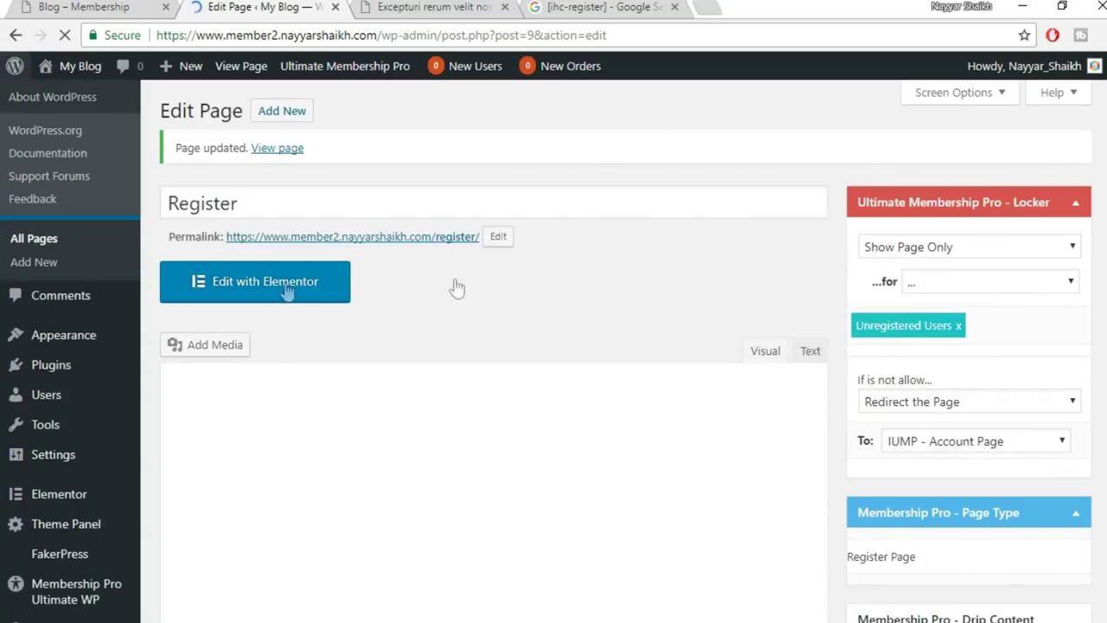
{"action": "left_click", "coordinate": [35, 247]}
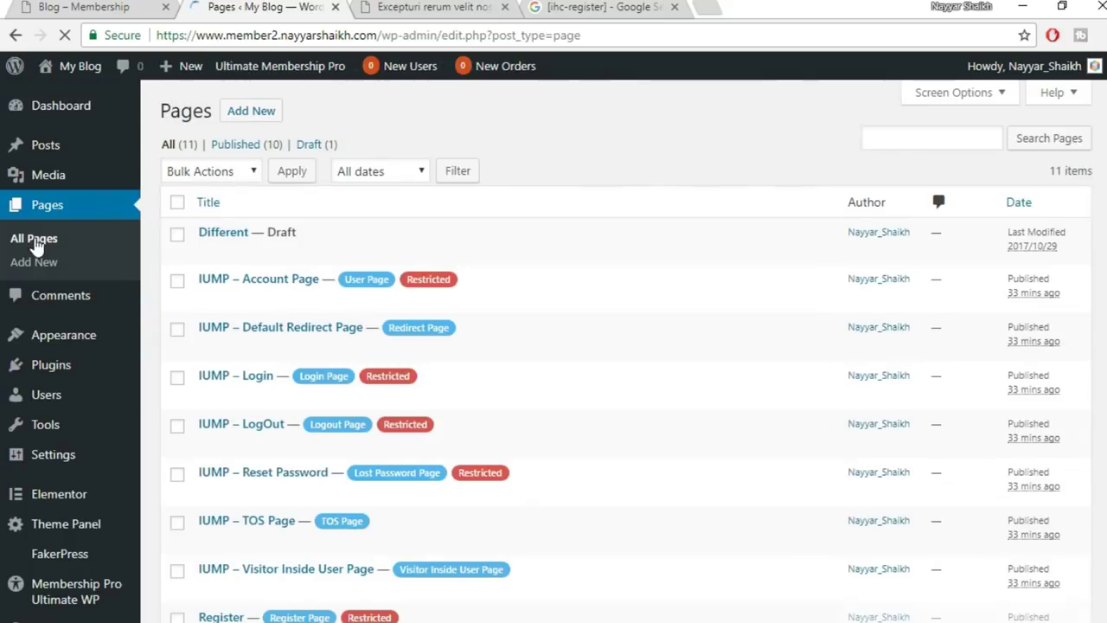
- Edit the IUMP – Login page and add its [ihc-login-form] shortcode to the Google search
{"action": "mouse_move", "coordinate": [585, 265]}
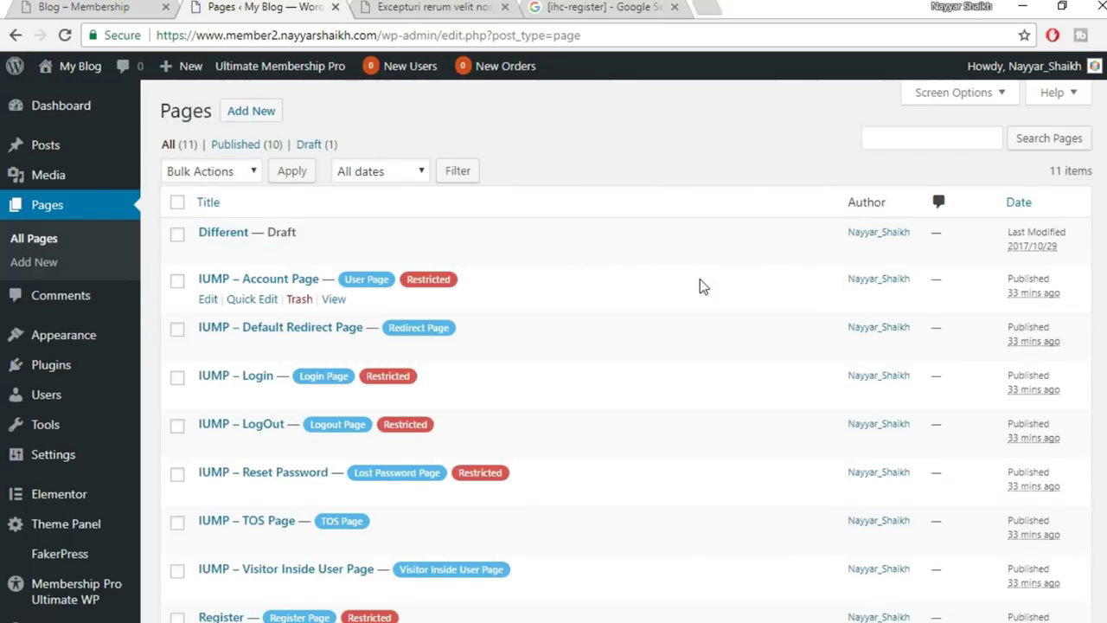
{"action": "scroll", "coordinate": [700, 285], "scroll_direction": "down", "scroll_amount": 1}
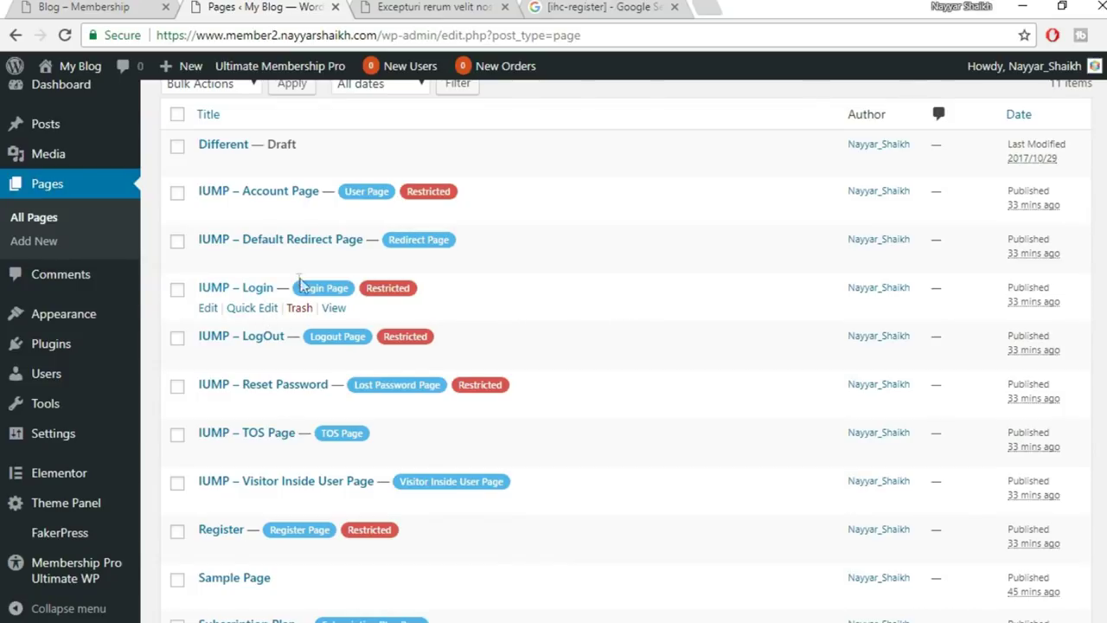
{"action": "left_click", "coordinate": [210, 311]}
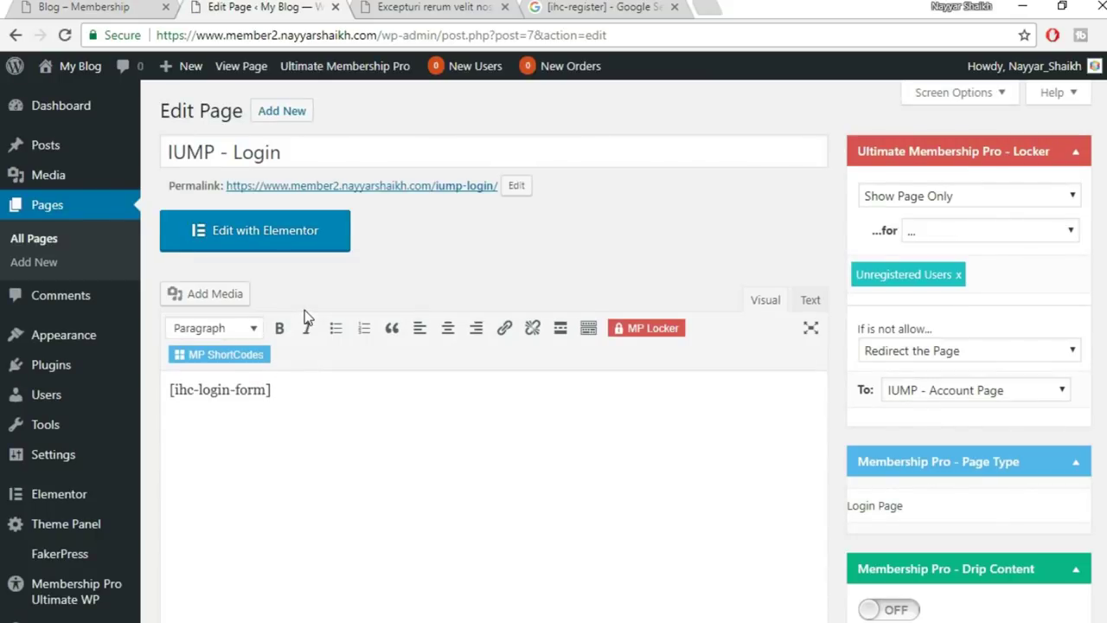
{"action": "left_click_drag", "start_coordinate": [289, 395], "coordinate": [155, 386]}
{"action": "key", "text": "ctrl+c"}
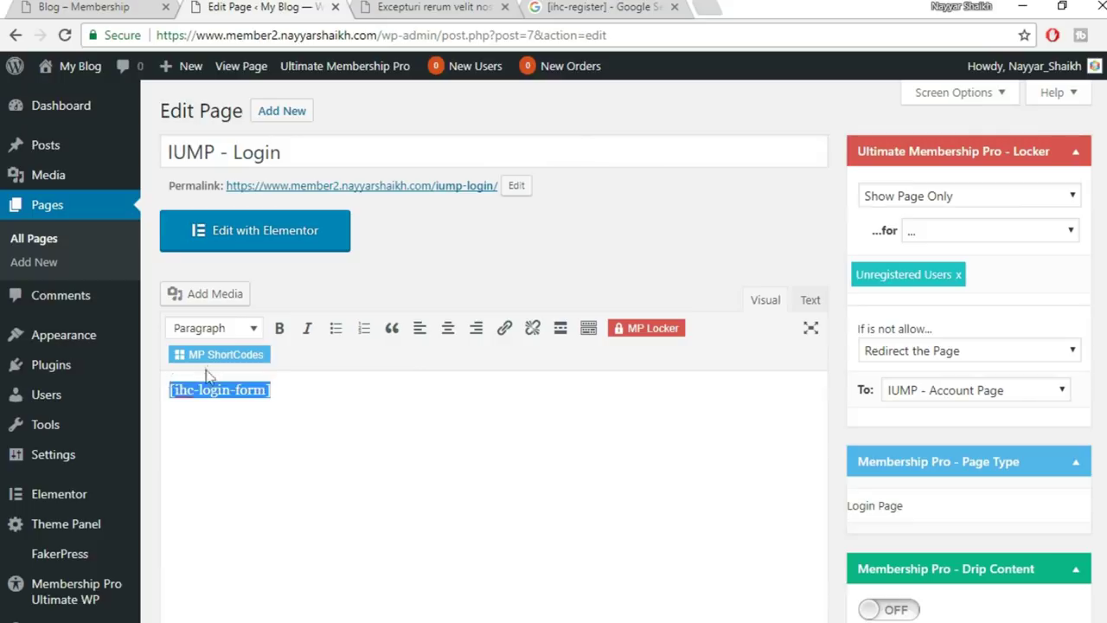
{"action": "left_click", "coordinate": [596, 7]}
{"action": "left_click", "coordinate": [341, 92]}
{"action": "key", "text": "ctrl+v"}
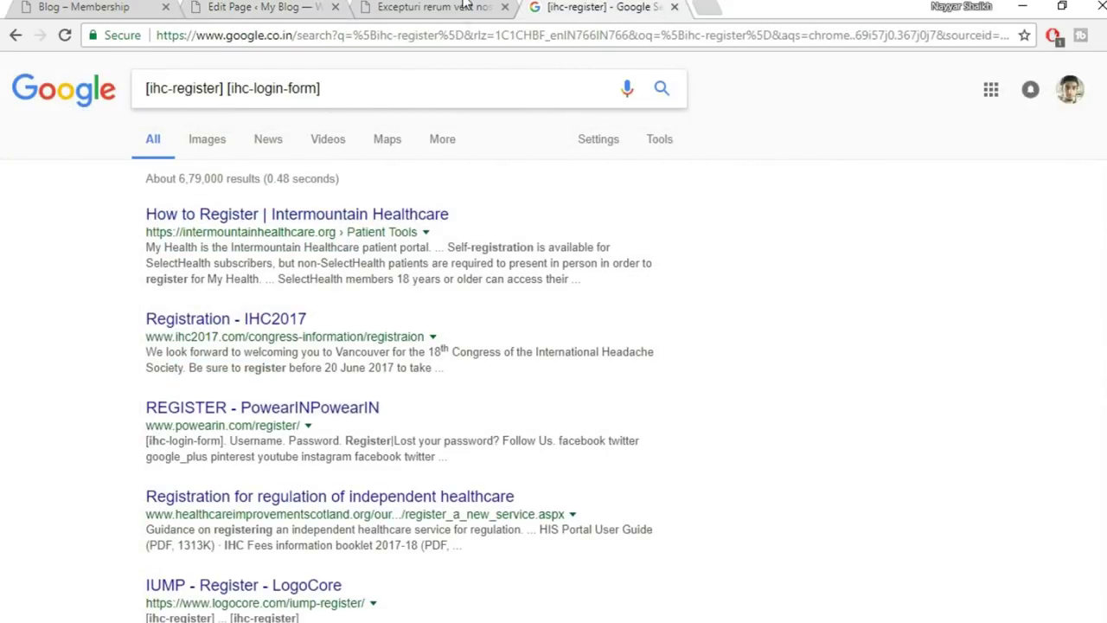
{"action": "left_click", "coordinate": [260, 7]}
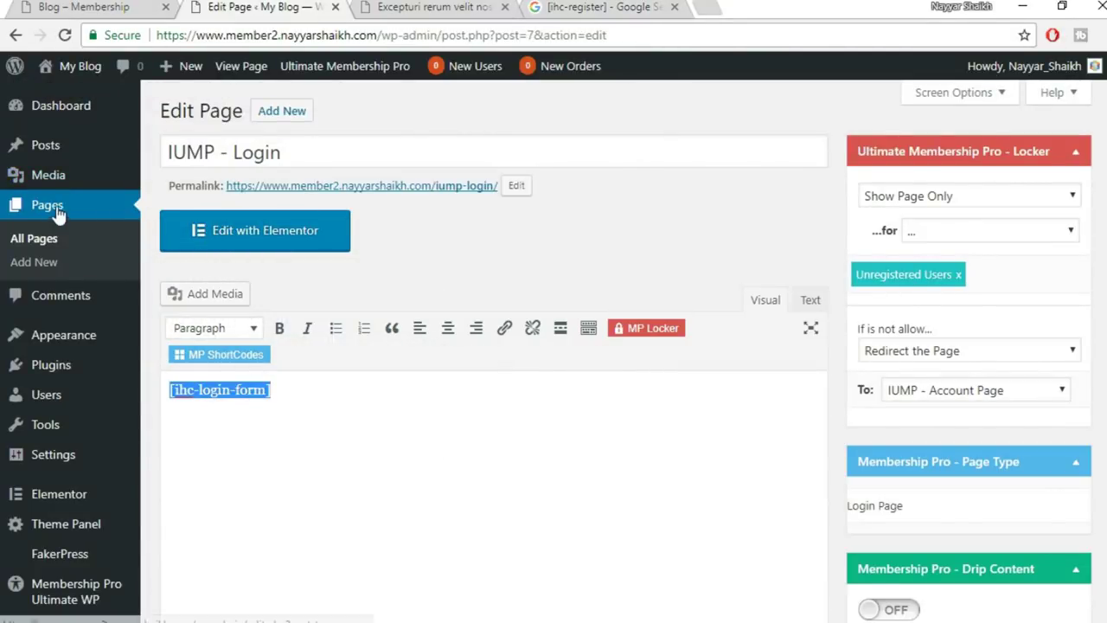
- Open the Register page for editing from the Pages list
{"action": "left_click", "coordinate": [56, 210]}
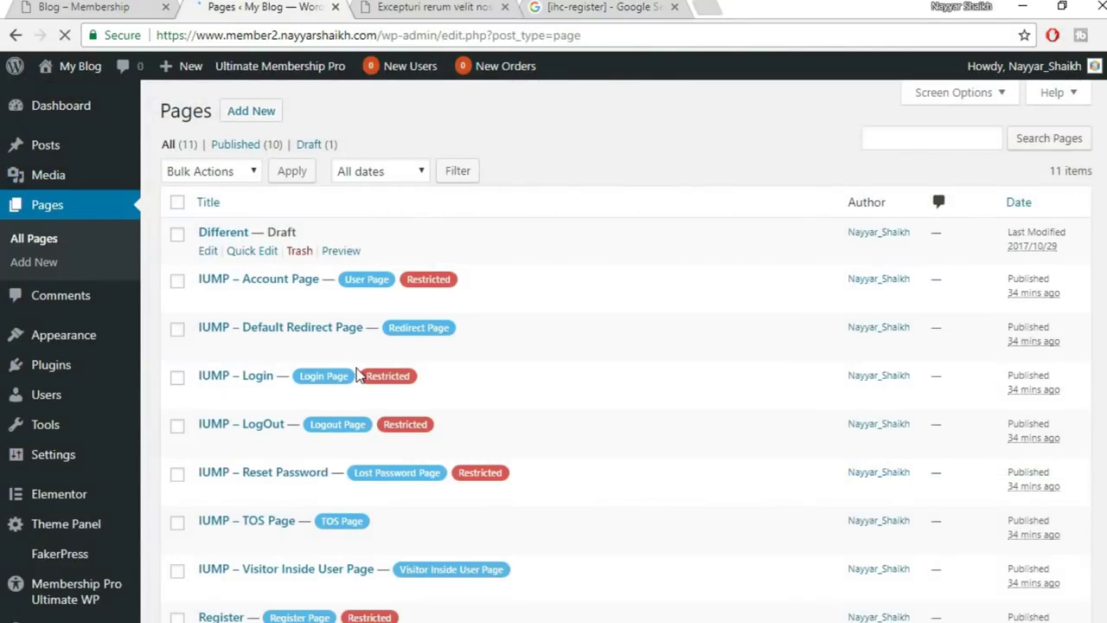
{"action": "scroll", "coordinate": [359, 374], "scroll_direction": "down", "scroll_amount": 2}
{"action": "left_click", "coordinate": [208, 463]}
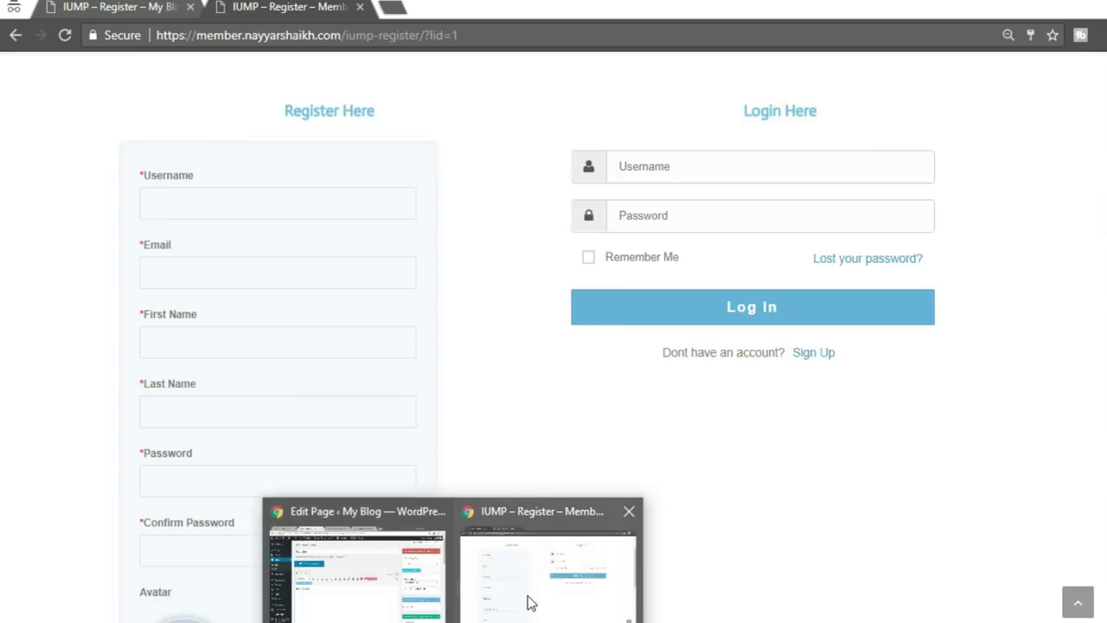
- Compare the My Blog and Membership register pages, then return to the Register page editor
{"action": "left_click", "coordinate": [553, 588]}
{"action": "scroll", "coordinate": [440, 314], "scroll_direction": "up", "scroll_amount": 2}
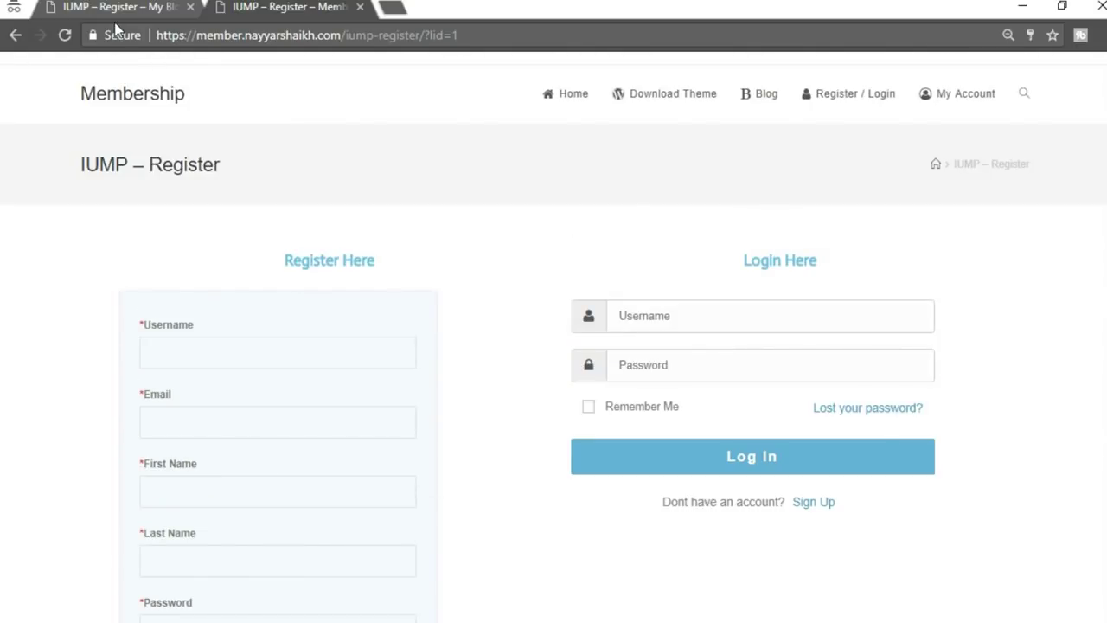
{"action": "left_click", "coordinate": [126, 6]}
{"action": "scroll", "coordinate": [891, 346], "scroll_direction": "down", "scroll_amount": 2}
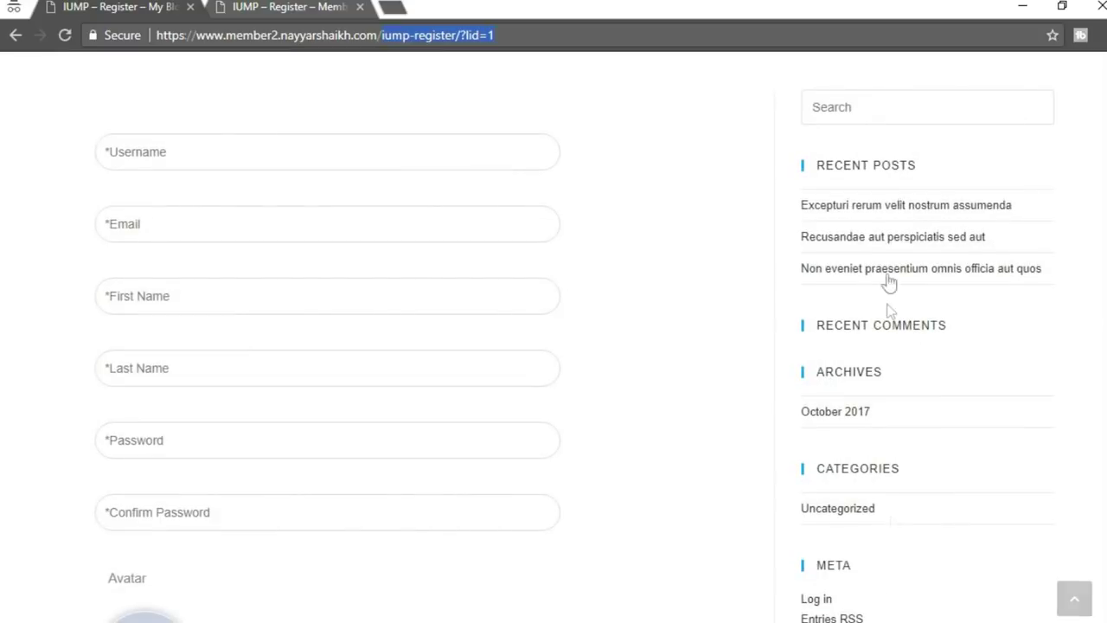
{"action": "scroll", "coordinate": [917, 471], "scroll_direction": "up", "scroll_amount": 2}
{"action": "left_click", "coordinate": [289, 8]}
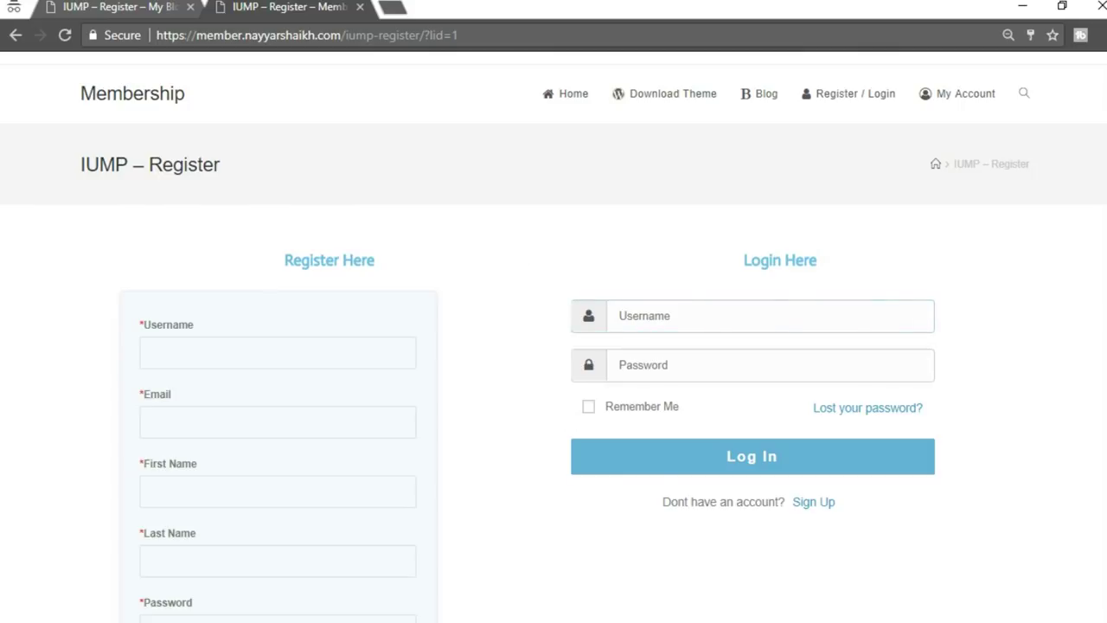
{"action": "left_click", "coordinate": [363, 550]}
{"action": "scroll", "coordinate": [654, 474], "scroll_direction": "down", "scroll_amount": 1}
- Set the Register page's content layout to Full Width and save it
{"action": "scroll", "coordinate": [654, 475], "scroll_direction": "down", "scroll_amount": 3}
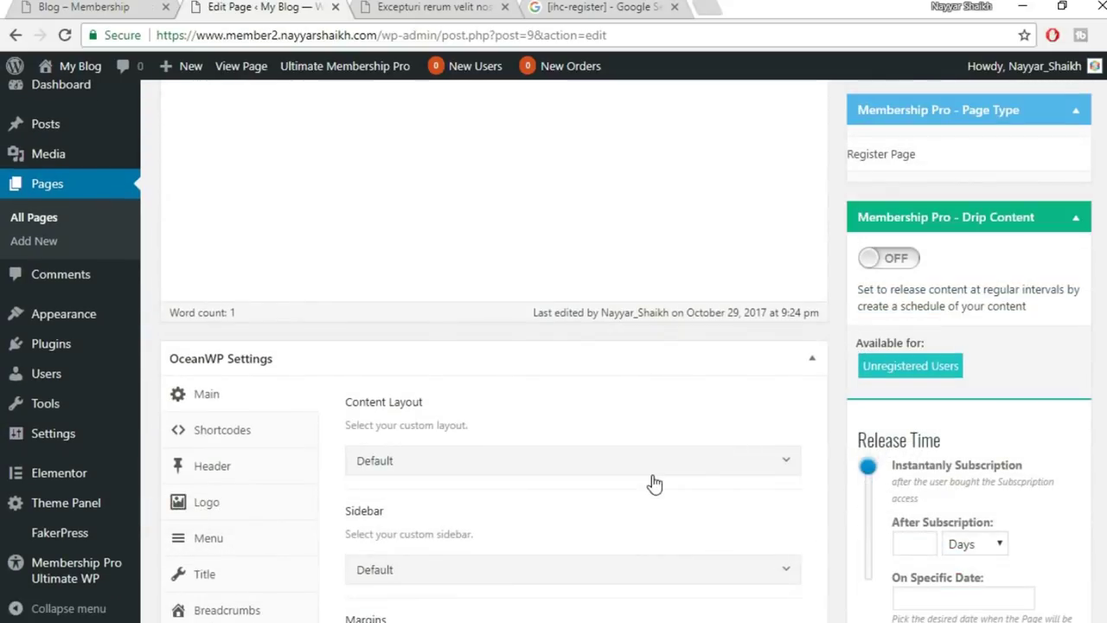
{"action": "scroll", "coordinate": [294, 297], "scroll_direction": "down", "scroll_amount": 2}
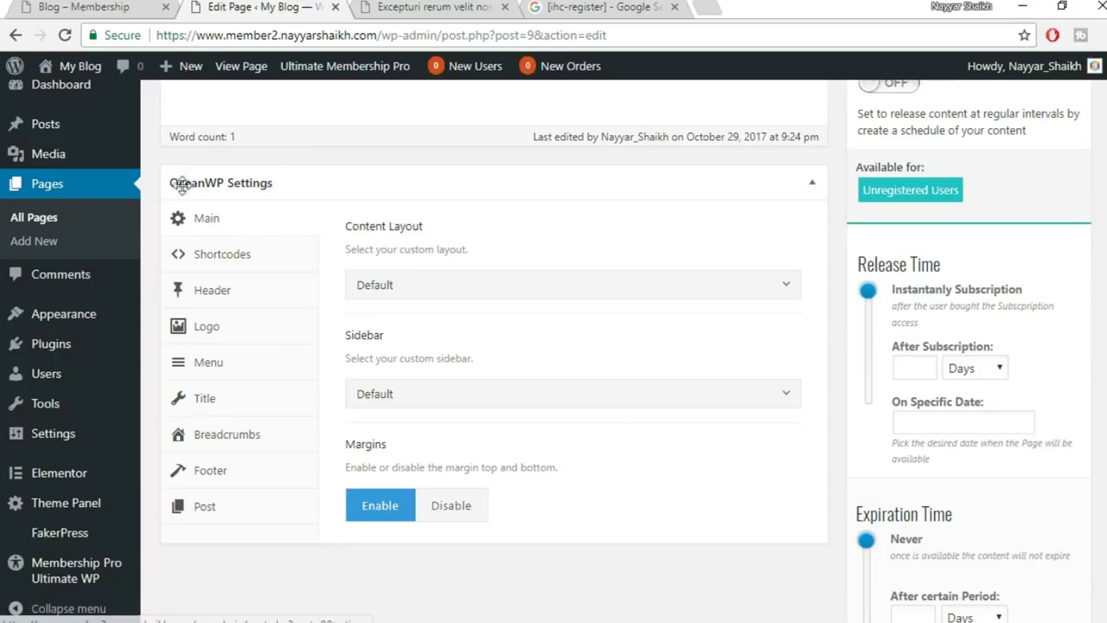
{"action": "left_click", "coordinate": [485, 285]}
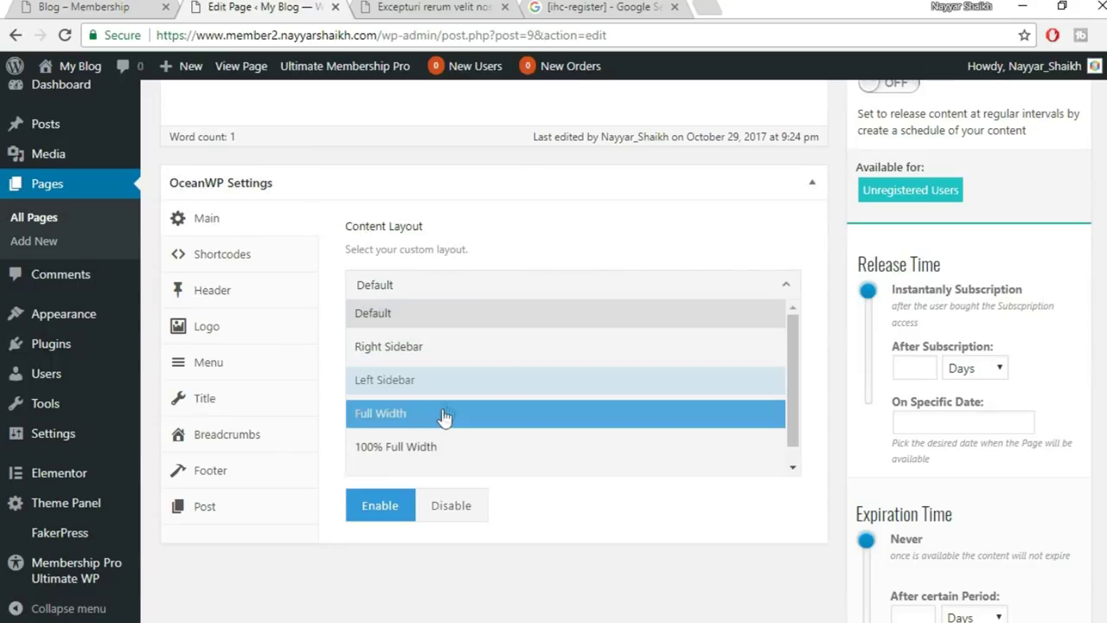
{"action": "left_click", "coordinate": [414, 415]}
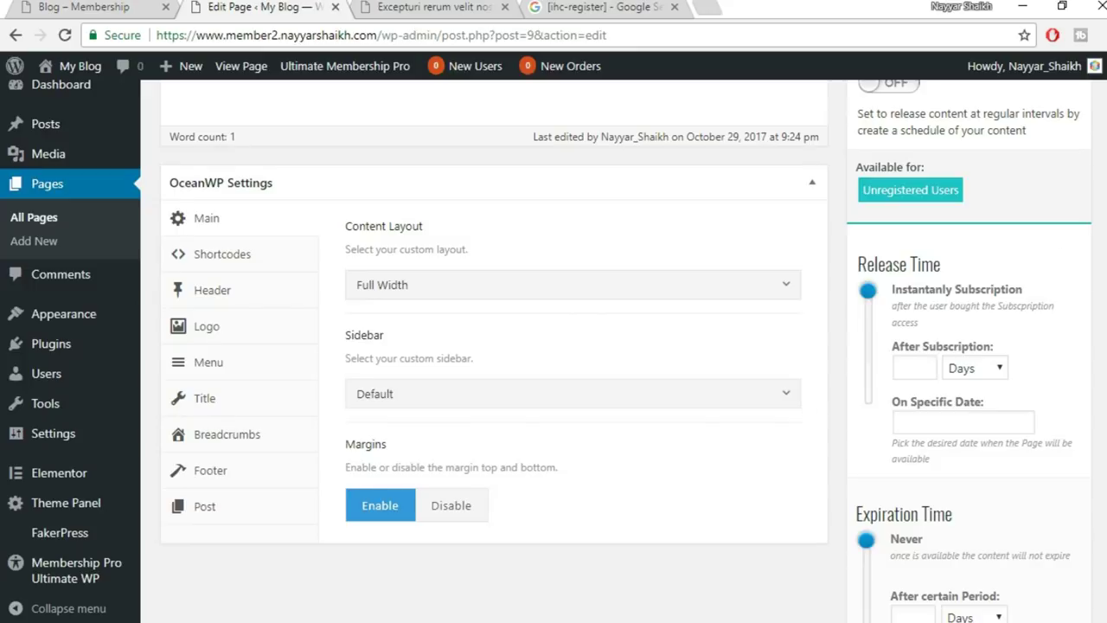
{"action": "scroll", "coordinate": [1063, 507], "scroll_direction": "down", "scroll_amount": 5}
{"action": "left_click", "coordinate": [1052, 414]}
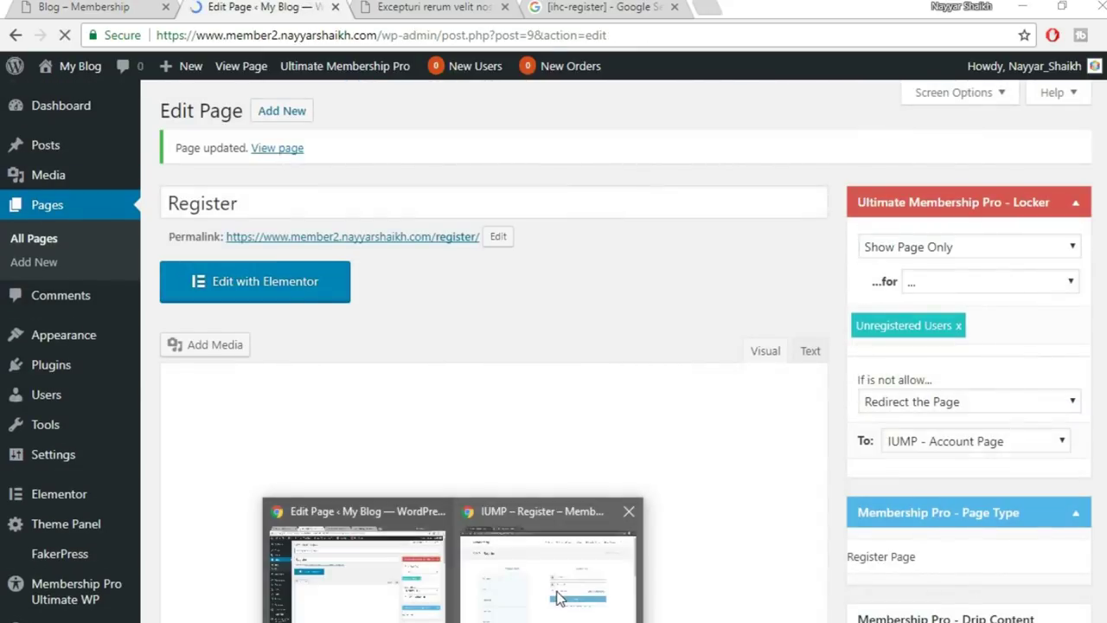
- Reload both front-end register pages and reach the My Blog registration through the Free plan sign-up
{"action": "left_click", "coordinate": [558, 596]}
{"action": "left_click", "coordinate": [65, 35]}
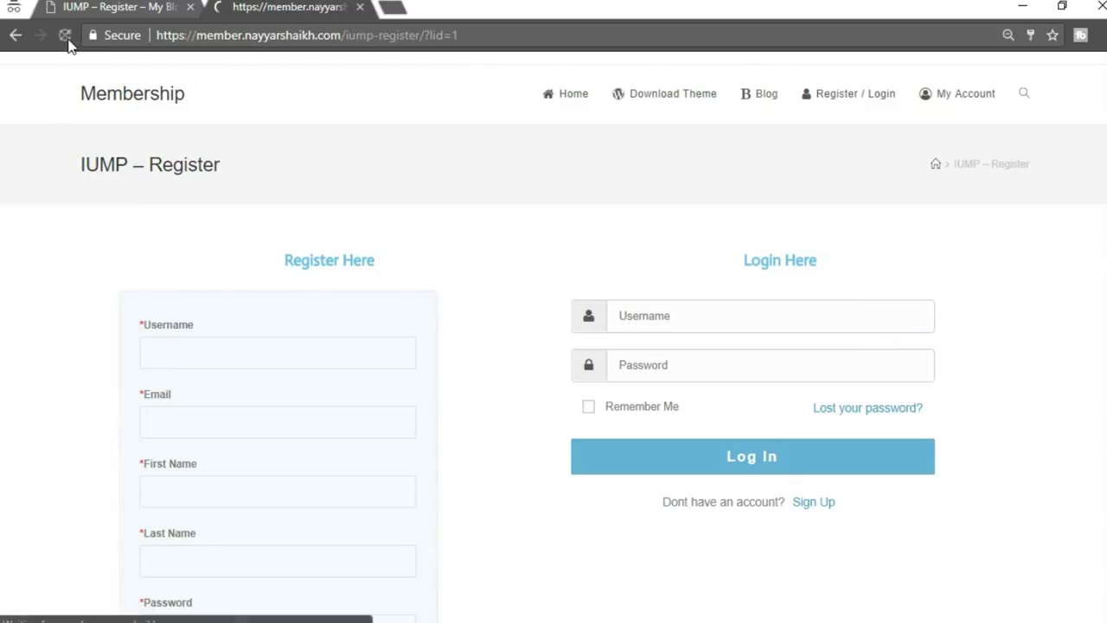
{"action": "key", "text": "ctrl+Tab"}
{"action": "left_click", "coordinate": [64, 35]}
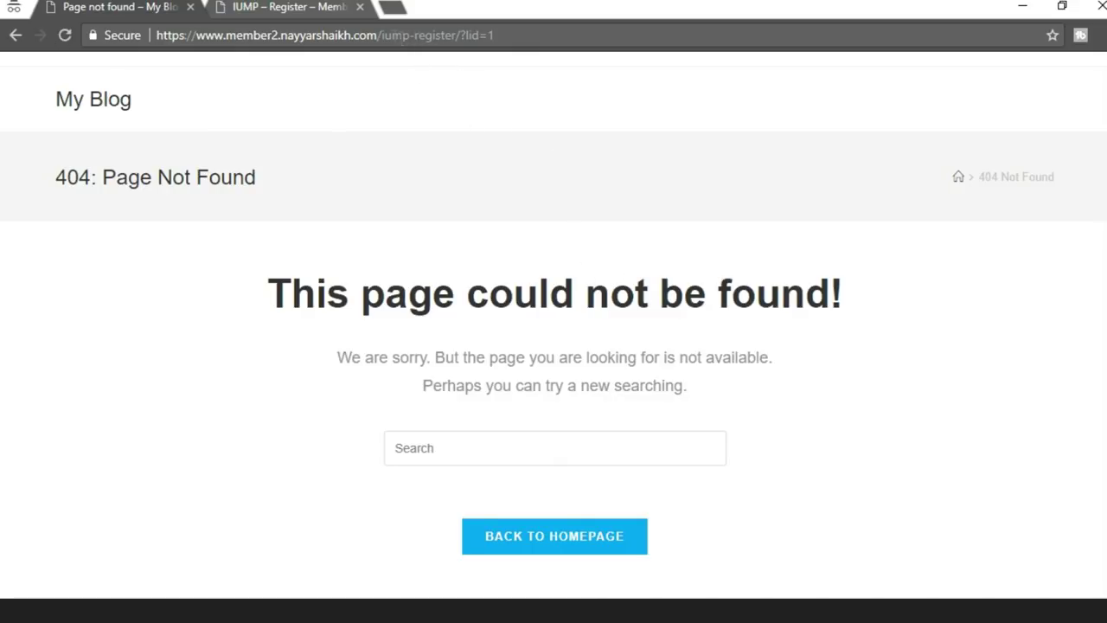
{"action": "left_click_drag", "start_coordinate": [381, 34], "coordinate": [726, 7]}
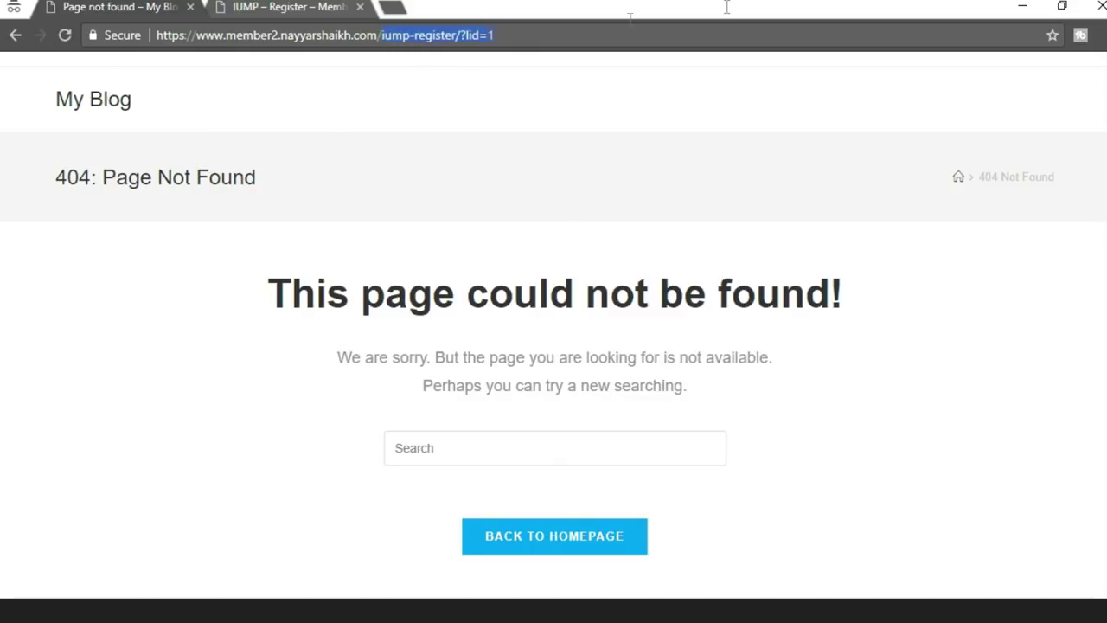
{"action": "type", "text": "register"}
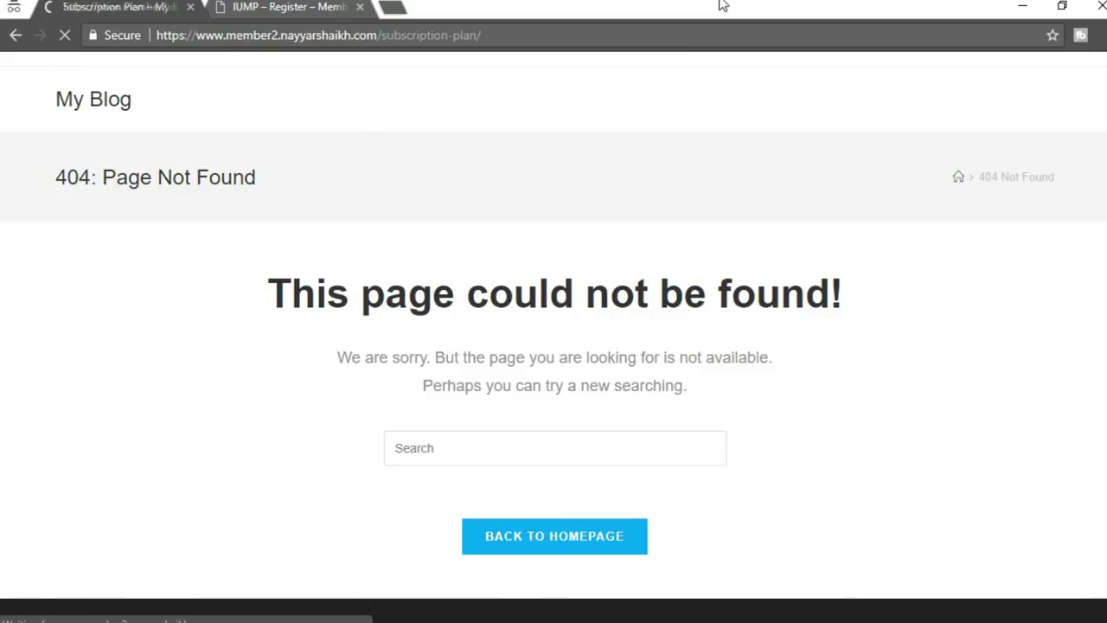
{"action": "scroll", "coordinate": [424, 355], "scroll_direction": "down", "scroll_amount": 2}
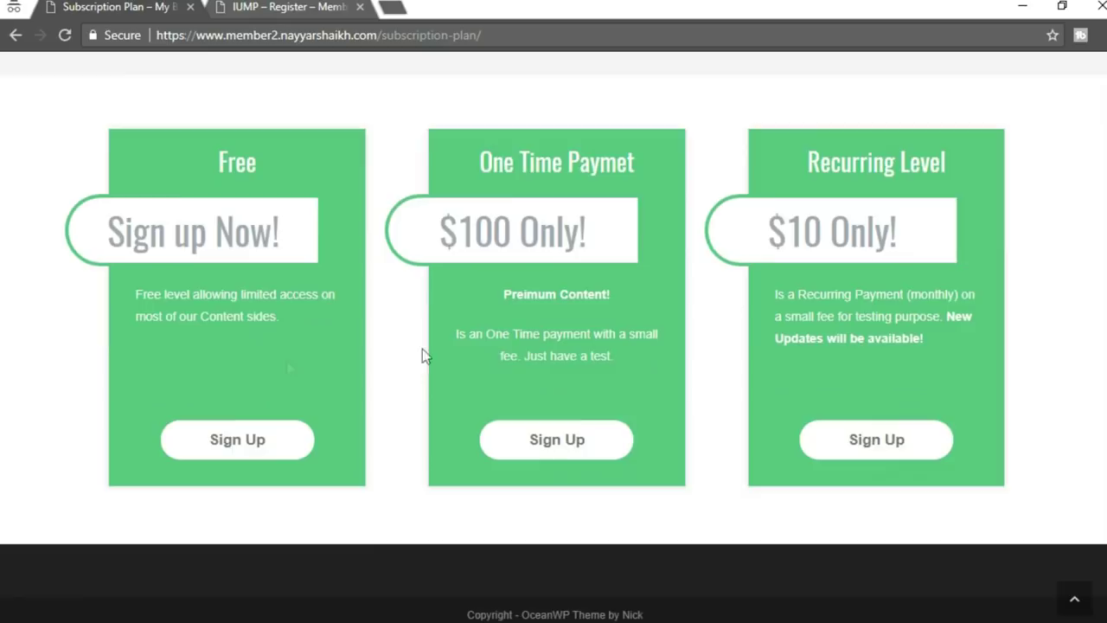
{"action": "left_click", "coordinate": [238, 436]}
{"action": "scroll", "coordinate": [549, 337], "scroll_direction": "down", "scroll_amount": 5}
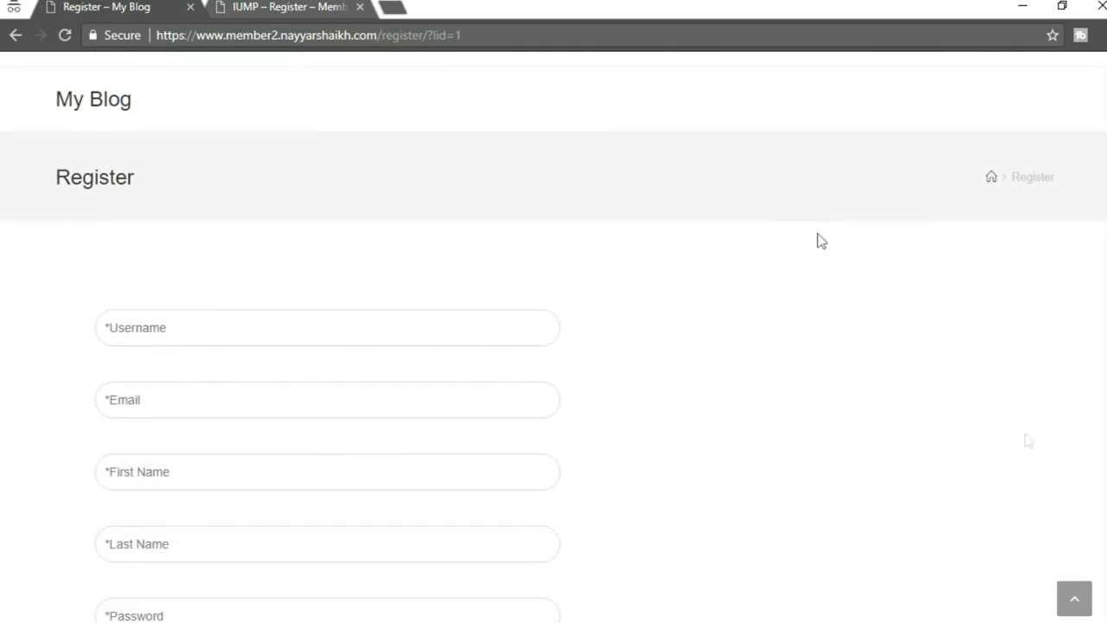
{"action": "scroll", "coordinate": [1020, 360], "scroll_direction": "down", "scroll_amount": 3}
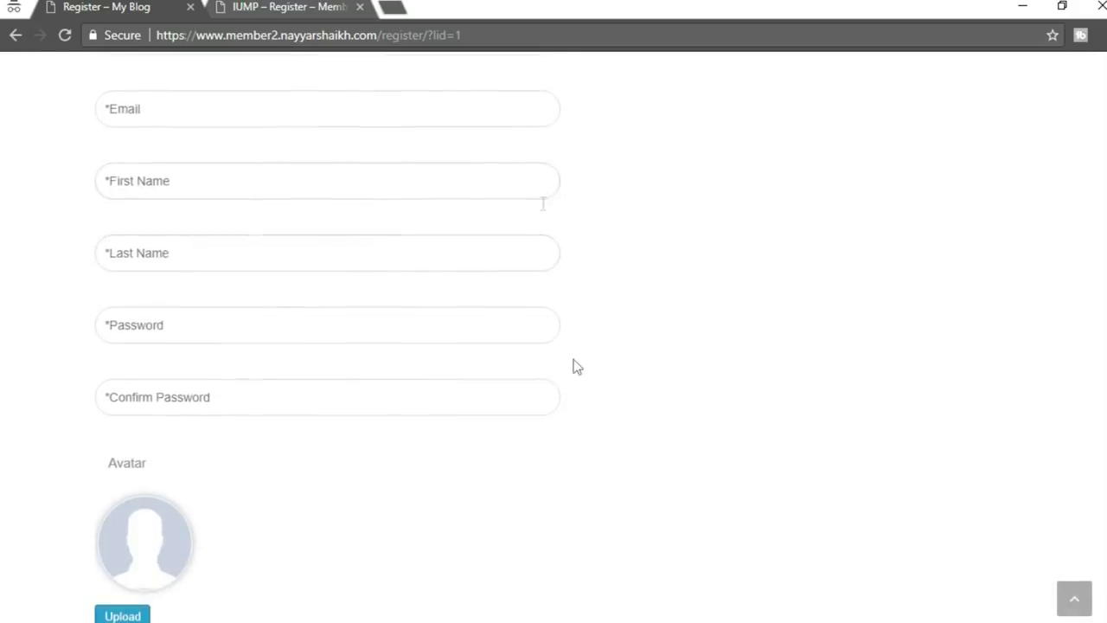
{"action": "scroll", "coordinate": [571, 346], "scroll_direction": "down", "scroll_amount": 2}
{"action": "scroll", "coordinate": [183, 271], "scroll_direction": "up", "scroll_amount": 5}
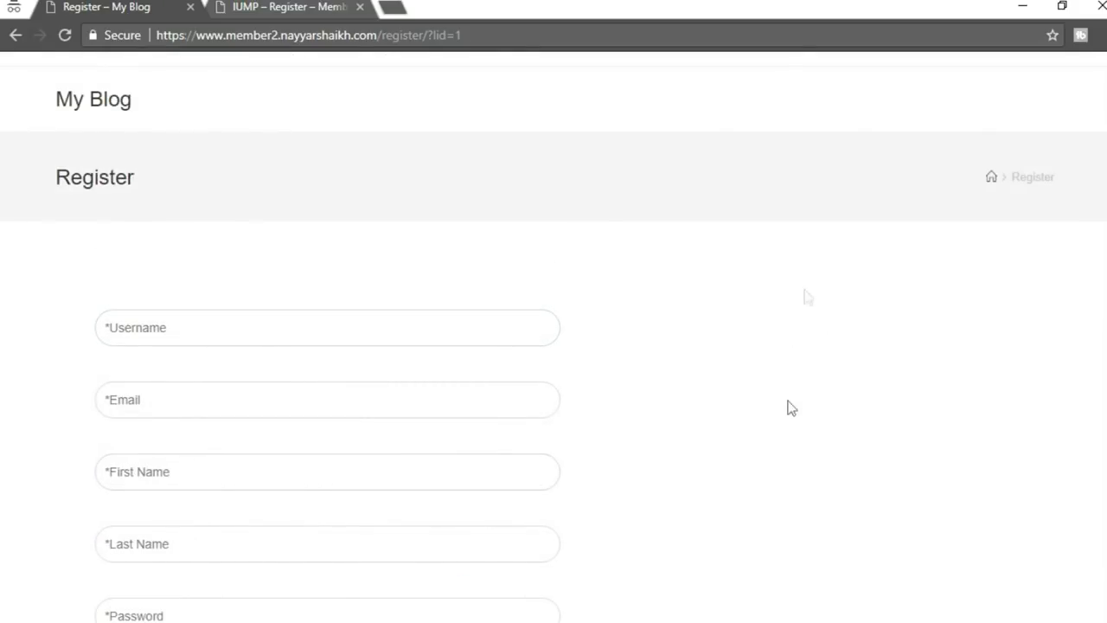
- Check the reference register and login page, then open the Register page in Elementor
{"action": "left_click", "coordinate": [283, 4]}
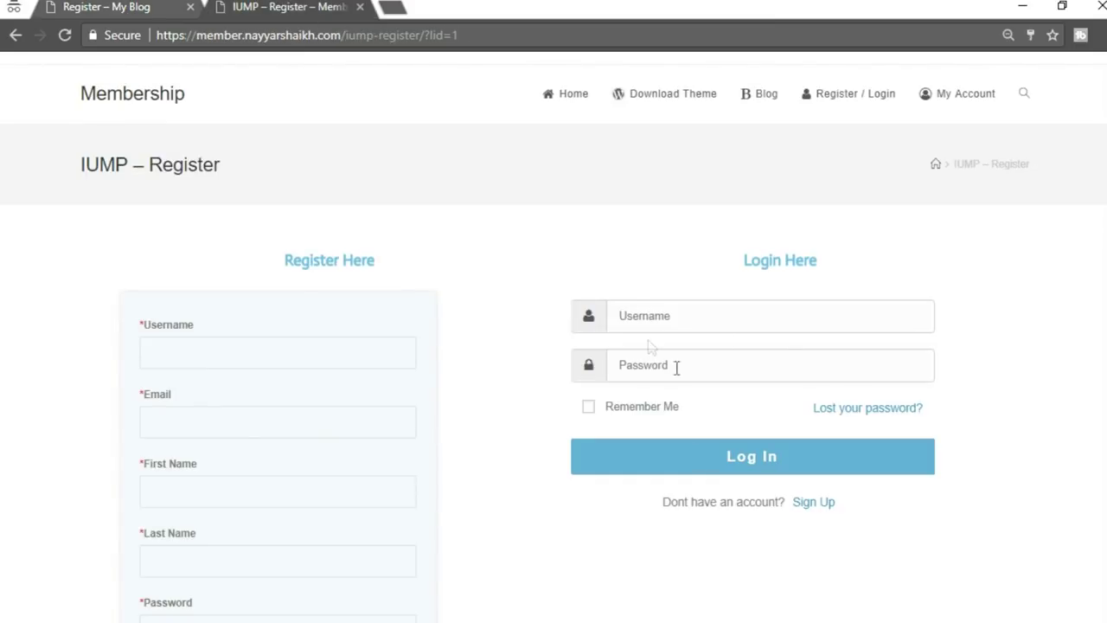
{"action": "left_click", "coordinate": [375, 597]}
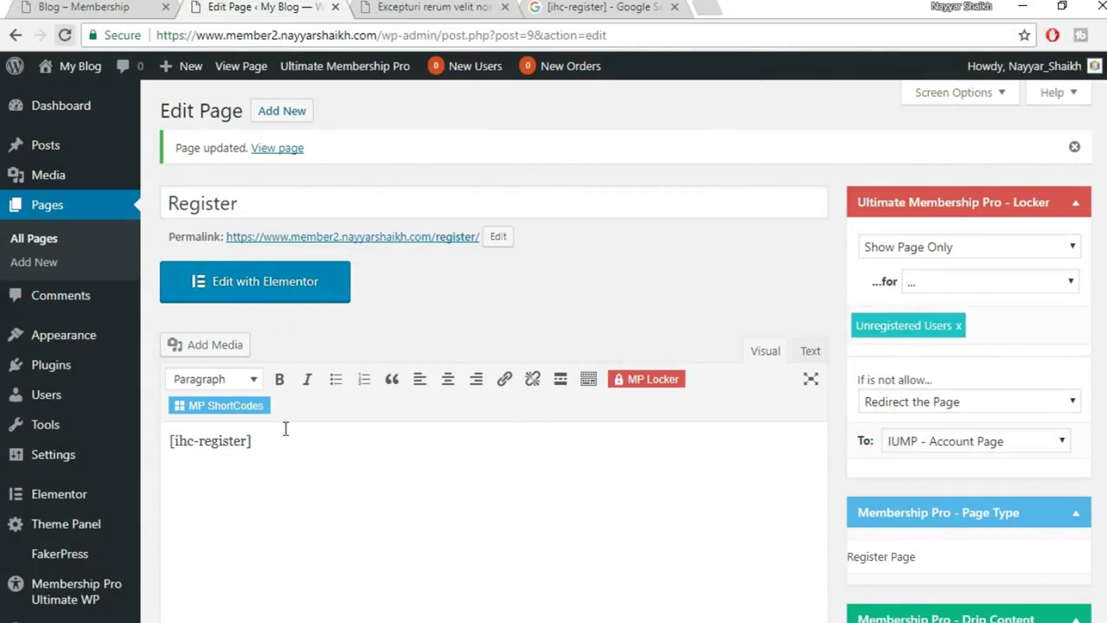
{"action": "left_click", "coordinate": [278, 299]}
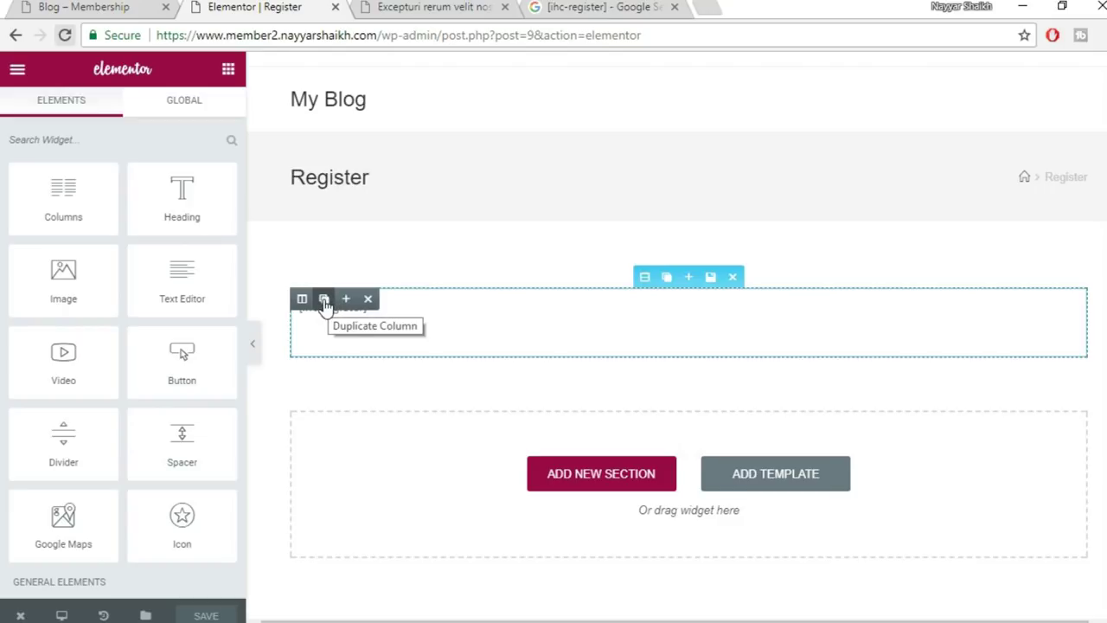
- Duplicate the column into two side-by-side columns and select the right column's [ihc-register] text
{"action": "left_click", "coordinate": [324, 301]}
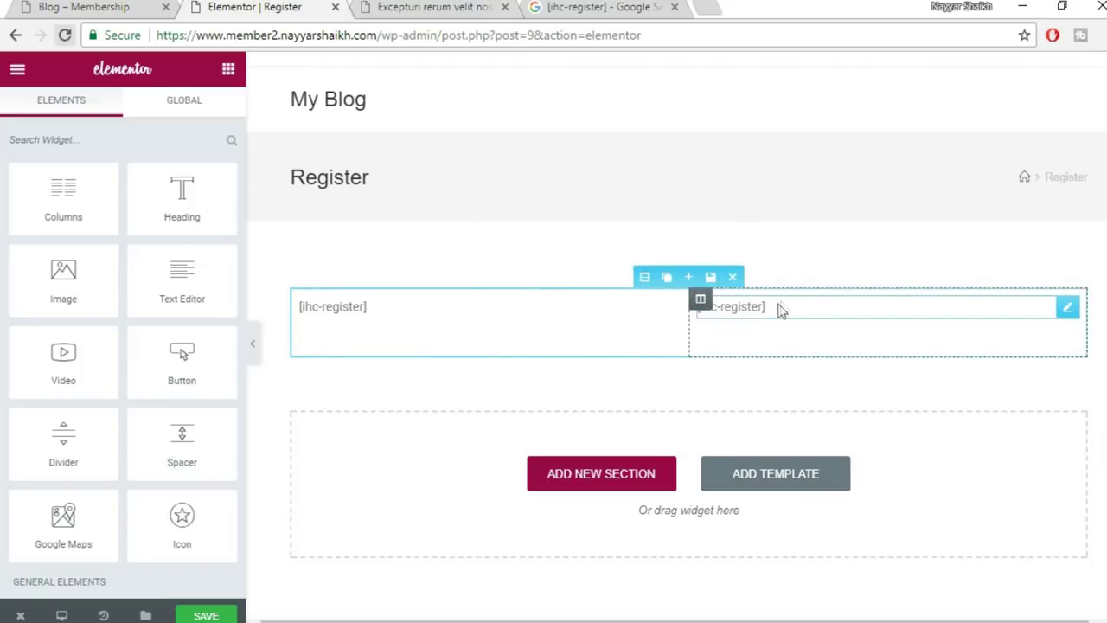
{"action": "left_click", "coordinate": [783, 309]}
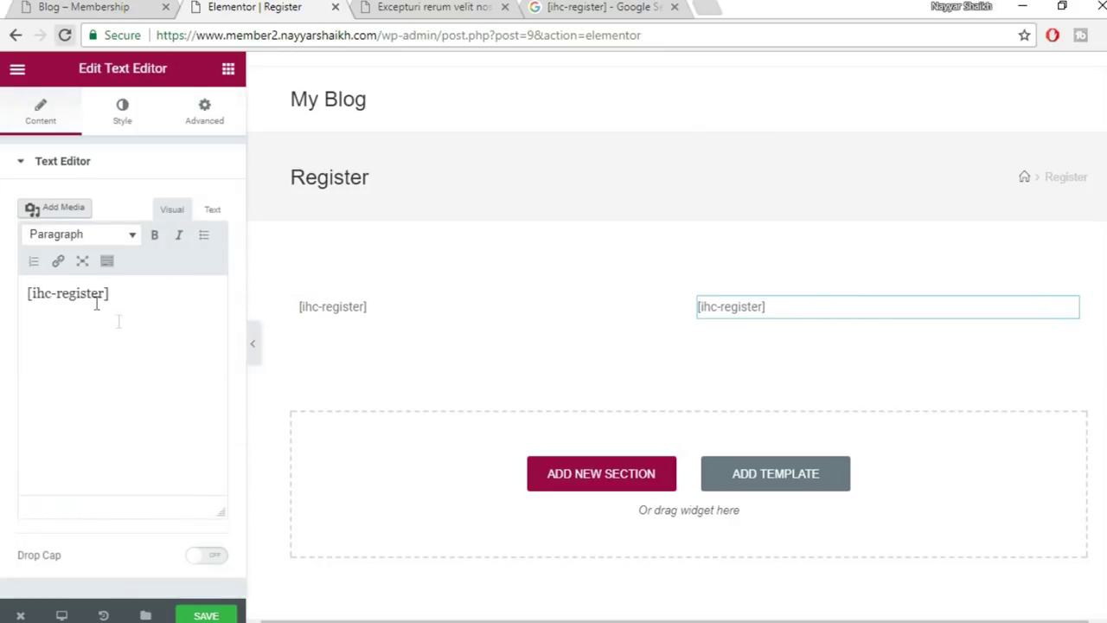
{"action": "left_click_drag", "start_coordinate": [131, 300], "coordinate": [2, 282]}
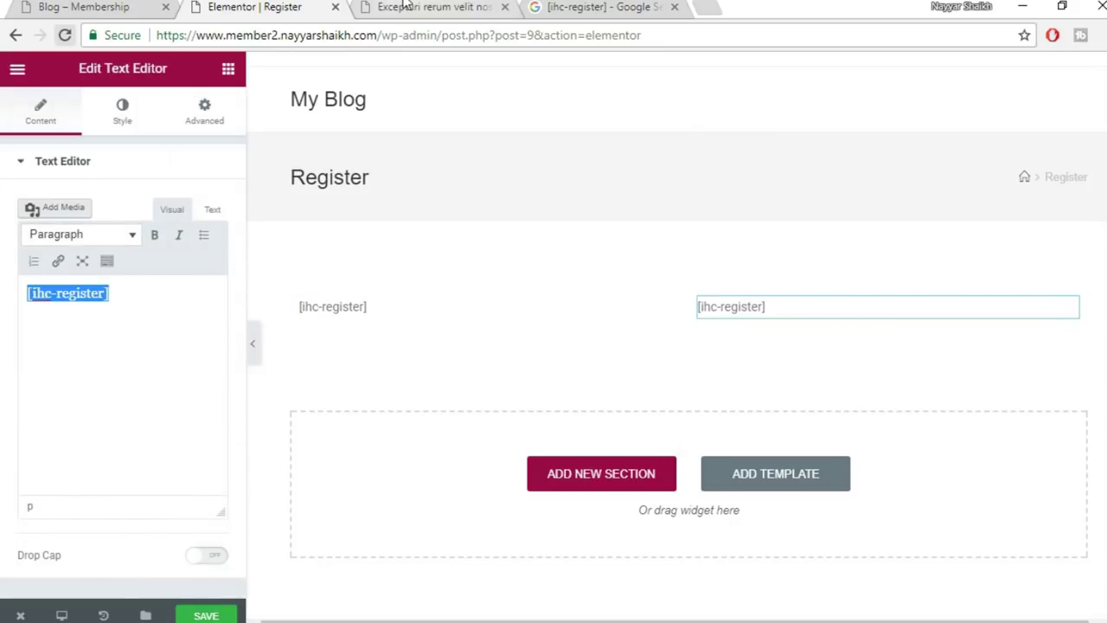
- Copy the [ihc-login-form] shortcode from the Google search results
{"action": "left_click", "coordinate": [404, 5]}
{"action": "left_click", "coordinate": [554, 6]}
{"action": "left_click_drag", "start_coordinate": [320, 88], "coordinate": [235, 93]}
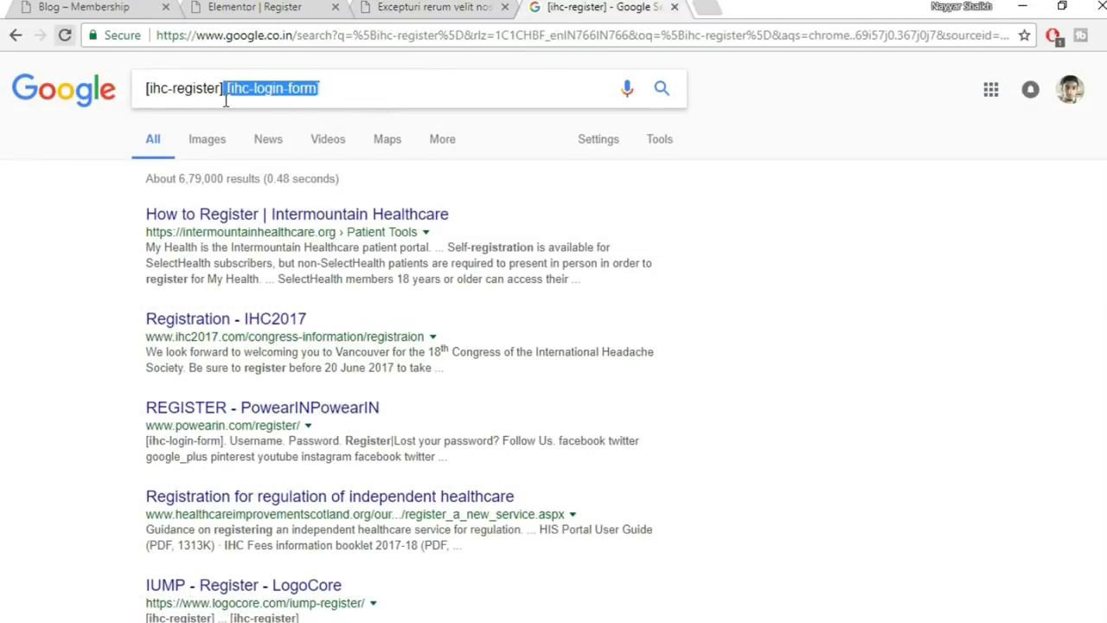
{"action": "key", "text": "ctrl+c"}
{"action": "left_click", "coordinate": [293, 5]}
- Paste [ihc-login-form] into the right column's text widget and set its alignment
{"action": "key", "text": "ctrl+v"}
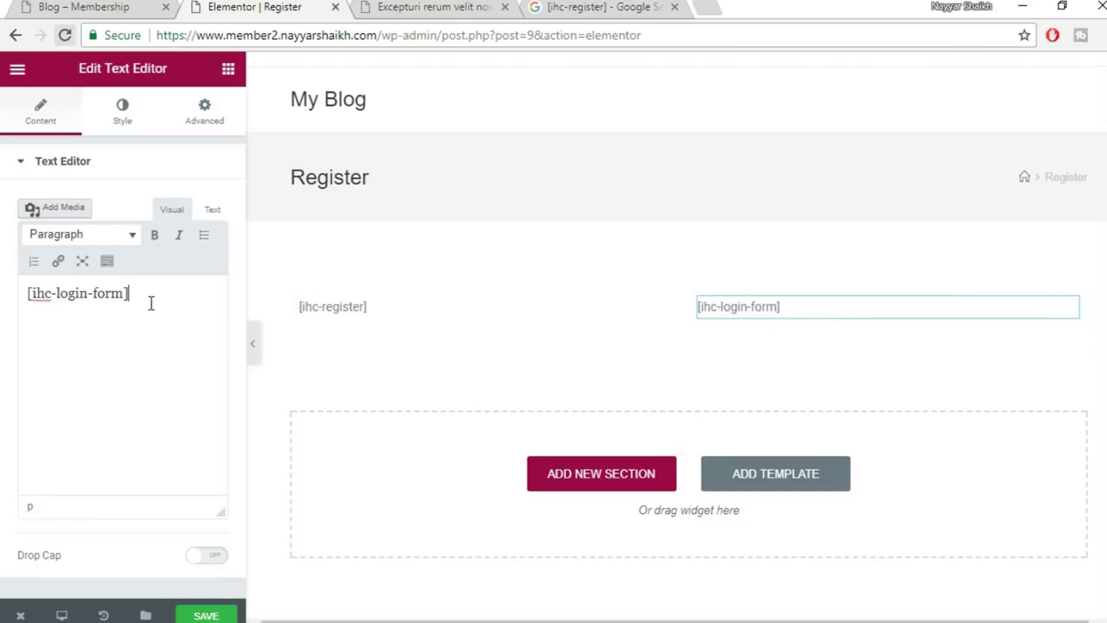
{"action": "left_click_drag", "start_coordinate": [150, 298], "coordinate": [3, 276]}
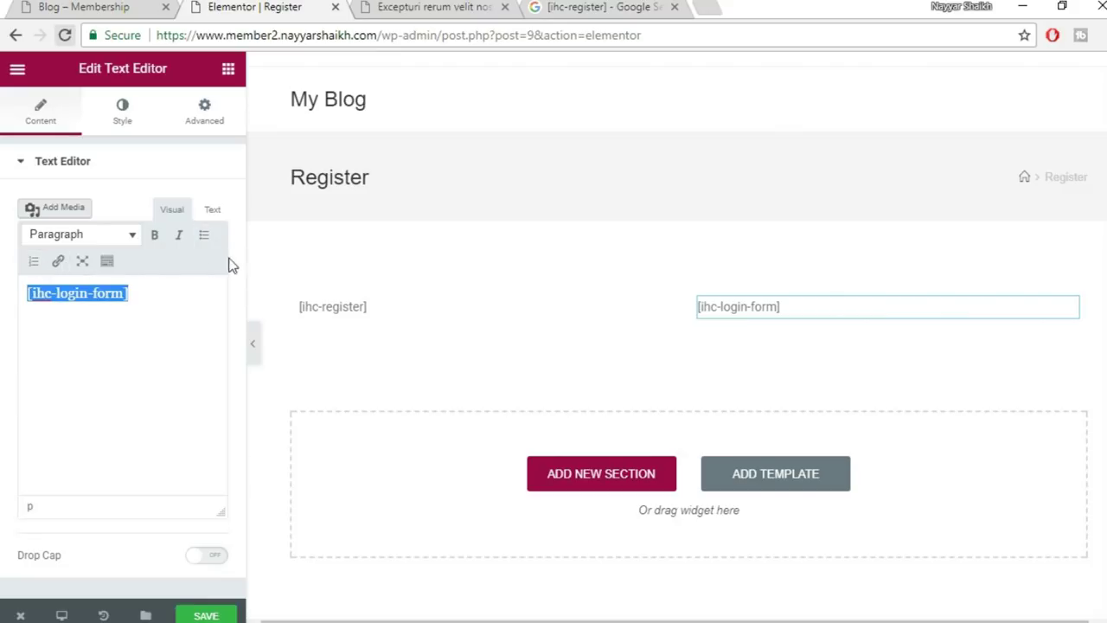
{"action": "left_click", "coordinate": [107, 262]}
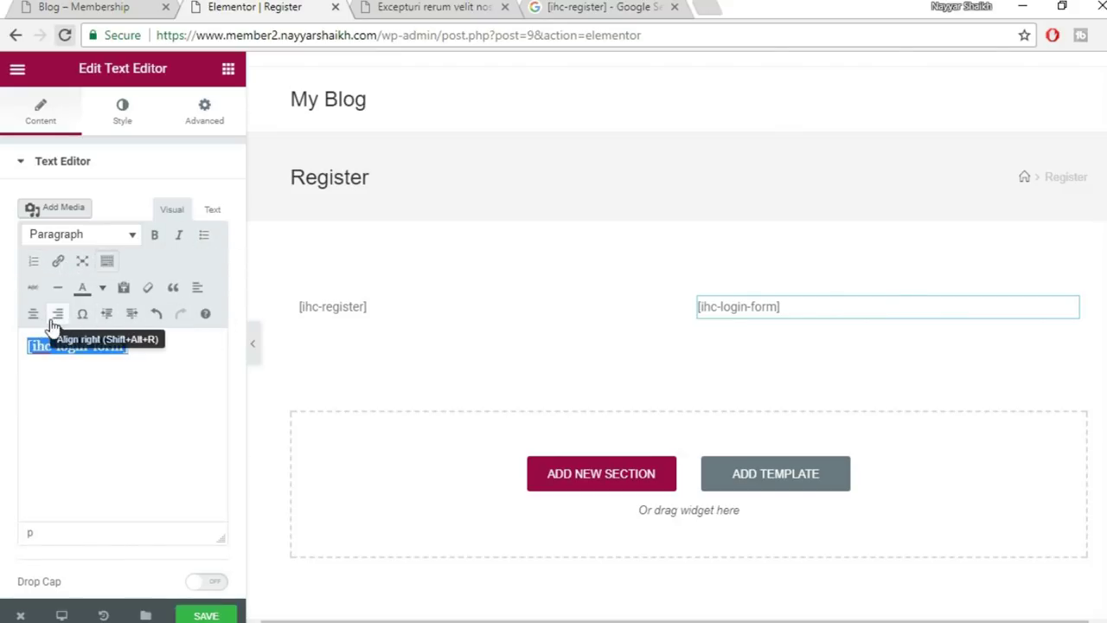
{"action": "left_click", "coordinate": [57, 315]}
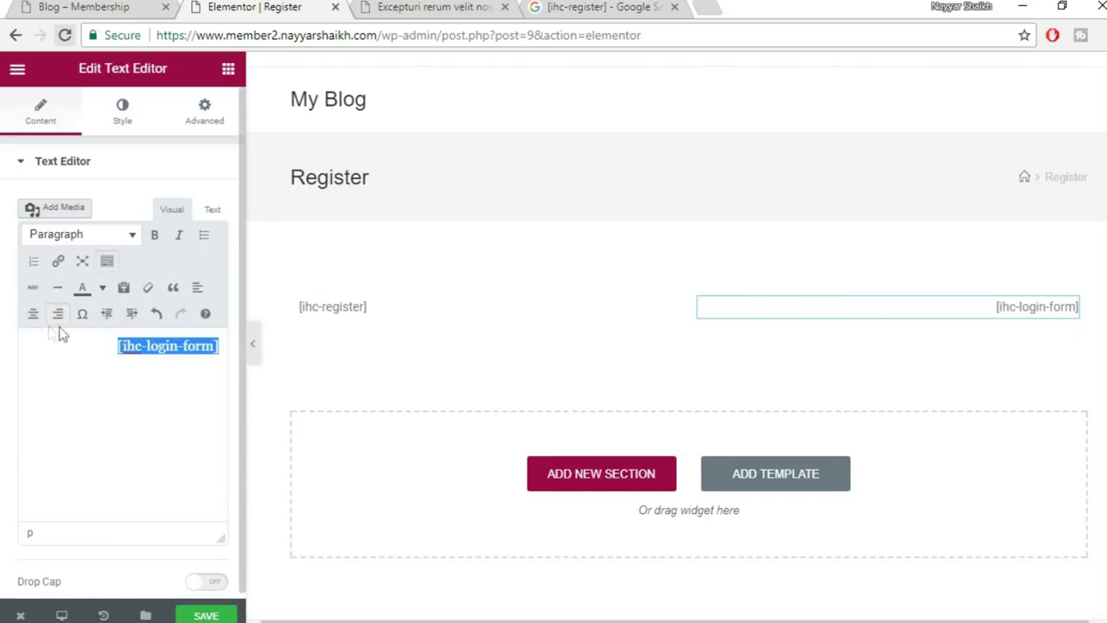
- Centre the left column's [ihc-register] shortcode and inspect the reference page's Register Here heading
{"action": "left_click", "coordinate": [344, 313]}
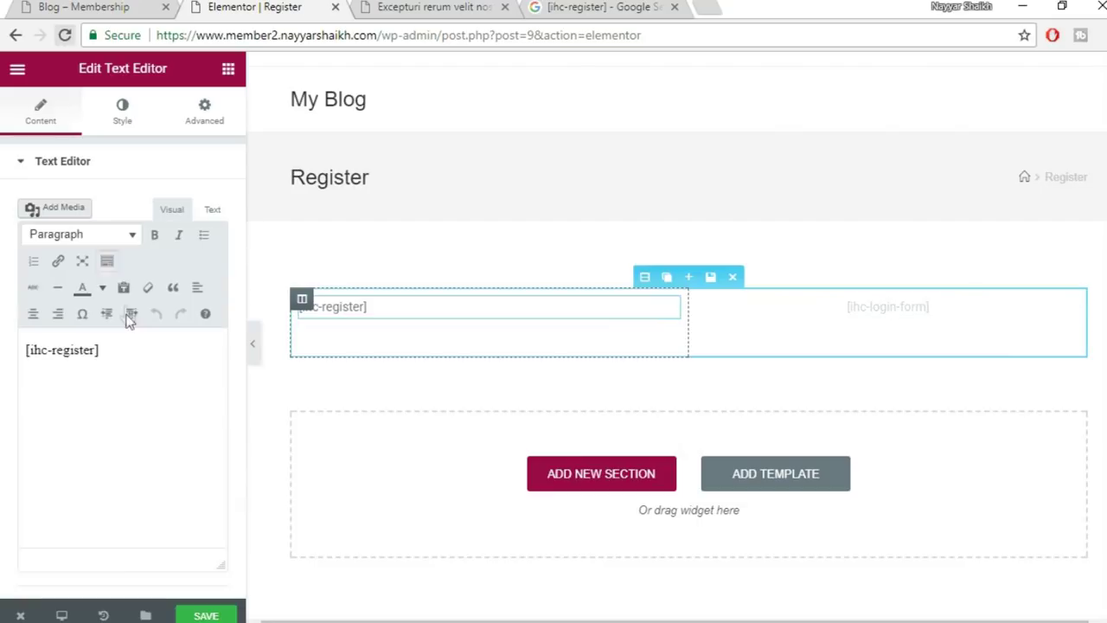
{"action": "left_click", "coordinate": [33, 313]}
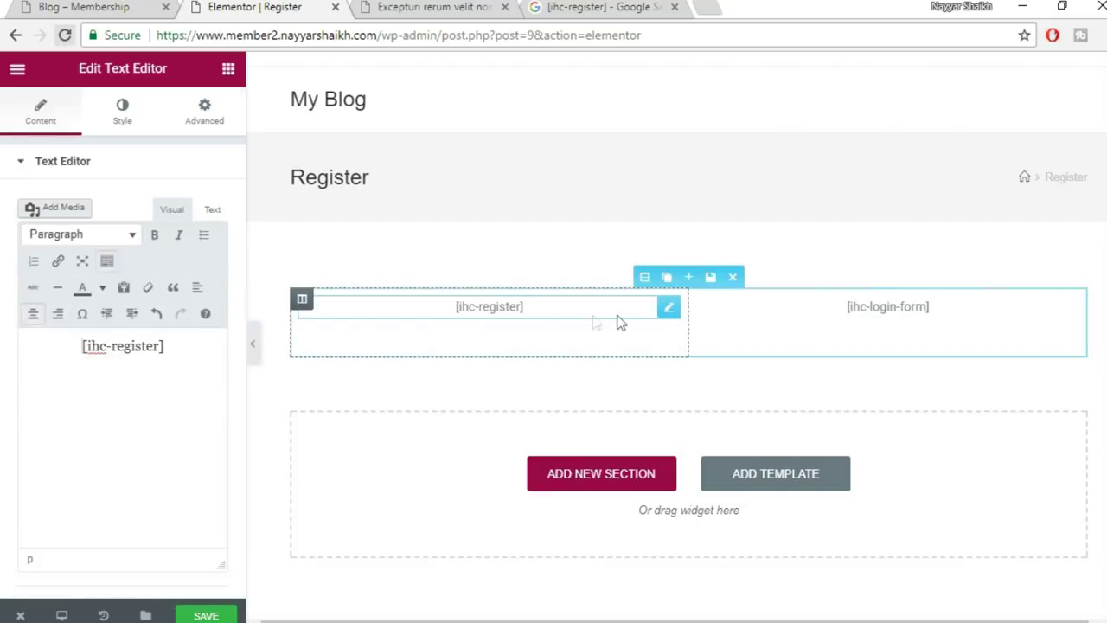
{"action": "mouse_move", "coordinate": [521, 610]}
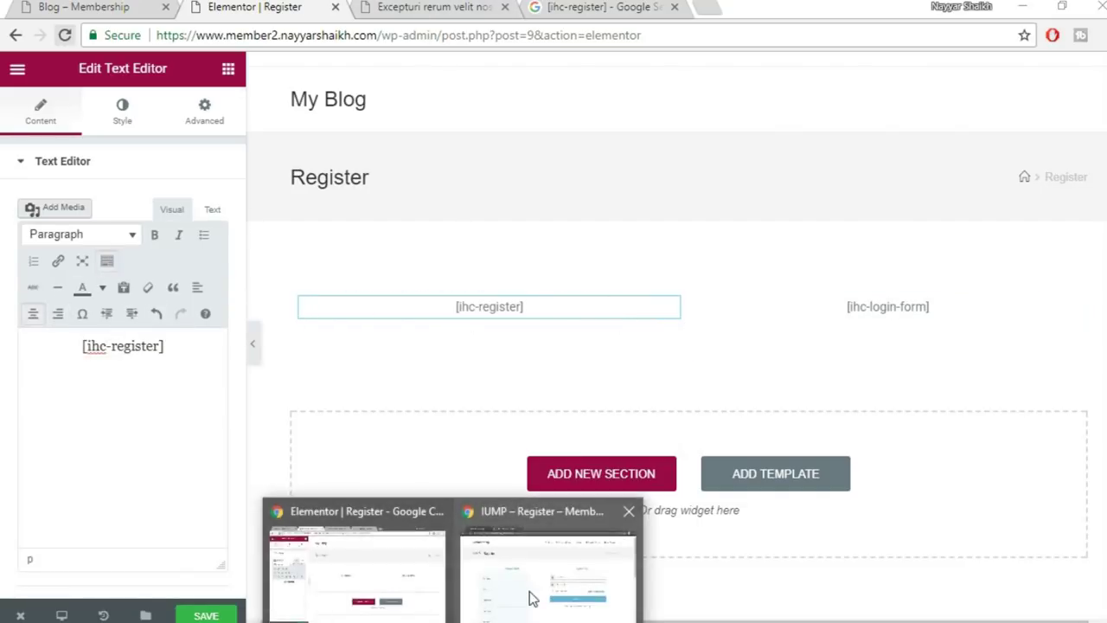
{"action": "left_click", "coordinate": [578, 521]}
{"action": "left_click_drag", "start_coordinate": [281, 268], "coordinate": [277, 267]}
{"action": "left_click", "coordinate": [395, 272]}
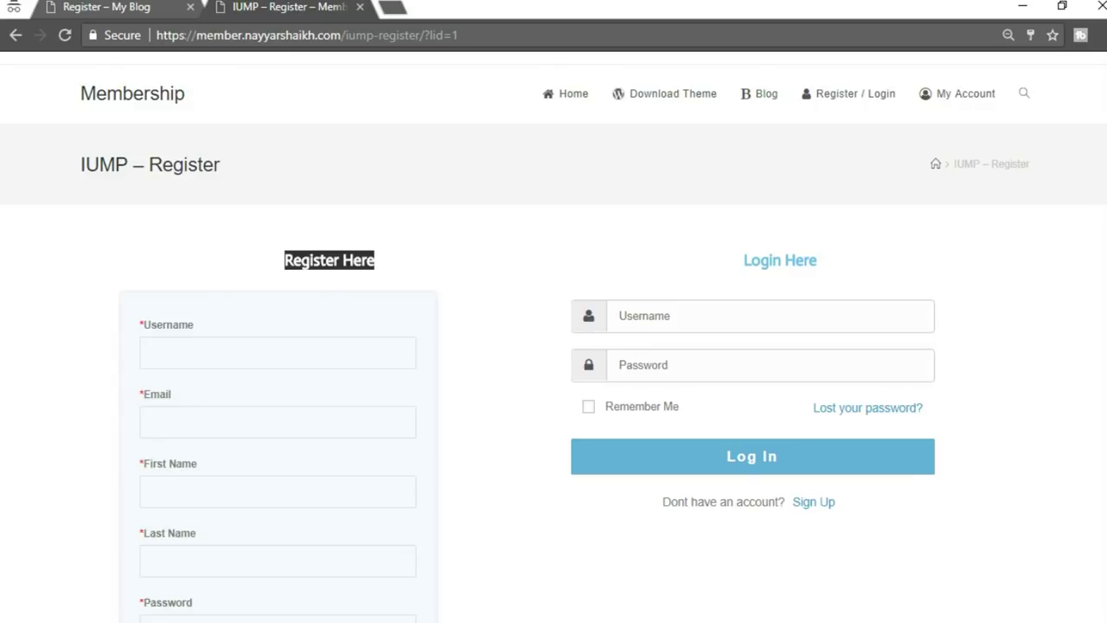
{"action": "left_click", "coordinate": [355, 593]}
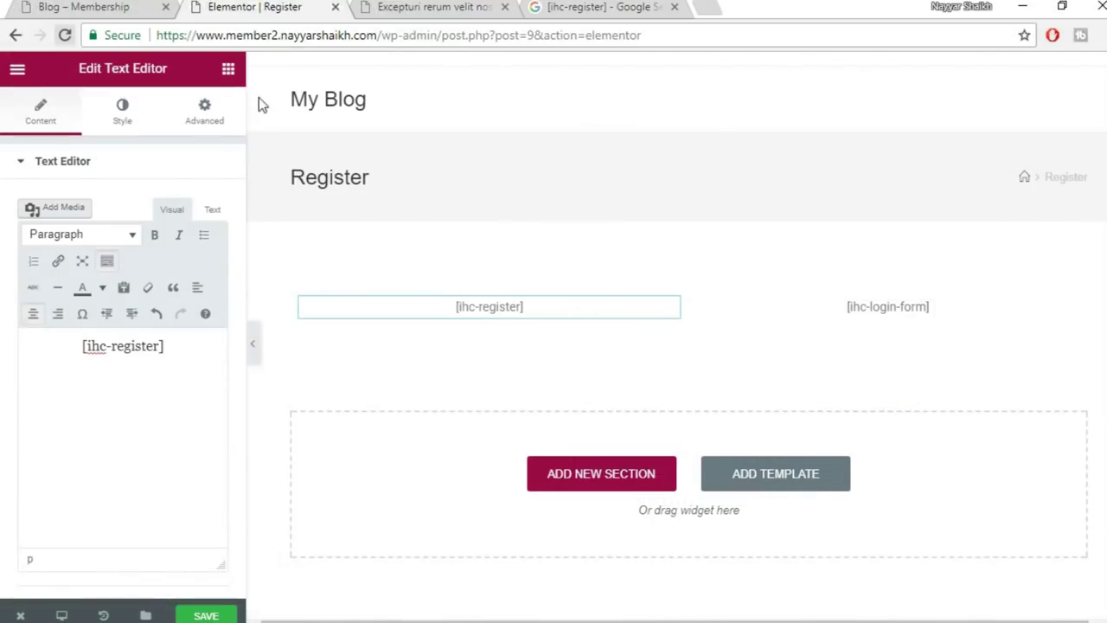
- Add a centred 'Register Here' heading above the [ihc-register] shortcode
{"action": "left_click", "coordinate": [228, 71]}
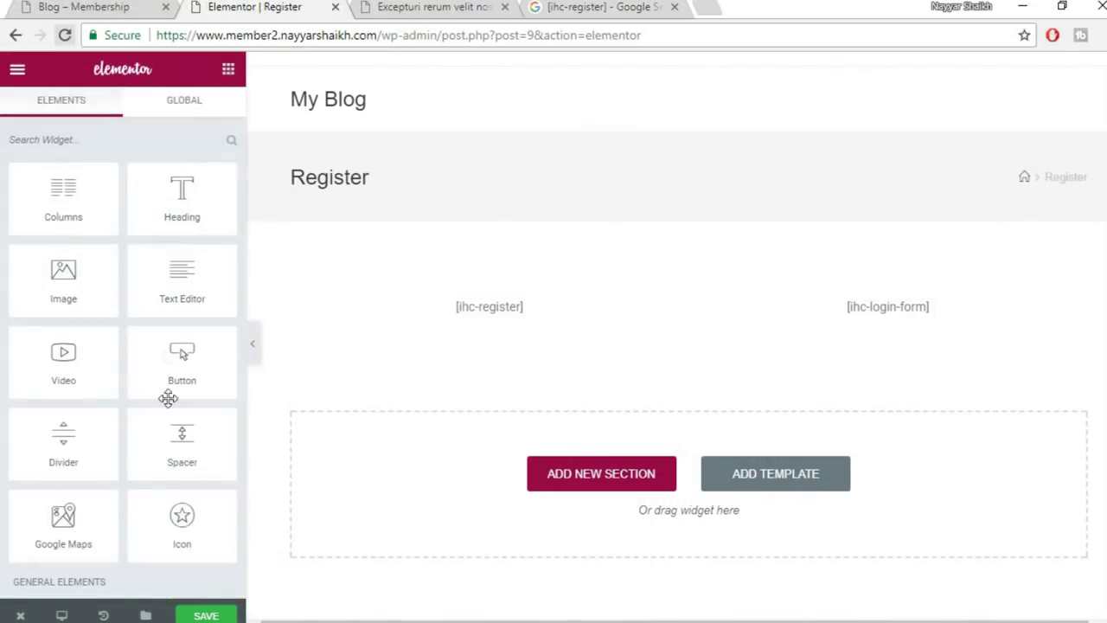
{"action": "left_click_drag", "start_coordinate": [160, 188], "coordinate": [526, 303]}
{"action": "left_click_drag", "start_coordinate": [180, 235], "coordinate": [2, 235]}
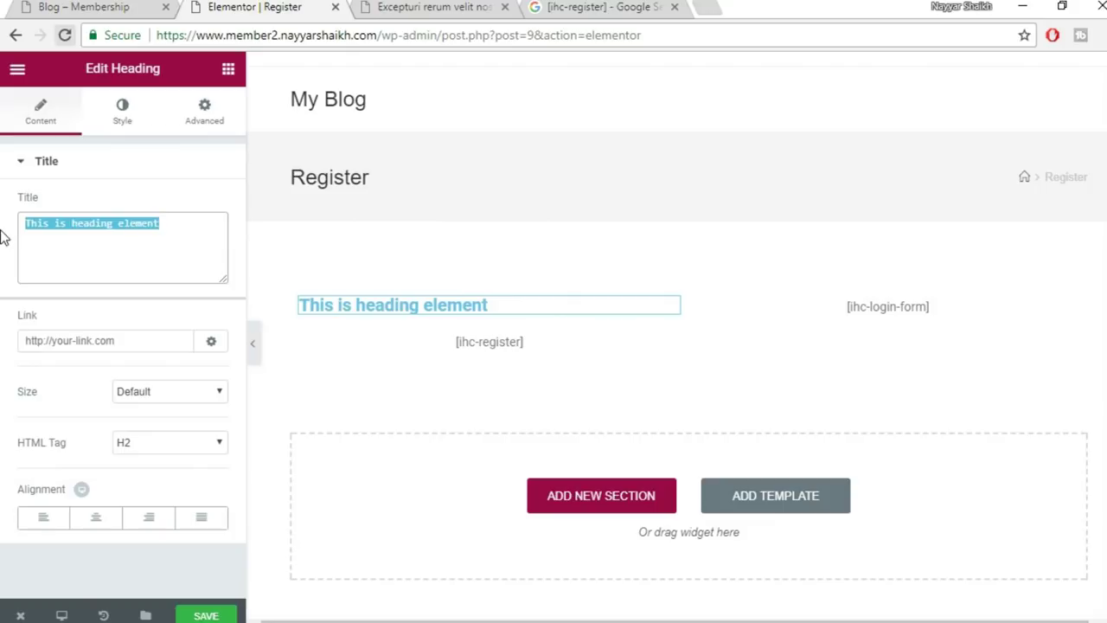
{"action": "key", "text": "ctrl+v"}
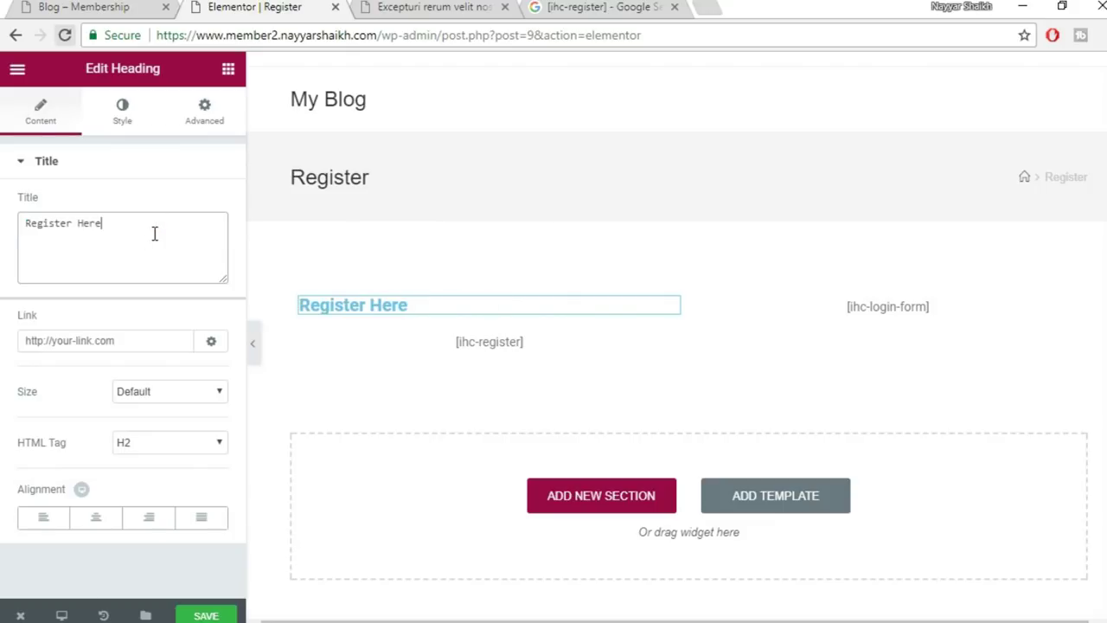
{"action": "left_click", "coordinate": [95, 524]}
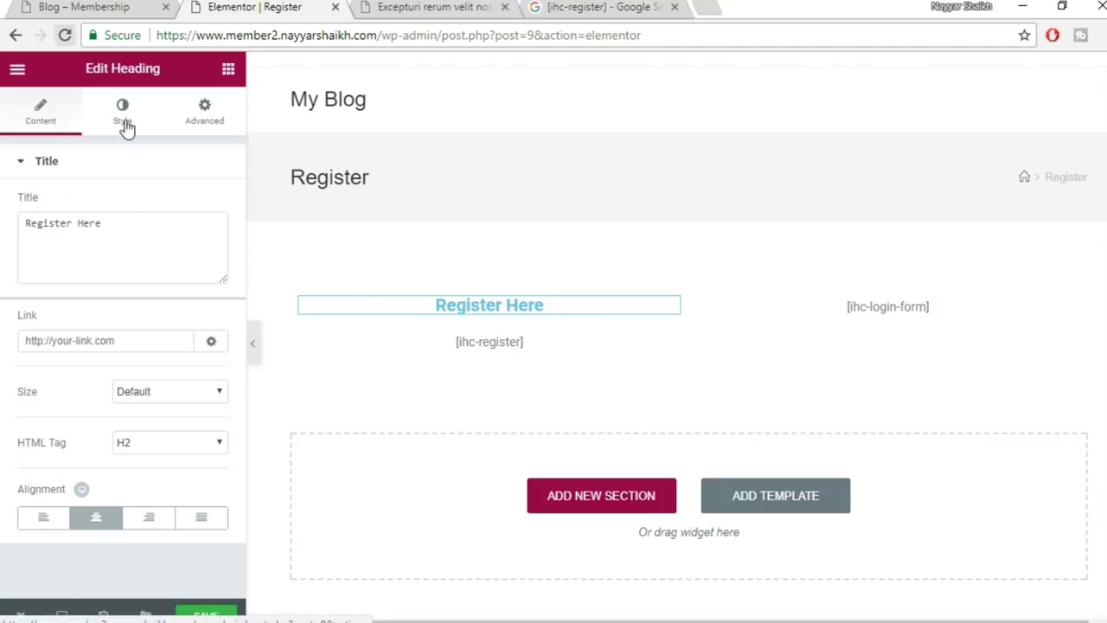
- Colour the Register Here heading light blue (#6ec1e4)
{"action": "left_click", "coordinate": [123, 126]}
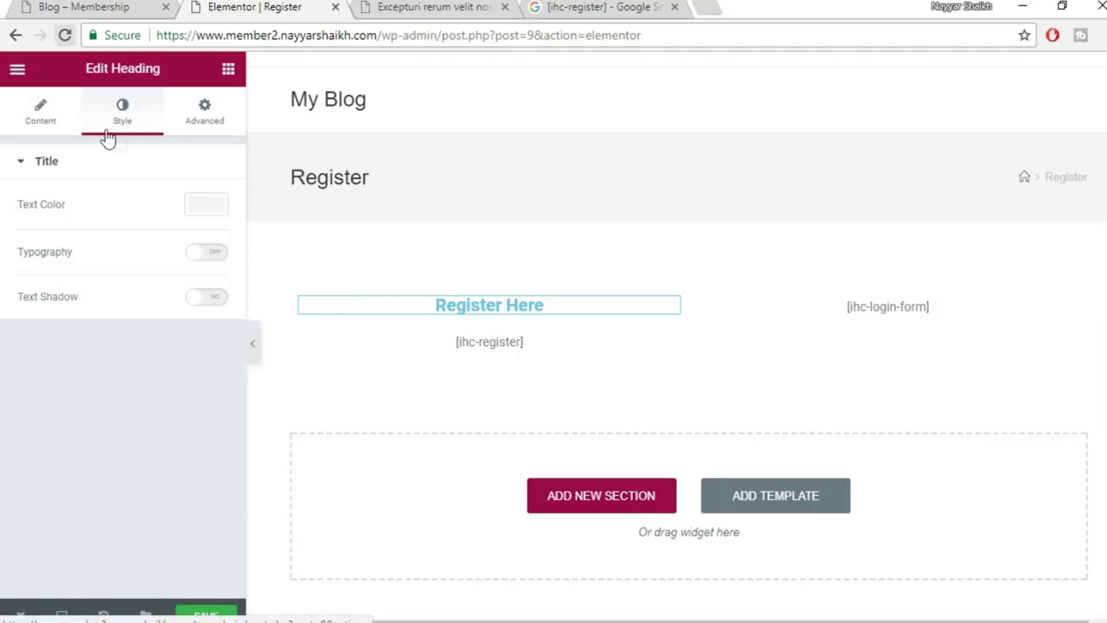
{"action": "left_click", "coordinate": [207, 208]}
{"action": "left_click", "coordinate": [54, 404]}
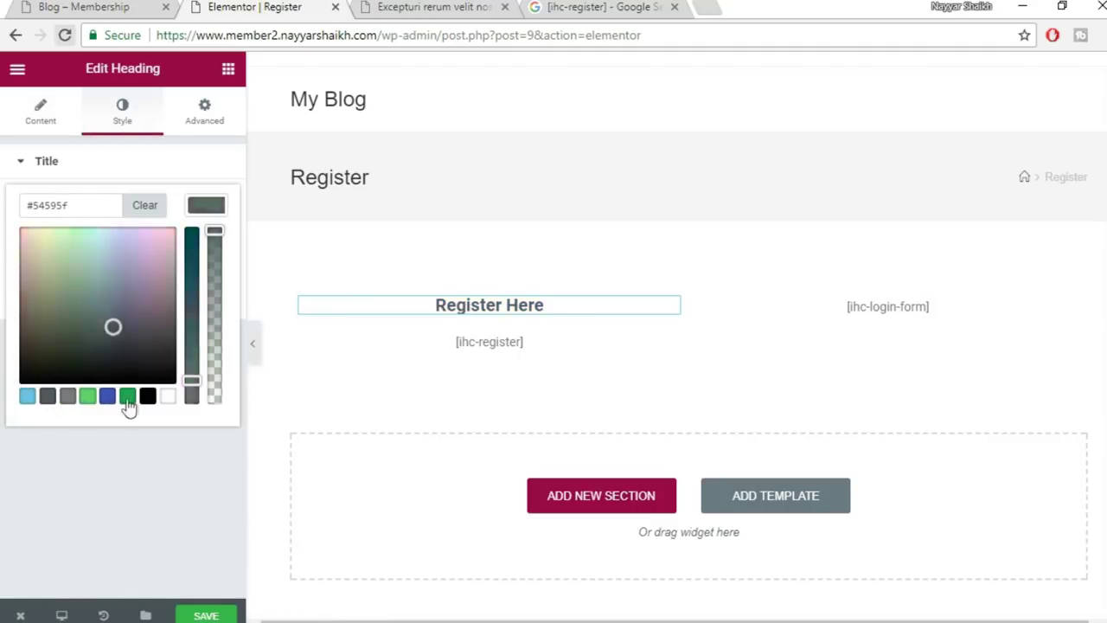
{"action": "left_click", "coordinate": [128, 405]}
{"action": "left_click", "coordinate": [149, 398]}
{"action": "left_click", "coordinate": [168, 397]}
{"action": "left_click", "coordinate": [28, 397]}
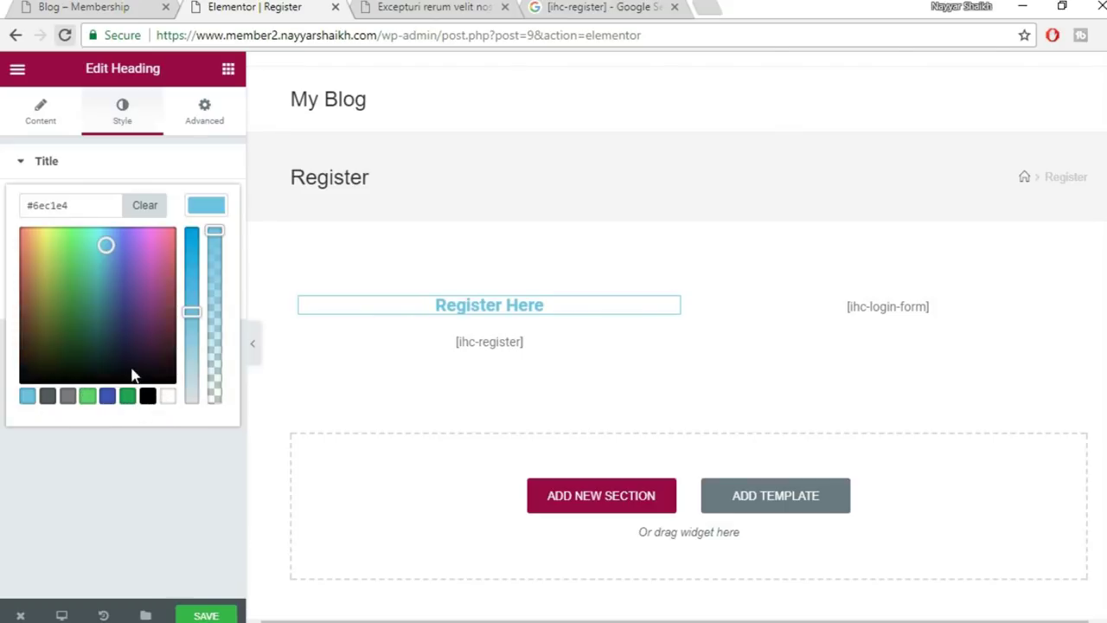
{"action": "left_click", "coordinate": [205, 208]}
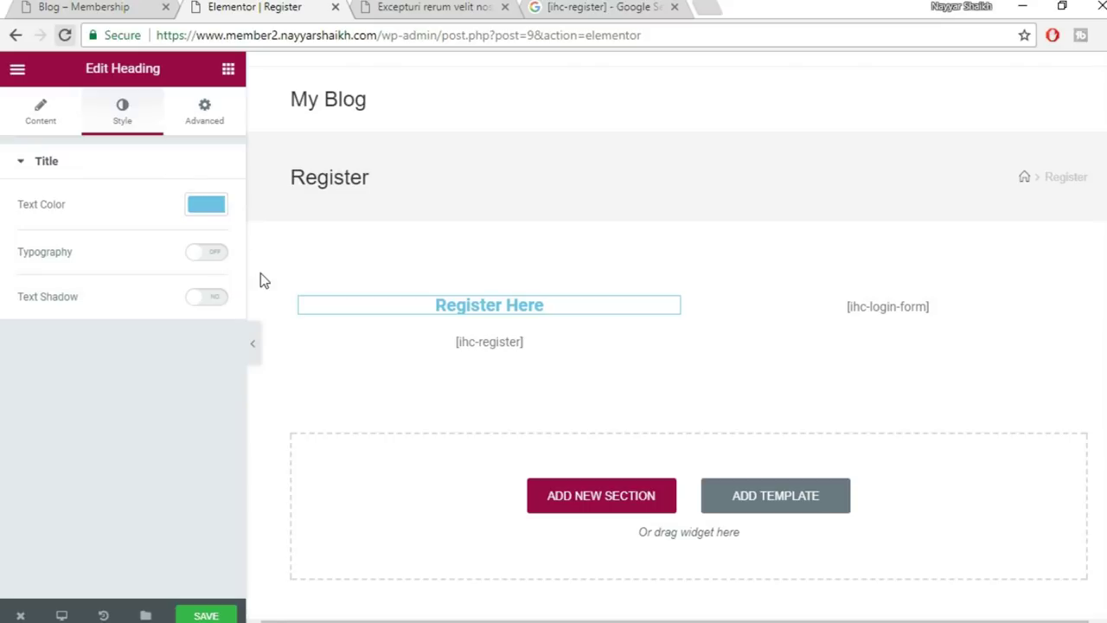
{"action": "left_click", "coordinate": [703, 5]}
- Load the YouTube channel in a new tab and page through its Uploads carousel
{"action": "type", "text": "y"}
{"action": "key", "text": "Return"}
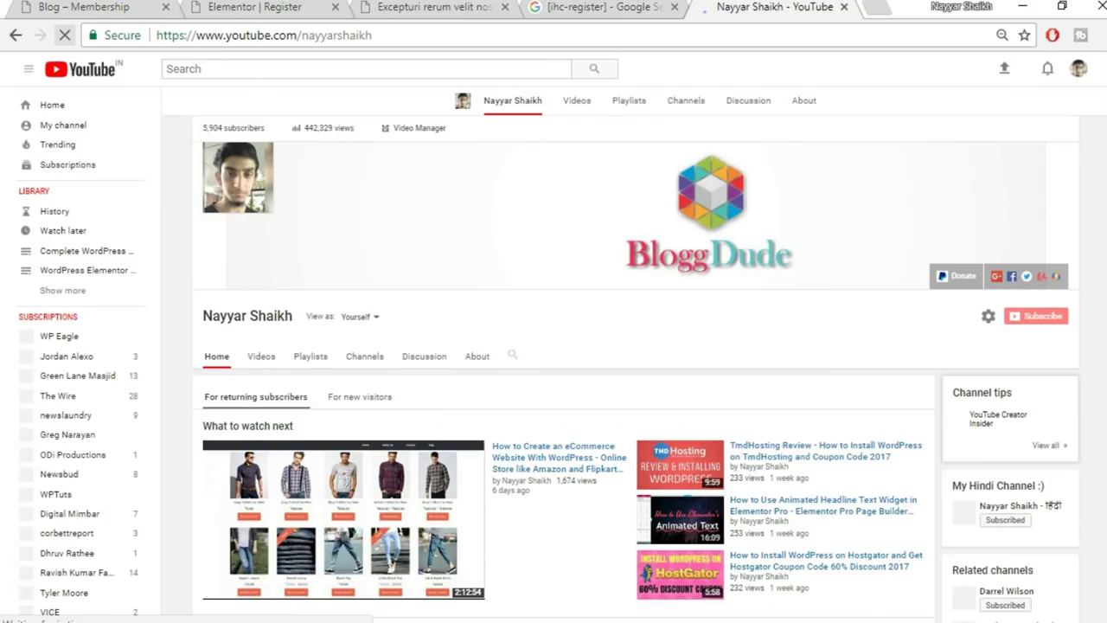
{"action": "scroll", "coordinate": [554, 368], "scroll_direction": "down", "scroll_amount": 7}
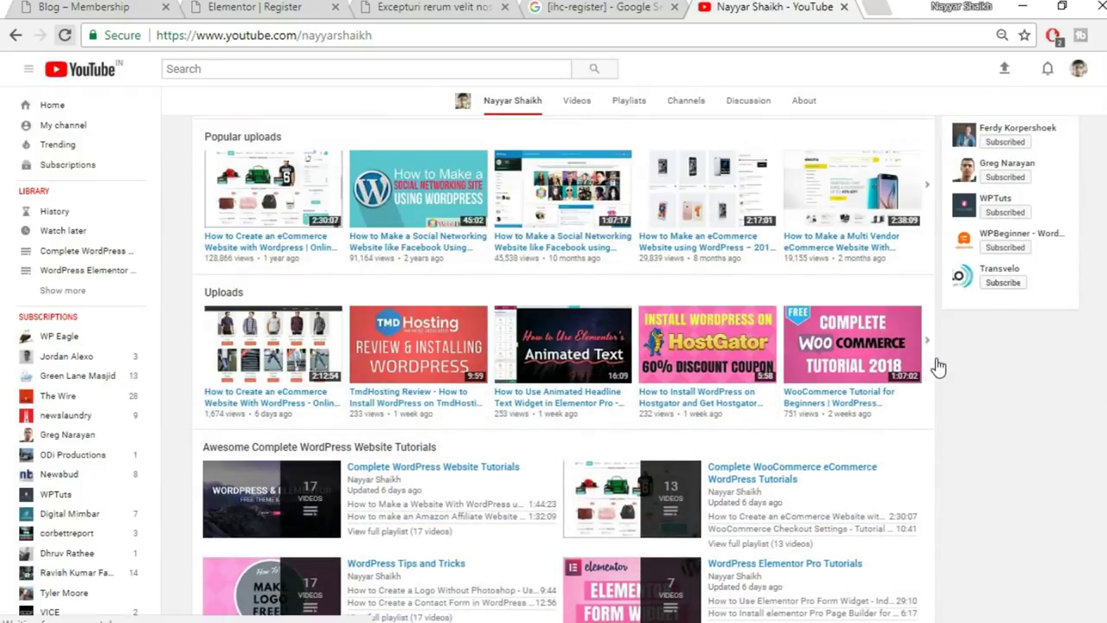
{"action": "left_click", "coordinate": [935, 355]}
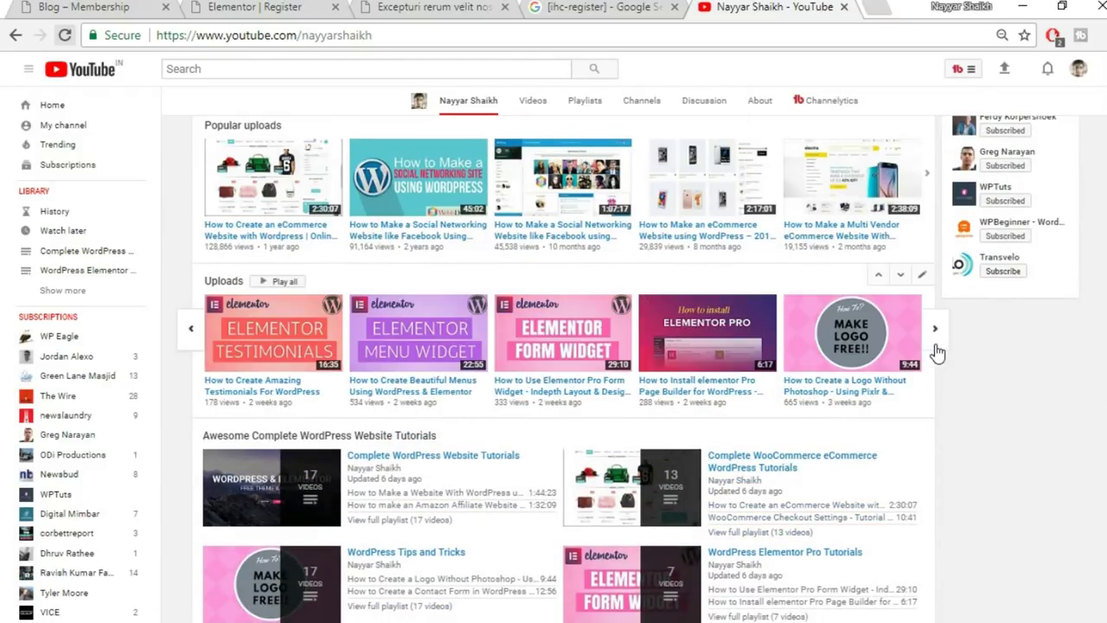
{"action": "left_click", "coordinate": [938, 353]}
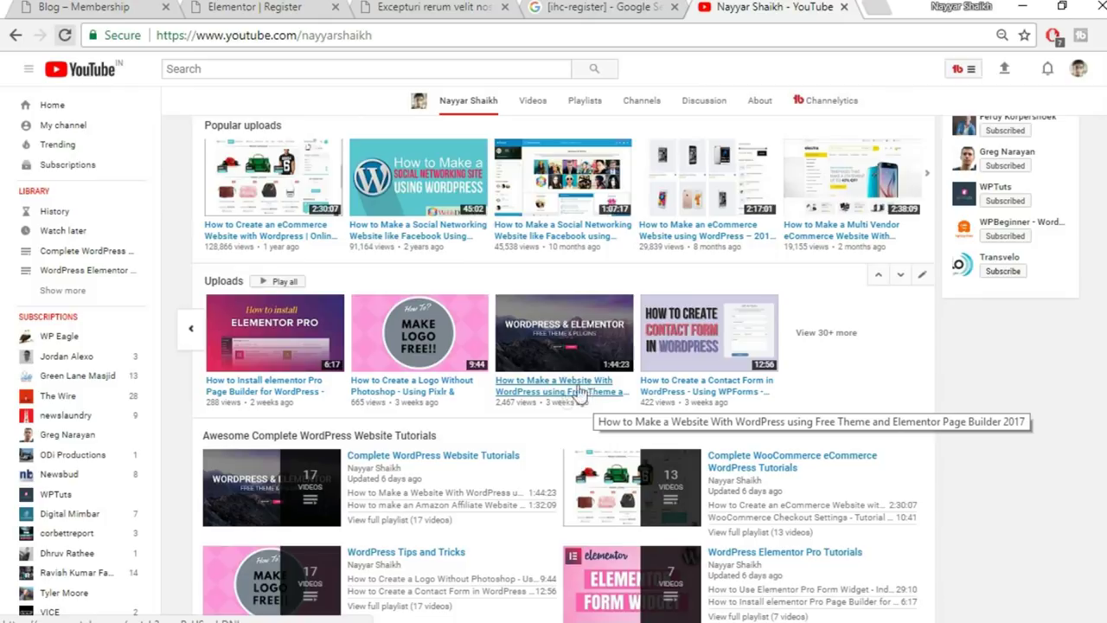
{"action": "left_click", "coordinate": [185, 336]}
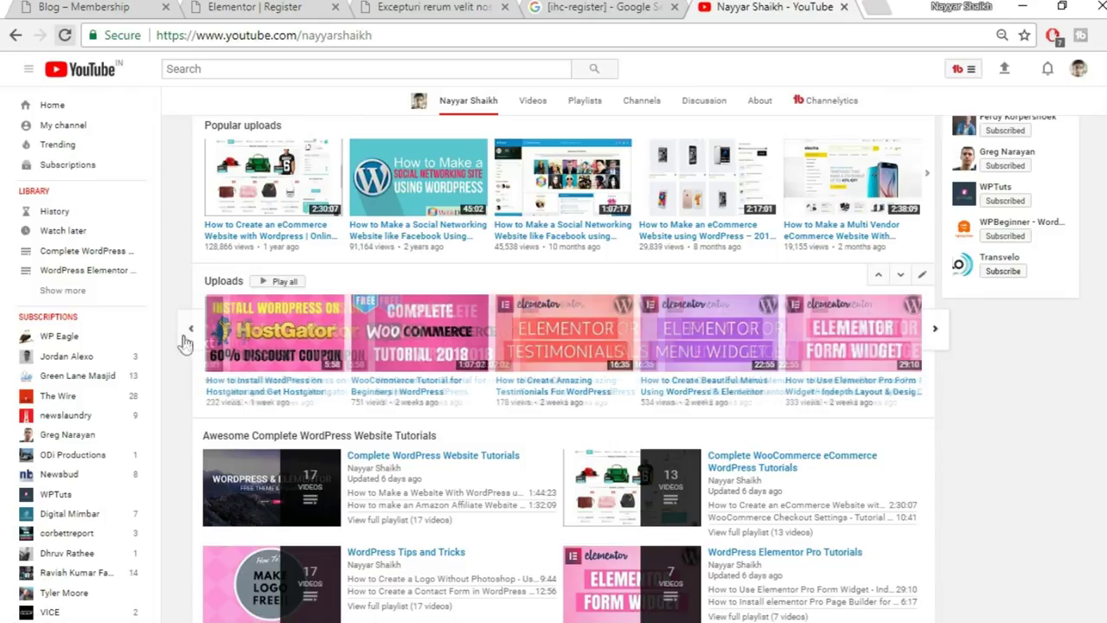
{"action": "left_click", "coordinate": [185, 336]}
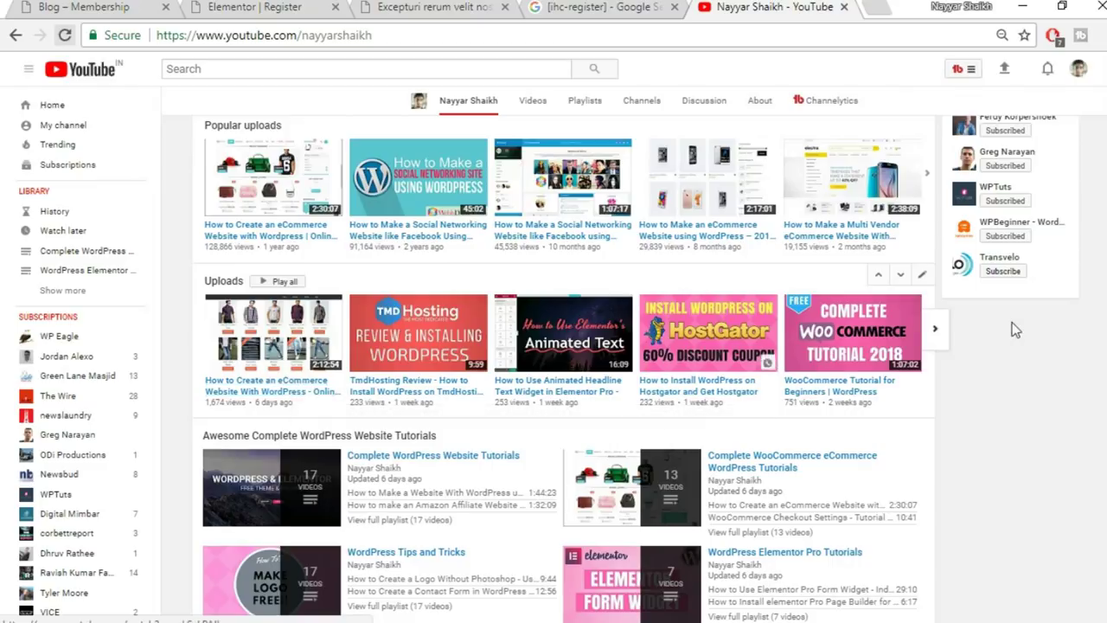
{"action": "scroll", "coordinate": [1103, 358], "scroll_direction": "up", "scroll_amount": 3}
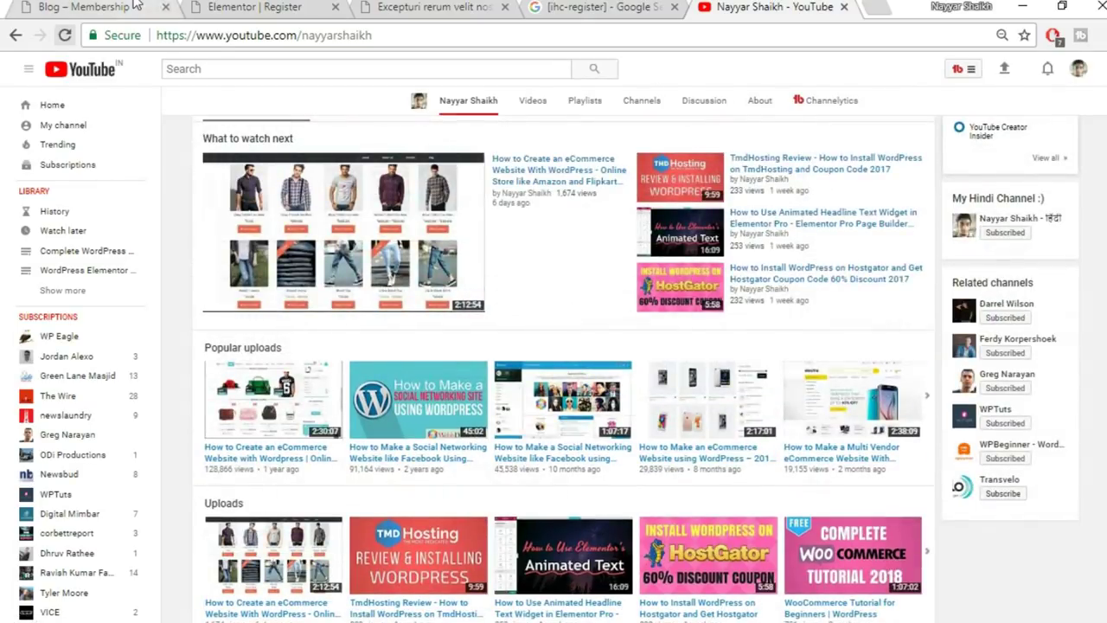
- Return to the Elementor Register page editor and turn on custom heading typography
{"action": "left_click", "coordinate": [134, 6]}
{"action": "left_click", "coordinate": [256, 6]}
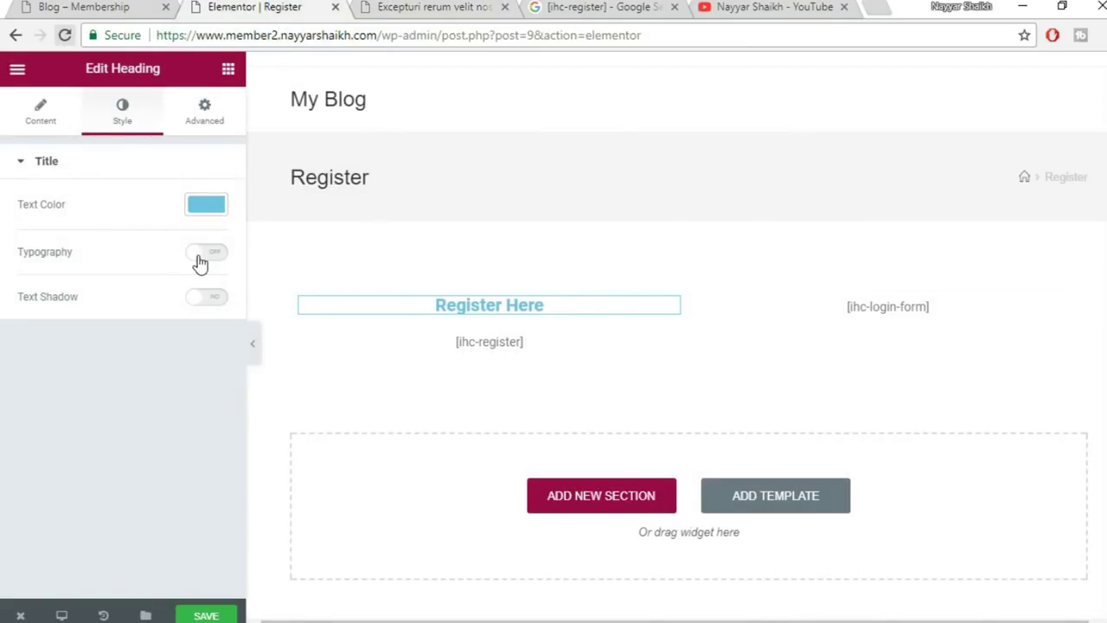
{"action": "left_click", "coordinate": [199, 257]}
- Set the Register Here heading to the Actor font at 36 px and save the page
{"action": "scroll", "coordinate": [226, 346], "scroll_direction": "down", "scroll_amount": 1}
{"action": "left_click", "coordinate": [191, 287]}
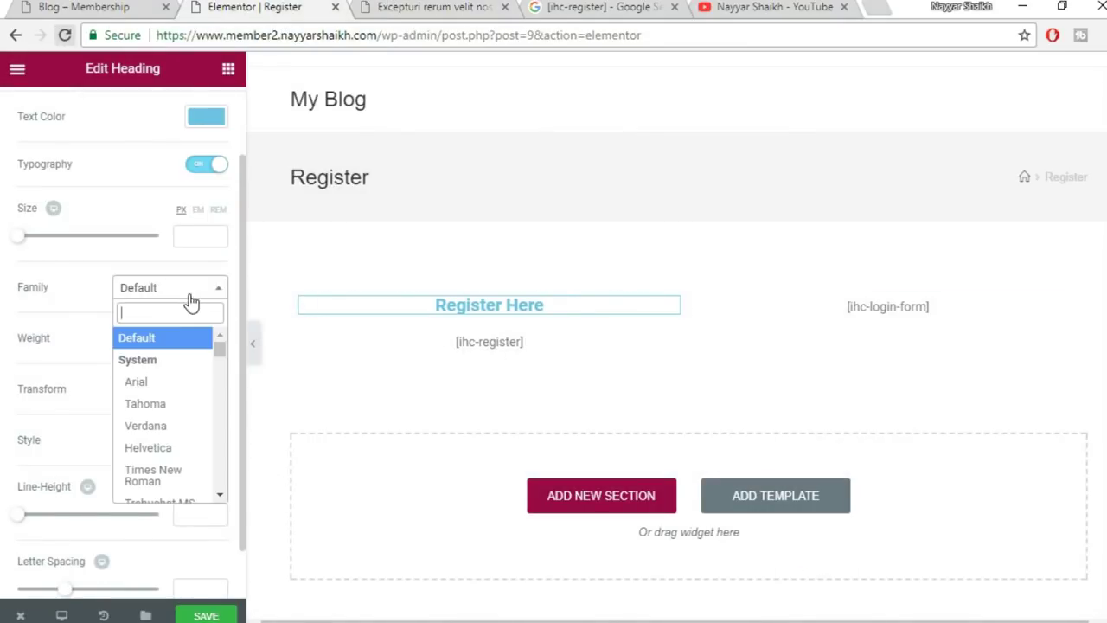
{"action": "scroll", "coordinate": [166, 426], "scroll_direction": "down", "scroll_amount": 5}
{"action": "left_click", "coordinate": [171, 437]}
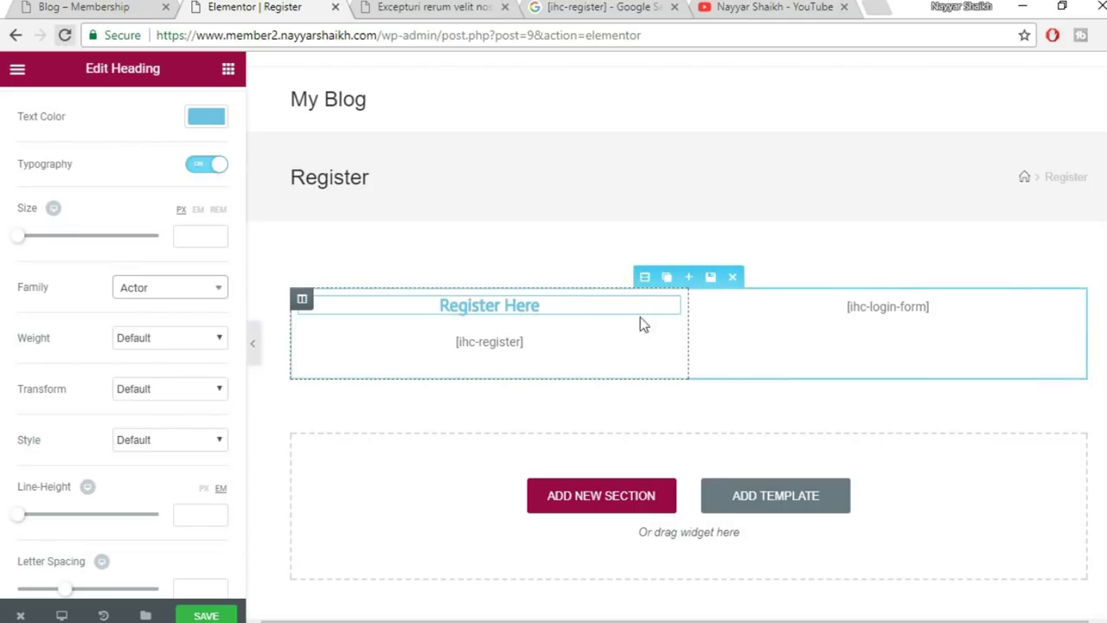
{"action": "left_click_drag", "start_coordinate": [16, 239], "coordinate": [42, 245]}
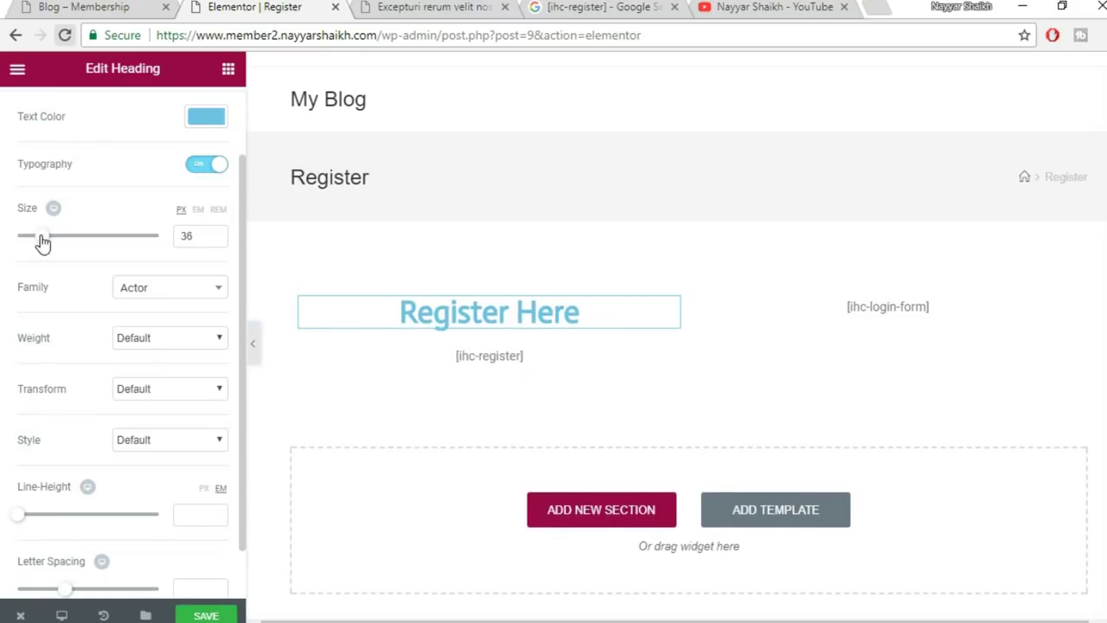
{"action": "scroll", "coordinate": [86, 408], "scroll_direction": "down", "scroll_amount": 1}
{"action": "left_click", "coordinate": [208, 615]}
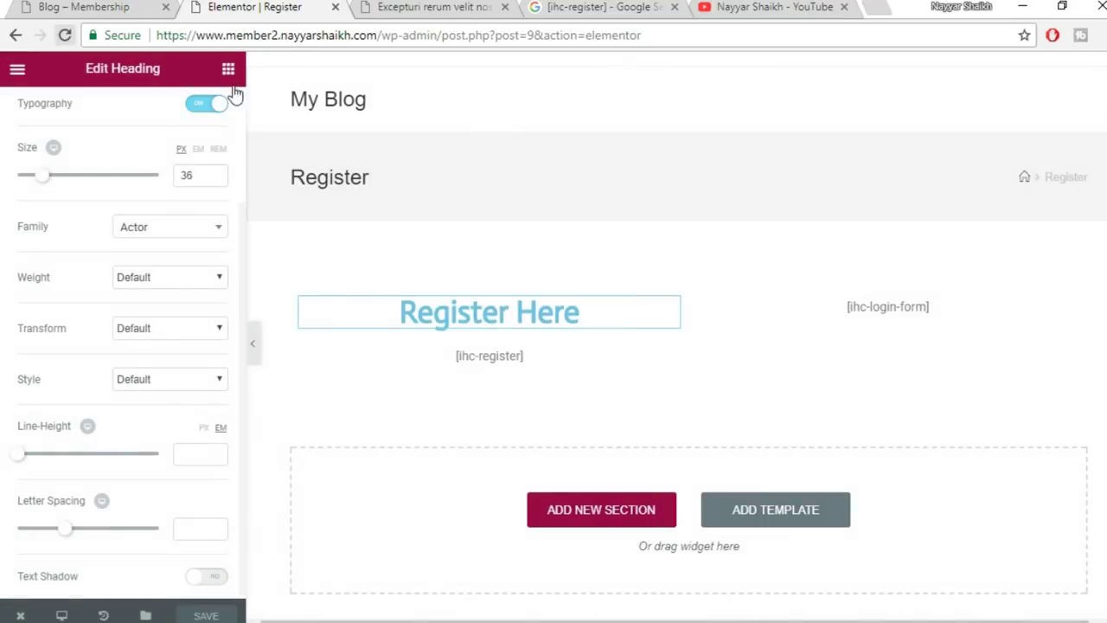
{"action": "left_click", "coordinate": [228, 68]}
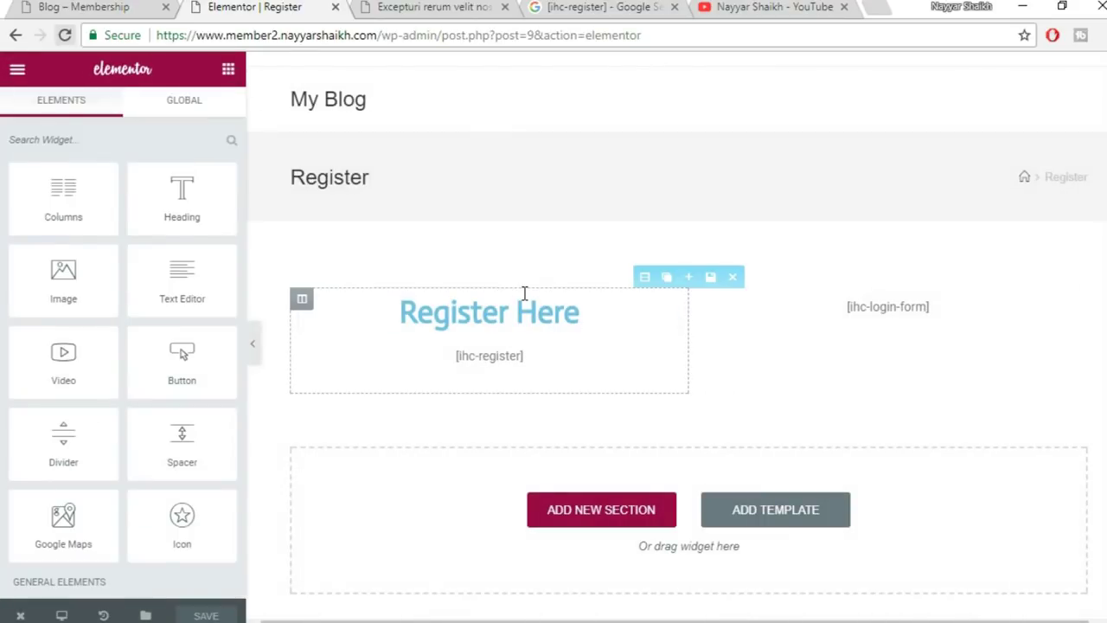
- Duplicate the heading above the login form, retitle it 'Login Here', and save
{"action": "left_click", "coordinate": [648, 308]}
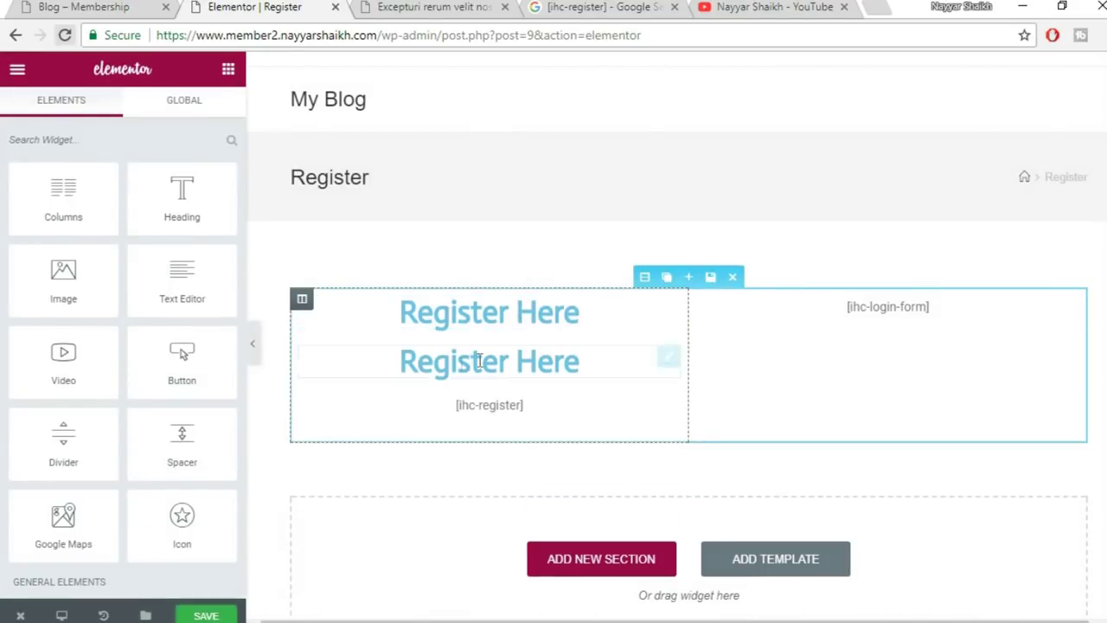
{"action": "left_click_drag", "start_coordinate": [407, 362], "coordinate": [864, 298]}
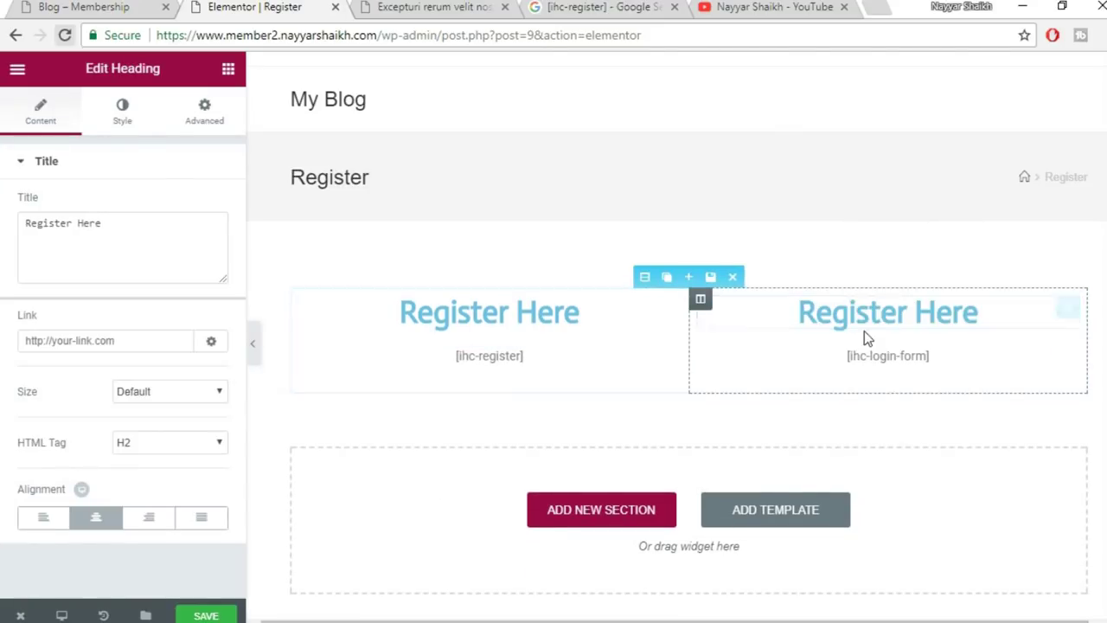
{"action": "left_click_drag", "start_coordinate": [117, 225], "coordinate": [4, 232]}
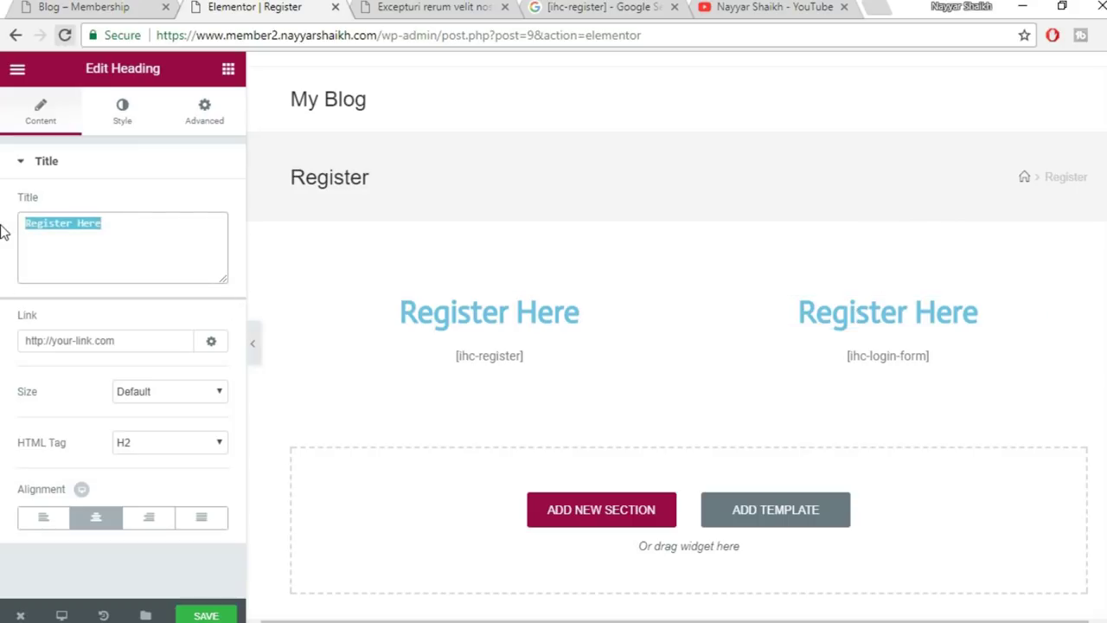
{"action": "left_click_drag", "start_coordinate": [73, 223], "coordinate": [2, 230]}
{"action": "type", "text": "Login"}
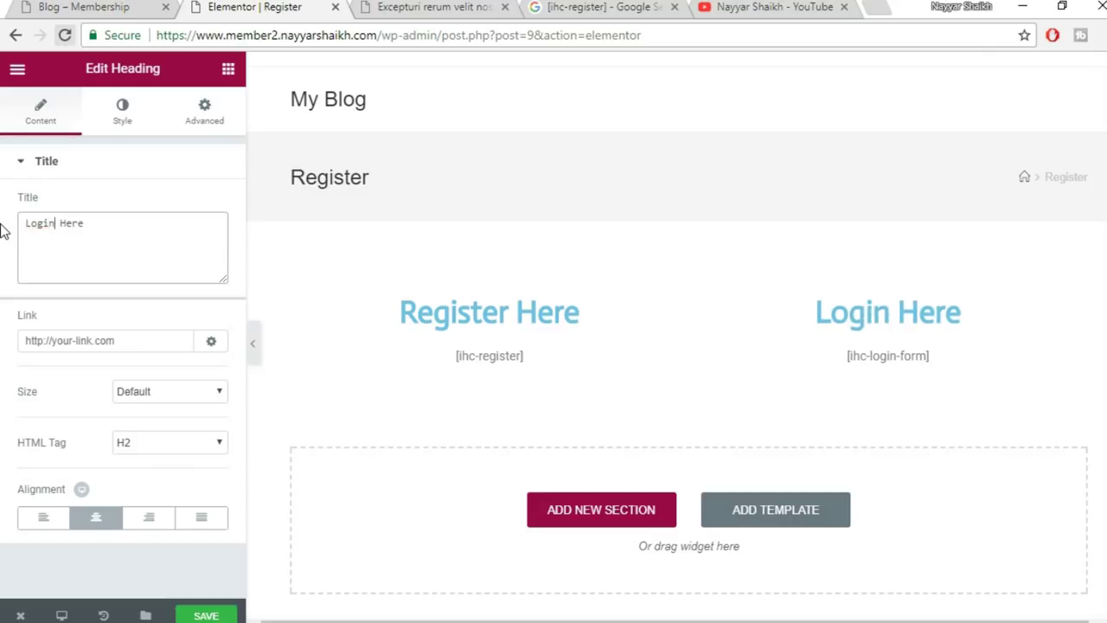
{"action": "left_click", "coordinate": [206, 616]}
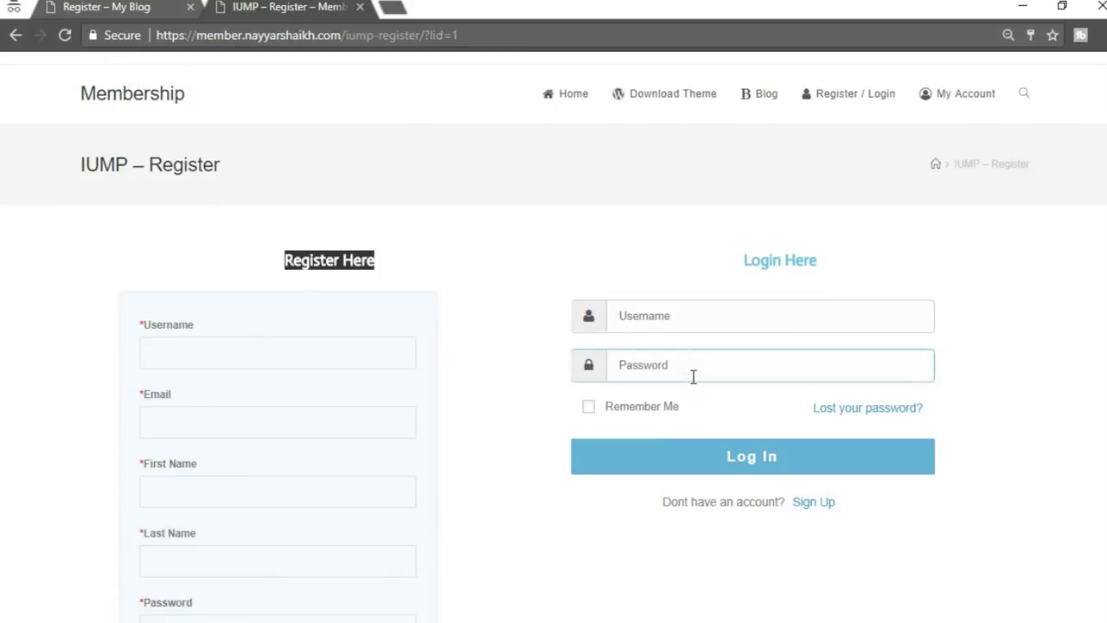
- Reload the live Register – My Blog page and review the new headings and forms
{"action": "left_click", "coordinate": [342, 155]}
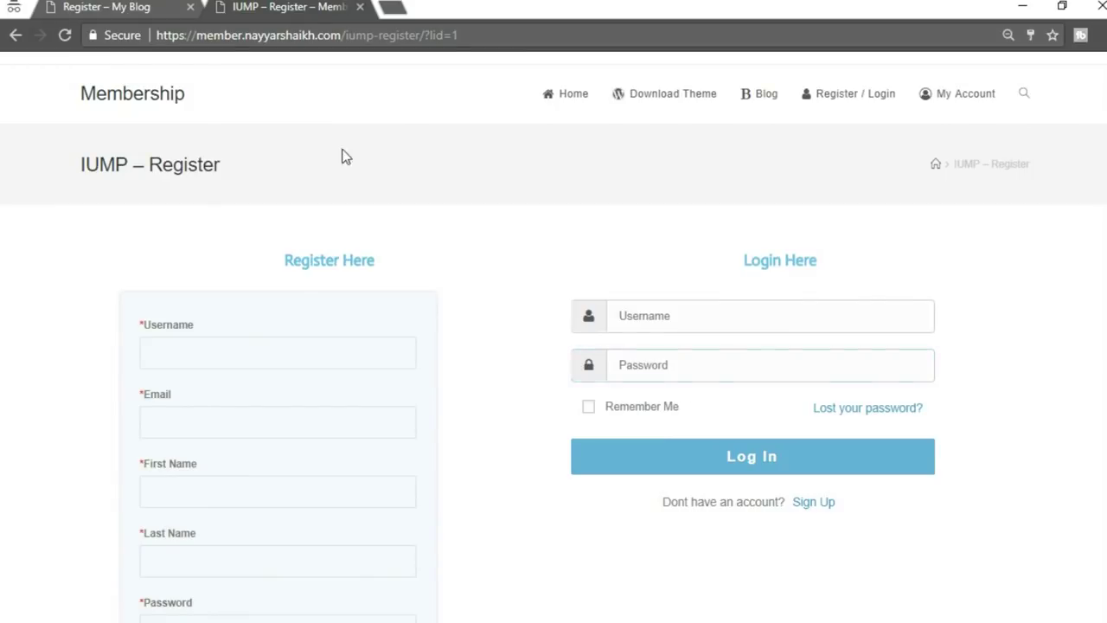
{"action": "left_click", "coordinate": [126, 12]}
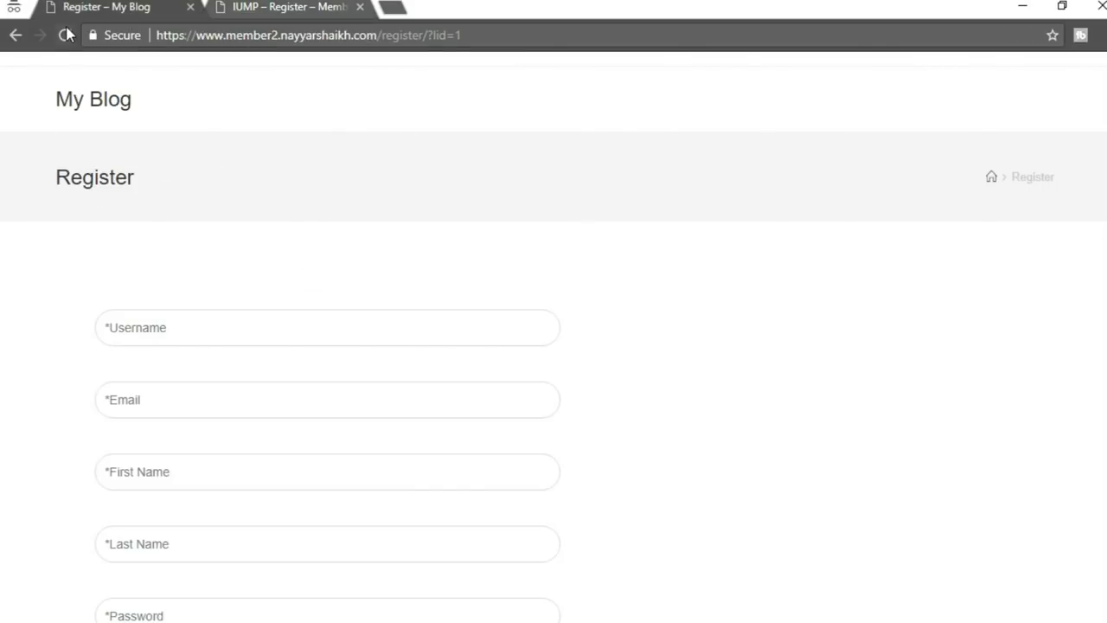
{"action": "left_click", "coordinate": [66, 35]}
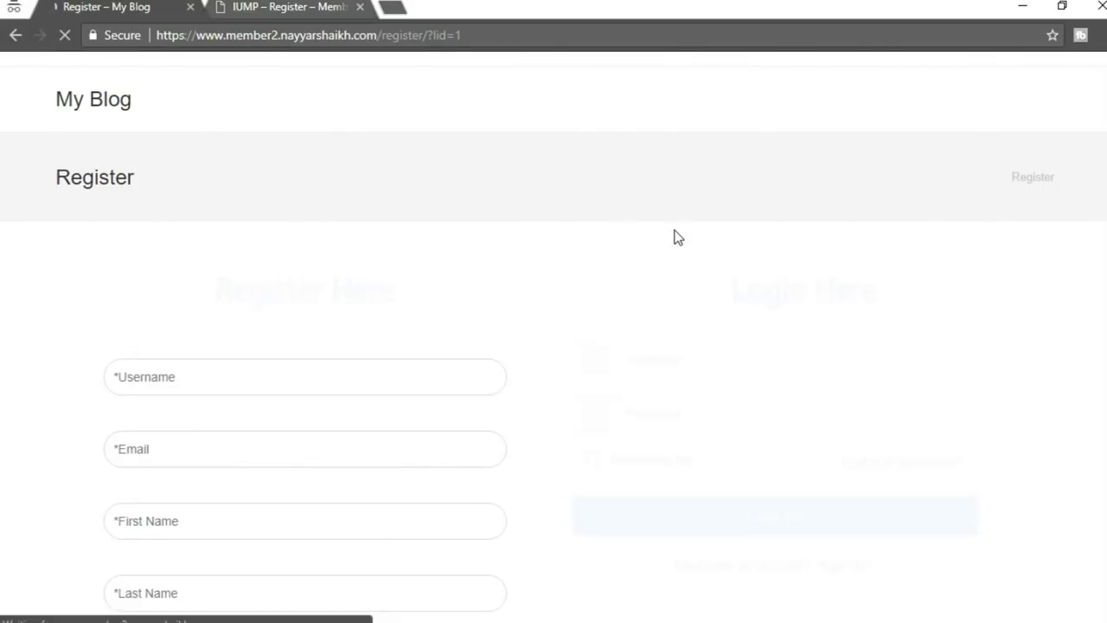
{"action": "scroll", "coordinate": [748, 395], "scroll_direction": "down", "scroll_amount": 1}
{"action": "scroll", "coordinate": [793, 313], "scroll_direction": "up", "scroll_amount": 1}
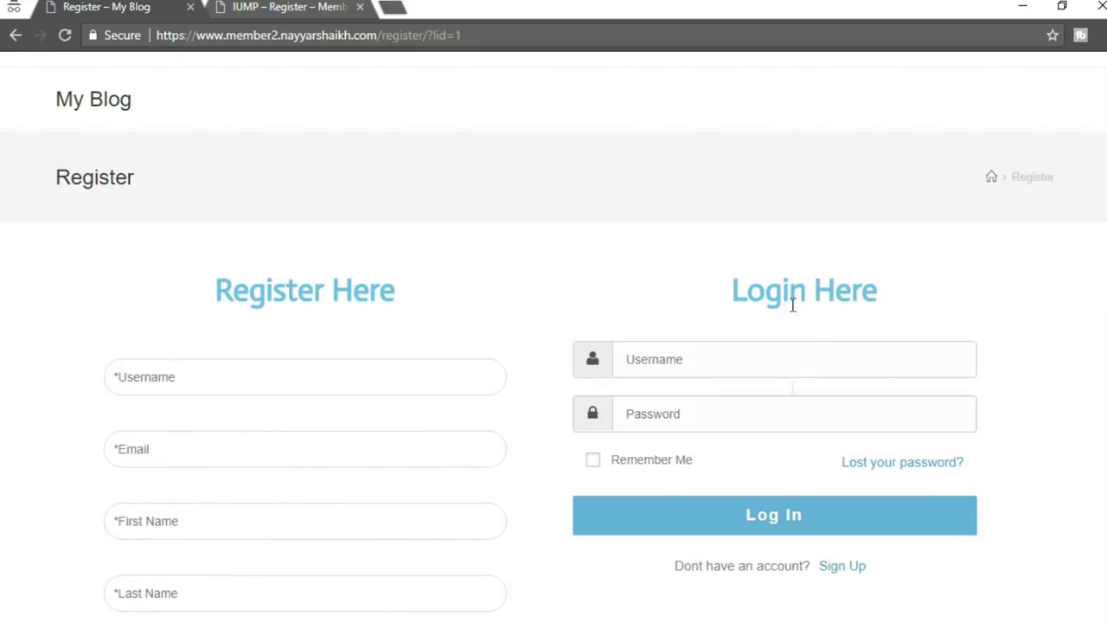
{"action": "scroll", "coordinate": [378, 329], "scroll_direction": "down", "scroll_amount": 5}
{"action": "scroll", "coordinate": [362, 437], "scroll_direction": "up", "scroll_amount": 6}
{"action": "scroll", "coordinate": [221, 278], "scroll_direction": "down", "scroll_amount": 1}
{"action": "scroll", "coordinate": [257, 458], "scroll_direction": "down", "scroll_amount": 5}
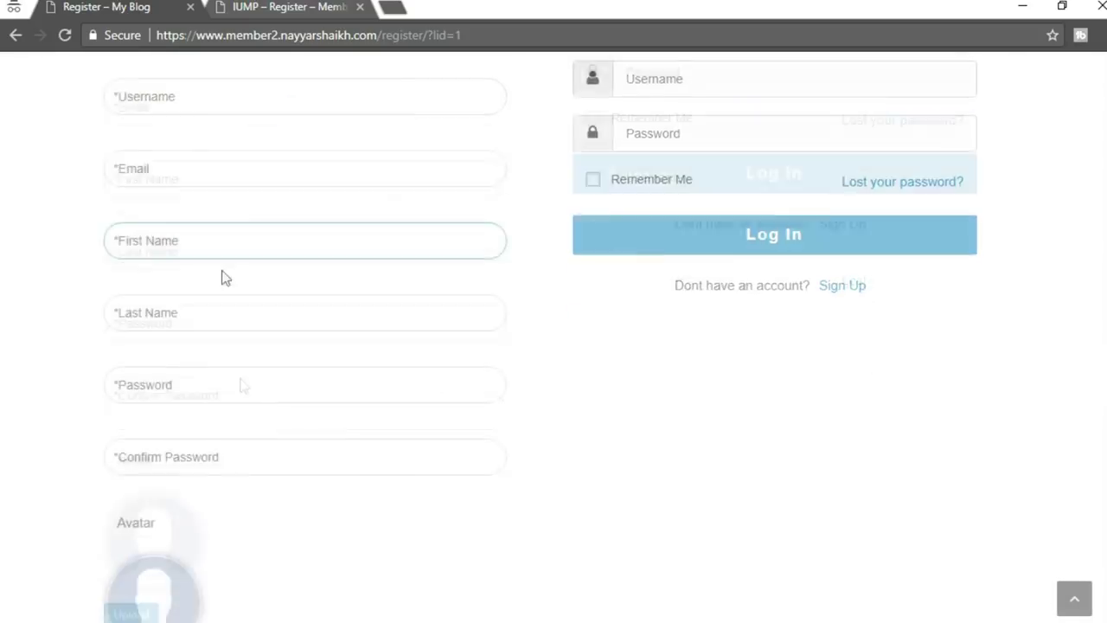
- Compare against the IUMP – Register page, then bring the Elementor editor back in front
{"action": "left_click", "coordinate": [257, 19]}
{"action": "scroll", "coordinate": [264, 432], "scroll_direction": "down", "scroll_amount": 6}
{"action": "scroll", "coordinate": [273, 509], "scroll_direction": "up", "scroll_amount": 7}
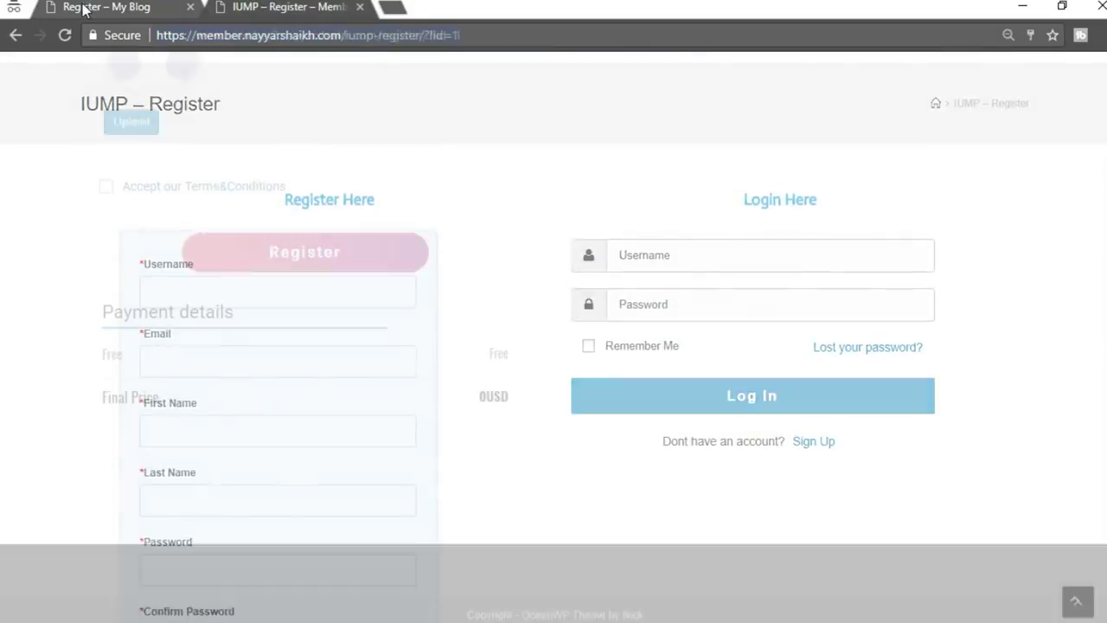
{"action": "left_click", "coordinate": [84, 9]}
{"action": "scroll", "coordinate": [222, 303], "scroll_direction": "up", "scroll_amount": 7}
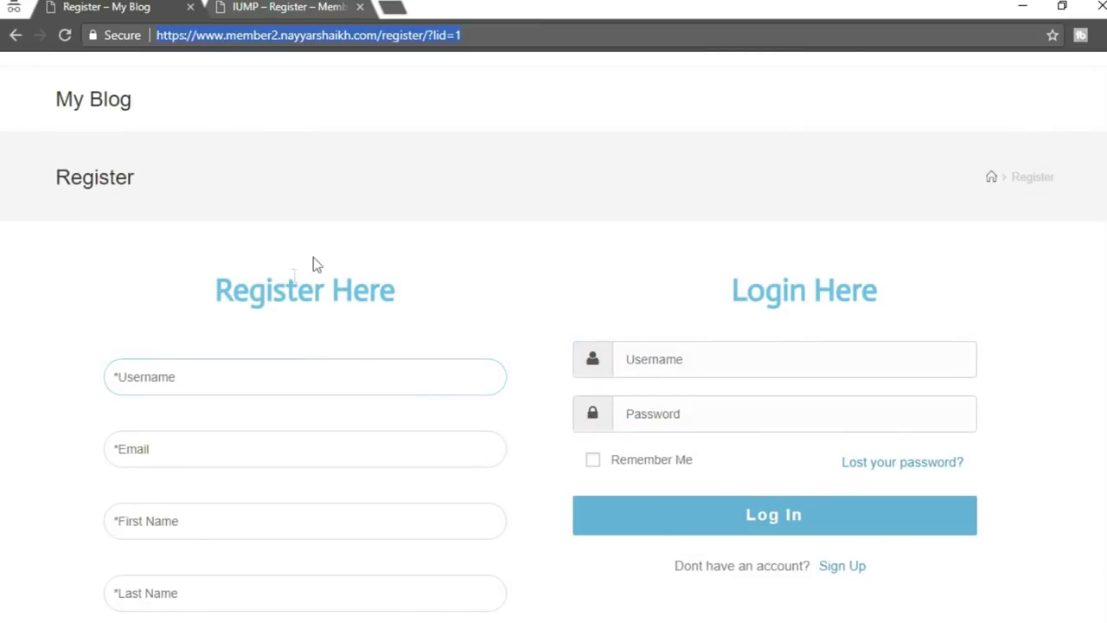
{"action": "mouse_move", "coordinate": [452, 619]}
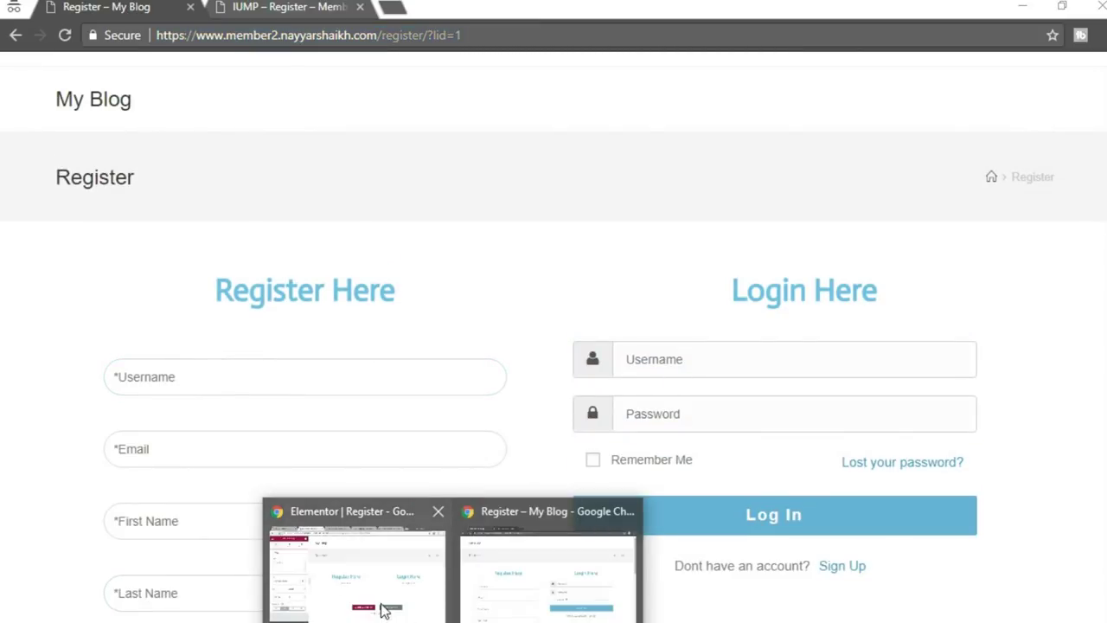
{"action": "left_click", "coordinate": [385, 588]}
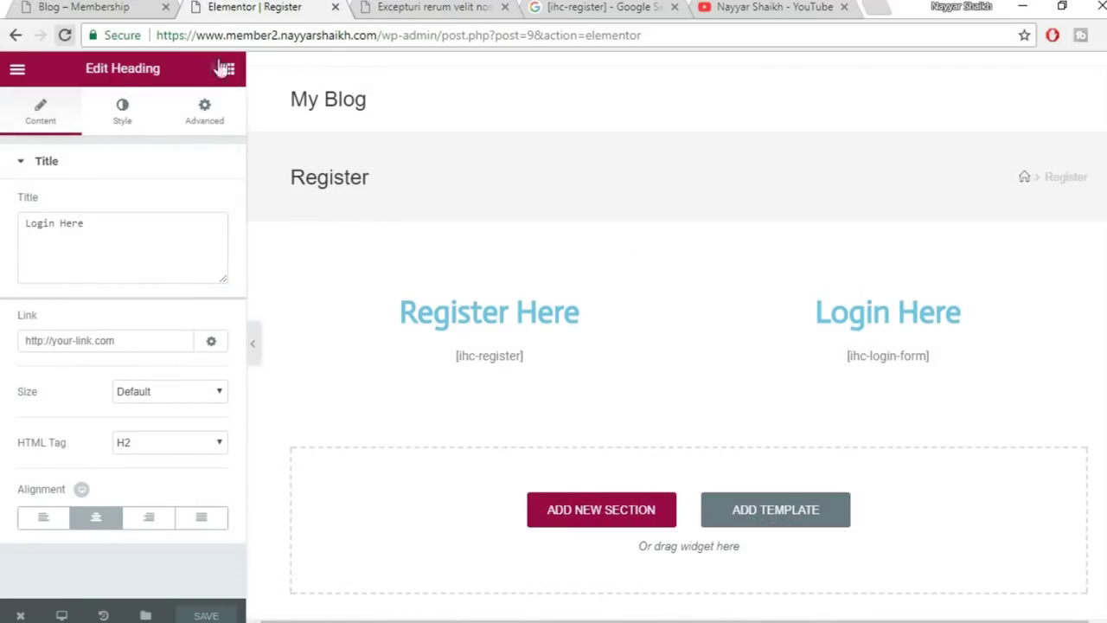
- Go from the editor to the WordPress admin and open Ultimate Membership Pro's Register Form showcase
{"action": "left_click_drag", "start_coordinate": [440, 35], "coordinate": [824, 29]}
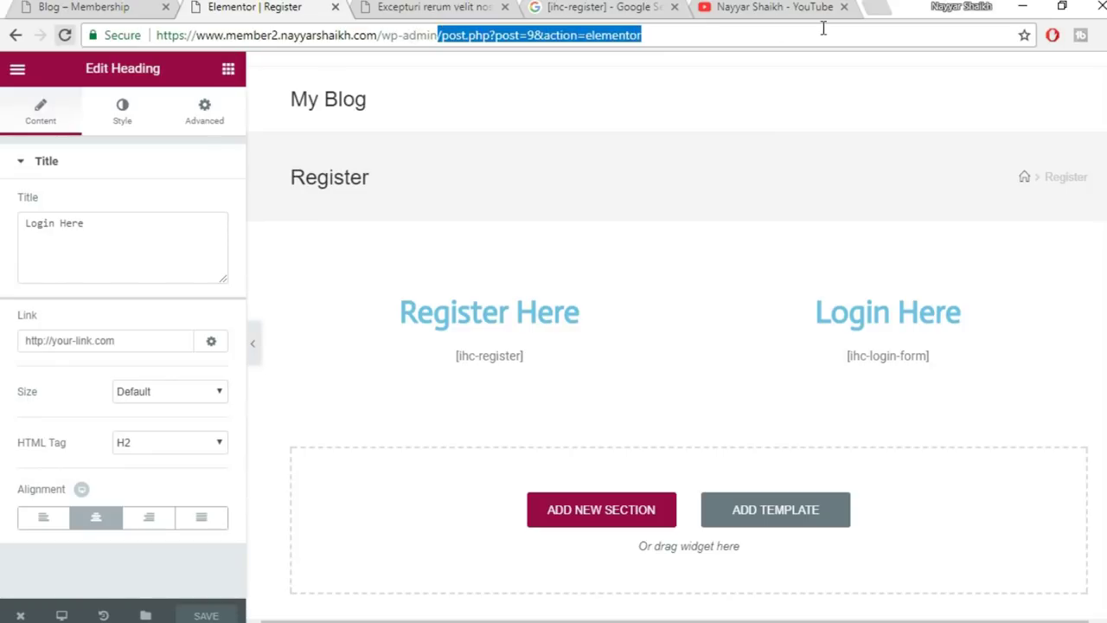
{"action": "key", "text": "BackSpace"}
{"action": "key", "text": "Return"}
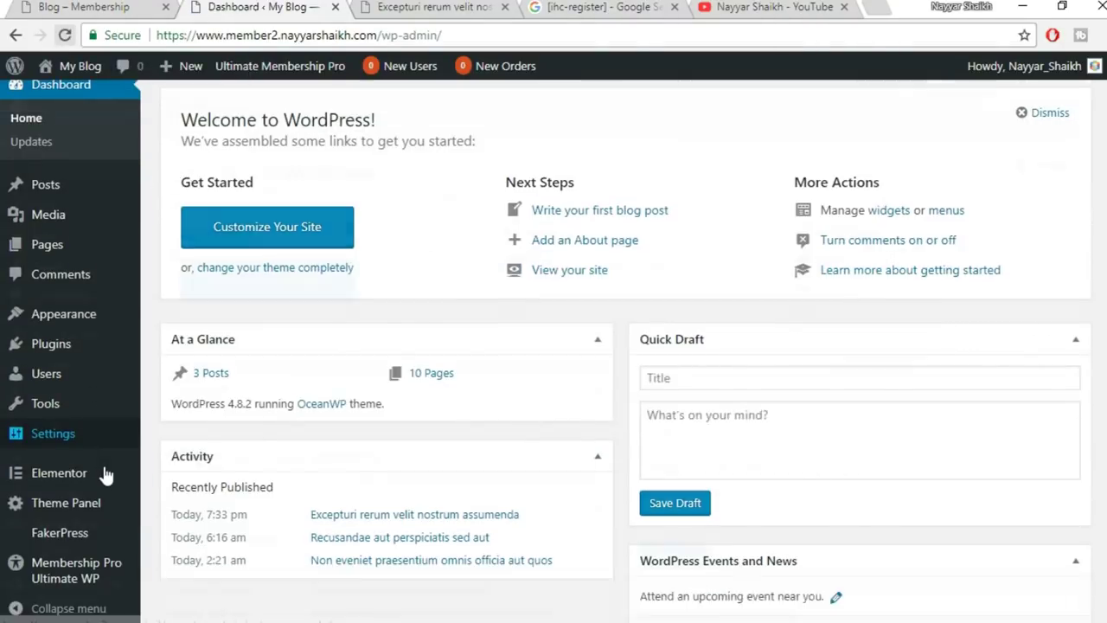
{"action": "scroll", "coordinate": [39, 519], "scroll_direction": "down", "scroll_amount": 4}
{"action": "mouse_move", "coordinate": [78, 578]}
{"action": "left_click", "coordinate": [74, 574]}
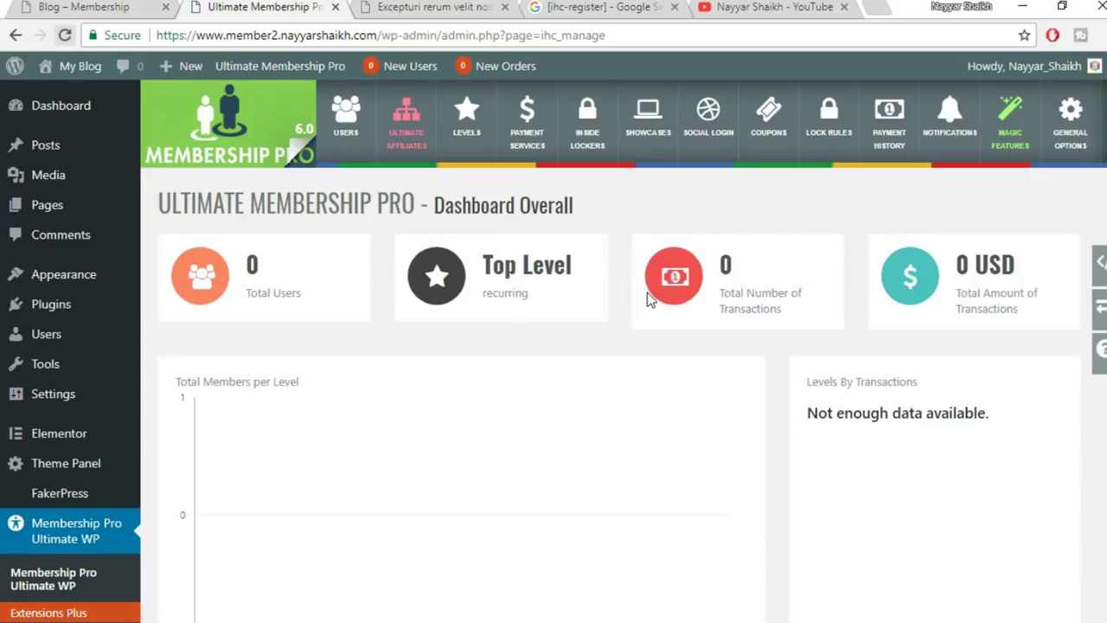
{"action": "left_click", "coordinate": [636, 150]}
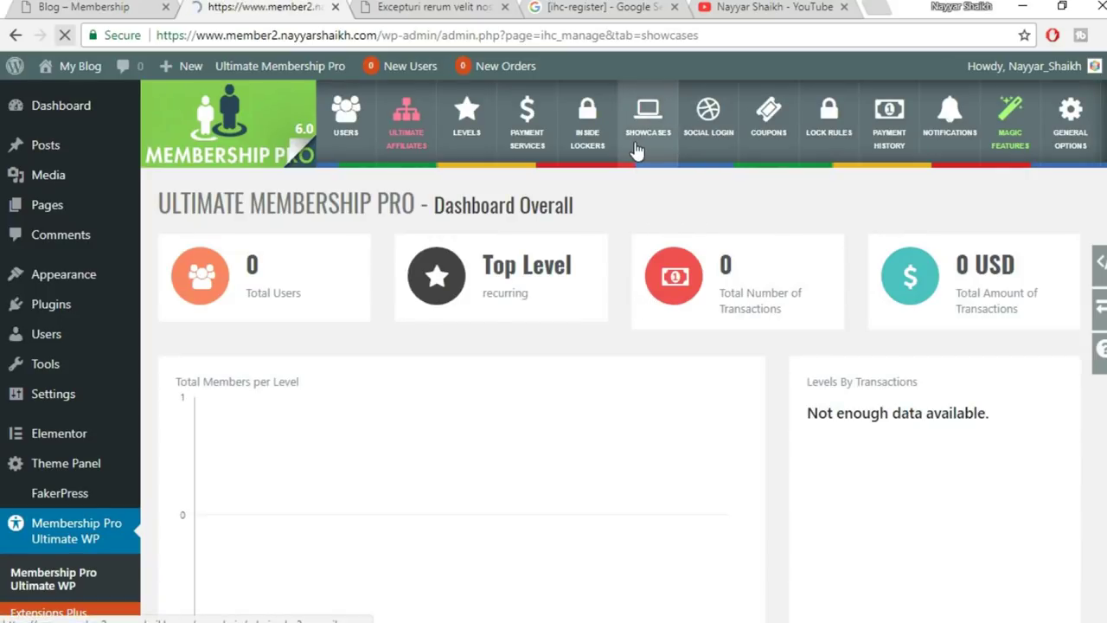
{"action": "left_click", "coordinate": [279, 429]}
- Preview the Standard, Basic, Blue Box, PlaceHolder, Strong and Double Strong register templates
{"action": "scroll", "coordinate": [871, 324], "scroll_direction": "down", "scroll_amount": 10}
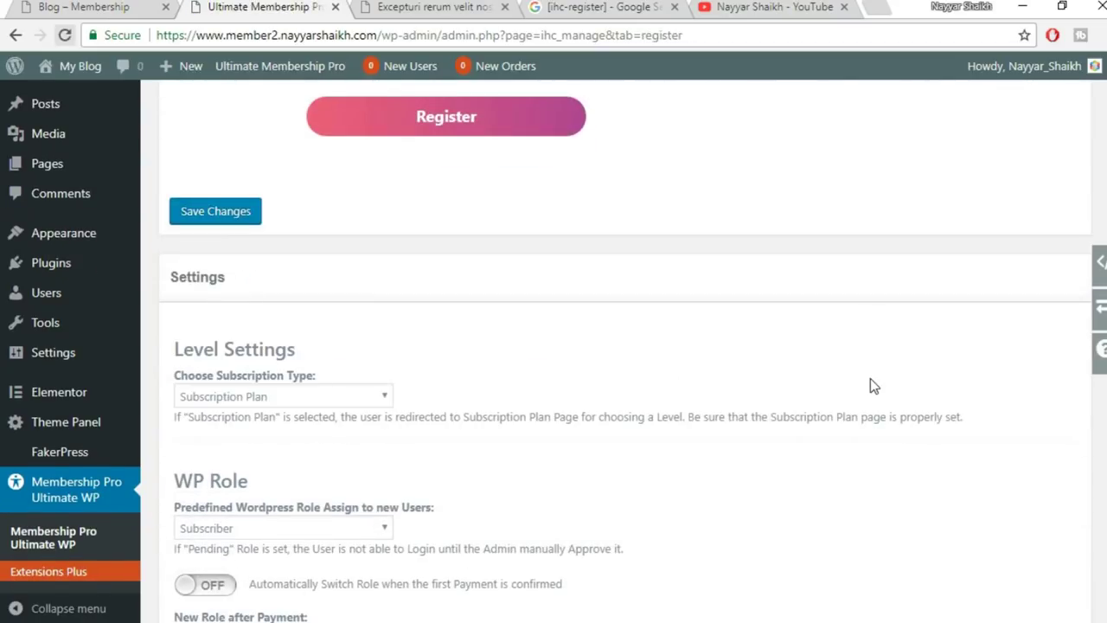
{"action": "scroll", "coordinate": [872, 385], "scroll_direction": "up", "scroll_amount": 10}
{"action": "scroll", "coordinate": [431, 425], "scroll_direction": "up", "scroll_amount": 1}
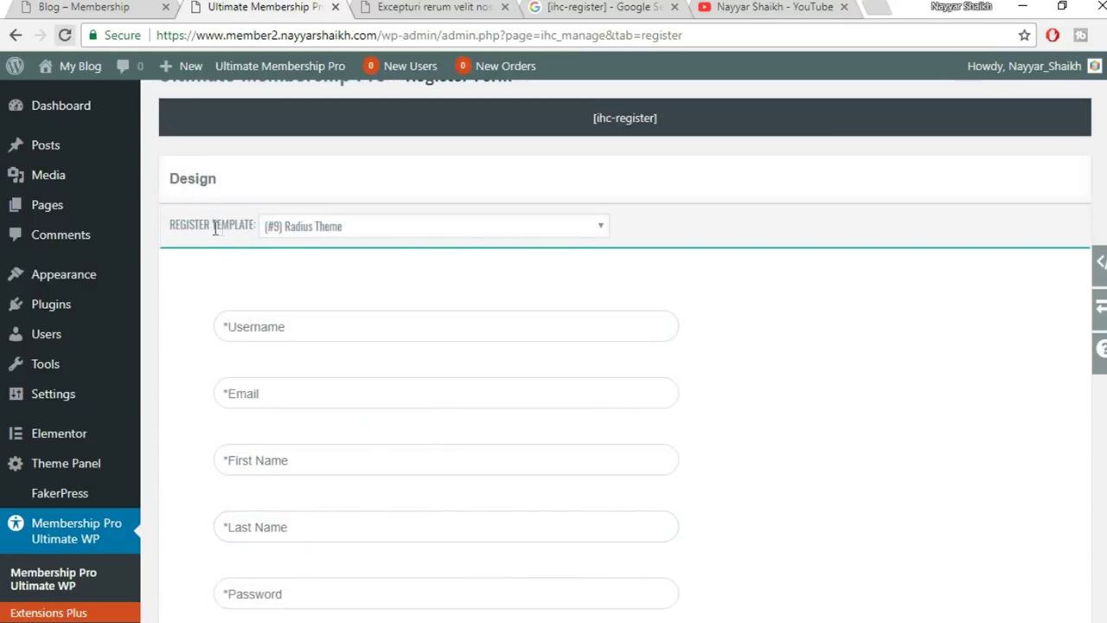
{"action": "left_click", "coordinate": [312, 227]}
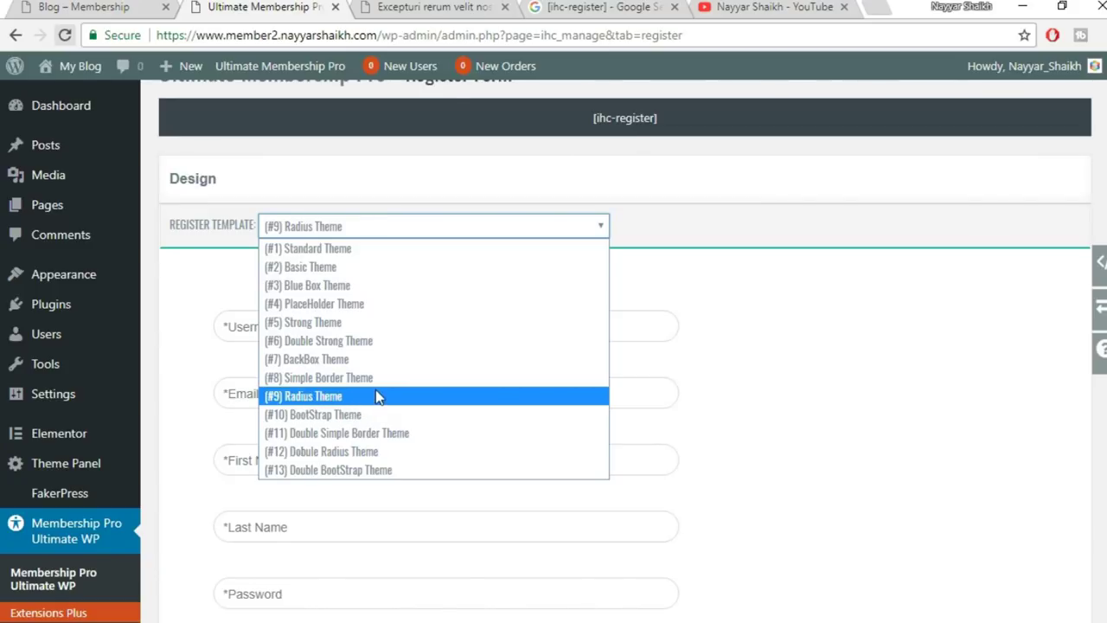
{"action": "left_click", "coordinate": [367, 253]}
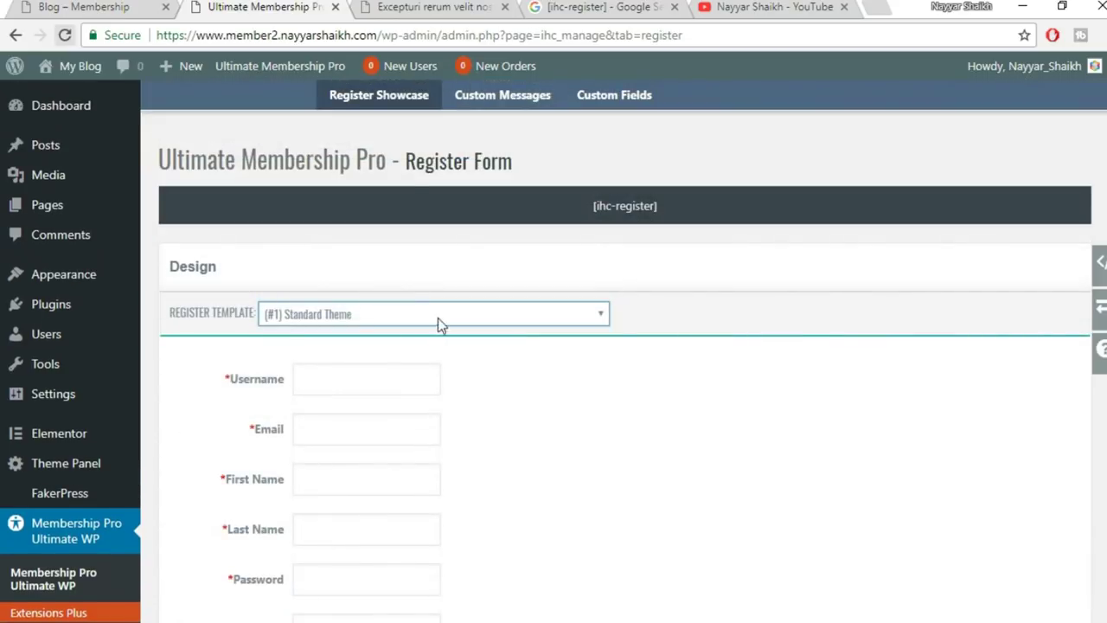
{"action": "left_click", "coordinate": [438, 317]}
{"action": "left_click", "coordinate": [415, 353]}
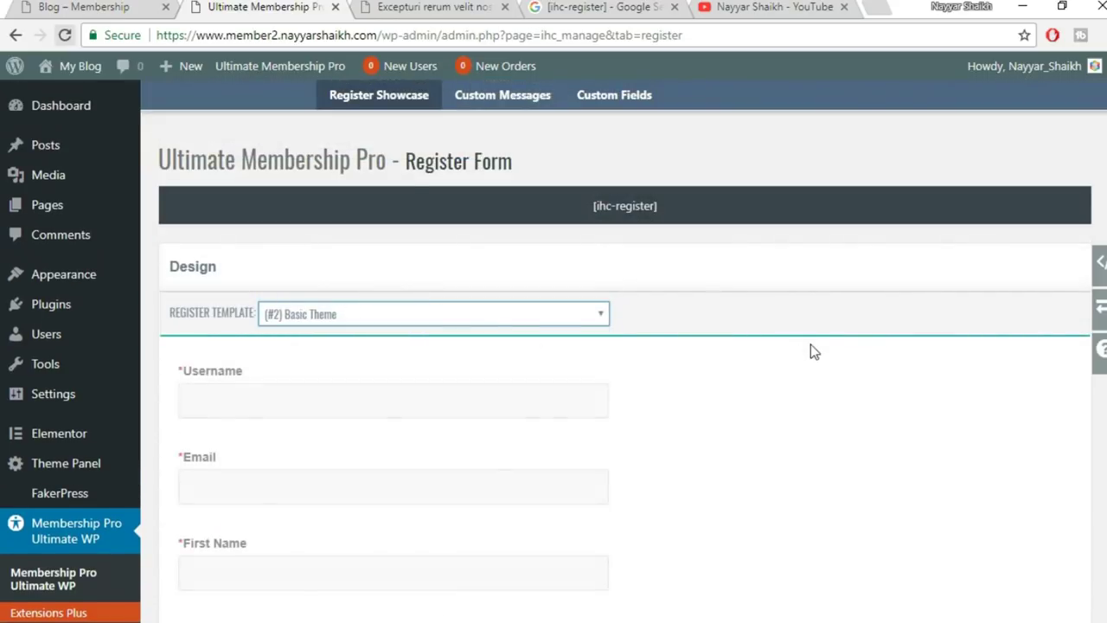
{"action": "scroll", "coordinate": [811, 344], "scroll_direction": "down", "scroll_amount": 6}
{"action": "scroll", "coordinate": [814, 342], "scroll_direction": "up", "scroll_amount": 5}
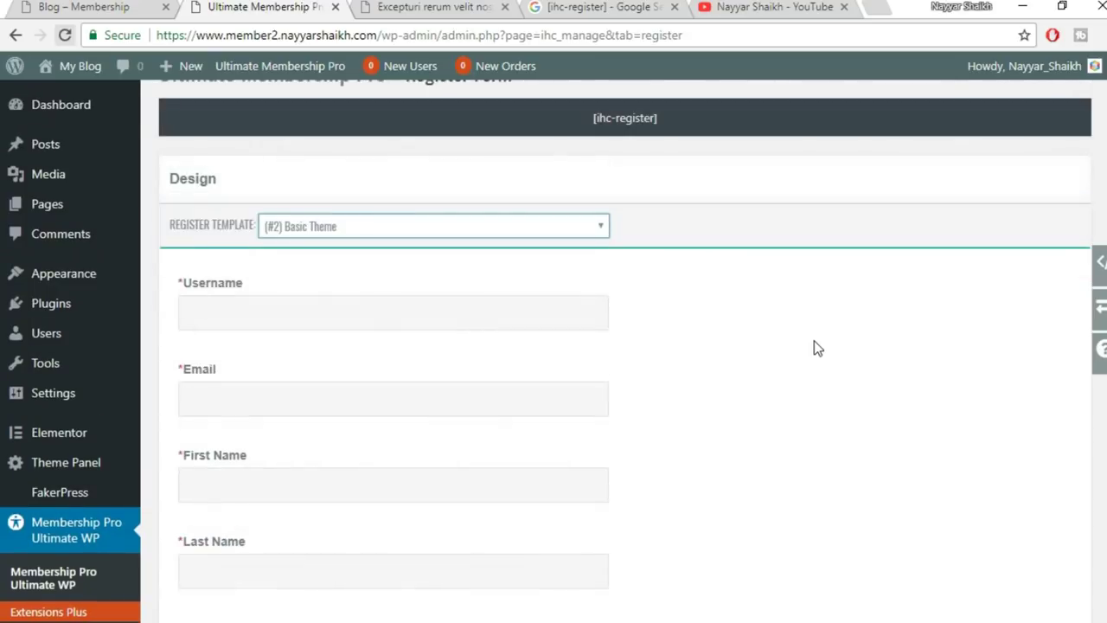
{"action": "scroll", "coordinate": [817, 348], "scroll_direction": "up", "scroll_amount": 2}
{"action": "left_click", "coordinate": [299, 316]}
{"action": "left_click", "coordinate": [279, 374]}
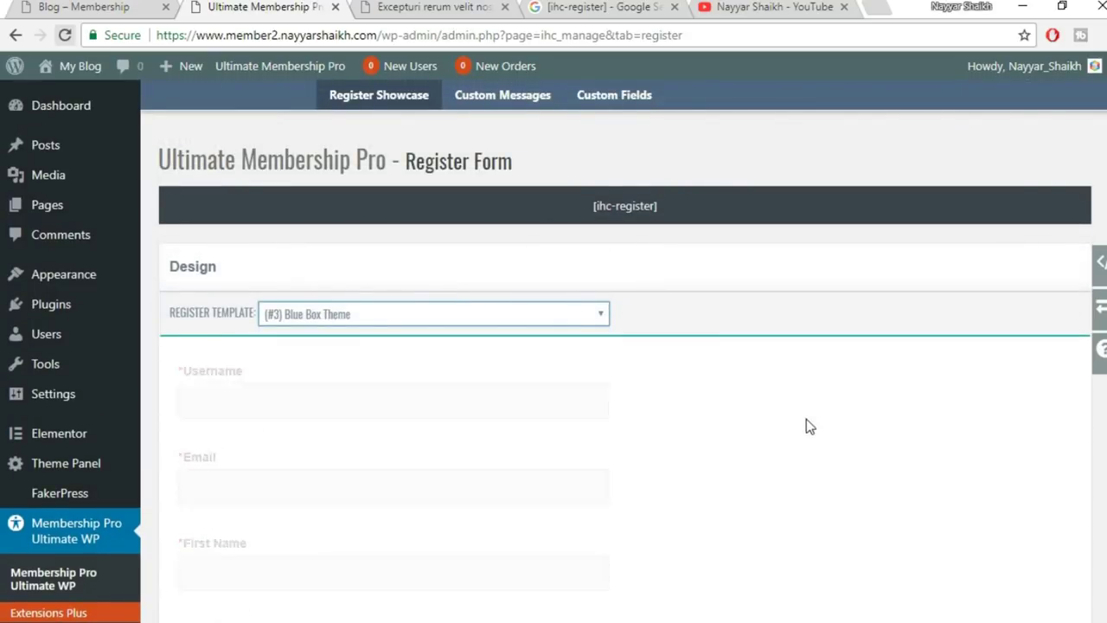
{"action": "scroll", "coordinate": [608, 421], "scroll_direction": "down", "scroll_amount": 7}
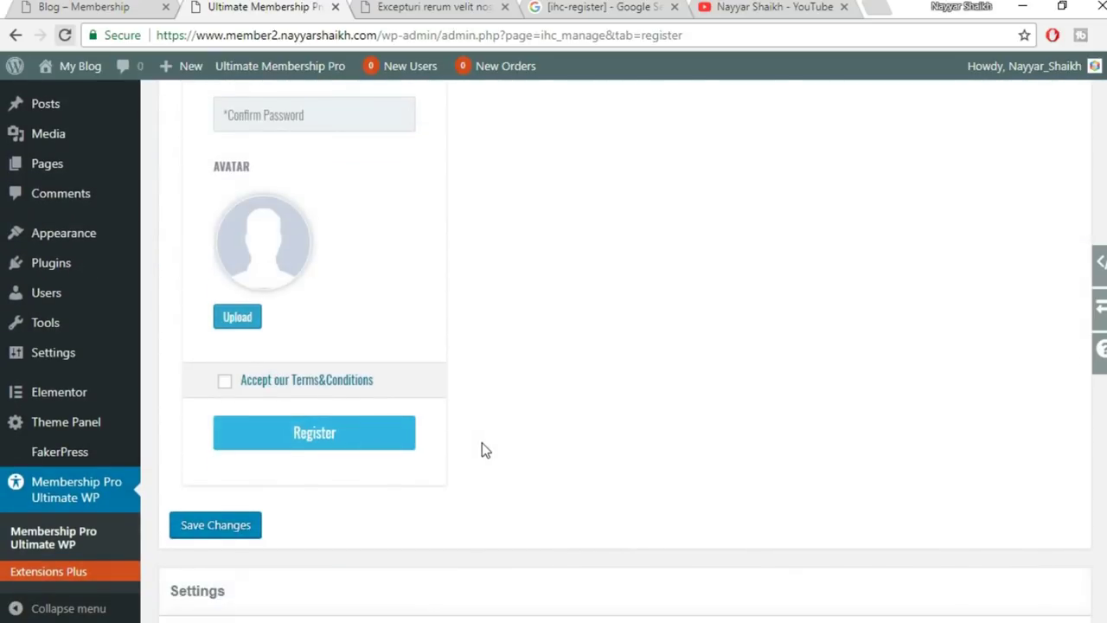
{"action": "scroll", "coordinate": [486, 450], "scroll_direction": "up", "scroll_amount": 1}
{"action": "scroll", "coordinate": [480, 455], "scroll_direction": "down", "scroll_amount": 1}
{"action": "scroll", "coordinate": [478, 456], "scroll_direction": "up", "scroll_amount": 8}
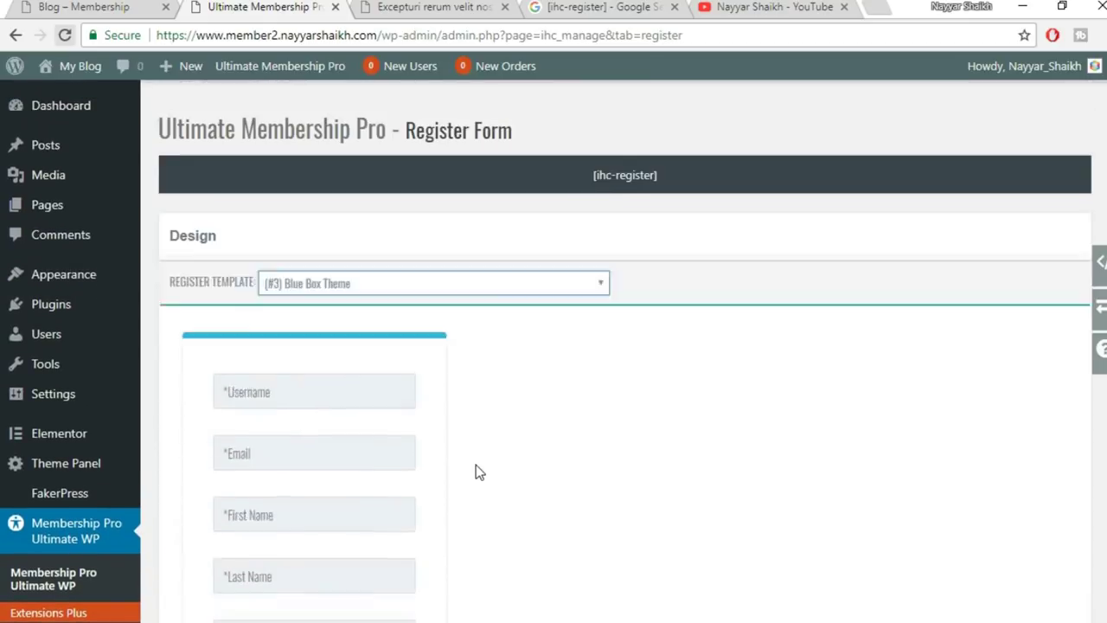
{"action": "scroll", "coordinate": [475, 464], "scroll_direction": "up", "scroll_amount": 1}
{"action": "left_click", "coordinate": [472, 317]}
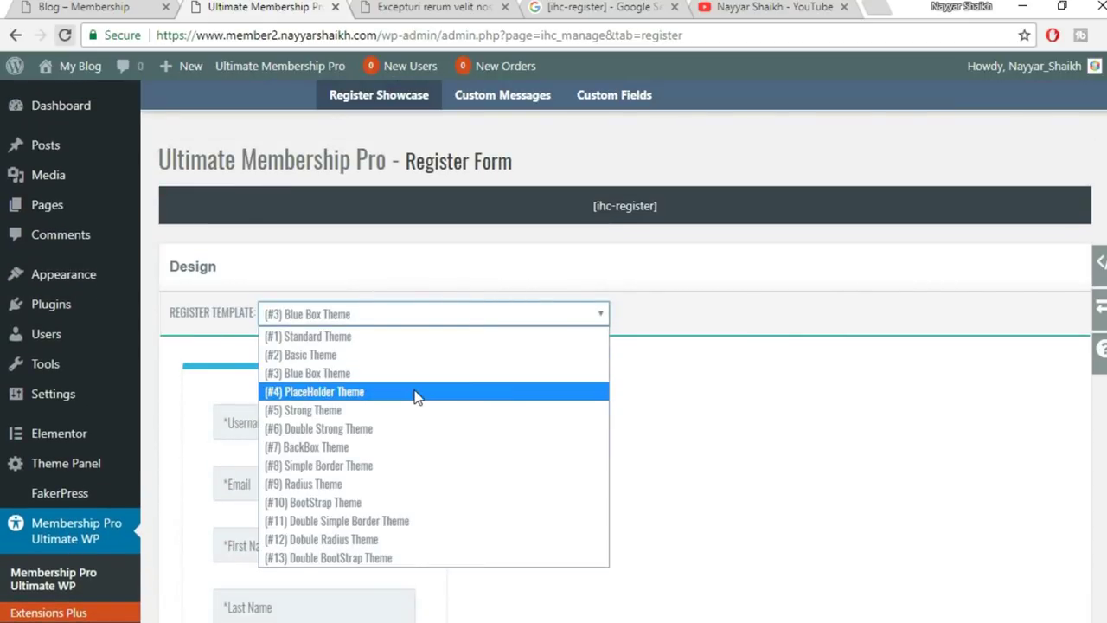
{"action": "left_click", "coordinate": [415, 392]}
{"action": "scroll", "coordinate": [830, 400], "scroll_direction": "down", "scroll_amount": 2}
{"action": "scroll", "coordinate": [833, 400], "scroll_direction": "up", "scroll_amount": 3}
{"action": "left_click", "coordinate": [403, 316]}
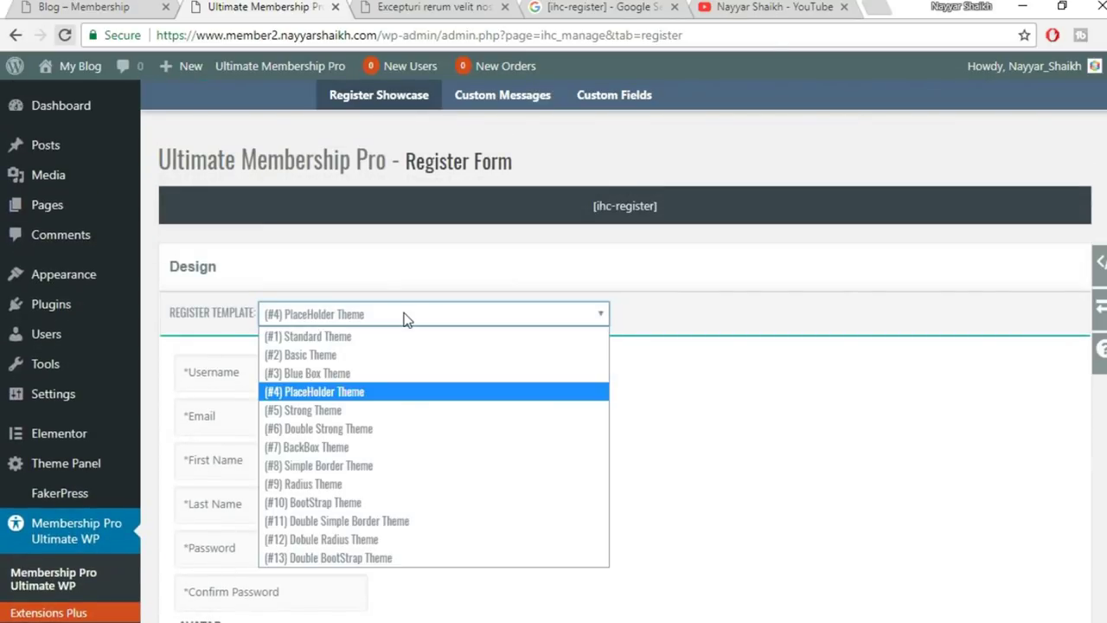
{"action": "left_click", "coordinate": [387, 413]}
{"action": "scroll", "coordinate": [822, 350], "scroll_direction": "down", "scroll_amount": 3}
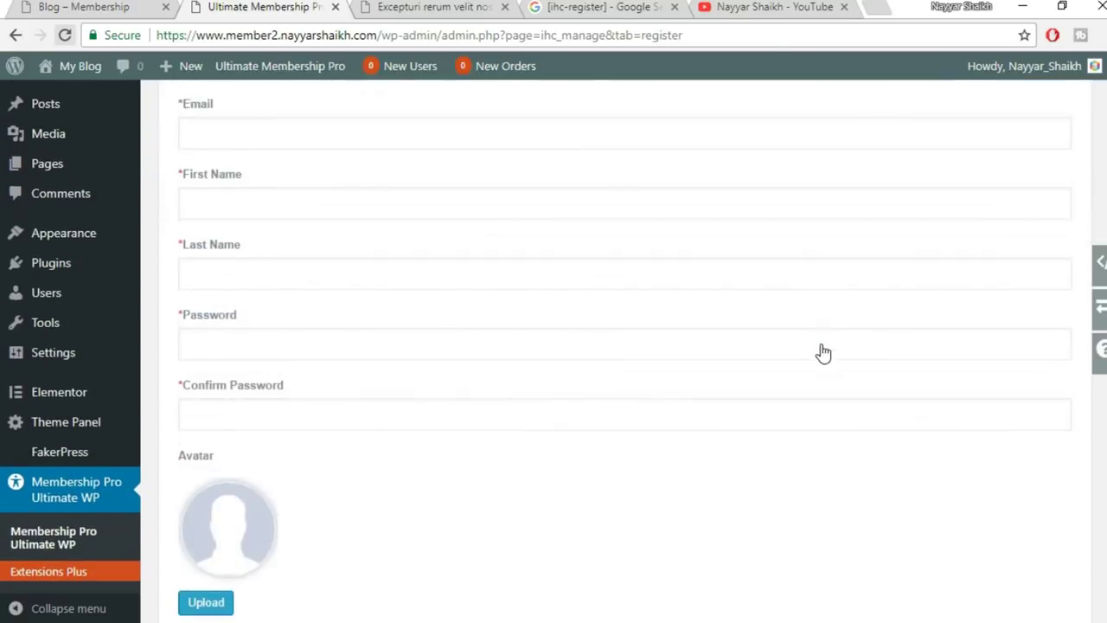
{"action": "scroll", "coordinate": [817, 350], "scroll_direction": "up", "scroll_amount": 3}
{"action": "left_click", "coordinate": [422, 317]}
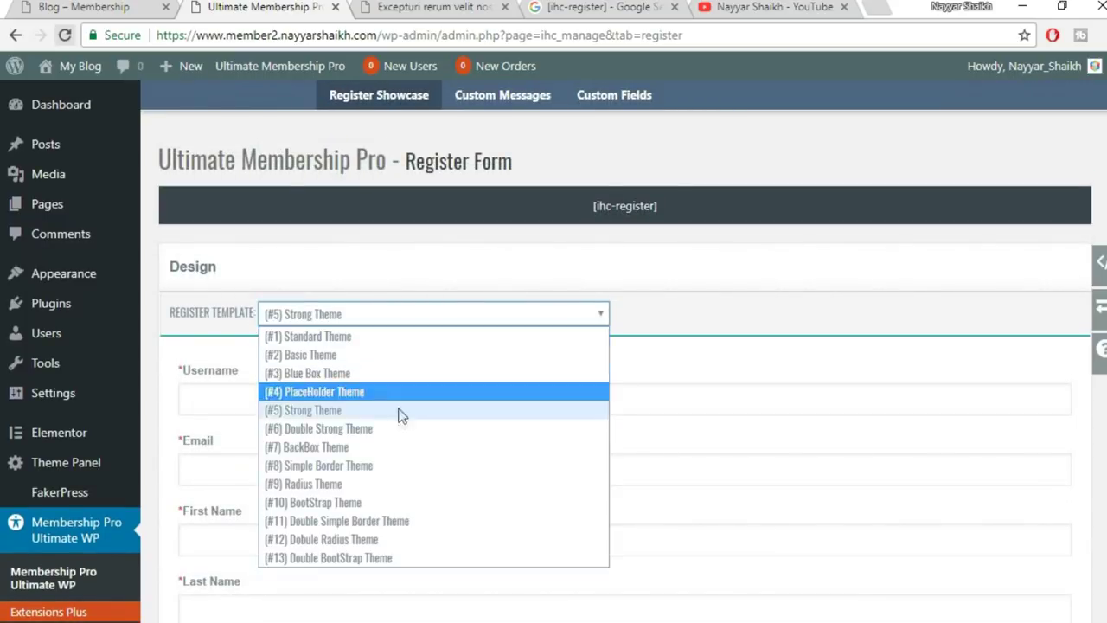
{"action": "left_click", "coordinate": [399, 432]}
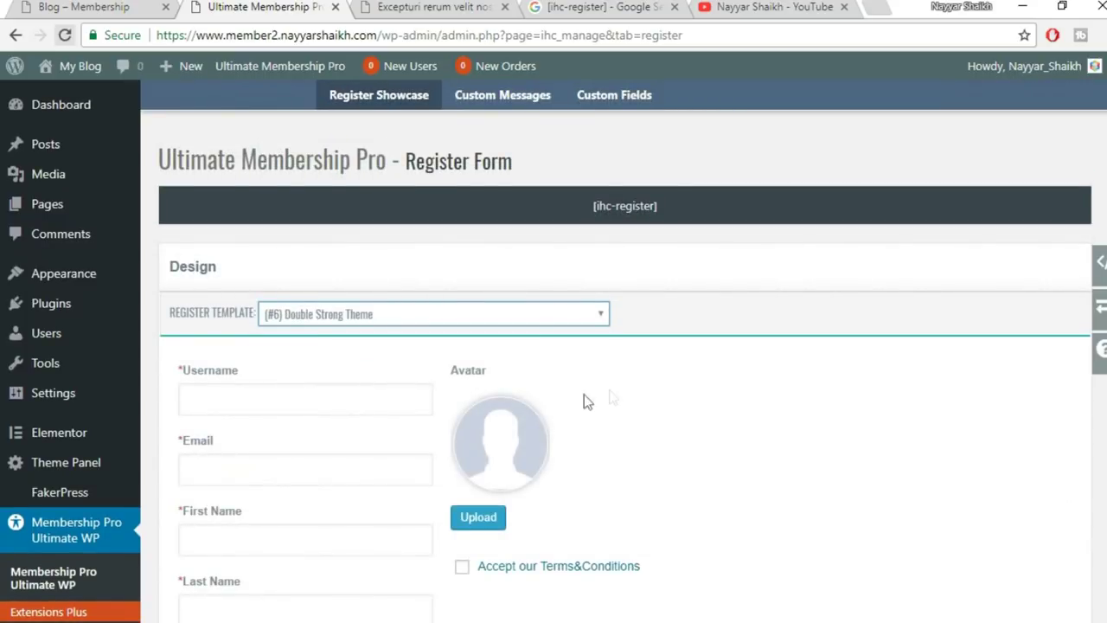
{"action": "scroll", "coordinate": [596, 398], "scroll_direction": "down", "scroll_amount": 3}
{"action": "scroll", "coordinate": [415, 424], "scroll_direction": "up", "scroll_amount": 1}
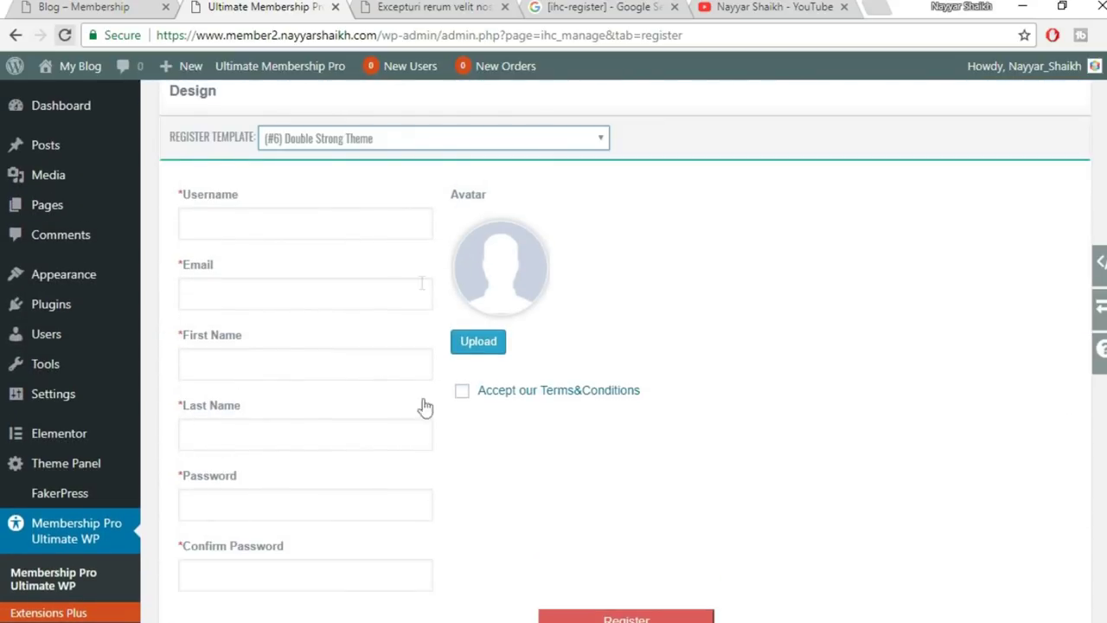
{"action": "left_click", "coordinate": [444, 139]}
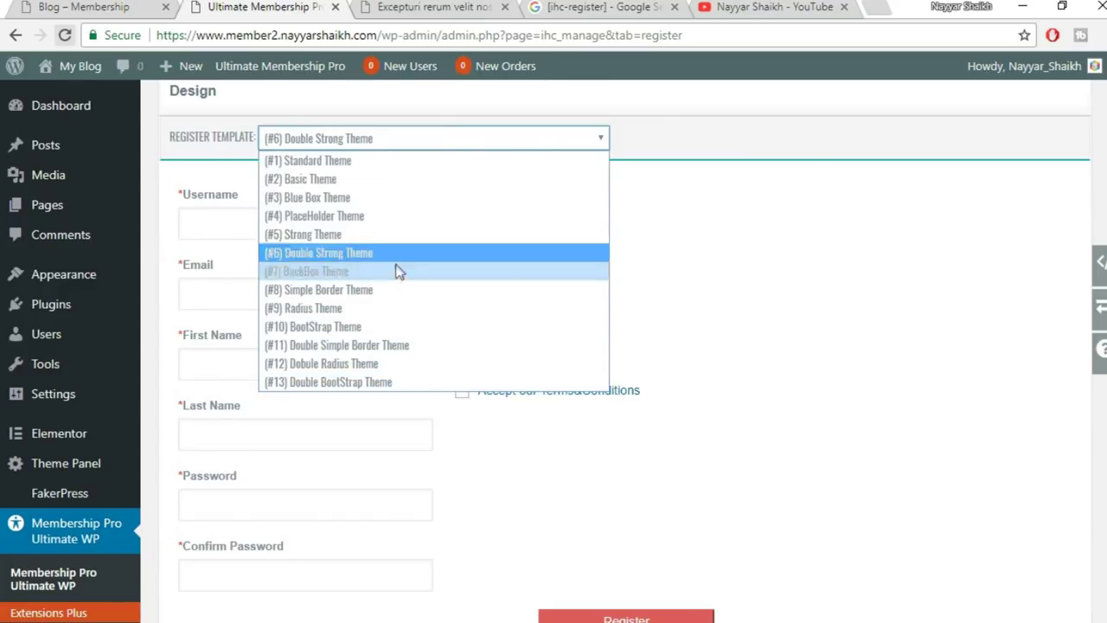
{"action": "left_click", "coordinate": [813, 240]}
- Preview BackBox, Simple Border, BootStrap and Double Simple Border, then settle on (#7) BackBox Theme
{"action": "scroll", "coordinate": [739, 233], "scroll_direction": "down", "scroll_amount": 1}
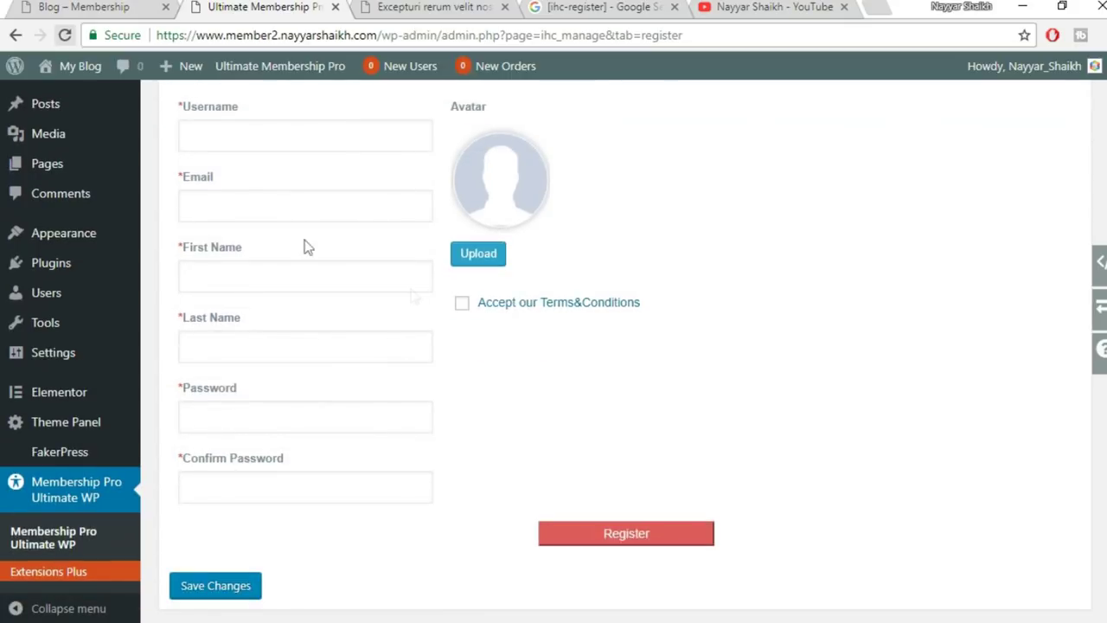
{"action": "scroll", "coordinate": [405, 415], "scroll_direction": "up", "scroll_amount": 1}
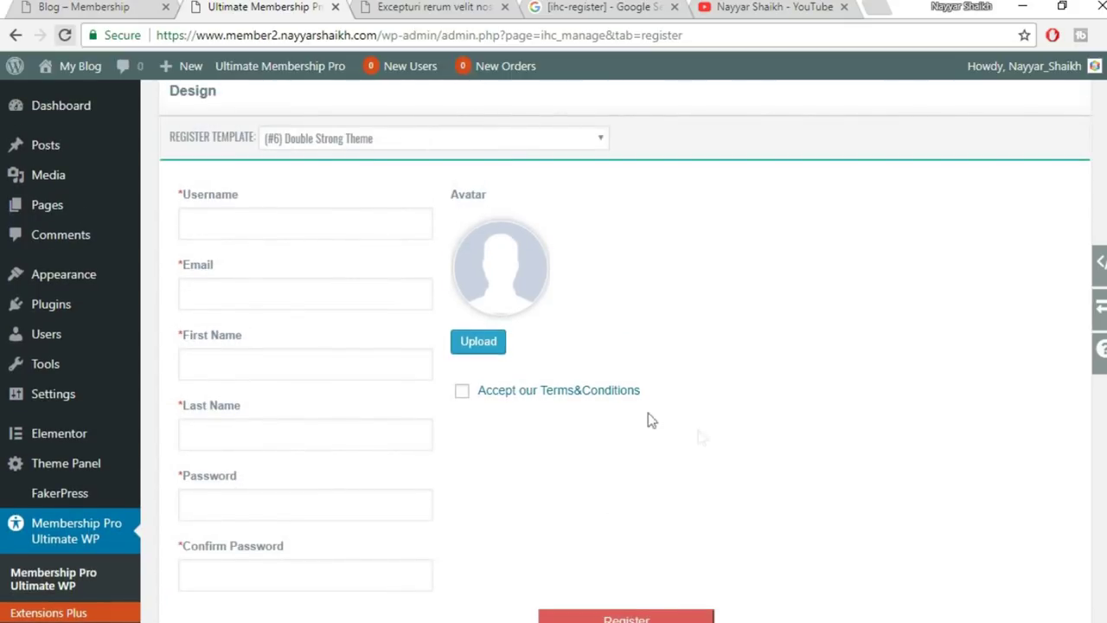
{"action": "scroll", "coordinate": [339, 562], "scroll_direction": "down", "scroll_amount": 3}
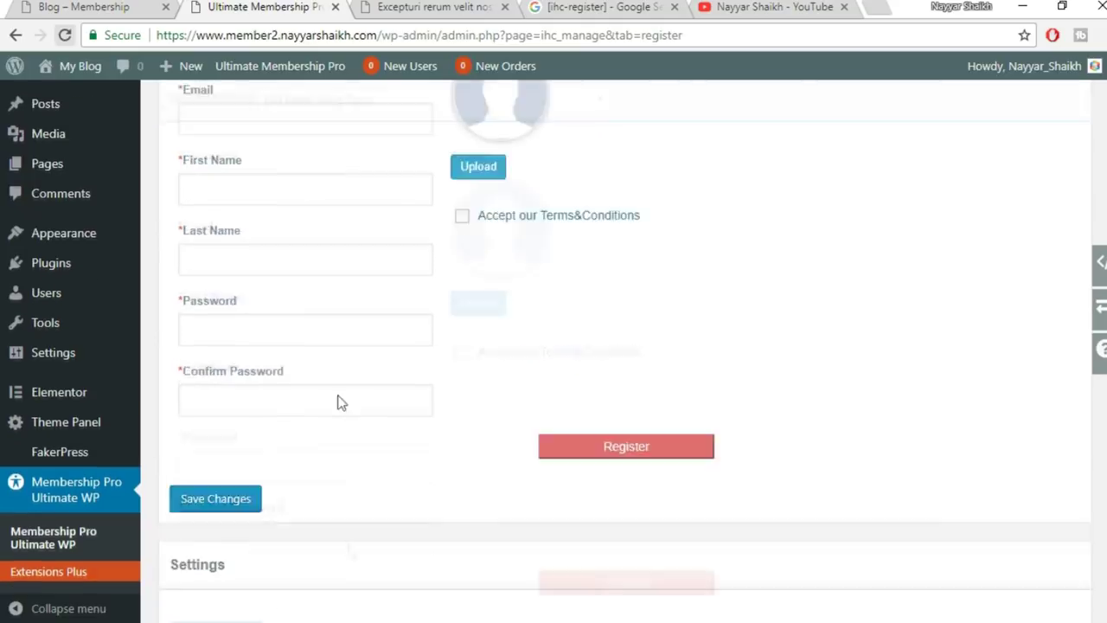
{"action": "scroll", "coordinate": [284, 470], "scroll_direction": "up", "scroll_amount": 4}
{"action": "scroll", "coordinate": [578, 398], "scroll_direction": "down", "scroll_amount": 3}
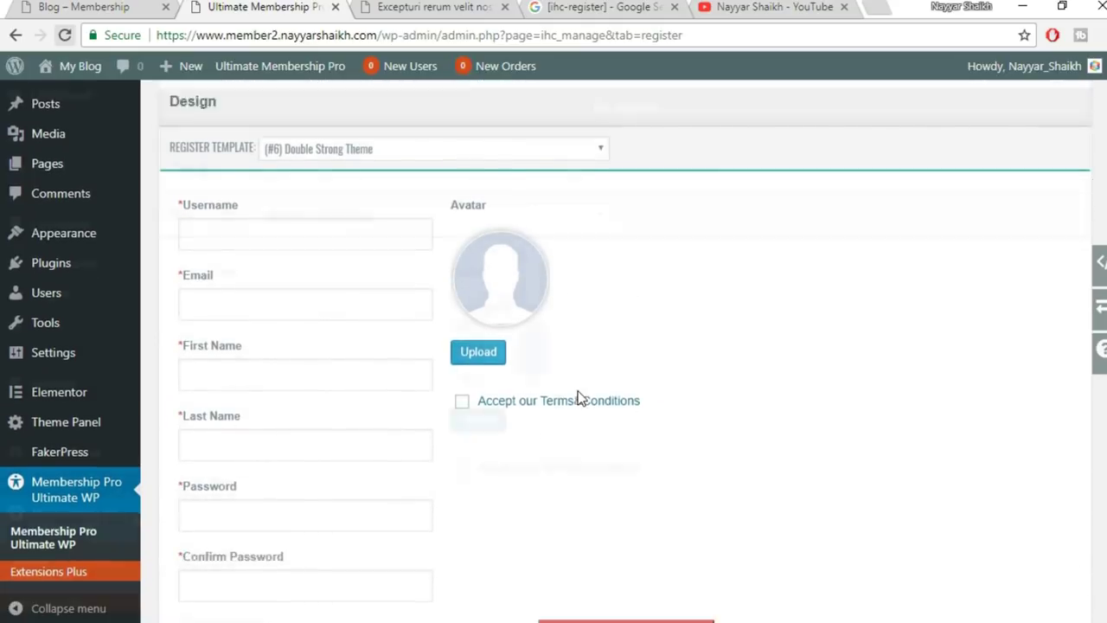
{"action": "scroll", "coordinate": [617, 539], "scroll_direction": "up", "scroll_amount": 4}
{"action": "left_click", "coordinate": [423, 316]}
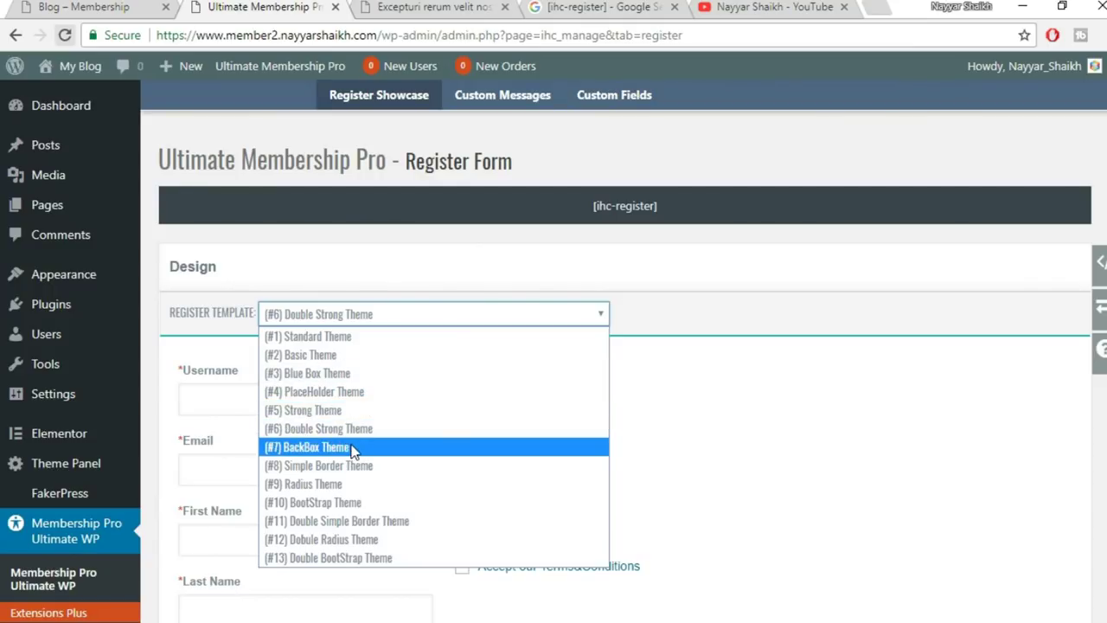
{"action": "left_click", "coordinate": [351, 448]}
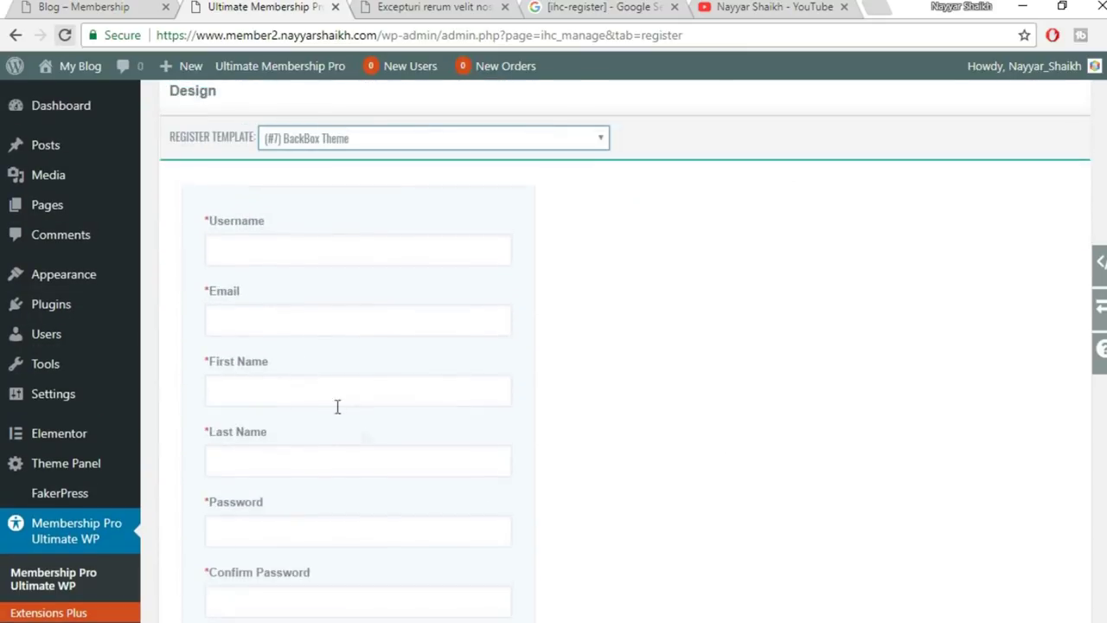
{"action": "scroll", "coordinate": [338, 407], "scroll_direction": "up", "scroll_amount": 1}
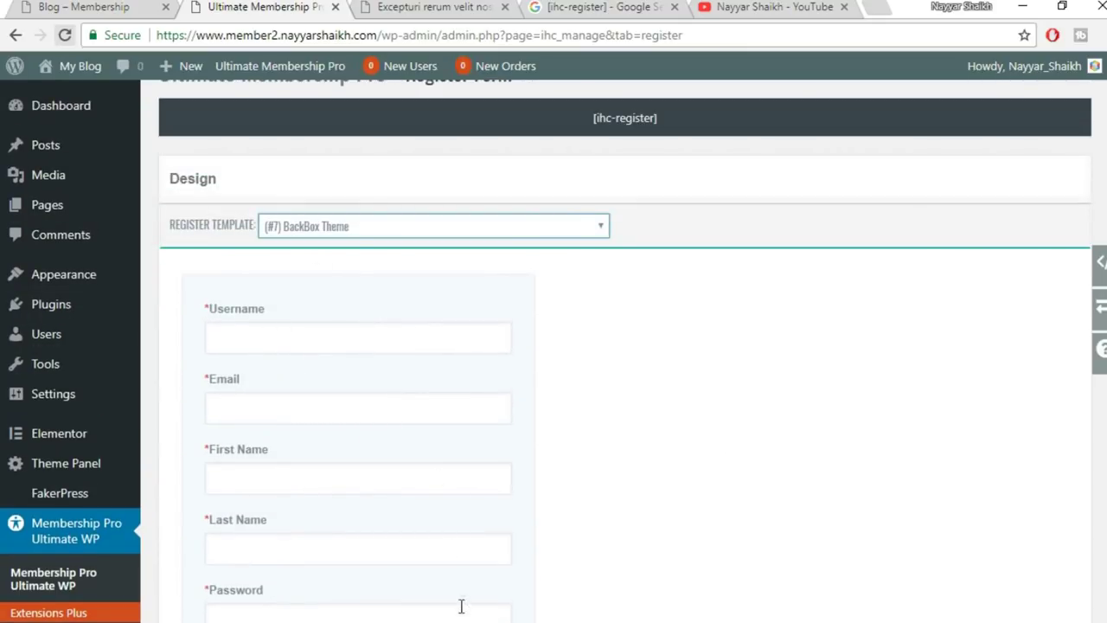
{"action": "left_click", "coordinate": [427, 232]}
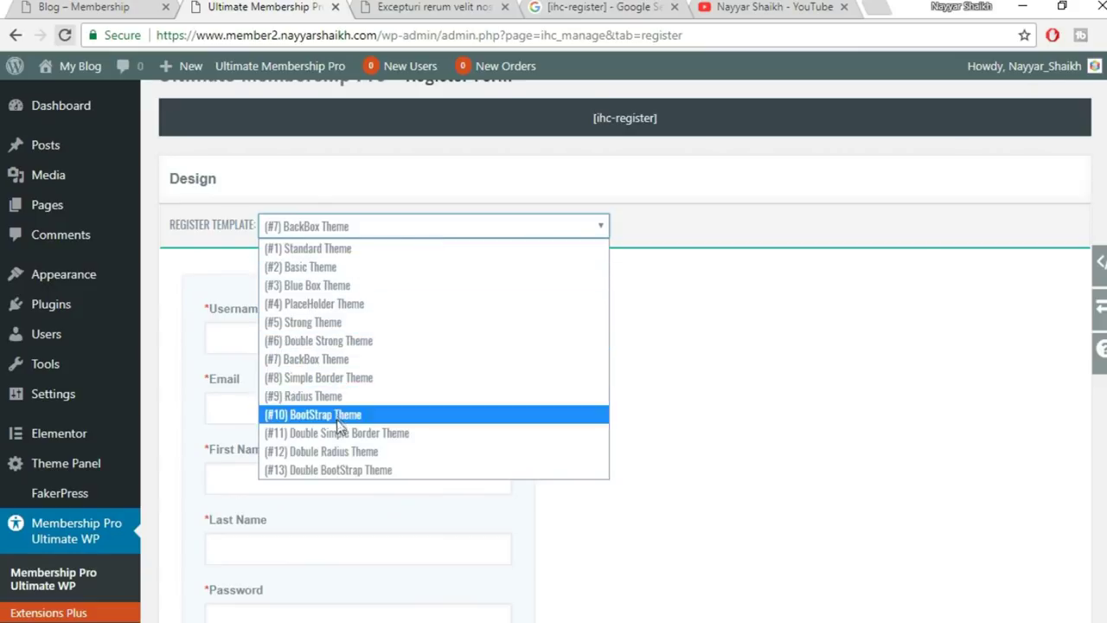
{"action": "left_click", "coordinate": [378, 386]}
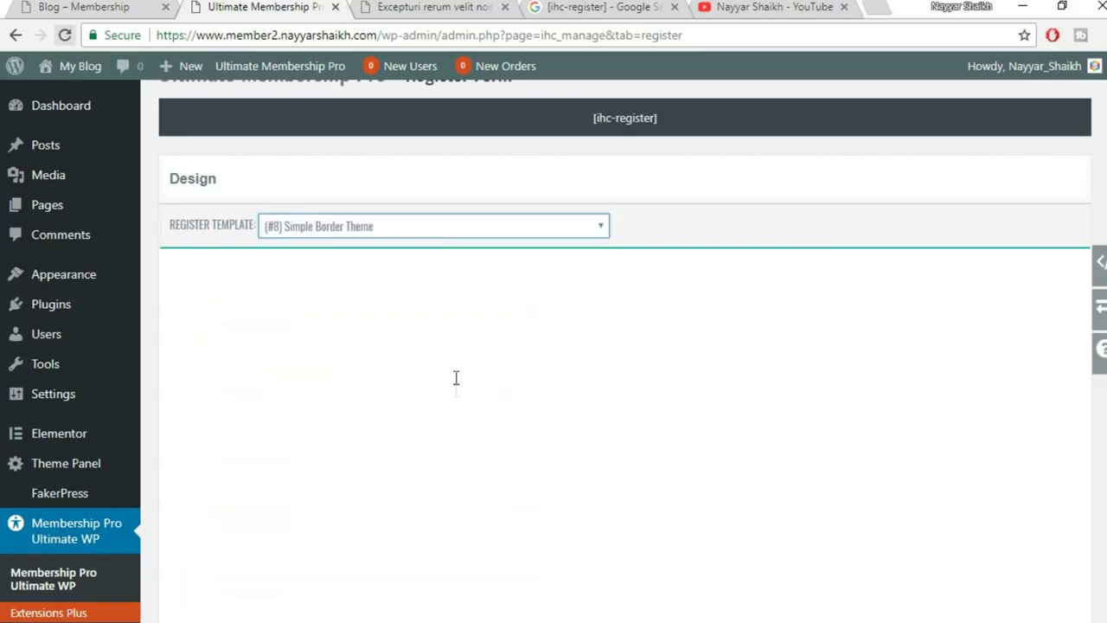
{"action": "left_click", "coordinate": [499, 226]}
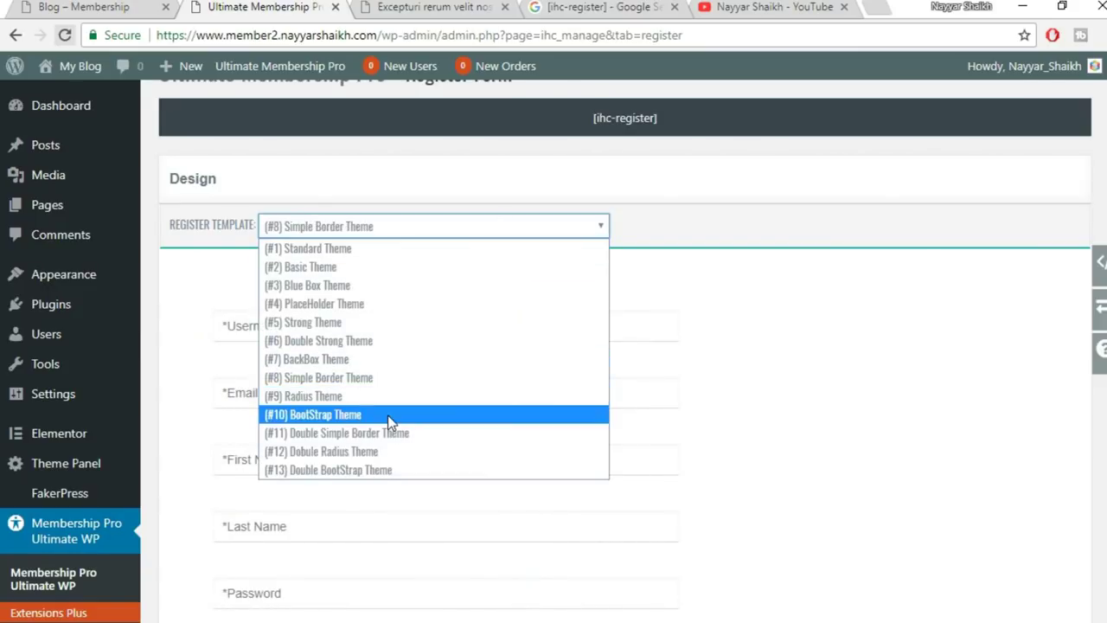
{"action": "left_click", "coordinate": [398, 376]}
{"action": "scroll", "coordinate": [778, 374], "scroll_direction": "down", "scroll_amount": 5}
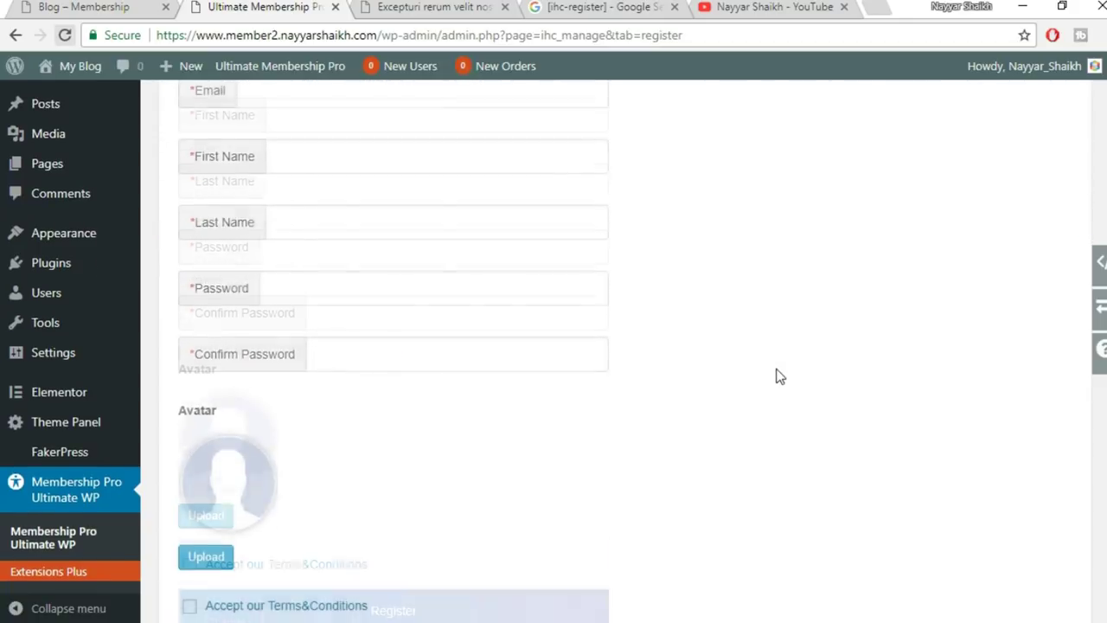
{"action": "scroll", "coordinate": [452, 442], "scroll_direction": "up", "scroll_amount": 5}
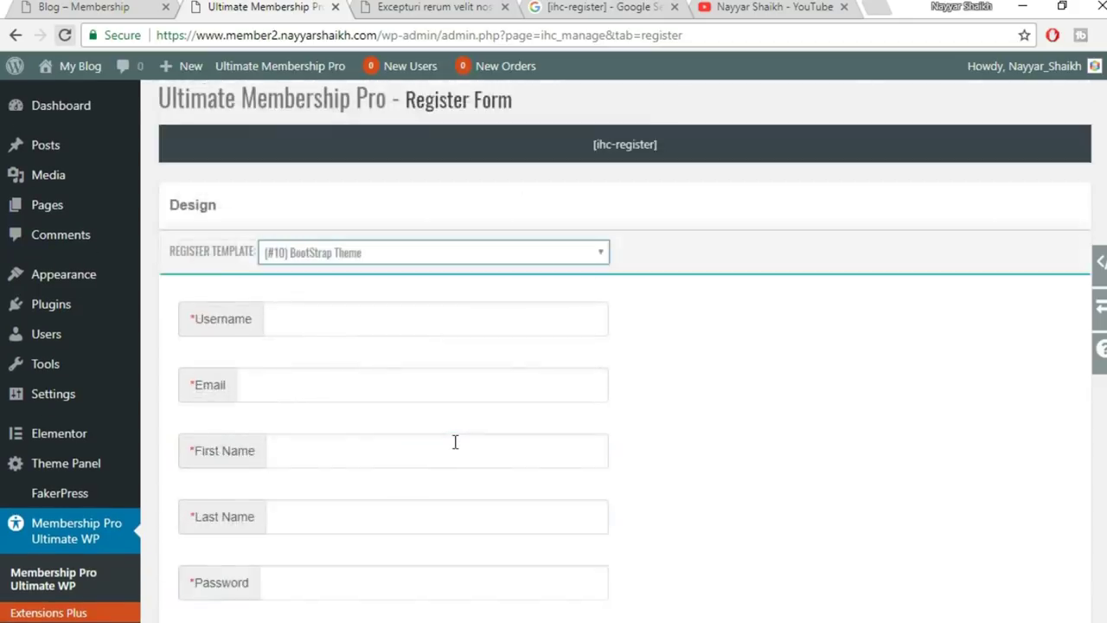
{"action": "left_click", "coordinate": [413, 313]}
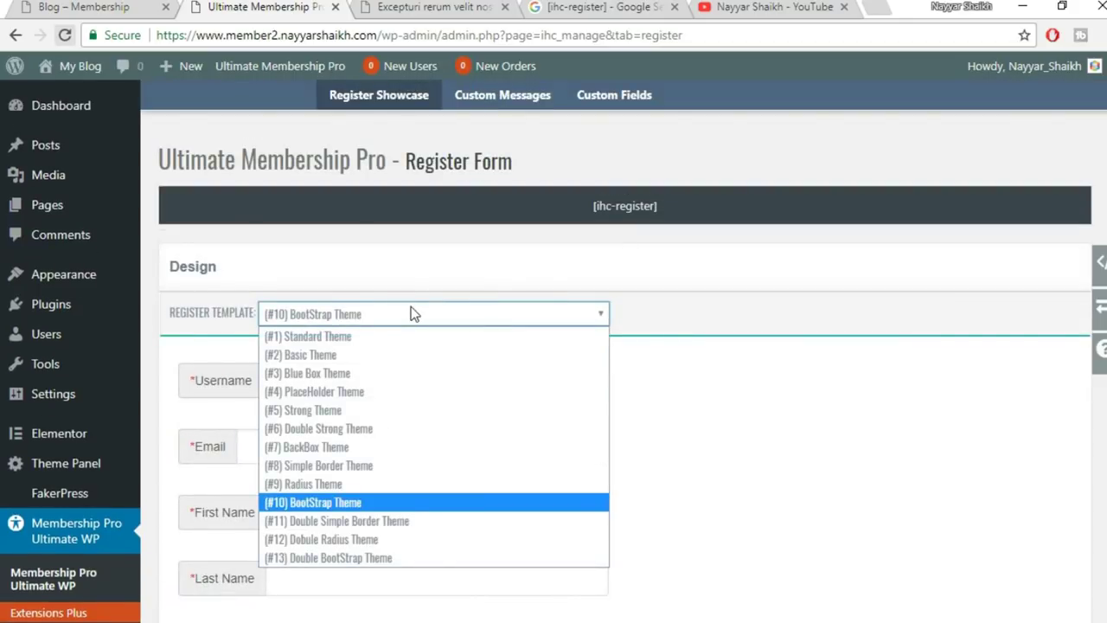
{"action": "left_click", "coordinate": [412, 534]}
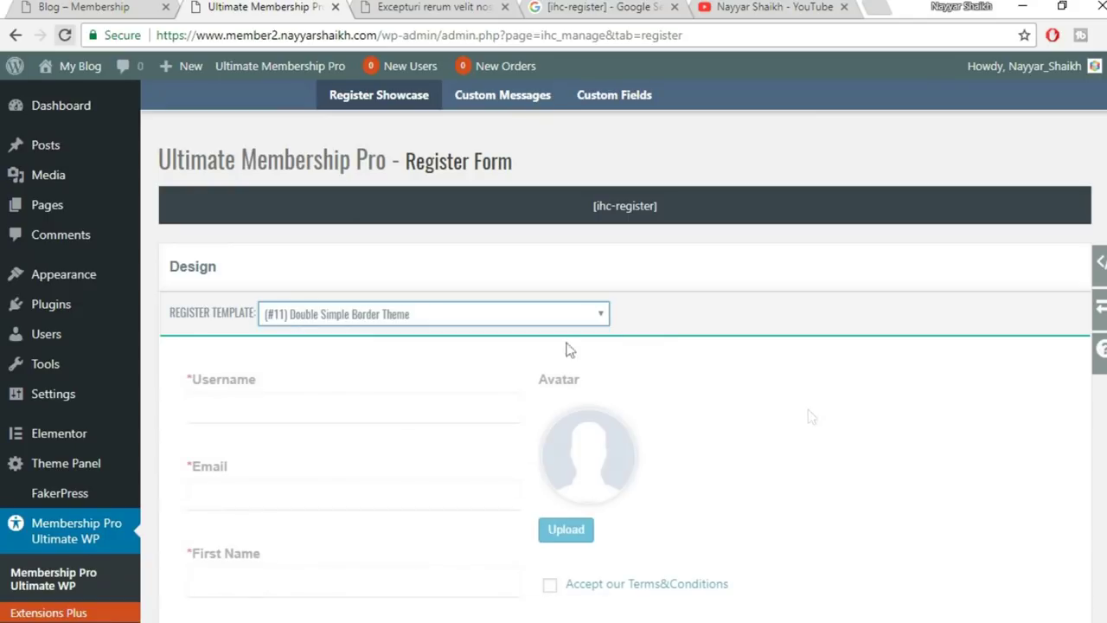
{"action": "left_click", "coordinate": [421, 304]}
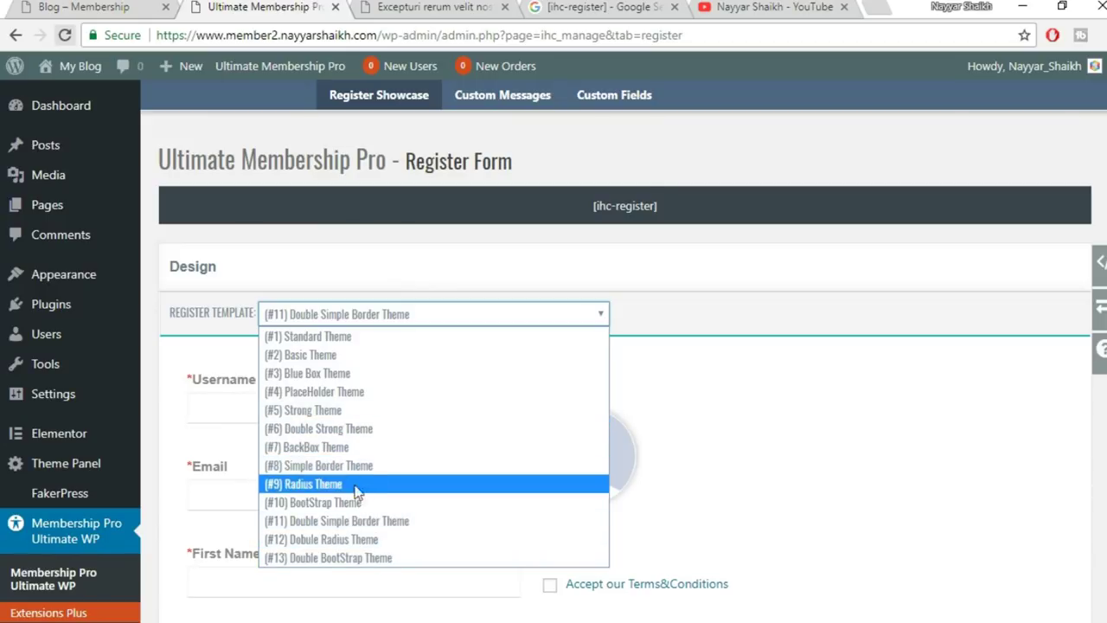
{"action": "left_click", "coordinate": [347, 451]}
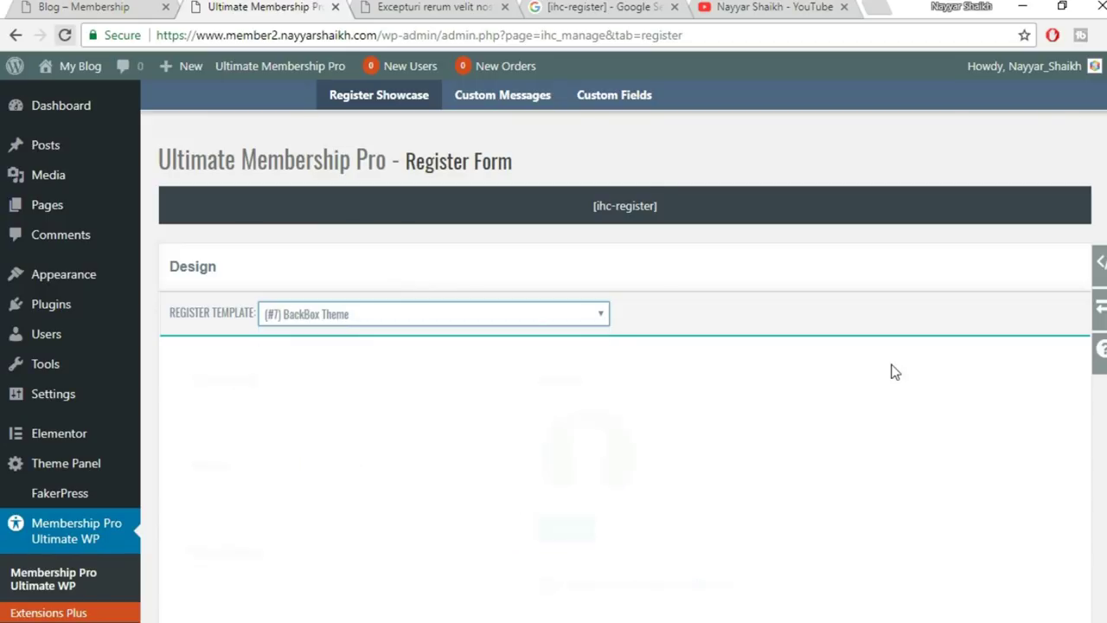
{"action": "scroll", "coordinate": [396, 351], "scroll_direction": "down", "scroll_amount": 2}
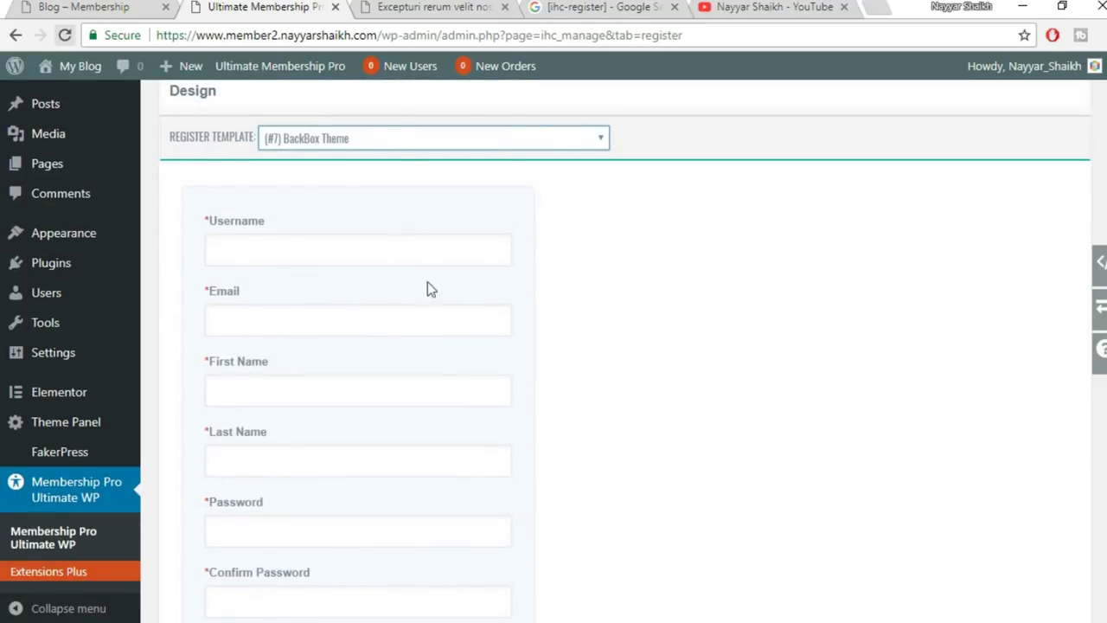
{"action": "scroll", "coordinate": [445, 323], "scroll_direction": "down", "scroll_amount": 6}
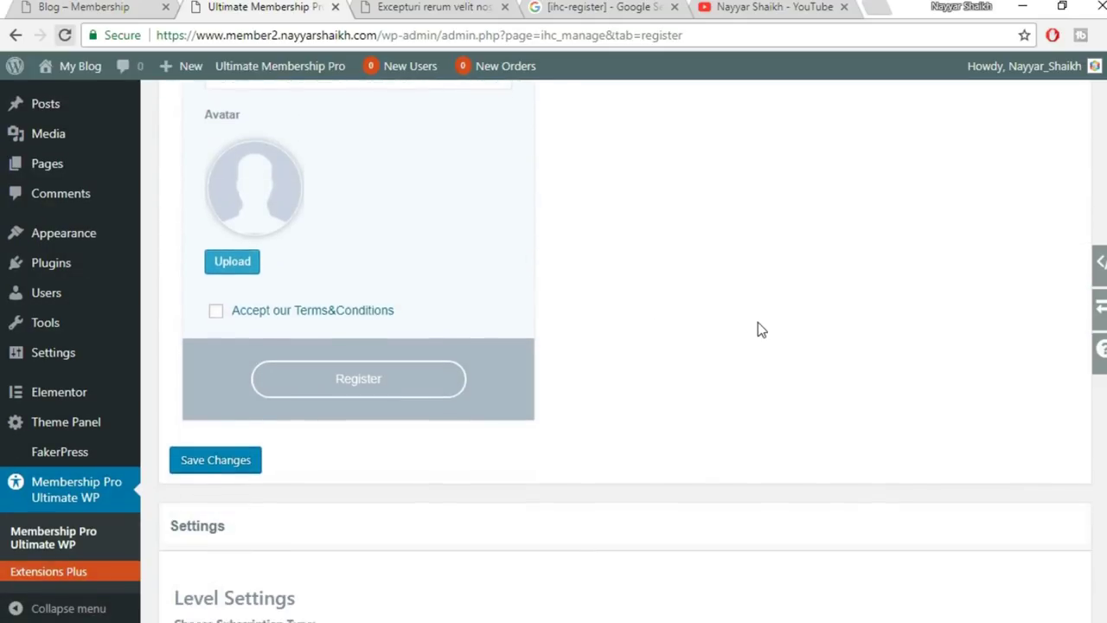
{"action": "scroll", "coordinate": [759, 326], "scroll_direction": "down", "scroll_amount": 4}
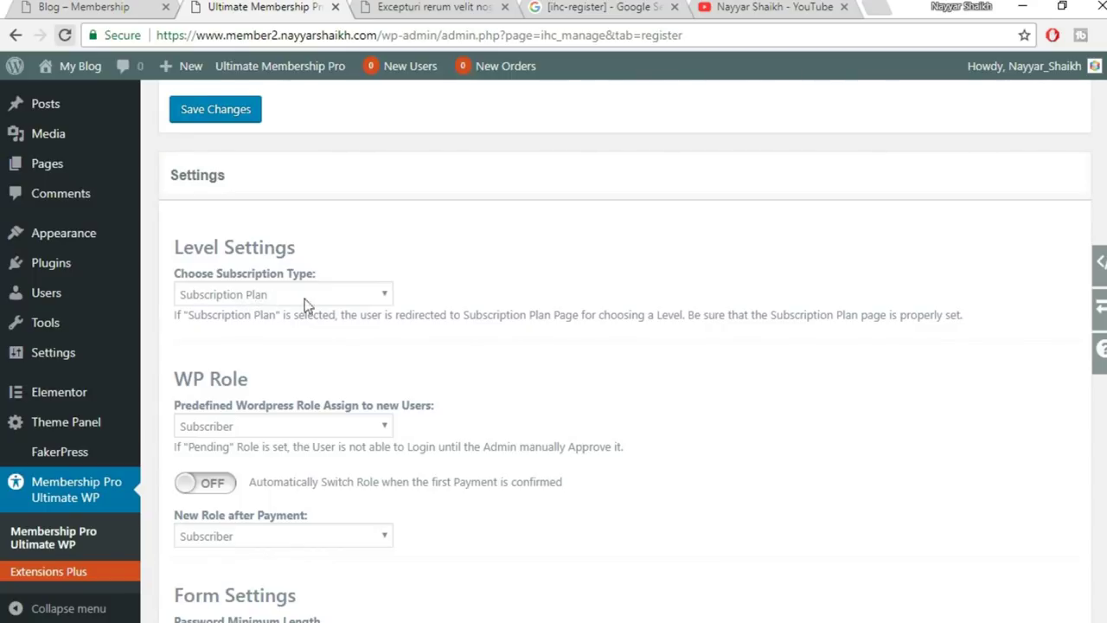
{"action": "scroll", "coordinate": [534, 321], "scroll_direction": "down", "scroll_amount": 1}
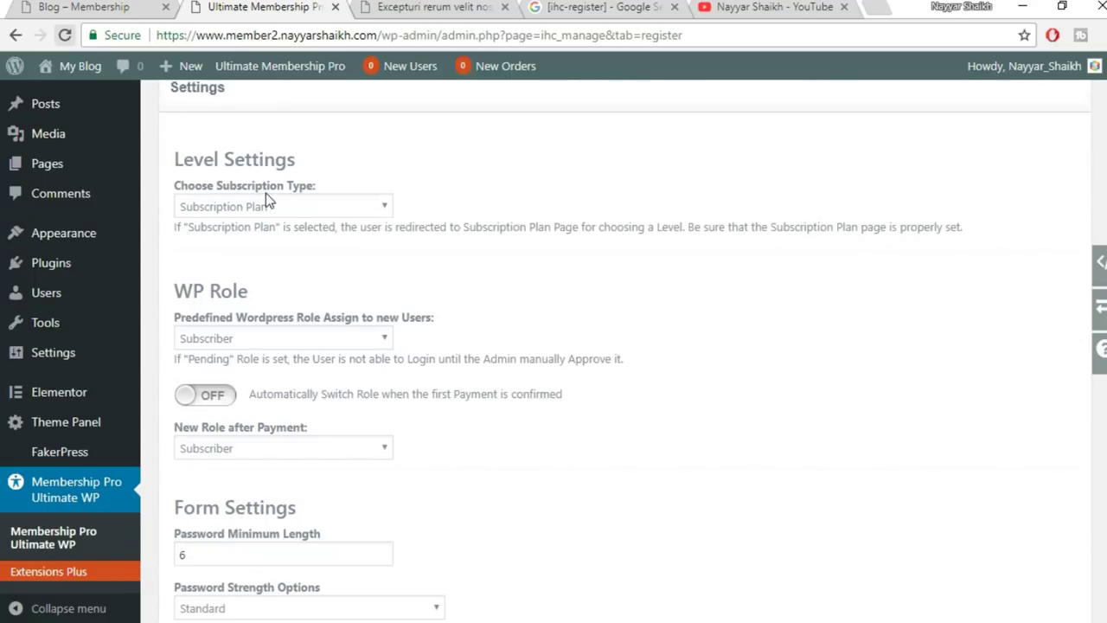
{"action": "left_click", "coordinate": [285, 212]}
{"action": "left_click", "coordinate": [277, 242]}
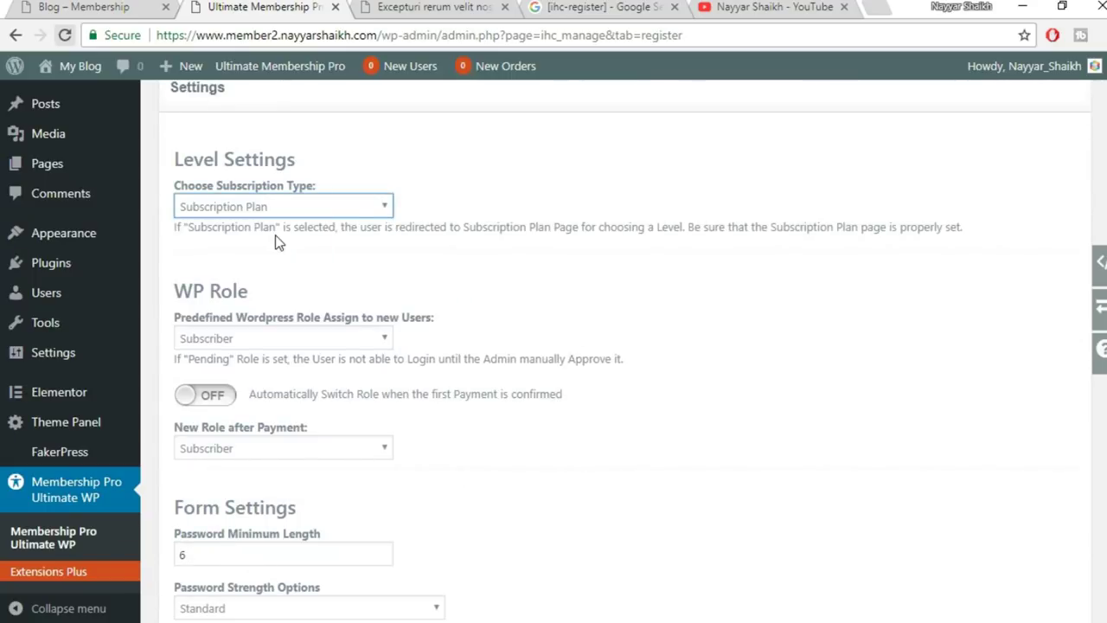
{"action": "scroll", "coordinate": [804, 285], "scroll_direction": "down", "scroll_amount": 1}
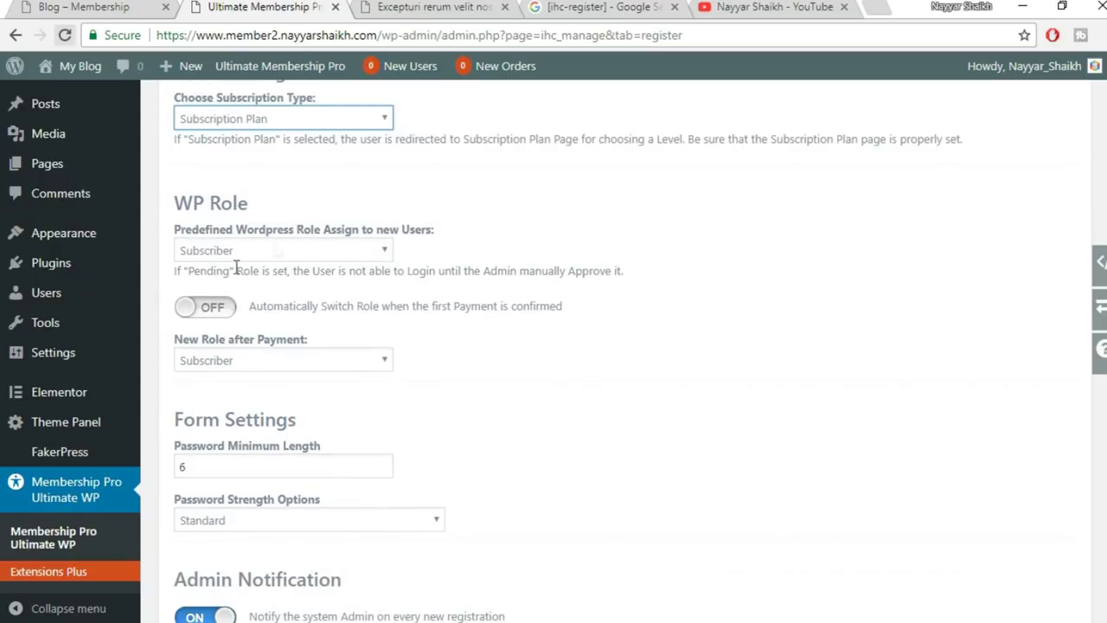
{"action": "left_click", "coordinate": [293, 255]}
{"action": "left_click", "coordinate": [296, 253]}
{"action": "scroll", "coordinate": [516, 515], "scroll_direction": "up", "scroll_amount": 2}
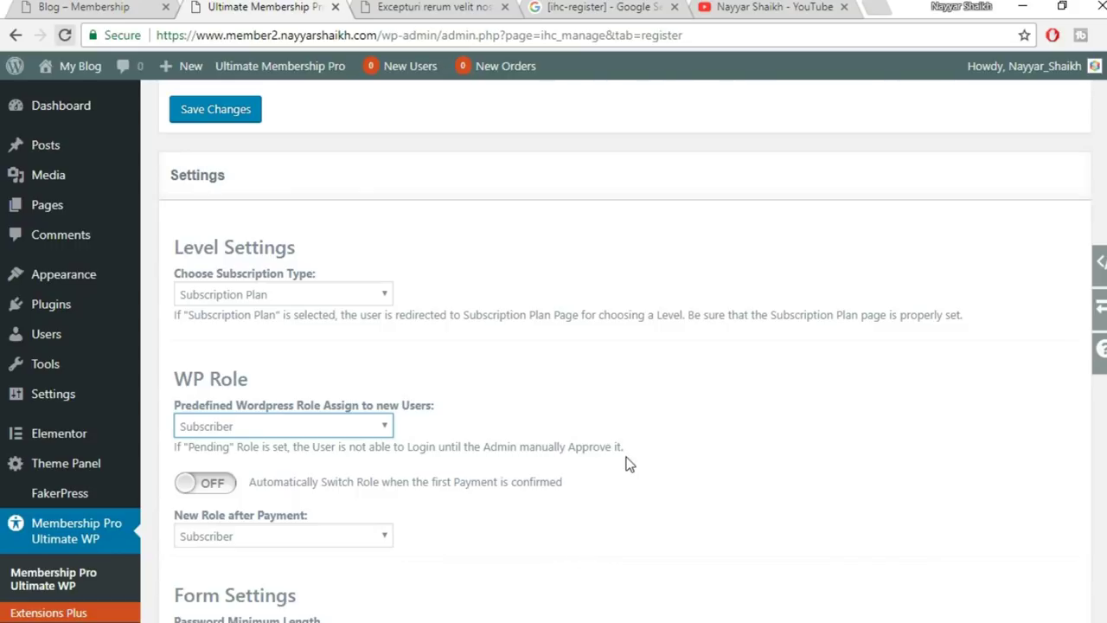
{"action": "left_click", "coordinate": [272, 424]}
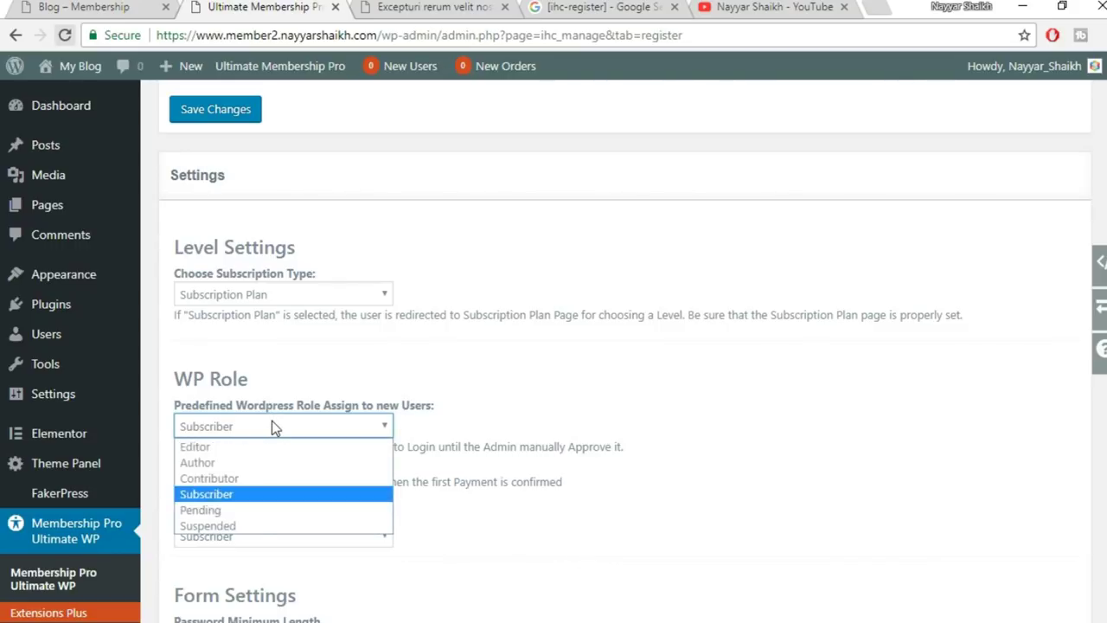
{"action": "left_click", "coordinate": [263, 500]}
{"action": "scroll", "coordinate": [610, 448], "scroll_direction": "down", "scroll_amount": 5}
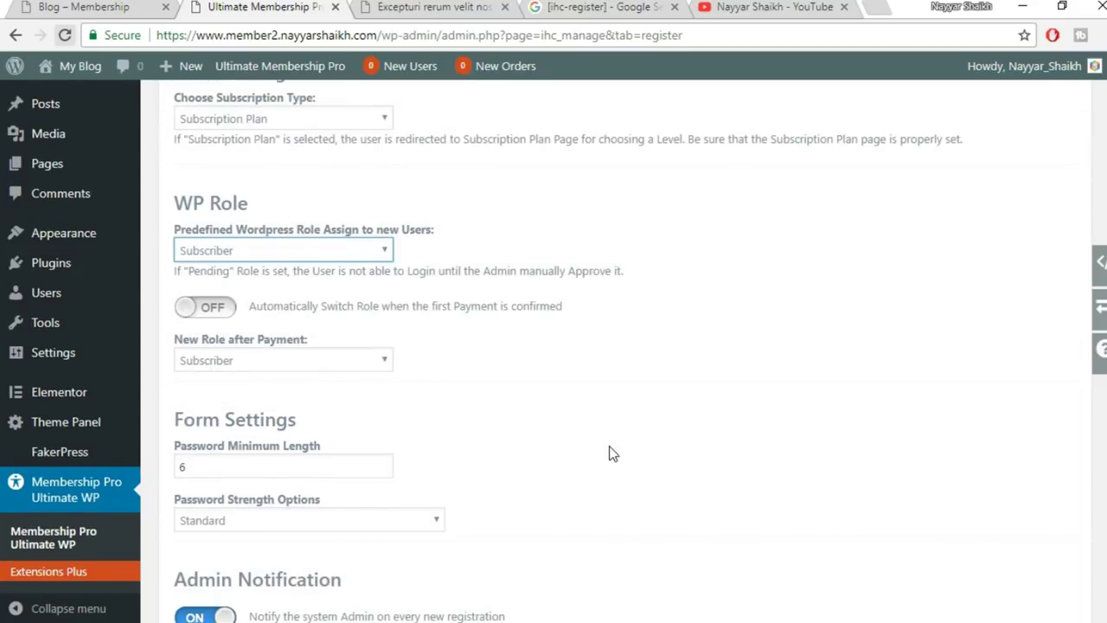
{"action": "scroll", "coordinate": [418, 371], "scroll_direction": "down", "scroll_amount": 10}
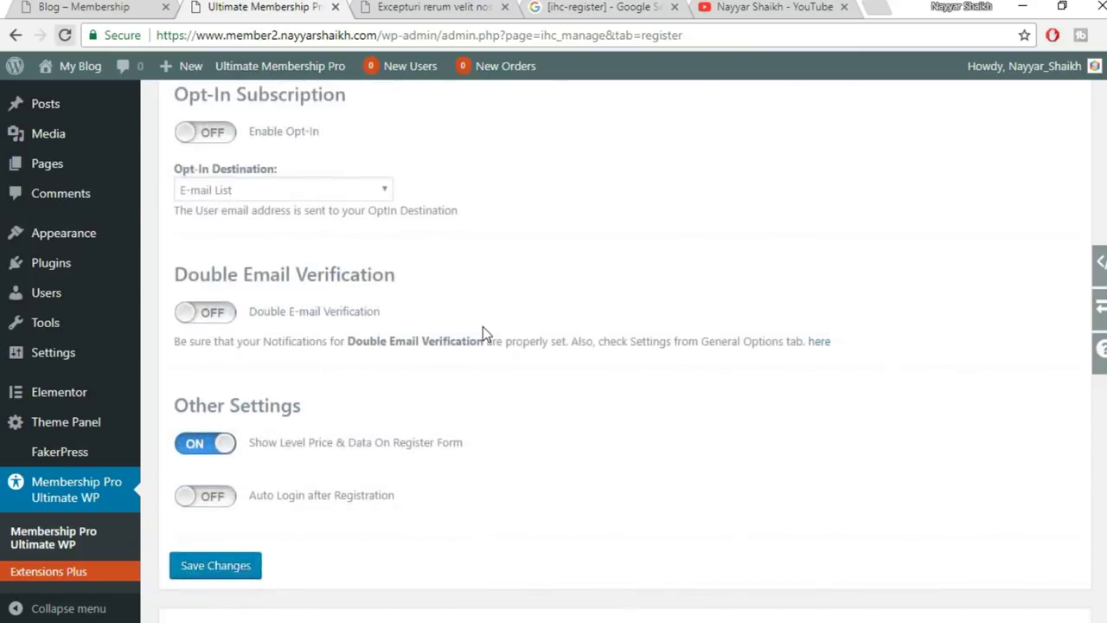
{"action": "scroll", "coordinate": [486, 401], "scroll_direction": "down", "scroll_amount": 1}
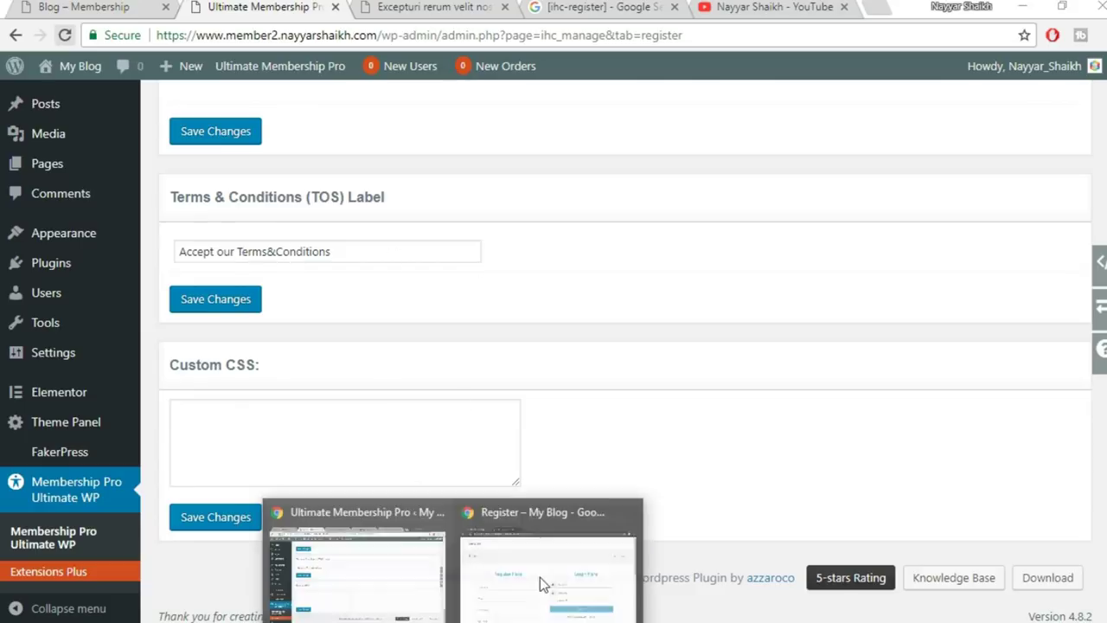
{"action": "left_click", "coordinate": [539, 577]}
- Change the TOS label from 'Terms&Conditions' to 'Terms of Services' and save it
{"action": "scroll", "coordinate": [383, 412], "scroll_direction": "down", "scroll_amount": 6}
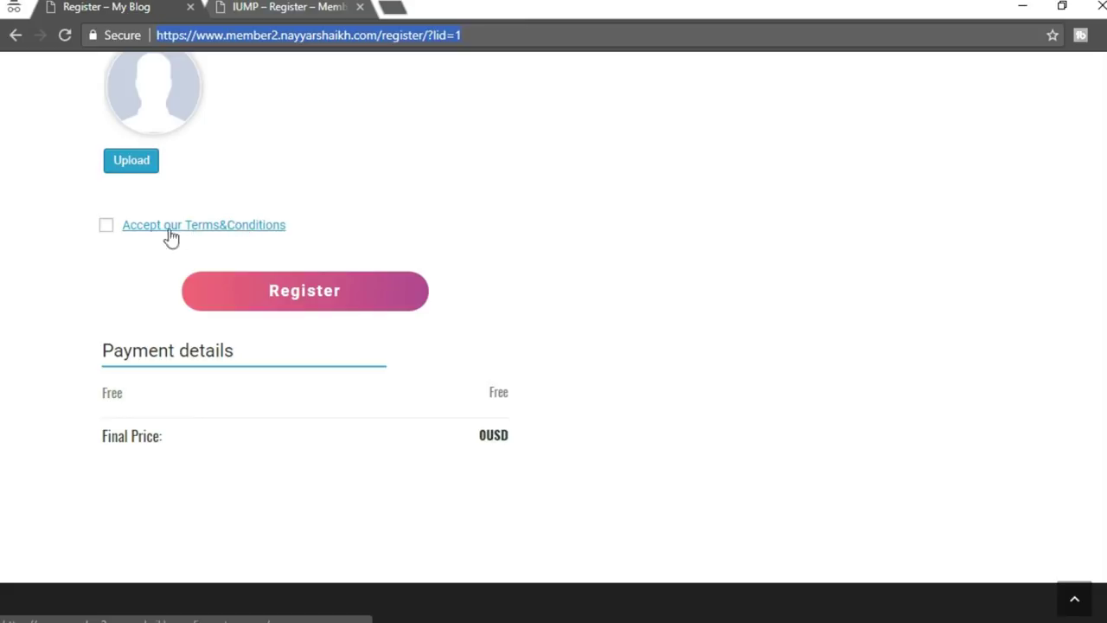
{"action": "left_click", "coordinate": [377, 595]}
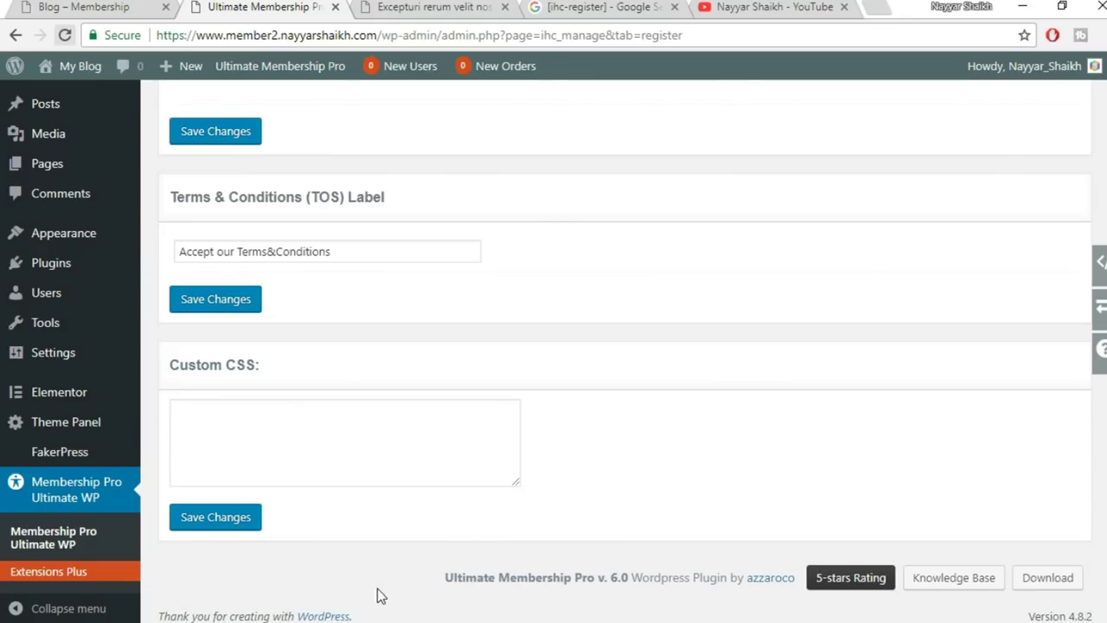
{"action": "left_click", "coordinate": [269, 252]}
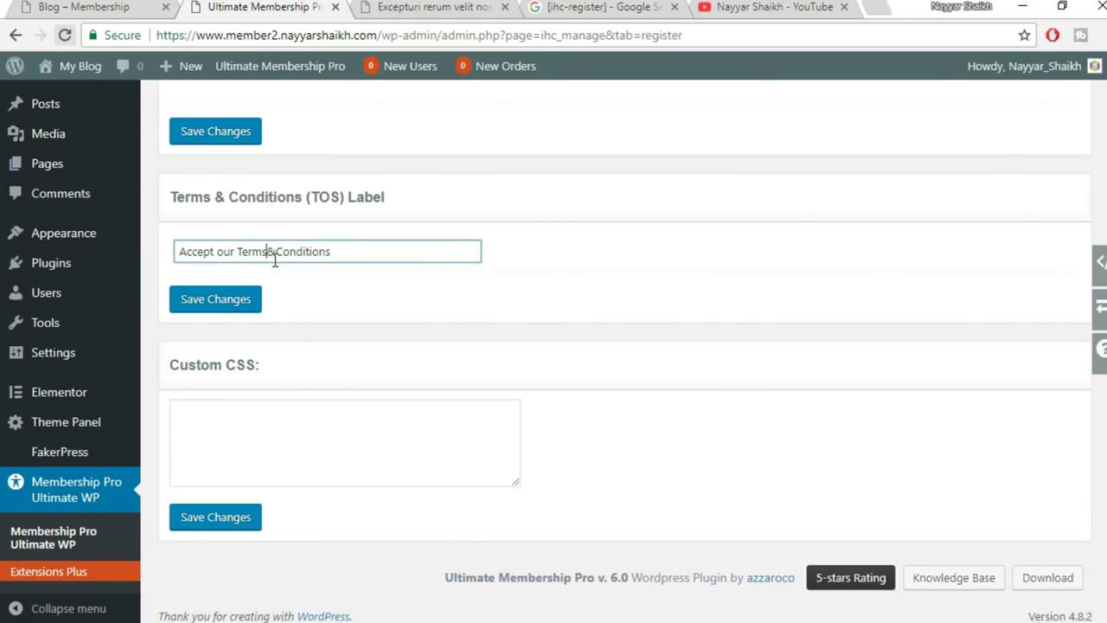
{"action": "key", "text": "Right"}
{"action": "left_click_drag", "start_coordinate": [353, 251], "coordinate": [290, 258]}
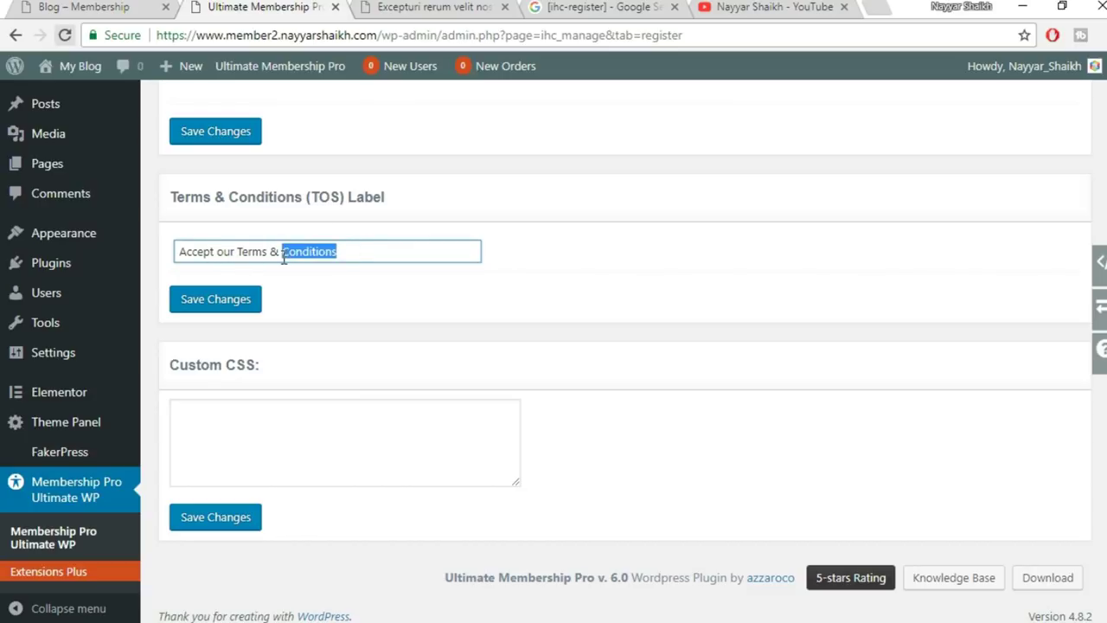
{"action": "type", "text": "Serv"}
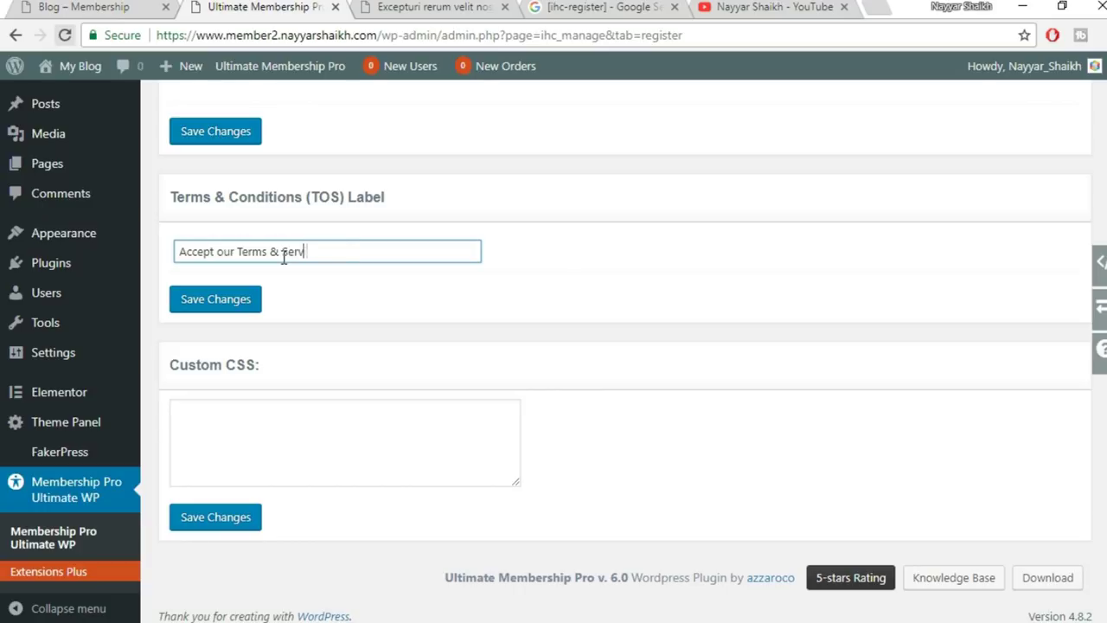
{"action": "type", "text": "ices"}
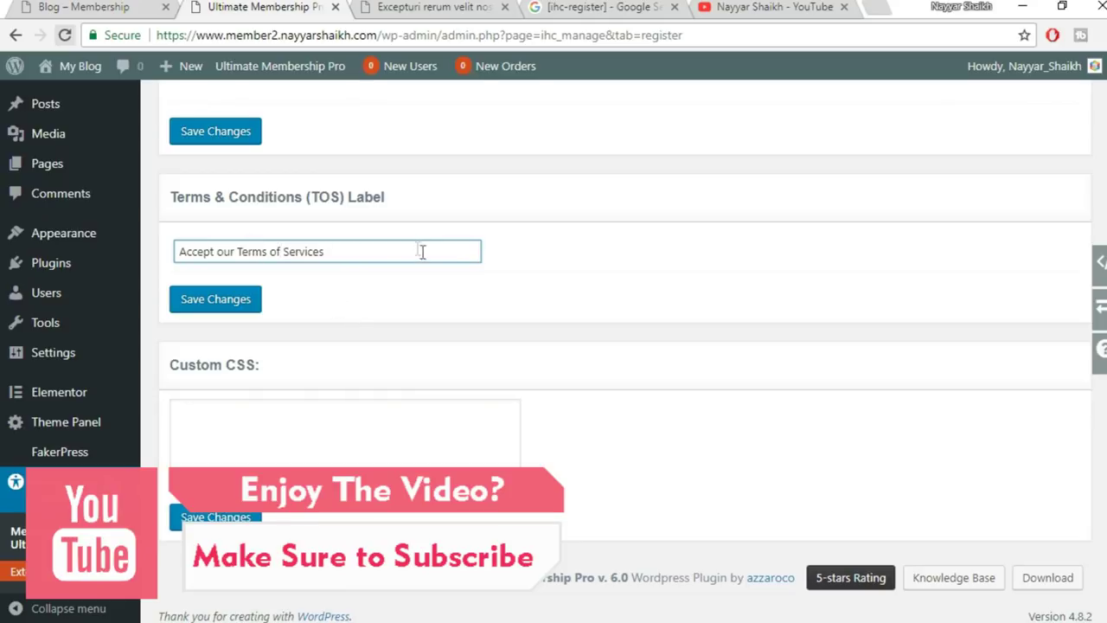
{"action": "key", "text": "Return"}
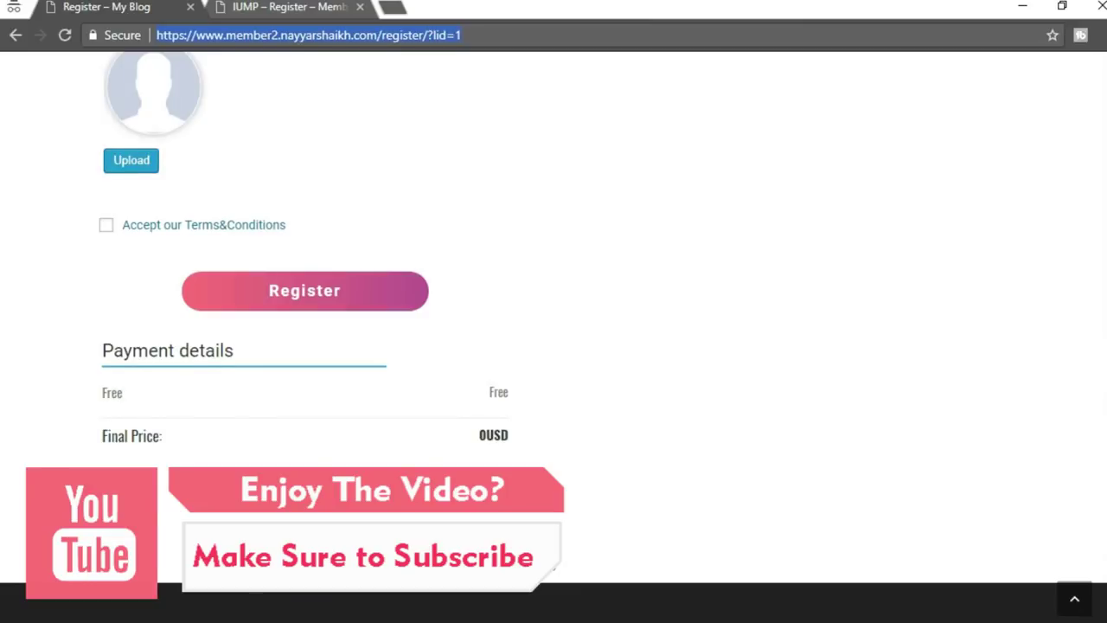
- Reload the Register page to confirm the 'Accept our Terms of Services' checkbox, then return to the plugin admin
{"action": "scroll", "coordinate": [129, 121], "scroll_direction": "up", "scroll_amount": 15}
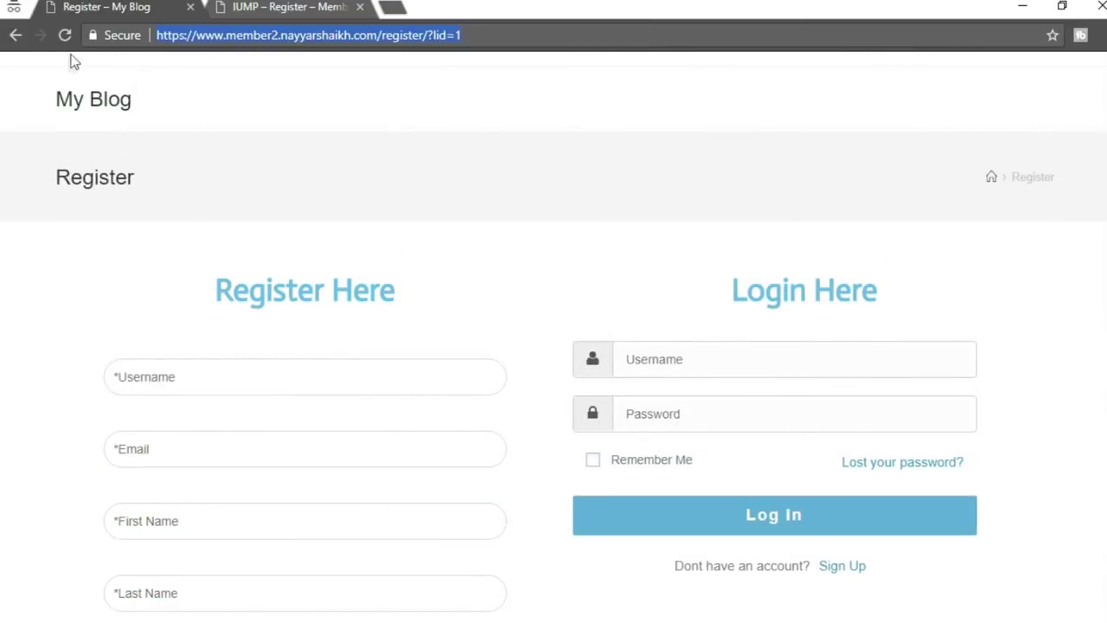
{"action": "left_click", "coordinate": [64, 34]}
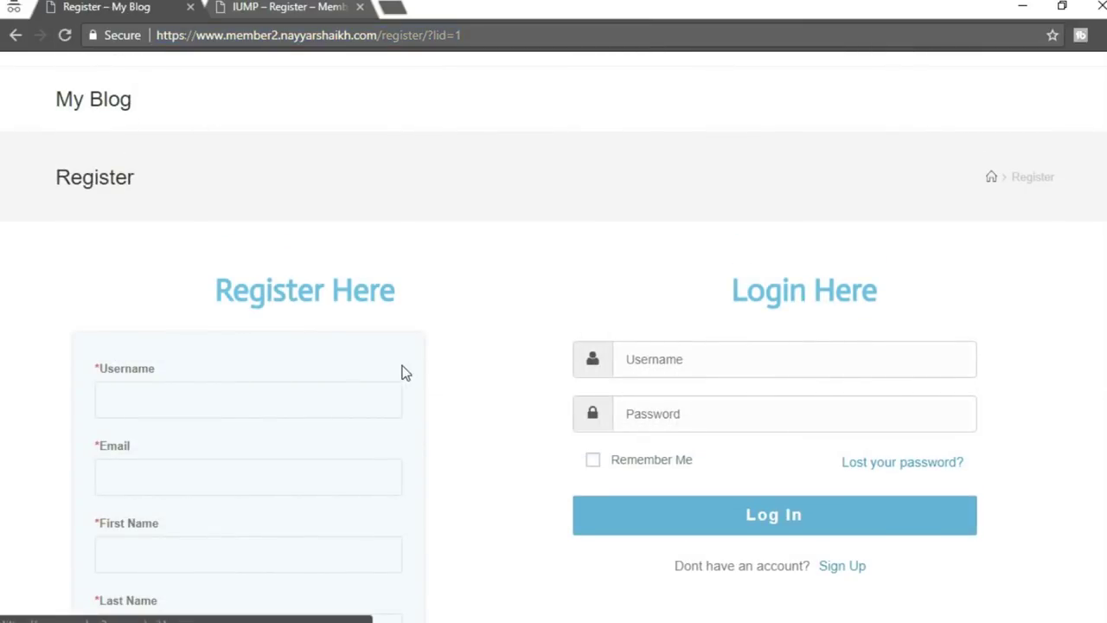
{"action": "scroll", "coordinate": [401, 371], "scroll_direction": "down", "scroll_amount": 7}
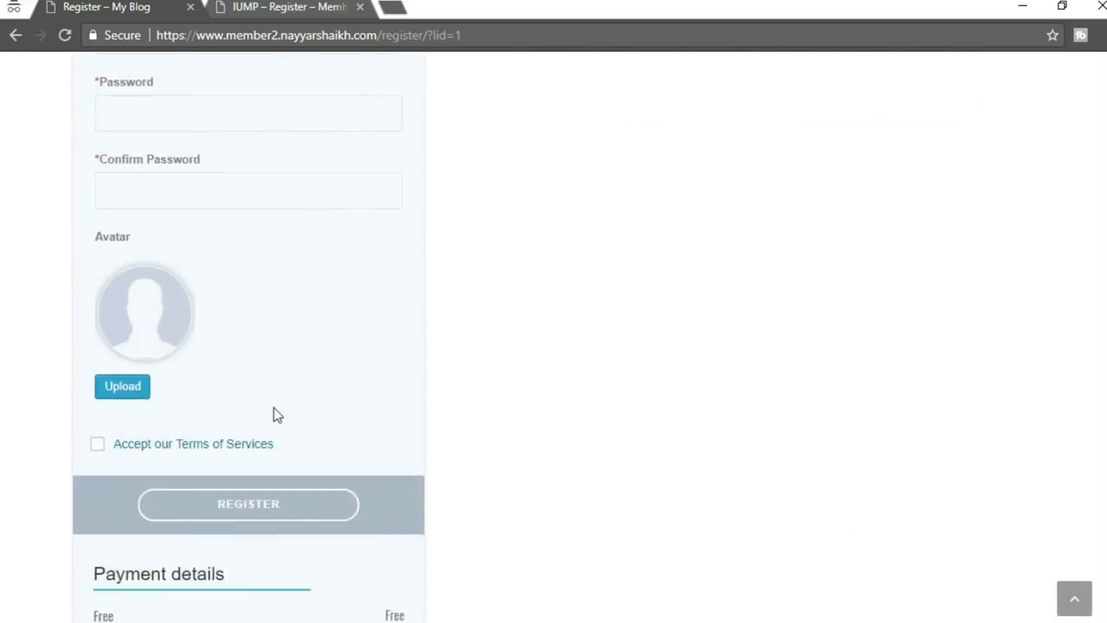
{"action": "scroll", "coordinate": [277, 415], "scroll_direction": "down", "scroll_amount": 1}
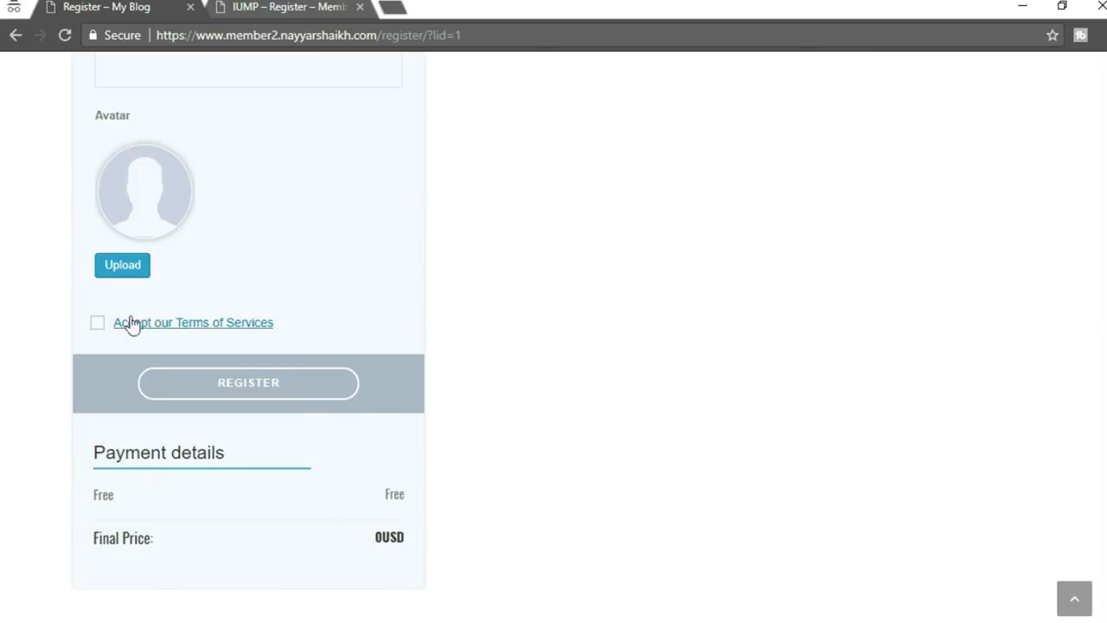
{"action": "scroll", "coordinate": [308, 410], "scroll_direction": "up", "scroll_amount": 8}
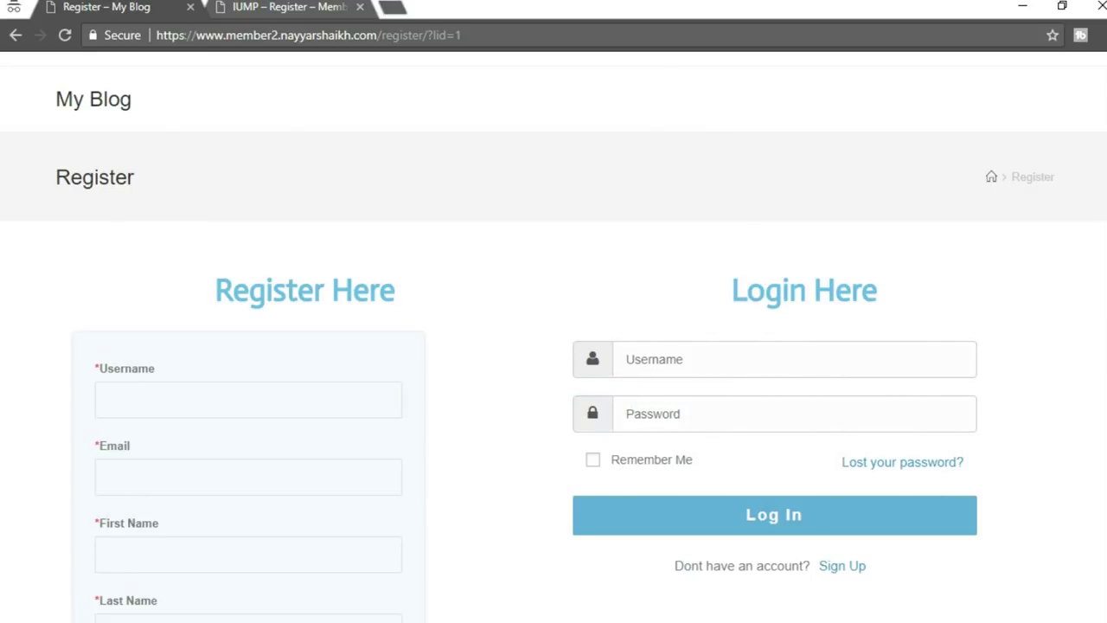
{"action": "left_click", "coordinate": [406, 562]}
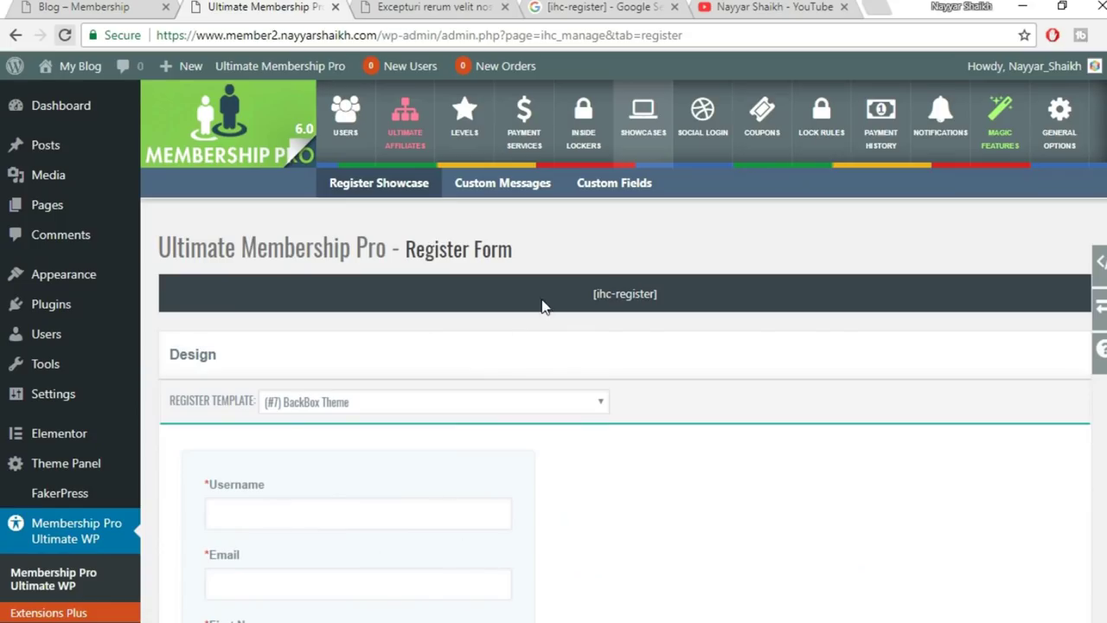
- In the Login Form showcase, turn off Show ReCaptcha and turn on Show Social Media Login Buttons
{"action": "left_click", "coordinate": [645, 151]}
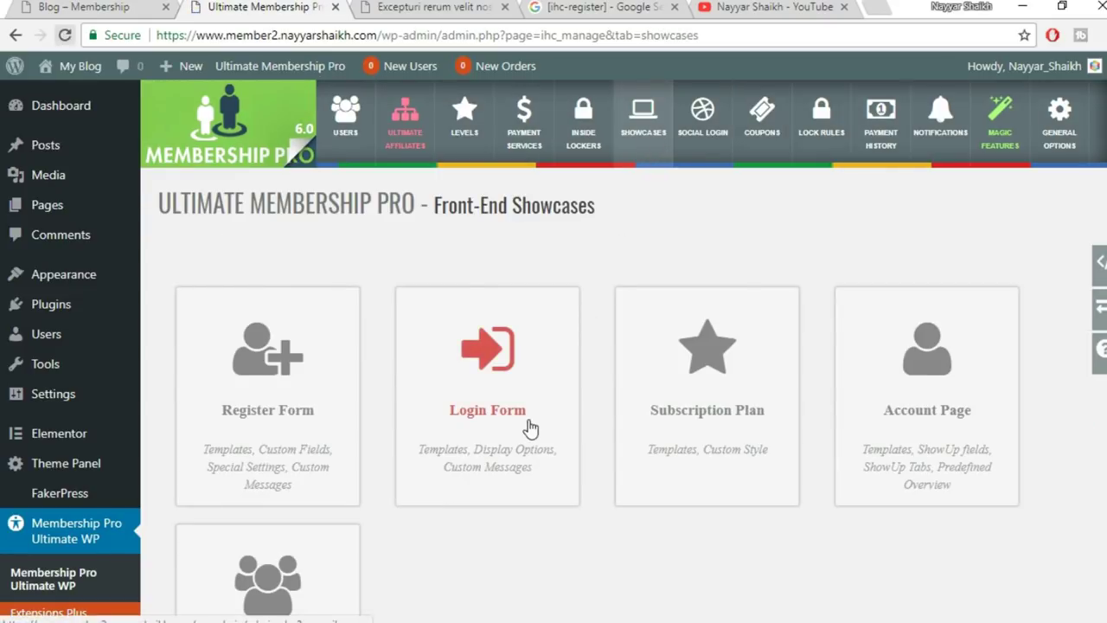
{"action": "left_click", "coordinate": [529, 420]}
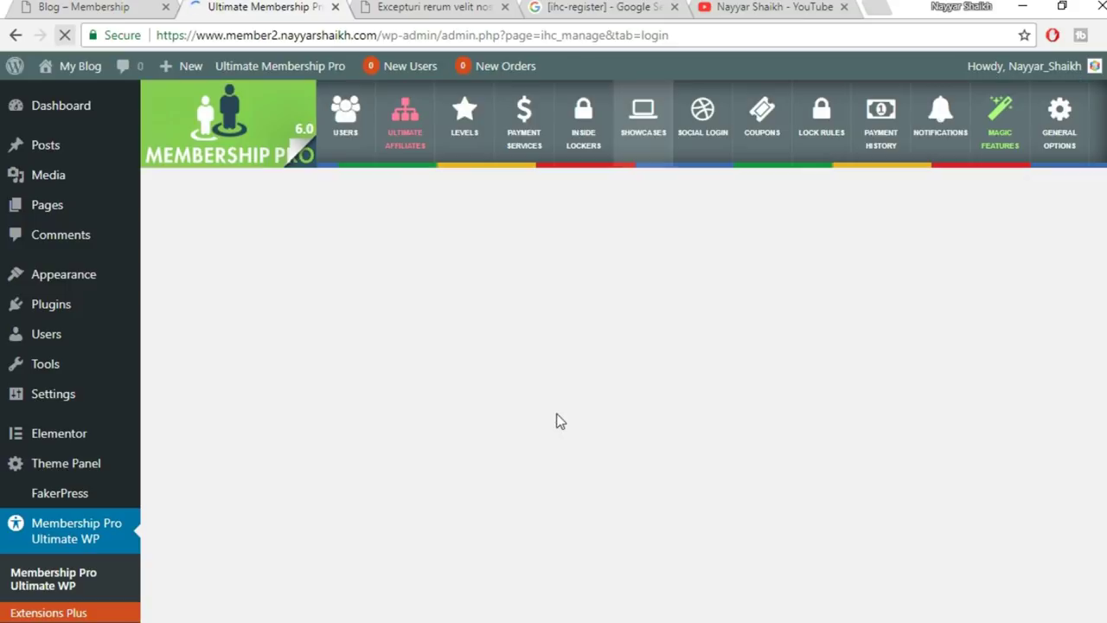
{"action": "scroll", "coordinate": [563, 410], "scroll_direction": "down", "scroll_amount": 3}
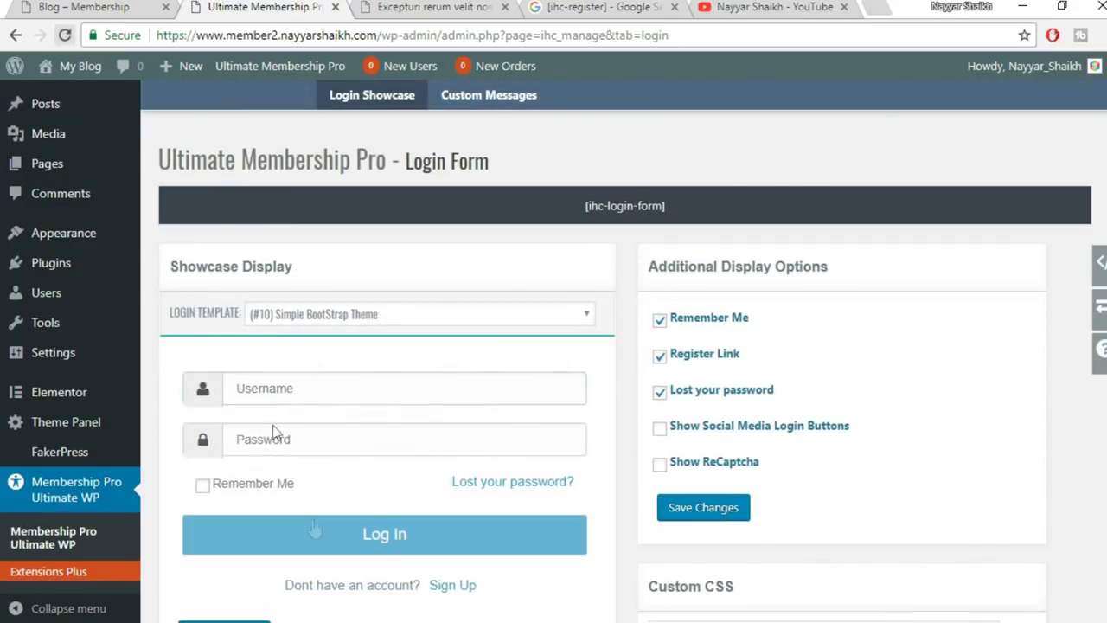
{"action": "scroll", "coordinate": [380, 493], "scroll_direction": "up", "scroll_amount": 1}
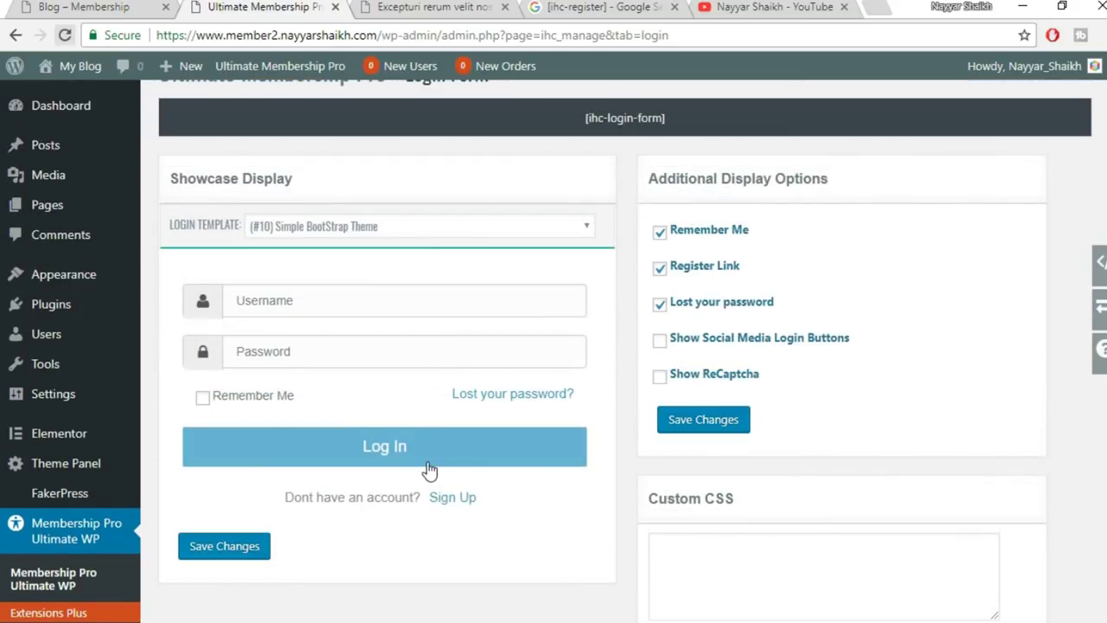
{"action": "left_click", "coordinate": [659, 377]}
{"action": "scroll", "coordinate": [692, 424], "scroll_direction": "down", "scroll_amount": 2}
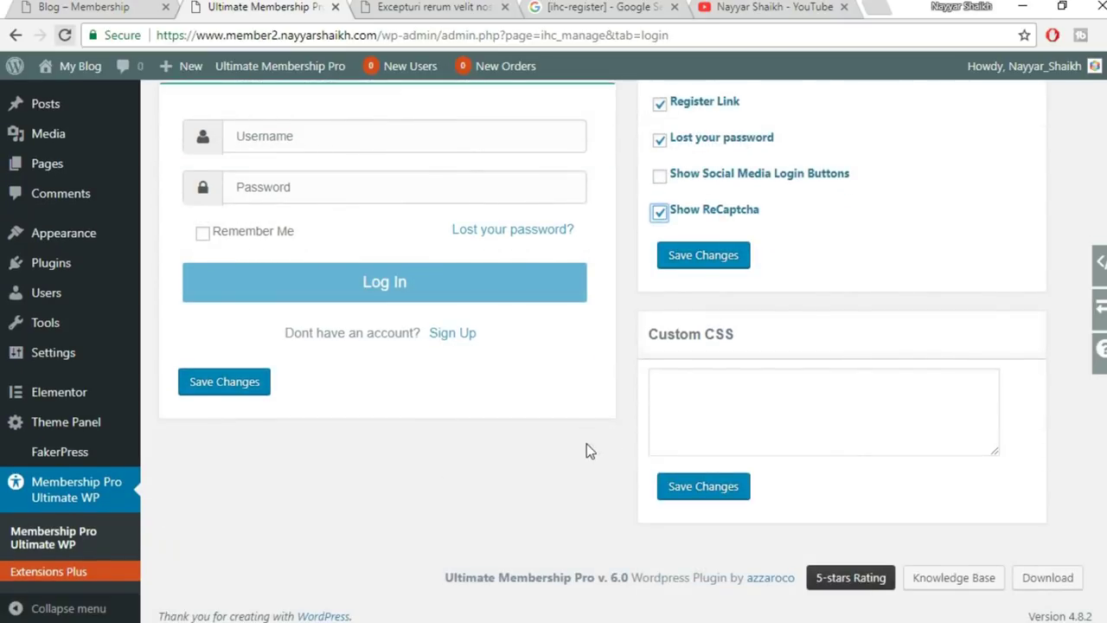
{"action": "scroll", "coordinate": [588, 450], "scroll_direction": "up", "scroll_amount": 1}
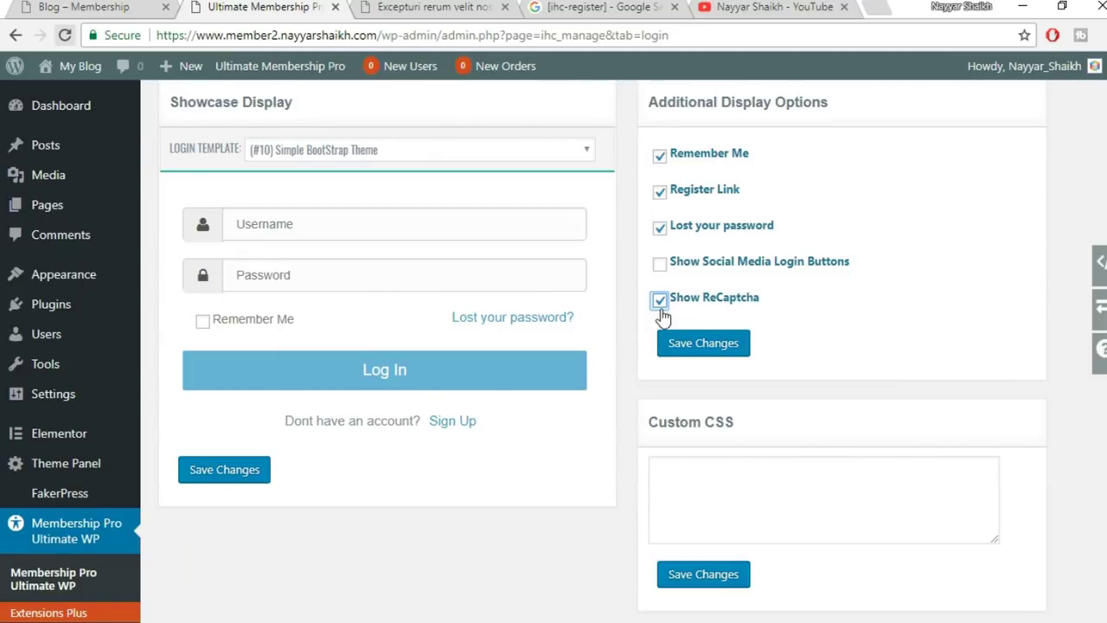
{"action": "left_click", "coordinate": [661, 313]}
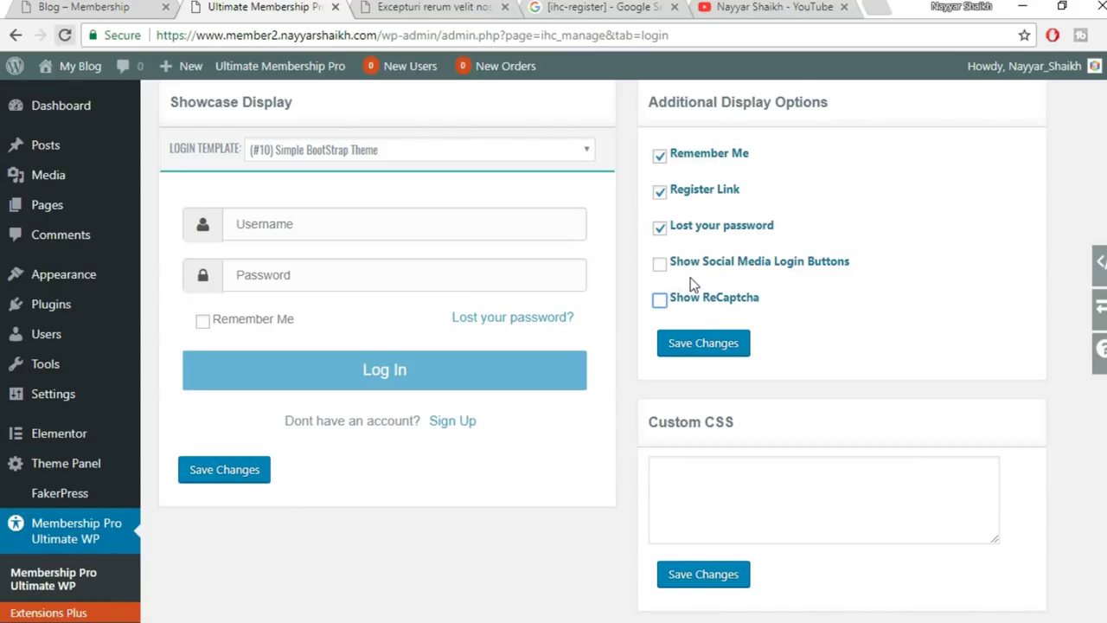
{"action": "left_click", "coordinate": [660, 264]}
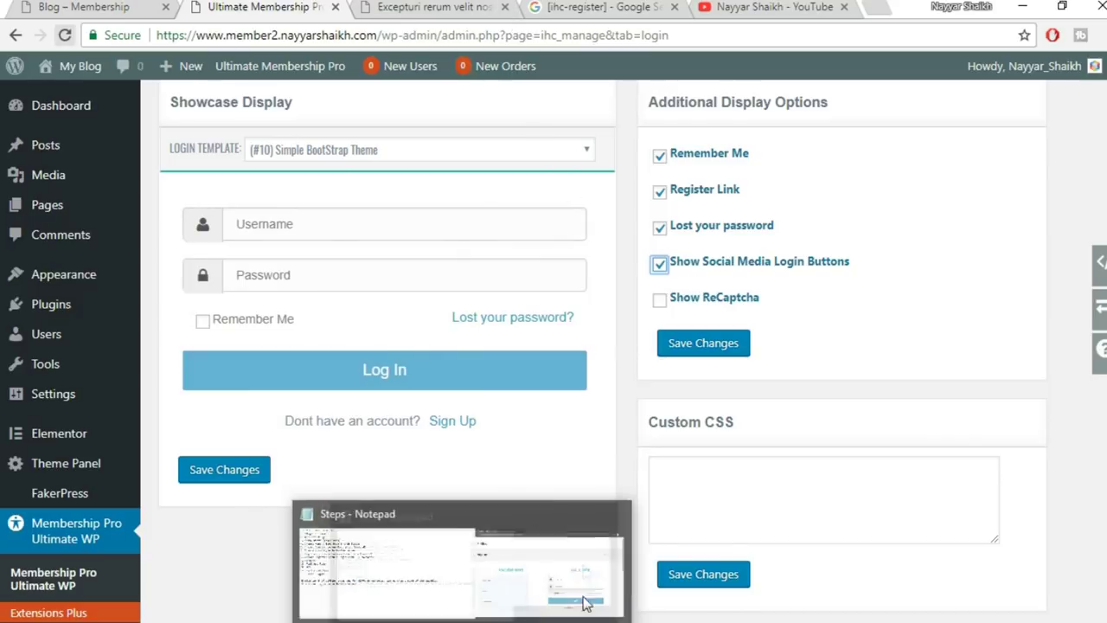
{"action": "scroll", "coordinate": [626, 512], "scroll_direction": "down", "scroll_amount": 1}
{"action": "scroll", "coordinate": [626, 513], "scroll_direction": "up", "scroll_amount": 1}
{"action": "scroll", "coordinate": [626, 512], "scroll_direction": "up", "scroll_amount": 1}
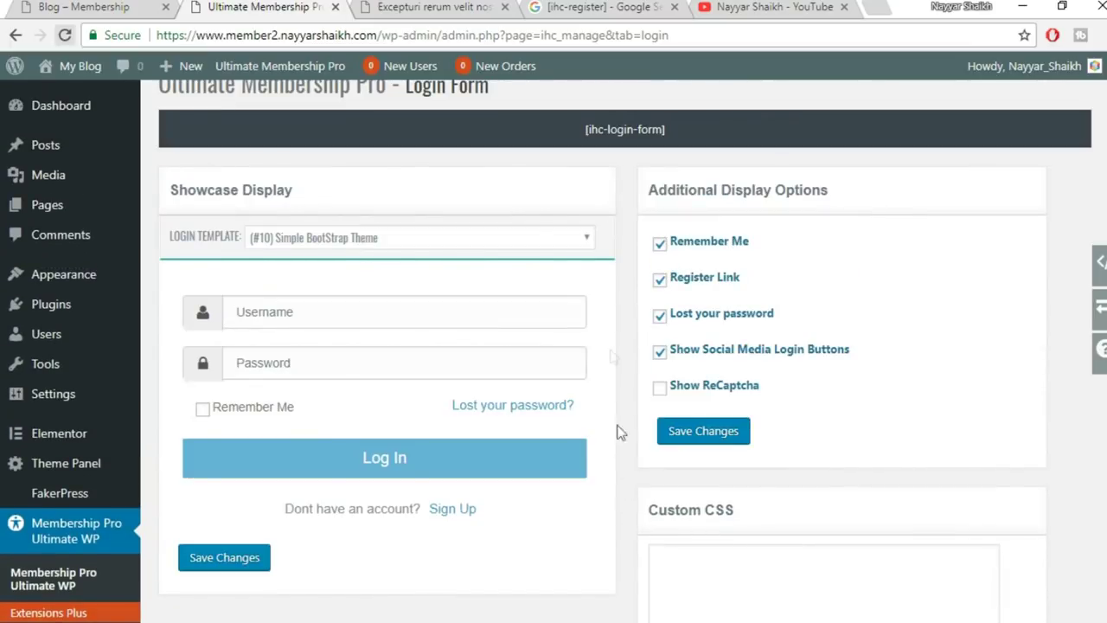
- Preview login templates Standard, Basic, BlueBox, Simple Green, Labels, Premium, Double Long and Border Pink
{"action": "left_click", "coordinate": [428, 241]}
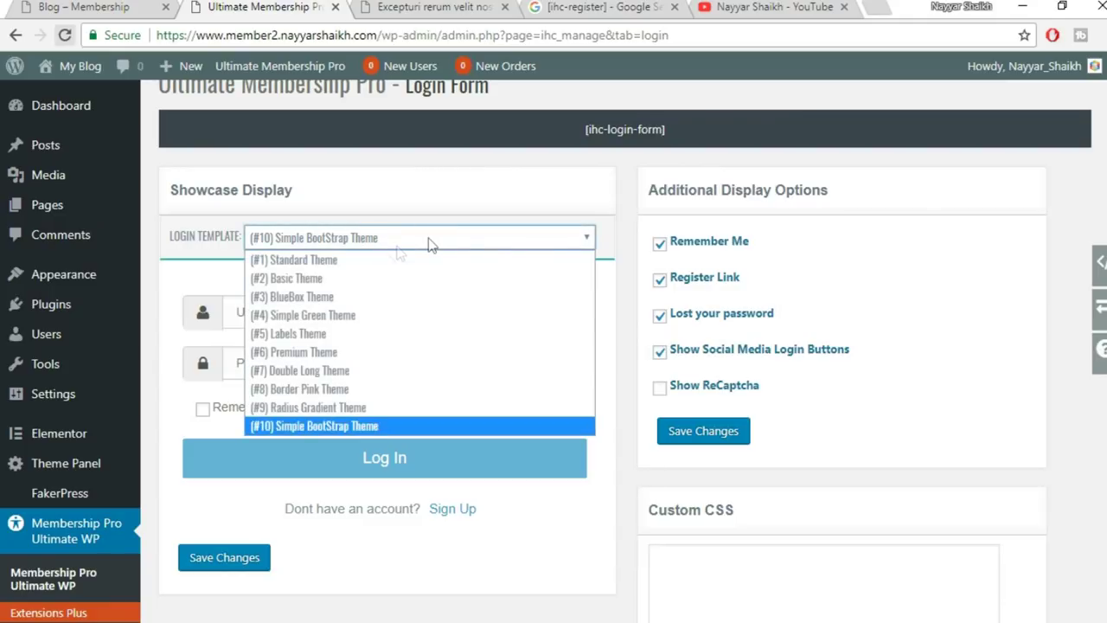
{"action": "left_click", "coordinate": [358, 262]}
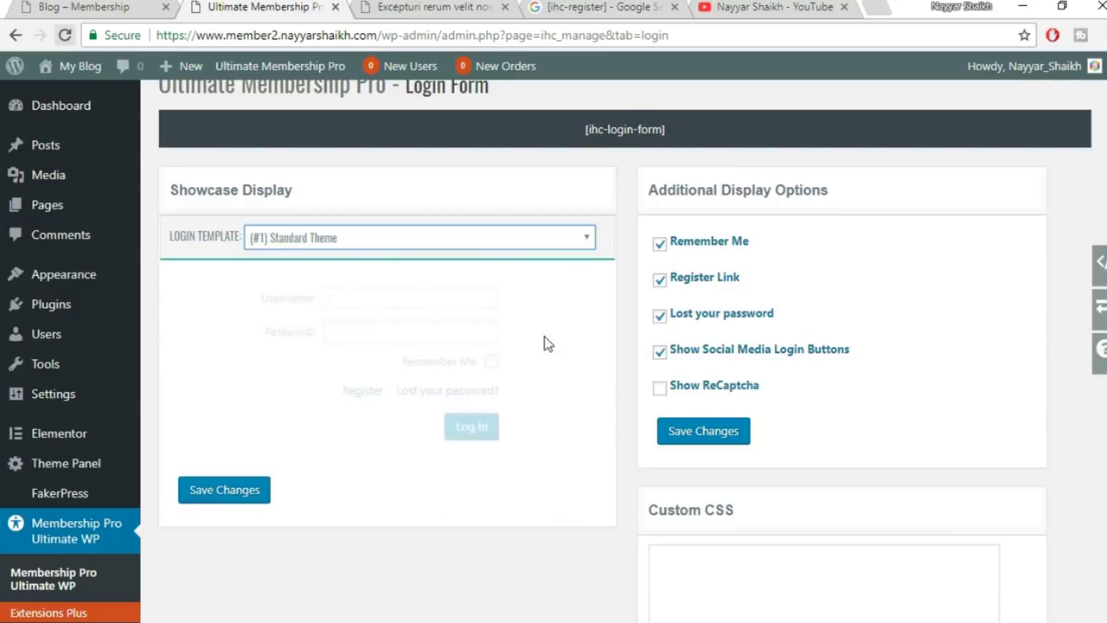
{"action": "left_click", "coordinate": [412, 248]}
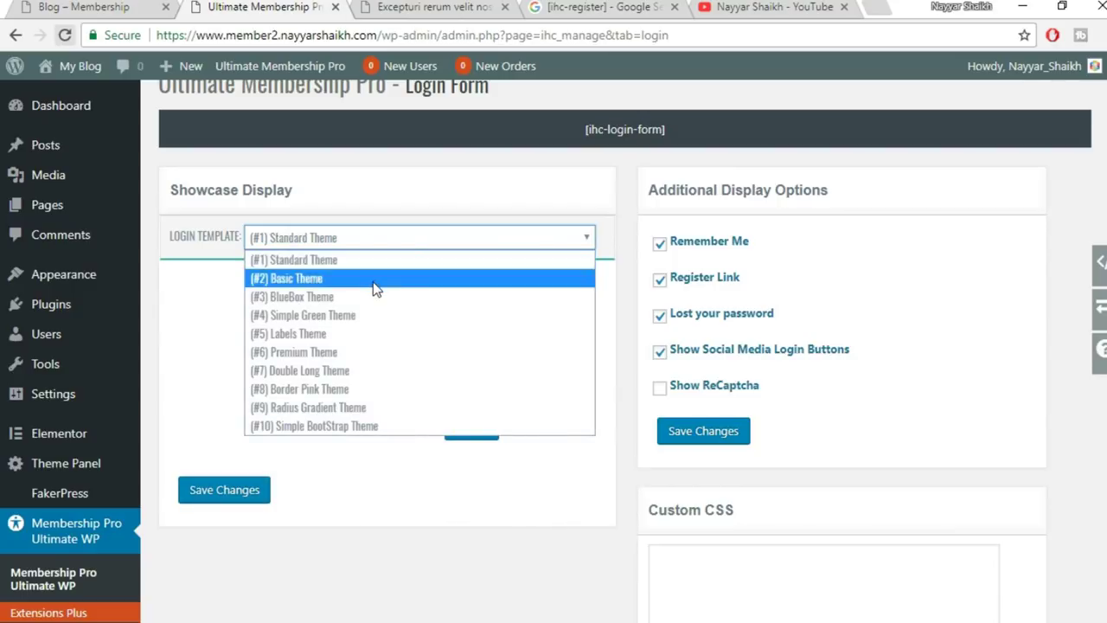
{"action": "left_click", "coordinate": [373, 282]}
{"action": "left_click", "coordinate": [447, 243]}
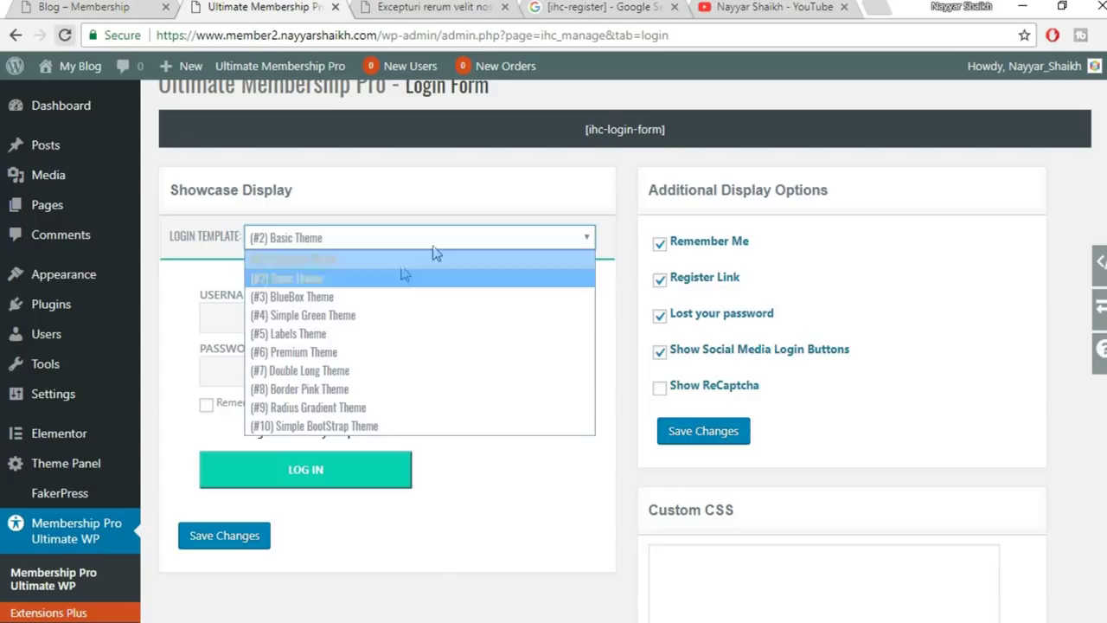
{"action": "left_click", "coordinate": [371, 297]}
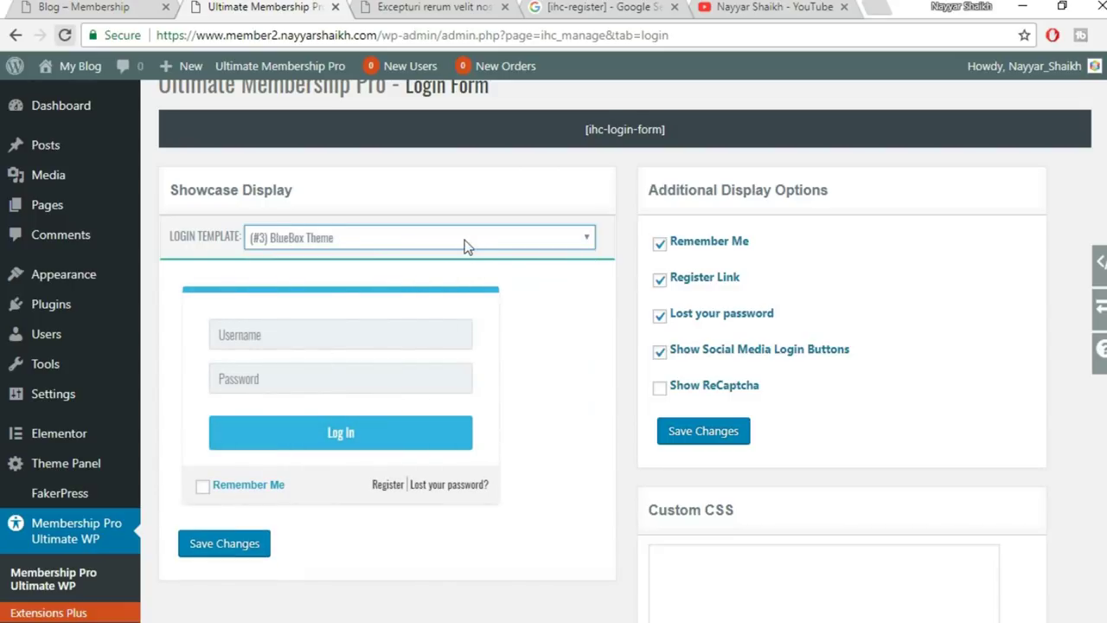
{"action": "left_click", "coordinate": [447, 243]}
{"action": "left_click", "coordinate": [402, 314]}
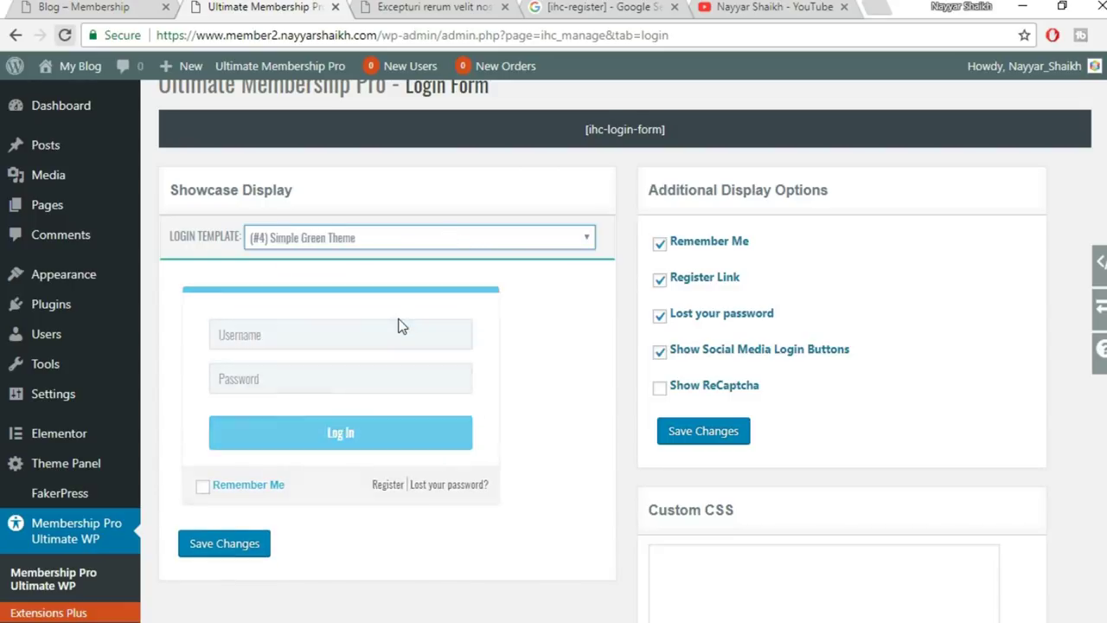
{"action": "left_click", "coordinate": [478, 240]}
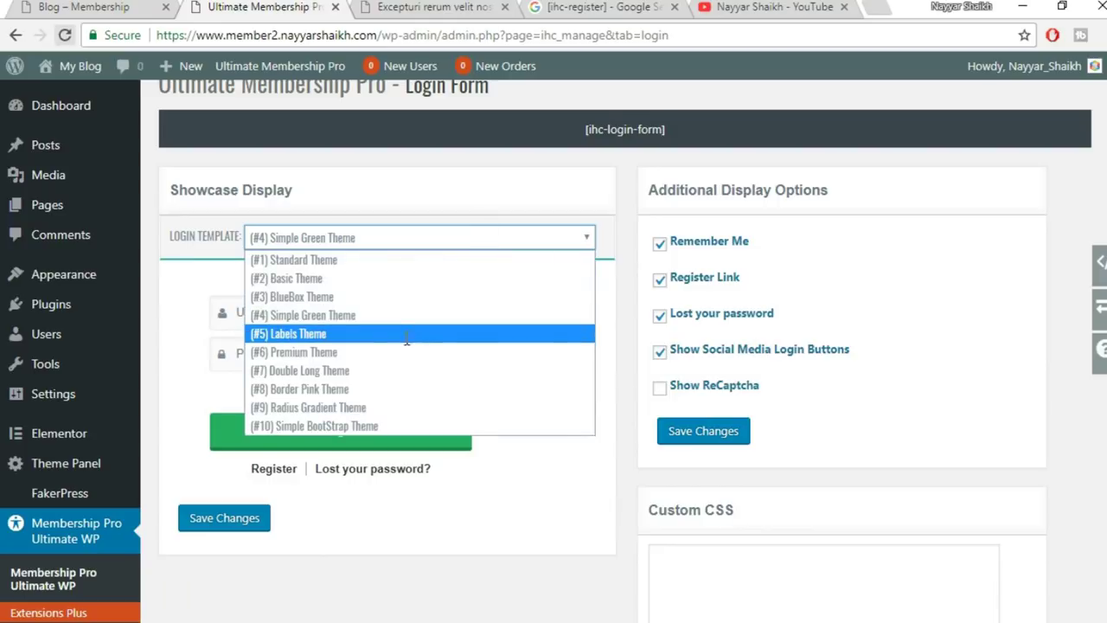
{"action": "left_click", "coordinate": [408, 336]}
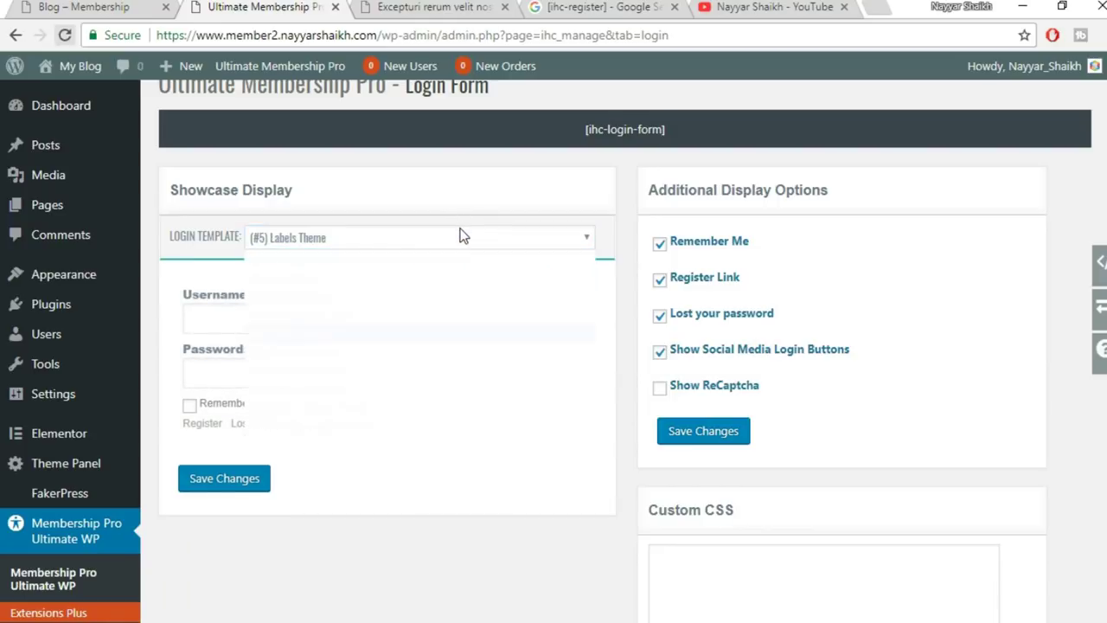
{"action": "left_click", "coordinate": [459, 234]}
{"action": "left_click", "coordinate": [402, 352]}
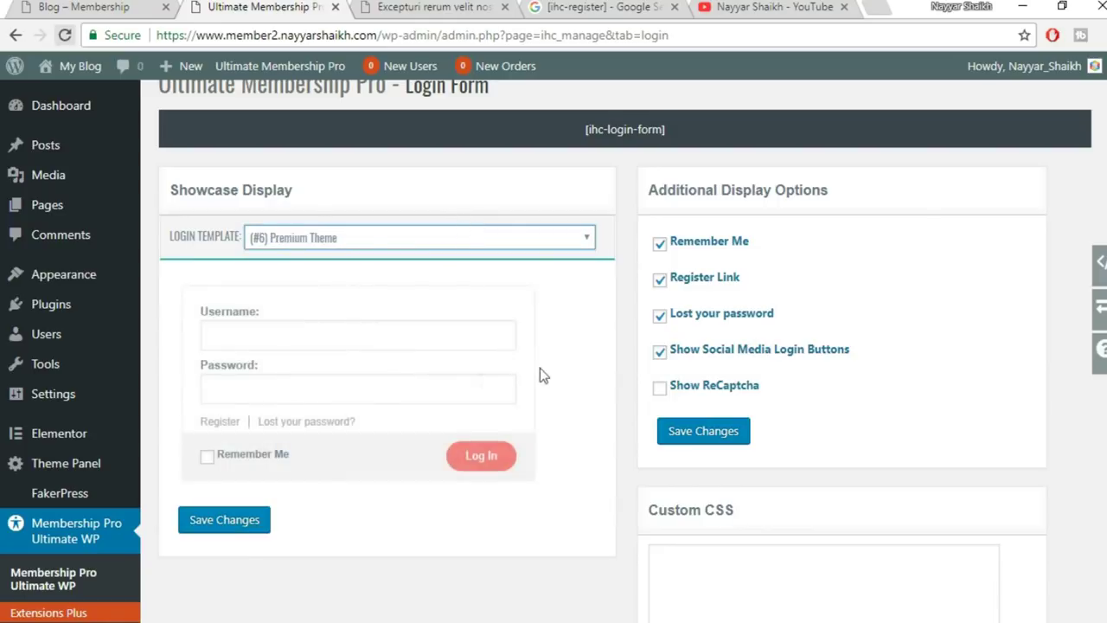
{"action": "left_click", "coordinate": [450, 247]}
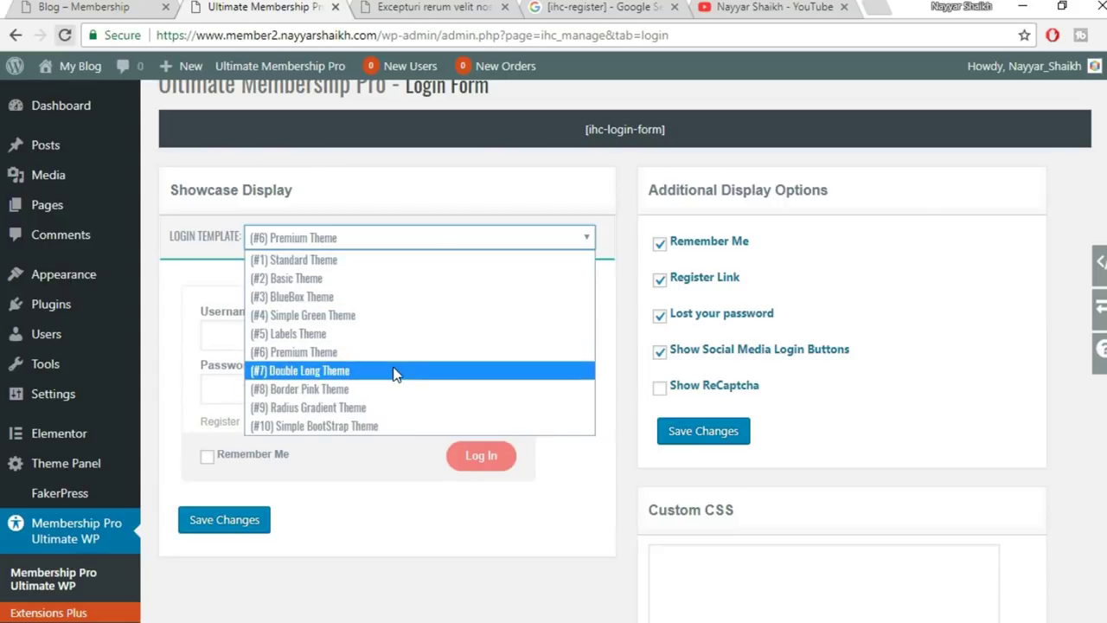
{"action": "left_click", "coordinate": [415, 371]}
{"action": "left_click", "coordinate": [452, 237]}
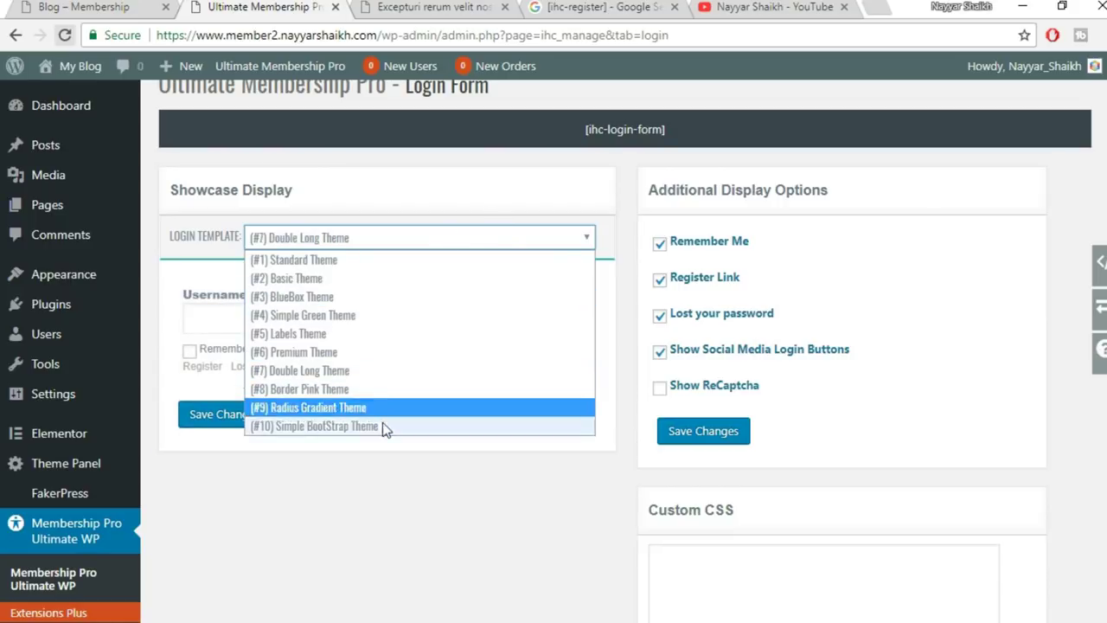
{"action": "left_click", "coordinate": [390, 394]}
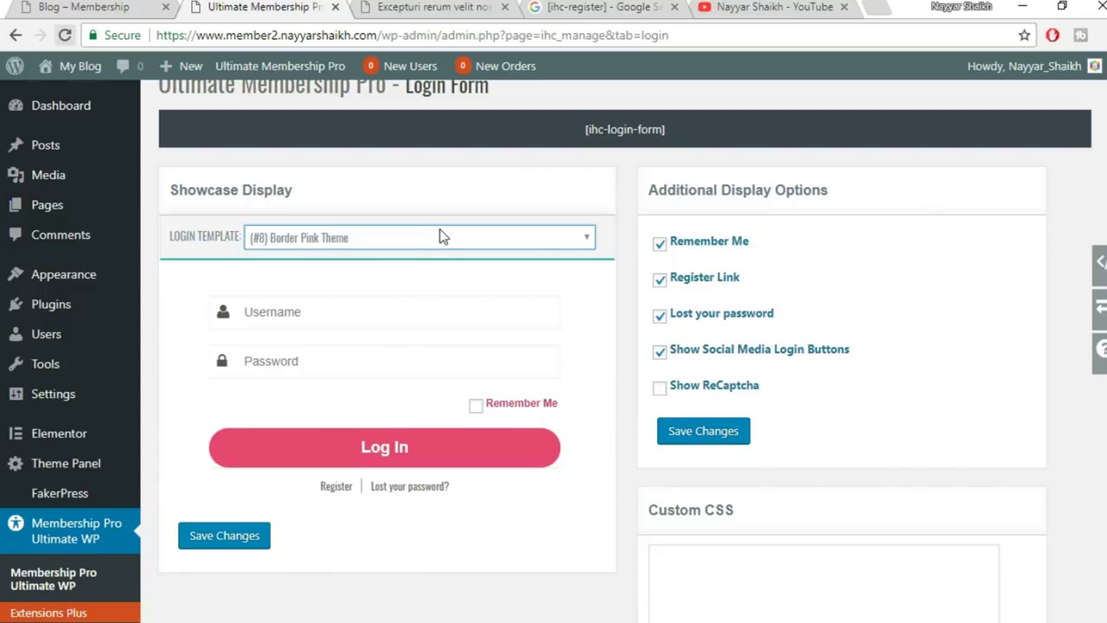
- Preview Radius Gradient, choose (#10) Simple BootStrap Theme for the login form, and save changes
{"action": "left_click", "coordinate": [462, 257]}
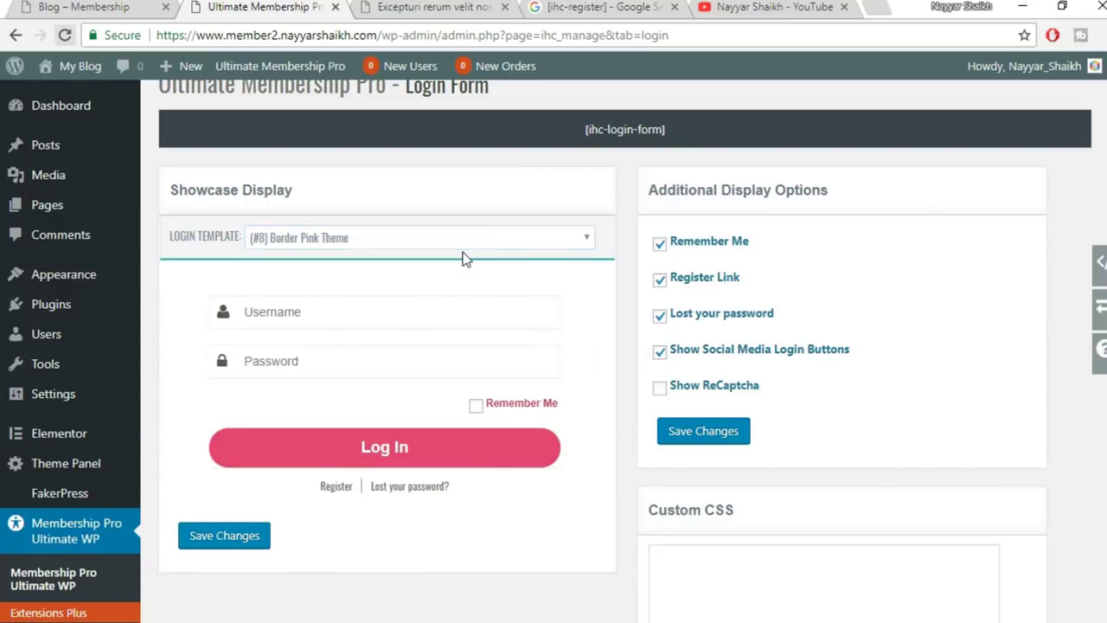
{"action": "left_click", "coordinate": [462, 244]}
{"action": "left_click", "coordinate": [413, 405]}
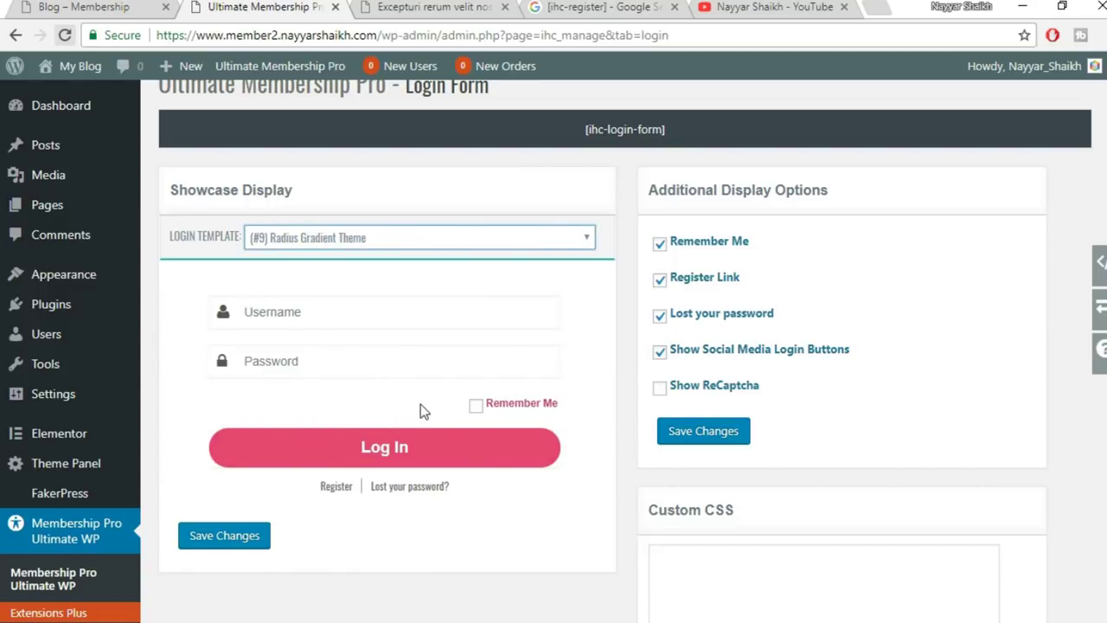
{"action": "left_click", "coordinate": [424, 237]}
{"action": "left_click", "coordinate": [346, 427]}
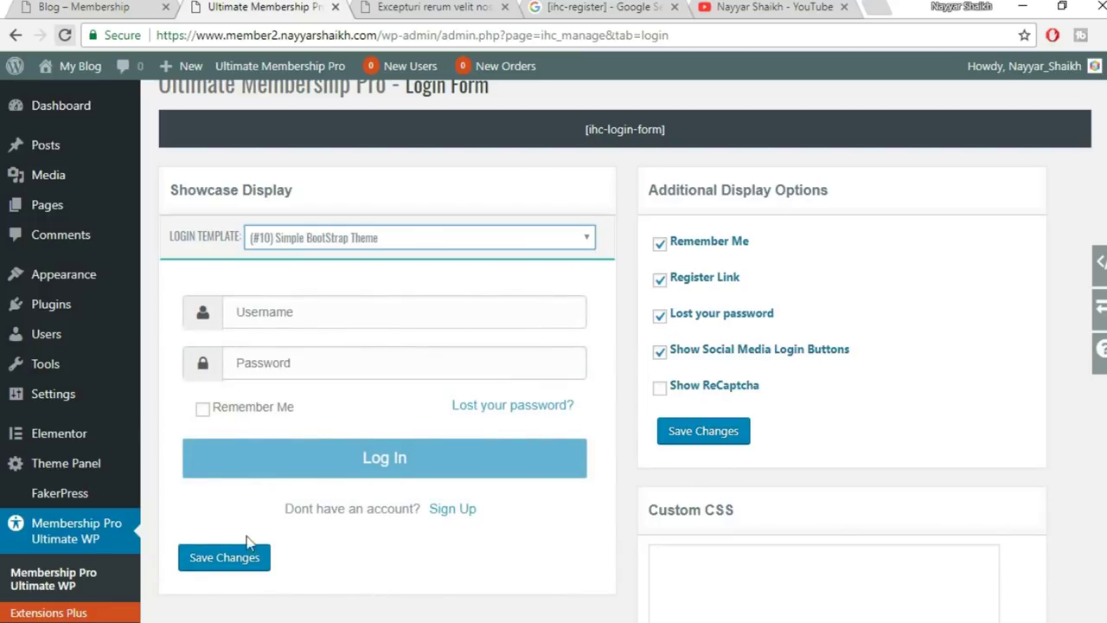
{"action": "left_click", "coordinate": [234, 558]}
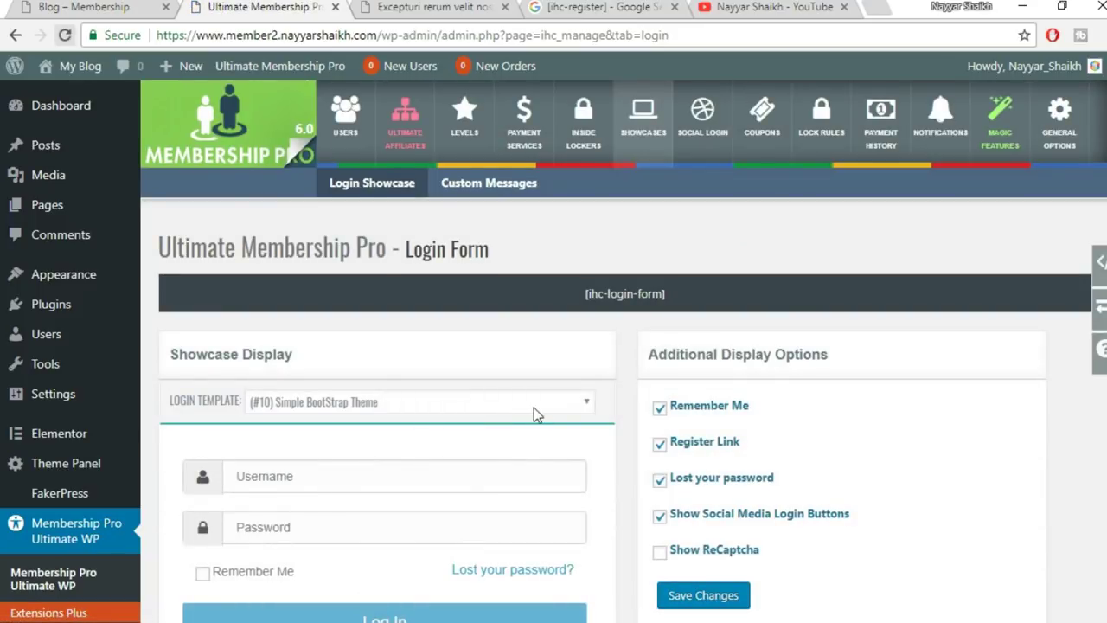
{"action": "scroll", "coordinate": [534, 408], "scroll_direction": "down", "scroll_amount": 3}
{"action": "left_click", "coordinate": [593, 593]}
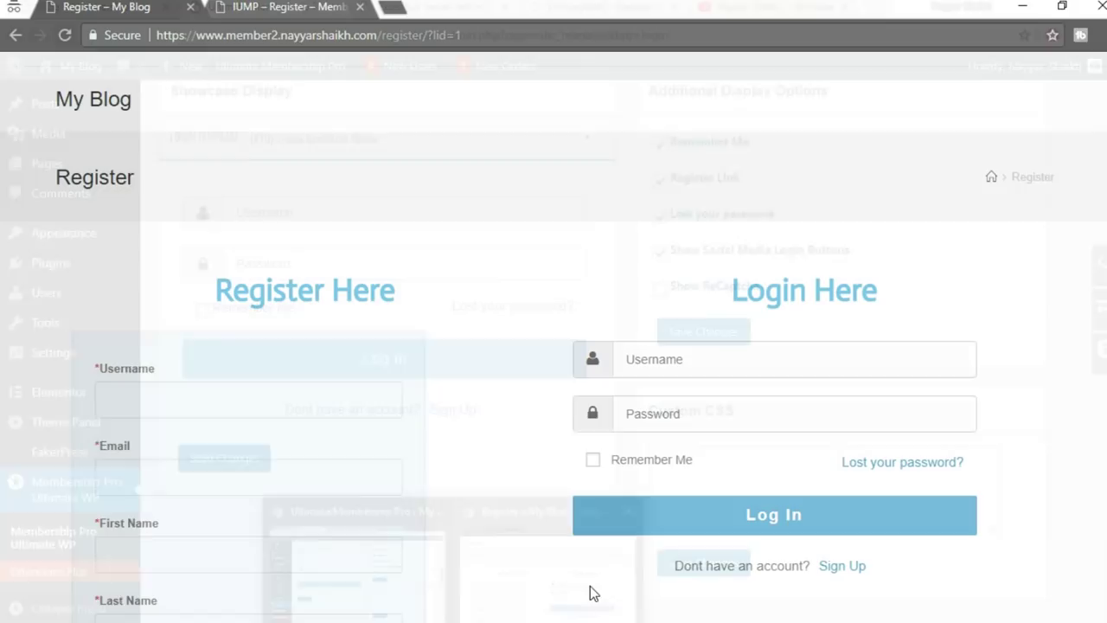
- Reload the Register page and check the side-by-side forms, social login buttons and Terms checkbox
{"action": "left_click", "coordinate": [64, 35]}
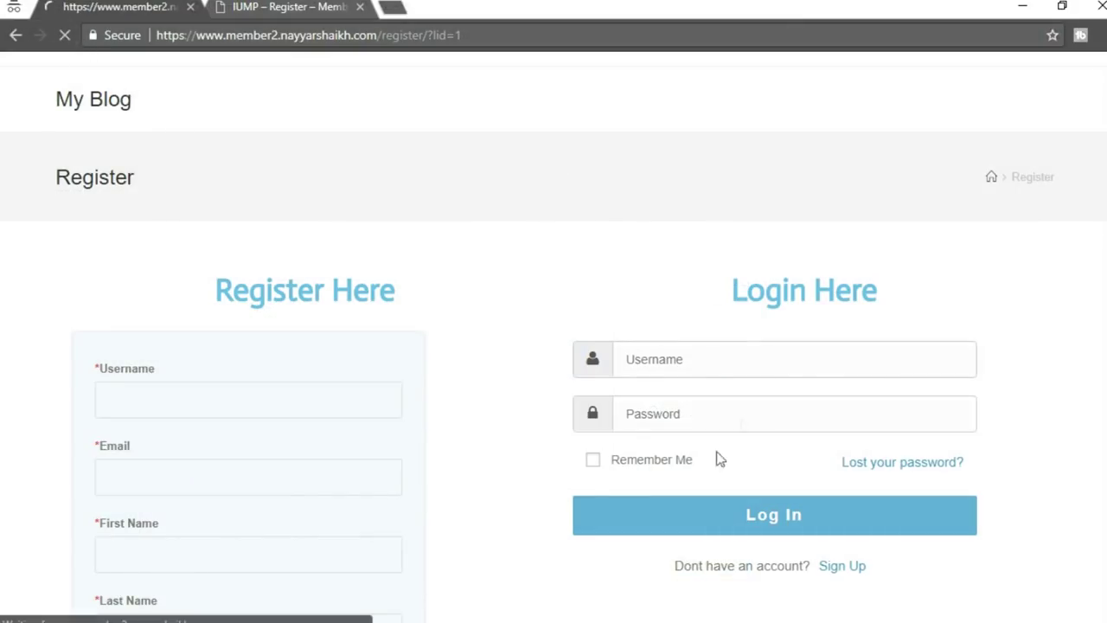
{"action": "left_click", "coordinate": [818, 425]}
{"action": "scroll", "coordinate": [818, 426], "scroll_direction": "down", "scroll_amount": 8}
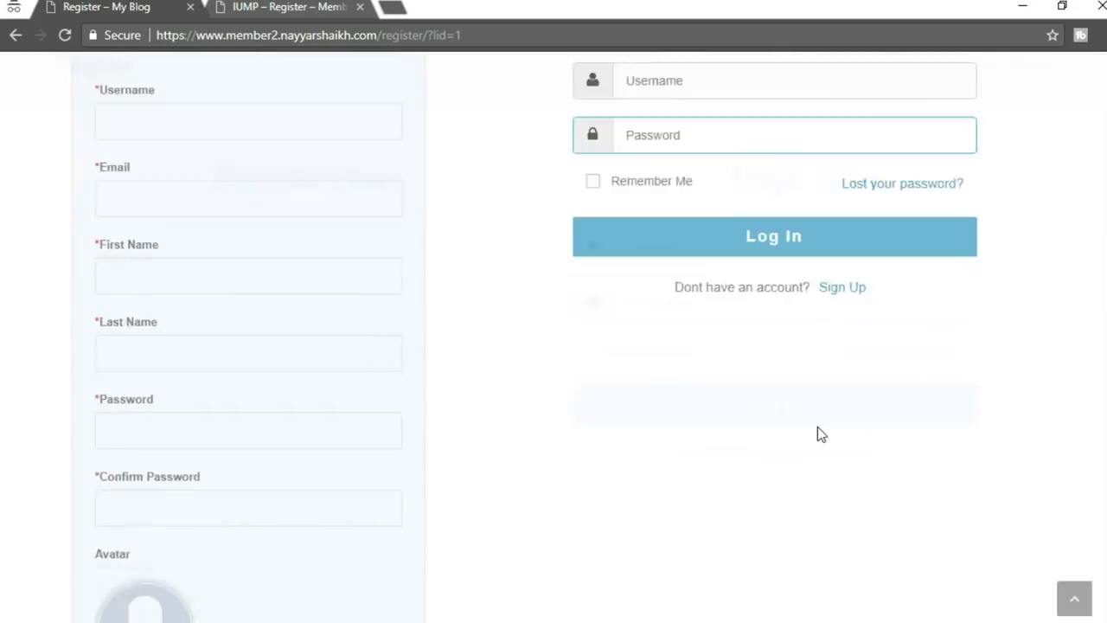
{"action": "scroll", "coordinate": [818, 429], "scroll_direction": "up", "scroll_amount": 2}
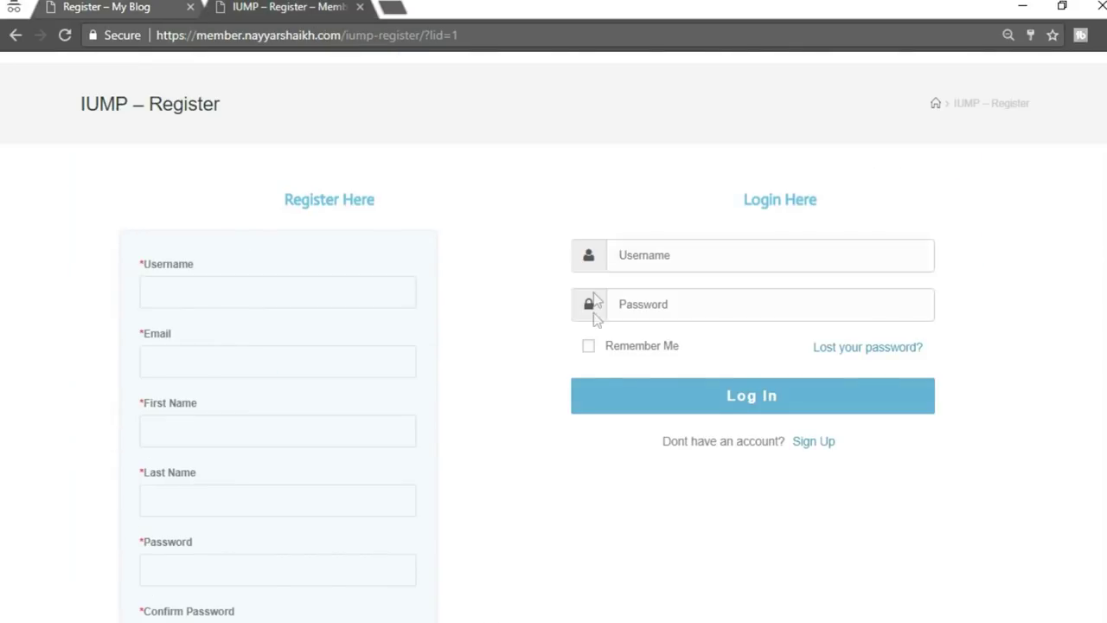
{"action": "scroll", "coordinate": [593, 388], "scroll_direction": "down", "scroll_amount": 5}
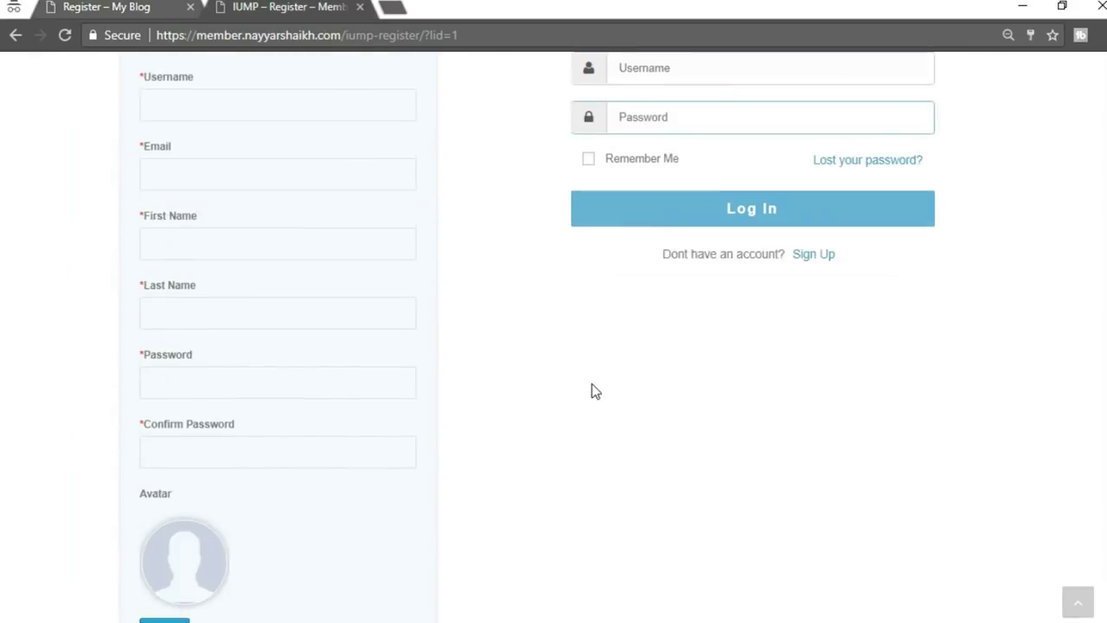
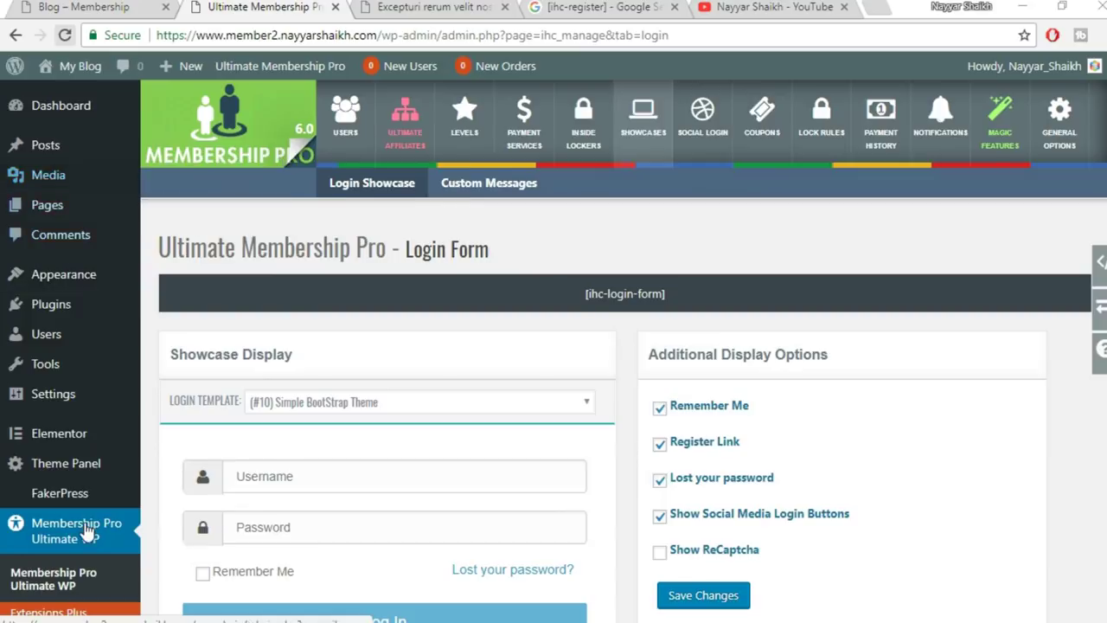
- Open Ultimate Membership Pro's Social Login page and select the Twitter tile
{"action": "scroll", "coordinate": [69, 506], "scroll_direction": "down", "scroll_amount": 3}
{"action": "scroll", "coordinate": [271, 522], "scroll_direction": "up", "scroll_amount": 3}
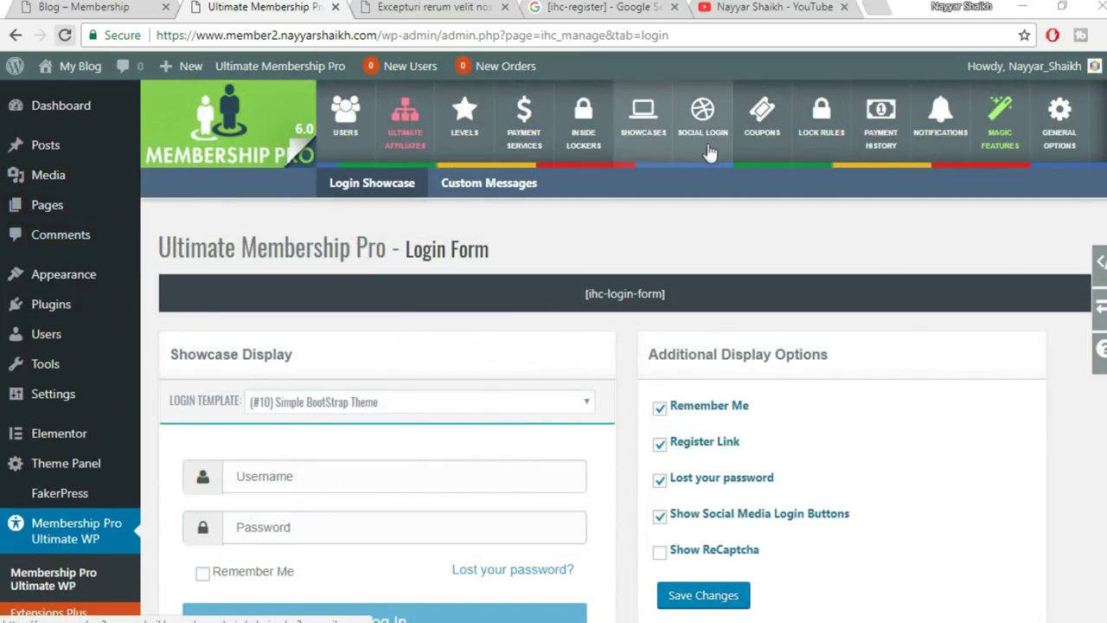
{"action": "left_click", "coordinate": [707, 149]}
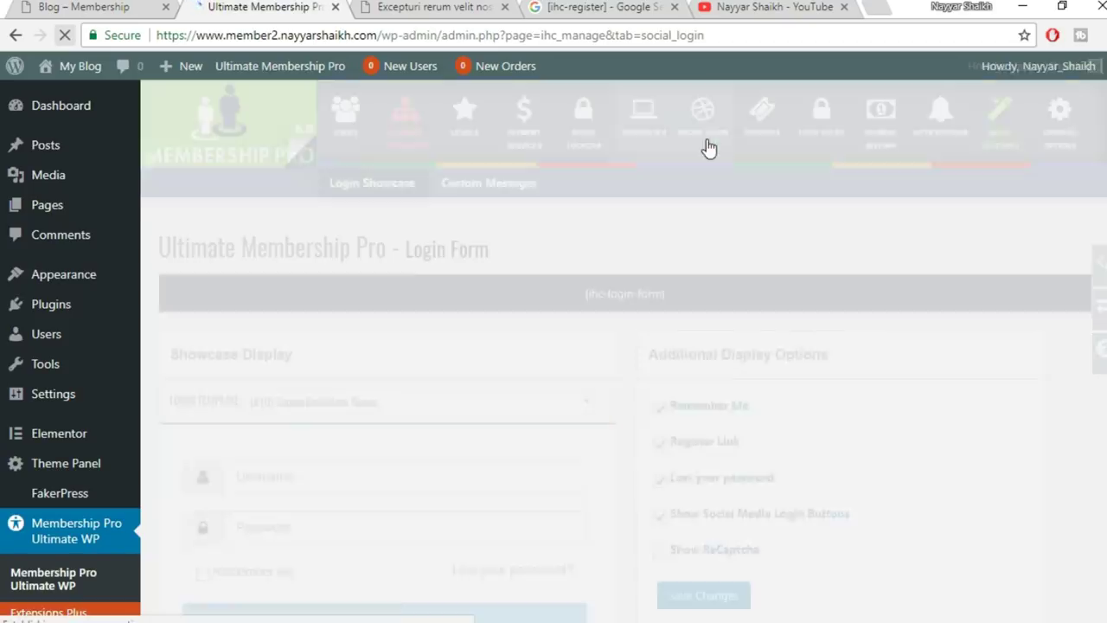
{"action": "scroll", "coordinate": [596, 358], "scroll_direction": "down", "scroll_amount": 3}
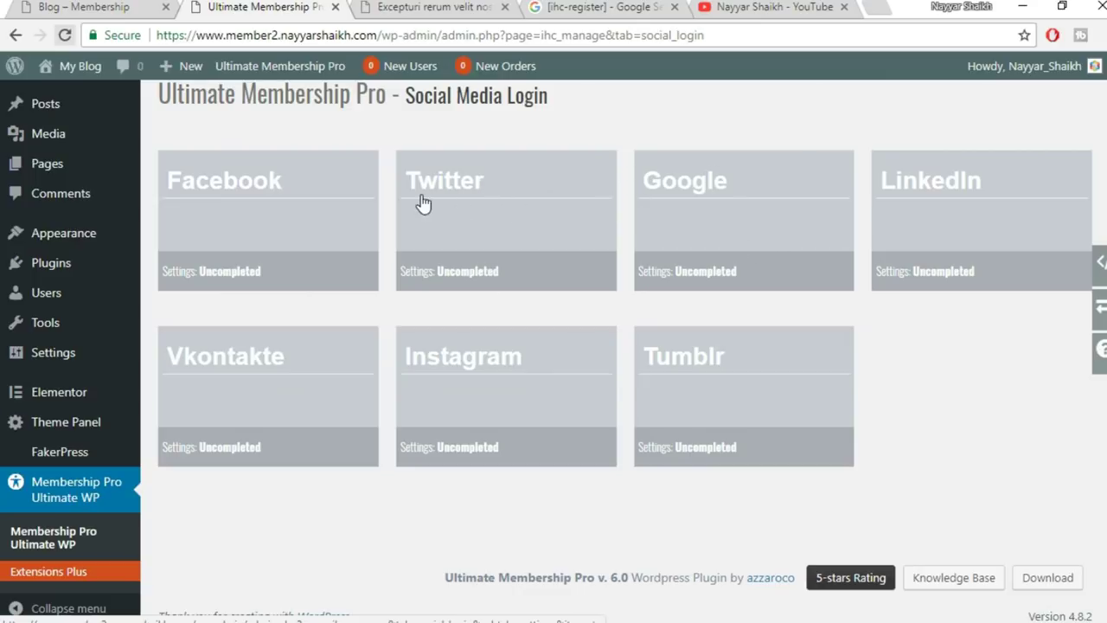
{"action": "left_click", "coordinate": [504, 239]}
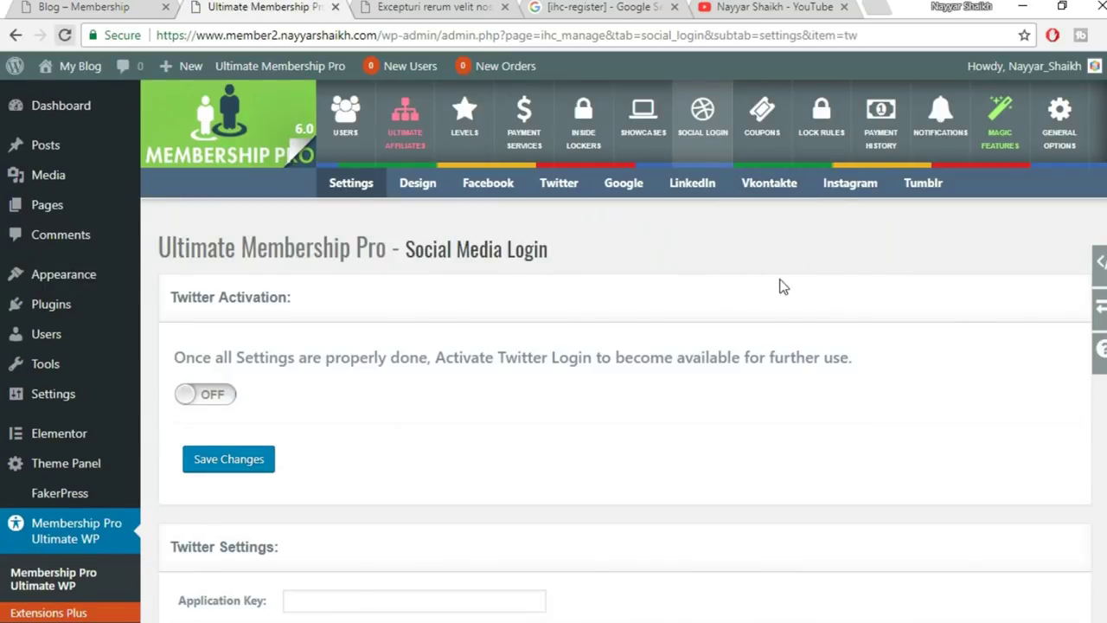
- Open the dev.twitter.com/apps link in a new tab, closing the search and YouTube tabs
{"action": "scroll", "coordinate": [781, 279], "scroll_direction": "down", "scroll_amount": 2}
{"action": "scroll", "coordinate": [781, 281], "scroll_direction": "down", "scroll_amount": 1}
{"action": "scroll", "coordinate": [781, 285], "scroll_direction": "up", "scroll_amount": 2}
{"action": "scroll", "coordinate": [781, 285], "scroll_direction": "down", "scroll_amount": 3}
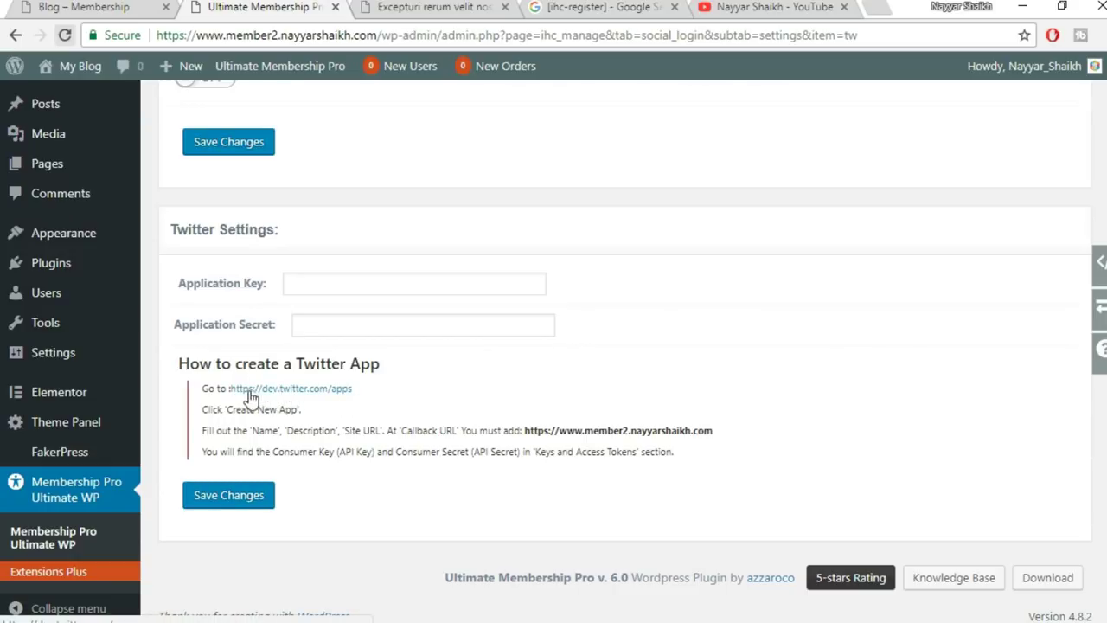
{"action": "left_click_drag", "start_coordinate": [179, 364], "coordinate": [489, 452]}
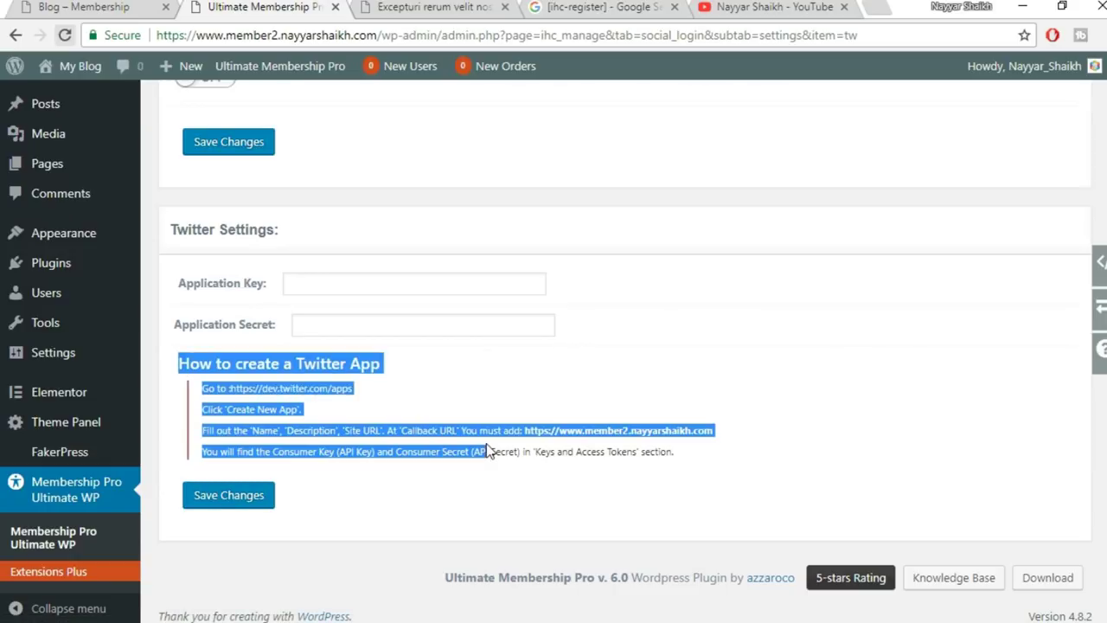
{"action": "left_click", "coordinate": [504, 450]}
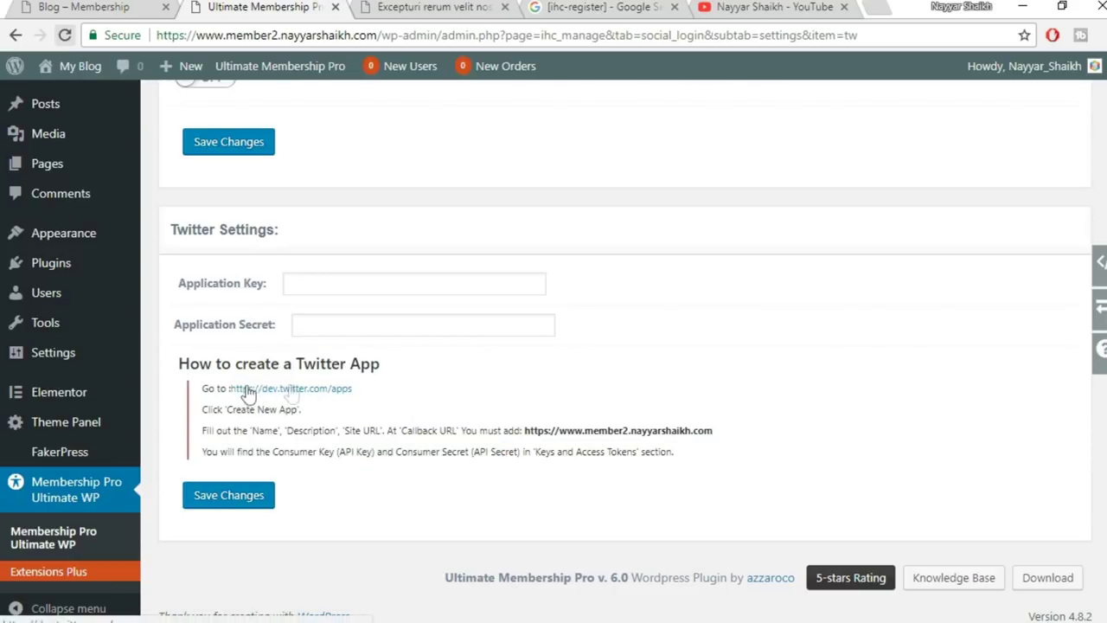
{"action": "right_click", "coordinate": [309, 392]}
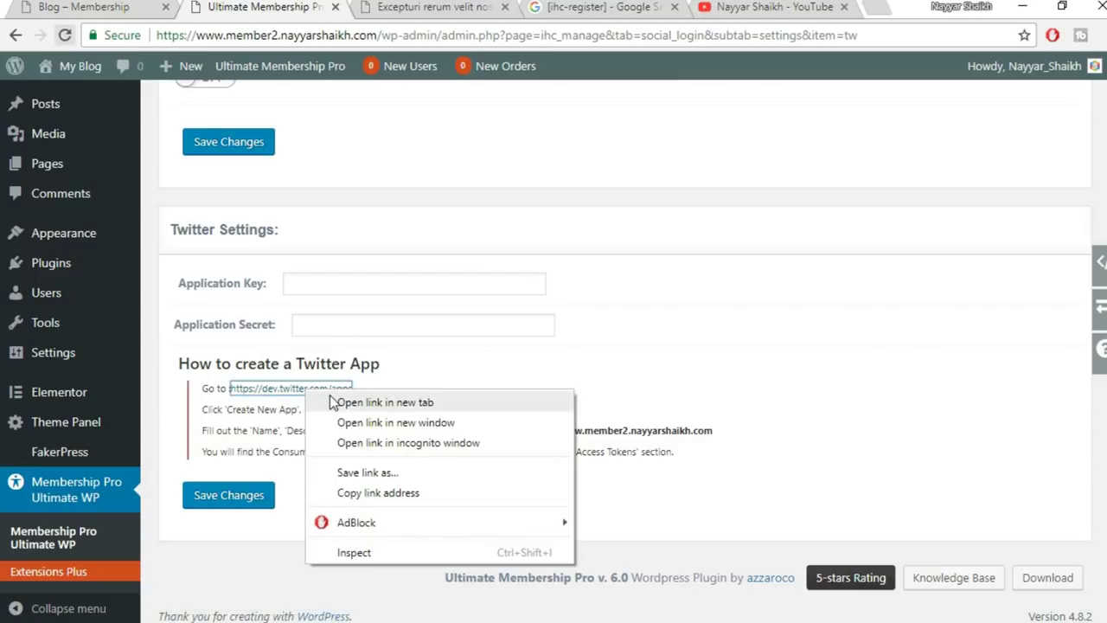
{"action": "left_click", "coordinate": [384, 402]}
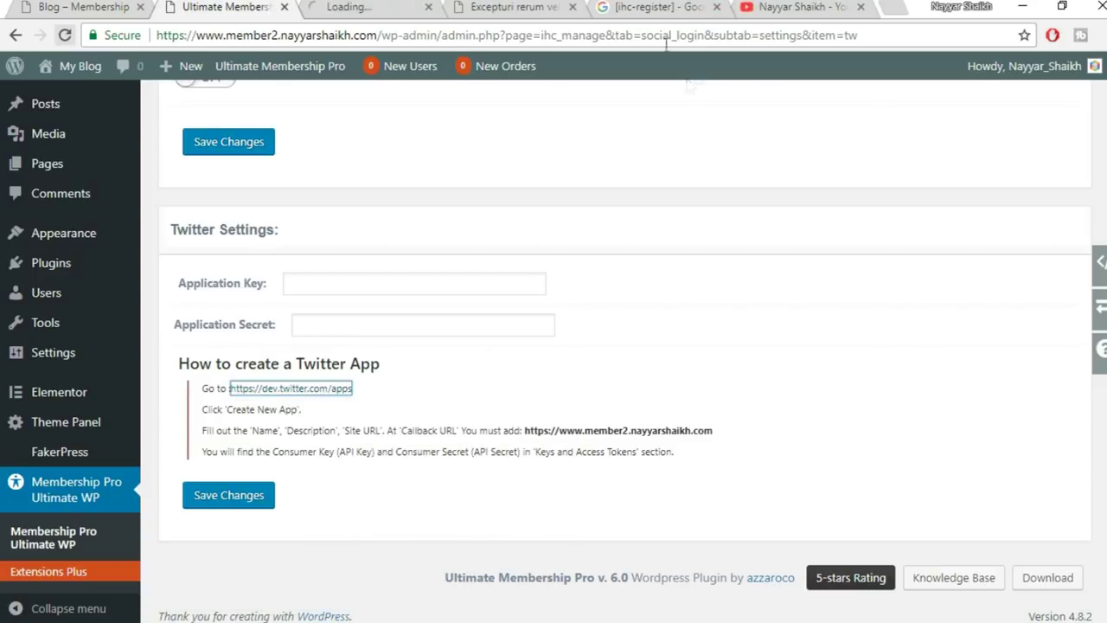
{"action": "left_click", "coordinate": [717, 8]}
{"action": "left_click", "coordinate": [717, 7]}
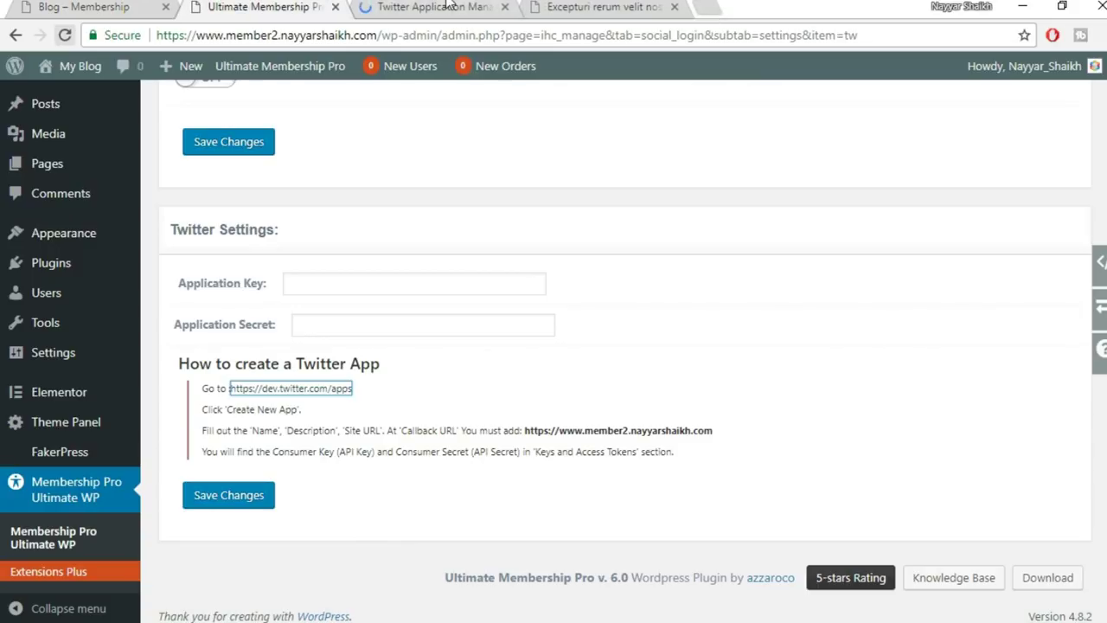
{"action": "left_click", "coordinate": [449, 6]}
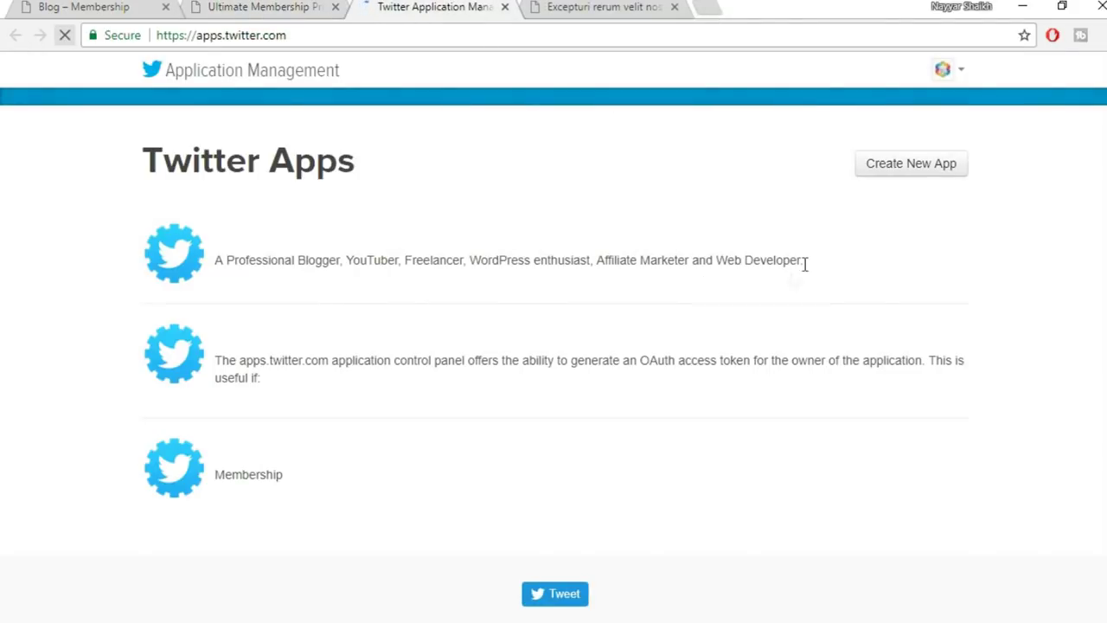
- Start a new Twitter app and name it NayyarsMembers
{"action": "mouse_move", "coordinate": [958, 87]}
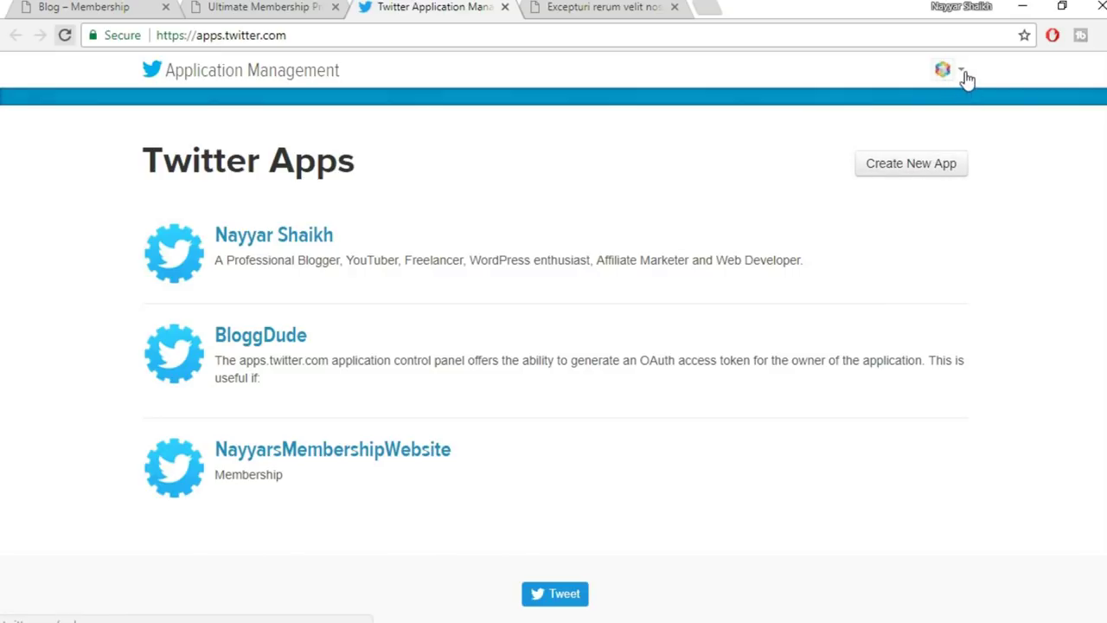
{"action": "left_click", "coordinate": [919, 171]}
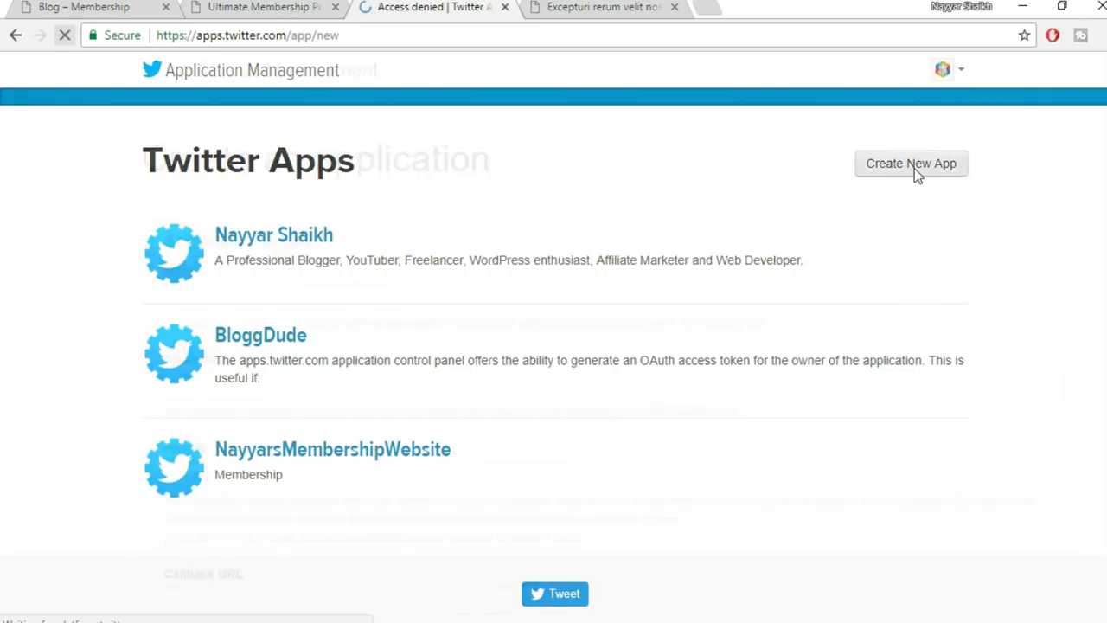
{"action": "left_click", "coordinate": [15, 36]}
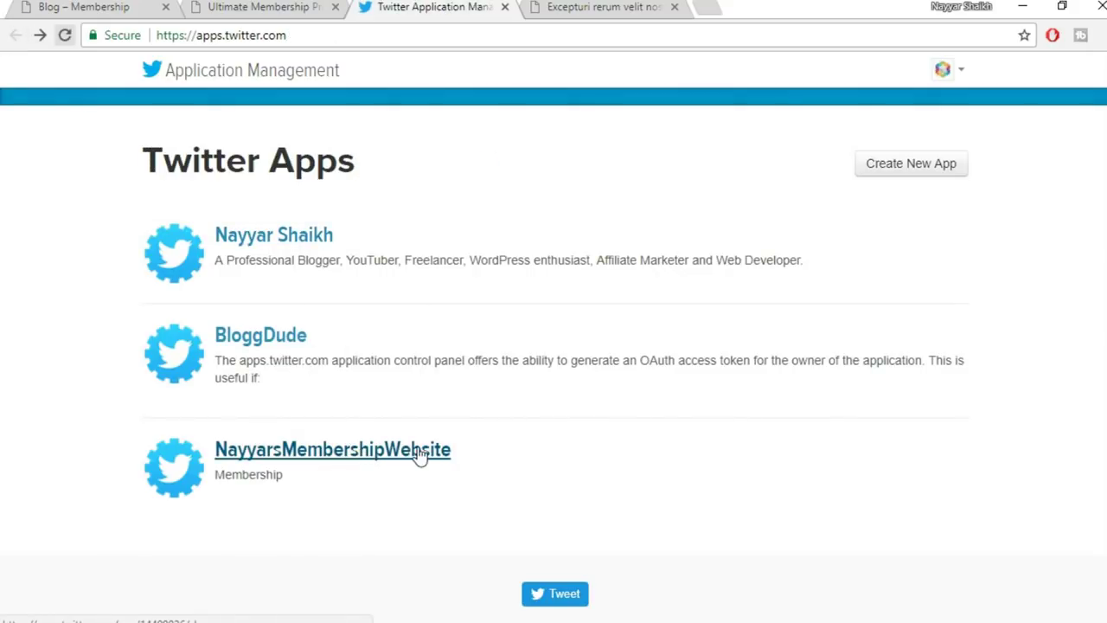
{"action": "left_click", "coordinate": [919, 177]}
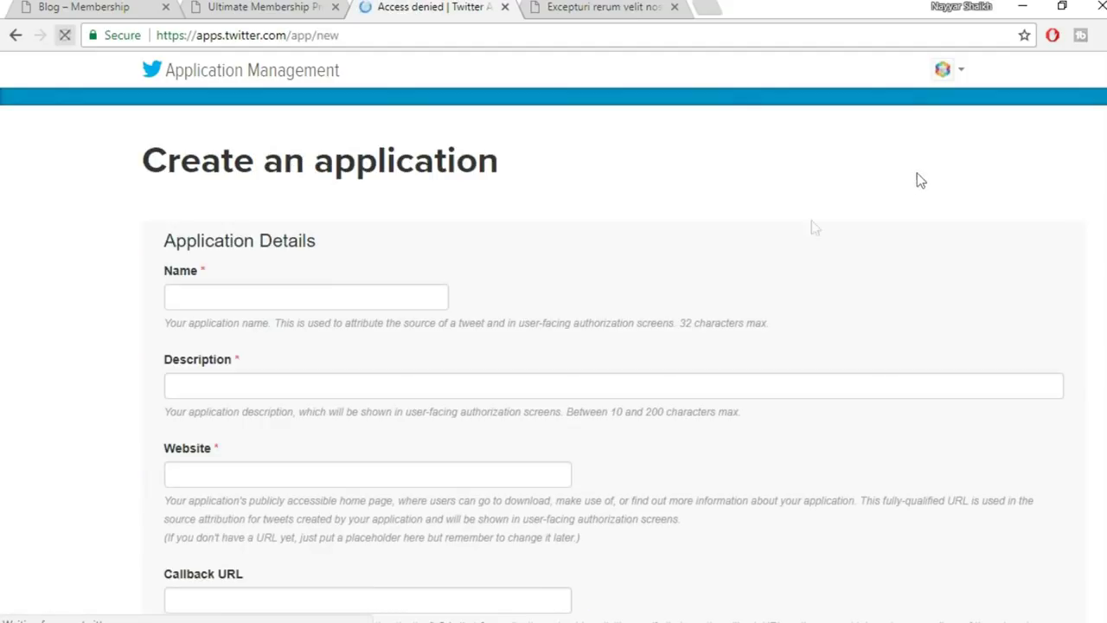
{"action": "left_click", "coordinate": [320, 295]}
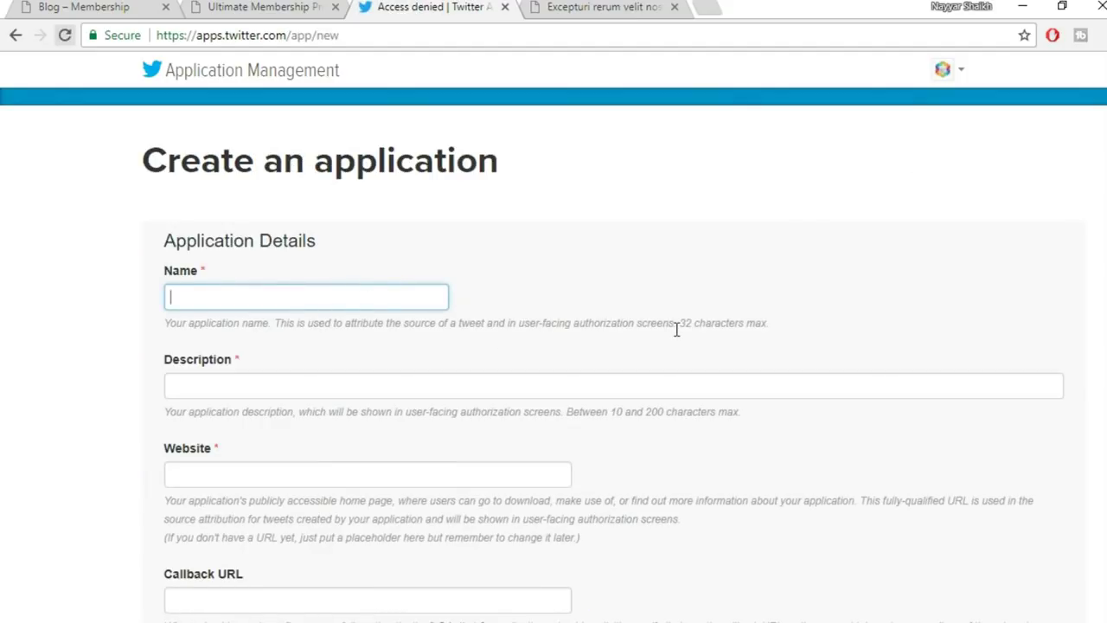
{"action": "type", "text": "Nayya"}
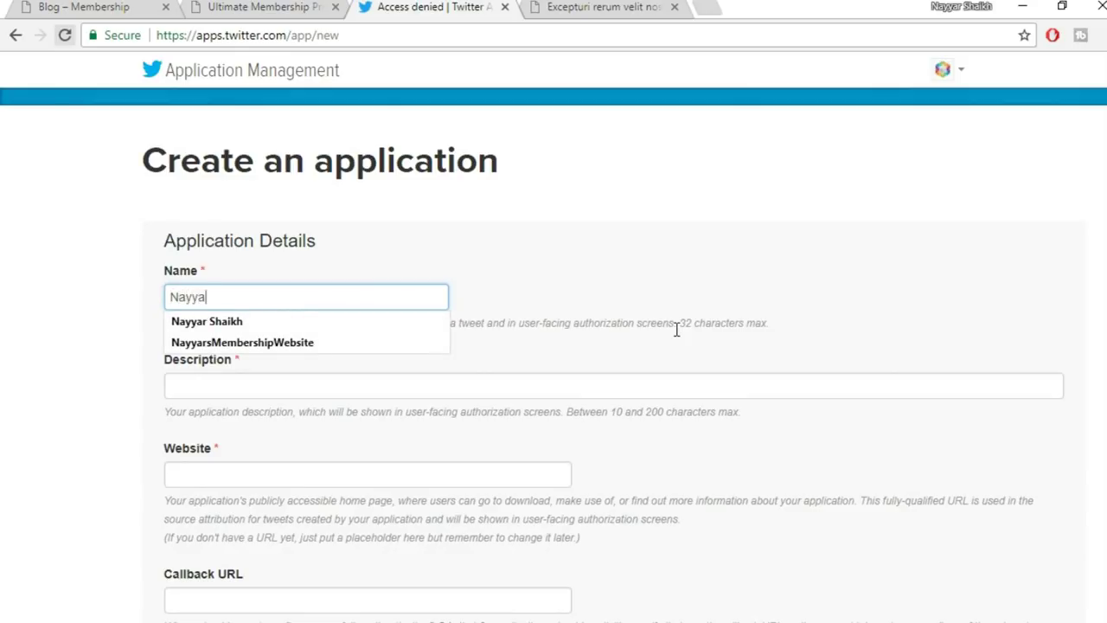
{"action": "type", "text": "rsMemeb"}
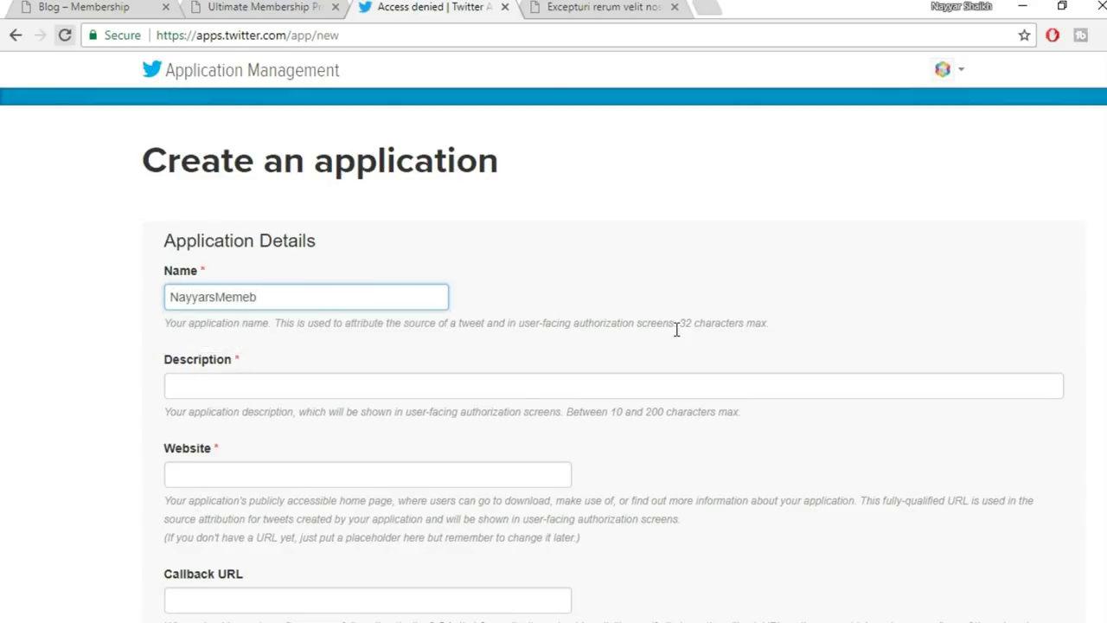
{"action": "key", "text": "BackSpace"}
{"action": "key", "text": "BackSpace"}
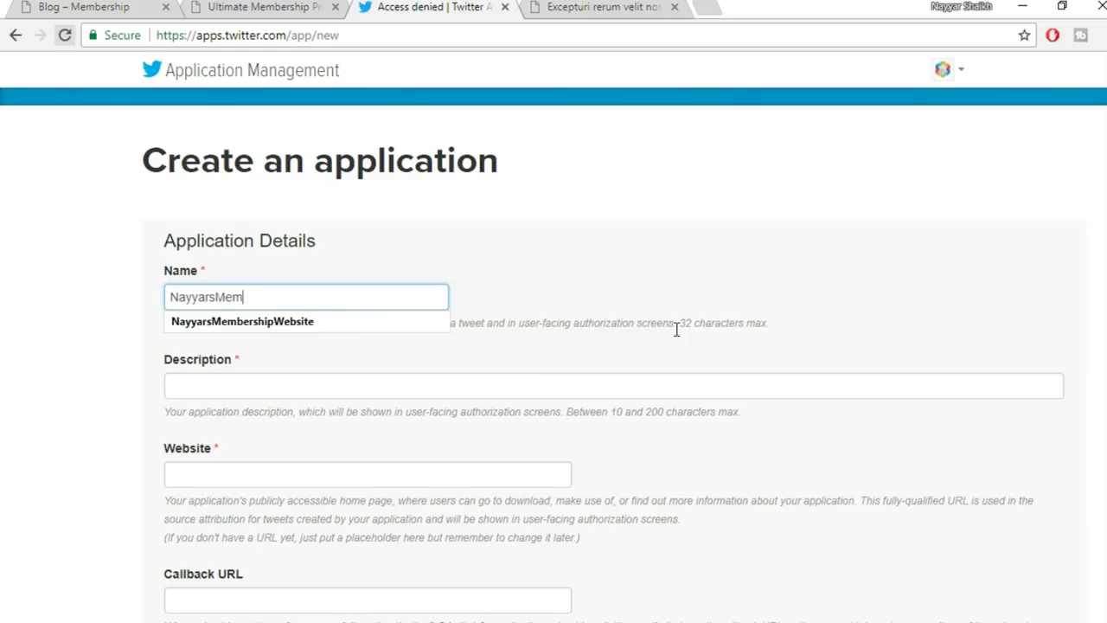
{"action": "type", "text": "bers"}
{"action": "scroll", "coordinate": [509, 361], "scroll_direction": "down", "scroll_amount": 1}
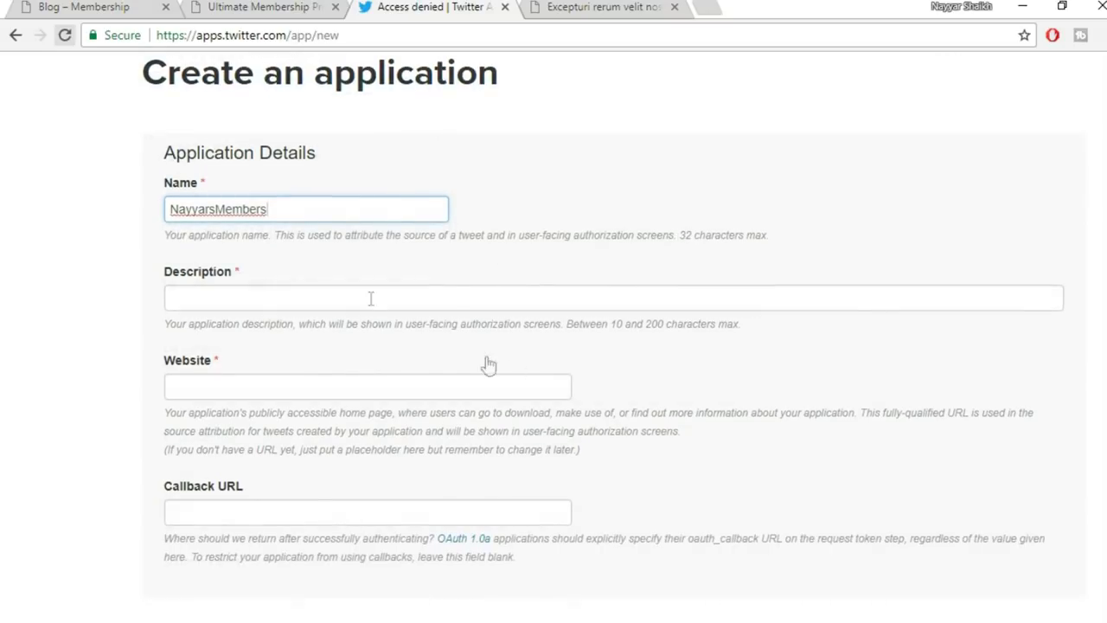
{"action": "double_click", "coordinate": [321, 206]}
- Set the description to Membership and paste the site's URL as the website
{"action": "left_click", "coordinate": [307, 296]}
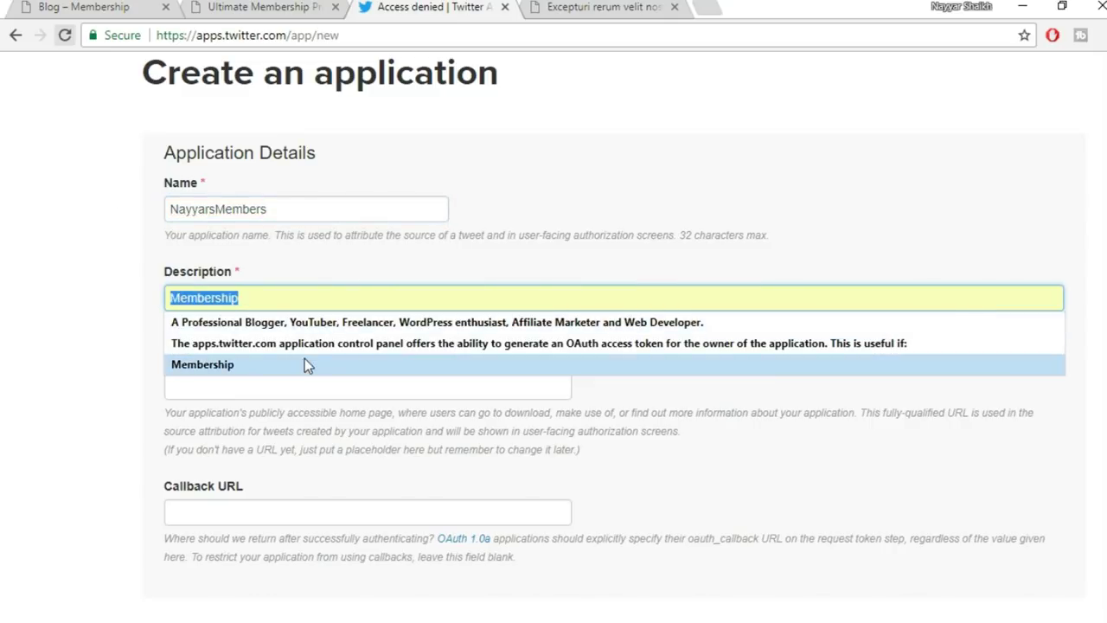
{"action": "left_click", "coordinate": [304, 364]}
{"action": "scroll", "coordinate": [470, 338], "scroll_direction": "down", "scroll_amount": 2}
{"action": "left_click", "coordinate": [291, 212]}
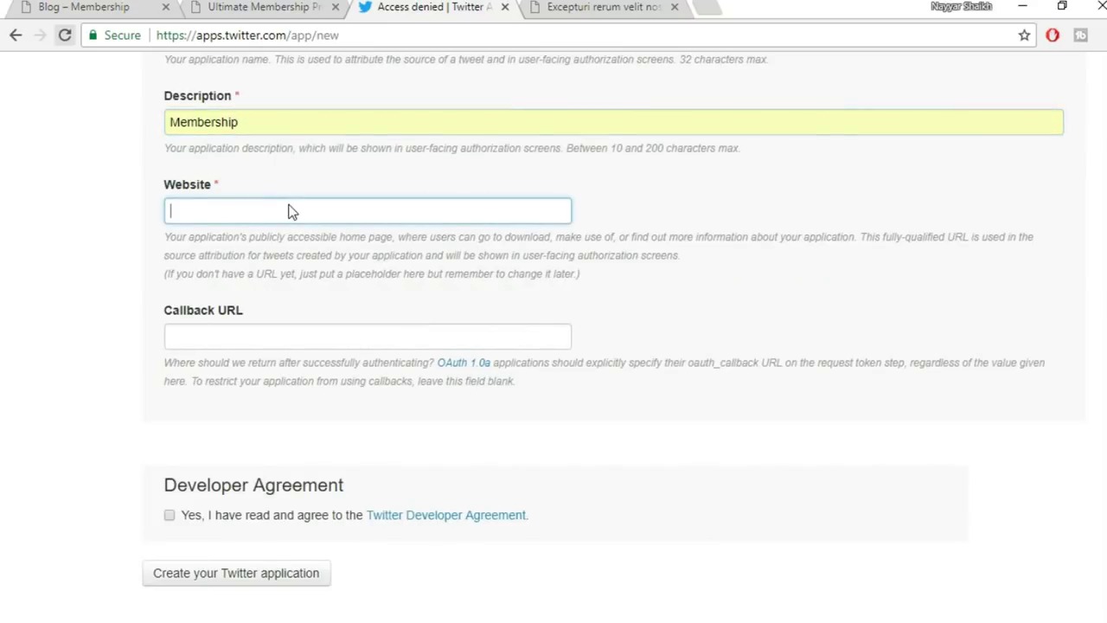
{"action": "left_click", "coordinate": [104, 7]}
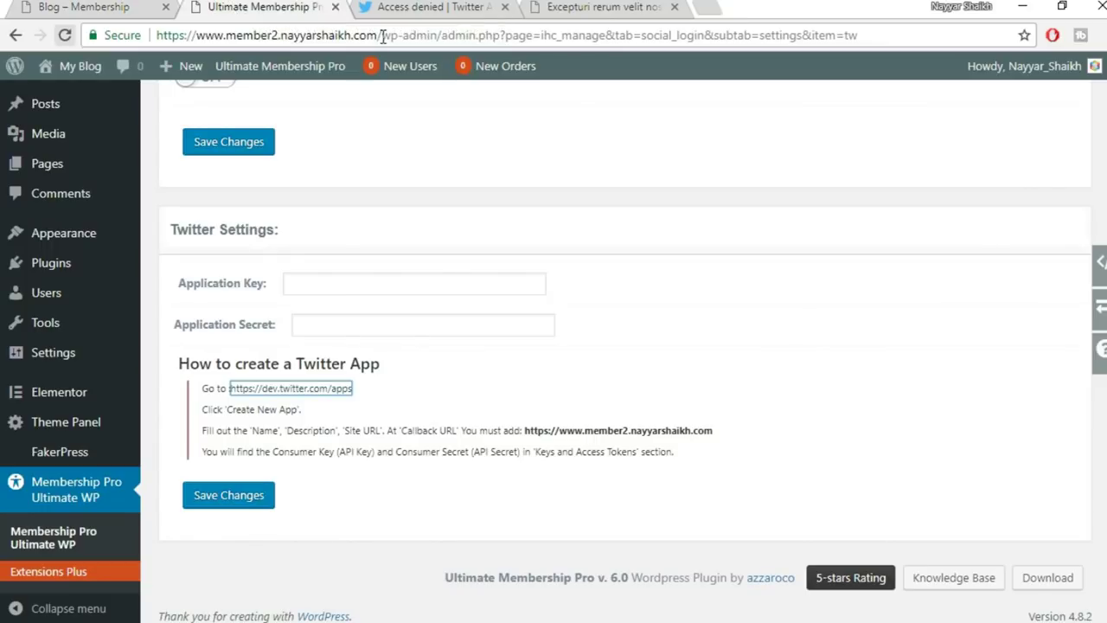
{"action": "left_click_drag", "start_coordinate": [382, 36], "coordinate": [155, 36]}
{"action": "key", "text": "ctrl+c"}
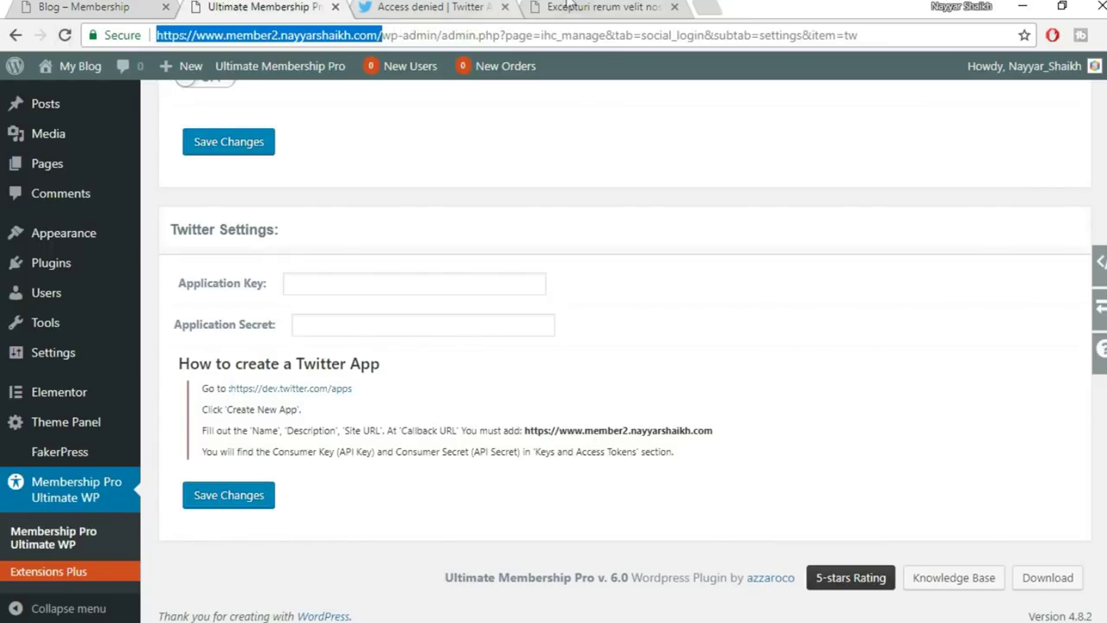
{"action": "left_click", "coordinate": [601, 7]}
{"action": "left_click", "coordinate": [432, 6]}
{"action": "key", "text": "ctrl+v"}
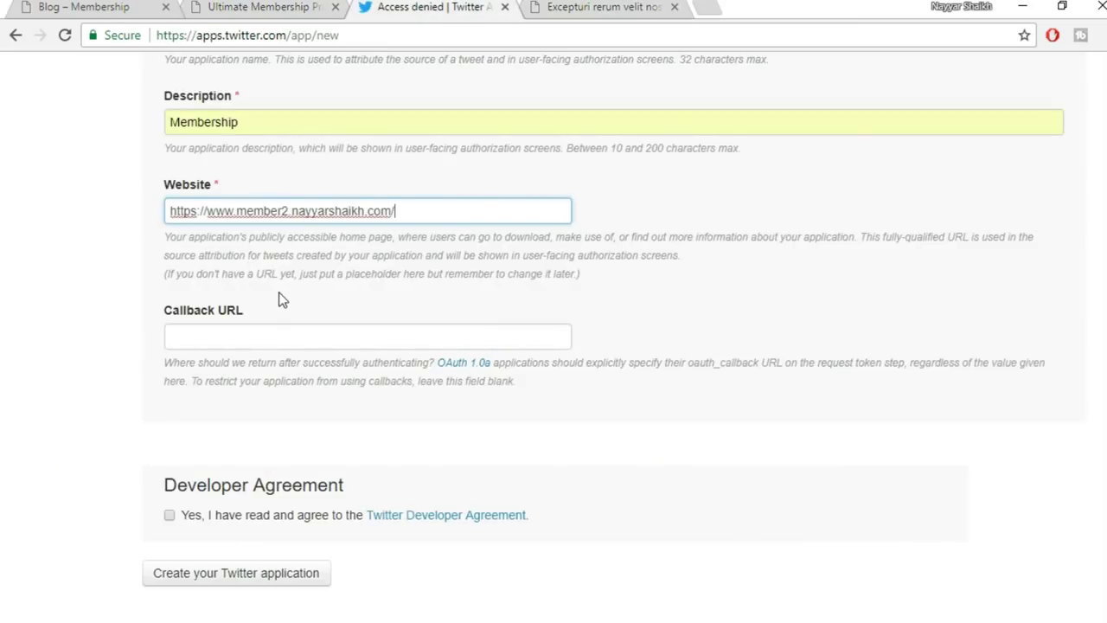
- Use the site URL as the callback URL, accept the agreement and create the app
{"action": "scroll", "coordinate": [571, 396], "scroll_direction": "down", "scroll_amount": 1}
{"action": "left_click", "coordinate": [321, 252]}
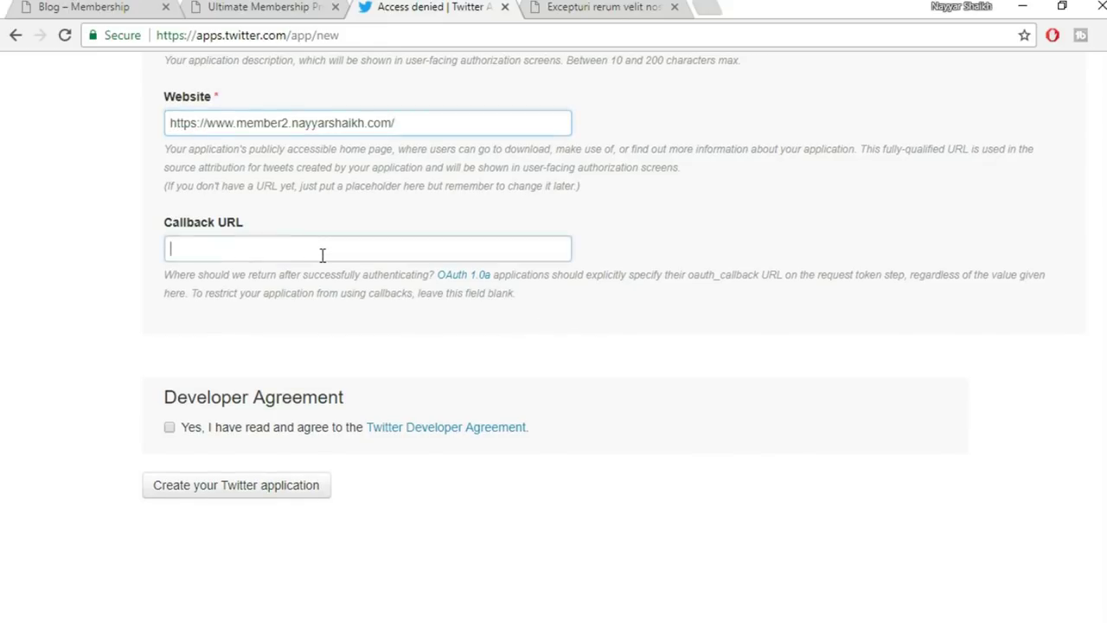
{"action": "key", "text": "ctrl+v"}
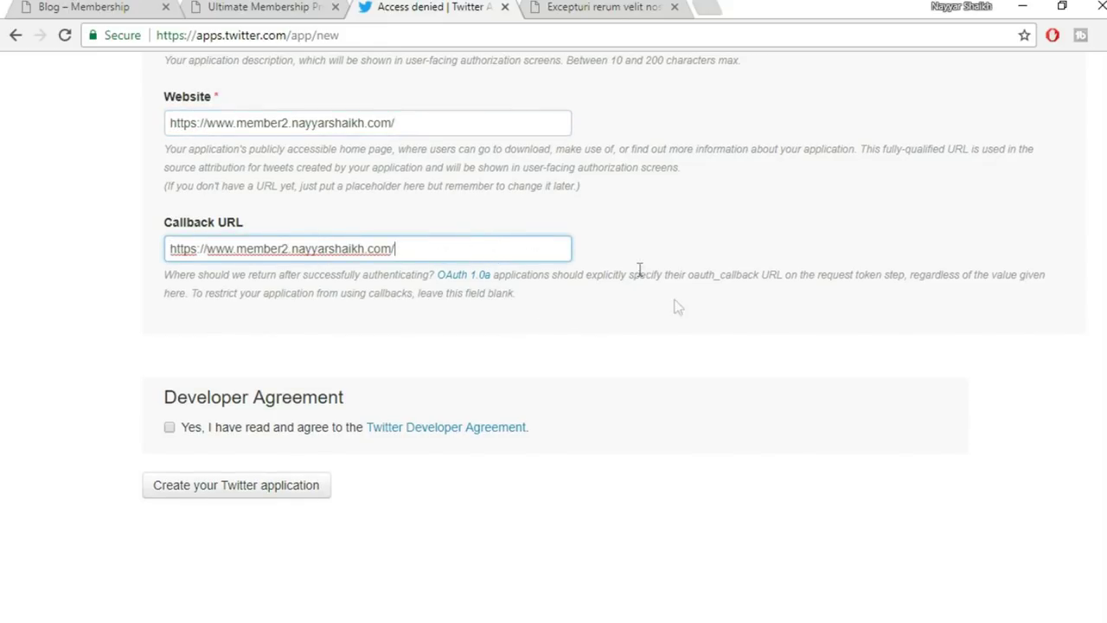
{"action": "left_click", "coordinate": [170, 428]}
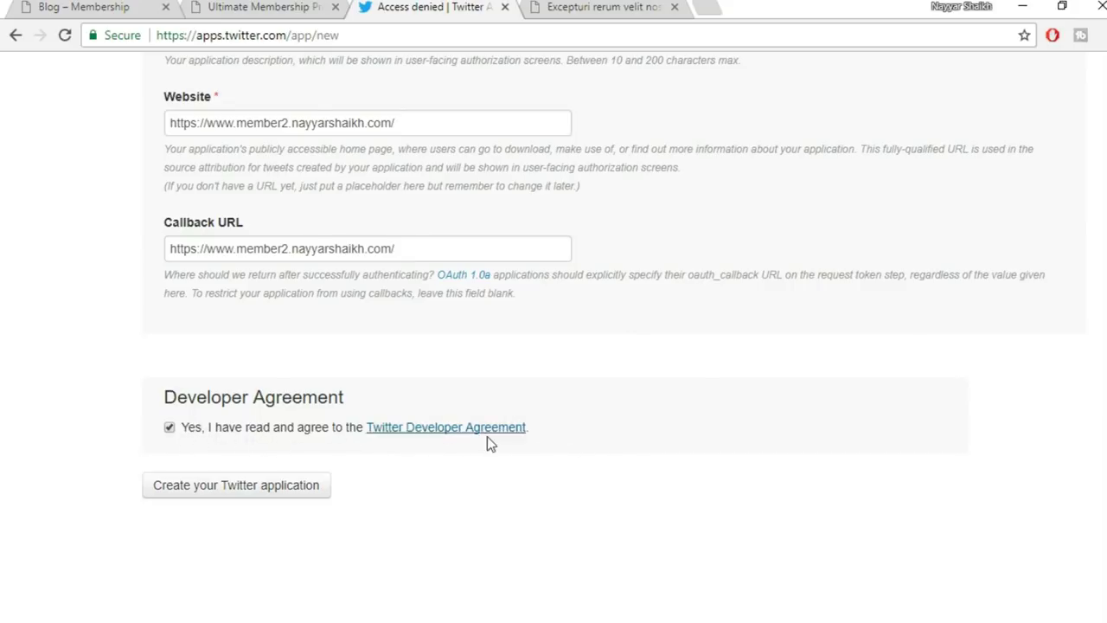
{"action": "left_click", "coordinate": [218, 502]}
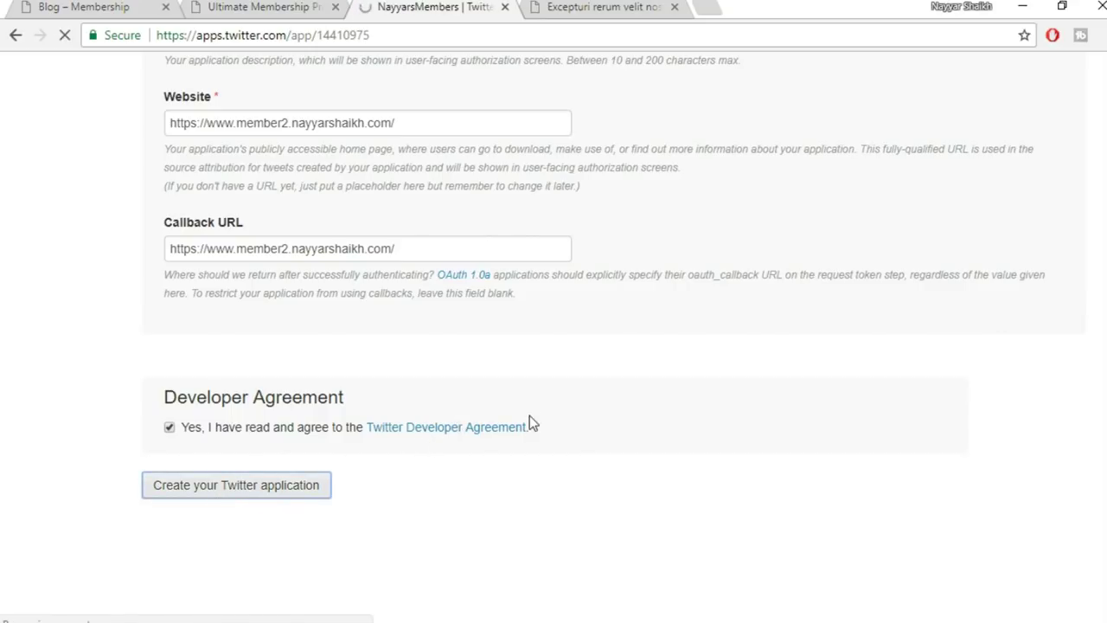
- Open the NayyarsMembers app's Keys and Access Tokens tab
{"action": "scroll", "coordinate": [615, 264], "scroll_direction": "down", "scroll_amount": 5}
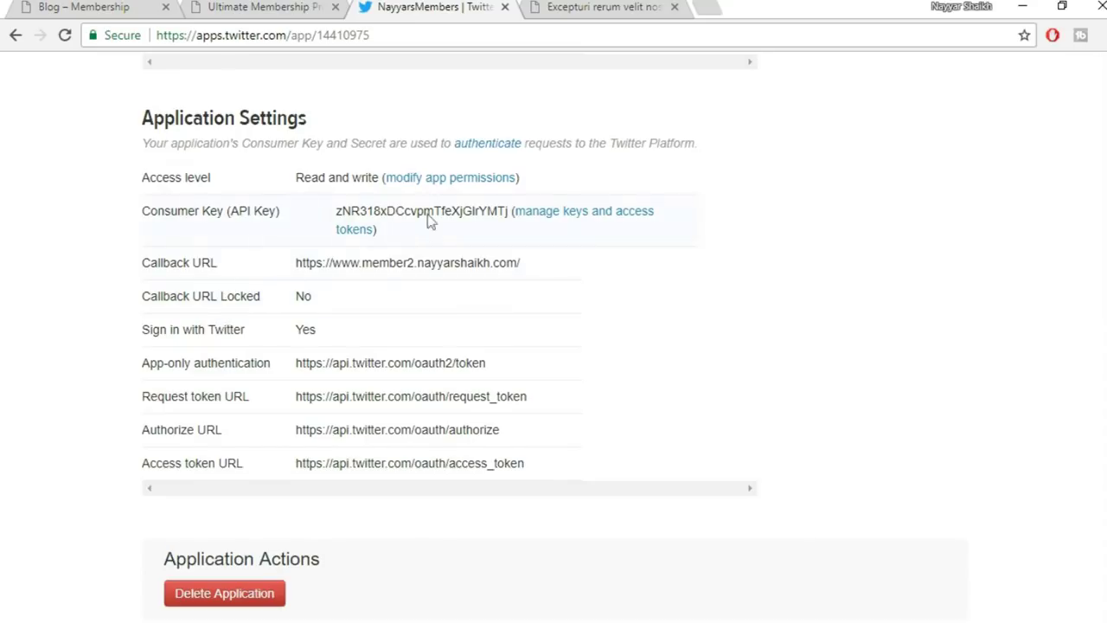
{"action": "left_click", "coordinate": [275, 6]}
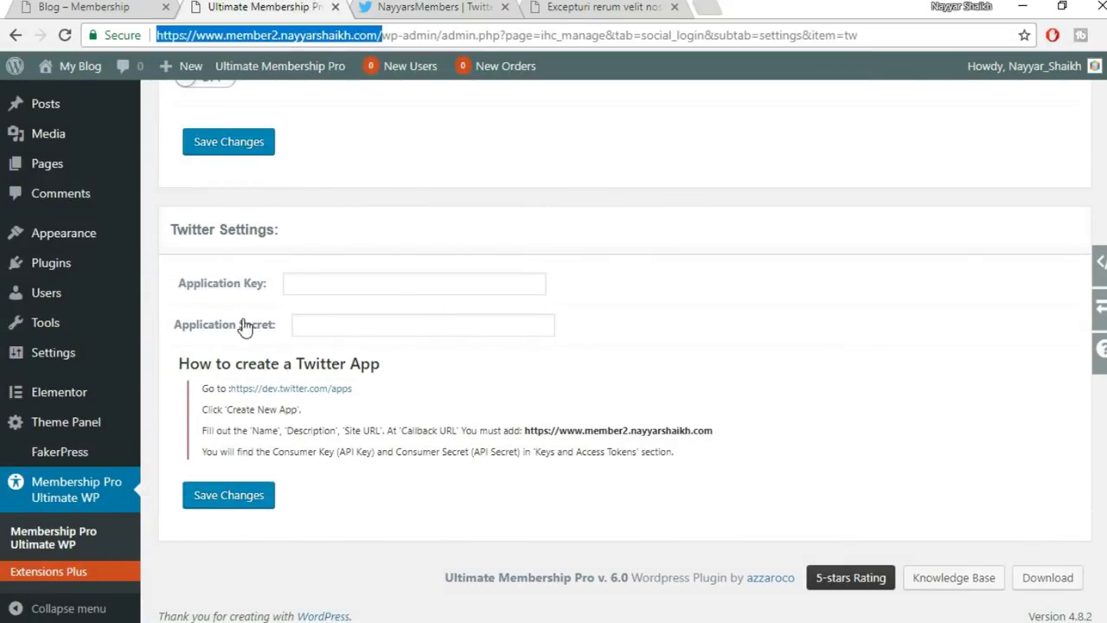
{"action": "left_click", "coordinate": [430, 6]}
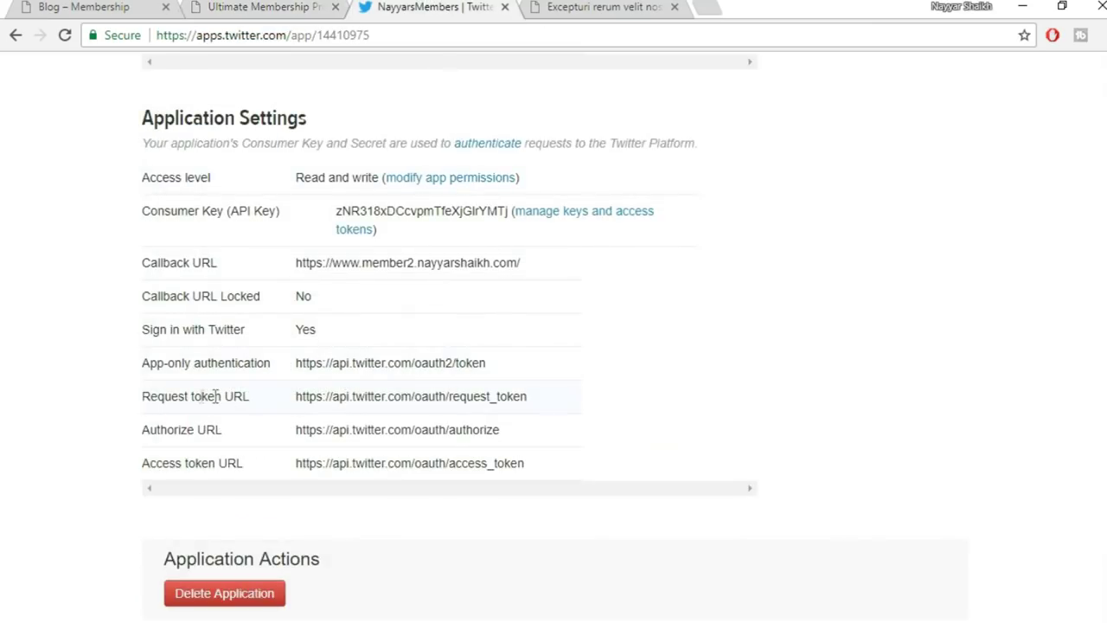
{"action": "scroll", "coordinate": [308, 501], "scroll_direction": "up", "scroll_amount": 2}
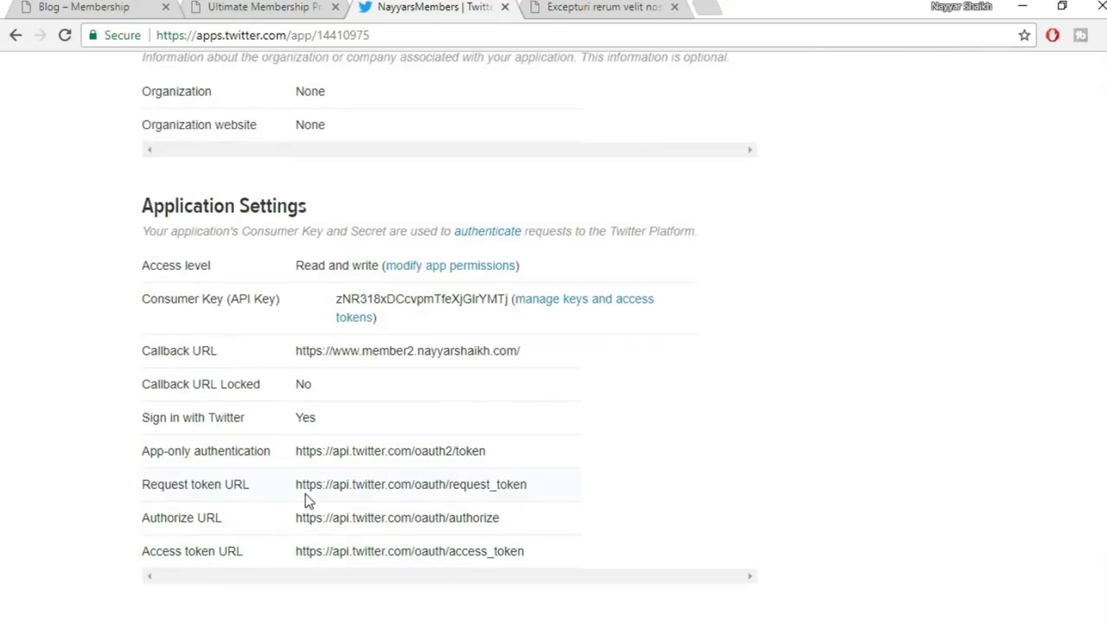
{"action": "scroll", "coordinate": [182, 355], "scroll_direction": "down", "scroll_amount": 1}
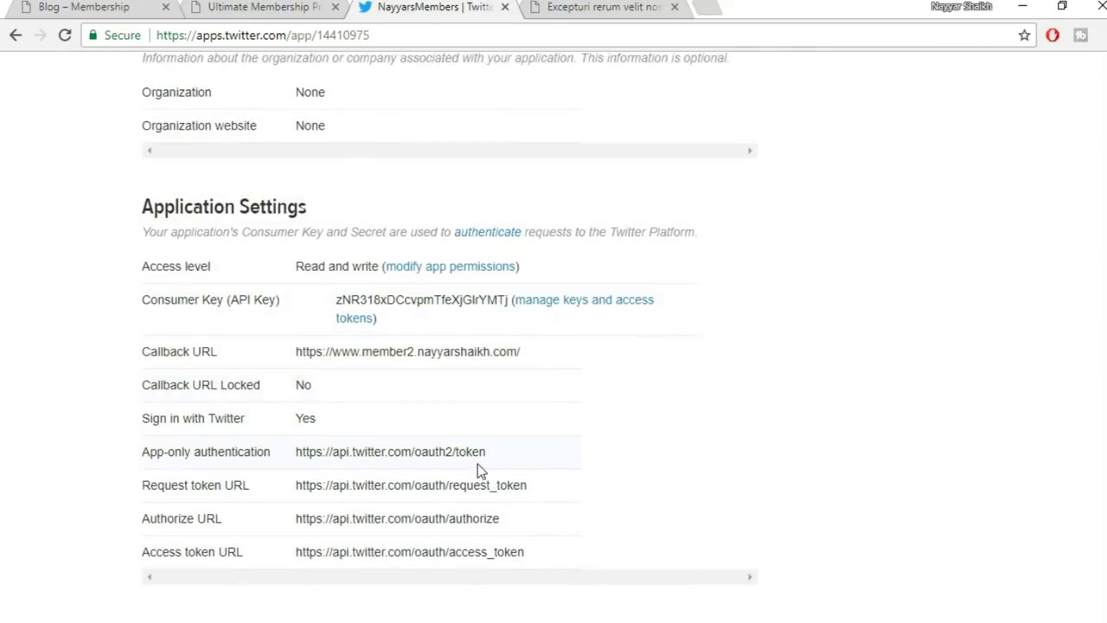
{"action": "scroll", "coordinate": [477, 466], "scroll_direction": "up", "scroll_amount": 4}
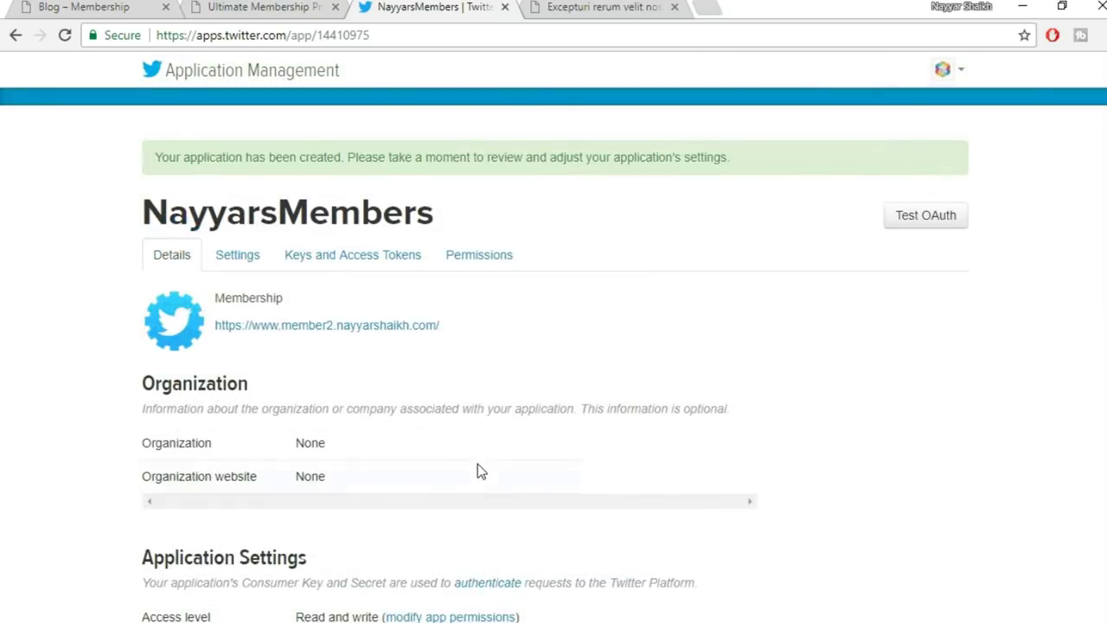
{"action": "left_click", "coordinate": [370, 268]}
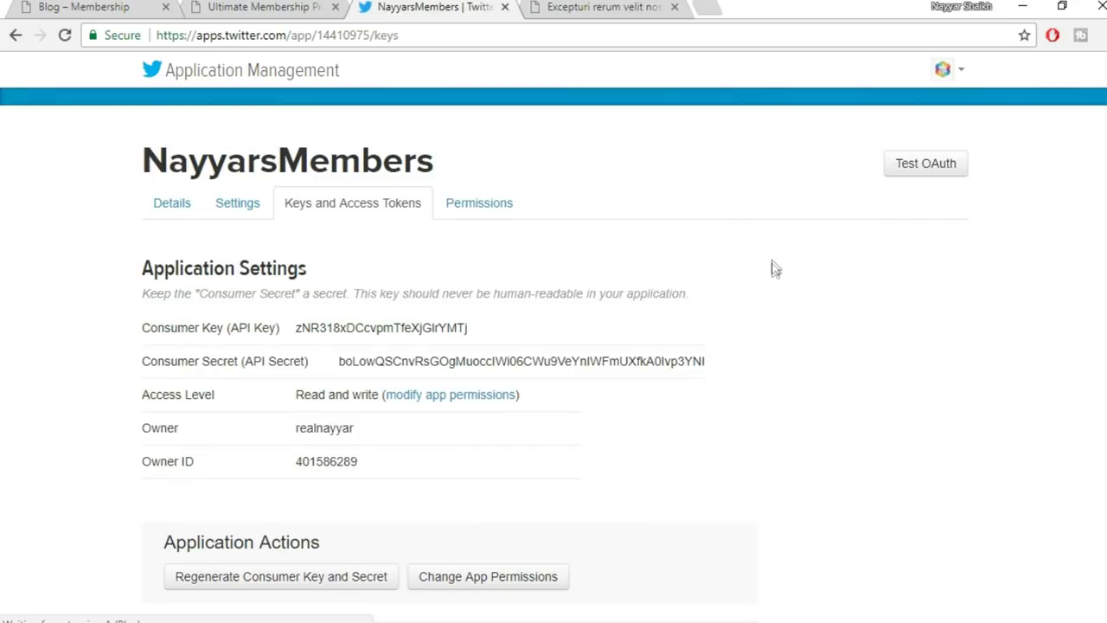
- Generate an access token for the app and select the consumer key
{"action": "scroll", "coordinate": [774, 268], "scroll_direction": "down", "scroll_amount": 1}
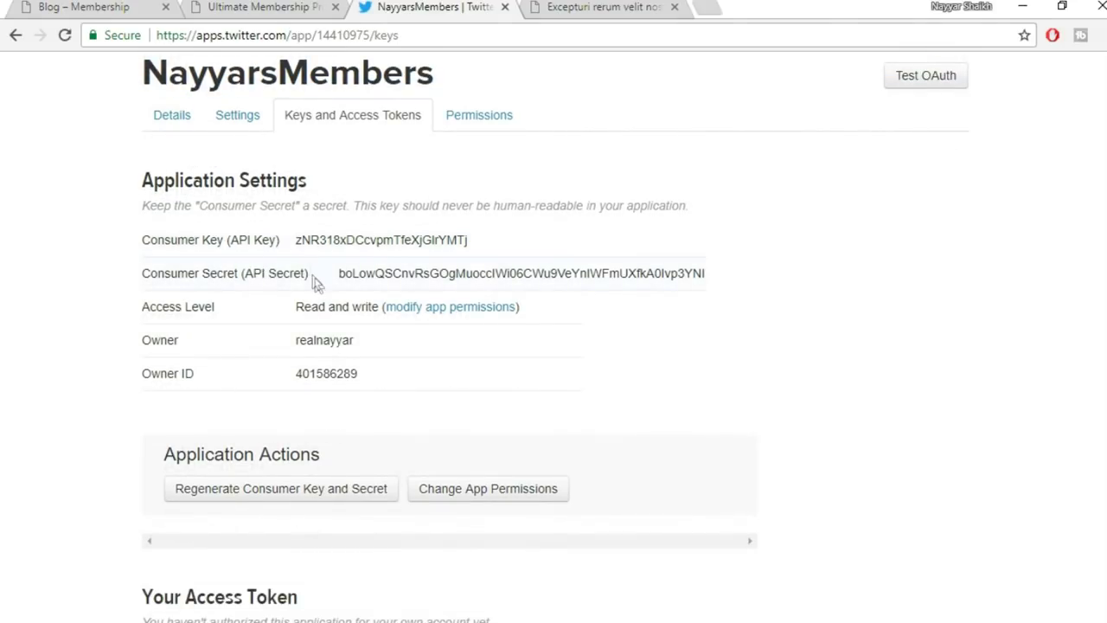
{"action": "scroll", "coordinate": [313, 281], "scroll_direction": "down", "scroll_amount": 4}
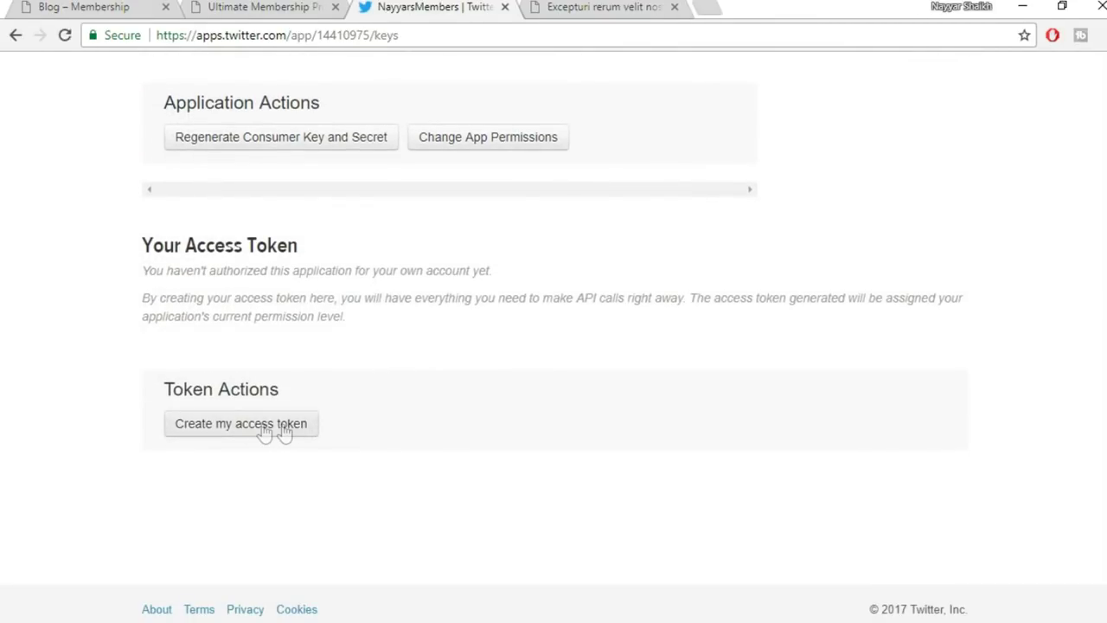
{"action": "left_click_drag", "start_coordinate": [142, 245], "coordinate": [371, 252]}
{"action": "left_click", "coordinate": [371, 252]}
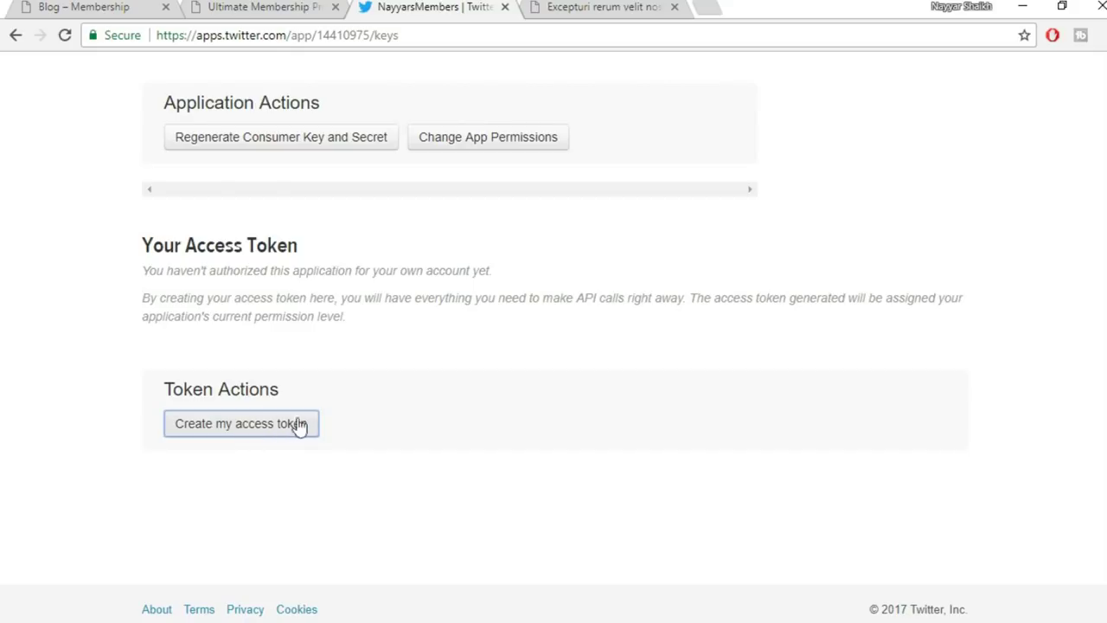
{"action": "left_click", "coordinate": [261, 423]}
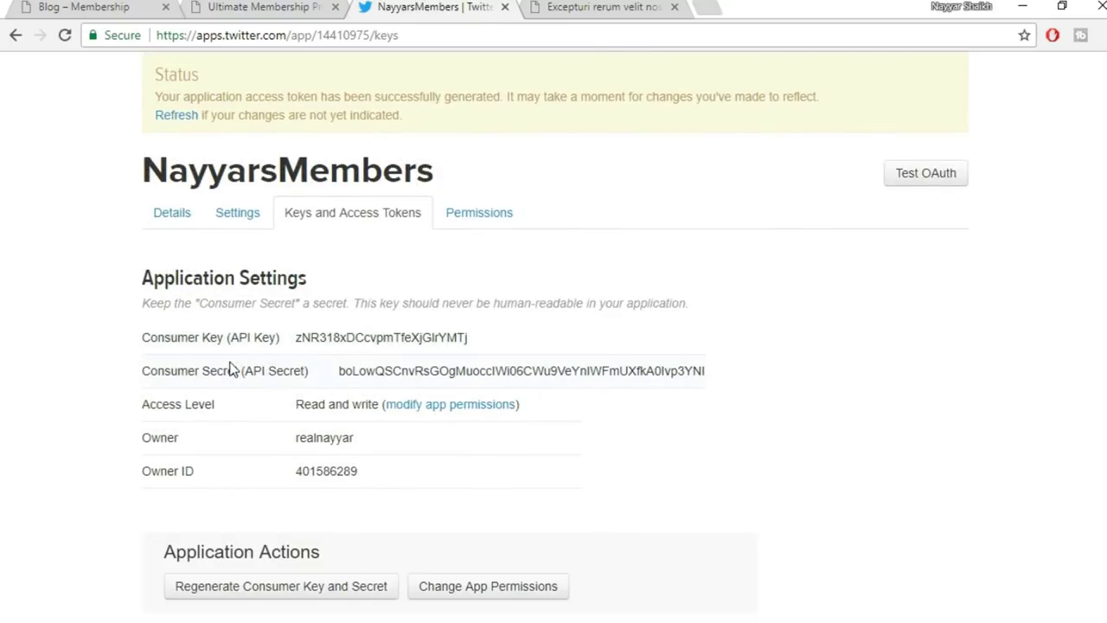
{"action": "left_click_drag", "start_coordinate": [492, 339], "coordinate": [294, 332]}
{"action": "key", "text": "ctrl+c"}
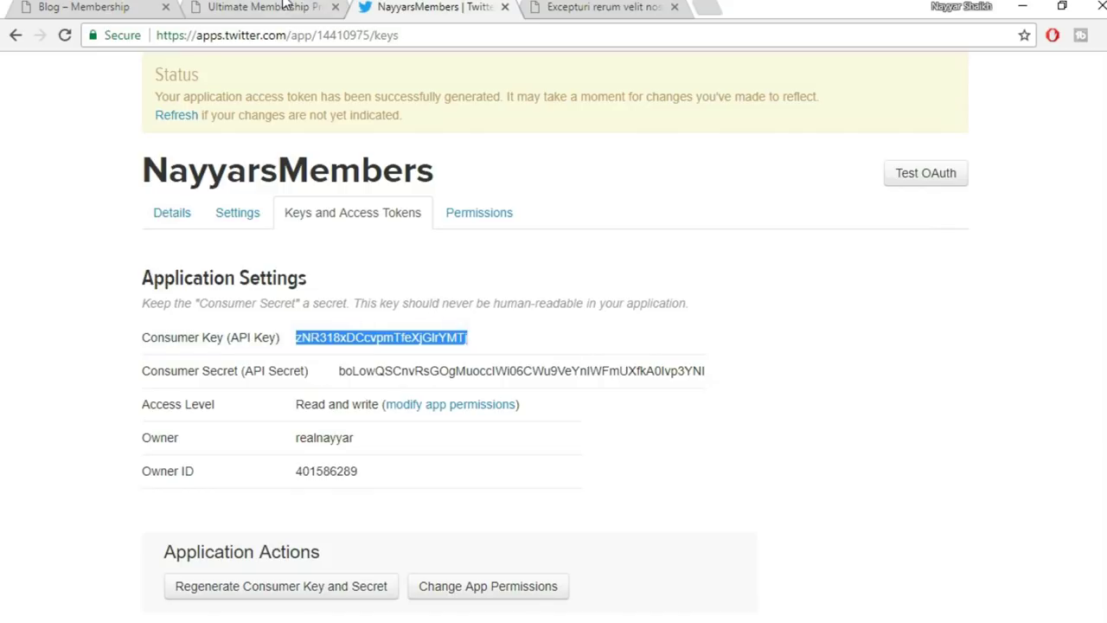
- Paste the consumer key as the Application Key, removing the leading space
{"action": "left_click", "coordinate": [259, 7]}
{"action": "left_click", "coordinate": [403, 285]}
{"action": "key", "text": "ctrl+v"}
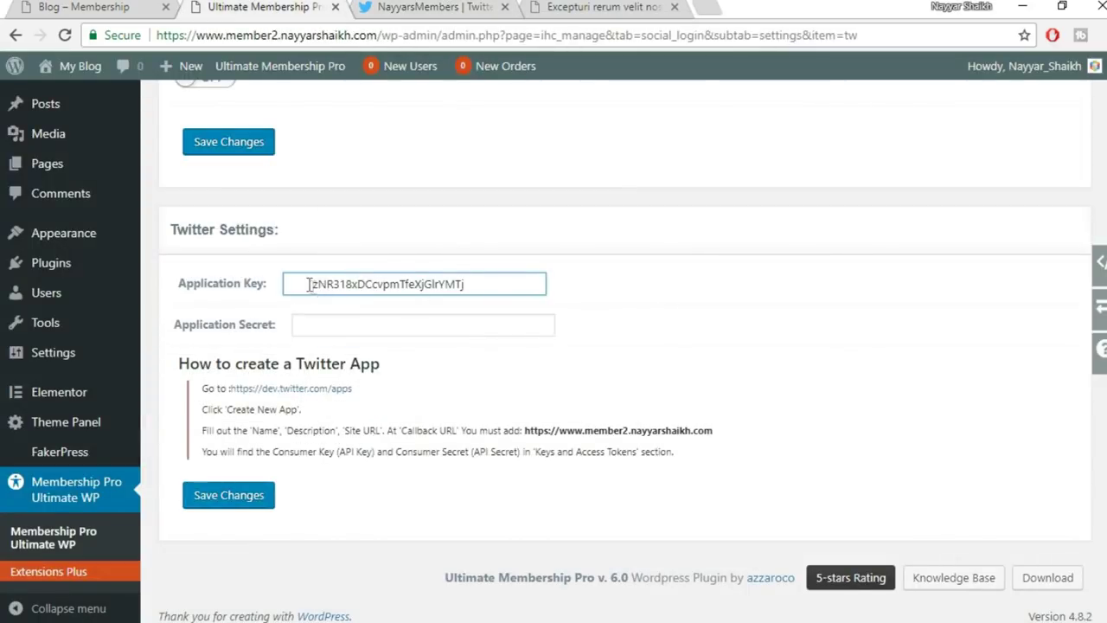
{"action": "left_click_drag", "start_coordinate": [310, 286], "coordinate": [184, 289]}
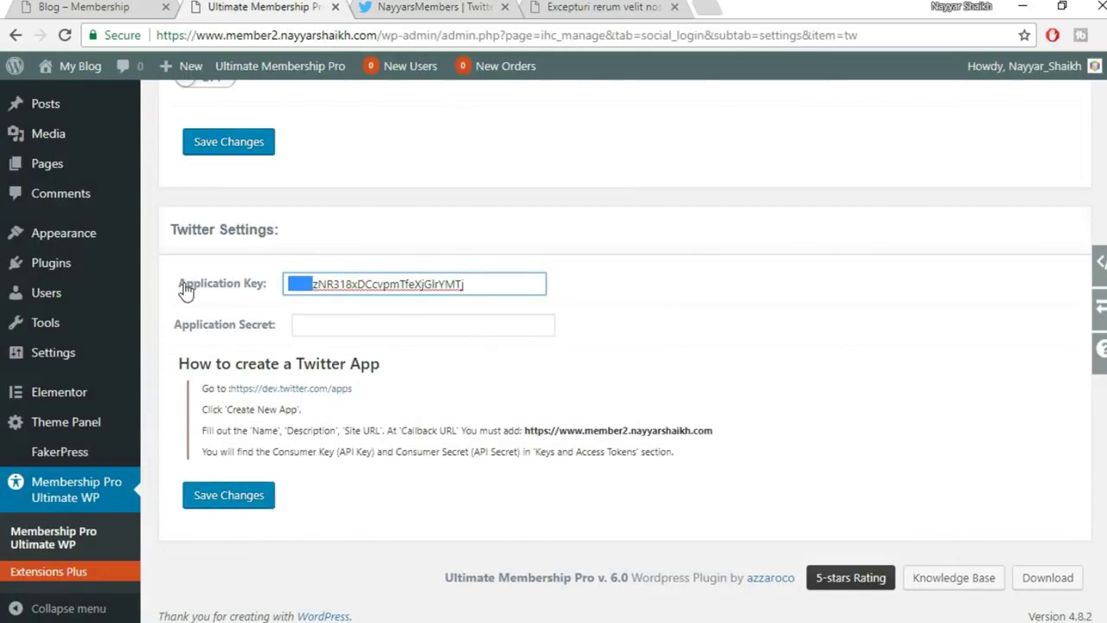
{"action": "key", "text": "BackSpace"}
- Copy the consumer secret into Application Secret and save
{"action": "left_click", "coordinate": [430, 7]}
{"action": "left_click_drag", "start_coordinate": [818, 372], "coordinate": [329, 372]}
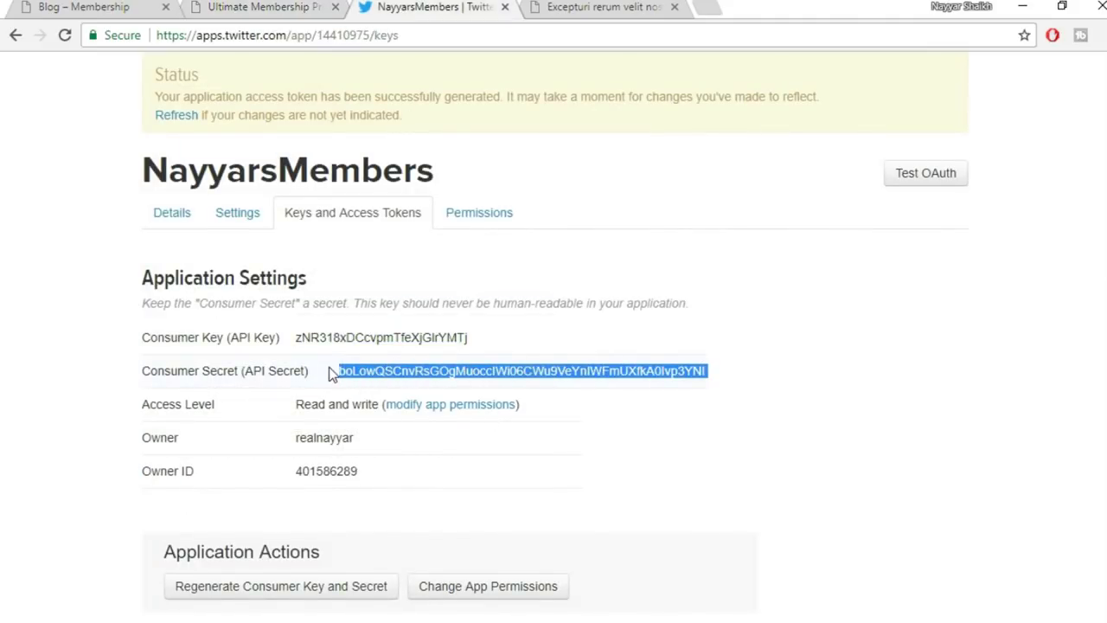
{"action": "left_click", "coordinate": [313, 5]}
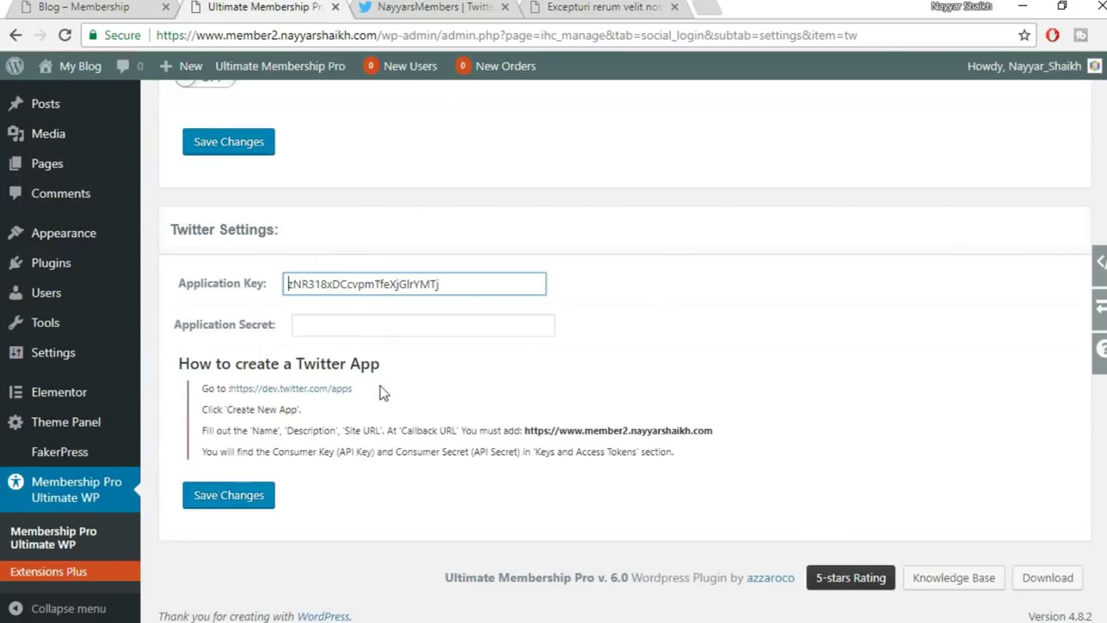
{"action": "left_click", "coordinate": [388, 329]}
{"action": "key", "text": "ctrl+v"}
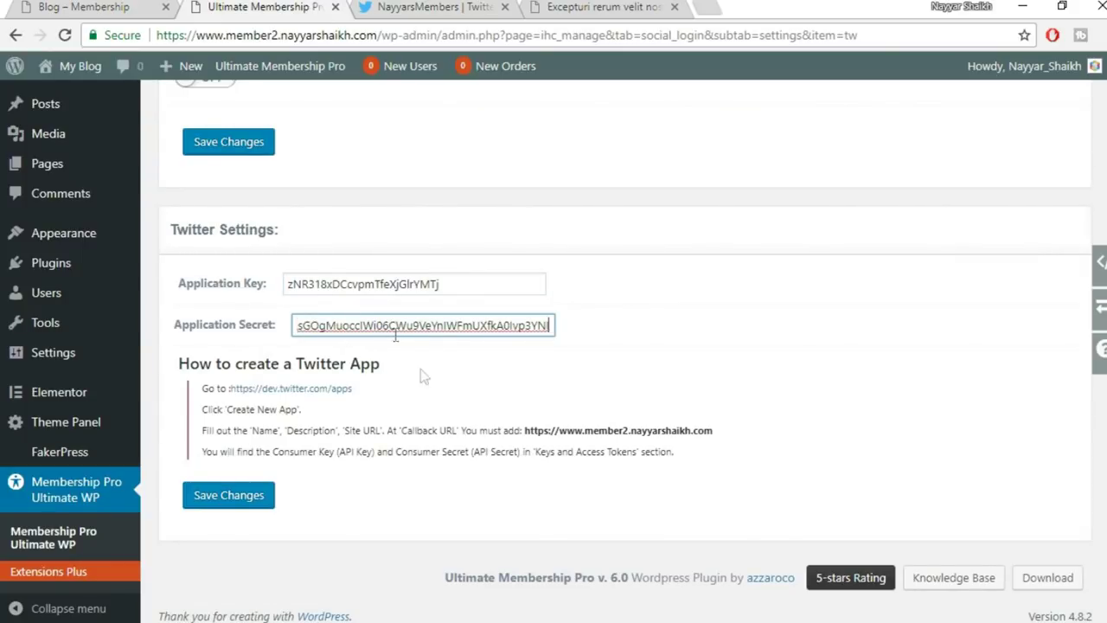
{"action": "left_click", "coordinate": [236, 500]}
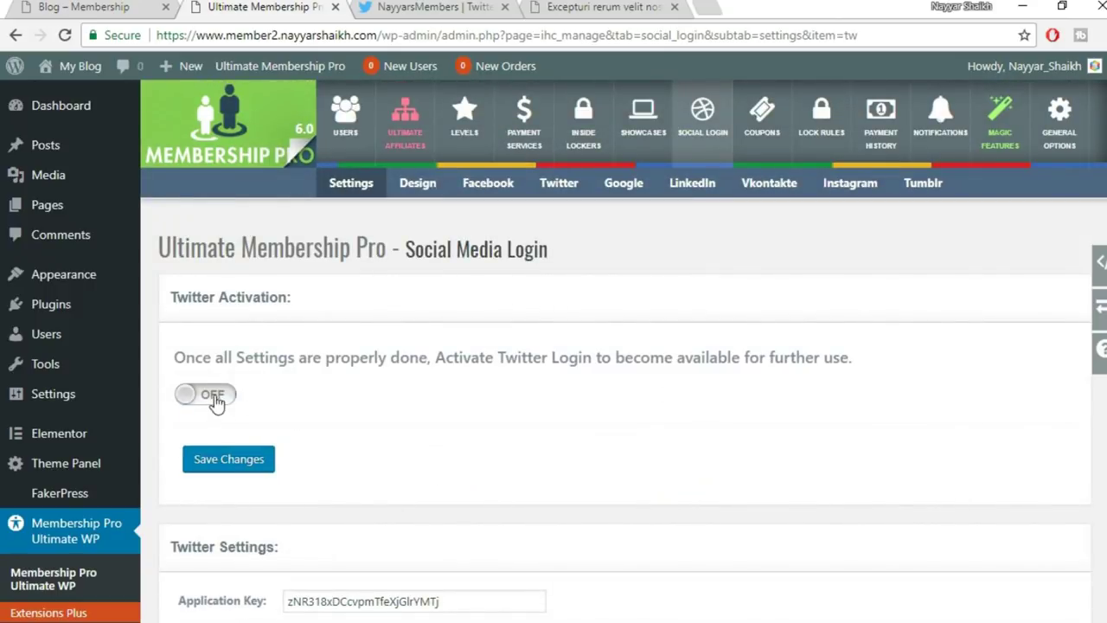
- Turn Twitter Activation on, clean the secret's leading blank, and save the settings
{"action": "left_click", "coordinate": [215, 395]}
{"action": "scroll", "coordinate": [534, 468], "scroll_direction": "down", "scroll_amount": 4}
{"action": "left_click", "coordinate": [251, 502]}
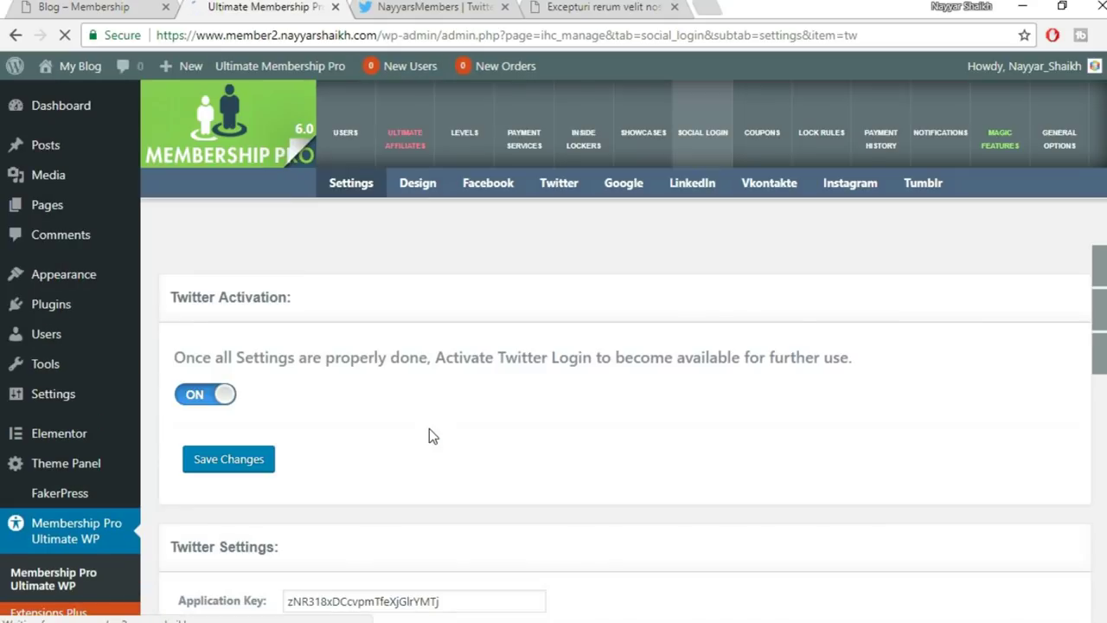
{"action": "scroll", "coordinate": [381, 448], "scroll_direction": "down", "scroll_amount": 3}
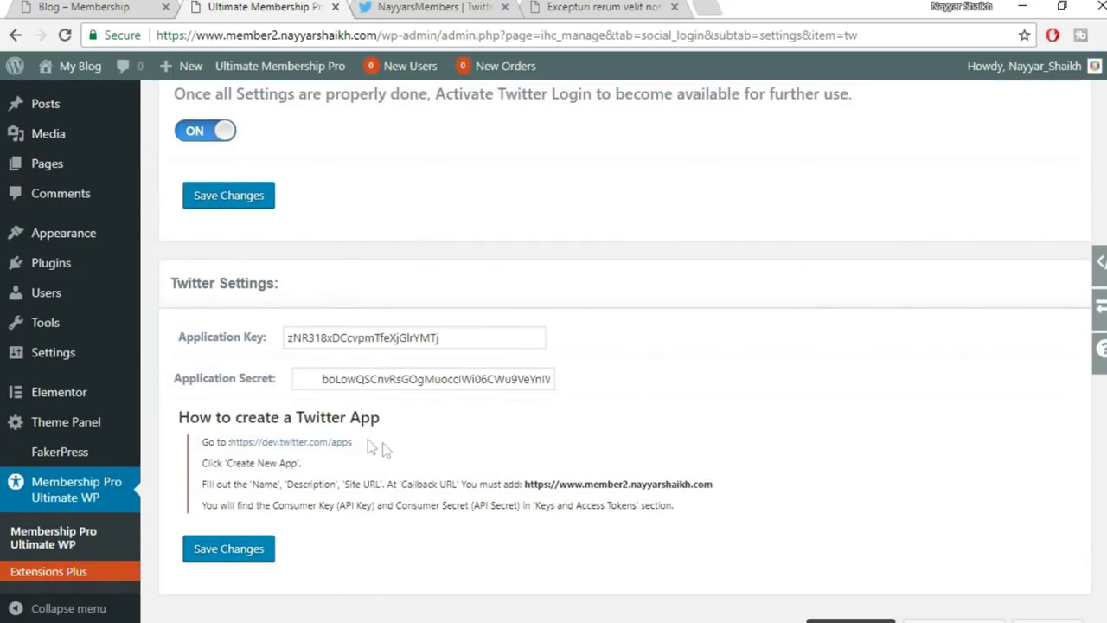
{"action": "double_click", "coordinate": [320, 382]}
{"action": "mouse_move", "coordinate": [130, 386]}
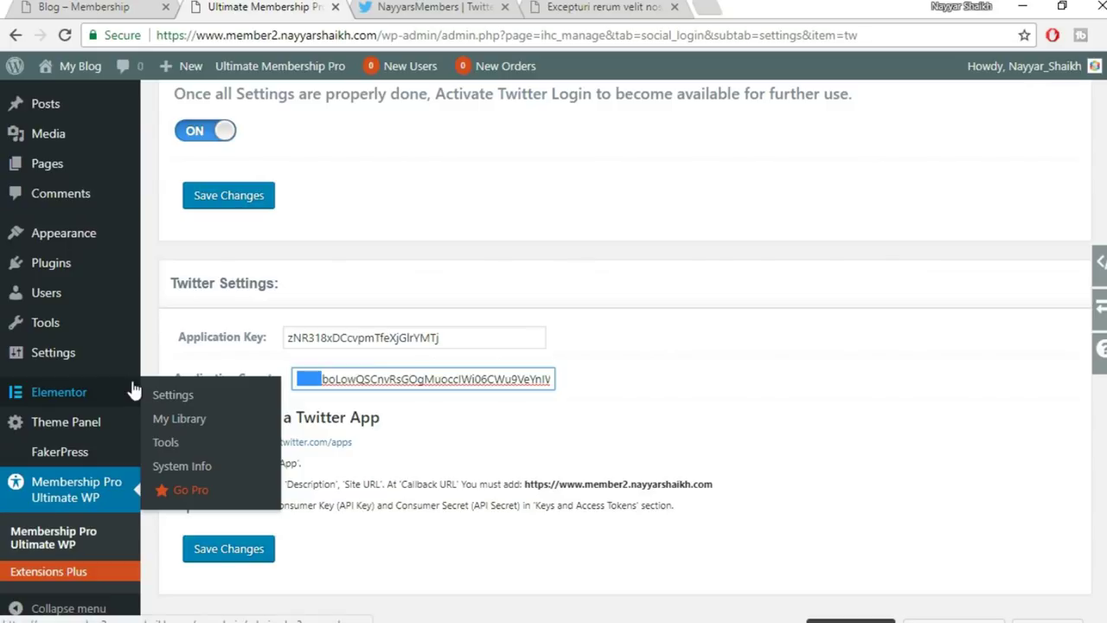
{"action": "left_click", "coordinate": [275, 562]}
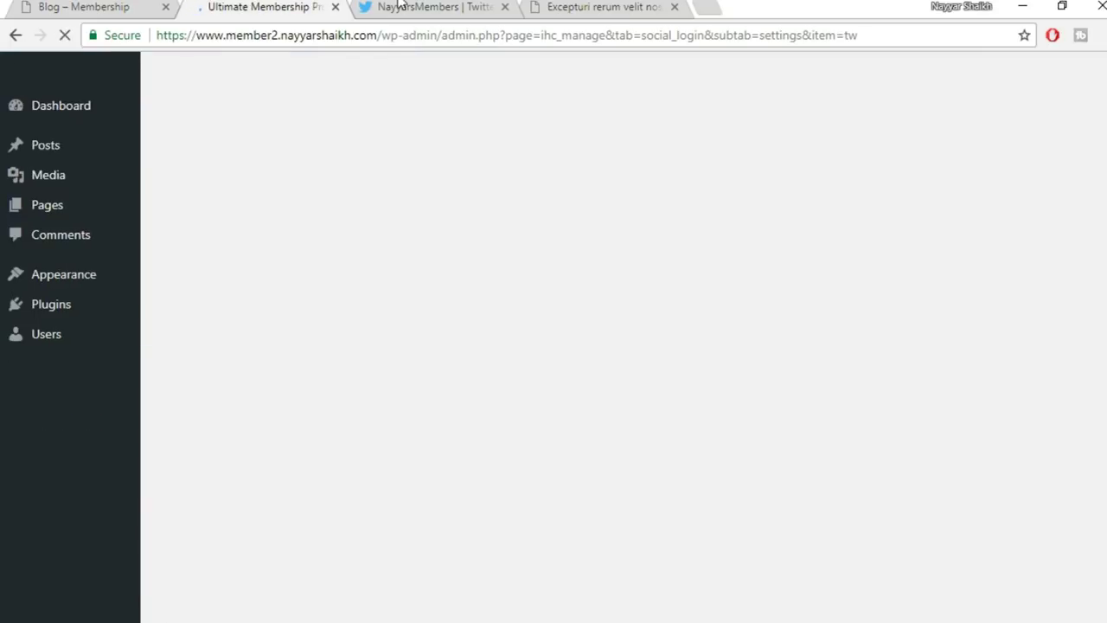
- Recheck the consumer secret on the Twitter app, then bring up the site's register page
{"action": "left_click", "coordinate": [432, 6]}
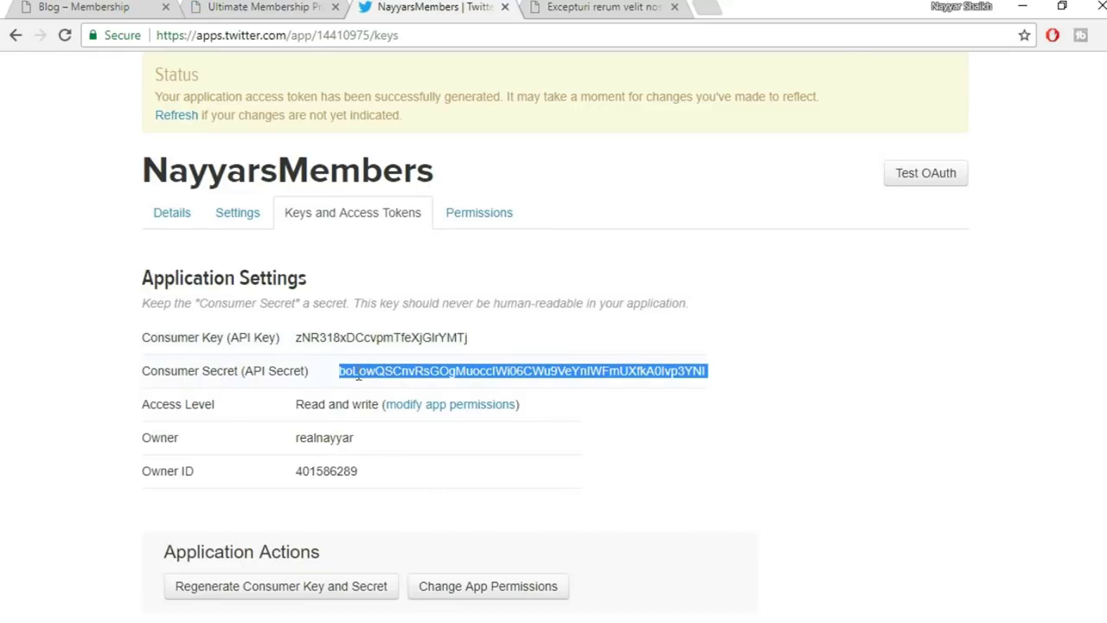
{"action": "left_click", "coordinate": [251, 5]}
{"action": "scroll", "coordinate": [484, 376], "scroll_direction": "down", "scroll_amount": 3}
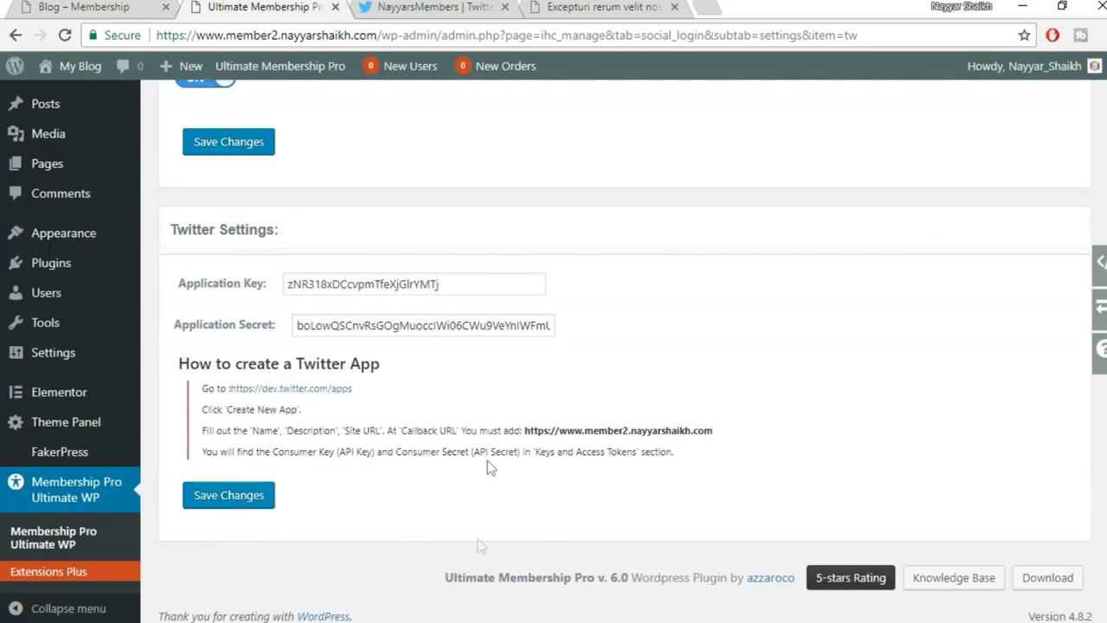
{"action": "mouse_move", "coordinate": [454, 616]}
{"action": "left_click", "coordinate": [537, 563]}
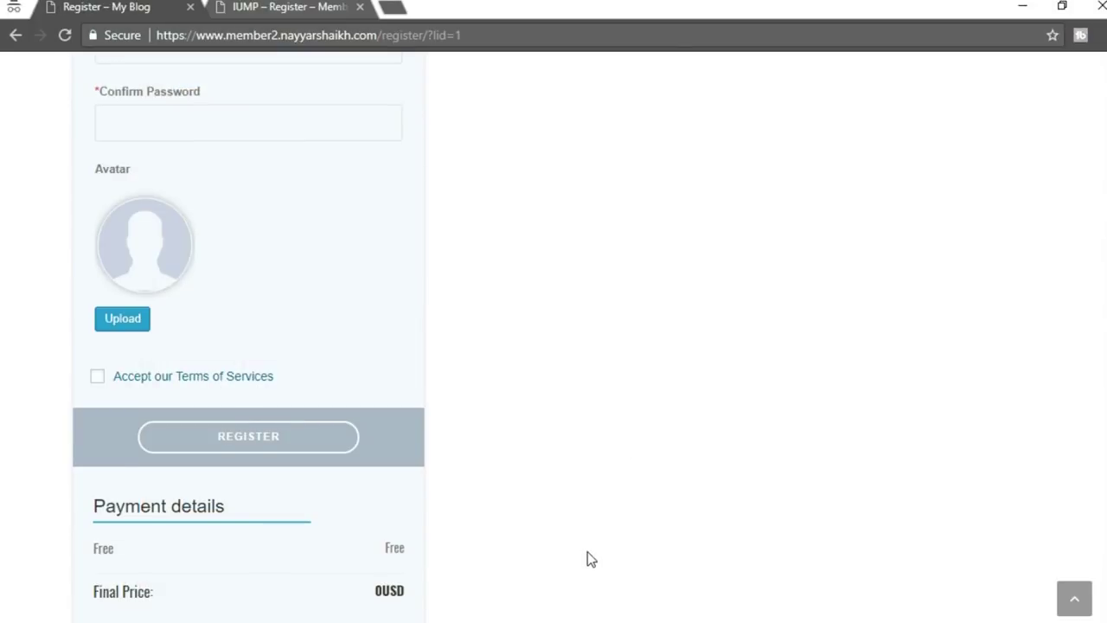
- Reload the register page to pick up the new Twitter login setting
{"action": "scroll", "coordinate": [589, 558], "scroll_direction": "up", "scroll_amount": 10}
{"action": "left_click", "coordinate": [66, 37]}
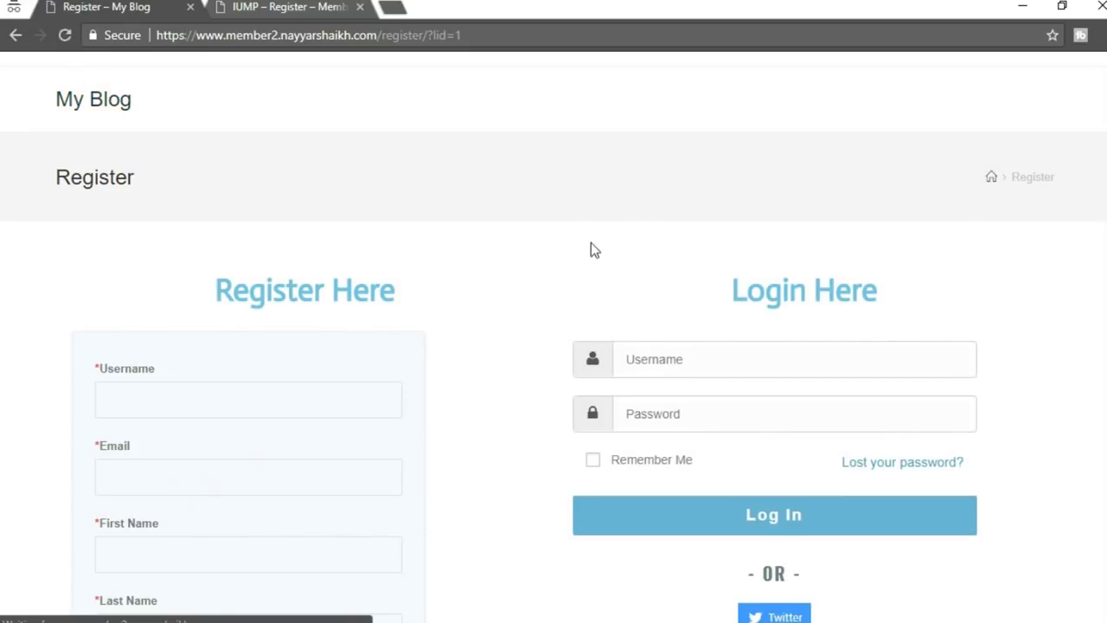
{"action": "scroll", "coordinate": [592, 259], "scroll_direction": "down", "scroll_amount": 3}
{"action": "scroll", "coordinate": [592, 272], "scroll_direction": "down", "scroll_amount": 5}
{"action": "scroll", "coordinate": [235, 314], "scroll_direction": "up", "scroll_amount": 1}
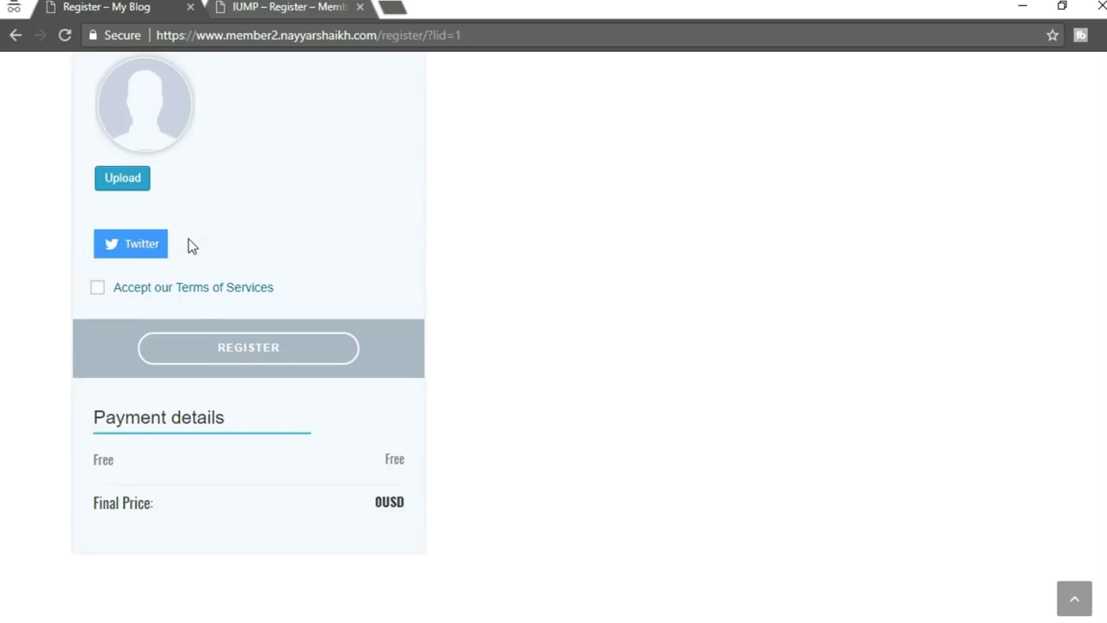
- On the IUMP register page, try the Twitter button to reach the authorization page, then return
{"action": "left_click", "coordinate": [275, 10]}
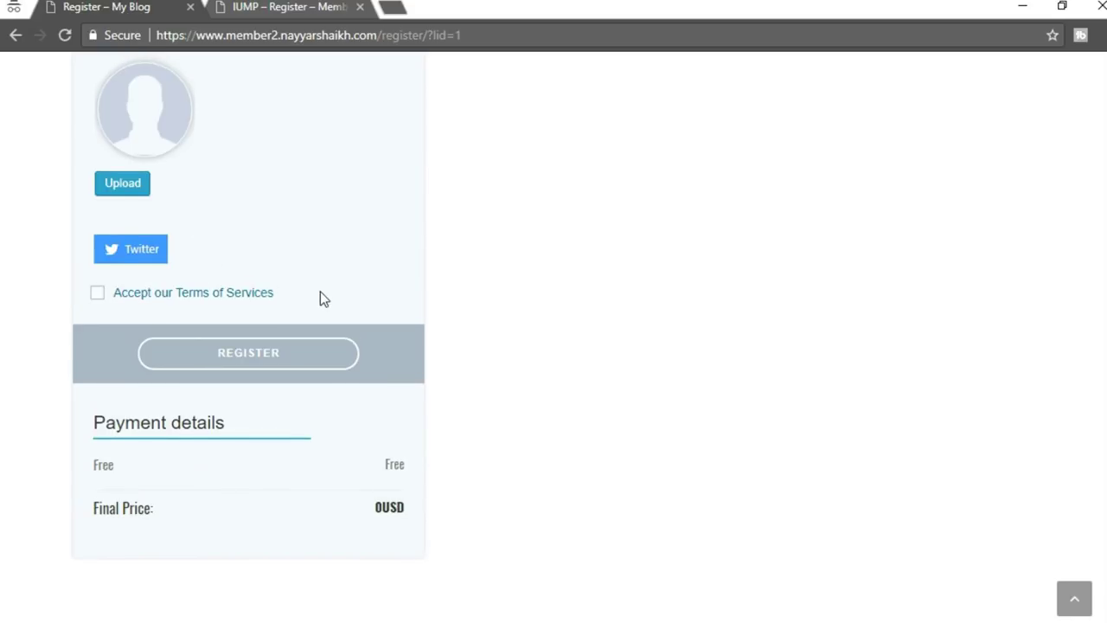
{"action": "scroll", "coordinate": [160, 421], "scroll_direction": "up", "scroll_amount": 2}
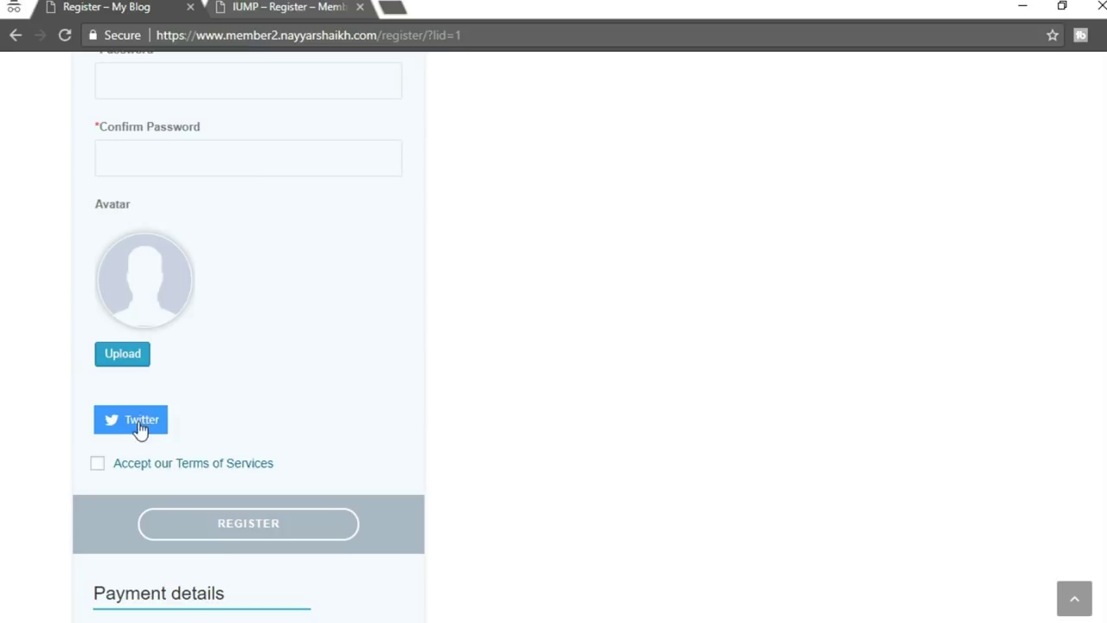
{"action": "left_click", "coordinate": [150, 427]}
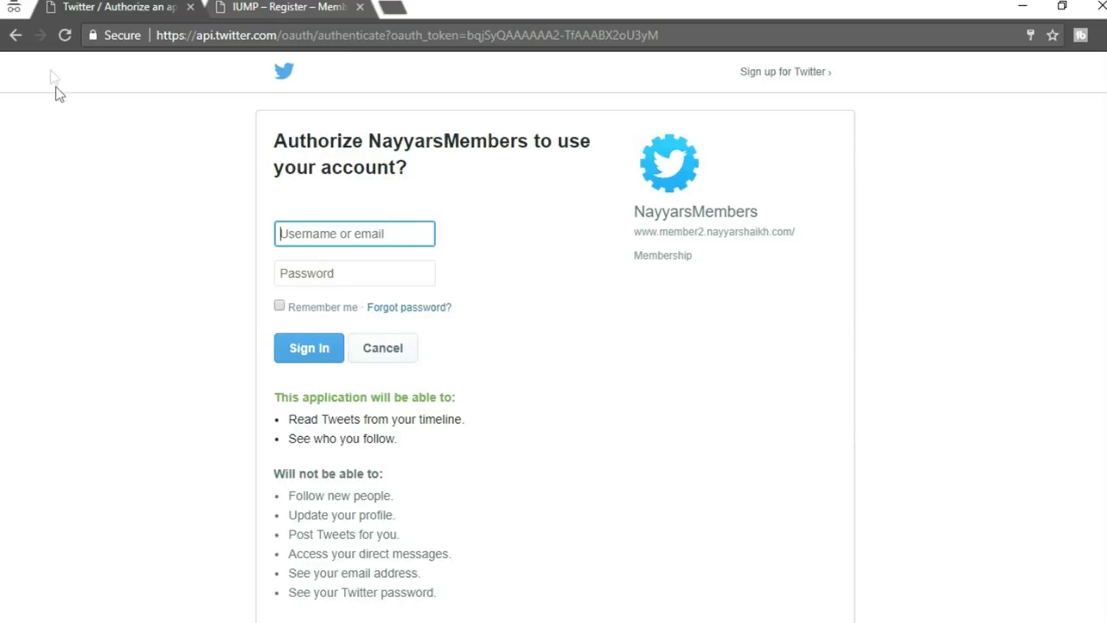
{"action": "left_click", "coordinate": [7, 38]}
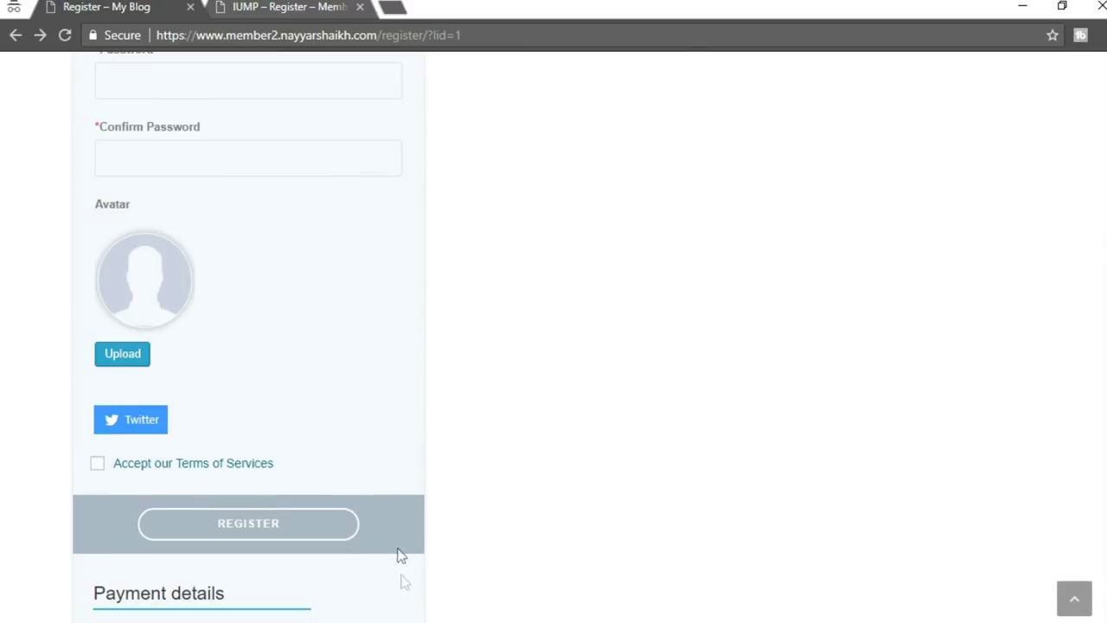
{"action": "left_click", "coordinate": [366, 560]}
- Open the Google login settings and switch Google Activation to ON
{"action": "scroll", "coordinate": [532, 377], "scroll_direction": "up", "scroll_amount": 4}
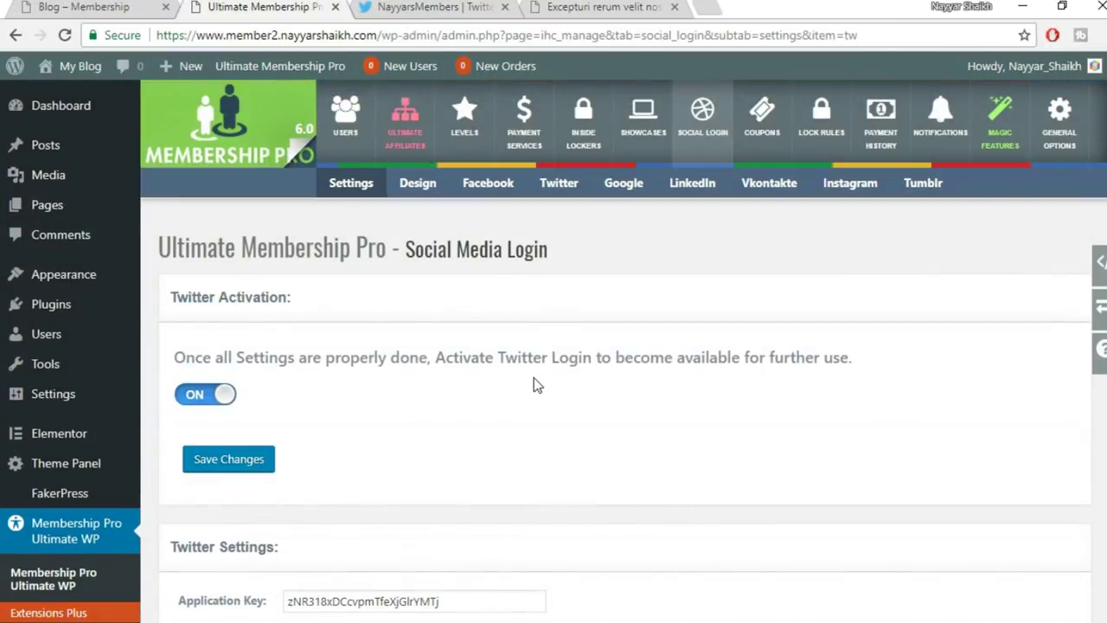
{"action": "left_click", "coordinate": [706, 137]}
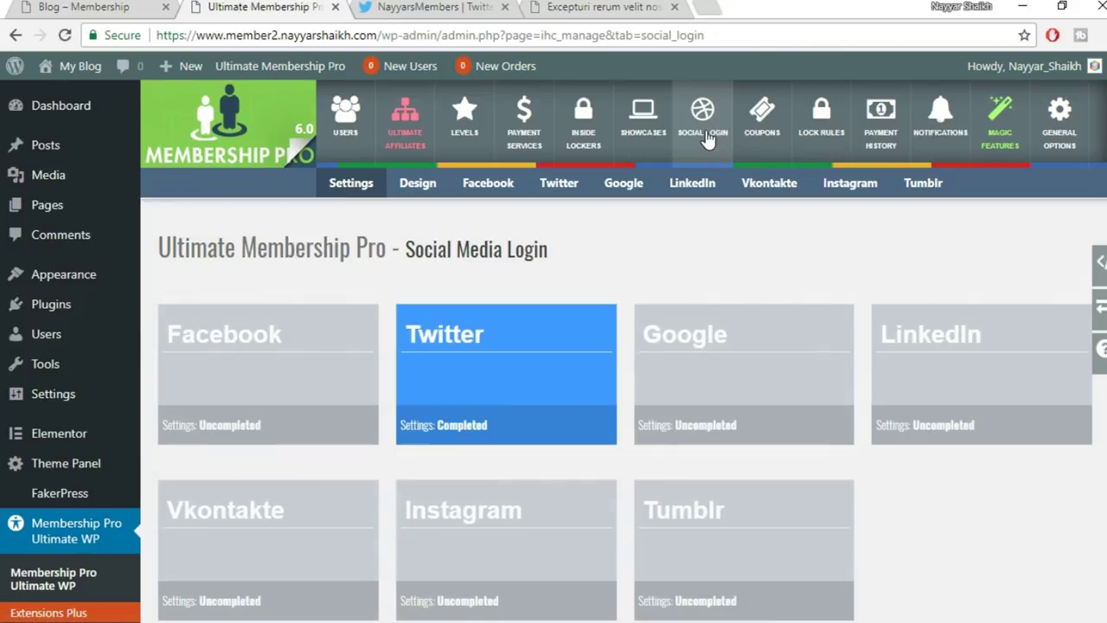
{"action": "left_click", "coordinate": [713, 377]}
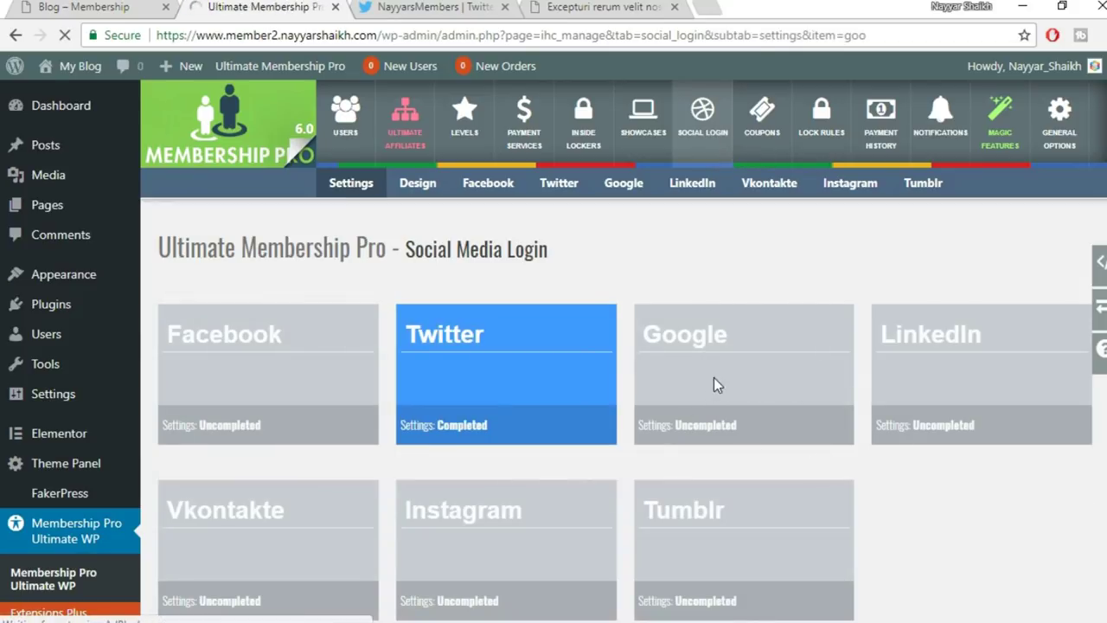
{"action": "scroll", "coordinate": [366, 394], "scroll_direction": "down", "scroll_amount": 3}
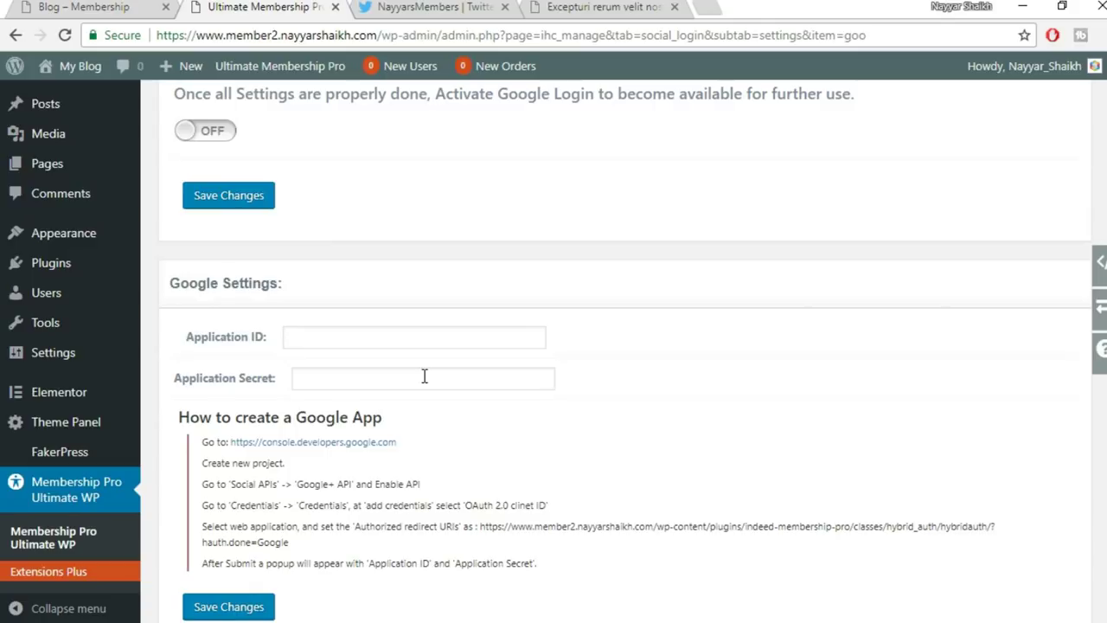
{"action": "scroll", "coordinate": [424, 376], "scroll_direction": "up", "scroll_amount": 2}
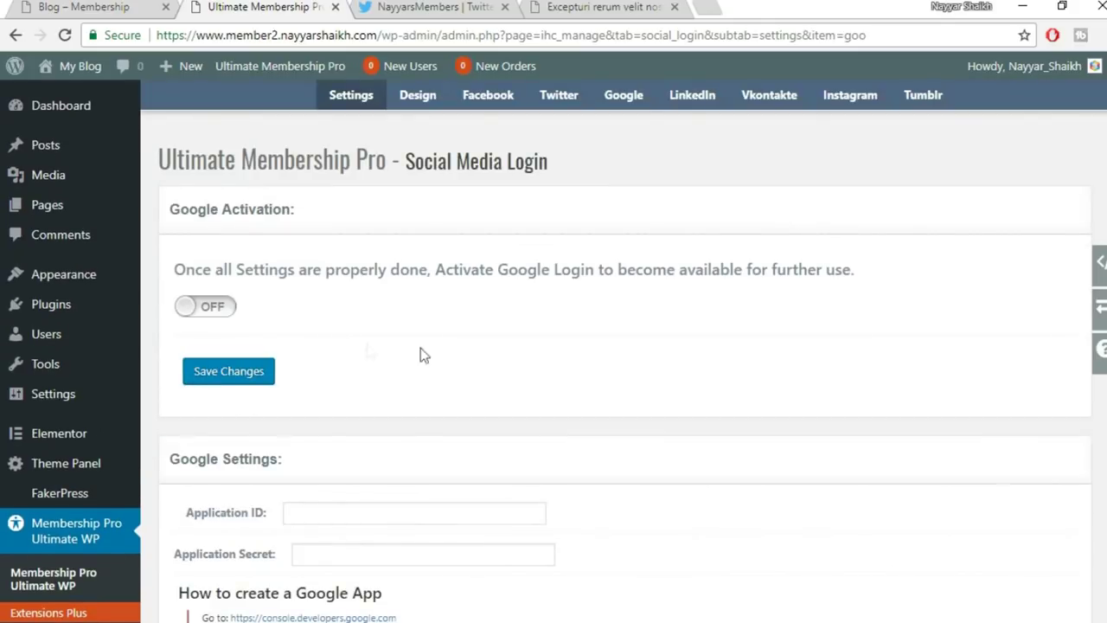
{"action": "scroll", "coordinate": [671, 356], "scroll_direction": "down", "scroll_amount": 2}
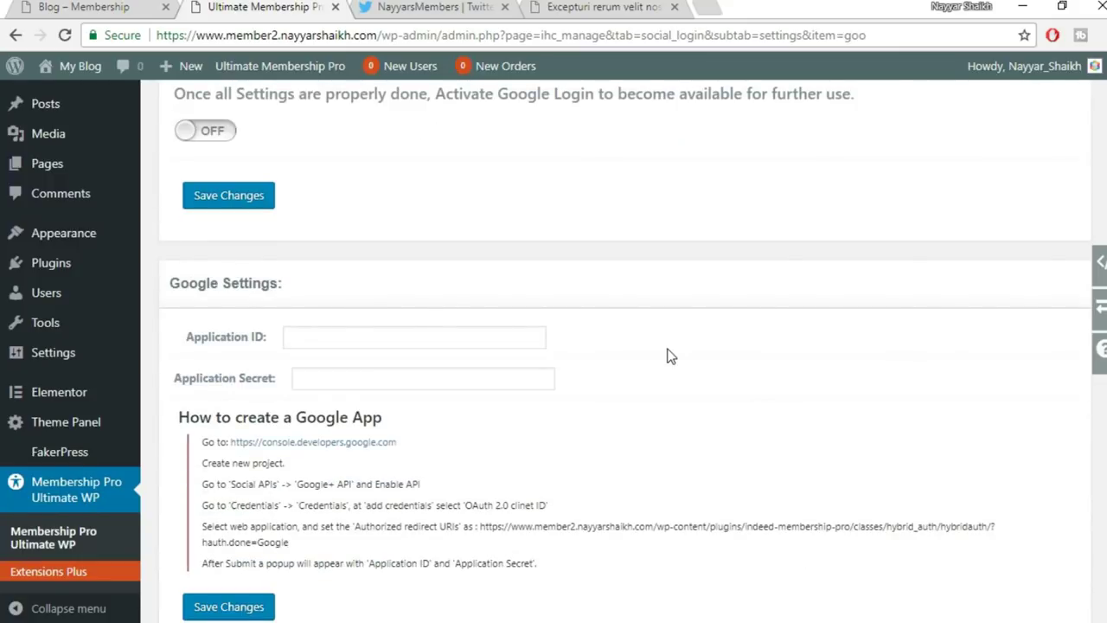
{"action": "scroll", "coordinate": [434, 330], "scroll_direction": "up", "scroll_amount": 1}
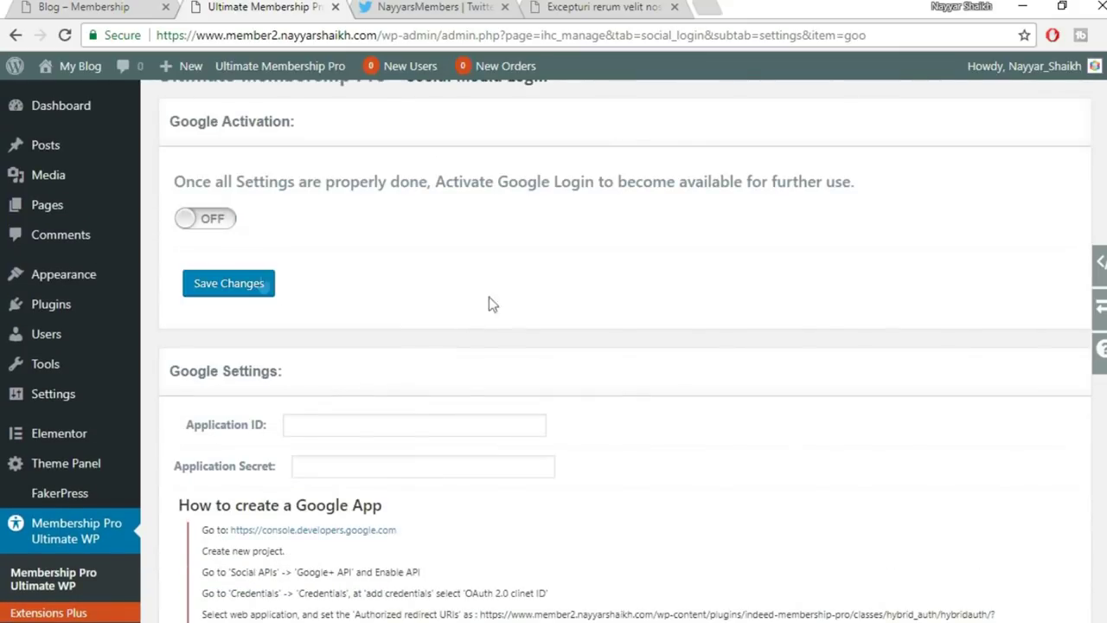
{"action": "left_click", "coordinate": [221, 223]}
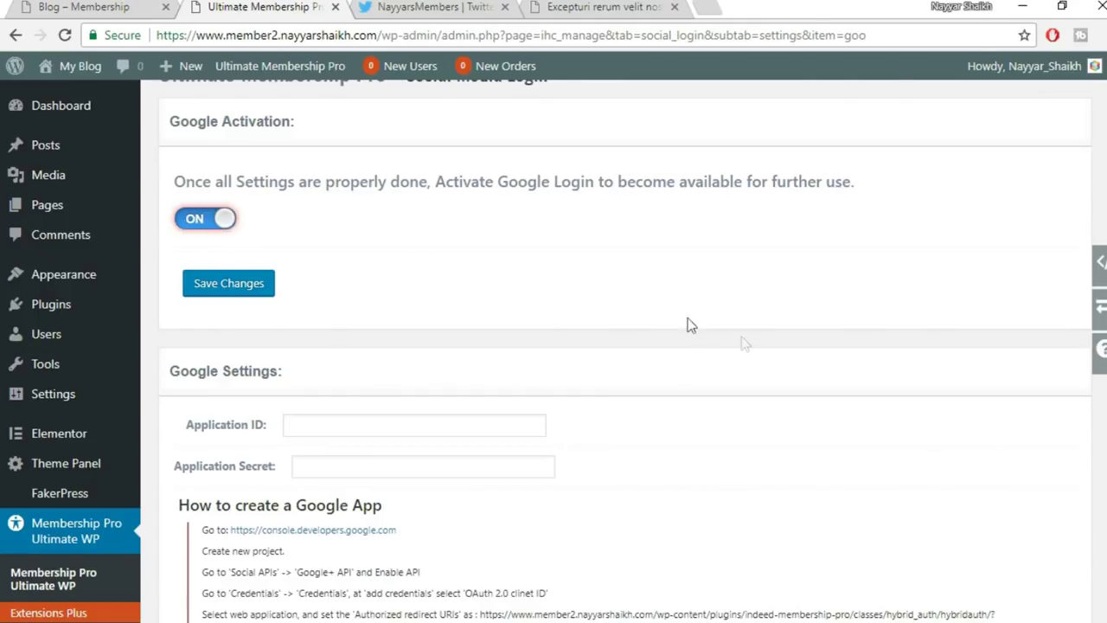
- Open the console.developers.google.com link in a new tab, closing the Twitter and Excepturi tabs
{"action": "scroll", "coordinate": [341, 350], "scroll_direction": "down", "scroll_amount": 3}
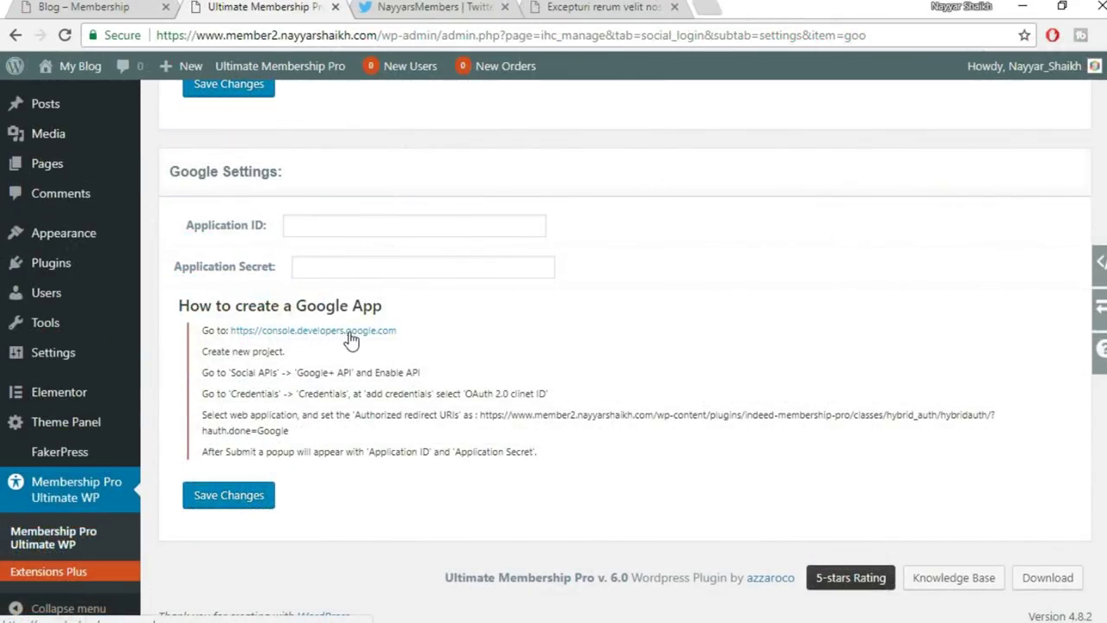
{"action": "left_click", "coordinate": [344, 339]}
{"action": "right_click", "coordinate": [344, 339]}
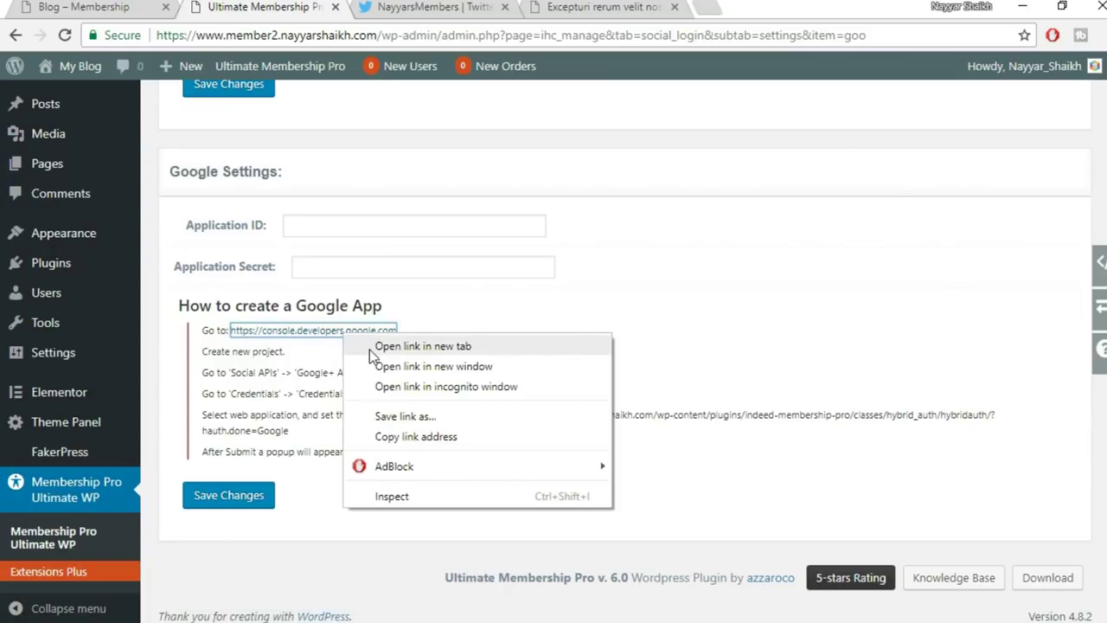
{"action": "left_click", "coordinate": [367, 348]}
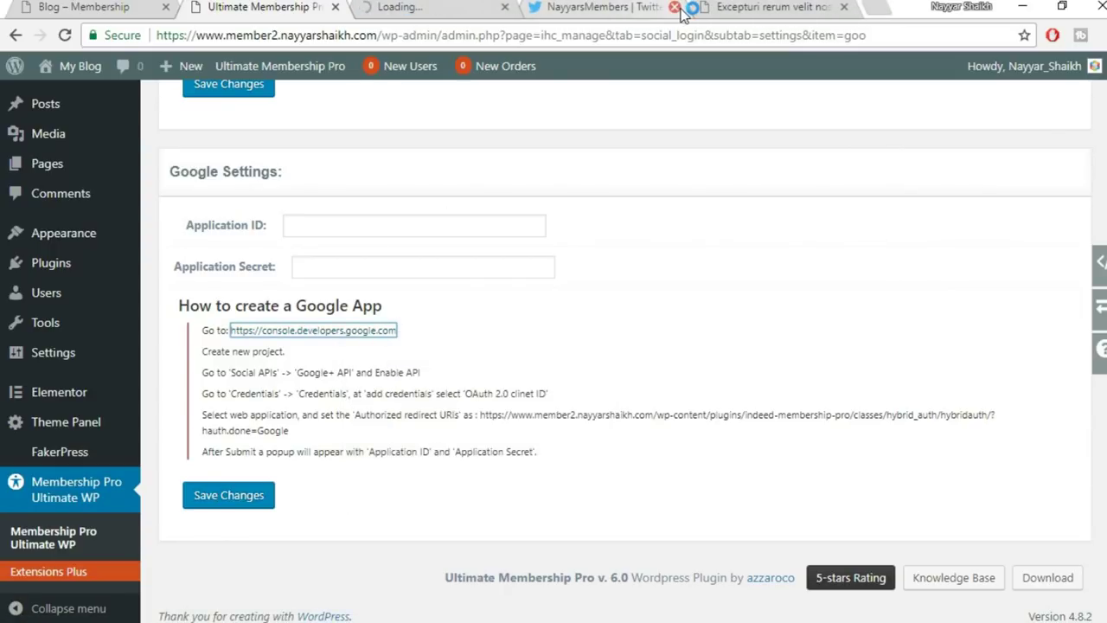
{"action": "left_click", "coordinate": [675, 7]}
{"action": "left_click", "coordinate": [674, 7]}
{"action": "left_click", "coordinate": [442, 7]}
- Review the Google setup steps: create project, enable Google+ API, Social APIs and Credentials
{"action": "left_click", "coordinate": [294, 5]}
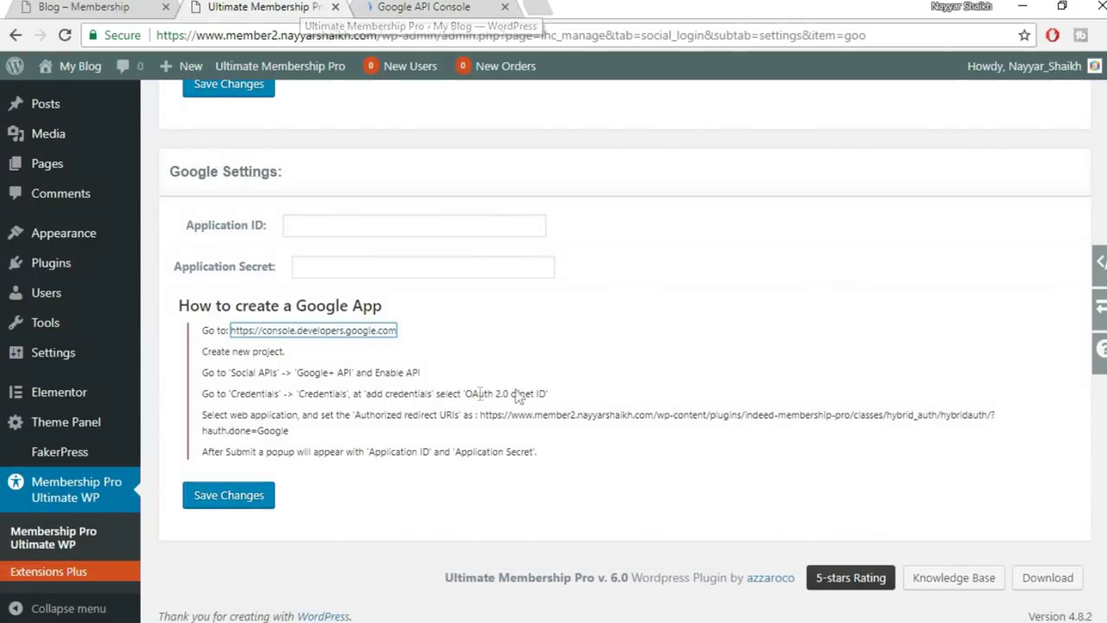
{"action": "left_click_drag", "start_coordinate": [204, 351], "coordinate": [486, 425]}
{"action": "left_click", "coordinate": [263, 371]}
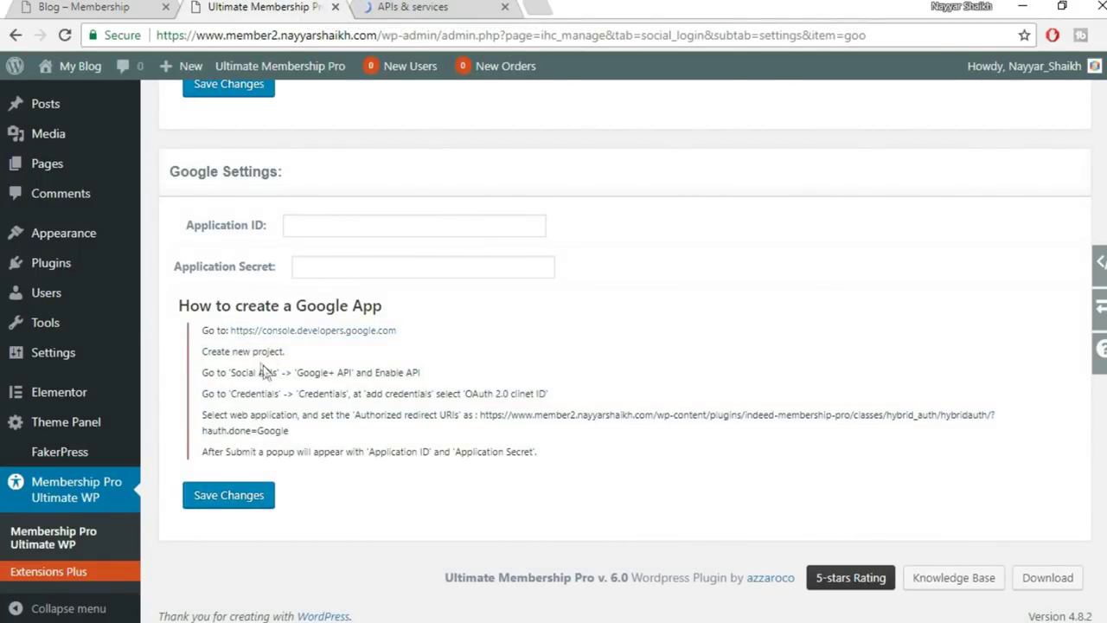
{"action": "left_click_drag", "start_coordinate": [276, 351], "coordinate": [201, 351]}
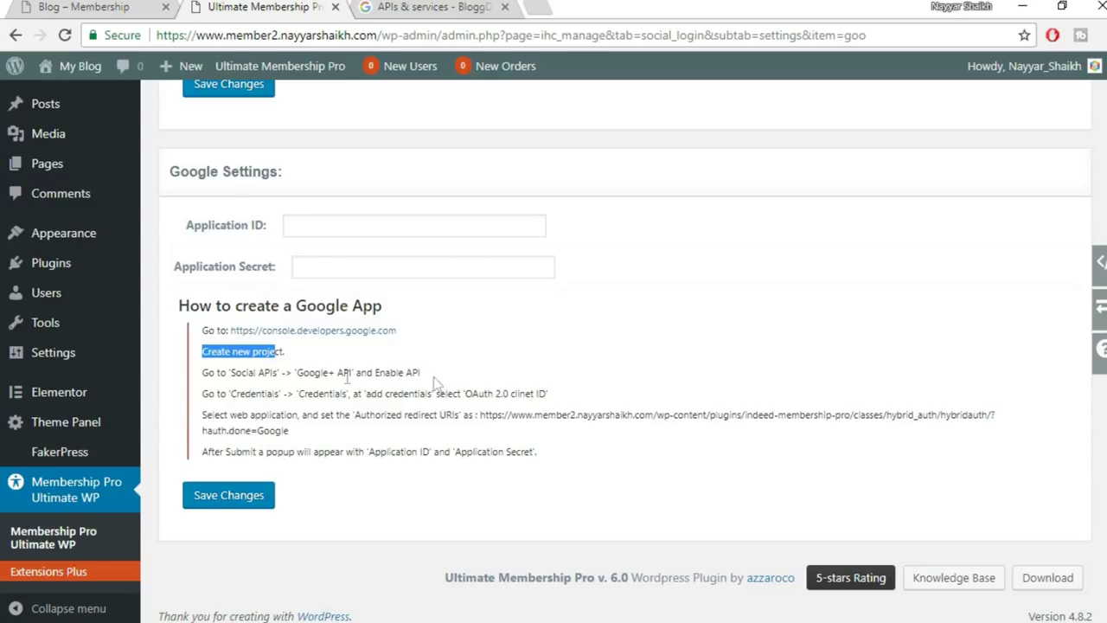
{"action": "left_click_drag", "start_coordinate": [297, 372], "coordinate": [446, 377]}
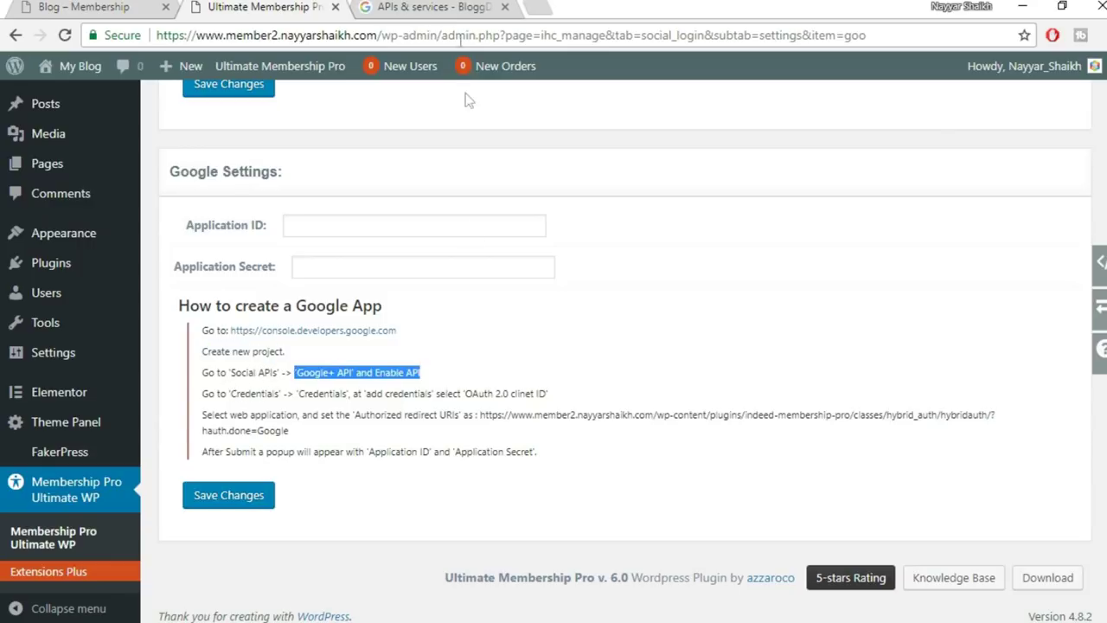
{"action": "left_click_drag", "start_coordinate": [251, 372], "coordinate": [303, 396]}
{"action": "left_click", "coordinate": [328, 396]}
- Create a new Google API project with the default name My Project 81085
{"action": "left_click", "coordinate": [416, 6]}
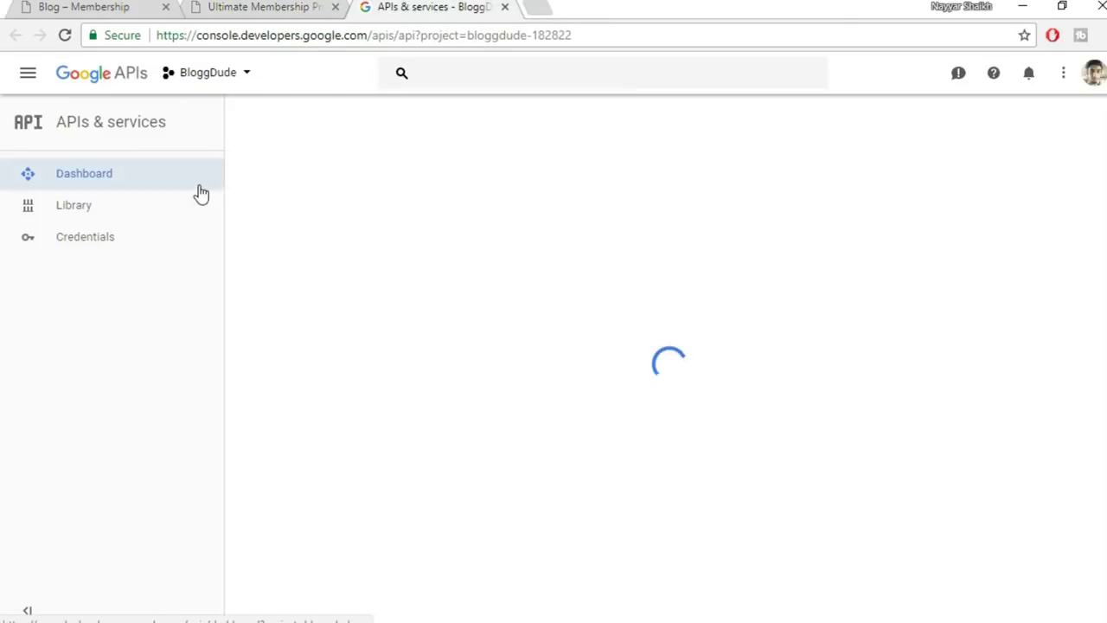
{"action": "left_click", "coordinate": [256, 7]}
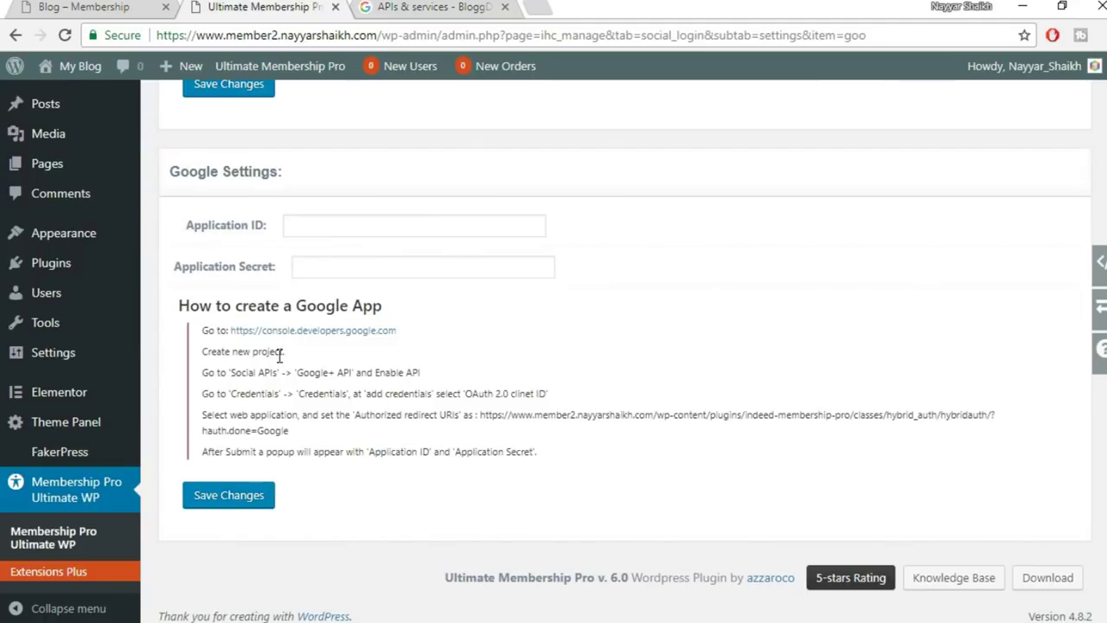
{"action": "left_click_drag", "start_coordinate": [283, 353], "coordinate": [209, 355]}
{"action": "left_click", "coordinate": [446, 6]}
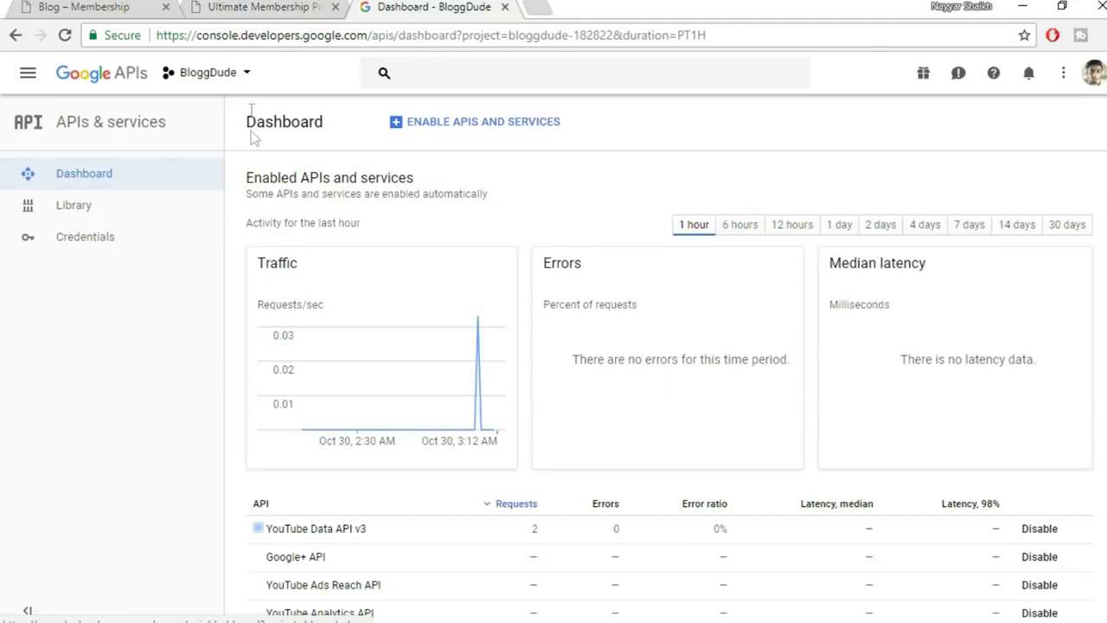
{"action": "left_click", "coordinate": [244, 75]}
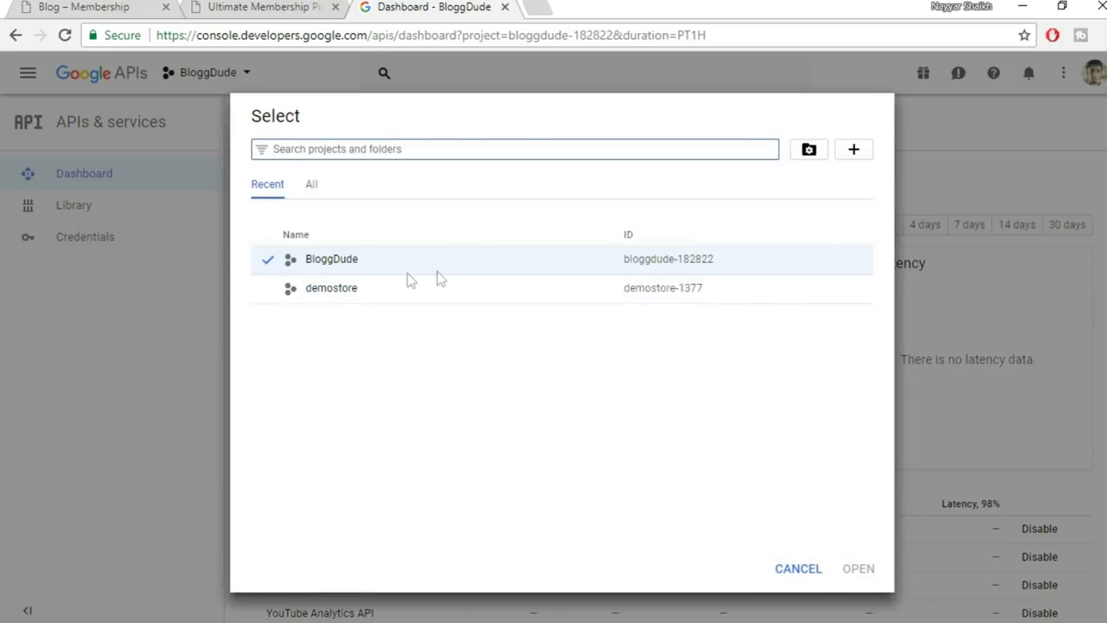
{"action": "left_click", "coordinate": [856, 153]}
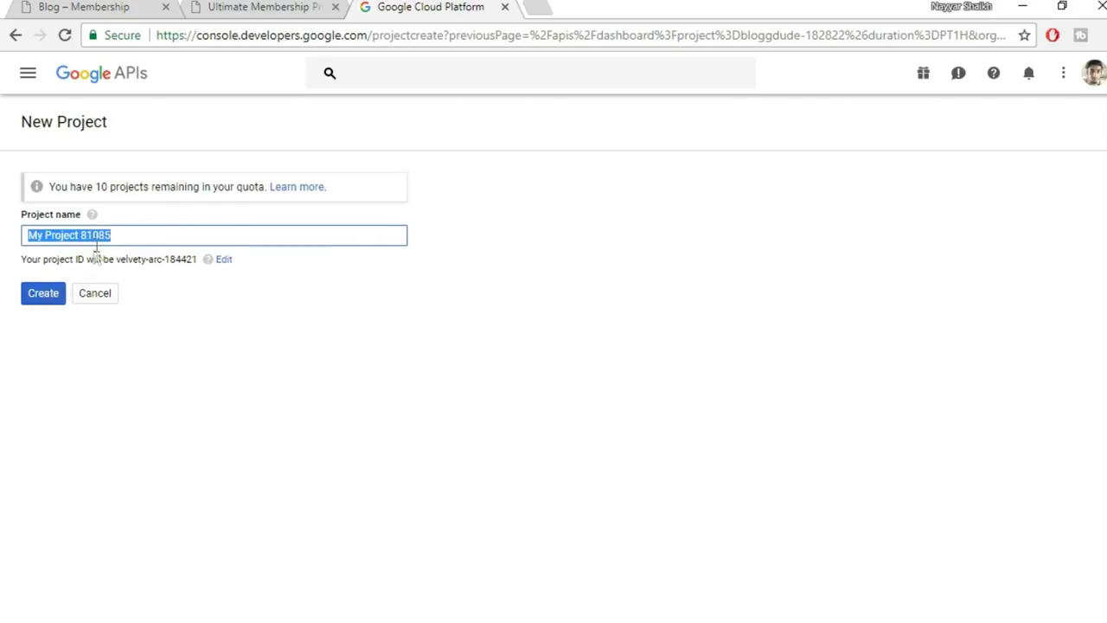
{"action": "left_click", "coordinate": [47, 307]}
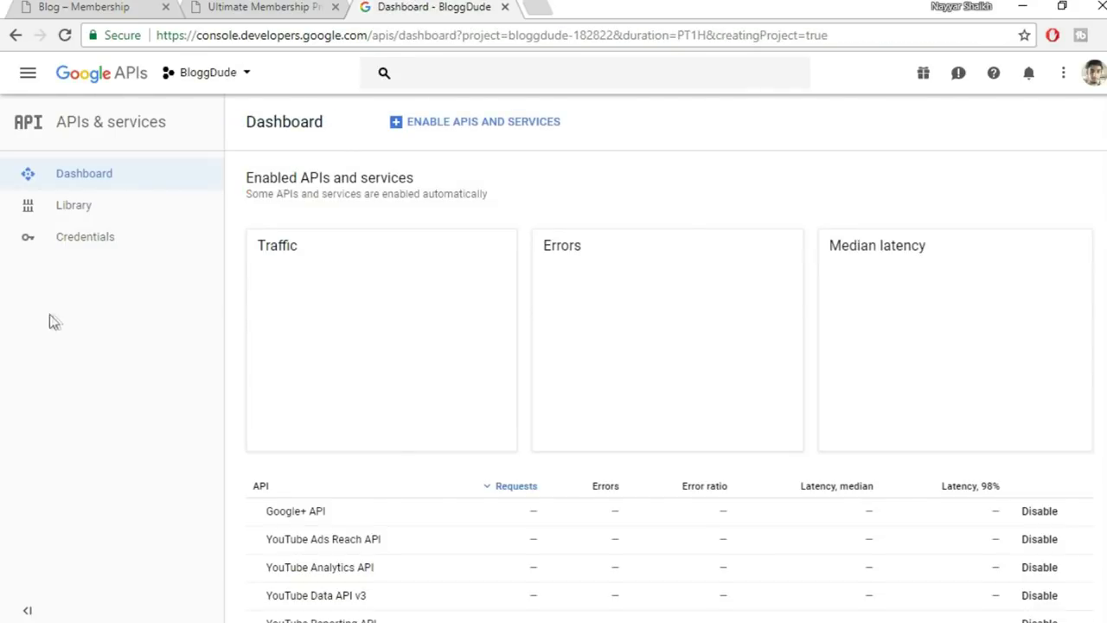
{"action": "left_click", "coordinate": [256, 12]}
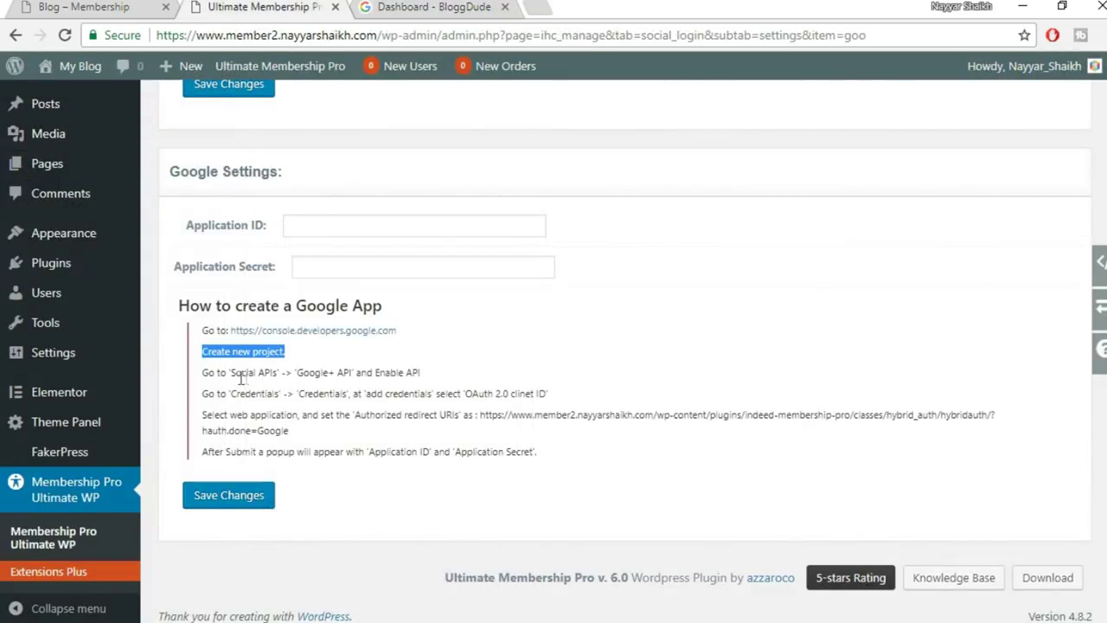
- Search the API Library for Google+ API and open its details page
{"action": "left_click", "coordinate": [385, 7]}
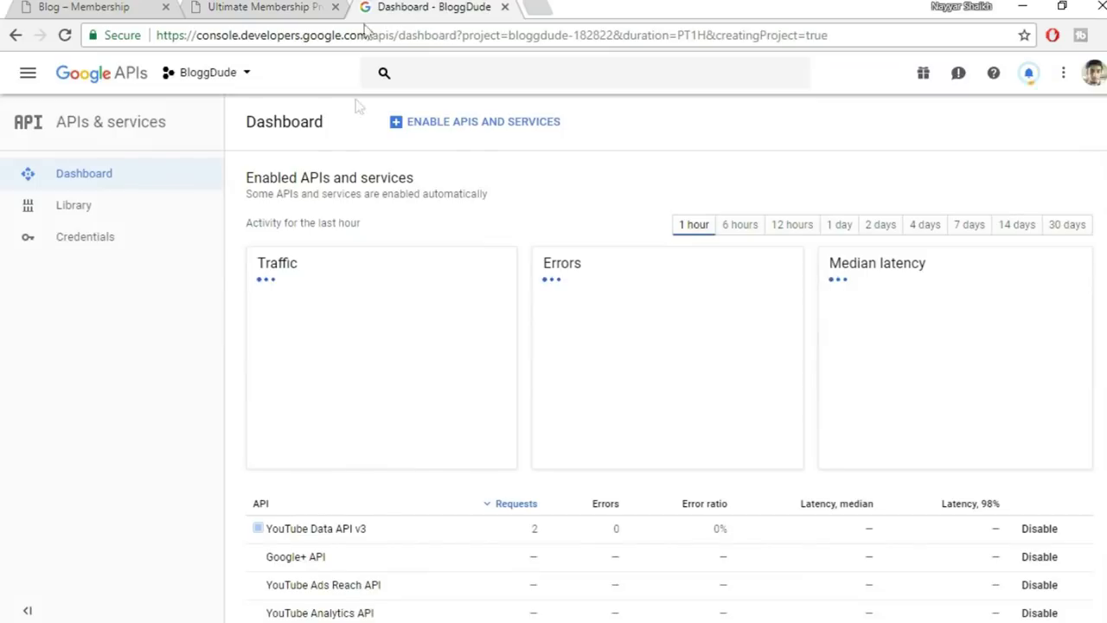
{"action": "left_click", "coordinate": [467, 130]}
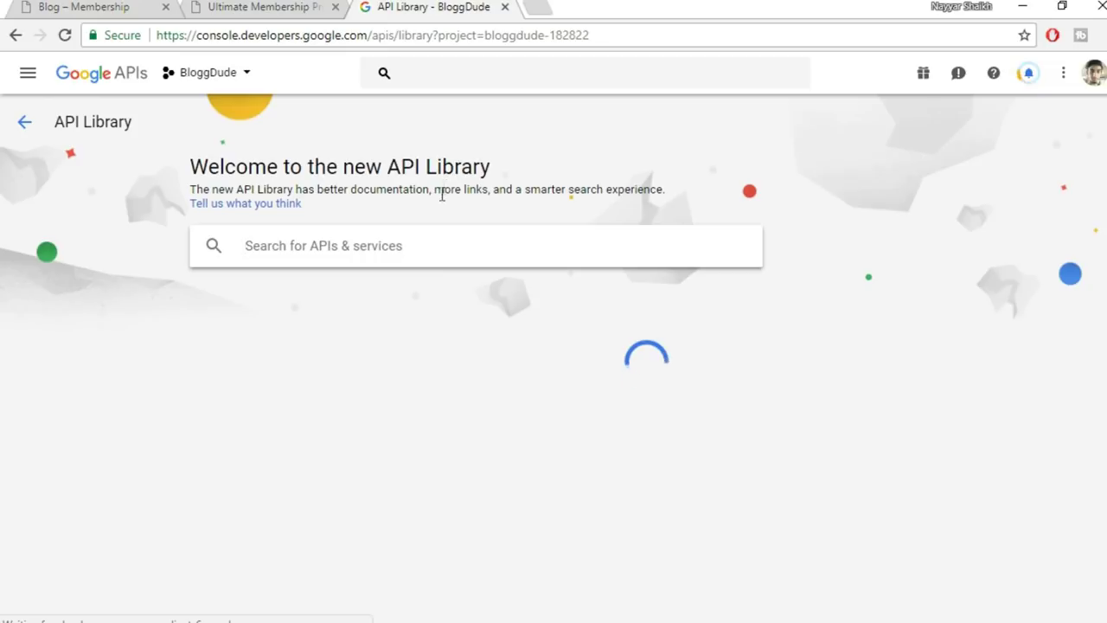
{"action": "left_click", "coordinate": [212, 7]}
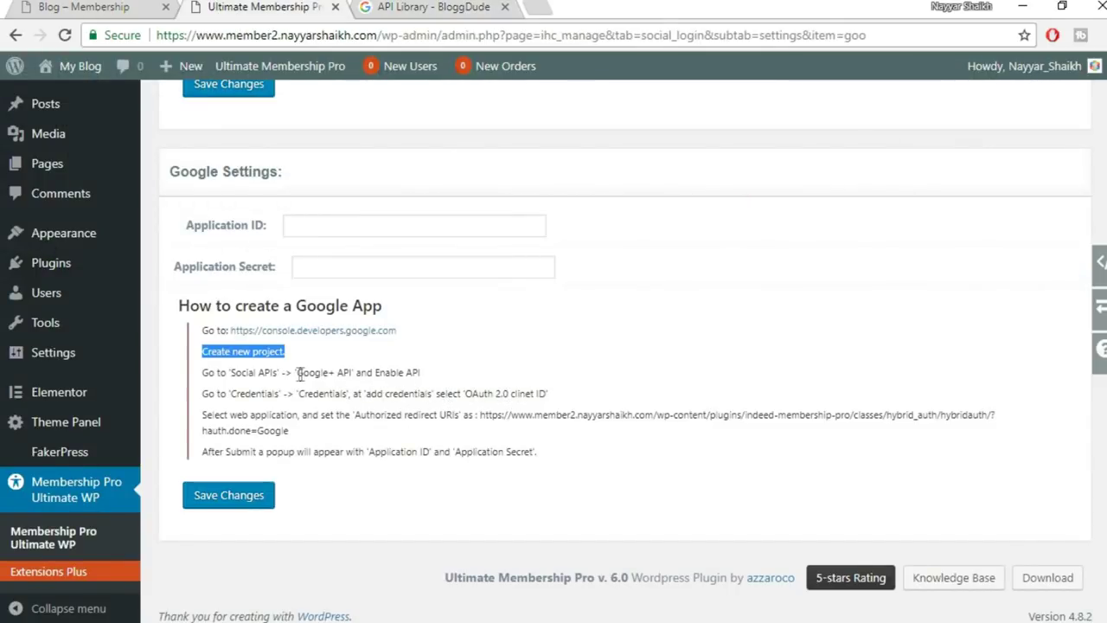
{"action": "left_click_drag", "start_coordinate": [297, 373], "coordinate": [344, 372]}
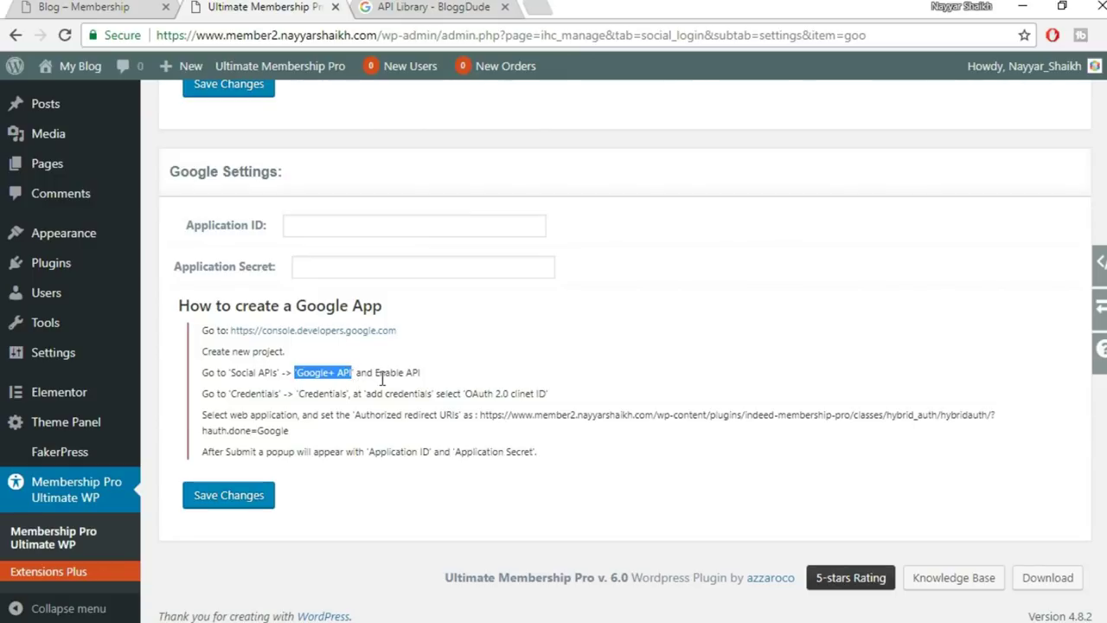
{"action": "left_click", "coordinate": [400, 8]}
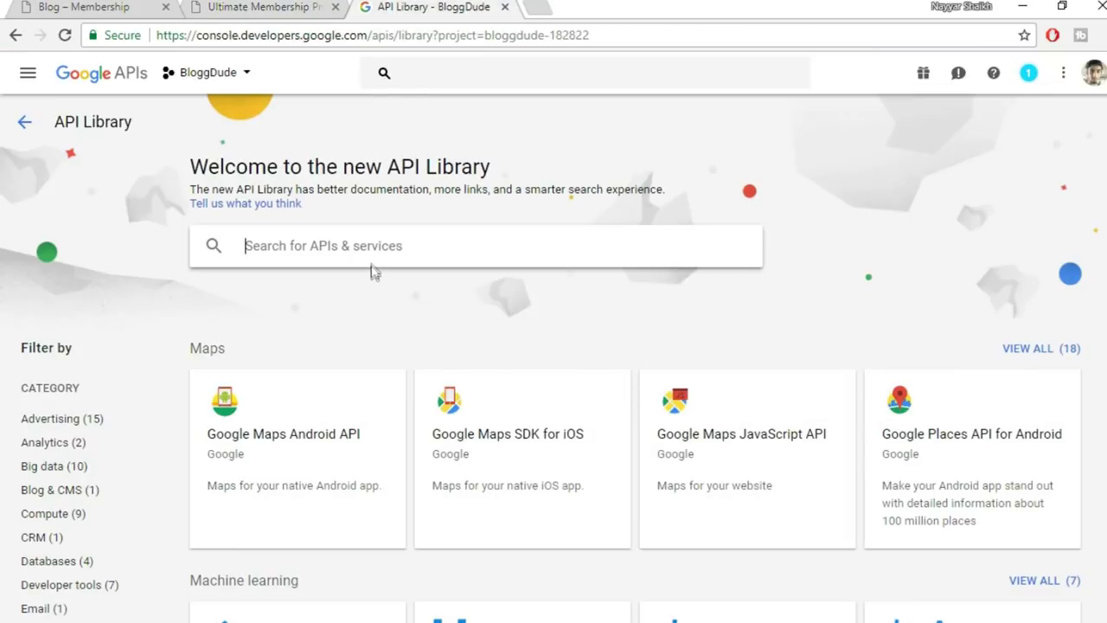
{"action": "type", "text": "'Google+ API"}
{"action": "key", "text": "Return"}
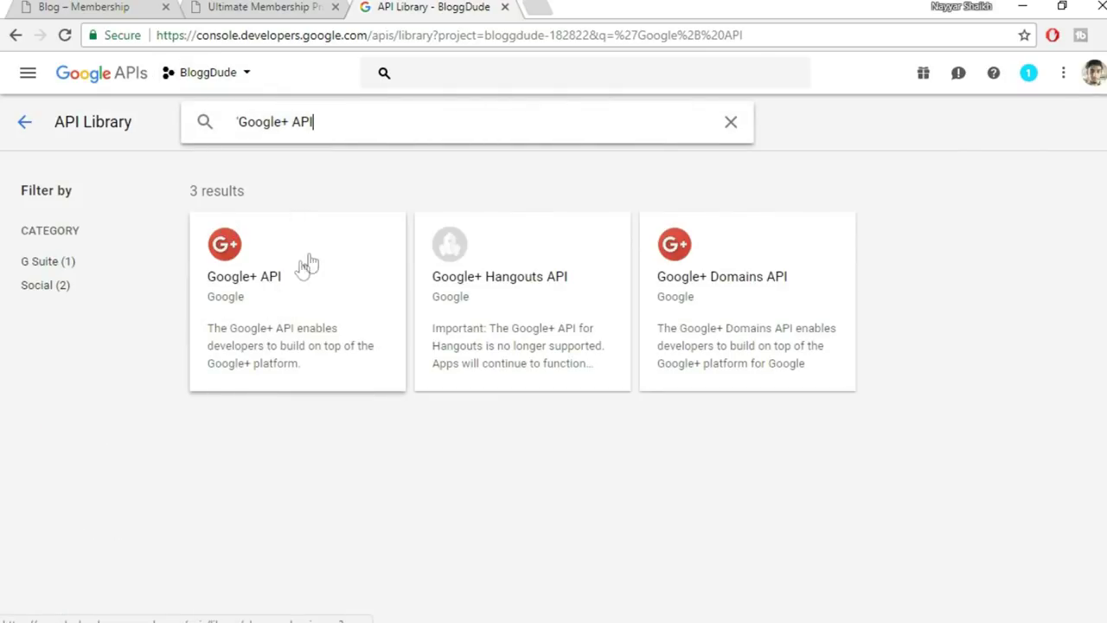
{"action": "left_click", "coordinate": [281, 289]}
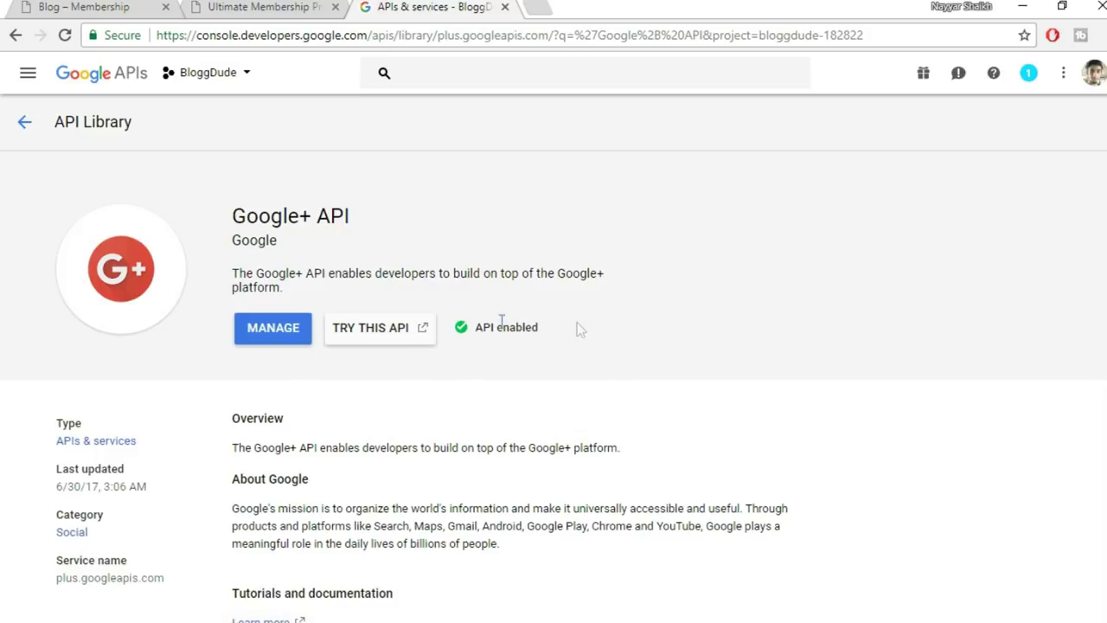
- Confirm Google+ API is enabled, review the Credentials step, and return to the APIs dashboard
{"action": "left_click_drag", "start_coordinate": [579, 329], "coordinate": [478, 327]}
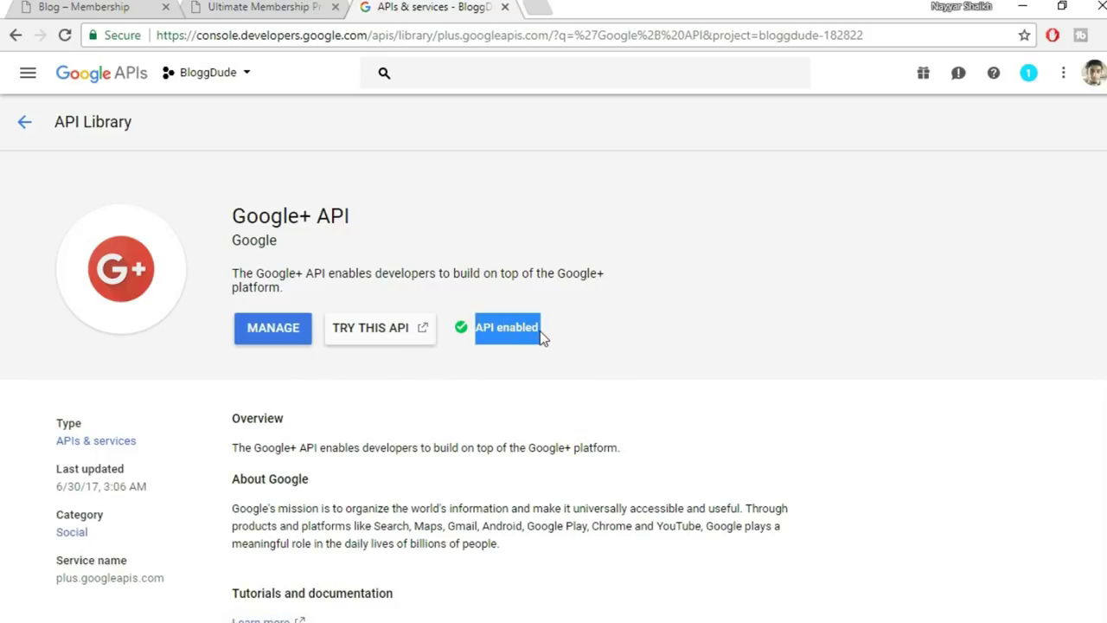
{"action": "left_click", "coordinate": [539, 331]}
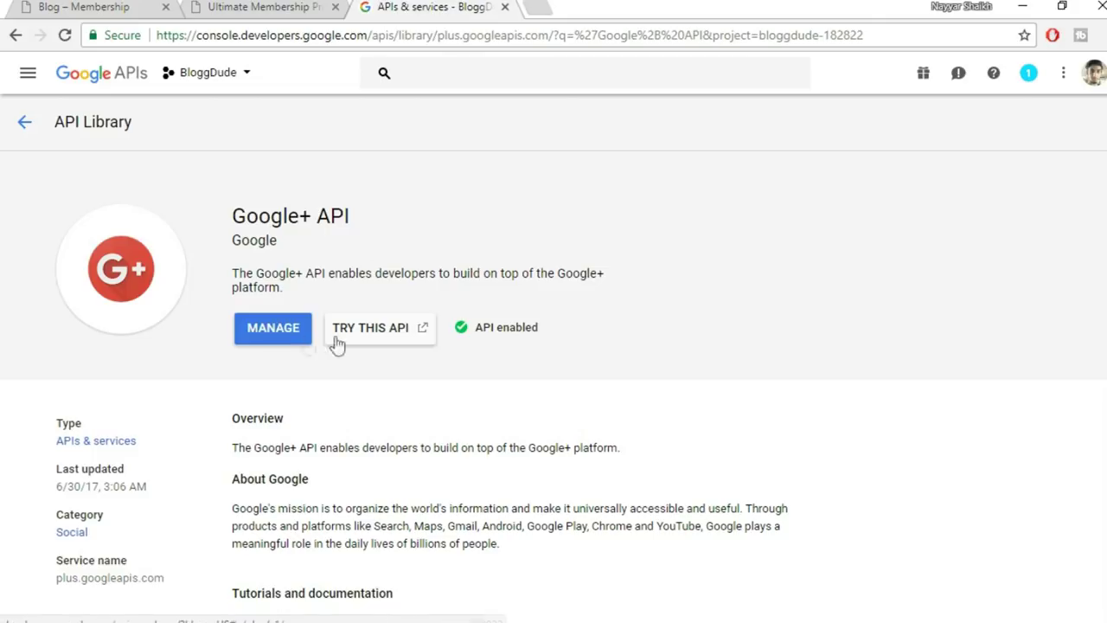
{"action": "left_click", "coordinate": [259, 7]}
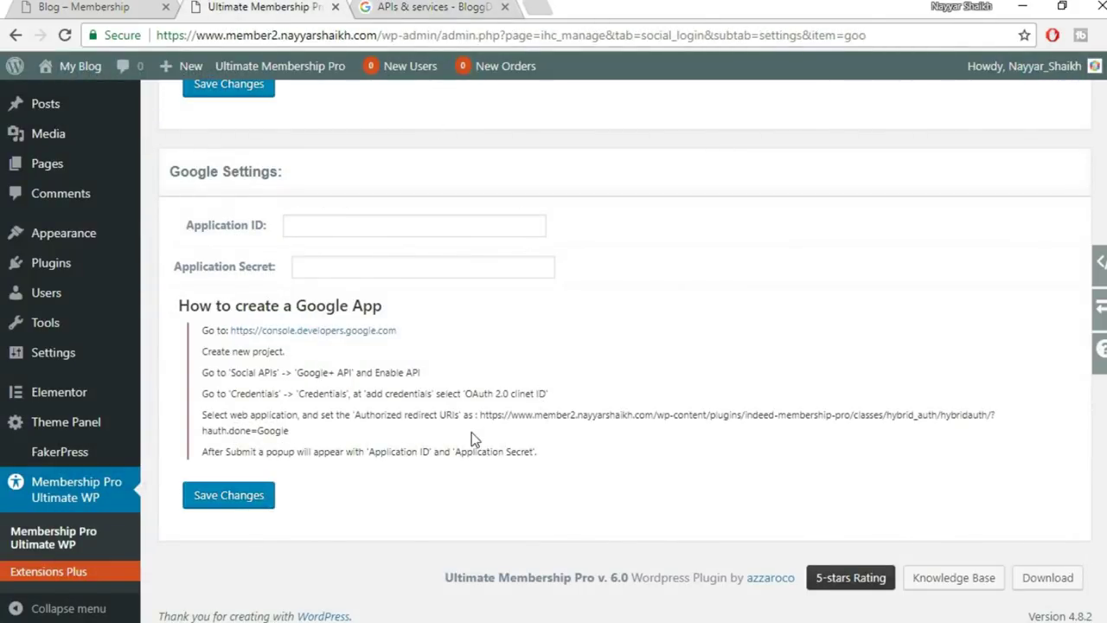
{"action": "left_click_drag", "start_coordinate": [210, 394], "coordinate": [559, 396]}
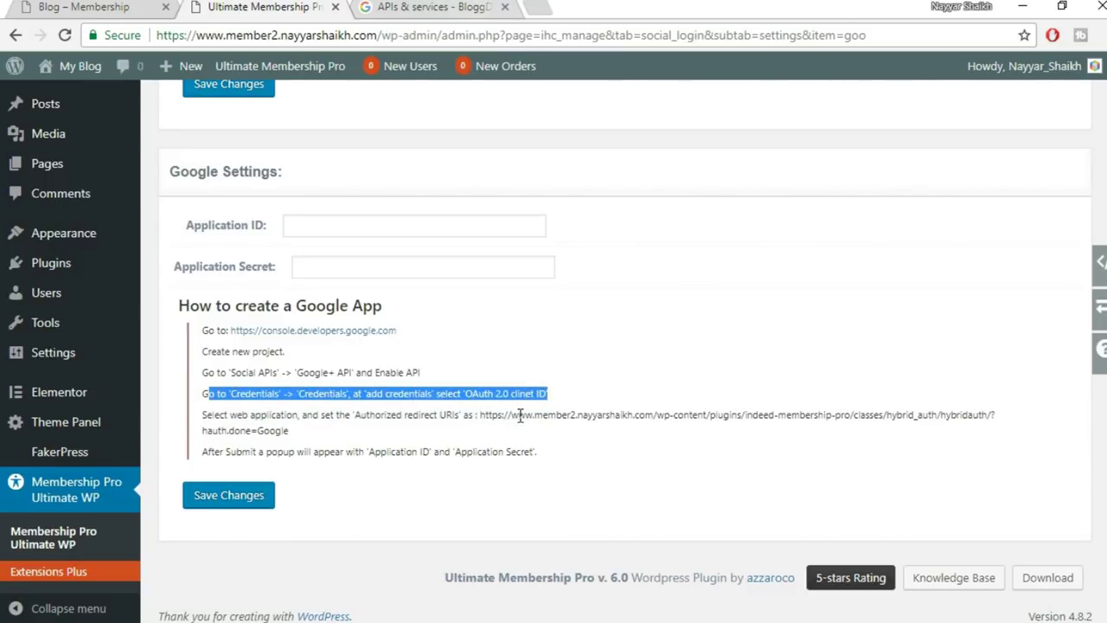
{"action": "left_click", "coordinate": [439, 7]}
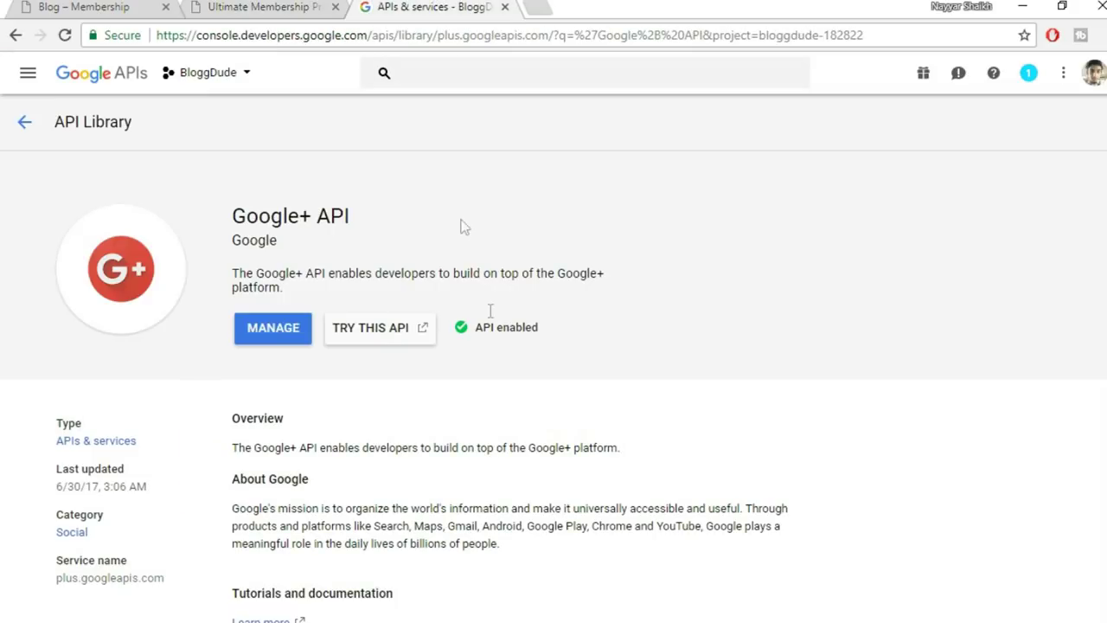
{"action": "left_click", "coordinate": [83, 81]}
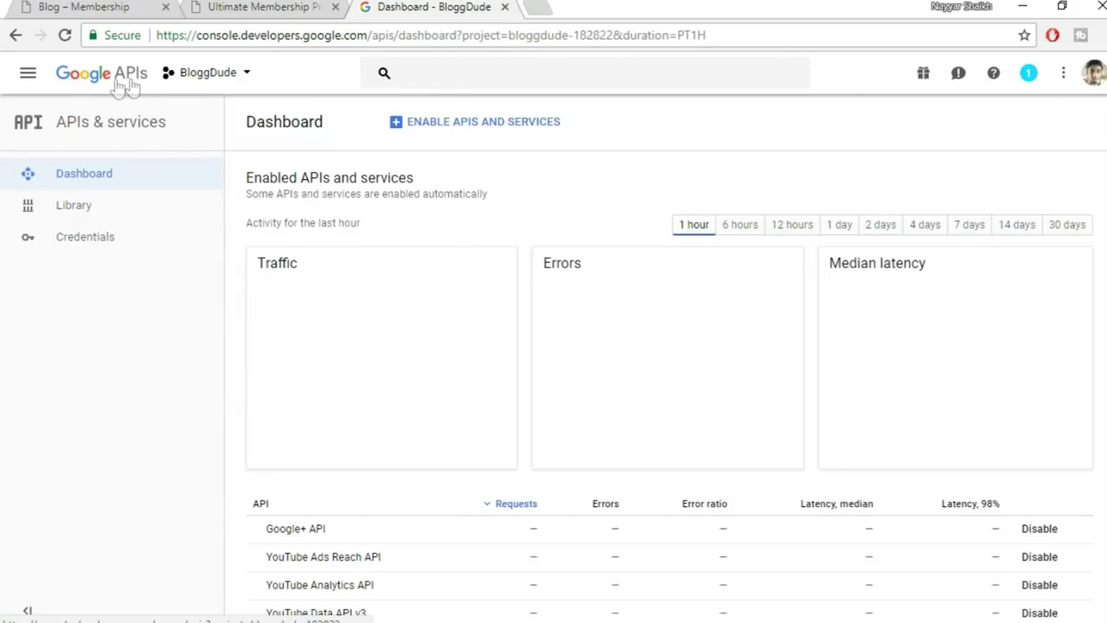
- Start a new OAuth client ID in Google API Console with type Web application
{"action": "left_click", "coordinate": [97, 240]}
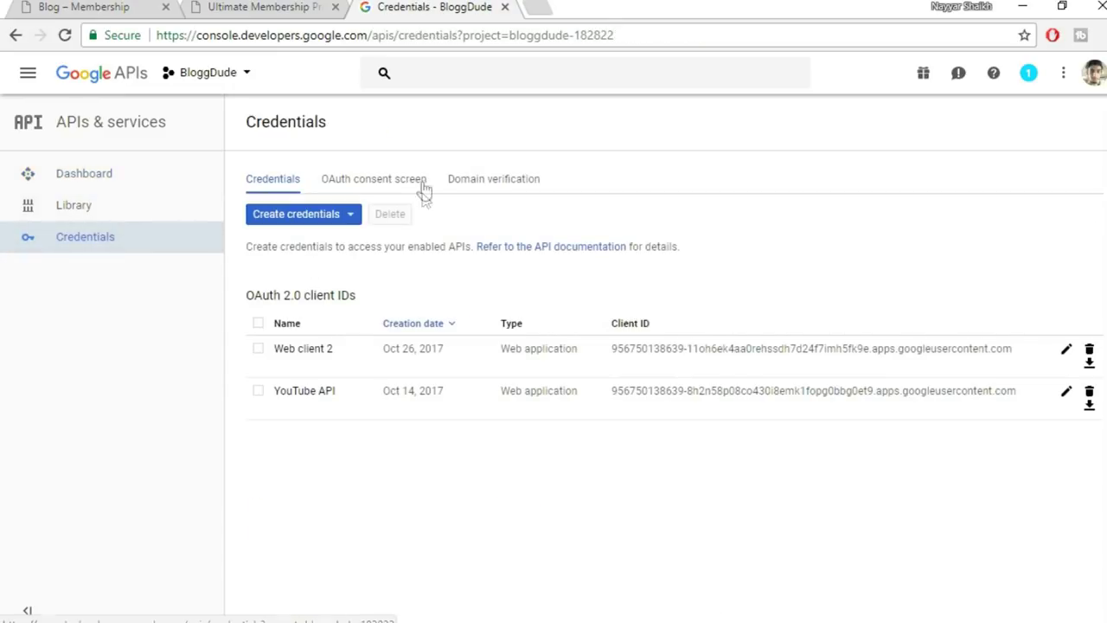
{"action": "left_click", "coordinate": [338, 221]}
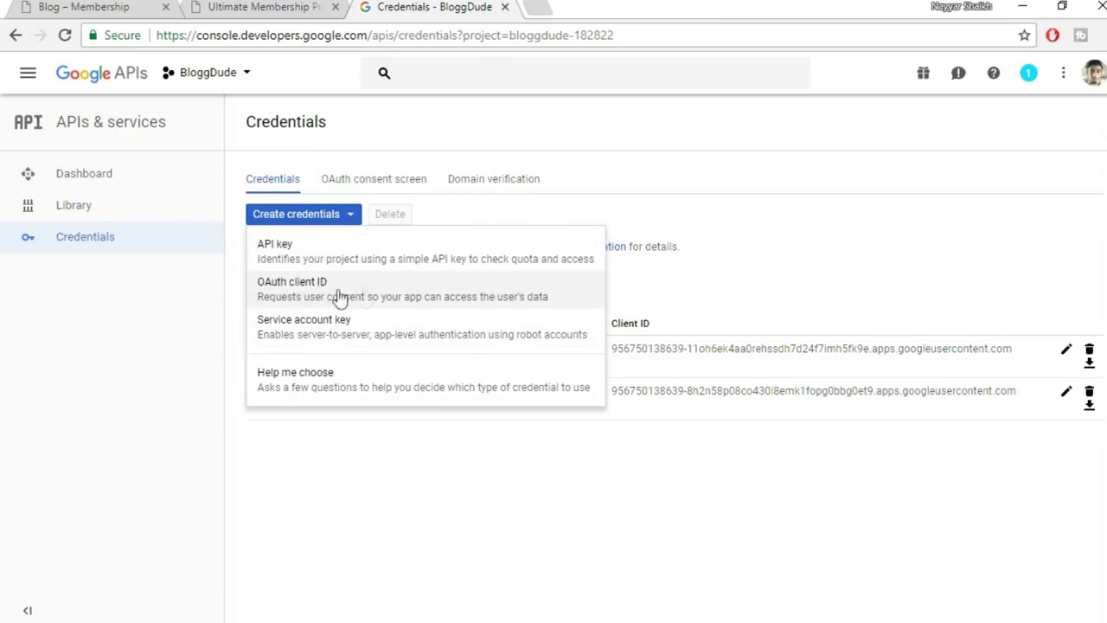
{"action": "left_click", "coordinate": [365, 293]}
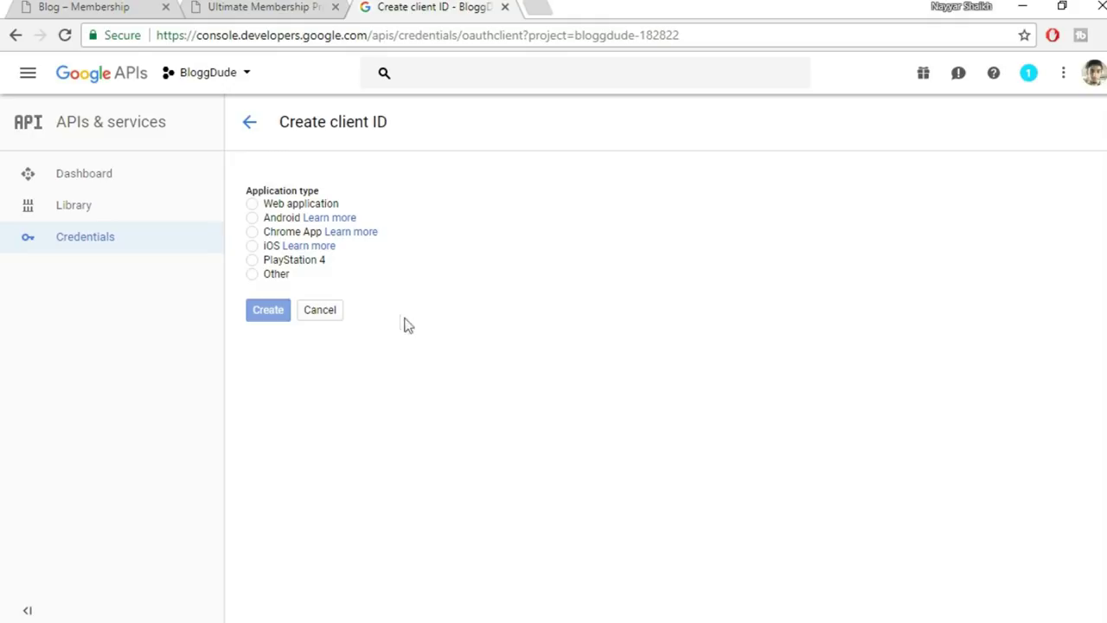
{"action": "left_click", "coordinate": [295, 211]}
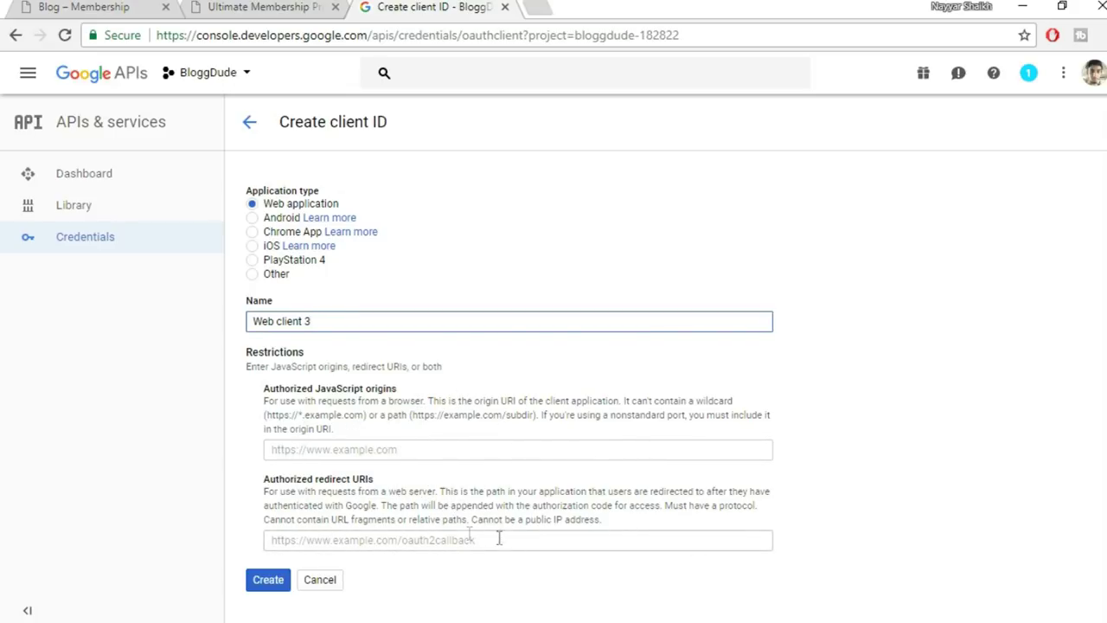
- Copy the Google redirect URI from the plugin's setup instructions
{"action": "left_click", "coordinate": [298, 10]}
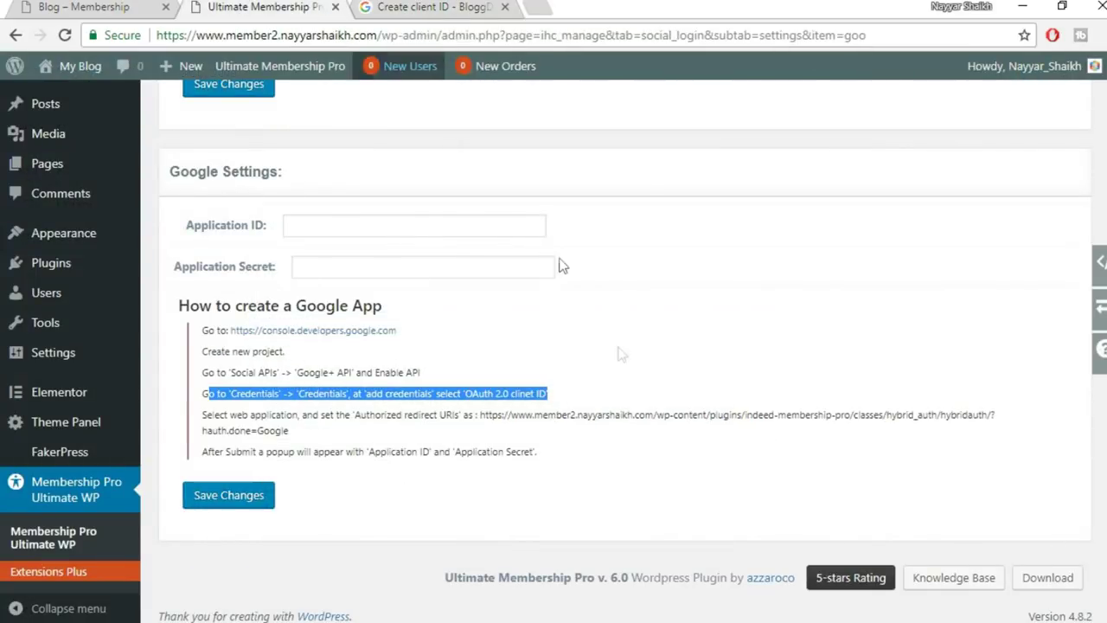
{"action": "left_click", "coordinate": [609, 458]}
{"action": "double_click", "coordinate": [480, 418]}
{"action": "left_click", "coordinate": [484, 417]}
{"action": "left_click_drag", "start_coordinate": [481, 418], "coordinate": [603, 438]}
{"action": "key", "text": "ctrl+c"}
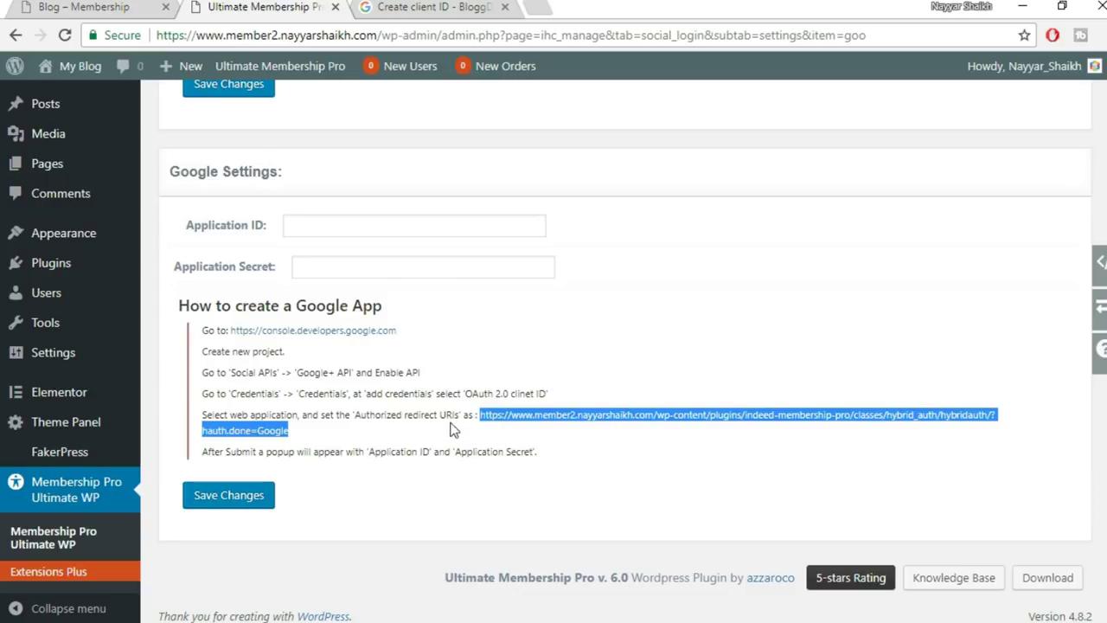
- Add the copied redirect URI under Authorized redirect URIs and create Web client 3
{"action": "left_click", "coordinate": [415, 6]}
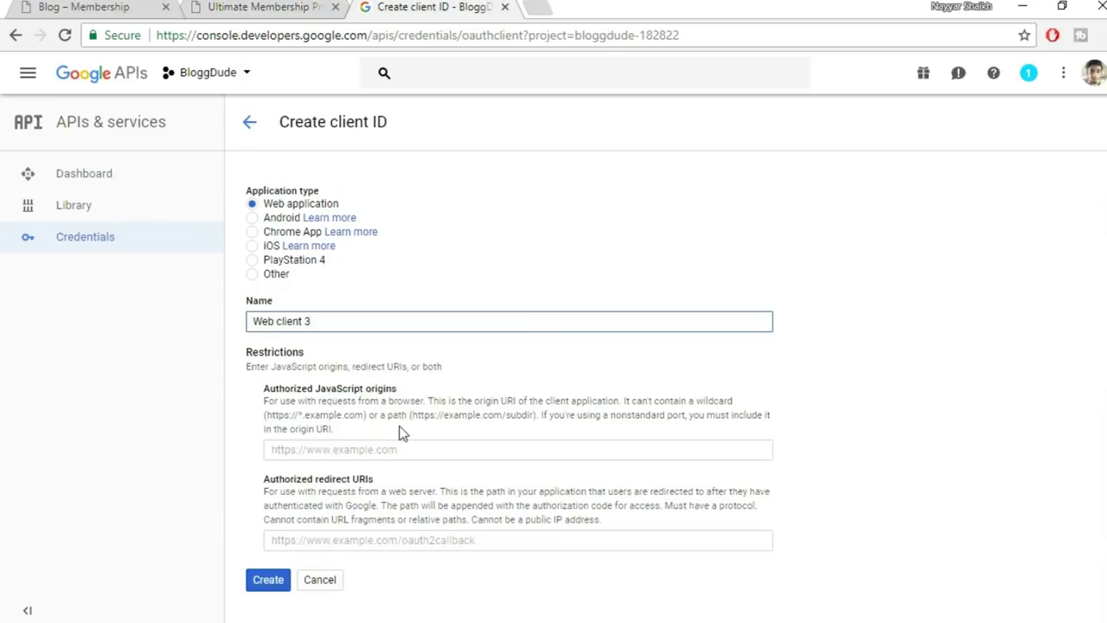
{"action": "left_click", "coordinate": [378, 540]}
{"action": "key", "text": "ctrl+v"}
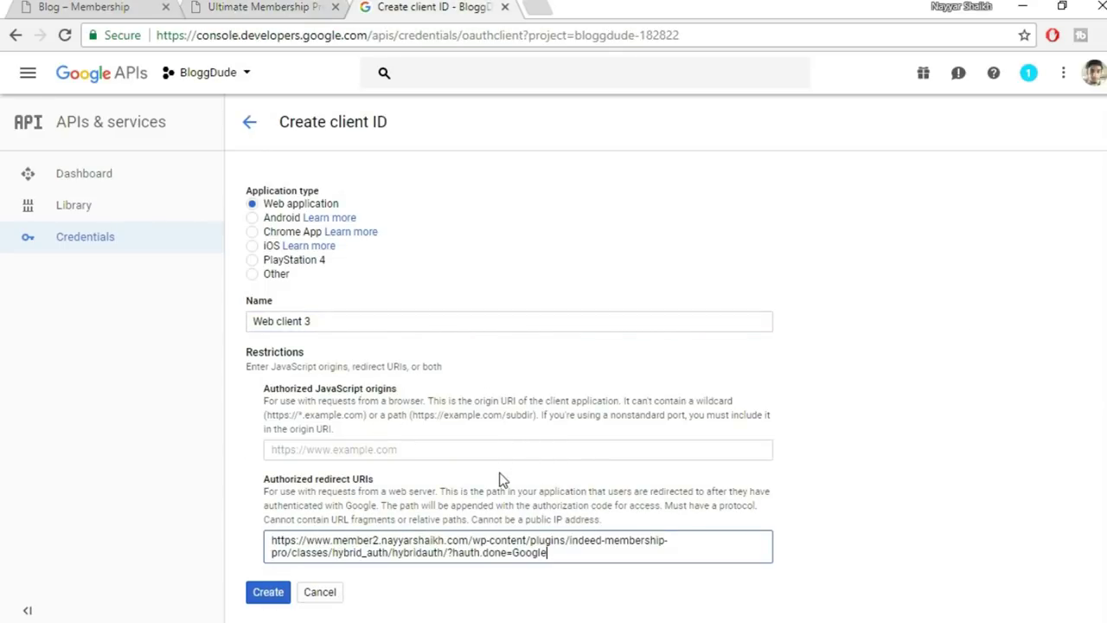
{"action": "key", "text": "Return"}
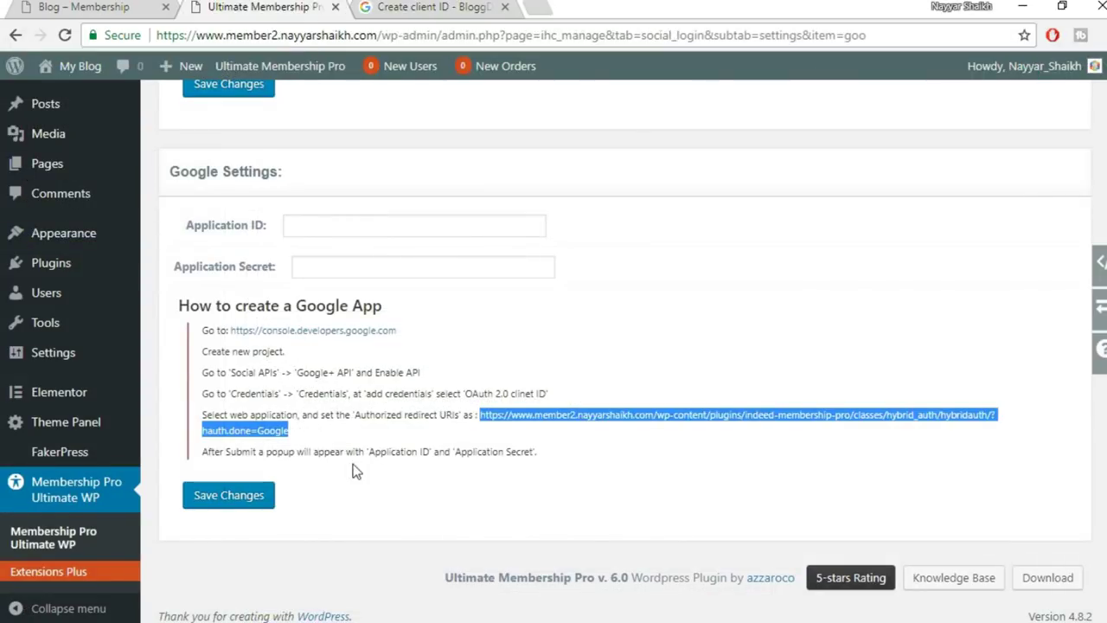
{"action": "left_click", "coordinate": [357, 470]}
{"action": "left_click_drag", "start_coordinate": [225, 454], "coordinate": [554, 461]}
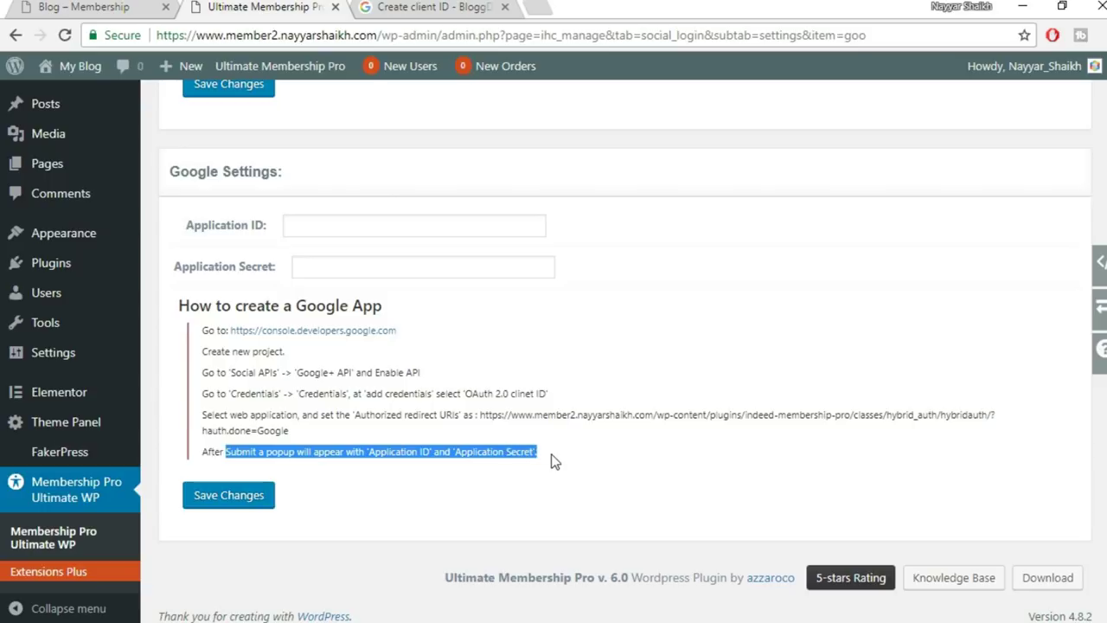
{"action": "left_click", "coordinate": [418, 462]}
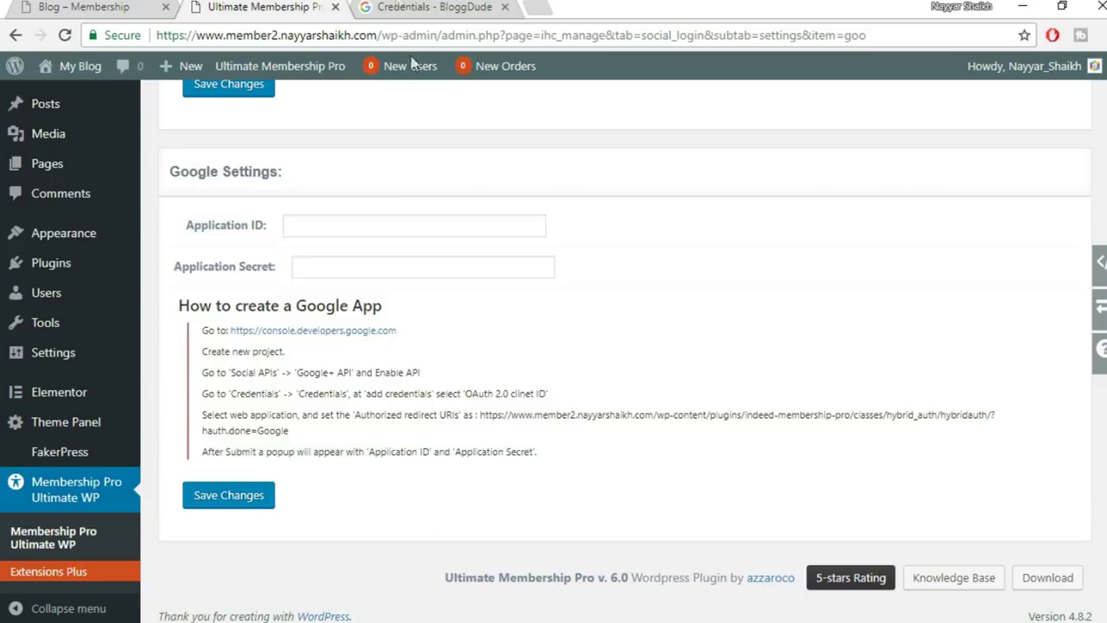
- Copy the new client ID into the plugin's Google Application ID field
{"action": "left_click", "coordinate": [438, 6]}
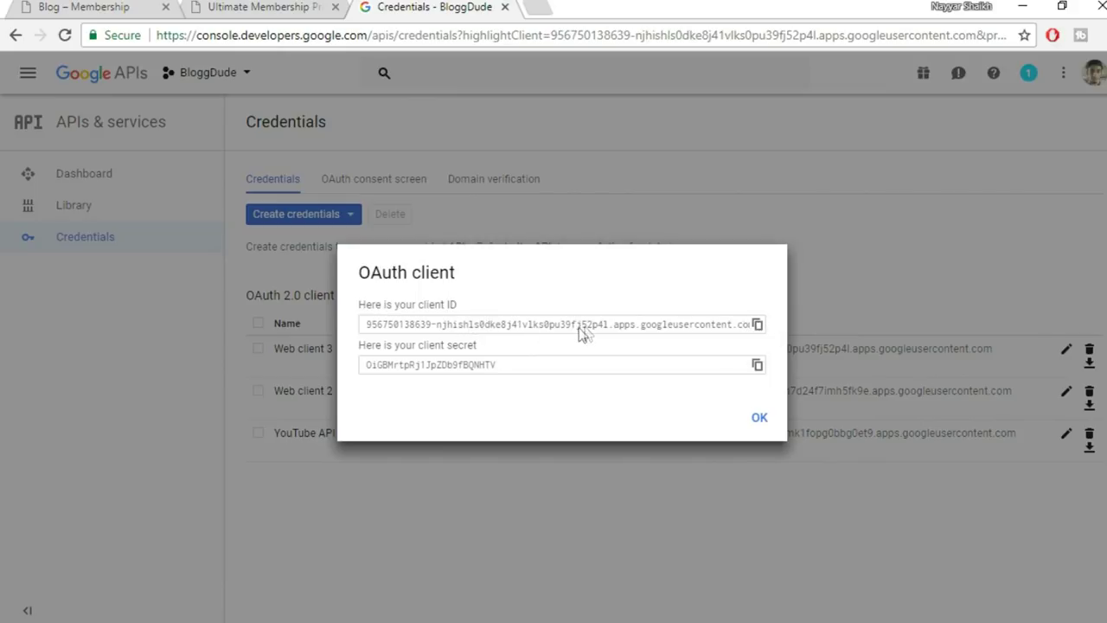
{"action": "left_click", "coordinate": [757, 324]}
{"action": "left_click", "coordinate": [316, 6]}
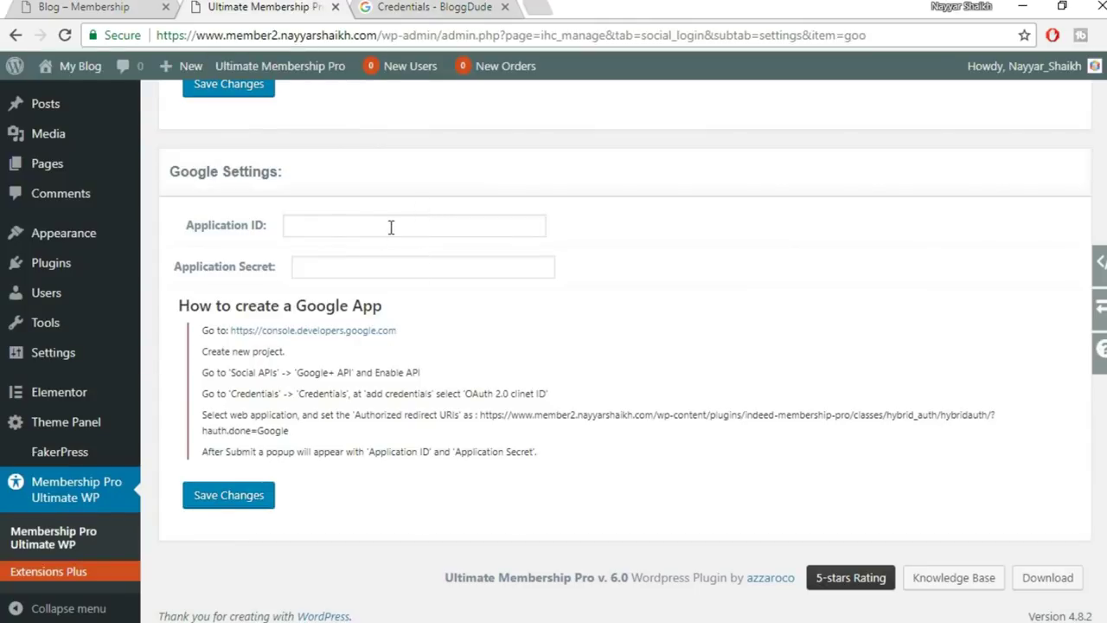
{"action": "left_click", "coordinate": [391, 226]}
{"action": "key", "text": "ctrl+v"}
- Copy the client secret into Application Secret and save the Google settings
{"action": "left_click", "coordinate": [437, 8]}
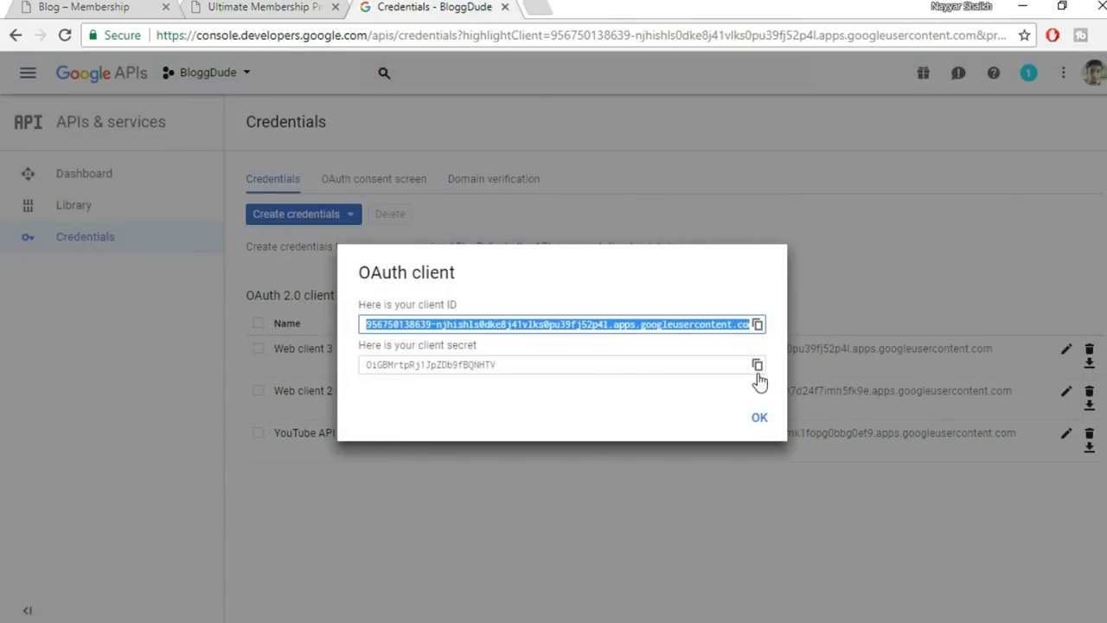
{"action": "left_click", "coordinate": [757, 365]}
{"action": "left_click", "coordinate": [216, 7]}
{"action": "left_click", "coordinate": [398, 266]}
{"action": "key", "text": "ctrl+v"}
{"action": "left_click", "coordinate": [250, 510]}
{"action": "left_click", "coordinate": [250, 514]}
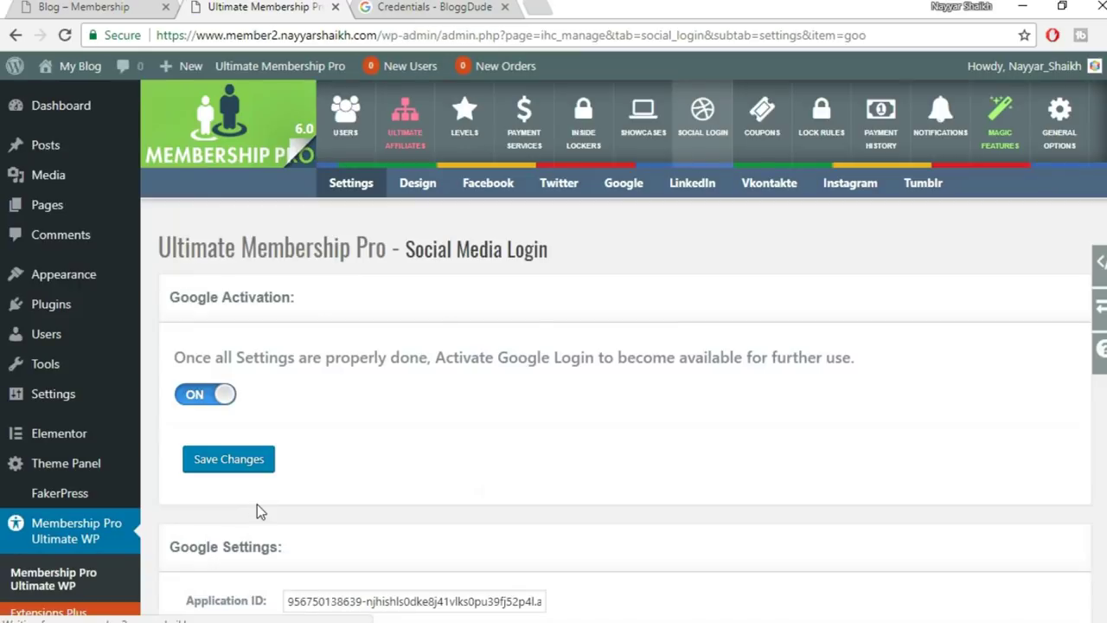
{"action": "key", "text": "alt+Tab"}
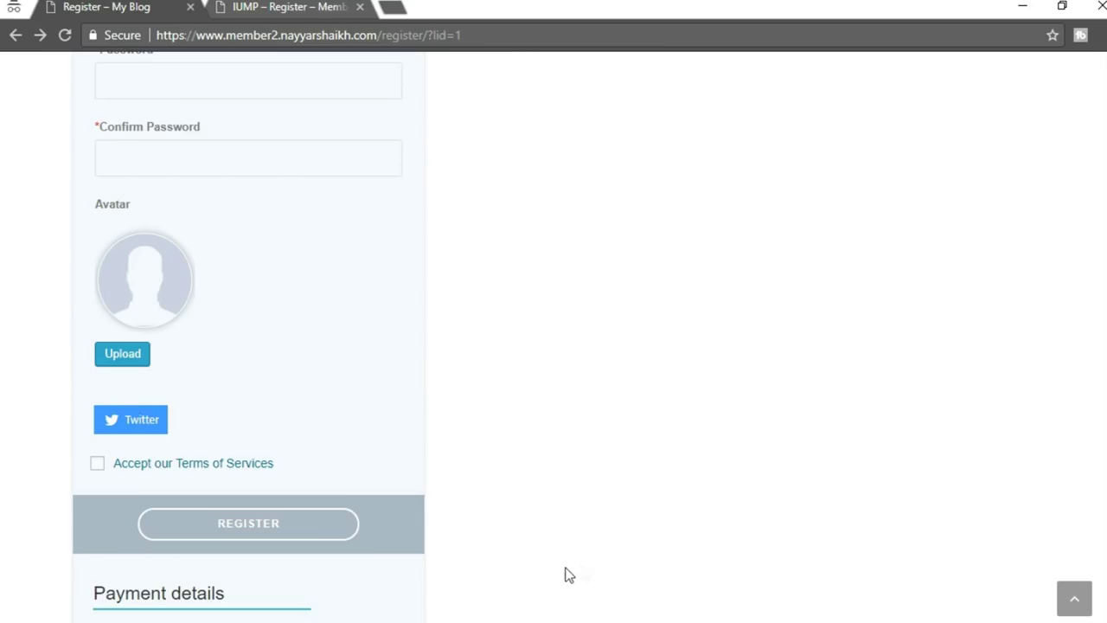
{"action": "left_click", "coordinate": [65, 34]}
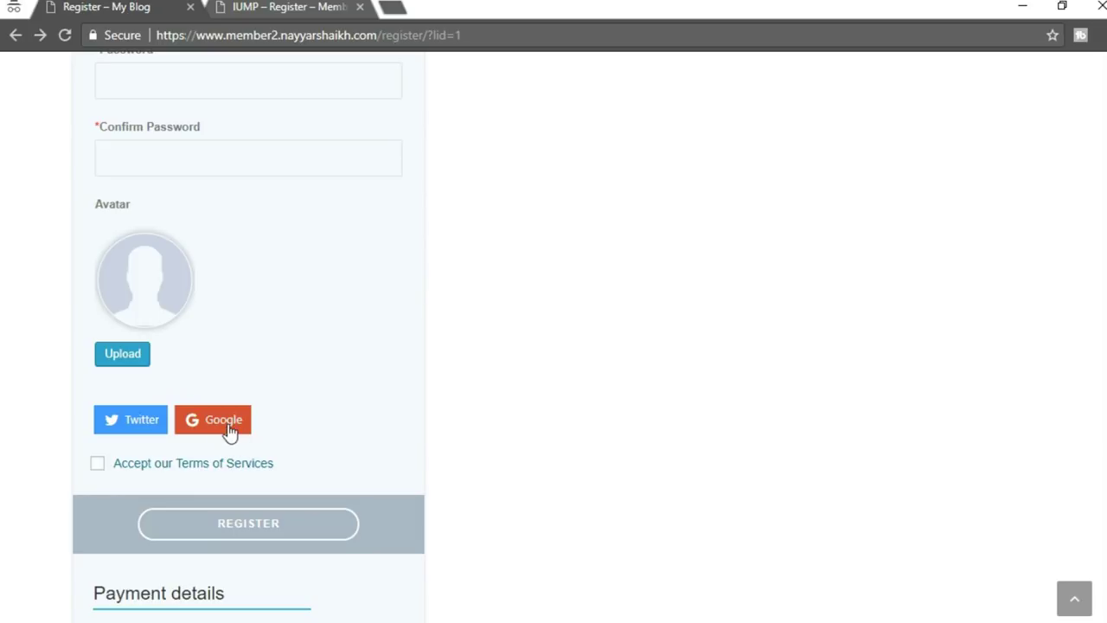
{"action": "left_click", "coordinate": [229, 430]}
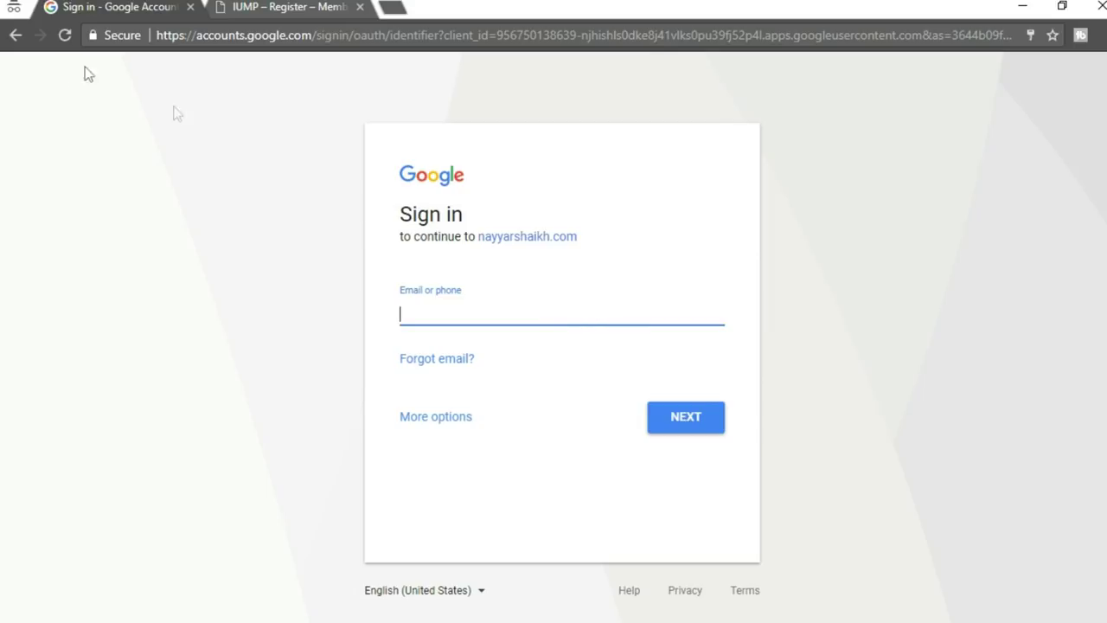
{"action": "left_click", "coordinate": [13, 36]}
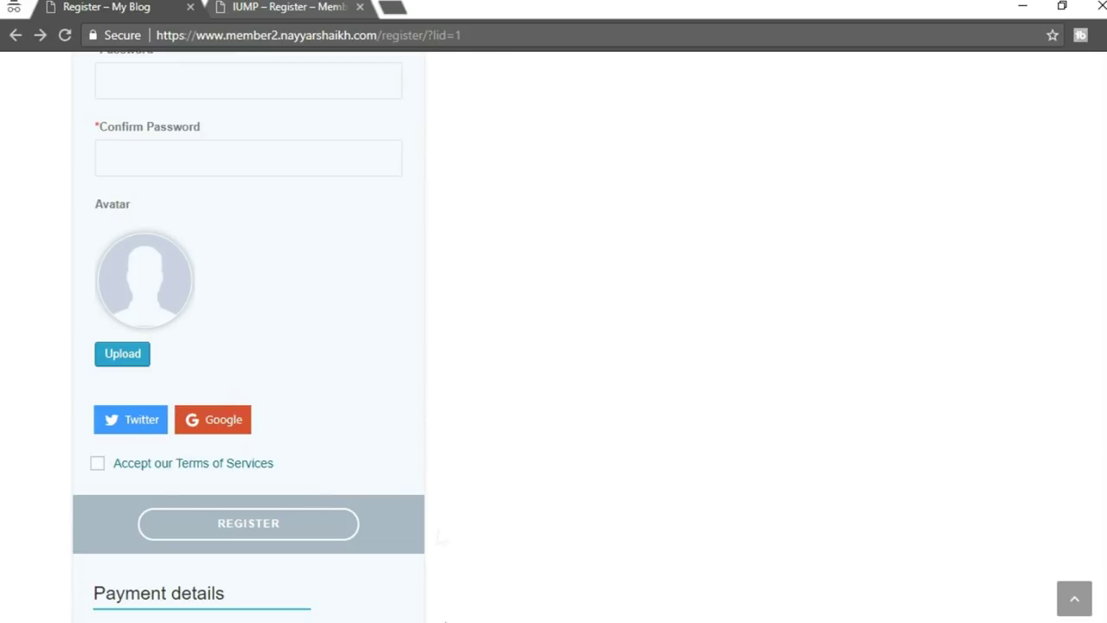
{"action": "left_click", "coordinate": [382, 545]}
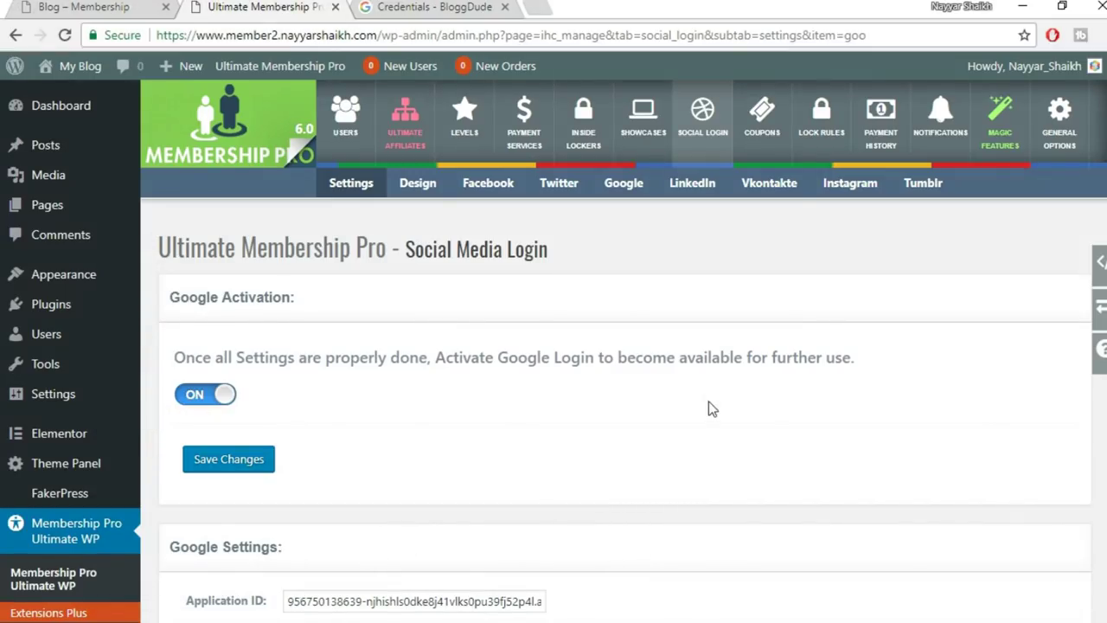
- Choose Split Box Template in Social Login Design, save, and reload the register page
{"action": "left_click", "coordinate": [708, 134]}
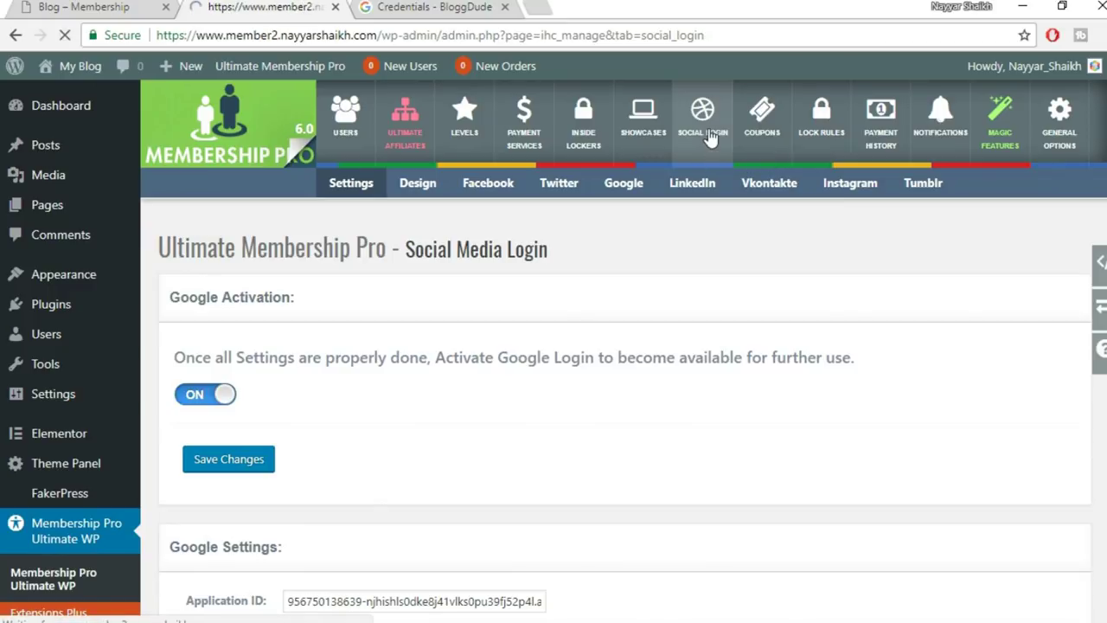
{"action": "scroll", "coordinate": [912, 471], "scroll_direction": "down", "scroll_amount": 2}
{"action": "scroll", "coordinate": [912, 474], "scroll_direction": "up", "scroll_amount": 3}
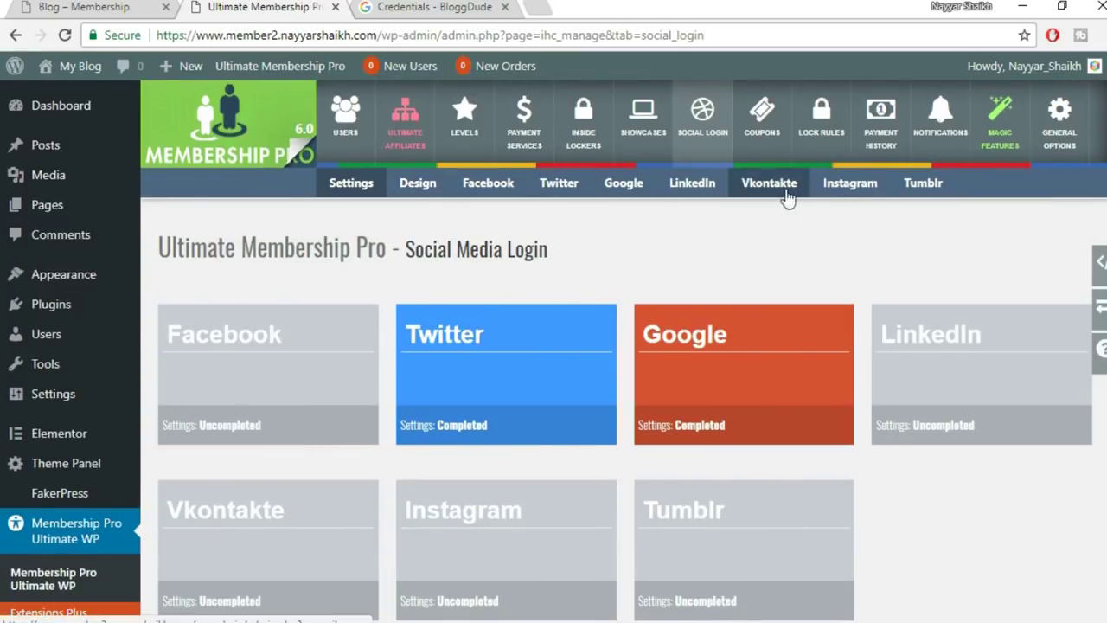
{"action": "left_click", "coordinate": [417, 196]}
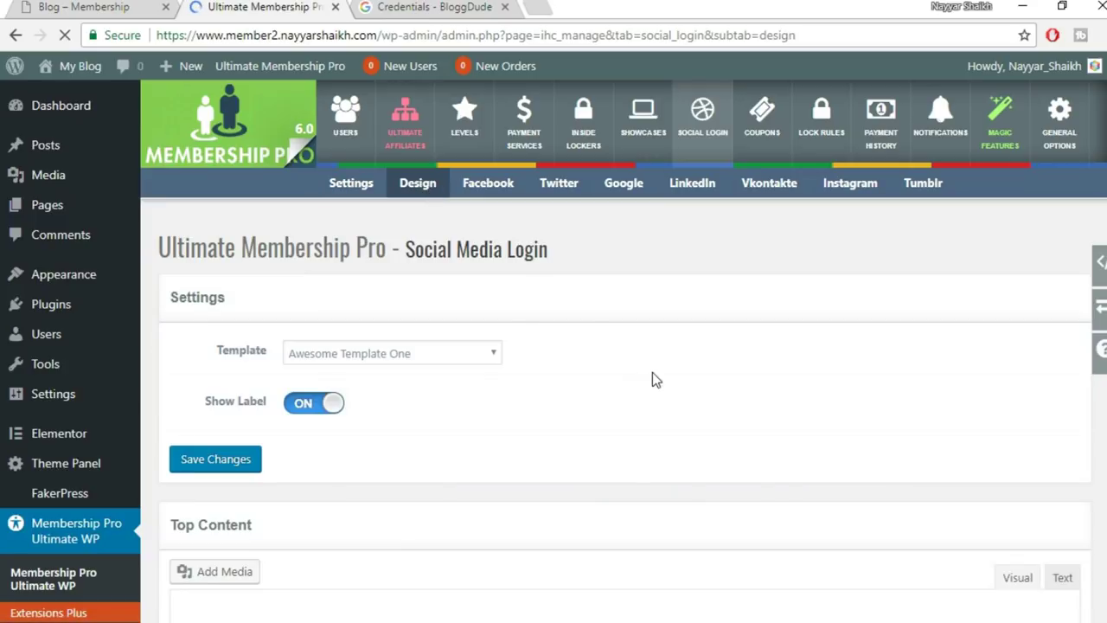
{"action": "scroll", "coordinate": [652, 372], "scroll_direction": "down", "scroll_amount": 2}
{"action": "scroll", "coordinate": [647, 371], "scroll_direction": "up", "scroll_amount": 1}
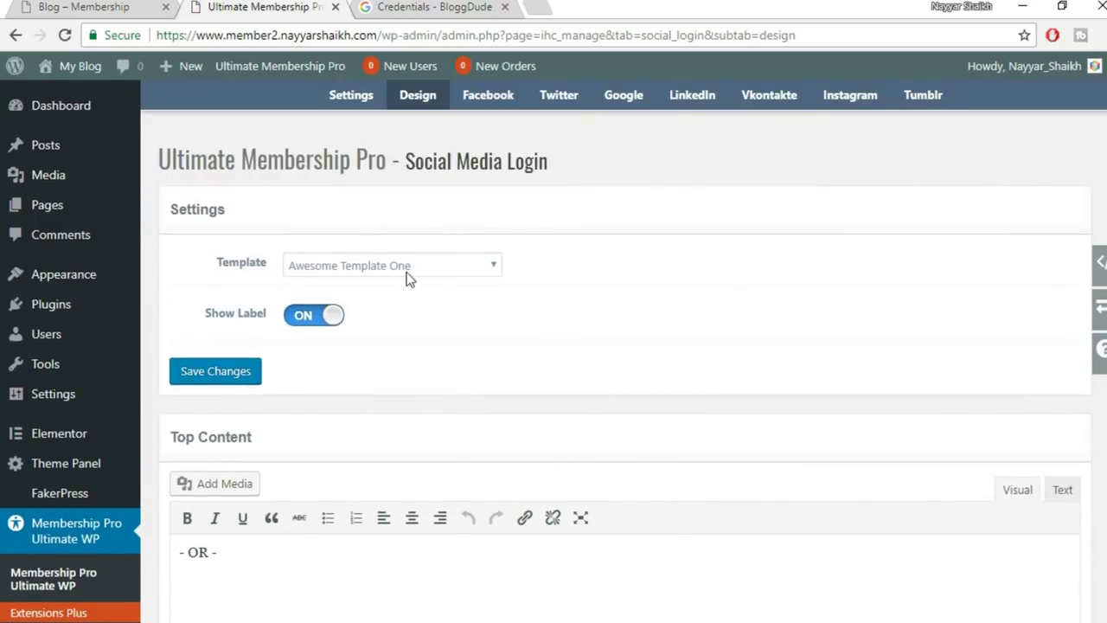
{"action": "scroll", "coordinate": [605, 309], "scroll_direction": "down", "scroll_amount": 7}
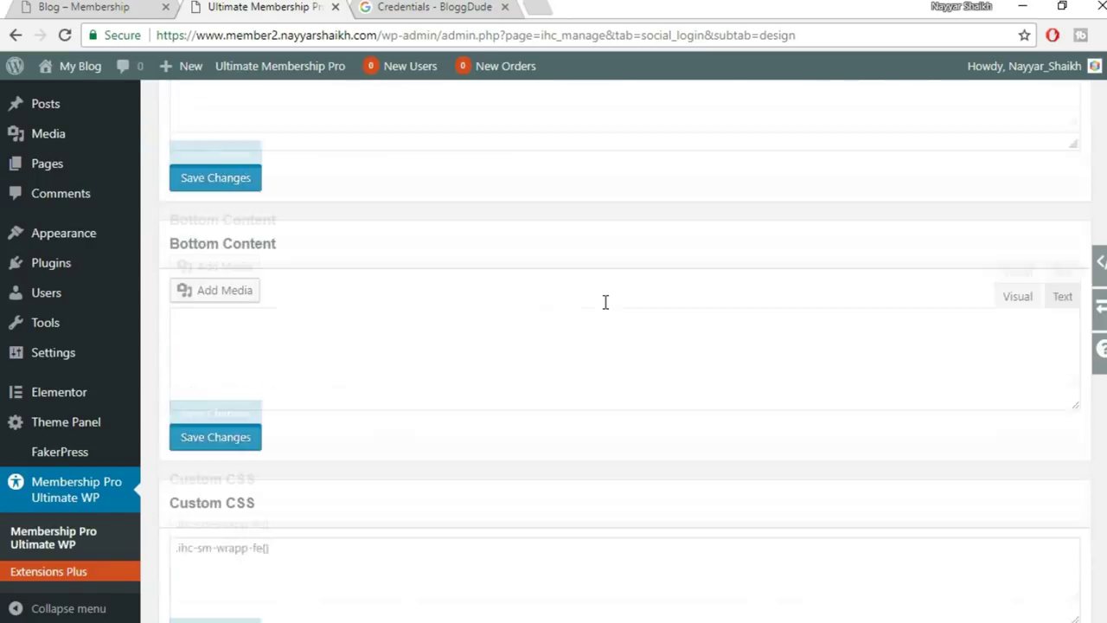
{"action": "scroll", "coordinate": [610, 391], "scroll_direction": "up", "scroll_amount": 8}
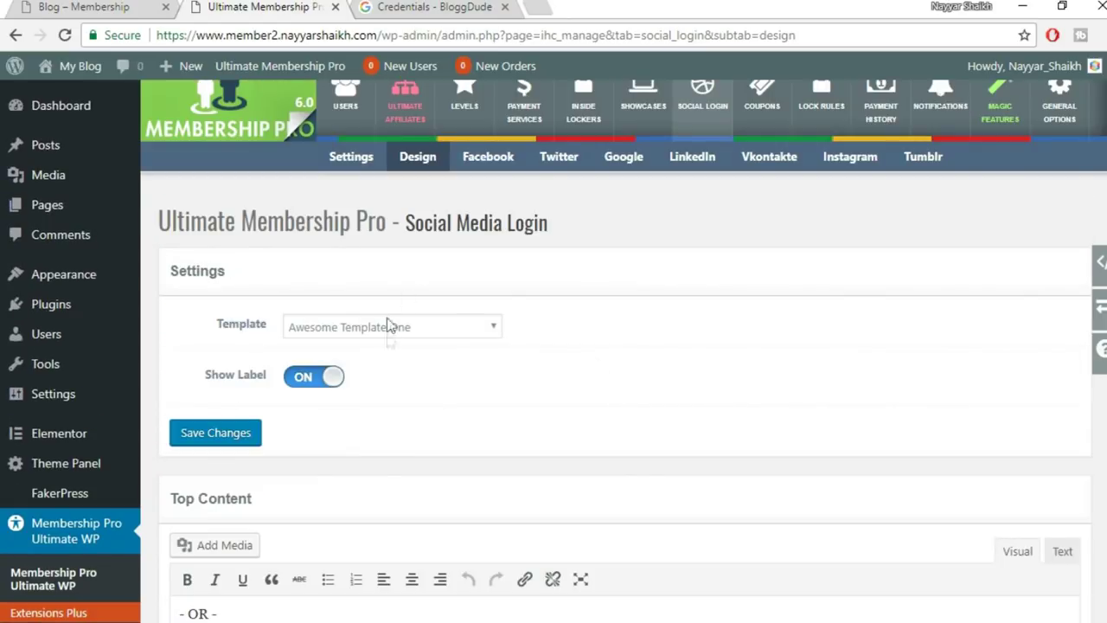
{"action": "left_click", "coordinate": [390, 327]}
{"action": "left_click", "coordinate": [392, 364]}
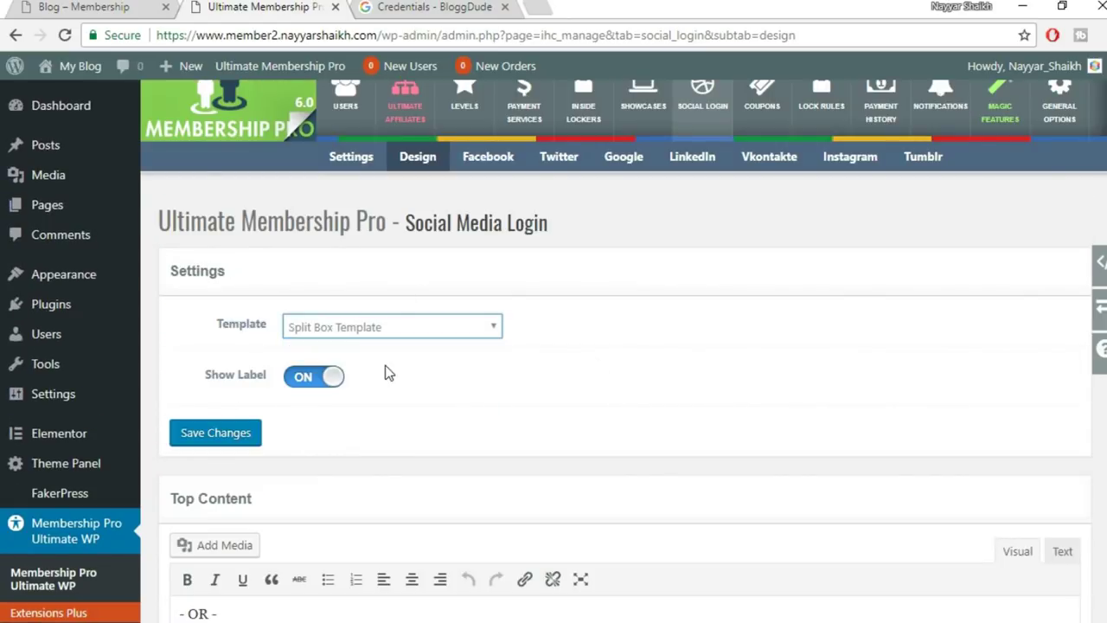
{"action": "left_click", "coordinate": [256, 432]}
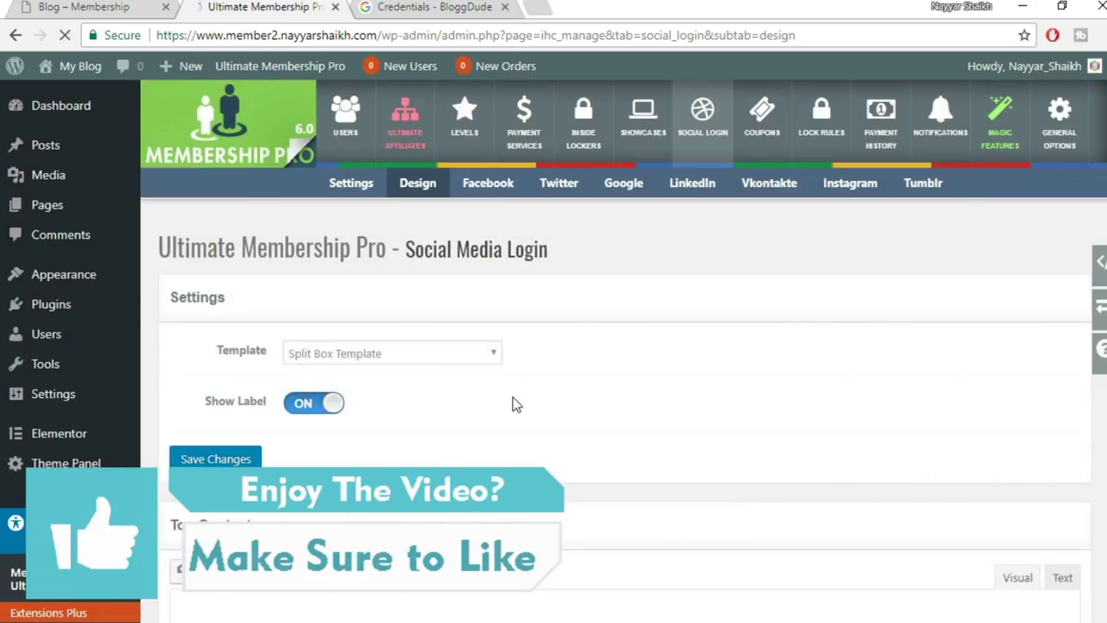
{"action": "scroll", "coordinate": [515, 404], "scroll_direction": "down", "scroll_amount": 8}
{"action": "scroll", "coordinate": [539, 461], "scroll_direction": "up", "scroll_amount": 10}
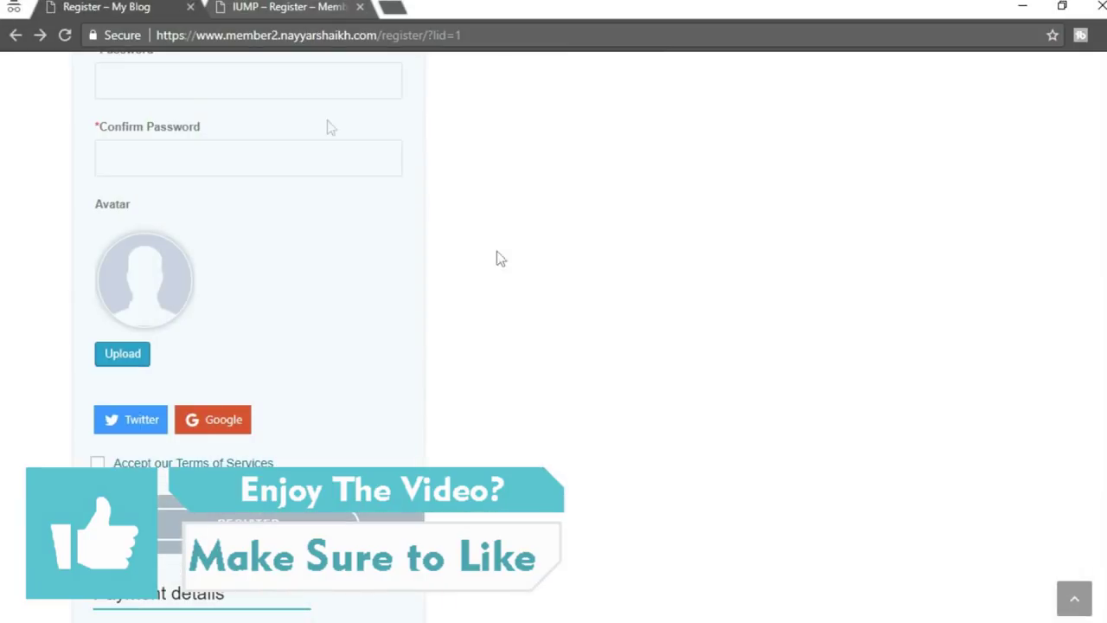
{"action": "left_click", "coordinate": [67, 35]}
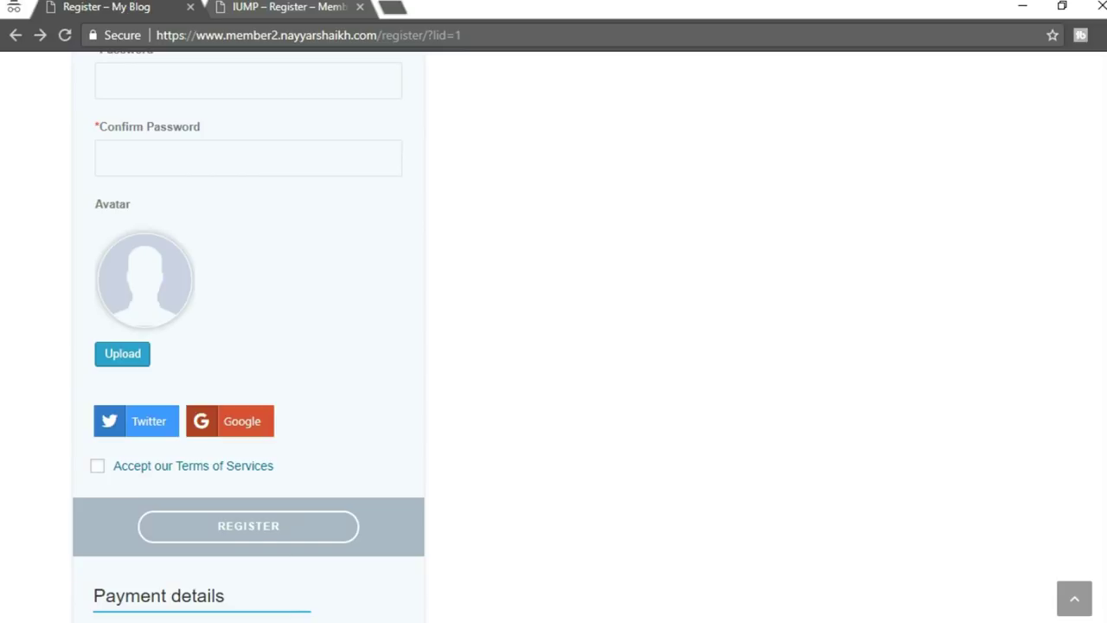
- Preview Shutter Color and then Margarita templates, saving each and reloading the register page
{"action": "left_click", "coordinate": [403, 588]}
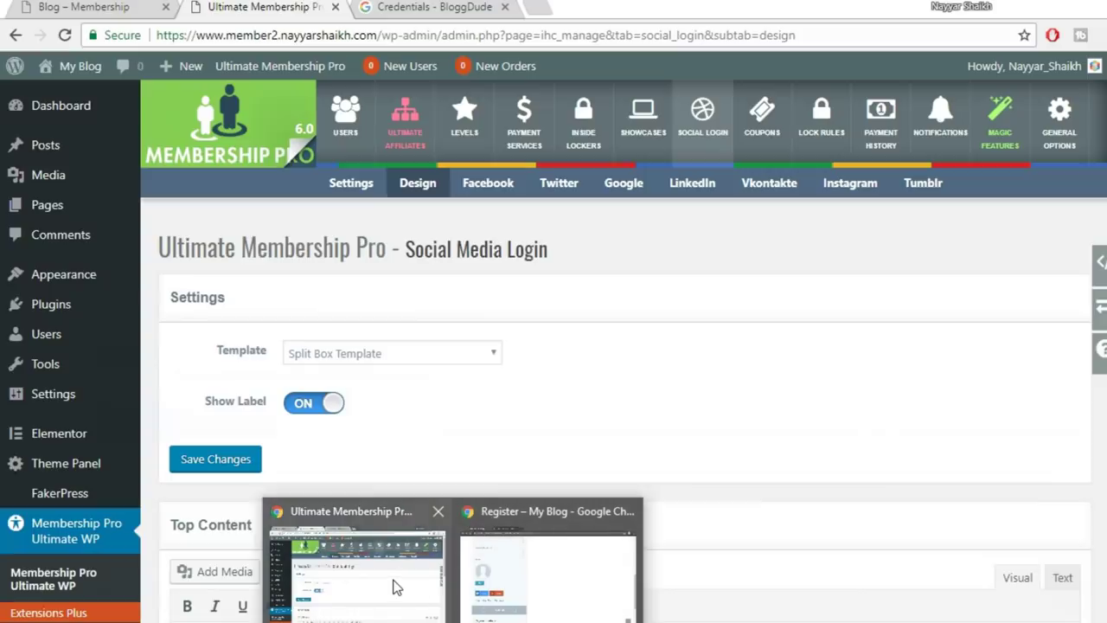
{"action": "left_click", "coordinate": [393, 355]}
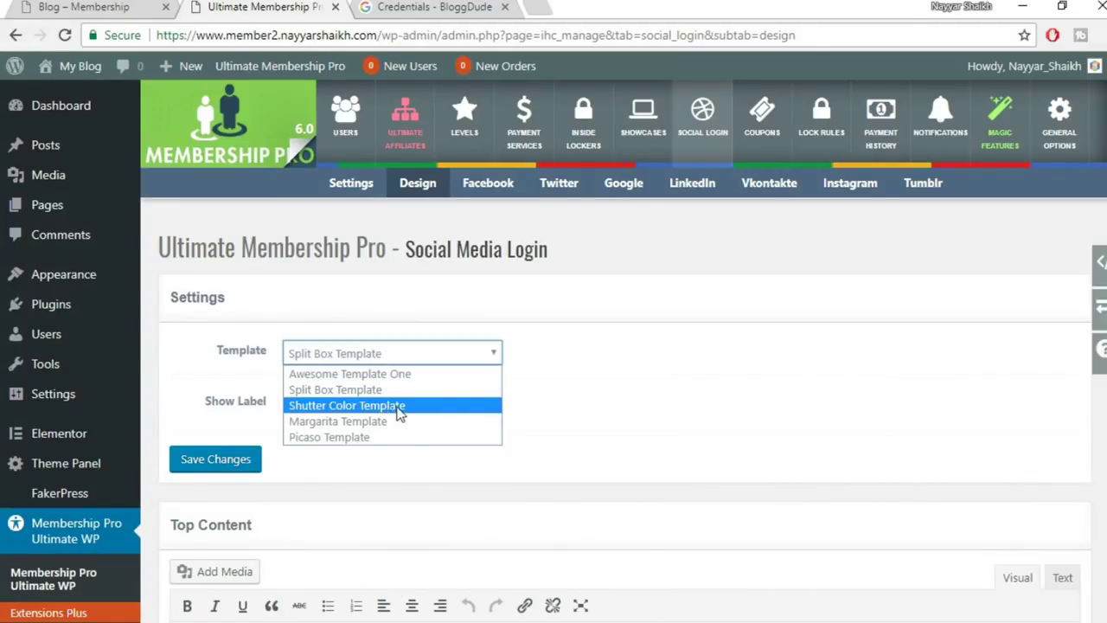
{"action": "left_click", "coordinate": [404, 406]}
{"action": "left_click", "coordinate": [225, 463]}
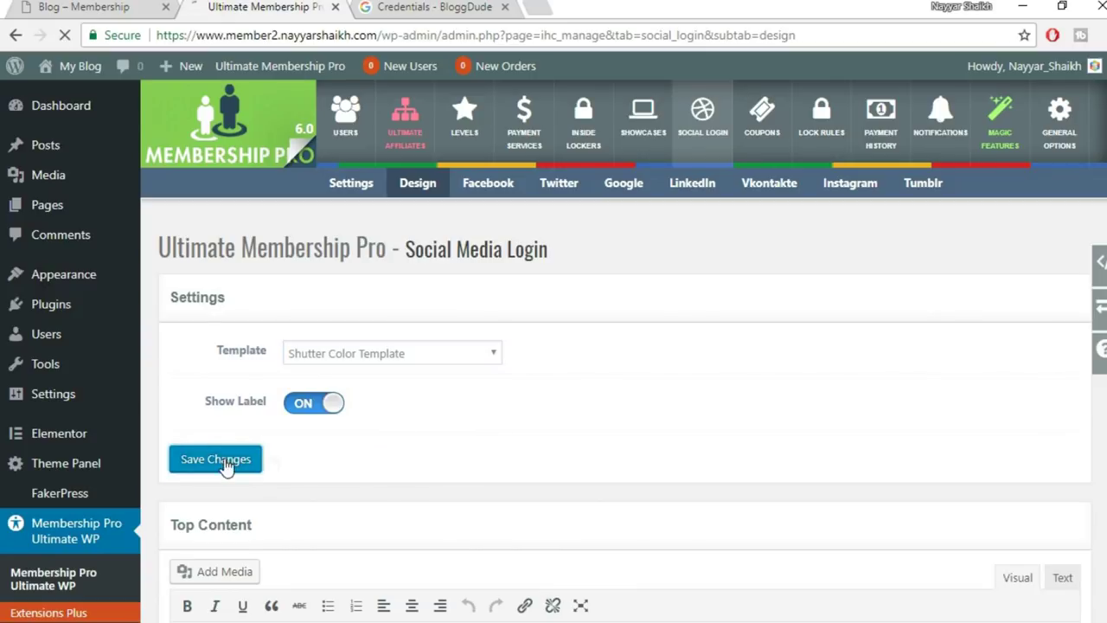
{"action": "key", "text": "alt+Tab"}
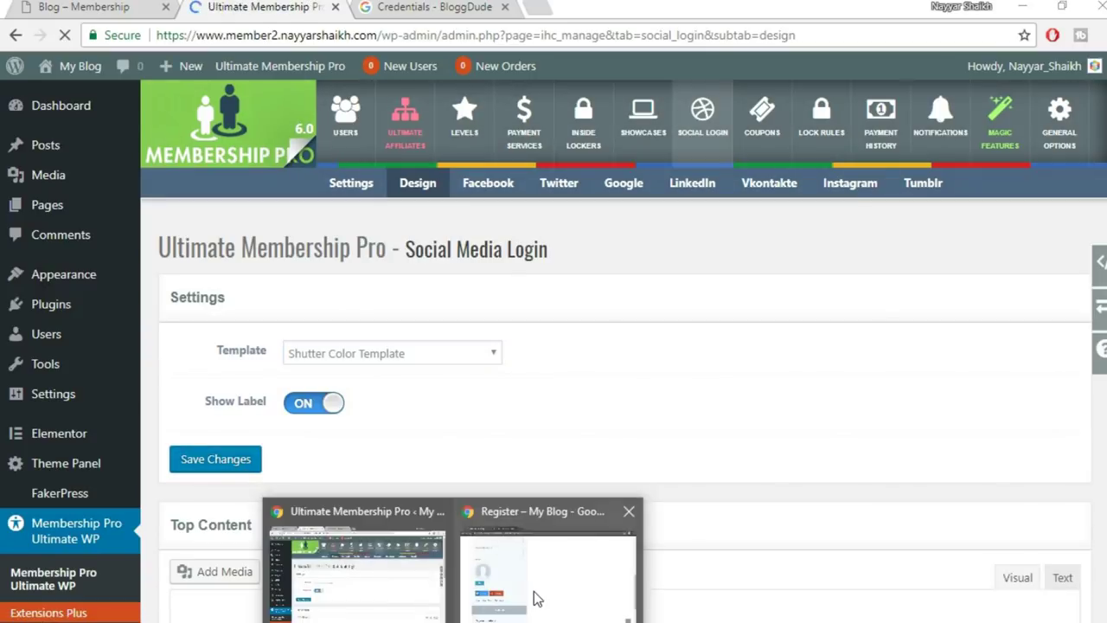
{"action": "left_click", "coordinate": [69, 36]}
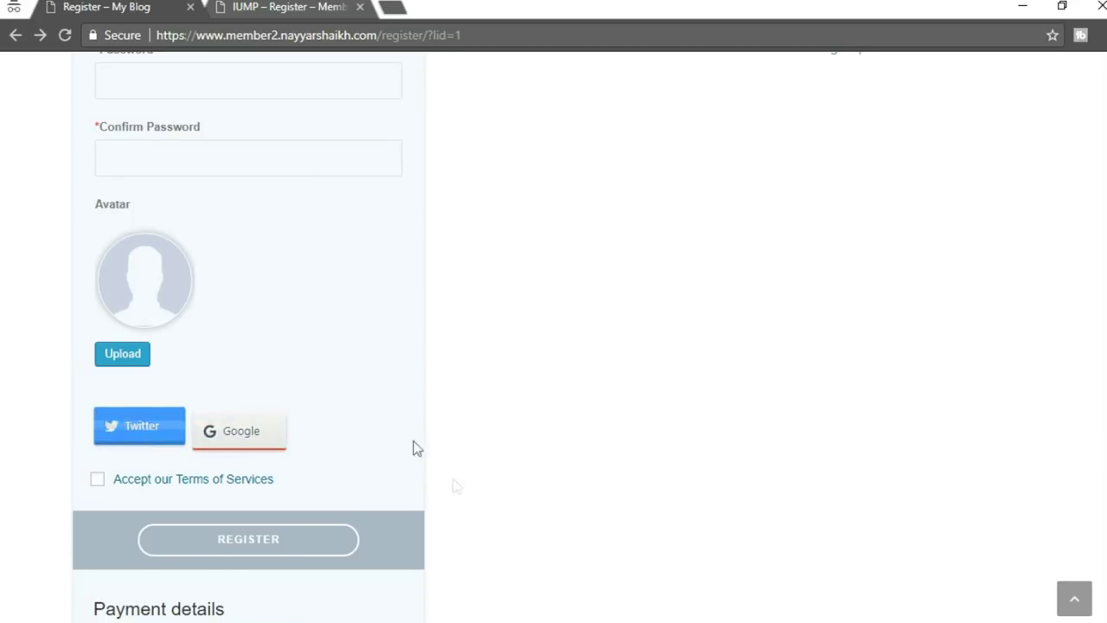
{"action": "left_click", "coordinate": [346, 575]}
{"action": "left_click", "coordinate": [367, 361]}
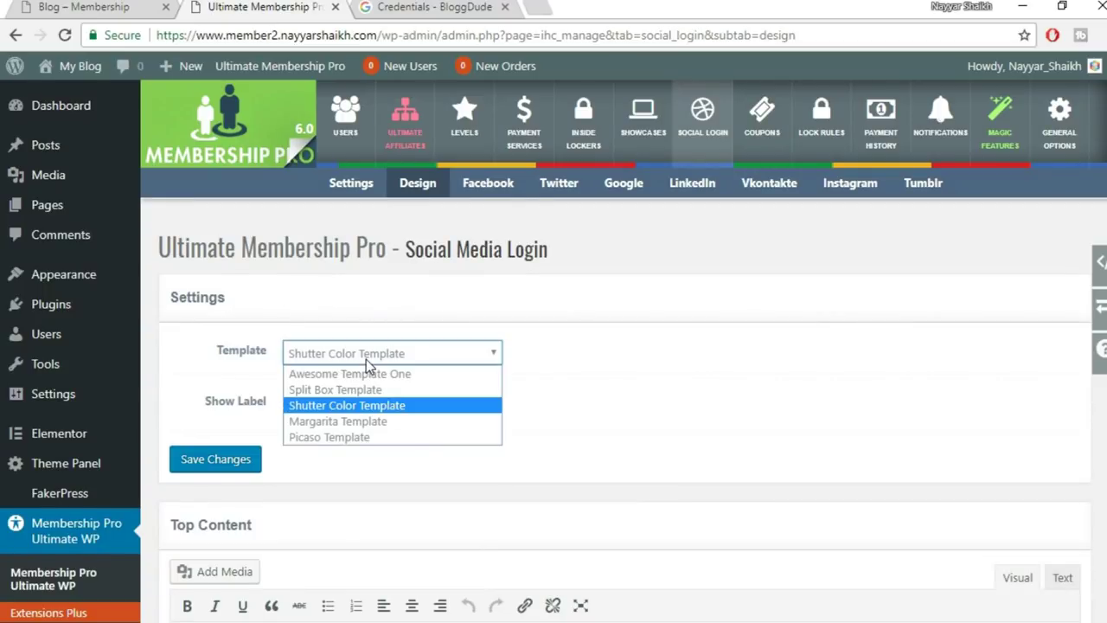
{"action": "left_click", "coordinate": [368, 423]}
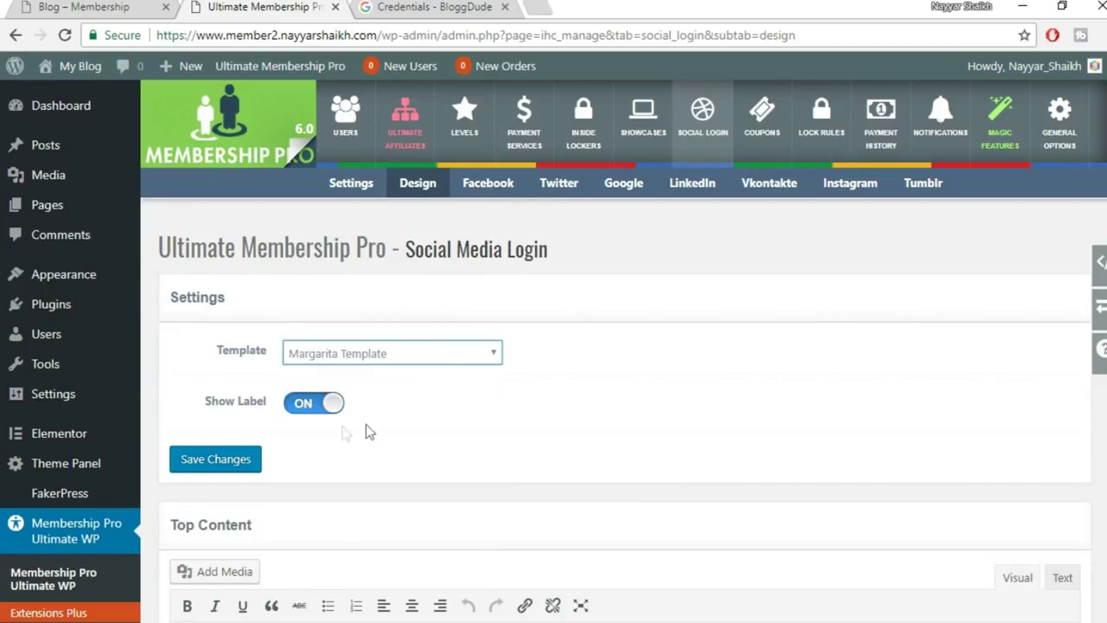
{"action": "left_click", "coordinate": [218, 464]}
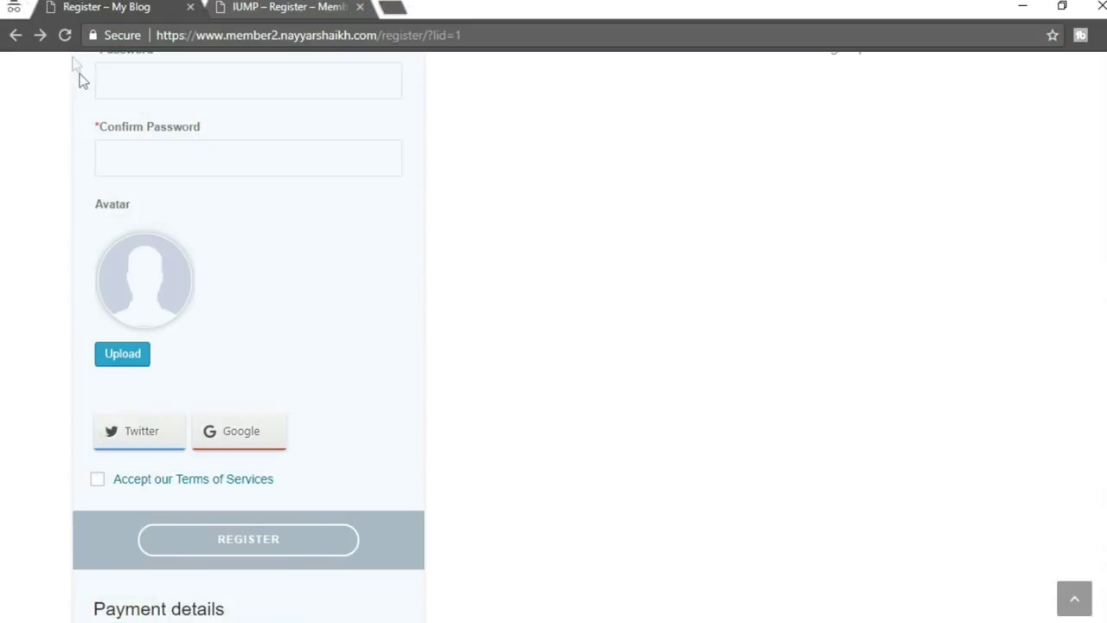
{"action": "left_click", "coordinate": [64, 34]}
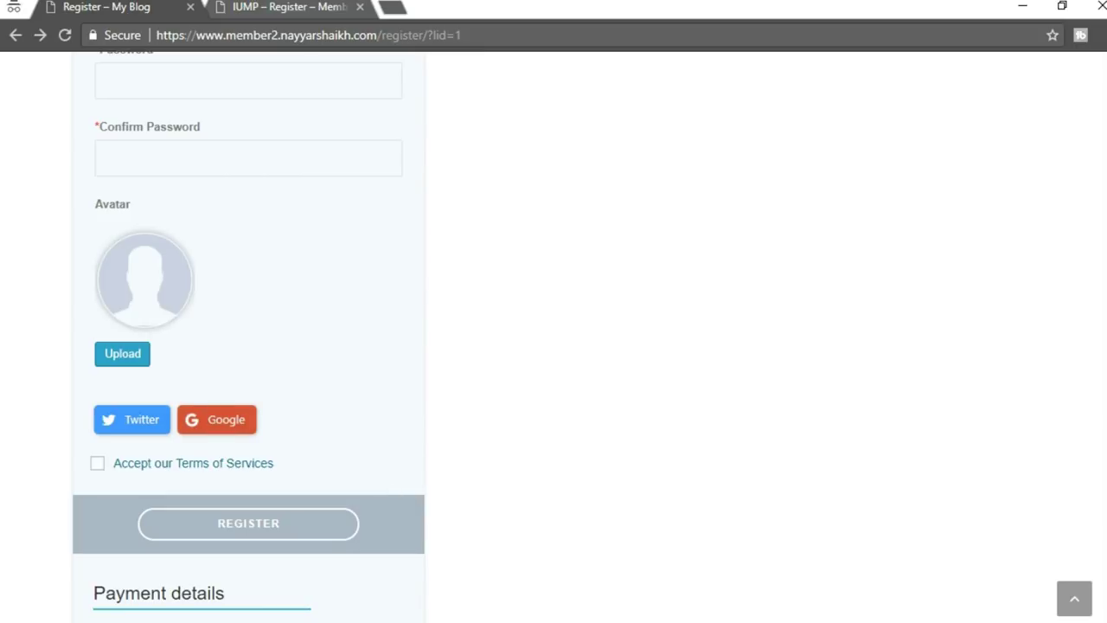
- Save Picaso Template and reload the register page to preview its buttons
{"action": "mouse_move", "coordinate": [453, 621]}
{"action": "left_click", "coordinate": [383, 600]}
{"action": "left_click", "coordinate": [443, 355]}
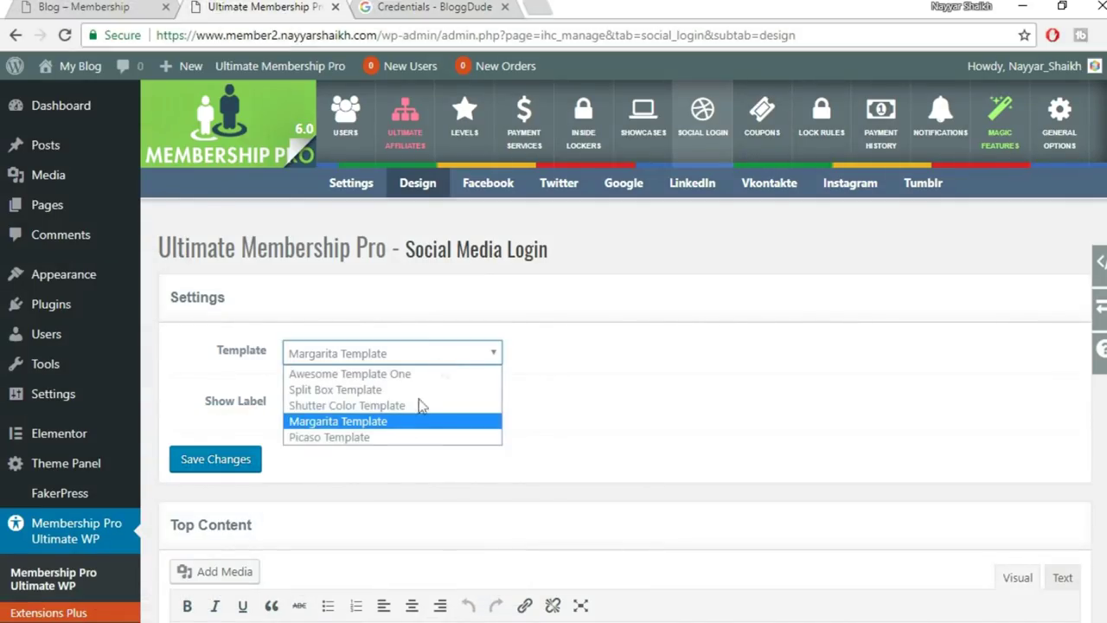
{"action": "left_click", "coordinate": [397, 438]}
{"action": "left_click", "coordinate": [216, 460]}
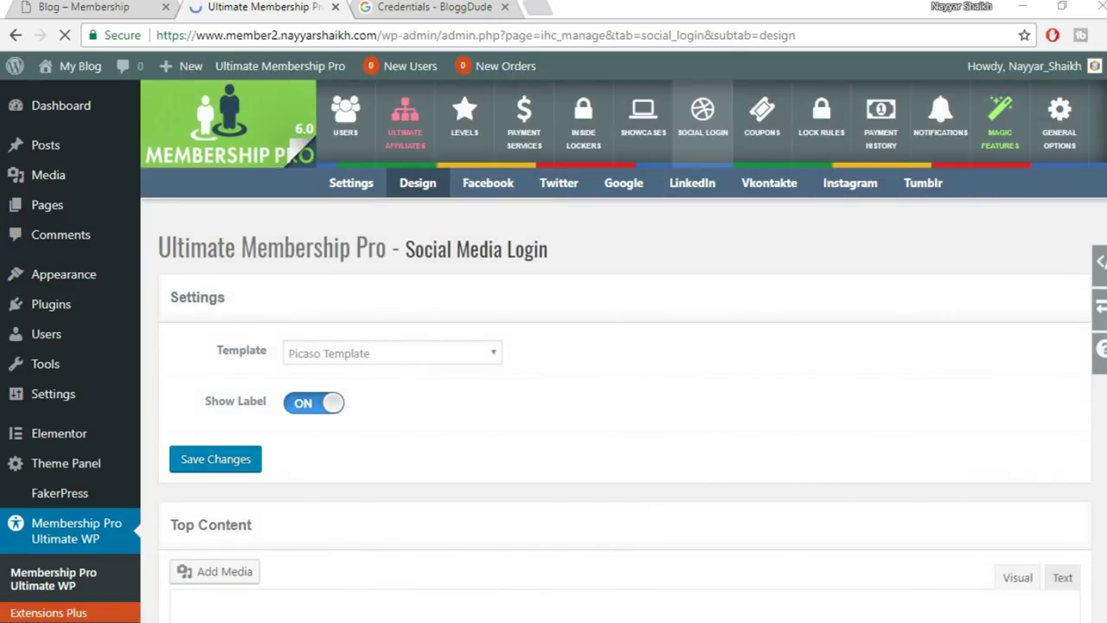
{"action": "left_click", "coordinate": [554, 545]}
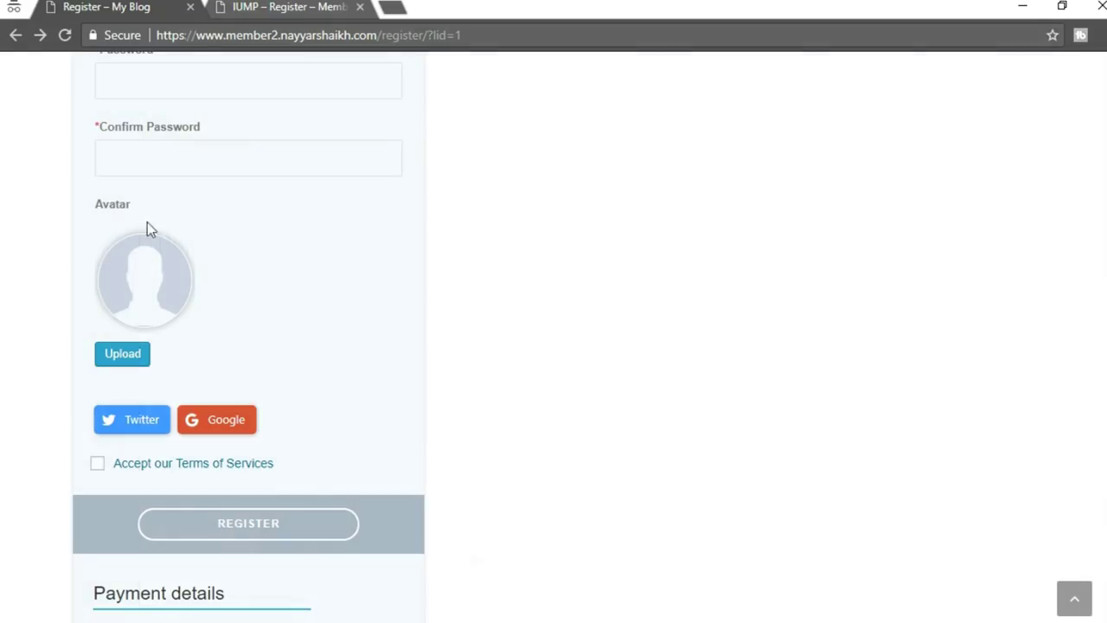
{"action": "left_click", "coordinate": [64, 36]}
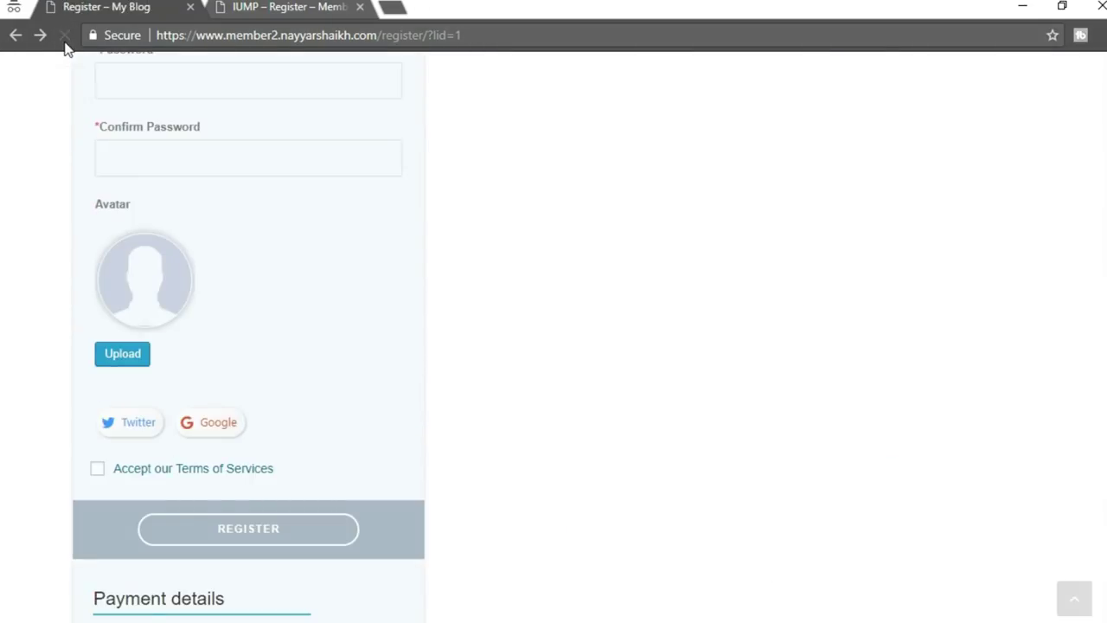
- Switch back to Split Box Template, save, and reload the register page
{"action": "mouse_move", "coordinate": [452, 619]}
{"action": "left_click", "coordinate": [410, 588]}
{"action": "left_click", "coordinate": [368, 353]}
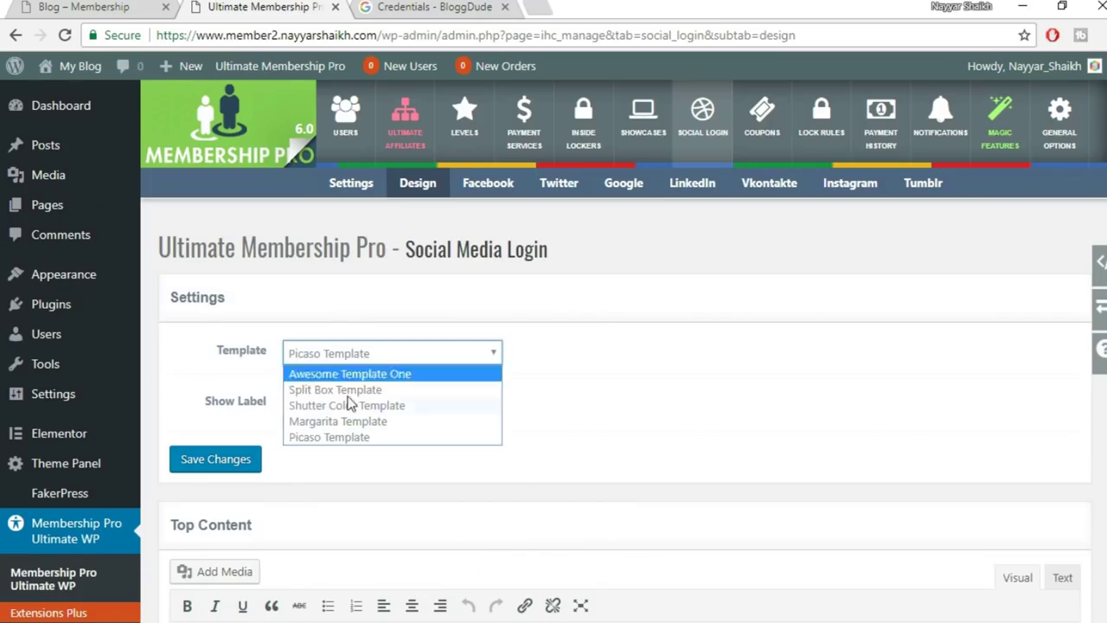
{"action": "left_click", "coordinate": [367, 390]}
{"action": "left_click", "coordinate": [216, 458]}
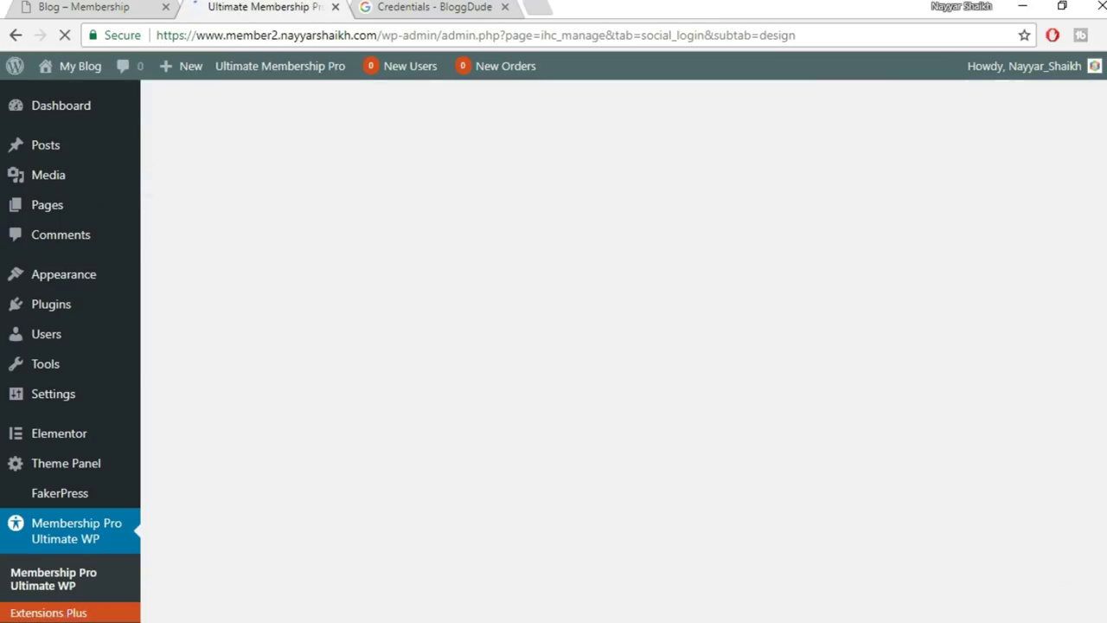
{"action": "mouse_move", "coordinate": [467, 620]}
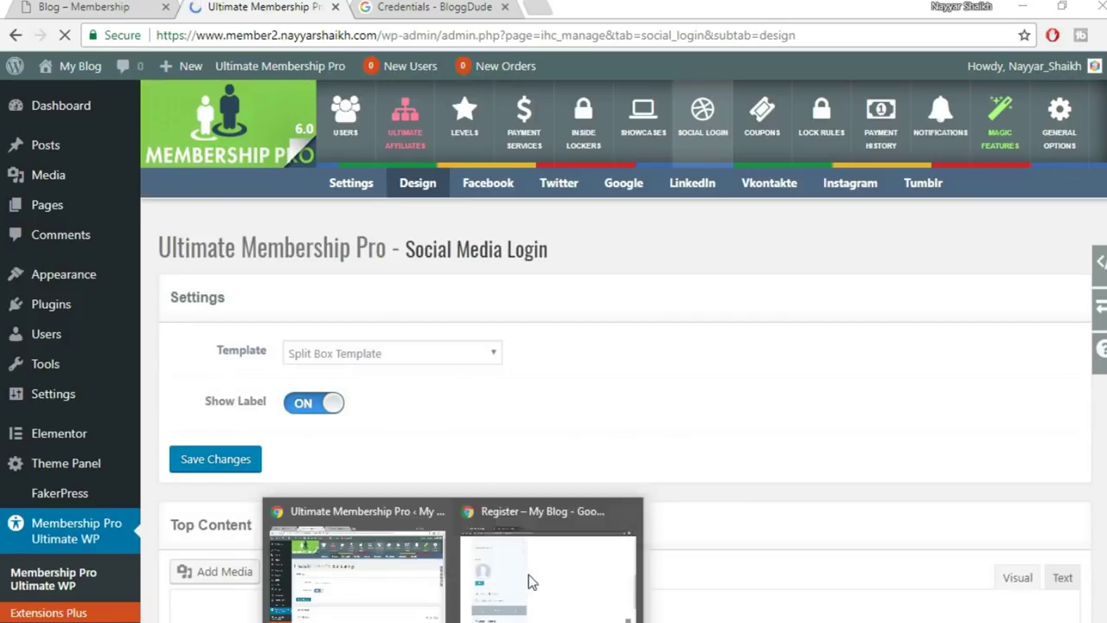
{"action": "left_click", "coordinate": [534, 575]}
{"action": "left_click", "coordinate": [66, 35]}
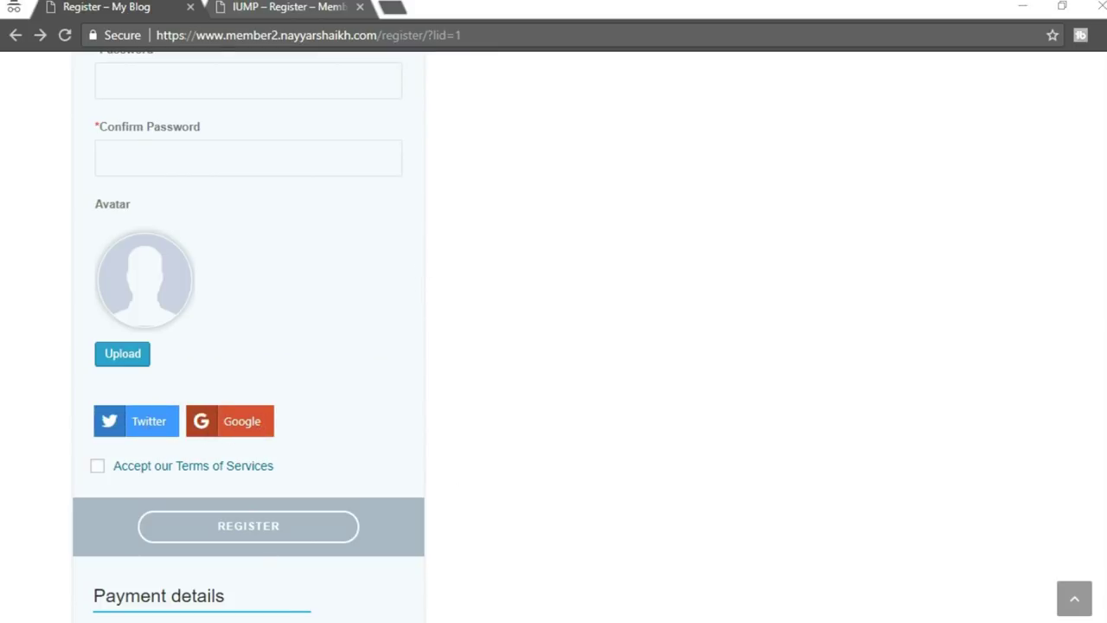
- Follow the register form's Terms of Services link, review the TOS page, and return to admin
{"action": "left_click", "coordinate": [375, 577]}
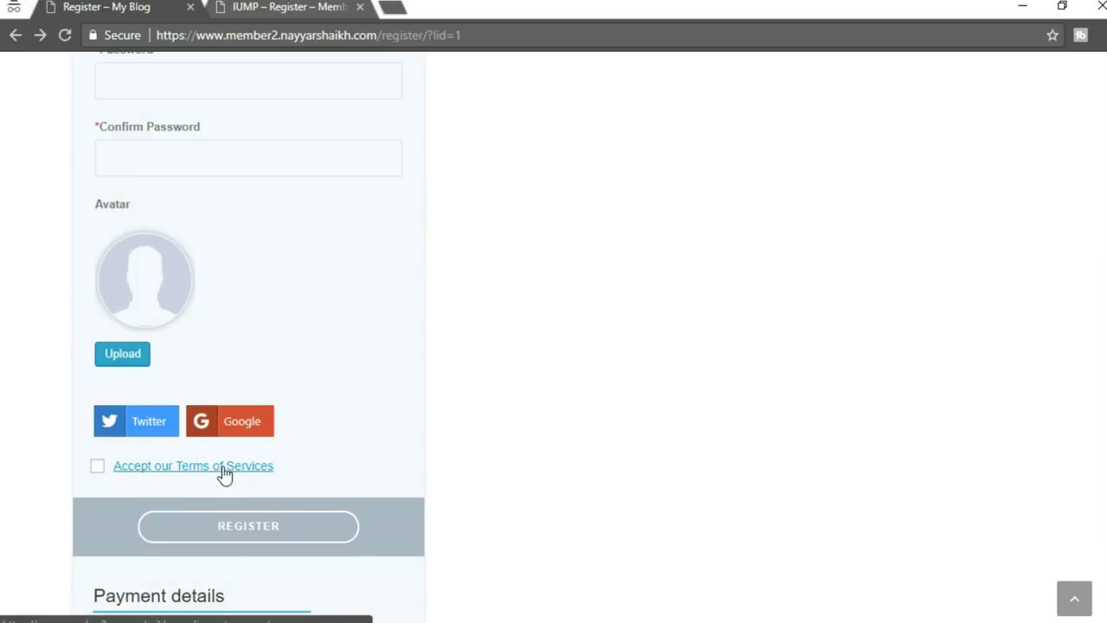
{"action": "left_click", "coordinate": [198, 467]}
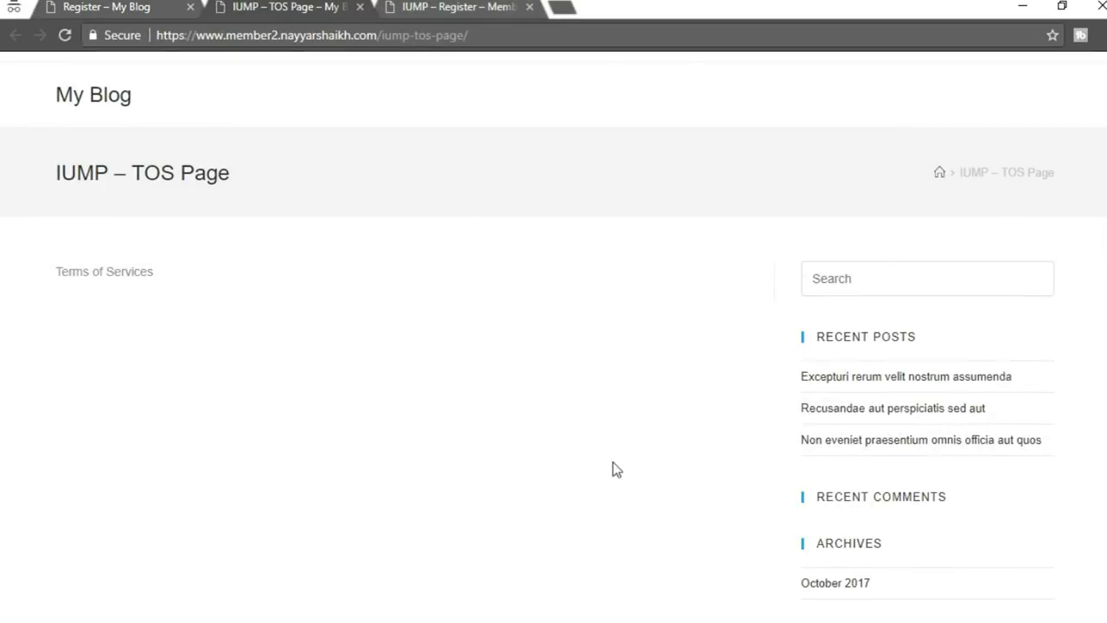
{"action": "scroll", "coordinate": [251, 363], "scroll_direction": "down", "scroll_amount": 4}
{"action": "scroll", "coordinate": [252, 363], "scroll_direction": "up", "scroll_amount": 4}
{"action": "scroll", "coordinate": [615, 361], "scroll_direction": "down", "scroll_amount": 4}
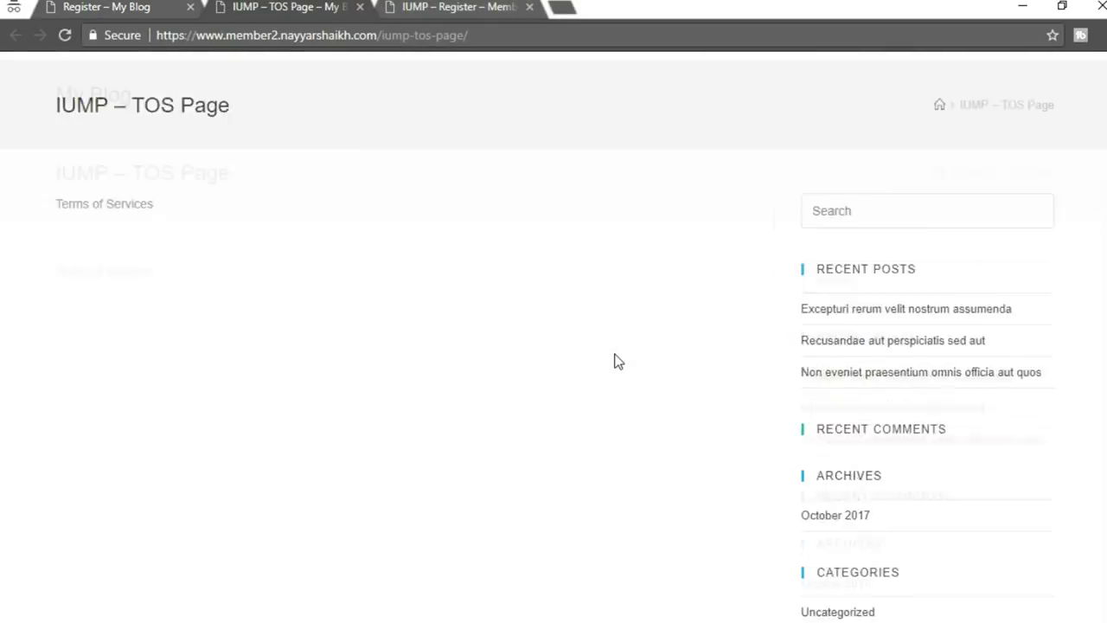
{"action": "scroll", "coordinate": [615, 366], "scroll_direction": "up", "scroll_amount": 4}
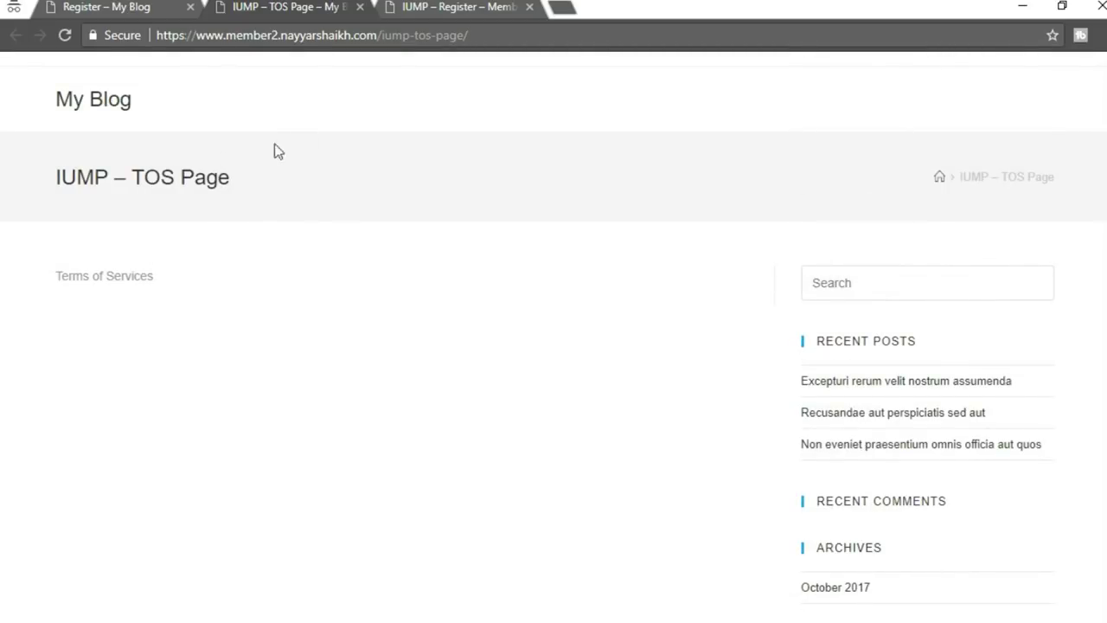
{"action": "left_click_drag", "start_coordinate": [143, 173], "coordinate": [4, 167]}
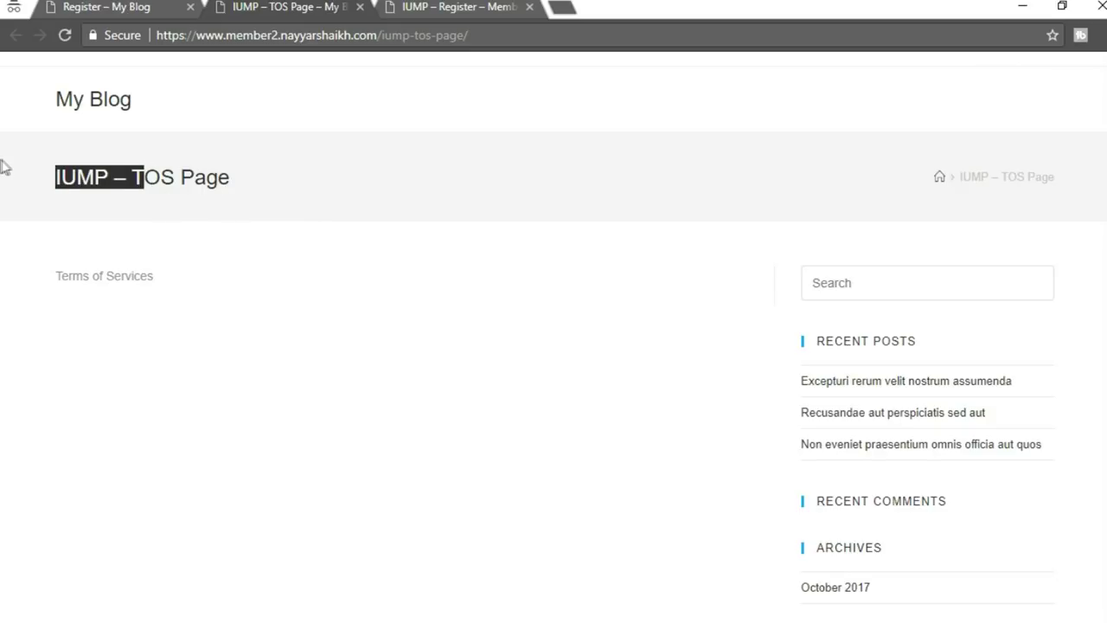
{"action": "left_click", "coordinate": [86, 176]}
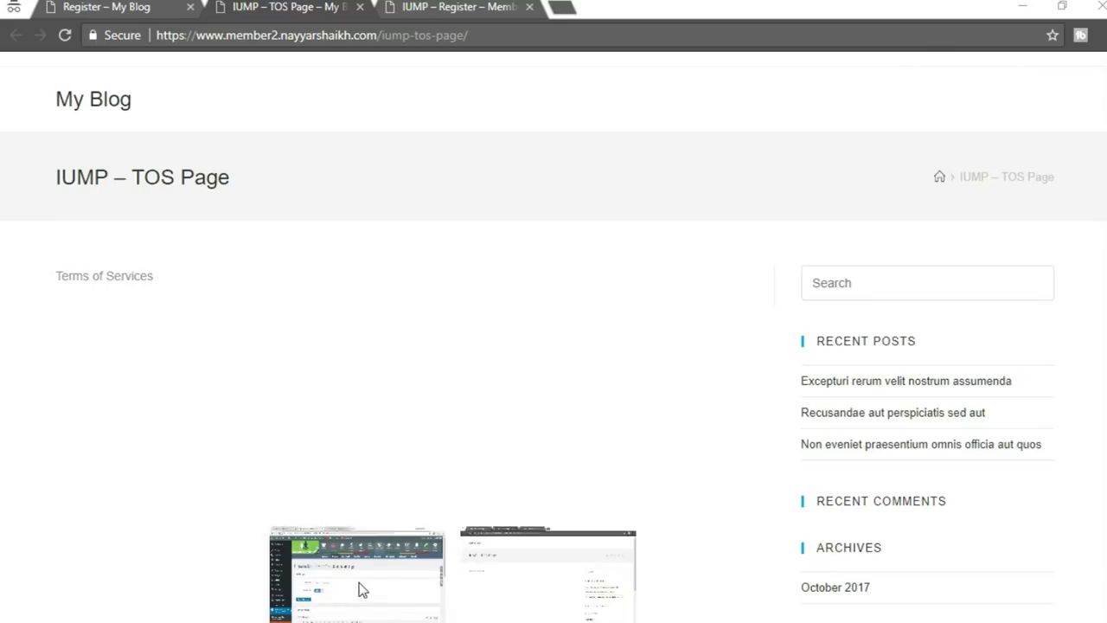
{"action": "left_click", "coordinate": [358, 588]}
- Edit IUMP – TOS Page from All Pages and open a blank browser tab
{"action": "left_click", "coordinate": [65, 208]}
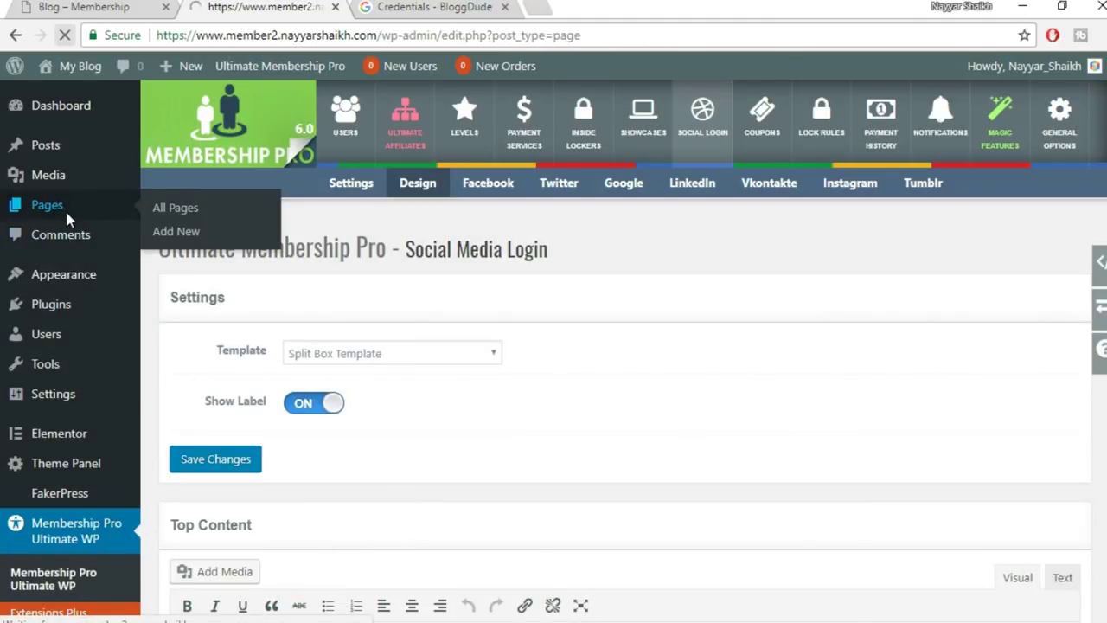
{"action": "scroll", "coordinate": [453, 323], "scroll_direction": "down", "scroll_amount": 2}
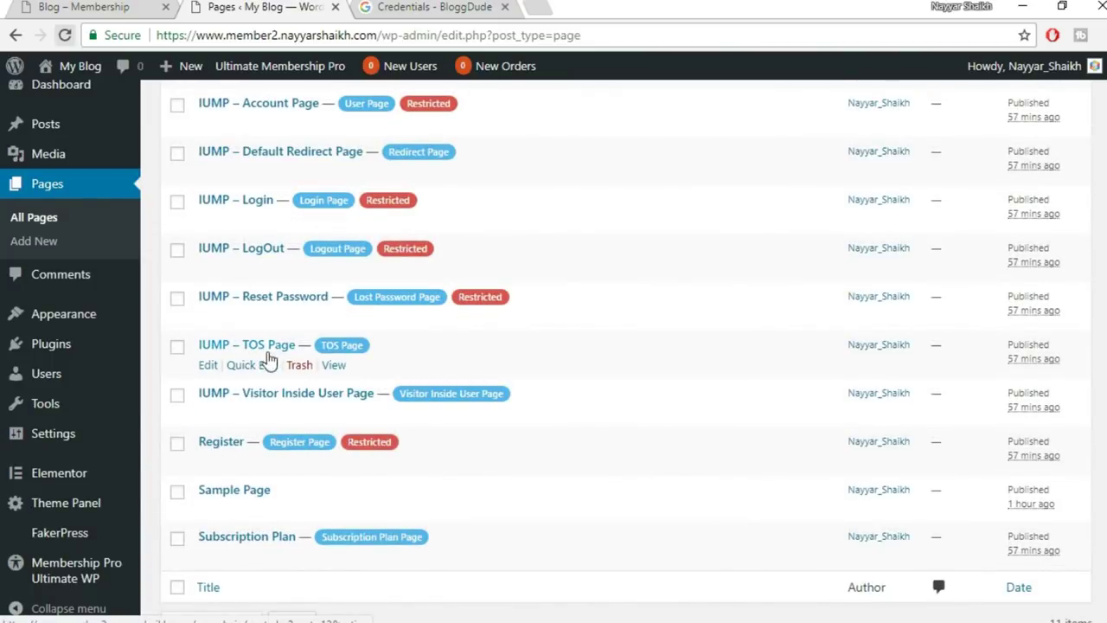
{"action": "left_click_drag", "start_coordinate": [365, 347], "coordinate": [318, 345]}
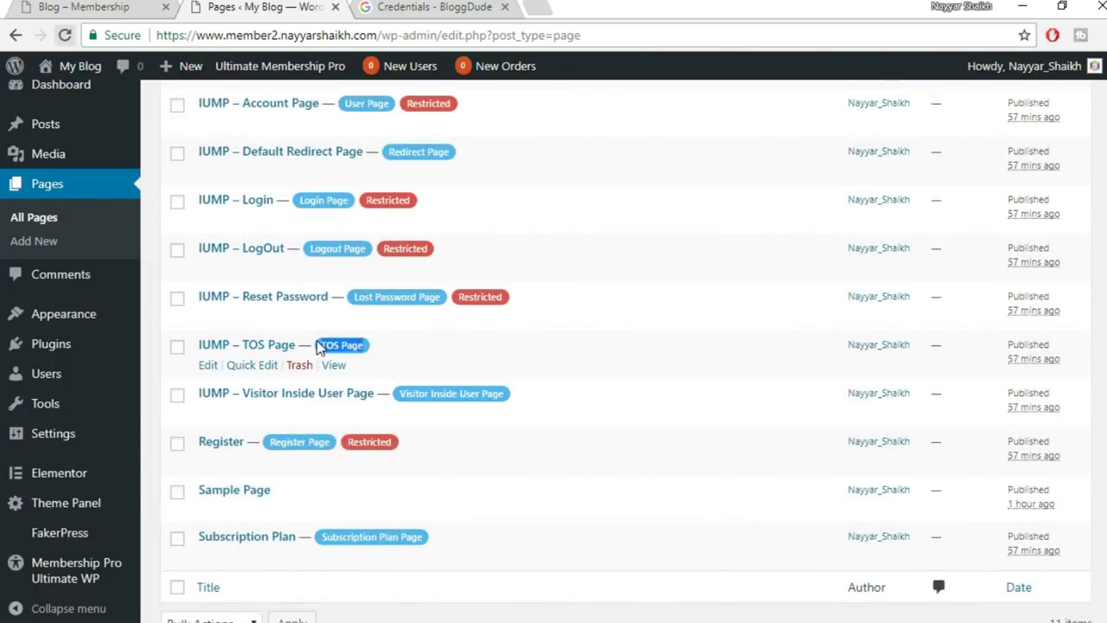
{"action": "left_click", "coordinate": [377, 354]}
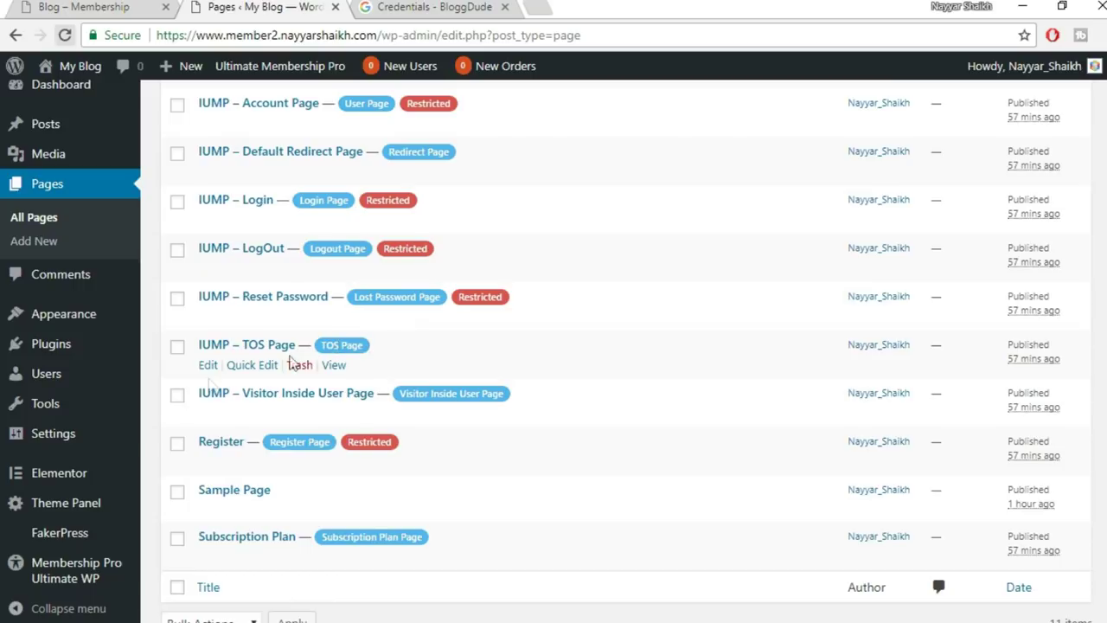
{"action": "left_click", "coordinate": [208, 367]}
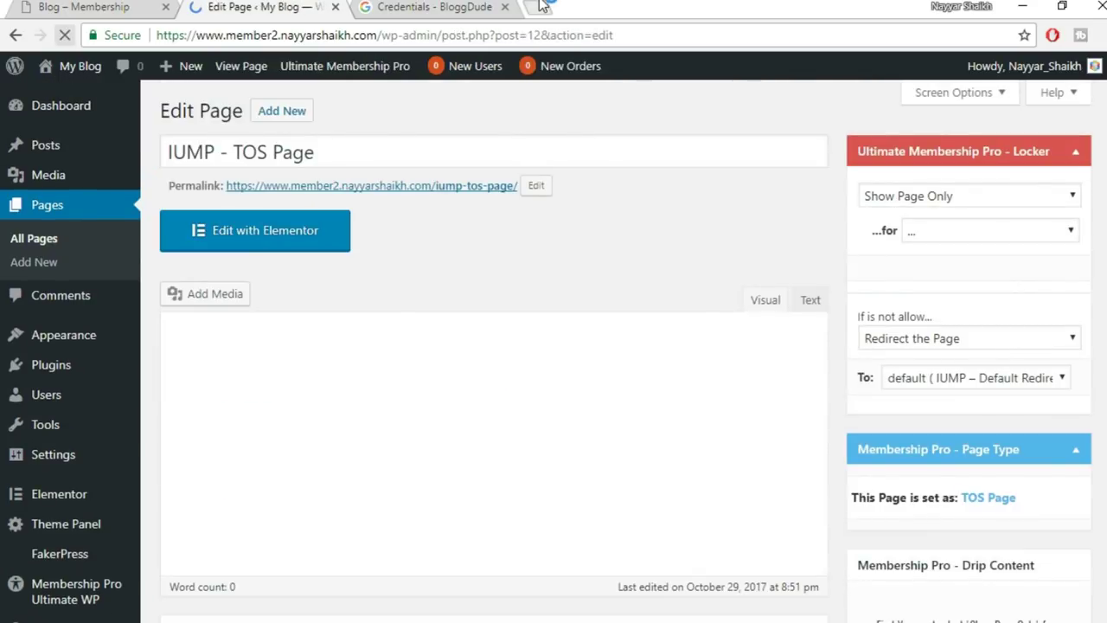
{"action": "left_click", "coordinate": [541, 7]}
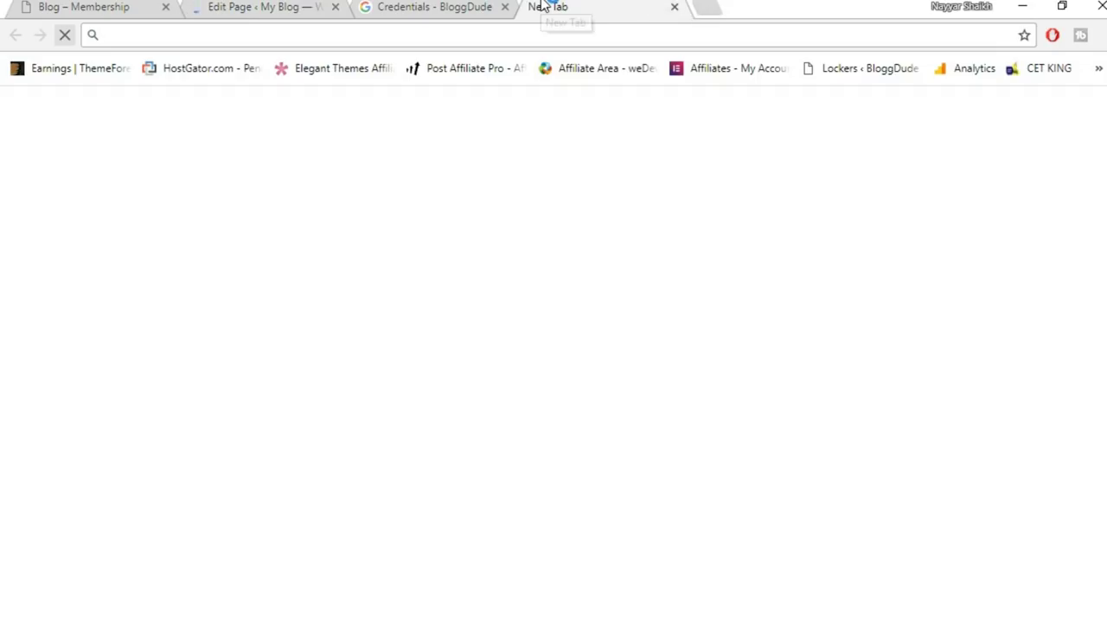
- Generate and select five Lorem Ipsum paragraphs on lipsum.com, then select the TOS page body
{"action": "type", "text": "lipsum.com"}
{"action": "key", "text": "Return"}
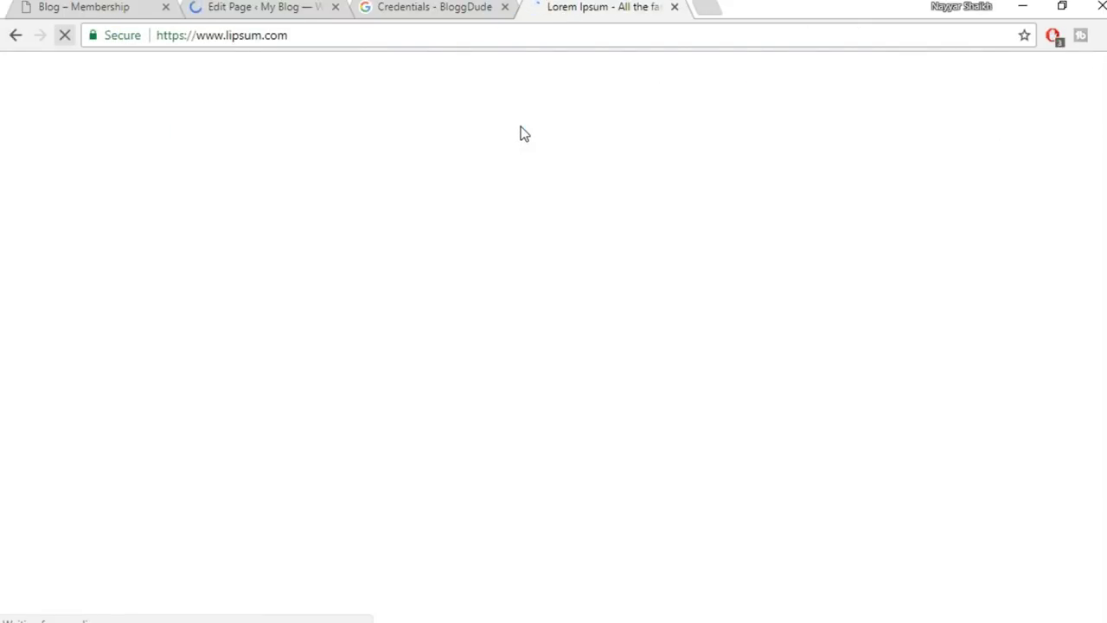
{"action": "scroll", "coordinate": [1105, 264], "scroll_direction": "down", "scroll_amount": 5}
{"action": "scroll", "coordinate": [1105, 264], "scroll_direction": "down", "scroll_amount": 2}
{"action": "scroll", "coordinate": [675, 264], "scroll_direction": "up", "scroll_amount": 1}
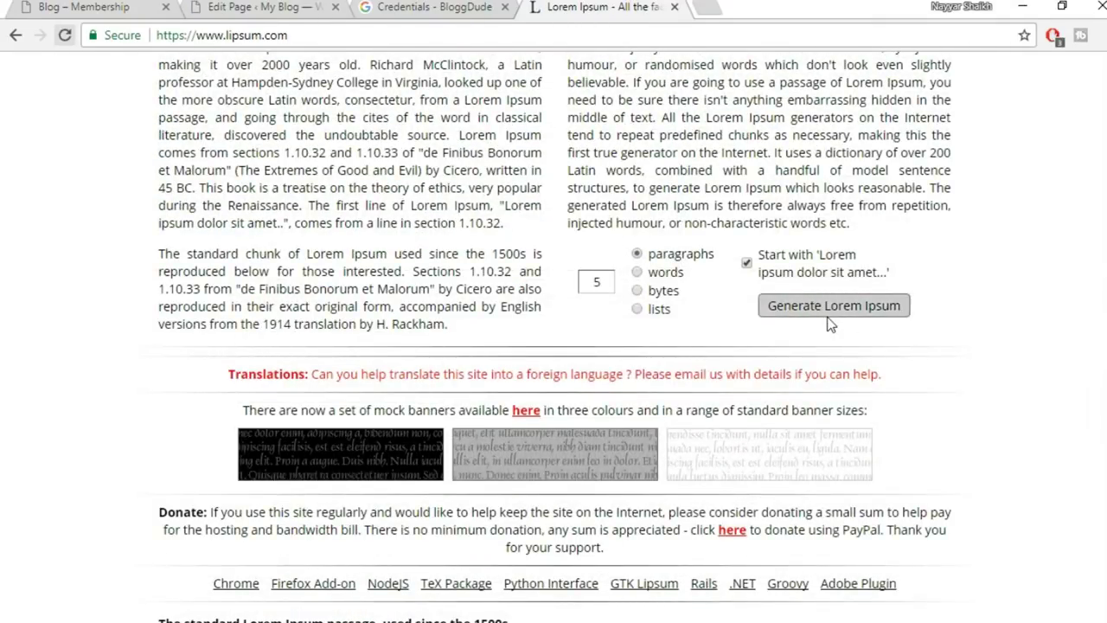
{"action": "left_click", "coordinate": [858, 303]}
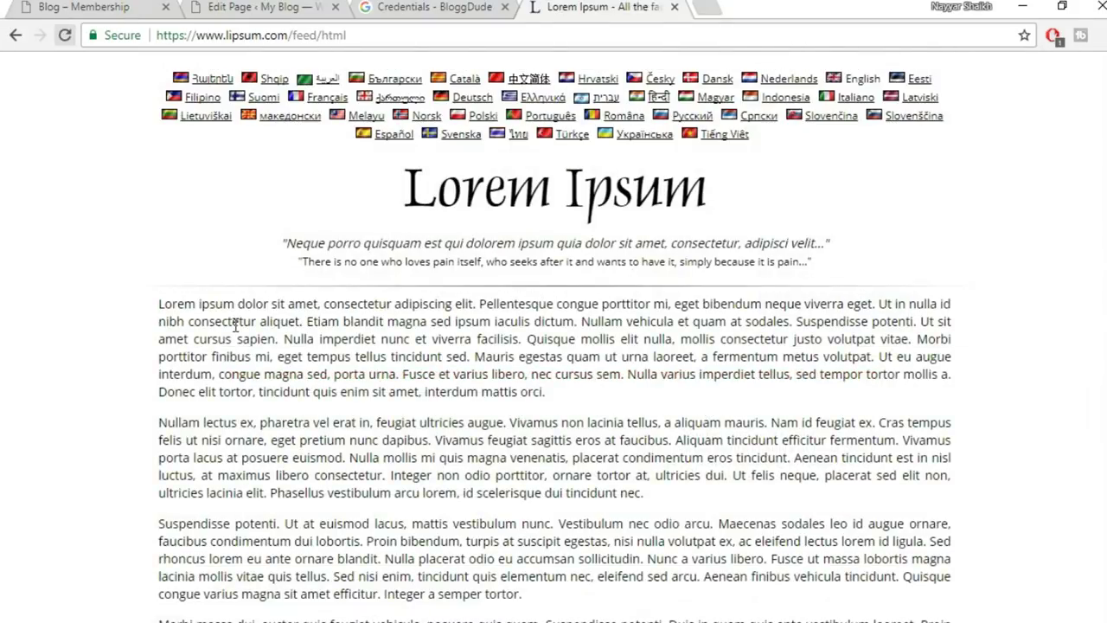
{"action": "left_click_drag", "start_coordinate": [157, 304], "coordinate": [651, 545]}
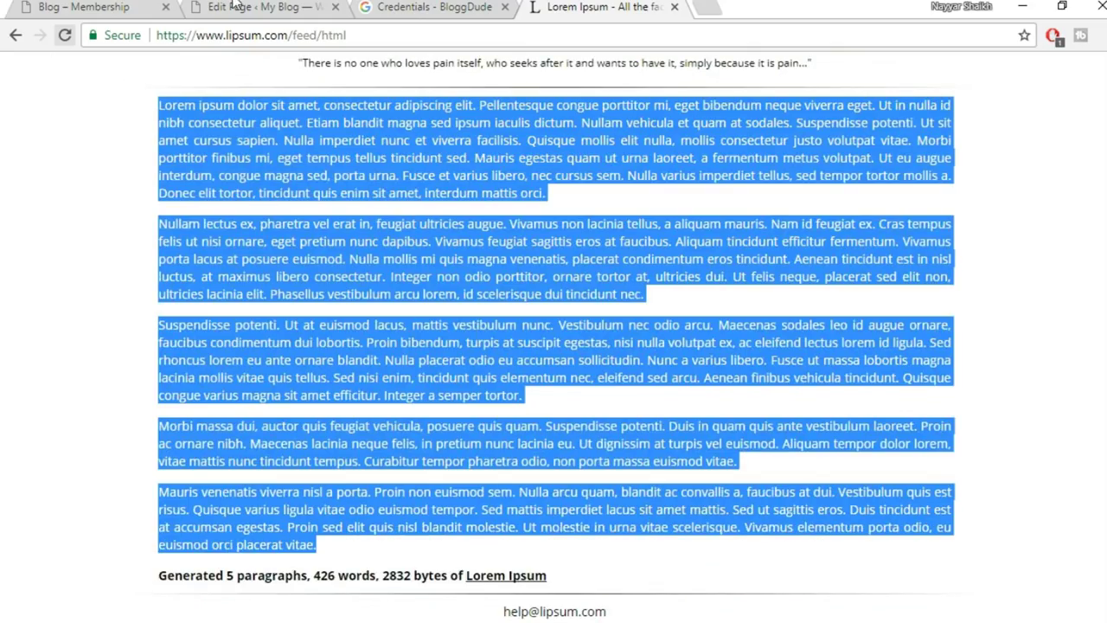
{"action": "left_click", "coordinate": [234, 6]}
{"action": "key", "text": "ctrl+a"}
- Paste the Lorem Ipsum into the body and retitle the page Terms of Services
{"action": "key", "text": "ctrl+v"}
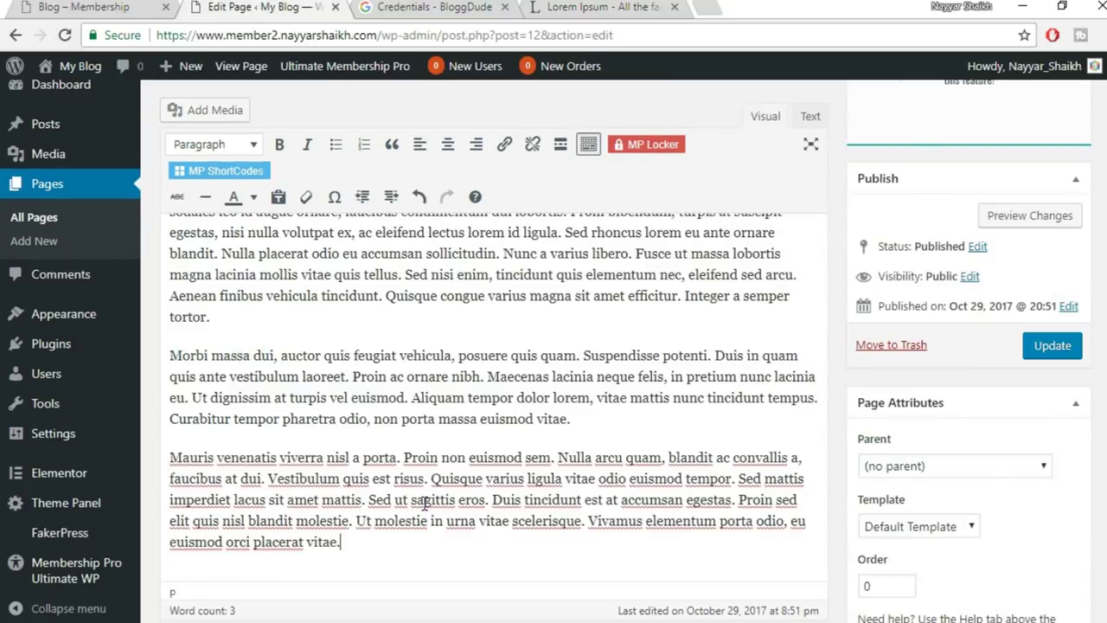
{"action": "scroll", "coordinate": [421, 448], "scroll_direction": "up", "scroll_amount": 10}
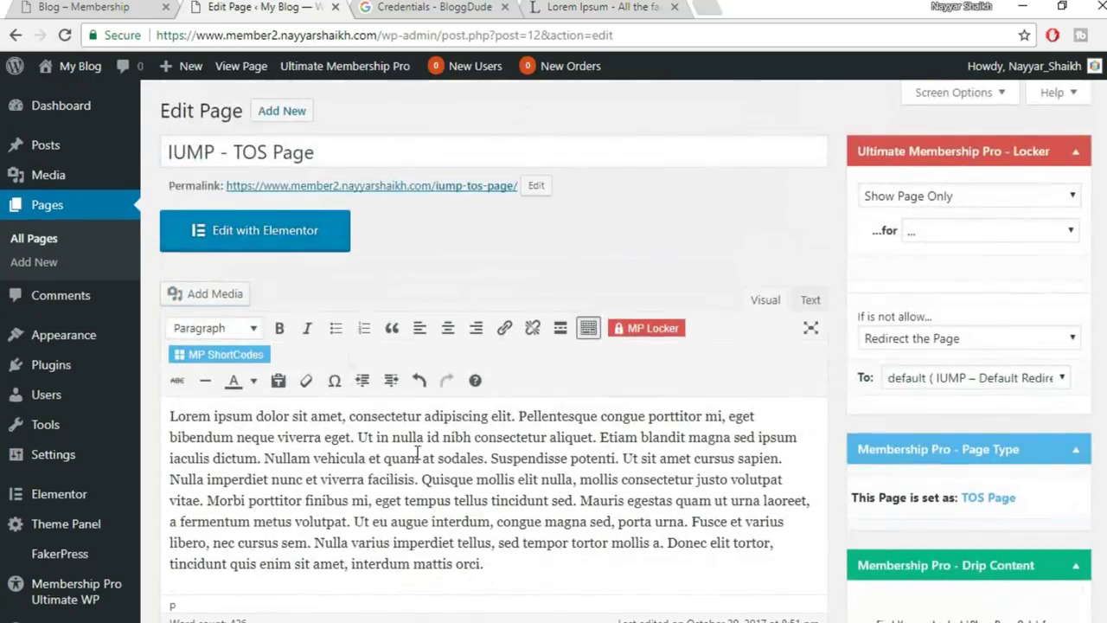
{"action": "left_click_drag", "start_coordinate": [239, 152], "coordinate": [145, 162]}
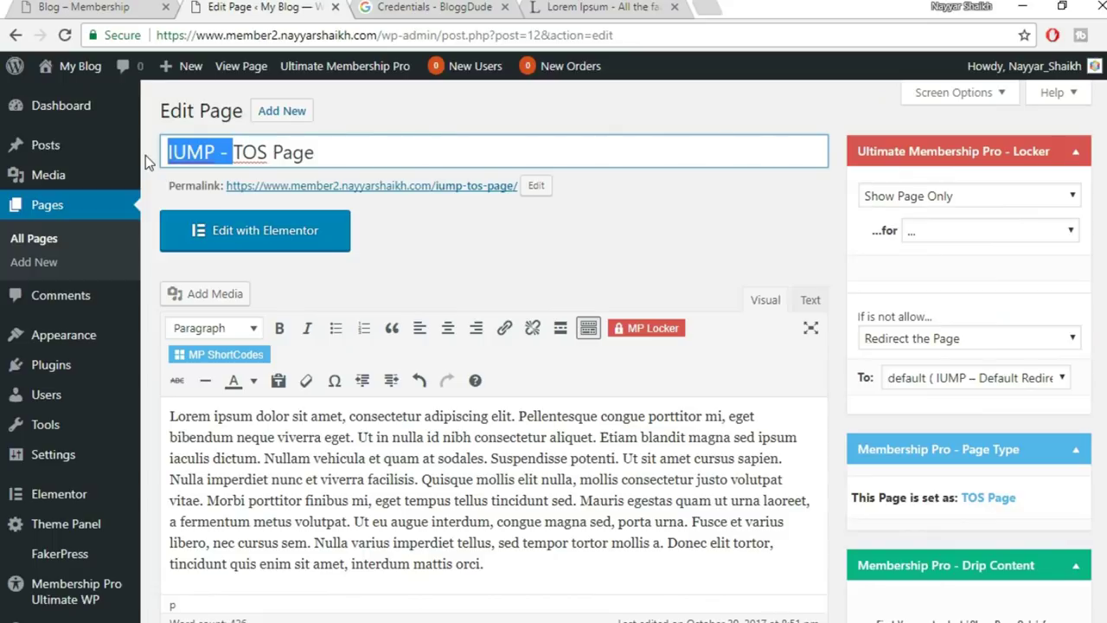
{"action": "key", "text": "BackSpace"}
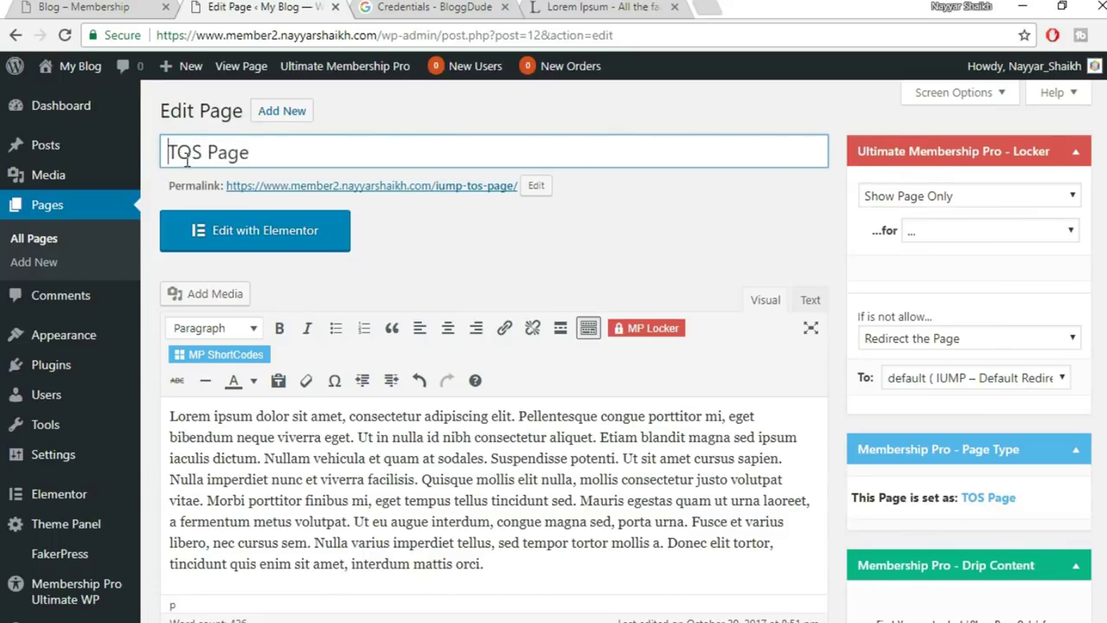
{"action": "mouse_move", "coordinate": [48, 149]}
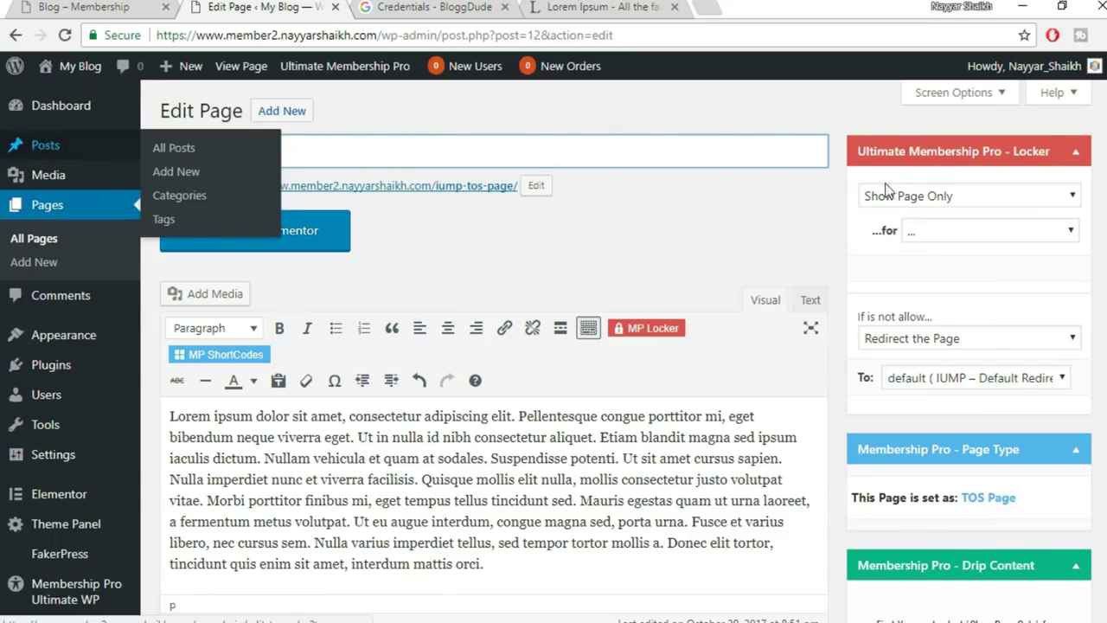
{"action": "key", "text": "ctrl+a"}
{"action": "type", "text": "Teerm"}
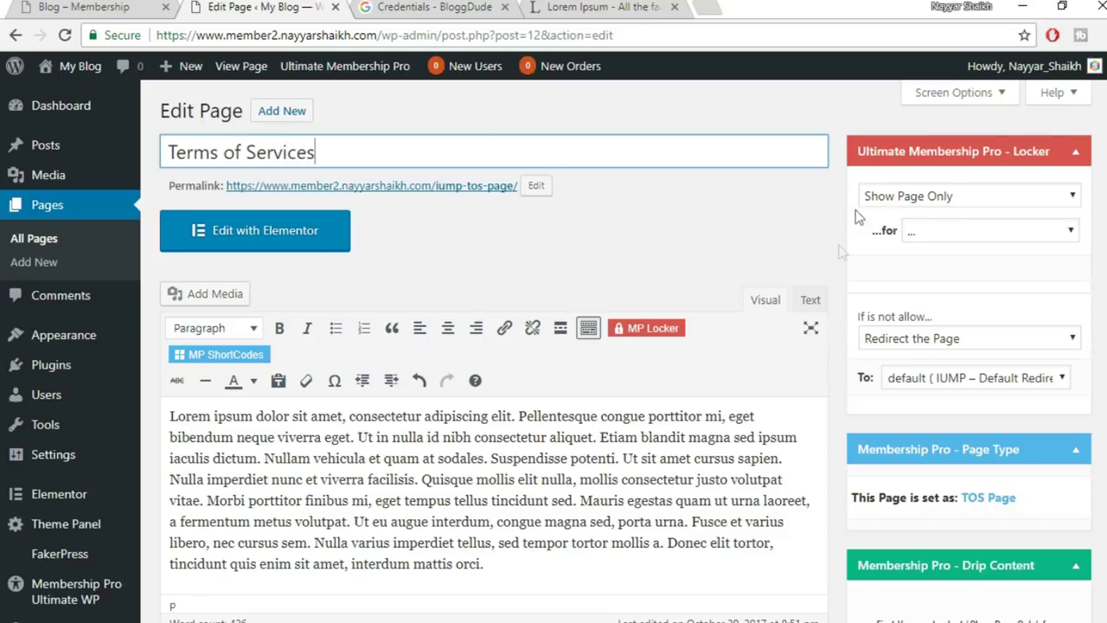
- Change the permalink slug from iump-tos-page to terms-of-services
{"action": "left_click", "coordinate": [534, 188]}
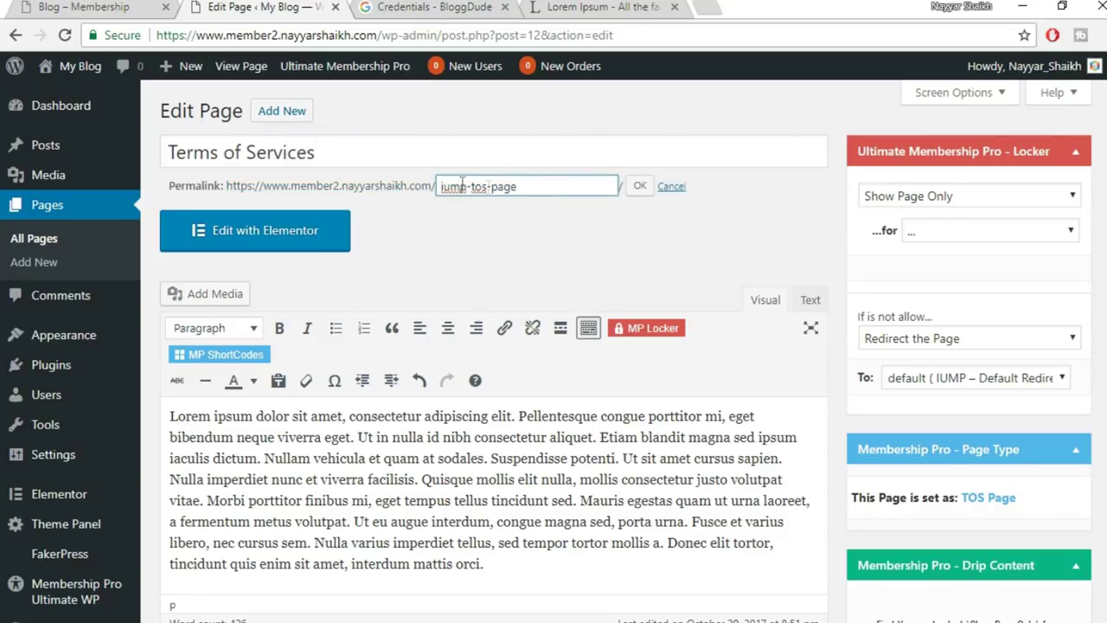
{"action": "left_click_drag", "start_coordinate": [529, 190], "coordinate": [375, 189]}
{"action": "left_click_drag", "start_coordinate": [371, 148], "coordinate": [155, 127]}
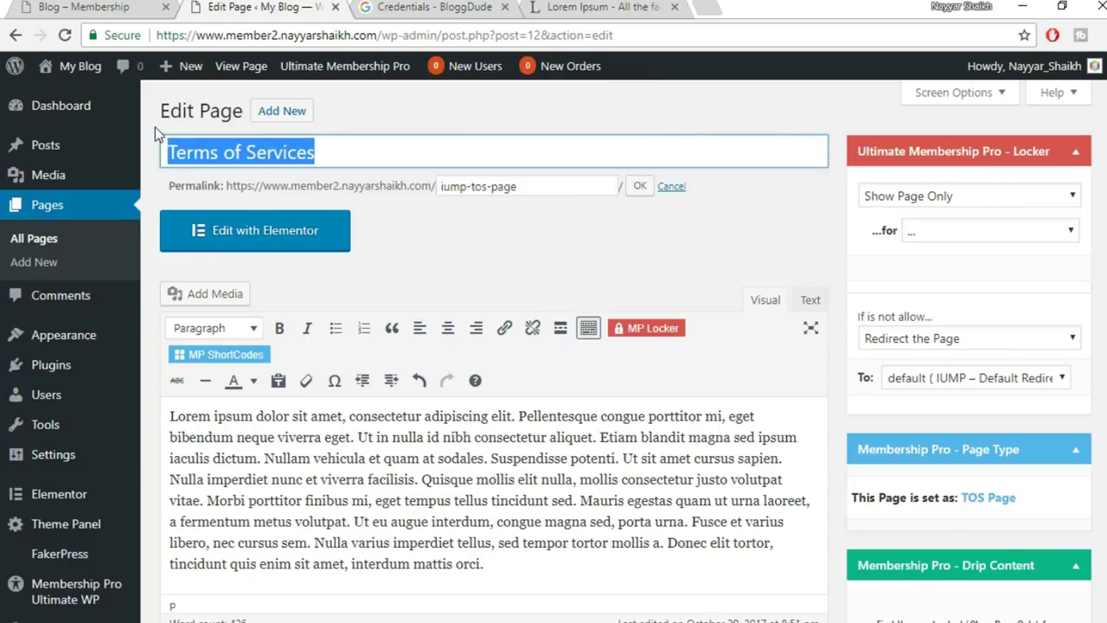
{"action": "key", "text": "ctrl+c"}
{"action": "left_click_drag", "start_coordinate": [502, 203], "coordinate": [327, 179]}
{"action": "key", "text": "ctrl+v"}
{"action": "left_click", "coordinate": [631, 192]}
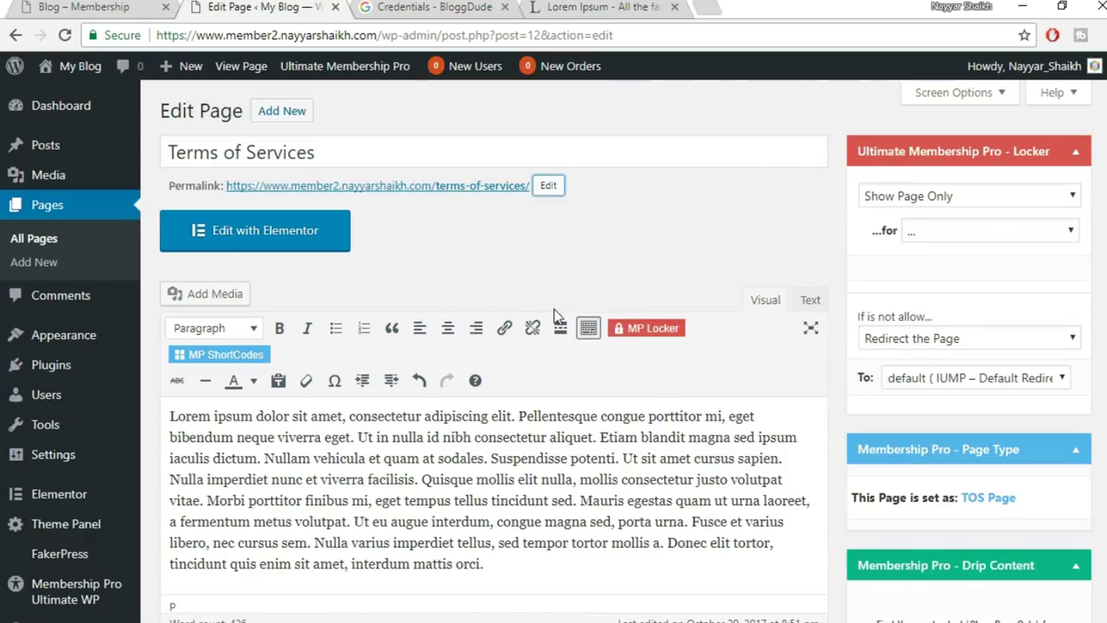
{"action": "scroll", "coordinate": [608, 325], "scroll_direction": "down", "scroll_amount": 10}
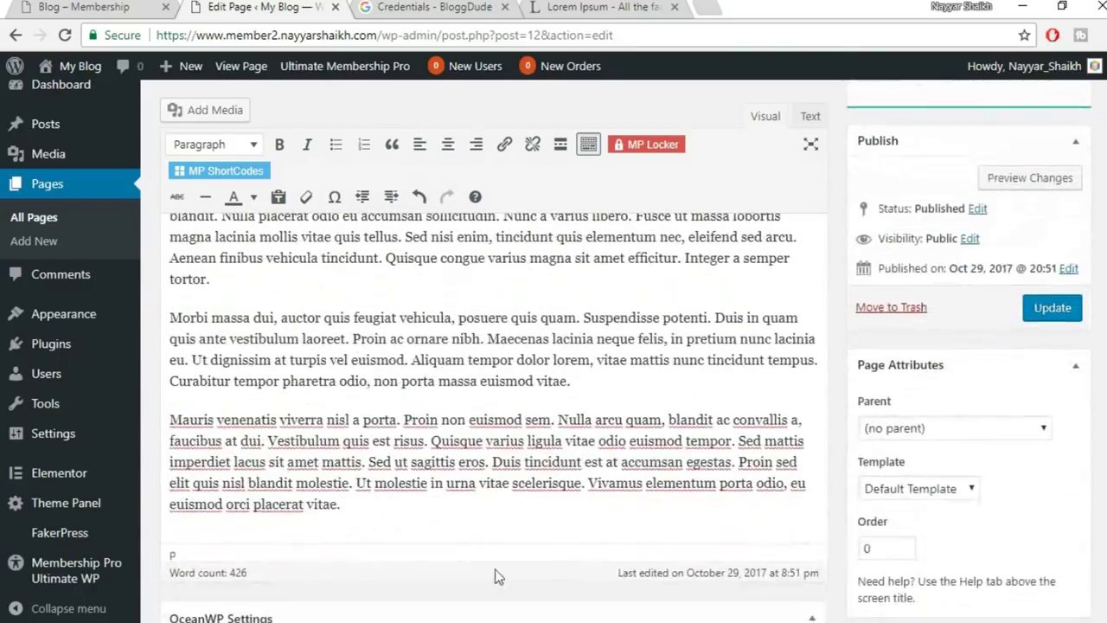
- Update the Terms of Services page and reload the old iump-tos-page URL, now 404
{"action": "mouse_move", "coordinate": [451, 622]}
{"action": "left_click", "coordinate": [544, 581]}
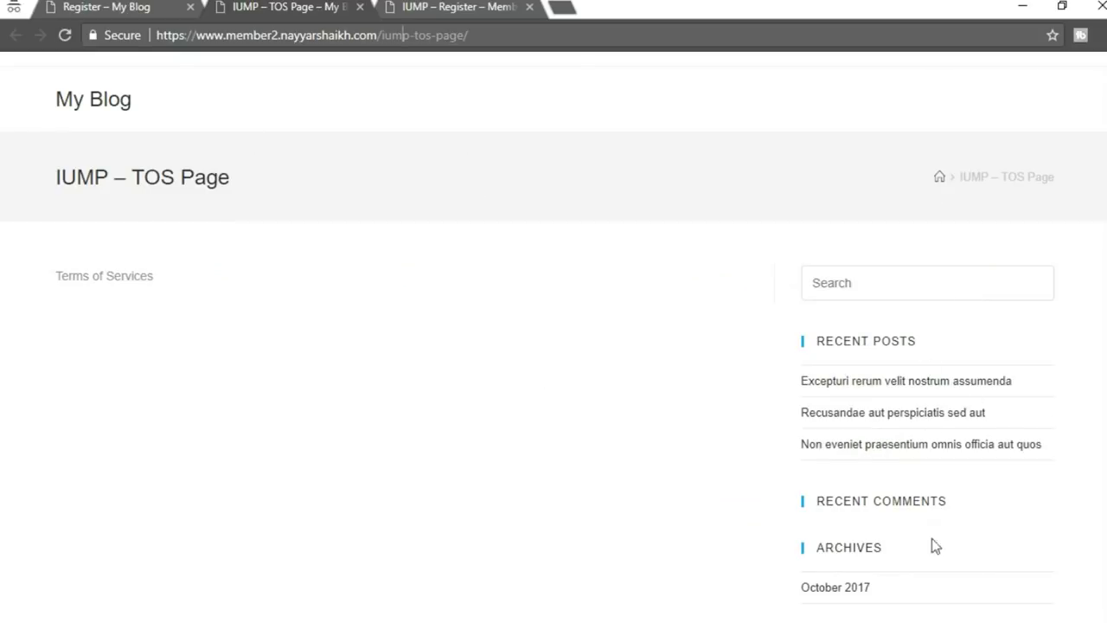
{"action": "scroll", "coordinate": [909, 388], "scroll_direction": "down", "scroll_amount": 5}
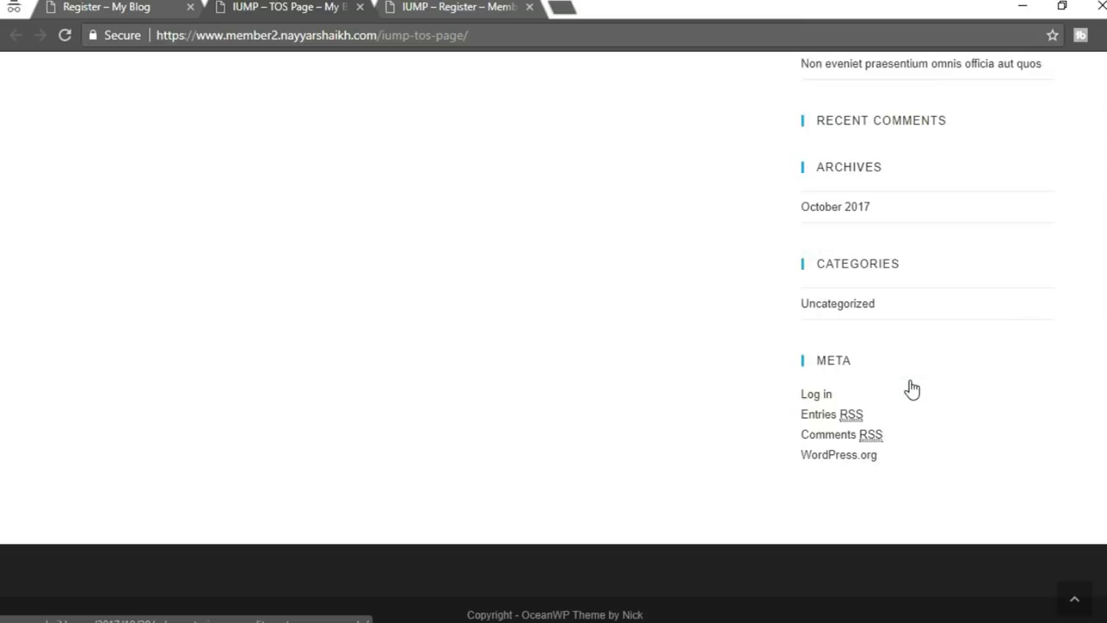
{"action": "scroll", "coordinate": [460, 501], "scroll_direction": "up", "scroll_amount": 5}
{"action": "mouse_move", "coordinate": [450, 622]}
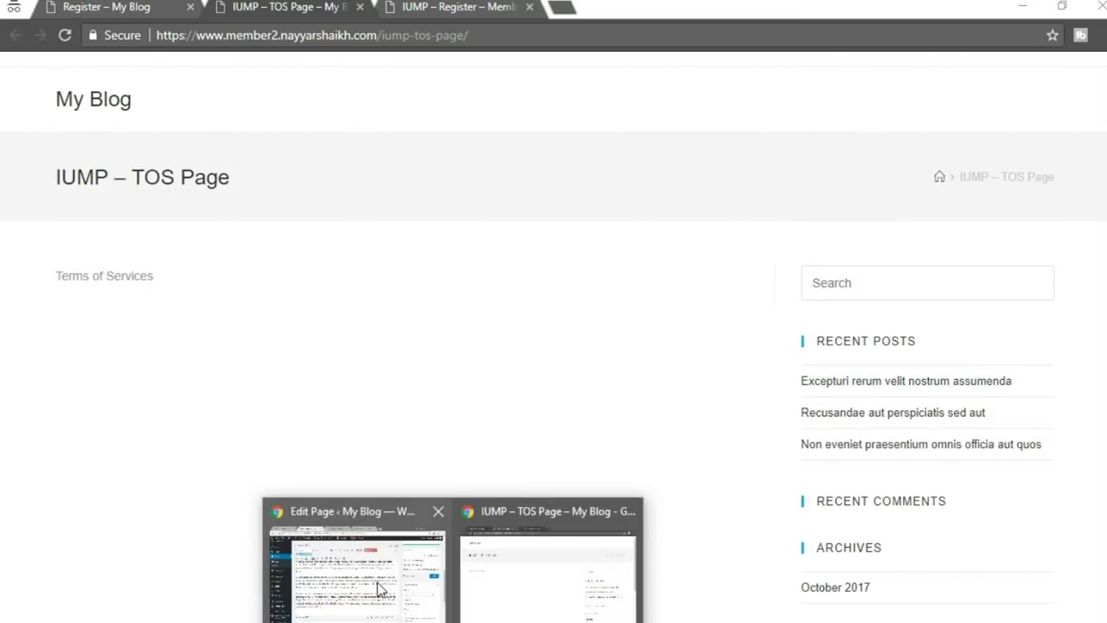
{"action": "left_click", "coordinate": [353, 568]}
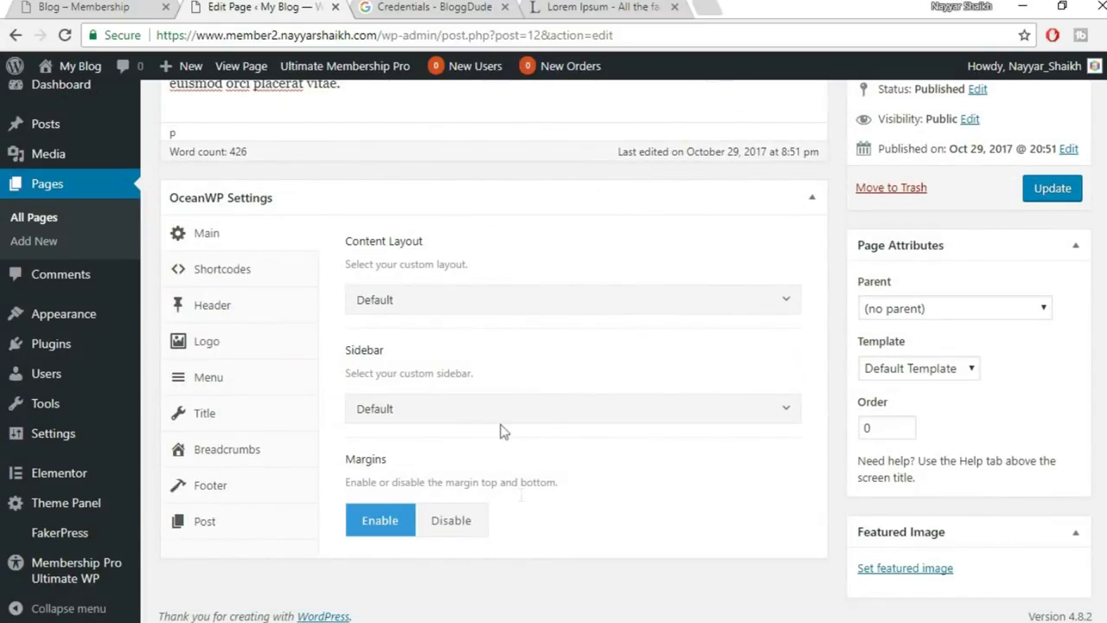
{"action": "left_click", "coordinate": [1064, 191]}
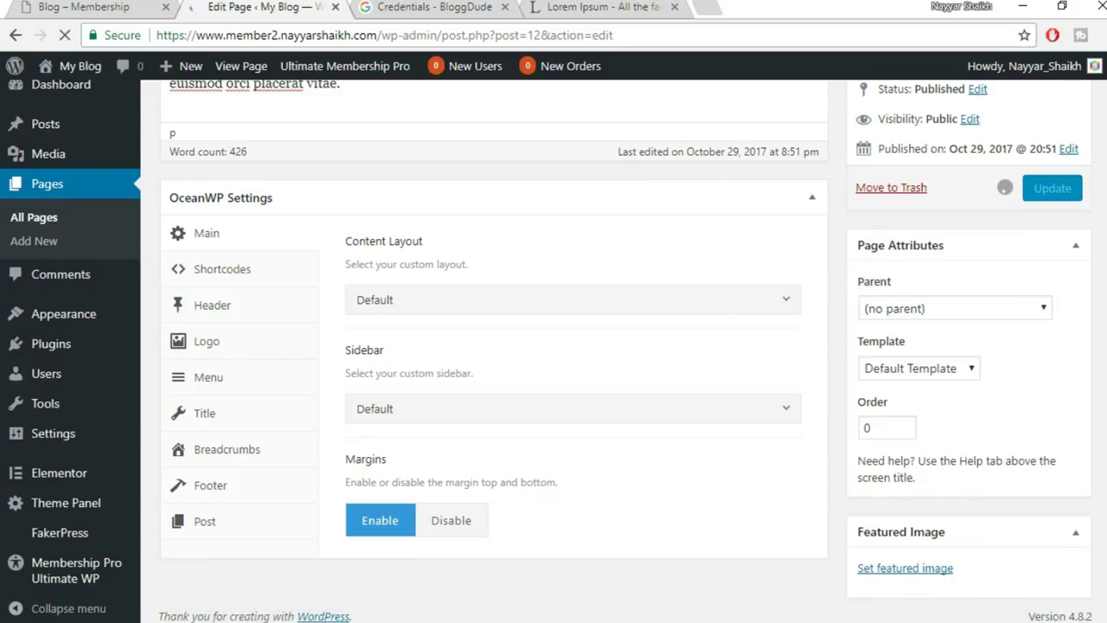
{"action": "mouse_move", "coordinate": [449, 622]}
{"action": "left_click", "coordinate": [519, 549]}
{"action": "left_click", "coordinate": [64, 36]}
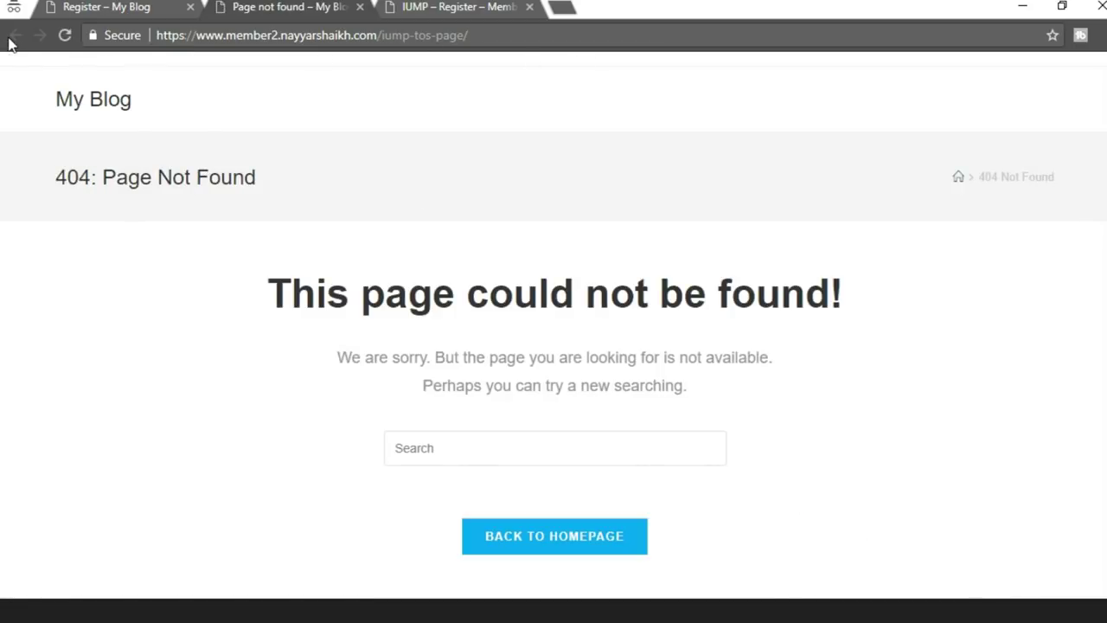
- Close the 404 tab, reload the register page, and follow its Terms of Services link
{"action": "left_click", "coordinate": [201, 14]}
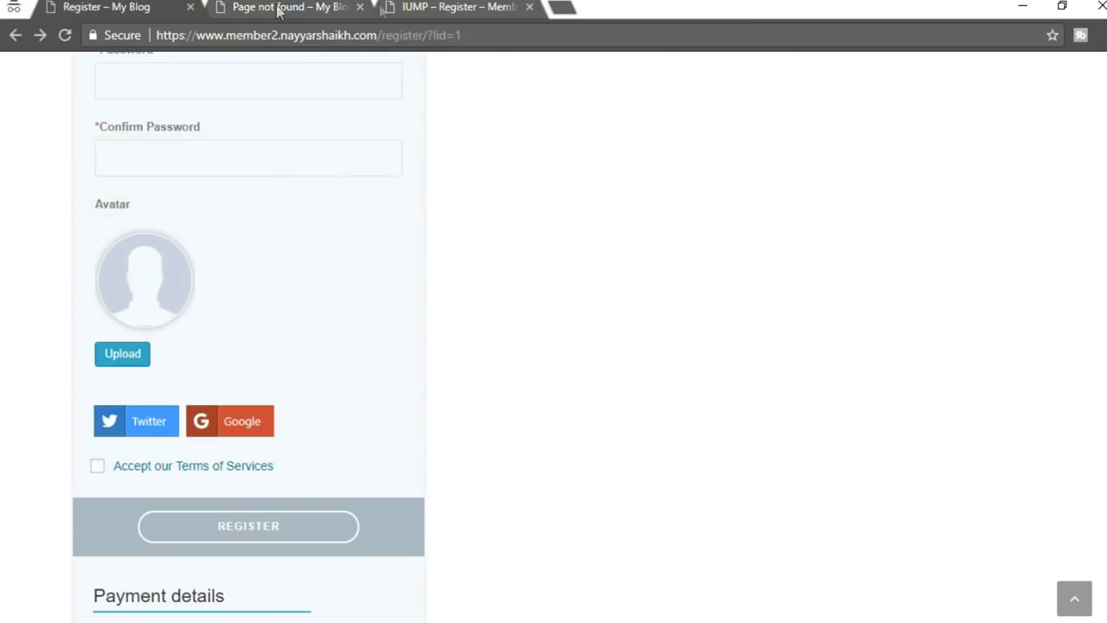
{"action": "left_click", "coordinate": [360, 7]}
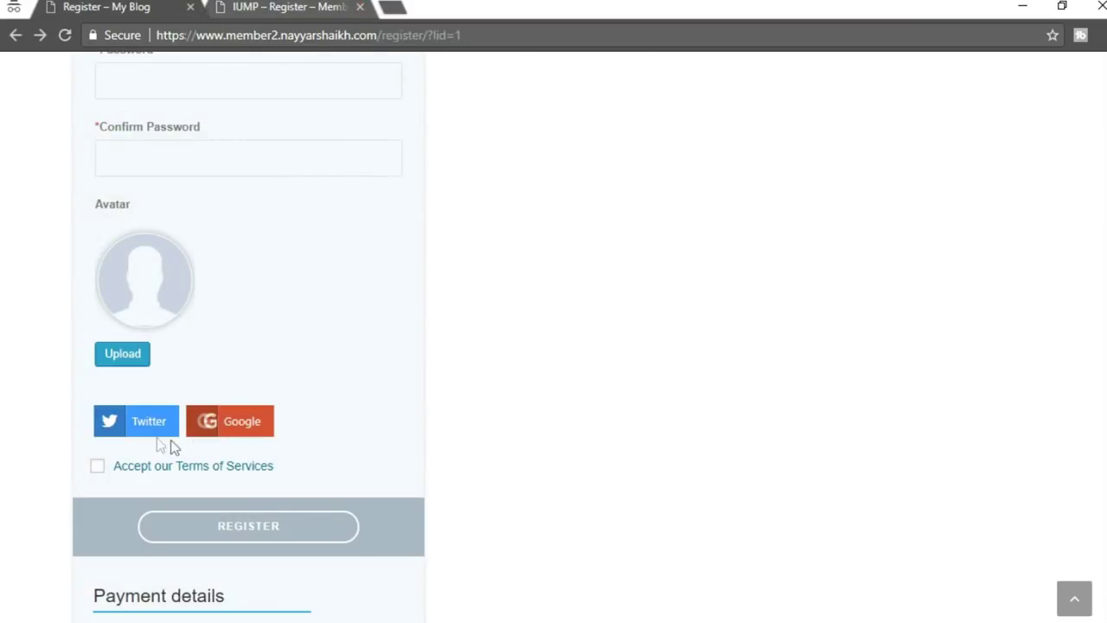
{"action": "left_click", "coordinate": [225, 467]}
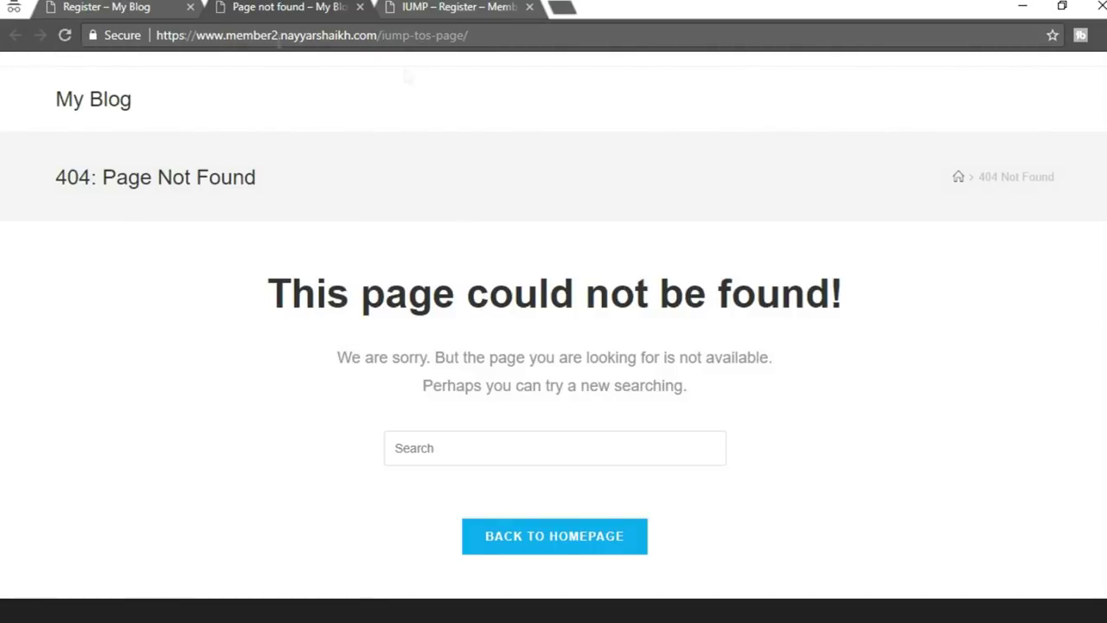
{"action": "left_click", "coordinate": [361, 7]}
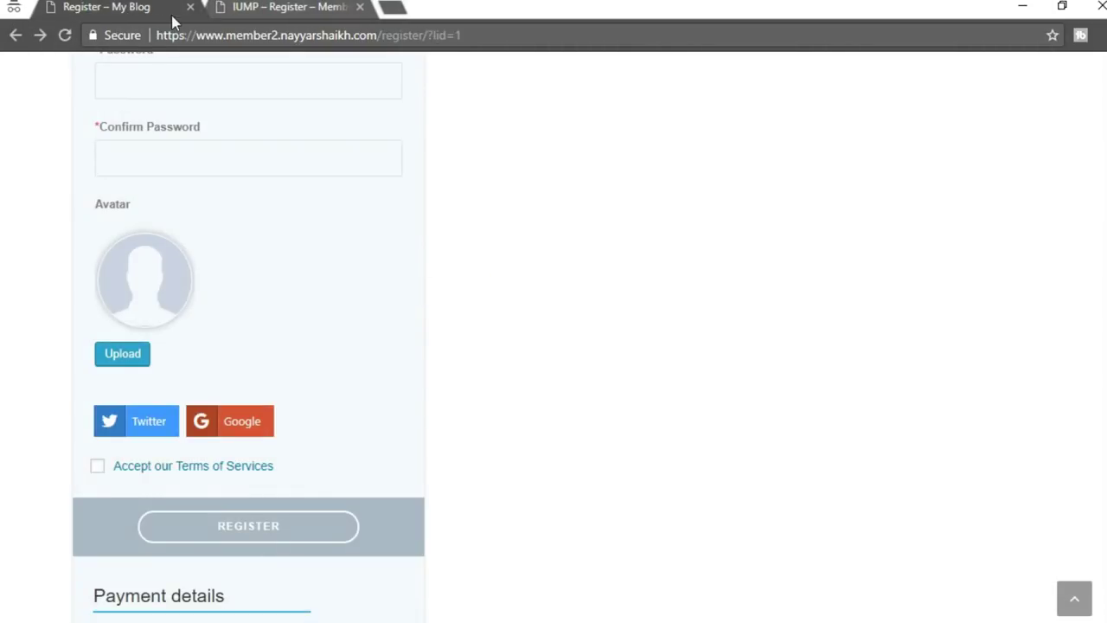
{"action": "left_click", "coordinate": [64, 34]}
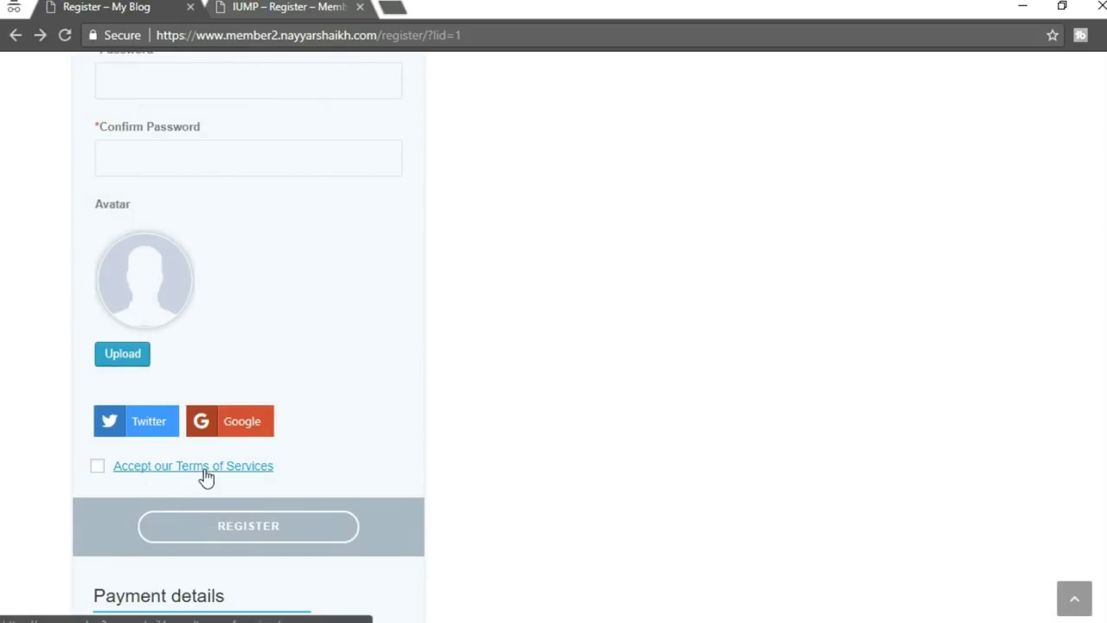
{"action": "left_click", "coordinate": [238, 471]}
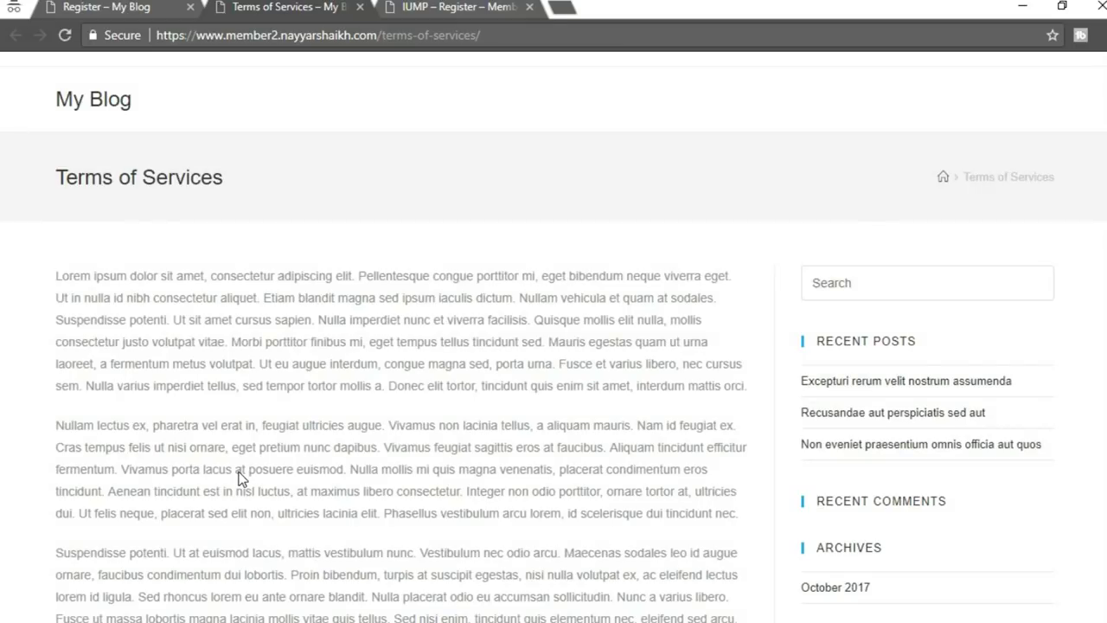
- Review the Lorem Ipsum terms and payment details summary, then return to the page editor
{"action": "scroll", "coordinate": [489, 425], "scroll_direction": "down", "scroll_amount": 5}
{"action": "scroll", "coordinate": [235, 198], "scroll_direction": "up", "scroll_amount": 5}
{"action": "left_click_drag", "start_coordinate": [224, 177], "coordinate": [3, 155]}
{"action": "left_click", "coordinate": [143, 200]}
{"action": "left_click_drag", "start_coordinate": [24, 269], "coordinate": [606, 597]}
{"action": "left_click", "coordinate": [577, 526]}
{"action": "scroll", "coordinate": [576, 562], "scroll_direction": "down", "scroll_amount": 4}
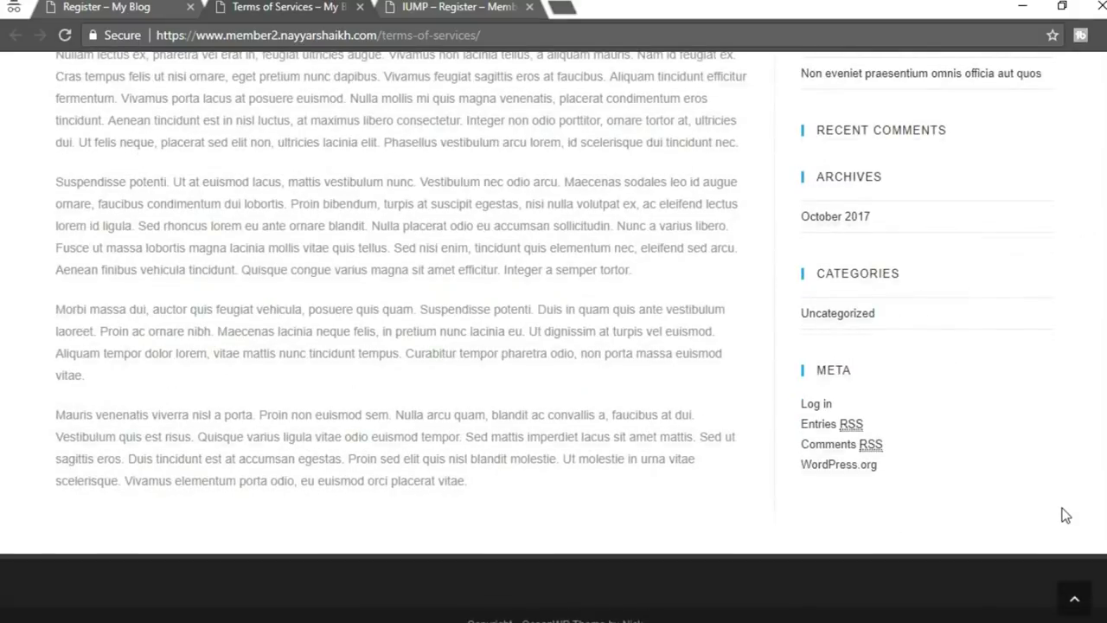
{"action": "scroll", "coordinate": [1012, 515], "scroll_direction": "up", "scroll_amount": 4}
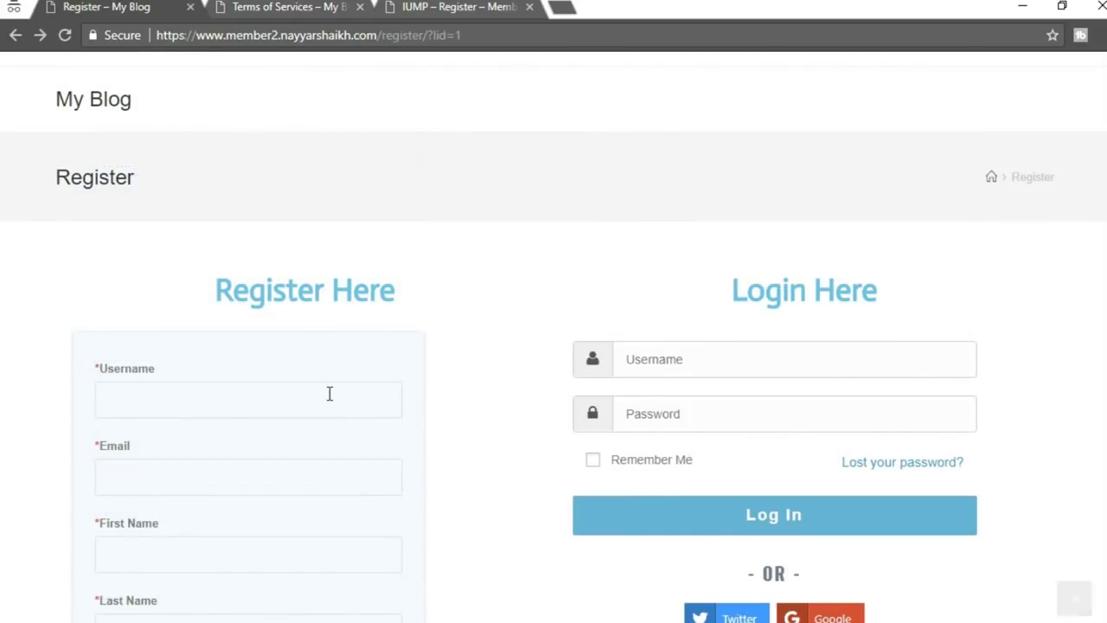
{"action": "scroll", "coordinate": [375, 349], "scroll_direction": "down", "scroll_amount": 2}
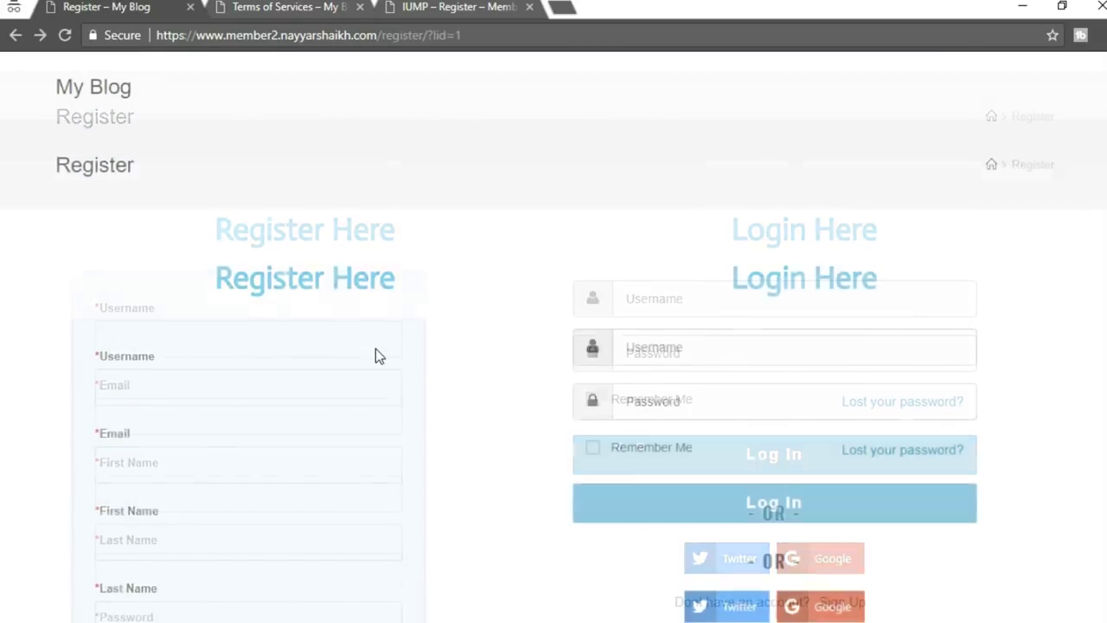
{"action": "scroll", "coordinate": [884, 173], "scroll_direction": "down", "scroll_amount": 4}
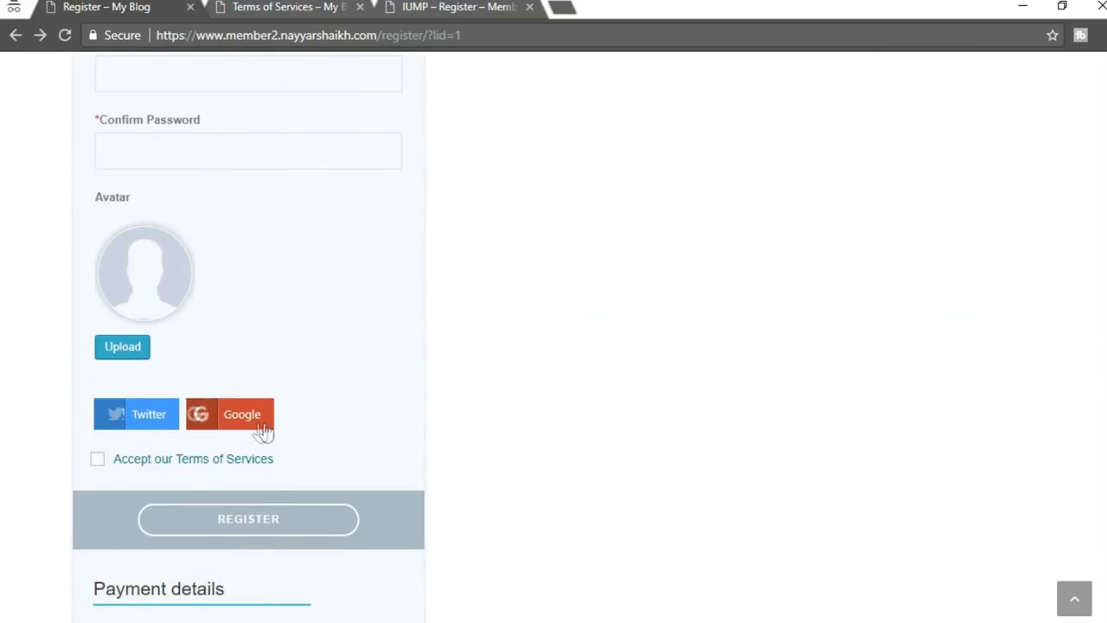
{"action": "scroll", "coordinate": [262, 465], "scroll_direction": "down", "scroll_amount": 3}
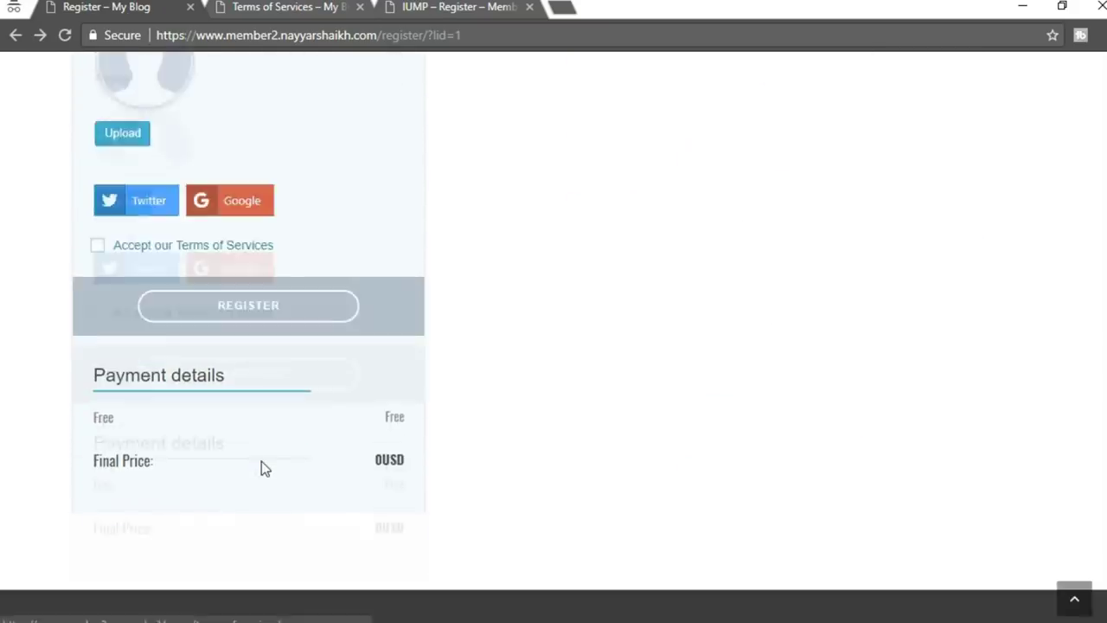
{"action": "left_click_drag", "start_coordinate": [94, 335], "coordinate": [356, 406]}
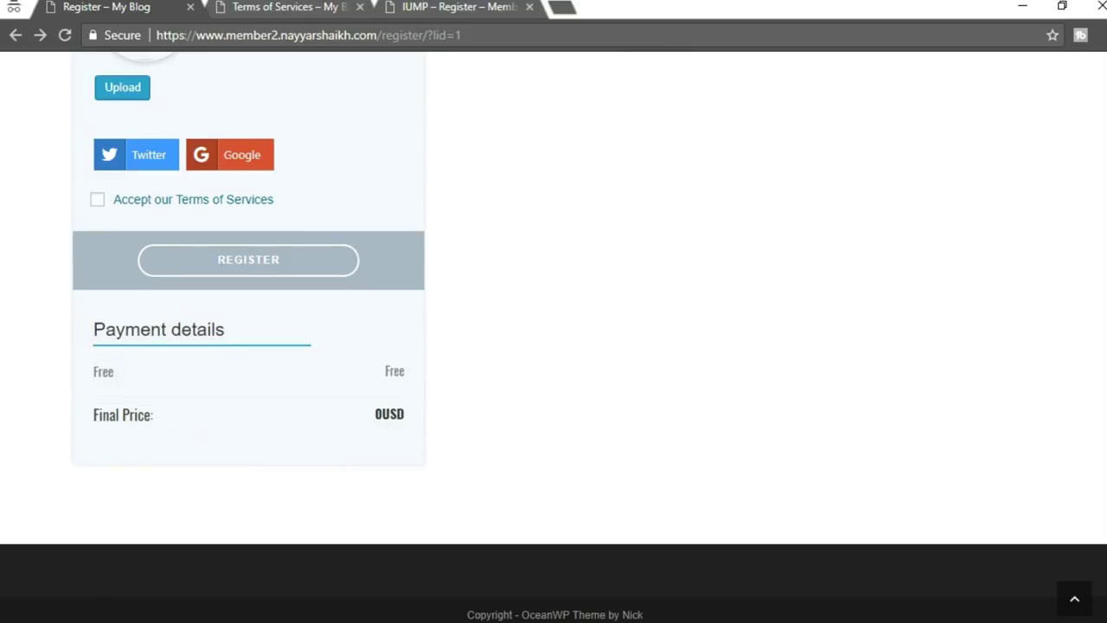
{"action": "left_click", "coordinate": [274, 574]}
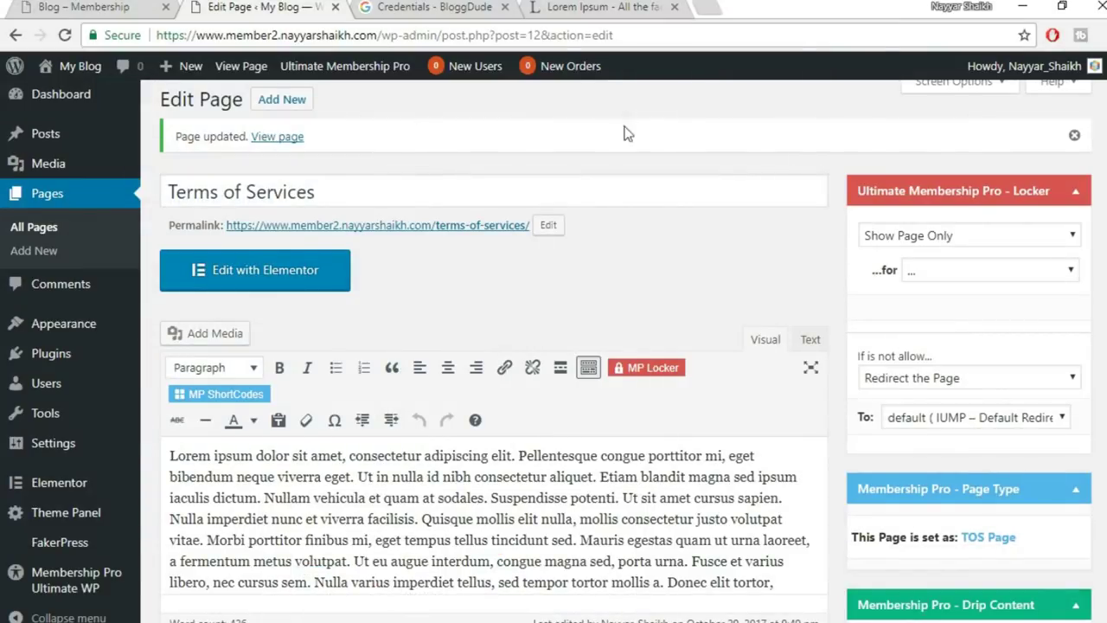
{"action": "scroll", "coordinate": [625, 173], "scroll_direction": "down", "scroll_amount": 5}
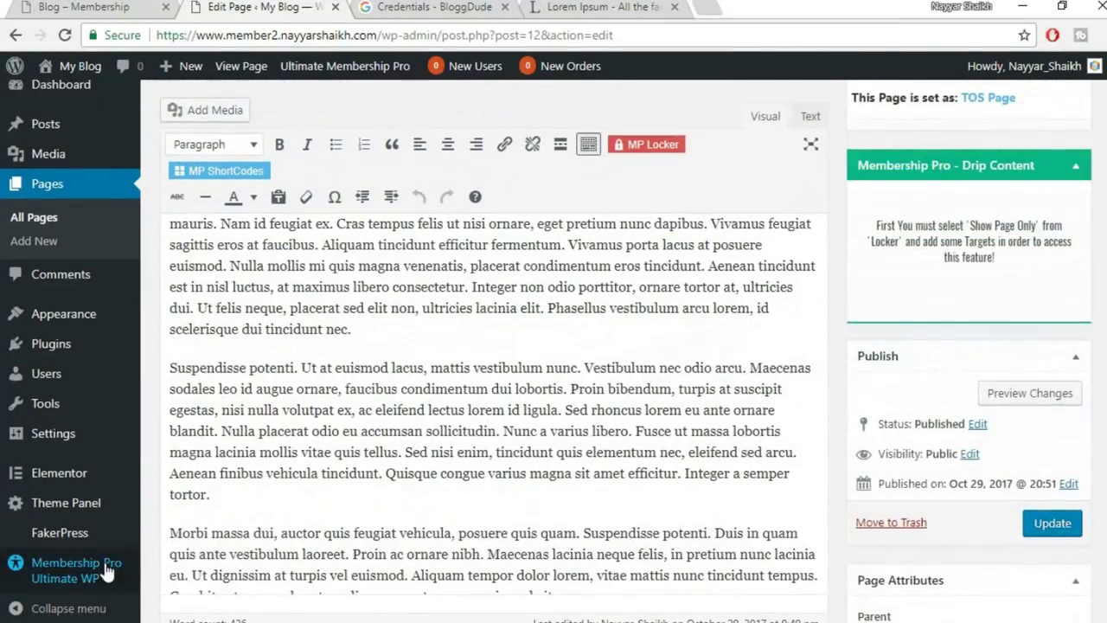
- Switch the Bank Transfer gateway's activation off and save the change
{"action": "mouse_move", "coordinate": [91, 577]}
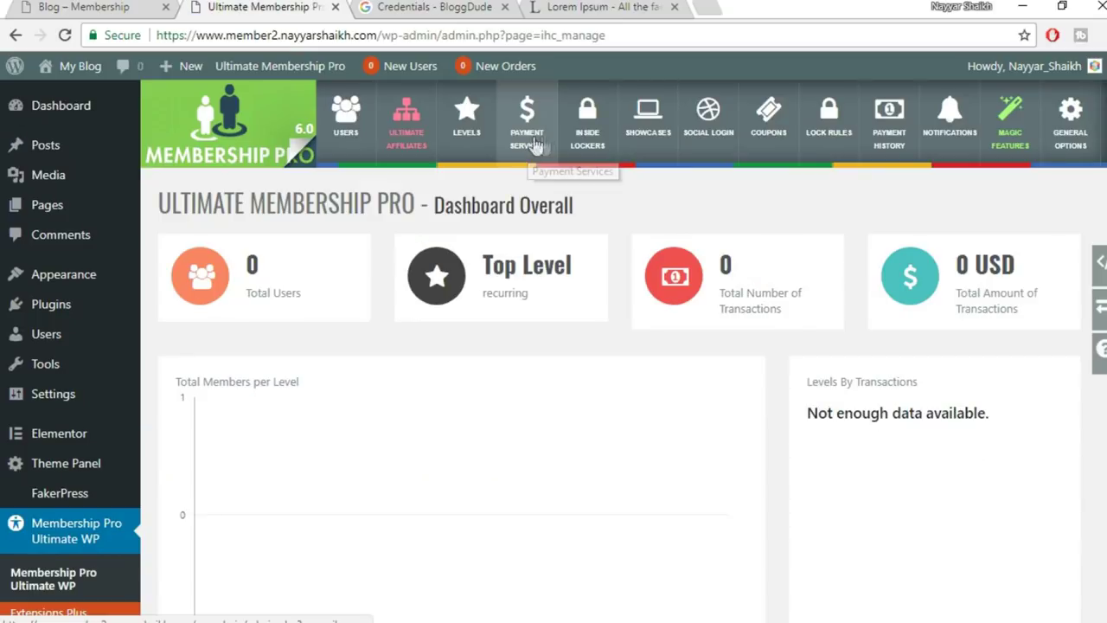
{"action": "left_click", "coordinate": [529, 138]}
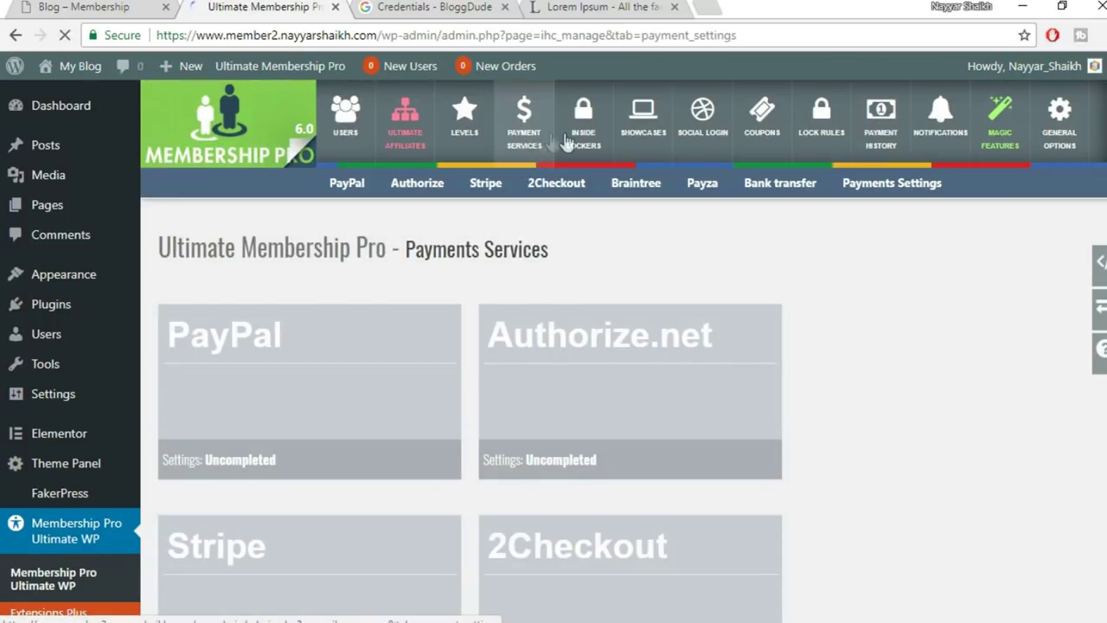
{"action": "scroll", "coordinate": [921, 348], "scroll_direction": "down", "scroll_amount": 5}
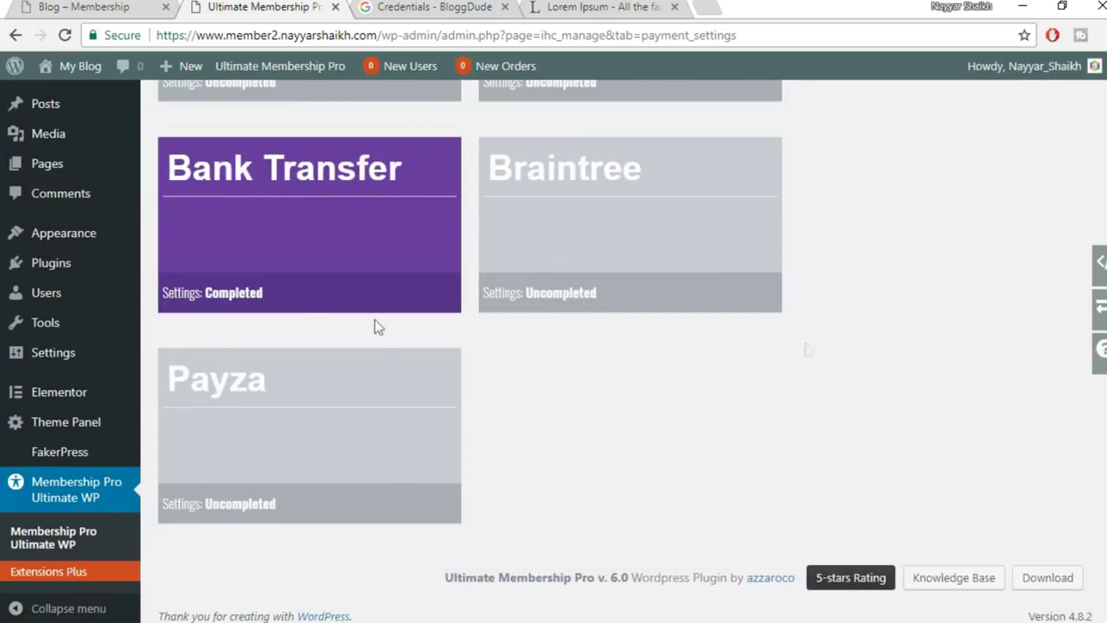
{"action": "left_click", "coordinate": [324, 228]}
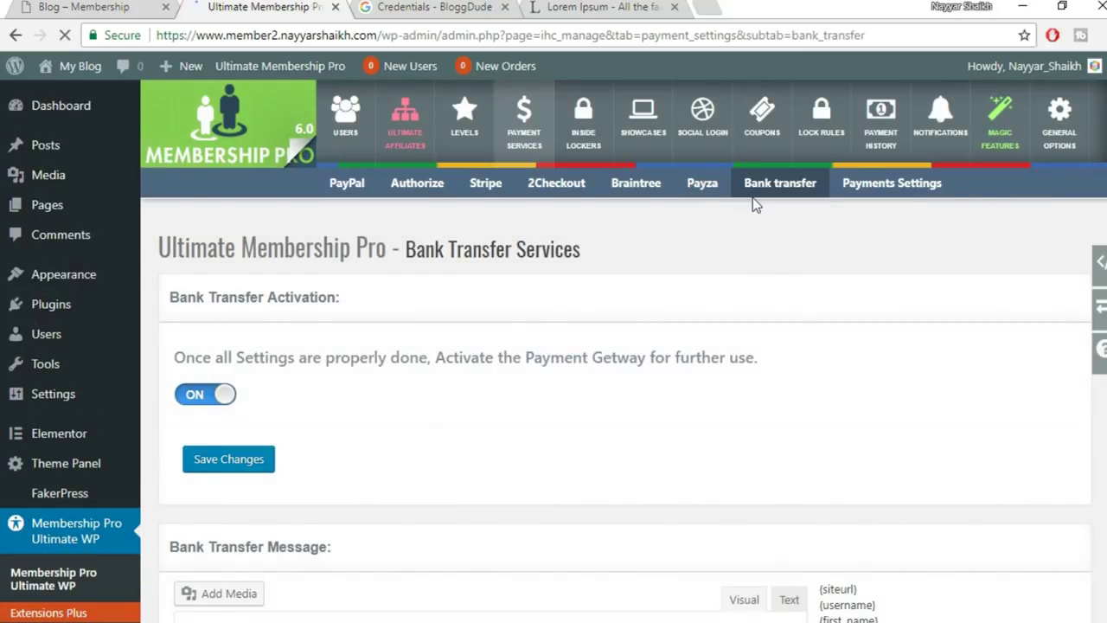
{"action": "scroll", "coordinate": [289, 410], "scroll_direction": "down", "scroll_amount": 1}
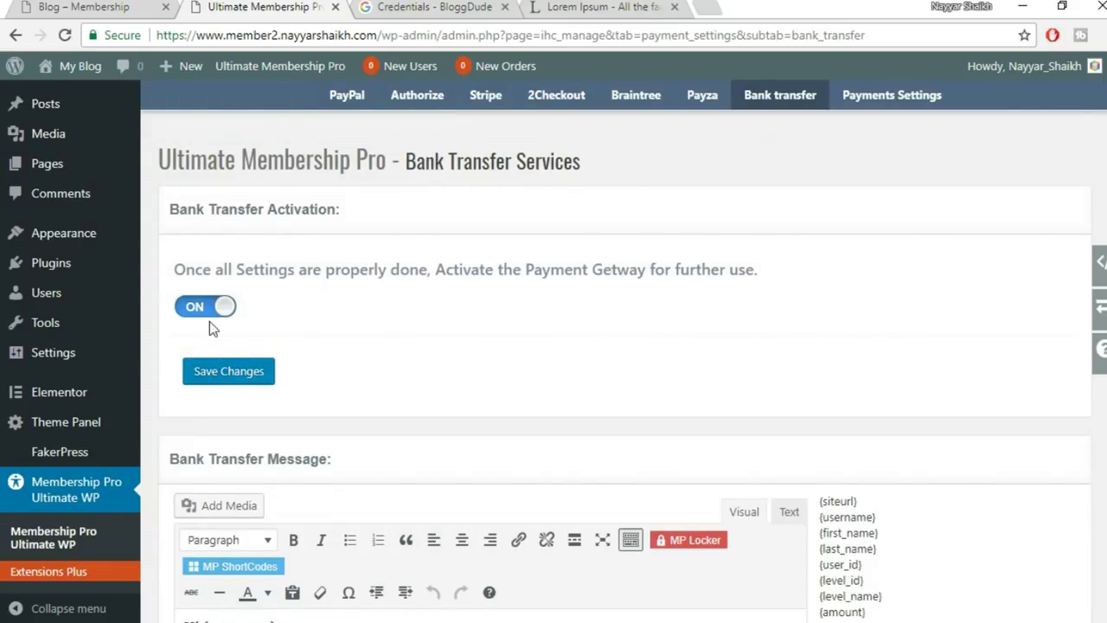
{"action": "left_click", "coordinate": [216, 309]}
{"action": "scroll", "coordinate": [488, 379], "scroll_direction": "down", "scroll_amount": 1}
{"action": "scroll", "coordinate": [488, 379], "scroll_direction": "down", "scroll_amount": 10}
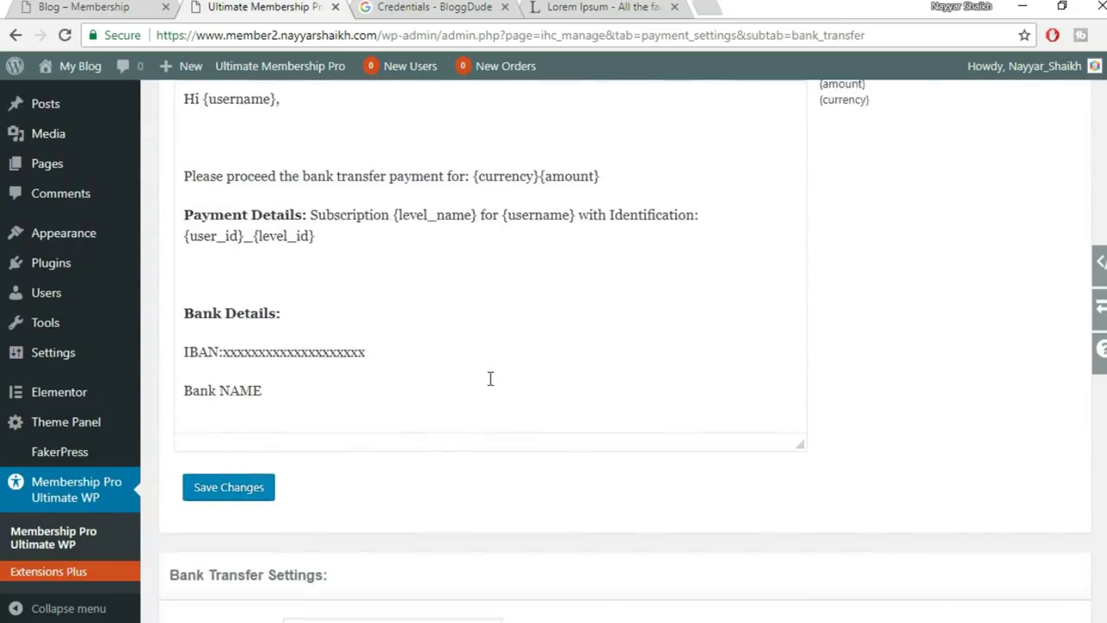
{"action": "left_click", "coordinate": [247, 266]}
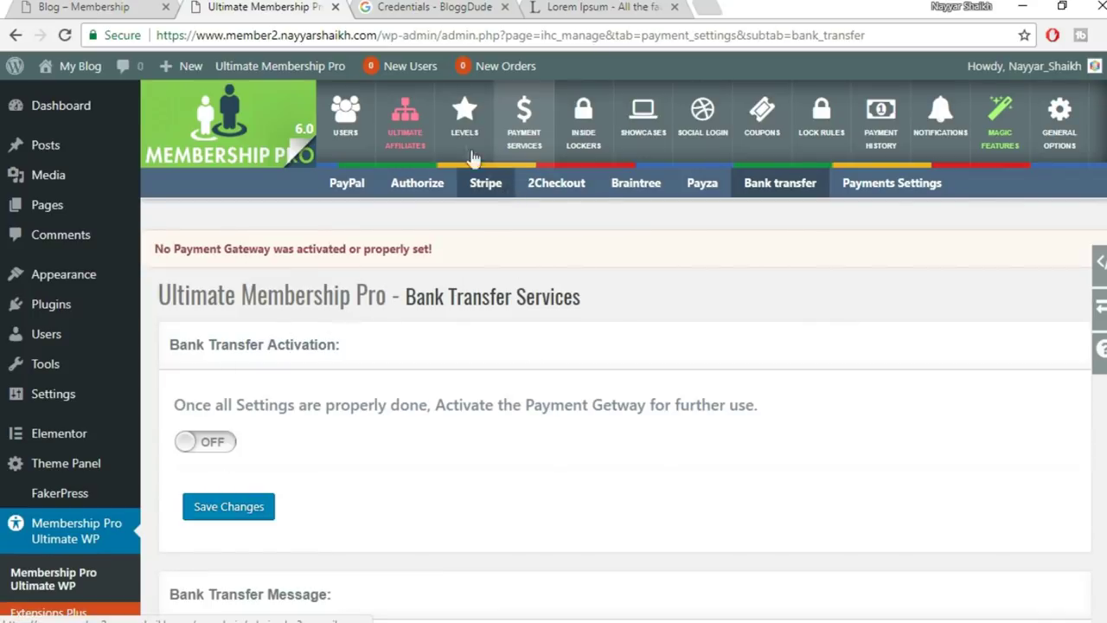
- Return to the Payment Services overview to check every gateway's status
{"action": "left_click", "coordinate": [540, 149]}
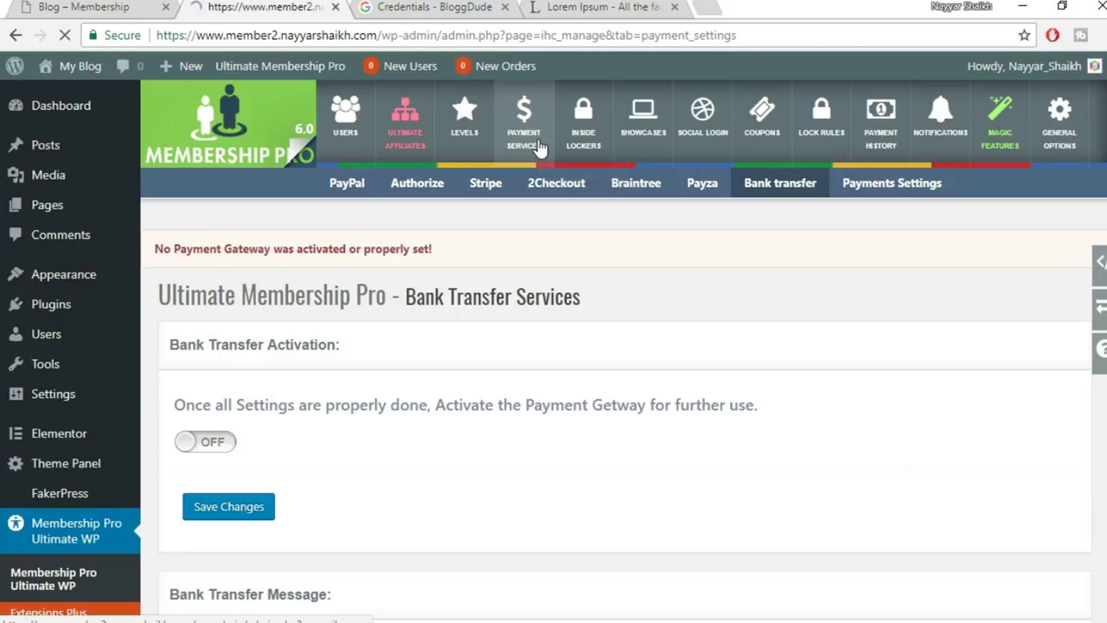
{"action": "scroll", "coordinate": [563, 425], "scroll_direction": "down", "scroll_amount": 3}
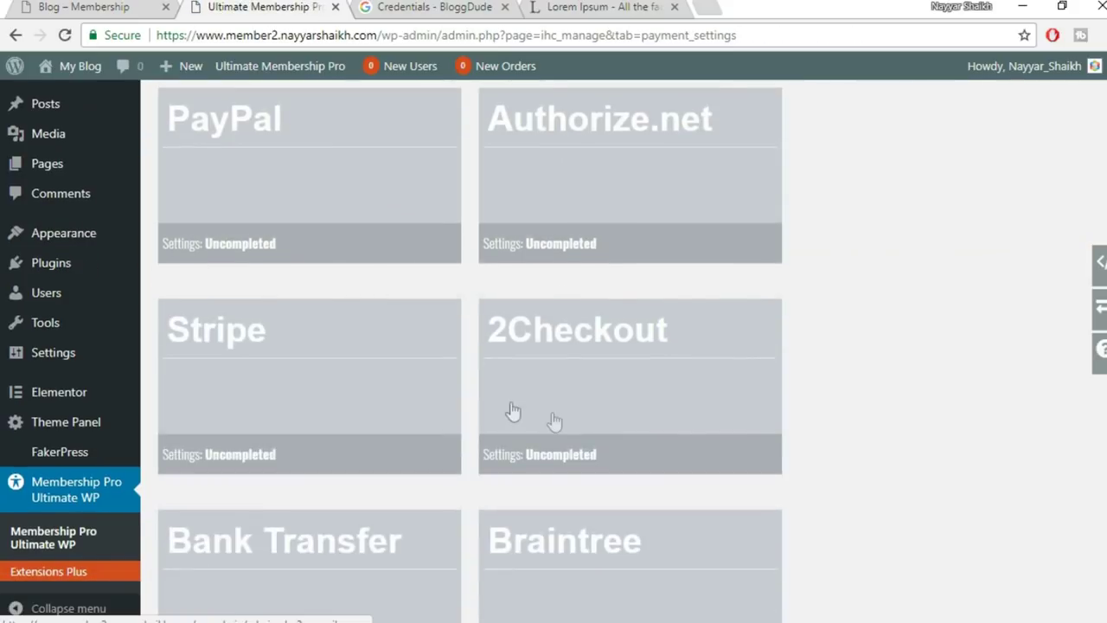
{"action": "scroll", "coordinate": [509, 410], "scroll_direction": "up", "scroll_amount": 1}
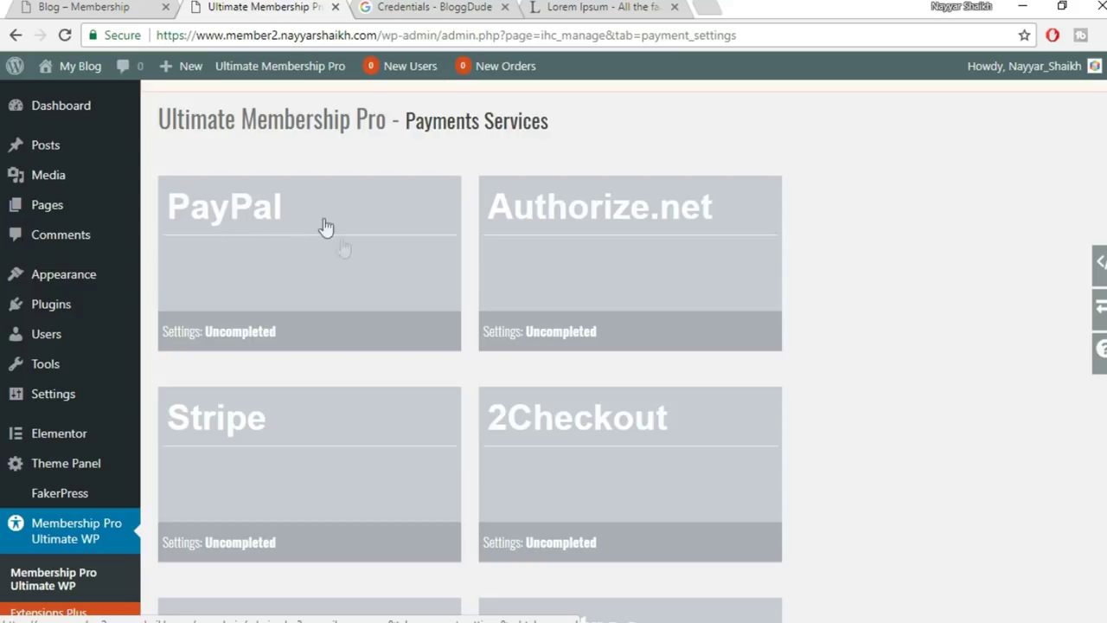
{"action": "left_click", "coordinate": [356, 244]}
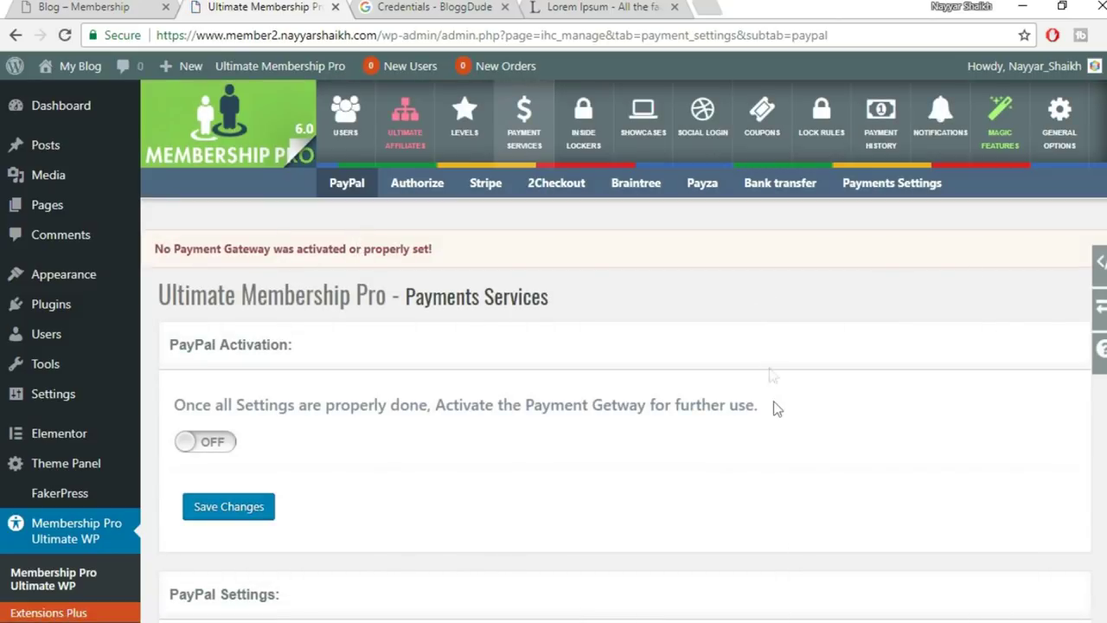
- Turn PayPal activation on and fill in the PayPal account e-mail from saved suggestions
{"action": "scroll", "coordinate": [774, 406], "scroll_direction": "down", "scroll_amount": 1}
{"action": "left_click", "coordinate": [205, 354]}
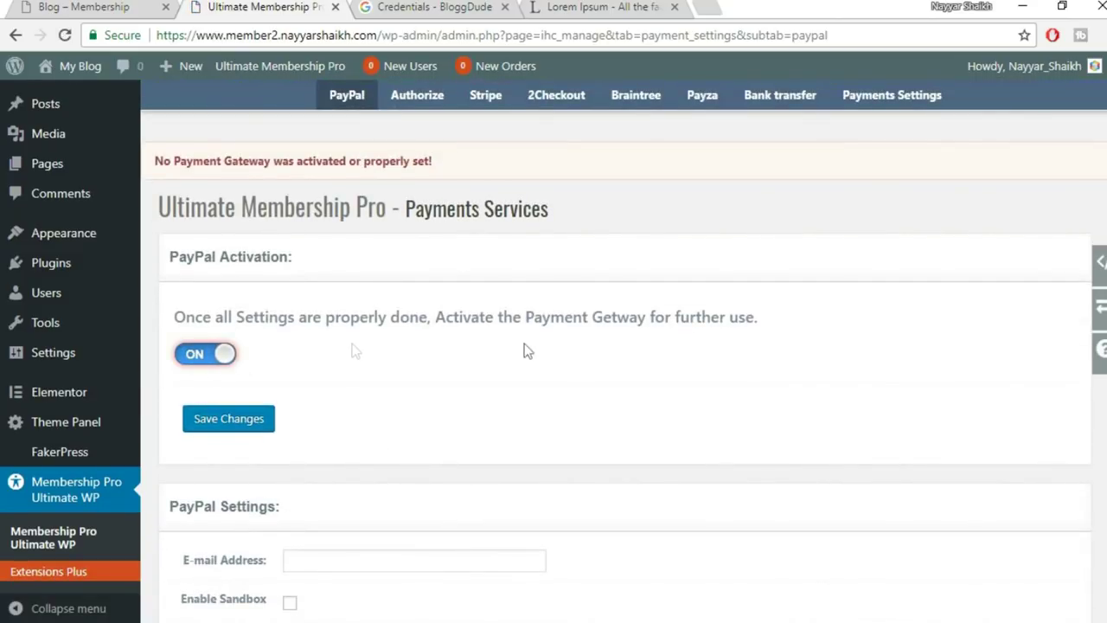
{"action": "scroll", "coordinate": [569, 405], "scroll_direction": "down", "scroll_amount": 2}
{"action": "left_click", "coordinate": [390, 209]}
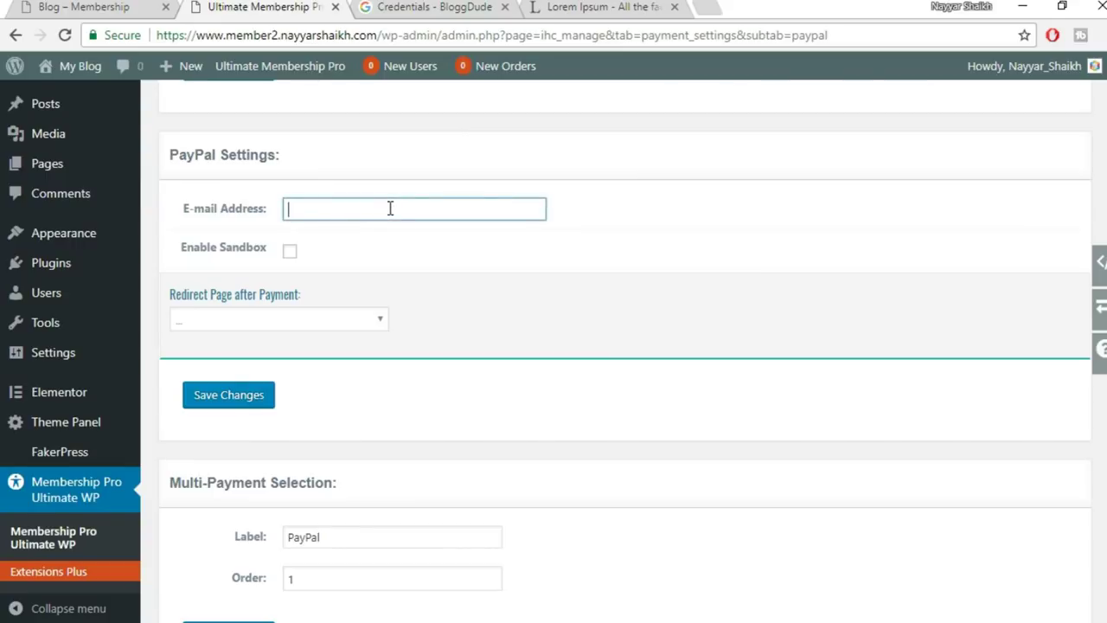
{"action": "type", "text": "re"}
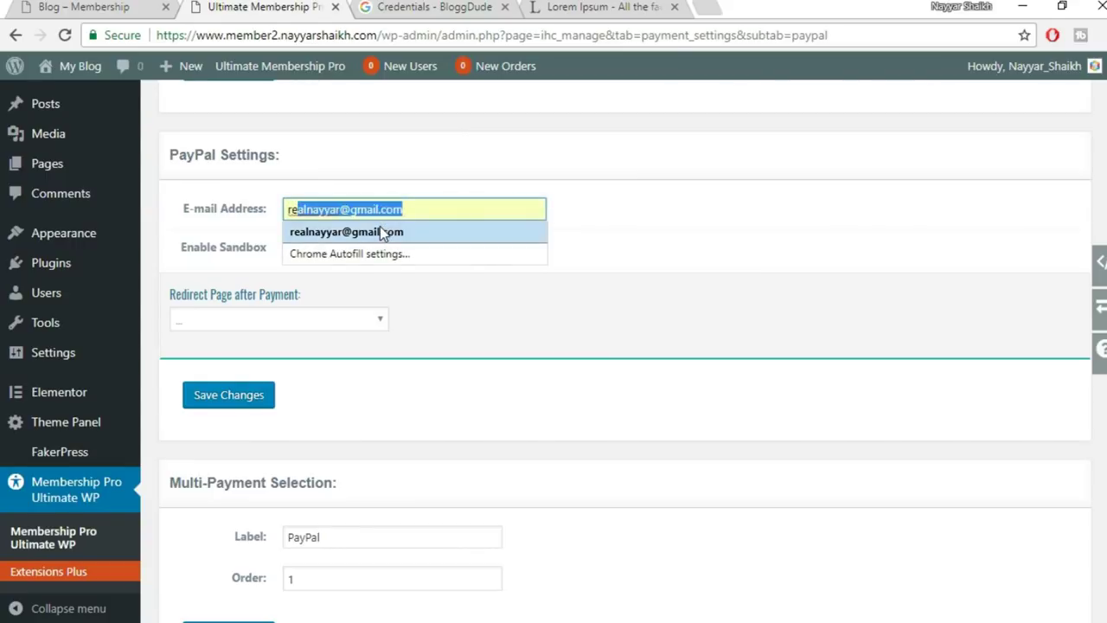
{"action": "left_click", "coordinate": [380, 226]}
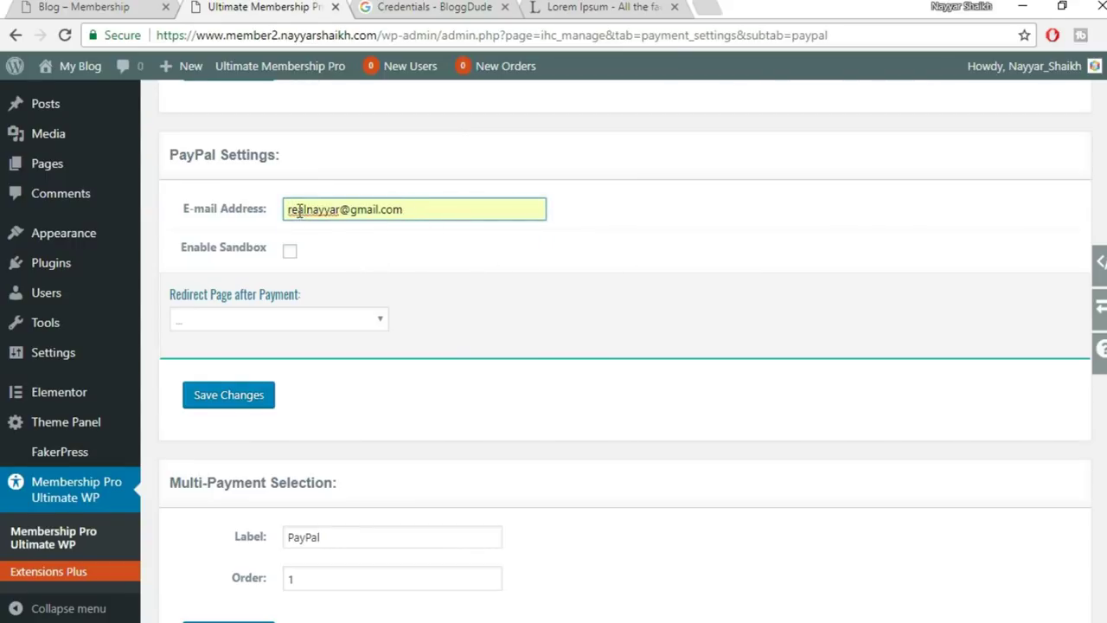
{"action": "left_click_drag", "start_coordinate": [280, 210], "coordinate": [412, 208]}
{"action": "left_click", "coordinate": [415, 209]}
{"action": "left_click", "coordinate": [453, 231]}
{"action": "left_click", "coordinate": [631, 227]}
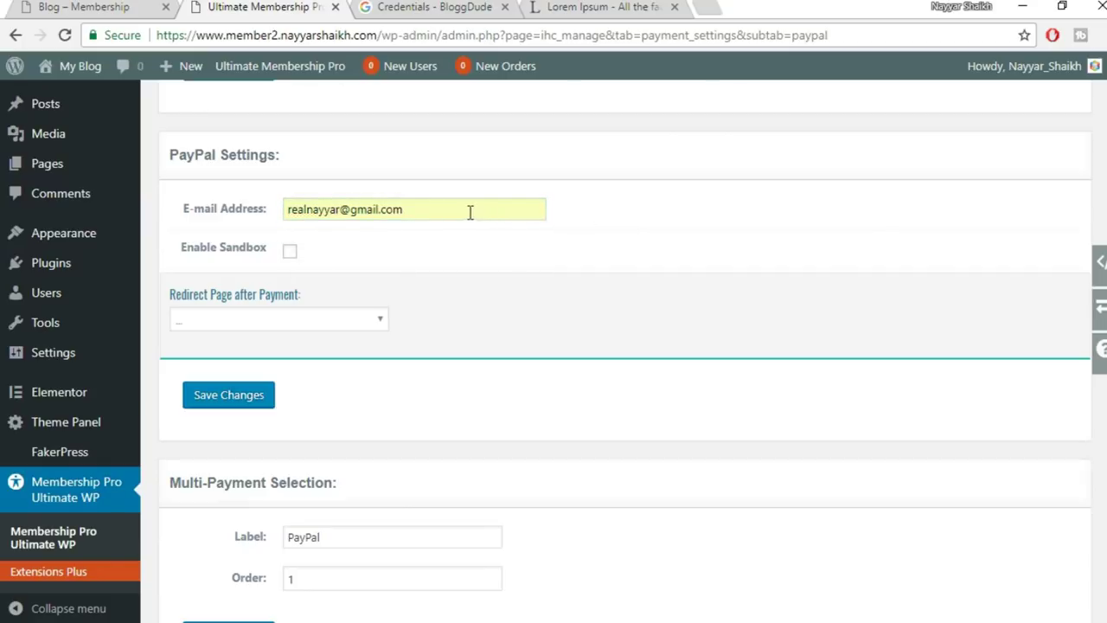
{"action": "left_click_drag", "start_coordinate": [426, 203], "coordinate": [277, 218]}
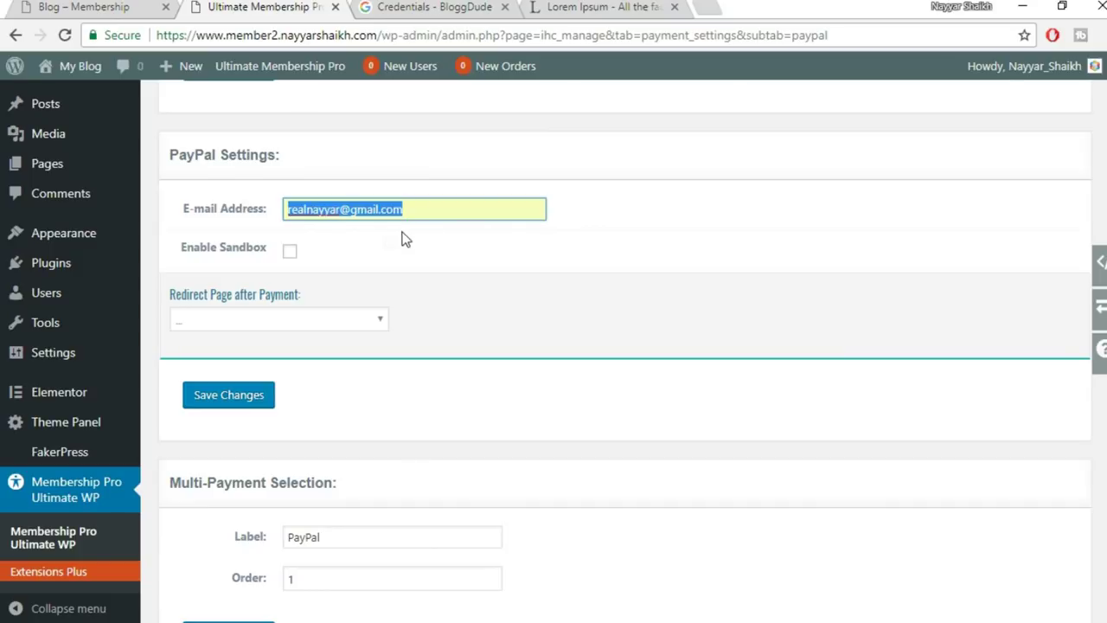
- Leave PayPal's Redirect Page unset at '--'
{"action": "scroll", "coordinate": [486, 231], "scroll_direction": "down", "scroll_amount": 2}
{"action": "scroll", "coordinate": [533, 286], "scroll_direction": "up", "scroll_amount": 1}
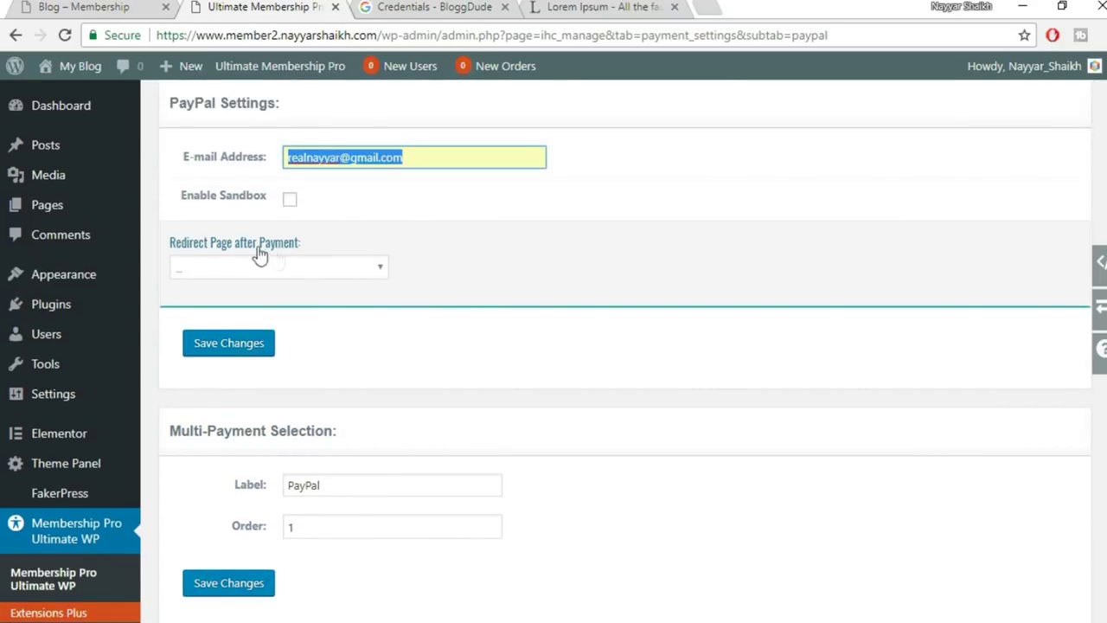
{"action": "left_click", "coordinate": [344, 272]}
{"action": "left_click", "coordinate": [503, 264]}
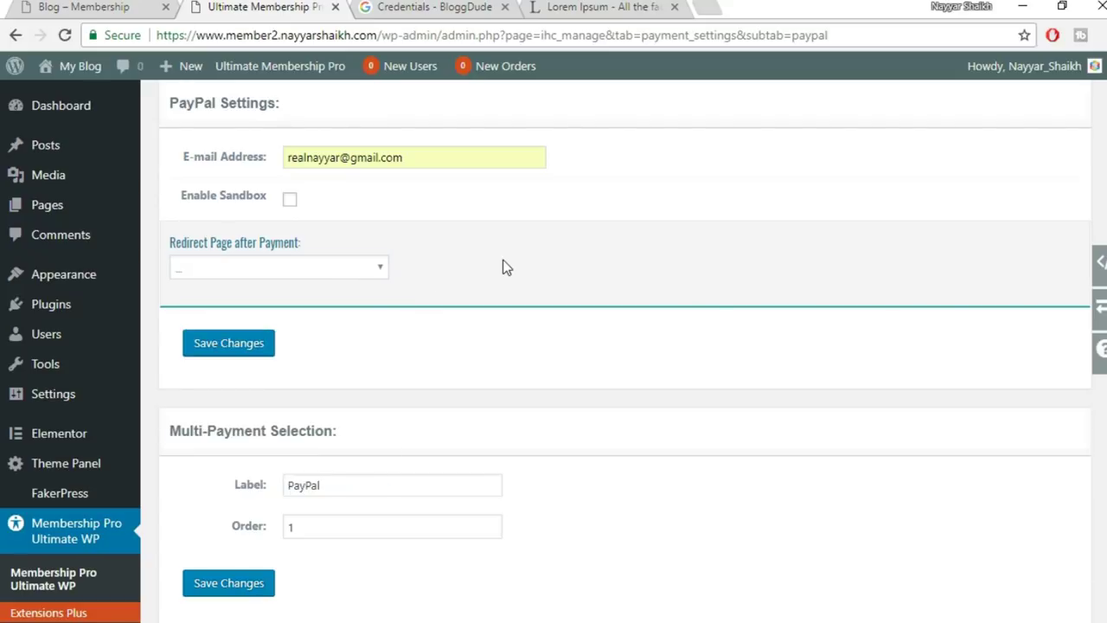
{"action": "left_click", "coordinate": [324, 264]}
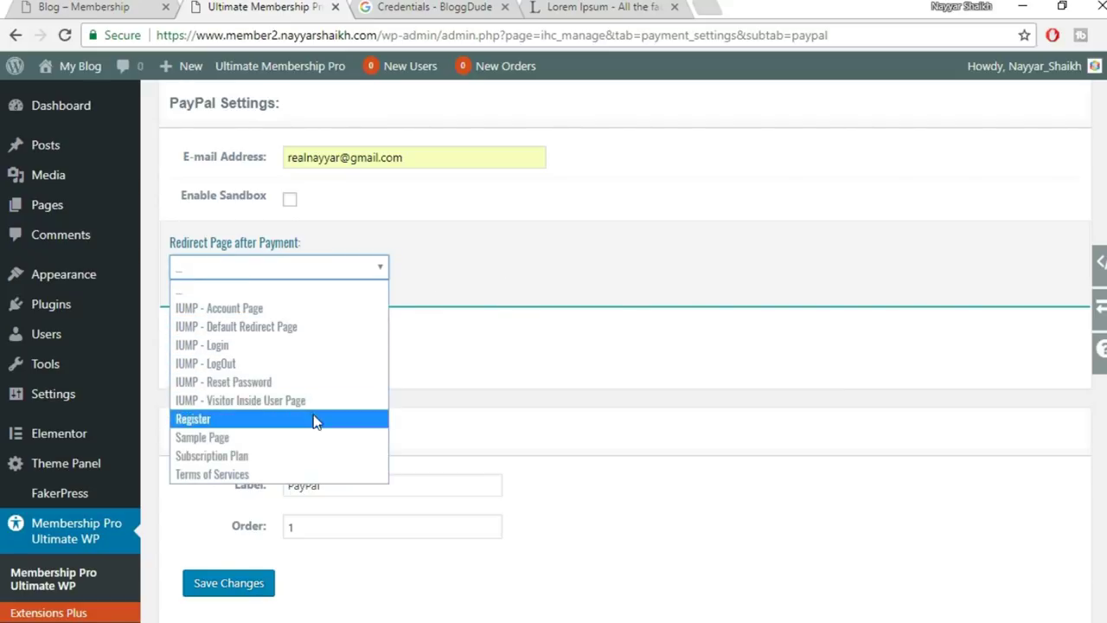
{"action": "left_click", "coordinate": [543, 271]}
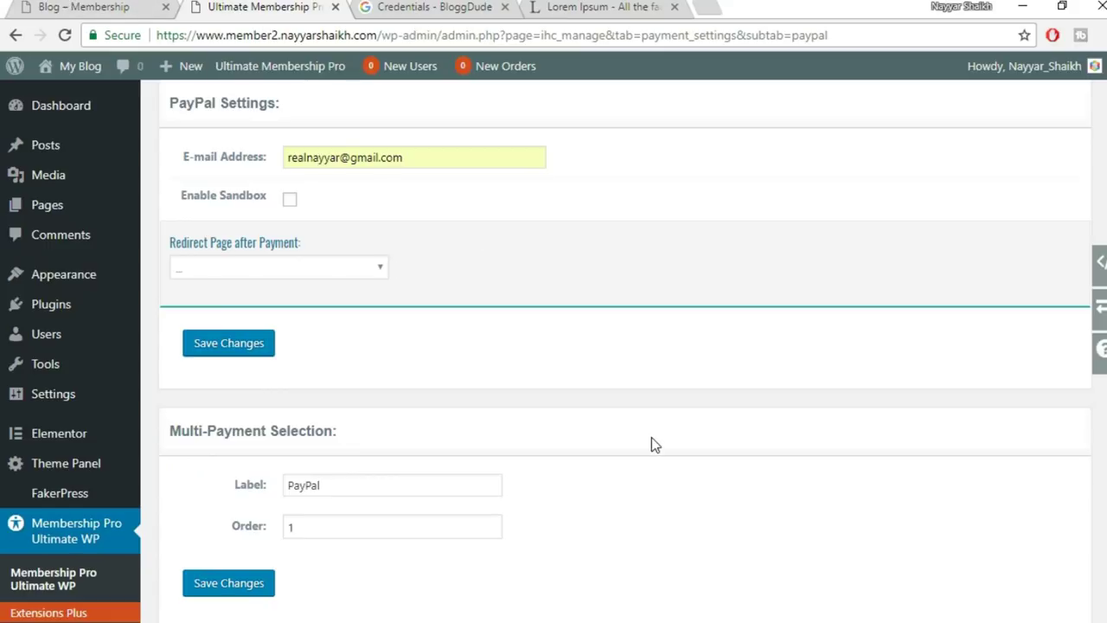
{"action": "left_click", "coordinate": [318, 267]}
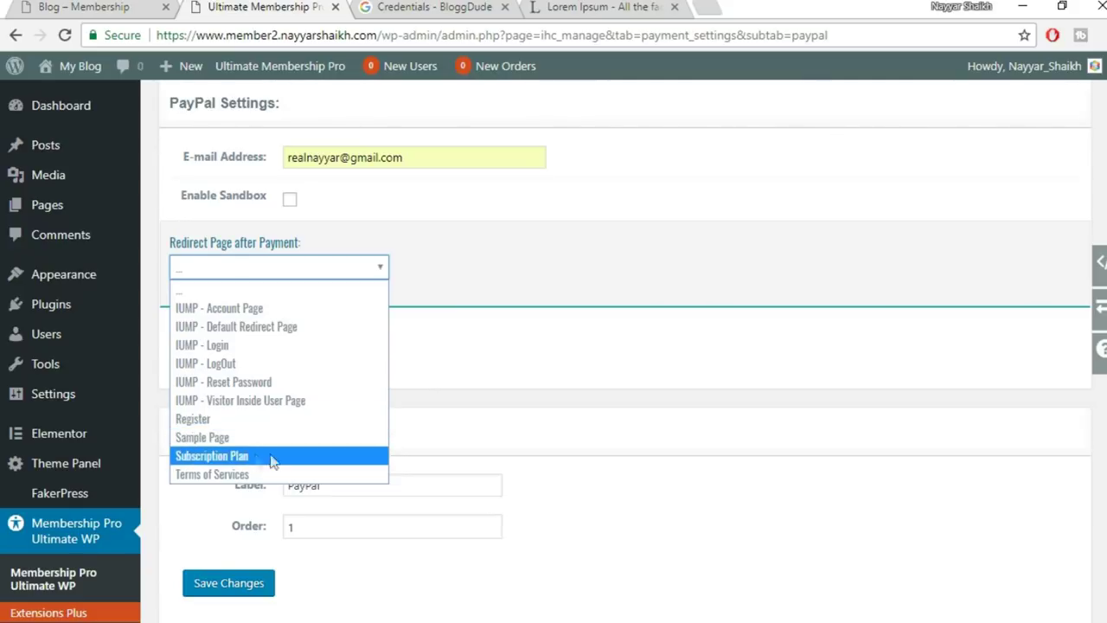
{"action": "left_click", "coordinate": [552, 275]}
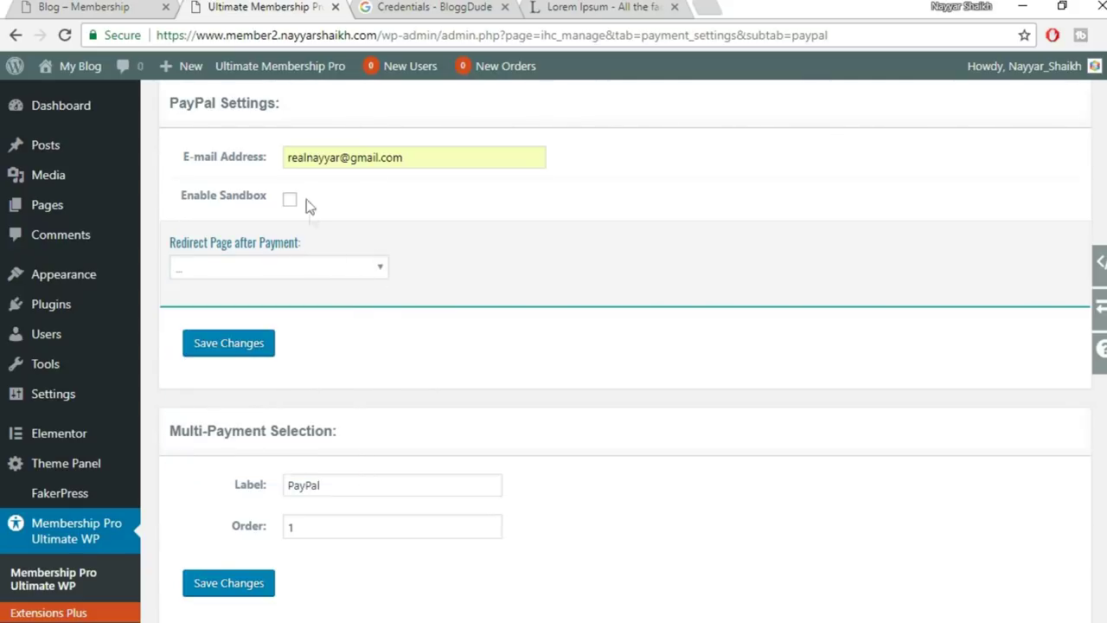
{"action": "left_click", "coordinate": [327, 270]}
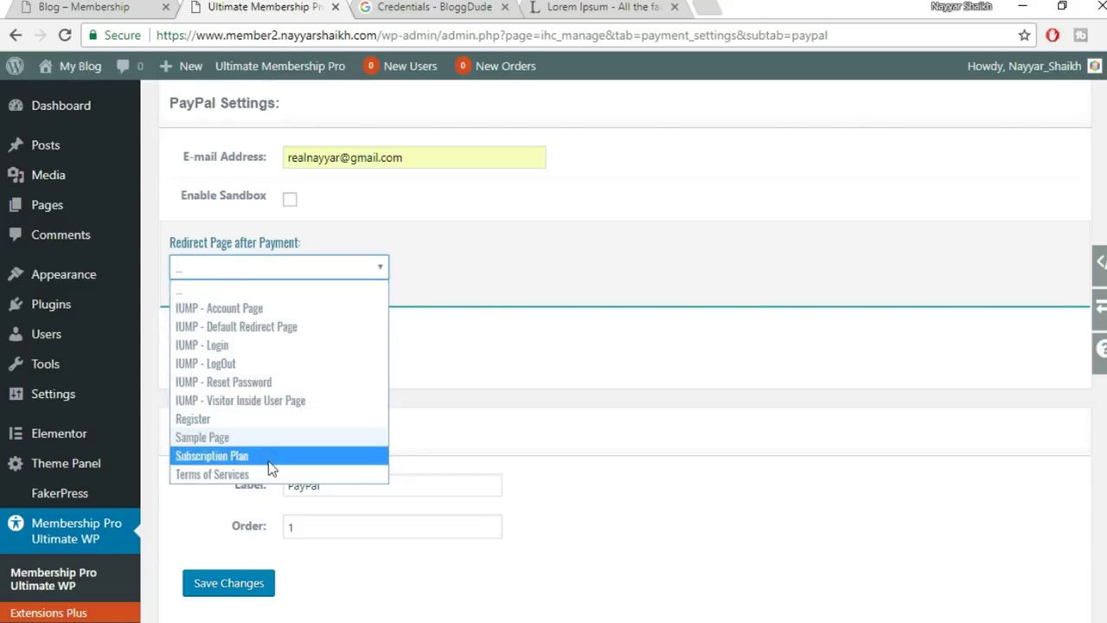
{"action": "left_click", "coordinate": [328, 270]}
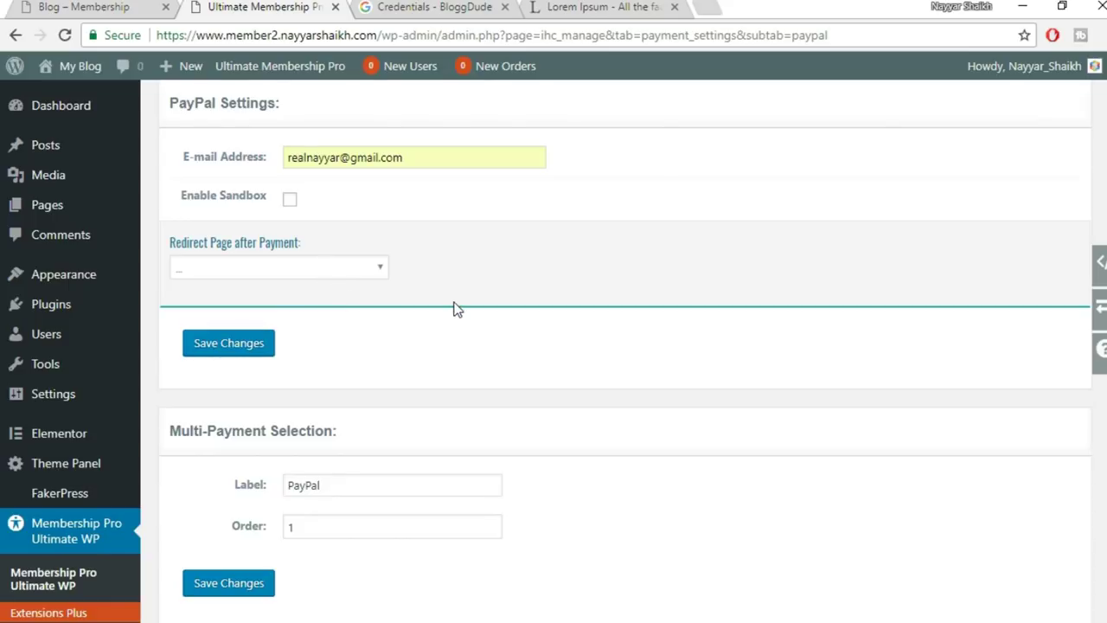
- Save the PayPal settings and review the notice that no default gateway is set
{"action": "scroll", "coordinate": [457, 310], "scroll_direction": "down", "scroll_amount": 1}
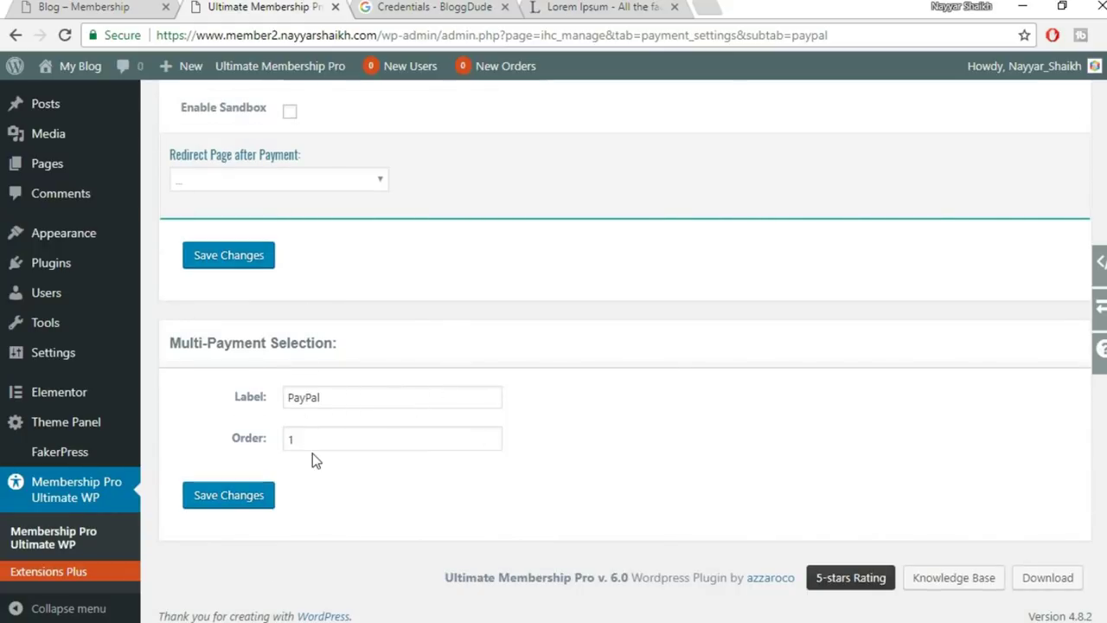
{"action": "left_click", "coordinate": [249, 503]}
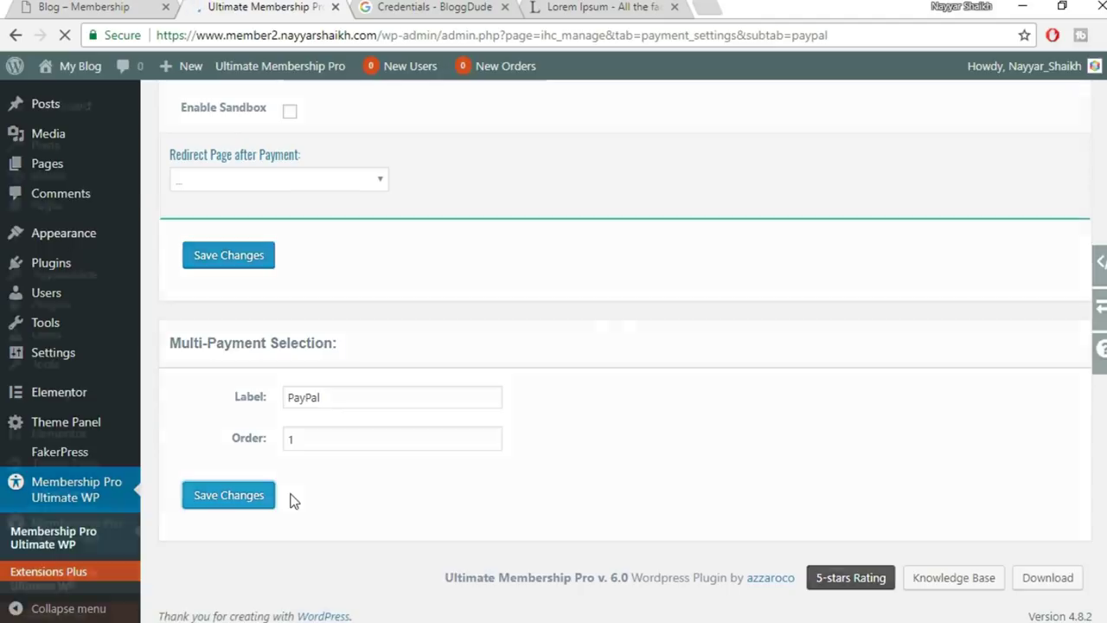
{"action": "scroll", "coordinate": [727, 377], "scroll_direction": "down", "scroll_amount": 4}
{"action": "scroll", "coordinate": [727, 377], "scroll_direction": "up", "scroll_amount": 4}
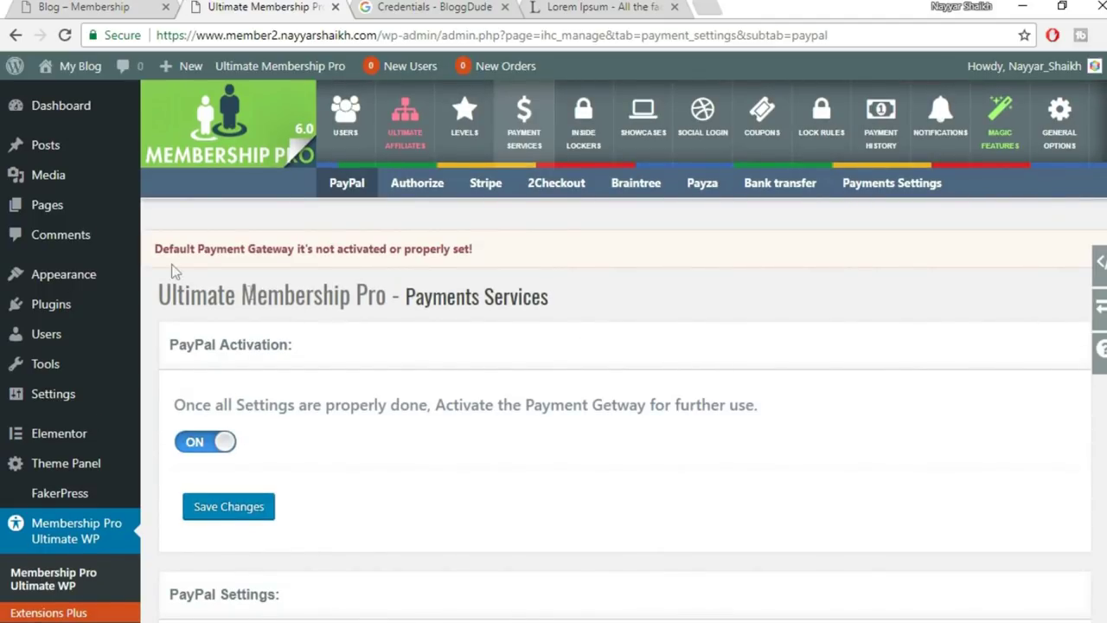
{"action": "left_click_drag", "start_coordinate": [156, 251], "coordinate": [488, 257]}
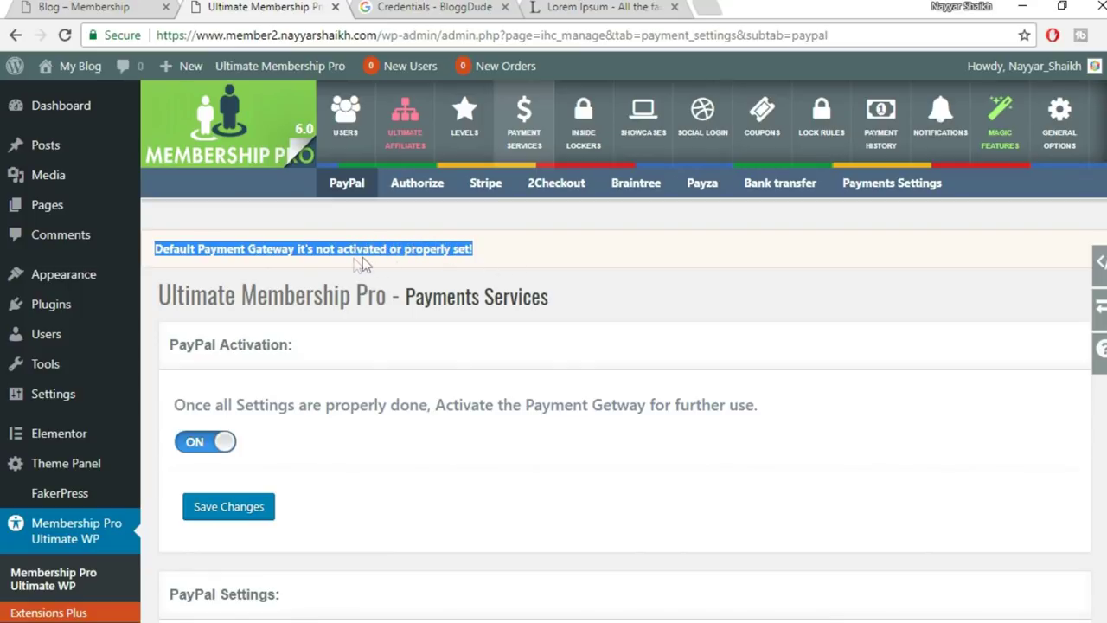
{"action": "left_click", "coordinate": [483, 252]}
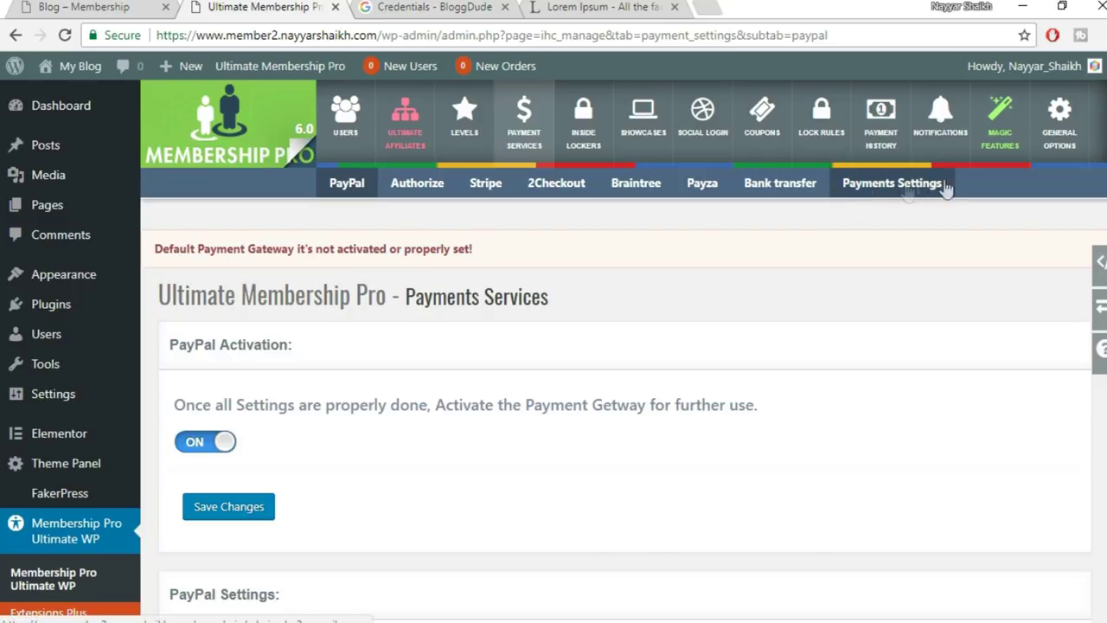
{"action": "left_click", "coordinate": [899, 197]}
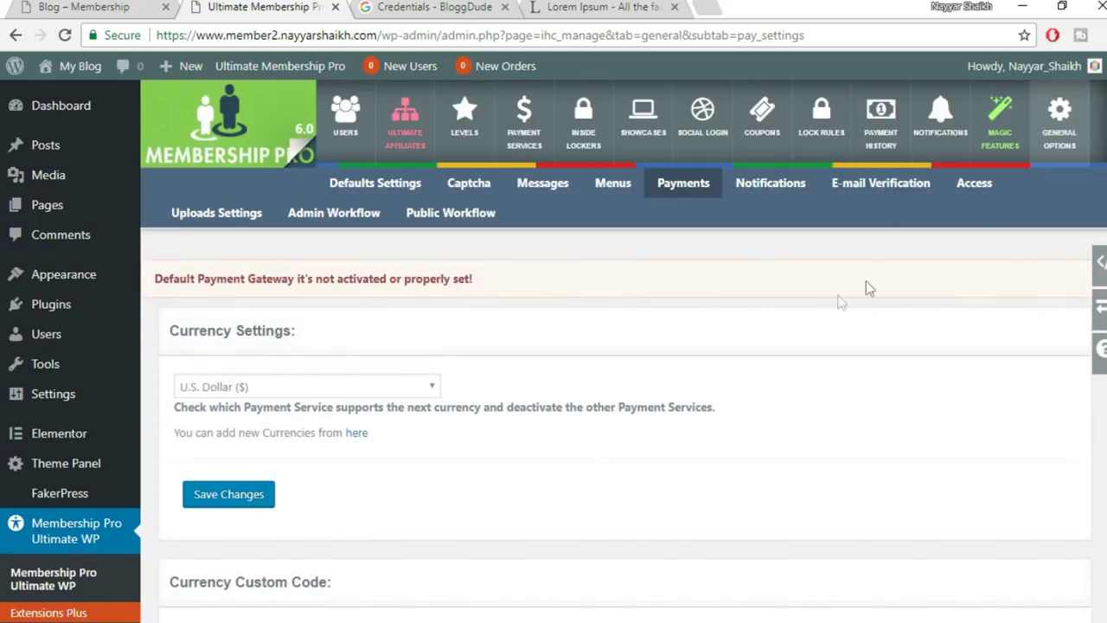
- Keep U.S. Dollar as the currency and choose the currency symbol position
{"action": "scroll", "coordinate": [691, 328], "scroll_direction": "down", "scroll_amount": 2}
{"action": "left_click", "coordinate": [275, 210]}
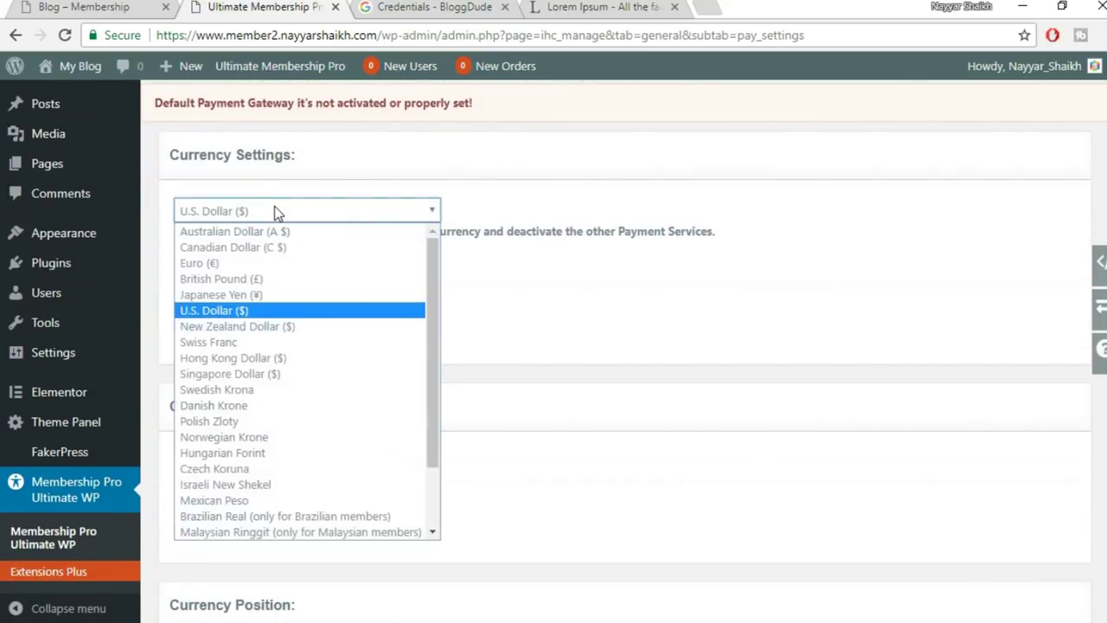
{"action": "left_click", "coordinate": [251, 309]}
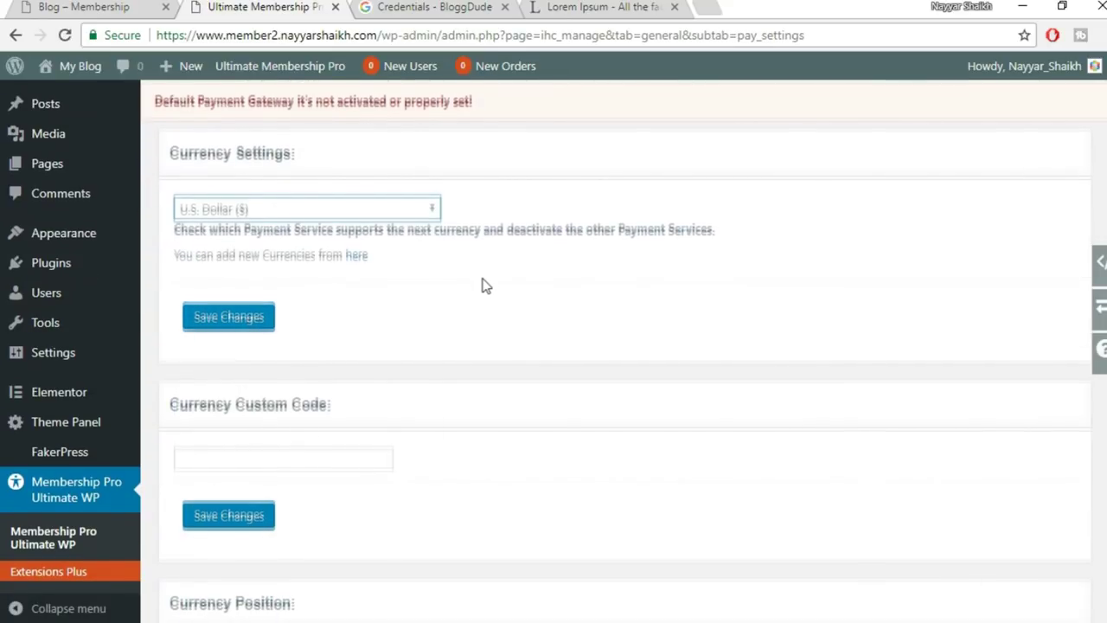
{"action": "scroll", "coordinate": [292, 290], "scroll_direction": "down", "scroll_amount": 2}
{"action": "left_click", "coordinate": [294, 288]}
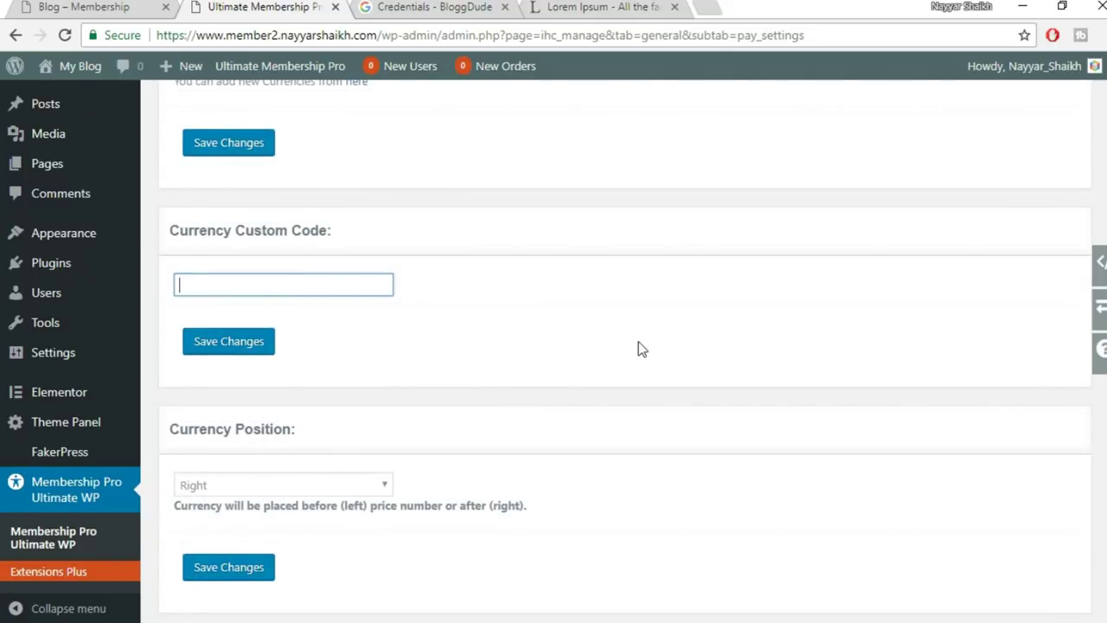
{"action": "scroll", "coordinate": [638, 346], "scroll_direction": "down", "scroll_amount": 2}
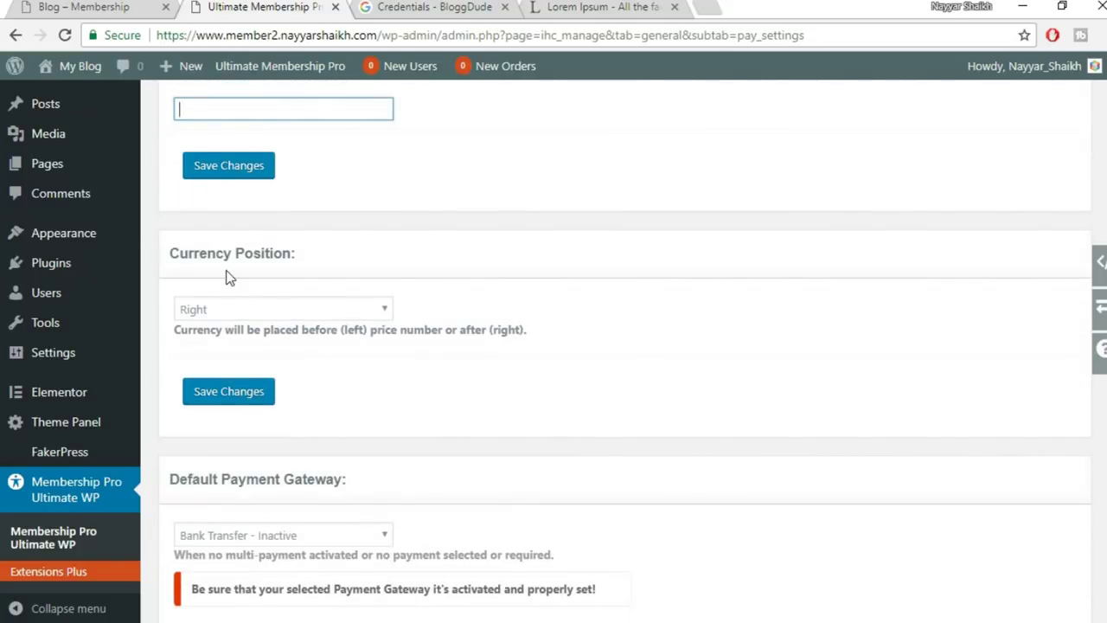
{"action": "left_click", "coordinate": [293, 309]}
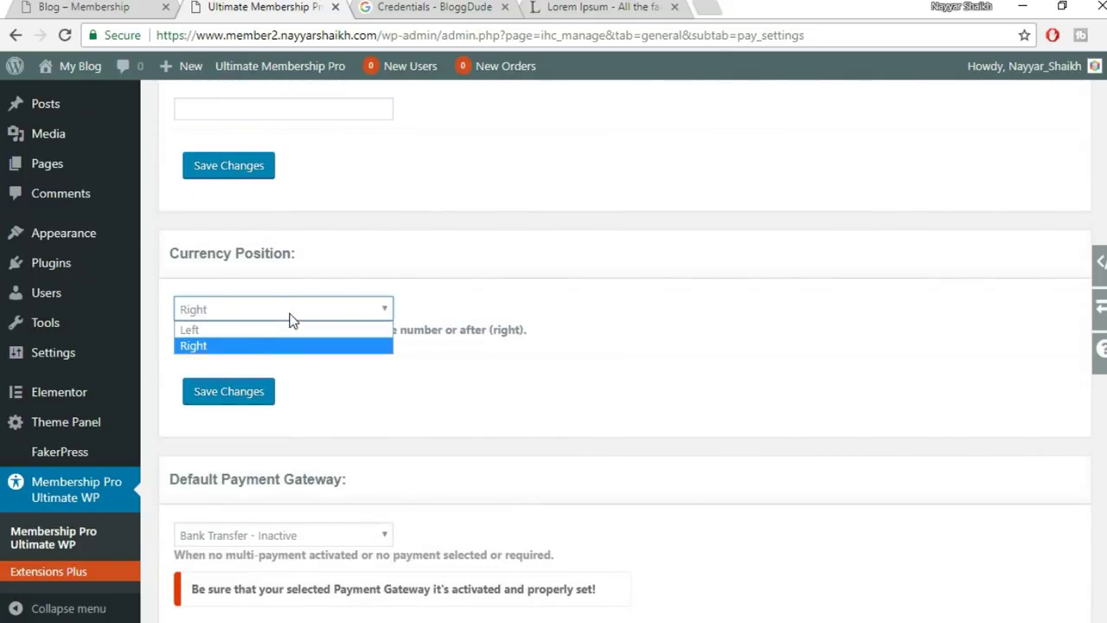
{"action": "left_click", "coordinate": [240, 330]}
{"action": "scroll", "coordinate": [640, 357], "scroll_direction": "down", "scroll_amount": 3}
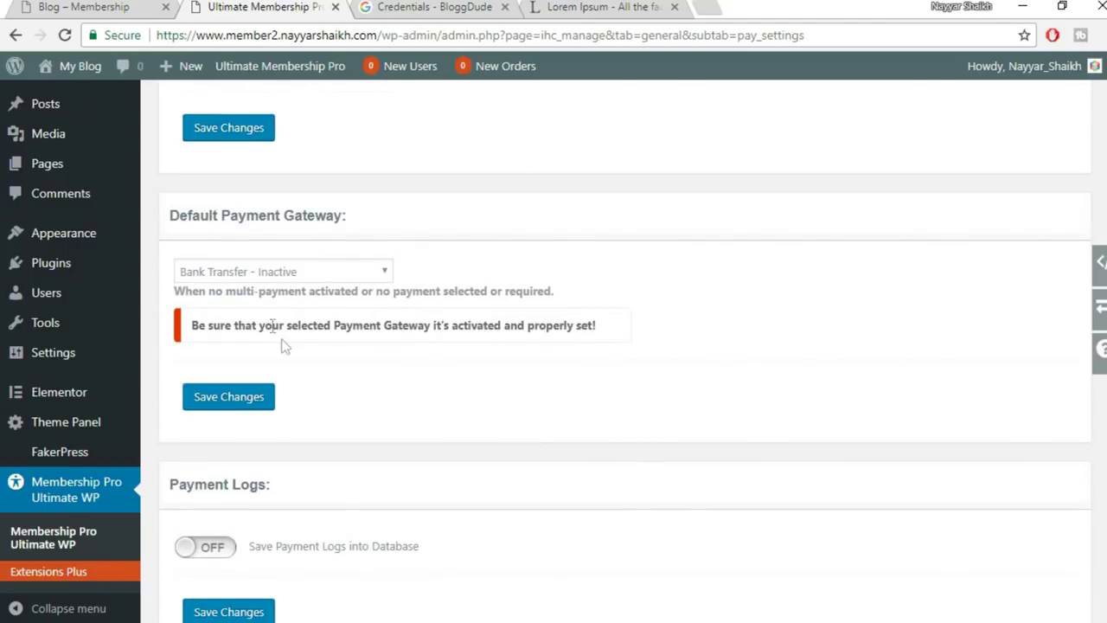
- Make 'PayPal - Active' the default gateway, enable database payment logs, and save
{"action": "left_click", "coordinate": [288, 272]}
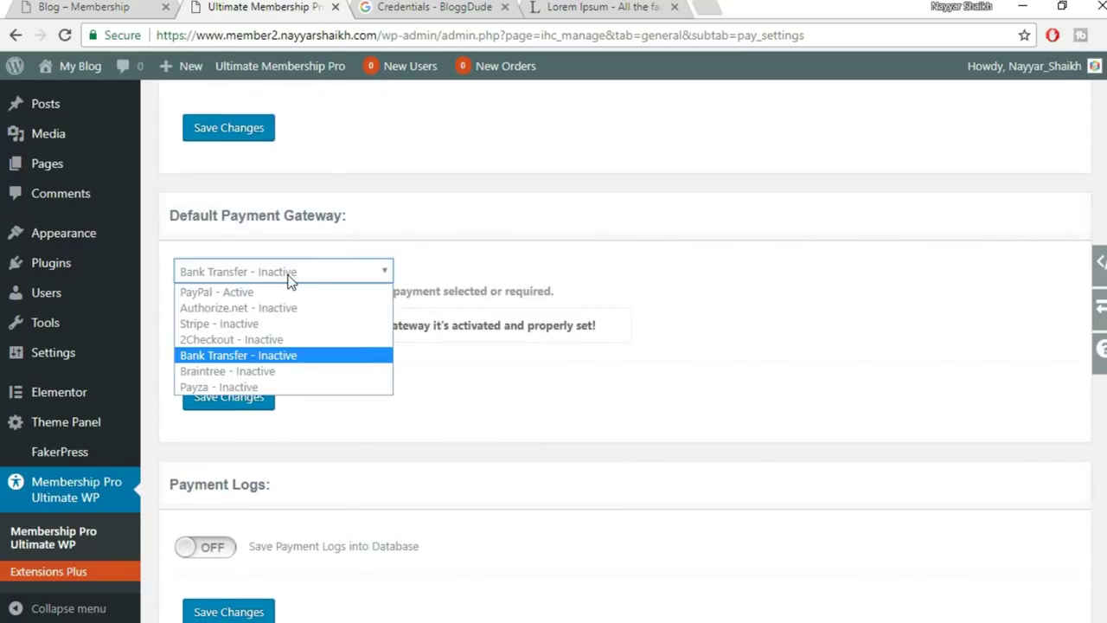
{"action": "left_click", "coordinate": [249, 294]}
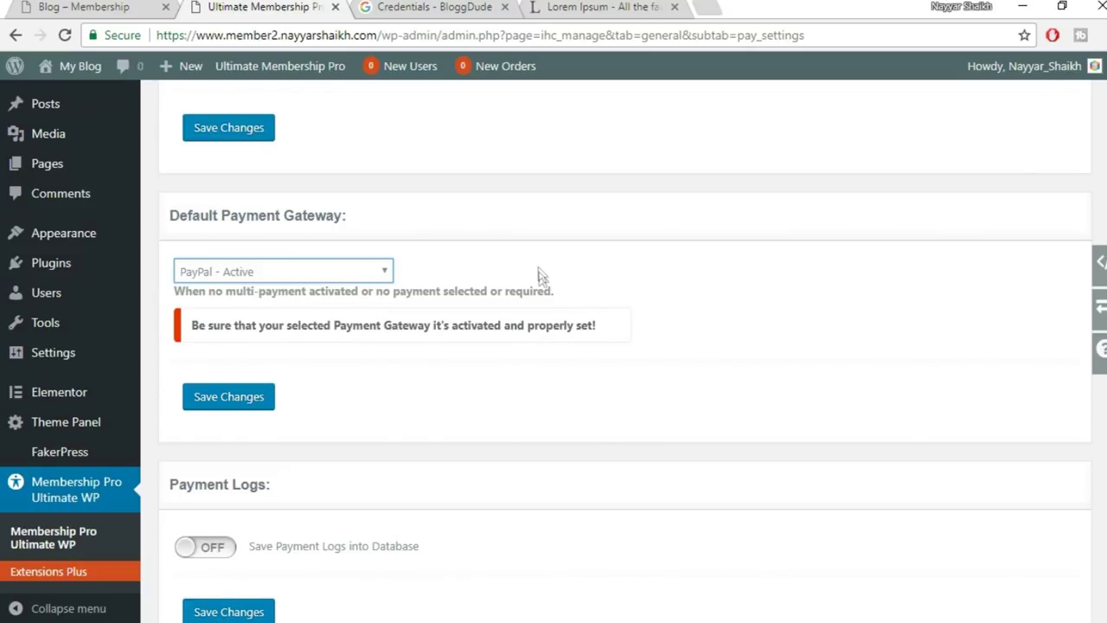
{"action": "scroll", "coordinate": [595, 317], "scroll_direction": "down", "scroll_amount": 2}
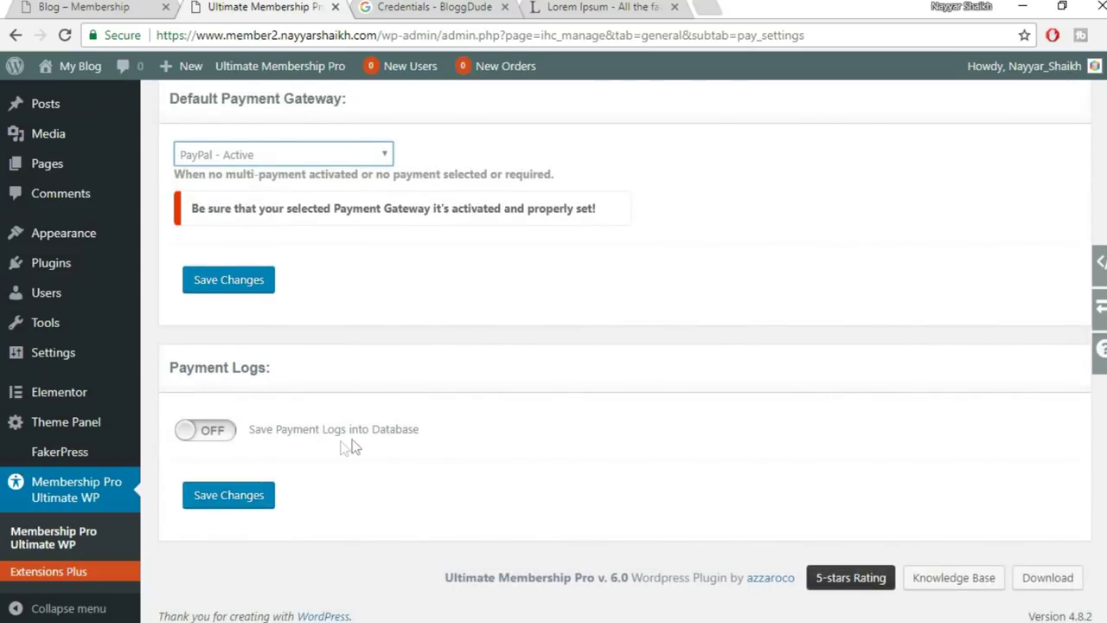
{"action": "left_click", "coordinate": [218, 431]}
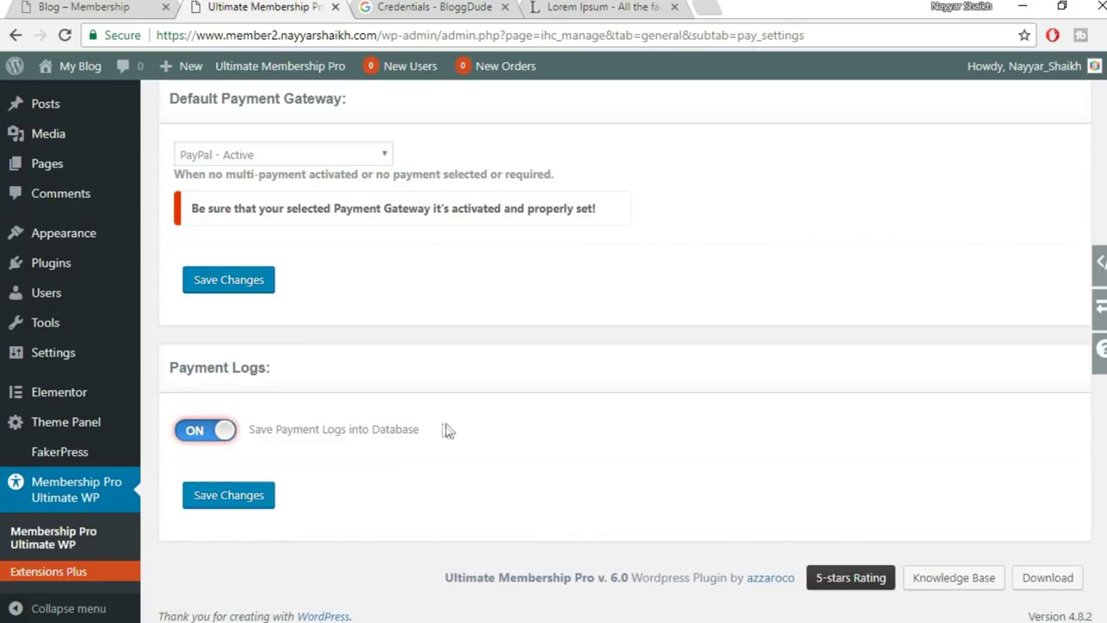
{"action": "left_click", "coordinate": [230, 504]}
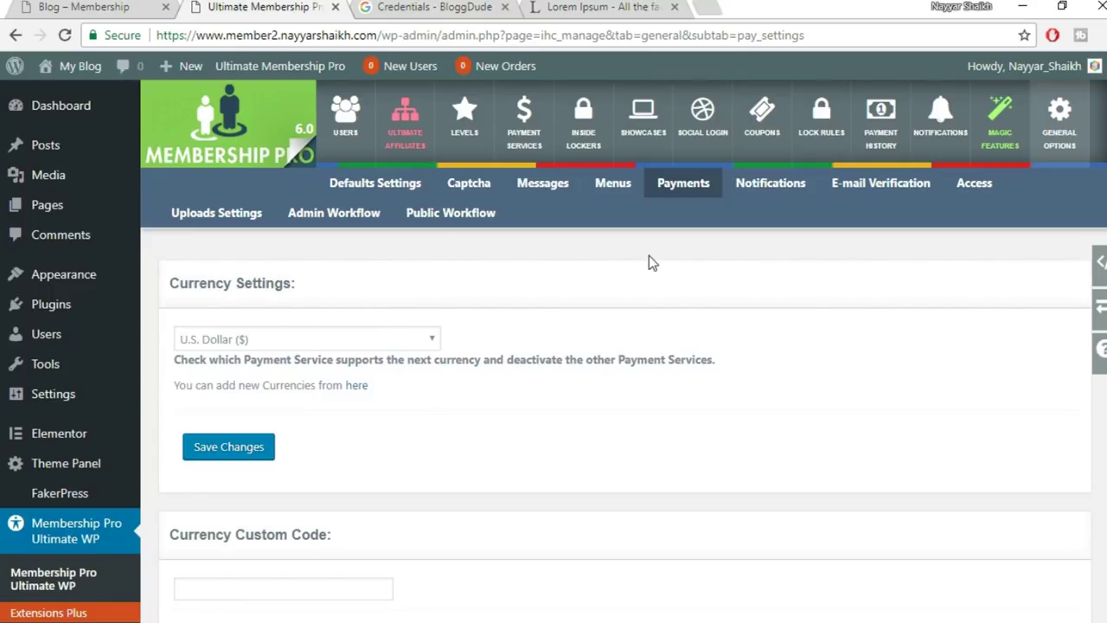
- Scroll through the Payment Services gateway cards to confirm PayPal shows Completed
{"action": "left_click", "coordinate": [535, 147]}
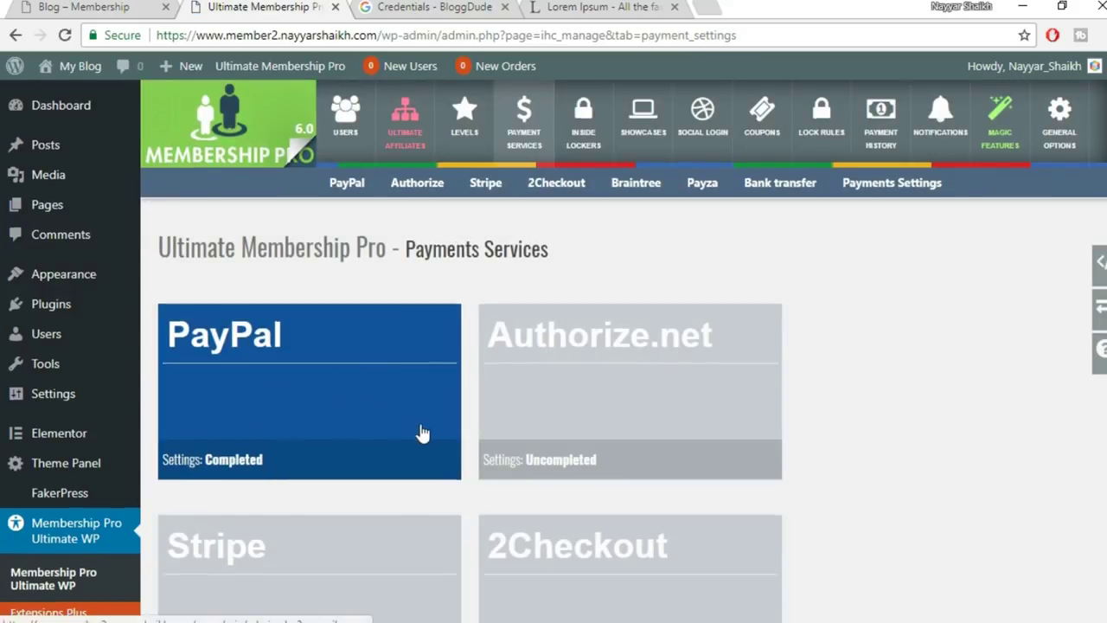
{"action": "scroll", "coordinate": [433, 424], "scroll_direction": "down", "scroll_amount": 1}
{"action": "scroll", "coordinate": [743, 314], "scroll_direction": "down", "scroll_amount": 3}
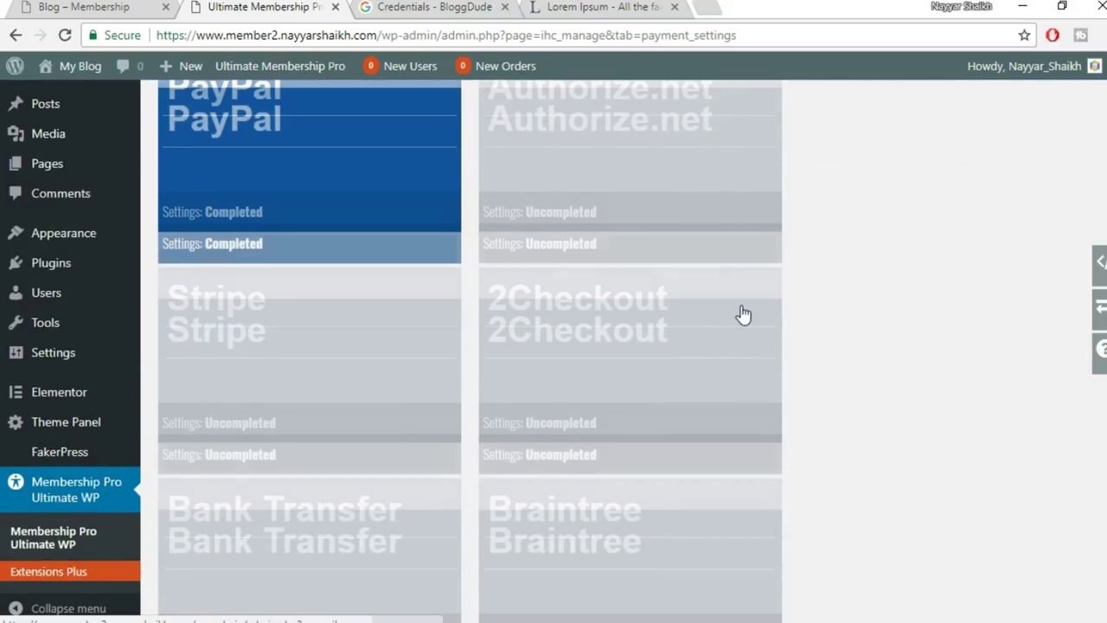
{"action": "scroll", "coordinate": [747, 329], "scroll_direction": "up", "scroll_amount": 4}
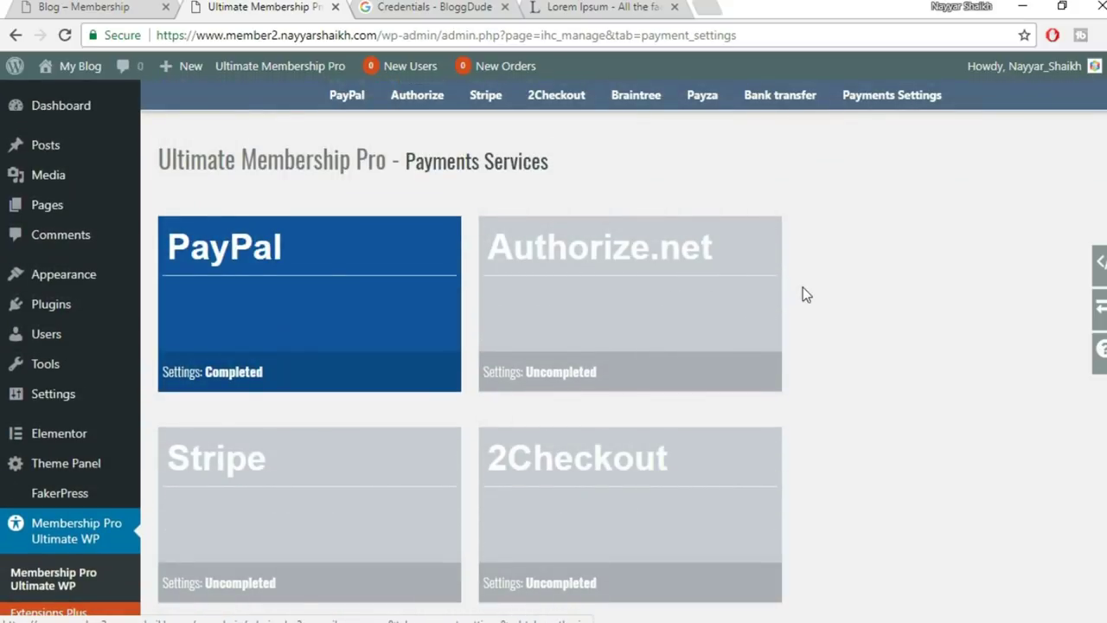
{"action": "scroll", "coordinate": [801, 290], "scroll_direction": "down", "scroll_amount": 2}
{"action": "scroll", "coordinate": [731, 408], "scroll_direction": "down", "scroll_amount": 1}
{"action": "scroll", "coordinate": [314, 338], "scroll_direction": "down", "scroll_amount": 1}
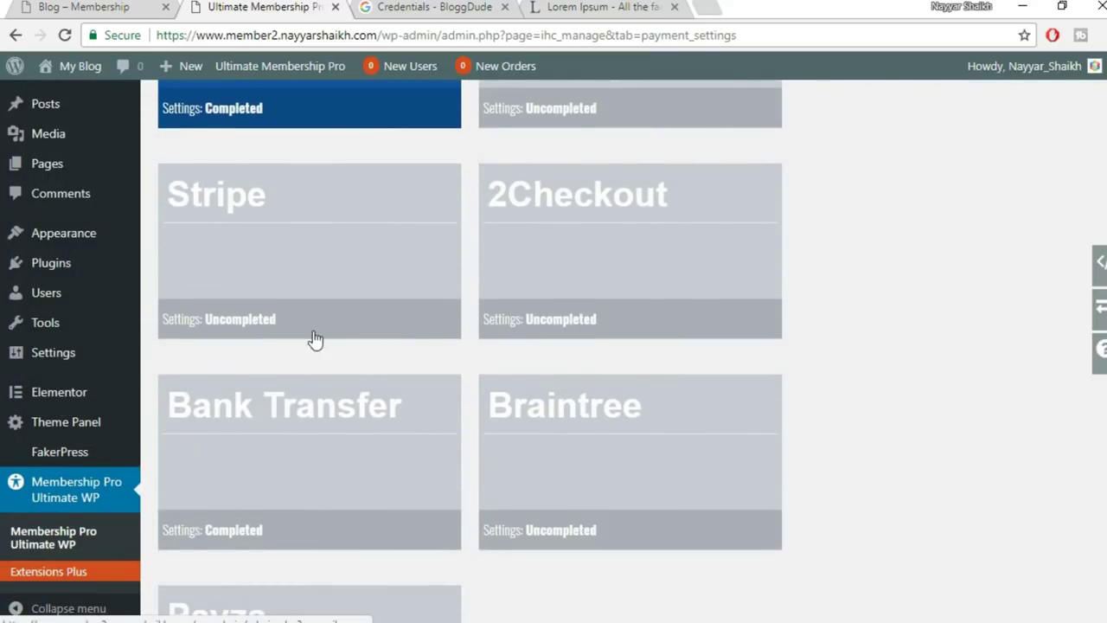
{"action": "scroll", "coordinate": [736, 474], "scroll_direction": "down", "scroll_amount": 3}
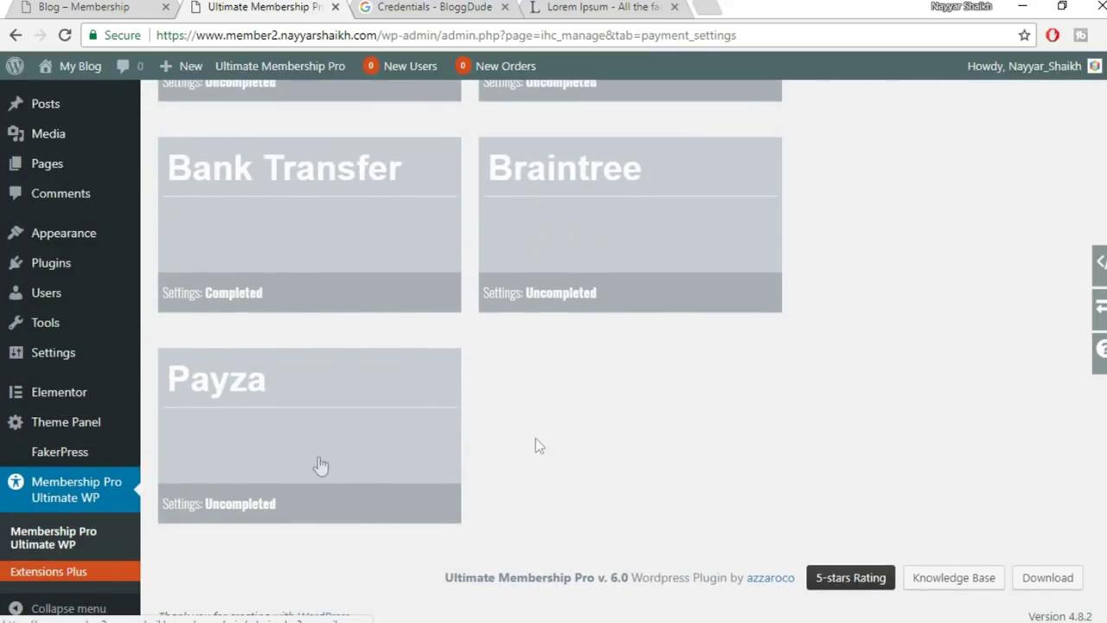
{"action": "scroll", "coordinate": [589, 445], "scroll_direction": "up", "scroll_amount": 3}
{"action": "scroll", "coordinate": [467, 416], "scroll_direction": "up", "scroll_amount": 3}
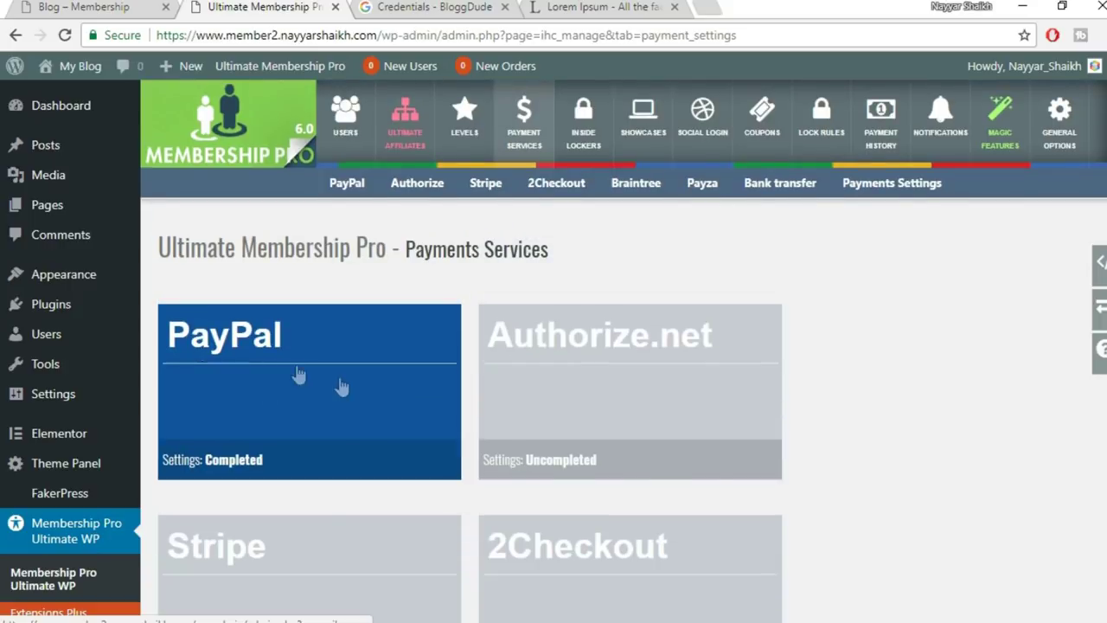
{"action": "scroll", "coordinate": [542, 394], "scroll_direction": "down", "scroll_amount": 3}
{"action": "scroll", "coordinate": [422, 365], "scroll_direction": "up", "scroll_amount": 3}
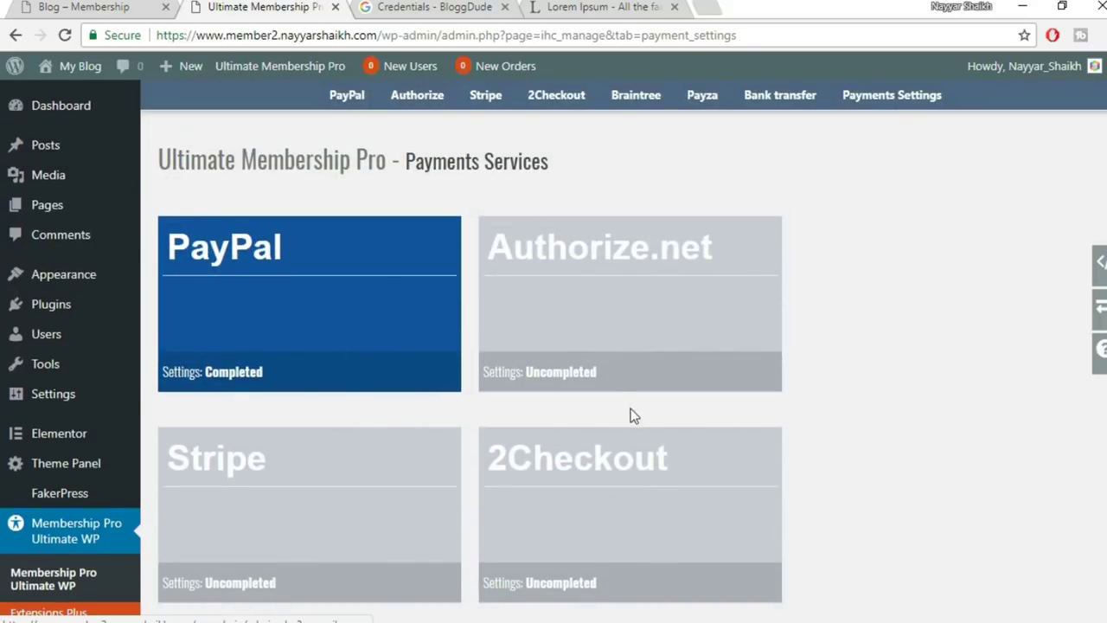
{"action": "scroll", "coordinate": [632, 414], "scroll_direction": "down", "scroll_amount": 2}
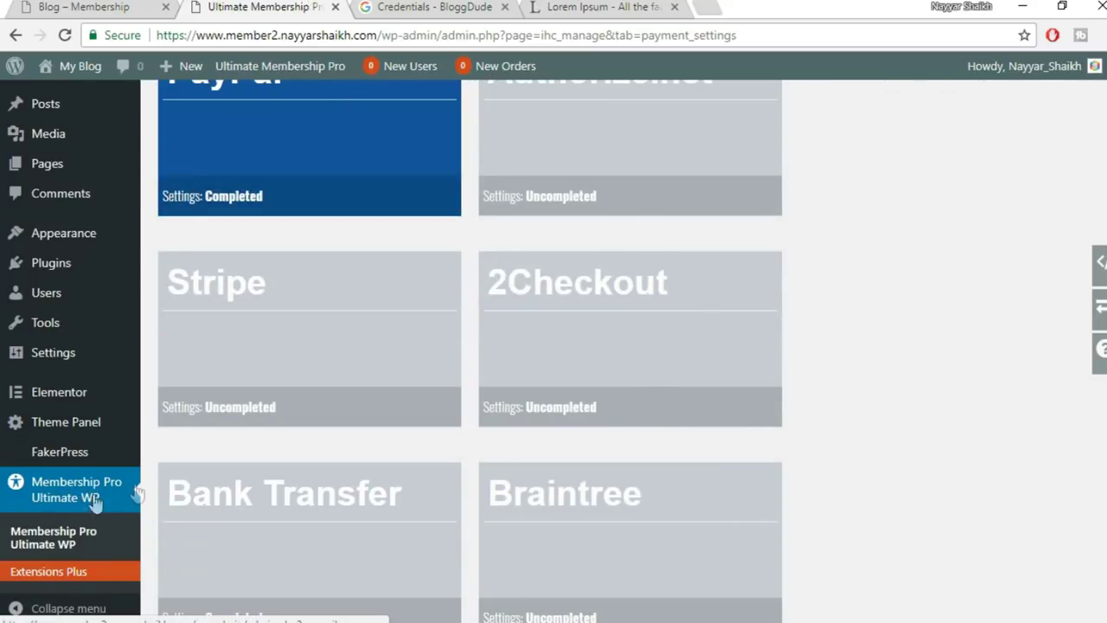
{"action": "scroll", "coordinate": [796, 370], "scroll_direction": "up", "scroll_amount": 2}
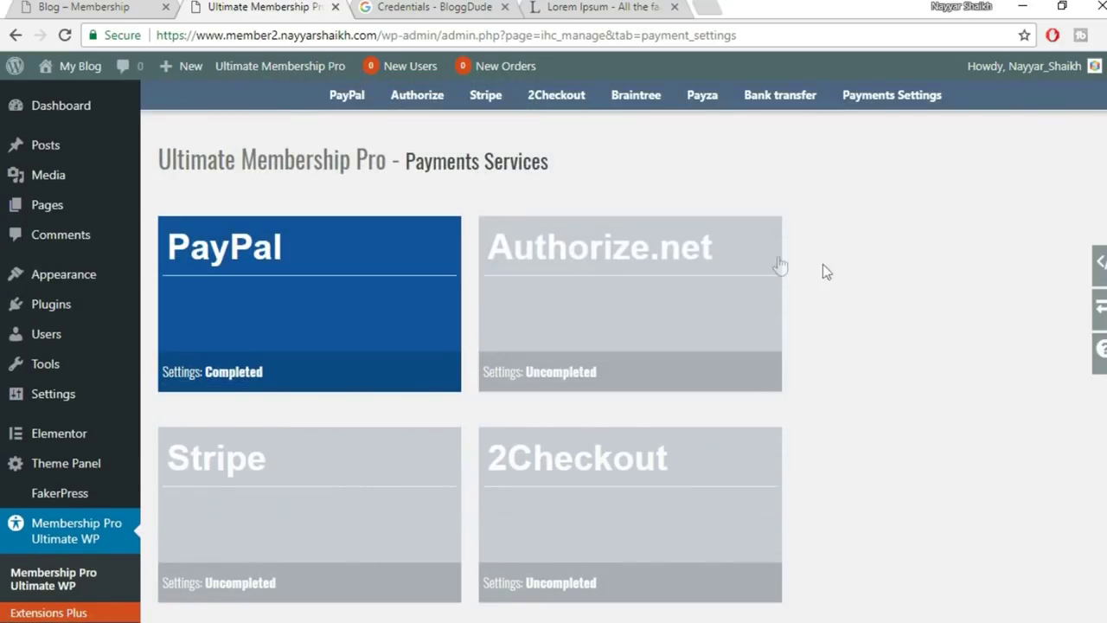
{"action": "scroll", "coordinate": [770, 424], "scroll_direction": "up", "scroll_amount": 1}
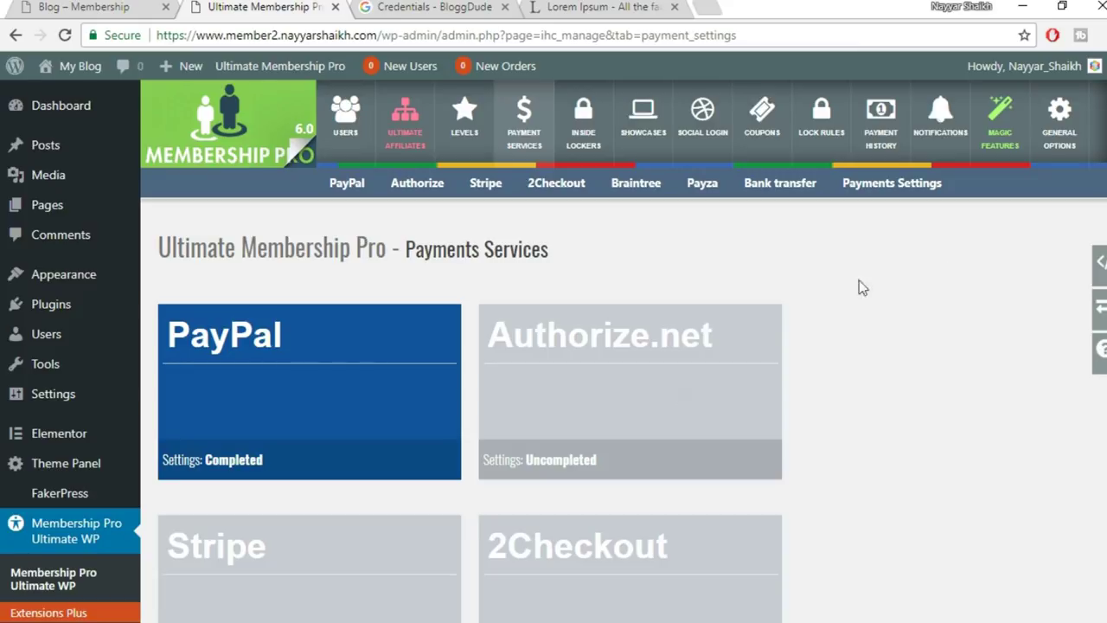
{"action": "left_click", "coordinate": [537, 593]}
- Bring up the 'IUMP – Register' page with its Register Here and Login Here forms
{"action": "scroll", "coordinate": [710, 480], "scroll_direction": "up", "scroll_amount": 15}
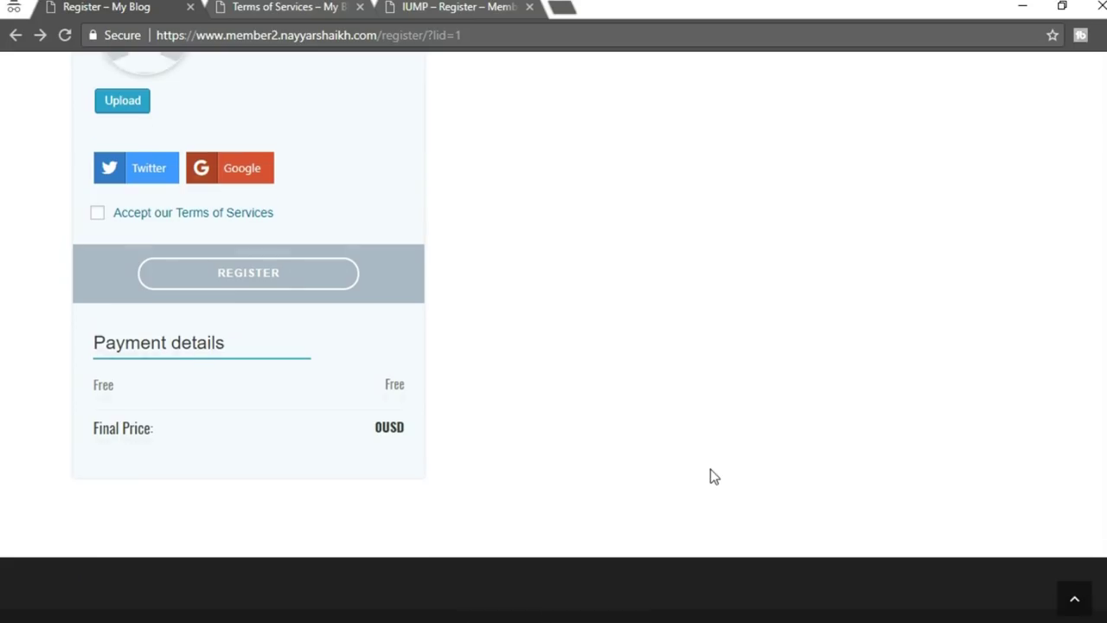
{"action": "left_click", "coordinate": [424, 6]}
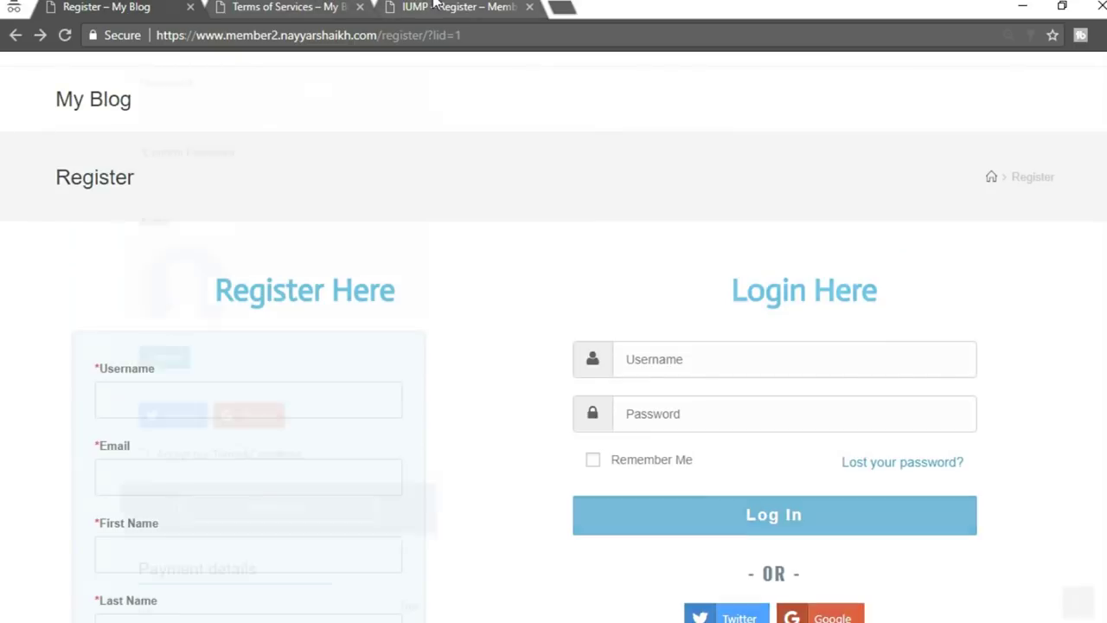
{"action": "scroll", "coordinate": [729, 356], "scroll_direction": "up", "scroll_amount": 6}
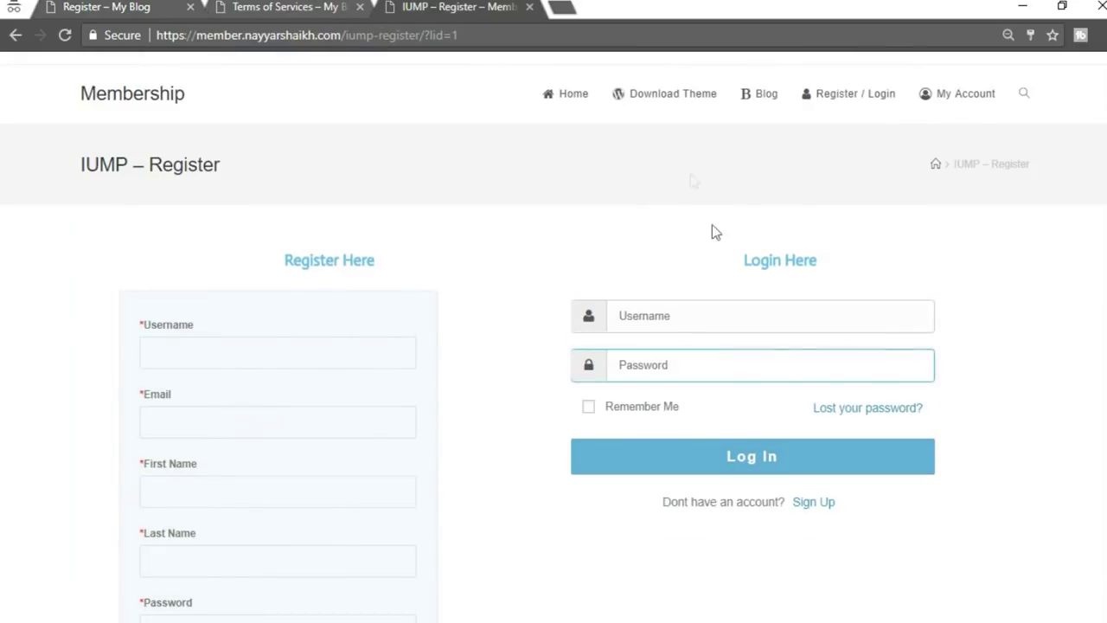
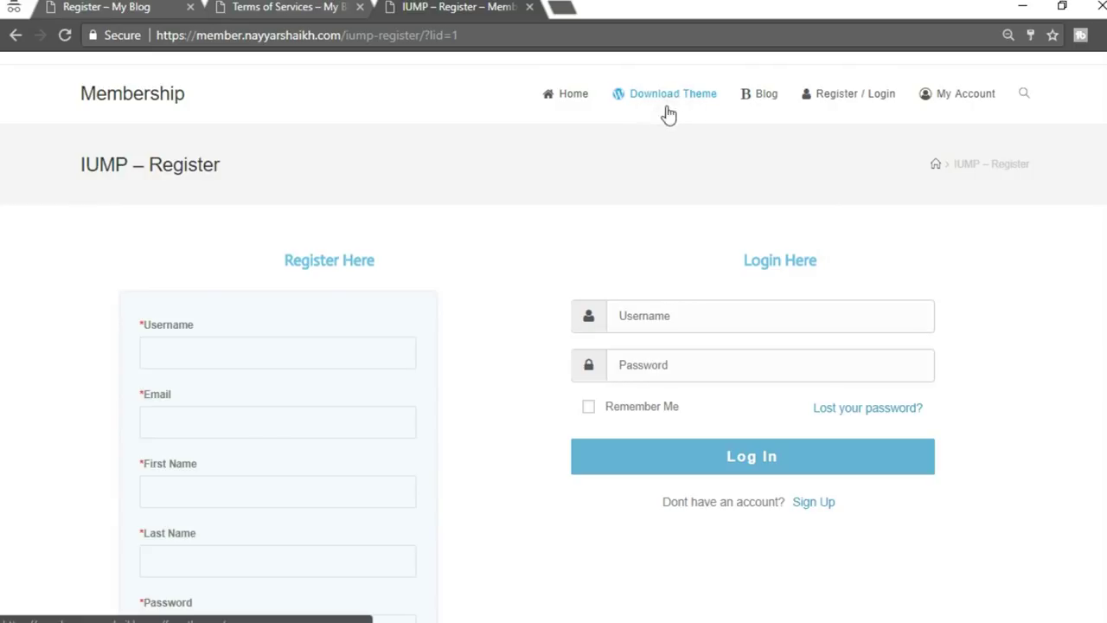
- Look over the restricted Download Theme page's notice on the live site
{"action": "left_click", "coordinate": [665, 103]}
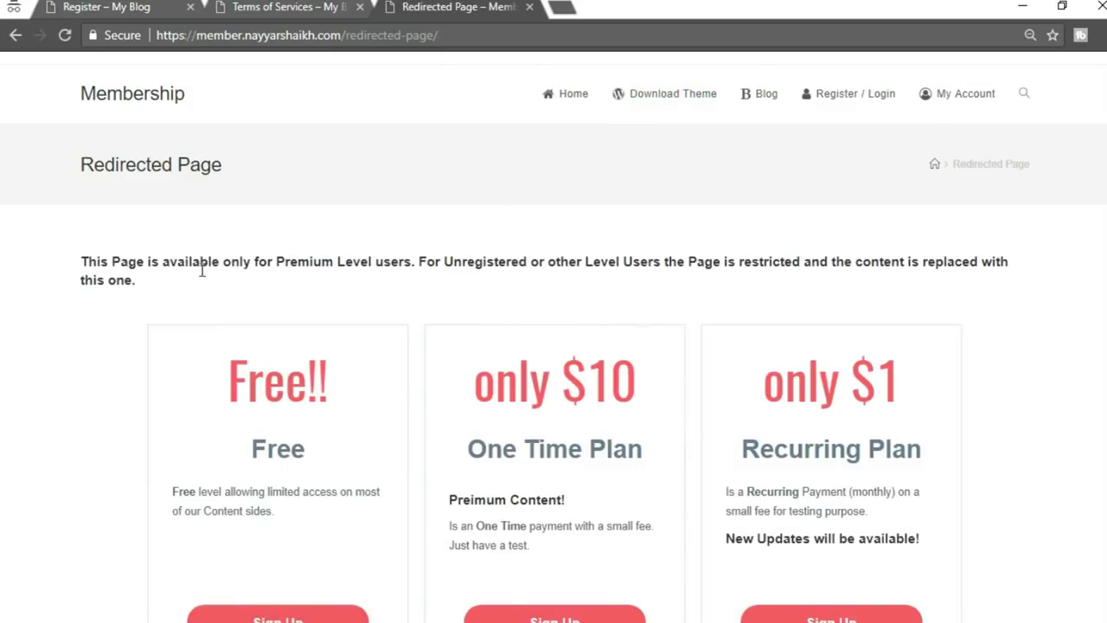
{"action": "triple_click", "coordinate": [104, 265]}
{"action": "left_click", "coordinate": [220, 292]}
{"action": "scroll", "coordinate": [1038, 360], "scroll_direction": "down", "scroll_amount": 1}
- Open IUMP – Default Redirect Page for editing from the admin All Pages list
{"action": "left_click", "coordinate": [439, 571]}
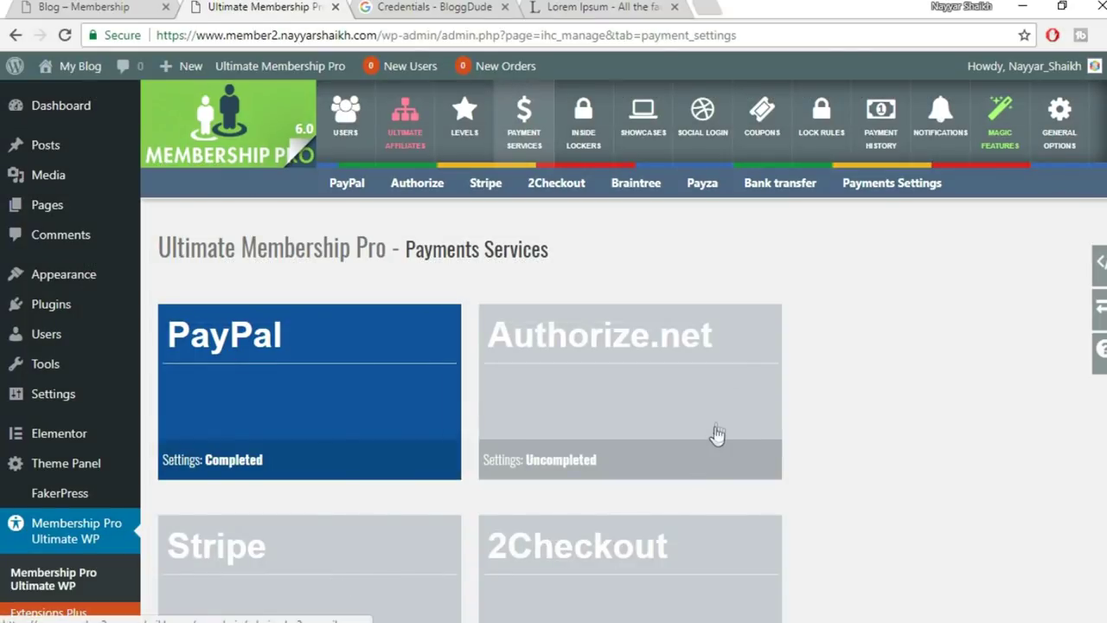
{"action": "left_click", "coordinate": [56, 218]}
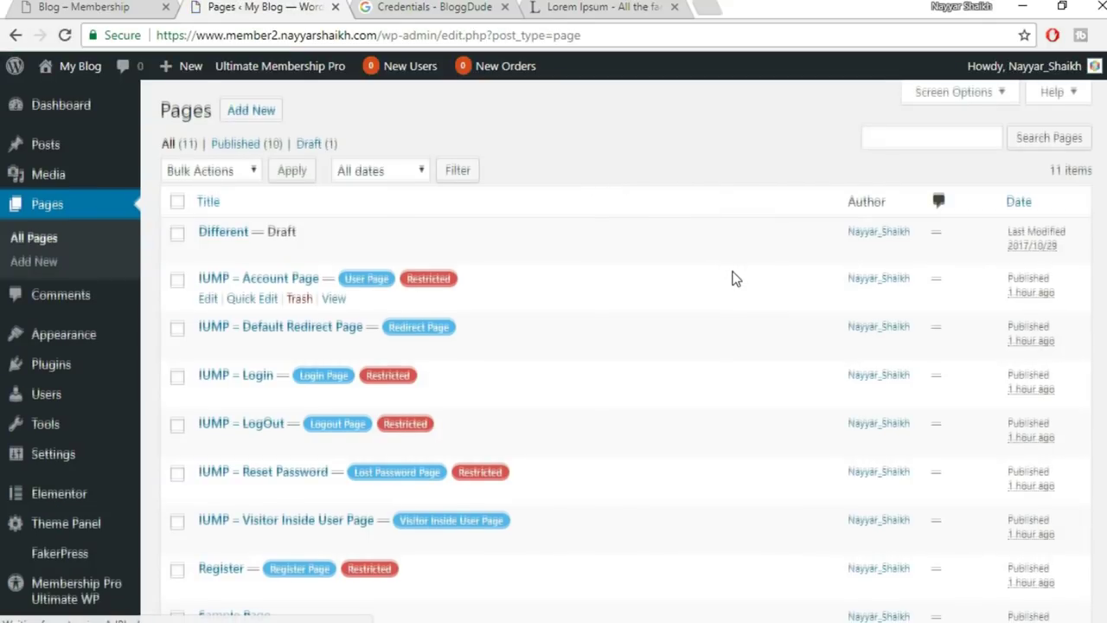
{"action": "scroll", "coordinate": [731, 278], "scroll_direction": "down", "scroll_amount": 2}
{"action": "scroll", "coordinate": [316, 357], "scroll_direction": "up", "scroll_amount": 1}
{"action": "scroll", "coordinate": [354, 300], "scroll_direction": "down", "scroll_amount": 2}
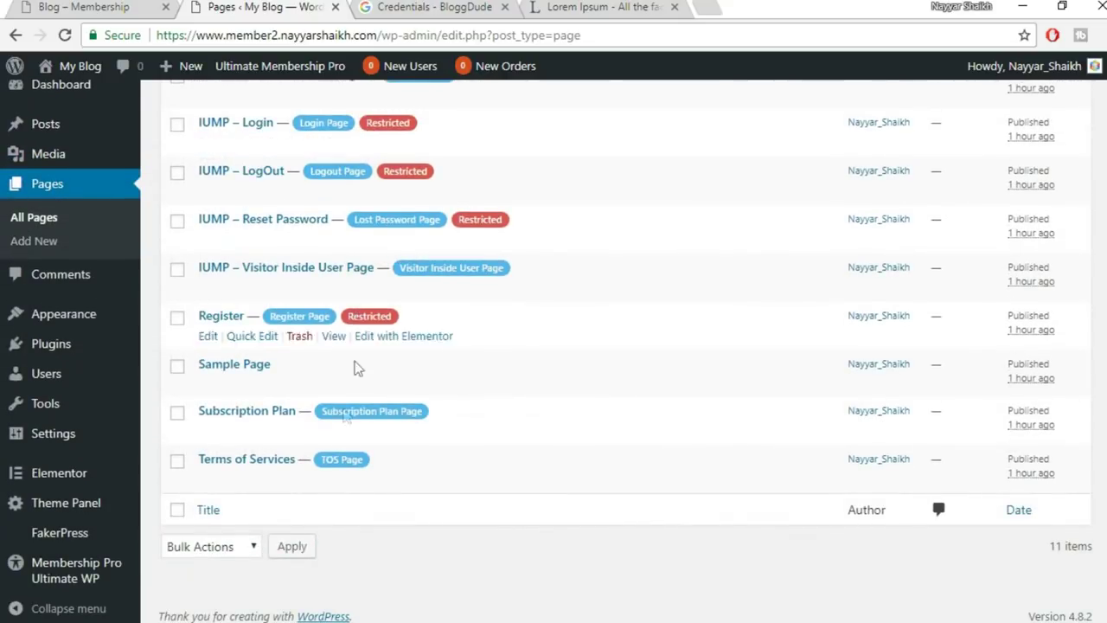
{"action": "scroll", "coordinate": [346, 389], "scroll_direction": "up", "scroll_amount": 1}
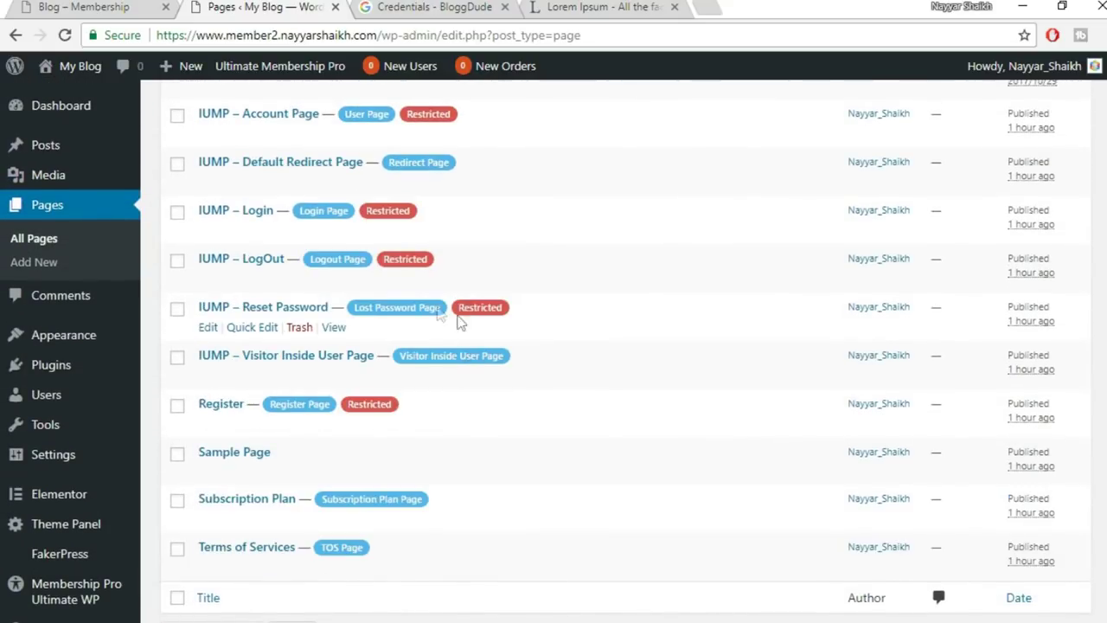
{"action": "scroll", "coordinate": [356, 280], "scroll_direction": "up", "scroll_amount": 1}
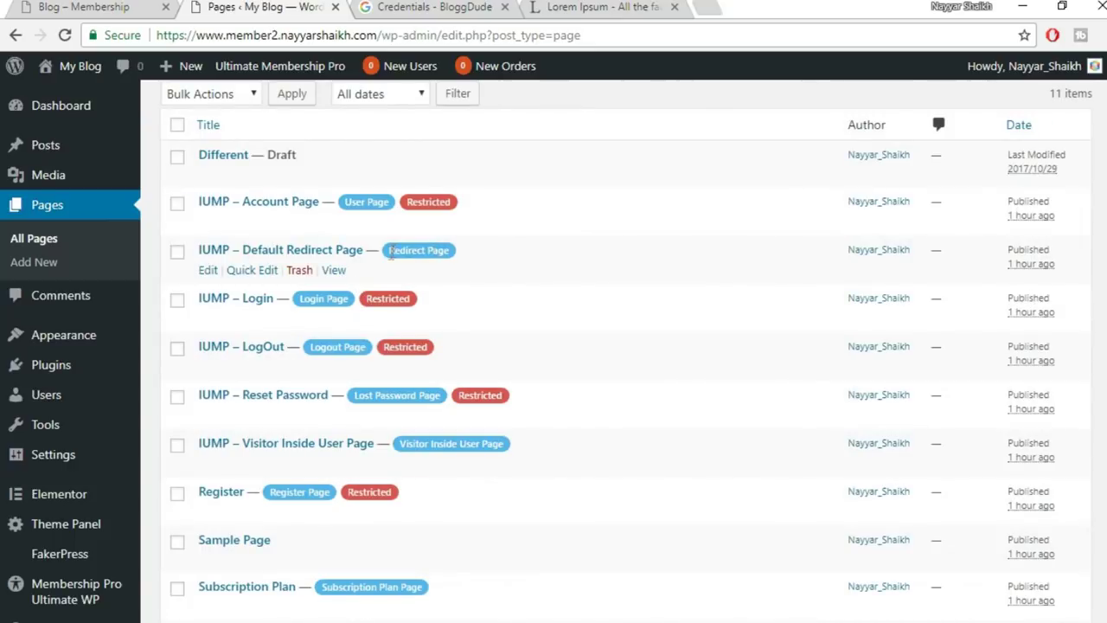
{"action": "left_click_drag", "start_coordinate": [387, 251], "coordinate": [456, 254]}
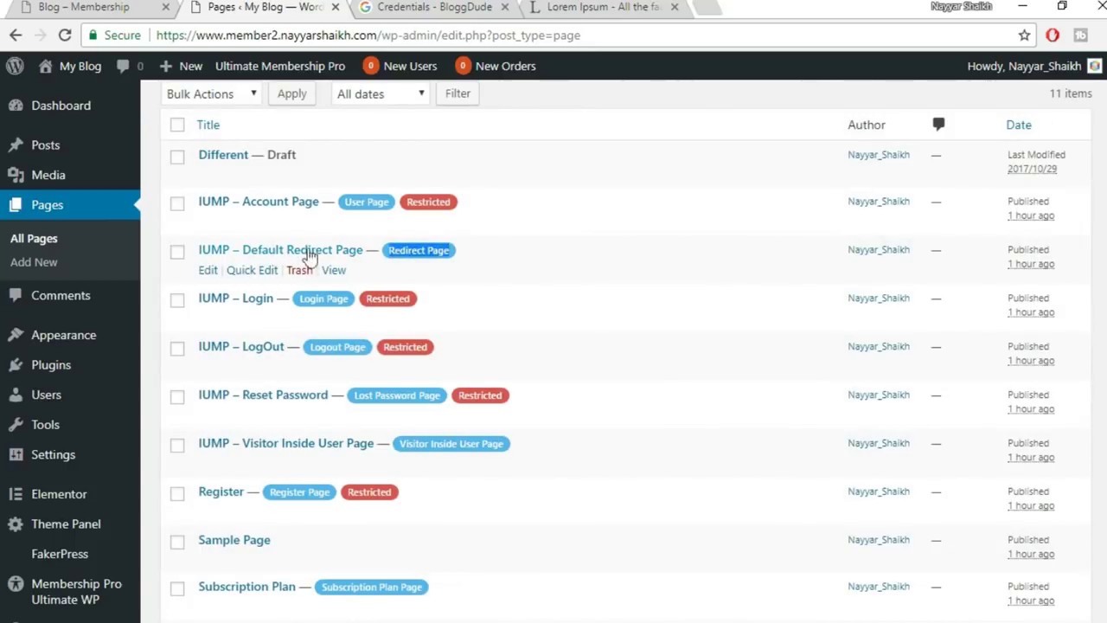
{"action": "left_click", "coordinate": [207, 272]}
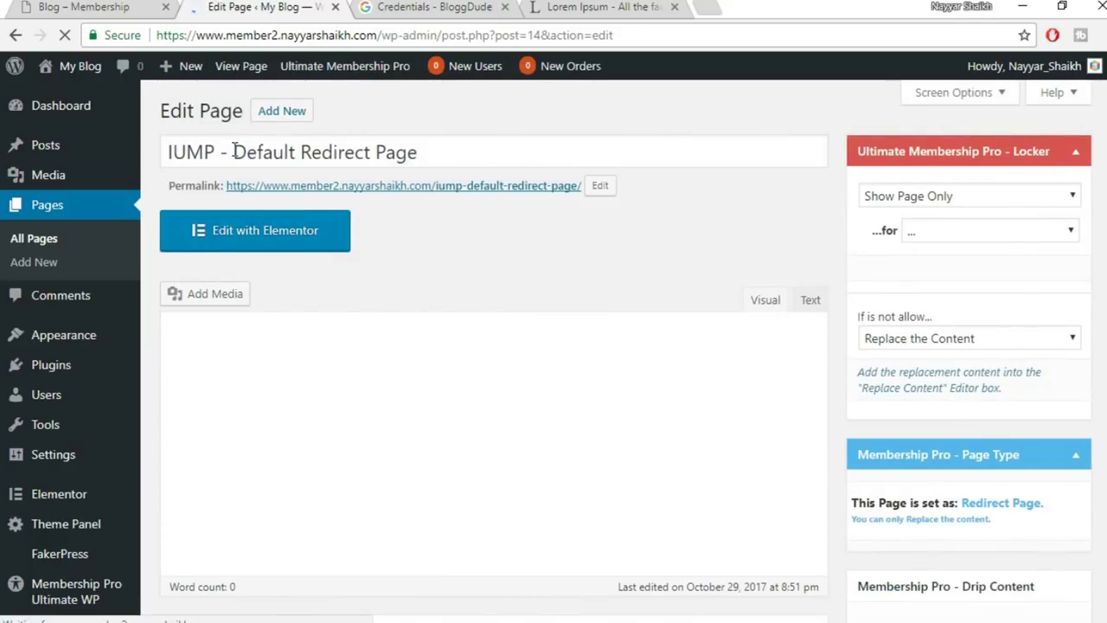
- Retitle the page 'Default Redirect Page' and change its slug to default-redirect-page
{"action": "left_click_drag", "start_coordinate": [232, 152], "coordinate": [109, 147]}
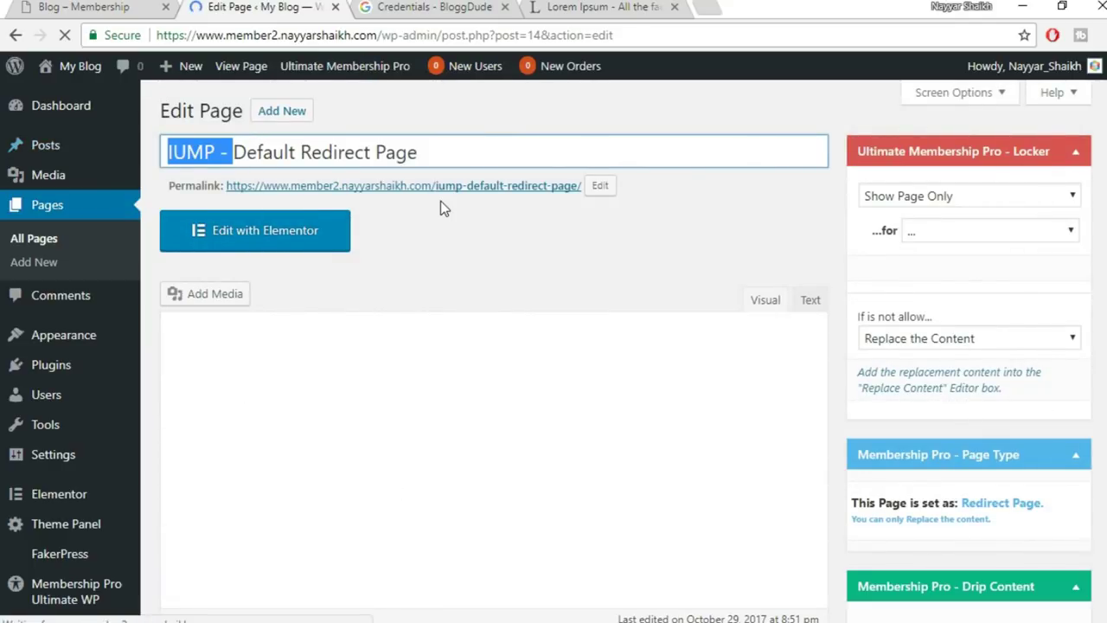
{"action": "key", "text": "BackSpace"}
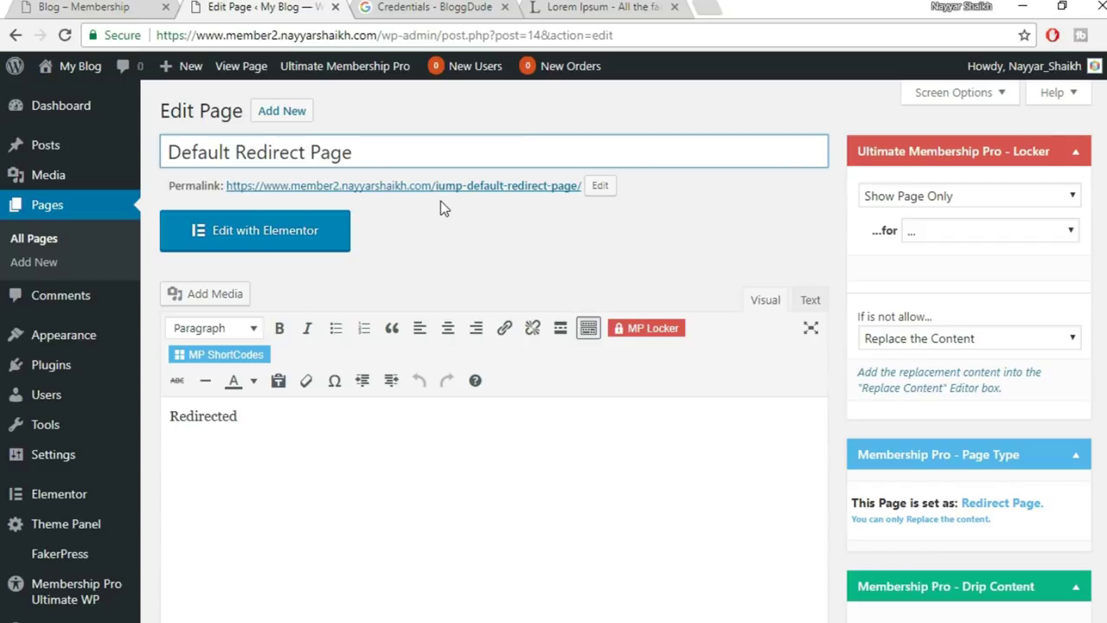
{"action": "left_click_drag", "start_coordinate": [381, 152], "coordinate": [167, 152]}
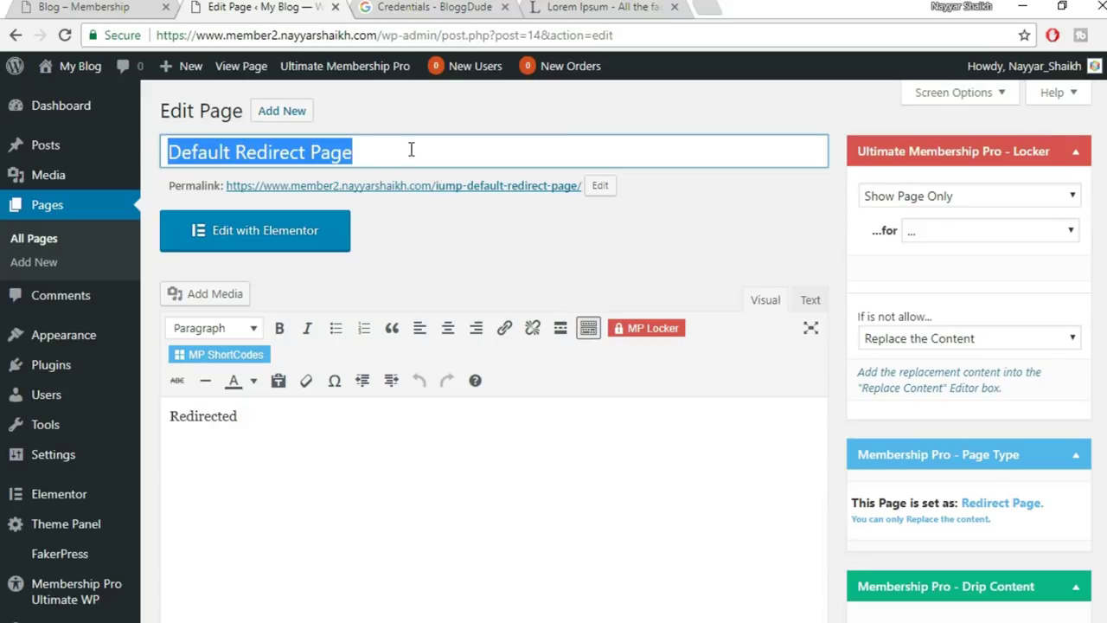
{"action": "left_click", "coordinate": [599, 186]}
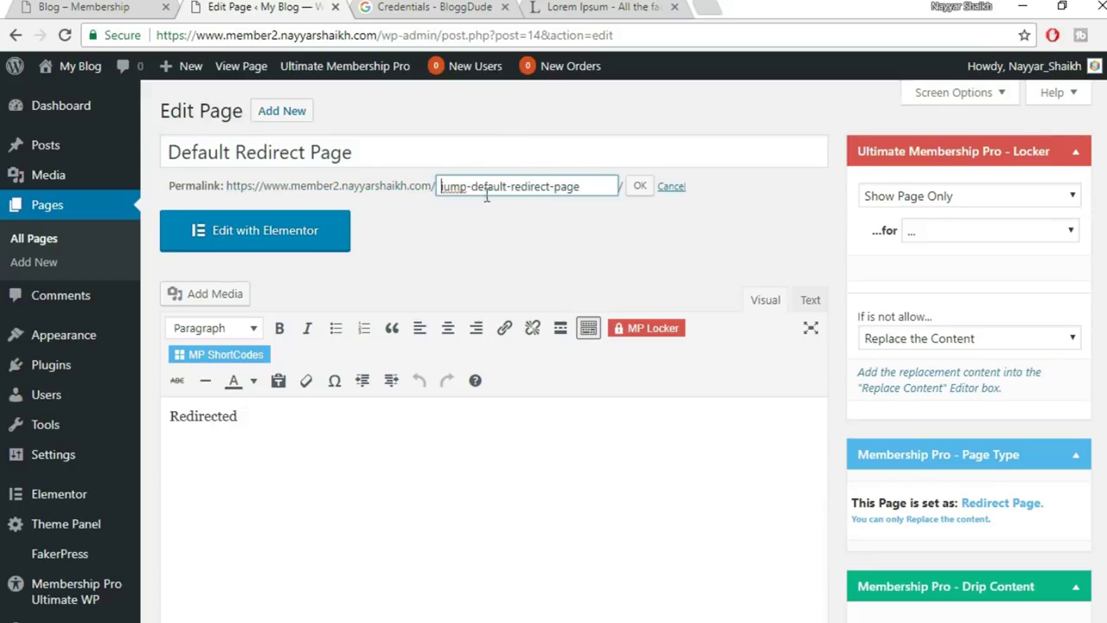
{"action": "left_click_drag", "start_coordinate": [473, 189], "coordinate": [307, 188]}
{"action": "key", "text": "Left"}
{"action": "left_click_drag", "start_coordinate": [473, 188], "coordinate": [382, 190]}
{"action": "key", "text": "BackSpace"}
{"action": "left_click", "coordinate": [637, 186]}
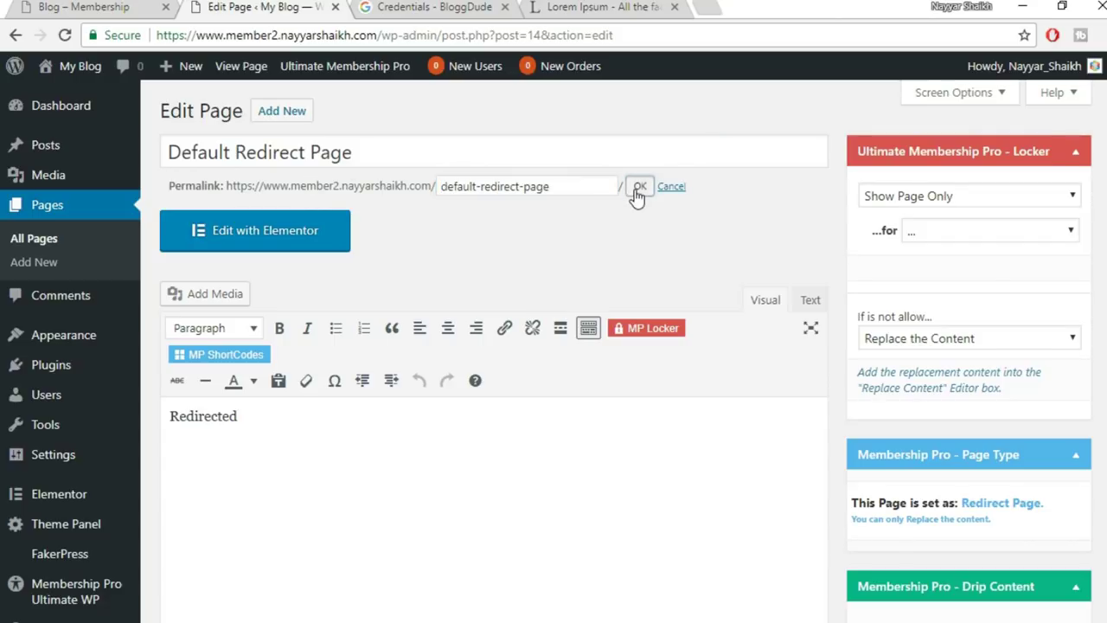
- Delete the placeholder word 'Redirected' from the body and select the live page's notice paragraph
{"action": "scroll", "coordinate": [308, 412], "scroll_direction": "down", "scroll_amount": 1}
{"action": "left_click_drag", "start_coordinate": [257, 334], "coordinate": [161, 336]}
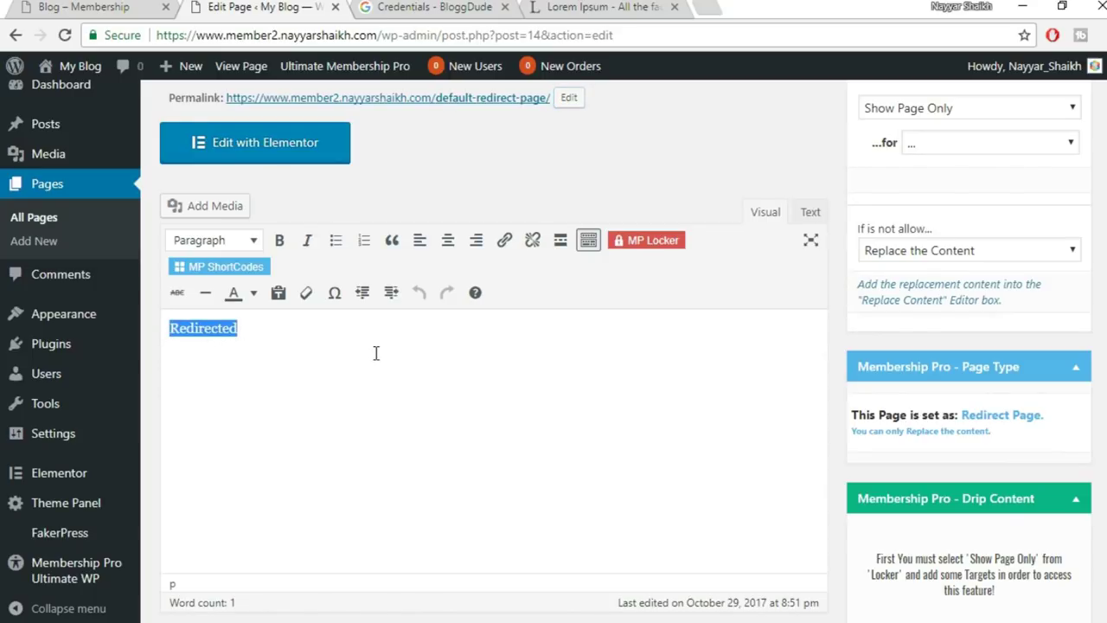
{"action": "key", "text": "BackSpace"}
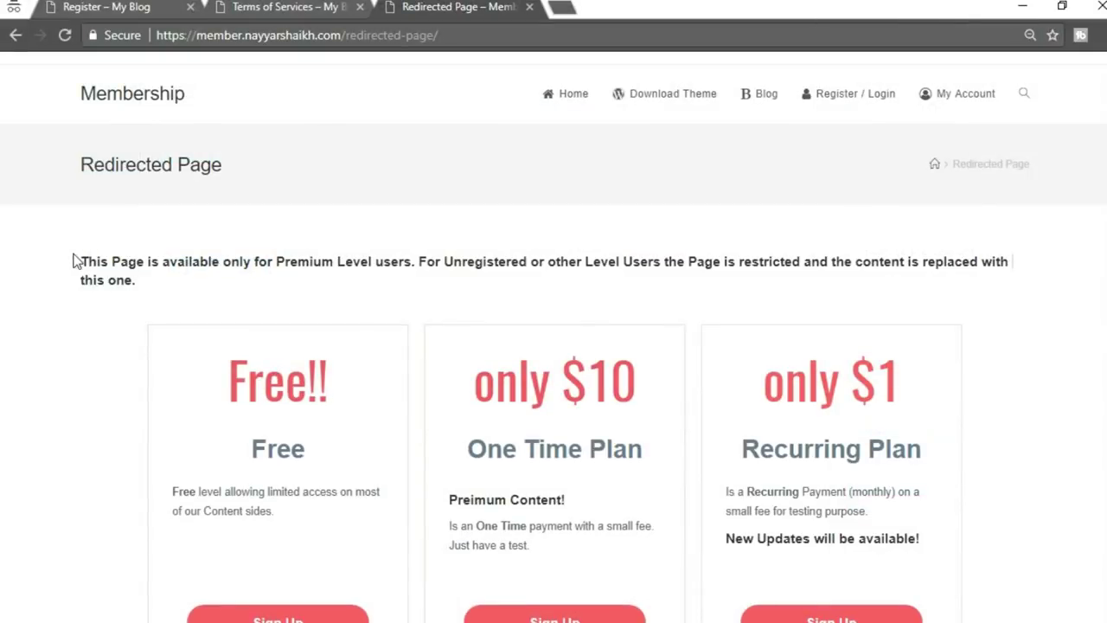
{"action": "left_click_drag", "start_coordinate": [78, 256], "coordinate": [180, 290]}
{"action": "key", "text": "ctrl+c"}
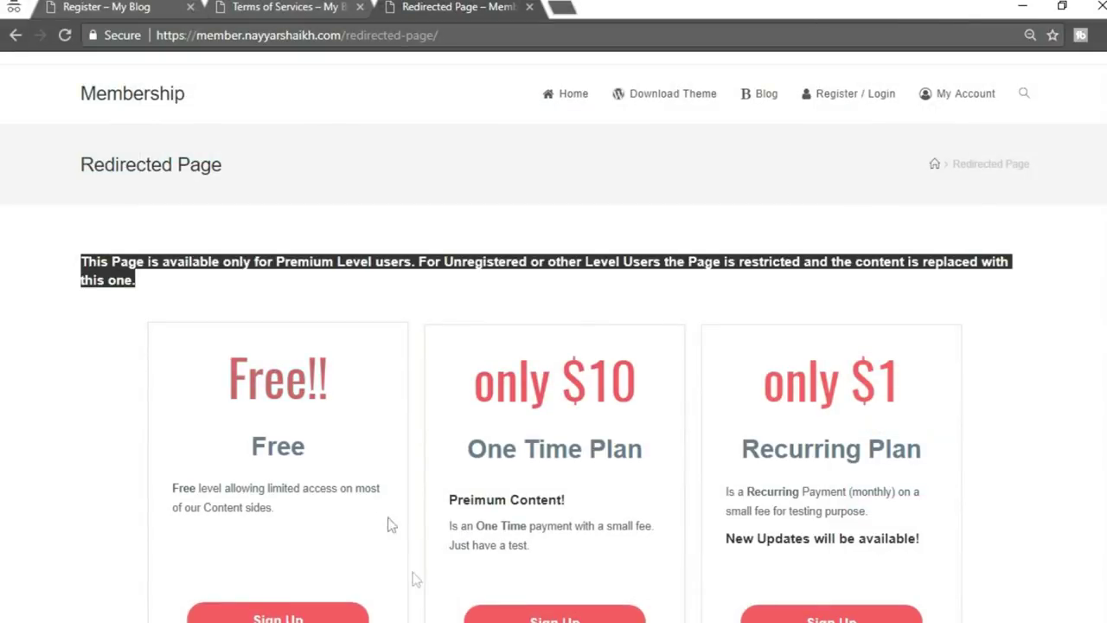
- Paste the notice paragraph into the body and replace 'Premium Level' with 'One Time Payment'
{"action": "left_click", "coordinate": [380, 592]}
{"action": "key", "text": "ctrl+v"}
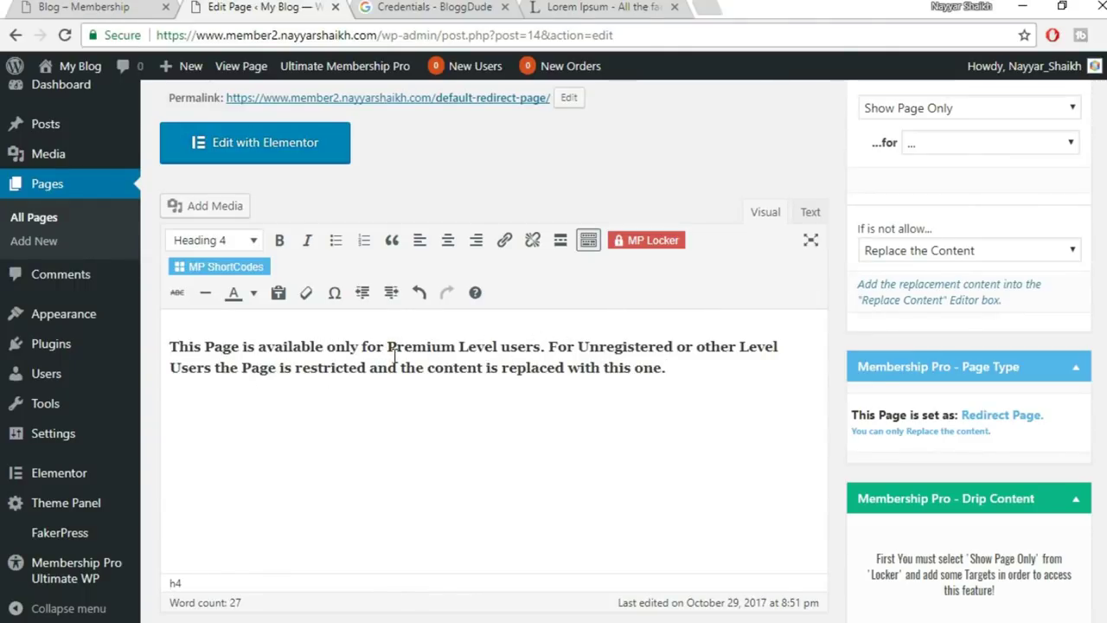
{"action": "left_click_drag", "start_coordinate": [390, 350], "coordinate": [504, 350]}
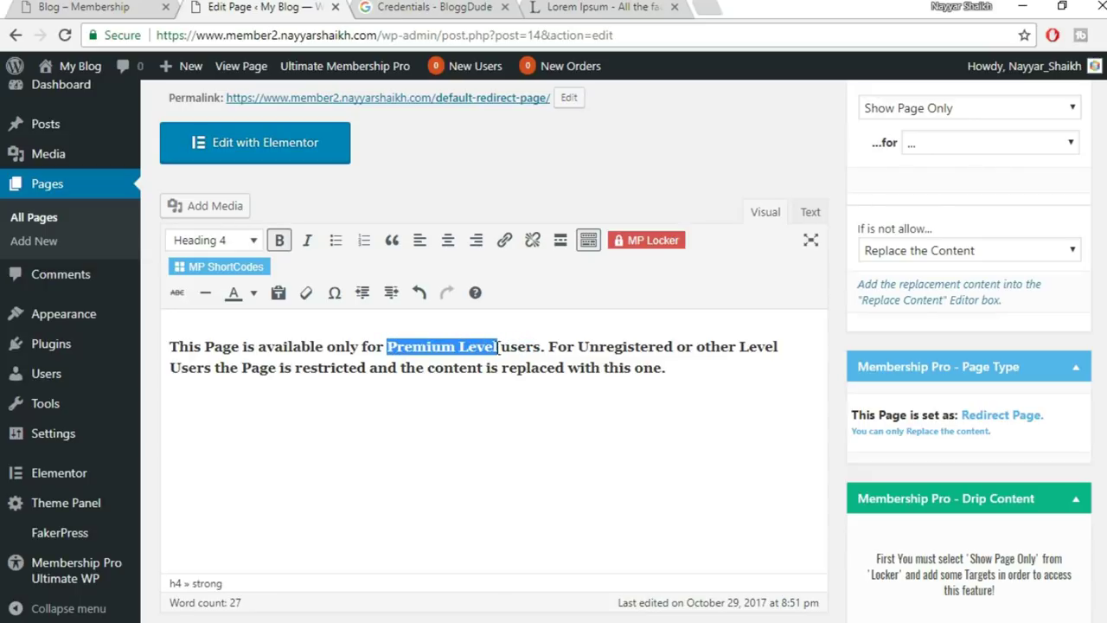
{"action": "type", "text": "One Ti"}
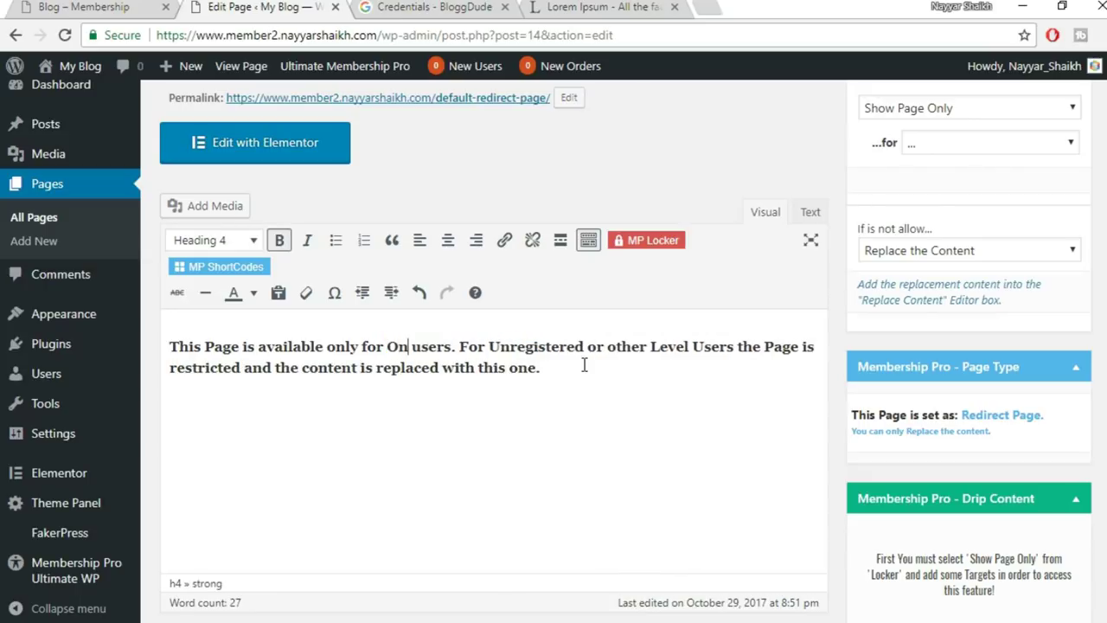
{"action": "type", "text": "me Pay"}
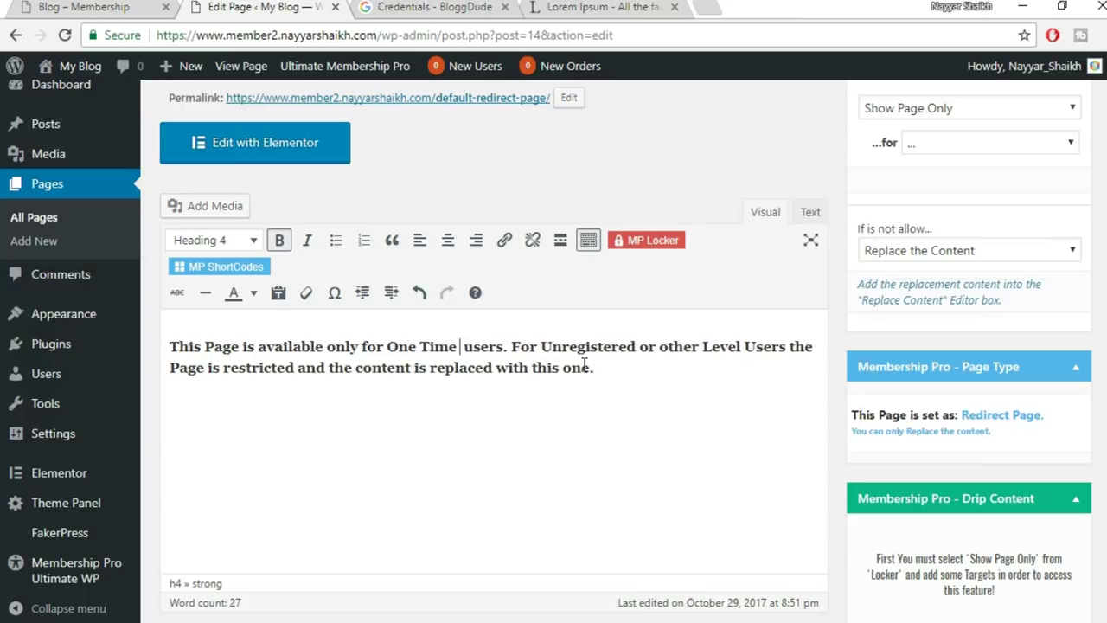
{"action": "type", "text": "ment"}
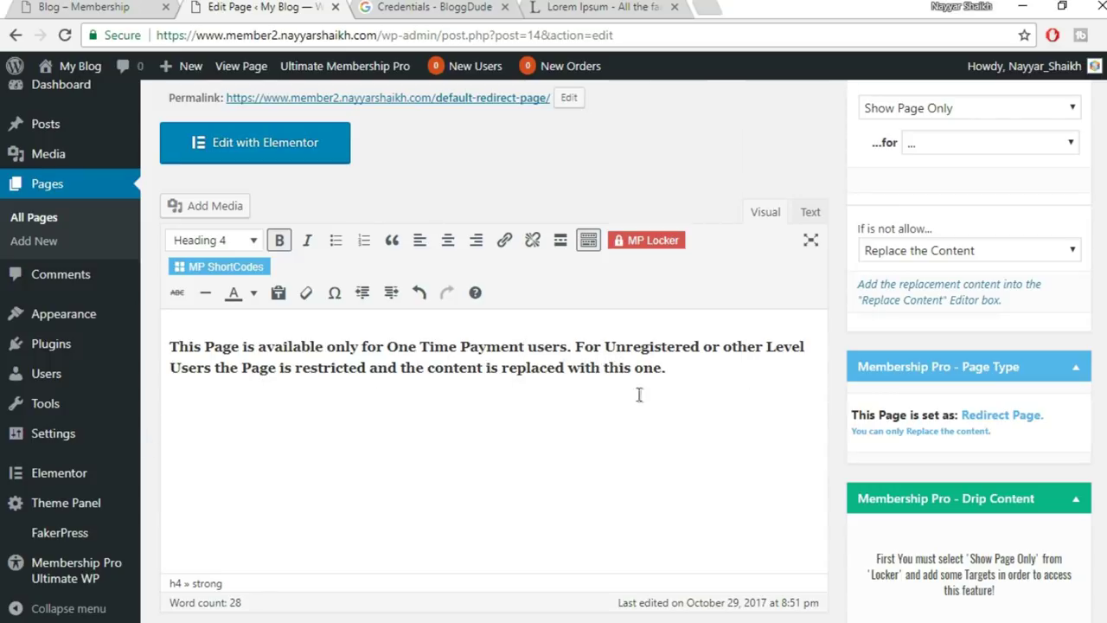
- Delete the closing clause about replaced content so the notice ends '...the Page is restricted.'
{"action": "left_click", "coordinate": [681, 368]}
{"action": "left_click_drag", "start_coordinate": [368, 372], "coordinate": [664, 376]}
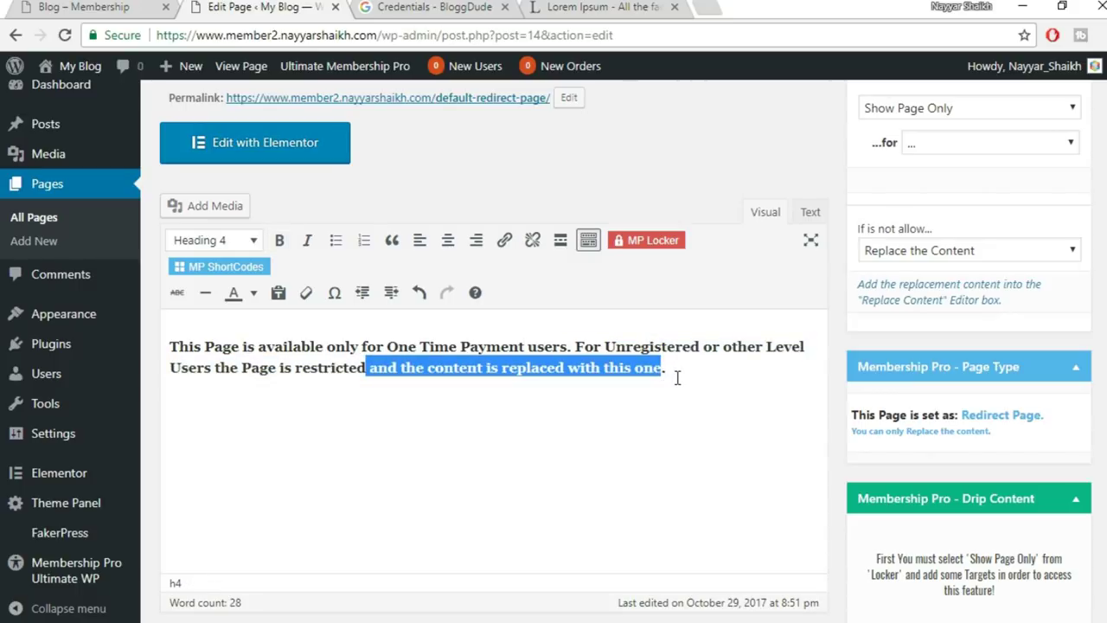
{"action": "key", "text": "BackSpace"}
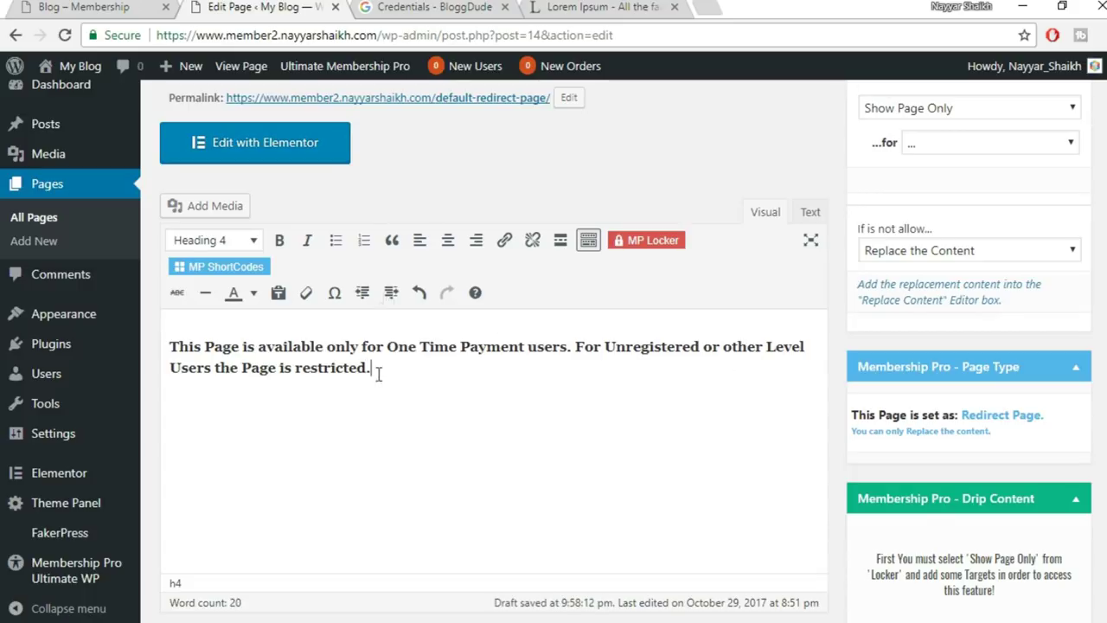
- Review the restriction notice on the live Redirected Page
{"action": "left_click", "coordinate": [528, 554]}
{"action": "scroll", "coordinate": [995, 340], "scroll_direction": "down", "scroll_amount": 2}
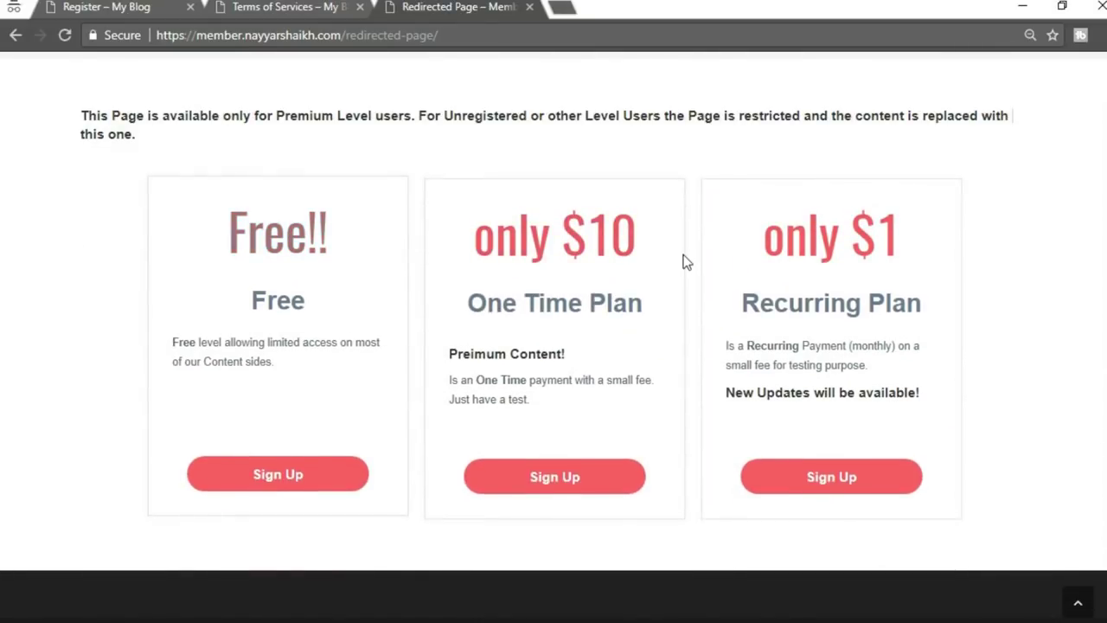
{"action": "scroll", "coordinate": [625, 363], "scroll_direction": "up", "scroll_amount": 2}
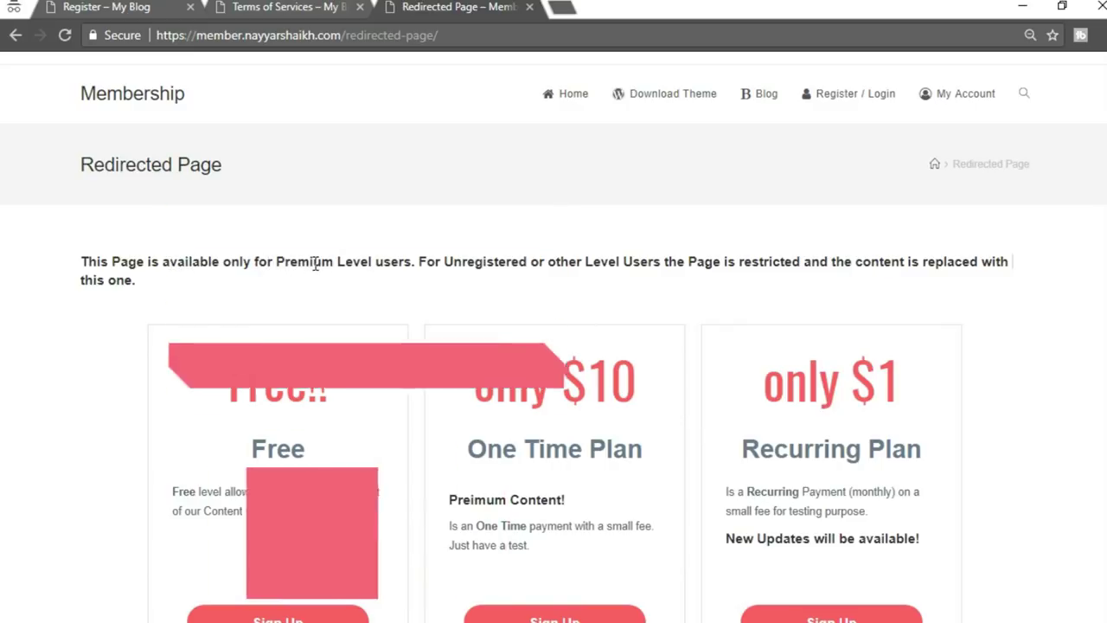
{"action": "scroll", "coordinate": [474, 279], "scroll_direction": "down", "scroll_amount": 2}
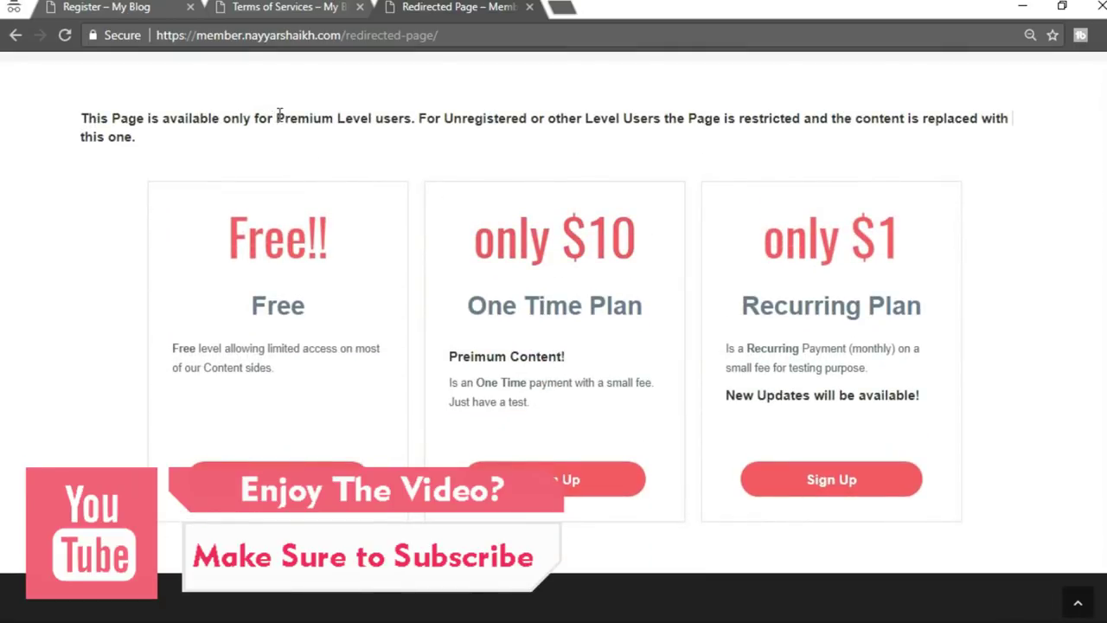
{"action": "left_click_drag", "start_coordinate": [276, 112], "coordinate": [336, 111]}
{"action": "left_click", "coordinate": [340, 120]}
{"action": "scroll", "coordinate": [494, 169], "scroll_direction": "up", "scroll_amount": 1}
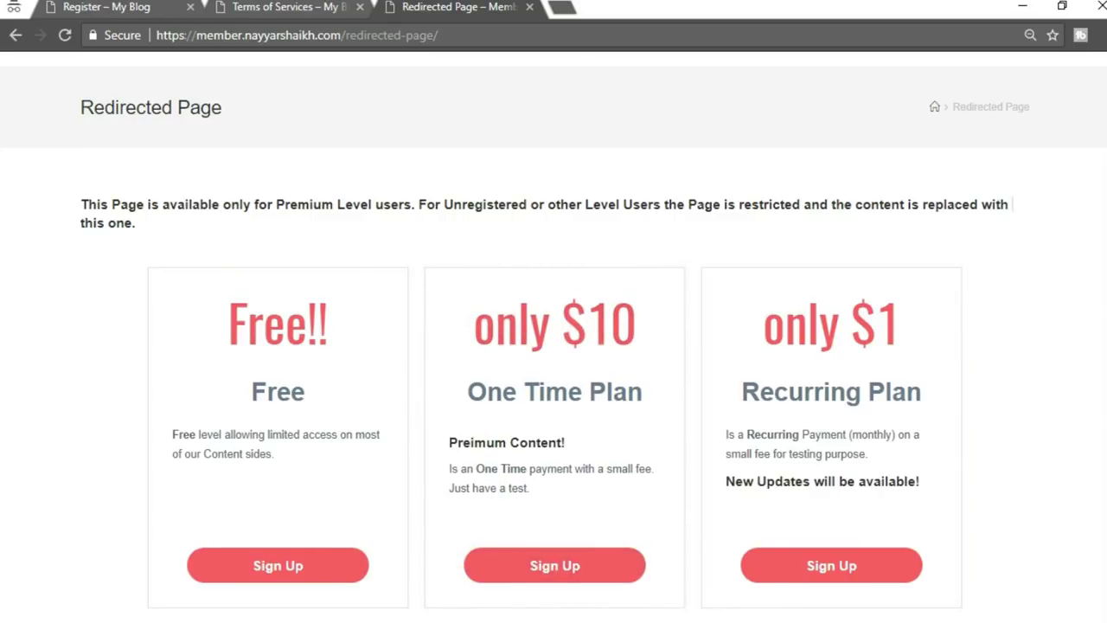
- Set the page's content layout to Full Width and update the page
{"action": "left_click", "coordinate": [437, 527]}
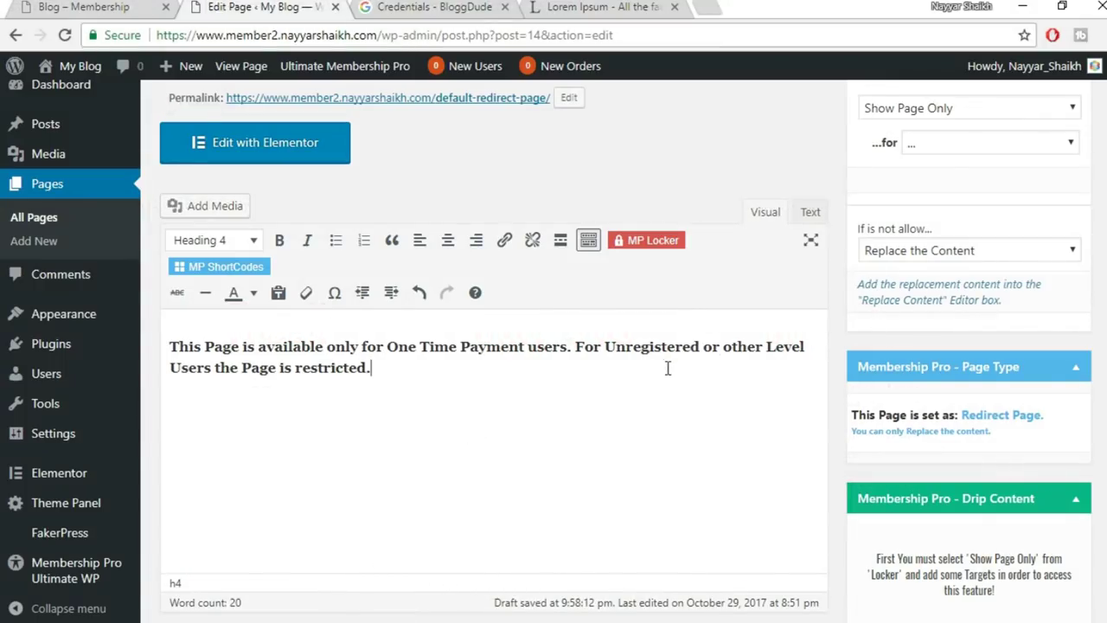
{"action": "scroll", "coordinate": [640, 370], "scroll_direction": "down", "scroll_amount": 6}
{"action": "left_click", "coordinate": [495, 234]}
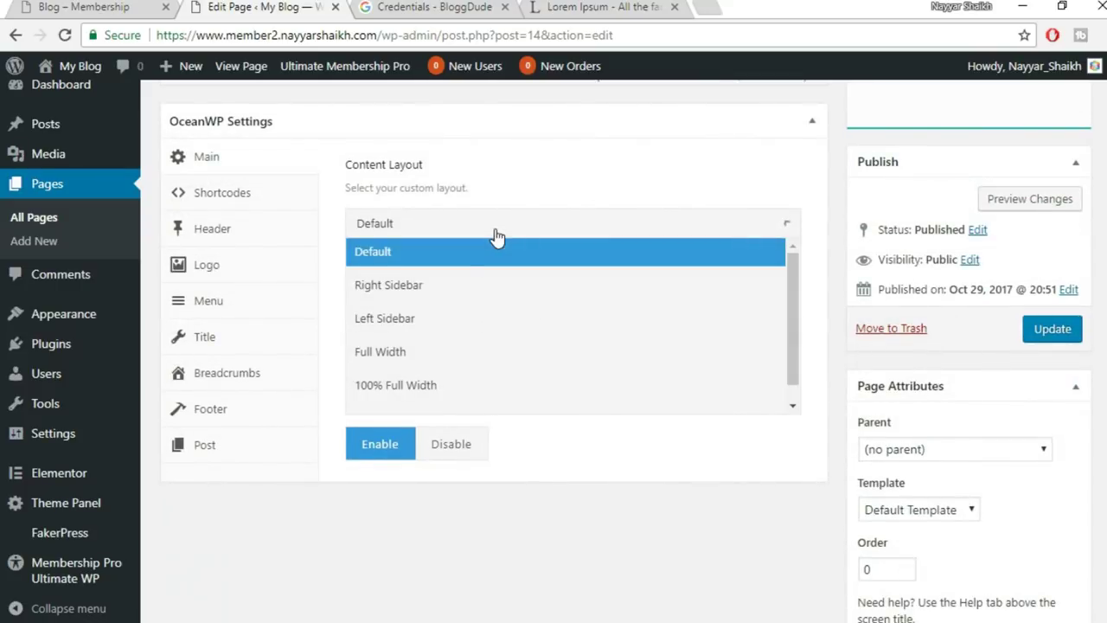
{"action": "left_click", "coordinate": [462, 352]}
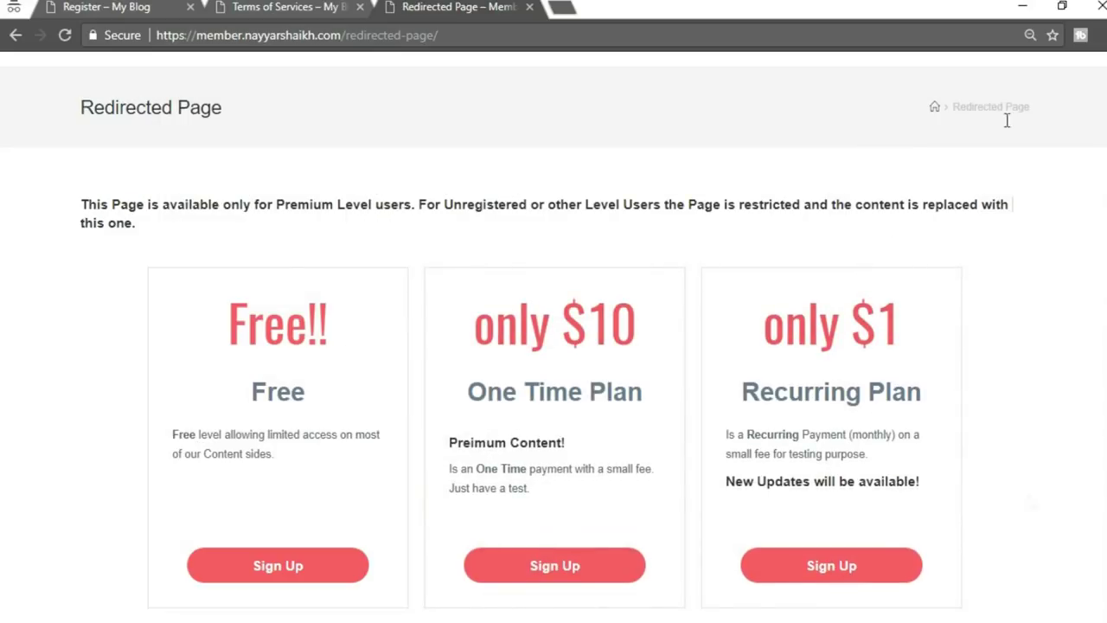
{"action": "left_click", "coordinate": [378, 586]}
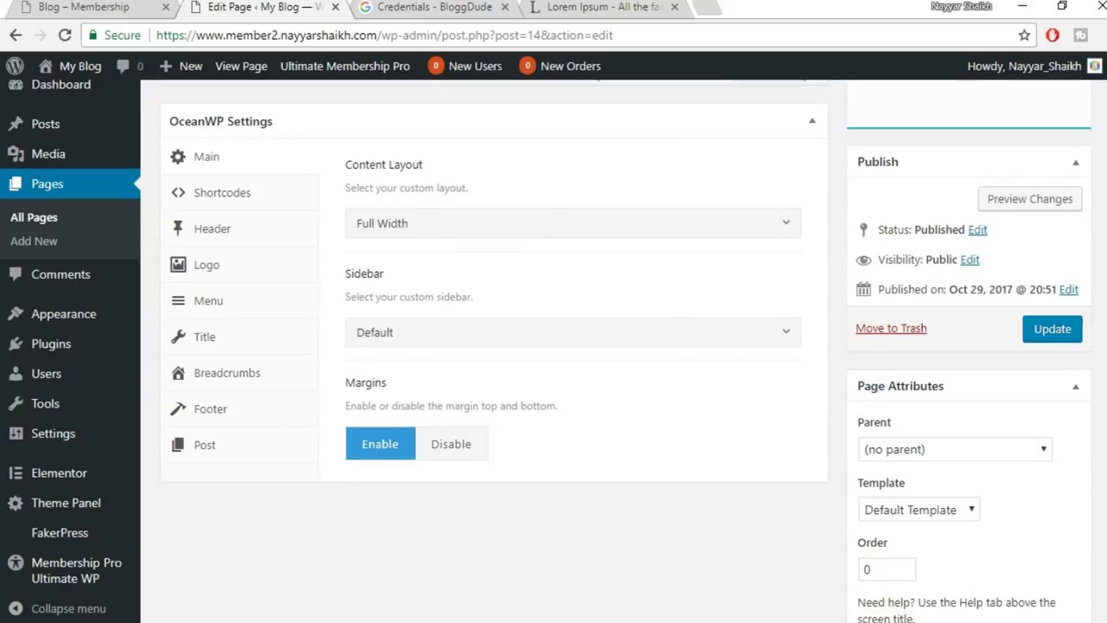
{"action": "left_click", "coordinate": [1052, 328]}
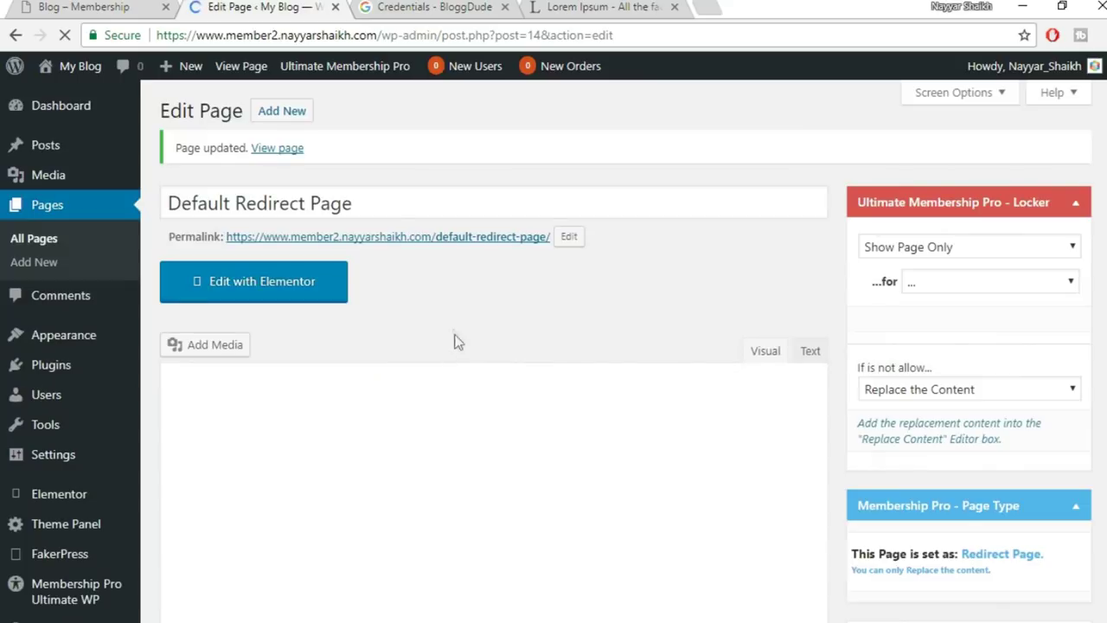
- Check the live redirected page, then return to the All Pages list
{"action": "mouse_move", "coordinate": [439, 606]}
{"action": "left_click", "coordinate": [545, 558]}
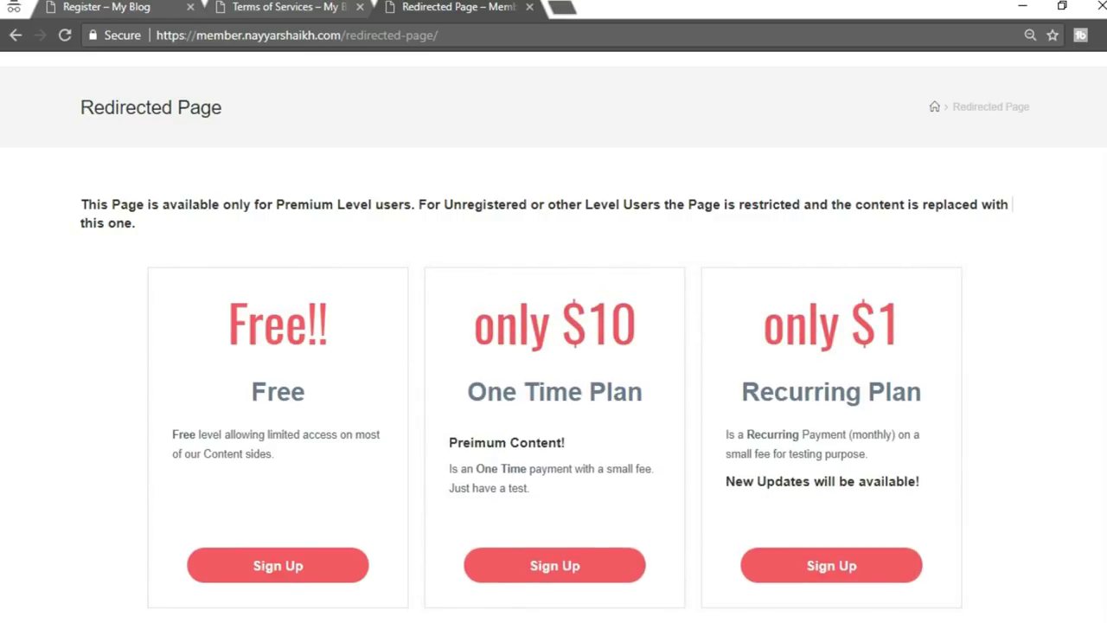
{"action": "mouse_move", "coordinate": [428, 618]}
{"action": "left_click", "coordinate": [386, 575]}
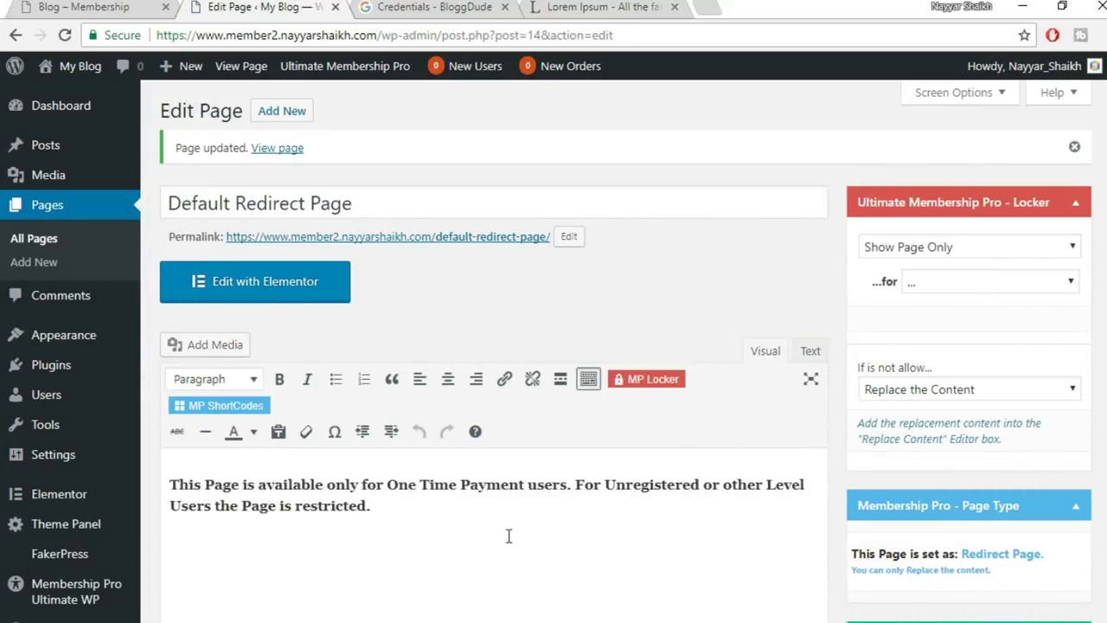
{"action": "left_click", "coordinate": [48, 246]}
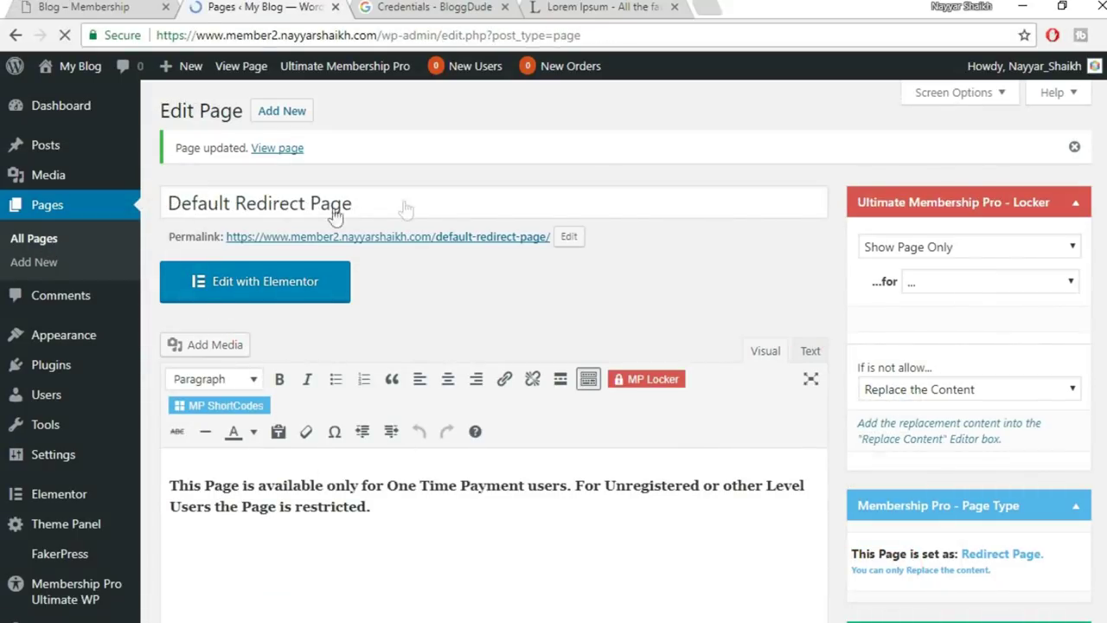
- Copy the [ihc-select-level] shortcode from the Subscription Plan page and reopen Default Redirect Page
{"action": "scroll", "coordinate": [549, 291], "scroll_direction": "down", "scroll_amount": 2}
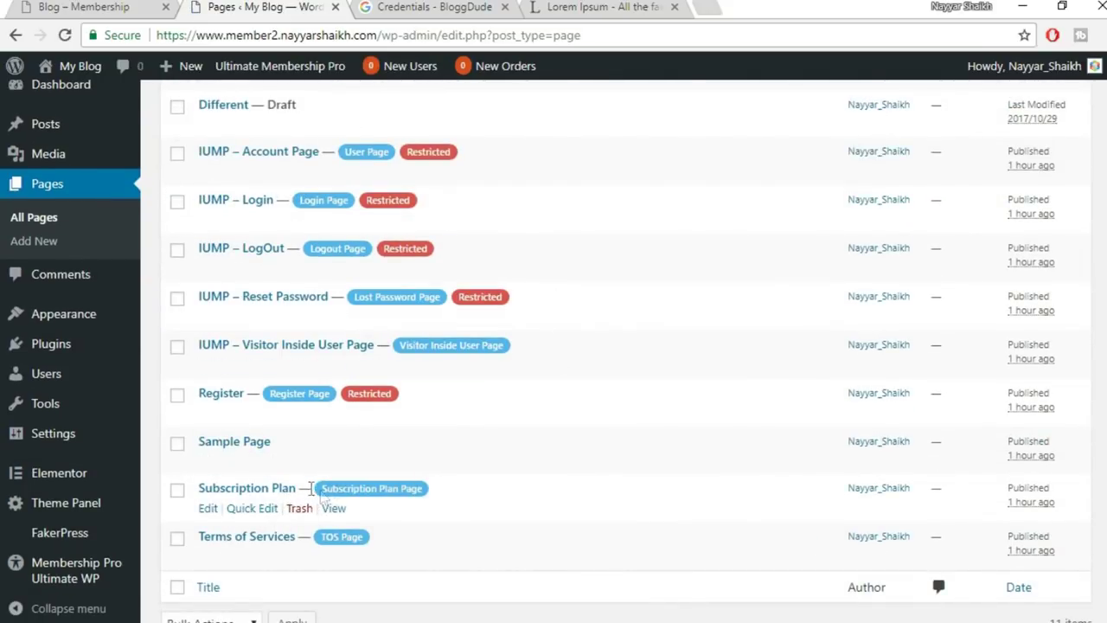
{"action": "left_click", "coordinate": [207, 509]}
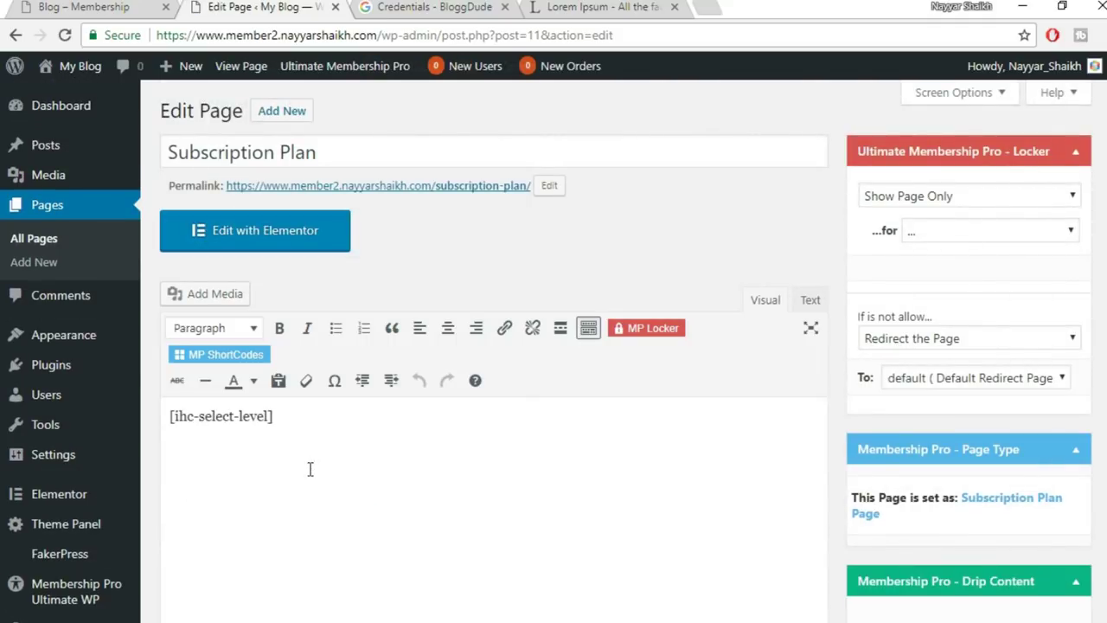
{"action": "left_click_drag", "start_coordinate": [315, 416], "coordinate": [163, 412]}
{"action": "key", "text": "ctrl+c"}
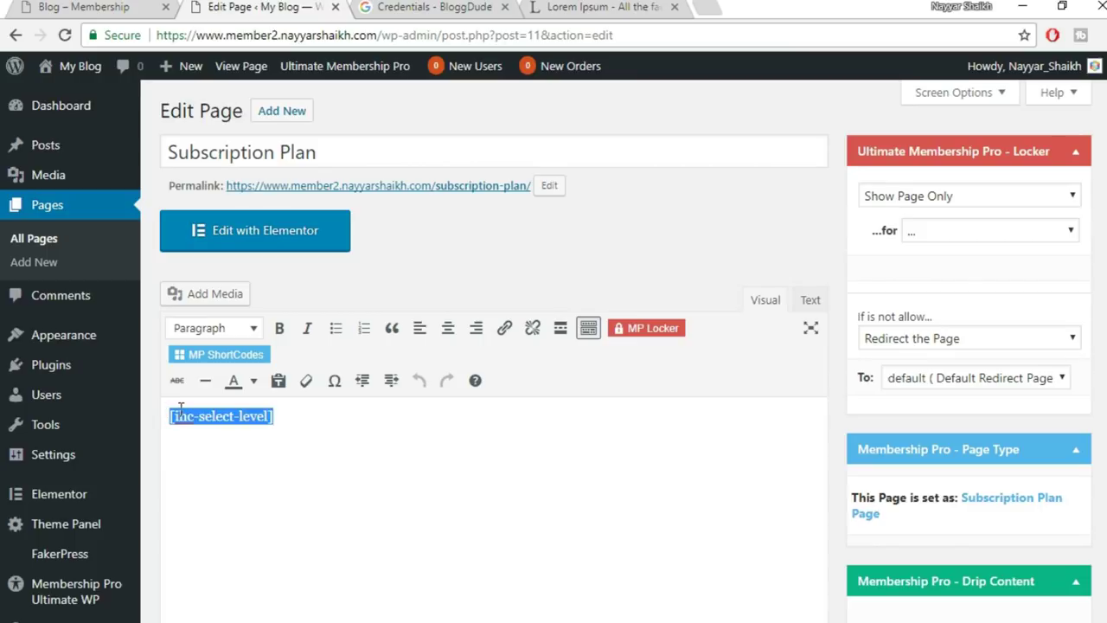
{"action": "left_click", "coordinate": [35, 237]}
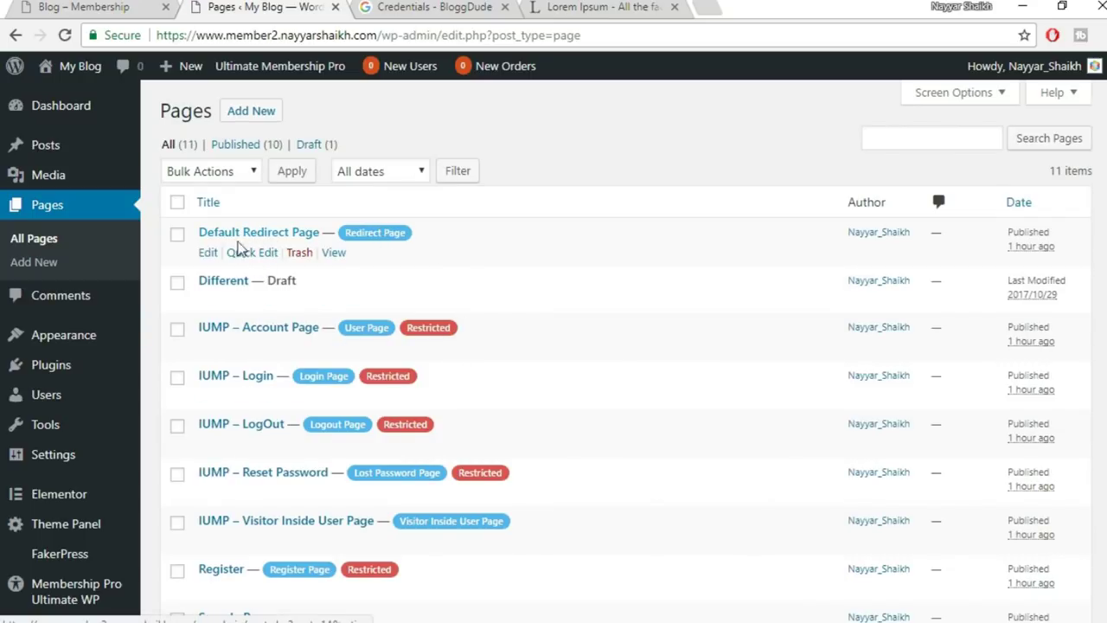
{"action": "left_click", "coordinate": [207, 252]}
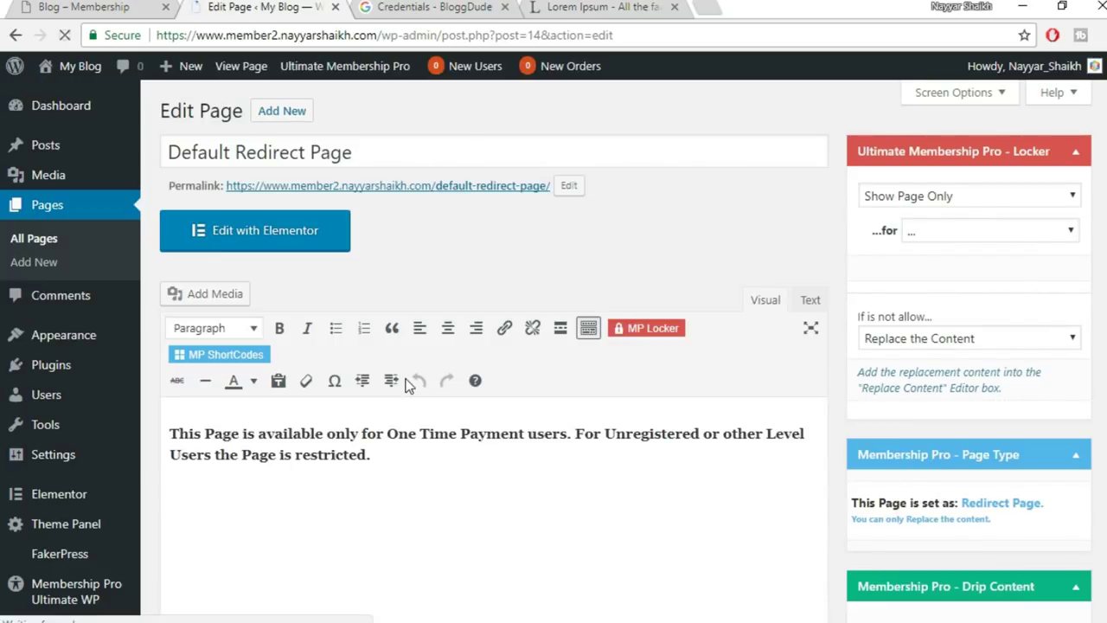
- Paste [ihc-select-level] on a new centred line below the restriction message
{"action": "left_click", "coordinate": [519, 446]}
{"action": "key", "text": "Return"}
{"action": "key", "text": "ctrl+v"}
{"action": "left_click_drag", "start_coordinate": [275, 496], "coordinate": [171, 480]}
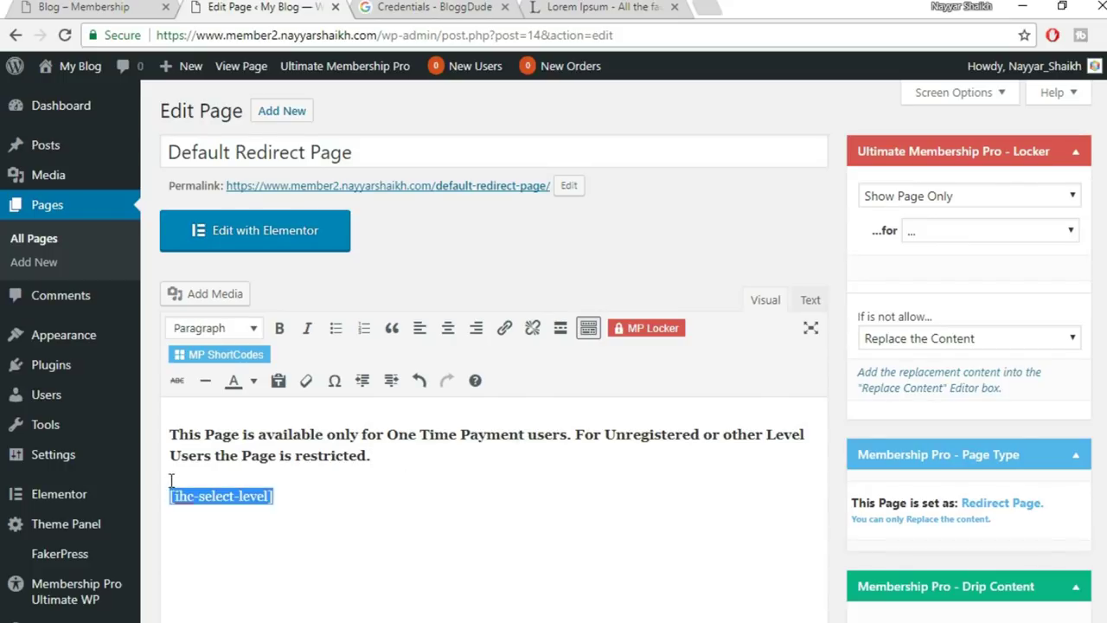
{"action": "left_click", "coordinate": [443, 332]}
- Try the Show Page Only locker with one_time and recurring levels, then remove recurring
{"action": "scroll", "coordinate": [630, 482], "scroll_direction": "down", "scroll_amount": 2}
{"action": "scroll", "coordinate": [746, 439], "scroll_direction": "up", "scroll_amount": 2}
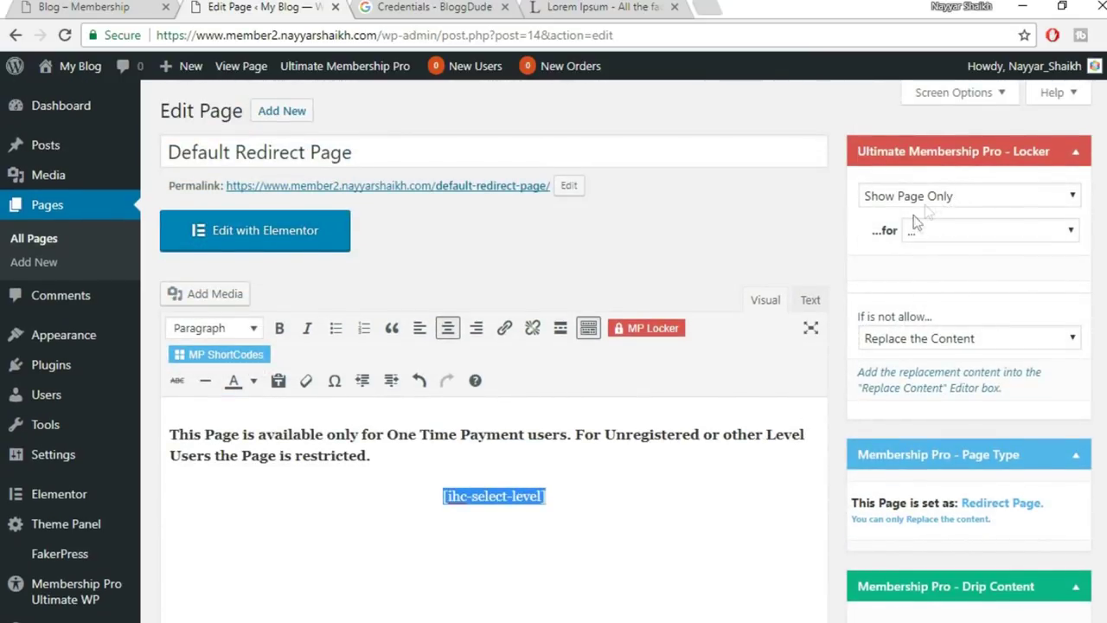
{"action": "left_click", "coordinate": [980, 195]}
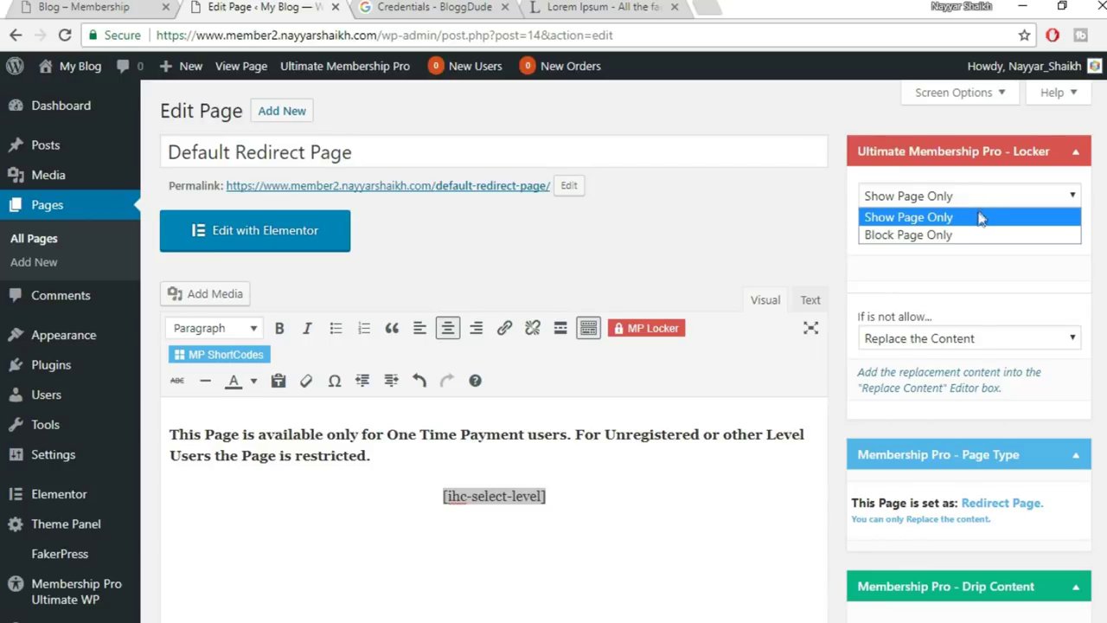
{"action": "left_click", "coordinate": [924, 216]}
{"action": "left_click", "coordinate": [967, 229]}
{"action": "left_click", "coordinate": [951, 340]}
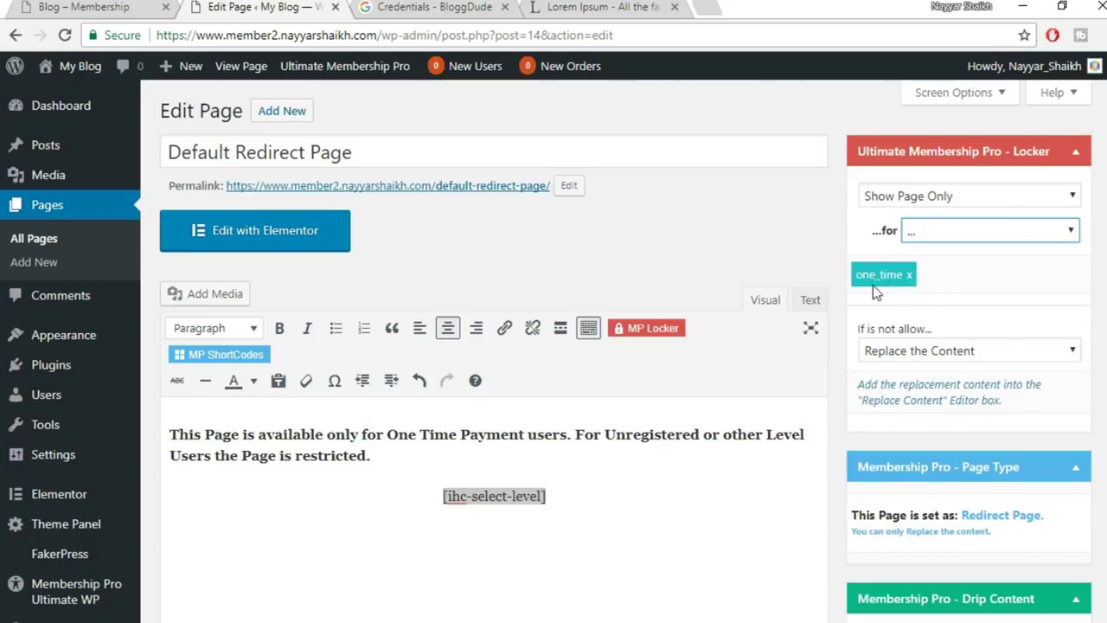
{"action": "left_click", "coordinate": [951, 232]}
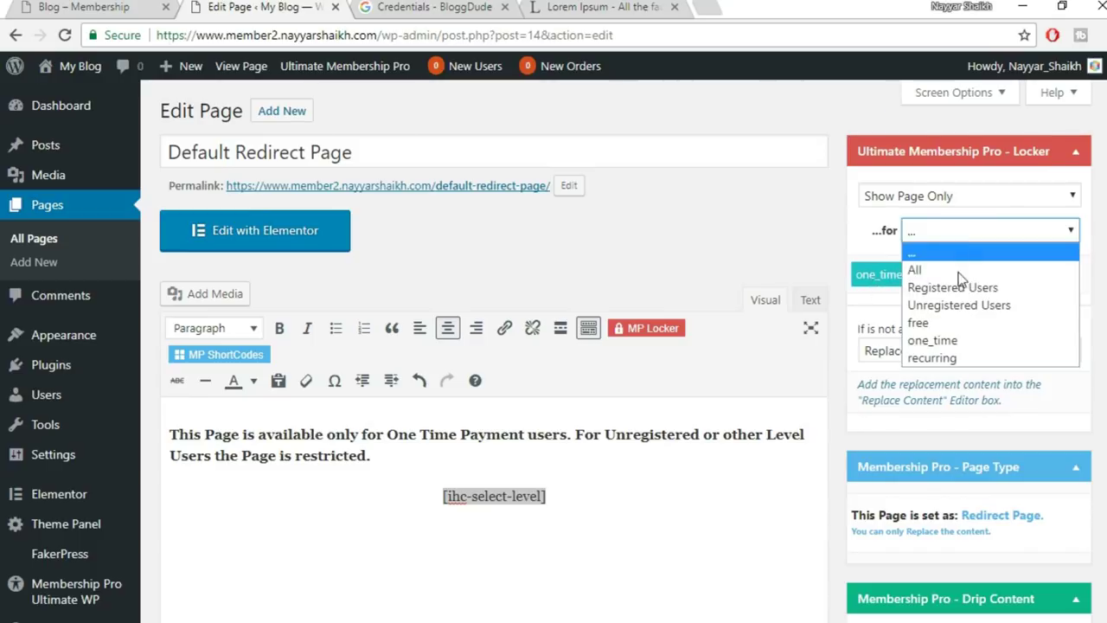
{"action": "left_click", "coordinate": [965, 362]}
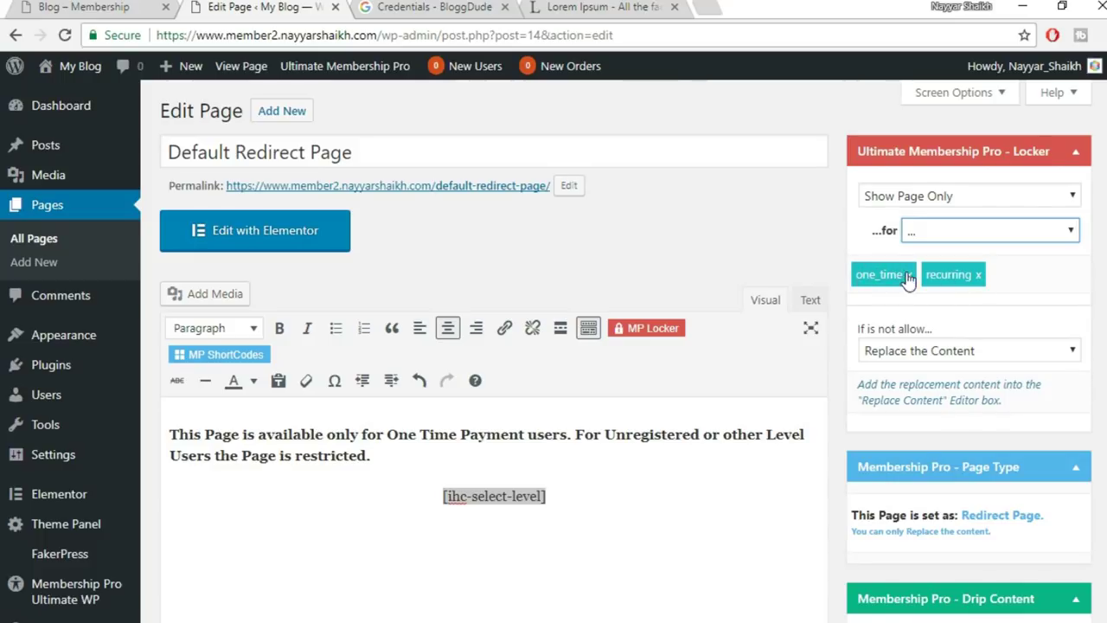
{"action": "left_click", "coordinate": [979, 276]}
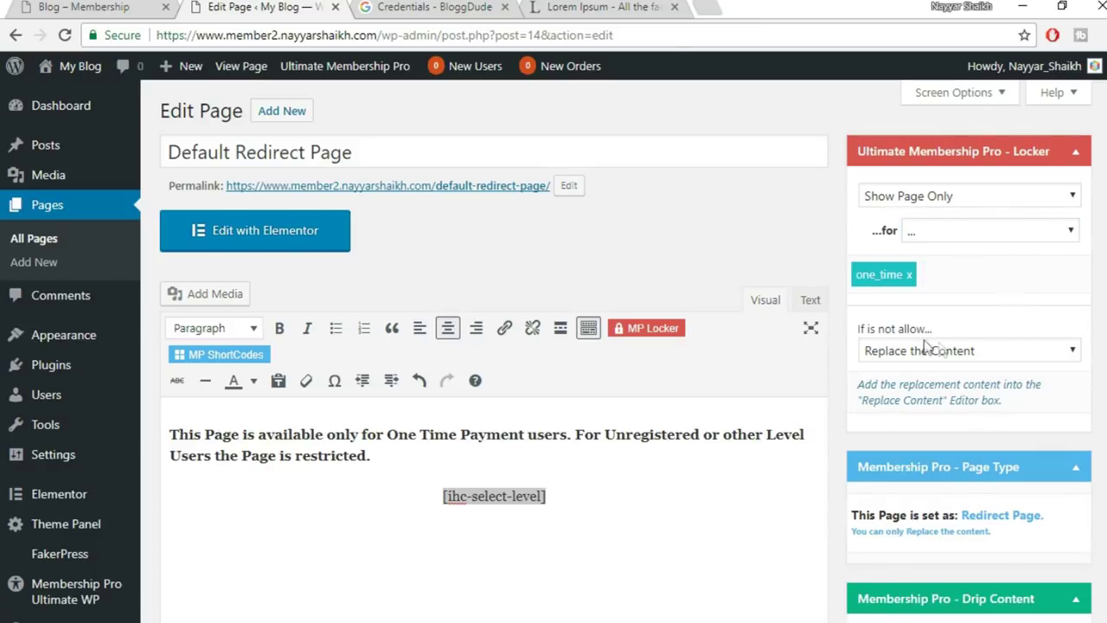
- Clear the one_time locker restriction and update the page
{"action": "scroll", "coordinate": [926, 348], "scroll_direction": "down", "scroll_amount": 1}
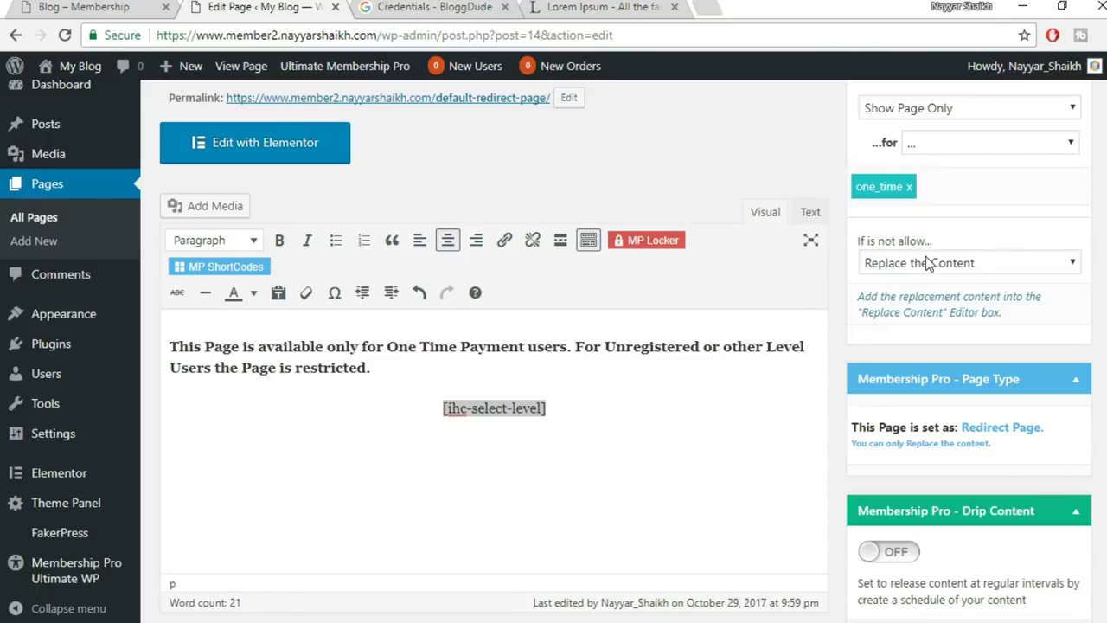
{"action": "triple_click", "coordinate": [623, 406]}
{"action": "scroll", "coordinate": [1079, 312], "scroll_direction": "up", "scroll_amount": 1}
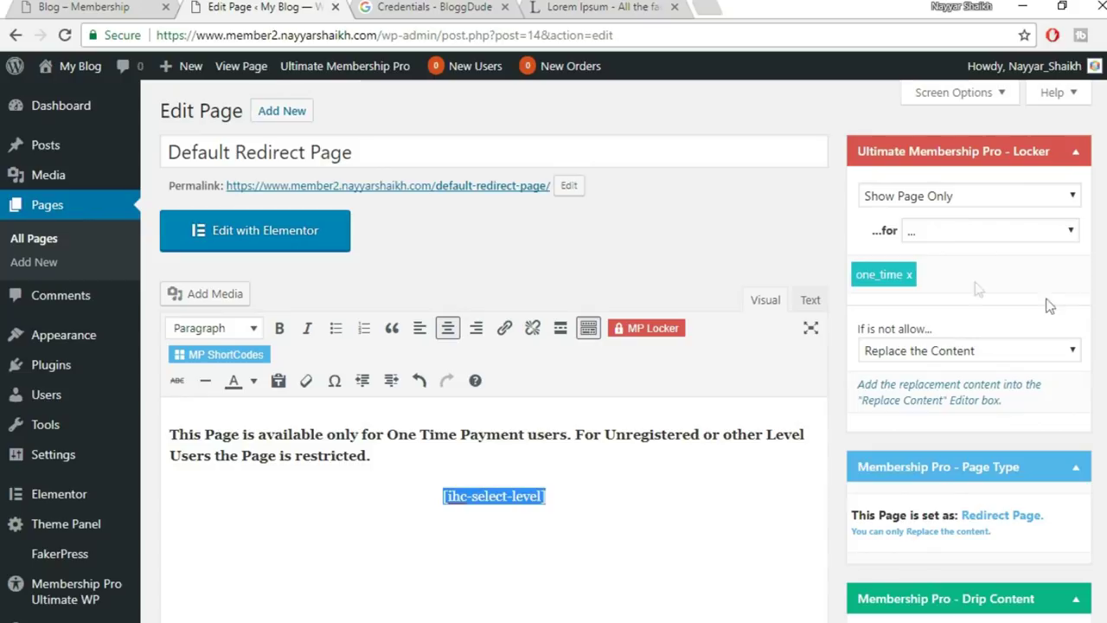
{"action": "left_click", "coordinate": [658, 462]}
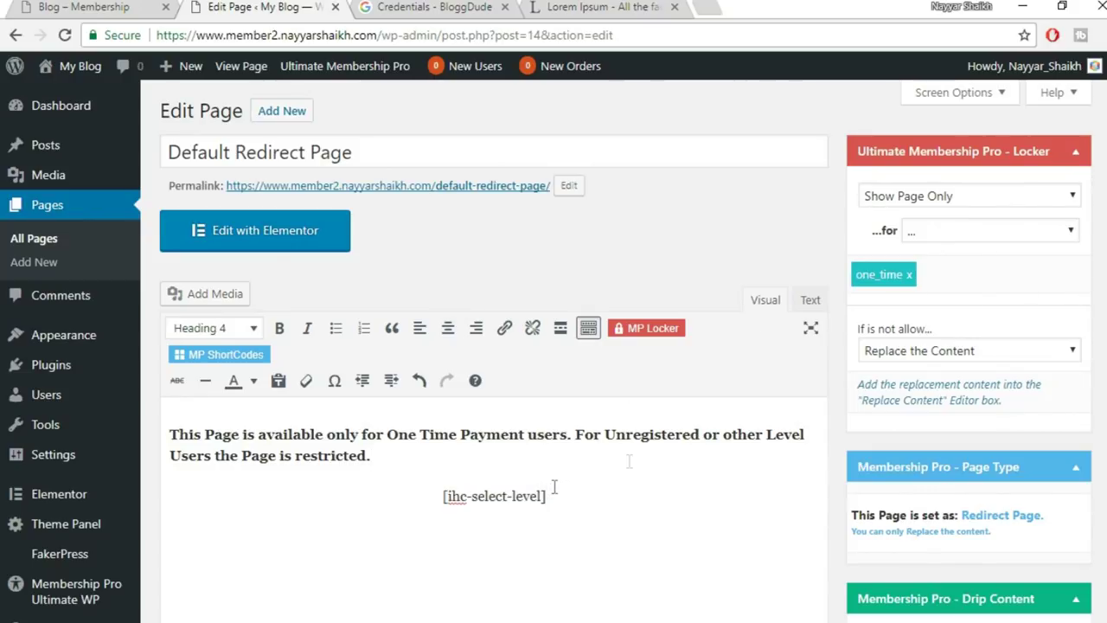
{"action": "left_click", "coordinate": [909, 275]}
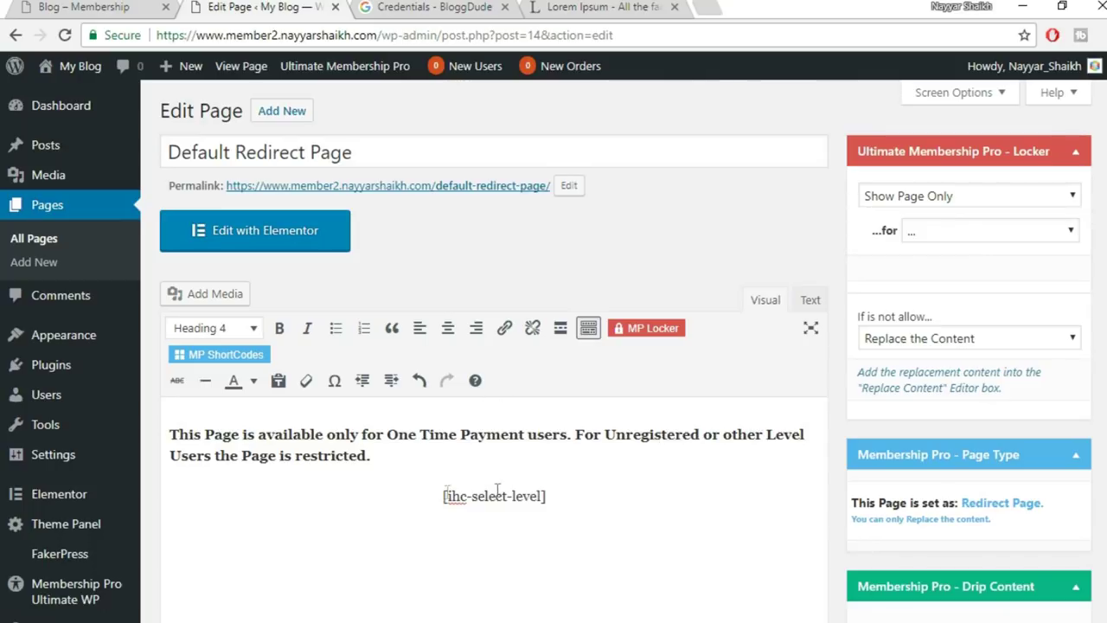
{"action": "scroll", "coordinate": [688, 423], "scroll_direction": "down", "scroll_amount": 7}
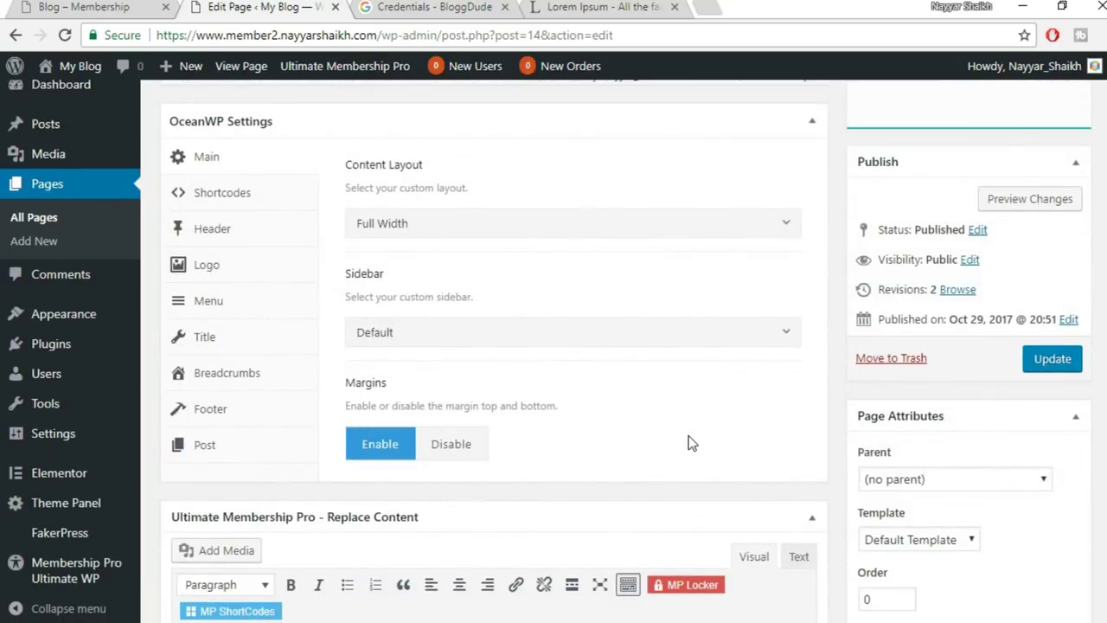
{"action": "scroll", "coordinate": [688, 443], "scroll_direction": "up", "scroll_amount": 1}
{"action": "left_click", "coordinate": [1053, 447]}
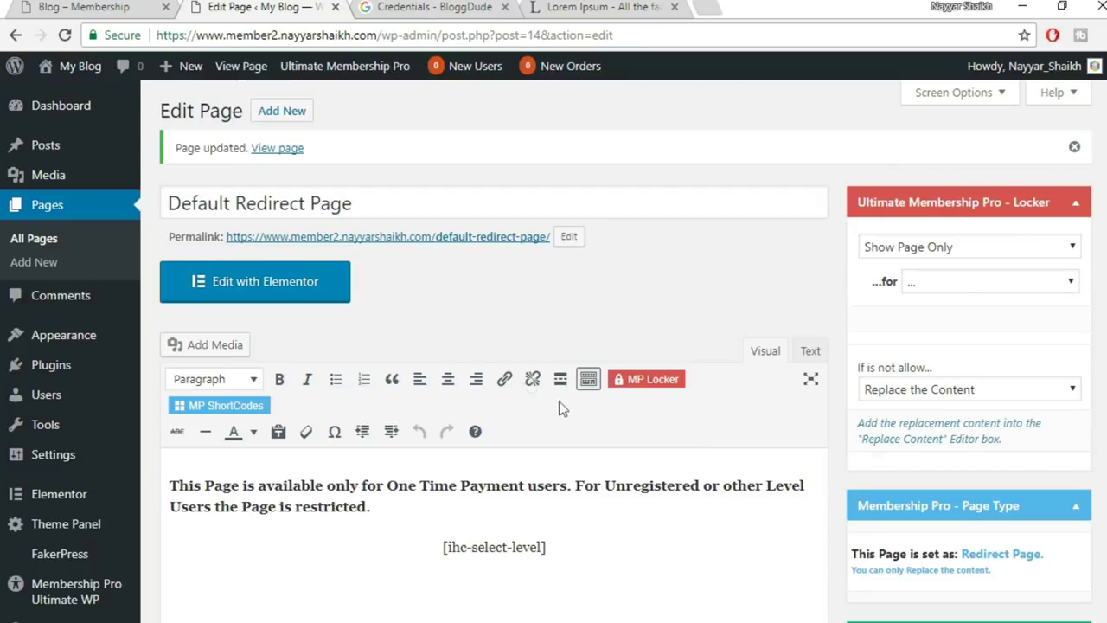
{"action": "right_click", "coordinate": [284, 150]}
{"action": "left_click", "coordinate": [361, 165]}
{"action": "left_click", "coordinate": [429, 7]}
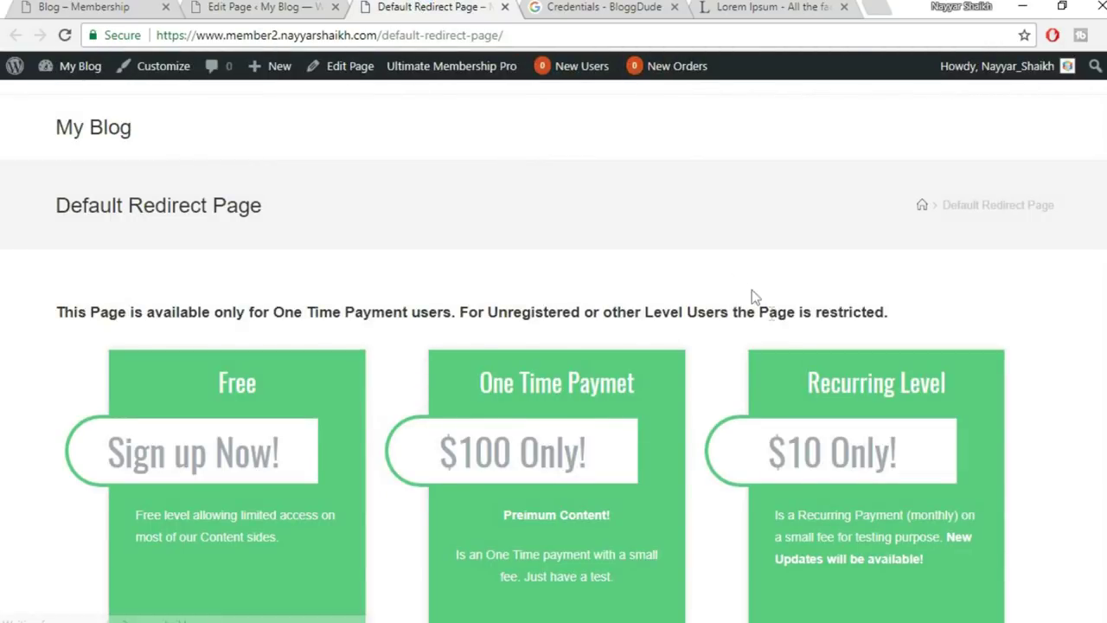
{"action": "scroll", "coordinate": [791, 332], "scroll_direction": "down", "scroll_amount": 2}
{"action": "scroll", "coordinate": [791, 329], "scroll_direction": "up", "scroll_amount": 2}
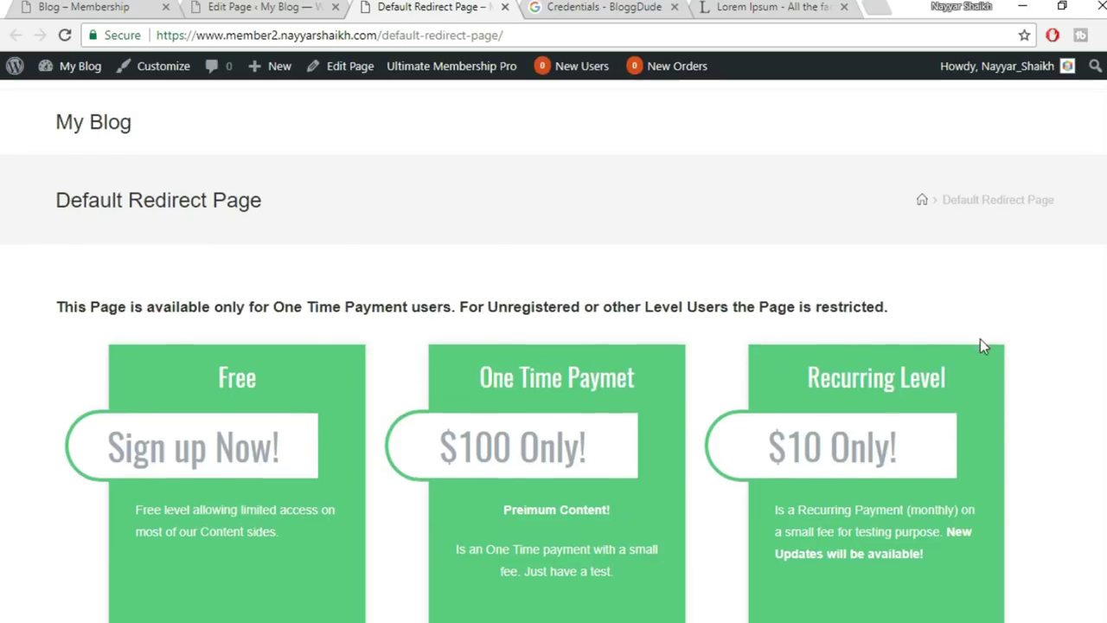
{"action": "scroll", "coordinate": [764, 366], "scroll_direction": "down", "scroll_amount": 3}
{"action": "scroll", "coordinate": [725, 405], "scroll_direction": "up", "scroll_amount": 3}
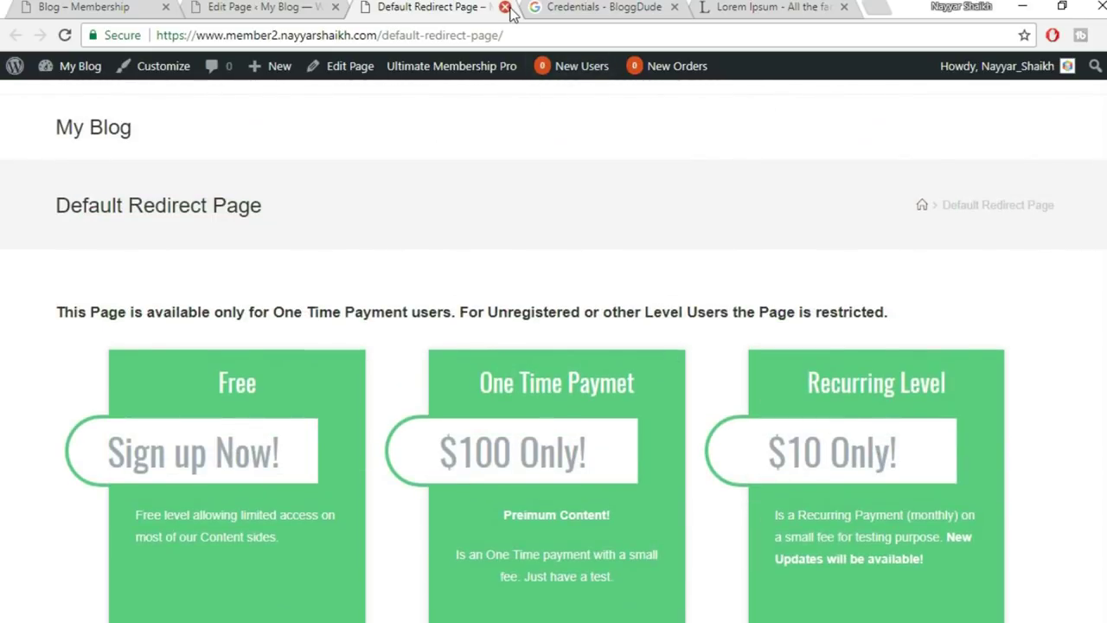
{"action": "left_click", "coordinate": [505, 7]}
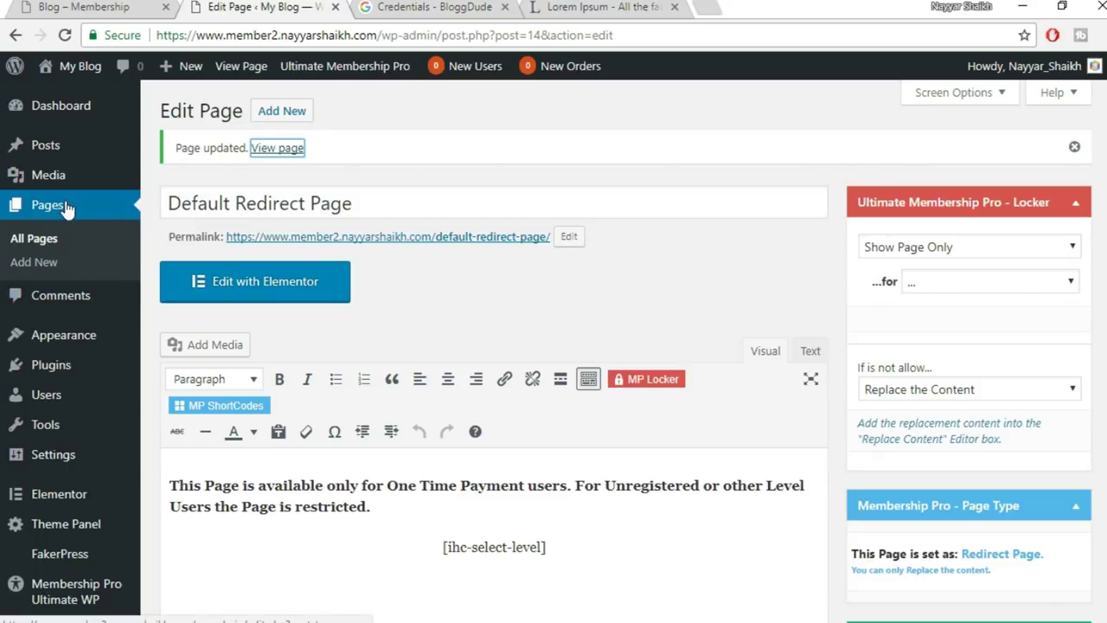
- Start a new page titled 'Donwload Theme' and correct it to 'Download Theme'
{"action": "left_click", "coordinate": [289, 113]}
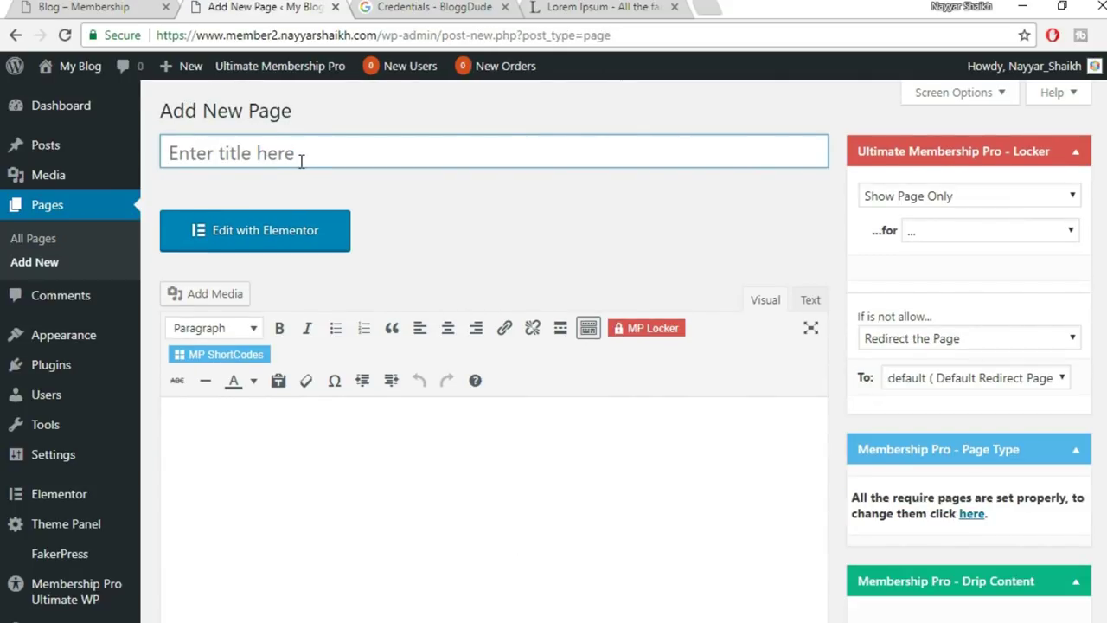
{"action": "type", "text": "Donw"}
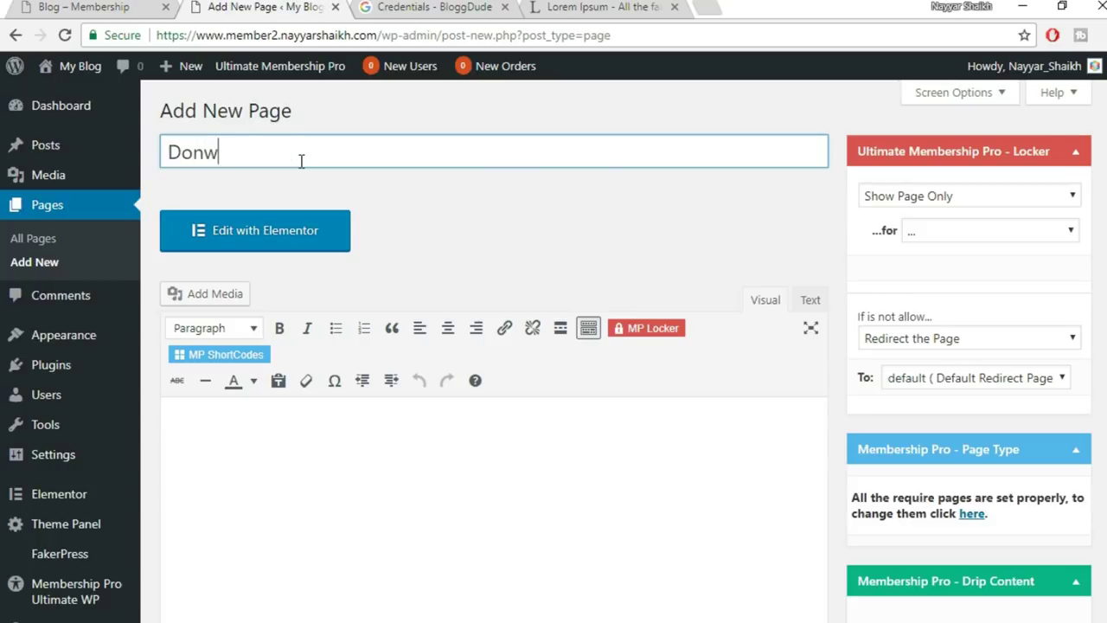
{"action": "type", "text": "load Theme"}
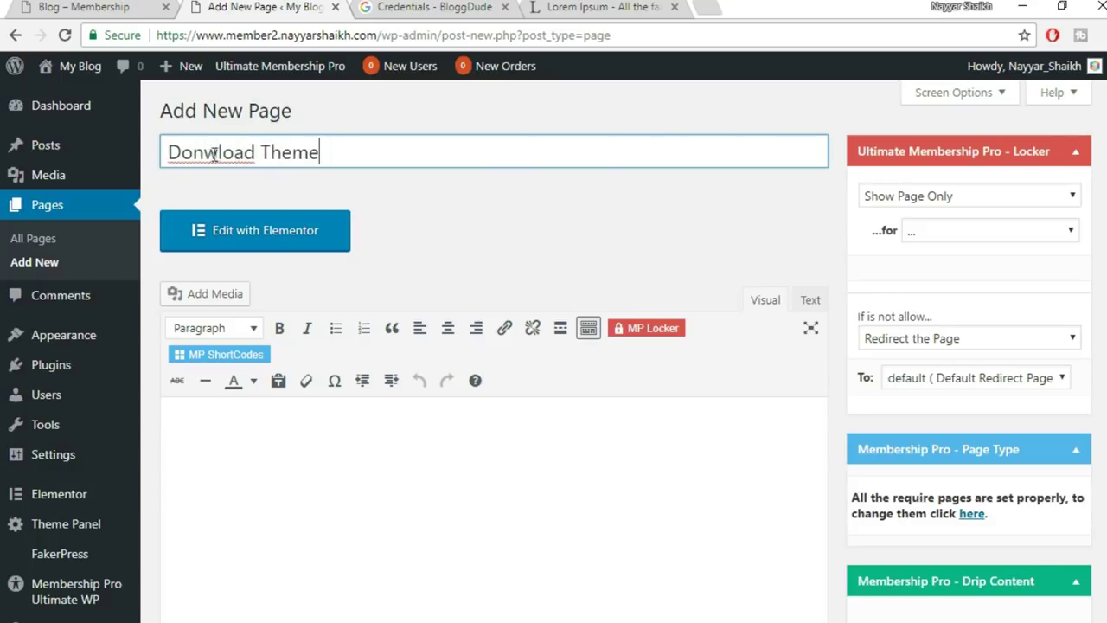
{"action": "key", "text": "BackSpace"}
{"action": "key", "text": "BackSpace"}
{"action": "type", "text": "wn"}
{"action": "scroll", "coordinate": [476, 181], "scroll_direction": "down", "scroll_amount": 2}
{"action": "left_click", "coordinate": [423, 300]}
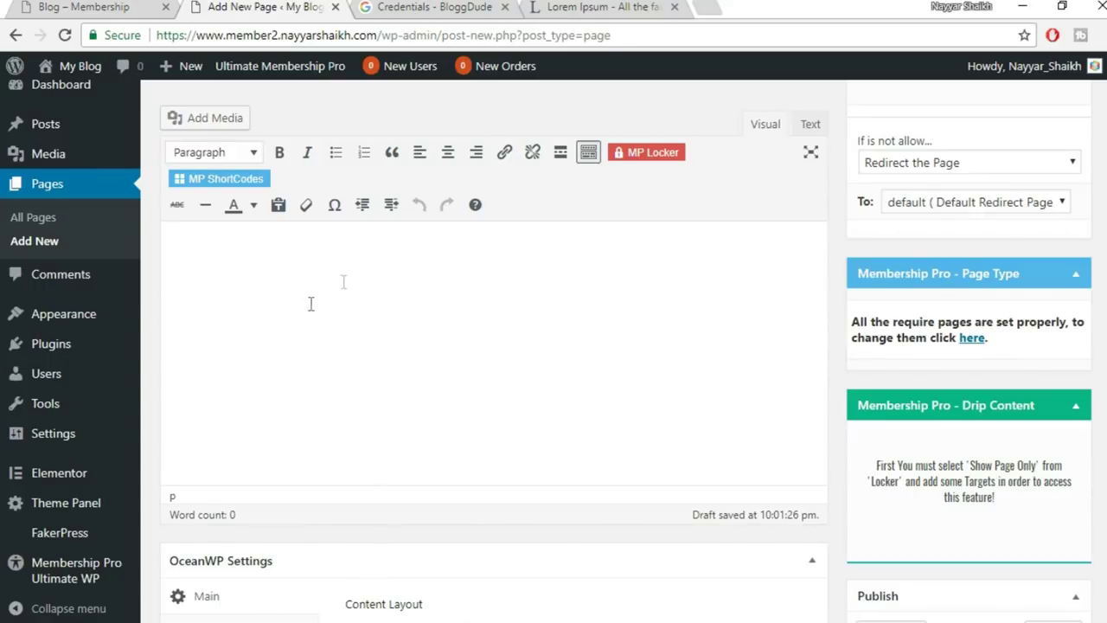
{"action": "left_click", "coordinate": [603, 13]}
- Copy the first two Lorem Ipsum paragraphs from lipsum.com into the Download Theme body
{"action": "left_click", "coordinate": [242, 264]}
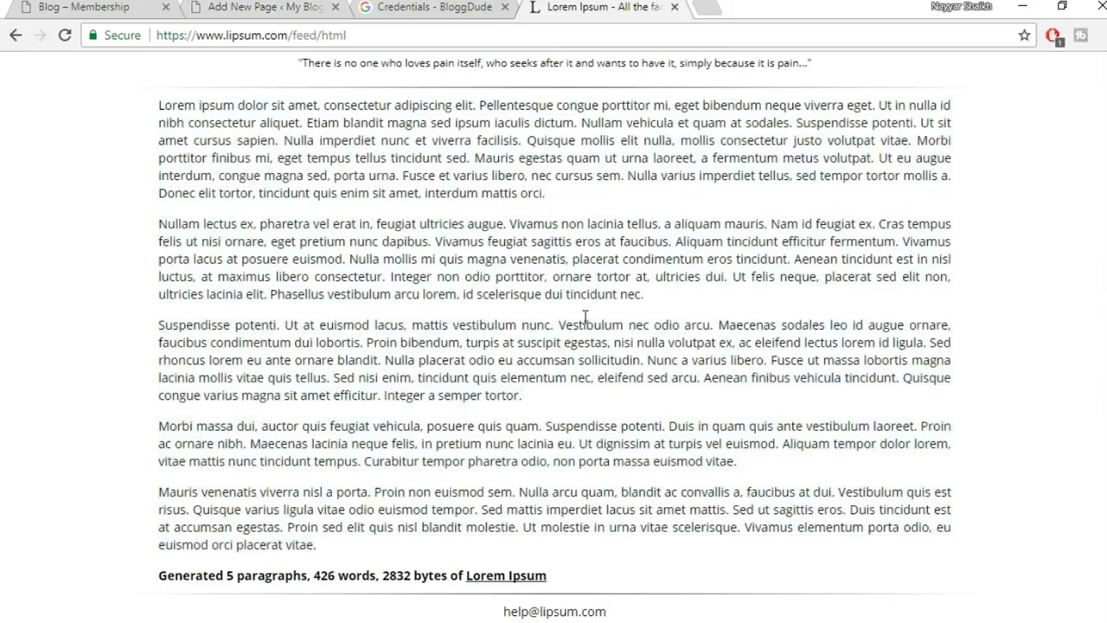
{"action": "scroll", "coordinate": [243, 264], "scroll_direction": "up", "scroll_amount": 3}
{"action": "left_click_drag", "start_coordinate": [149, 289], "coordinate": [679, 469]}
{"action": "key", "text": "ctrl+c"}
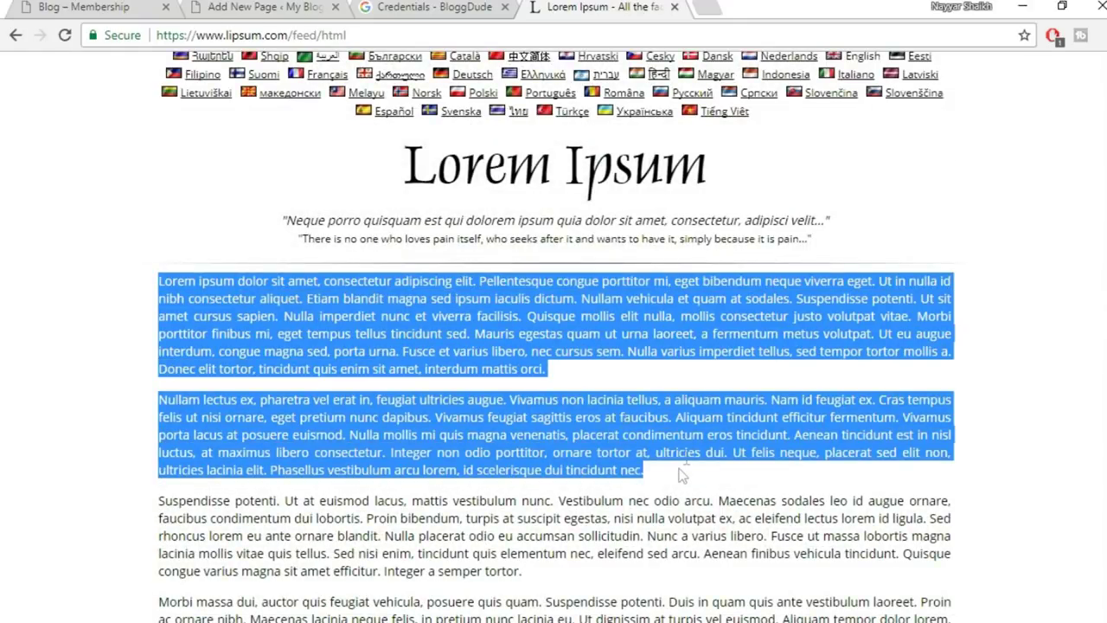
{"action": "left_click", "coordinate": [450, 7]}
{"action": "left_click", "coordinate": [289, 7]}
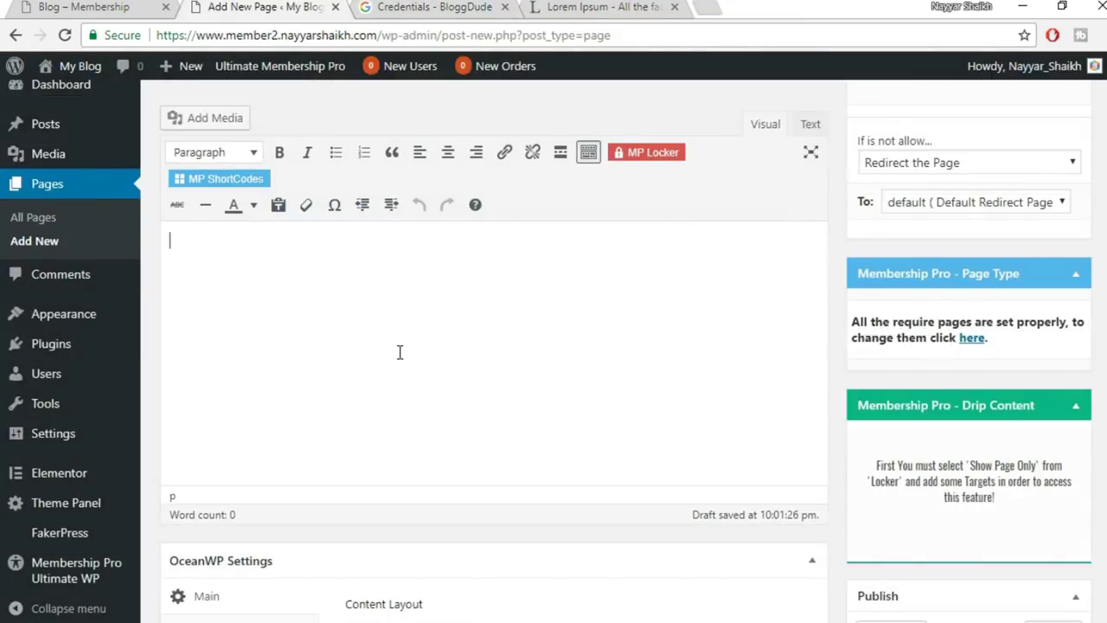
{"action": "key", "text": "ctrl+v"}
{"action": "left_click", "coordinate": [505, 7]}
{"action": "scroll", "coordinate": [643, 367], "scroll_direction": "up", "scroll_amount": 2}
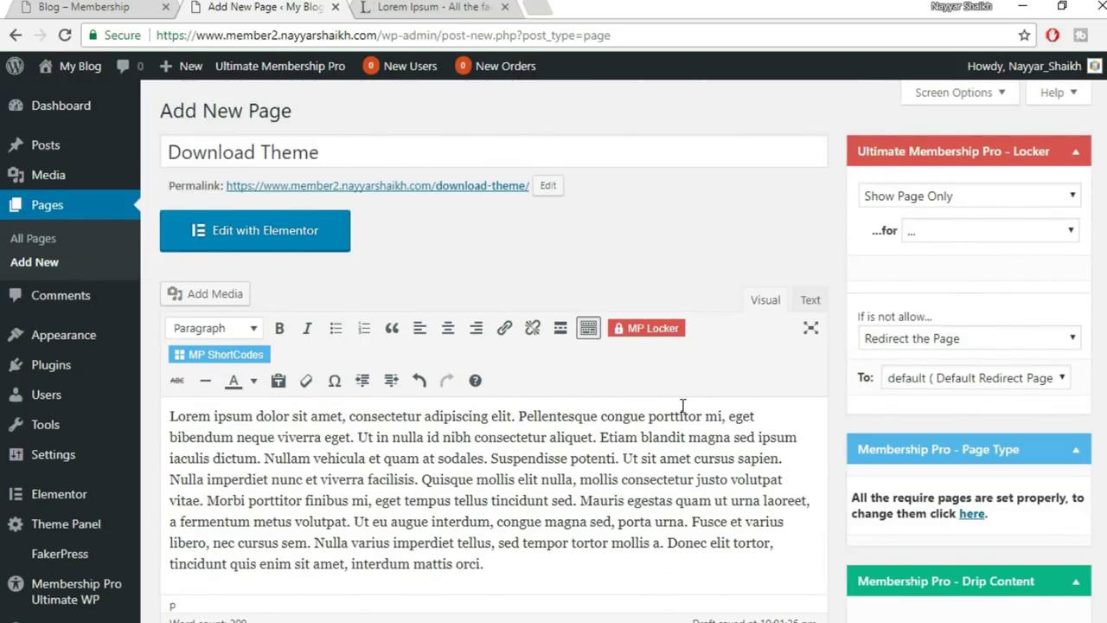
{"action": "scroll", "coordinate": [683, 405], "scroll_direction": "down", "scroll_amount": 5}
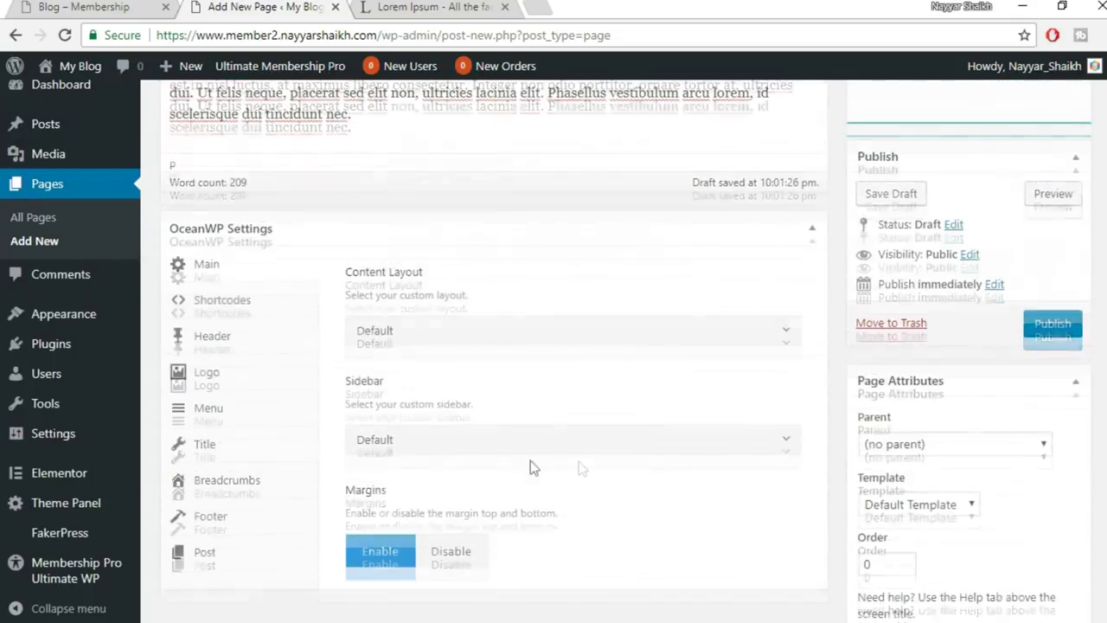
{"action": "left_click", "coordinate": [435, 331]}
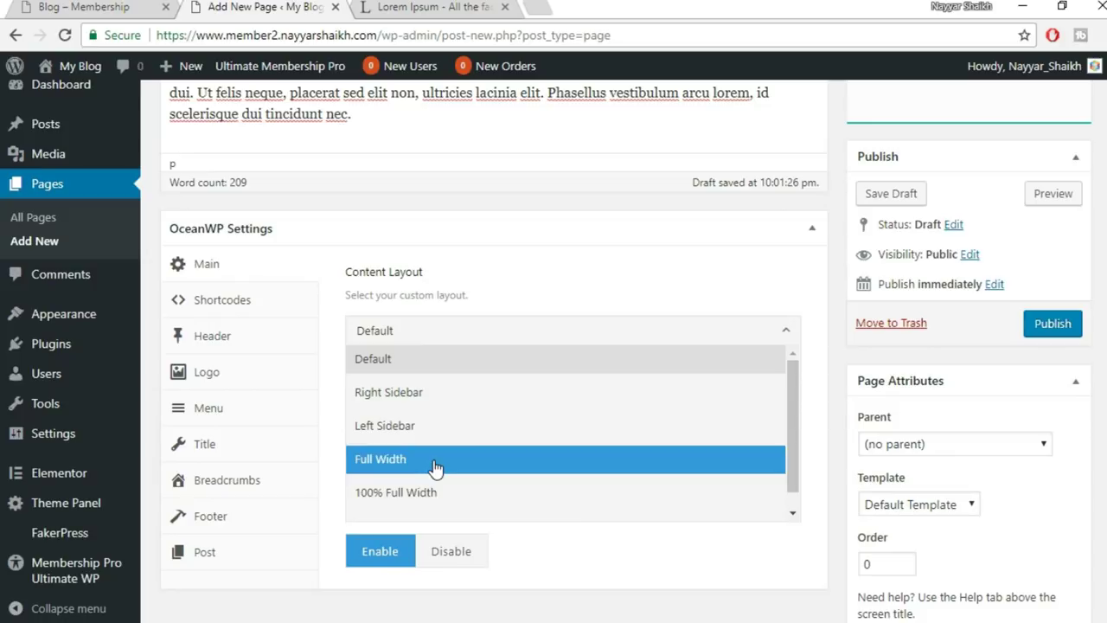
{"action": "left_click", "coordinate": [589, 254]}
{"action": "scroll", "coordinate": [667, 341], "scroll_direction": "up", "scroll_amount": 3}
{"action": "scroll", "coordinate": [666, 340], "scroll_direction": "up", "scroll_amount": 5}
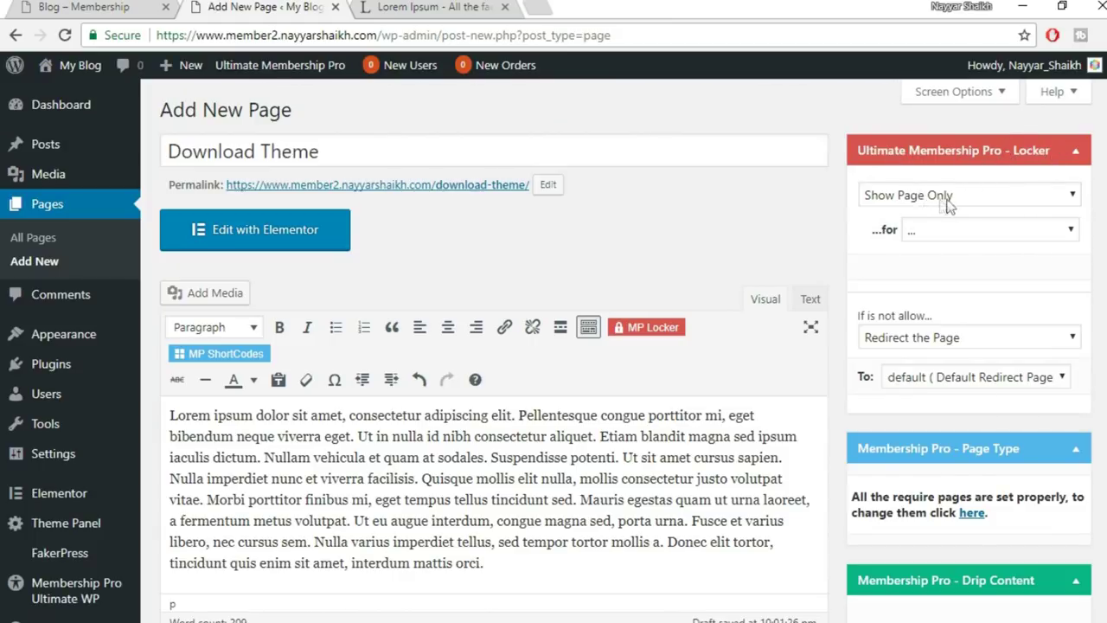
- Limit the Download Theme page's locker to the one_time level only
{"action": "left_click", "coordinate": [965, 237]}
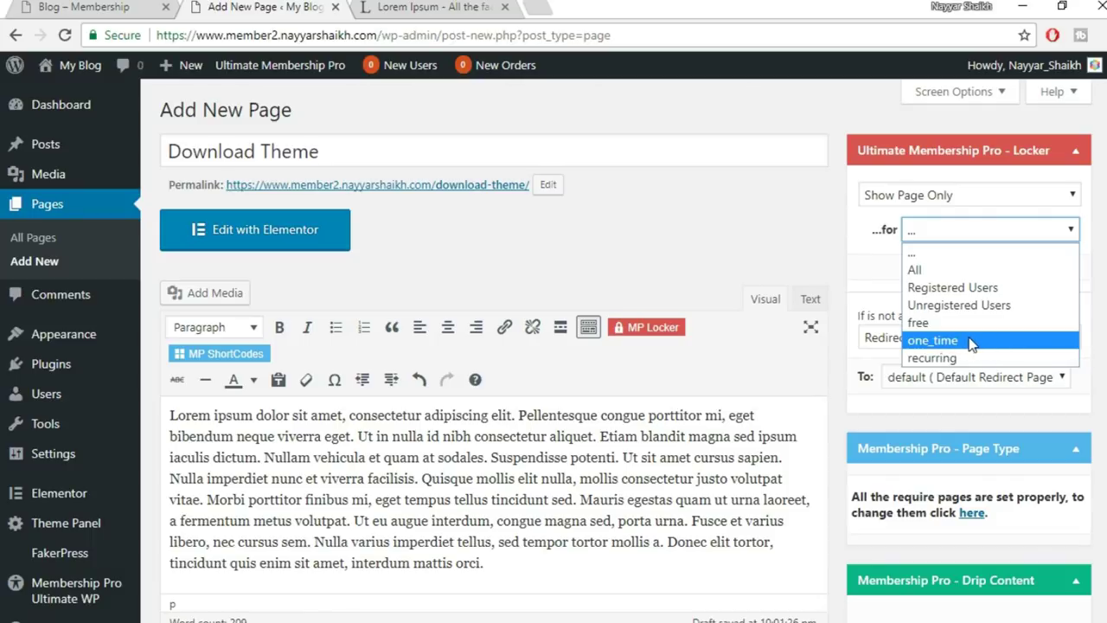
{"action": "left_click", "coordinate": [970, 342]}
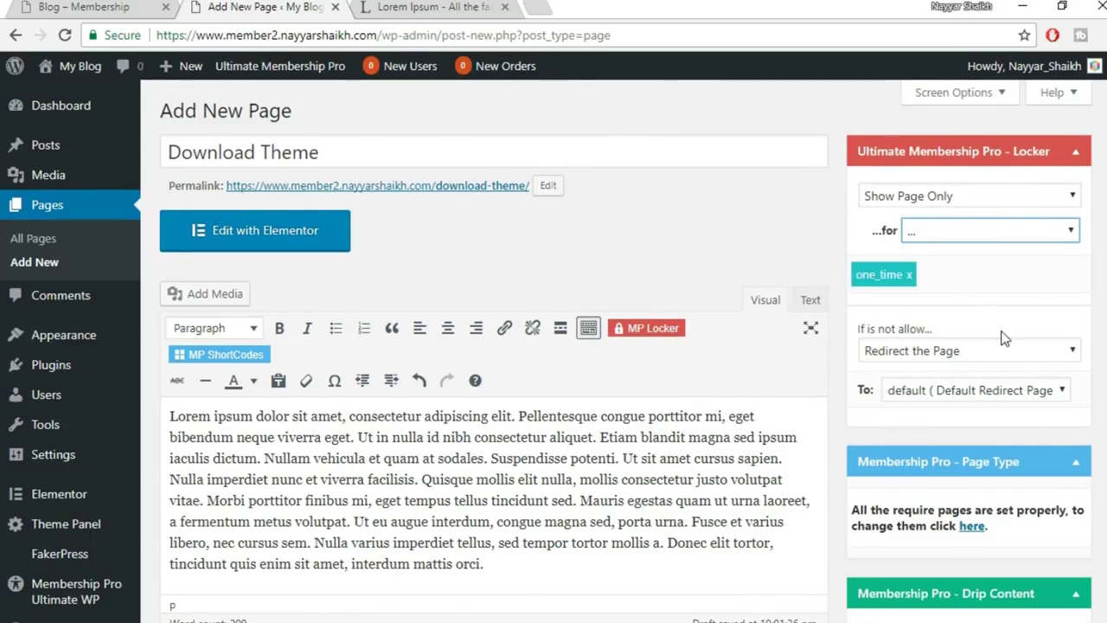
{"action": "left_click", "coordinate": [982, 237]}
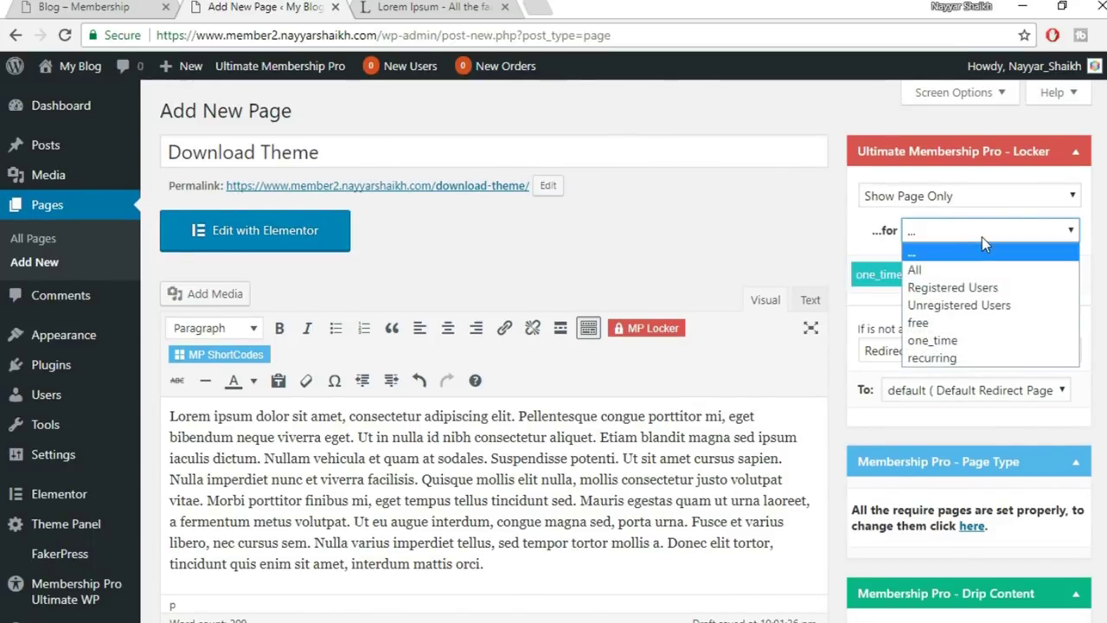
{"action": "left_click", "coordinate": [970, 359]}
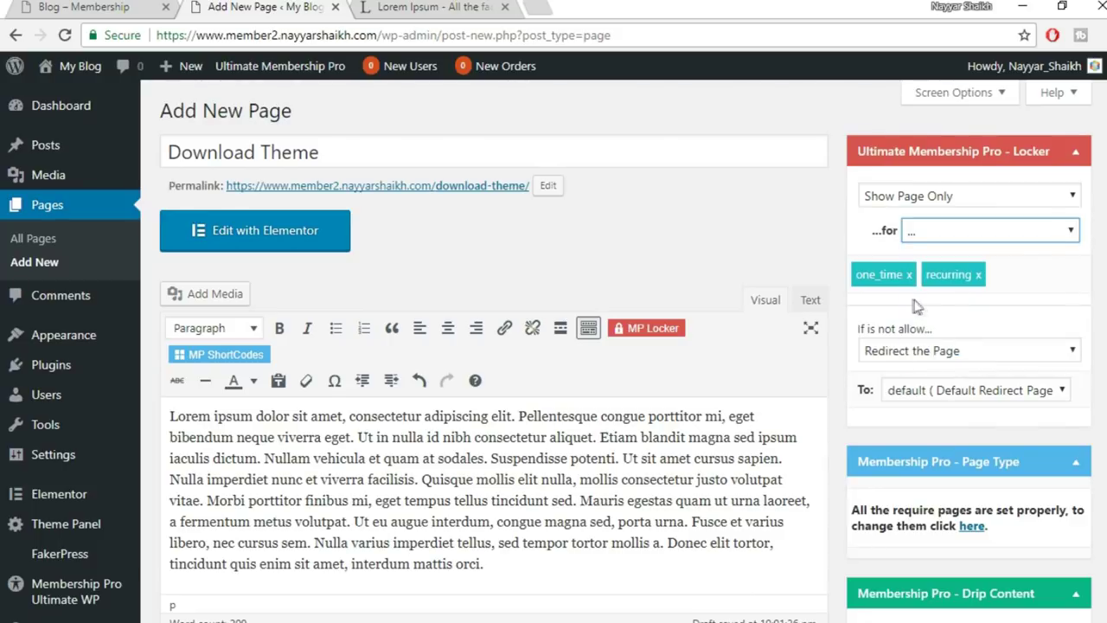
{"action": "left_click", "coordinate": [978, 275]}
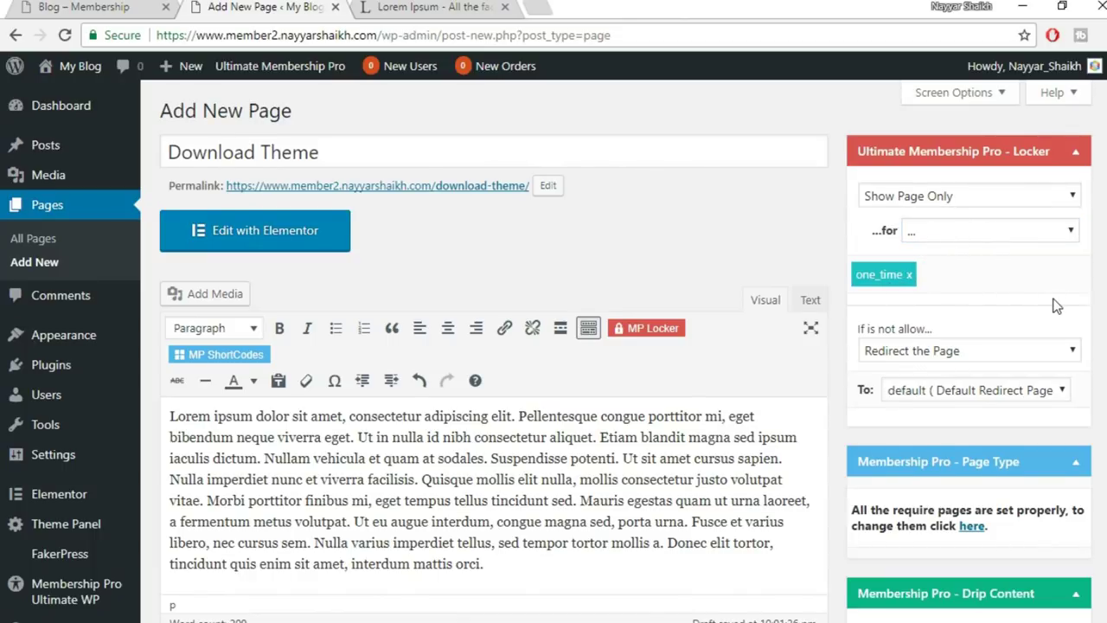
{"action": "scroll", "coordinate": [1037, 286], "scroll_direction": "down", "scroll_amount": 2}
{"action": "scroll", "coordinate": [966, 272], "scroll_direction": "up", "scroll_amount": 1}
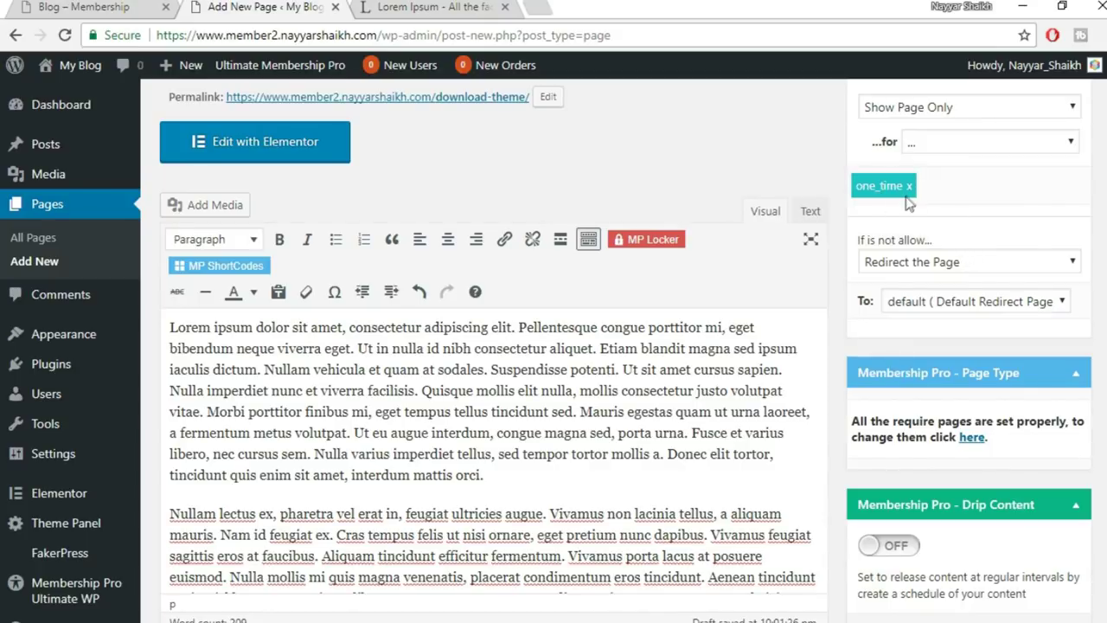
- Redirect blocked visitors to the default redirect page and publish the page
{"action": "left_click", "coordinate": [1002, 266]}
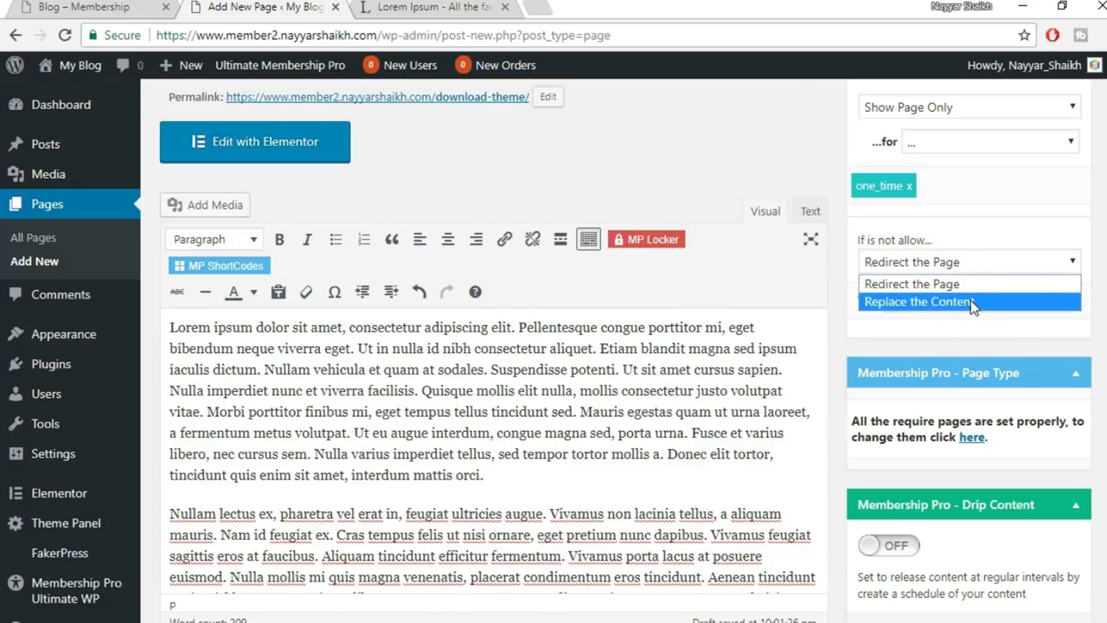
{"action": "left_click", "coordinate": [973, 303]}
{"action": "left_click", "coordinate": [977, 259]}
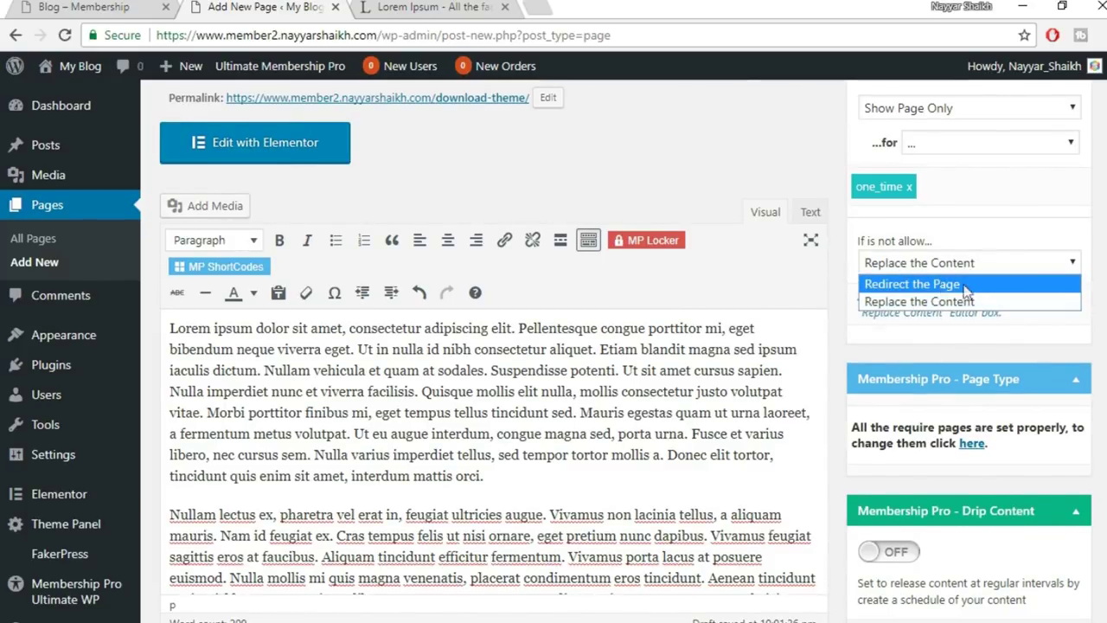
{"action": "left_click", "coordinate": [964, 287]}
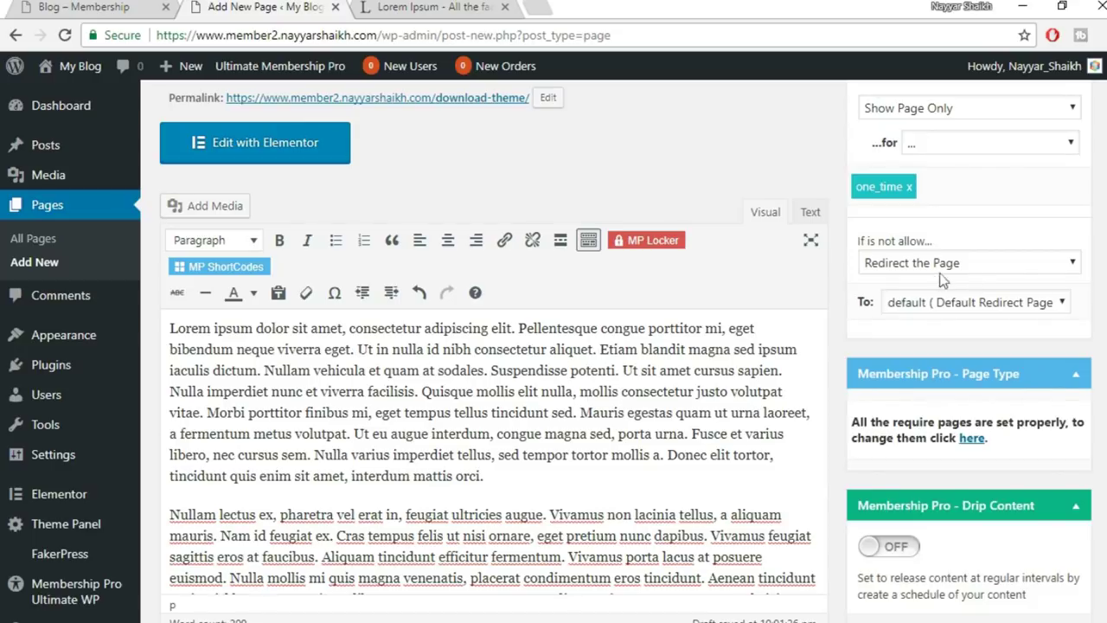
{"action": "left_click", "coordinate": [998, 302]}
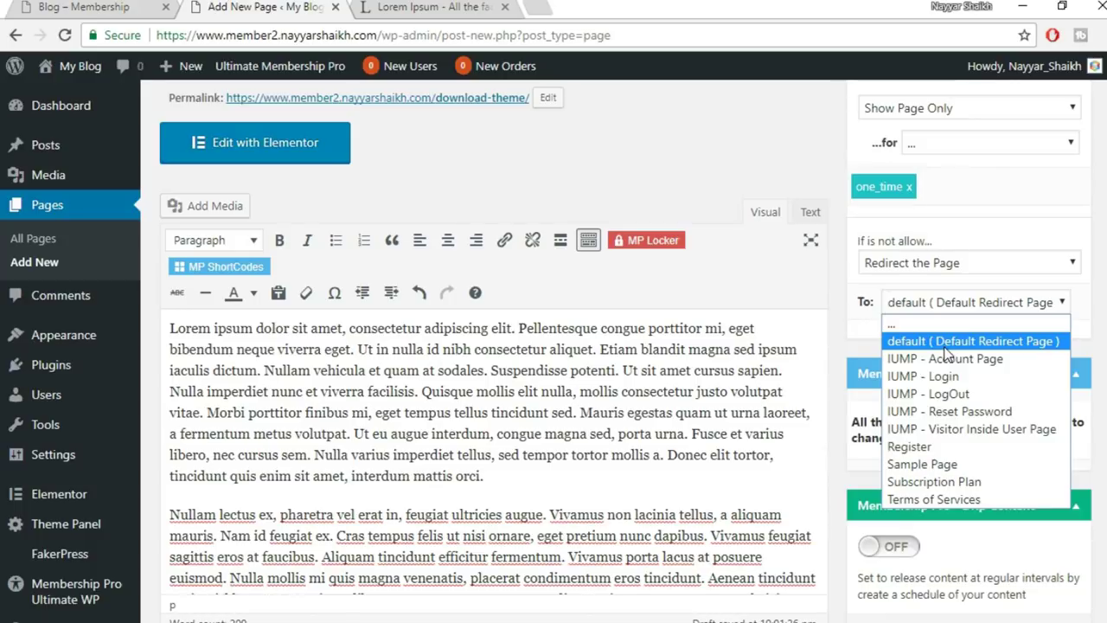
{"action": "left_click", "coordinate": [1045, 344]}
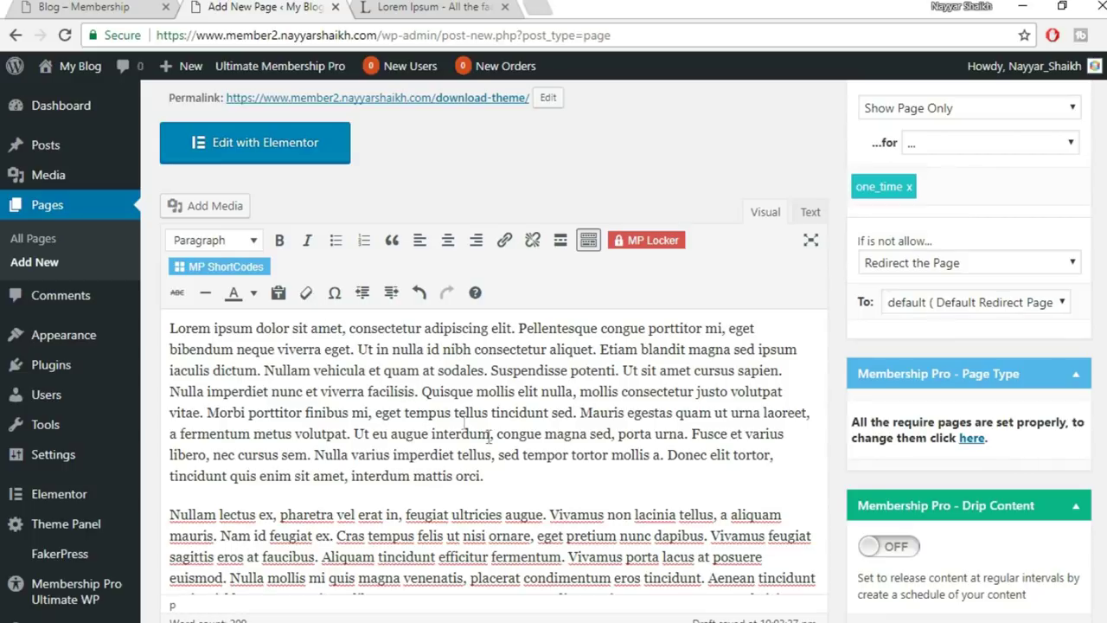
{"action": "scroll", "coordinate": [509, 448], "scroll_direction": "up", "scroll_amount": 1}
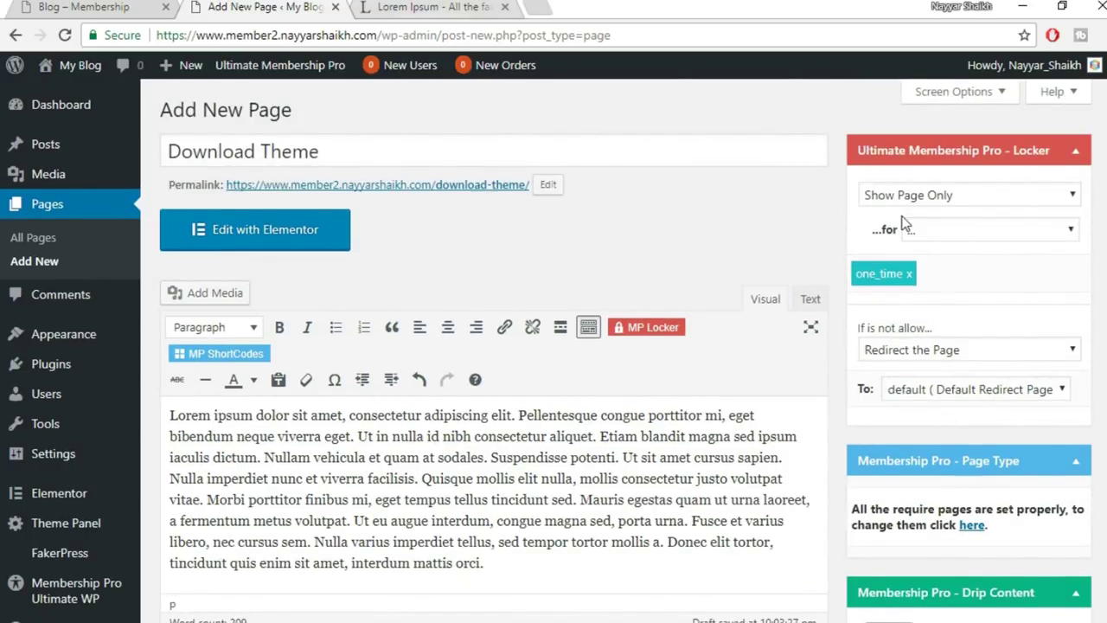
{"action": "scroll", "coordinate": [987, 322], "scroll_direction": "down", "scroll_amount": 3}
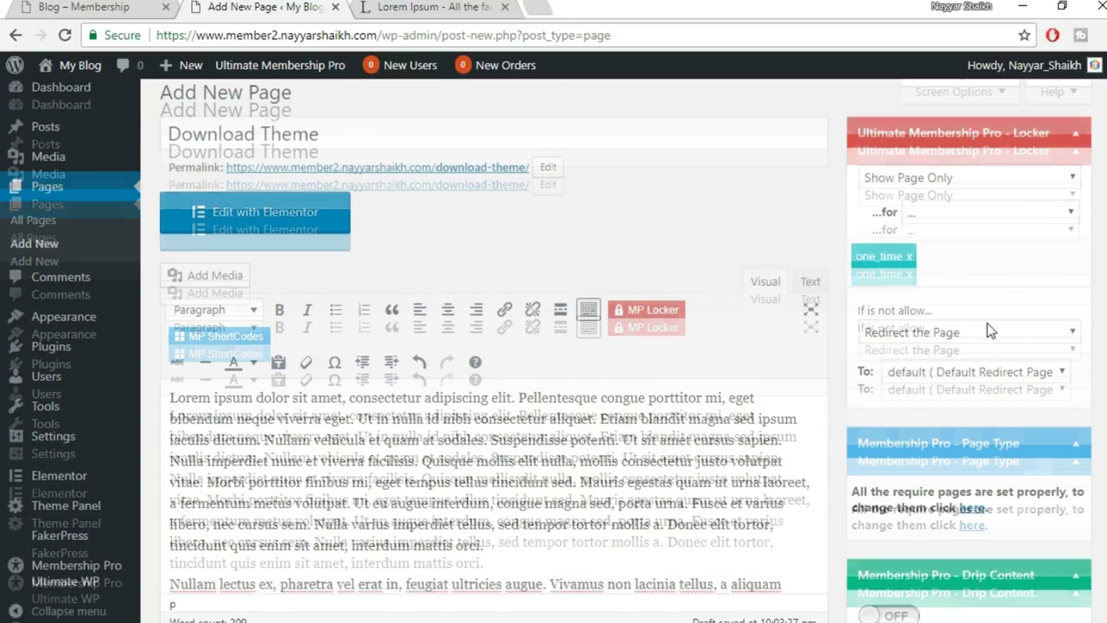
{"action": "scroll", "coordinate": [987, 329], "scroll_direction": "down", "scroll_amount": 9}
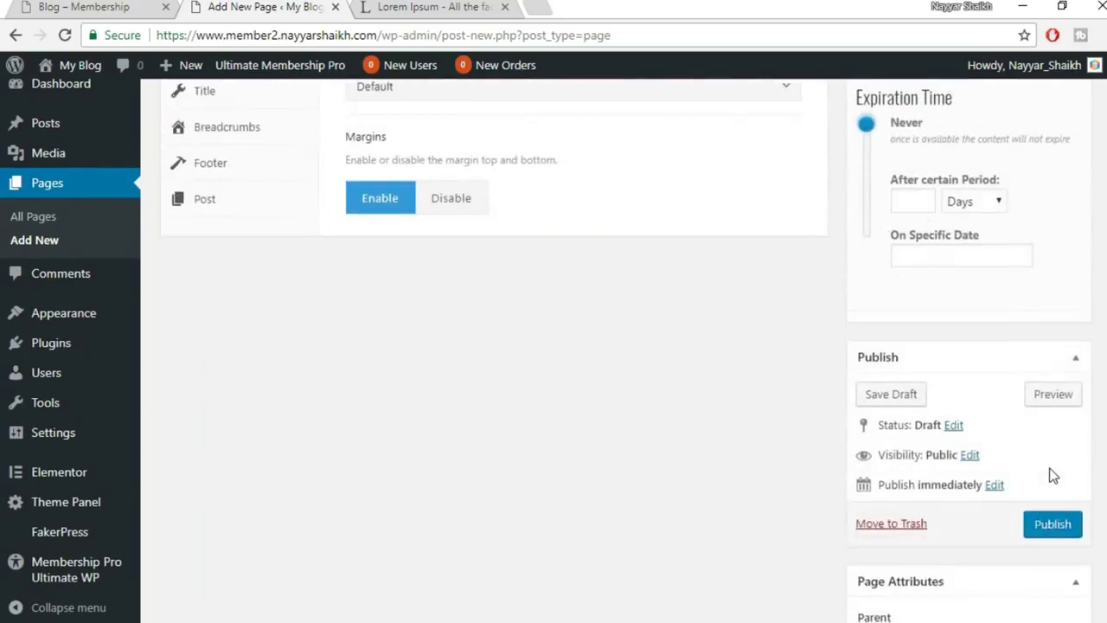
{"action": "left_click", "coordinate": [1063, 262]}
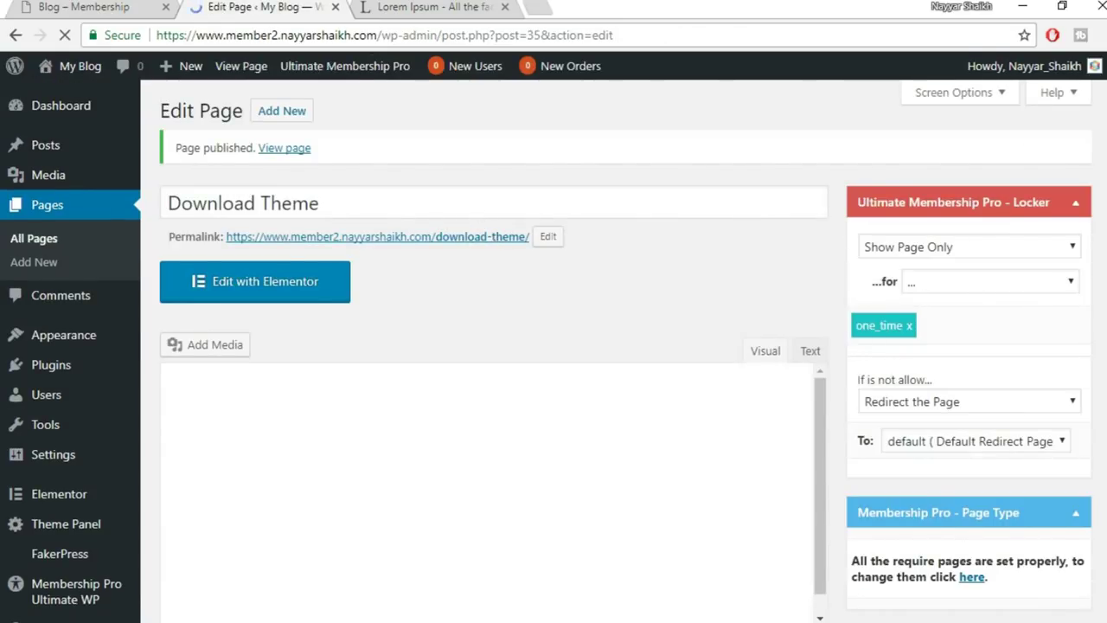
- Check the live Redirected Page window, then return to the Download Theme edit screen
{"action": "mouse_move", "coordinate": [551, 589]}
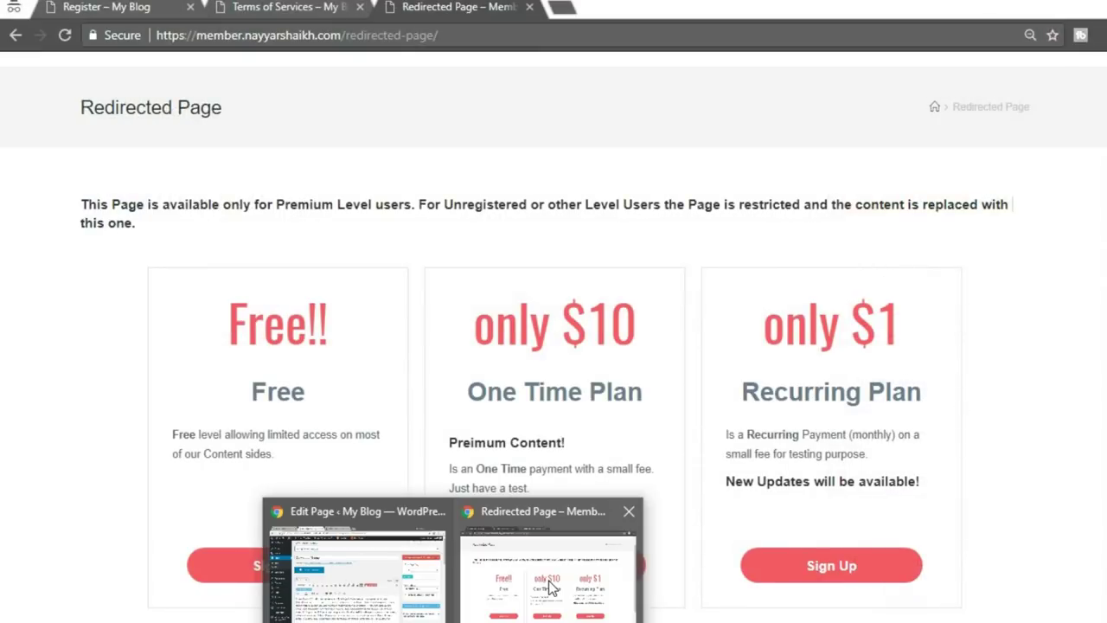
{"action": "left_click", "coordinate": [551, 589]}
{"action": "scroll", "coordinate": [855, 454], "scroll_direction": "up", "scroll_amount": 1}
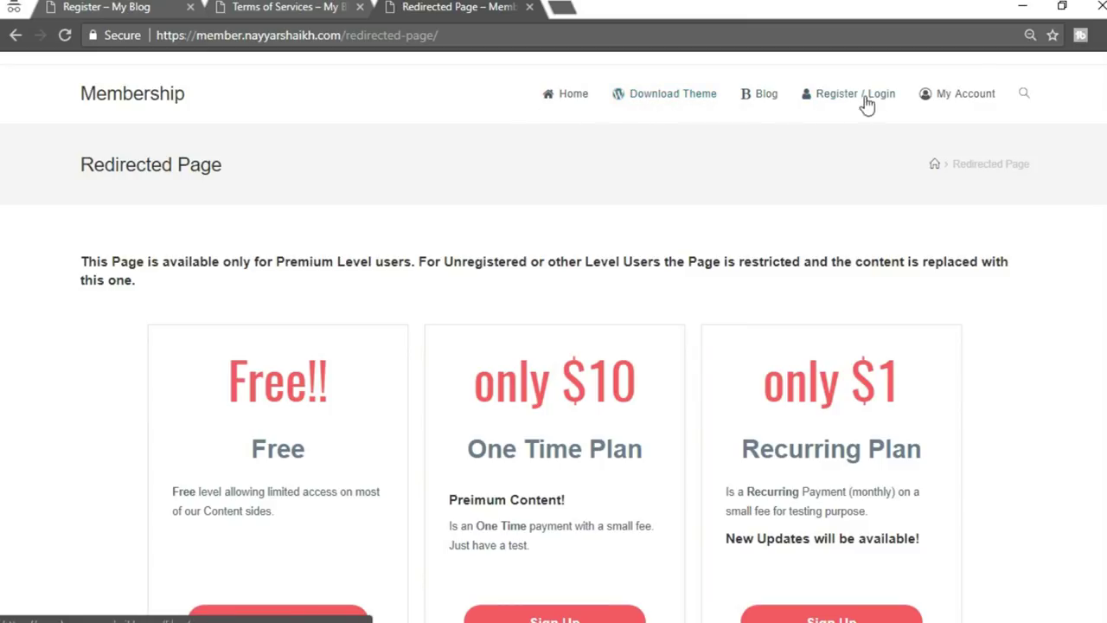
{"action": "mouse_move", "coordinate": [454, 622]}
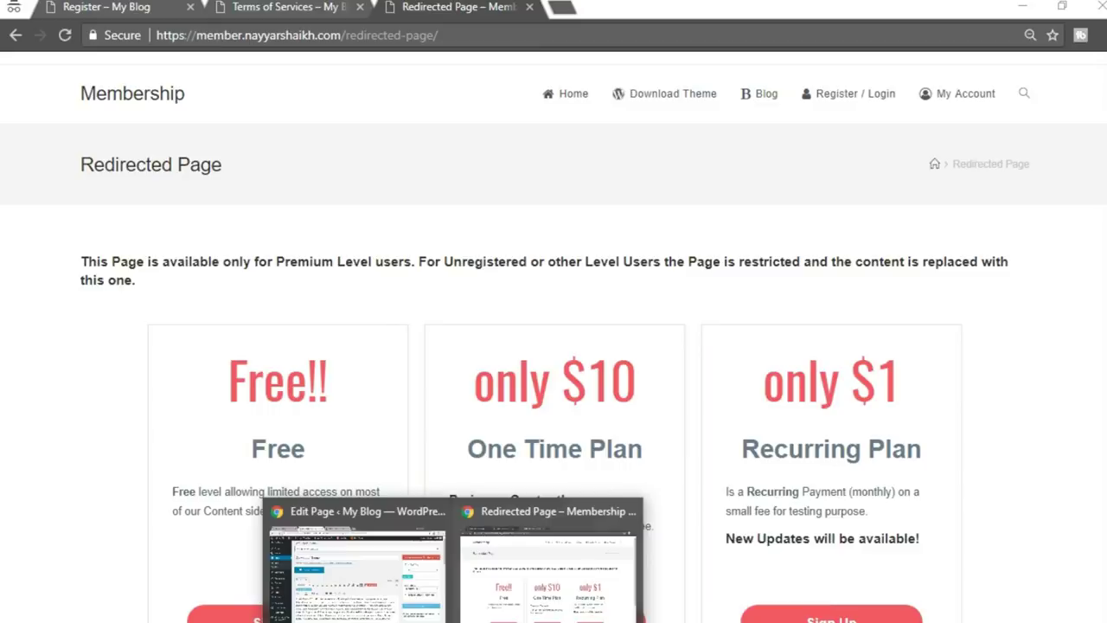
{"action": "left_click", "coordinate": [356, 567]}
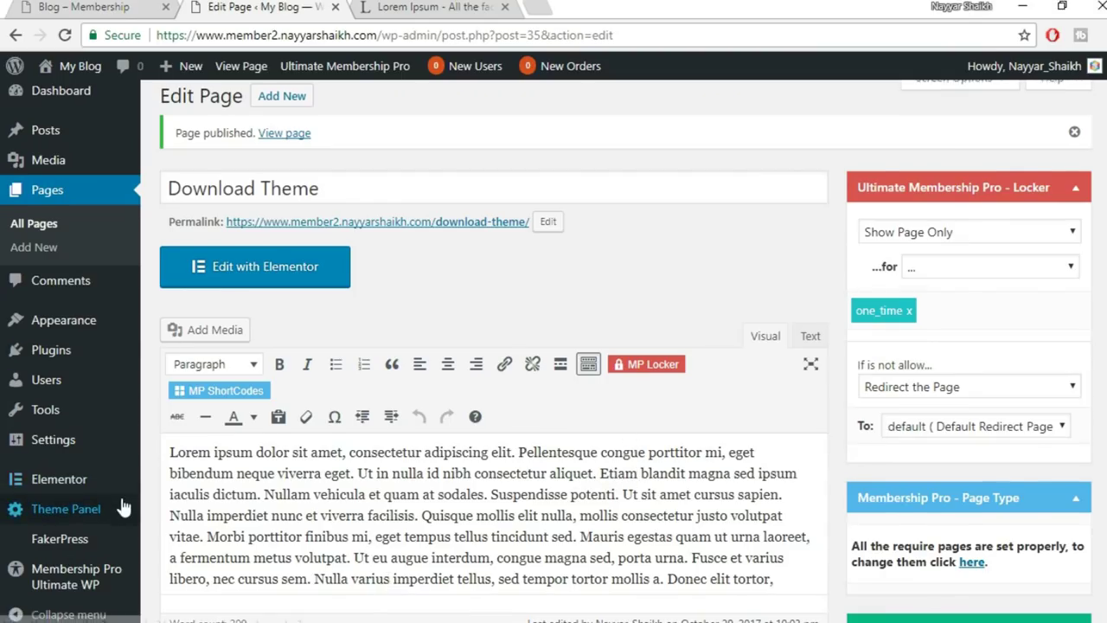
{"action": "scroll", "coordinate": [48, 493], "scroll_direction": "down", "scroll_amount": 2}
- Create a new menu named MainMenu under Appearance > Menus
{"action": "mouse_move", "coordinate": [45, 448]}
{"action": "mouse_move", "coordinate": [42, 314]}
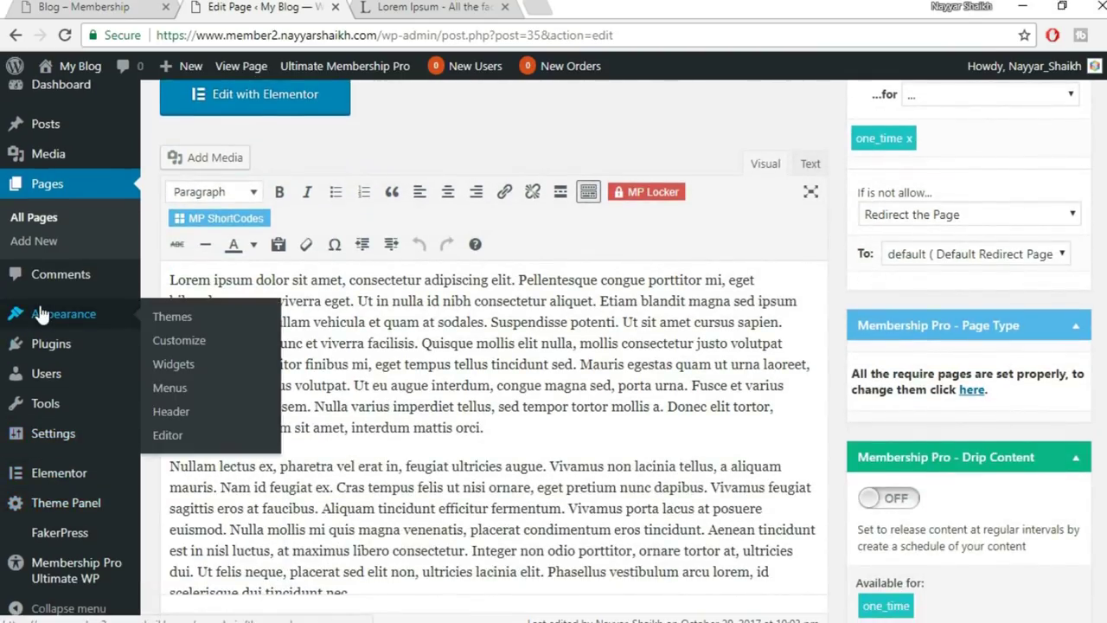
{"action": "left_click", "coordinate": [178, 395]}
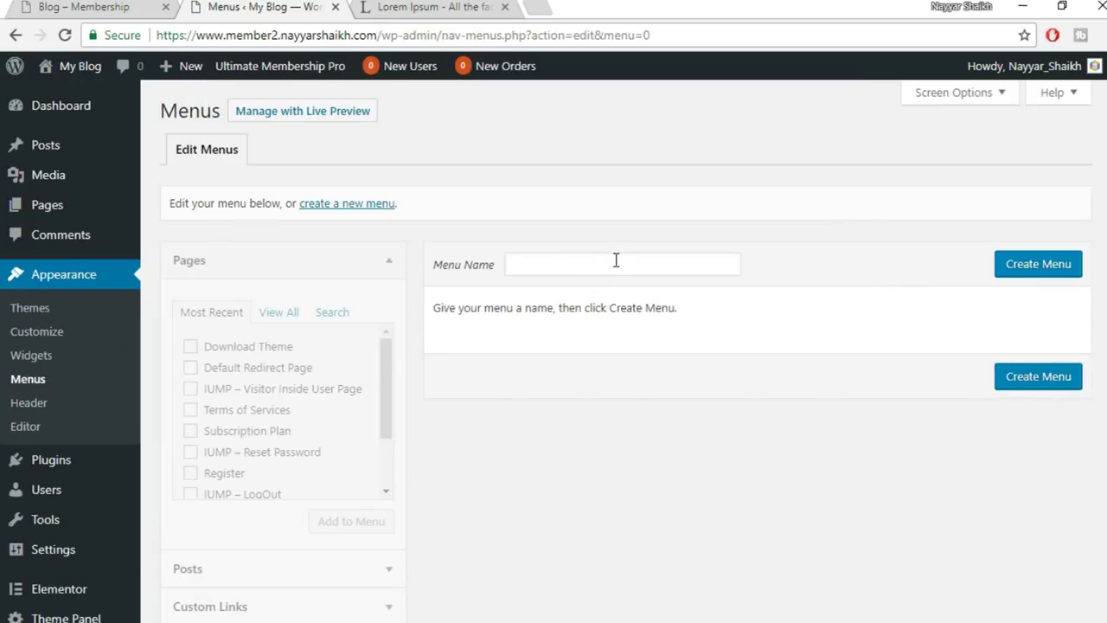
{"action": "left_click", "coordinate": [609, 266]}
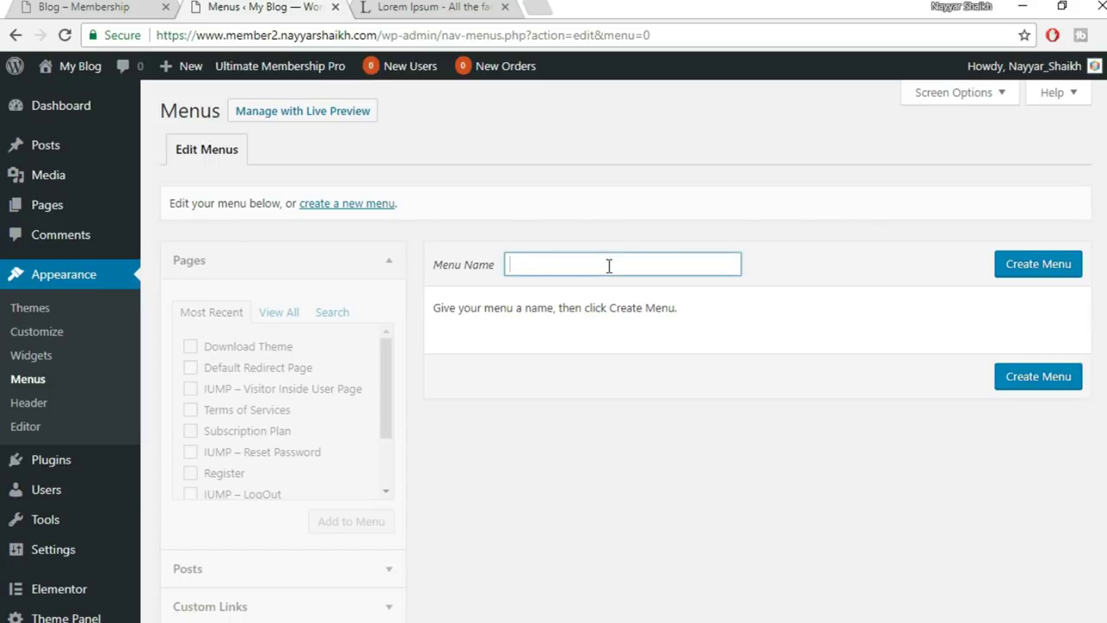
{"action": "type", "text": "Main"}
{"action": "left_click", "coordinate": [607, 288]}
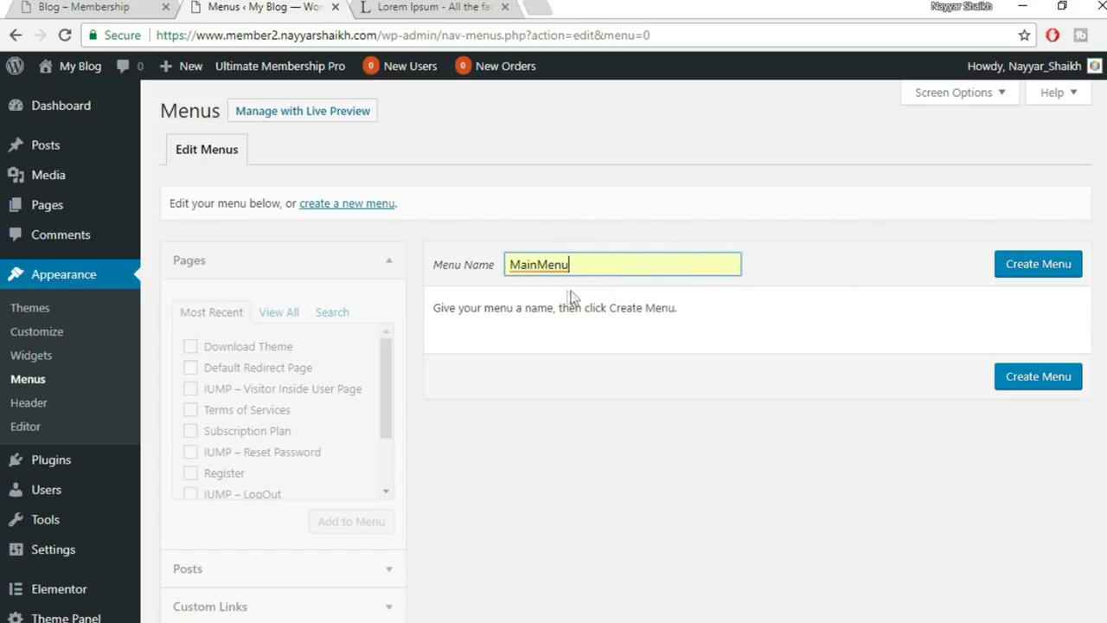
{"action": "left_click", "coordinate": [1031, 262]}
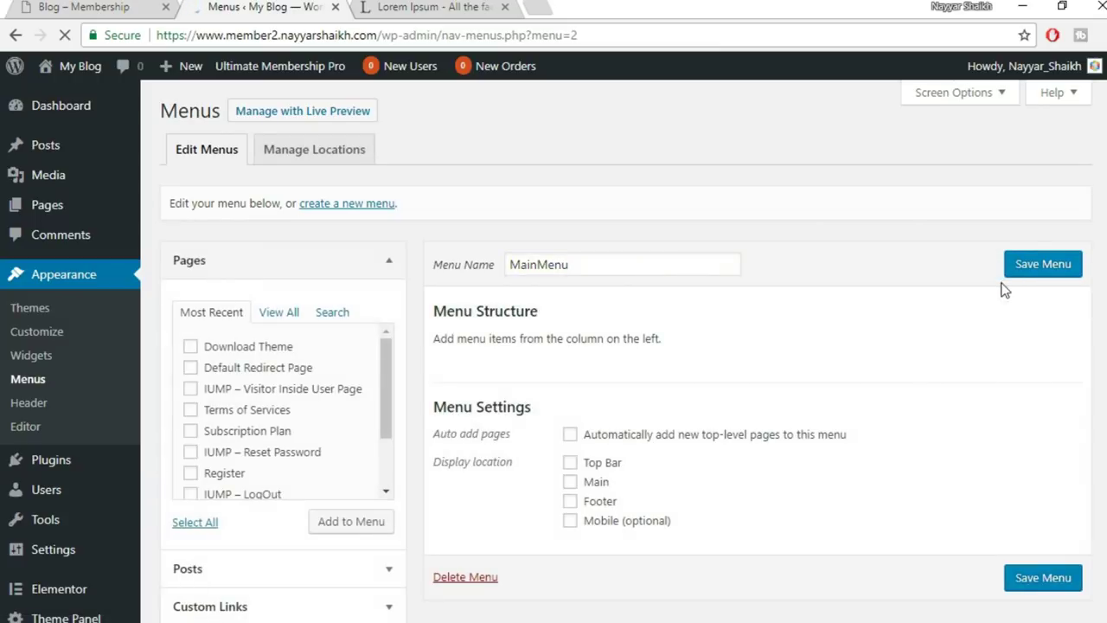
- Assign MainMenu to the Main location, save it, and check the live site's menu
{"action": "scroll", "coordinate": [689, 441], "scroll_direction": "down", "scroll_amount": 2}
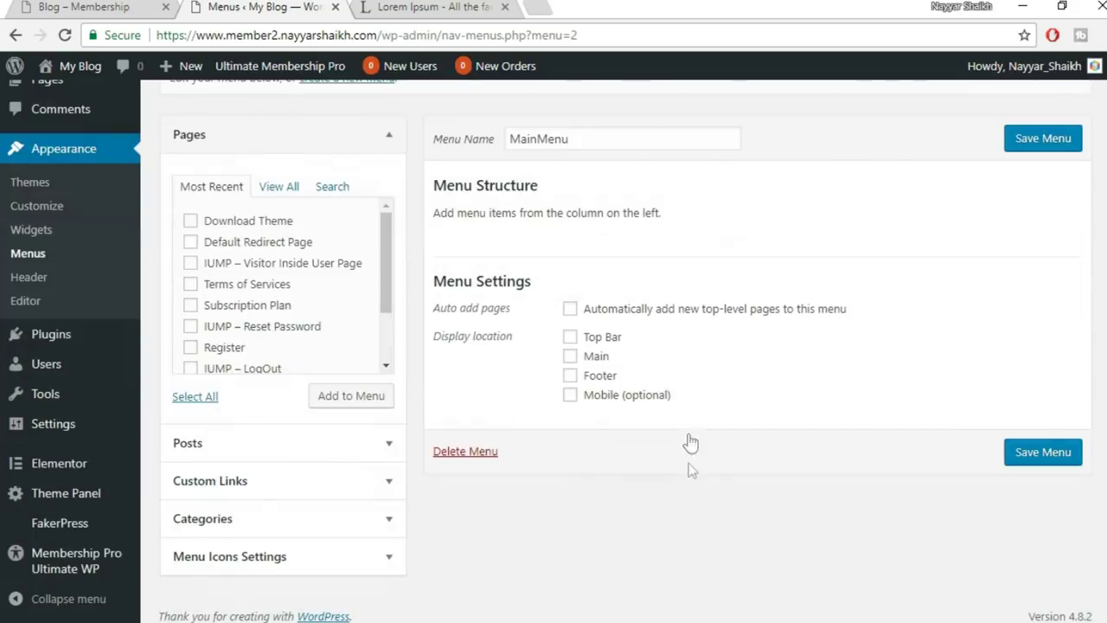
{"action": "left_click", "coordinate": [590, 358]}
{"action": "left_click", "coordinate": [1043, 452]}
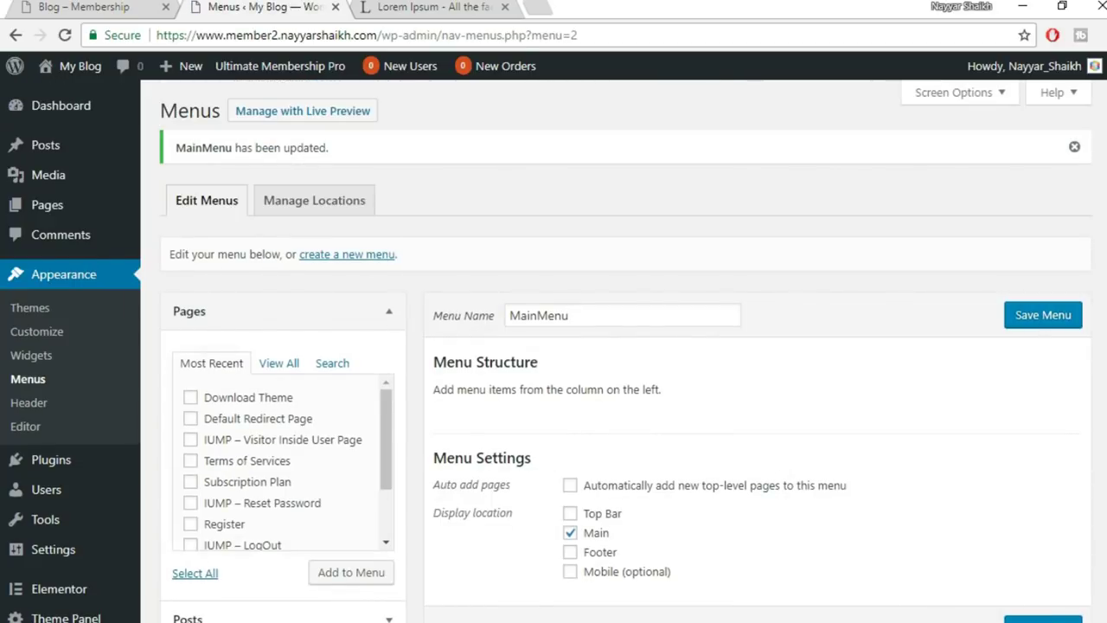
{"action": "left_click", "coordinate": [525, 610]}
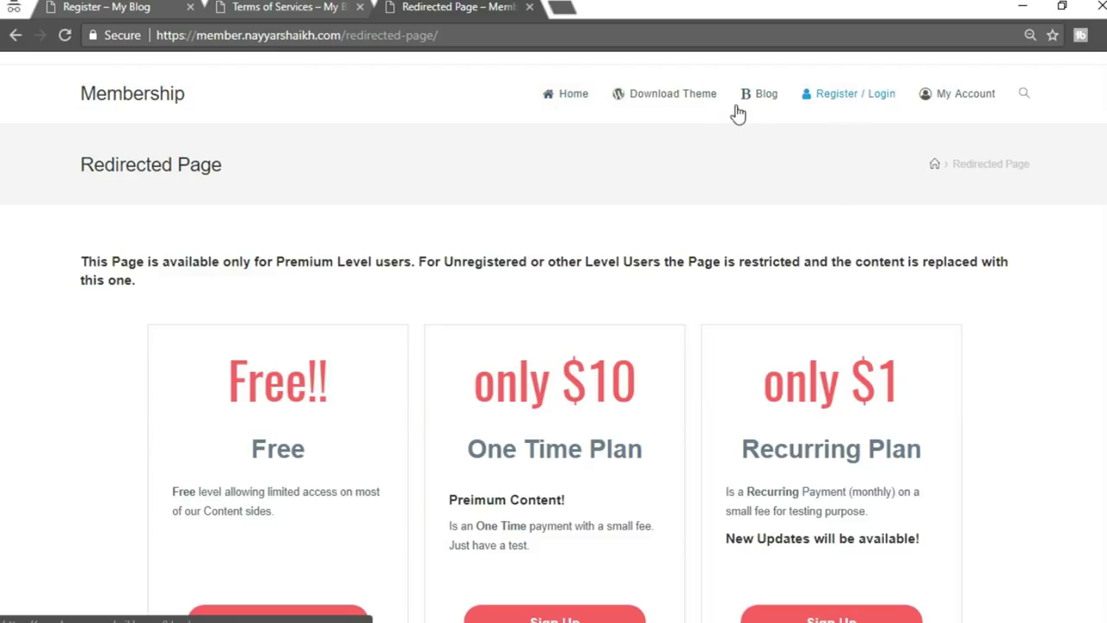
{"action": "left_click", "coordinate": [363, 571]}
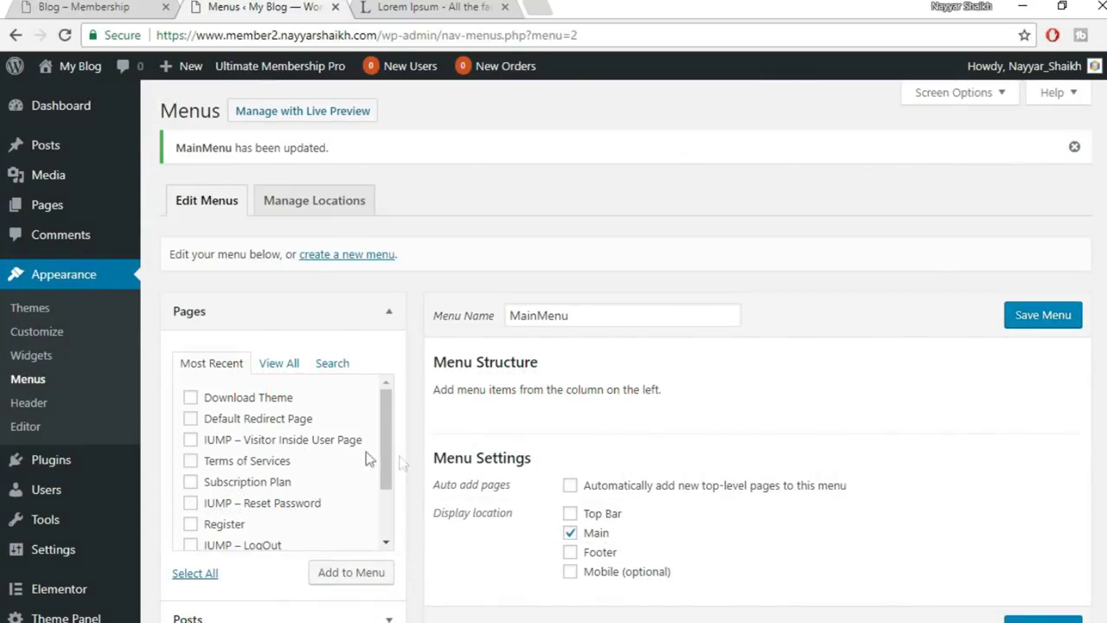
{"action": "mouse_move", "coordinate": [50, 205]}
{"action": "left_click", "coordinate": [222, 239]}
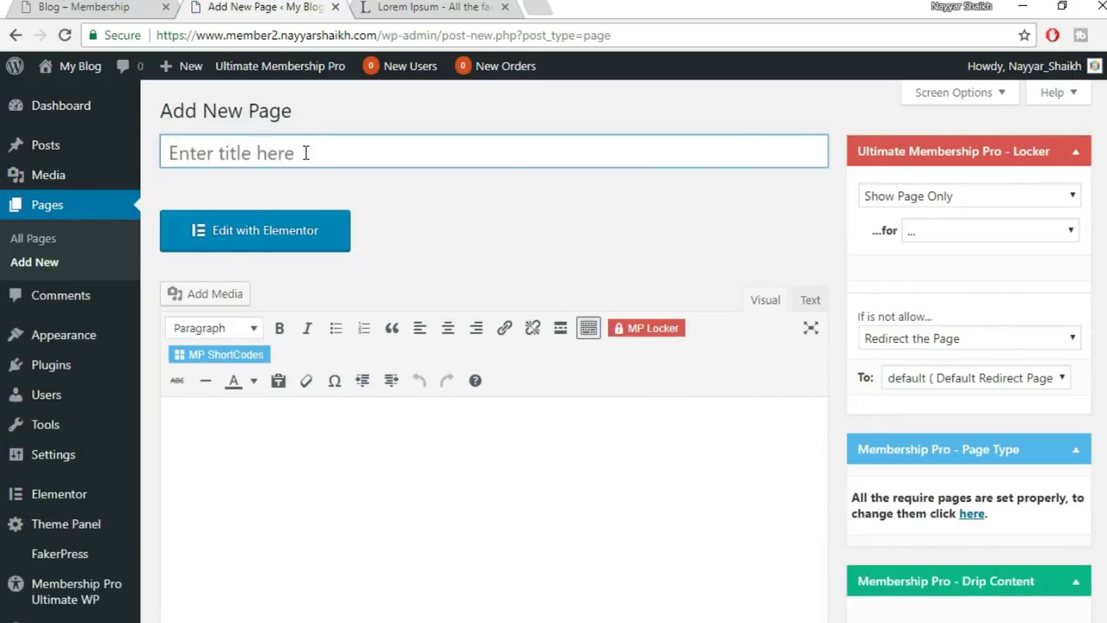
- Publish a page titled Home and update it with a Full Width content layout
{"action": "type", "text": "Home"}
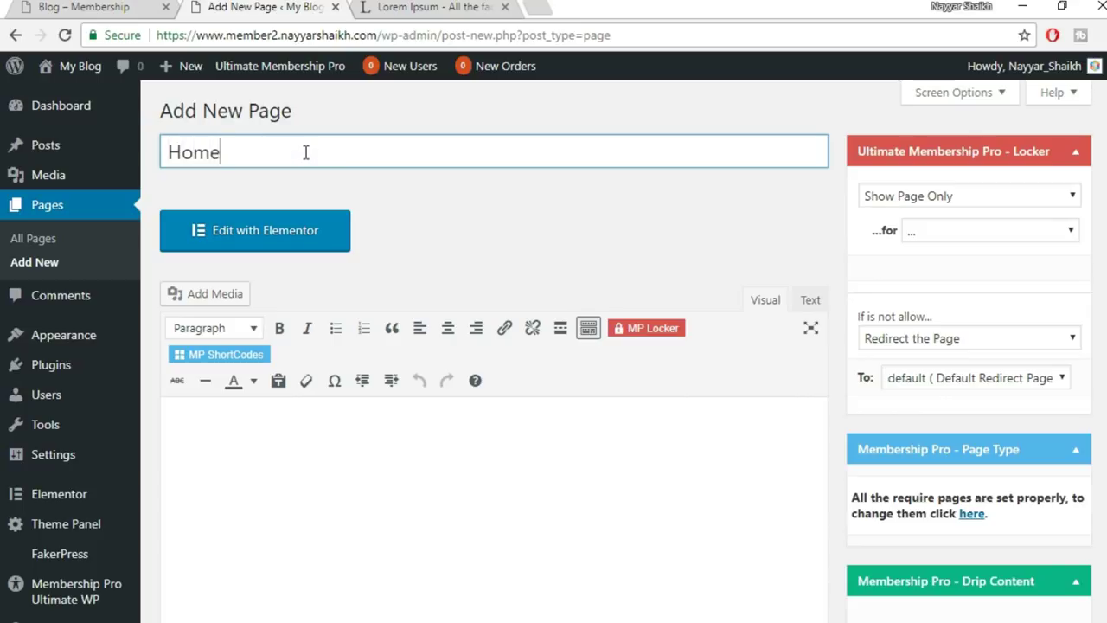
{"action": "scroll", "coordinate": [830, 285], "scroll_direction": "down", "scroll_amount": 6}
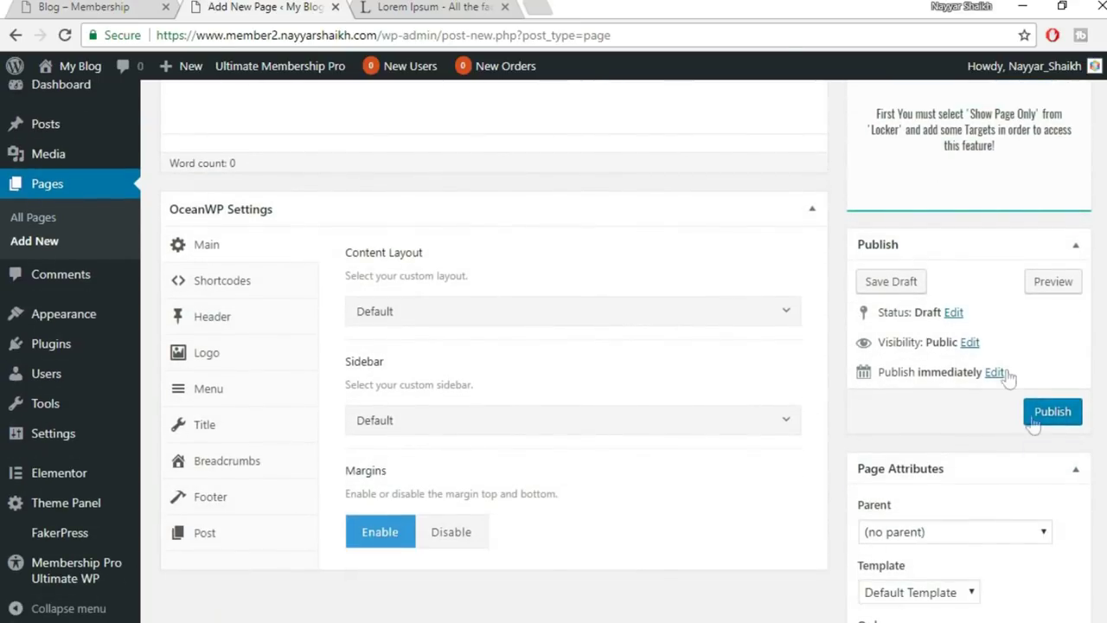
{"action": "left_click", "coordinate": [1052, 413]}
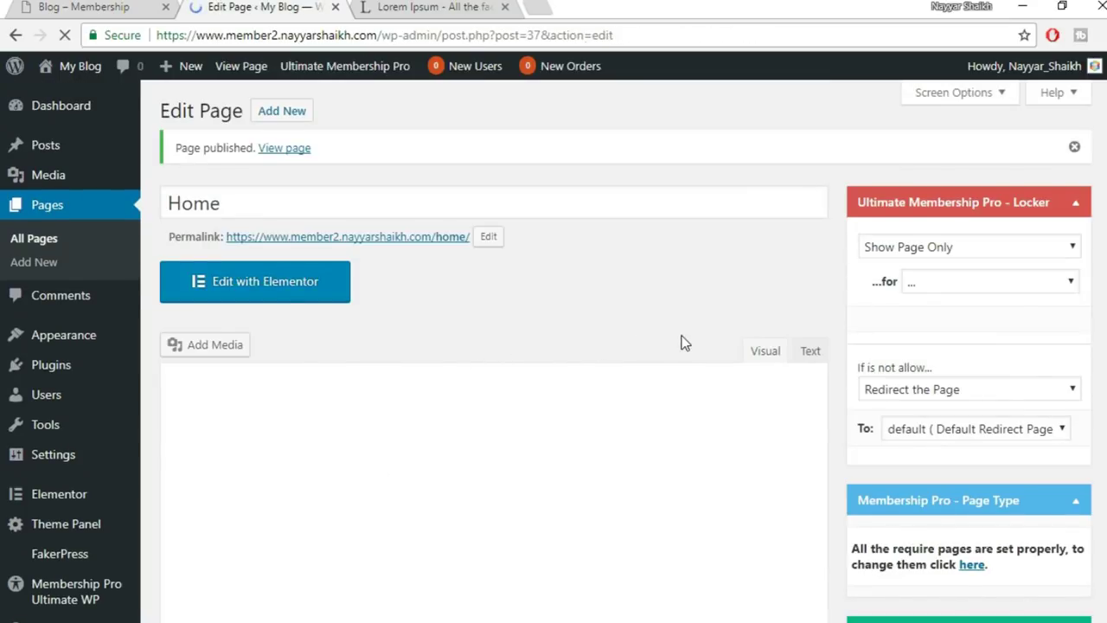
{"action": "scroll", "coordinate": [683, 344], "scroll_direction": "down", "scroll_amount": 1}
{"action": "scroll", "coordinate": [683, 343], "scroll_direction": "down", "scroll_amount": 6}
{"action": "left_click", "coordinate": [470, 275]}
{"action": "left_click", "coordinate": [436, 413]}
{"action": "left_click", "coordinate": [1045, 374]}
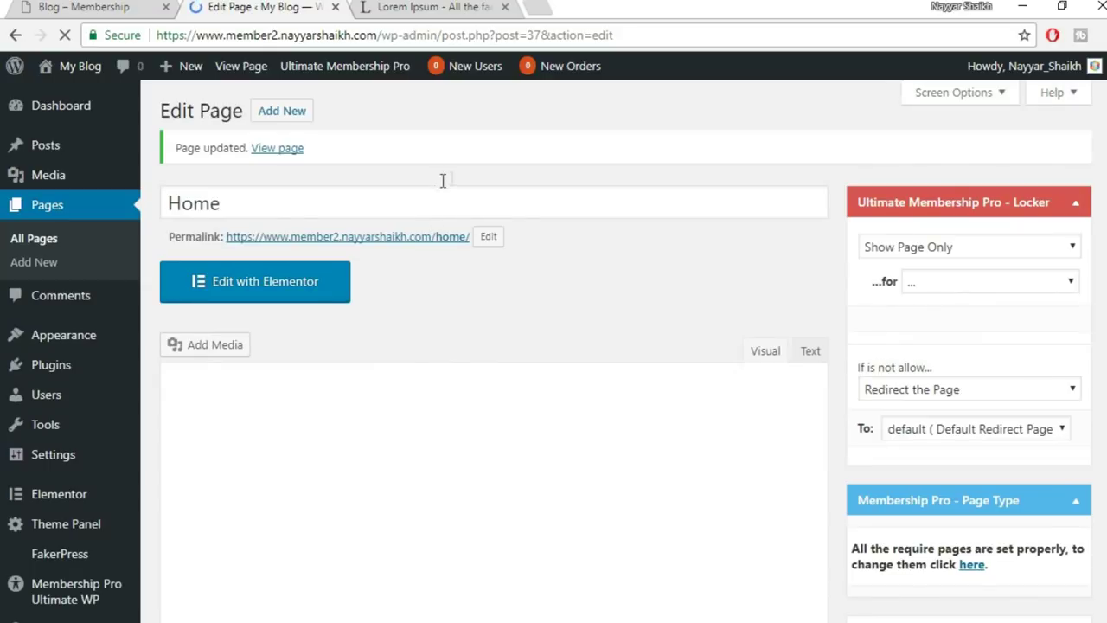
- Create and publish a new page titled Blog
{"action": "left_click", "coordinate": [282, 111]}
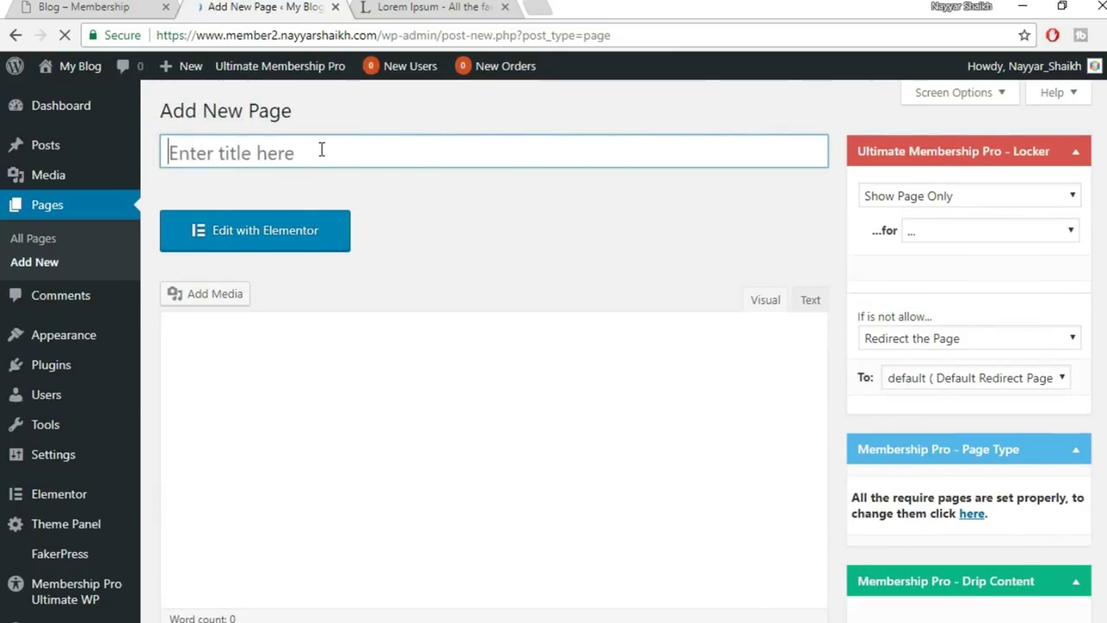
{"action": "type", "text": "Blog"}
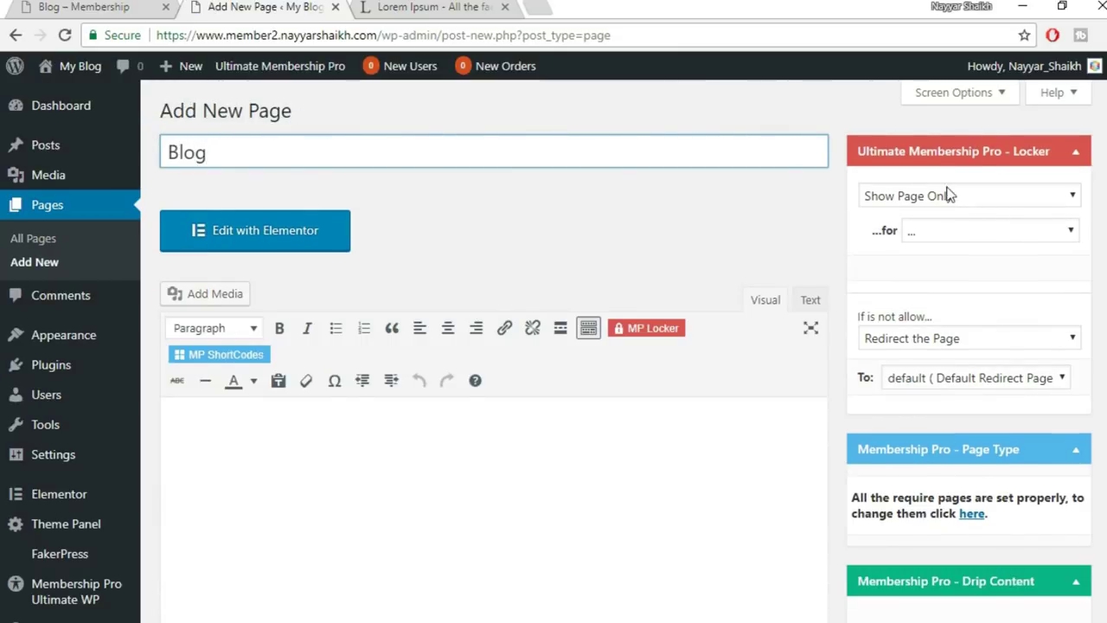
{"action": "scroll", "coordinate": [947, 196], "scroll_direction": "down", "scroll_amount": 6}
{"action": "left_click", "coordinate": [1064, 336]}
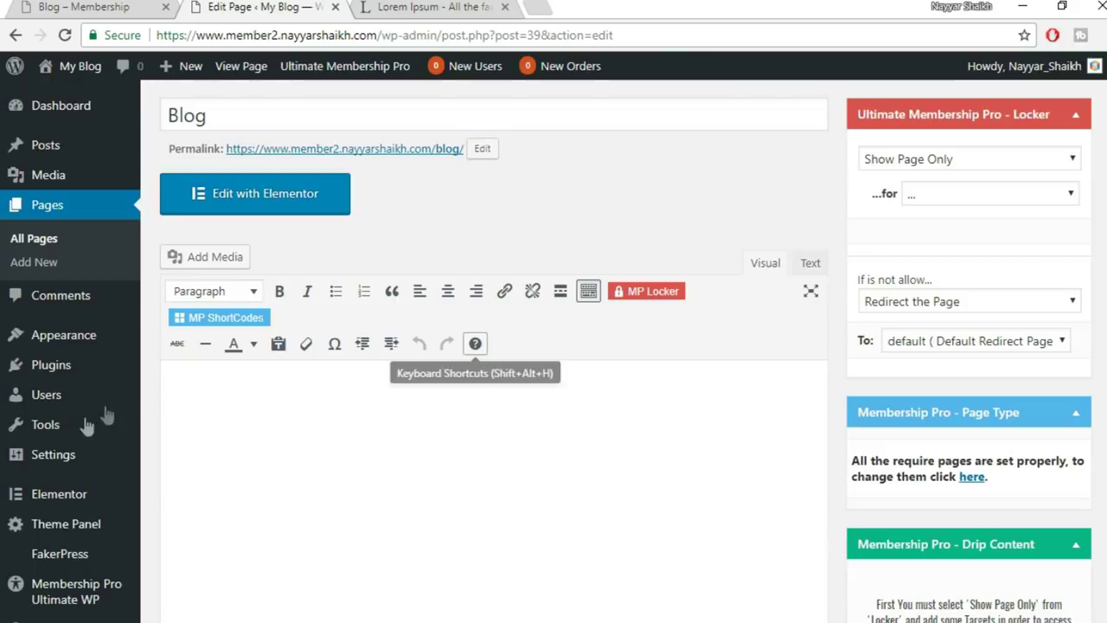
- Add the Home, Download Theme, Register and IUMP – Account Page pages to MainMenu
{"action": "mouse_move", "coordinate": [71, 345]}
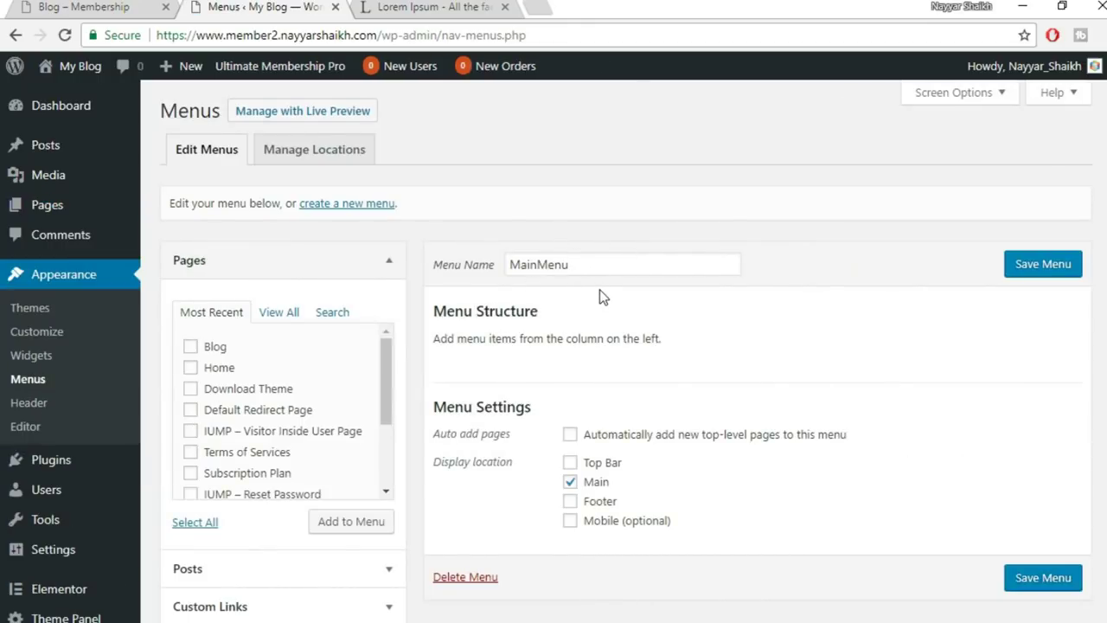
{"action": "left_click", "coordinate": [213, 372]}
{"action": "left_click", "coordinate": [264, 391]}
{"action": "scroll", "coordinate": [309, 425], "scroll_direction": "down", "scroll_amount": 2}
{"action": "left_click", "coordinate": [252, 476]}
{"action": "scroll", "coordinate": [306, 471], "scroll_direction": "down", "scroll_amount": 1}
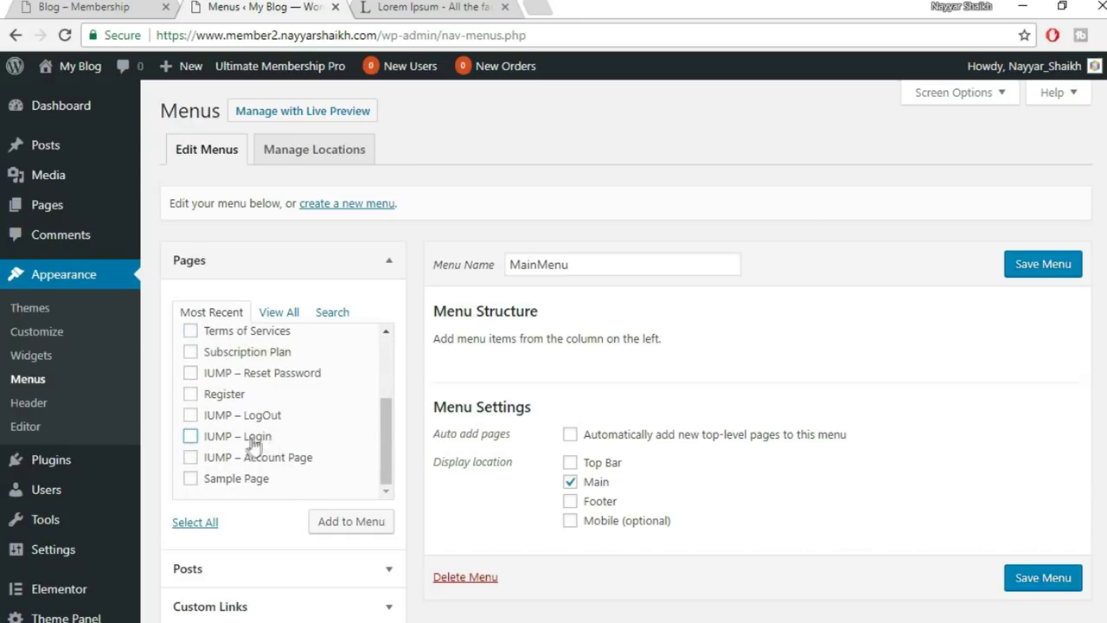
{"action": "left_click", "coordinate": [222, 393]}
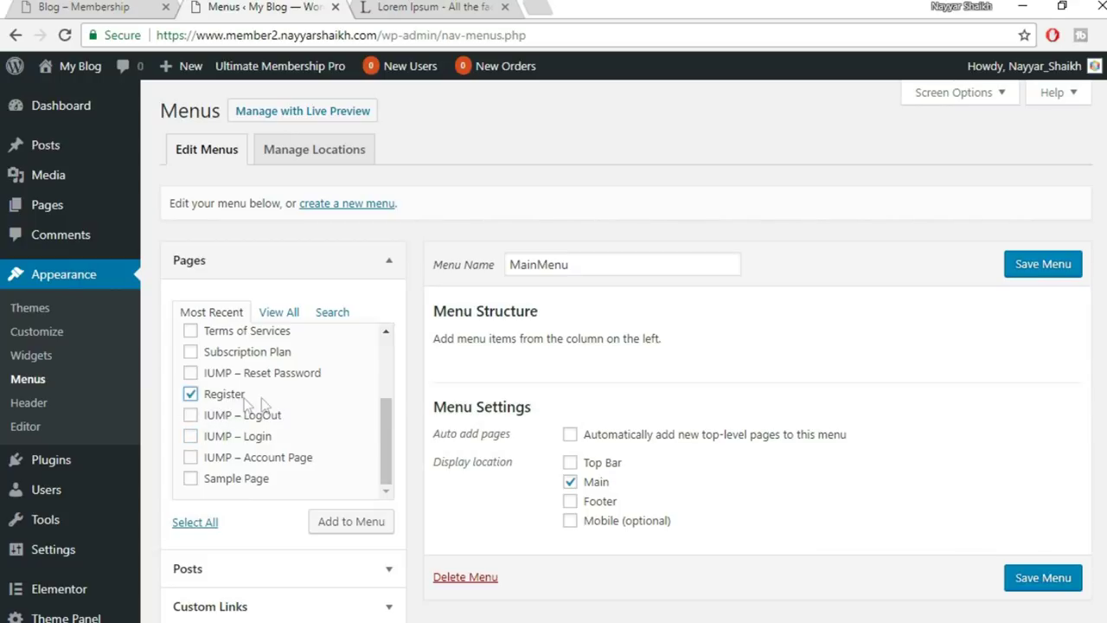
{"action": "left_click", "coordinate": [264, 459]}
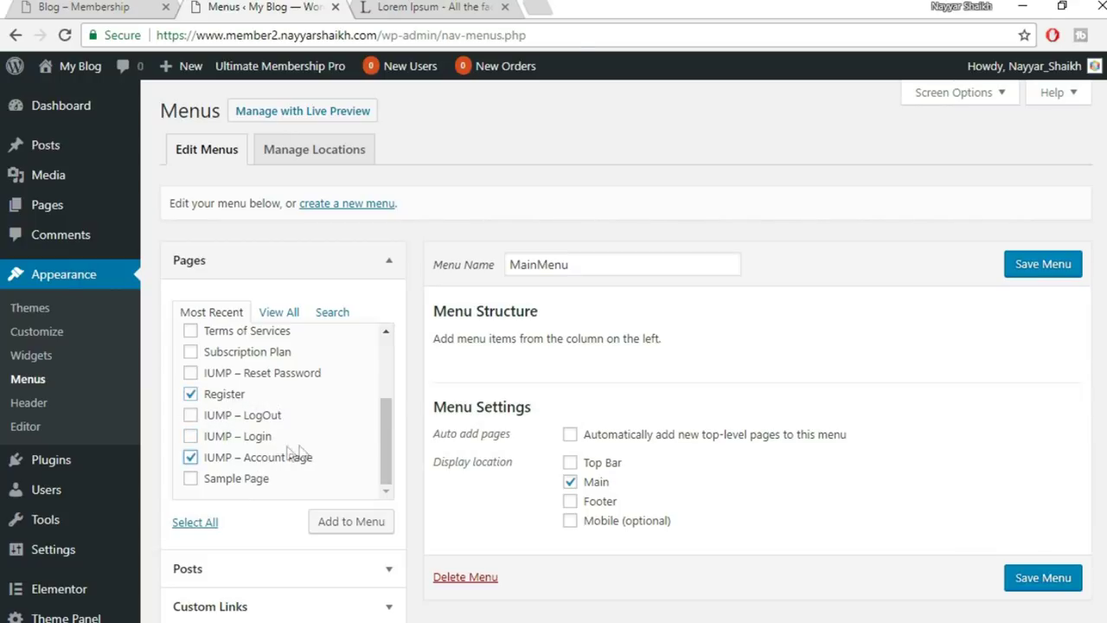
{"action": "left_click", "coordinate": [383, 526]}
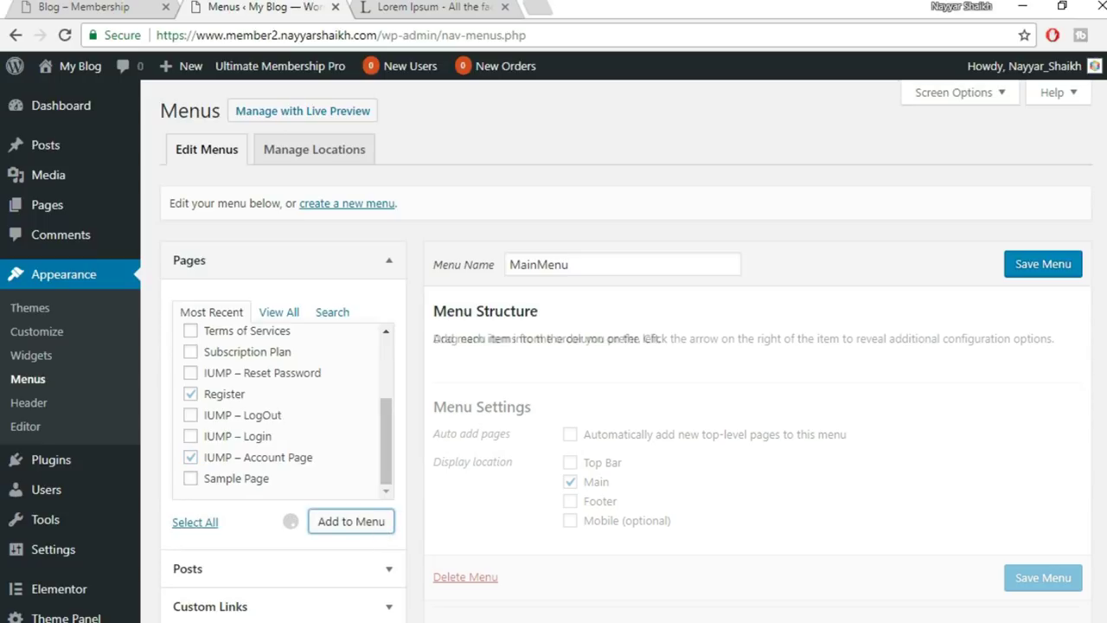
- Compare with the live site, then drag Download Theme between Home and Blog
{"action": "mouse_move", "coordinate": [452, 622]}
{"action": "left_click", "coordinate": [548, 571]}
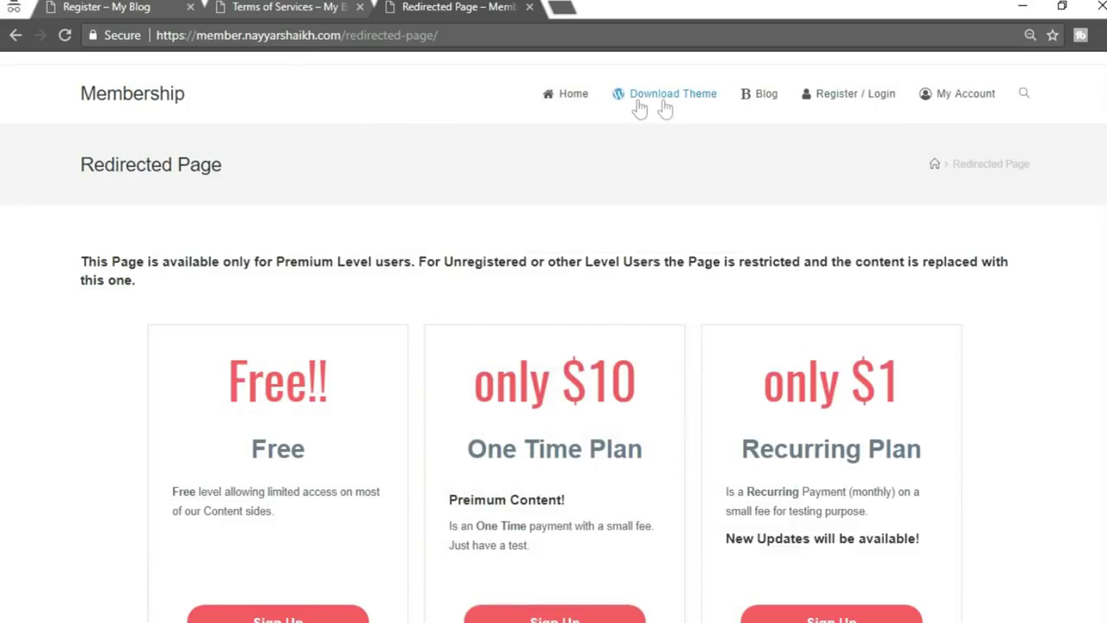
{"action": "mouse_move", "coordinate": [453, 622]}
{"action": "left_click", "coordinate": [344, 553]}
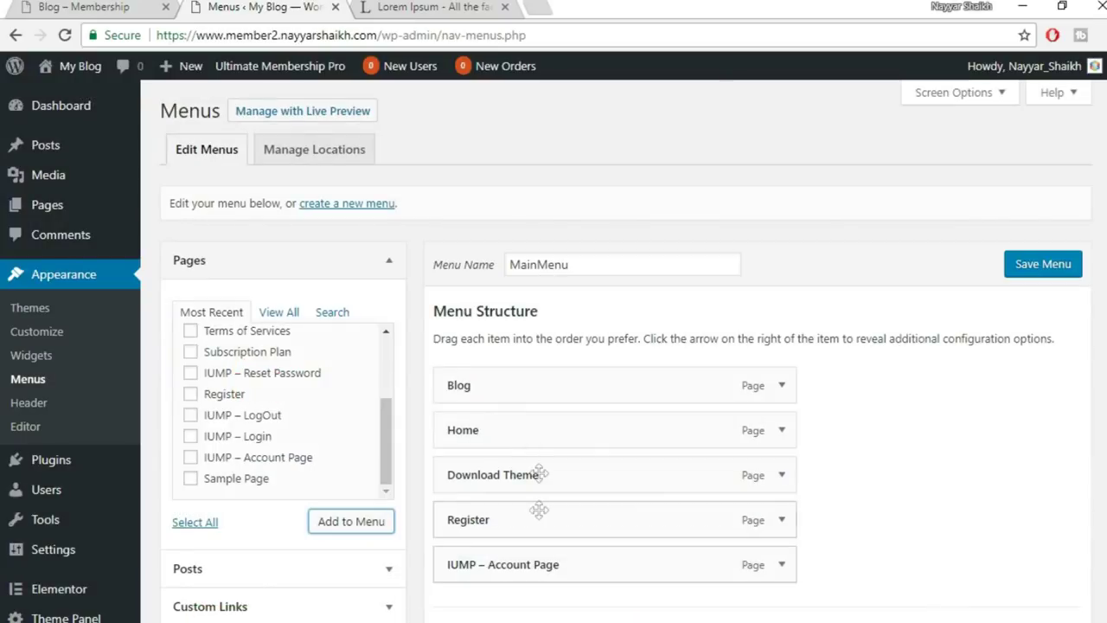
{"action": "scroll", "coordinate": [571, 433], "scroll_direction": "down", "scroll_amount": 1}
{"action": "left_click_drag", "start_coordinate": [559, 325], "coordinate": [571, 297]}
{"action": "left_click_drag", "start_coordinate": [566, 386], "coordinate": [566, 341]}
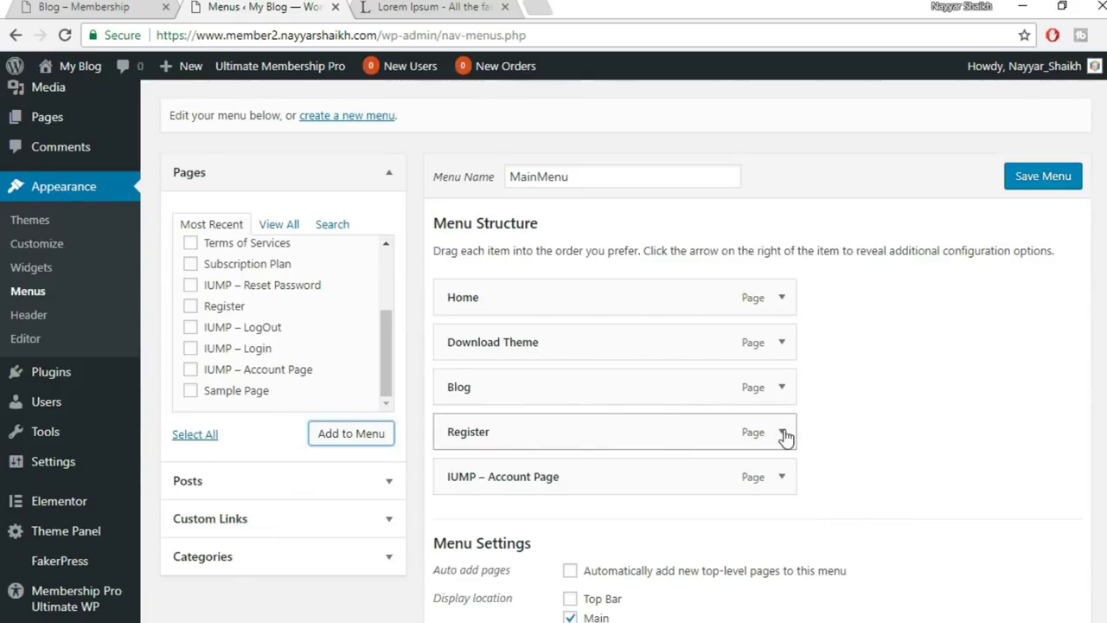
{"action": "scroll", "coordinate": [779, 484], "scroll_direction": "down", "scroll_amount": 2}
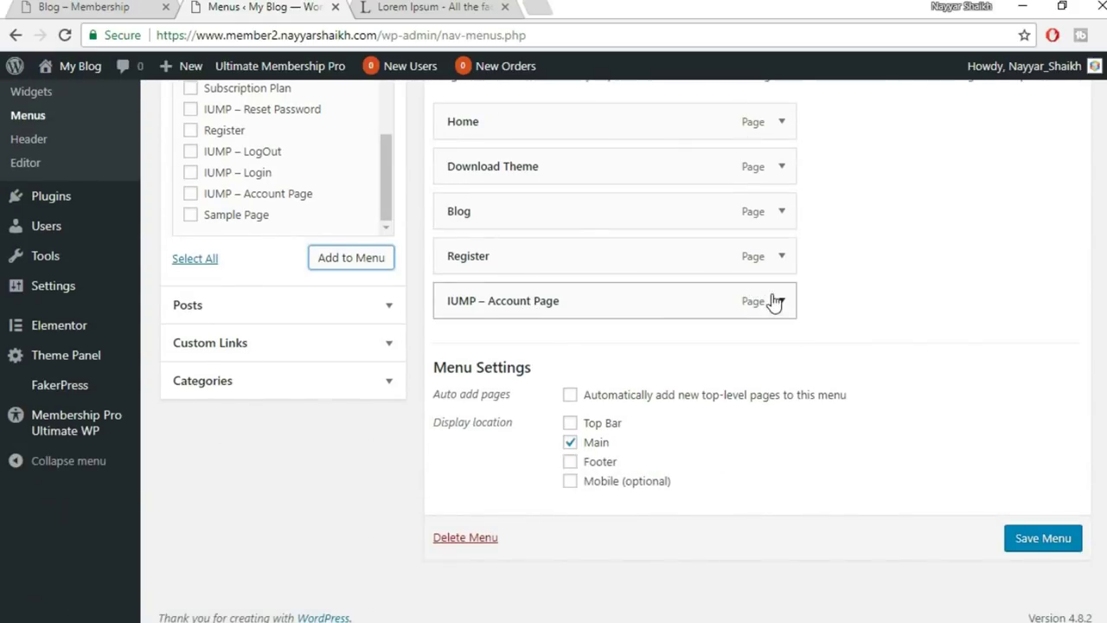
- Rename the IUMP – Account Page menu item's label to 'My Account'
{"action": "left_click", "coordinate": [774, 301]}
{"action": "left_click", "coordinate": [491, 363]}
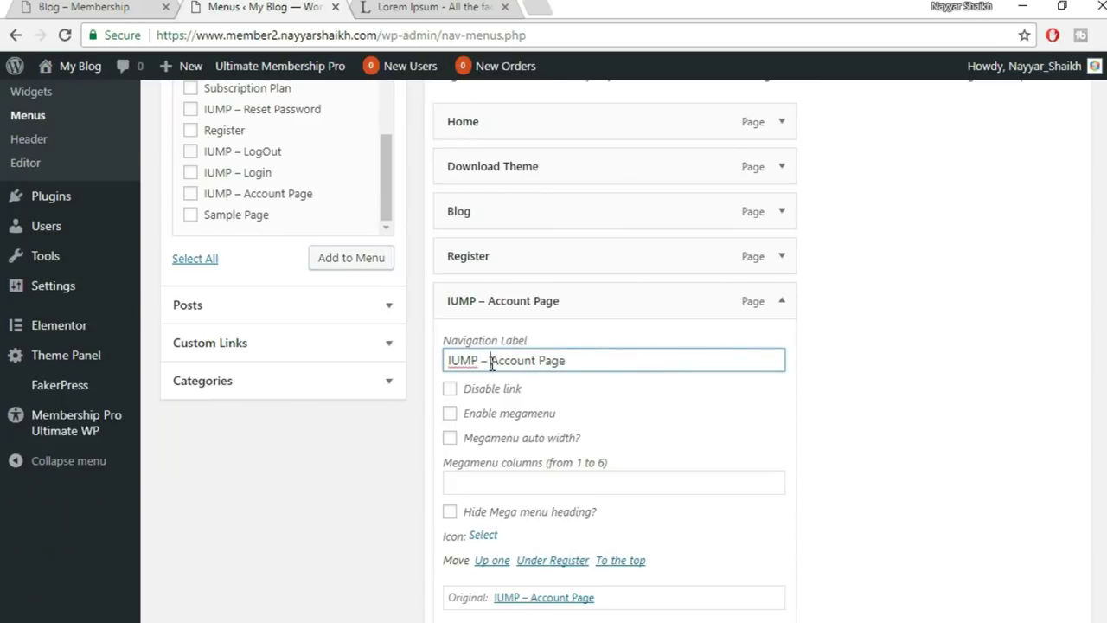
{"action": "left_click_drag", "start_coordinate": [592, 352], "coordinate": [350, 361]}
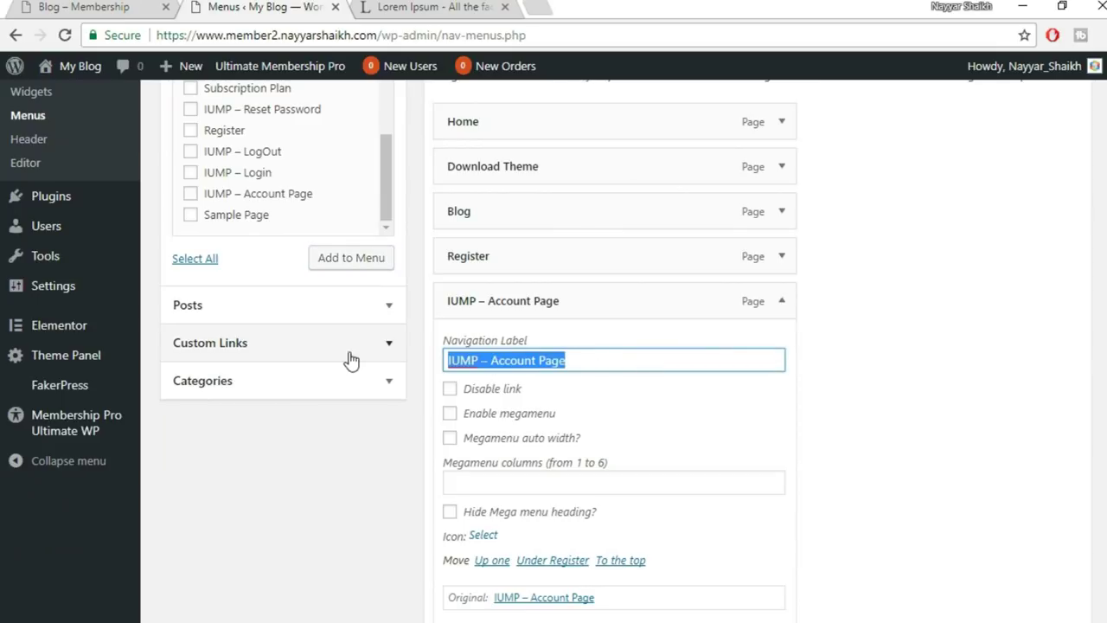
{"action": "type", "text": "My Ac"}
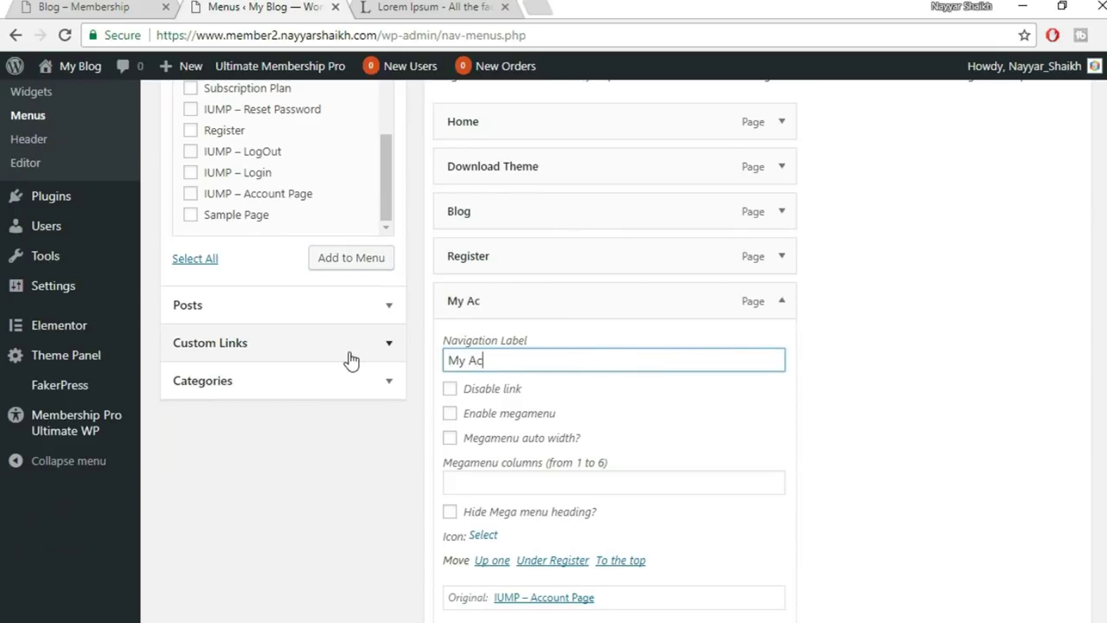
{"action": "type", "text": "count"}
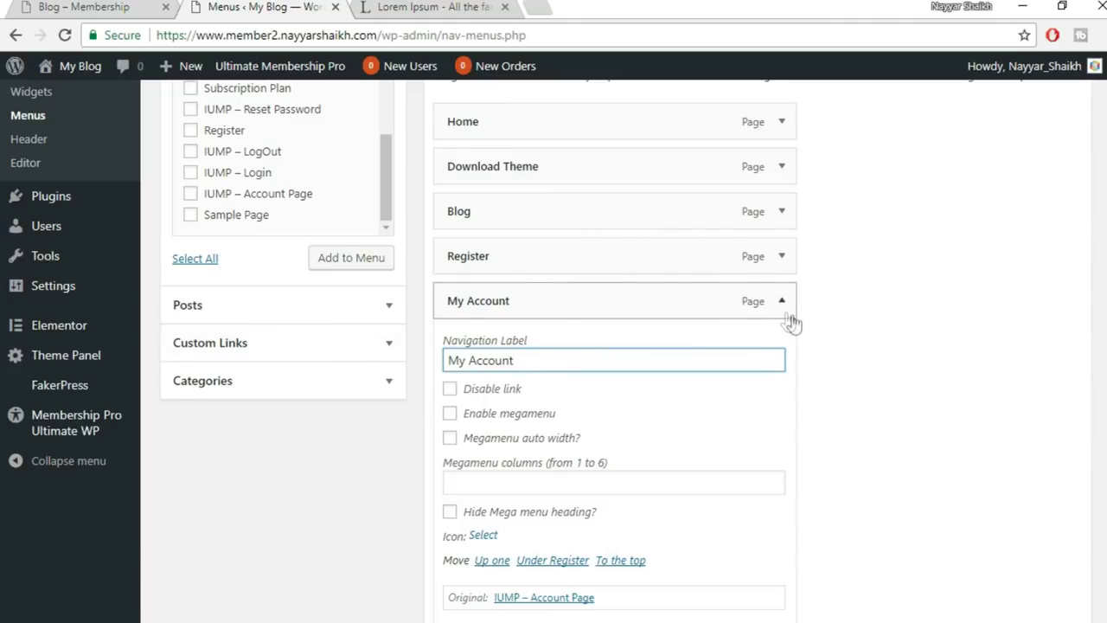
{"action": "left_click", "coordinate": [783, 315]}
- Relabel the Register item 'Register / Login' and check the header menu on the live site
{"action": "left_click", "coordinate": [782, 257]}
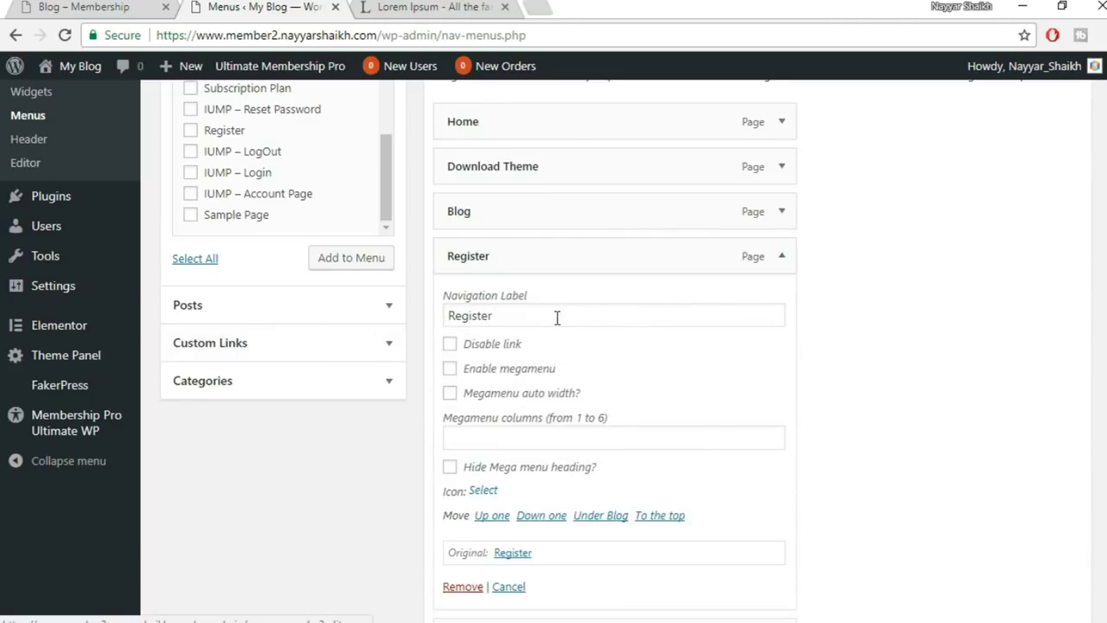
{"action": "left_click", "coordinate": [554, 317]}
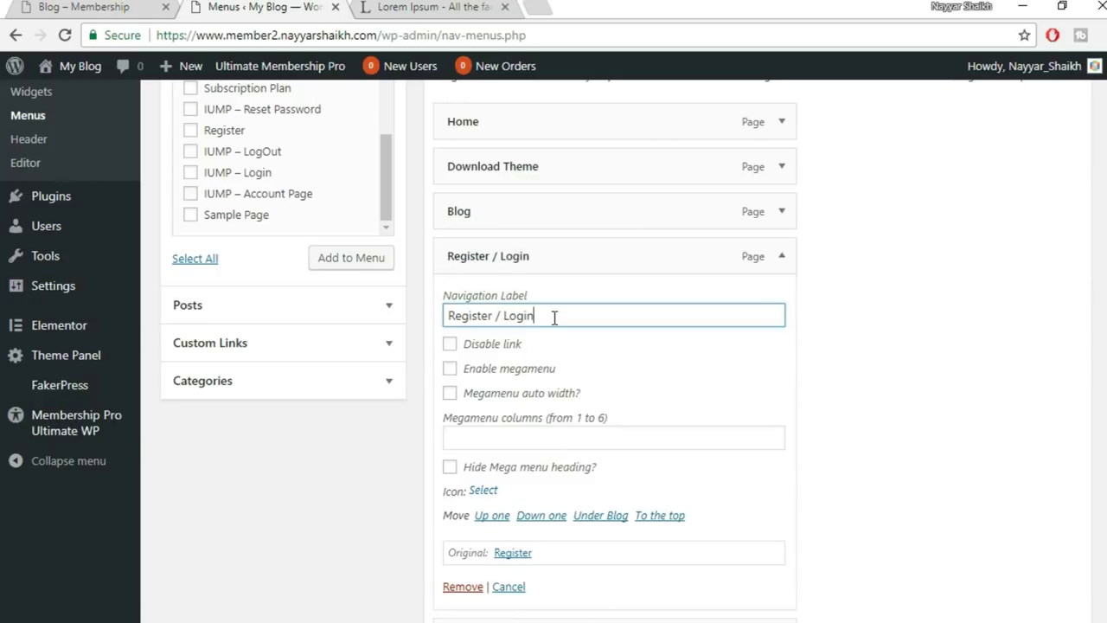
{"action": "left_click", "coordinate": [783, 257]}
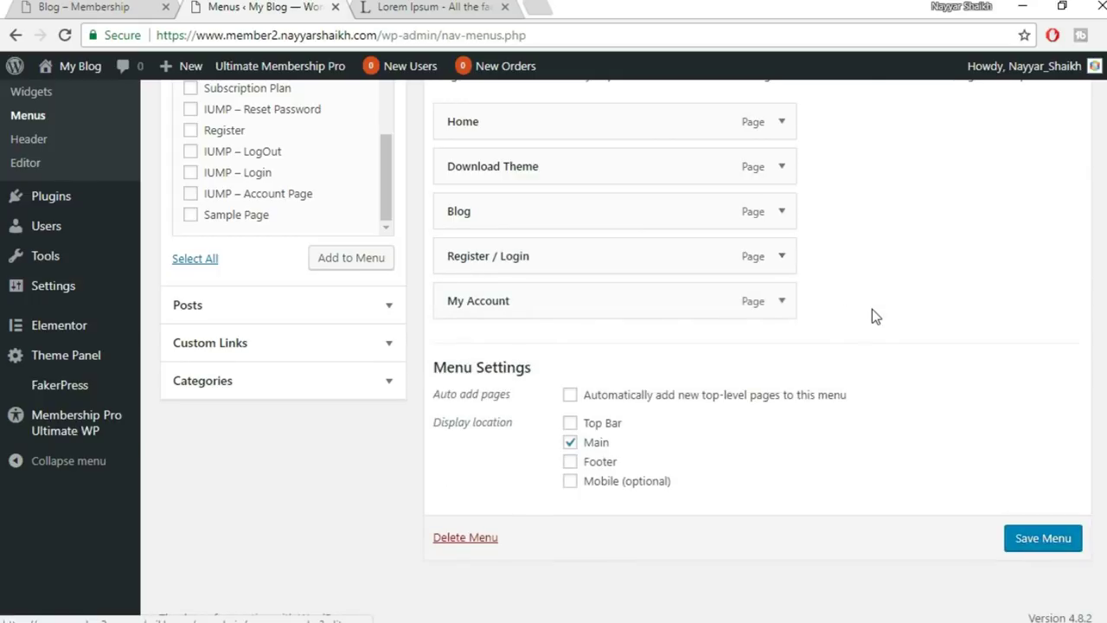
{"action": "scroll", "coordinate": [872, 309], "scroll_direction": "up", "scroll_amount": 1}
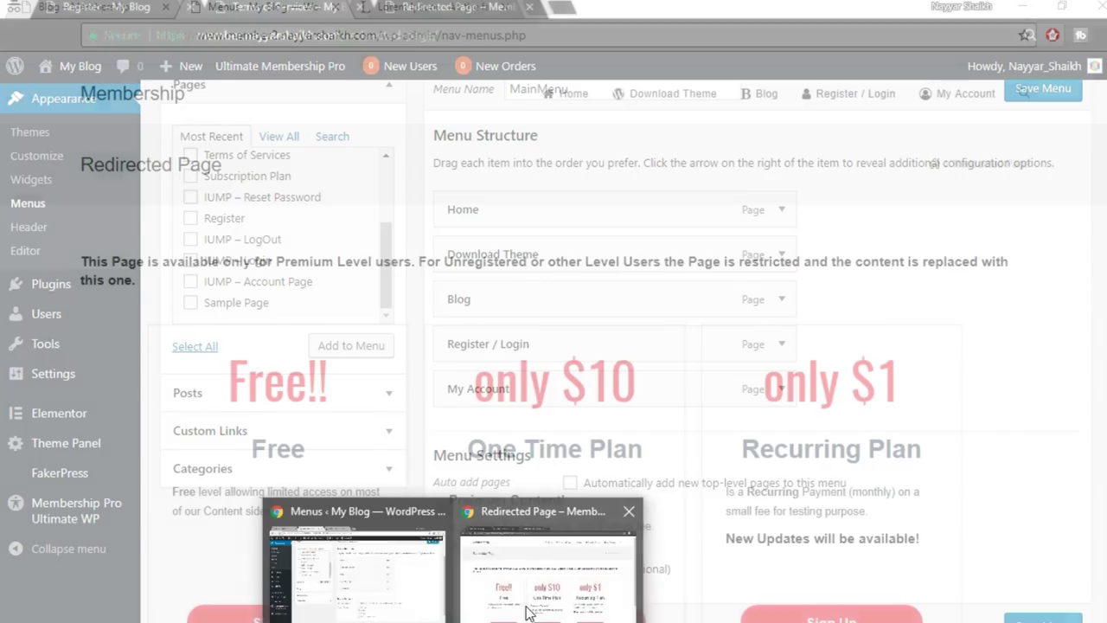
{"action": "left_click", "coordinate": [519, 531]}
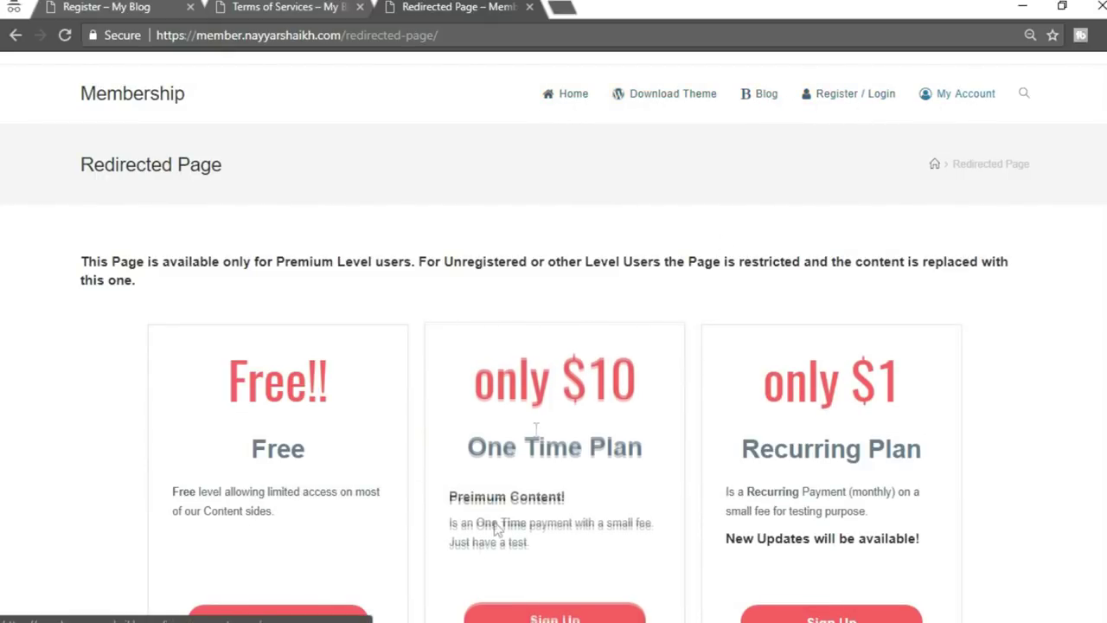
{"action": "left_click", "coordinate": [346, 556]}
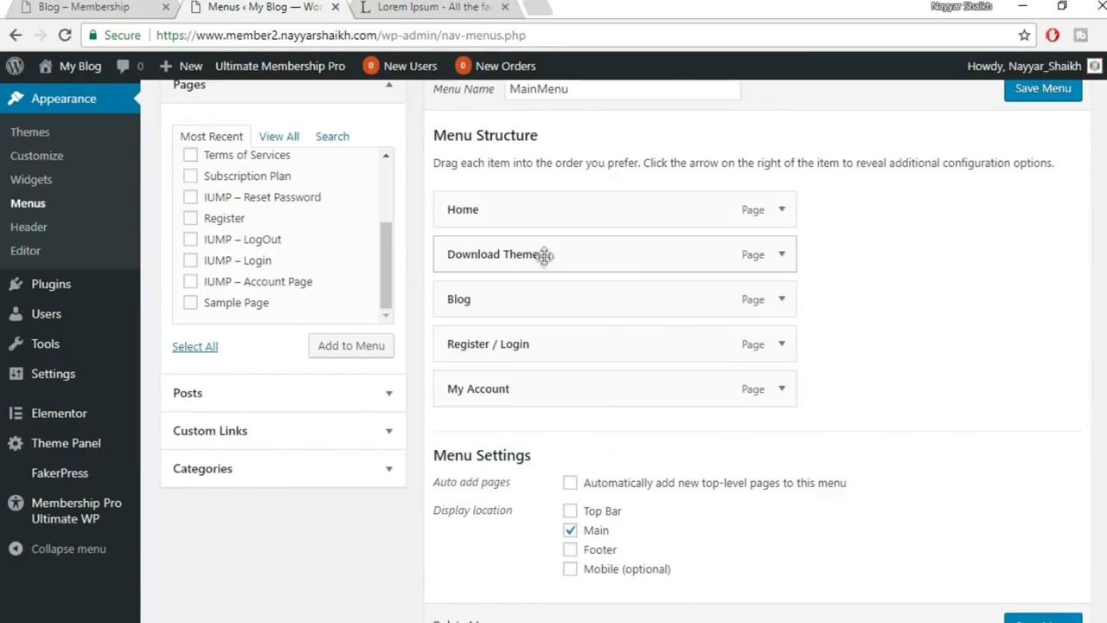
{"action": "left_click", "coordinate": [784, 210]}
- Give the Home menu item the Font Awesome house icon
{"action": "scroll", "coordinate": [452, 381], "scroll_direction": "down", "scroll_amount": 1}
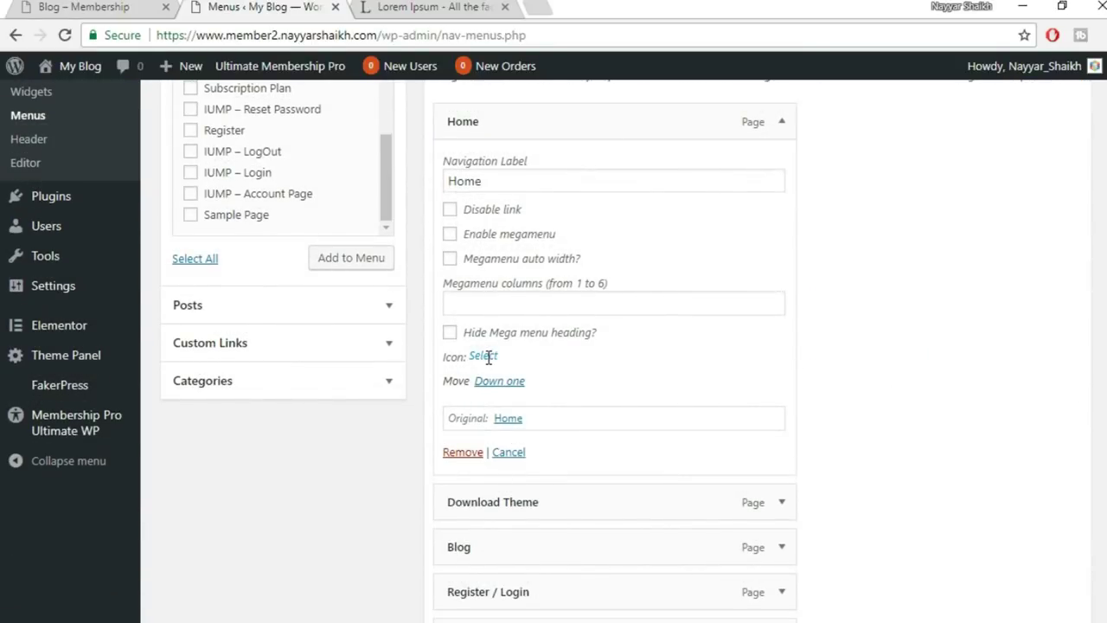
{"action": "left_click", "coordinate": [483, 355]}
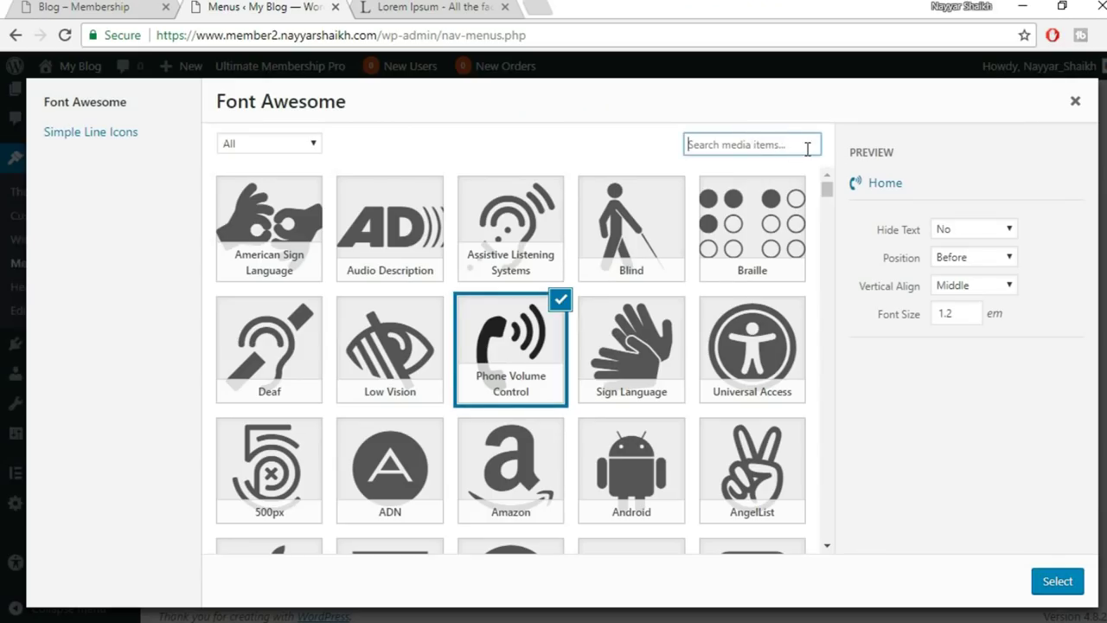
{"action": "type", "text": "home"}
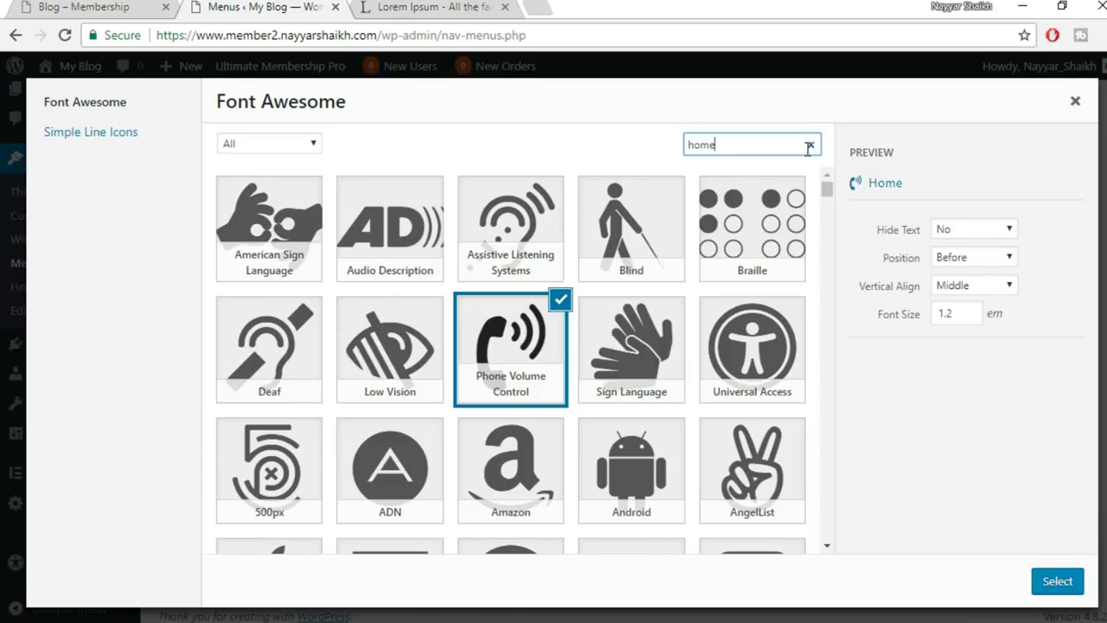
{"action": "left_click", "coordinate": [288, 259]}
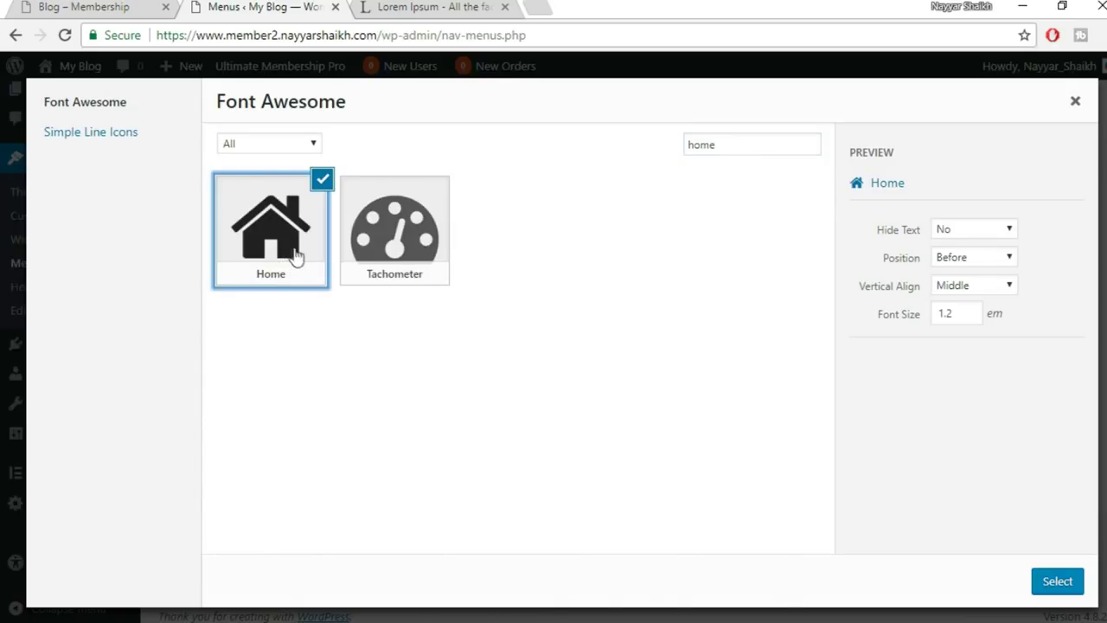
{"action": "left_click", "coordinate": [1057, 583]}
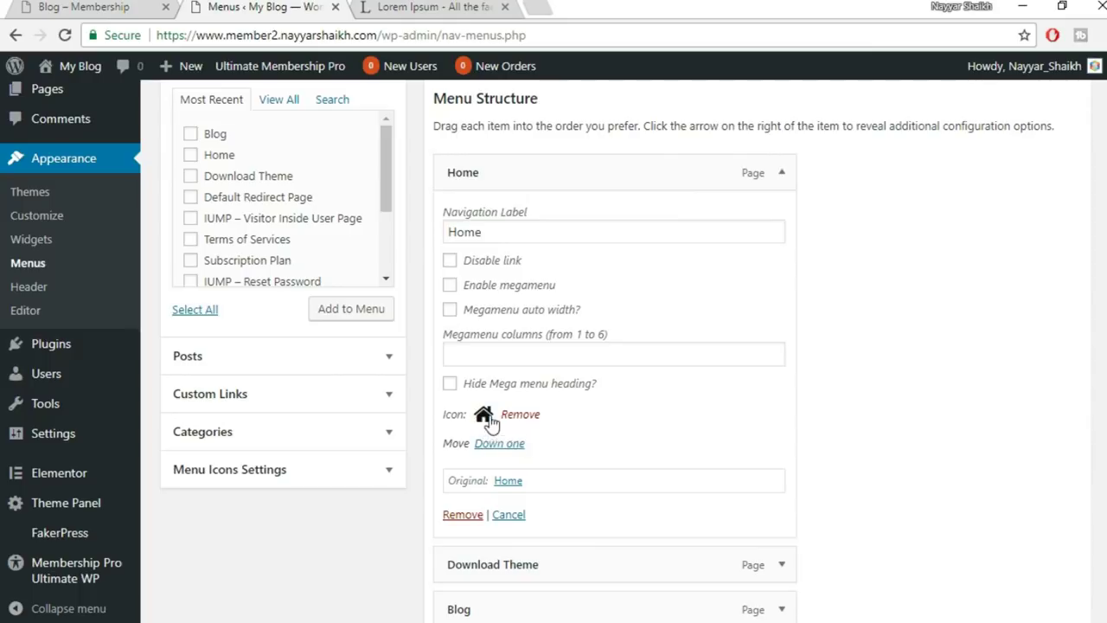
{"action": "left_click", "coordinate": [777, 173]}
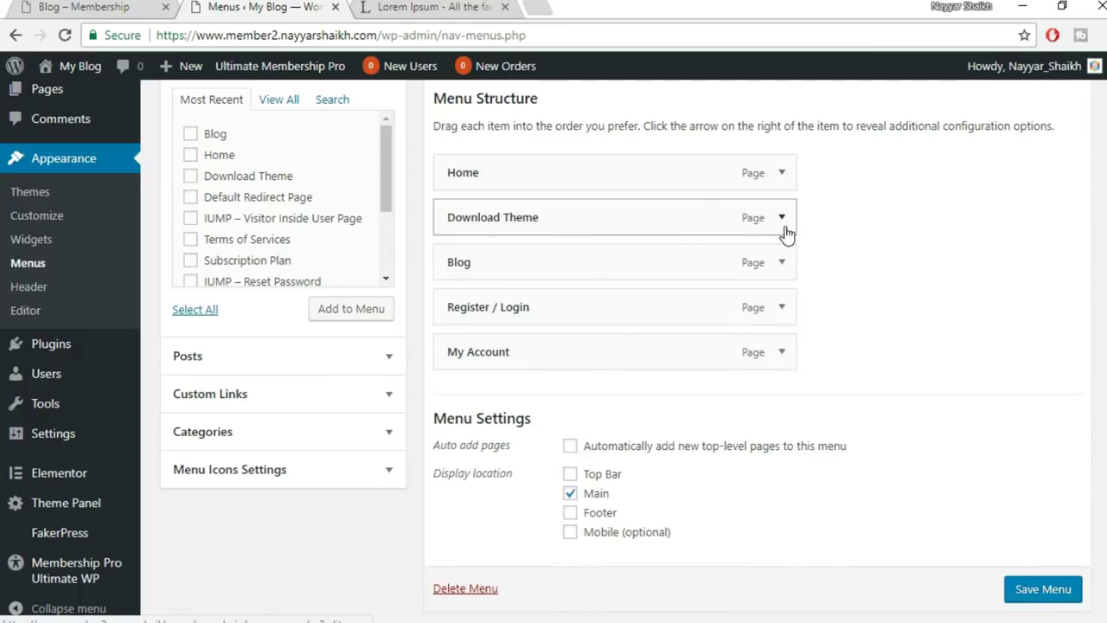
- Give the Download Theme menu item the WordPress logo icon, found by searching 'word'
{"action": "left_click", "coordinate": [782, 217]}
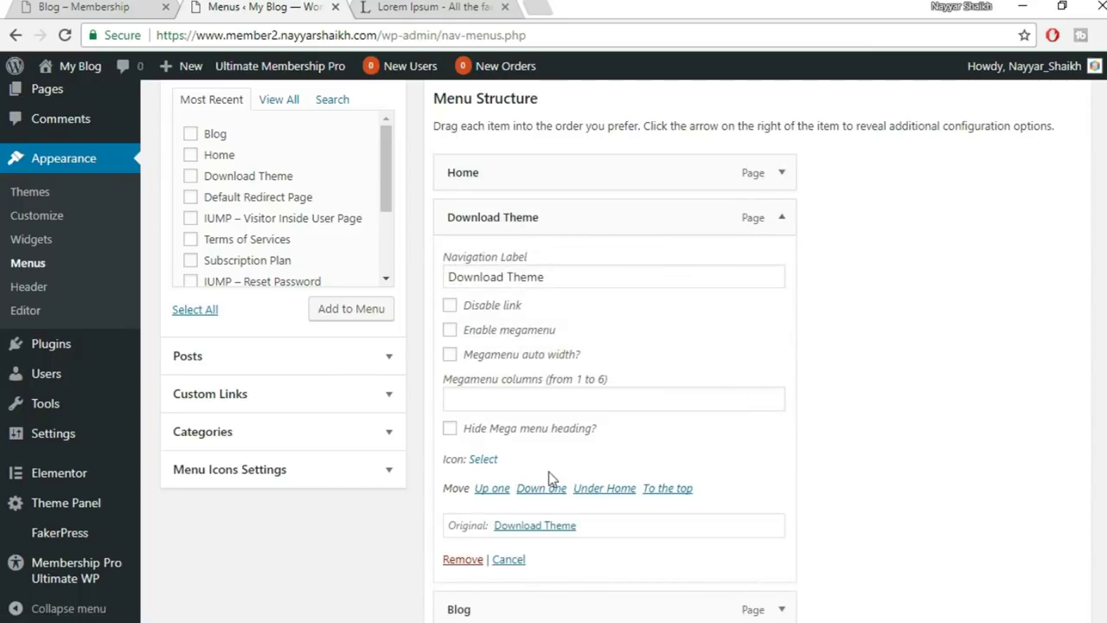
{"action": "left_click", "coordinate": [487, 464]}
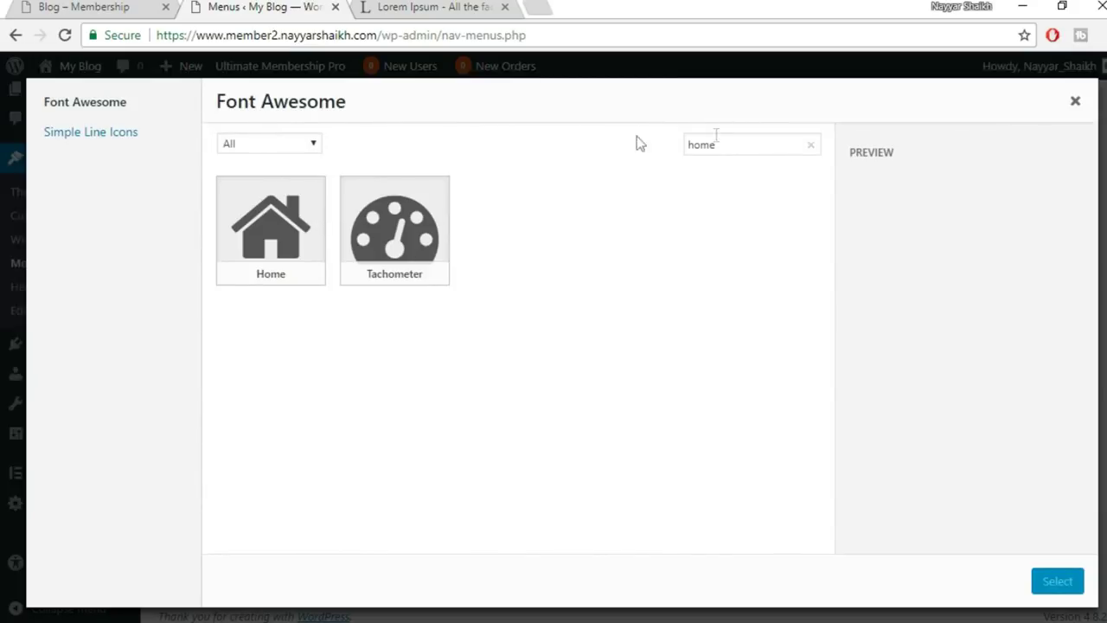
{"action": "double_click", "coordinate": [755, 135]}
{"action": "type", "text": "word"}
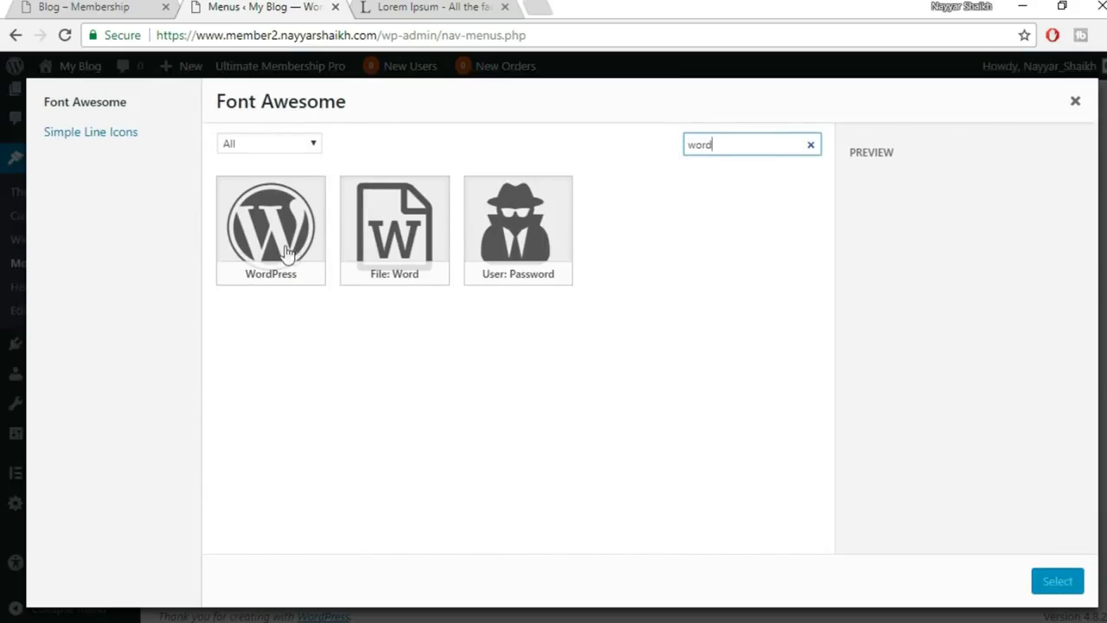
{"action": "left_click", "coordinate": [281, 249]}
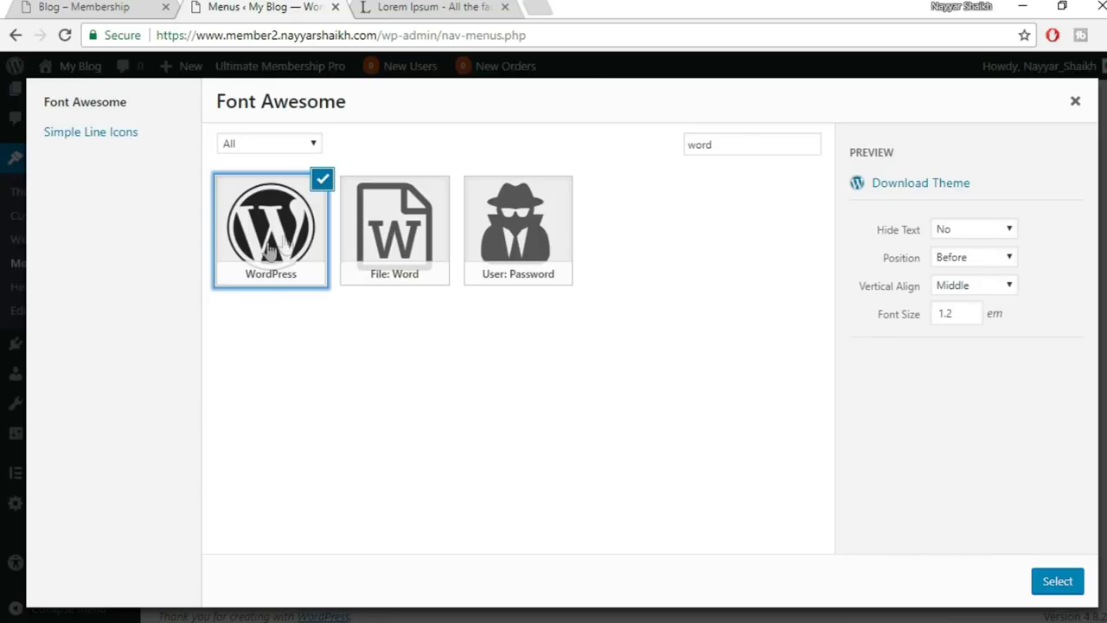
{"action": "left_click", "coordinate": [1057, 581]}
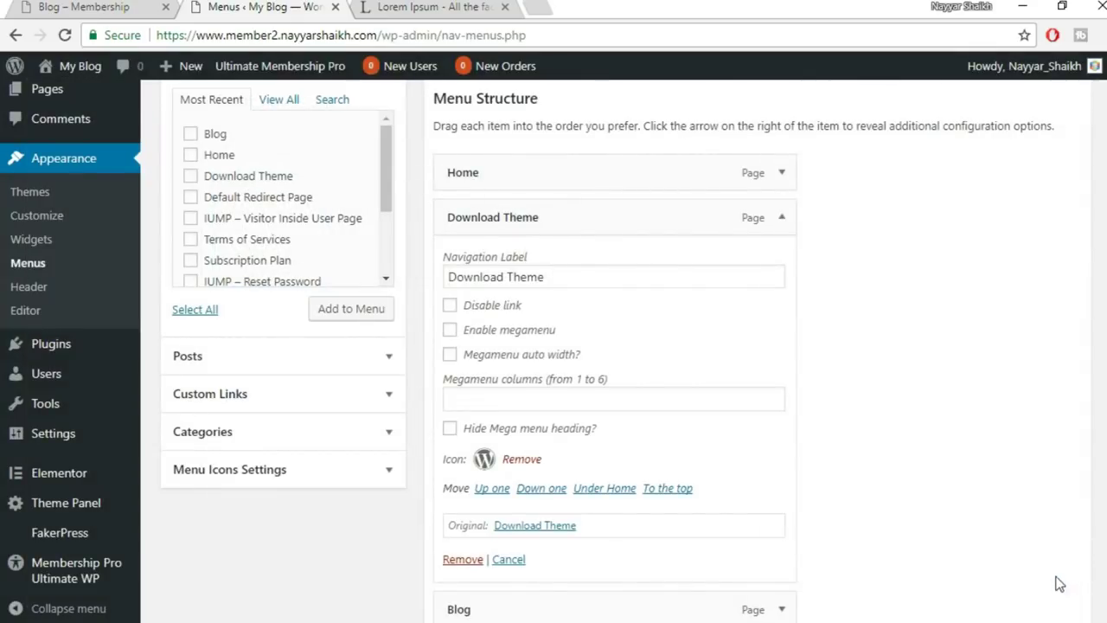
{"action": "left_click", "coordinate": [779, 220]}
- Give the Blog menu item the Font Awesome Bold B icon
{"action": "left_click", "coordinate": [782, 262]}
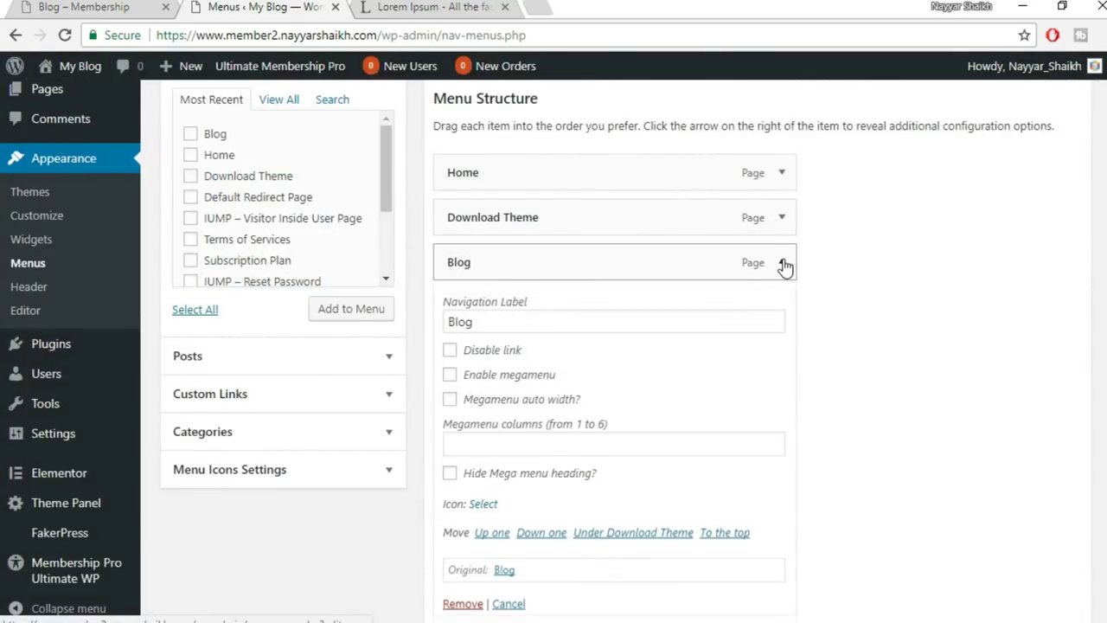
{"action": "left_click", "coordinate": [488, 511]}
{"action": "left_click", "coordinate": [771, 144]}
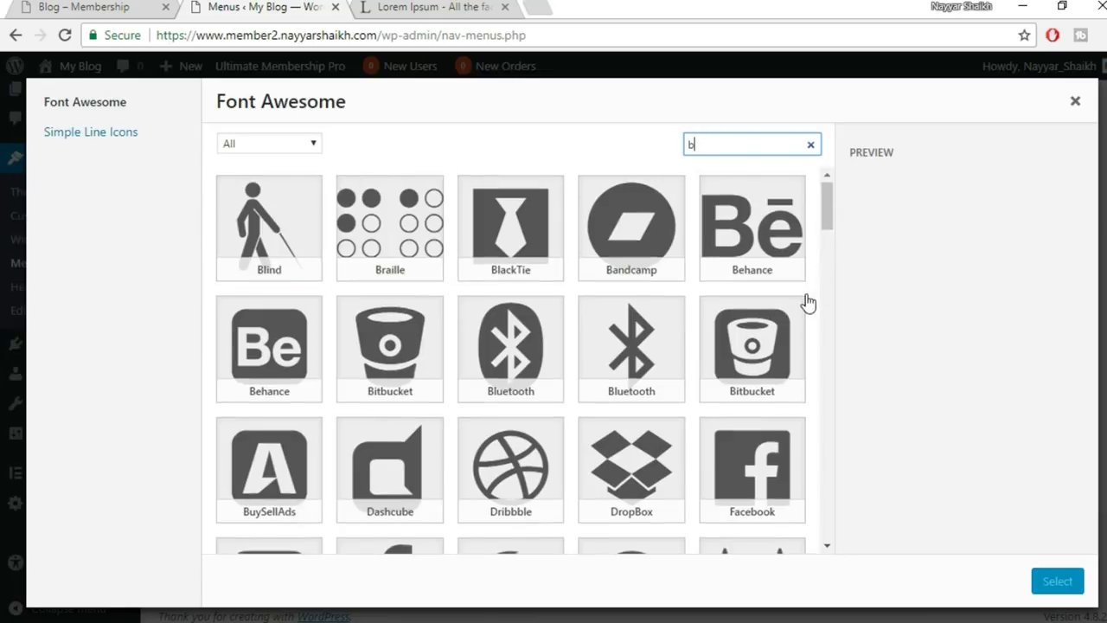
{"action": "scroll", "coordinate": [807, 301], "scroll_direction": "down", "scroll_amount": 7}
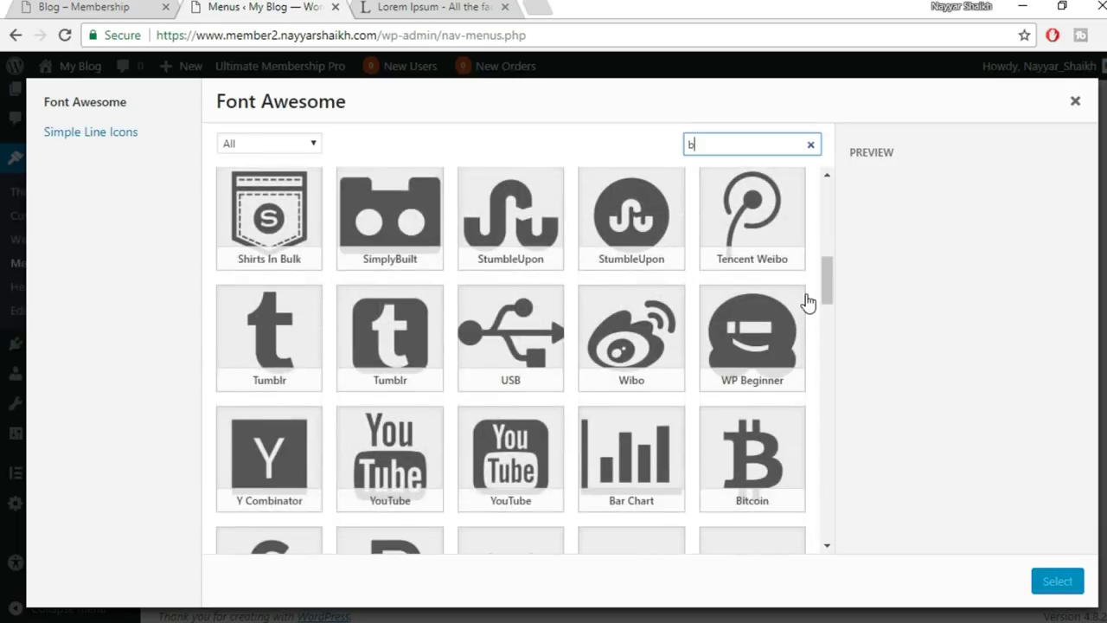
{"action": "scroll", "coordinate": [807, 301], "scroll_direction": "down", "scroll_amount": 2}
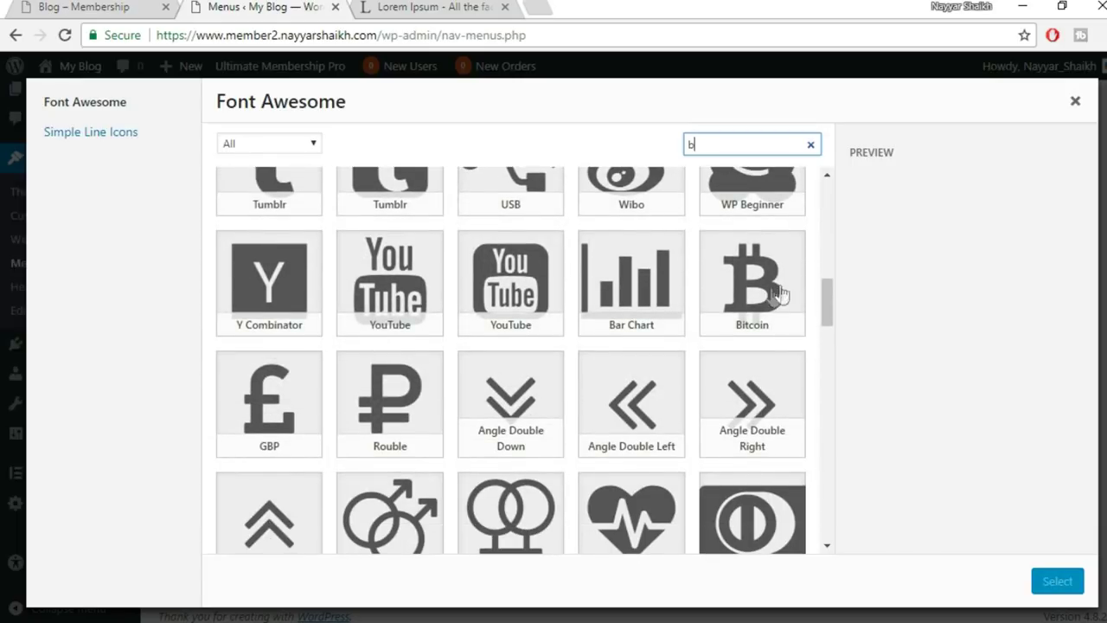
{"action": "scroll", "coordinate": [781, 316], "scroll_direction": "down", "scroll_amount": 3}
{"action": "scroll", "coordinate": [781, 320], "scroll_direction": "down", "scroll_amount": 2}
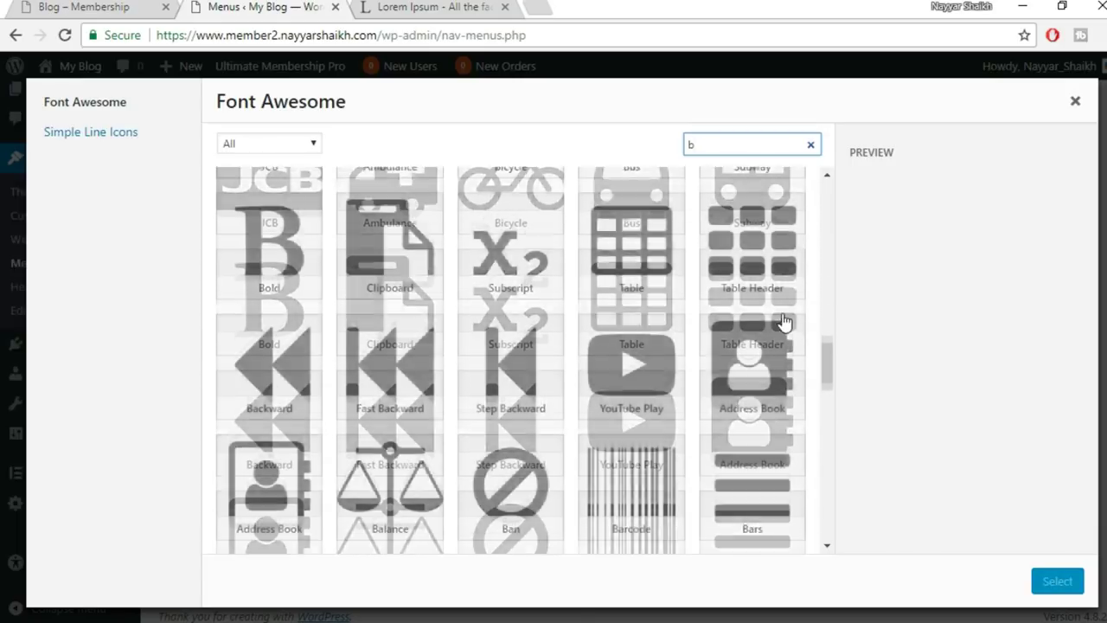
{"action": "left_click", "coordinate": [282, 260]}
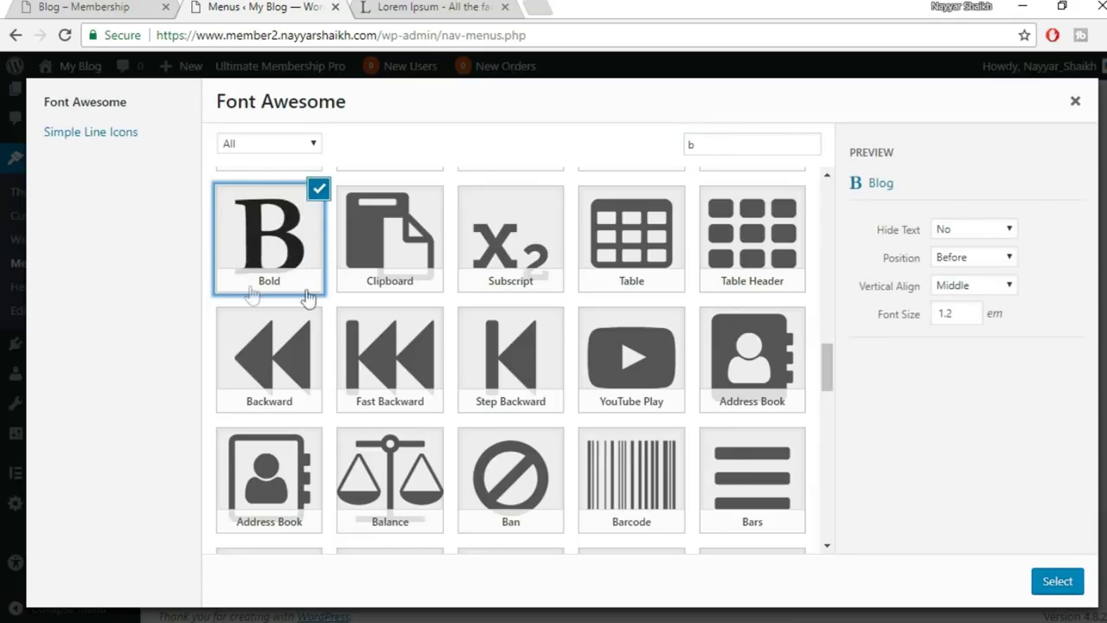
{"action": "left_click", "coordinate": [1057, 581]}
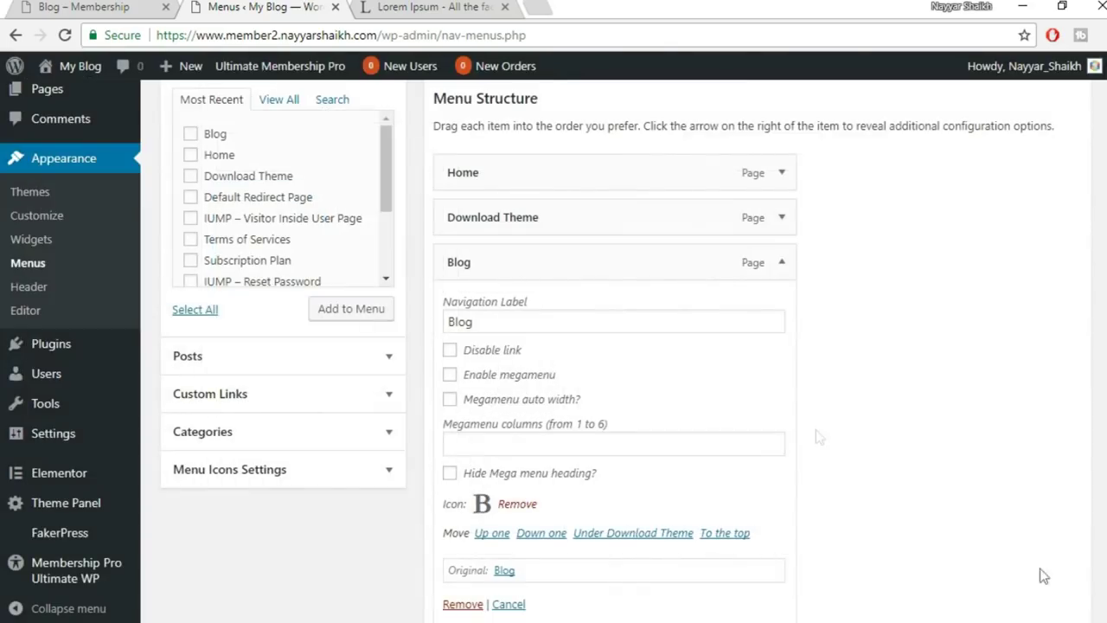
{"action": "left_click", "coordinate": [783, 274]}
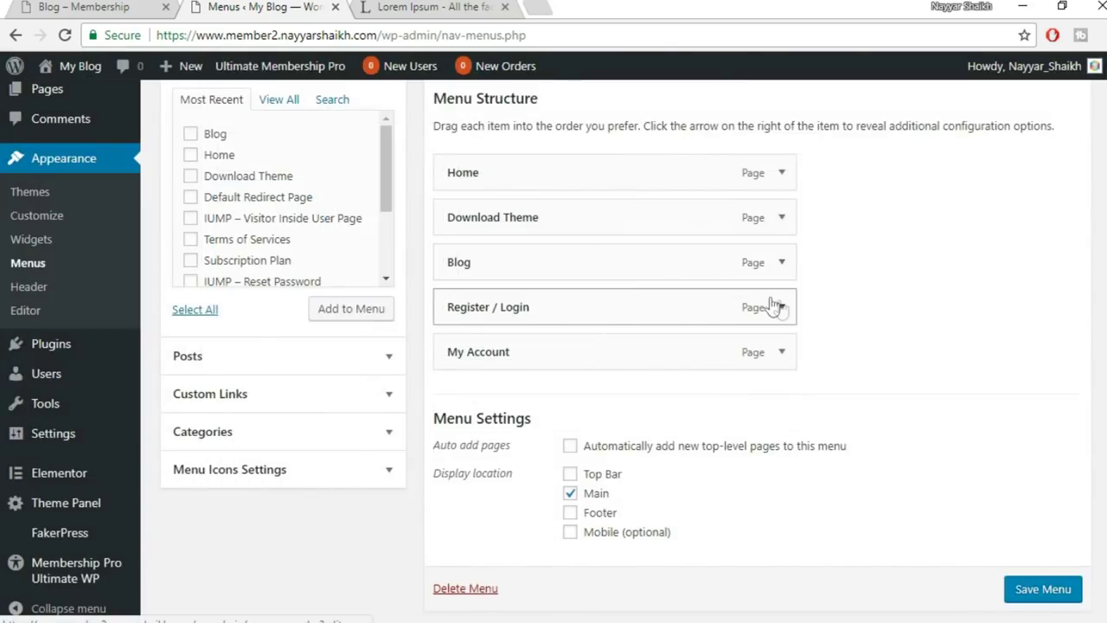
- Assign the solid User icon to the Register / Login menu item
{"action": "left_click", "coordinate": [782, 309]}
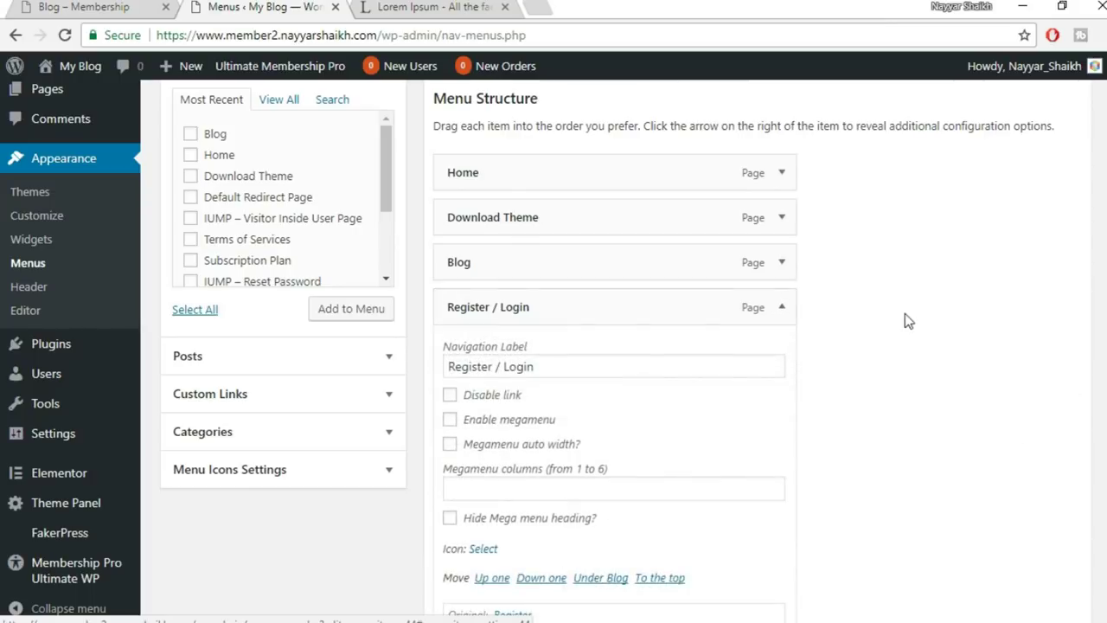
{"action": "scroll", "coordinate": [904, 313], "scroll_direction": "down", "scroll_amount": 3}
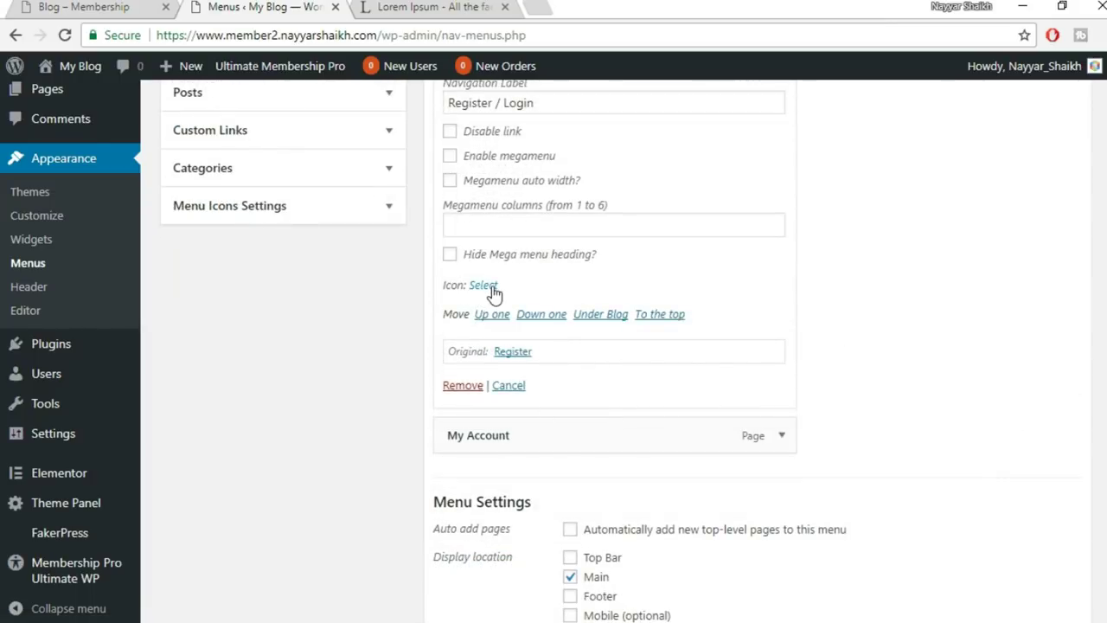
{"action": "left_click", "coordinate": [484, 285]}
{"action": "double_click", "coordinate": [740, 145]}
{"action": "type", "text": "user"}
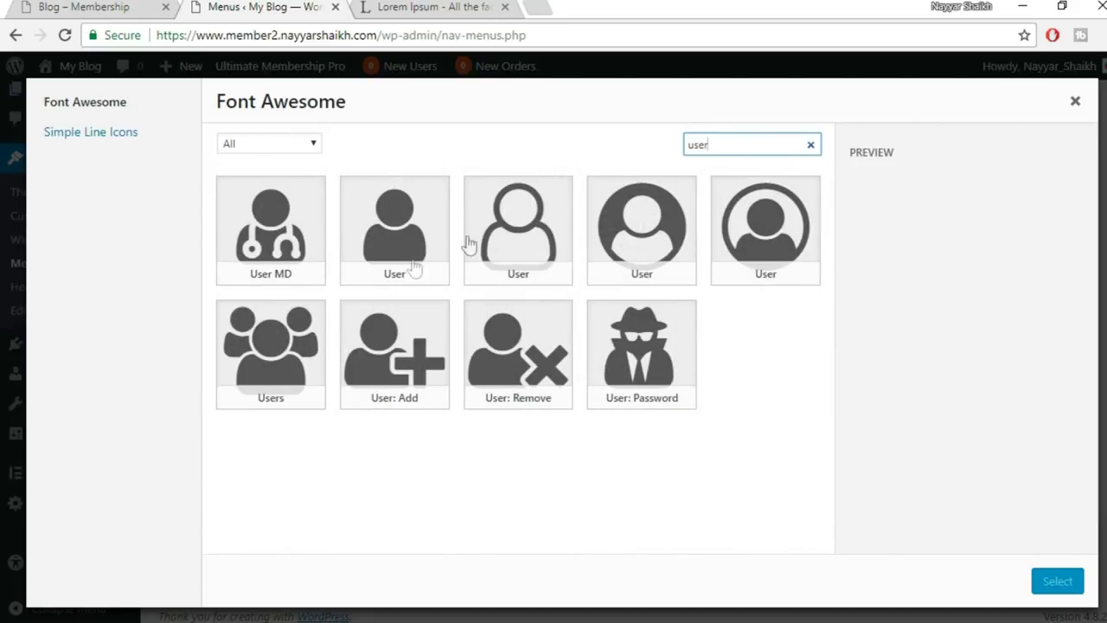
{"action": "left_click", "coordinate": [403, 231]}
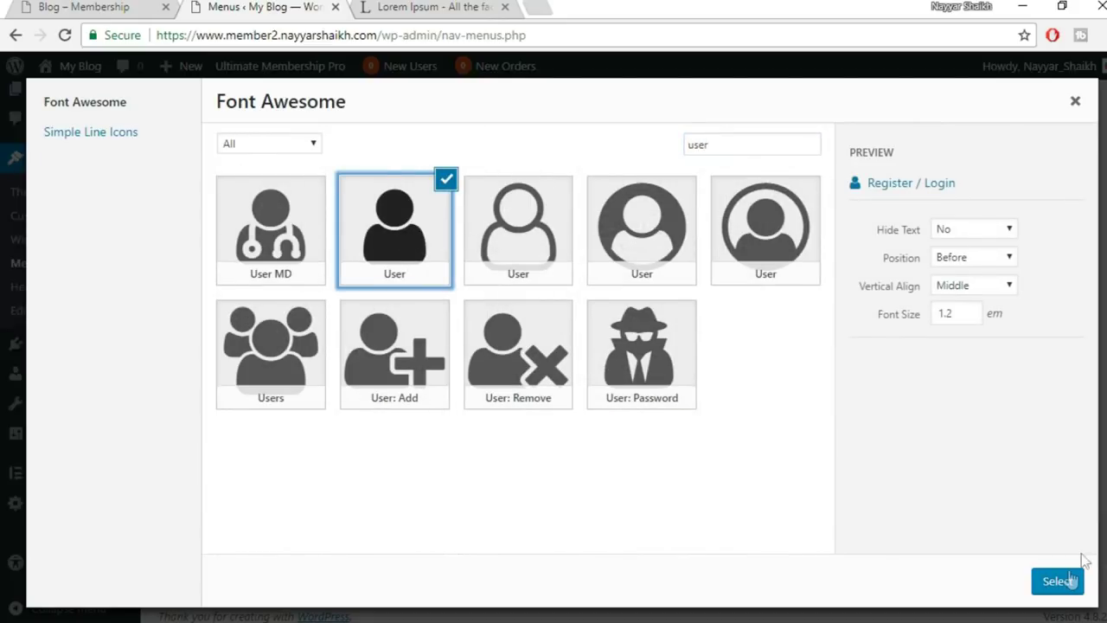
{"action": "left_click", "coordinate": [1057, 580]}
{"action": "scroll", "coordinate": [773, 324], "scroll_direction": "up", "scroll_amount": 2}
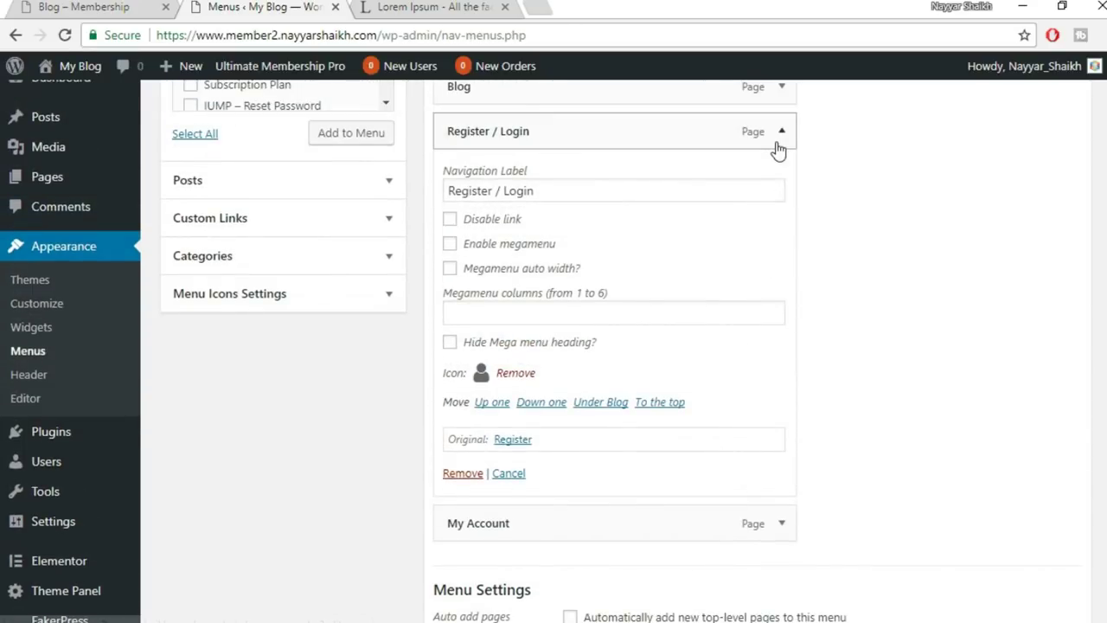
{"action": "left_click", "coordinate": [779, 142]}
- Assign the circled User icon to the My Account menu item
{"action": "left_click", "coordinate": [781, 187]}
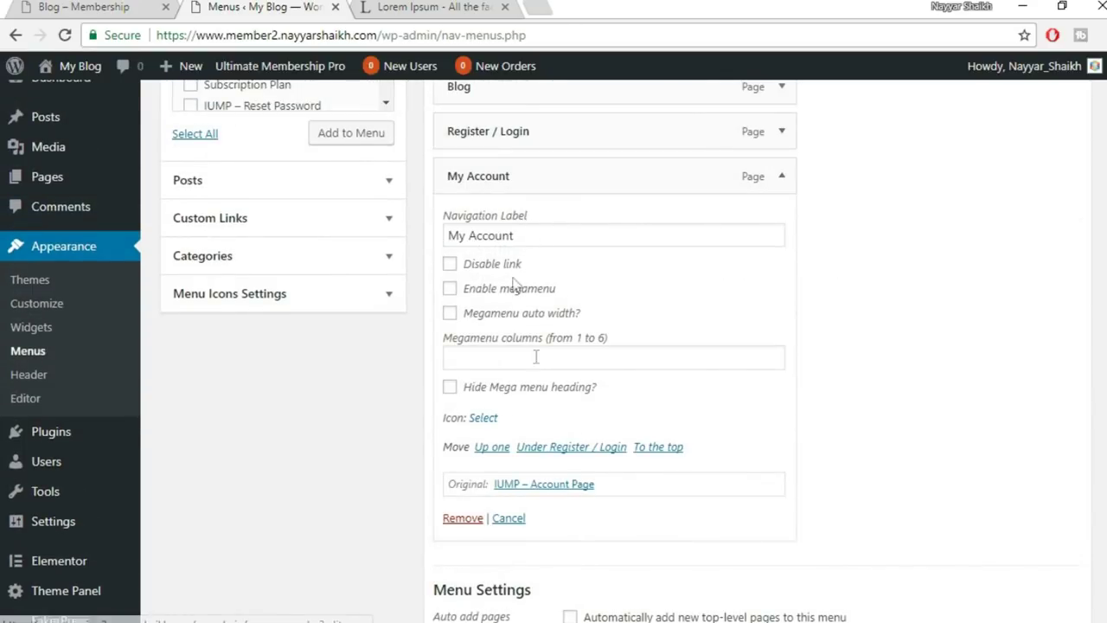
{"action": "left_click", "coordinate": [486, 419]}
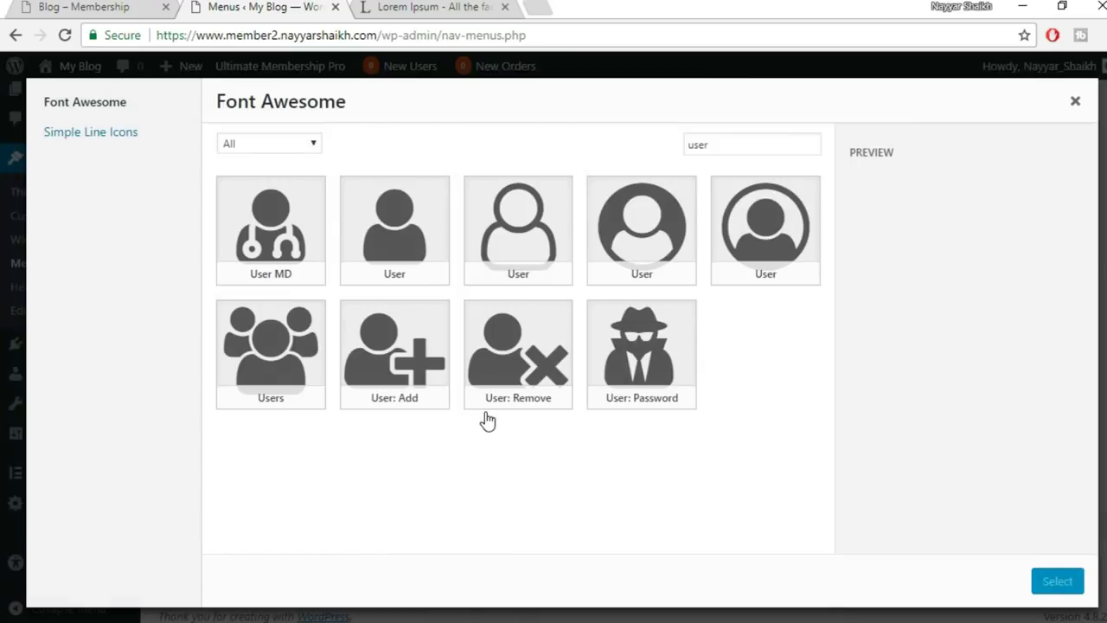
{"action": "left_click", "coordinate": [784, 253]}
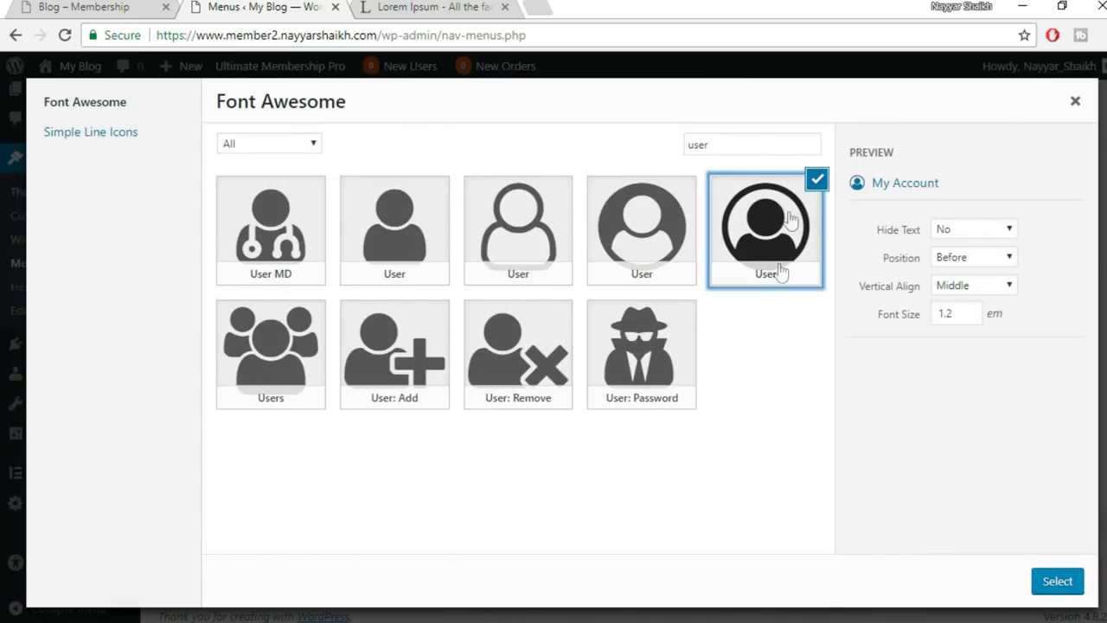
{"action": "left_click", "coordinate": [1056, 582]}
{"action": "scroll", "coordinate": [1031, 577], "scroll_direction": "down", "scroll_amount": 3}
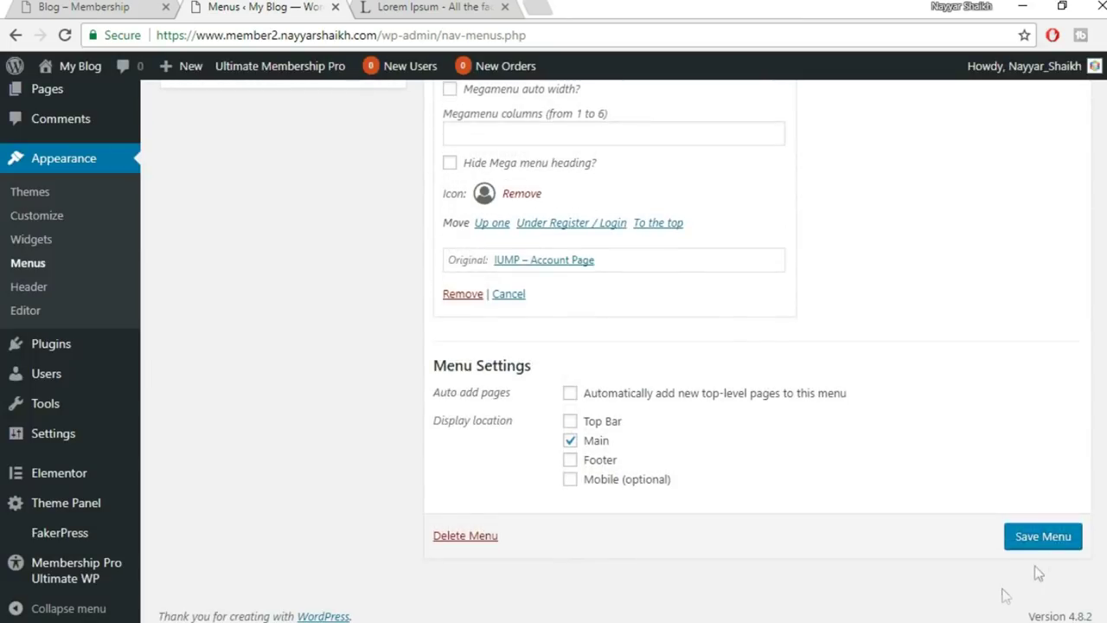
- Save MainMenu and reload the live register page to see the updated header menu
{"action": "left_click", "coordinate": [1054, 538]}
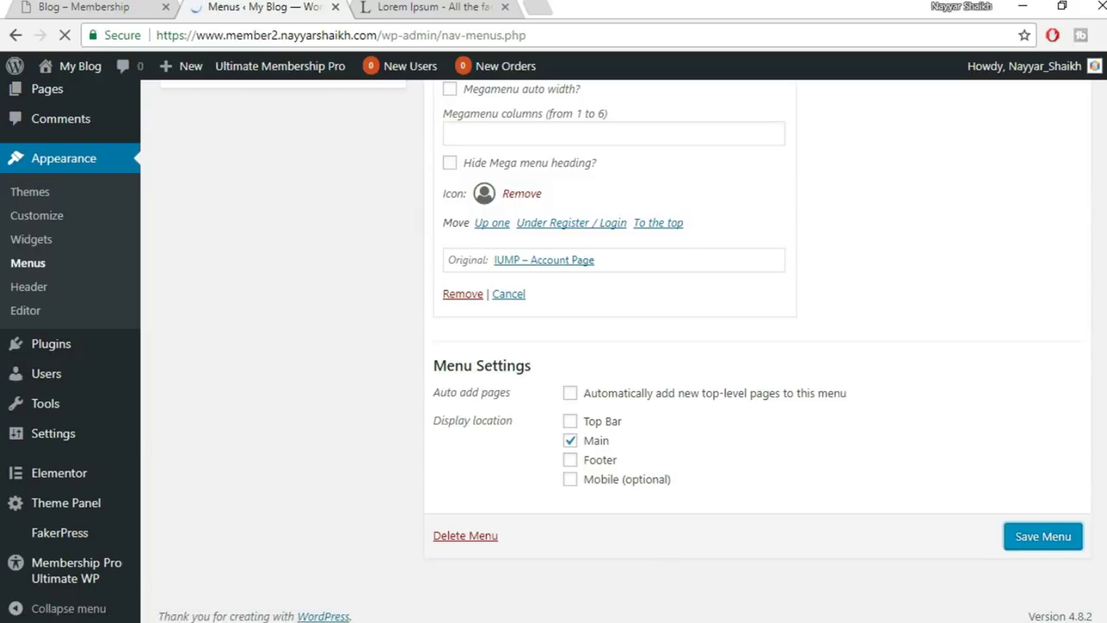
{"action": "mouse_move", "coordinate": [472, 616]}
{"action": "left_click", "coordinate": [597, 536]}
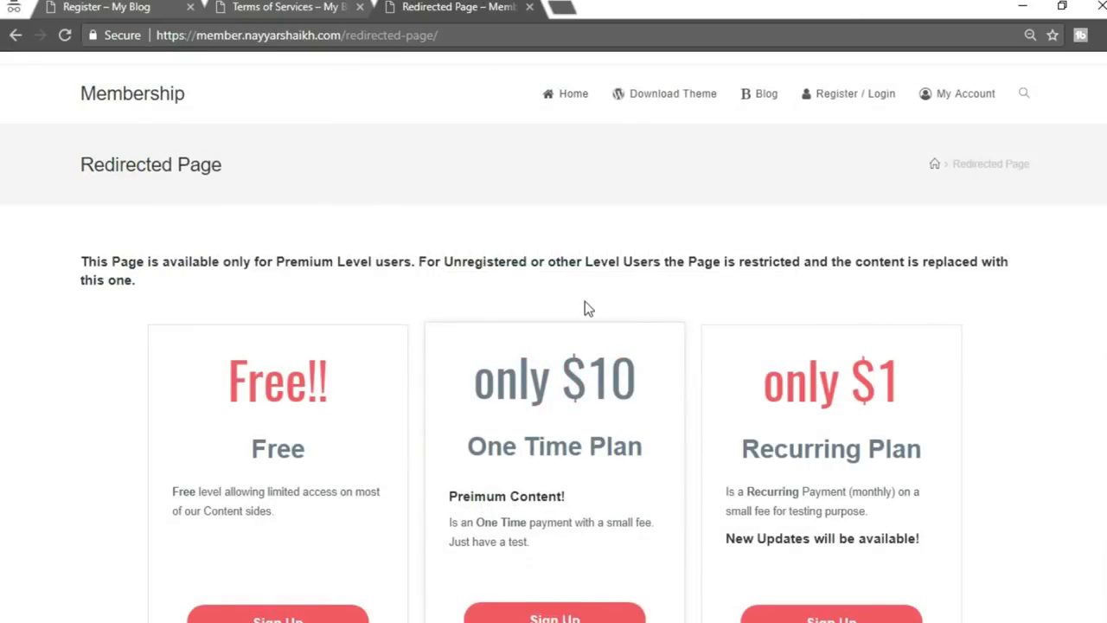
{"action": "left_click", "coordinate": [122, 7]}
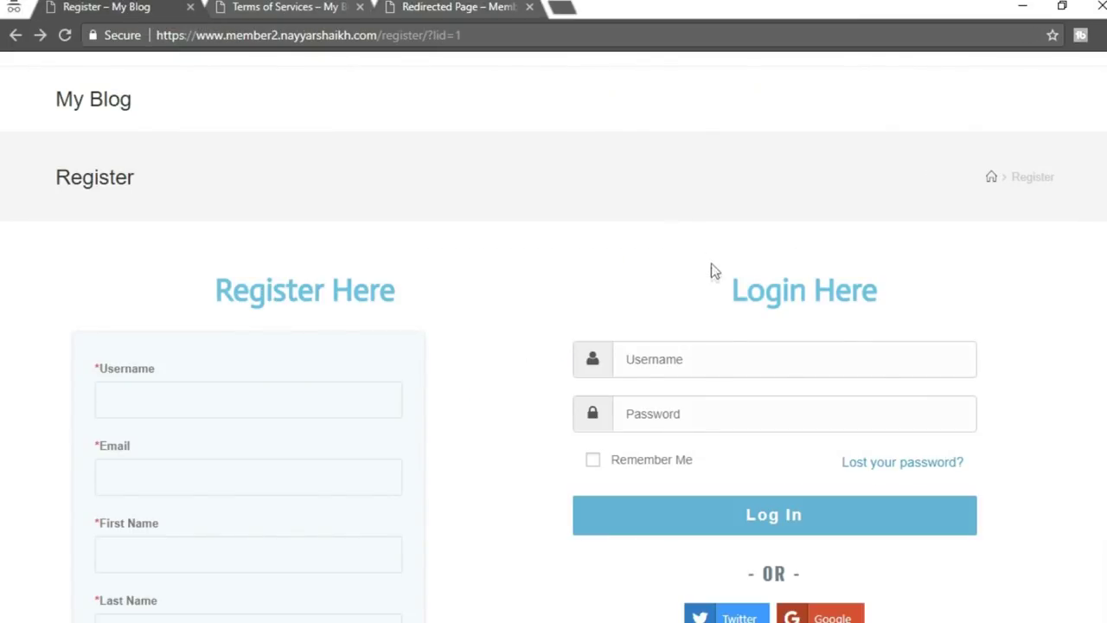
{"action": "left_click", "coordinate": [64, 36]}
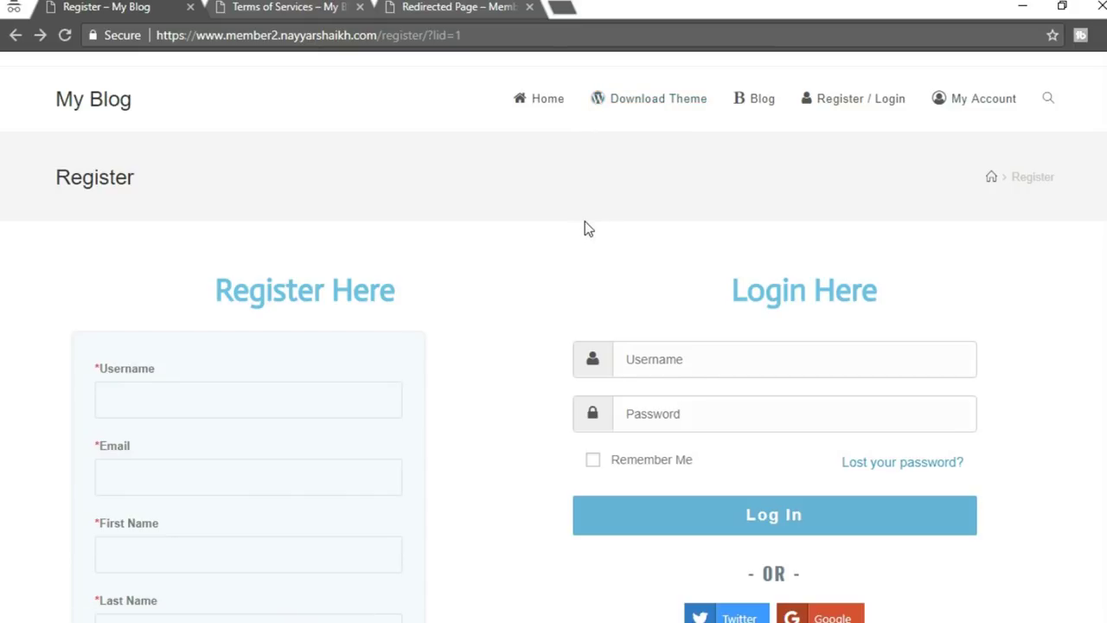
- Visit the My Blog and Membership home pages to check the new menu with icons
{"action": "left_click", "coordinate": [549, 106]}
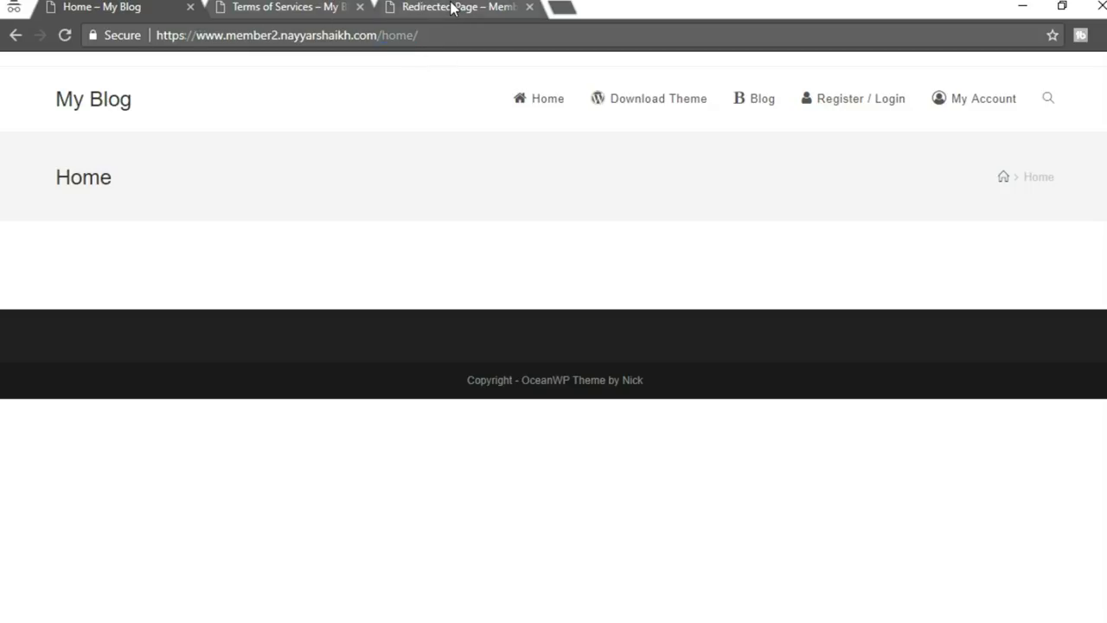
{"action": "left_click", "coordinate": [454, 7]}
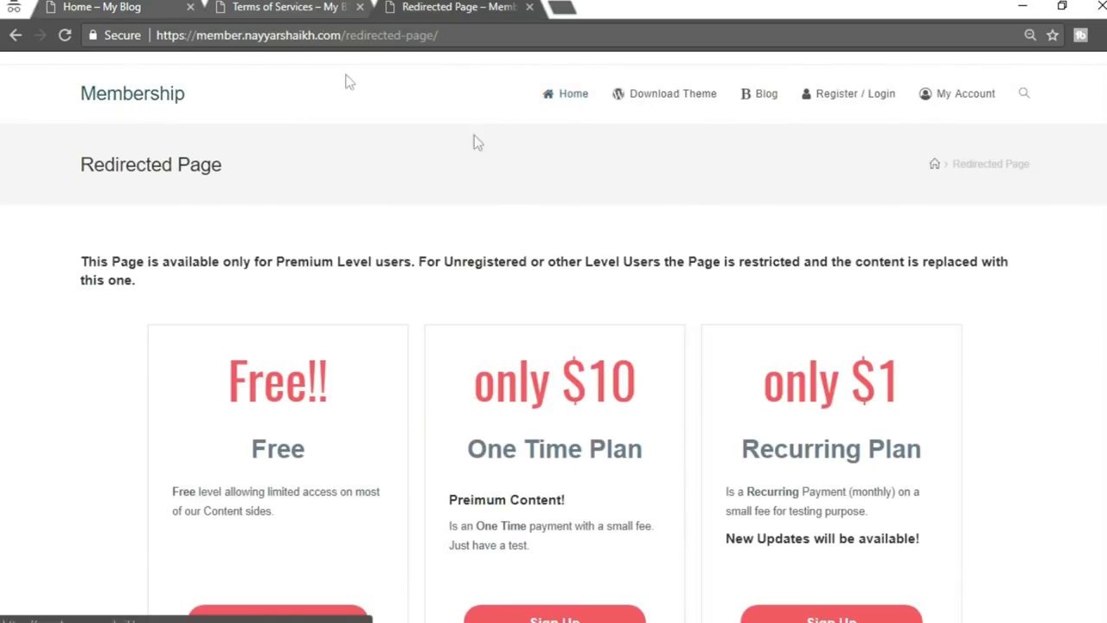
{"action": "left_click", "coordinate": [562, 99]}
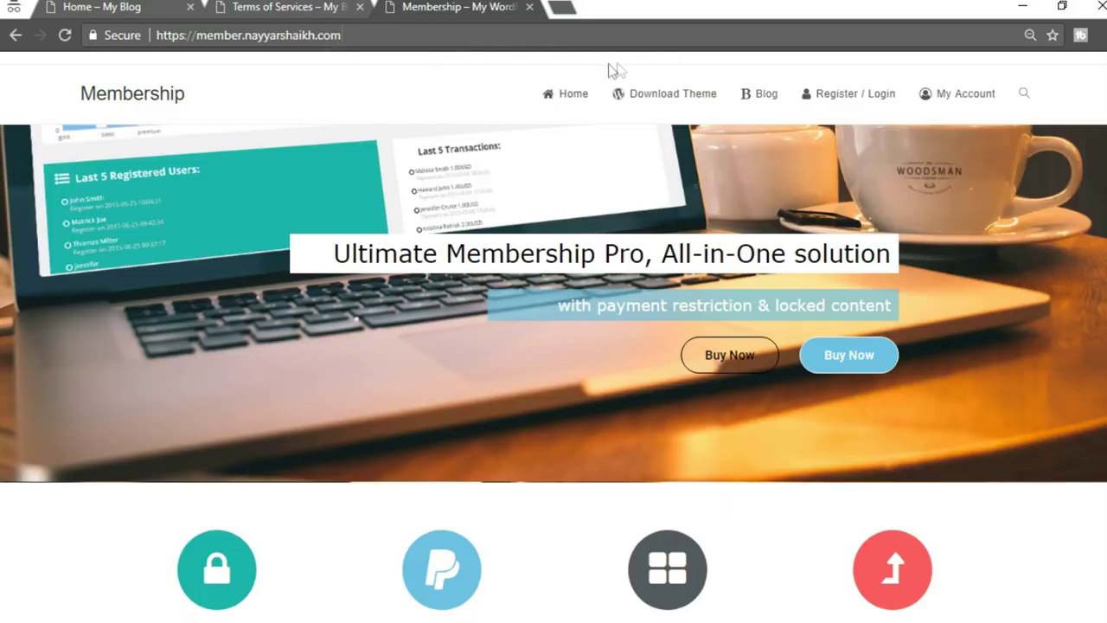
{"action": "left_click", "coordinate": [159, 6]}
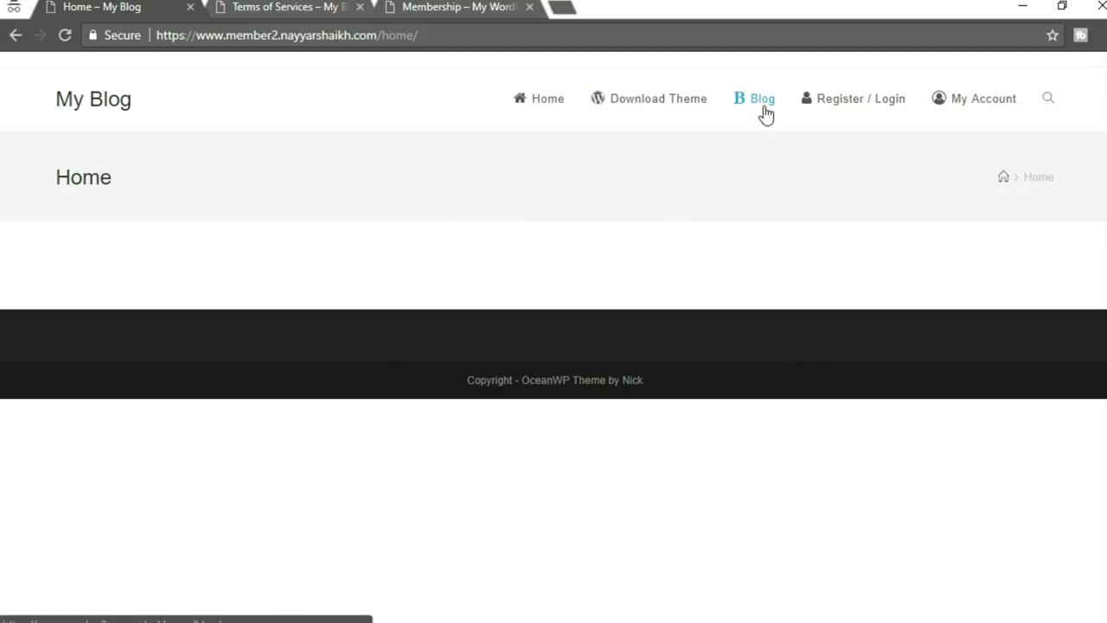
{"action": "scroll", "coordinate": [318, 465], "scroll_direction": "down", "scroll_amount": 4}
{"action": "scroll", "coordinate": [314, 466], "scroll_direction": "up", "scroll_amount": 4}
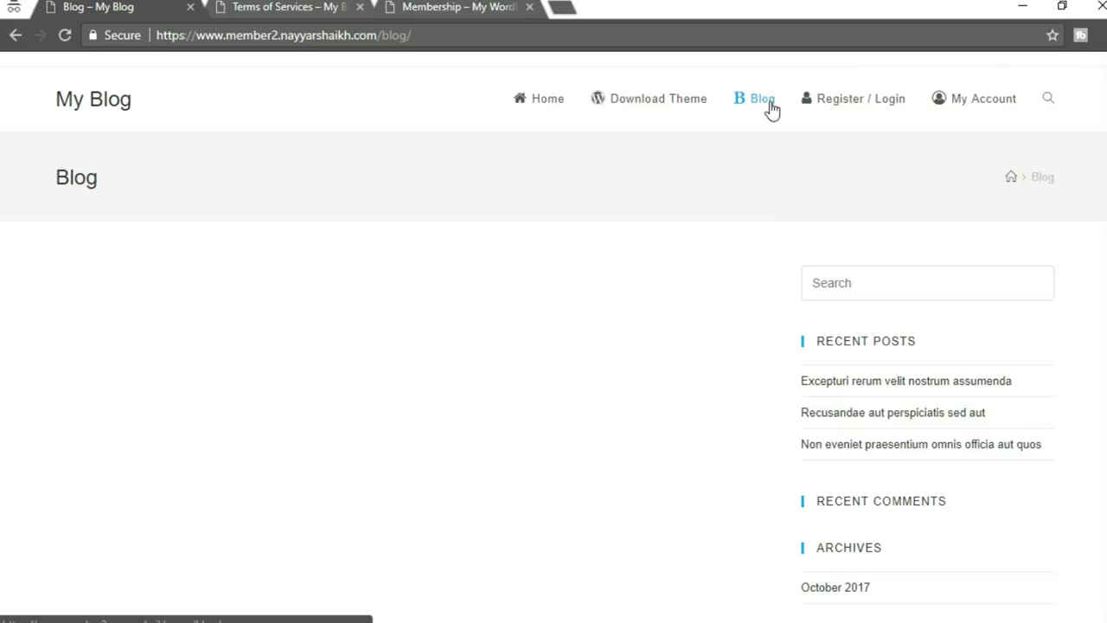
{"action": "scroll", "coordinate": [717, 233], "scroll_direction": "down", "scroll_amount": 3}
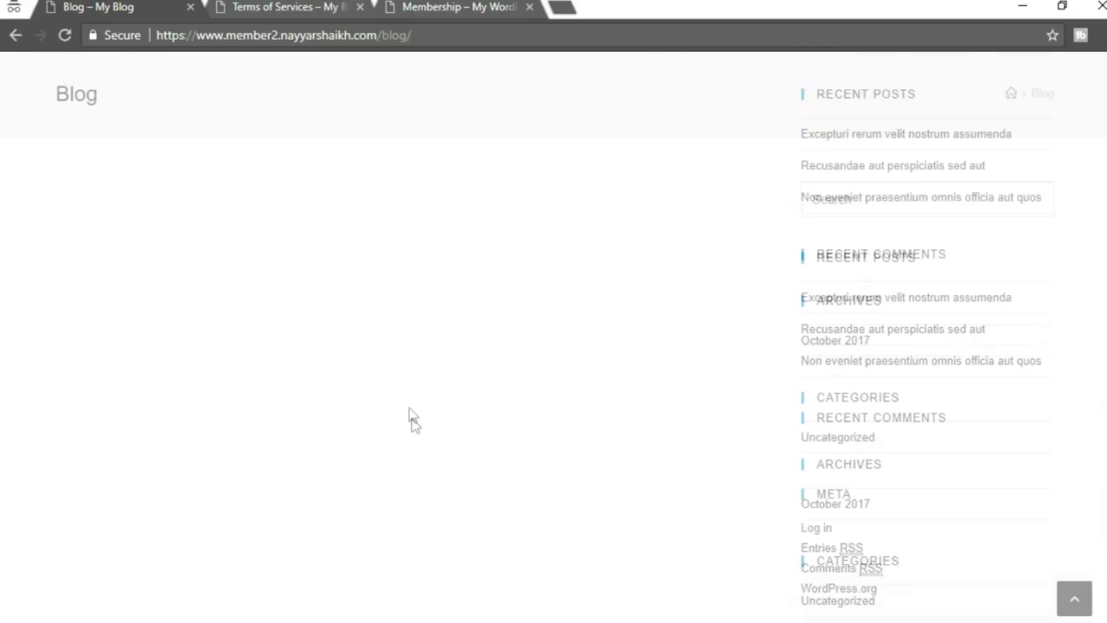
{"action": "scroll", "coordinate": [418, 417], "scroll_direction": "up", "scroll_amount": 3}
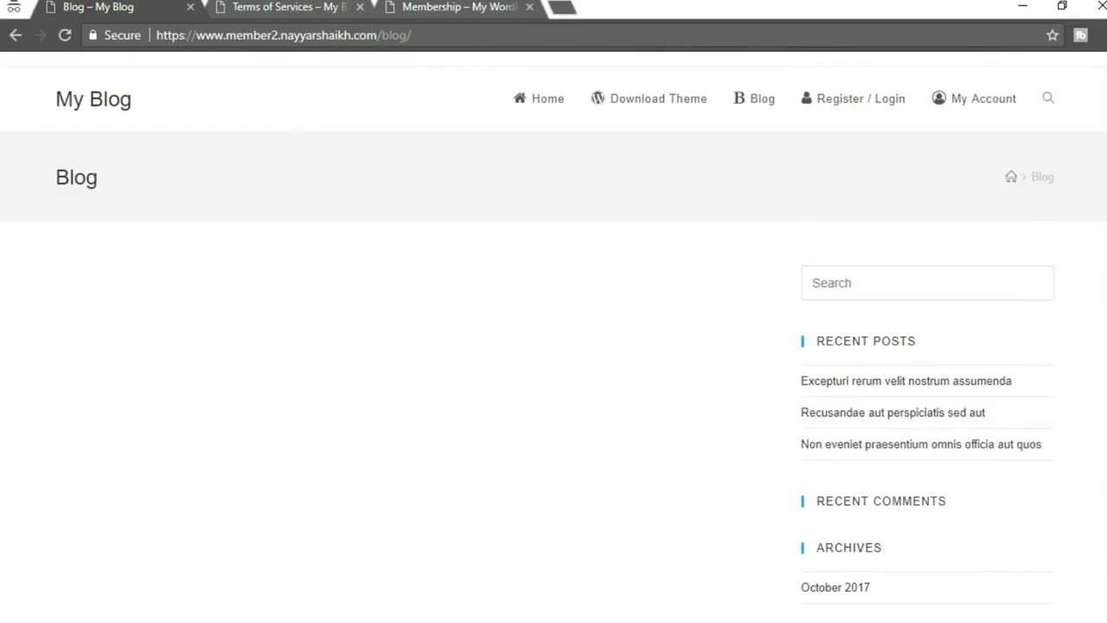
{"action": "left_click", "coordinate": [359, 558]}
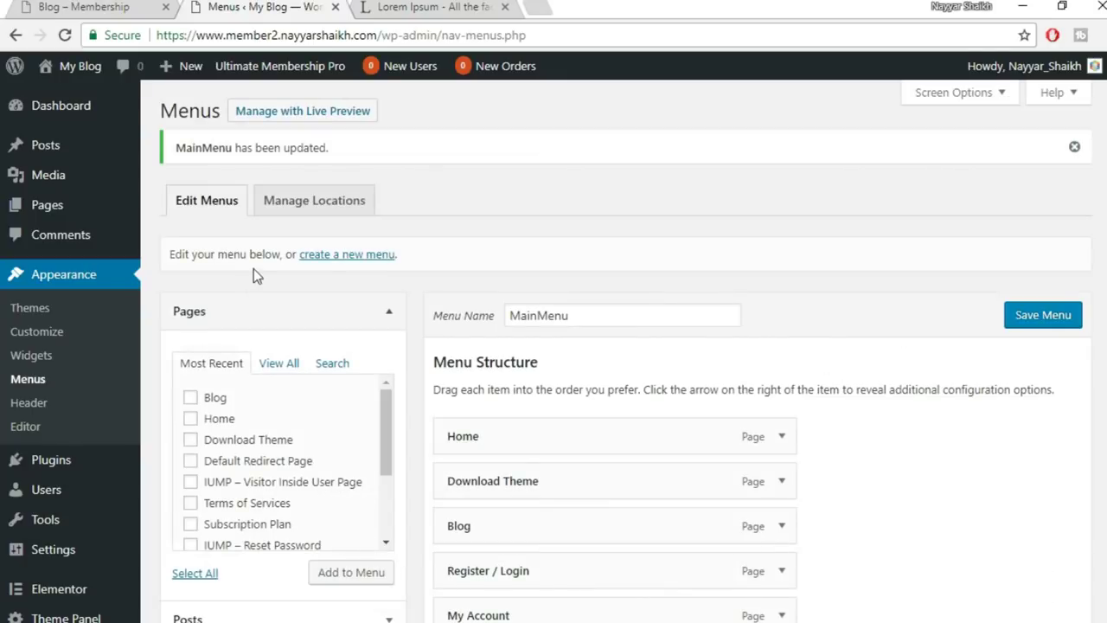
- In Reading Settings, save a static front page of Home with Blog as the posts page
{"action": "scroll", "coordinate": [179, 401], "scroll_direction": "down", "scroll_amount": 2}
{"action": "scroll", "coordinate": [61, 554], "scroll_direction": "down", "scroll_amount": 2}
{"action": "mouse_move", "coordinate": [31, 430]}
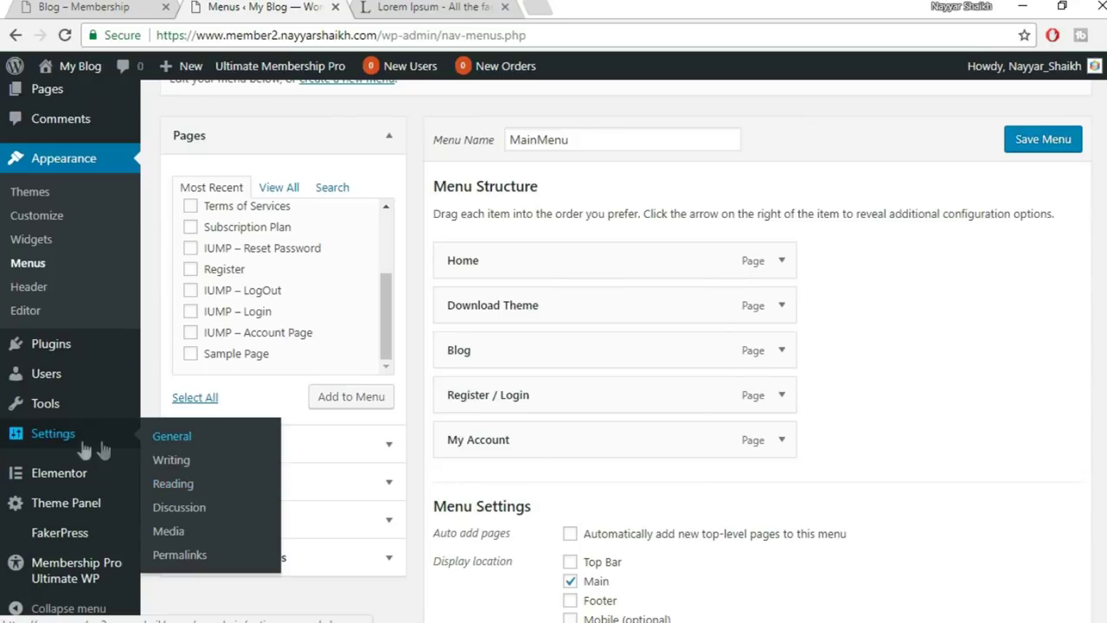
{"action": "left_click", "coordinate": [181, 486]}
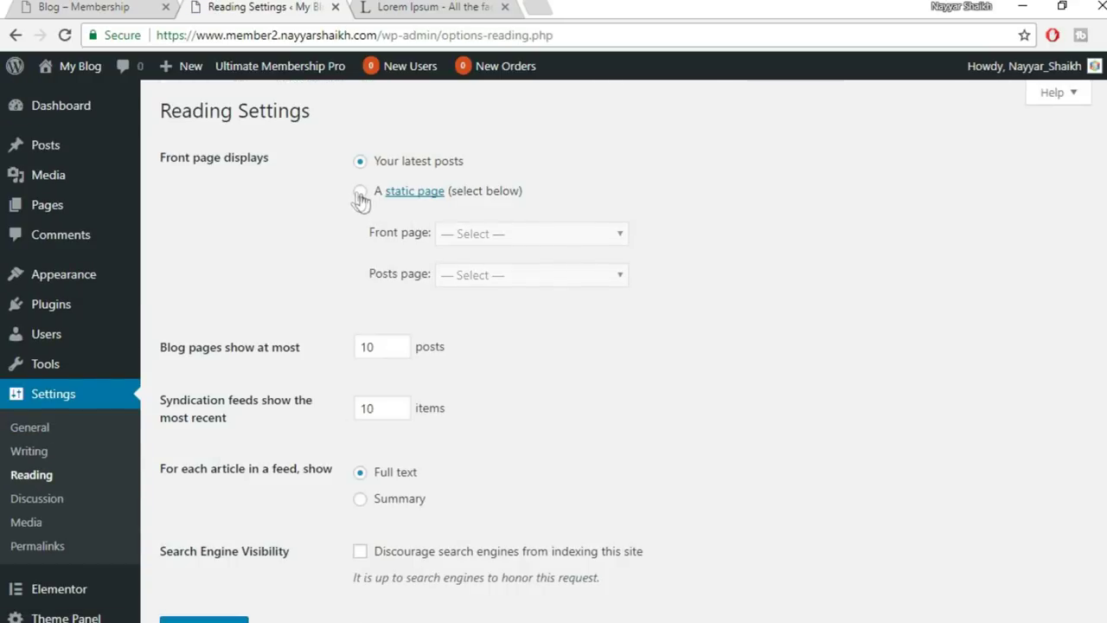
{"action": "left_click", "coordinate": [361, 193]}
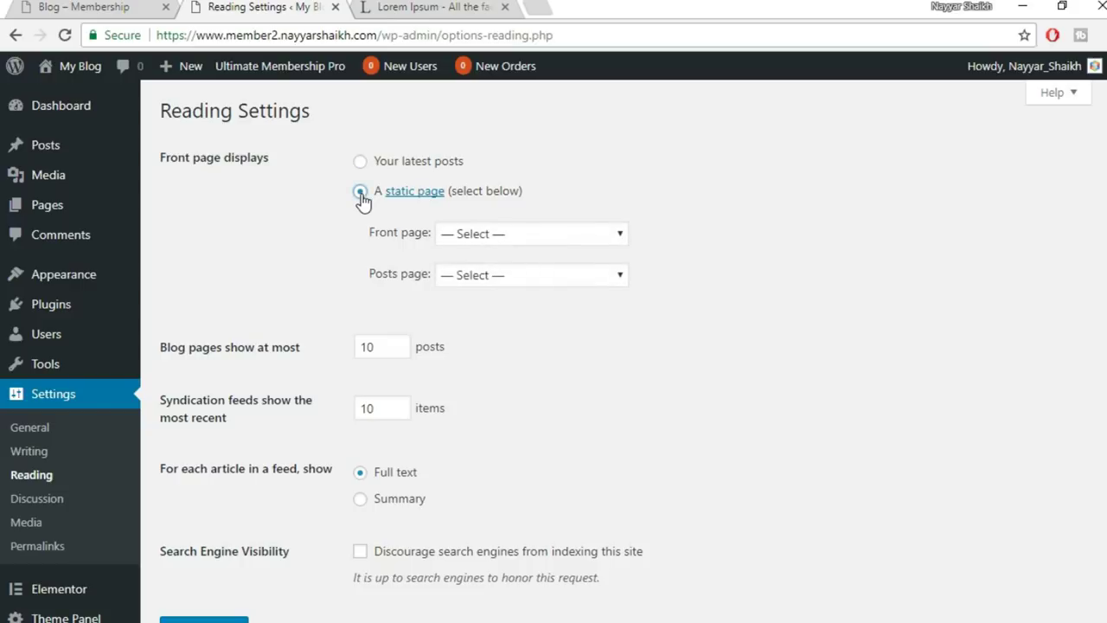
{"action": "left_click", "coordinate": [494, 235]}
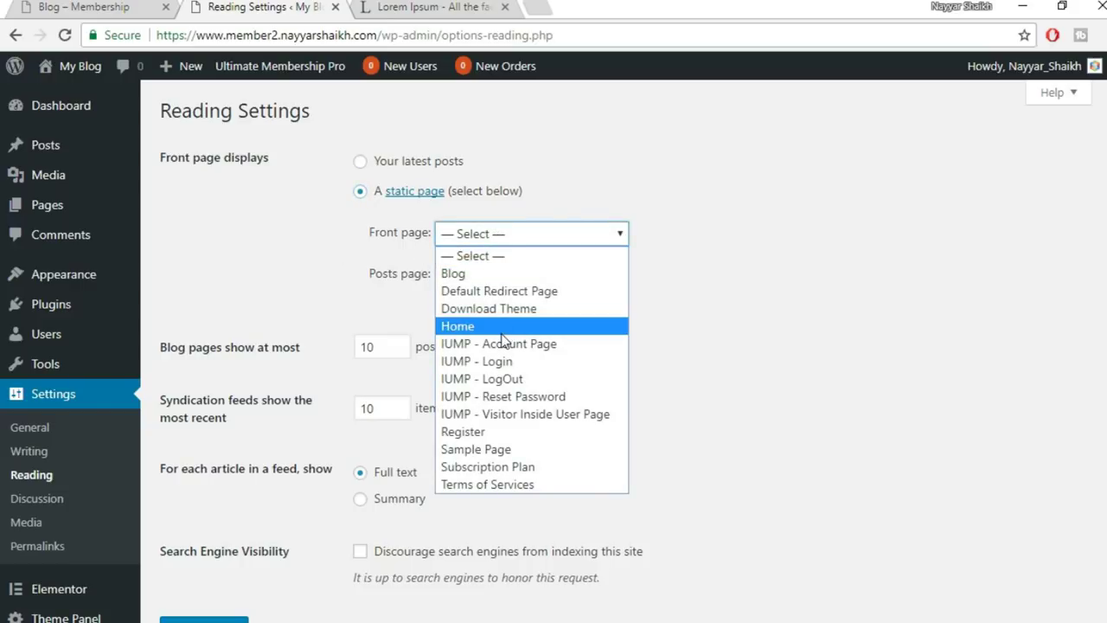
{"action": "left_click", "coordinate": [502, 326]}
{"action": "left_click", "coordinate": [535, 274]}
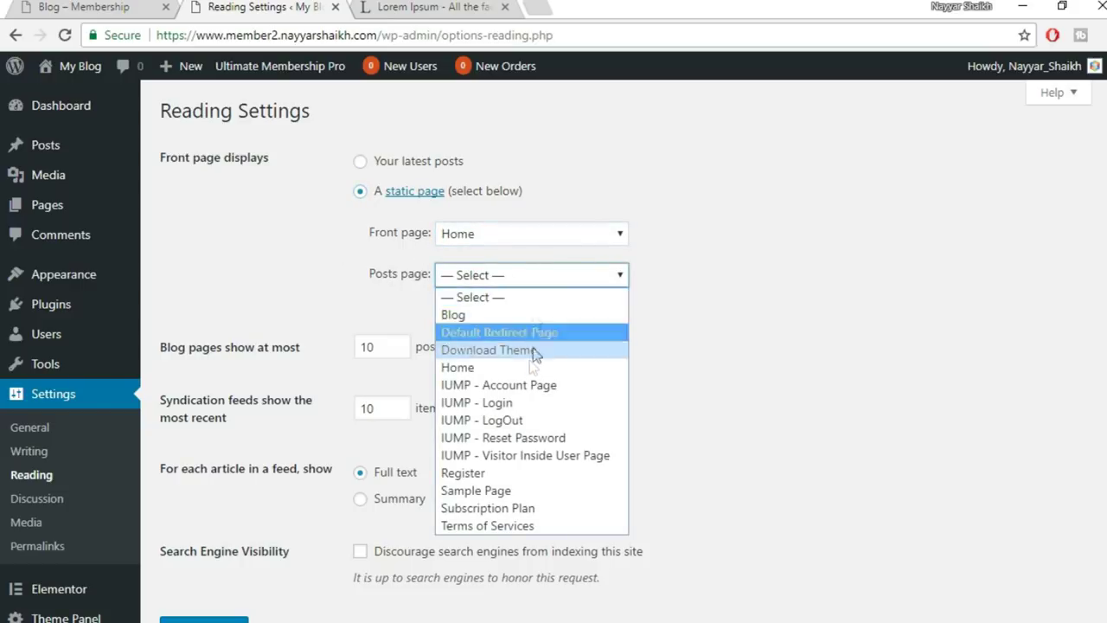
{"action": "left_click", "coordinate": [499, 316]}
{"action": "scroll", "coordinate": [752, 343], "scroll_direction": "down", "scroll_amount": 3}
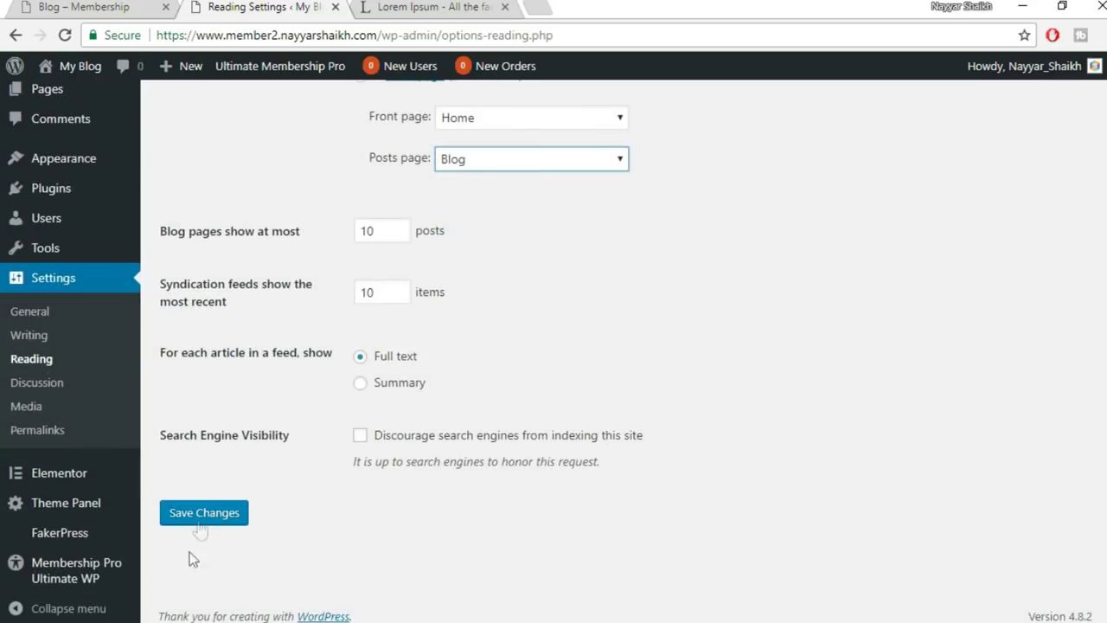
{"action": "left_click", "coordinate": [199, 517]}
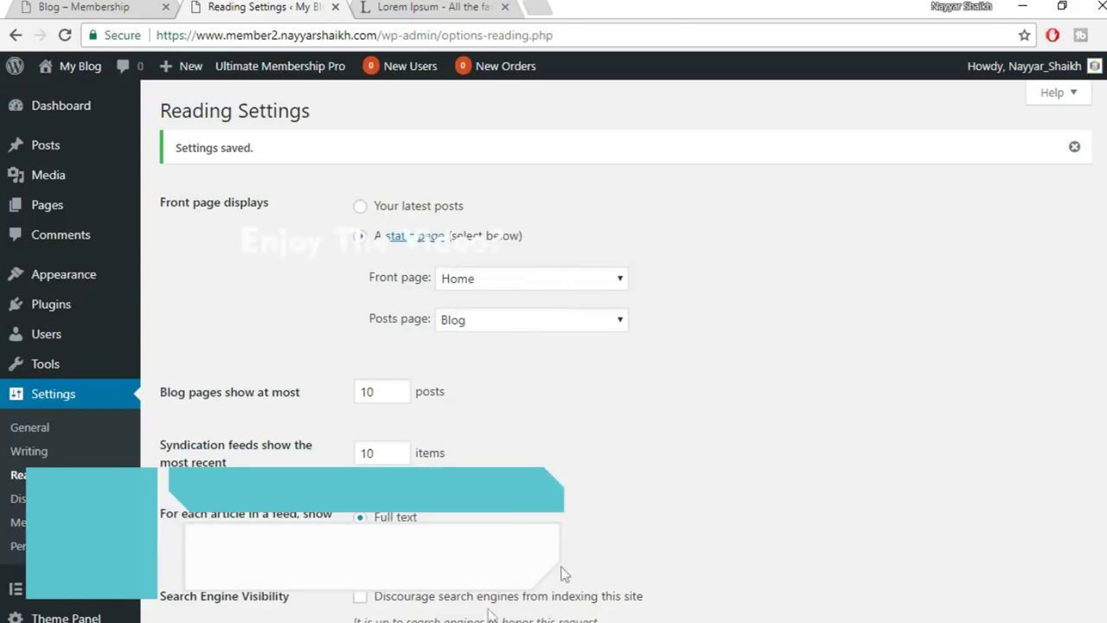
{"action": "left_click", "coordinate": [563, 595]}
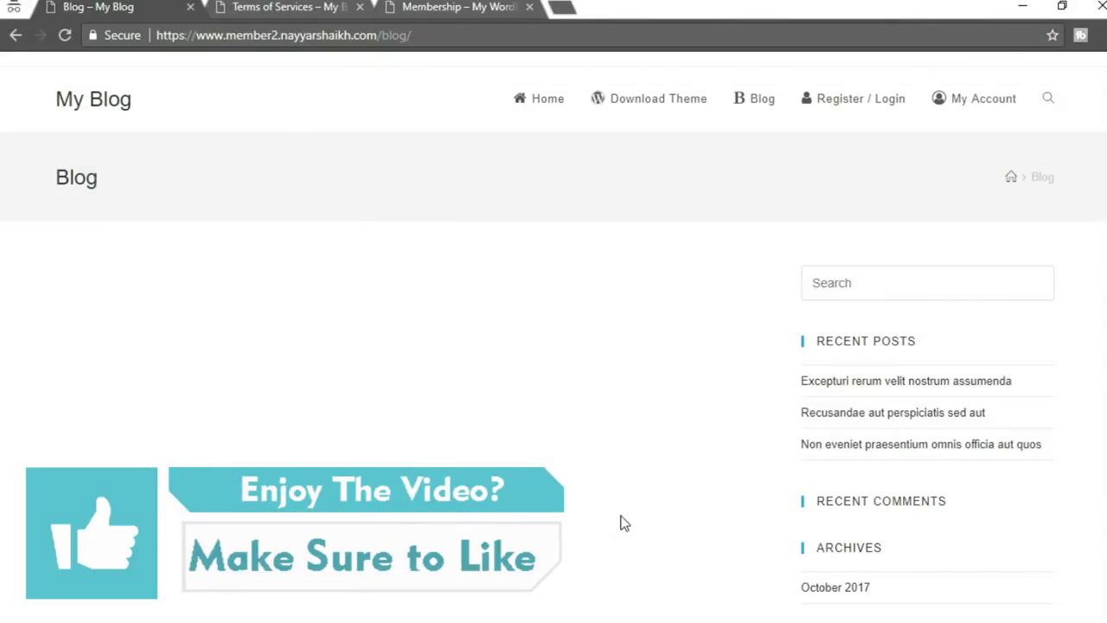
- Reload the Blog page, then go to the site's Home page
{"action": "left_click", "coordinate": [64, 34]}
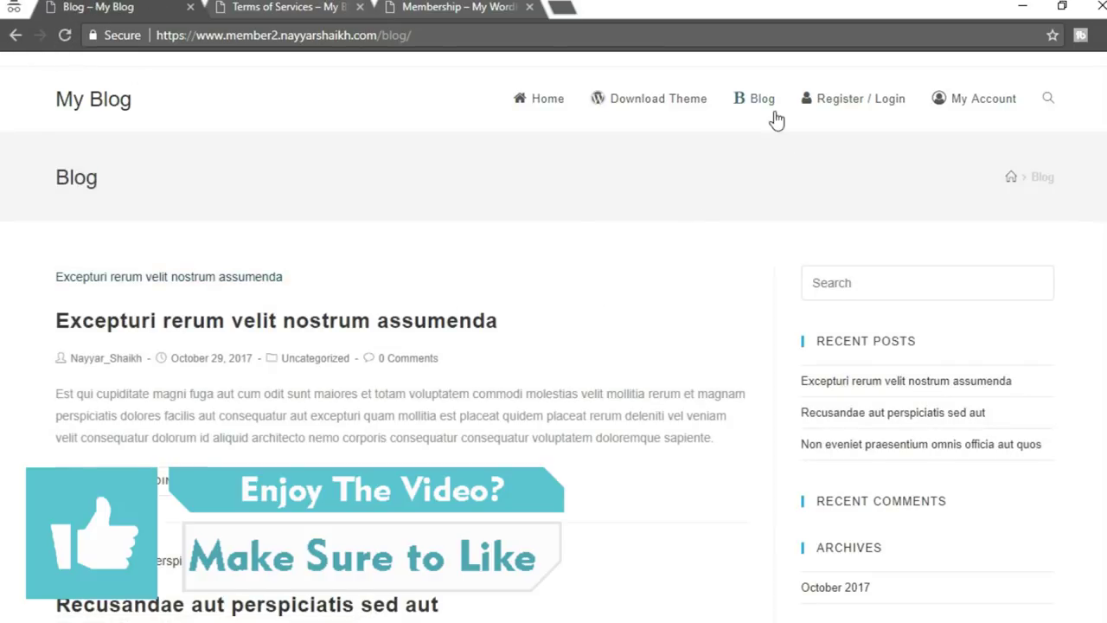
{"action": "scroll", "coordinate": [336, 329], "scroll_direction": "down", "scroll_amount": 1}
{"action": "scroll", "coordinate": [337, 329], "scroll_direction": "down", "scroll_amount": 10}
{"action": "scroll", "coordinate": [358, 277], "scroll_direction": "up", "scroll_amount": 12}
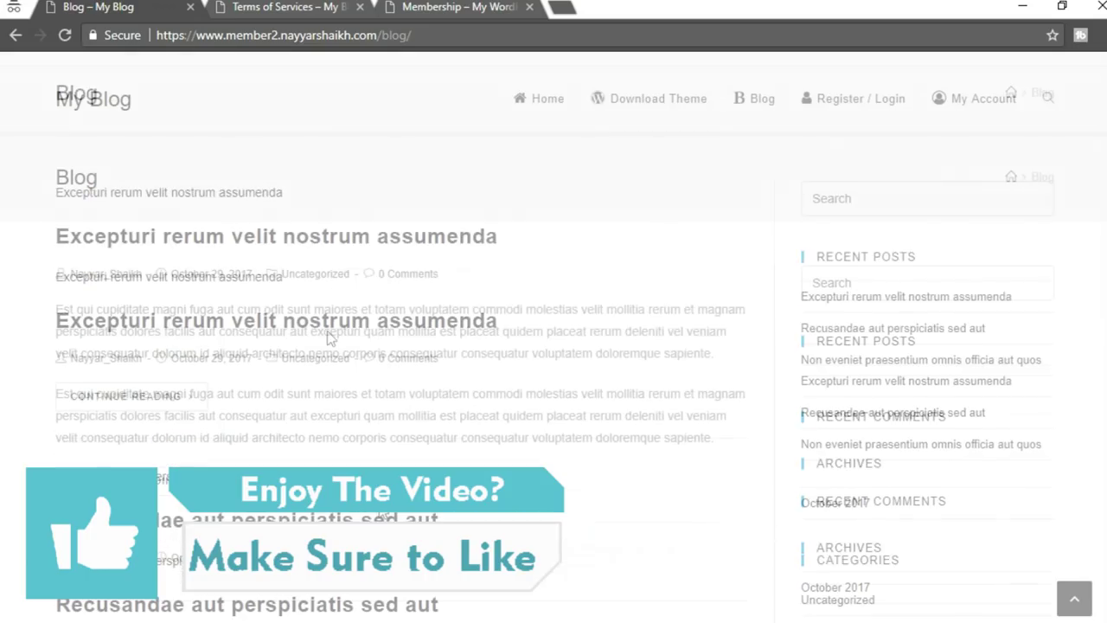
{"action": "left_click", "coordinate": [543, 99]}
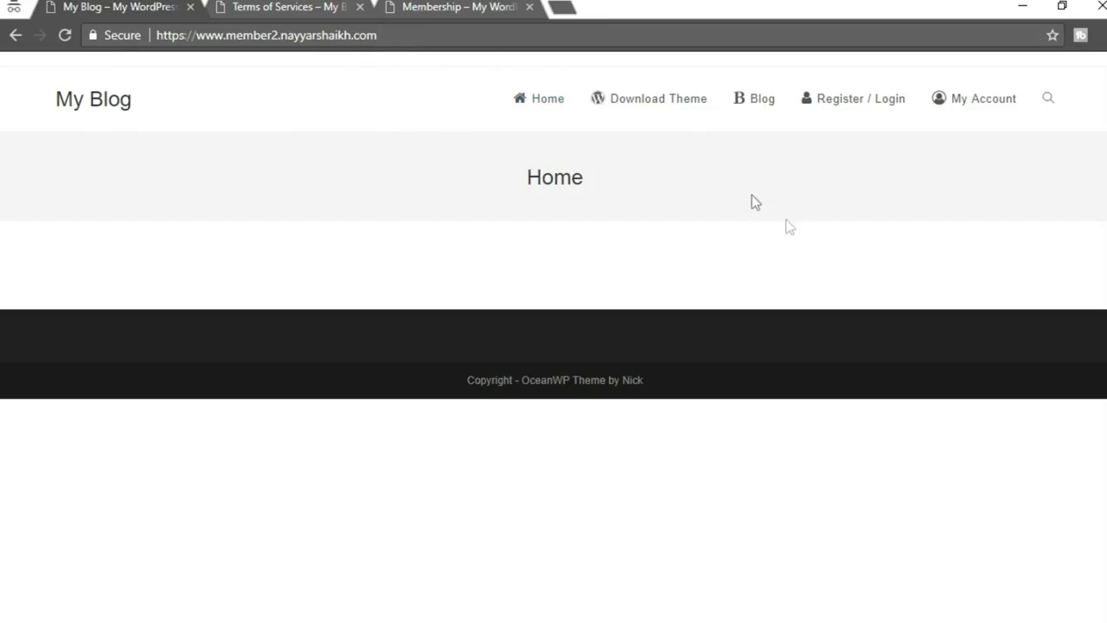
- Open the Download Theme page and look through its contents
{"action": "left_click", "coordinate": [656, 114]}
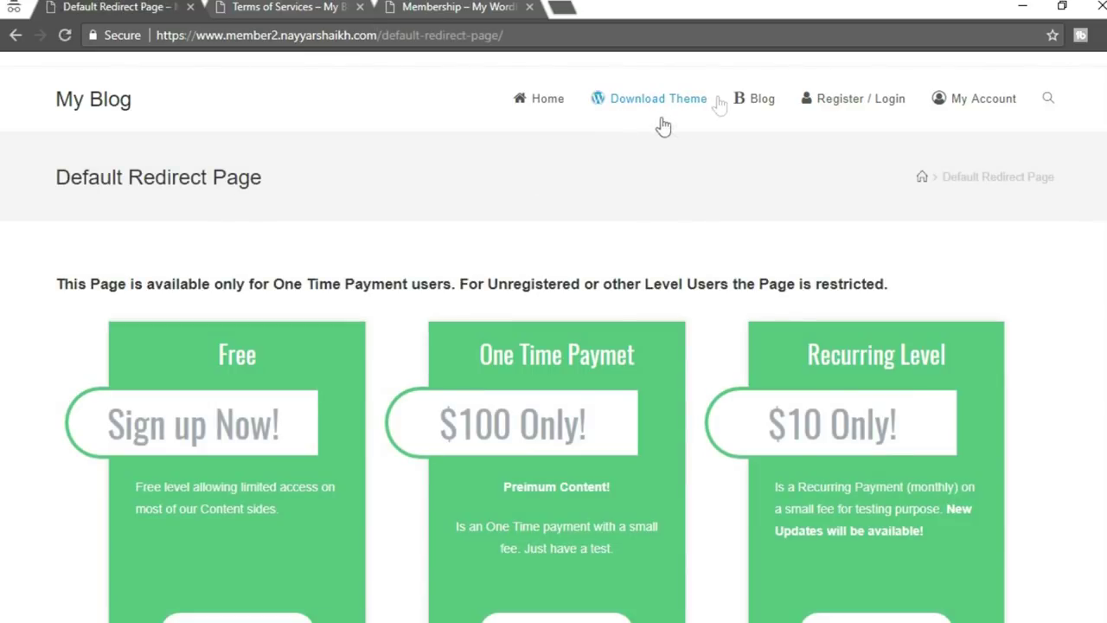
{"action": "scroll", "coordinate": [697, 147], "scroll_direction": "down", "scroll_amount": 1}
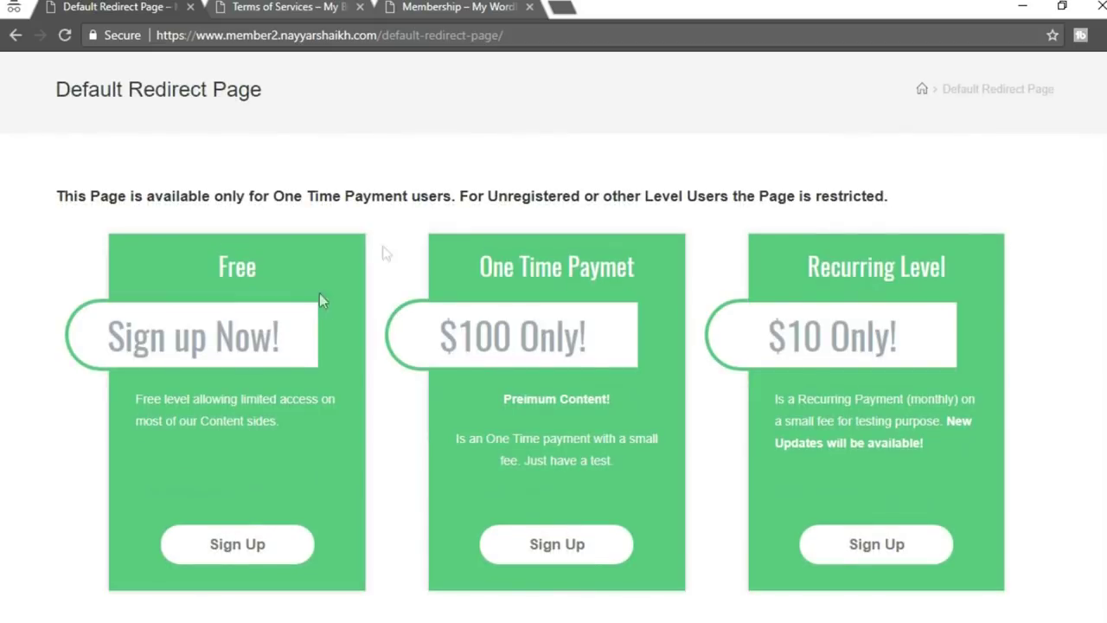
{"action": "left_click_drag", "start_coordinate": [419, 36], "coordinate": [576, 60]}
{"action": "left_click", "coordinate": [617, 183]}
{"action": "scroll", "coordinate": [618, 183], "scroll_direction": "up", "scroll_amount": 1}
{"action": "scroll", "coordinate": [635, 409], "scroll_direction": "down", "scroll_amount": 3}
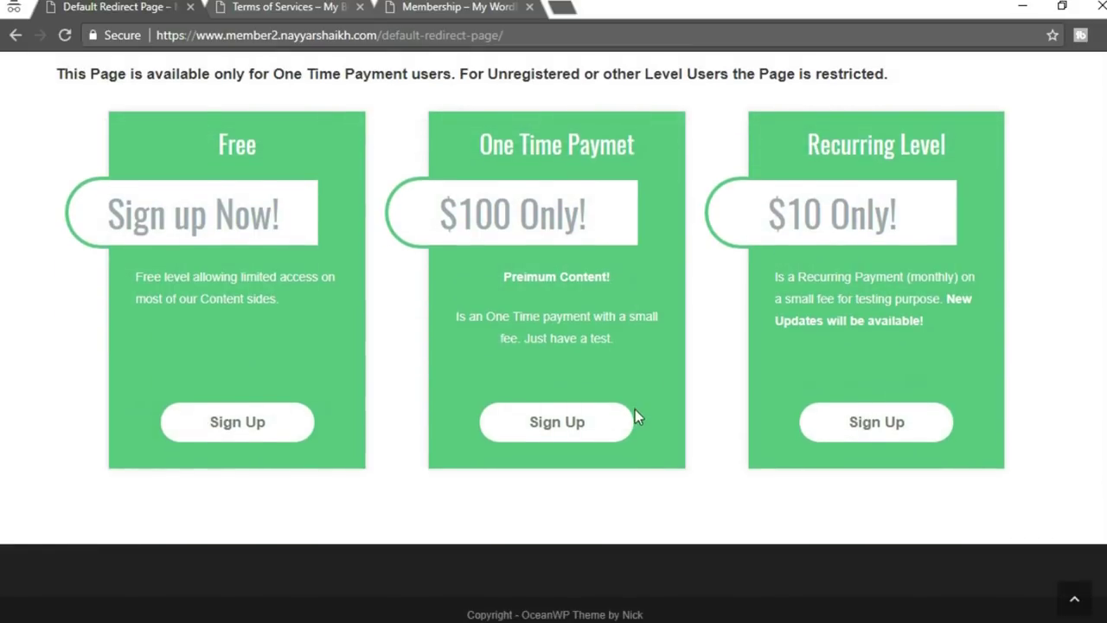
{"action": "scroll", "coordinate": [635, 409], "scroll_direction": "up", "scroll_amount": 4}
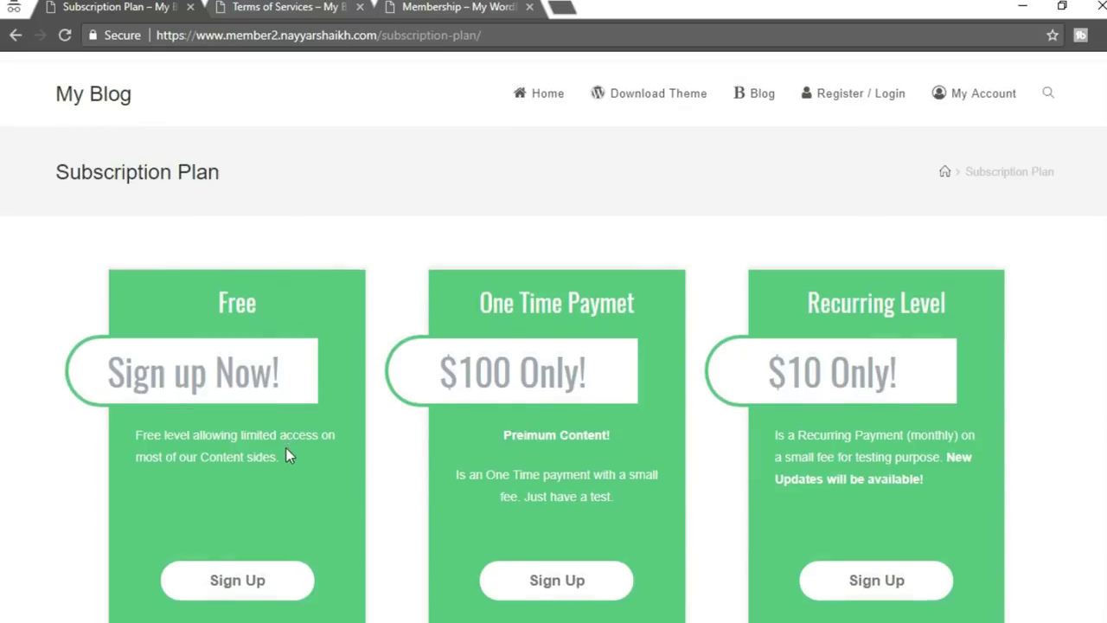
{"action": "scroll", "coordinate": [286, 448], "scroll_direction": "down", "scroll_amount": 3}
- Sign up for the Free level, then open the account page's login form
{"action": "left_click", "coordinate": [223, 448]}
{"action": "scroll", "coordinate": [365, 593], "scroll_direction": "down", "scroll_amount": 4}
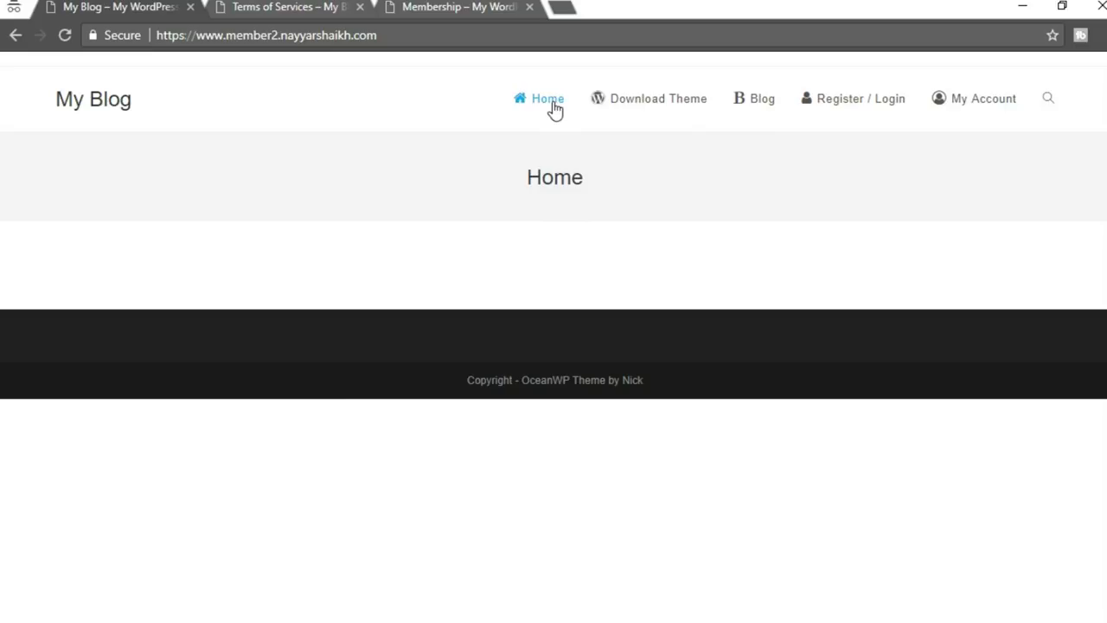
{"action": "left_click", "coordinate": [1007, 101]}
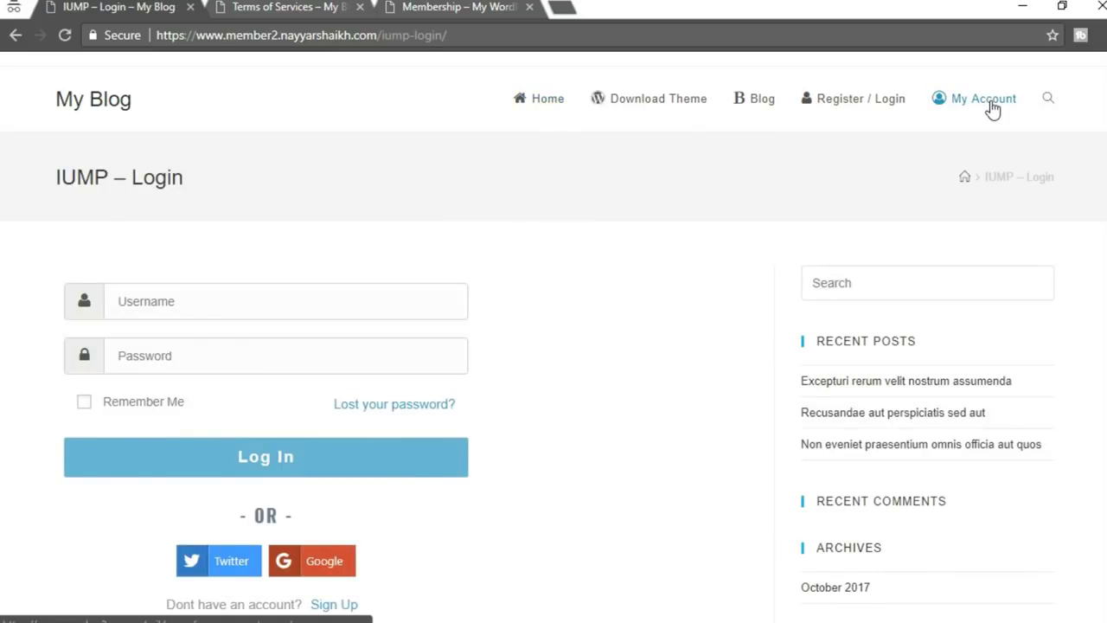
{"action": "scroll", "coordinate": [753, 432], "scroll_direction": "down", "scroll_amount": 3}
{"action": "scroll", "coordinate": [736, 472], "scroll_direction": "up", "scroll_amount": 3}
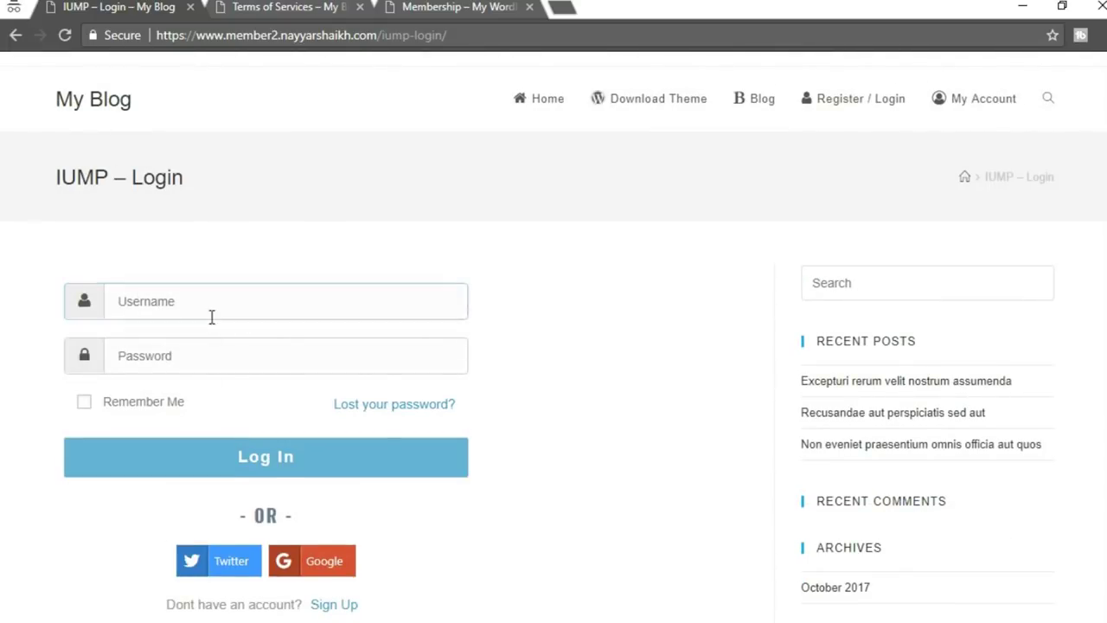
{"action": "left_click", "coordinate": [221, 296]}
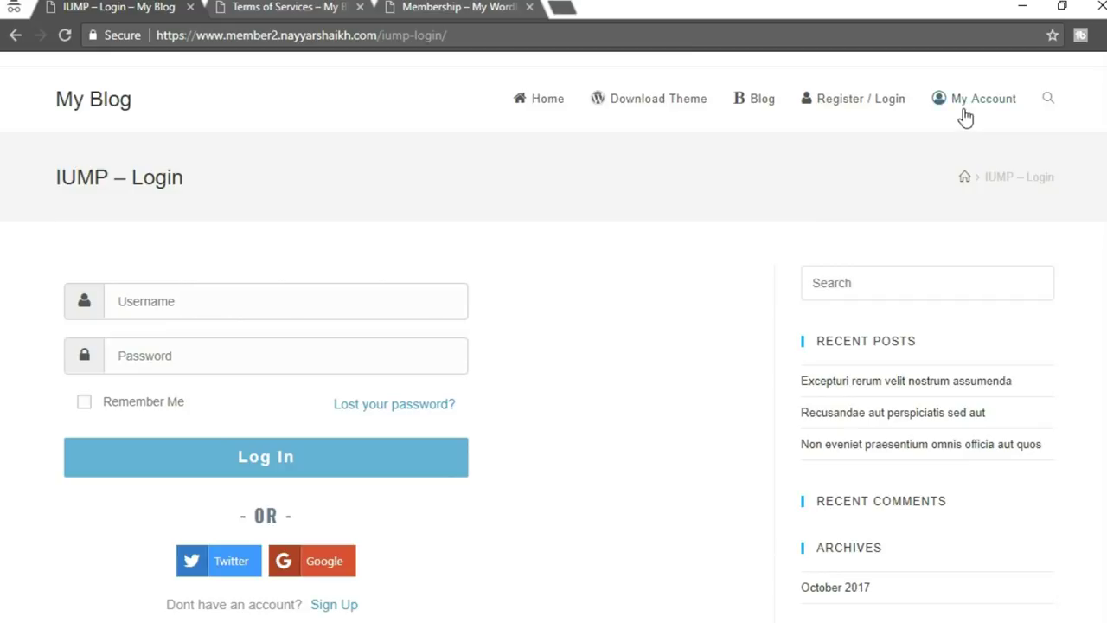
- From the Reading Settings admin page, open the My Blog site in a new tab
{"action": "mouse_move", "coordinate": [506, 616]}
{"action": "left_click", "coordinate": [358, 581]}
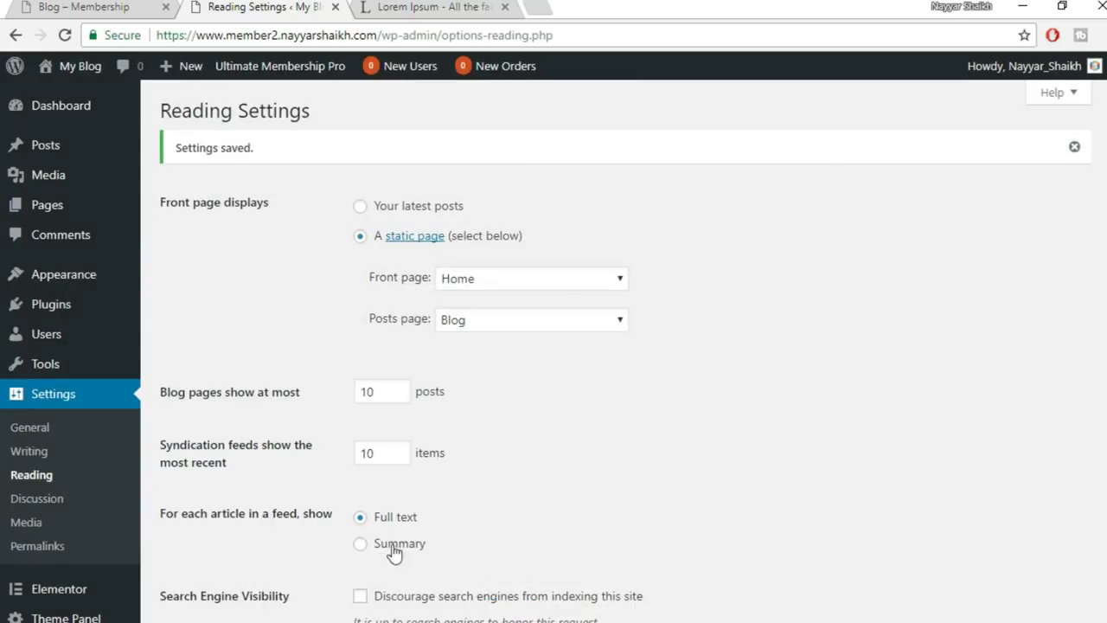
{"action": "left_click", "coordinate": [97, 7]}
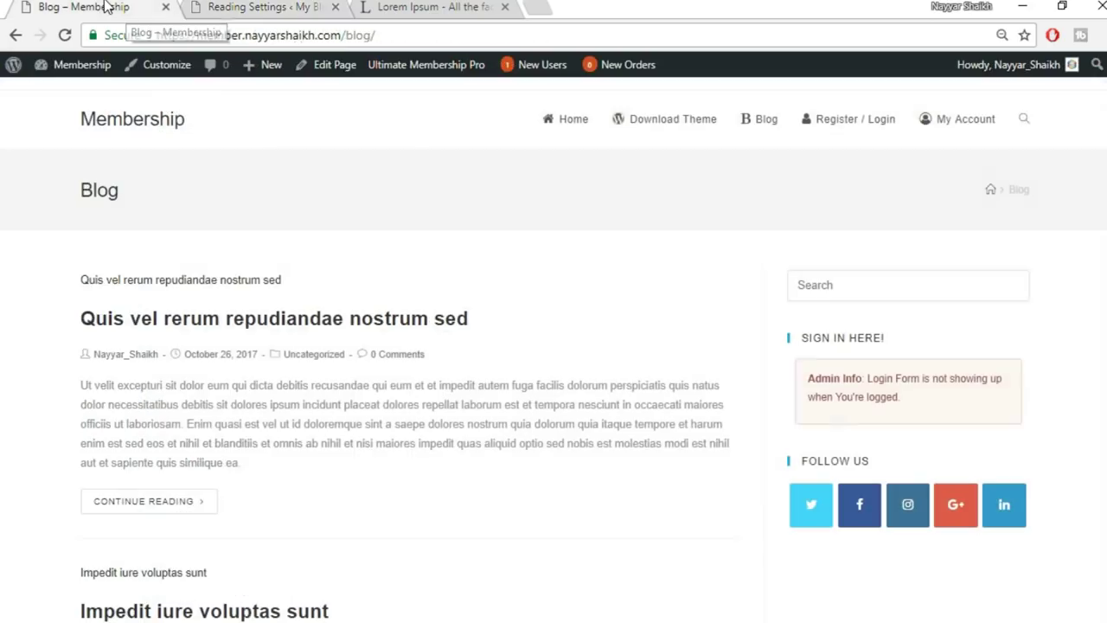
{"action": "left_click", "coordinate": [297, 5]}
{"action": "mouse_move", "coordinate": [78, 66]}
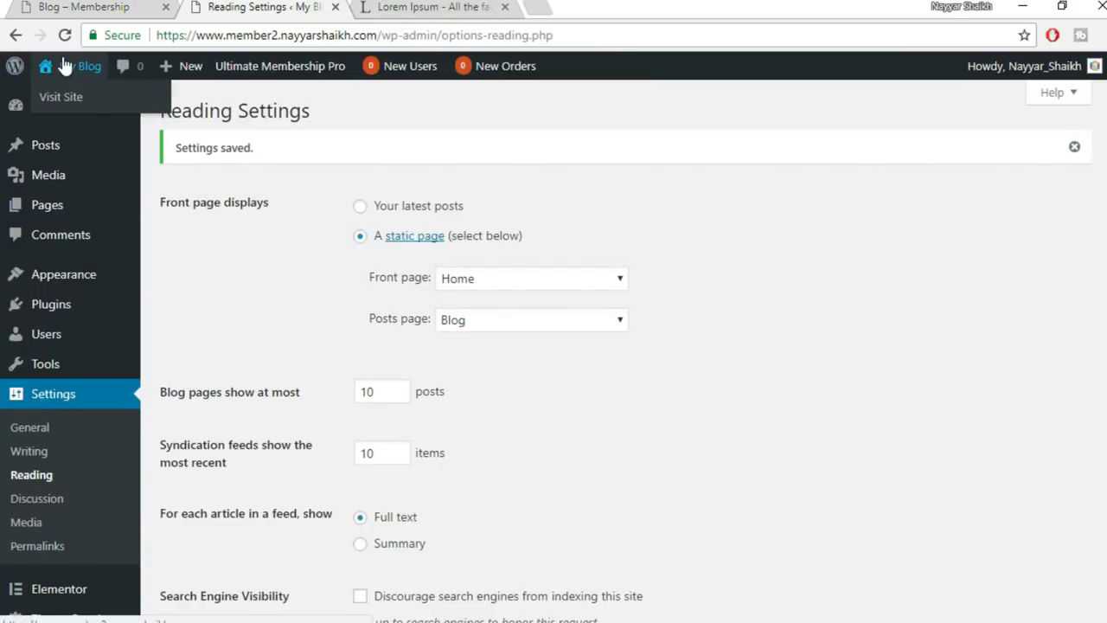
{"action": "right_click", "coordinate": [101, 93]}
{"action": "left_click", "coordinate": [153, 102]}
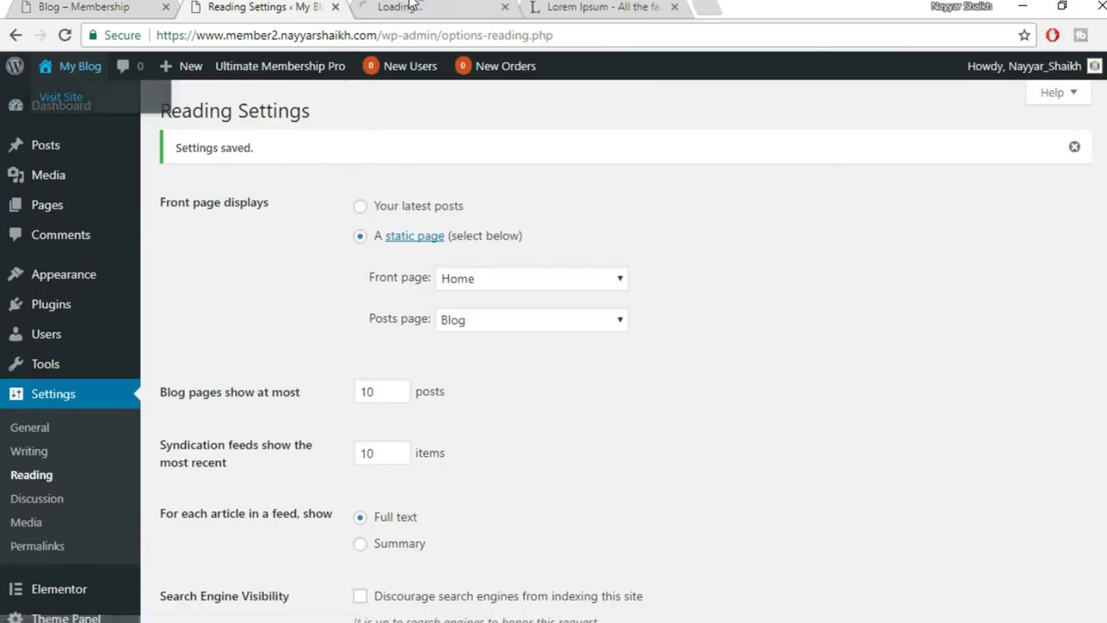
{"action": "left_click", "coordinate": [422, 7]}
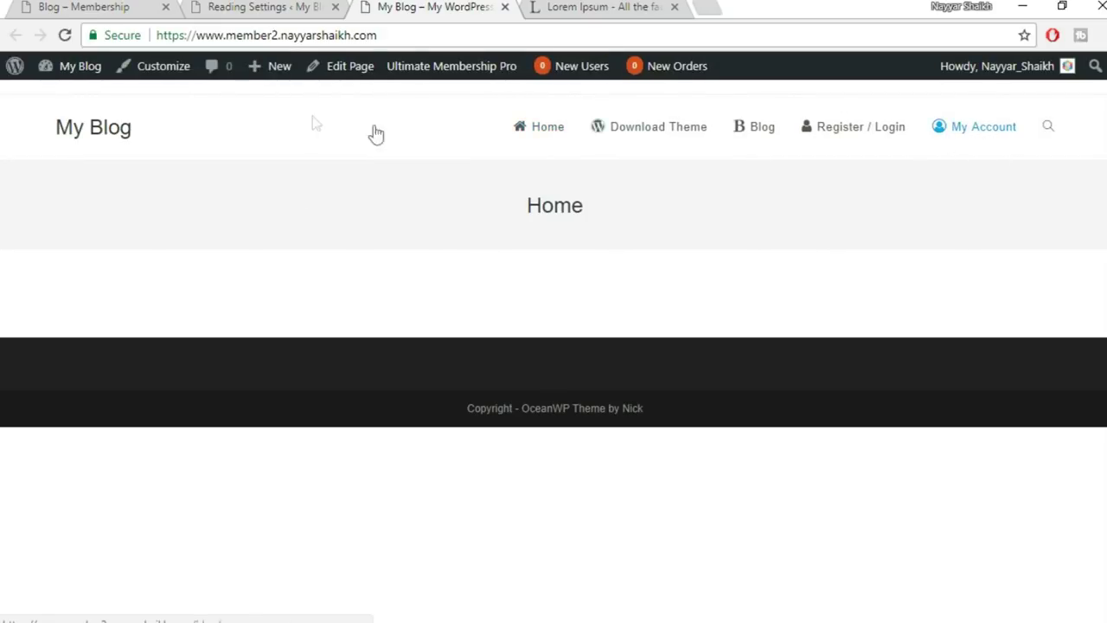
- View the logged-in member's IUMP account page on My Blog
{"action": "left_click", "coordinate": [975, 127]}
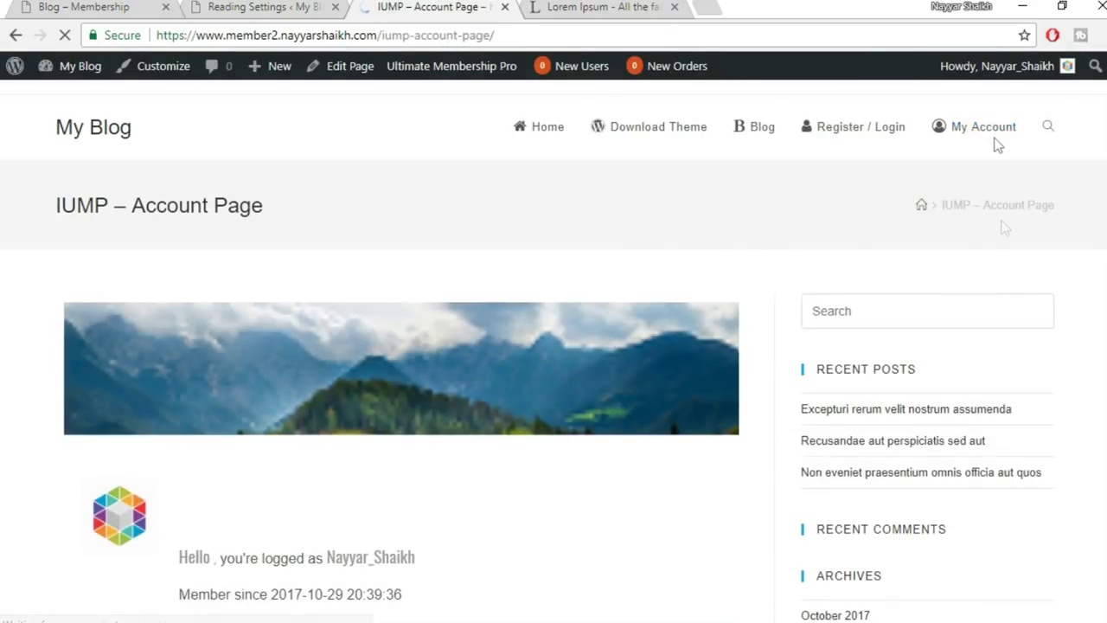
{"action": "scroll", "coordinate": [545, 346], "scroll_direction": "down", "scroll_amount": 5}
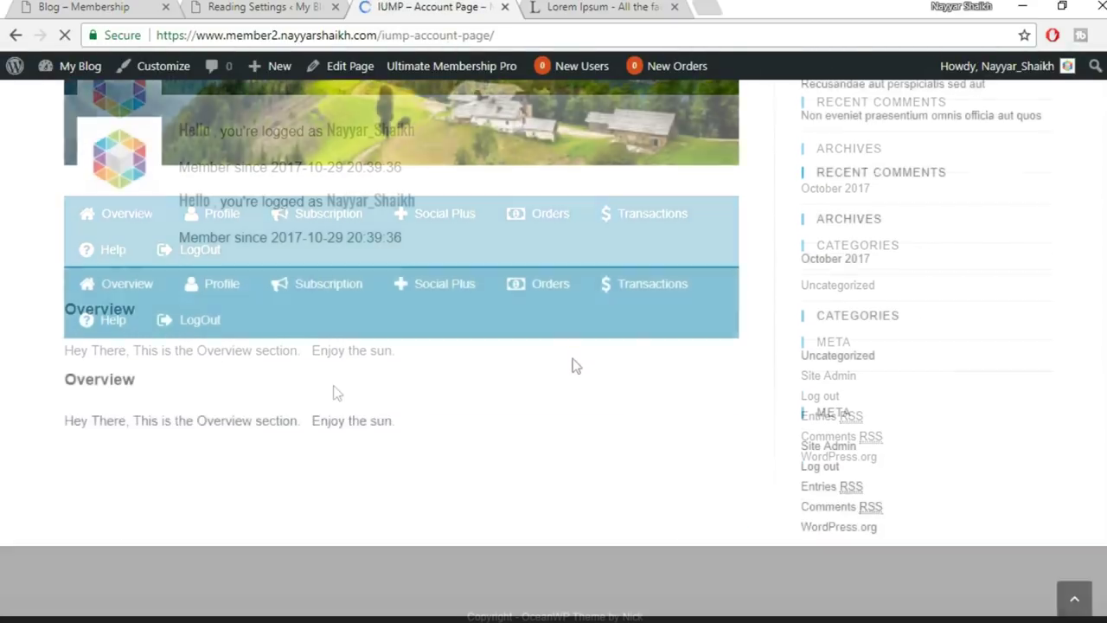
{"action": "scroll", "coordinate": [710, 485], "scroll_direction": "up", "scroll_amount": 5}
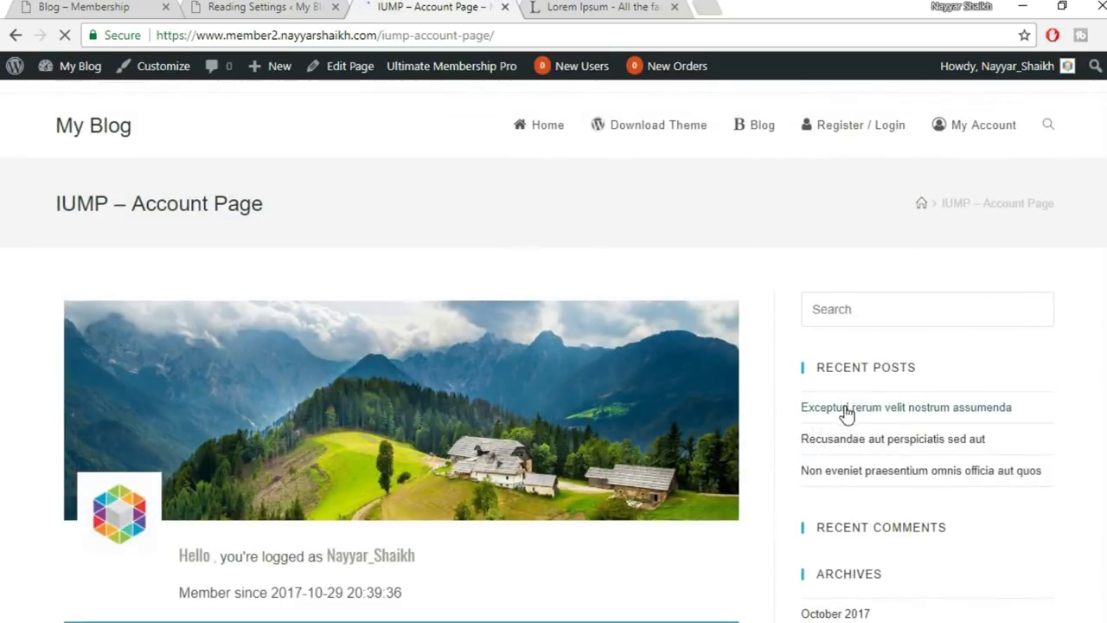
{"action": "scroll", "coordinate": [856, 346], "scroll_direction": "down", "scroll_amount": 3}
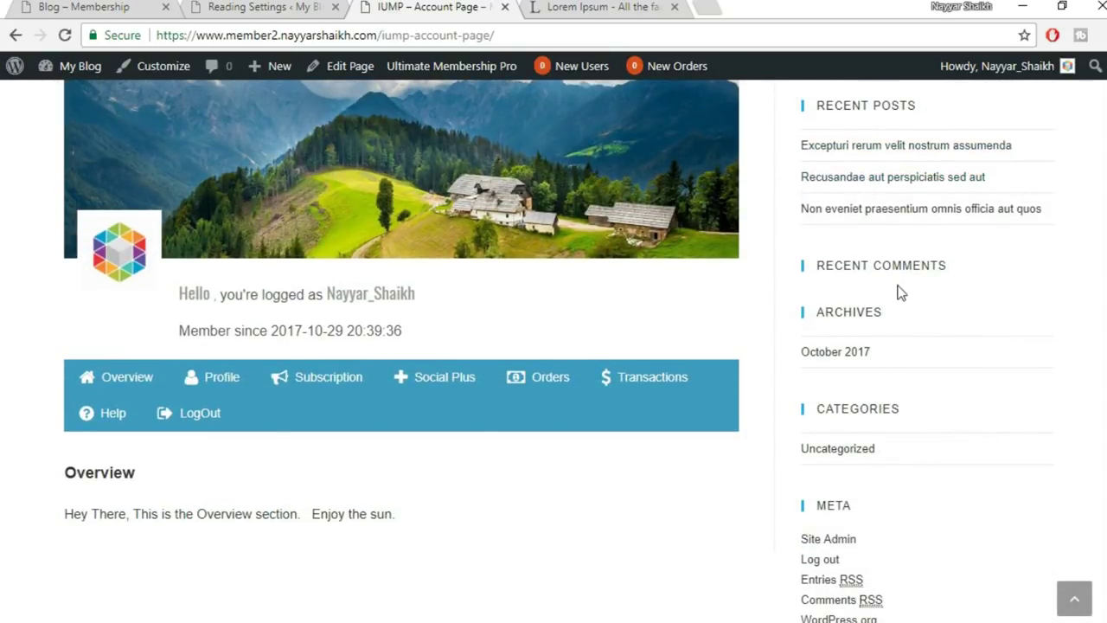
{"action": "scroll", "coordinate": [900, 291], "scroll_direction": "up", "scroll_amount": 1}
- Compare it with the account page on the Membership site
{"action": "mouse_move", "coordinate": [474, 617]}
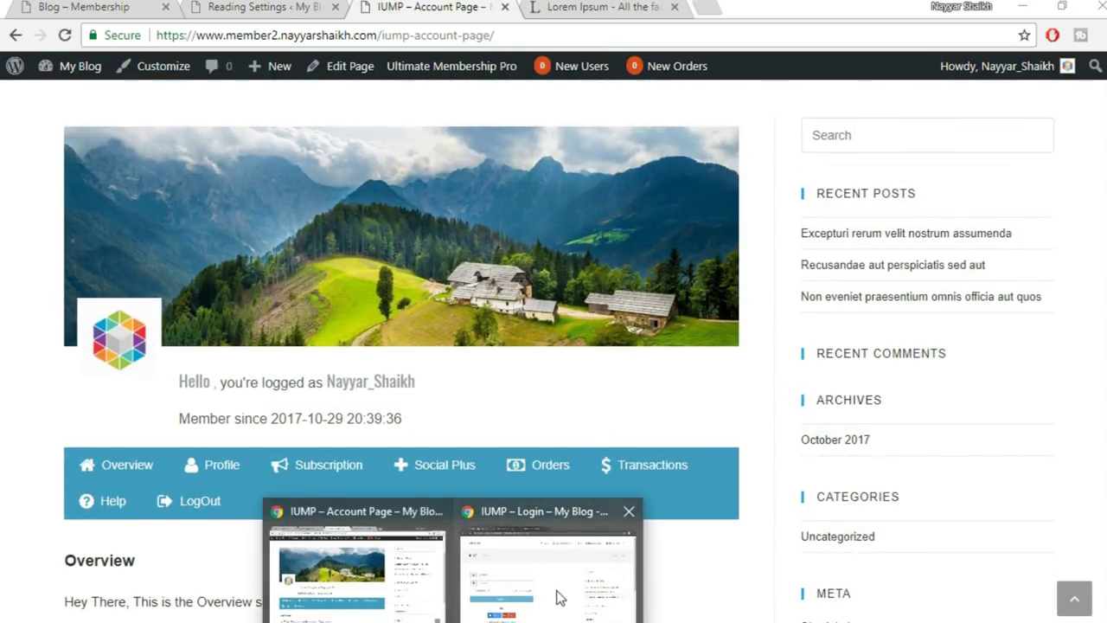
{"action": "left_click", "coordinate": [559, 595]}
{"action": "left_click", "coordinate": [447, 9]}
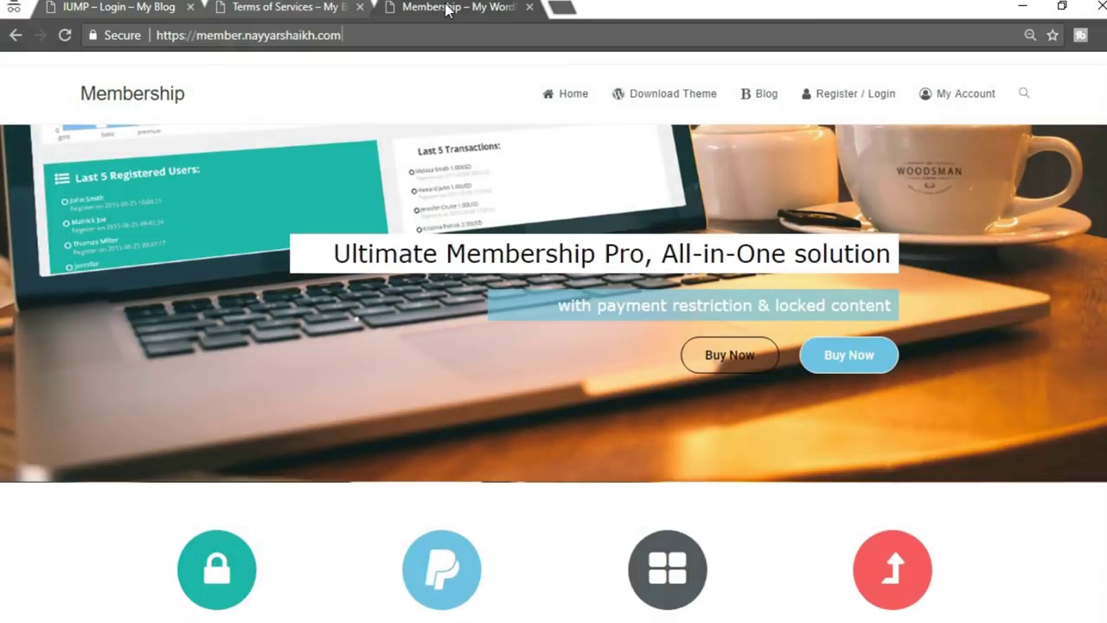
{"action": "left_click", "coordinate": [395, 565]}
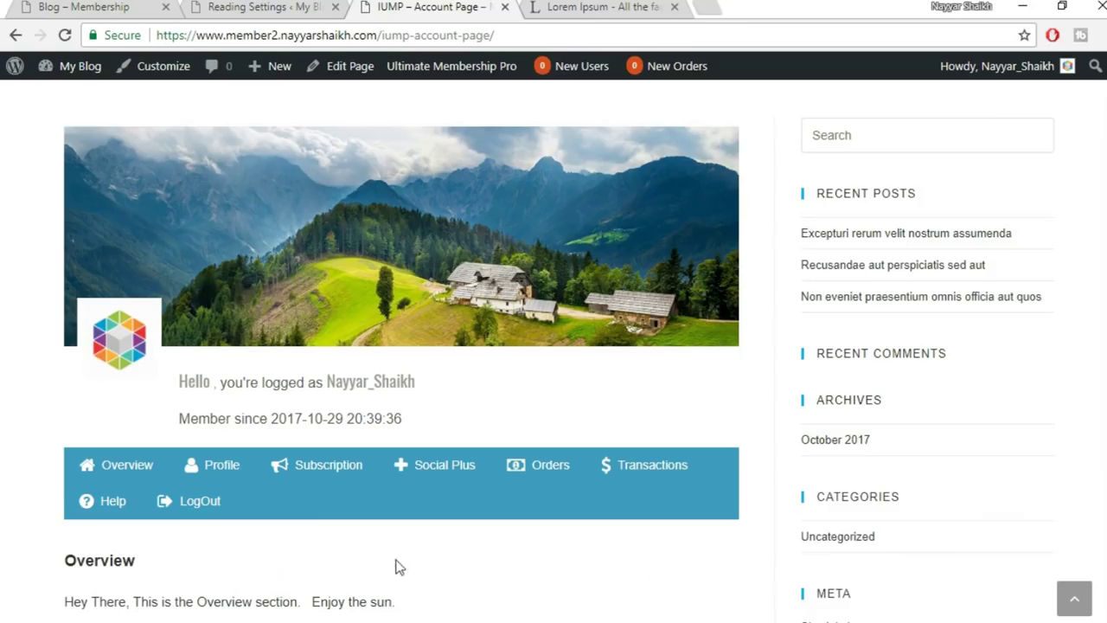
{"action": "left_click", "coordinate": [121, 7]}
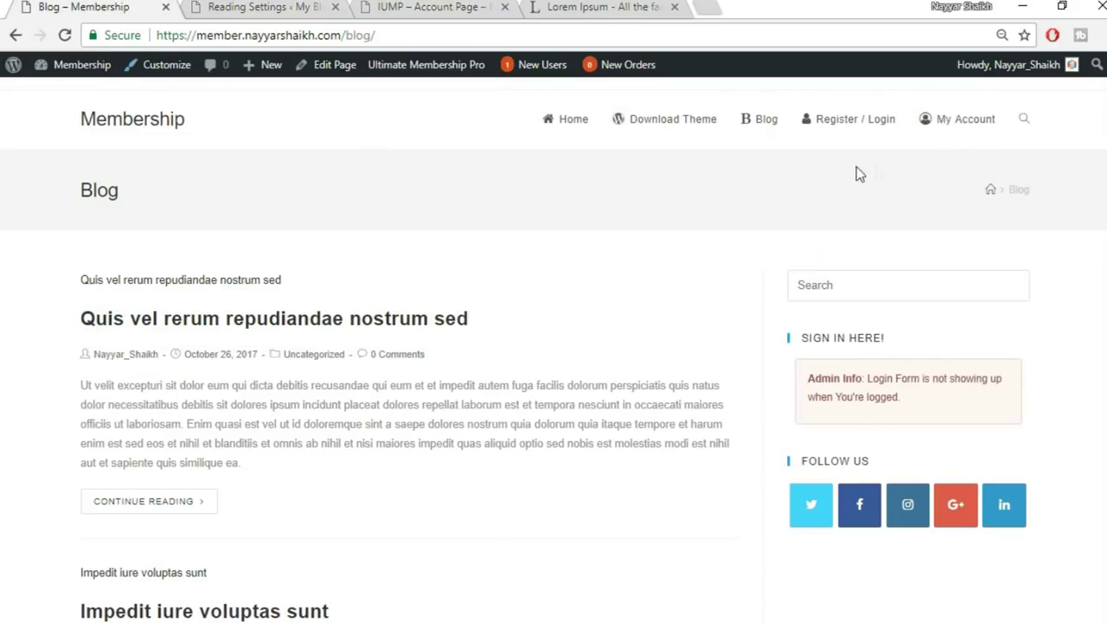
{"action": "left_click", "coordinate": [955, 130]}
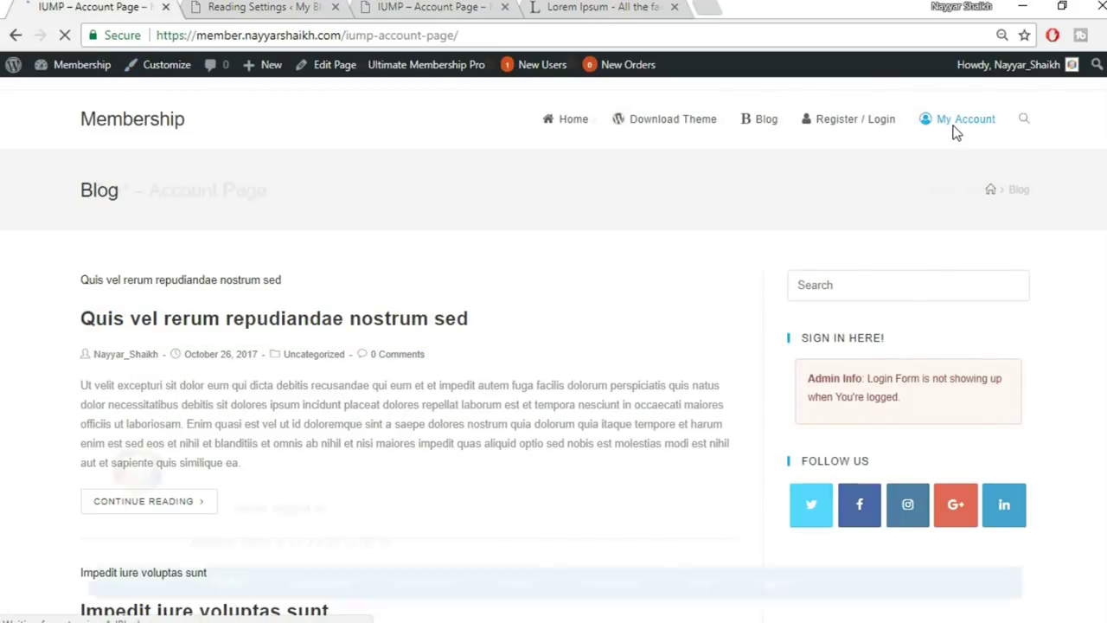
{"action": "scroll", "coordinate": [796, 345], "scroll_direction": "down", "scroll_amount": 3}
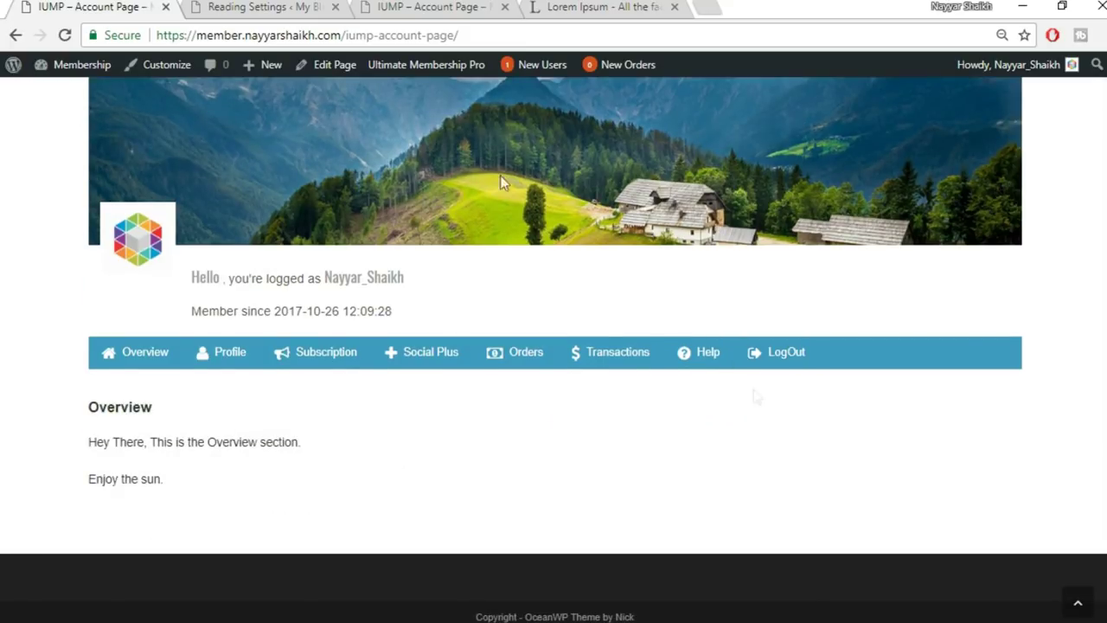
{"action": "scroll", "coordinate": [723, 439], "scroll_direction": "up", "scroll_amount": 3}
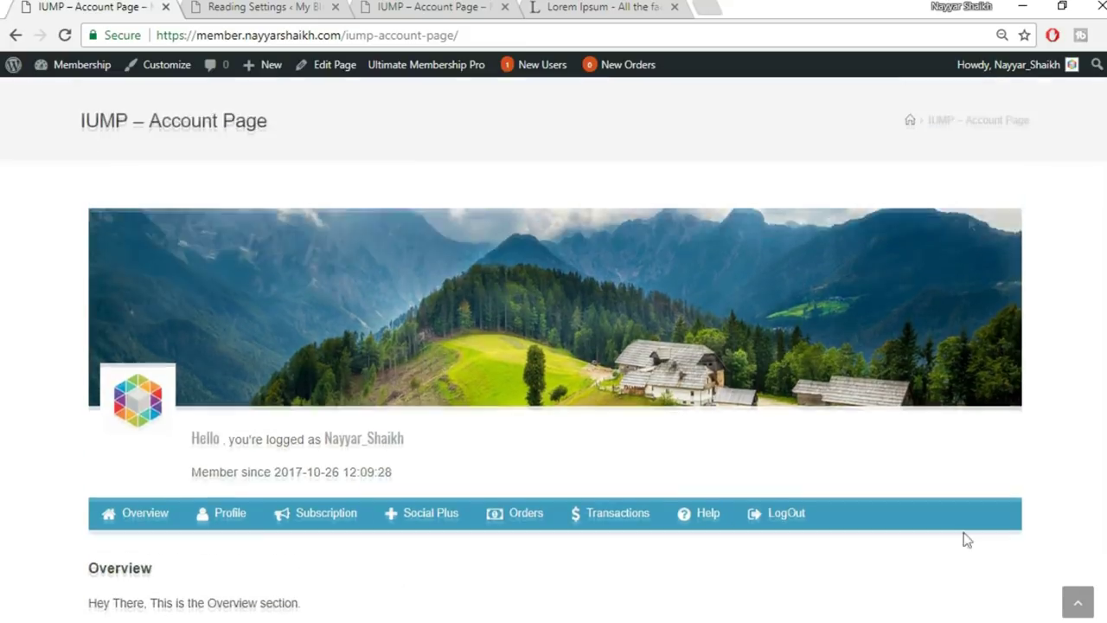
- Go back to the My Blog account page, then to the Reading Settings admin page
{"action": "left_click", "coordinate": [386, 6]}
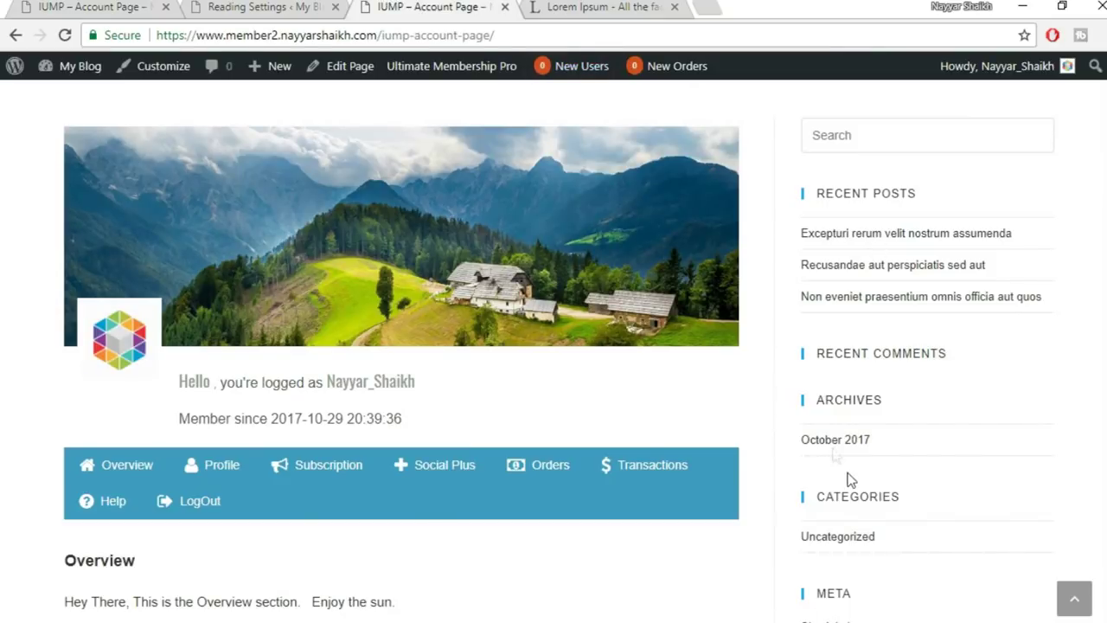
{"action": "scroll", "coordinate": [413, 363], "scroll_direction": "down", "scroll_amount": 3}
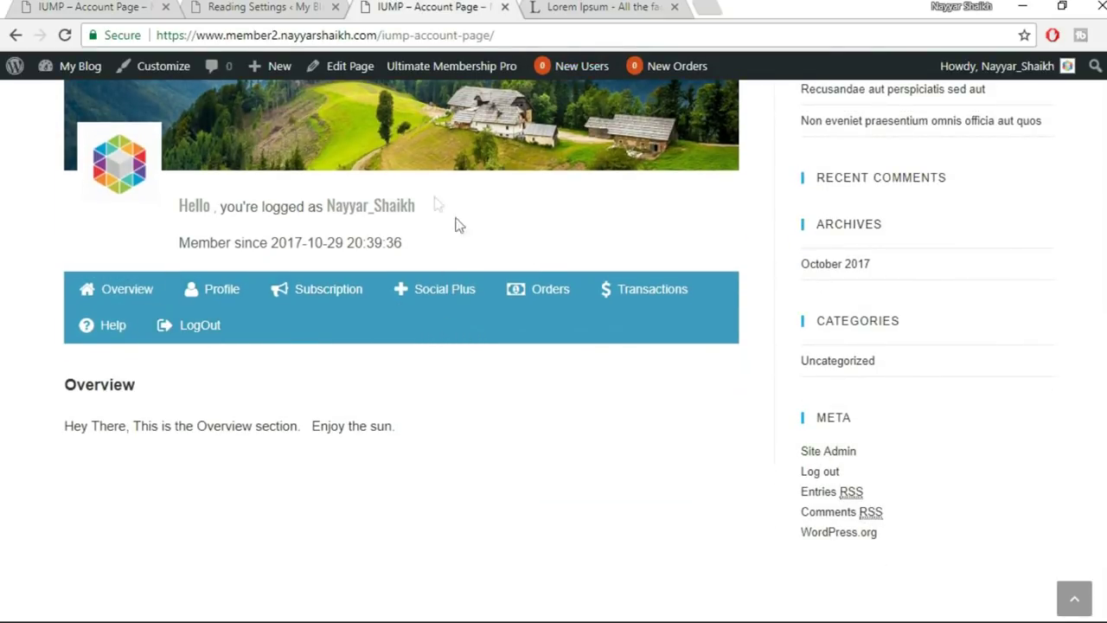
{"action": "left_click", "coordinate": [242, 12]}
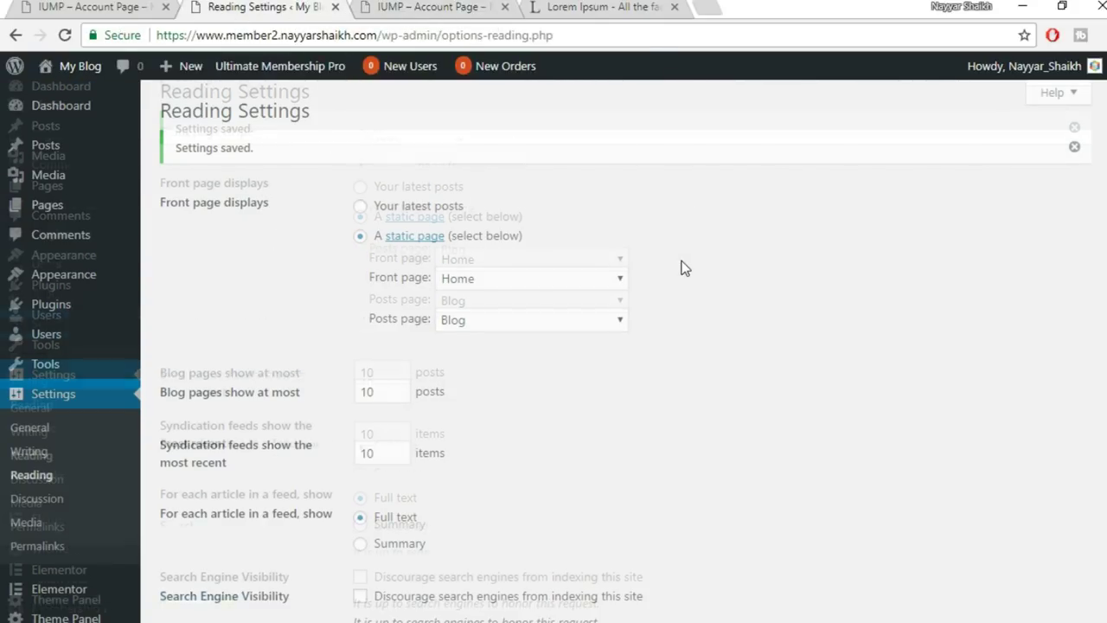
{"action": "scroll", "coordinate": [685, 268], "scroll_direction": "down", "scroll_amount": 2}
- Save the reading settings and open the IUMP – Account Page for editing
{"action": "key", "text": "Return"}
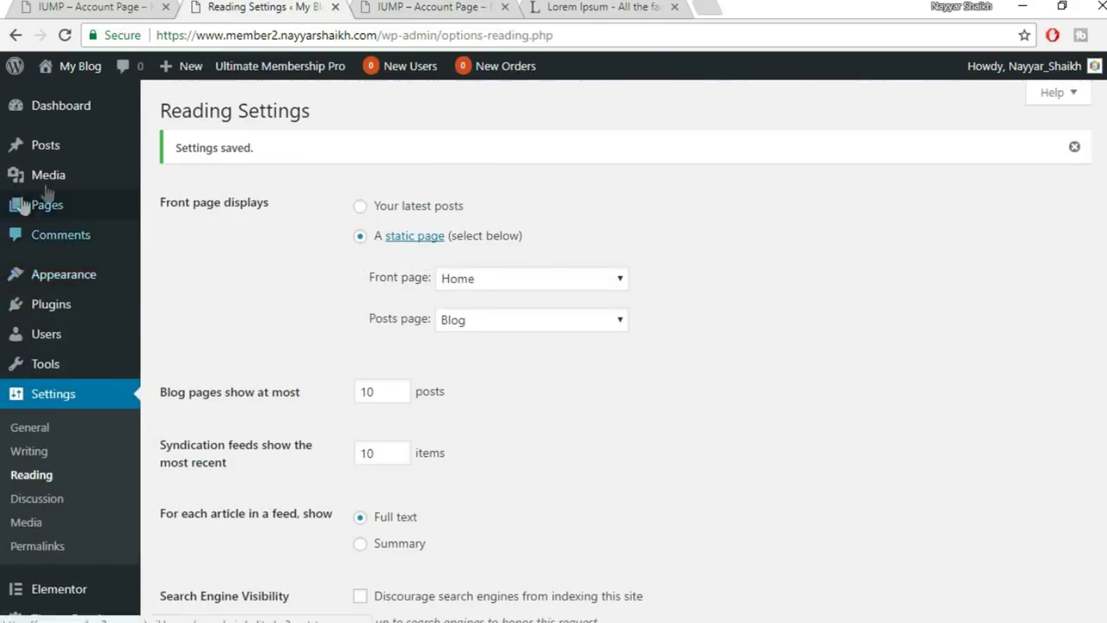
{"action": "left_click", "coordinate": [50, 206]}
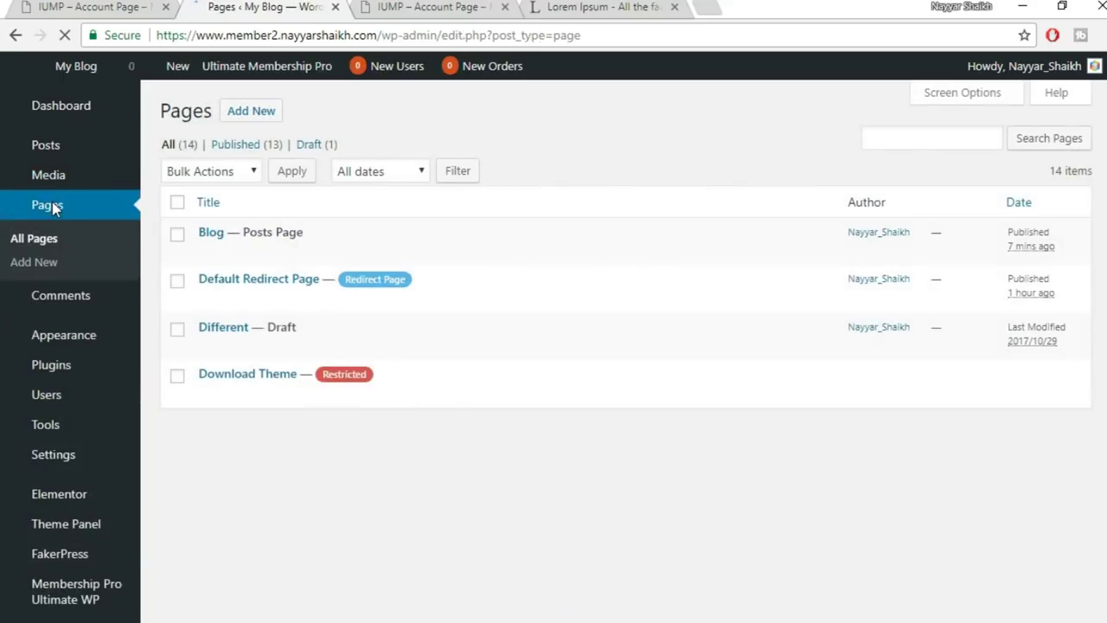
{"action": "scroll", "coordinate": [536, 252], "scroll_direction": "down", "scroll_amount": 3}
{"action": "scroll", "coordinate": [554, 346], "scroll_direction": "down", "scroll_amount": 1}
{"action": "scroll", "coordinate": [554, 346], "scroll_direction": "up", "scroll_amount": 3}
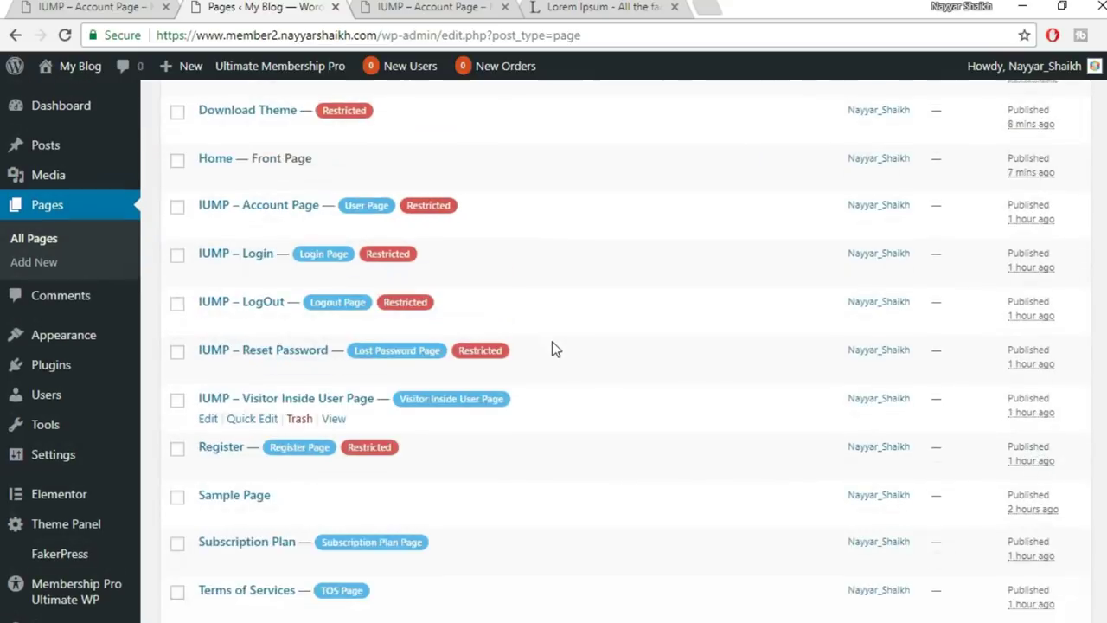
{"action": "scroll", "coordinate": [488, 306], "scroll_direction": "up", "scroll_amount": 3}
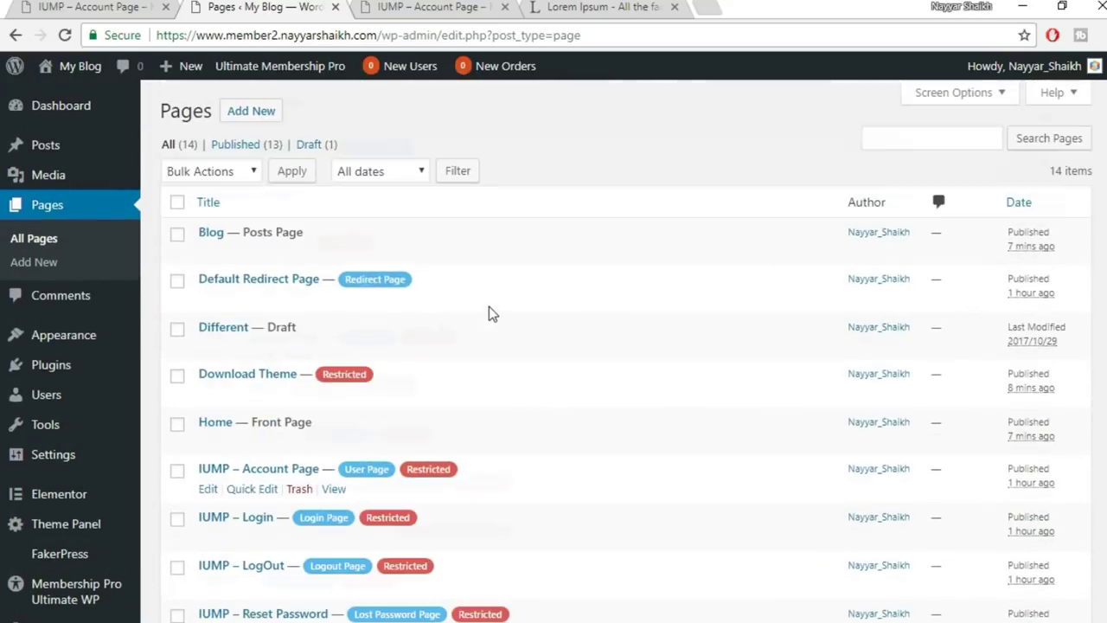
{"action": "scroll", "coordinate": [471, 299], "scroll_direction": "down", "scroll_amount": 2}
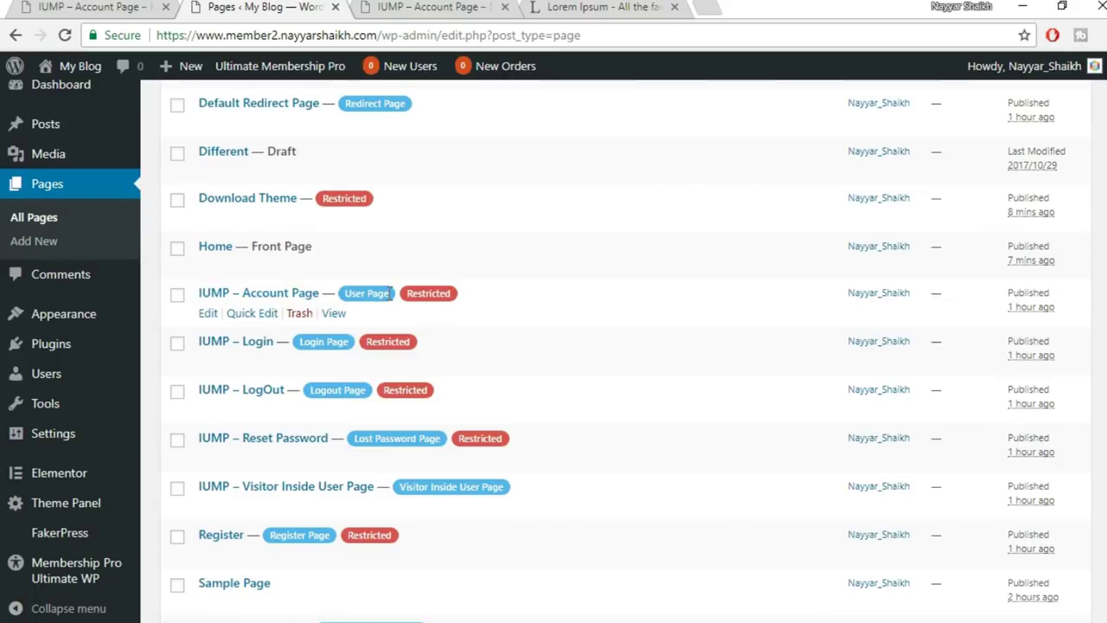
{"action": "left_click_drag", "start_coordinate": [389, 293], "coordinate": [327, 298]}
{"action": "left_click", "coordinate": [209, 313]}
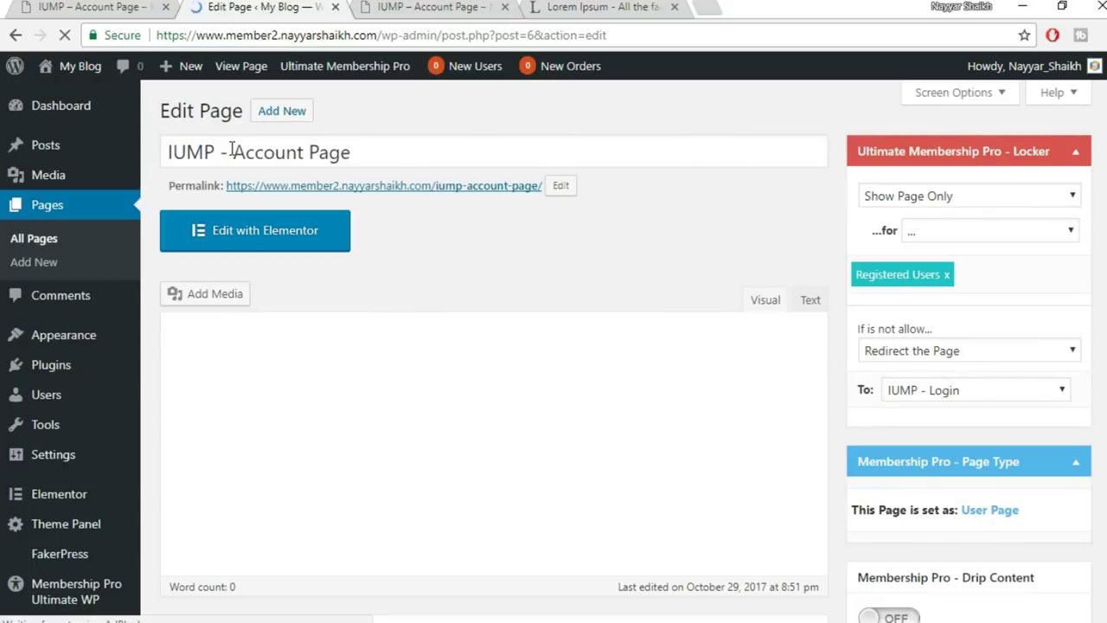
- Retitle the page 'Account Page' and change its permalink slug to my-account
{"action": "left_click_drag", "start_coordinate": [166, 152], "coordinate": [232, 153]}
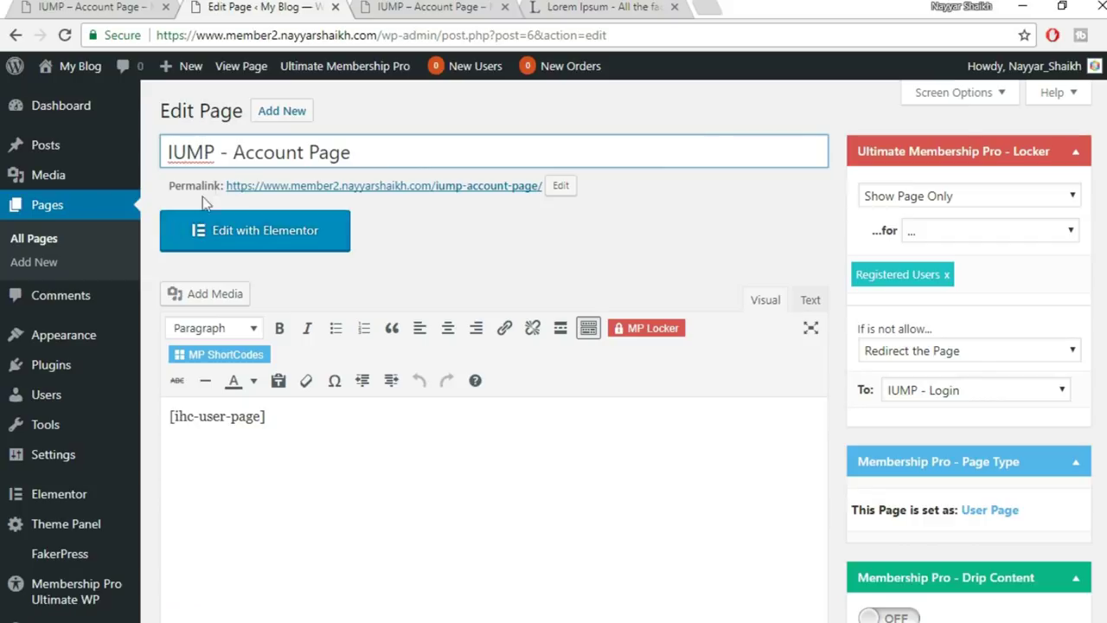
{"action": "left_click_drag", "start_coordinate": [236, 160], "coordinate": [163, 159]}
{"action": "key", "text": "BackSpace"}
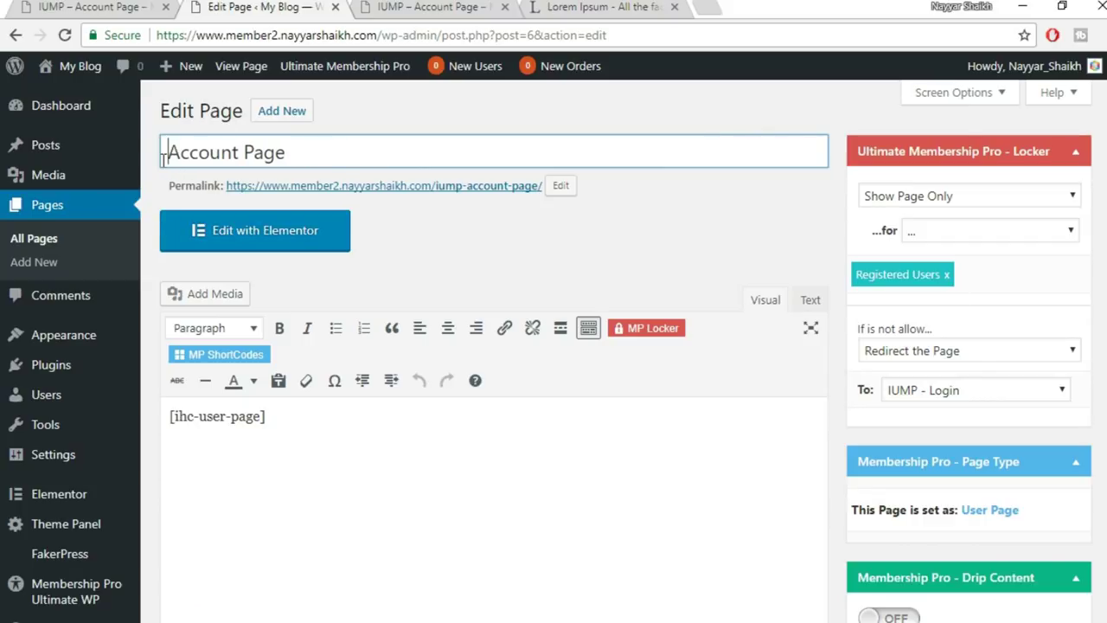
{"action": "left_click", "coordinate": [559, 186]}
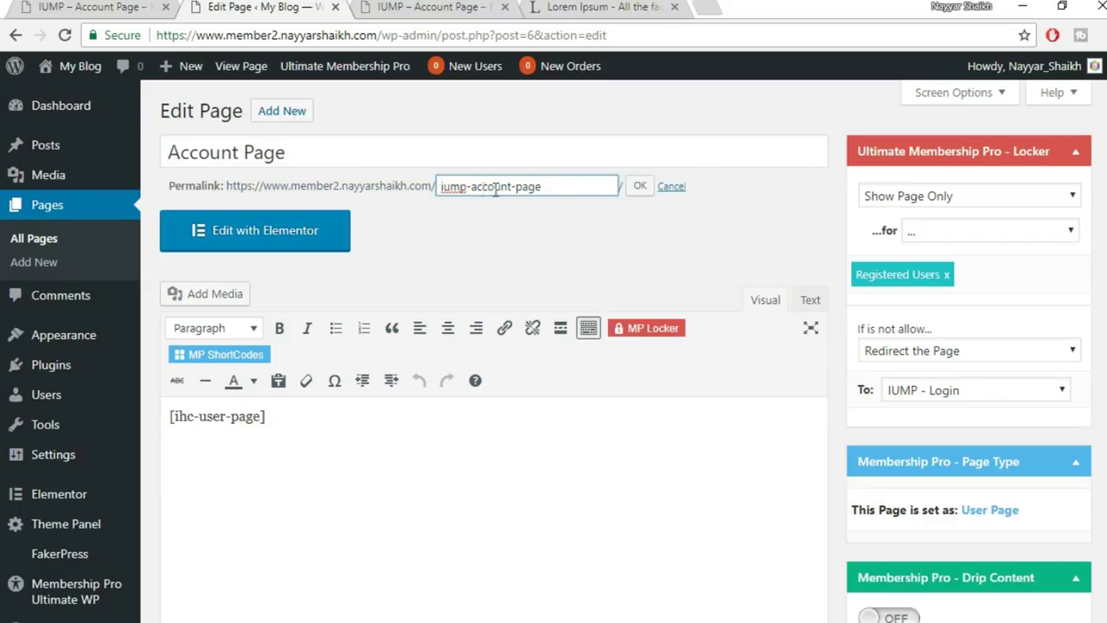
{"action": "left_click_drag", "start_coordinate": [473, 188], "coordinate": [365, 192]}
{"action": "left_click_drag", "start_coordinate": [583, 184], "coordinate": [416, 185]}
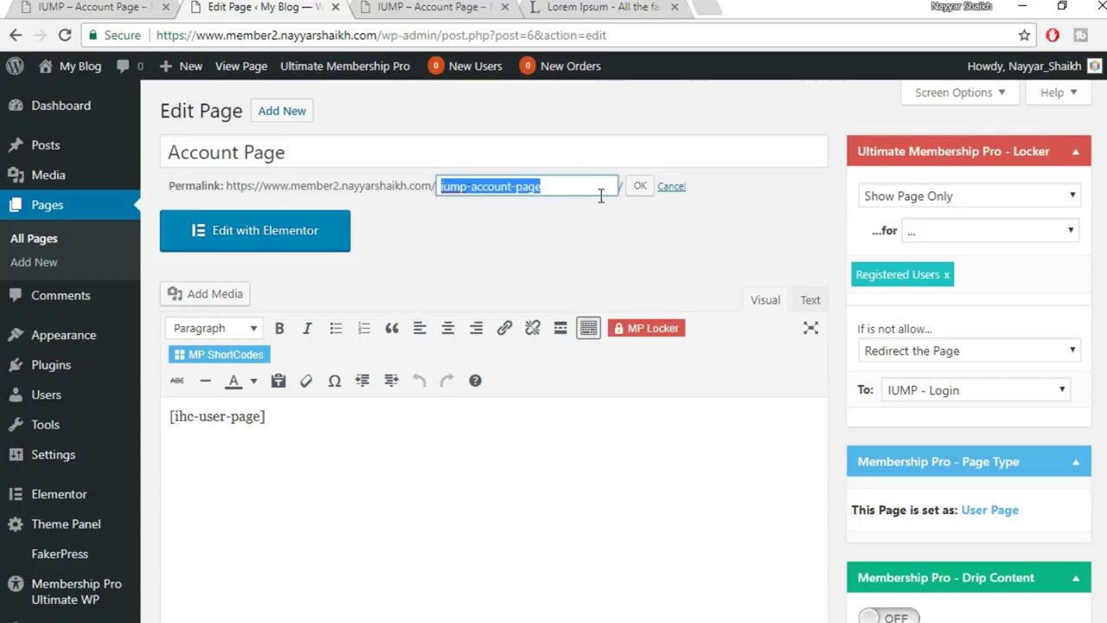
{"action": "type", "text": "m"}
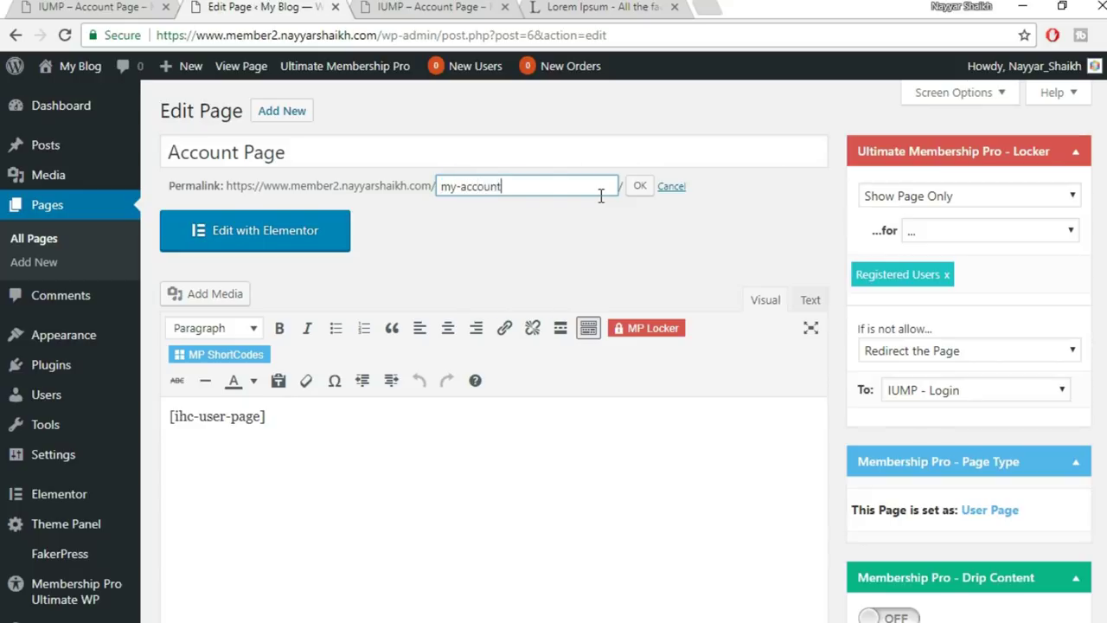
{"action": "left_click", "coordinate": [639, 187]}
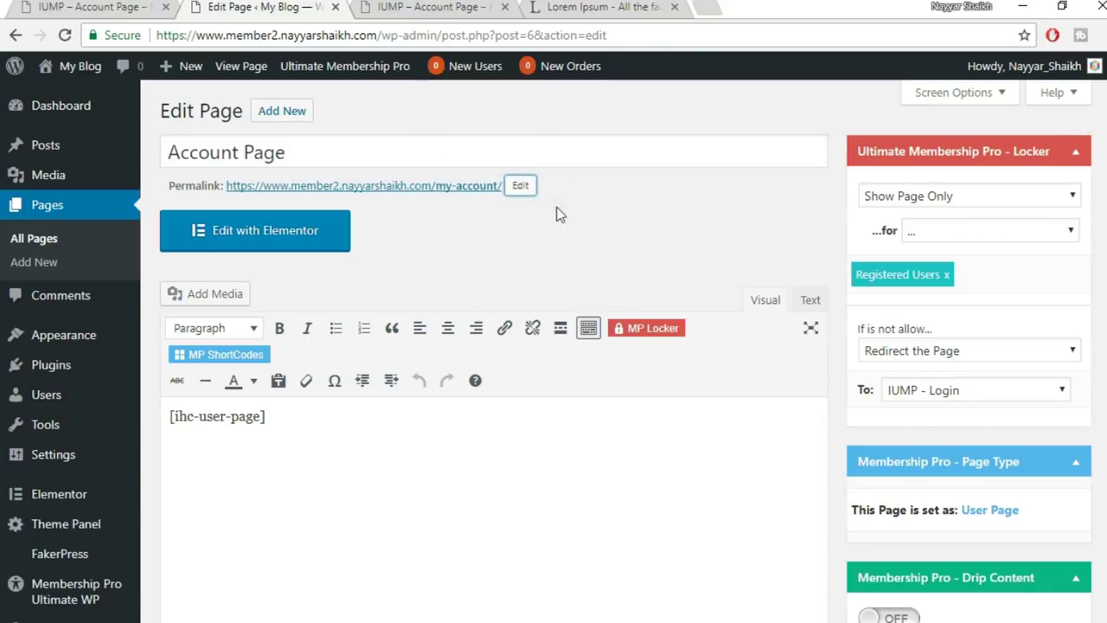
{"action": "left_click", "coordinate": [393, 6]}
- Set the page's OceanWP Content Layout to Full Width and update it
{"action": "scroll", "coordinate": [445, 372], "scroll_direction": "up", "scroll_amount": 5}
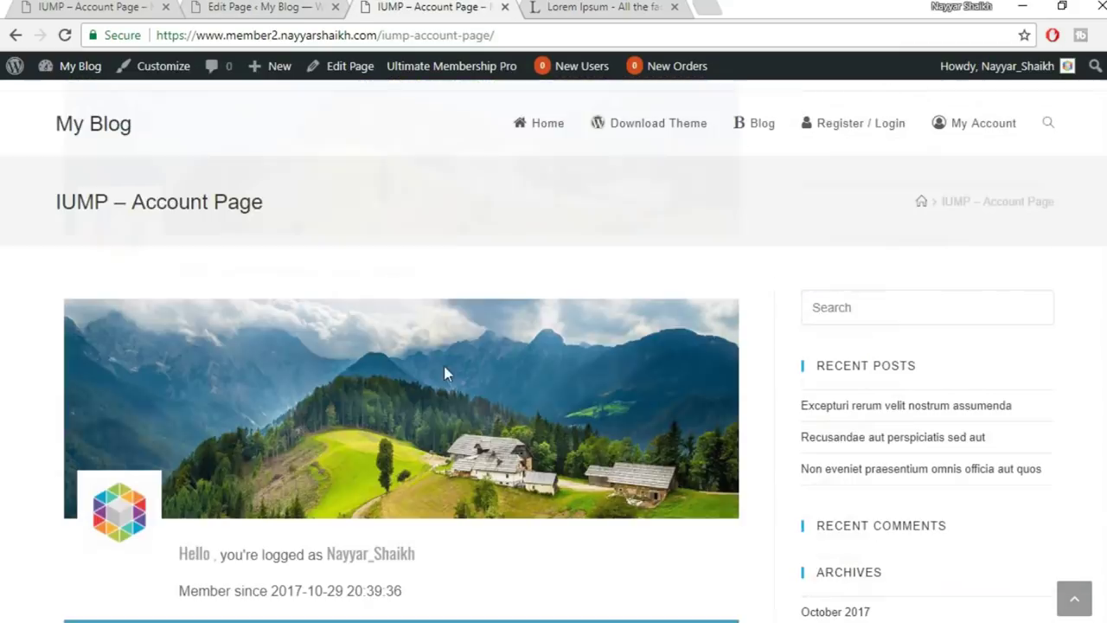
{"action": "left_click", "coordinate": [282, 7]}
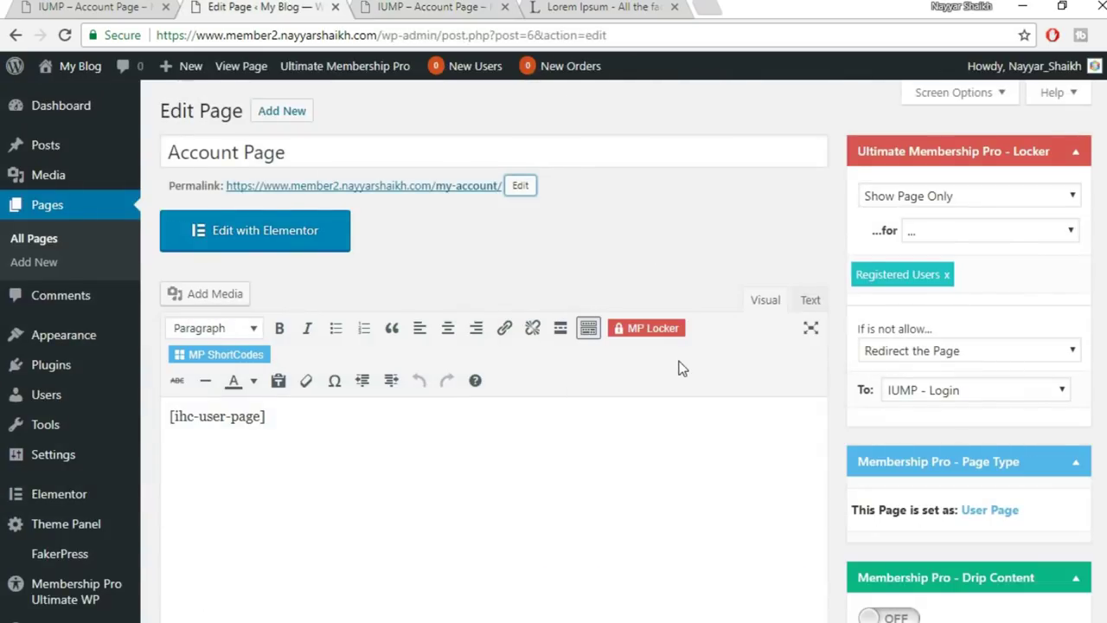
{"action": "scroll", "coordinate": [277, 334], "scroll_direction": "down", "scroll_amount": 1}
{"action": "left_click_drag", "start_coordinate": [270, 332], "coordinate": [164, 322]}
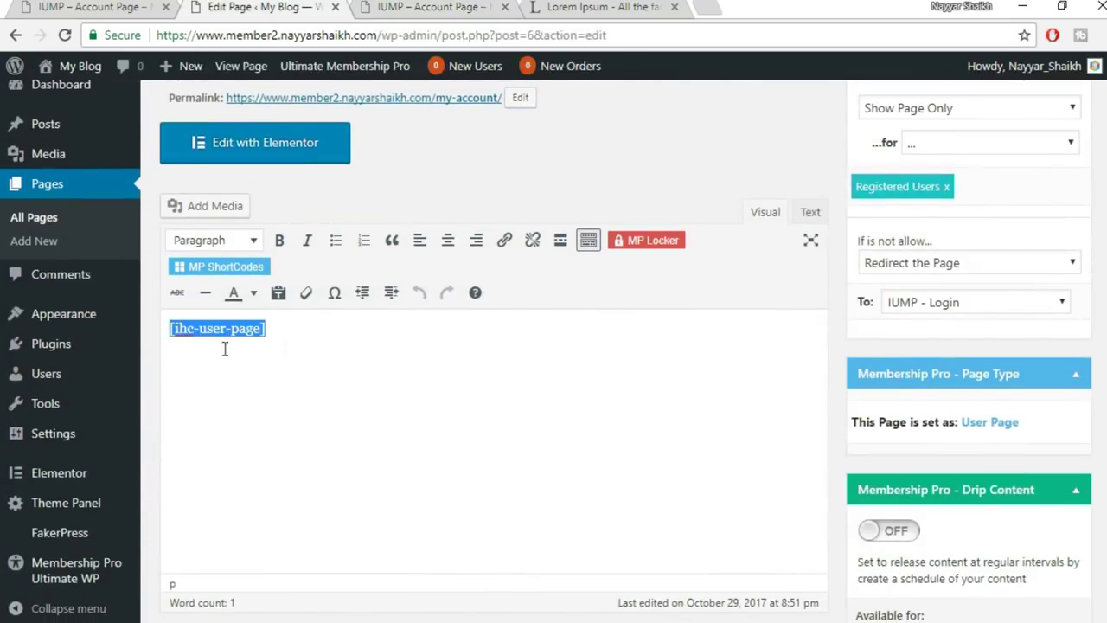
{"action": "scroll", "coordinate": [439, 403], "scroll_direction": "down", "scroll_amount": 6}
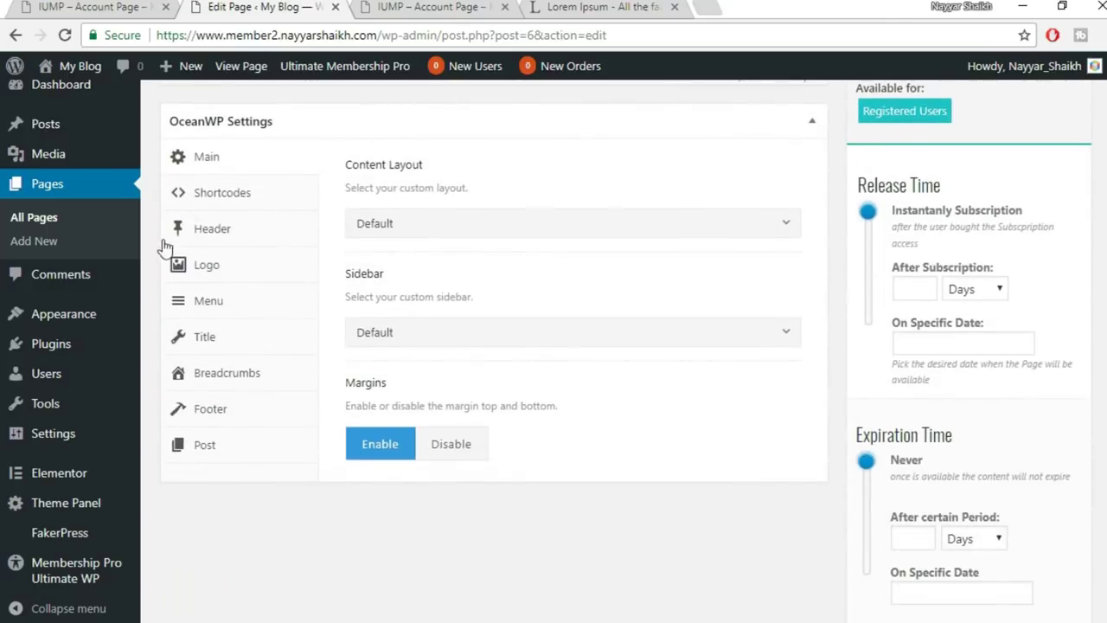
{"action": "left_click", "coordinate": [402, 216]}
{"action": "left_click", "coordinate": [440, 351]}
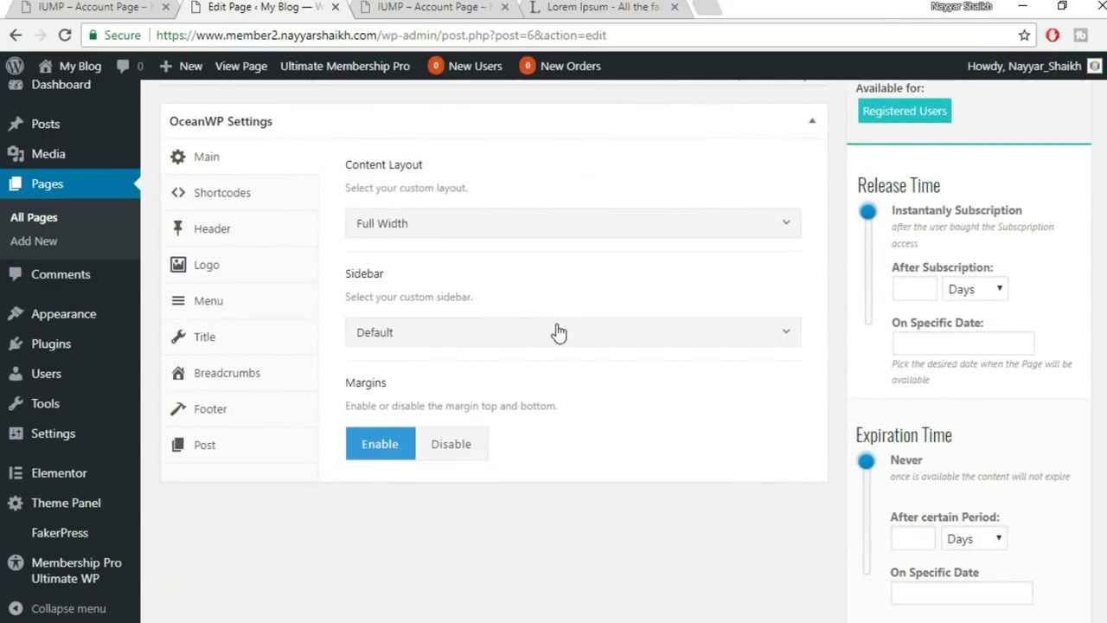
{"action": "scroll", "coordinate": [741, 316], "scroll_direction": "up", "scroll_amount": 6}
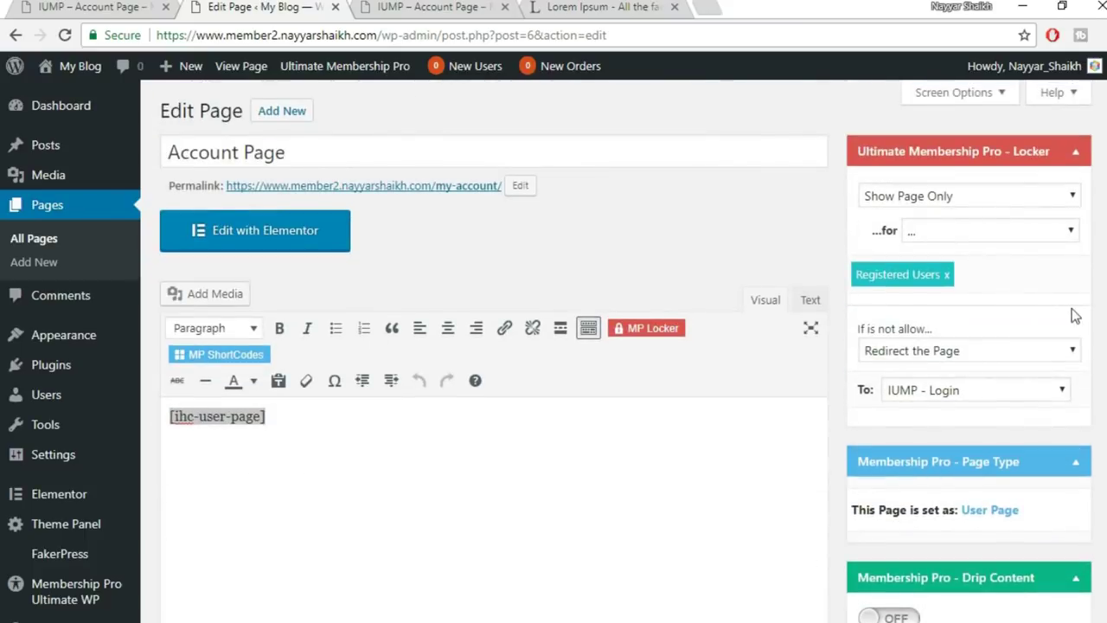
{"action": "scroll", "coordinate": [1084, 251], "scroll_direction": "down", "scroll_amount": 10}
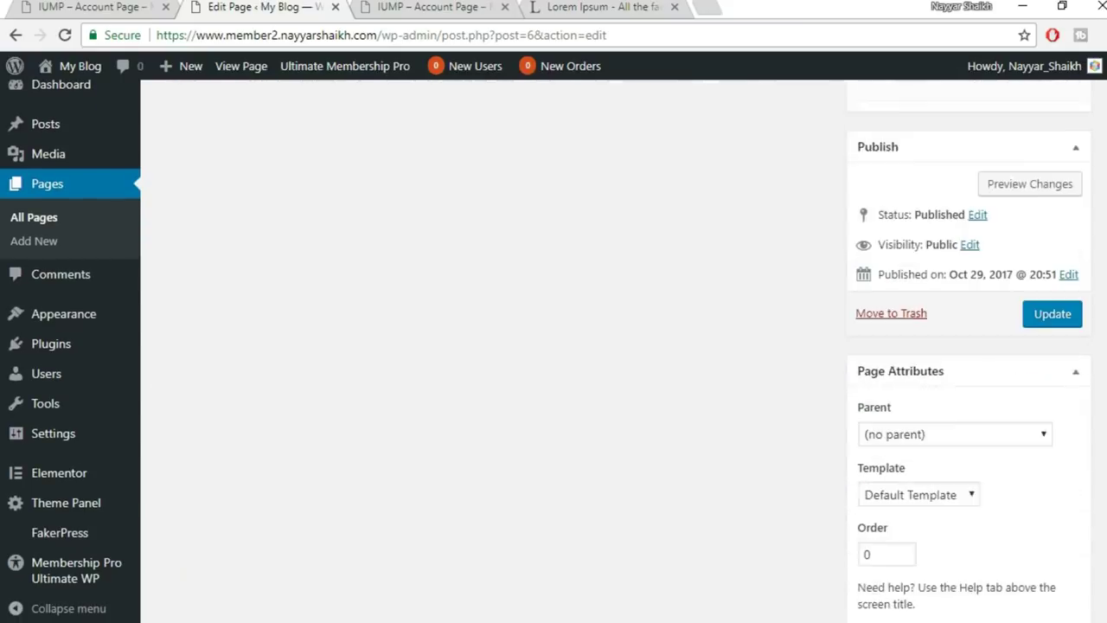
{"action": "left_click", "coordinate": [1081, 248]}
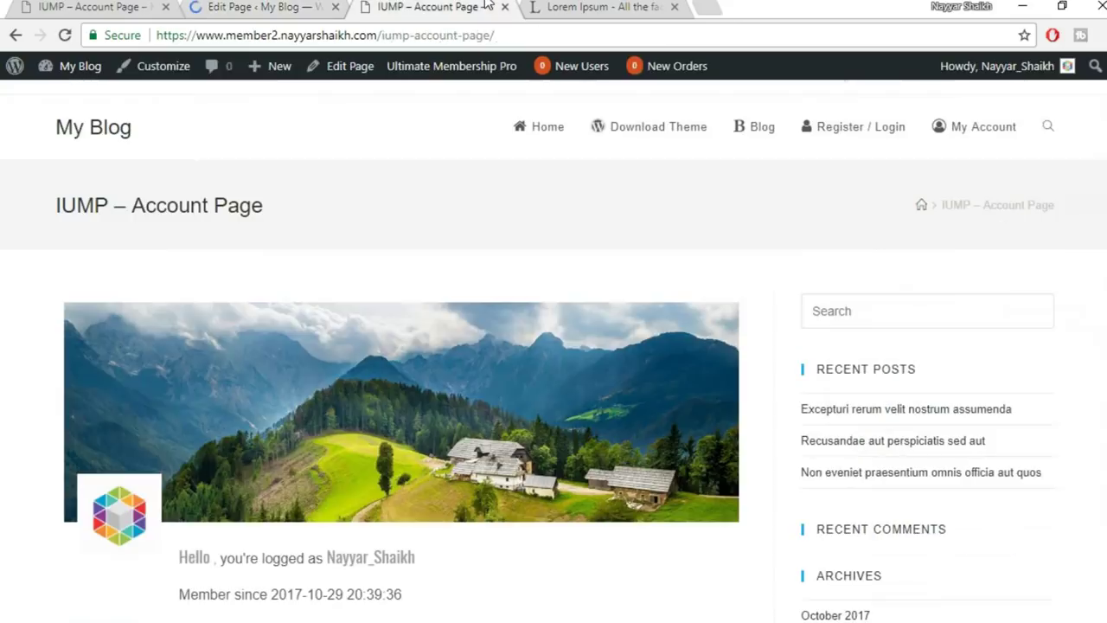
- Check that My Account now loads at /my-account/ with the Account Page heading
{"action": "left_click", "coordinate": [472, 7]}
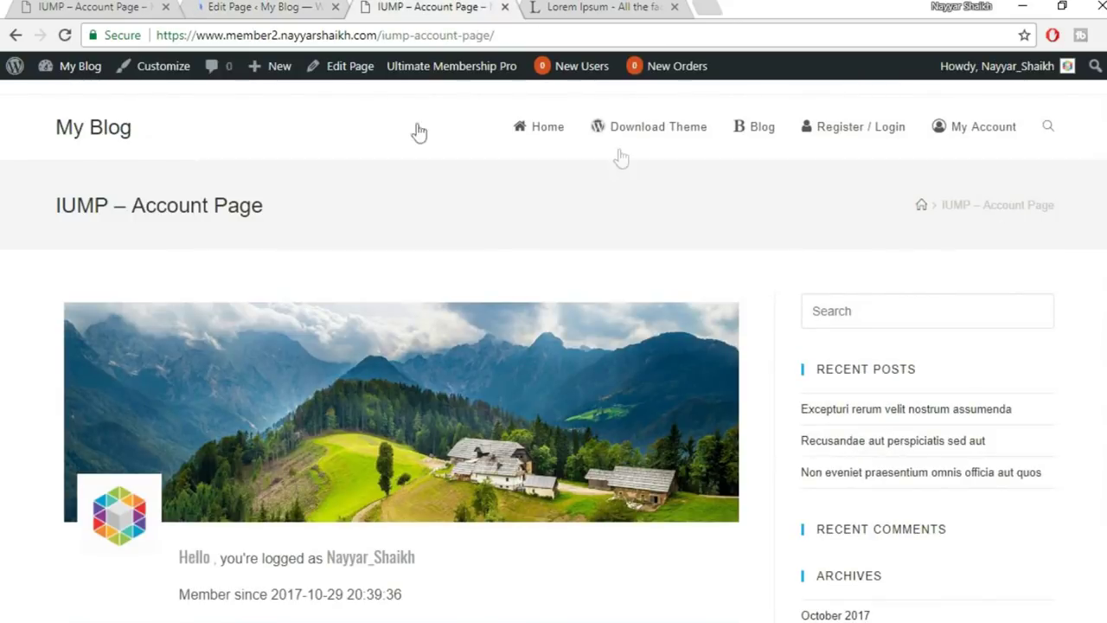
{"action": "left_click", "coordinate": [62, 35]}
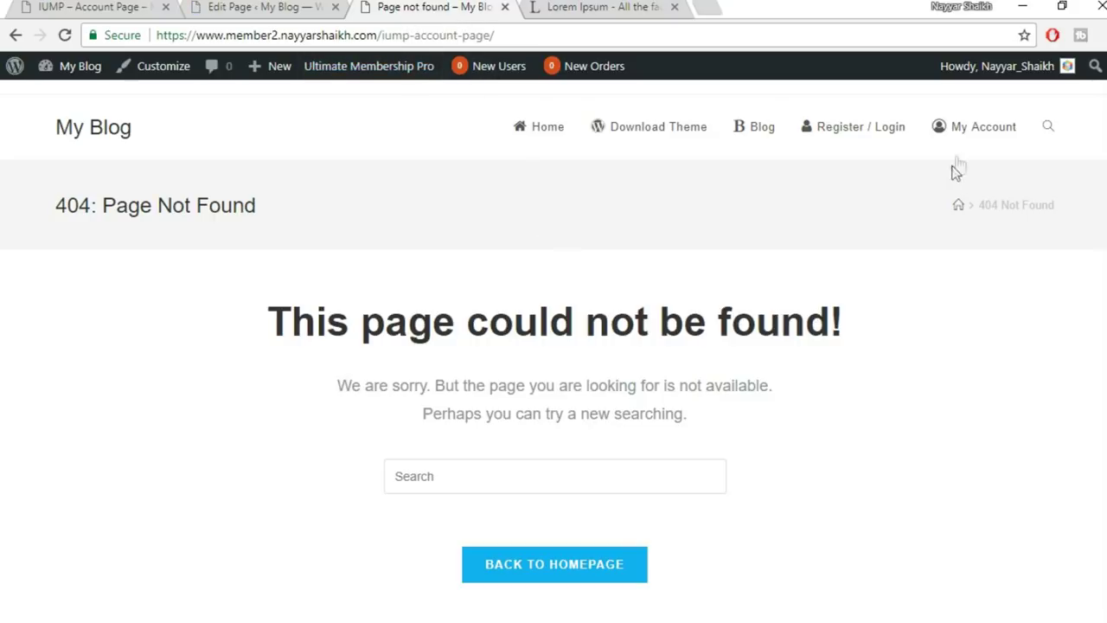
{"action": "left_click", "coordinate": [967, 132]}
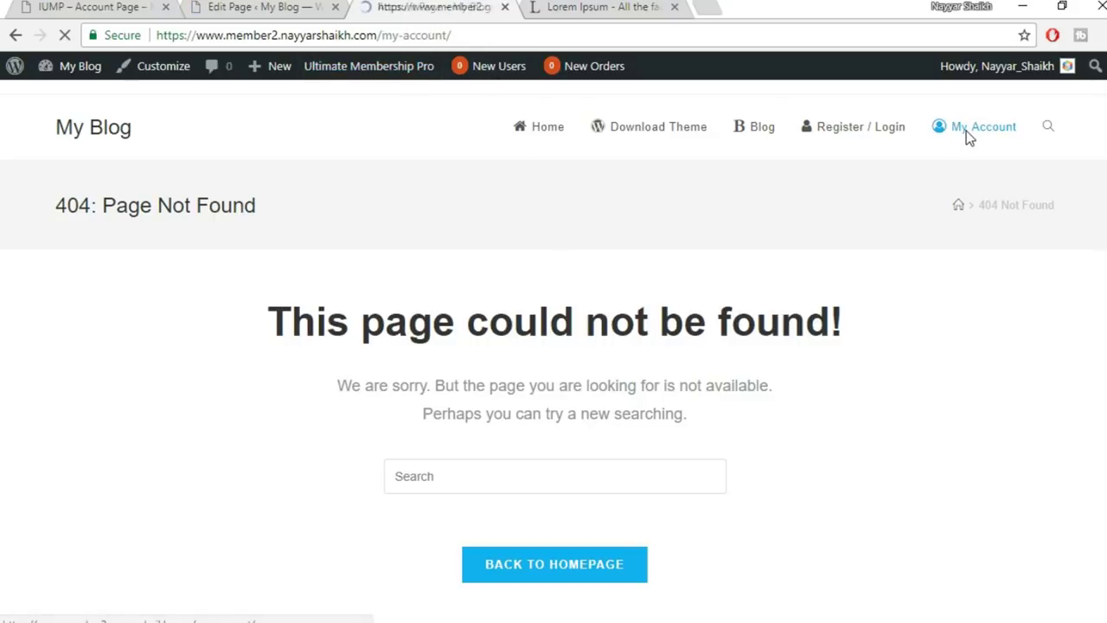
{"action": "scroll", "coordinate": [832, 528], "scroll_direction": "down", "scroll_amount": 3}
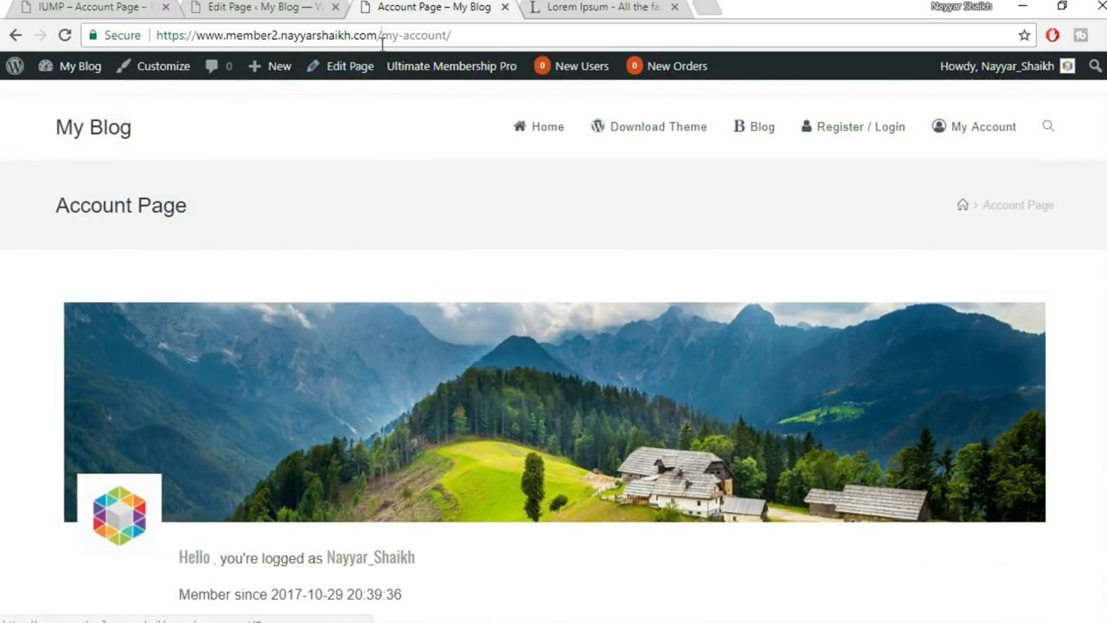
{"action": "left_click_drag", "start_coordinate": [382, 38], "coordinate": [490, 35]}
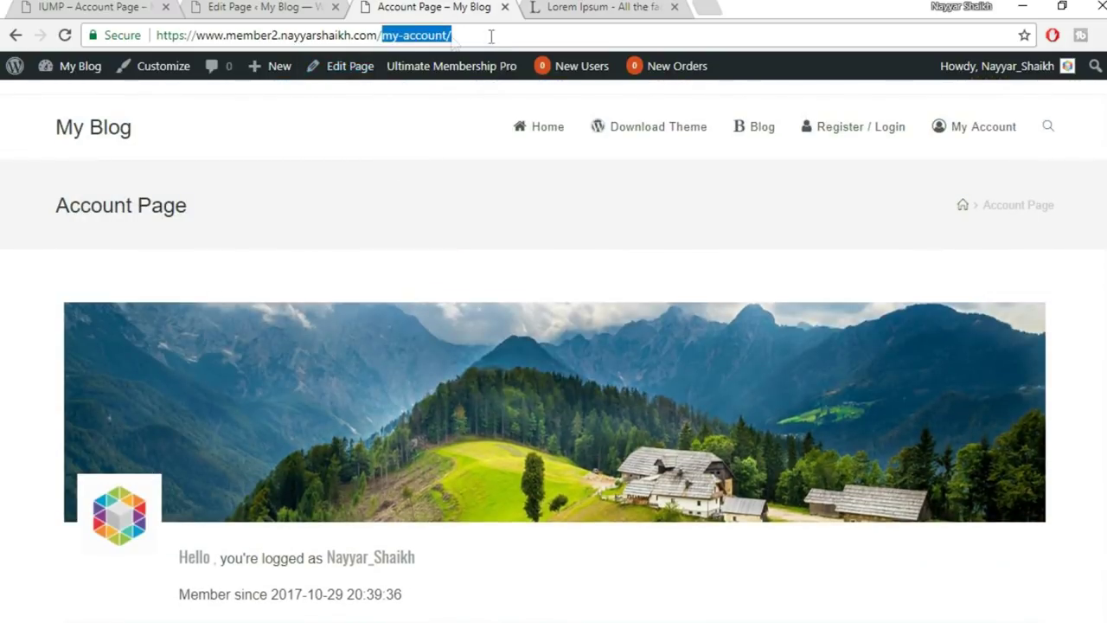
{"action": "left_click_drag", "start_coordinate": [187, 192], "coordinate": [26, 199]}
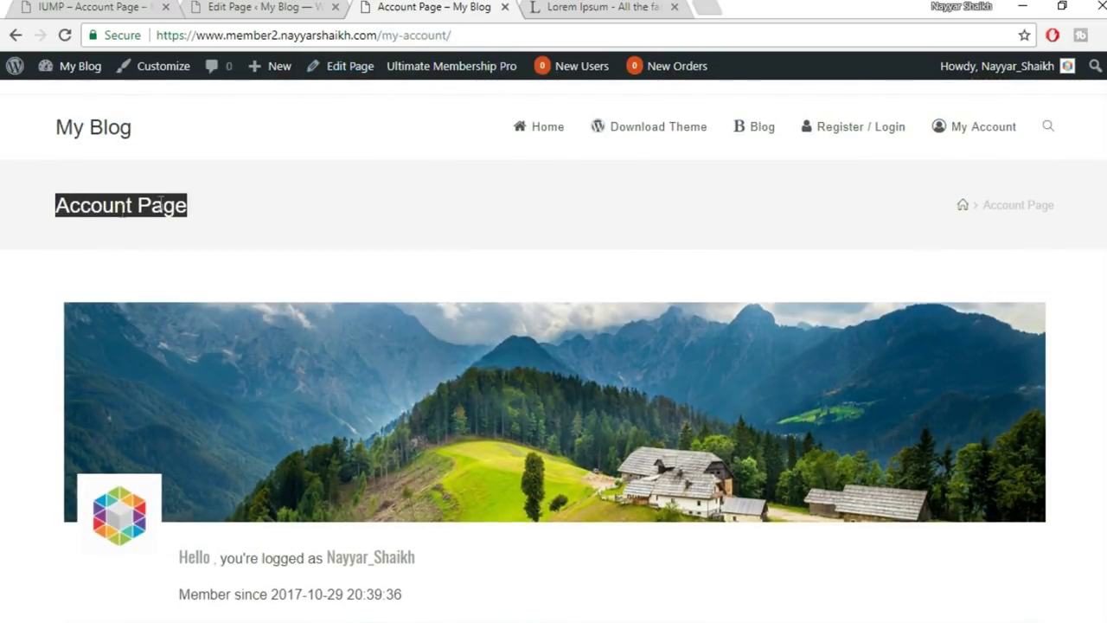
{"action": "scroll", "coordinate": [250, 182], "scroll_direction": "down", "scroll_amount": 3}
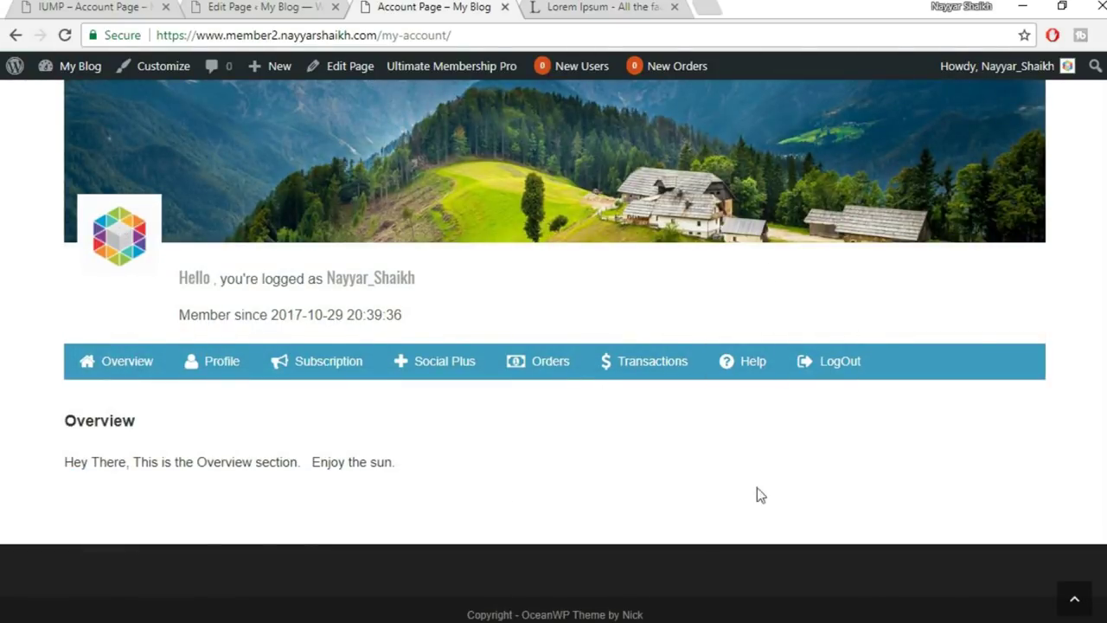
{"action": "left_click", "coordinate": [262, 5]}
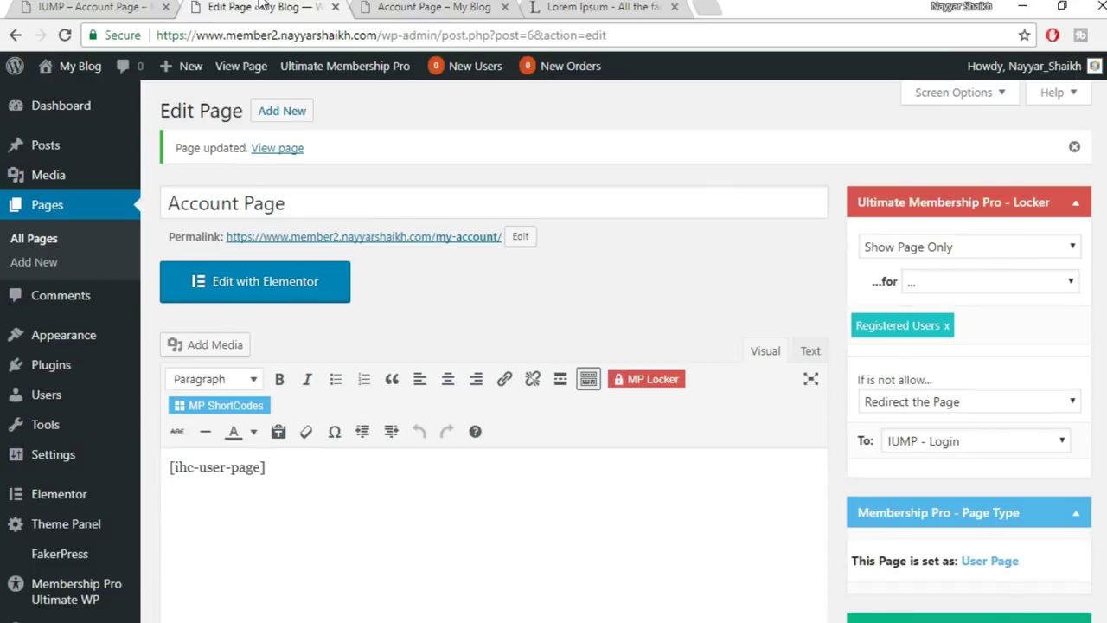
- Open the Account Page showcase in Ultimate Membership Pro and expand the Top Section template list
{"action": "scroll", "coordinate": [104, 545], "scroll_direction": "down", "scroll_amount": 2}
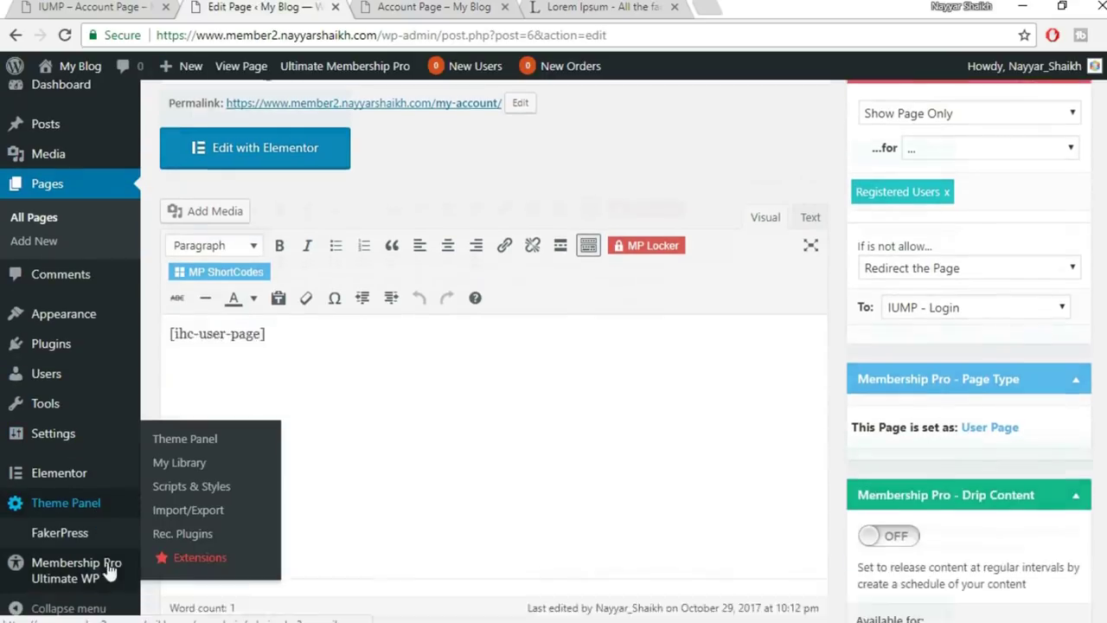
{"action": "mouse_move", "coordinate": [98, 573]}
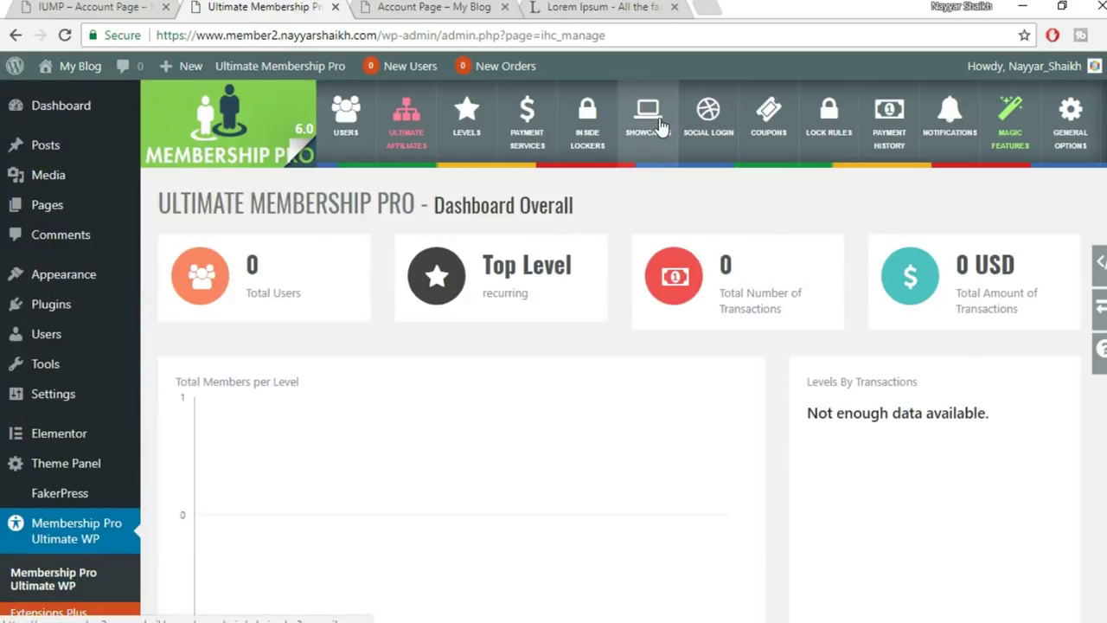
{"action": "left_click", "coordinate": [656, 126]}
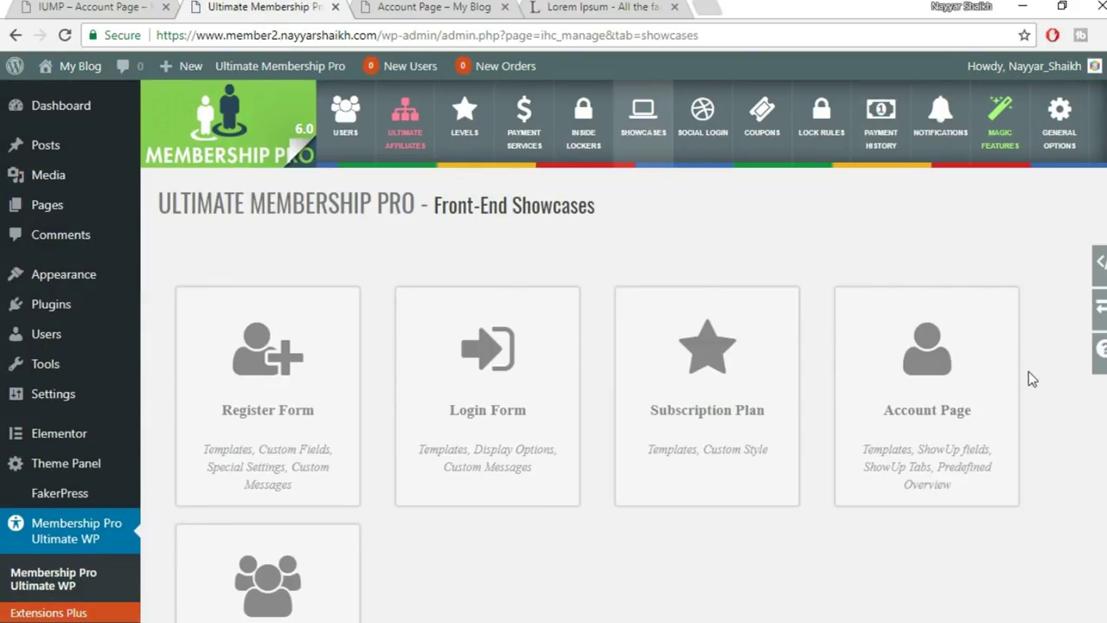
{"action": "left_click", "coordinate": [956, 402]}
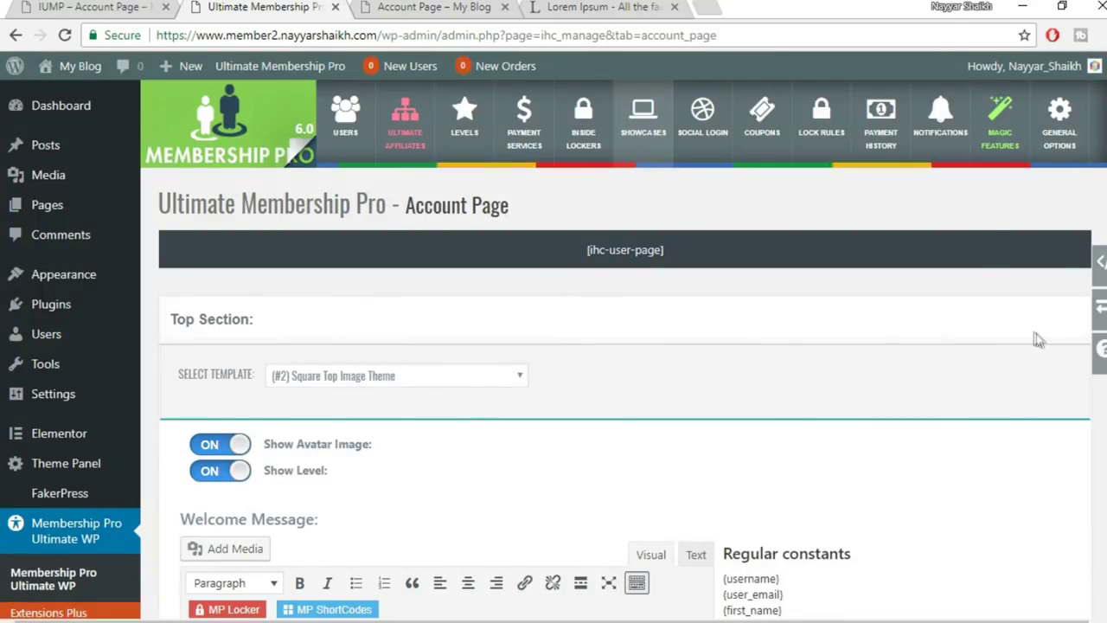
{"action": "scroll", "coordinate": [625, 346], "scroll_direction": "down", "scroll_amount": 20}
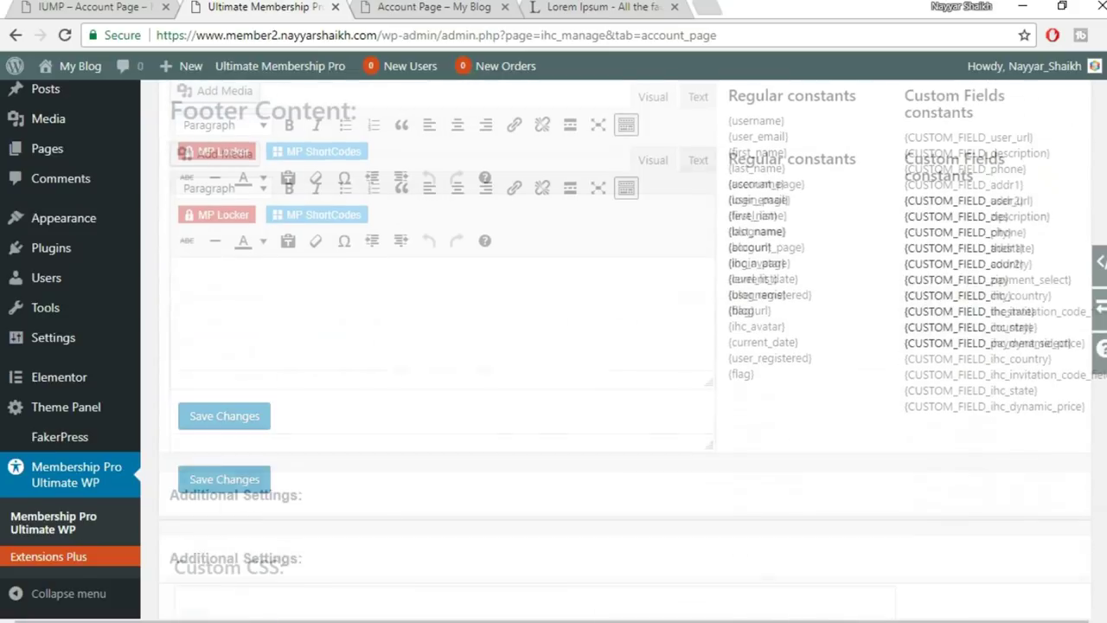
{"action": "scroll", "coordinate": [625, 346], "scroll_direction": "up", "scroll_amount": 20}
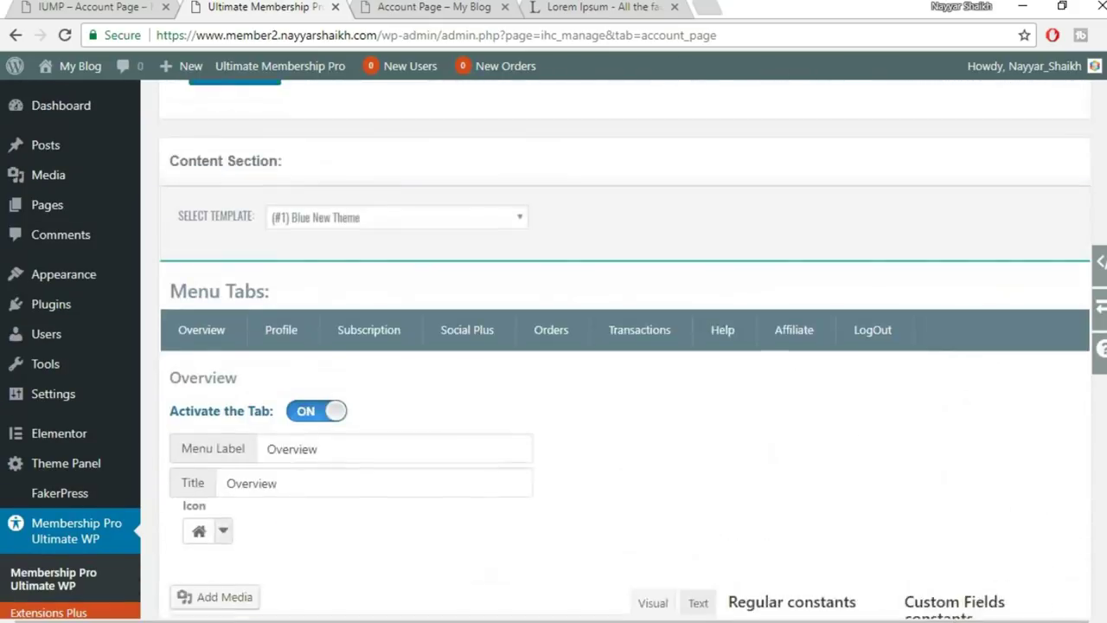
{"action": "scroll", "coordinate": [625, 346], "scroll_direction": "up", "scroll_amount": 15}
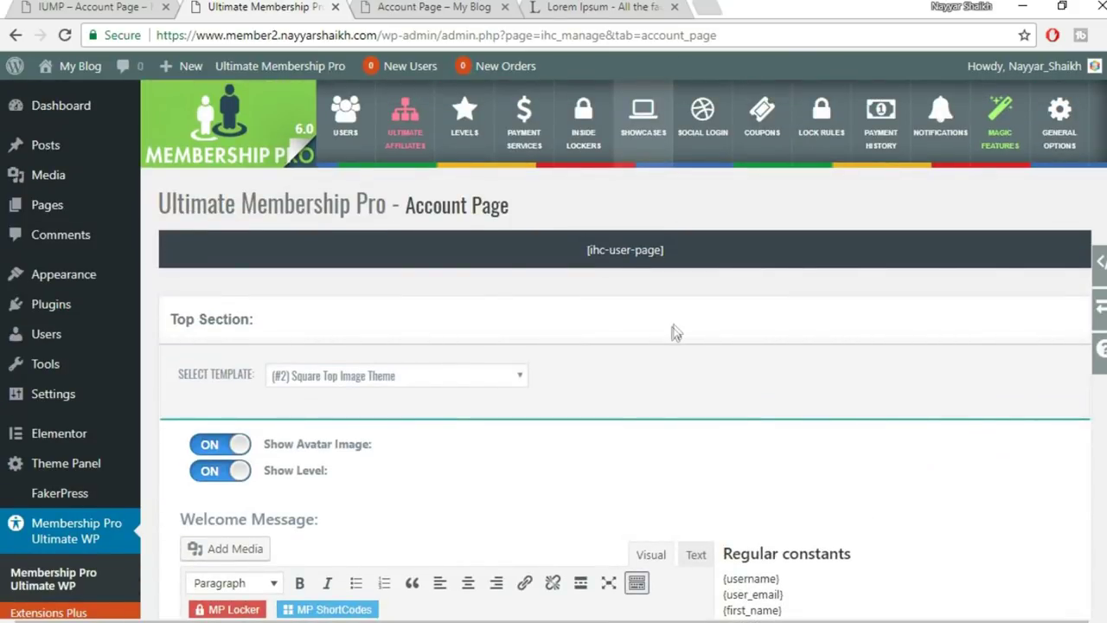
{"action": "left_click", "coordinate": [398, 380]}
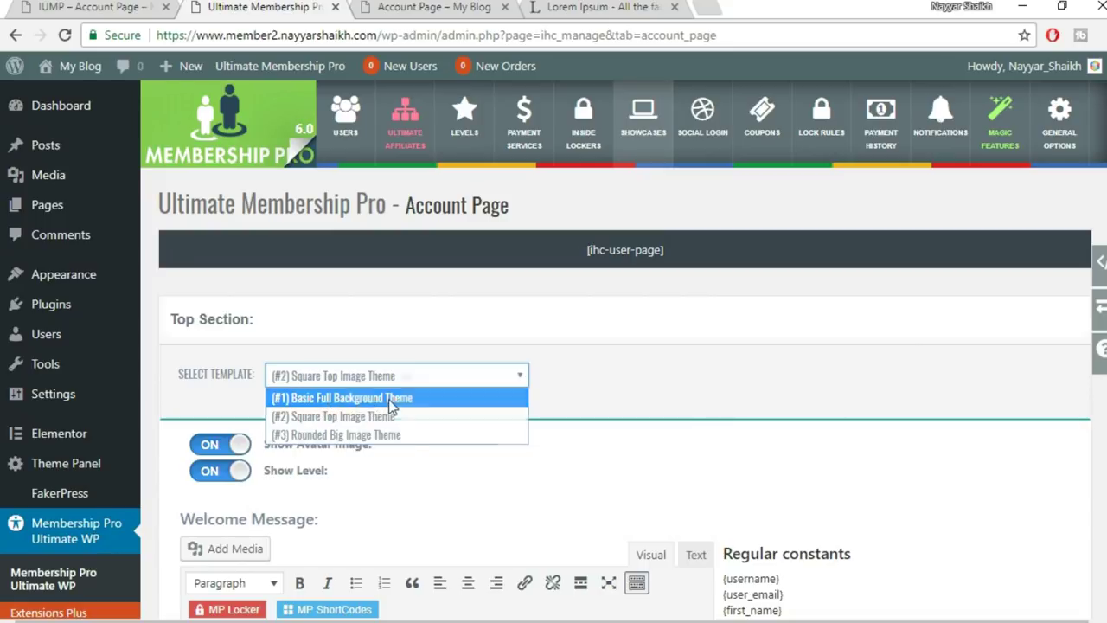
- Choose the (#1) Basic Full Background Theme top template and save
{"action": "left_click", "coordinate": [361, 403]}
{"action": "scroll", "coordinate": [313, 506], "scroll_direction": "down", "scroll_amount": 20}
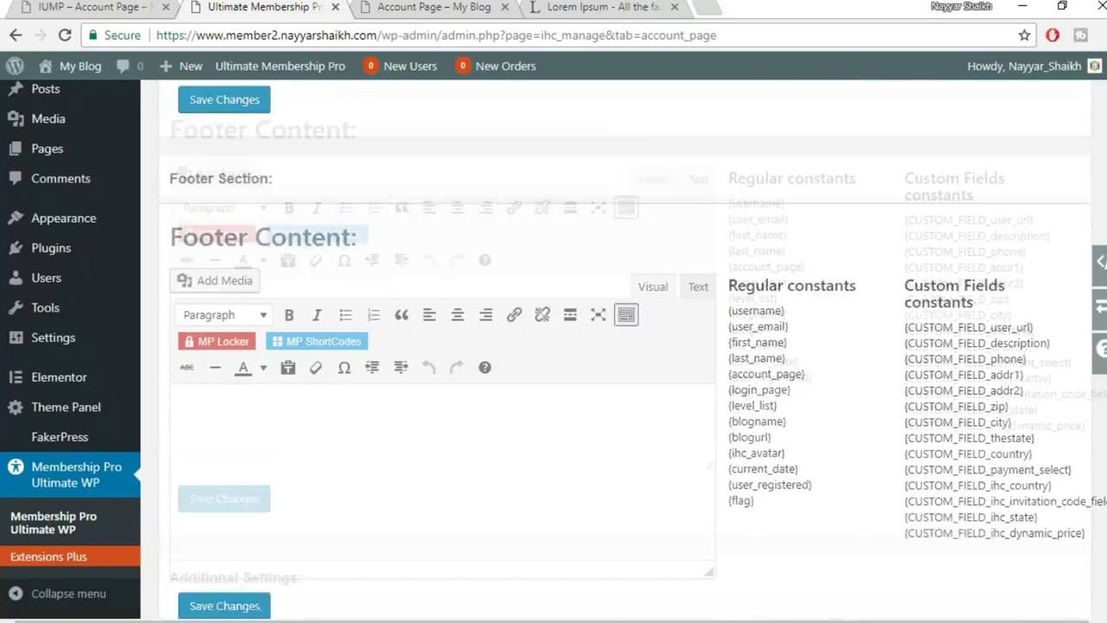
{"action": "left_click", "coordinate": [251, 497]}
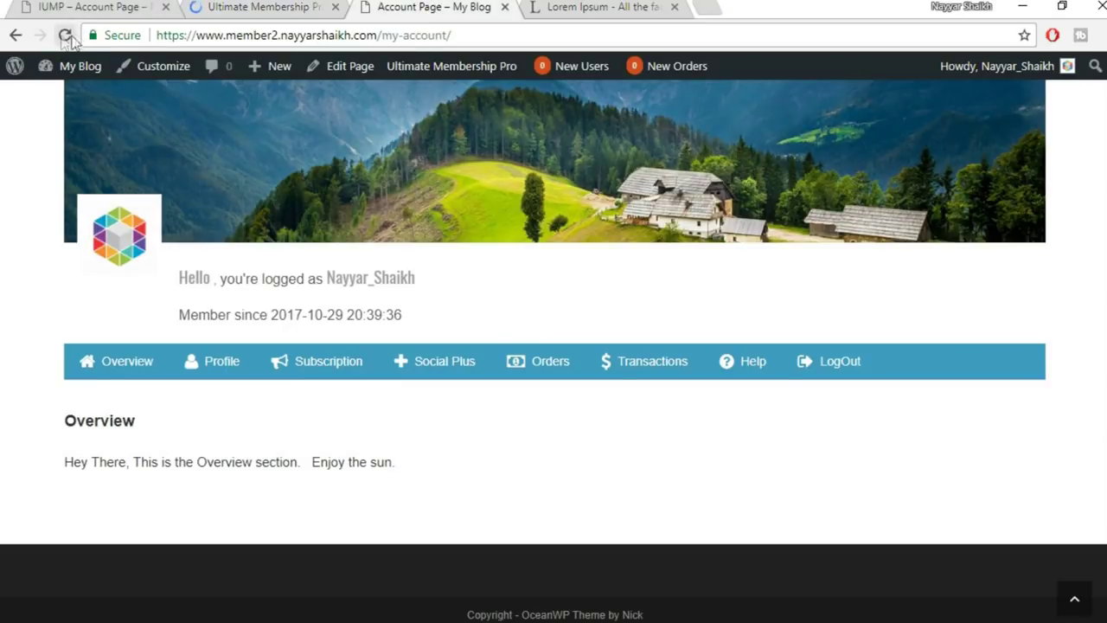
- Reload the account page and highlight its greeting, Member since, Overview and 'Enjoy the sun.' lines
{"action": "left_click", "coordinate": [65, 36]}
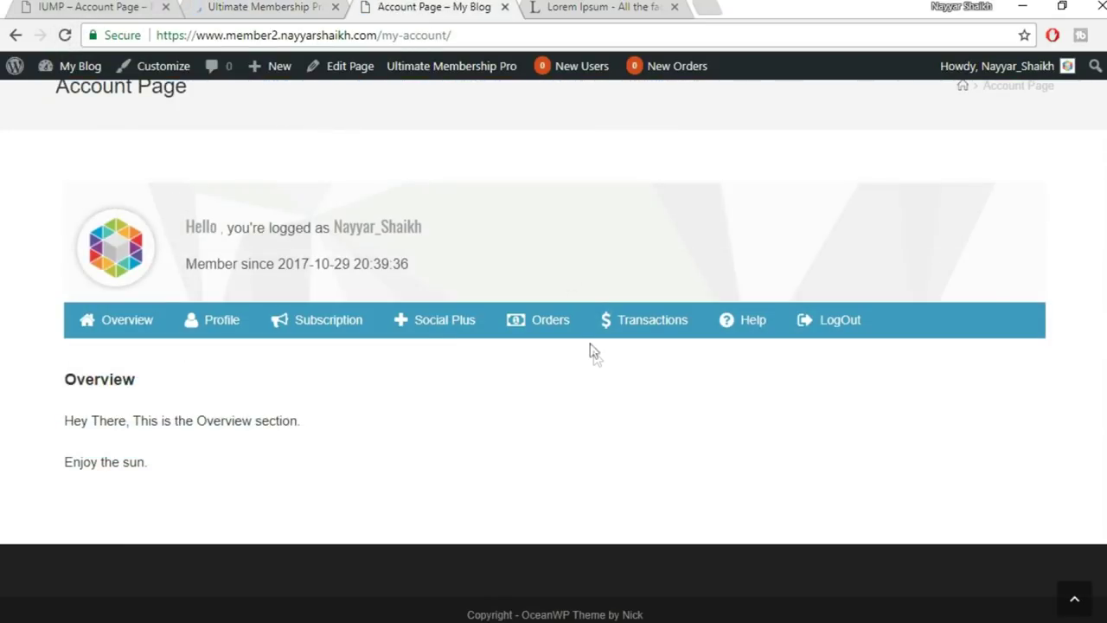
{"action": "scroll", "coordinate": [946, 232], "scroll_direction": "down", "scroll_amount": 3}
{"action": "left_click", "coordinate": [197, 226]}
{"action": "left_click_drag", "start_coordinate": [197, 226], "coordinate": [469, 240]}
{"action": "left_click", "coordinate": [468, 233]}
{"action": "left_click_drag", "start_coordinate": [184, 265], "coordinate": [468, 273]}
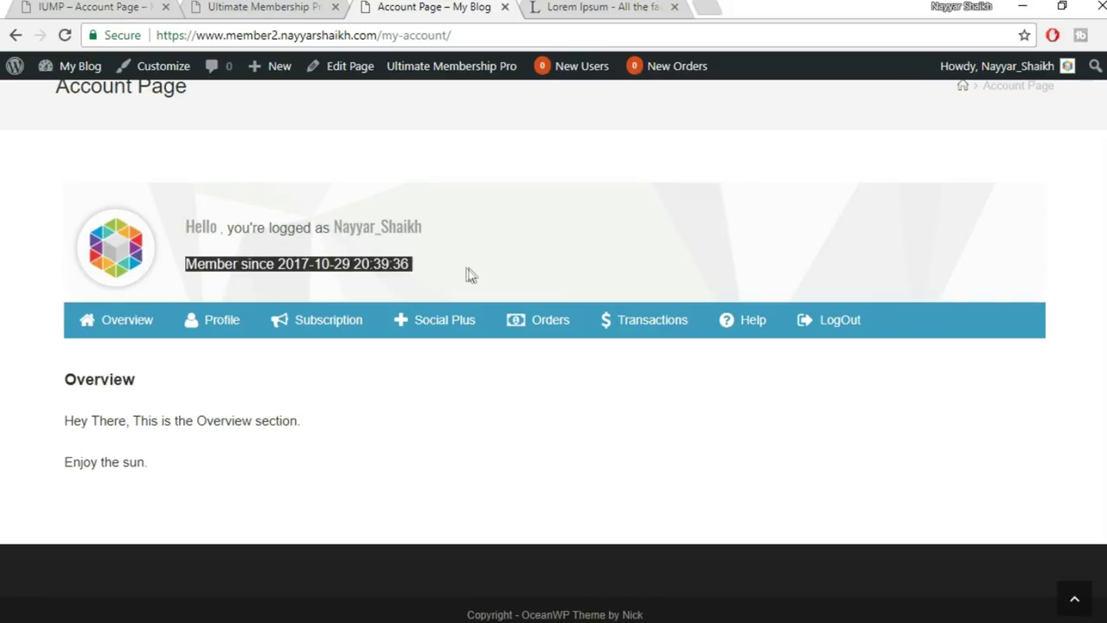
{"action": "left_click", "coordinate": [467, 270]}
{"action": "double_click", "coordinate": [123, 381]}
{"action": "left_click", "coordinate": [93, 422]}
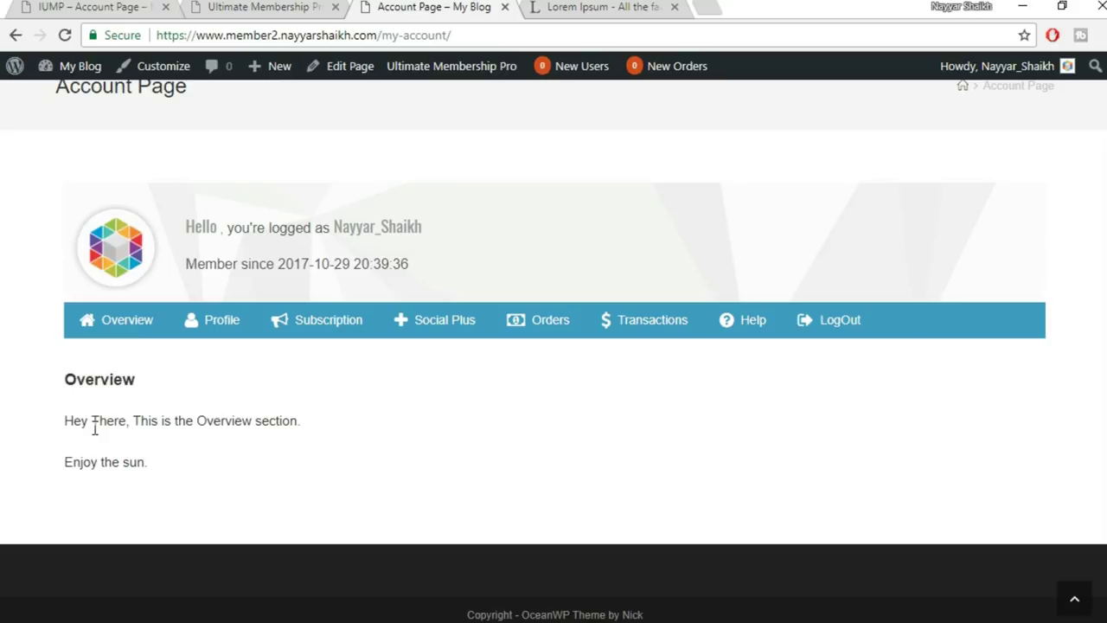
{"action": "left_click_drag", "start_coordinate": [45, 473], "coordinate": [259, 471]}
{"action": "left_click", "coordinate": [253, 434]}
{"action": "left_click", "coordinate": [232, 7]}
- Switch the Top Section template to (#3) Rounded Big Image Theme and save
{"action": "scroll", "coordinate": [389, 393], "scroll_direction": "down", "scroll_amount": 2}
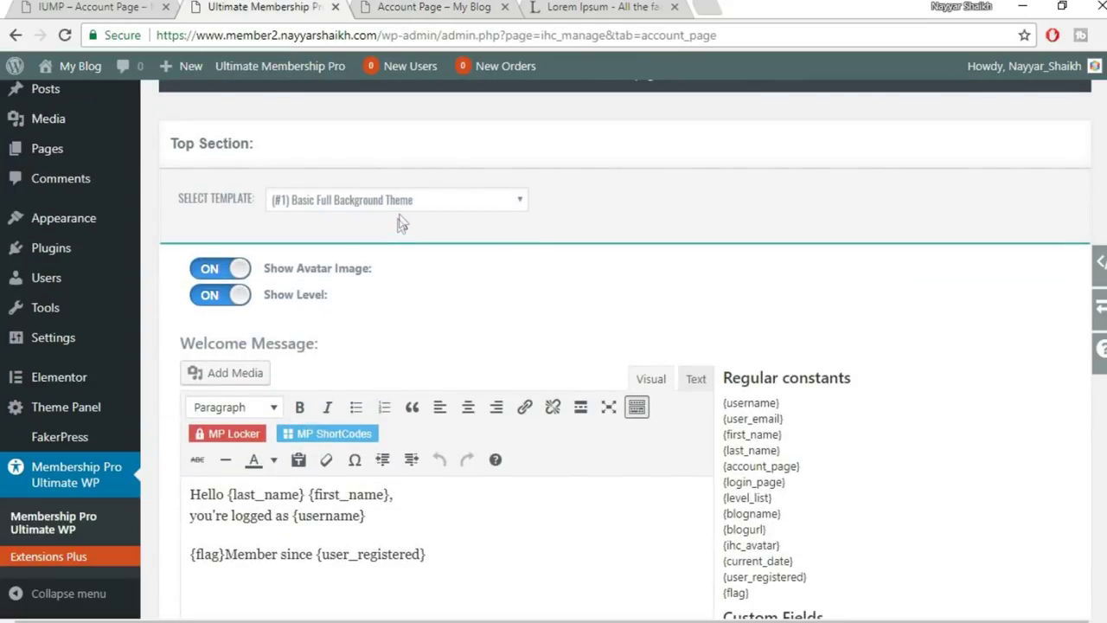
{"action": "left_click", "coordinate": [403, 203]}
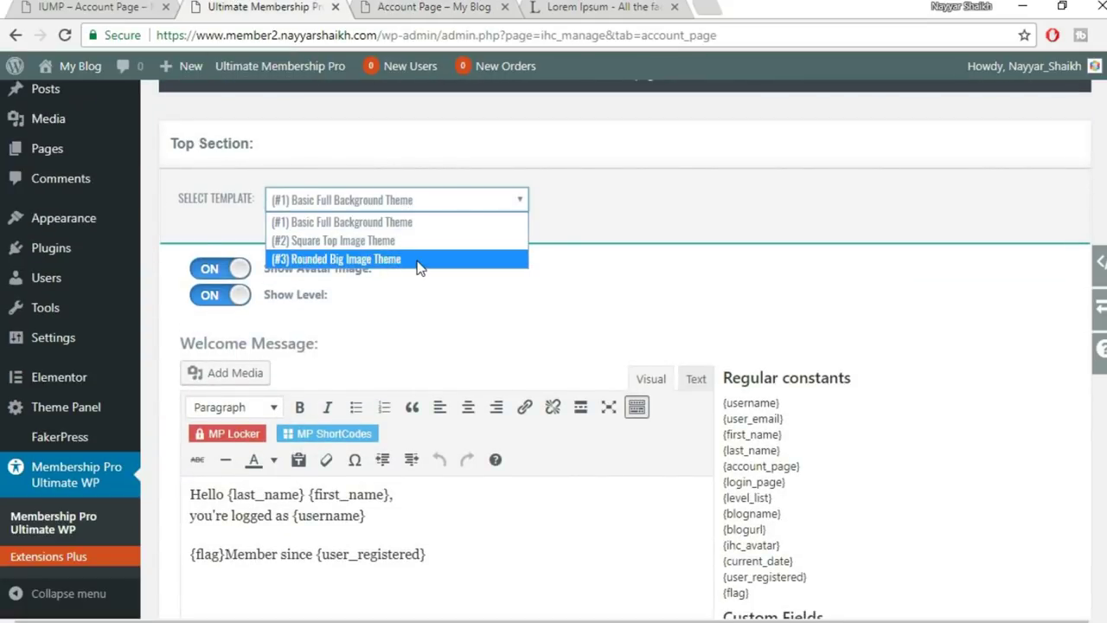
{"action": "left_click", "coordinate": [417, 260]}
{"action": "scroll", "coordinate": [709, 312], "scroll_direction": "down", "scroll_amount": 7}
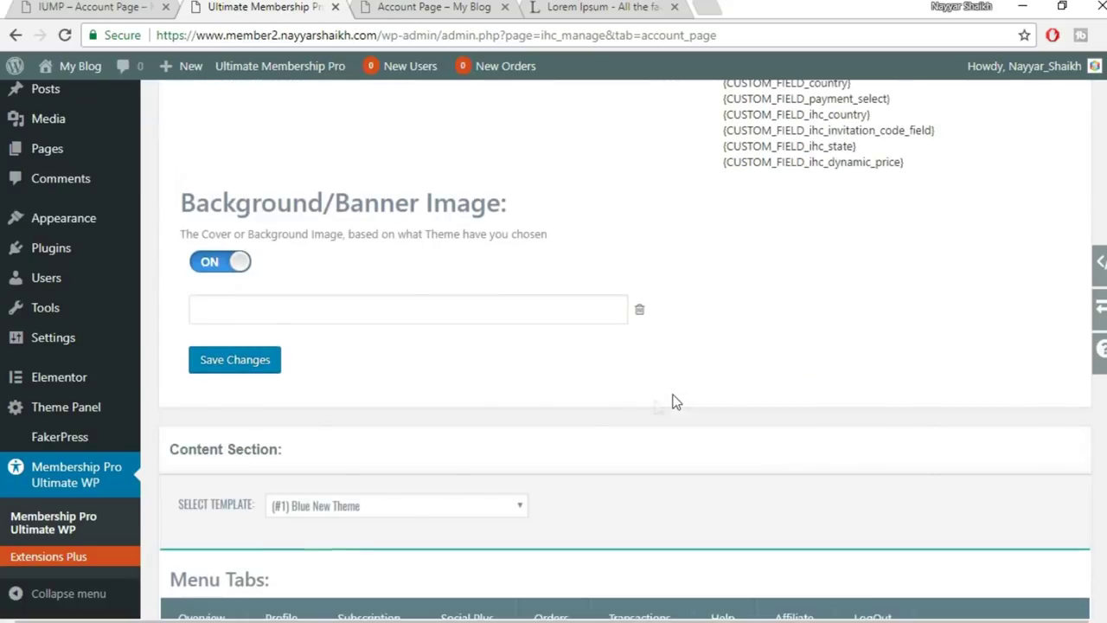
{"action": "left_click", "coordinate": [258, 370]}
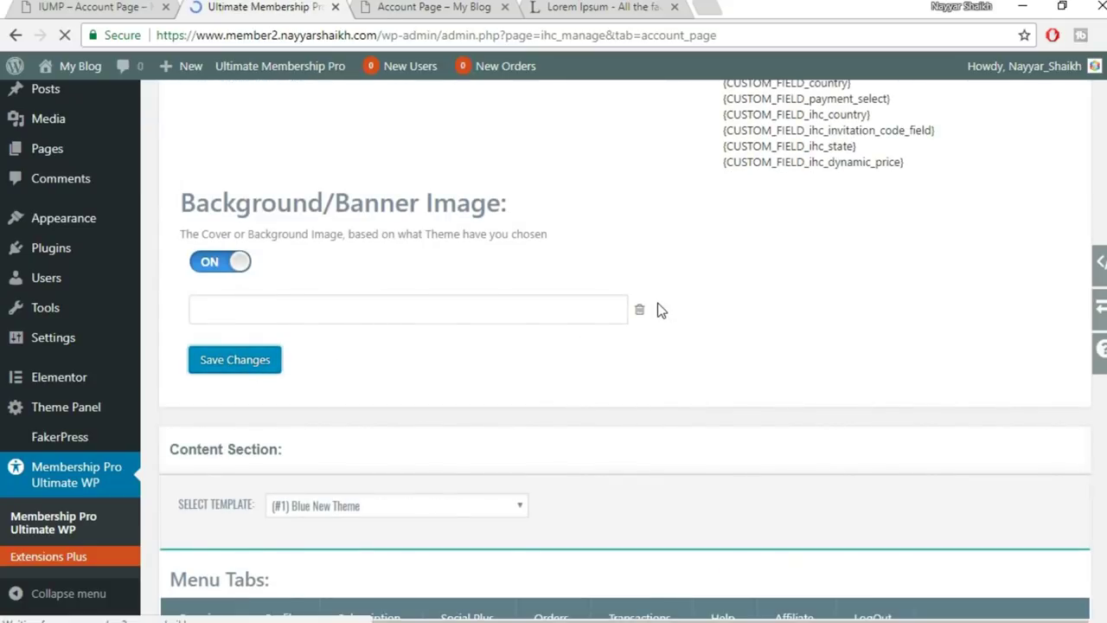
- Reload the front-end account page to view the banner with the round avatar
{"action": "left_click", "coordinate": [467, 6]}
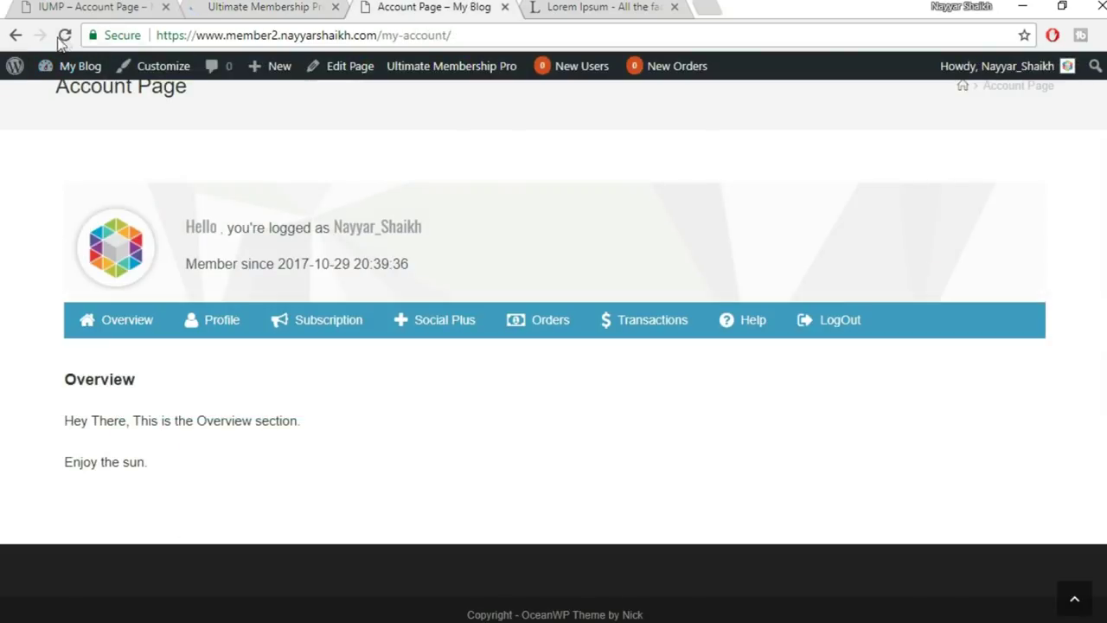
{"action": "left_click", "coordinate": [45, 36]}
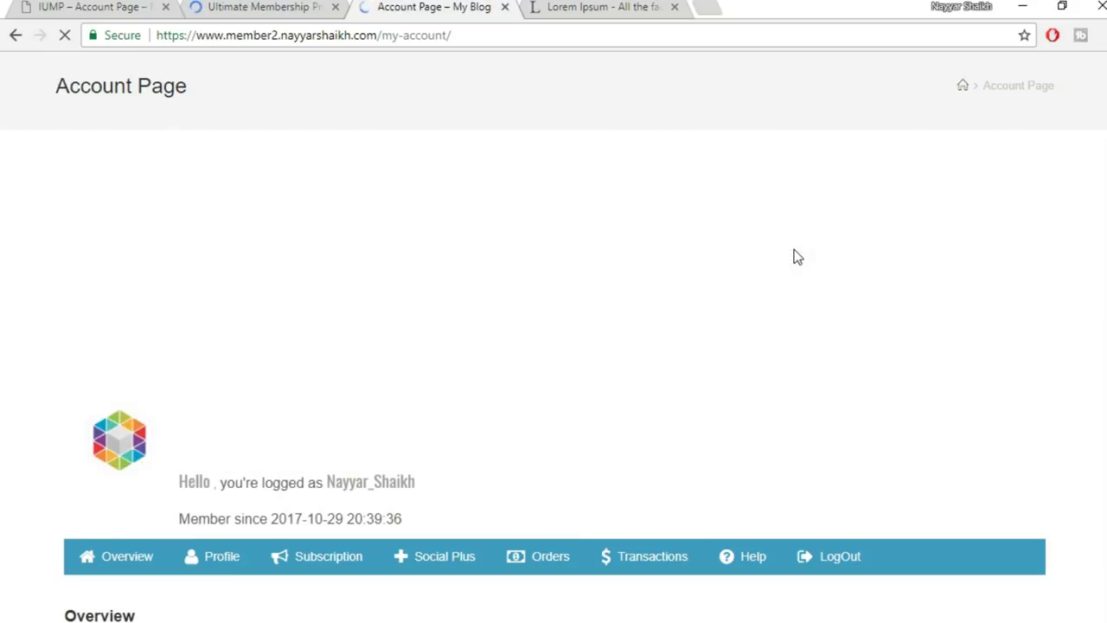
{"action": "scroll", "coordinate": [946, 358], "scroll_direction": "down", "scroll_amount": 3}
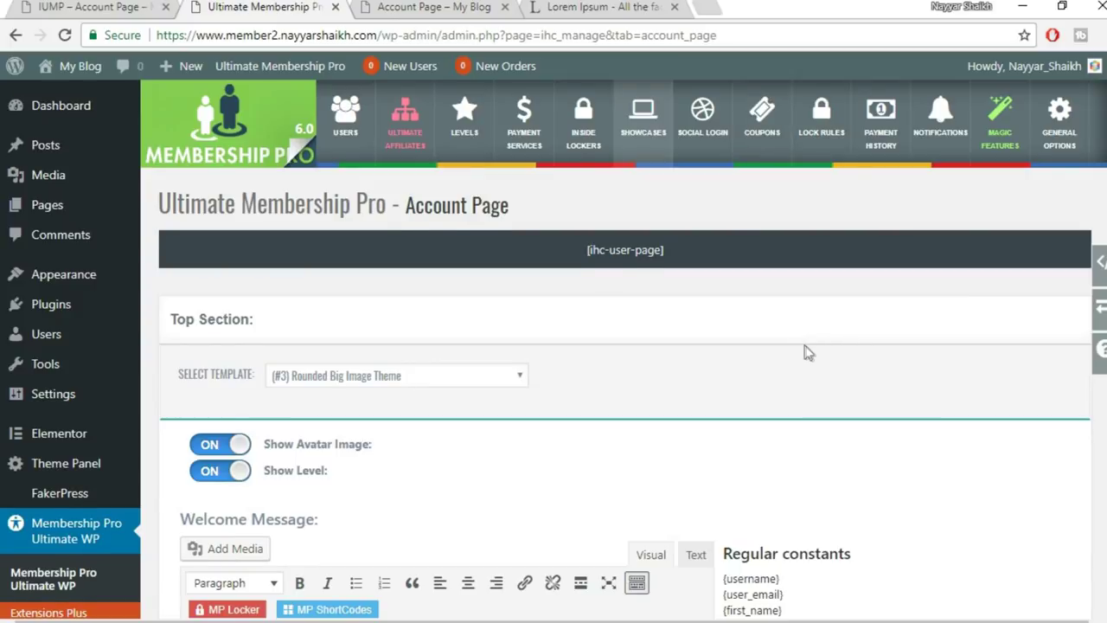
{"action": "scroll", "coordinate": [804, 348], "scroll_direction": "down", "scroll_amount": 5}
{"action": "scroll", "coordinate": [643, 297], "scroll_direction": "up", "scroll_amount": 2}
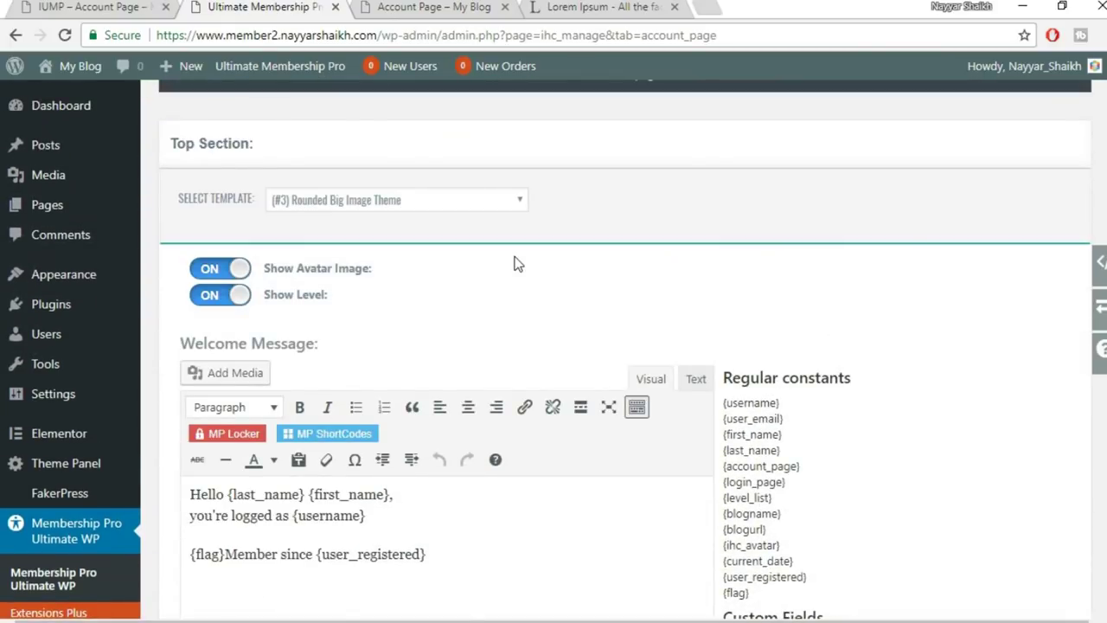
{"action": "scroll", "coordinate": [516, 265], "scroll_direction": "down", "scroll_amount": 2}
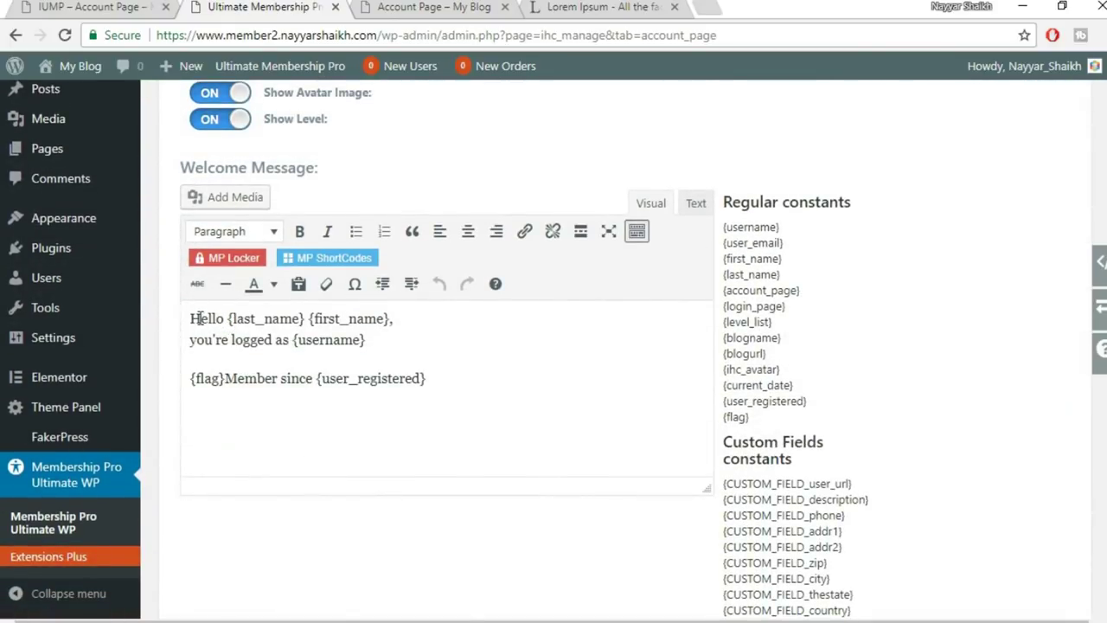
{"action": "left_click", "coordinate": [388, 5]}
{"action": "scroll", "coordinate": [663, 237], "scroll_direction": "down", "scroll_amount": 3}
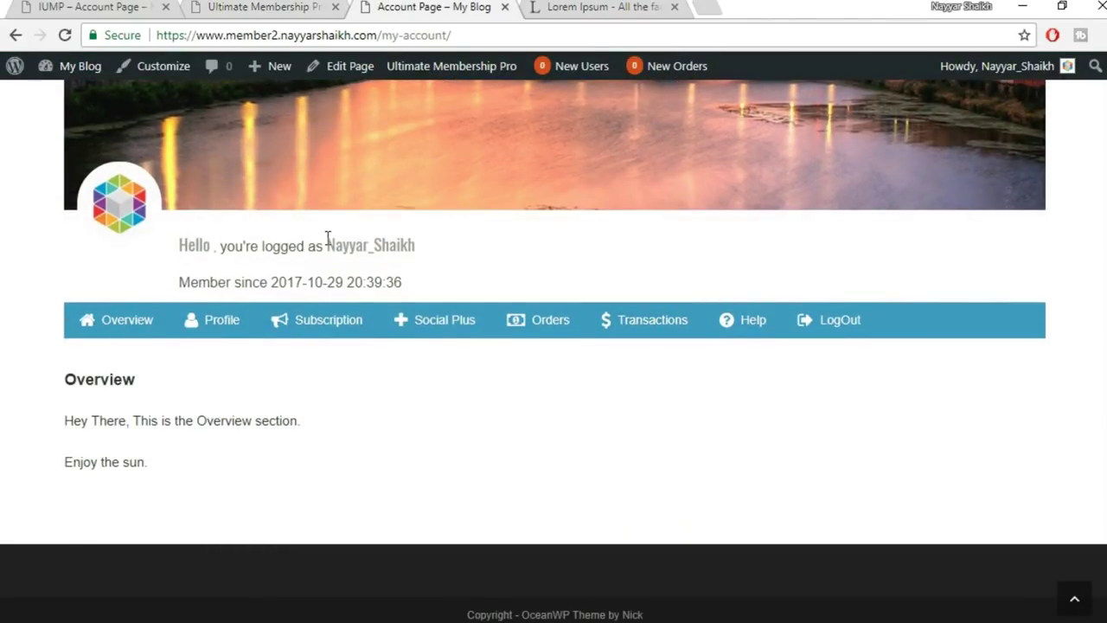
- Compare the Welcome Message lines in the settings with the front-end account page
{"action": "left_click", "coordinate": [298, 6]}
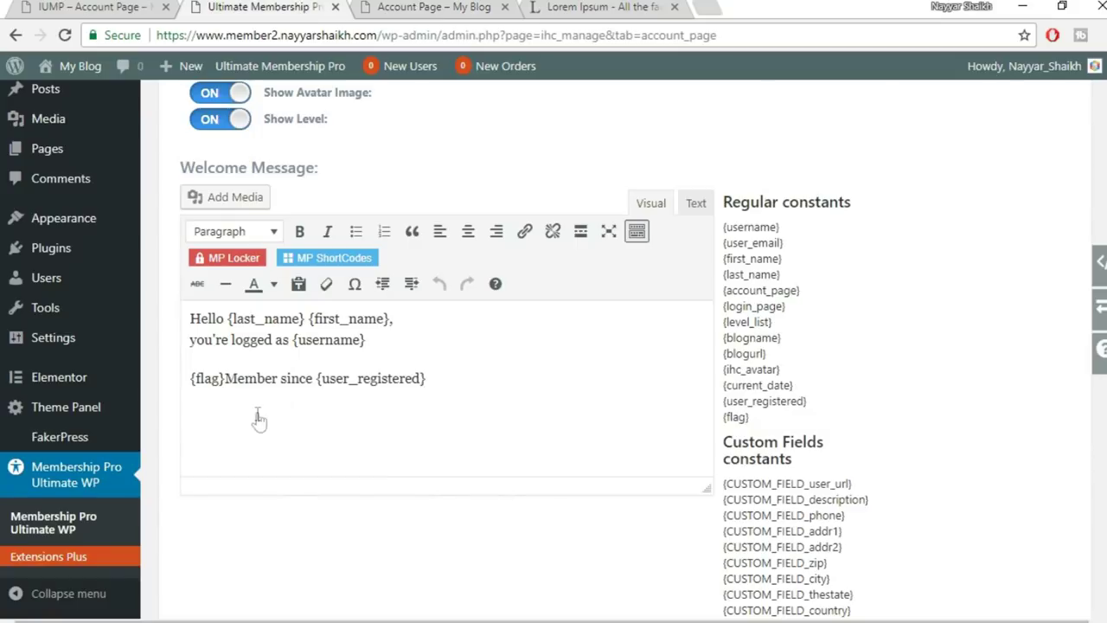
{"action": "left_click_drag", "start_coordinate": [215, 322], "coordinate": [181, 321]}
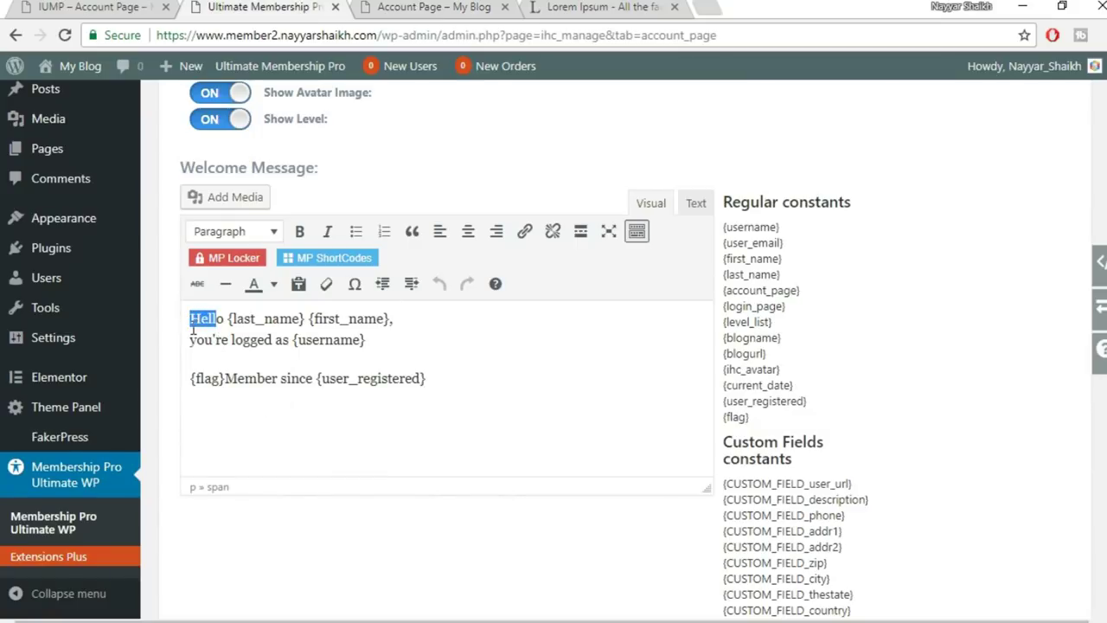
{"action": "left_click_drag", "start_coordinate": [364, 345], "coordinate": [183, 322]}
{"action": "left_click", "coordinate": [258, 351]}
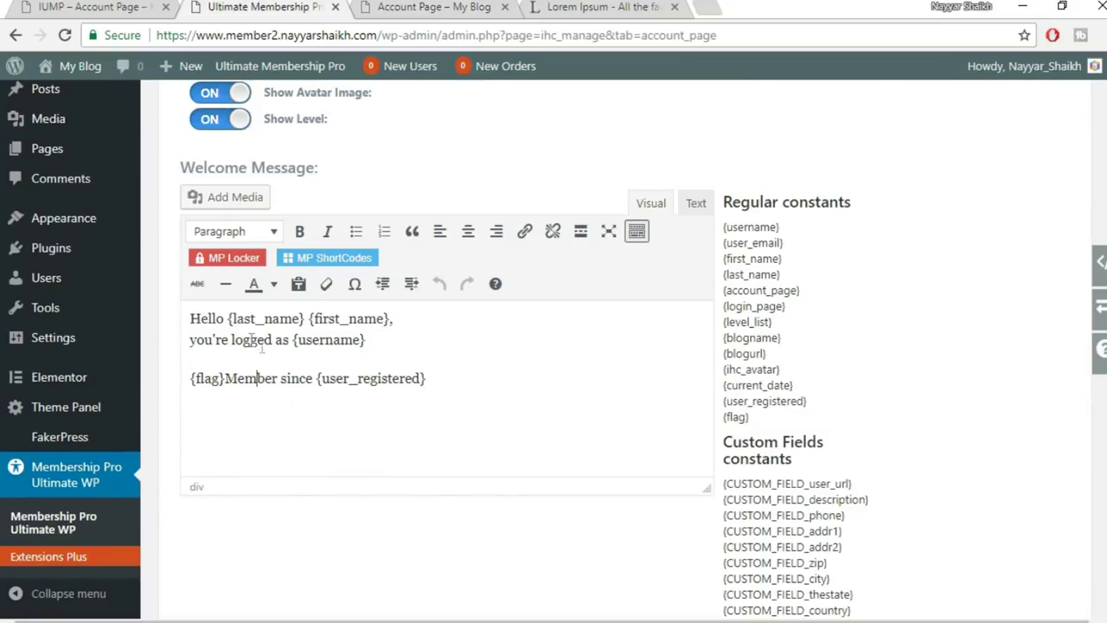
{"action": "left_click", "coordinate": [364, 6]}
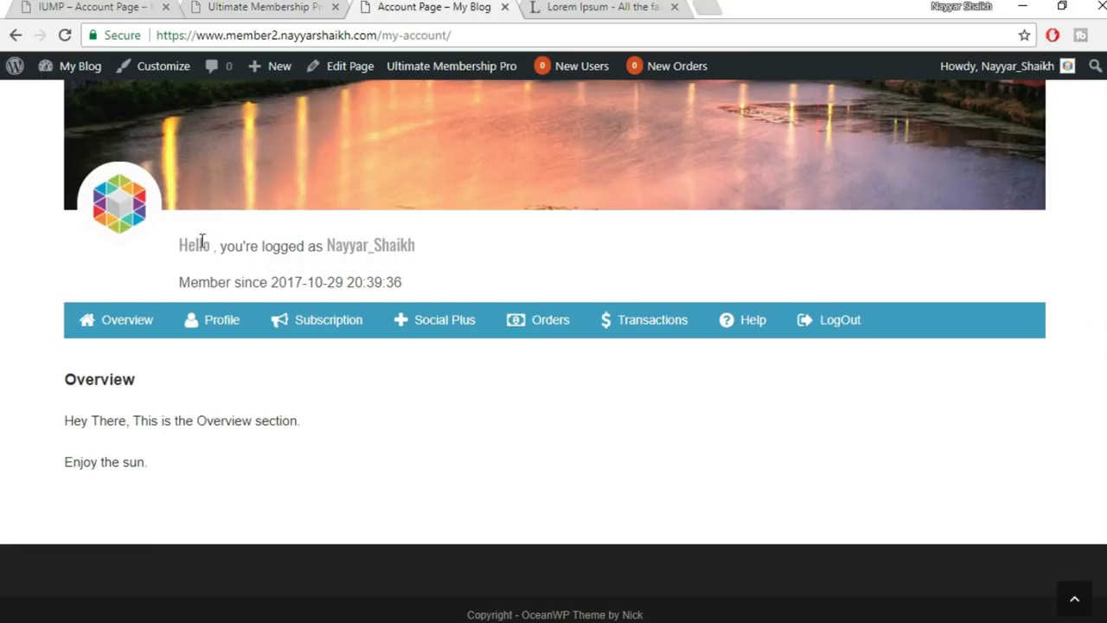
{"action": "left_click", "coordinate": [327, 5]}
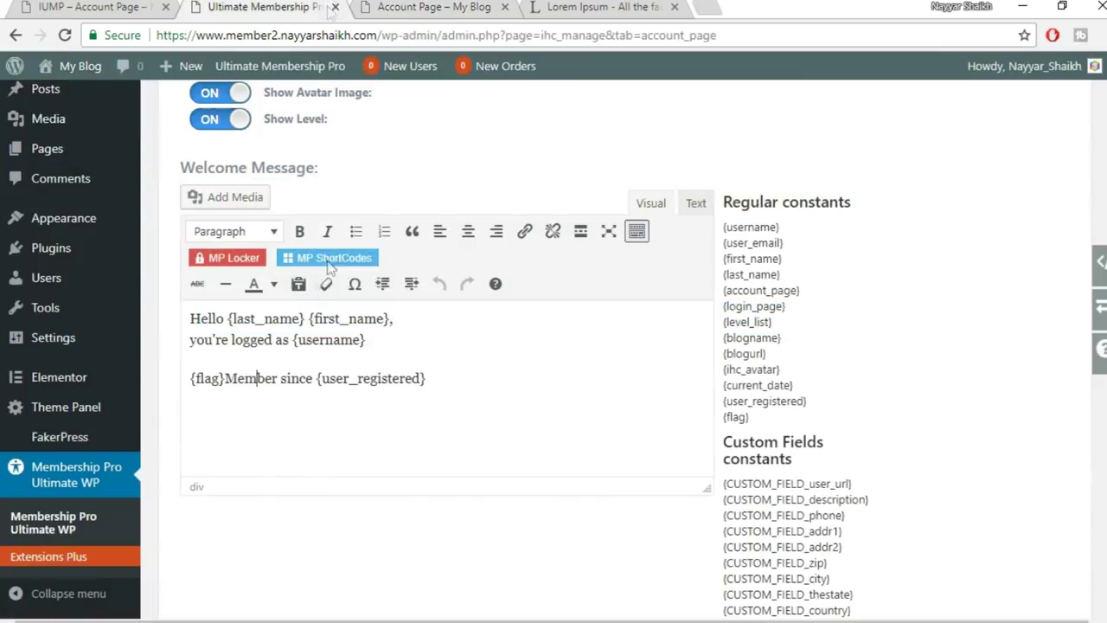
- Add a 'Welcome to my website!' line after the {username} line and save
{"action": "left_click", "coordinate": [454, 339]}
{"action": "key", "text": "Return"}
{"action": "key", "text": "Return"}
{"action": "key", "text": "Return"}
{"action": "key", "text": "Return"}
{"action": "key", "text": "Return"}
{"action": "key", "text": "Return"}
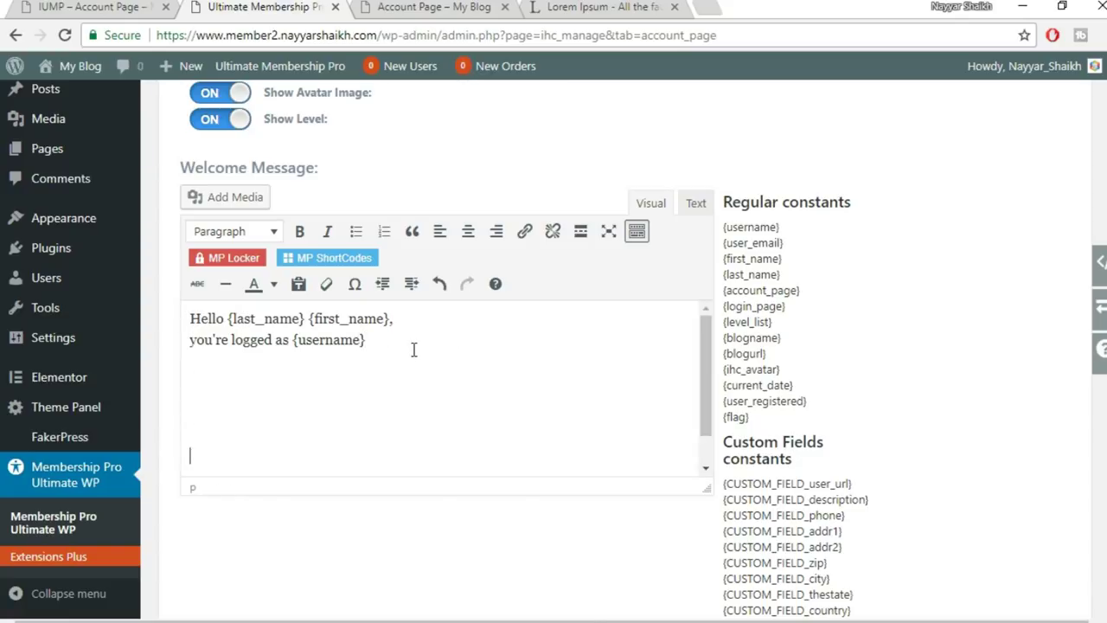
{"action": "key", "text": "BackSpace"}
{"action": "key", "text": "BackSpace"}
{"action": "key", "text": "BackSpace"}
{"action": "key", "text": "BackSpace"}
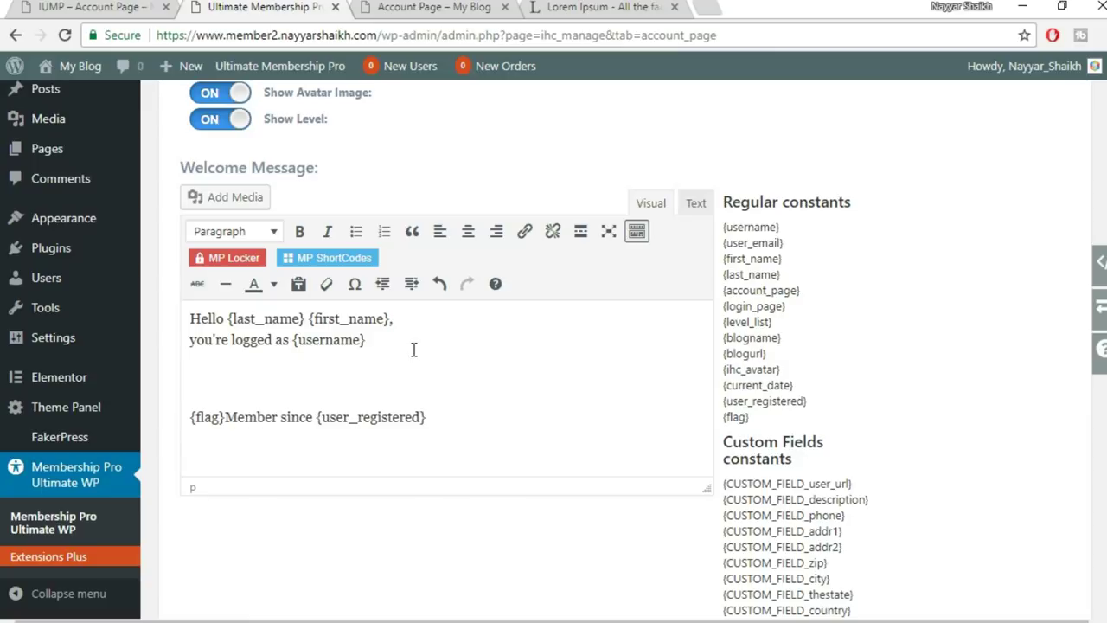
{"action": "type", "text": "Welcome to my website!"}
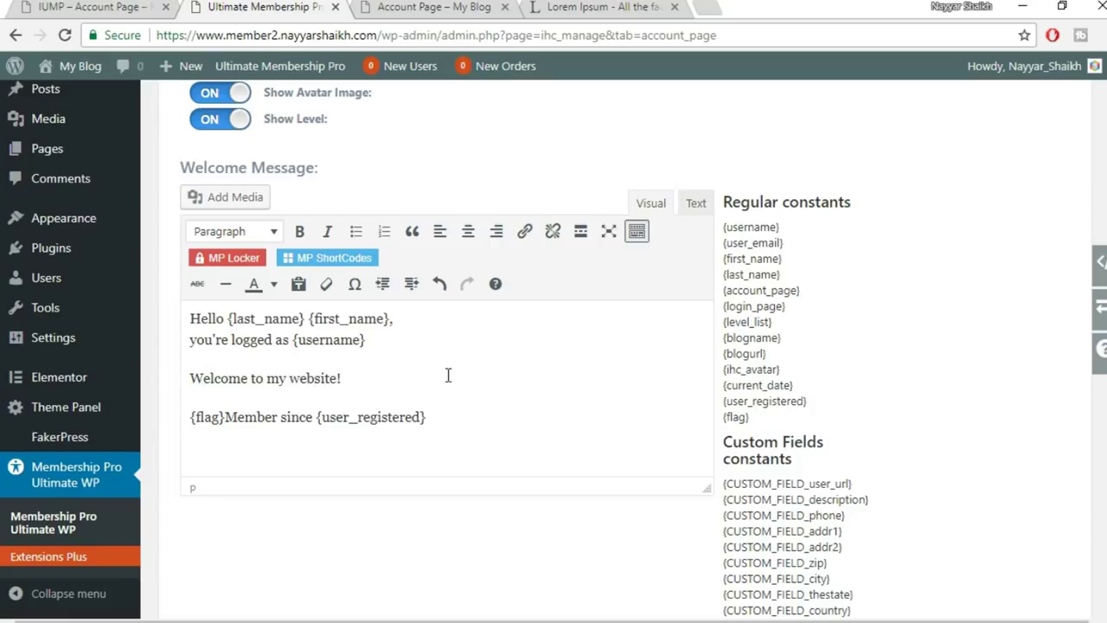
{"action": "scroll", "coordinate": [441, 389], "scroll_direction": "down", "scroll_amount": 5}
{"action": "left_click", "coordinate": [234, 447]}
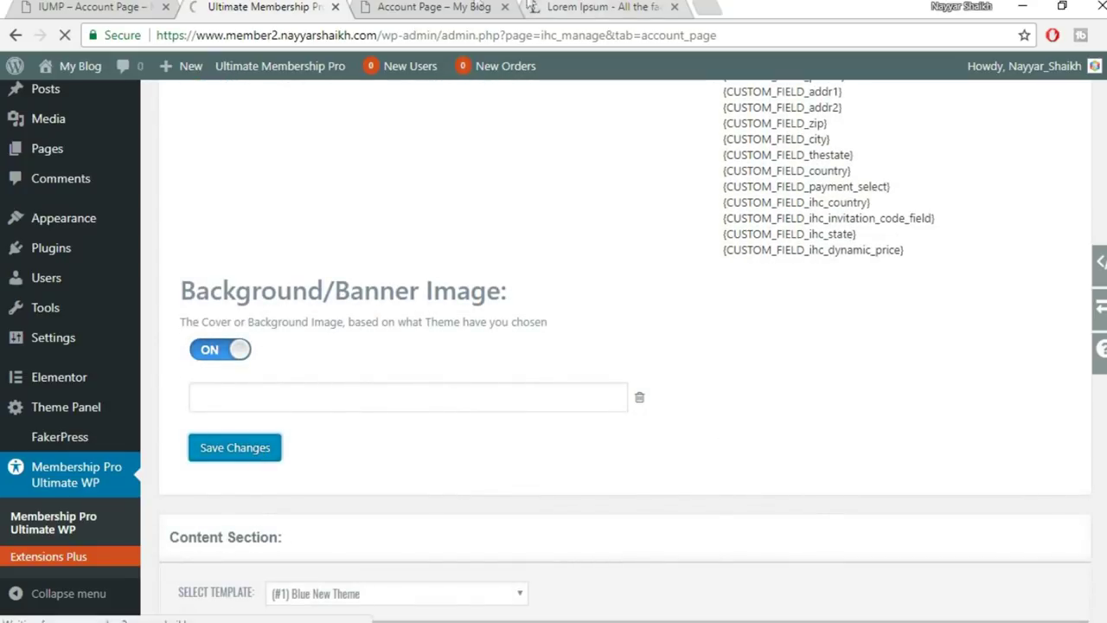
- Reload the account page to confirm the 'Welcome to my website!' line appears
{"action": "left_click", "coordinate": [433, 7]}
{"action": "left_click", "coordinate": [65, 35]}
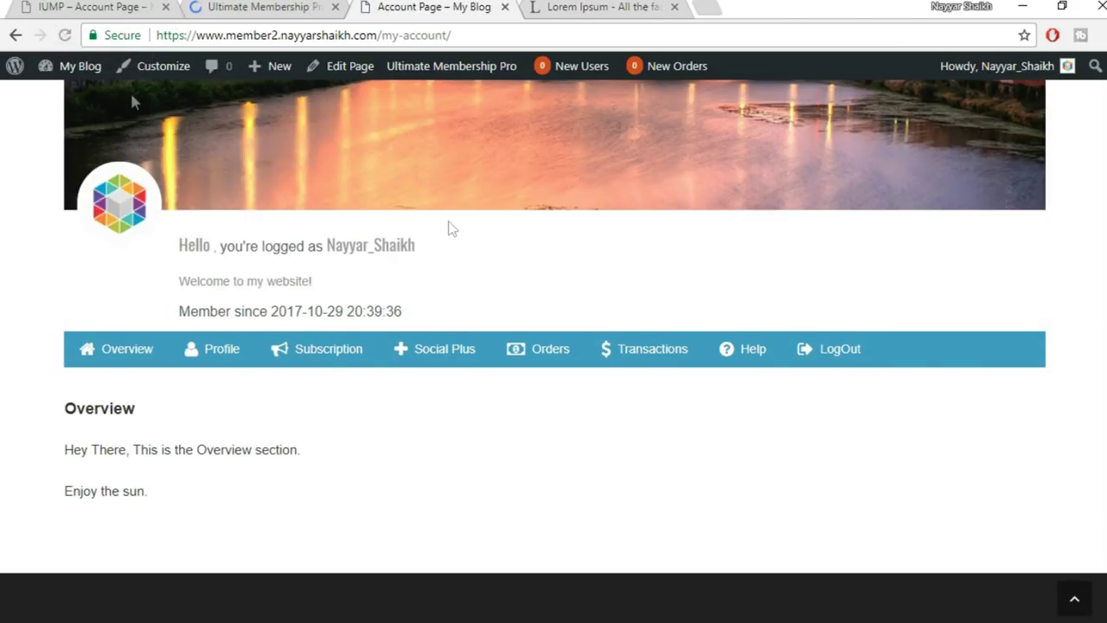
{"action": "left_click_drag", "start_coordinate": [179, 282], "coordinate": [380, 281]}
{"action": "left_click", "coordinate": [381, 277]}
{"action": "left_click", "coordinate": [256, 4]}
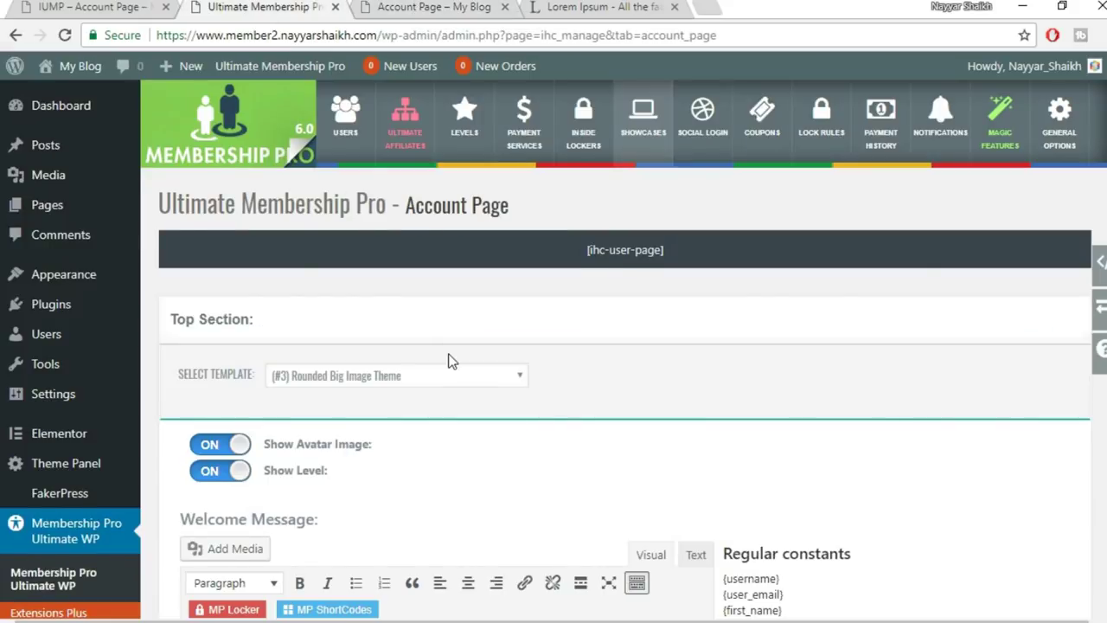
{"action": "scroll", "coordinate": [449, 361], "scroll_direction": "down", "scroll_amount": 5}
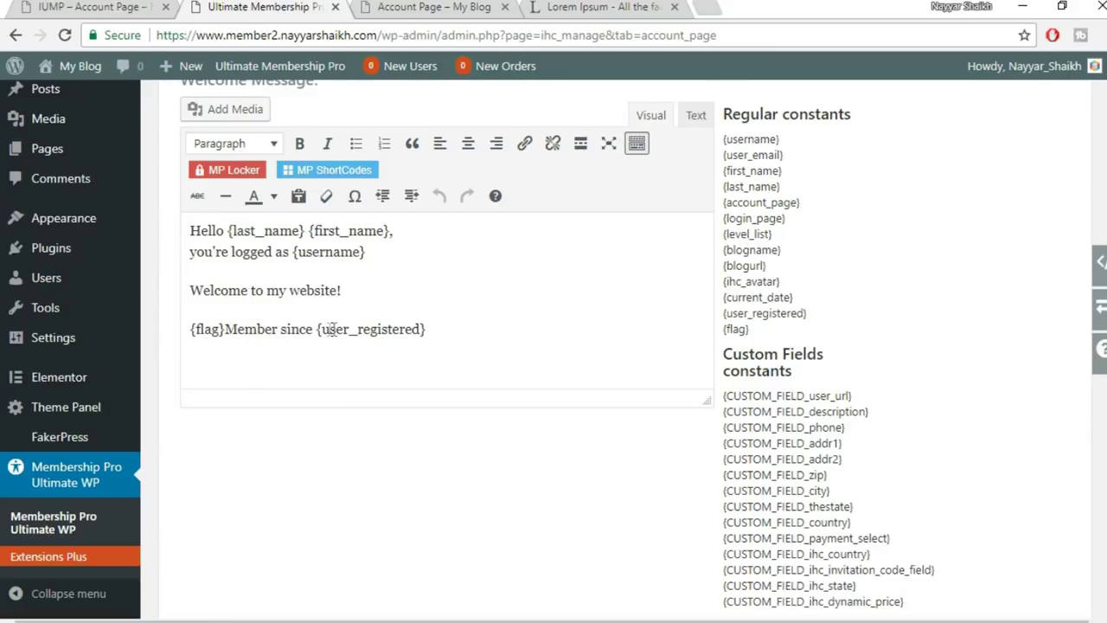
{"action": "left_click", "coordinate": [434, 7]}
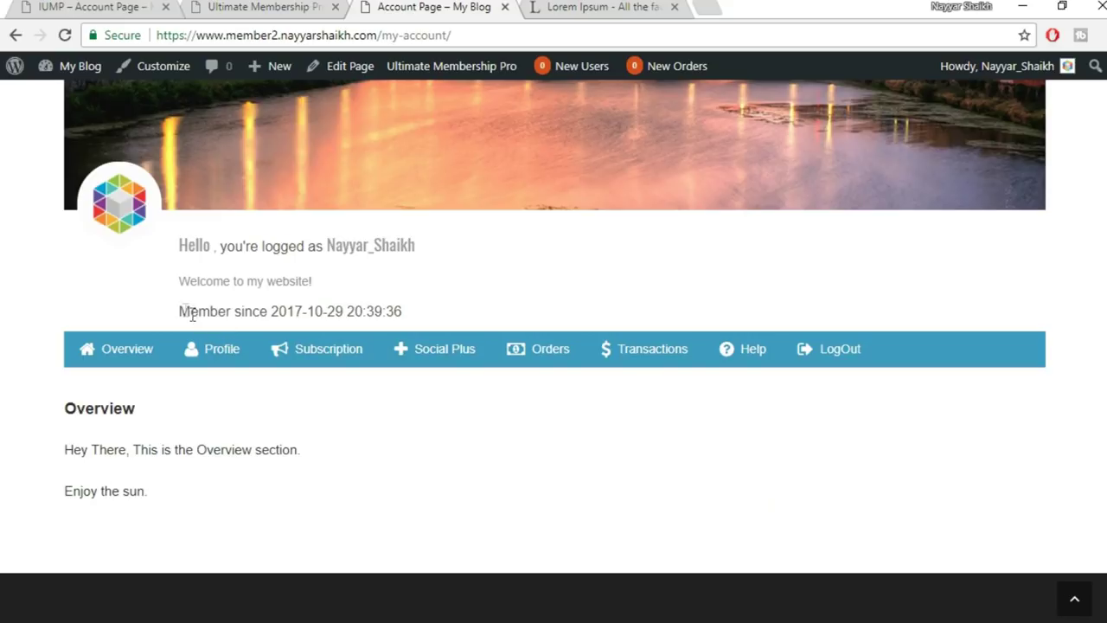
{"action": "left_click", "coordinate": [258, 7]}
{"action": "scroll", "coordinate": [542, 367], "scroll_direction": "up", "scroll_amount": 1}
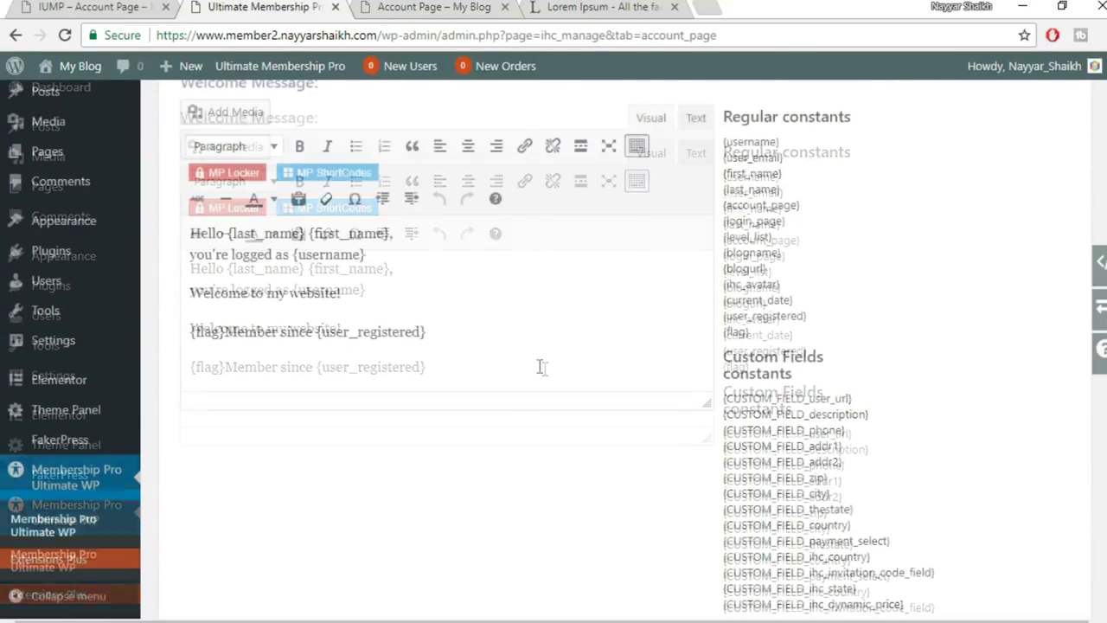
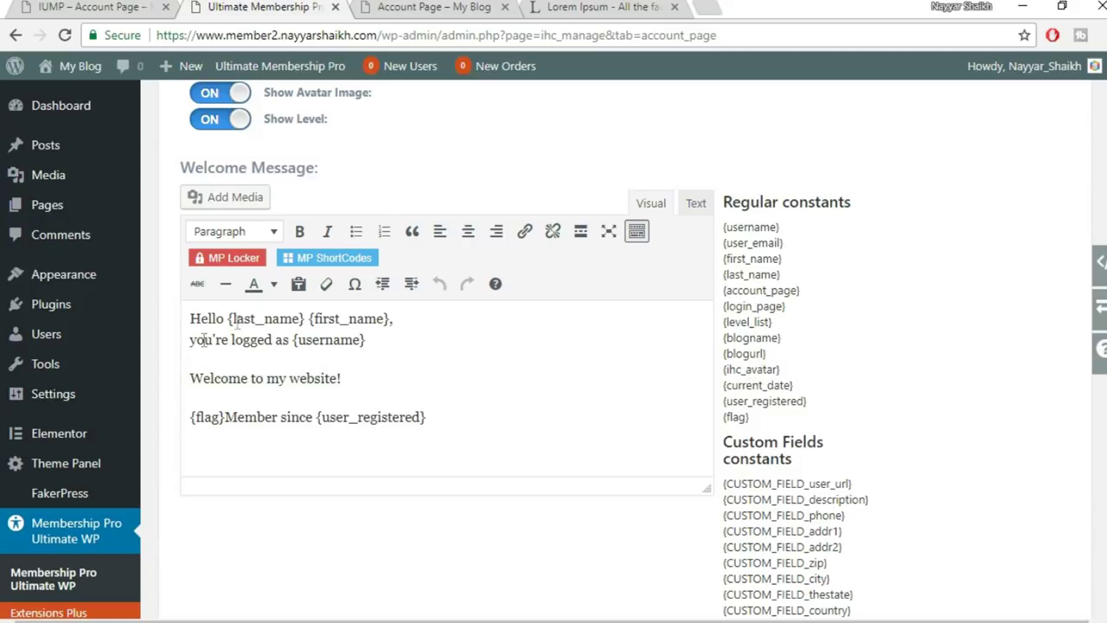
- Check the front-end account page, then look over the constants list in the account page settings
{"action": "left_click", "coordinate": [430, 6]}
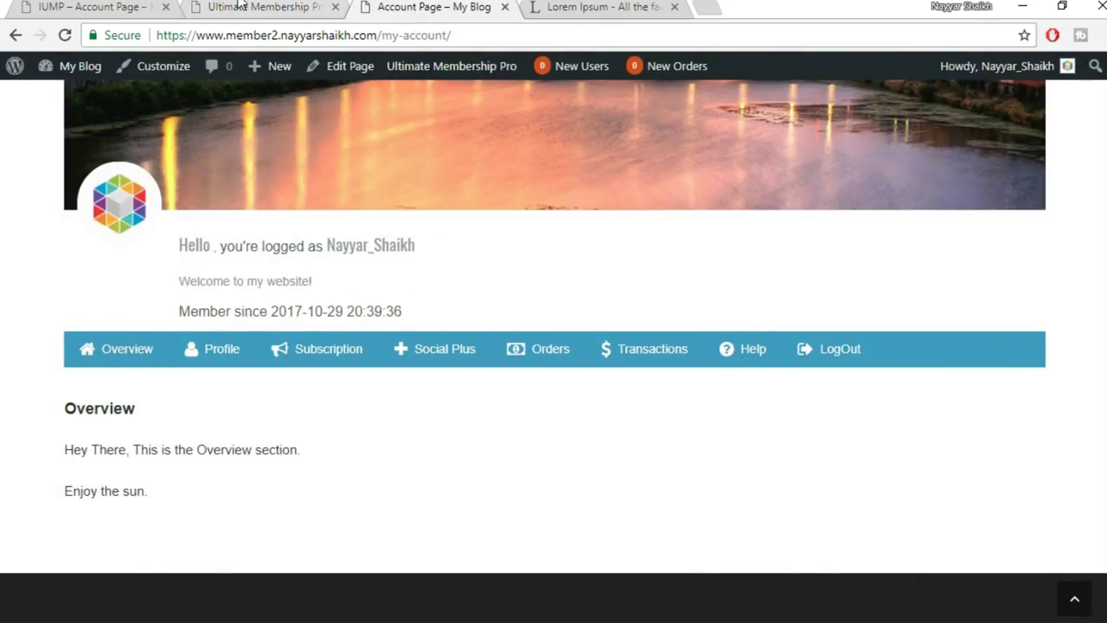
{"action": "left_click", "coordinate": [240, 6]}
{"action": "left_click_drag", "start_coordinate": [781, 369], "coordinate": [723, 202]}
{"action": "left_click", "coordinate": [960, 351]}
{"action": "scroll", "coordinate": [977, 386], "scroll_direction": "down", "scroll_amount": 2}
{"action": "scroll", "coordinate": [933, 407], "scroll_direction": "down", "scroll_amount": 2}
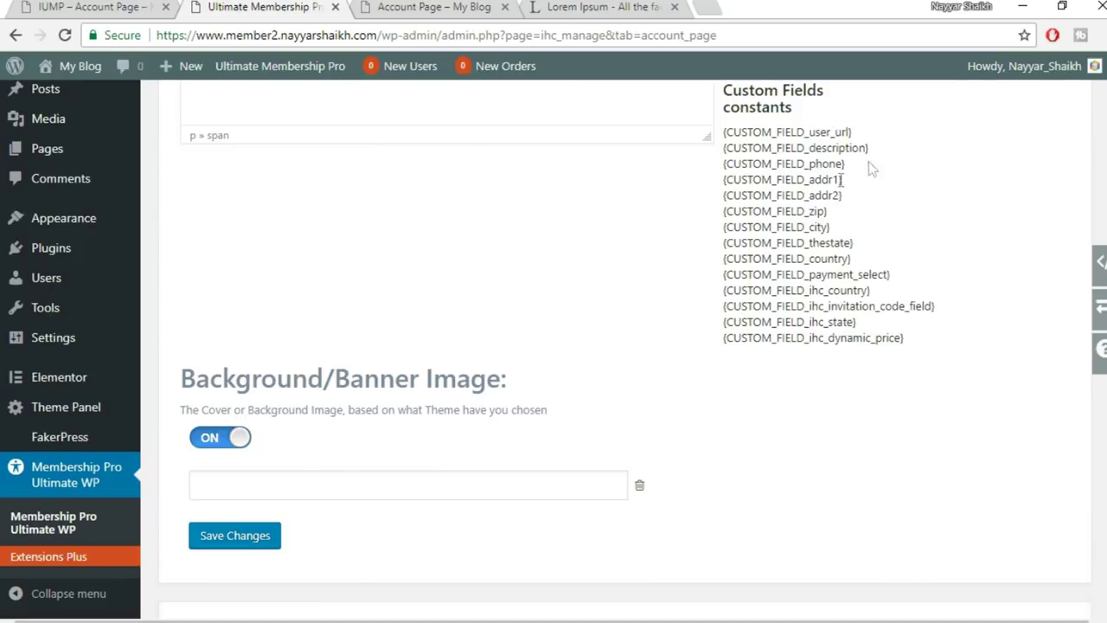
{"action": "scroll", "coordinate": [857, 204], "scroll_direction": "down", "scroll_amount": 2}
- Open the banner image chooser and close it without choosing, checking the front-end banner in between
{"action": "left_click", "coordinate": [303, 308]}
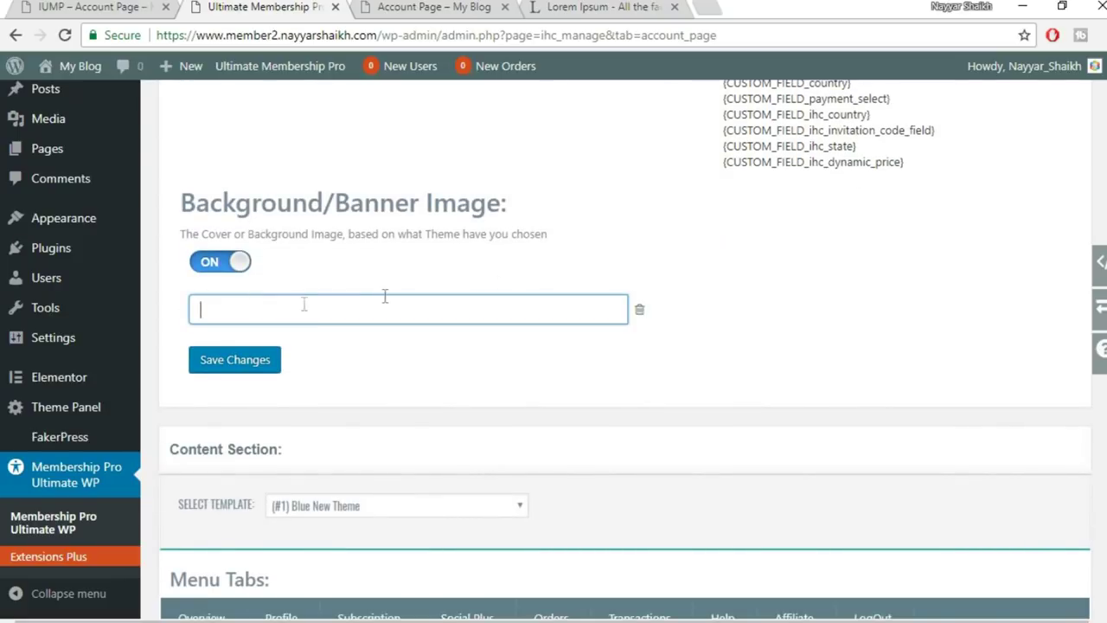
{"action": "left_click", "coordinate": [1075, 102]}
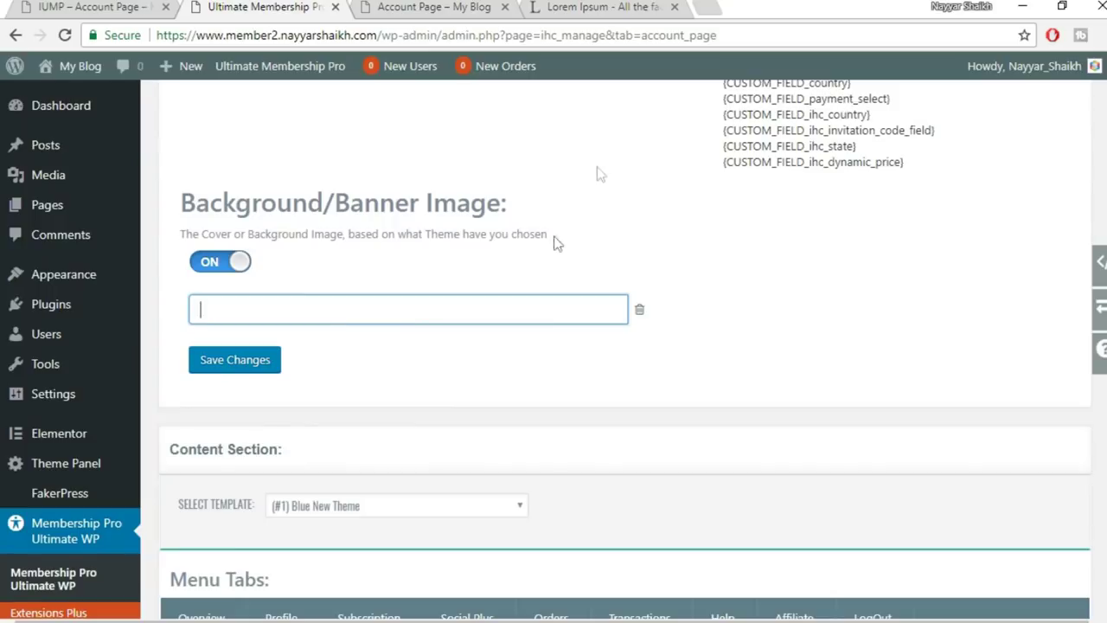
{"action": "left_click", "coordinate": [476, 6]}
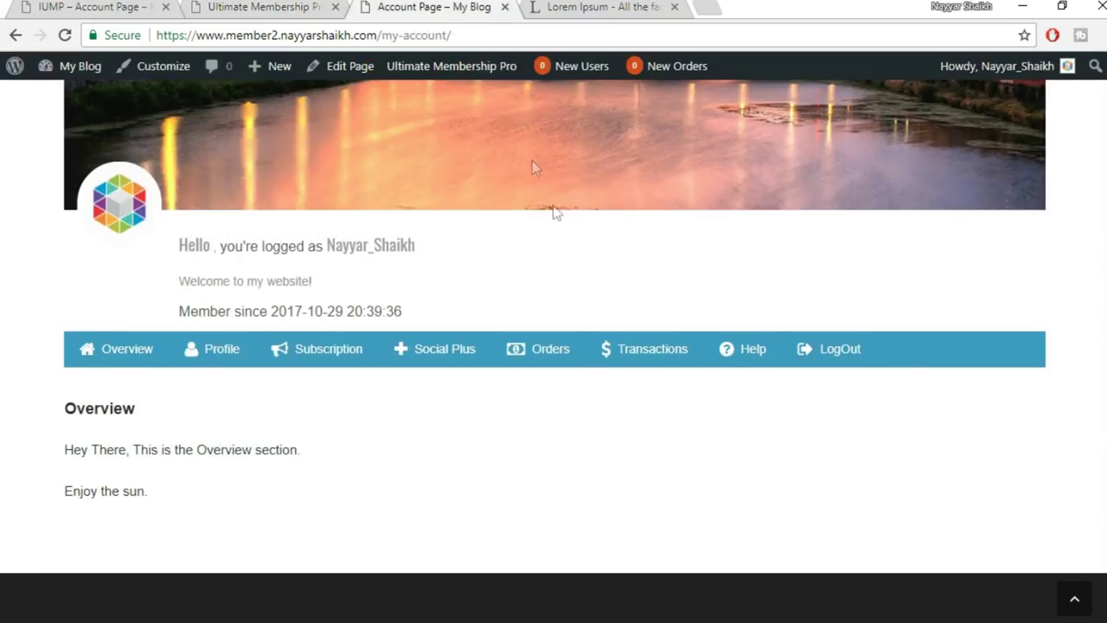
{"action": "scroll", "coordinate": [531, 164], "scroll_direction": "up", "scroll_amount": 2}
{"action": "left_click", "coordinate": [277, 7]}
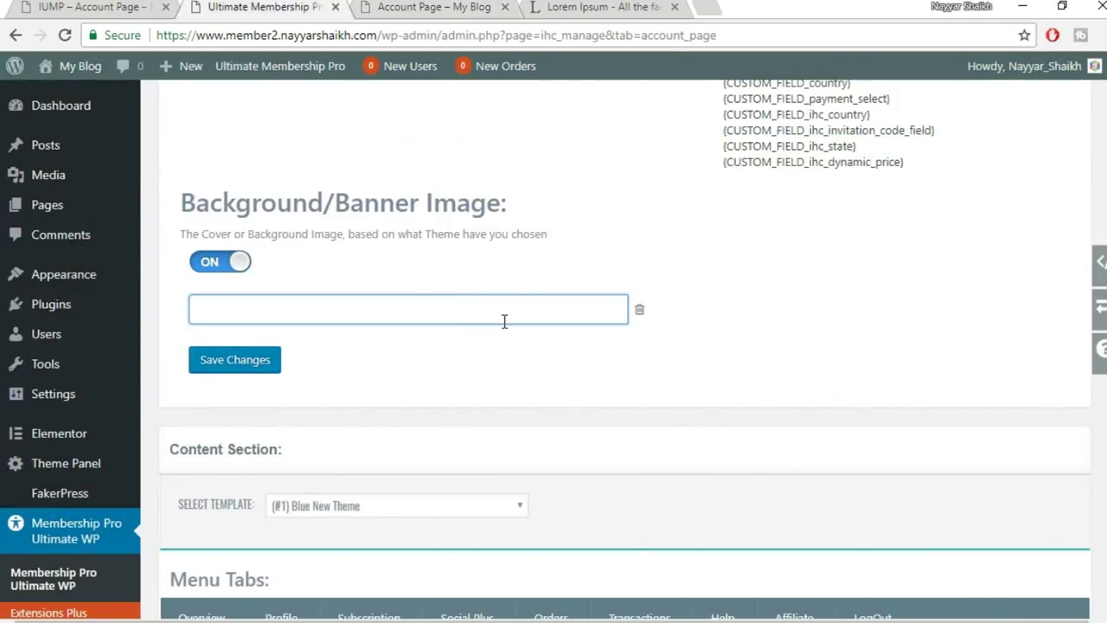
{"action": "left_click", "coordinate": [375, 315]}
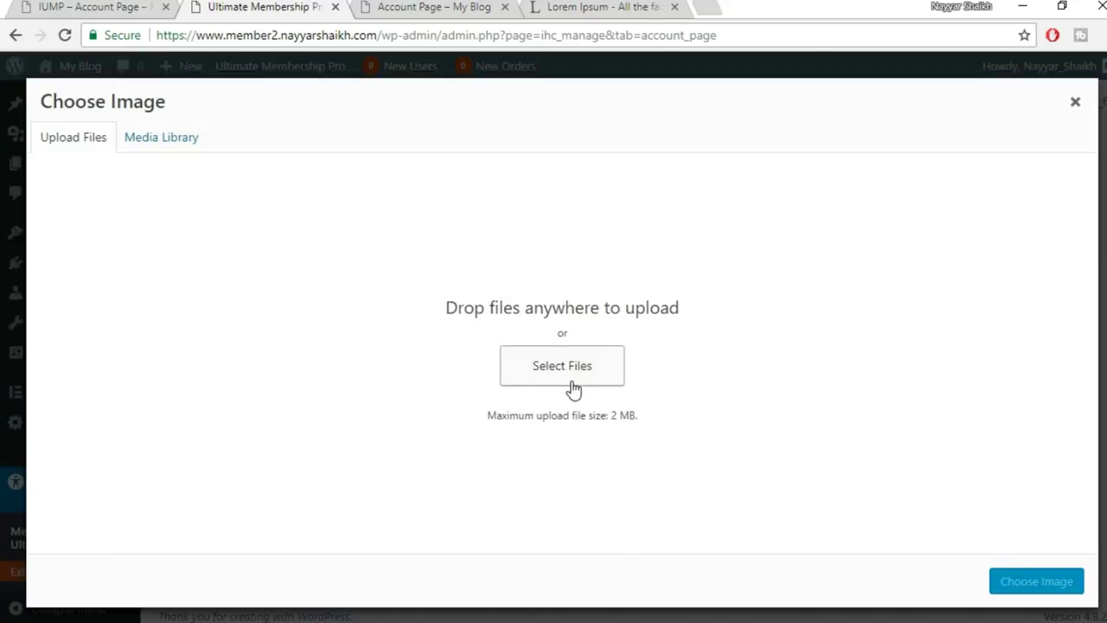
{"action": "left_click", "coordinate": [1075, 101]}
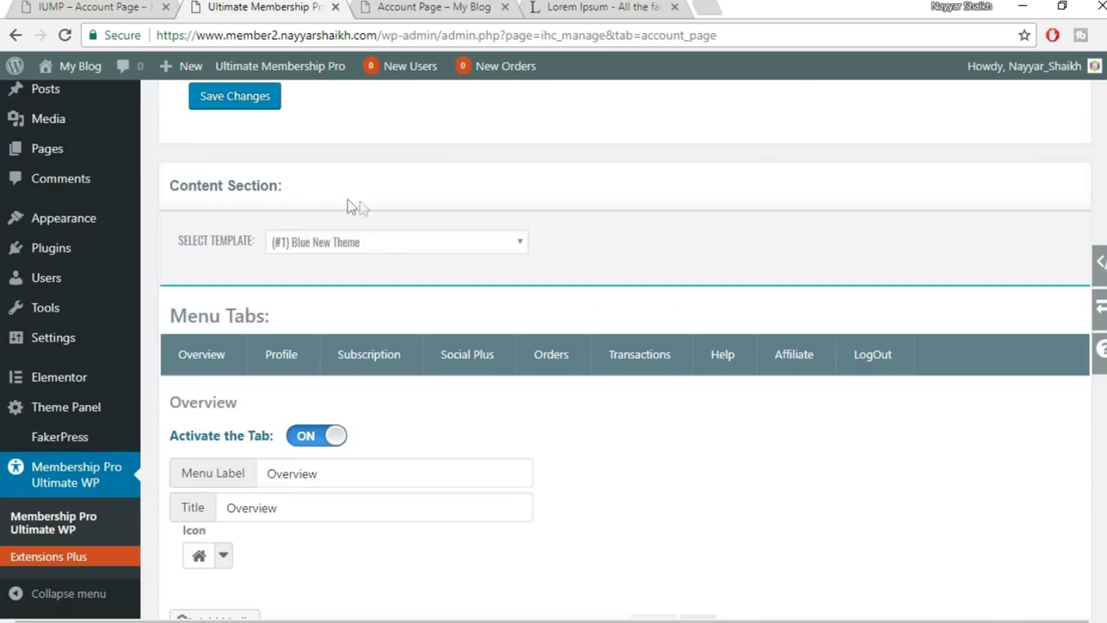
- Select the (#2) Dark Theme account page template and save the settings
{"action": "left_click", "coordinate": [377, 245]}
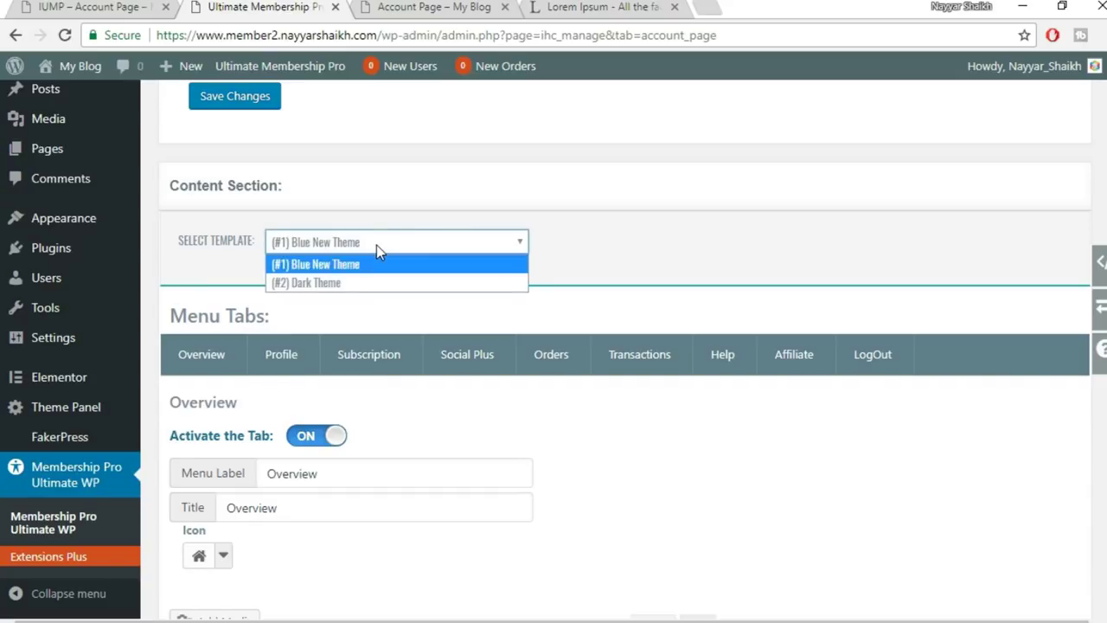
{"action": "left_click", "coordinate": [344, 286]}
{"action": "scroll", "coordinate": [512, 309], "scroll_direction": "down", "scroll_amount": 5}
{"action": "left_click", "coordinate": [260, 519]}
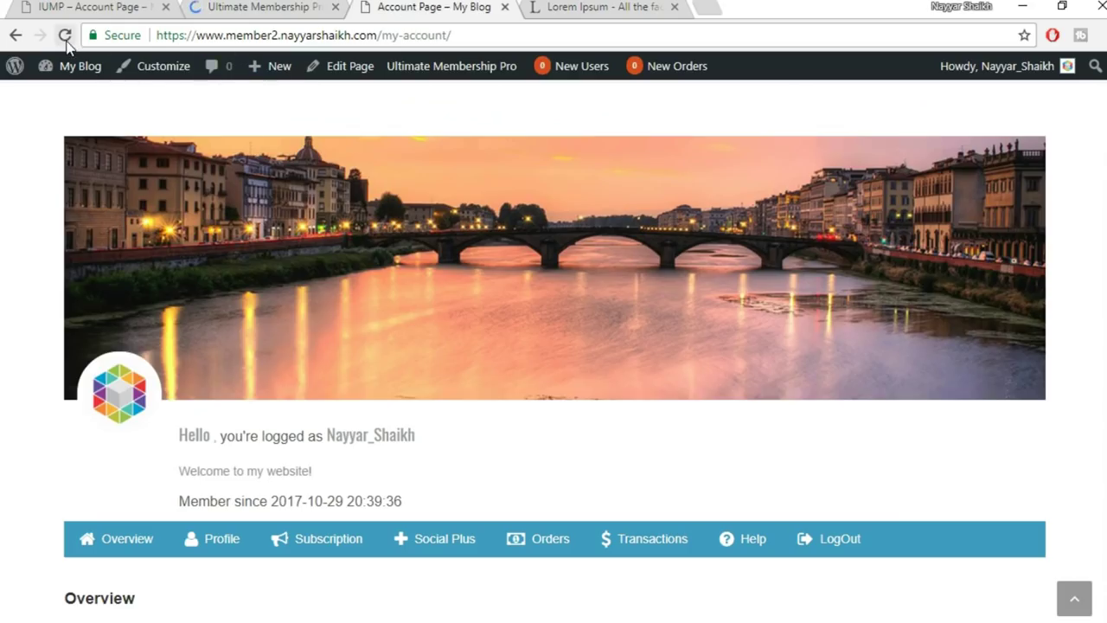
- Reload the front-end account page to confirm the dark theme, then return to the settings
{"action": "left_click", "coordinate": [65, 35]}
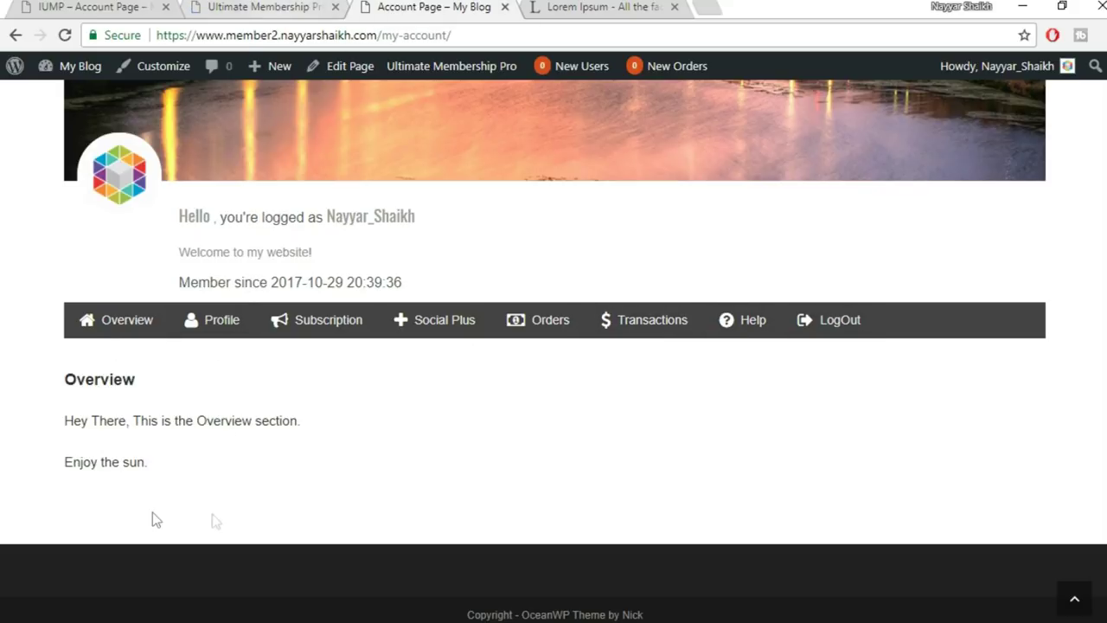
{"action": "left_click_drag", "start_coordinate": [63, 381], "coordinate": [198, 389]}
{"action": "left_click", "coordinate": [198, 389]}
{"action": "left_click_drag", "start_coordinate": [54, 420], "coordinate": [346, 472]}
{"action": "left_click", "coordinate": [317, 465]}
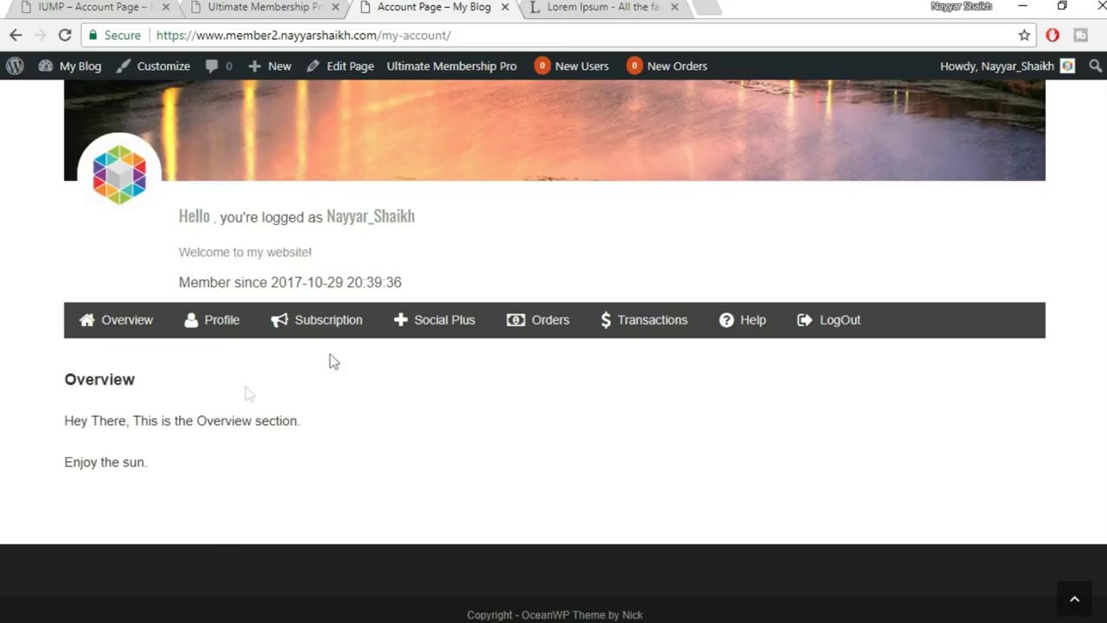
{"action": "left_click", "coordinate": [294, 7]}
{"action": "scroll", "coordinate": [798, 389], "scroll_direction": "down", "scroll_amount": 15}
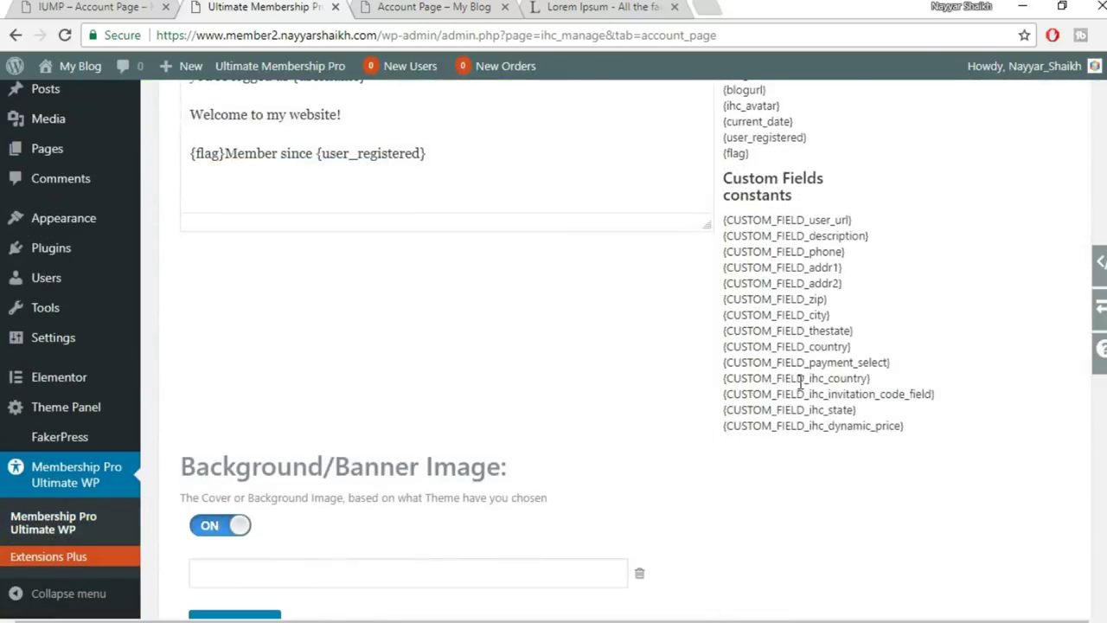
- Look over the Overview tab text ending with 'Enjoy the sun.' in the editor
{"action": "scroll", "coordinate": [799, 389], "scroll_direction": "down", "scroll_amount": 5}
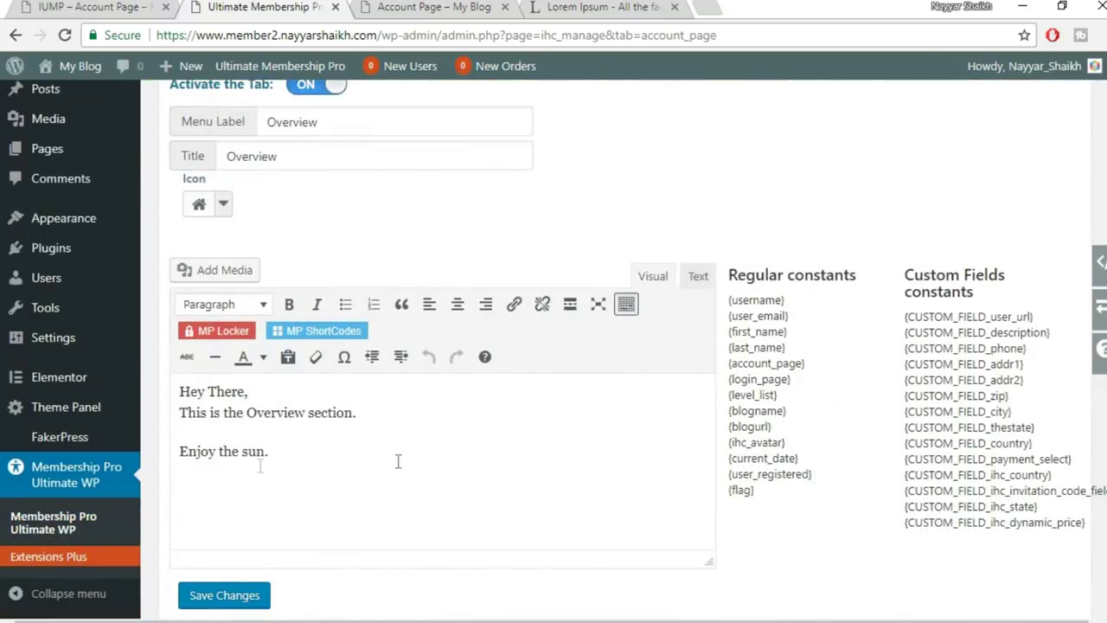
{"action": "left_click_drag", "start_coordinate": [178, 391], "coordinate": [309, 442]}
{"action": "left_click", "coordinate": [309, 441]}
{"action": "scroll", "coordinate": [775, 314], "scroll_direction": "up", "scroll_amount": 4}
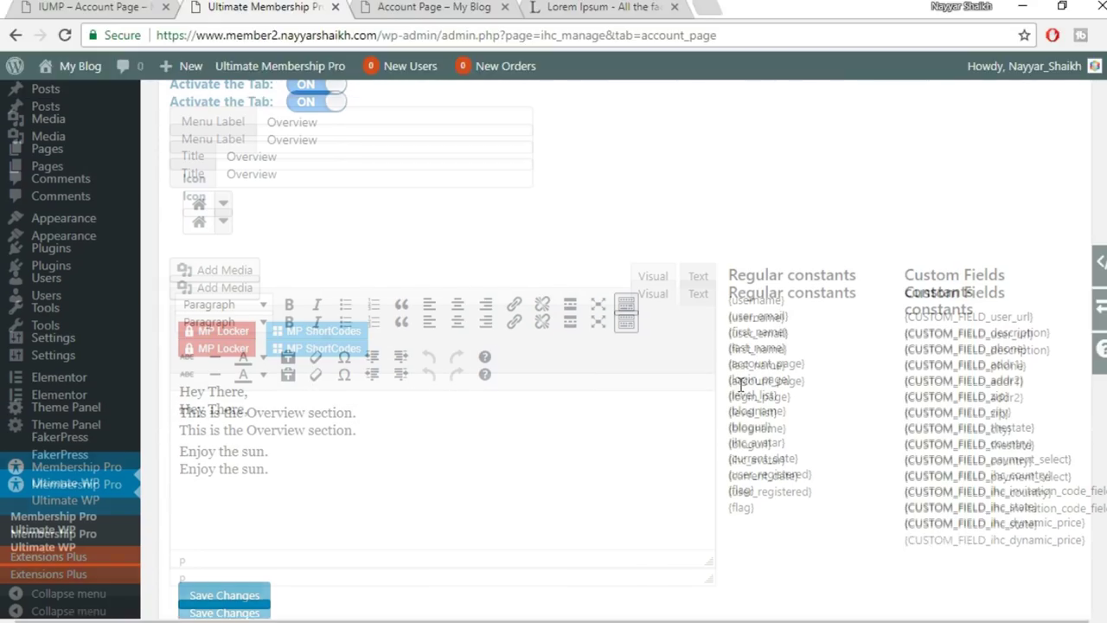
{"action": "scroll", "coordinate": [716, 404], "scroll_direction": "down", "scroll_amount": 4}
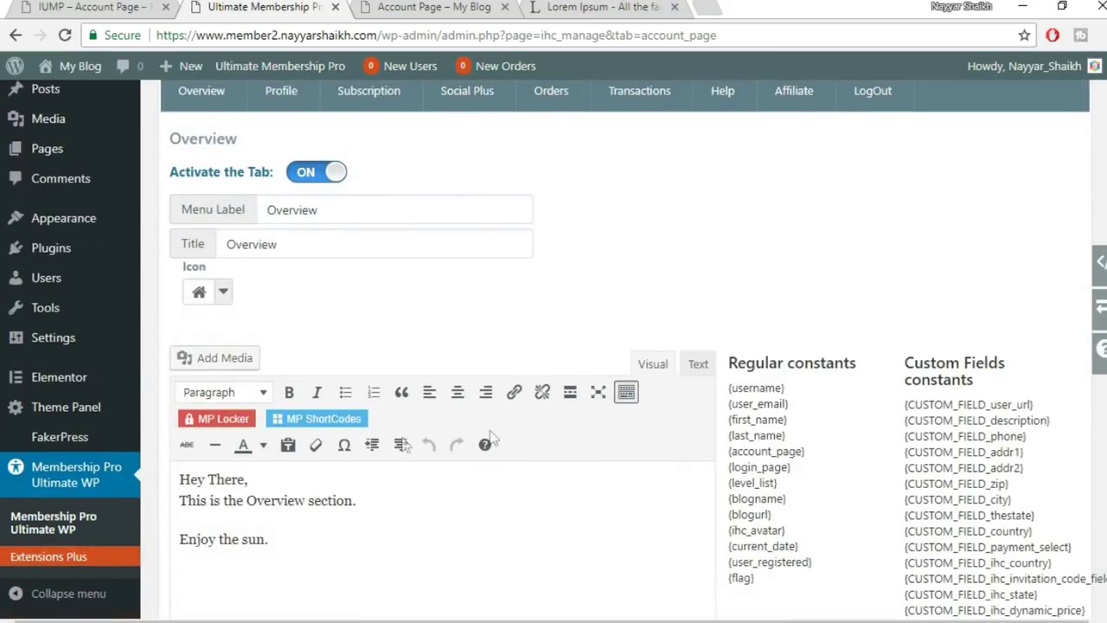
{"action": "scroll", "coordinate": [407, 444], "scroll_direction": "down", "scroll_amount": 2}
{"action": "scroll", "coordinate": [376, 412], "scroll_direction": "up", "scroll_amount": 4}
{"action": "scroll", "coordinate": [376, 412], "scroll_direction": "up", "scroll_amount": 9}
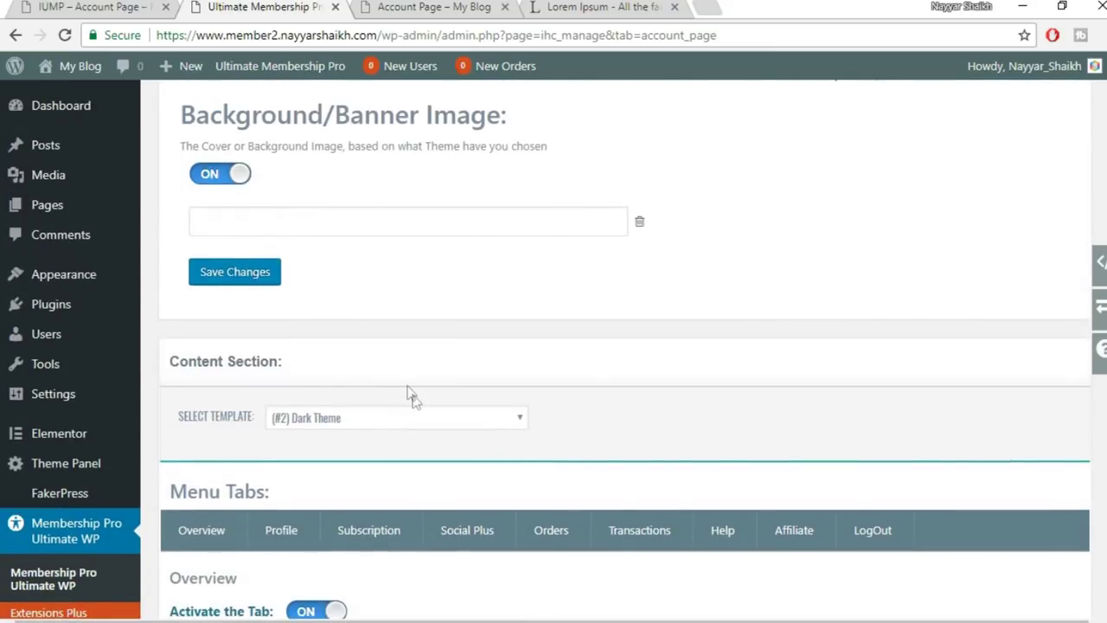
{"action": "scroll", "coordinate": [409, 389], "scroll_direction": "up", "scroll_amount": 1}
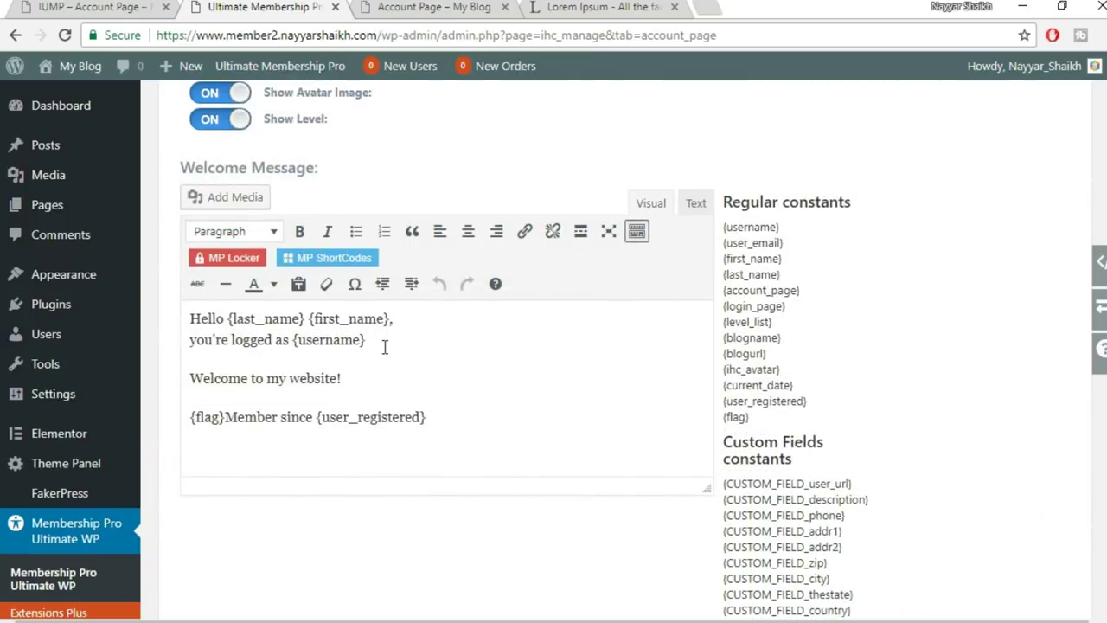
- Select the welcome line 'Hello {last_name} {first_name},' to reuse its constants
{"action": "left_click_drag", "start_coordinate": [374, 342], "coordinate": [294, 343]}
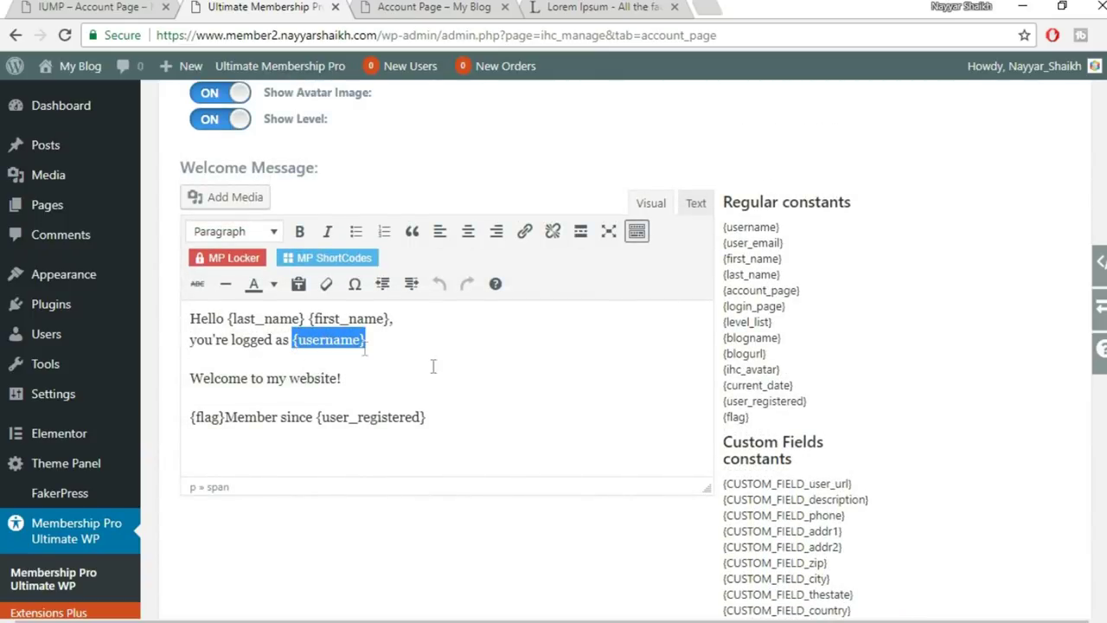
{"action": "scroll", "coordinate": [540, 466], "scroll_direction": "down", "scroll_amount": 7}
{"action": "scroll", "coordinate": [541, 466], "scroll_direction": "up", "scroll_amount": 5}
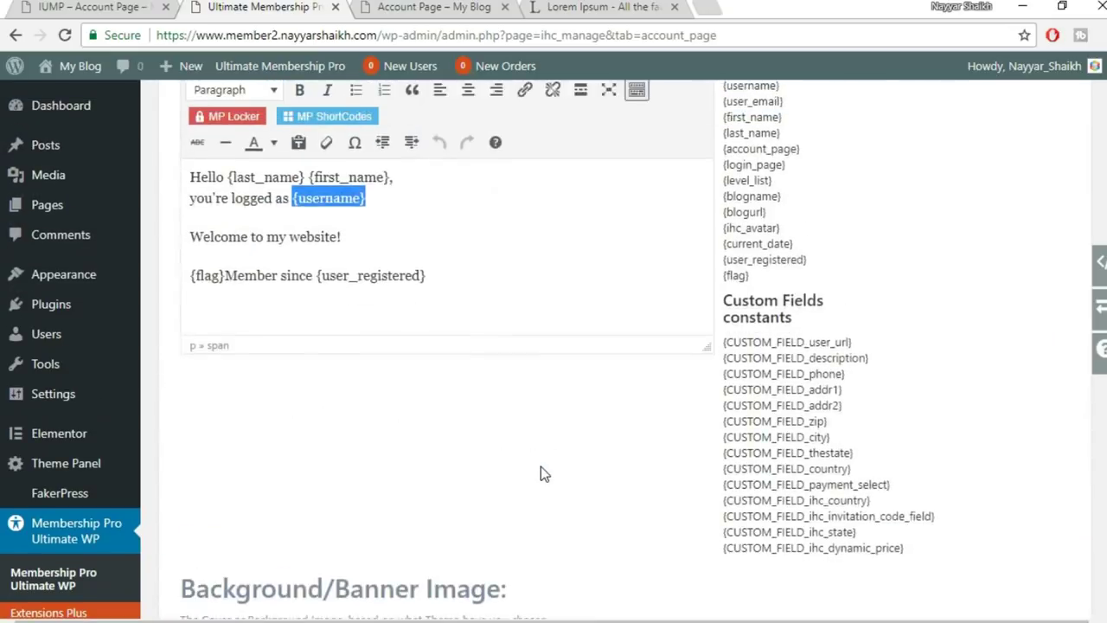
{"action": "scroll", "coordinate": [540, 467], "scroll_direction": "up", "scroll_amount": 1}
{"action": "left_click_drag", "start_coordinate": [417, 232], "coordinate": [182, 240]}
{"action": "key", "text": "ctrl+c"}
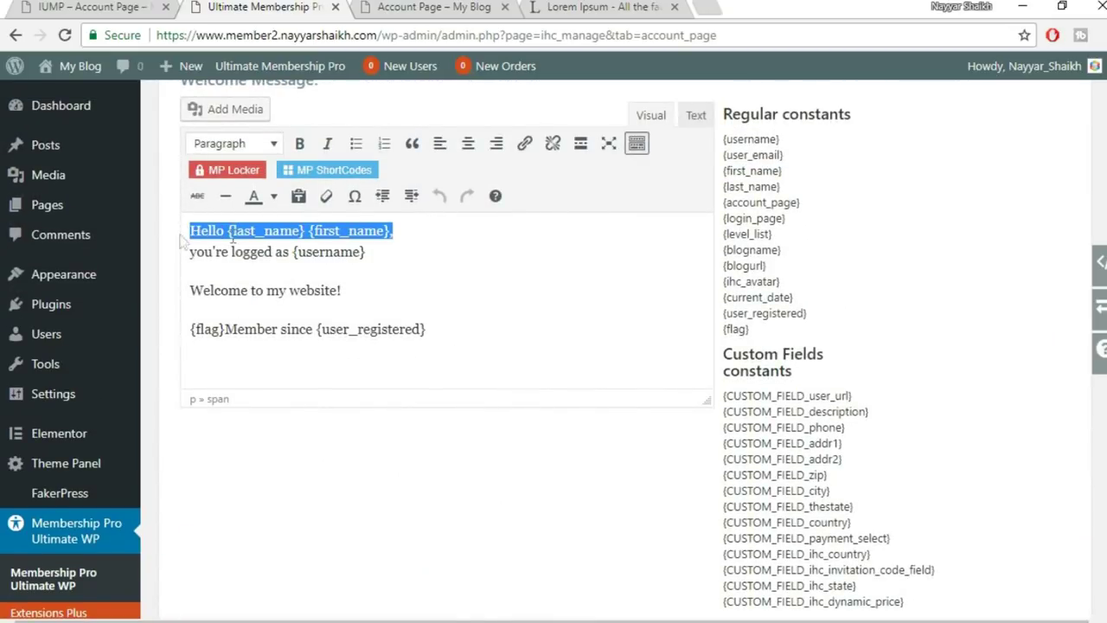
{"action": "scroll", "coordinate": [502, 444], "scroll_direction": "down", "scroll_amount": 15}
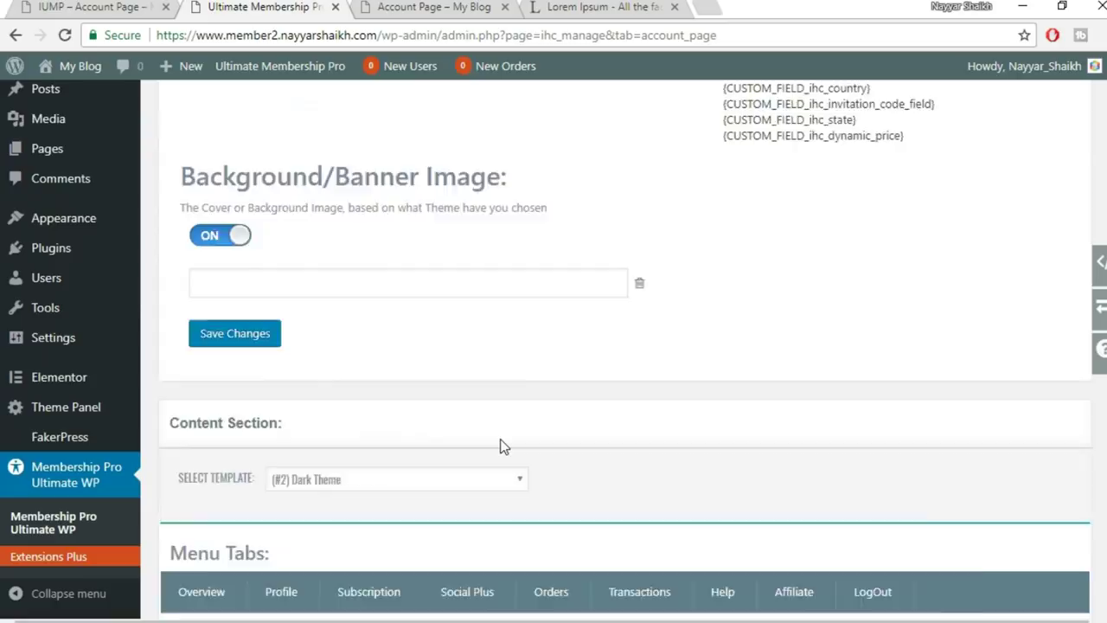
{"action": "scroll", "coordinate": [483, 431], "scroll_direction": "up", "scroll_amount": 1}
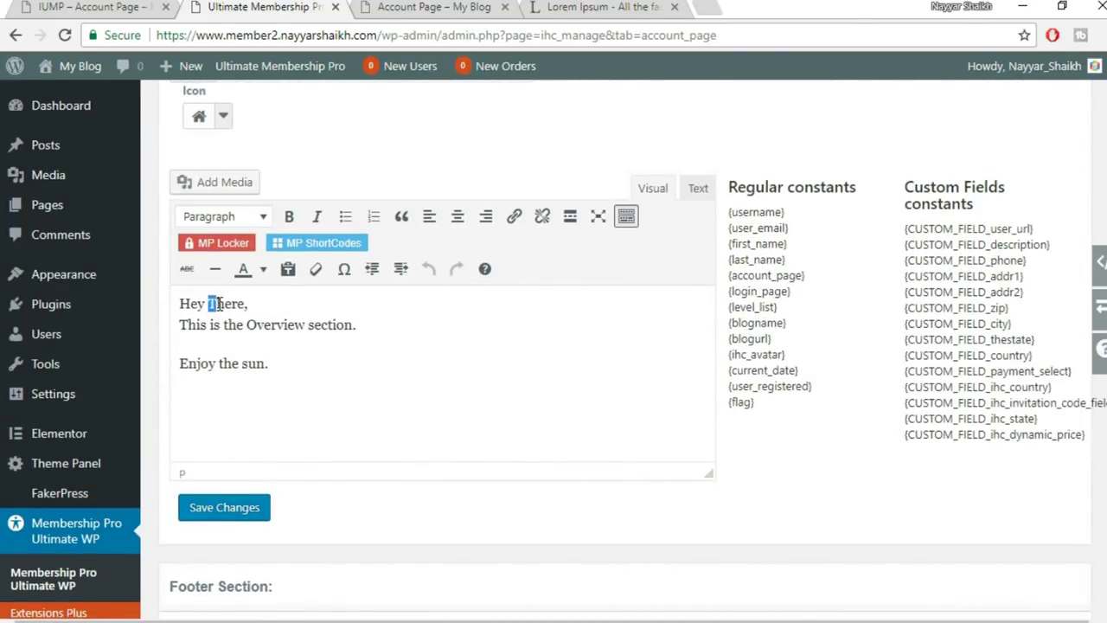
- Start the Overview greeting with 'Hi {first_name}' using the pasted welcome greeting
{"action": "left_click_drag", "start_coordinate": [239, 304], "coordinate": [170, 298]}
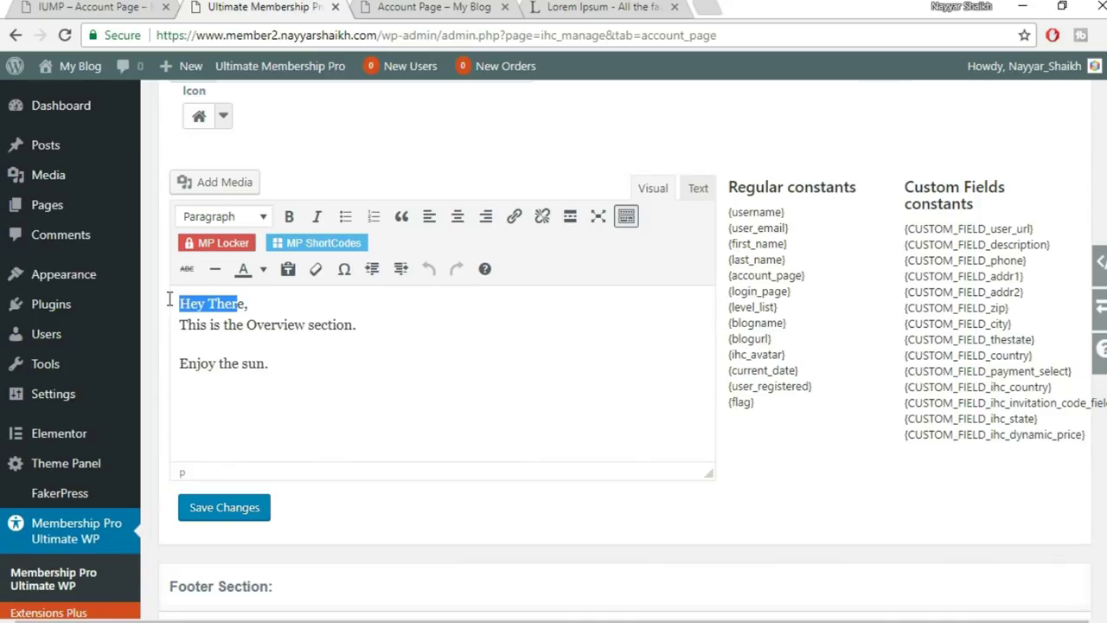
{"action": "key", "text": "BackSpace"}
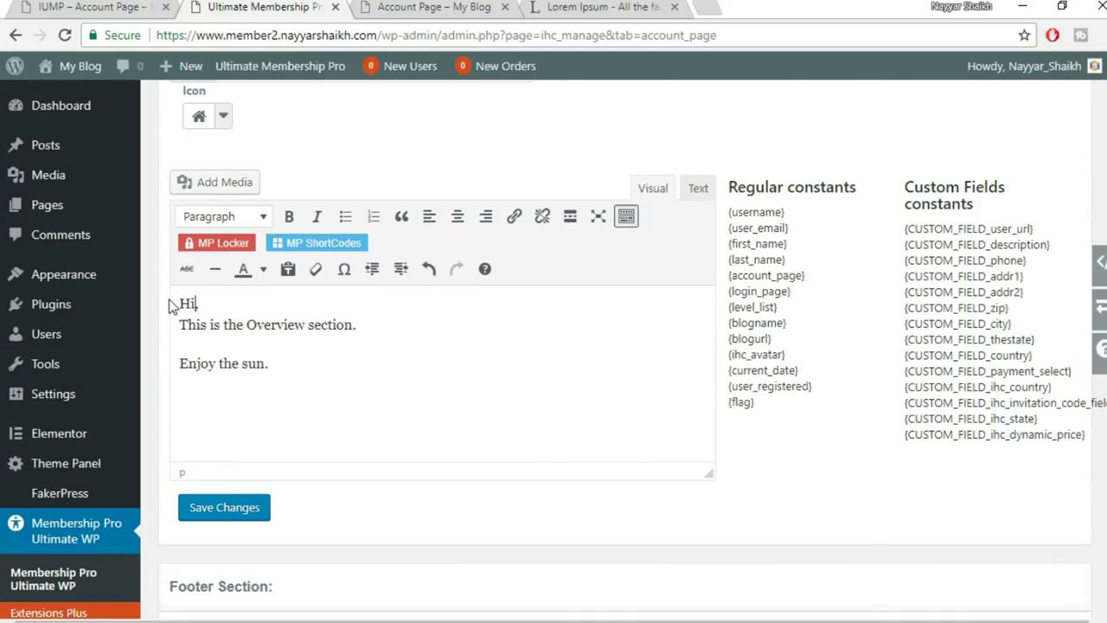
{"action": "type", "text": "Hi"}
{"action": "key", "text": "ctrl+v"}
{"action": "left_click_drag", "start_coordinate": [200, 312], "coordinate": [309, 309]}
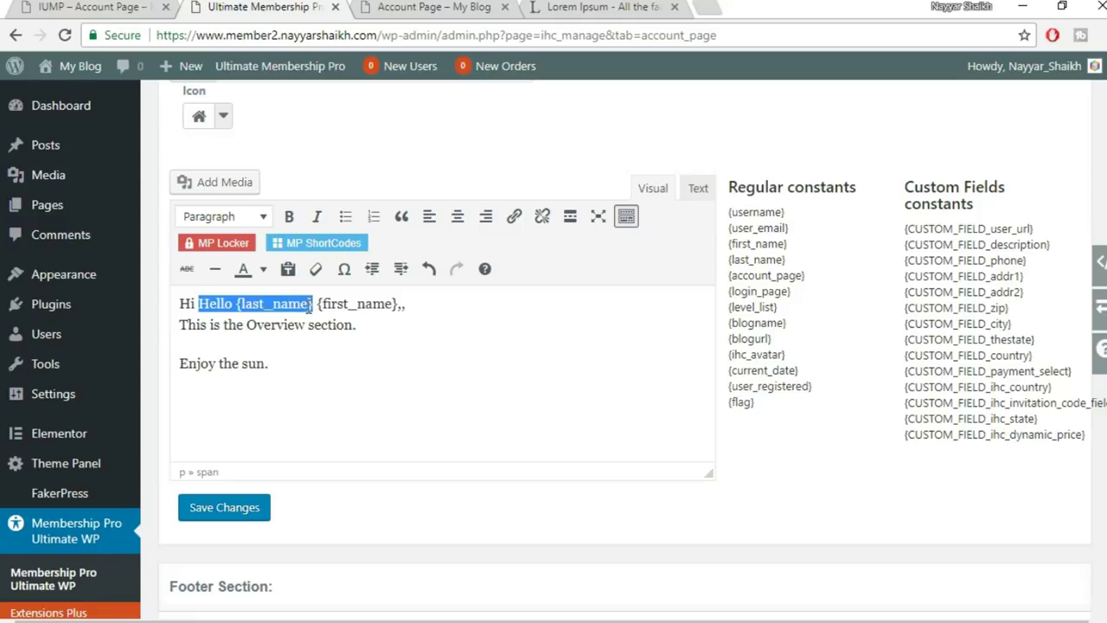
{"action": "key", "text": "BackSpace"}
{"action": "key", "text": "Delete"}
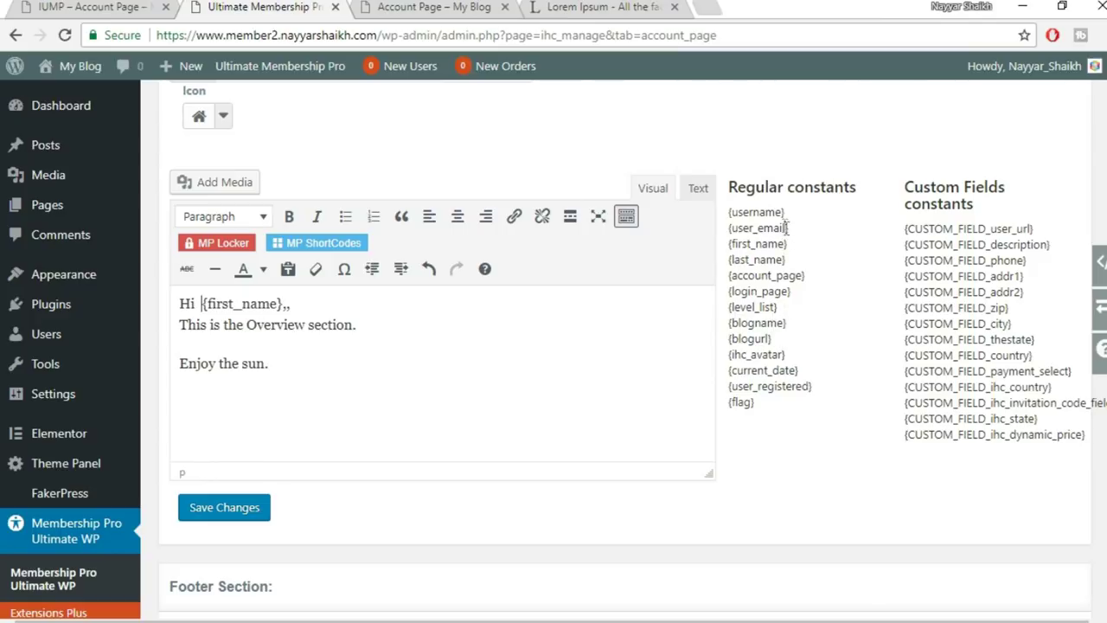
- Insert {last_name} after {first_name} in the Overview greeting and save
{"action": "left_click_drag", "start_coordinate": [793, 260], "coordinate": [750, 258]}
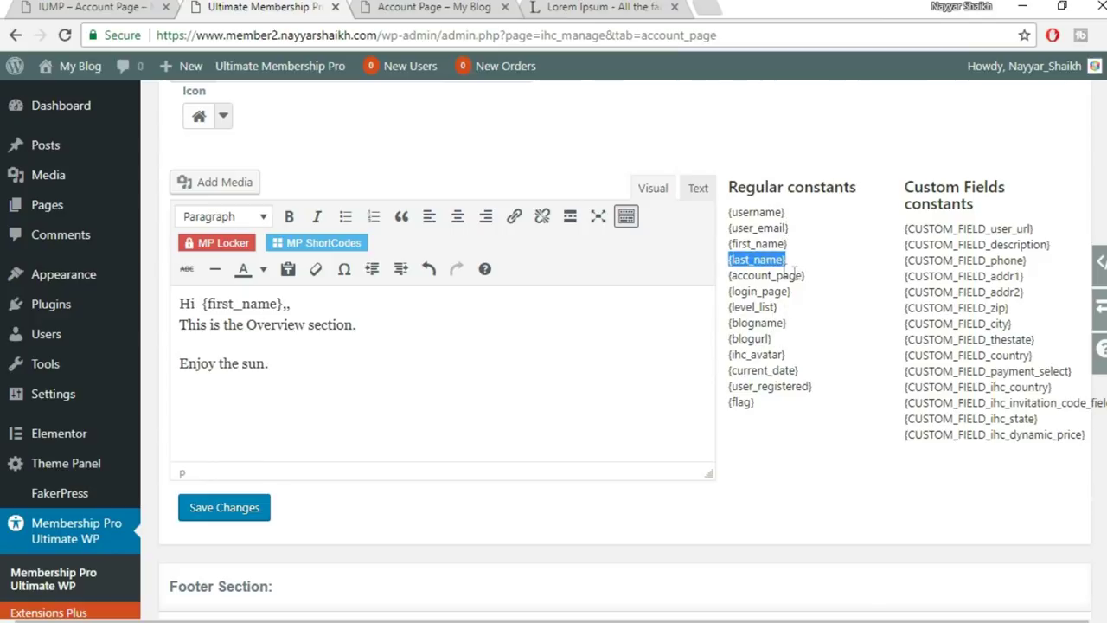
{"action": "left_click", "coordinate": [286, 303]}
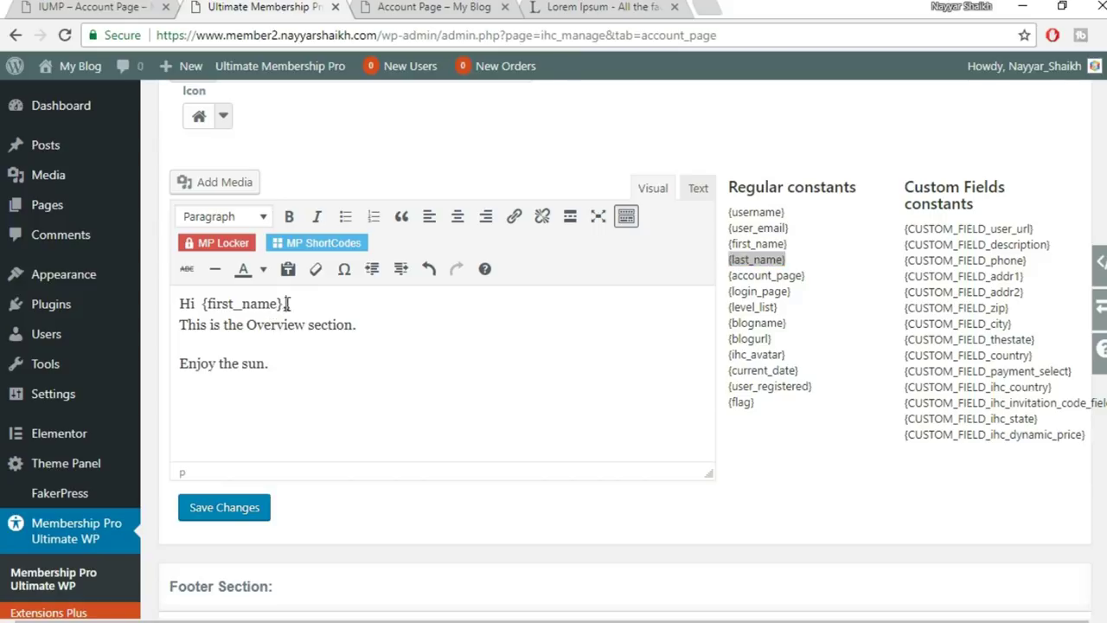
{"action": "type", "text": "{last_name}"}
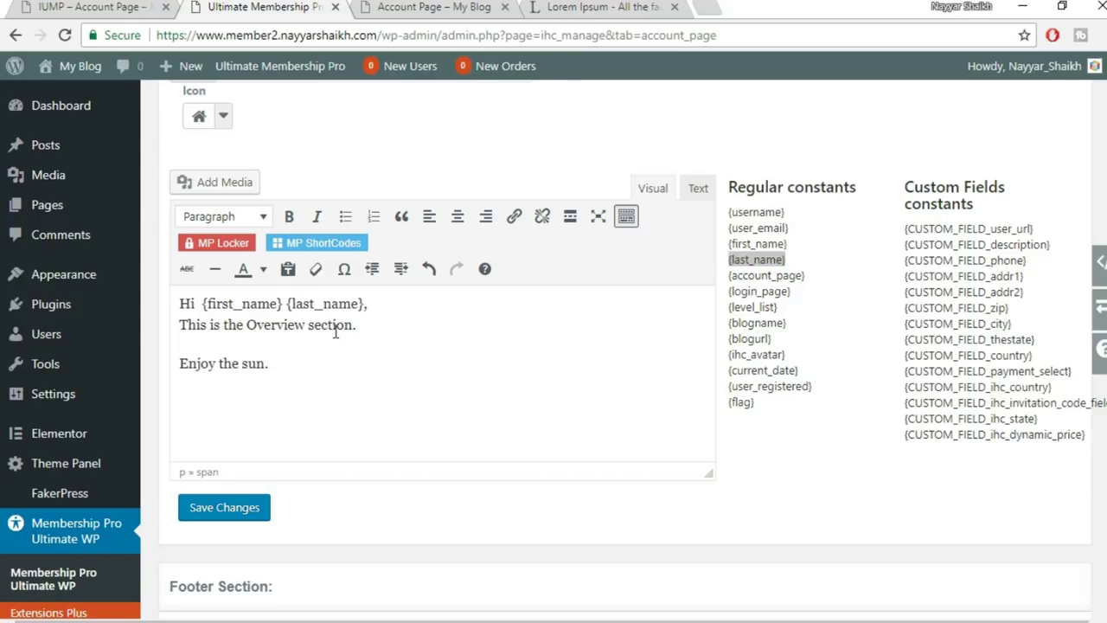
{"action": "left_click", "coordinate": [240, 512]}
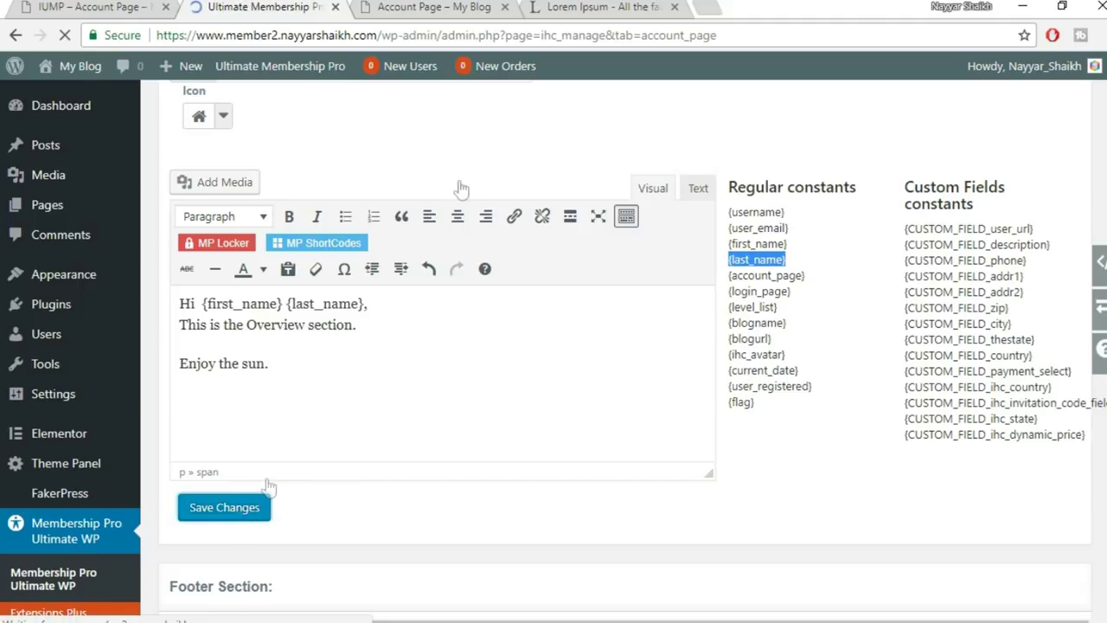
{"action": "left_click", "coordinate": [478, 6]}
- Reload the account page to check the greeting, then go to the user profile
{"action": "left_click", "coordinate": [65, 35]}
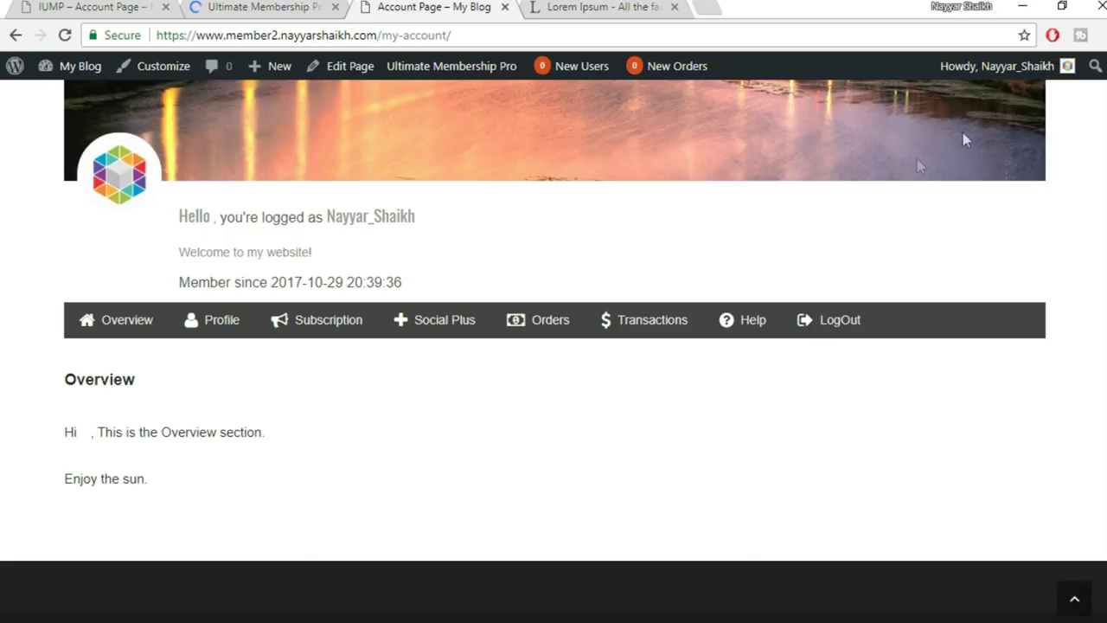
{"action": "mouse_move", "coordinate": [1008, 67]}
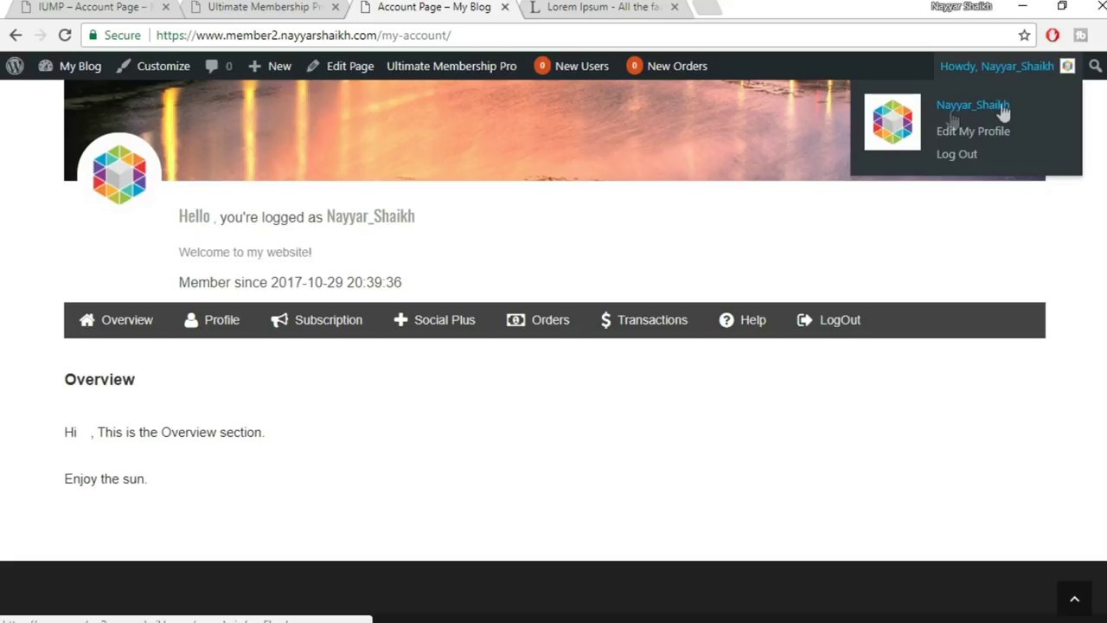
{"action": "left_click", "coordinate": [1001, 107]}
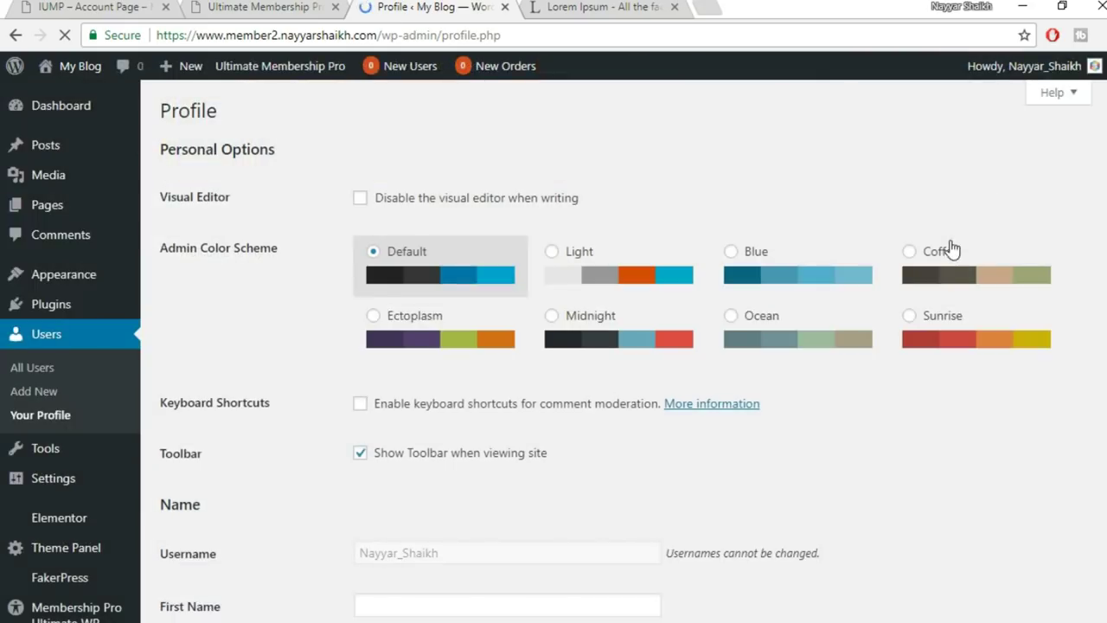
{"action": "scroll", "coordinate": [951, 250], "scroll_direction": "down", "scroll_amount": 3}
- Enter the user's first name and last name in the profile and update it
{"action": "left_click", "coordinate": [441, 339]}
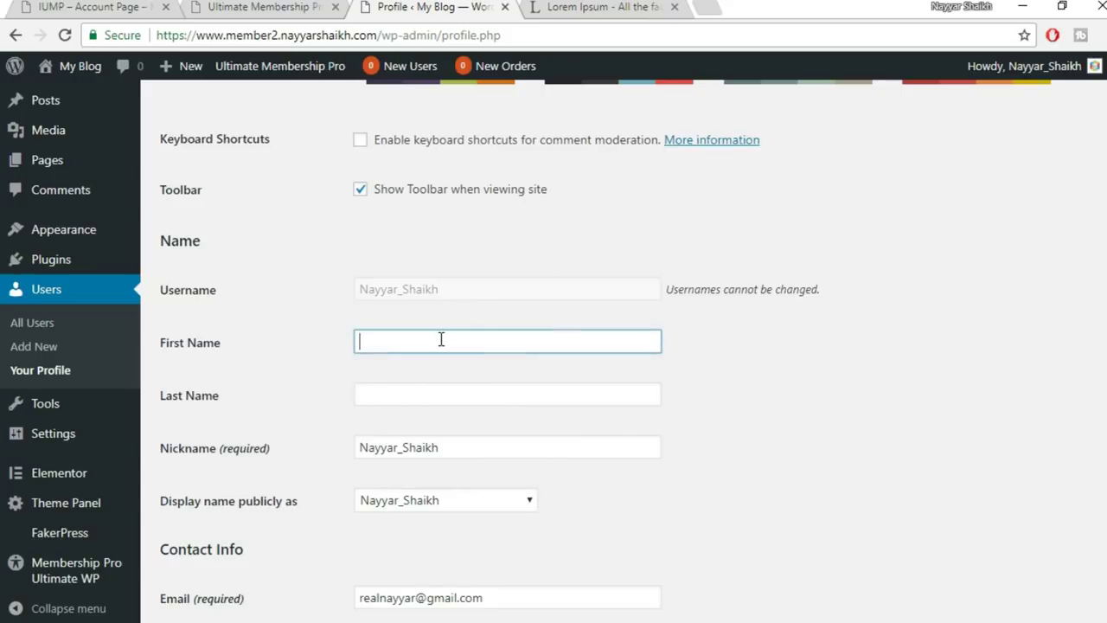
{"action": "left_click", "coordinate": [441, 339]}
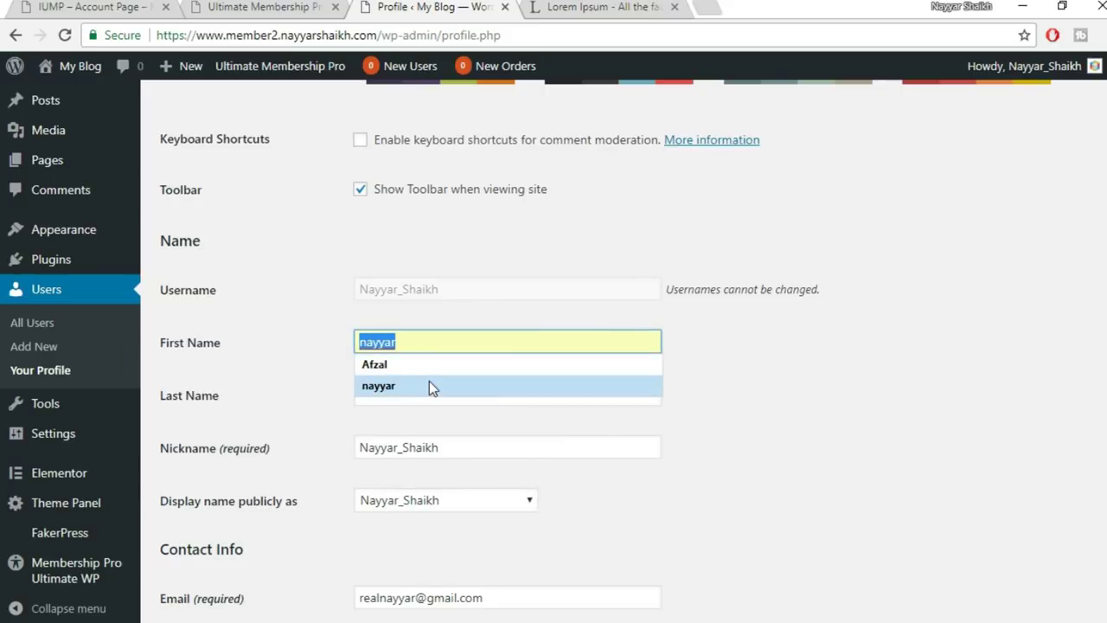
{"action": "type", "text": "Nayyar"}
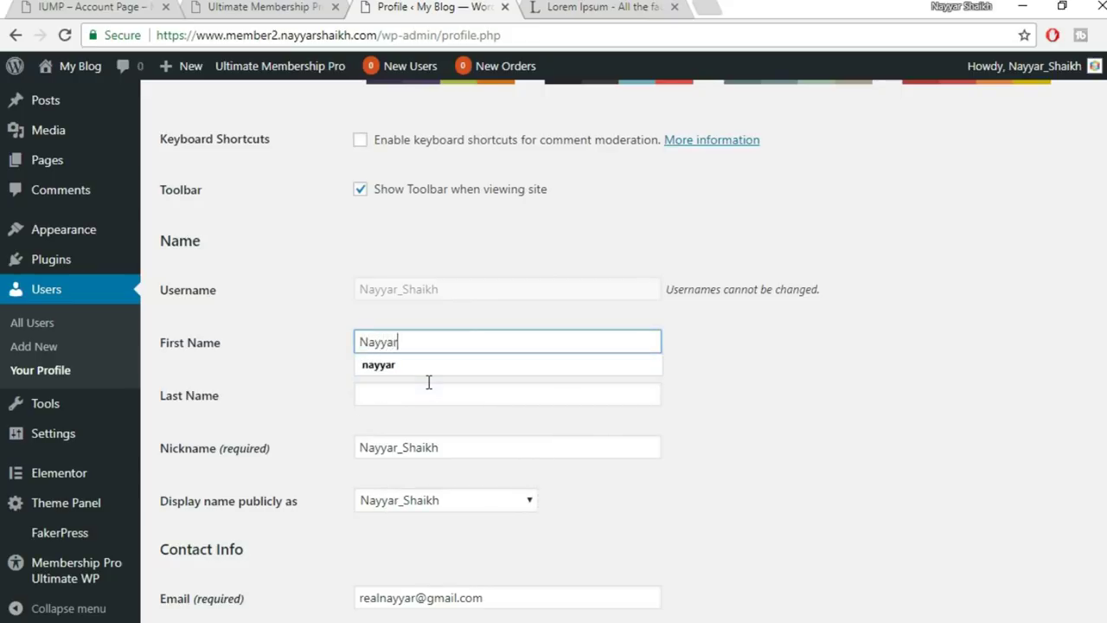
{"action": "key", "text": "Tab"}
{"action": "type", "text": "S"}
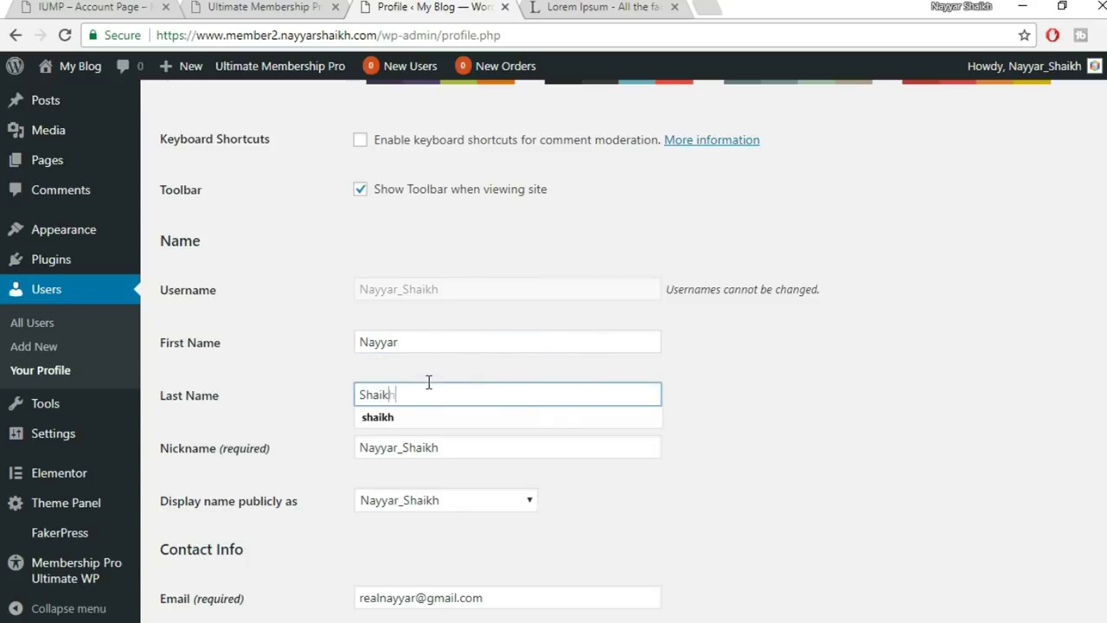
{"action": "scroll", "coordinate": [428, 382], "scroll_direction": "down", "scroll_amount": 8}
{"action": "left_click", "coordinate": [223, 545]}
{"action": "left_click", "coordinate": [286, 7]}
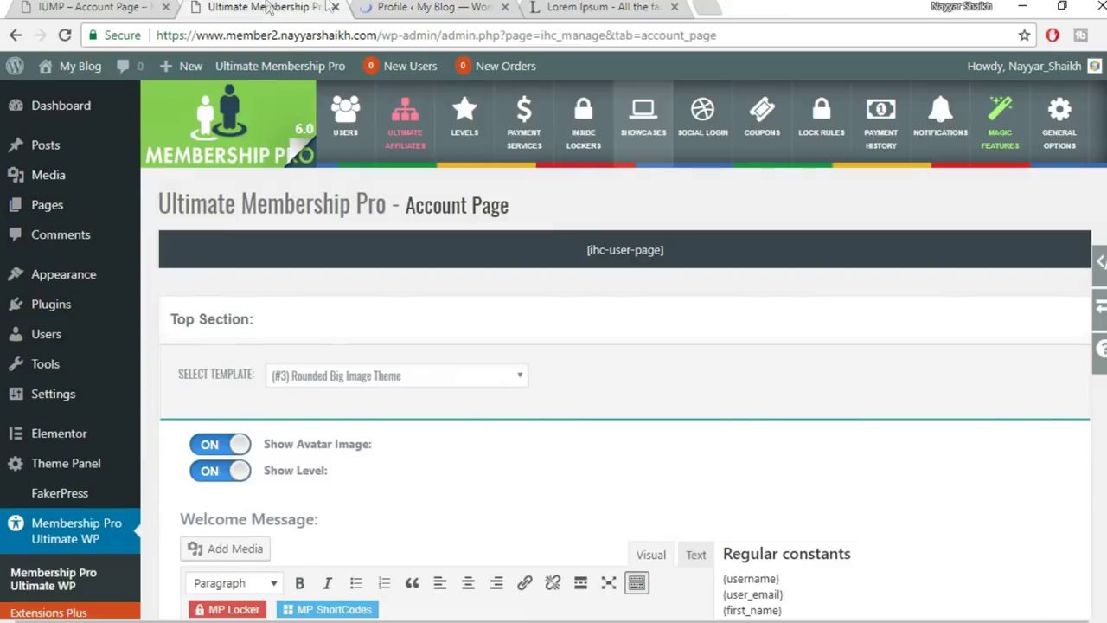
{"action": "left_click", "coordinate": [425, 7]}
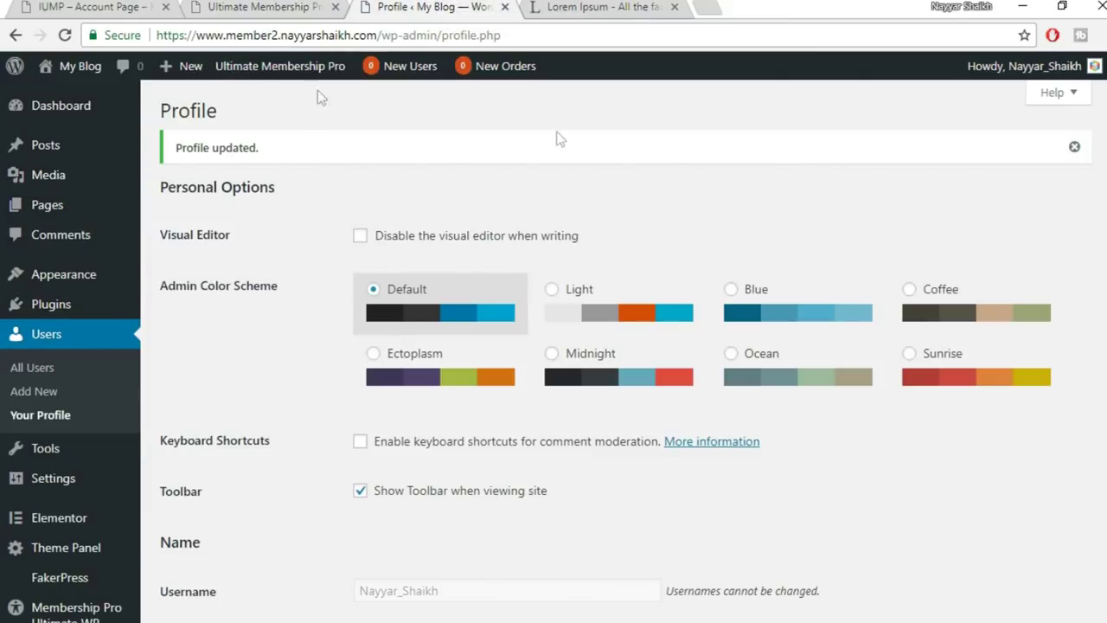
{"action": "mouse_move", "coordinate": [78, 68]}
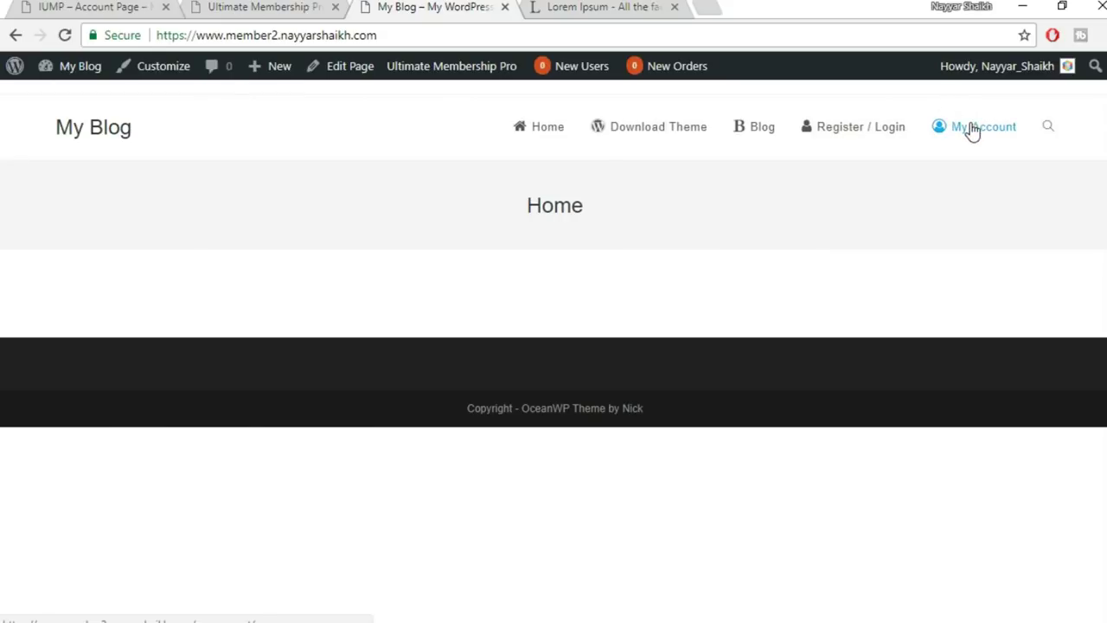
- Save 'This is the Footer Section' as the account page Footer Content and view the account page
{"action": "left_click", "coordinate": [973, 129]}
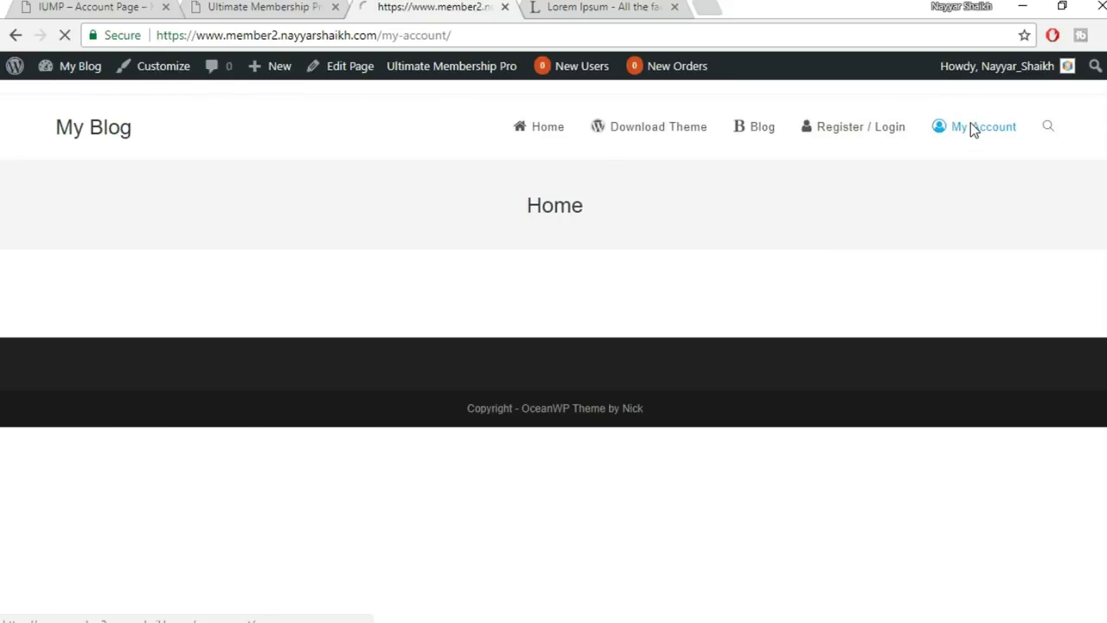
{"action": "scroll", "coordinate": [959, 275], "scroll_direction": "down", "scroll_amount": 5}
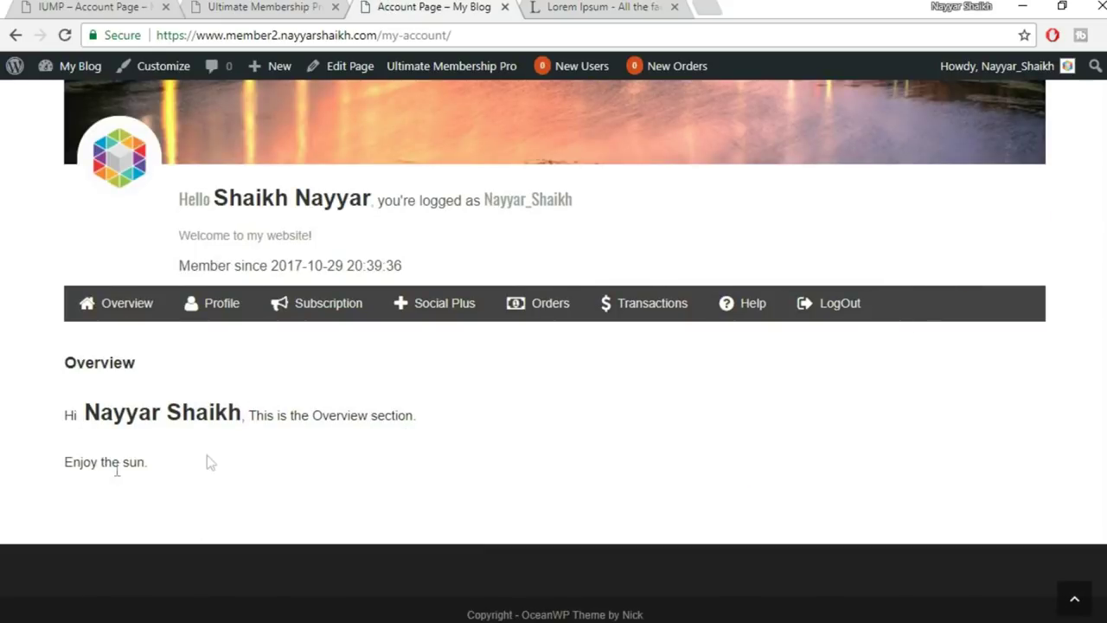
{"action": "left_click", "coordinate": [321, 6]}
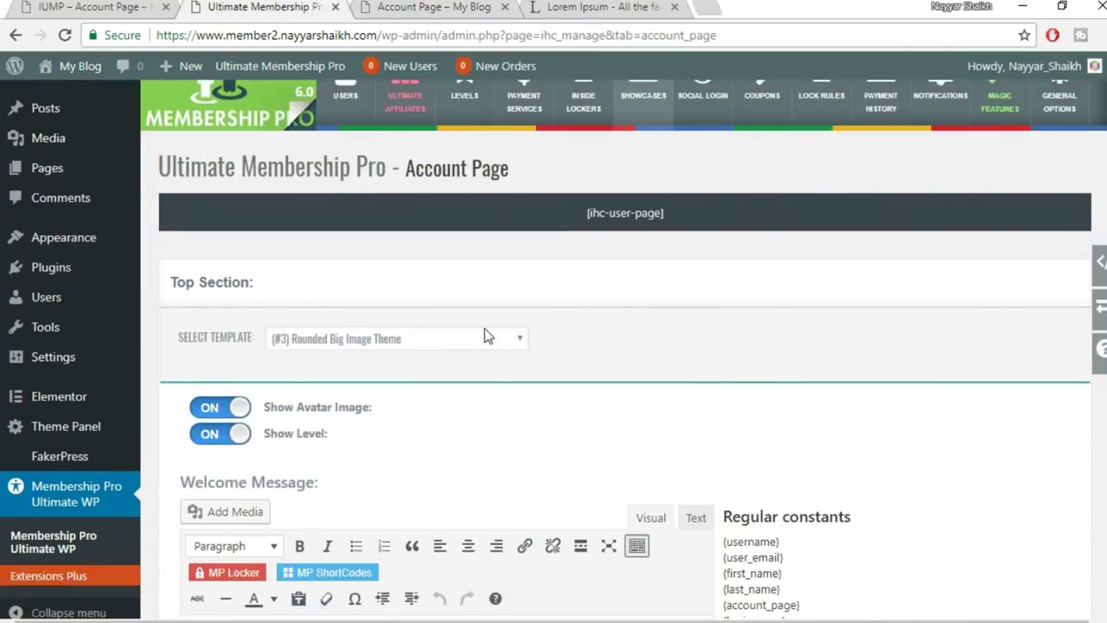
{"action": "scroll", "coordinate": [870, 374], "scroll_direction": "down", "scroll_amount": 10}
{"action": "scroll", "coordinate": [868, 374], "scroll_direction": "down", "scroll_amount": 6}
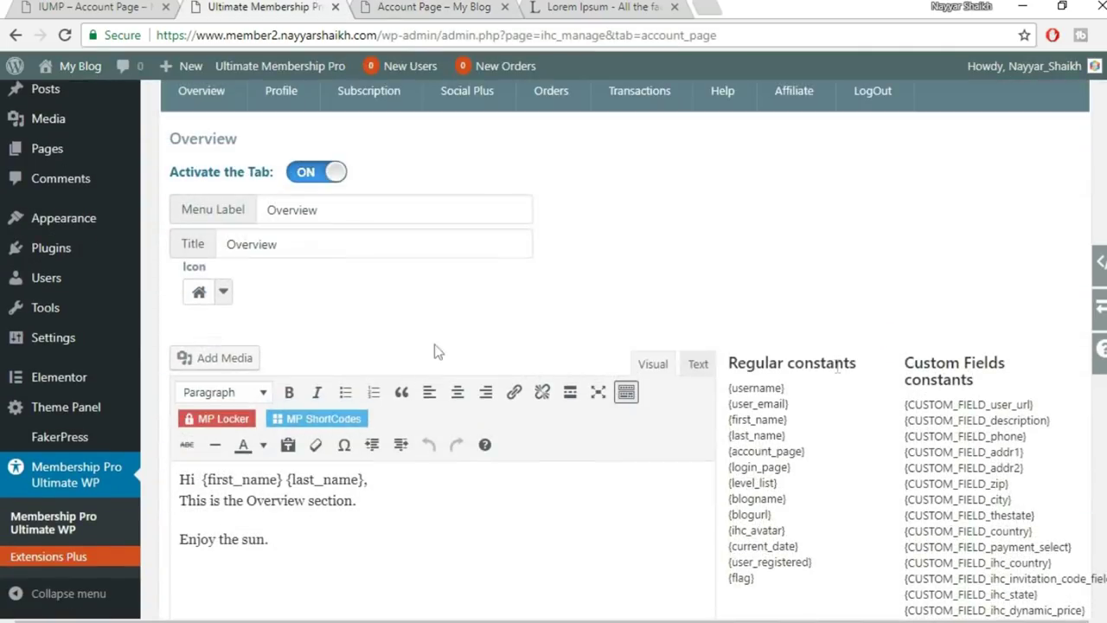
{"action": "scroll", "coordinate": [802, 458], "scroll_direction": "down", "scroll_amount": 1}
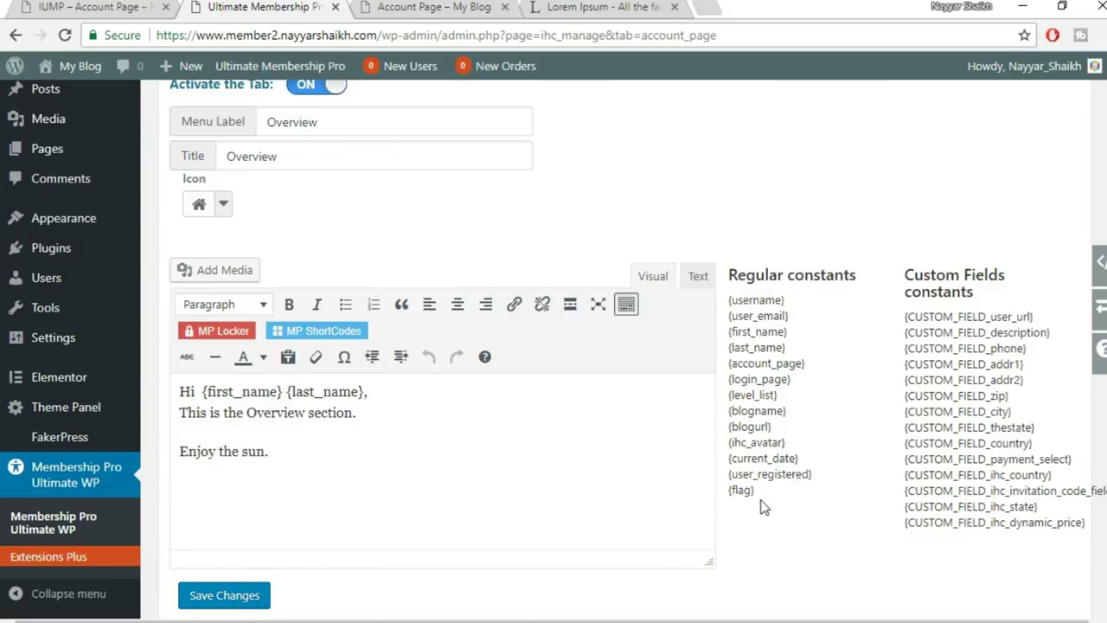
{"action": "scroll", "coordinate": [813, 455], "scroll_direction": "down", "scroll_amount": 5}
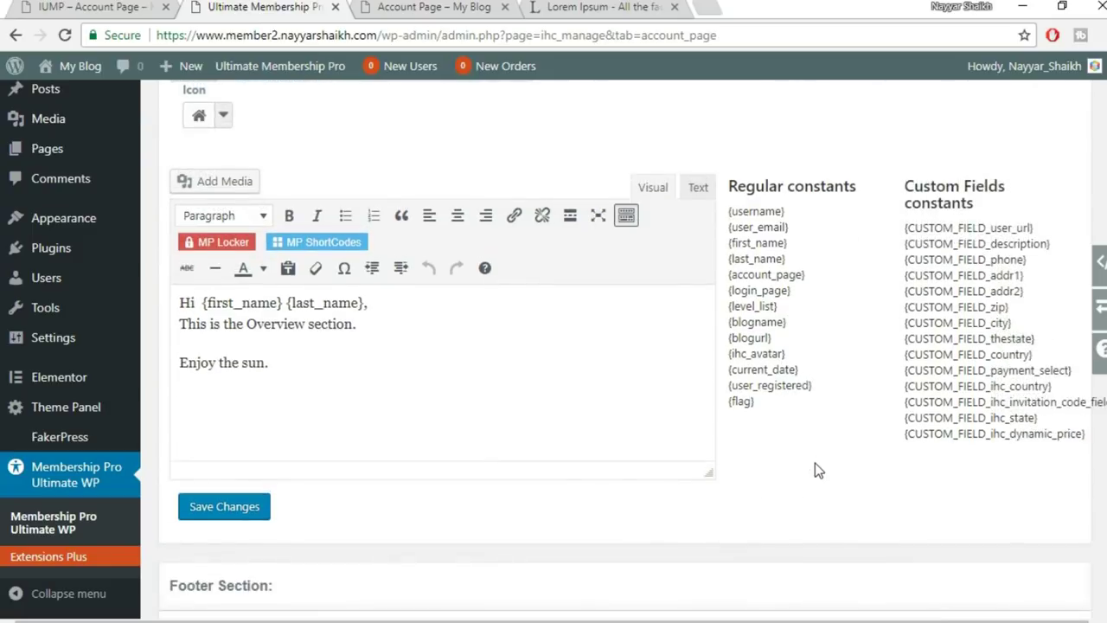
{"action": "scroll", "coordinate": [462, 425], "scroll_direction": "down", "scroll_amount": 1}
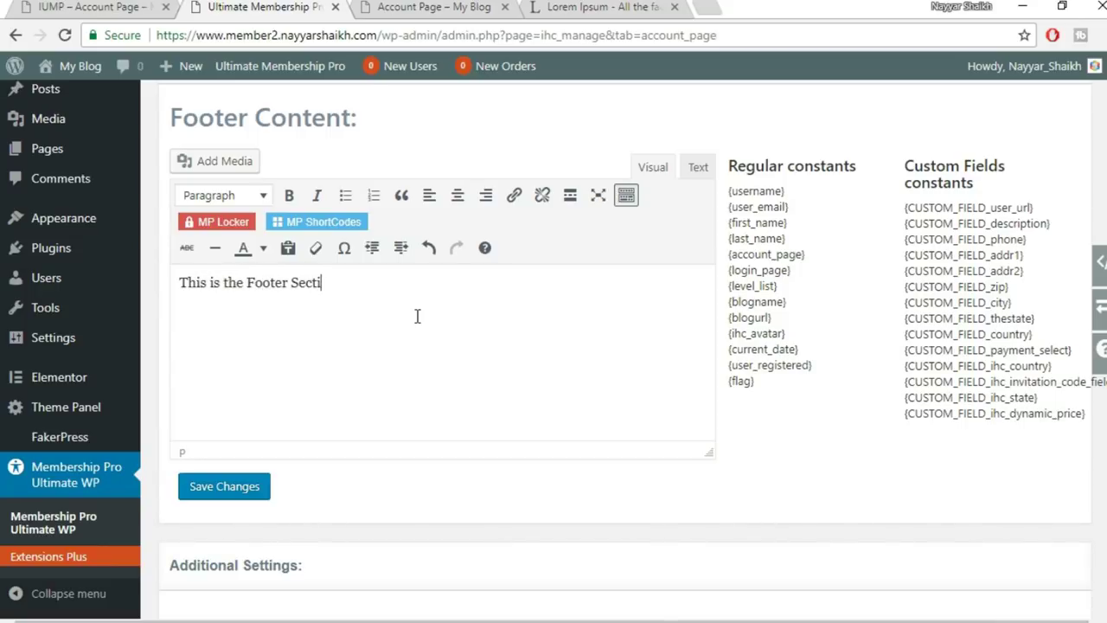
{"action": "left_click", "coordinate": [253, 487]}
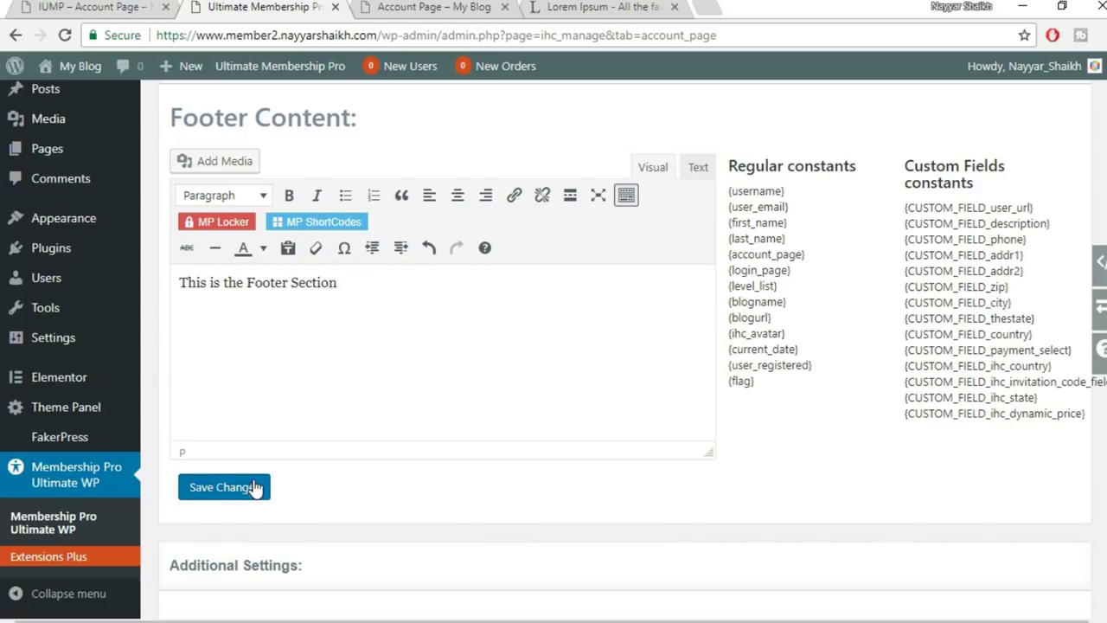
{"action": "left_click", "coordinate": [403, 6]}
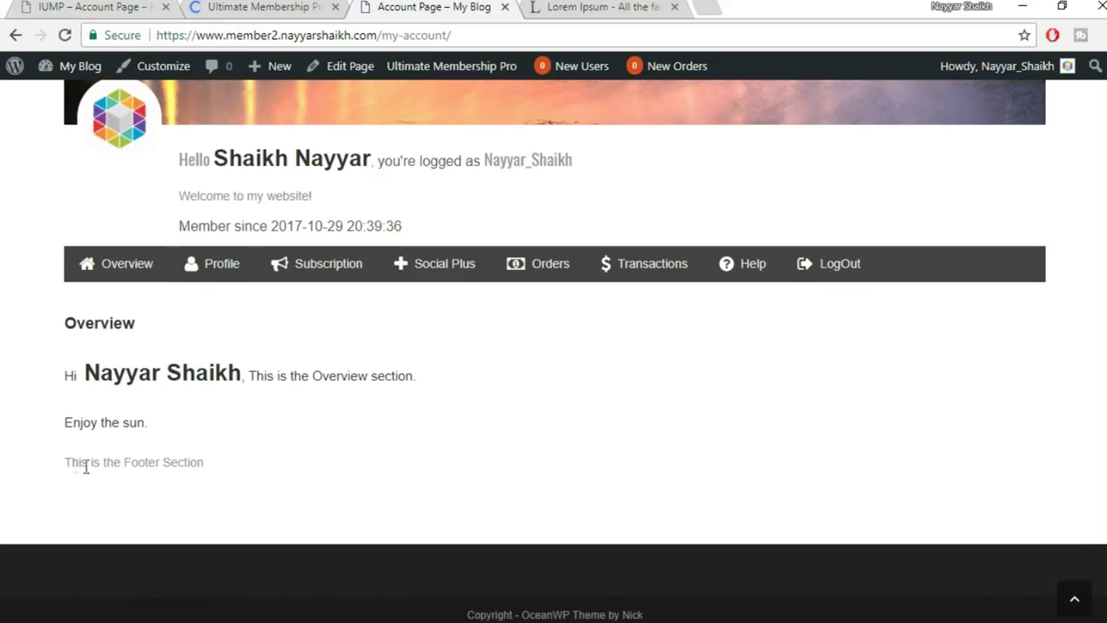
{"action": "left_click_drag", "start_coordinate": [63, 467], "coordinate": [299, 465]}
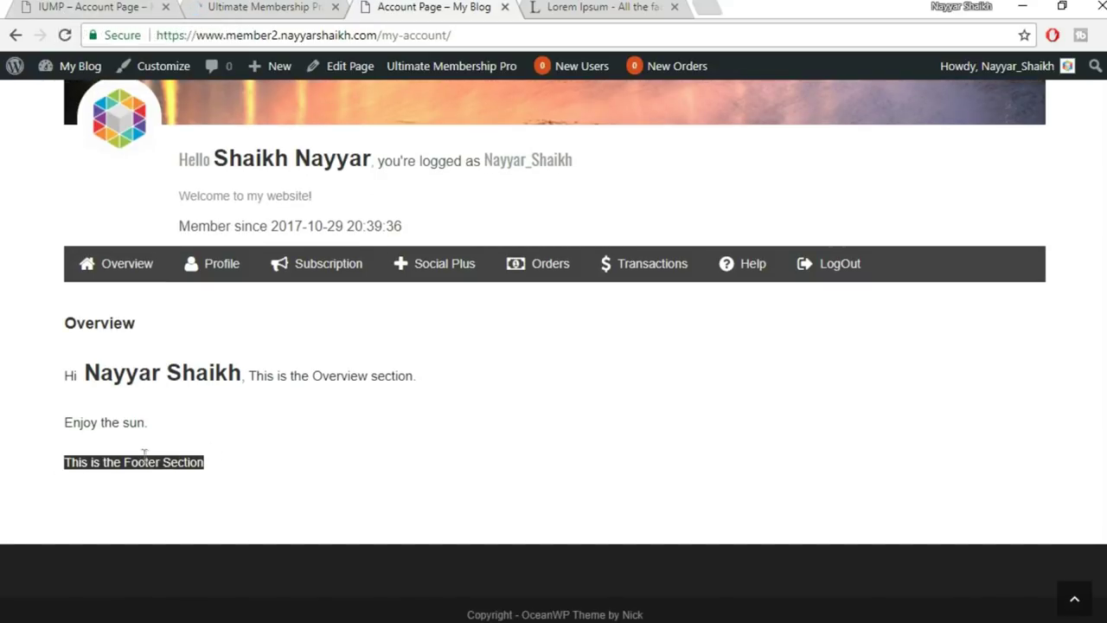
{"action": "left_click", "coordinate": [147, 462]}
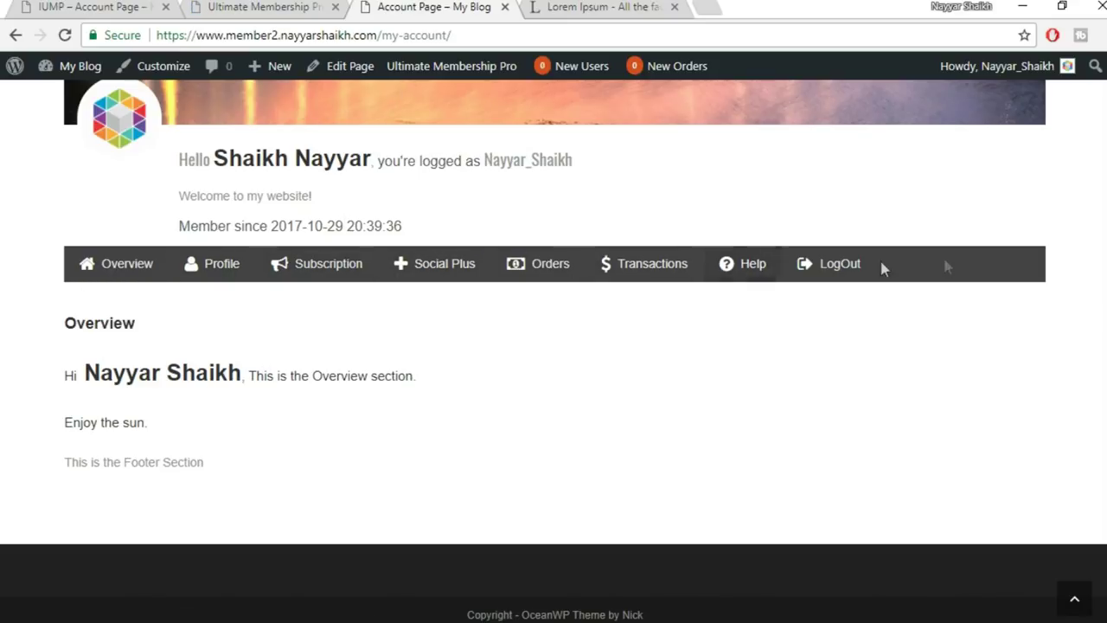
{"action": "left_click", "coordinate": [268, 7]}
{"action": "scroll", "coordinate": [761, 459], "scroll_direction": "down", "scroll_amount": 15}
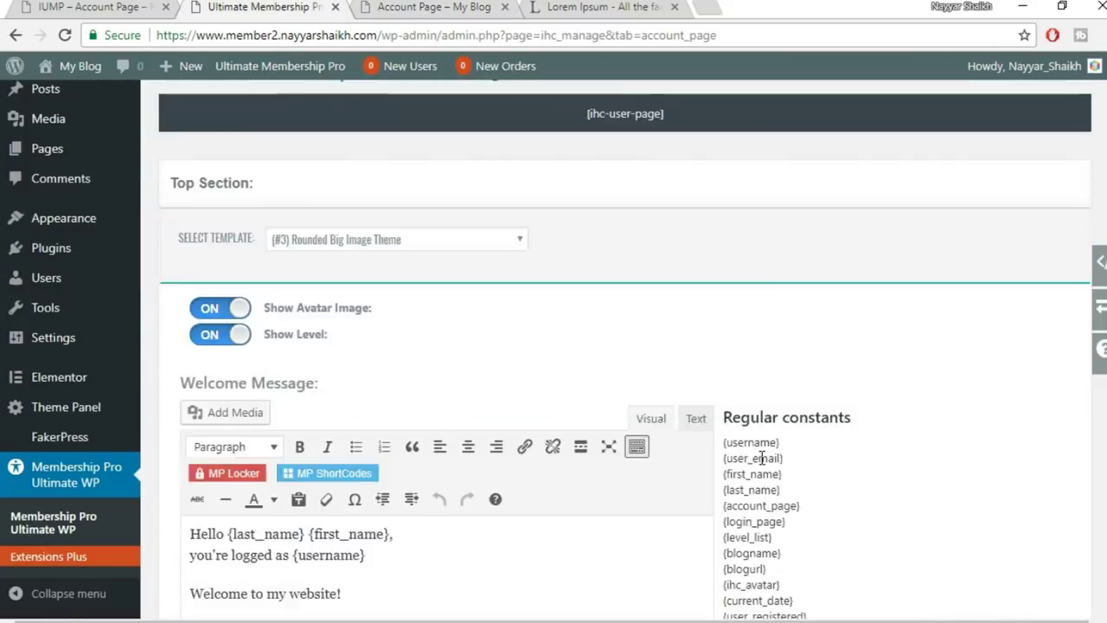
{"action": "scroll", "coordinate": [762, 478], "scroll_direction": "down", "scroll_amount": 10}
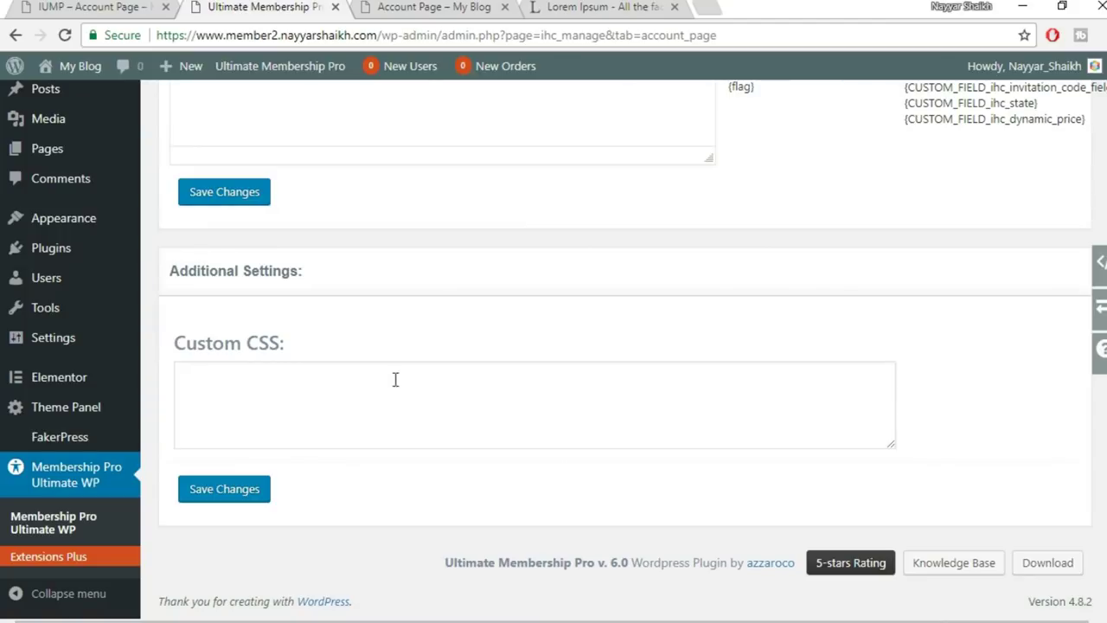
{"action": "scroll", "coordinate": [350, 467], "scroll_direction": "up", "scroll_amount": 18}
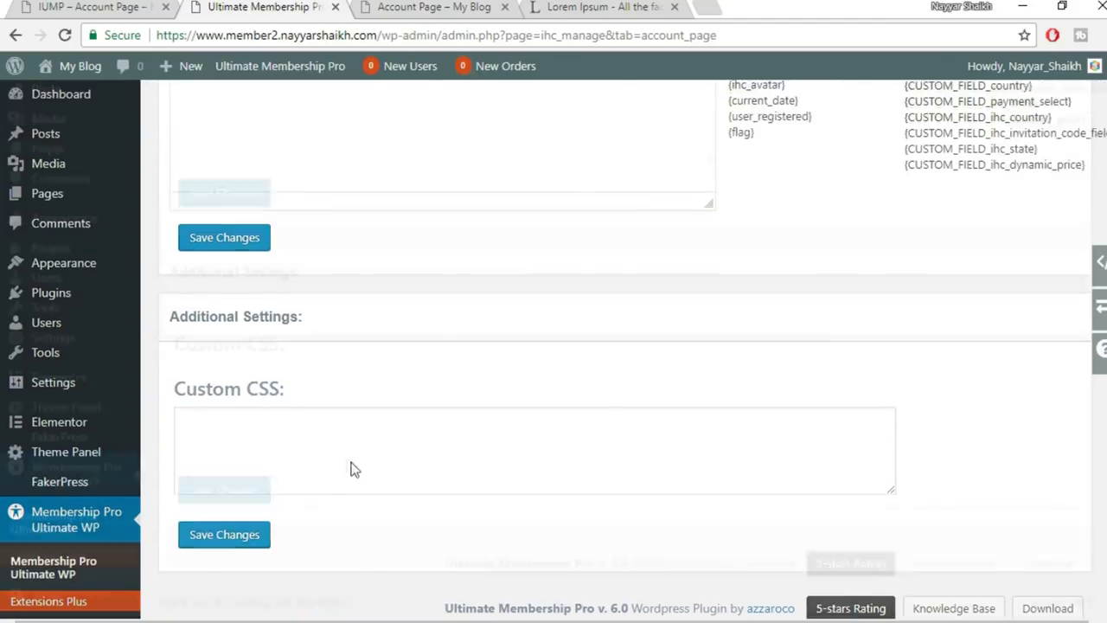
{"action": "scroll", "coordinate": [388, 546], "scroll_direction": "up", "scroll_amount": 12}
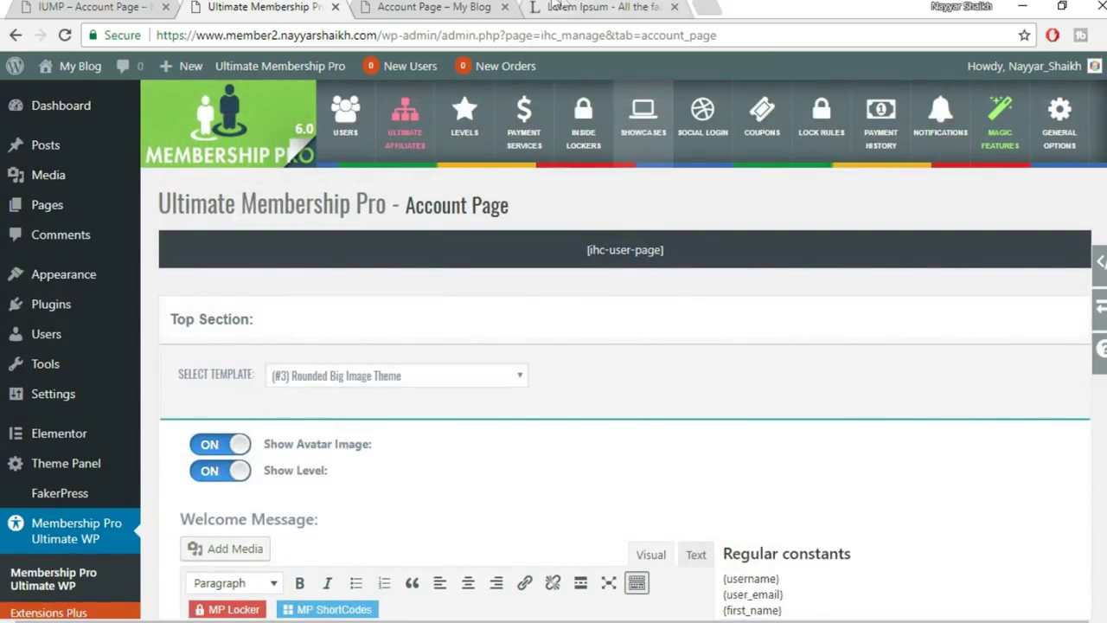
{"action": "left_click", "coordinate": [406, 7]}
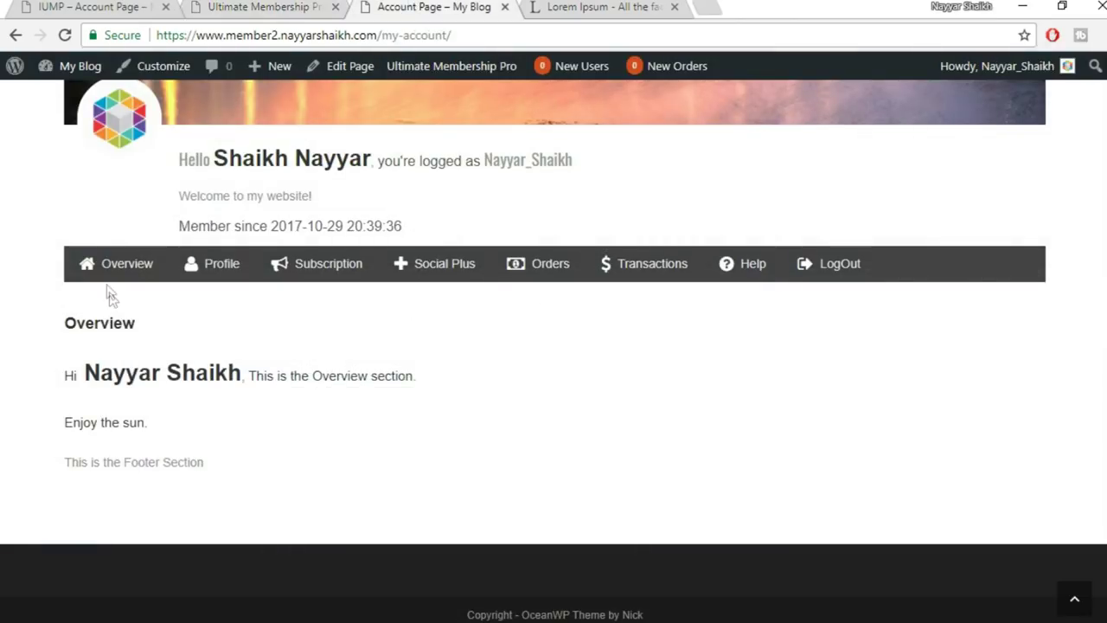
{"action": "left_click", "coordinate": [216, 279]}
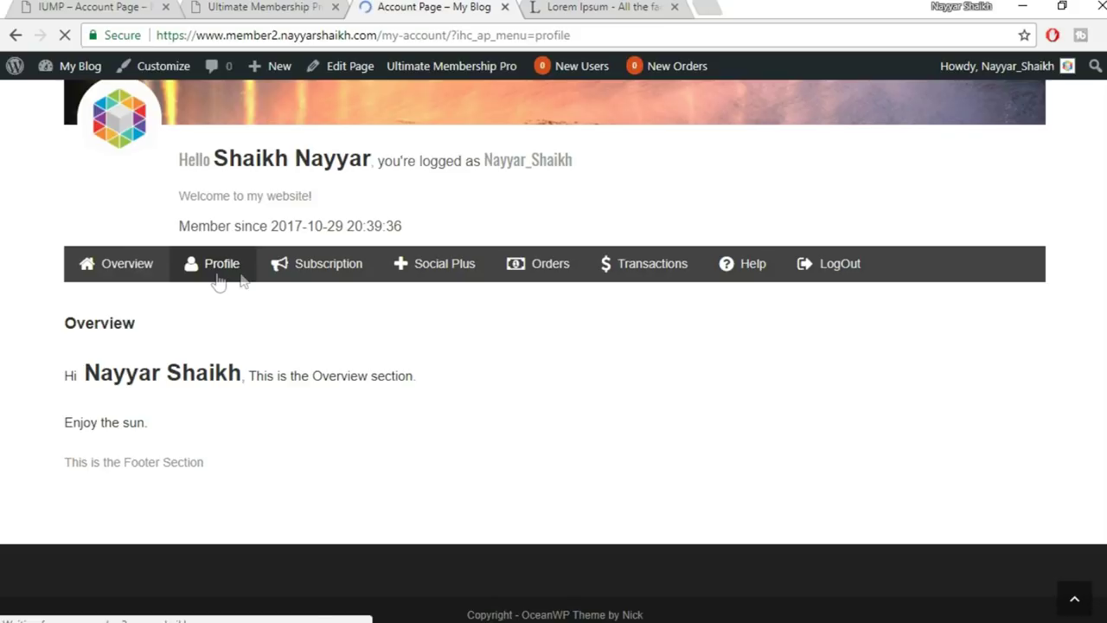
- Browse the member account page's Profile and Social Plus tabs
{"action": "scroll", "coordinate": [558, 350], "scroll_direction": "down", "scroll_amount": 8}
{"action": "scroll", "coordinate": [225, 306], "scroll_direction": "up", "scroll_amount": 1}
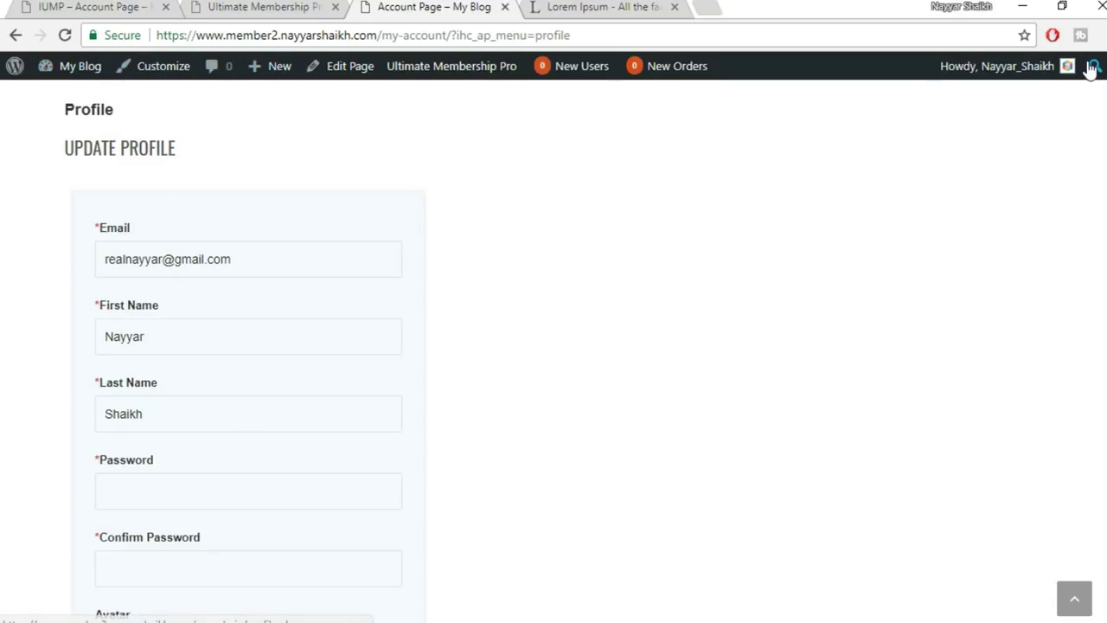
{"action": "scroll", "coordinate": [657, 223], "scroll_direction": "up", "scroll_amount": 5}
{"action": "scroll", "coordinate": [657, 223], "scroll_direction": "up", "scroll_amount": 3}
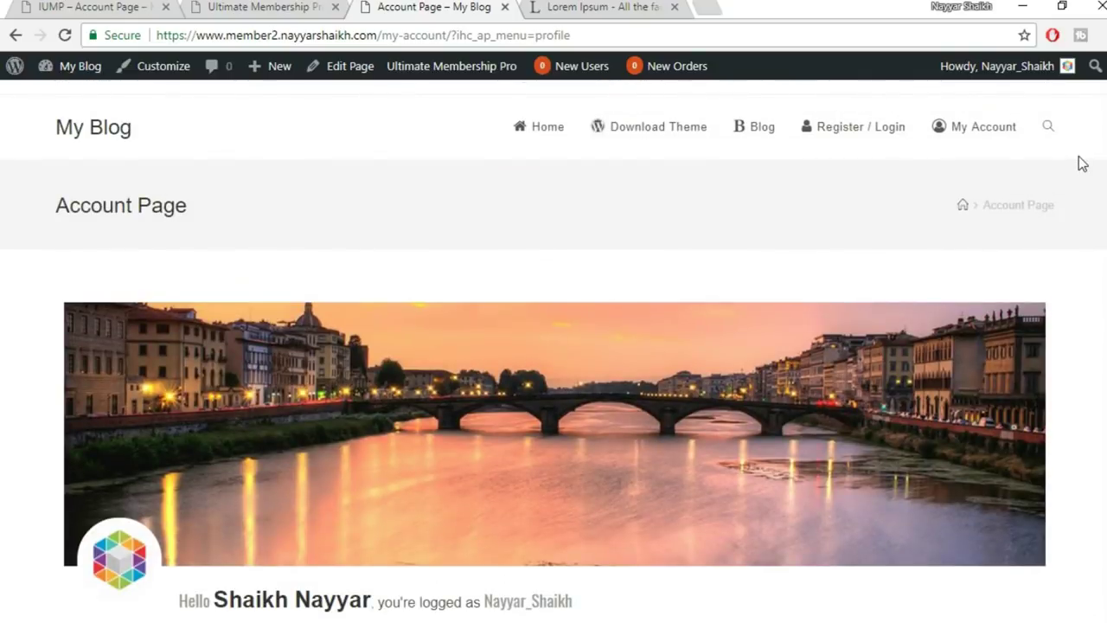
{"action": "mouse_move", "coordinate": [1031, 76]}
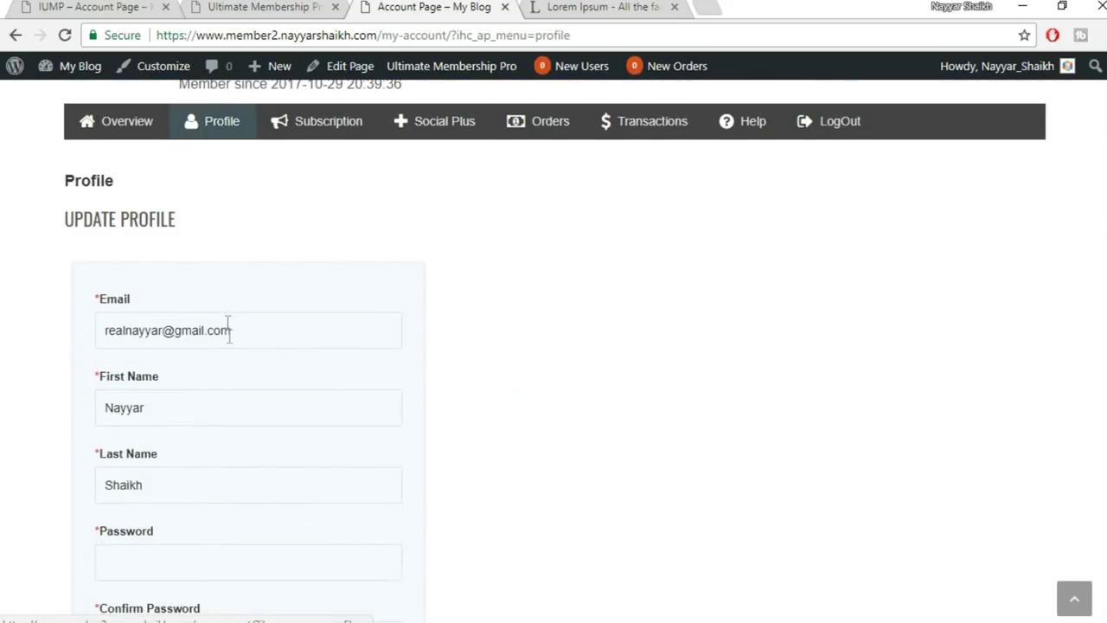
{"action": "scroll", "coordinate": [207, 337], "scroll_direction": "down", "scroll_amount": 1}
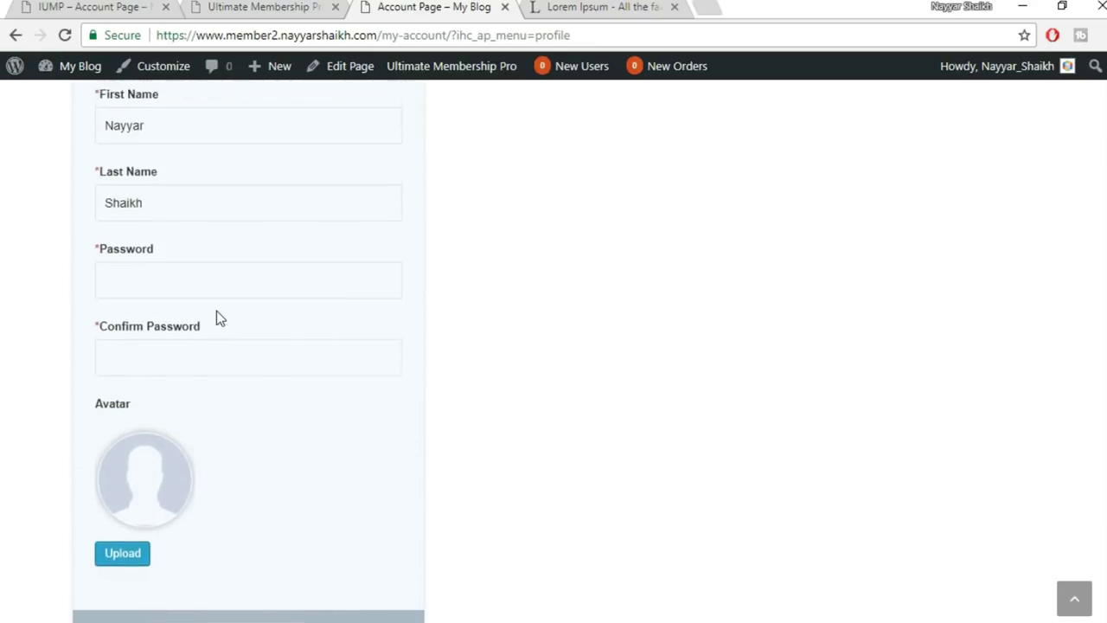
{"action": "scroll", "coordinate": [216, 319], "scroll_direction": "up", "scroll_amount": 5}
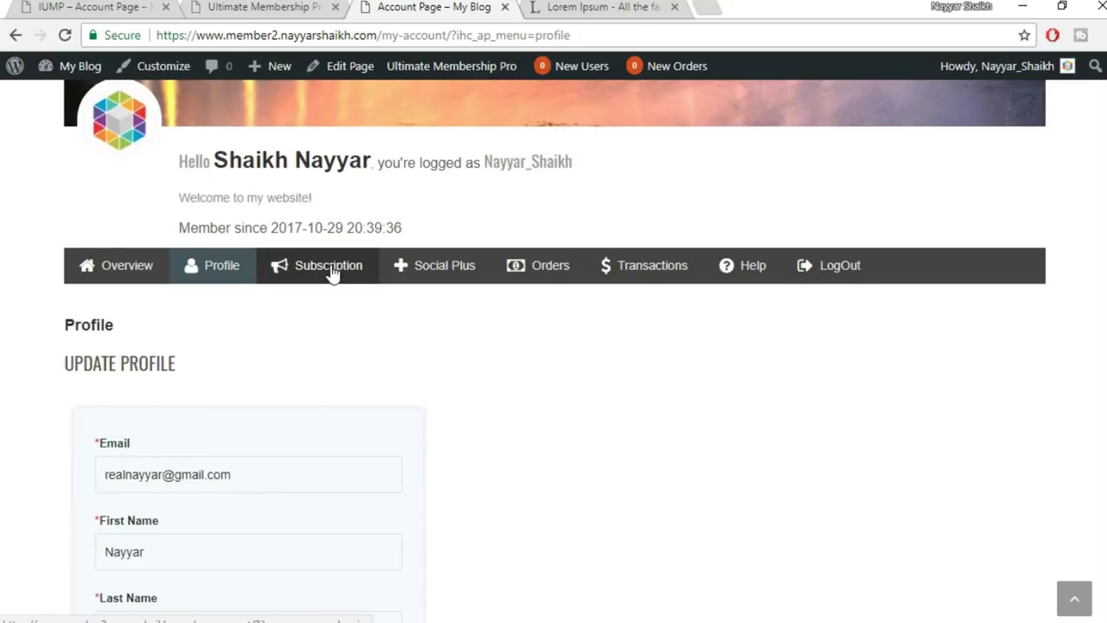
- View the member's Subscription details, then switch to the Blog – Membership window
{"action": "left_click", "coordinate": [333, 270]}
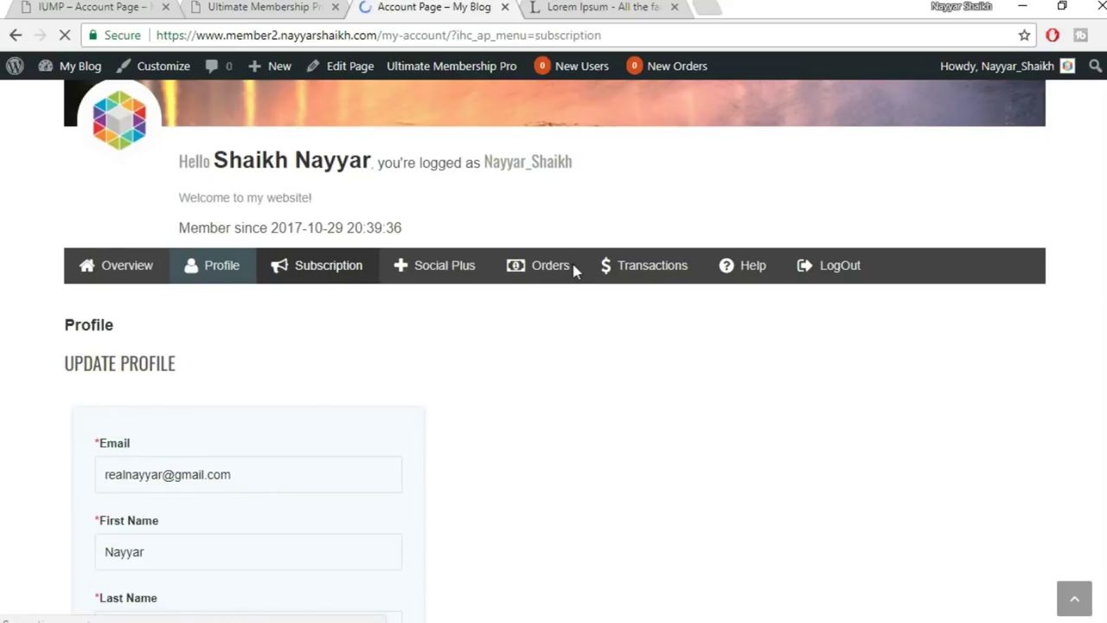
{"action": "scroll", "coordinate": [662, 303], "scroll_direction": "down", "scroll_amount": 10}
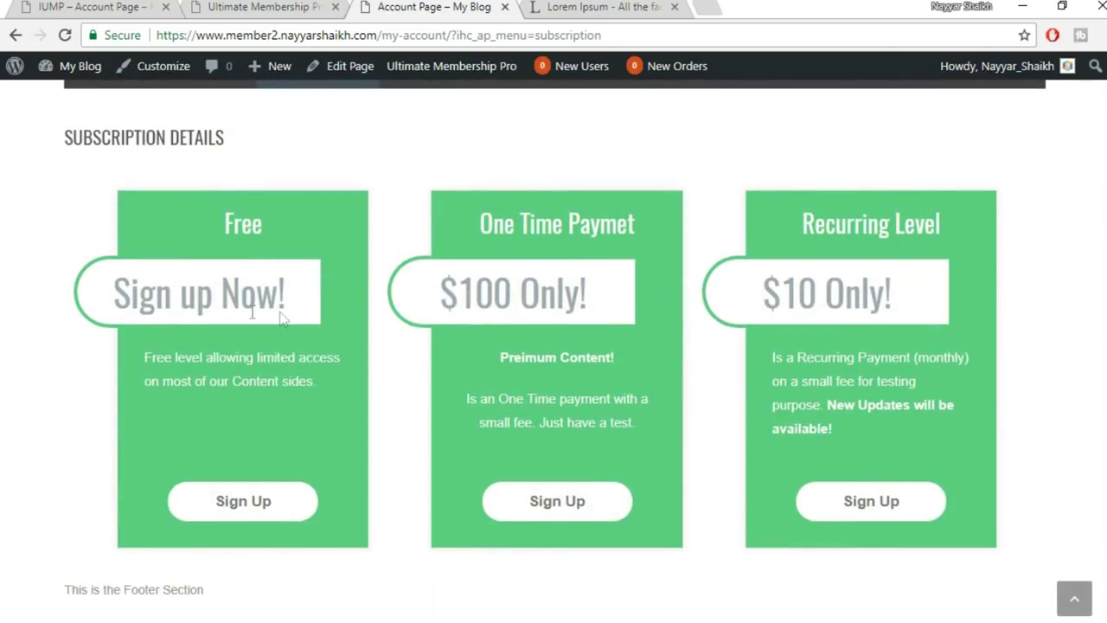
{"action": "scroll", "coordinate": [843, 298], "scroll_direction": "up", "scroll_amount": 3}
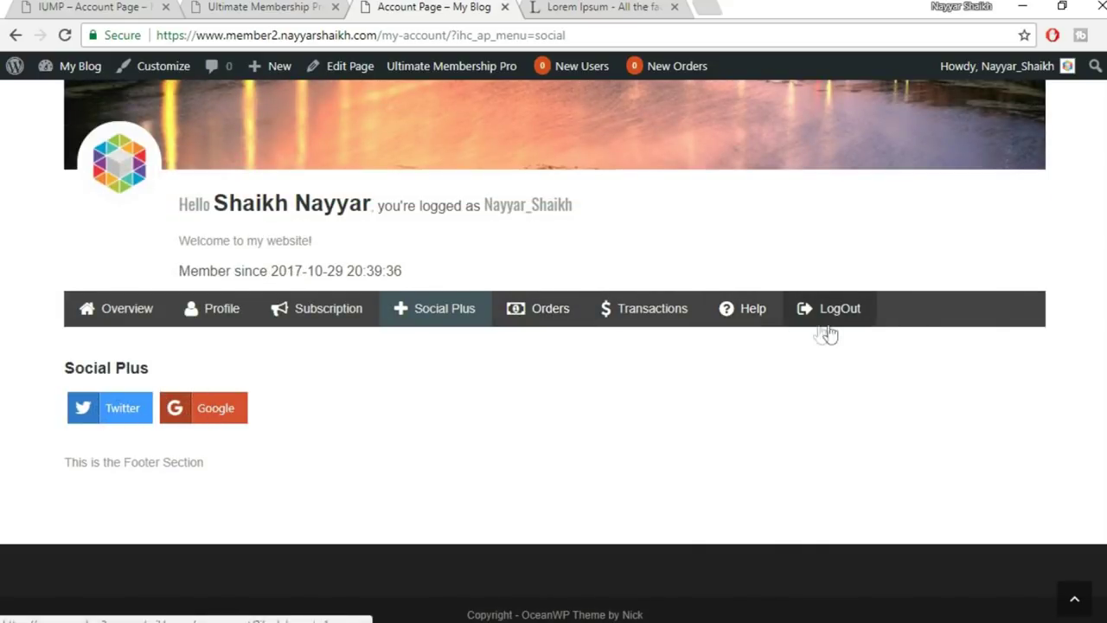
{"action": "scroll", "coordinate": [862, 333], "scroll_direction": "up", "scroll_amount": 5}
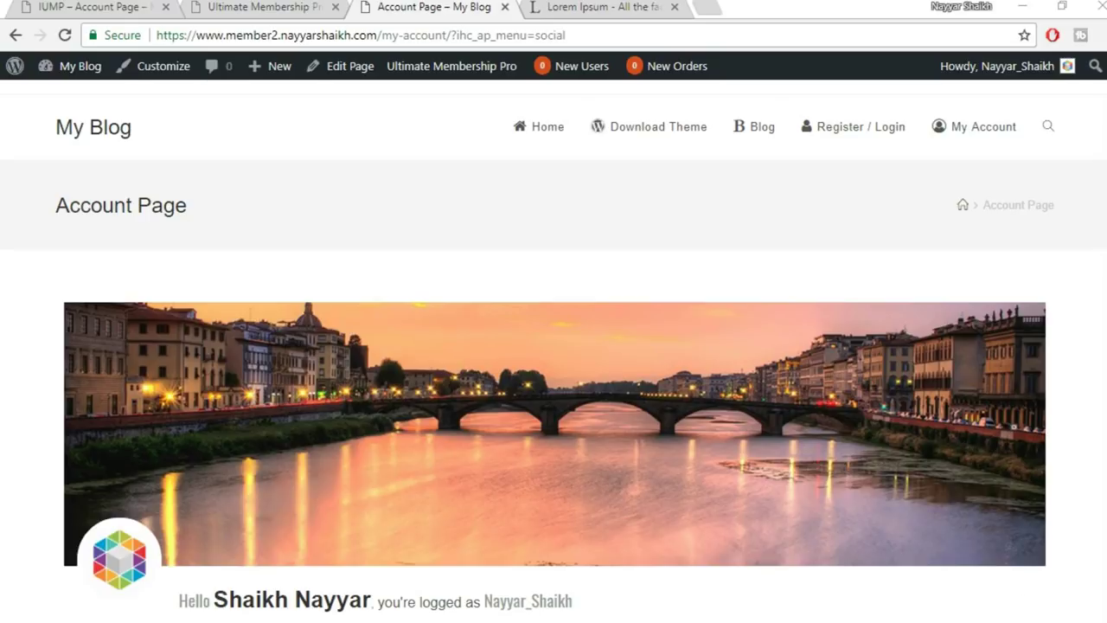
{"action": "left_click", "coordinate": [545, 599]}
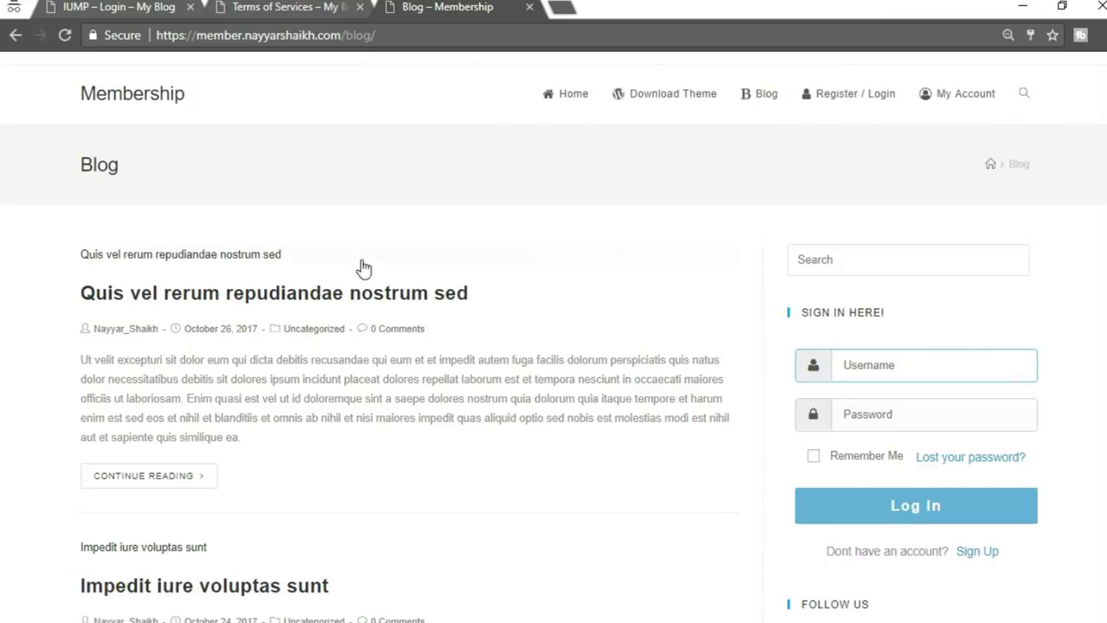
- Scroll the demo Blog page to review the sidebar's login form and Follow Us widgets
{"action": "scroll", "coordinate": [927, 272], "scroll_direction": "down", "scroll_amount": 2}
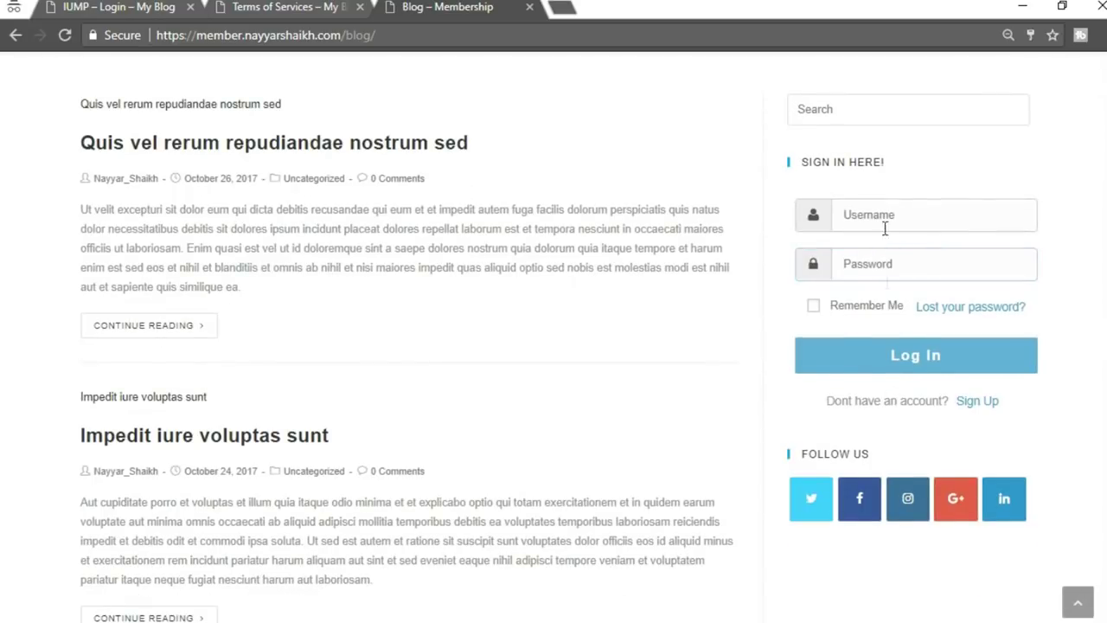
{"action": "scroll", "coordinate": [863, 261], "scroll_direction": "up", "scroll_amount": 2}
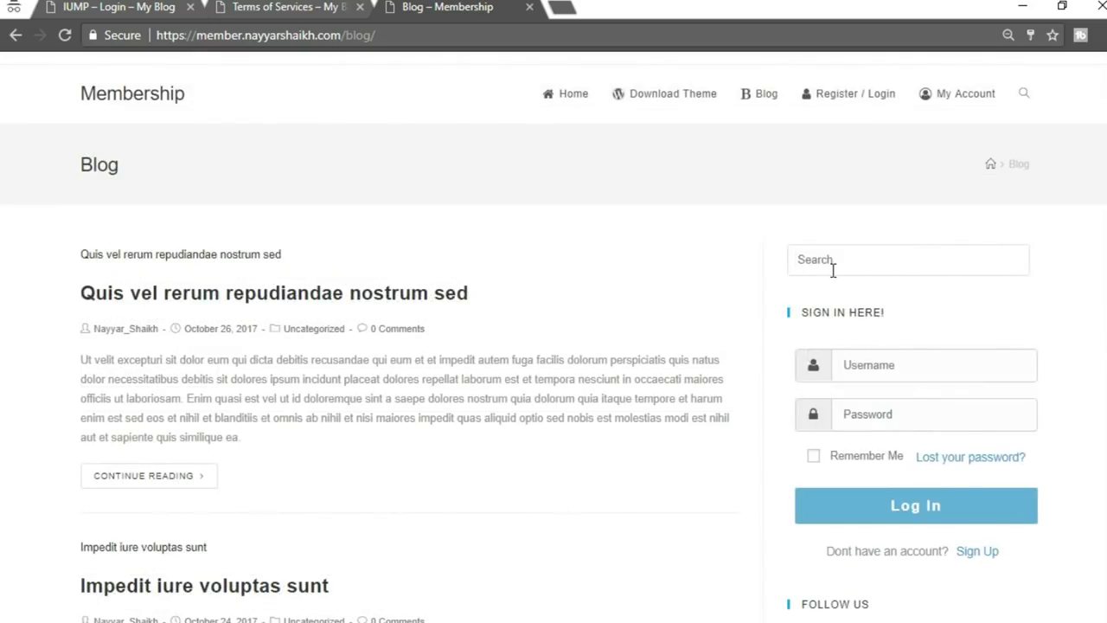
{"action": "scroll", "coordinate": [980, 336], "scroll_direction": "down", "scroll_amount": 1}
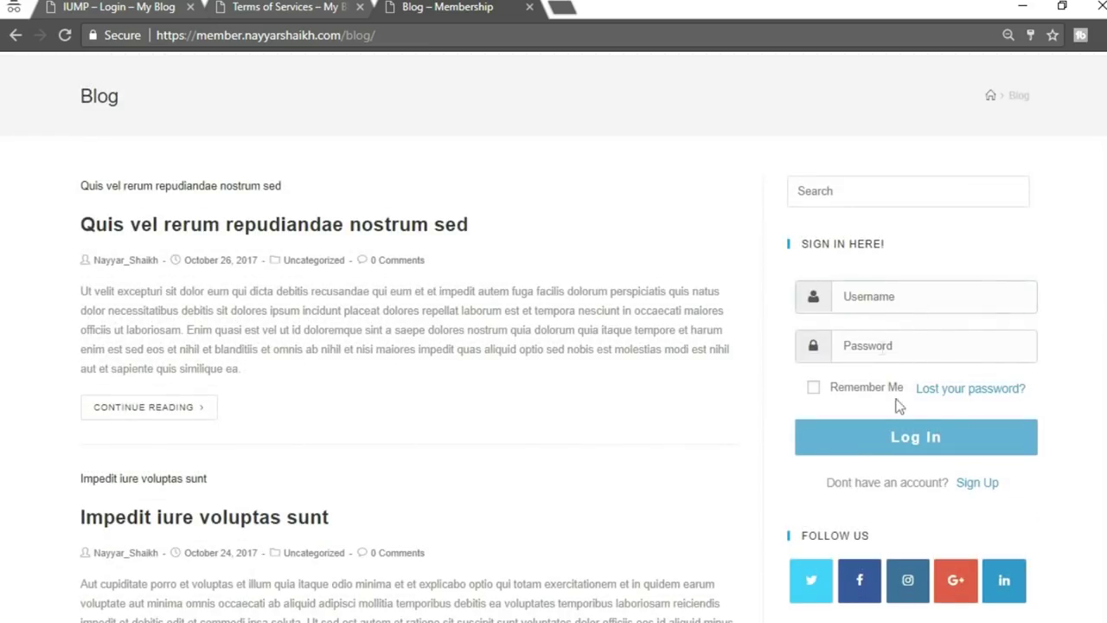
{"action": "scroll", "coordinate": [864, 446], "scroll_direction": "down", "scroll_amount": 2}
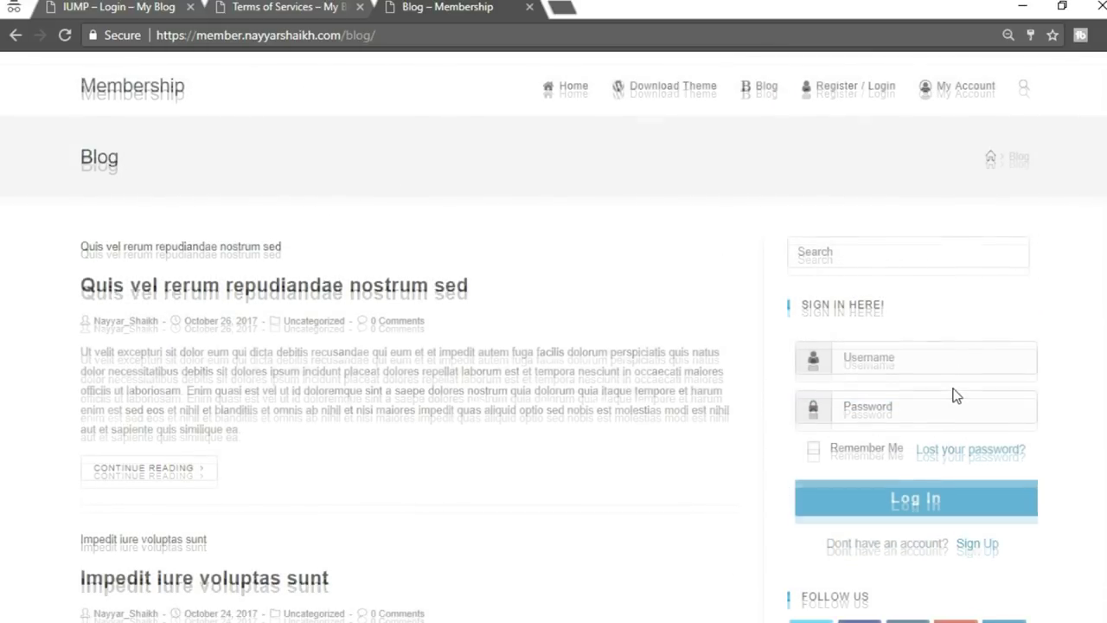
{"action": "scroll", "coordinate": [964, 415], "scroll_direction": "down", "scroll_amount": 2}
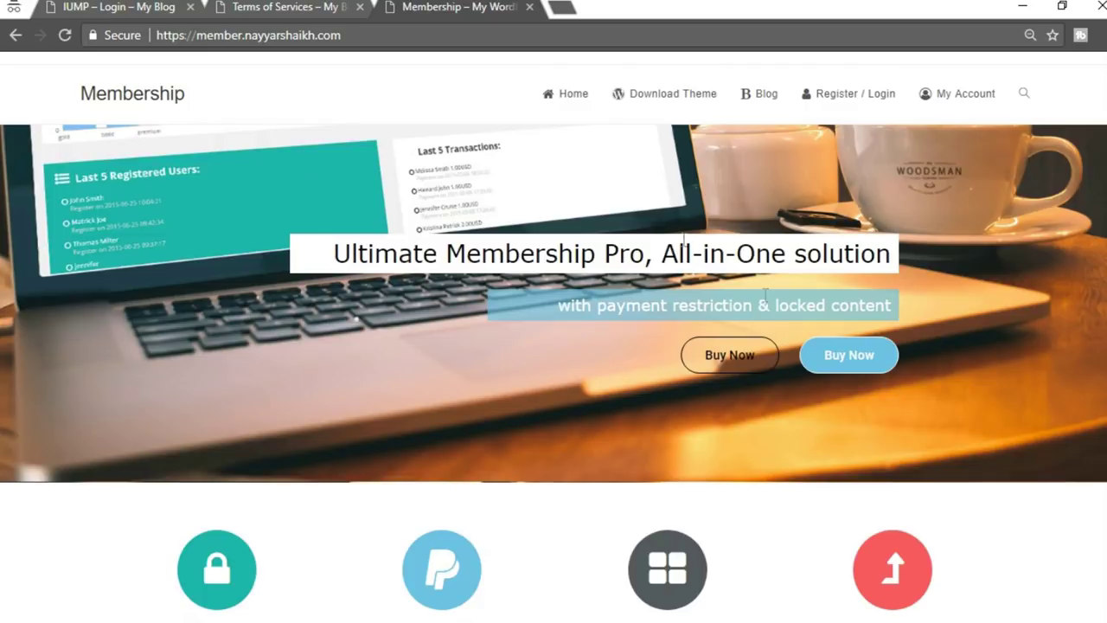
- Scroll down the demo home page reviewing its sections
{"action": "scroll", "coordinate": [647, 383], "scroll_direction": "down", "scroll_amount": 5}
{"action": "scroll", "coordinate": [733, 413], "scroll_direction": "down", "scroll_amount": 4}
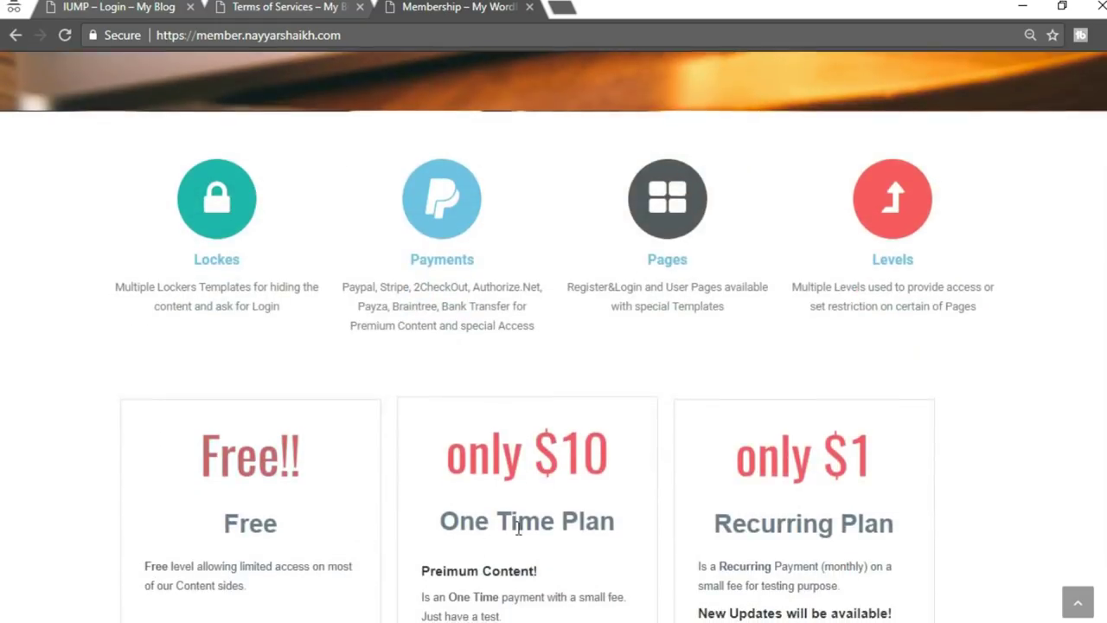
{"action": "scroll", "coordinate": [333, 399], "scroll_direction": "down", "scroll_amount": 6}
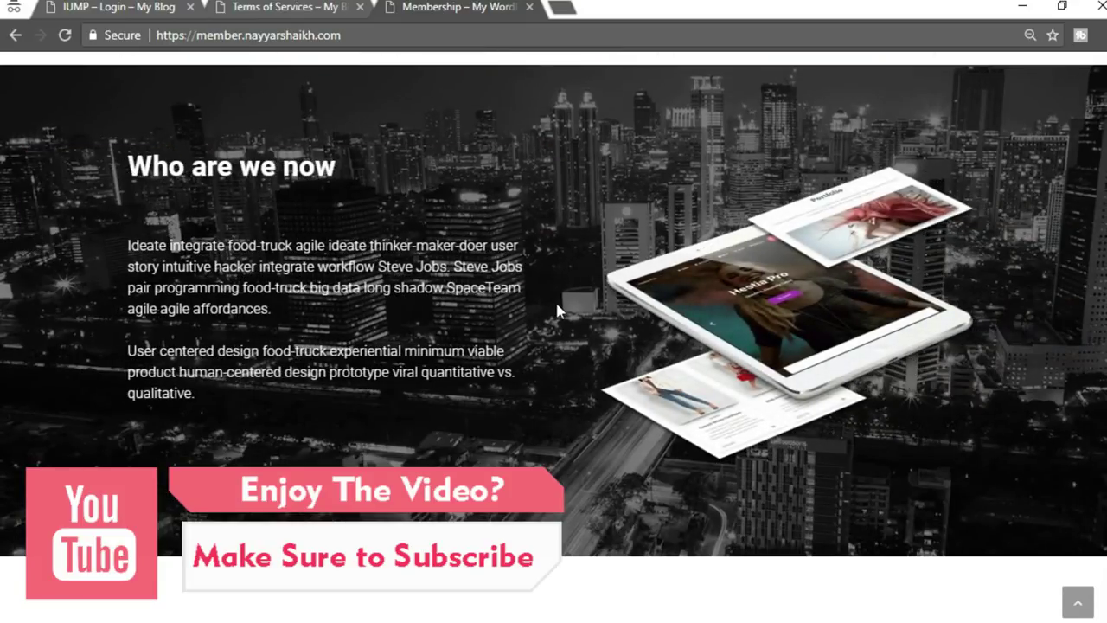
{"action": "scroll", "coordinate": [558, 312], "scroll_direction": "up", "scroll_amount": 1}
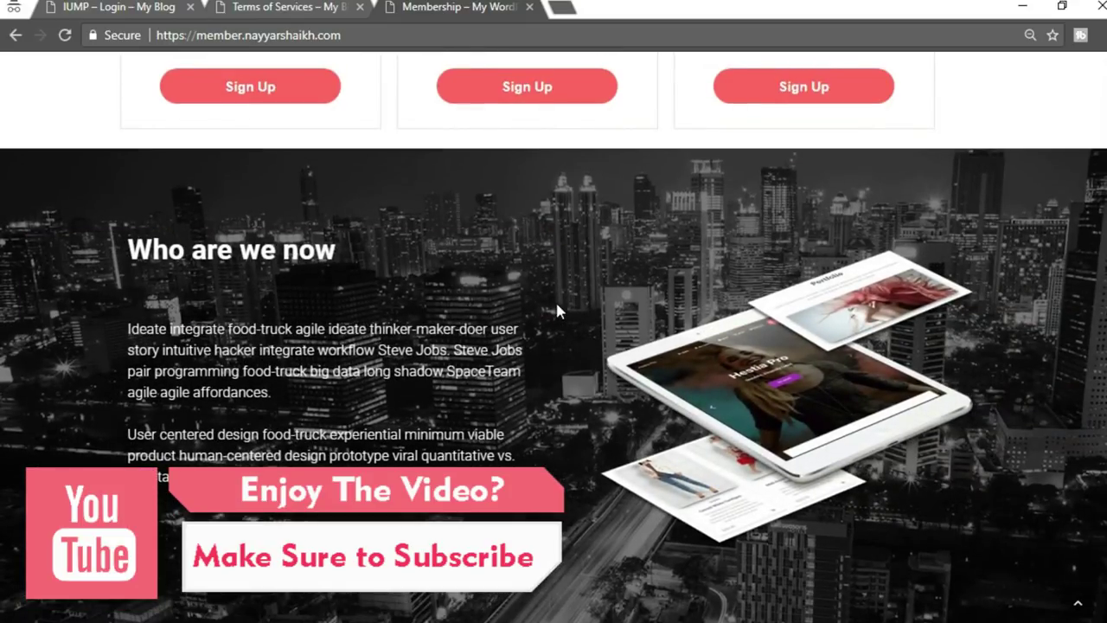
{"action": "scroll", "coordinate": [554, 337], "scroll_direction": "down", "scroll_amount": 1}
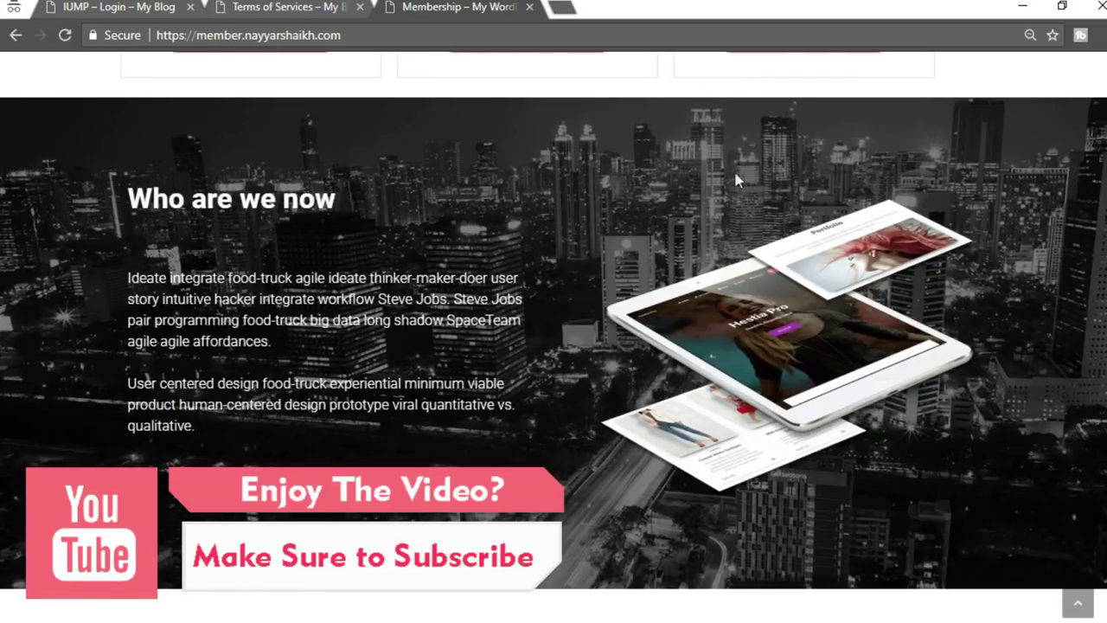
{"action": "scroll", "coordinate": [650, 485], "scroll_direction": "down", "scroll_amount": 8}
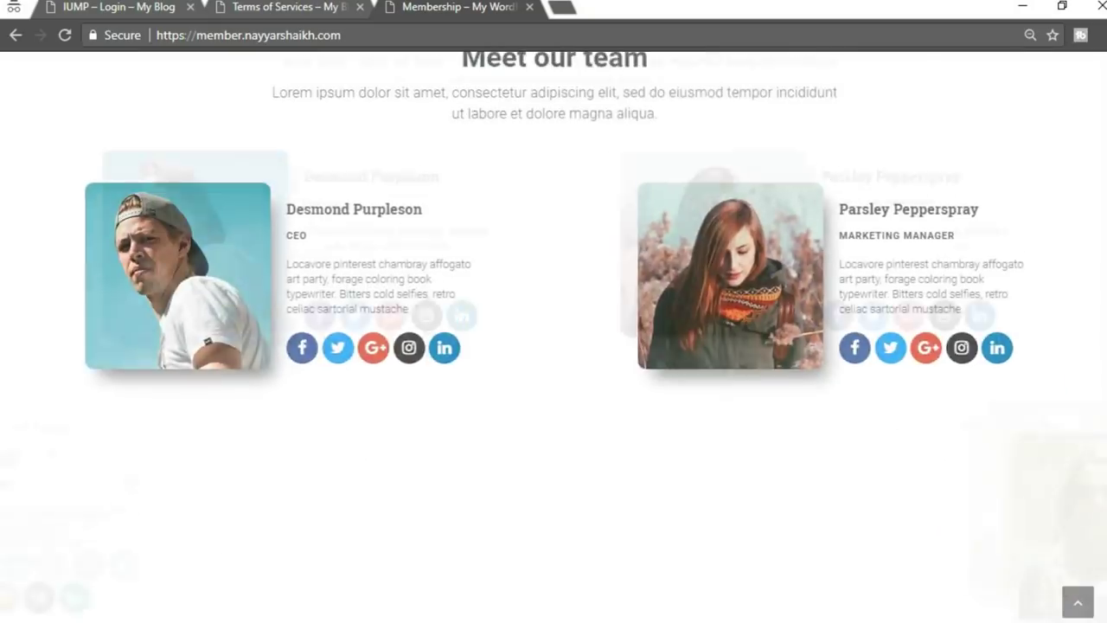
{"action": "scroll", "coordinate": [553, 337], "scroll_direction": "down", "scroll_amount": 10}
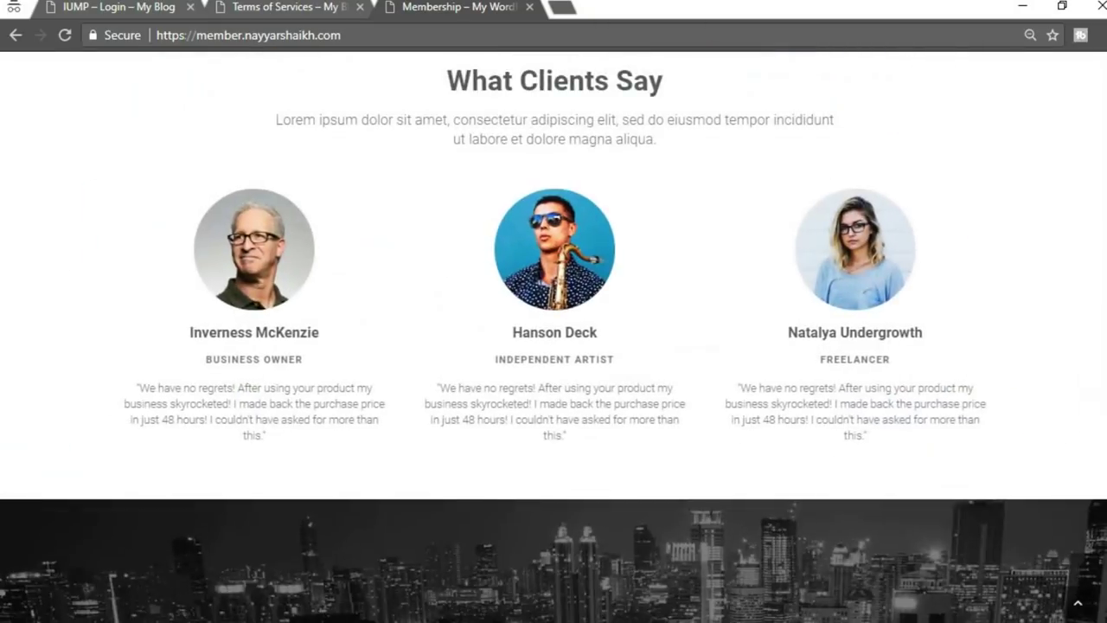
{"action": "scroll", "coordinate": [554, 336], "scroll_direction": "down", "scroll_amount": 2}
{"action": "scroll", "coordinate": [554, 346], "scroll_direction": "down", "scroll_amount": 1}
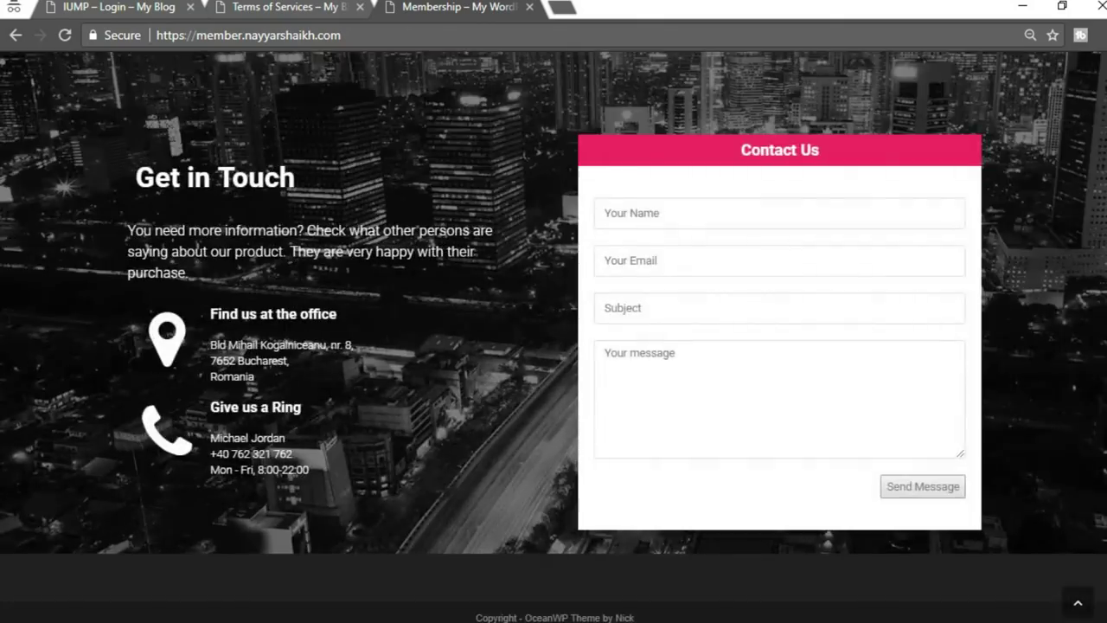
{"action": "scroll", "coordinate": [554, 346], "scroll_direction": "up", "scroll_amount": 15}
{"action": "scroll", "coordinate": [553, 337], "scroll_direction": "up", "scroll_amount": 10}
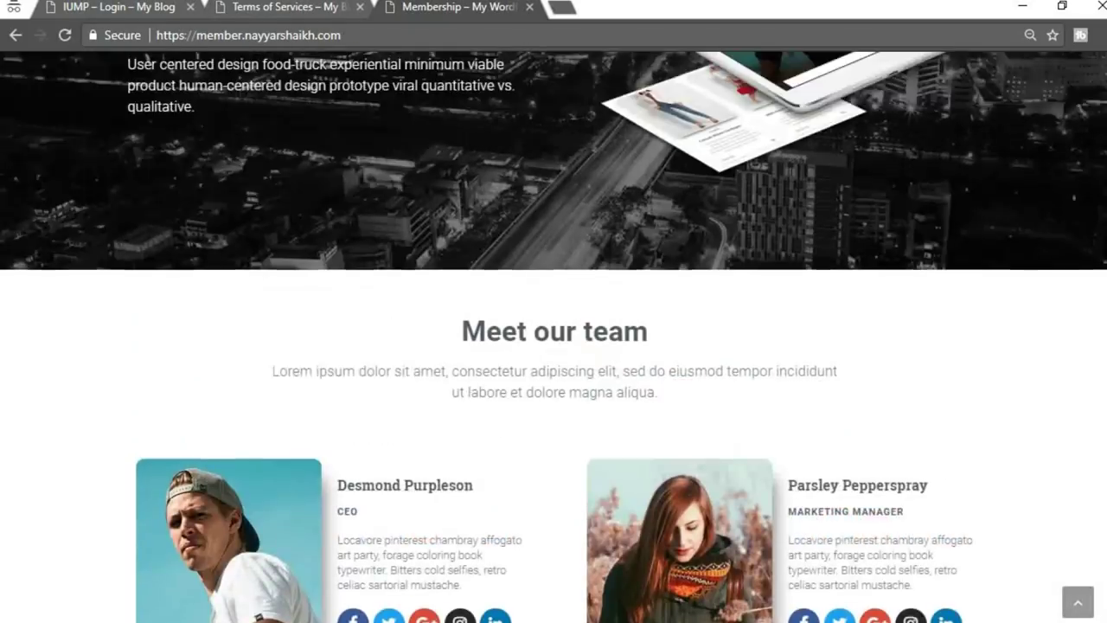
{"action": "scroll", "coordinate": [554, 346], "scroll_direction": "down", "scroll_amount": 2}
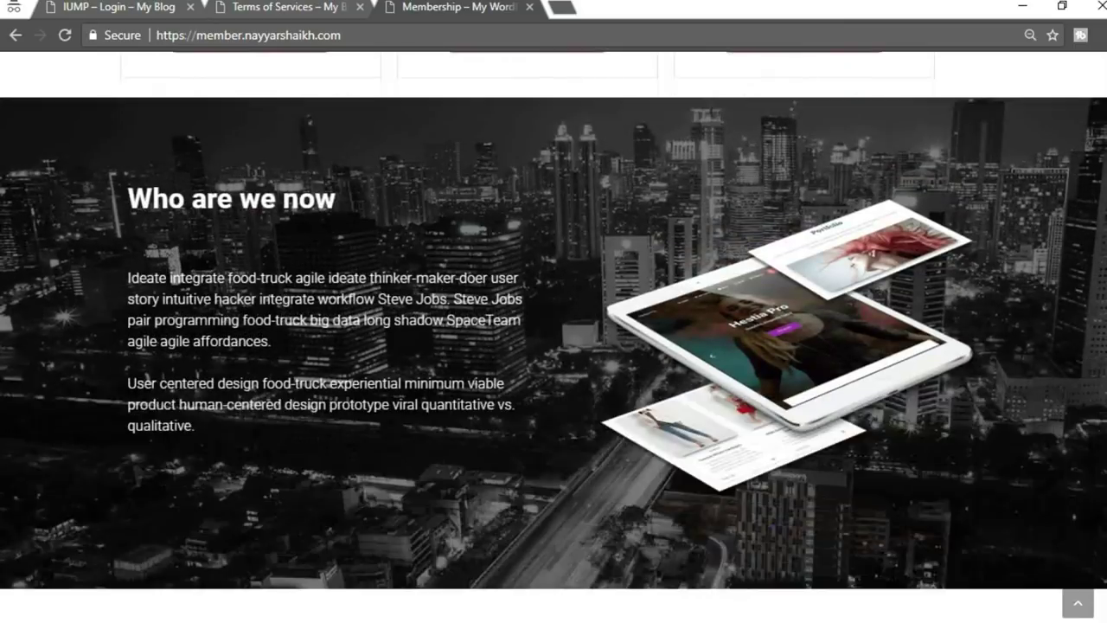
{"action": "scroll", "coordinate": [320, 232], "scroll_direction": "up", "scroll_amount": 10}
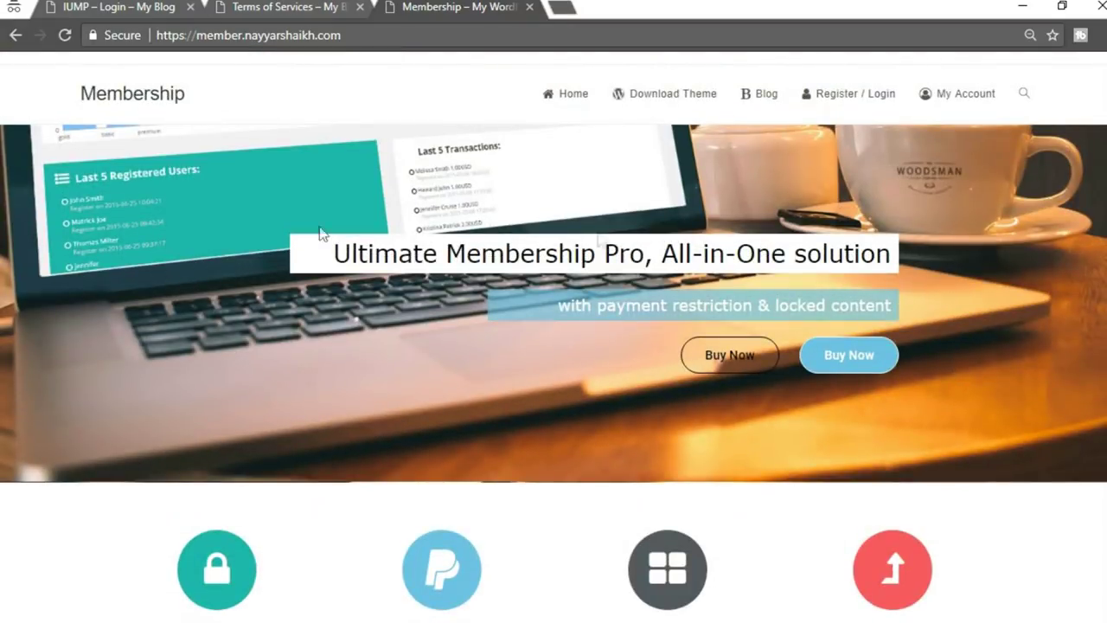
{"action": "scroll", "coordinate": [751, 314], "scroll_direction": "down", "scroll_amount": 6}
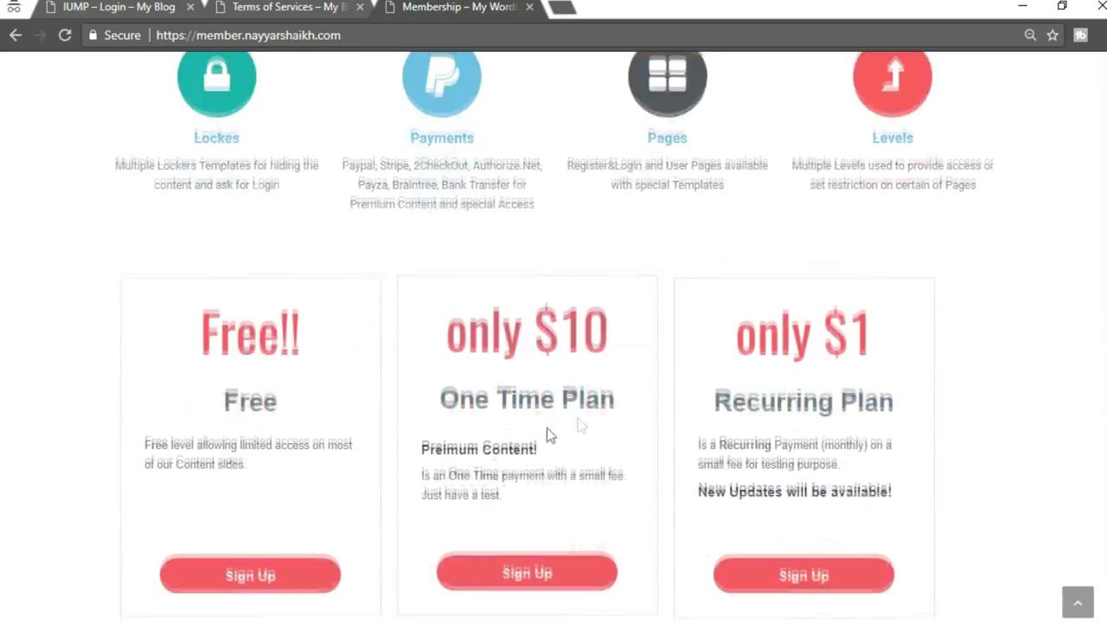
- Scroll to the bottom of the home page, jump back to the top, and open Blog
{"action": "scroll", "coordinate": [818, 417], "scroll_direction": "down", "scroll_amount": 4}
{"action": "scroll", "coordinate": [553, 336], "scroll_direction": "down", "scroll_amount": 3}
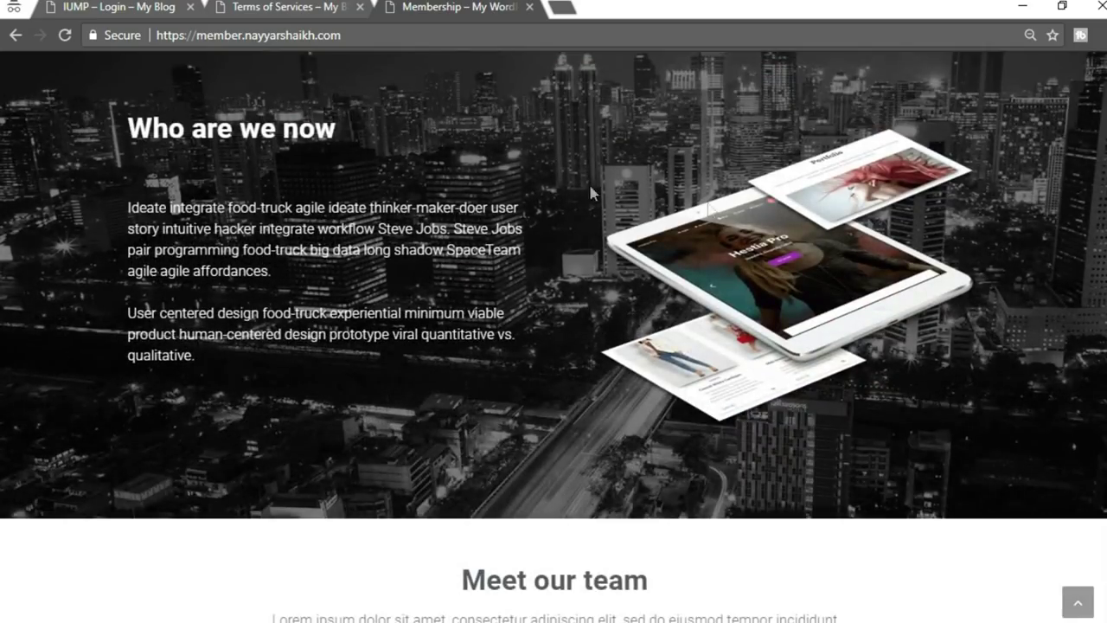
{"action": "scroll", "coordinate": [553, 337], "scroll_direction": "down", "scroll_amount": 8}
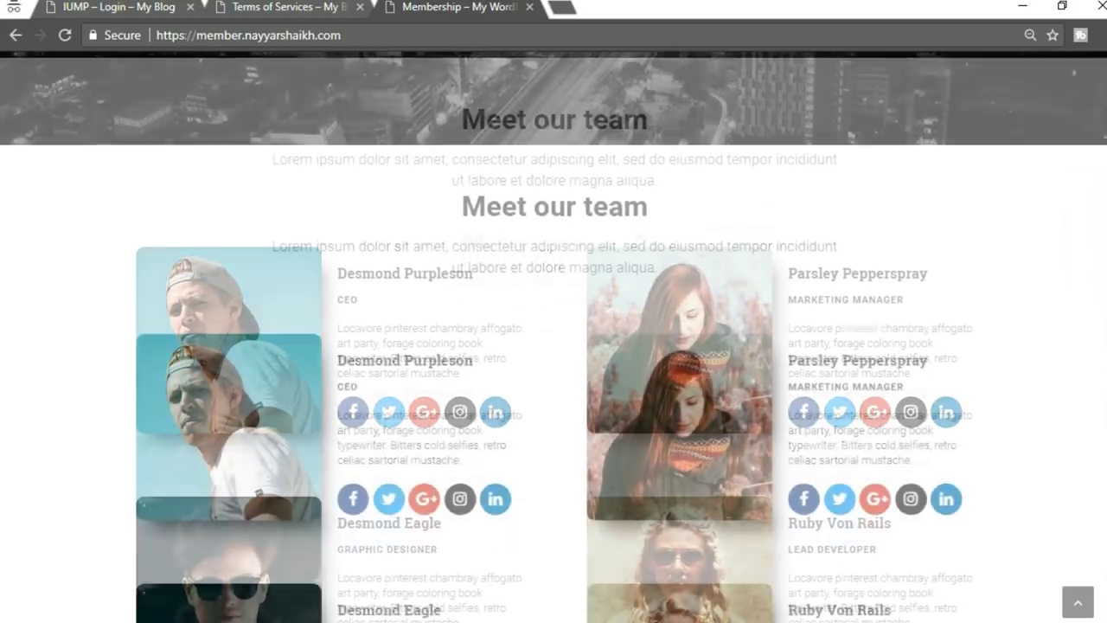
{"action": "scroll", "coordinate": [554, 336], "scroll_direction": "down", "scroll_amount": 3}
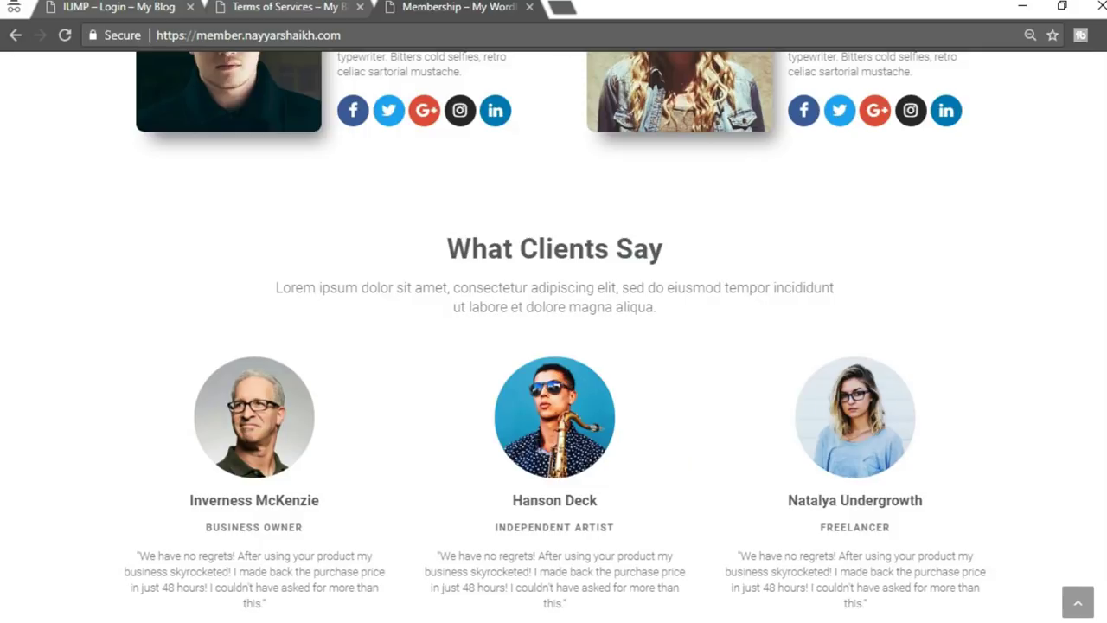
{"action": "scroll", "coordinate": [717, 433], "scroll_direction": "down", "scroll_amount": 3}
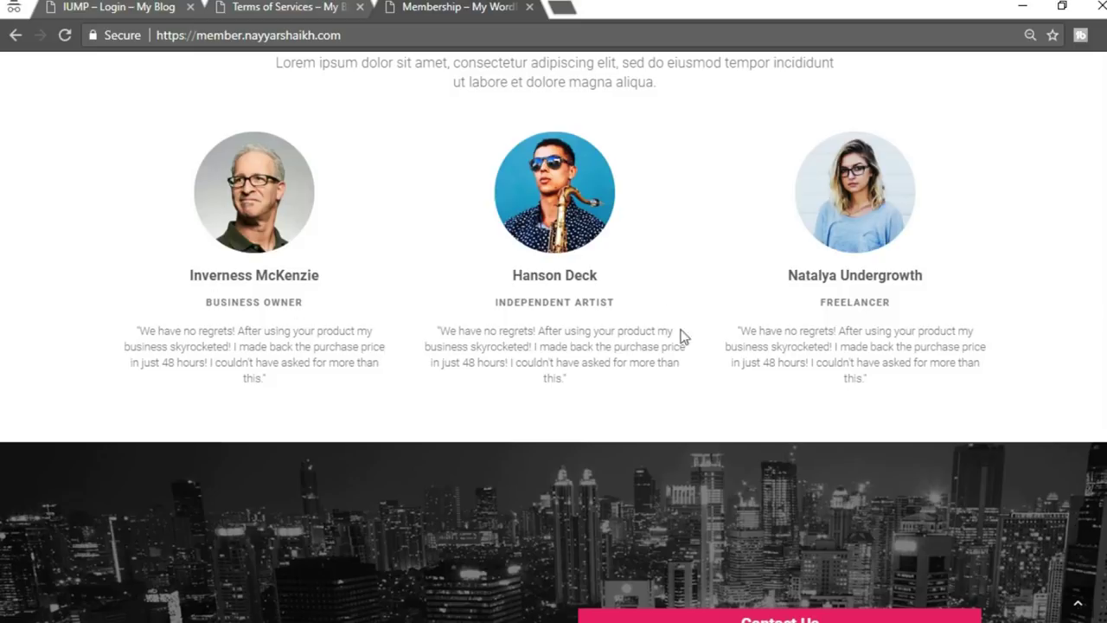
{"action": "scroll", "coordinate": [692, 363], "scroll_direction": "up", "scroll_amount": 5}
{"action": "scroll", "coordinate": [707, 390], "scroll_direction": "down", "scroll_amount": 2}
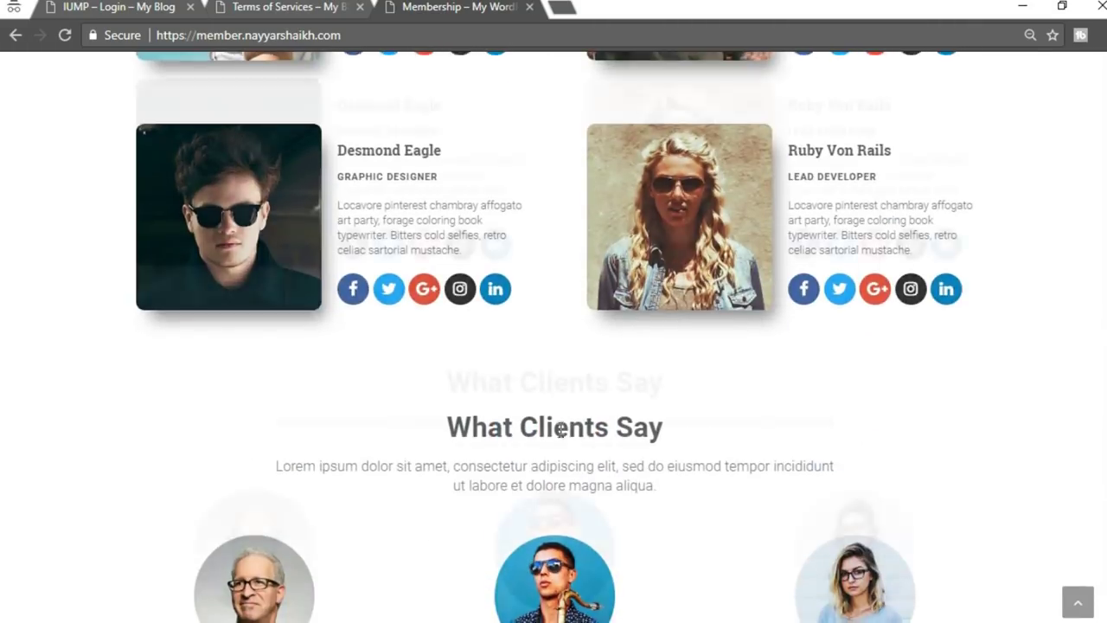
{"action": "scroll", "coordinate": [541, 362], "scroll_direction": "up", "scroll_amount": 4}
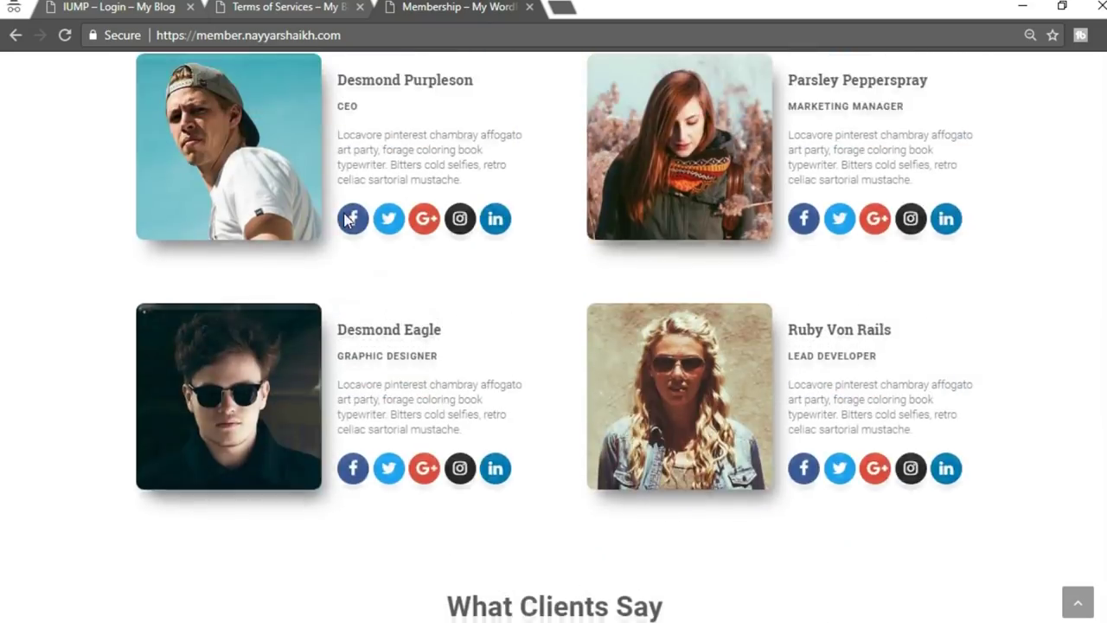
{"action": "scroll", "coordinate": [849, 356], "scroll_direction": "up", "scroll_amount": 1}
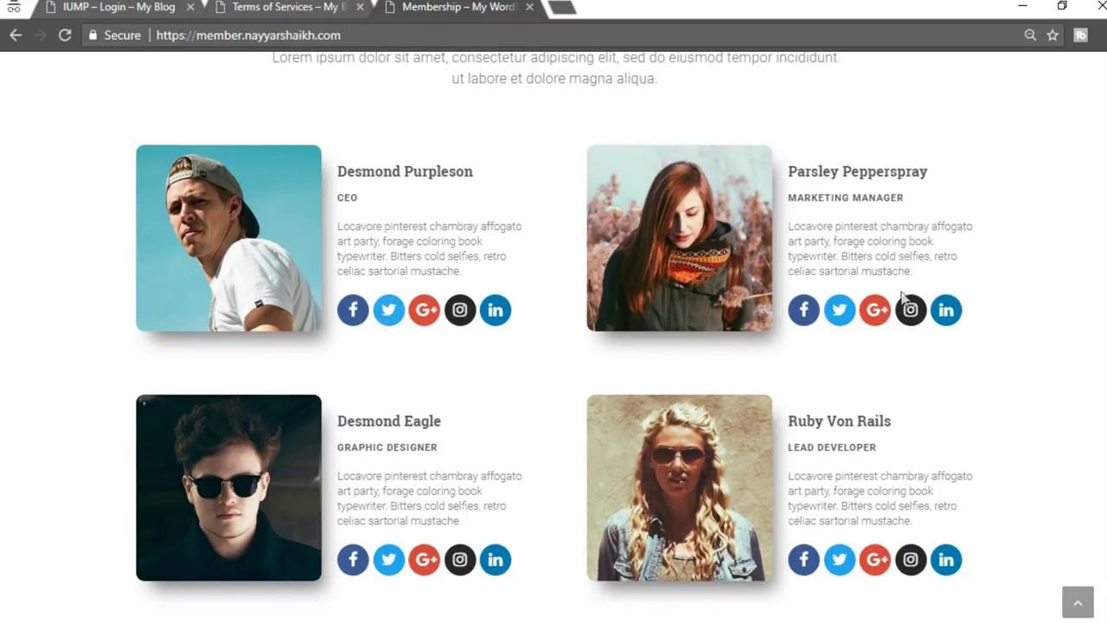
{"action": "scroll", "coordinate": [554, 338], "scroll_direction": "down", "scroll_amount": 15}
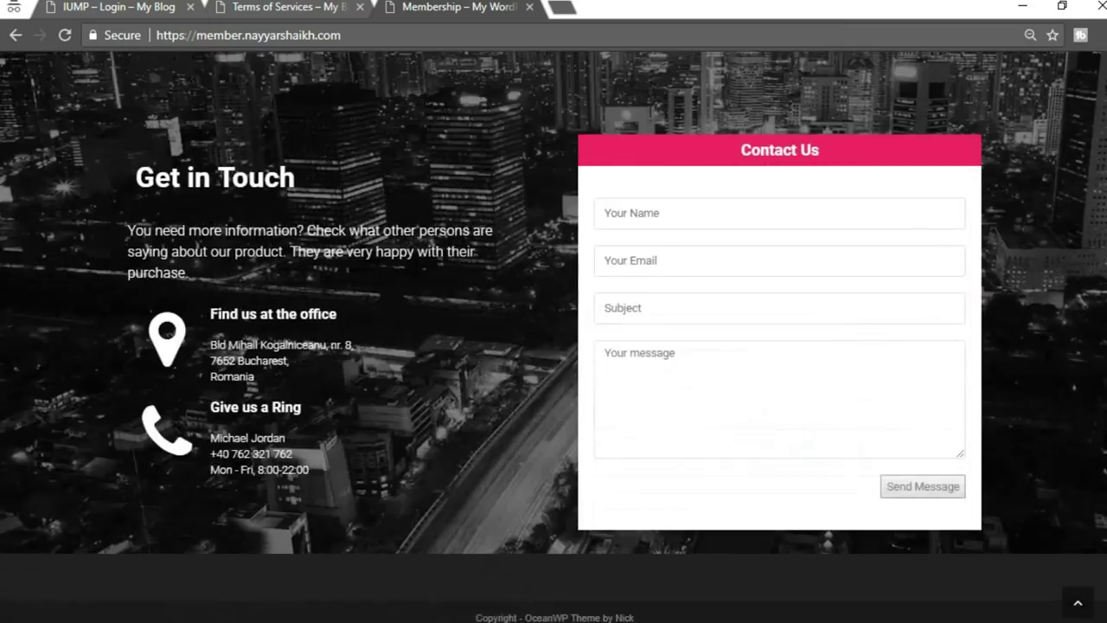
{"action": "left_click", "coordinate": [1079, 605]}
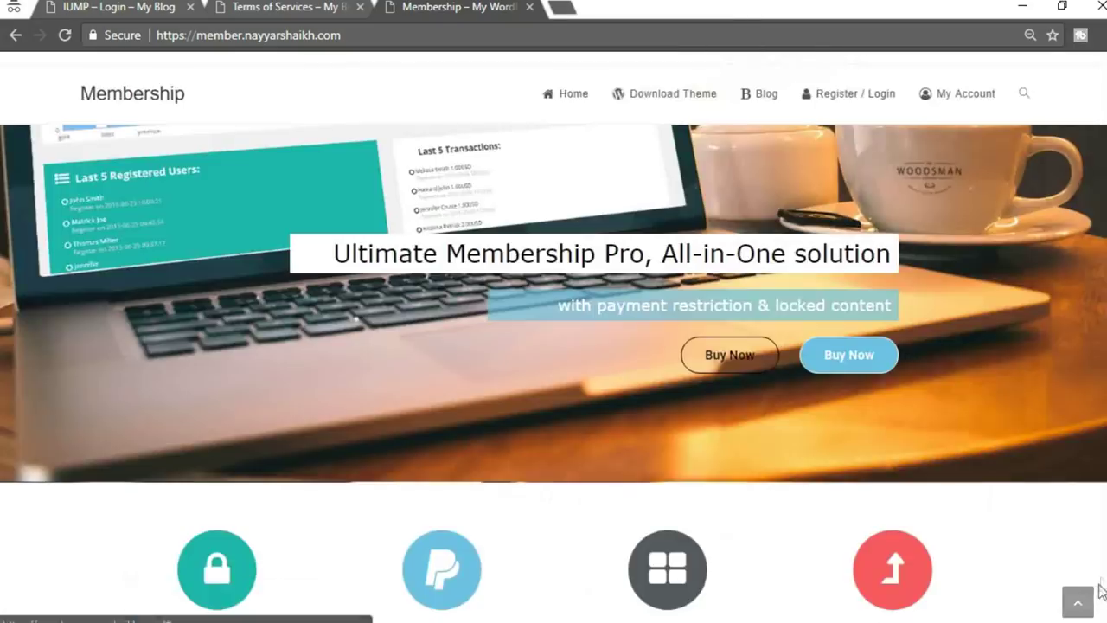
{"action": "left_click", "coordinate": [774, 99]}
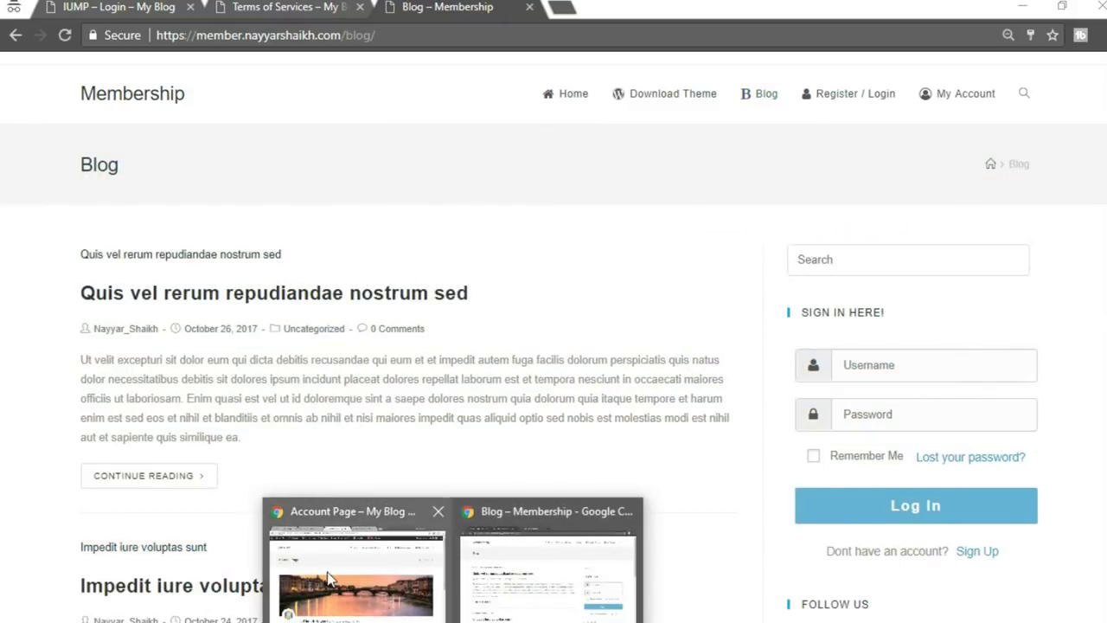
- Switch to the WordPress admin and go to Appearance > Widgets
{"action": "left_click", "coordinate": [332, 580]}
{"action": "left_click", "coordinate": [298, 10]}
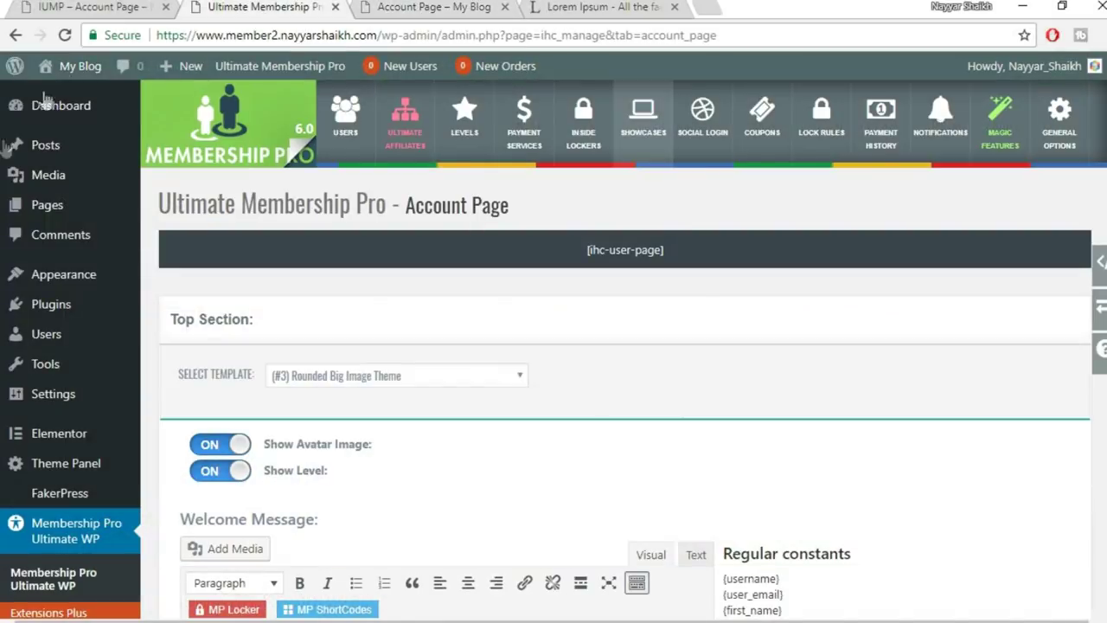
{"action": "mouse_move", "coordinate": [78, 273]}
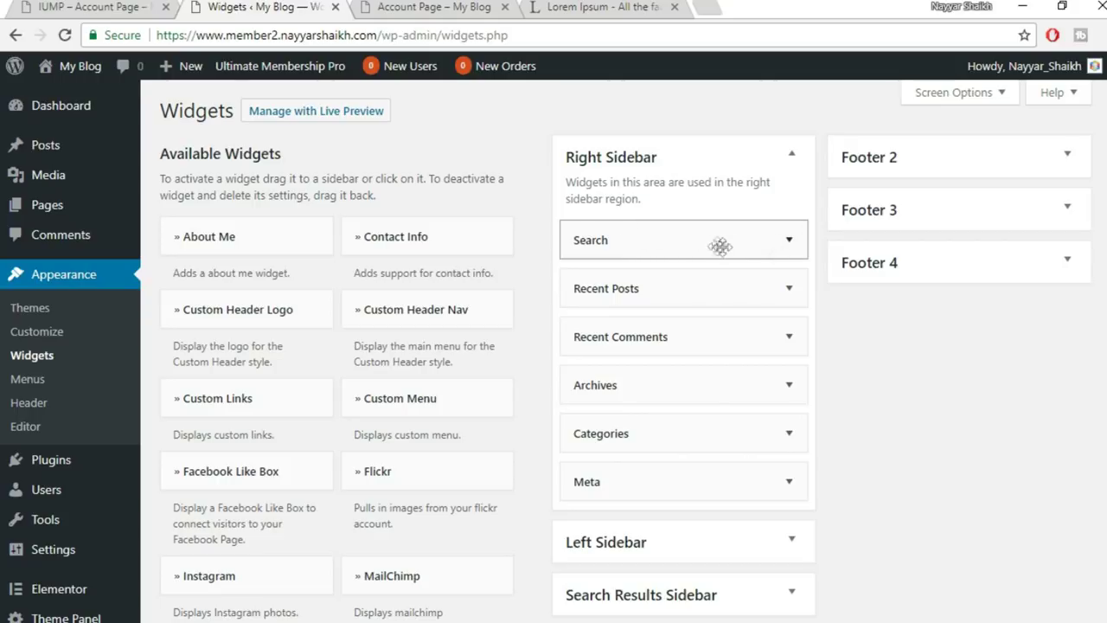
{"action": "scroll", "coordinate": [794, 248], "scroll_direction": "down", "scroll_amount": 1}
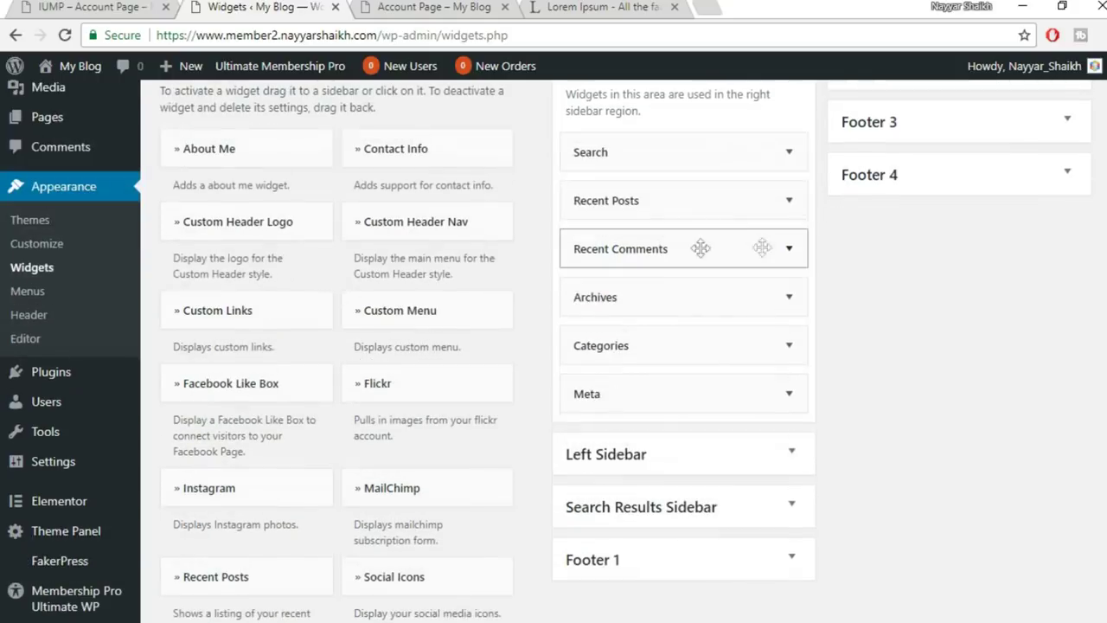
- Delete Recent Posts, Recent Comments, Archives, Categories and Meta from the Right Sidebar
{"action": "left_click", "coordinate": [789, 200]}
{"action": "left_click", "coordinate": [588, 361]}
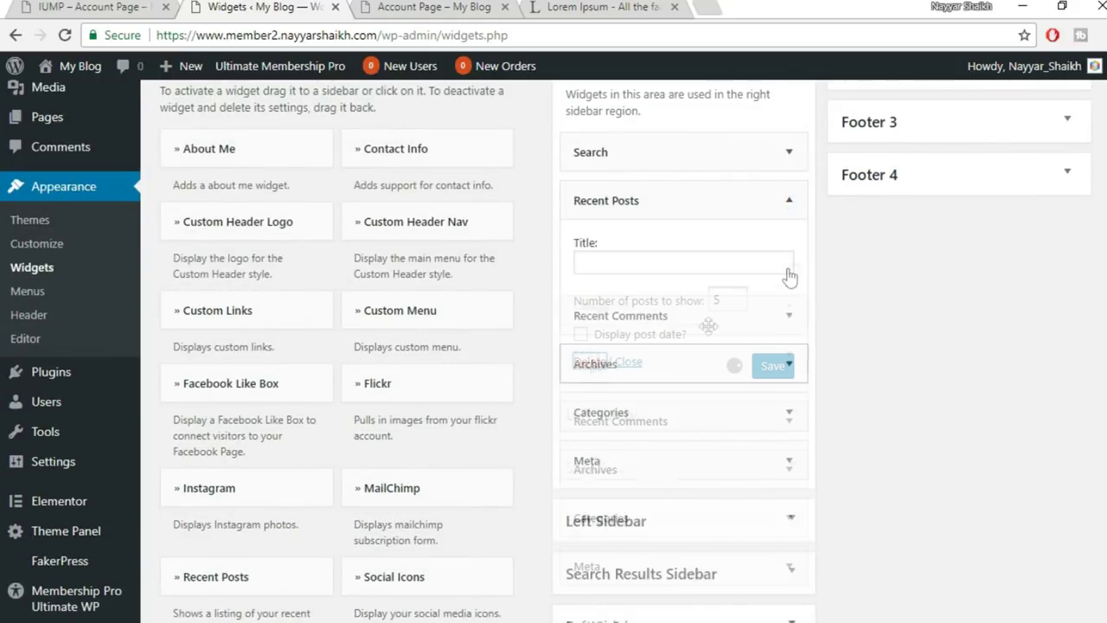
{"action": "left_click", "coordinate": [789, 200]}
{"action": "left_click", "coordinate": [586, 329]}
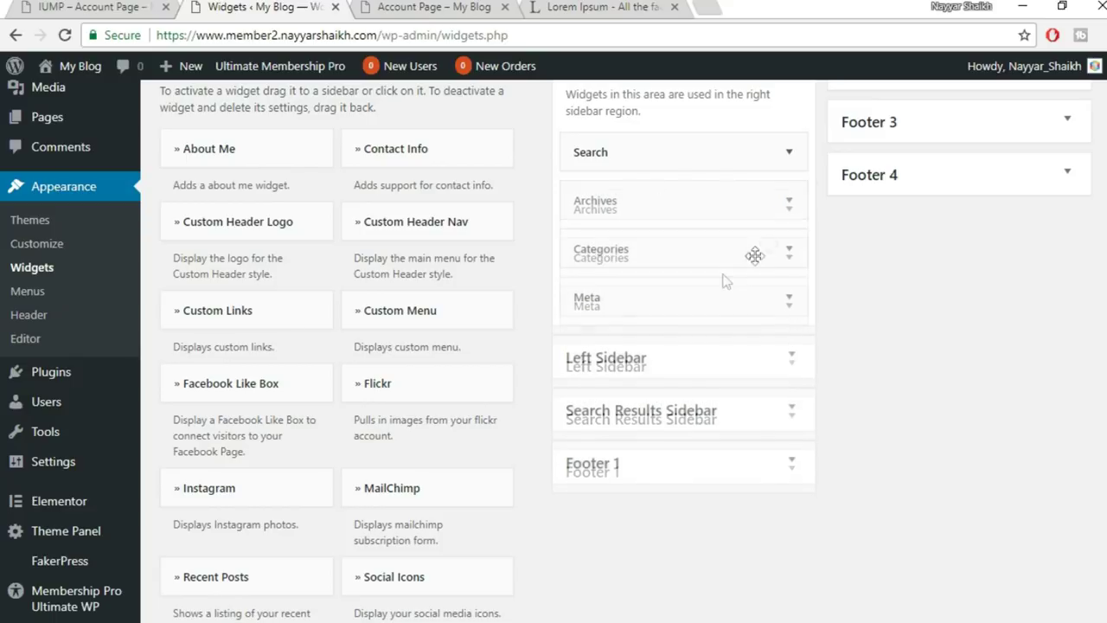
{"action": "left_click", "coordinate": [789, 200]}
{"action": "left_click", "coordinate": [588, 344]}
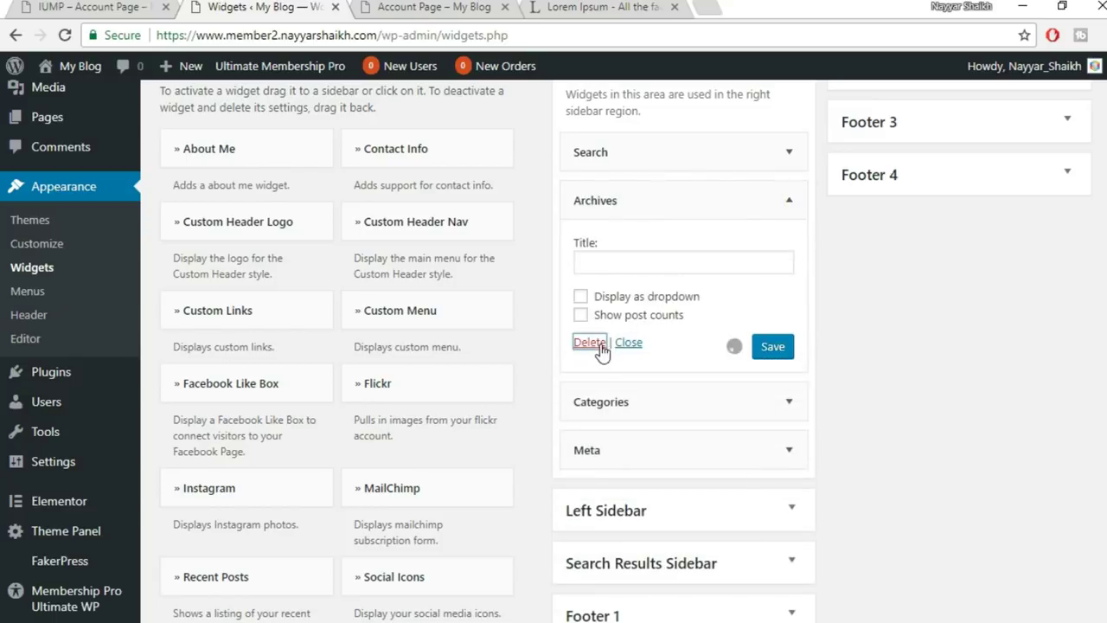
{"action": "left_click", "coordinate": [788, 200]}
{"action": "left_click", "coordinate": [588, 362]}
{"action": "left_click", "coordinate": [789, 200]}
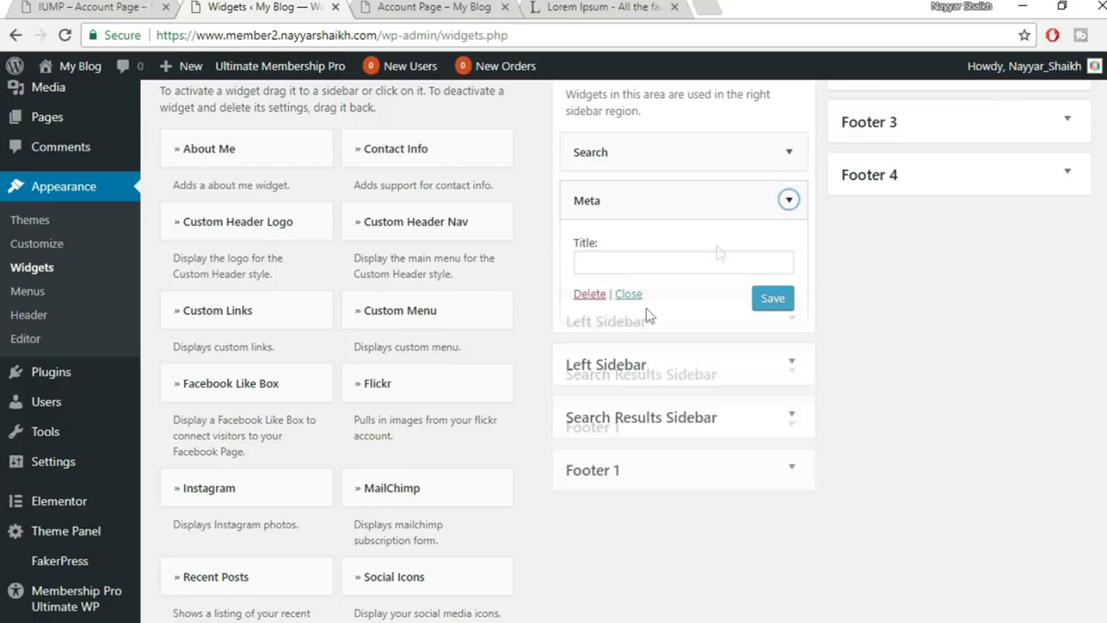
{"action": "left_click", "coordinate": [590, 294]}
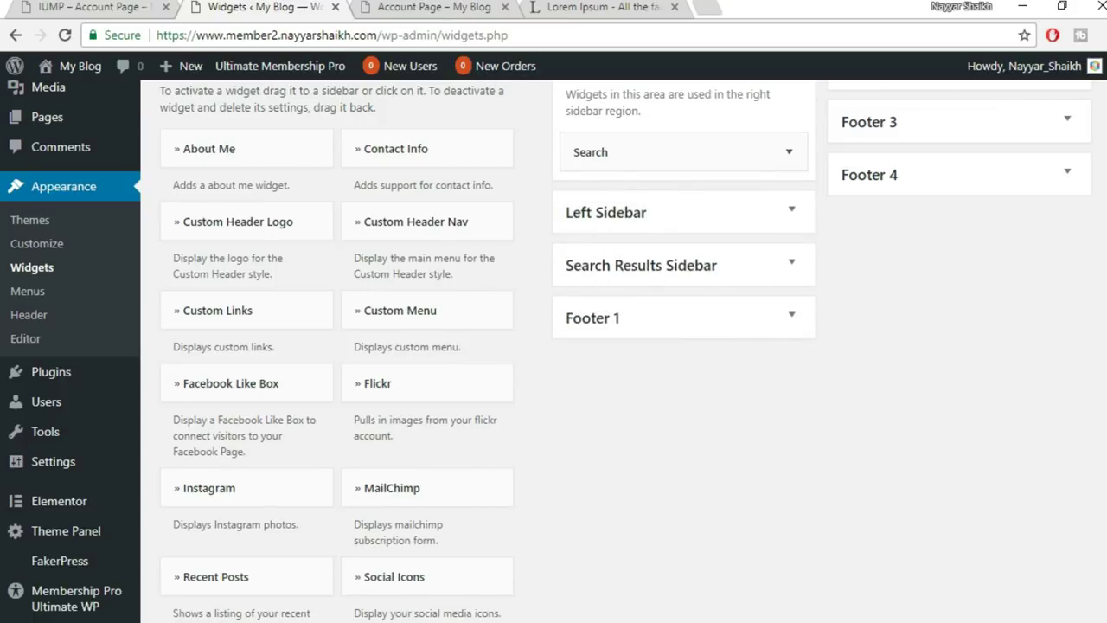
- Compare with the demo blog's sidebar, then return to the Widgets page
{"action": "left_click", "coordinate": [553, 571]}
{"action": "scroll", "coordinate": [900, 346], "scroll_direction": "down", "scroll_amount": 1}
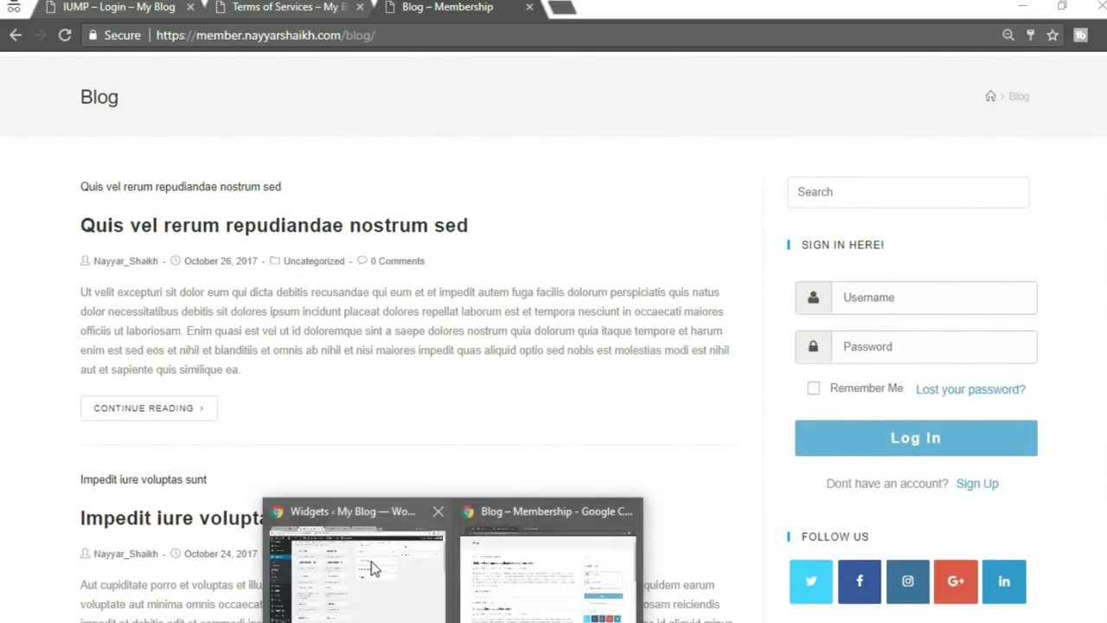
{"action": "left_click", "coordinate": [372, 566]}
- Add a Custom HTML widget to the Right Sidebar below Search
{"action": "scroll", "coordinate": [731, 410], "scroll_direction": "down", "scroll_amount": 4}
{"action": "scroll", "coordinate": [338, 340], "scroll_direction": "down", "scroll_amount": 6}
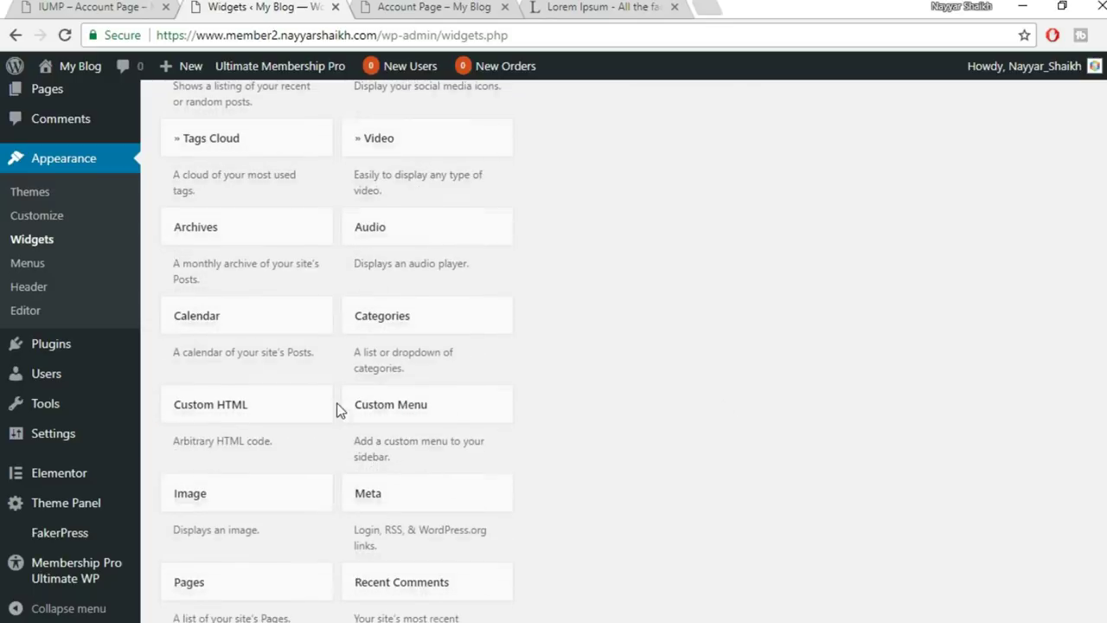
{"action": "scroll", "coordinate": [519, 507], "scroll_direction": "up", "scroll_amount": 5}
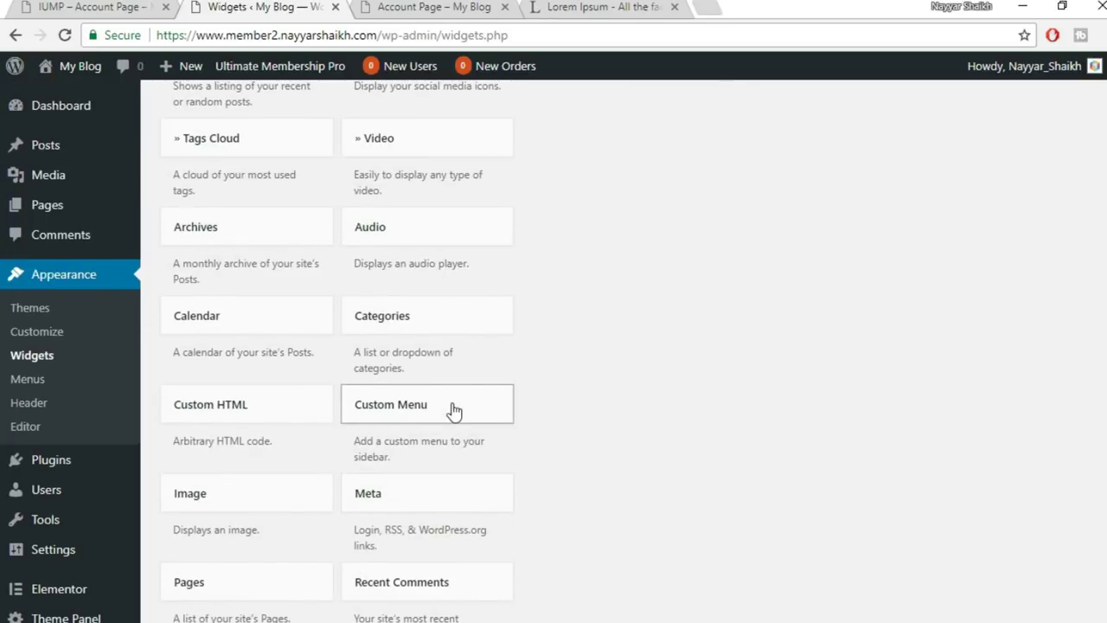
{"action": "scroll", "coordinate": [554, 381], "scroll_direction": "down", "scroll_amount": 2}
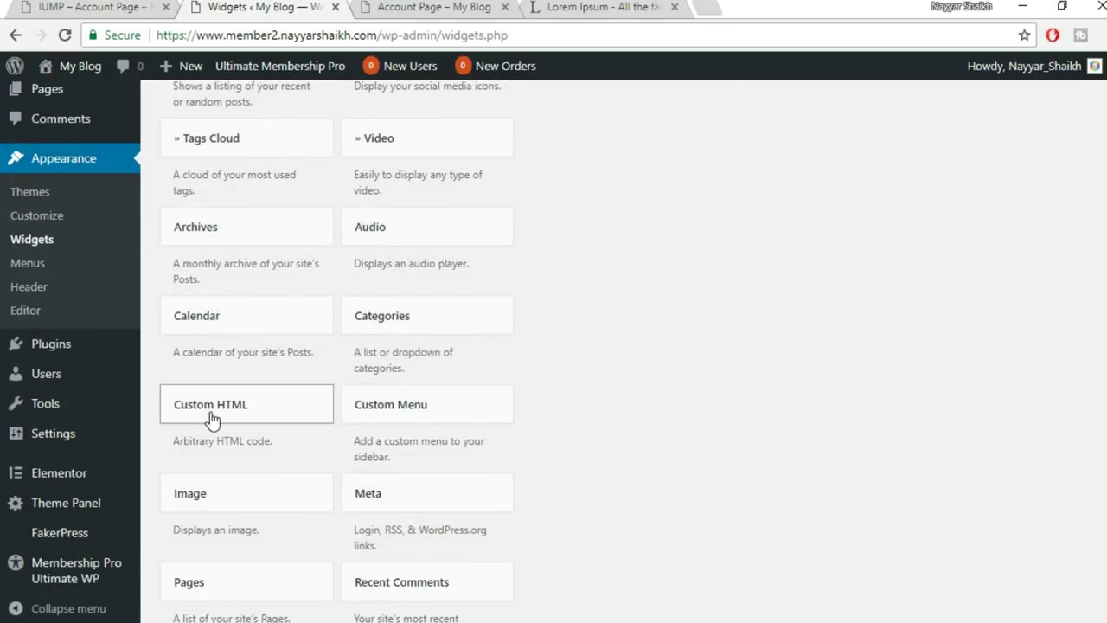
{"action": "left_click", "coordinate": [211, 405]}
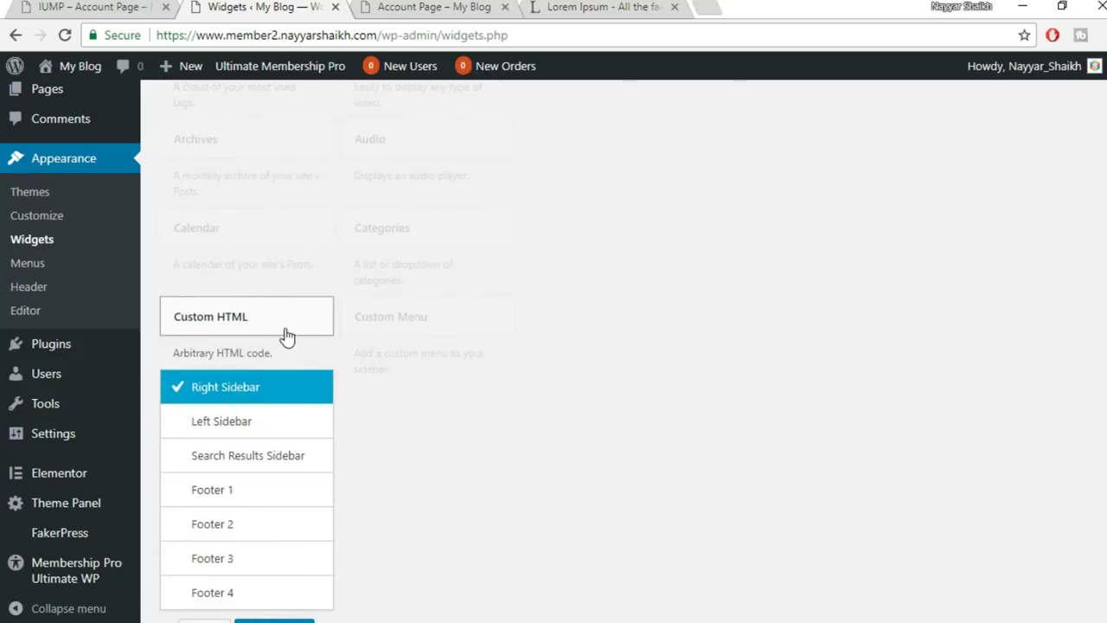
{"action": "scroll", "coordinate": [307, 355], "scroll_direction": "down", "scroll_amount": 1}
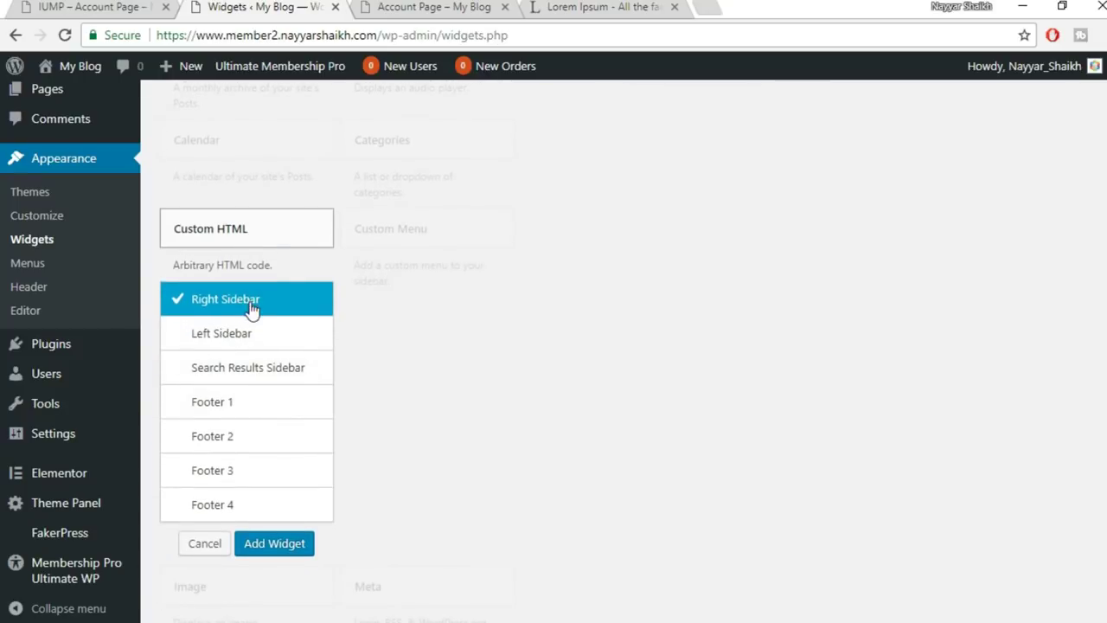
{"action": "left_click", "coordinate": [277, 547]}
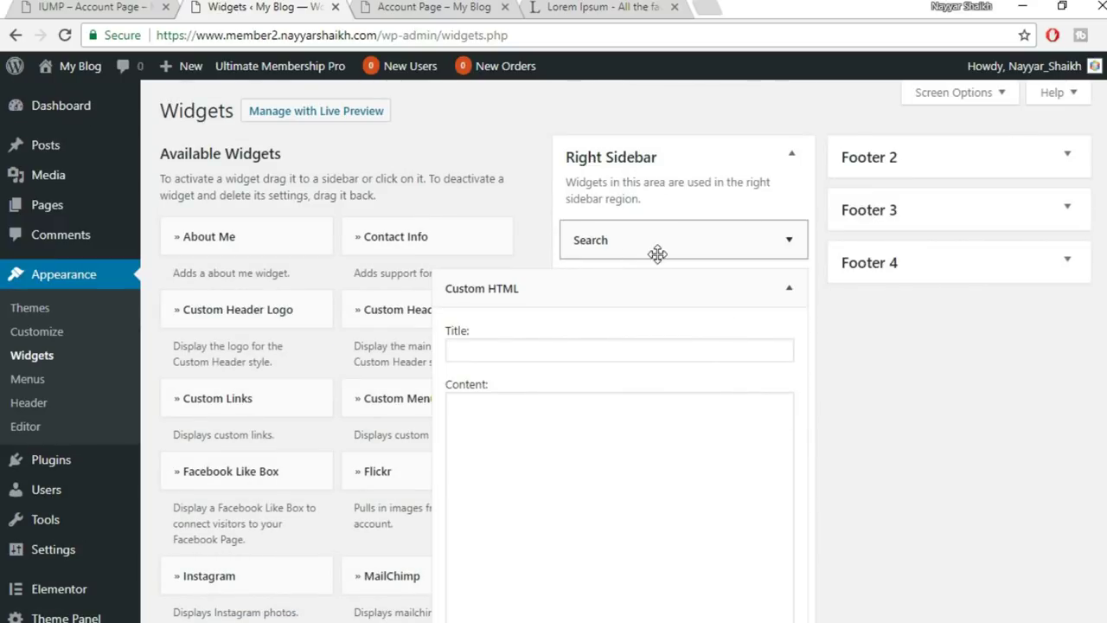
- Copy 'SIGN IN HERE!' from the demo blog and paste it as the widget's title
{"action": "left_click", "coordinate": [543, 354]}
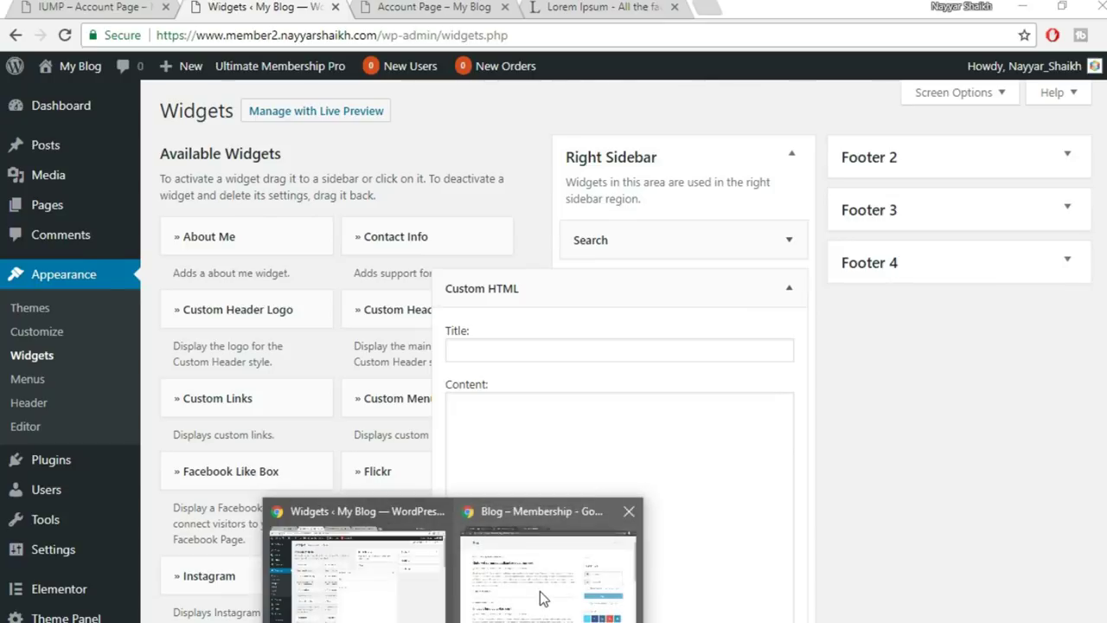
{"action": "left_click", "coordinate": [540, 588]}
{"action": "left_click_drag", "start_coordinate": [891, 247], "coordinate": [807, 247]}
{"action": "key", "text": "ctrl+c"}
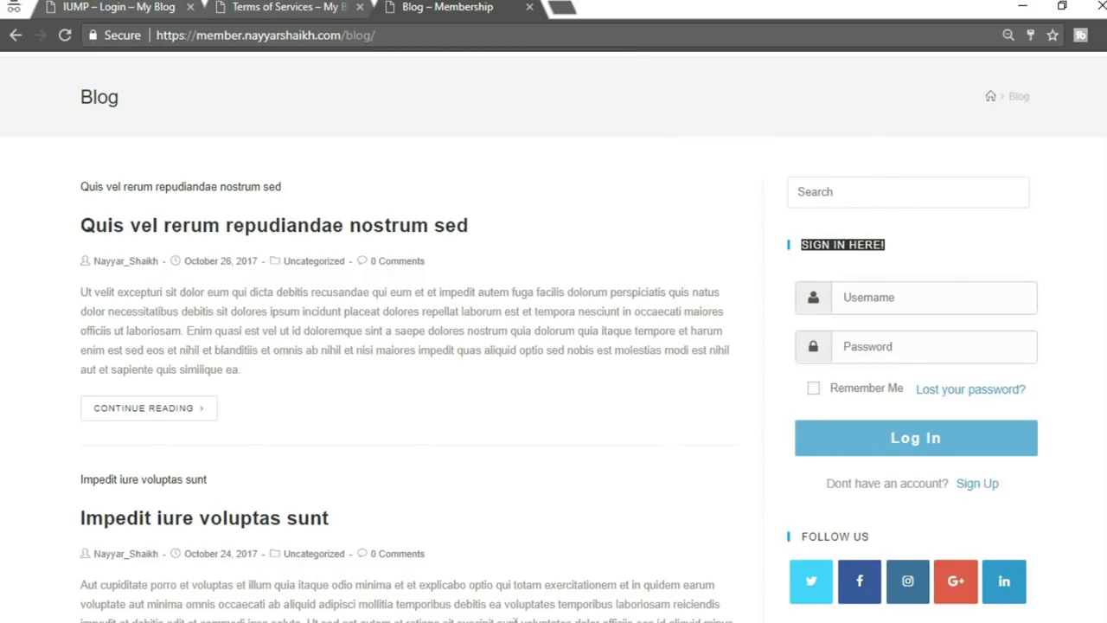
{"action": "mouse_move", "coordinate": [516, 619]}
{"action": "left_click", "coordinate": [357, 558]}
{"action": "key", "text": "ctrl+v"}
{"action": "left_click", "coordinate": [554, 482]}
{"action": "scroll", "coordinate": [699, 396], "scroll_direction": "down", "scroll_amount": 2}
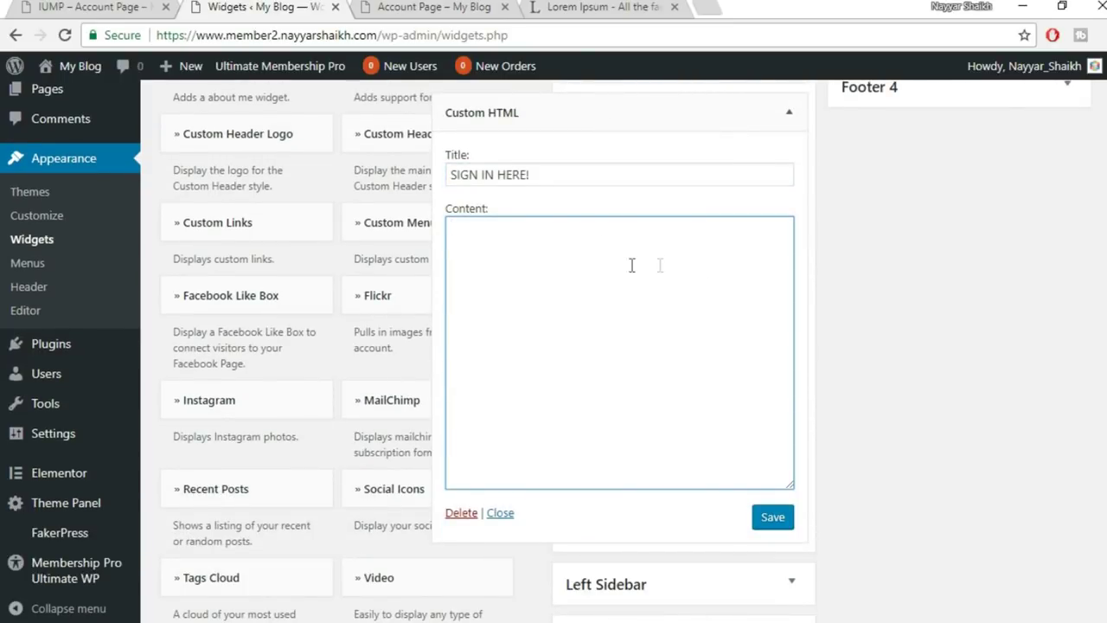
{"action": "scroll", "coordinate": [40, 248], "scroll_direction": "up", "scroll_amount": 2}
{"action": "right_click", "coordinate": [58, 209]}
- Copy the [ihc-login-form] shortcode from the IUMP – Login page in a new tab
{"action": "left_click", "coordinate": [86, 226]}
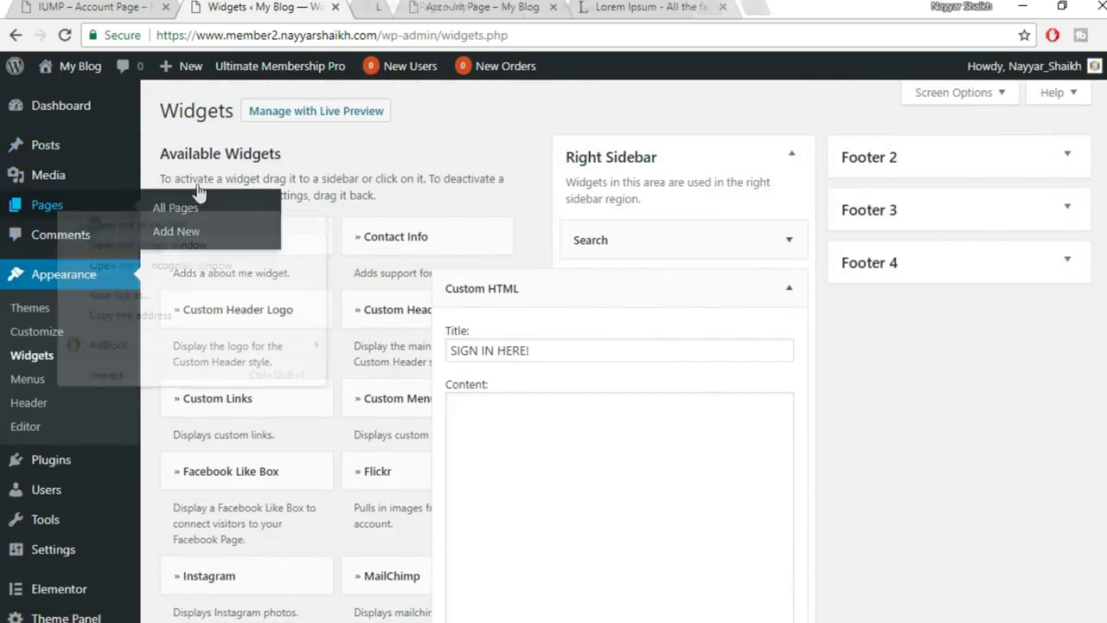
{"action": "left_click", "coordinate": [429, 6]}
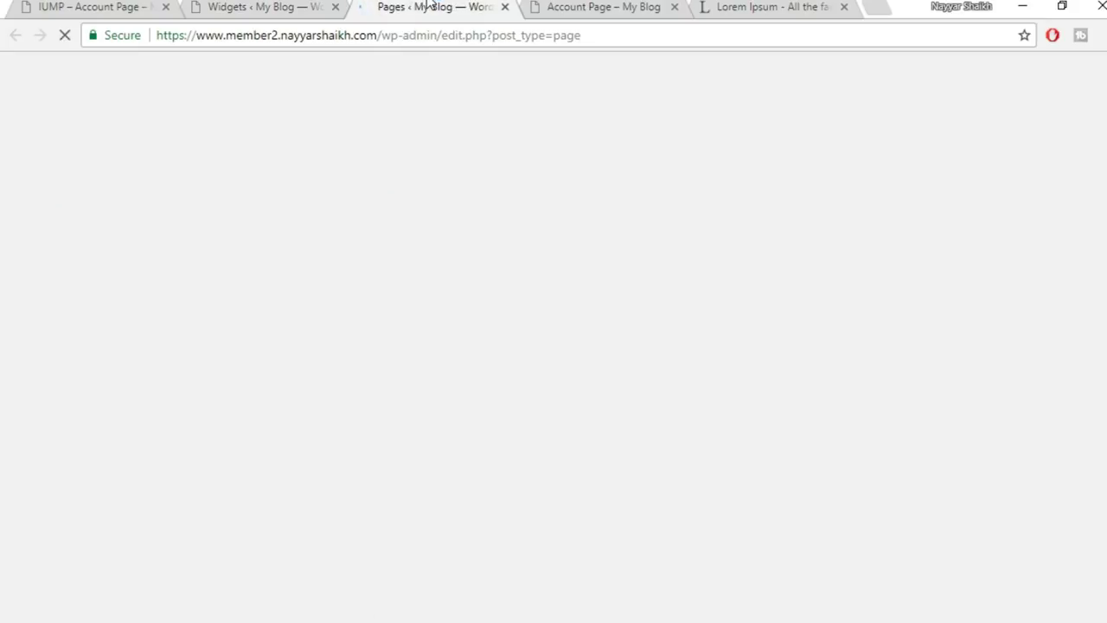
{"action": "scroll", "coordinate": [741, 223], "scroll_direction": "down", "scroll_amount": 3}
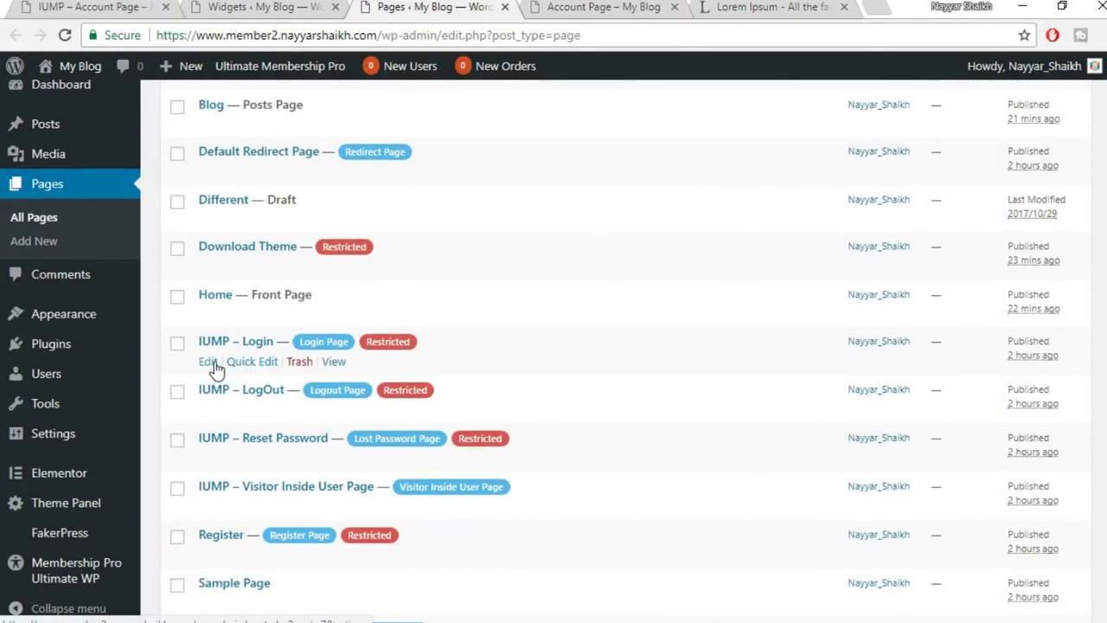
{"action": "left_click", "coordinate": [214, 363]}
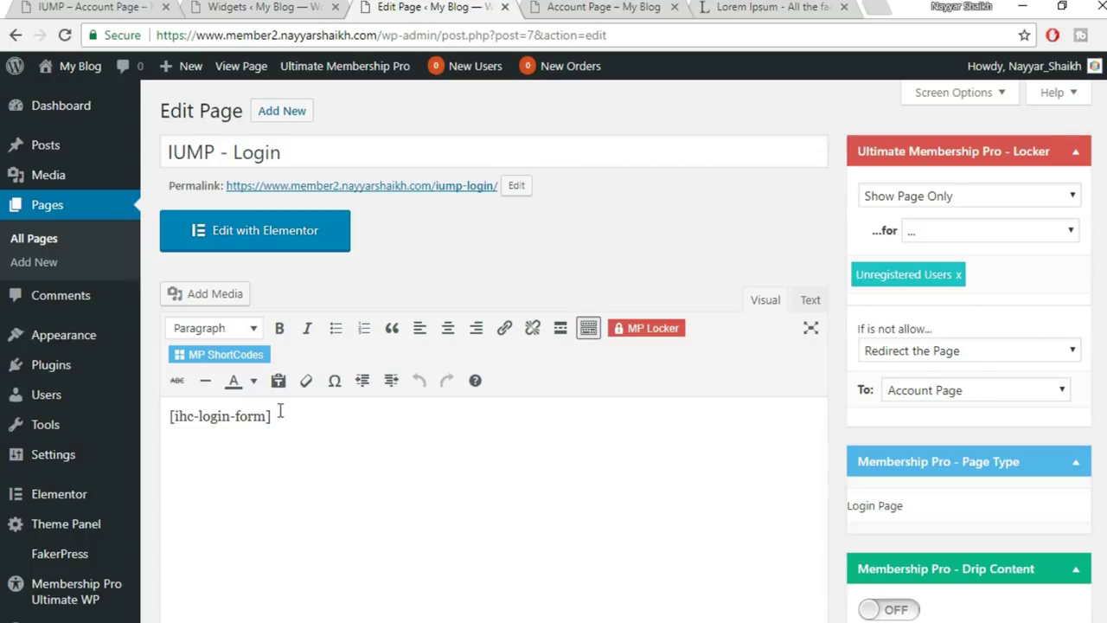
{"action": "triple_click", "coordinate": [284, 412]}
{"action": "key", "text": "ctrl+c"}
- Paste [ihc-login-form] into the SIGN IN HERE! widget content, save and collapse it
{"action": "left_click", "coordinate": [273, 7]}
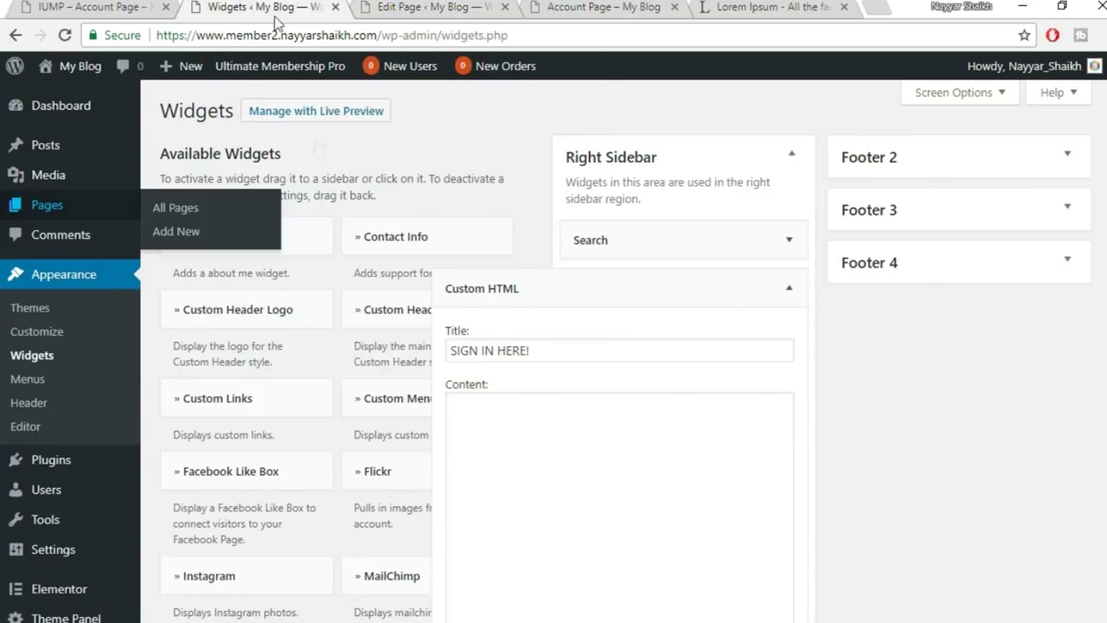
{"action": "left_click", "coordinate": [536, 452]}
{"action": "key", "text": "ctrl+v"}
{"action": "scroll", "coordinate": [672, 445], "scroll_direction": "down", "scroll_amount": 1}
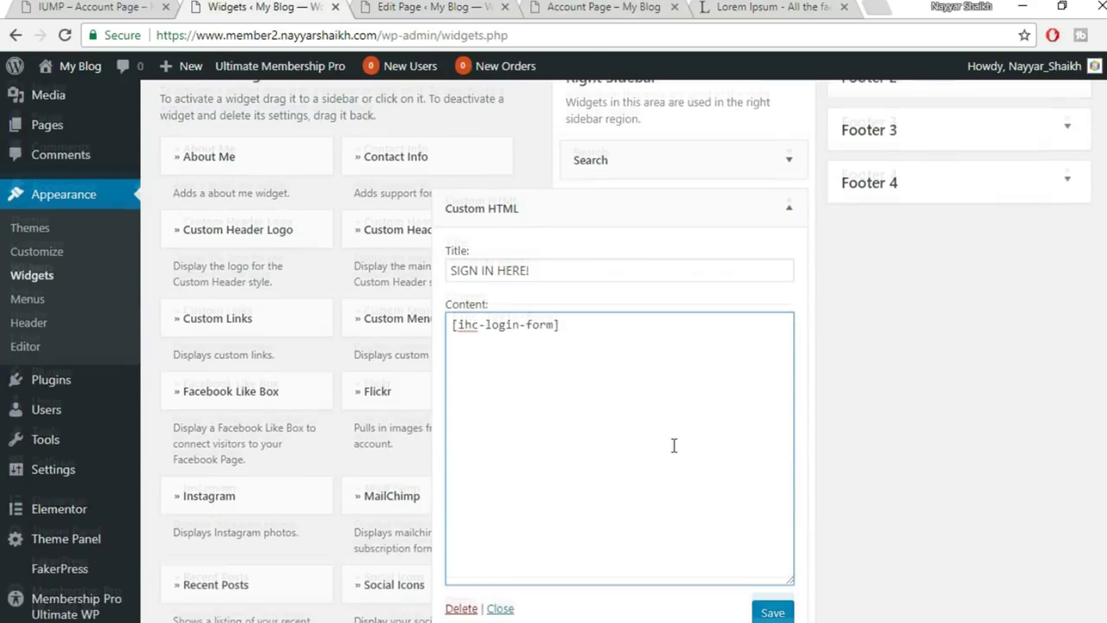
{"action": "left_click", "coordinate": [772, 605]}
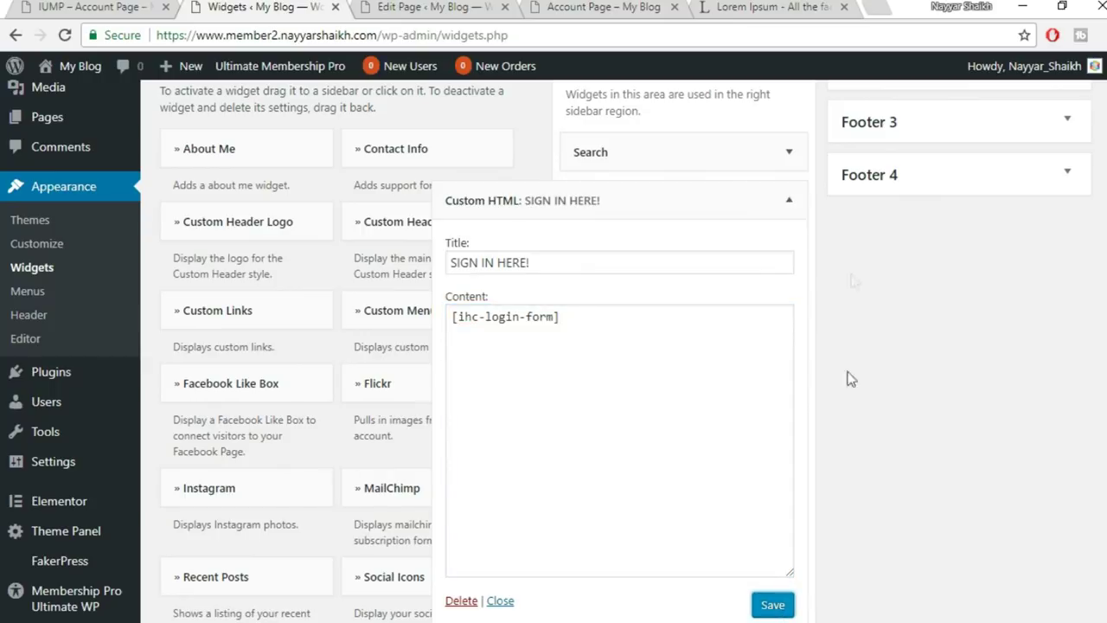
{"action": "left_click", "coordinate": [789, 201]}
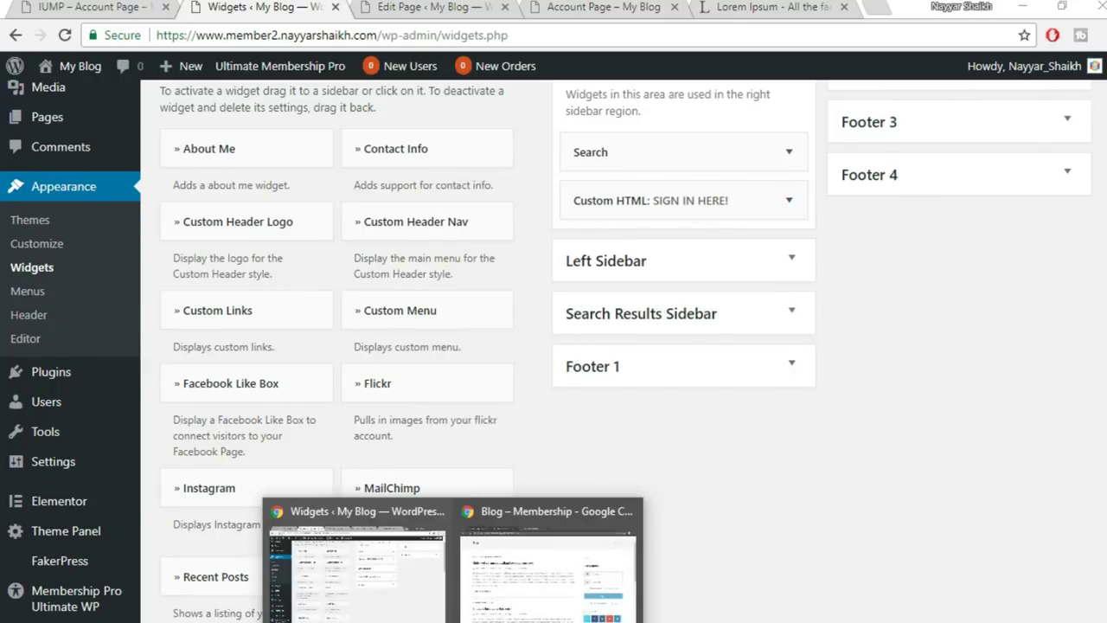
{"action": "left_click", "coordinate": [519, 554]}
- Reload the IUMP – Login page and check the SIGN IN HERE! login form in its sidebar
{"action": "left_click", "coordinate": [163, 12]}
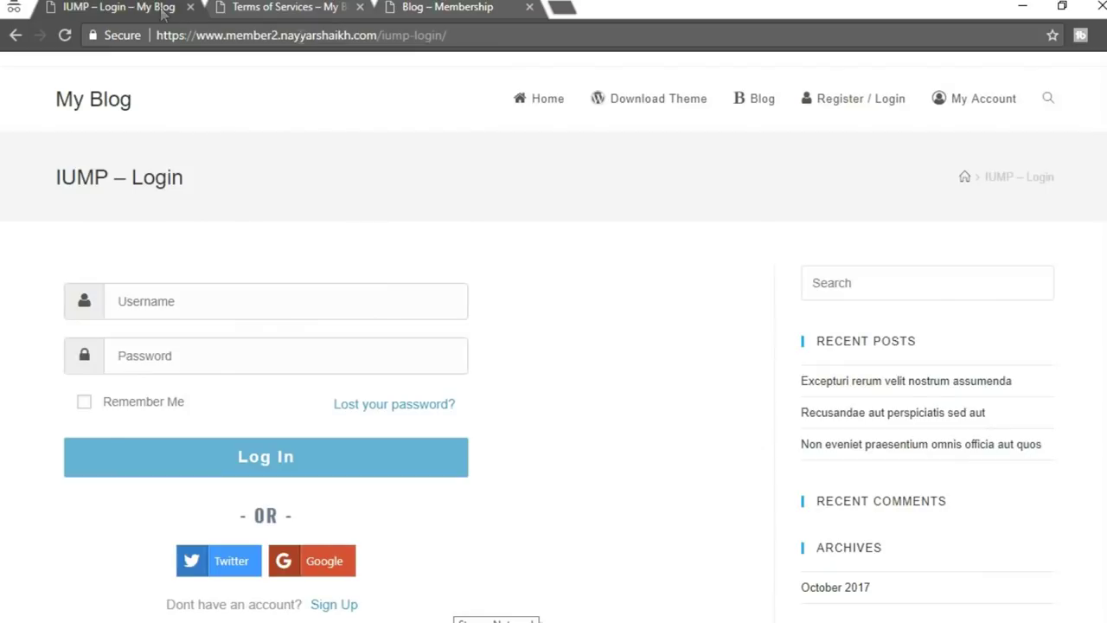
{"action": "scroll", "coordinate": [905, 340], "scroll_direction": "down", "scroll_amount": 4}
{"action": "scroll", "coordinate": [897, 407], "scroll_direction": "up", "scroll_amount": 3}
{"action": "scroll", "coordinate": [862, 308], "scroll_direction": "up", "scroll_amount": 1}
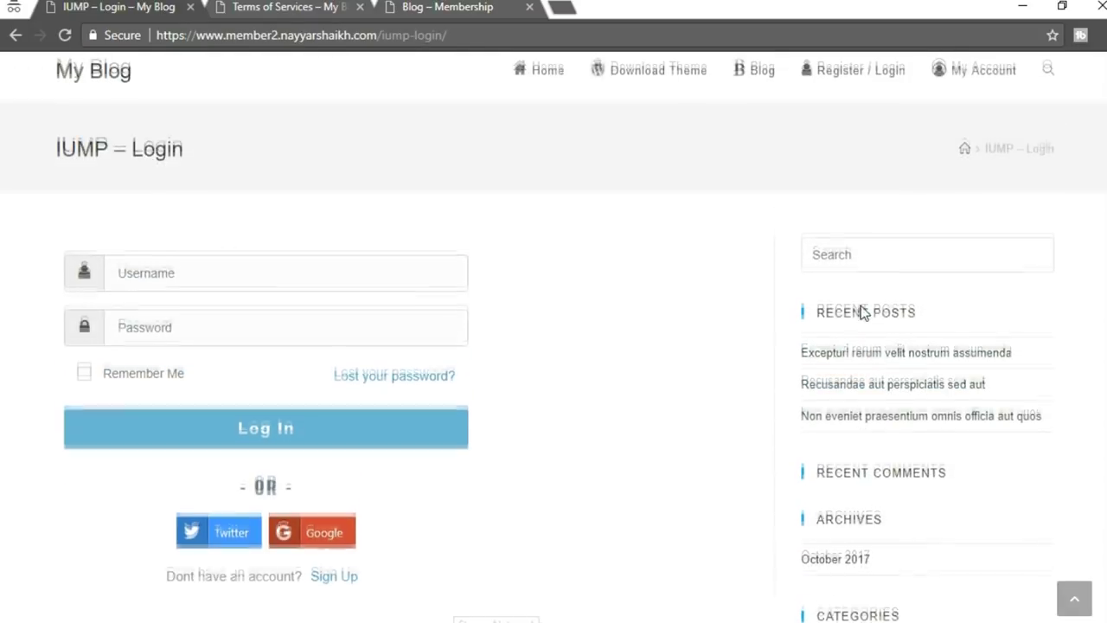
{"action": "left_click", "coordinate": [70, 36]}
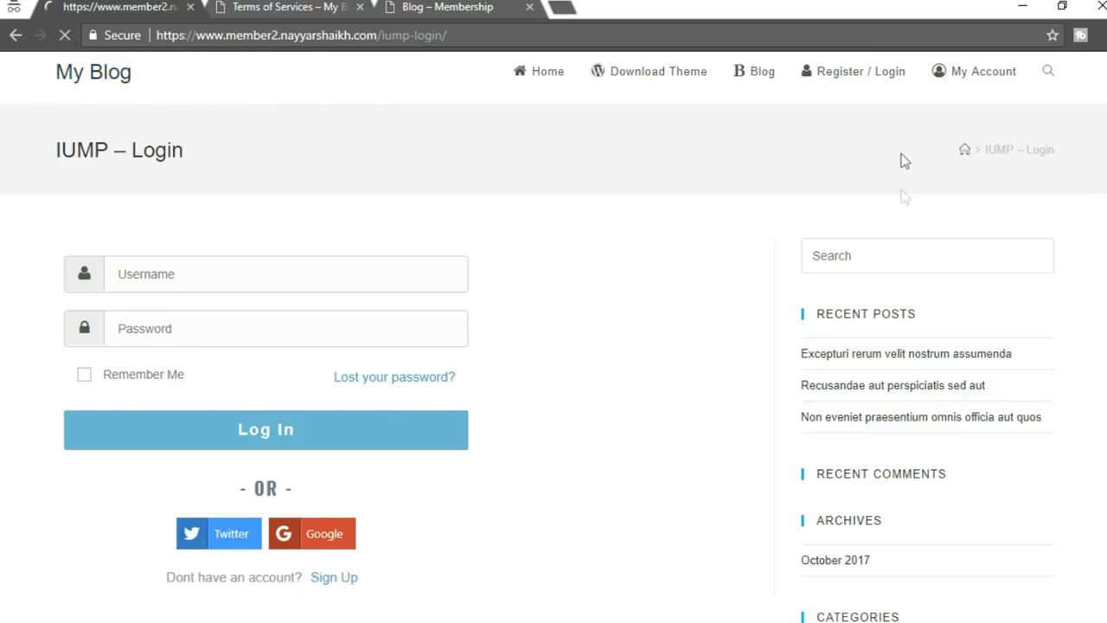
{"action": "left_click", "coordinate": [891, 253]}
{"action": "scroll", "coordinate": [931, 254], "scroll_direction": "down", "scroll_amount": 1}
{"action": "left_click_drag", "start_coordinate": [922, 227], "coordinate": [817, 226]}
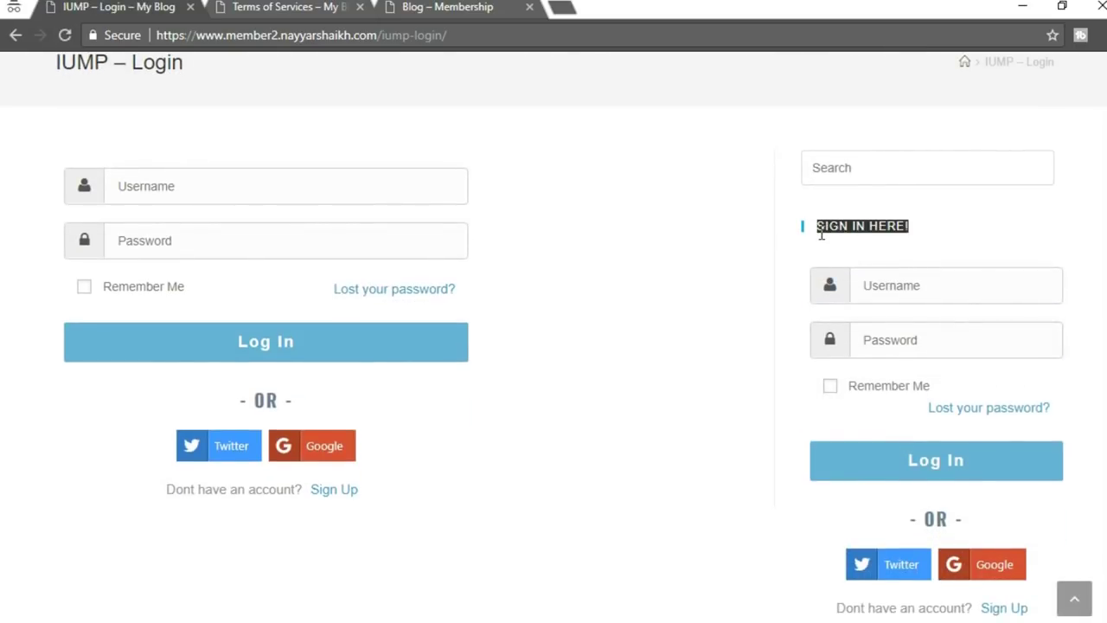
{"action": "left_click", "coordinate": [914, 230]}
{"action": "scroll", "coordinate": [956, 319], "scroll_direction": "down", "scroll_amount": 1}
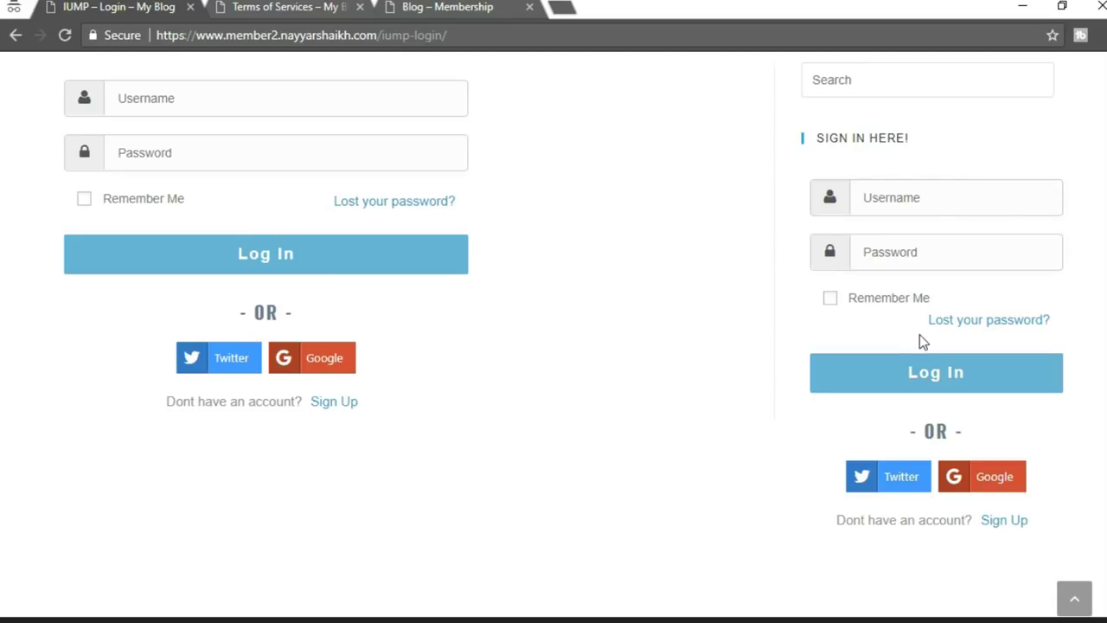
{"action": "scroll", "coordinate": [920, 336], "scroll_direction": "up", "scroll_amount": 3}
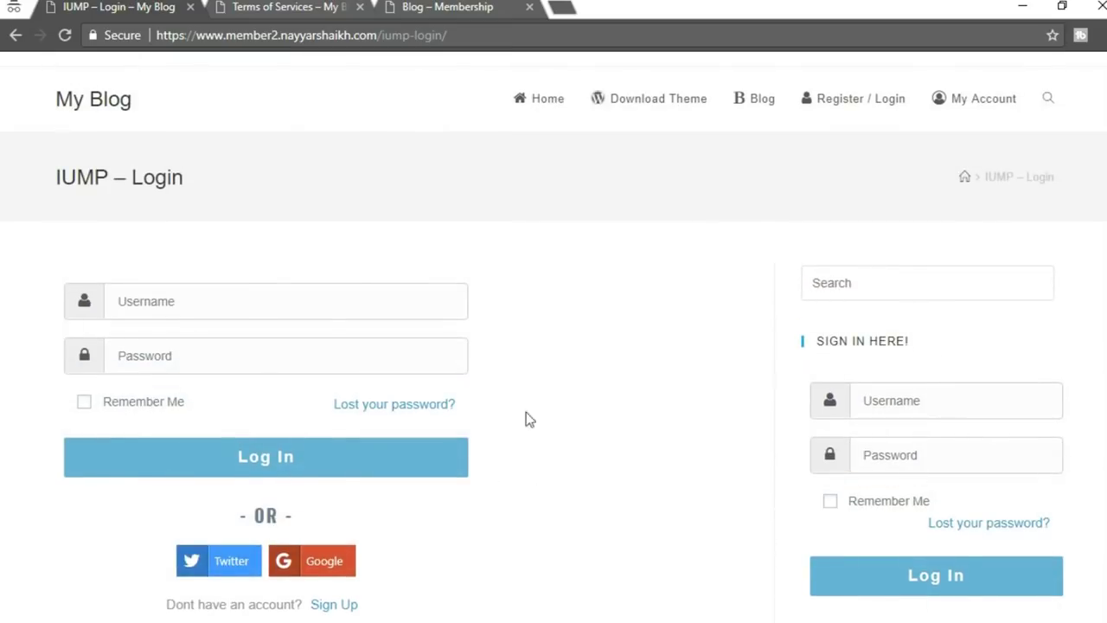
- Look at the Follow Us heading on the Blog – Membership page as the model
{"action": "left_click", "coordinate": [428, 7]}
{"action": "scroll", "coordinate": [1038, 363], "scroll_direction": "down", "scroll_amount": 4}
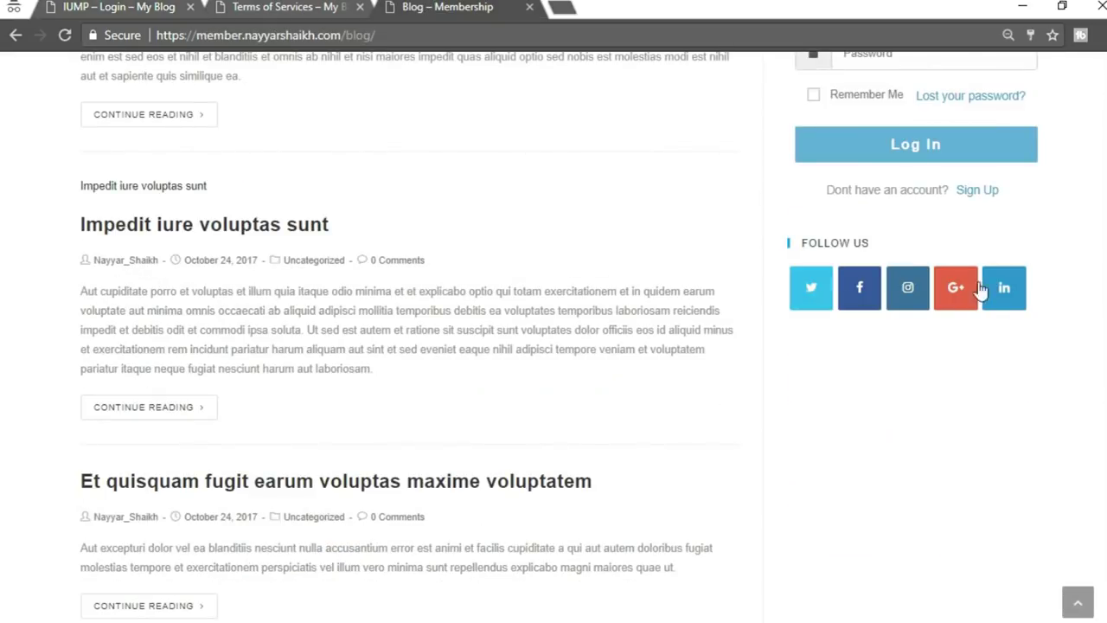
{"action": "left_click_drag", "start_coordinate": [901, 247], "coordinate": [798, 247]}
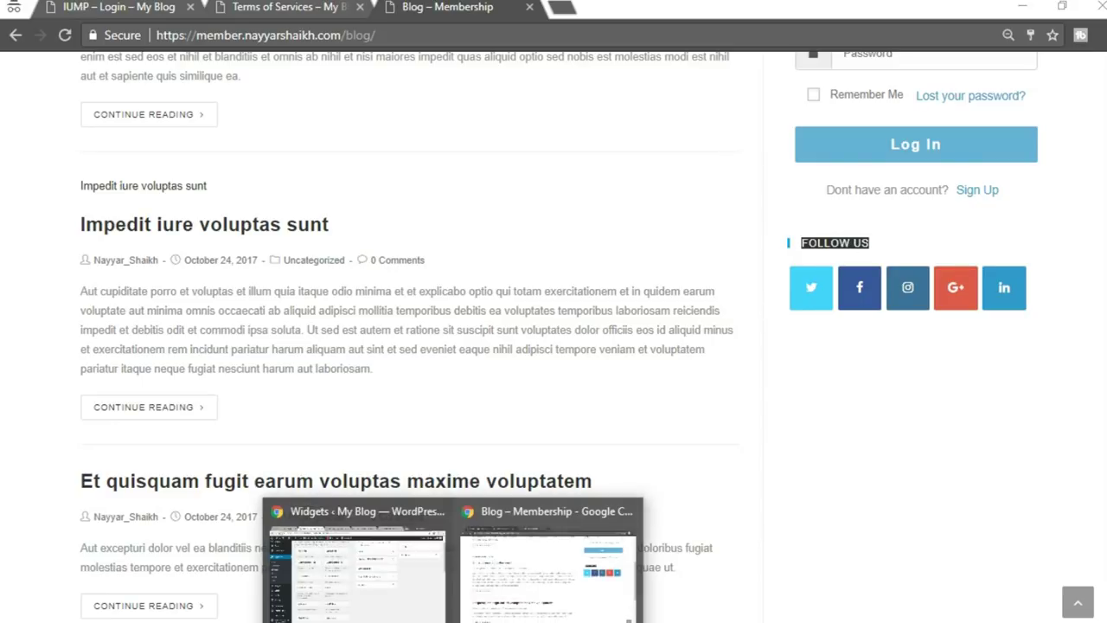
{"action": "left_click", "coordinate": [337, 553]}
- Add a Social Icons widget to the Right Sidebar
{"action": "scroll", "coordinate": [854, 377], "scroll_direction": "up", "scroll_amount": 1}
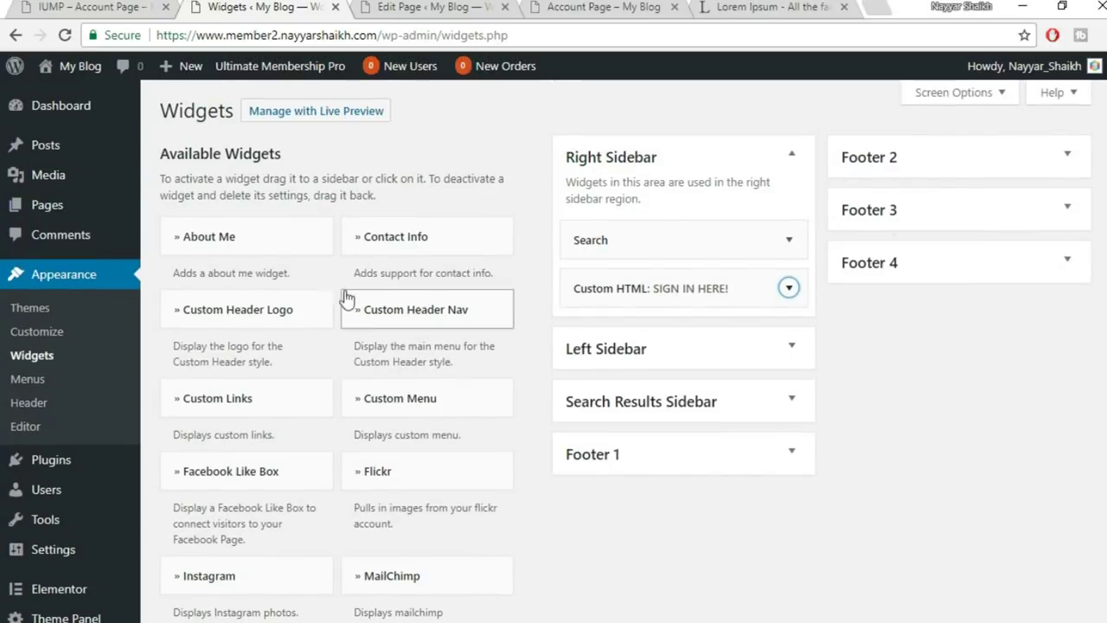
{"action": "scroll", "coordinate": [547, 303], "scroll_direction": "down", "scroll_amount": 3}
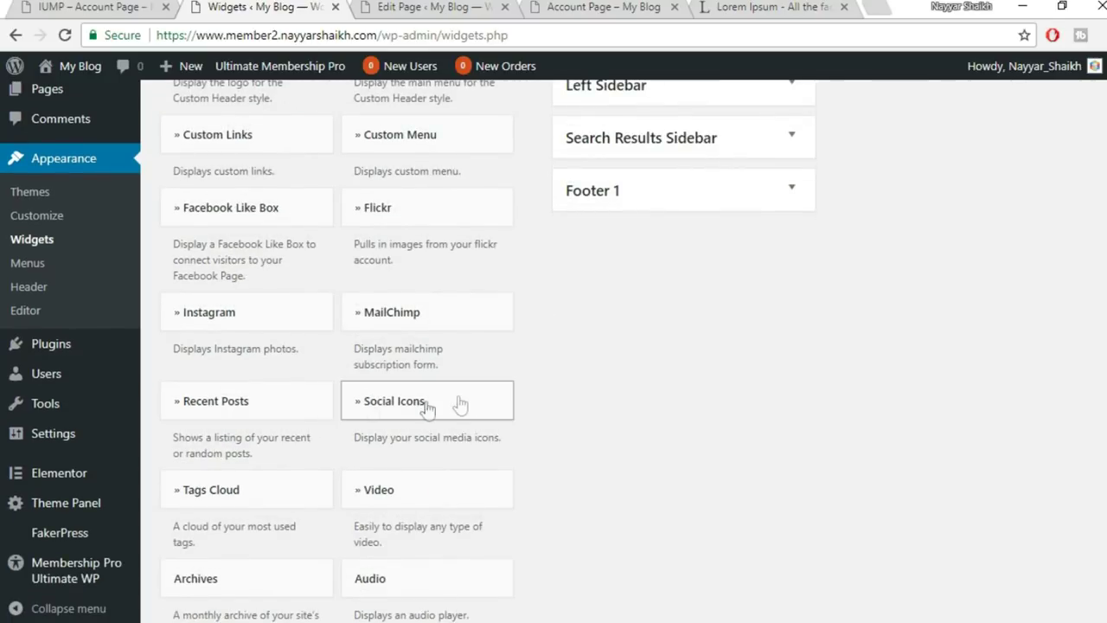
{"action": "left_click", "coordinate": [506, 406]}
{"action": "scroll", "coordinate": [506, 407], "scroll_direction": "down", "scroll_amount": 2}
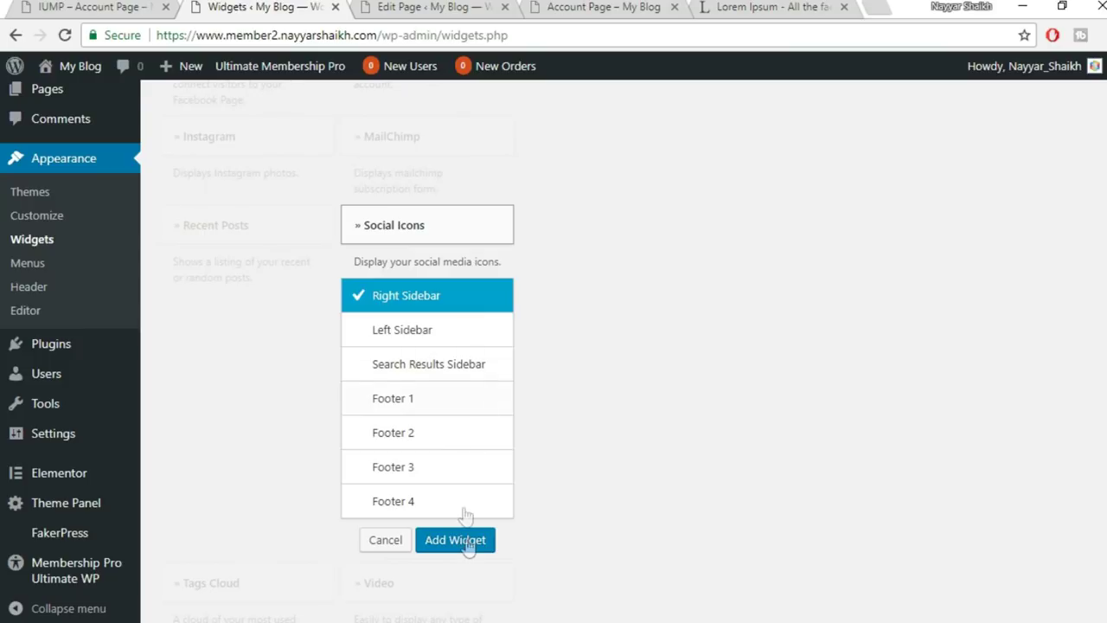
{"action": "left_click", "coordinate": [472, 543]}
- Review the Social Icons widget settings, keeping the Light icon style
{"action": "scroll", "coordinate": [960, 417], "scroll_direction": "down", "scroll_amount": 2}
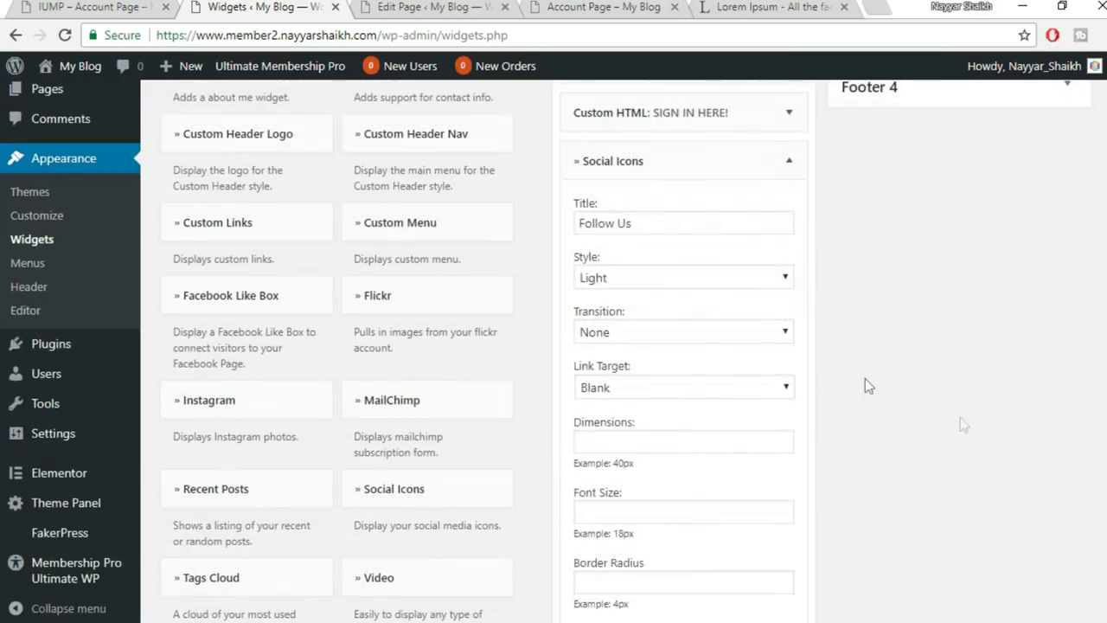
{"action": "left_click_drag", "start_coordinate": [651, 223], "coordinate": [547, 217]}
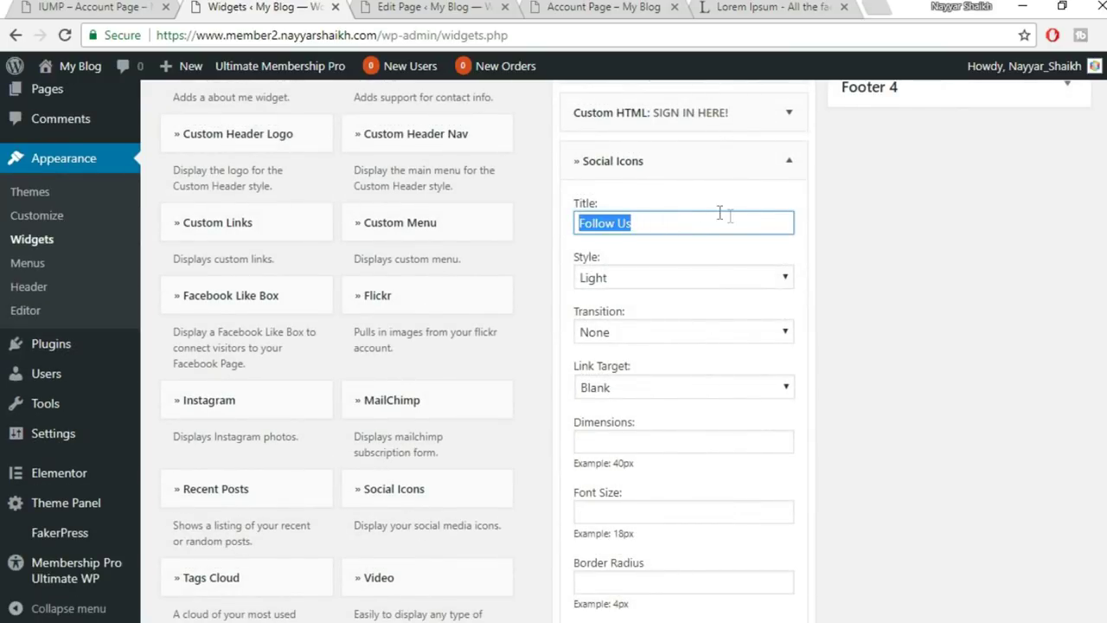
{"action": "scroll", "coordinate": [951, 264], "scroll_direction": "down", "scroll_amount": 1}
{"action": "left_click", "coordinate": [668, 190]}
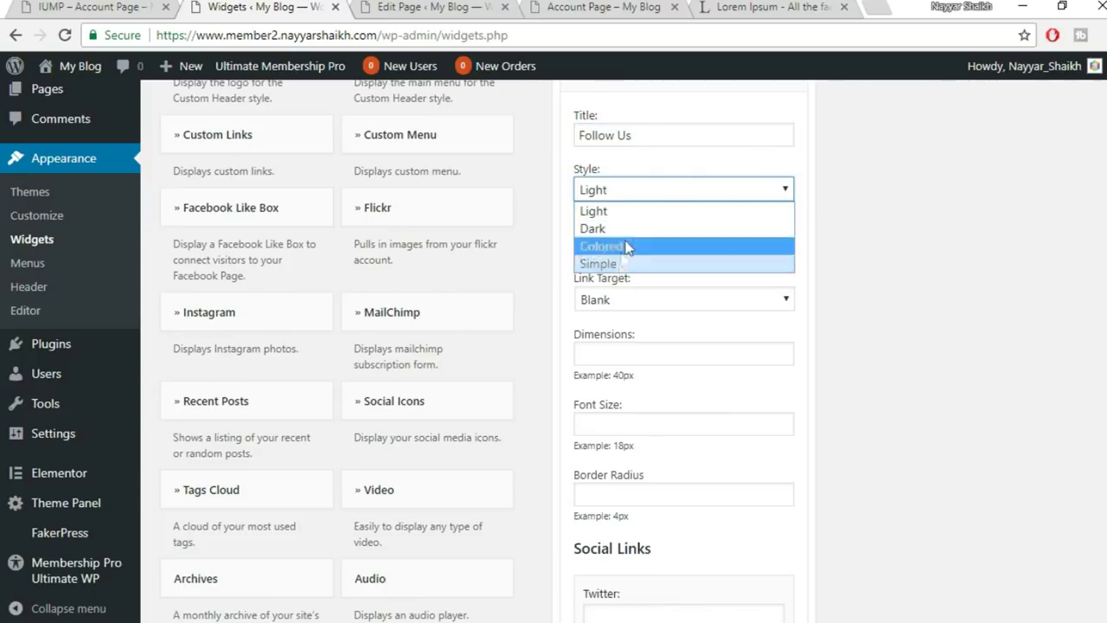
{"action": "left_click", "coordinate": [815, 199]}
{"action": "left_click", "coordinate": [615, 190]}
{"action": "left_click", "coordinate": [615, 190]}
{"action": "scroll", "coordinate": [932, 218], "scroll_direction": "down", "scroll_amount": 2}
{"action": "scroll", "coordinate": [932, 218], "scroll_direction": "up", "scroll_amount": 1}
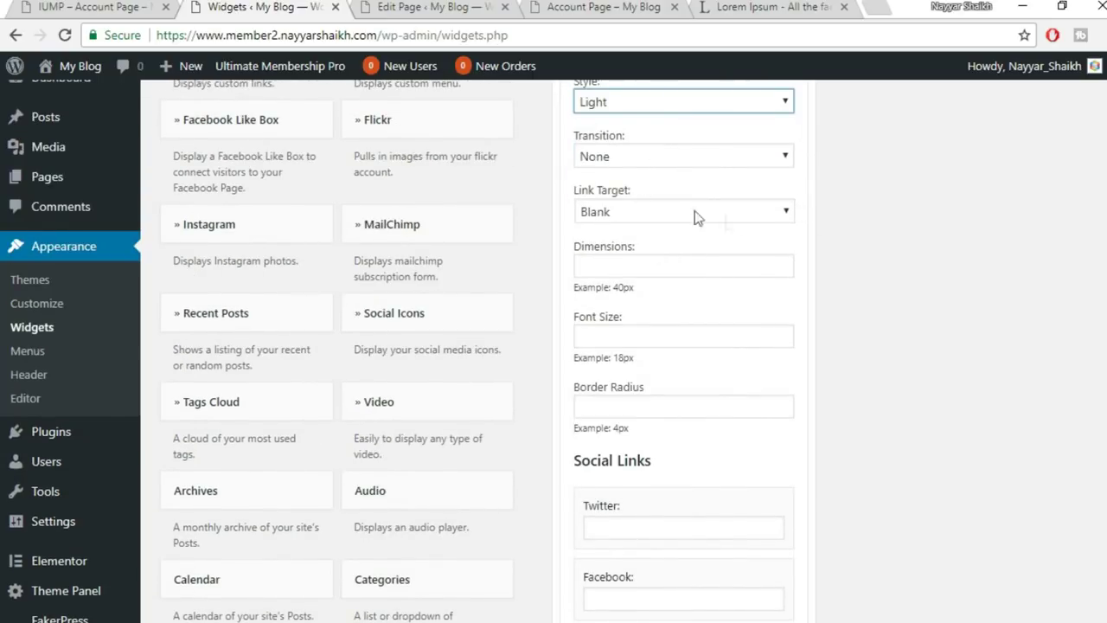
{"action": "scroll", "coordinate": [908, 256], "scroll_direction": "down", "scroll_amount": 1}
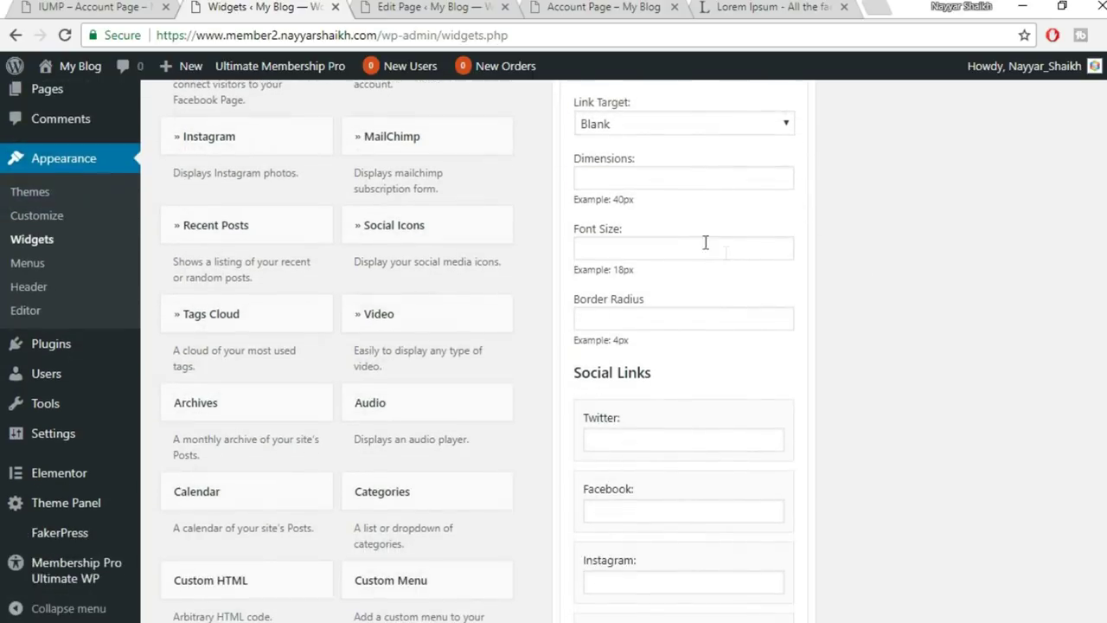
{"action": "left_click", "coordinate": [646, 179]}
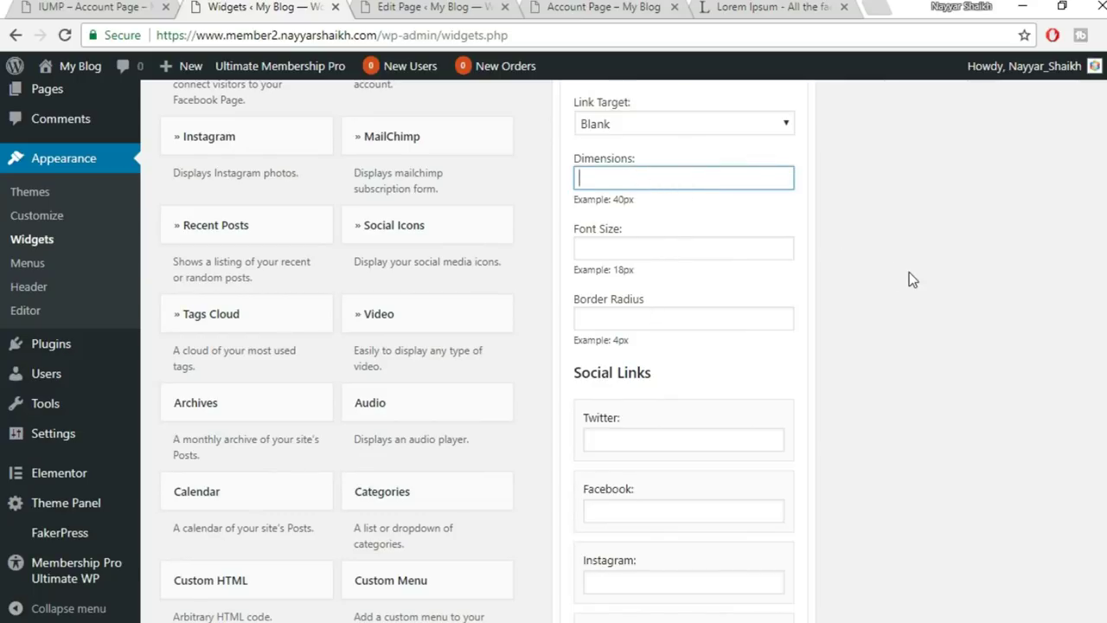
{"action": "scroll", "coordinate": [917, 278], "scroll_direction": "down", "scroll_amount": 1}
{"action": "scroll", "coordinate": [965, 258], "scroll_direction": "down", "scroll_amount": 1}
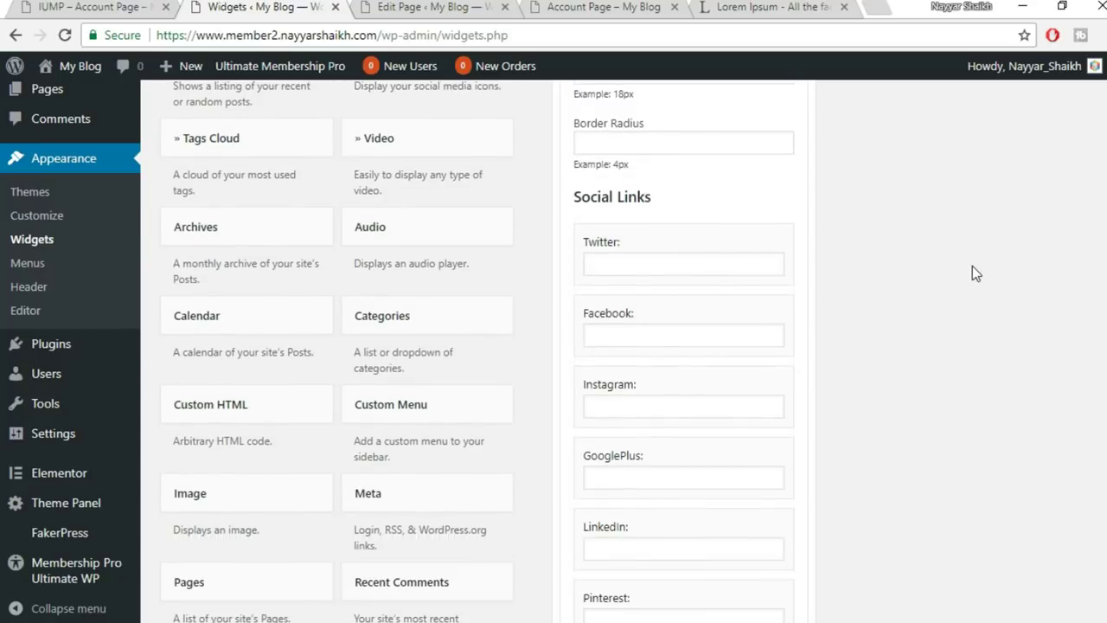
- Enter the Twitter profile link and reuse it for Facebook with 'twitter' replaced by 'facebook'
{"action": "left_click", "coordinate": [657, 267]}
{"action": "scroll", "coordinate": [757, 256], "scroll_direction": "down", "scroll_amount": 1}
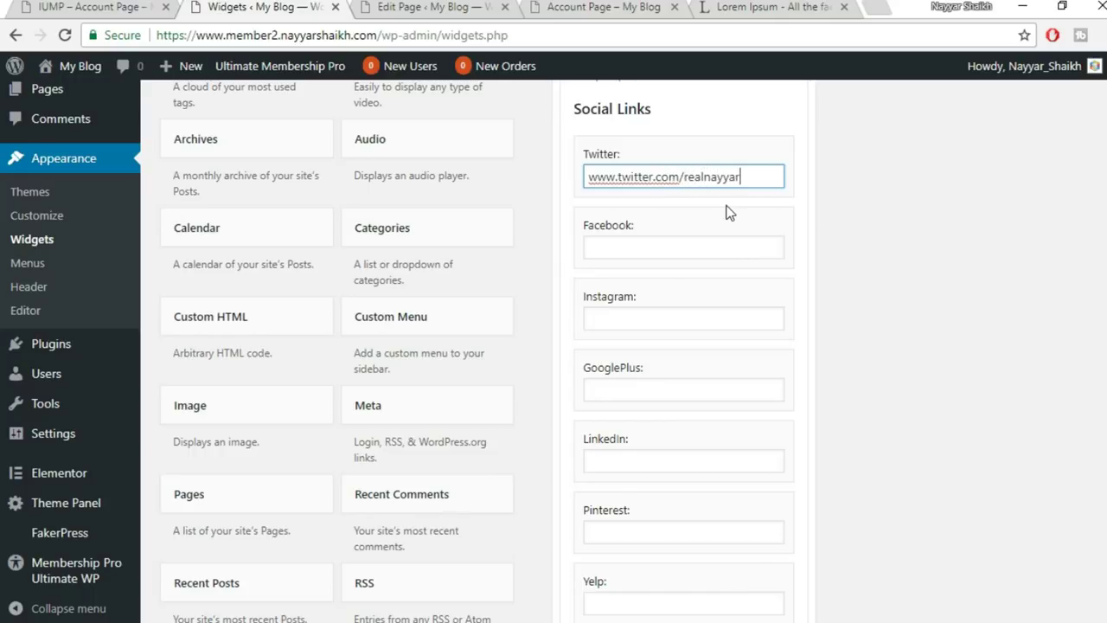
{"action": "left_click", "coordinate": [702, 251]}
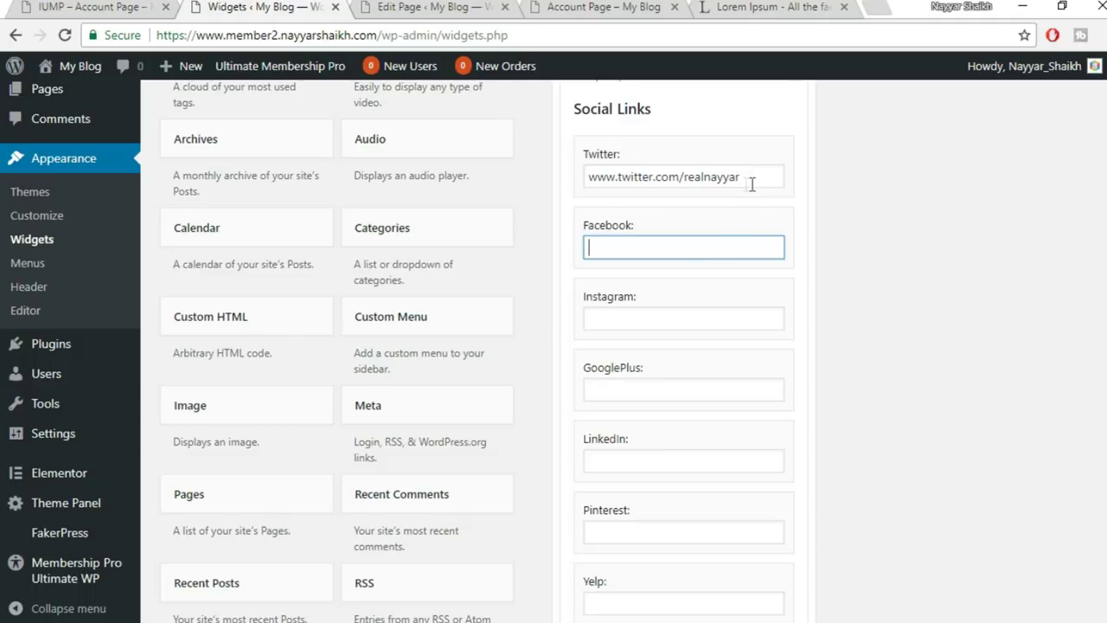
{"action": "left_click_drag", "start_coordinate": [755, 179], "coordinate": [585, 178]}
{"action": "key", "text": "ctrl+c"}
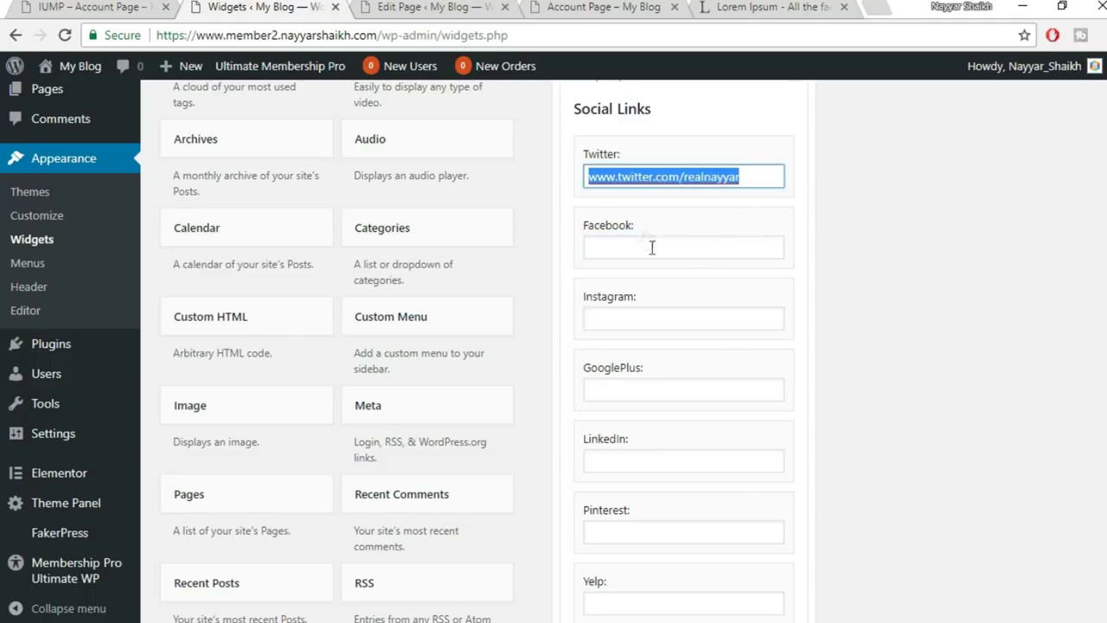
{"action": "left_click", "coordinate": [657, 250]}
{"action": "key", "text": "ctrl+v"}
{"action": "left_click_drag", "start_coordinate": [655, 250], "coordinate": [616, 251]}
{"action": "type", "text": "facebook"}
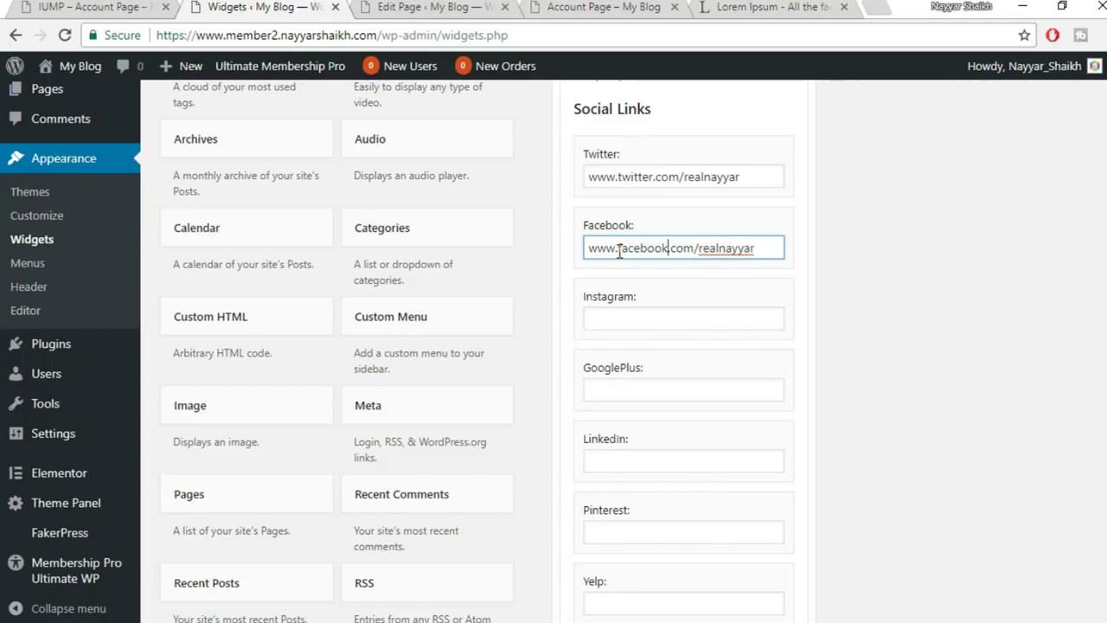
{"action": "scroll", "coordinate": [697, 247], "scroll_direction": "down", "scroll_amount": 1}
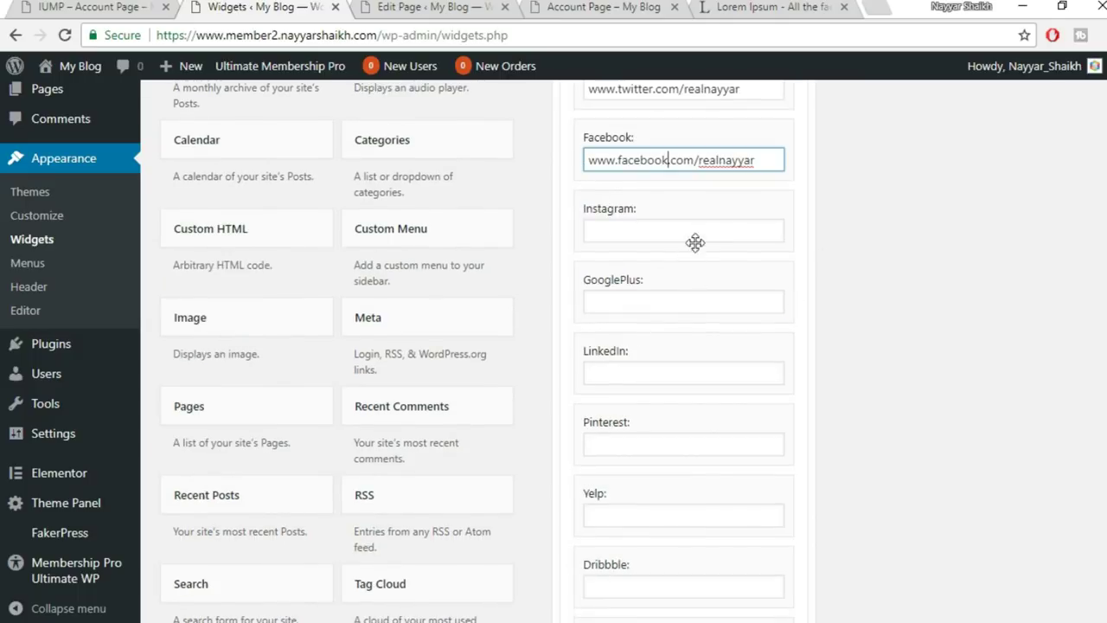
{"action": "scroll", "coordinate": [684, 265], "scroll_direction": "down", "scroll_amount": 5}
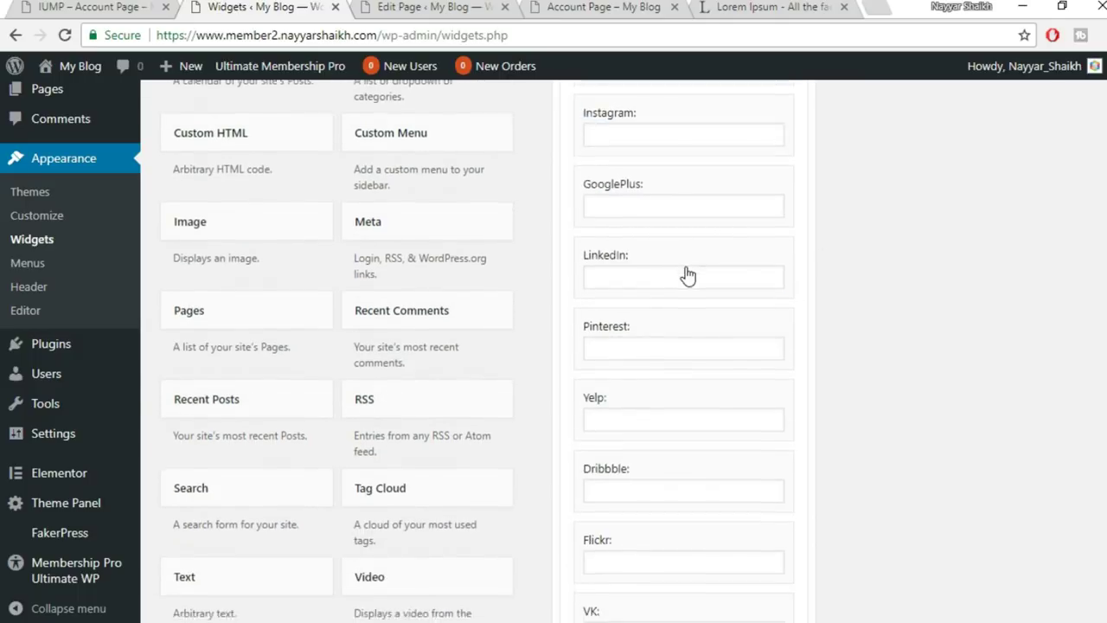
{"action": "scroll", "coordinate": [689, 277], "scroll_direction": "down", "scroll_amount": 6}
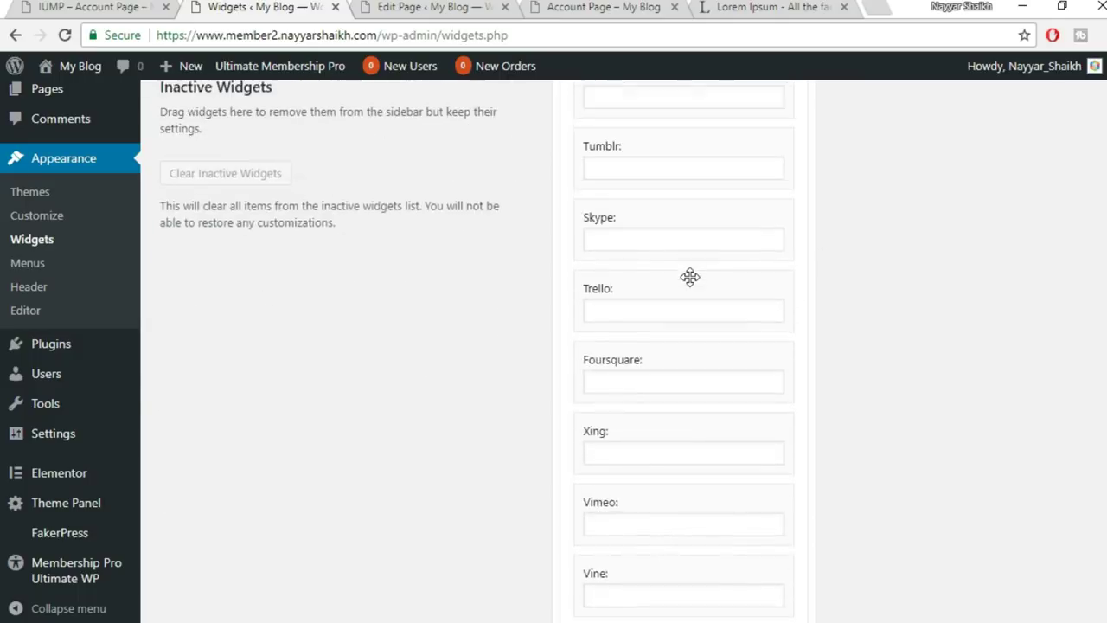
{"action": "left_click", "coordinate": [655, 414]}
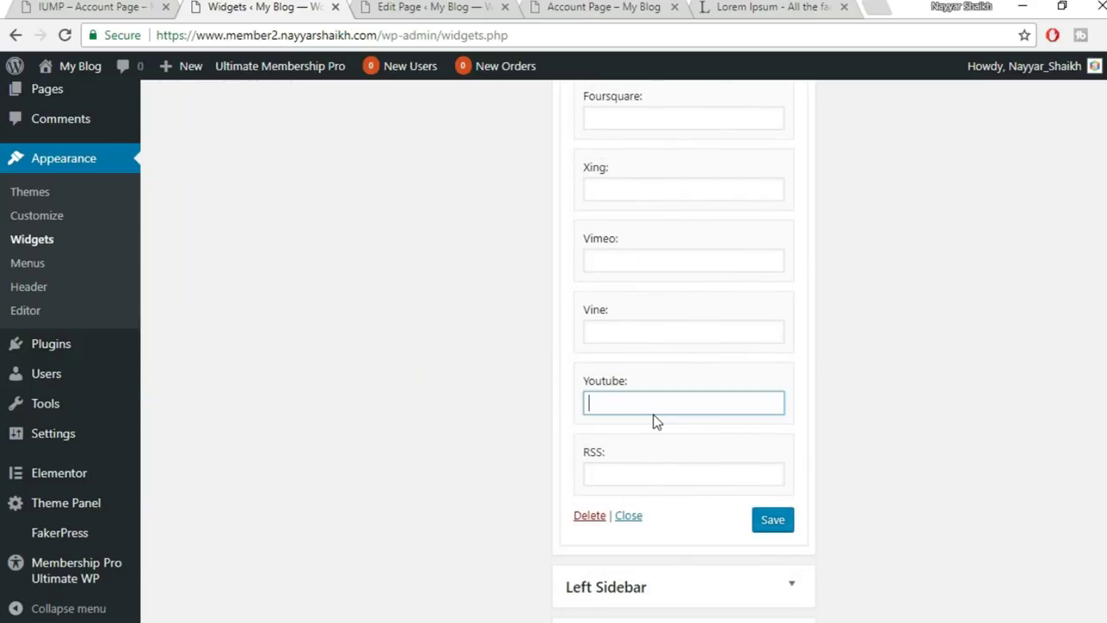
{"action": "left_click", "coordinate": [878, 7]}
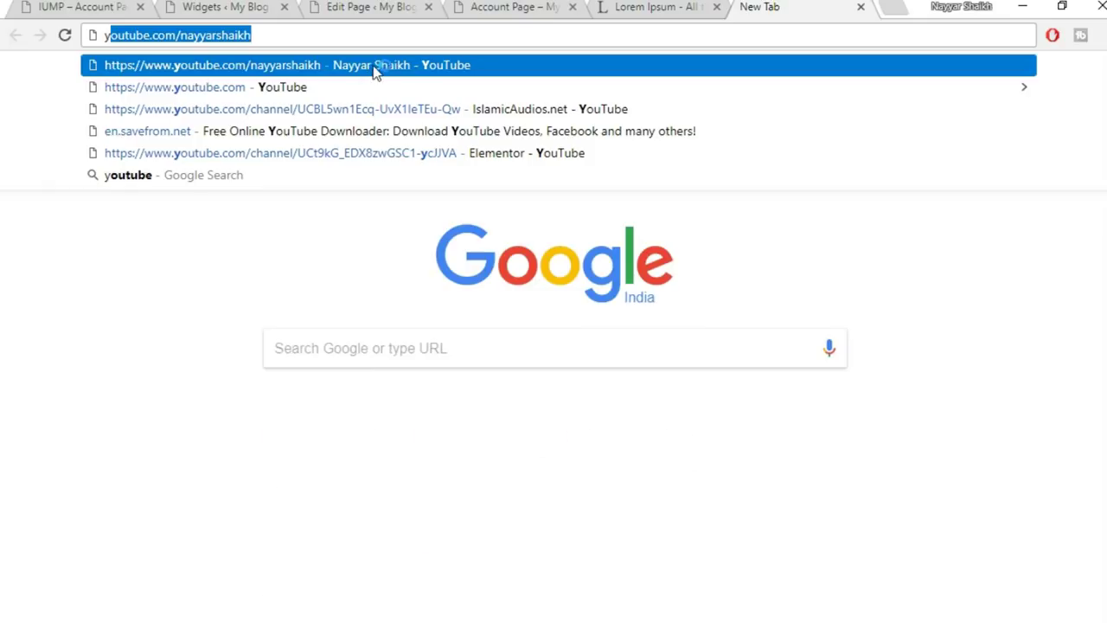
{"action": "left_click", "coordinate": [228, 9]}
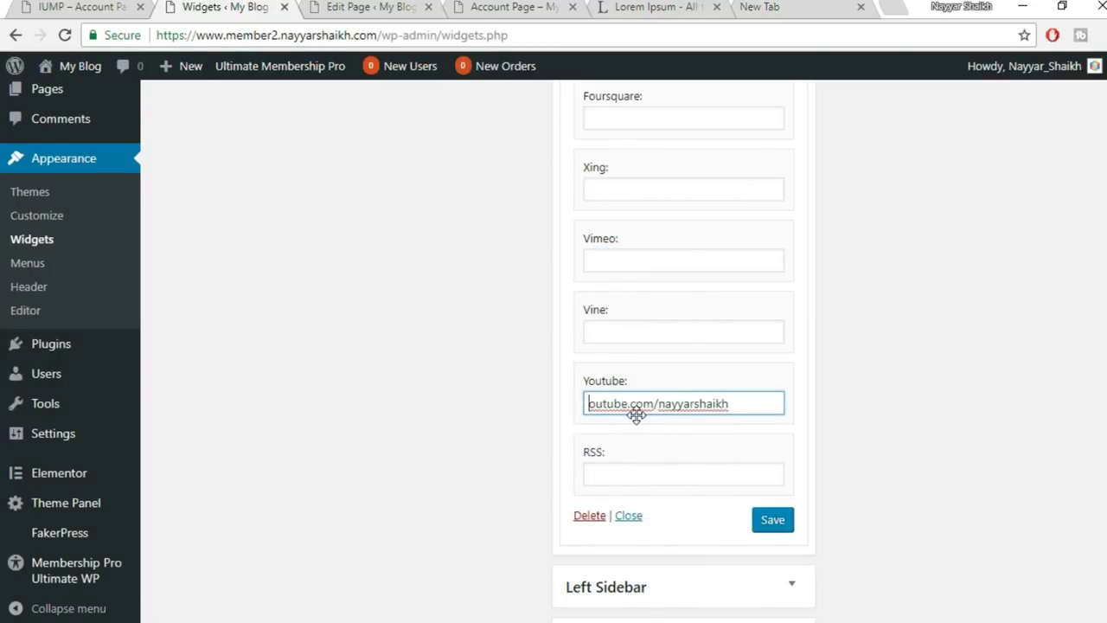
{"action": "key", "text": "Home"}
{"action": "type", "text": "you"}
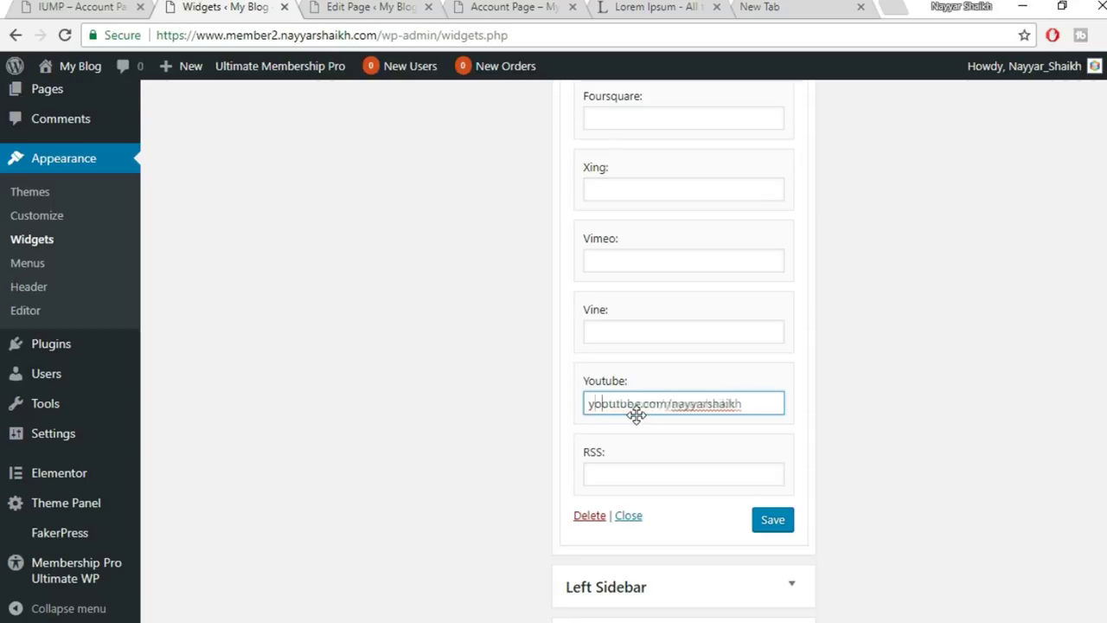
{"action": "type", "text": "t"}
{"action": "key", "text": "Delete"}
{"action": "key", "text": "Delete"}
{"action": "key", "text": "Delete"}
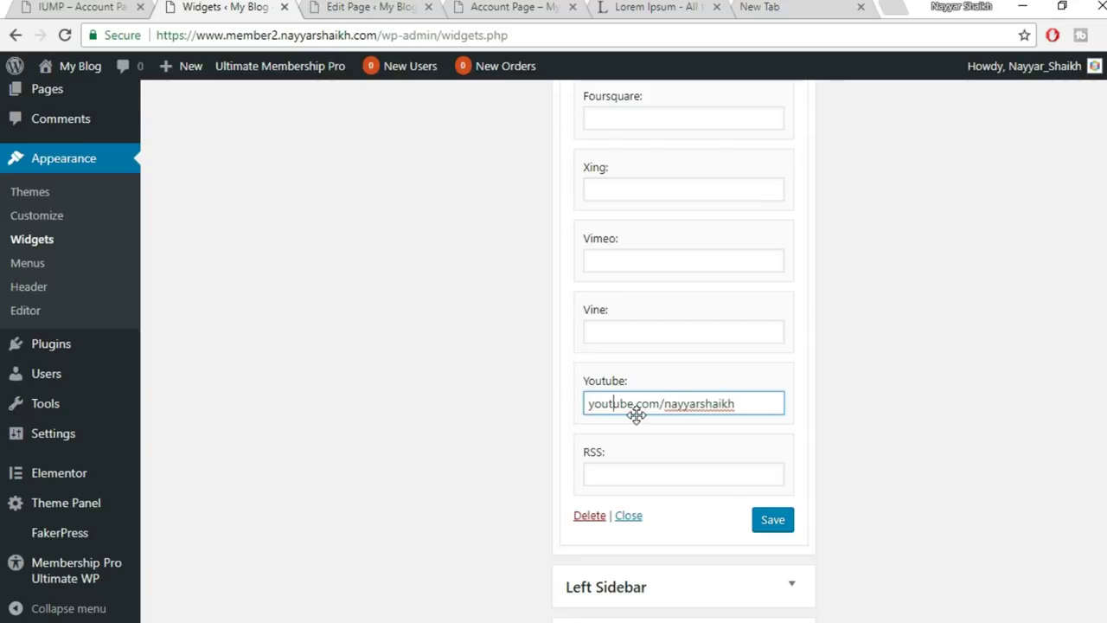
{"action": "left_click", "coordinate": [774, 520]}
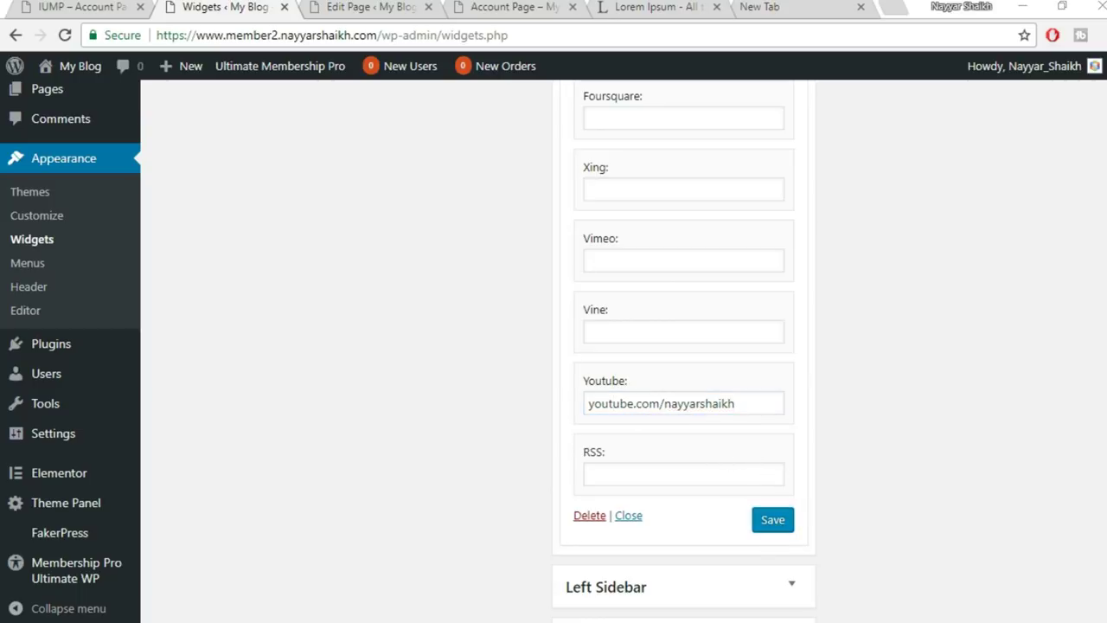
{"action": "left_click", "coordinate": [550, 603]}
- Reload the login page, test the Follow Us Twitter icon, then close the opened profile
{"action": "left_click", "coordinate": [102, 14]}
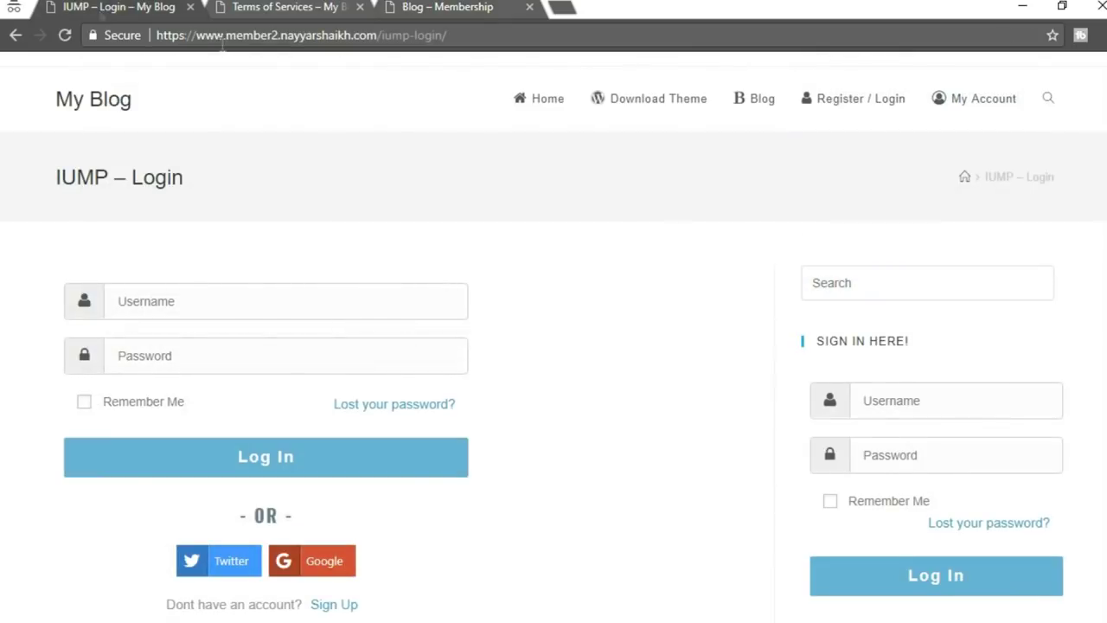
{"action": "scroll", "coordinate": [638, 259], "scroll_direction": "down", "scroll_amount": 3}
{"action": "left_click", "coordinate": [64, 36]}
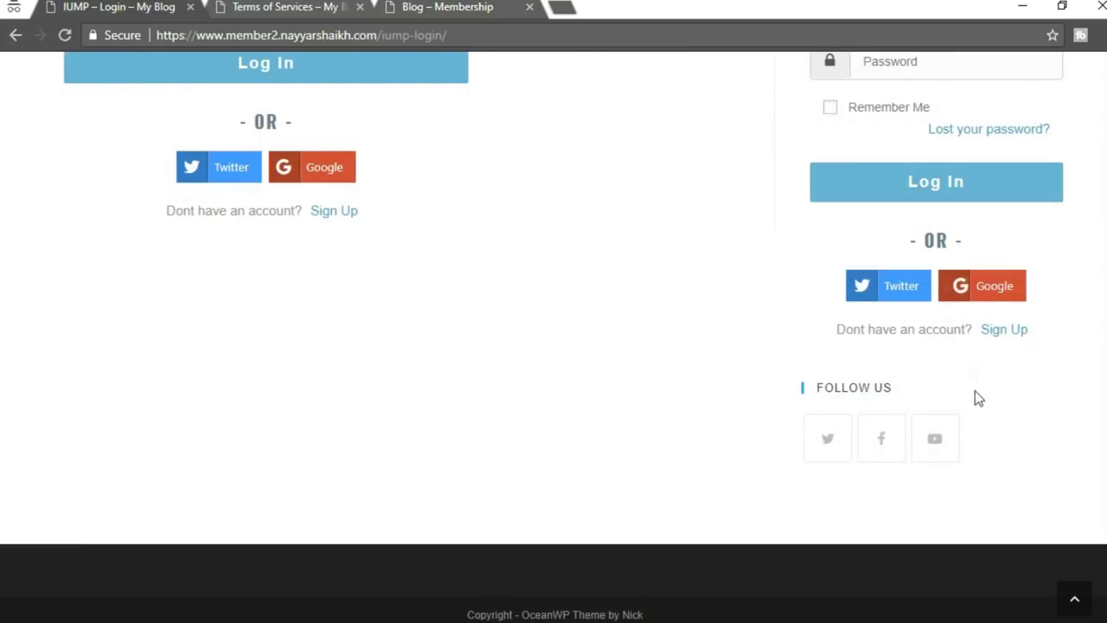
{"action": "left_click_drag", "start_coordinate": [819, 388], "coordinate": [893, 389]}
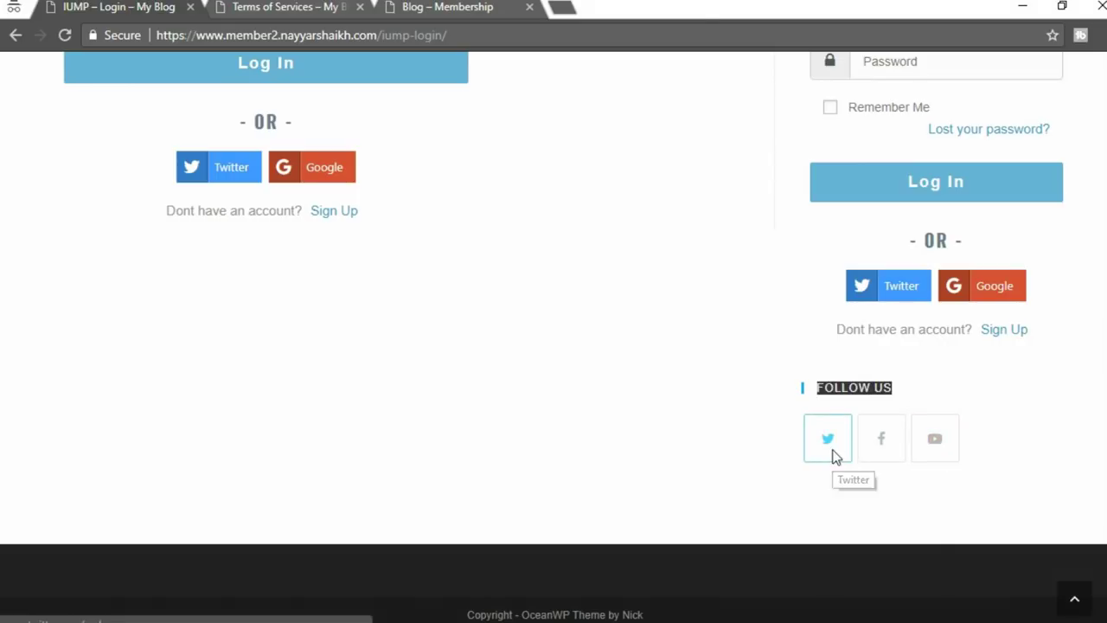
{"action": "left_click", "coordinate": [831, 453]}
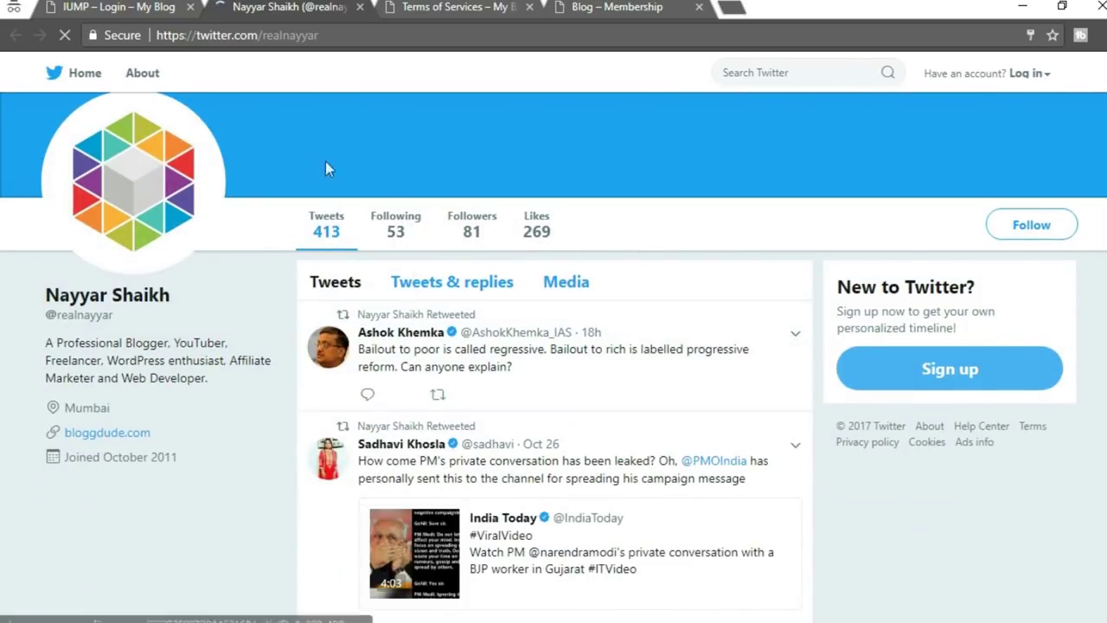
{"action": "scroll", "coordinate": [766, 294], "scroll_direction": "down", "scroll_amount": 3}
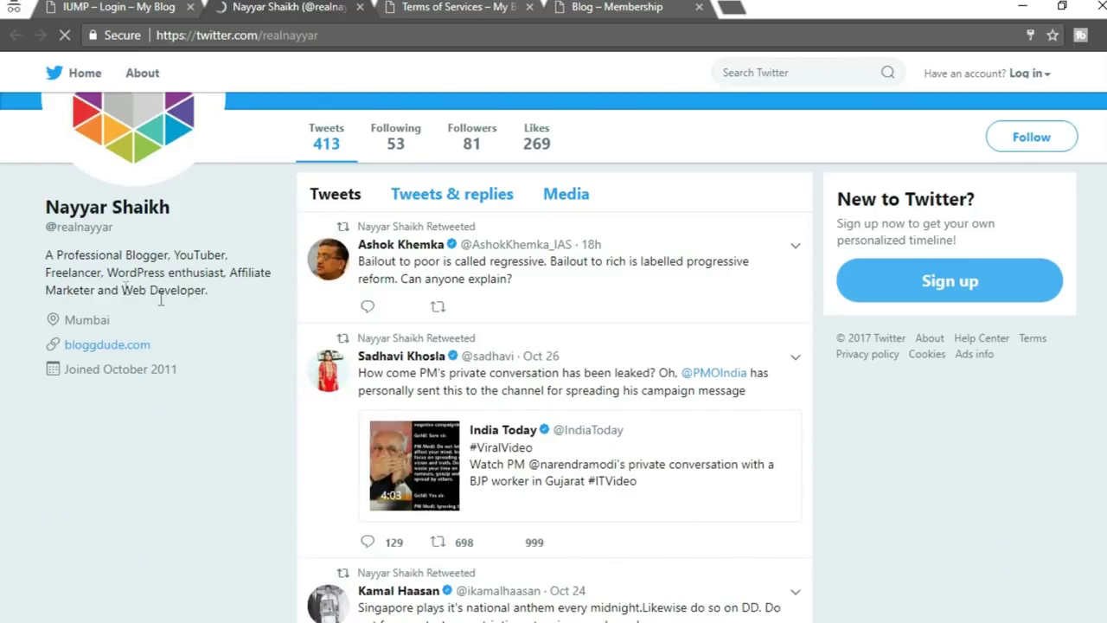
{"action": "scroll", "coordinate": [456, 218], "scroll_direction": "up", "scroll_amount": 2}
{"action": "left_click", "coordinate": [361, 6]}
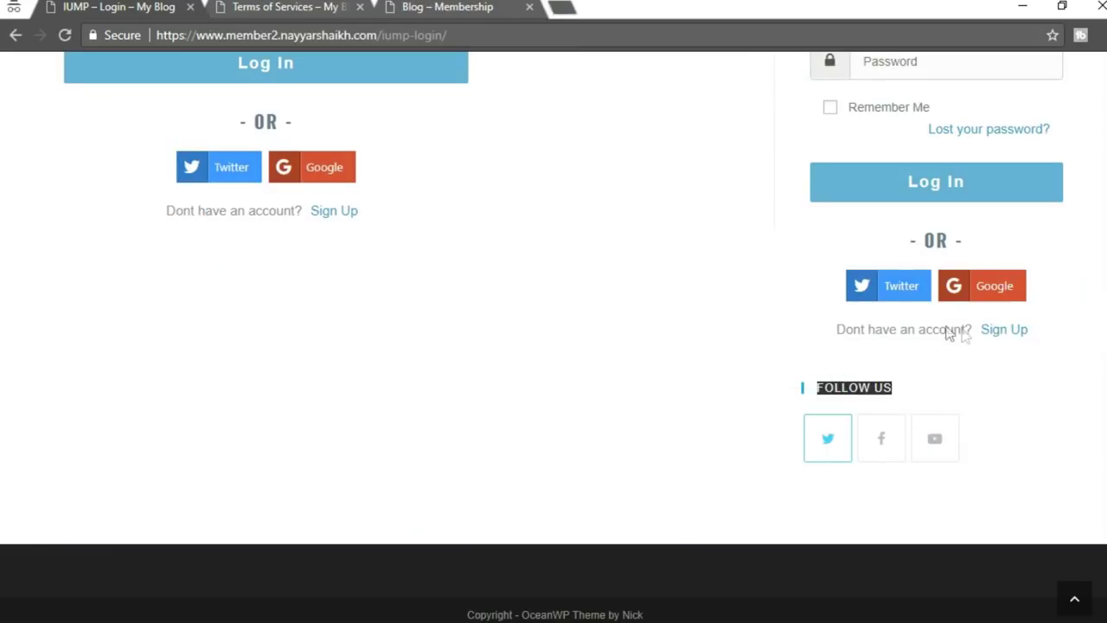
{"action": "left_click", "coordinate": [821, 390]}
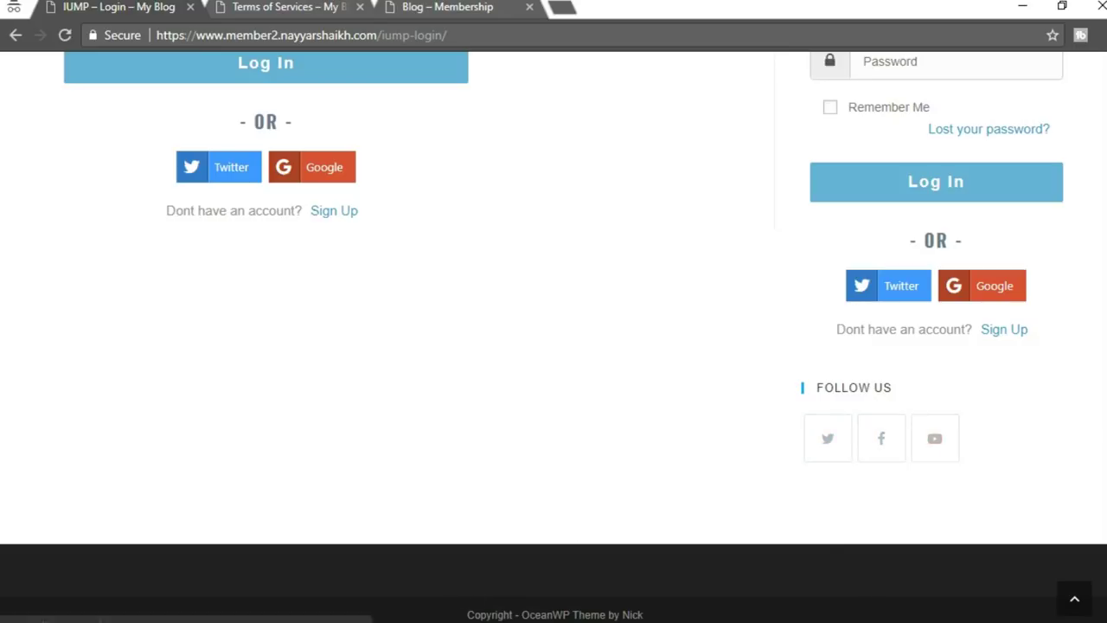
{"action": "left_click", "coordinate": [344, 584]}
- Change the Social Icons style to Dark and save the widget
{"action": "scroll", "coordinate": [920, 421], "scroll_direction": "up", "scroll_amount": 5}
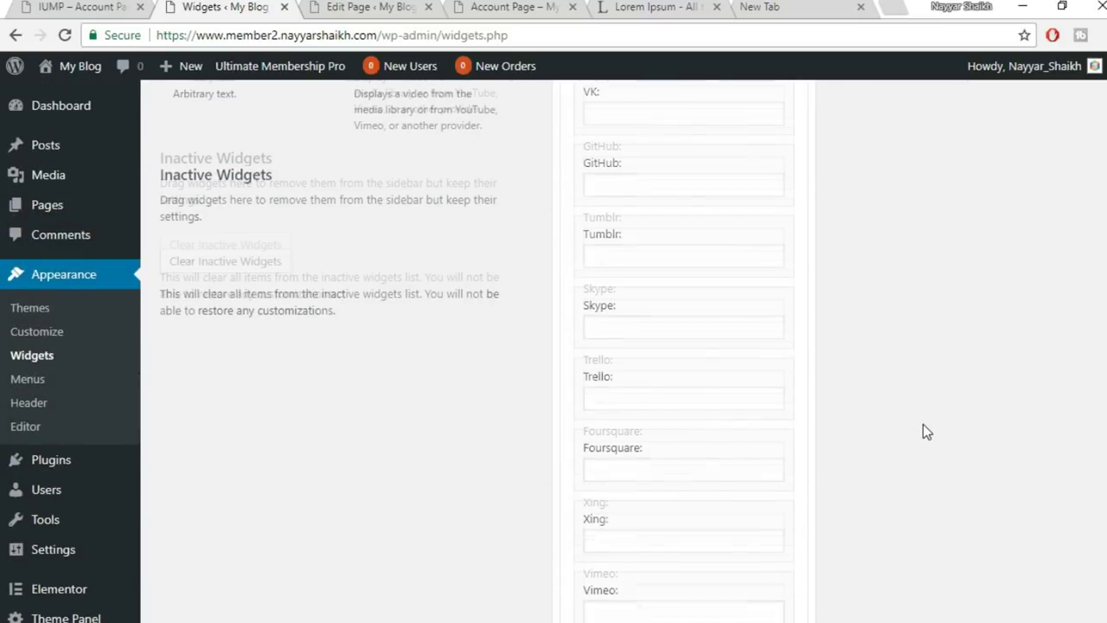
{"action": "scroll", "coordinate": [923, 423], "scroll_direction": "up", "scroll_amount": 10}
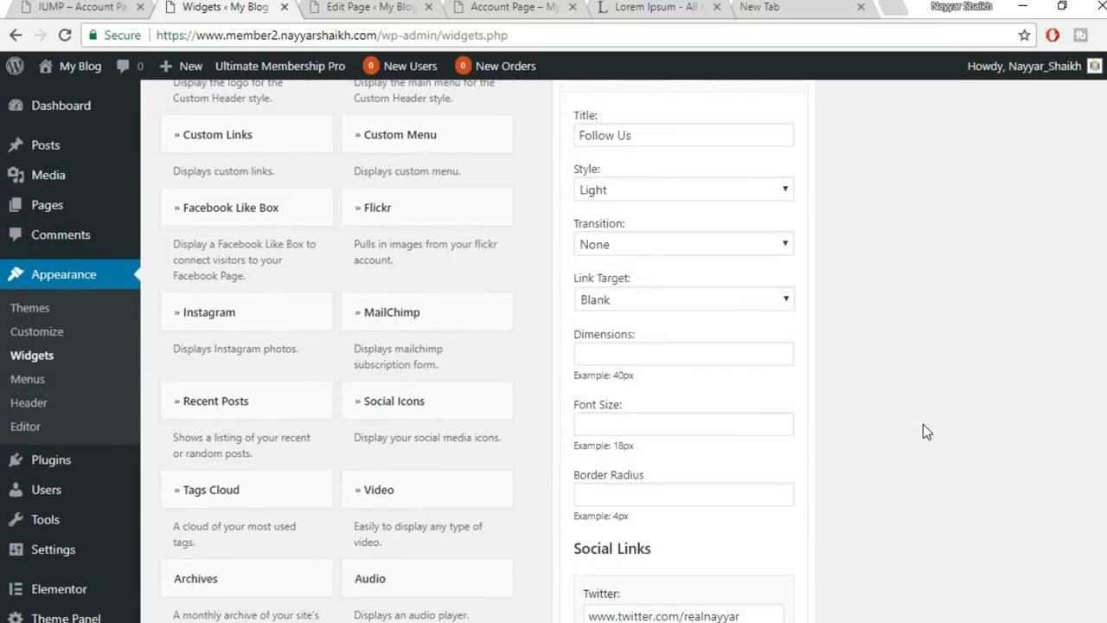
{"action": "scroll", "coordinate": [753, 395], "scroll_direction": "down", "scroll_amount": 3}
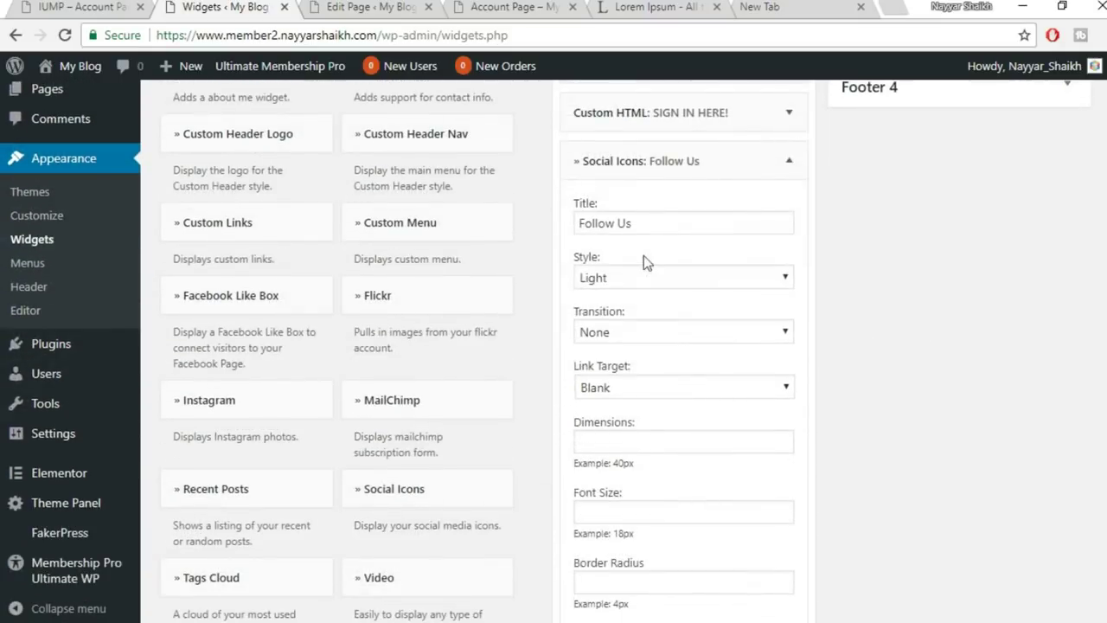
{"action": "left_click", "coordinate": [655, 280]}
{"action": "left_click", "coordinate": [653, 314]}
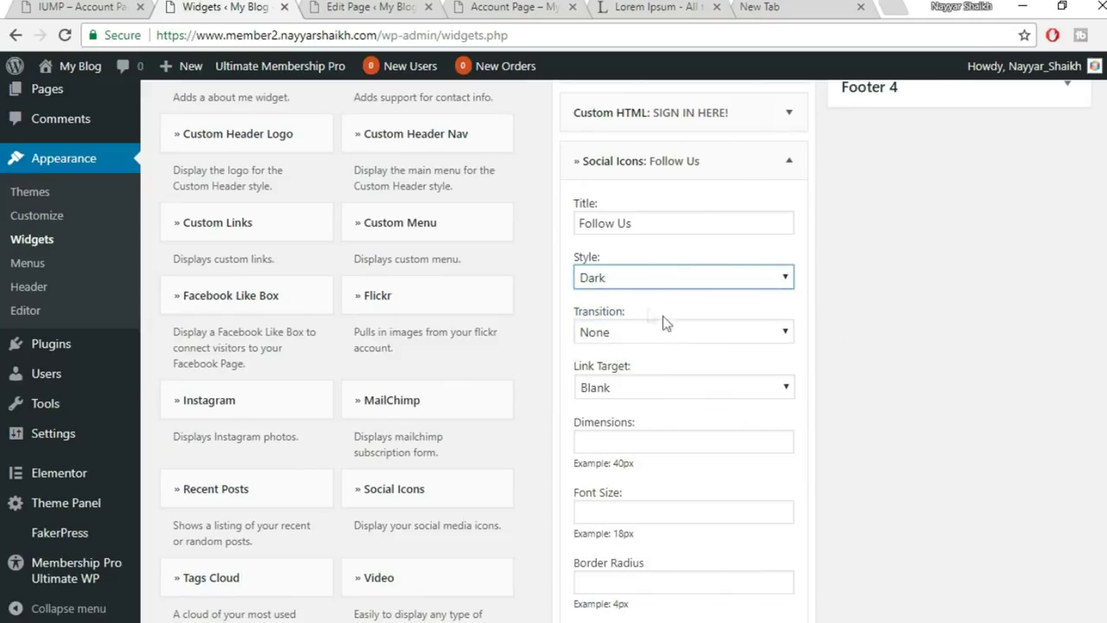
{"action": "scroll", "coordinate": [932, 412], "scroll_direction": "down", "scroll_amount": 1}
{"action": "scroll", "coordinate": [932, 413], "scroll_direction": "down", "scroll_amount": 15}
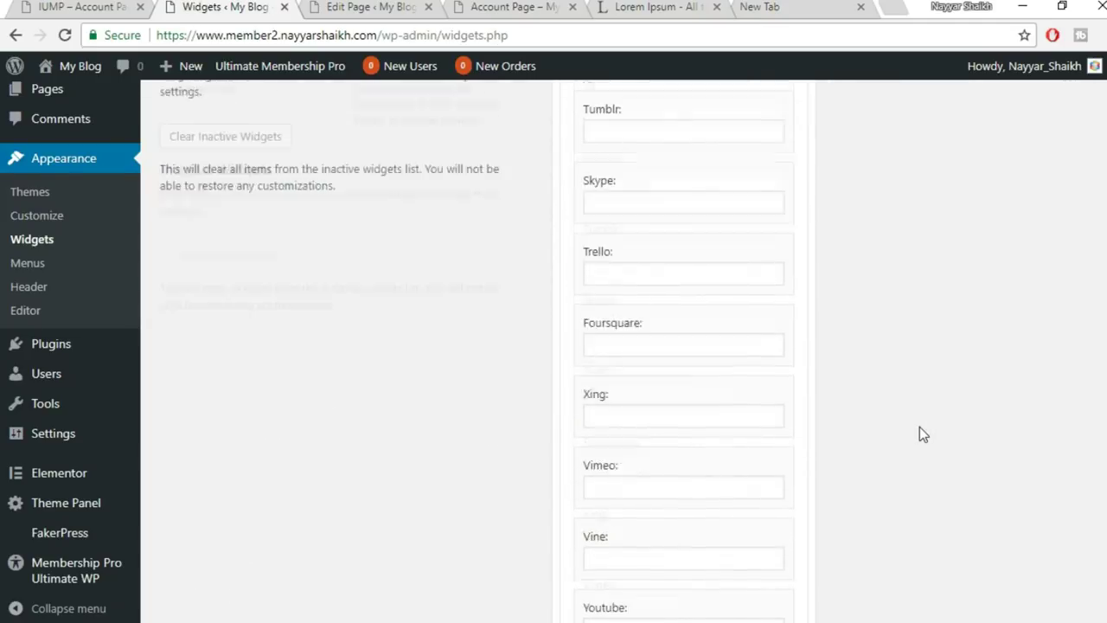
{"action": "scroll", "coordinate": [919, 427], "scroll_direction": "down", "scroll_amount": 2}
{"action": "left_click", "coordinate": [770, 385]}
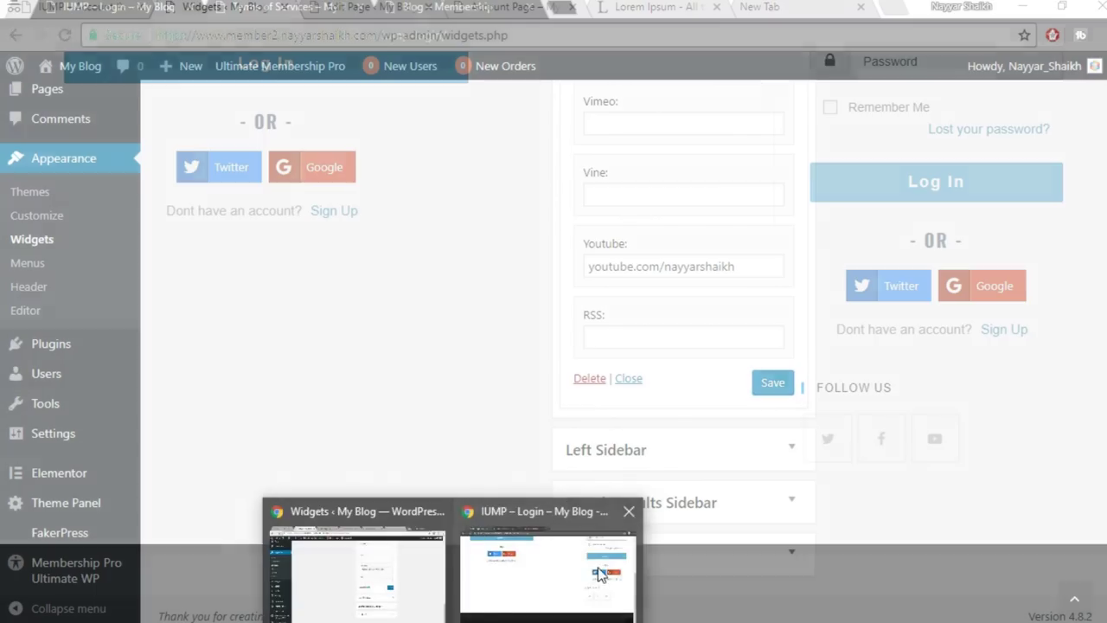
- Reload the login page to preview the Dark social icons
{"action": "left_click", "coordinate": [554, 563]}
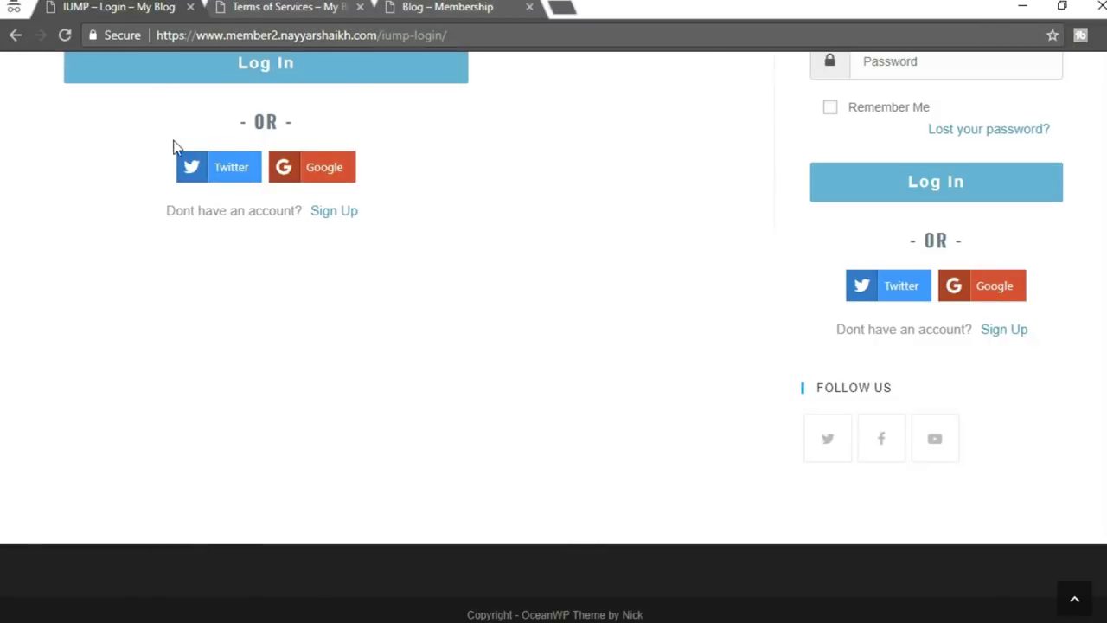
{"action": "left_click", "coordinate": [64, 35]}
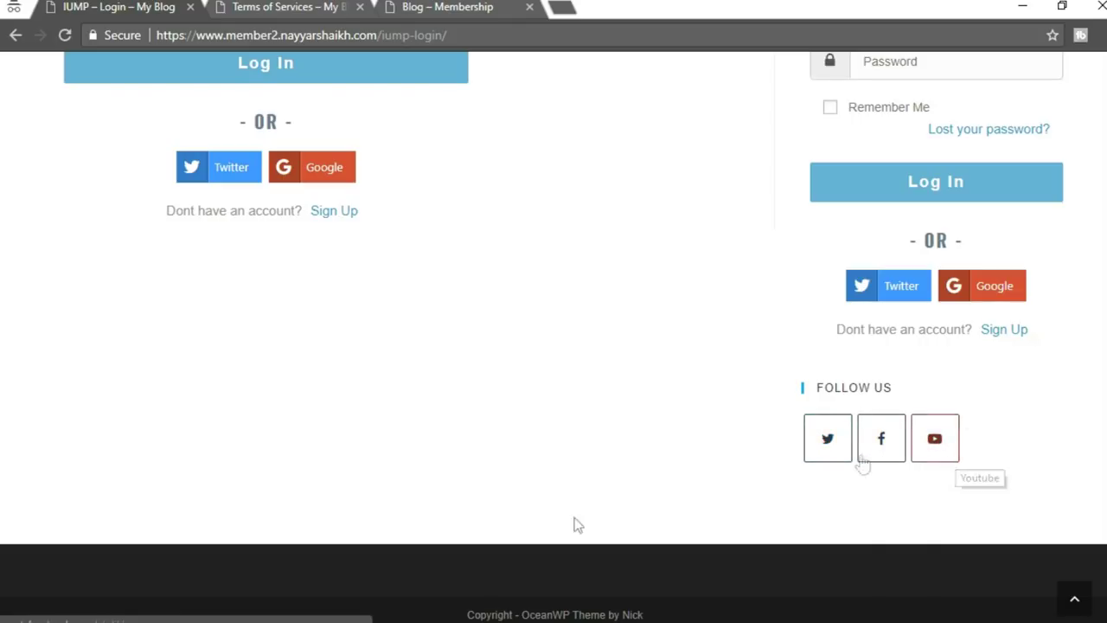
{"action": "left_click", "coordinate": [354, 575]}
- Change the Social Icons style to Colored and save the widget
{"action": "scroll", "coordinate": [897, 449], "scroll_direction": "up", "scroll_amount": 1}
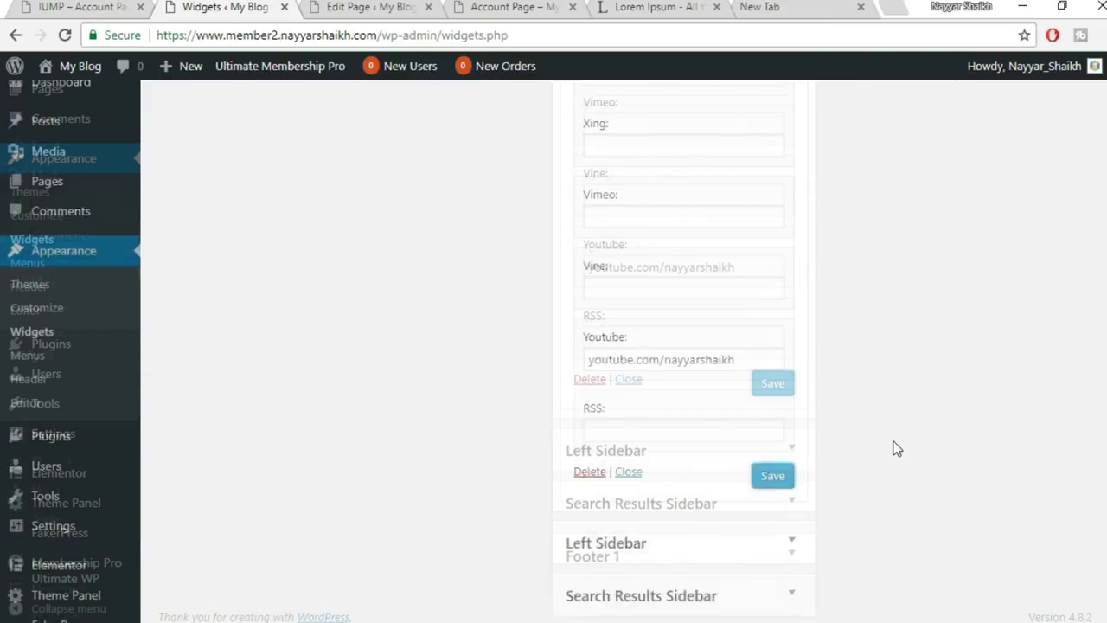
{"action": "scroll", "coordinate": [896, 449], "scroll_direction": "up", "scroll_amount": 10}
{"action": "scroll", "coordinate": [897, 448], "scroll_direction": "up", "scroll_amount": 8}
{"action": "left_click", "coordinate": [682, 405]}
{"action": "scroll", "coordinate": [736, 348], "scroll_direction": "down", "scroll_amount": 1}
{"action": "left_click", "coordinate": [672, 316]}
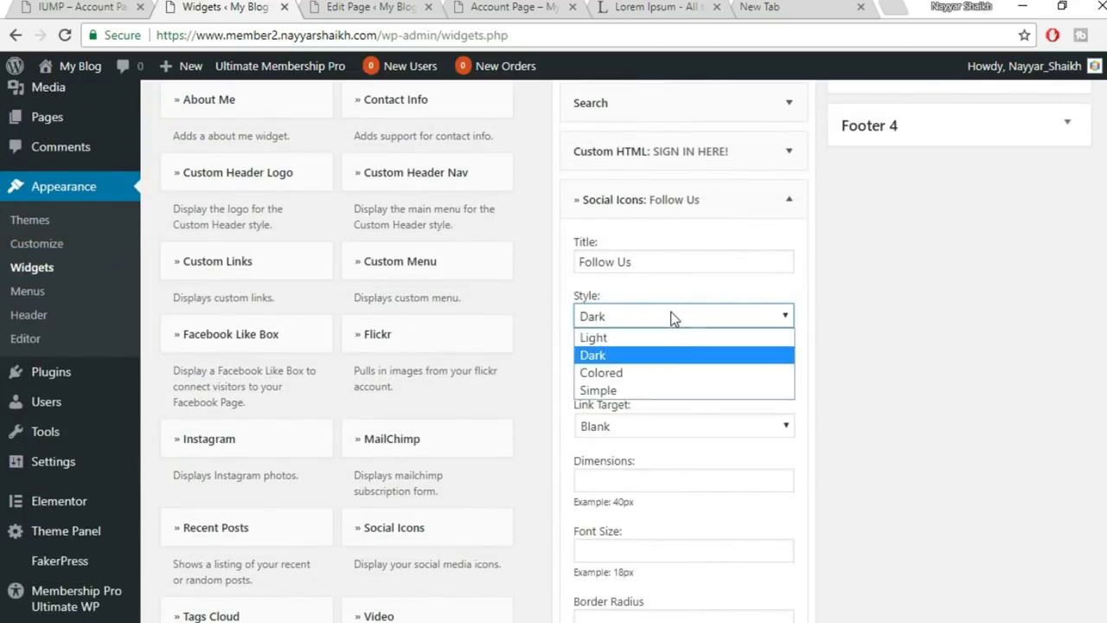
{"action": "left_click", "coordinate": [659, 372]}
{"action": "scroll", "coordinate": [865, 375], "scroll_direction": "down", "scroll_amount": 10}
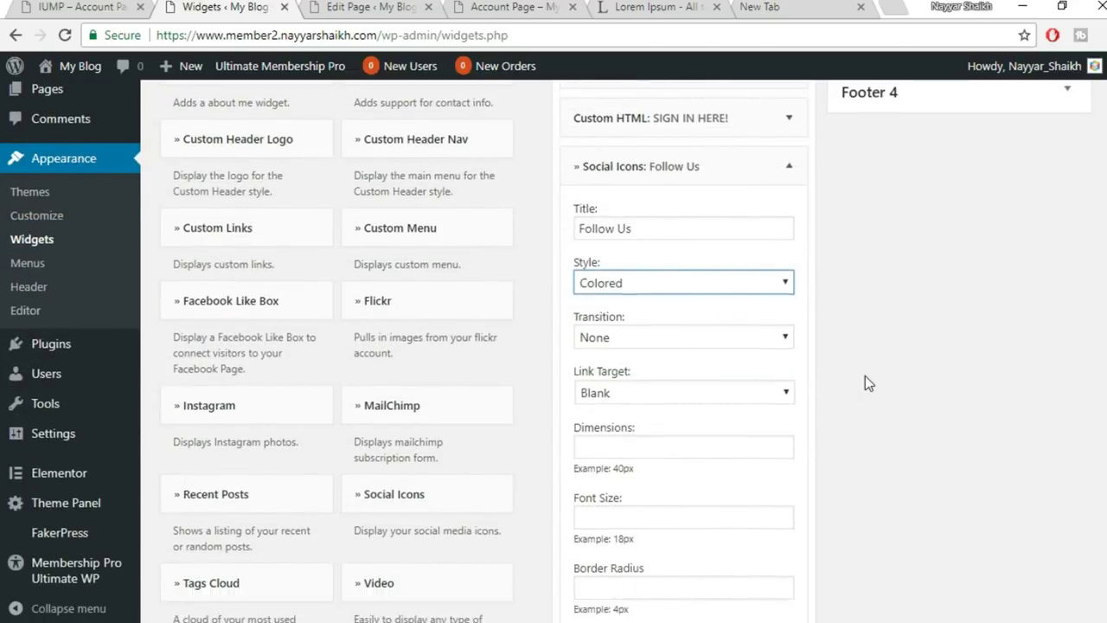
{"action": "scroll", "coordinate": [864, 375], "scroll_direction": "down", "scroll_amount": 8}
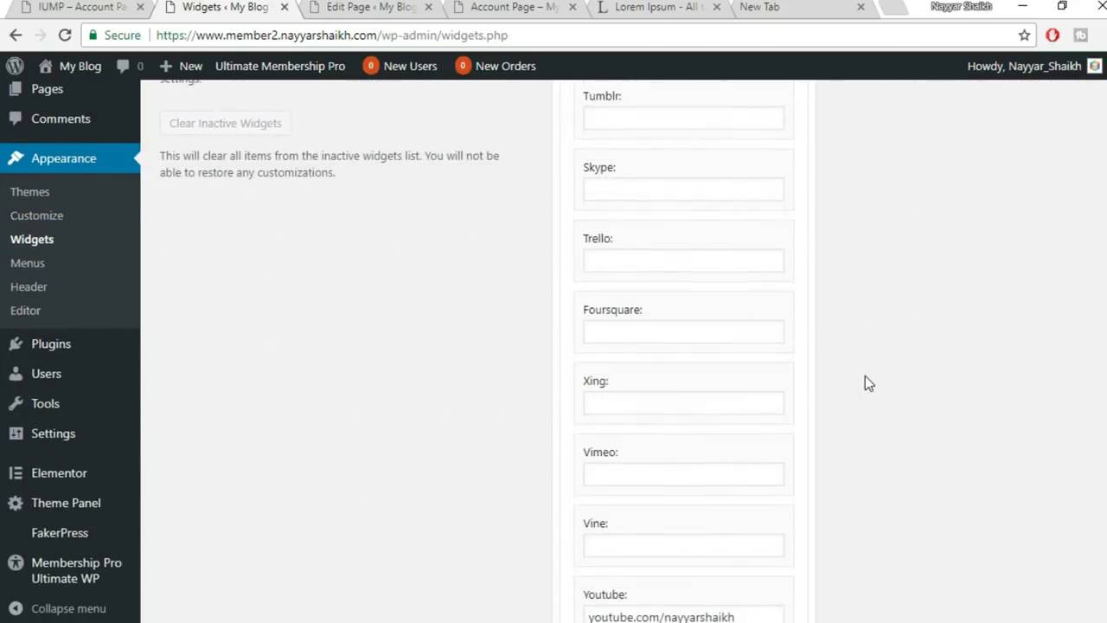
{"action": "left_click", "coordinate": [788, 389]}
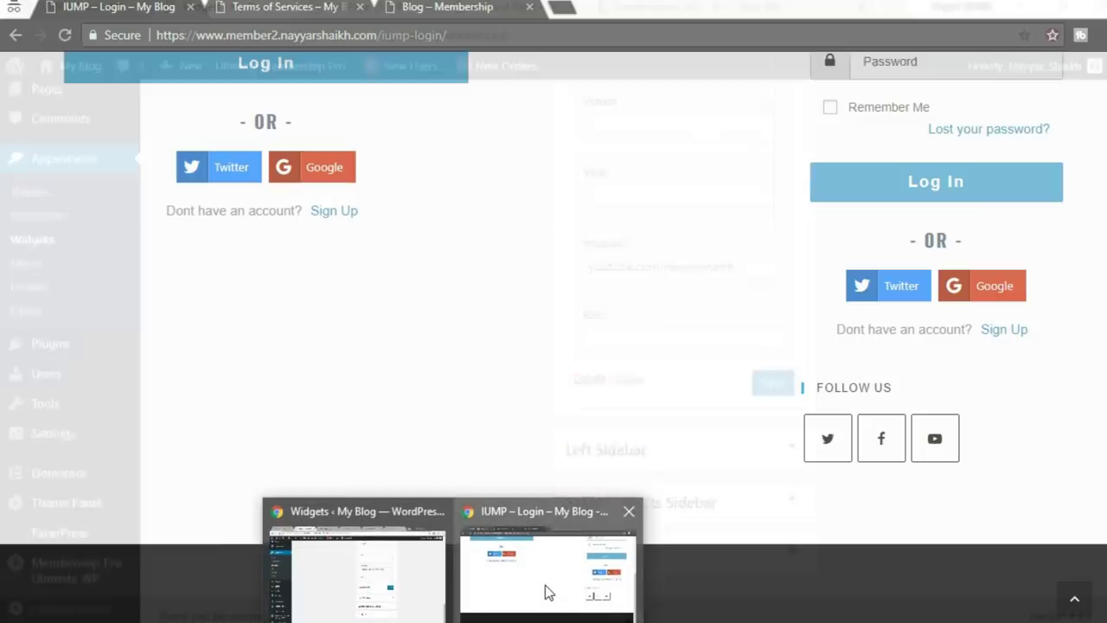
- Reload the login page and compare its colored icons with the blog page's Follow Us
{"action": "left_click", "coordinate": [544, 588]}
{"action": "left_click", "coordinate": [64, 35]}
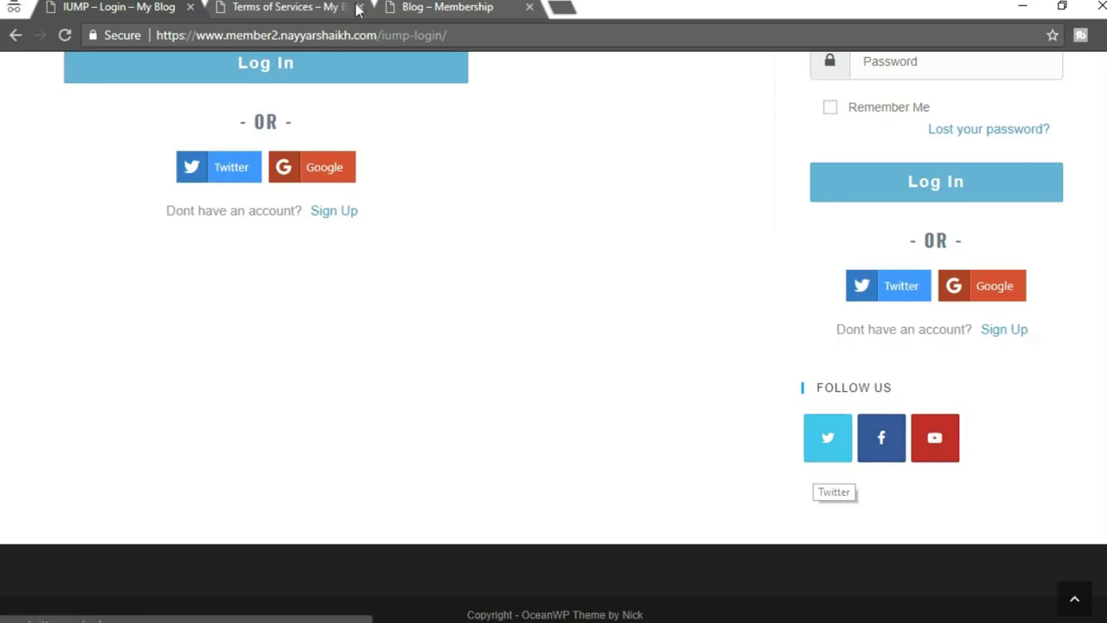
{"action": "left_click", "coordinate": [447, 7]}
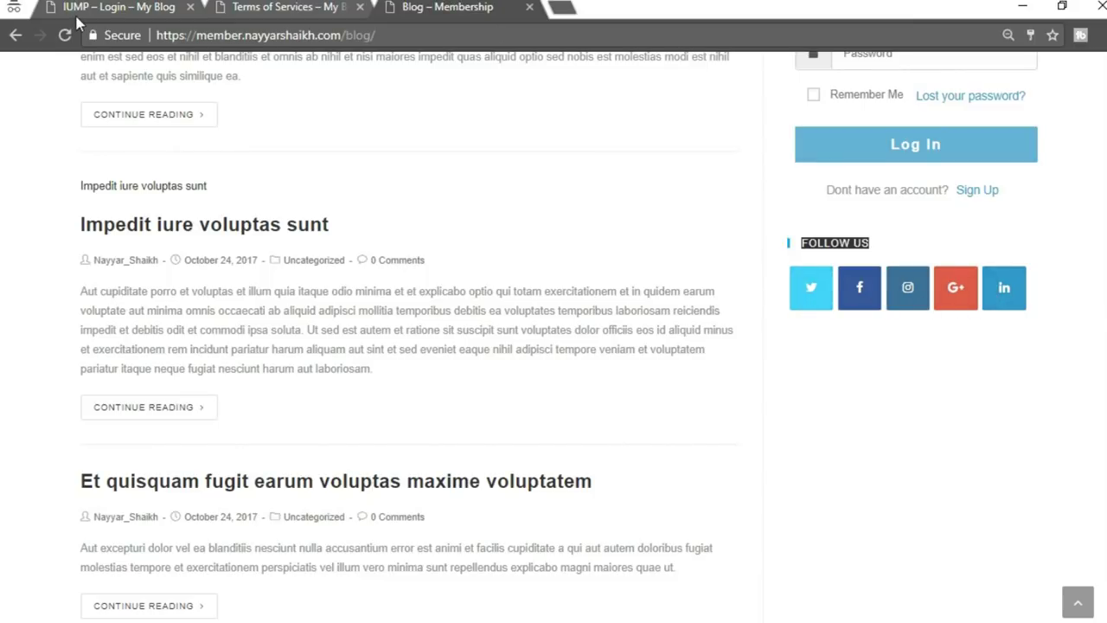
{"action": "left_click", "coordinate": [121, 7]}
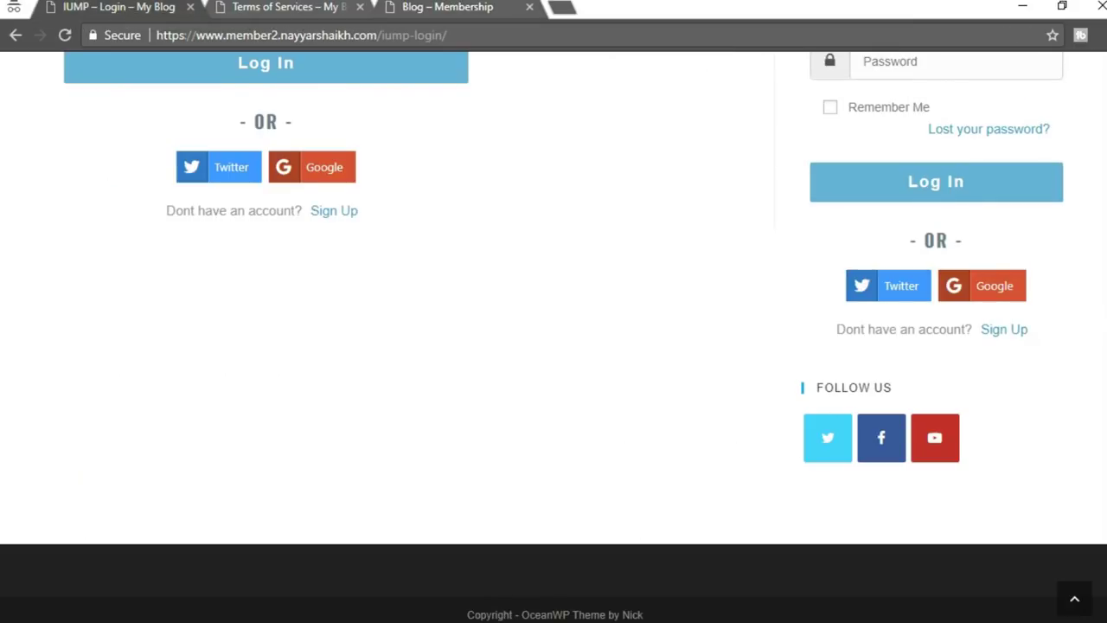
{"action": "mouse_move", "coordinate": [447, 618]}
{"action": "left_click", "coordinate": [403, 559]}
{"action": "scroll", "coordinate": [860, 487], "scroll_direction": "up", "scroll_amount": 5}
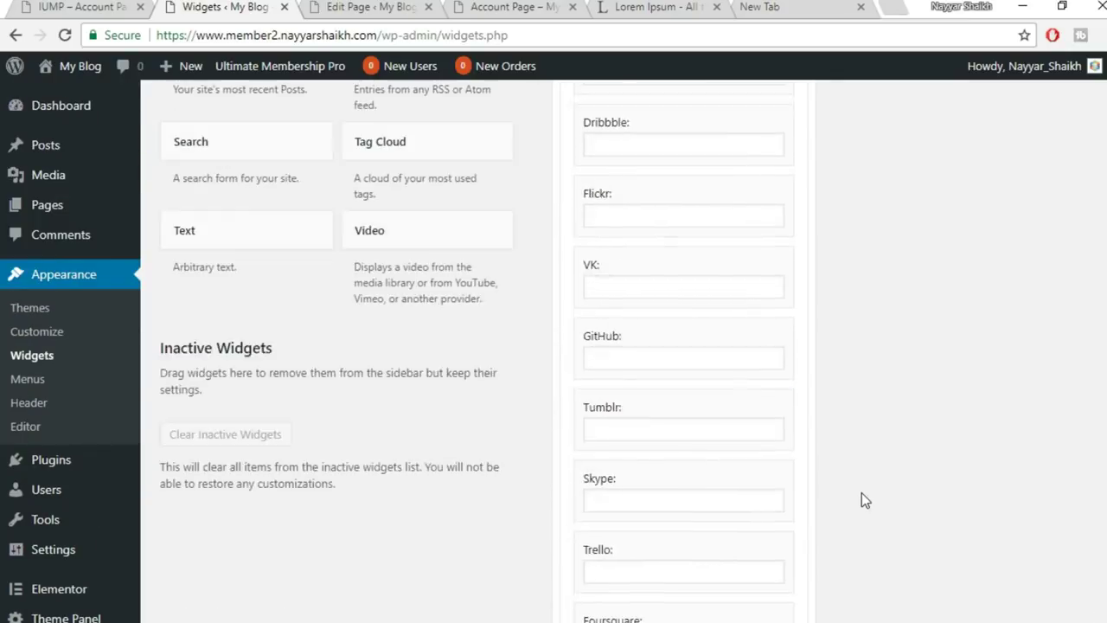
- Keep the icon style Colored, try the Float transition, save, and preview it on the login page
{"action": "scroll", "coordinate": [861, 494], "scroll_direction": "up", "scroll_amount": 10}
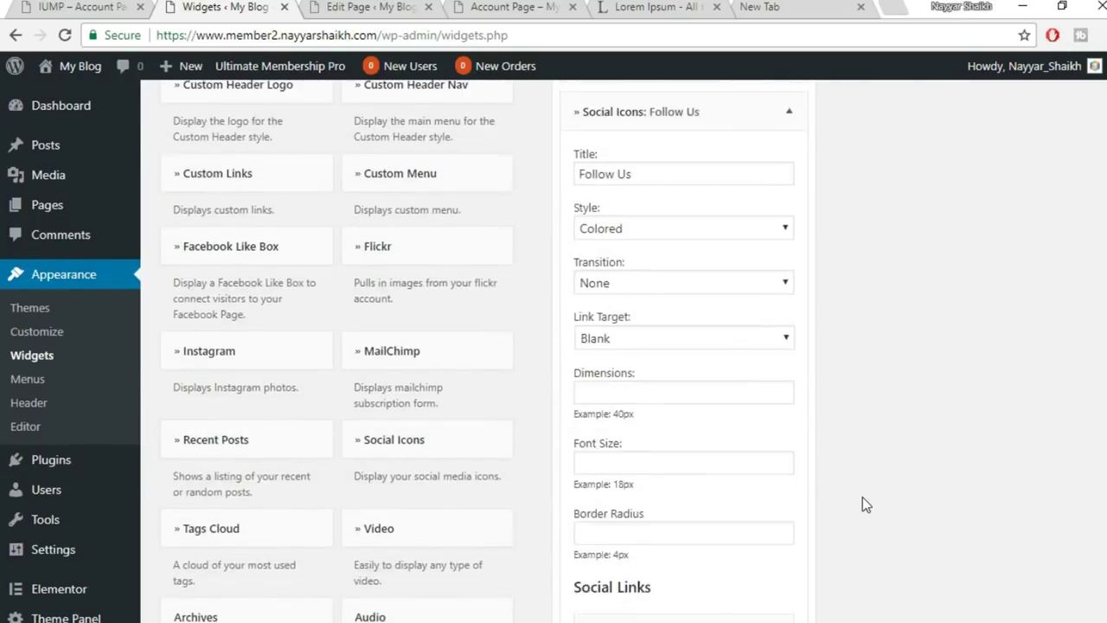
{"action": "scroll", "coordinate": [862, 497], "scroll_direction": "up", "scroll_amount": 1}
{"action": "left_click", "coordinate": [691, 317]}
{"action": "left_click", "coordinate": [925, 348]}
{"action": "scroll", "coordinate": [852, 322], "scroll_direction": "down", "scroll_amount": 1}
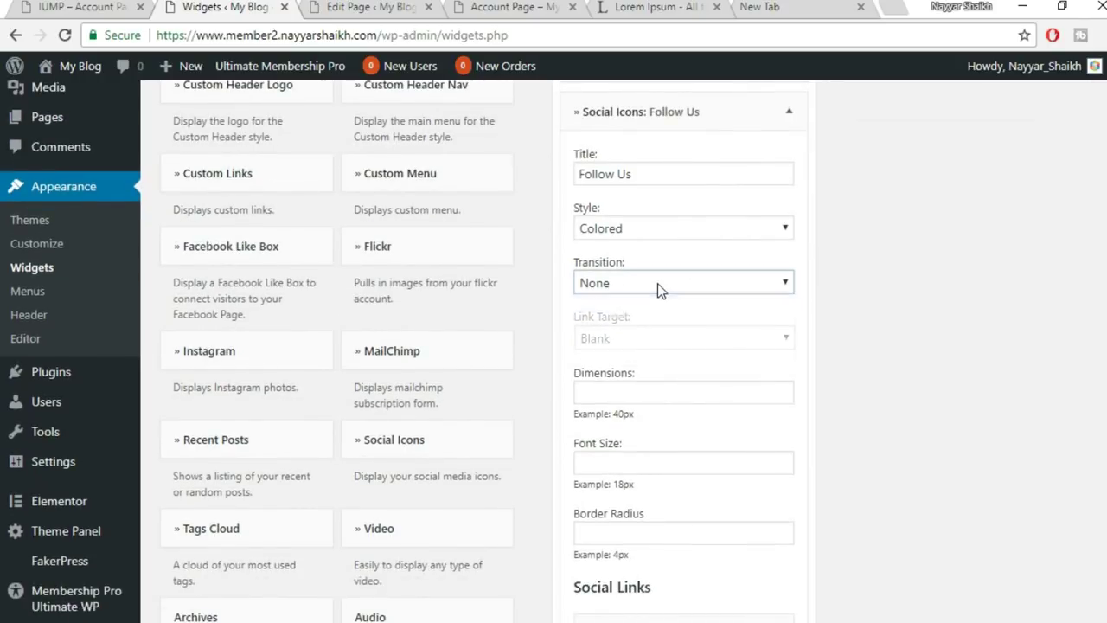
{"action": "left_click", "coordinate": [659, 284]}
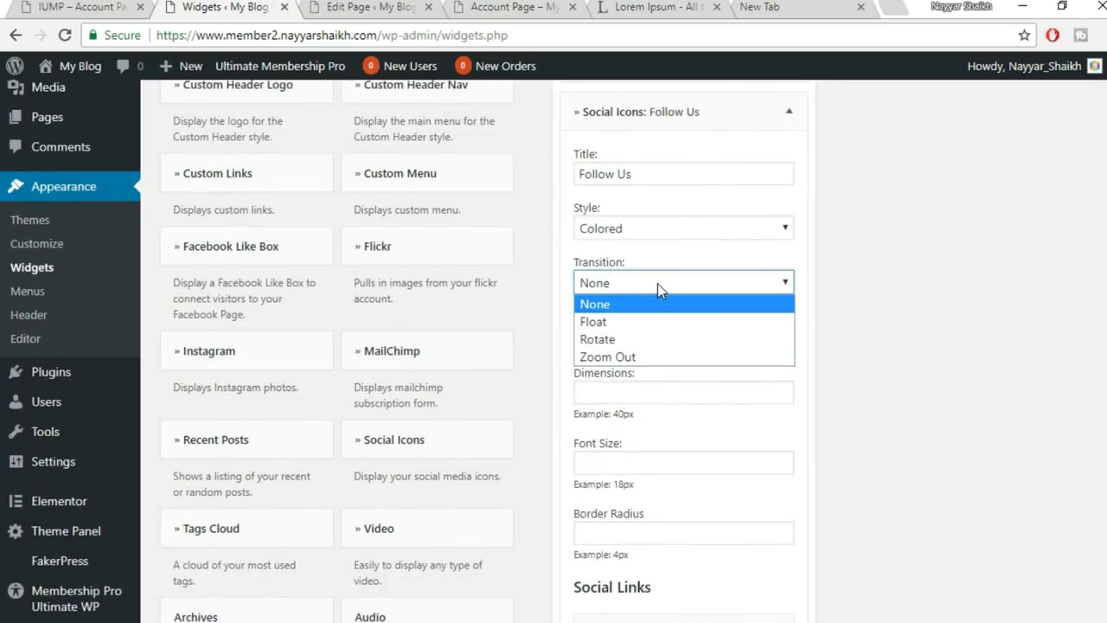
{"action": "left_click", "coordinate": [620, 322]}
{"action": "scroll", "coordinate": [954, 367], "scroll_direction": "down", "scroll_amount": 15}
{"action": "scroll", "coordinate": [954, 386], "scroll_direction": "down", "scroll_amount": 8}
{"action": "left_click", "coordinate": [770, 383]}
{"action": "mouse_move", "coordinate": [480, 618]}
{"action": "left_click", "coordinate": [545, 596]}
{"action": "left_click", "coordinate": [66, 34]}
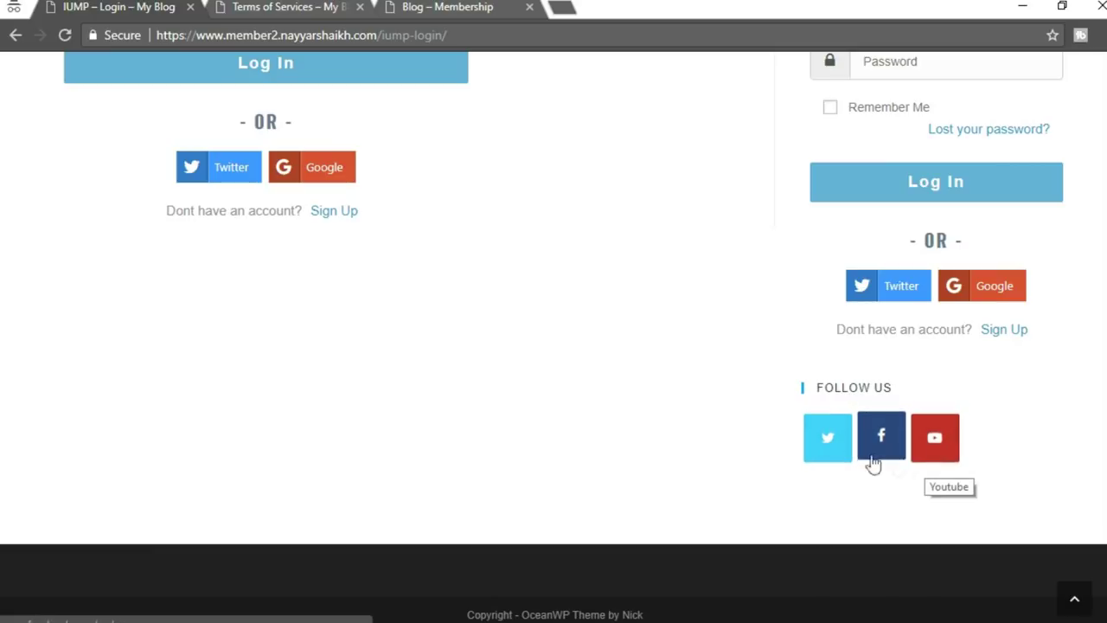
- Change the icon transition to Rotate, save, and reload the login page to check it
{"action": "mouse_move", "coordinate": [499, 608]}
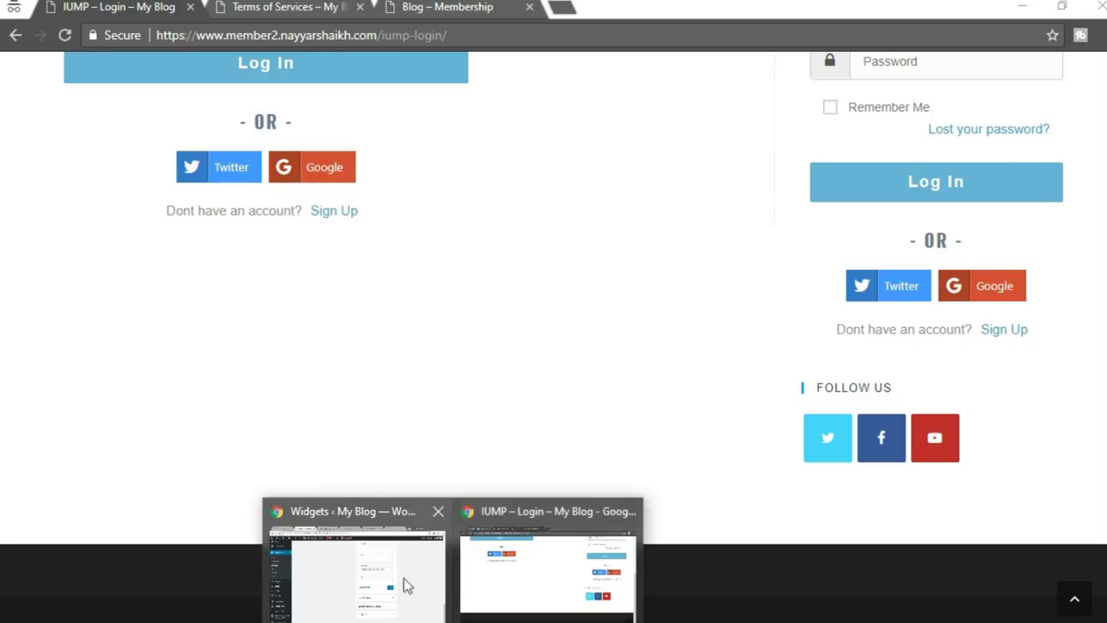
{"action": "left_click", "coordinate": [440, 581]}
{"action": "scroll", "coordinate": [711, 445], "scroll_direction": "up", "scroll_amount": 15}
{"action": "scroll", "coordinate": [710, 444], "scroll_direction": "up", "scroll_amount": 7}
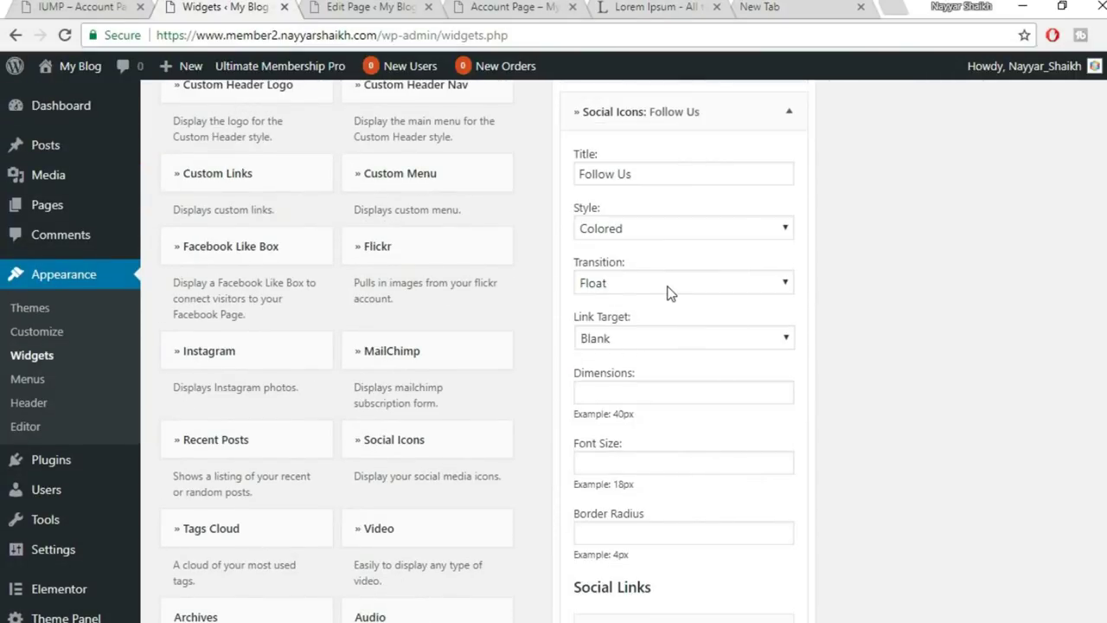
{"action": "left_click", "coordinate": [670, 285]}
{"action": "left_click", "coordinate": [649, 345]}
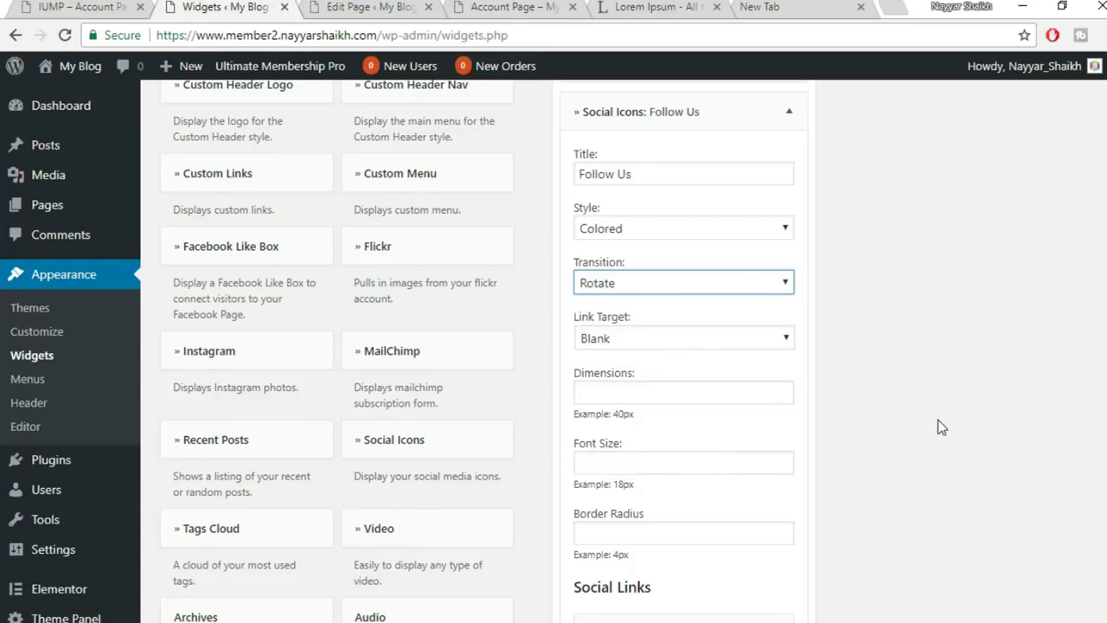
{"action": "scroll", "coordinate": [941, 431], "scroll_direction": "down", "scroll_amount": 10}
{"action": "scroll", "coordinate": [865, 433], "scroll_direction": "down", "scroll_amount": 5}
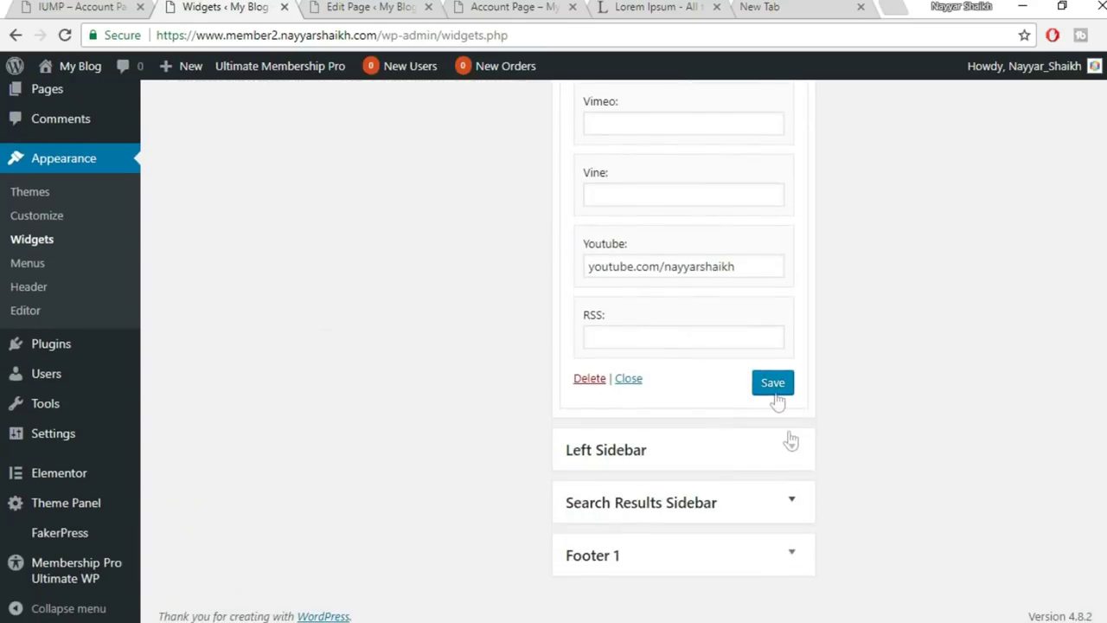
{"action": "left_click", "coordinate": [773, 385]}
{"action": "left_click", "coordinate": [580, 570]}
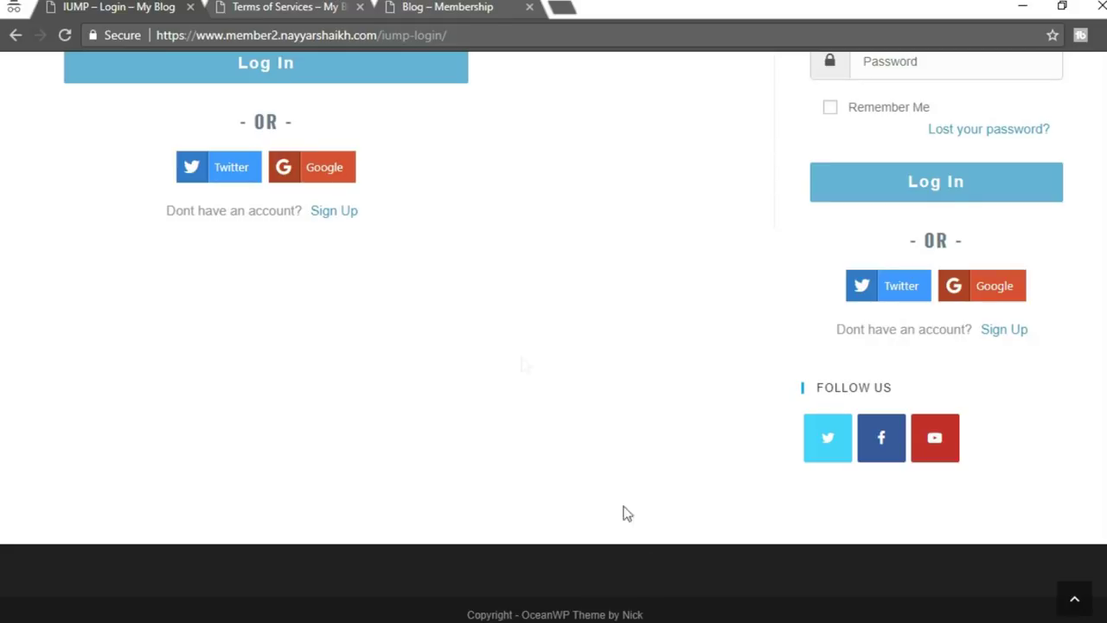
{"action": "left_click", "coordinate": [63, 37]}
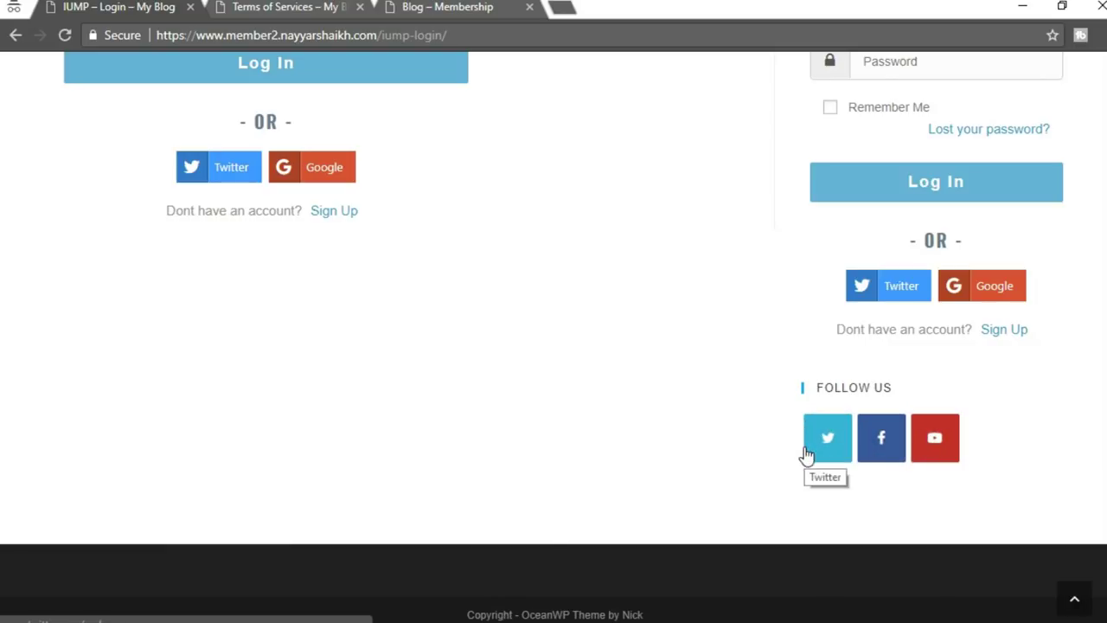
- Return to the Widgets admin window
{"action": "key", "text": "alt+Tab"}
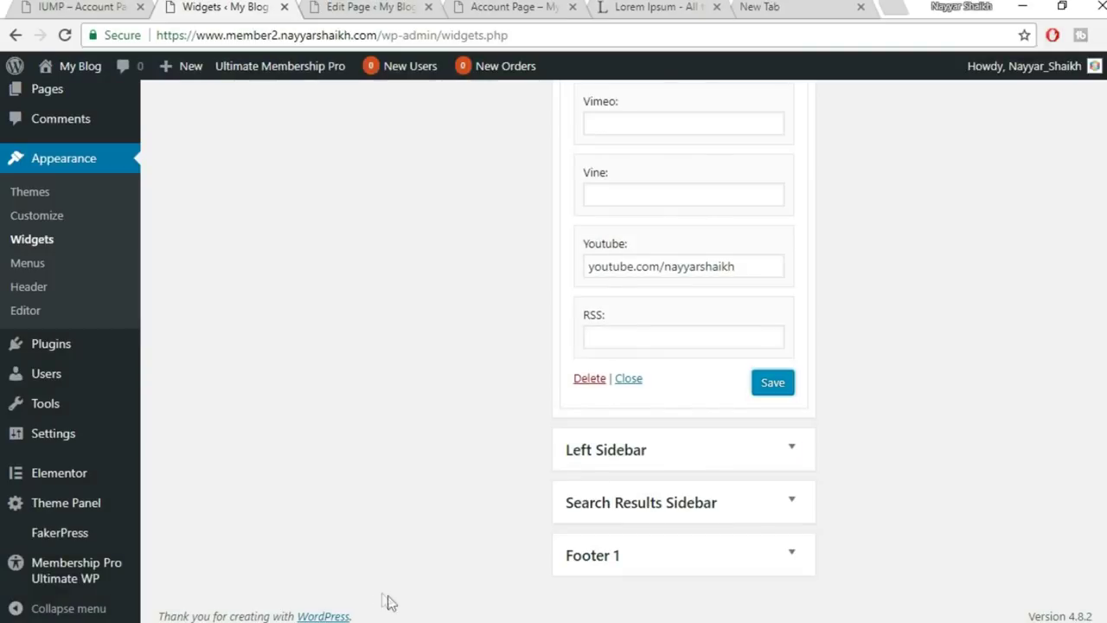
{"action": "key", "text": "alt+Tab"}
{"action": "left_click", "coordinate": [415, 588]}
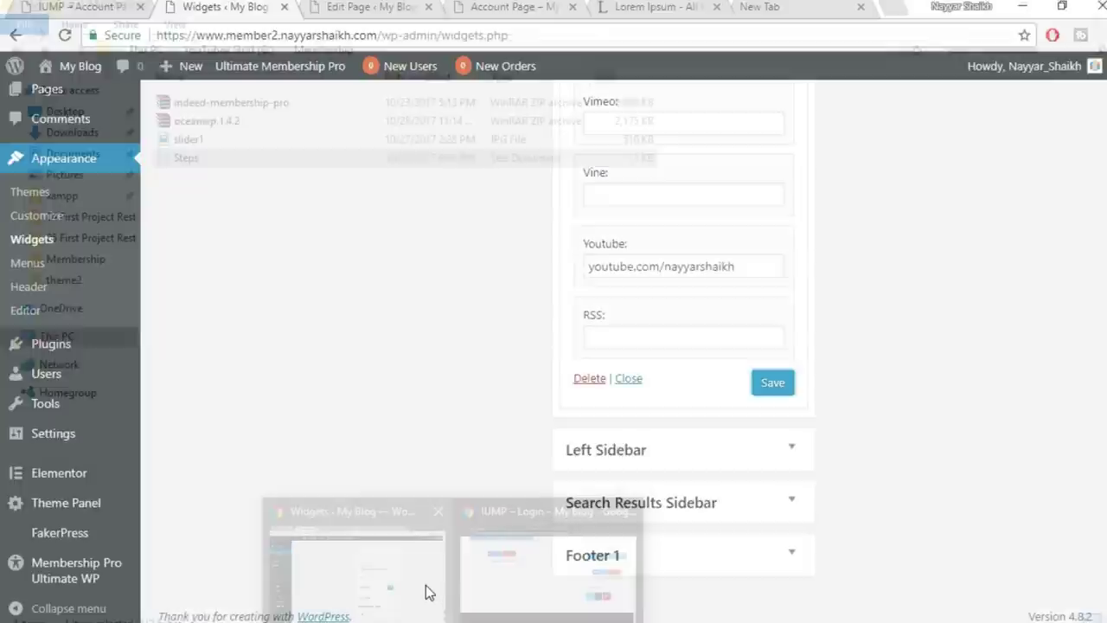
{"action": "scroll", "coordinate": [697, 452], "scroll_direction": "up", "scroll_amount": 15}
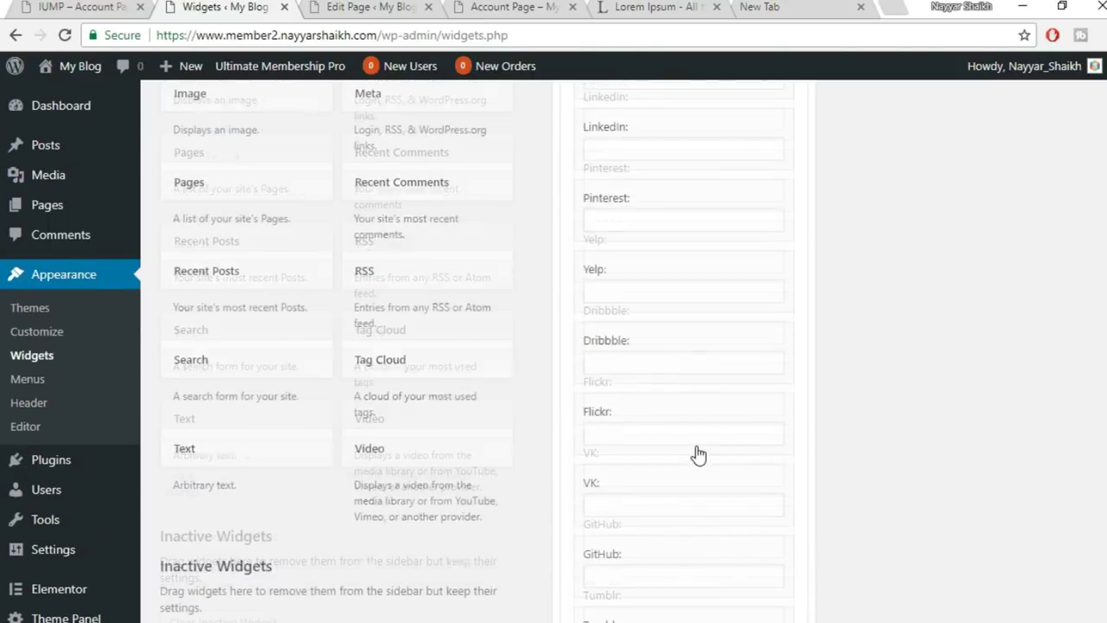
- Check the Link Target options and leave it set to Blank
{"action": "scroll", "coordinate": [697, 452], "scroll_direction": "up", "scroll_amount": 10}
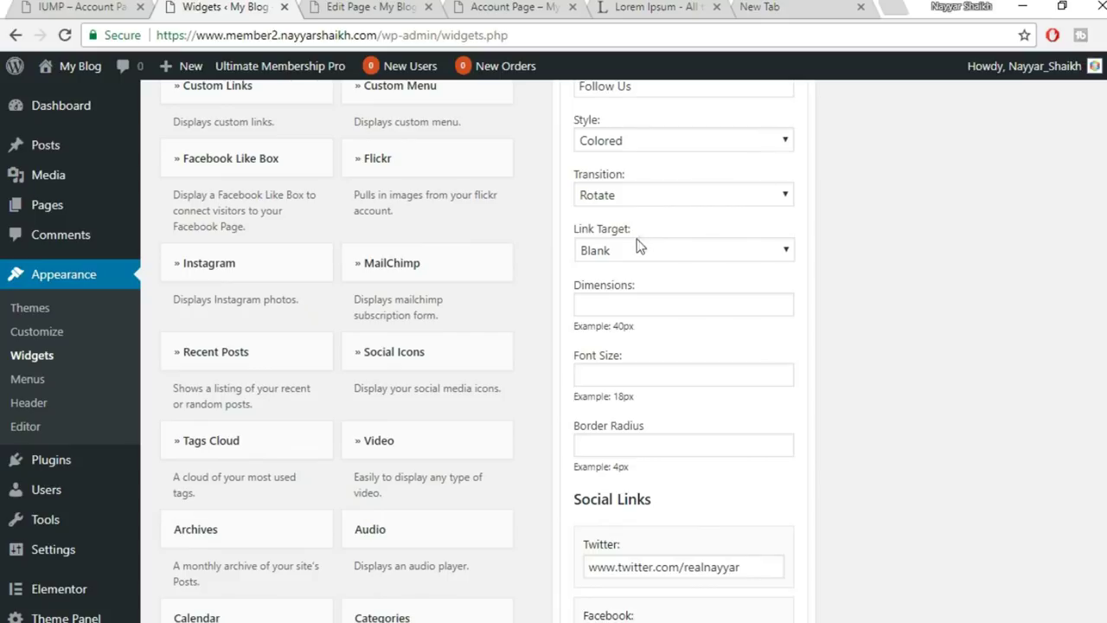
{"action": "left_click", "coordinate": [637, 244]}
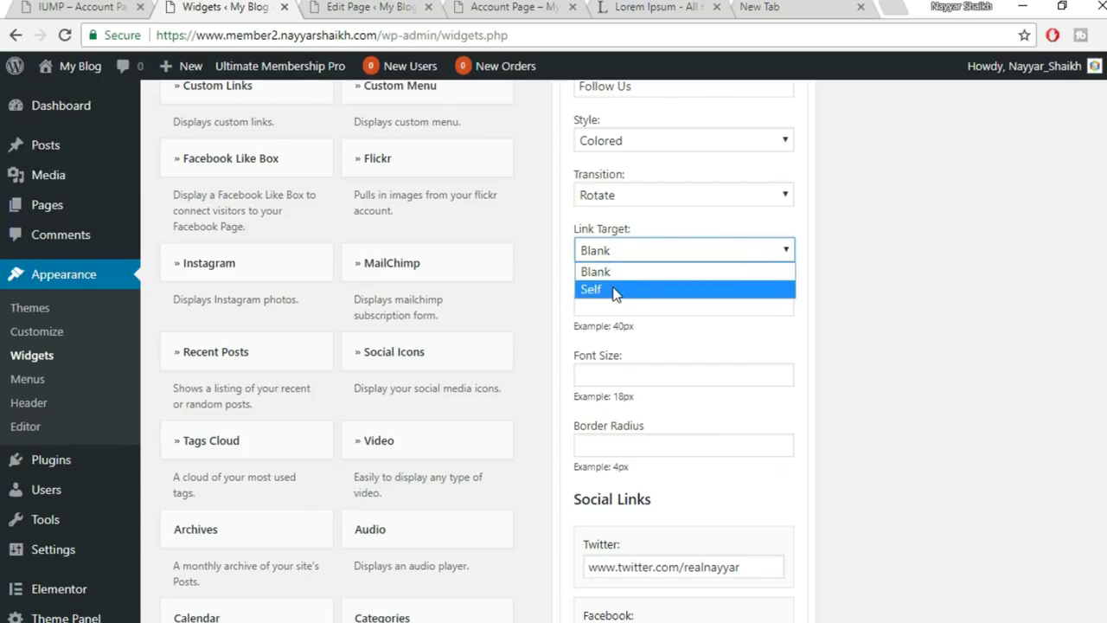
{"action": "left_click", "coordinate": [875, 222]}
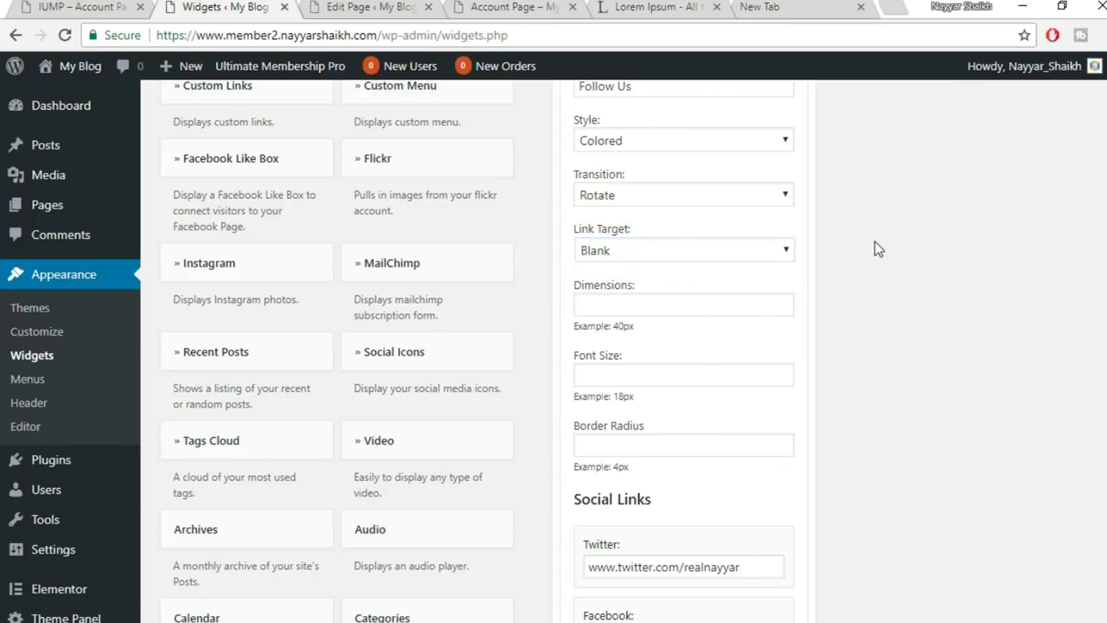
{"action": "scroll", "coordinate": [874, 262], "scroll_direction": "down", "scroll_amount": 1}
- Set icon Dimensions to 50px, save, and preview the icon size on the login page
{"action": "left_click", "coordinate": [638, 214]}
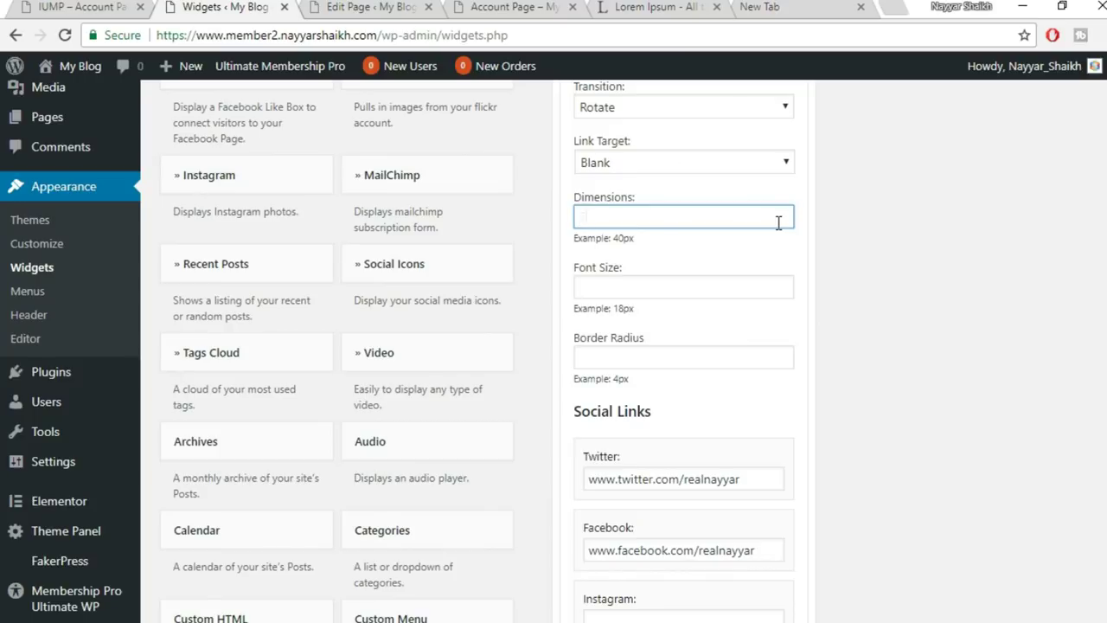
{"action": "scroll", "coordinate": [808, 358], "scroll_direction": "down", "scroll_amount": 20}
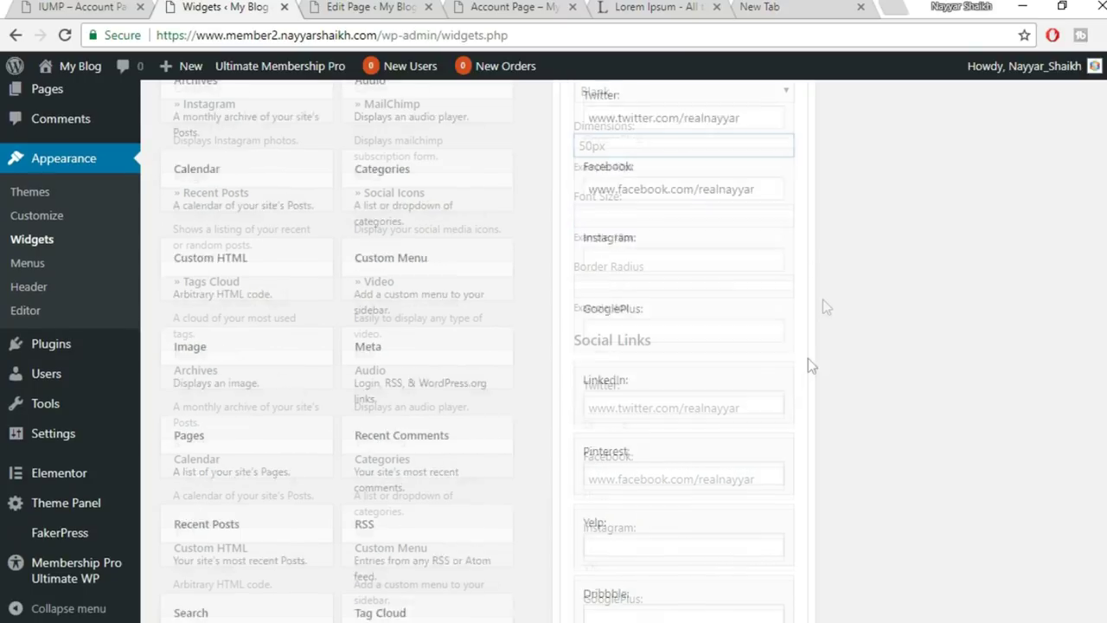
{"action": "left_click", "coordinate": [786, 387]}
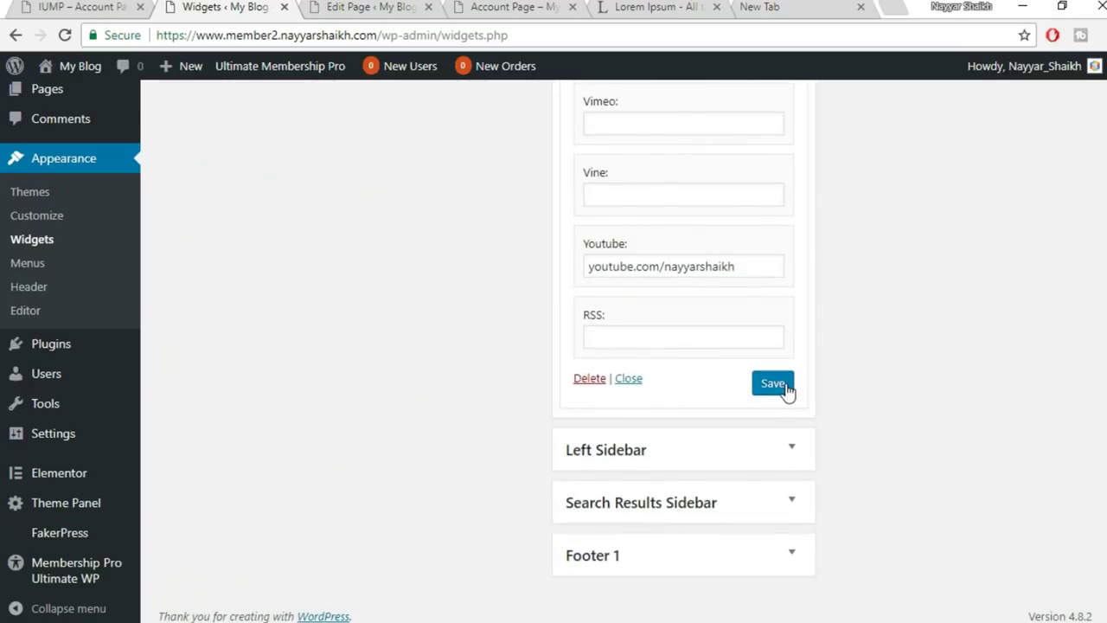
{"action": "left_click", "coordinate": [545, 562]}
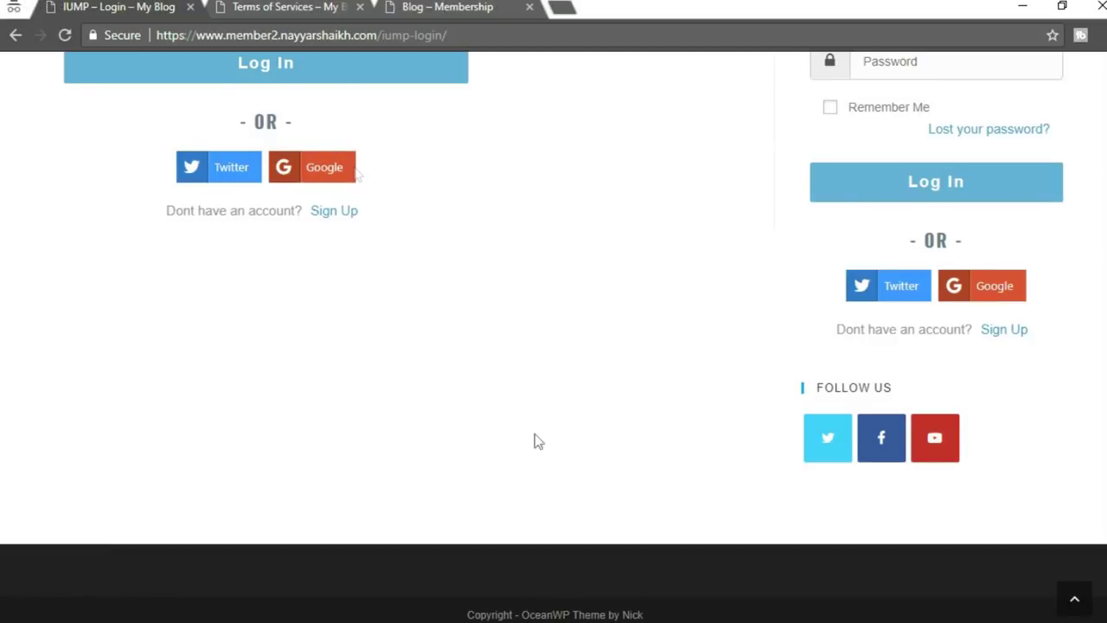
{"action": "left_click", "coordinate": [64, 36]}
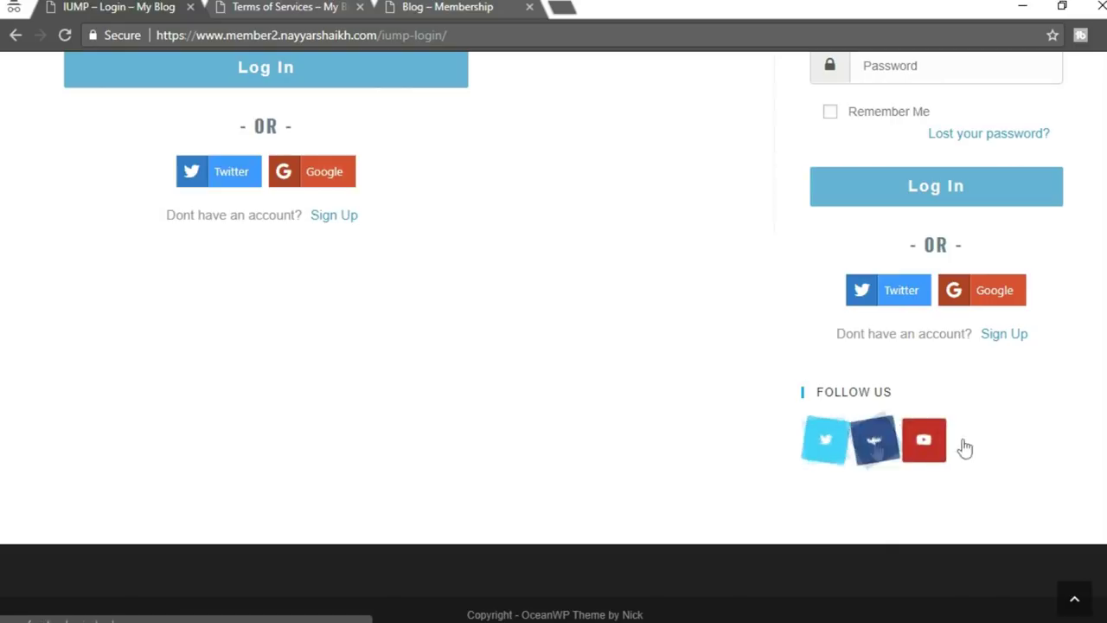
{"action": "mouse_move", "coordinate": [453, 619]}
{"action": "left_click", "coordinate": [558, 553]}
- Change Dimensions from 50 to 100px and save, then switch to the login page
{"action": "scroll", "coordinate": [730, 444], "scroll_direction": "up", "scroll_amount": 5}
{"action": "scroll", "coordinate": [729, 444], "scroll_direction": "up", "scroll_amount": 10}
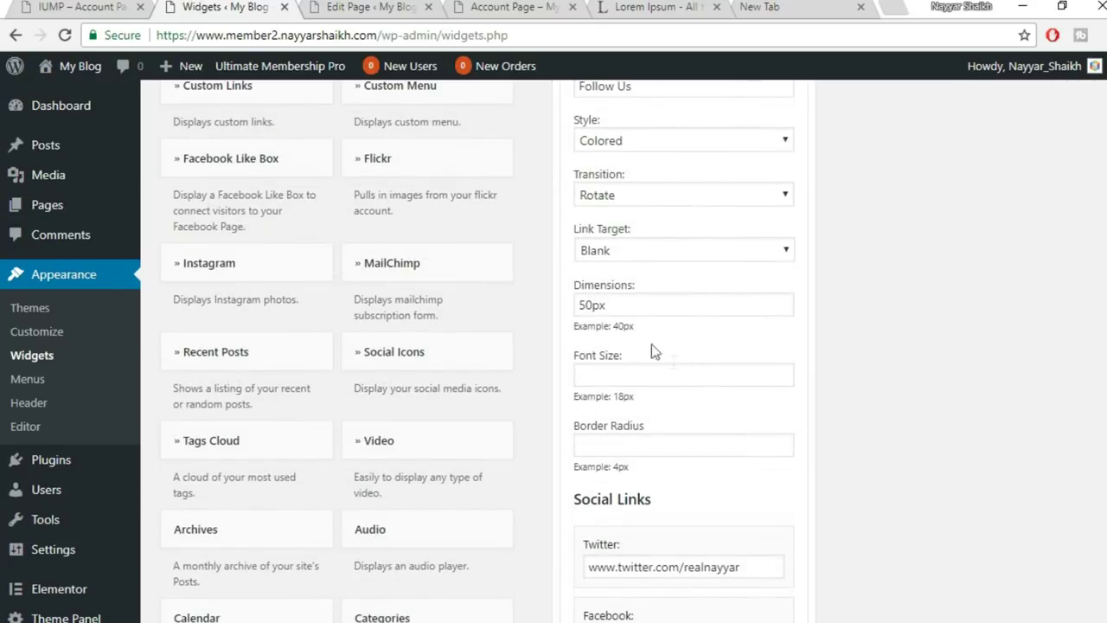
{"action": "left_click_drag", "start_coordinate": [591, 305], "coordinate": [507, 308]}
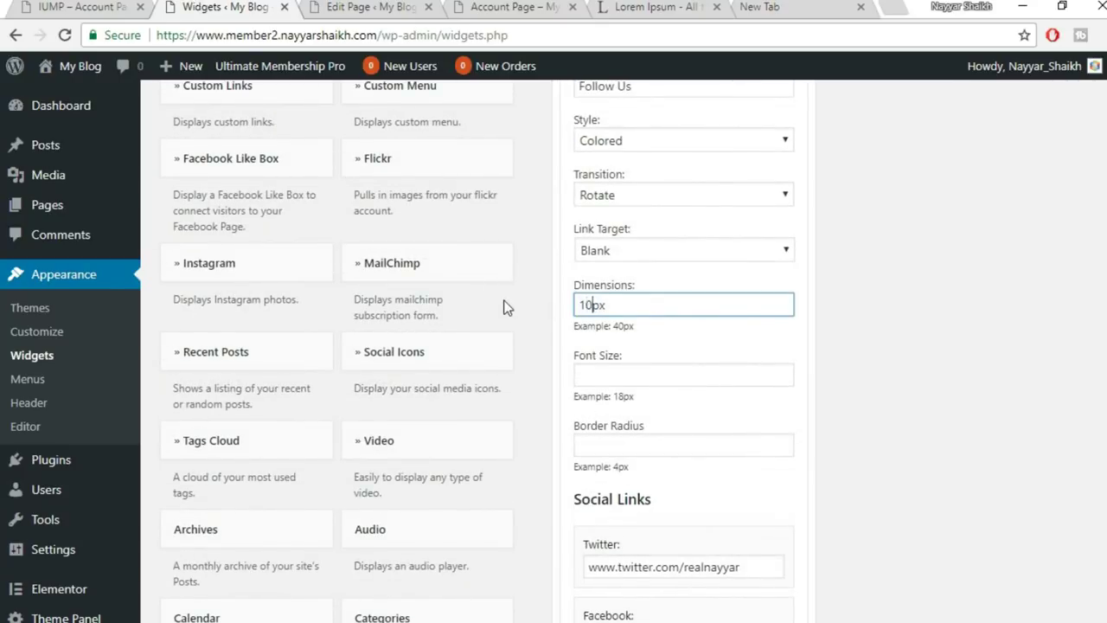
{"action": "type", "text": "100"}
{"action": "scroll", "coordinate": [507, 308], "scroll_direction": "down", "scroll_amount": 15}
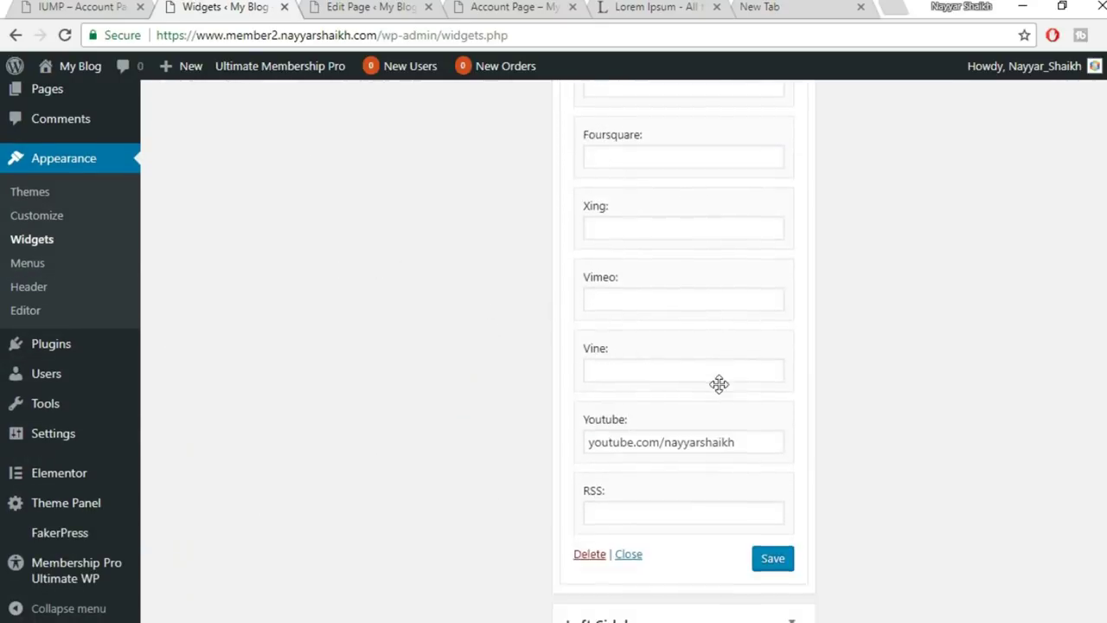
{"action": "left_click", "coordinate": [772, 470]}
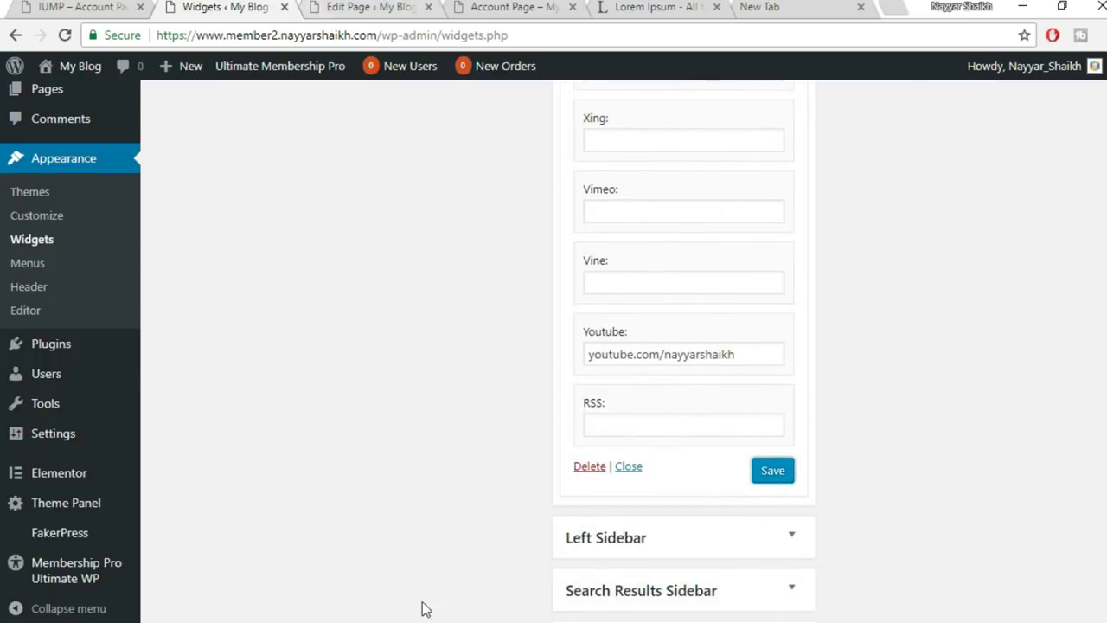
{"action": "left_click", "coordinate": [558, 603]}
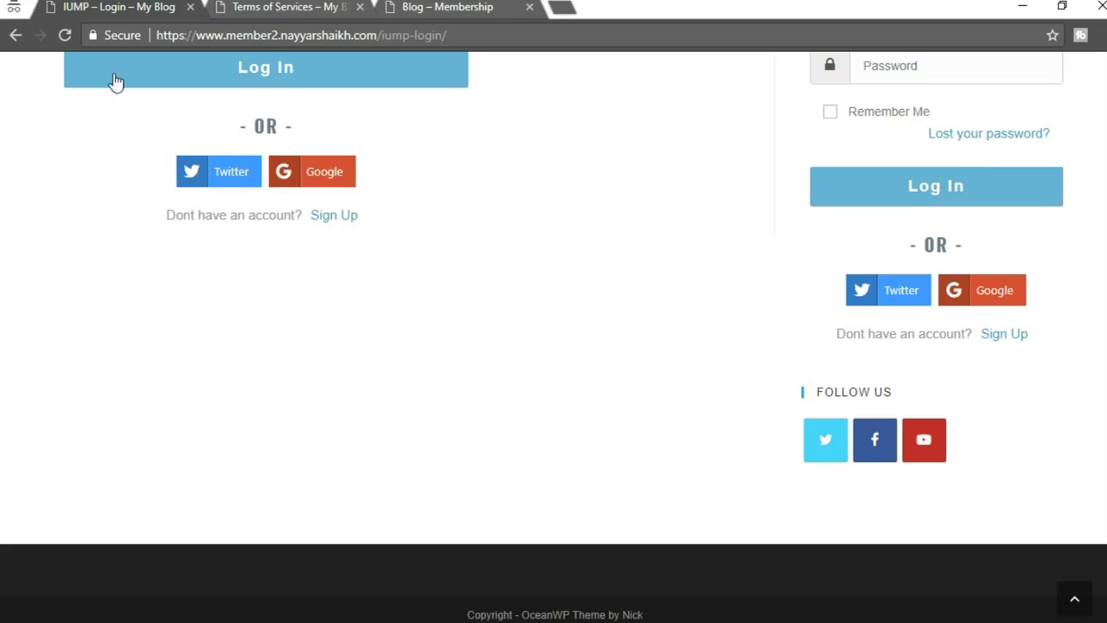
- Reload the login page to view the 100px icons, then return to Widgets
{"action": "left_click", "coordinate": [64, 35]}
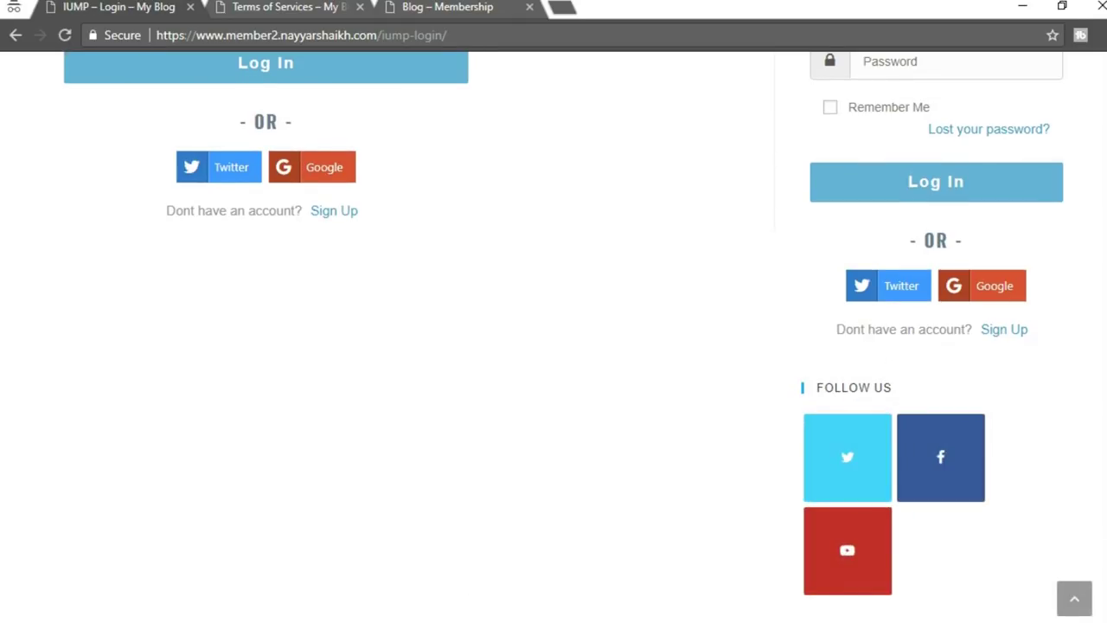
{"action": "left_click", "coordinate": [328, 575]}
{"action": "scroll", "coordinate": [895, 413], "scroll_direction": "up", "scroll_amount": 10}
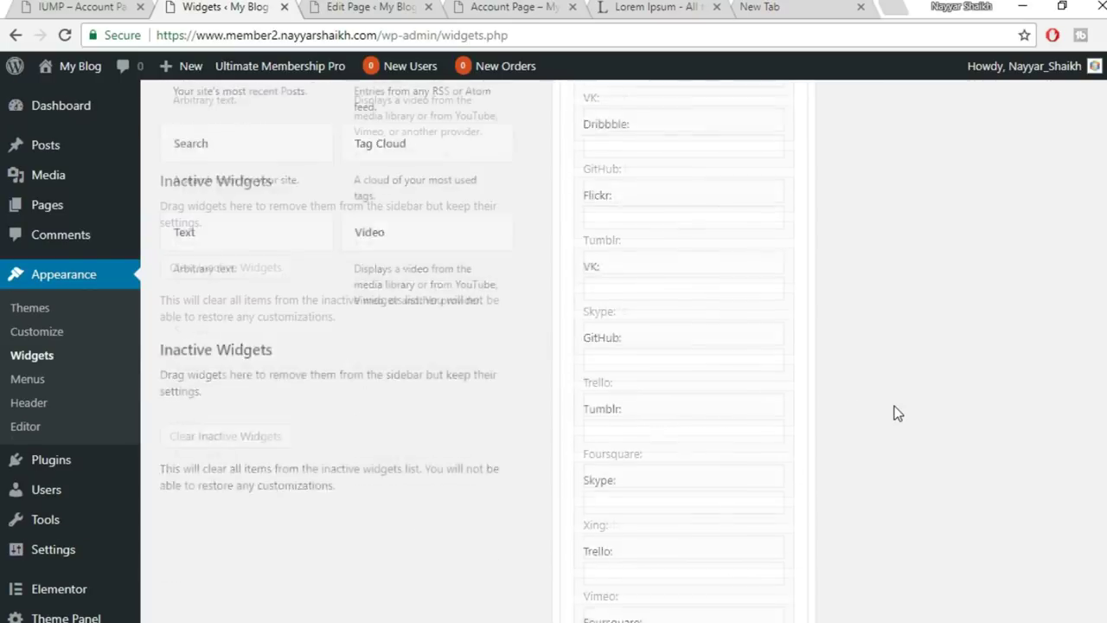
{"action": "scroll", "coordinate": [897, 413], "scroll_direction": "up", "scroll_amount": 6}
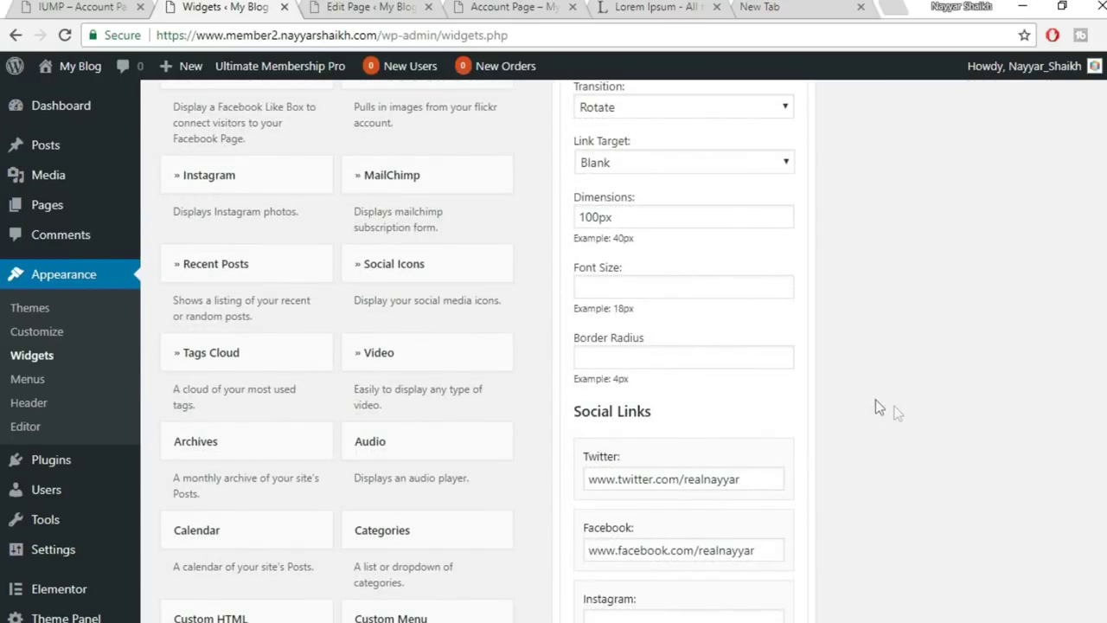
- Set the Follow Us icon Font Size to 60px and save the widget
{"action": "left_click", "coordinate": [640, 291]}
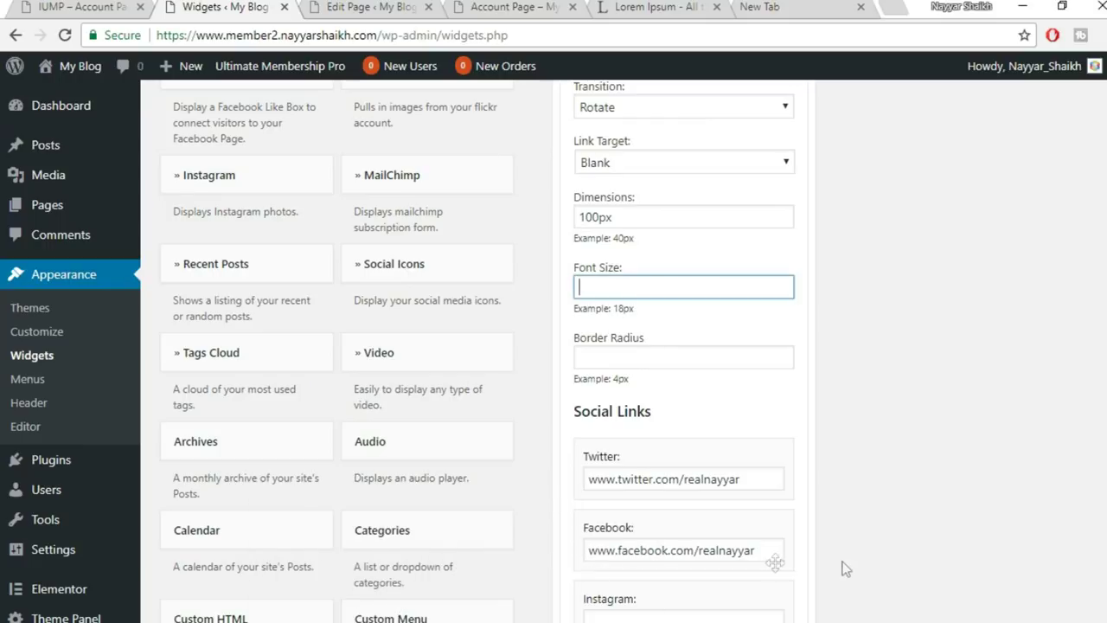
{"action": "left_click", "coordinate": [513, 538]}
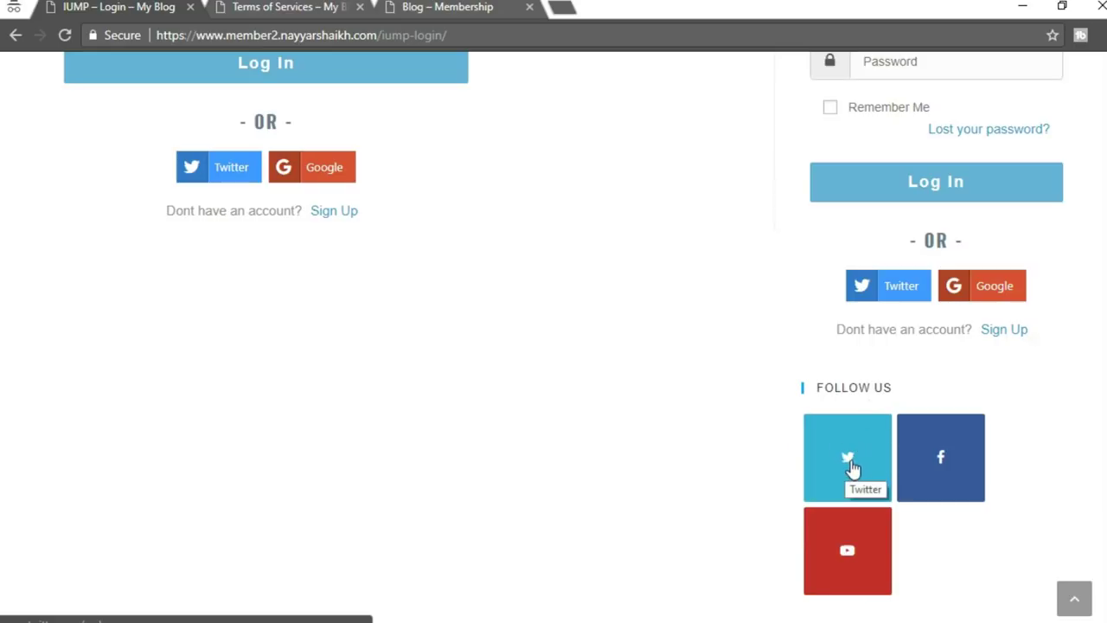
{"action": "left_click", "coordinate": [401, 588]}
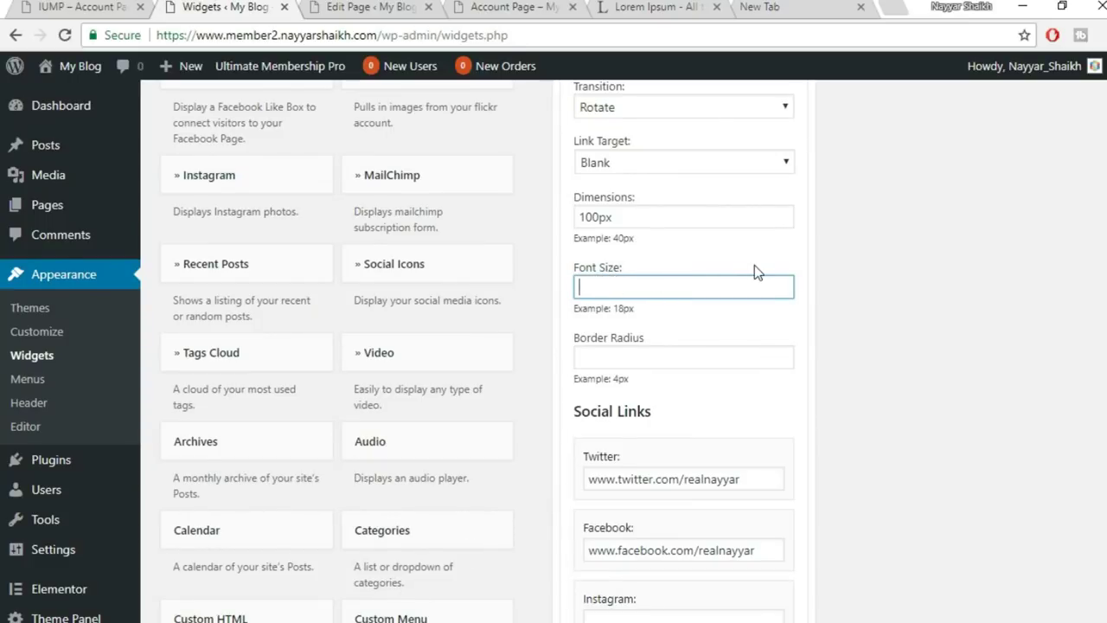
{"action": "type", "text": "60px"}
{"action": "scroll", "coordinate": [923, 366], "scroll_direction": "down", "scroll_amount": 10}
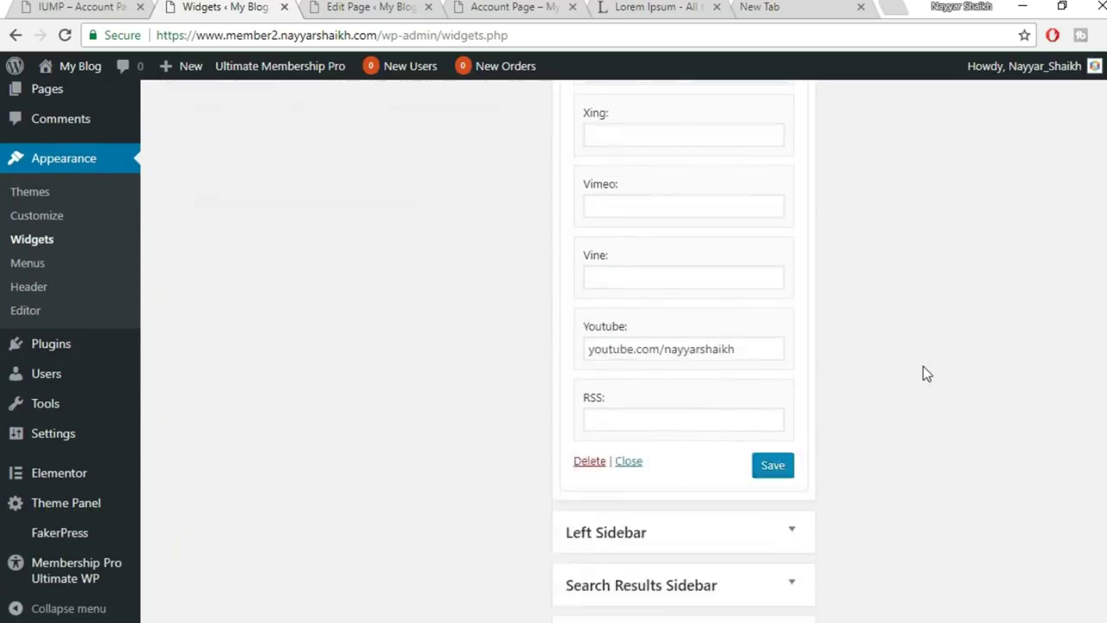
{"action": "left_click", "coordinate": [783, 386]}
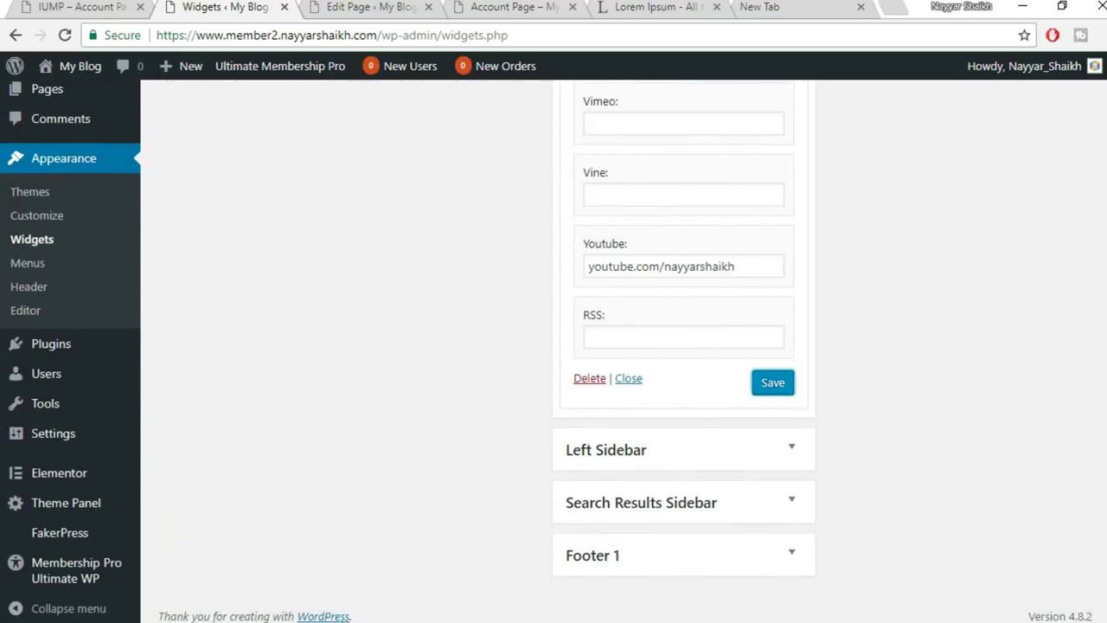
- Reload the login page to see the bigger logos, then return to Widgets
{"action": "left_click", "coordinate": [531, 519]}
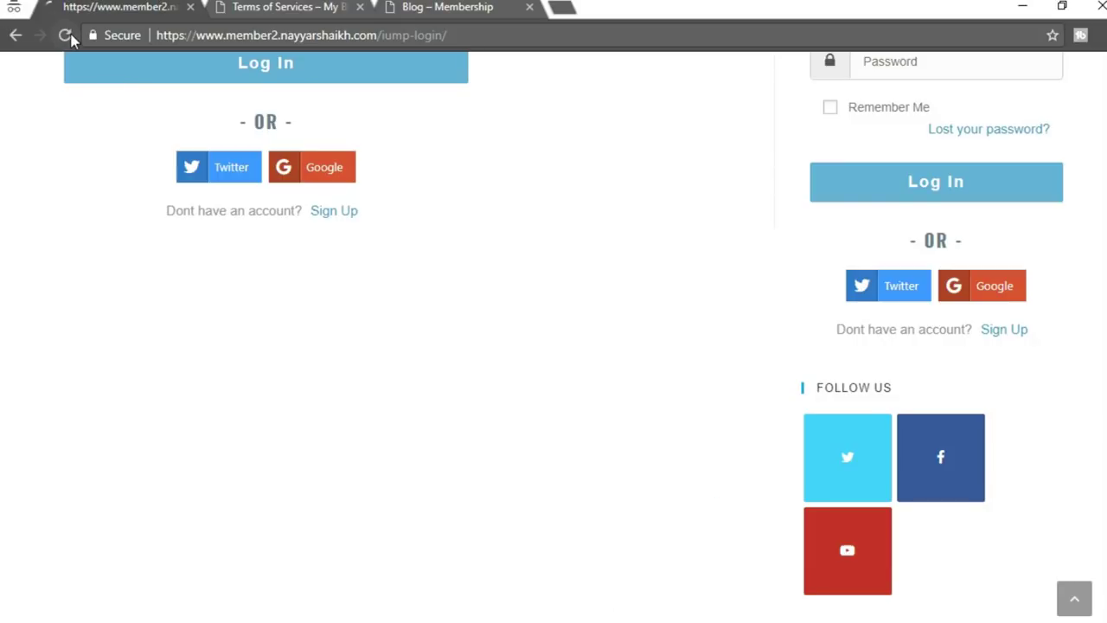
{"action": "left_click", "coordinate": [67, 36]}
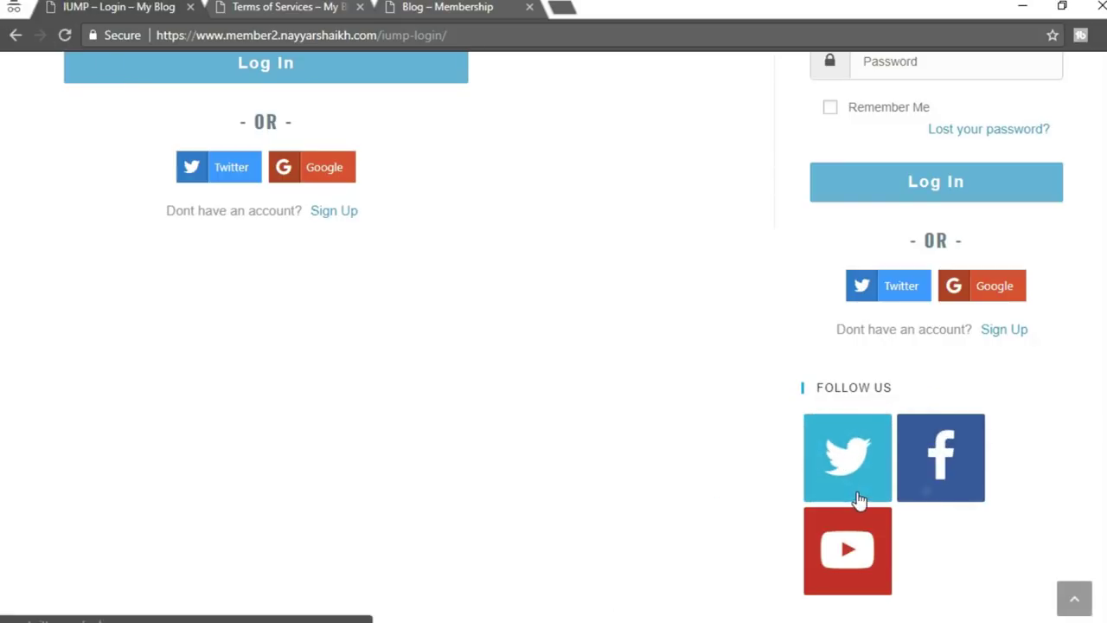
{"action": "scroll", "coordinate": [859, 500], "scroll_direction": "down", "scroll_amount": 1}
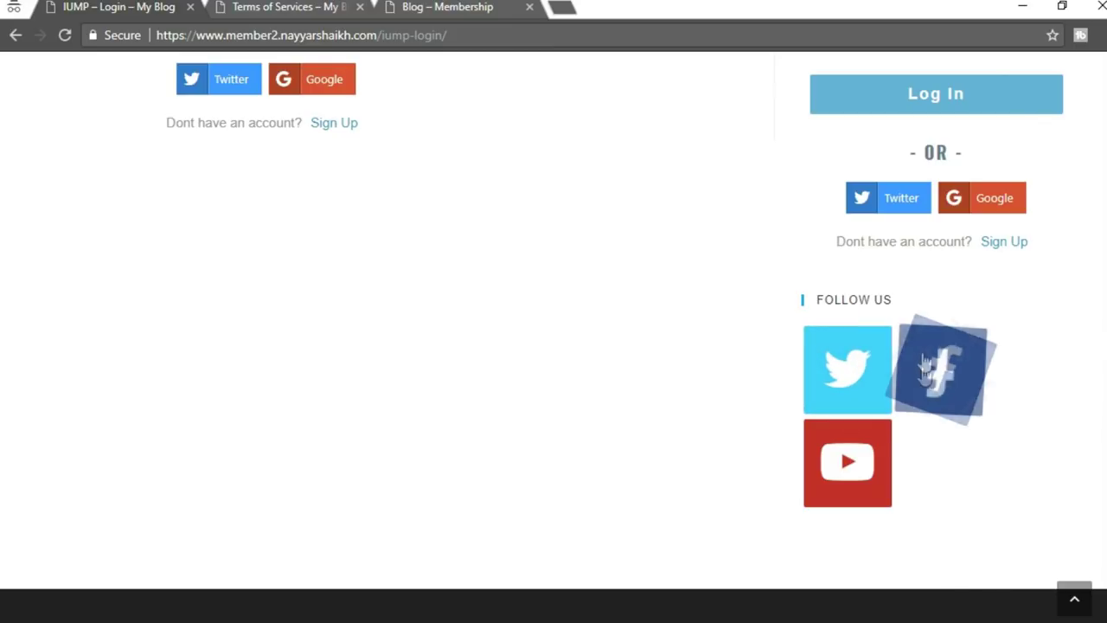
{"action": "mouse_move", "coordinate": [507, 600]}
{"action": "left_click", "coordinate": [402, 581]}
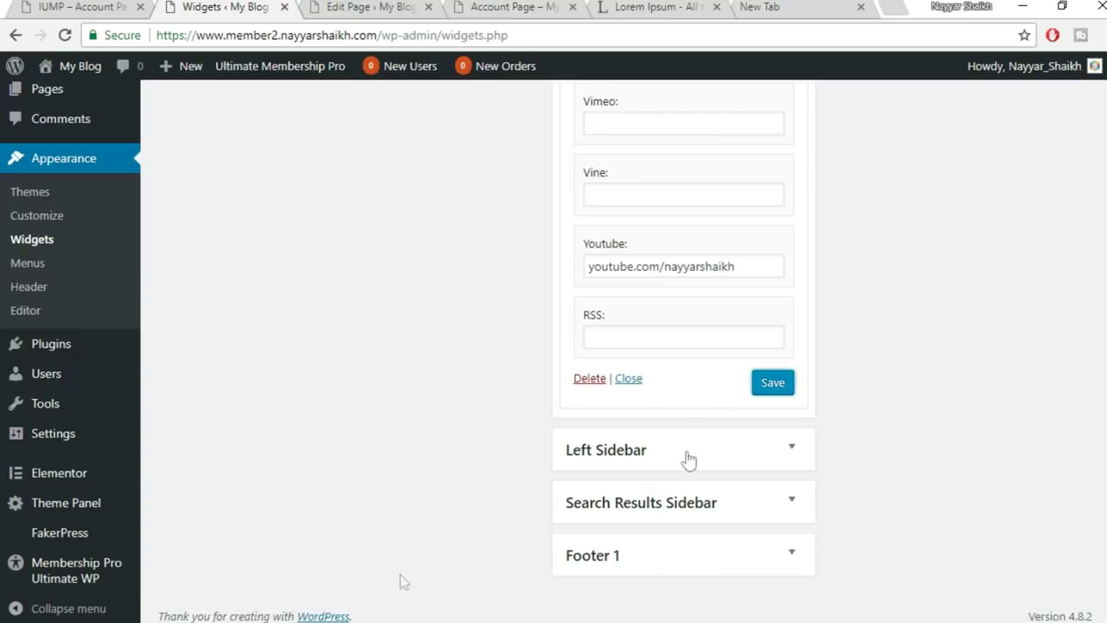
{"action": "scroll", "coordinate": [885, 350], "scroll_direction": "up", "scroll_amount": 15}
- Set Border Radius to 20px, save, and reload the login page to check rounded icons
{"action": "scroll", "coordinate": [885, 351], "scroll_direction": "up", "scroll_amount": 5}
{"action": "left_click", "coordinate": [761, 270]}
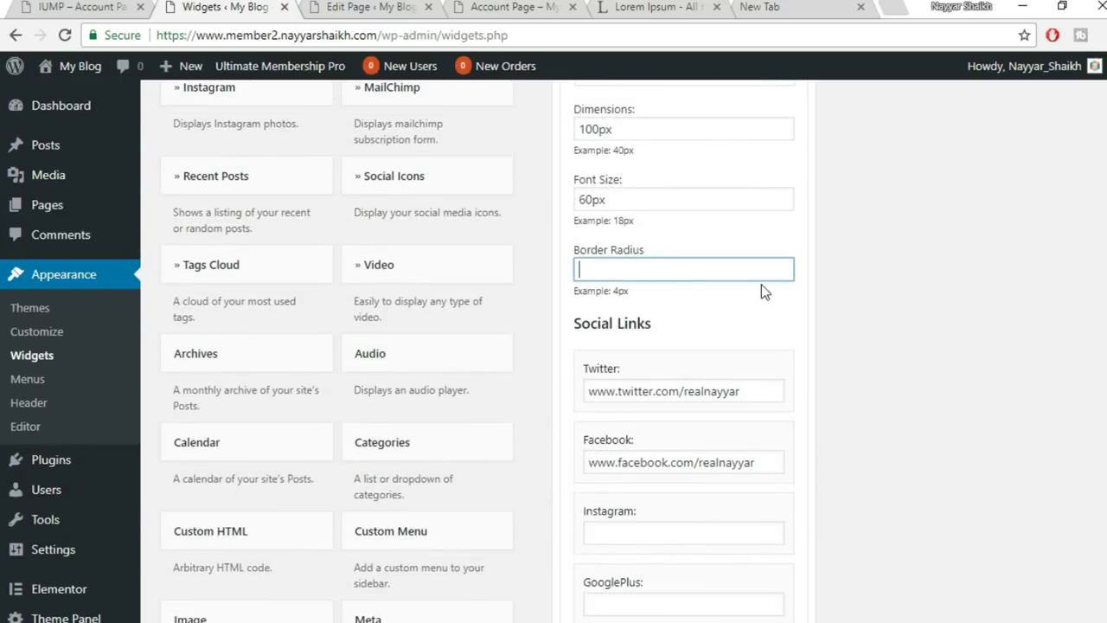
{"action": "type", "text": "20px"}
{"action": "scroll", "coordinate": [790, 321], "scroll_direction": "down", "scroll_amount": 16}
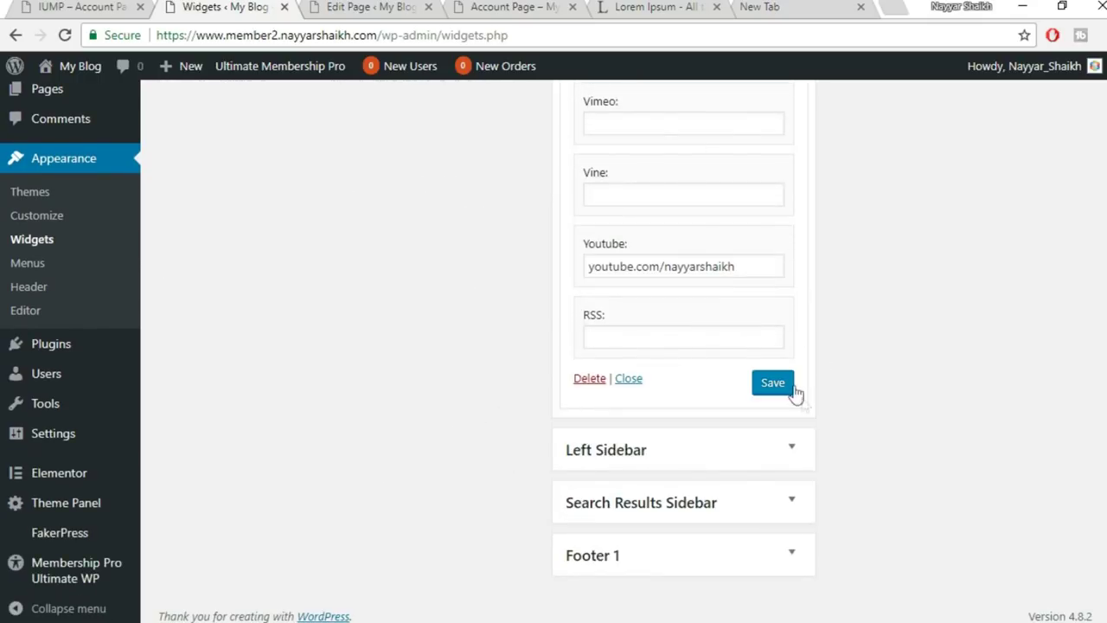
{"action": "left_click", "coordinate": [790, 382]}
{"action": "mouse_move", "coordinate": [481, 610]}
{"action": "left_click", "coordinate": [501, 586]}
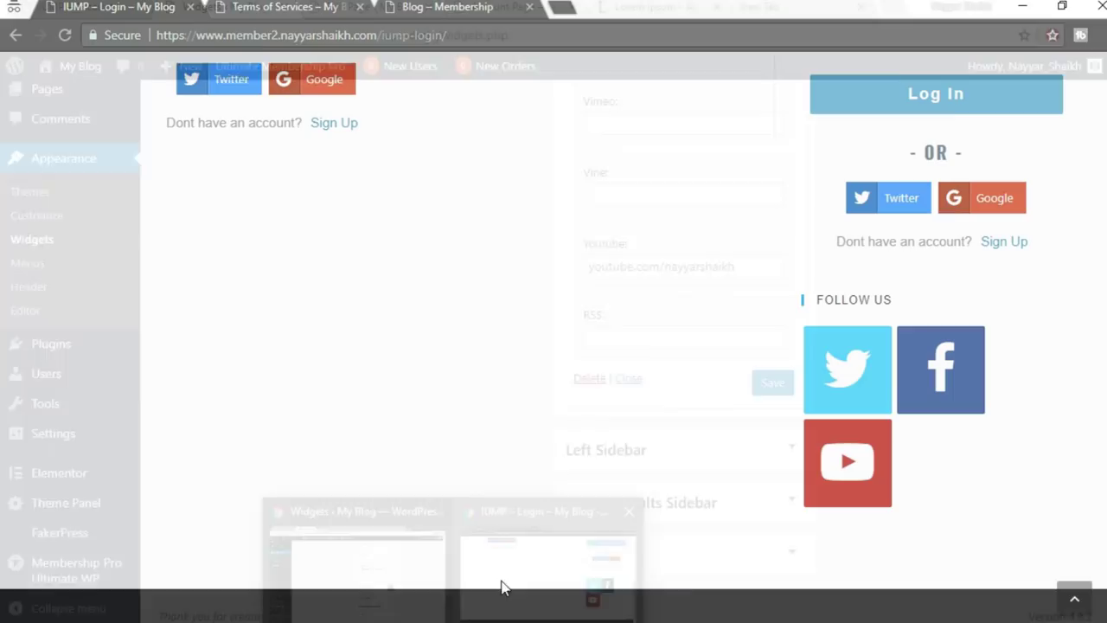
{"action": "left_click", "coordinate": [64, 36]}
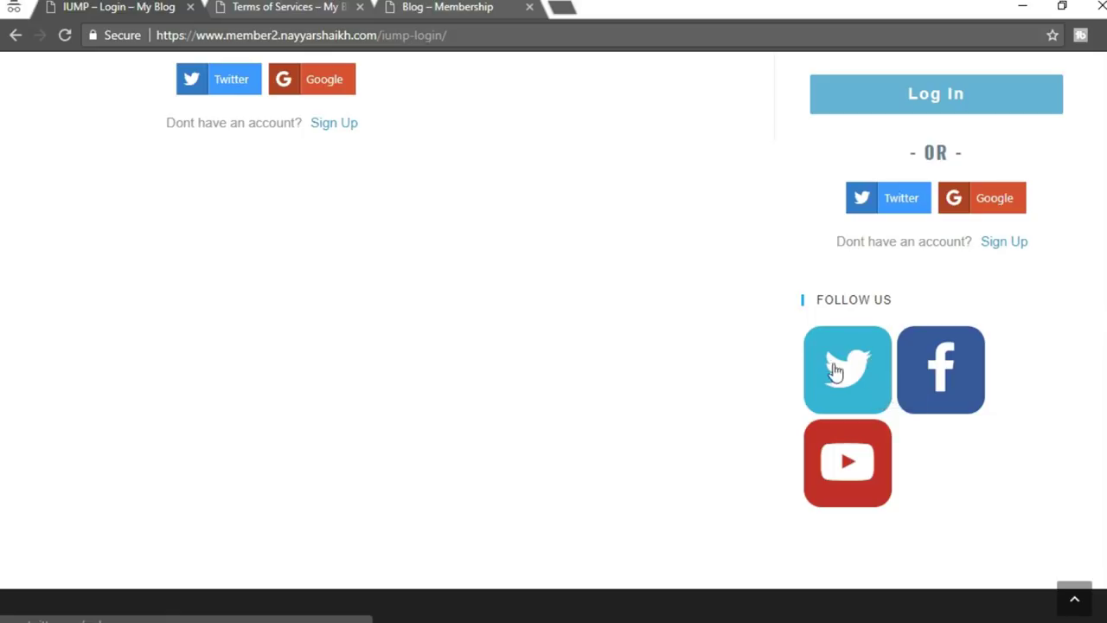
- Change Border Radius from 20 to 100px, save, and reload to see circular icons
{"action": "mouse_move", "coordinate": [432, 610]}
{"action": "left_click", "coordinate": [380, 563]}
{"action": "scroll", "coordinate": [919, 366], "scroll_direction": "up", "scroll_amount": 10}
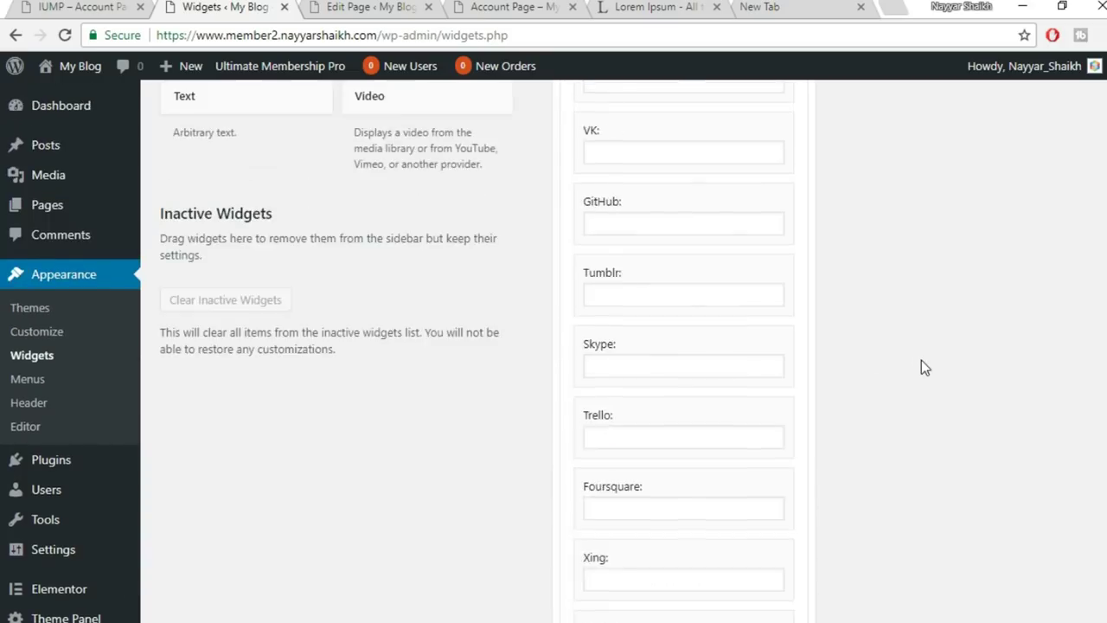
{"action": "scroll", "coordinate": [921, 359], "scroll_direction": "up", "scroll_amount": 5}
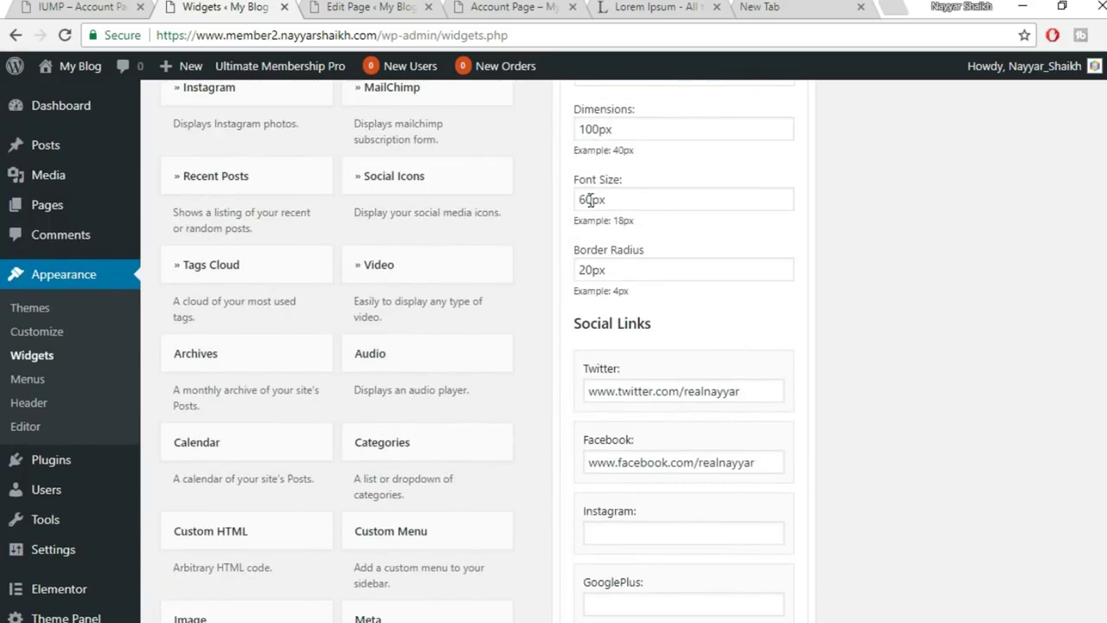
{"action": "left_click_drag", "start_coordinate": [579, 272], "coordinate": [593, 272]}
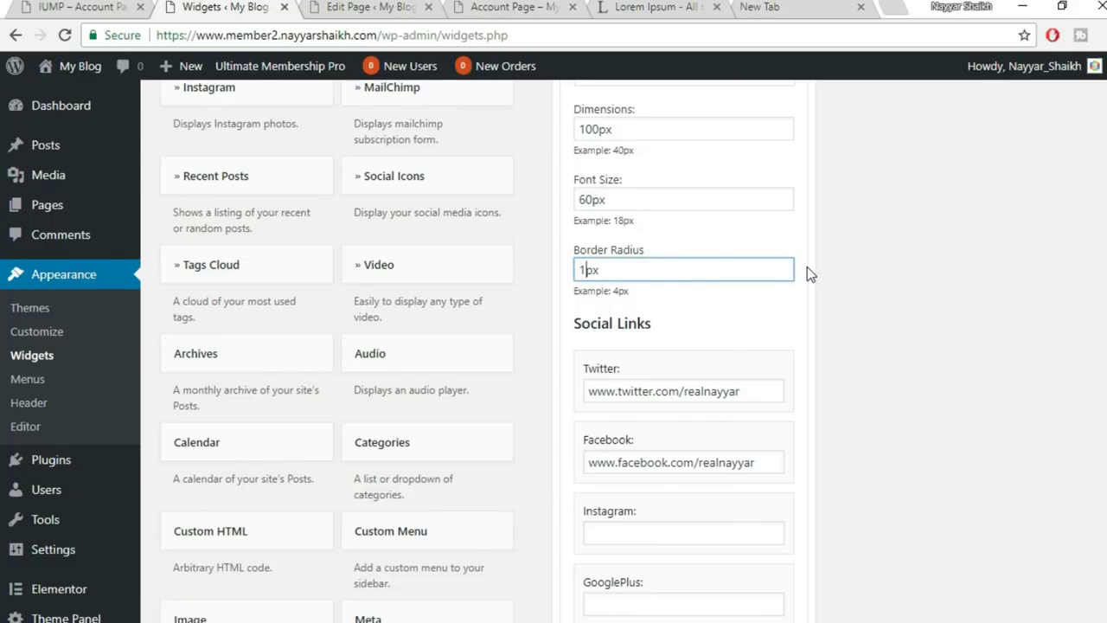
{"action": "type", "text": "100"}
{"action": "scroll", "coordinate": [813, 313], "scroll_direction": "down", "scroll_amount": 15}
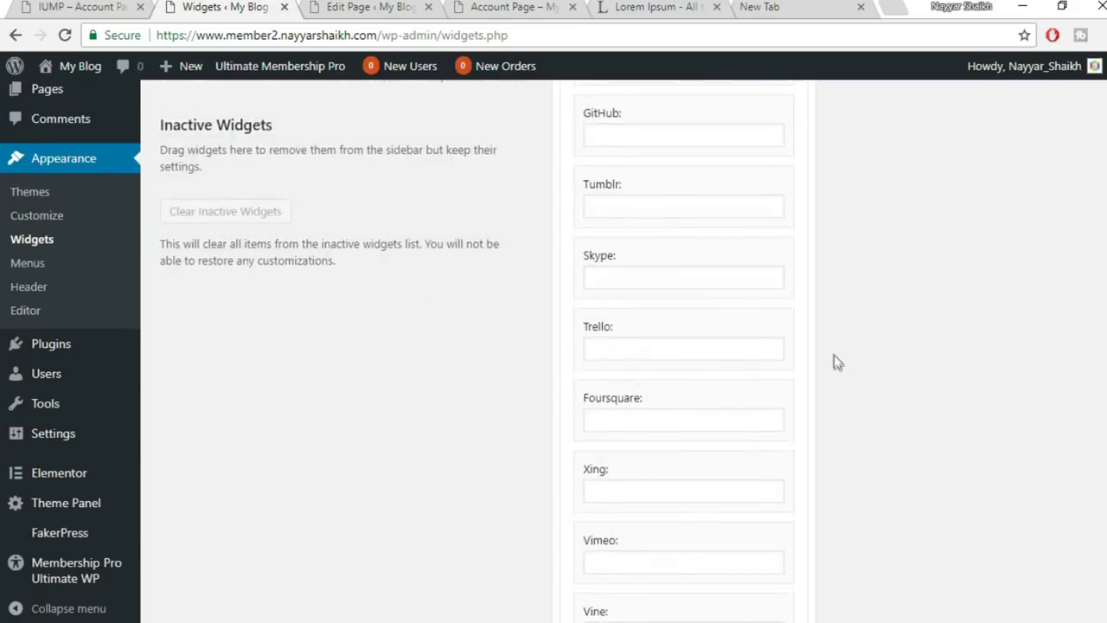
{"action": "left_click", "coordinate": [781, 387]}
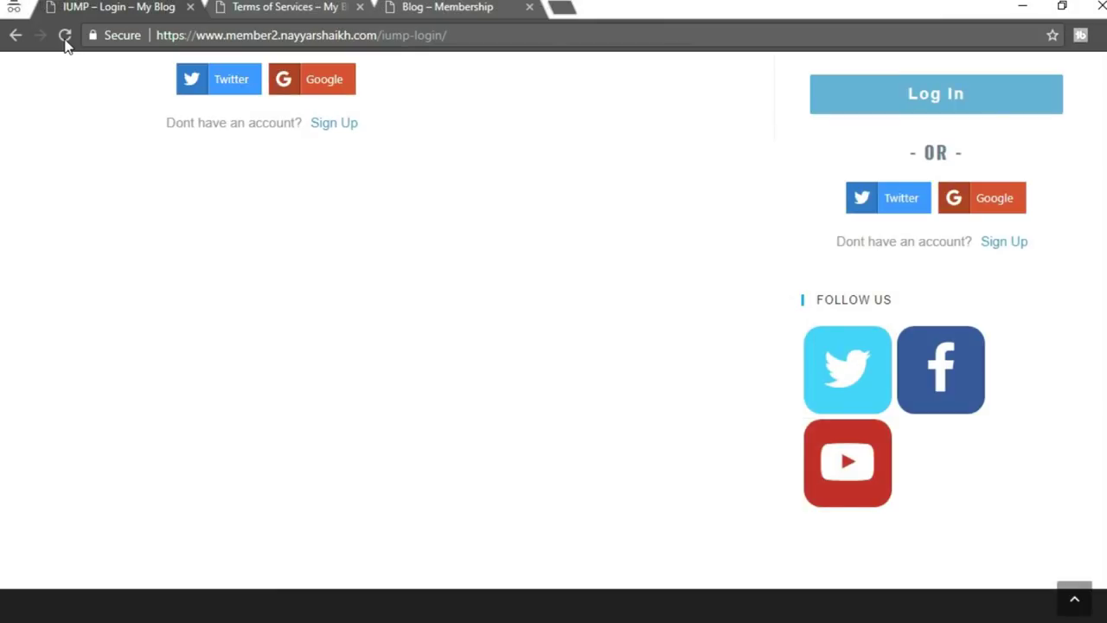
{"action": "left_click", "coordinate": [65, 36]}
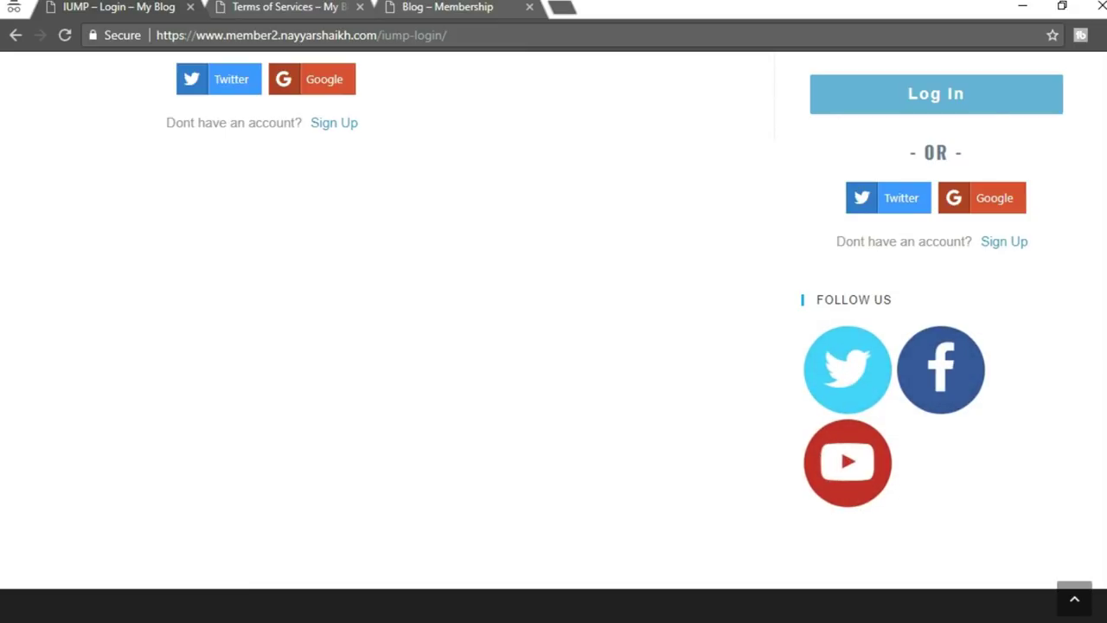
{"action": "scroll", "coordinate": [554, 346], "scroll_direction": "up", "scroll_amount": 6}
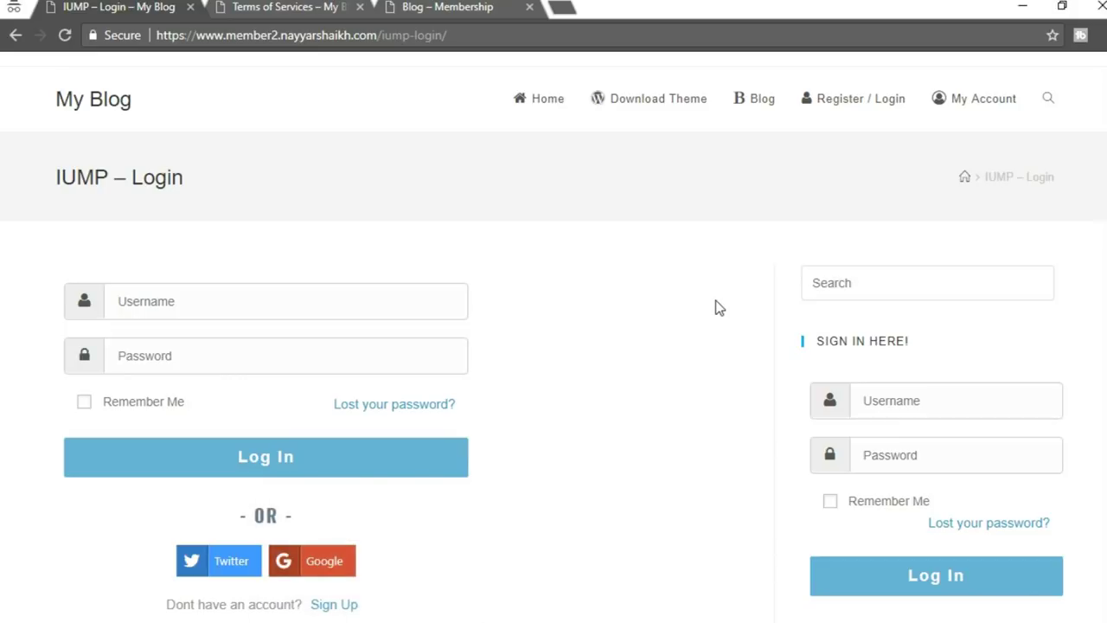
- Open the blog's Home page from the site menu
{"action": "scroll", "coordinate": [929, 323], "scroll_direction": "down", "scroll_amount": 5}
{"action": "scroll", "coordinate": [951, 533], "scroll_direction": "up", "scroll_amount": 5}
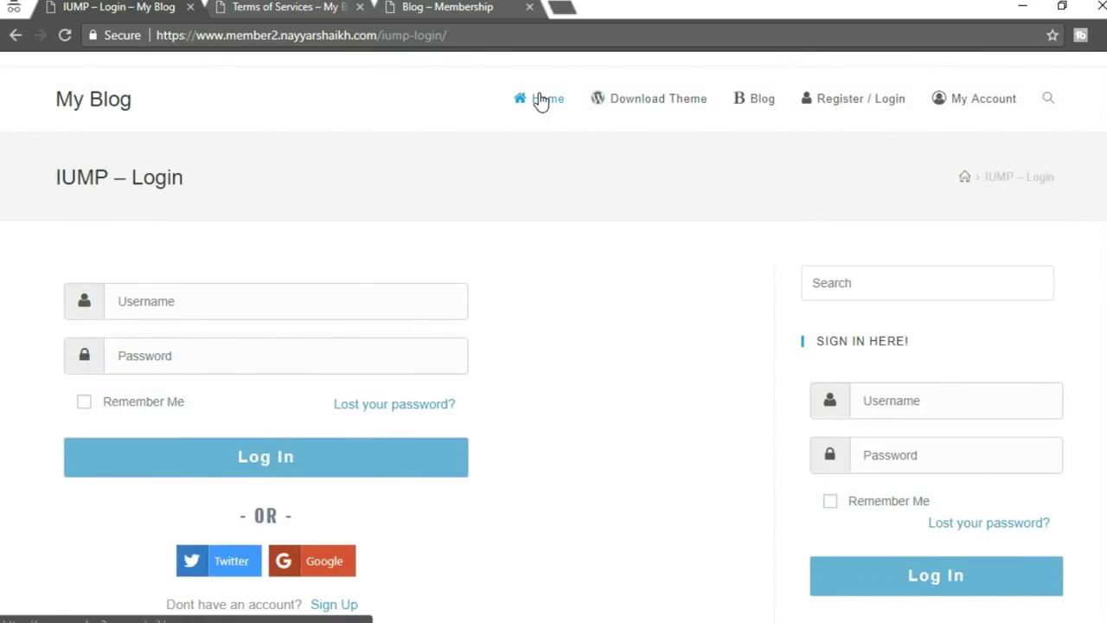
{"action": "left_click", "coordinate": [546, 97]}
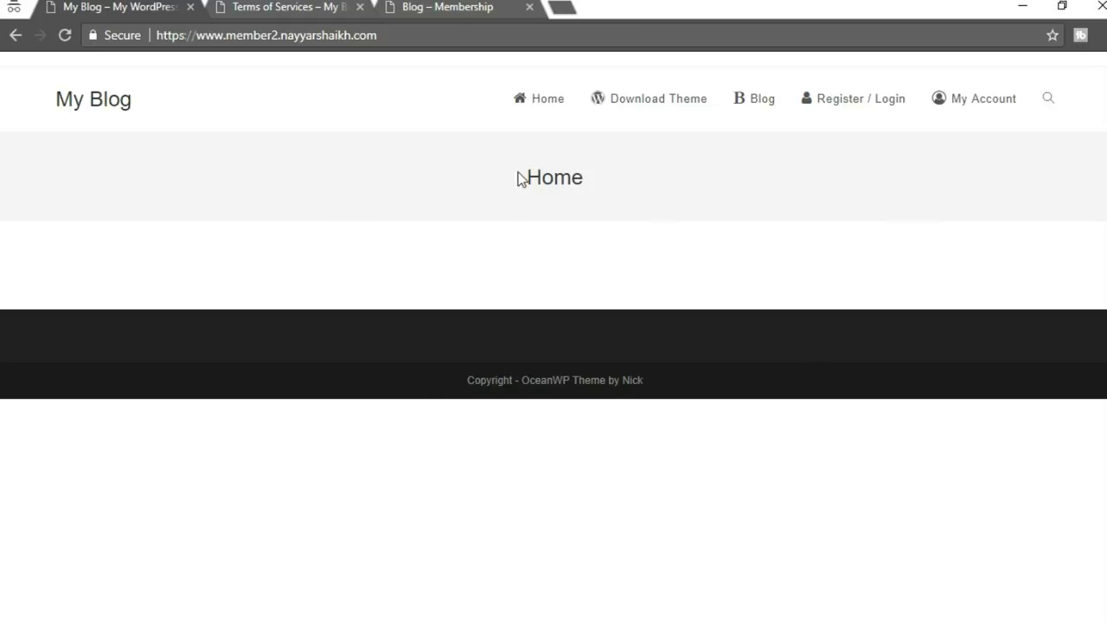
{"action": "double_click", "coordinate": [555, 180]}
{"action": "left_click", "coordinate": [519, 184]}
- Glance at the Membership demo tab, return to My Blog, then bring back the Widgets window
{"action": "left_click", "coordinate": [482, 6]}
{"action": "scroll", "coordinate": [562, 286], "scroll_direction": "up", "scroll_amount": 5}
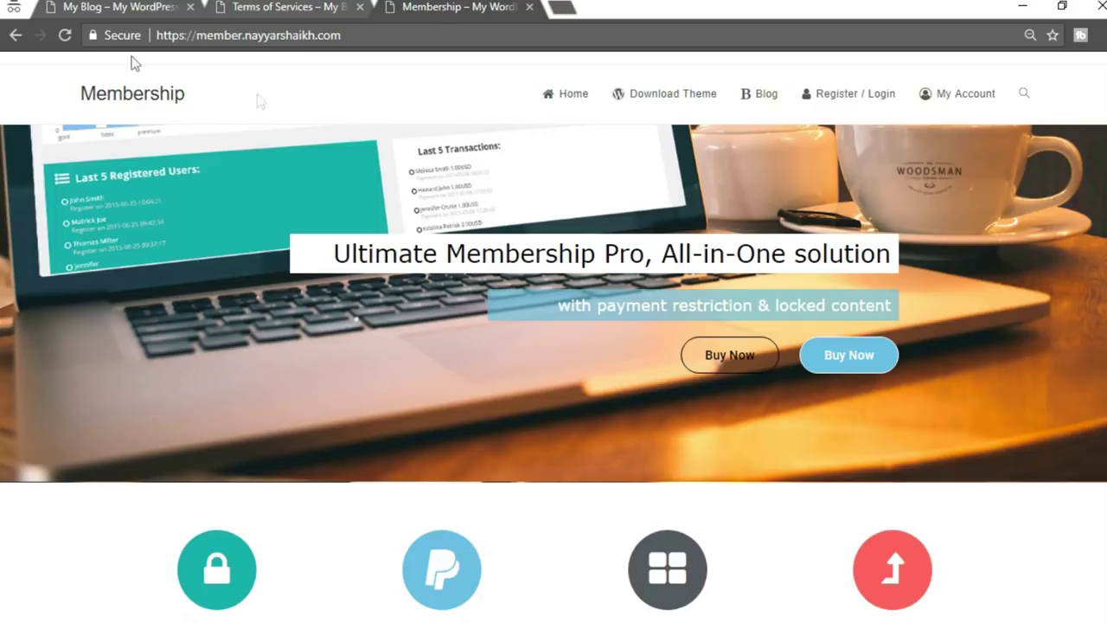
{"action": "left_click", "coordinate": [127, 9]}
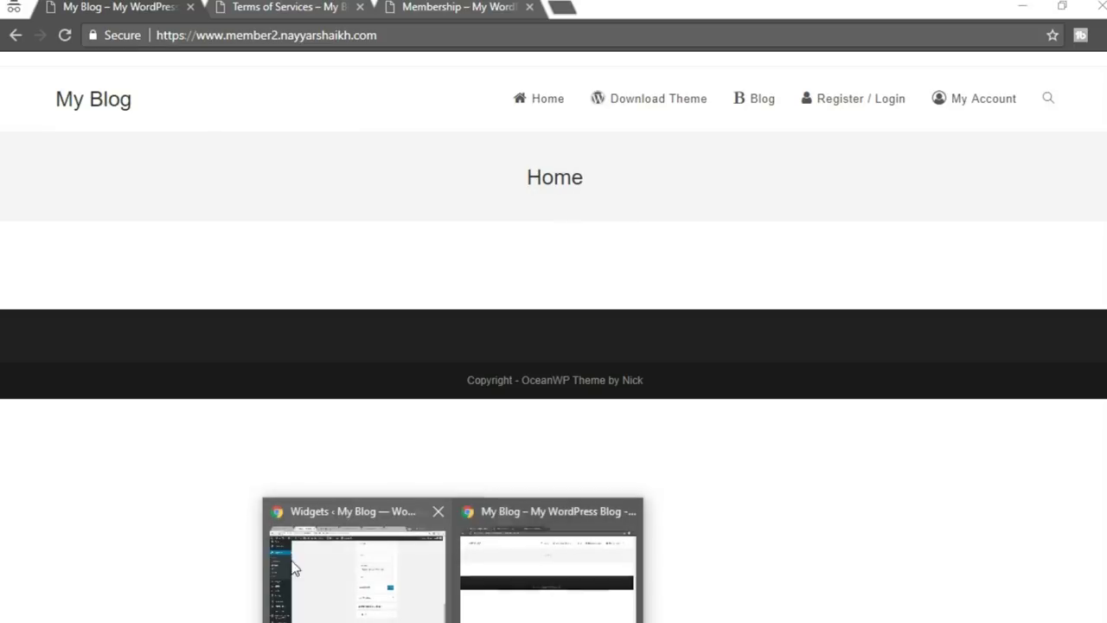
{"action": "left_click", "coordinate": [359, 562]}
{"action": "scroll", "coordinate": [438, 473], "scroll_direction": "up", "scroll_amount": 15}
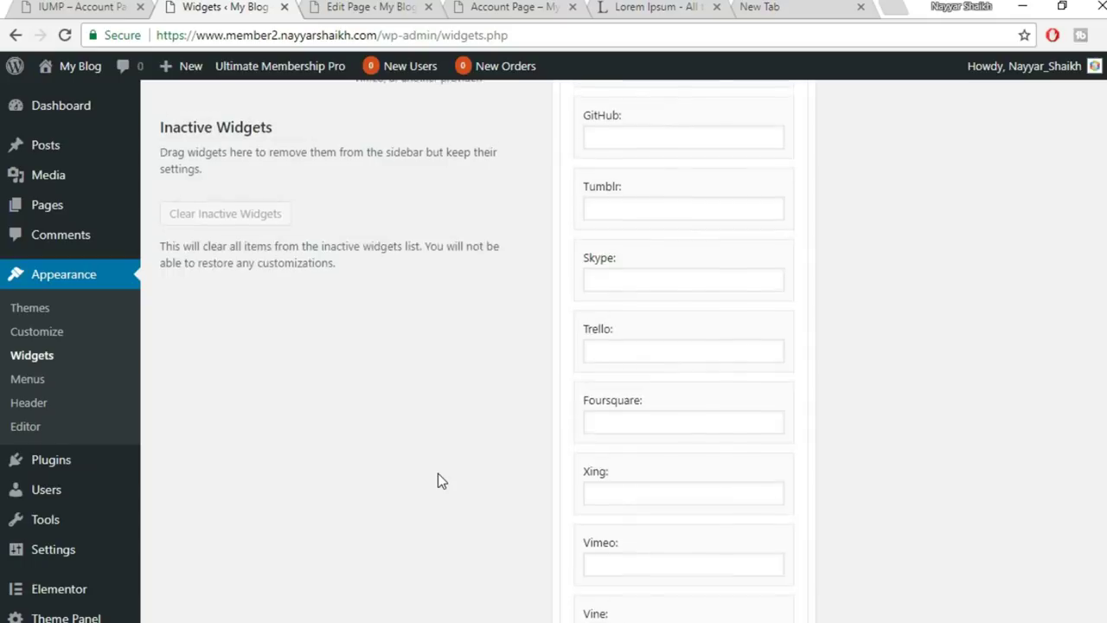
- Go to Pages > All Pages and point at the Home row to edit it
{"action": "scroll", "coordinate": [439, 473], "scroll_direction": "up", "scroll_amount": 5}
{"action": "mouse_move", "coordinate": [71, 209]}
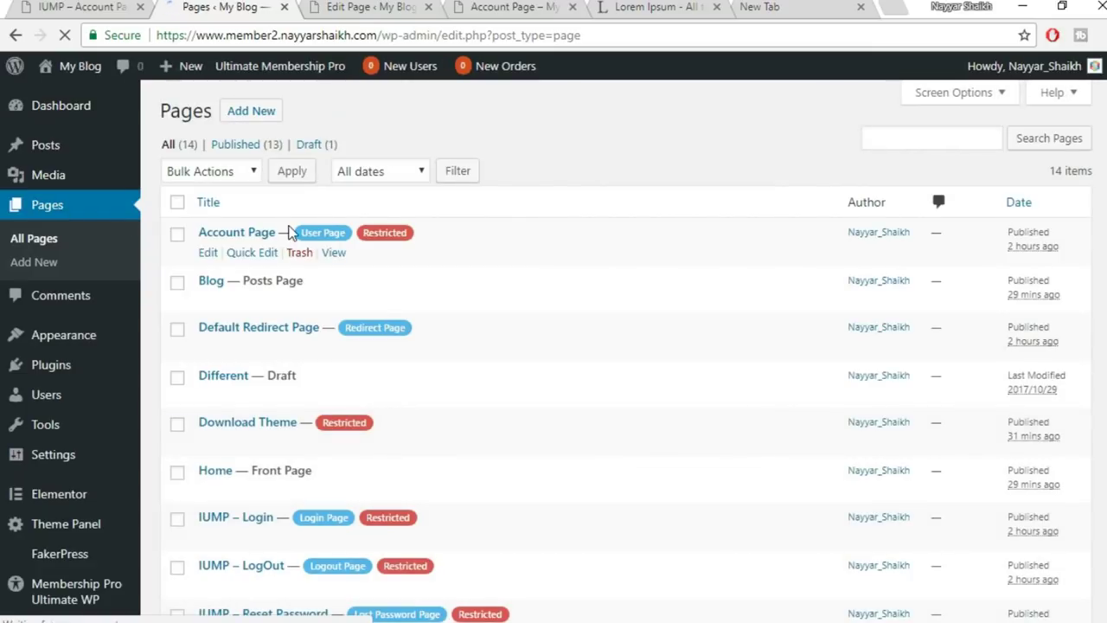
{"action": "scroll", "coordinate": [591, 356], "scroll_direction": "down", "scroll_amount": 3}
{"action": "scroll", "coordinate": [590, 356], "scroll_direction": "down", "scroll_amount": 2}
{"action": "scroll", "coordinate": [586, 378], "scroll_direction": "up", "scroll_amount": 2}
{"action": "scroll", "coordinate": [548, 363], "scroll_direction": "up", "scroll_amount": 2}
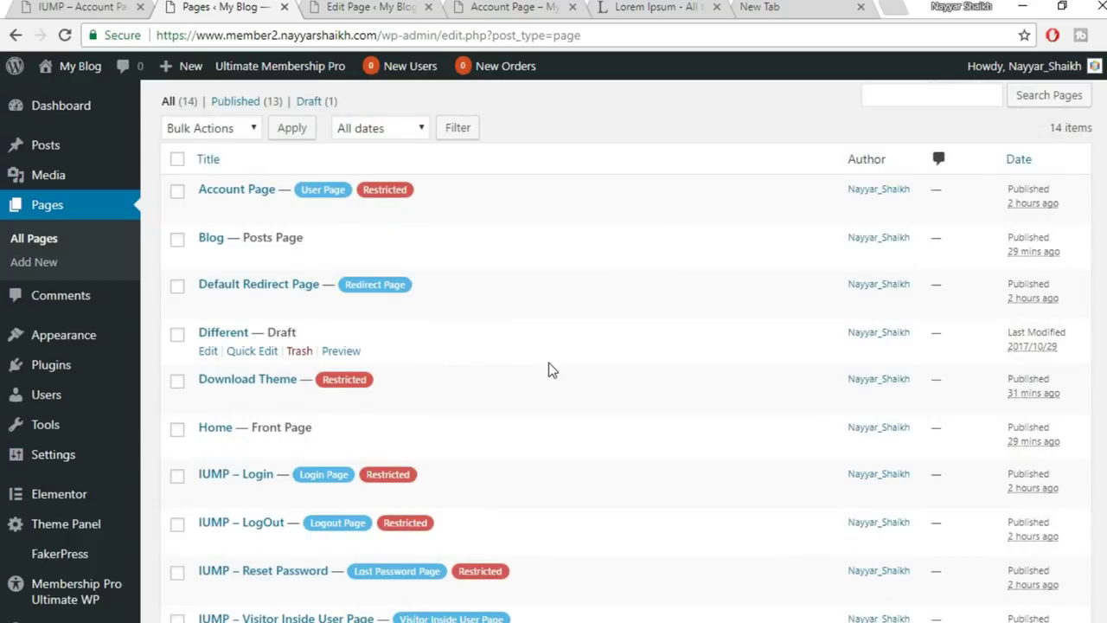
{"action": "scroll", "coordinate": [548, 362], "scroll_direction": "down", "scroll_amount": 5}
{"action": "scroll", "coordinate": [560, 380], "scroll_direction": "up", "scroll_amount": 3}
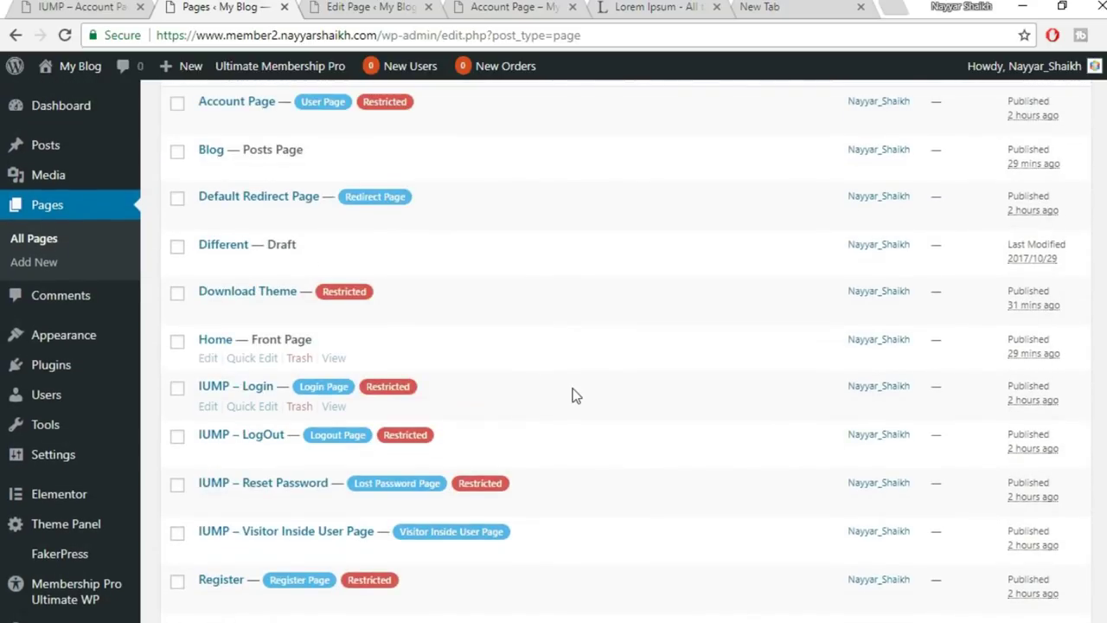
{"action": "scroll", "coordinate": [622, 368], "scroll_direction": "up", "scroll_amount": 2}
{"action": "scroll", "coordinate": [631, 360], "scroll_direction": "down", "scroll_amount": 6}
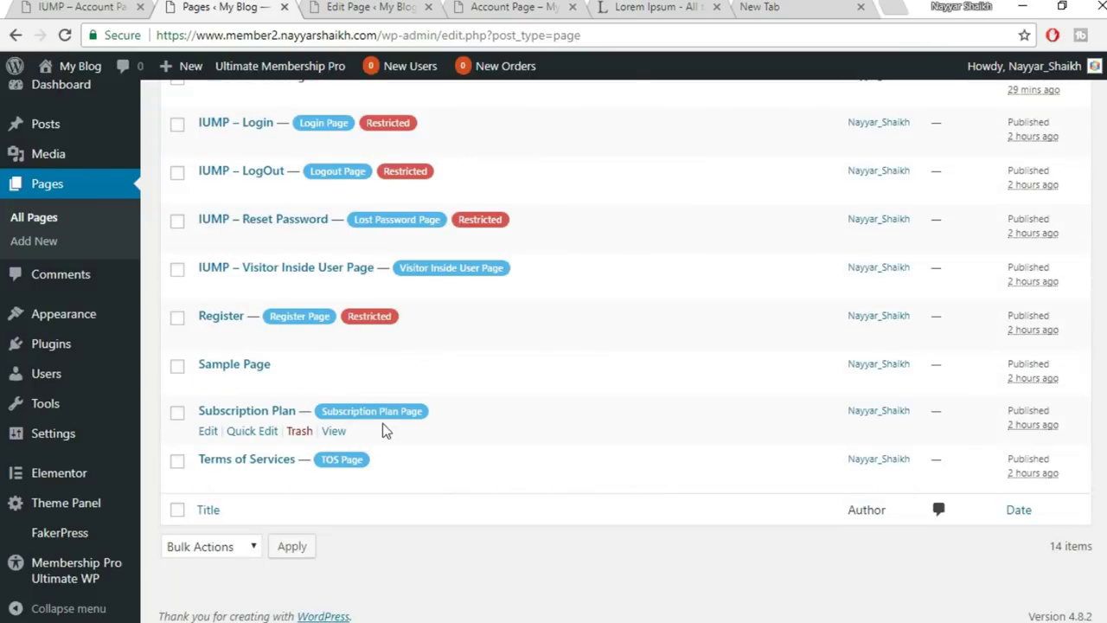
{"action": "scroll", "coordinate": [383, 424], "scroll_direction": "up", "scroll_amount": 3}
{"action": "mouse_move", "coordinate": [247, 360]}
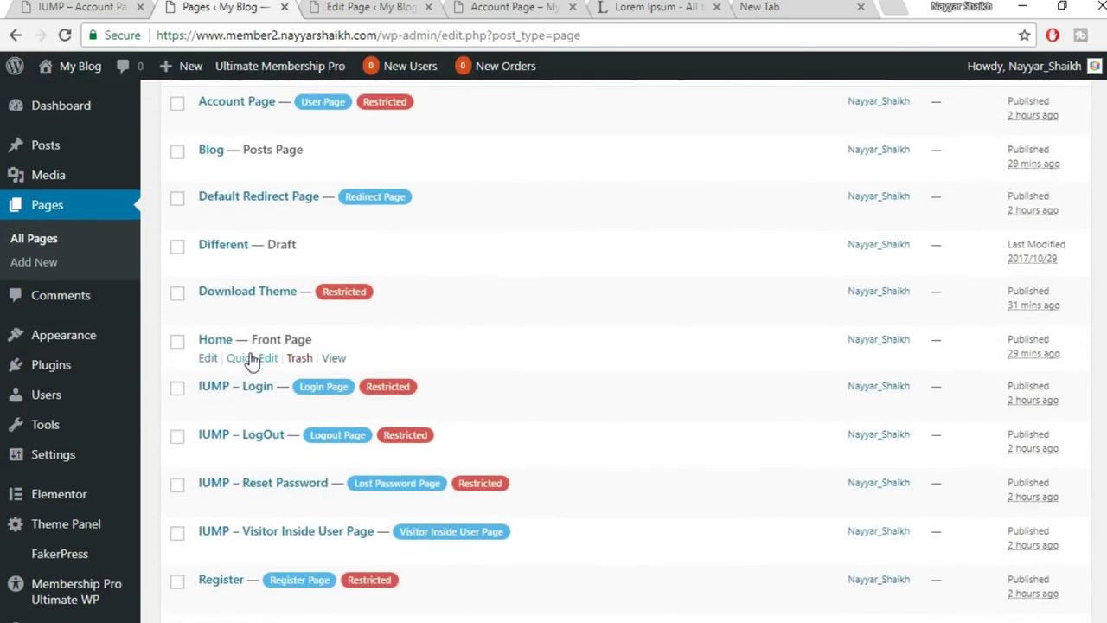
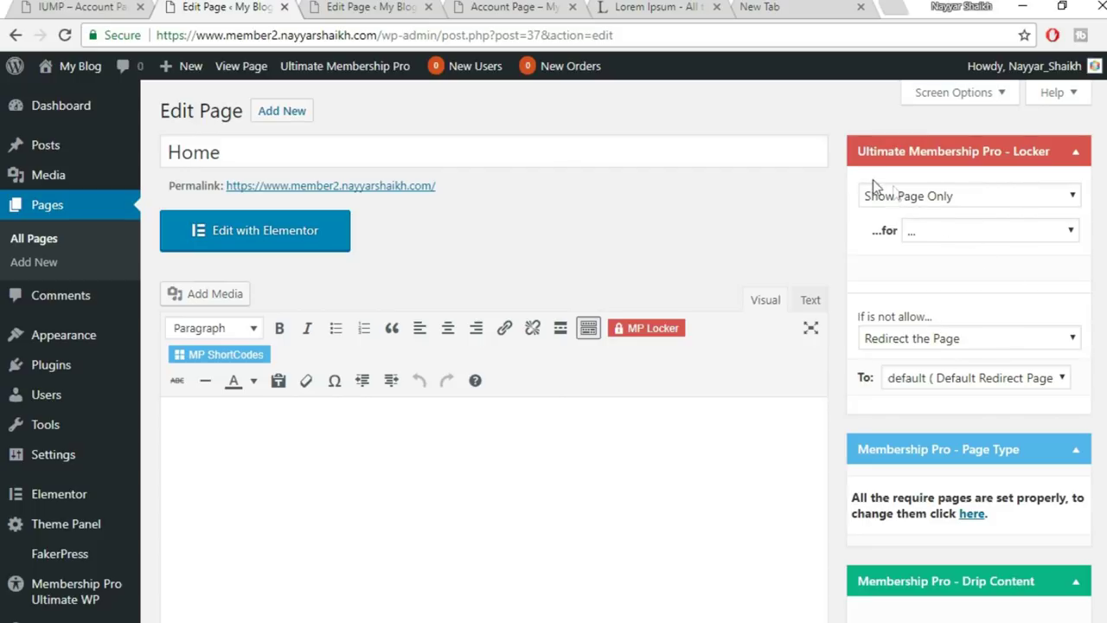
- Keep the page locker on Show Page Only and disable Display Page Title
{"action": "left_click", "coordinate": [975, 197]}
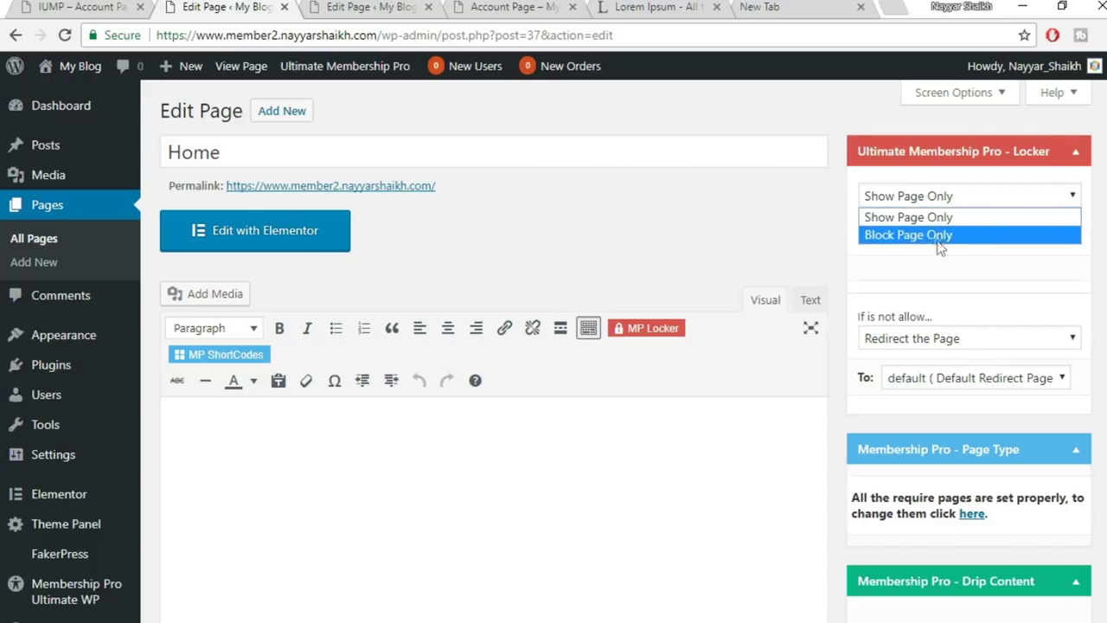
{"action": "left_click", "coordinate": [917, 217]}
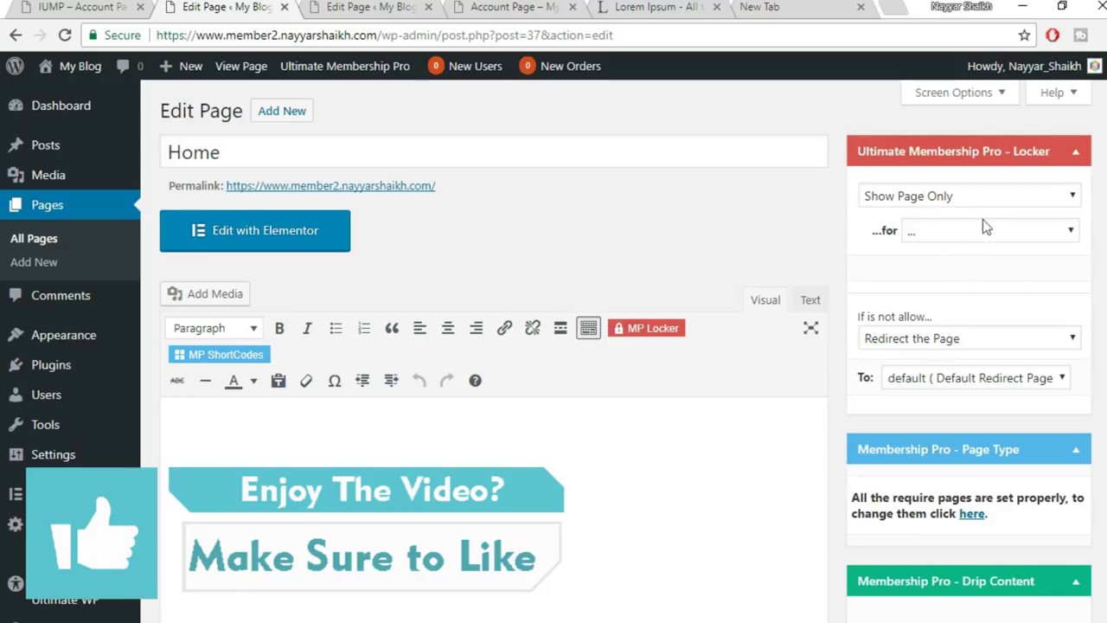
{"action": "scroll", "coordinate": [1019, 311], "scroll_direction": "down", "scroll_amount": 7}
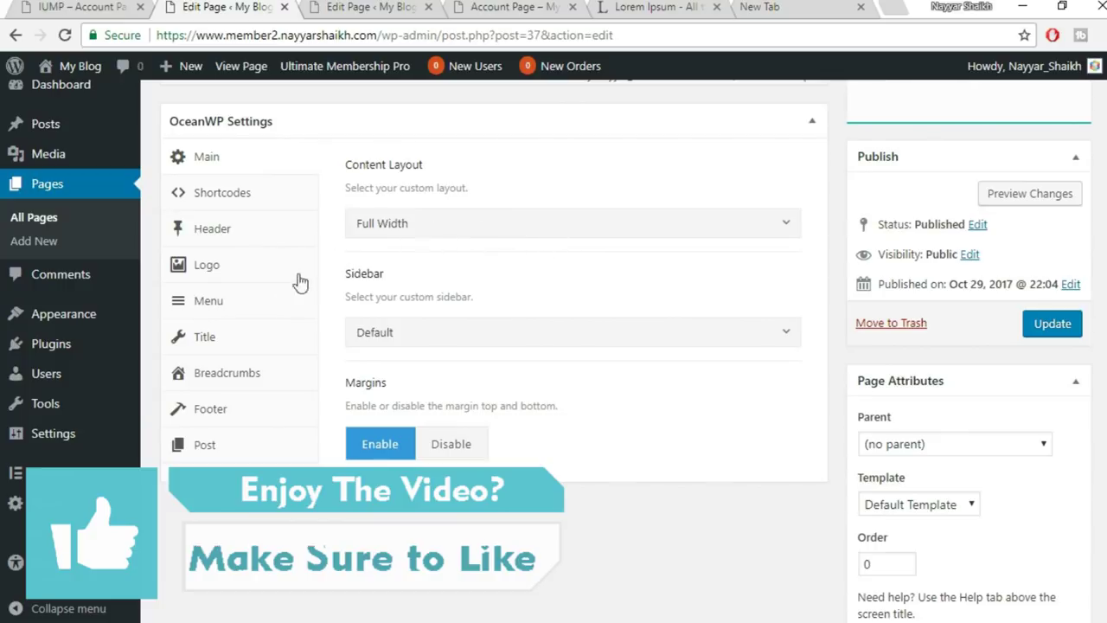
{"action": "left_click", "coordinate": [210, 343]}
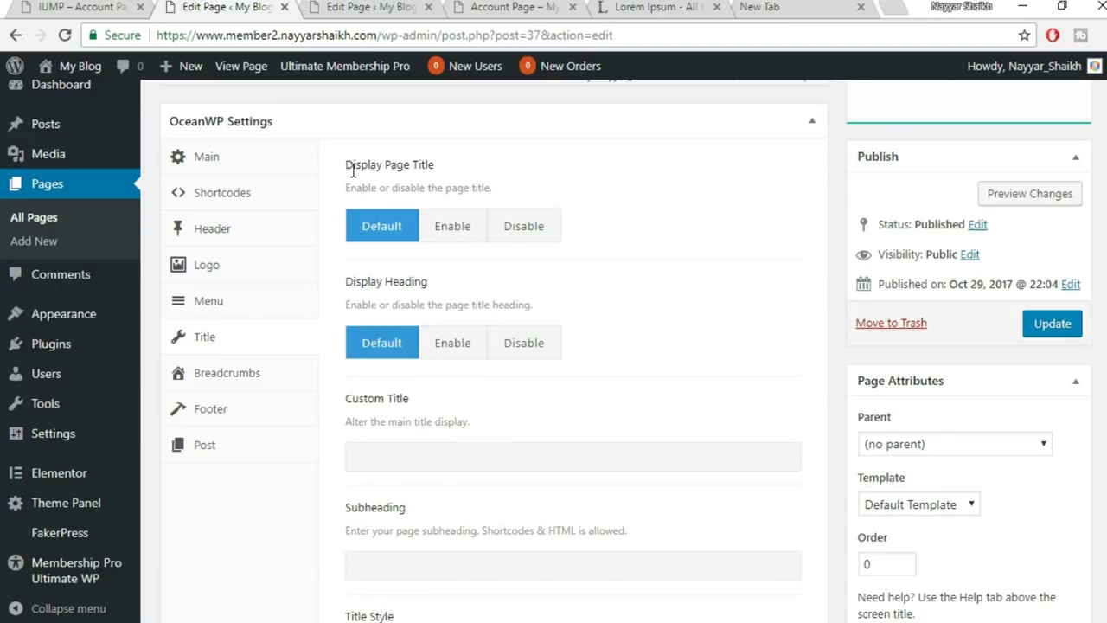
{"action": "left_click", "coordinate": [525, 237]}
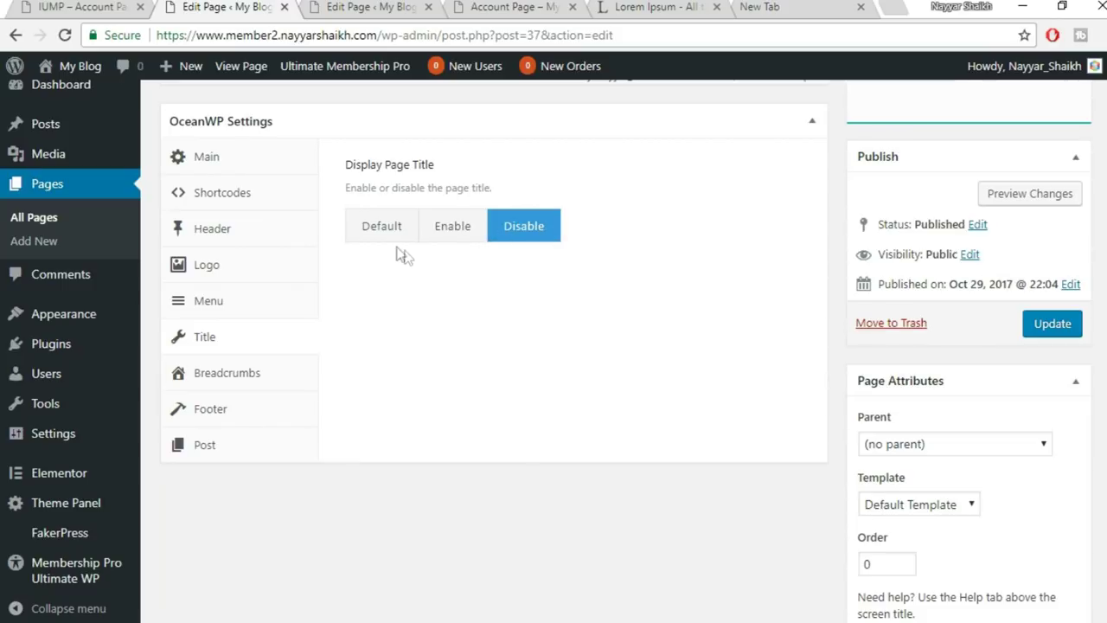
- Review the header, logo and navigation menu settings, leaving the menu on Default
{"action": "left_click", "coordinate": [232, 235]}
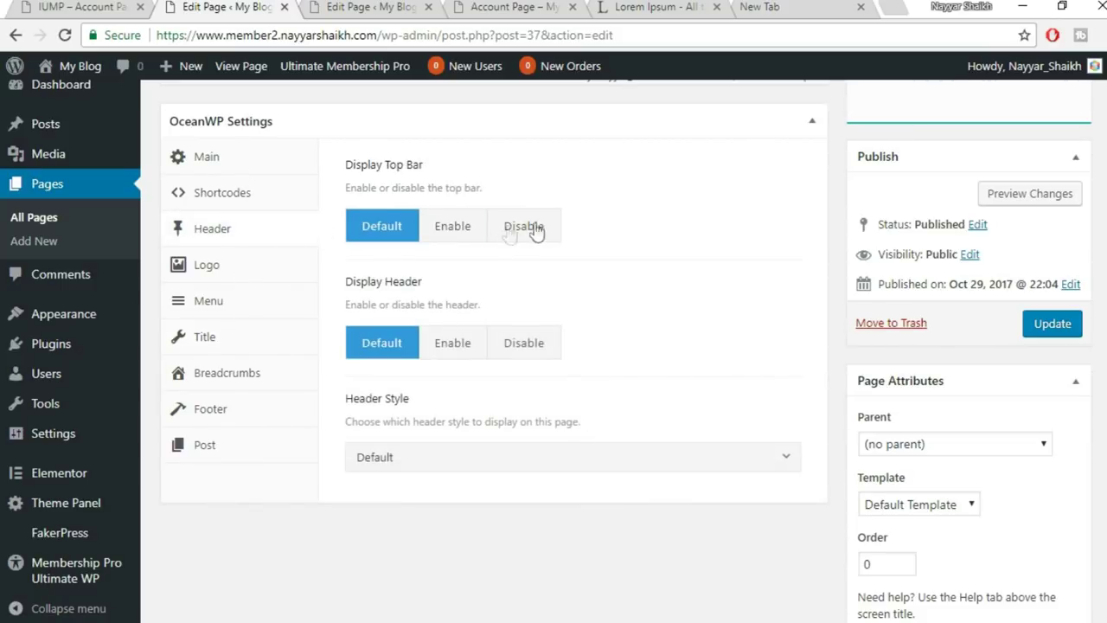
{"action": "left_click", "coordinate": [247, 266]}
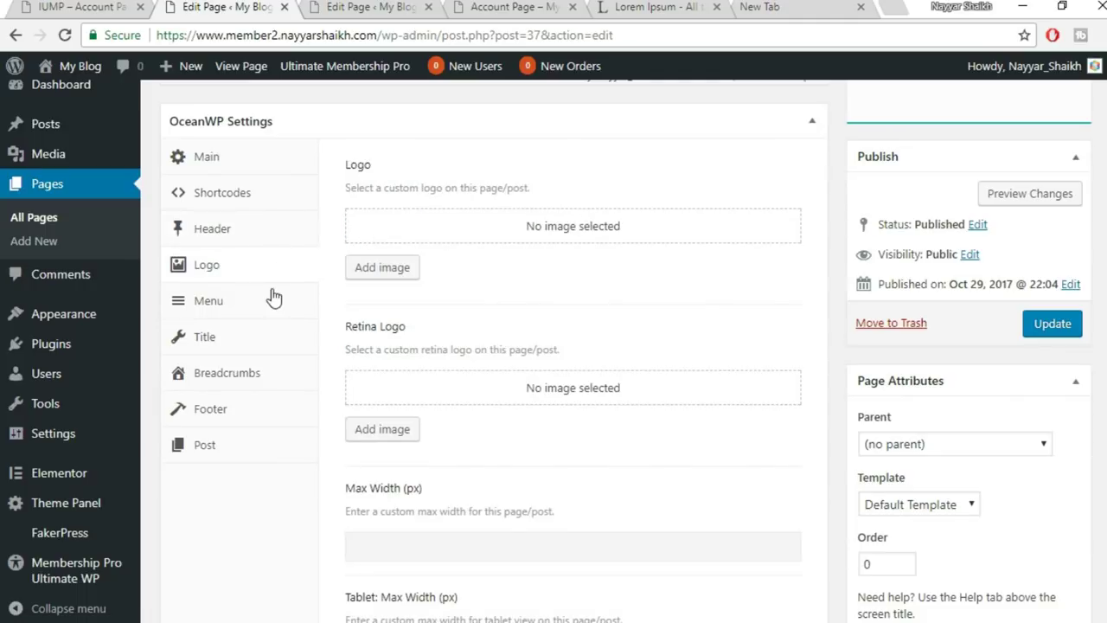
{"action": "scroll", "coordinate": [521, 424], "scroll_direction": "down", "scroll_amount": 2}
{"action": "scroll", "coordinate": [475, 317], "scroll_direction": "up", "scroll_amount": 2}
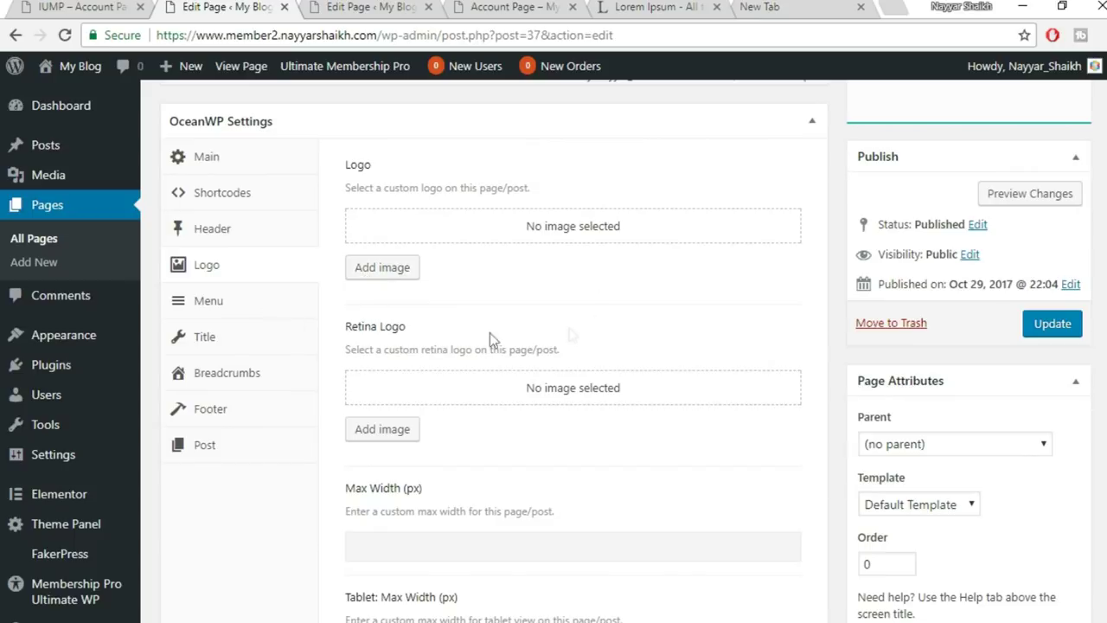
{"action": "left_click", "coordinate": [248, 314]}
{"action": "left_click", "coordinate": [537, 229]}
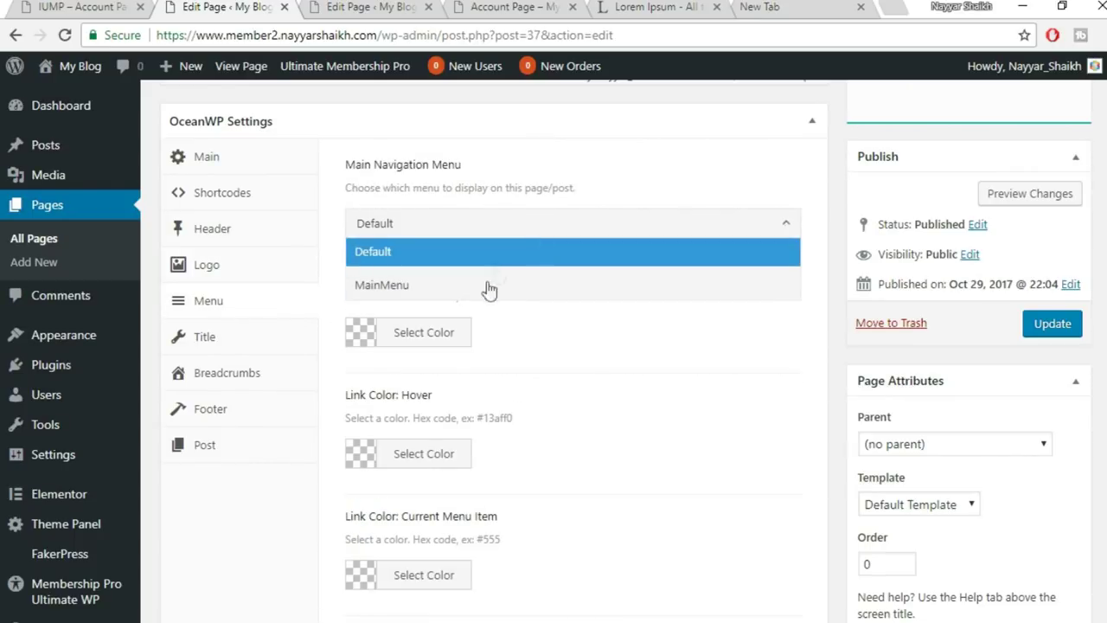
{"action": "left_click", "coordinate": [588, 179]}
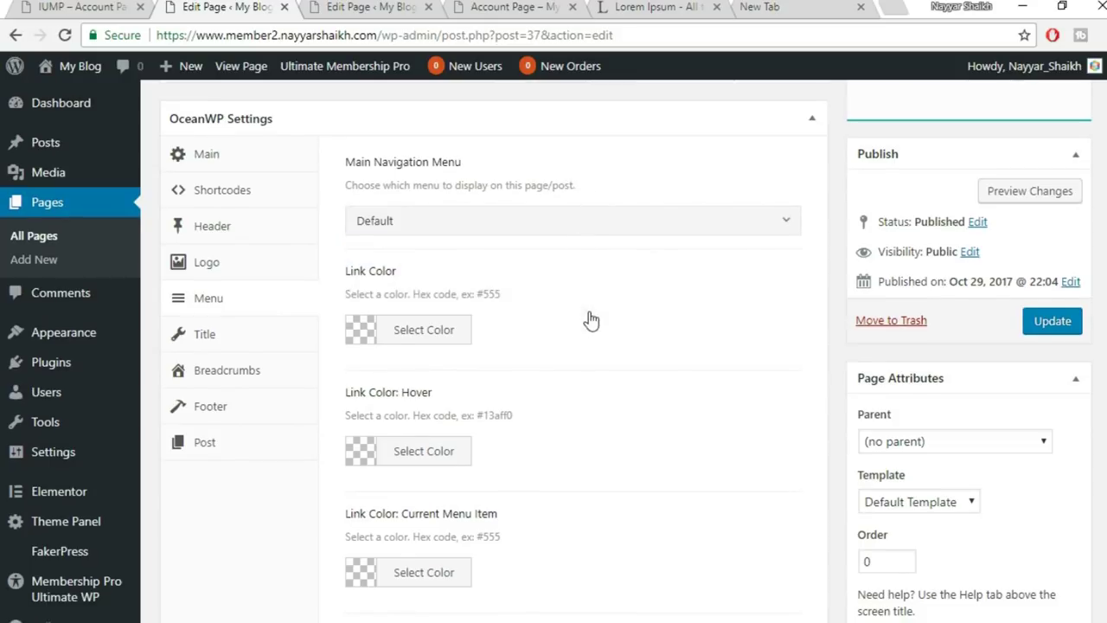
{"action": "scroll", "coordinate": [592, 324], "scroll_direction": "down", "scroll_amount": 3}
{"action": "scroll", "coordinate": [588, 337], "scroll_direction": "down", "scroll_amount": 3}
{"action": "scroll", "coordinate": [592, 344], "scroll_direction": "up", "scroll_amount": 4}
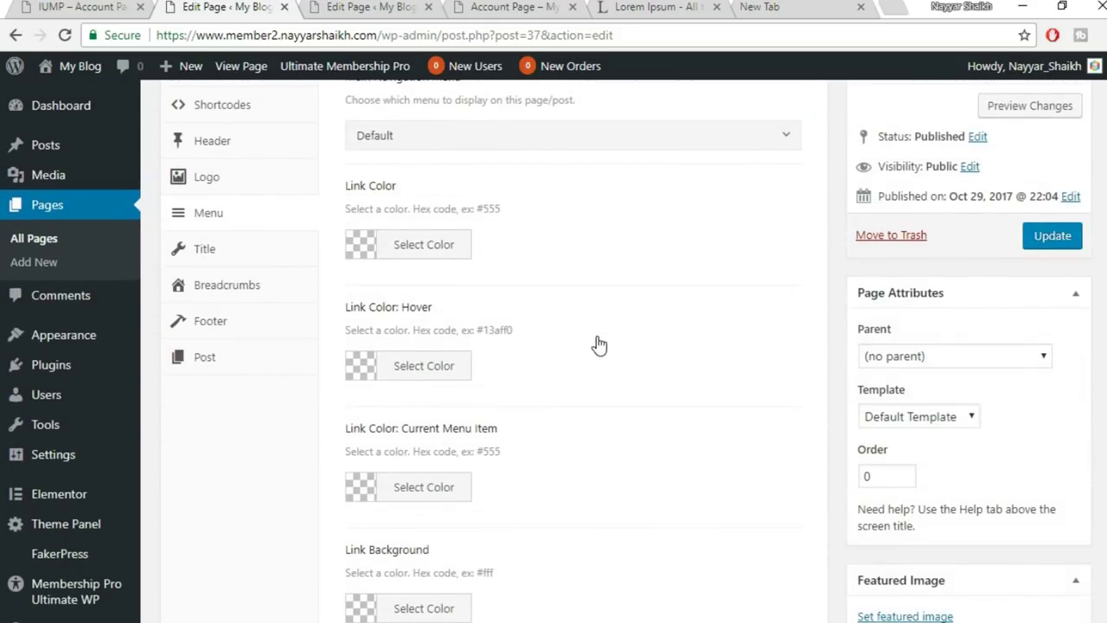
{"action": "scroll", "coordinate": [597, 342], "scroll_direction": "up", "scroll_amount": 3}
{"action": "scroll", "coordinate": [596, 344], "scroll_direction": "down", "scroll_amount": 2}
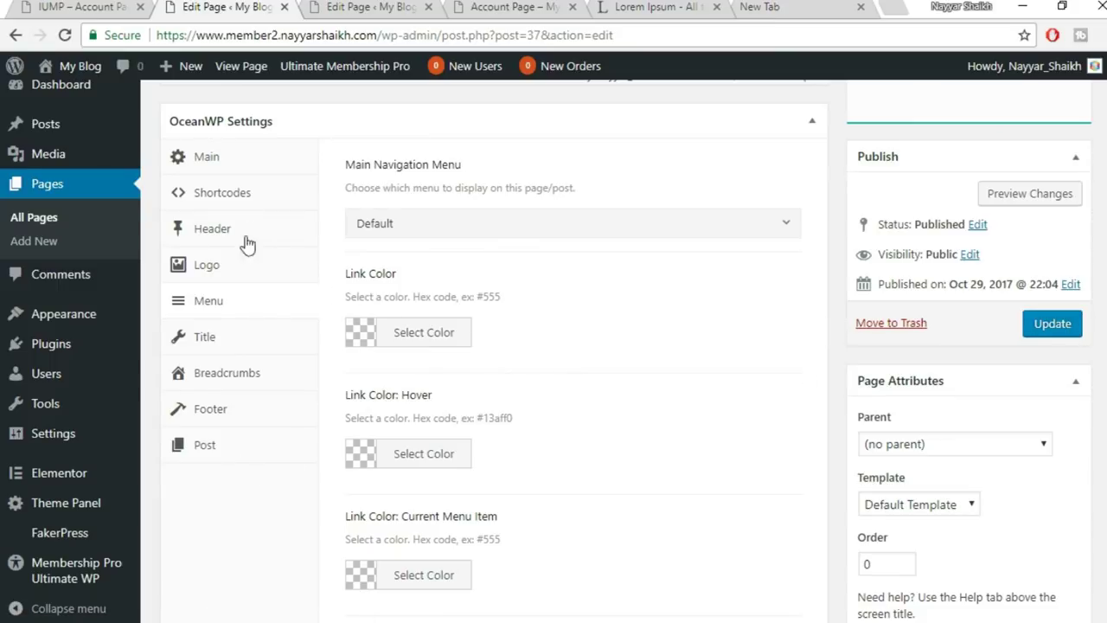
- Confirm the page title is still disabled and update the Home page
{"action": "left_click", "coordinate": [254, 161]}
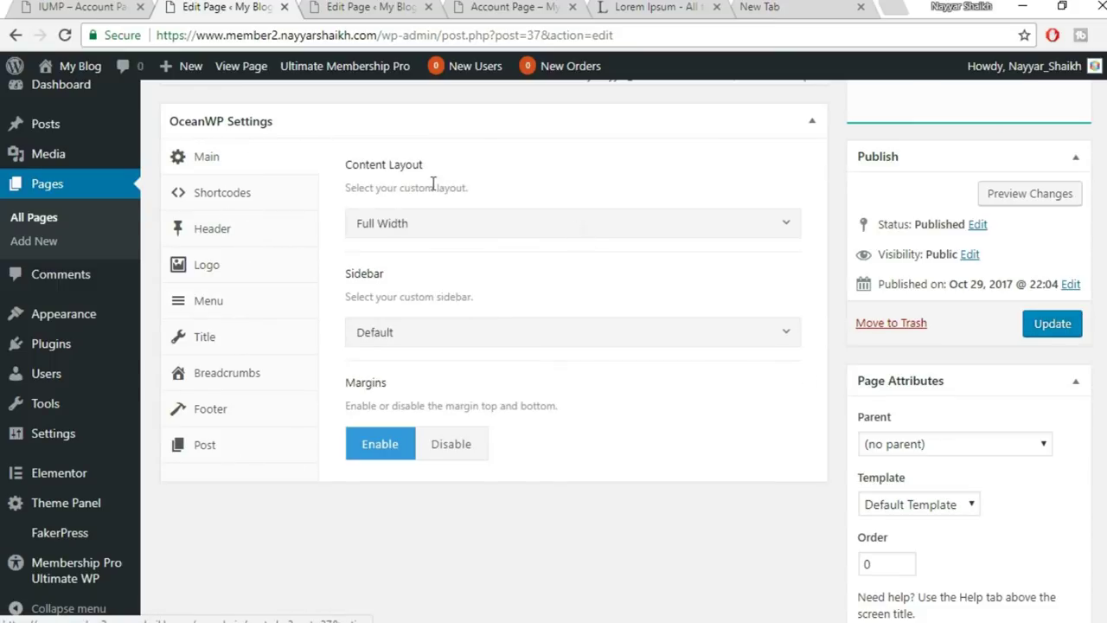
{"action": "left_click", "coordinate": [199, 337]}
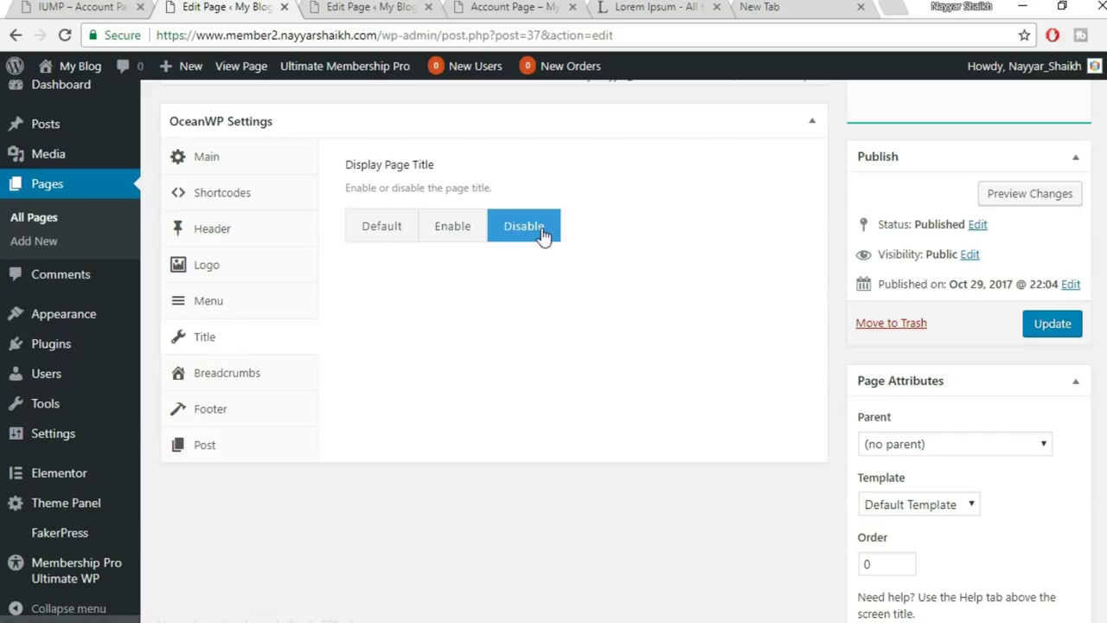
{"action": "left_click", "coordinate": [1053, 329]}
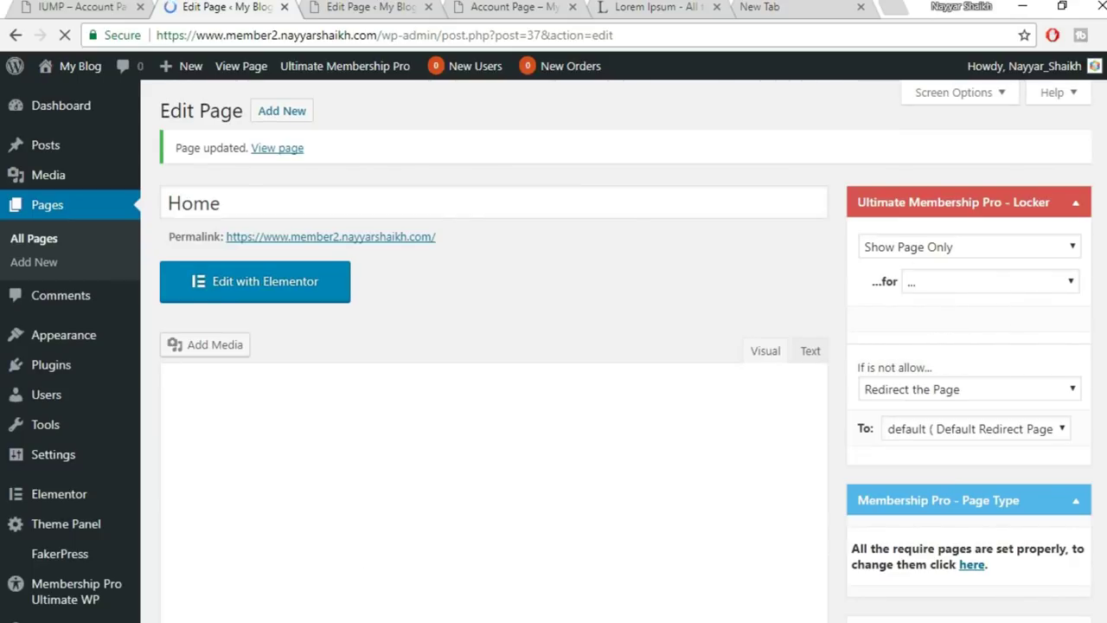
- Reload the live Home page, then open the Home page in Elementor
{"action": "left_click", "coordinate": [561, 588]}
{"action": "left_click", "coordinate": [59, 41]}
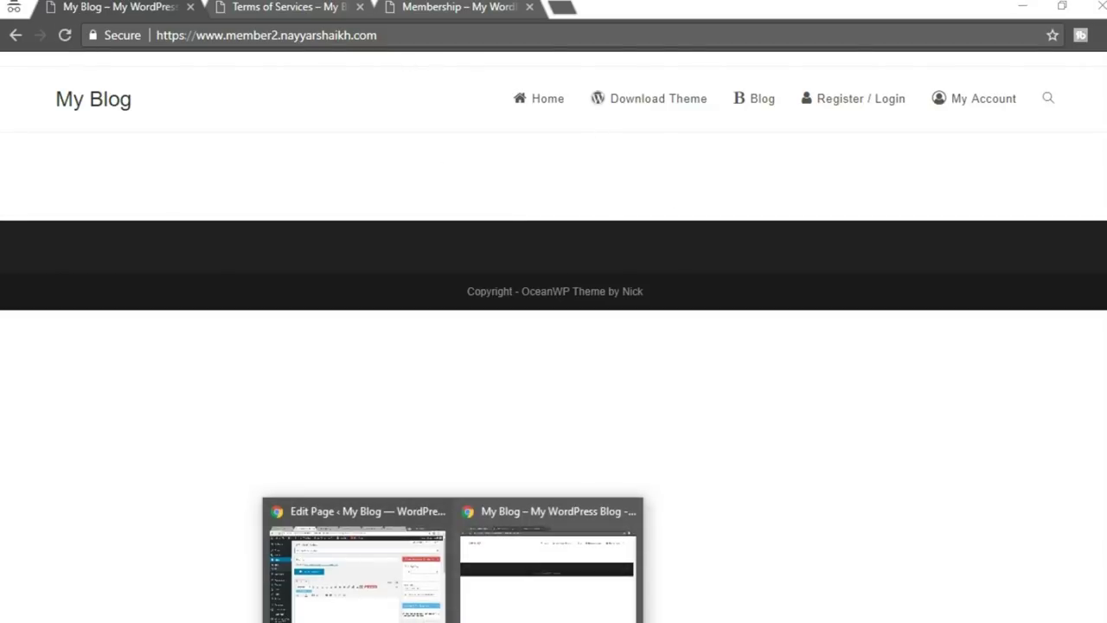
{"action": "left_click", "coordinate": [360, 588]}
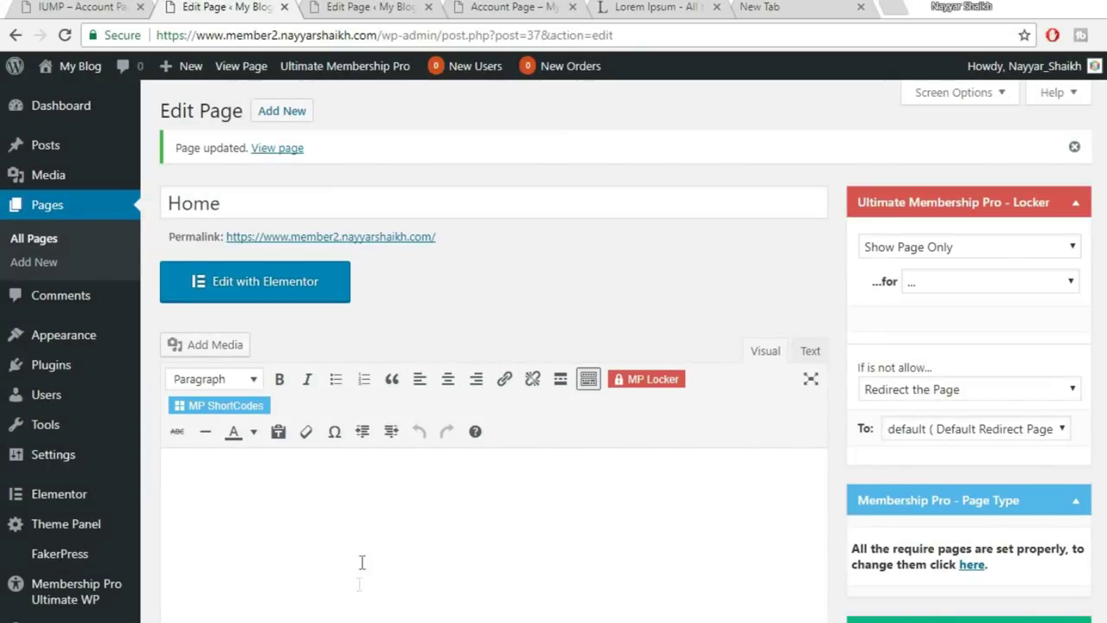
{"action": "left_click", "coordinate": [268, 291]}
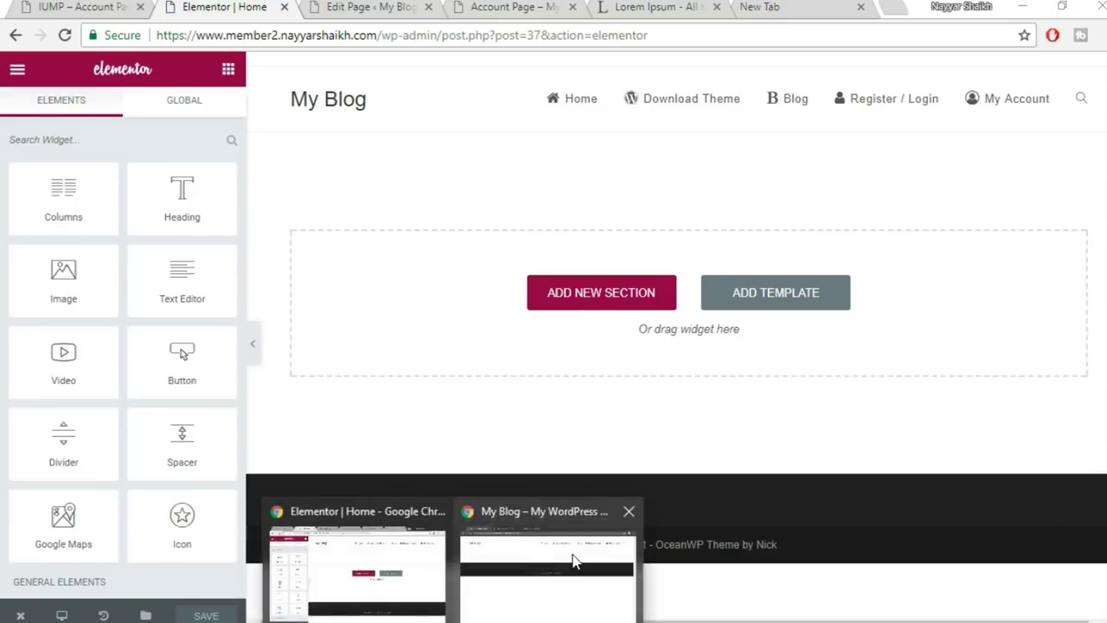
- Copy the hero heading text from the Membership reference site and return to Elementor
{"action": "left_click", "coordinate": [573, 559]}
{"action": "left_click", "coordinate": [428, 7]}
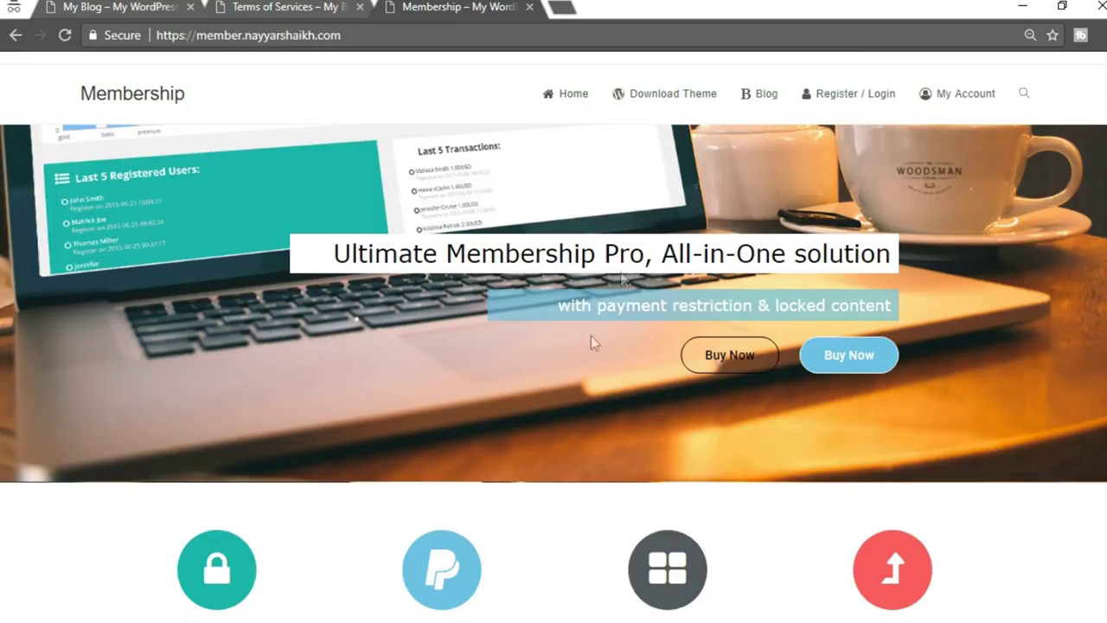
{"action": "left_click_drag", "start_coordinate": [334, 263], "coordinate": [894, 272]}
{"action": "key", "text": "ctrl+c"}
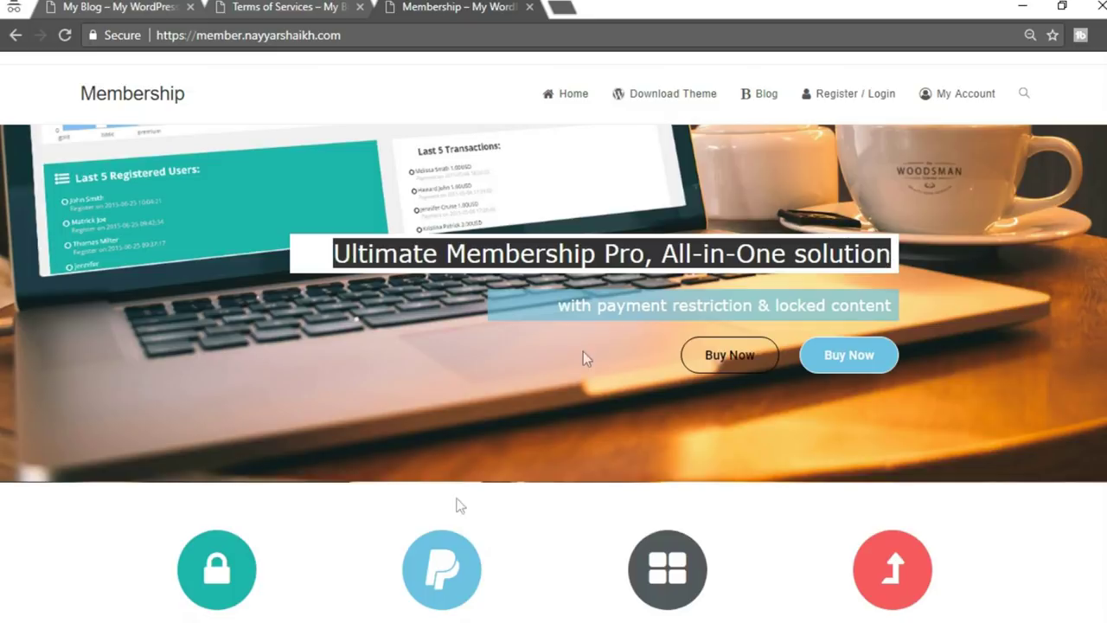
{"action": "left_click", "coordinate": [359, 547]}
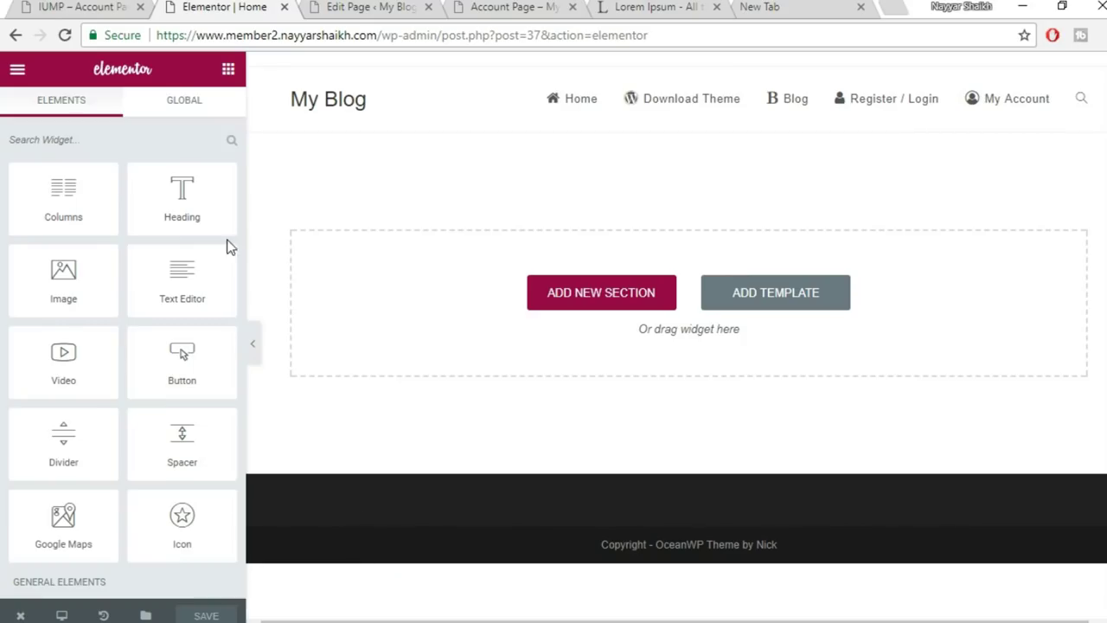
- Add a right-aligned Heading reading 'Ultimate Membership Pro, All-in-One solution'
{"action": "left_click_drag", "start_coordinate": [188, 217], "coordinate": [636, 325]}
{"action": "left_click", "coordinate": [153, 223]}
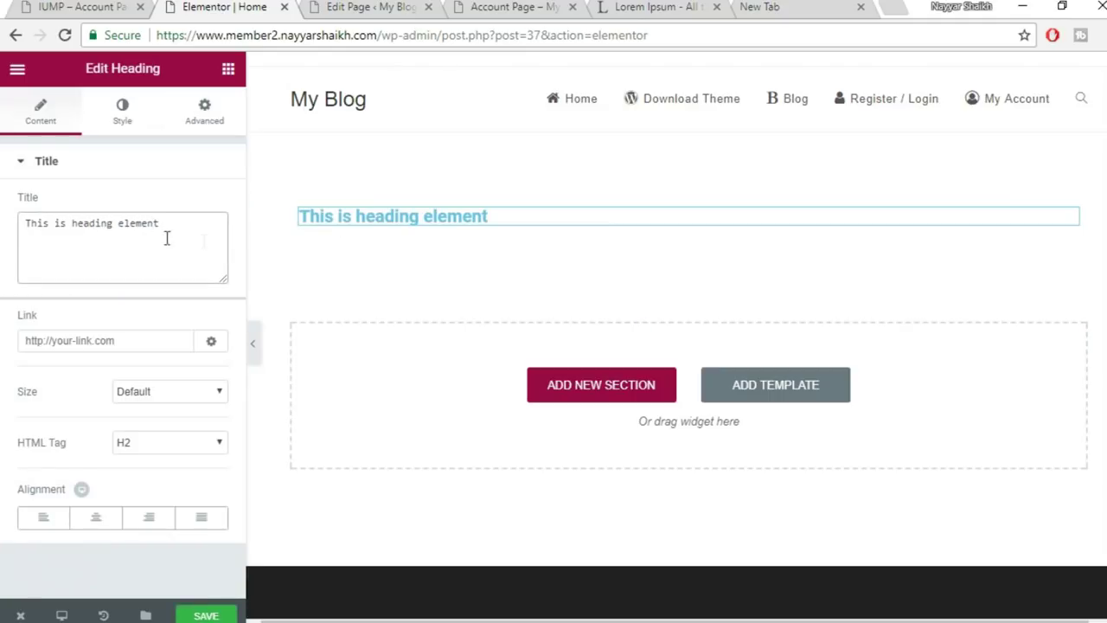
{"action": "left_click_drag", "start_coordinate": [167, 238], "coordinate": [6, 235]}
{"action": "key", "text": "ctrl+v"}
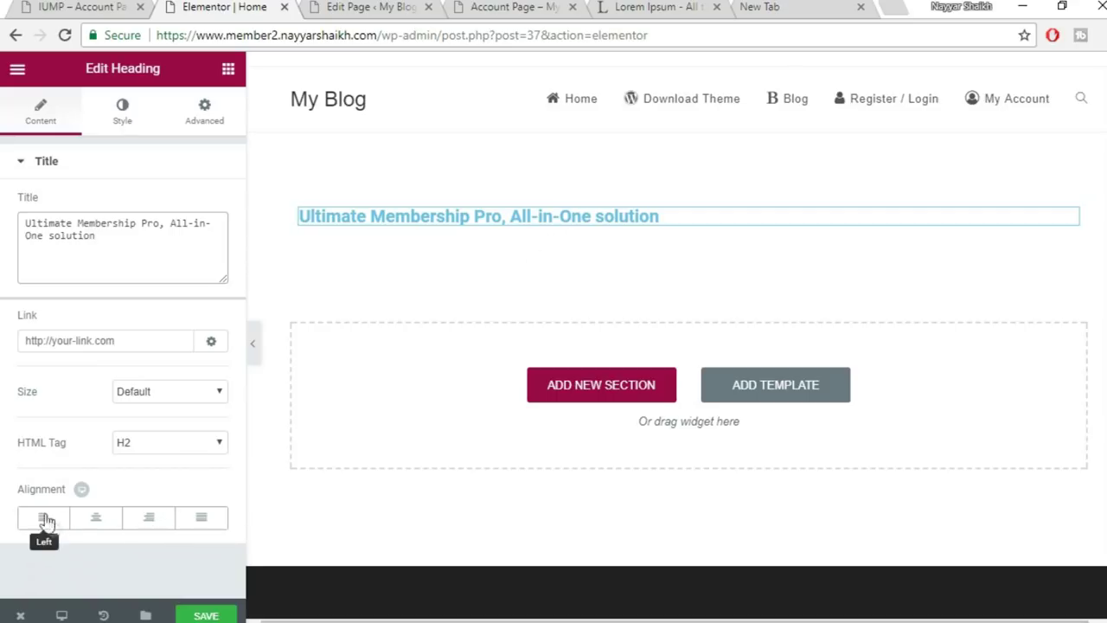
{"action": "left_click", "coordinate": [154, 525]}
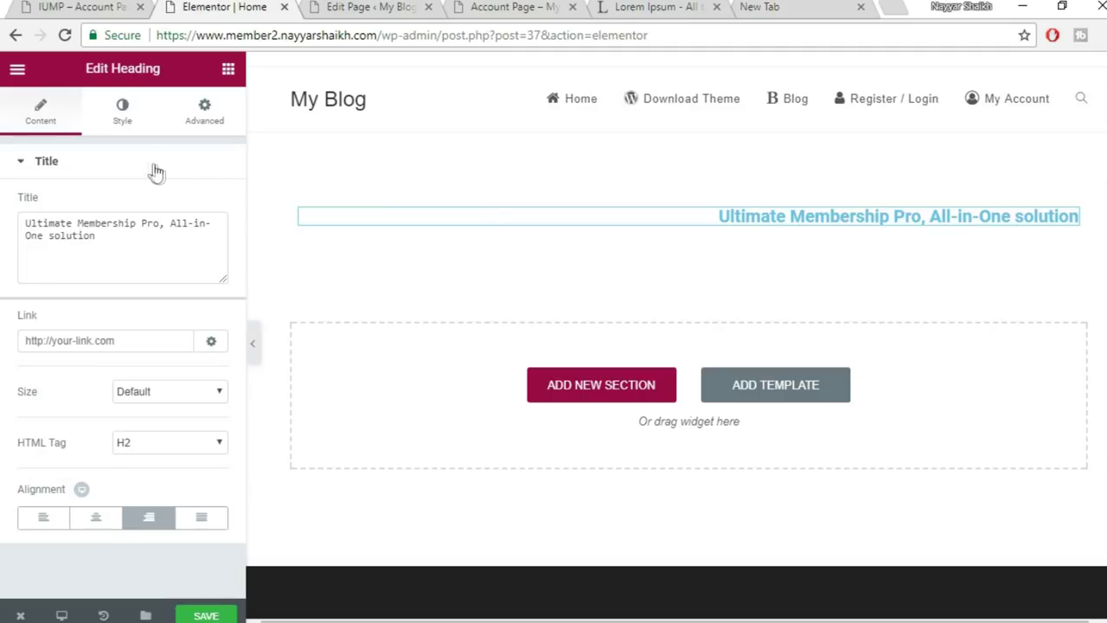
- Set the heading text colour to black, matching the reference heading
{"action": "left_click", "coordinate": [123, 126]}
{"action": "left_click", "coordinate": [213, 206]}
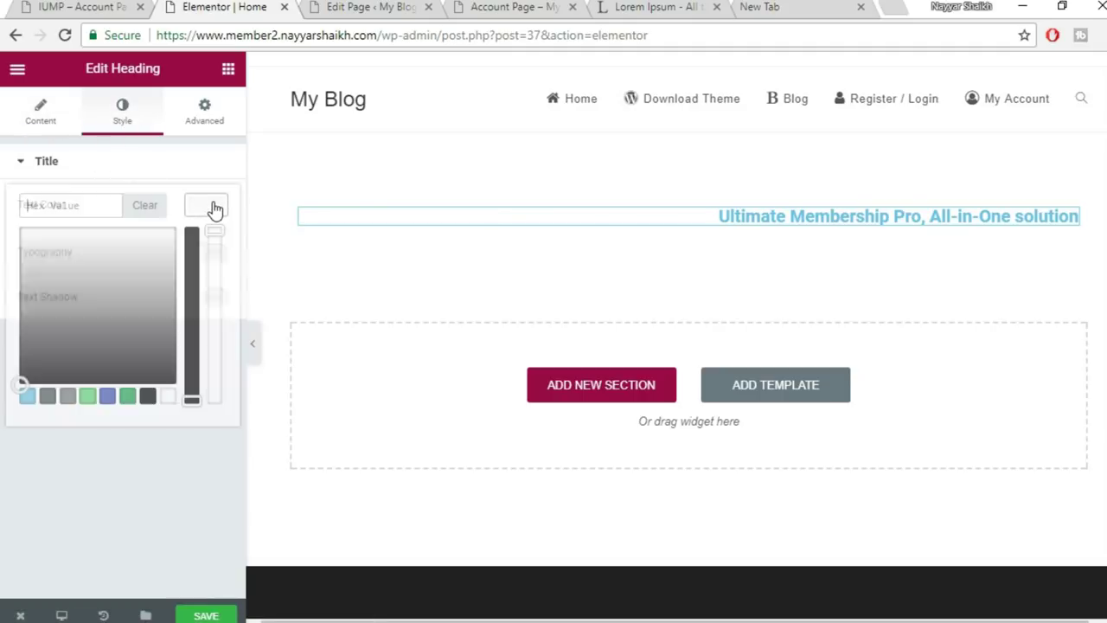
{"action": "mouse_move", "coordinate": [449, 617]}
{"action": "left_click", "coordinate": [558, 562]}
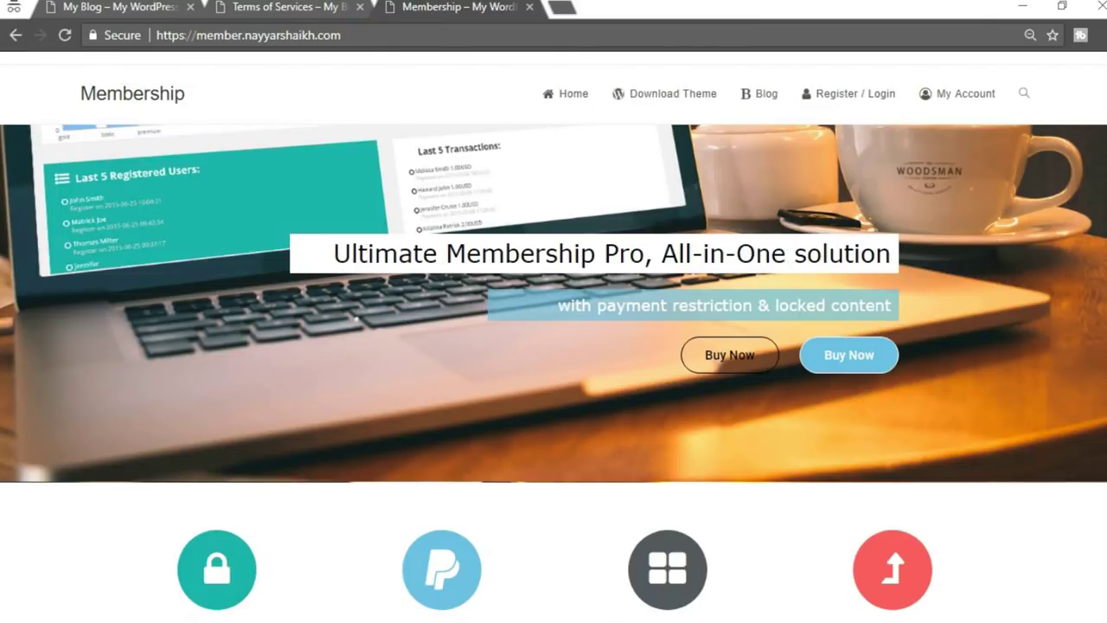
{"action": "mouse_move", "coordinate": [457, 618]}
{"action": "left_click", "coordinate": [358, 551]}
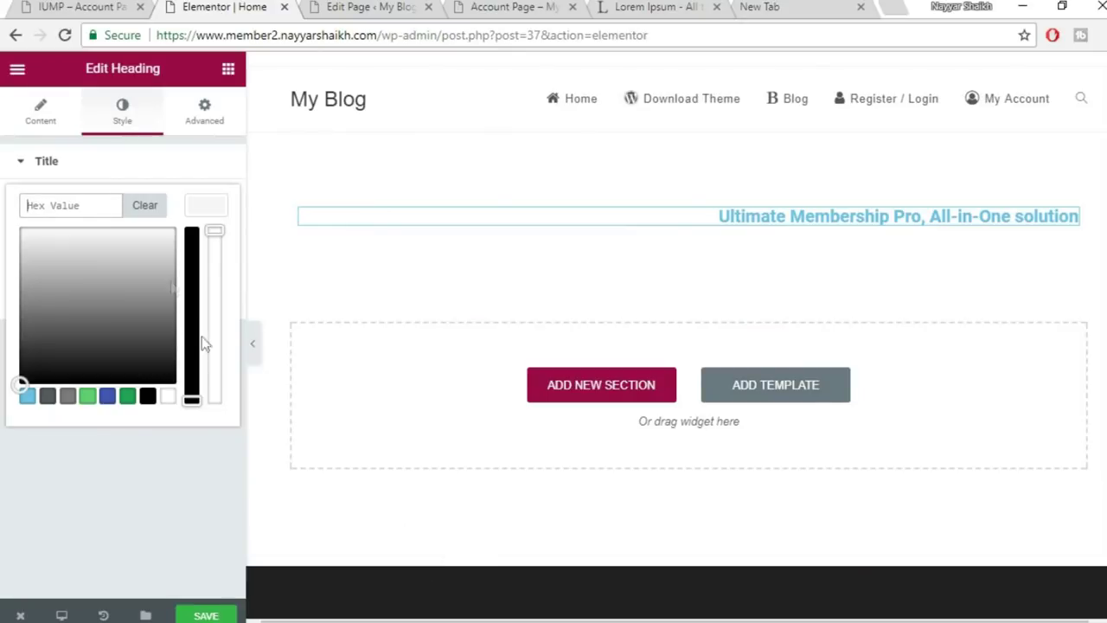
{"action": "left_click", "coordinate": [149, 397]}
{"action": "left_click", "coordinate": [208, 211]}
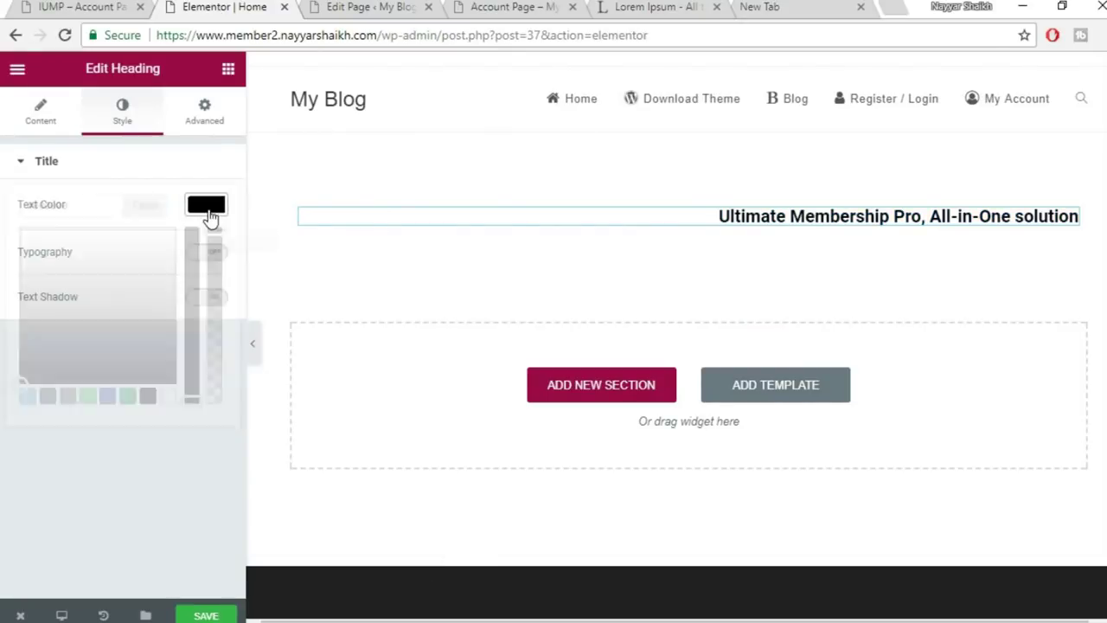
{"action": "left_click", "coordinate": [212, 252]}
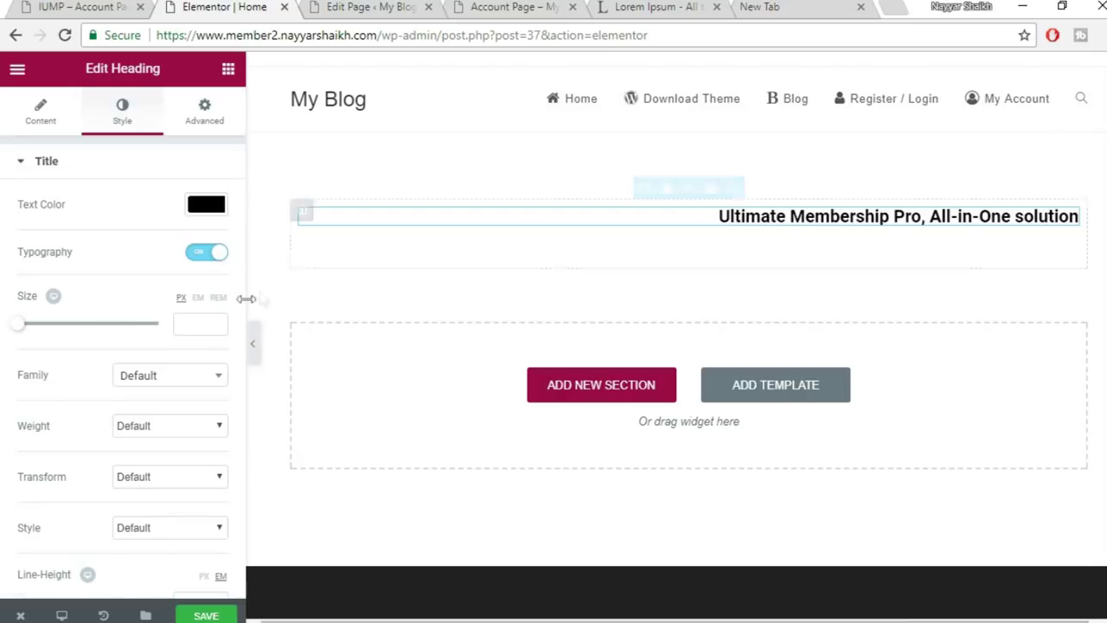
- Set the heading size to 43 and try the Abel font
{"action": "left_click_drag", "start_coordinate": [21, 327], "coordinate": [52, 329]}
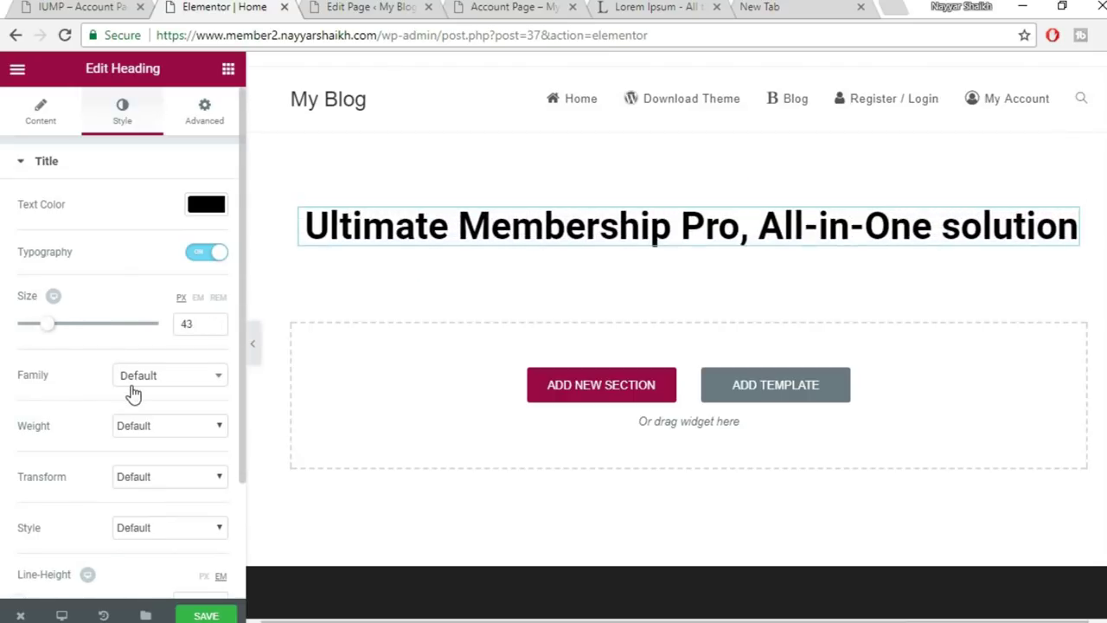
{"action": "scroll", "coordinate": [134, 392], "scroll_direction": "down", "scroll_amount": 1}
{"action": "left_click", "coordinate": [166, 296]}
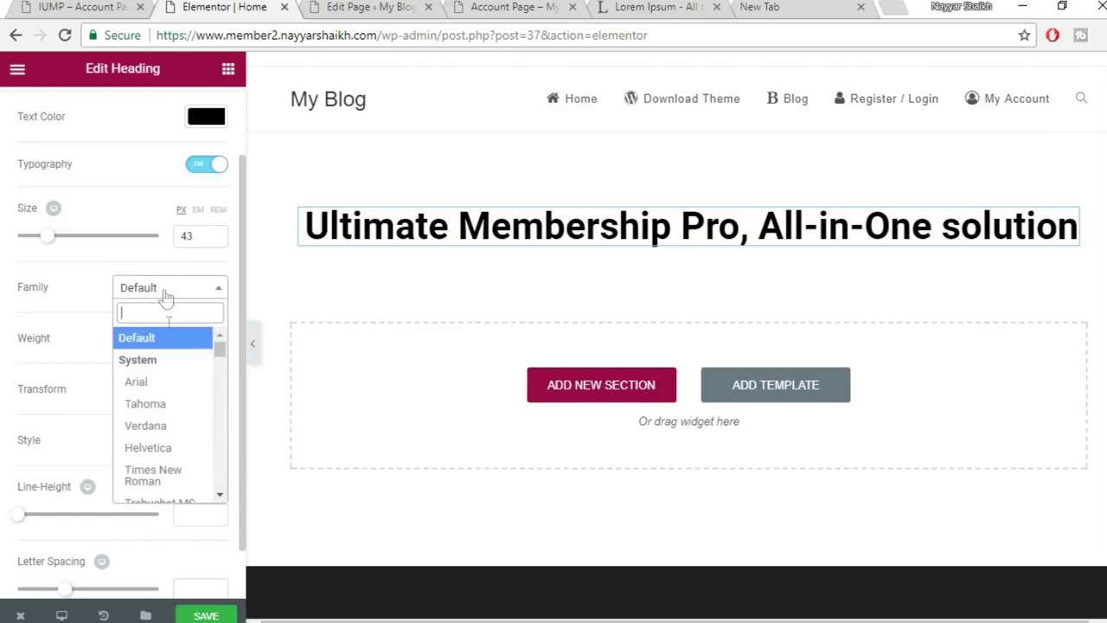
{"action": "scroll", "coordinate": [179, 424], "scroll_direction": "down", "scroll_amount": 2}
{"action": "scroll", "coordinate": [178, 434], "scroll_direction": "down", "scroll_amount": 3}
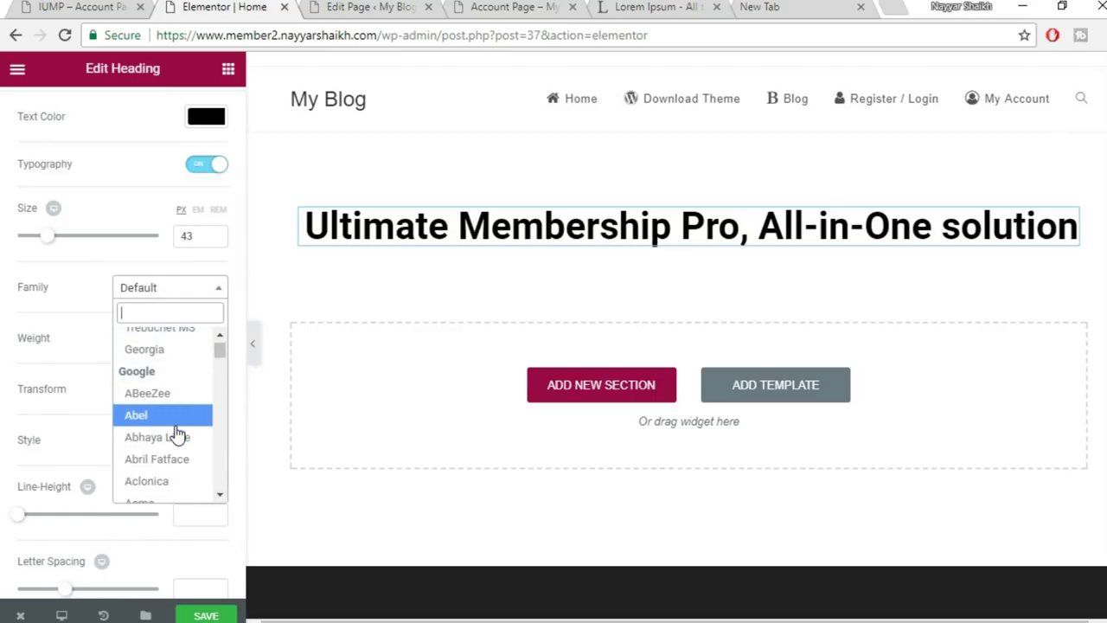
{"action": "scroll", "coordinate": [157, 389], "scroll_direction": "up", "scroll_amount": 2}
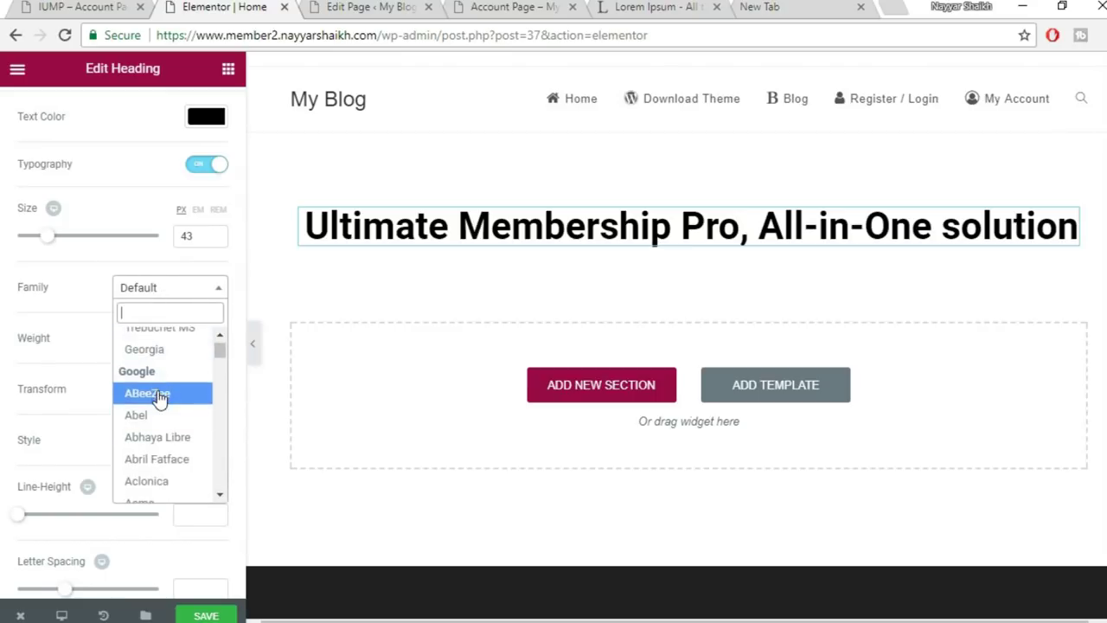
{"action": "left_click", "coordinate": [148, 415]}
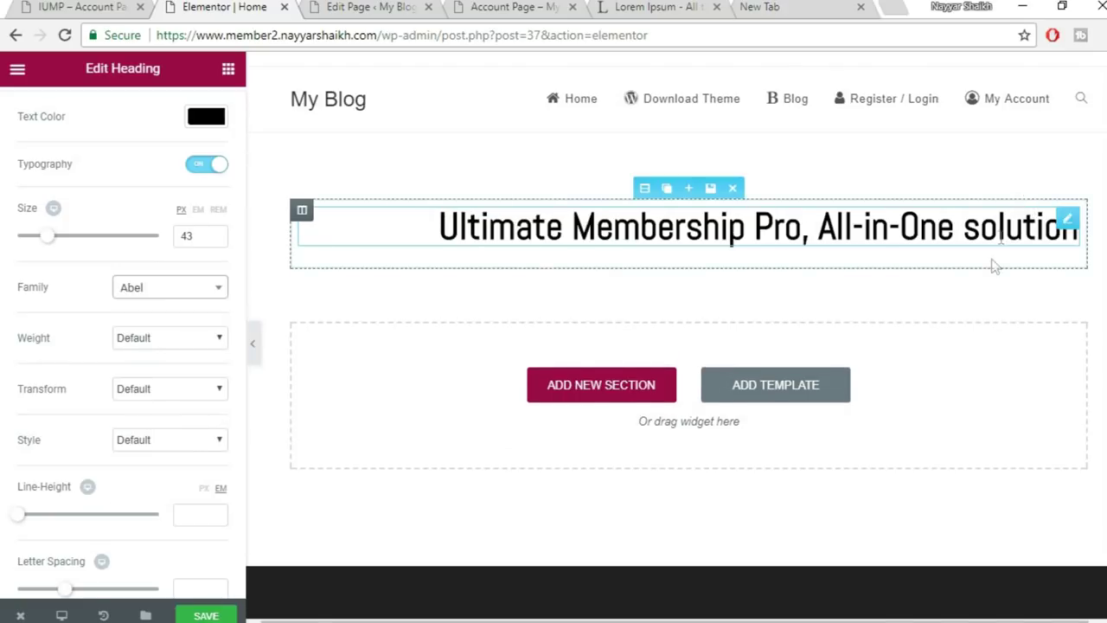
- Try the Aldrich and Allan fonts, then settle on Amita for the heading
{"action": "left_click", "coordinate": [186, 287]}
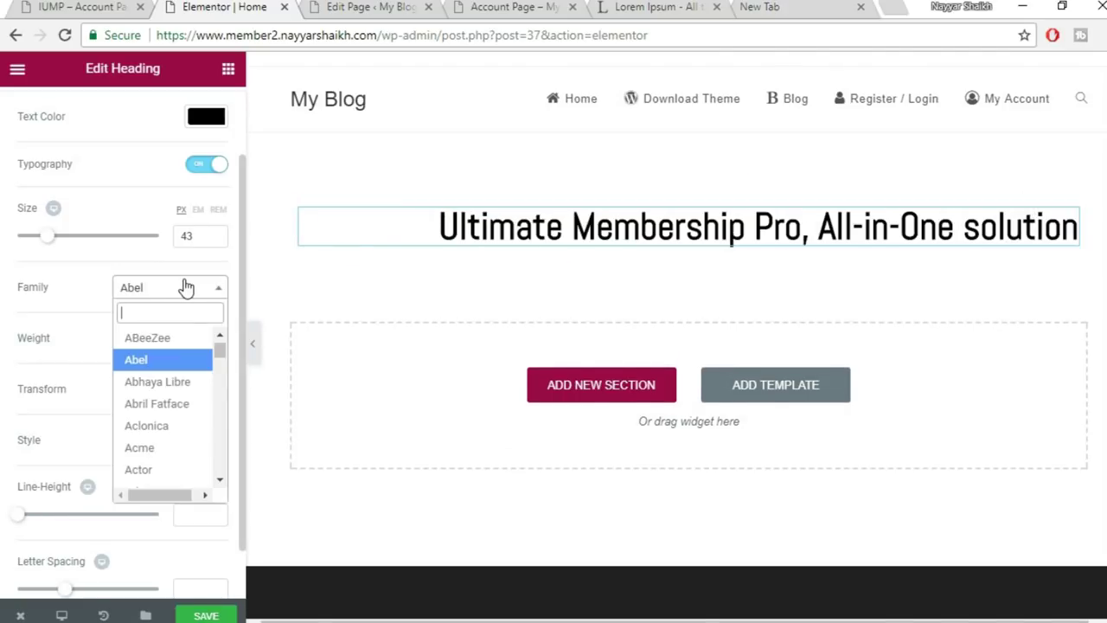
{"action": "scroll", "coordinate": [186, 424], "scroll_direction": "down", "scroll_amount": 3}
{"action": "left_click", "coordinate": [185, 428]}
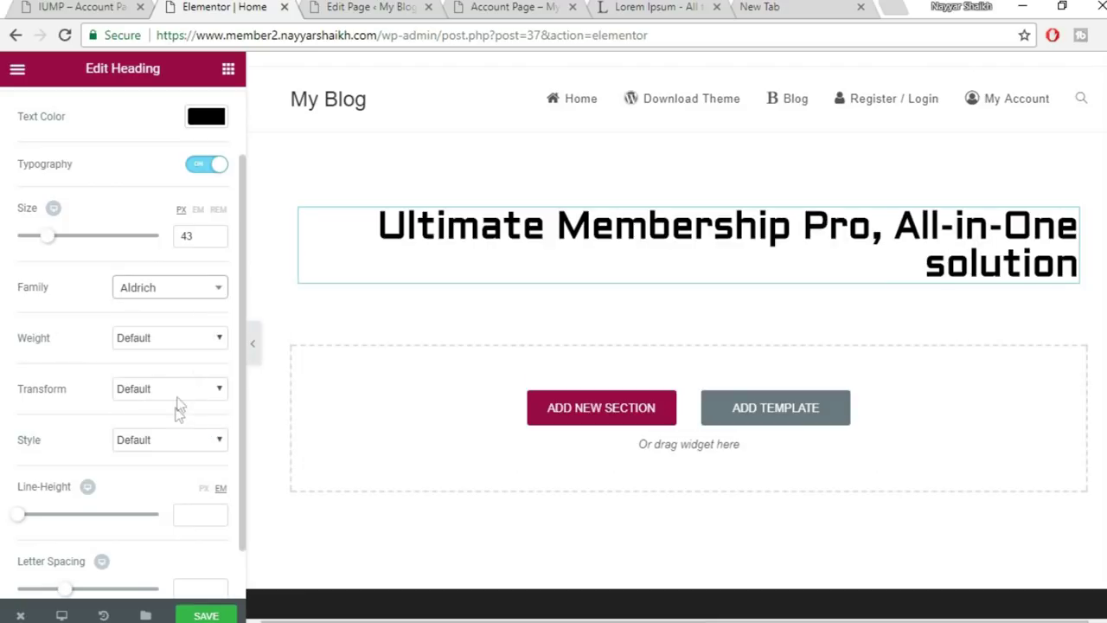
{"action": "left_click", "coordinate": [176, 298]}
{"action": "scroll", "coordinate": [181, 415], "scroll_direction": "down", "scroll_amount": 3}
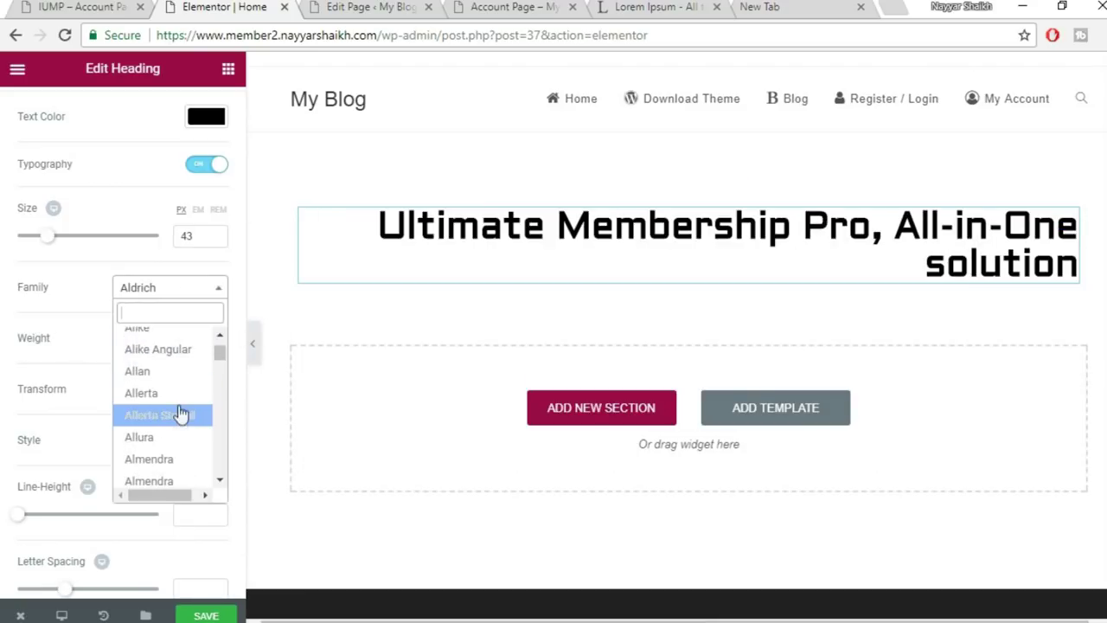
{"action": "left_click", "coordinate": [173, 375]}
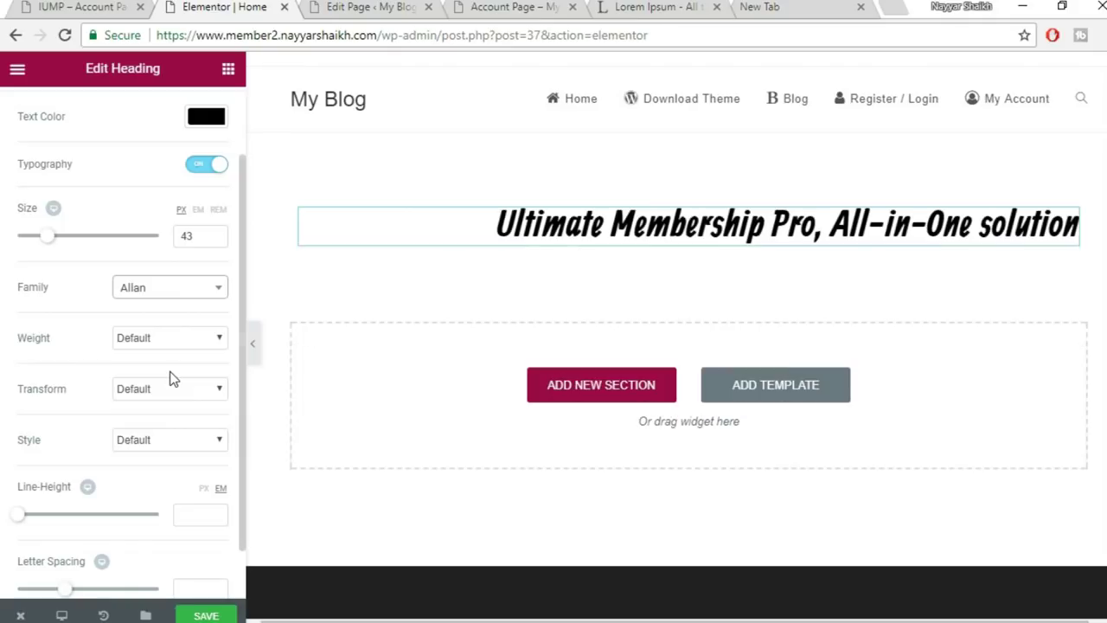
{"action": "left_click", "coordinate": [166, 294]}
{"action": "scroll", "coordinate": [178, 427], "scroll_direction": "down", "scroll_amount": 3}
{"action": "left_click", "coordinate": [165, 415]}
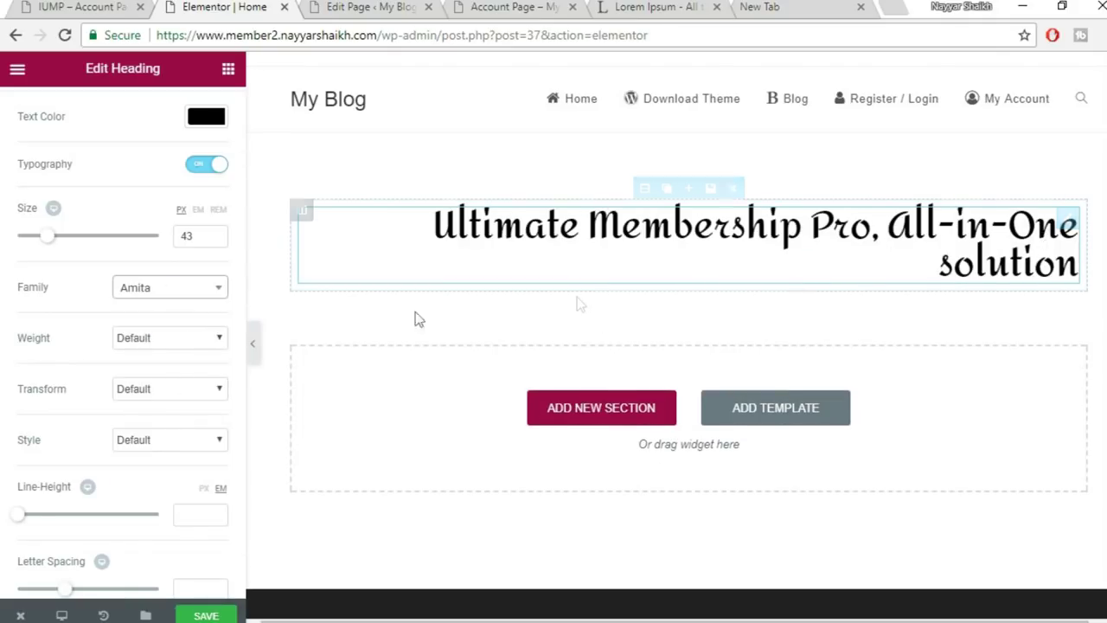
- Set the heading size to 45 and weight 800, then preview it full width
{"action": "left_click_drag", "start_coordinate": [52, 245], "coordinate": [55, 245]}
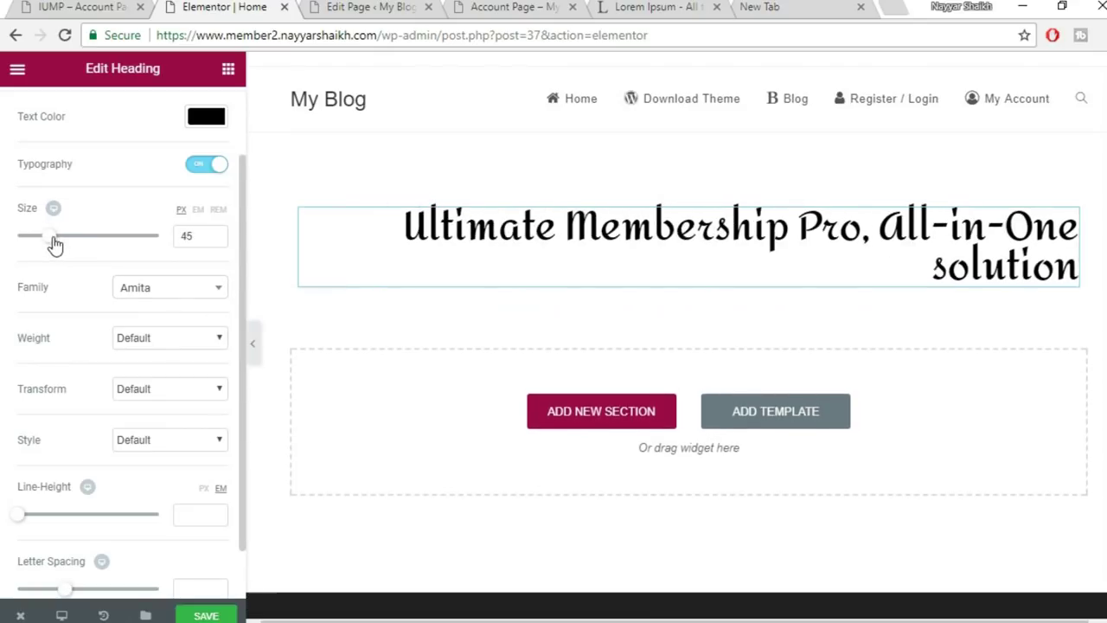
{"action": "left_click", "coordinate": [150, 343]}
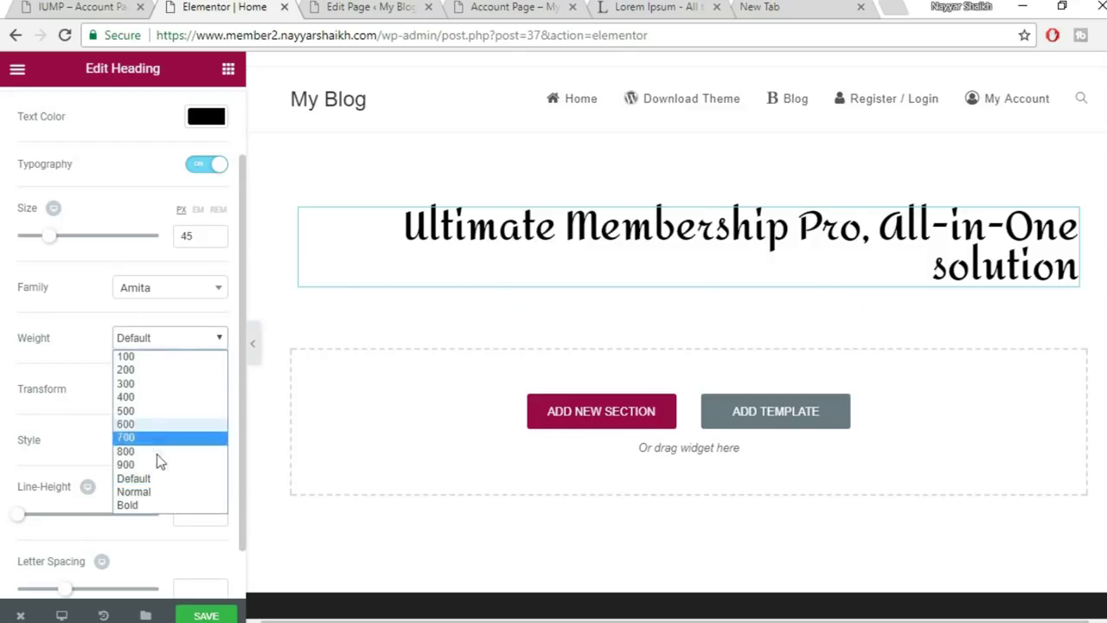
{"action": "left_click", "coordinate": [184, 399]}
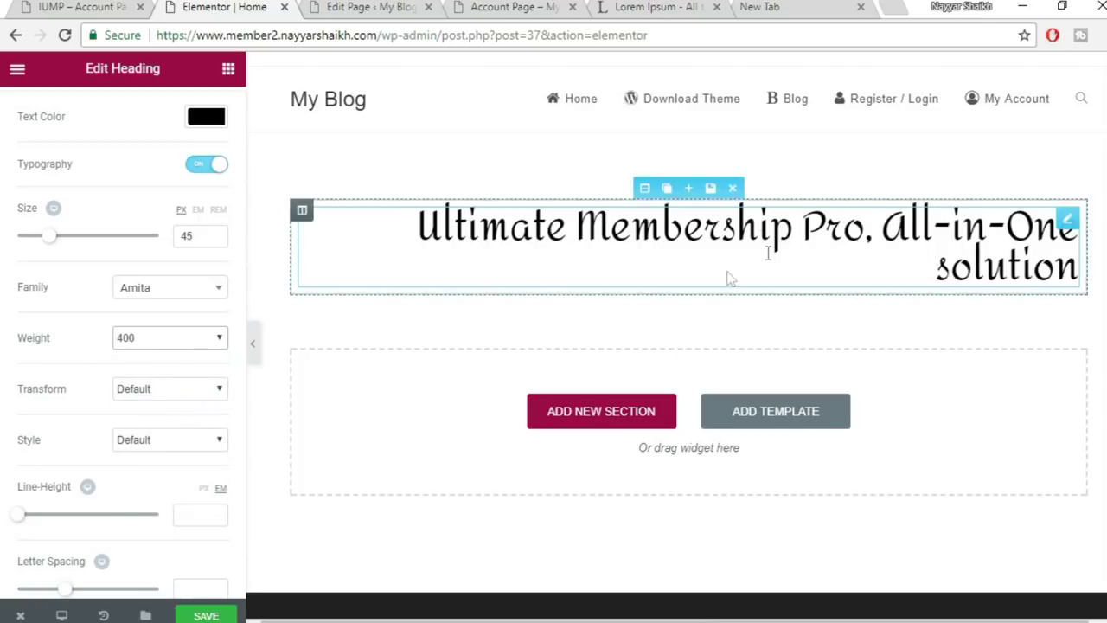
{"action": "left_click", "coordinate": [185, 344]}
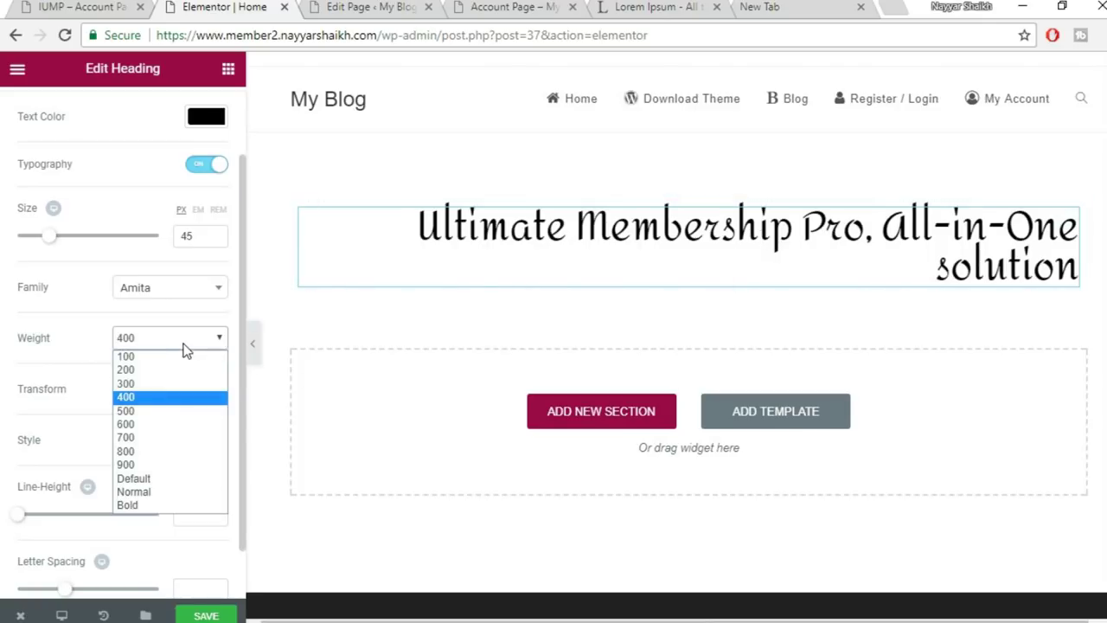
{"action": "left_click", "coordinate": [171, 452]}
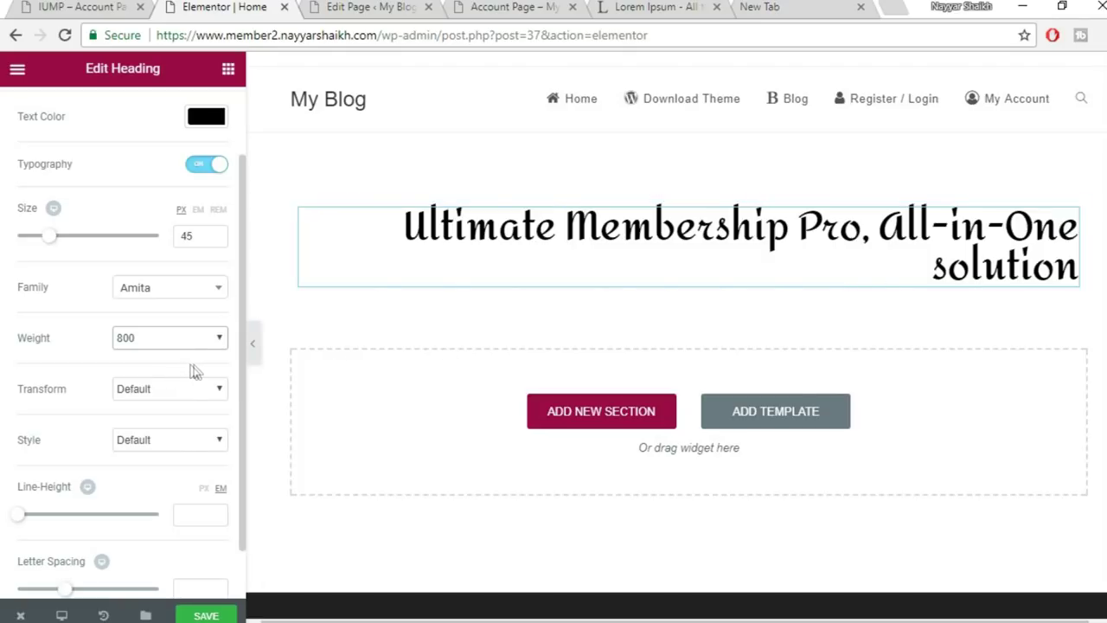
{"action": "left_click", "coordinate": [253, 351]}
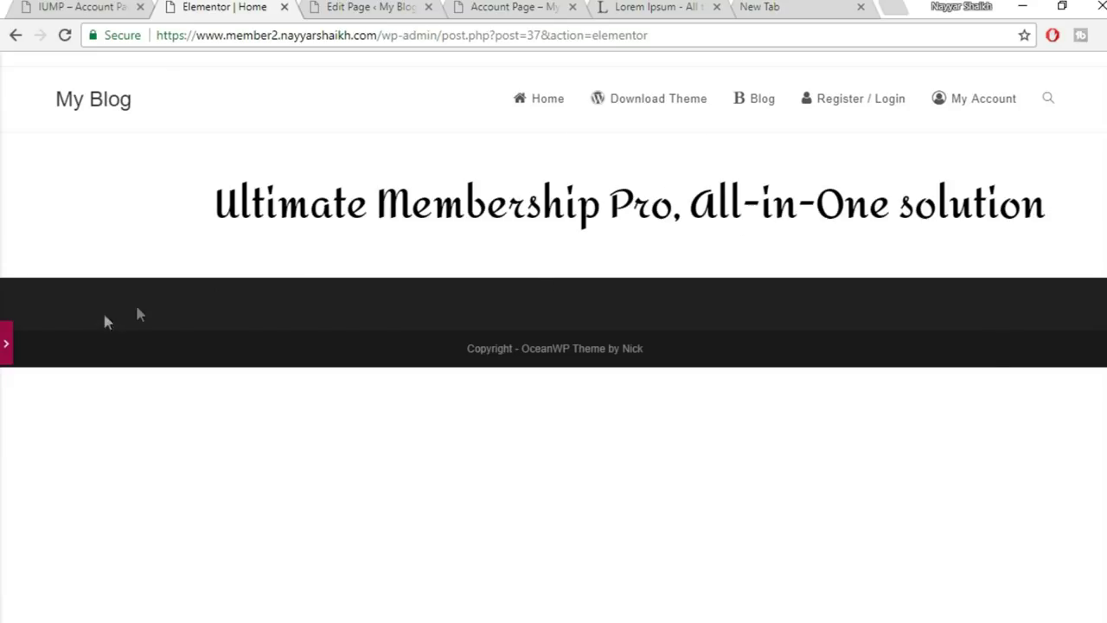
{"action": "left_click", "coordinate": [7, 337]}
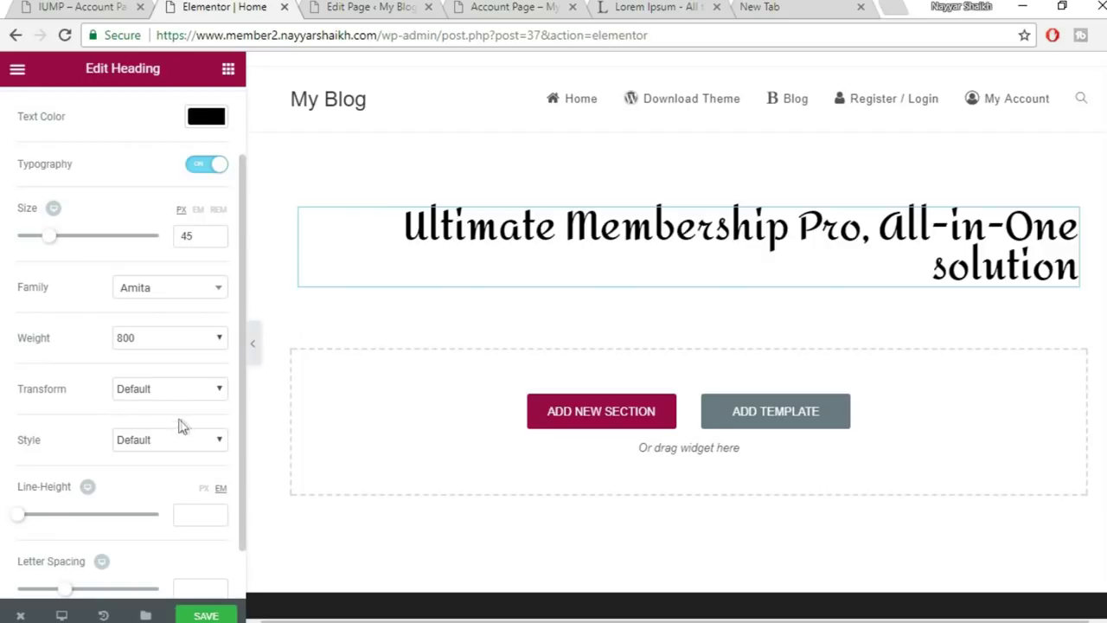
- Try uppercase and lowercase transforms, then restore Default capitalisation
{"action": "left_click", "coordinate": [171, 389]}
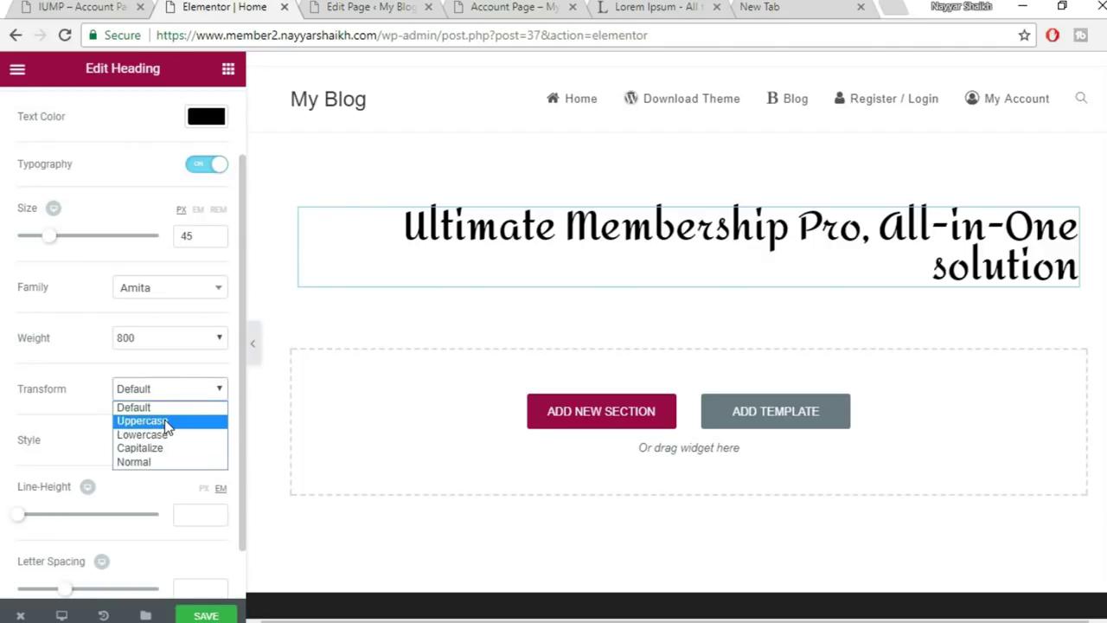
{"action": "left_click", "coordinate": [166, 421]}
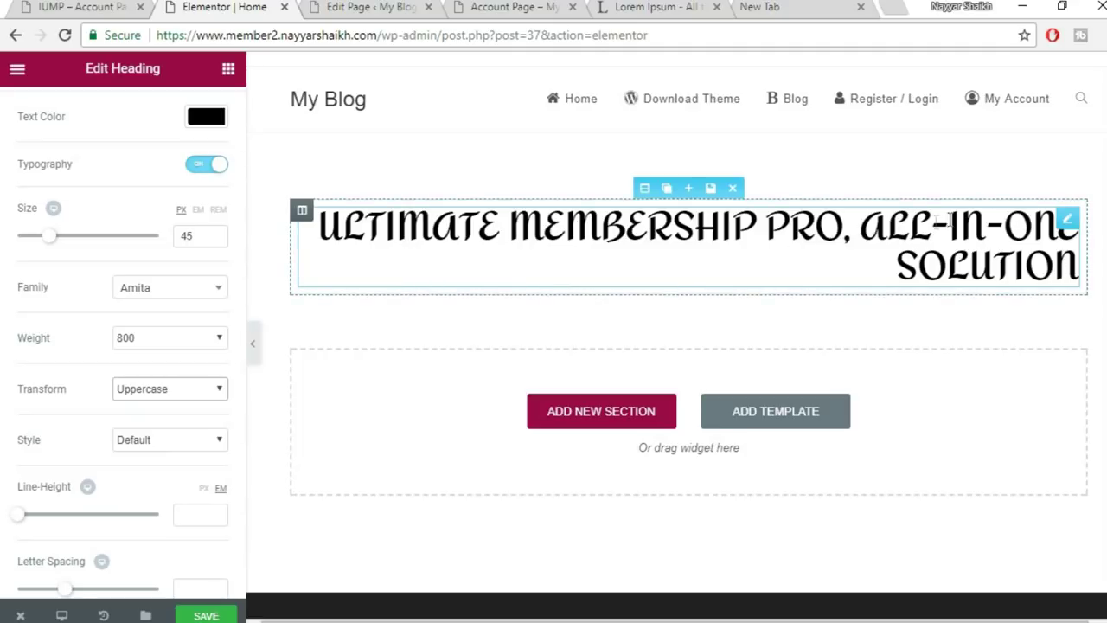
{"action": "left_click", "coordinate": [166, 391]}
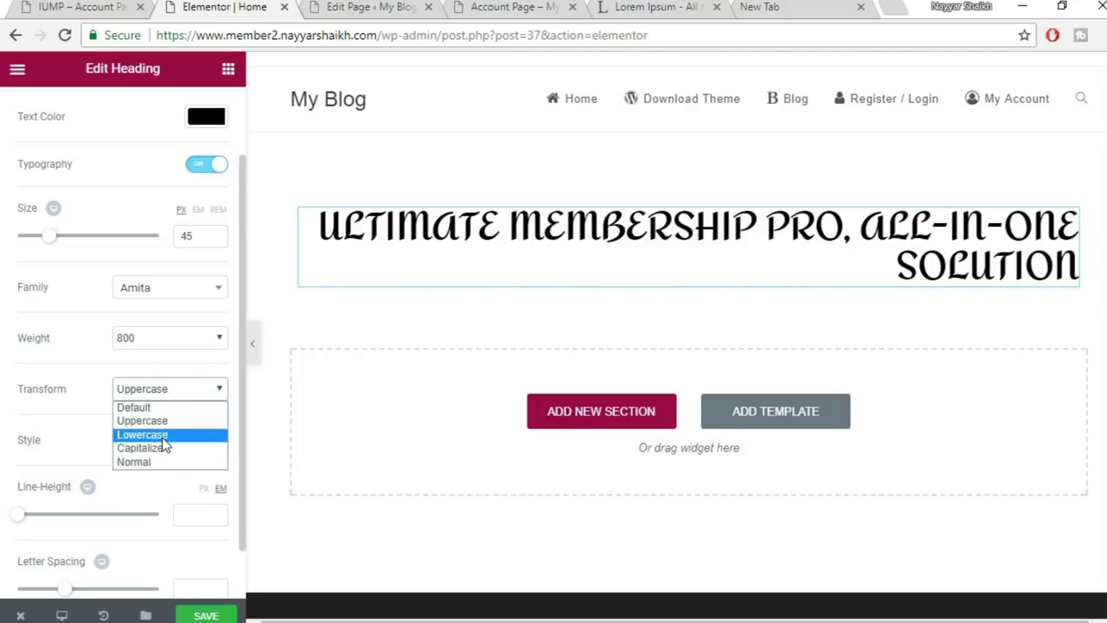
{"action": "left_click", "coordinate": [171, 435]}
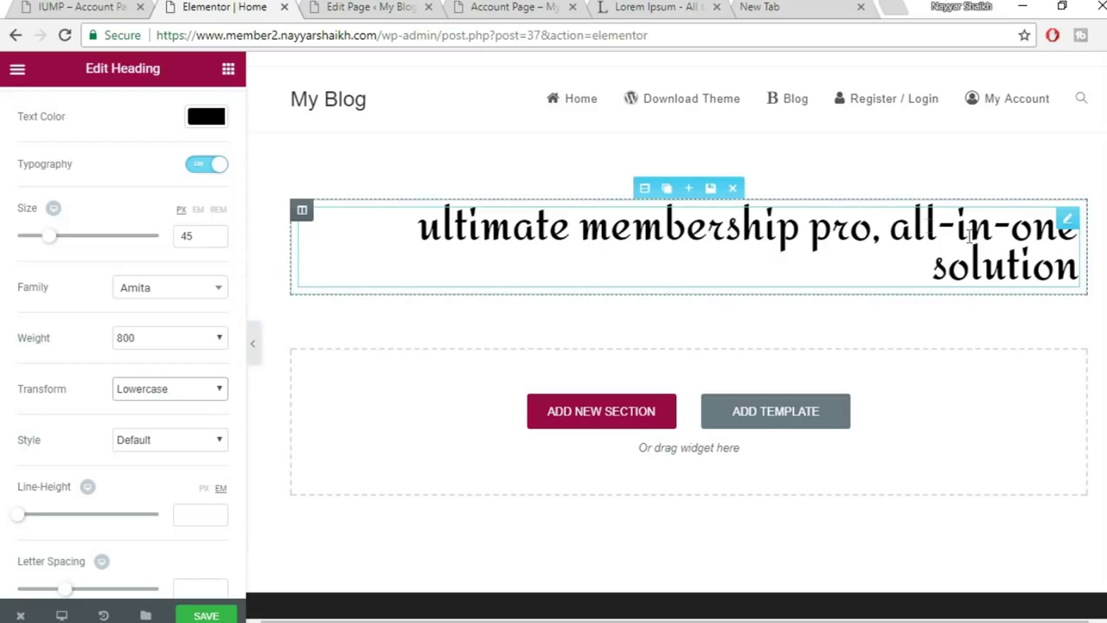
{"action": "left_click", "coordinate": [218, 391]}
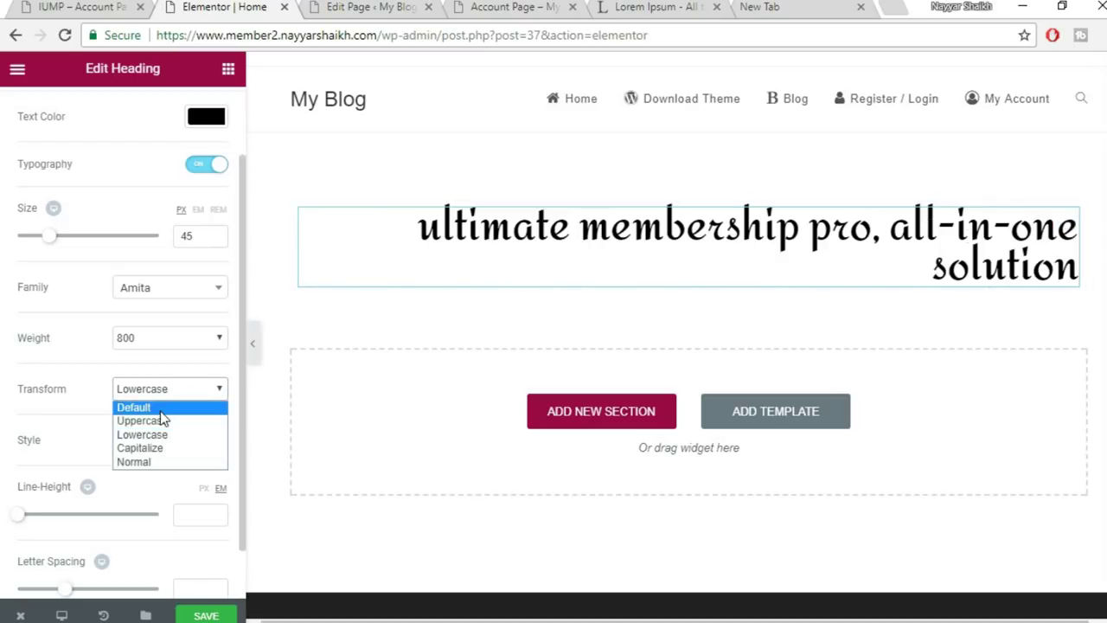
{"action": "left_click", "coordinate": [179, 411]}
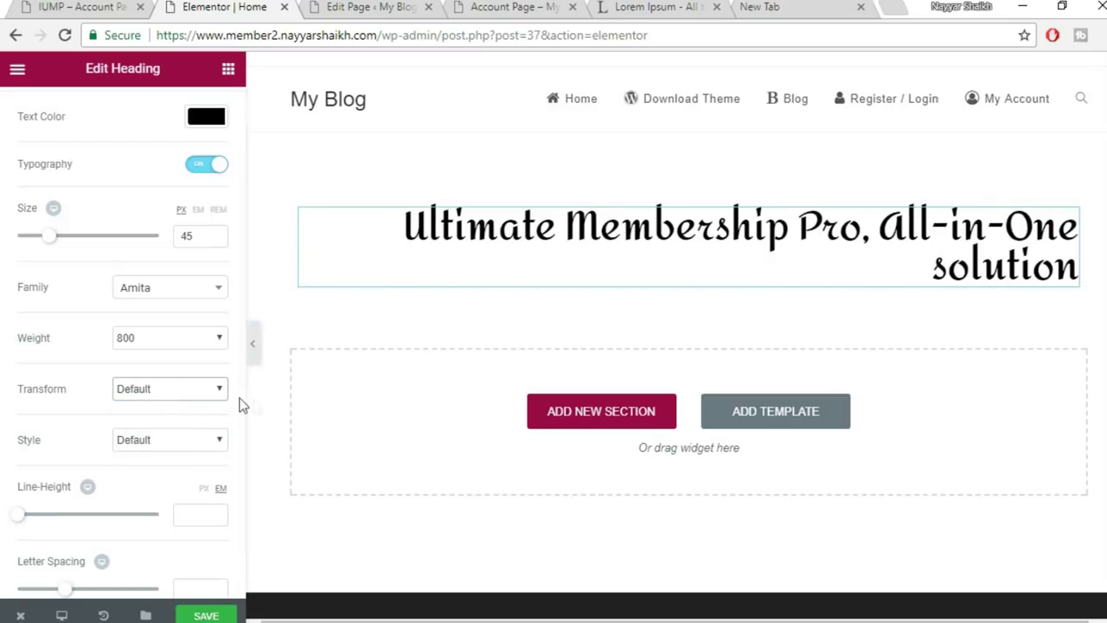
- Leave the font style at Default and clear the line height back to default
{"action": "scroll", "coordinate": [215, 401], "scroll_direction": "down", "scroll_amount": 1}
{"action": "left_click", "coordinate": [185, 381]}
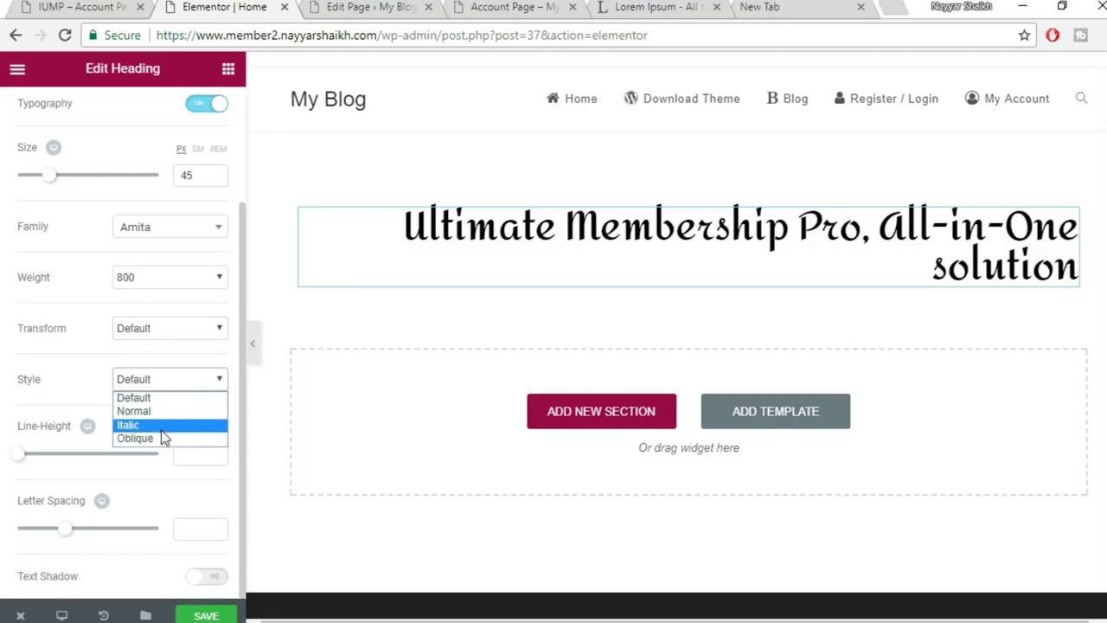
{"action": "left_click", "coordinate": [180, 392]}
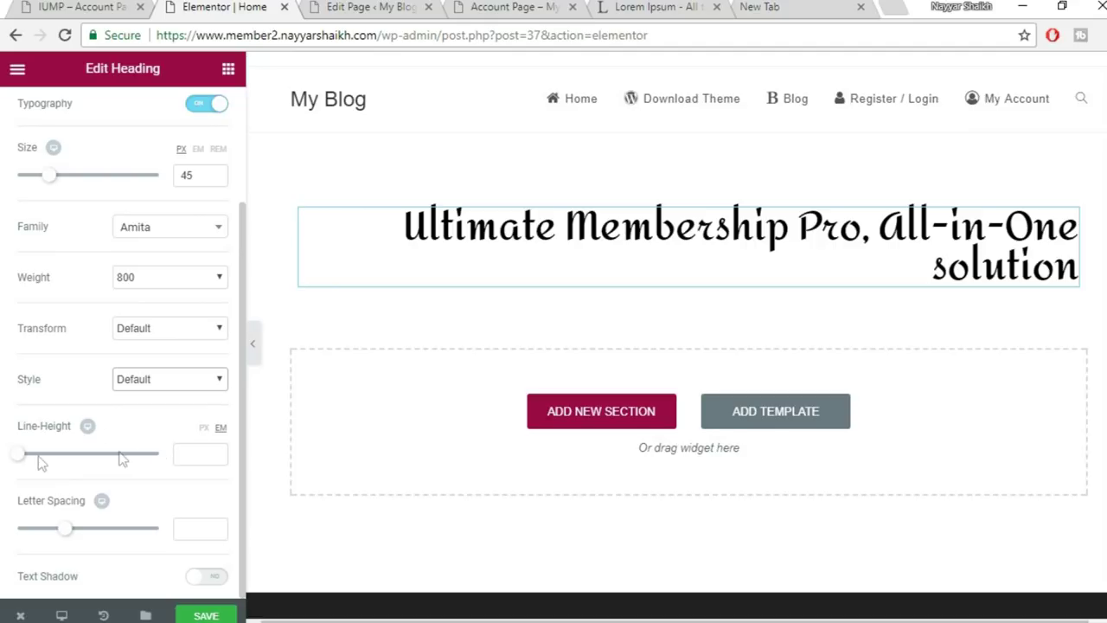
{"action": "left_click_drag", "start_coordinate": [17, 464], "coordinate": [36, 461]}
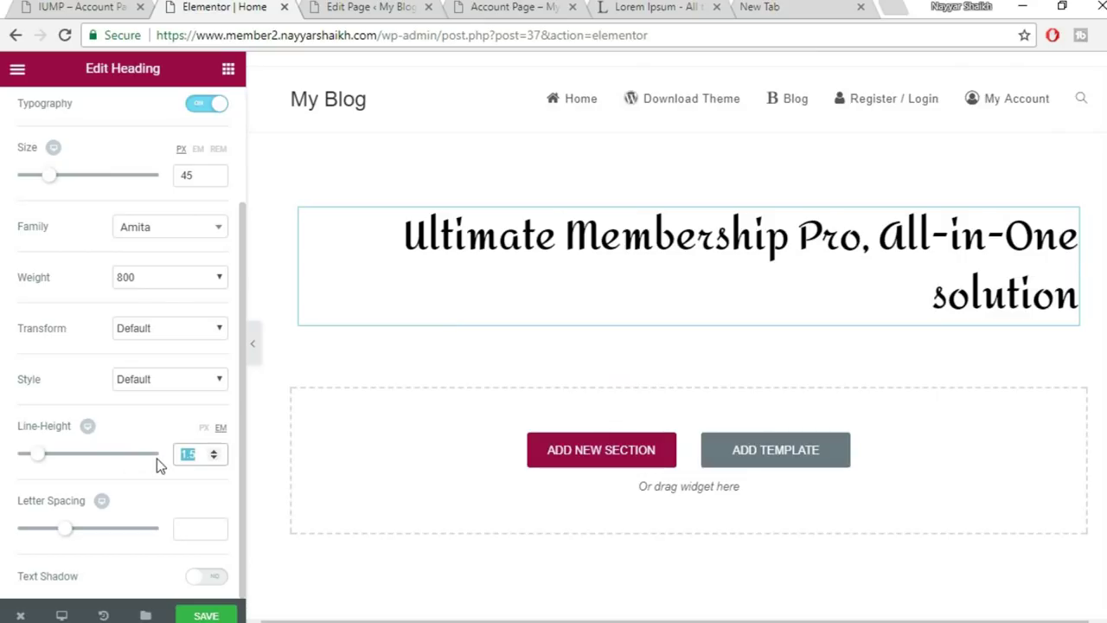
{"action": "key", "text": "BackSpace"}
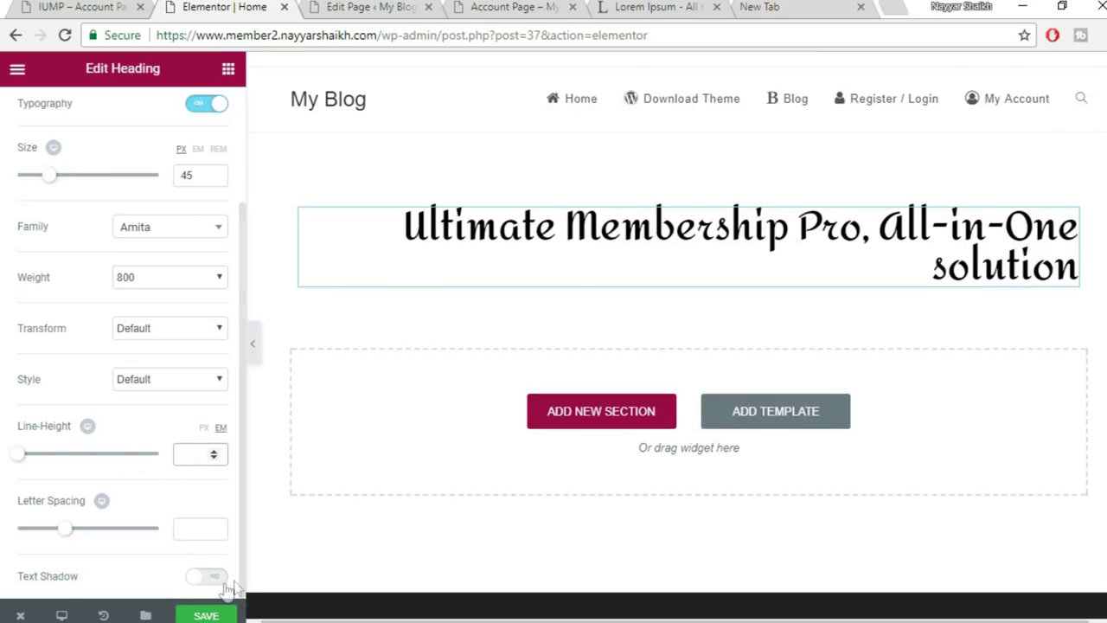
{"action": "left_click", "coordinate": [213, 579]}
- Add a green text shadow with horizontal offset 0 and vertical offset 2
{"action": "scroll", "coordinate": [214, 580], "scroll_direction": "down", "scroll_amount": 2}
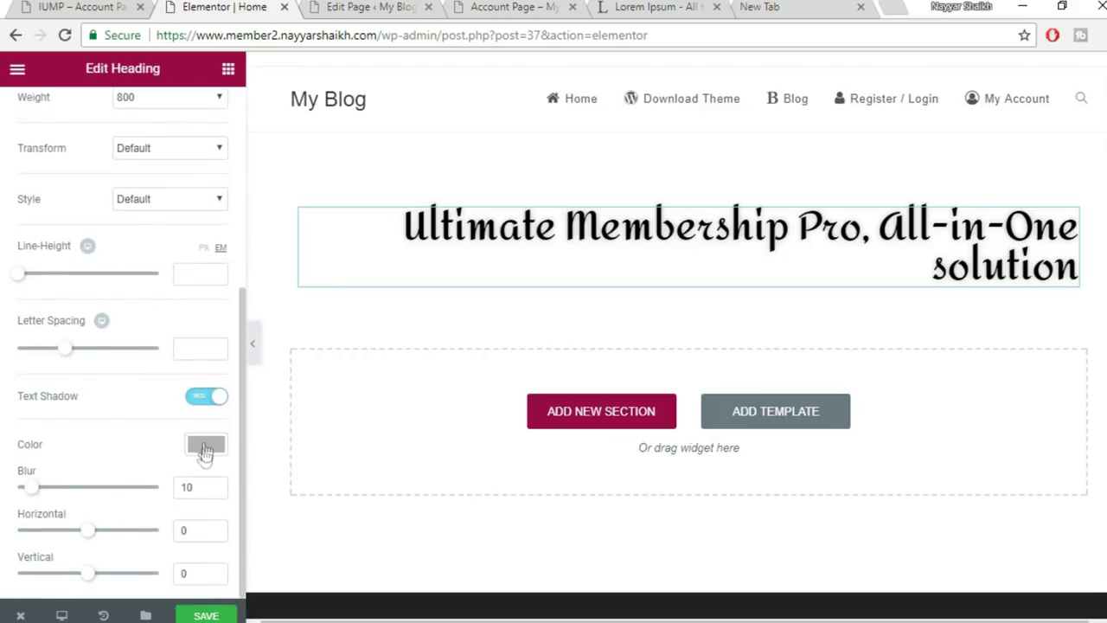
{"action": "left_click", "coordinate": [204, 444]}
{"action": "scroll", "coordinate": [211, 476], "scroll_direction": "down", "scroll_amount": 1}
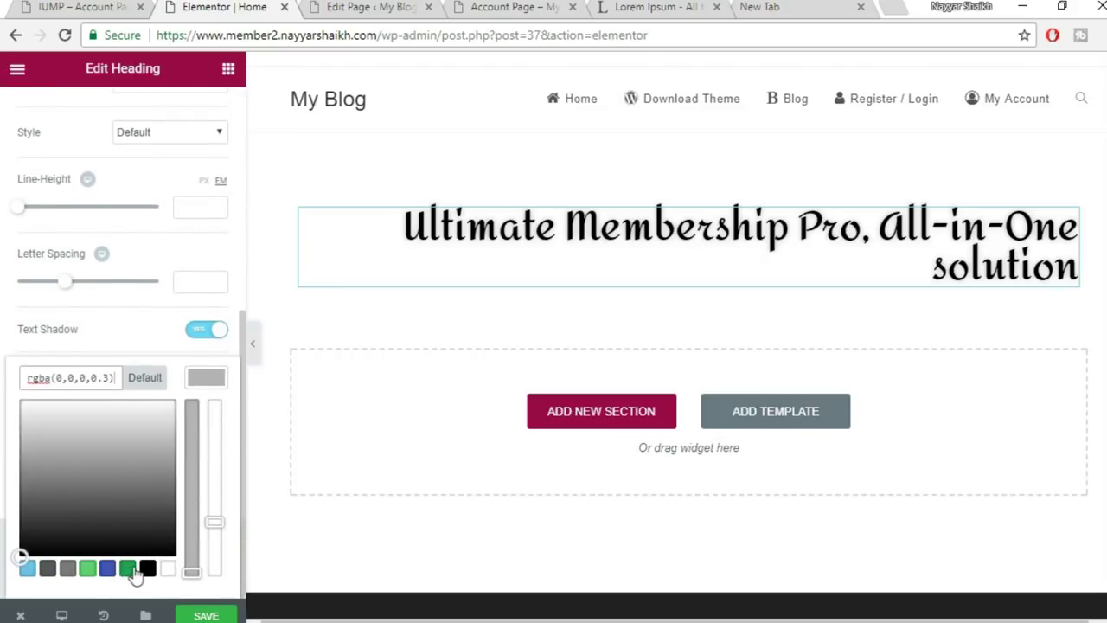
{"action": "left_click", "coordinate": [132, 569]}
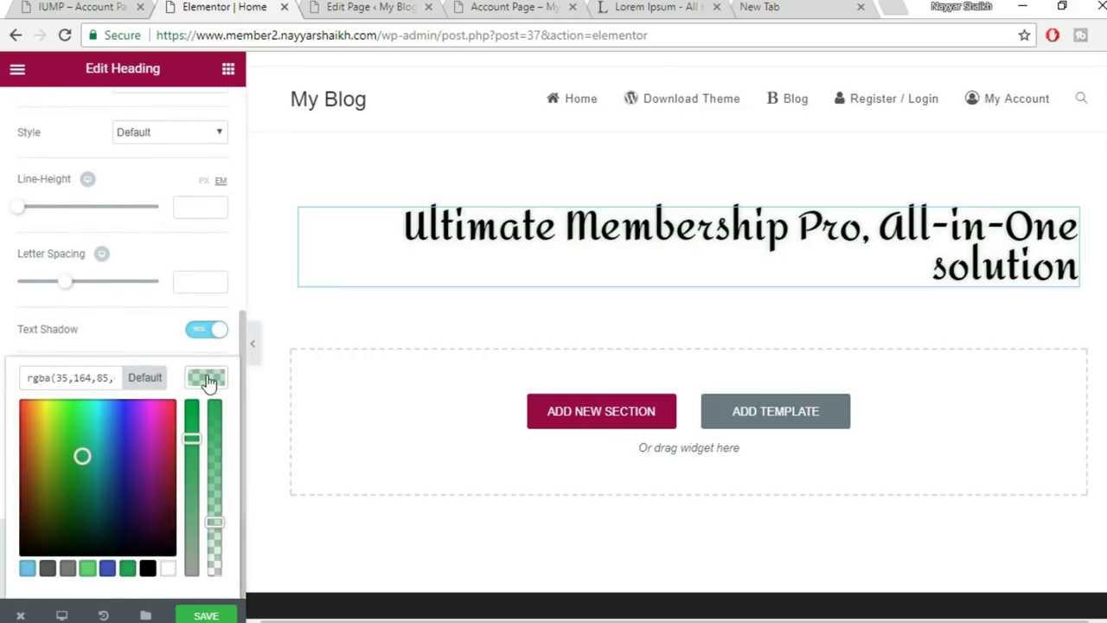
{"action": "left_click_drag", "start_coordinate": [214, 520], "coordinate": [219, 428]}
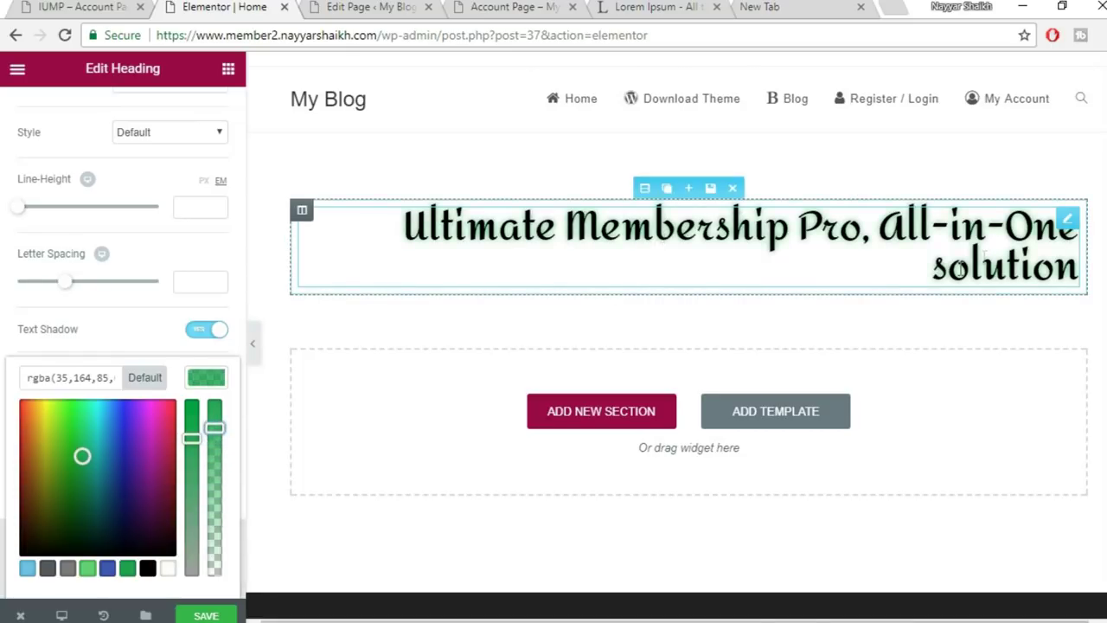
{"action": "left_click", "coordinate": [208, 377]}
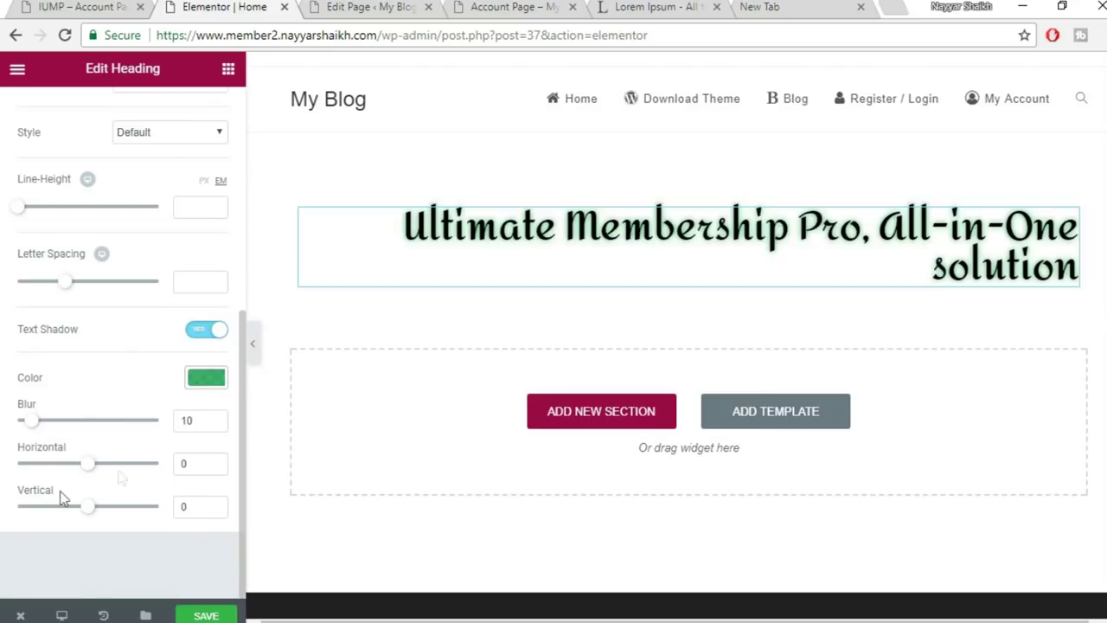
{"action": "left_click_drag", "start_coordinate": [92, 468], "coordinate": [89, 463]}
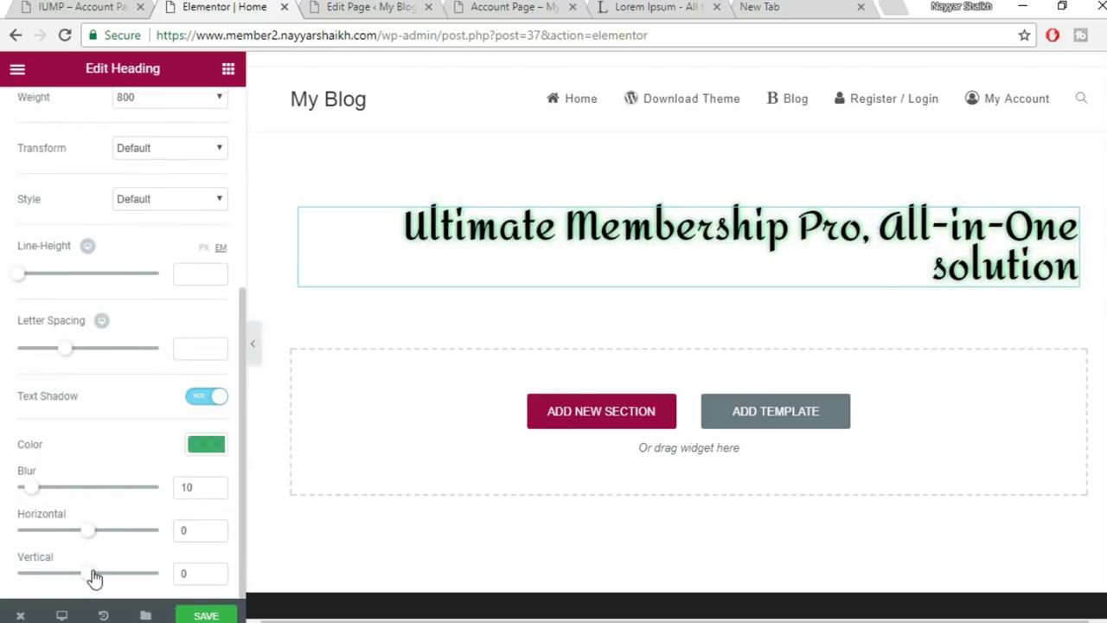
{"action": "left_click_drag", "start_coordinate": [93, 575], "coordinate": [96, 575]}
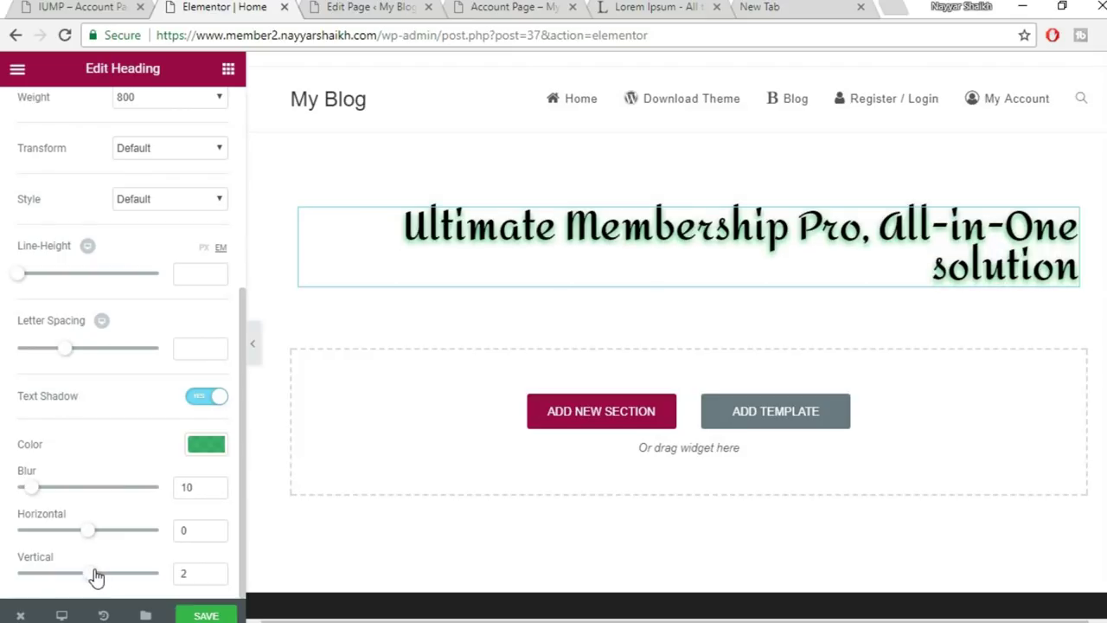
- Change the text shadow colour to light blue rgba(31,168,226)
{"action": "left_click", "coordinate": [207, 445]}
{"action": "left_click", "coordinate": [28, 571]}
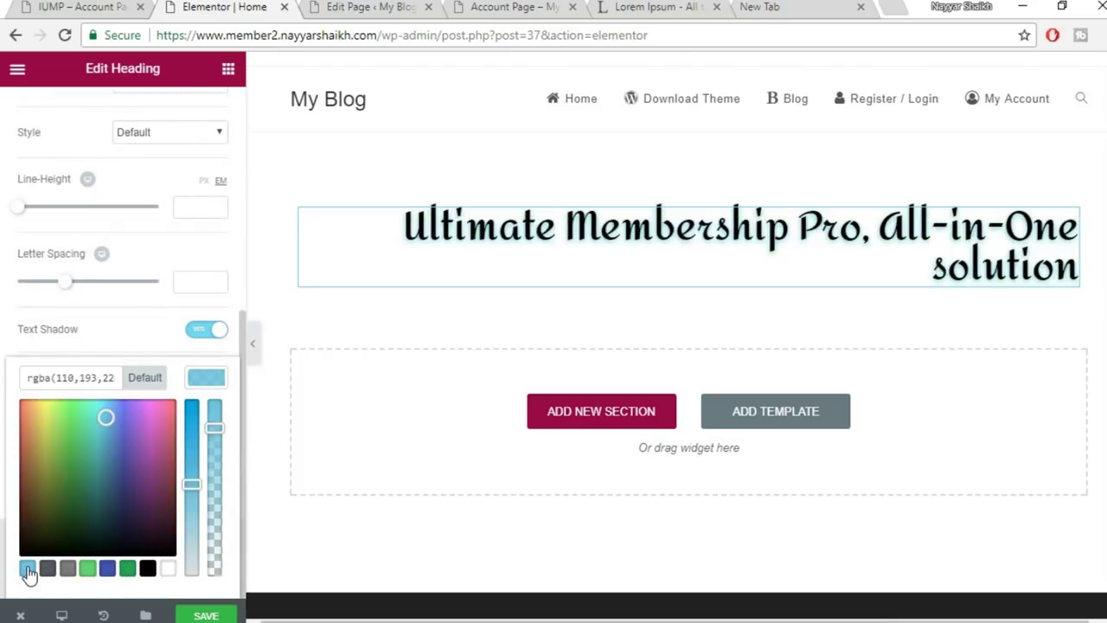
{"action": "left_click_drag", "start_coordinate": [191, 483], "coordinate": [193, 425]}
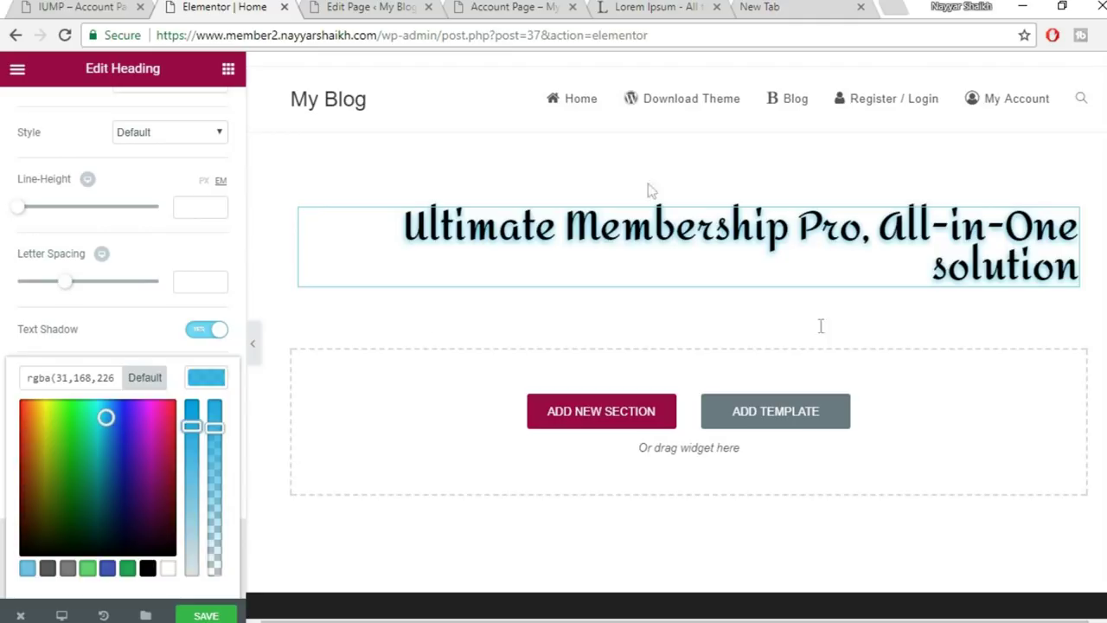
{"action": "left_click", "coordinate": [206, 379]}
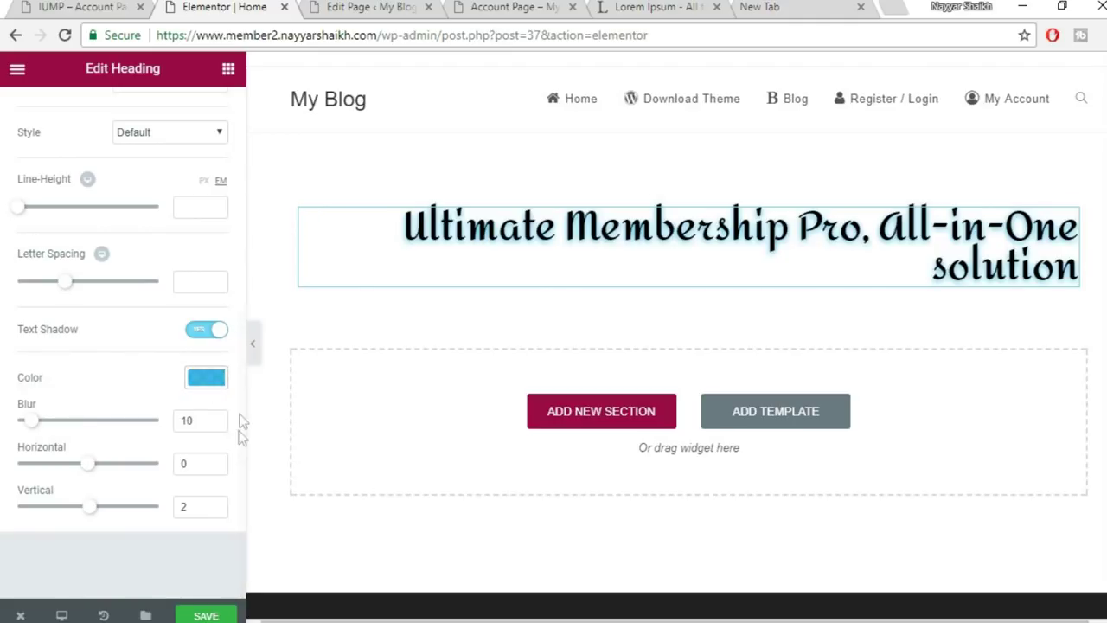
{"action": "scroll", "coordinate": [238, 452], "scroll_direction": "up", "scroll_amount": 5}
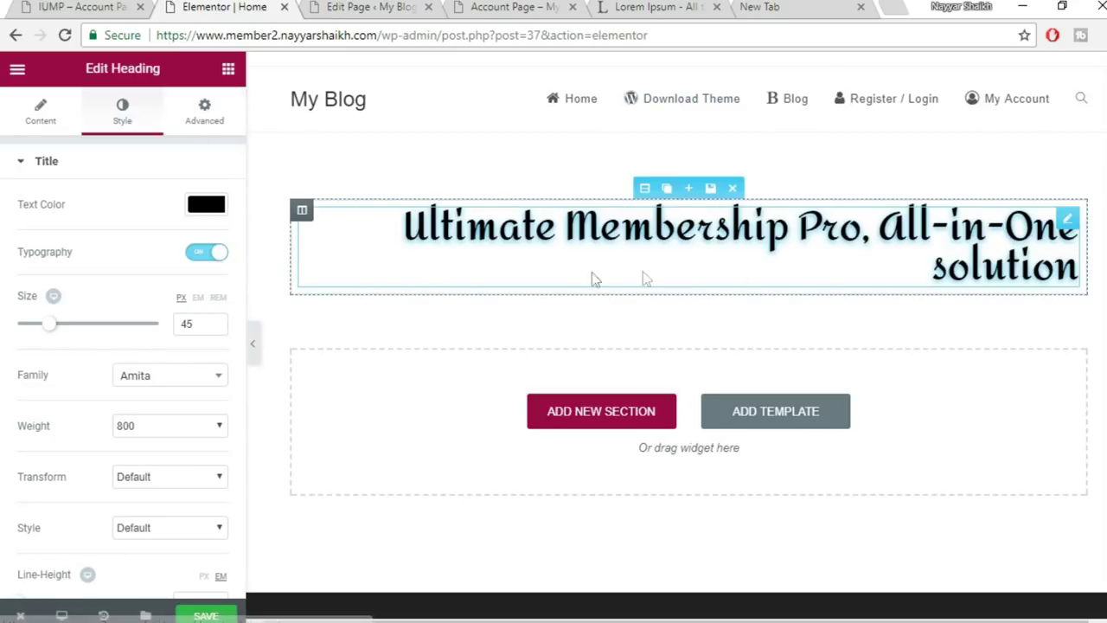
- Give the heading a Classic background after trying the hover and gradient options
{"action": "left_click", "coordinate": [214, 113]}
{"action": "scroll", "coordinate": [156, 424], "scroll_direction": "down", "scroll_amount": 2}
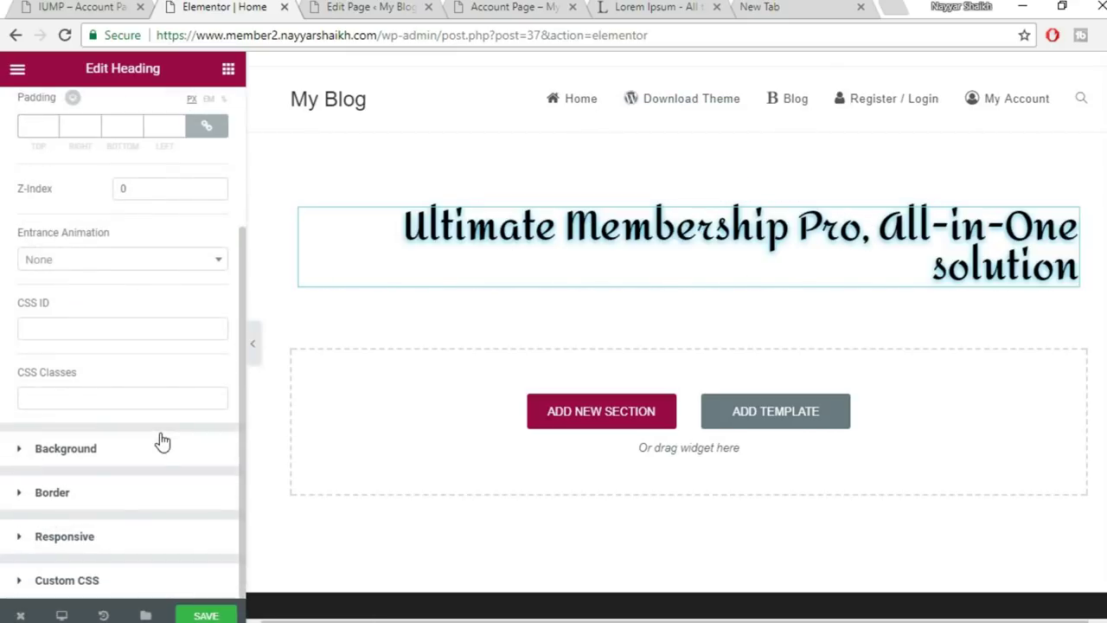
{"action": "left_click", "coordinate": [163, 467]}
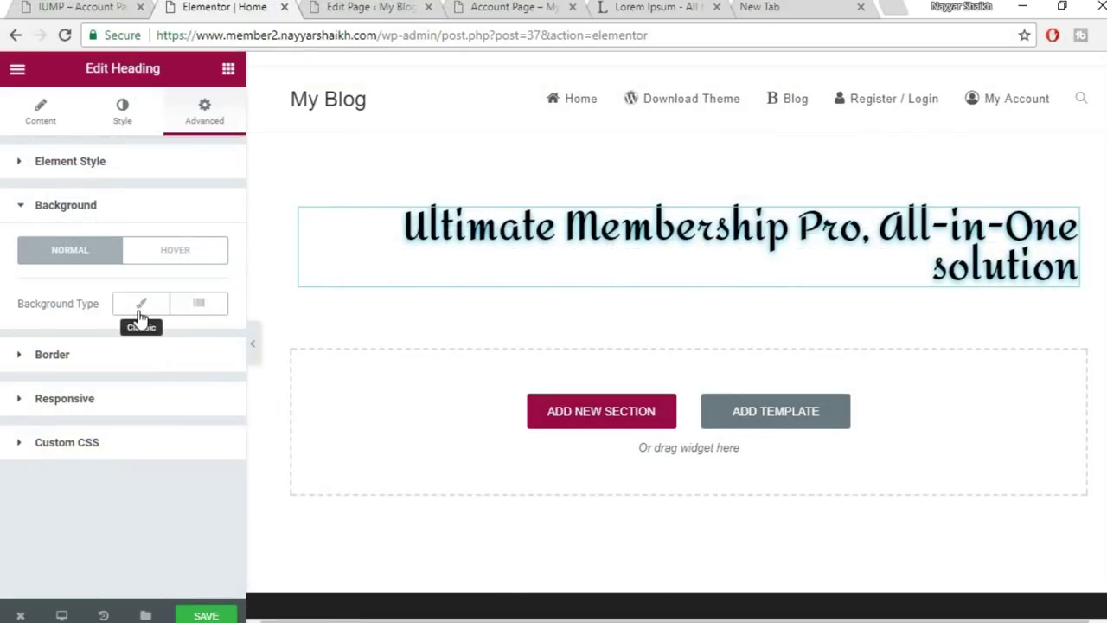
{"action": "left_click", "coordinate": [173, 256]}
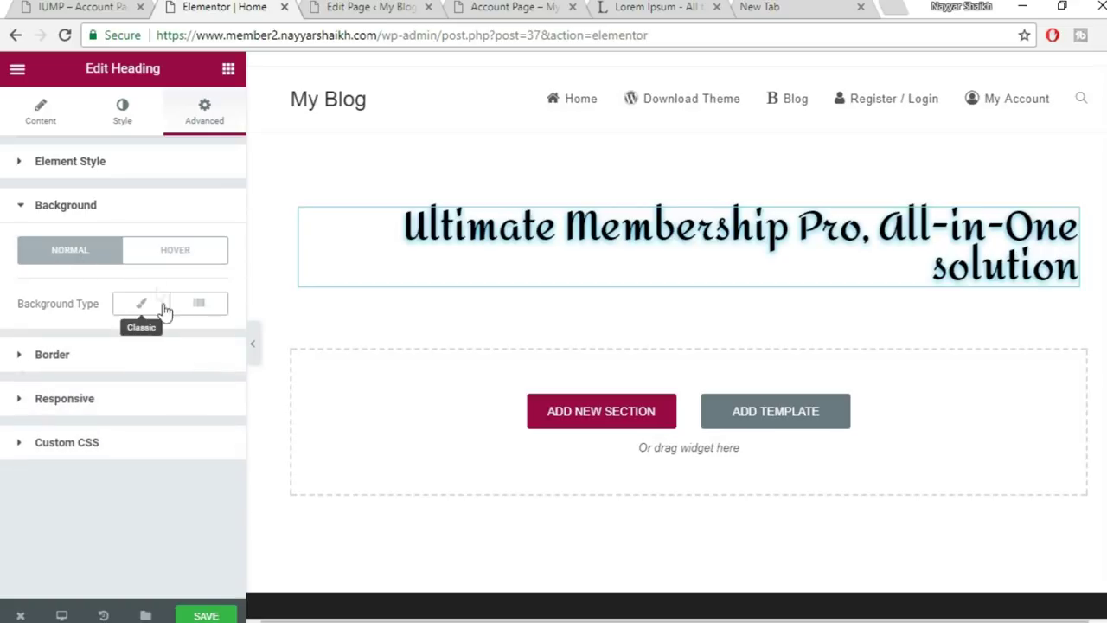
{"action": "left_click", "coordinate": [198, 304]}
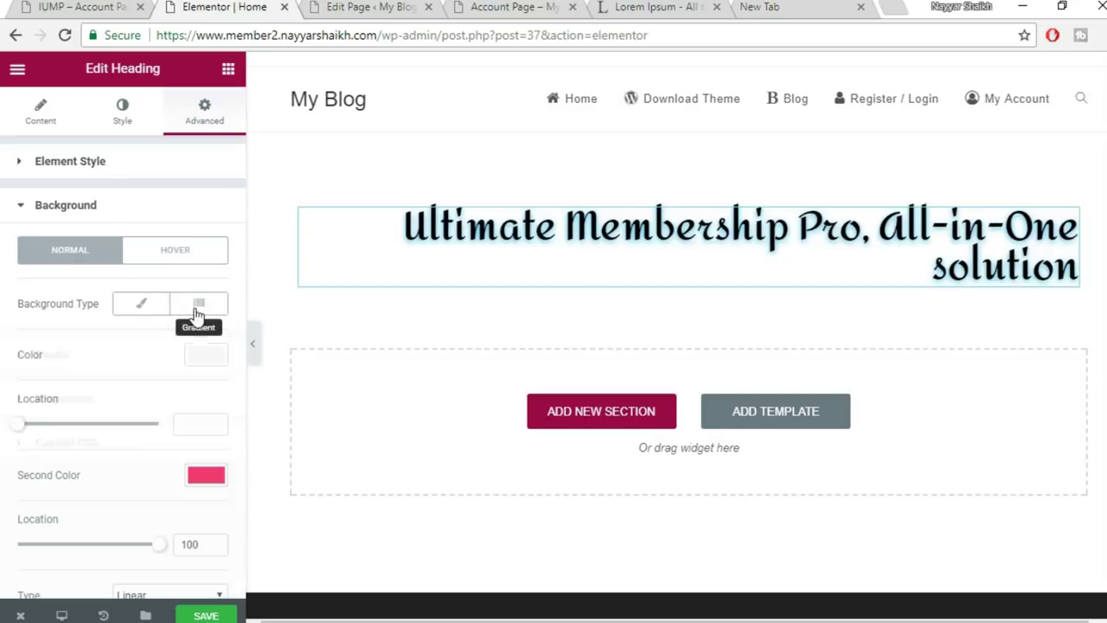
{"action": "left_click", "coordinate": [147, 310]}
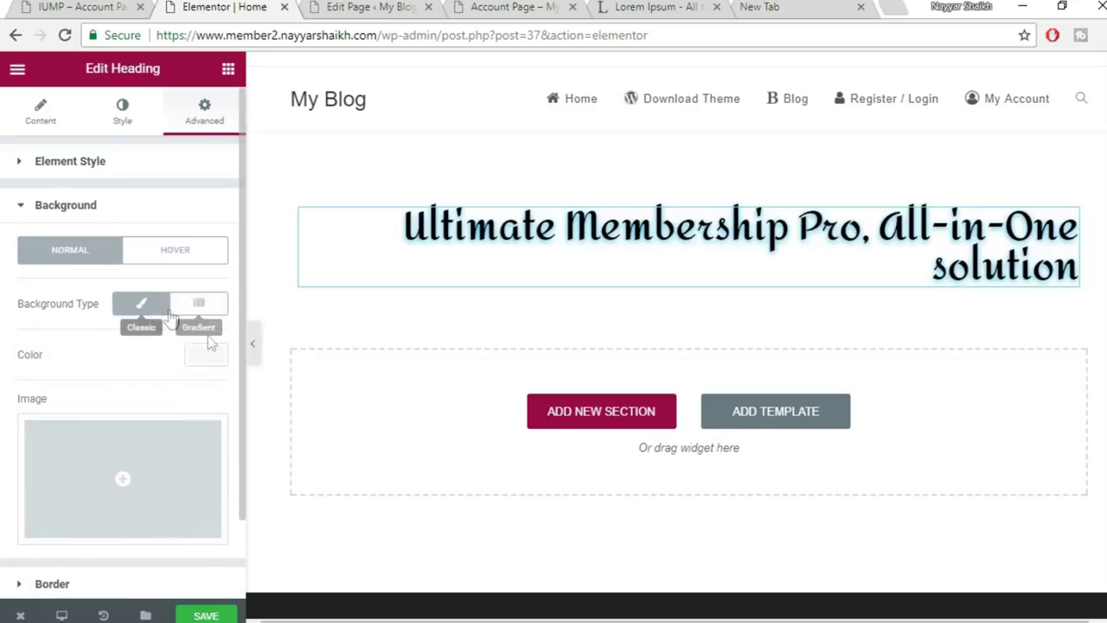
- Set the heading background colour to white after trying green, and save the page
{"action": "left_click", "coordinate": [215, 362]}
{"action": "scroll", "coordinate": [205, 441], "scroll_direction": "down", "scroll_amount": 1}
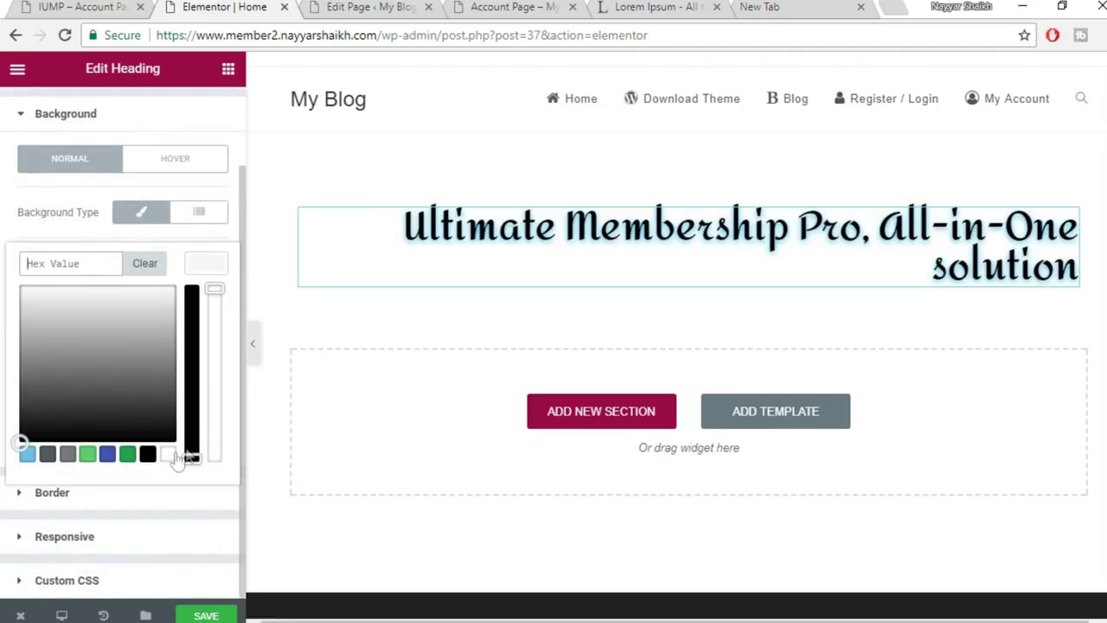
{"action": "left_click", "coordinate": [167, 456]}
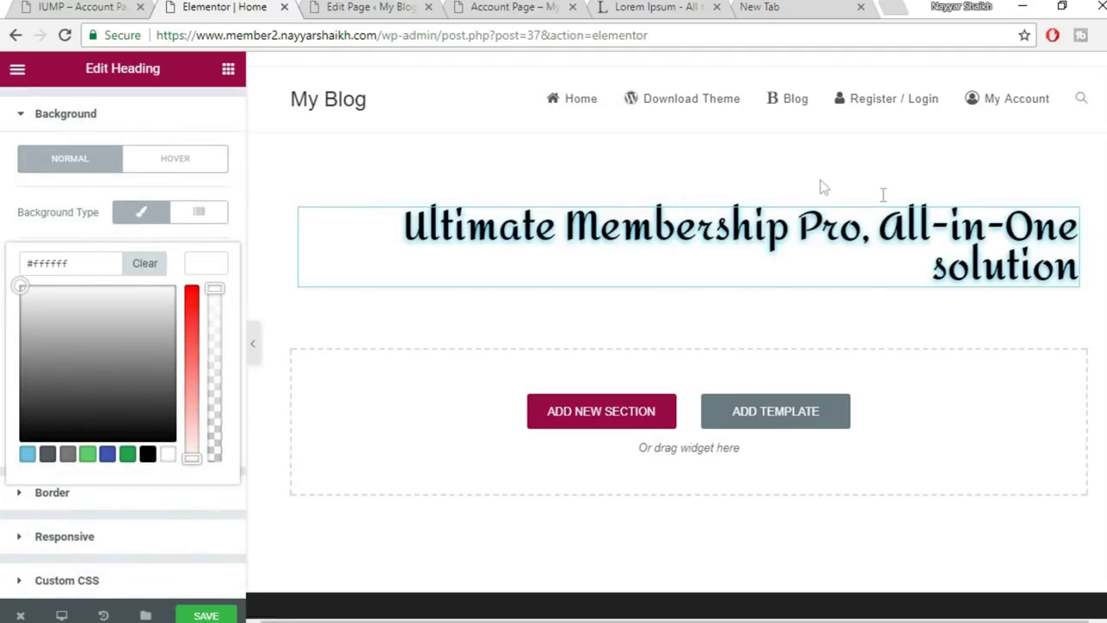
{"action": "left_click", "coordinate": [128, 455]}
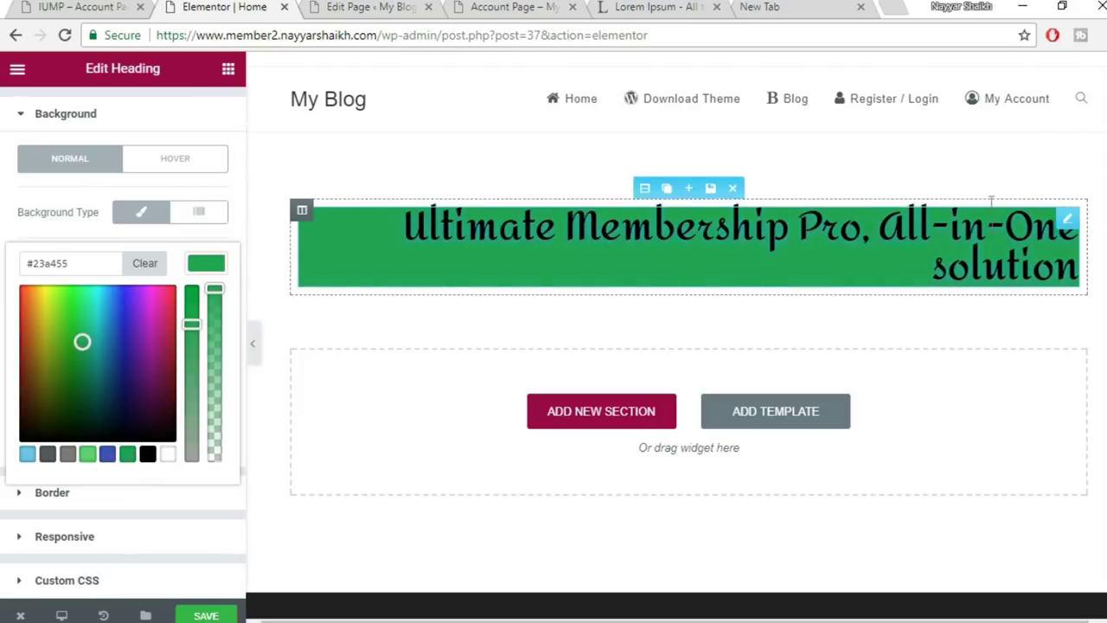
{"action": "left_click", "coordinate": [169, 455]}
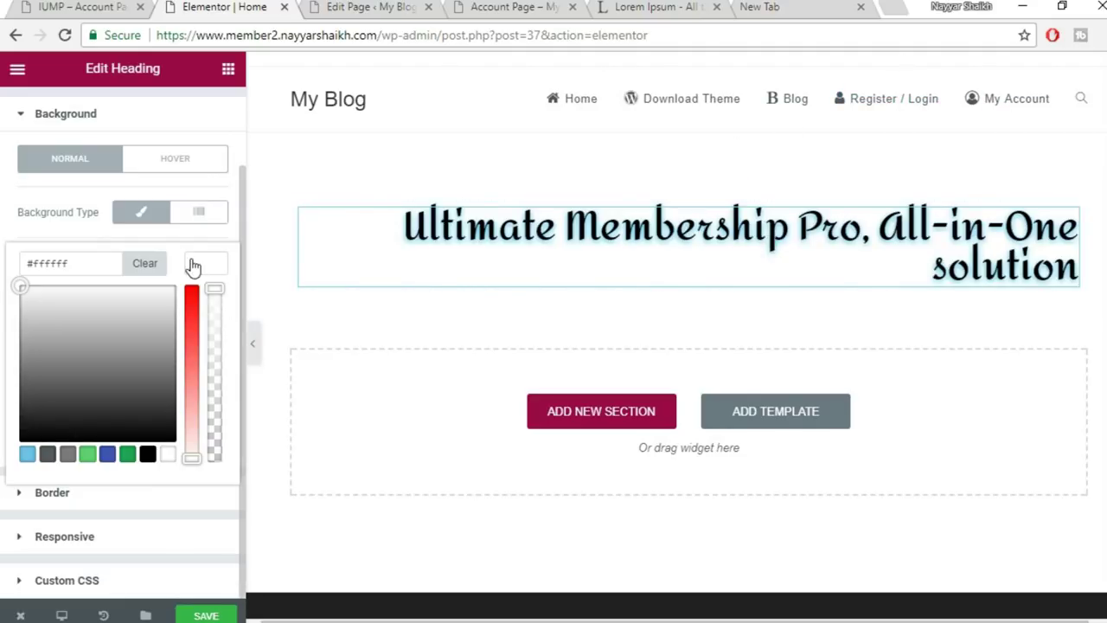
{"action": "left_click", "coordinate": [206, 614]}
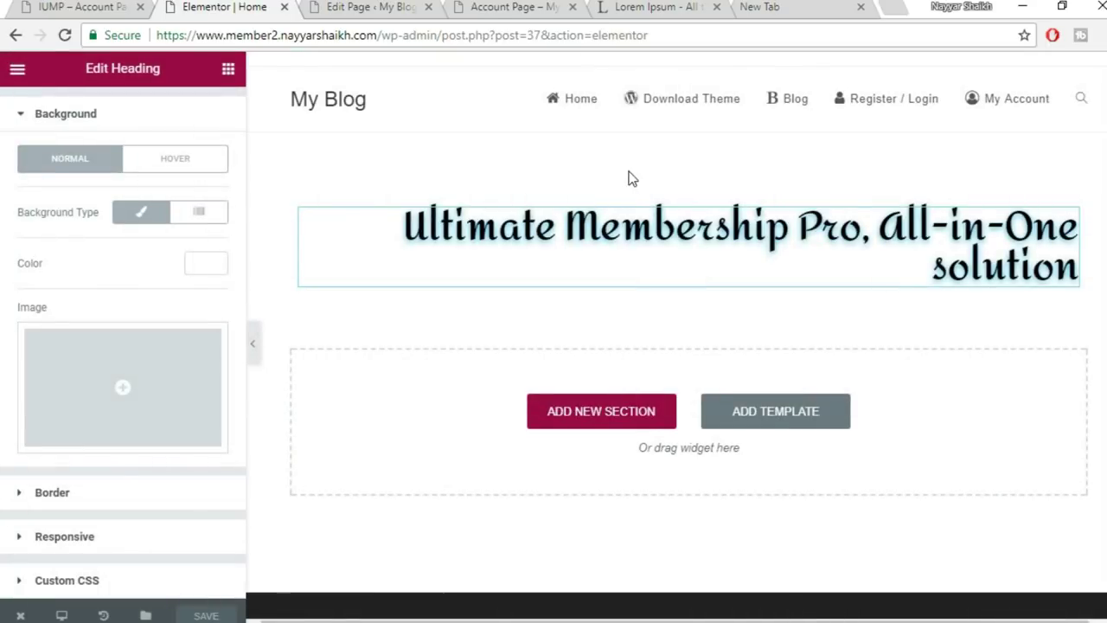
{"action": "left_click", "coordinate": [628, 178]}
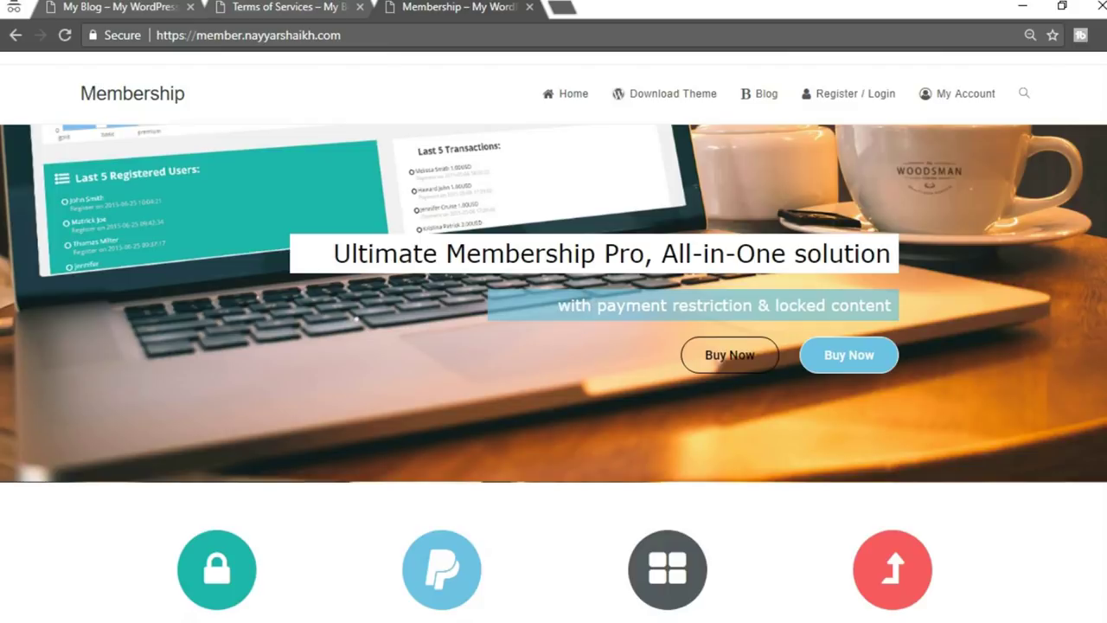
- Select the heading's section and give it a Classic background
{"action": "mouse_move", "coordinate": [377, 614]}
{"action": "left_click", "coordinate": [346, 532]}
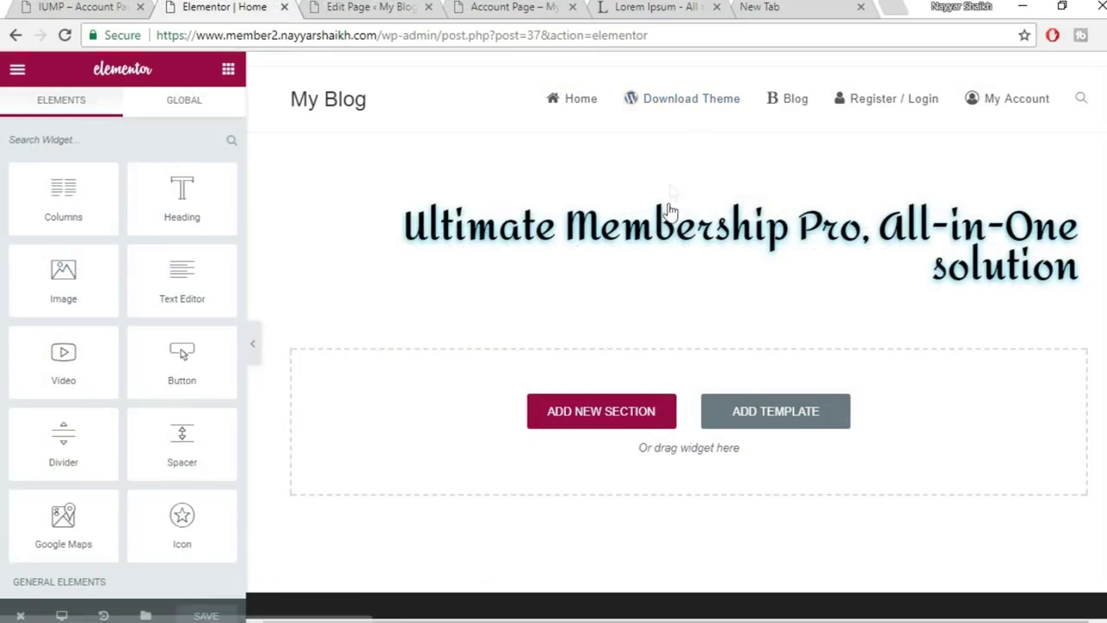
{"action": "left_click", "coordinate": [645, 188]}
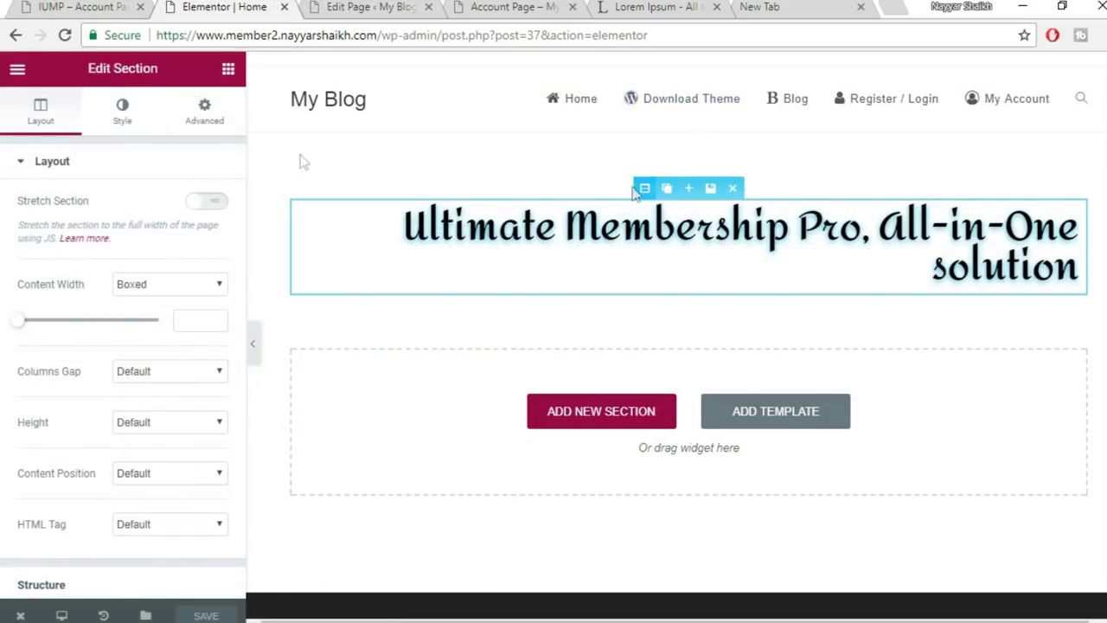
{"action": "left_click", "coordinate": [147, 117]}
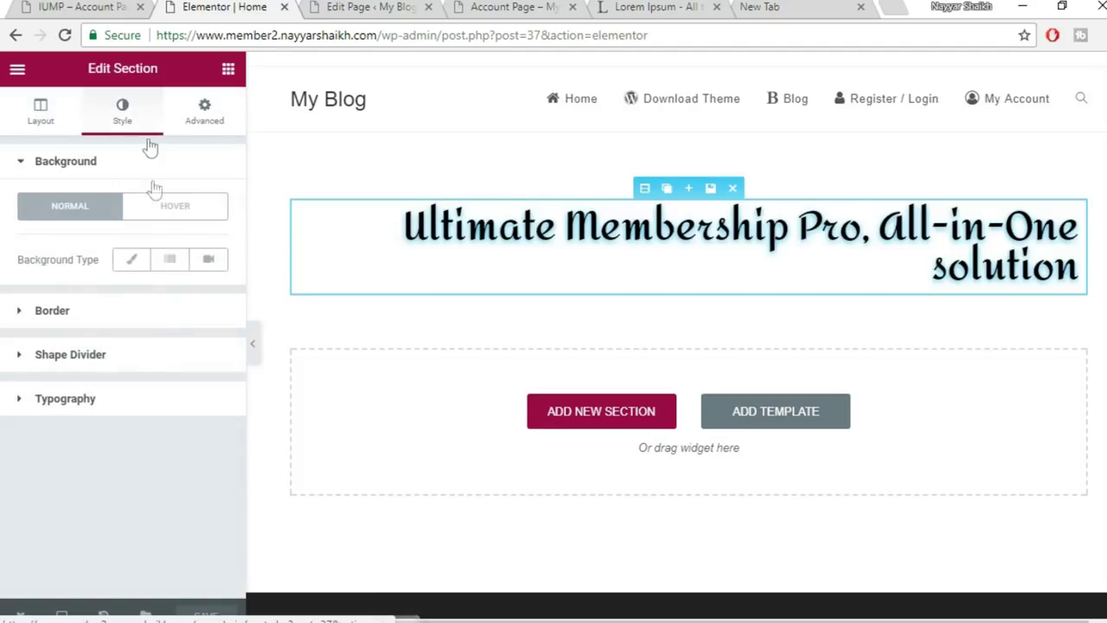
{"action": "left_click", "coordinate": [136, 261]}
{"action": "scroll", "coordinate": [205, 403], "scroll_direction": "down", "scroll_amount": 1}
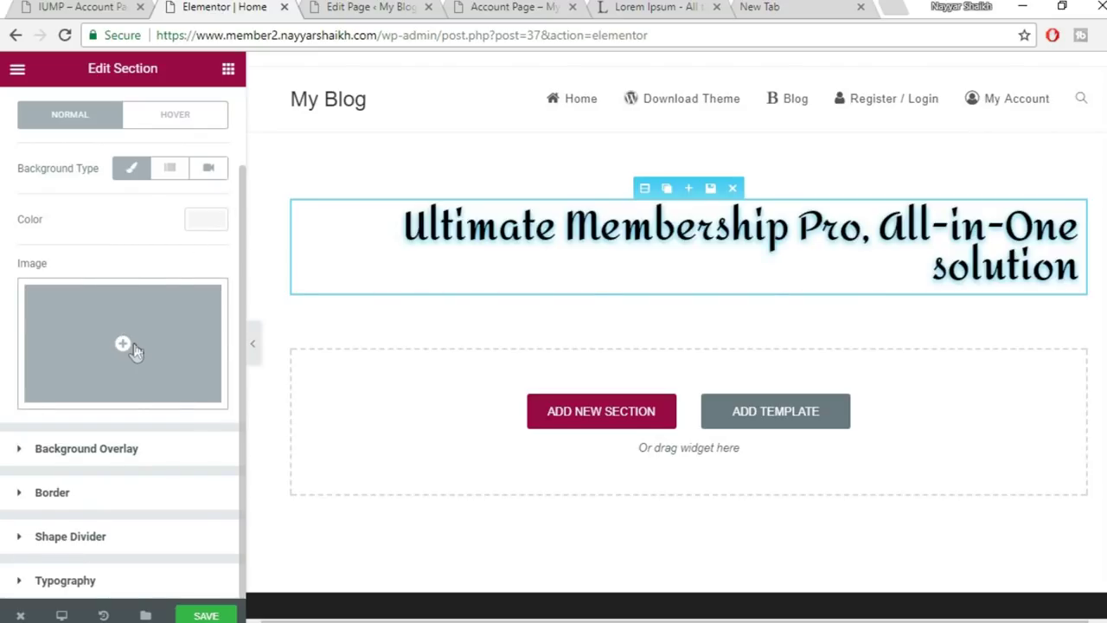
- Upload slider1.jpg and insert it as the section's background image
{"action": "left_click", "coordinate": [132, 347]}
{"action": "left_click", "coordinate": [179, 144]}
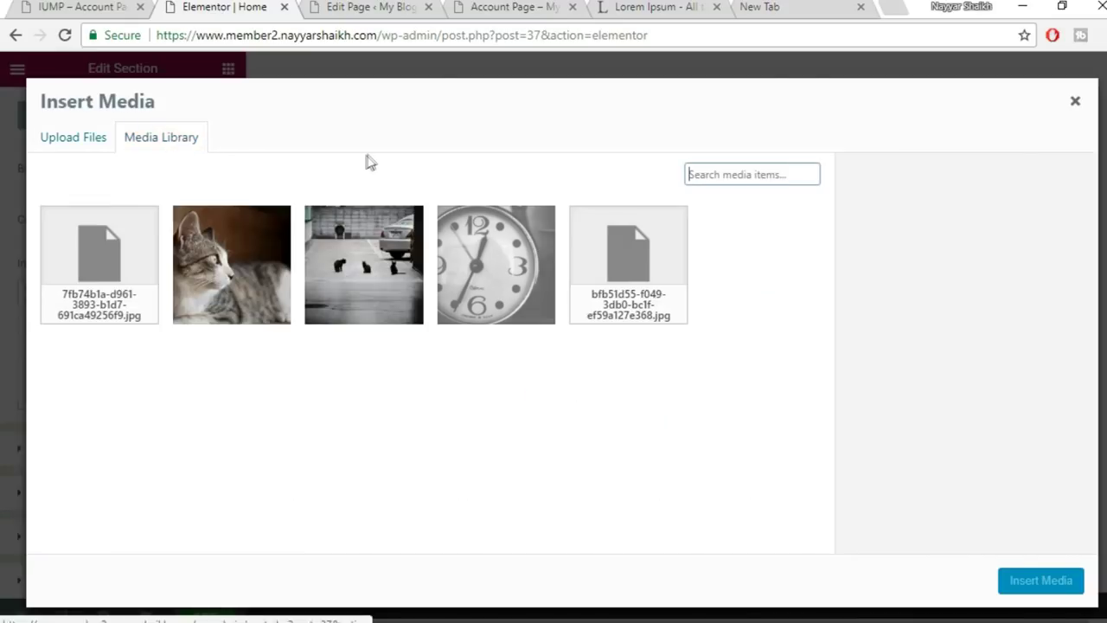
{"action": "left_click", "coordinate": [212, 253]}
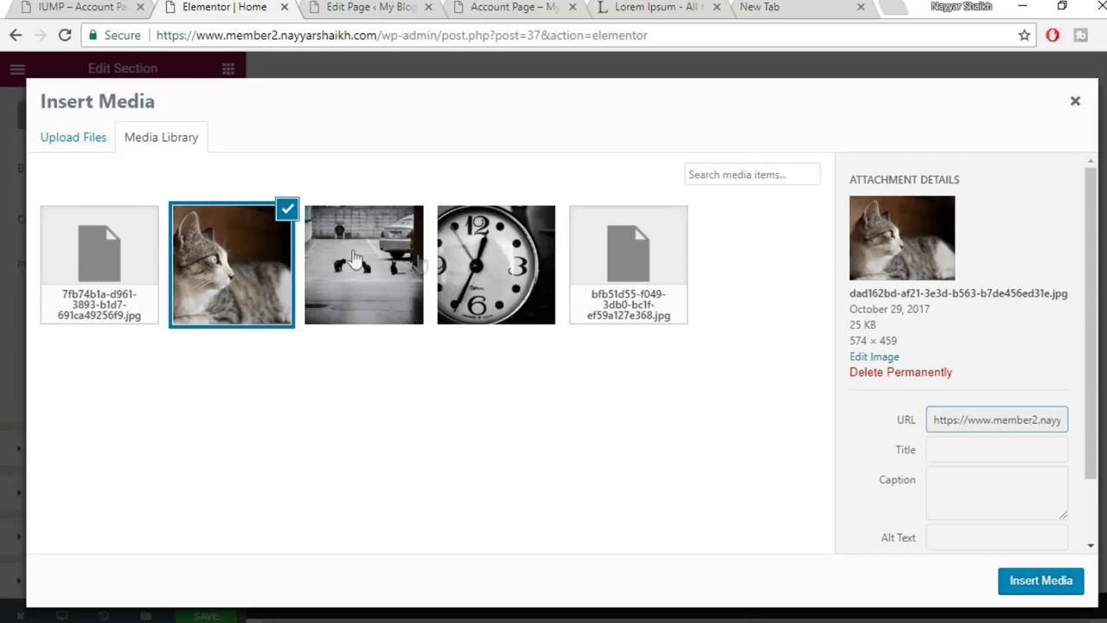
{"action": "left_click", "coordinate": [90, 146]}
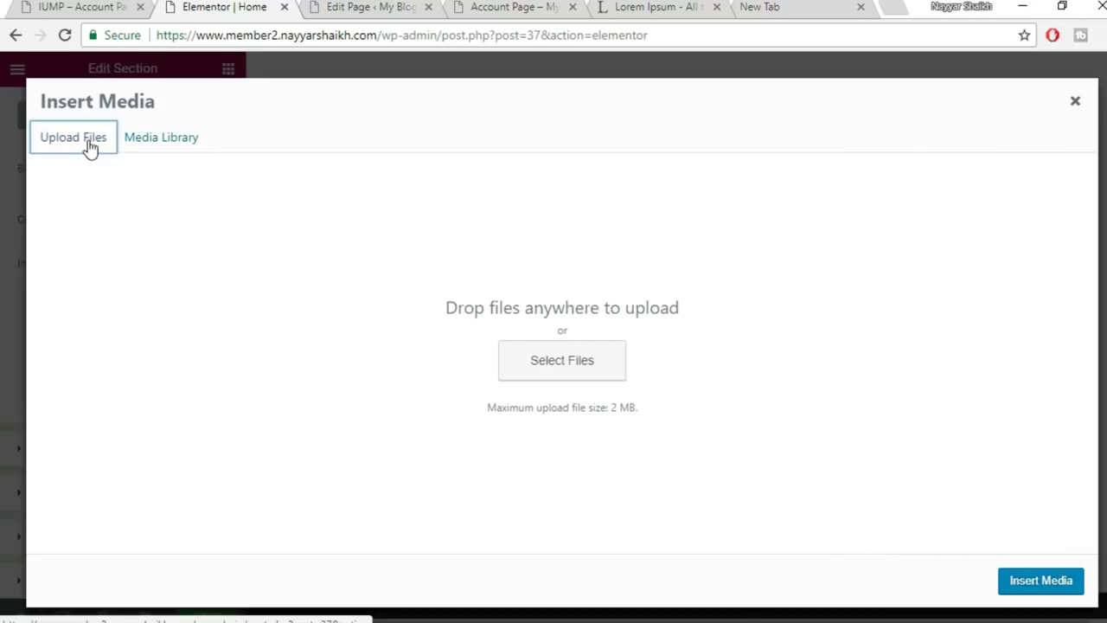
{"action": "left_click", "coordinate": [568, 378]}
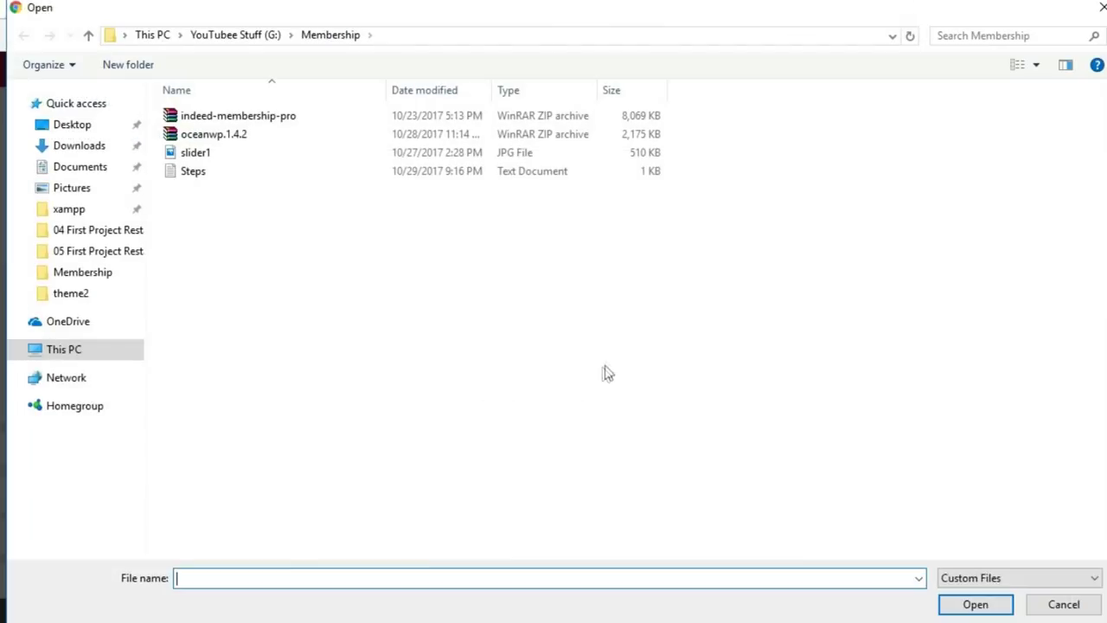
{"action": "left_click", "coordinate": [229, 162]}
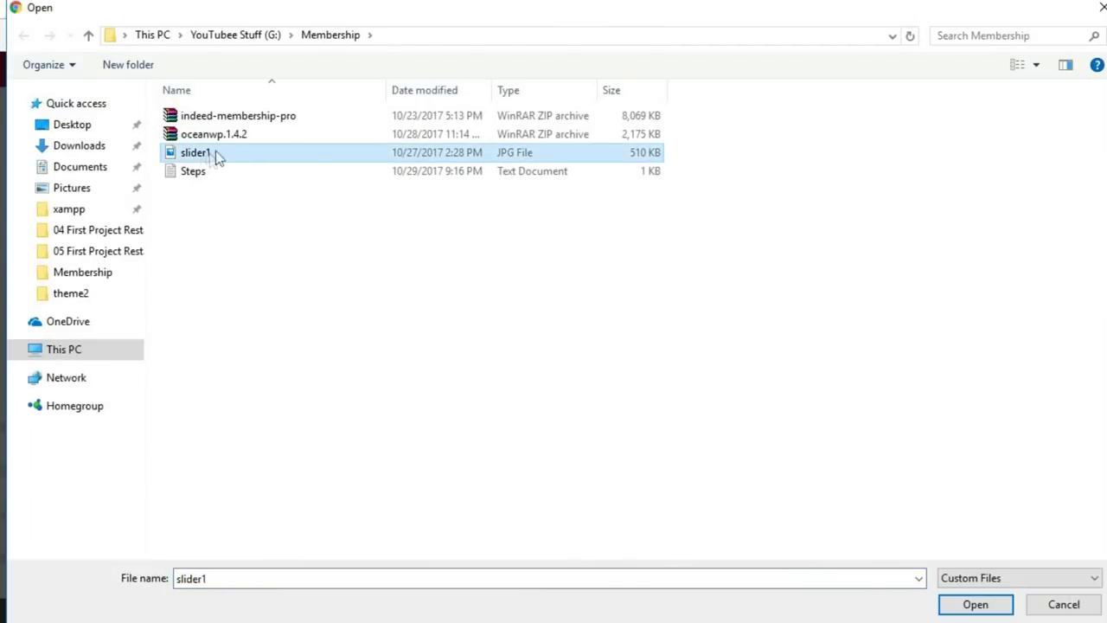
{"action": "left_click", "coordinate": [977, 605]}
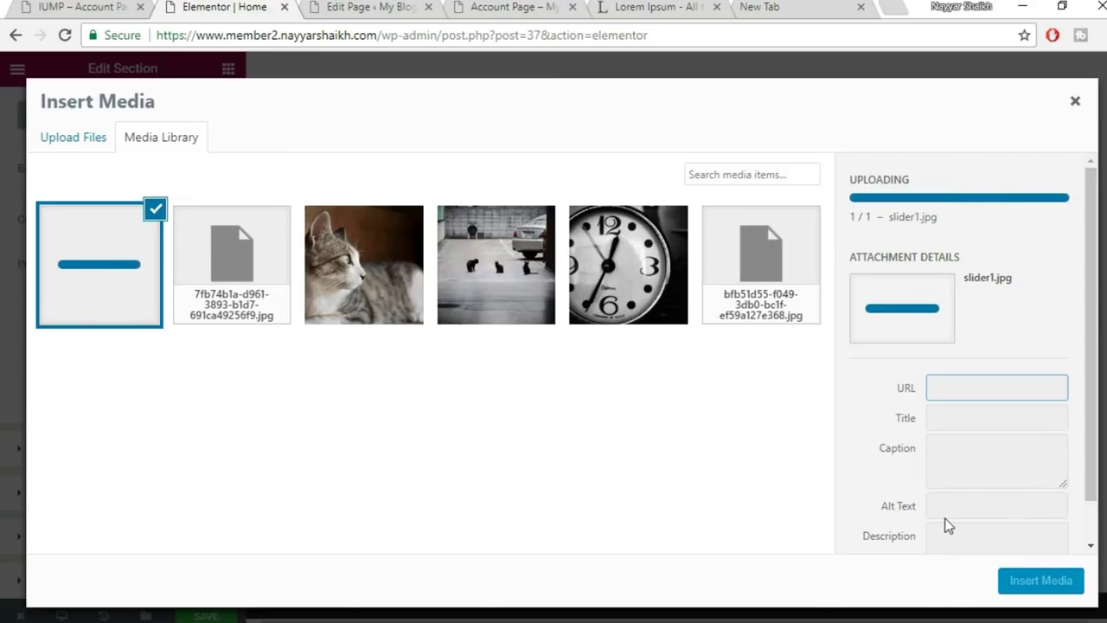
{"action": "left_click", "coordinate": [1041, 581]}
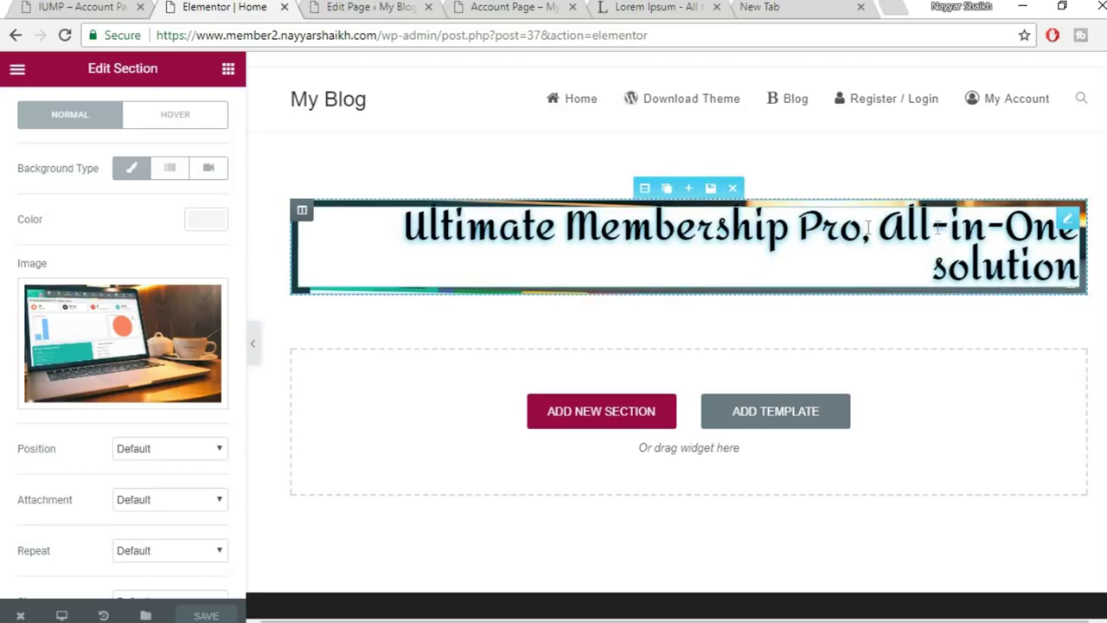
{"action": "scroll", "coordinate": [61, 120], "scroll_direction": "up", "scroll_amount": 1}
{"action": "left_click", "coordinate": [66, 124]}
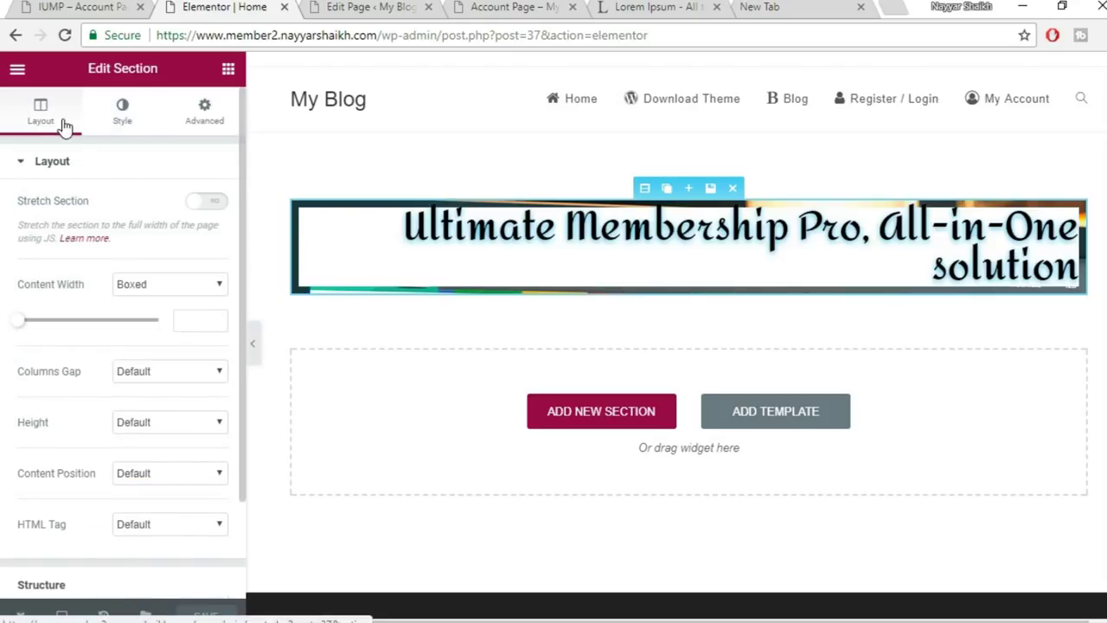
- Stretch the section to full width with Fit To Screen height and save
{"action": "left_click", "coordinate": [210, 206]}
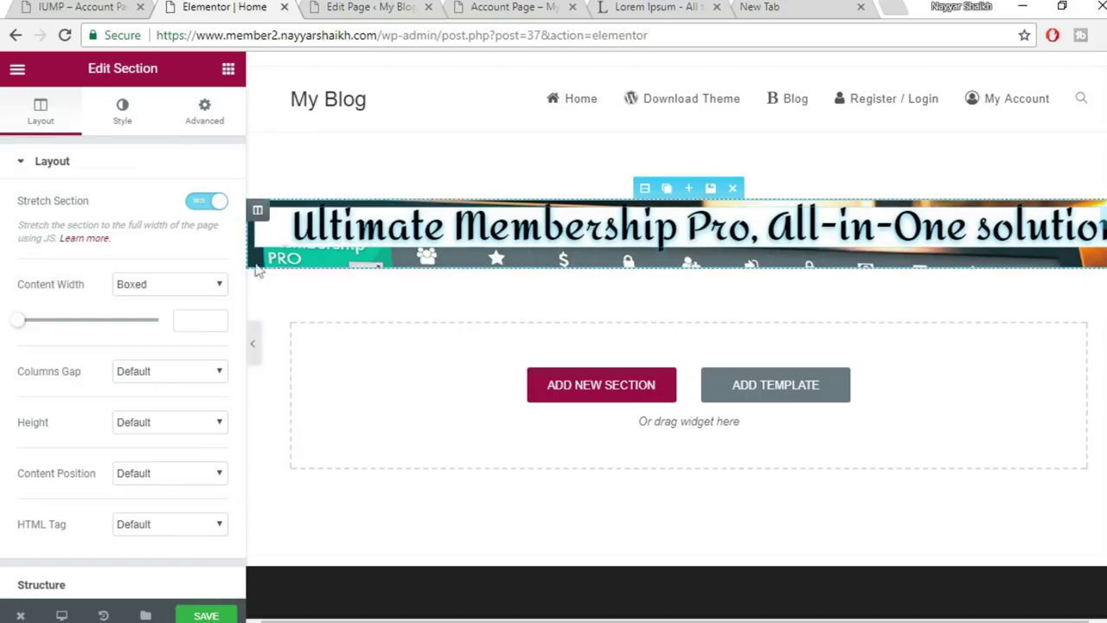
{"action": "left_click", "coordinate": [193, 424]}
{"action": "left_click", "coordinate": [173, 453]}
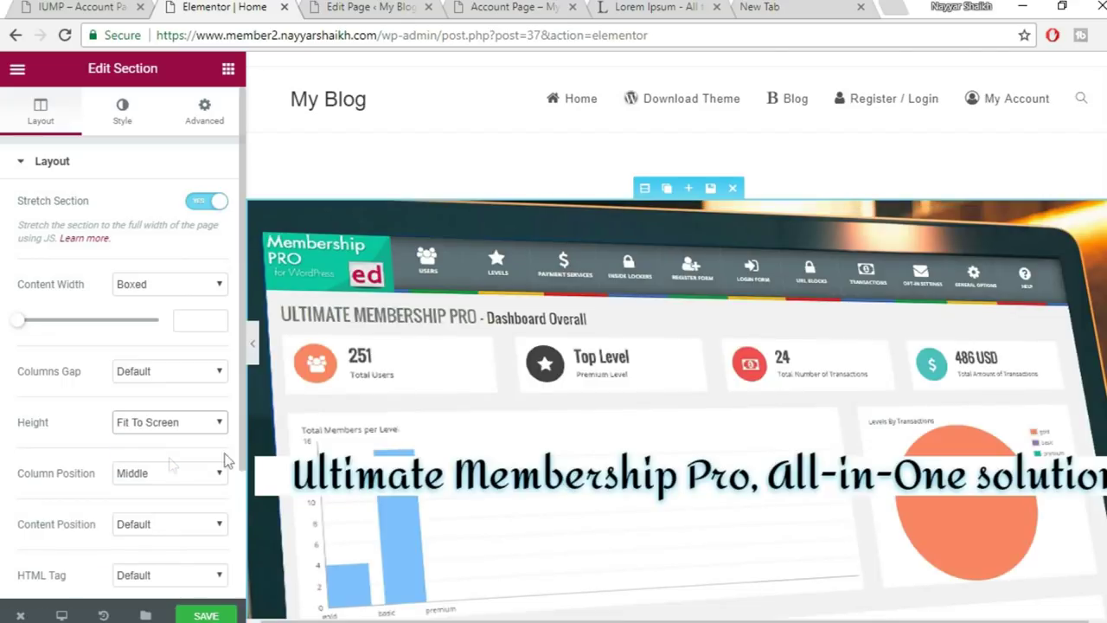
{"action": "scroll", "coordinate": [626, 150], "scroll_direction": "down", "scroll_amount": 2}
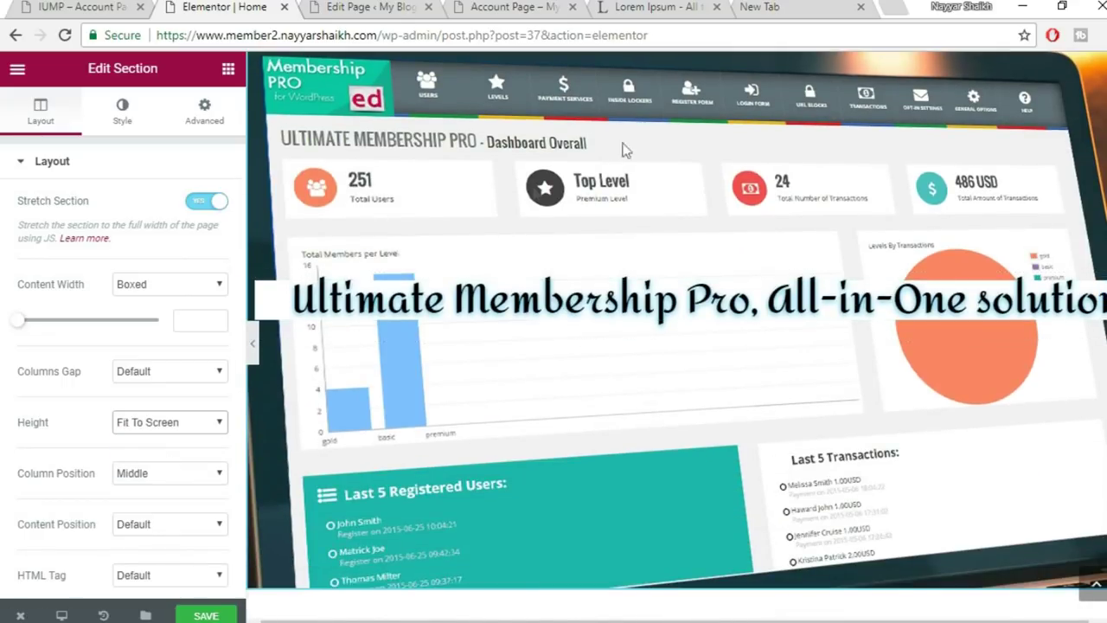
{"action": "scroll", "coordinate": [884, 304], "scroll_direction": "up", "scroll_amount": 2}
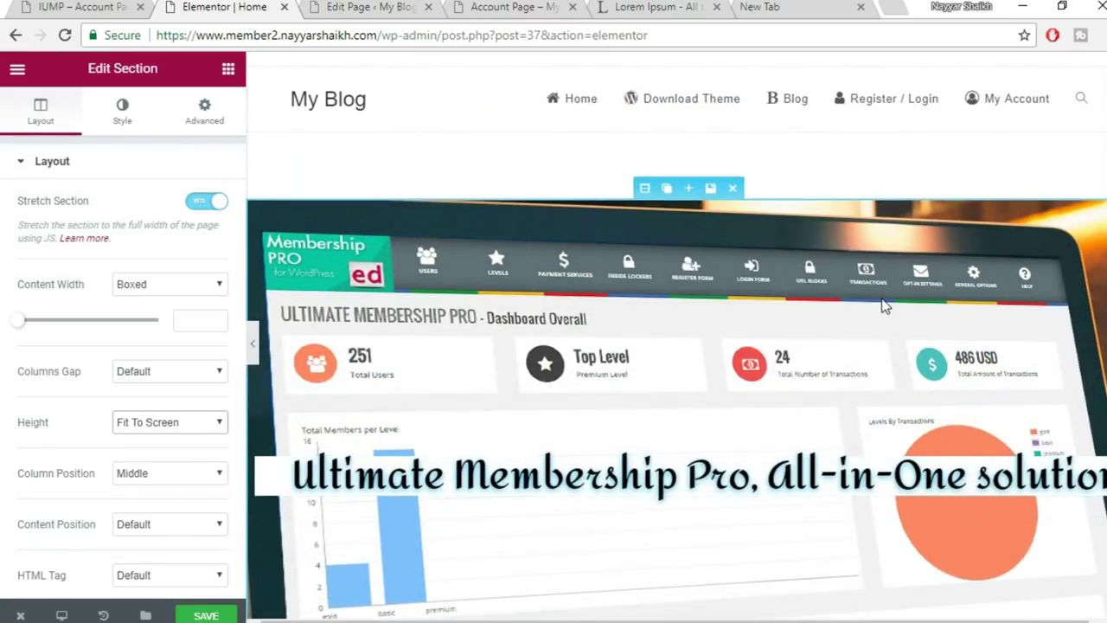
{"action": "scroll", "coordinate": [884, 305], "scroll_direction": "down", "scroll_amount": 1}
{"action": "left_click", "coordinate": [205, 616]}
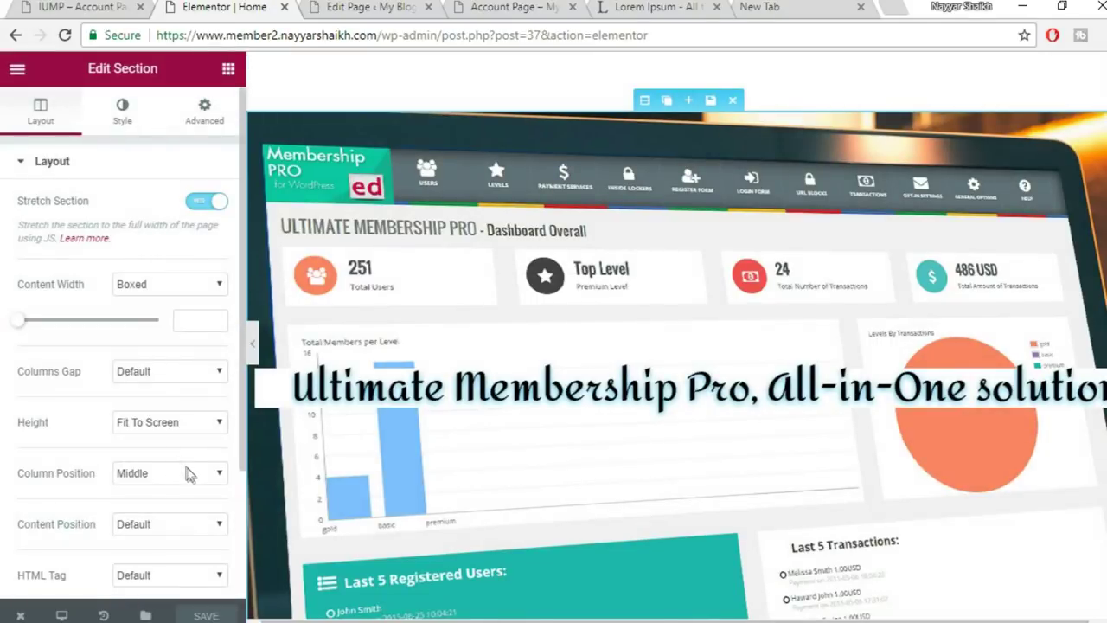
- Set Content Position to Top after trying Bottom, save, and preview the page
{"action": "scroll", "coordinate": [173, 424], "scroll_direction": "down", "scroll_amount": 1}
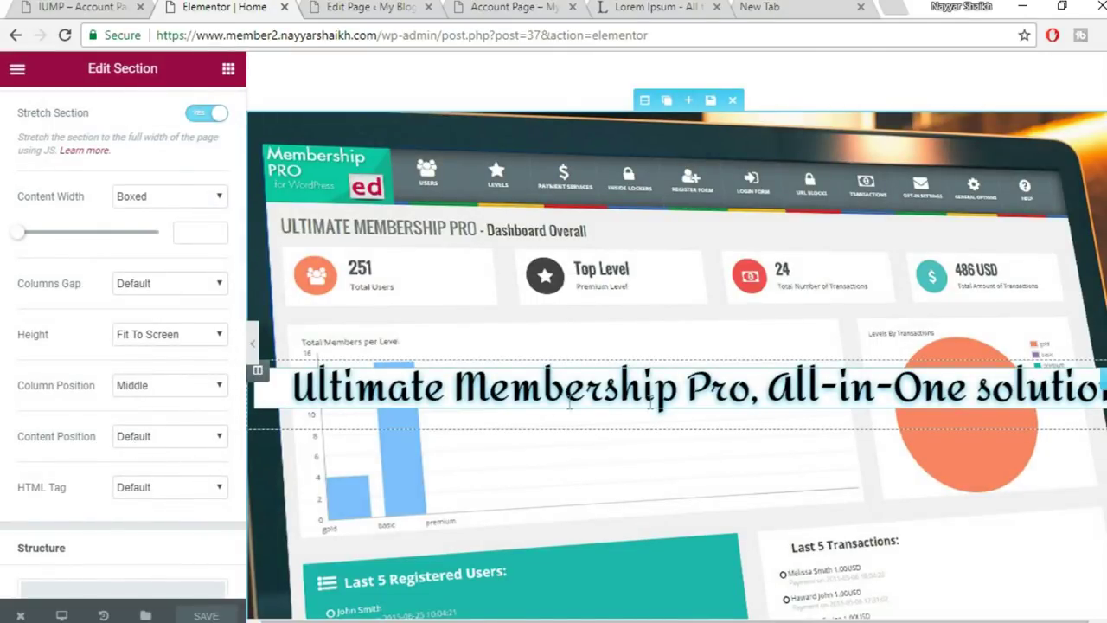
{"action": "left_click", "coordinate": [155, 436]}
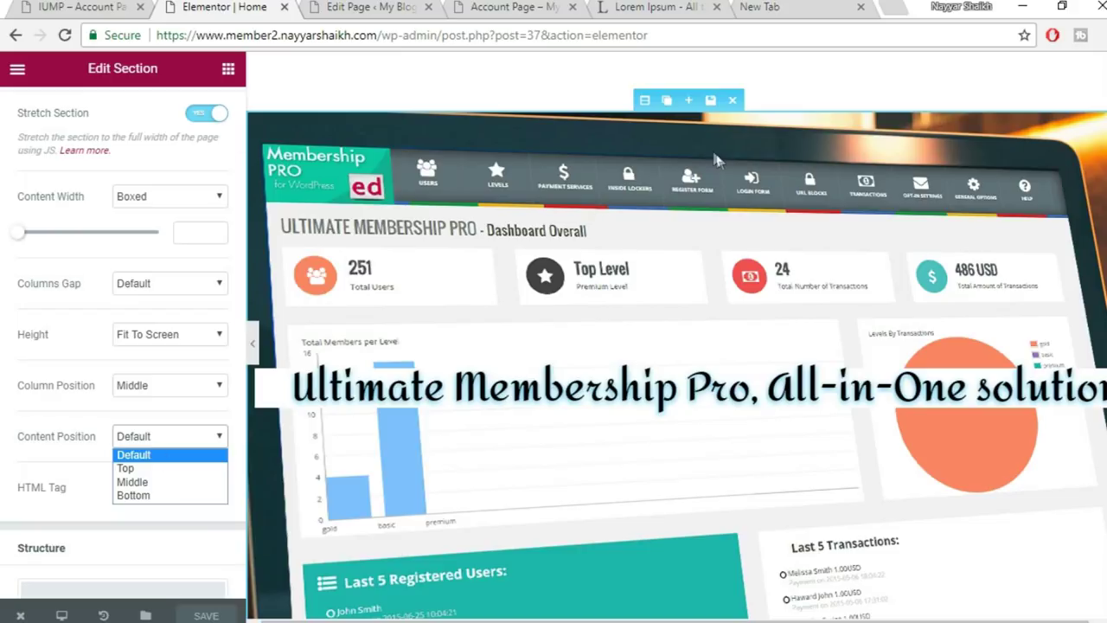
{"action": "left_click", "coordinate": [153, 468]}
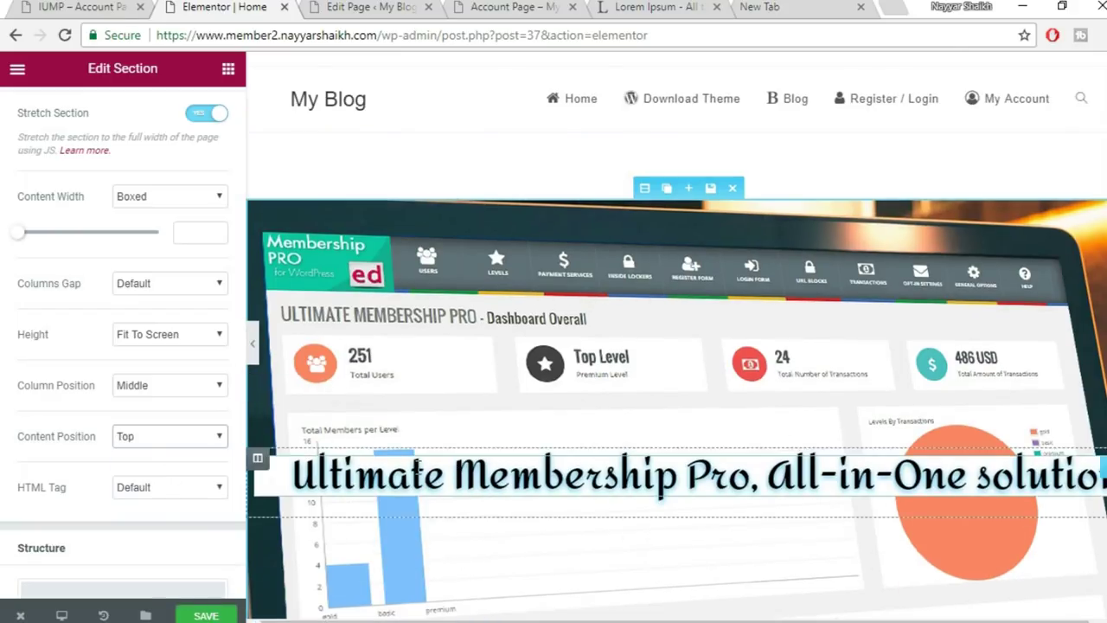
{"action": "left_click", "coordinate": [183, 436]}
{"action": "left_click", "coordinate": [185, 498]}
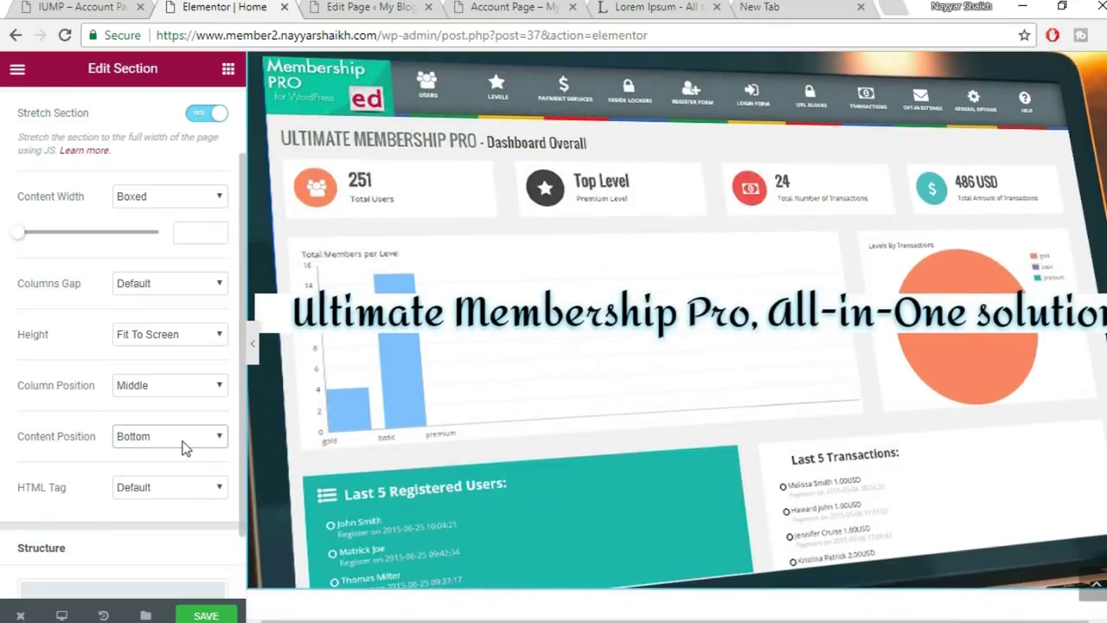
{"action": "left_click", "coordinate": [183, 442]}
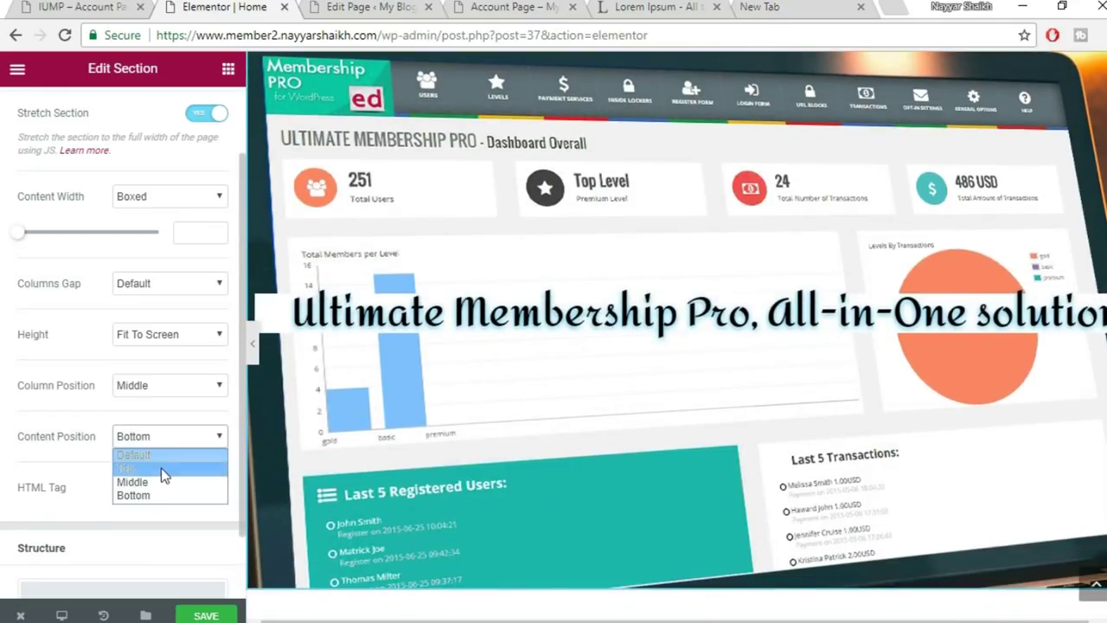
{"action": "left_click", "coordinate": [161, 468]}
{"action": "left_click", "coordinate": [212, 614]}
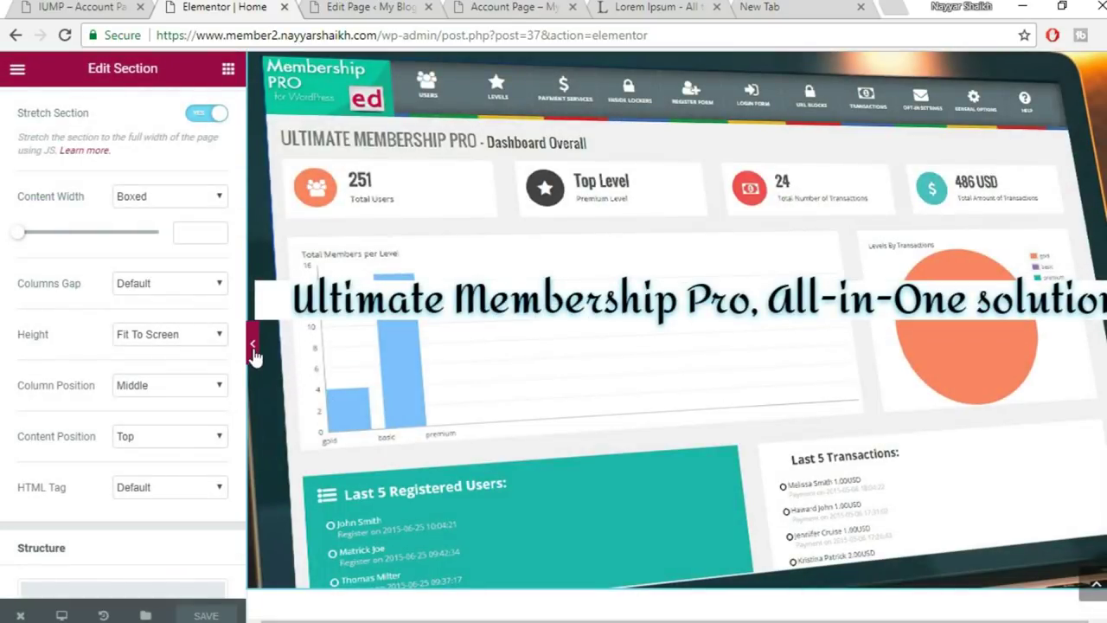
{"action": "left_click", "coordinate": [254, 347]}
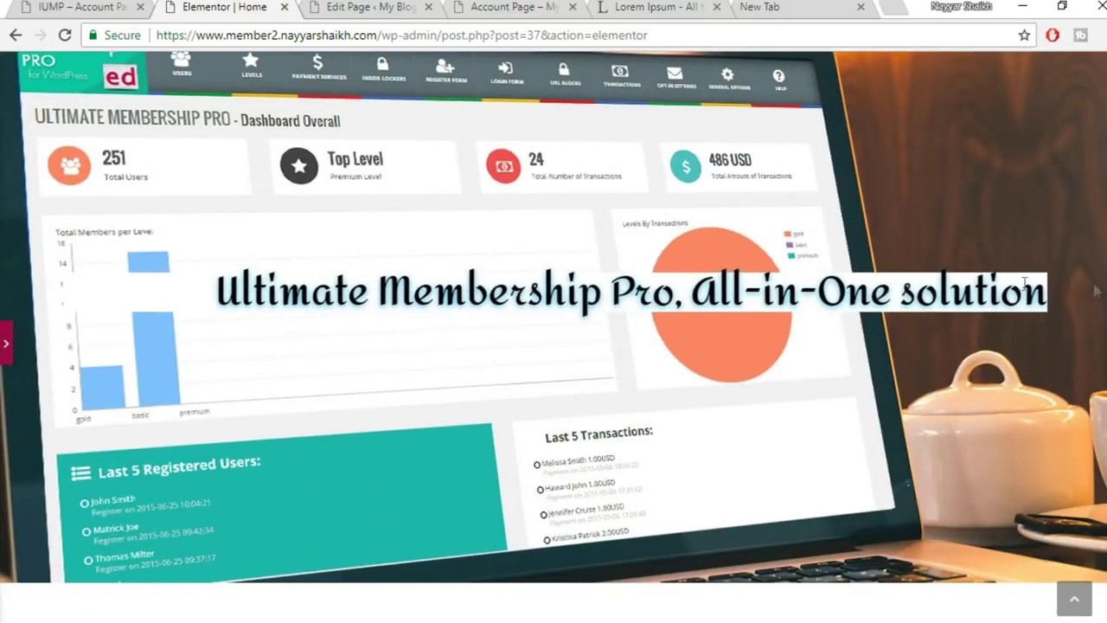
{"action": "left_click", "coordinate": [9, 347]}
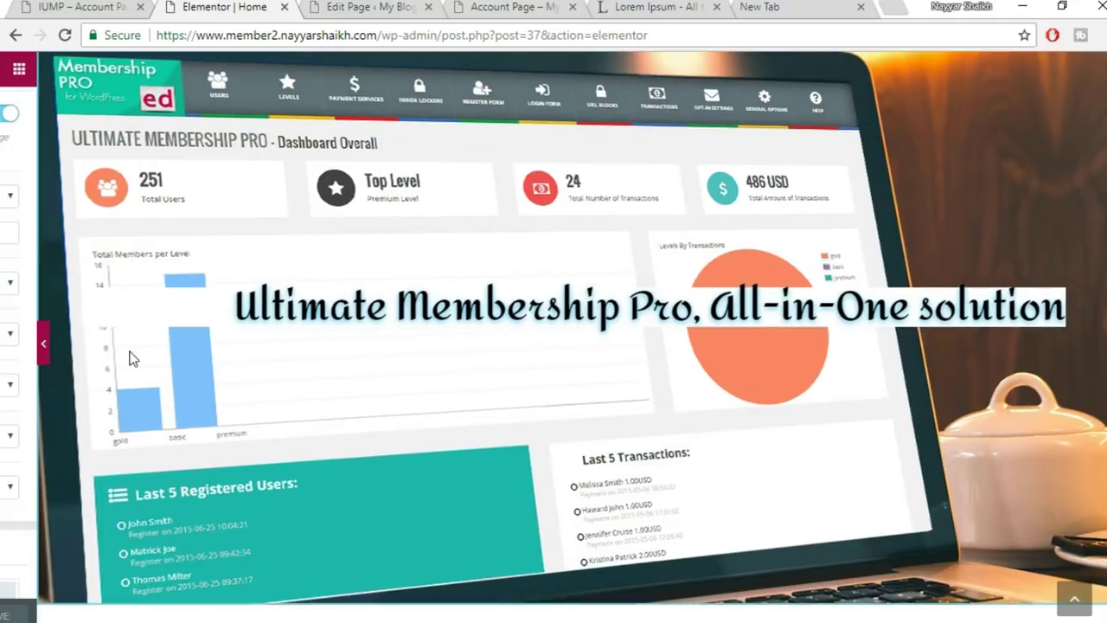
{"action": "scroll", "coordinate": [192, 286], "scroll_direction": "up", "scroll_amount": 1}
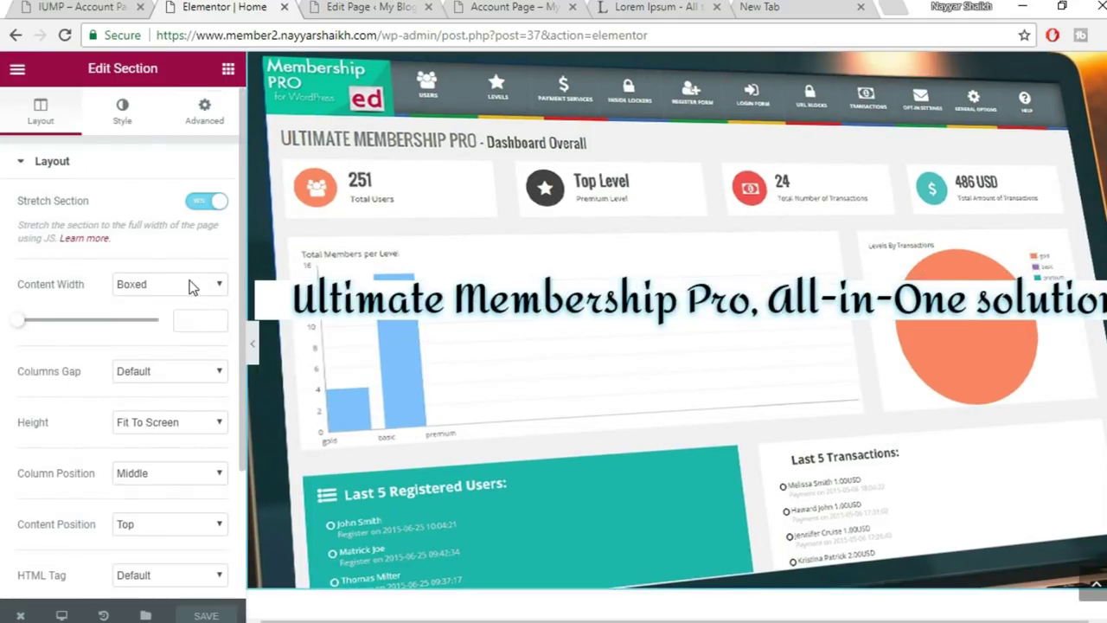
{"action": "left_click", "coordinate": [130, 109]}
- Set the hero background image size to Cover, leaving its position at Default
{"action": "scroll", "coordinate": [143, 216], "scroll_direction": "down", "scroll_amount": 4}
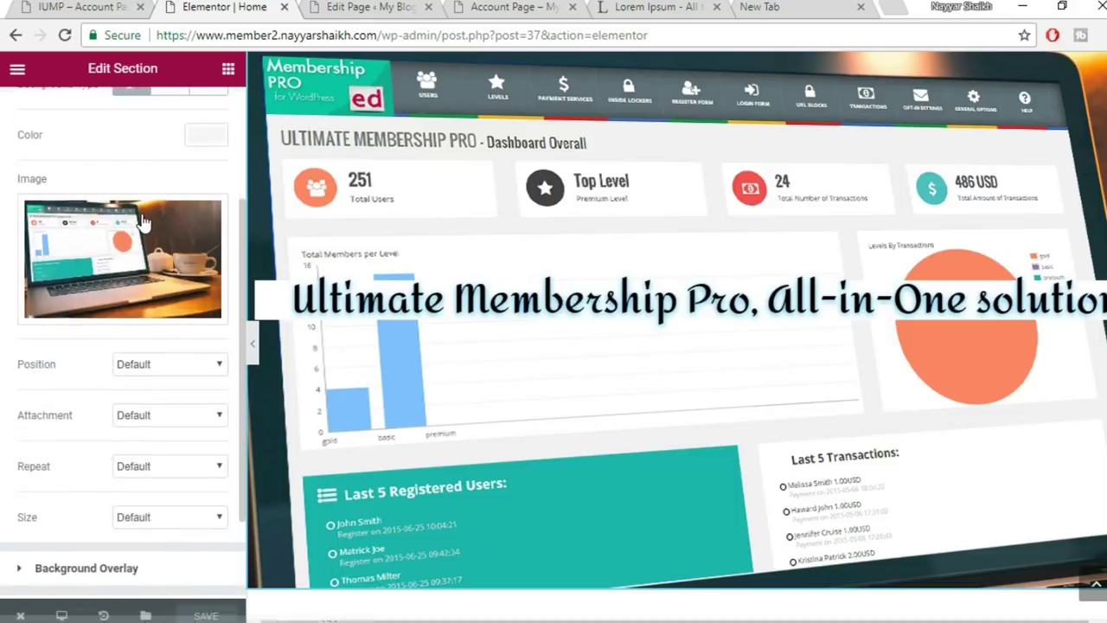
{"action": "scroll", "coordinate": [145, 222], "scroll_direction": "down", "scroll_amount": 1}
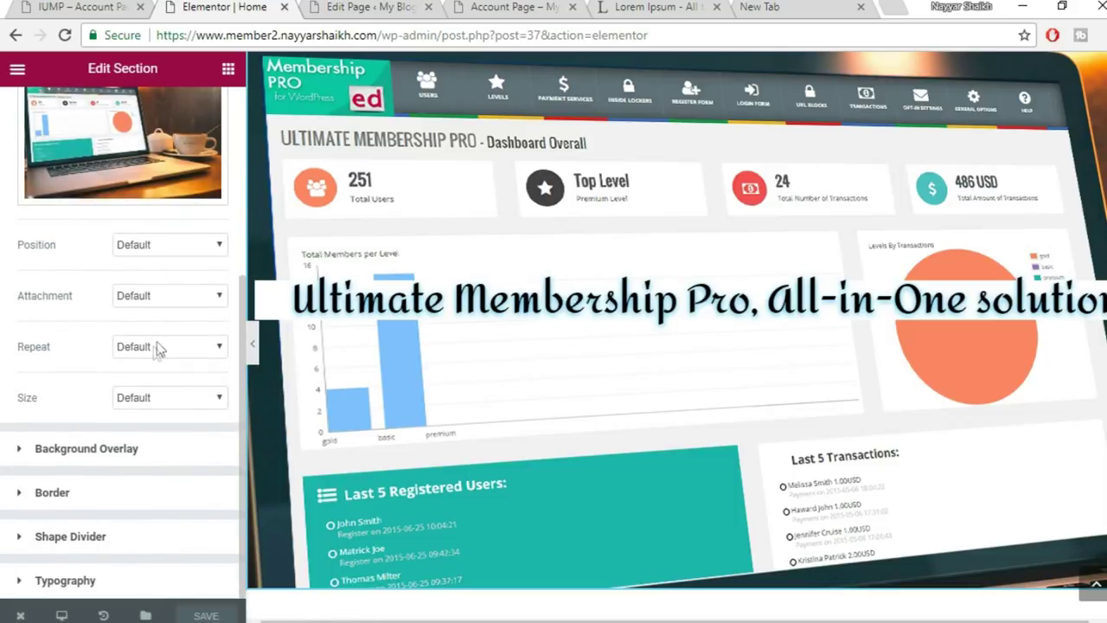
{"action": "left_click", "coordinate": [152, 248]}
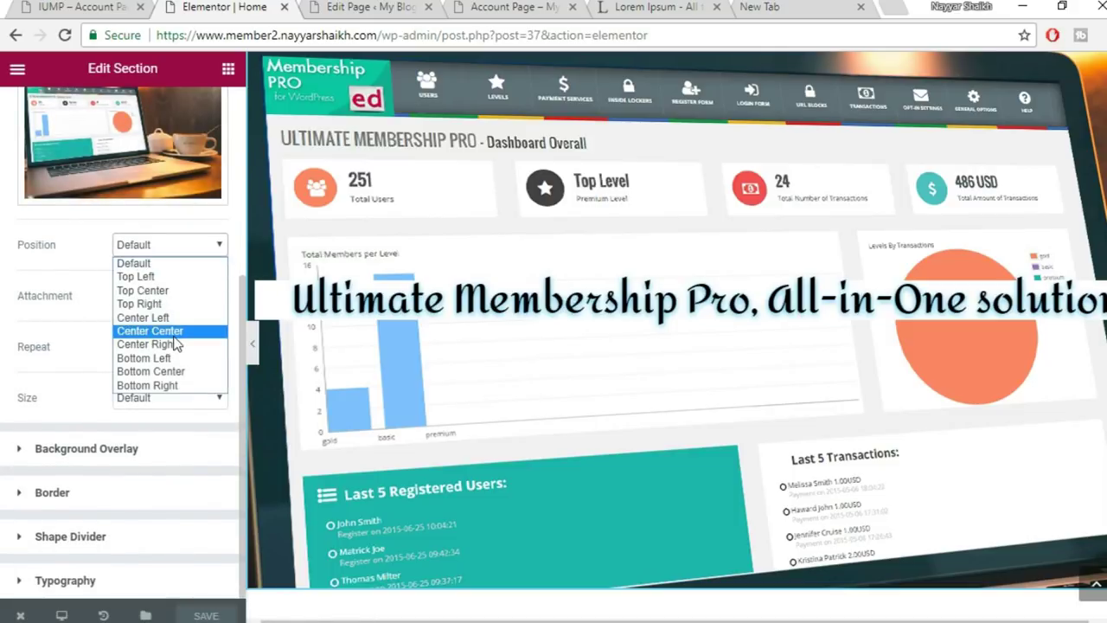
{"action": "left_click", "coordinate": [71, 345]}
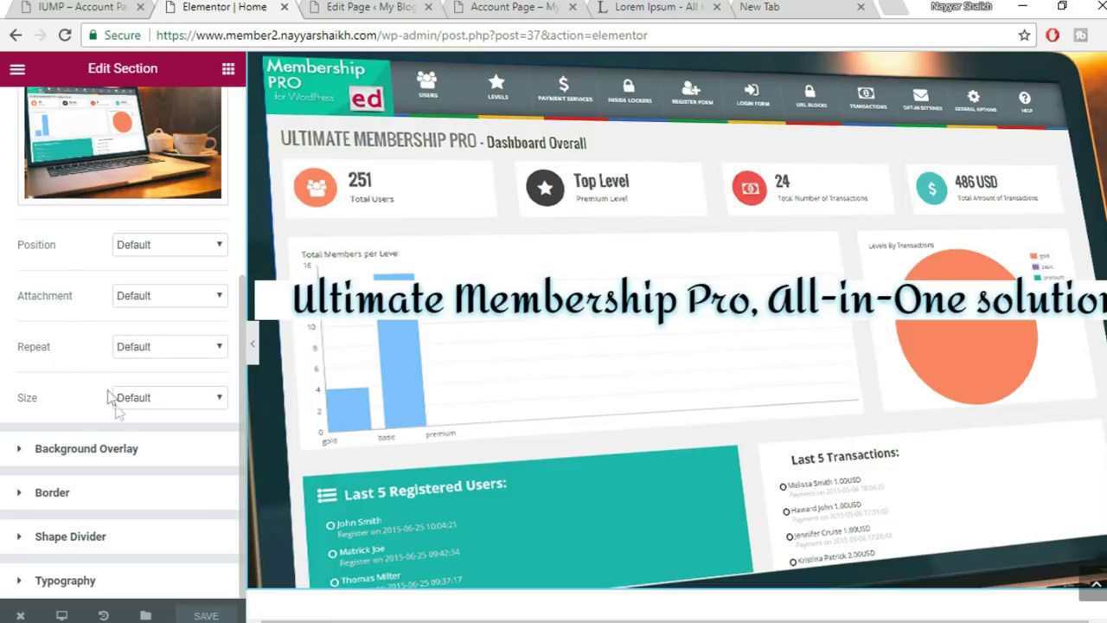
{"action": "left_click", "coordinate": [173, 400]}
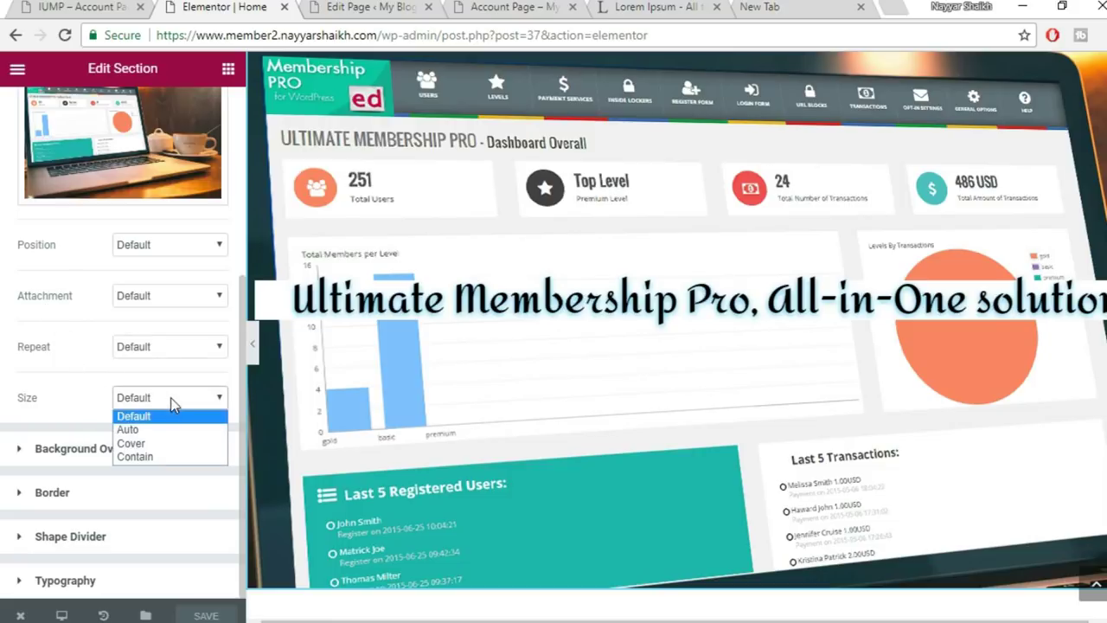
{"action": "left_click", "coordinate": [162, 444]}
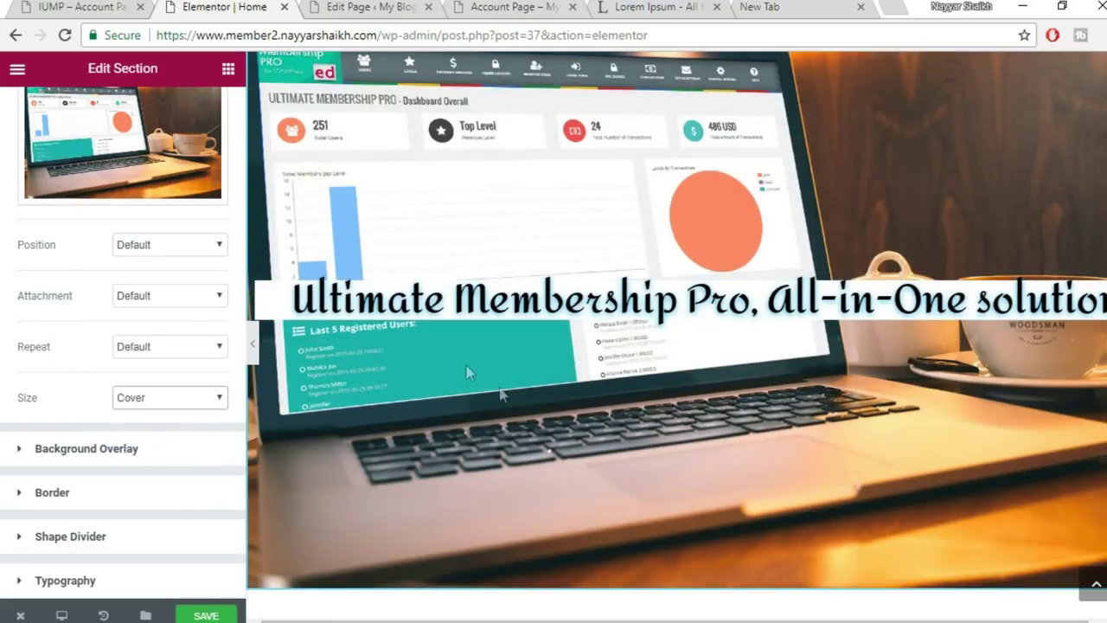
- Preview the full-width page, save the Cover background, and select the script heading
{"action": "left_click", "coordinate": [252, 344]}
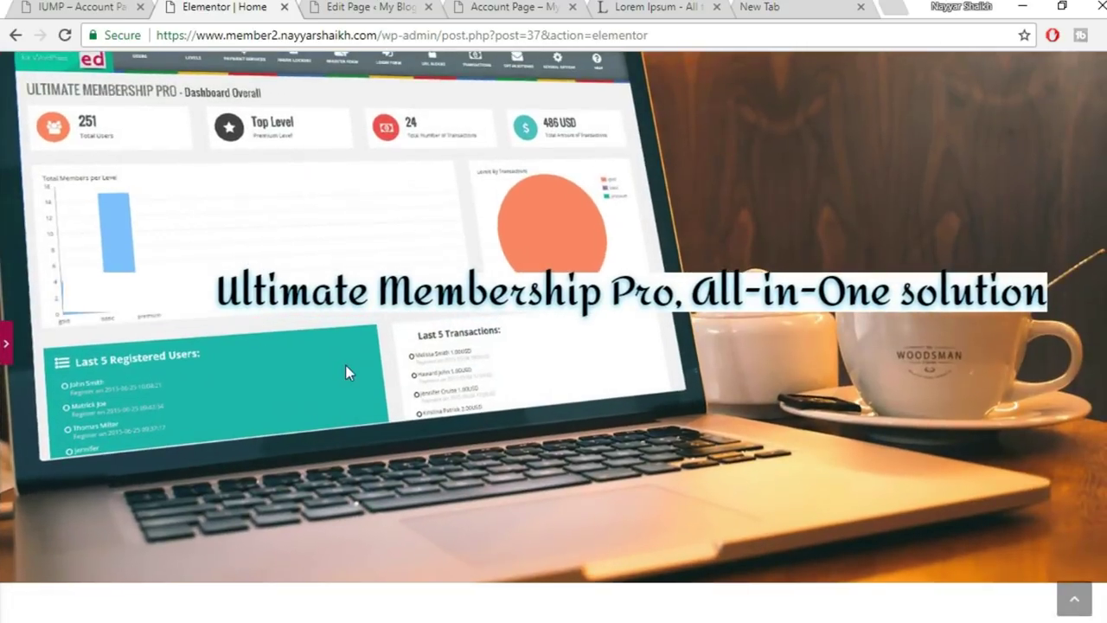
{"action": "scroll", "coordinate": [346, 373], "scroll_direction": "down", "scroll_amount": 2}
{"action": "scroll", "coordinate": [6, 356], "scroll_direction": "up", "scroll_amount": 2}
{"action": "left_click", "coordinate": [6, 346]}
{"action": "left_click", "coordinate": [221, 616]}
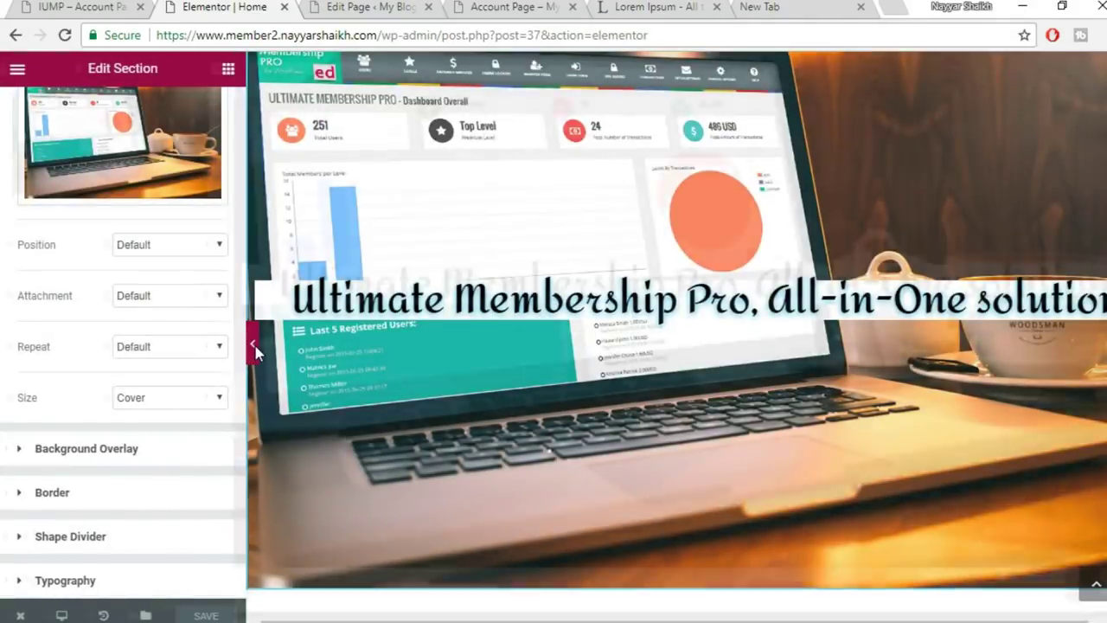
{"action": "left_click", "coordinate": [257, 345]}
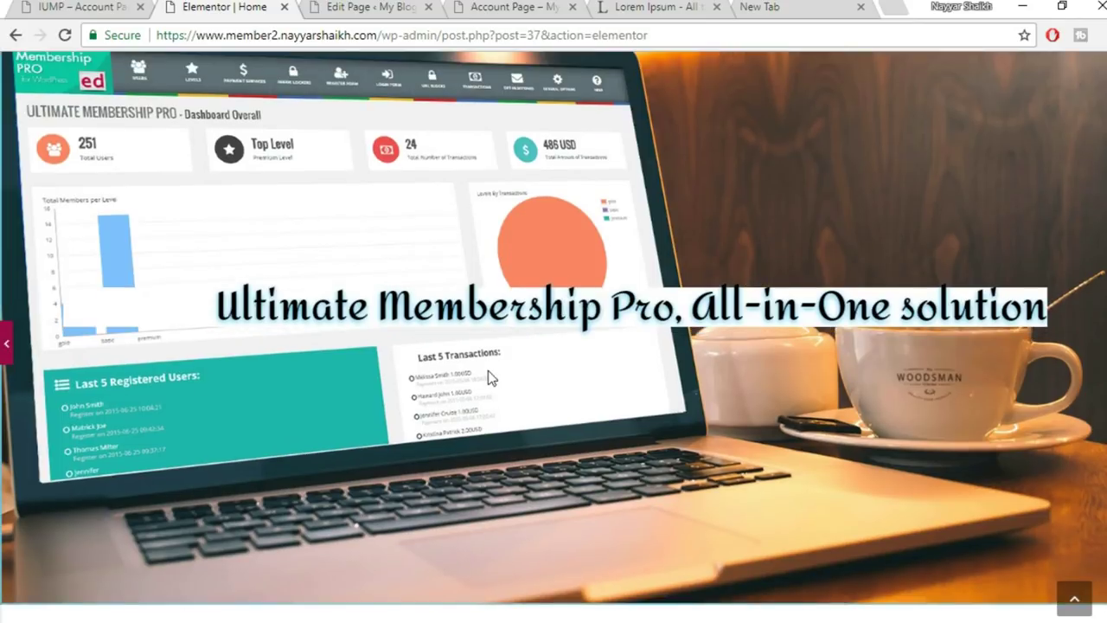
{"action": "left_click", "coordinate": [6, 346]}
{"action": "left_click", "coordinate": [627, 296]}
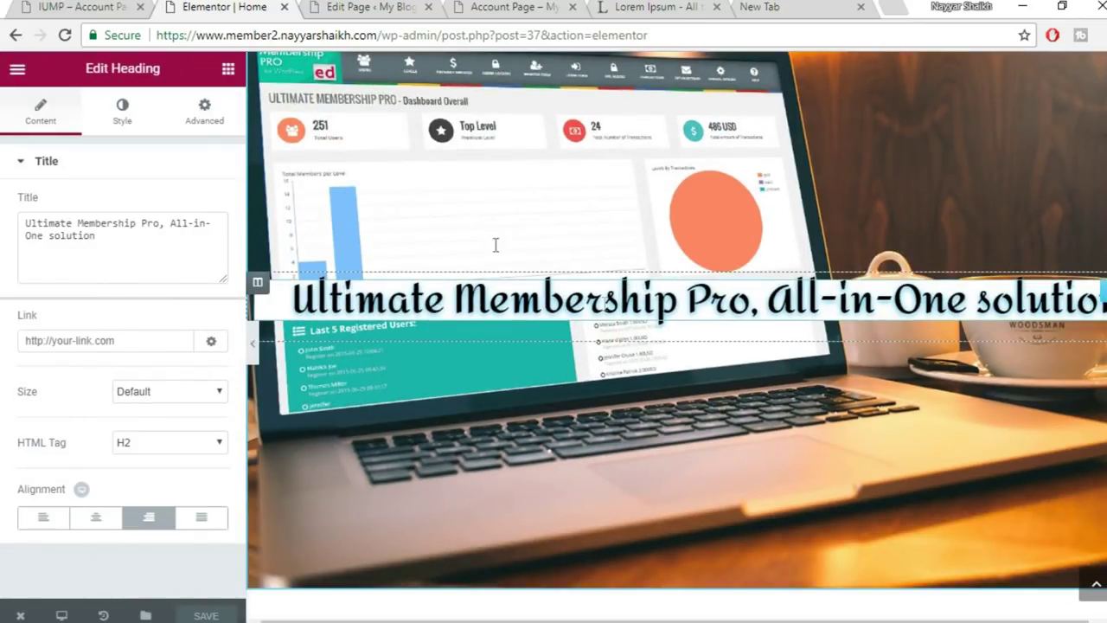
- Give the script heading 20 px padding on all sides, checking the live site's heading
{"action": "left_click", "coordinate": [207, 109]}
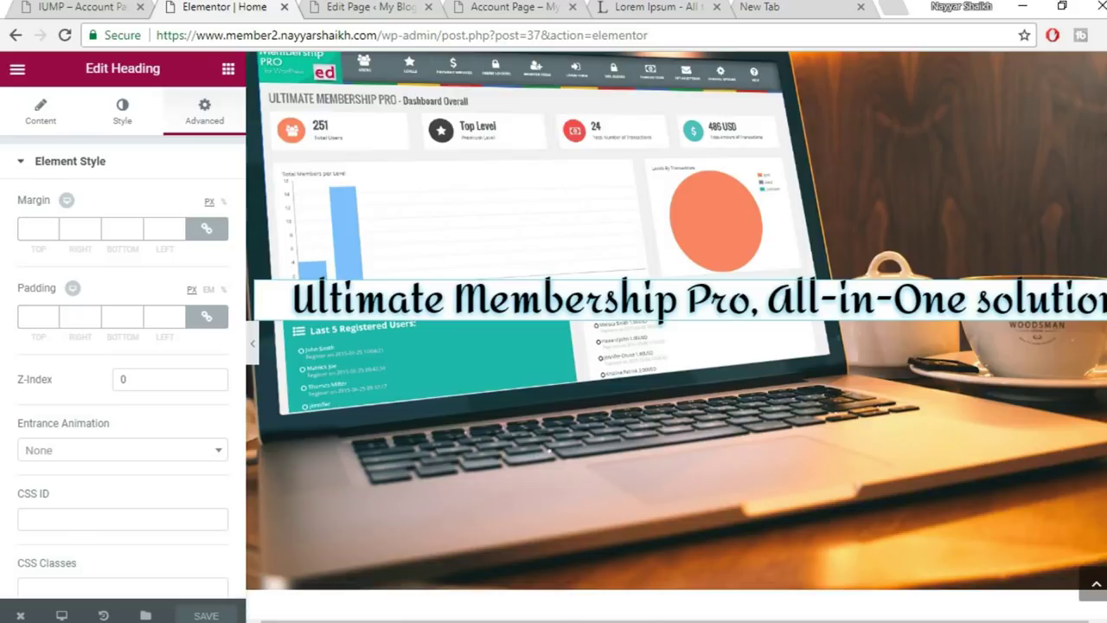
{"action": "left_click", "coordinate": [549, 558]}
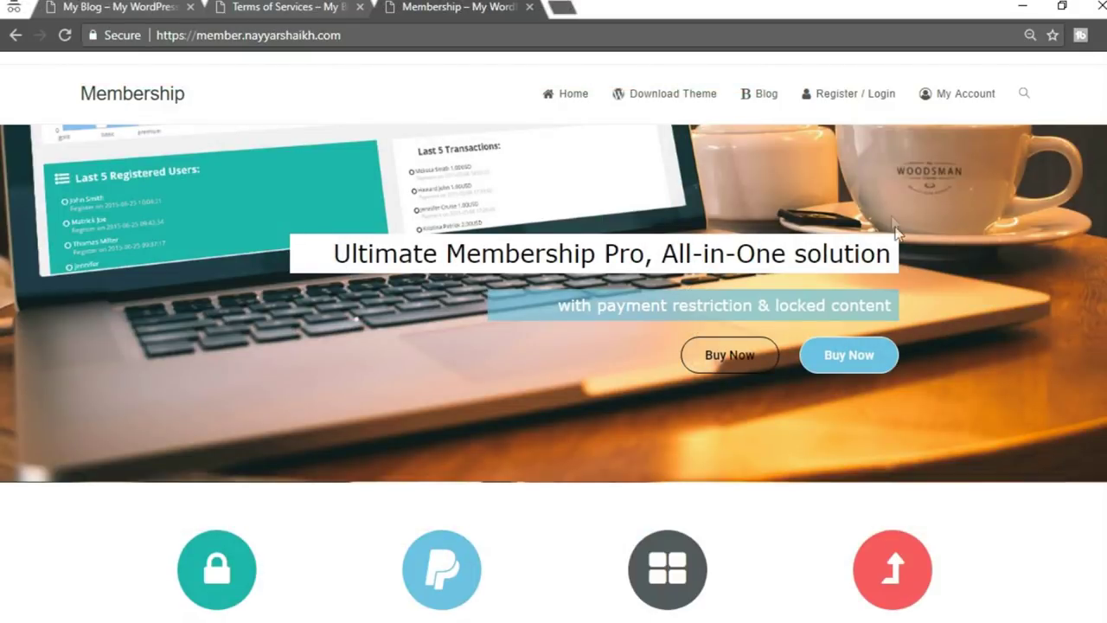
{"action": "left_click_drag", "start_coordinate": [336, 254], "coordinate": [895, 264]}
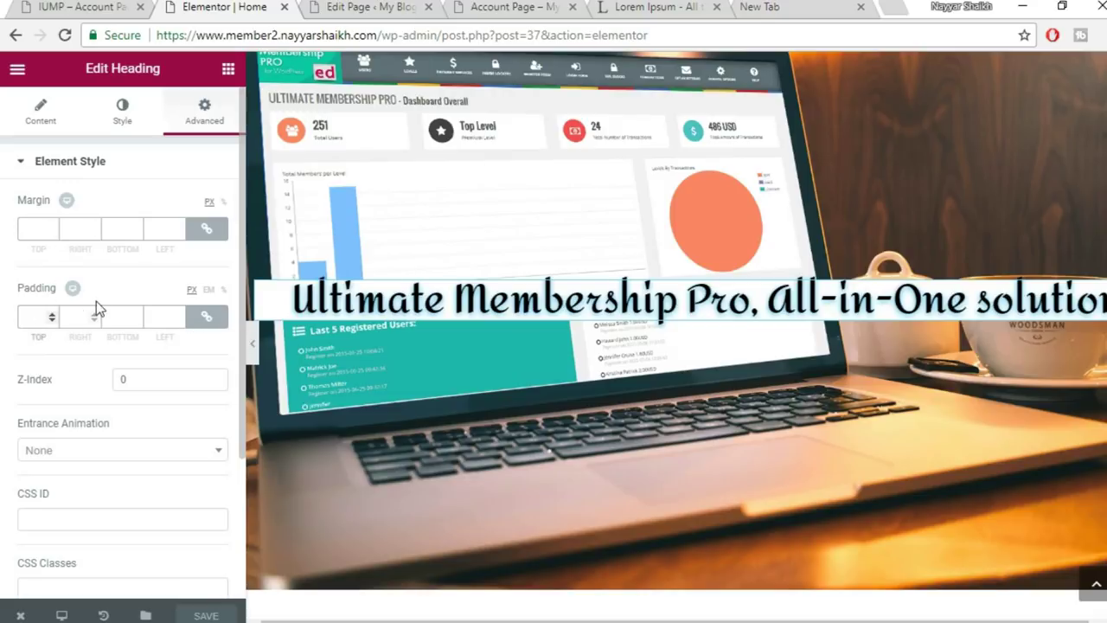
{"action": "type", "text": "20"}
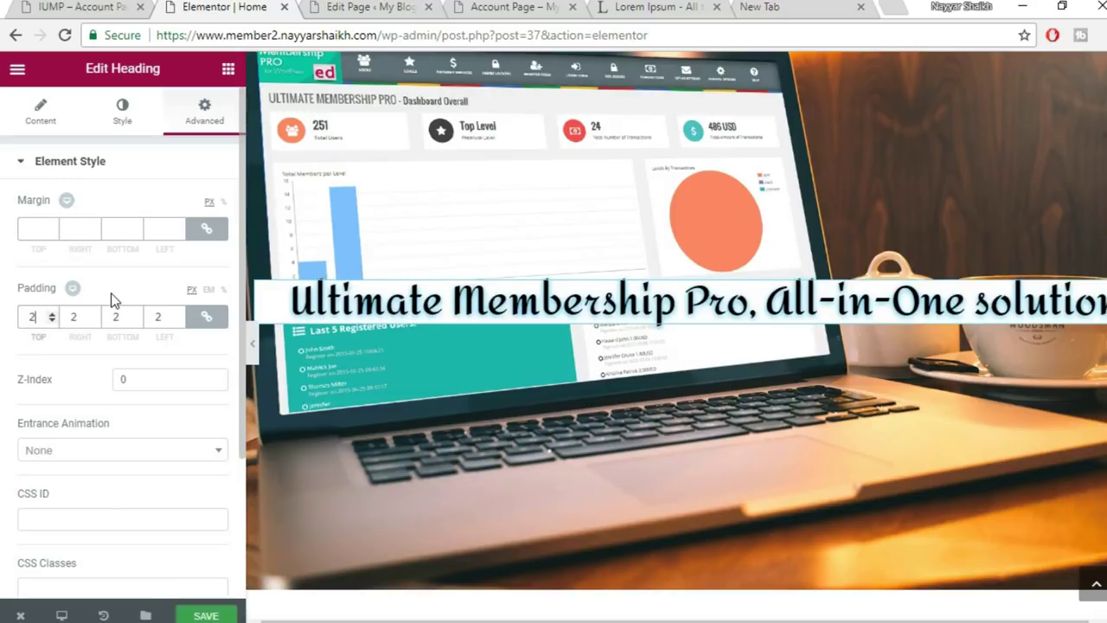
- Save the heading padding and compare the result with the live Membership site
{"action": "left_click", "coordinate": [251, 349]}
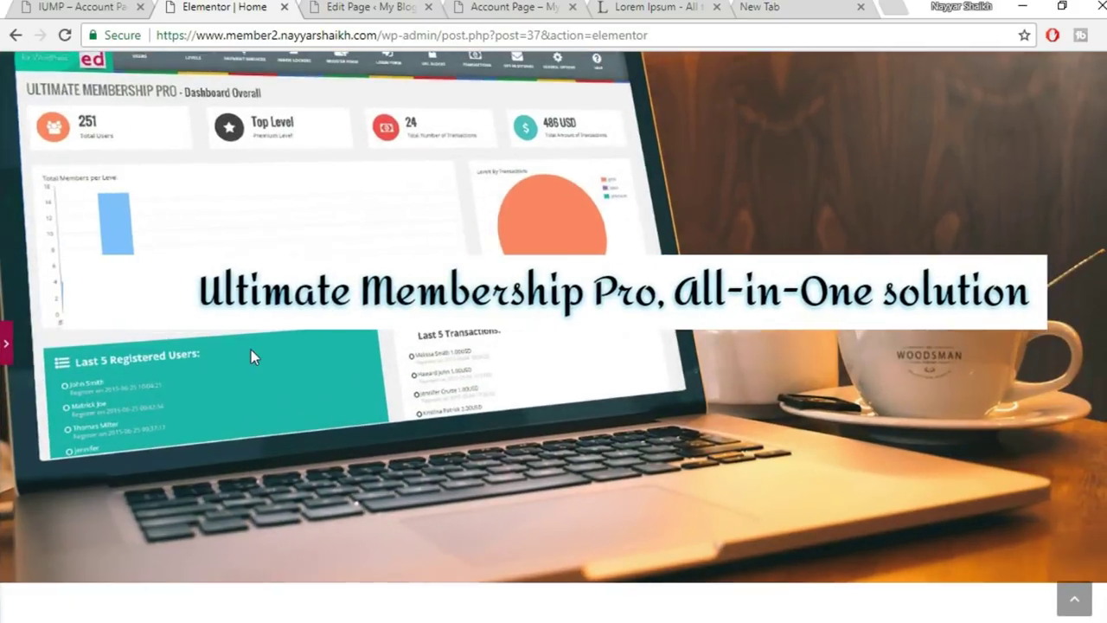
{"action": "left_click", "coordinate": [7, 342]}
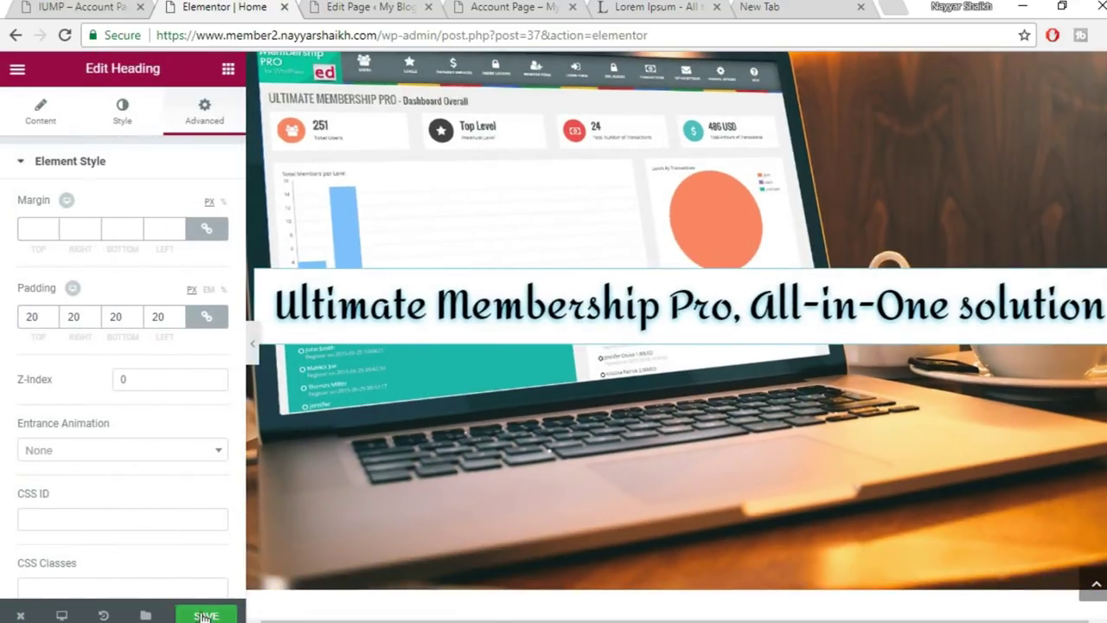
{"action": "left_click", "coordinate": [201, 616]}
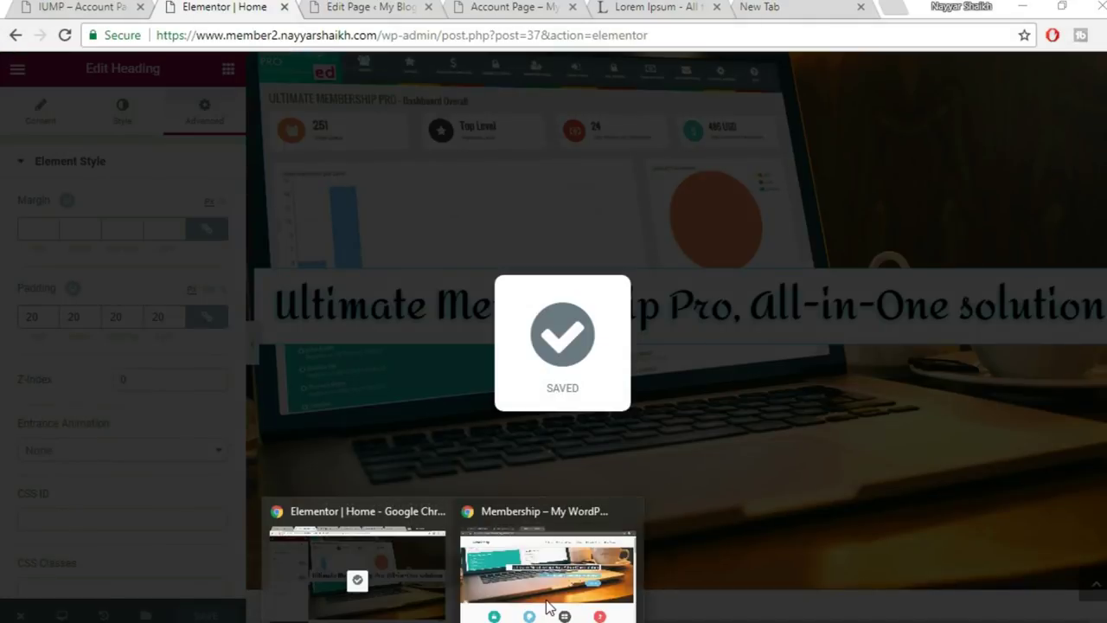
{"action": "left_click", "coordinate": [530, 579]}
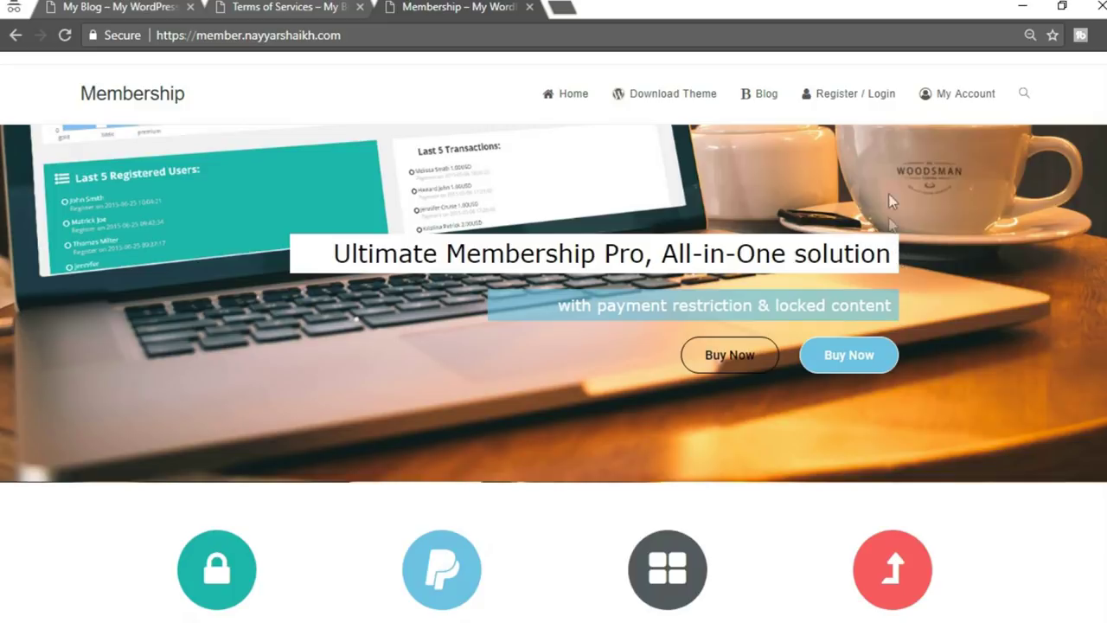
{"action": "mouse_move", "coordinate": [451, 619]}
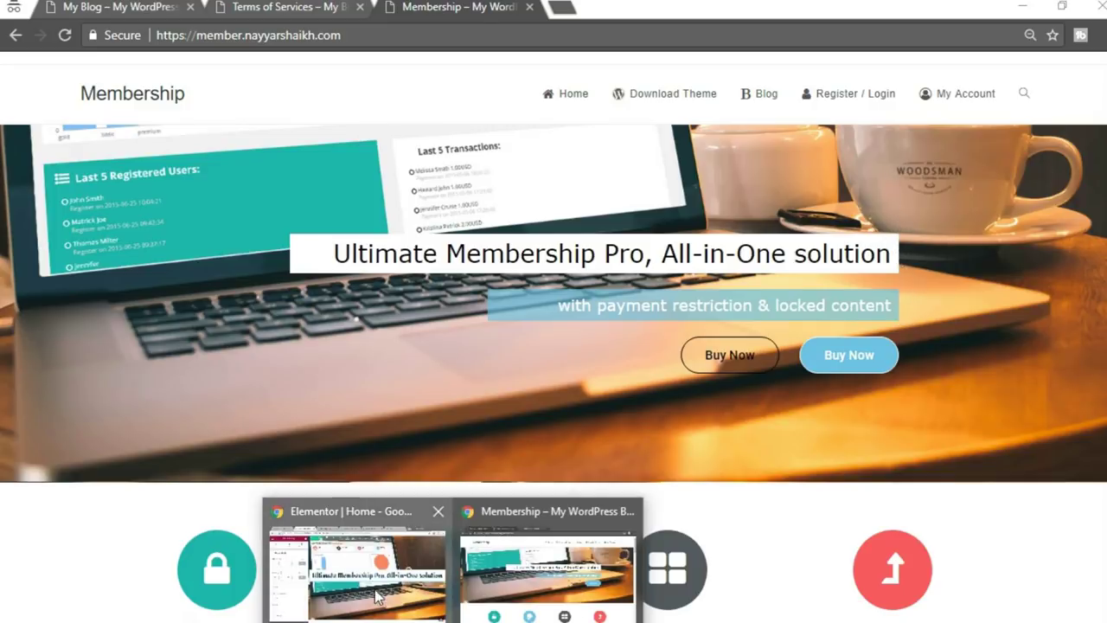
{"action": "left_click", "coordinate": [375, 571]}
{"action": "left_click", "coordinate": [253, 349]}
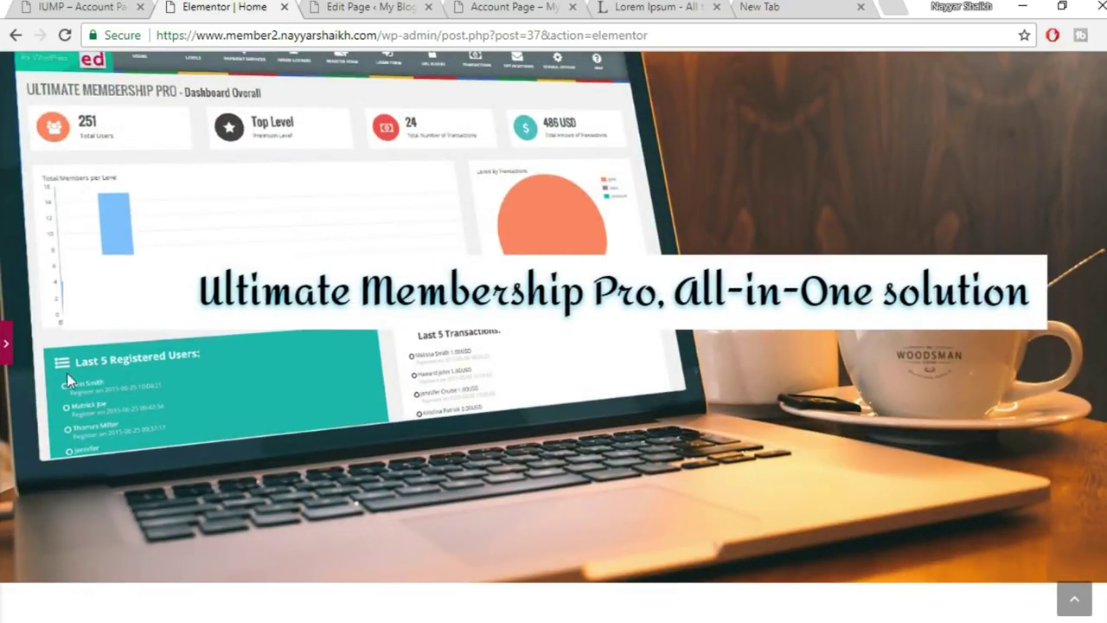
{"action": "left_click", "coordinate": [8, 349]}
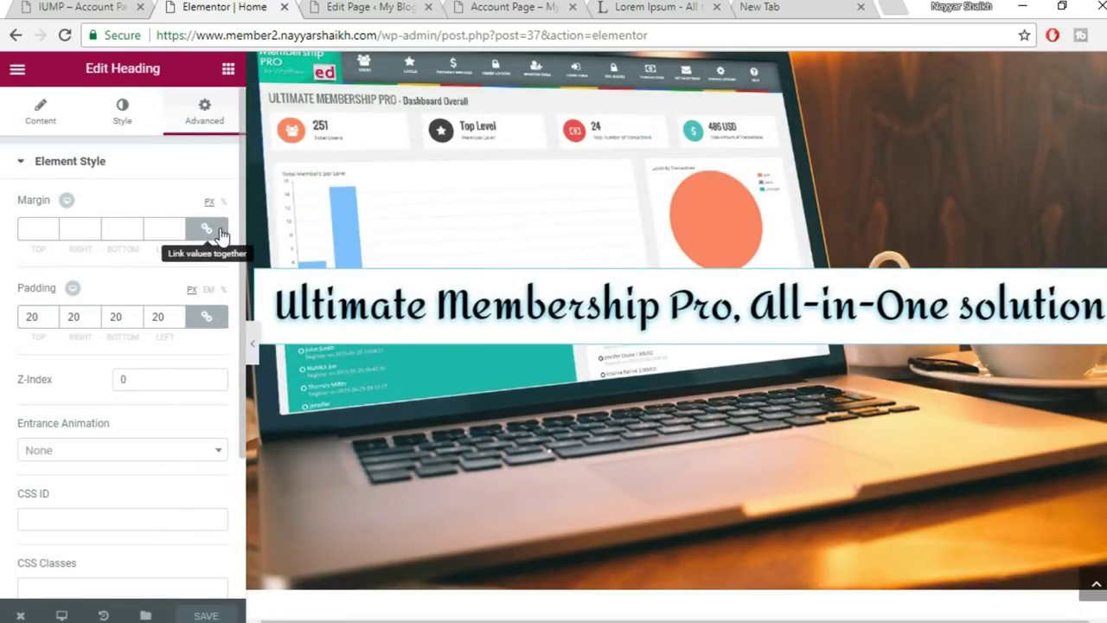
{"action": "left_click_drag", "start_coordinate": [42, 316], "coordinate": [17, 325]}
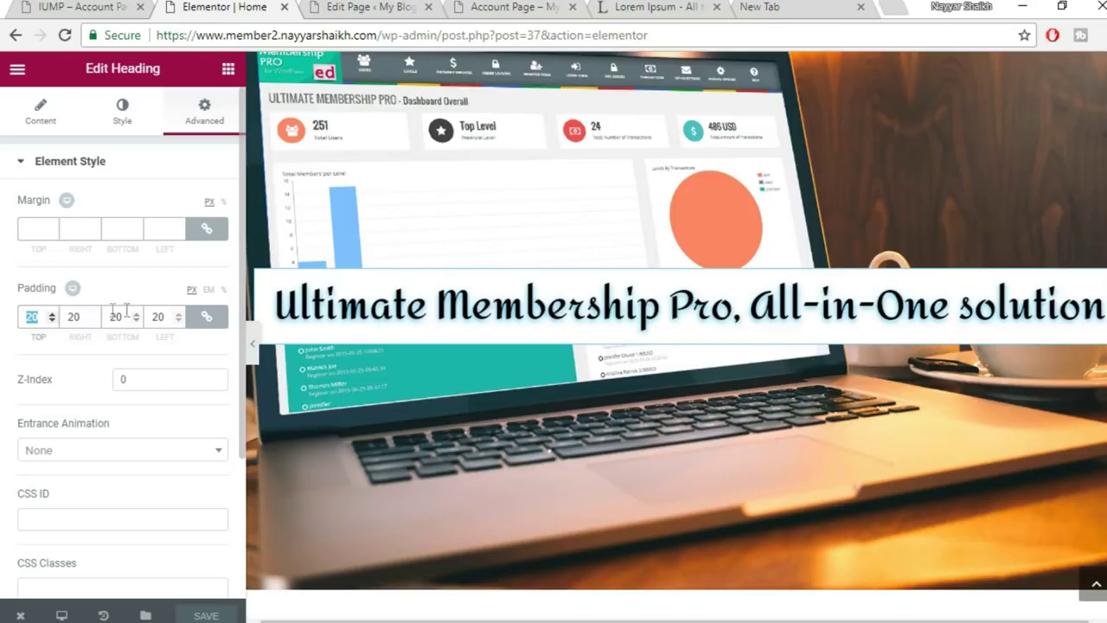
- Unlink the heading margins and try right margins of 50 and 200 px
{"action": "left_click", "coordinate": [211, 232]}
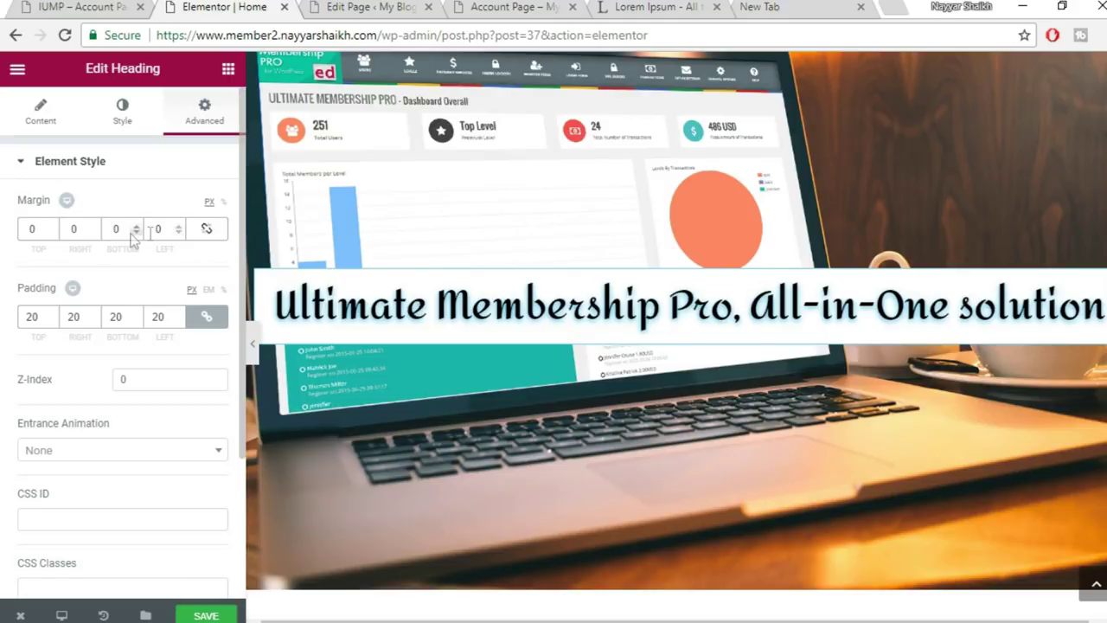
{"action": "double_click", "coordinate": [75, 228]}
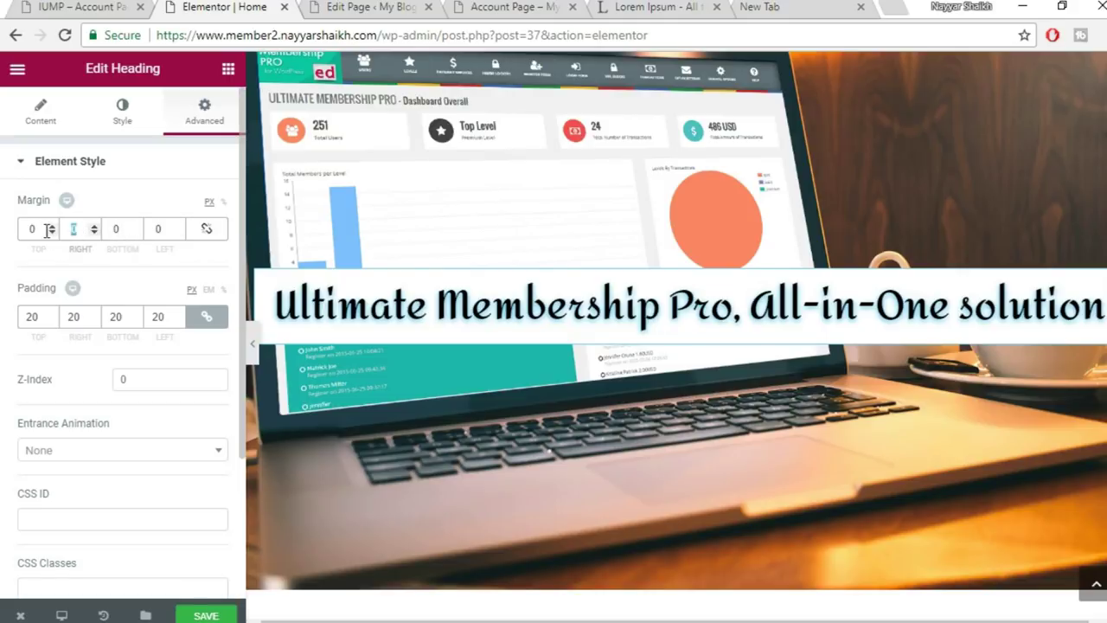
{"action": "type", "text": "50"}
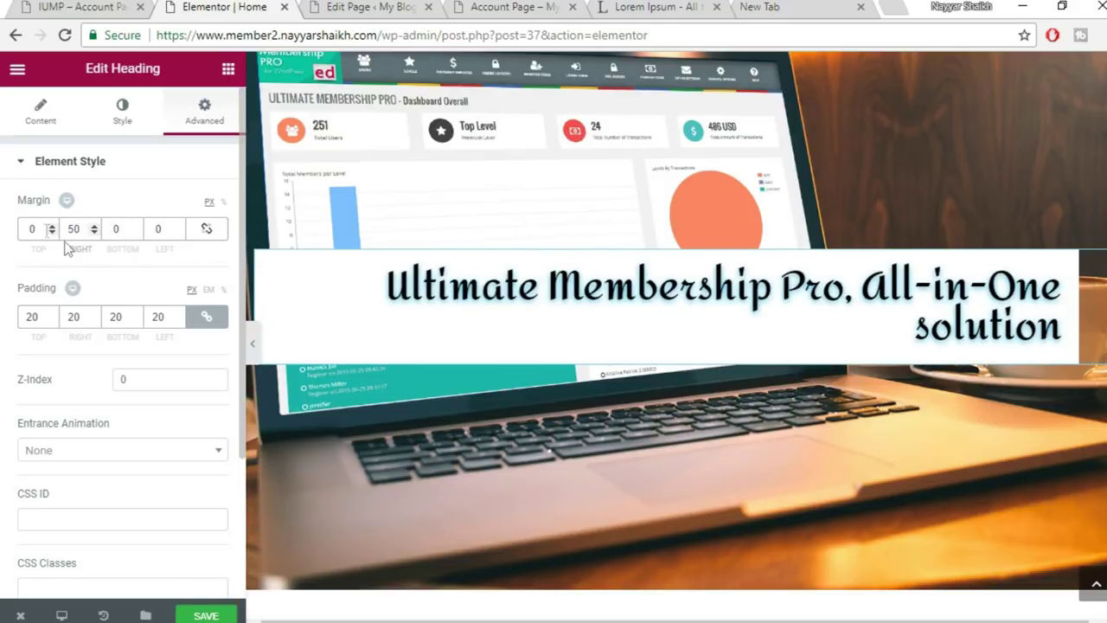
{"action": "left_click", "coordinate": [253, 343]}
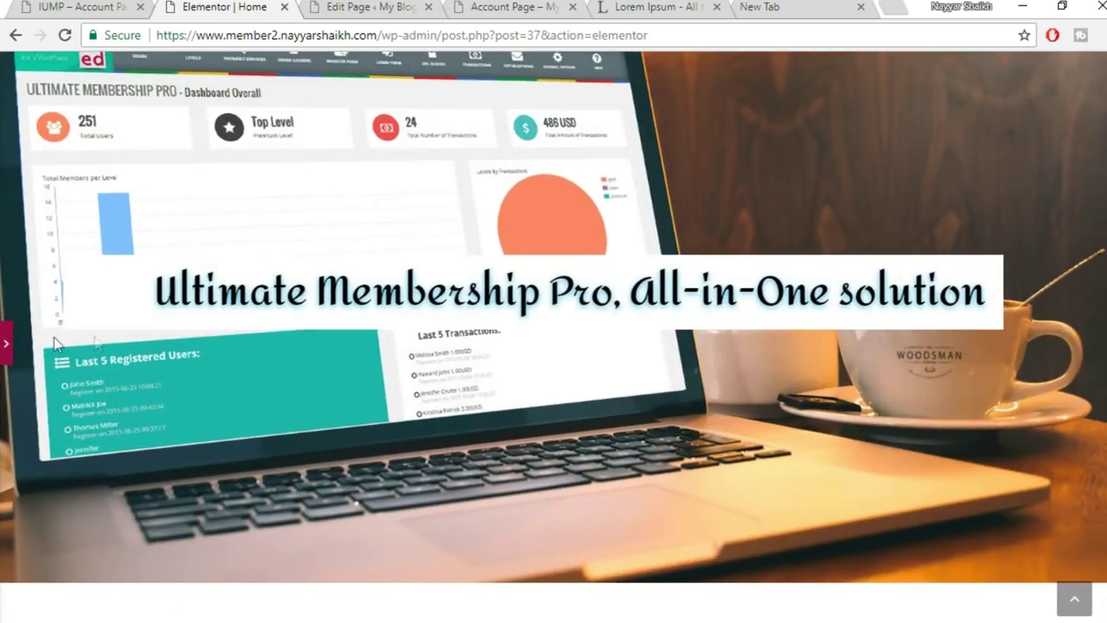
{"action": "left_click", "coordinate": [8, 359]}
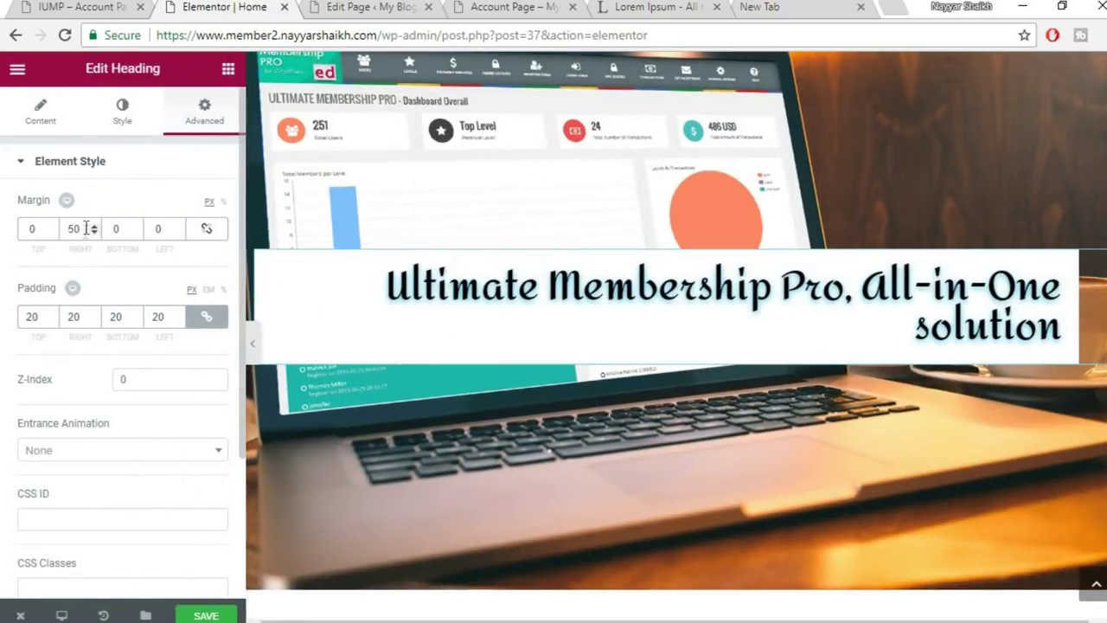
{"action": "type", "text": "200"}
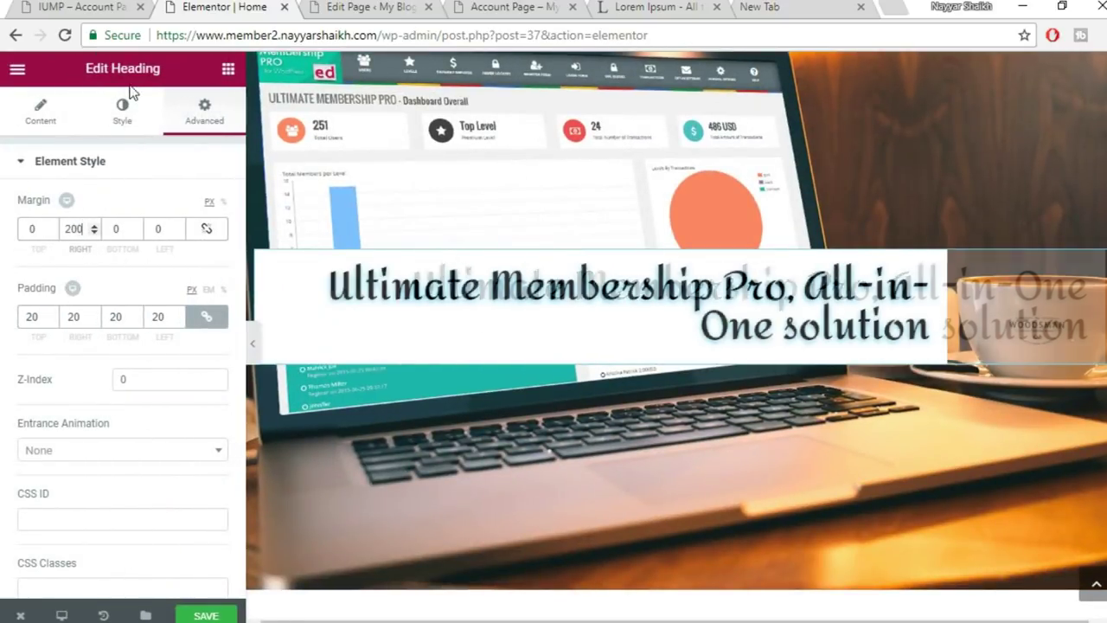
{"action": "left_click", "coordinate": [252, 346]}
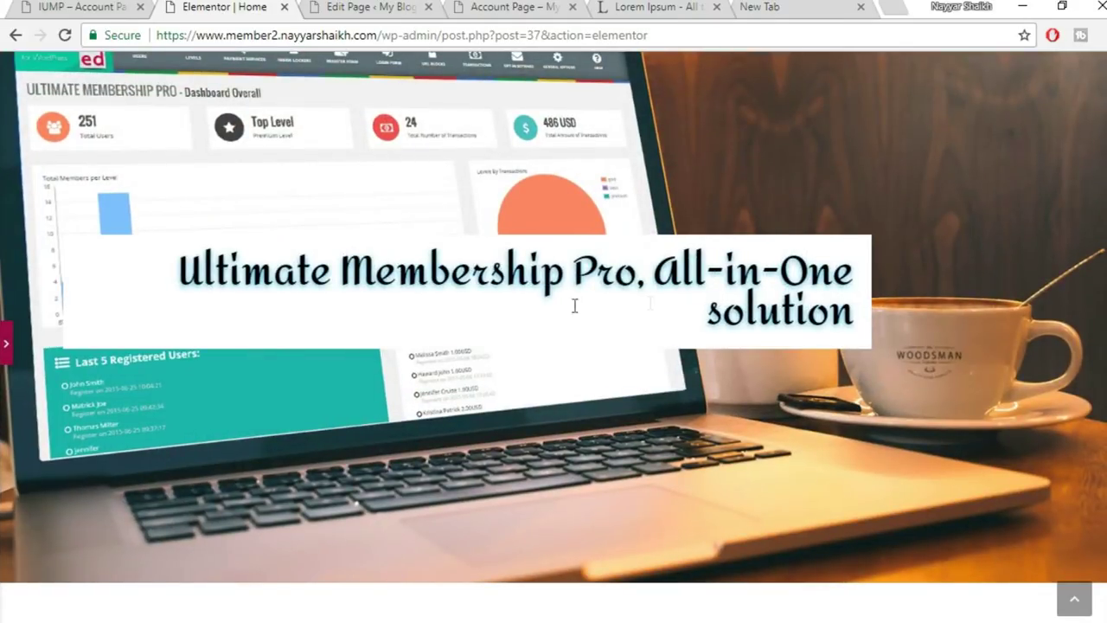
{"action": "left_click", "coordinate": [8, 344]}
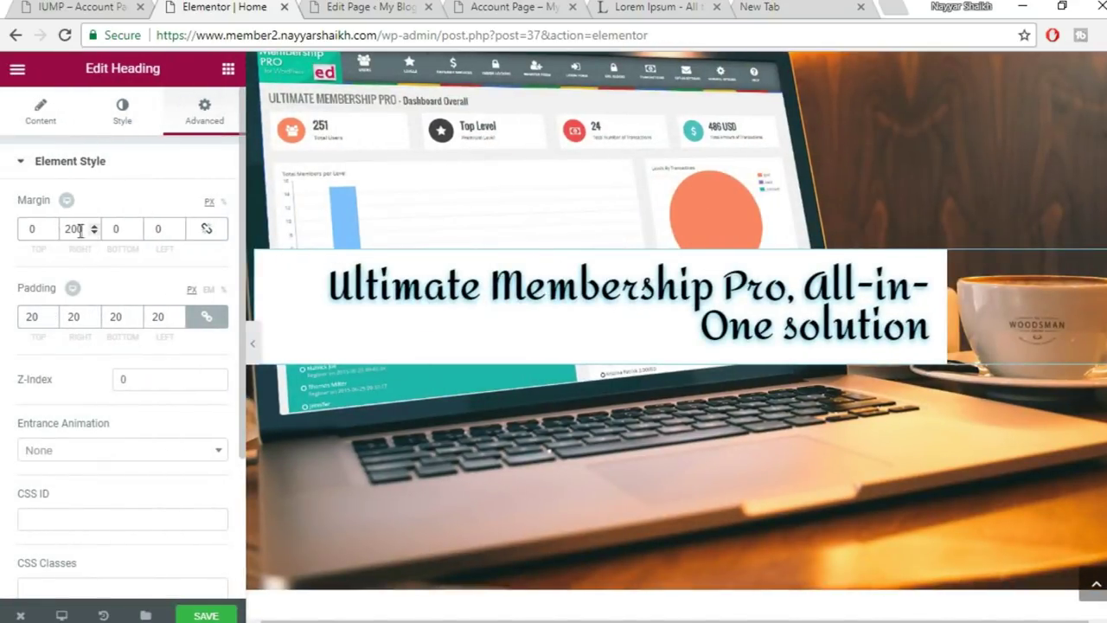
- Set the heading's right margin to 150 px and save the page
{"action": "left_click_drag", "start_coordinate": [82, 230], "coordinate": [36, 230]}
{"action": "type", "text": "150"}
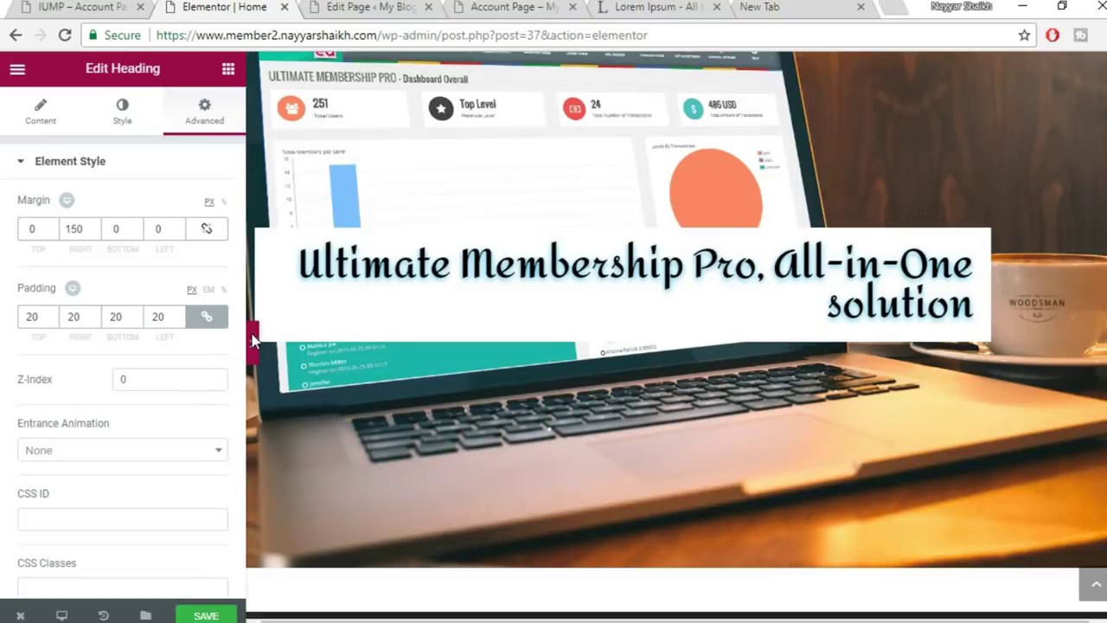
{"action": "left_click", "coordinate": [251, 334]}
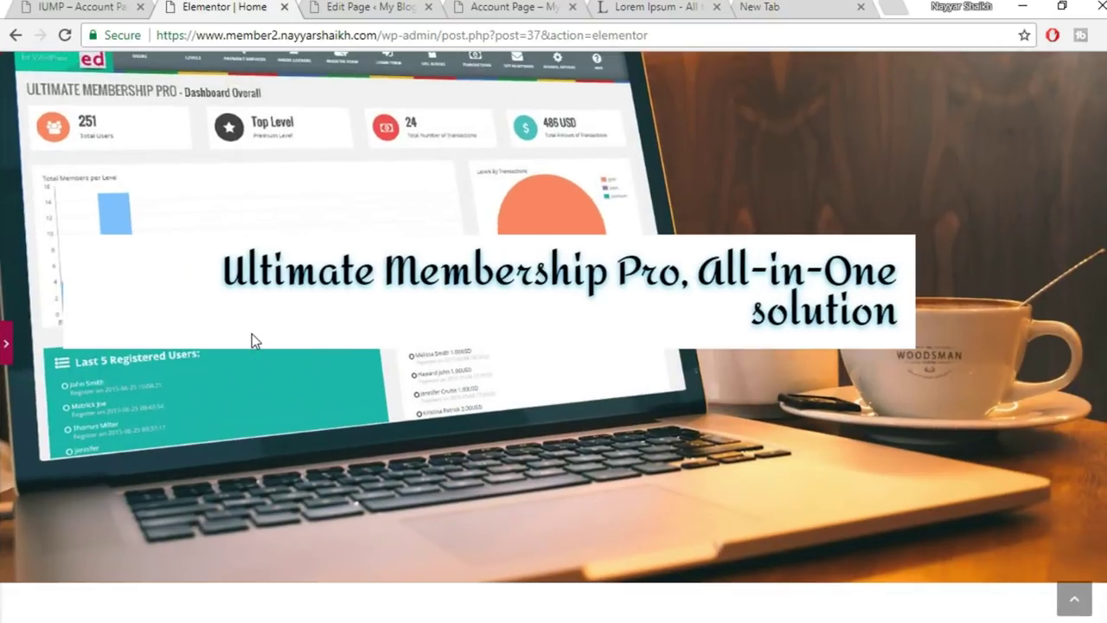
{"action": "left_click", "coordinate": [5, 346]}
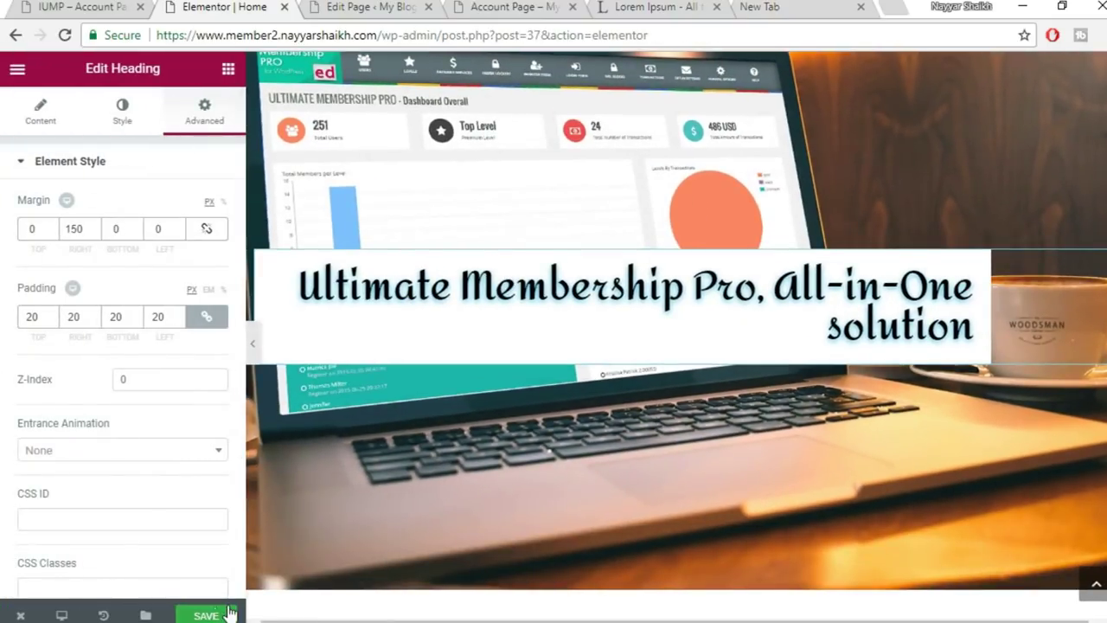
{"action": "left_click", "coordinate": [229, 612]}
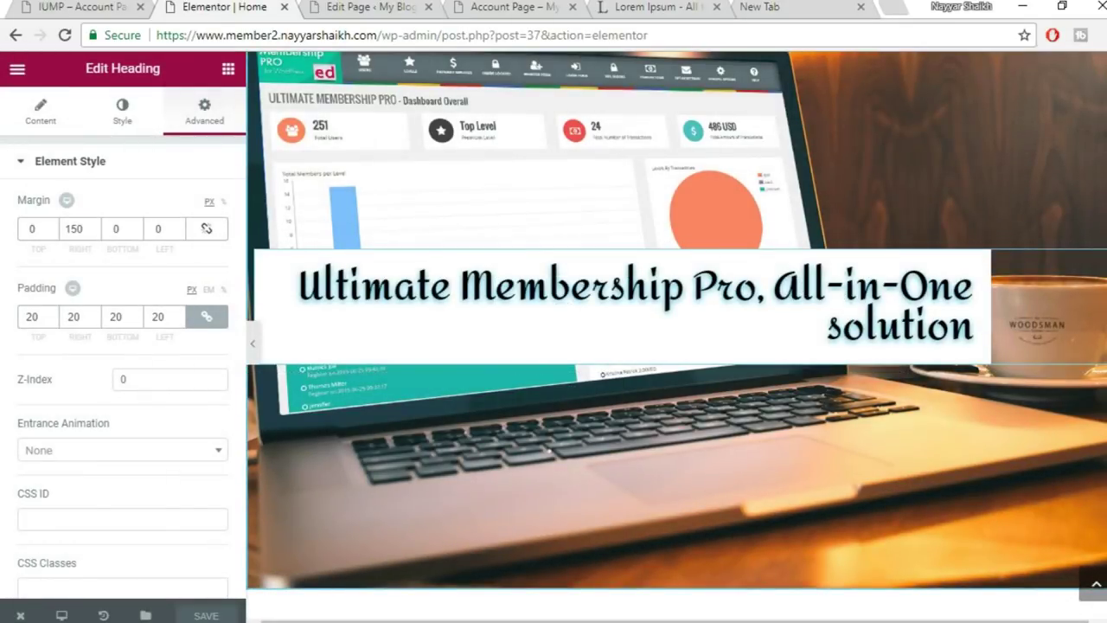
- Zoom the browser to 90% and preview the page without the editing panel
{"action": "left_click", "coordinate": [1096, 35]}
{"action": "left_click", "coordinate": [995, 204]}
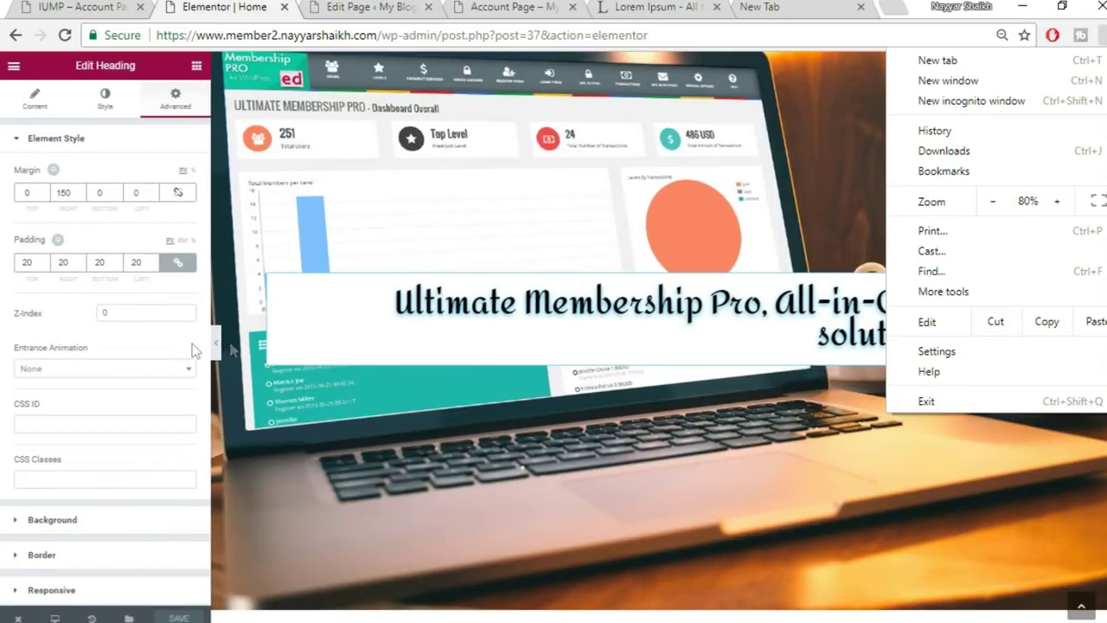
{"action": "left_click", "coordinate": [218, 343]}
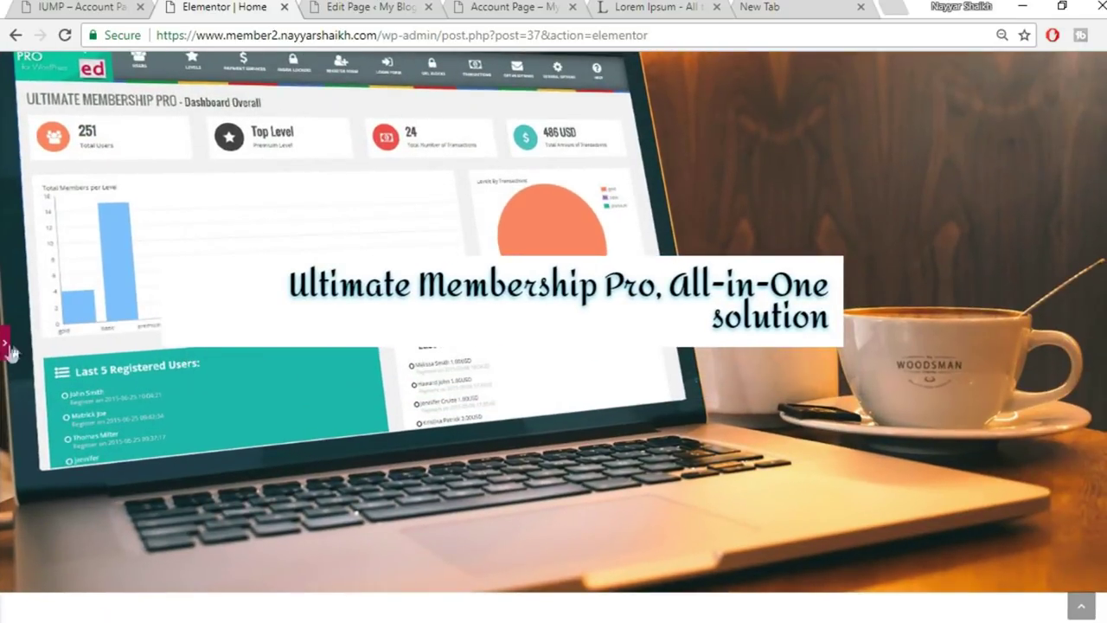
{"action": "left_click", "coordinate": [9, 345]}
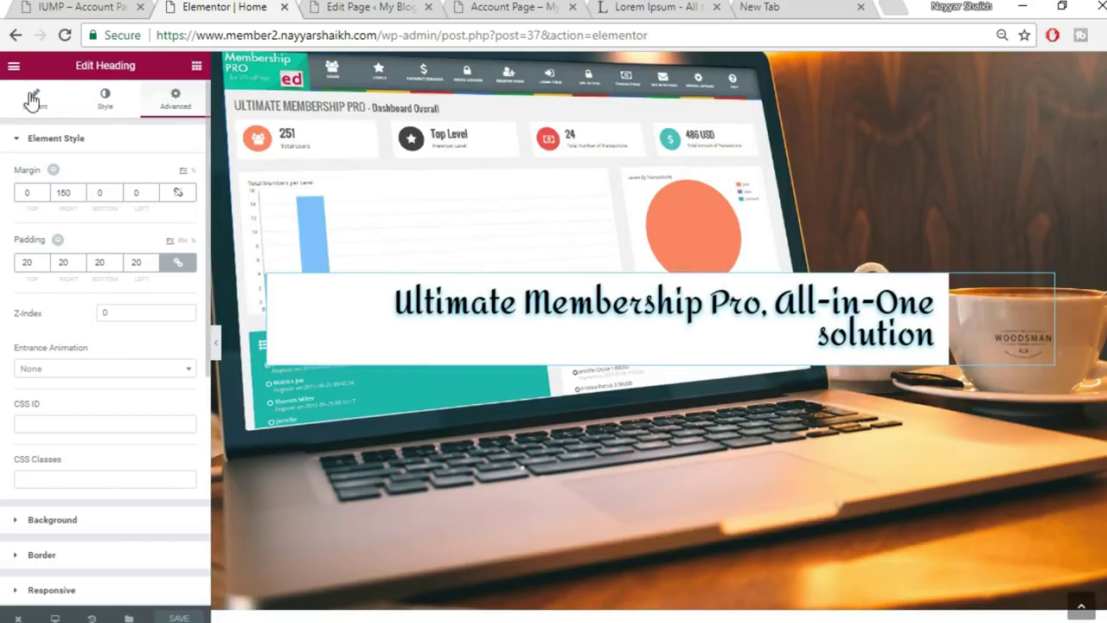
{"action": "left_click", "coordinate": [115, 102]}
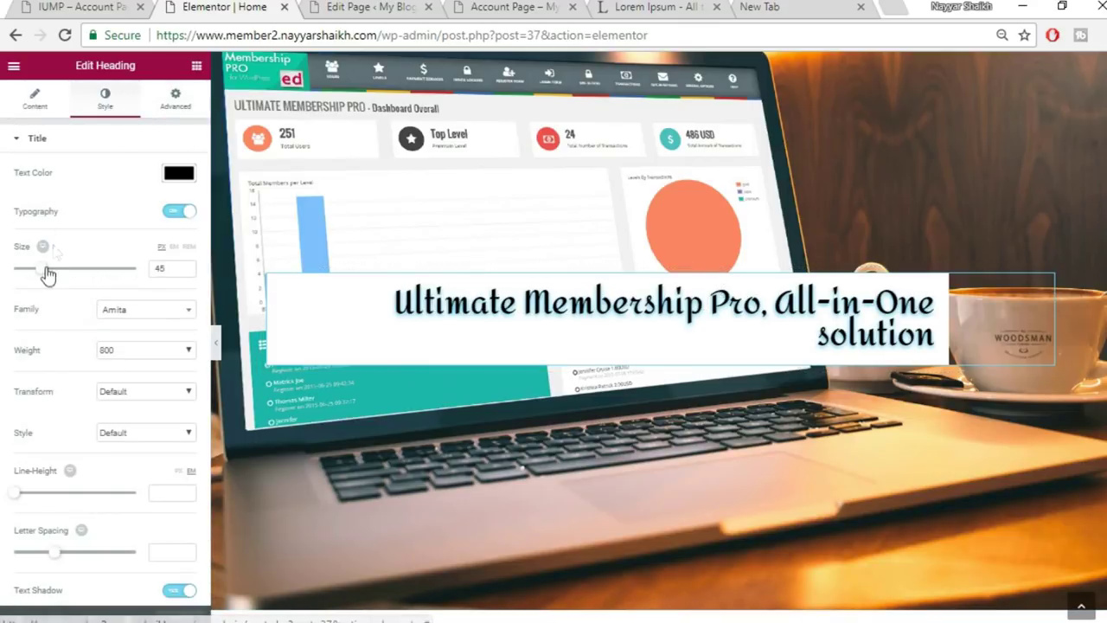
- Shrink the heading font to 42, save with Ctrl+S, and bring up the Membership site
{"action": "left_click_drag", "start_coordinate": [44, 277], "coordinate": [40, 277]}
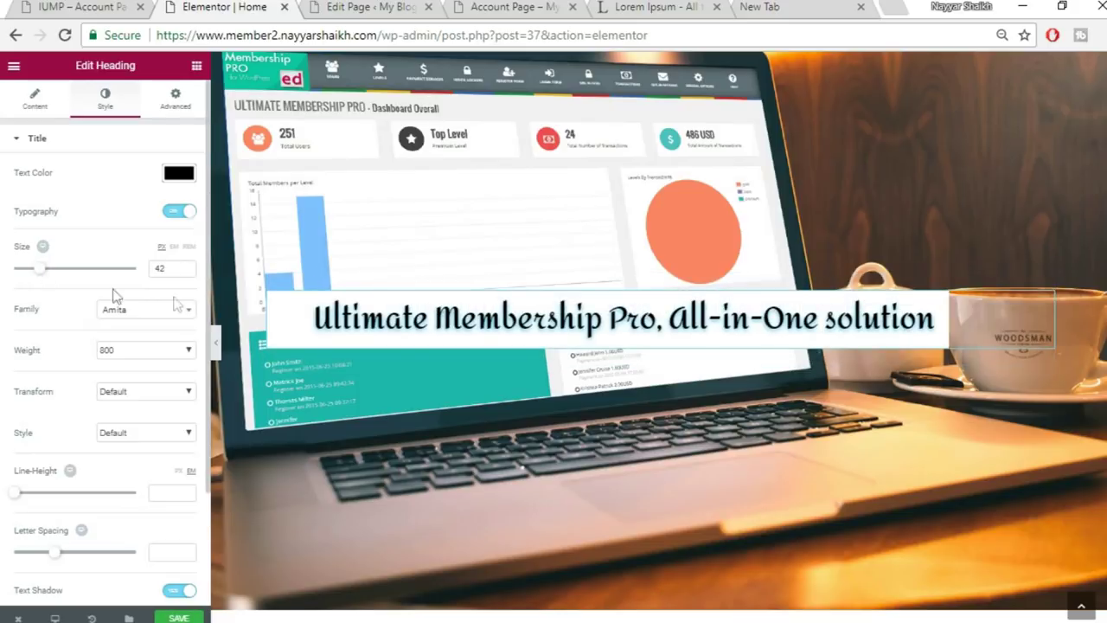
{"action": "key", "text": "ctrl+s"}
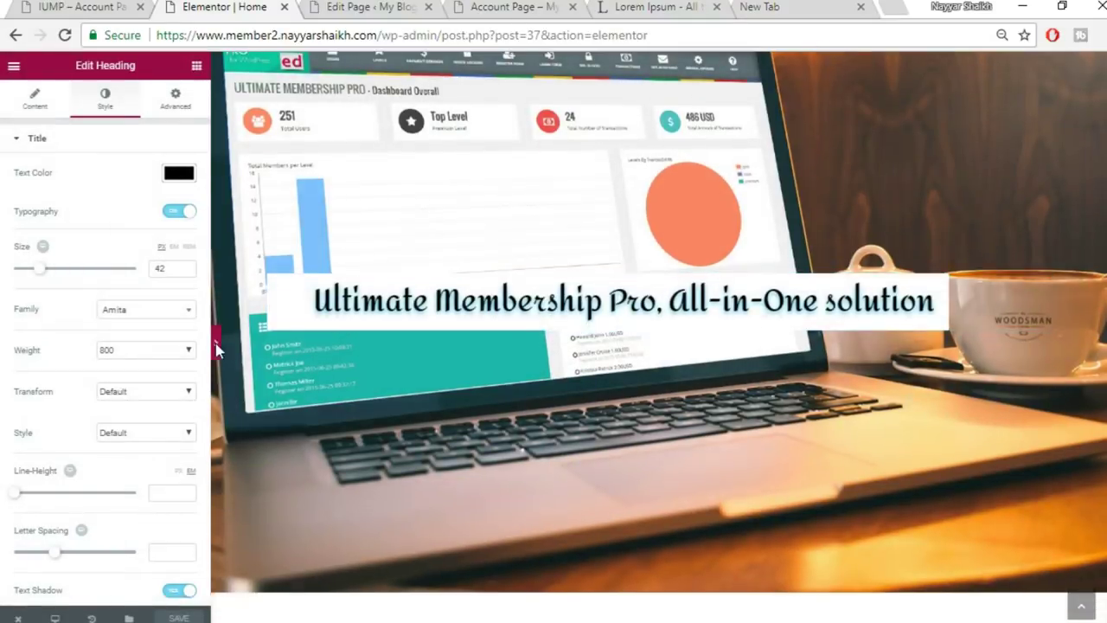
{"action": "left_click", "coordinate": [216, 343]}
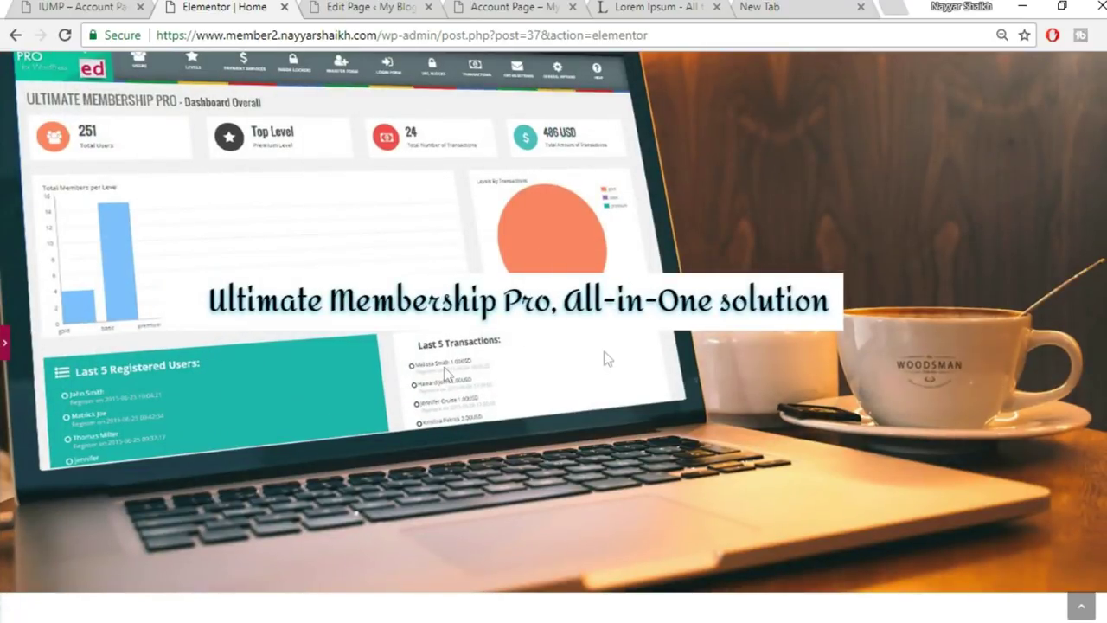
{"action": "left_click", "coordinate": [7, 345]}
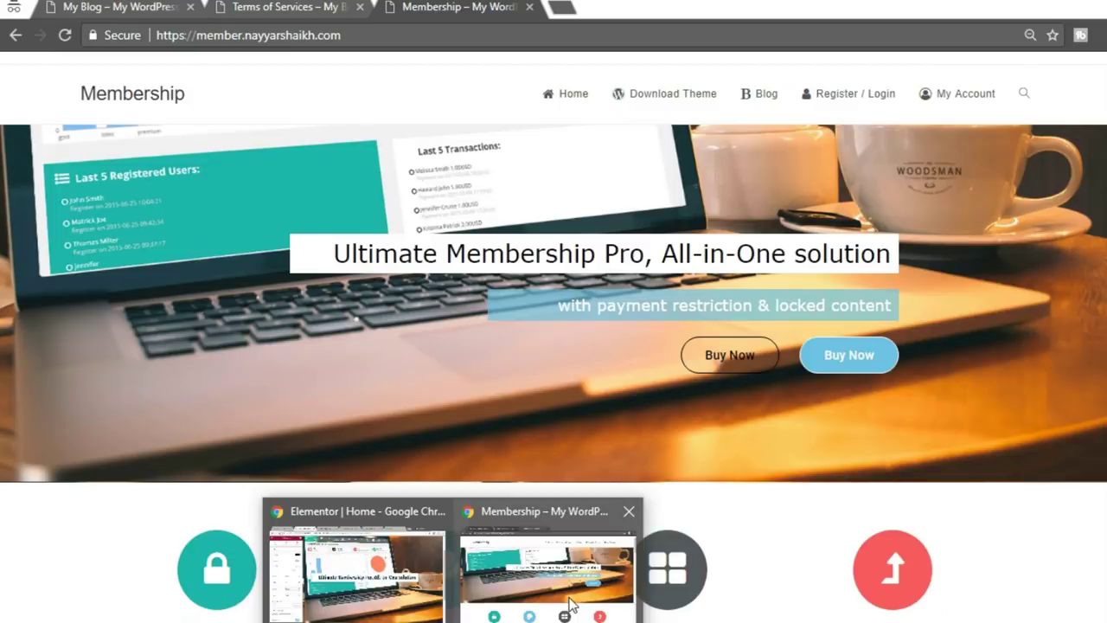
{"action": "left_click", "coordinate": [571, 603]}
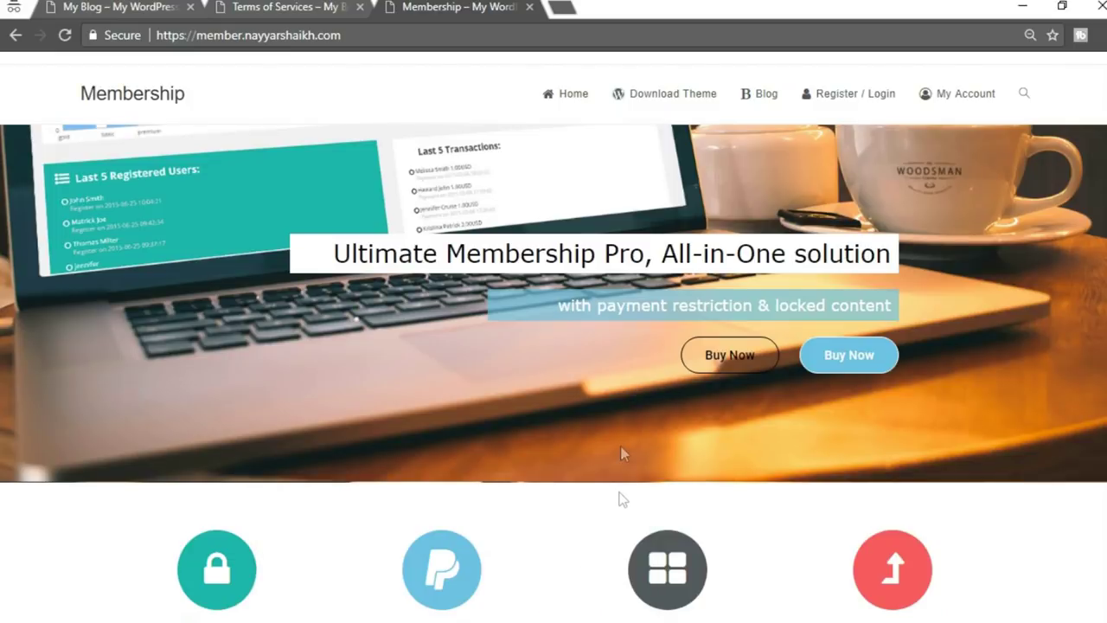
{"action": "left_click_drag", "start_coordinate": [563, 310], "coordinate": [916, 322]}
{"action": "key", "text": "ctrl+c"}
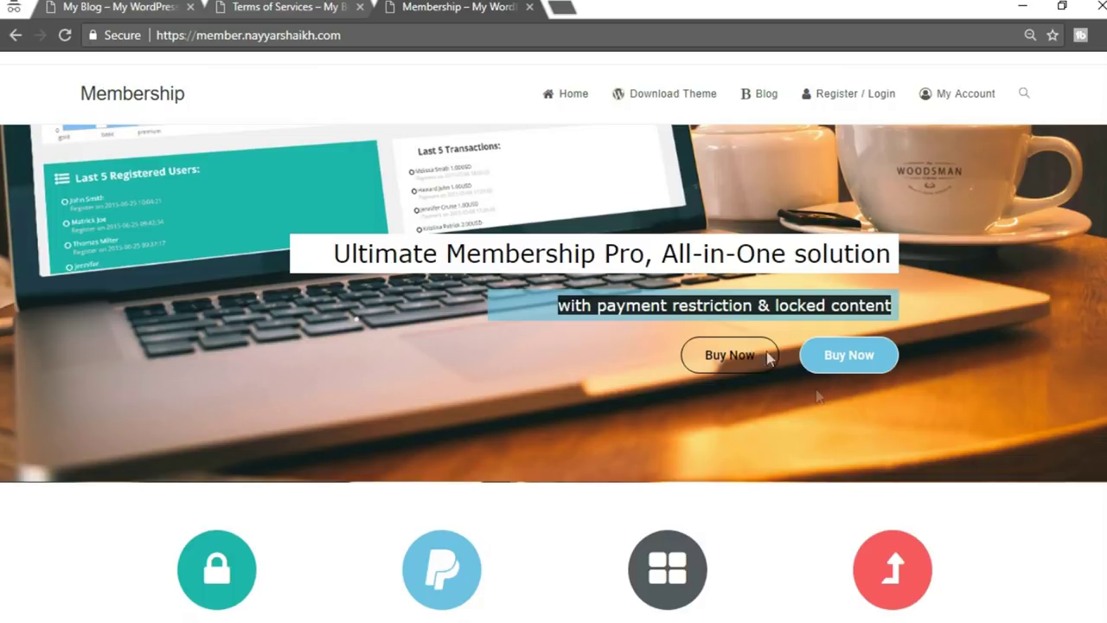
{"action": "left_click", "coordinate": [982, 457]}
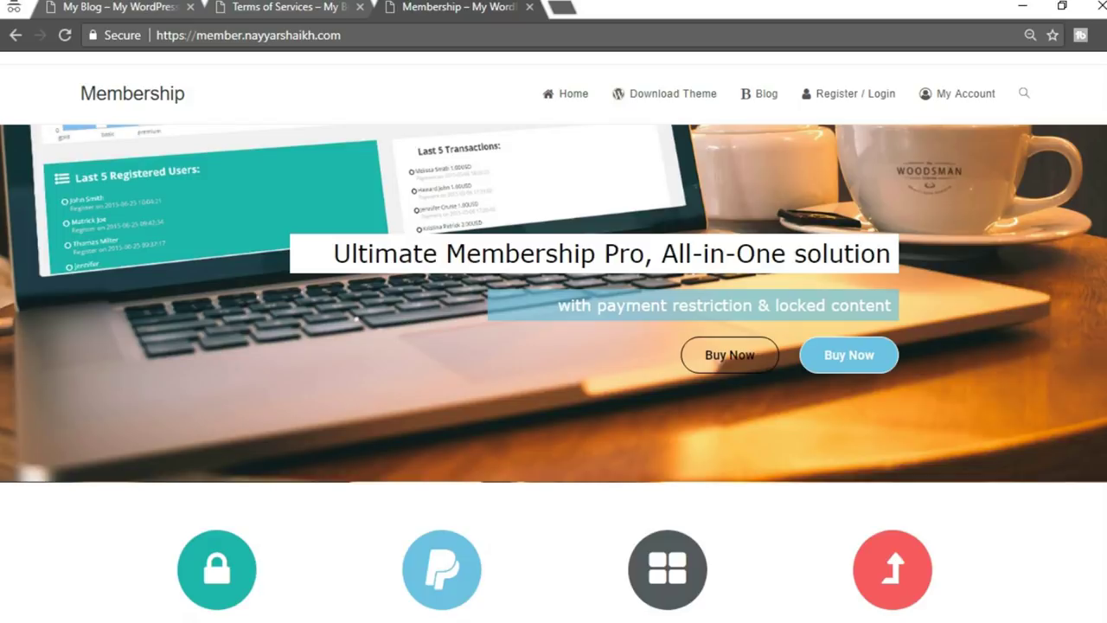
{"action": "mouse_move", "coordinate": [472, 617]}
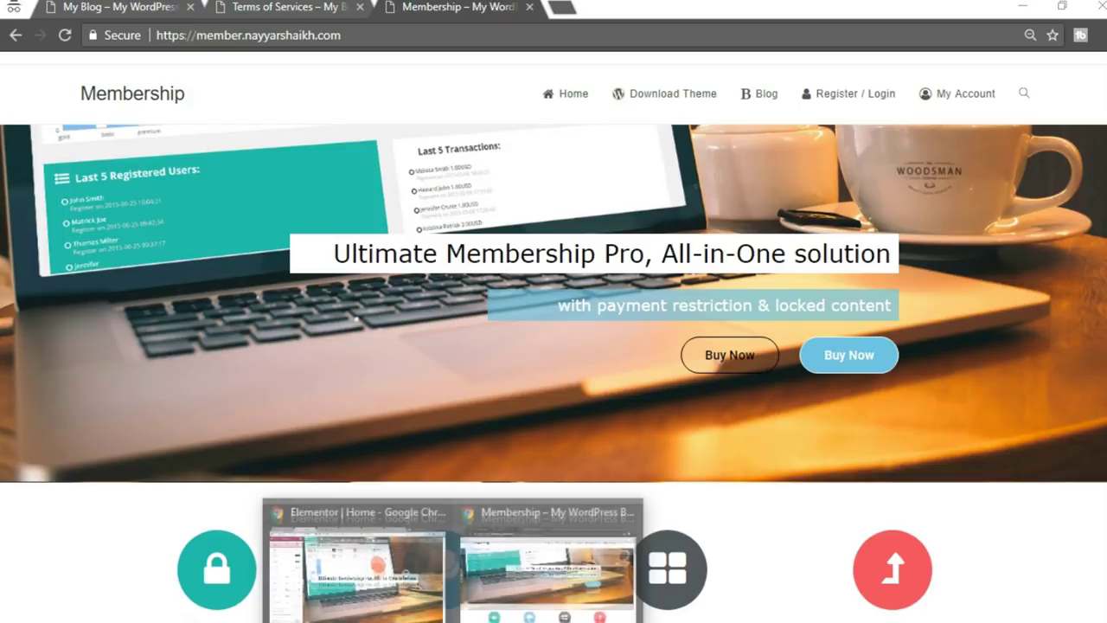
{"action": "left_click", "coordinate": [412, 595]}
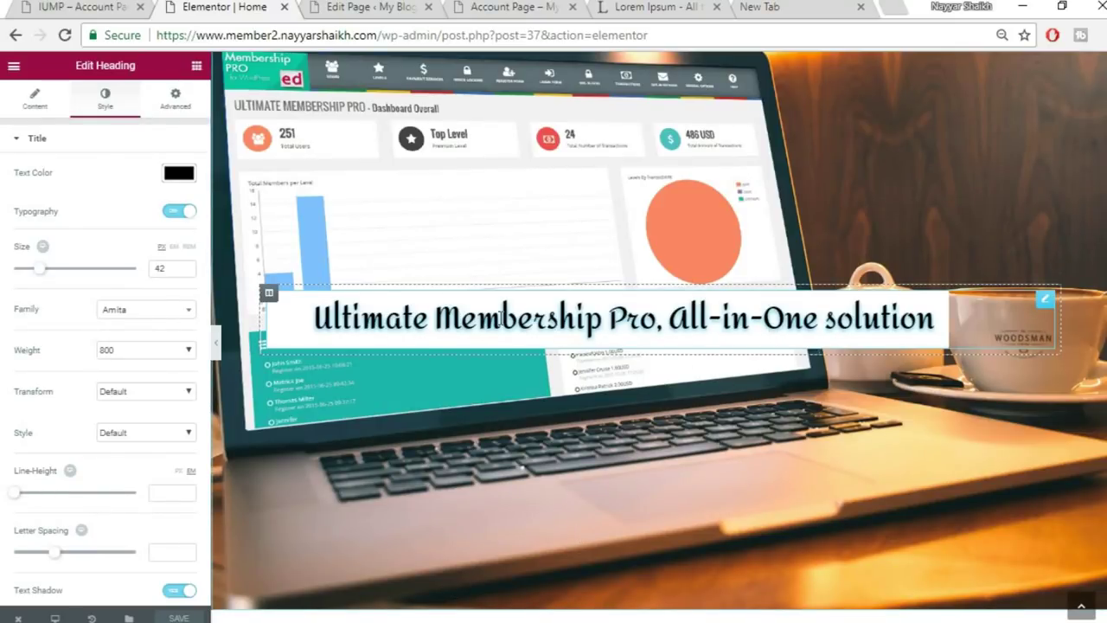
- Duplicate the main heading and paste 'with payment restriction & locked content' as its title
{"action": "mouse_move", "coordinate": [275, 294]}
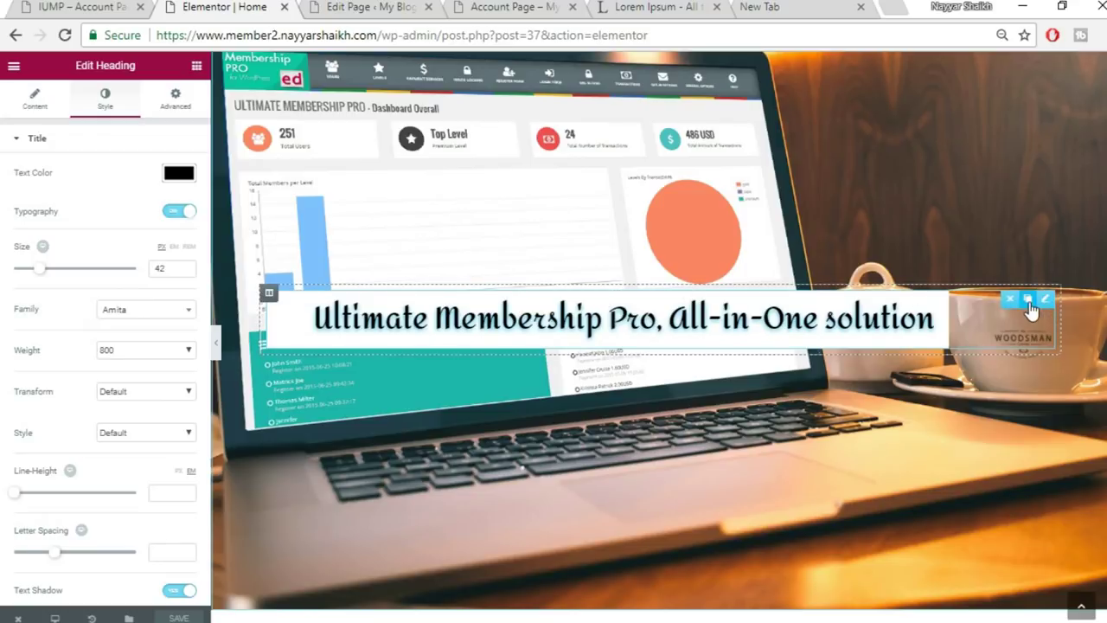
{"action": "left_click", "coordinate": [1029, 300]}
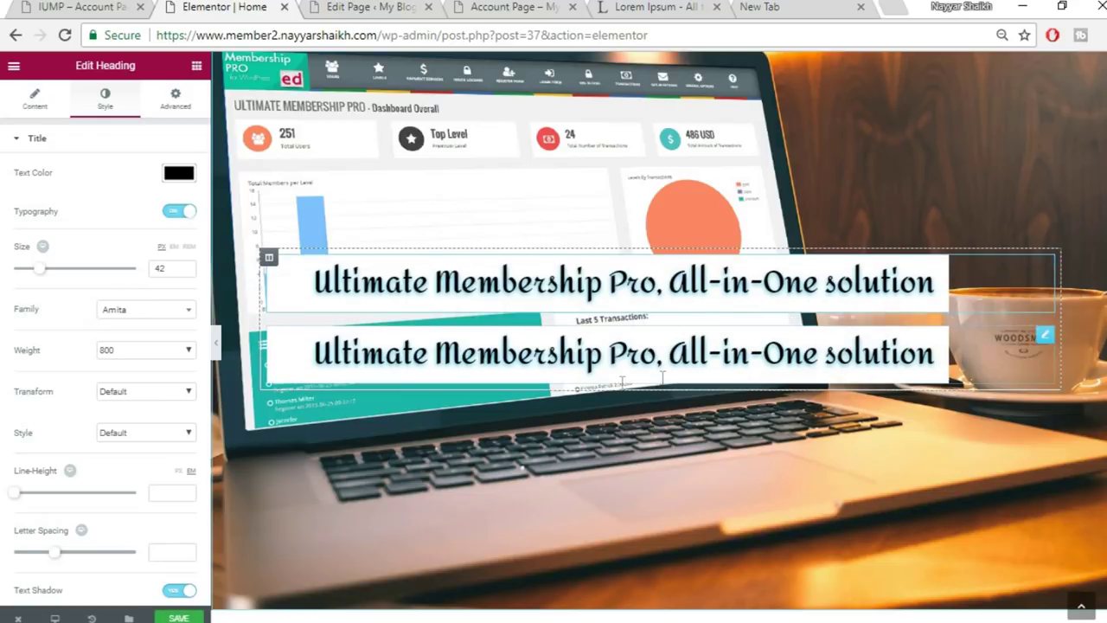
{"action": "left_click", "coordinate": [586, 365]}
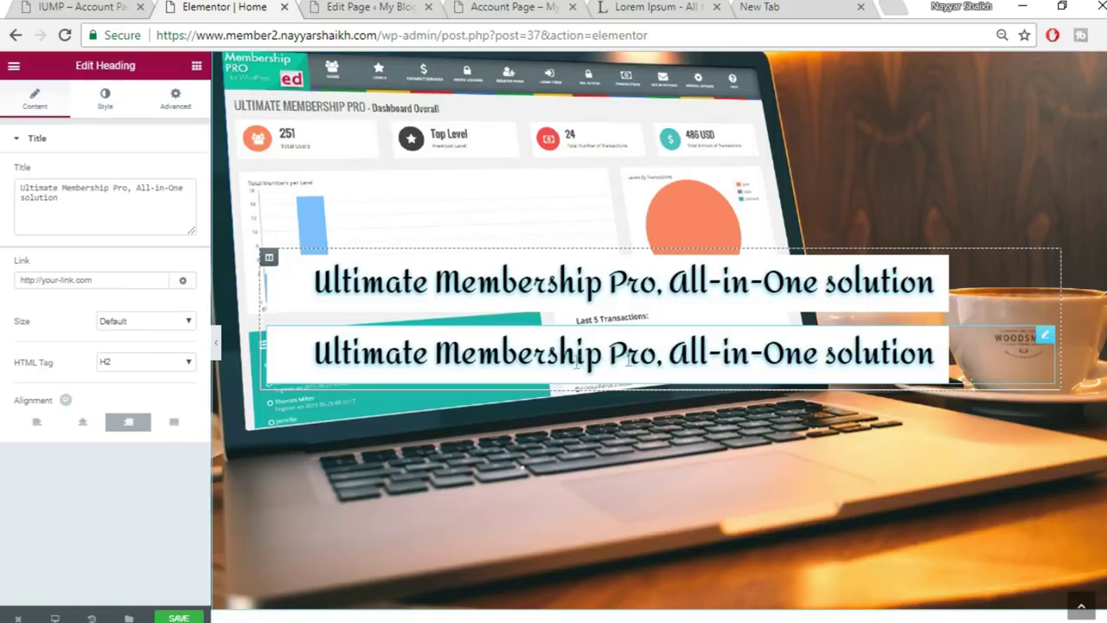
{"action": "left_click", "coordinate": [109, 206]}
{"action": "key", "text": "ctrl+a"}
{"action": "key", "text": "ctrl+v"}
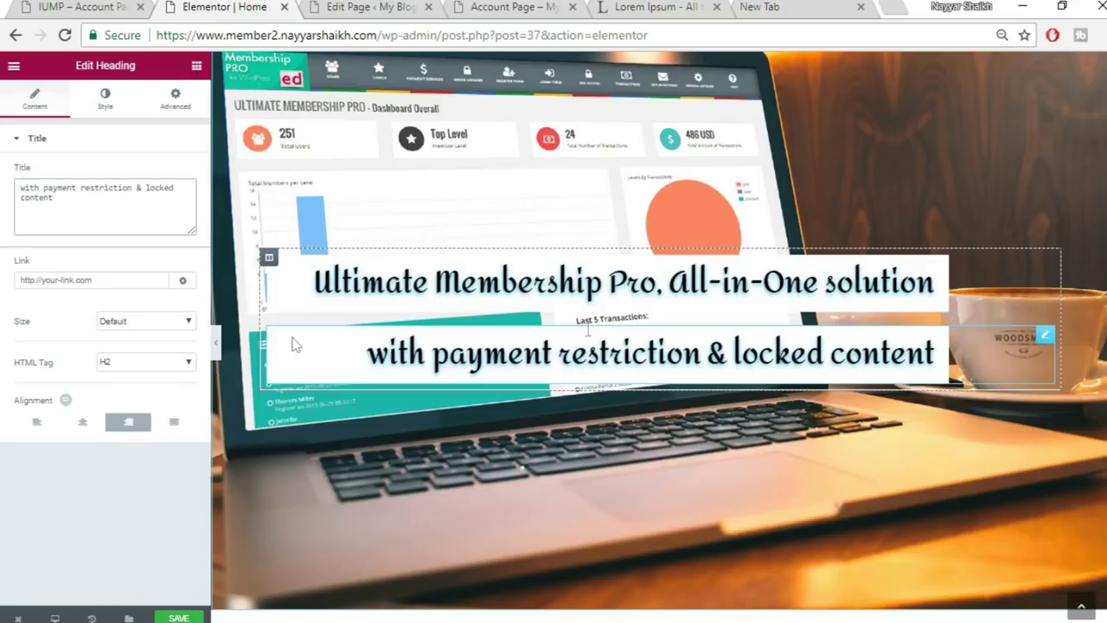
- Centre-align the subtitle heading after previewing it left-aligned
{"action": "left_click", "coordinate": [37, 421]}
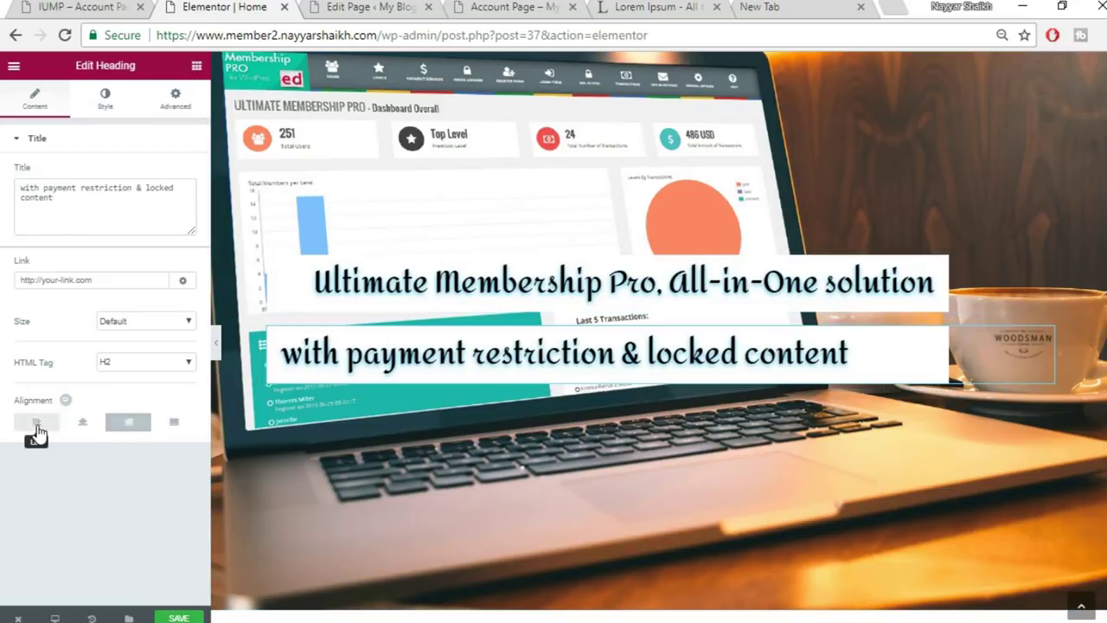
{"action": "left_click", "coordinate": [217, 343]}
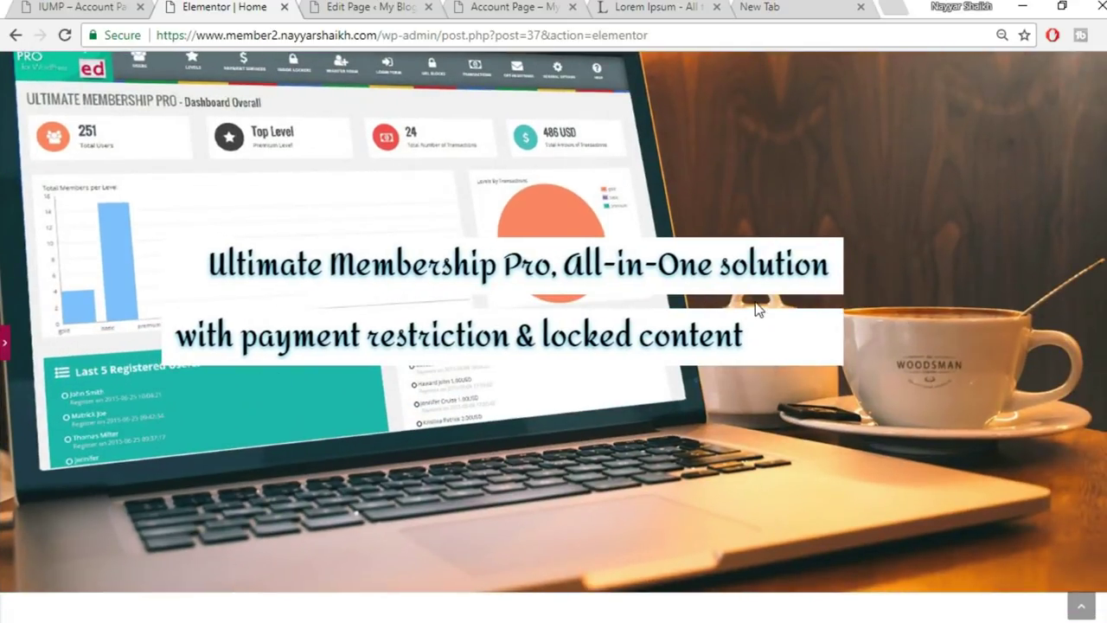
{"action": "left_click", "coordinate": [6, 344]}
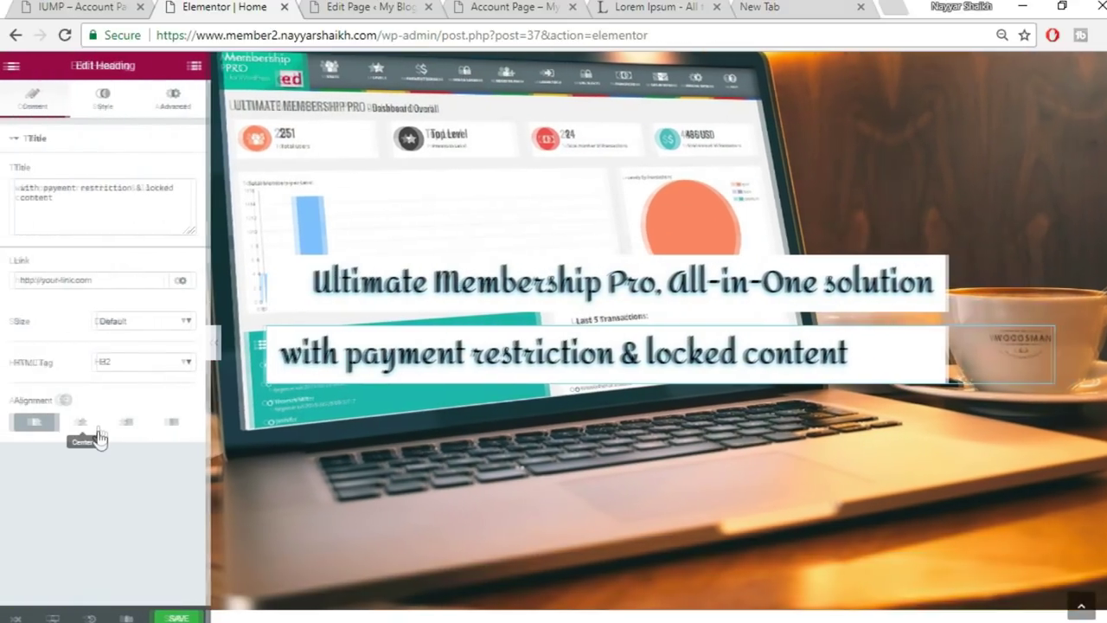
{"action": "left_click", "coordinate": [86, 423]}
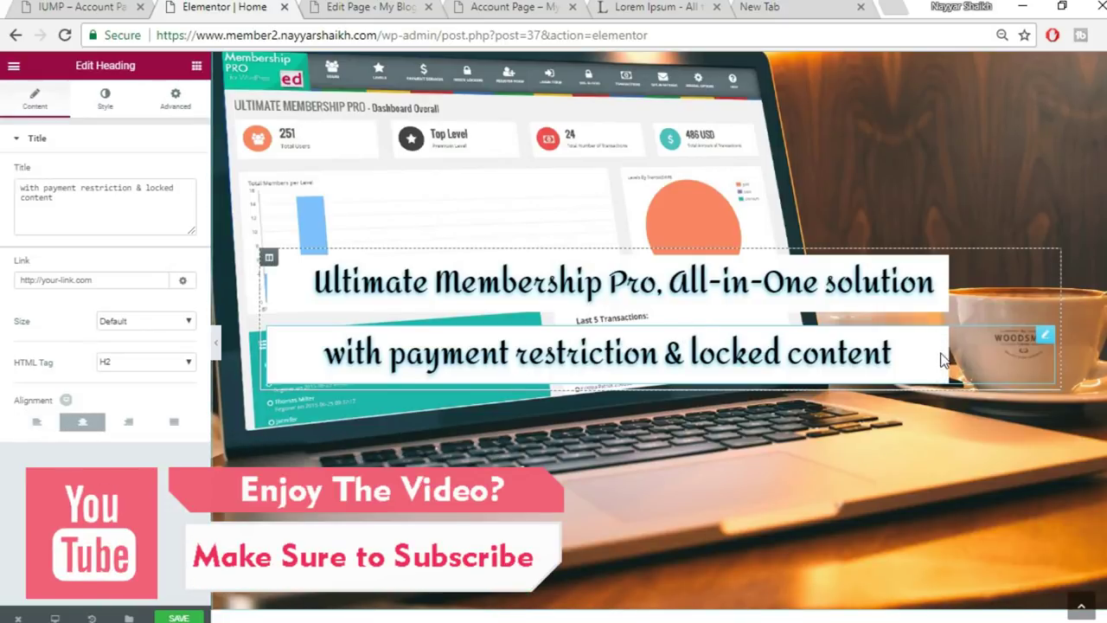
{"action": "left_click", "coordinate": [105, 97]}
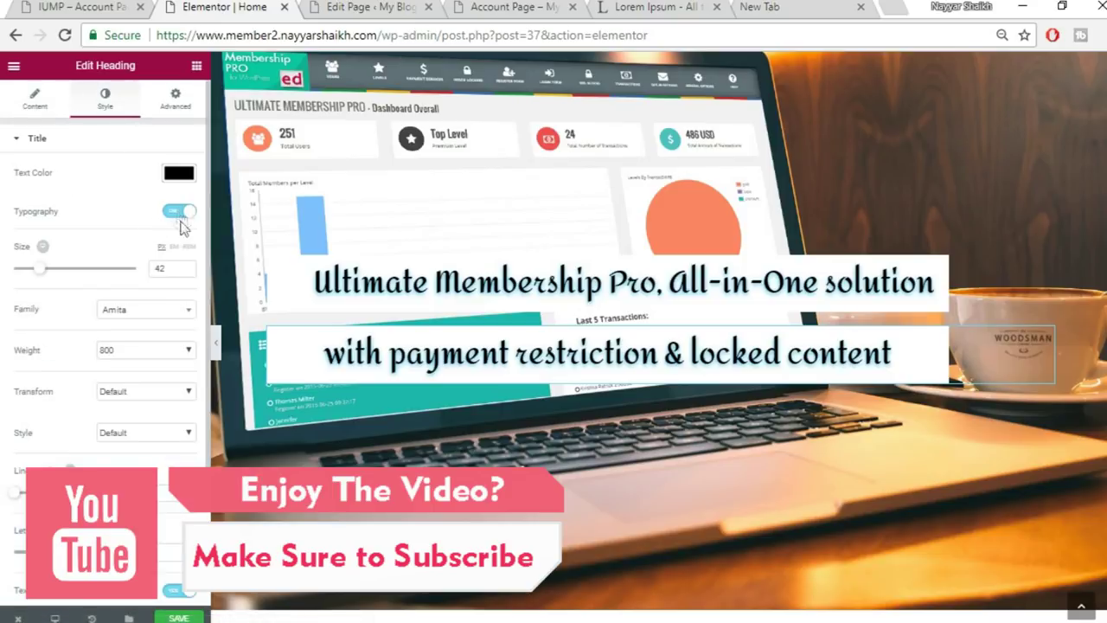
- Turn on a text shadow for the subtitle heading, leaving its colour unchanged
{"action": "scroll", "coordinate": [173, 341], "scroll_direction": "down", "scroll_amount": 3}
{"action": "left_click", "coordinate": [179, 446]}
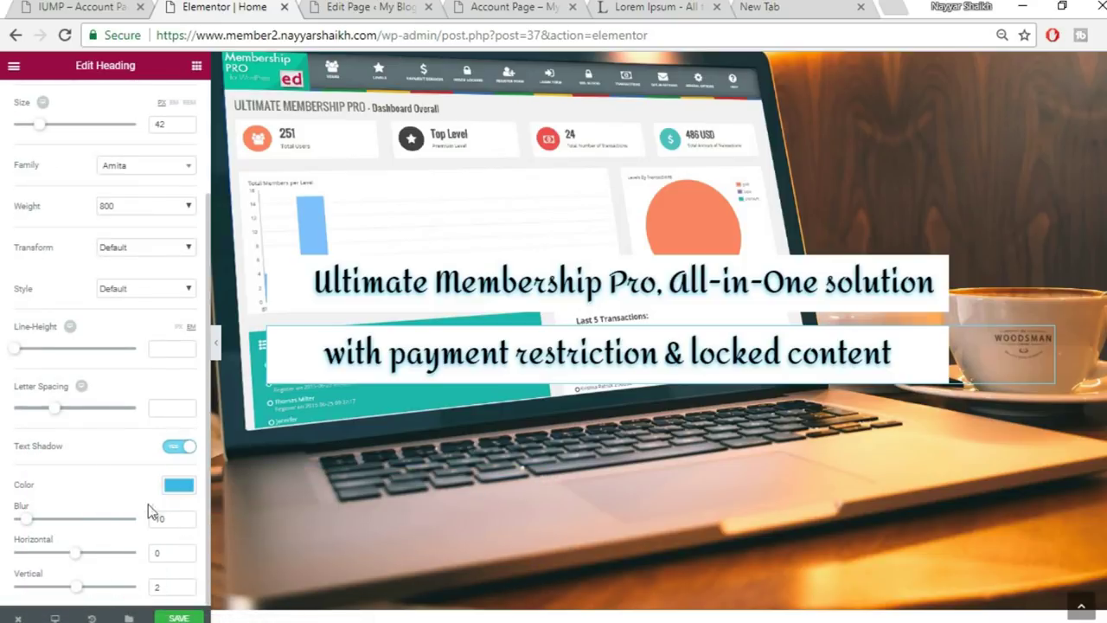
{"action": "left_click", "coordinate": [179, 487]}
{"action": "left_click", "coordinate": [180, 490]}
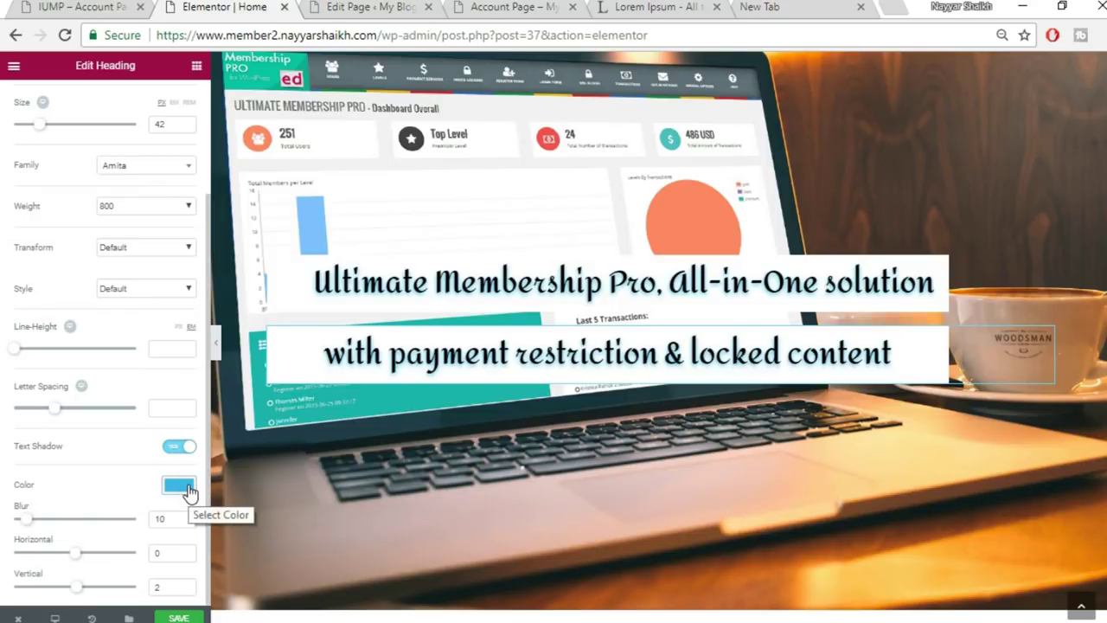
{"action": "scroll", "coordinate": [188, 492], "scroll_direction": "up", "scroll_amount": 3}
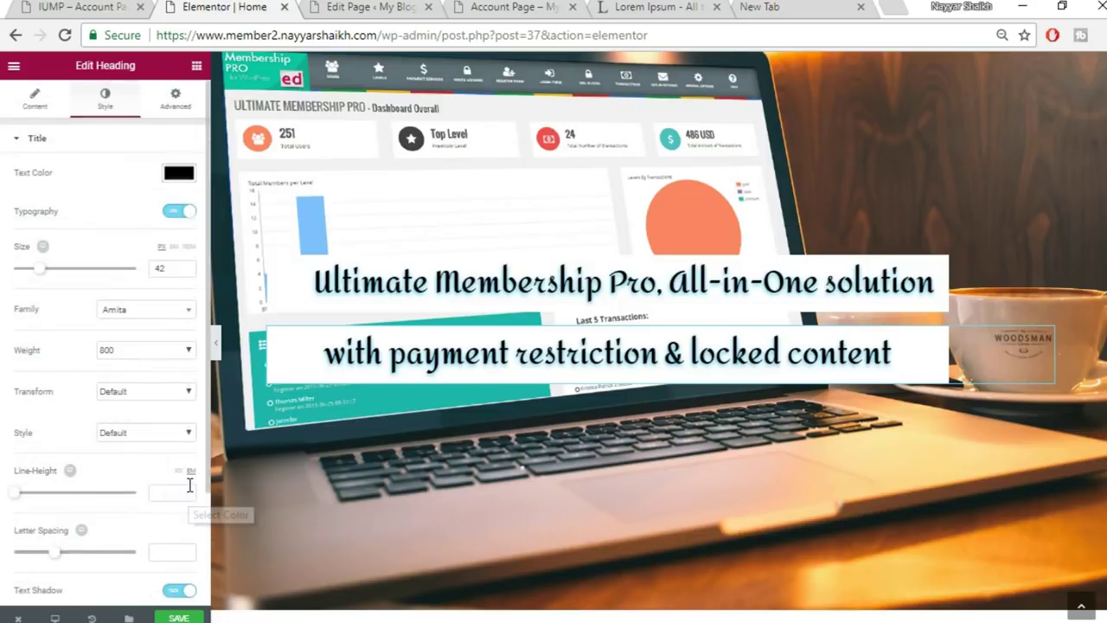
- Give the subtitle heading a red background colour and save the page
{"action": "left_click", "coordinate": [177, 100]}
{"action": "scroll", "coordinate": [147, 329], "scroll_direction": "down", "scroll_amount": 1}
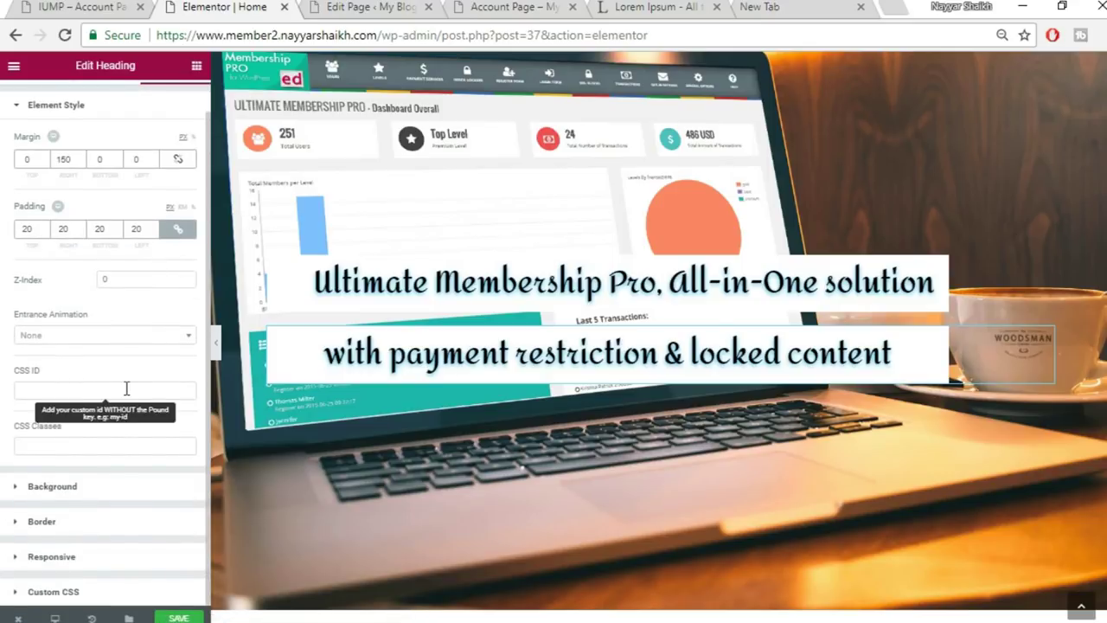
{"action": "left_click", "coordinate": [51, 487]}
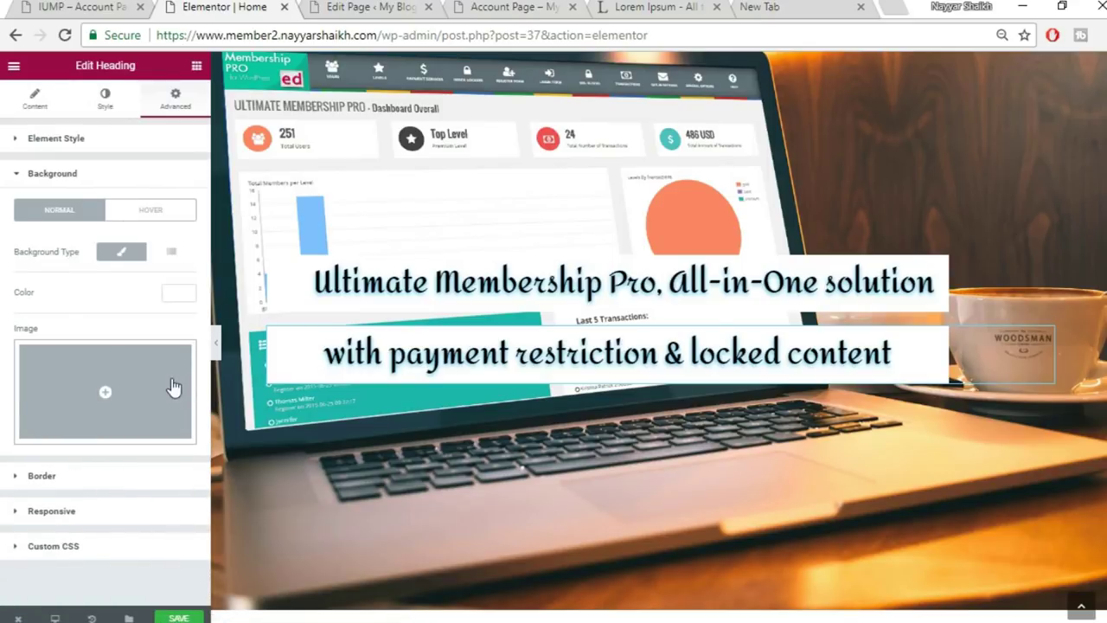
{"action": "left_click", "coordinate": [175, 297]}
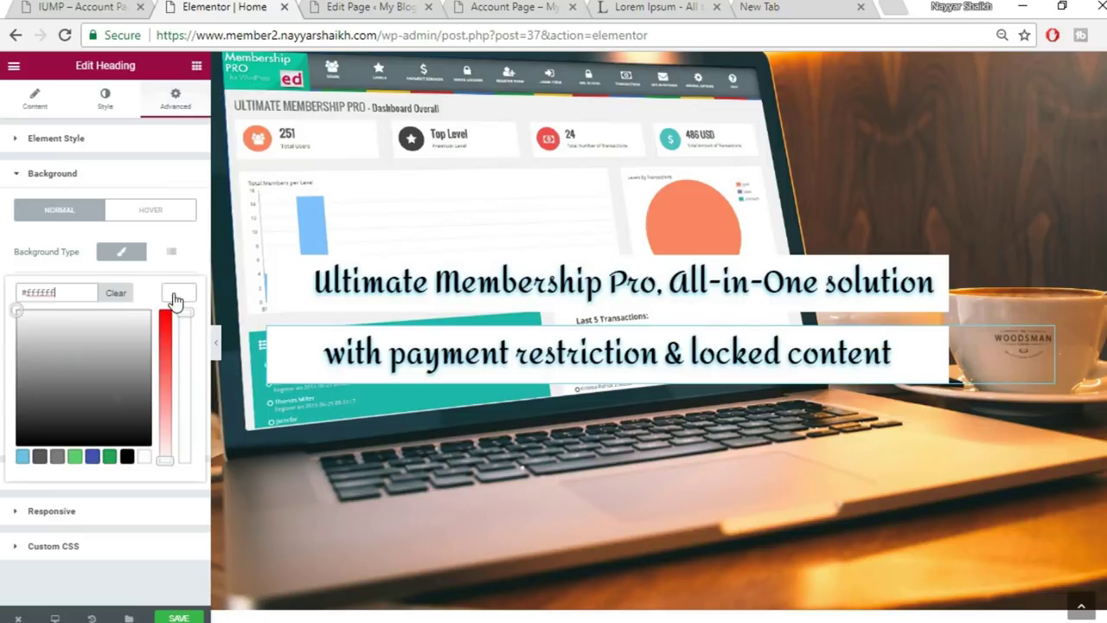
{"action": "left_click", "coordinate": [76, 458]}
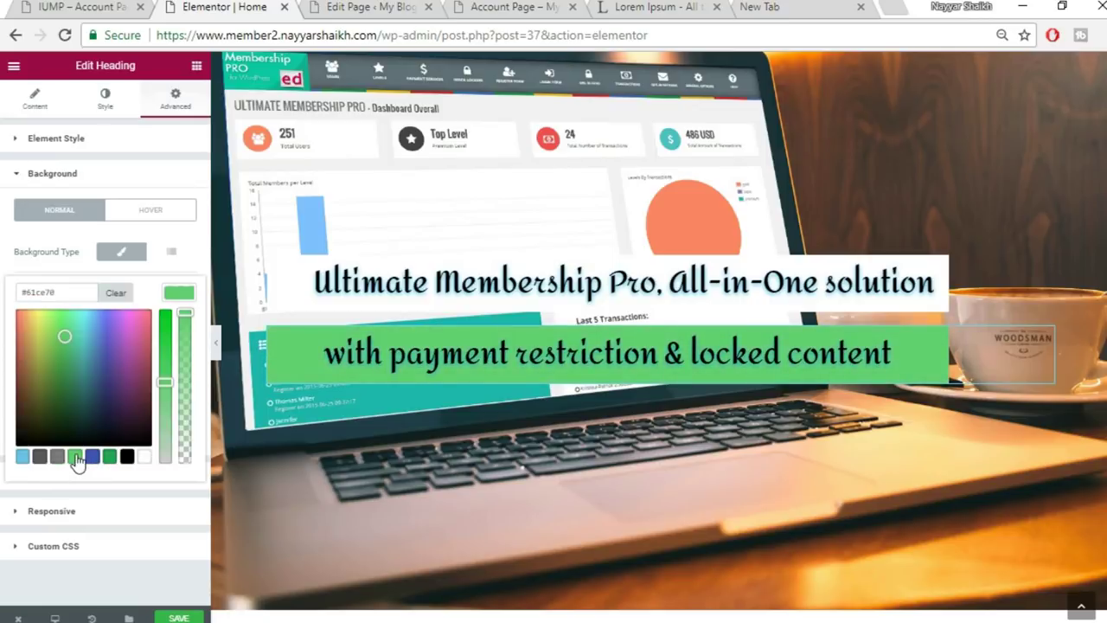
{"action": "left_click_drag", "start_coordinate": [139, 348], "coordinate": [141, 319]}
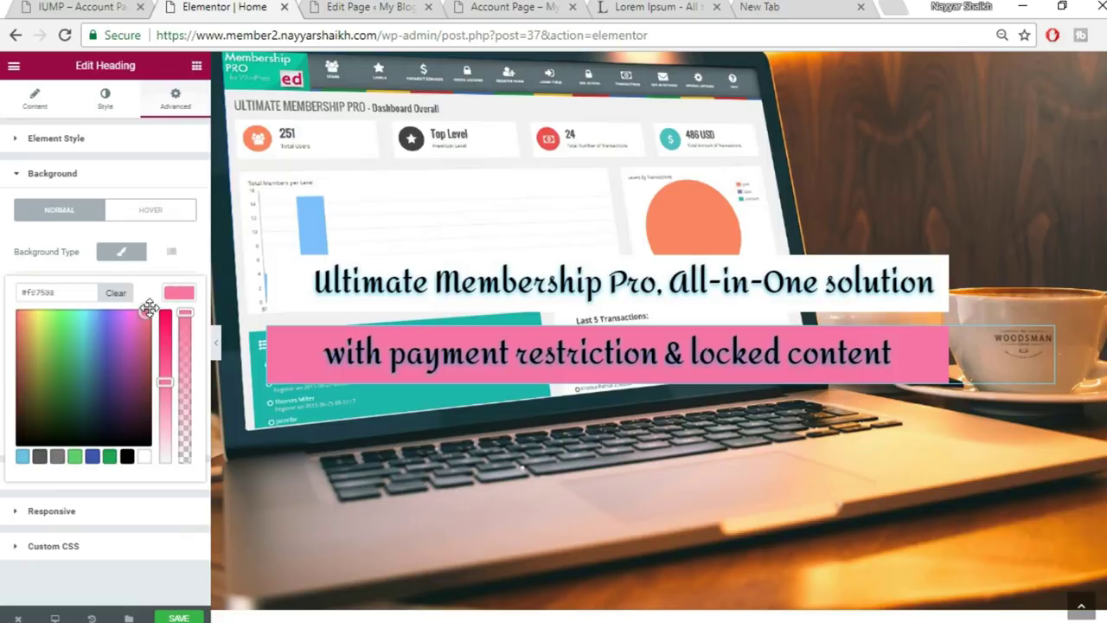
{"action": "left_click", "coordinate": [164, 374]}
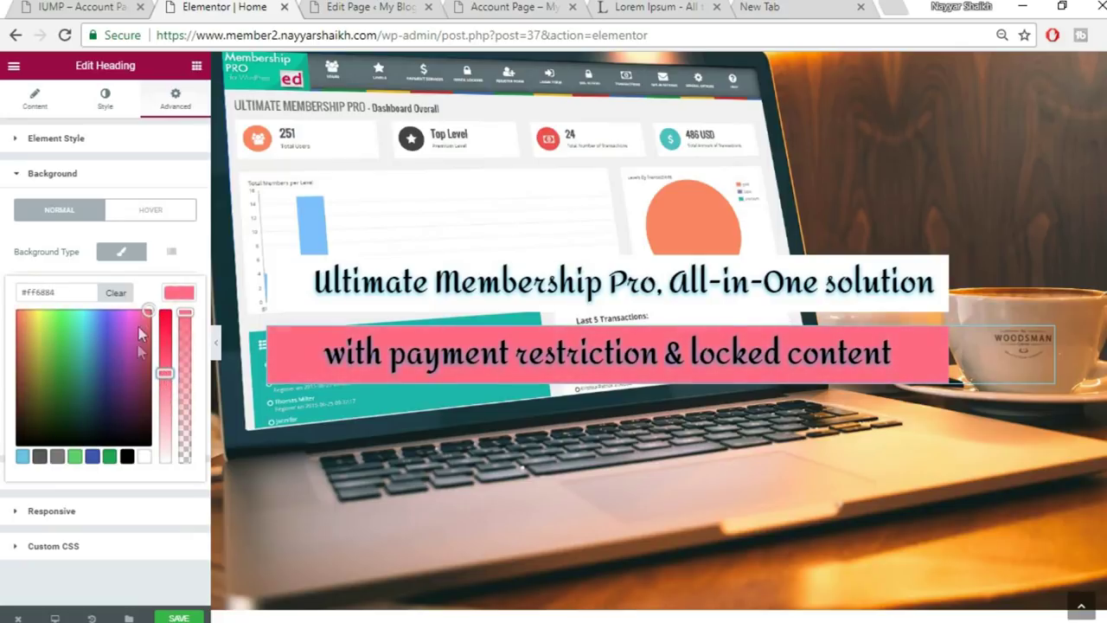
{"action": "mouse_move", "coordinate": [144, 310]}
{"action": "left_mouse_down"}
{"action": "mouse_move", "coordinate": [3, 312]}
{"action": "mouse_move", "coordinate": [31, 331]}
{"action": "mouse_move", "coordinate": [53, 328]}
{"action": "left_mouse_up"}
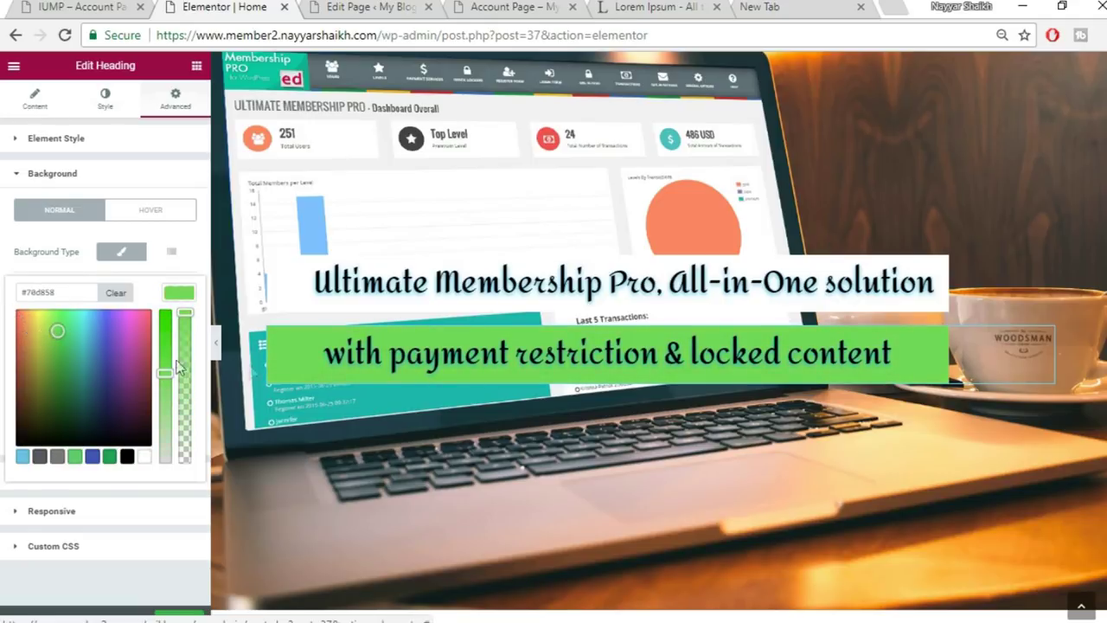
{"action": "mouse_move", "coordinate": [97, 390]}
{"action": "left_mouse_down"}
{"action": "mouse_move", "coordinate": [104, 341]}
{"action": "mouse_move", "coordinate": [165, 309]}
{"action": "left_mouse_up"}
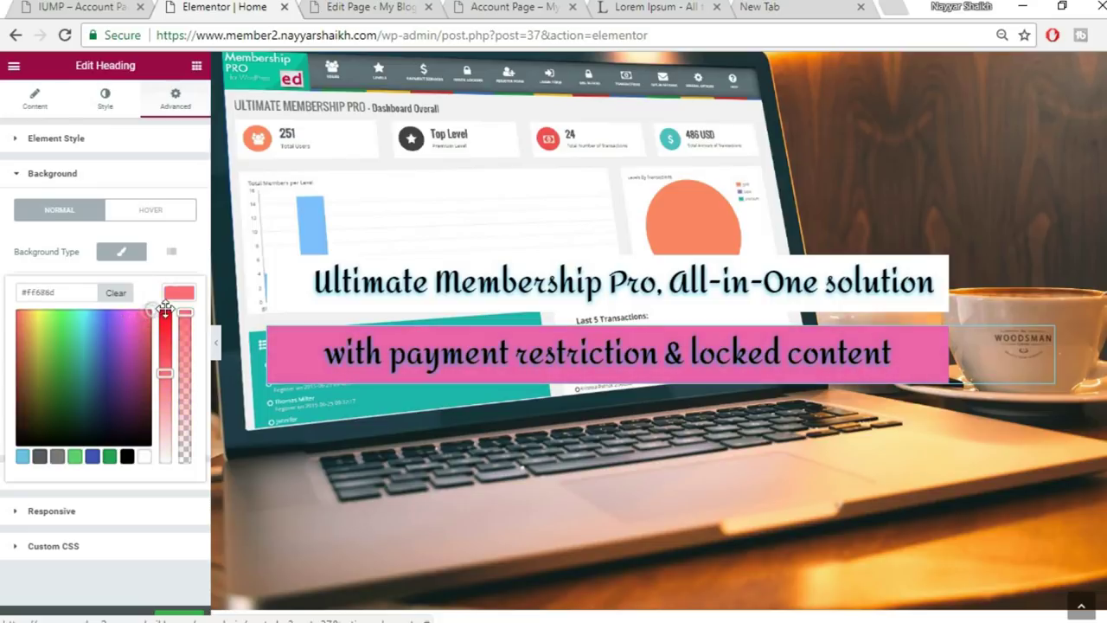
{"action": "left_click", "coordinate": [251, 370]}
{"action": "key", "text": "ctrl+s"}
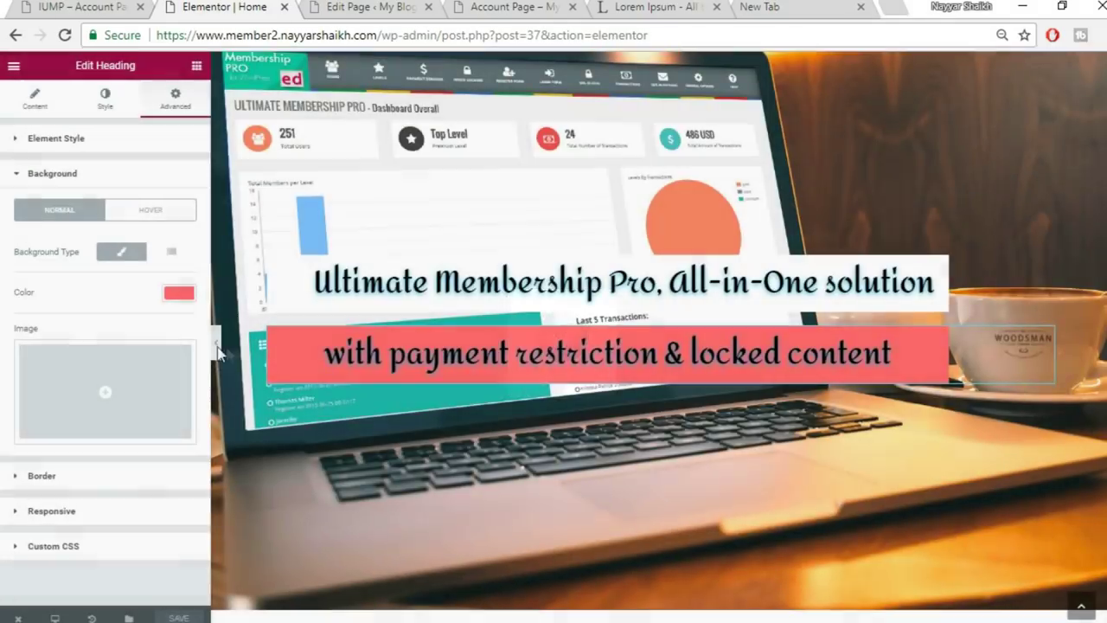
- Preview the page and compare it against the live Membership site
{"action": "left_click", "coordinate": [216, 346]}
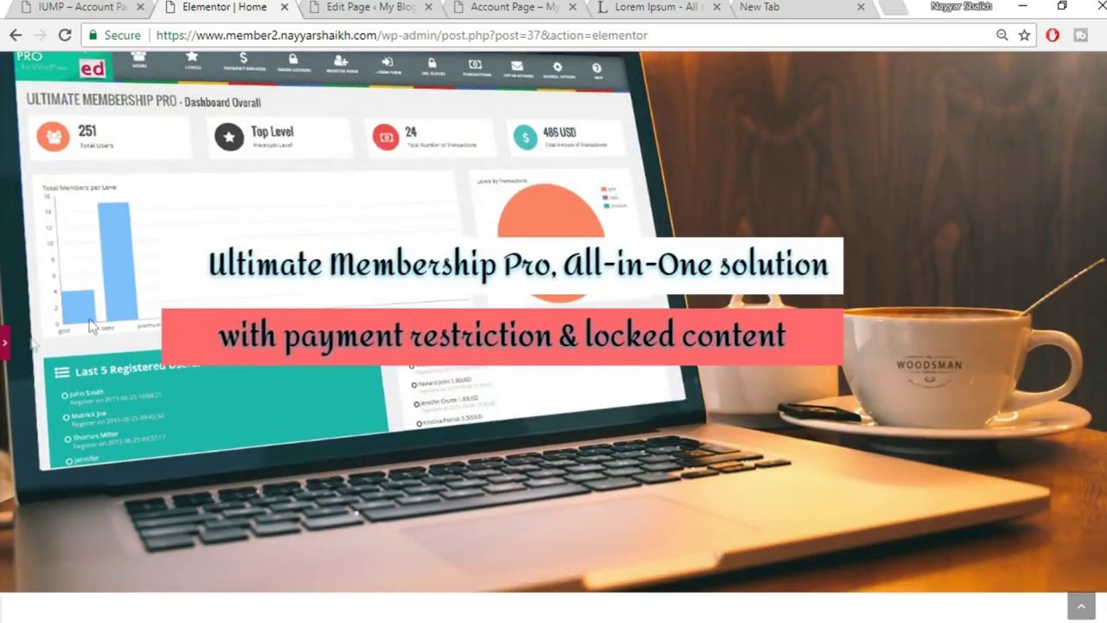
{"action": "mouse_move", "coordinate": [600, 617]}
{"action": "left_click", "coordinate": [495, 616]}
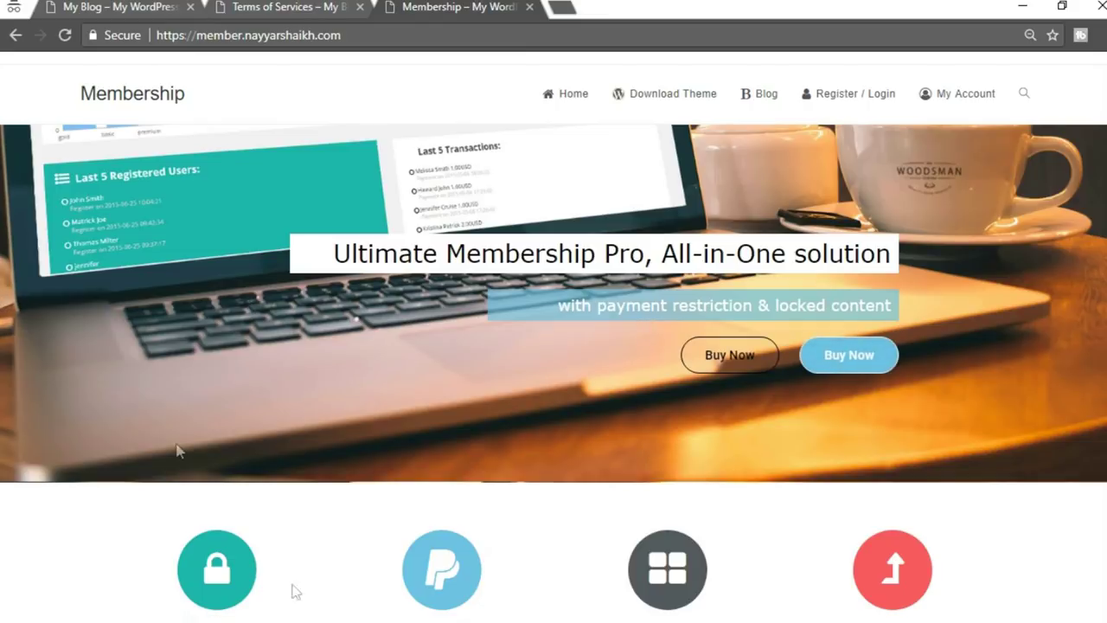
{"action": "mouse_move", "coordinate": [450, 616]}
{"action": "left_click", "coordinate": [366, 571]}
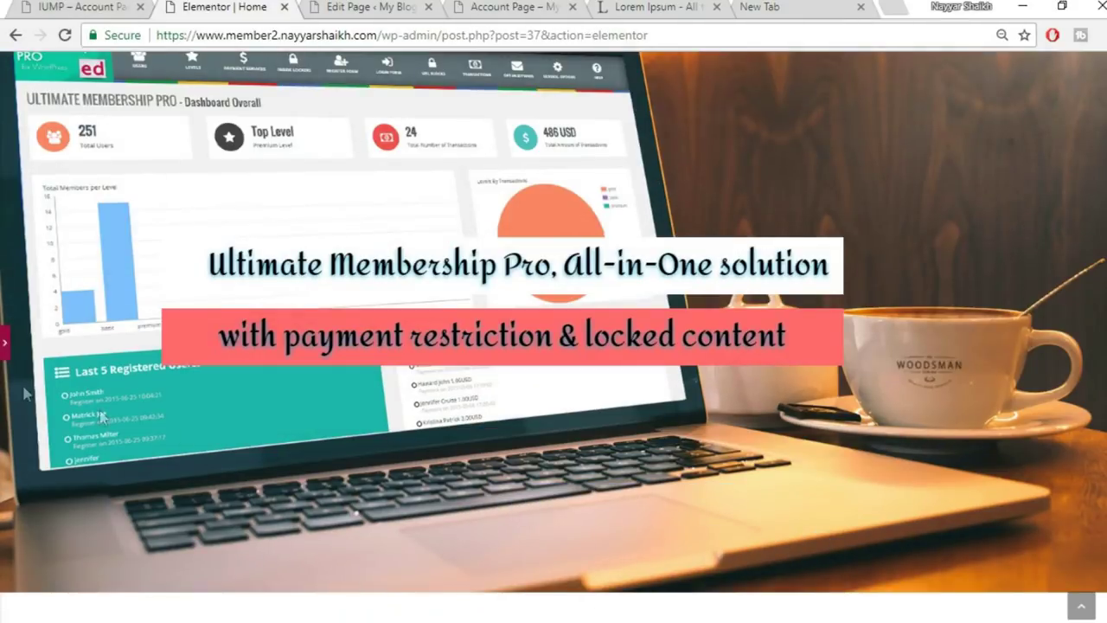
{"action": "left_click", "coordinate": [5, 351]}
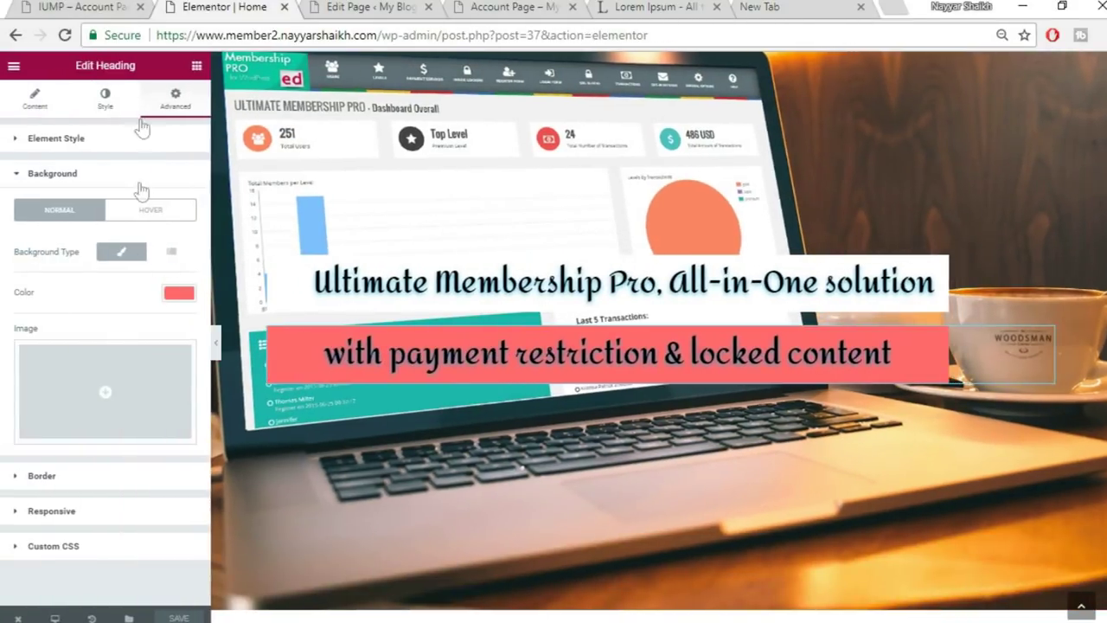
- Drag a Button widget below the subtitle heading, then enlarge the browser zoom
{"action": "left_click", "coordinate": [197, 67]}
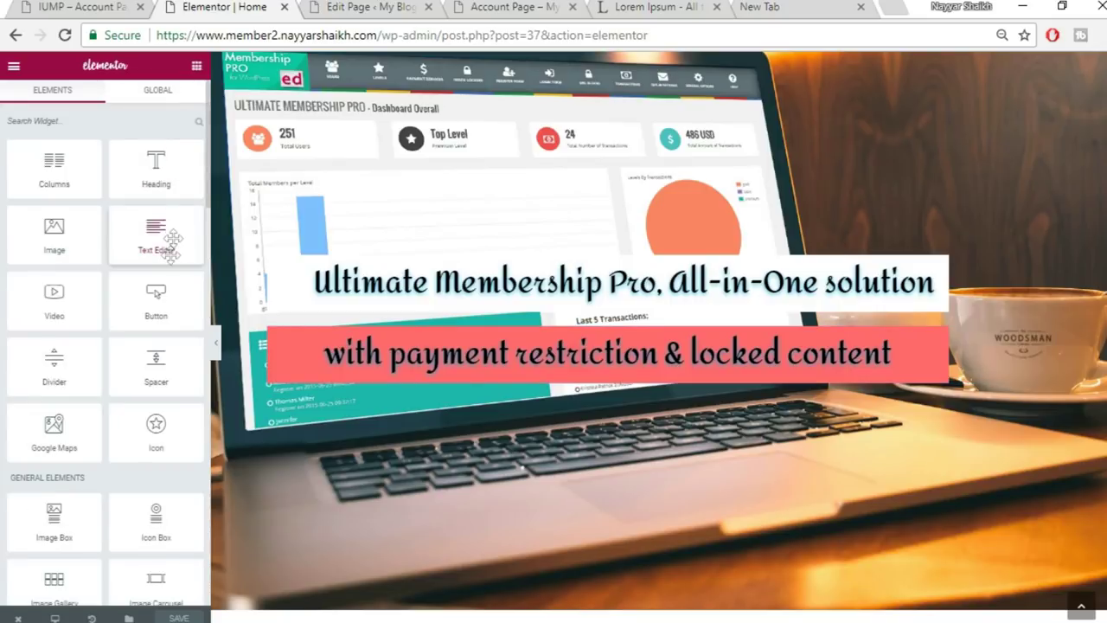
{"action": "left_click_drag", "start_coordinate": [148, 293], "coordinate": [602, 371]}
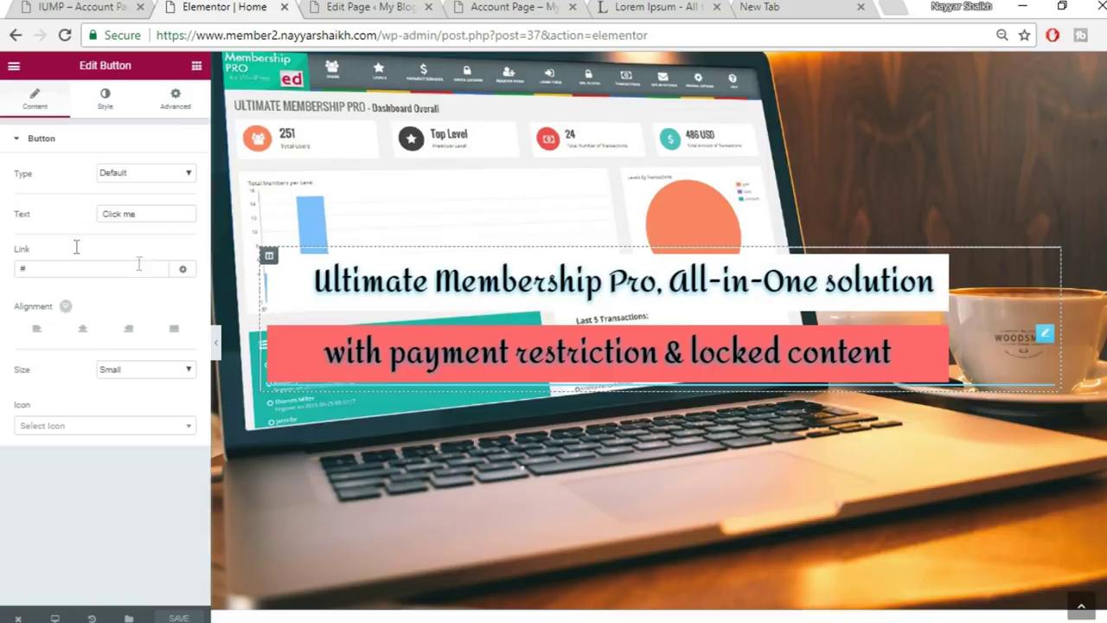
{"action": "left_click", "coordinate": [1097, 35]}
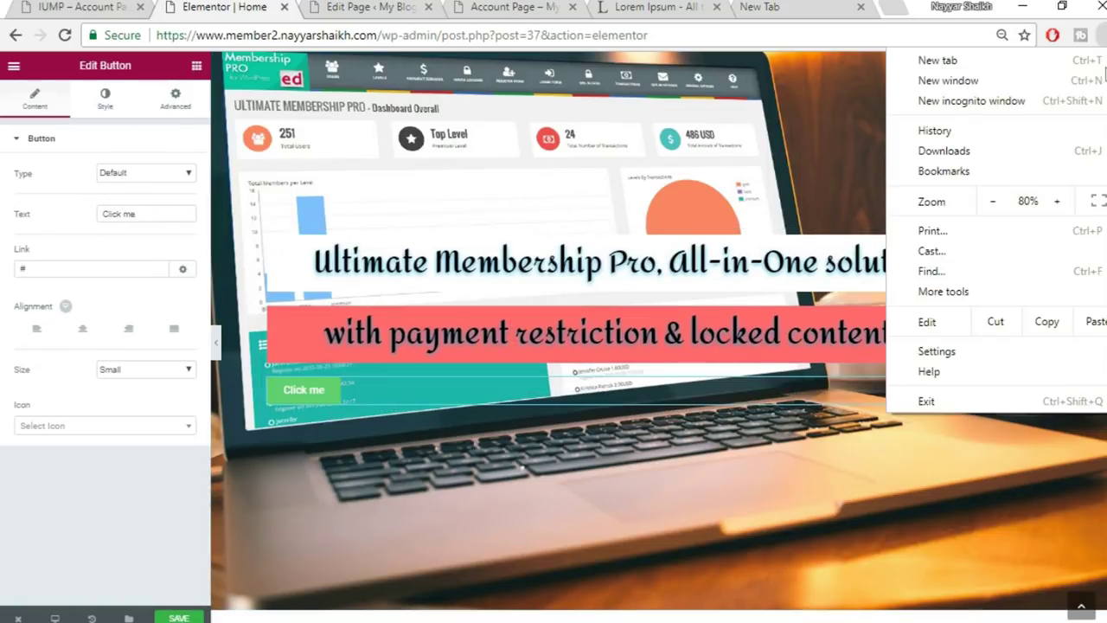
{"action": "left_click", "coordinate": [1055, 201]}
- Restore zoom to 100% and make the Click me button right-aligned and Medium sized
{"action": "left_click", "coordinate": [1055, 202]}
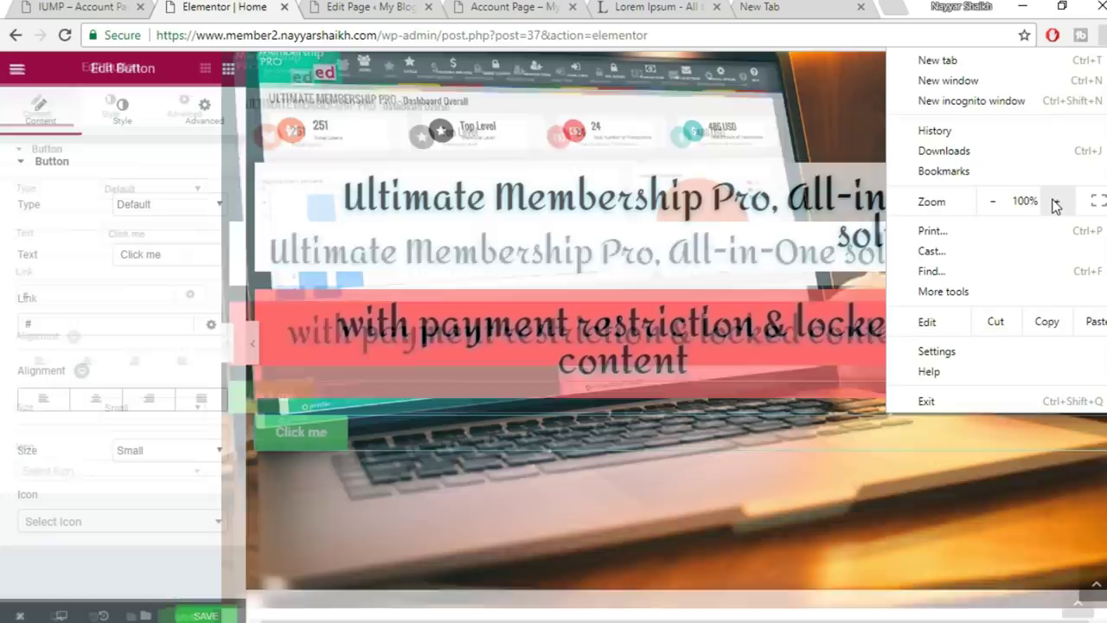
{"action": "left_click", "coordinate": [430, 395]}
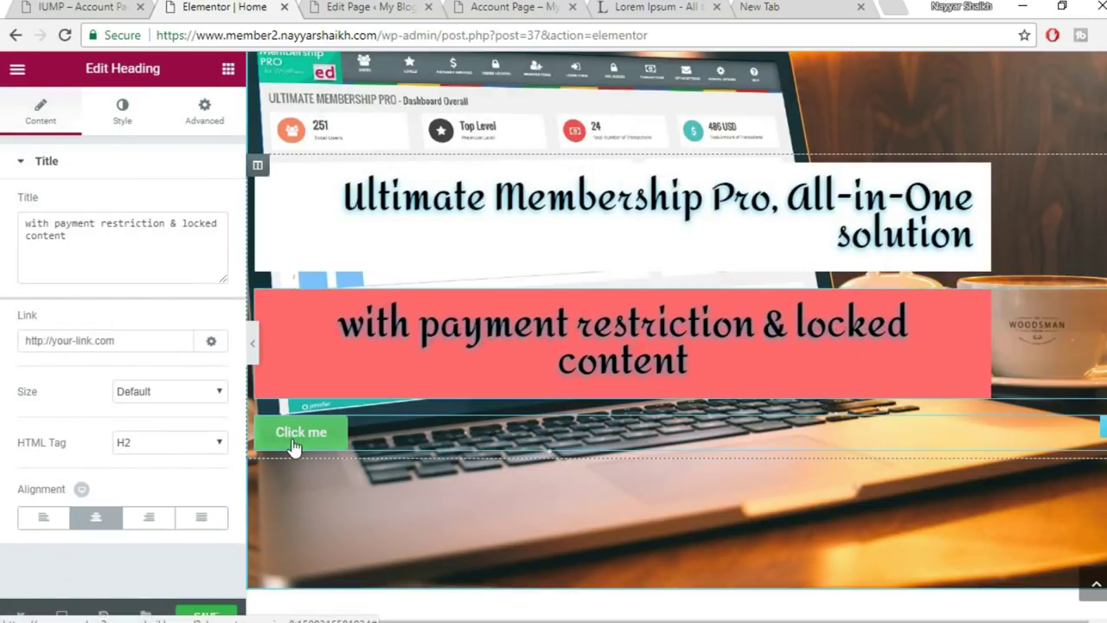
{"action": "left_click", "coordinate": [294, 443]}
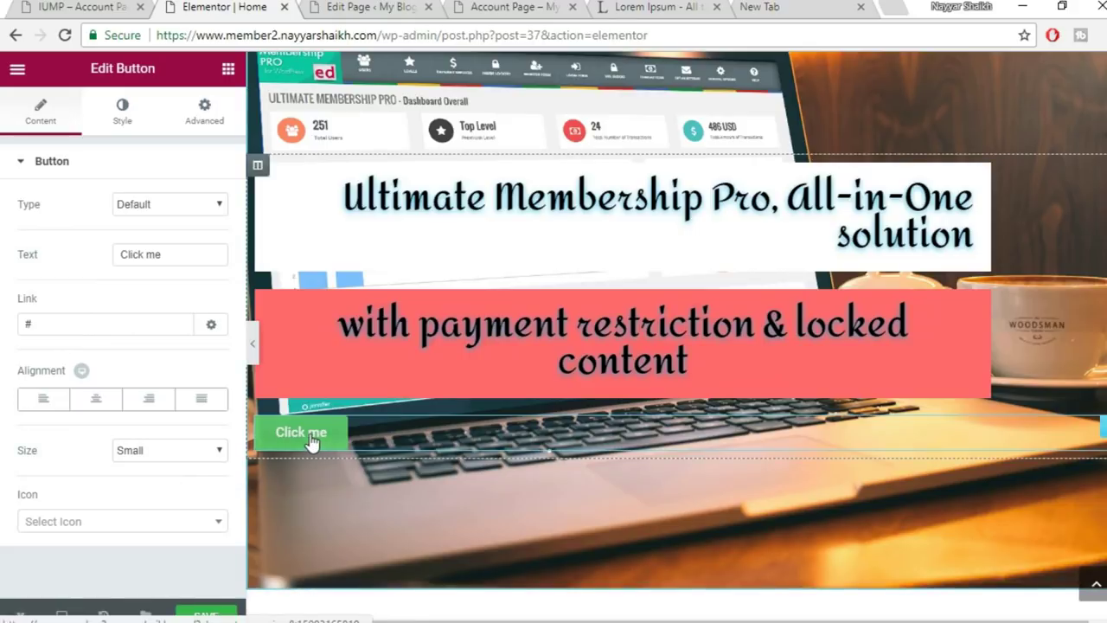
{"action": "left_click", "coordinate": [149, 398]}
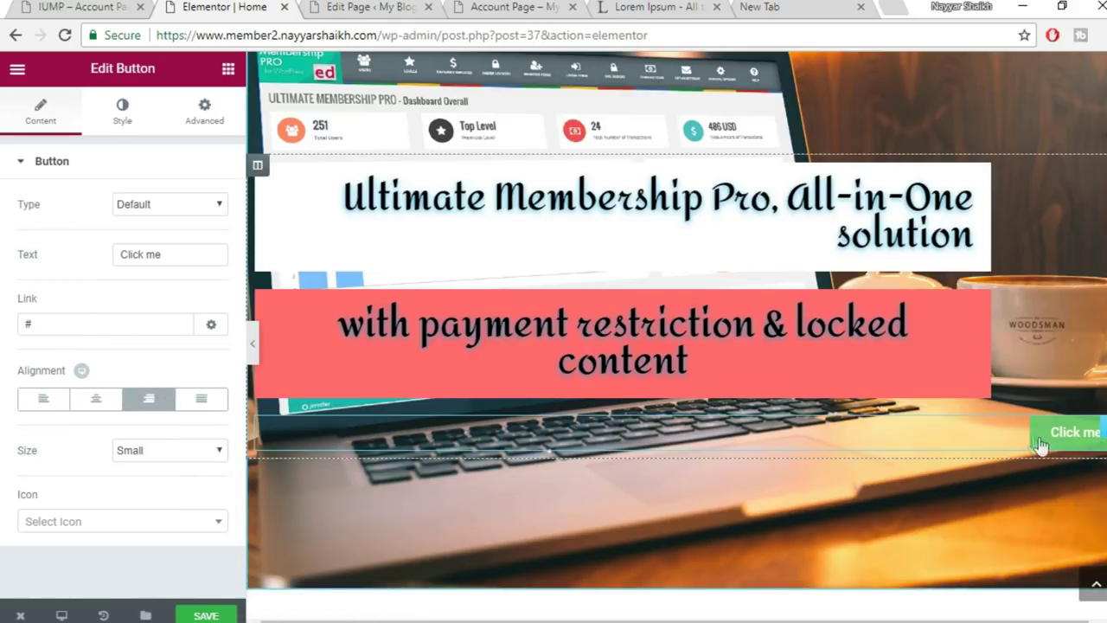
{"action": "left_click", "coordinate": [138, 448]}
{"action": "left_click", "coordinate": [134, 495]}
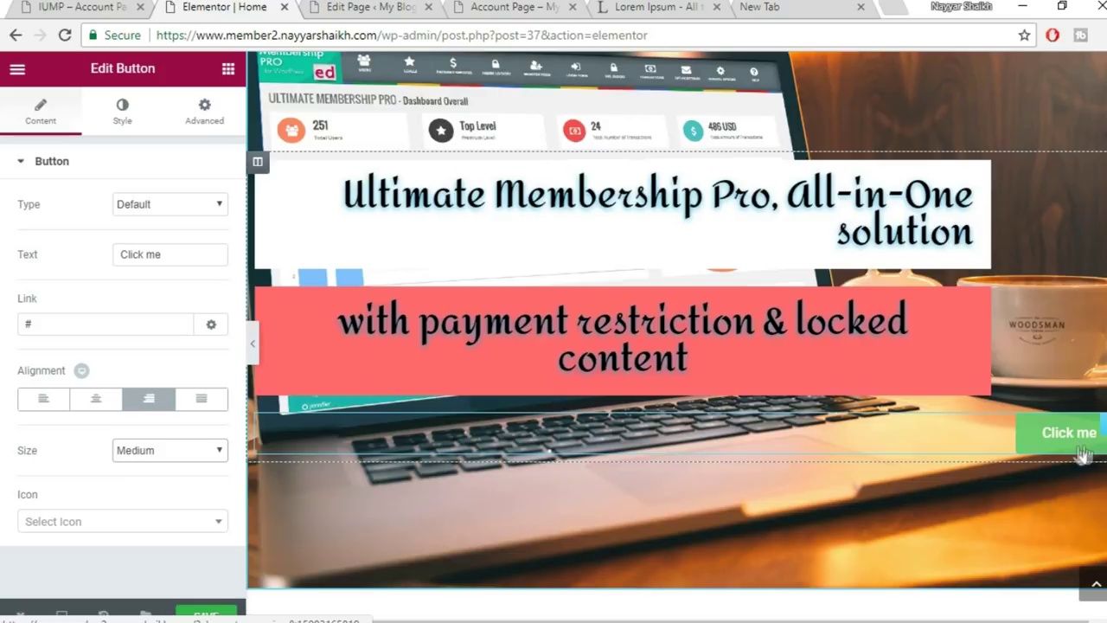
- Change the button label to BUY NOW
{"action": "left_click_drag", "start_coordinate": [171, 257], "coordinate": [56, 258]}
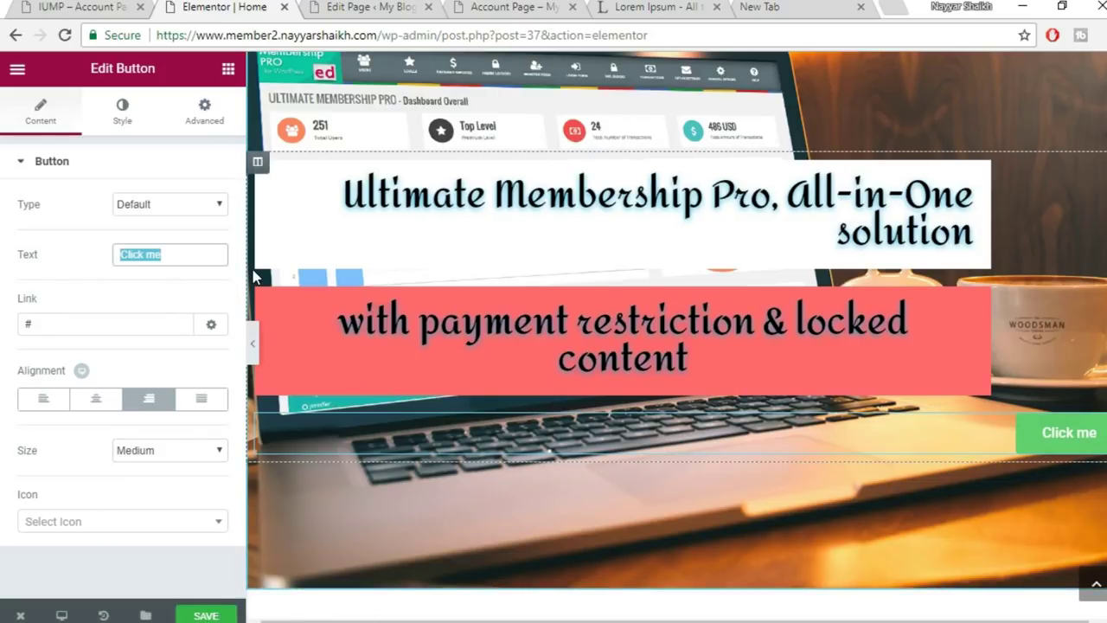
{"action": "type", "text": "BUY "}
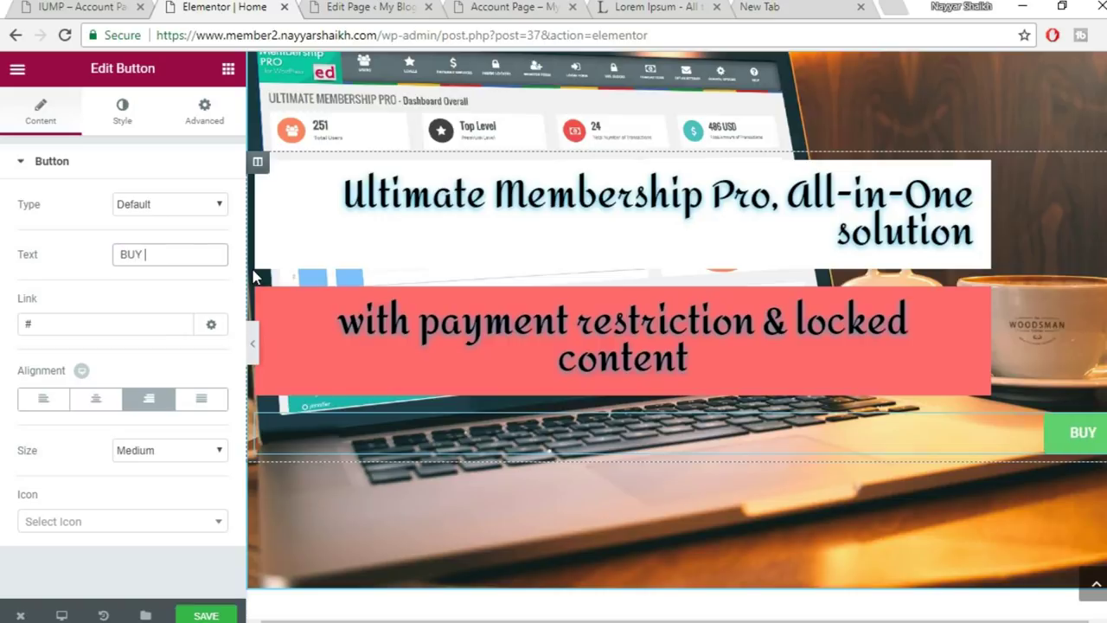
{"action": "type", "text": "NOW"}
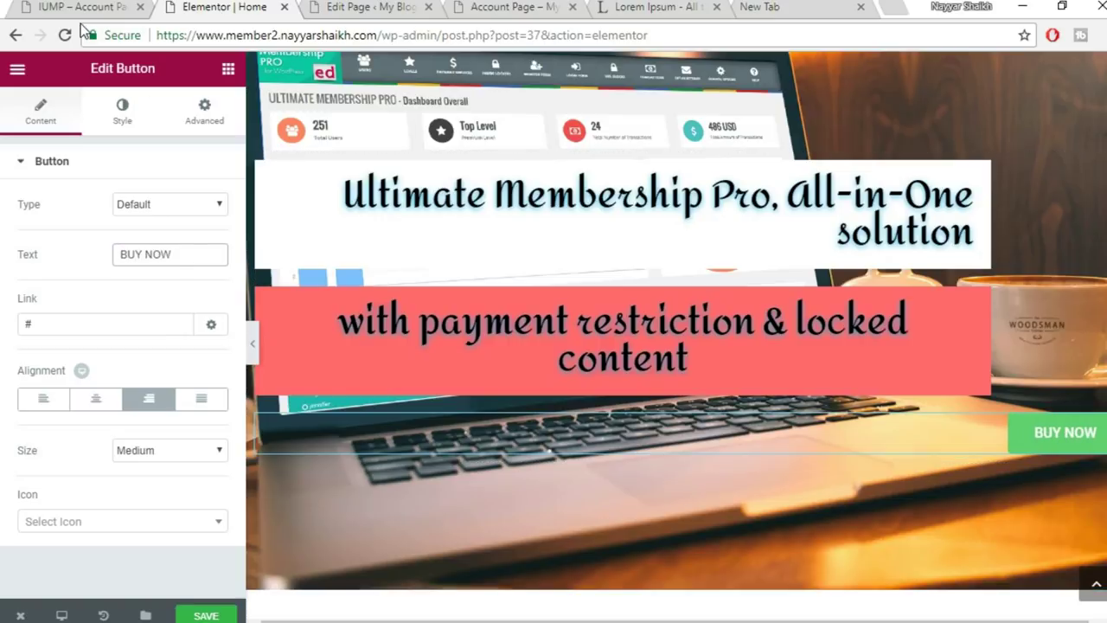
{"action": "left_click", "coordinate": [124, 122]}
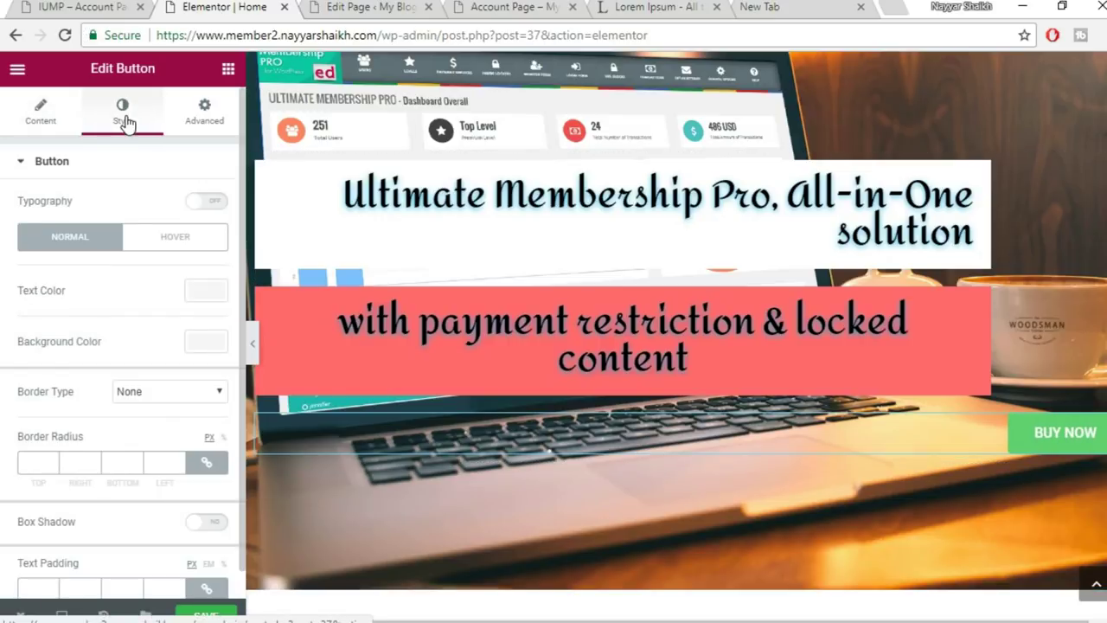
- Check the reference site and make the BUY NOW button background fully transparent
{"action": "left_click", "coordinate": [530, 598]}
{"action": "scroll", "coordinate": [192, 317], "scroll_direction": "down", "scroll_amount": 1}
{"action": "left_click", "coordinate": [206, 313]}
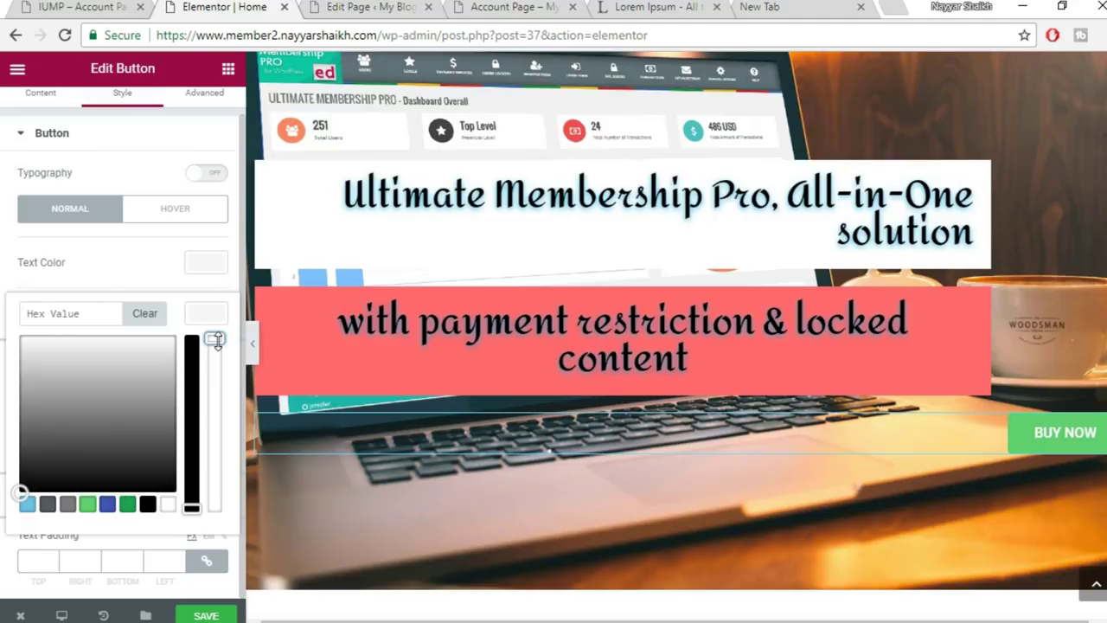
{"action": "left_click_drag", "start_coordinate": [216, 343], "coordinate": [215, 519]}
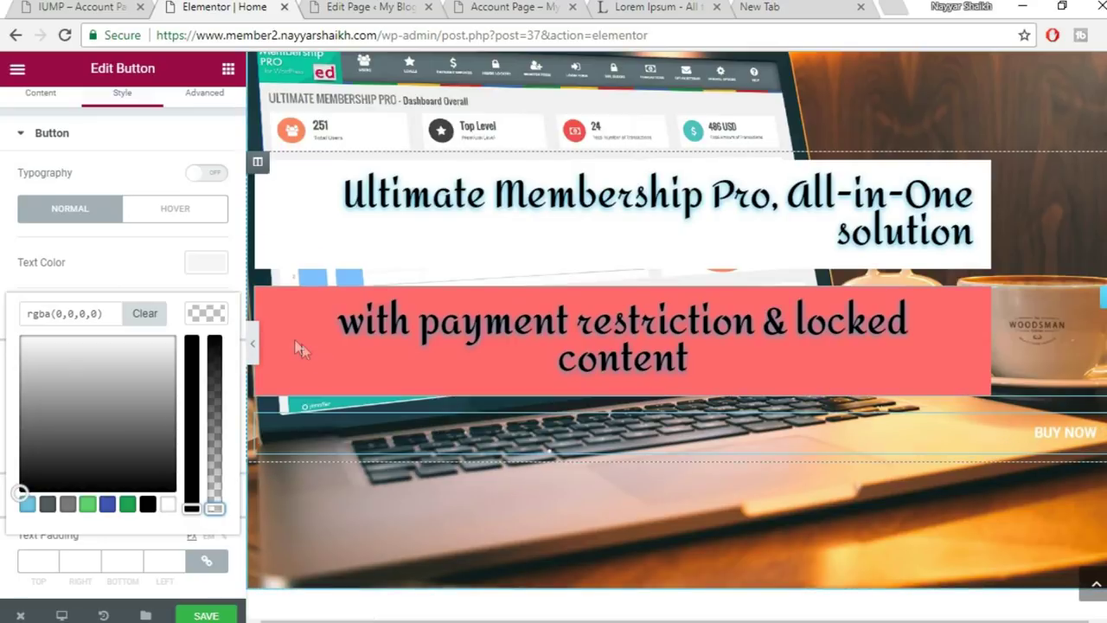
{"action": "left_click", "coordinate": [201, 315]}
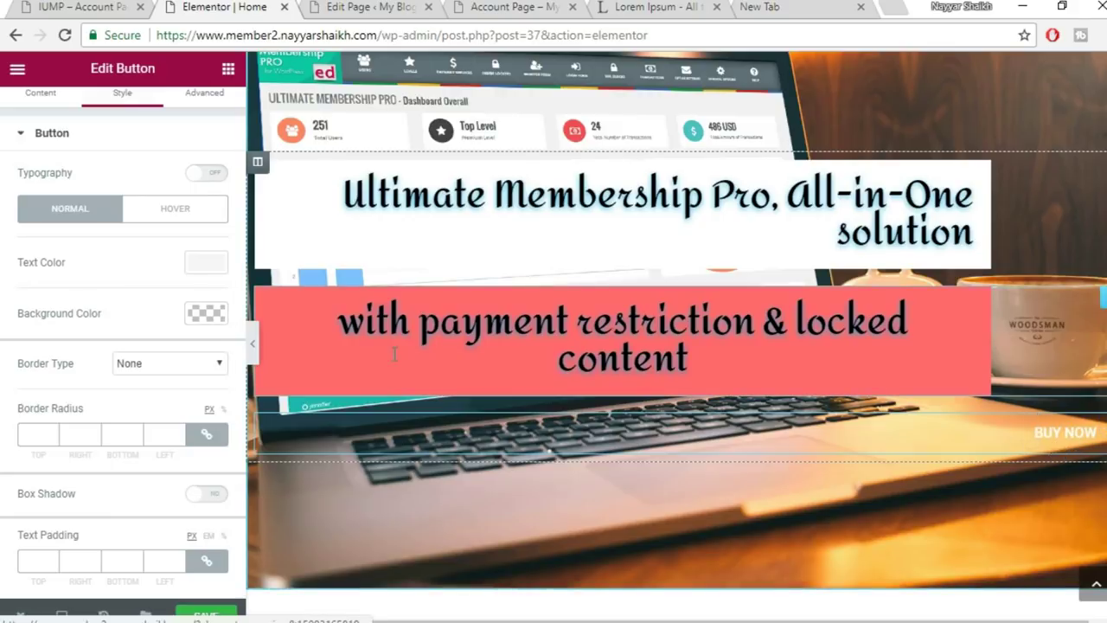
- Set the BUY NOW button text colour to black
{"action": "left_click", "coordinate": [211, 264]}
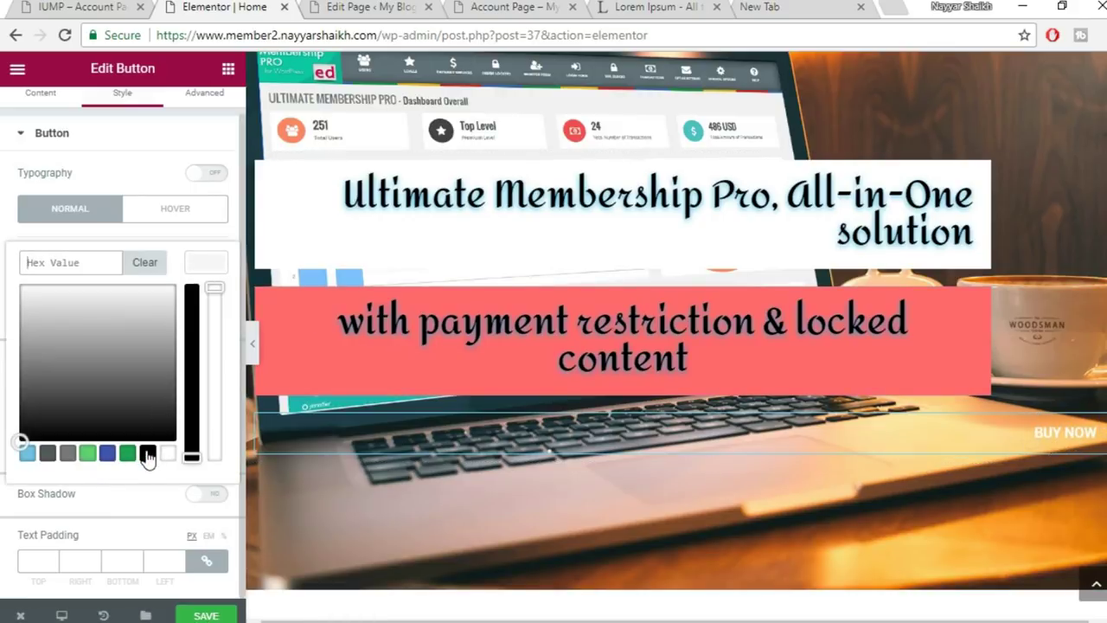
{"action": "left_click", "coordinate": [148, 455]}
{"action": "left_click", "coordinate": [223, 261]}
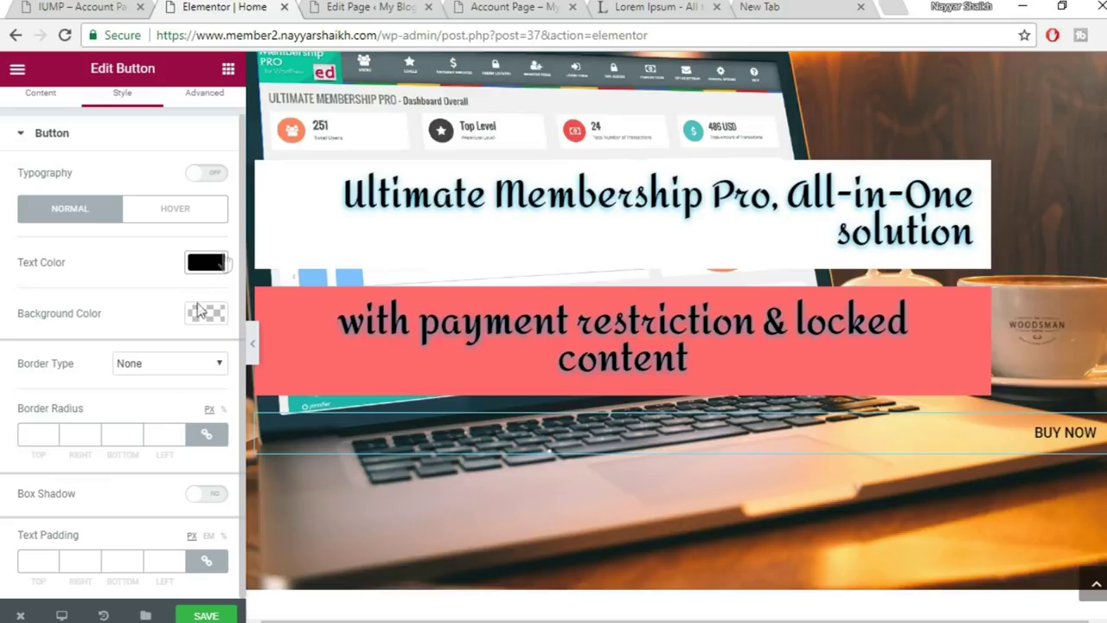
- Give the BUY NOW button a solid 1 px border and 100 px corner radius
{"action": "left_click", "coordinate": [179, 362]}
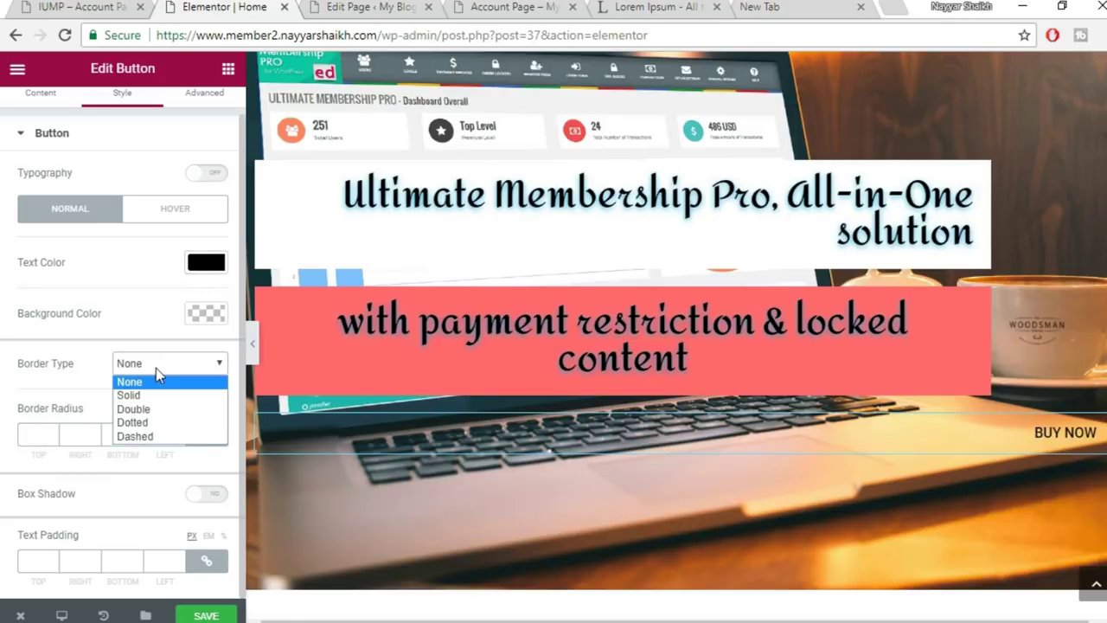
{"action": "left_click", "coordinate": [151, 393]}
{"action": "left_click", "coordinate": [38, 441]}
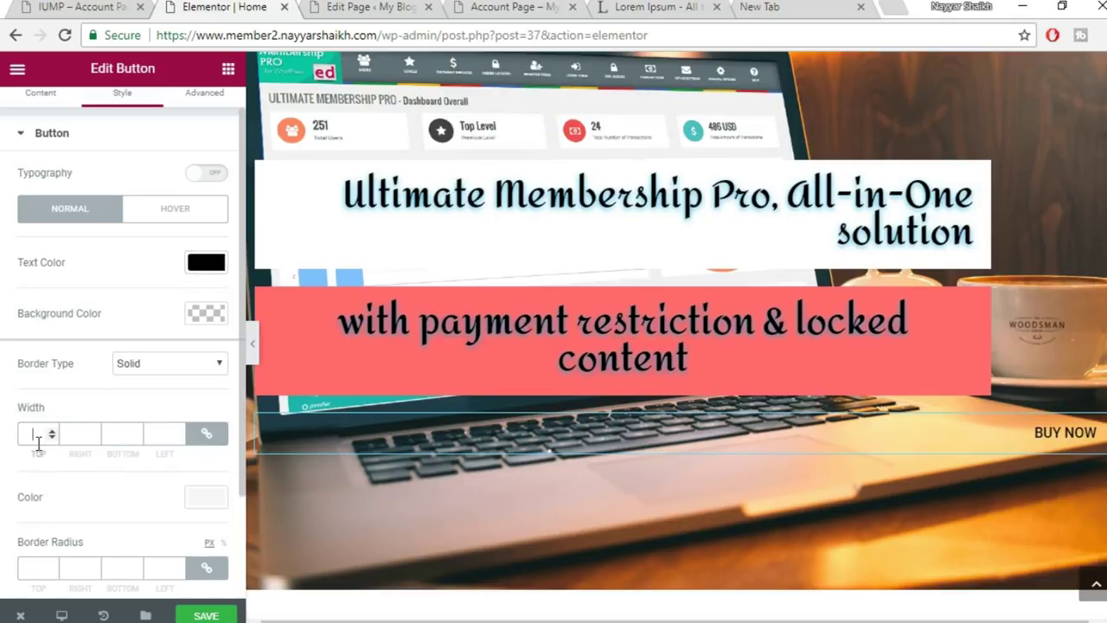
{"action": "type", "text": "1"}
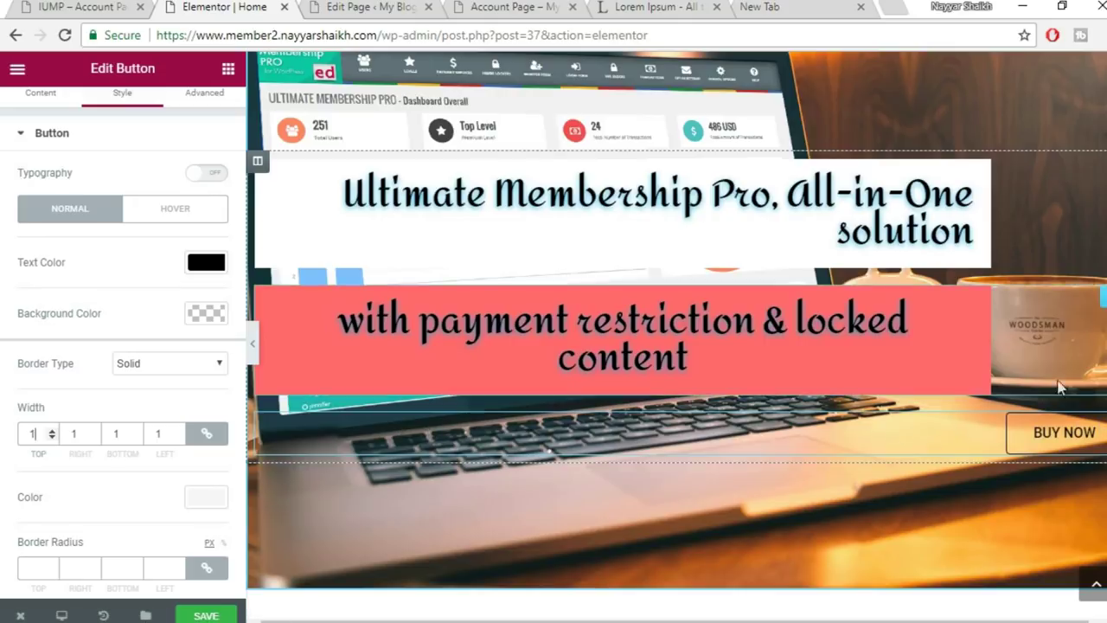
{"action": "scroll", "coordinate": [230, 457], "scroll_direction": "down", "scroll_amount": 2}
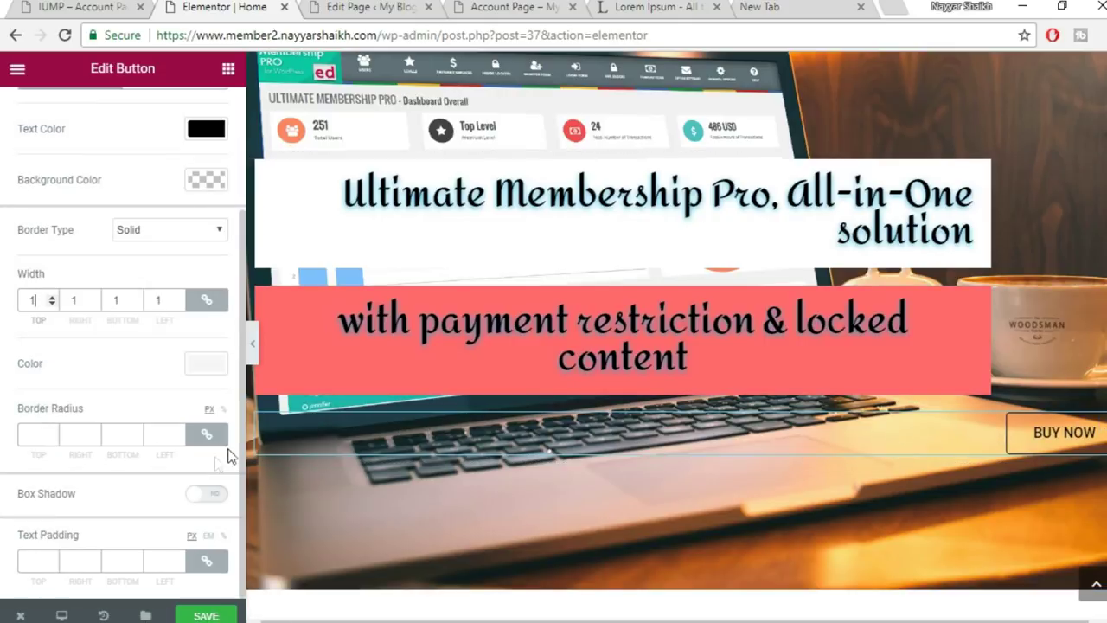
{"action": "left_click", "coordinate": [30, 435]}
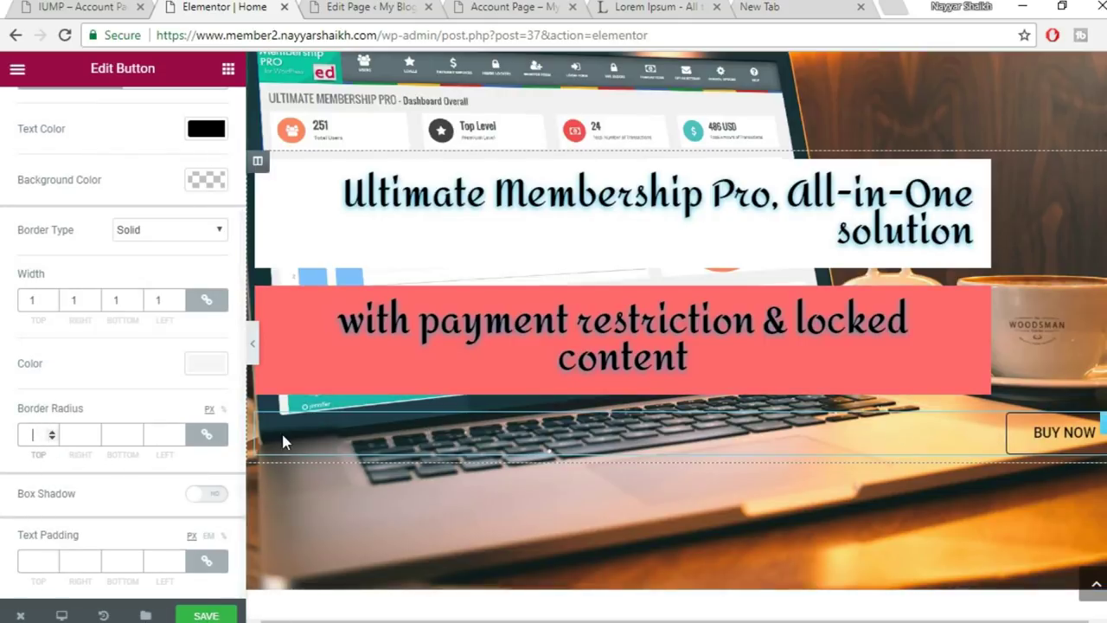
{"action": "type", "text": "100"}
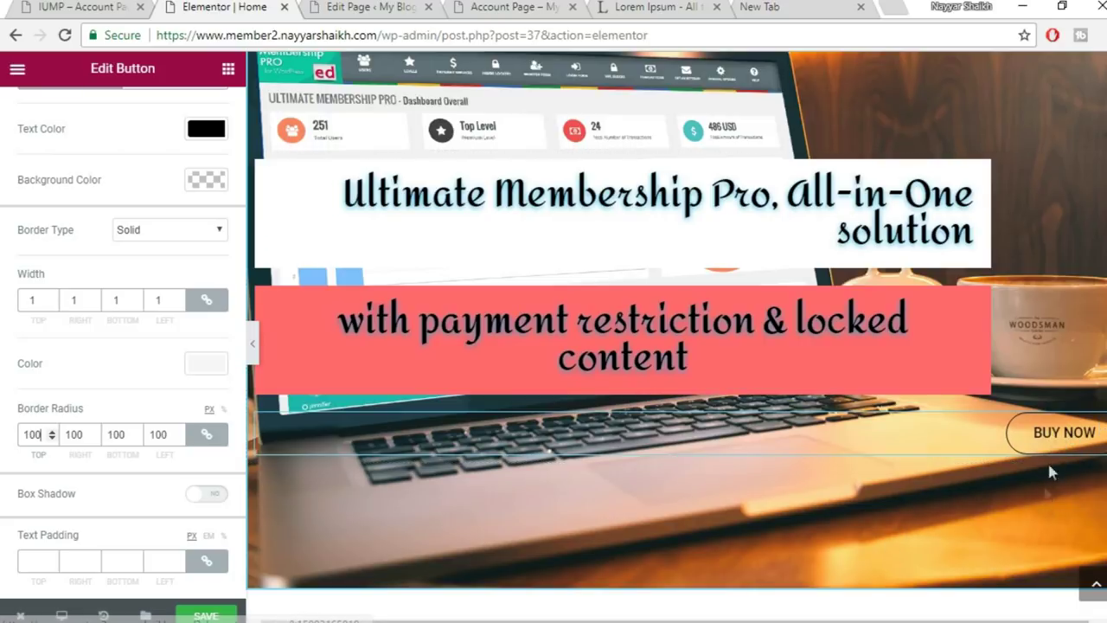
- Compare the button with the live Membership site and move it further left
{"action": "mouse_move", "coordinate": [455, 619]}
{"action": "left_click", "coordinate": [551, 605]}
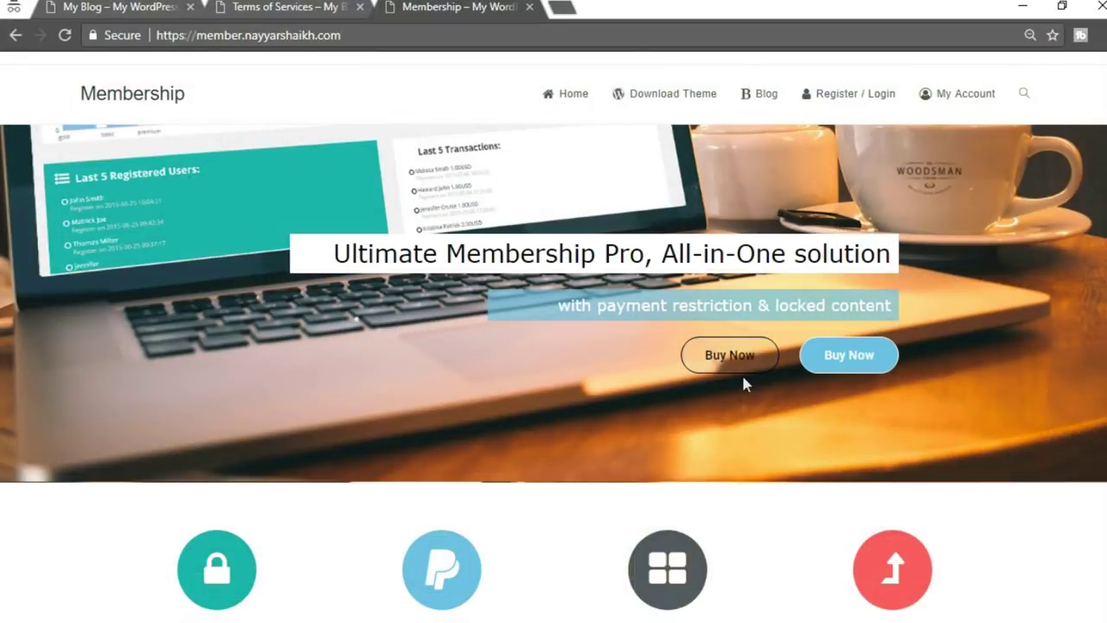
{"action": "mouse_move", "coordinate": [452, 619]}
{"action": "left_click", "coordinate": [390, 610]}
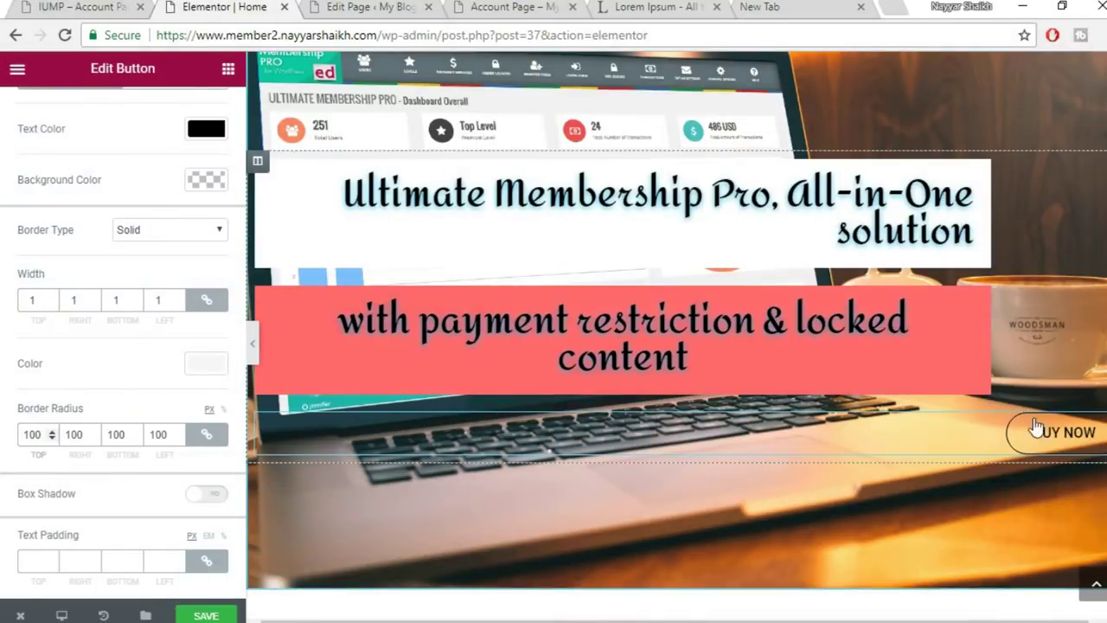
{"action": "left_click_drag", "start_coordinate": [1102, 417], "coordinate": [886, 361]}
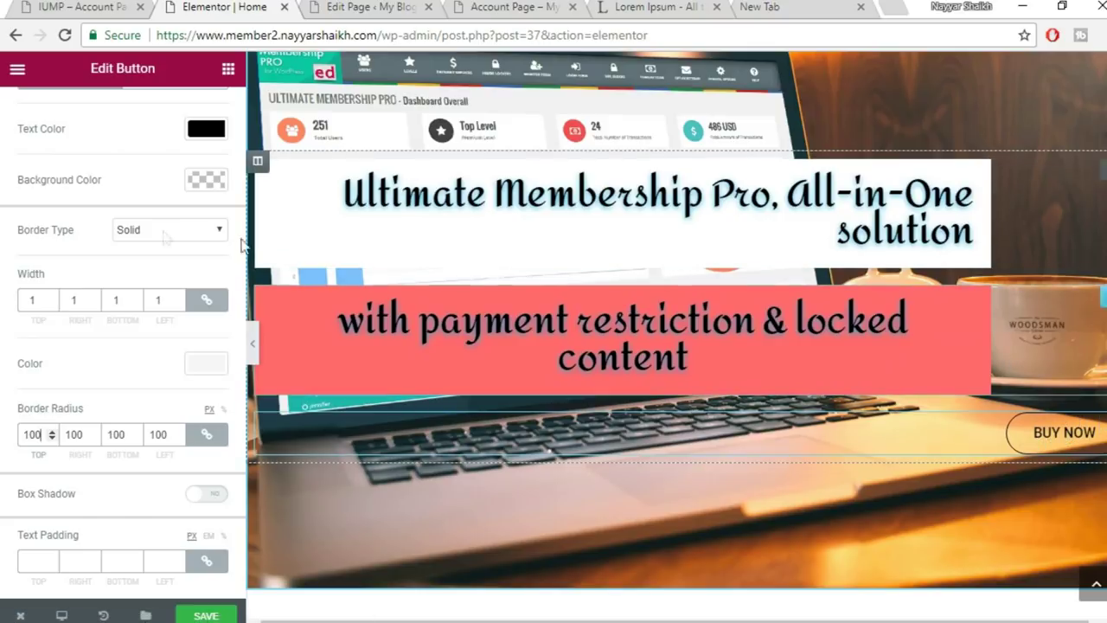
{"action": "scroll", "coordinate": [162, 238], "scroll_direction": "up", "scroll_amount": 2}
{"action": "left_click", "coordinate": [201, 116]}
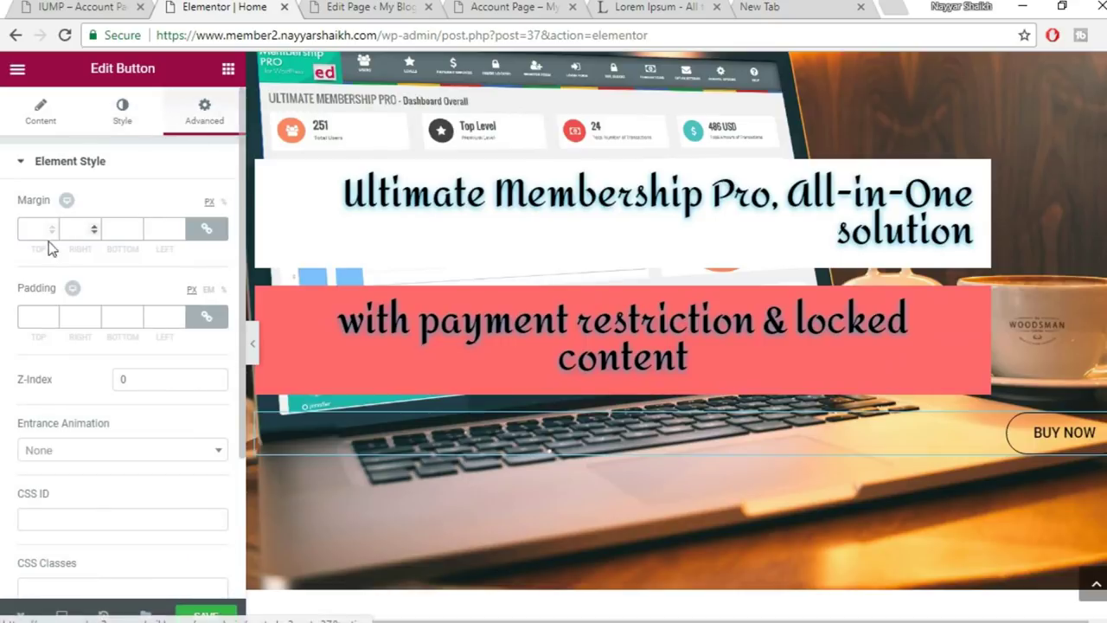
- Unlink the button's margins and set the right margin to 150 px
{"action": "left_click", "coordinate": [206, 230]}
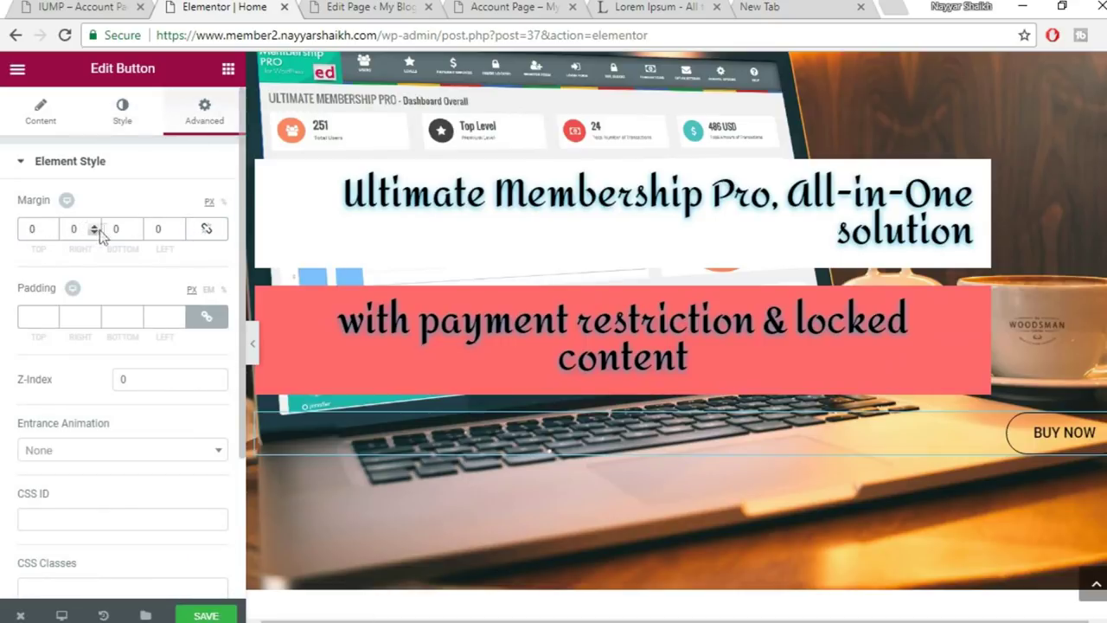
{"action": "type", "text": "150"}
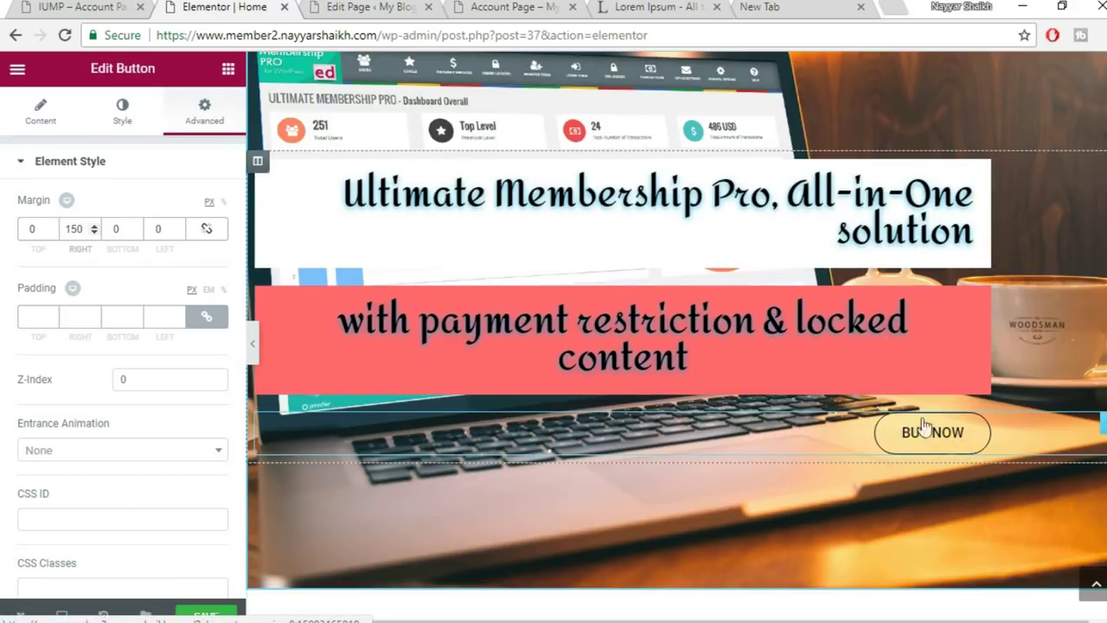
{"action": "left_click", "coordinate": [122, 113]}
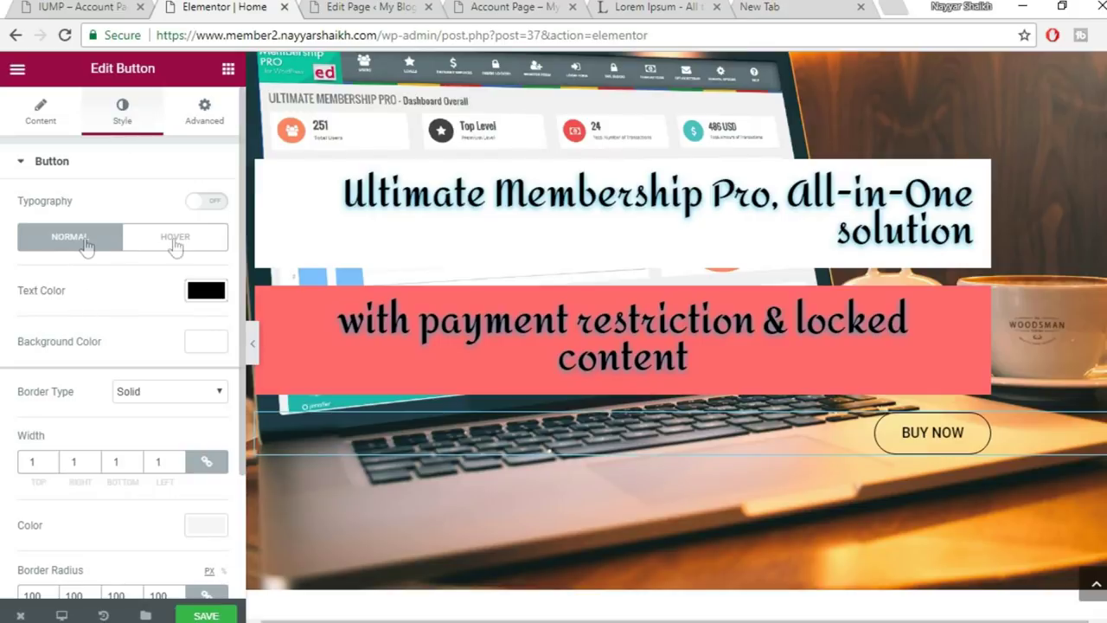
- Give the button white hover text and a #6ec1e4 hover background, save, and duplicate it
{"action": "left_click", "coordinate": [183, 250]}
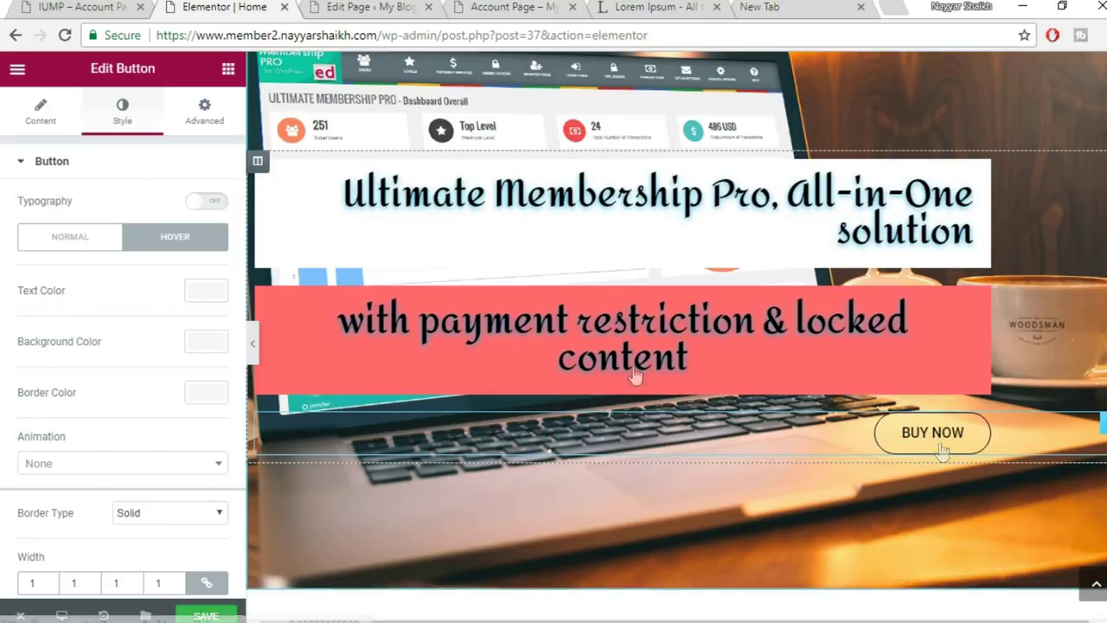
{"action": "left_click", "coordinate": [205, 292]}
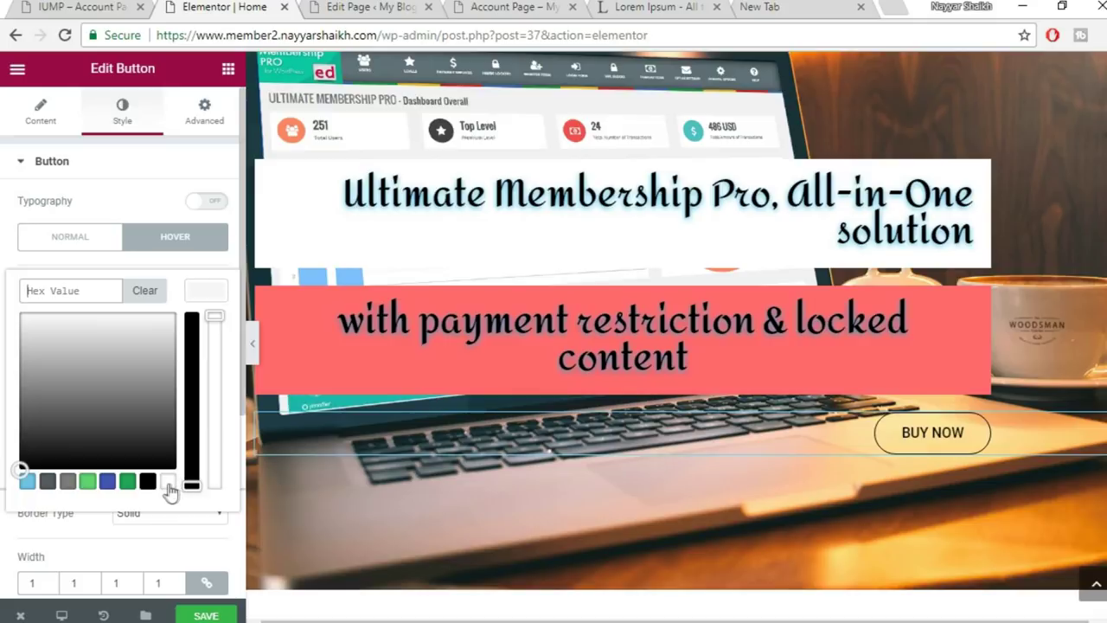
{"action": "left_click", "coordinate": [169, 482]}
{"action": "left_click", "coordinate": [206, 291]}
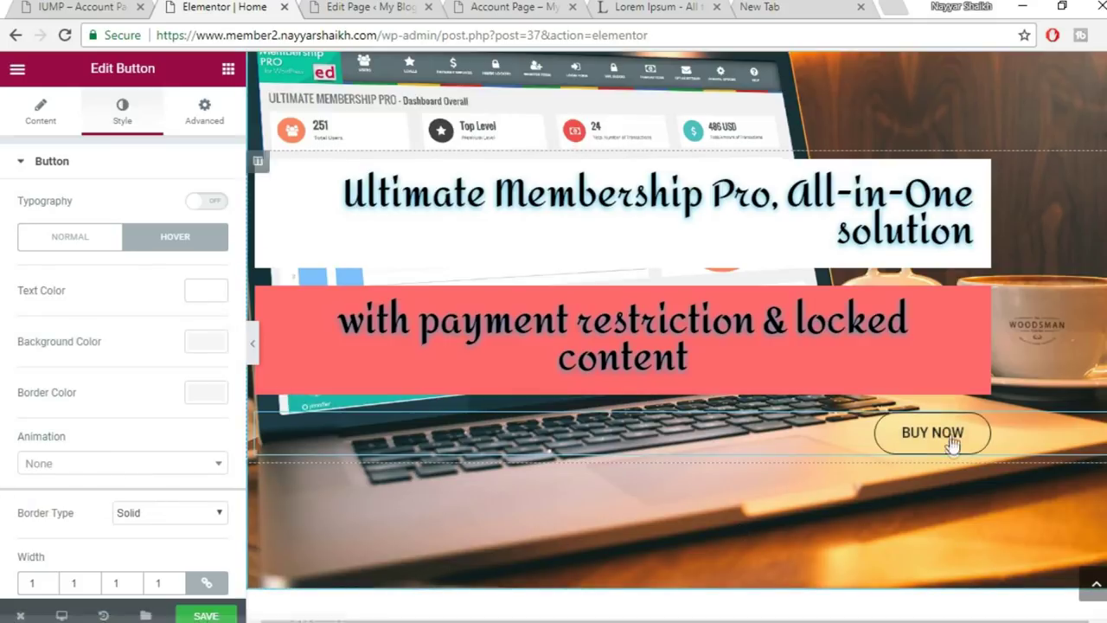
{"action": "scroll", "coordinate": [182, 361], "scroll_direction": "down", "scroll_amount": 1}
{"action": "scroll", "coordinate": [181, 361], "scroll_direction": "down", "scroll_amount": 1}
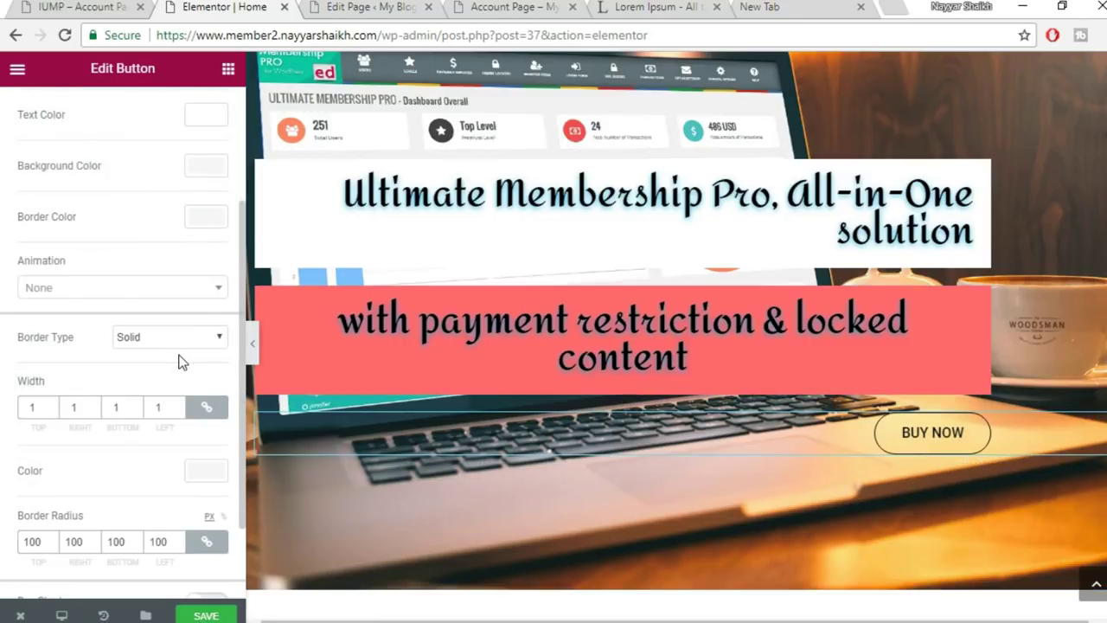
{"action": "left_click", "coordinate": [201, 167]}
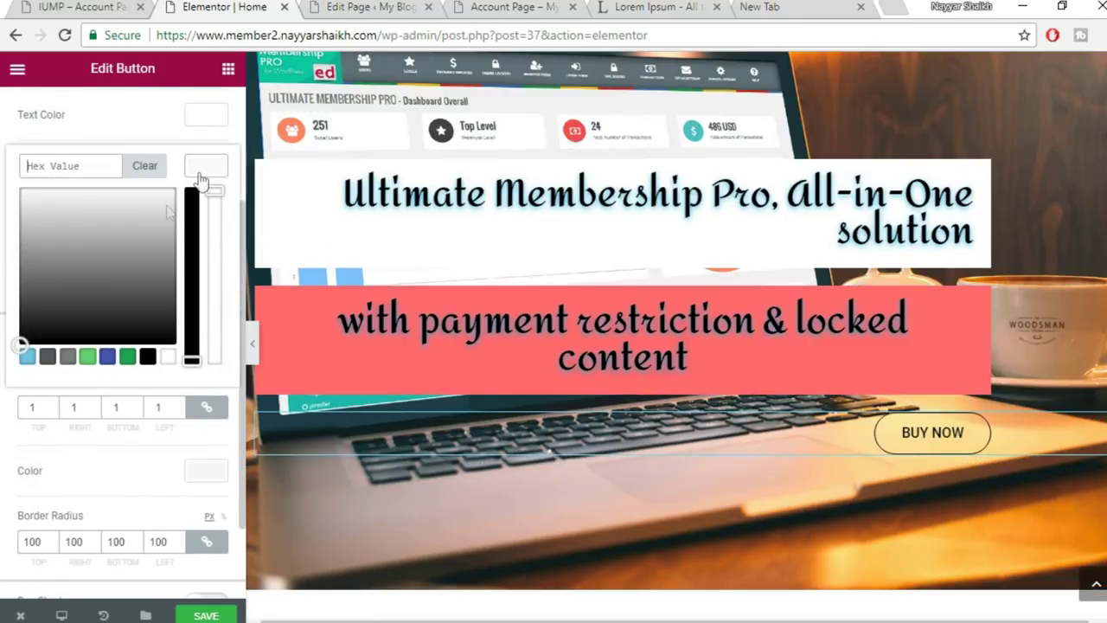
{"action": "left_click", "coordinate": [27, 356]}
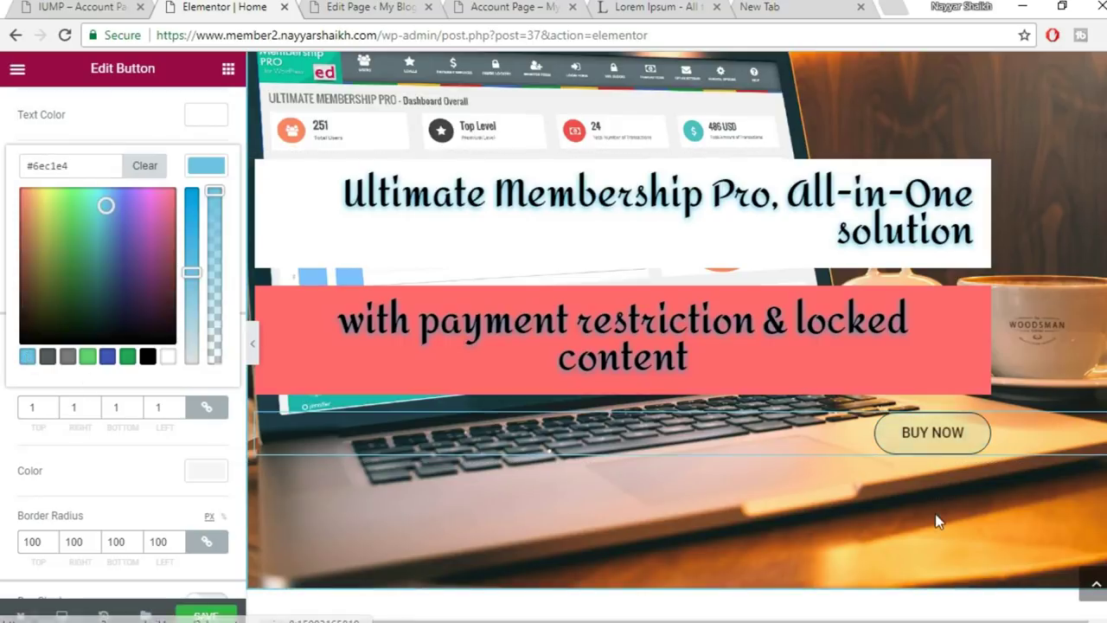
{"action": "left_click", "coordinate": [216, 616]}
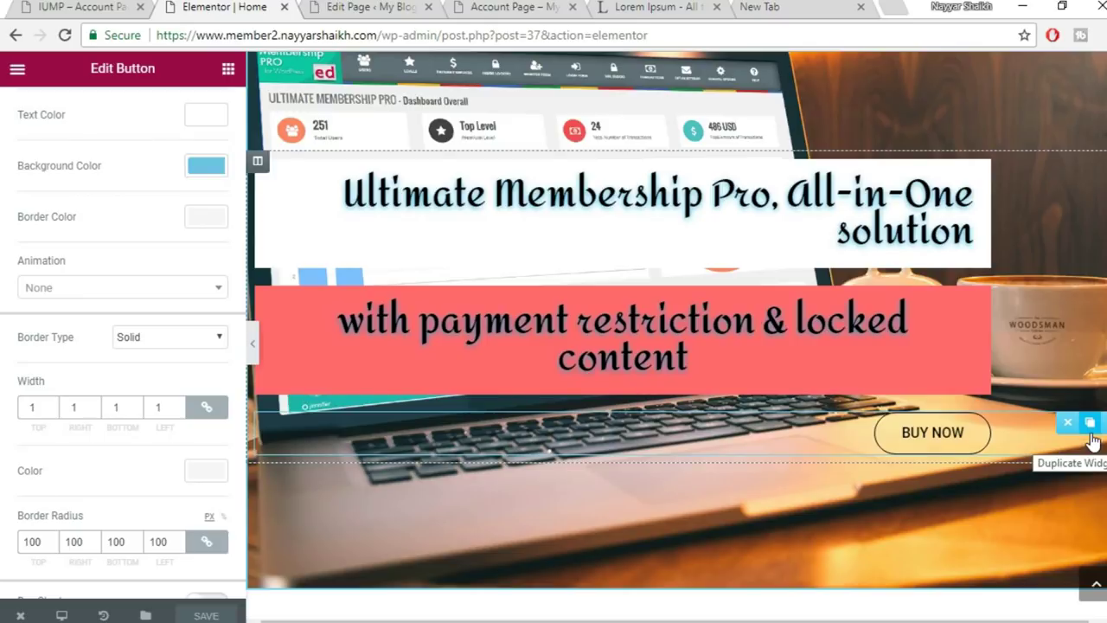
{"action": "left_click", "coordinate": [1090, 424]}
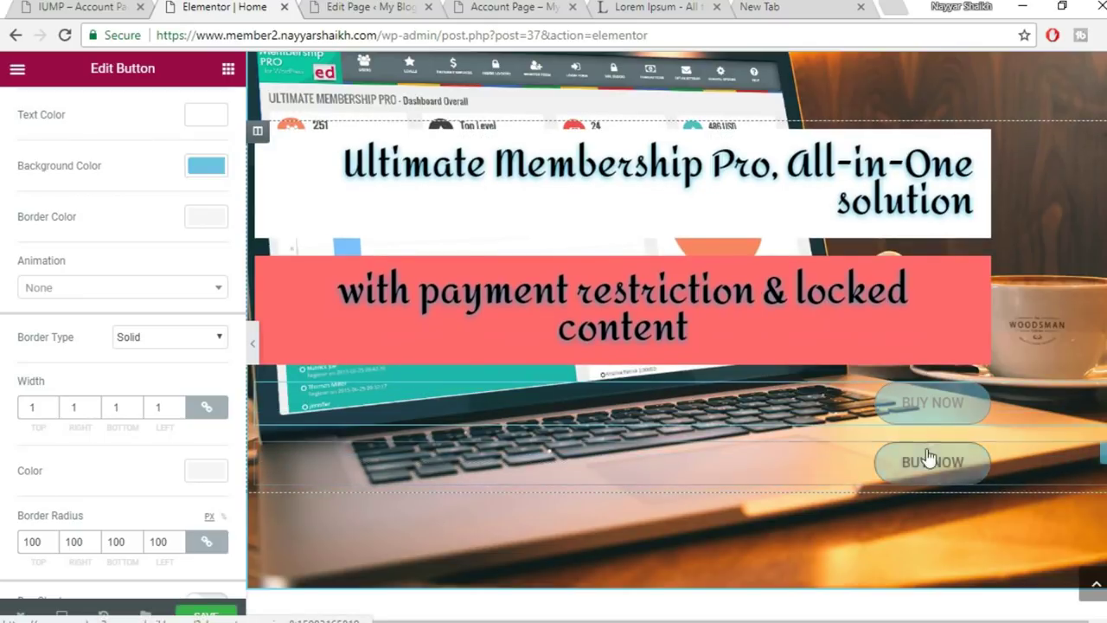
- Add a two-column section below the buttons and drag the BUY NOW buttons into its left column
{"action": "scroll", "coordinate": [895, 446], "scroll_direction": "up", "scroll_amount": 2}
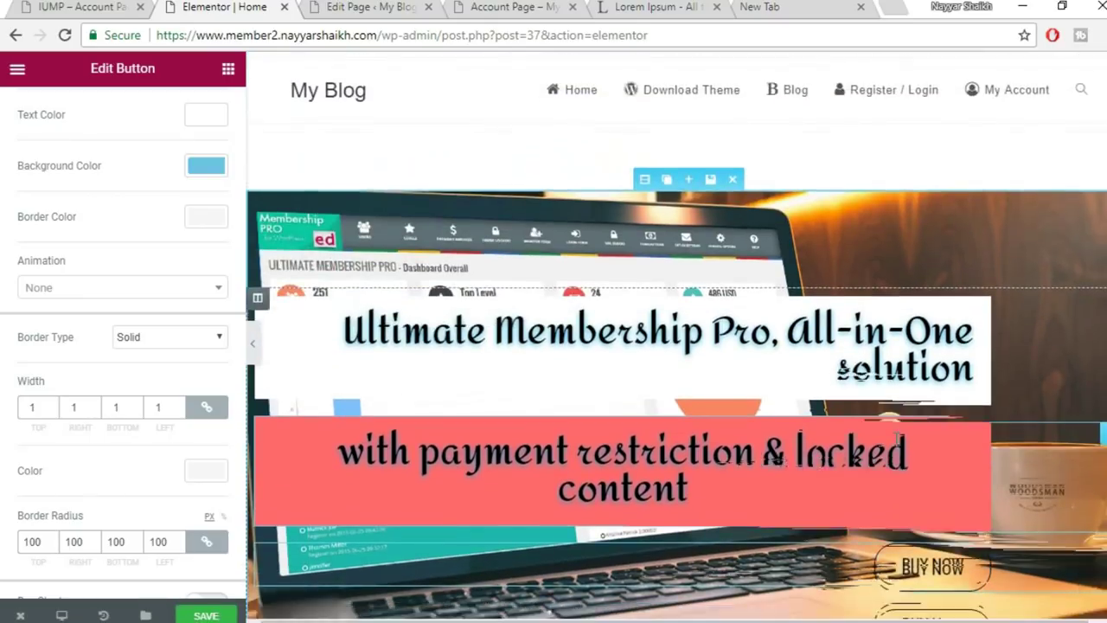
{"action": "scroll", "coordinate": [908, 459], "scroll_direction": "down", "scroll_amount": 2}
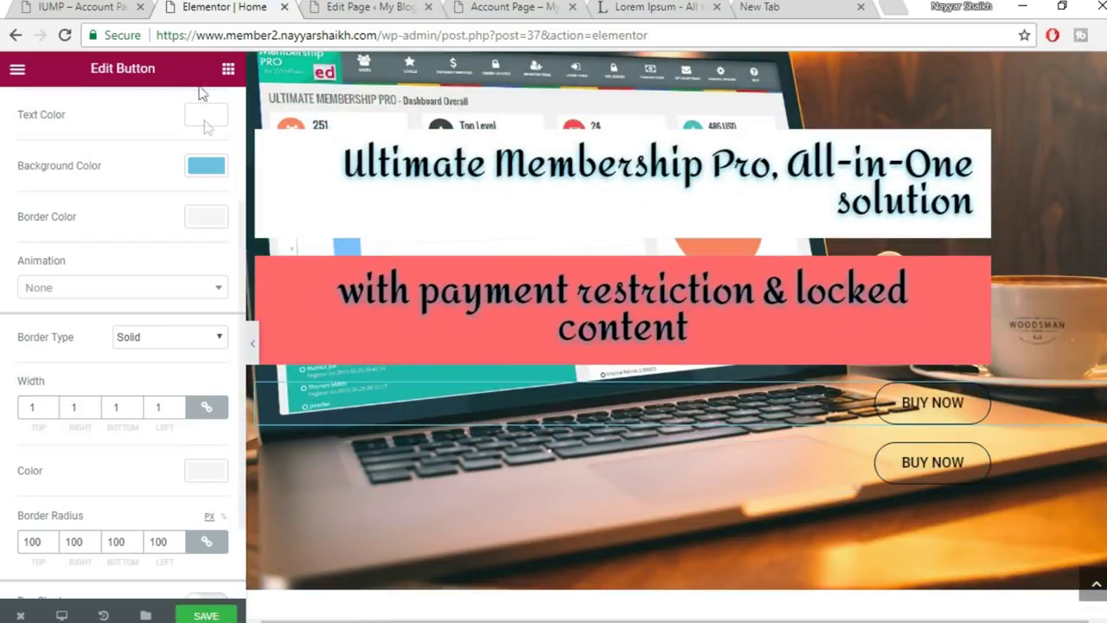
{"action": "left_click", "coordinate": [227, 69]}
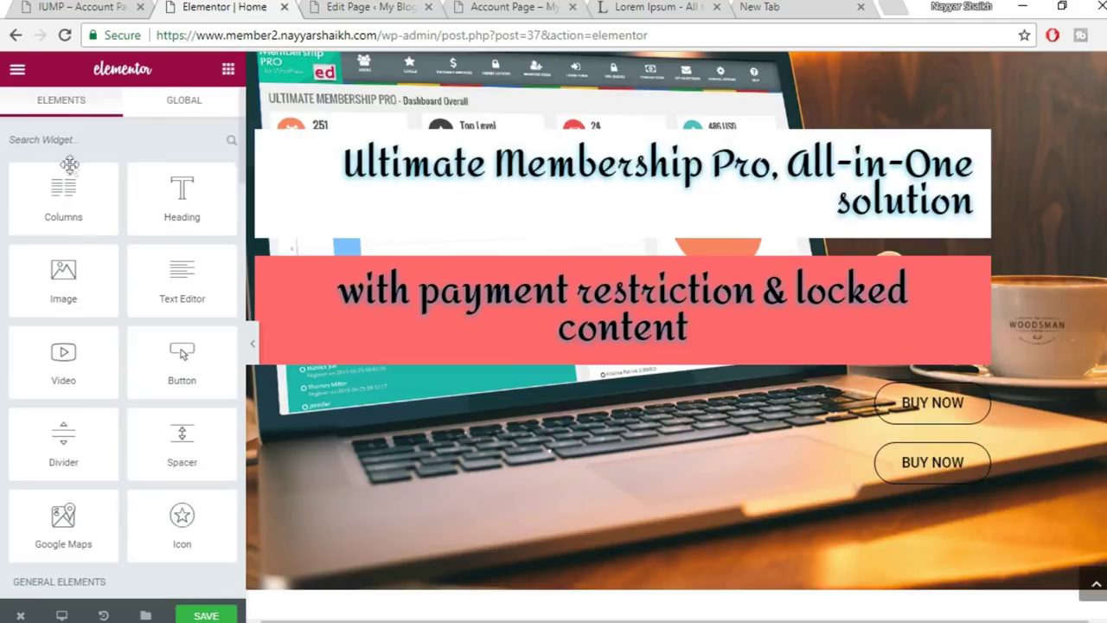
{"action": "left_click_drag", "start_coordinate": [56, 199], "coordinate": [812, 458]}
{"action": "left_click_drag", "start_coordinate": [932, 361], "coordinate": [605, 470]}
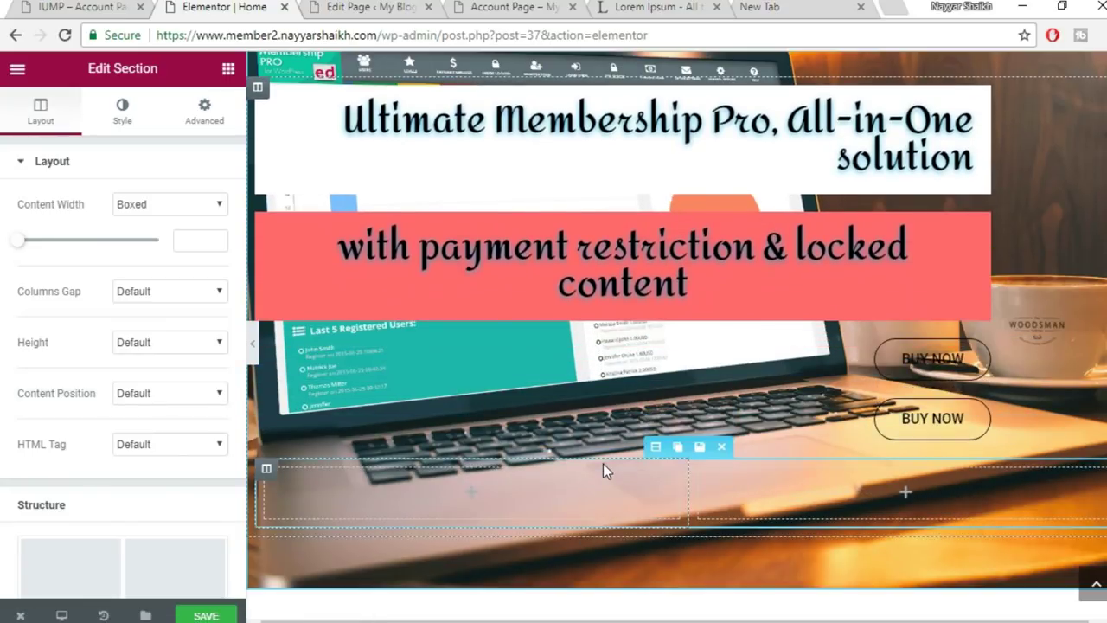
{"action": "left_click_drag", "start_coordinate": [967, 358], "coordinate": [541, 460]}
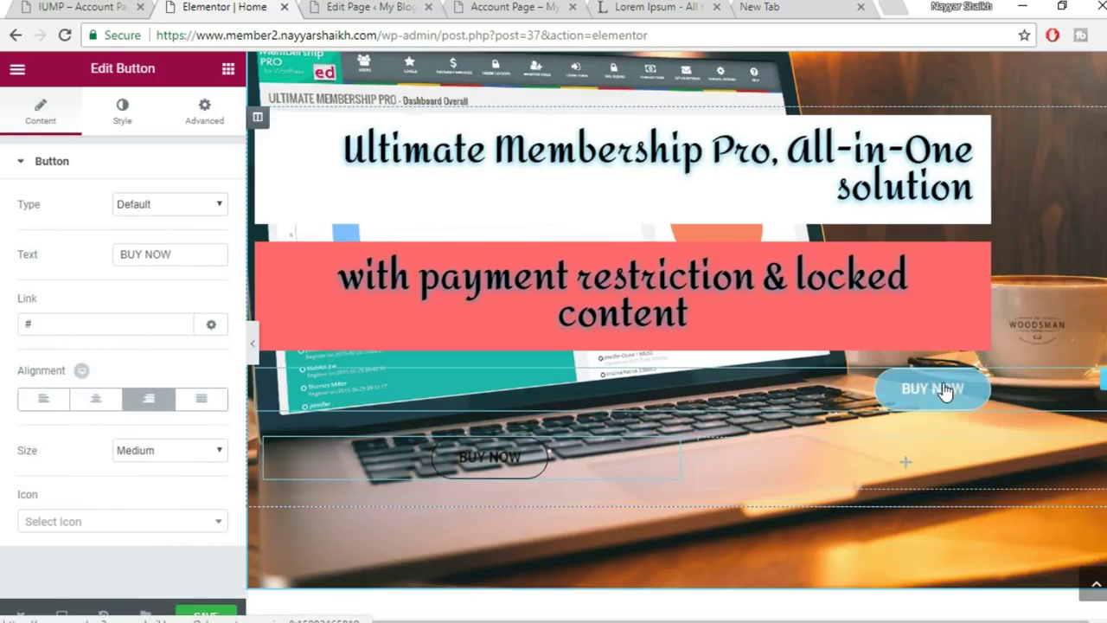
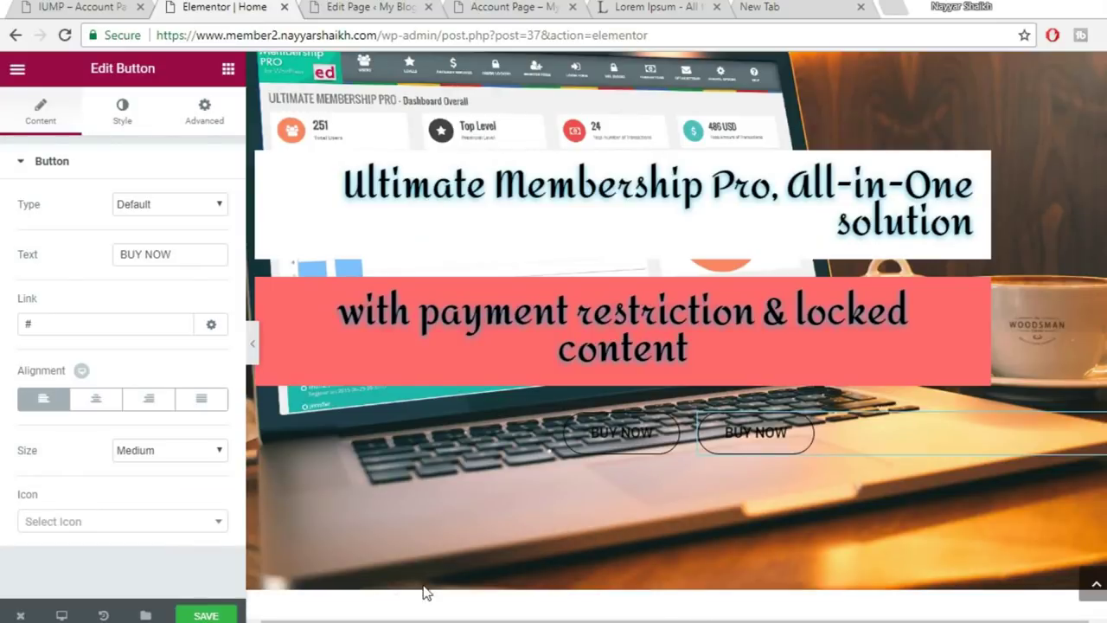
- Make the second BUY NOW button's text white and its border light blue #6ec1e4
{"action": "left_click", "coordinate": [121, 110]}
{"action": "scroll", "coordinate": [80, 294], "scroll_direction": "down", "scroll_amount": 1}
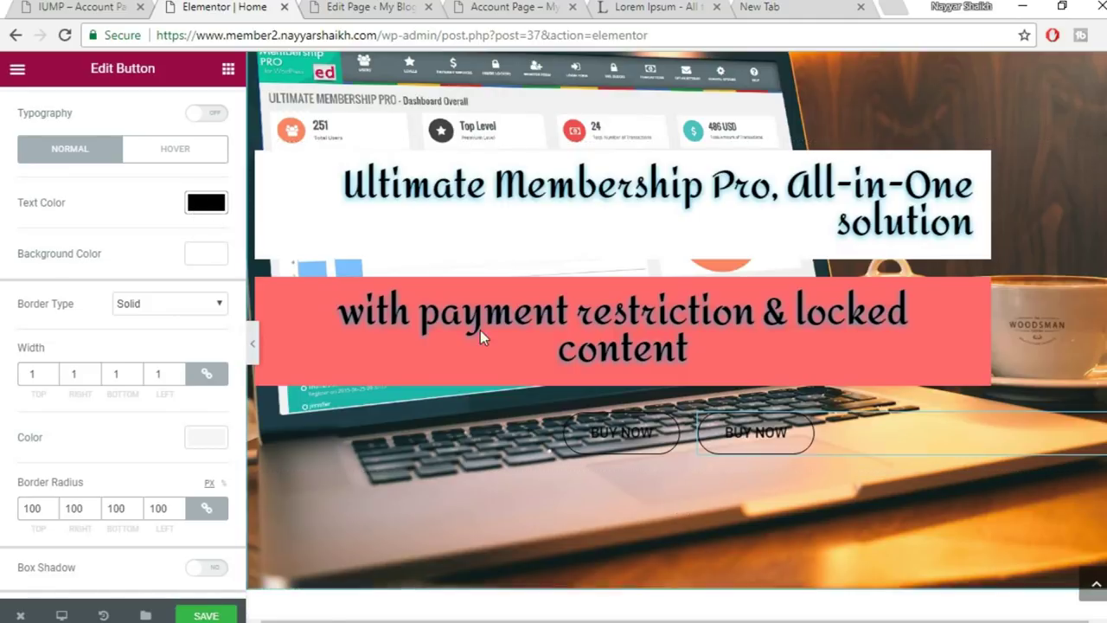
{"action": "left_click", "coordinate": [207, 213]}
{"action": "left_click", "coordinate": [169, 393]}
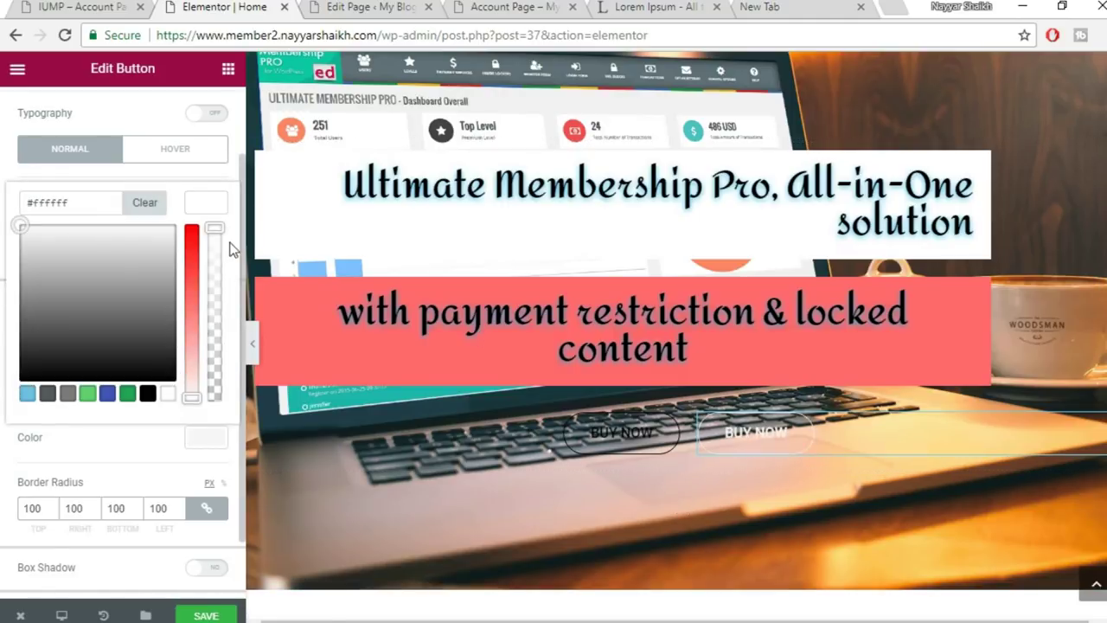
{"action": "left_click", "coordinate": [207, 210]}
{"action": "scroll", "coordinate": [159, 401], "scroll_direction": "down", "scroll_amount": 1}
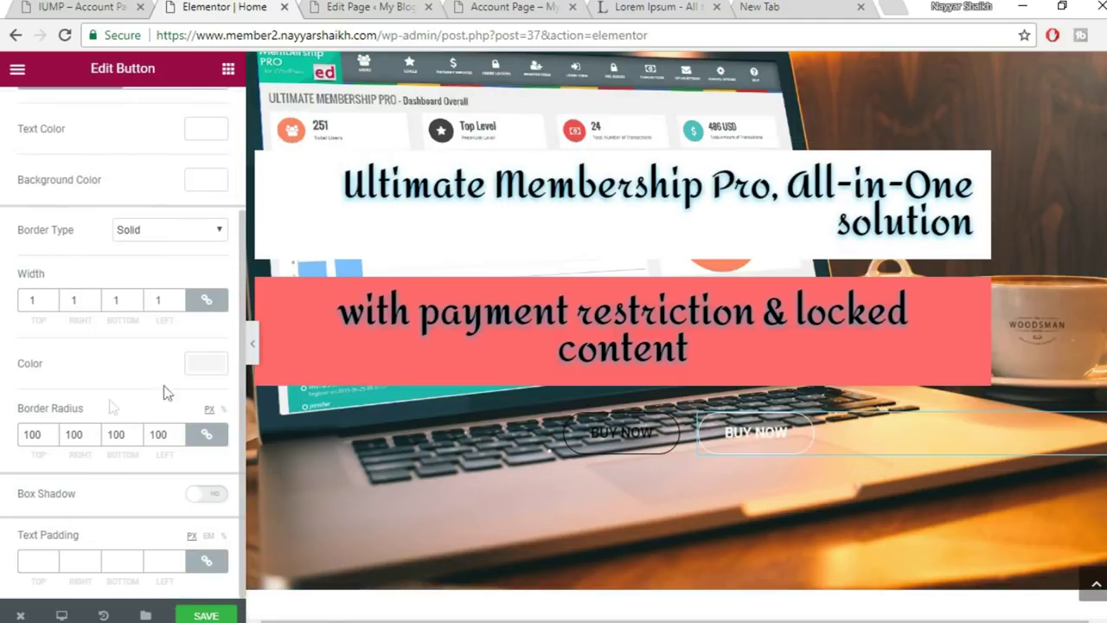
{"action": "left_click", "coordinate": [201, 371]}
{"action": "left_click", "coordinate": [28, 554]}
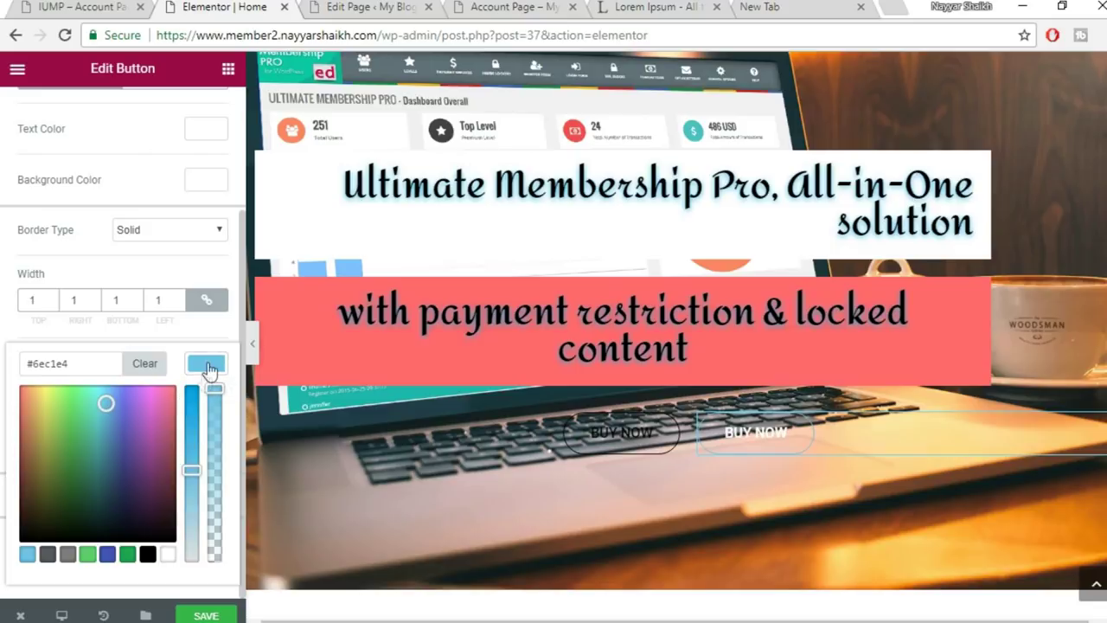
{"action": "left_click", "coordinate": [206, 363]}
- Give the button a fully opaque light blue #6ec1e4 background
{"action": "scroll", "coordinate": [200, 407], "scroll_direction": "up", "scroll_amount": 2}
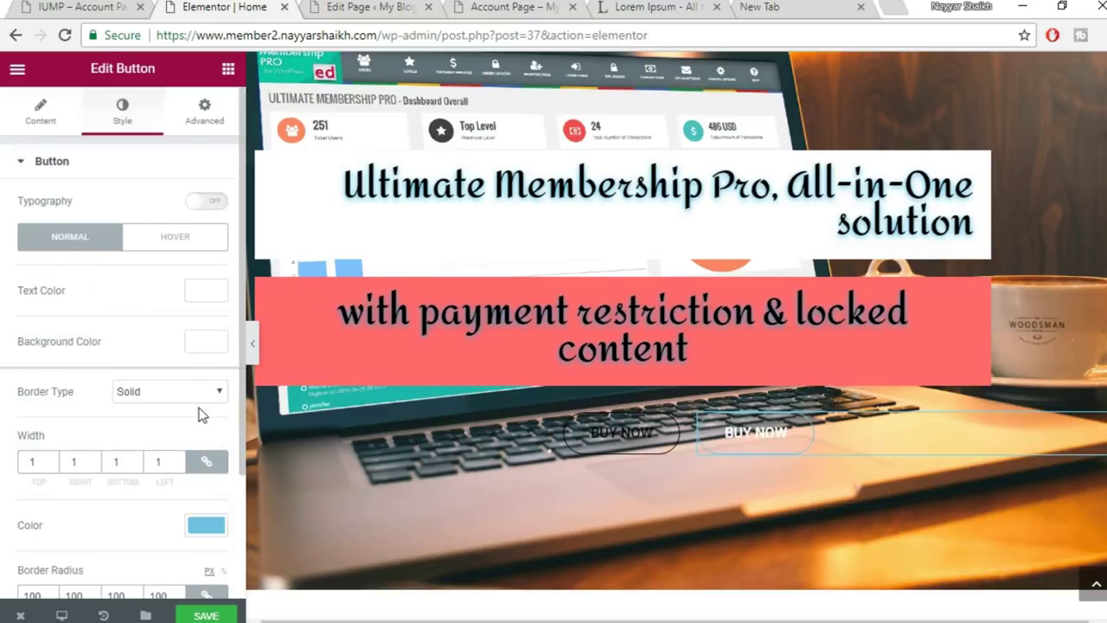
{"action": "left_click", "coordinate": [201, 344]}
{"action": "left_click", "coordinate": [27, 533]}
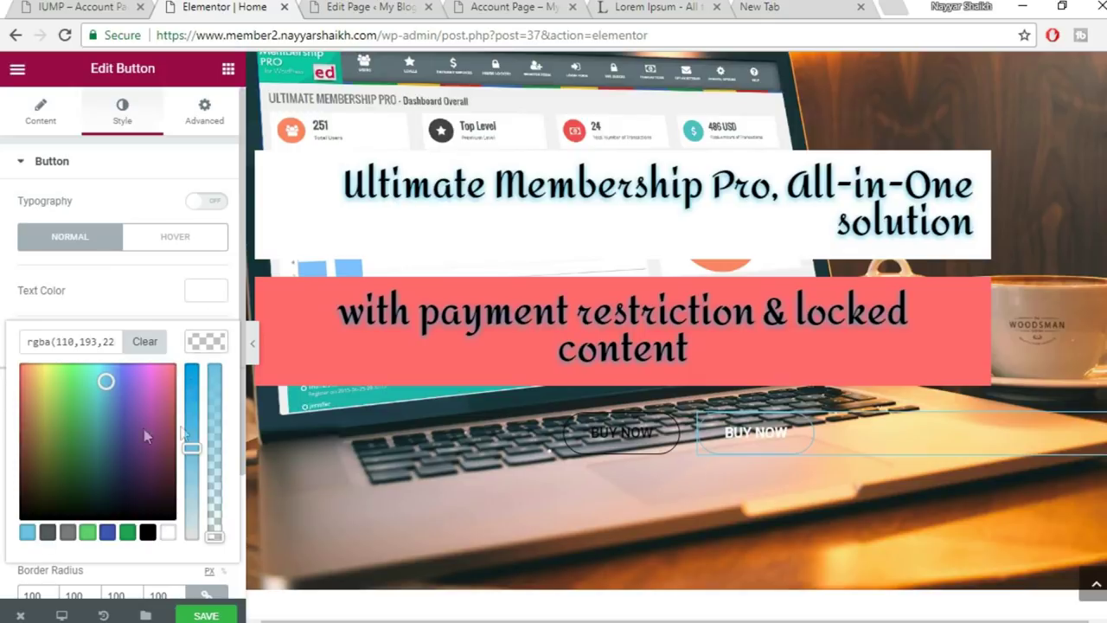
{"action": "left_click_drag", "start_coordinate": [217, 537], "coordinate": [216, 367]}
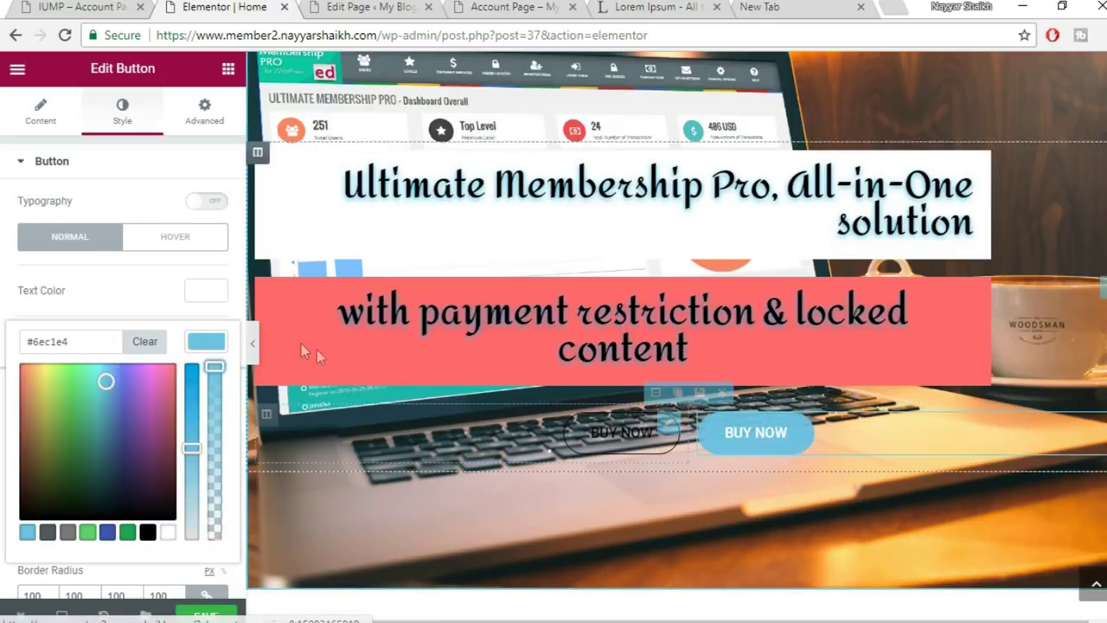
{"action": "left_click", "coordinate": [201, 345]}
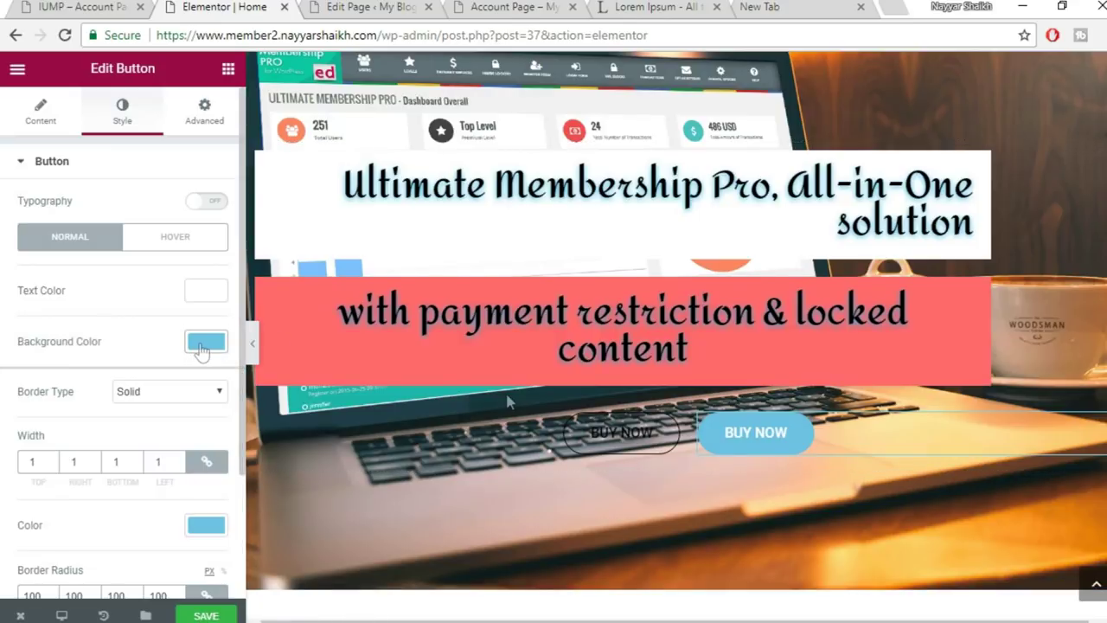
- Set the hover state to a transparent background with black text, then save the page
{"action": "left_click", "coordinate": [198, 240]}
{"action": "left_click", "coordinate": [223, 350]}
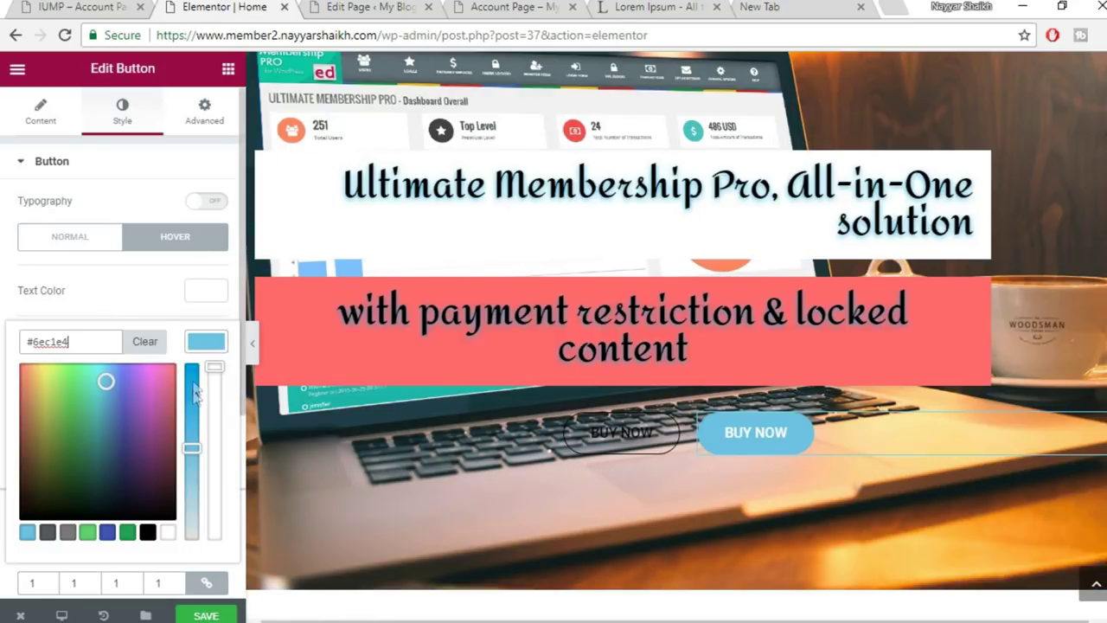
{"action": "left_click_drag", "start_coordinate": [217, 375], "coordinate": [221, 565]}
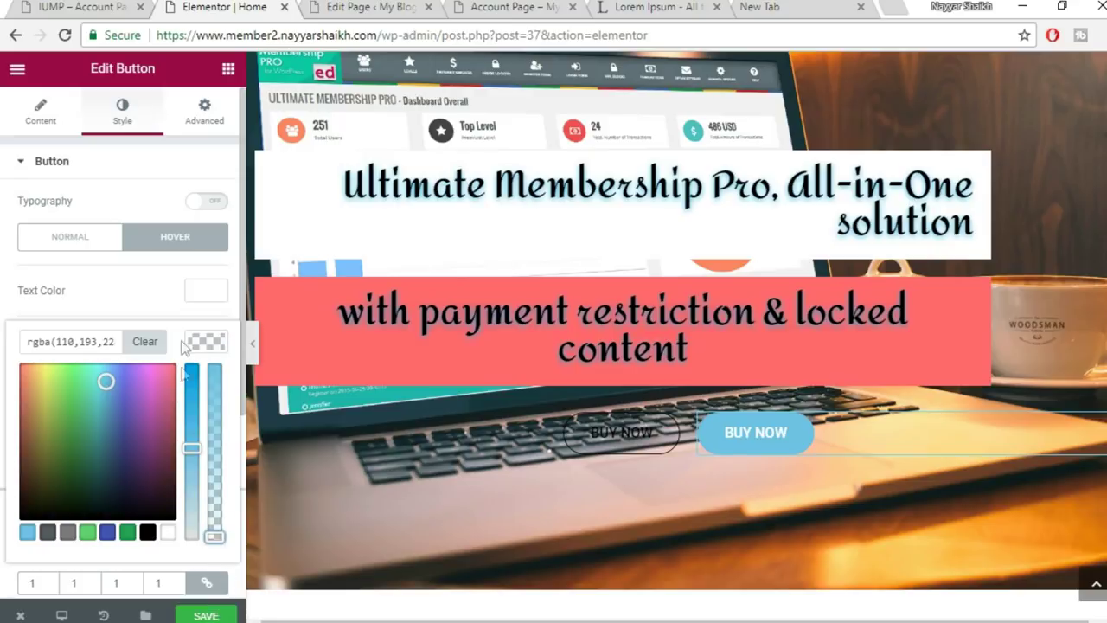
{"action": "left_click", "coordinate": [200, 294]}
{"action": "left_click", "coordinate": [152, 483]}
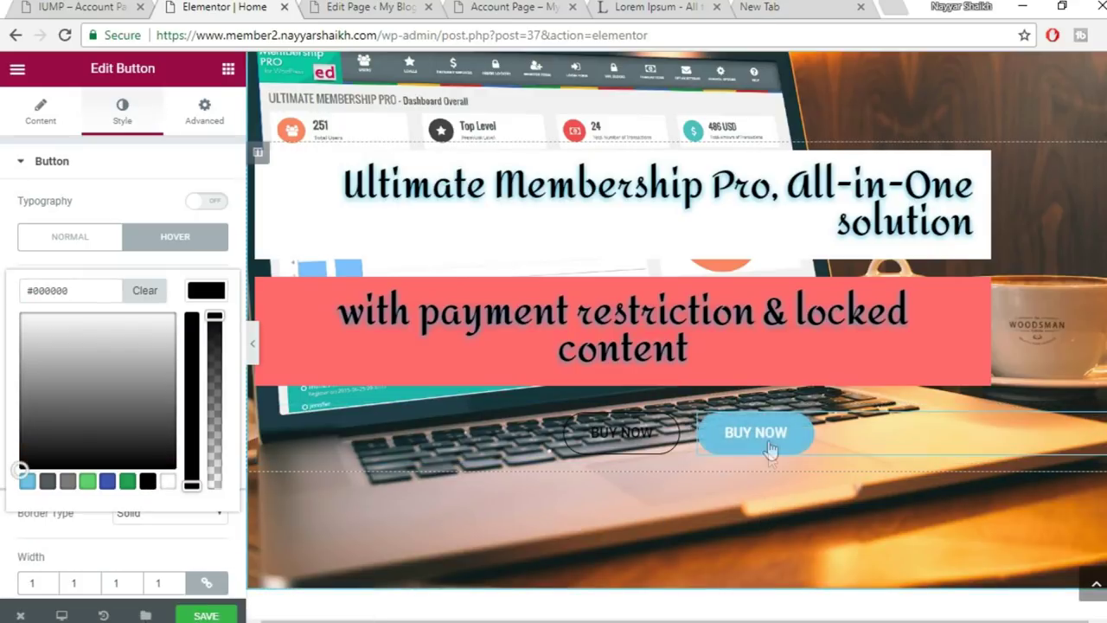
{"action": "left_click", "coordinate": [208, 615]}
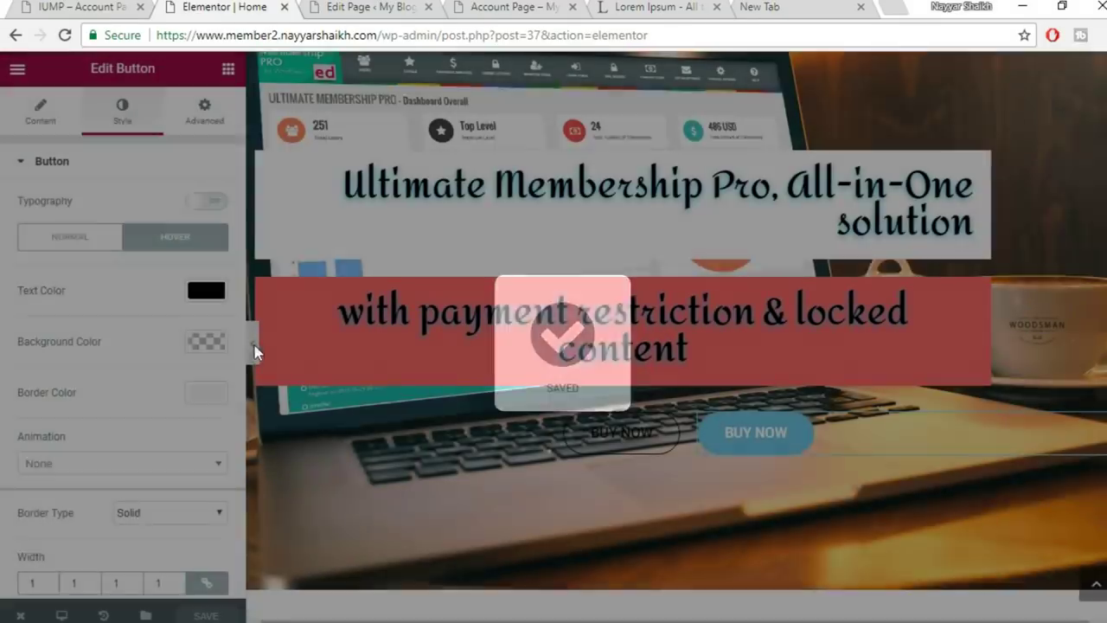
{"action": "left_click", "coordinate": [251, 346]}
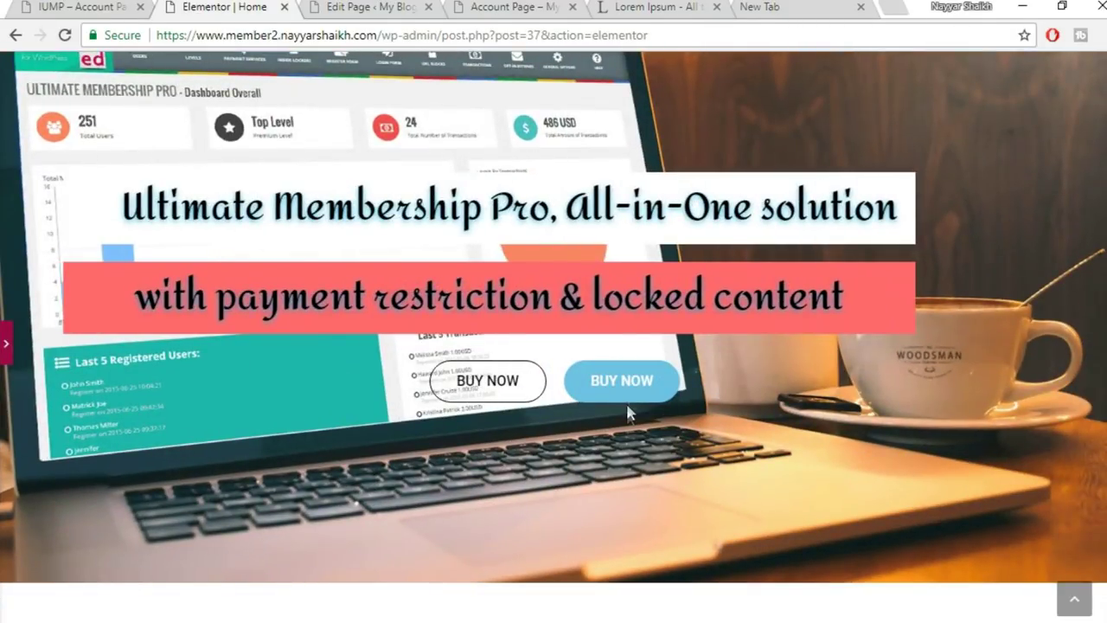
- Compare with the reference Membership site, then reload the live My Blog site to view the new hero
{"action": "scroll", "coordinate": [635, 437], "scroll_direction": "up", "scroll_amount": 2}
{"action": "scroll", "coordinate": [637, 443], "scroll_direction": "down", "scroll_amount": 3}
{"action": "mouse_move", "coordinate": [455, 616]}
{"action": "left_click", "coordinate": [585, 550]}
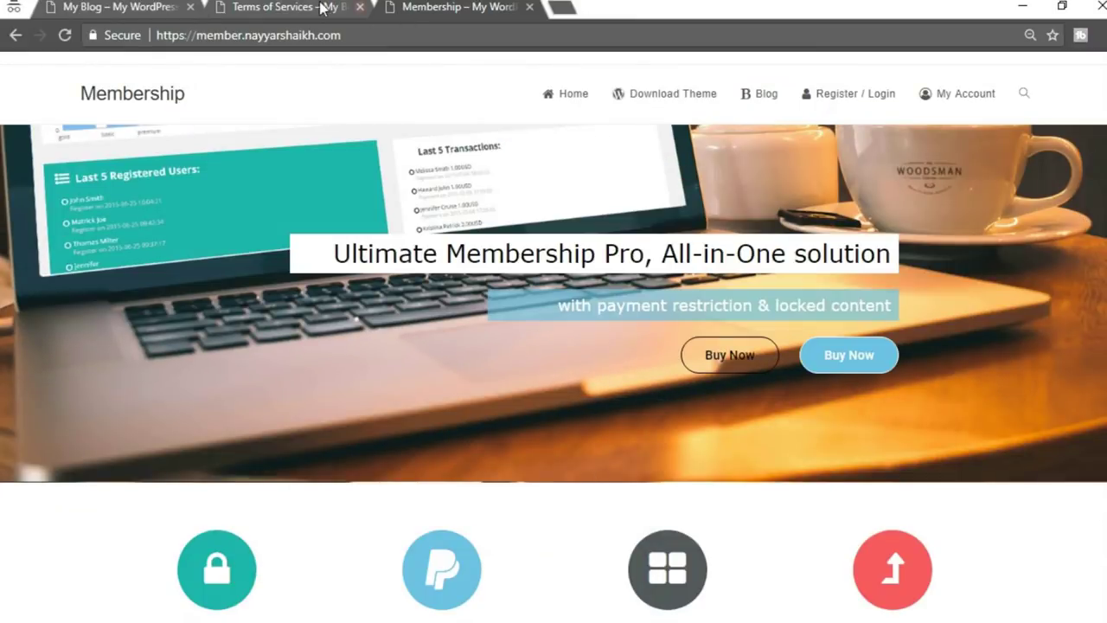
{"action": "left_click", "coordinate": [156, 5]}
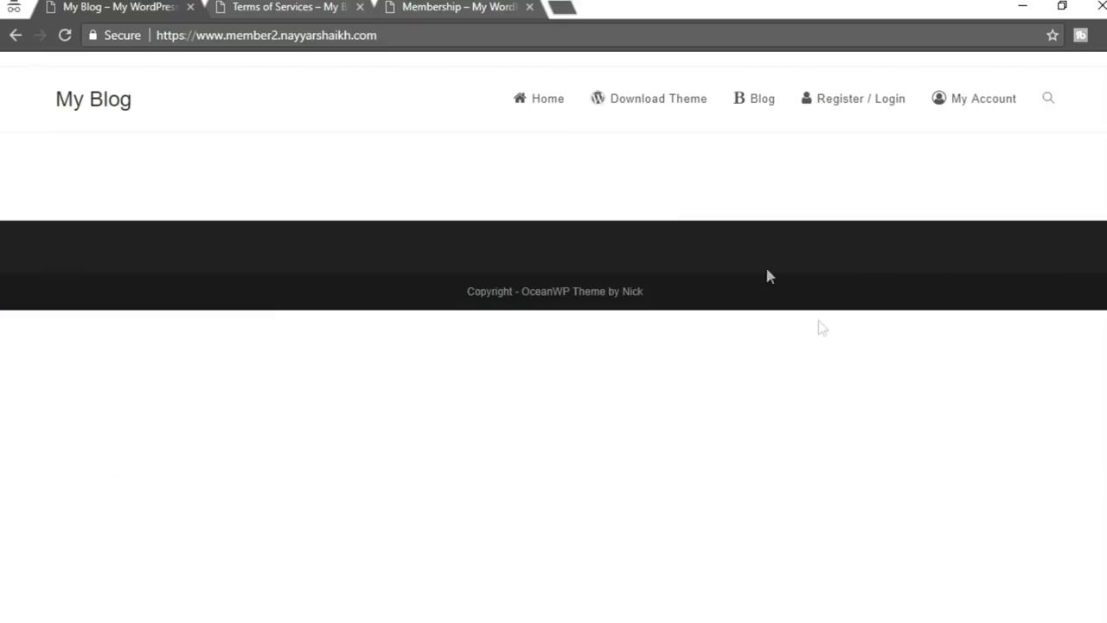
{"action": "left_click", "coordinate": [66, 38]}
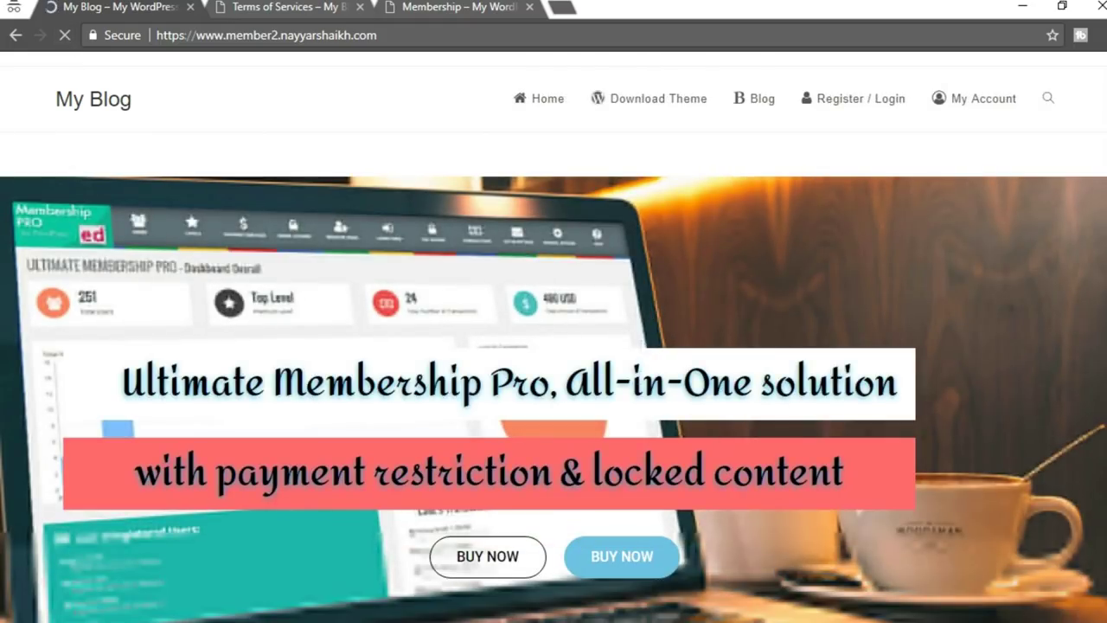
{"action": "scroll", "coordinate": [553, 346], "scroll_direction": "down", "scroll_amount": 3}
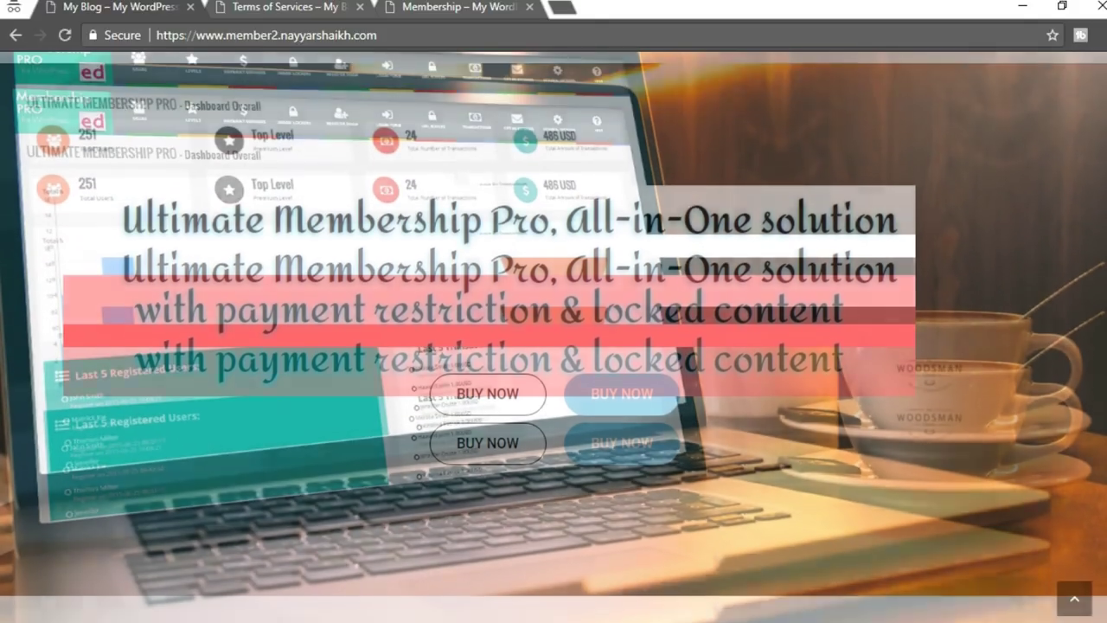
{"action": "scroll", "coordinate": [554, 346], "scroll_direction": "up", "scroll_amount": 3}
{"action": "scroll", "coordinate": [545, 580], "scroll_direction": "down", "scroll_amount": 3}
{"action": "scroll", "coordinate": [545, 580], "scroll_direction": "up", "scroll_amount": 3}
{"action": "scroll", "coordinate": [545, 579], "scroll_direction": "down", "scroll_amount": 3}
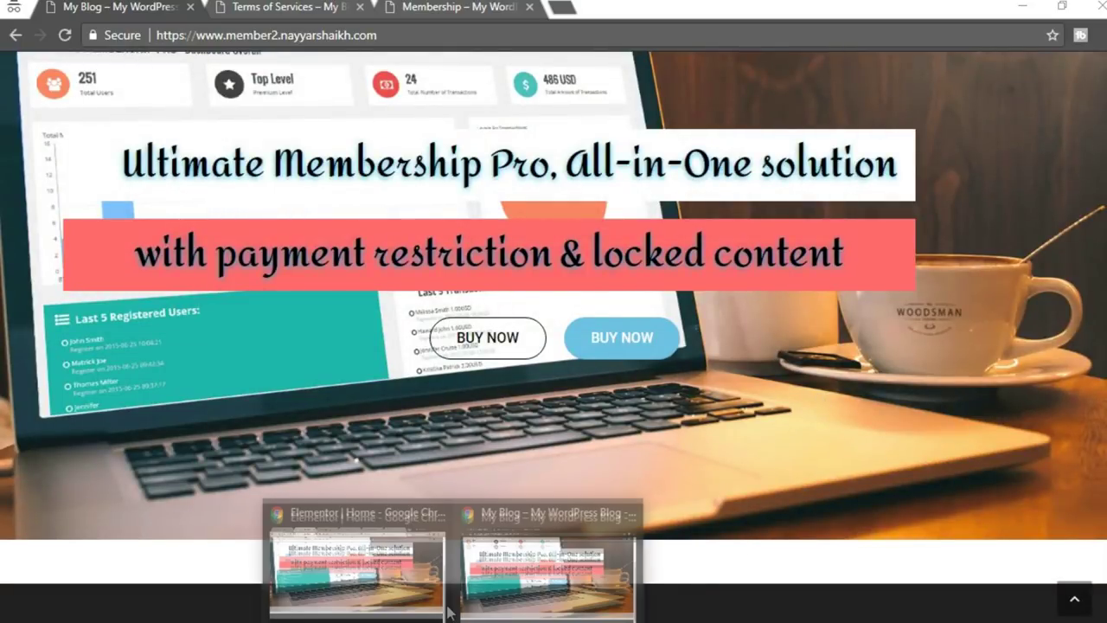
- Look through the open browser tabs and go to the My Blog home page
{"action": "left_click", "coordinate": [410, 563]}
{"action": "left_click", "coordinate": [360, 11]}
{"action": "left_click", "coordinate": [32, 5]}
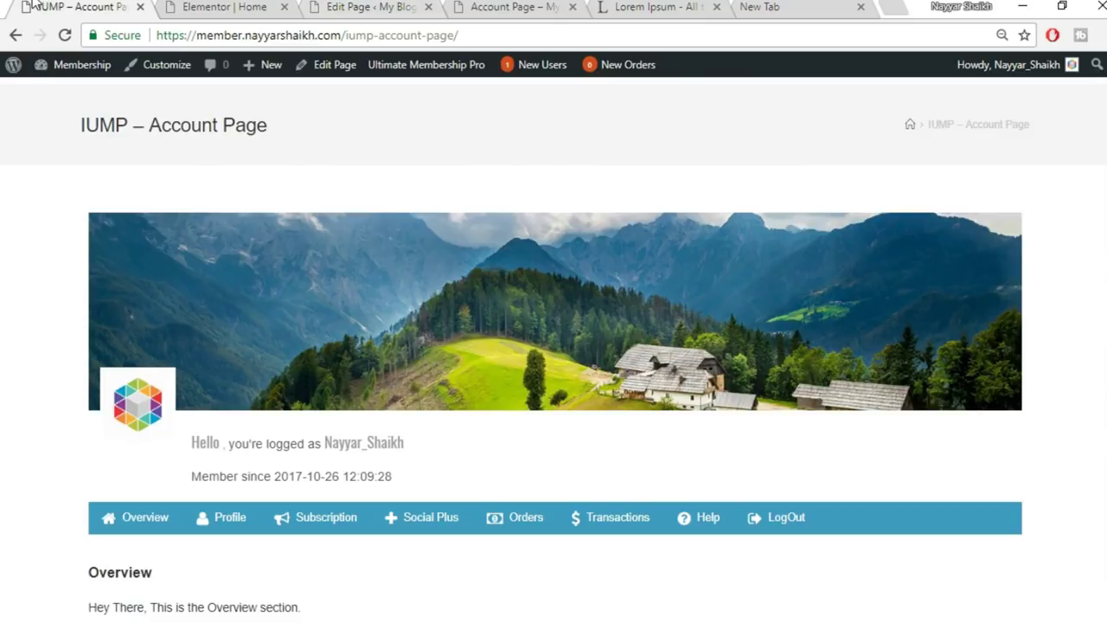
{"action": "left_click", "coordinate": [657, 7]}
{"action": "left_click", "coordinate": [512, 6]}
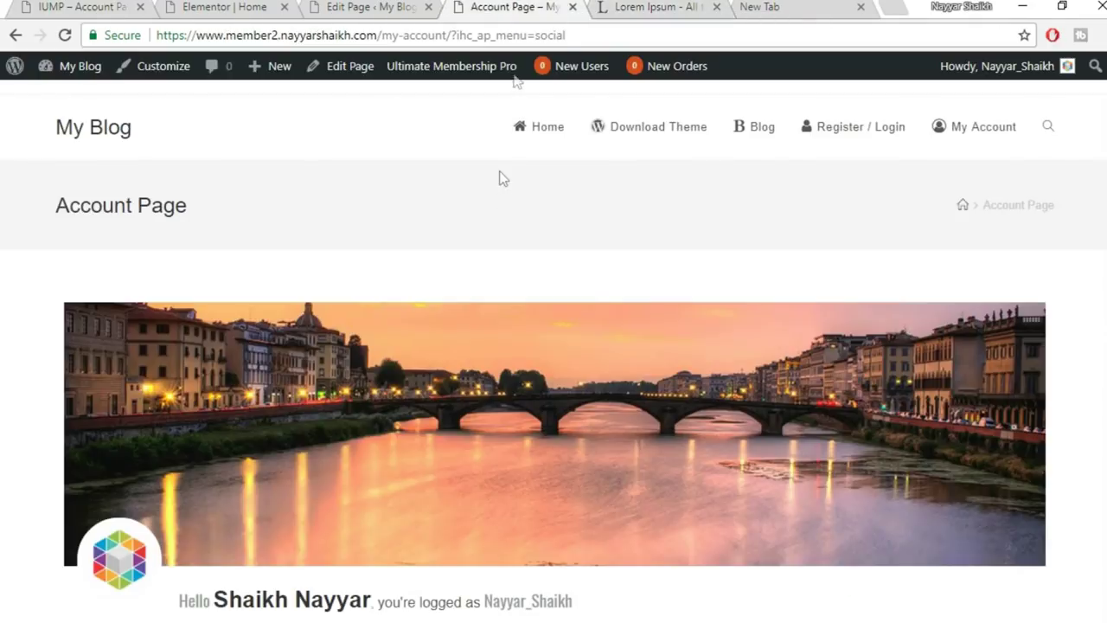
{"action": "left_click", "coordinate": [87, 132]}
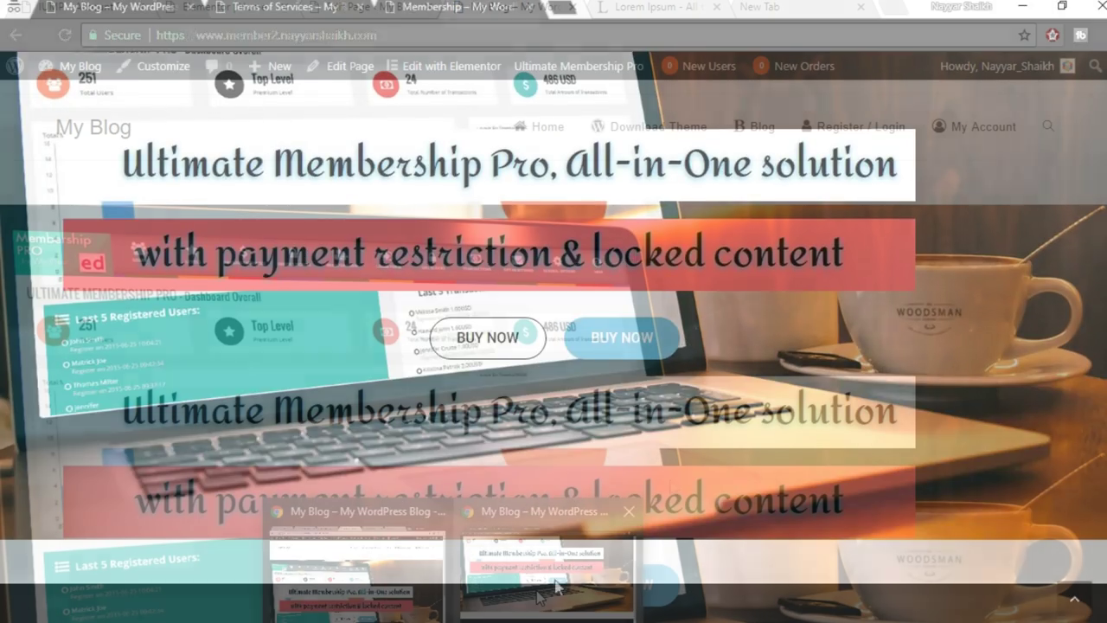
- Review the reference site again, then return to the Elementor Home editor with the panel reopened
{"action": "left_click", "coordinate": [554, 588]}
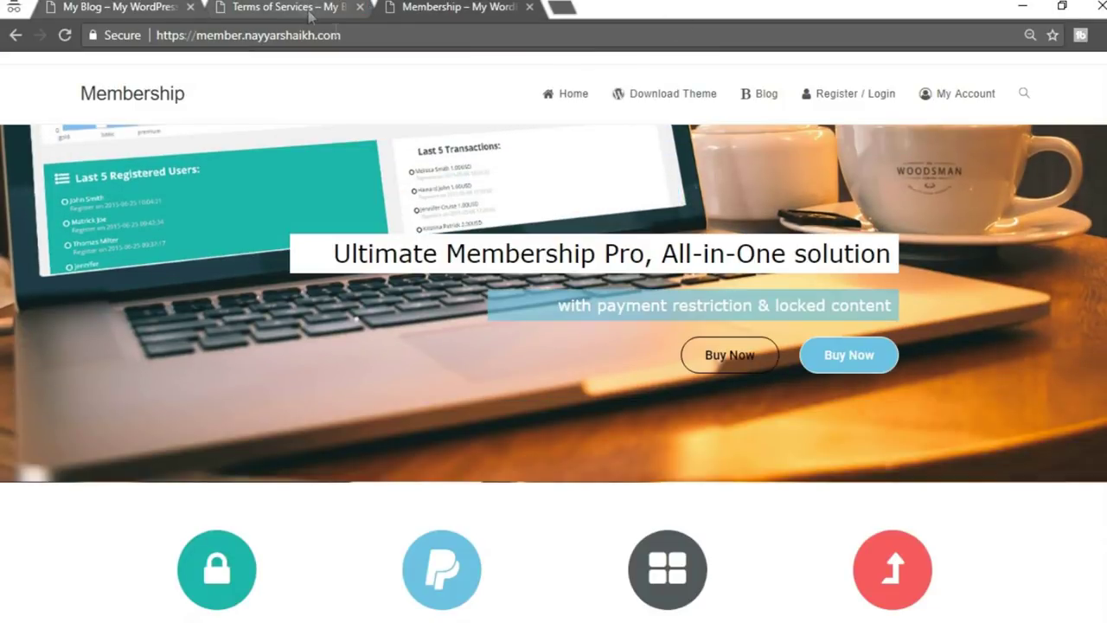
{"action": "scroll", "coordinate": [686, 342], "scroll_direction": "down", "scroll_amount": 4}
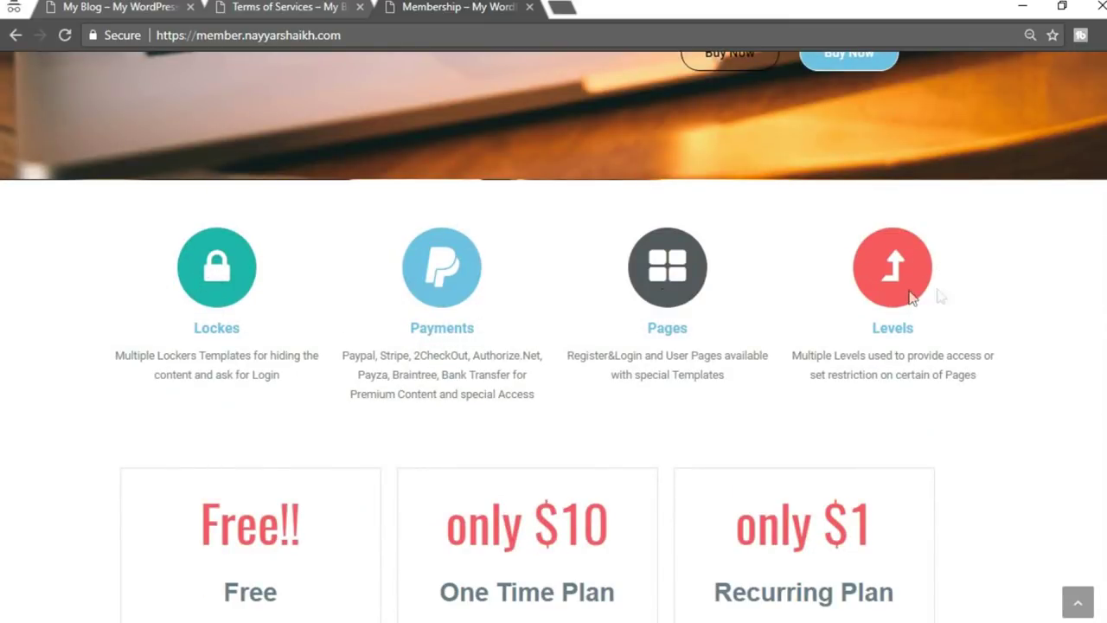
{"action": "scroll", "coordinate": [395, 326], "scroll_direction": "down", "scroll_amount": 1}
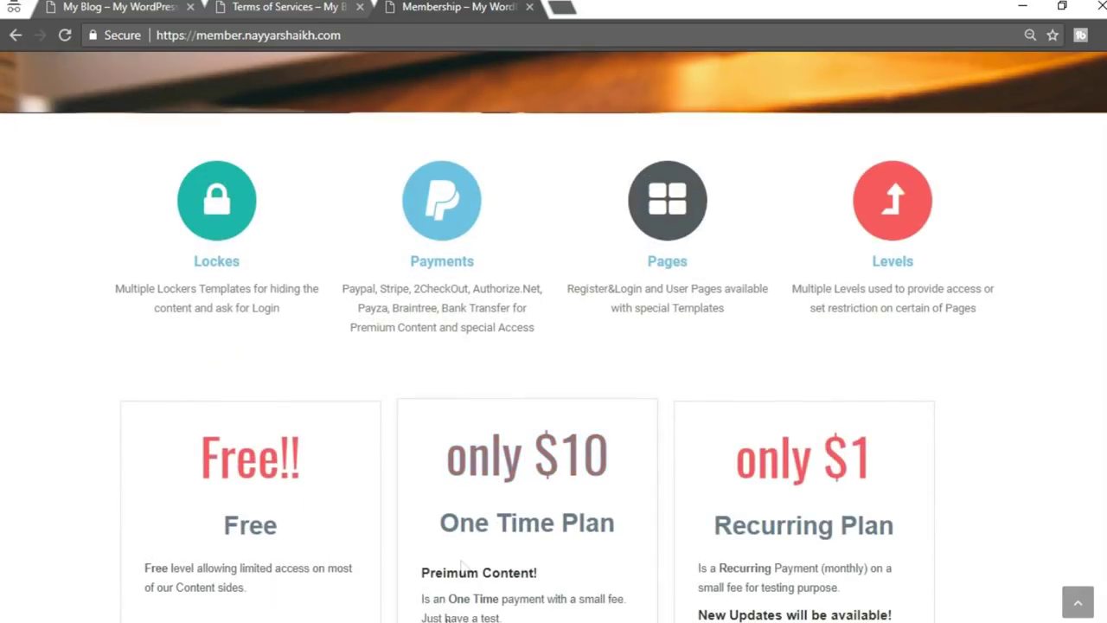
{"action": "left_click", "coordinate": [361, 560]}
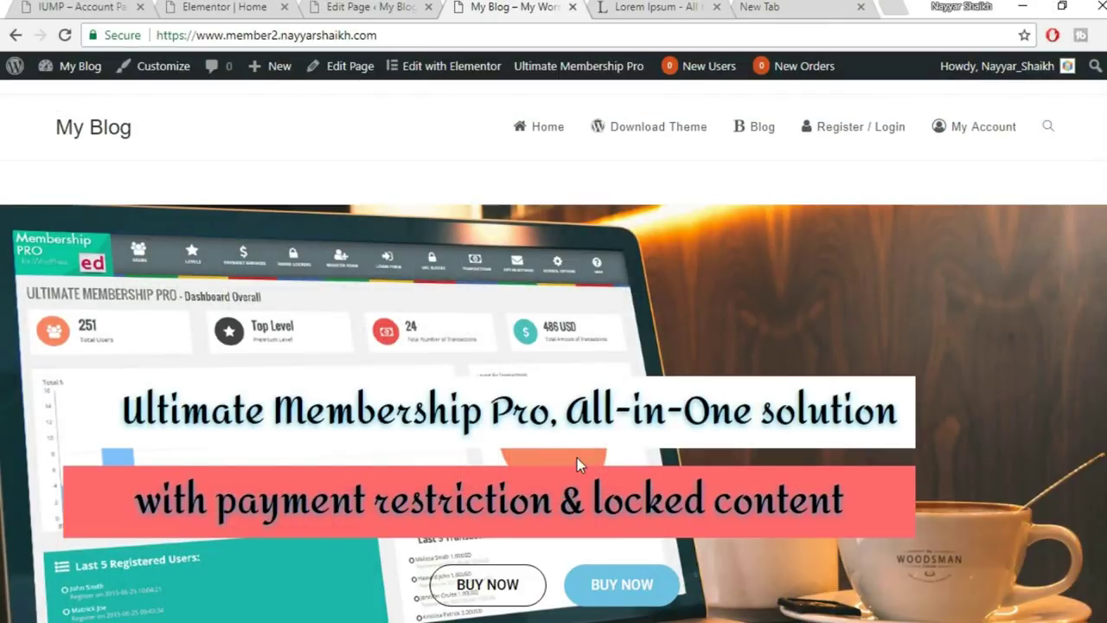
{"action": "scroll", "coordinate": [577, 458], "scroll_direction": "down", "scroll_amount": 3}
{"action": "left_click", "coordinate": [223, 7]}
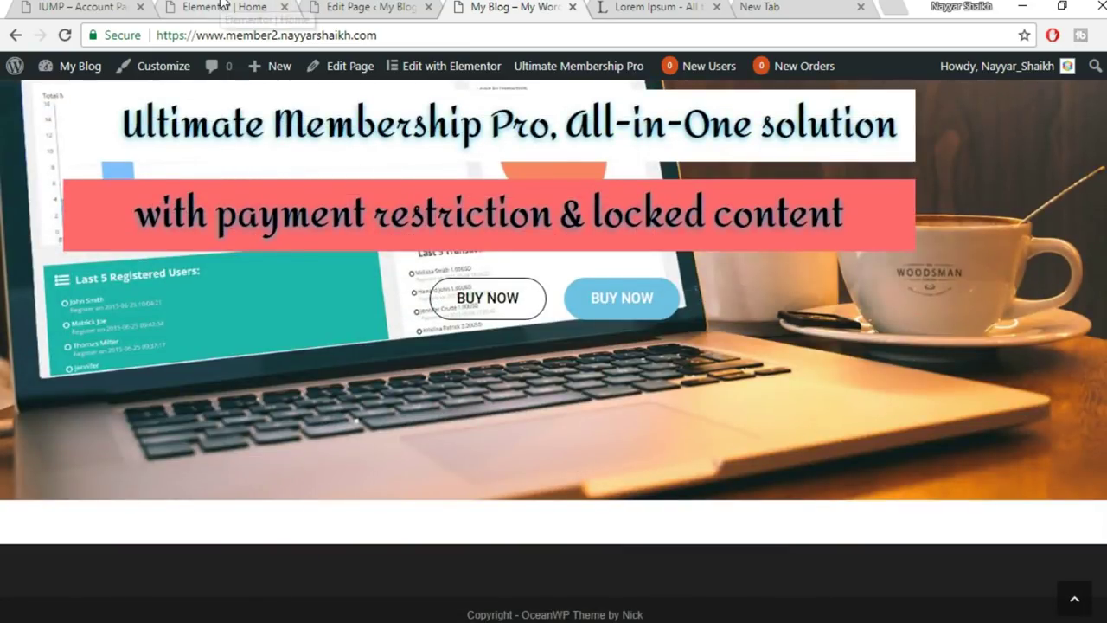
{"action": "left_click", "coordinate": [7, 346]}
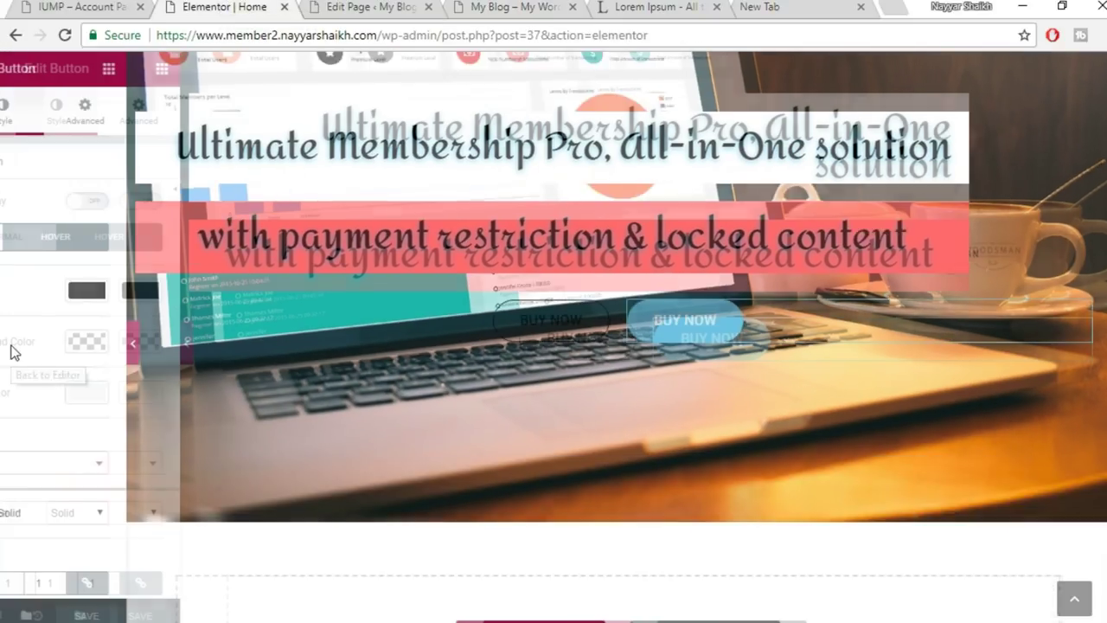
- Drag an Icon Box widget into the empty section below the hero
{"action": "scroll", "coordinate": [750, 352], "scroll_direction": "down", "scroll_amount": 3}
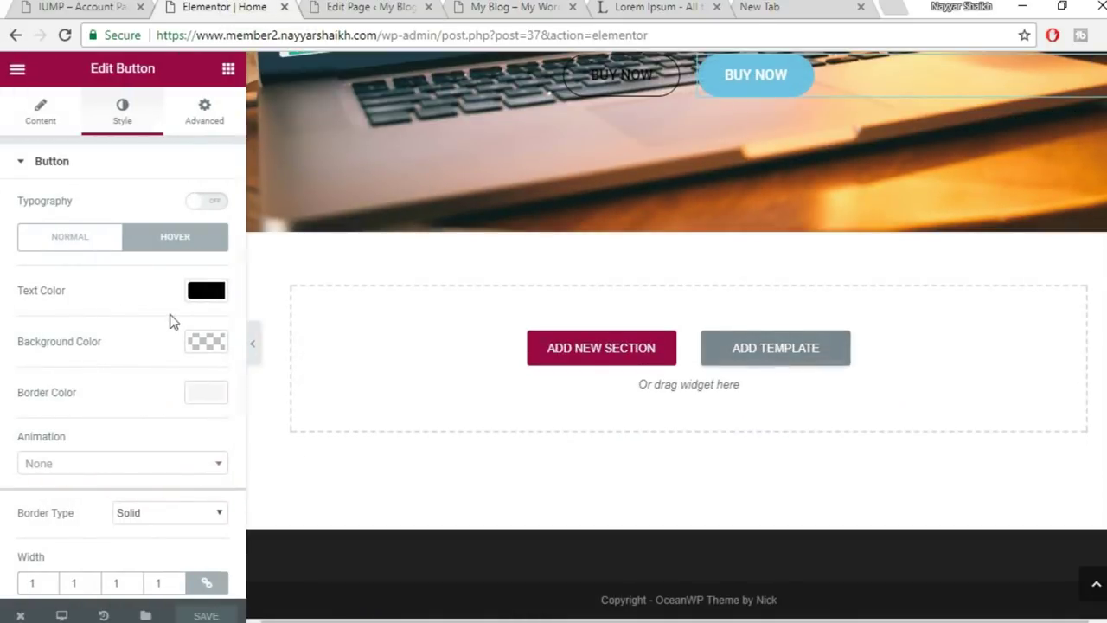
{"action": "left_click", "coordinate": [228, 73]}
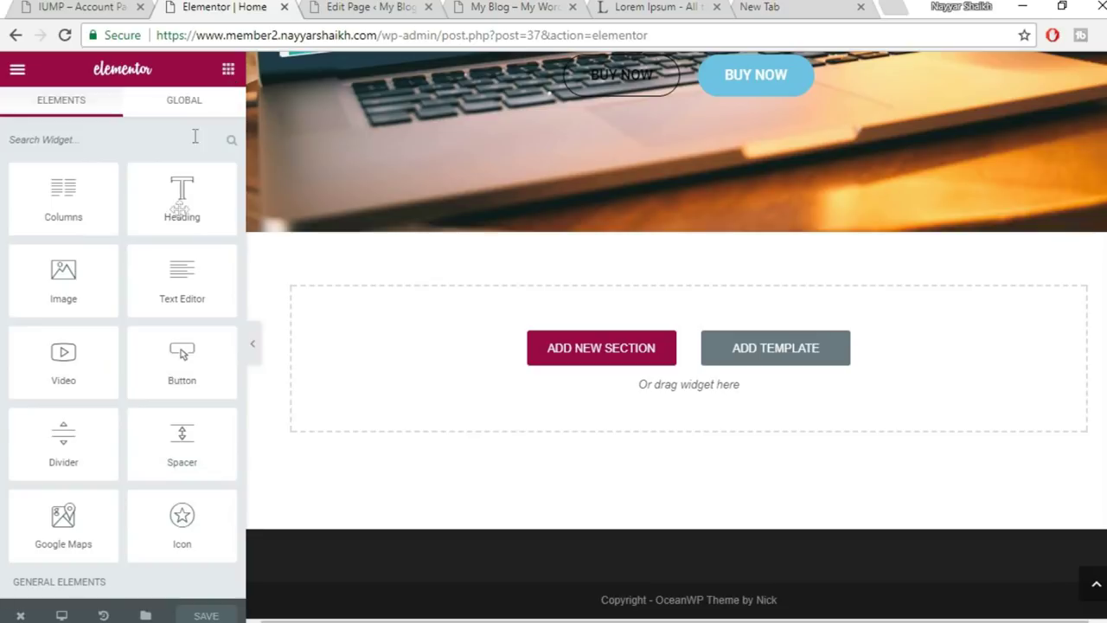
{"action": "scroll", "coordinate": [195, 376], "scroll_direction": "down", "scroll_amount": 3}
{"action": "left_click_drag", "start_coordinate": [169, 387], "coordinate": [671, 378]}
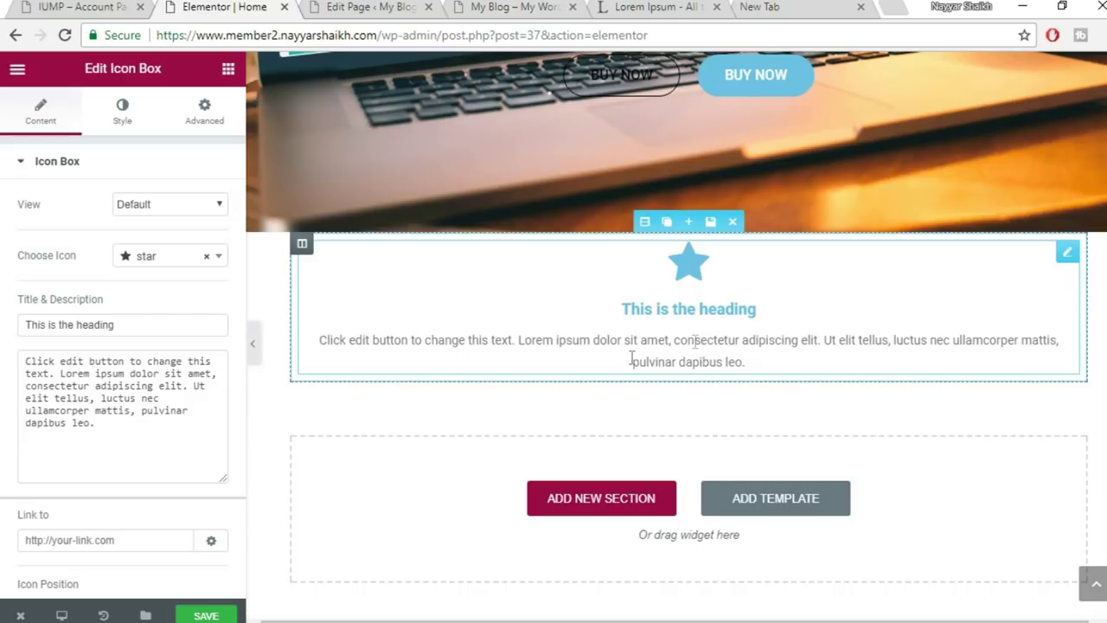
- Copy the Lockes heading and description text from the reference membership site
{"action": "mouse_move", "coordinate": [454, 618]}
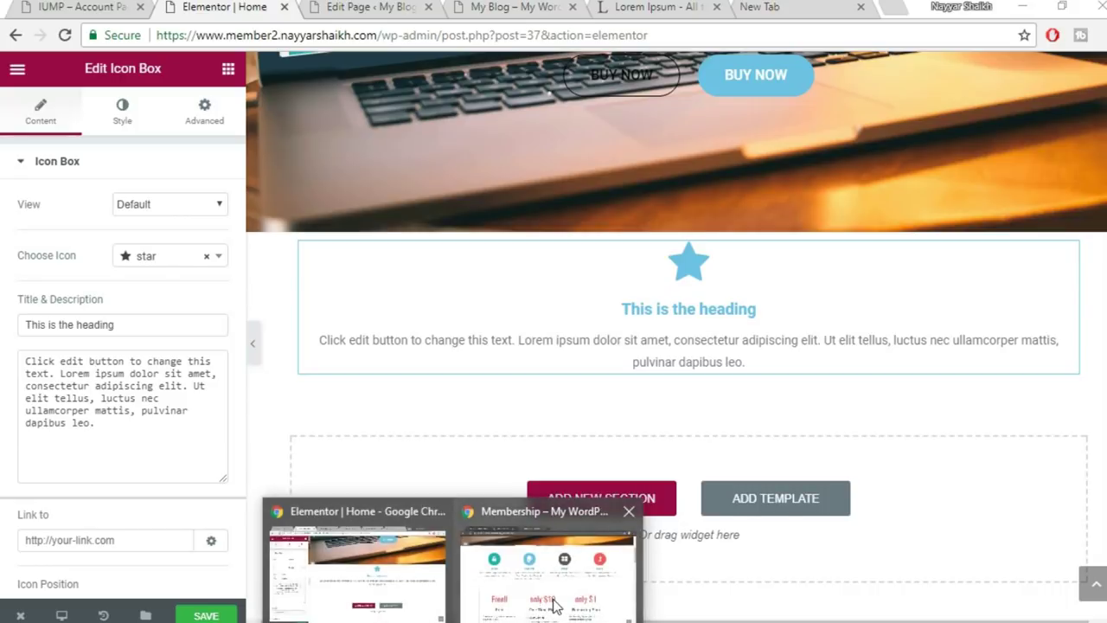
{"action": "left_click", "coordinate": [553, 606]}
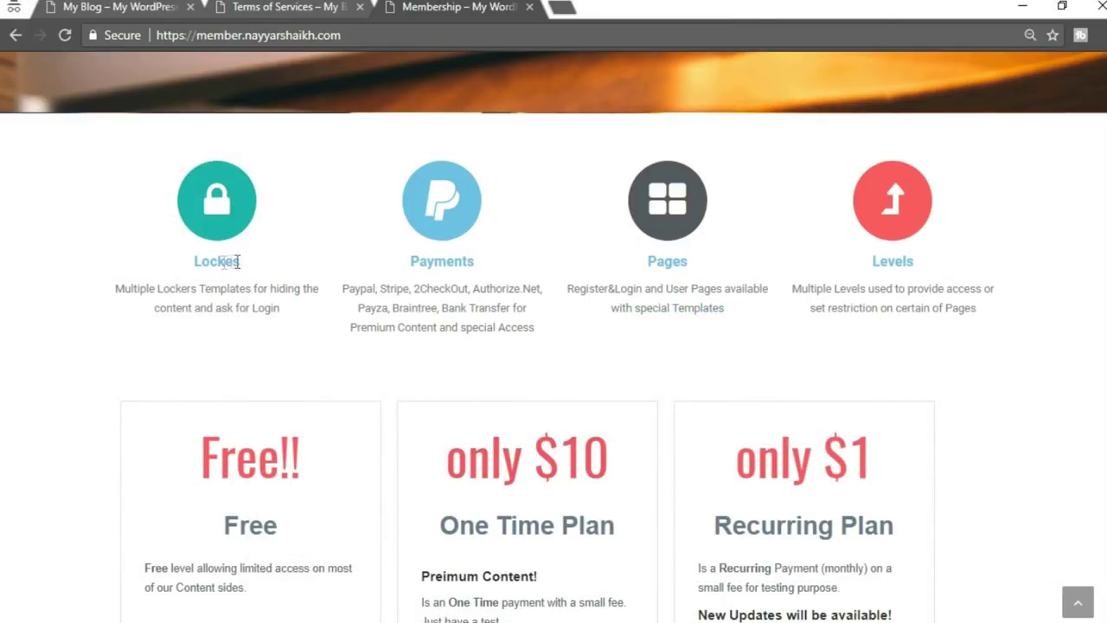
{"action": "left_click_drag", "start_coordinate": [239, 261], "coordinate": [190, 266]}
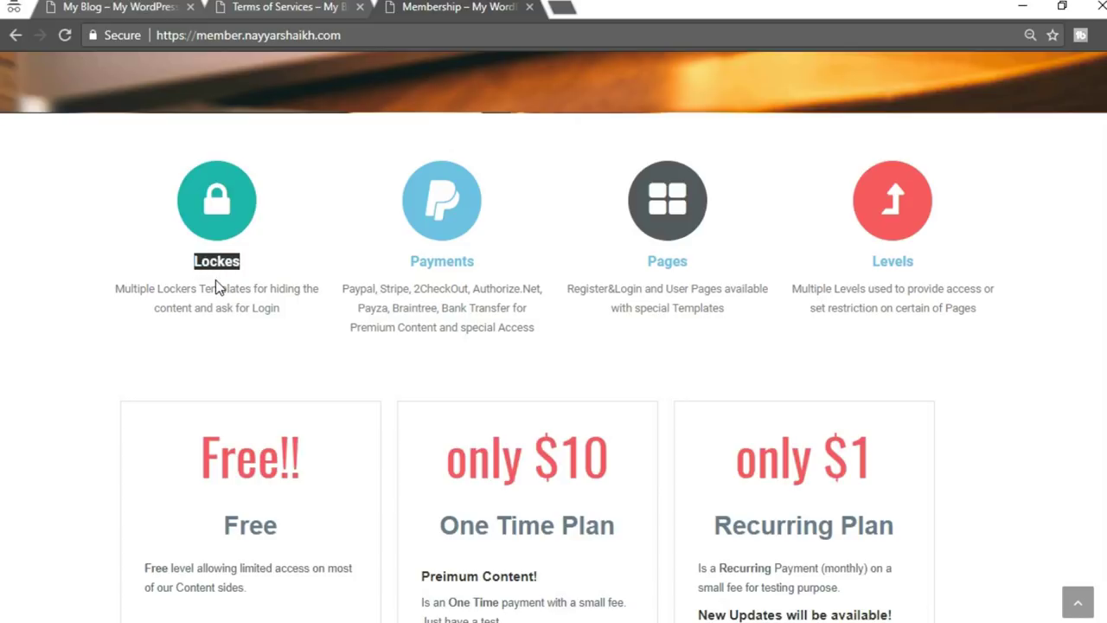
{"action": "left_click_drag", "start_coordinate": [115, 288], "coordinate": [313, 322]}
{"action": "key", "text": "ctrl+c"}
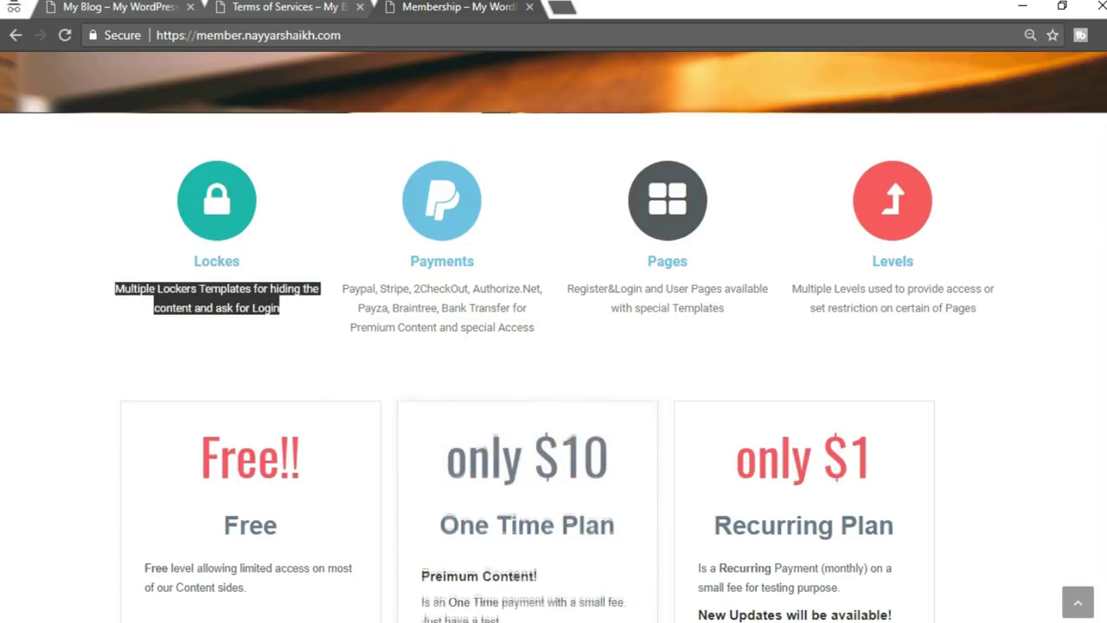
{"action": "left_click", "coordinate": [386, 590]}
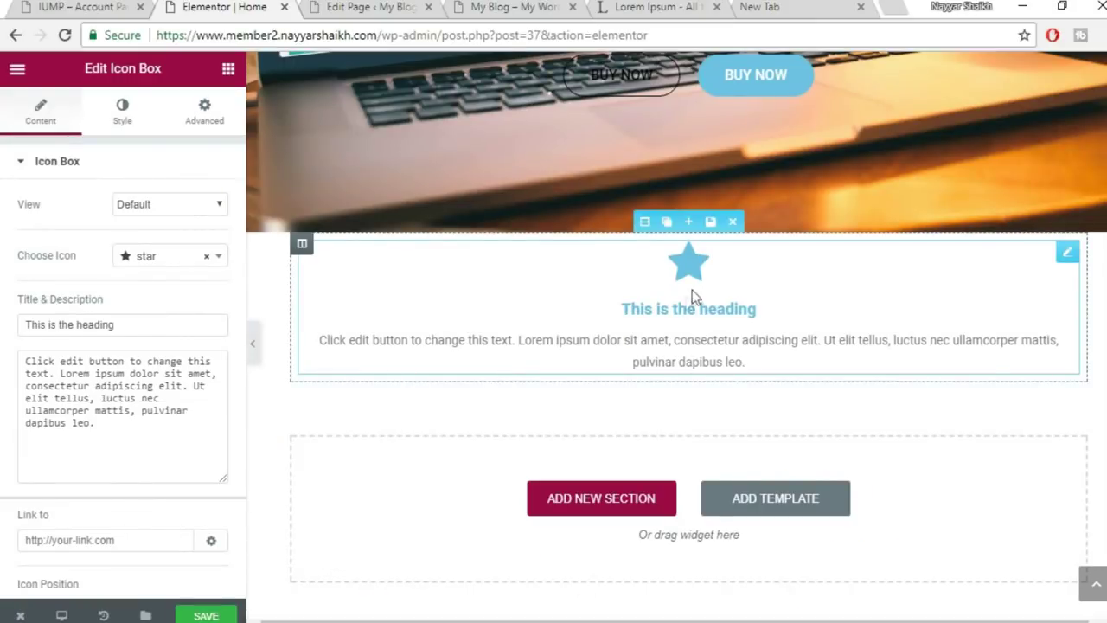
- Replace the star with a lock icon shown Stacked inside a filled circle
{"action": "left_click", "coordinate": [187, 261]}
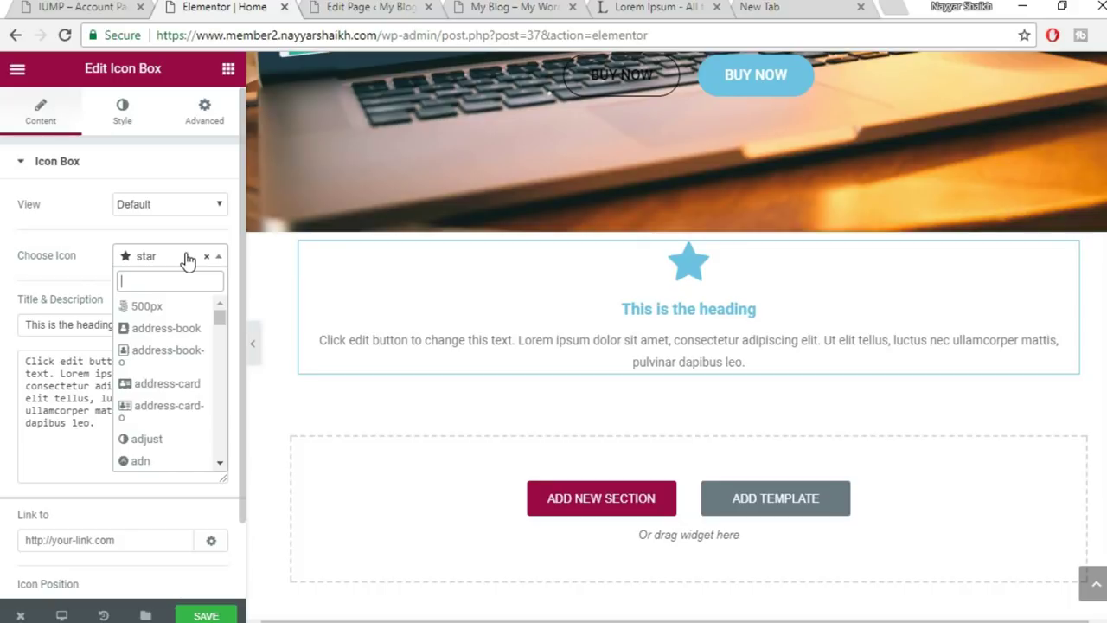
{"action": "type", "text": "LOCK"}
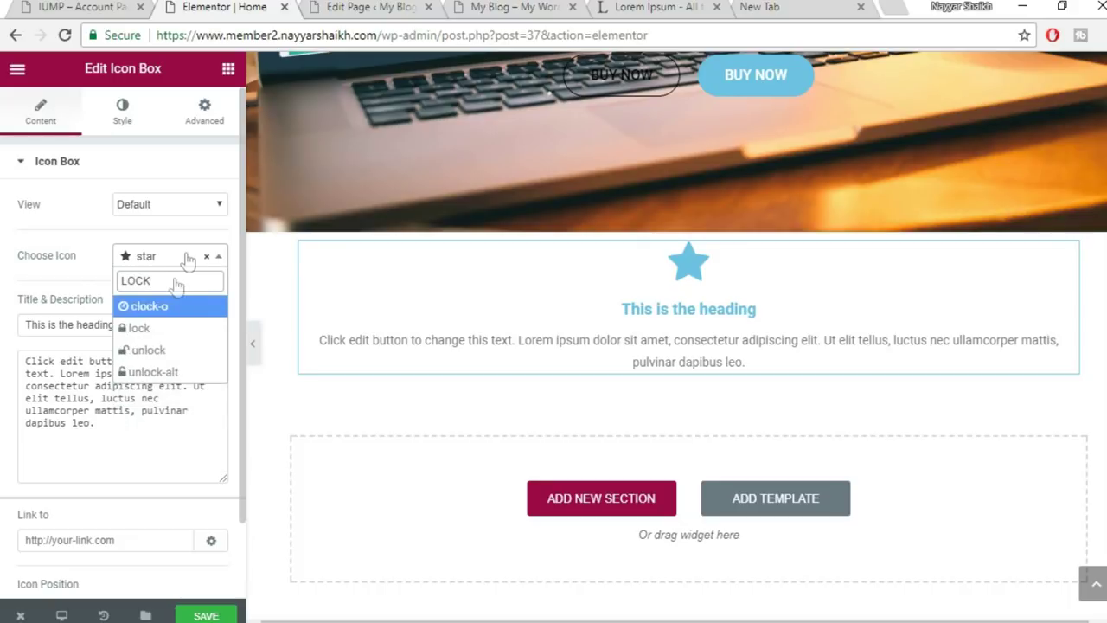
{"action": "left_click", "coordinate": [149, 337]}
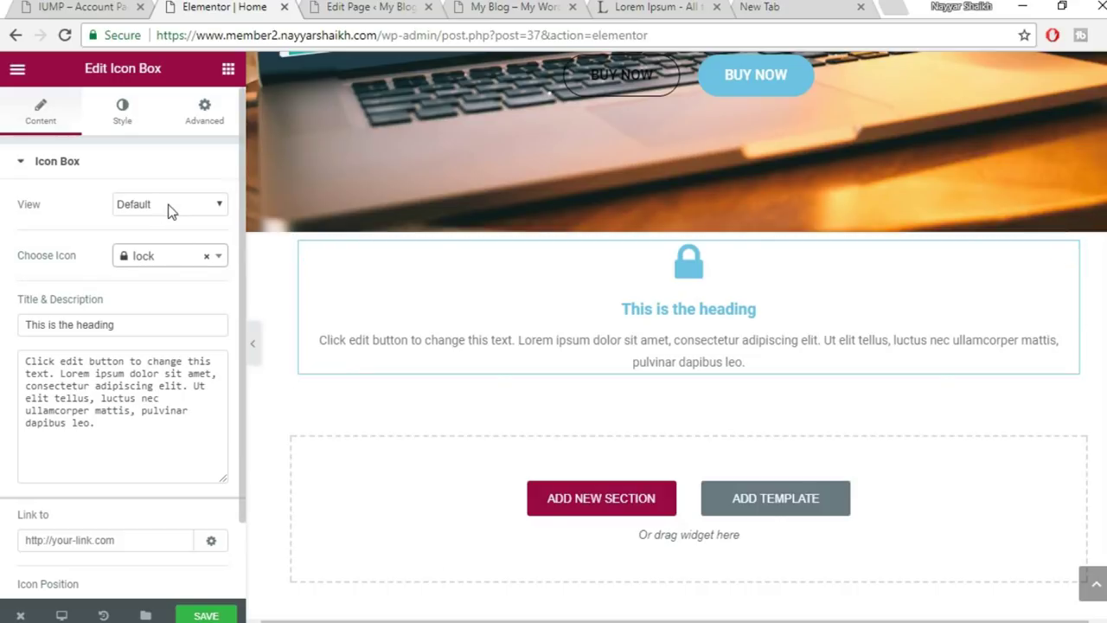
{"action": "left_click", "coordinate": [184, 204]}
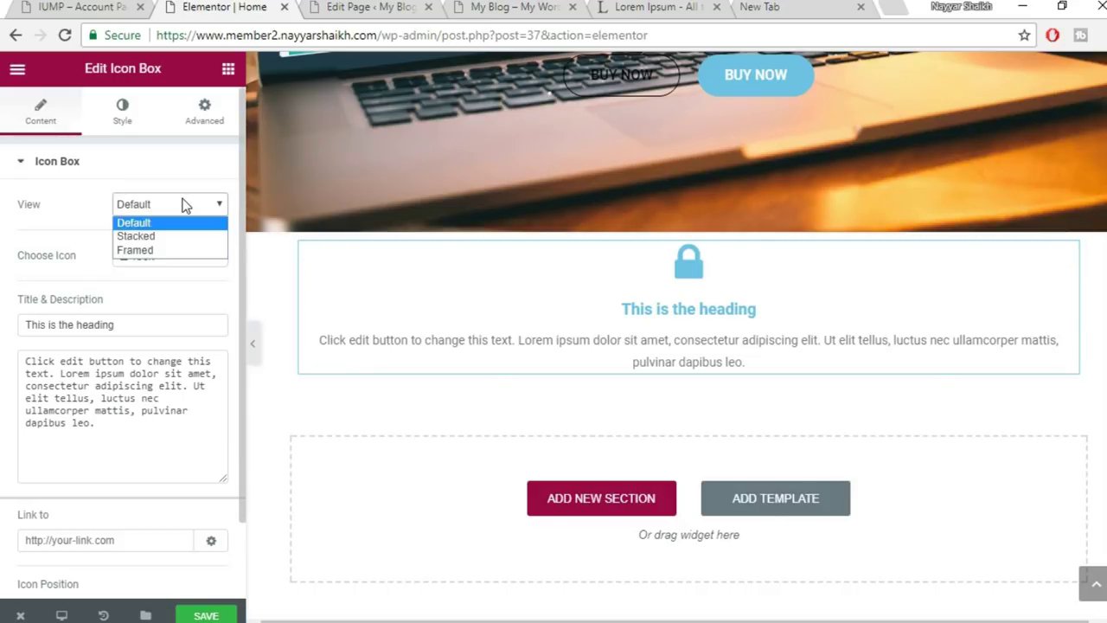
{"action": "left_click", "coordinate": [164, 238]}
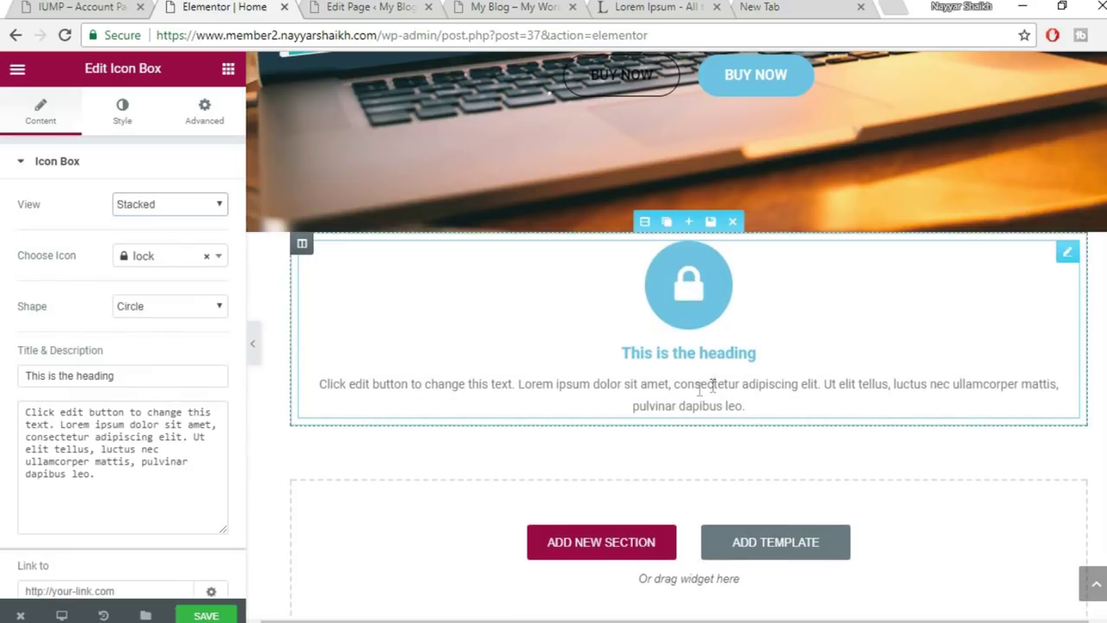
- Title the icon box 'Locks' and paste the copied lockers description as its text
{"action": "left_click", "coordinate": [156, 461]}
{"action": "left_click_drag", "start_coordinate": [114, 375], "coordinate": [8, 375]}
{"action": "type", "text": "lOCKS"}
{"action": "key", "text": "ctrl+a"}
{"action": "type", "text": "Locks"}
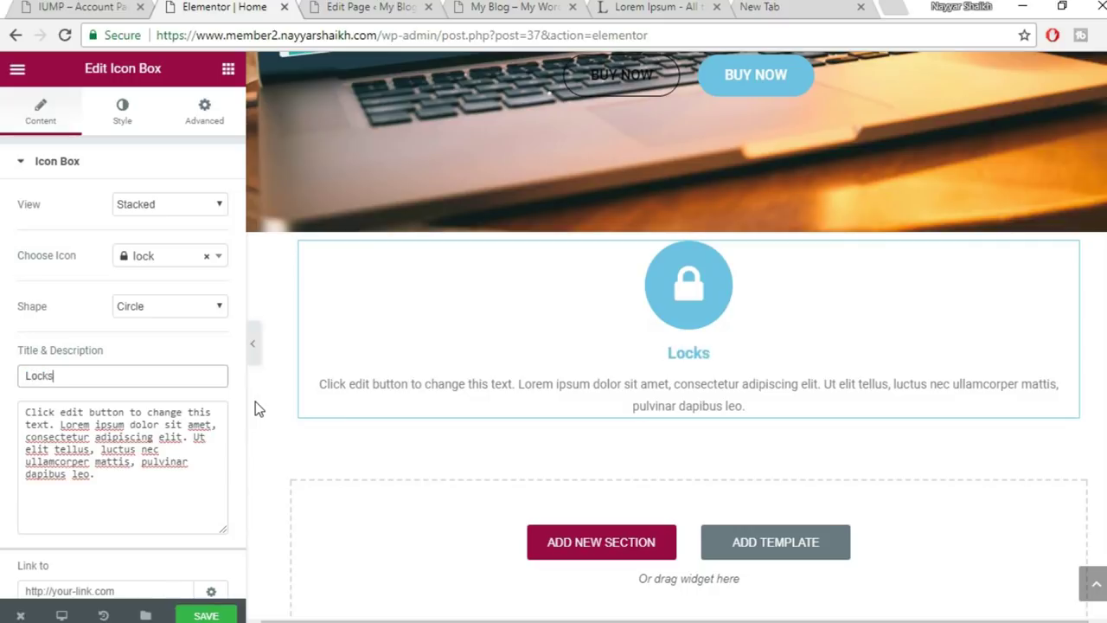
{"action": "left_click", "coordinate": [67, 491]}
{"action": "key", "text": "ctrl+a"}
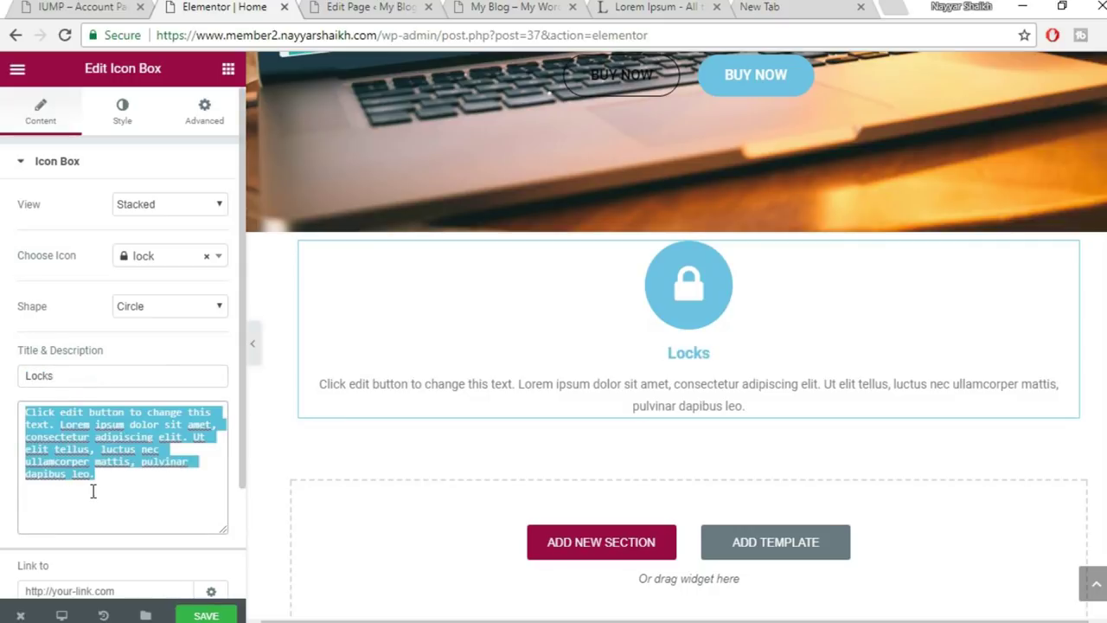
{"action": "key", "text": "ctrl+v"}
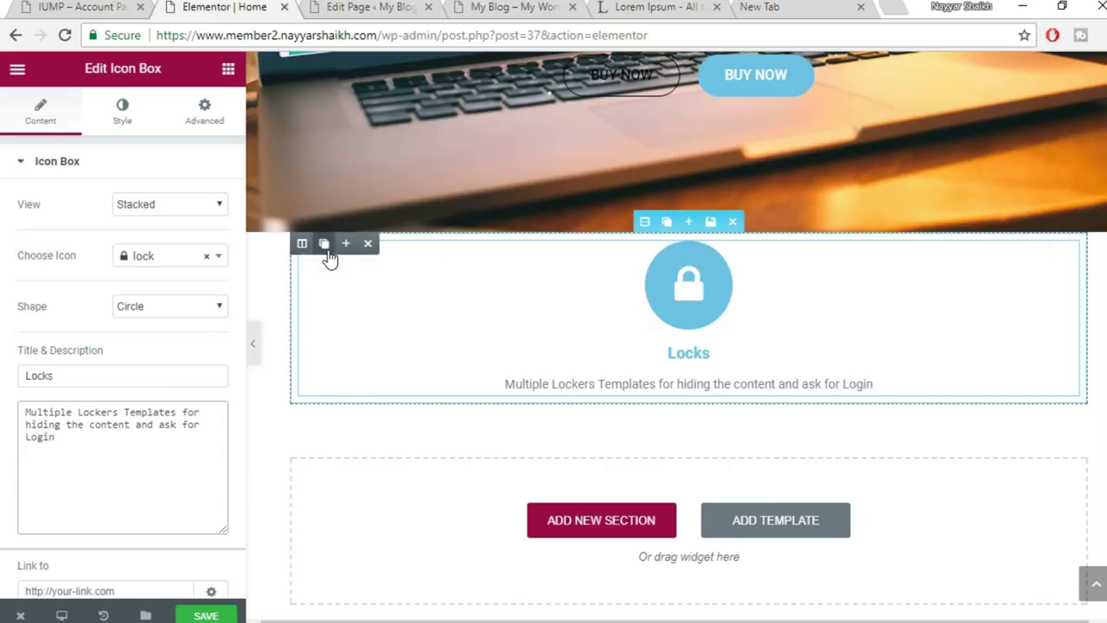
- Duplicate the Locks column three times to make four boxes, and save the page
{"action": "left_click", "coordinate": [326, 250]}
{"action": "left_click", "coordinate": [326, 250]}
{"action": "left_click", "coordinate": [326, 250]}
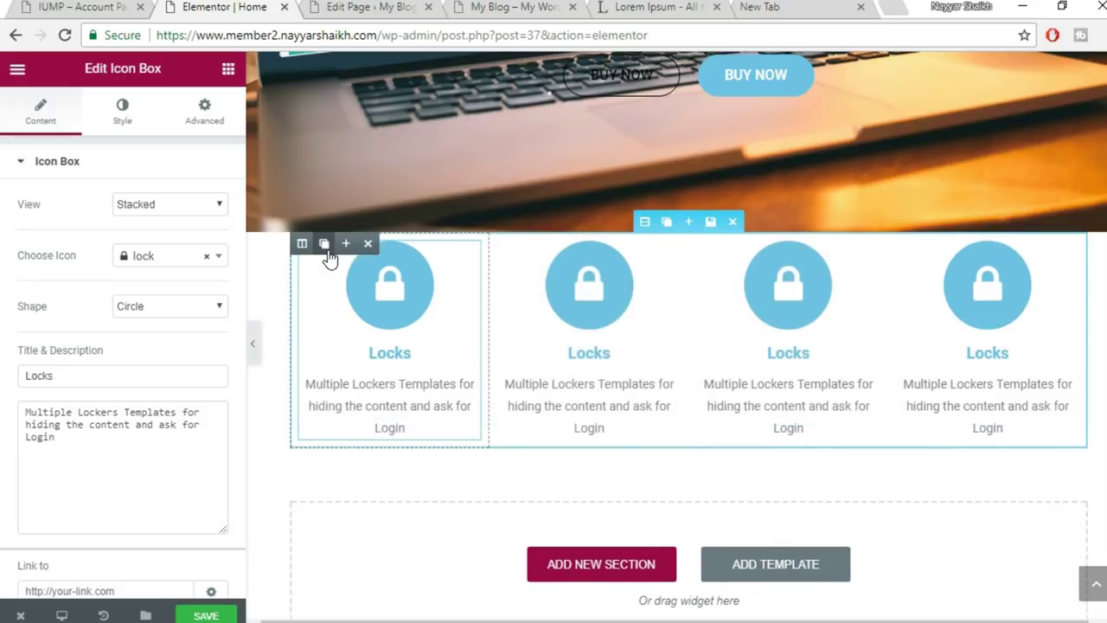
{"action": "scroll", "coordinate": [1008, 511], "scroll_direction": "up", "scroll_amount": 2}
{"action": "scroll", "coordinate": [1011, 512], "scroll_direction": "down", "scroll_amount": 2}
{"action": "key", "text": "ctrl+s"}
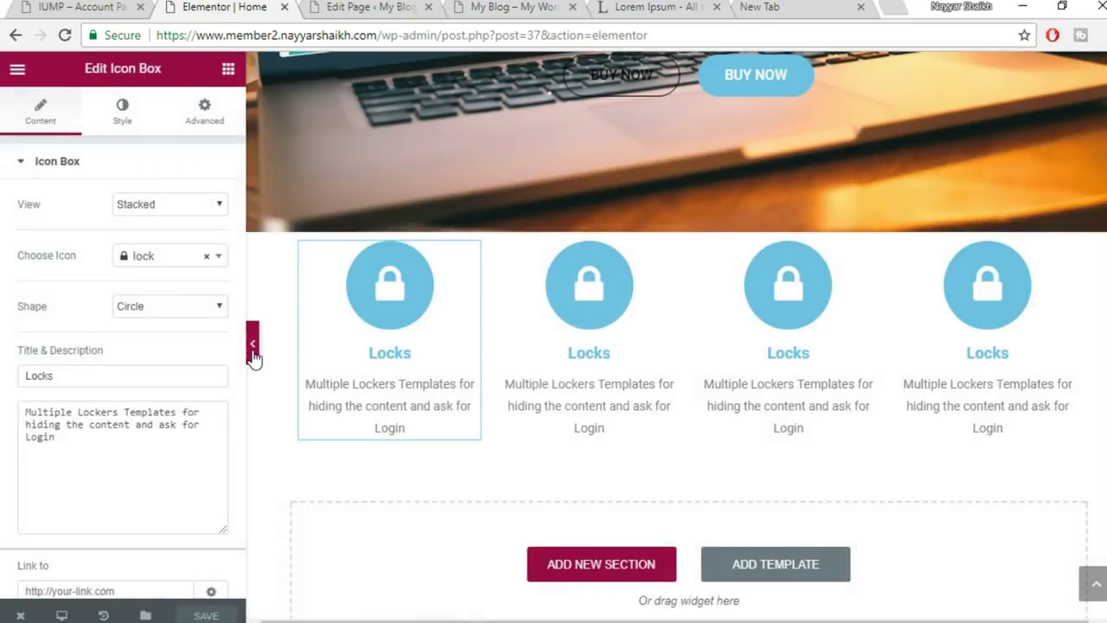
- Preview the four-box row full width with the panel hidden, then bring the panel back
{"action": "left_click", "coordinate": [250, 357]}
{"action": "scroll", "coordinate": [504, 459], "scroll_direction": "up", "scroll_amount": 1}
{"action": "scroll", "coordinate": [506, 459], "scroll_direction": "up", "scroll_amount": 1}
{"action": "scroll", "coordinate": [506, 463], "scroll_direction": "down", "scroll_amount": 3}
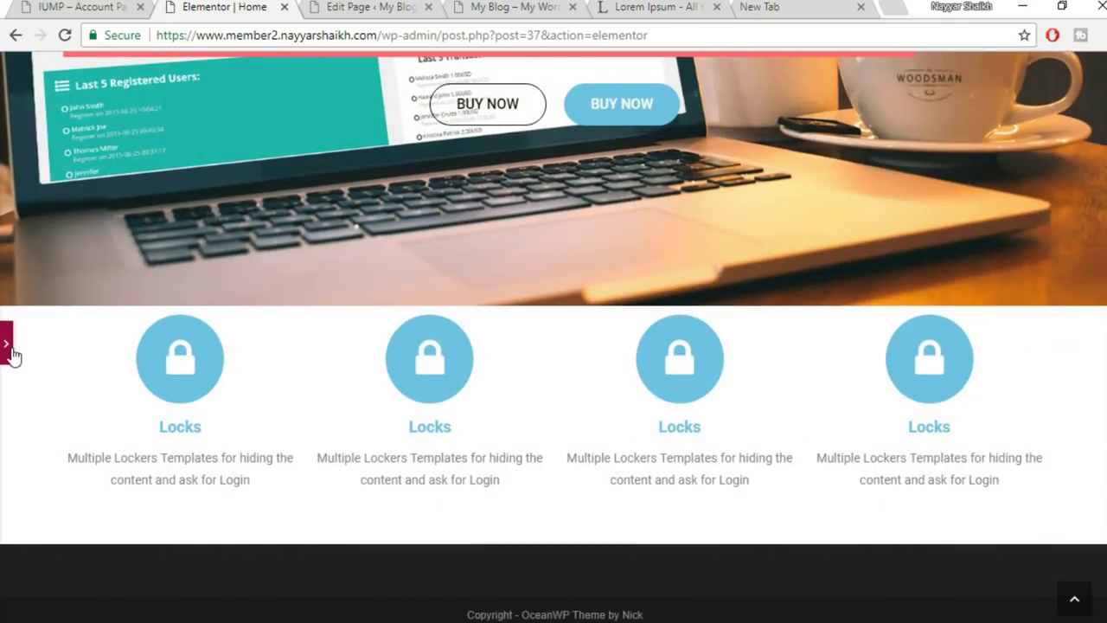
{"action": "left_click", "coordinate": [11, 351]}
{"action": "scroll", "coordinate": [608, 420], "scroll_direction": "down", "scroll_amount": 2}
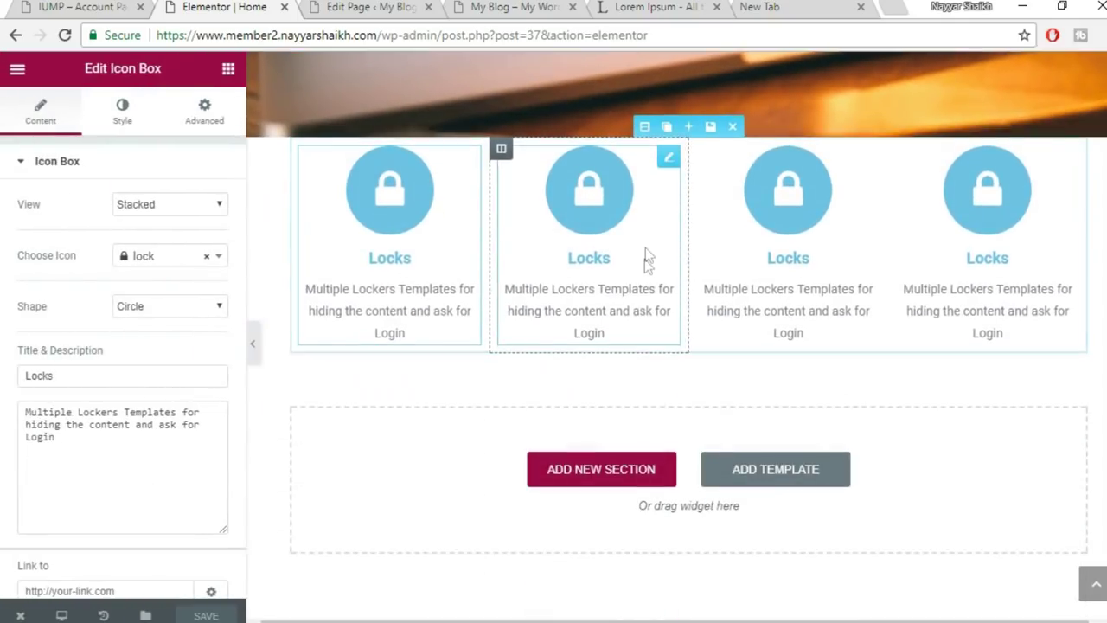
{"action": "scroll", "coordinate": [632, 359], "scroll_direction": "up", "scroll_amount": 1}
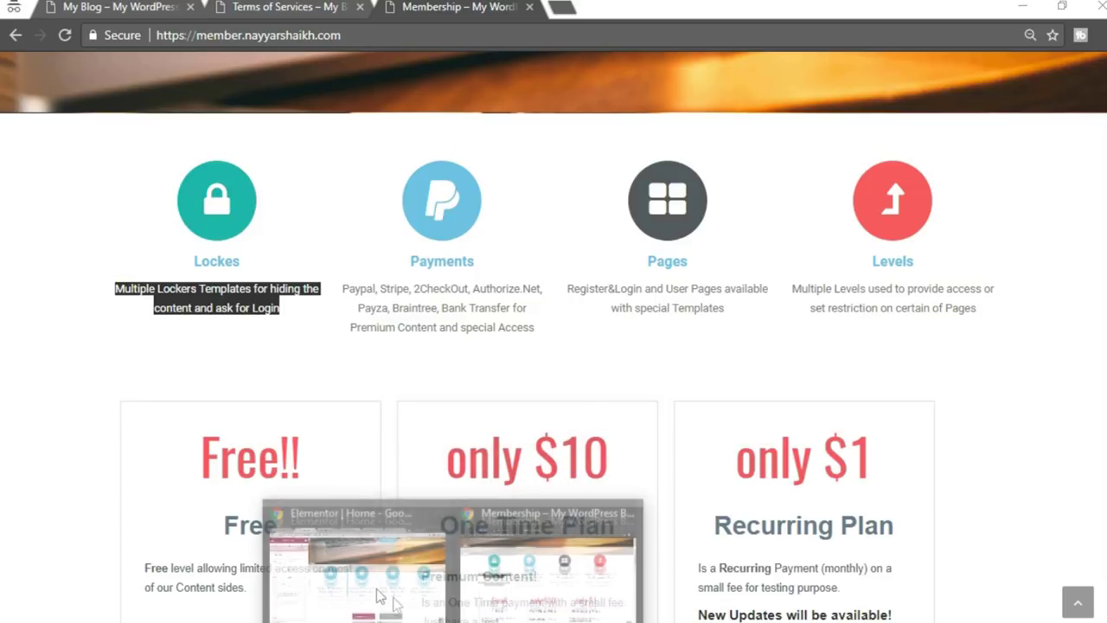
- Give the second box a PayPal icon and the title 'Payments'
{"action": "left_click", "coordinate": [395, 593]}
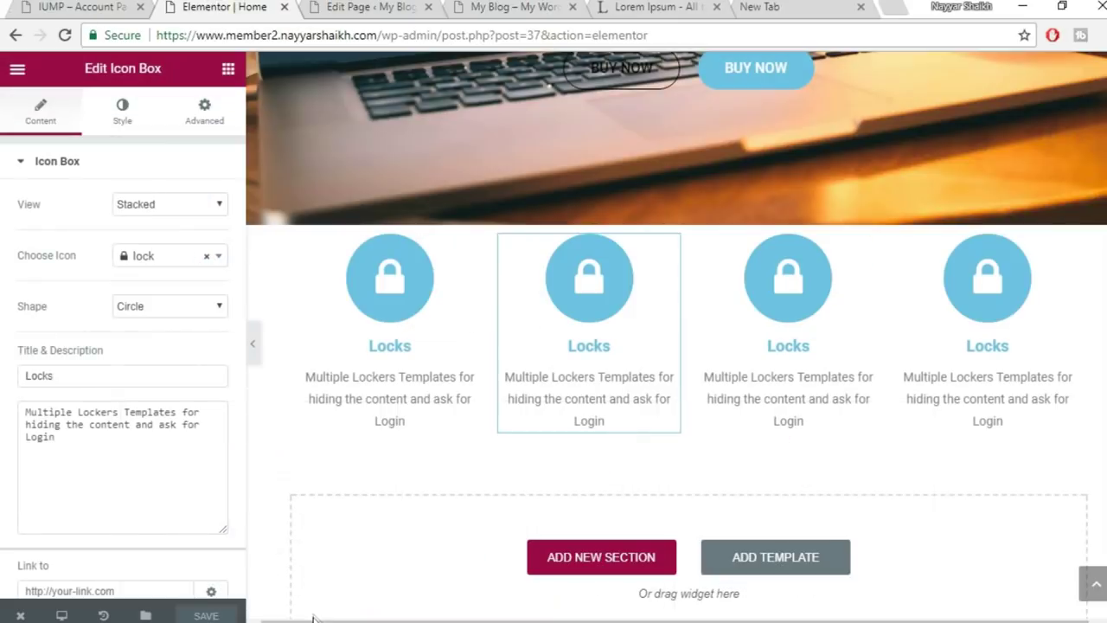
{"action": "left_click", "coordinate": [148, 262]}
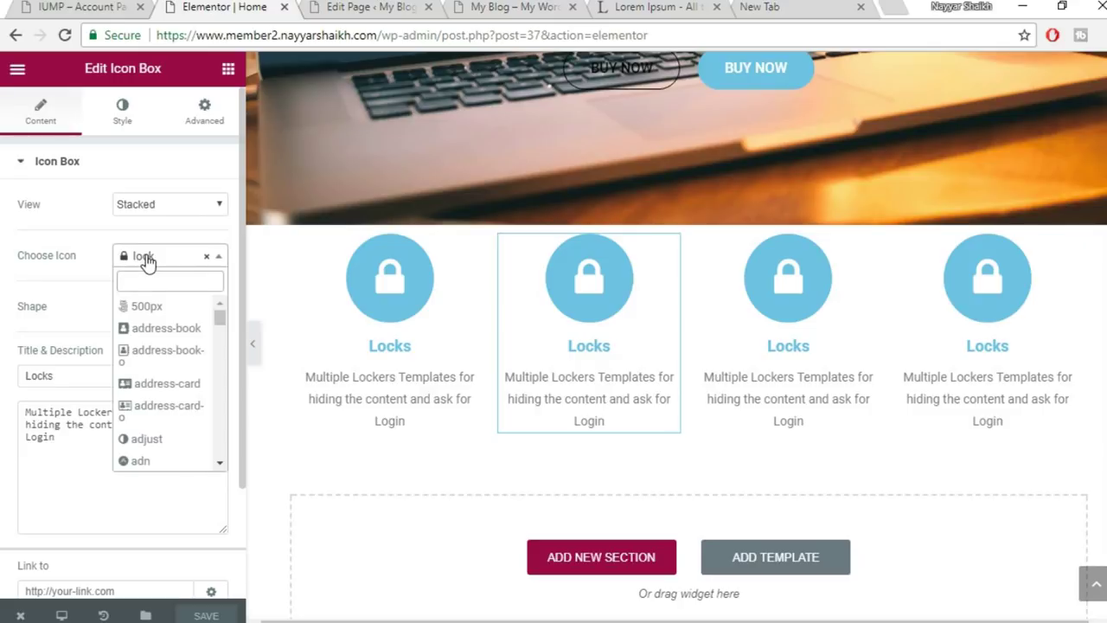
{"action": "type", "text": "pay"}
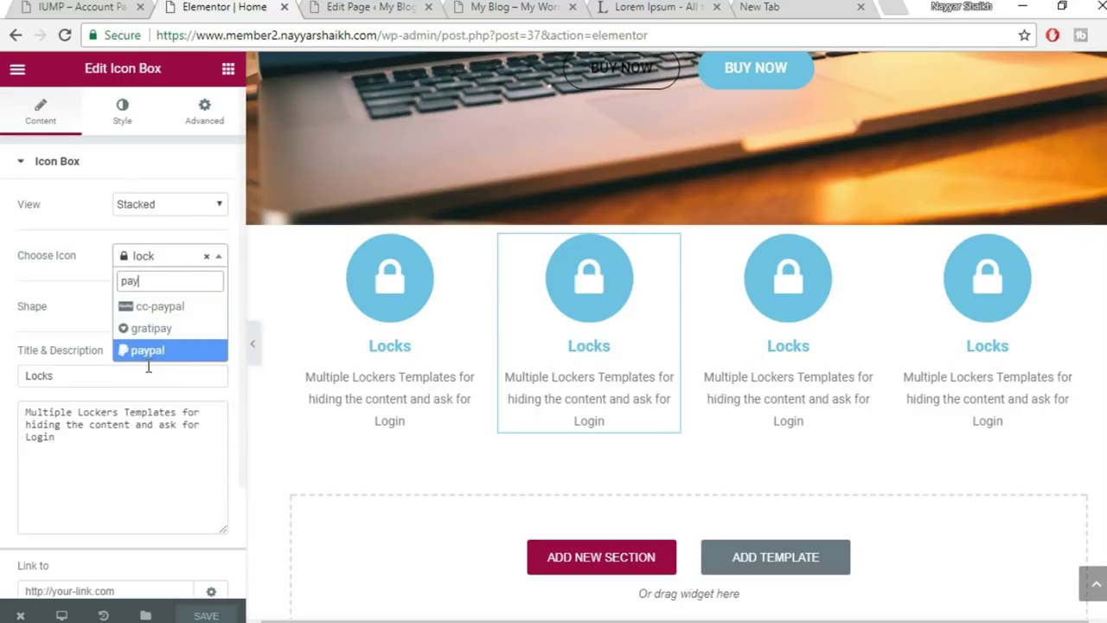
{"action": "left_click", "coordinate": [149, 351]}
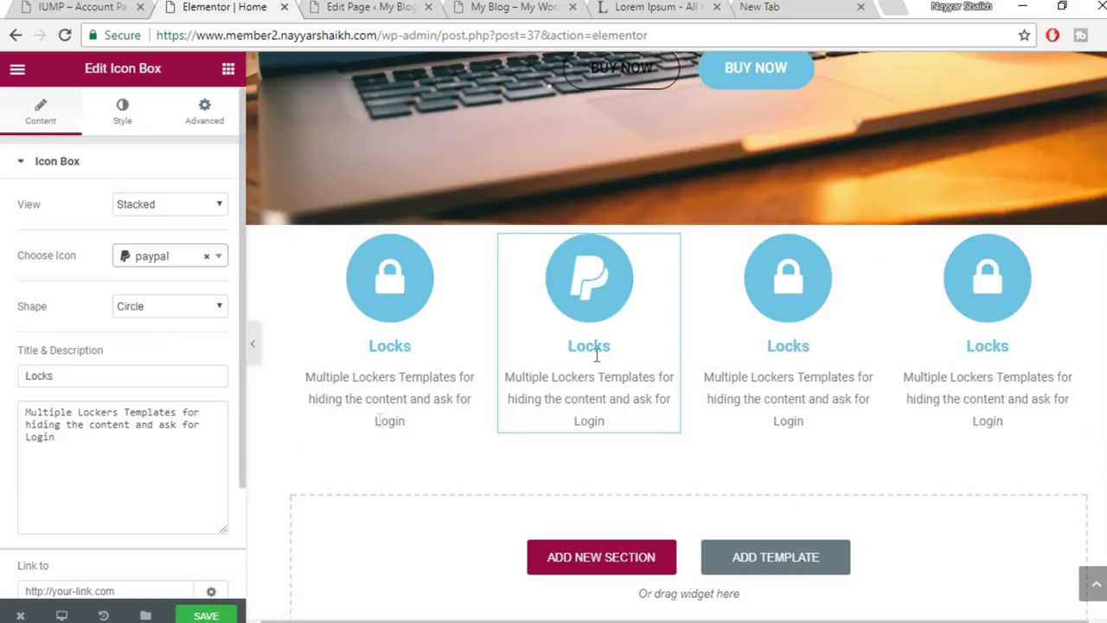
{"action": "left_click_drag", "start_coordinate": [112, 375], "coordinate": [4, 385]}
{"action": "type", "text": "Pa"}
{"action": "key", "text": "BackSpace"}
{"action": "key", "text": "BackSpace"}
{"action": "type", "text": "ments"}
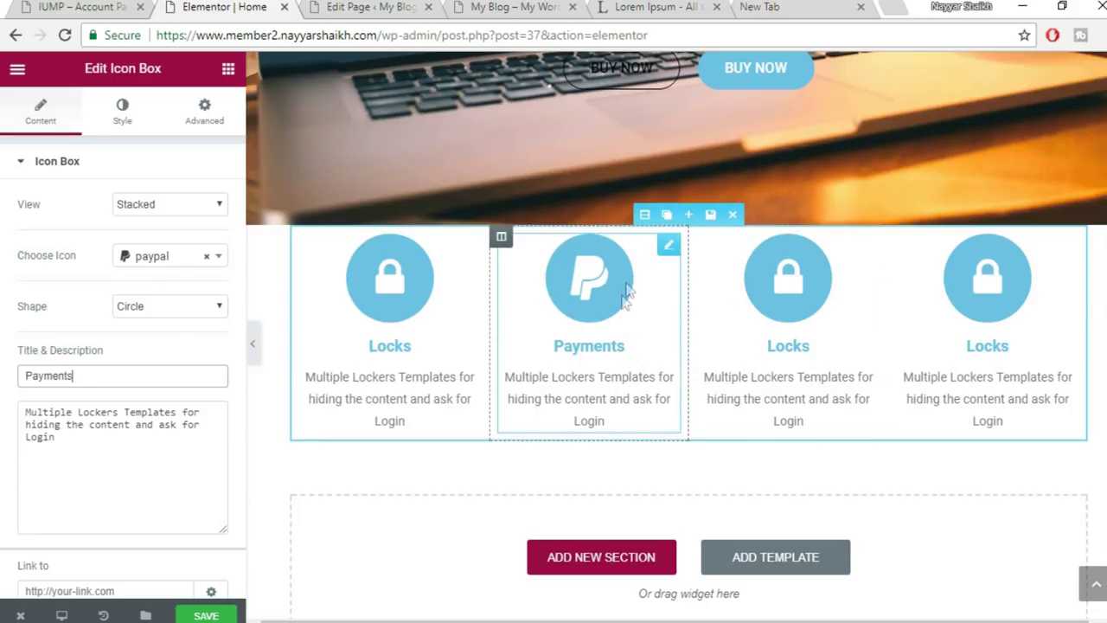
- Make the Payments icon's primary colour green
{"action": "left_click", "coordinate": [123, 113]}
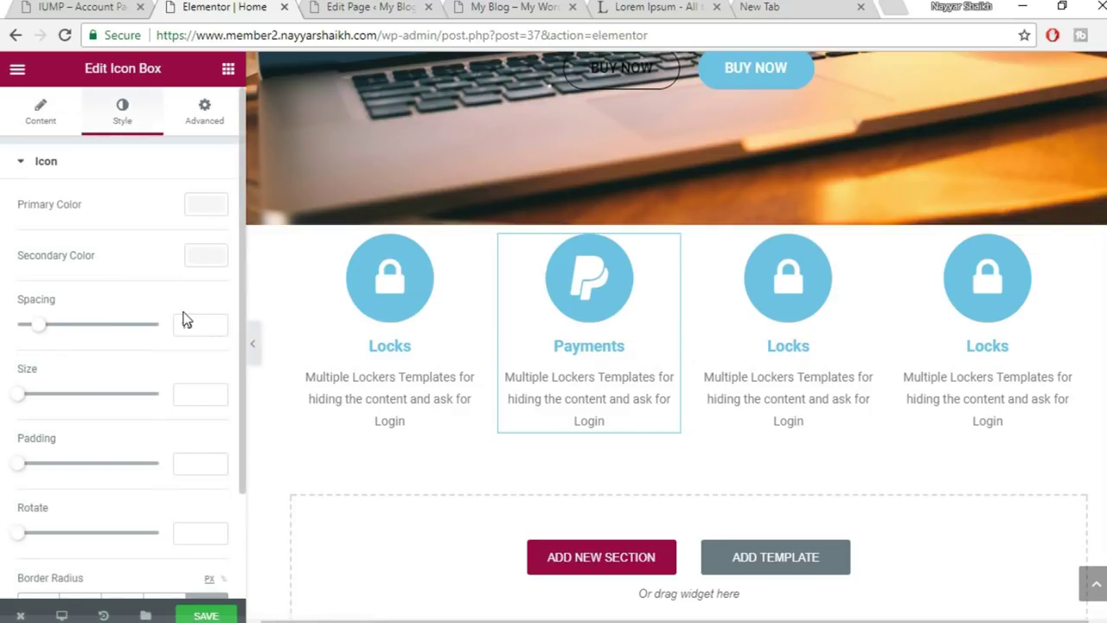
{"action": "left_click", "coordinate": [206, 207]}
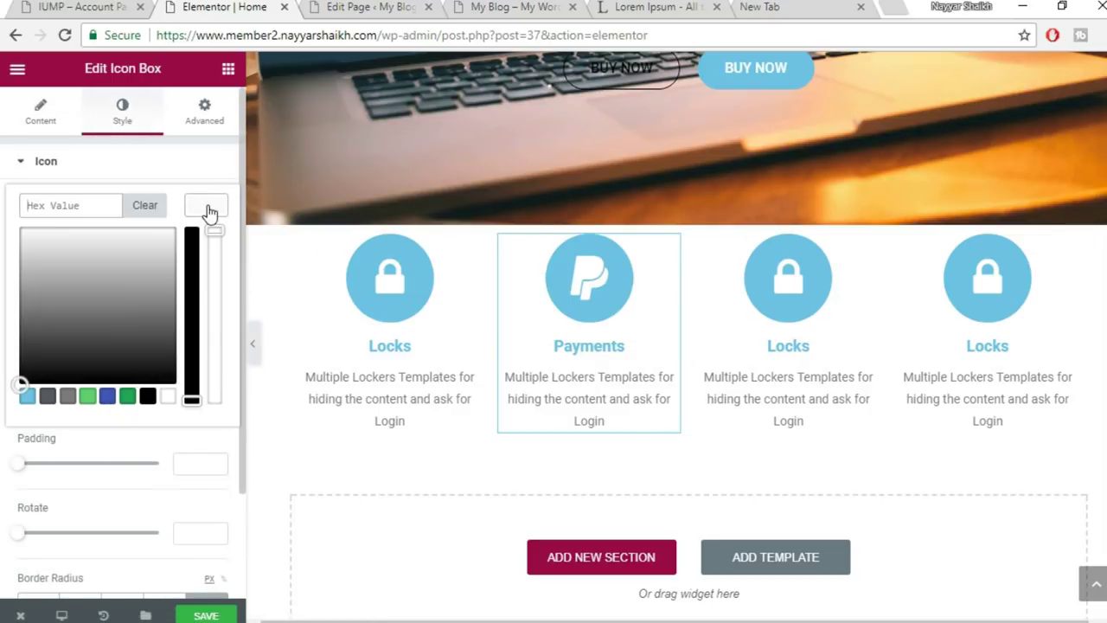
{"action": "left_click", "coordinate": [88, 397]}
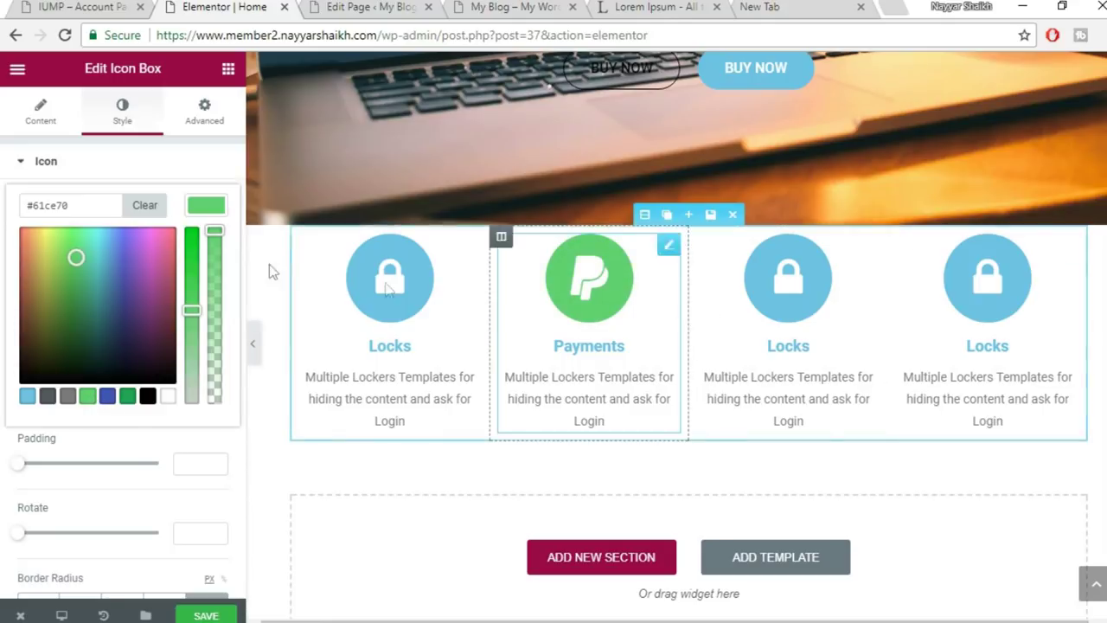
{"action": "left_click", "coordinate": [206, 205]}
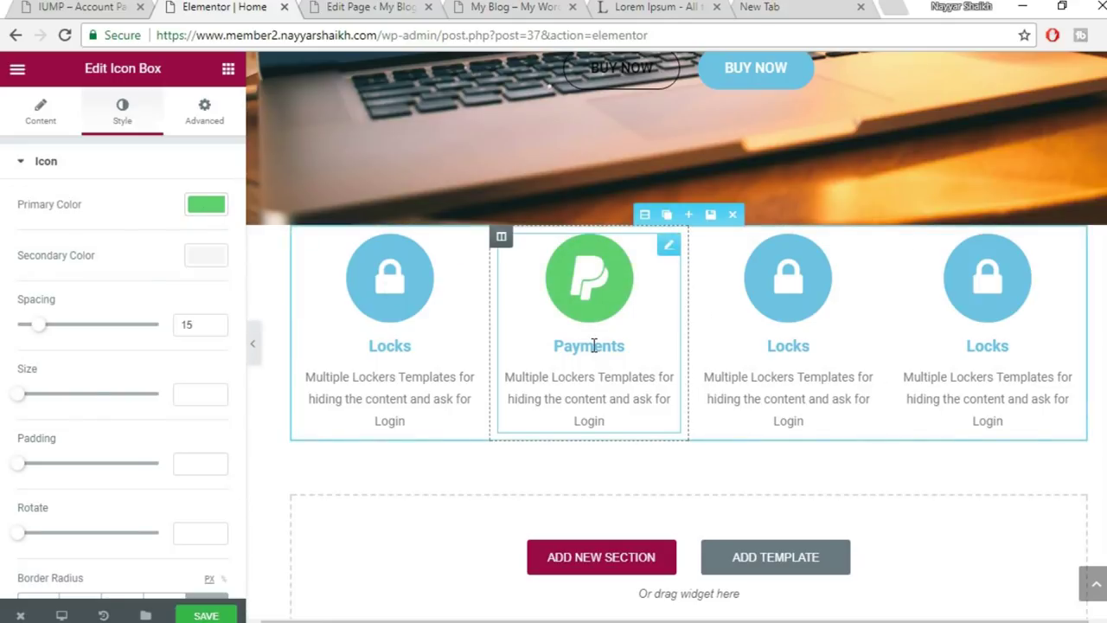
{"action": "scroll", "coordinate": [195, 374], "scroll_direction": "down", "scroll_amount": 3}
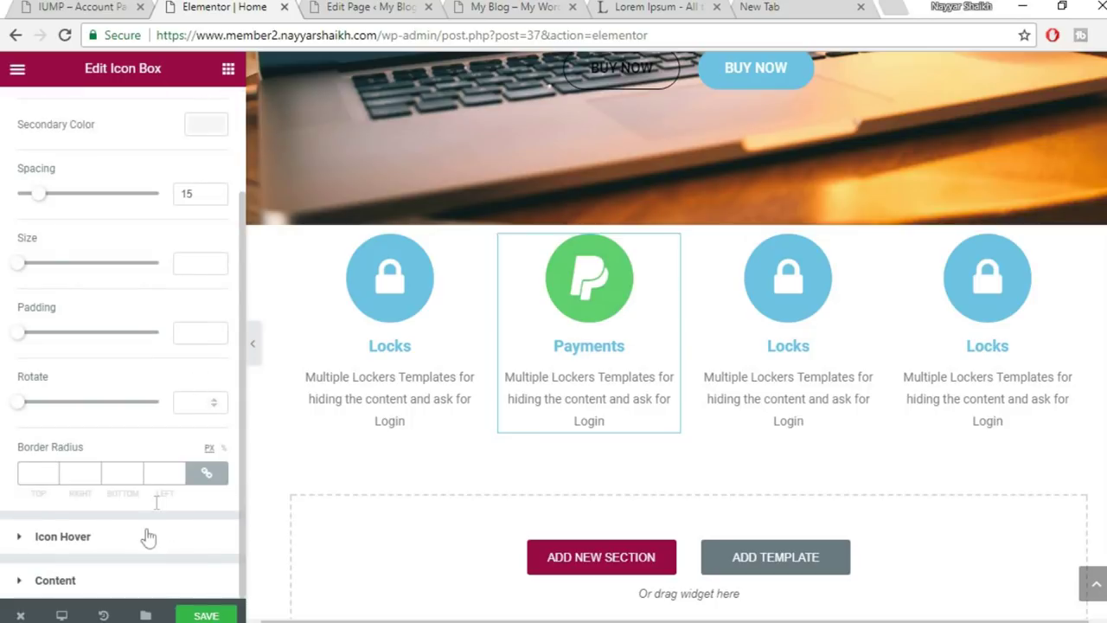
{"action": "scroll", "coordinate": [149, 537], "scroll_direction": "up", "scroll_amount": 3}
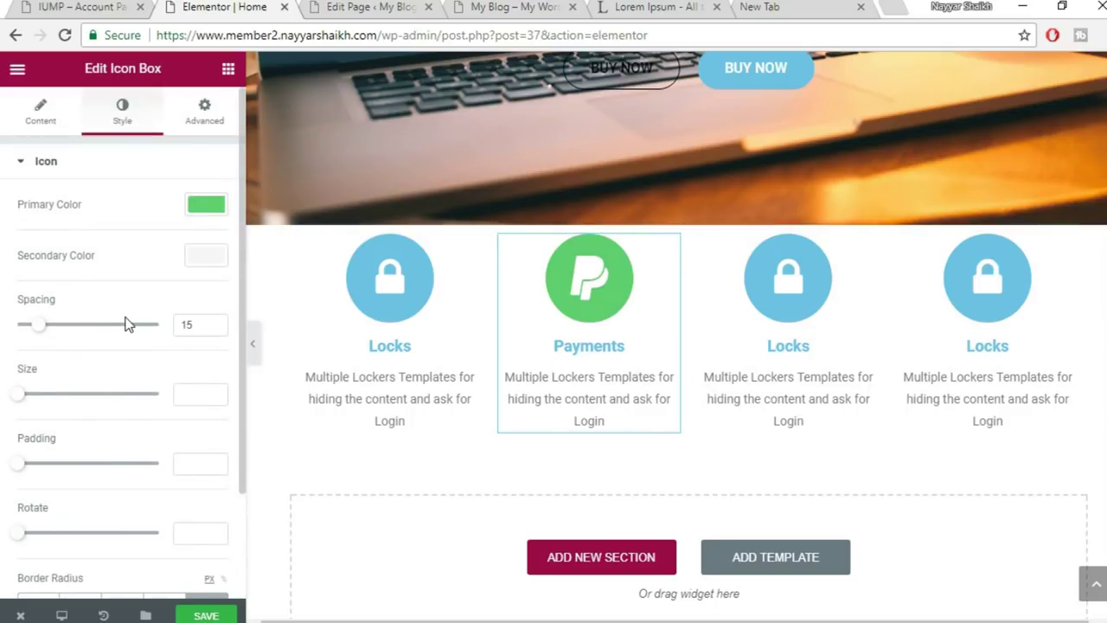
{"action": "scroll", "coordinate": [127, 324], "scroll_direction": "down", "scroll_amount": 2}
{"action": "scroll", "coordinate": [129, 323], "scroll_direction": "up", "scroll_amount": 2}
{"action": "scroll", "coordinate": [139, 346], "scroll_direction": "down", "scroll_amount": 3}
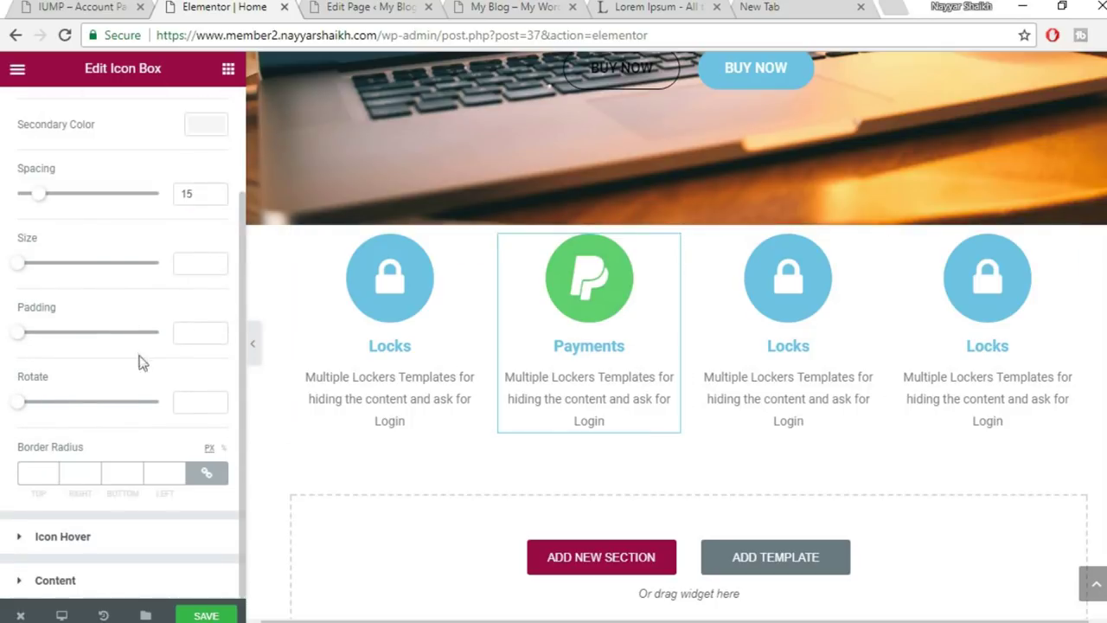
- Set the Payments title colour to light green #61ce70 and save the page
{"action": "left_click", "coordinate": [138, 582]}
{"action": "scroll", "coordinate": [161, 558], "scroll_direction": "down", "scroll_amount": 1}
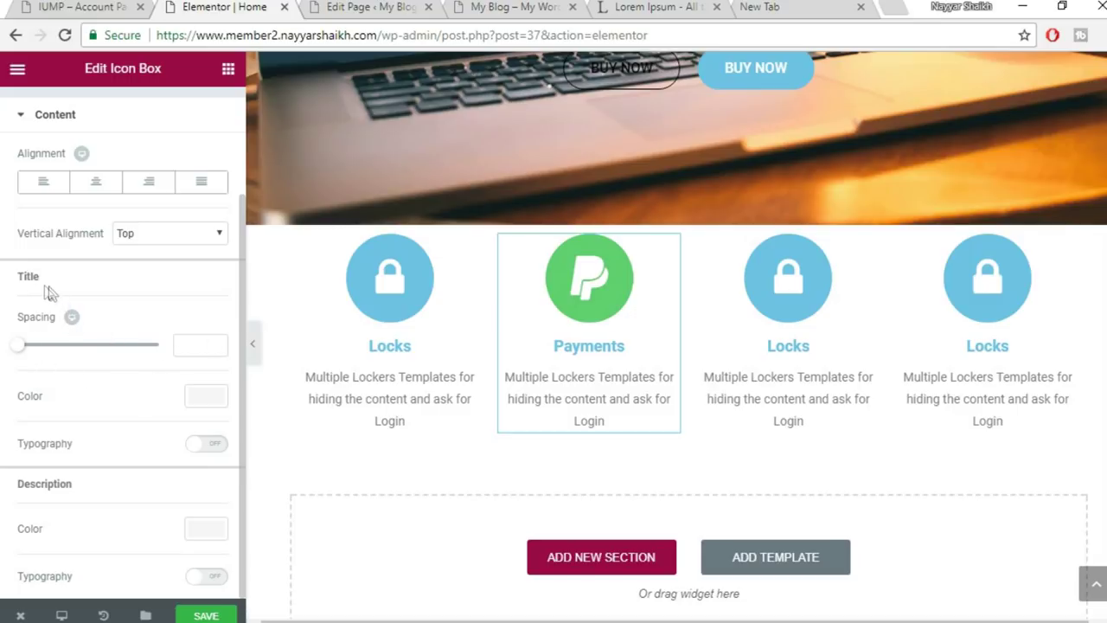
{"action": "left_click", "coordinate": [204, 403]}
{"action": "left_click", "coordinate": [88, 587]}
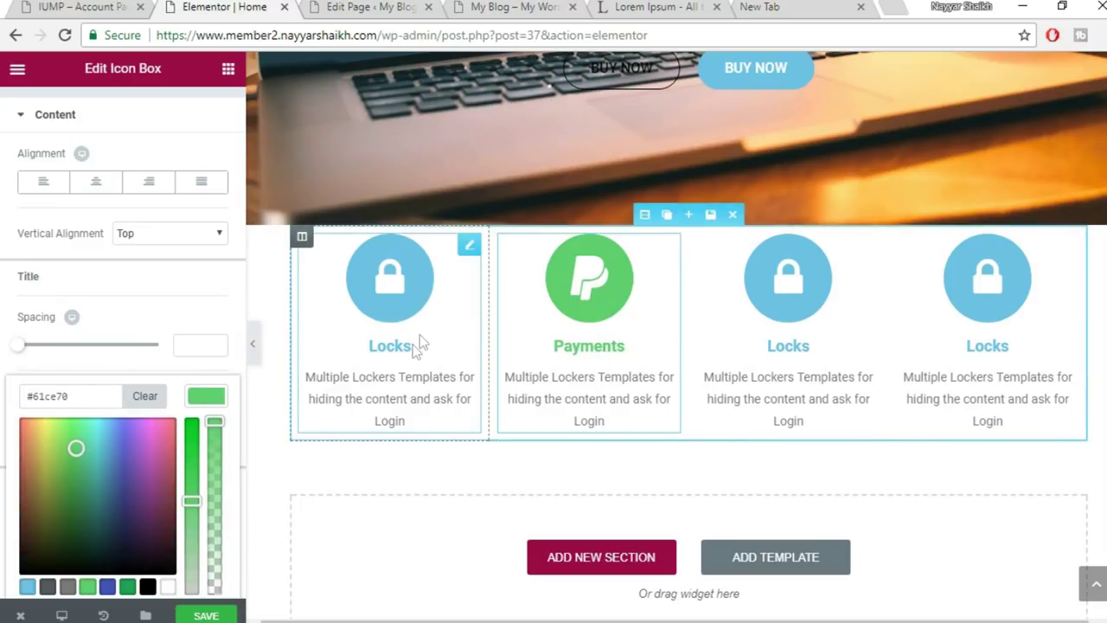
{"action": "left_click", "coordinate": [205, 615]}
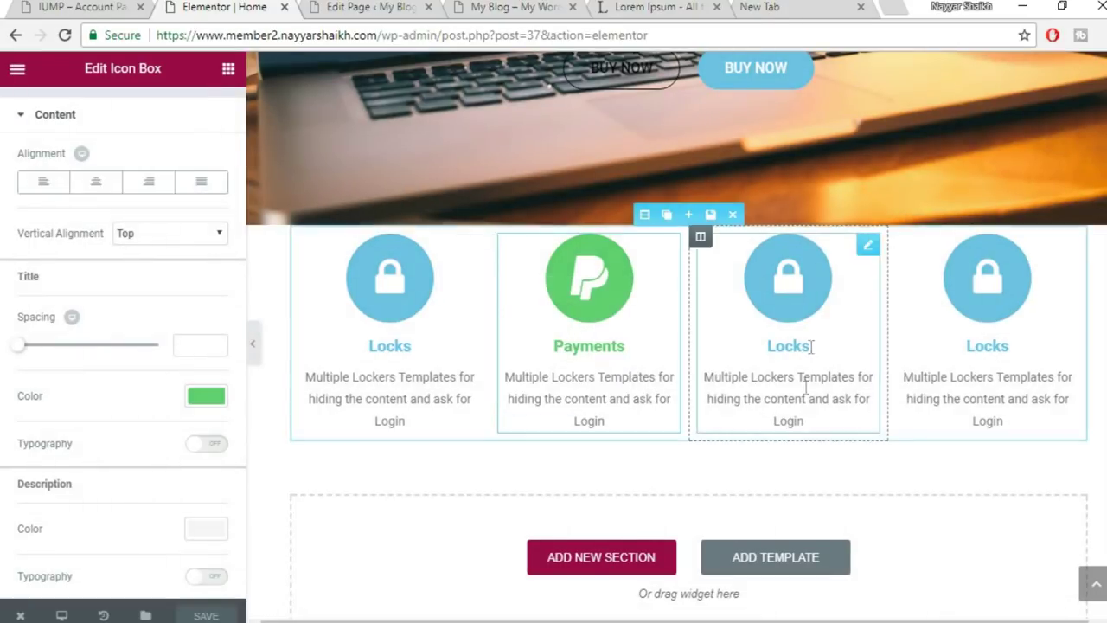
{"action": "left_click", "coordinate": [808, 299]}
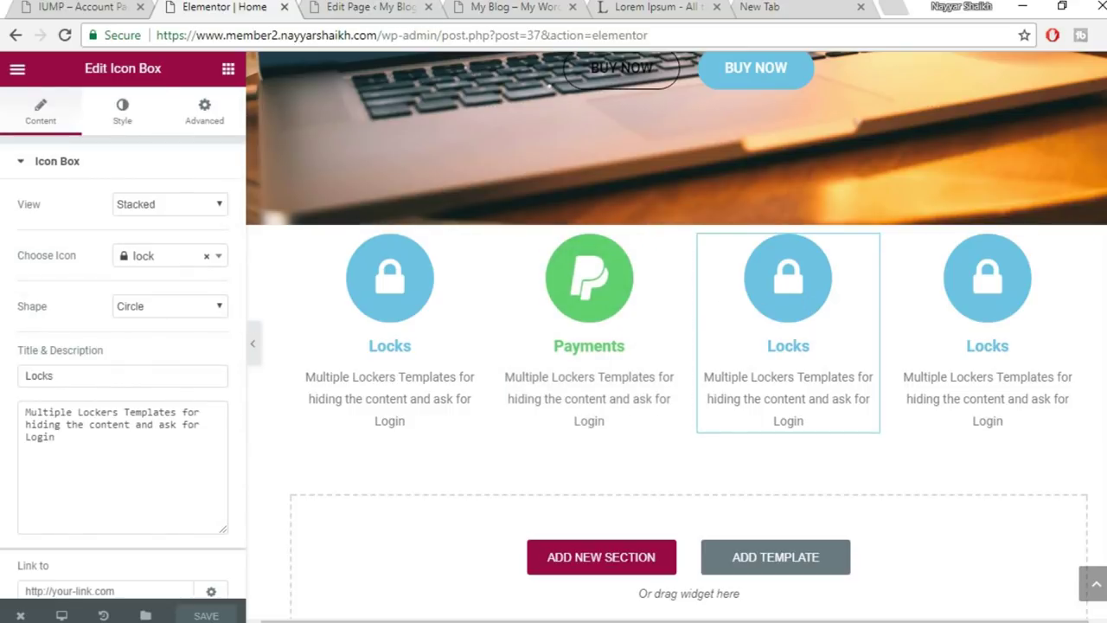
- Select the Pages feature name on the reference membership site
{"action": "left_click", "coordinate": [573, 589]}
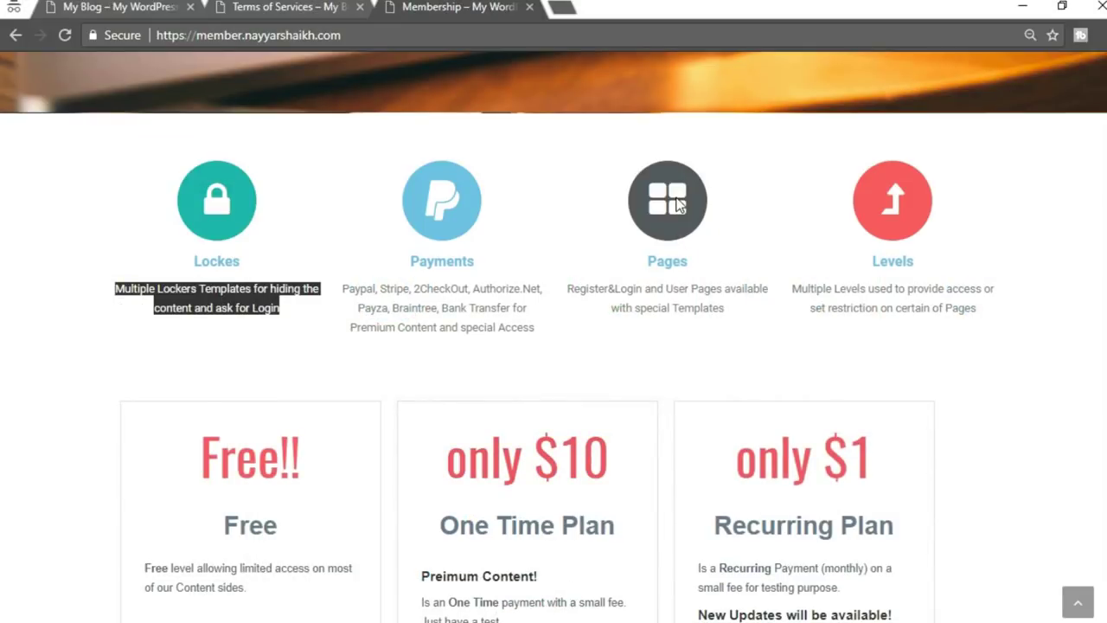
{"action": "left_click", "coordinate": [682, 214]}
{"action": "right_click", "coordinate": [709, 213]}
{"action": "left_click", "coordinate": [707, 179]}
{"action": "left_click_drag", "start_coordinate": [642, 261], "coordinate": [698, 260]}
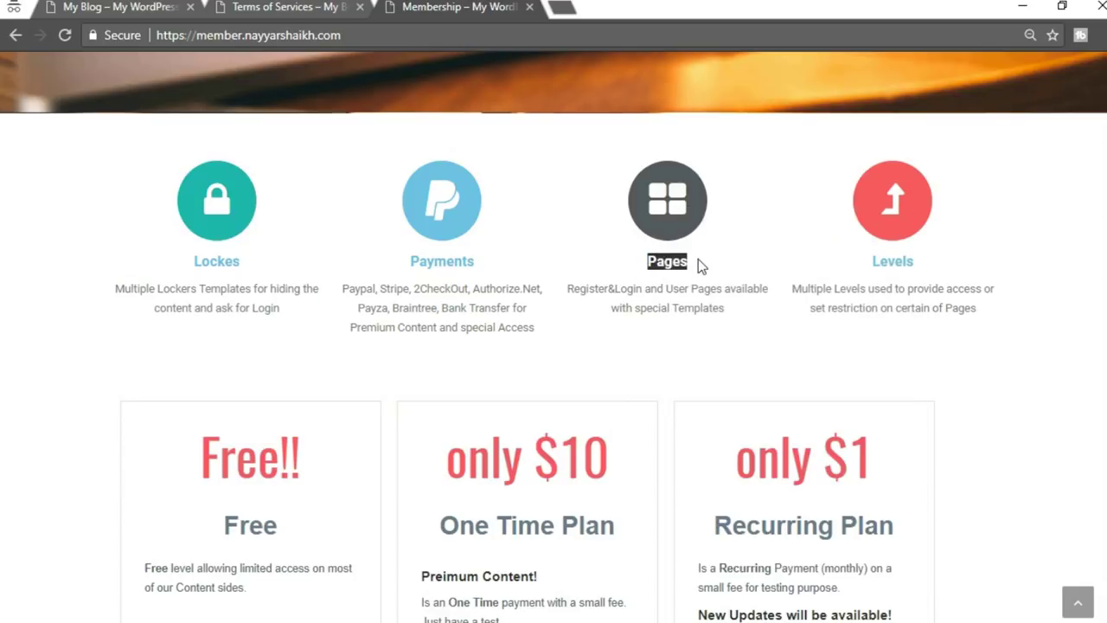
{"action": "key", "text": "alt+Tab"}
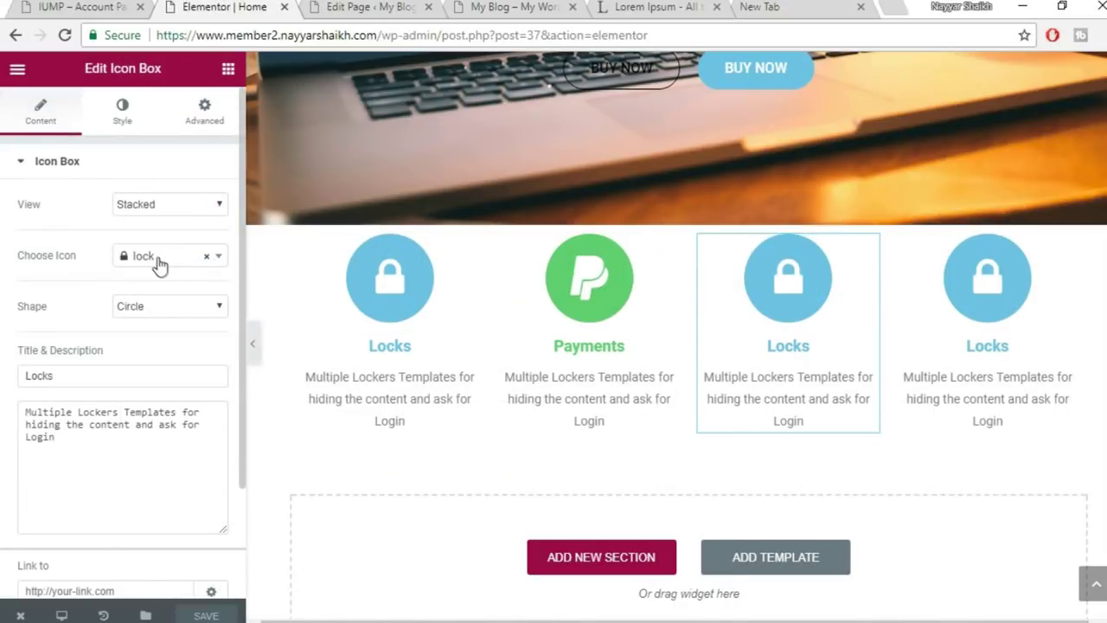
- Give the third box the address-card icon
{"action": "left_click", "coordinate": [159, 264]}
{"action": "type", "text": "grid"}
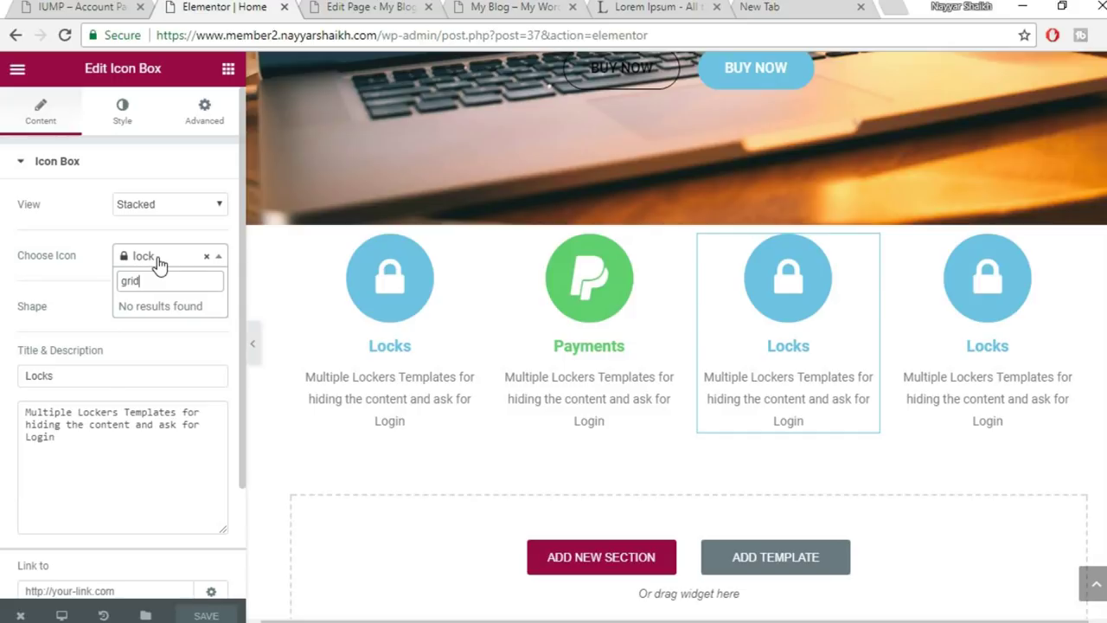
{"action": "key", "text": "BackSpace"}
{"action": "key", "text": "BackSpace"}
{"action": "key", "text": "BackSpace"}
{"action": "key", "text": "BackSpace"}
{"action": "scroll", "coordinate": [183, 395], "scroll_direction": "down", "scroll_amount": 2}
{"action": "scroll", "coordinate": [187, 407], "scroll_direction": "up", "scroll_amount": 2}
{"action": "left_click", "coordinate": [182, 385]}
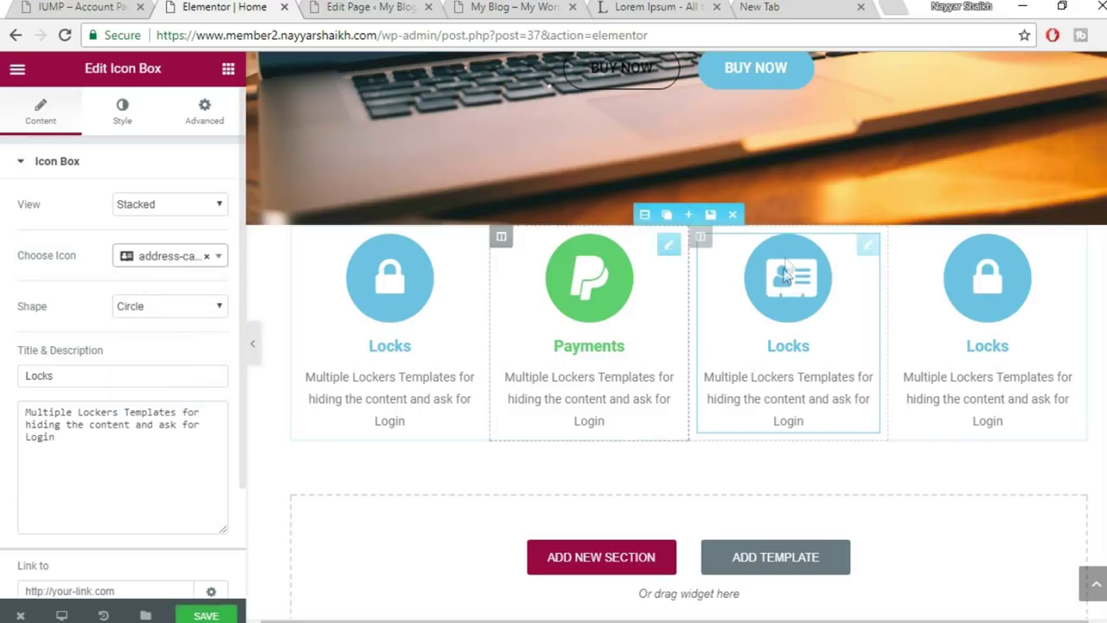
- Color the third box's icon dark blue #4054b2 and save the page
{"action": "left_click", "coordinate": [121, 113]}
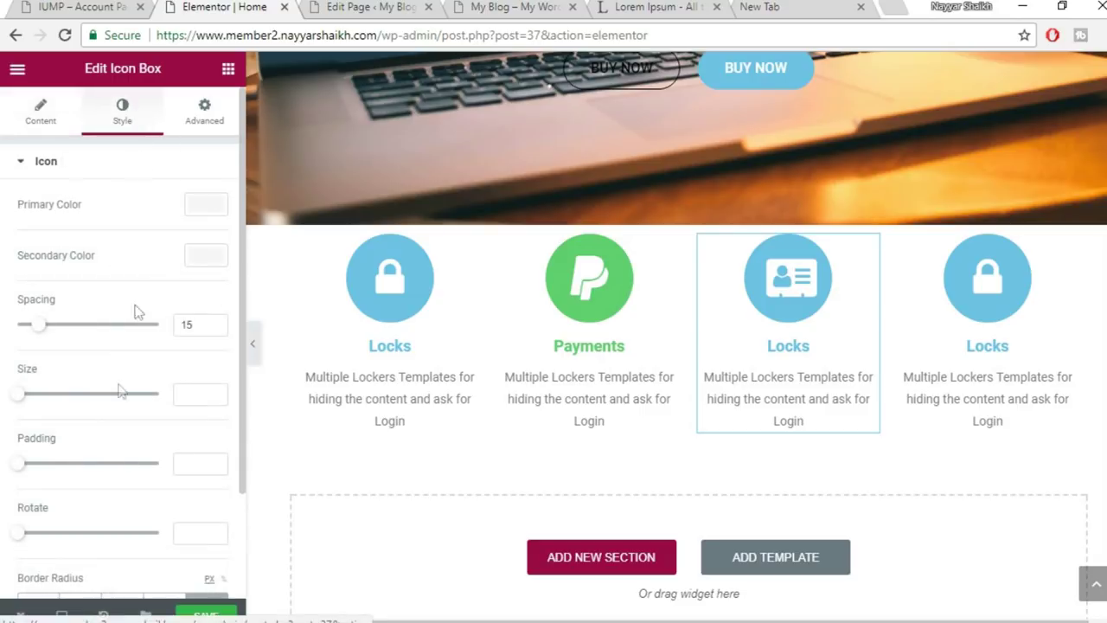
{"action": "scroll", "coordinate": [124, 416], "scroll_direction": "down", "scroll_amount": 2}
{"action": "scroll", "coordinate": [142, 450], "scroll_direction": "up", "scroll_amount": 2}
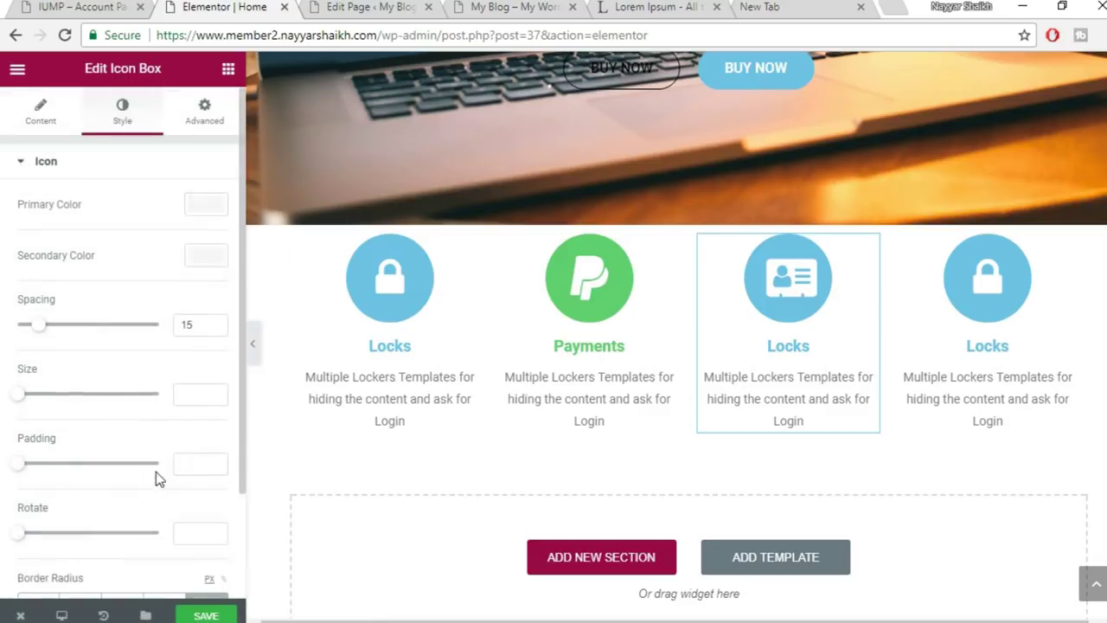
{"action": "left_click", "coordinate": [206, 205]}
{"action": "left_click", "coordinate": [107, 398]}
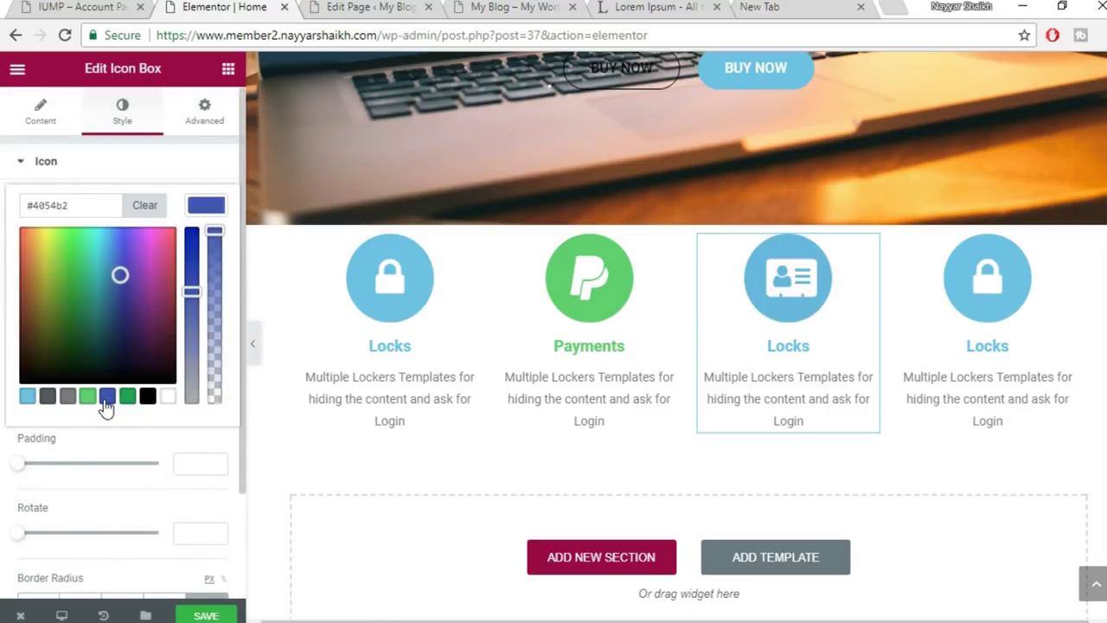
{"action": "left_click", "coordinate": [223, 616]}
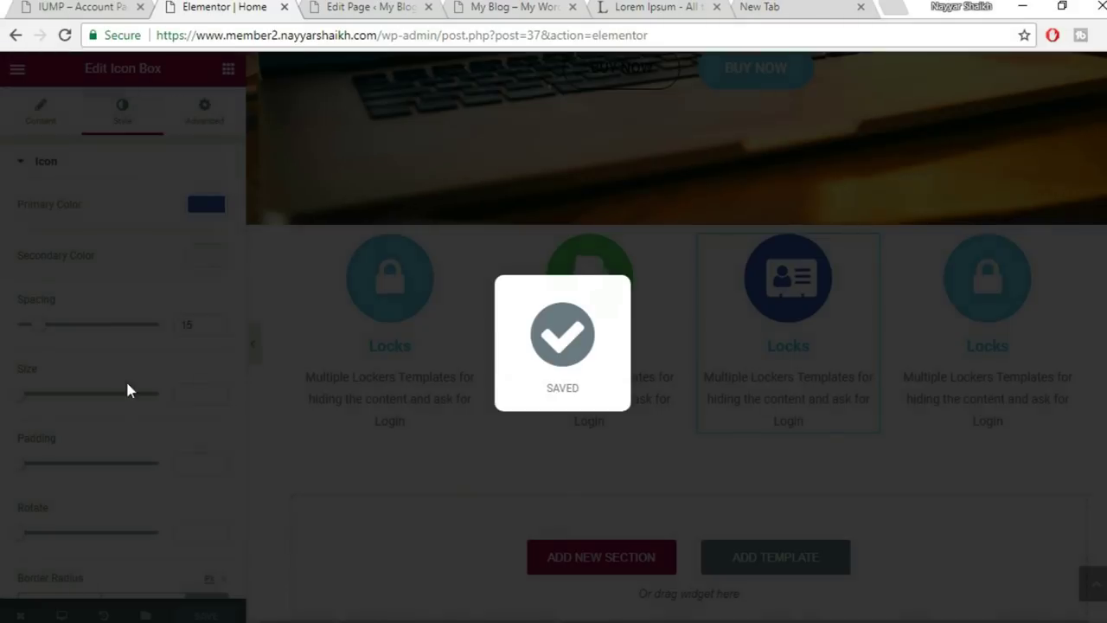
- Set the third box's title colour to dark blue #4054b2
{"action": "scroll", "coordinate": [127, 391], "scroll_direction": "down", "scroll_amount": 3}
{"action": "left_click", "coordinate": [129, 543]}
{"action": "left_click", "coordinate": [136, 419]}
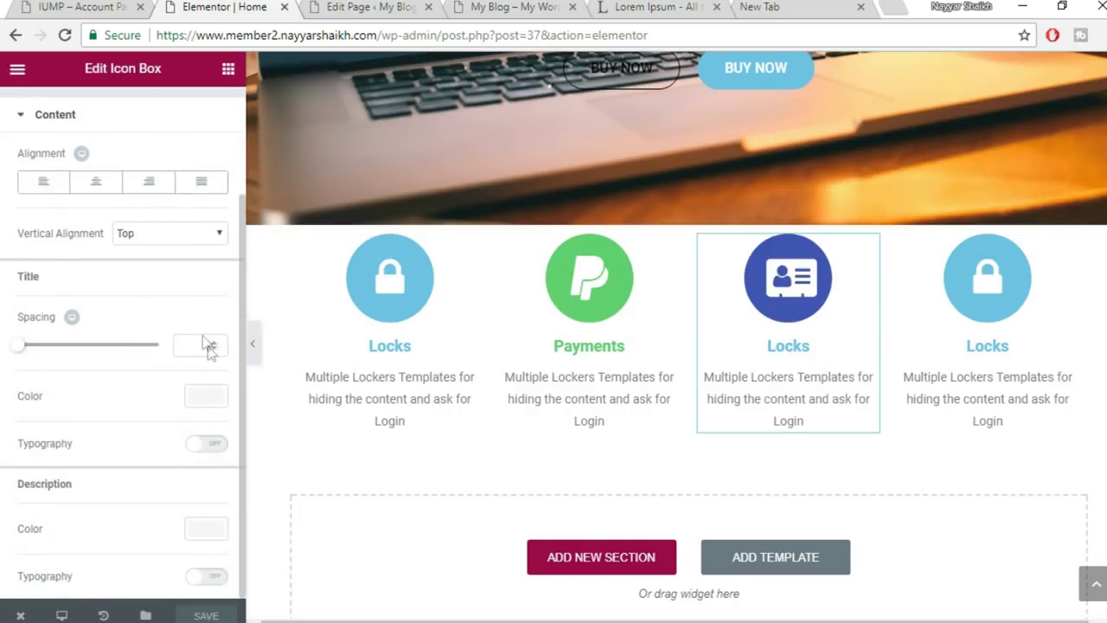
{"action": "left_click", "coordinate": [206, 396]}
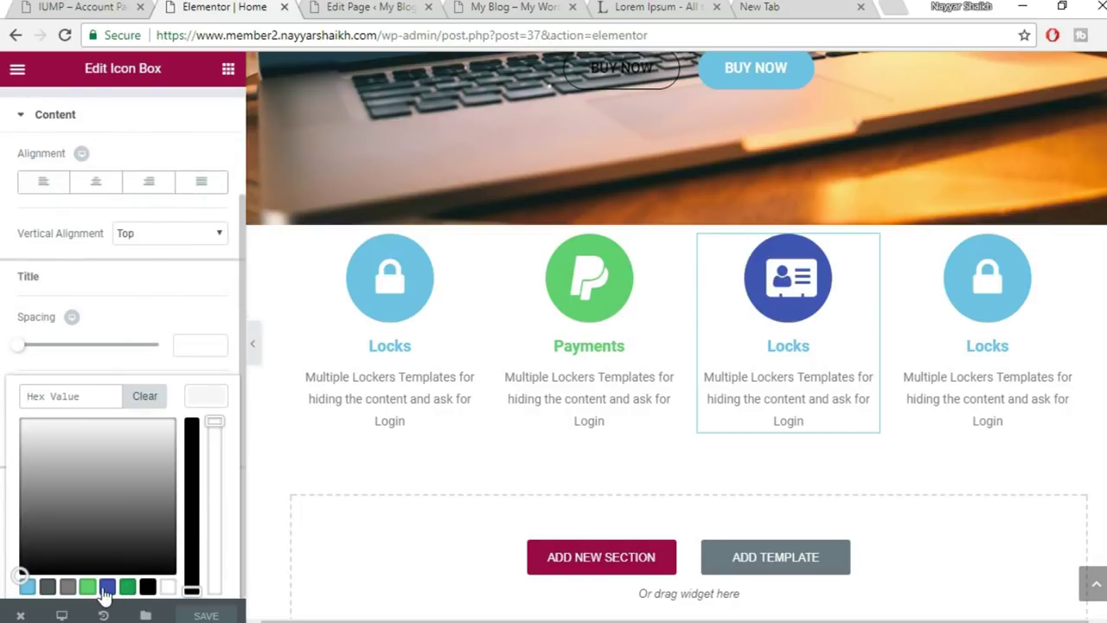
{"action": "left_click", "coordinate": [108, 587]}
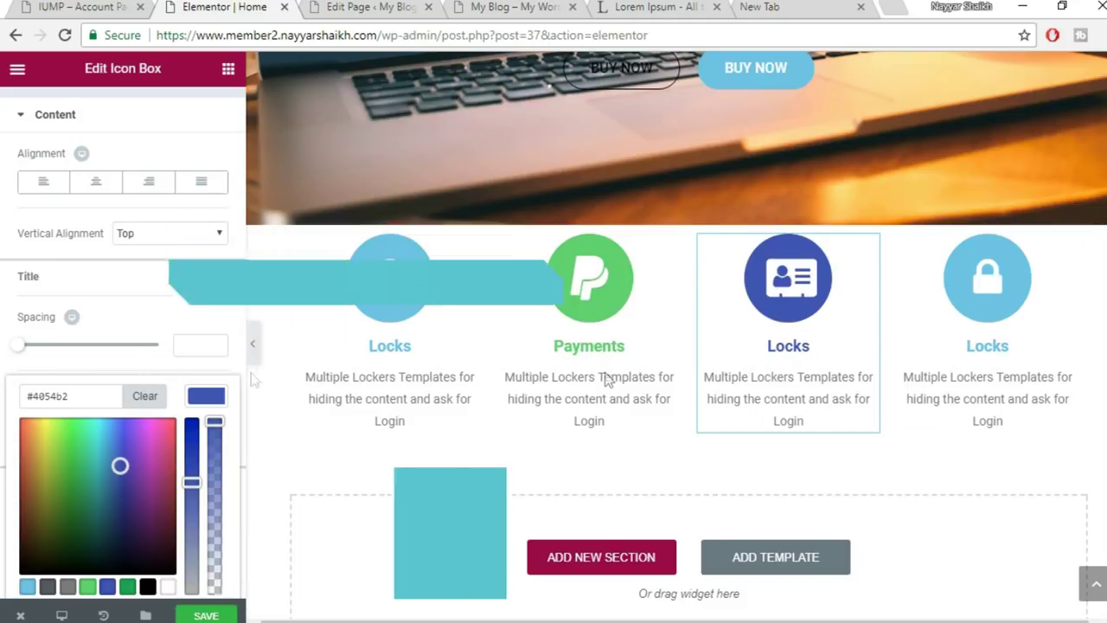
{"action": "scroll", "coordinate": [231, 232], "scroll_direction": "up", "scroll_amount": 3}
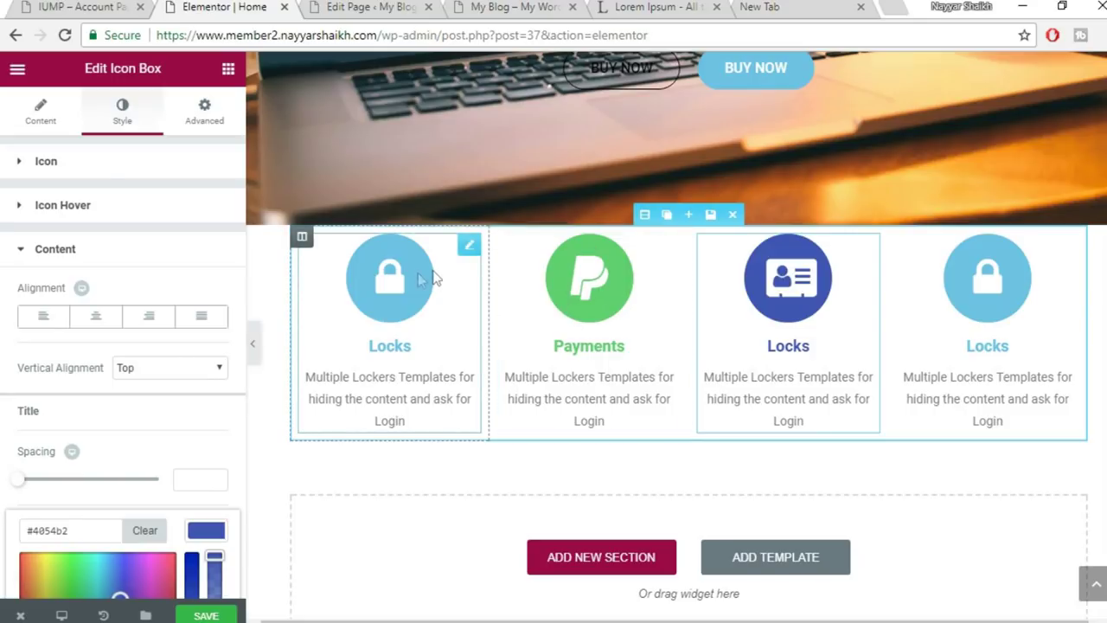
- Set icon hover colours to primary #54595f and secondary #61ce70, then save
{"action": "left_click", "coordinate": [106, 221]}
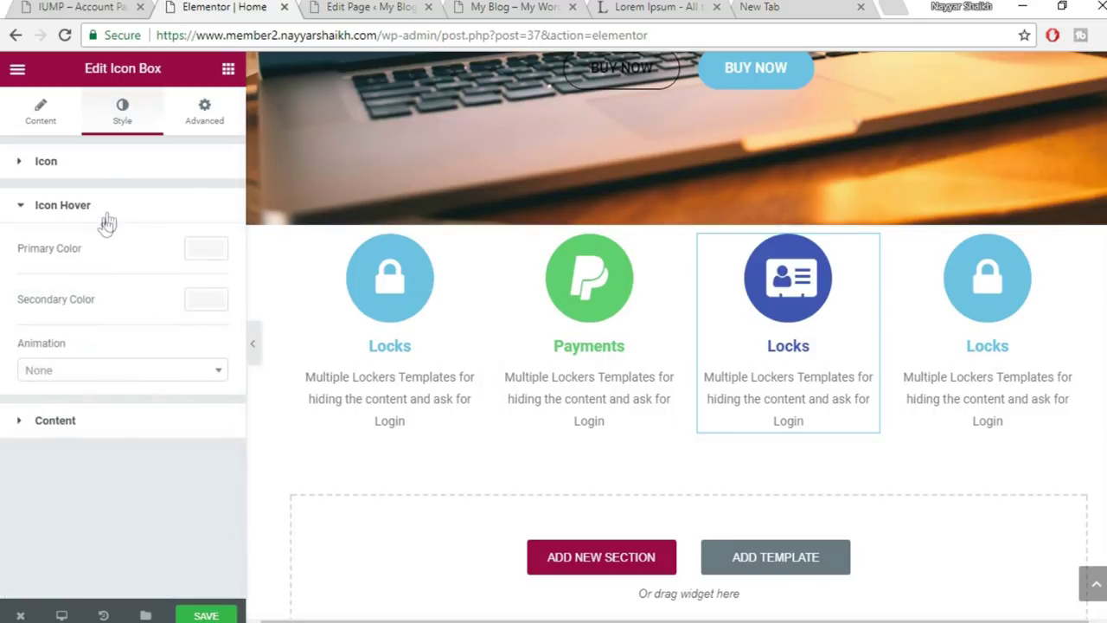
{"action": "left_click", "coordinate": [206, 250]}
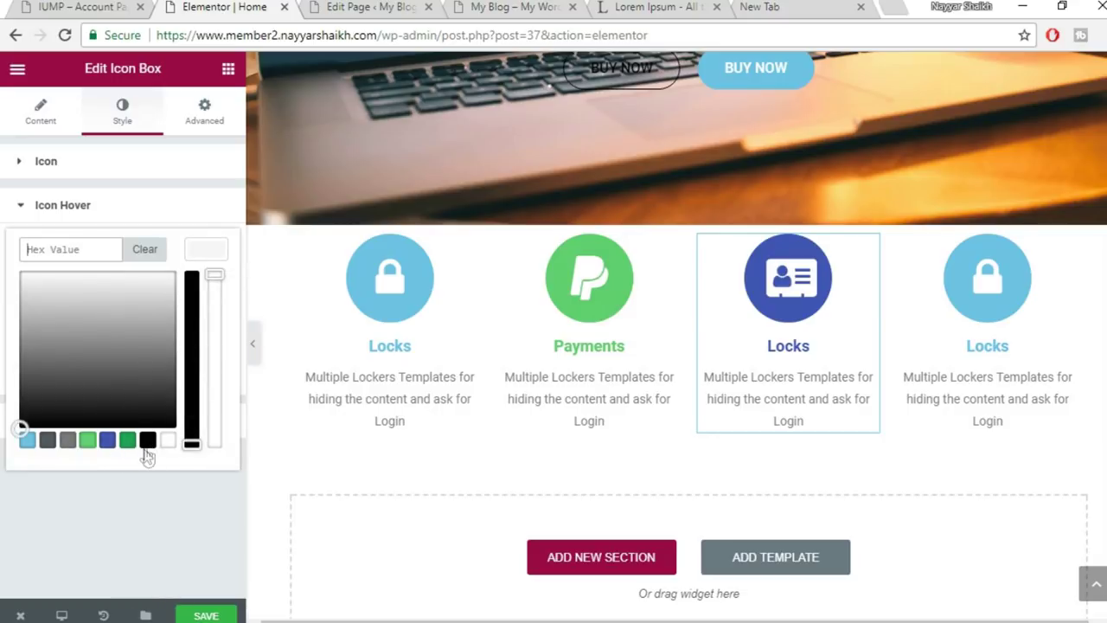
{"action": "left_click", "coordinate": [46, 443]}
{"action": "left_click", "coordinate": [206, 253]}
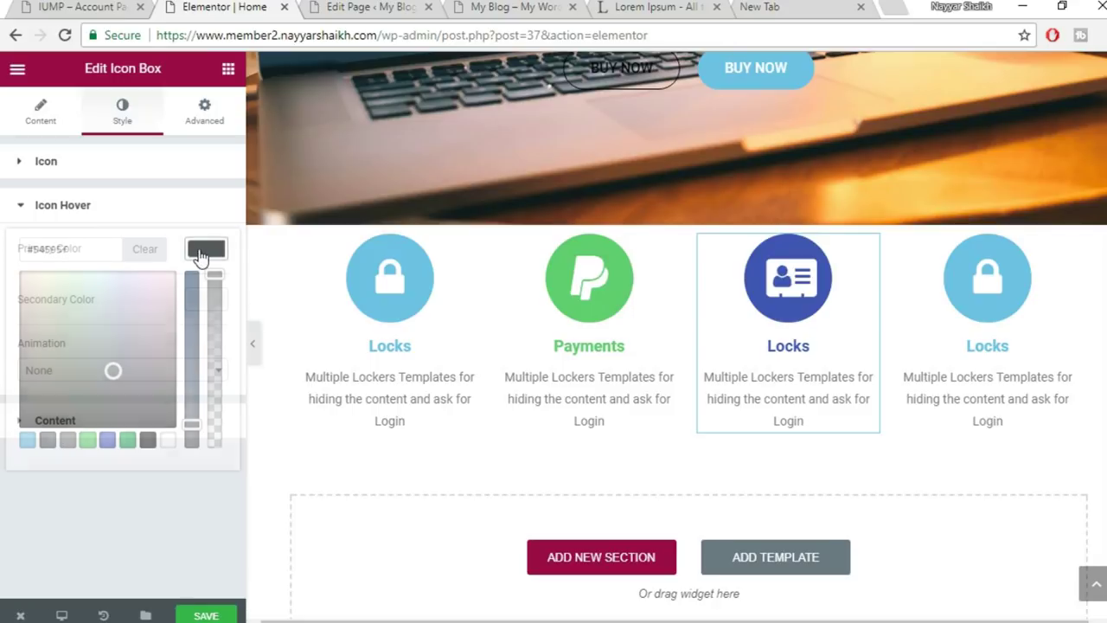
{"action": "left_click", "coordinate": [208, 304]}
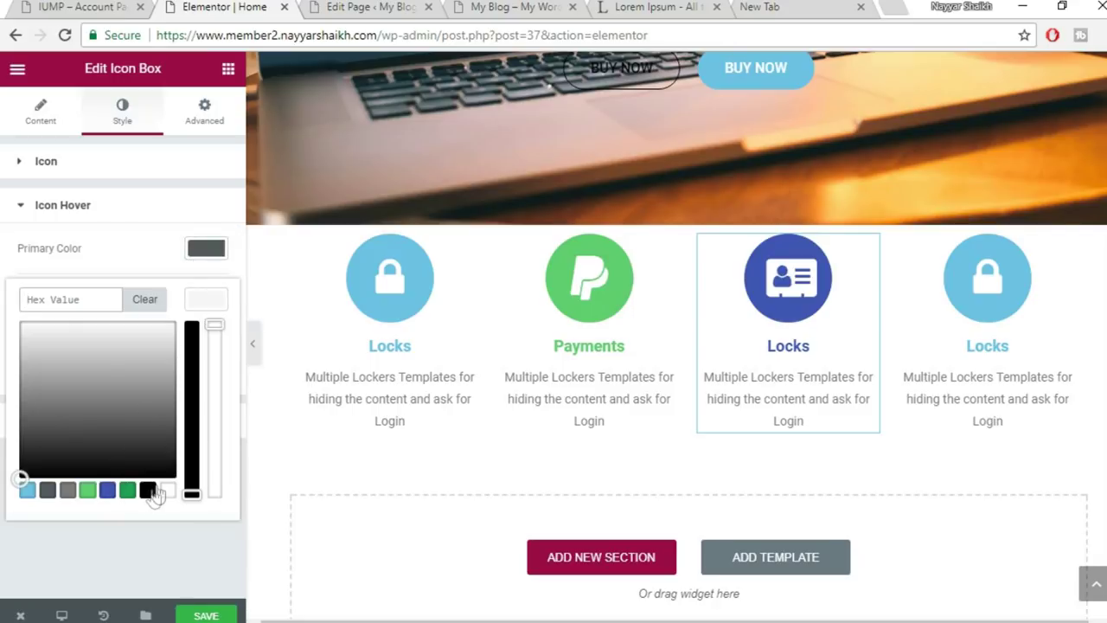
{"action": "left_click", "coordinate": [88, 491]}
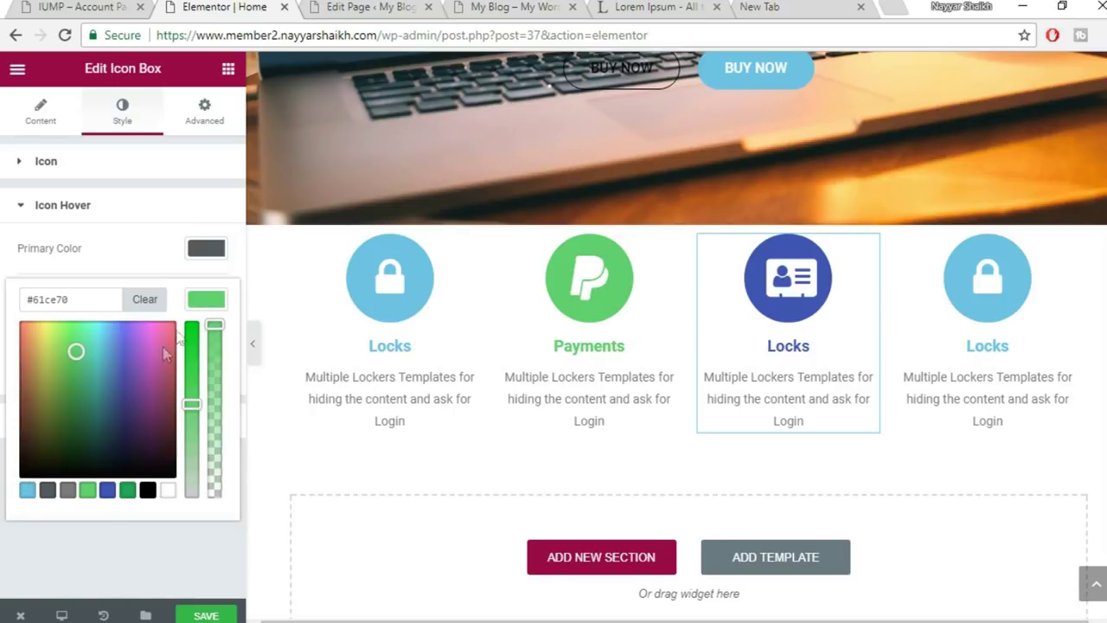
{"action": "left_click", "coordinate": [204, 299]}
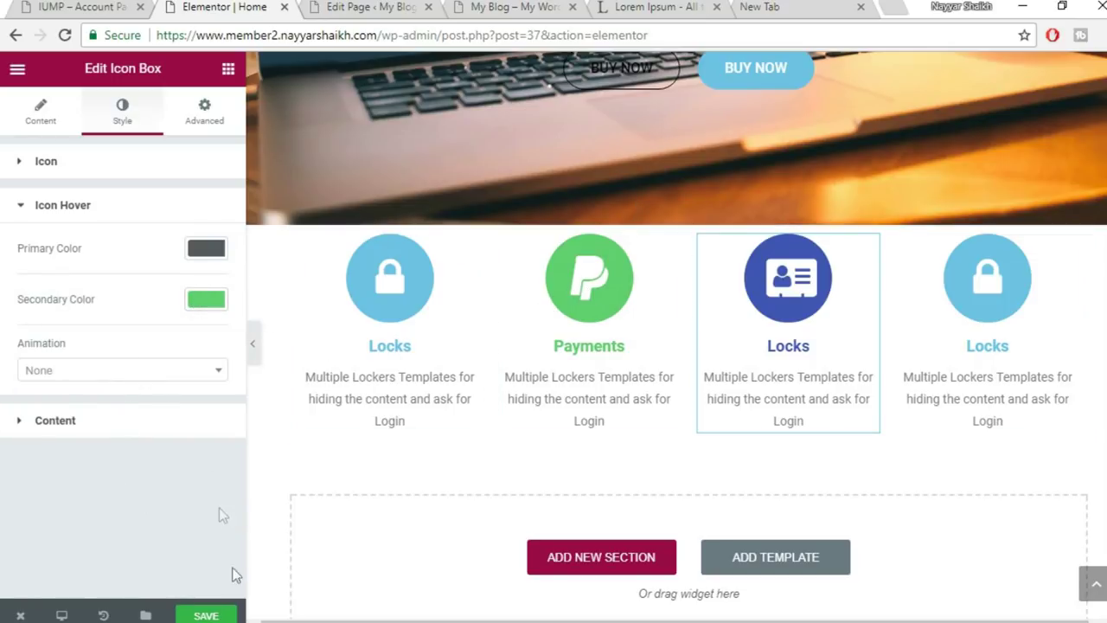
{"action": "left_click", "coordinate": [206, 616]}
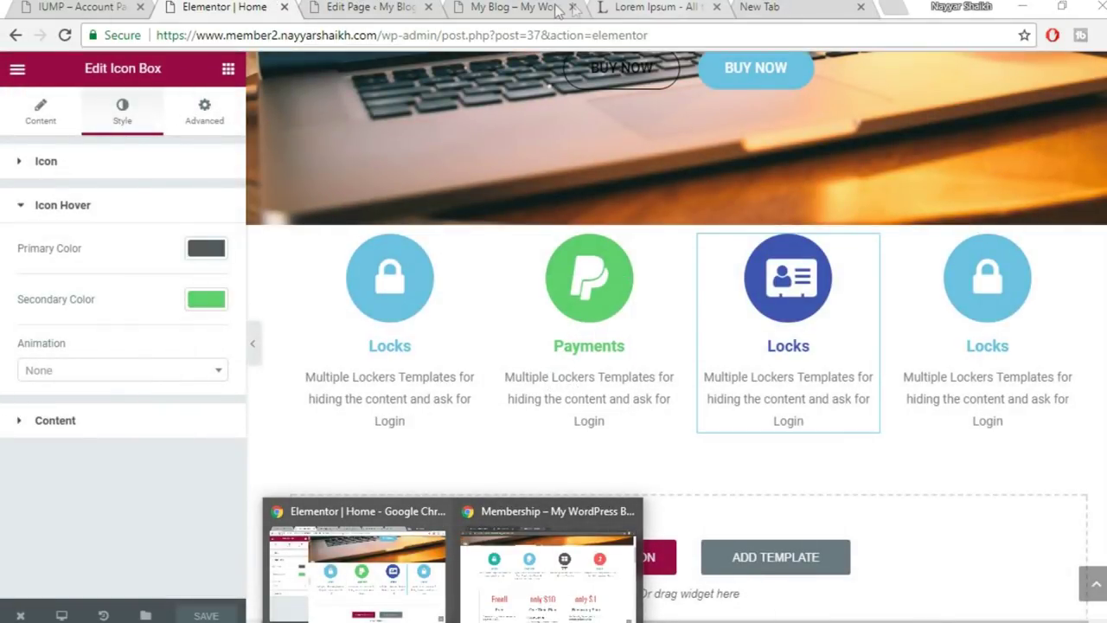
- Reload the live My Blog home page to check the new icon box row
{"action": "left_click", "coordinate": [519, 7]}
{"action": "mouse_move", "coordinate": [121, 97]}
{"action": "left_click", "coordinate": [79, 66]}
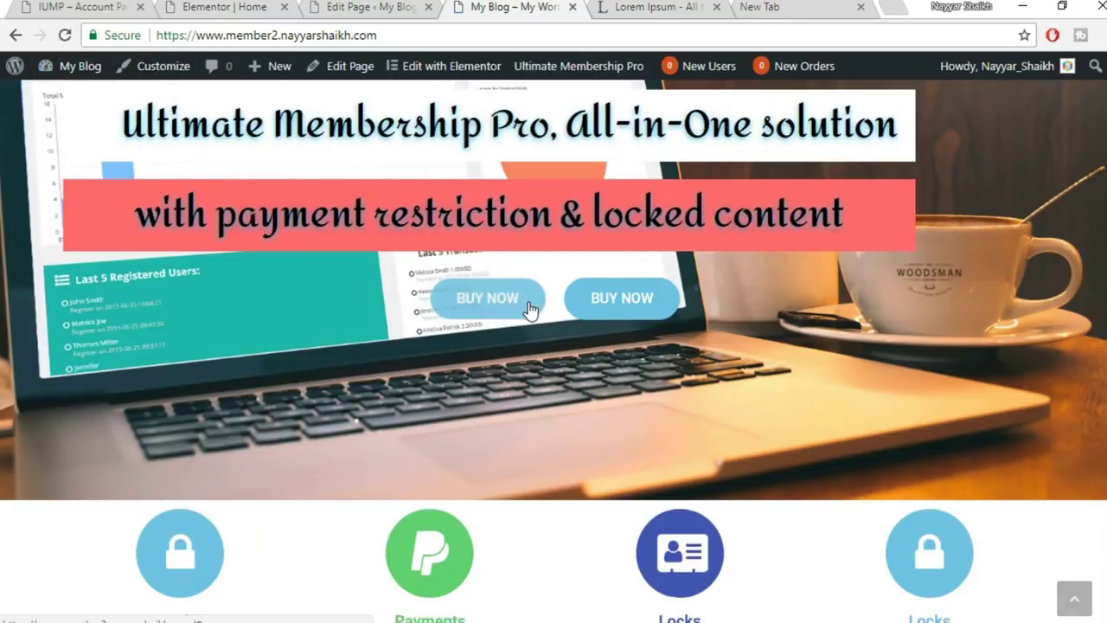
{"action": "scroll", "coordinate": [530, 308], "scroll_direction": "down", "scroll_amount": 2}
- Give the Payments icon box a dark grey primary and light green secondary hover colour
{"action": "double_click", "coordinate": [428, 372]}
{"action": "key", "text": "ctrl+2"}
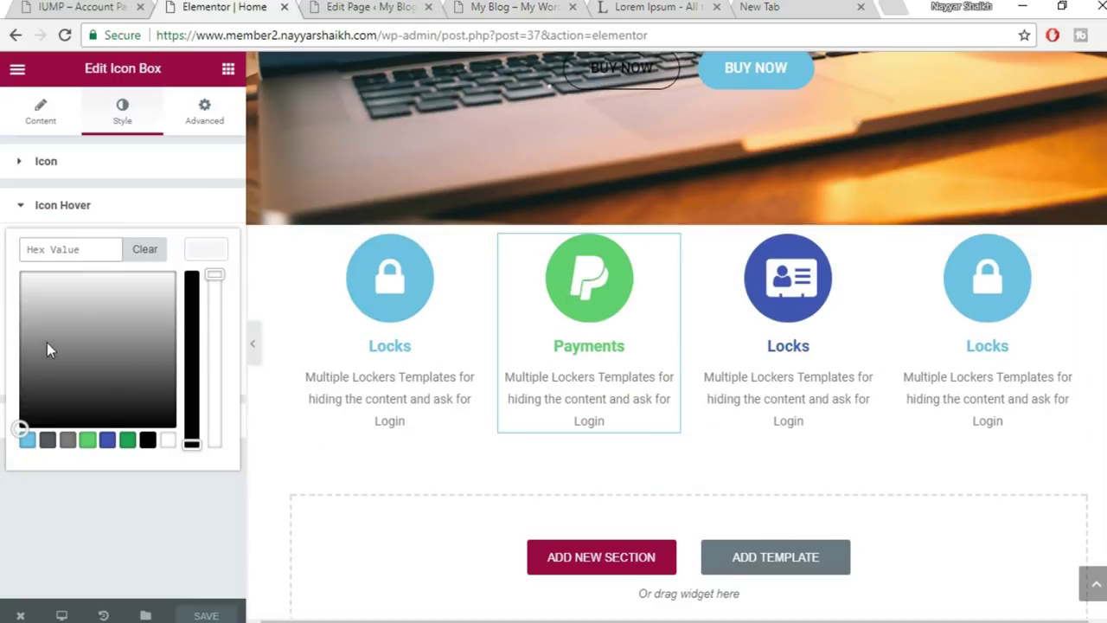
{"action": "left_click", "coordinate": [47, 441]}
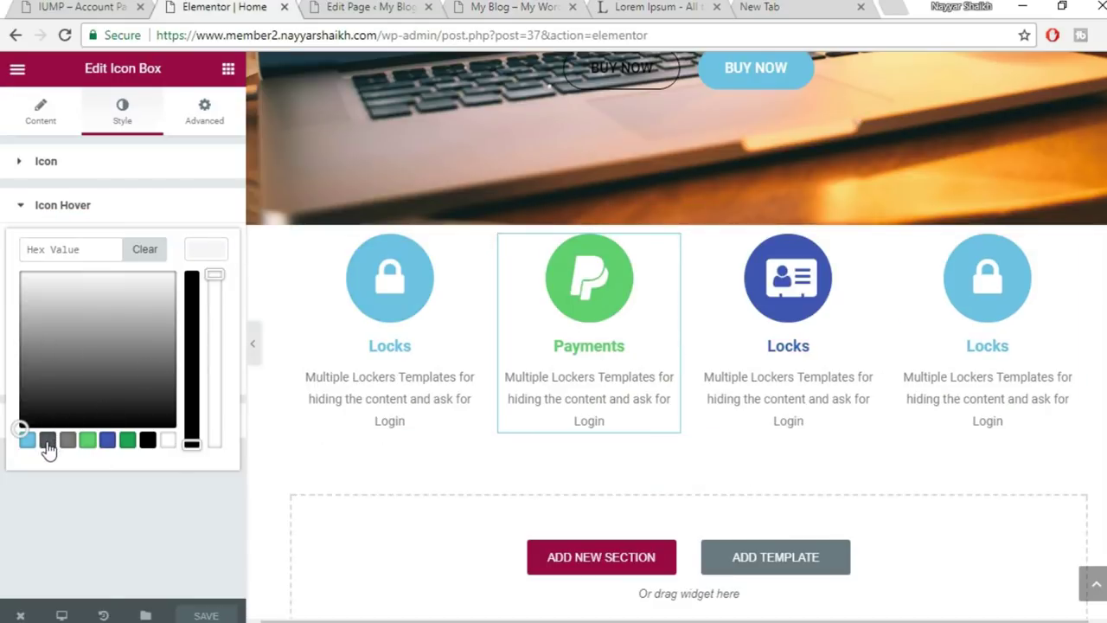
{"action": "left_click", "coordinate": [207, 250]}
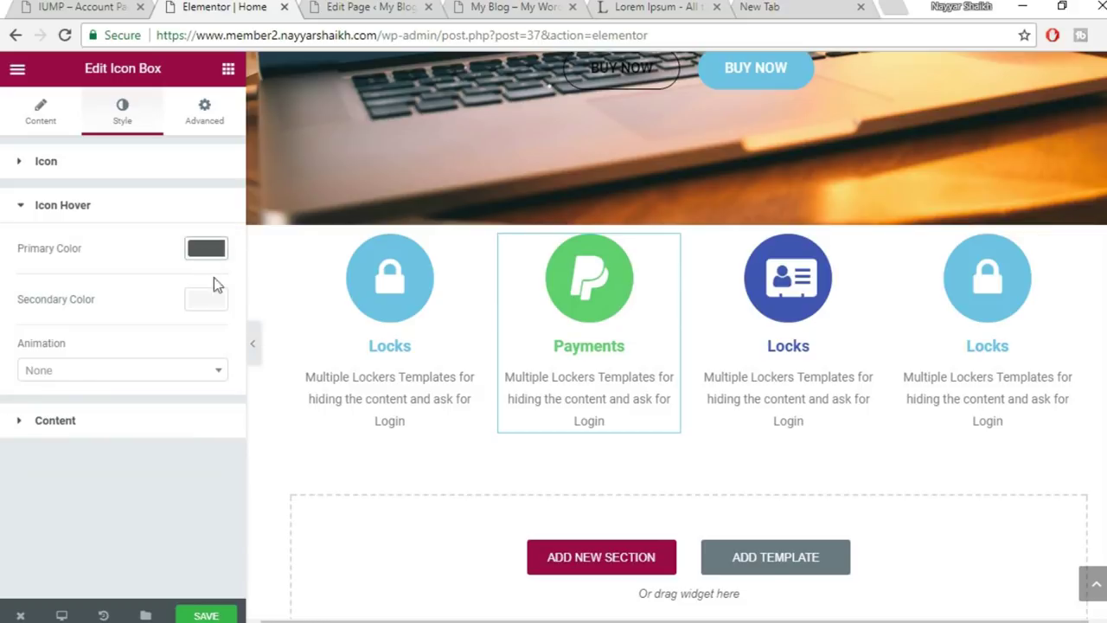
{"action": "left_click", "coordinate": [204, 307]}
{"action": "left_click", "coordinate": [87, 489]}
{"action": "left_click", "coordinate": [205, 303]}
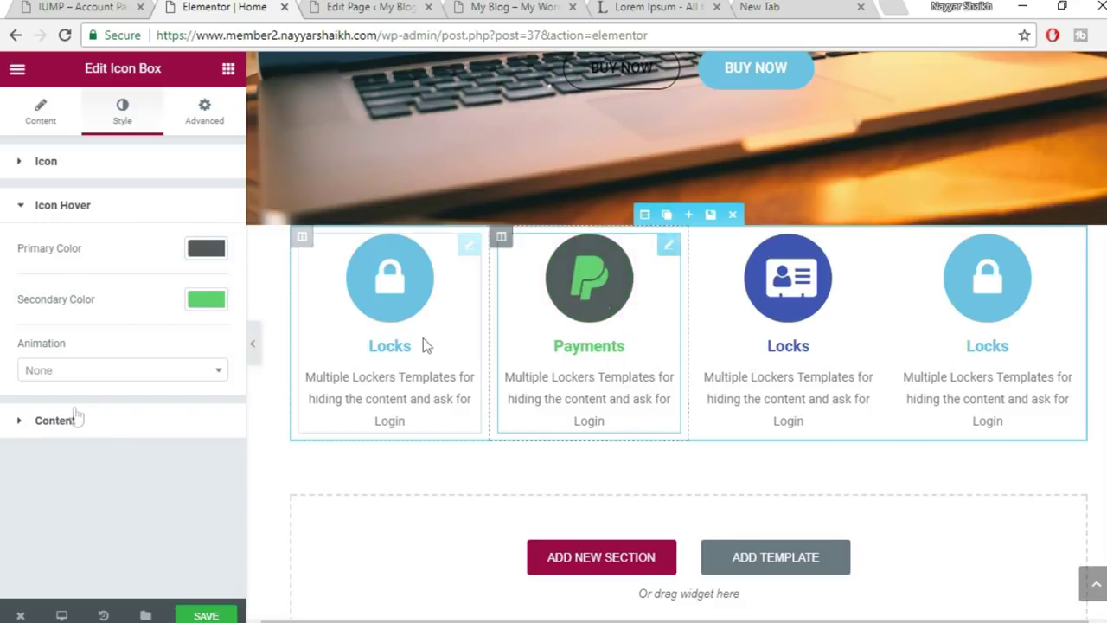
- Apply the Push hover animation, save the page, and bring up the IUMP - Login edit page
{"action": "left_click", "coordinate": [101, 373]}
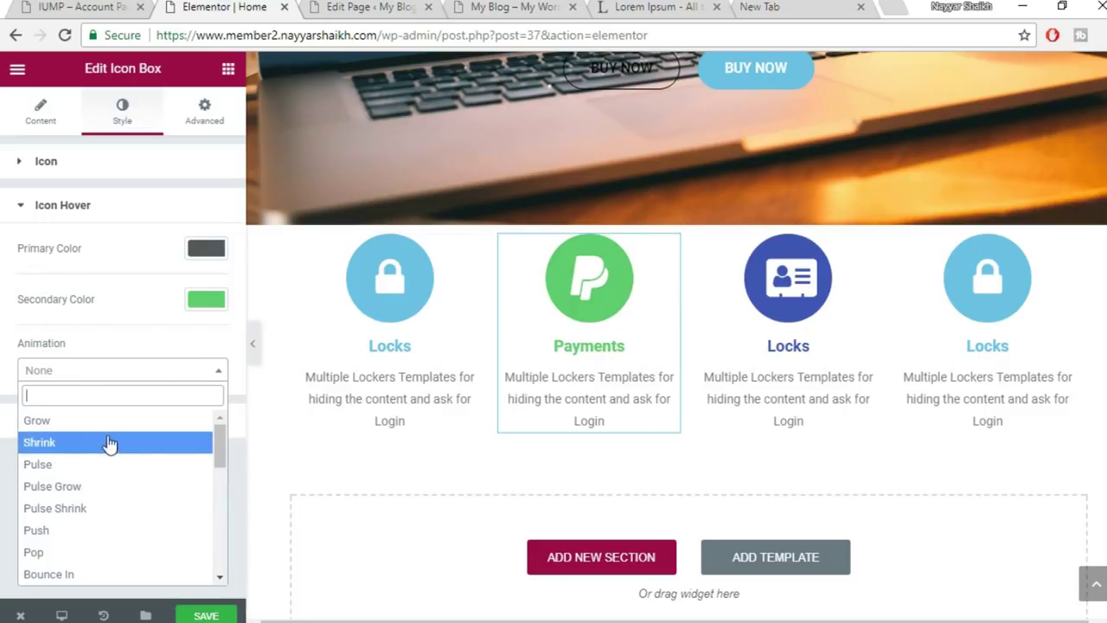
{"action": "left_click", "coordinate": [104, 530]}
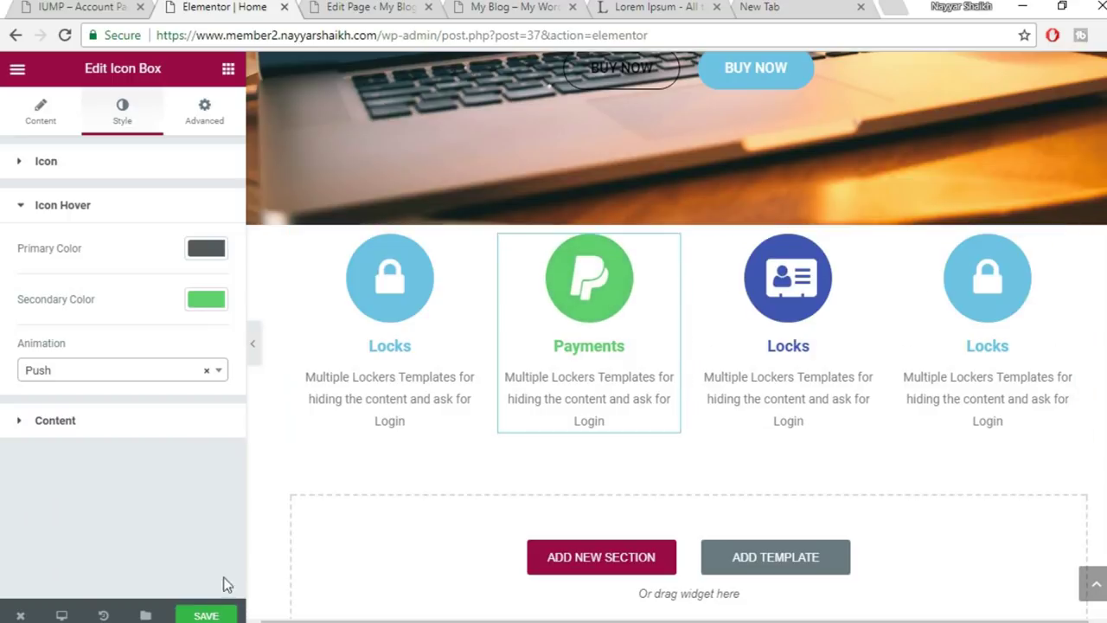
{"action": "left_click", "coordinate": [206, 615]}
{"action": "left_click", "coordinate": [349, 6]}
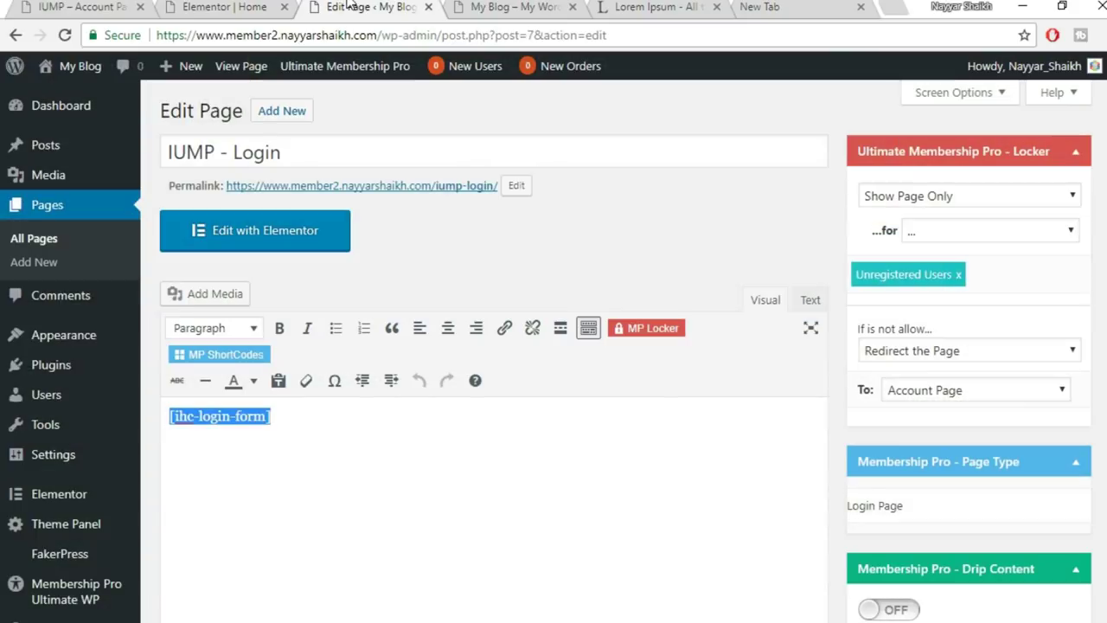
- Unlink the icon-row section's padding, set 70 px top padding, save, and reload the live page
{"action": "left_click", "coordinate": [229, 6]}
{"action": "left_click_drag", "start_coordinate": [515, 6], "coordinate": [372, 6]}
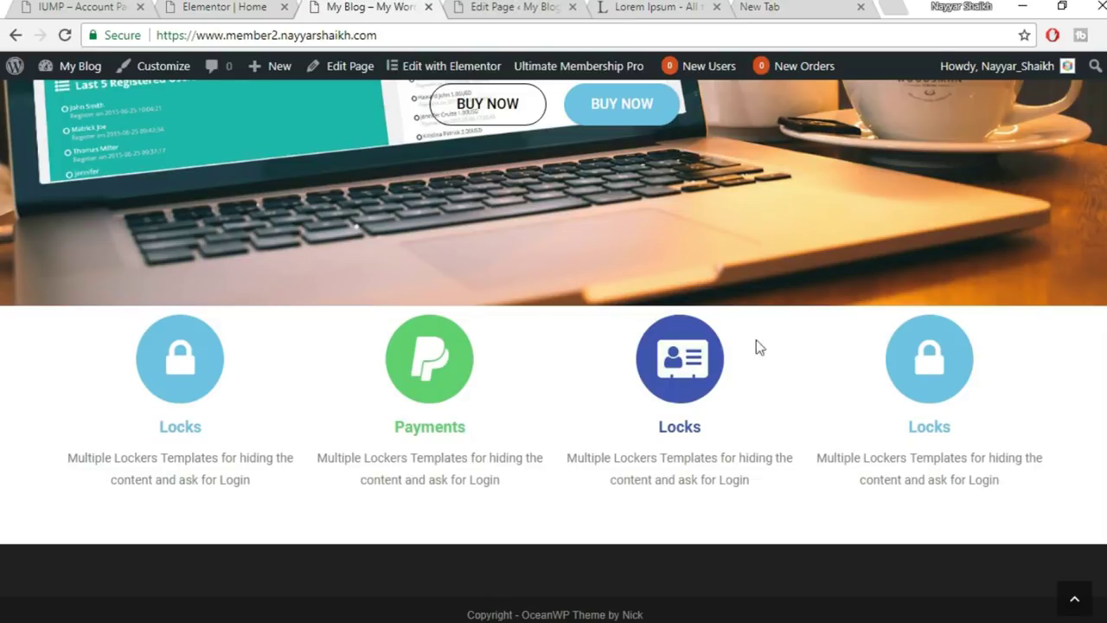
{"action": "left_click", "coordinate": [275, 6]}
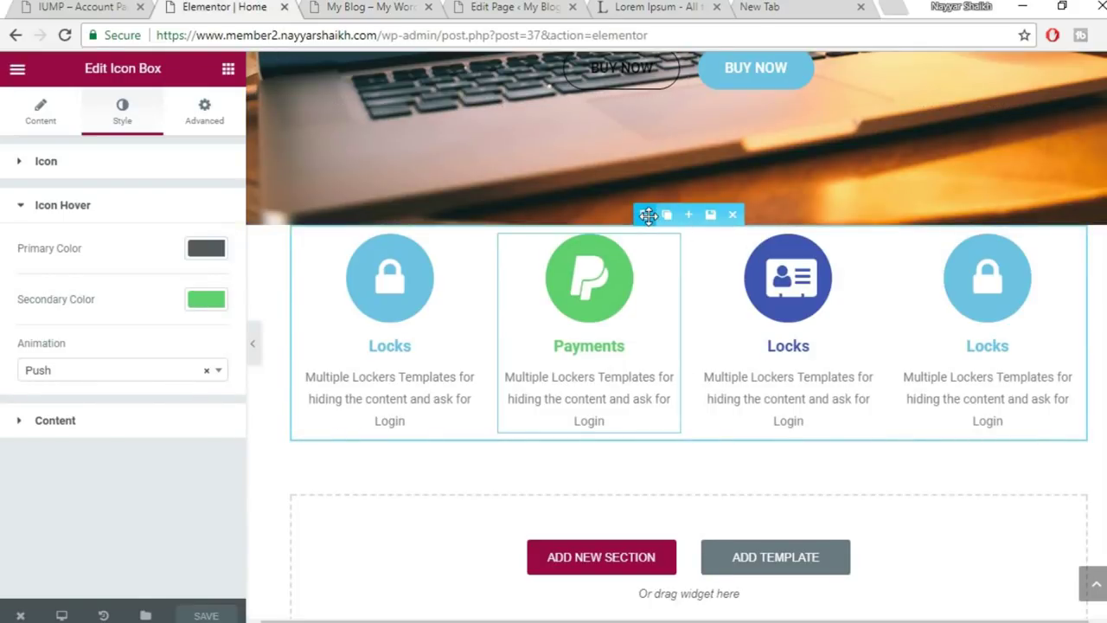
{"action": "left_click", "coordinate": [645, 215]}
{"action": "left_click", "coordinate": [205, 108]}
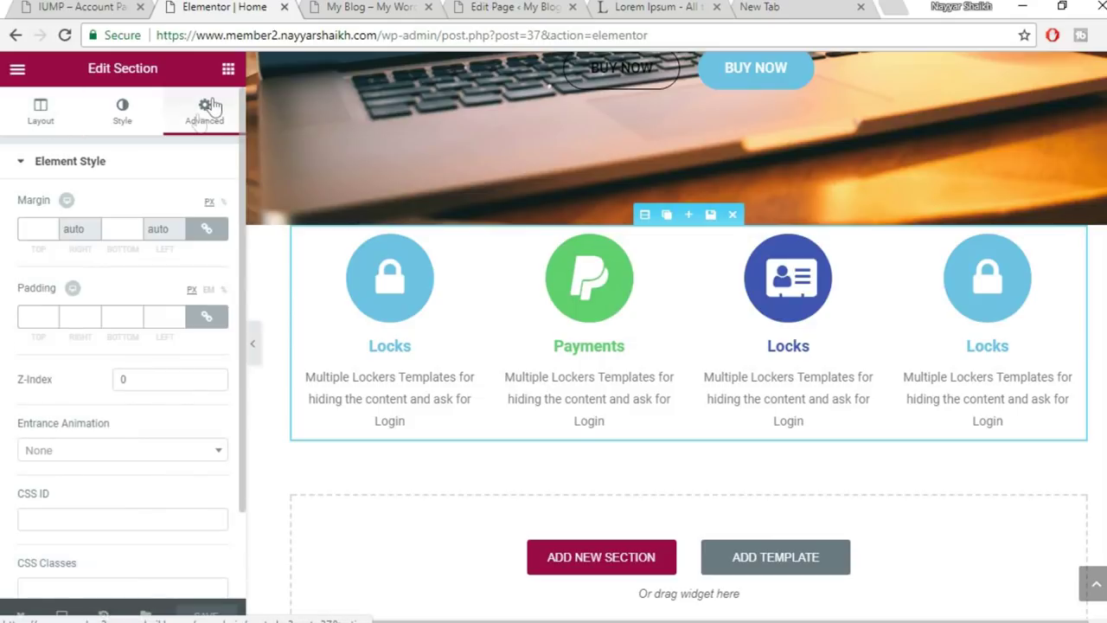
{"action": "left_click", "coordinate": [207, 316]}
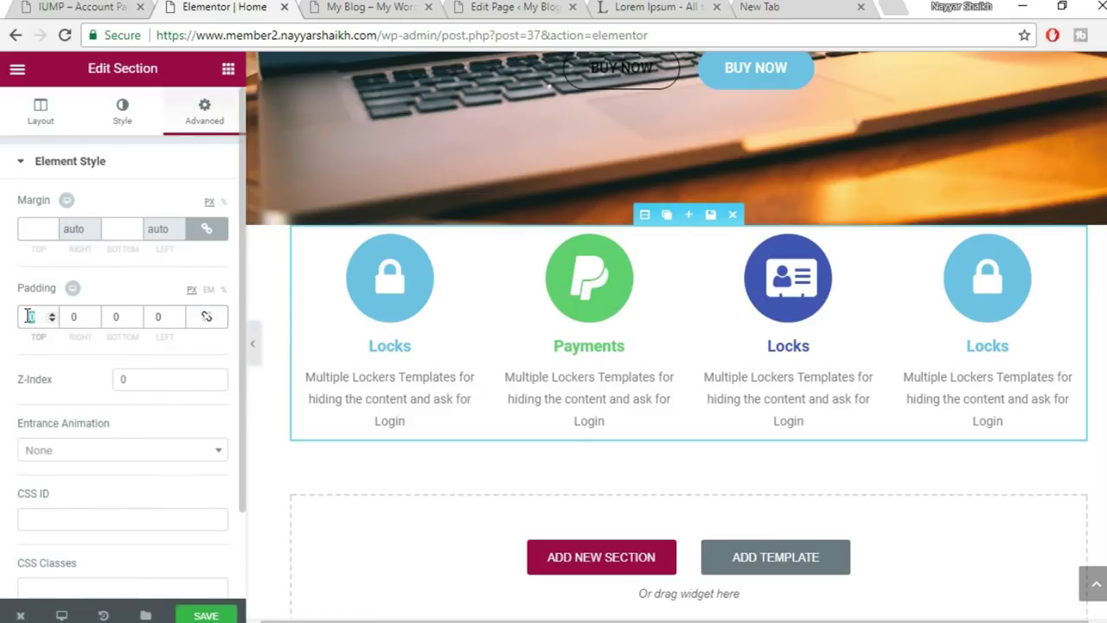
{"action": "type", "text": "50"}
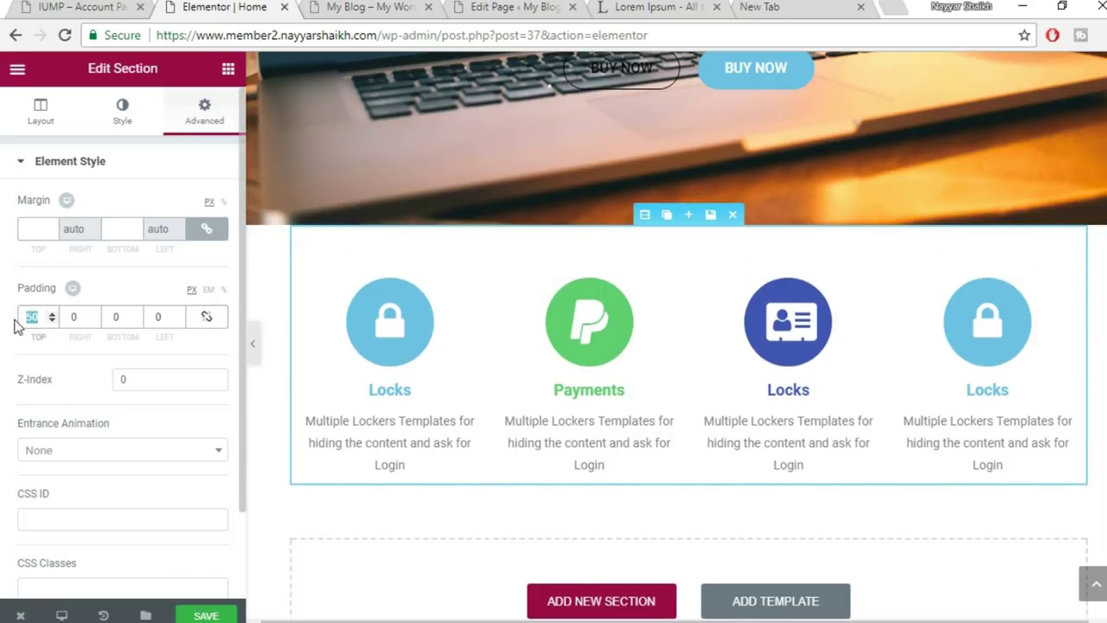
{"action": "type", "text": "70"}
{"action": "left_click", "coordinate": [206, 615]}
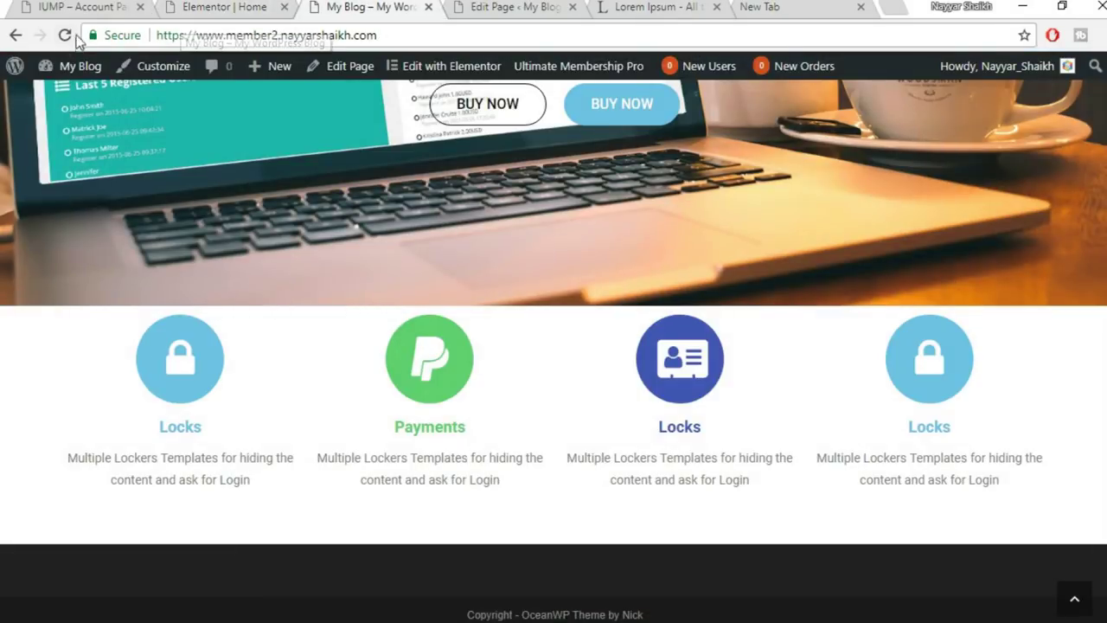
{"action": "left_click", "coordinate": [75, 38]}
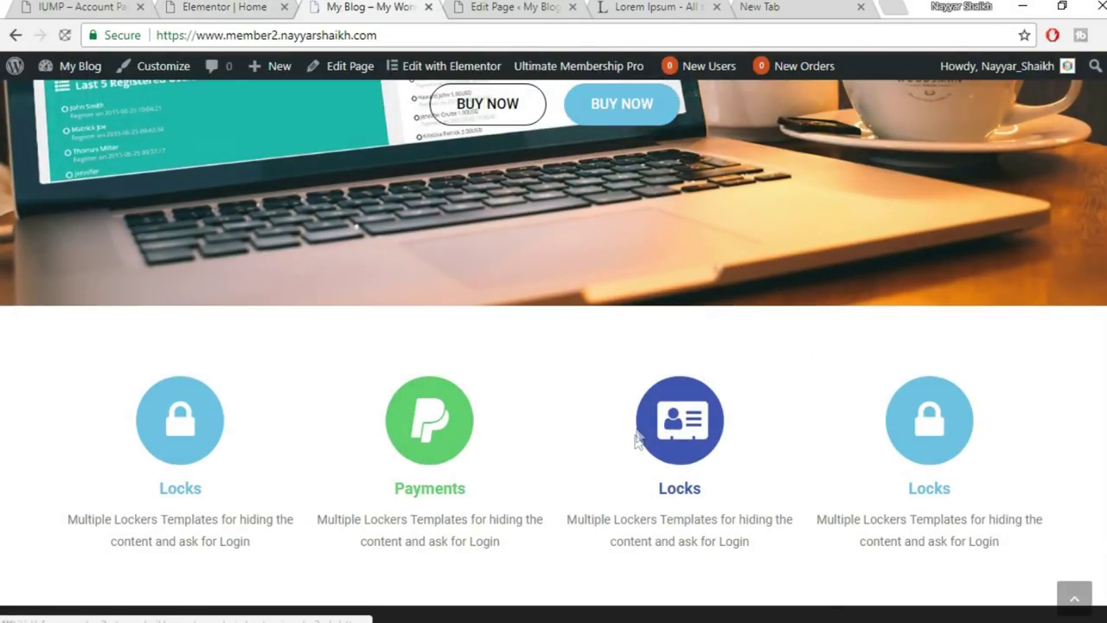
- Set the section's bottom padding to 50 px, save, and recheck the reloaded live page
{"action": "scroll", "coordinate": [744, 370], "scroll_direction": "down", "scroll_amount": 1}
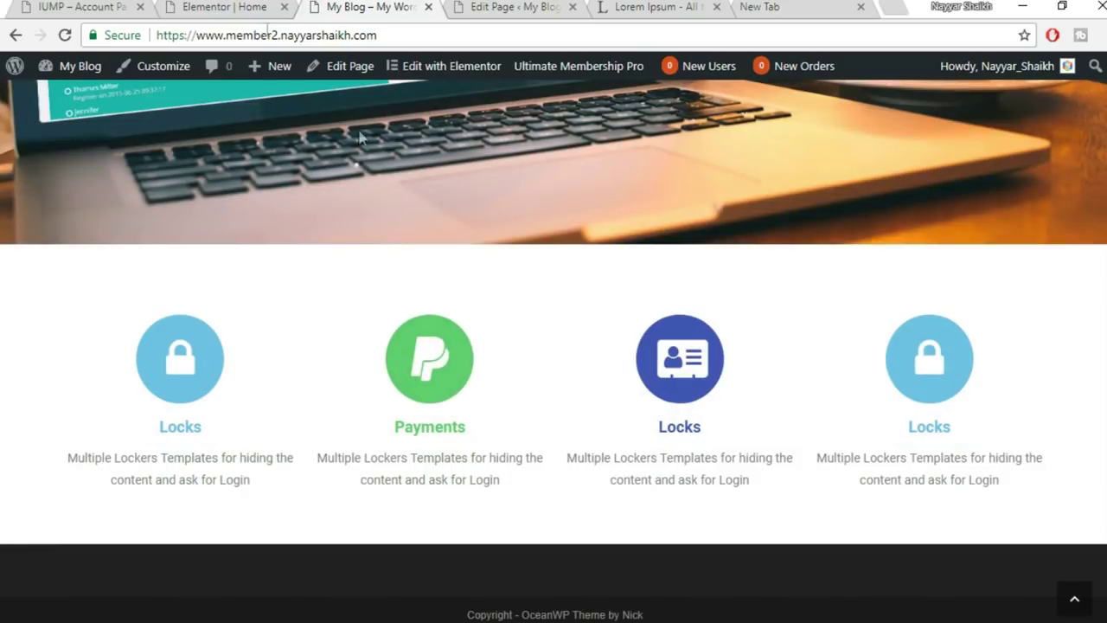
{"action": "left_click", "coordinate": [227, 6]}
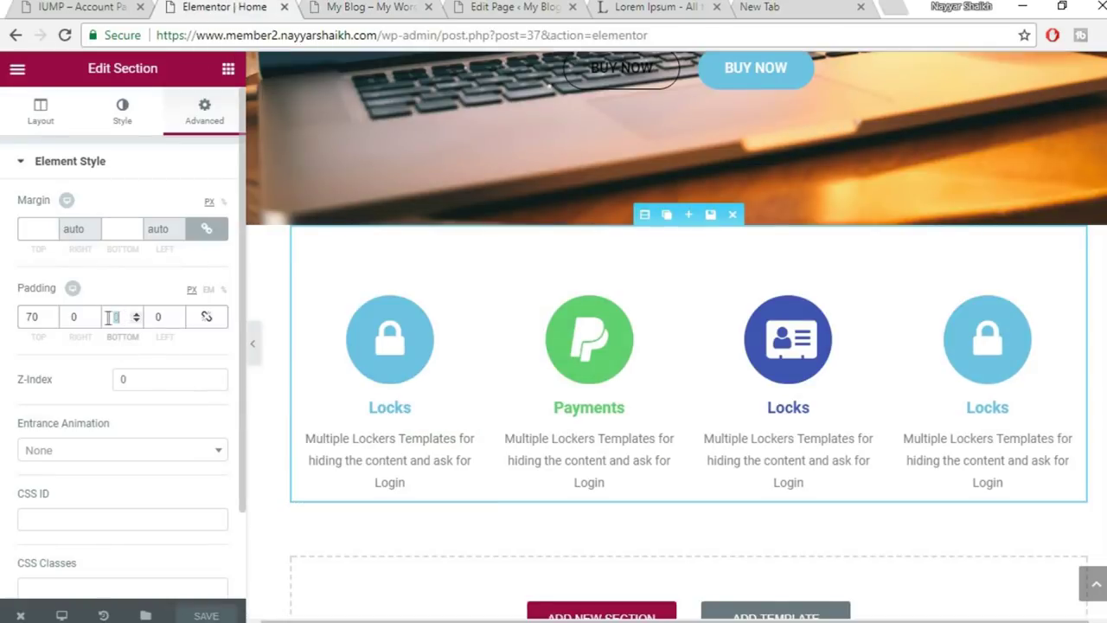
{"action": "type", "text": "50"}
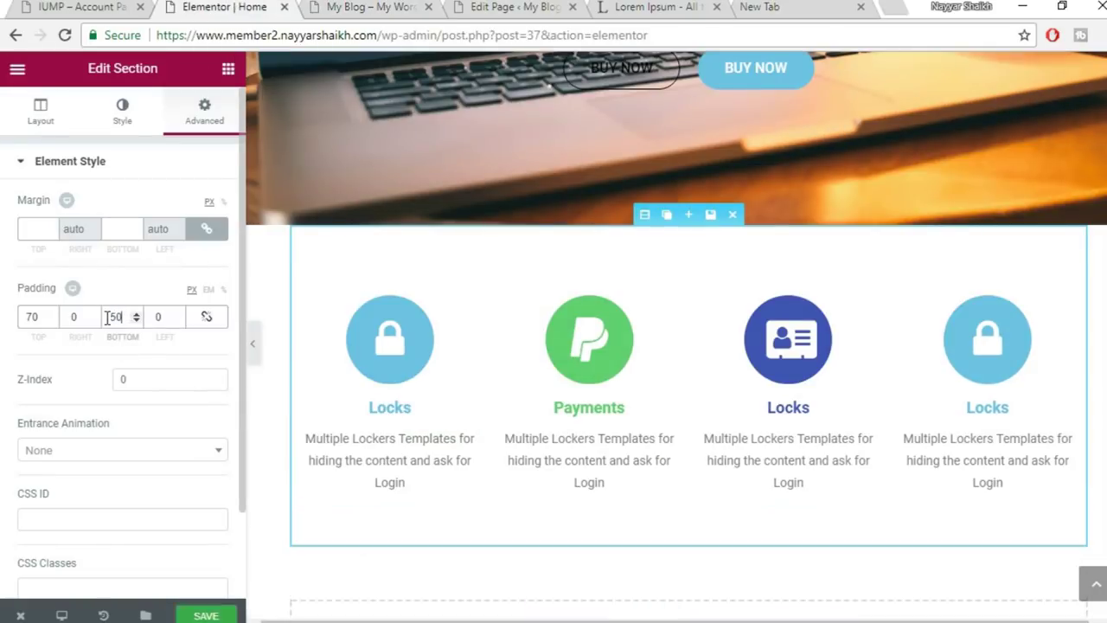
{"action": "left_click", "coordinate": [206, 615]}
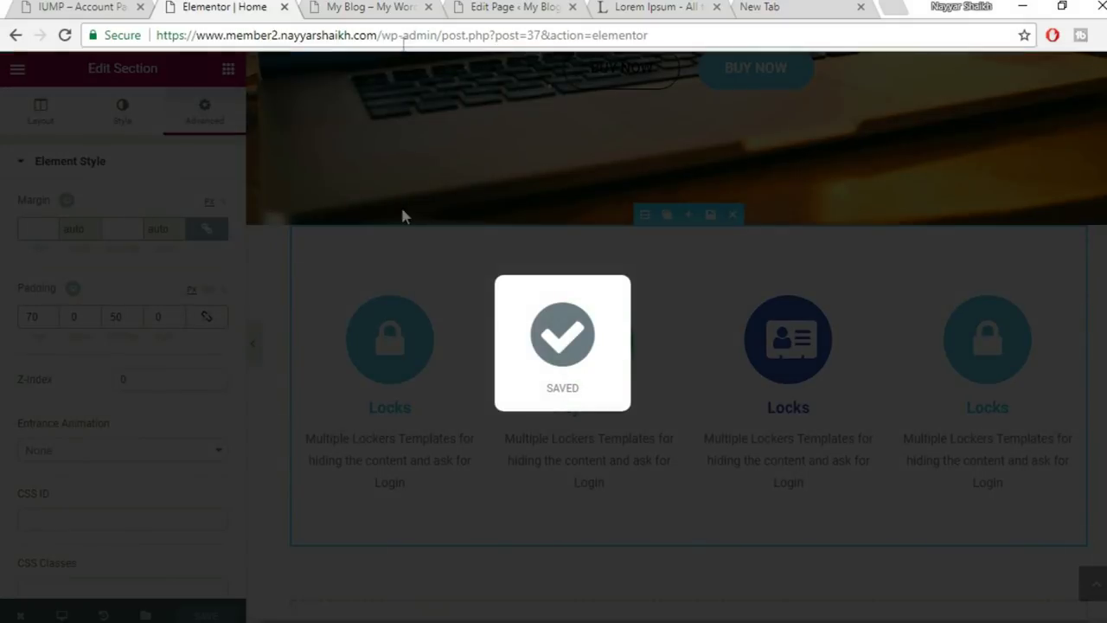
{"action": "left_click", "coordinate": [372, 7]}
{"action": "left_click", "coordinate": [64, 35]}
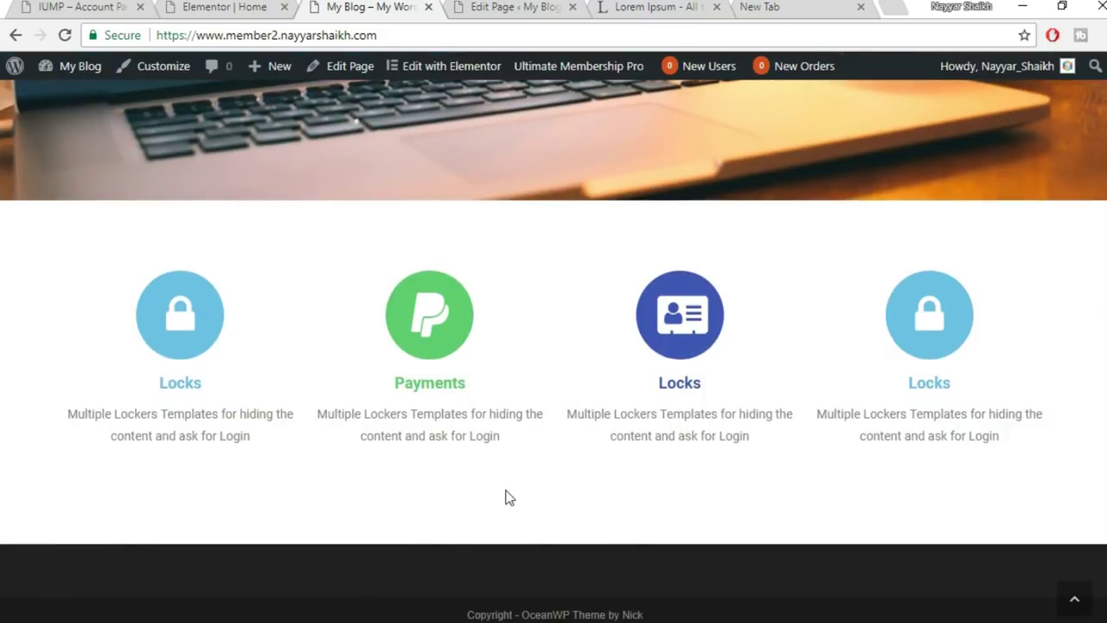
{"action": "scroll", "coordinate": [454, 515], "scroll_direction": "up", "scroll_amount": 5}
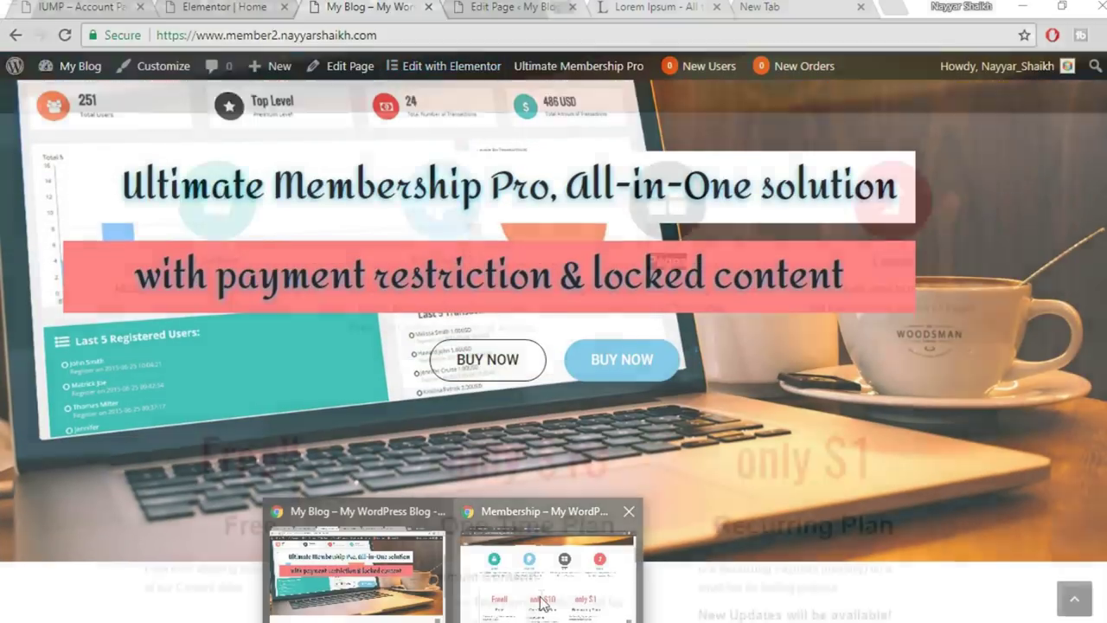
- Look over the pricing plans on the reference membership site
{"action": "left_click", "coordinate": [545, 597]}
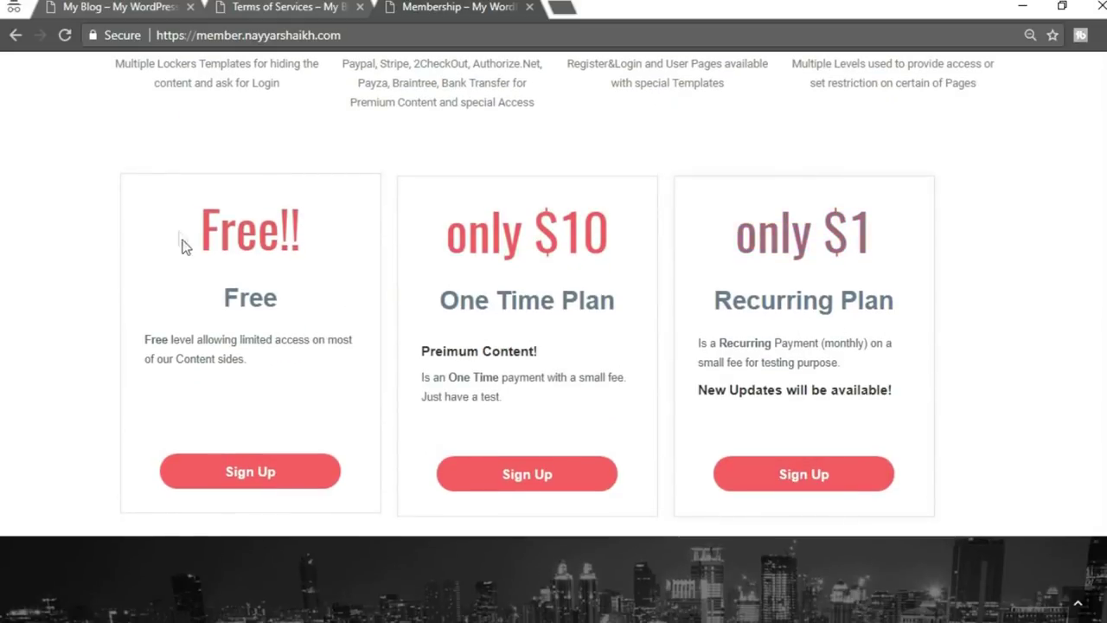
{"action": "left_click", "coordinate": [278, 11]}
{"action": "left_click", "coordinate": [488, 337]}
- Back in the My Blog window, open the site Dashboard in a new tab
{"action": "mouse_move", "coordinate": [457, 622]}
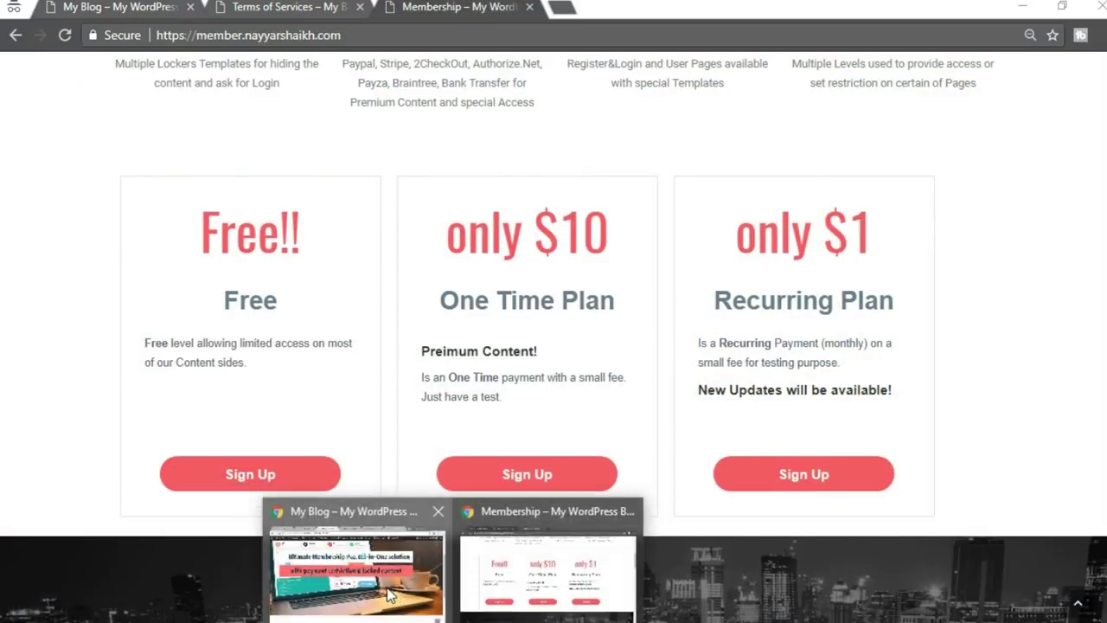
{"action": "left_click", "coordinate": [358, 573]}
{"action": "left_click", "coordinate": [223, 12]}
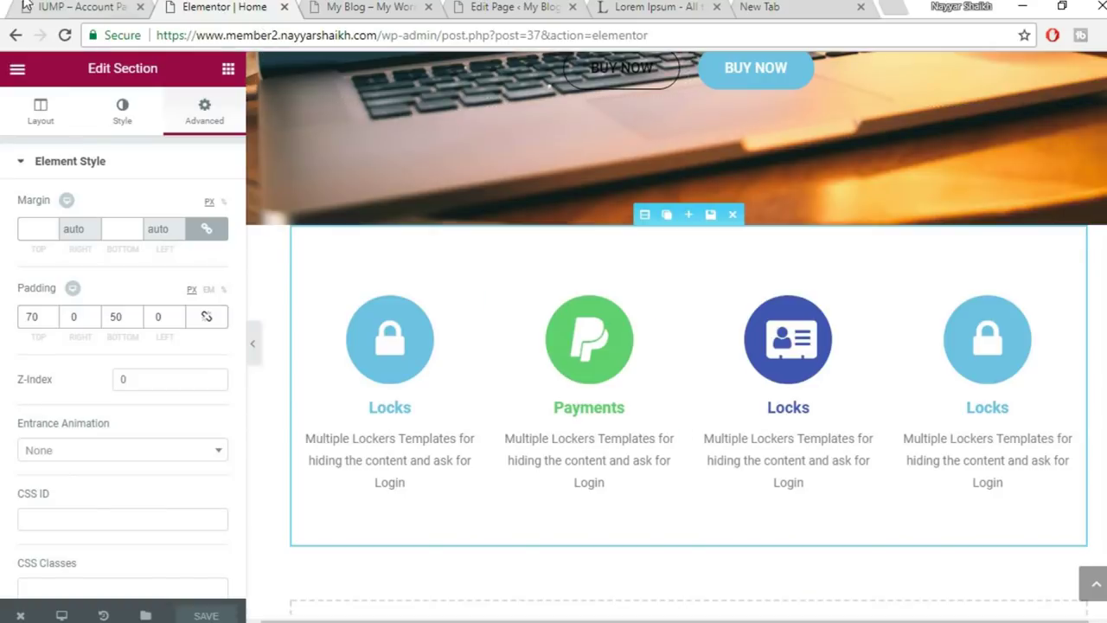
{"action": "left_click", "coordinate": [332, 7]}
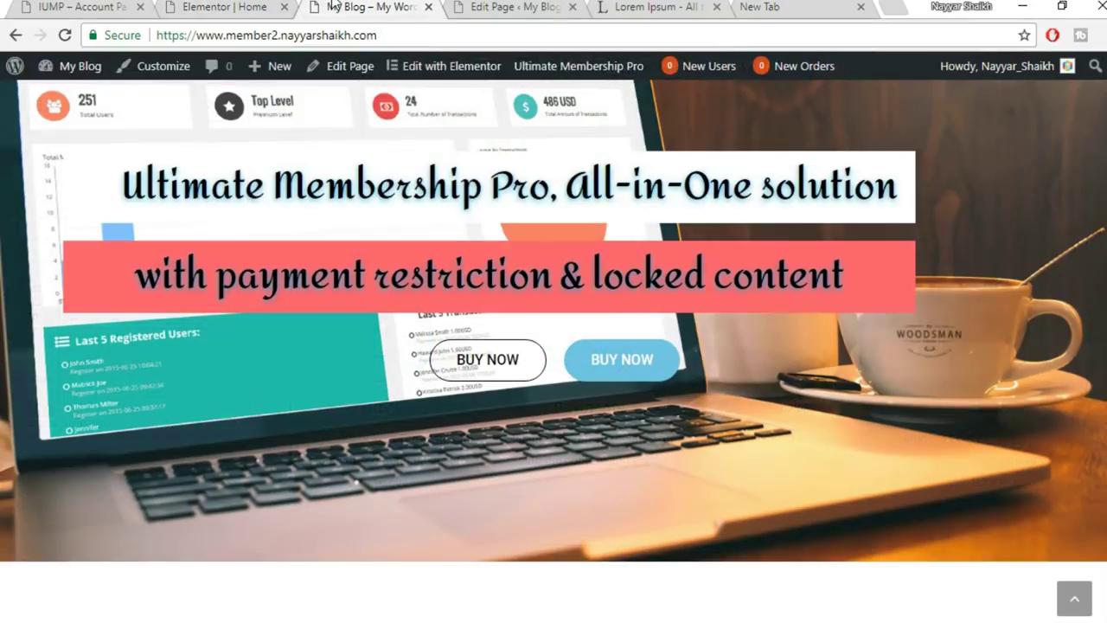
{"action": "mouse_move", "coordinate": [74, 65]}
{"action": "right_click", "coordinate": [87, 97]}
{"action": "left_click", "coordinate": [165, 106]}
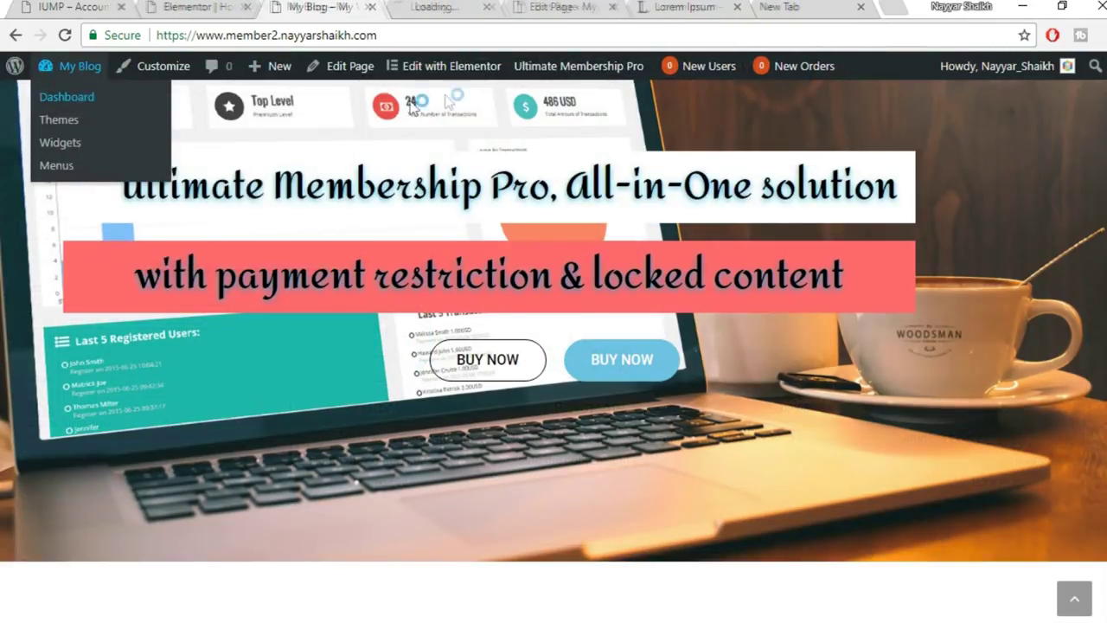
- From All Pages, edit the Subscription Plan page and copy its [ihc-select-level] shortcode
{"action": "left_click", "coordinate": [463, 10]}
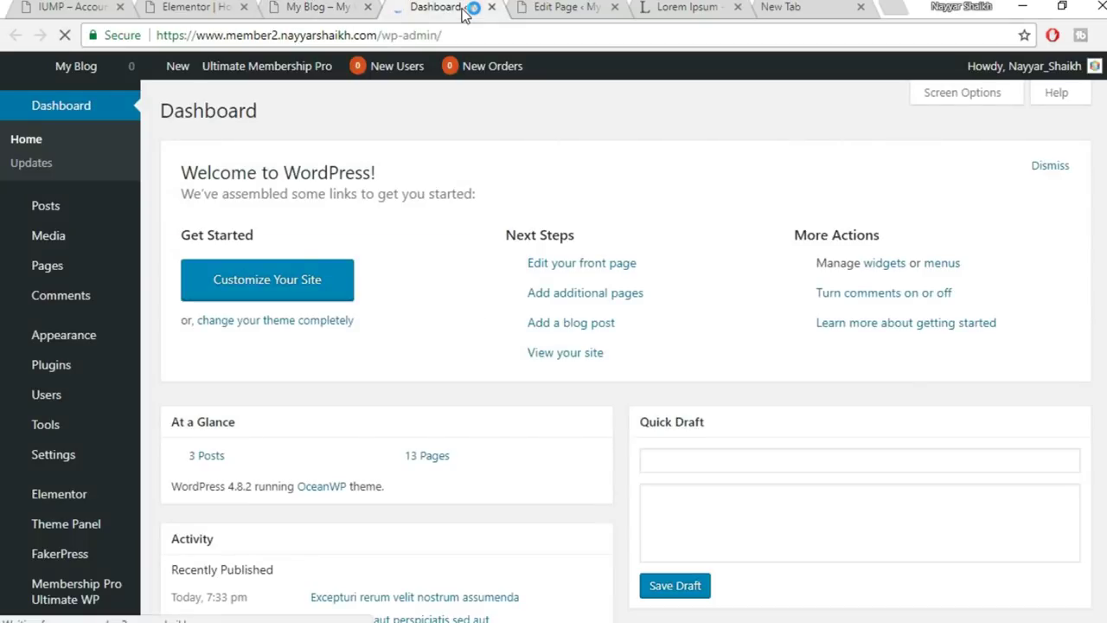
{"action": "left_click", "coordinate": [75, 264]}
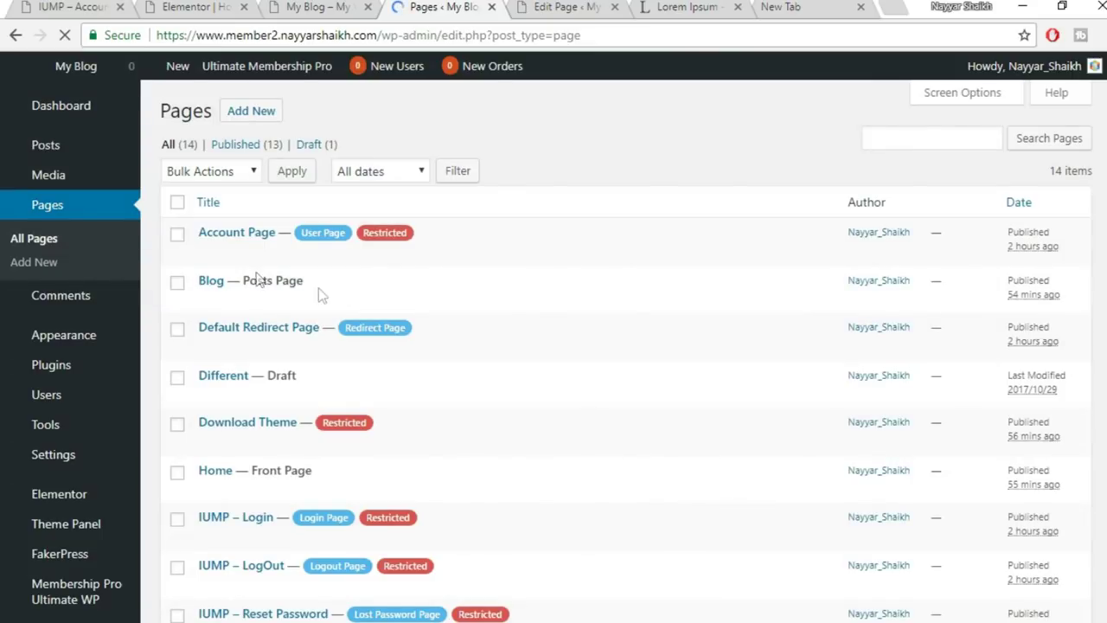
{"action": "scroll", "coordinate": [657, 415], "scroll_direction": "down", "scroll_amount": 2}
{"action": "scroll", "coordinate": [657, 418], "scroll_direction": "down", "scroll_amount": 3}
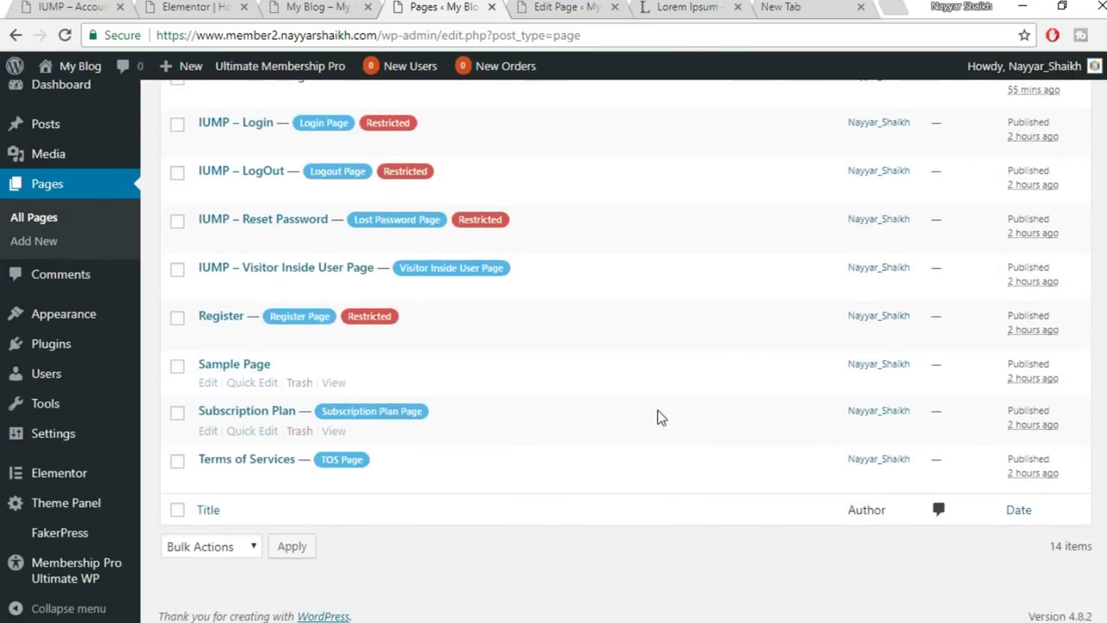
{"action": "scroll", "coordinate": [366, 462], "scroll_direction": "up", "scroll_amount": 1}
{"action": "scroll", "coordinate": [449, 511], "scroll_direction": "down", "scroll_amount": 1}
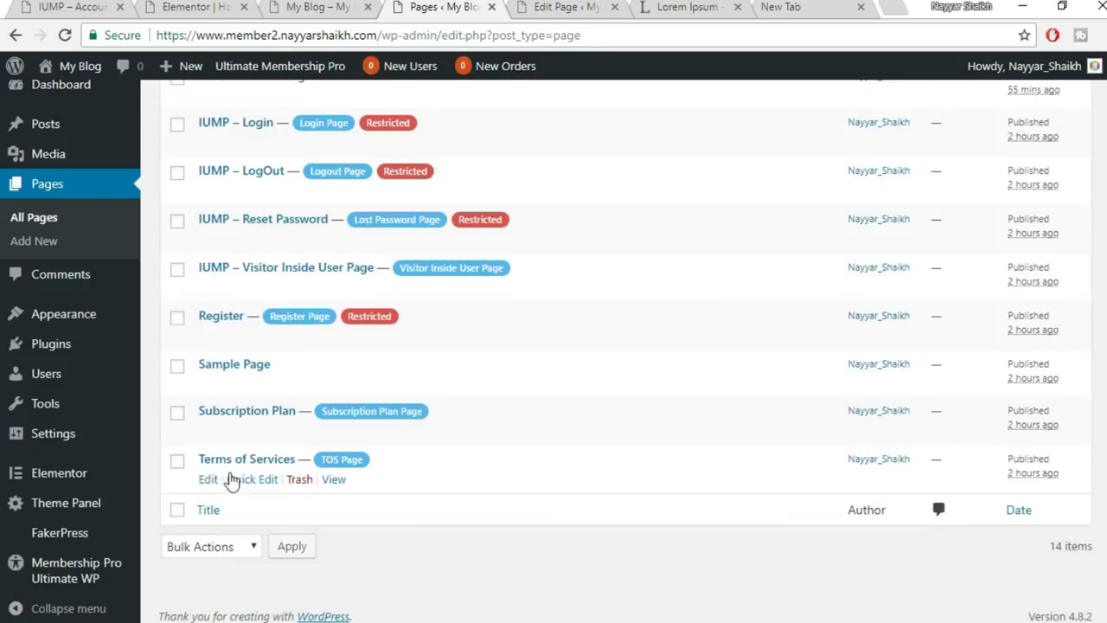
{"action": "left_click", "coordinate": [208, 431]}
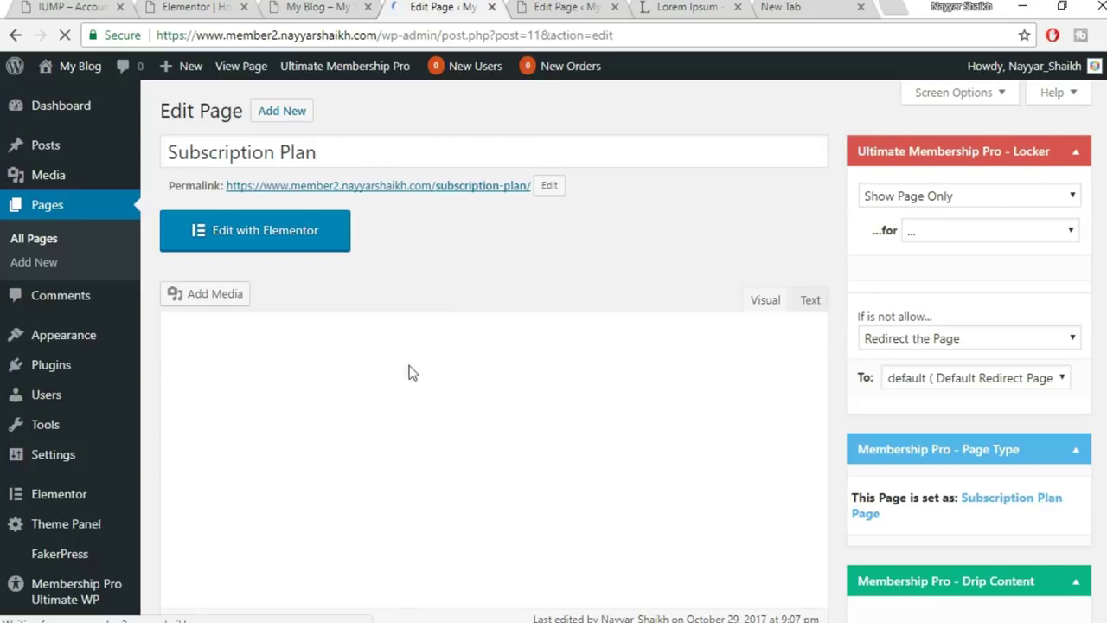
{"action": "left_click_drag", "start_coordinate": [300, 422], "coordinate": [153, 417]}
{"action": "key", "text": "ctrl+c"}
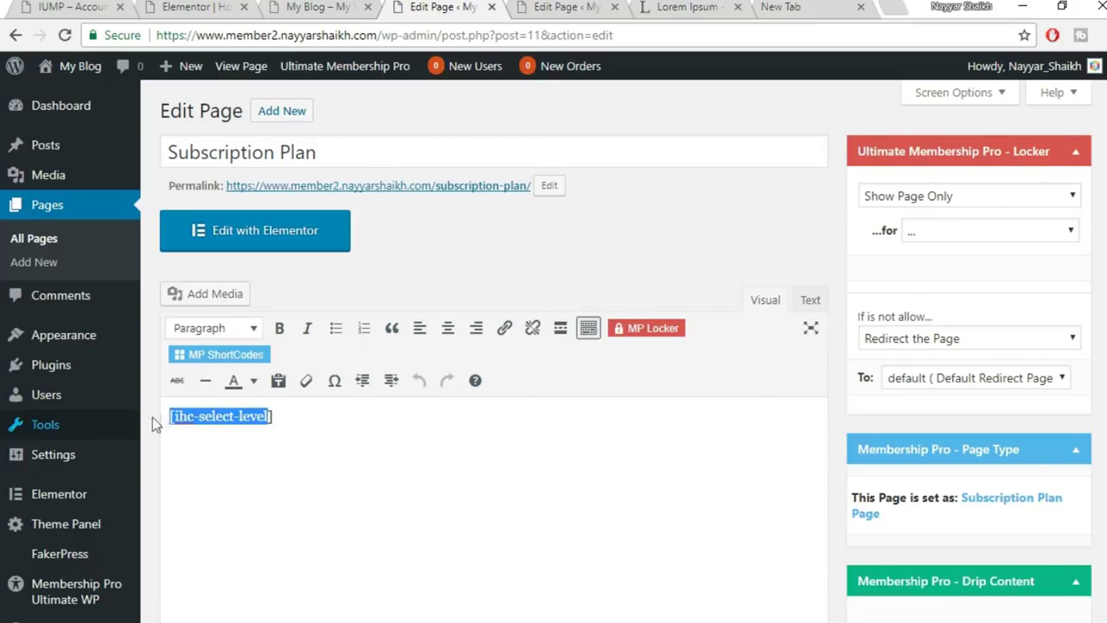
{"action": "left_click", "coordinate": [321, 7]}
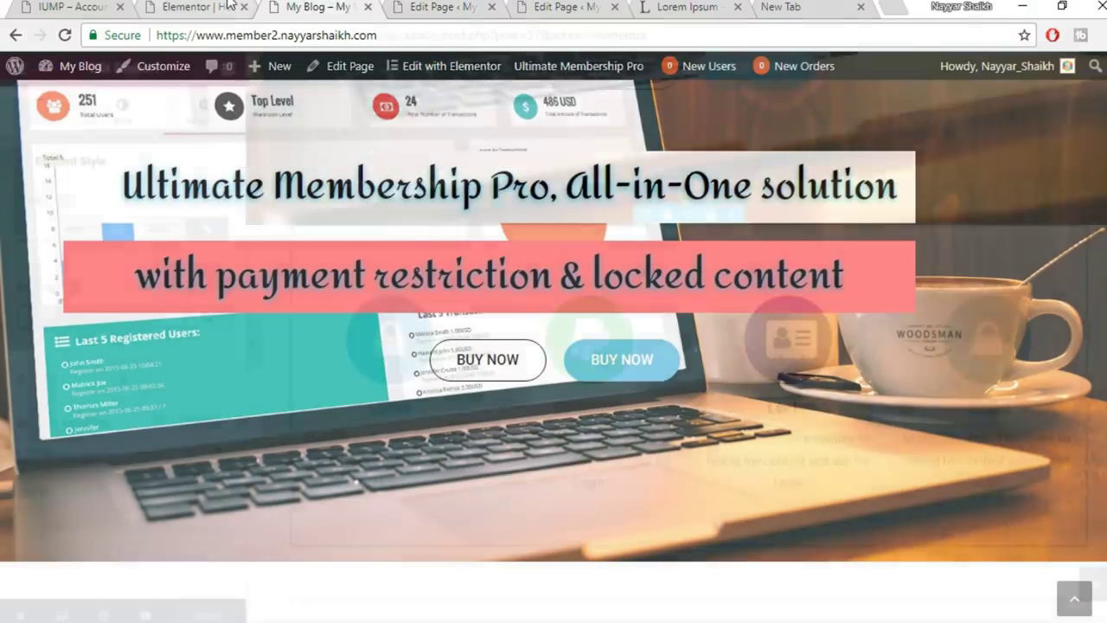
- Add an HTML widget in a new section and paste the [ihc-select-level] shortcode into it
{"action": "left_click", "coordinate": [195, 7]}
{"action": "left_click", "coordinate": [229, 70]}
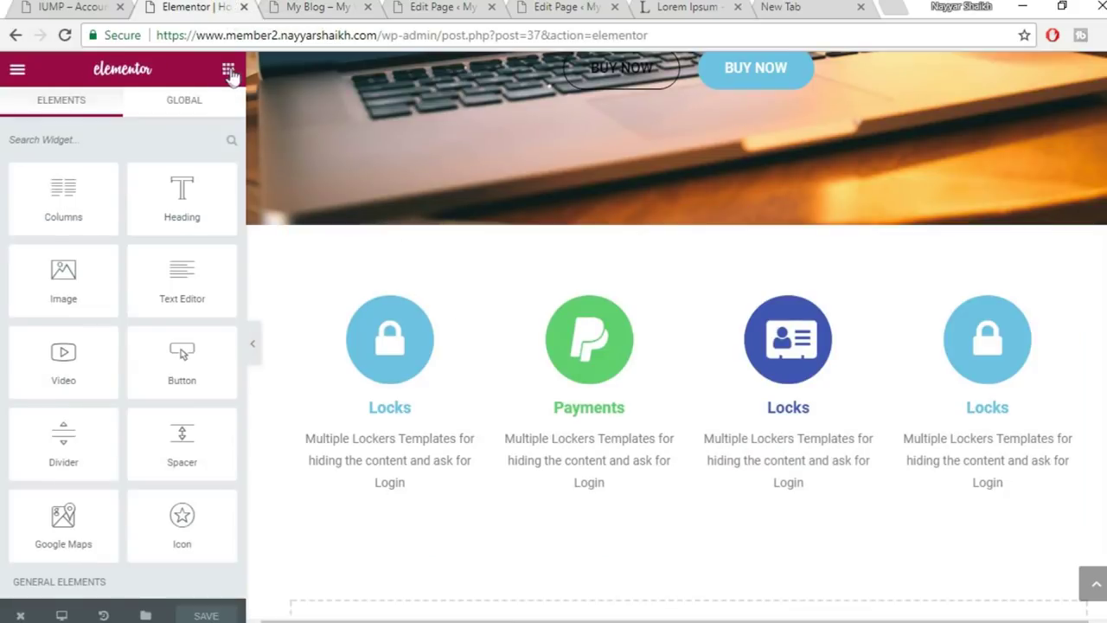
{"action": "scroll", "coordinate": [193, 204], "scroll_direction": "down", "scroll_amount": 7}
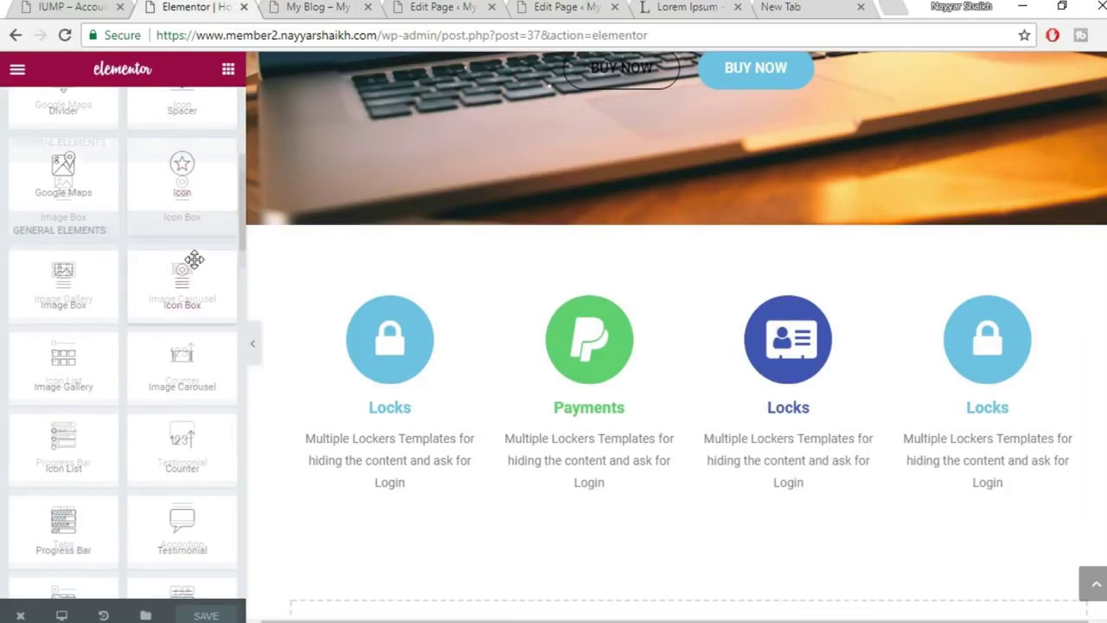
{"action": "scroll", "coordinate": [200, 294], "scroll_direction": "down", "scroll_amount": 1}
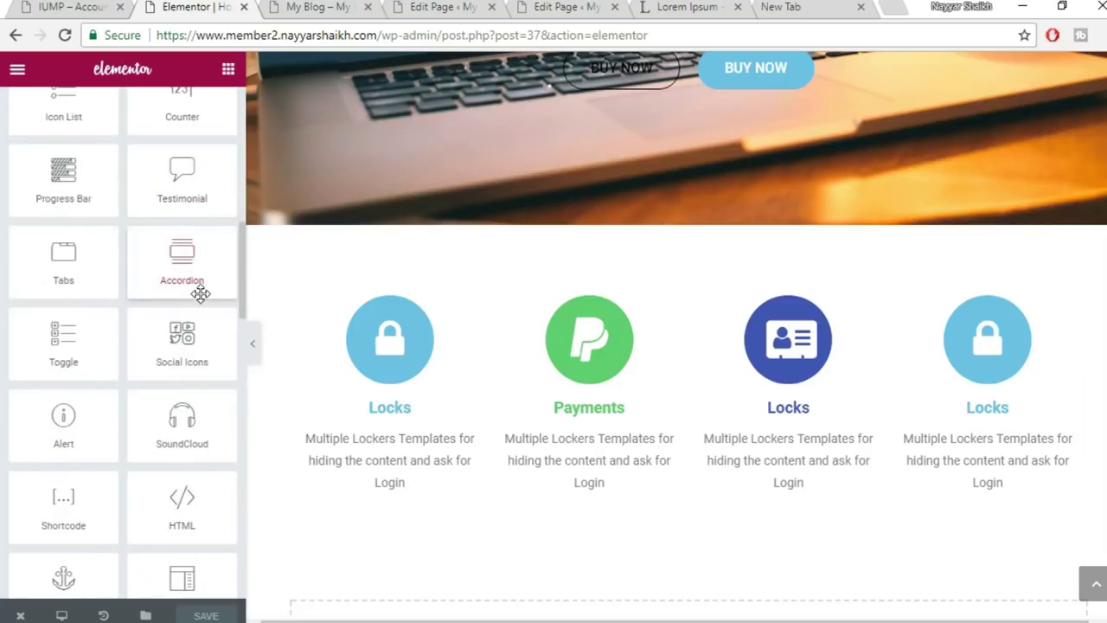
{"action": "left_click_drag", "start_coordinate": [230, 531], "coordinate": [605, 381]}
{"action": "left_click", "coordinate": [45, 227]}
{"action": "key", "text": "ctrl+v"}
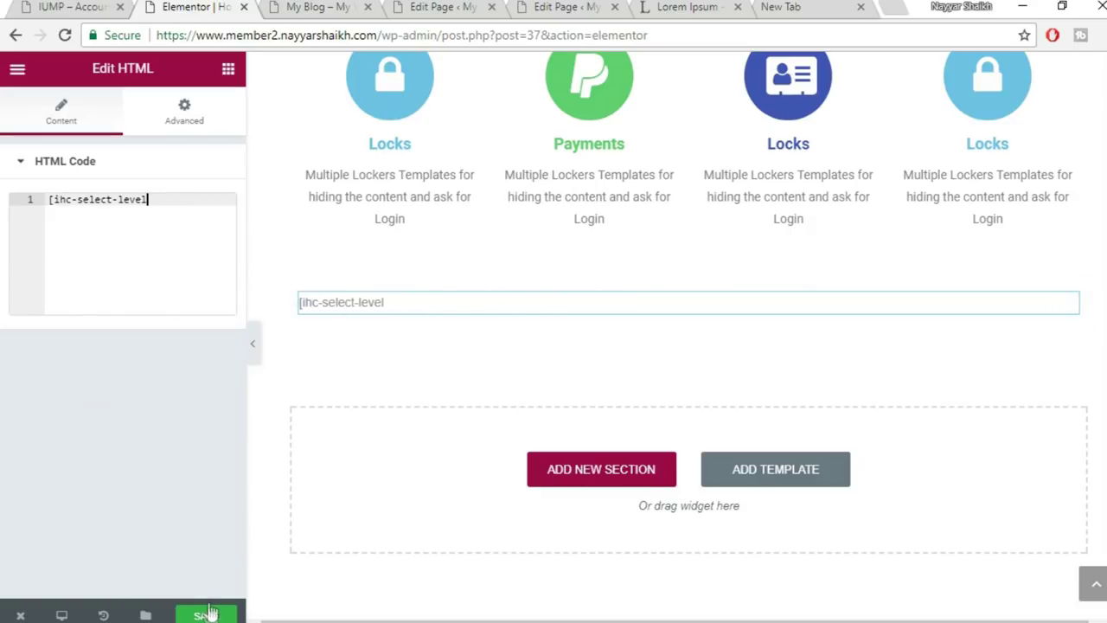
- Compare against the Subscription Plan shortcode, add the missing ] in the HTML widget, and save
{"action": "left_click", "coordinate": [319, 7]}
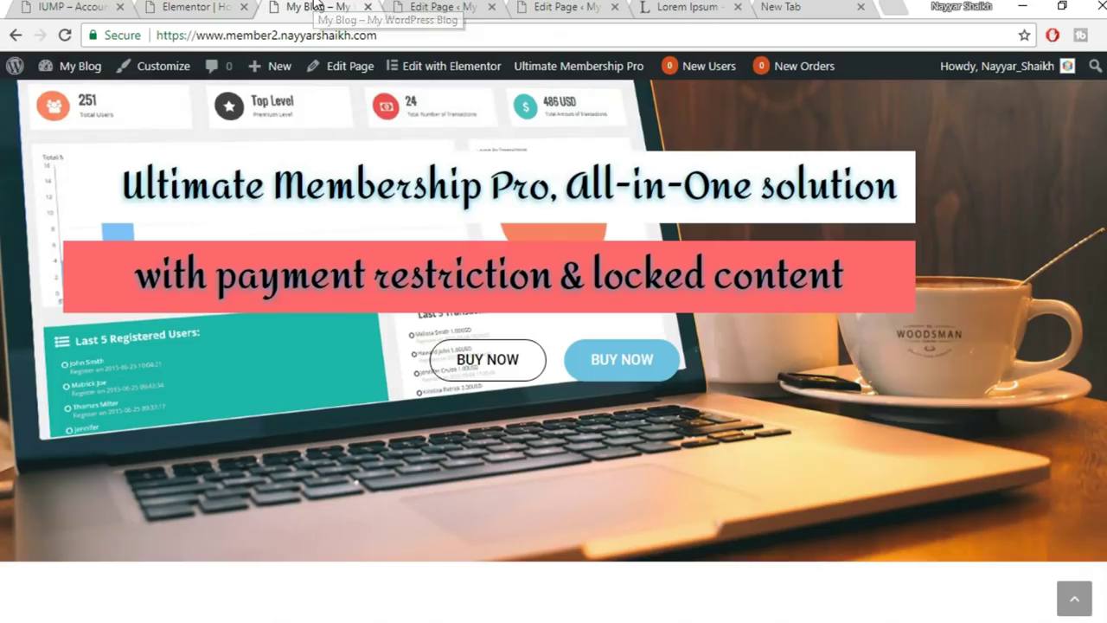
{"action": "left_click", "coordinate": [65, 35]}
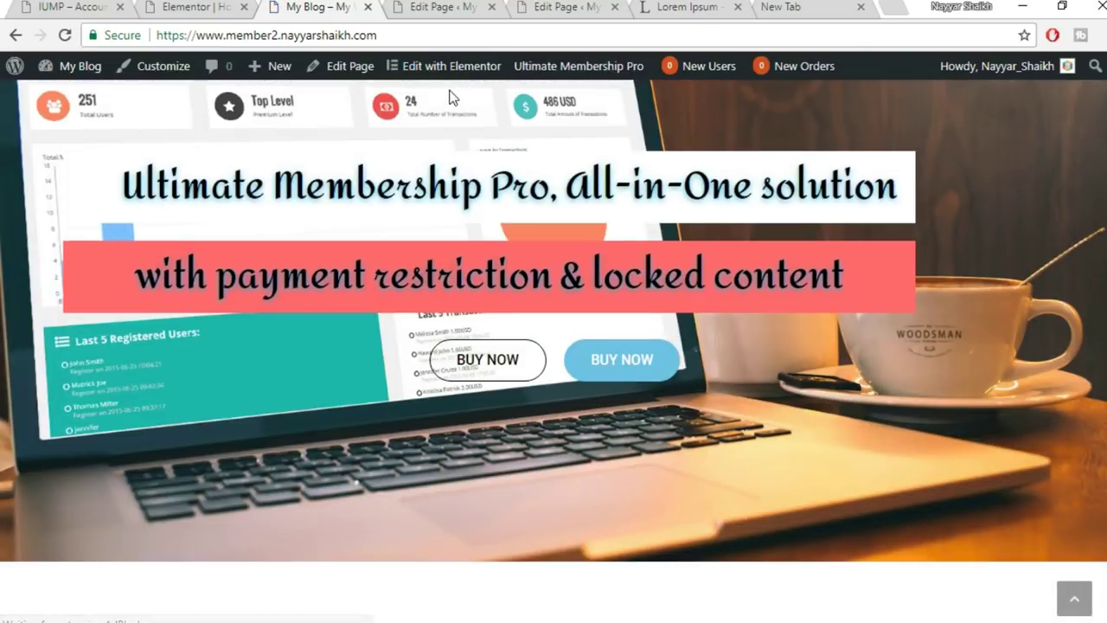
{"action": "scroll", "coordinate": [573, 297], "scroll_direction": "down", "scroll_amount": 5}
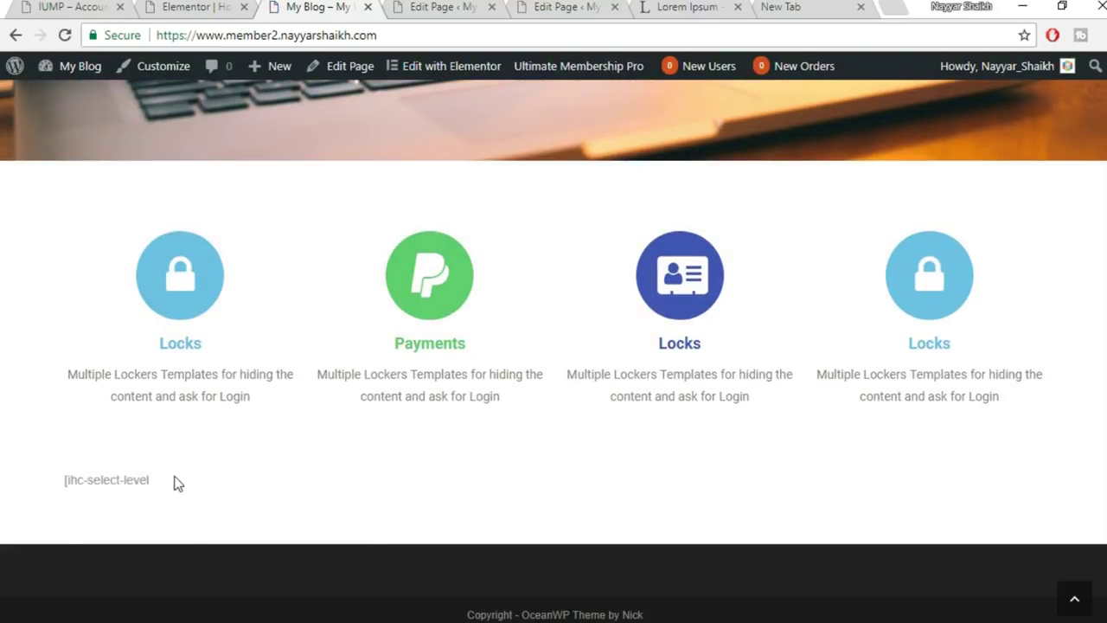
{"action": "triple_click", "coordinate": [144, 485]}
{"action": "left_click", "coordinate": [145, 479]}
{"action": "left_click", "coordinate": [437, 7]}
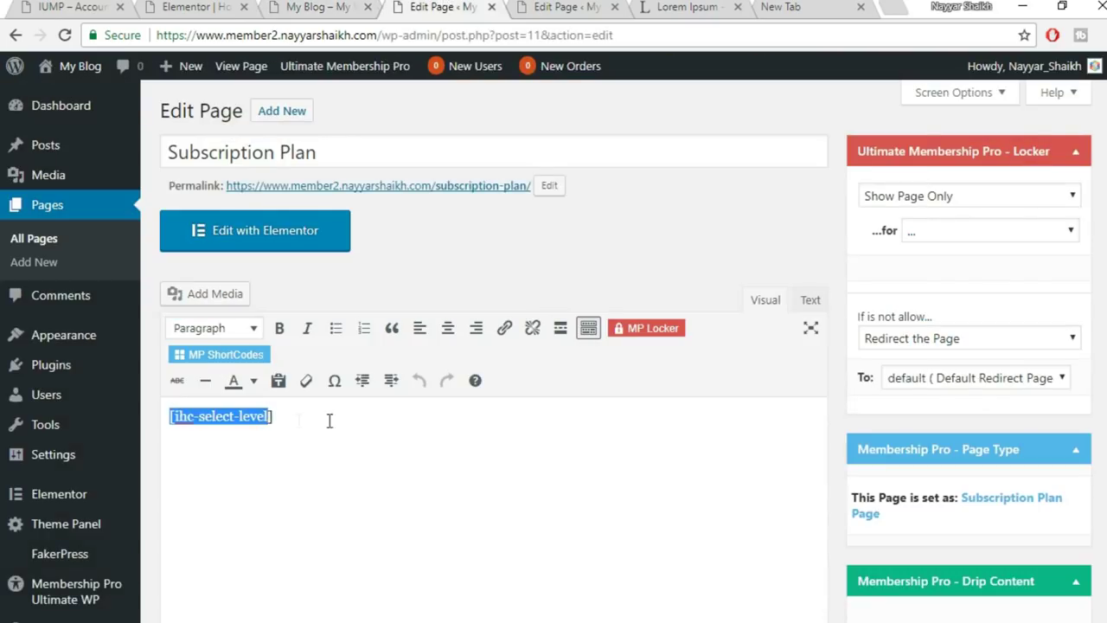
{"action": "left_click_drag", "start_coordinate": [288, 420], "coordinate": [156, 422]}
{"action": "left_click", "coordinate": [223, 6]}
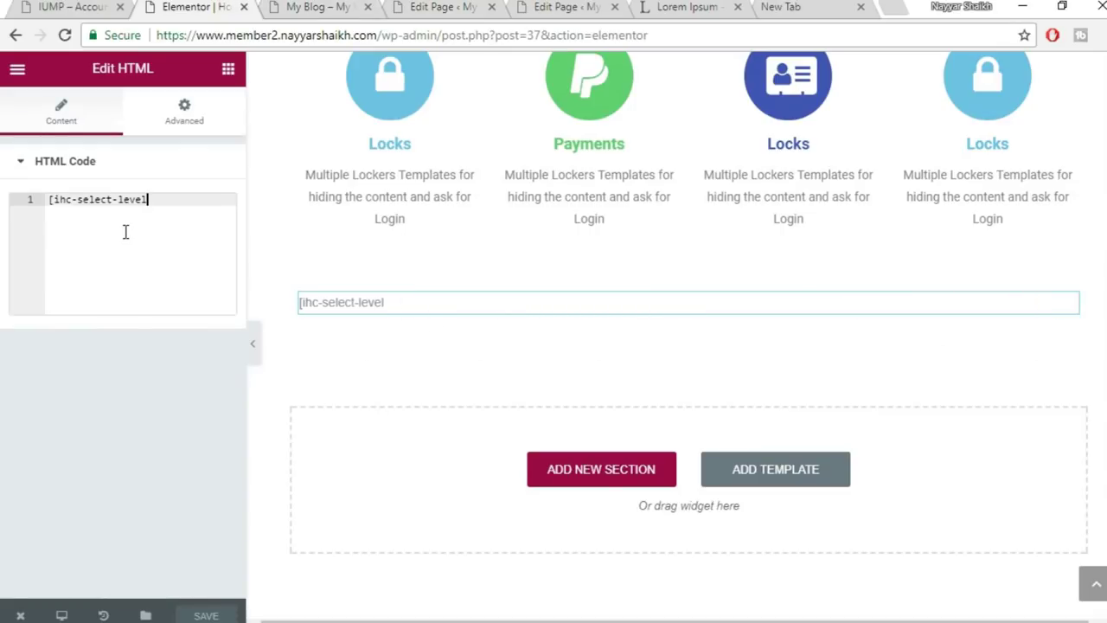
{"action": "type", "text": "]"}
{"action": "left_click", "coordinate": [209, 615]}
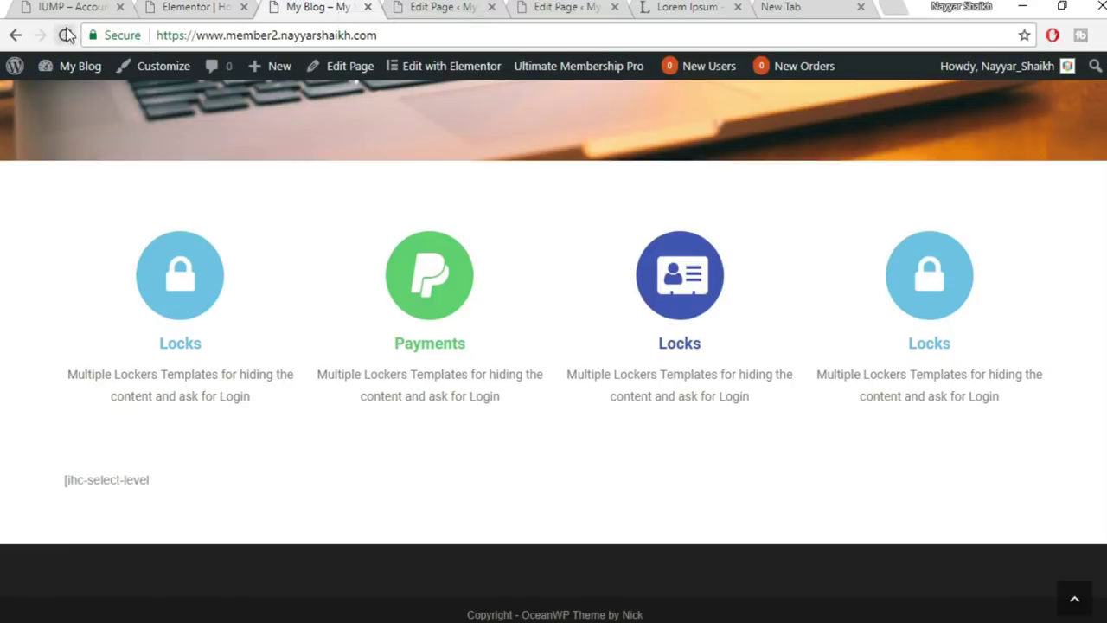
- Reload the live home page and confirm the Free, One Time Paymet and Recurring Level cards appear
{"action": "left_click", "coordinate": [66, 35]}
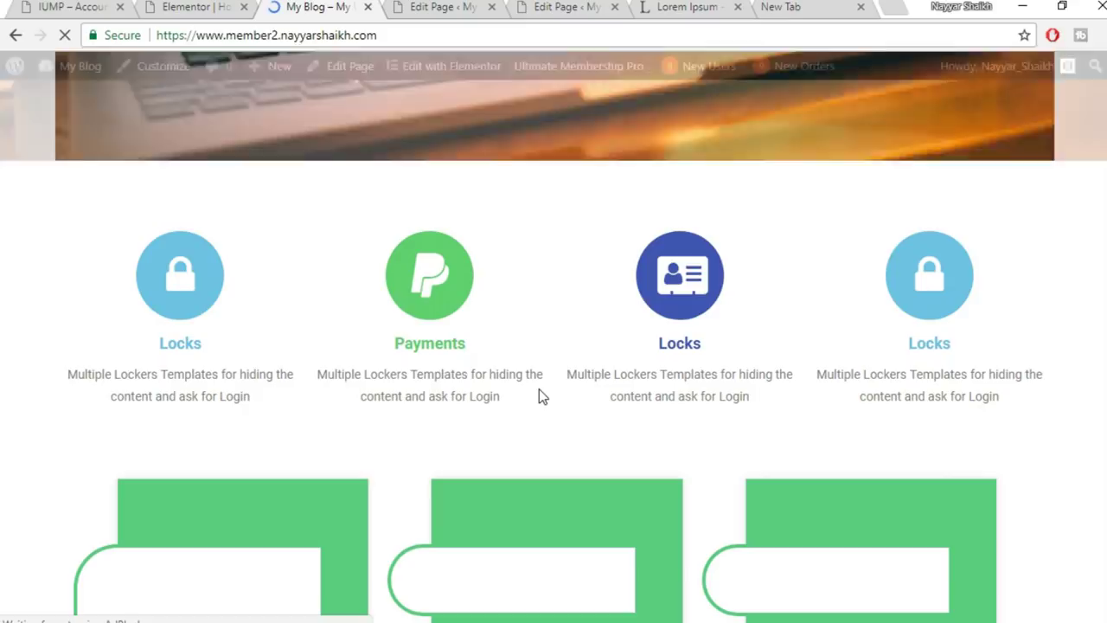
{"action": "scroll", "coordinate": [540, 388], "scroll_direction": "down", "scroll_amount": 3}
{"action": "scroll", "coordinate": [891, 358], "scroll_direction": "down", "scroll_amount": 1}
{"action": "scroll", "coordinate": [833, 407], "scroll_direction": "up", "scroll_amount": 5}
{"action": "scroll", "coordinate": [833, 407], "scroll_direction": "up", "scroll_amount": 4}
{"action": "scroll", "coordinate": [833, 407], "scroll_direction": "down", "scroll_amount": 8}
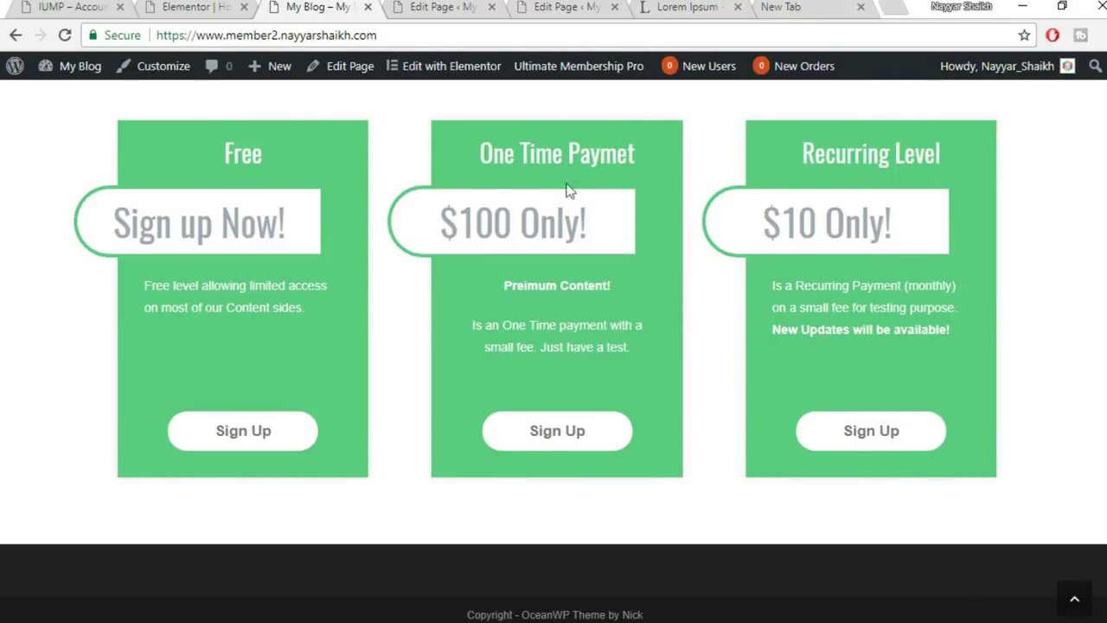
{"action": "left_click", "coordinate": [173, 9]}
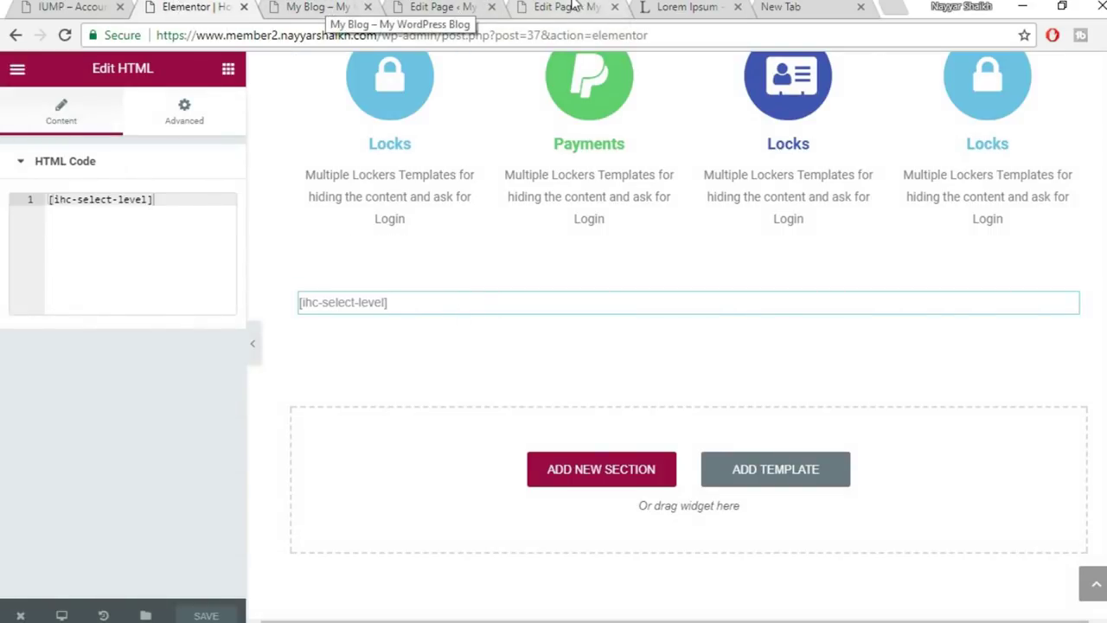
- Scroll through the reference Membership site's hero, pricing, Who are we now, team and client sections
{"action": "left_click", "coordinate": [372, 6]}
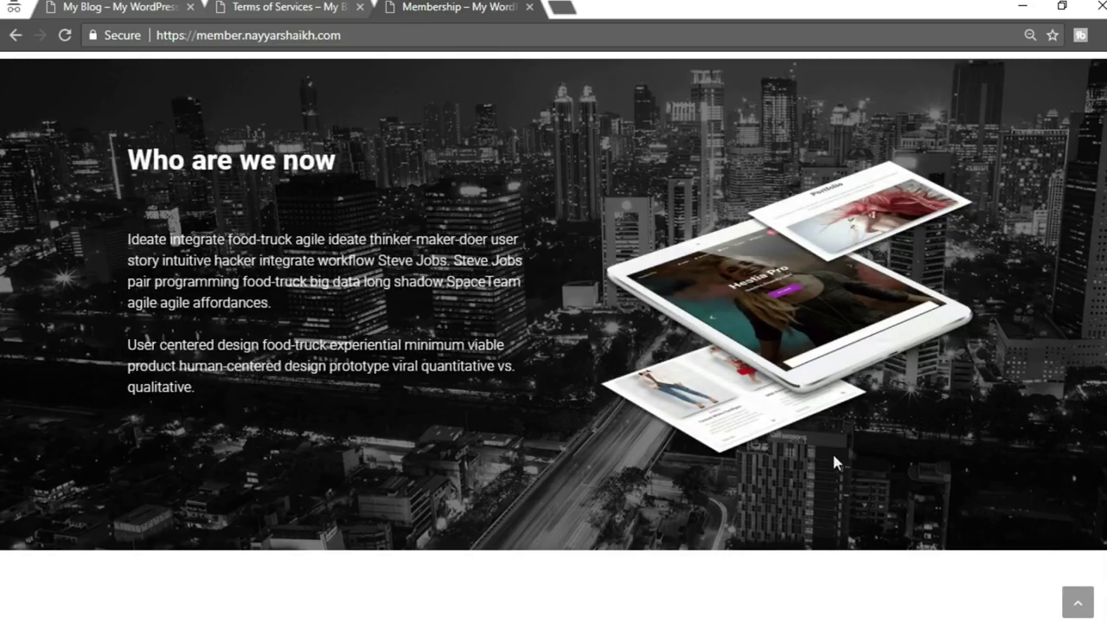
{"action": "scroll", "coordinate": [553, 300], "scroll_direction": "down", "scroll_amount": 5}
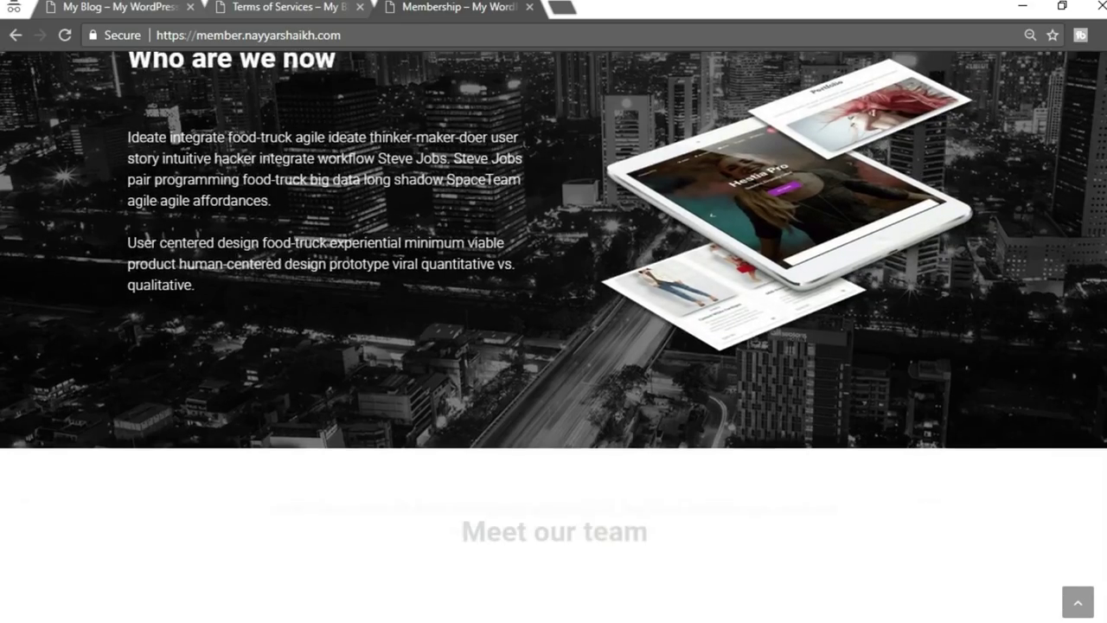
{"action": "scroll", "coordinate": [553, 346], "scroll_direction": "down", "scroll_amount": 15}
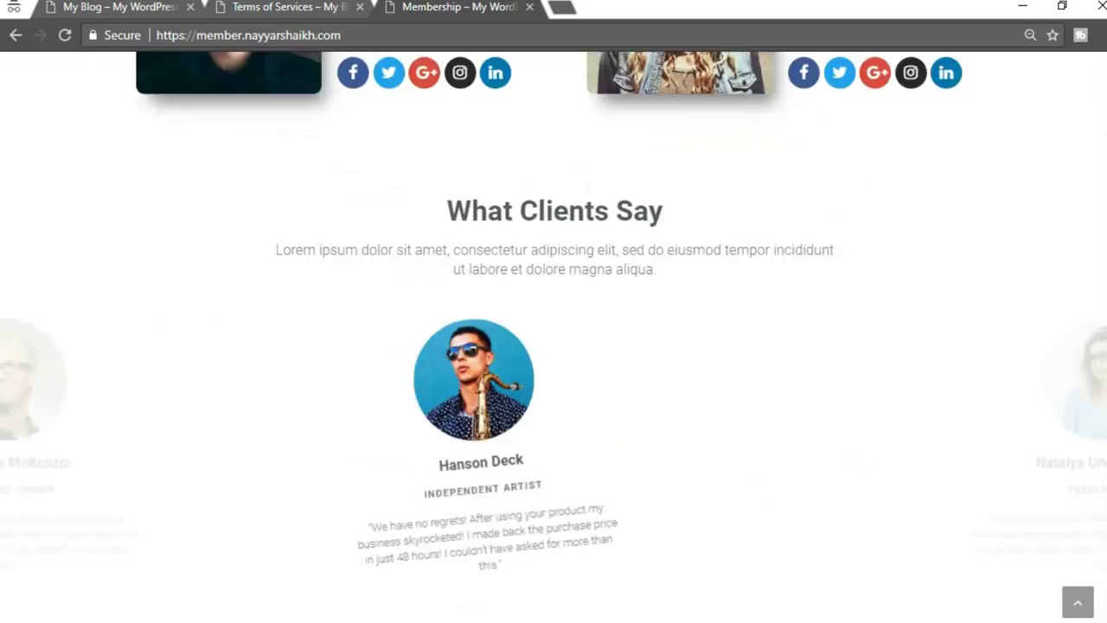
{"action": "scroll", "coordinate": [553, 336], "scroll_direction": "up", "scroll_amount": 15}
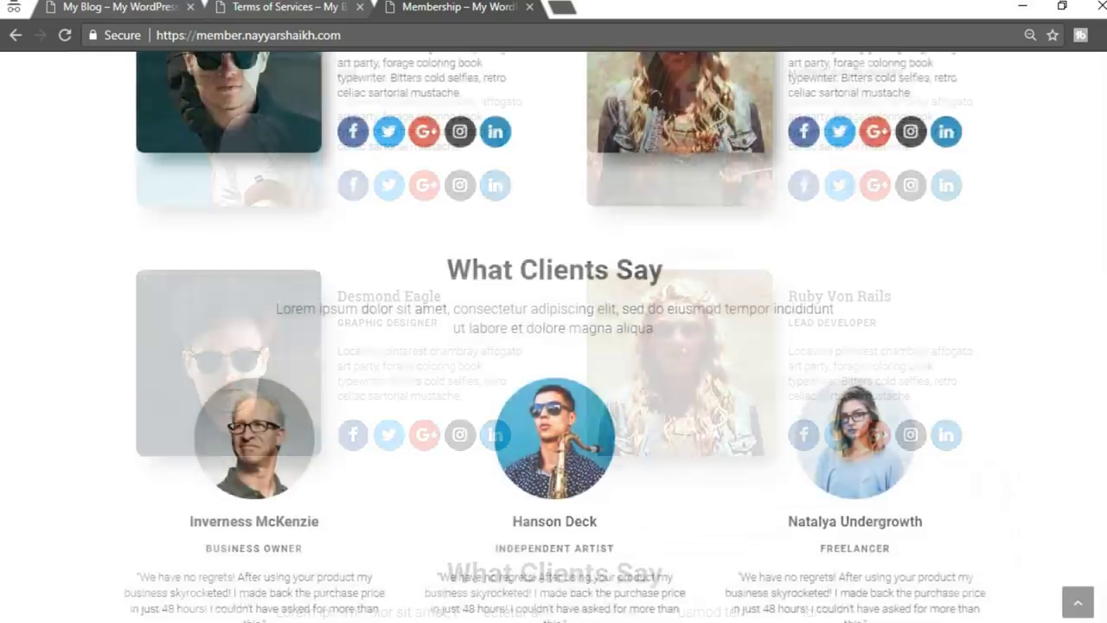
{"action": "scroll", "coordinate": [553, 336], "scroll_direction": "up", "scroll_amount": 4}
{"action": "scroll", "coordinate": [554, 336], "scroll_direction": "down", "scroll_amount": 4}
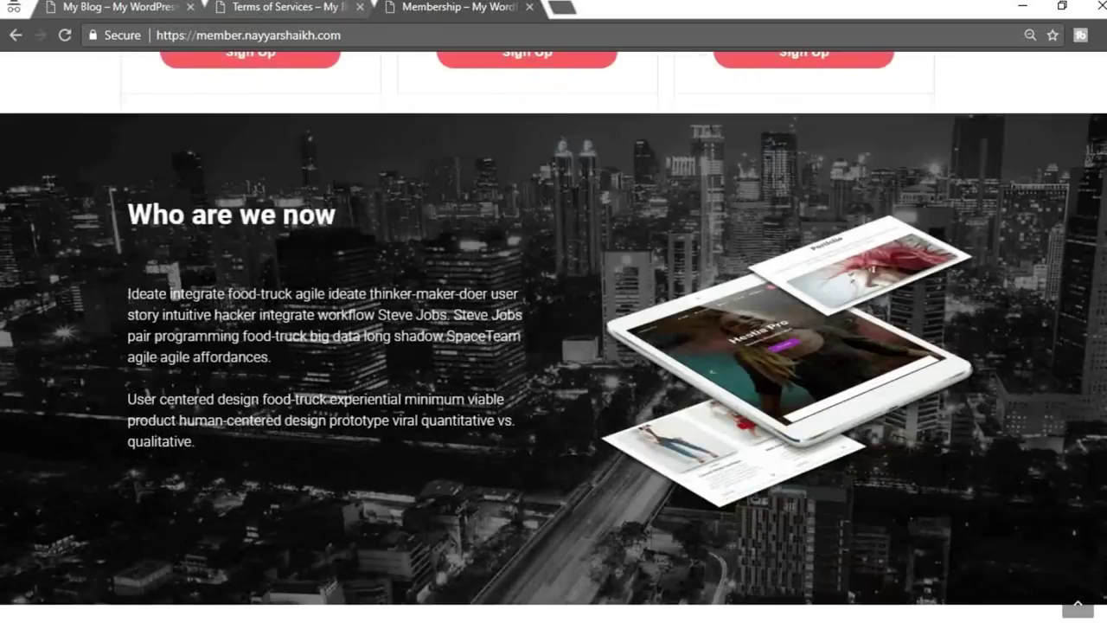
{"action": "scroll", "coordinate": [554, 337], "scroll_direction": "down", "scroll_amount": 15}
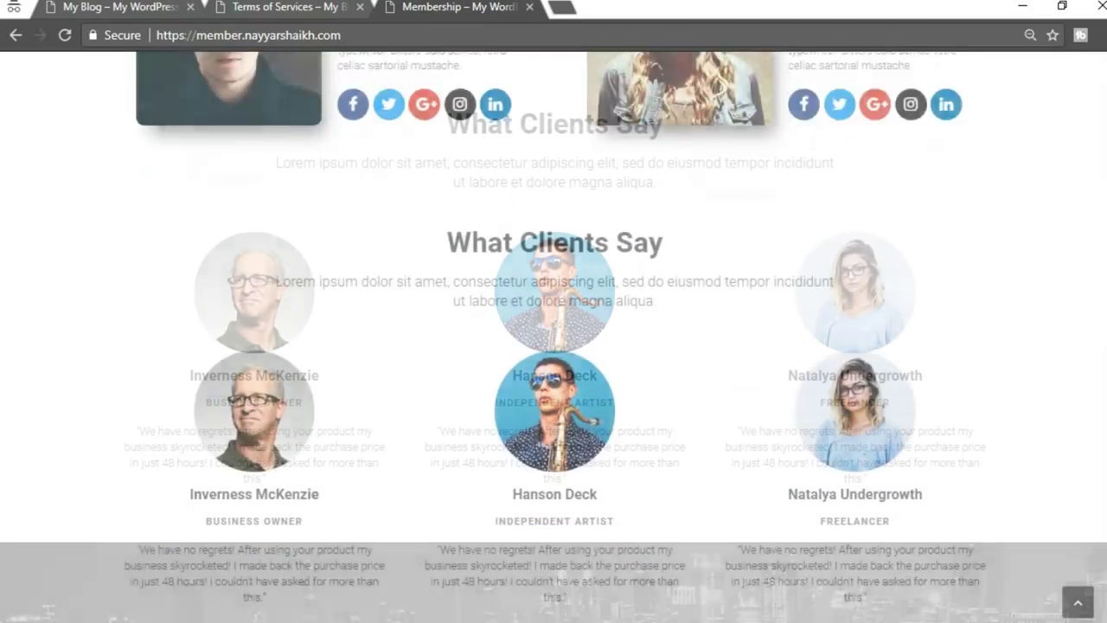
{"action": "scroll", "coordinate": [554, 336], "scroll_direction": "up", "scroll_amount": 20}
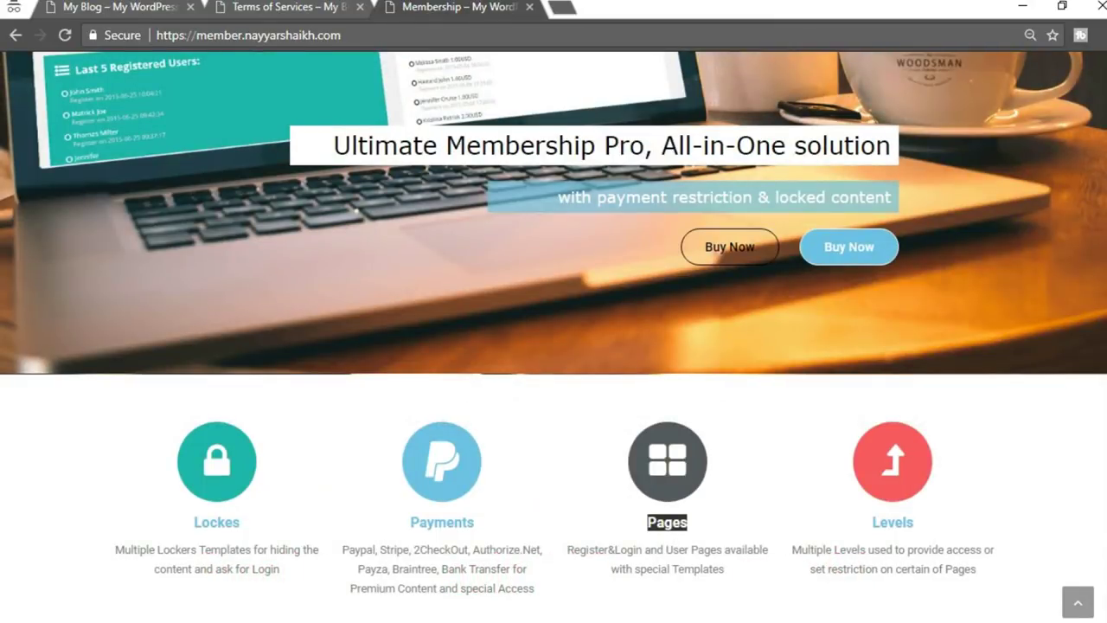
{"action": "scroll", "coordinate": [553, 337], "scroll_direction": "up", "scroll_amount": 2}
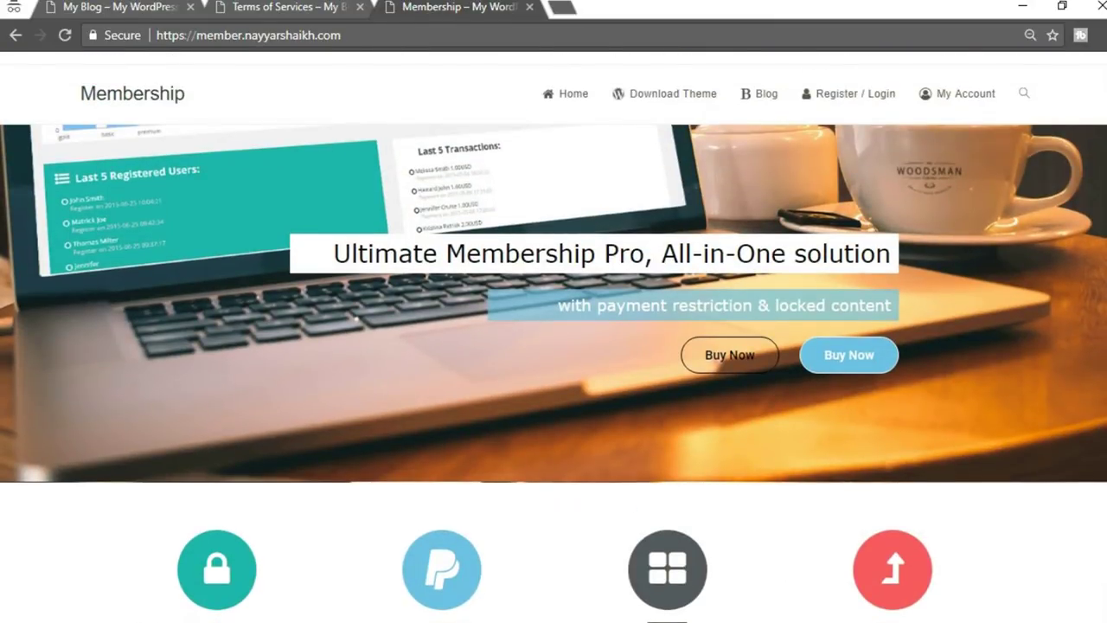
{"action": "scroll", "coordinate": [583, 395], "scroll_direction": "down", "scroll_amount": 15}
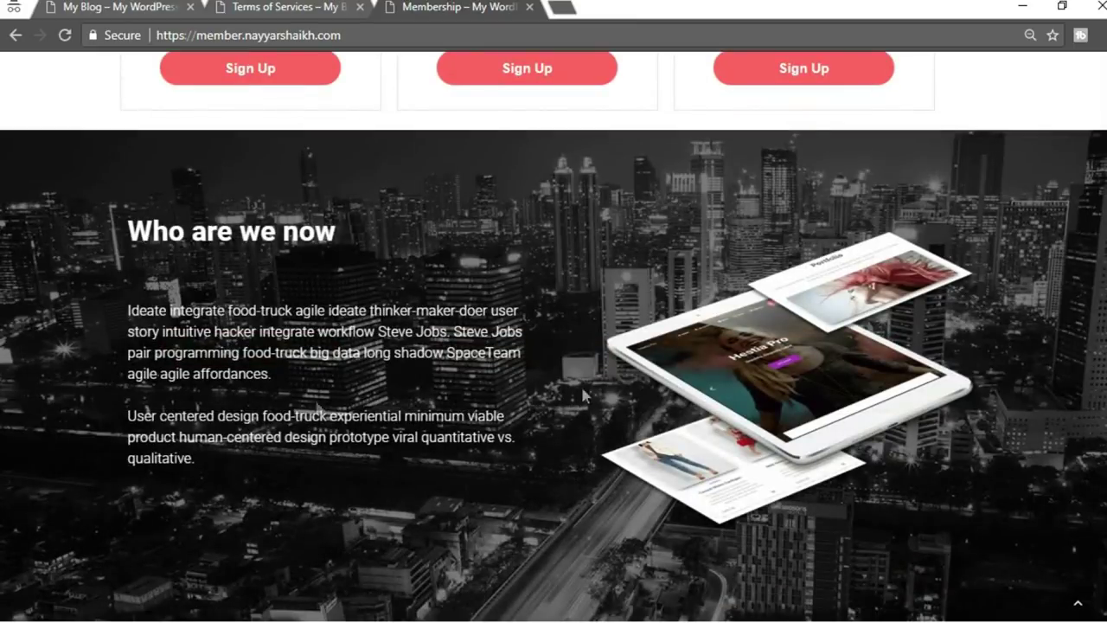
{"action": "scroll", "coordinate": [525, 562], "scroll_direction": "down", "scroll_amount": 8}
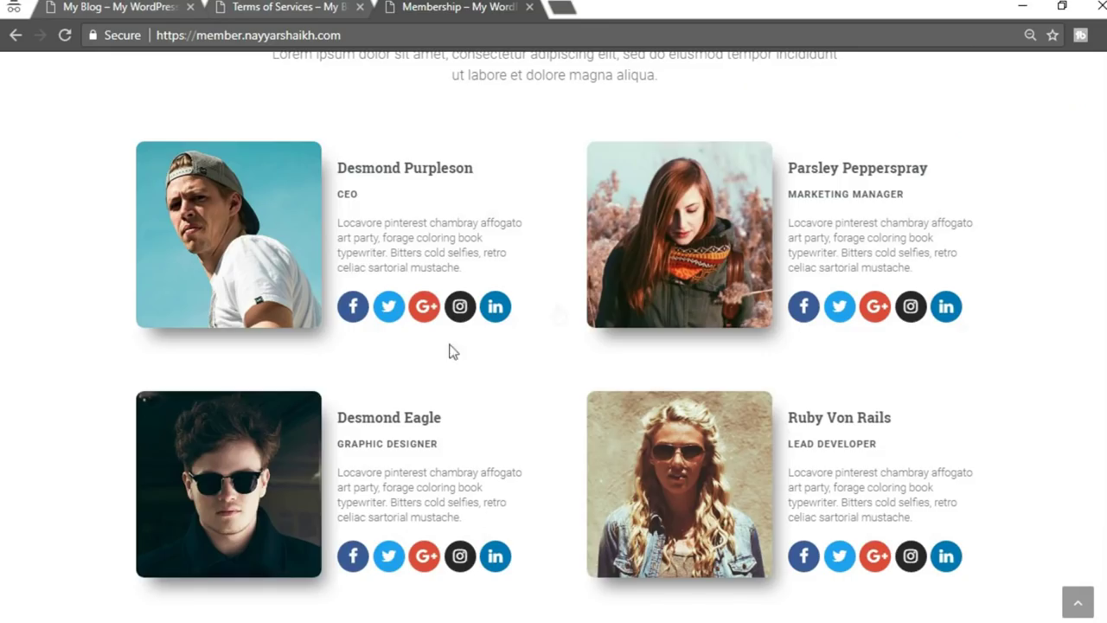
{"action": "scroll", "coordinate": [553, 336], "scroll_direction": "down", "scroll_amount": 8}
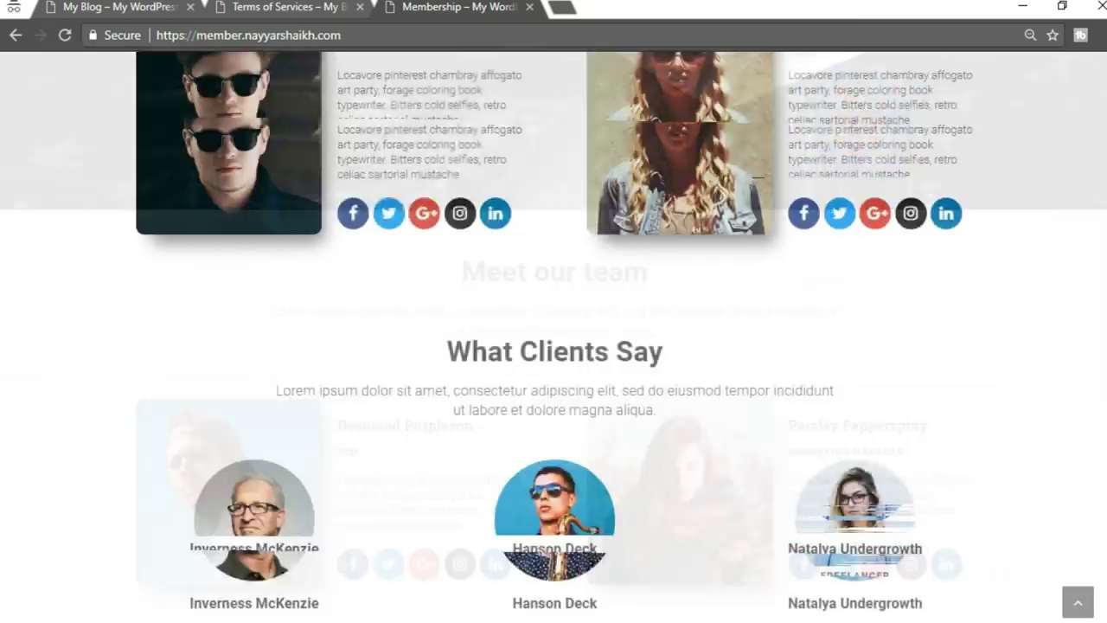
{"action": "scroll", "coordinate": [554, 336], "scroll_direction": "up", "scroll_amount": 14}
{"action": "scroll", "coordinate": [553, 336], "scroll_direction": "up", "scroll_amount": 3}
{"action": "scroll", "coordinate": [554, 336], "scroll_direction": "down", "scroll_amount": 4}
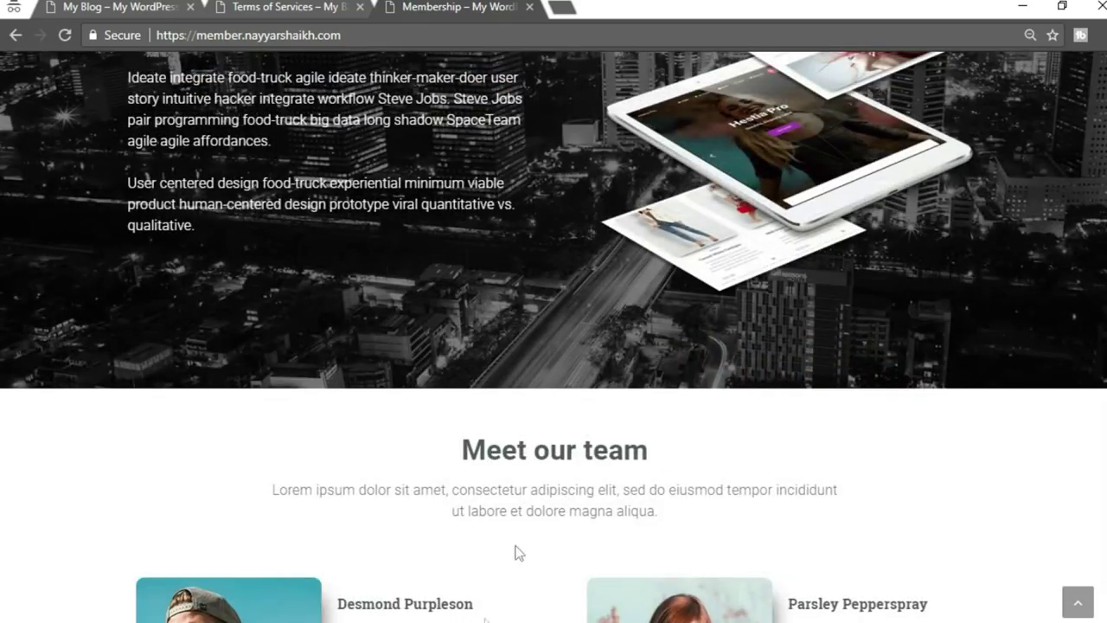
{"action": "scroll", "coordinate": [873, 483], "scroll_direction": "down", "scroll_amount": 4}
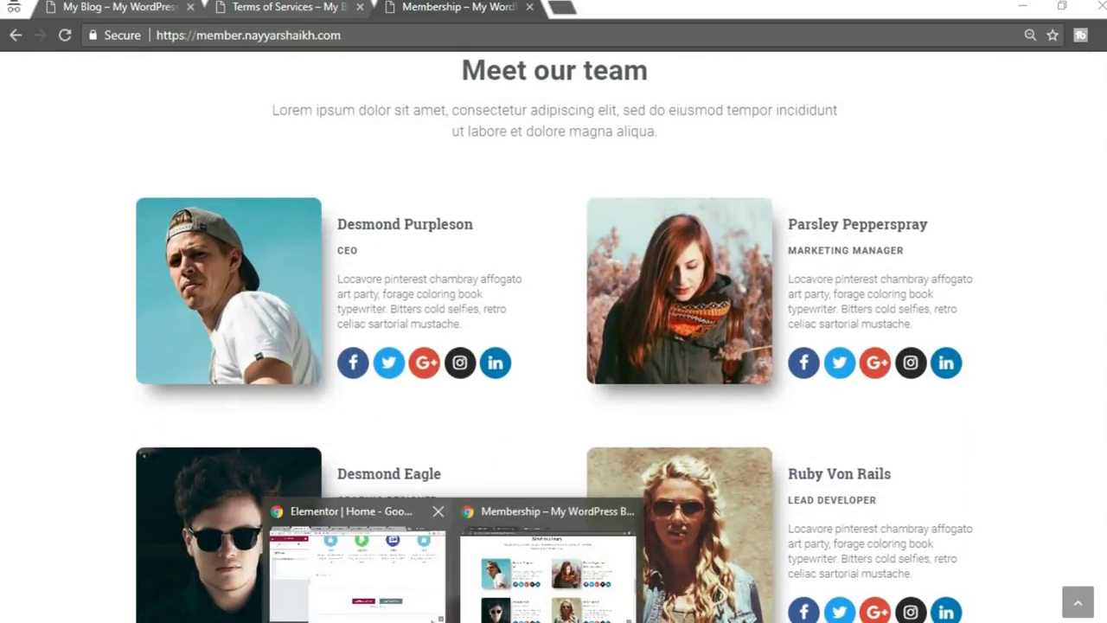
- Go to Elementor > My Library in WordPress admin and bring up the Import Templates form
{"action": "left_click", "coordinate": [378, 569]}
{"action": "left_click", "coordinate": [337, 6]}
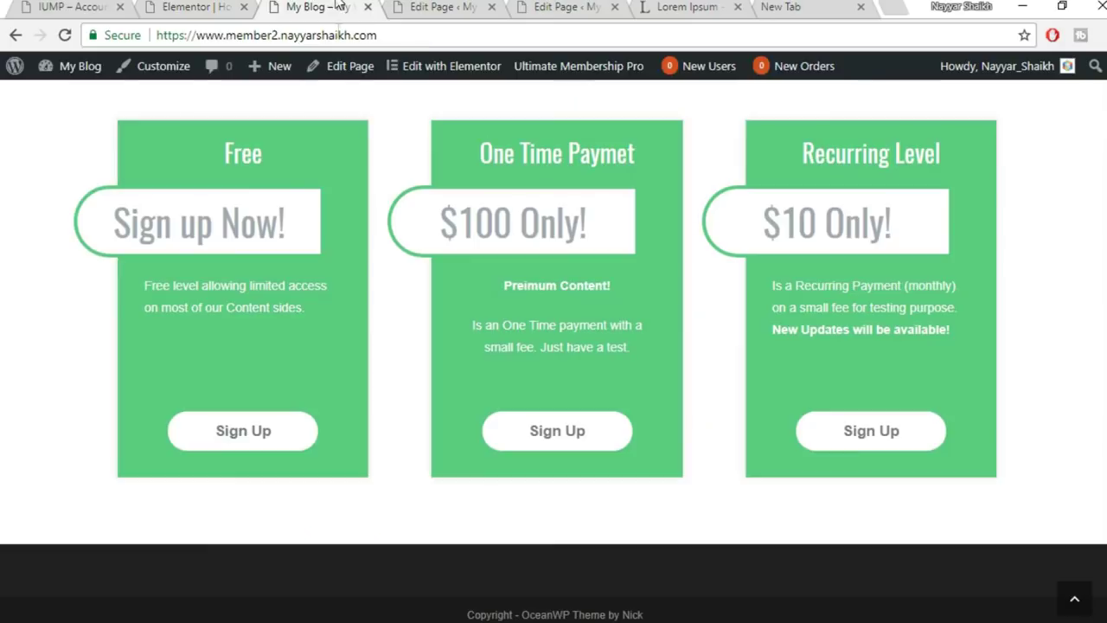
{"action": "left_click", "coordinate": [452, 11]}
{"action": "scroll", "coordinate": [86, 432], "scroll_direction": "down", "scroll_amount": 2}
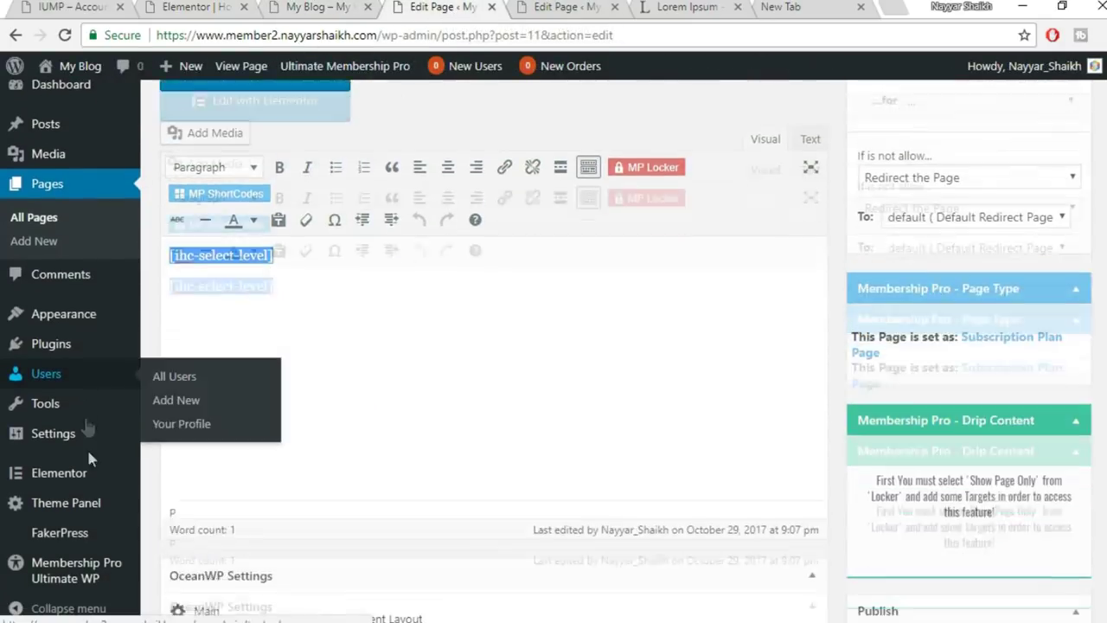
{"action": "mouse_move", "coordinate": [78, 474]}
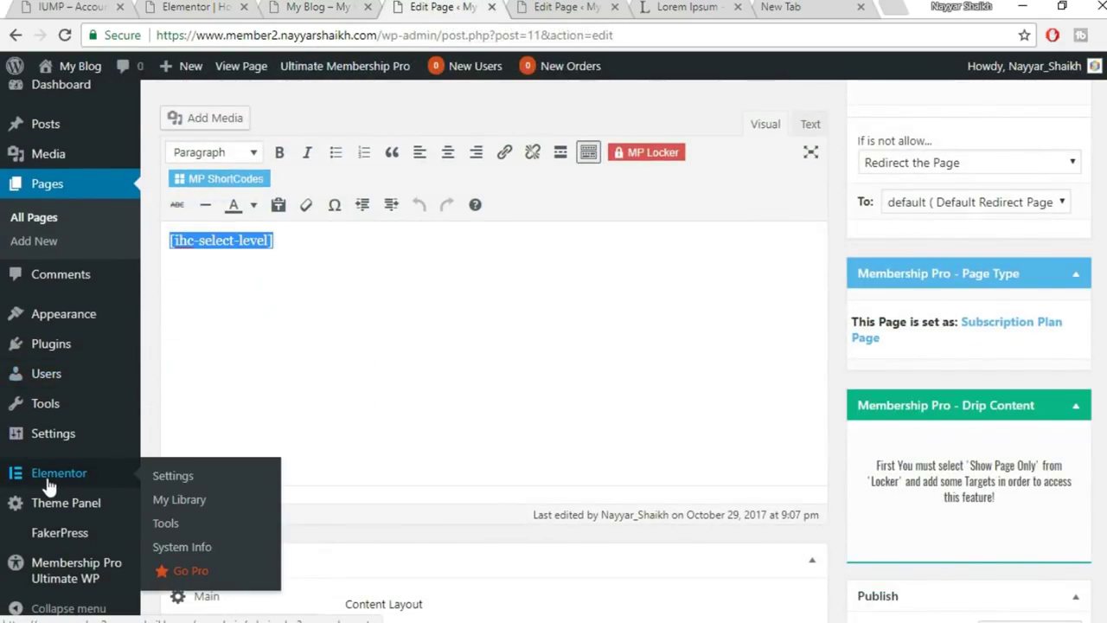
{"action": "left_click", "coordinate": [182, 500]}
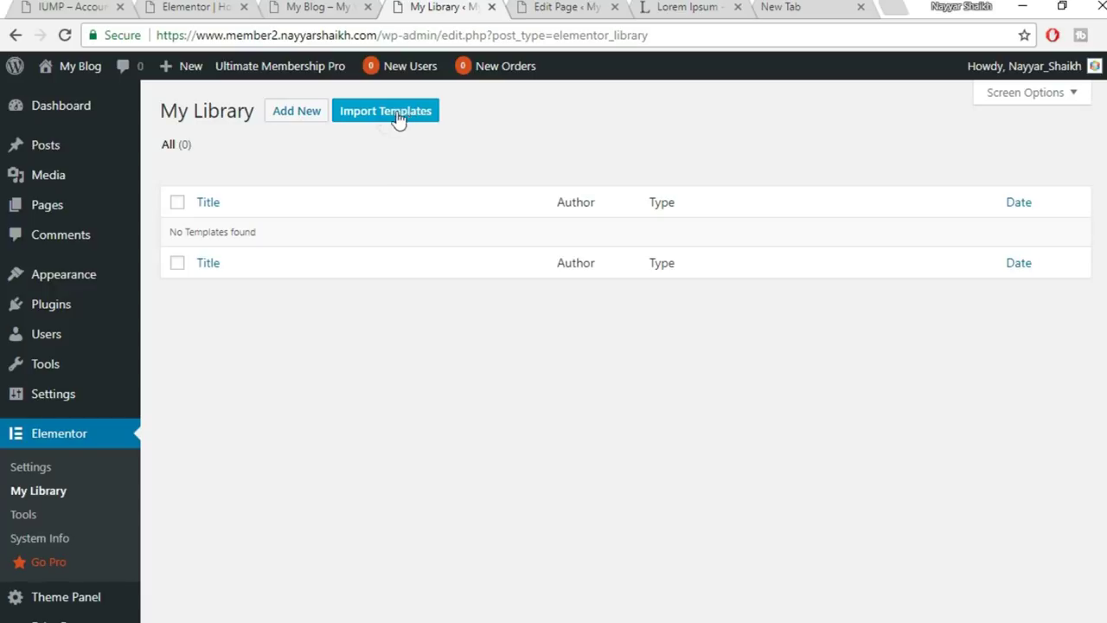
{"action": "left_click", "coordinate": [405, 118]}
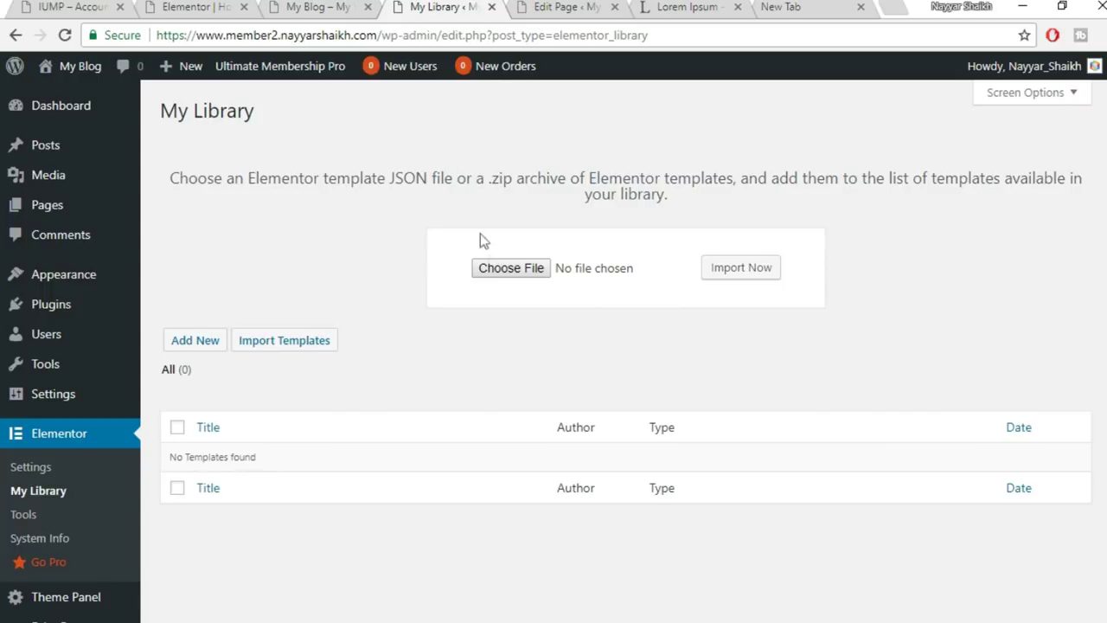
- Import elementor-472-2017-10-02.json from Projects (F:) > Hestia > Layouts into My Library
{"action": "left_click", "coordinate": [510, 269]}
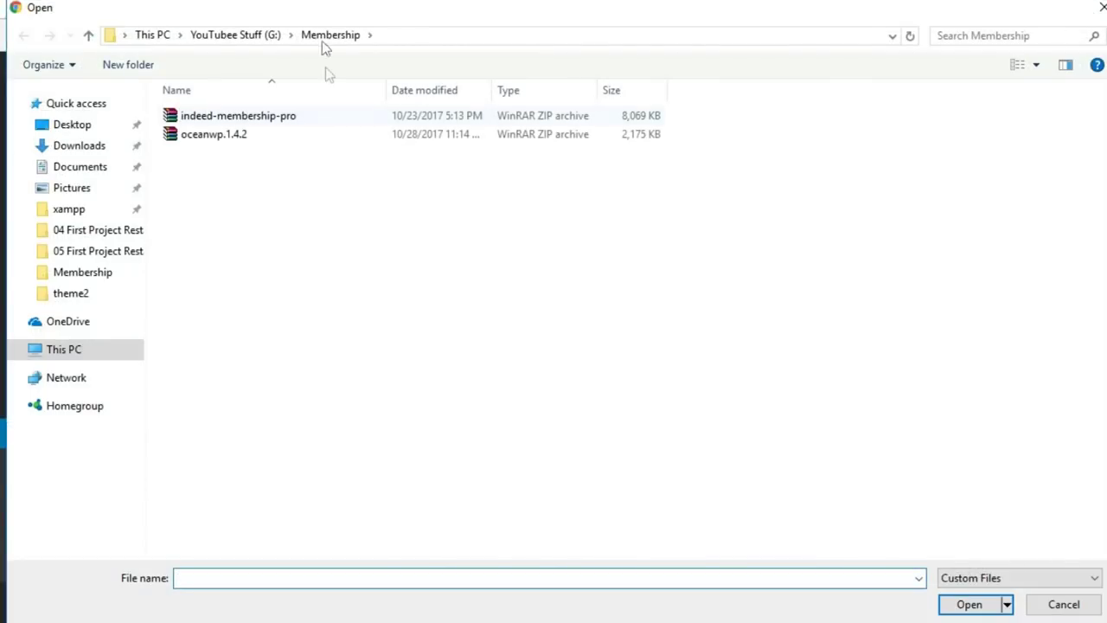
{"action": "left_click", "coordinate": [230, 38]}
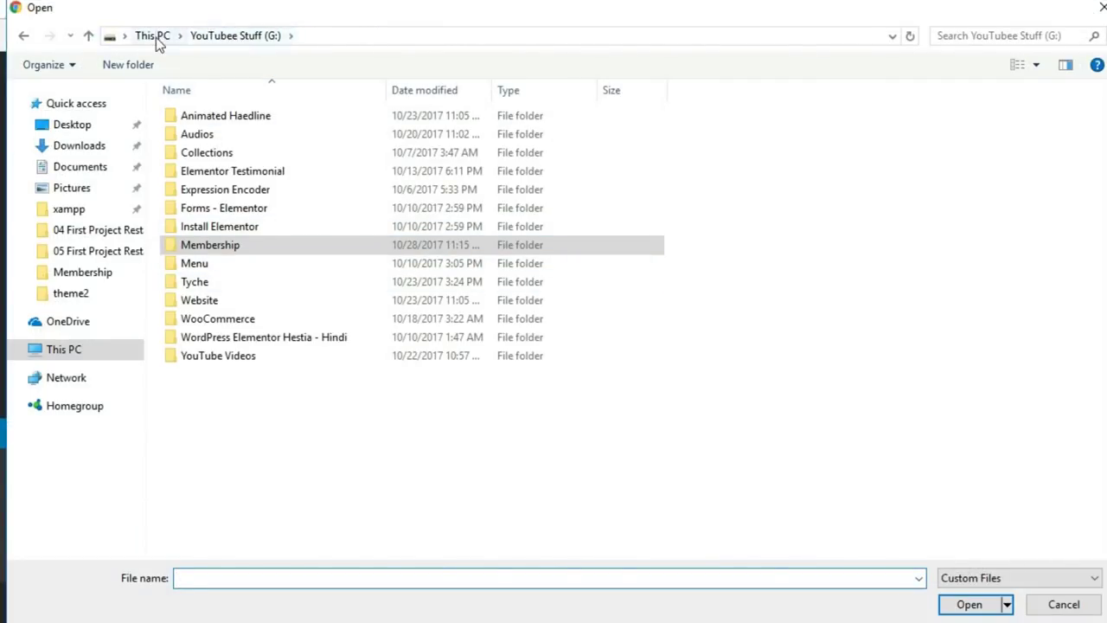
{"action": "left_click", "coordinate": [155, 37]}
{"action": "double_click", "coordinate": [700, 269]}
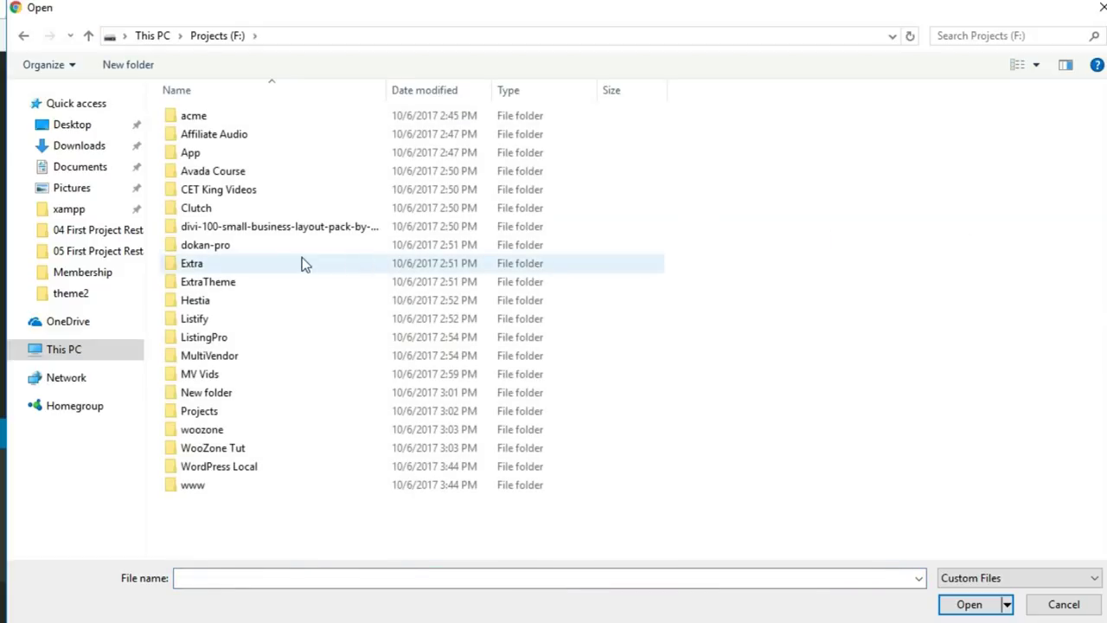
{"action": "double_click", "coordinate": [254, 300]}
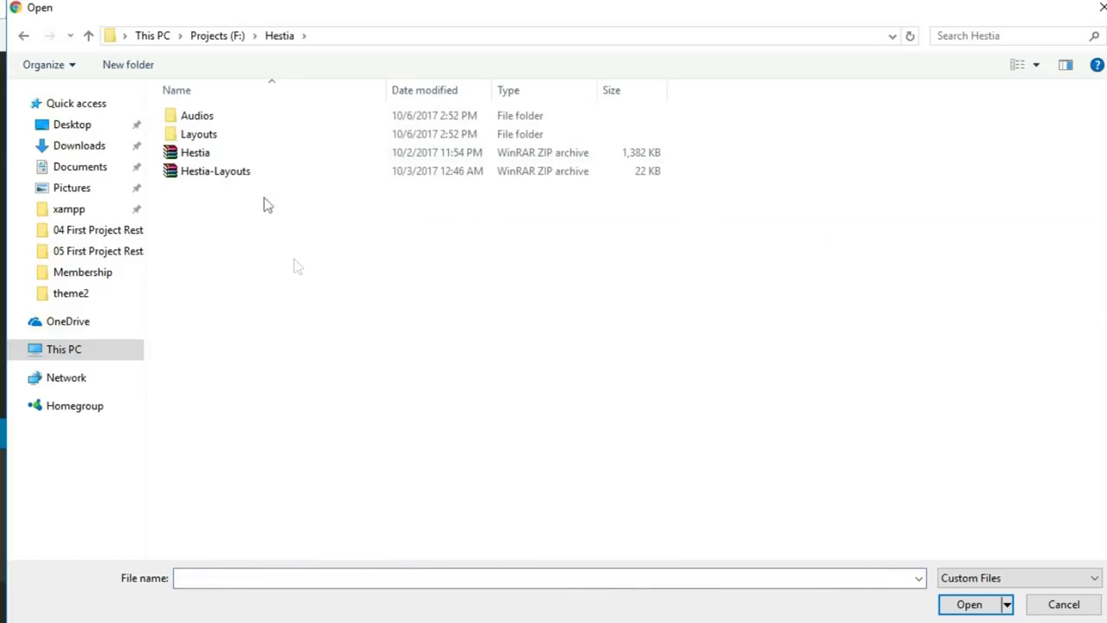
{"action": "double_click", "coordinate": [247, 136]}
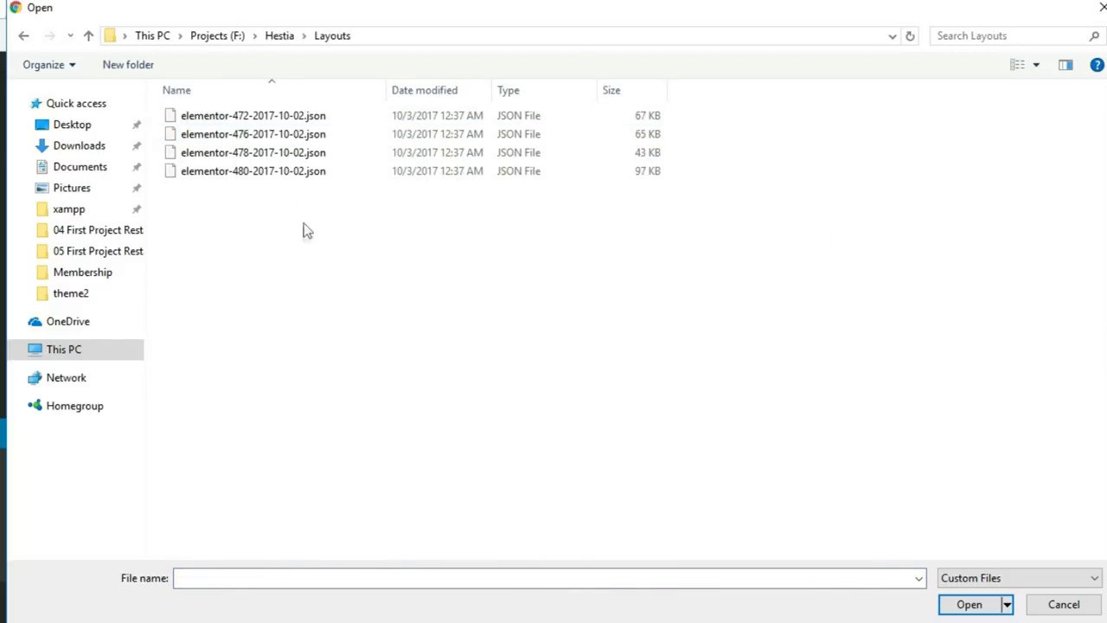
{"action": "left_click", "coordinate": [294, 120]}
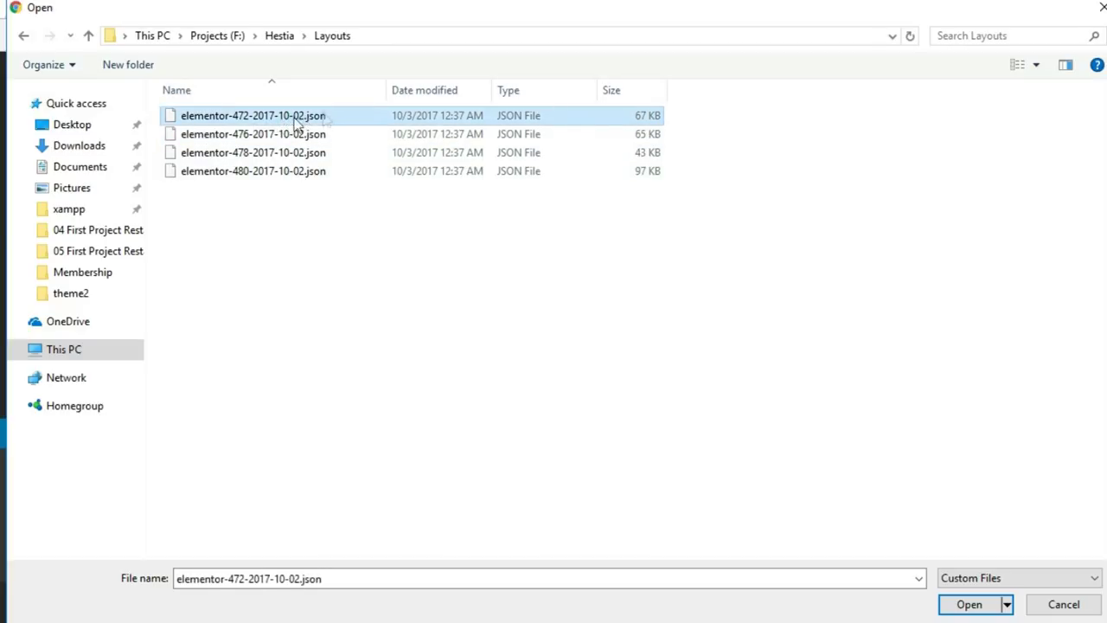
{"action": "left_click", "coordinate": [965, 604]}
{"action": "left_click", "coordinate": [781, 268]}
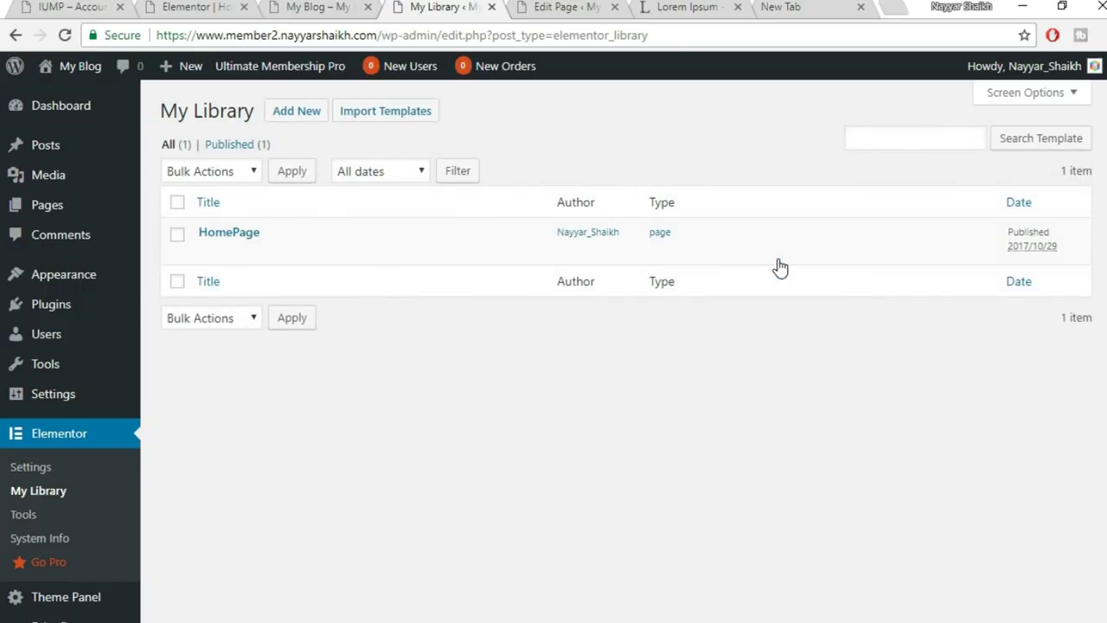
{"action": "mouse_move", "coordinate": [309, 239]}
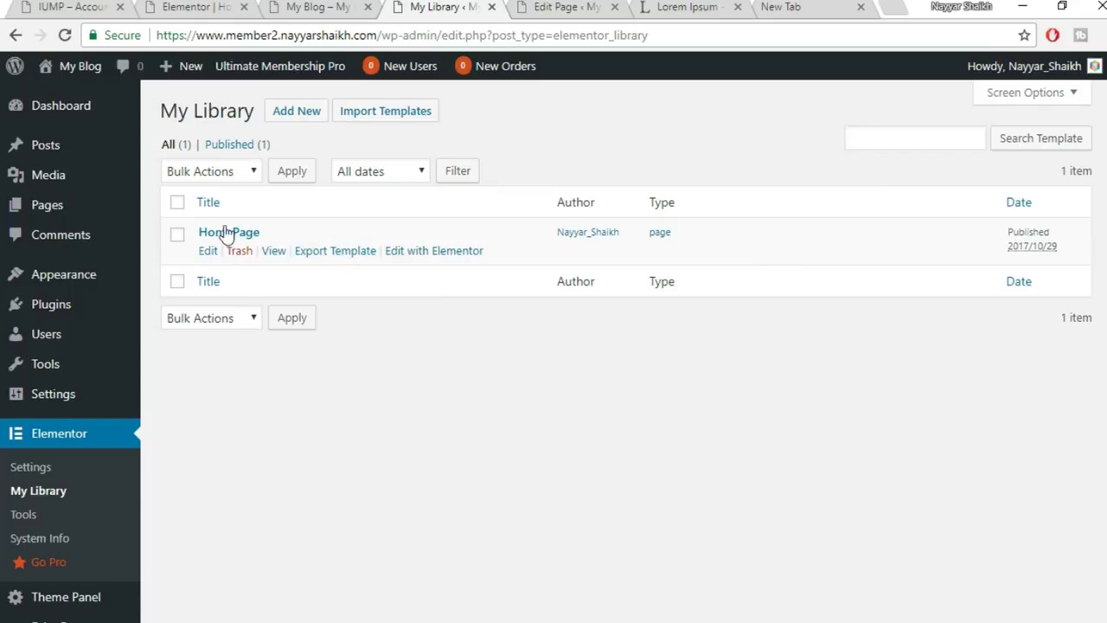
- Reload the Elementor editor and insert the HomePage template from My Templates
{"action": "left_click", "coordinate": [296, 6]}
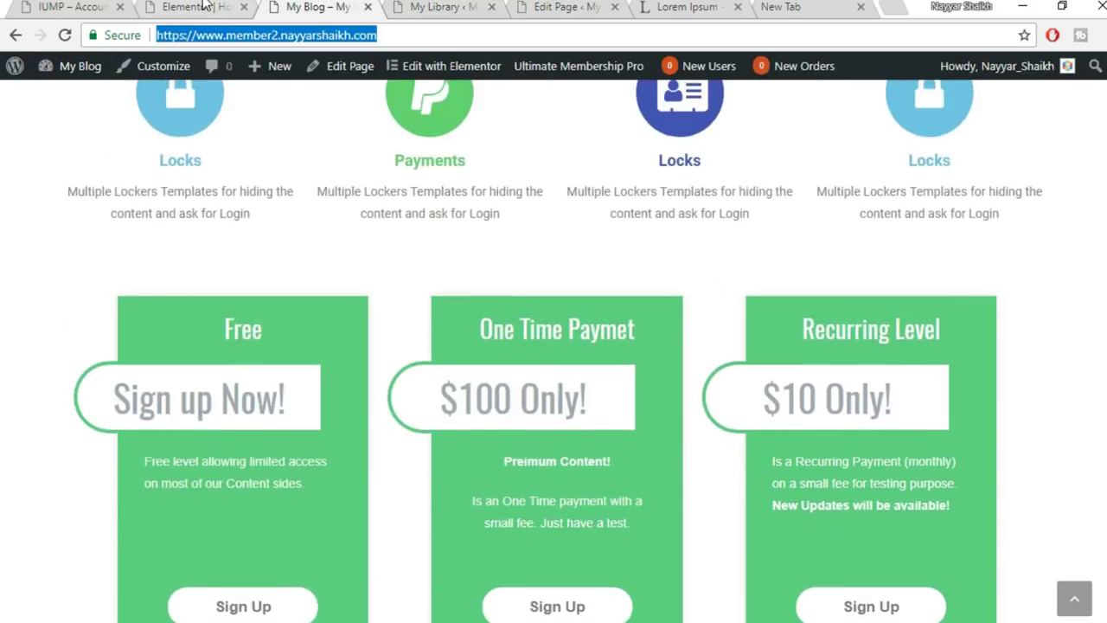
{"action": "left_click", "coordinate": [205, 6]}
{"action": "scroll", "coordinate": [327, 375], "scroll_direction": "up", "scroll_amount": 6}
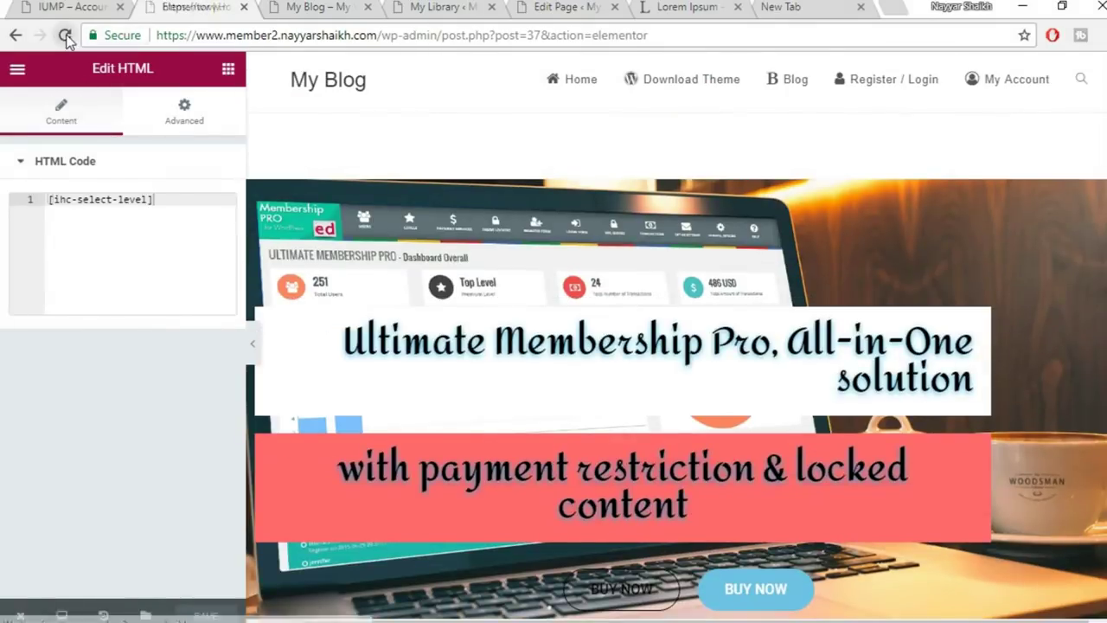
{"action": "left_click", "coordinate": [65, 35]}
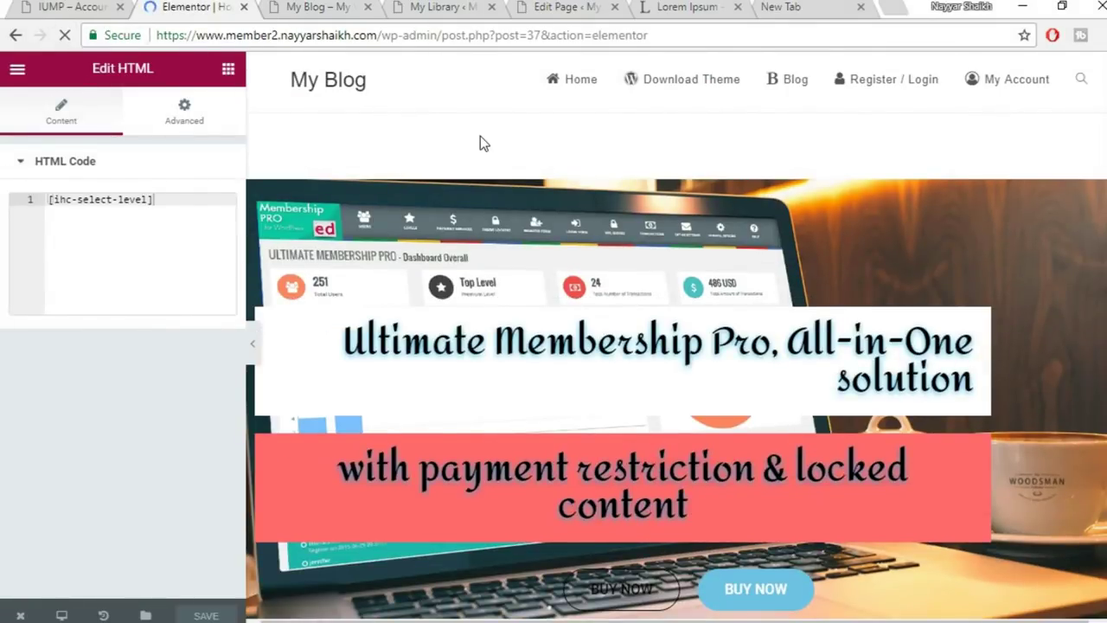
{"action": "scroll", "coordinate": [1038, 299], "scroll_direction": "down", "scroll_amount": 10}
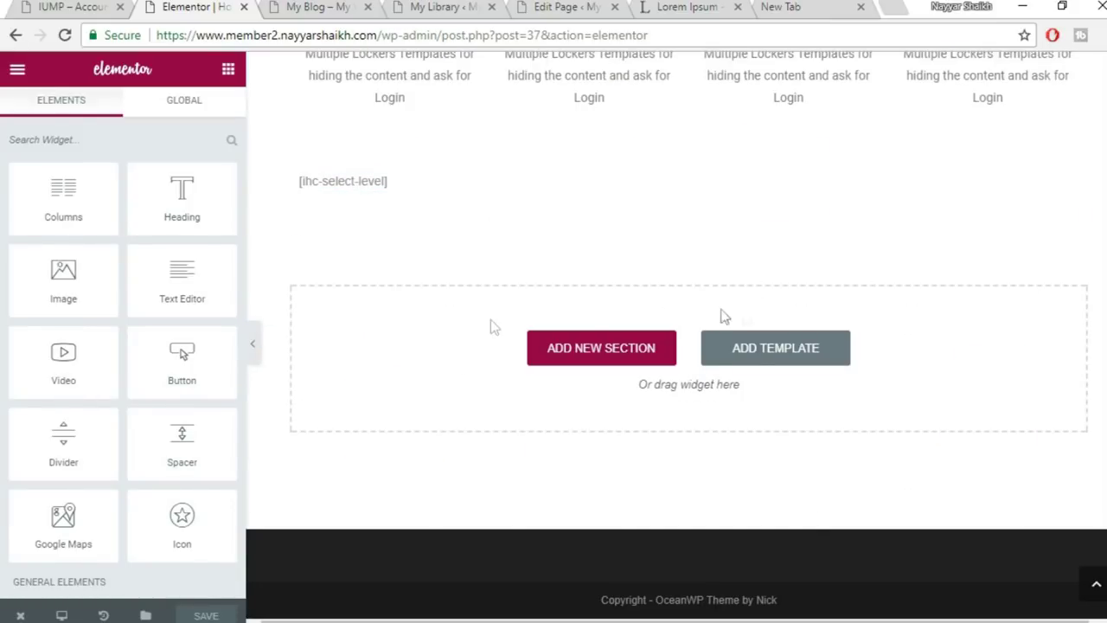
{"action": "left_click", "coordinate": [774, 351]}
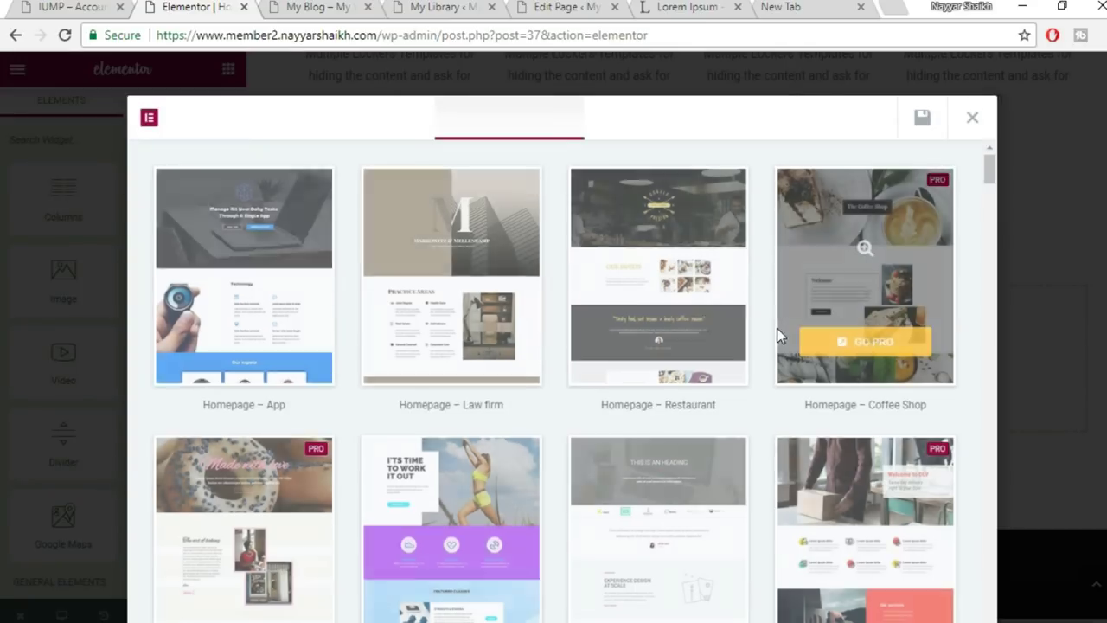
{"action": "left_click", "coordinate": [655, 130]}
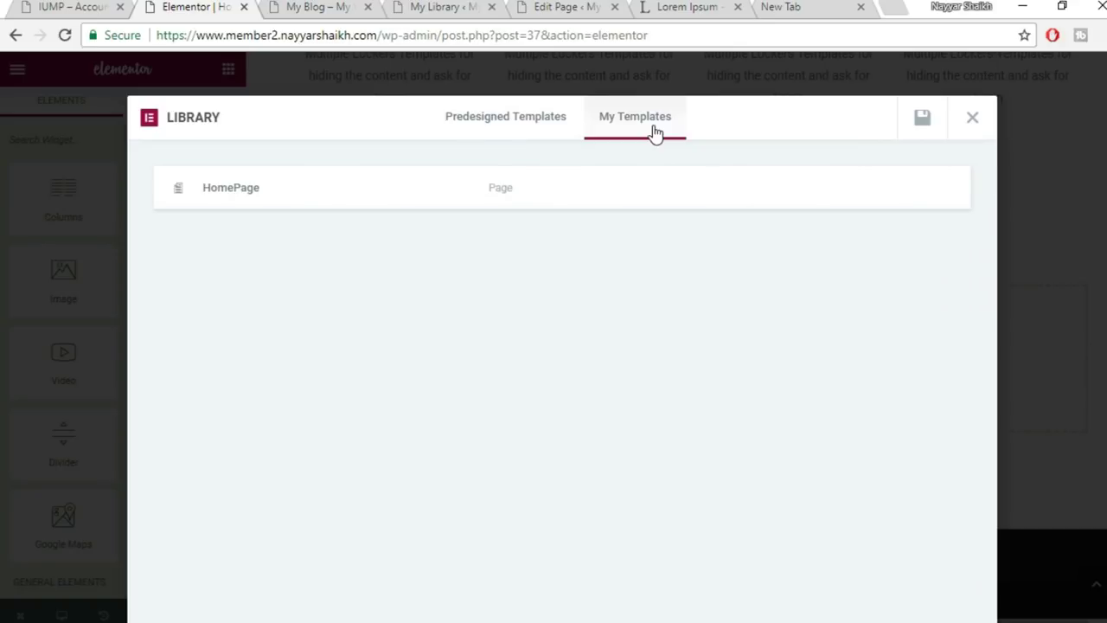
{"action": "mouse_move", "coordinate": [231, 195]}
{"action": "left_click", "coordinate": [879, 190]}
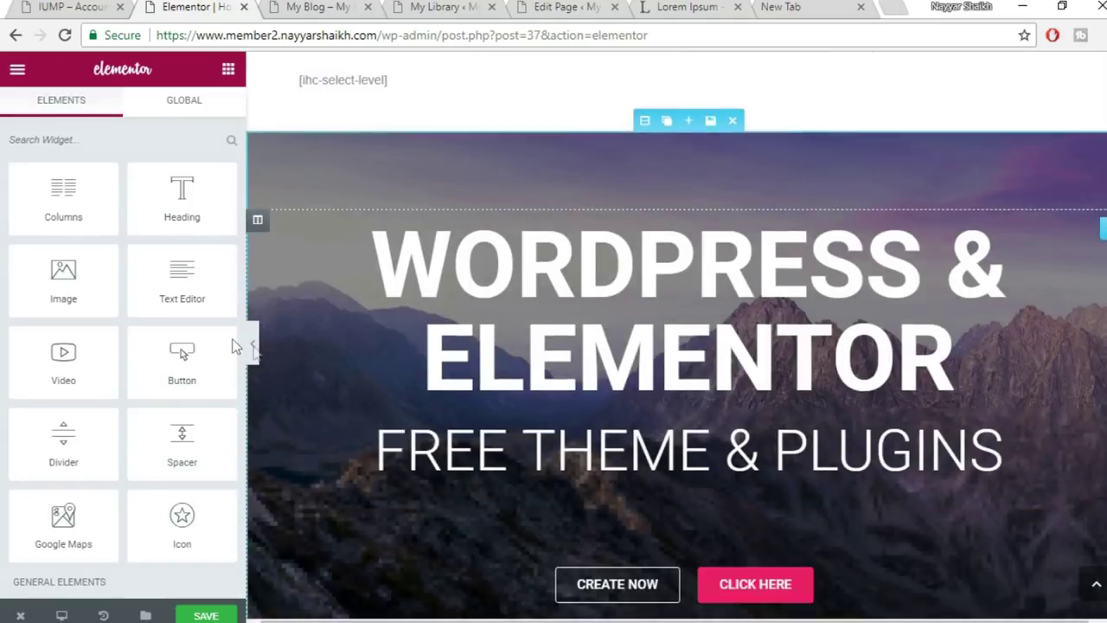
- Hide the editing panel and scroll through the page to preview the inserted template
{"action": "left_click", "coordinate": [254, 348]}
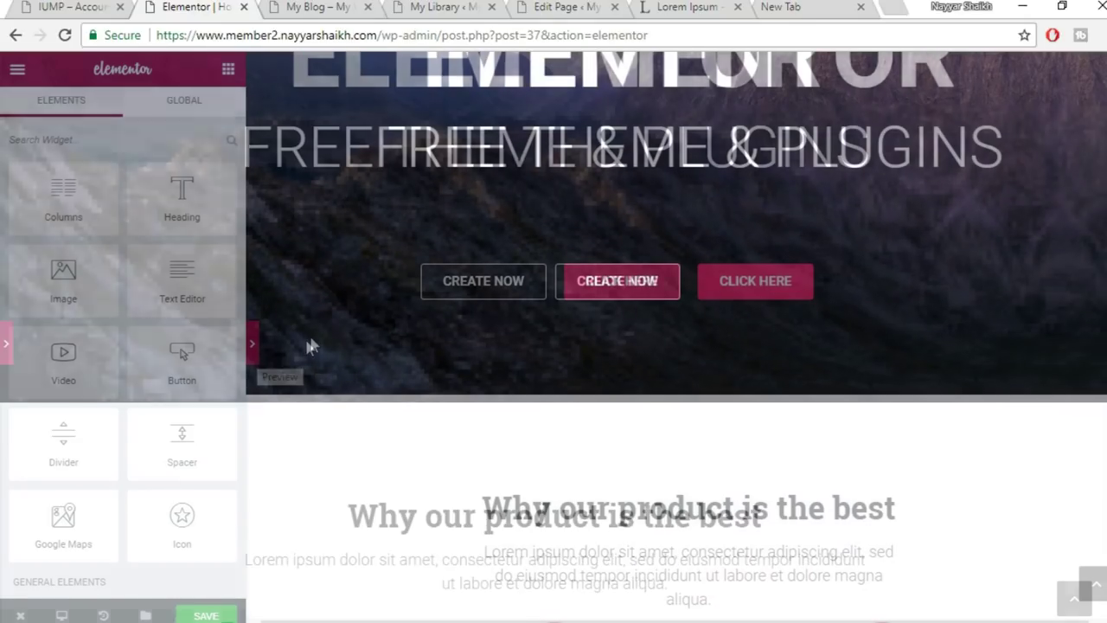
{"action": "scroll", "coordinate": [323, 360], "scroll_direction": "up", "scroll_amount": 4}
{"action": "scroll", "coordinate": [504, 242], "scroll_direction": "up", "scroll_amount": 1}
{"action": "scroll", "coordinate": [613, 243], "scroll_direction": "down", "scroll_amount": 3}
{"action": "scroll", "coordinate": [489, 271], "scroll_direction": "up", "scroll_amount": 1}
{"action": "scroll", "coordinate": [488, 271], "scroll_direction": "up", "scroll_amount": 1}
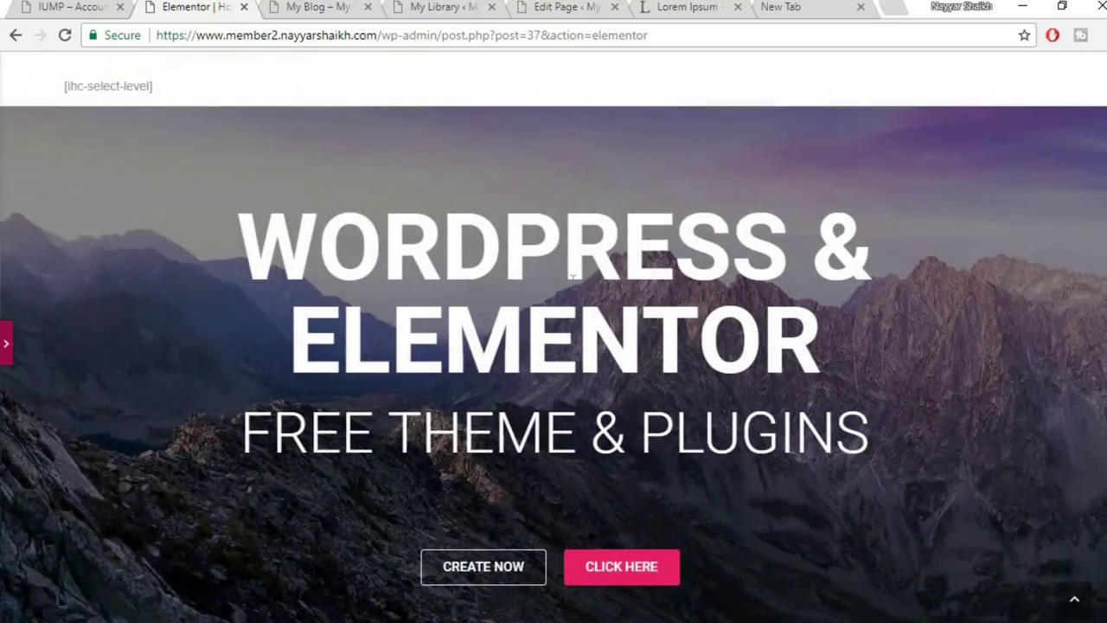
{"action": "scroll", "coordinate": [588, 305], "scroll_direction": "up", "scroll_amount": 10}
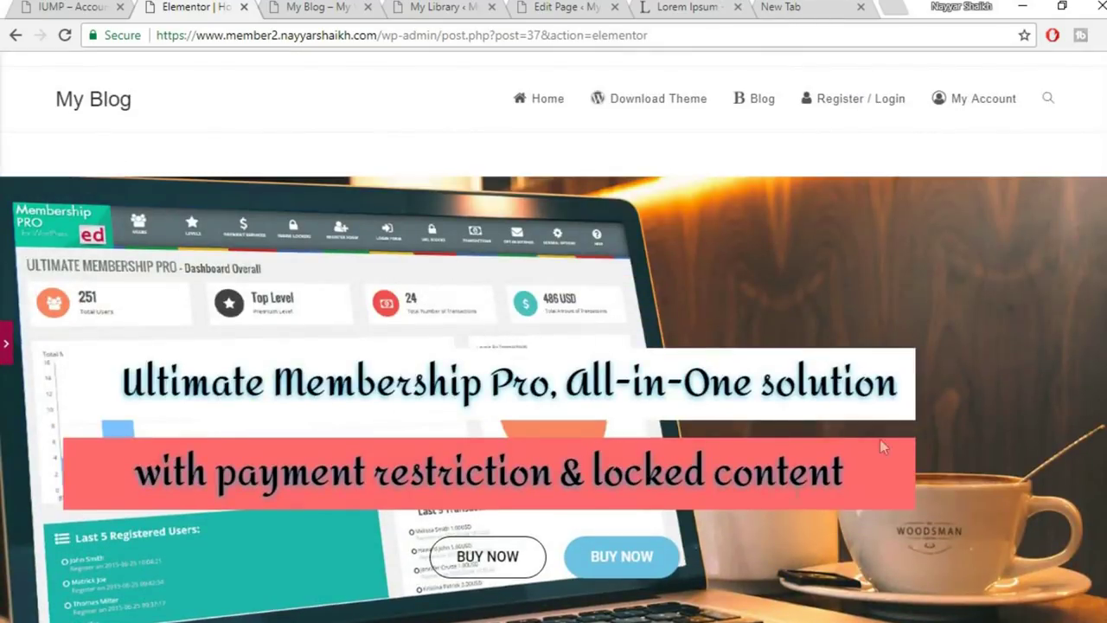
{"action": "scroll", "coordinate": [938, 321], "scroll_direction": "down", "scroll_amount": 10}
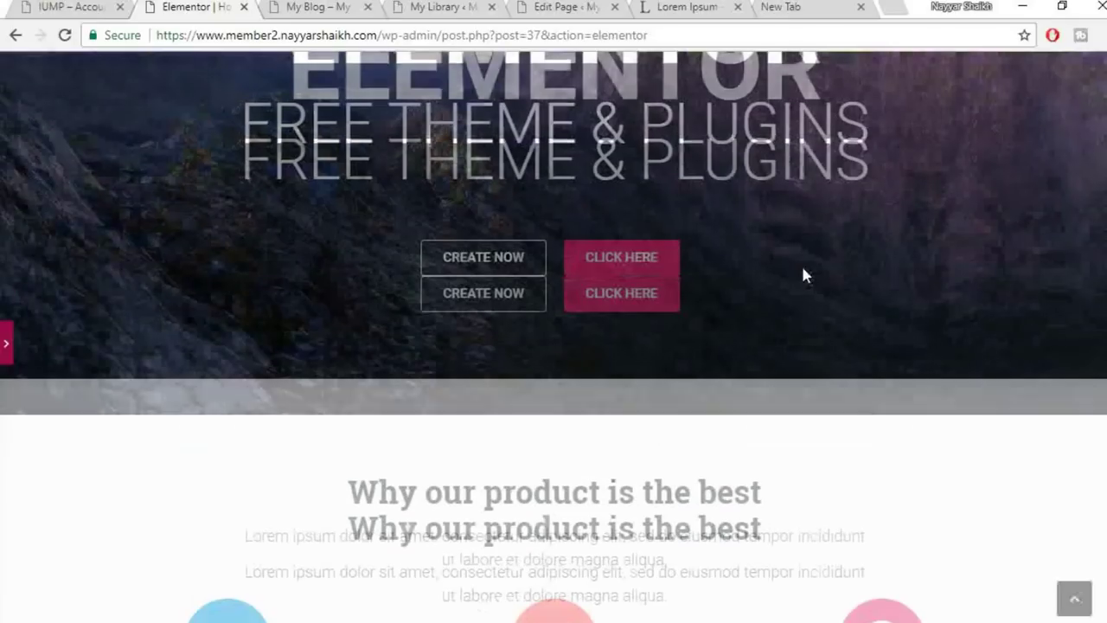
{"action": "scroll", "coordinate": [554, 173], "scroll_direction": "up", "scroll_amount": 3}
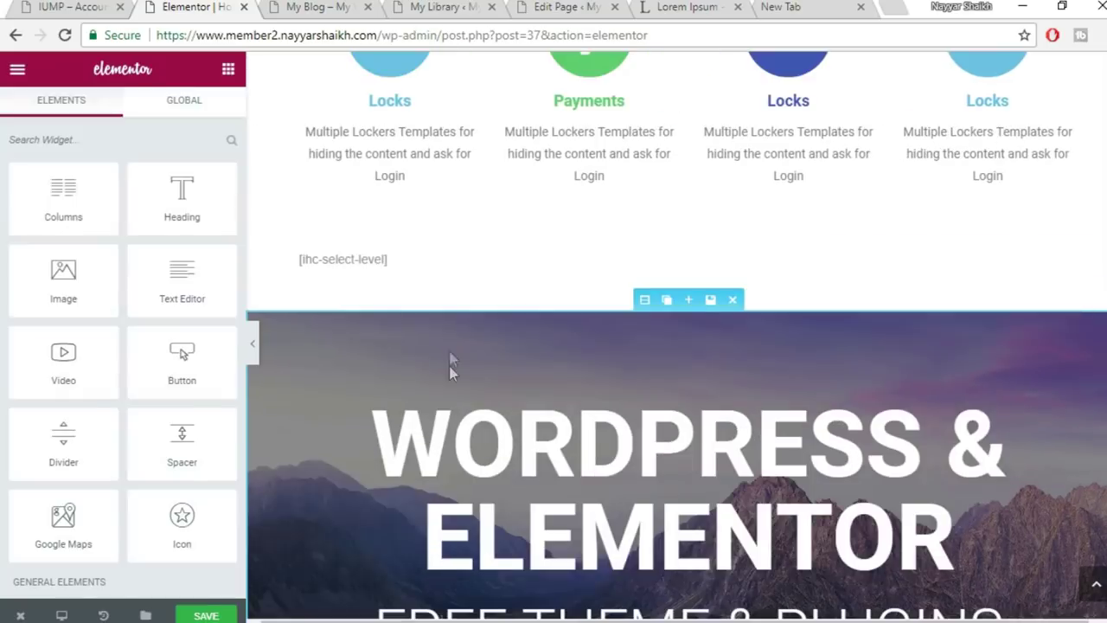
- Delete the WordPress & Elementor hero and the 'Why our product is the best' section from the Home page
{"action": "left_click", "coordinate": [733, 300]}
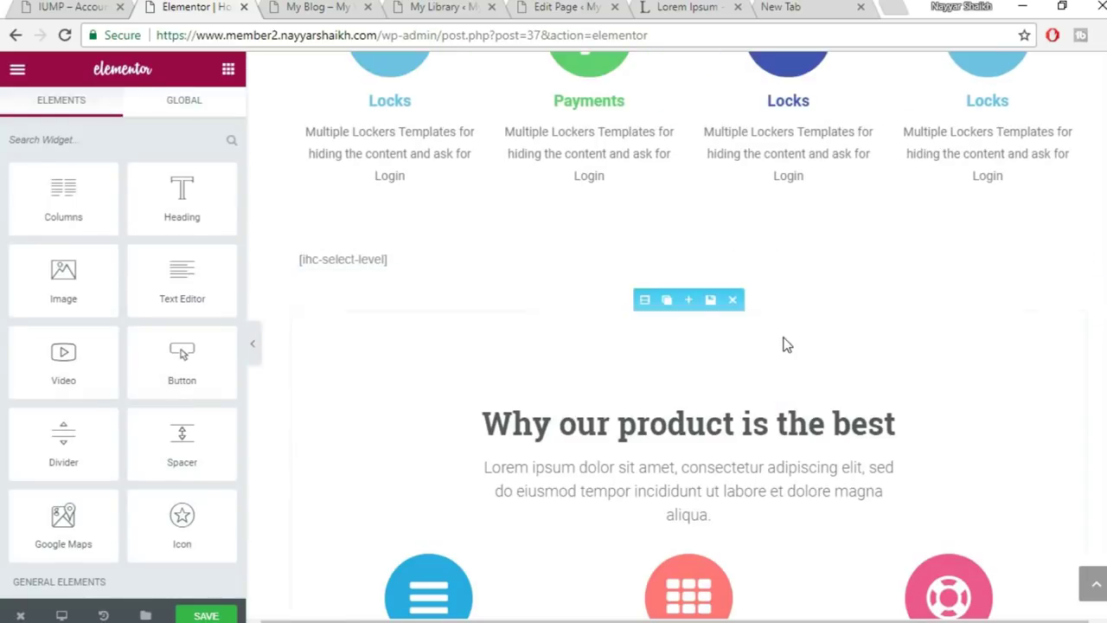
{"action": "scroll", "coordinate": [785, 345], "scroll_direction": "down", "scroll_amount": 2}
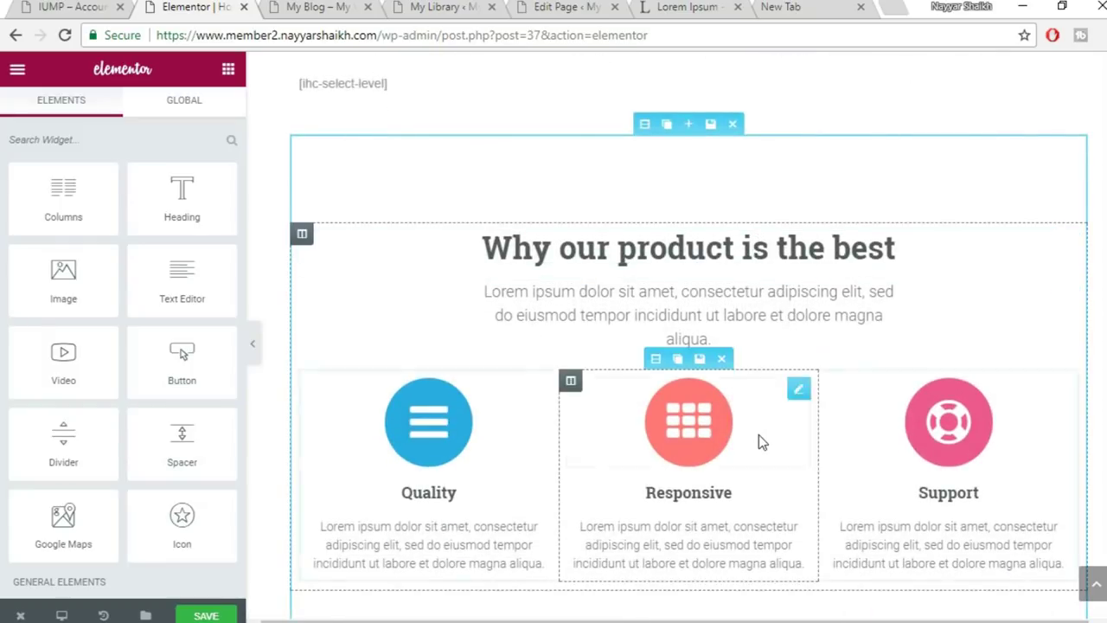
{"action": "scroll", "coordinate": [761, 439], "scroll_direction": "up", "scroll_amount": 10}
{"action": "scroll", "coordinate": [855, 422], "scroll_direction": "down", "scroll_amount": 6}
{"action": "scroll", "coordinate": [749, 341], "scroll_direction": "down", "scroll_amount": 6}
{"action": "scroll", "coordinate": [752, 343], "scroll_direction": "up", "scroll_amount": 2}
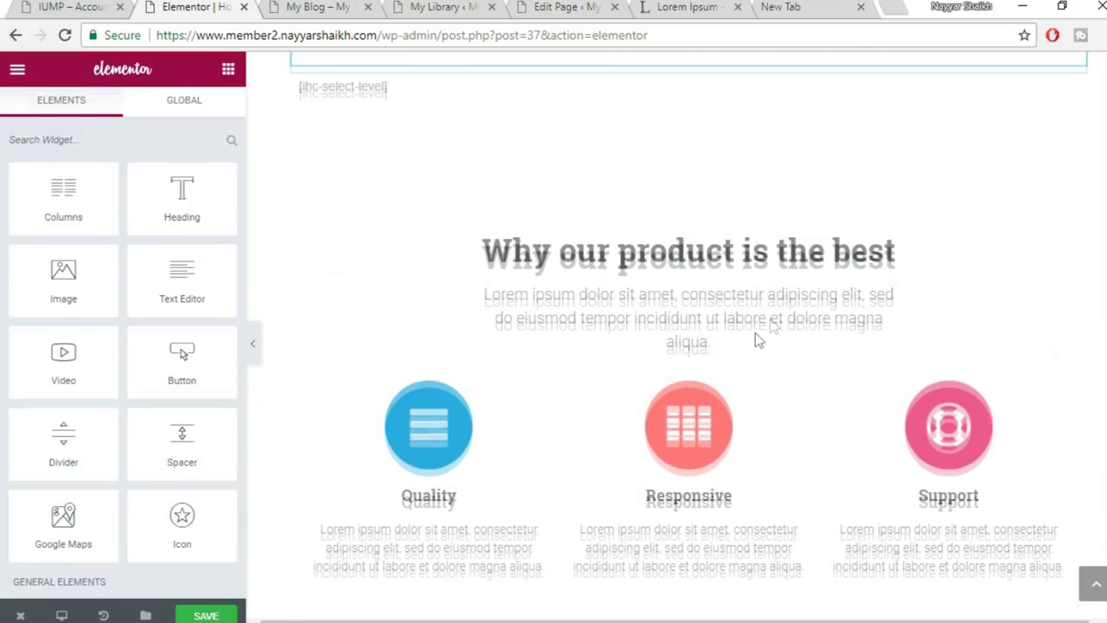
{"action": "left_click", "coordinate": [733, 136]}
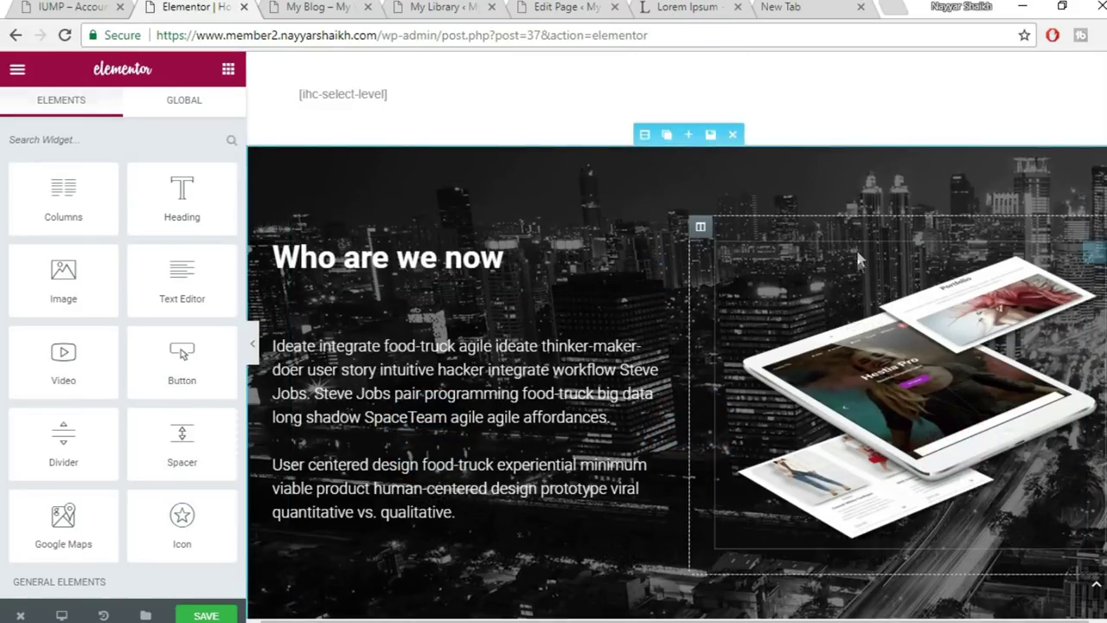
{"action": "scroll", "coordinate": [857, 257], "scroll_direction": "down", "scroll_amount": 10}
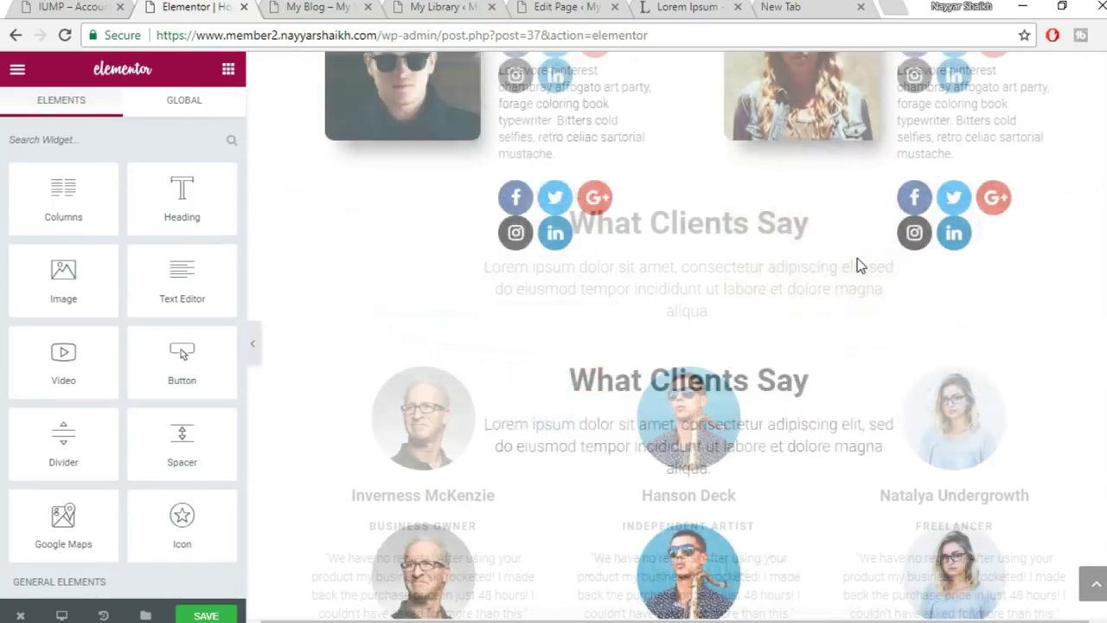
{"action": "scroll", "coordinate": [857, 258], "scroll_direction": "down", "scroll_amount": 10}
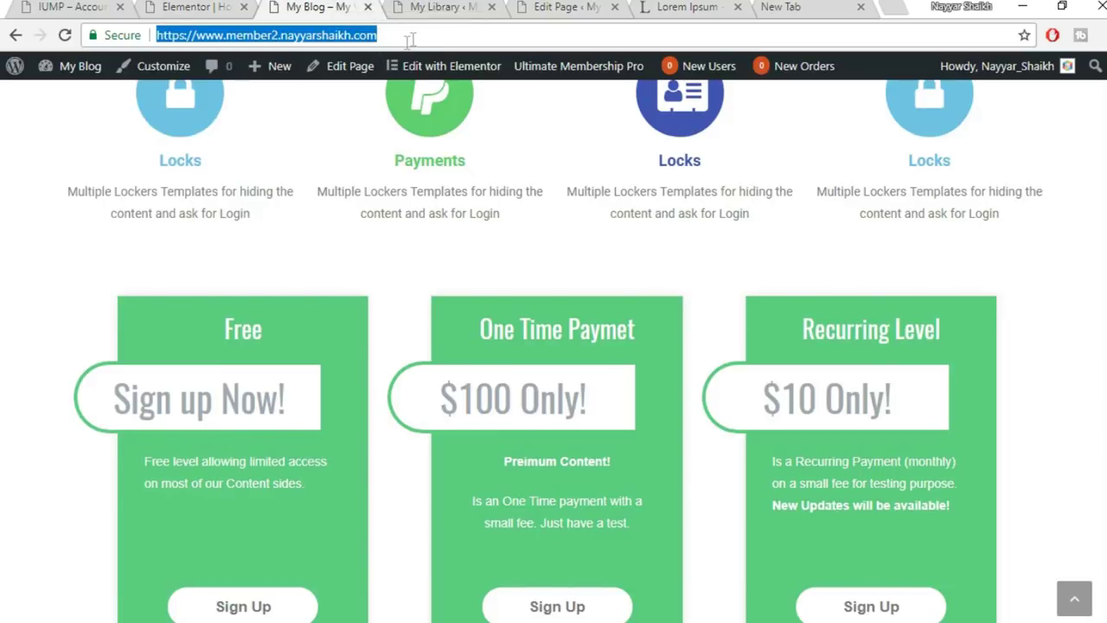
- Reload the live My Blog homepage and scroll through its team, What Clients Say and Get in Touch sections
{"action": "key", "text": "Return"}
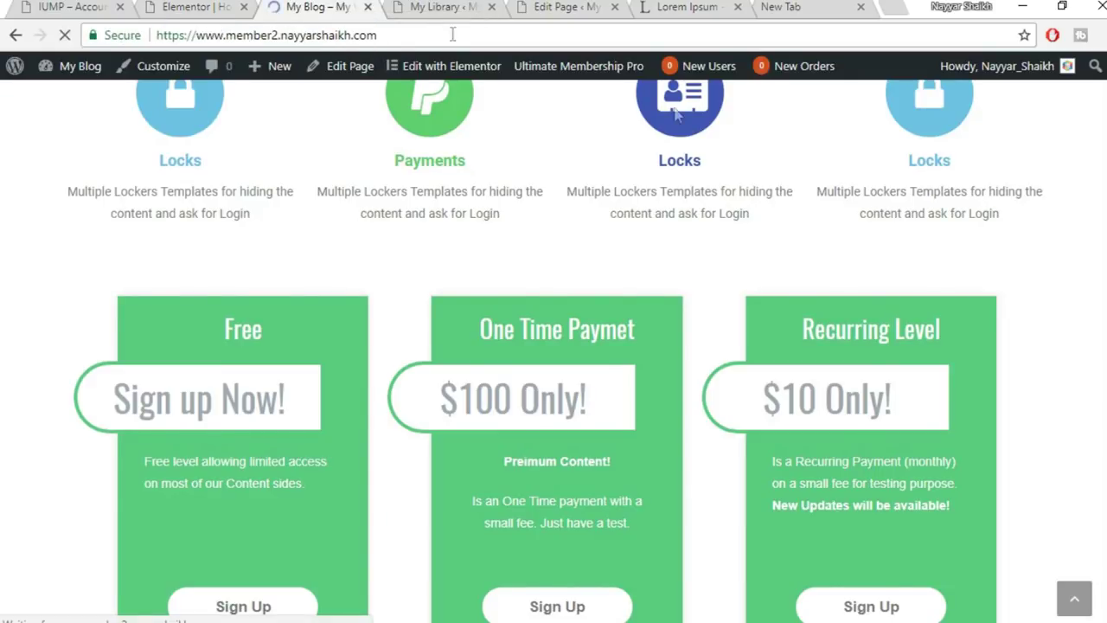
{"action": "scroll", "coordinate": [554, 346], "scroll_direction": "down", "scroll_amount": 6}
{"action": "scroll", "coordinate": [554, 351], "scroll_direction": "down", "scroll_amount": 12}
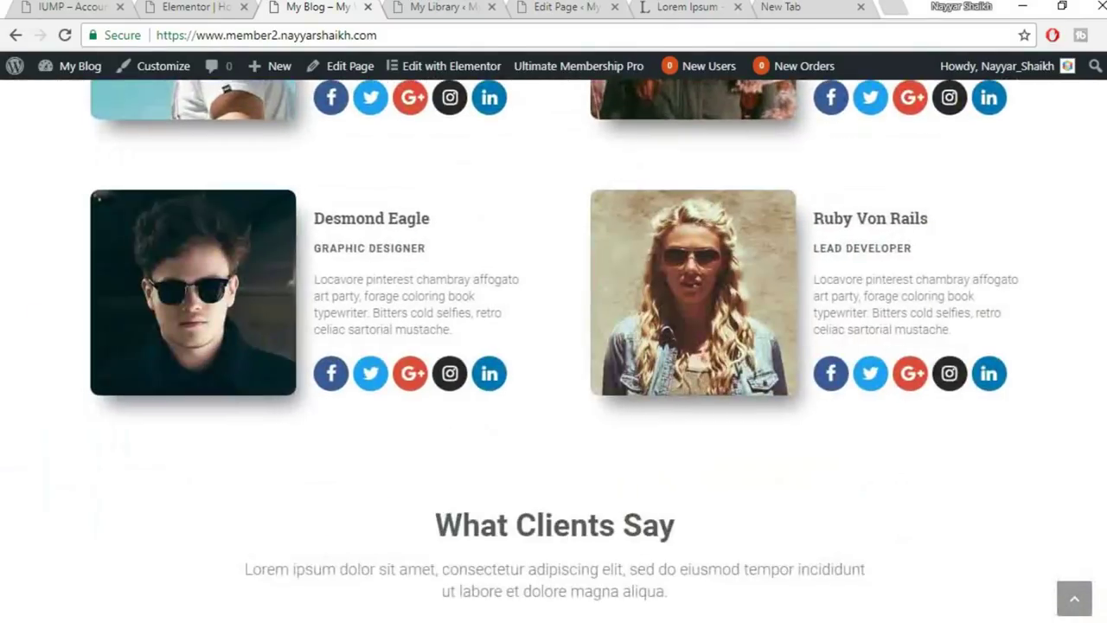
{"action": "scroll", "coordinate": [409, 277], "scroll_direction": "down", "scroll_amount": 12}
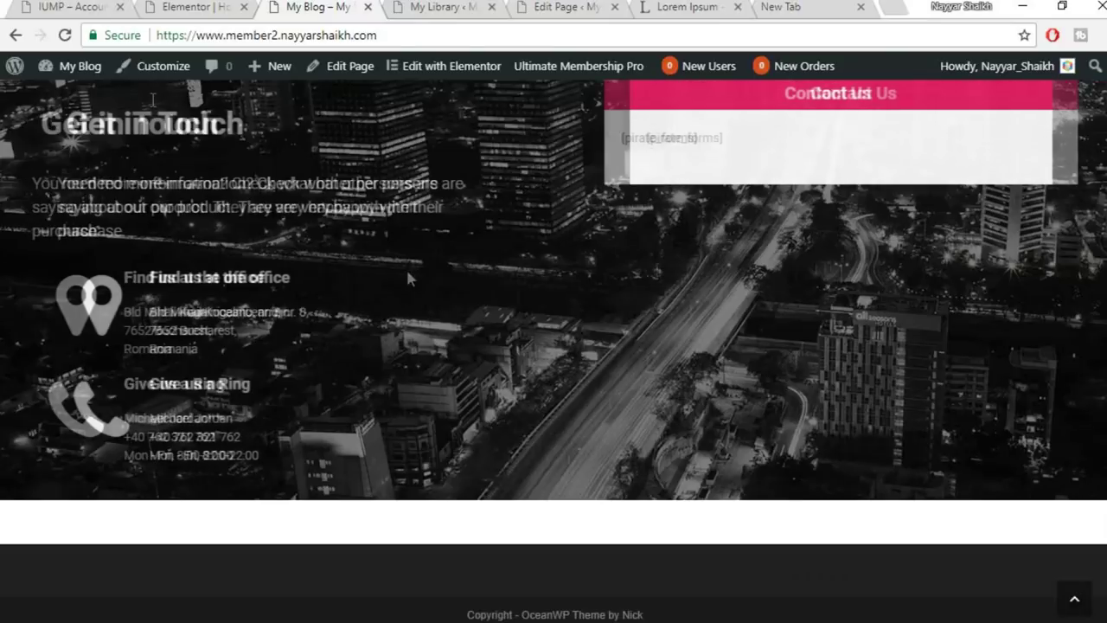
{"action": "scroll", "coordinate": [725, 177], "scroll_direction": "up", "scroll_amount": 1}
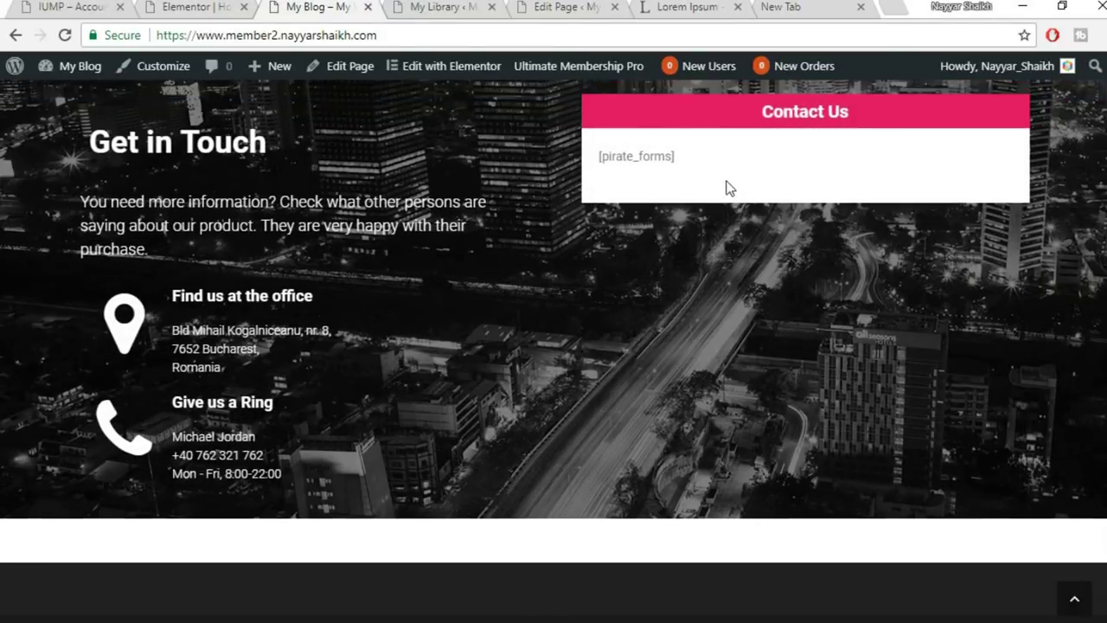
- Return to the Elementor Home page editor and scroll back up
{"action": "left_click", "coordinate": [198, 6]}
{"action": "scroll", "coordinate": [823, 361], "scroll_direction": "up", "scroll_amount": 8}
{"action": "scroll", "coordinate": [820, 364], "scroll_direction": "up", "scroll_amount": 3}
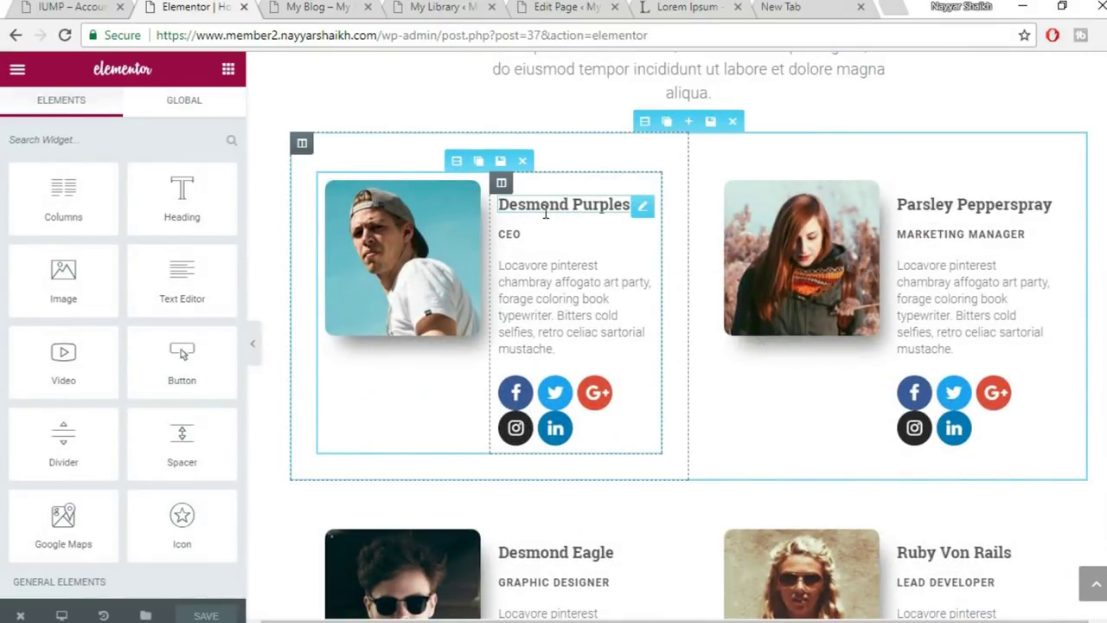
- Replace the first team card's name with the new member's name and set its photo to the grey-haired man in glasses
{"action": "left_click", "coordinate": [546, 213]}
{"action": "triple_click", "coordinate": [205, 224]}
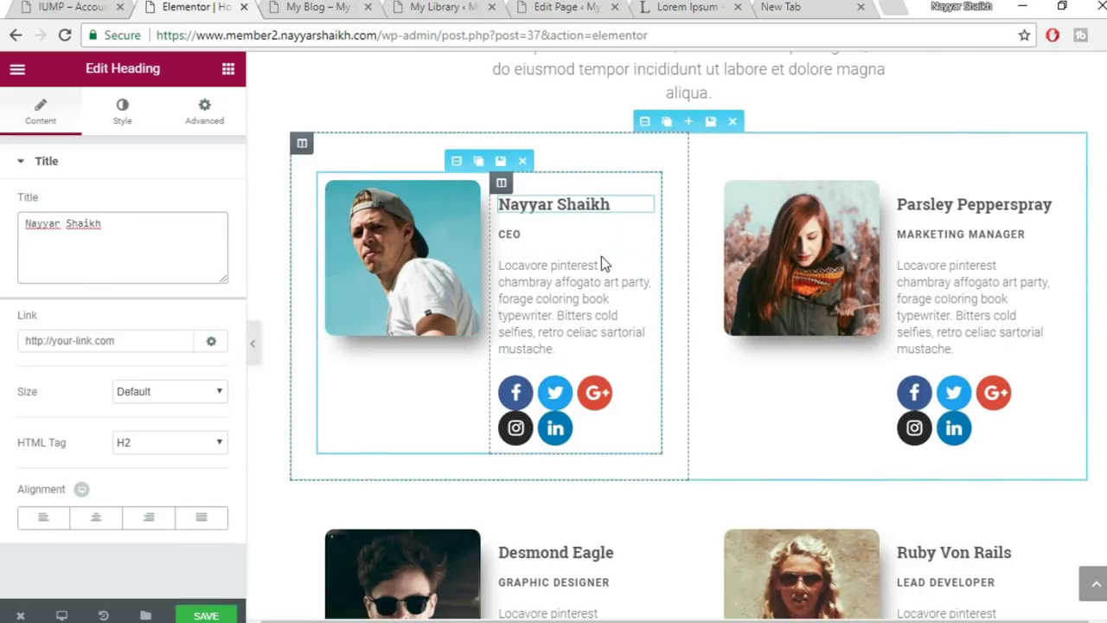
{"action": "left_click", "coordinate": [403, 273]}
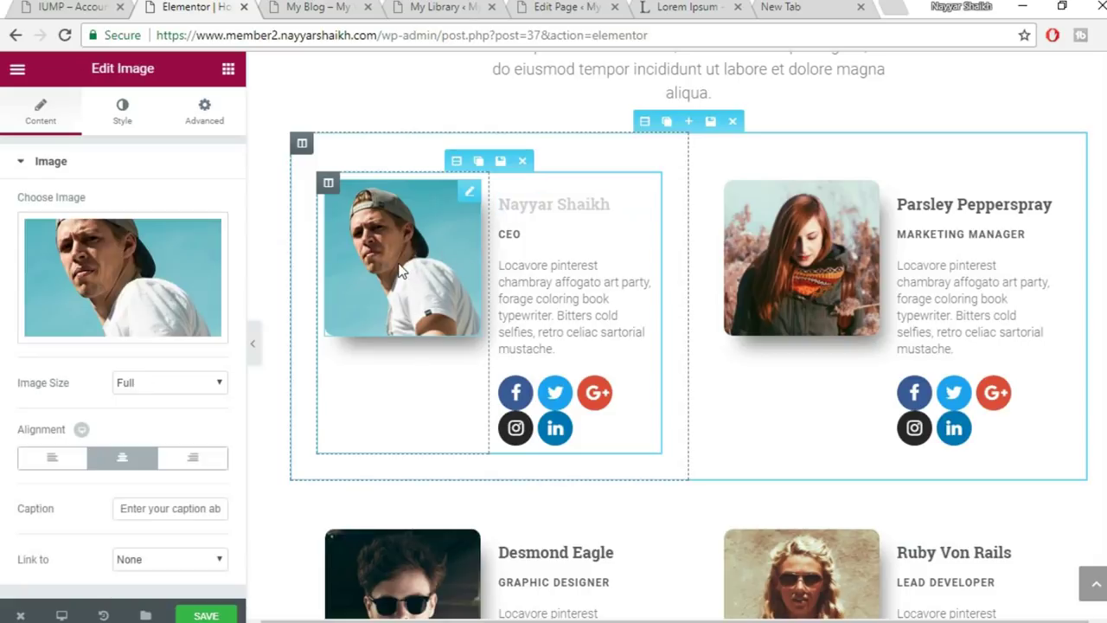
{"action": "left_click", "coordinate": [134, 275]}
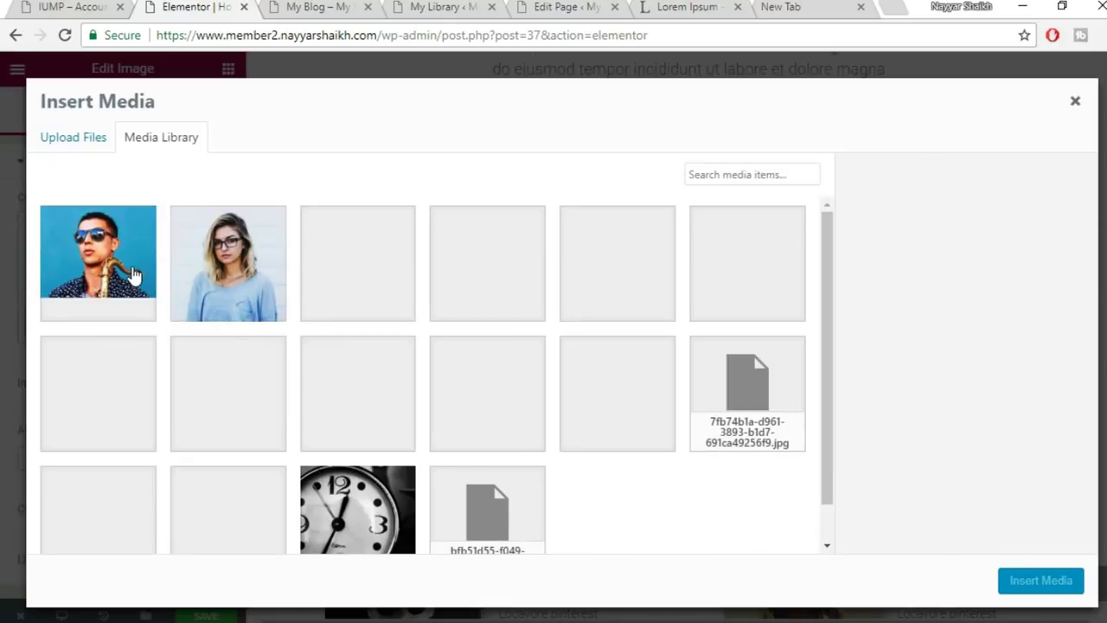
{"action": "left_click", "coordinate": [381, 410]}
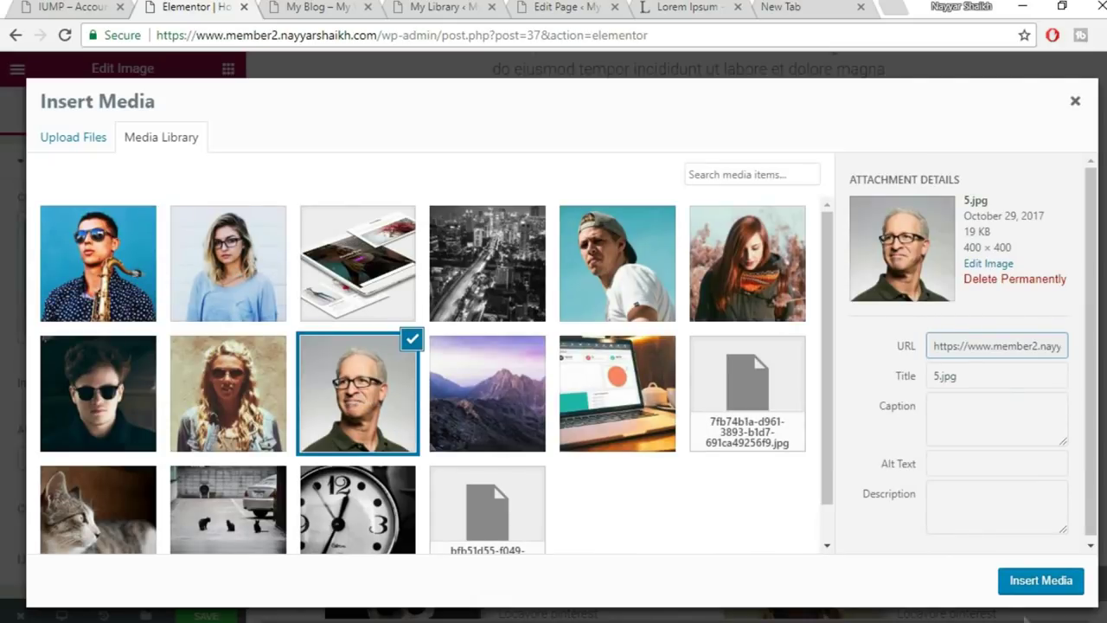
{"action": "left_click", "coordinate": [1020, 590]}
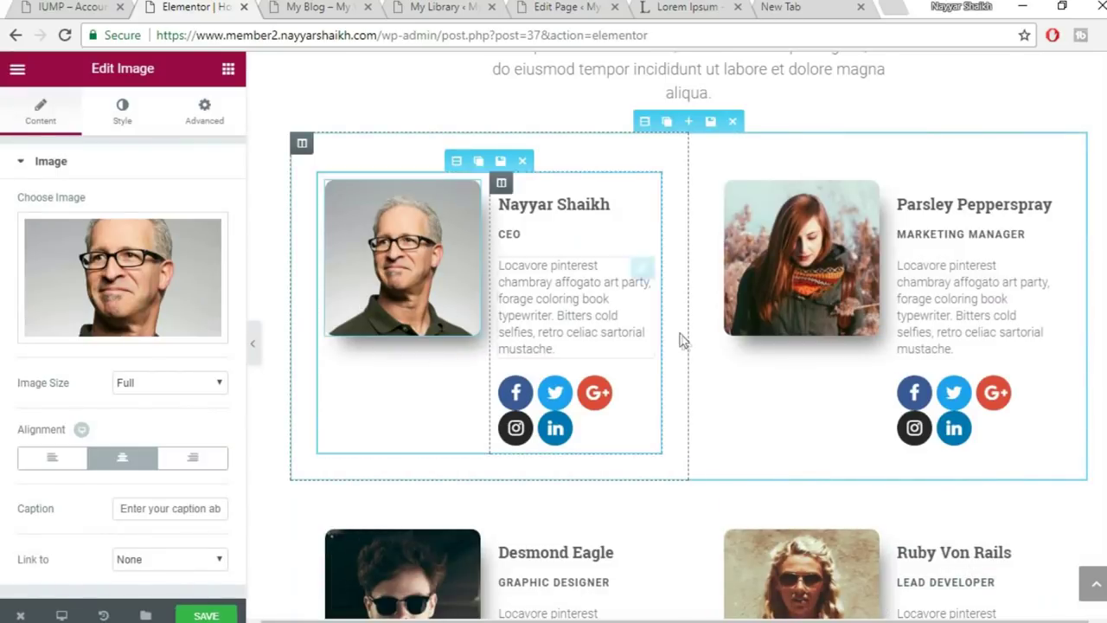
- Check the card's Facebook icon settings, save the Home page, and view the live site
{"action": "left_click", "coordinate": [542, 403]}
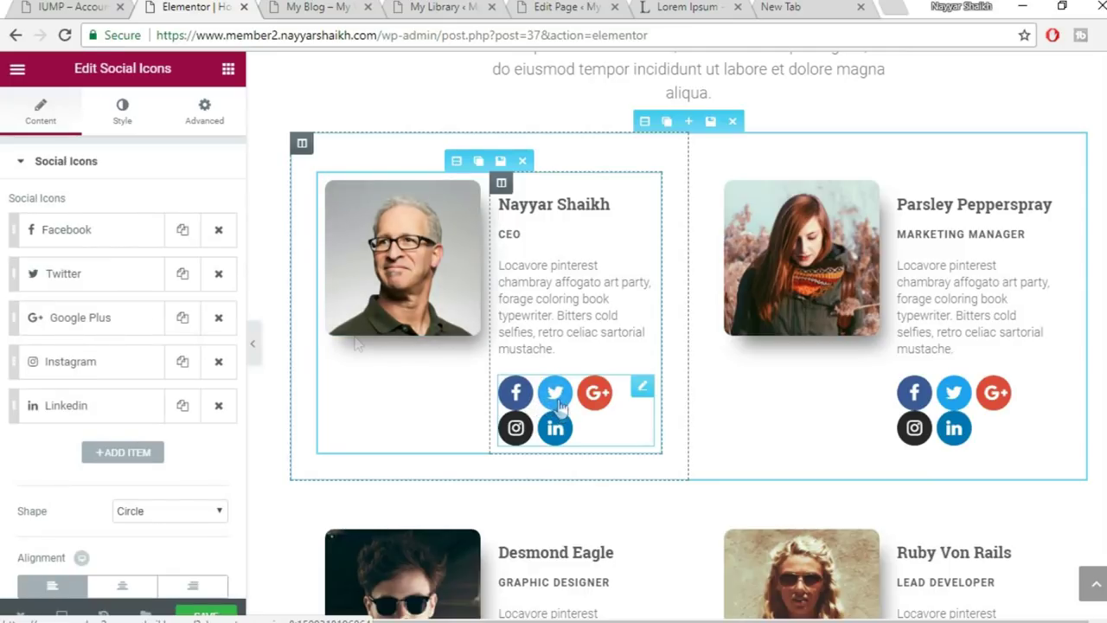
{"action": "left_click", "coordinate": [109, 232]}
{"action": "scroll", "coordinate": [109, 361], "scroll_direction": "down", "scroll_amount": 1}
{"action": "scroll", "coordinate": [109, 360], "scroll_direction": "up", "scroll_amount": 1}
{"action": "left_click", "coordinate": [95, 230]}
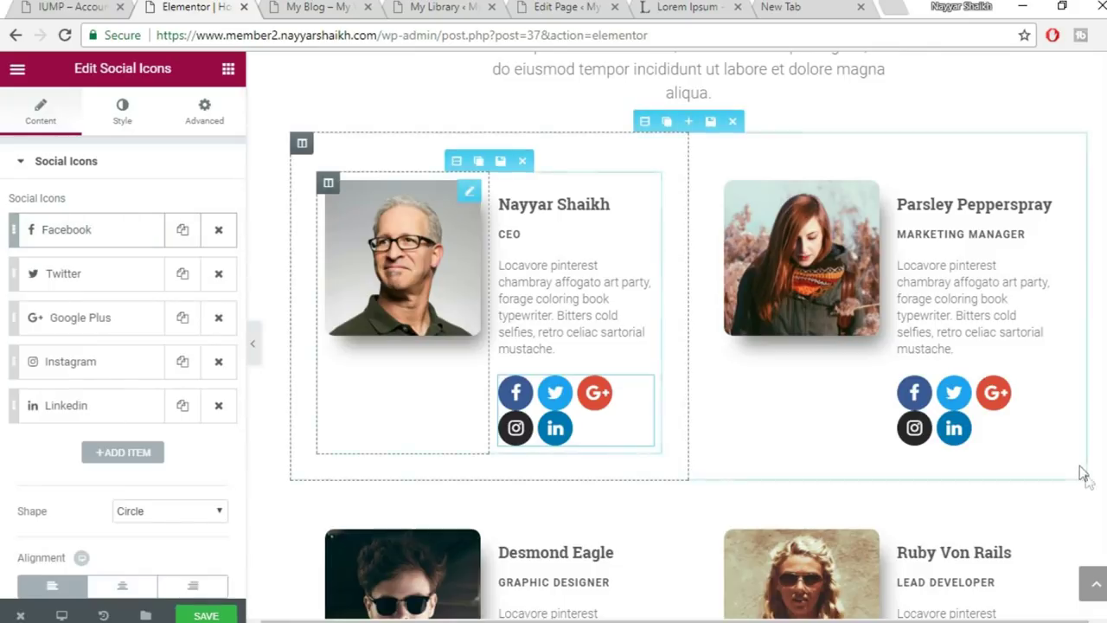
{"action": "scroll", "coordinate": [1086, 472], "scroll_direction": "down", "scroll_amount": 10}
{"action": "scroll", "coordinate": [1087, 471], "scroll_direction": "down", "scroll_amount": 4}
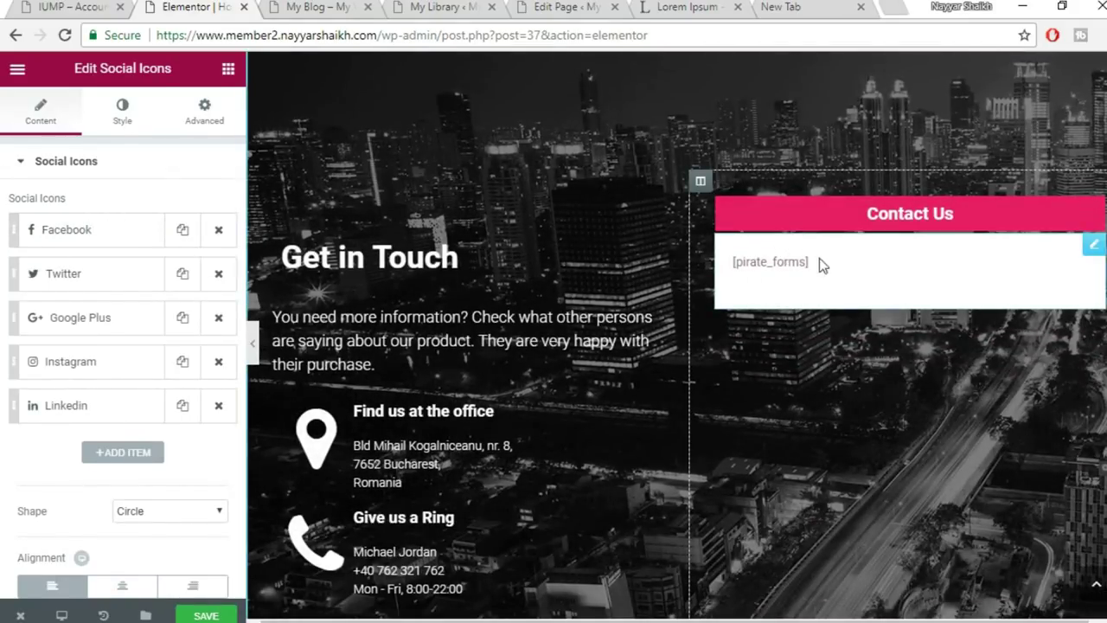
{"action": "left_click", "coordinate": [206, 615]}
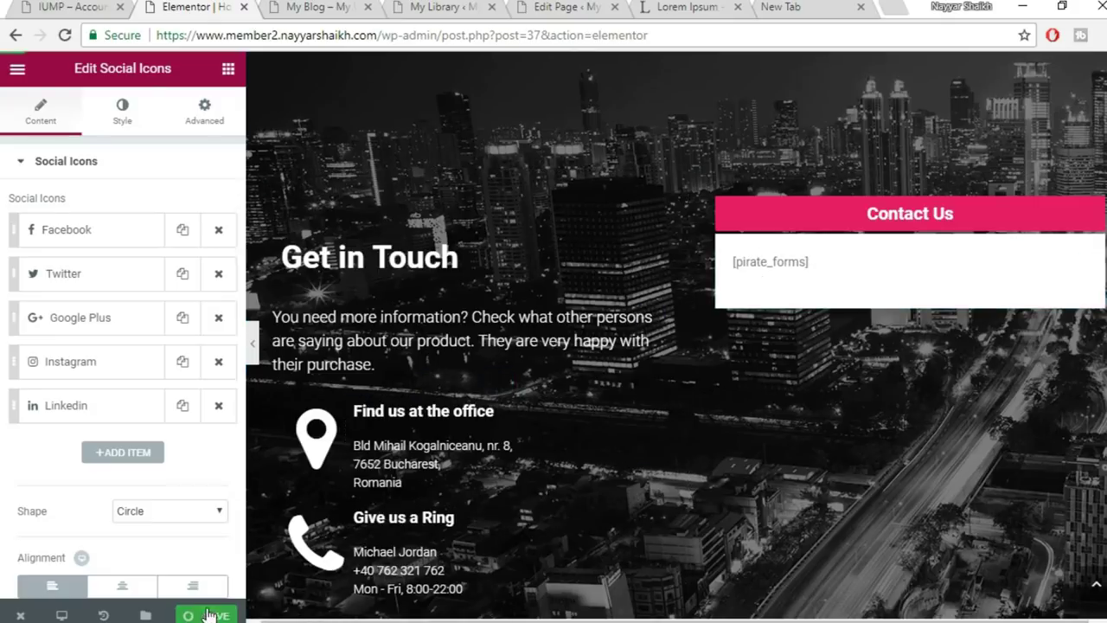
{"action": "left_click", "coordinate": [322, 8]}
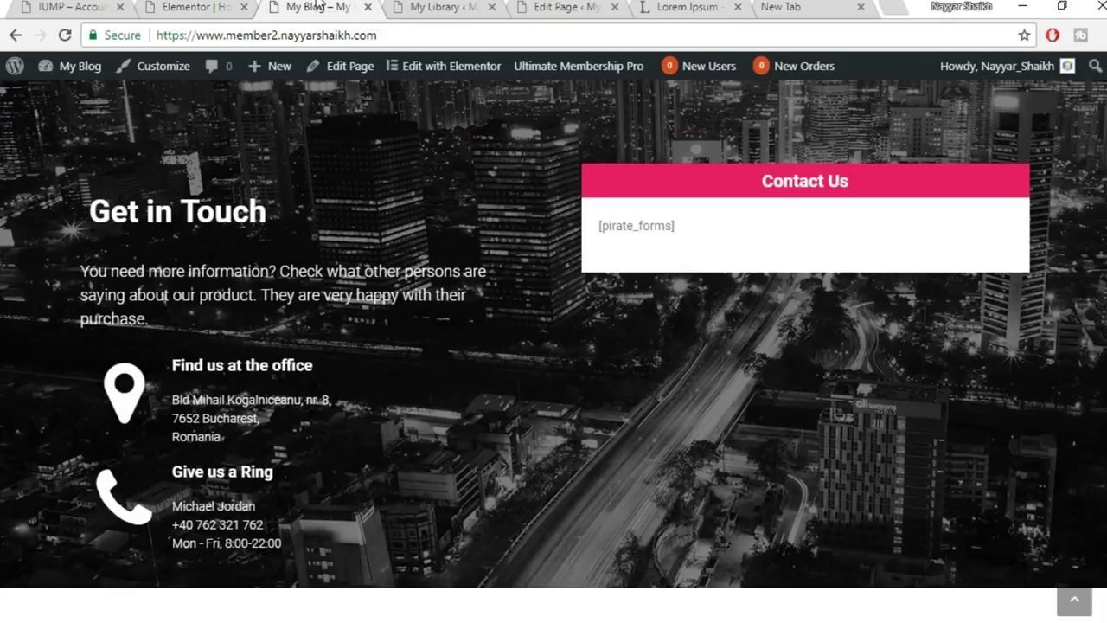
- Search Add New plugins for 'pirate forms' and install the PirateForms contact form plugin
{"action": "left_click", "coordinate": [405, 7]}
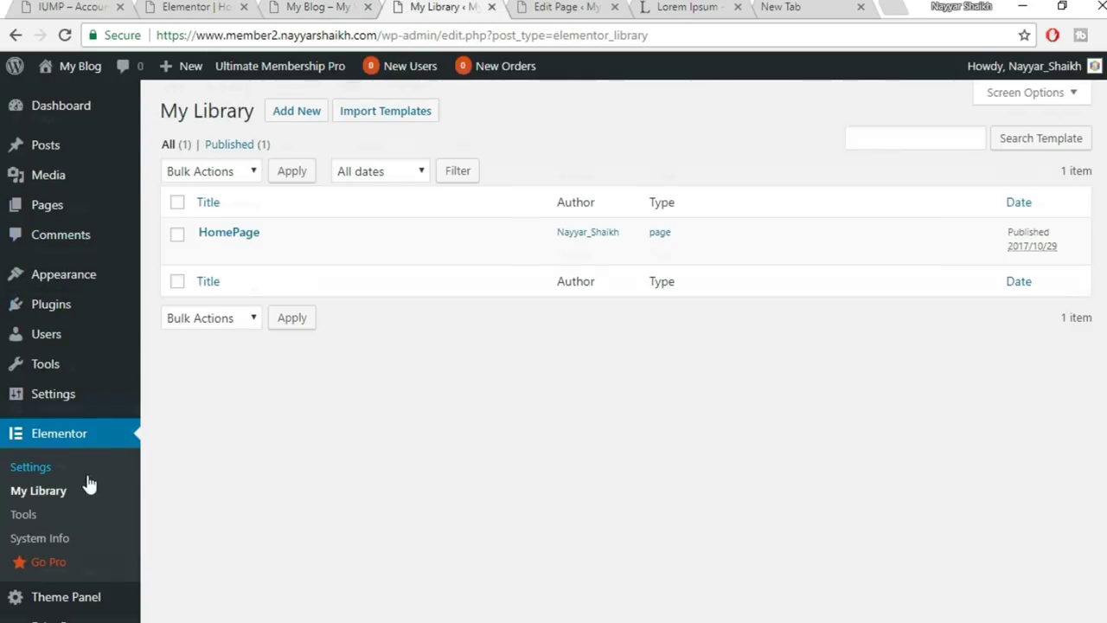
{"action": "scroll", "coordinate": [95, 516], "scroll_direction": "down", "scroll_amount": 2}
{"action": "scroll", "coordinate": [95, 516], "scroll_direction": "up", "scroll_amount": 2}
{"action": "mouse_move", "coordinate": [44, 308]}
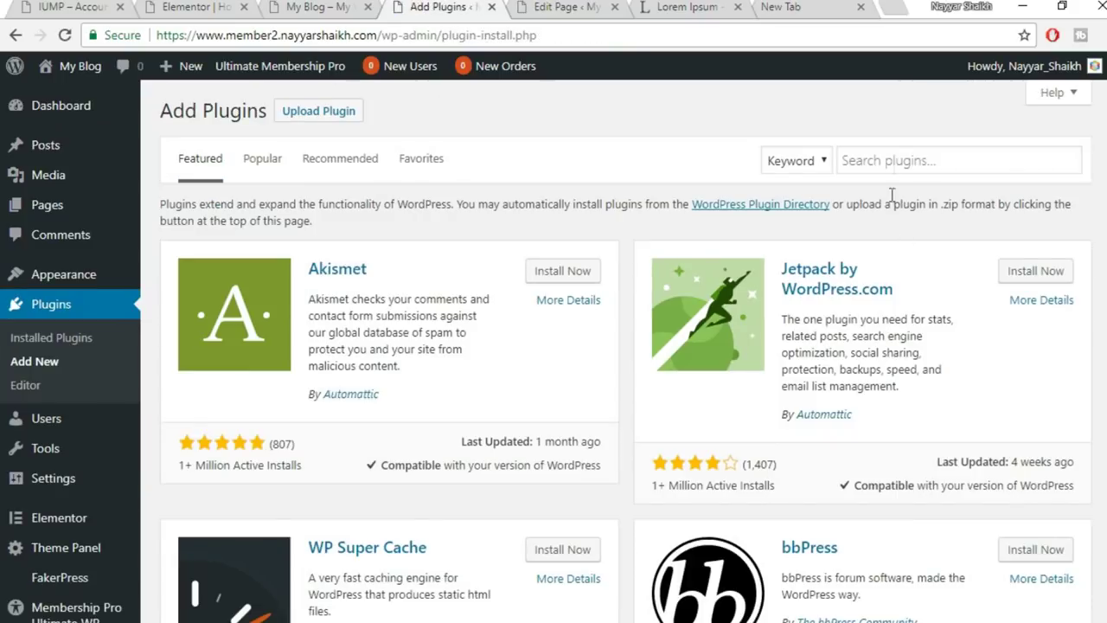
{"action": "left_click", "coordinate": [896, 159]}
{"action": "type", "text": "p"}
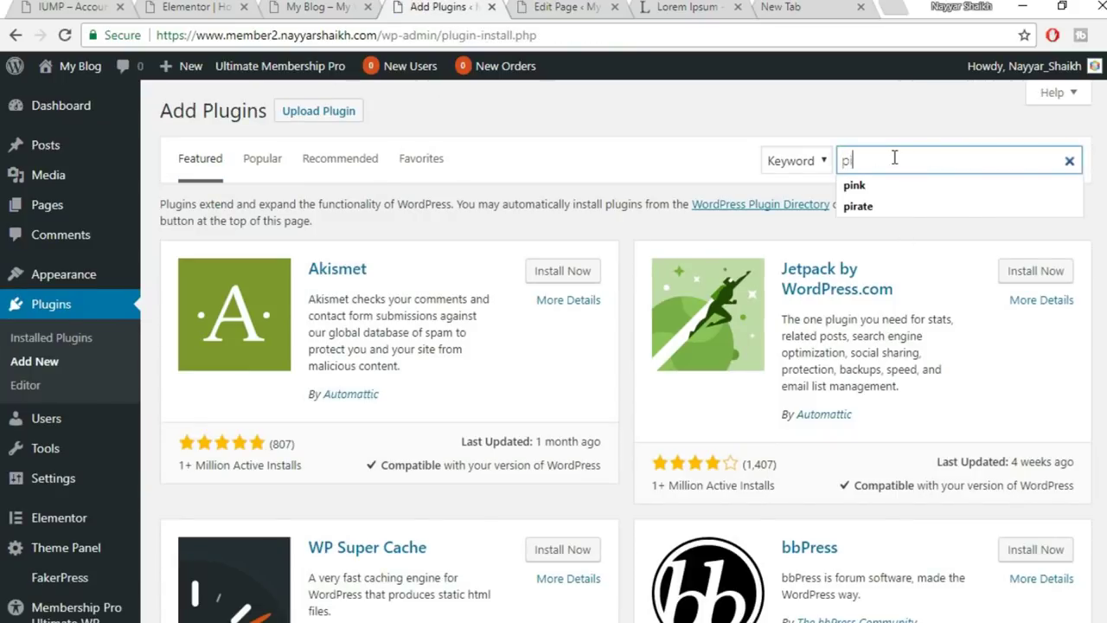
{"action": "type", "text": "irate "}
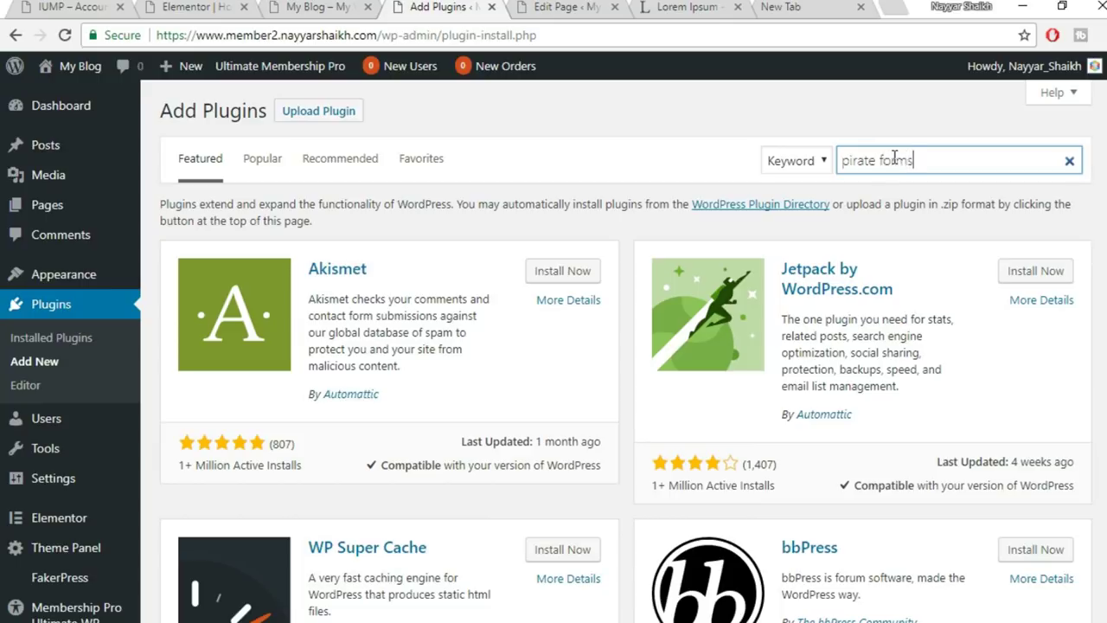
{"action": "type", "text": "forms"}
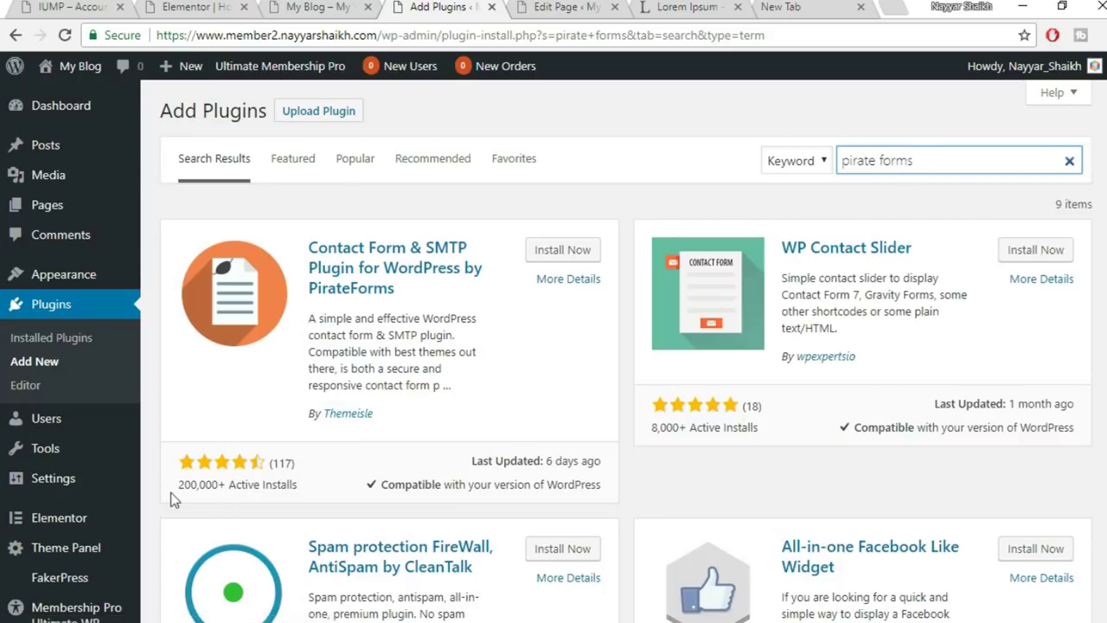
{"action": "left_click_drag", "start_coordinate": [174, 491], "coordinate": [229, 486]}
{"action": "left_click", "coordinate": [251, 490]}
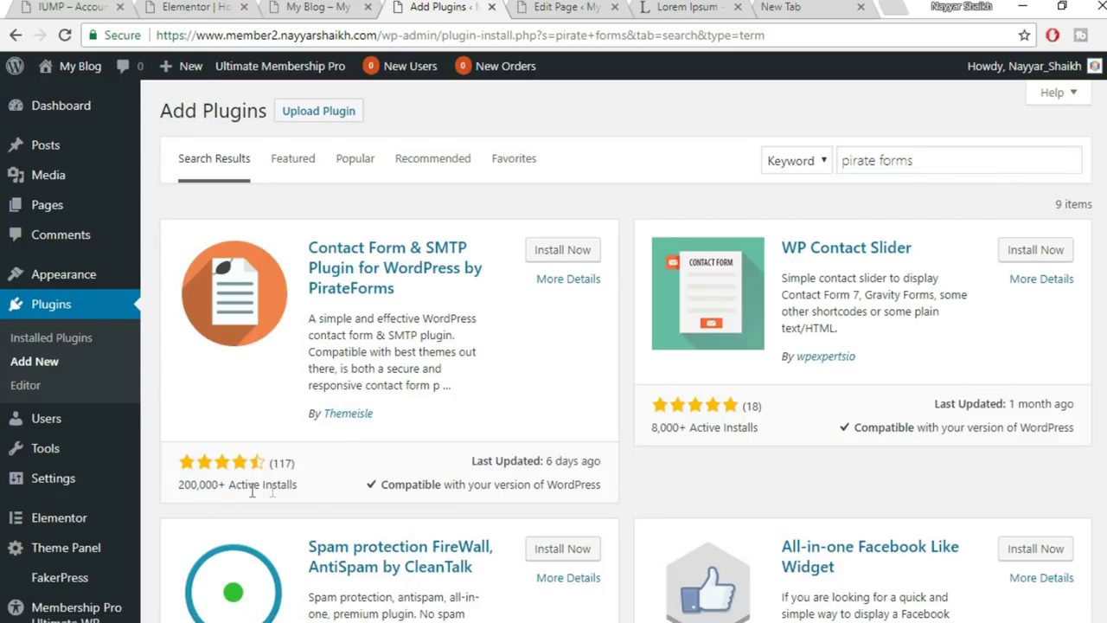
{"action": "left_click", "coordinate": [589, 251]}
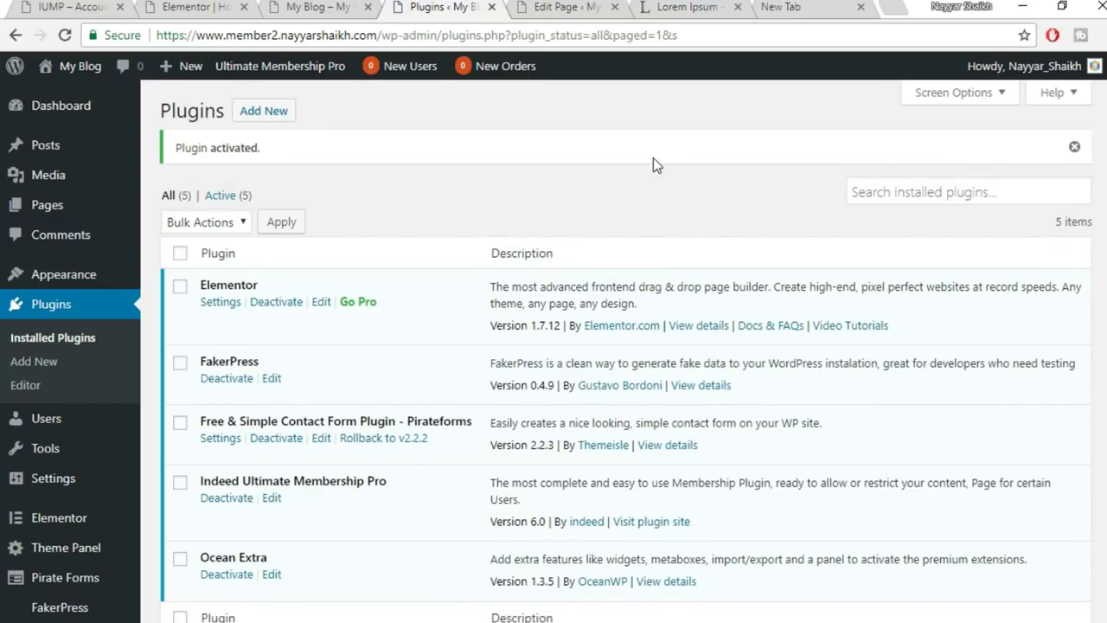
- Reload the live site to see the new contact form in the Contact Us box, then return to Elementor
{"action": "left_click", "coordinate": [328, 7]}
{"action": "left_click", "coordinate": [64, 37]}
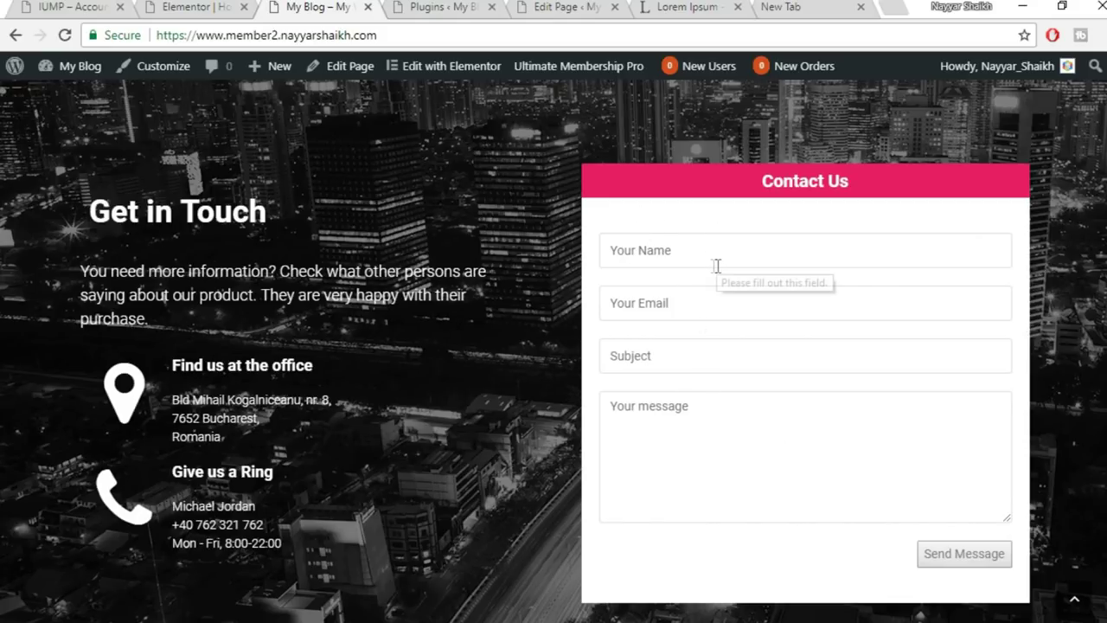
{"action": "left_click", "coordinate": [441, 6]}
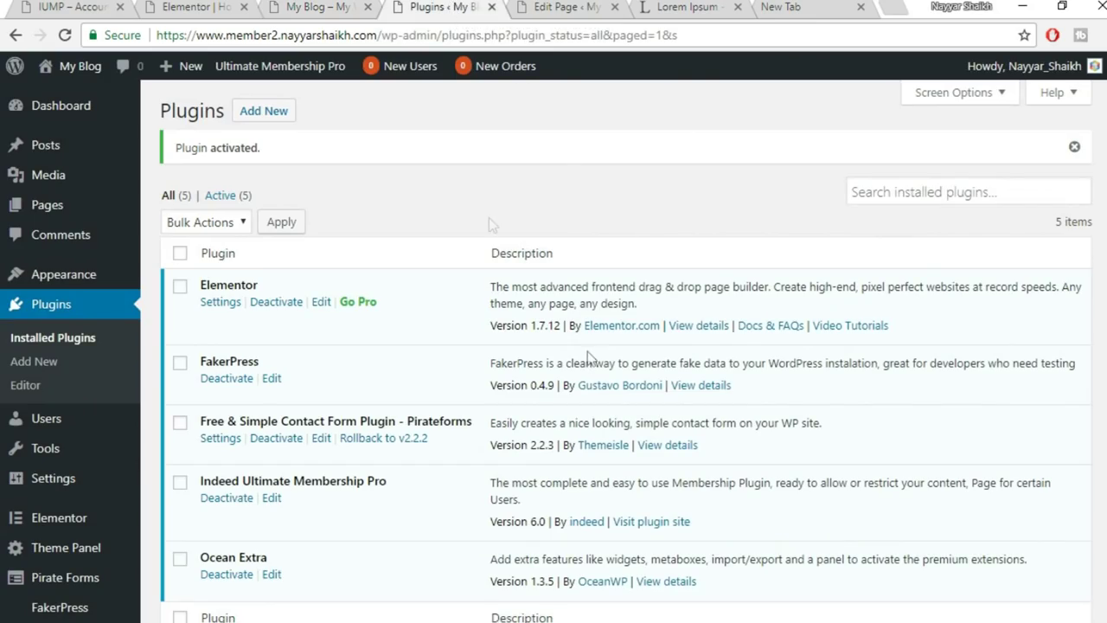
{"action": "left_click", "coordinate": [286, 6]}
{"action": "scroll", "coordinate": [766, 393], "scroll_direction": "up", "scroll_amount": 10}
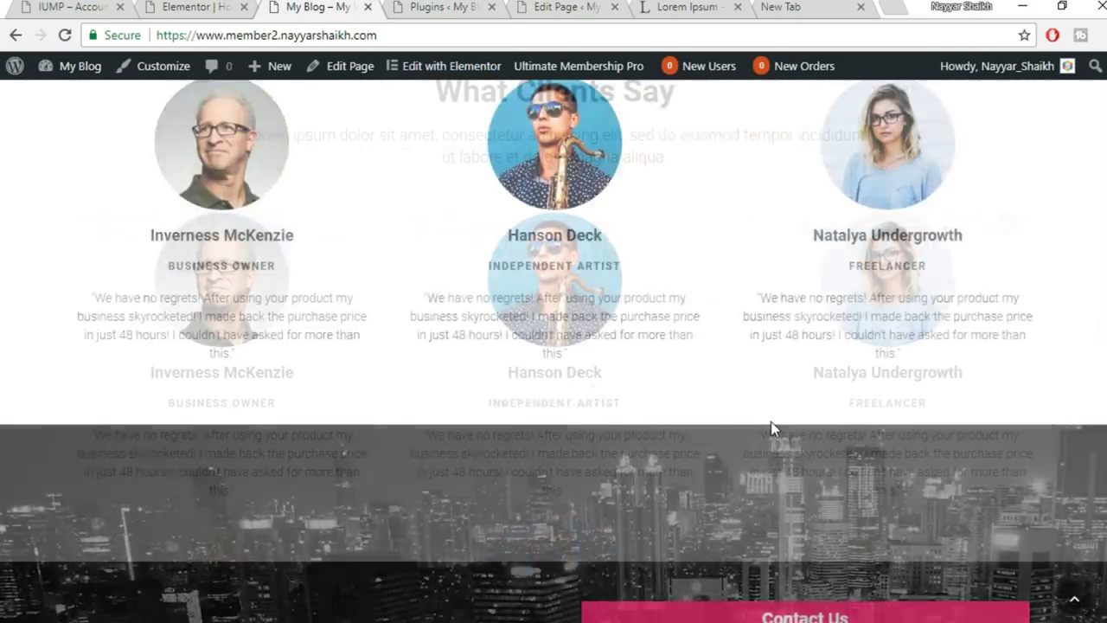
{"action": "scroll", "coordinate": [772, 428], "scroll_direction": "up", "scroll_amount": 15}
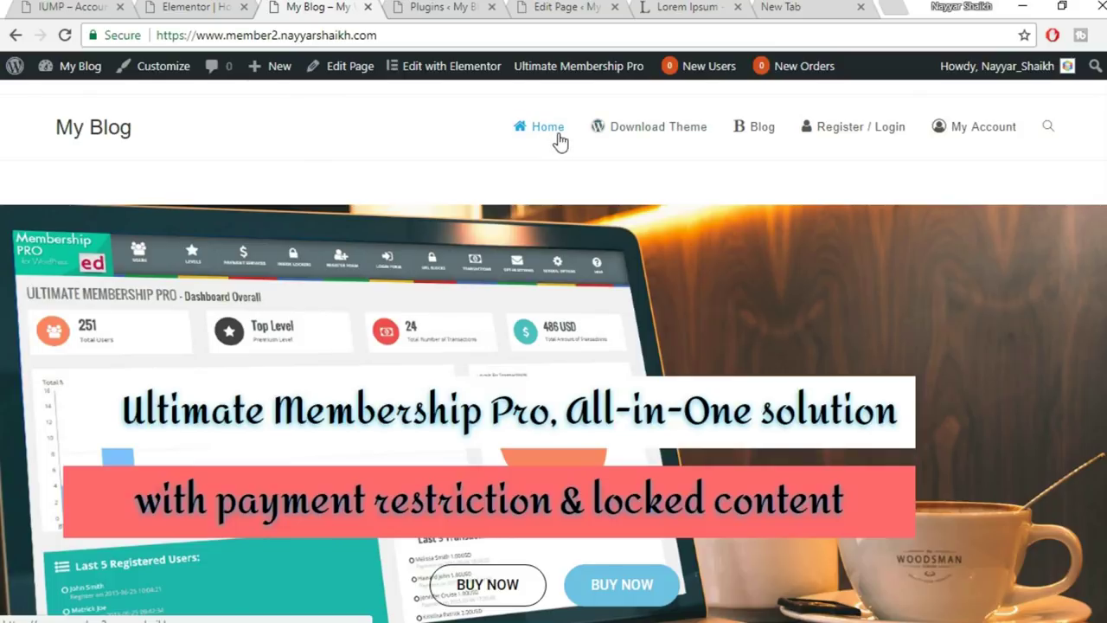
{"action": "left_click", "coordinate": [207, 10]}
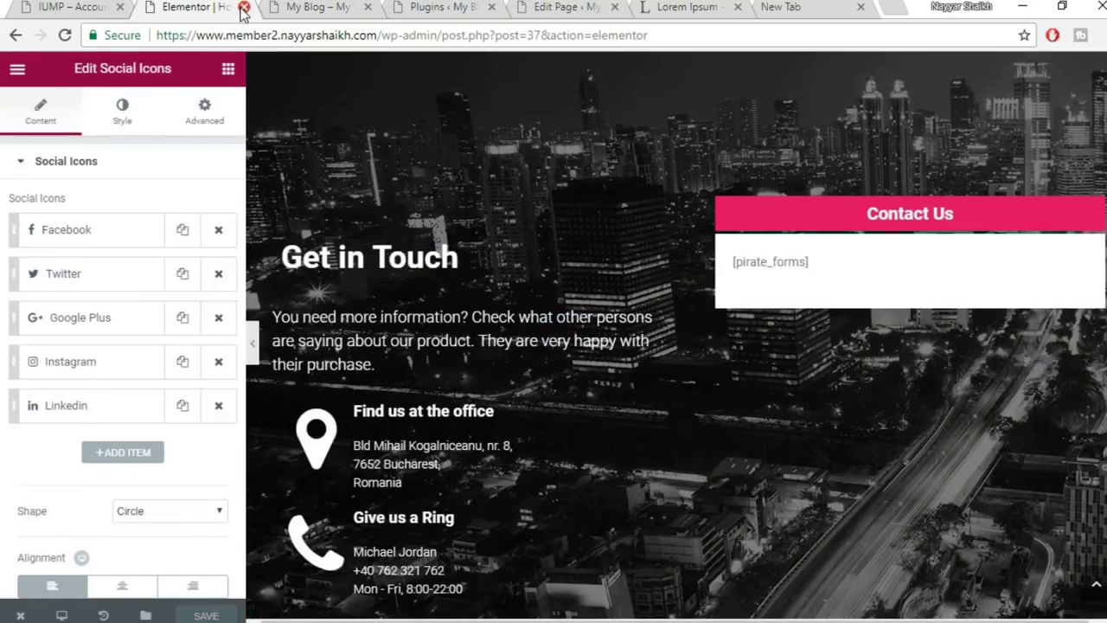
- Open the Dashboard in a new tab and go to Elementor's My Library templates
{"action": "left_click", "coordinate": [244, 8]}
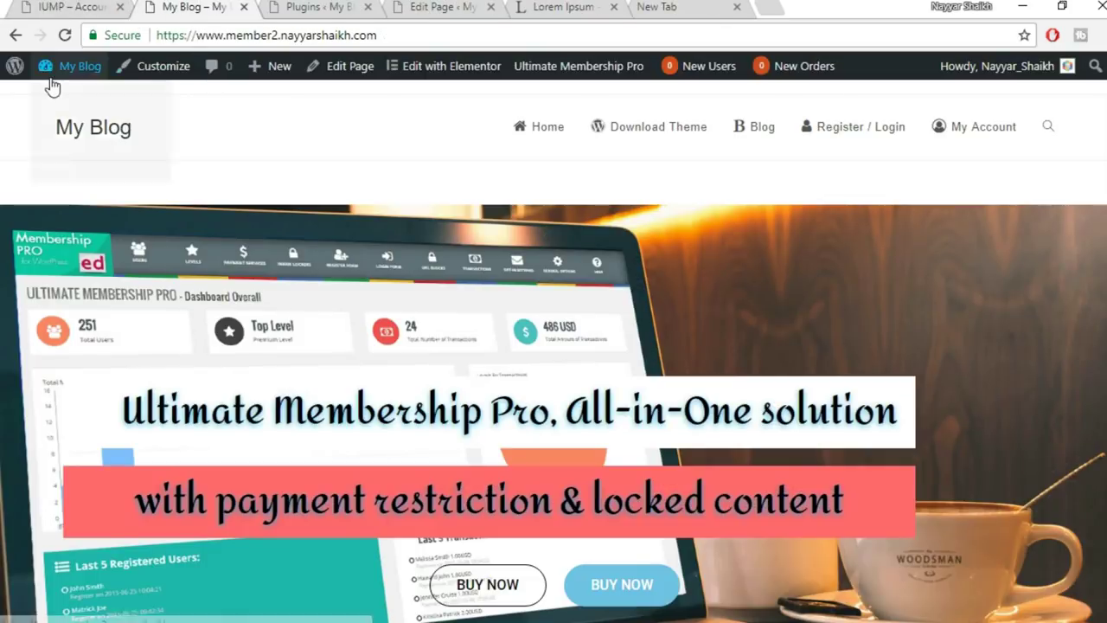
{"action": "mouse_move", "coordinate": [74, 66]}
{"action": "right_click", "coordinate": [95, 107]}
{"action": "left_click", "coordinate": [130, 111]}
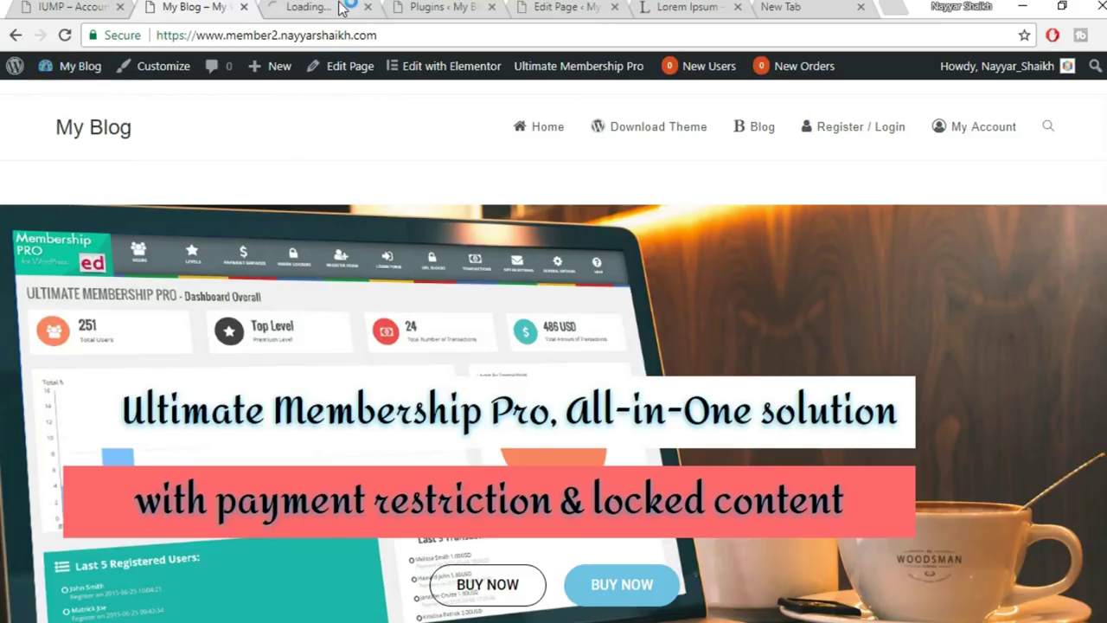
{"action": "left_click", "coordinate": [324, 7]}
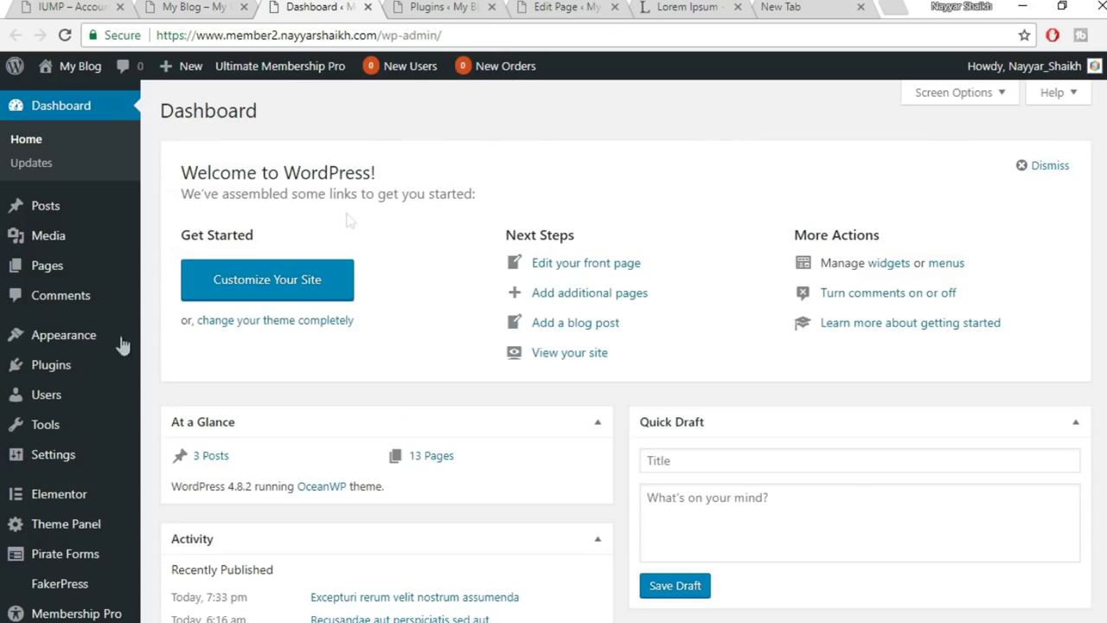
{"action": "scroll", "coordinate": [60, 471], "scroll_direction": "down", "scroll_amount": 2}
{"action": "mouse_move", "coordinate": [62, 451]}
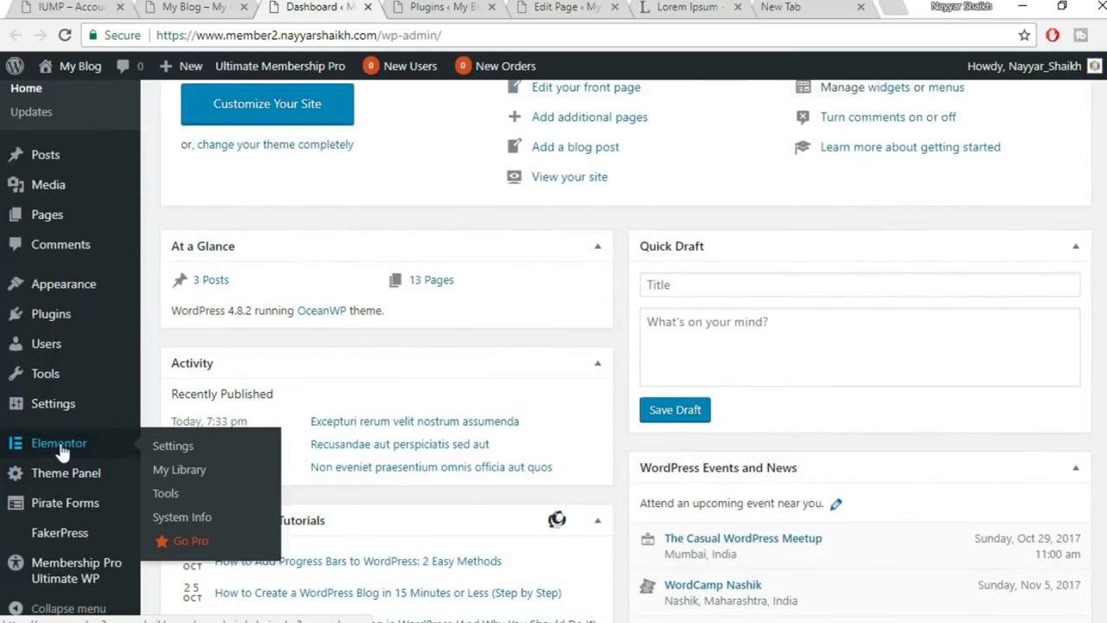
{"action": "left_click", "coordinate": [185, 469]}
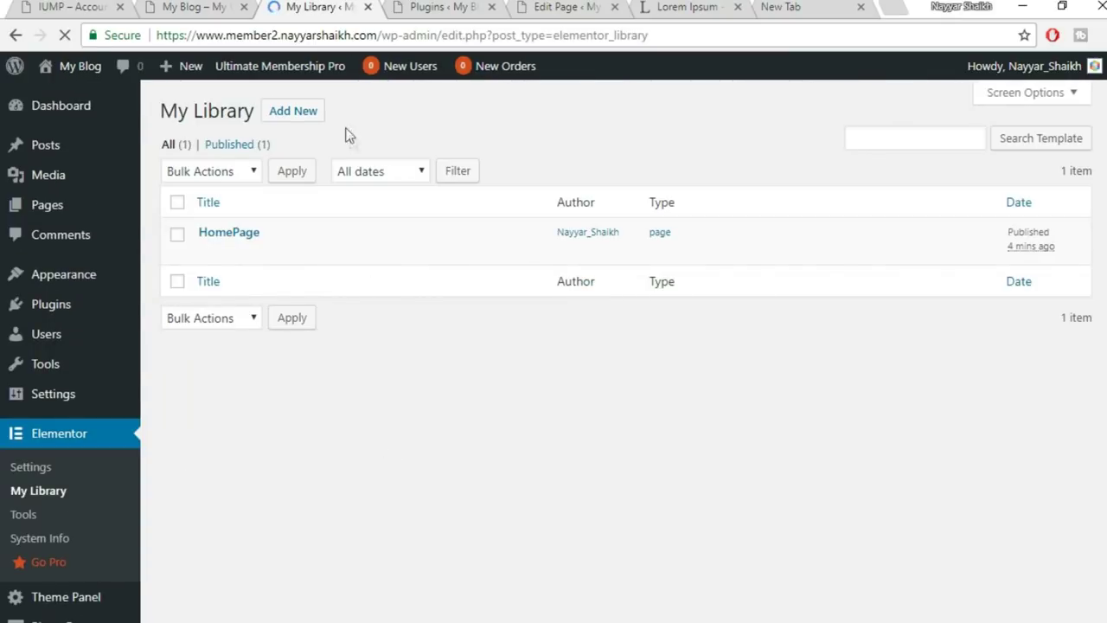
- Import the elementor-476 and elementor-478 template JSON files into the library
{"action": "left_click", "coordinate": [385, 114]}
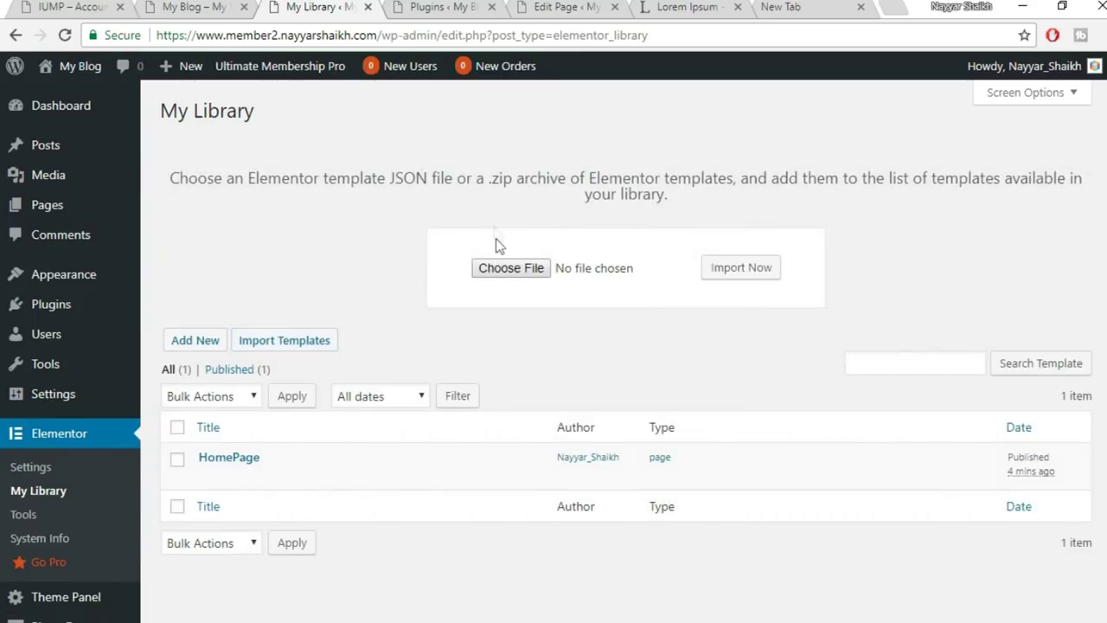
{"action": "left_click", "coordinate": [501, 275]}
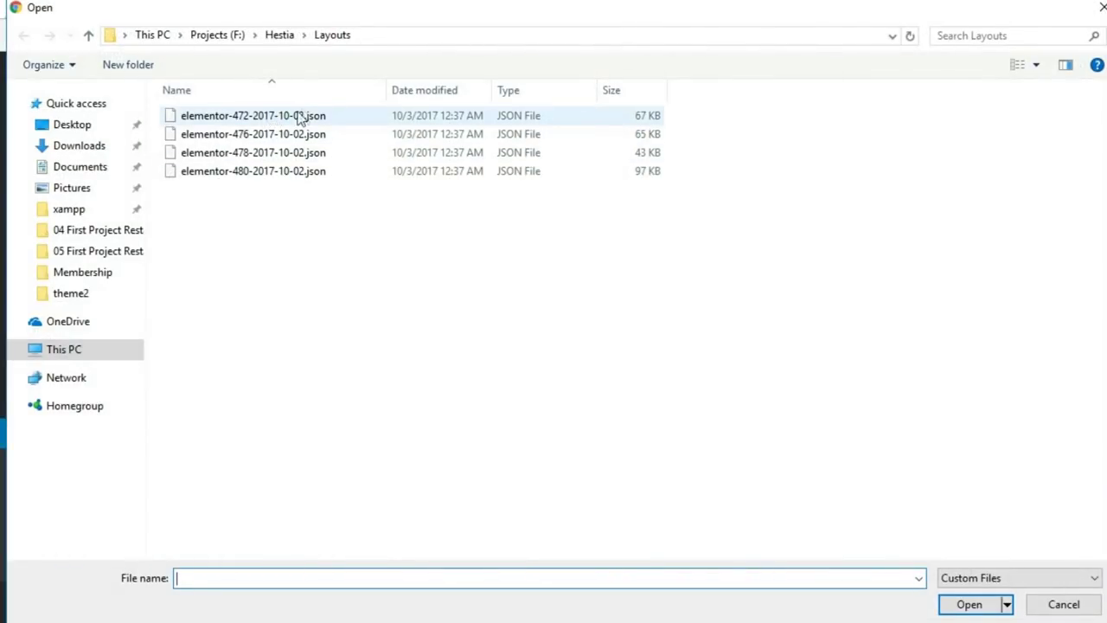
{"action": "left_click", "coordinate": [295, 136]}
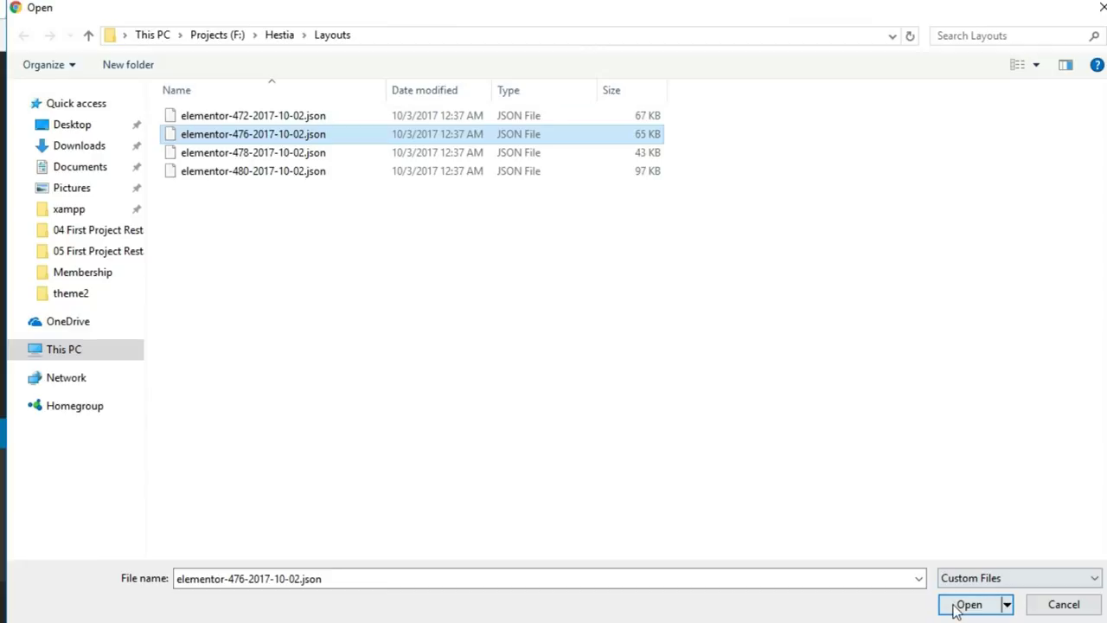
{"action": "left_click", "coordinate": [967, 605]}
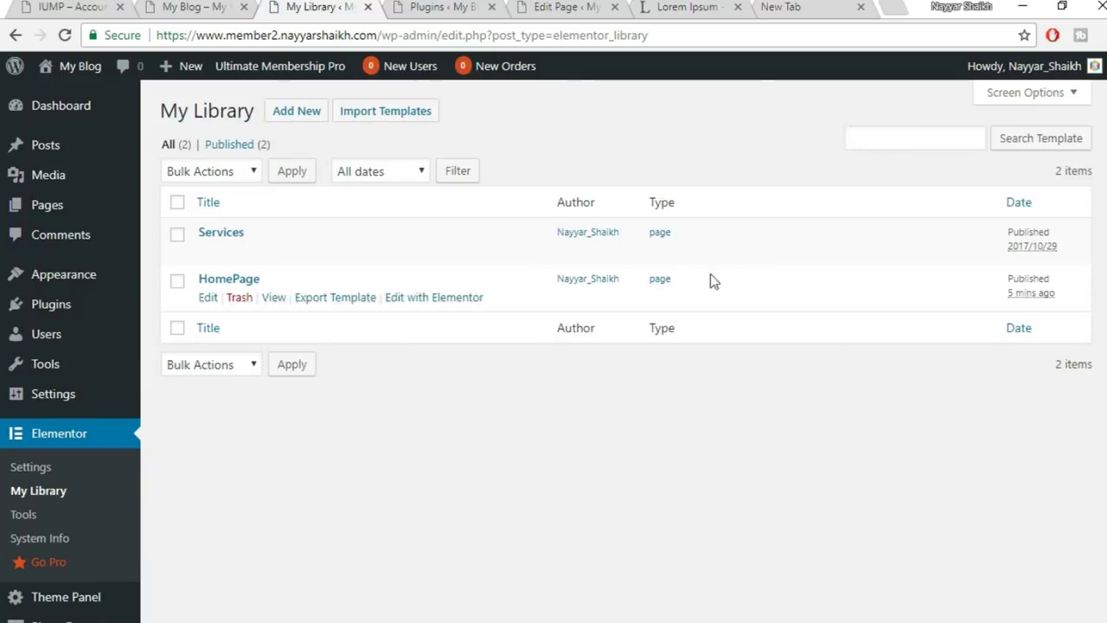
{"action": "left_click", "coordinate": [391, 112]}
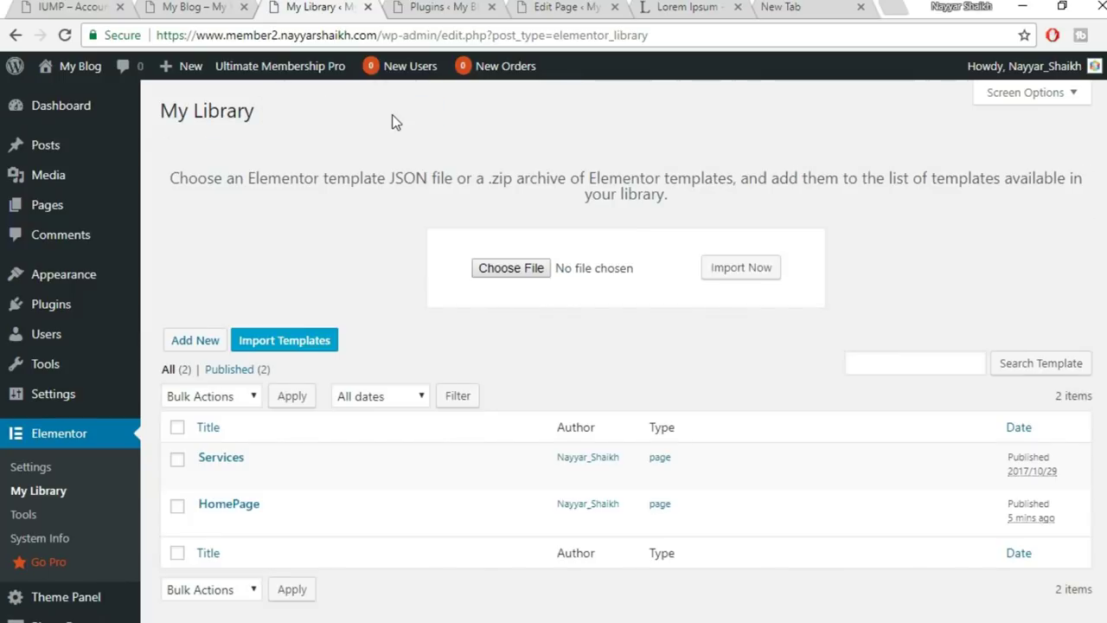
{"action": "left_click", "coordinate": [511, 268]}
{"action": "left_click", "coordinate": [297, 152]}
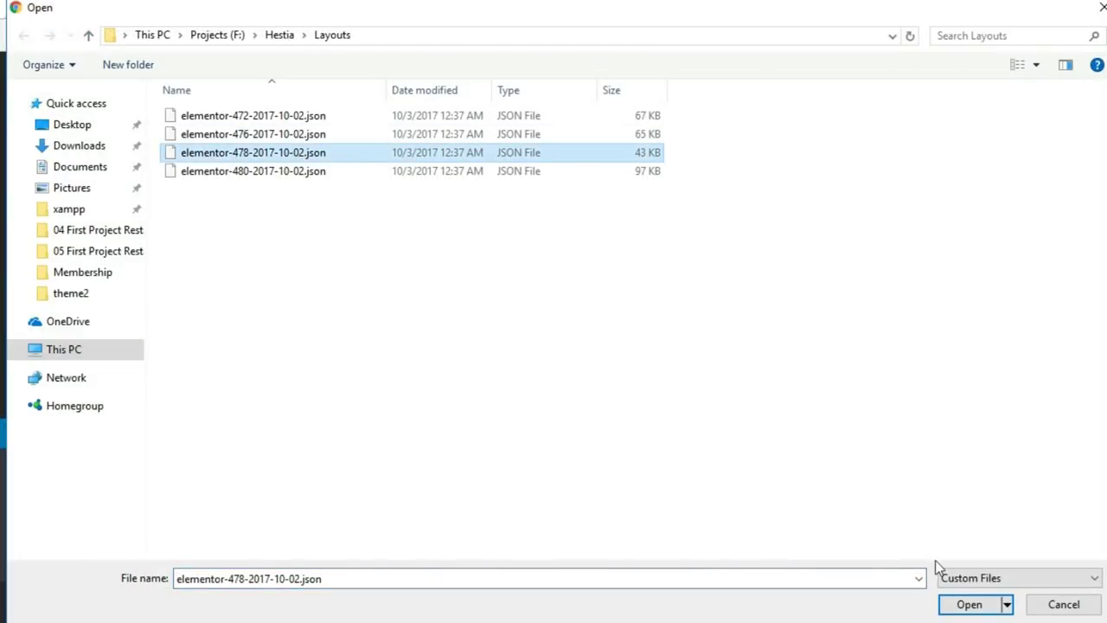
{"action": "left_click", "coordinate": [967, 603]}
{"action": "left_click", "coordinate": [742, 275]}
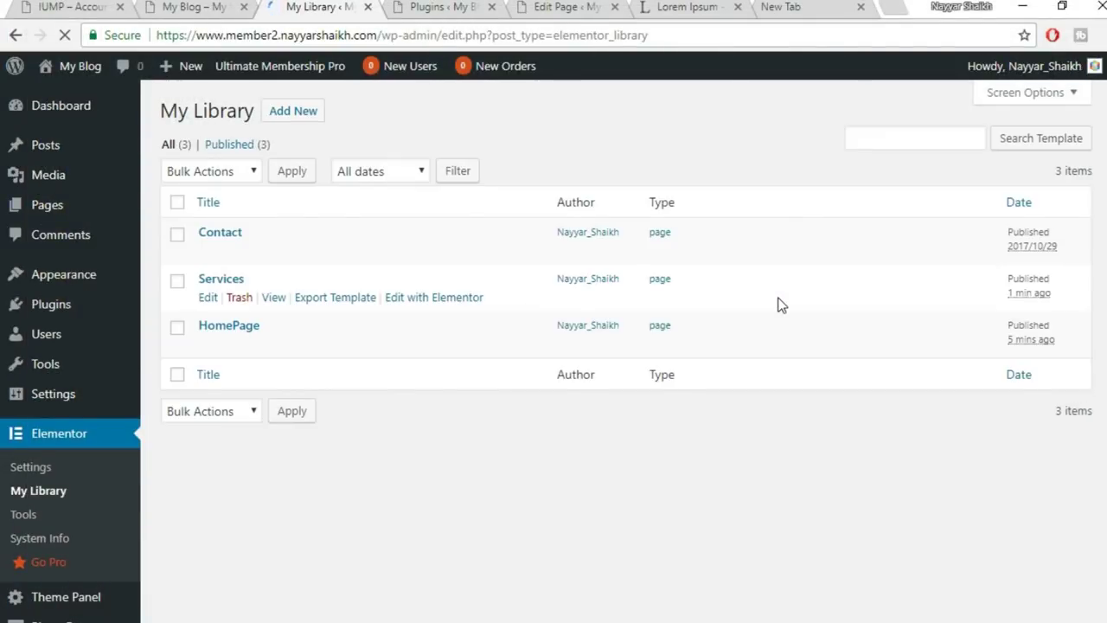
{"action": "scroll", "coordinate": [262, 250], "scroll_direction": "down", "scroll_amount": 3}
{"action": "scroll", "coordinate": [327, 378], "scroll_direction": "up", "scroll_amount": 3}
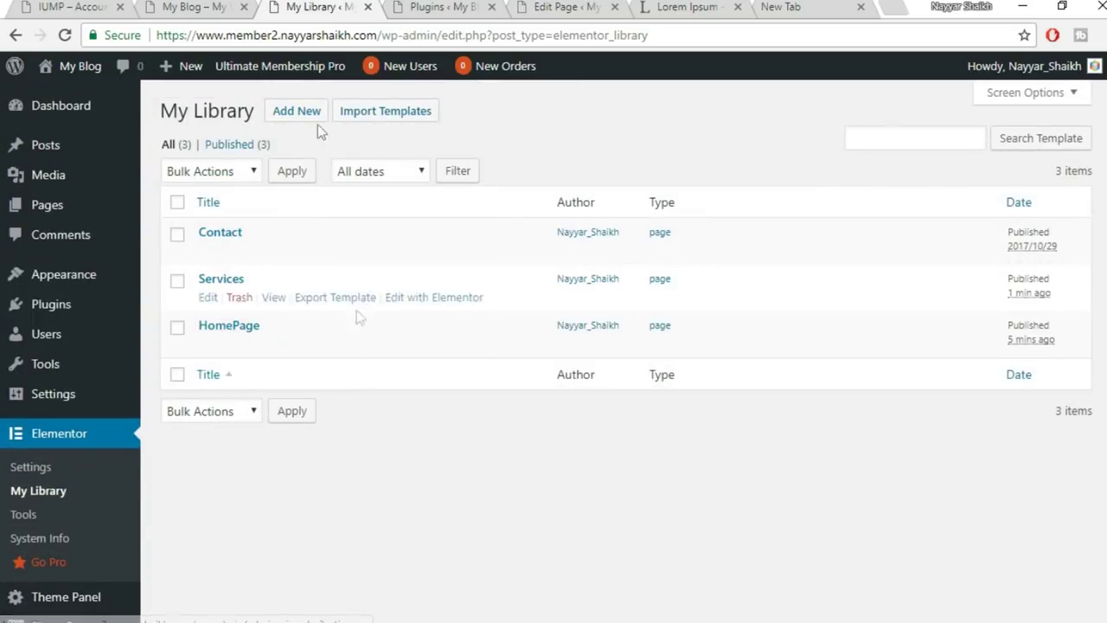
- Import the elementor-480 template file, so About, Contact, Services and HomePage templates are listed
{"action": "left_click", "coordinate": [368, 111]}
{"action": "left_click", "coordinate": [513, 276]}
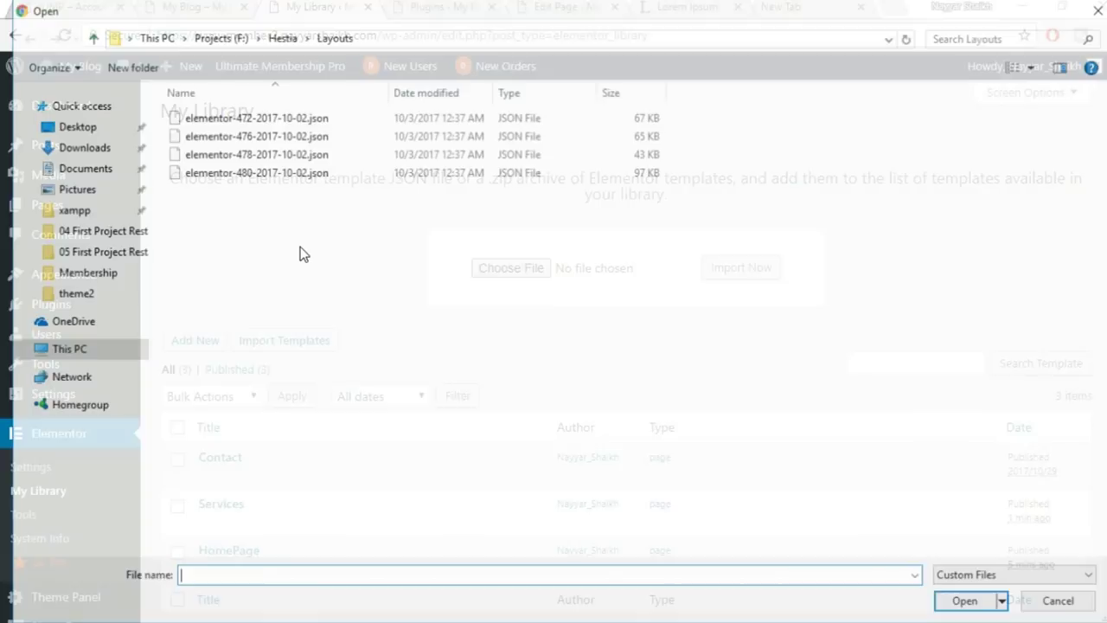
{"action": "left_click", "coordinate": [222, 172]}
{"action": "left_click", "coordinate": [969, 604]}
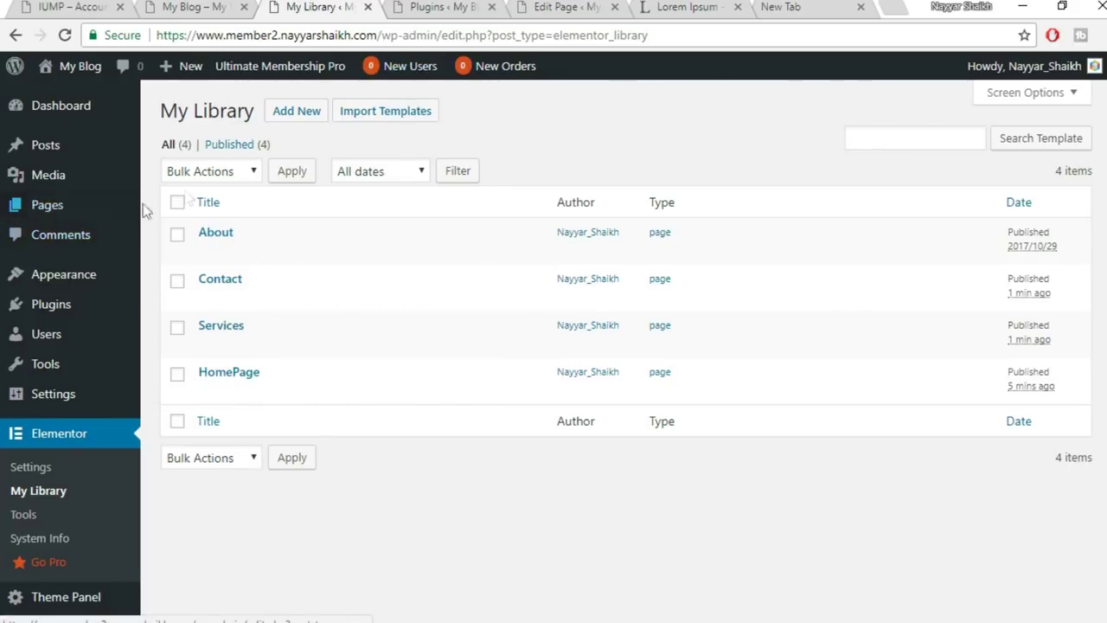
{"action": "mouse_move", "coordinate": [50, 213]}
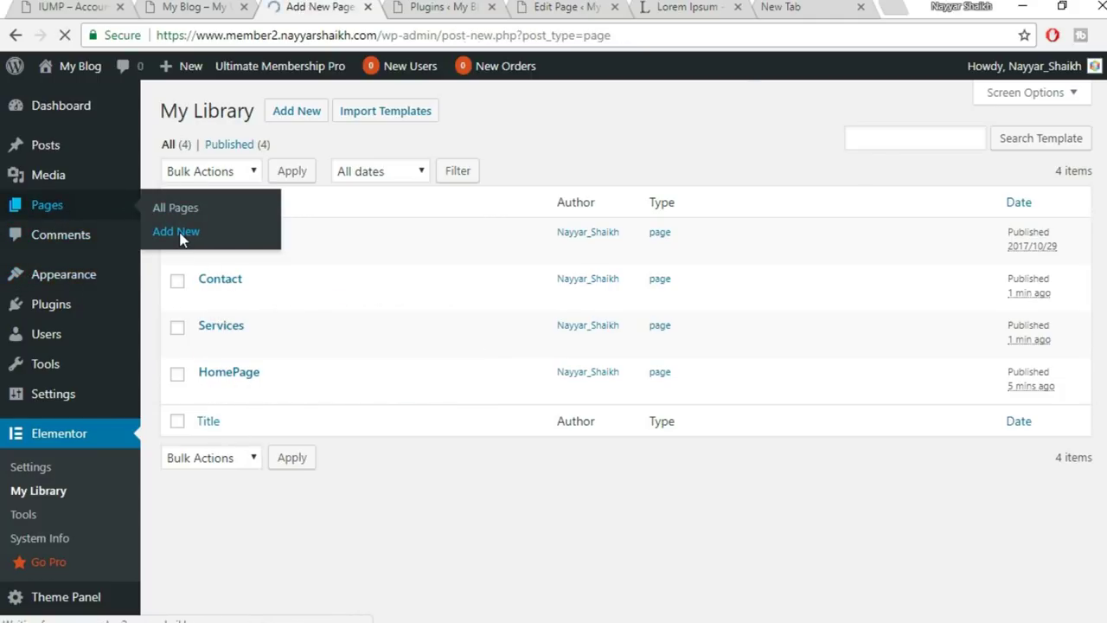
- Create an 'About us' page with the OceanWP Full Width content layout and publish it
{"action": "type", "text": "About us"}
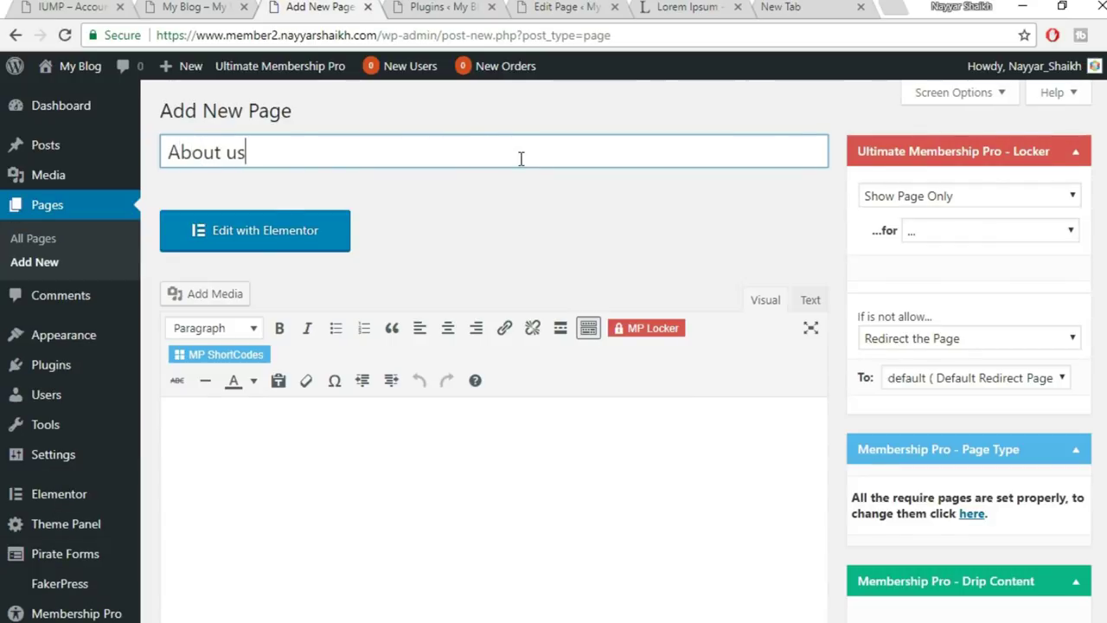
{"action": "scroll", "coordinate": [628, 321], "scroll_direction": "down", "scroll_amount": 10}
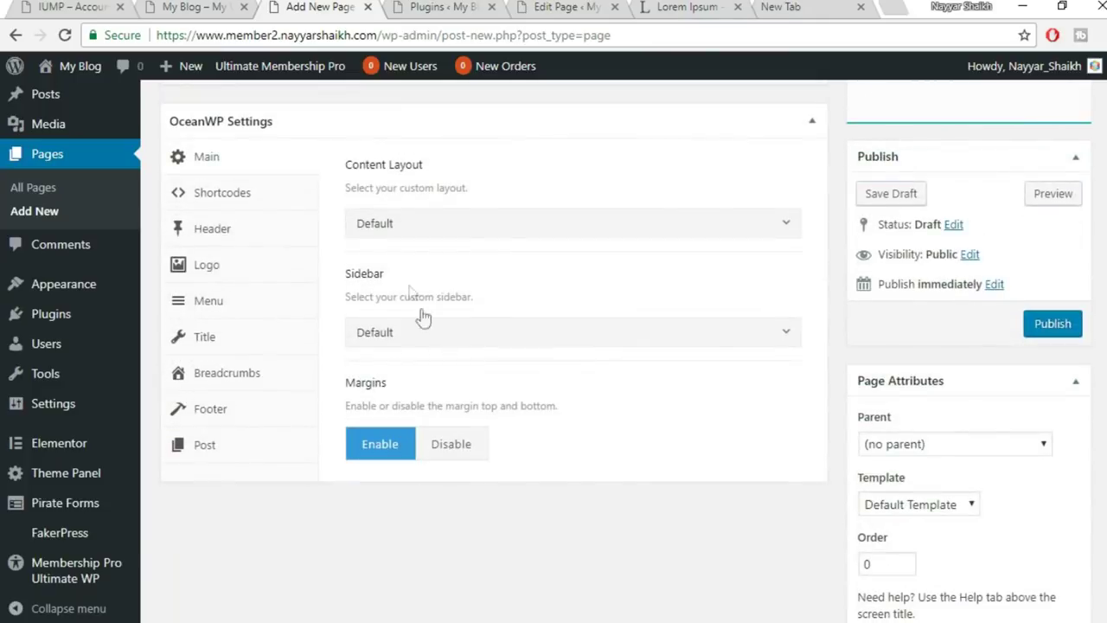
{"action": "left_click", "coordinate": [463, 229]}
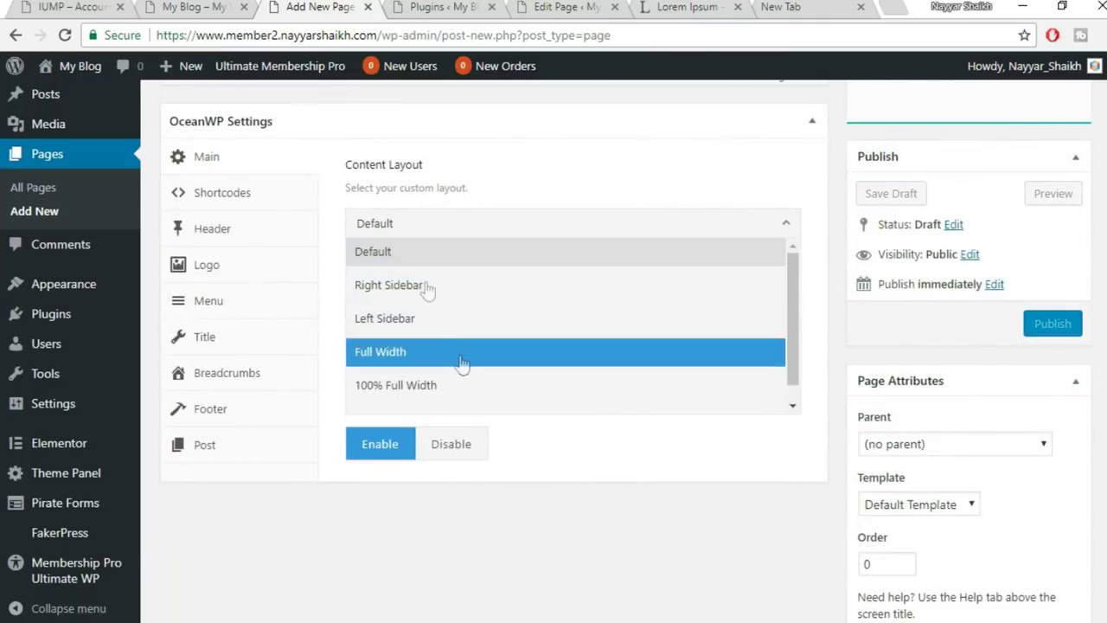
{"action": "left_click", "coordinate": [434, 352]}
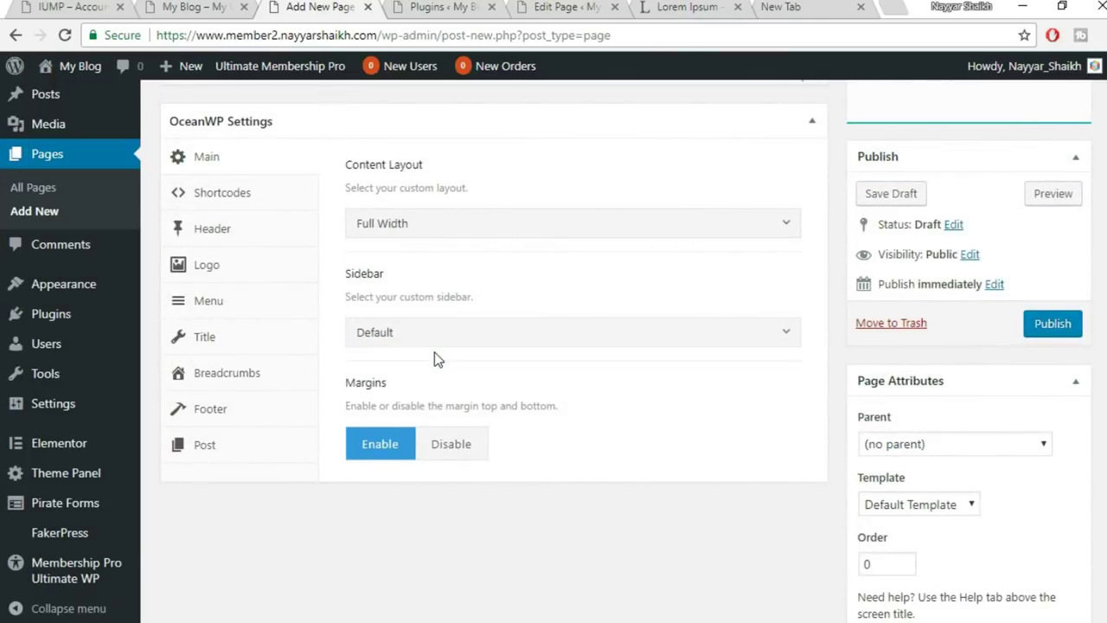
{"action": "scroll", "coordinate": [599, 311], "scroll_direction": "up", "scroll_amount": 5}
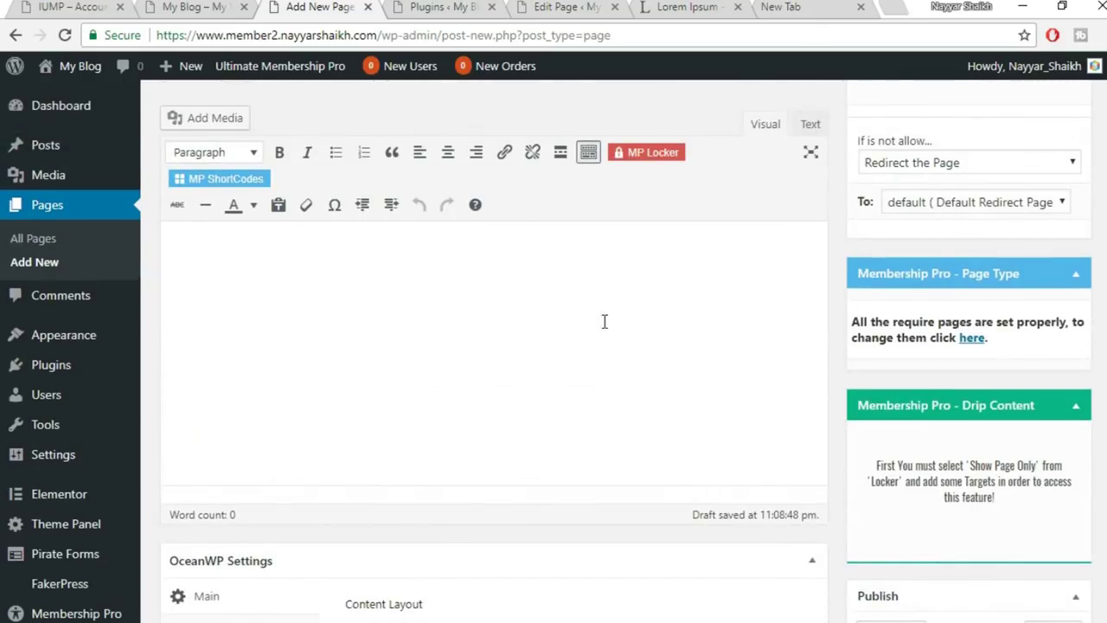
{"action": "scroll", "coordinate": [670, 321], "scroll_direction": "down", "scroll_amount": 4}
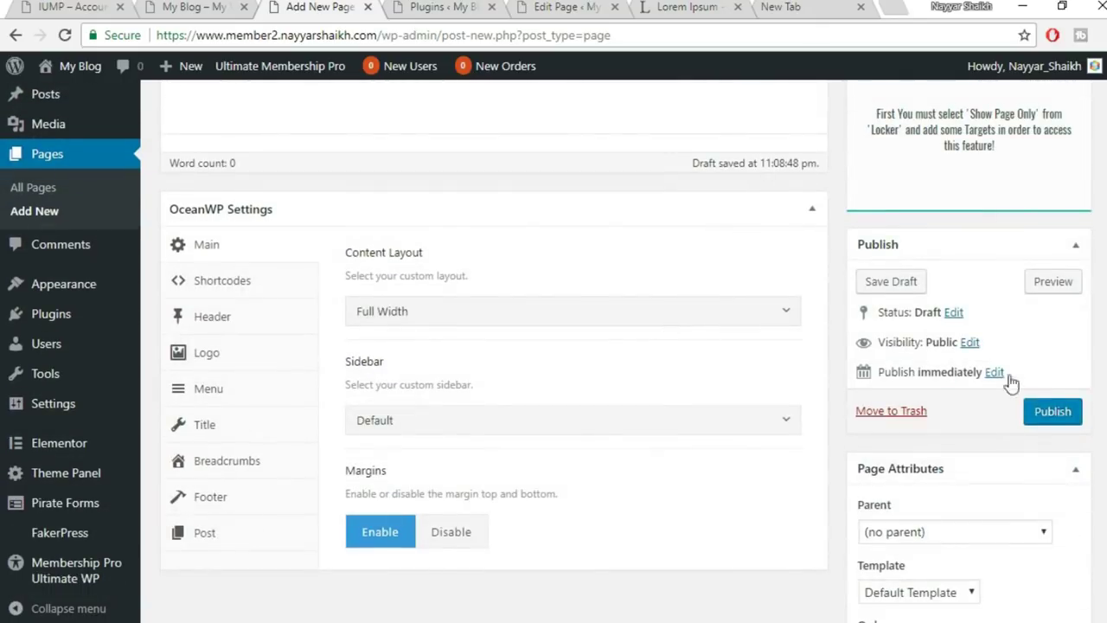
{"action": "left_click", "coordinate": [1062, 421]}
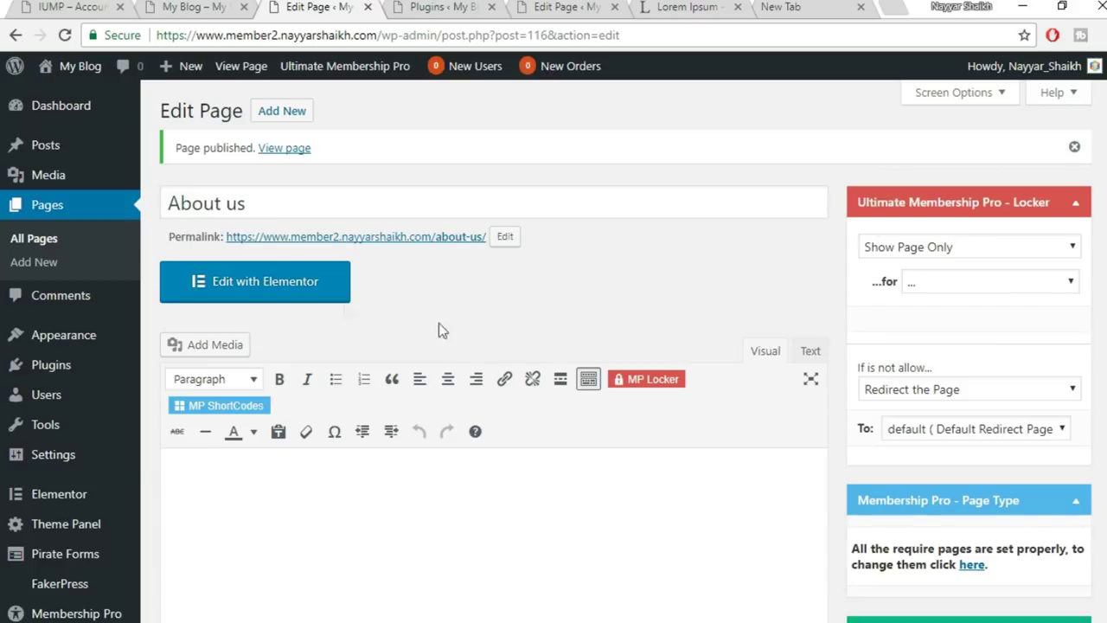
- Open About us in Elementor and insert the saved About template from My Templates
{"action": "left_click", "coordinate": [302, 286]}
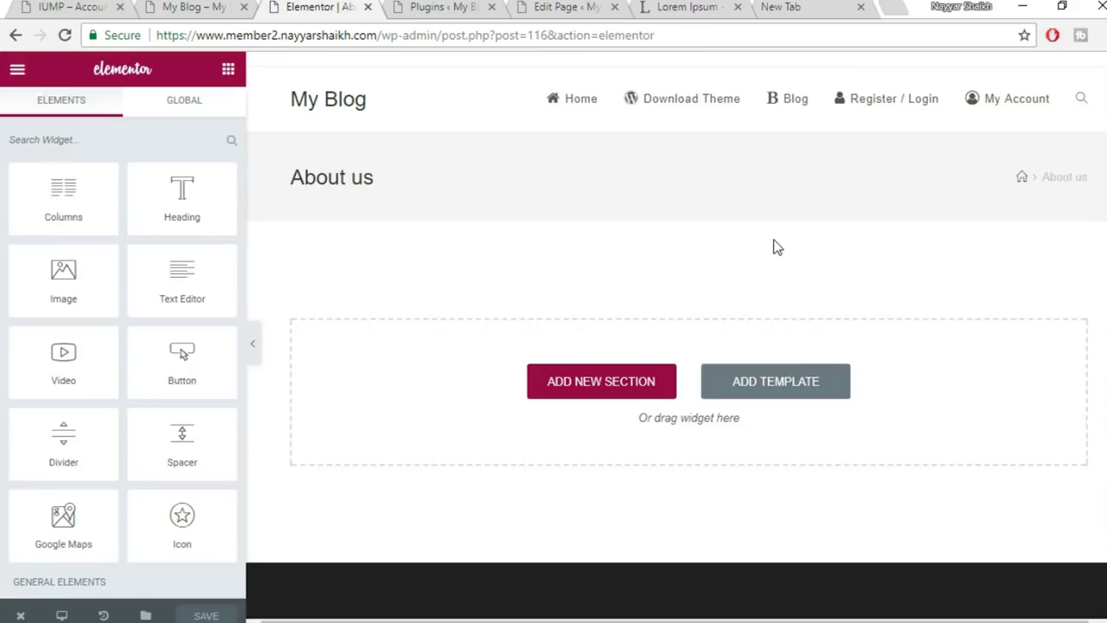
{"action": "left_click", "coordinate": [786, 387]}
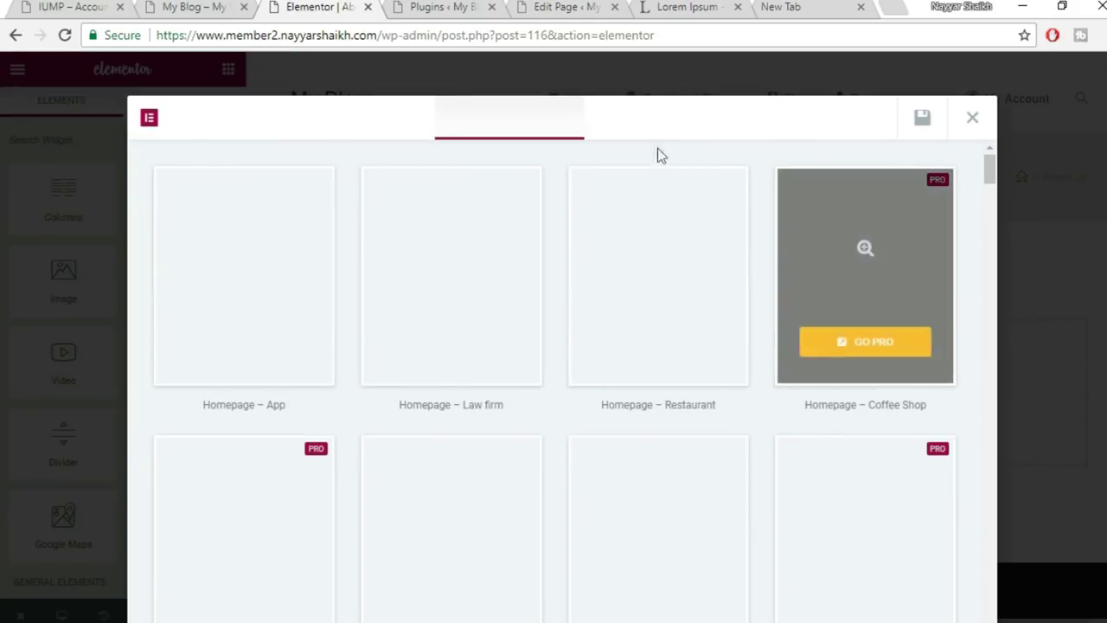
{"action": "left_click", "coordinate": [639, 118]}
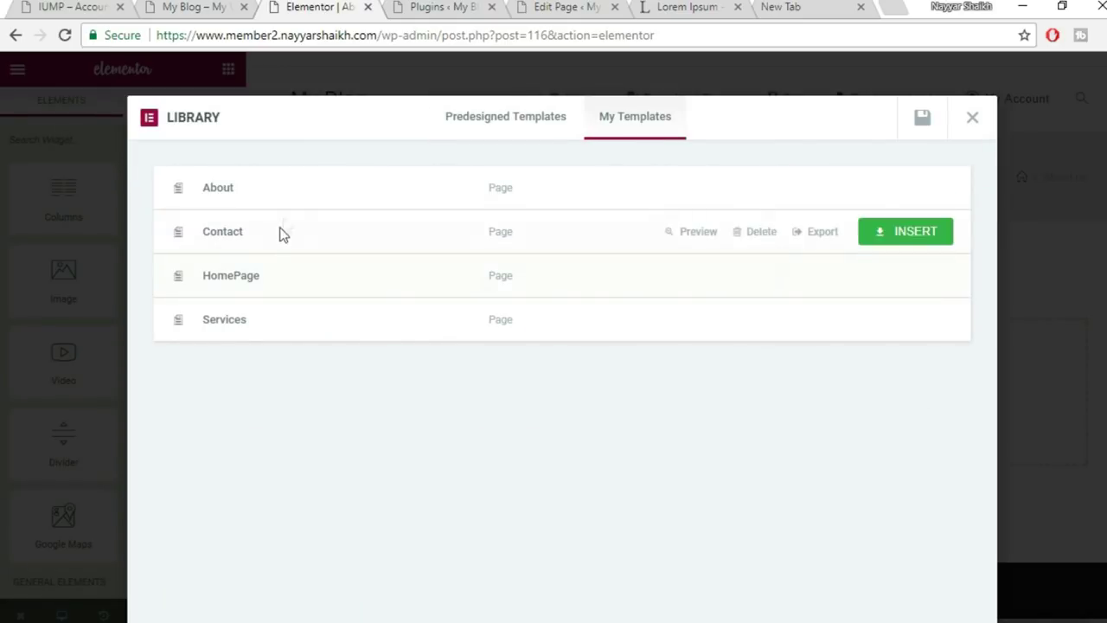
{"action": "left_click", "coordinate": [922, 190]}
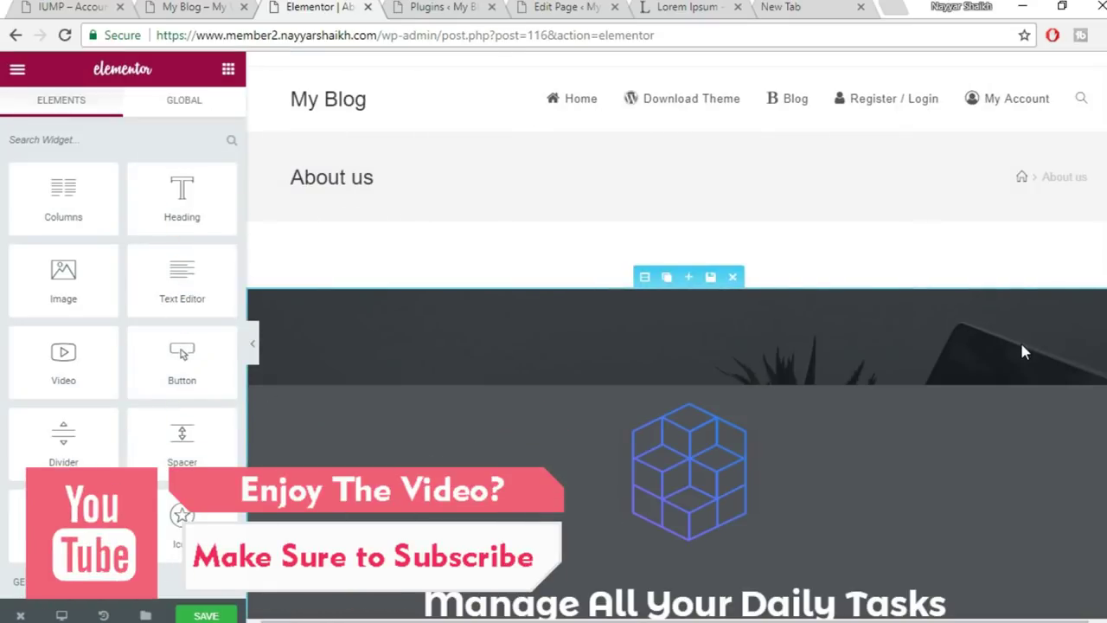
{"action": "scroll", "coordinate": [1023, 351], "scroll_direction": "down", "scroll_amount": 4}
{"action": "scroll", "coordinate": [1021, 346], "scroll_direction": "down", "scroll_amount": 15}
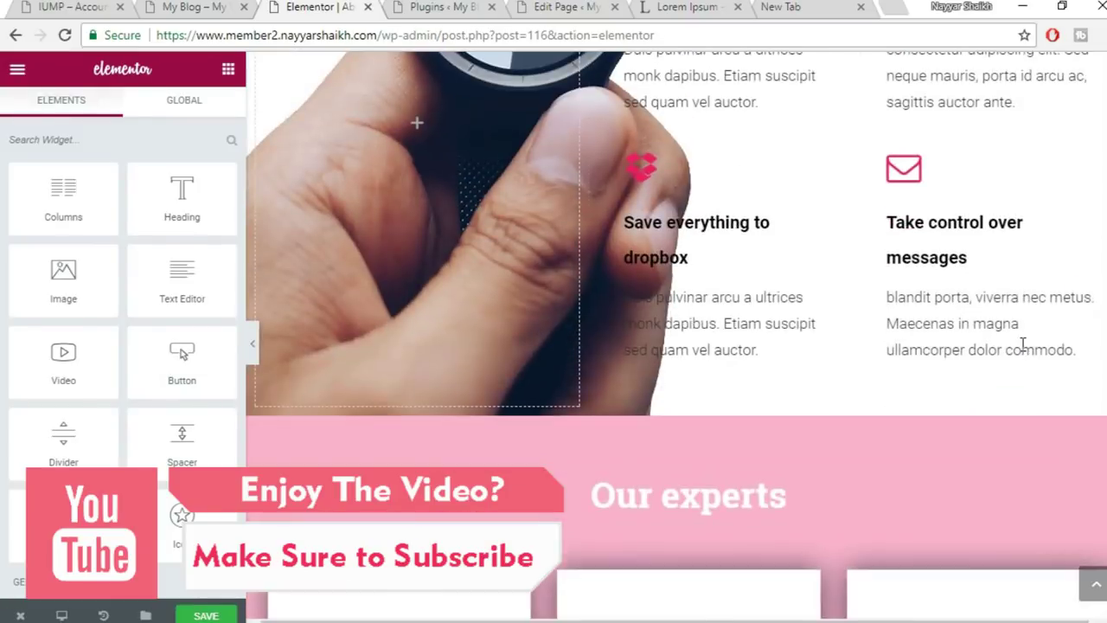
{"action": "scroll", "coordinate": [1022, 349], "scroll_direction": "down", "scroll_amount": 10}
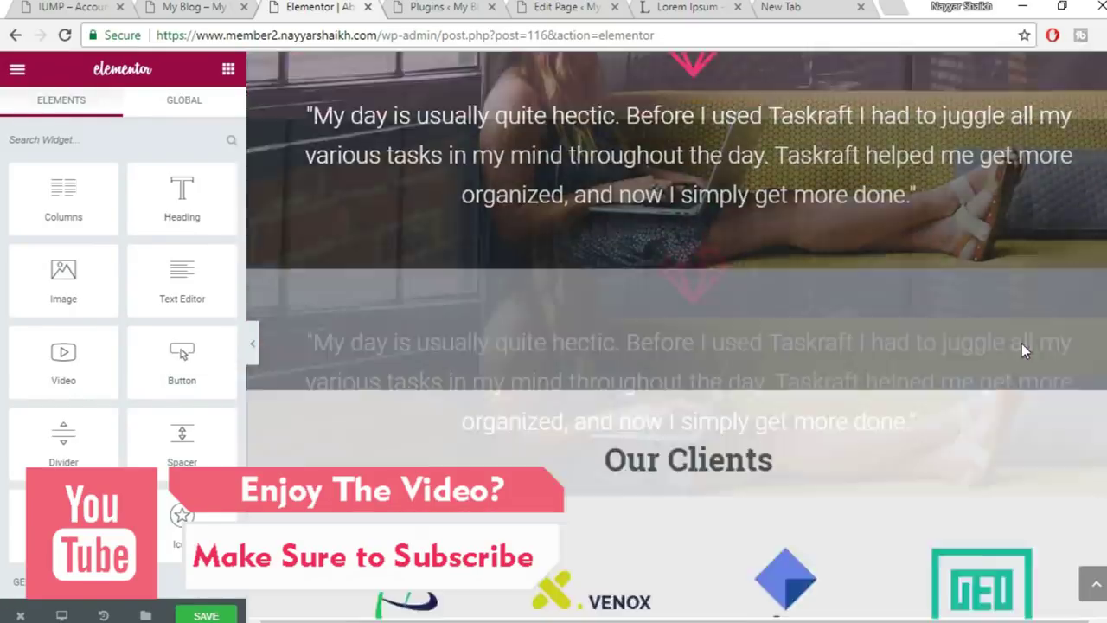
{"action": "scroll", "coordinate": [999, 465], "scroll_direction": "up", "scroll_amount": 10}
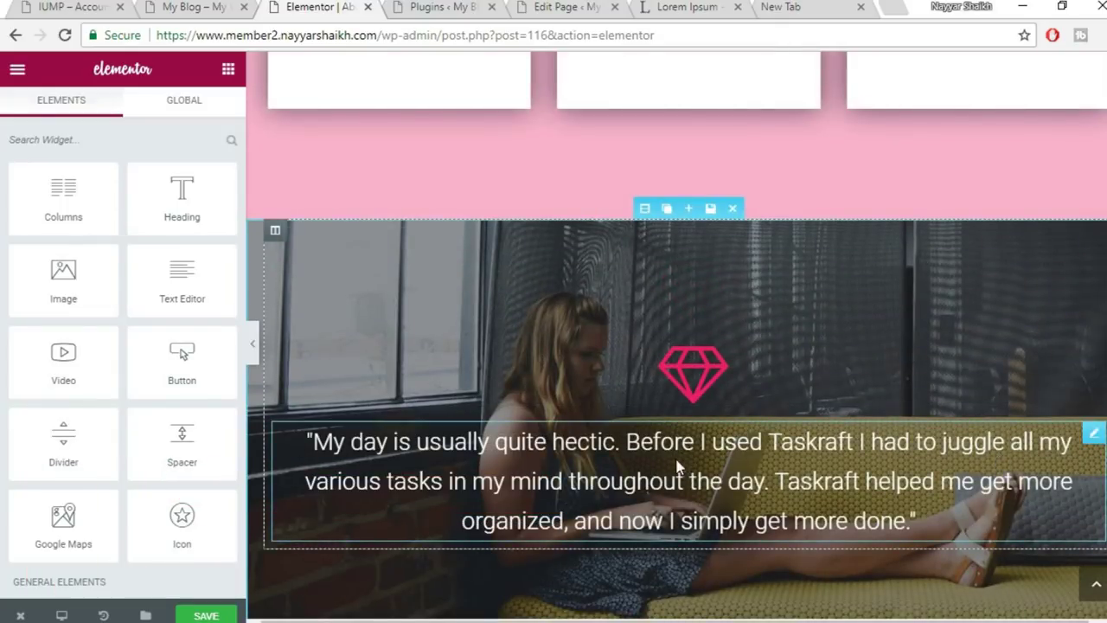
- Review the testimonial text and middle expert photo settings, then save the page
{"action": "left_click", "coordinate": [686, 467]}
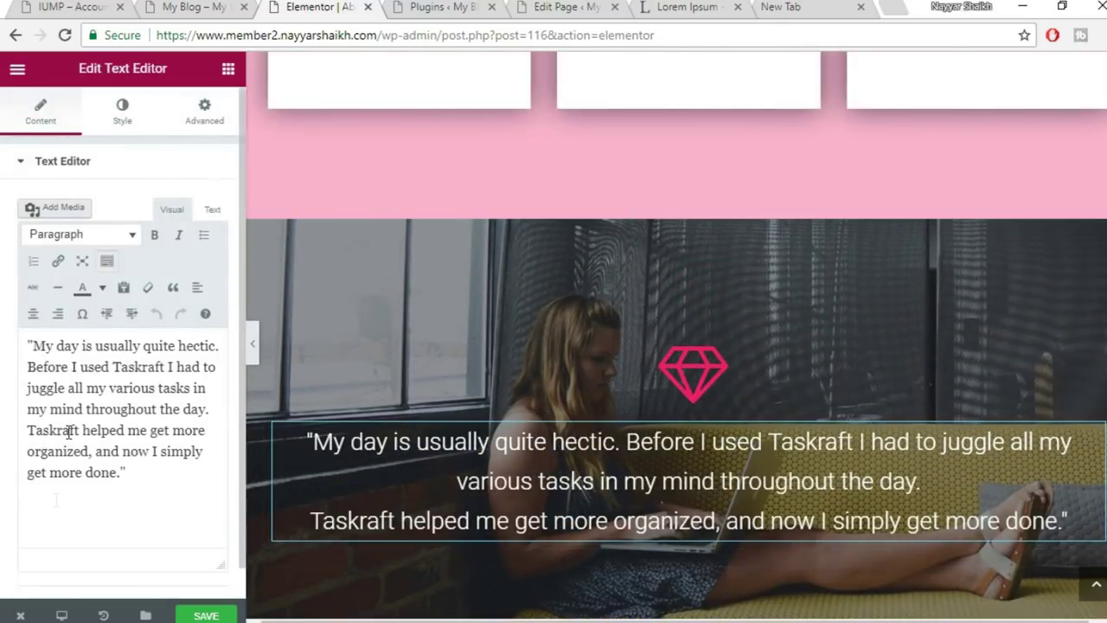
{"action": "scroll", "coordinate": [681, 493], "scroll_direction": "up", "scroll_amount": 5}
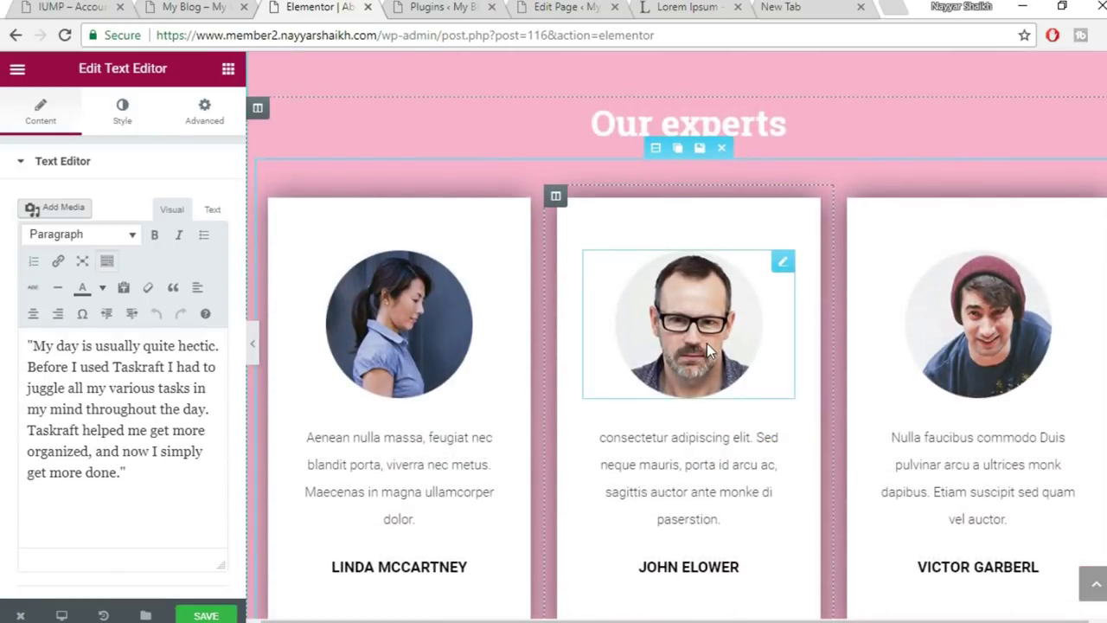
{"action": "left_click", "coordinate": [706, 343]}
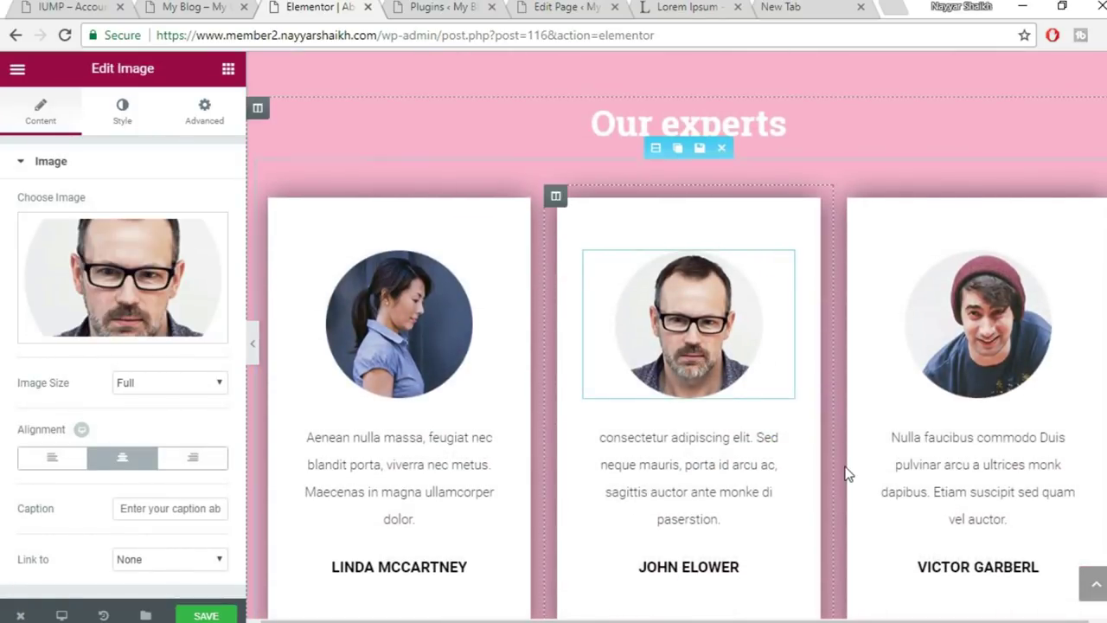
{"action": "scroll", "coordinate": [847, 474], "scroll_direction": "up", "scroll_amount": 15}
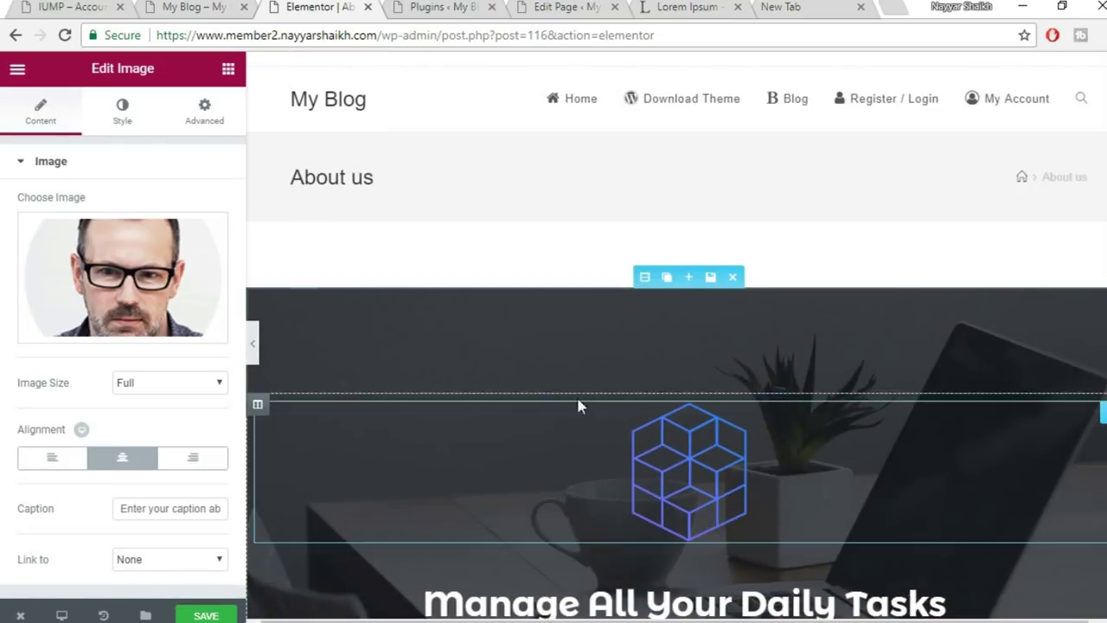
{"action": "left_click", "coordinate": [208, 615]}
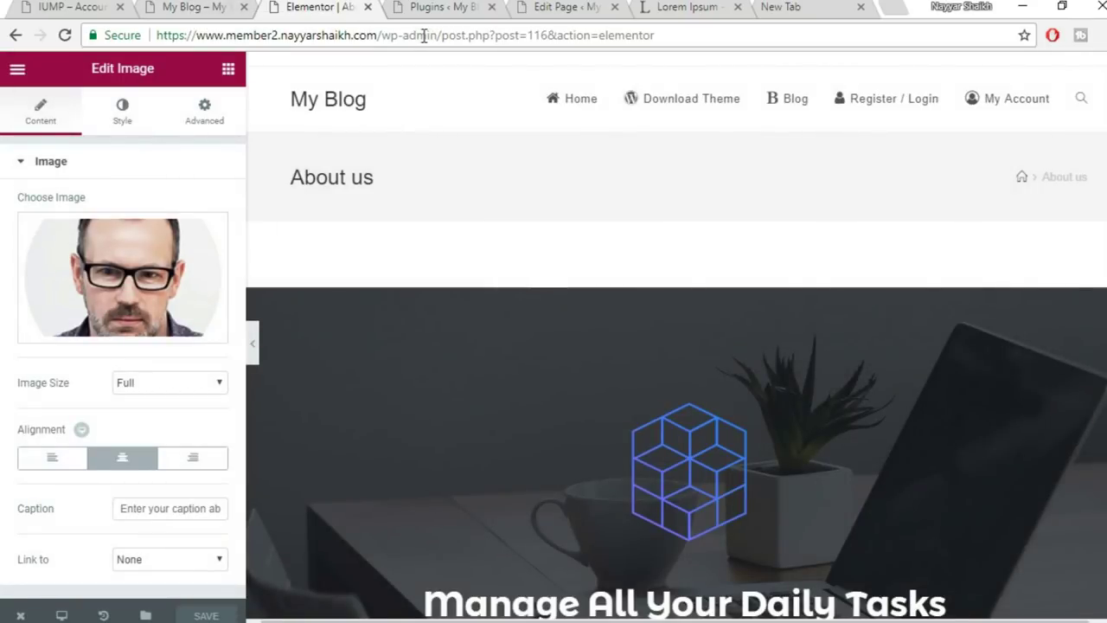
- Trim the address to /wp-admin/ to return to the WordPress Dashboard
{"action": "left_click_drag", "start_coordinate": [441, 35], "coordinate": [1081, 35]}
{"action": "key", "text": "BackSpace"}
{"action": "key", "text": "Return"}
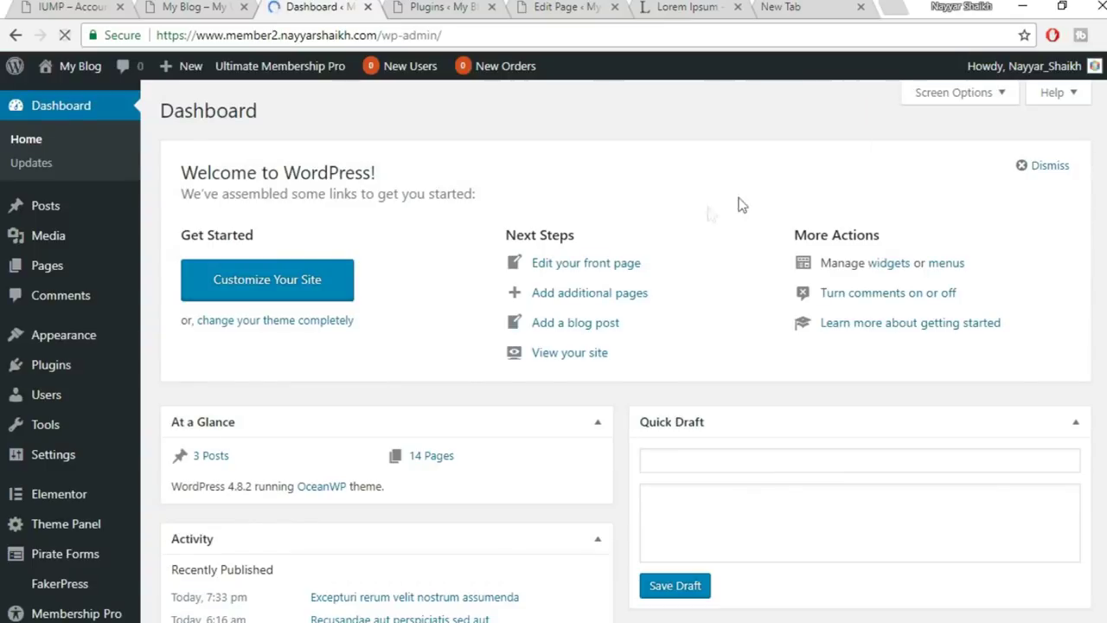
- Create the Contact Us page with Full Width layout and page title disabled, and publish it
{"action": "mouse_move", "coordinate": [76, 240]}
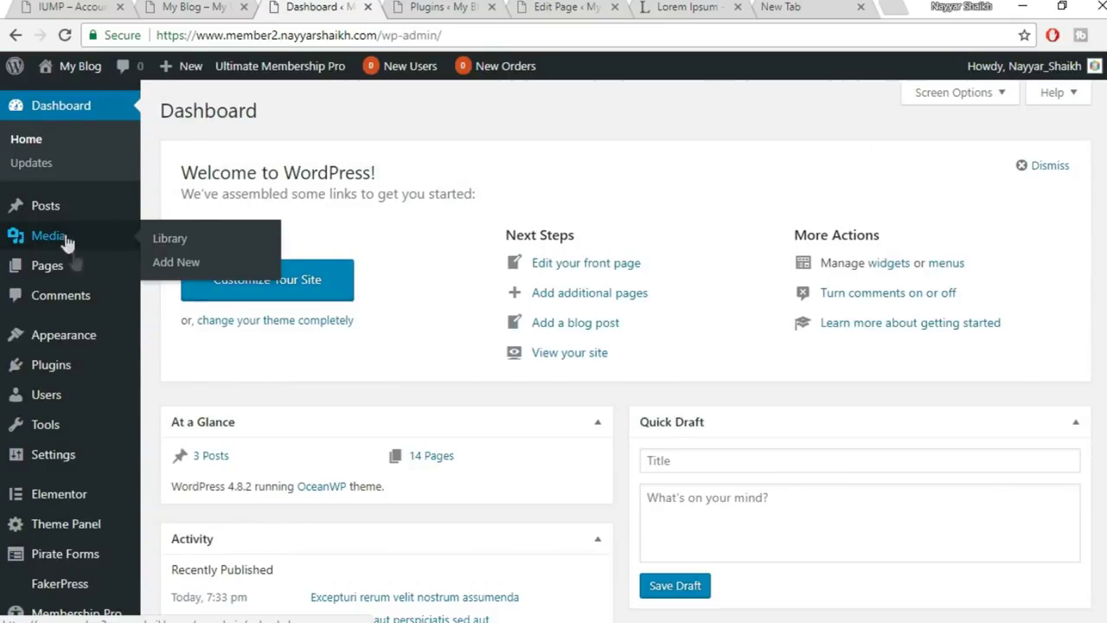
{"action": "mouse_move", "coordinate": [76, 272]}
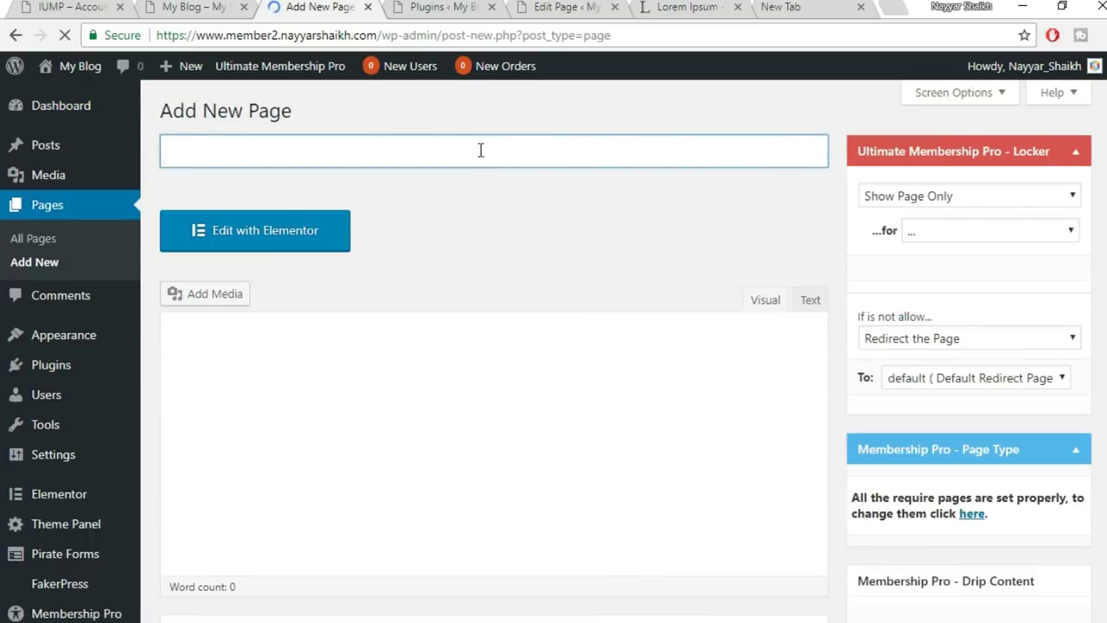
{"action": "type", "text": "Contact Us"}
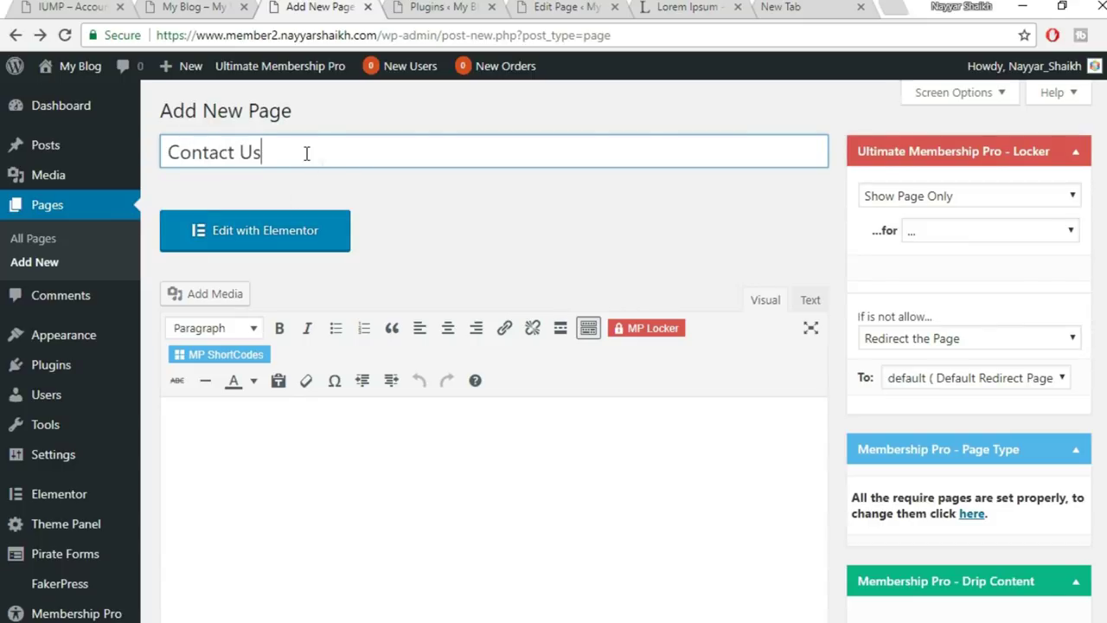
{"action": "scroll", "coordinate": [700, 286], "scroll_direction": "down", "scroll_amount": 7}
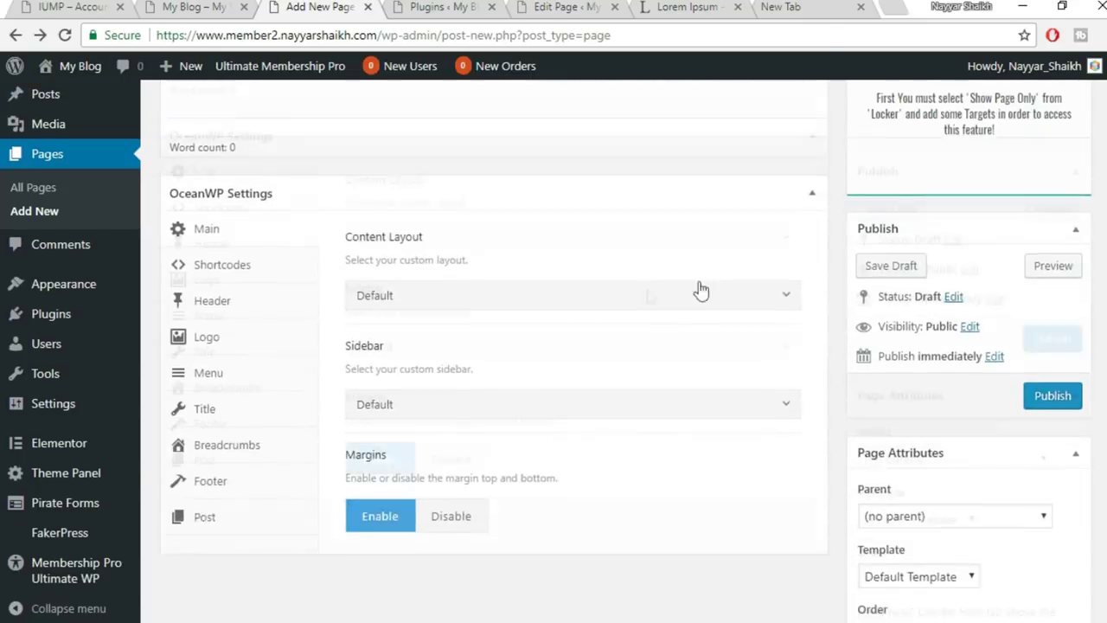
{"action": "left_click", "coordinate": [502, 227]}
{"action": "left_click", "coordinate": [475, 352]}
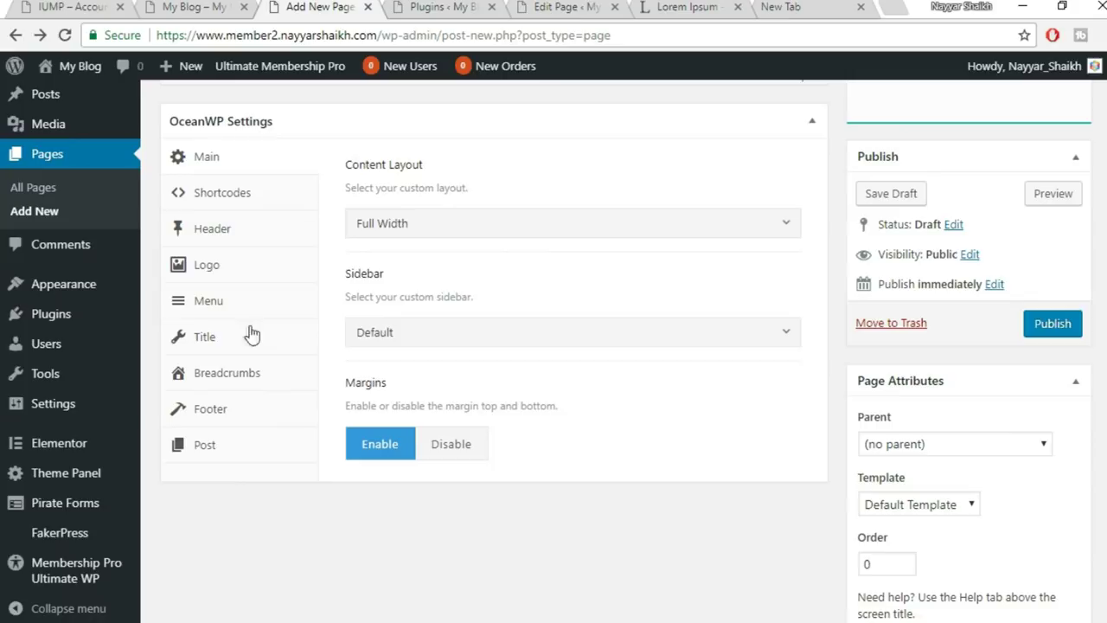
{"action": "left_click", "coordinate": [252, 342]}
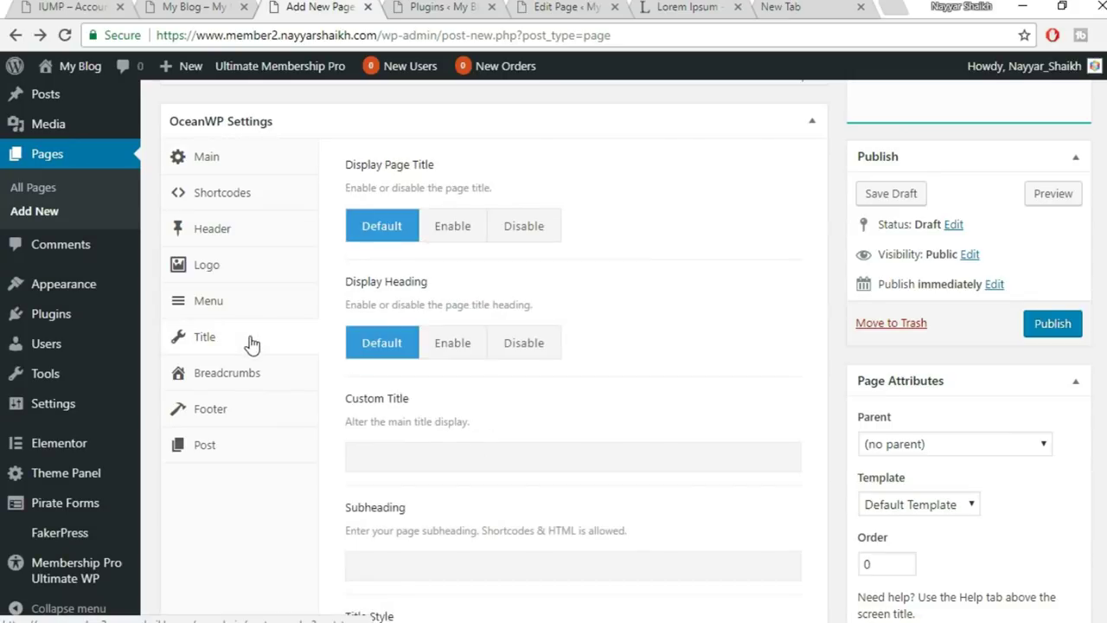
{"action": "left_click", "coordinate": [533, 241]}
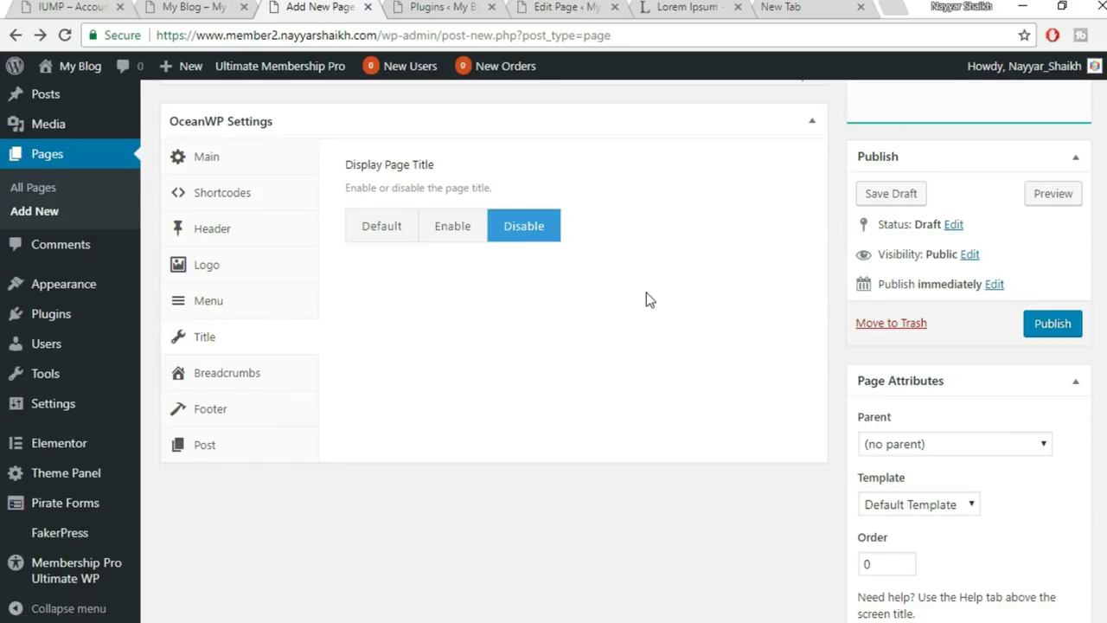
{"action": "scroll", "coordinate": [646, 292], "scroll_direction": "up", "scroll_amount": 10}
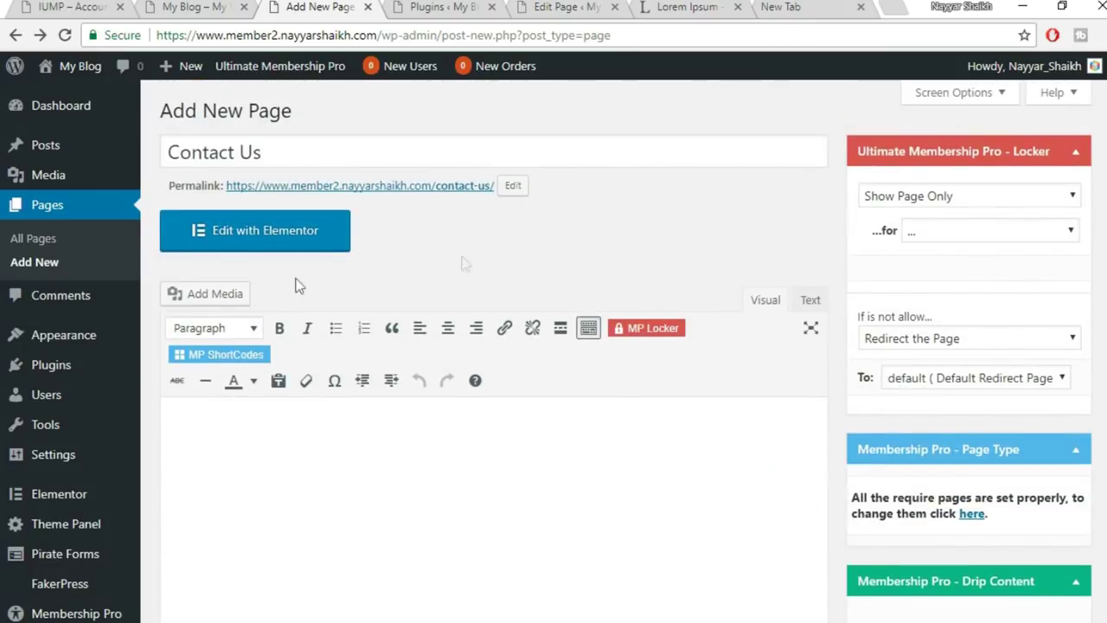
{"action": "scroll", "coordinate": [298, 285], "scroll_direction": "down", "scroll_amount": 10}
{"action": "left_click", "coordinate": [1053, 239]}
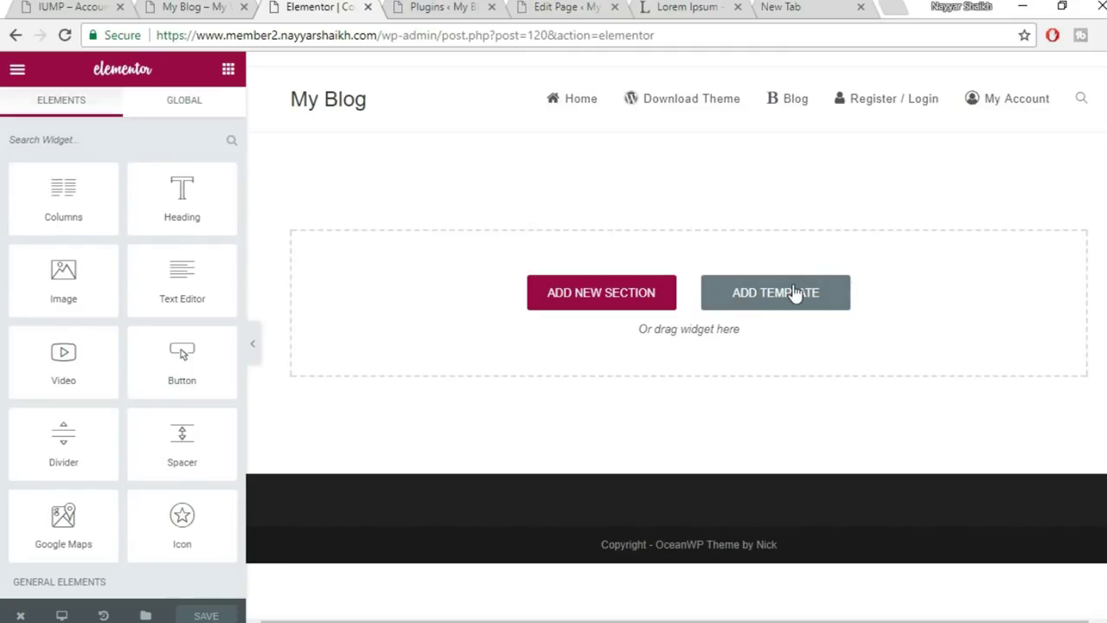
- Insert the saved Contact template from My Templates into the Contact Us page
{"action": "left_click", "coordinate": [794, 294]}
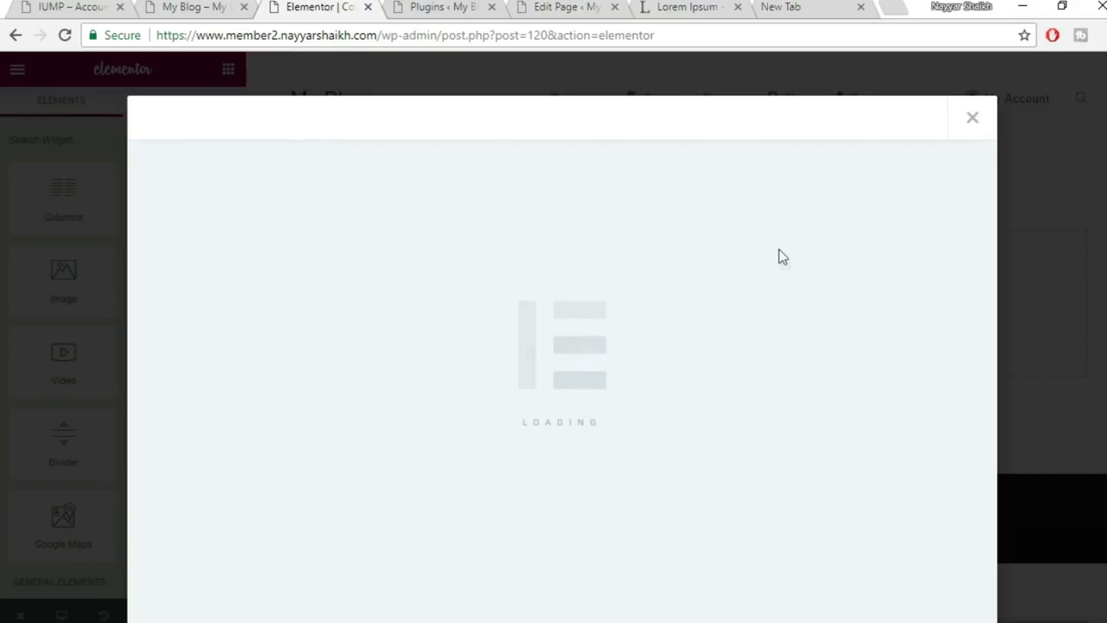
{"action": "left_click", "coordinate": [624, 132]}
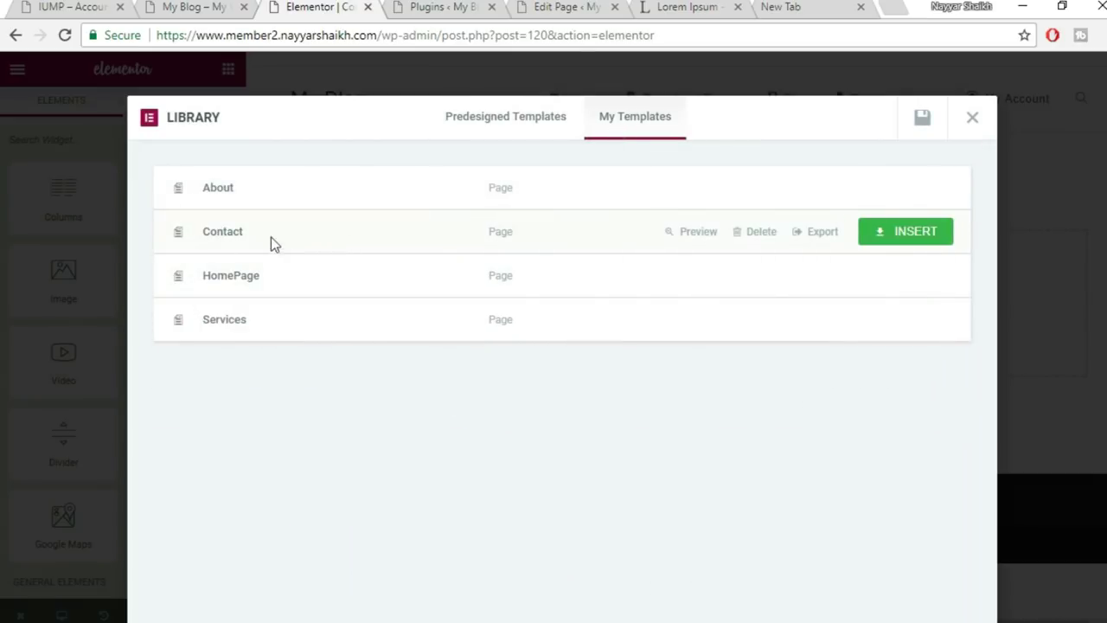
{"action": "left_click", "coordinate": [882, 235]}
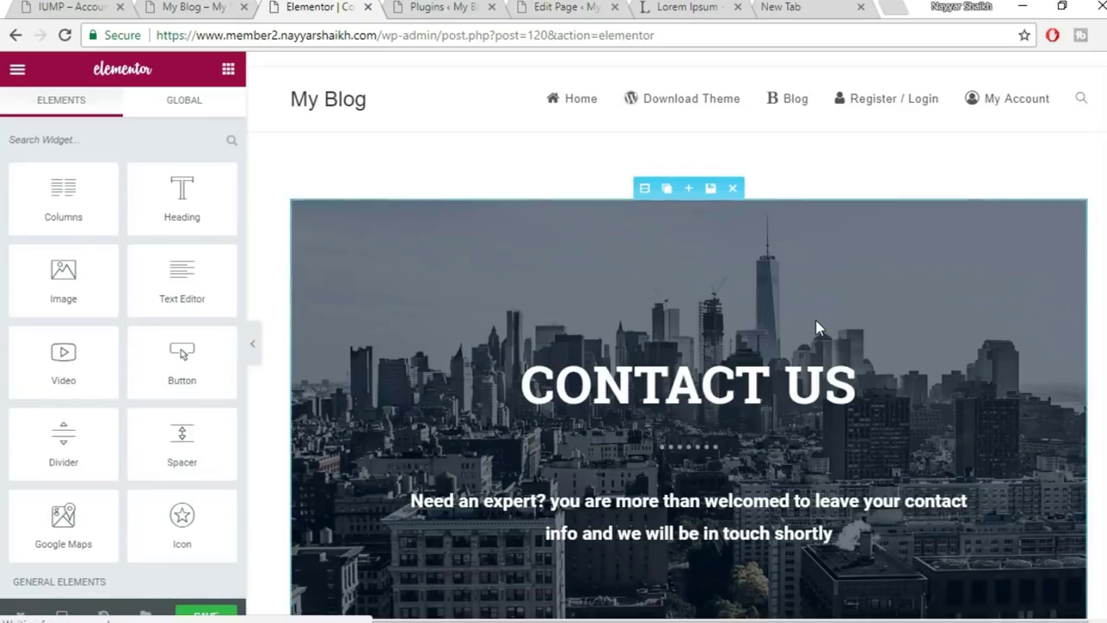
{"action": "scroll", "coordinate": [816, 325], "scroll_direction": "down", "scroll_amount": 10}
{"action": "scroll", "coordinate": [818, 327], "scroll_direction": "down", "scroll_amount": 15}
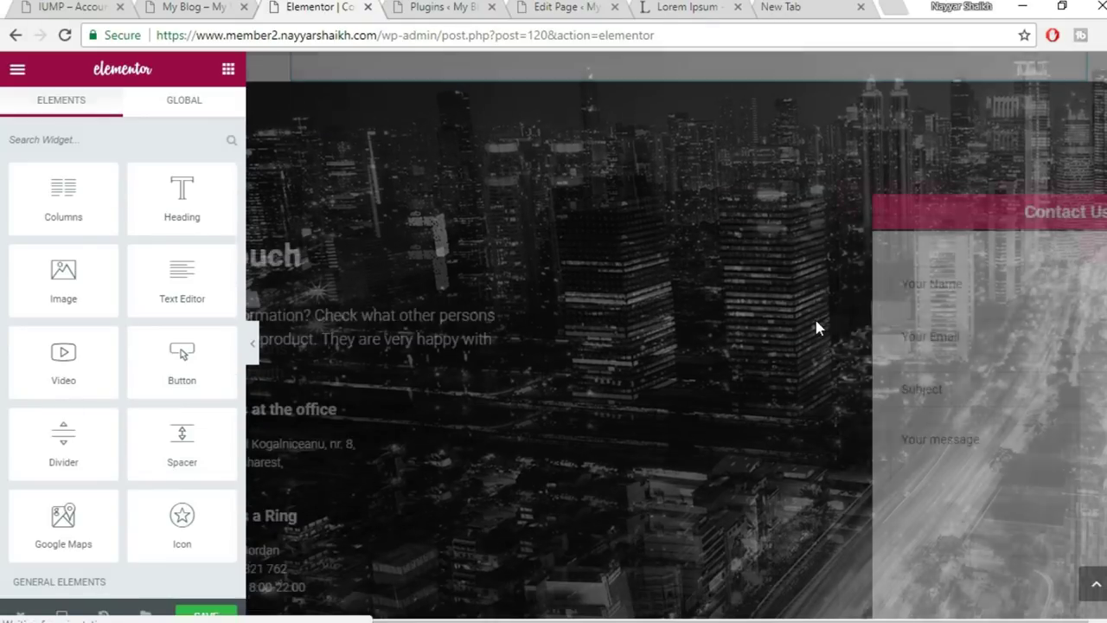
{"action": "scroll", "coordinate": [815, 327], "scroll_direction": "down", "scroll_amount": 3}
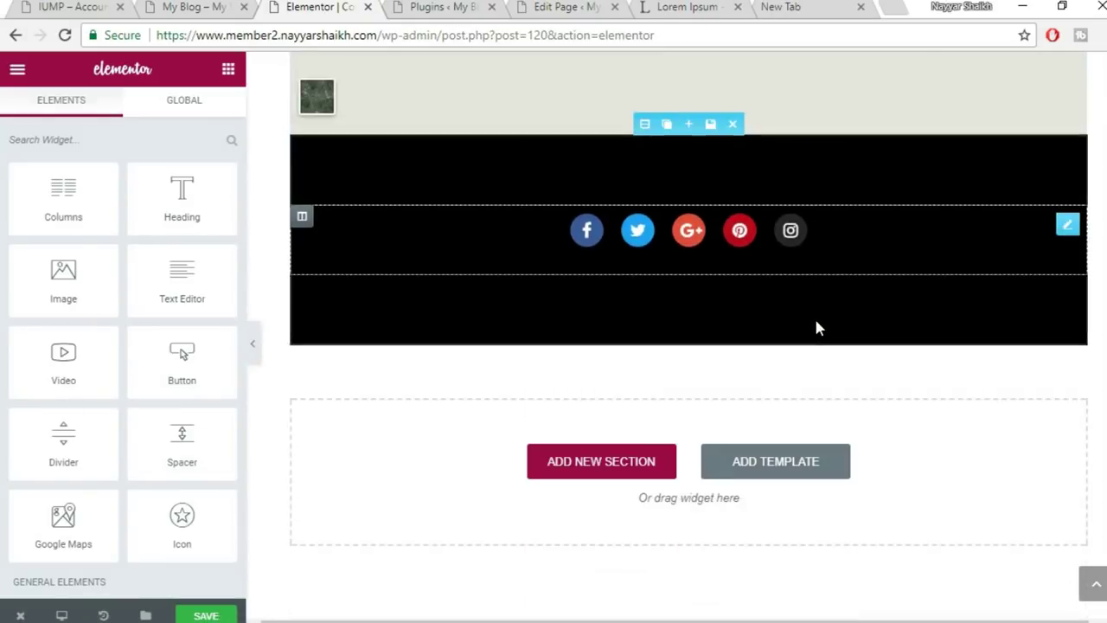
{"action": "scroll", "coordinate": [827, 373], "scroll_direction": "up", "scroll_amount": 4}
{"action": "scroll", "coordinate": [835, 387], "scroll_direction": "up", "scroll_amount": 2}
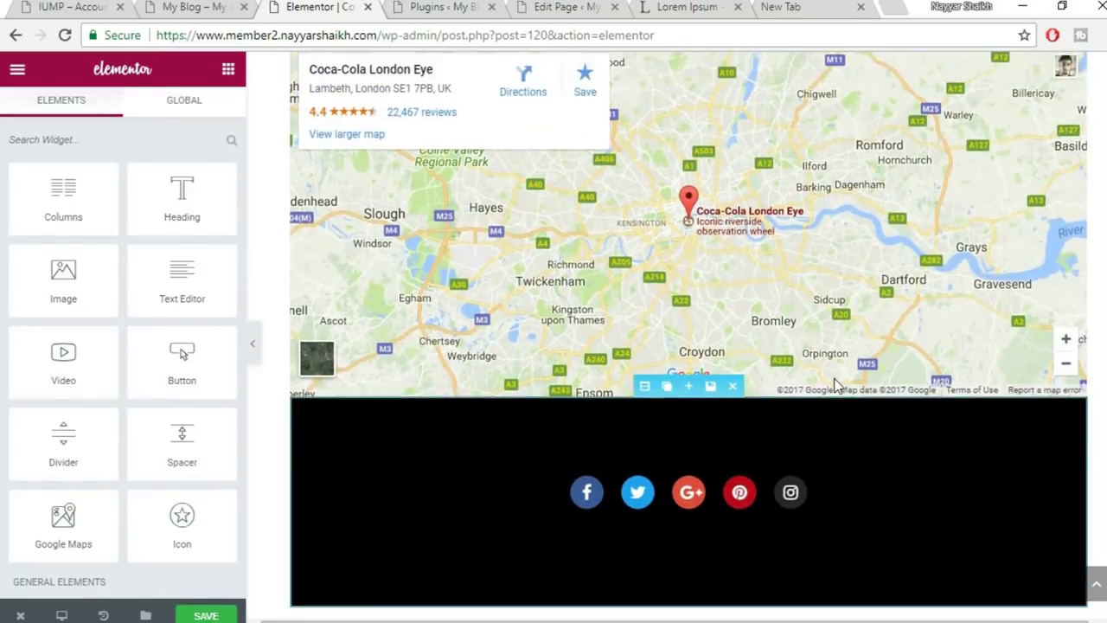
{"action": "scroll", "coordinate": [895, 350], "scroll_direction": "down", "scroll_amount": 2}
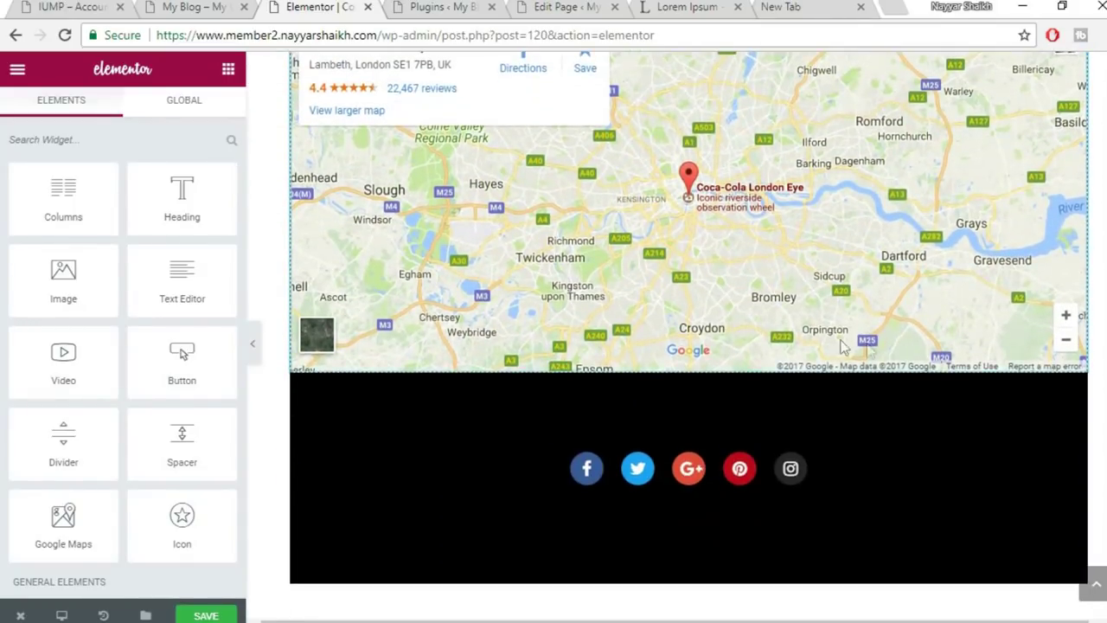
{"action": "scroll", "coordinate": [811, 308], "scroll_direction": "up", "scroll_amount": 1}
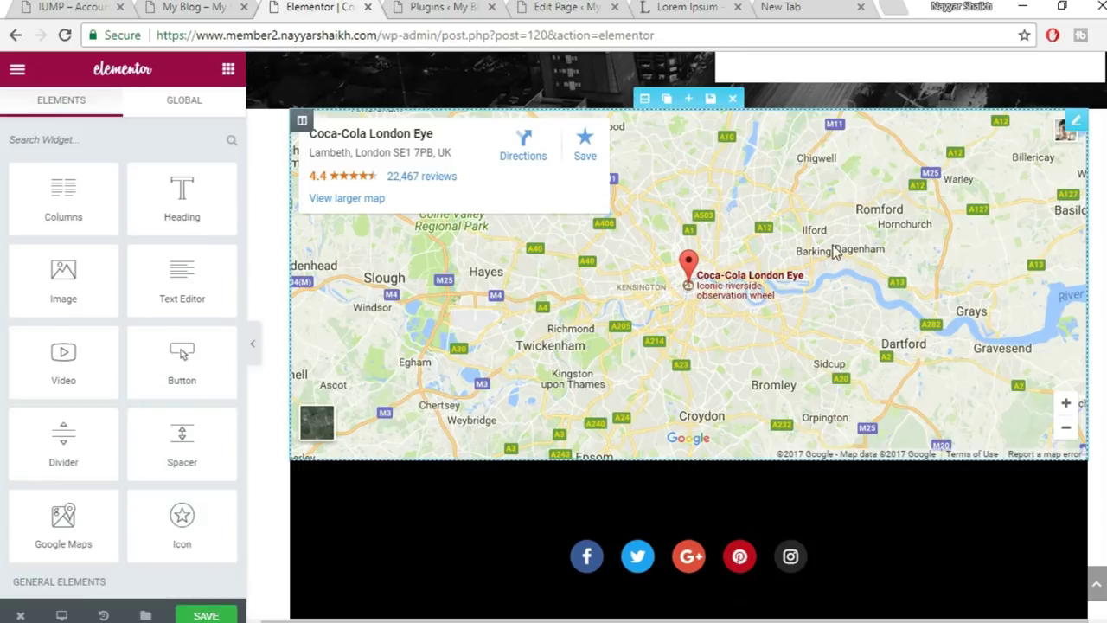
- Change the Google Maps widget address to 'mumbai'
{"action": "left_click", "coordinate": [848, 247]}
{"action": "left_click", "coordinate": [56, 227]}
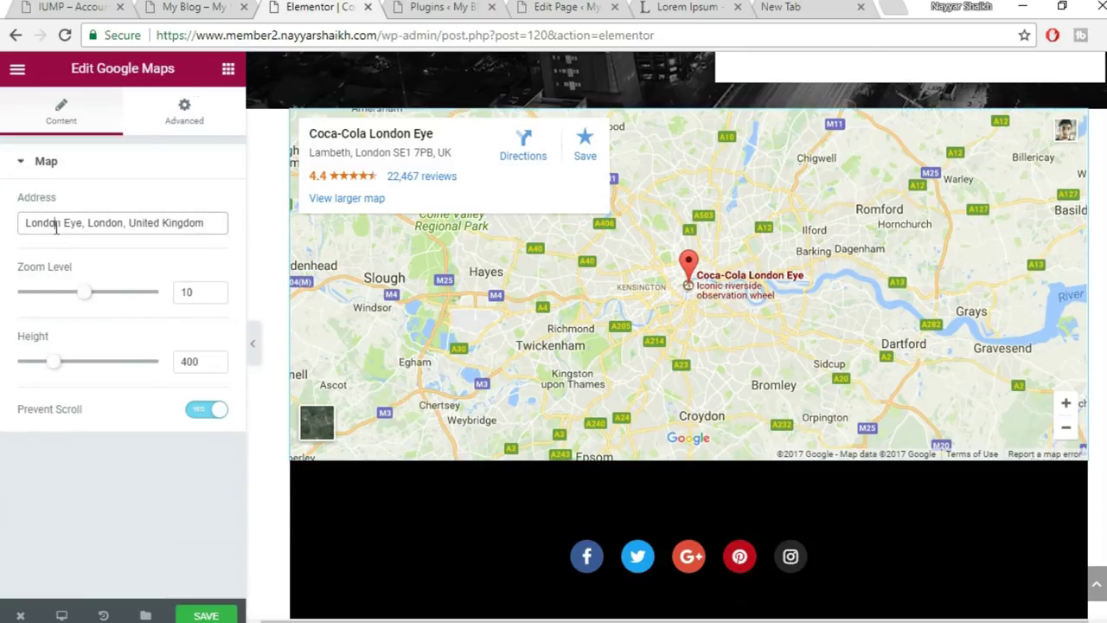
{"action": "left_click_drag", "start_coordinate": [199, 223], "coordinate": [3, 244]}
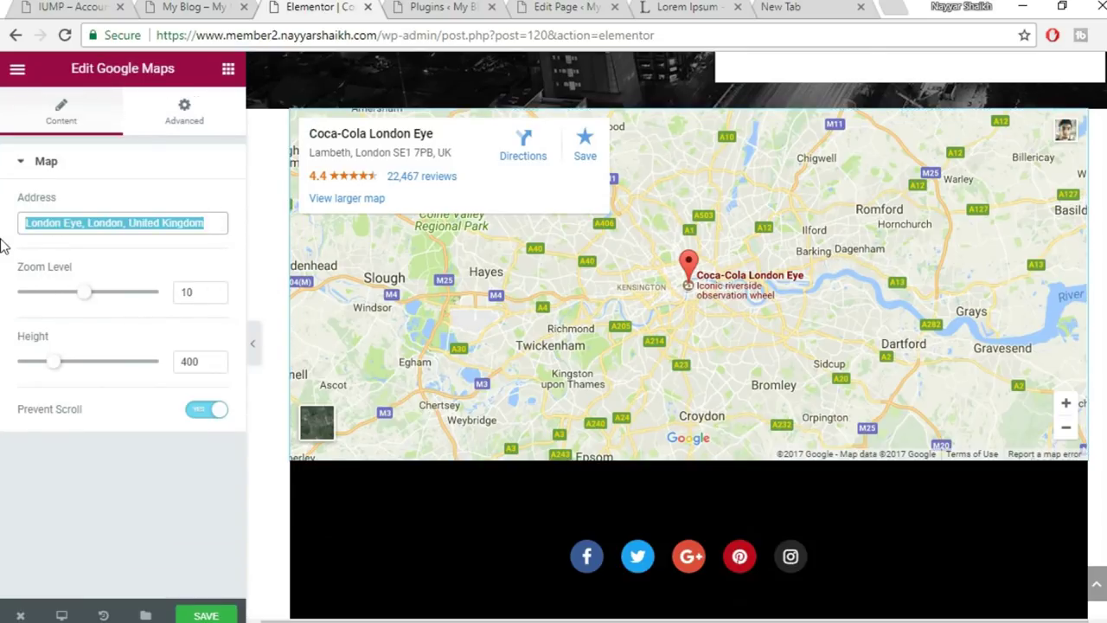
{"action": "type", "text": "mumbai"}
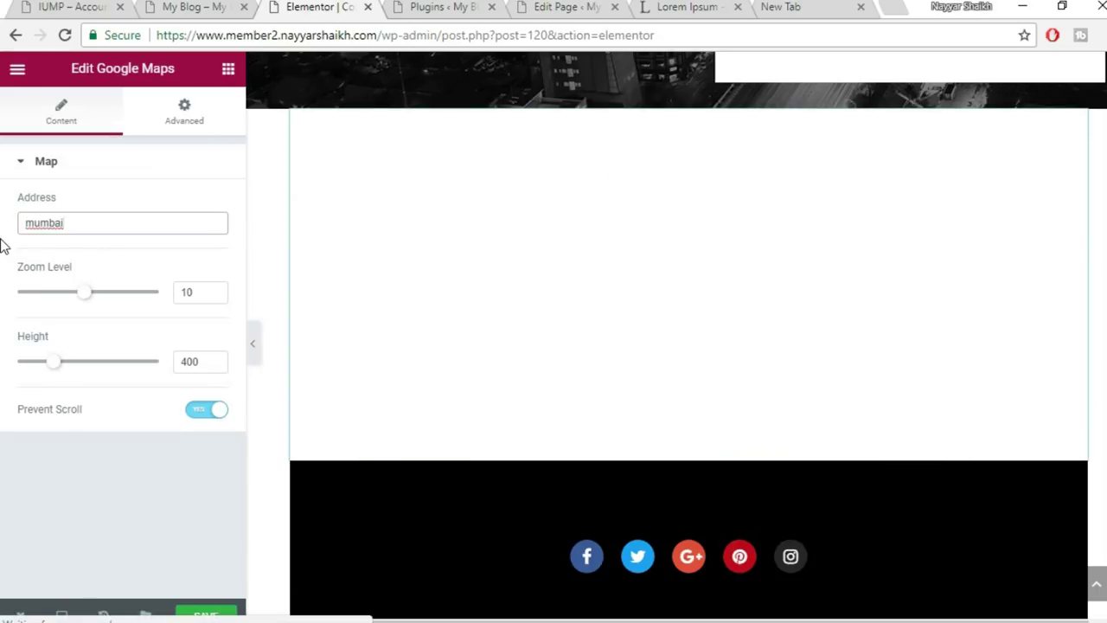
{"action": "left_click", "coordinate": [130, 531]}
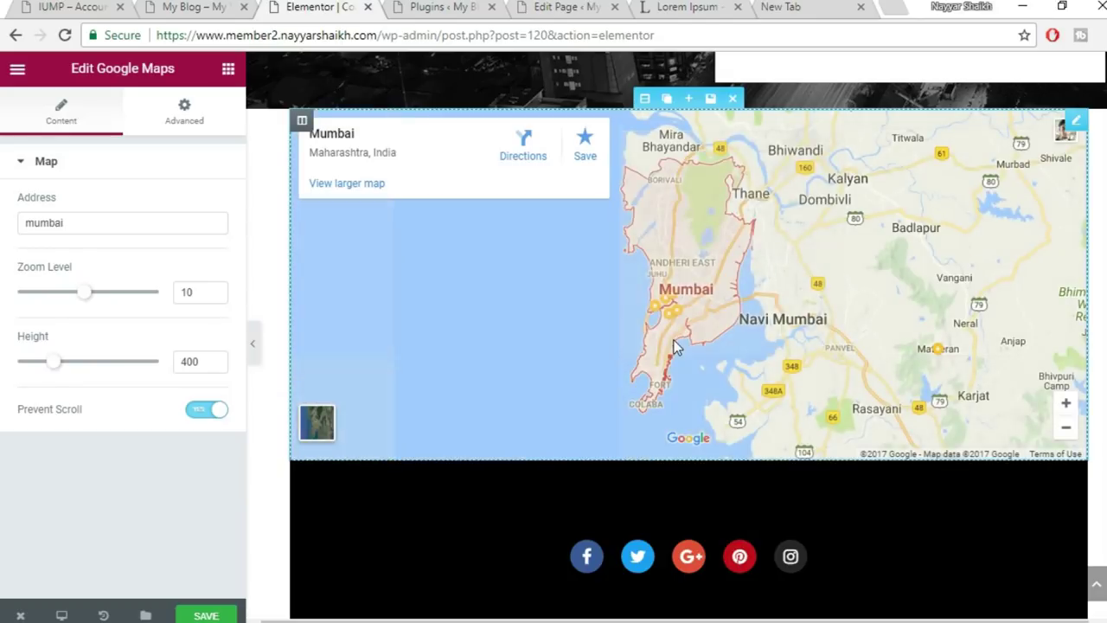
- Save the Contact Us page and go to the /wp-admin/ Dashboard
{"action": "left_click", "coordinate": [207, 615]}
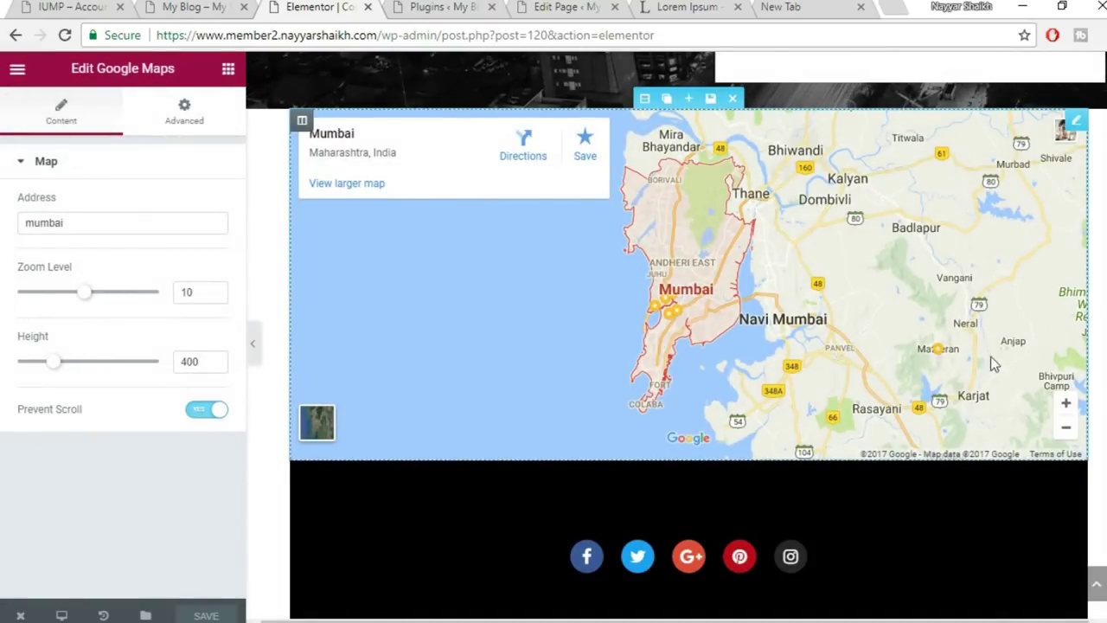
{"action": "scroll", "coordinate": [1096, 359], "scroll_direction": "up", "scroll_amount": 5}
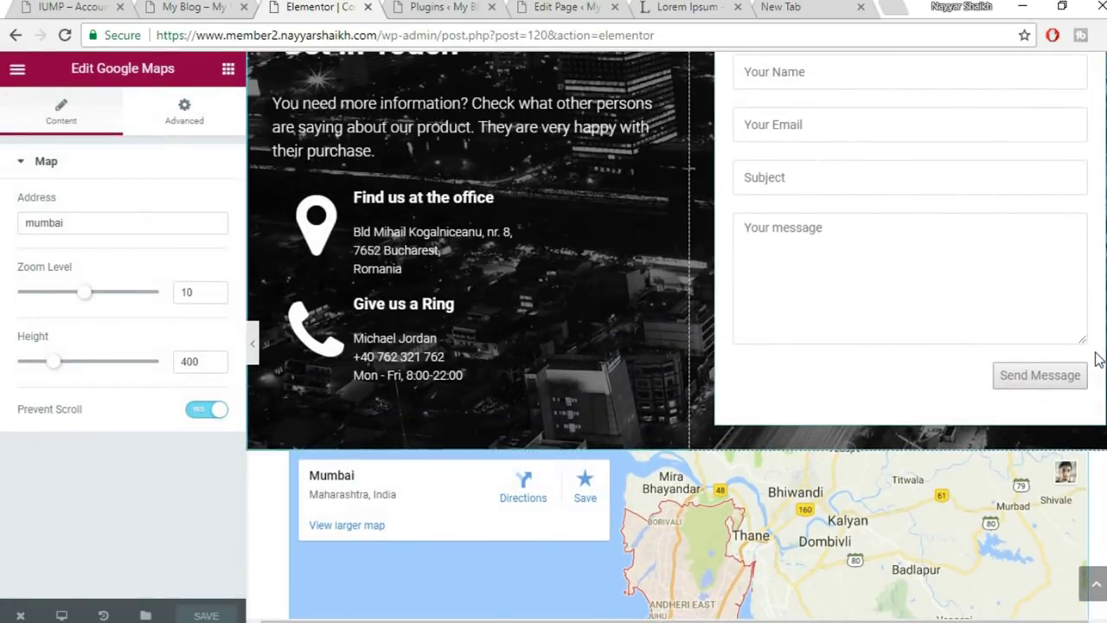
{"action": "scroll", "coordinate": [1097, 359], "scroll_direction": "up", "scroll_amount": 15}
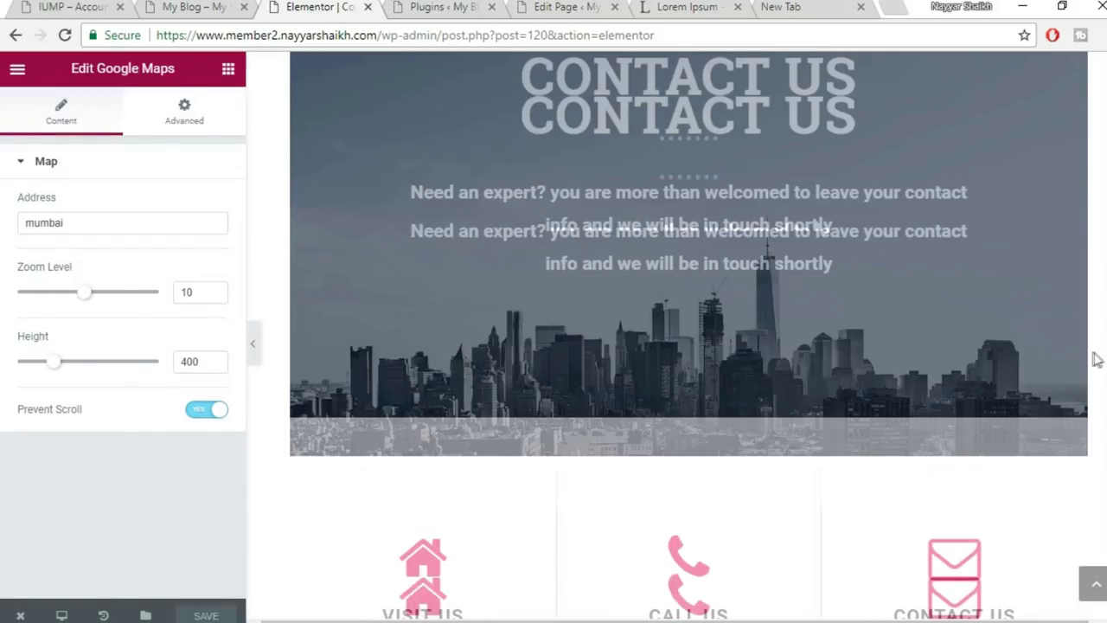
{"action": "scroll", "coordinate": [1097, 359], "scroll_direction": "down", "scroll_amount": 7}
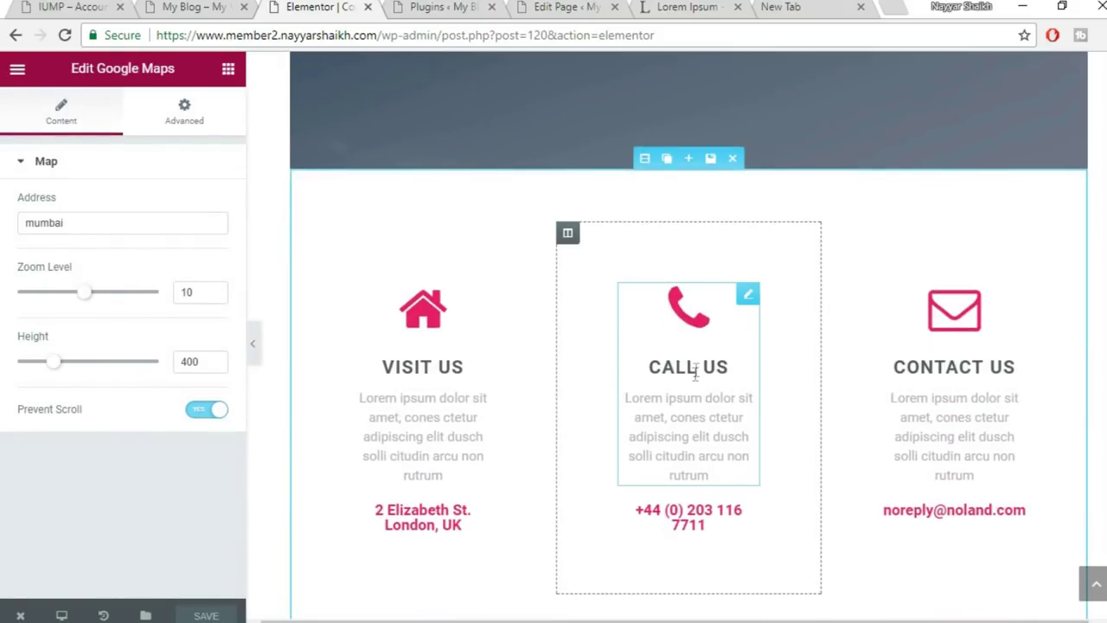
{"action": "scroll", "coordinate": [778, 381], "scroll_direction": "up", "scroll_amount": 7}
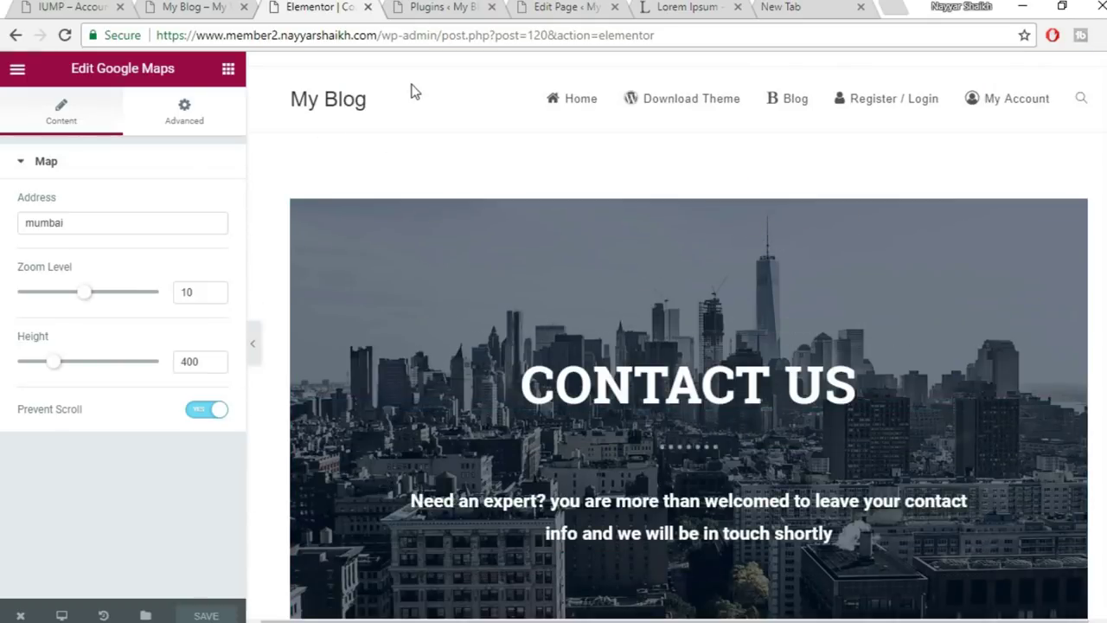
{"action": "left_click_drag", "start_coordinate": [442, 35], "coordinate": [656, 36]}
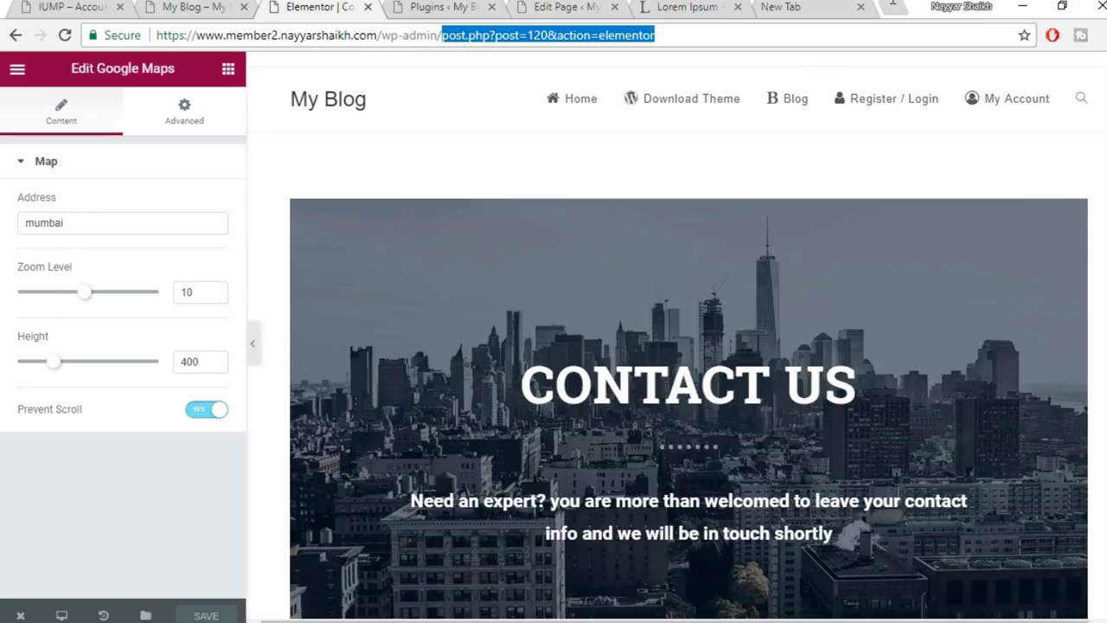
{"action": "key", "text": "BackSpace"}
{"action": "key", "text": "Return"}
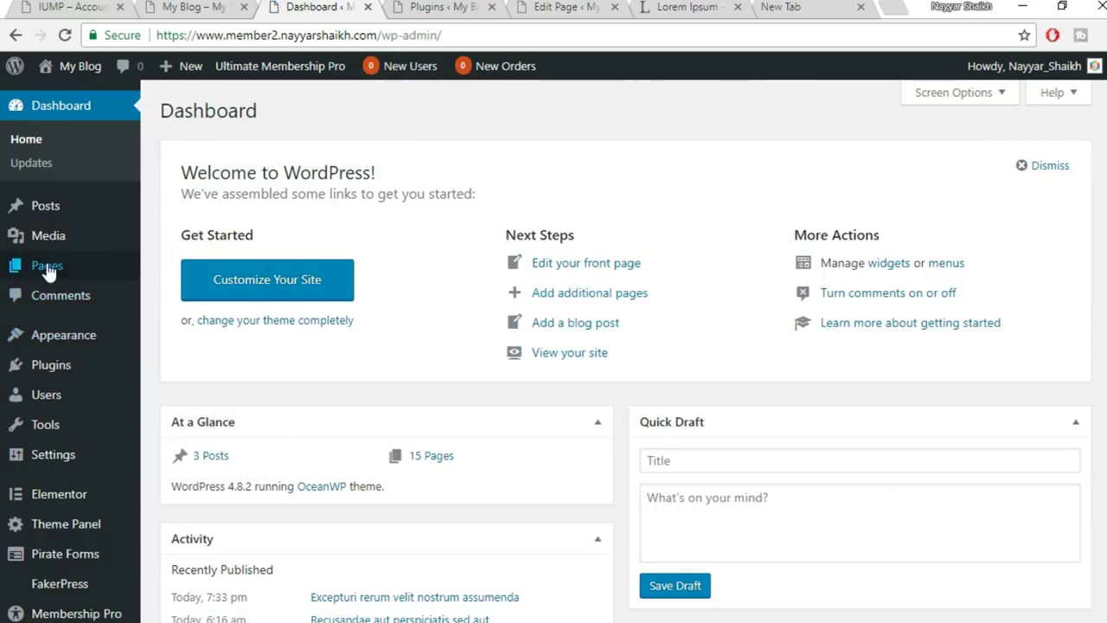
- Start a new Services page and set its content layout to Full Width
{"action": "mouse_move", "coordinate": [48, 271]}
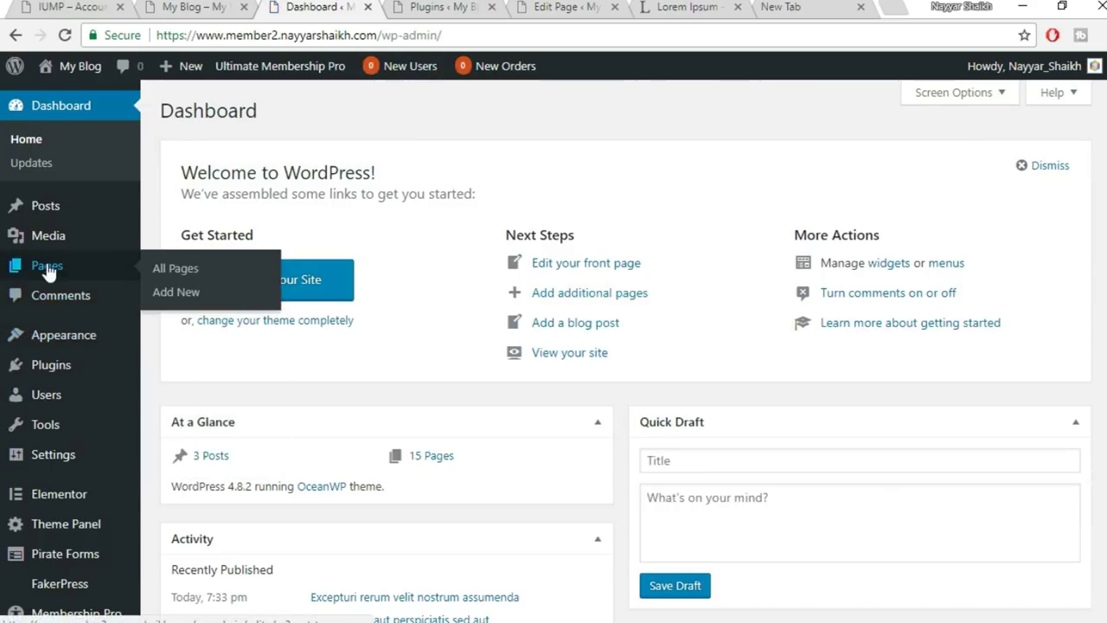
{"action": "left_click", "coordinate": [206, 298]}
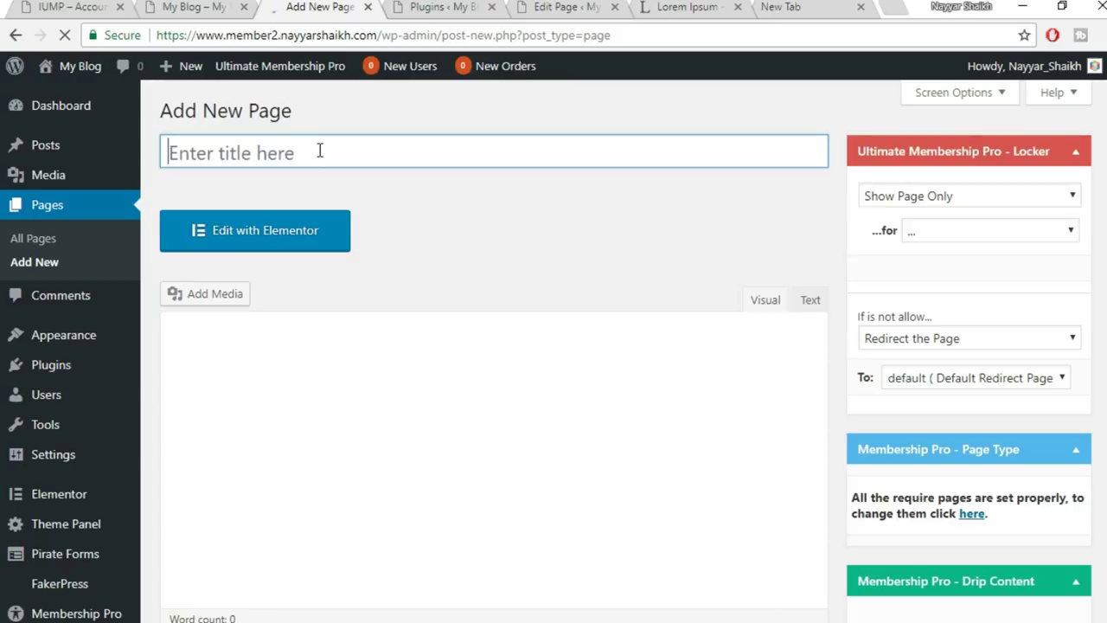
{"action": "type", "text": "Services"}
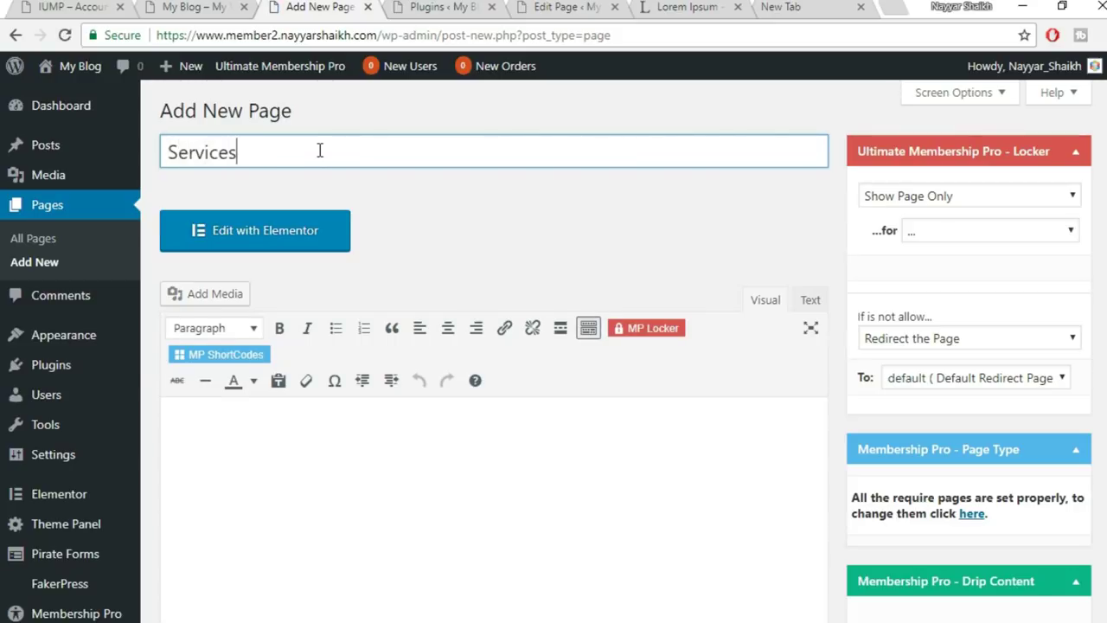
{"action": "scroll", "coordinate": [395, 198], "scroll_direction": "down", "scroll_amount": 10}
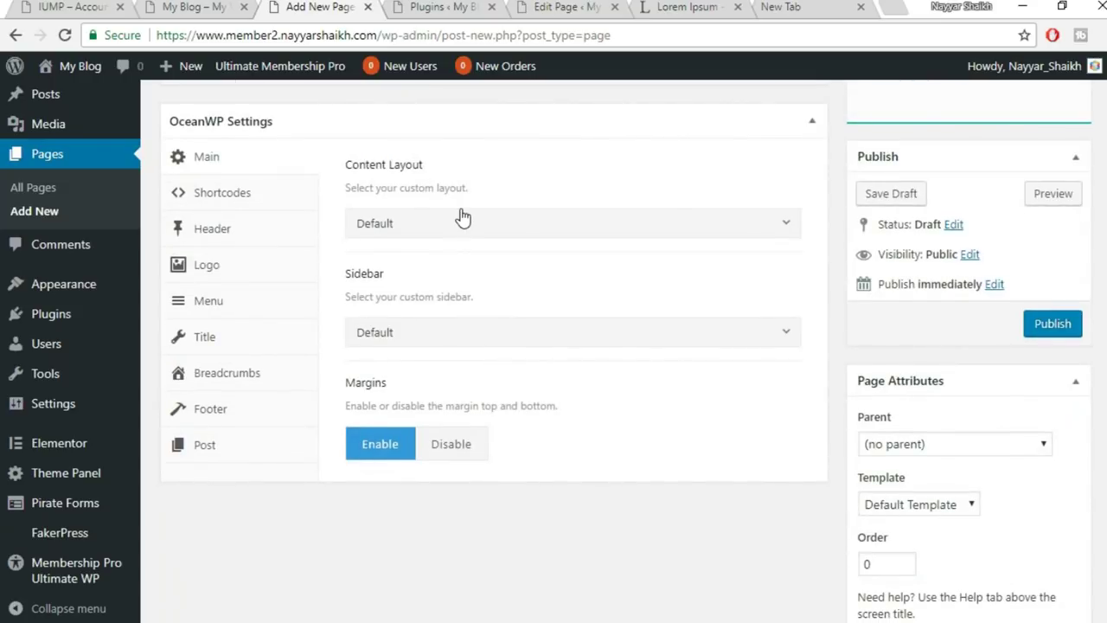
{"action": "left_click", "coordinate": [462, 217]}
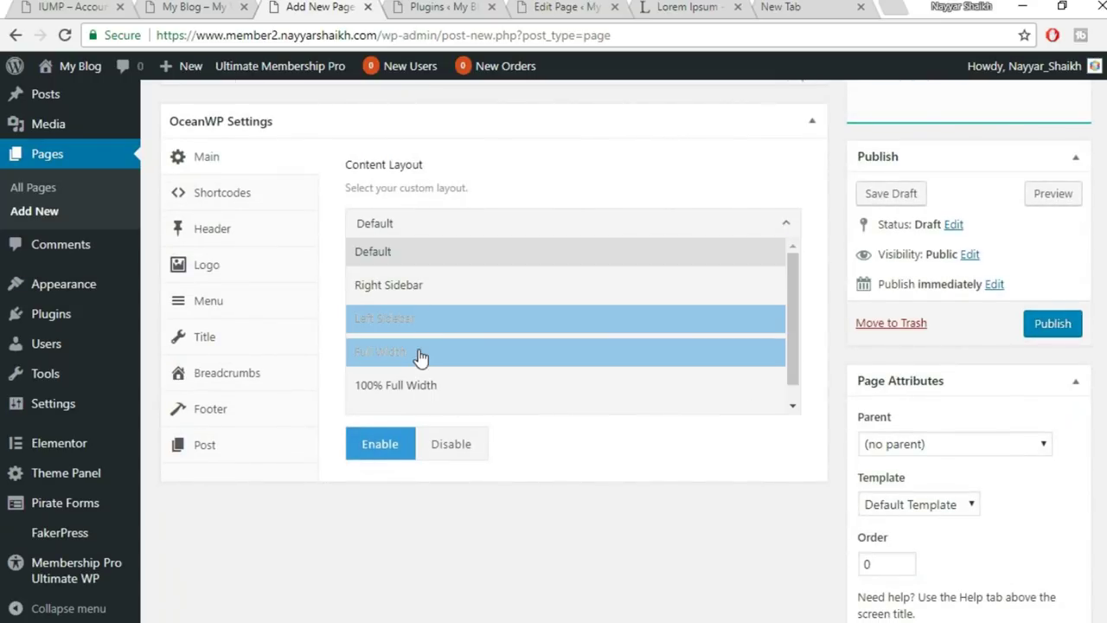
{"action": "left_click", "coordinate": [420, 353]}
- Hide the page title, publish the Services page, and open it in Elementor
{"action": "left_click", "coordinate": [223, 339]}
{"action": "left_click", "coordinate": [556, 238]}
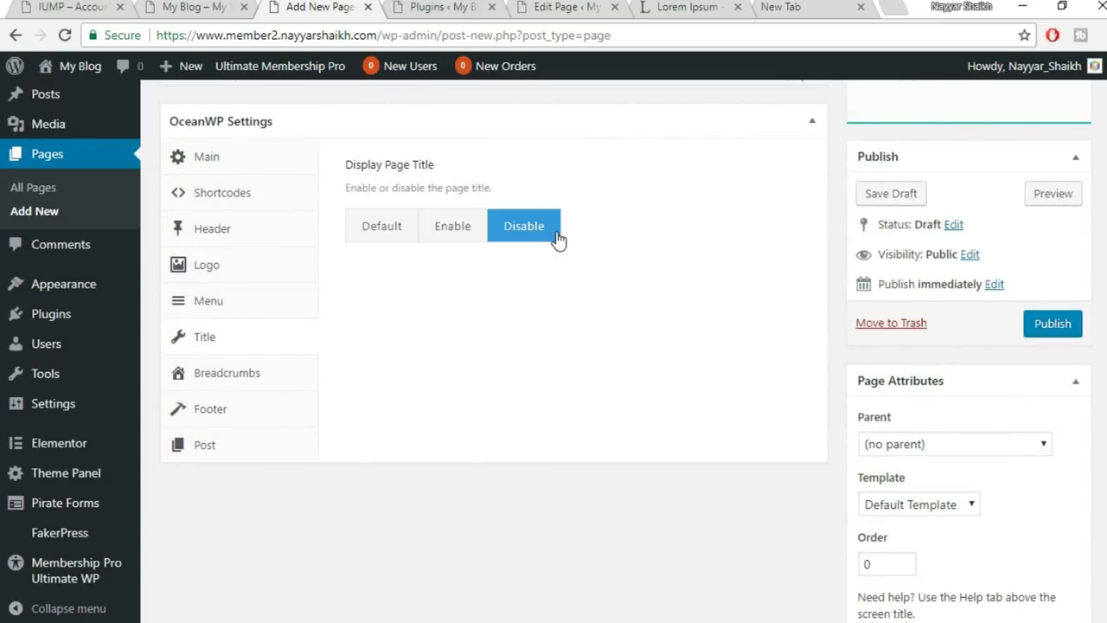
{"action": "scroll", "coordinate": [589, 327], "scroll_direction": "up", "scroll_amount": 5}
{"action": "scroll", "coordinate": [1057, 404], "scroll_direction": "down", "scroll_amount": 5}
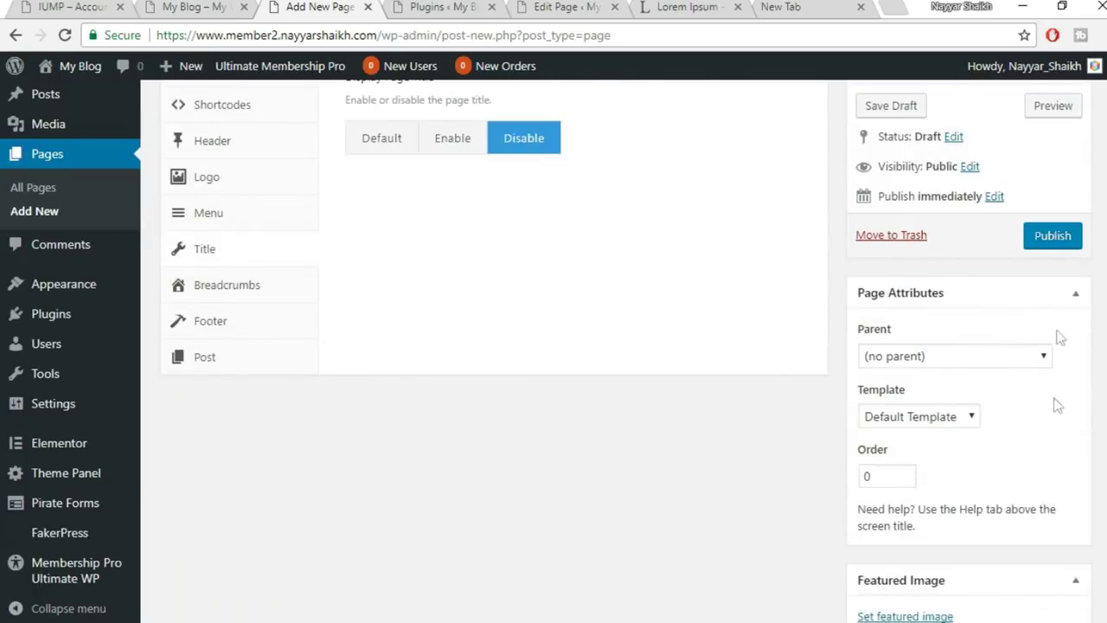
{"action": "left_click", "coordinate": [1048, 243]}
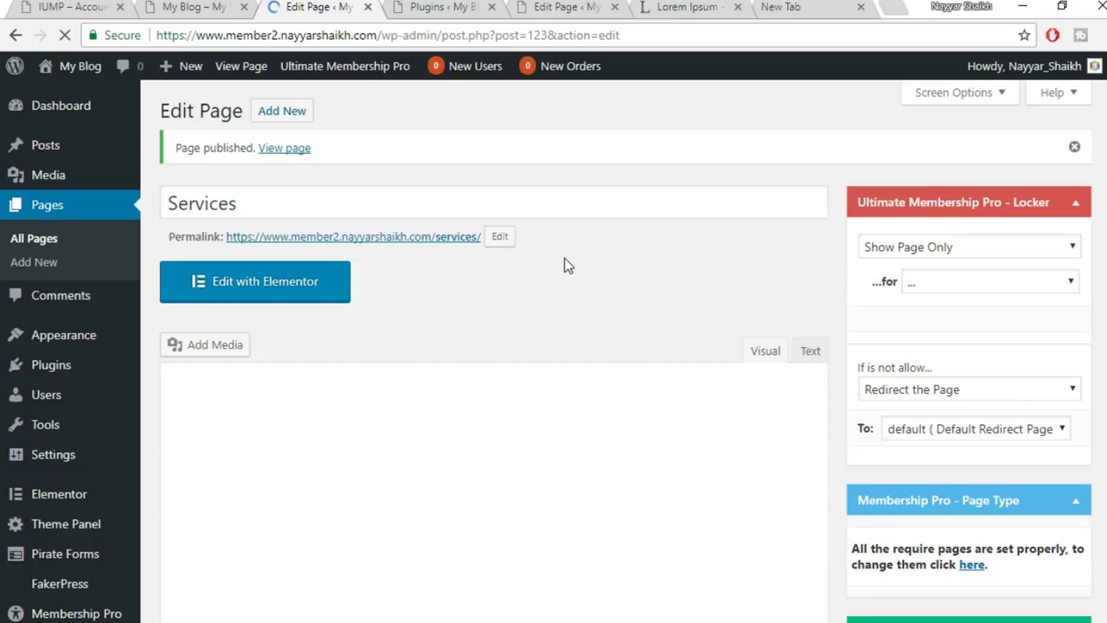
{"action": "left_click", "coordinate": [265, 288]}
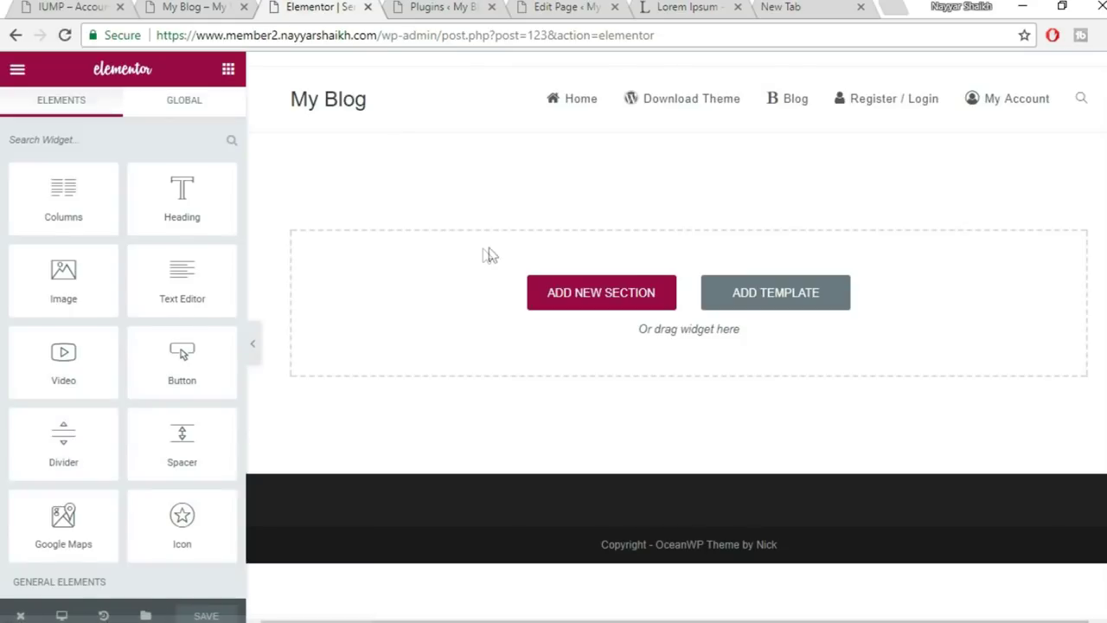
- Insert the saved 'Services' template from My Templates into the page
{"action": "left_click", "coordinate": [789, 297]}
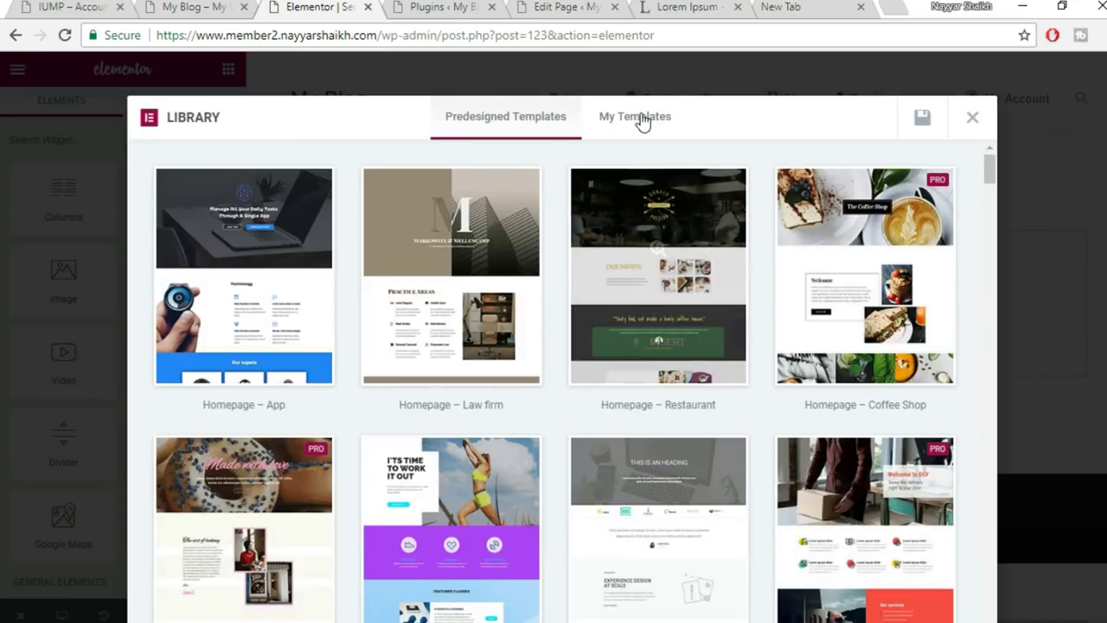
{"action": "left_click", "coordinate": [642, 121]}
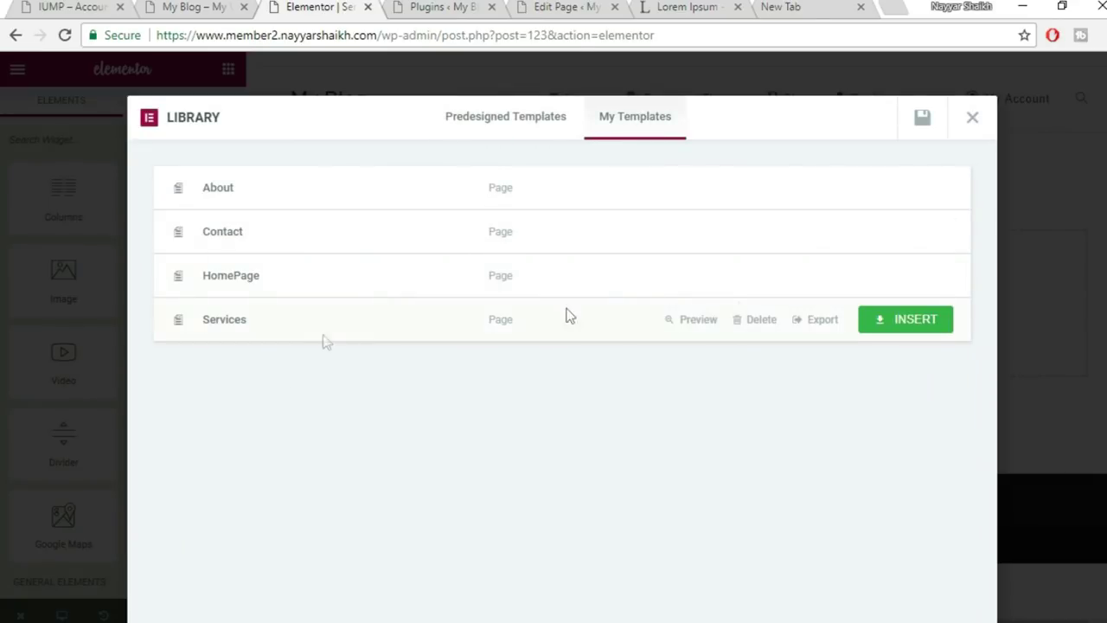
{"action": "left_click", "coordinate": [908, 322]}
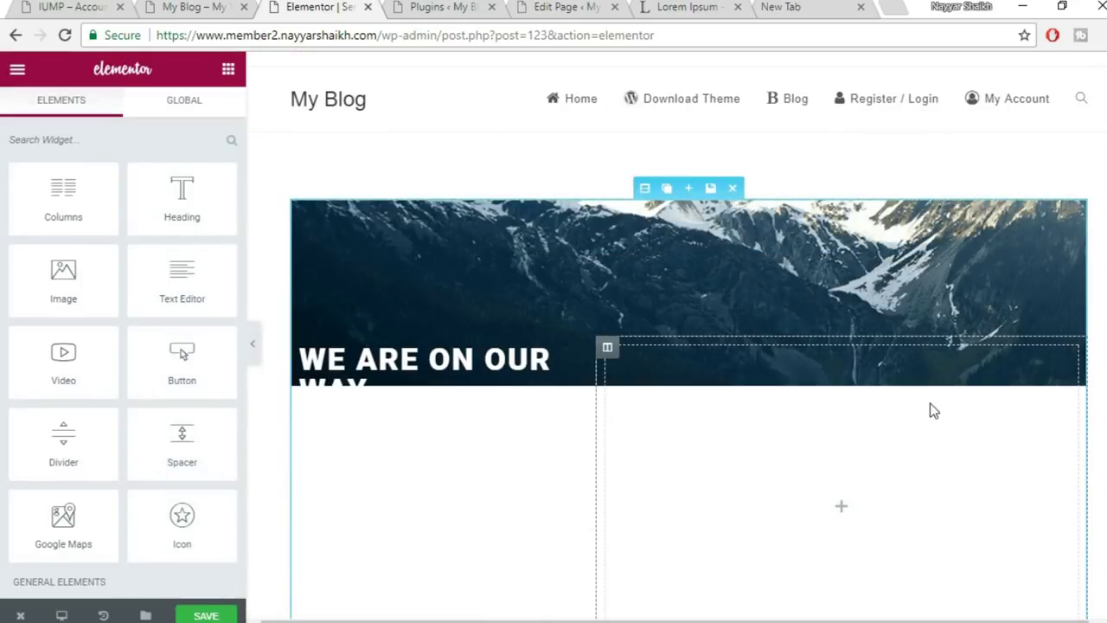
{"action": "scroll", "coordinate": [930, 410], "scroll_direction": "down", "scroll_amount": 4}
{"action": "scroll", "coordinate": [689, 336], "scroll_direction": "down", "scroll_amount": 15}
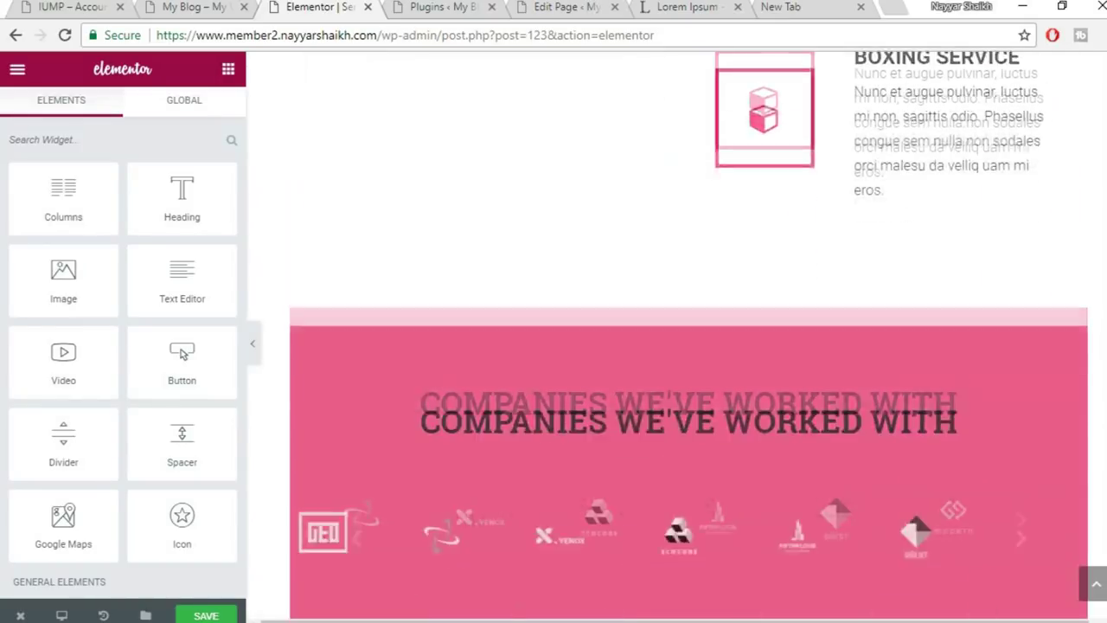
{"action": "scroll", "coordinate": [688, 335], "scroll_direction": "down", "scroll_amount": 5}
{"action": "scroll", "coordinate": [827, 245], "scroll_direction": "up", "scroll_amount": 10}
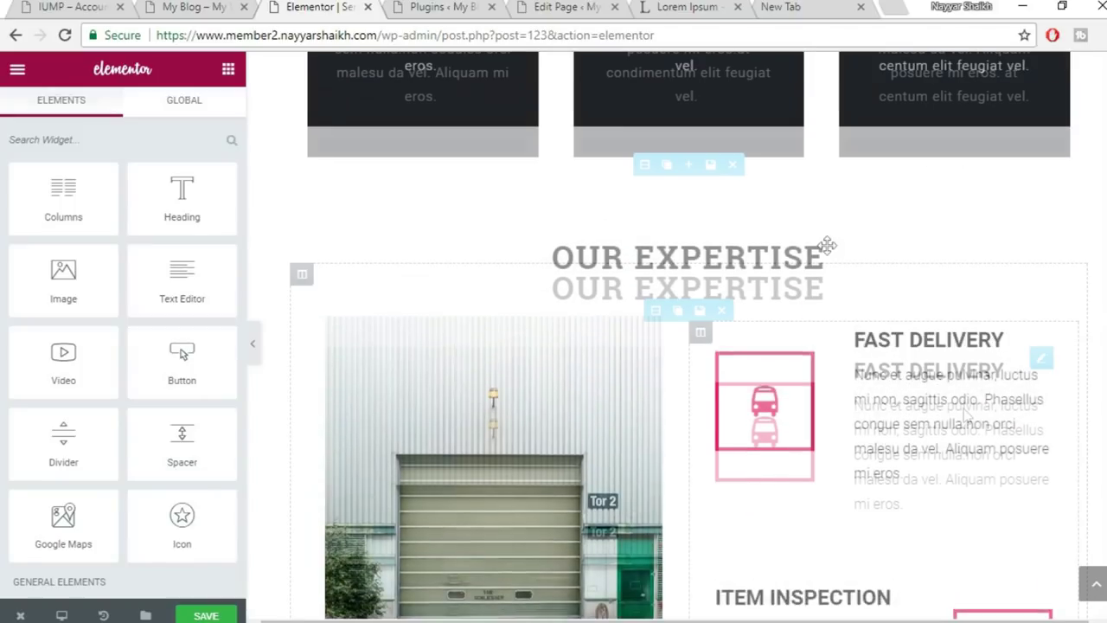
{"action": "scroll", "coordinate": [830, 439], "scroll_direction": "up", "scroll_amount": 8}
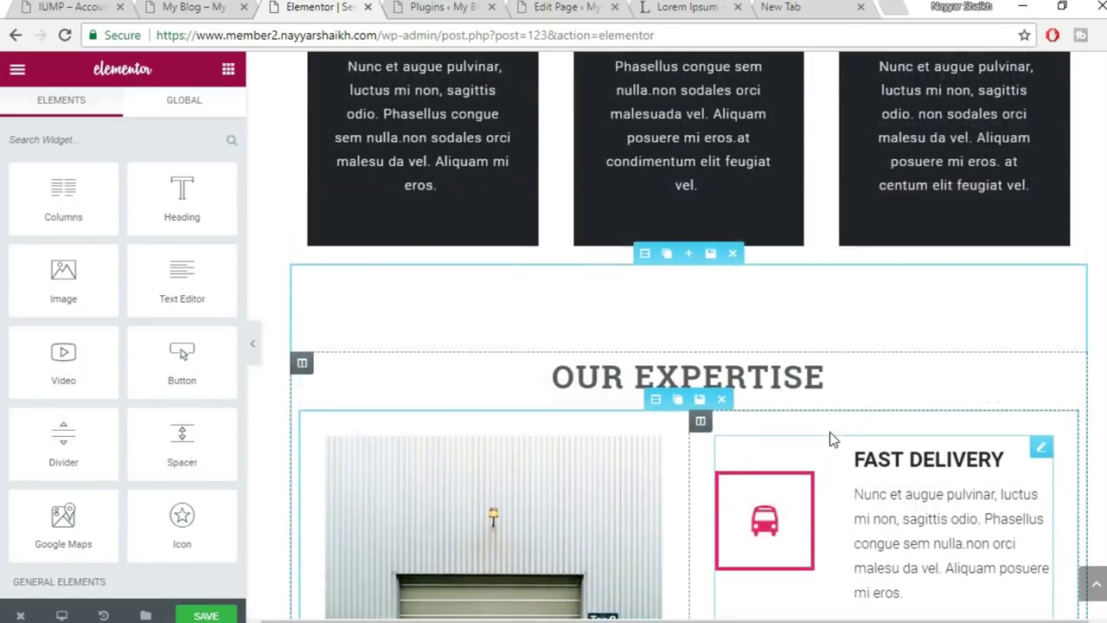
{"action": "scroll", "coordinate": [843, 440], "scroll_direction": "up", "scroll_amount": 5}
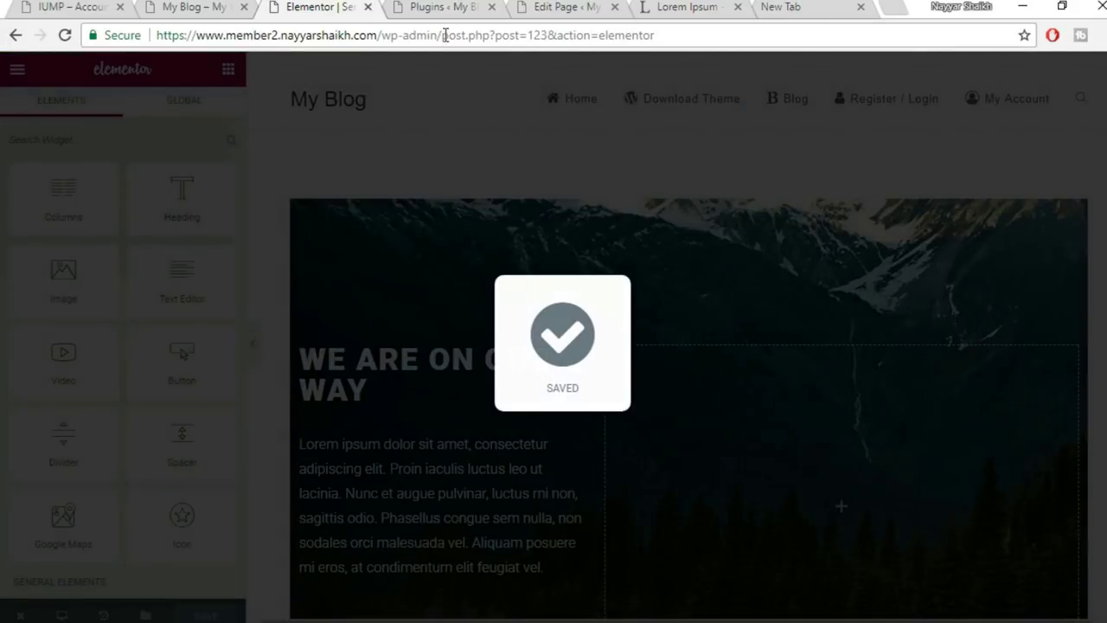
- Trim the address bar to /wp-admin/ to return to the WordPress dashboard
{"action": "left_click_drag", "start_coordinate": [445, 35], "coordinate": [656, 35]}
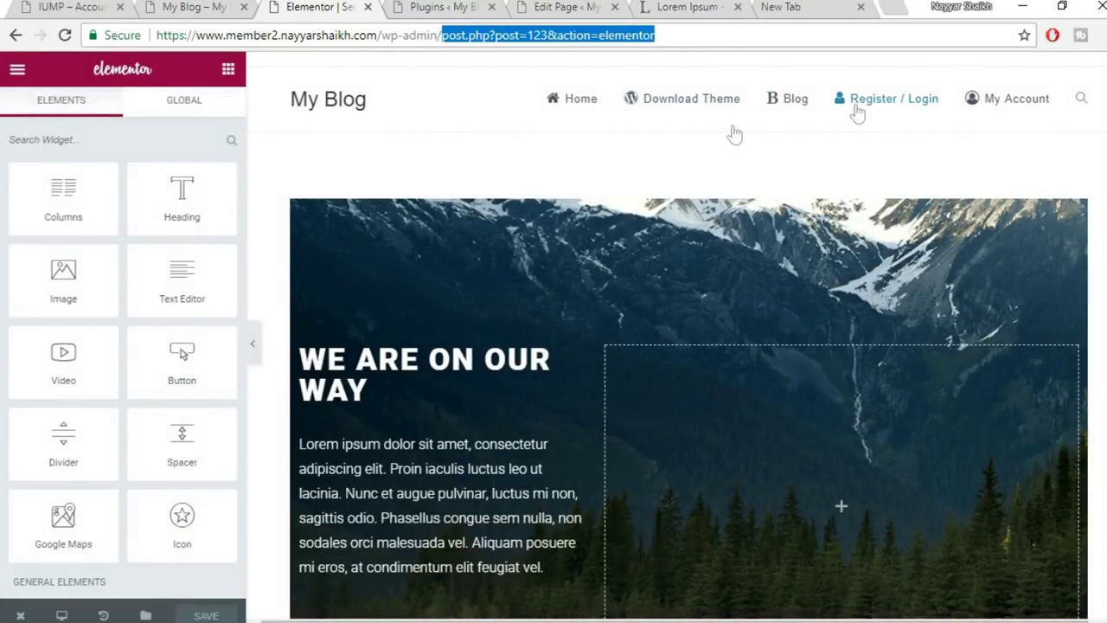
{"action": "key", "text": "BackSpace"}
{"action": "key", "text": "Return"}
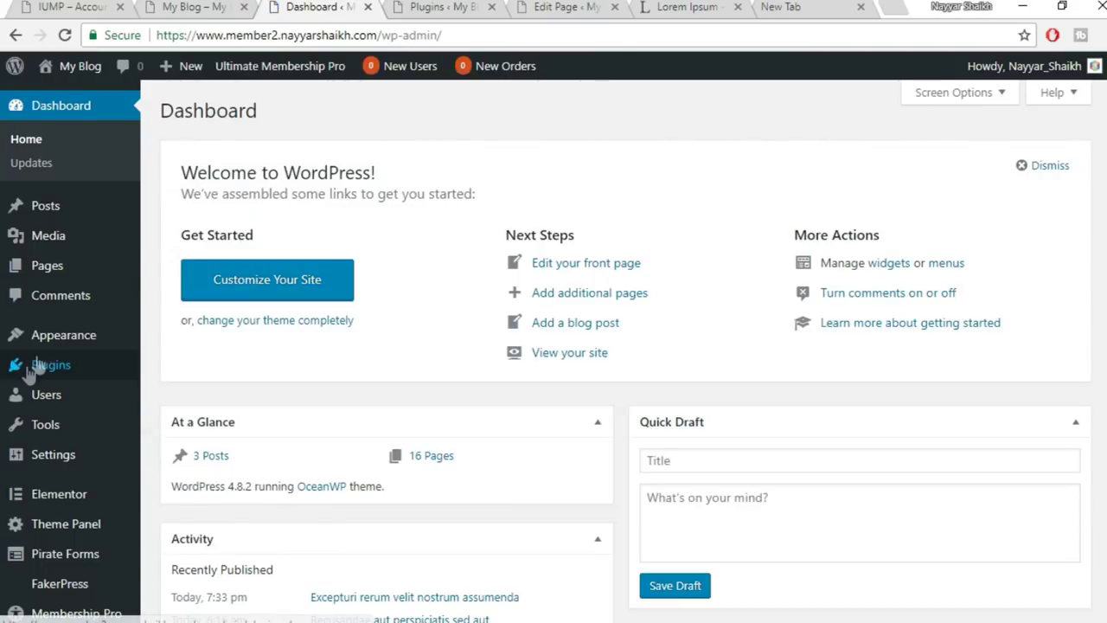
- Add the Contact Us and About us pages to MainMenu
{"action": "mouse_move", "coordinate": [52, 339]}
{"action": "left_click", "coordinate": [183, 413]}
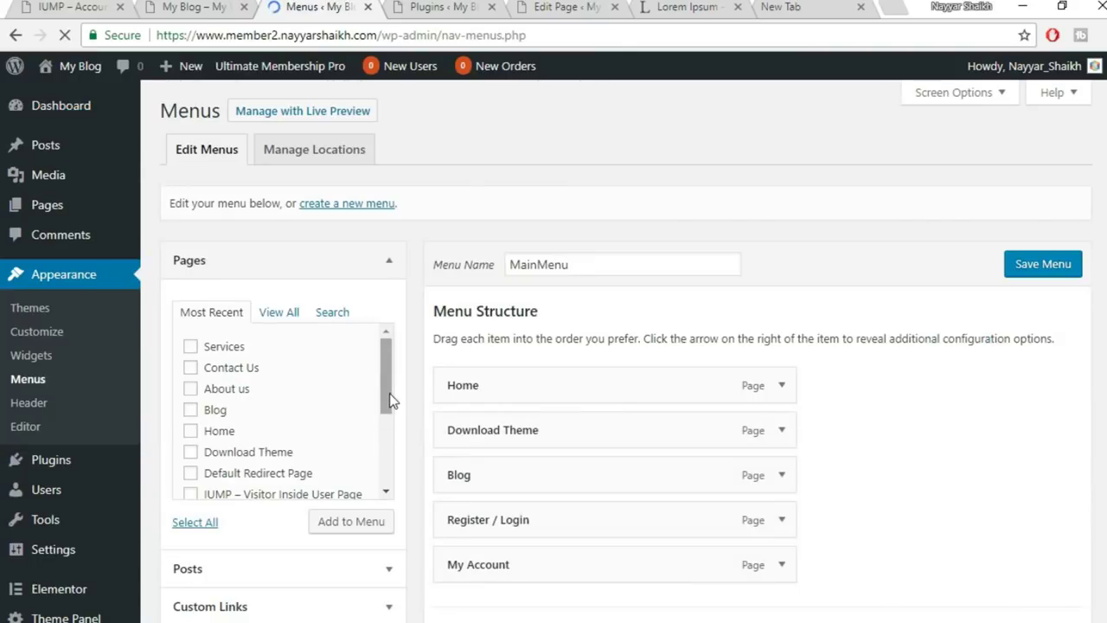
{"action": "scroll", "coordinate": [358, 394], "scroll_direction": "down", "scroll_amount": 2}
{"action": "scroll", "coordinate": [358, 395], "scroll_direction": "up", "scroll_amount": 2}
{"action": "left_click", "coordinate": [235, 372]}
{"action": "left_click", "coordinate": [240, 393]}
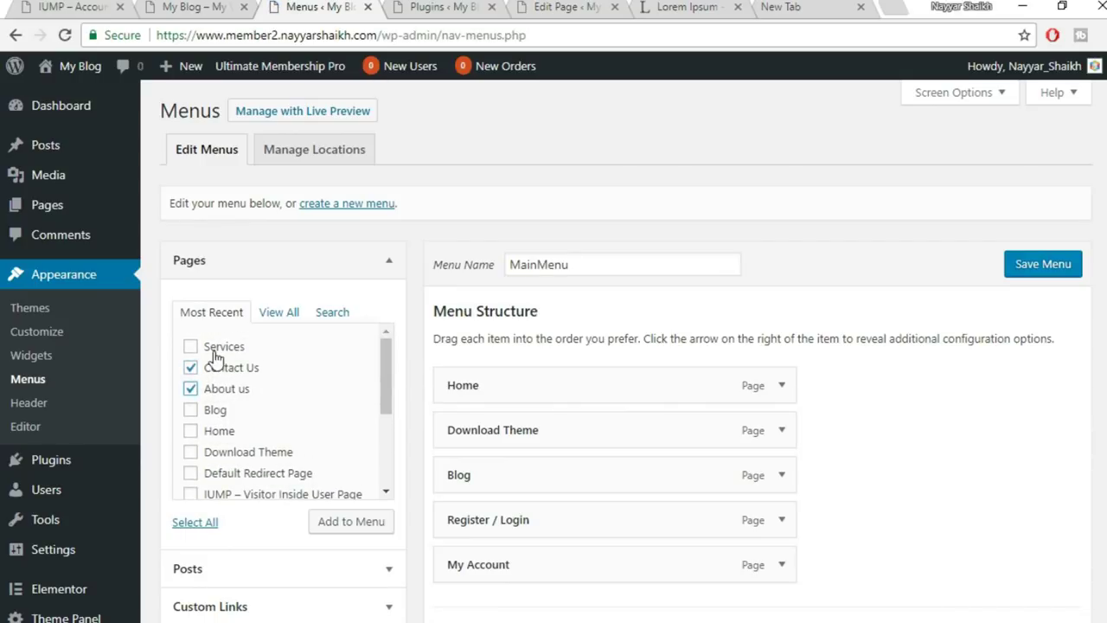
{"action": "left_click", "coordinate": [365, 522]}
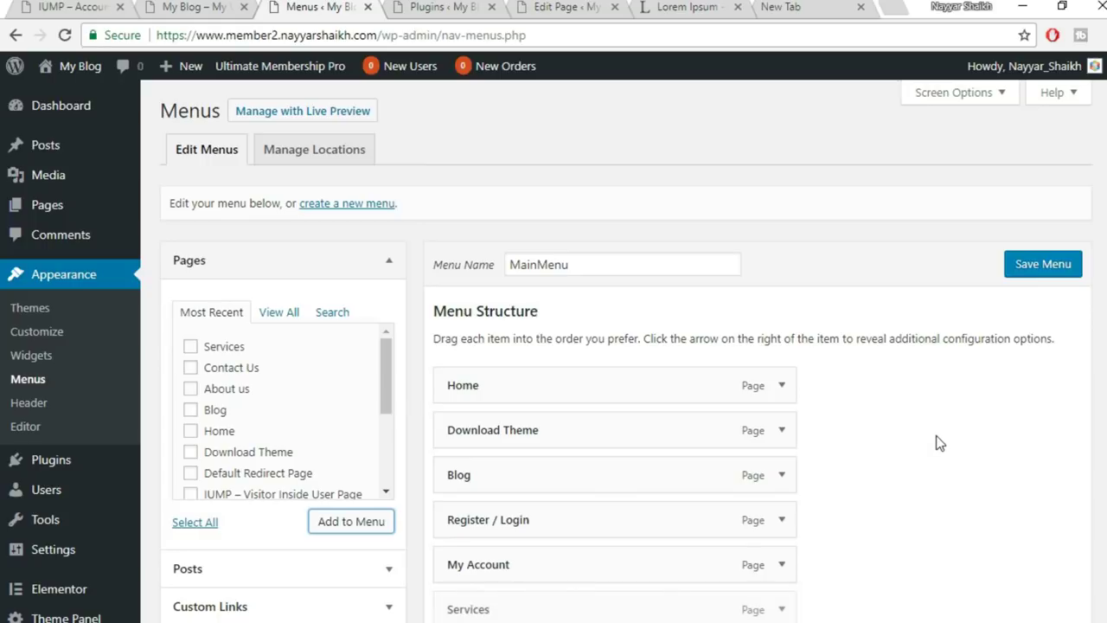
{"action": "scroll", "coordinate": [937, 443], "scroll_direction": "down", "scroll_amount": 3}
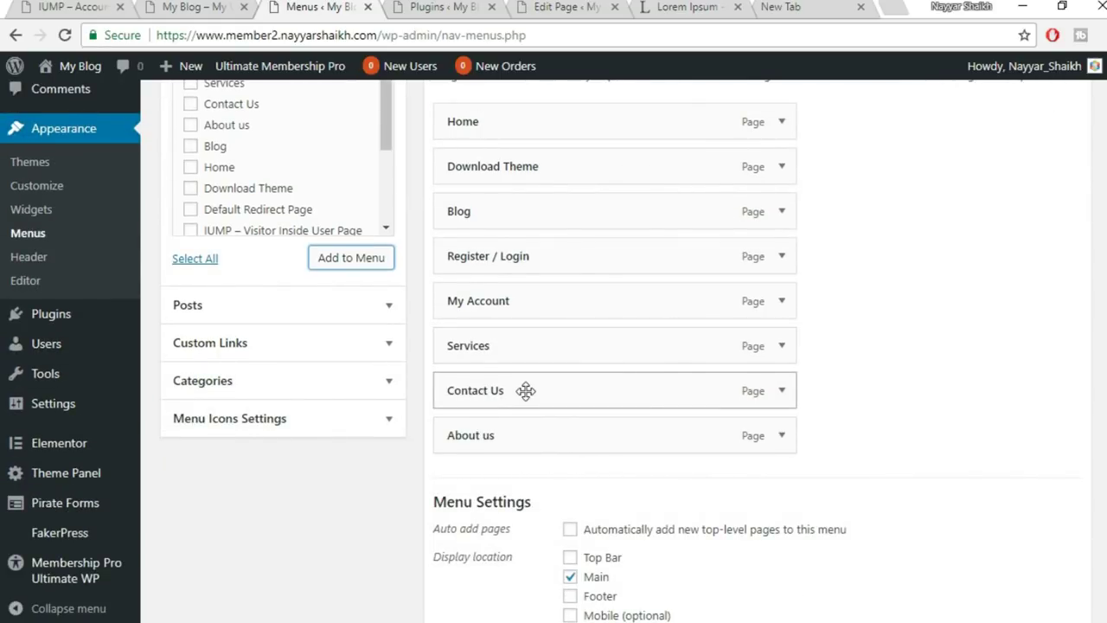
{"action": "scroll", "coordinate": [525, 390], "scroll_direction": "up", "scroll_amount": 1}
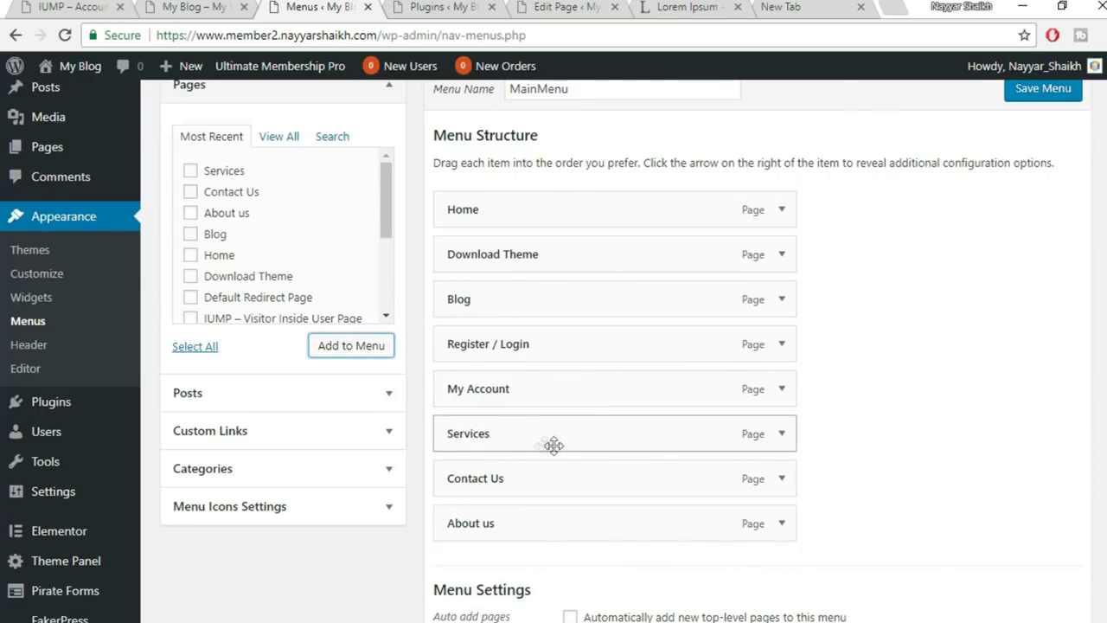
- Add a custom link with URL '#' and text 'Our Company' to the menu
{"action": "left_click", "coordinate": [337, 439]}
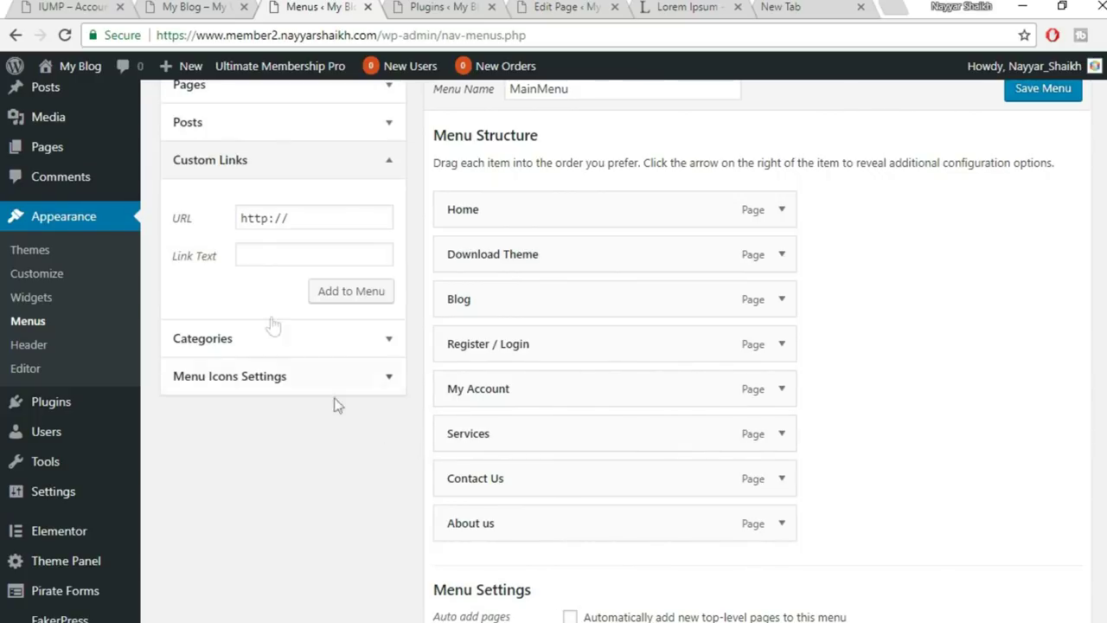
{"action": "left_click", "coordinate": [189, 222]}
{"action": "type", "text": "#"}
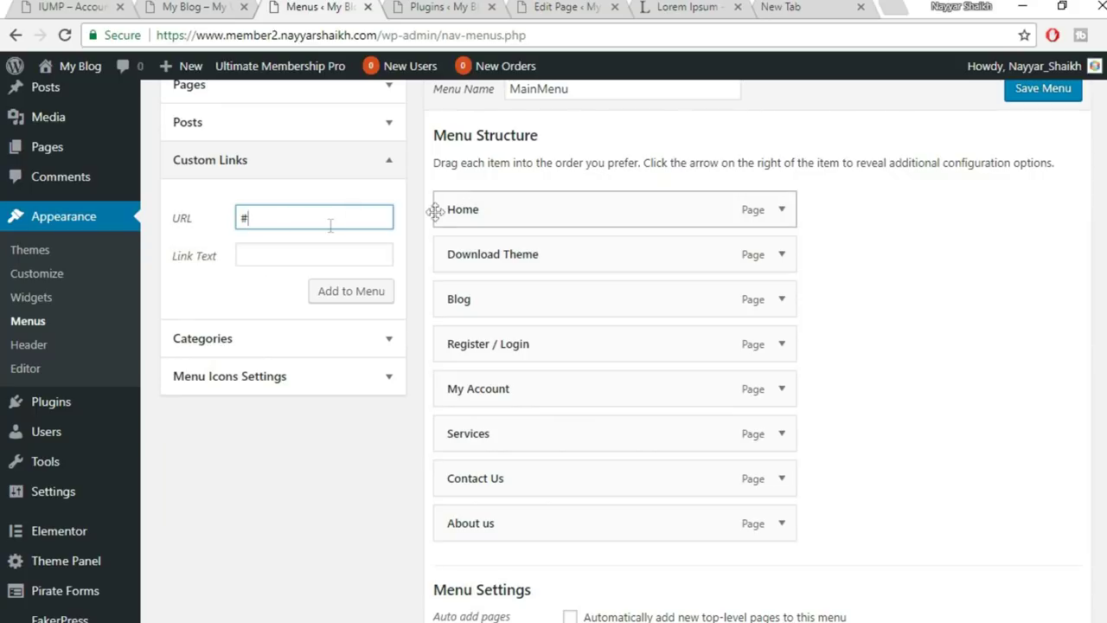
{"action": "key", "text": "Tab"}
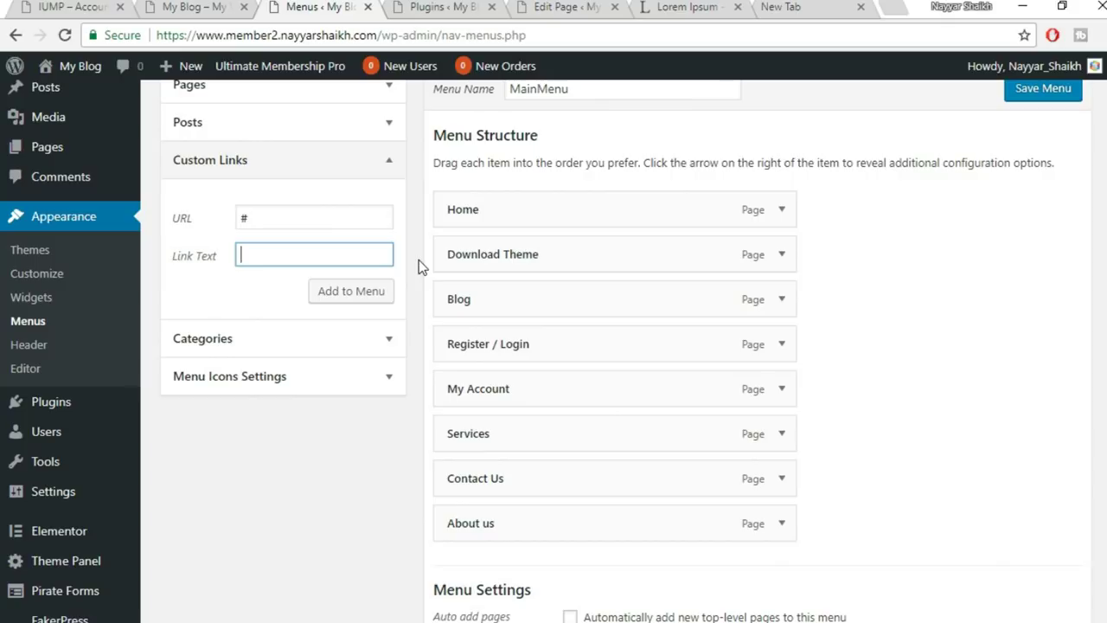
{"action": "type", "text": "Our Company"}
{"action": "left_click", "coordinate": [372, 295]}
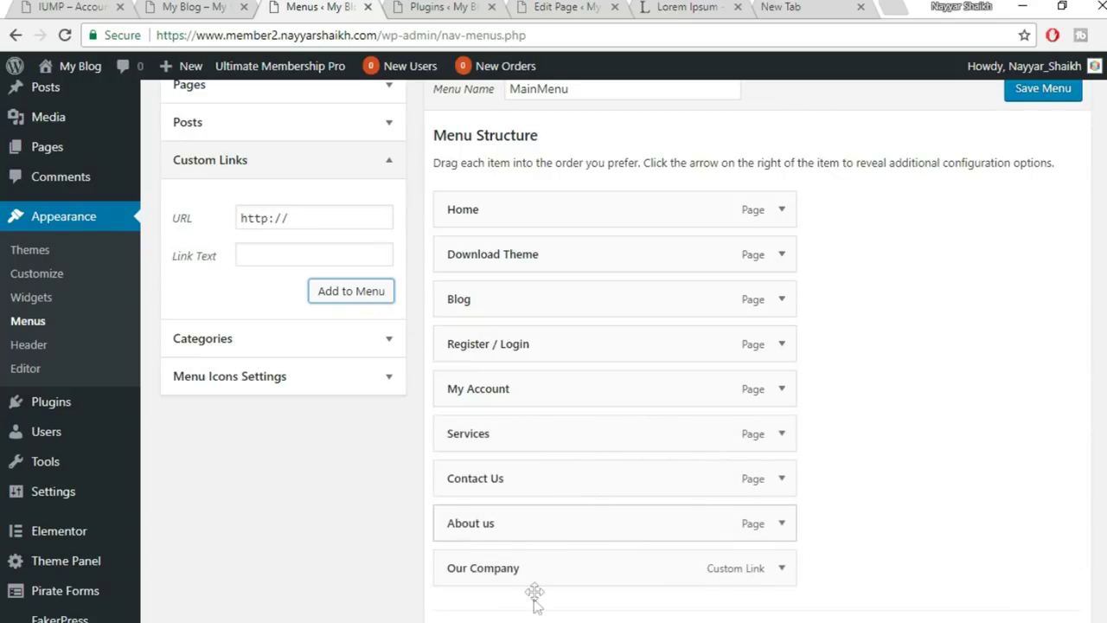
- Nest Services, Contact Us and About us under Our Company and save the menu
{"action": "left_click_drag", "start_coordinate": [519, 575], "coordinate": [514, 440]}
{"action": "left_click_drag", "start_coordinate": [494, 487], "coordinate": [521, 487]}
{"action": "left_click_drag", "start_coordinate": [501, 528], "coordinate": [512, 566]}
{"action": "scroll", "coordinate": [618, 425], "scroll_direction": "down", "scroll_amount": 1}
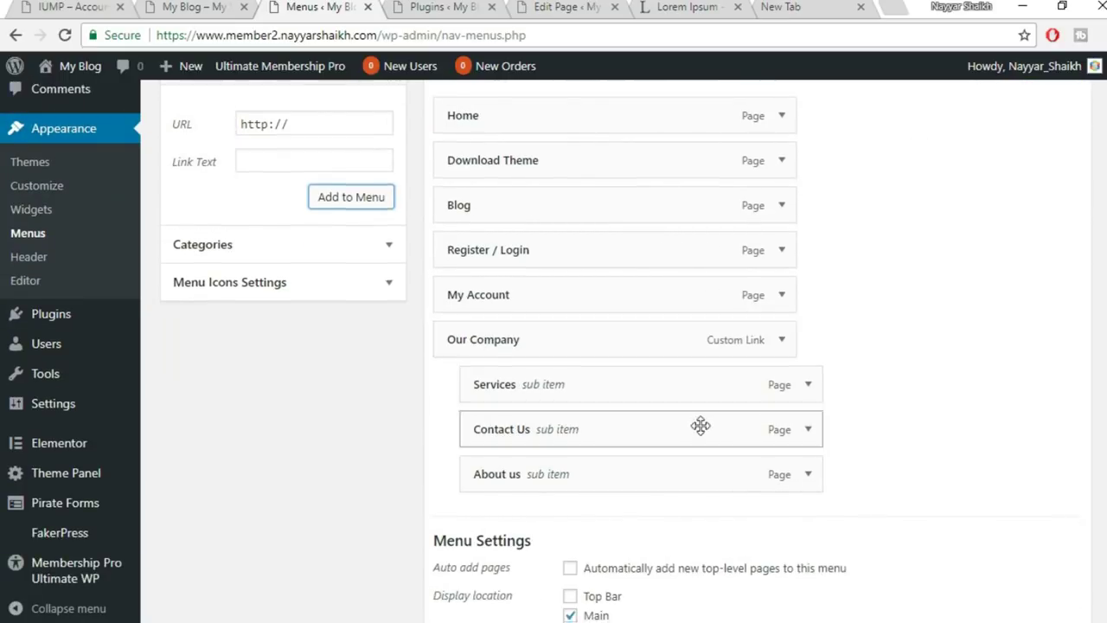
{"action": "scroll", "coordinate": [779, 450], "scroll_direction": "down", "scroll_amount": 2}
{"action": "left_click", "coordinate": [1042, 538]}
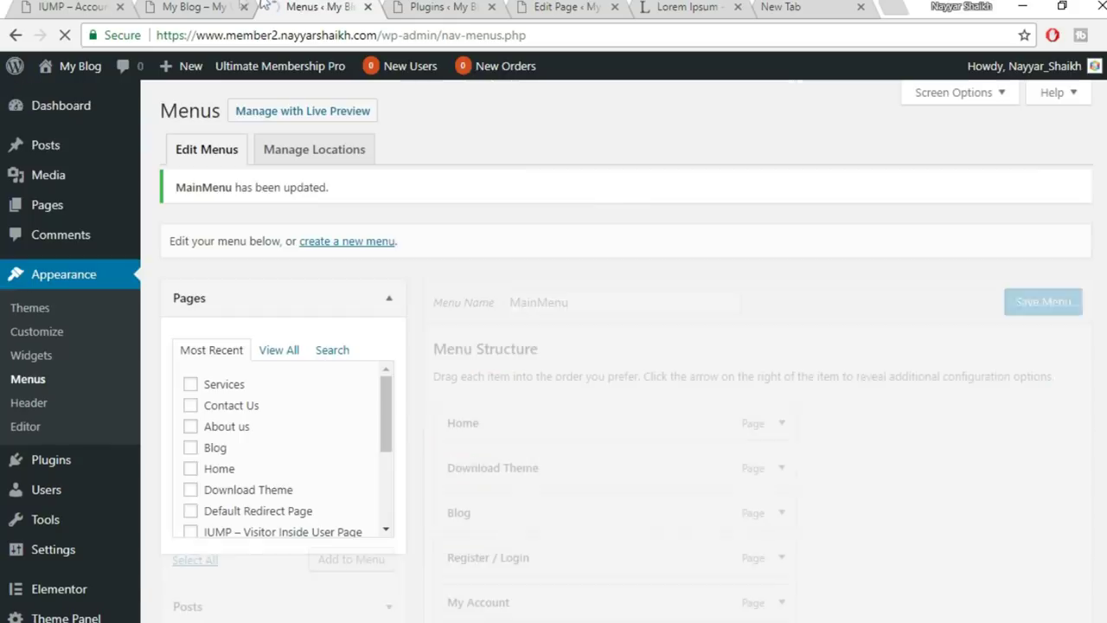
- Reload the live site to check the new Our Company dropdown
{"action": "left_click", "coordinate": [255, 7]}
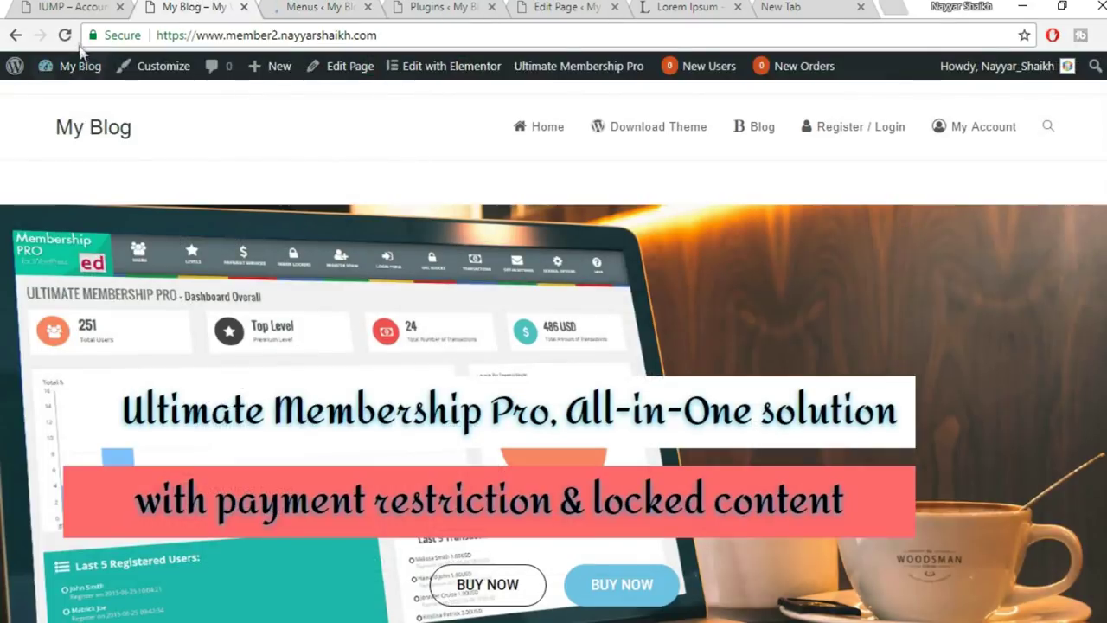
{"action": "left_click", "coordinate": [66, 36]}
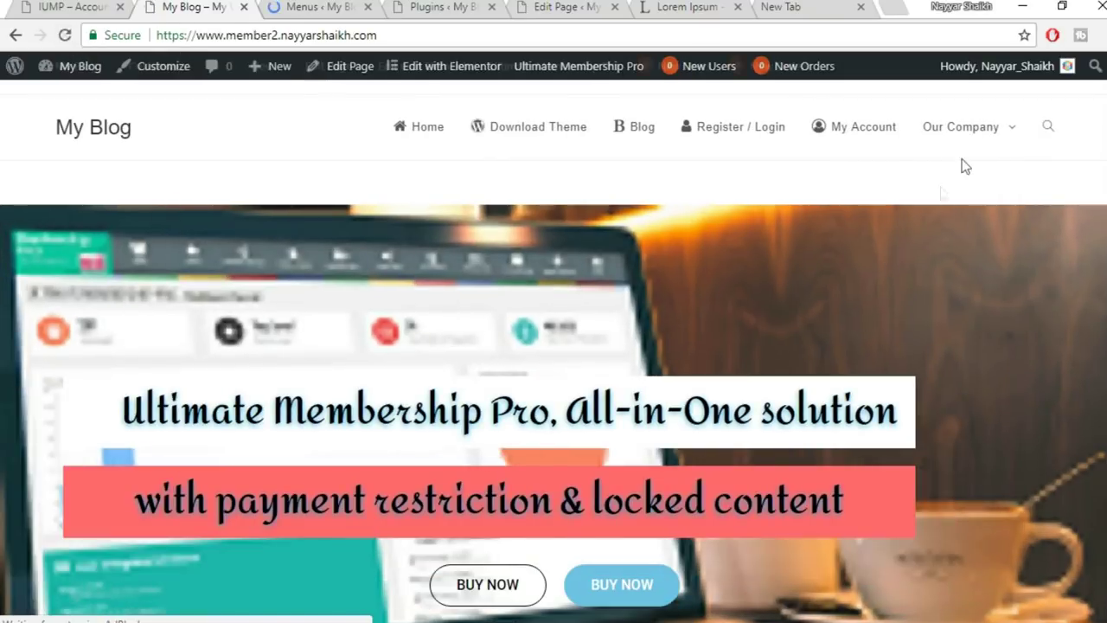
{"action": "mouse_move", "coordinate": [964, 149]}
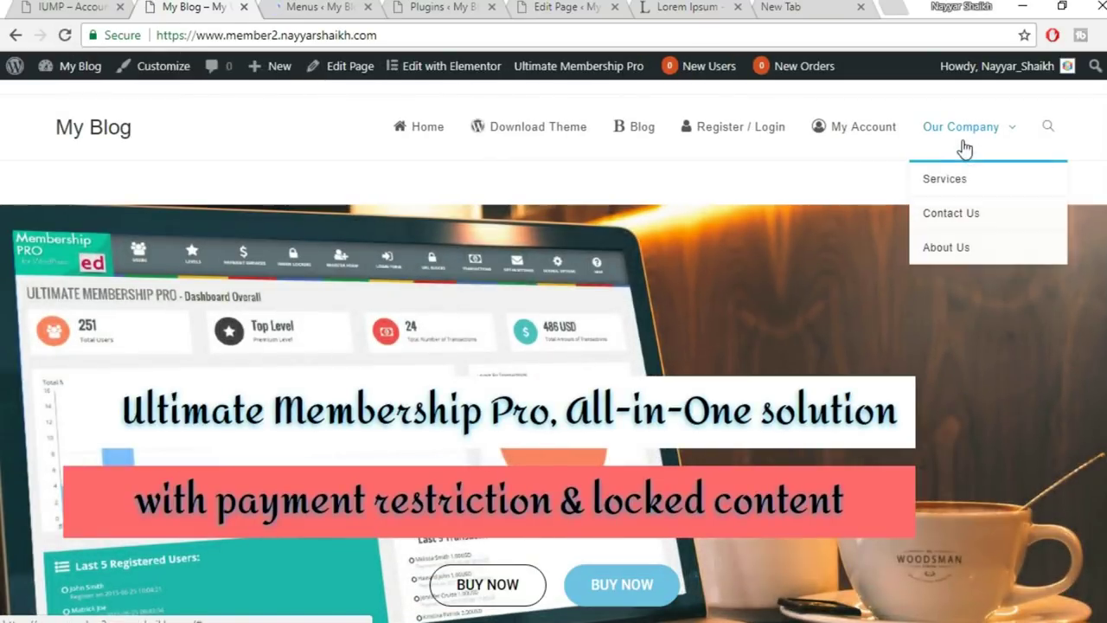